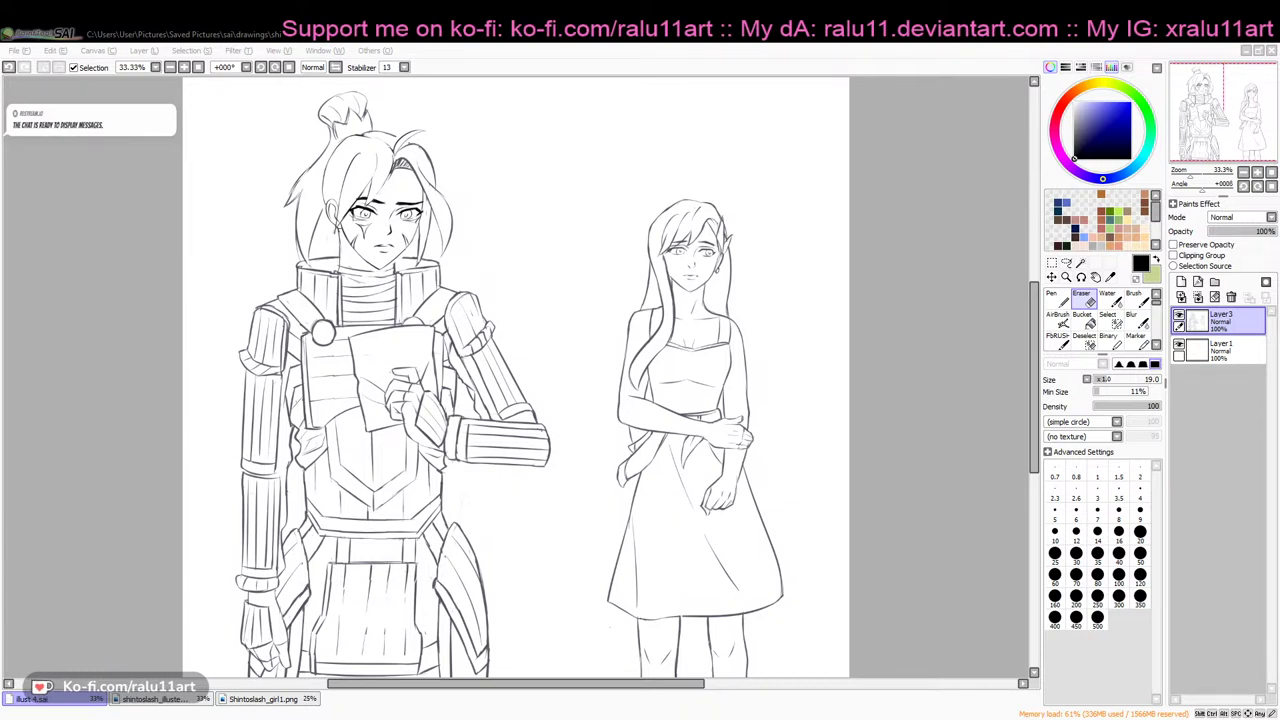
Add a new layer above the line art and choose the Brush at size 18 for handwritten notes
key("alt+Tab")
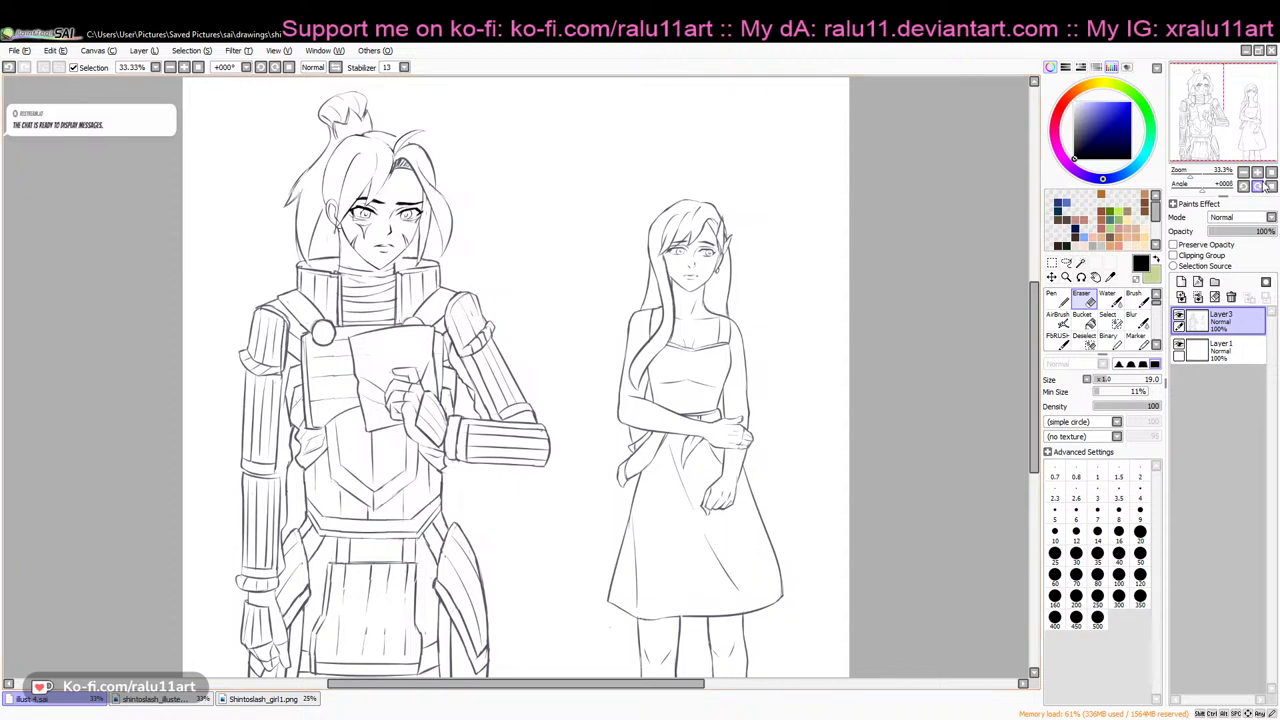
left_click(1257, 172)
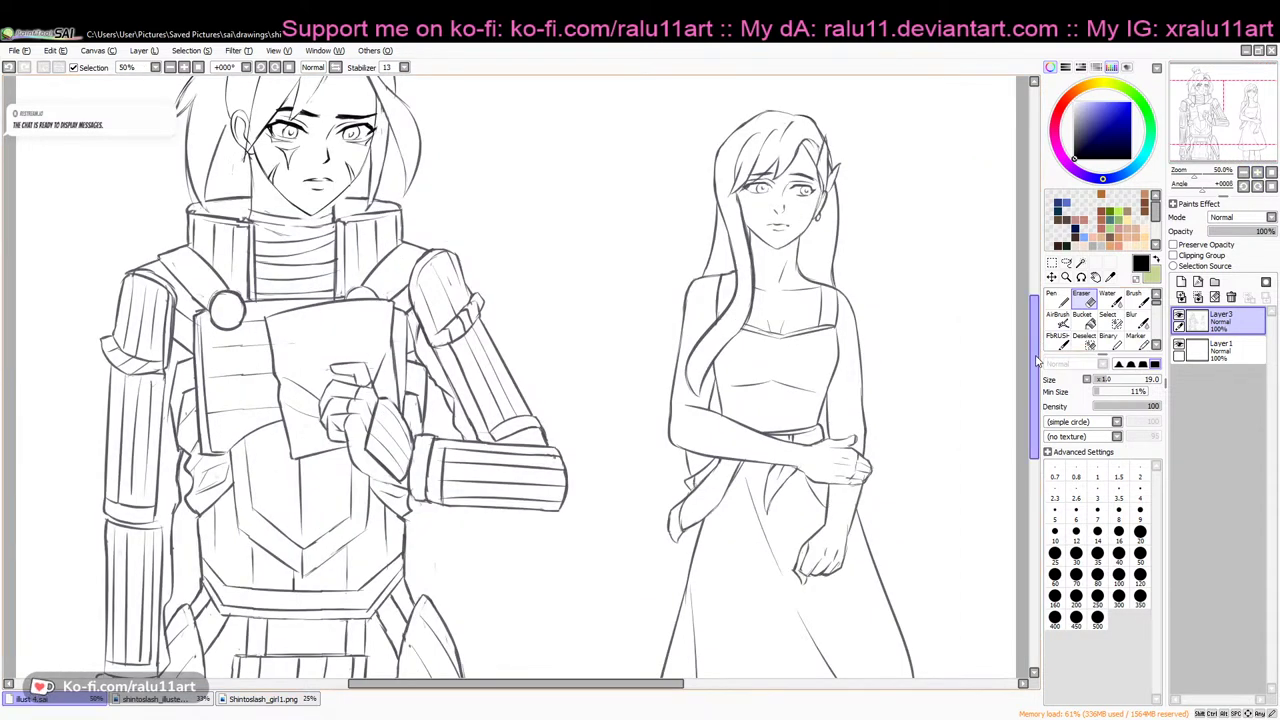
left_click_drag(1038, 360, 1035, 335)
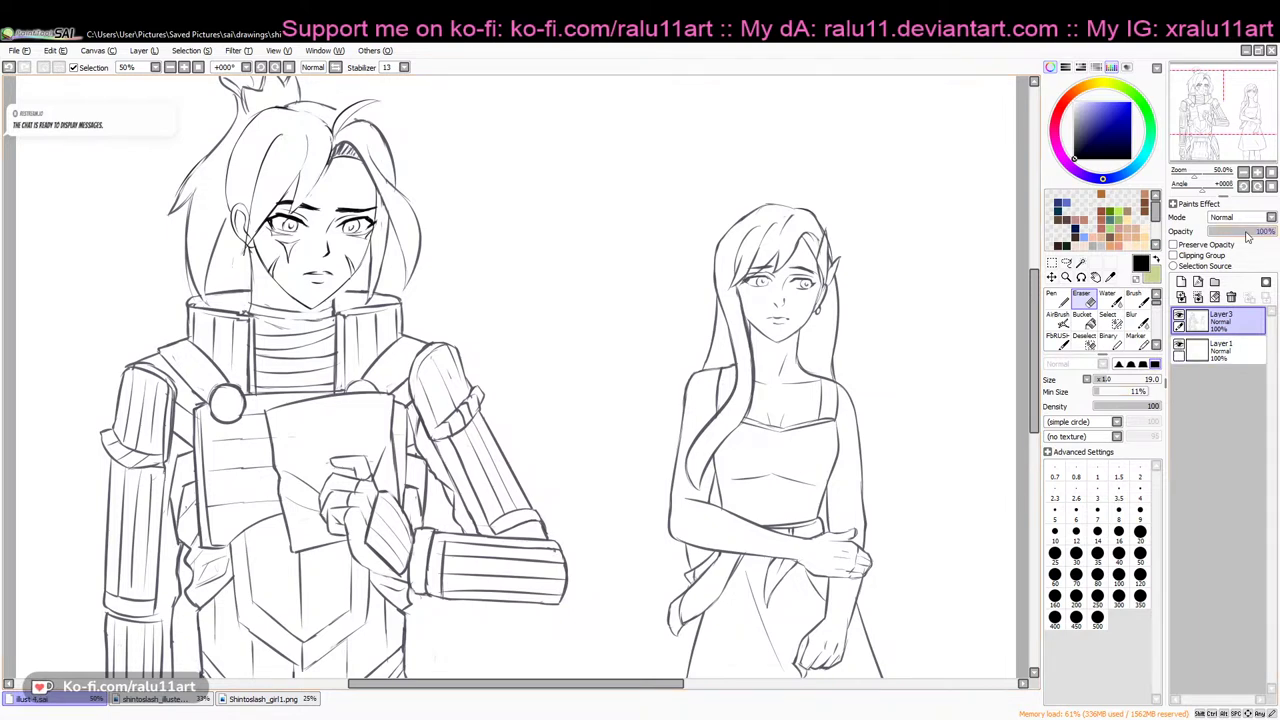
left_click(1181, 283)
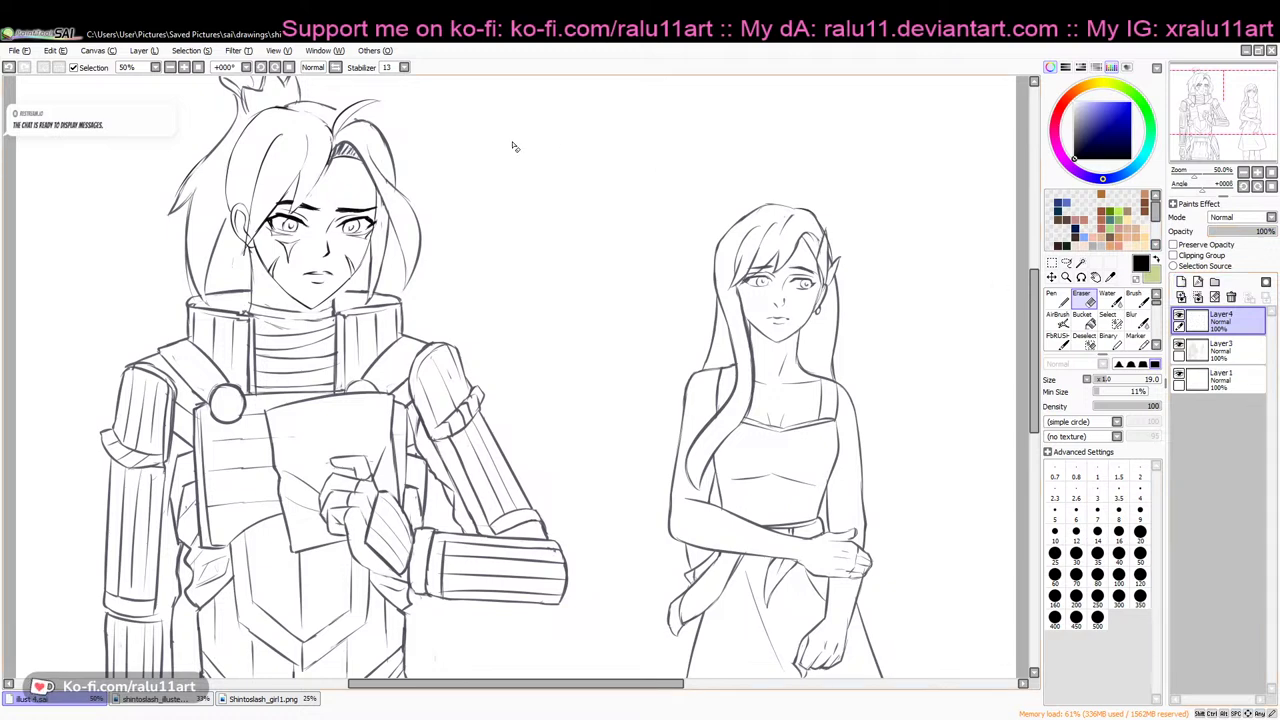
left_click(1133, 297)
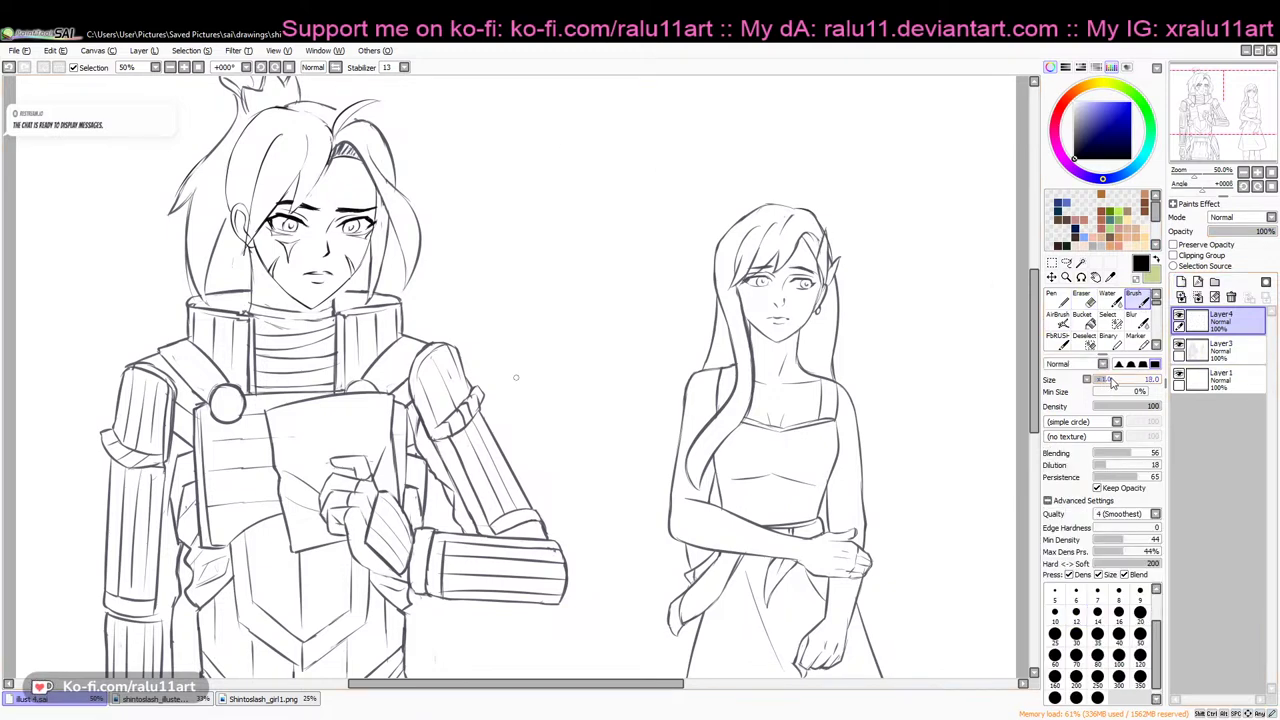
Handwrite the title "Shinto Slash" on two lines between the two characters and underline it
mouse_move(492, 175)
left_mouse_down()
mouse_move(458, 207)
mouse_move(537, 186)
mouse_move(556, 213)
mouse_move(600, 200)
left_mouse_up()
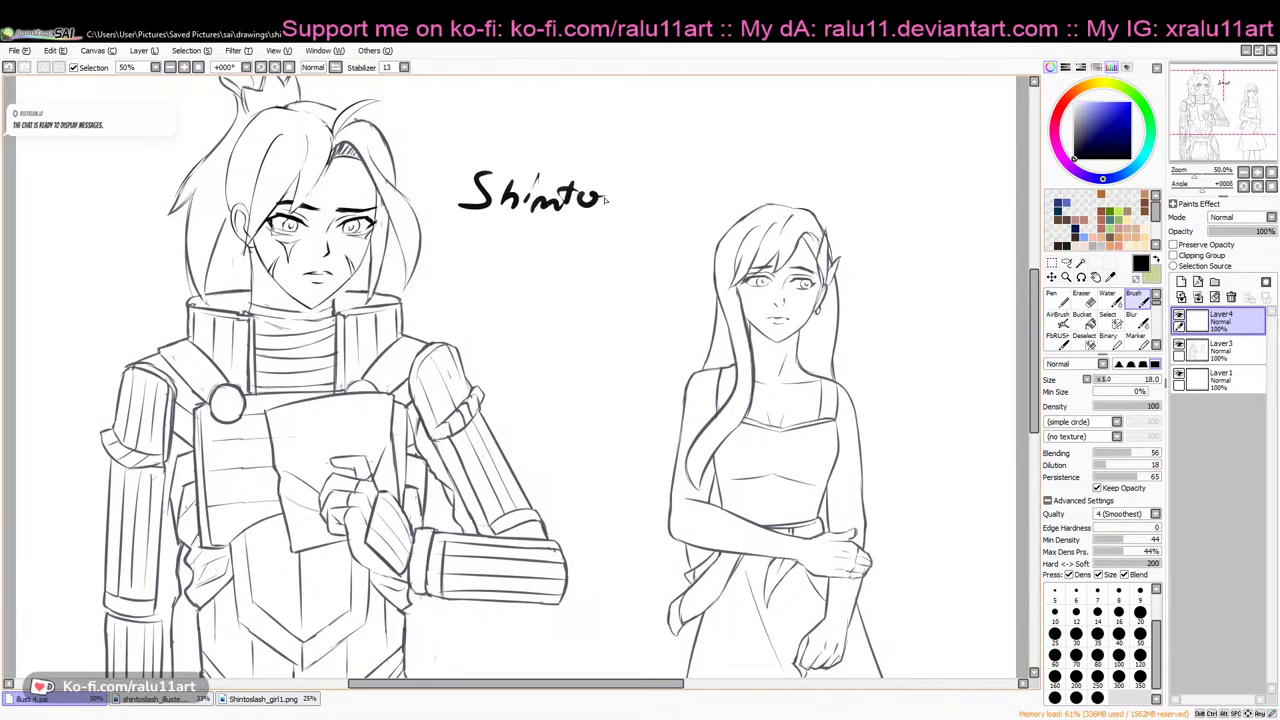
left_click_drag(498, 226, 468, 258)
mouse_move(502, 244)
left_mouse_down()
mouse_move(514, 234)
mouse_move(522, 252)
left_mouse_up()
mouse_move(520, 254)
left_mouse_down()
mouse_move(578, 256)
mouse_move(588, 224)
mouse_move(609, 261)
left_mouse_up()
left_click_drag(478, 268, 620, 282)
Handwrite "Amazon" and "kindle" as two entries beneath the title, each with an arrow in front
mouse_move(455, 299)
left_mouse_down()
mouse_move(540, 318)
mouse_move(578, 310)
mouse_move(580, 340)
mouse_move(606, 316)
mouse_move(642, 320)
left_mouse_up()
left_click(648, 320)
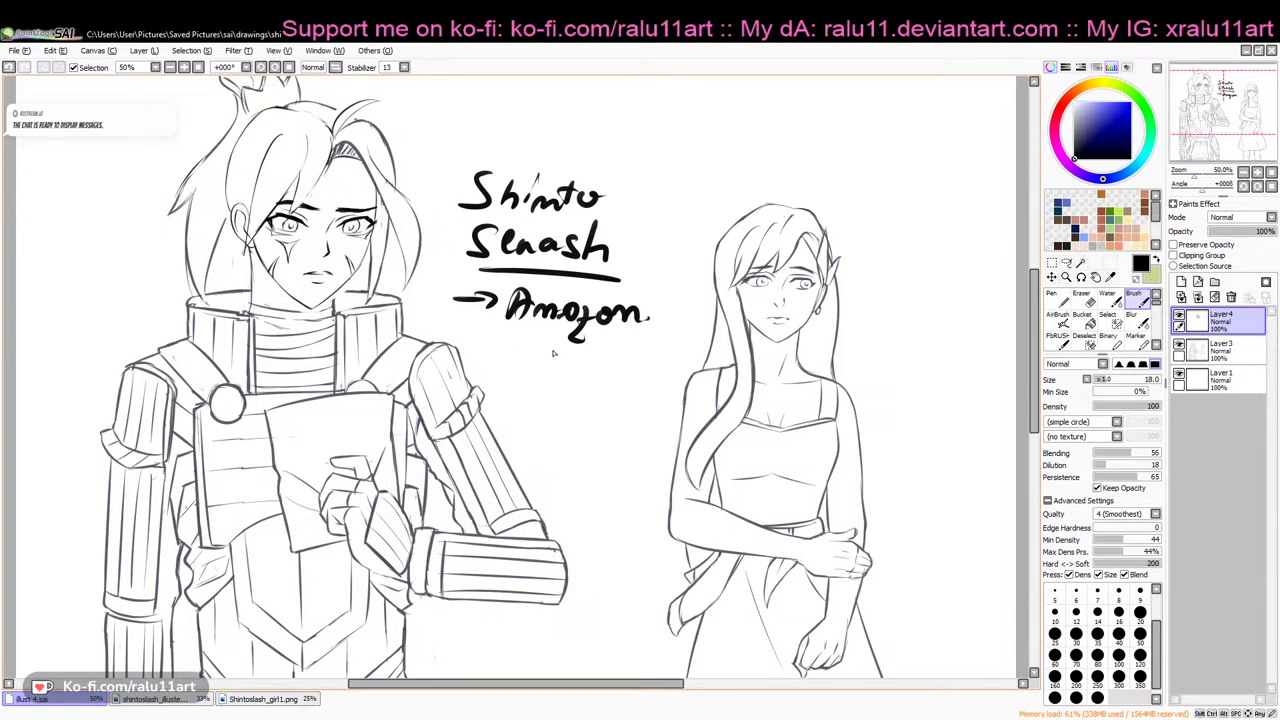
mouse_move(482, 348)
left_mouse_down()
mouse_move(504, 347)
mouse_move(497, 355)
left_mouse_up()
left_click_drag(528, 334, 518, 362)
mouse_move(534, 344)
left_mouse_down()
mouse_move(587, 361)
mouse_move(597, 334)
mouse_move(606, 371)
mouse_move(638, 368)
left_mouse_up()
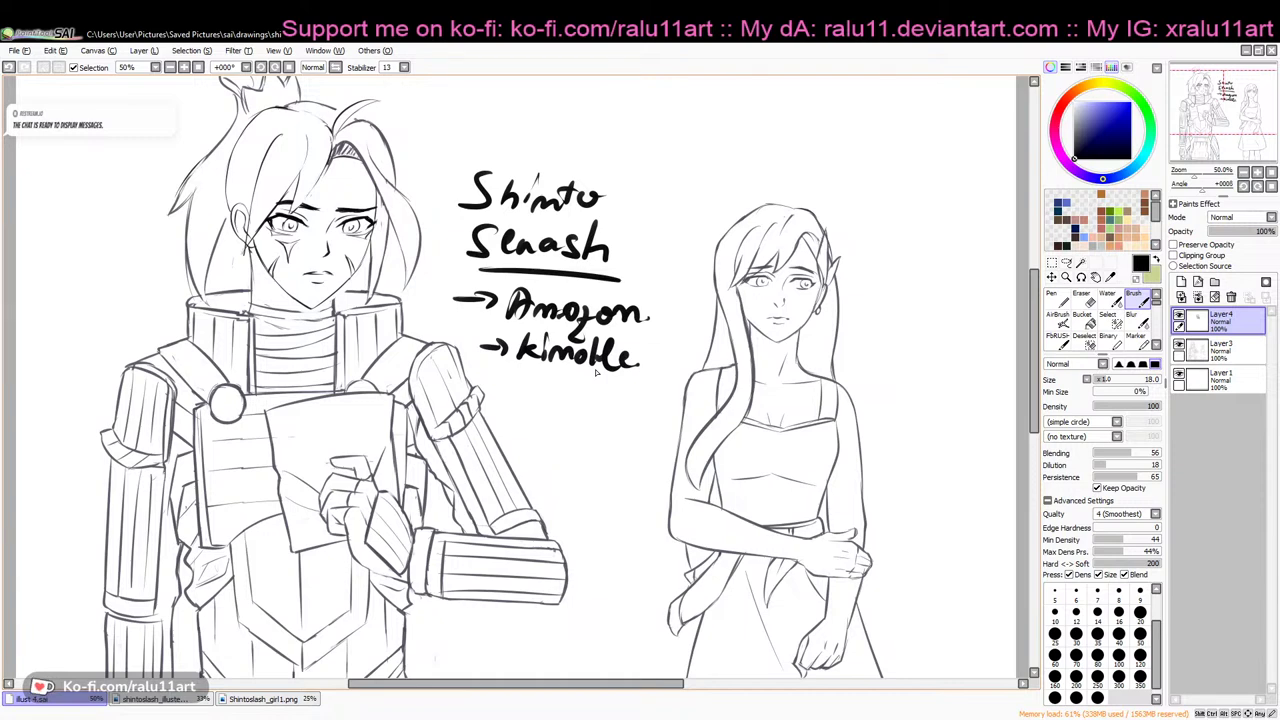
Add handwritten "audio" and "e. book" entries below the kindle line, with small end marks after kindle and audio
left_click_drag(487, 380, 503, 378)
mouse_move(528, 382)
left_mouse_down()
mouse_move(530, 396)
mouse_move(584, 400)
mouse_move(598, 380)
mouse_move(622, 390)
left_mouse_up()
left_click_drag(496, 426, 514, 434)
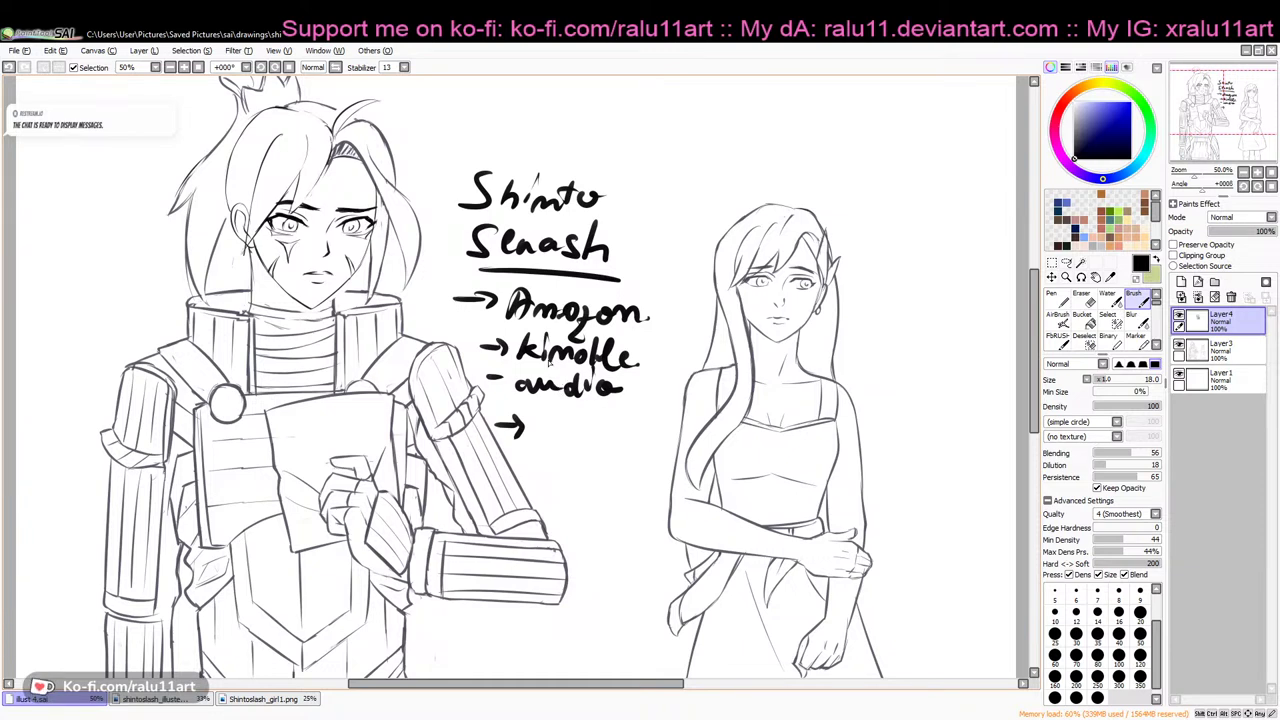
mouse_move(636, 388)
left_mouse_down()
mouse_move(640, 404)
mouse_move(658, 370)
left_mouse_up()
left_click(549, 430)
mouse_move(530, 428)
left_mouse_down()
mouse_move(568, 422)
mouse_move(611, 429)
mouse_move(622, 412)
mouse_move(646, 440)
left_mouse_up()
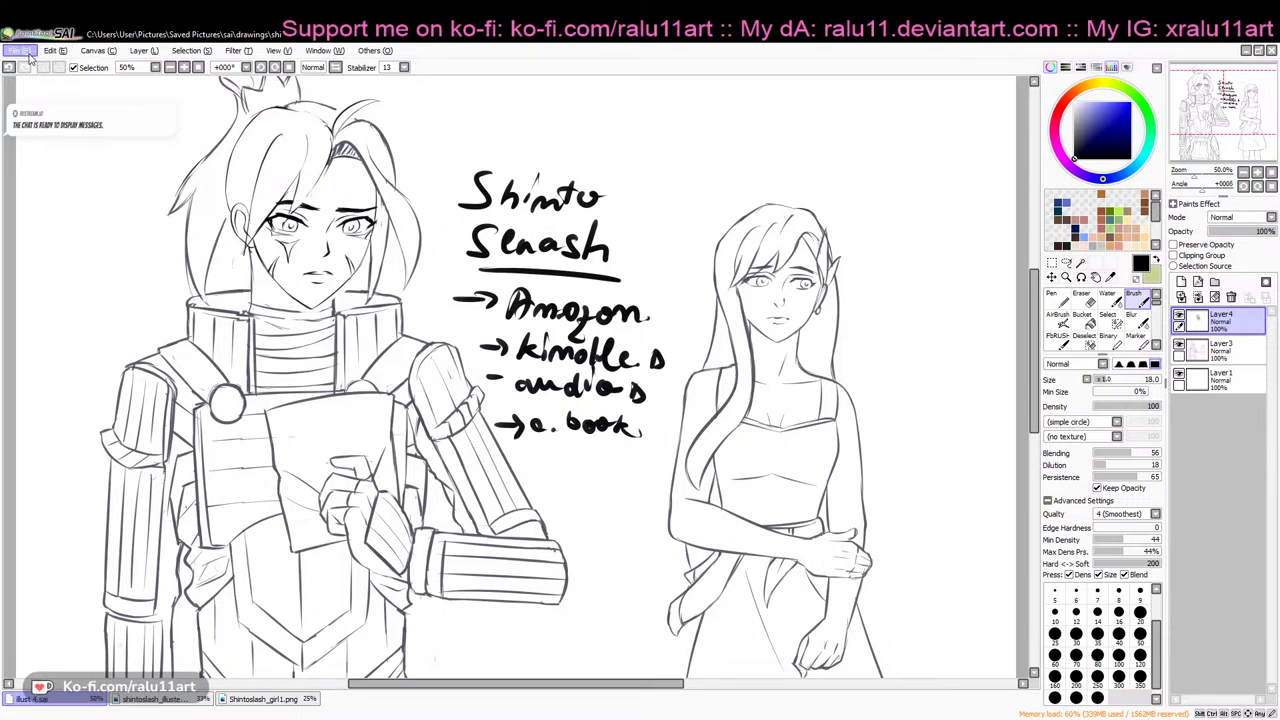
Open the Shinto Slash book cover image, look at it up close and as a whole, and close it
left_click(53, 78)
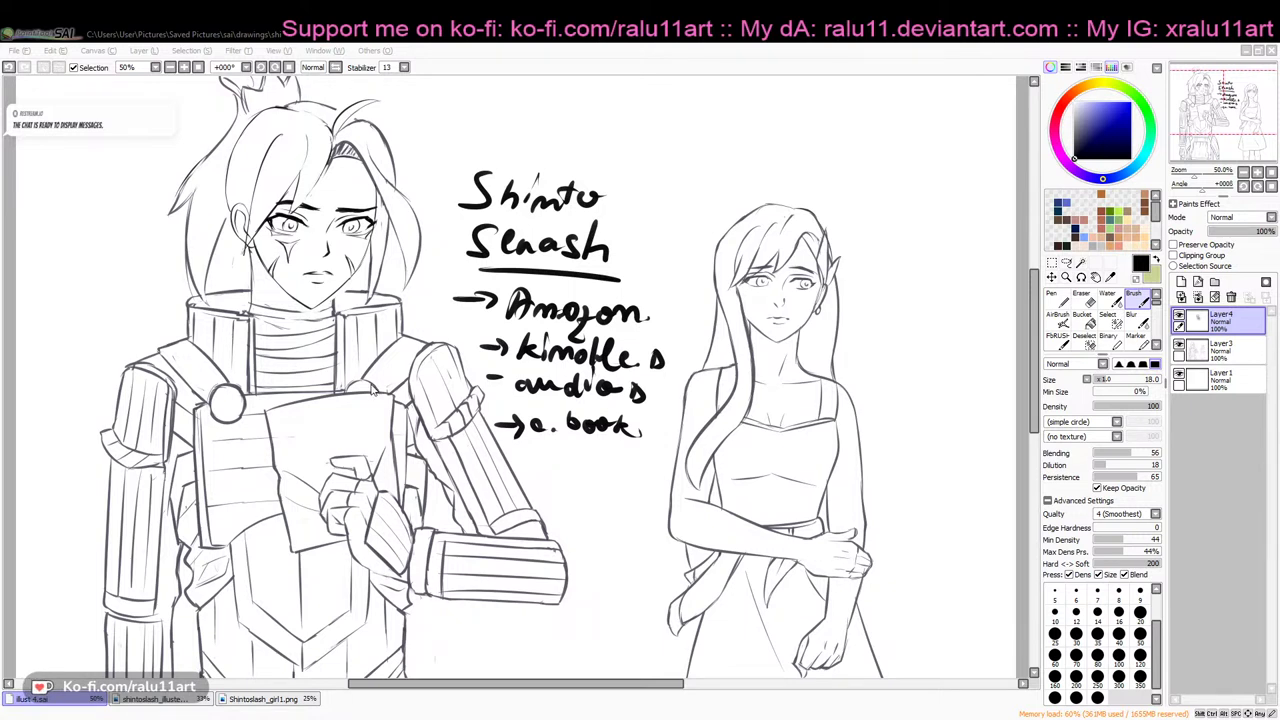
left_click(369, 341)
key("ctrl+s")
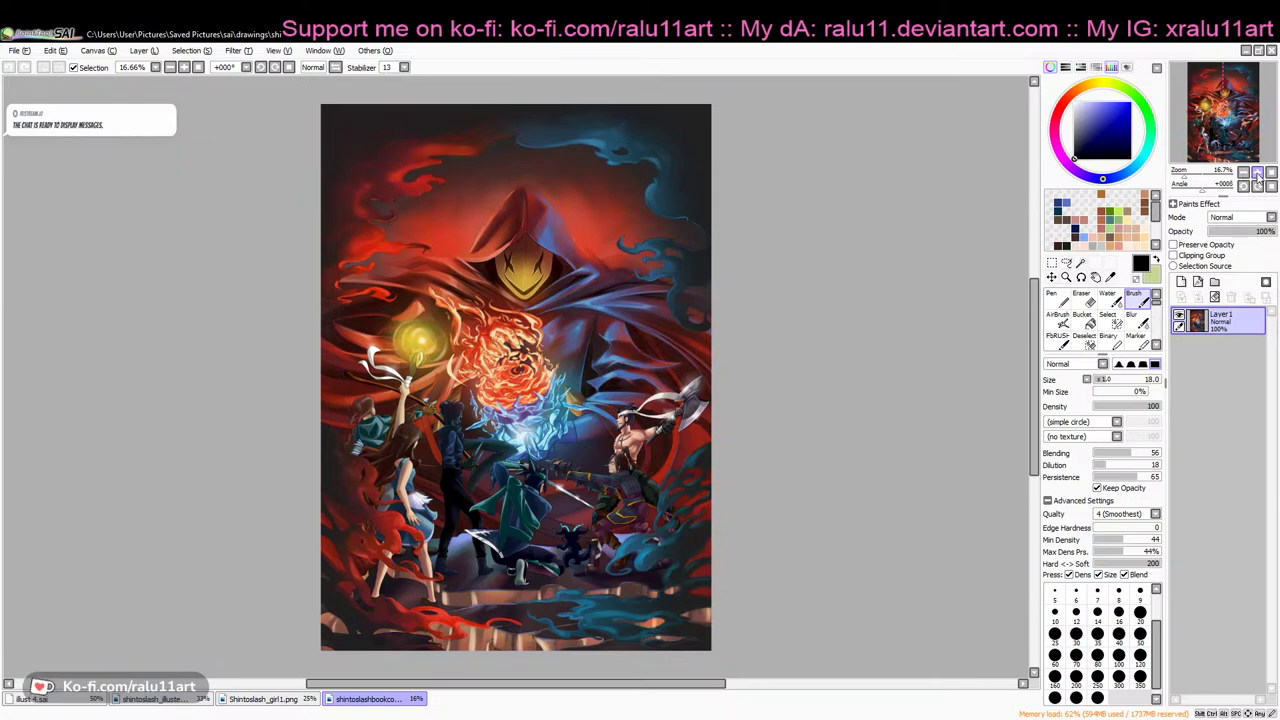
left_click(1257, 174)
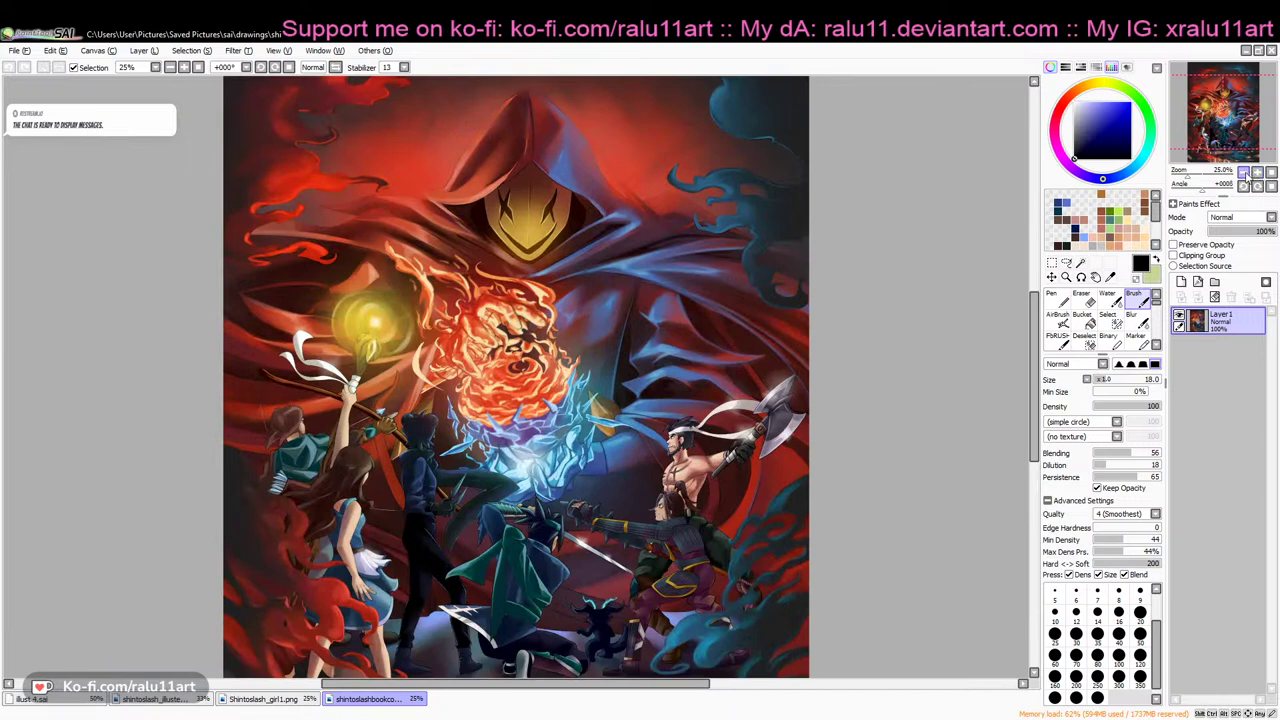
left_click(1246, 175)
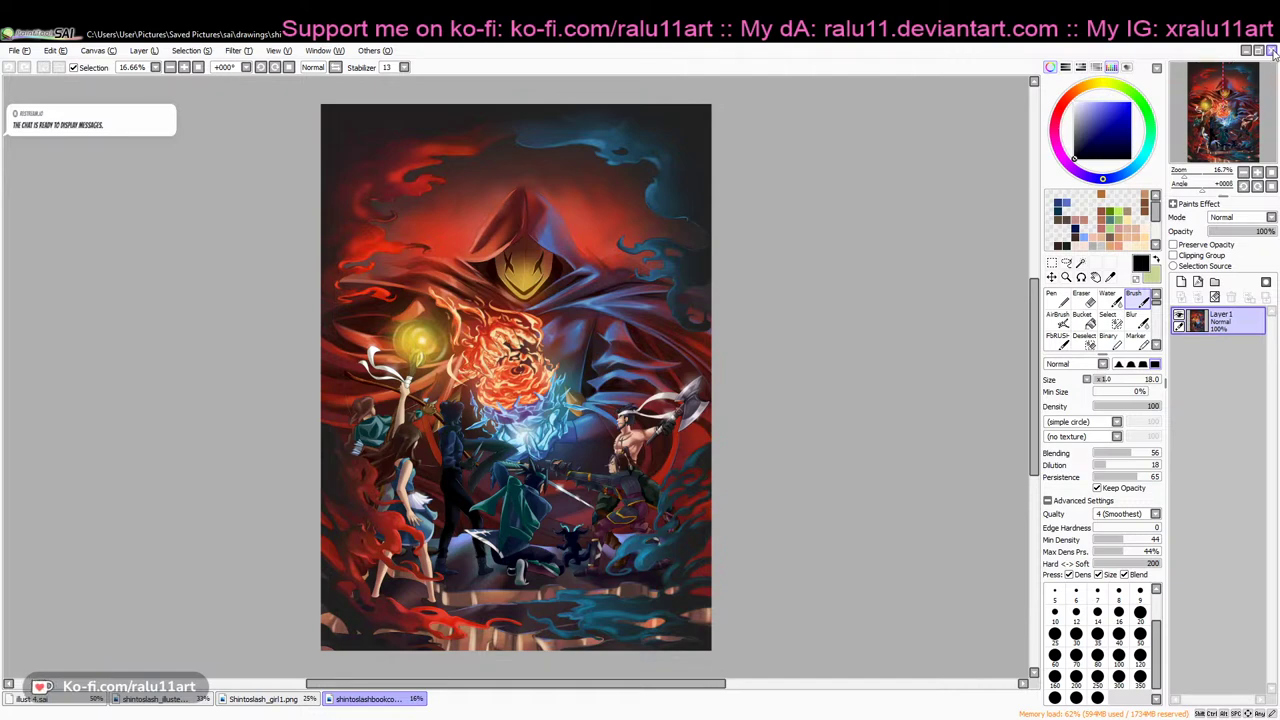
left_click(1272, 51)
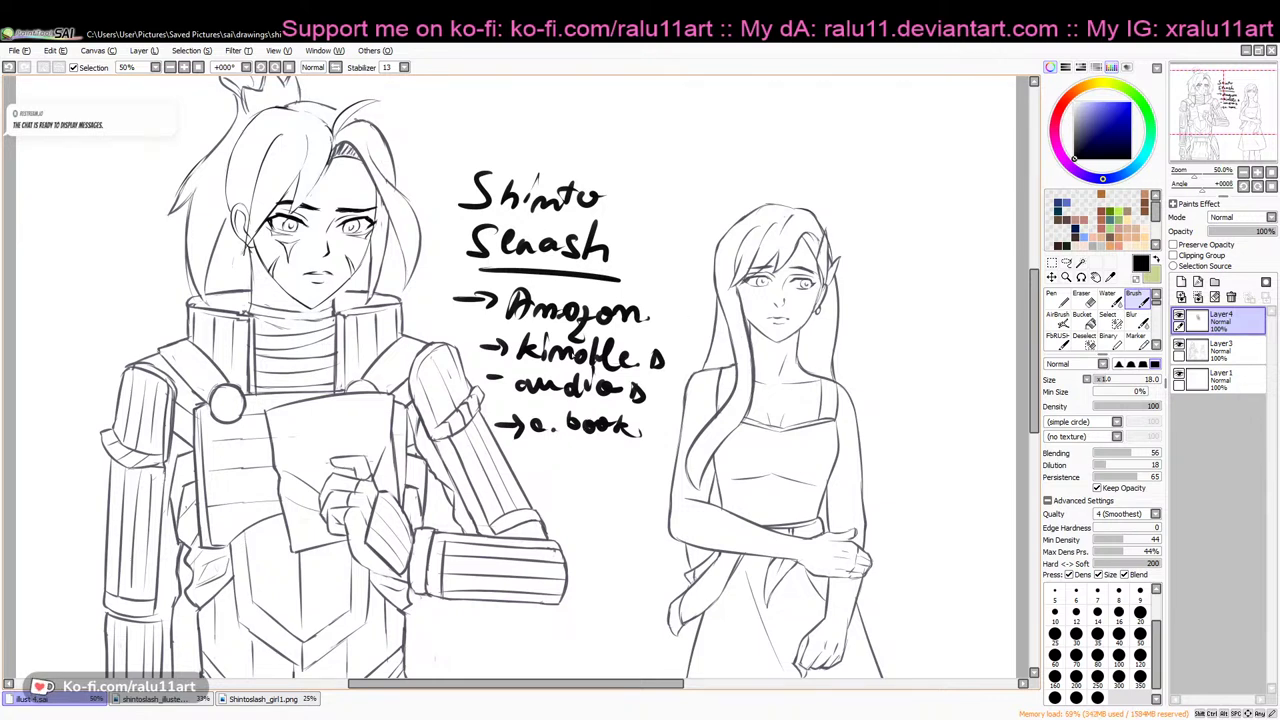
left_click_drag(503, 403, 645, 412)
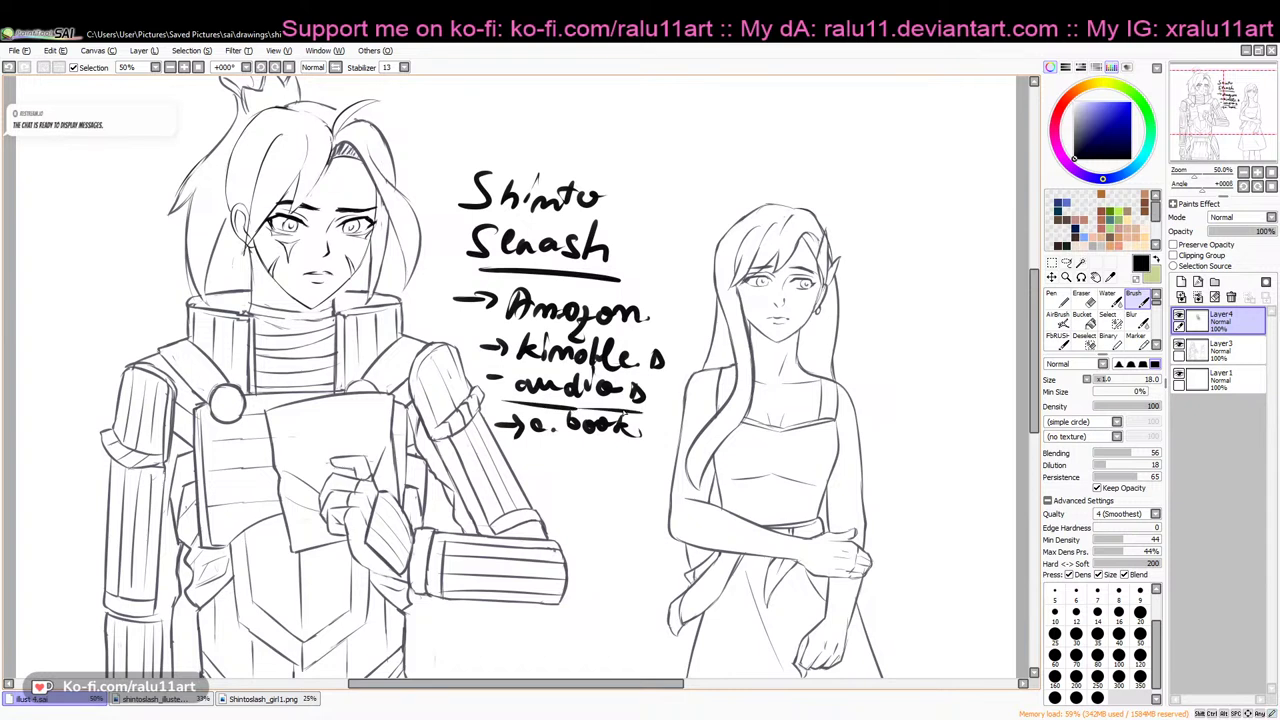
key("ctrl+z")
key("ctrl+z")
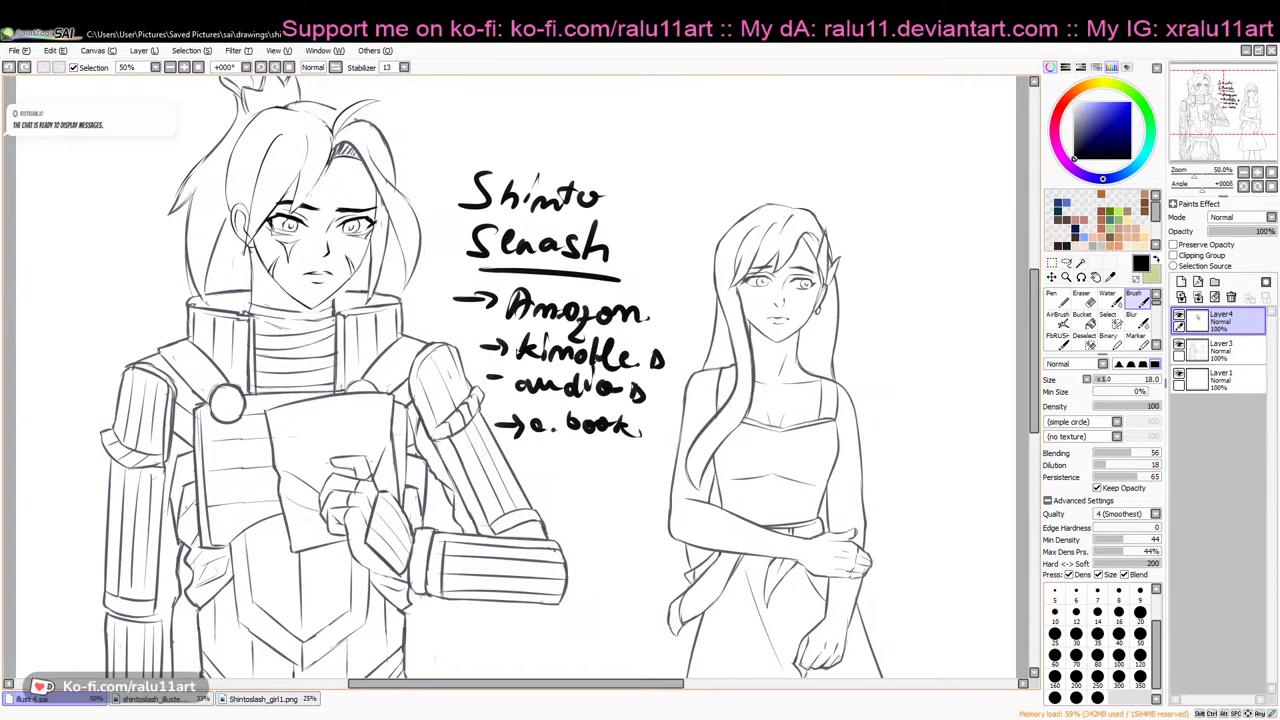
Handwrite "13K" beneath the e-book entry and underline it
mouse_move(541, 453)
left_mouse_down()
mouse_move(538, 472)
mouse_move(571, 459)
left_mouse_up()
mouse_move(580, 458)
left_mouse_down()
mouse_move(580, 474)
mouse_move(572, 467)
mouse_move(591, 482)
left_mouse_up()
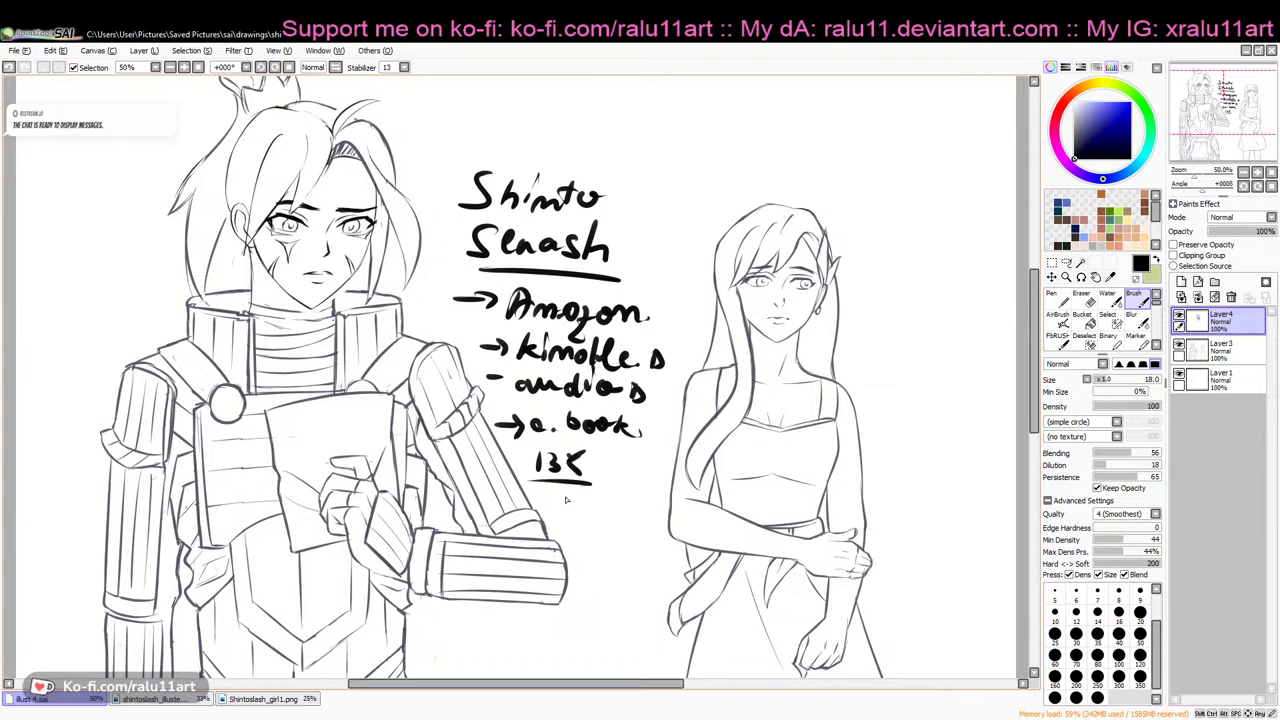
left_click(392, 718)
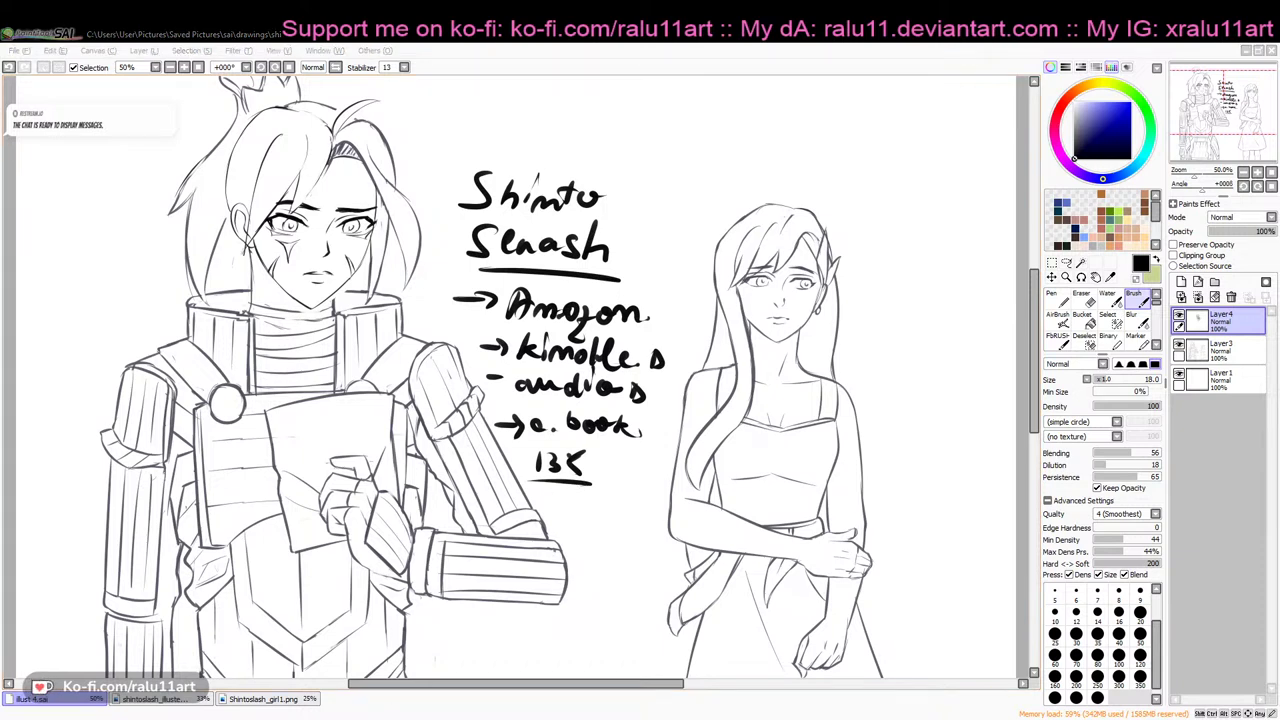
key("alt+Tab")
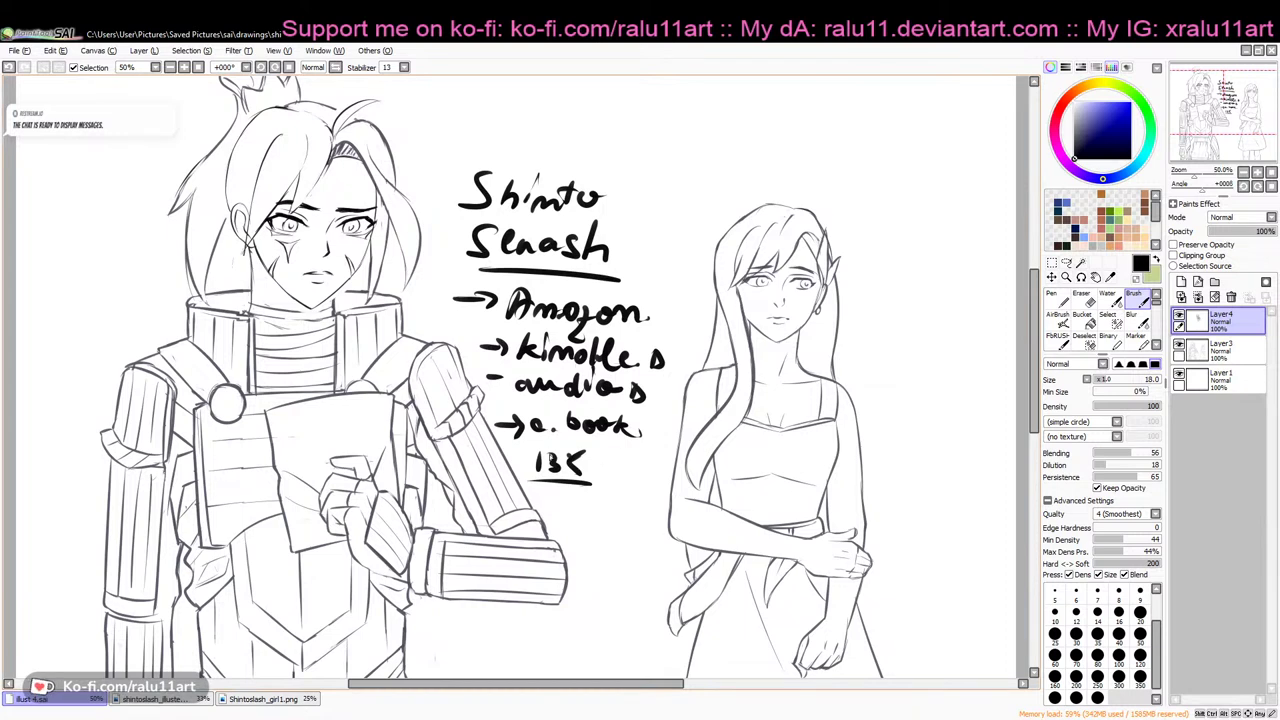
Handwrite "PG-13" below the 13K note and add a short underline beneath the audio entry
left_click_drag(558, 497, 558, 522)
mouse_move(558, 497)
left_mouse_down()
mouse_move(561, 511)
mouse_move(611, 522)
left_mouse_up()
left_click_drag(619, 499, 622, 521)
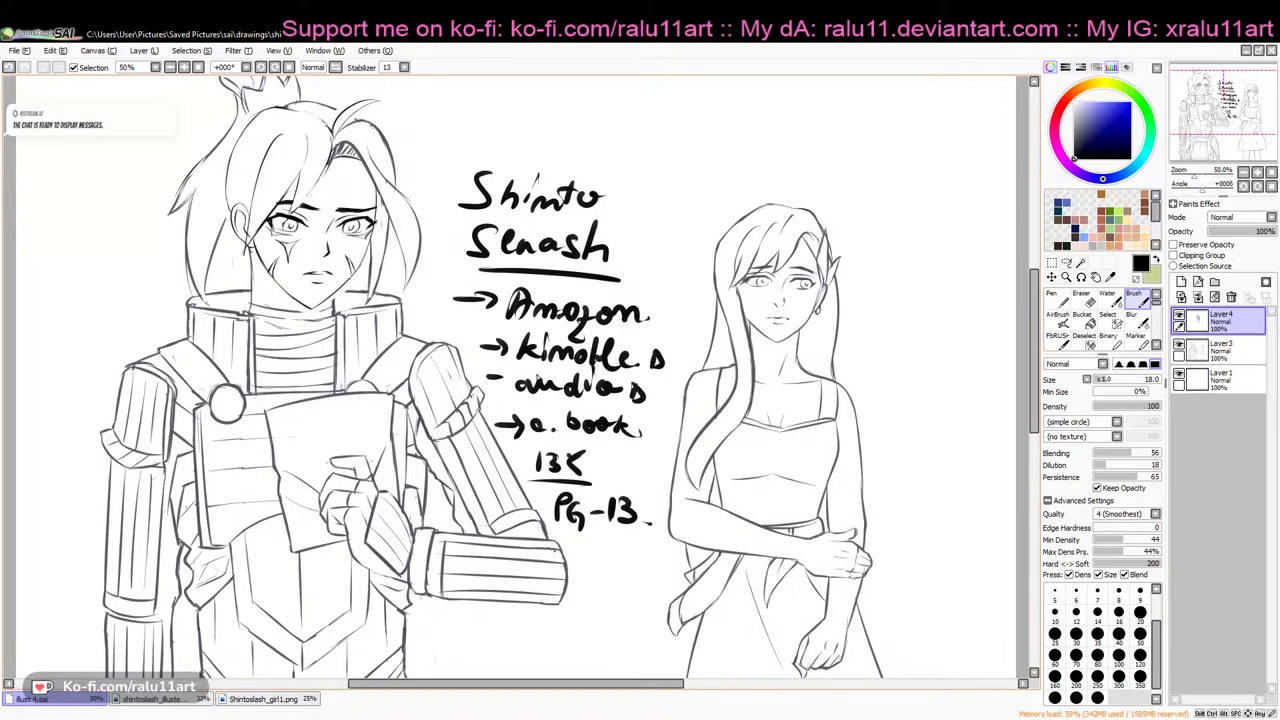
left_click_drag(490, 399, 545, 401)
mouse_move(596, 495)
left_mouse_down()
mouse_move(570, 524)
mouse_move(588, 479)
left_mouse_up()
key("ctrl+z")
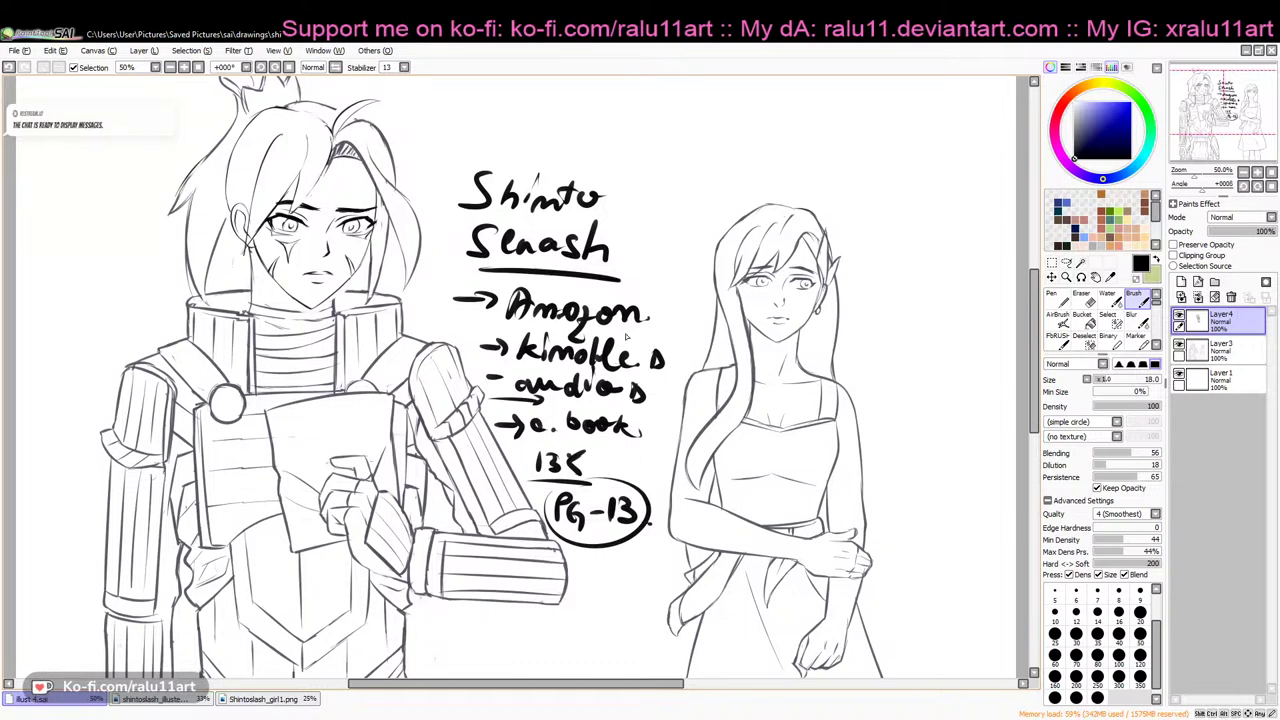
key("ctrl+z")
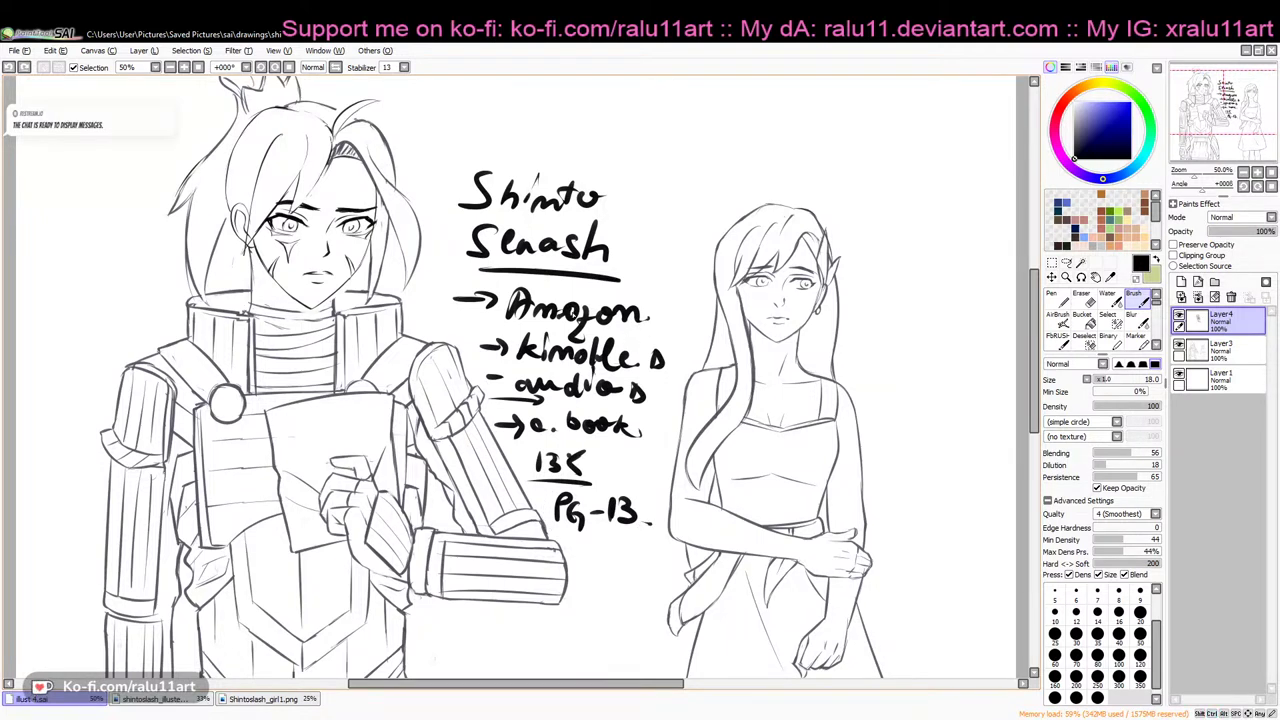
Draw corner strokes at the ends of both title words and of the audio entry
left_click_drag(630, 270, 633, 228)
left_click_drag(631, 226, 636, 190)
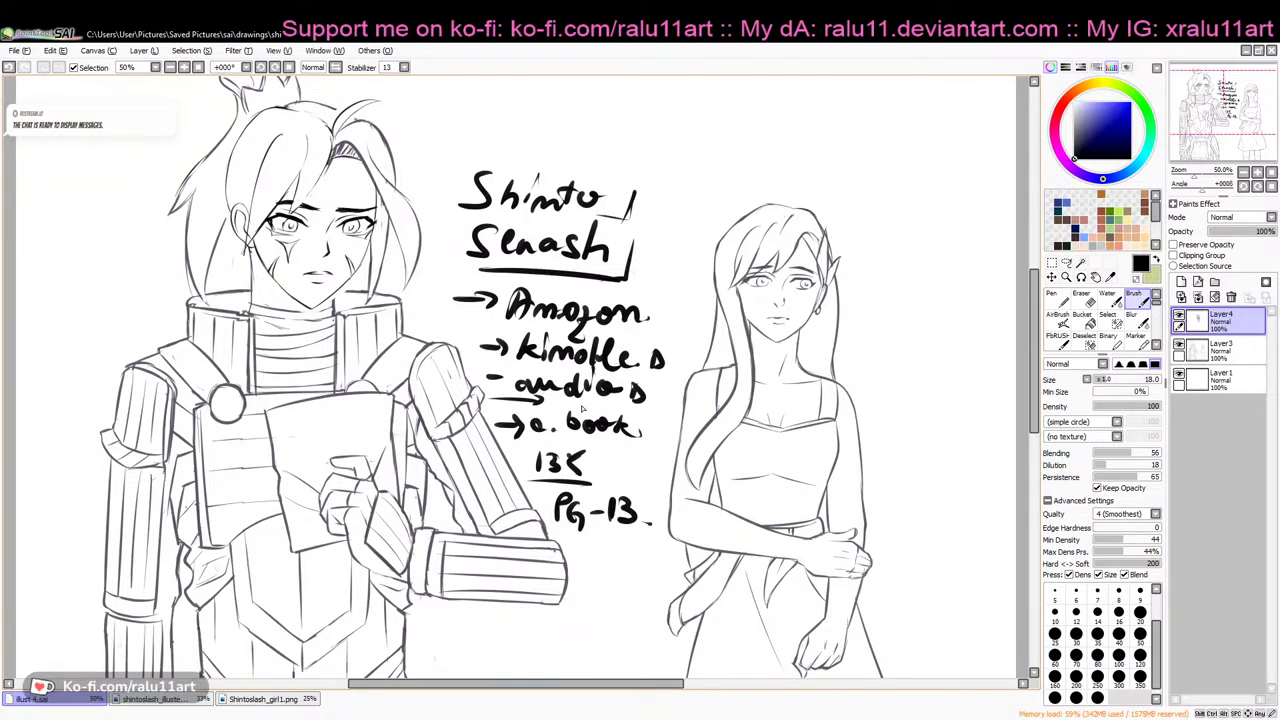
left_click_drag(630, 410, 662, 394)
Open the night battle illustration, examine the towers, archers and monsters up close and as a whole, and close it
left_click(35, 55)
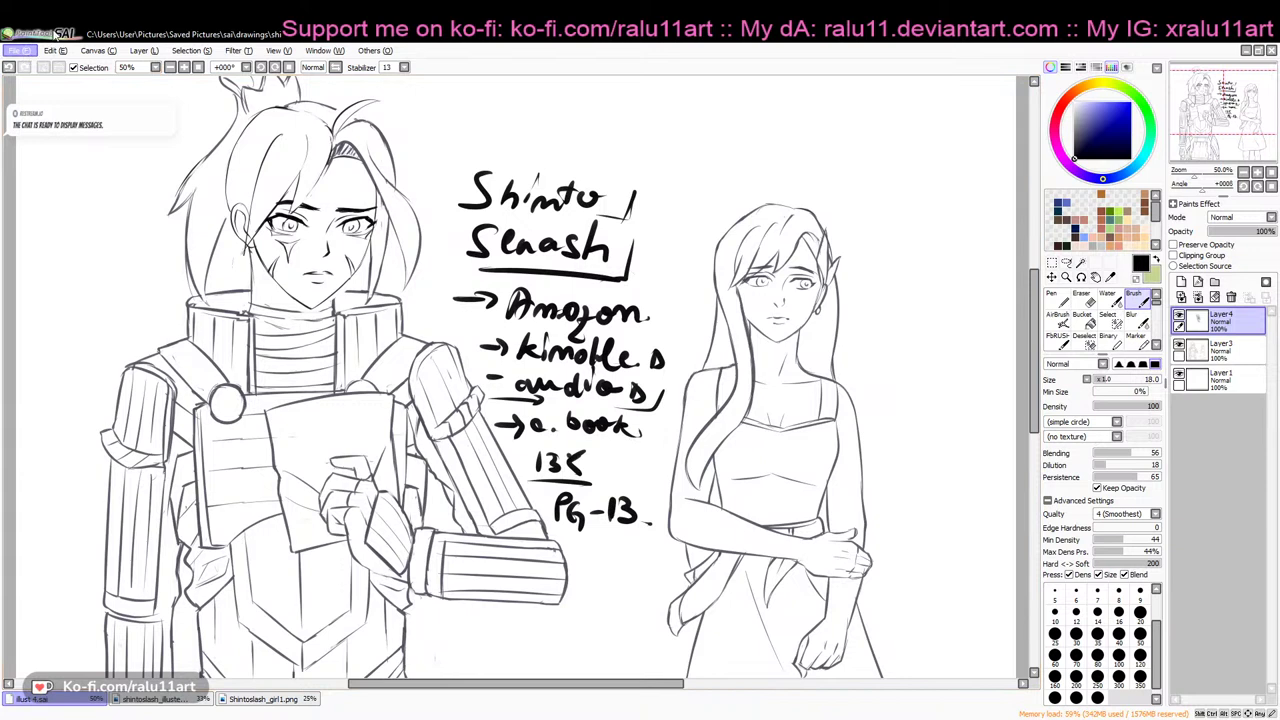
left_click(83, 86)
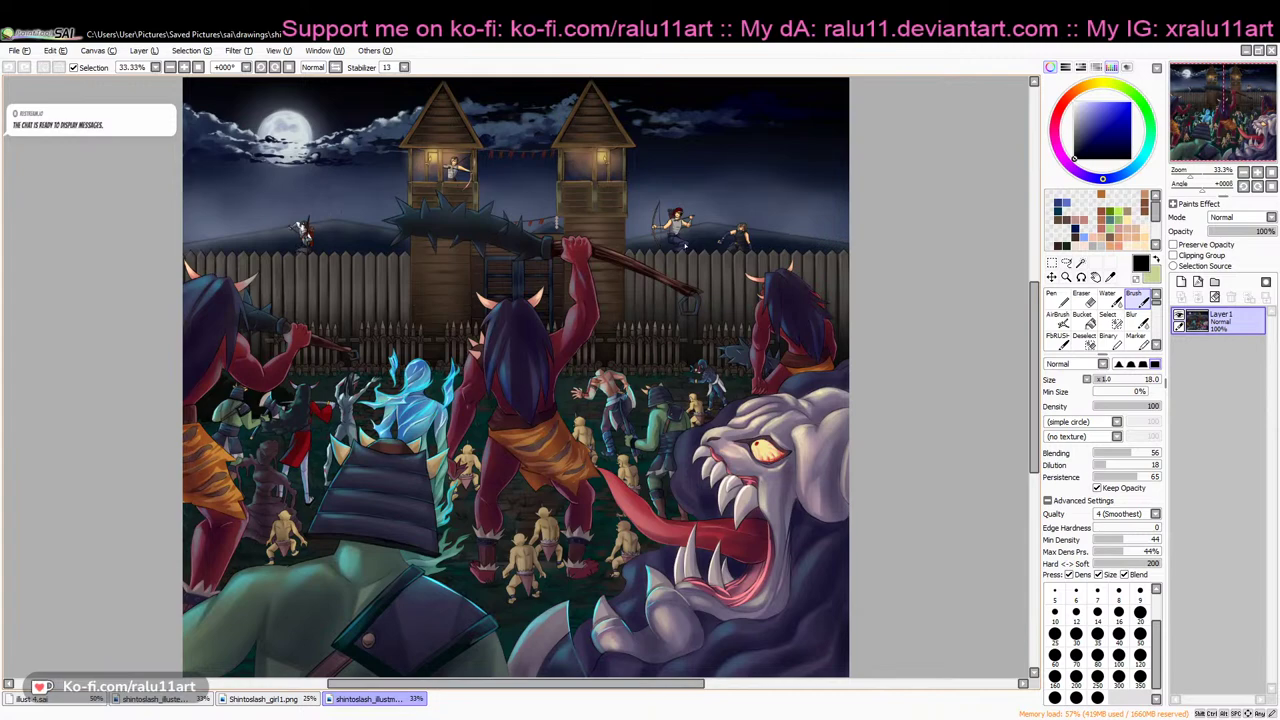
left_click(1257, 181)
left_click(1257, 181)
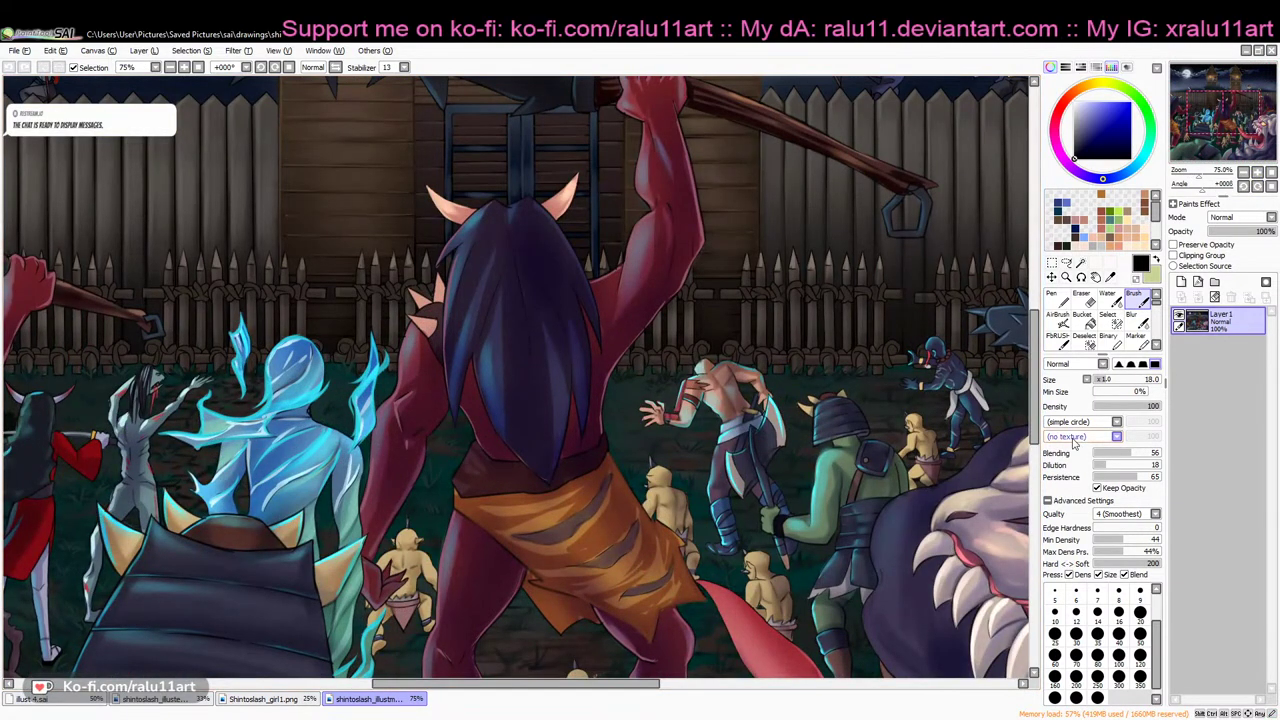
left_click_drag(1035, 425, 1036, 354)
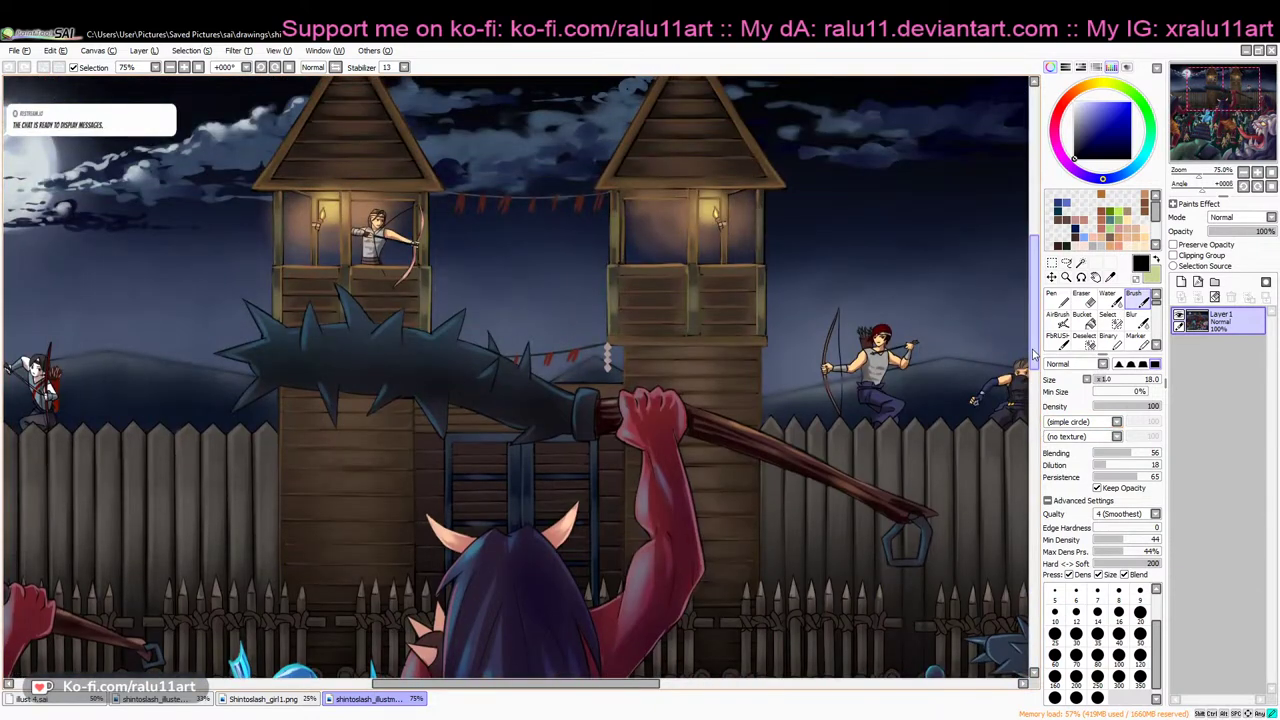
left_click_drag(575, 686, 477, 697)
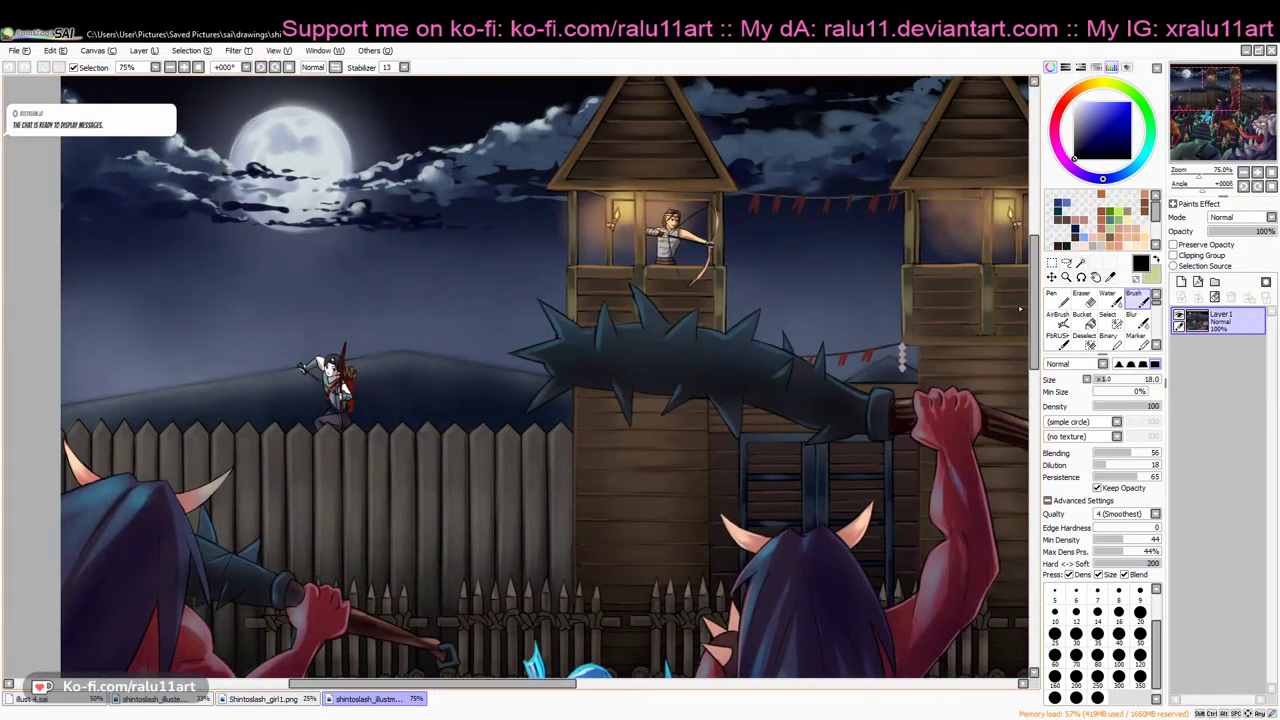
left_click(1244, 173)
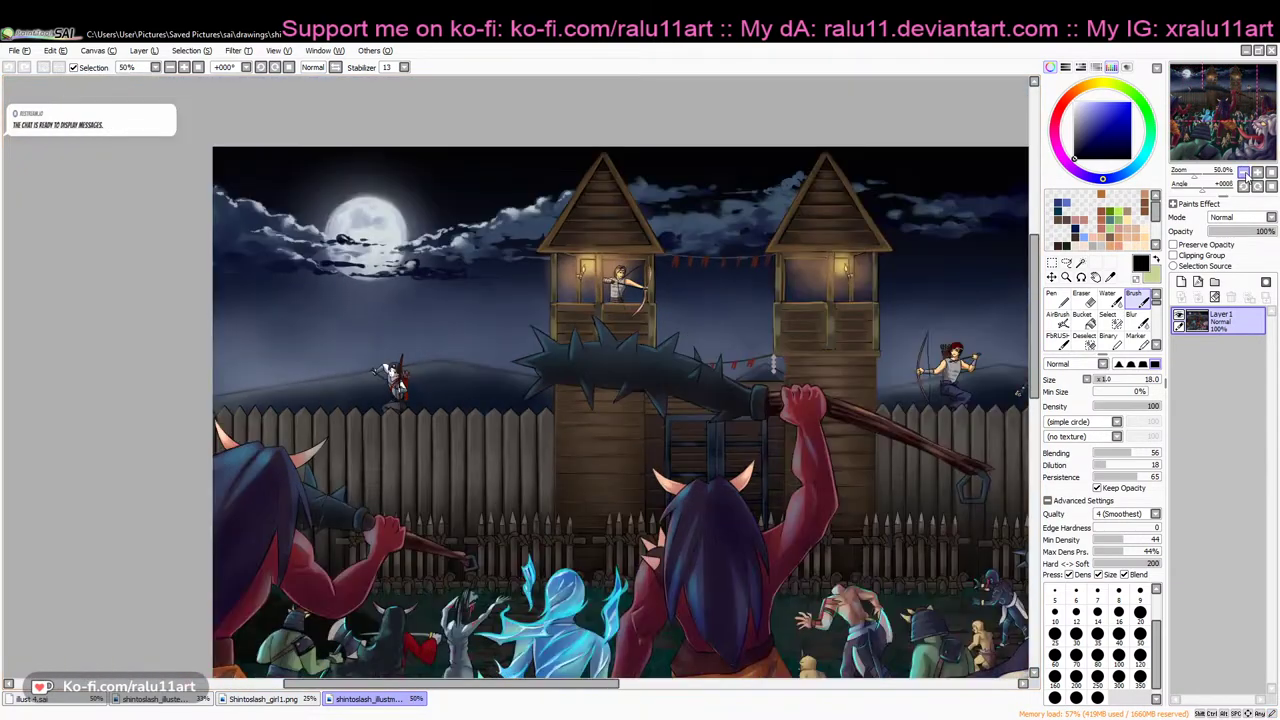
left_click(1244, 173)
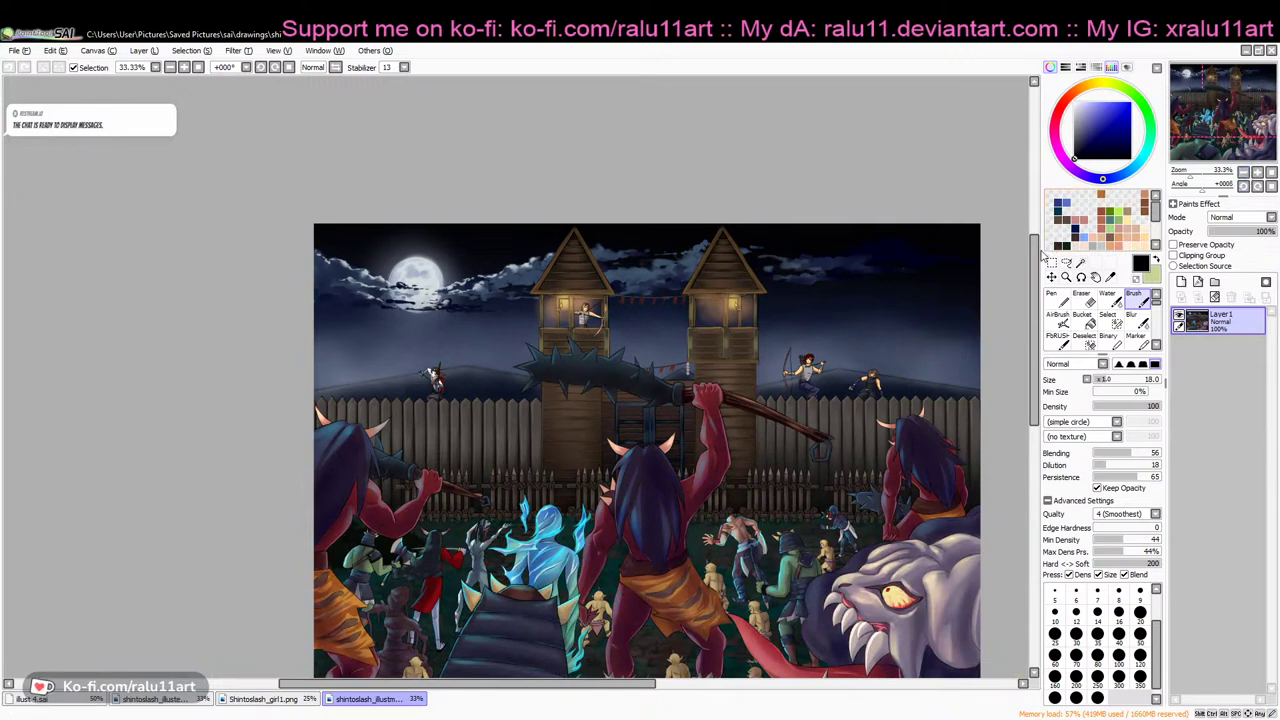
left_click_drag(1037, 255, 1038, 299)
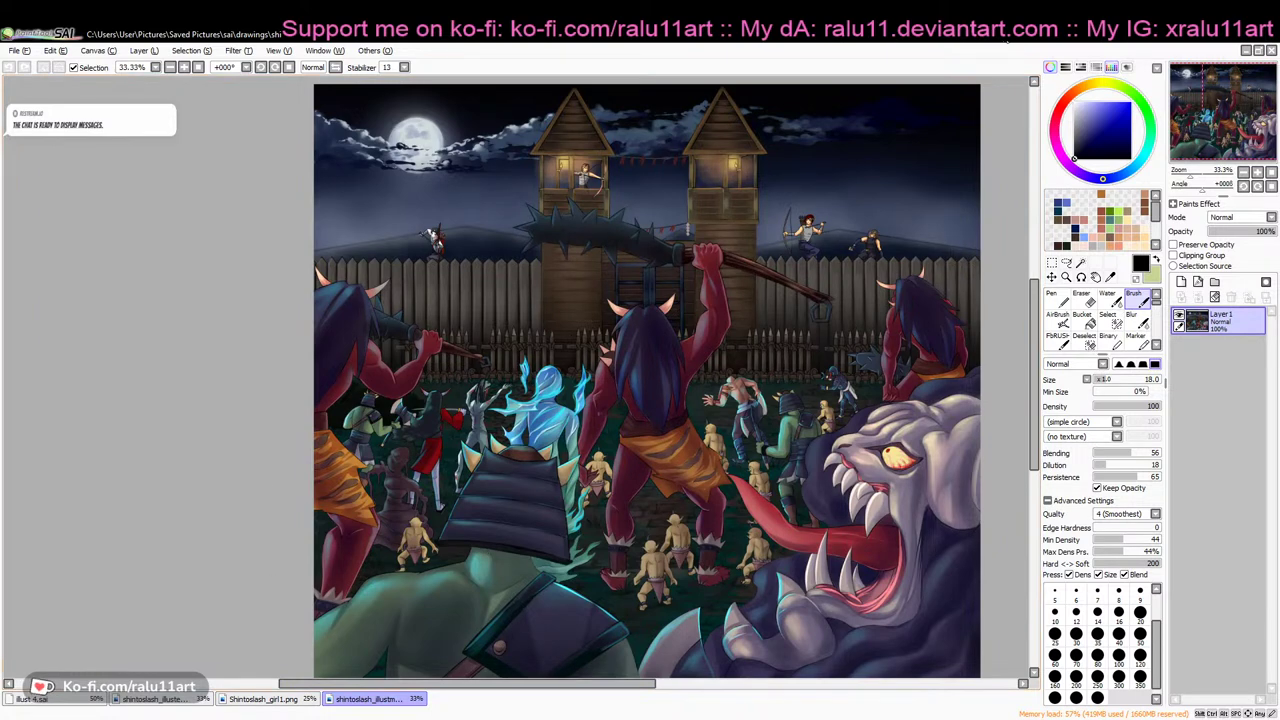
left_click(1273, 50)
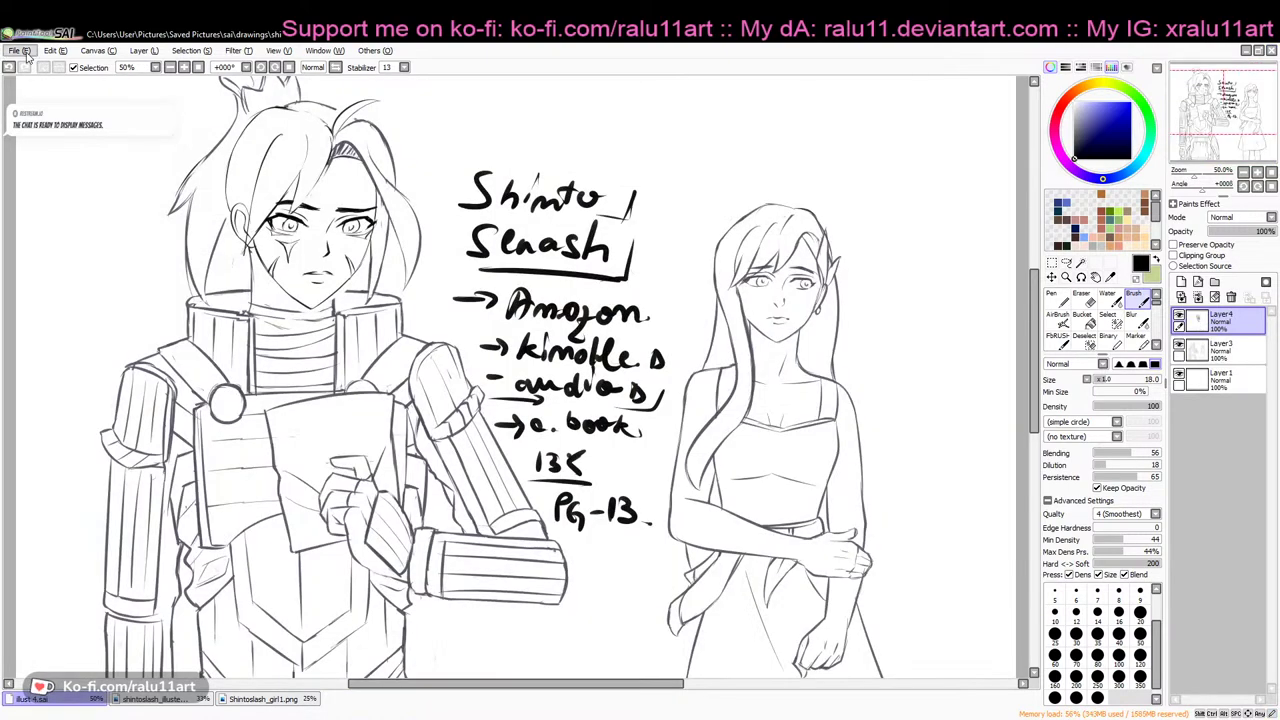
Display the coloured Shinto Slash illustration of the blue-robed man facing the armoured woman
left_click(44, 82)
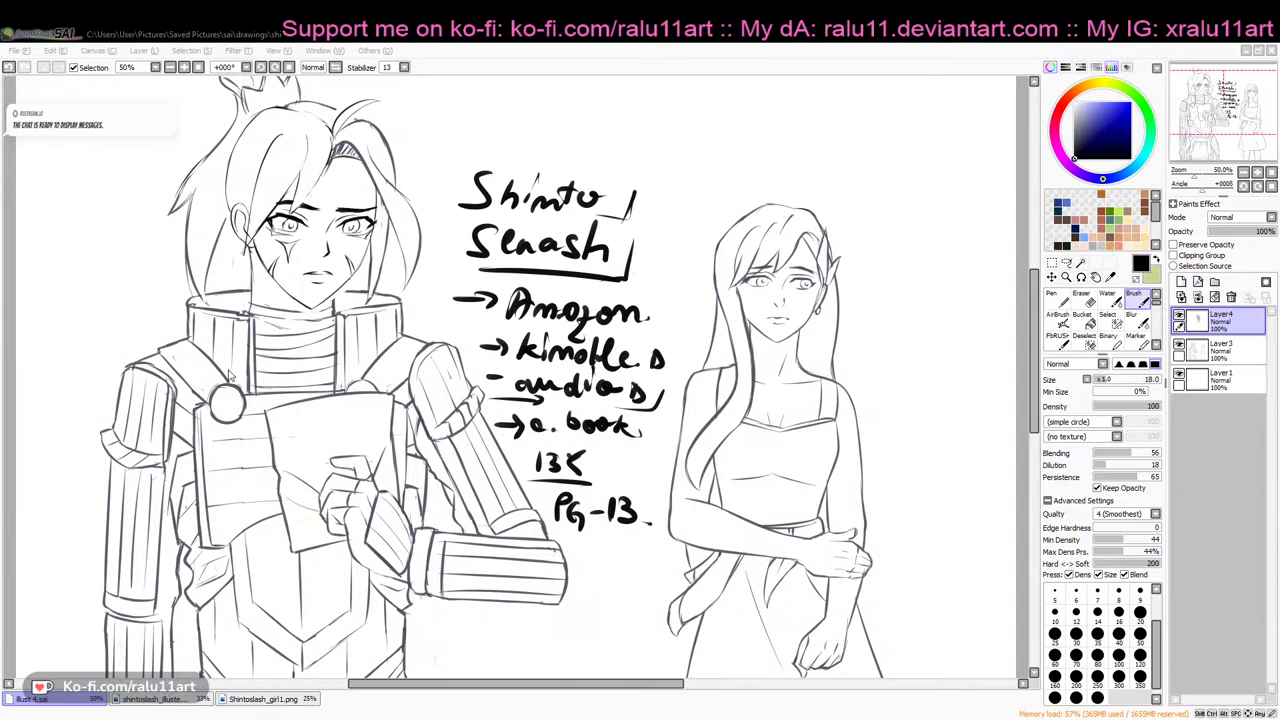
key("ctrl+Tab")
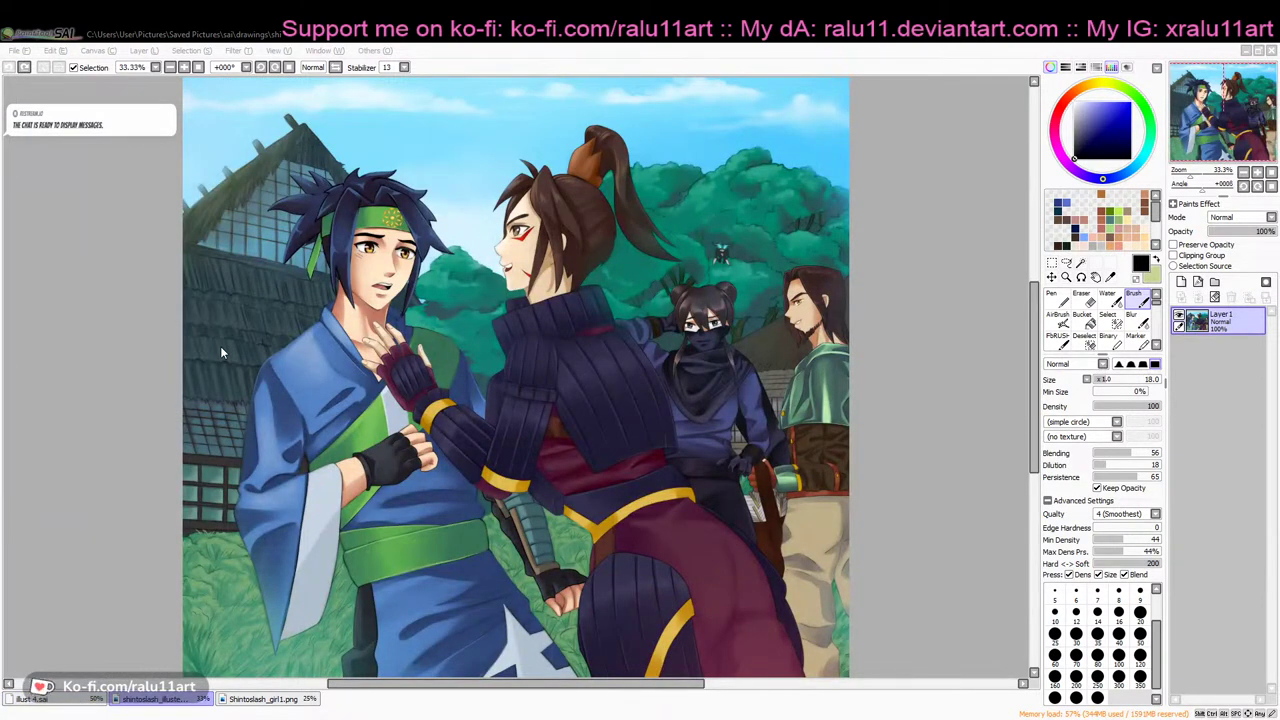
Examine the armoured woman, the masked woman, the bearded man and the small flying creature up close in the coloured illustration
left_click(815, 126)
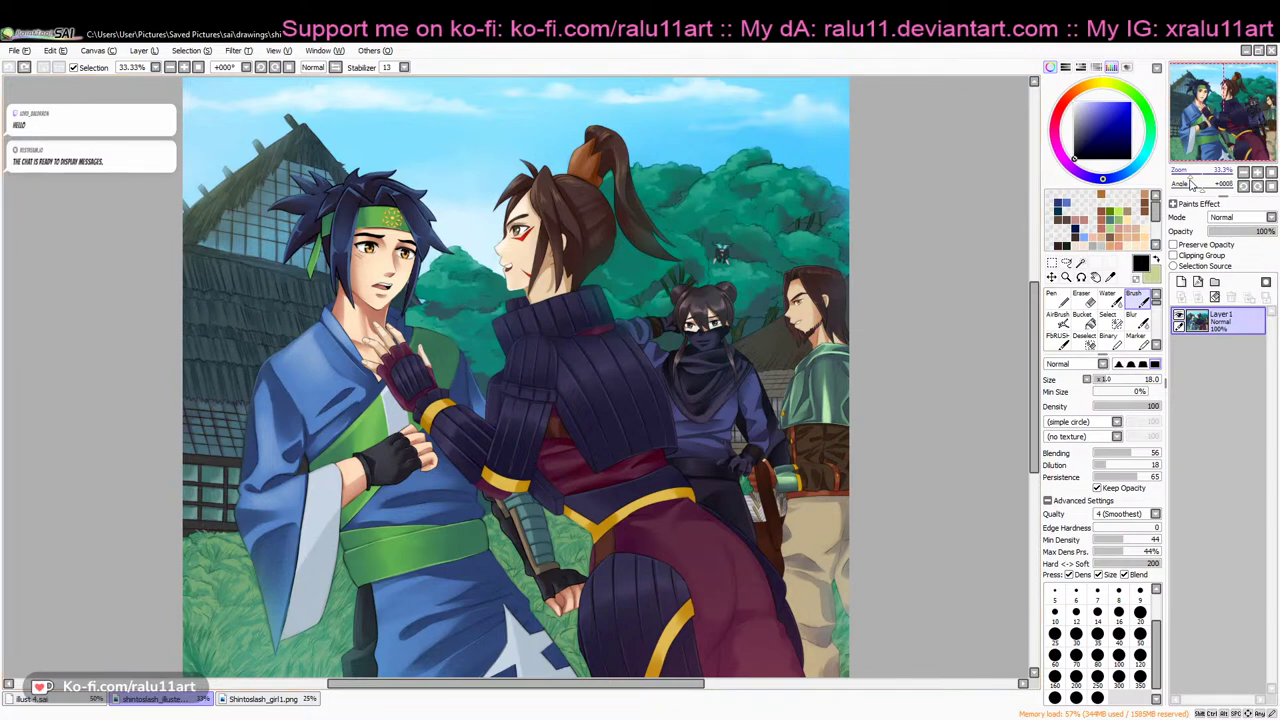
left_click_drag(1190, 180, 1197, 181)
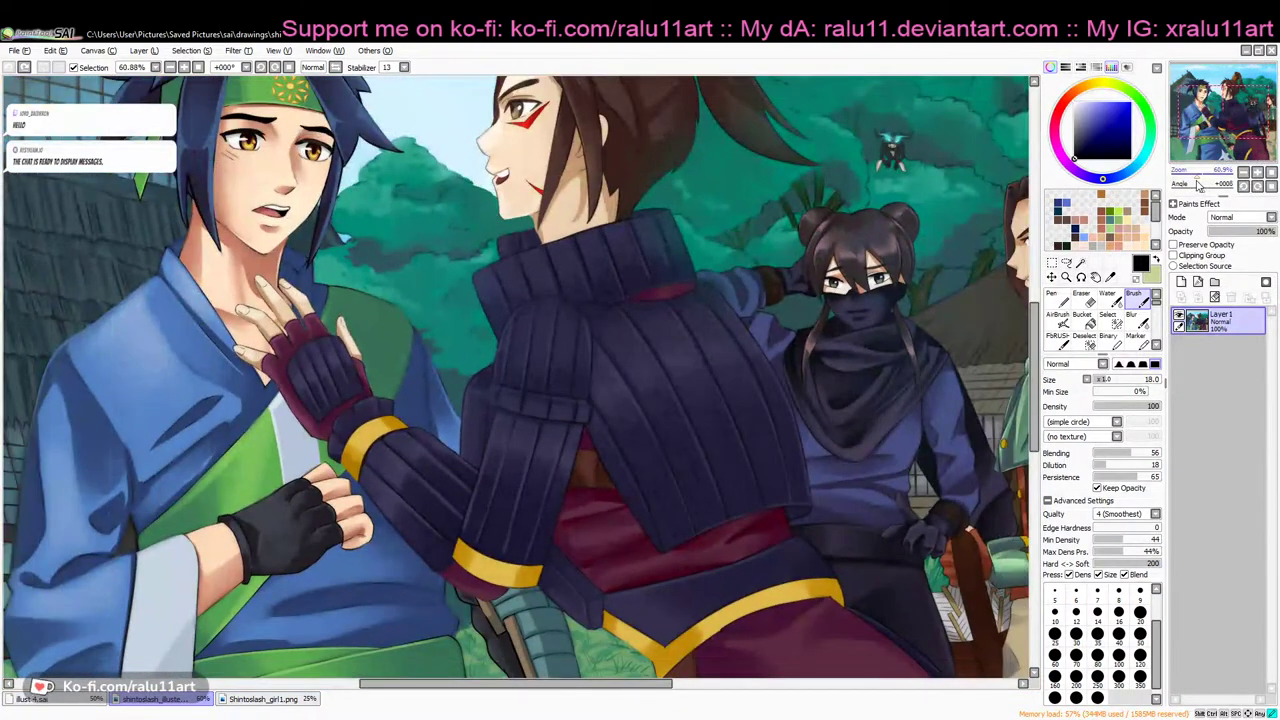
left_click_drag(610, 686, 683, 689)
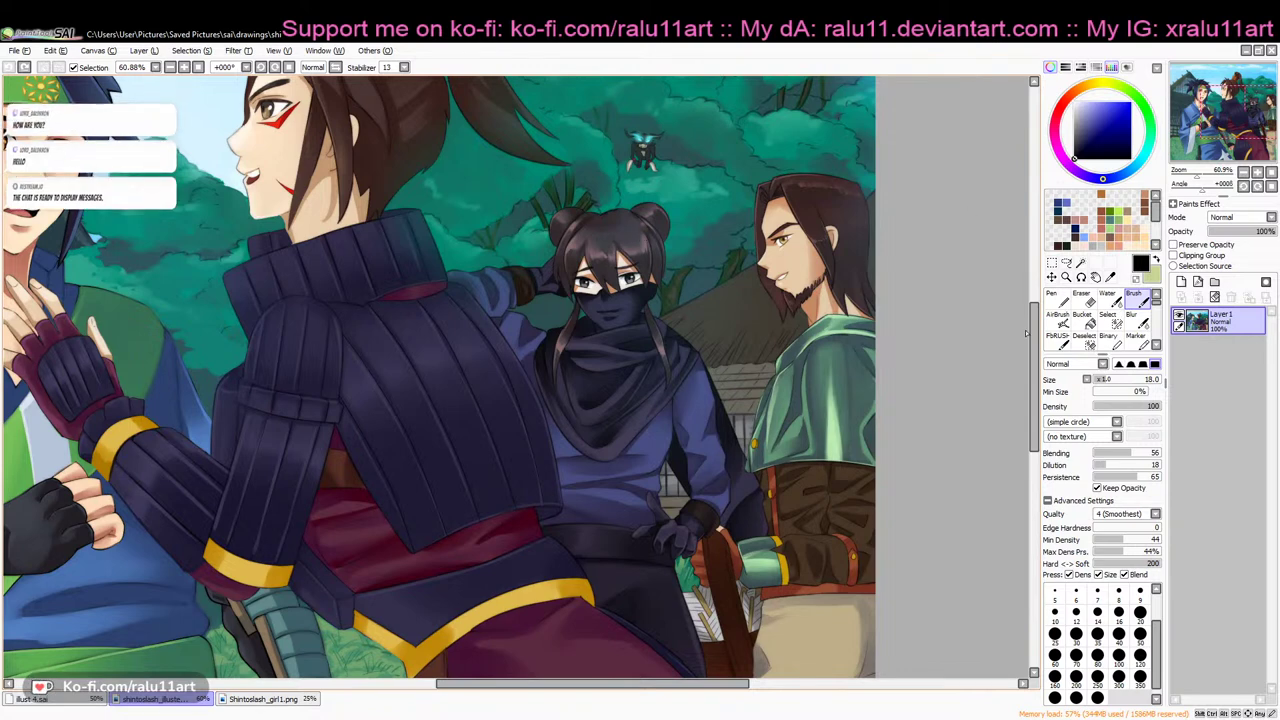
left_click_drag(1039, 358, 1036, 338)
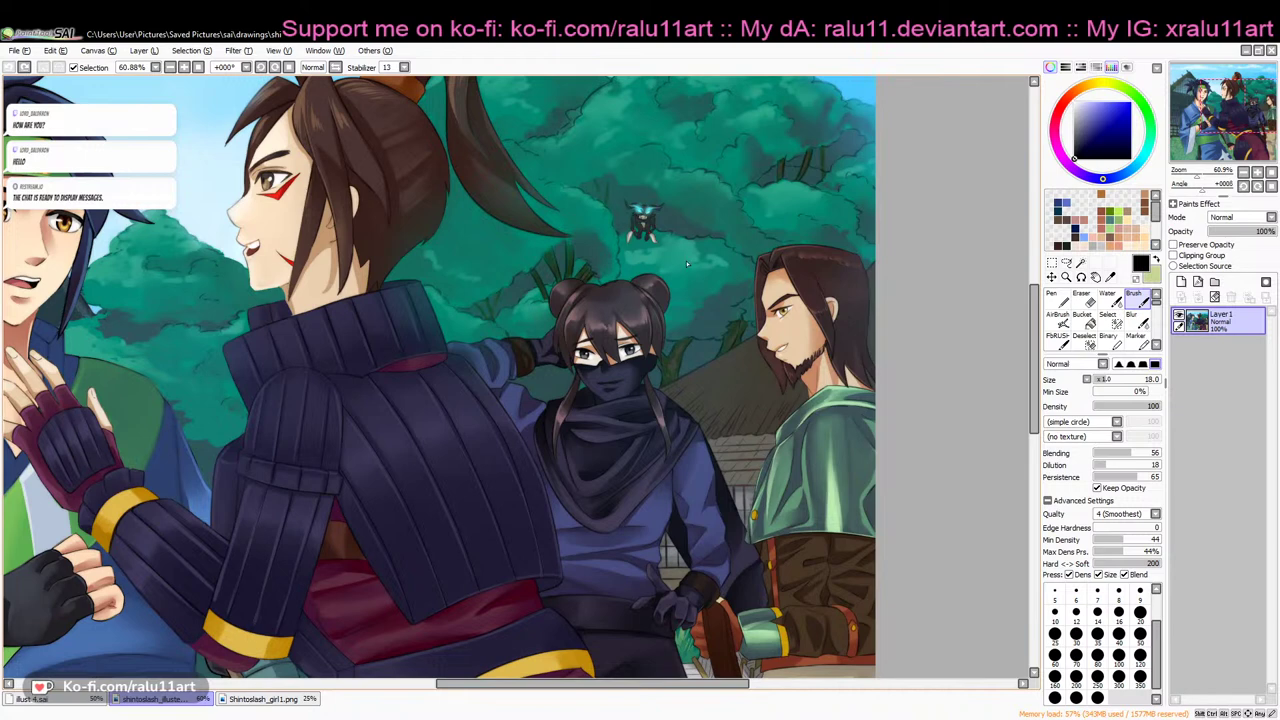
left_click_drag(1036, 388, 1034, 372)
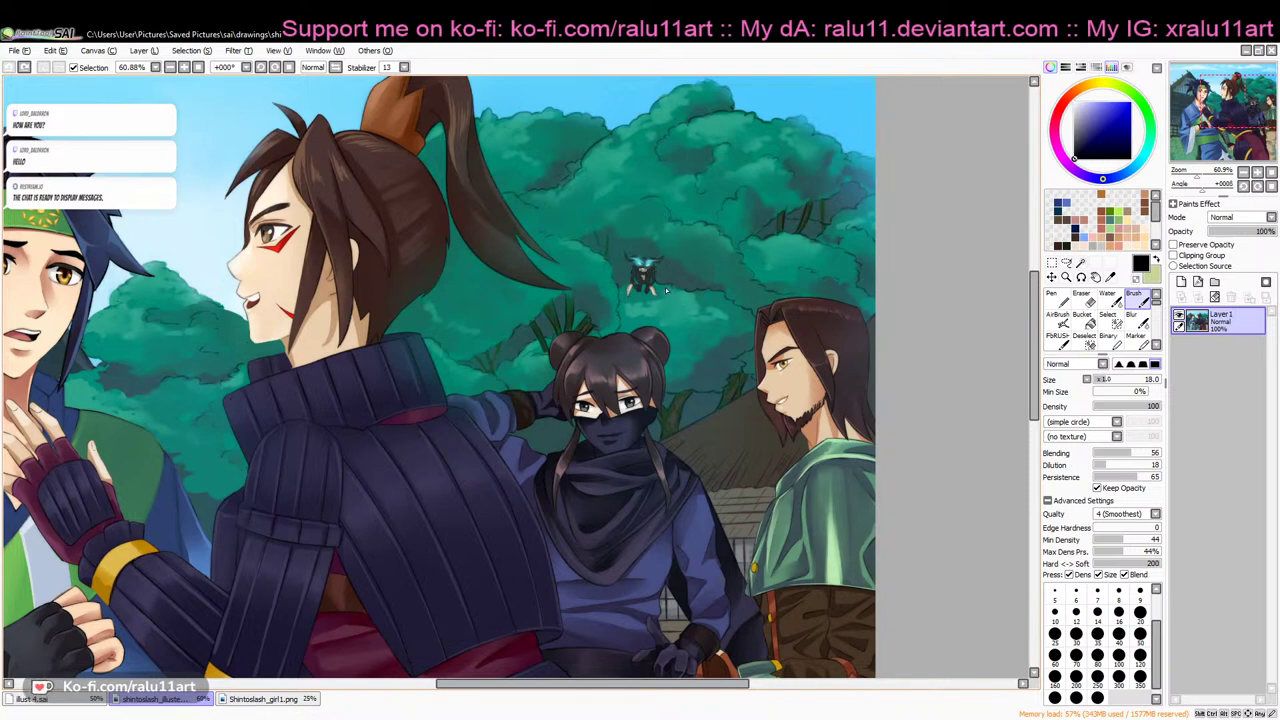
left_click(1243, 174)
left_click(1243, 174)
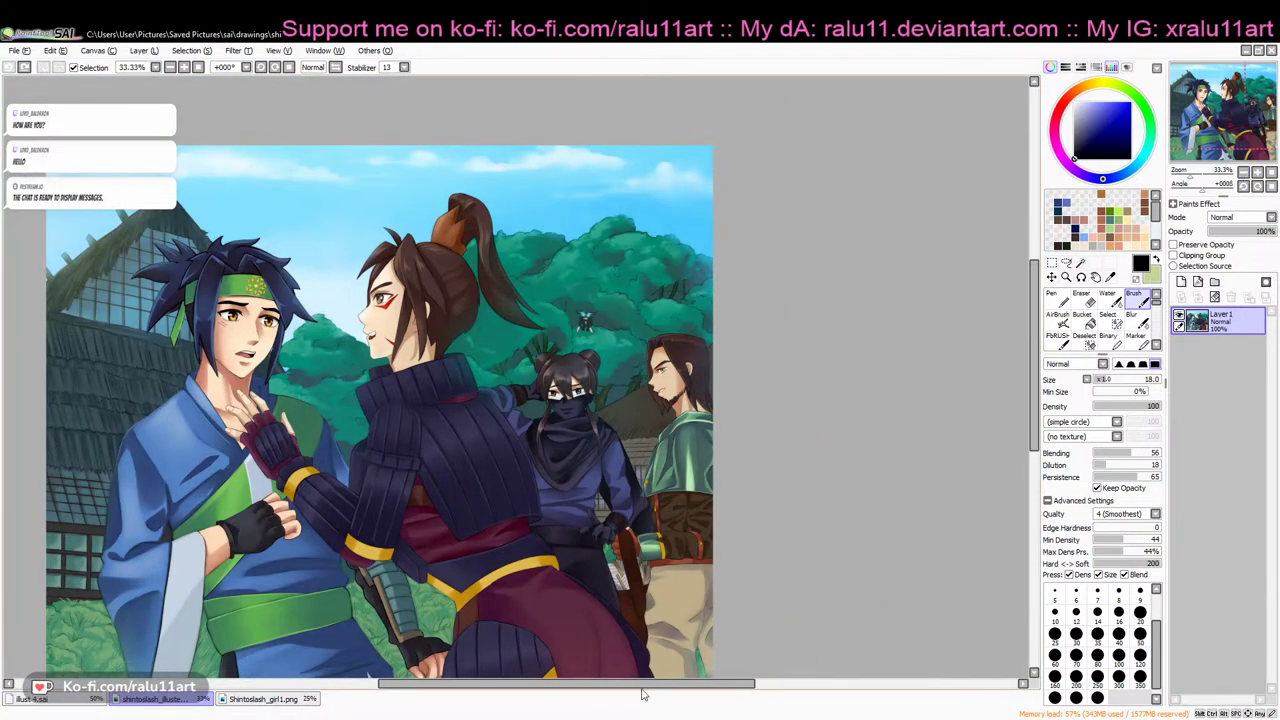
Review the blue-robed man and the armoured woman at closer range and as a whole, and close the coloured illustration
left_click_drag(631, 684, 583, 684)
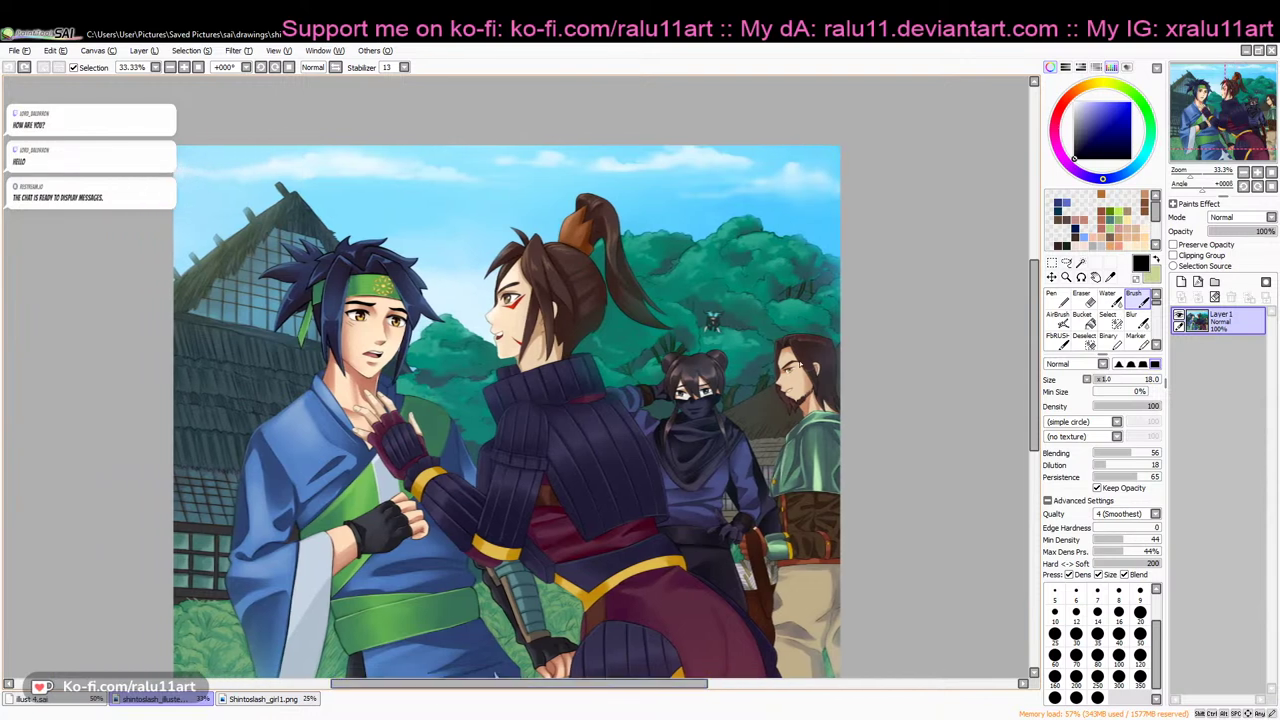
mouse_move(1036, 313)
left_mouse_down()
mouse_move(1042, 349)
mouse_move(1045, 336)
left_mouse_up()
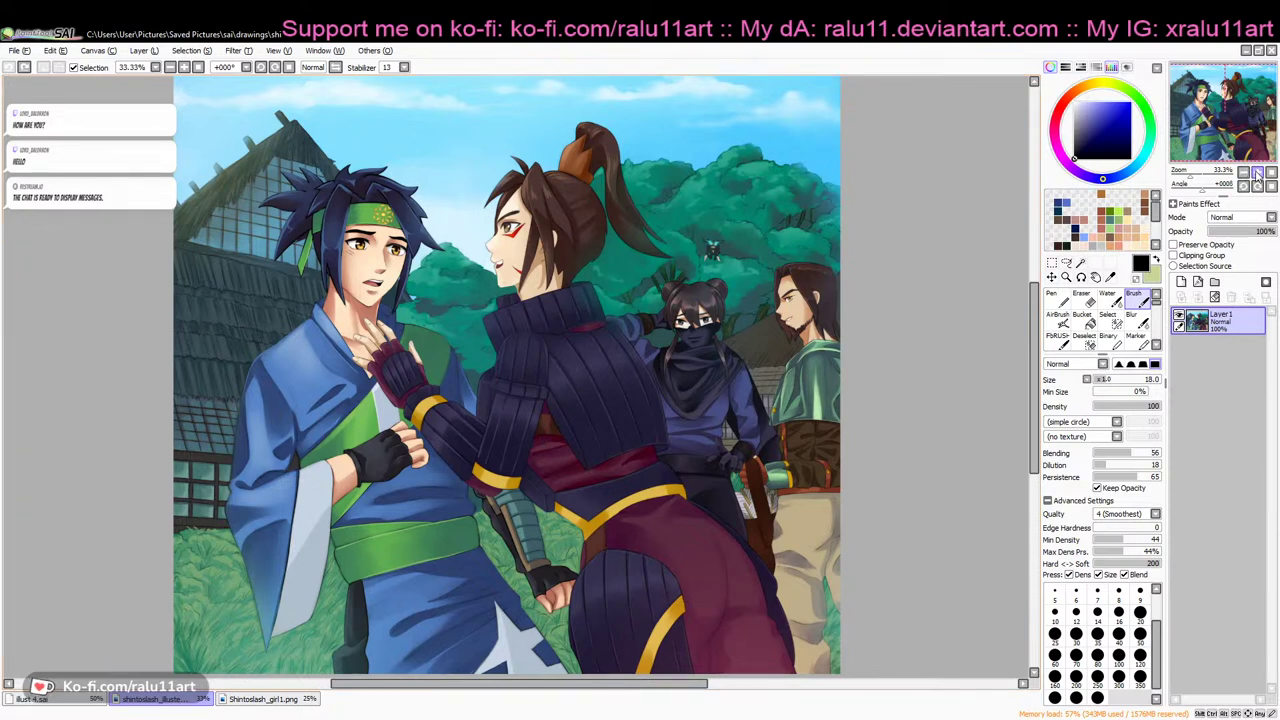
left_click(1258, 176)
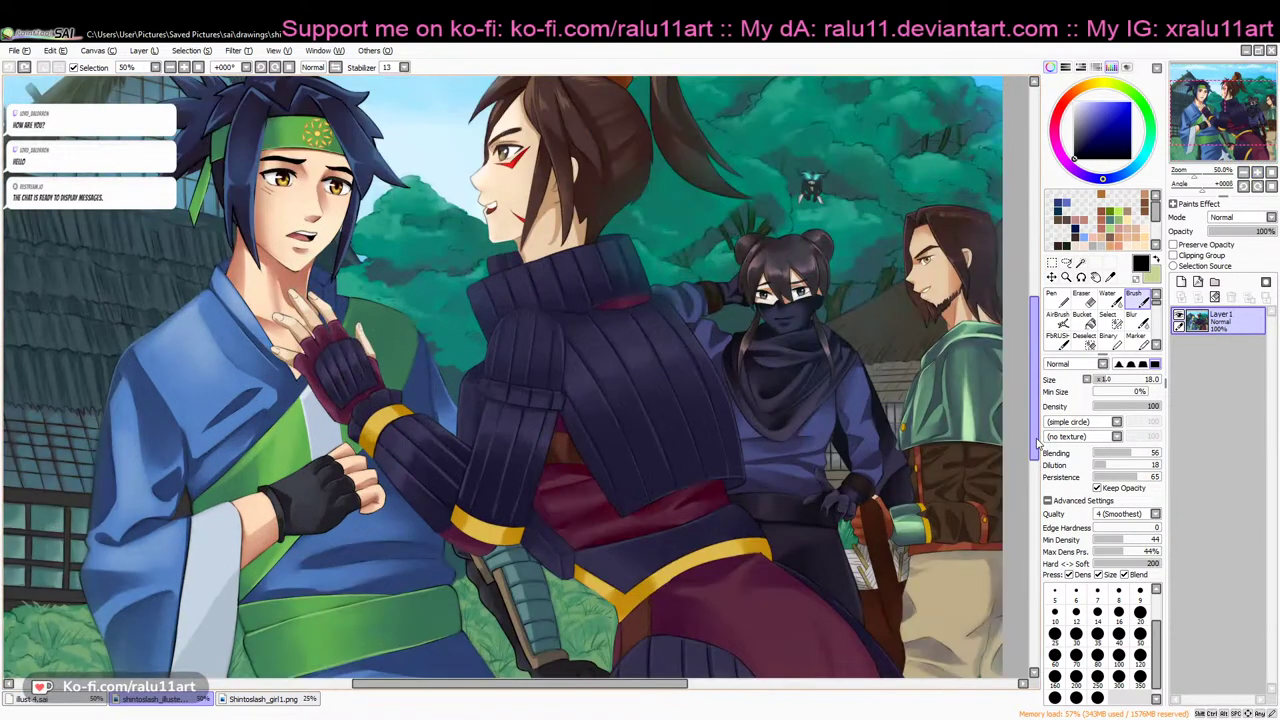
left_click_drag(1040, 445, 1038, 418)
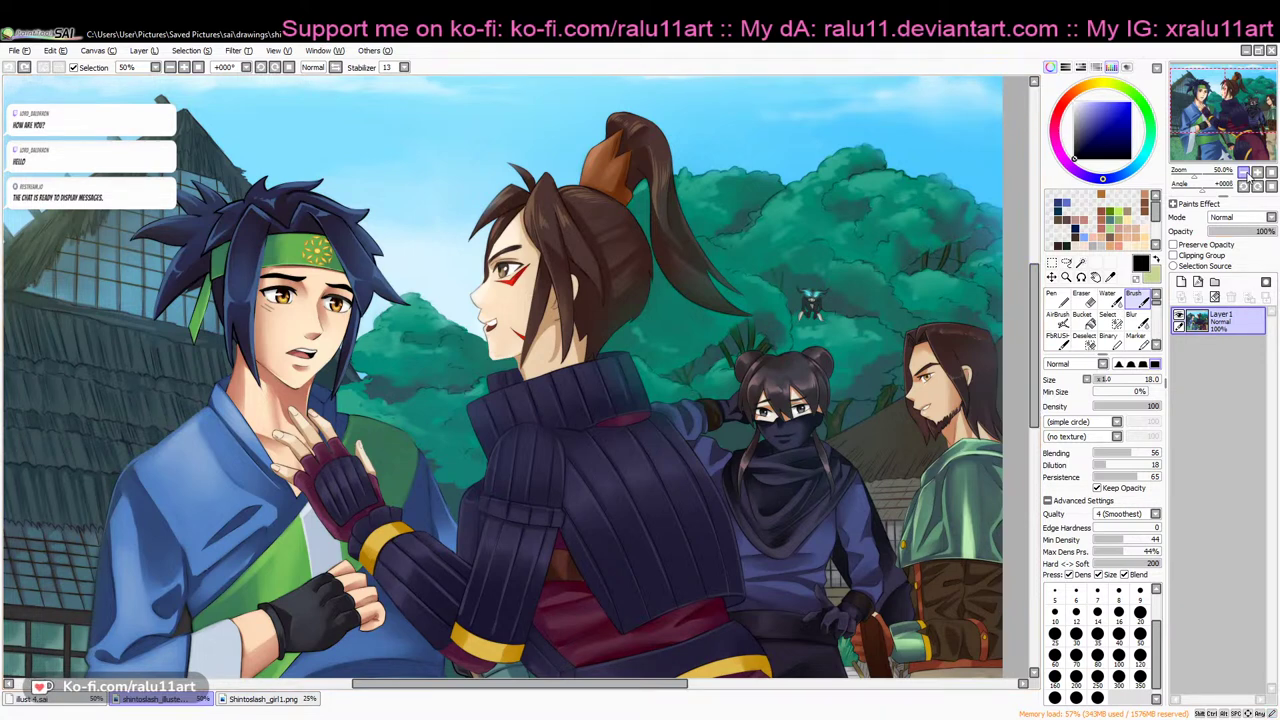
left_click(1243, 172)
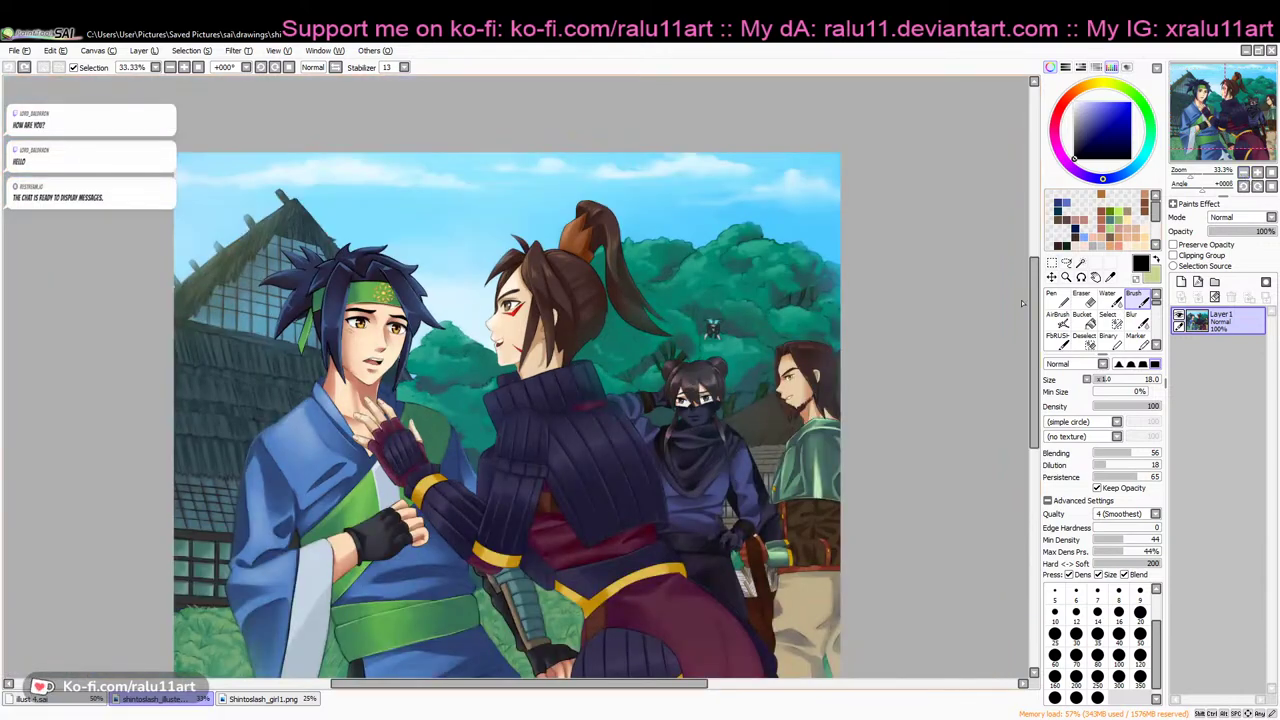
left_click_drag(1038, 325, 1038, 348)
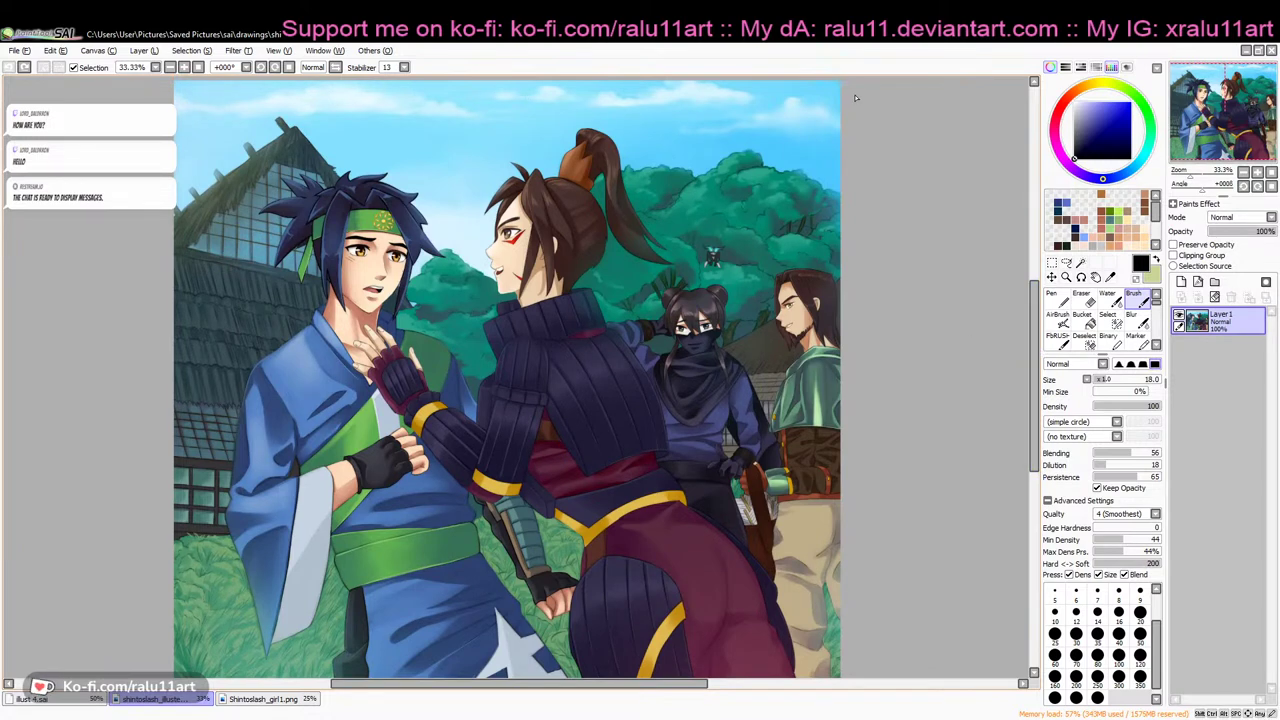
left_click(1271, 51)
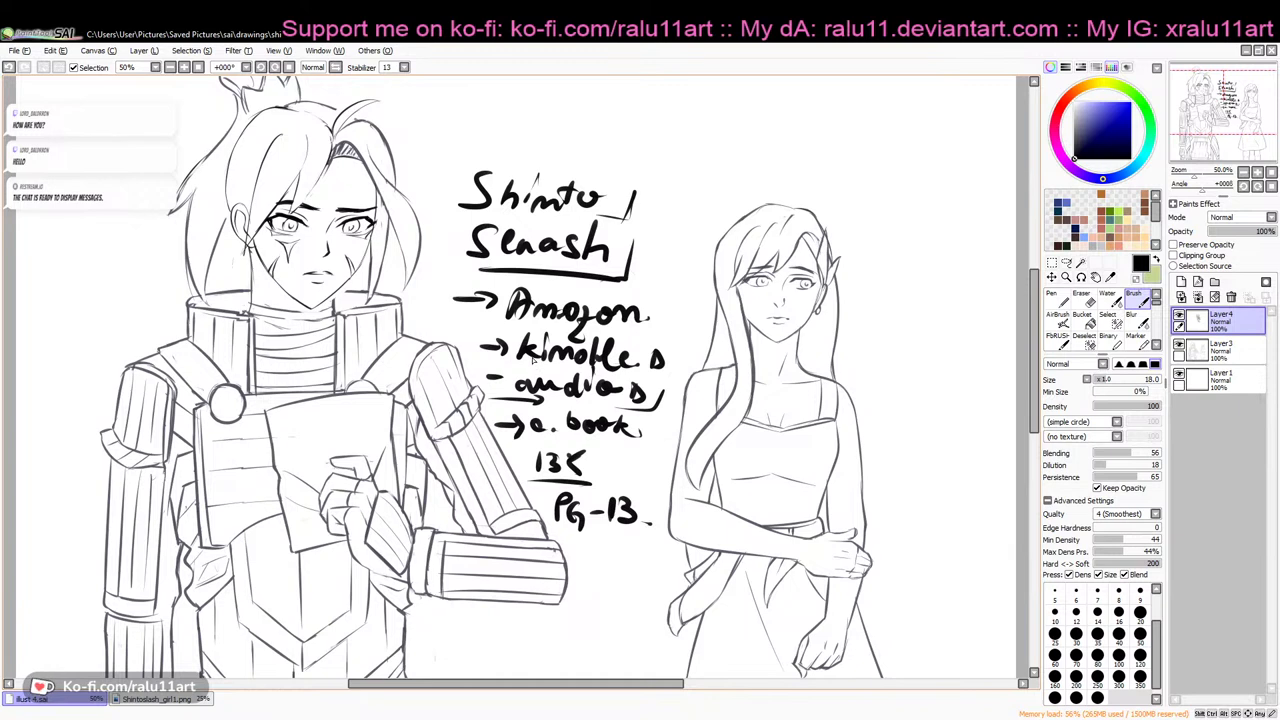
Delete the layer holding the handwritten Shinto Slash notes from the character line art
left_click_drag(474, 687, 443, 690)
left_click_drag(528, 687, 535, 688)
left_click(1232, 298)
left_click(1232, 298)
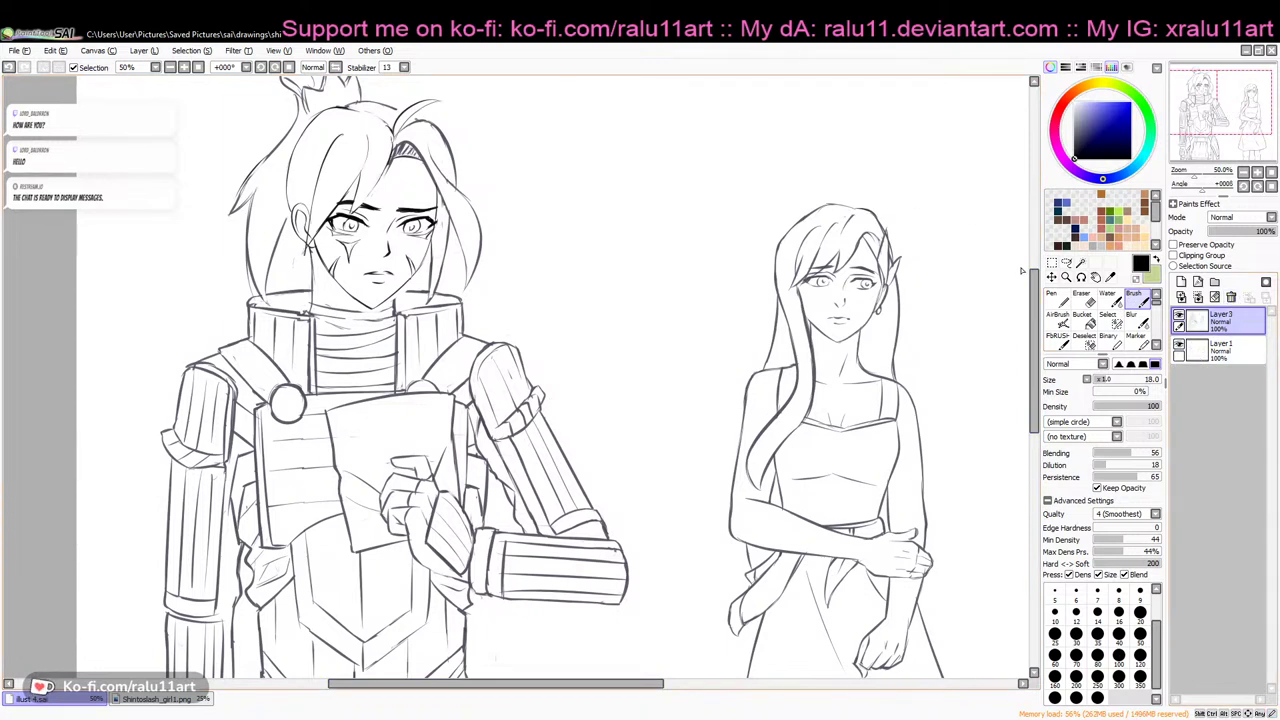
Lower the opacity of the line art layer with both characters to 34%
scroll(593, 660, "down", 3)
left_click_drag(593, 690, 557, 688)
mouse_move(1036, 336)
left_mouse_down()
mouse_move(1036, 388)
mouse_move(1036, 343)
left_mouse_up()
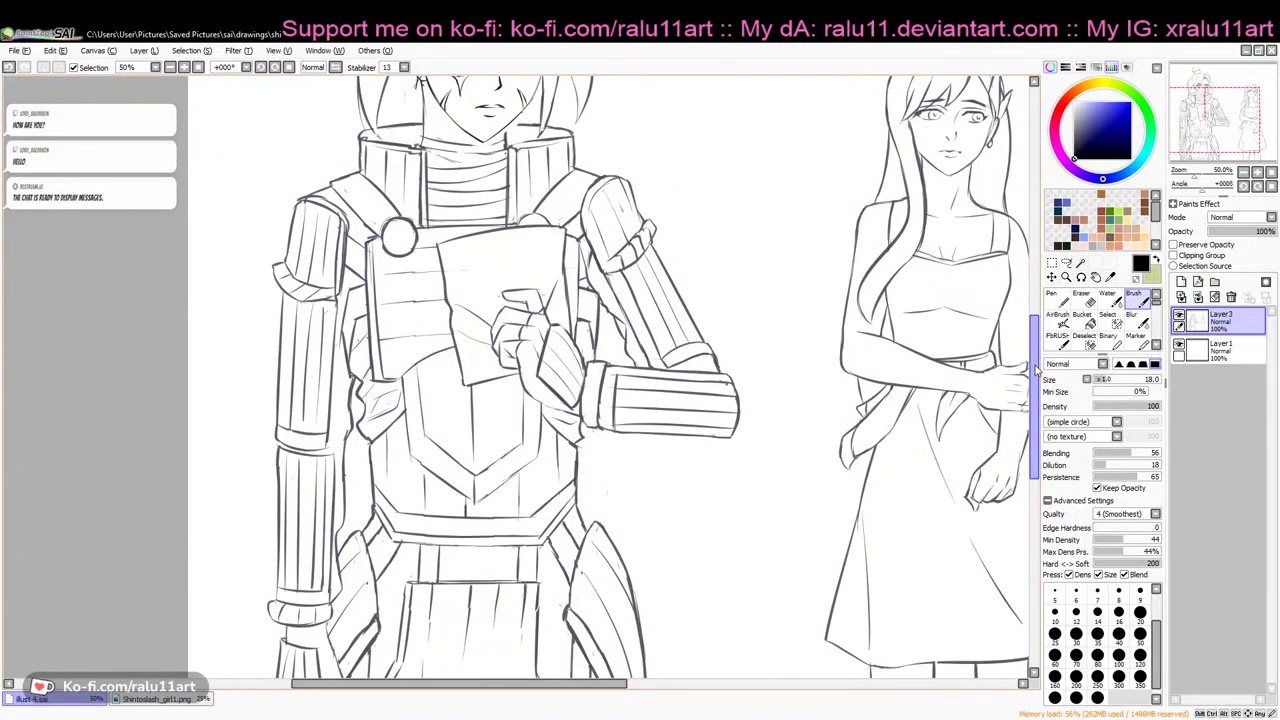
scroll(868, 240, "up", 4)
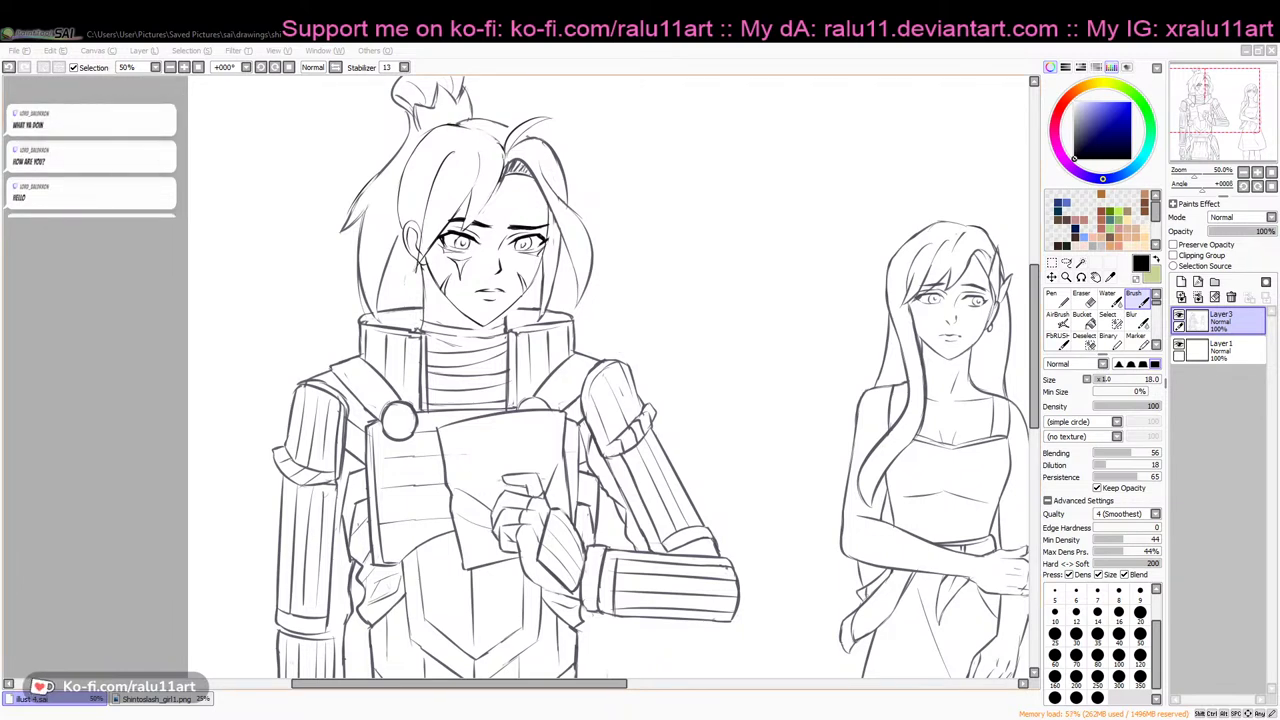
key("alt+Tab")
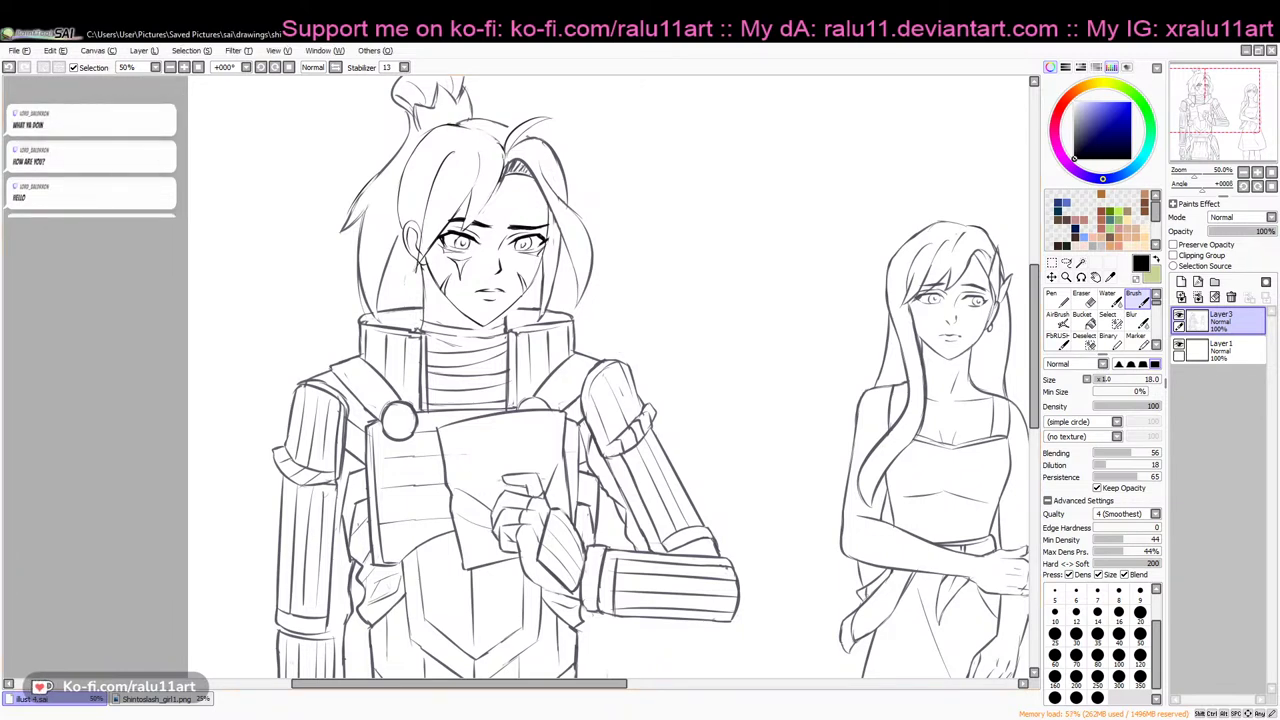
left_click(1243, 172)
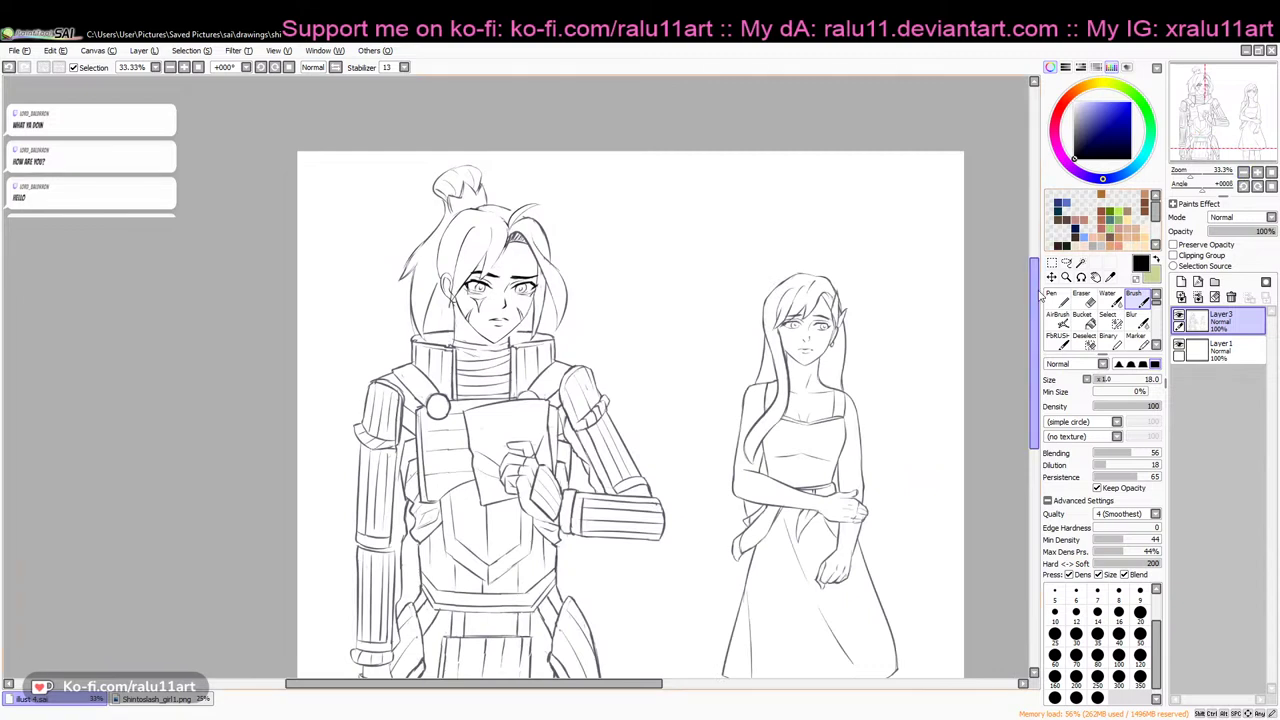
left_click_drag(1038, 295, 1038, 325)
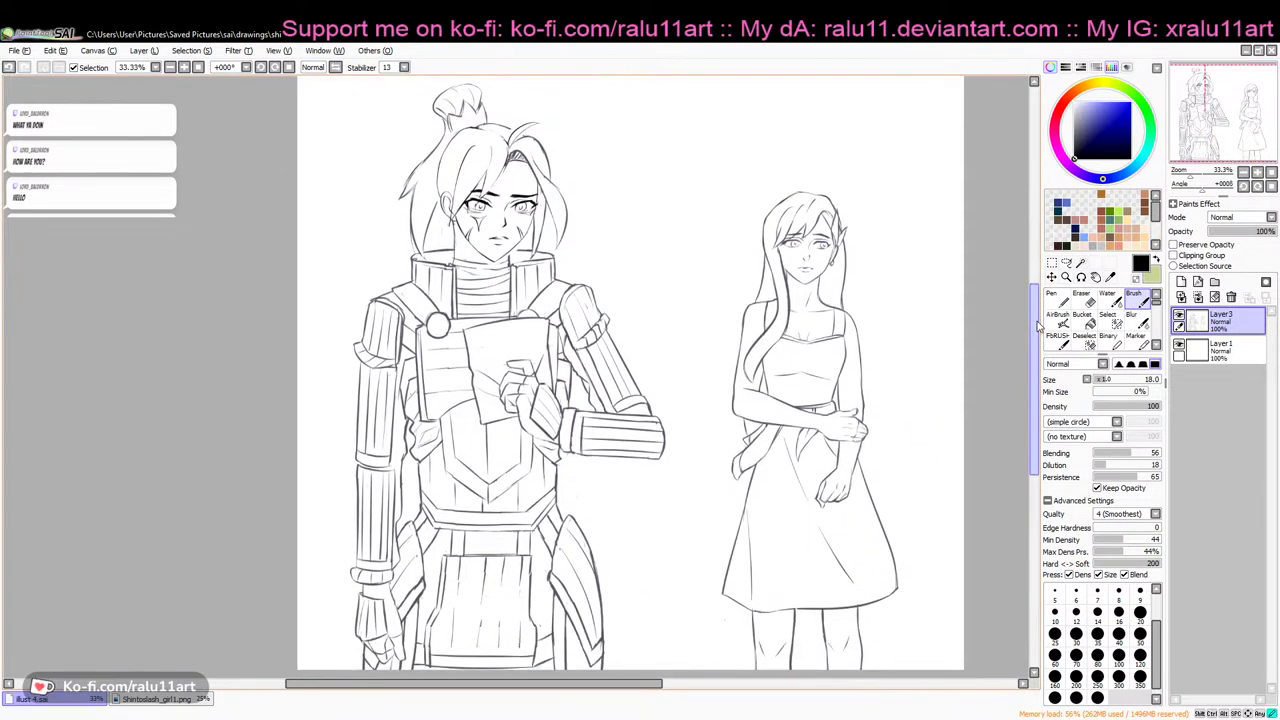
mouse_move(517, 692)
left_mouse_down()
mouse_move(545, 690)
mouse_move(530, 686)
left_mouse_up()
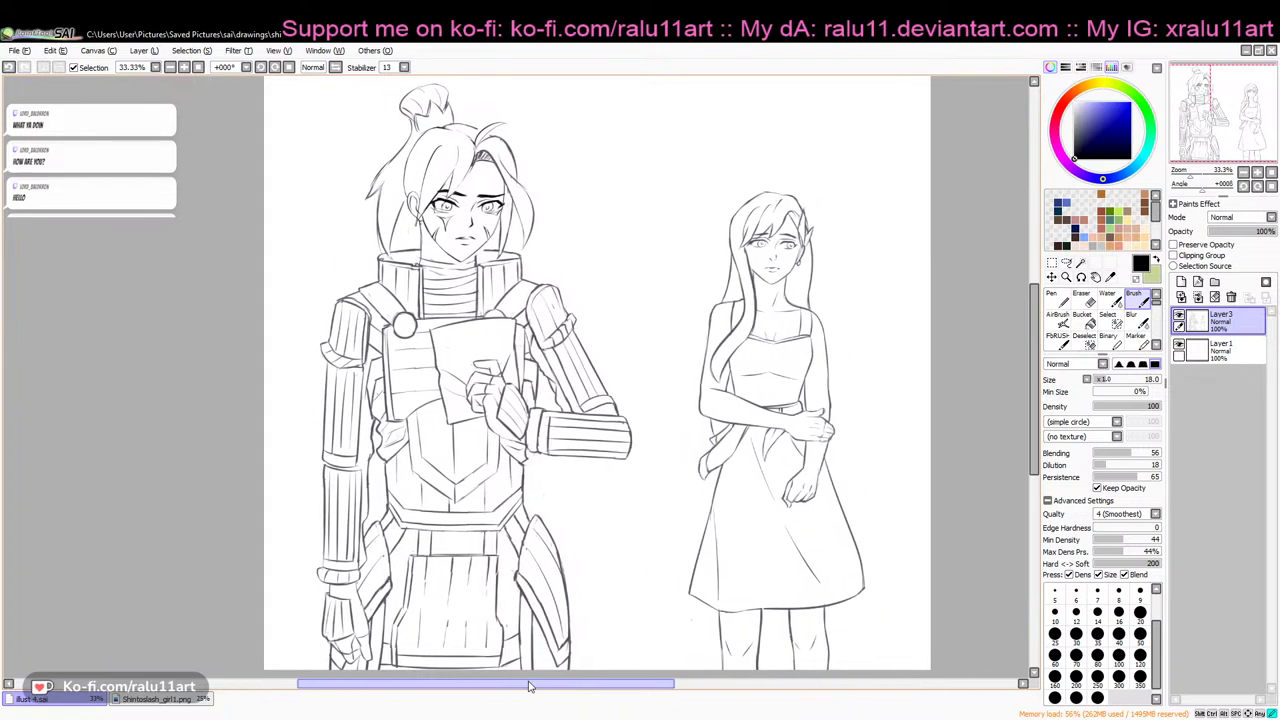
left_click(1232, 232)
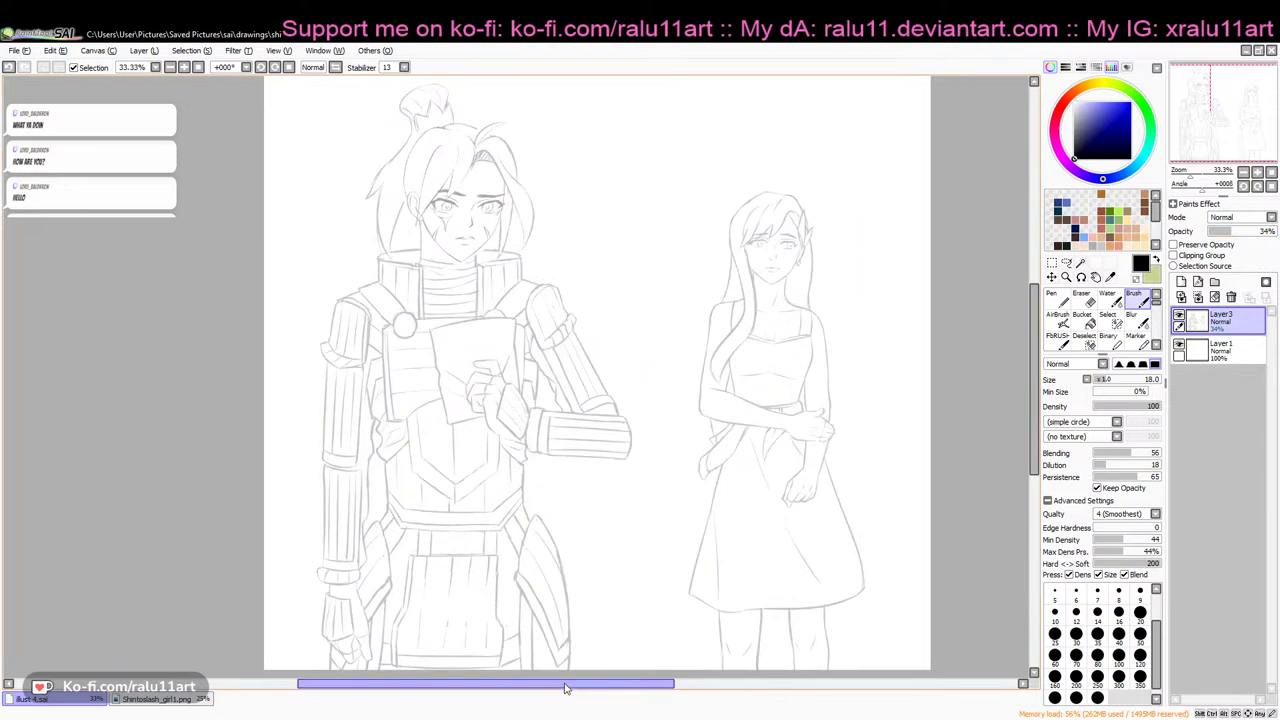
left_click_drag(569, 689, 551, 688)
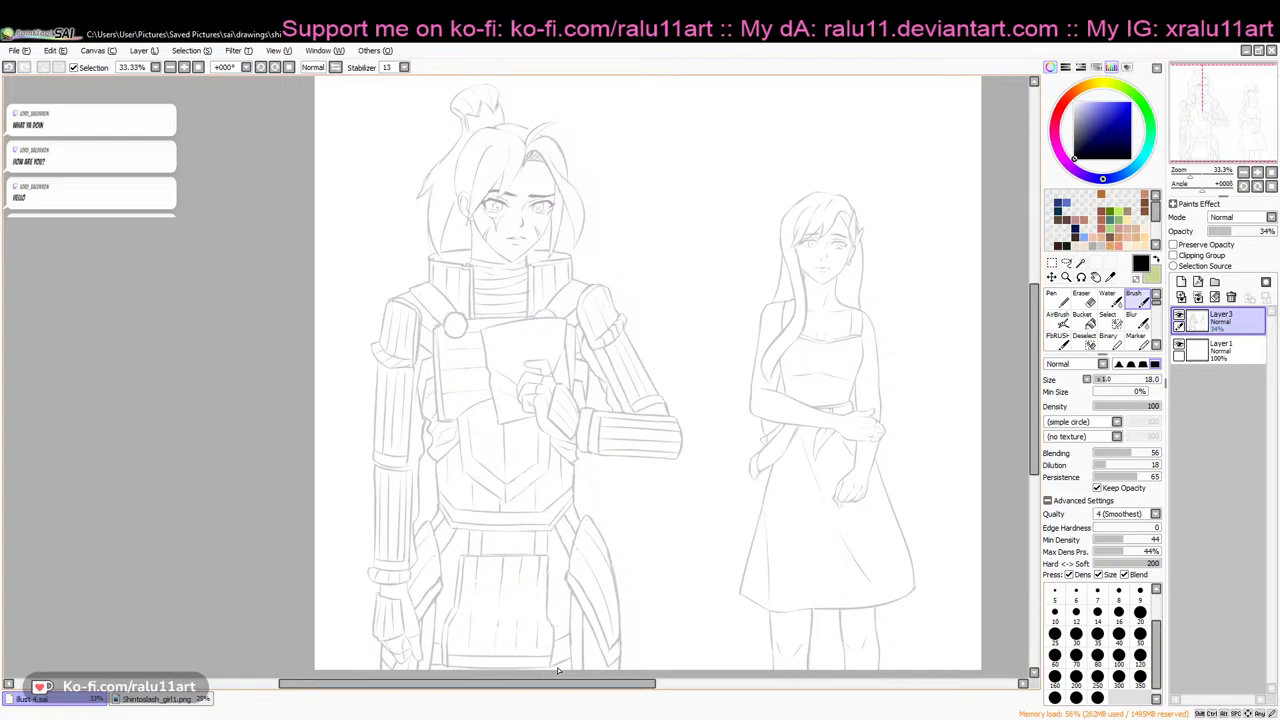
left_click_drag(543, 686, 508, 687)
mouse_move(1038, 357)
left_mouse_down()
mouse_move(1043, 345)
mouse_move(1043, 360)
left_mouse_up()
left_click_drag(620, 688, 635, 692)
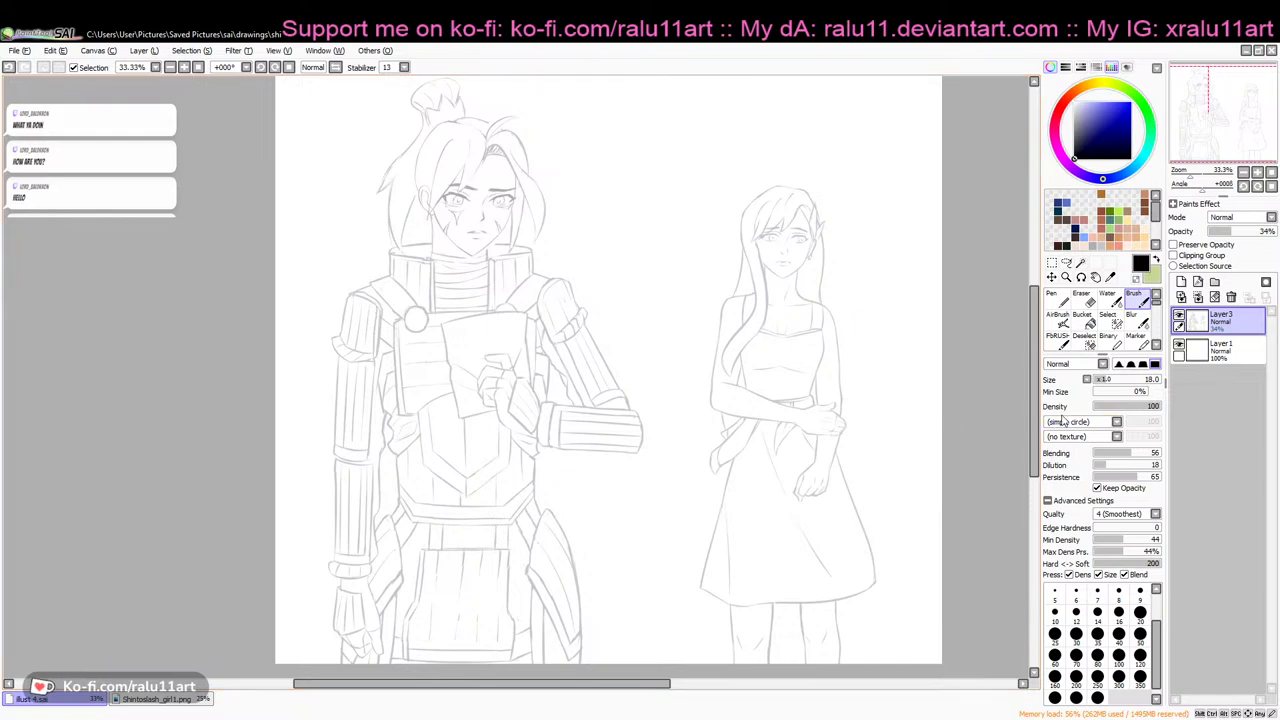
left_click_drag(1037, 424, 1036, 420)
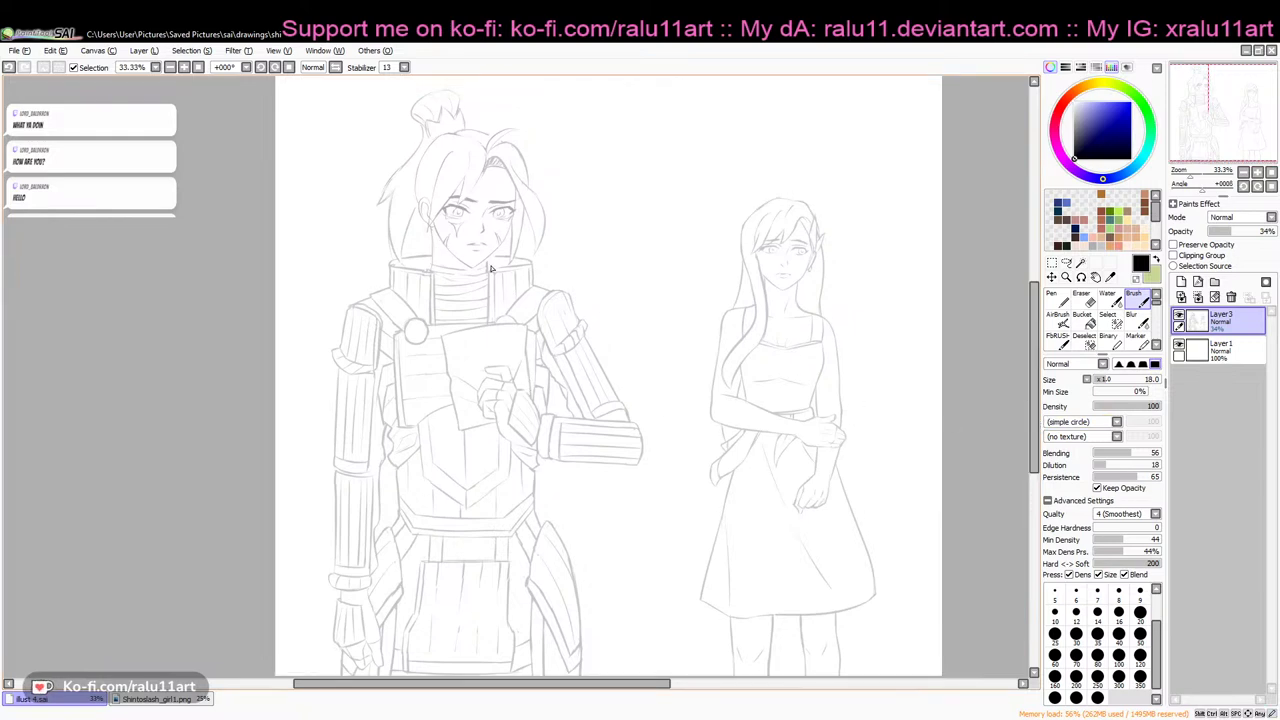
left_click_drag(613, 685, 622, 685)
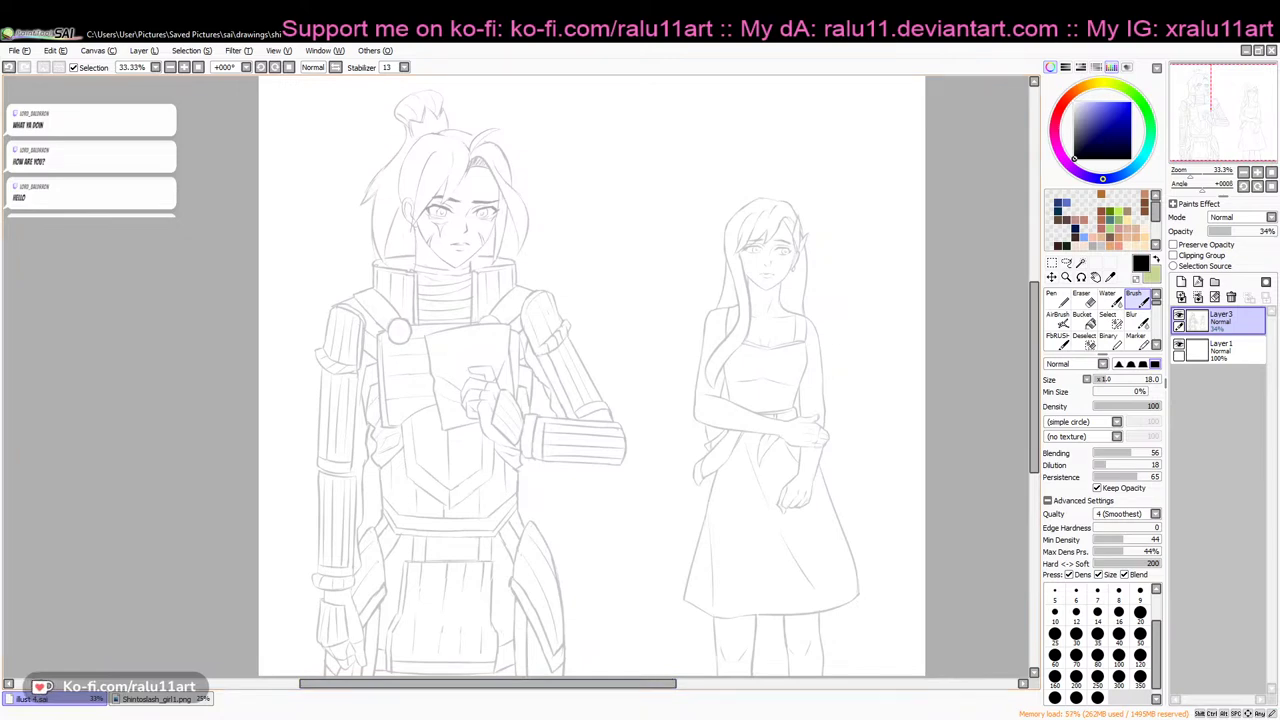
left_click(451, 715)
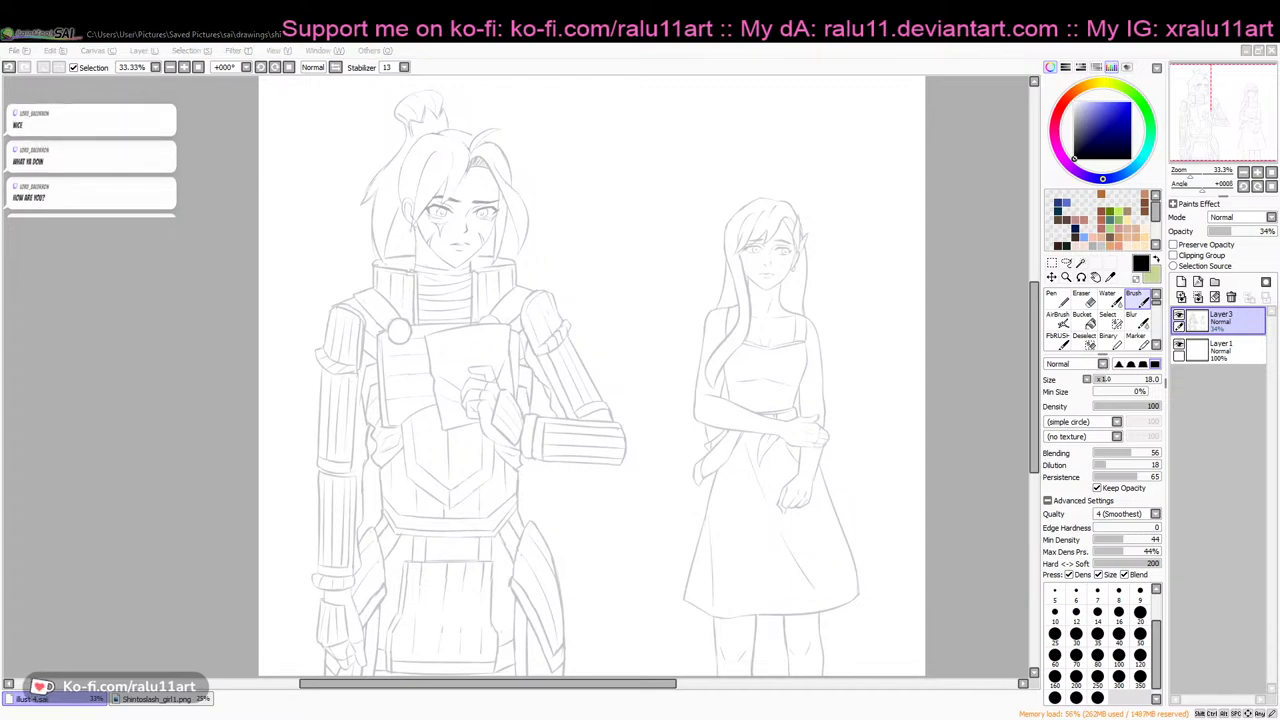
key("alt+Tab")
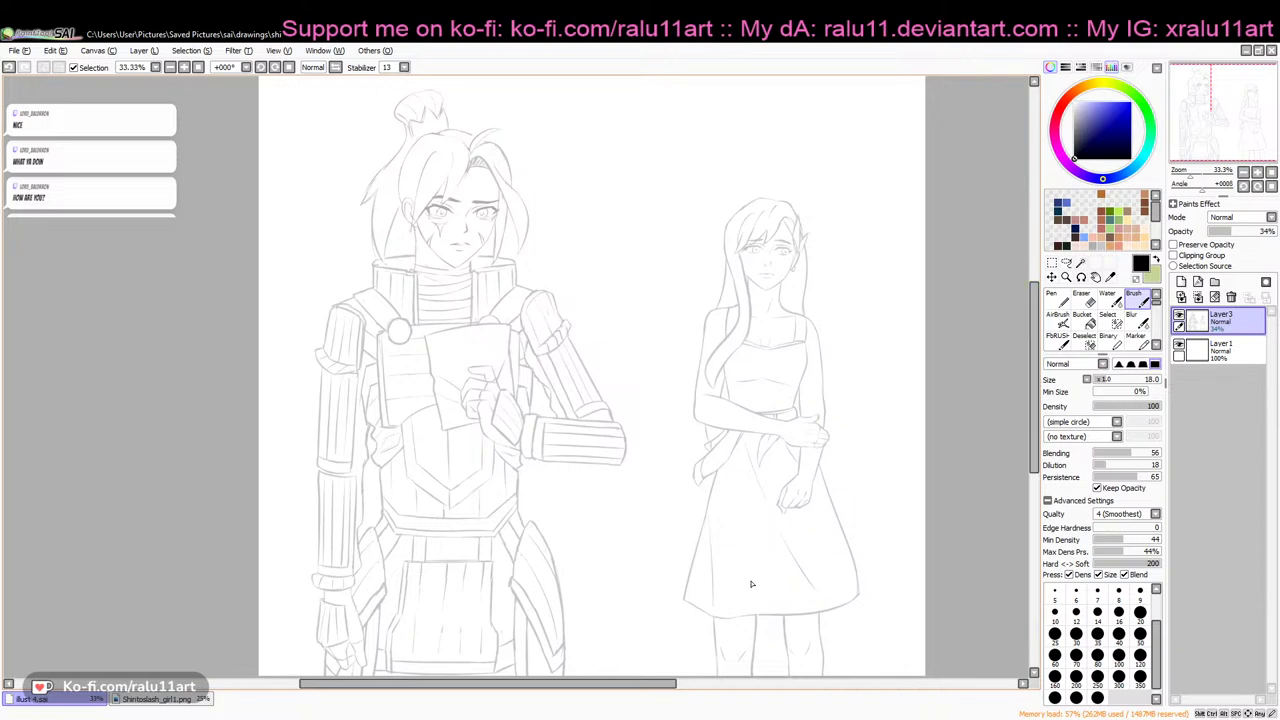
left_click_drag(620, 690, 617, 693)
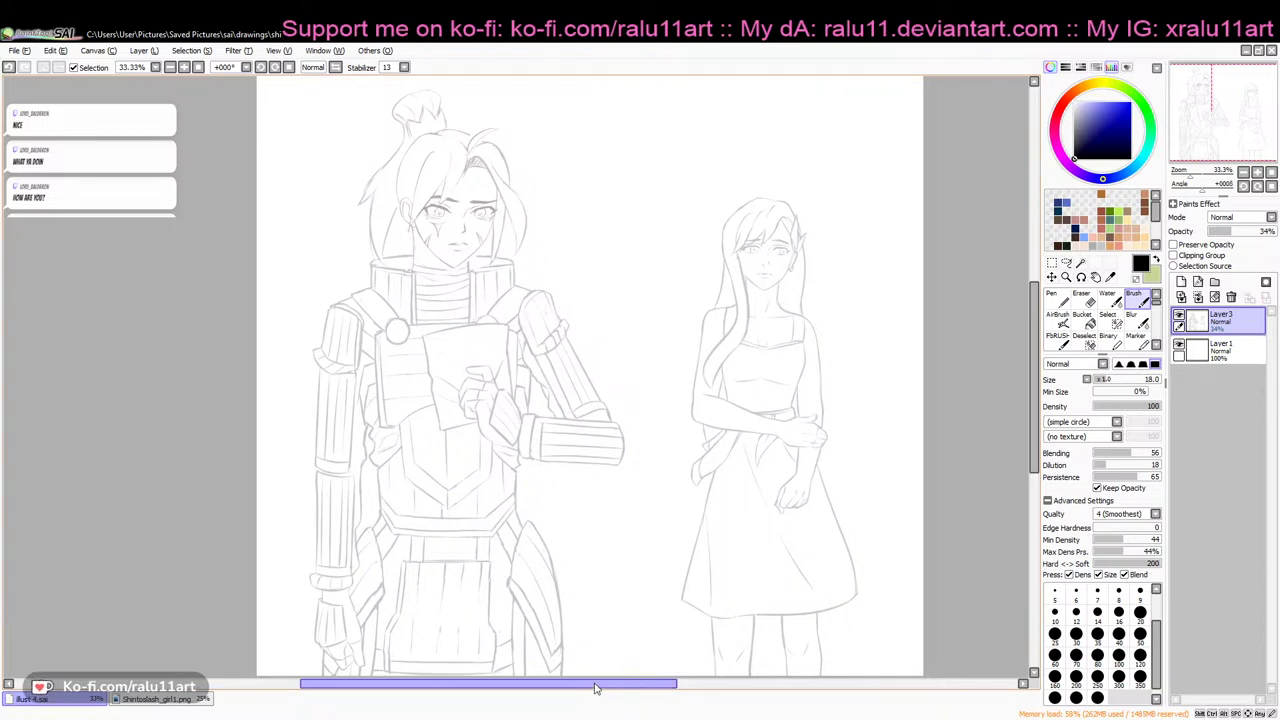
Display the coloured drawing of the girl in the blue dress holding a staff and enlarge it
left_click_drag(597, 685, 568, 678)
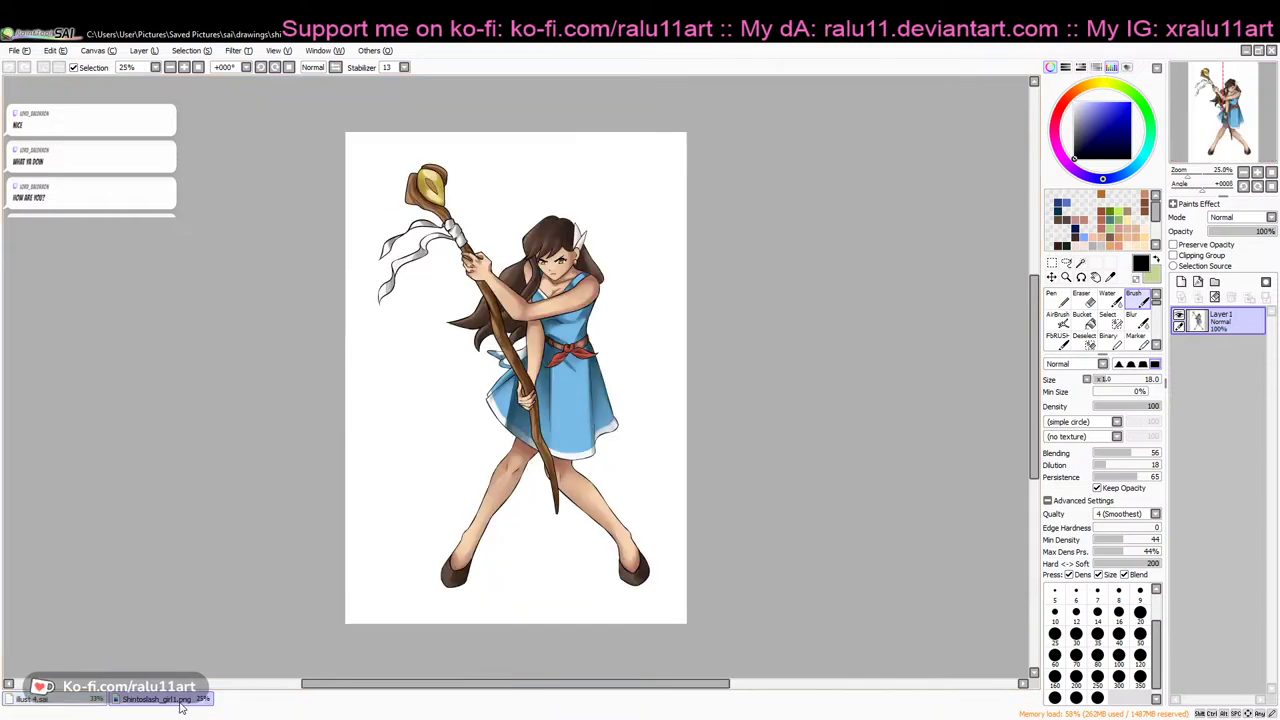
left_click(180, 699)
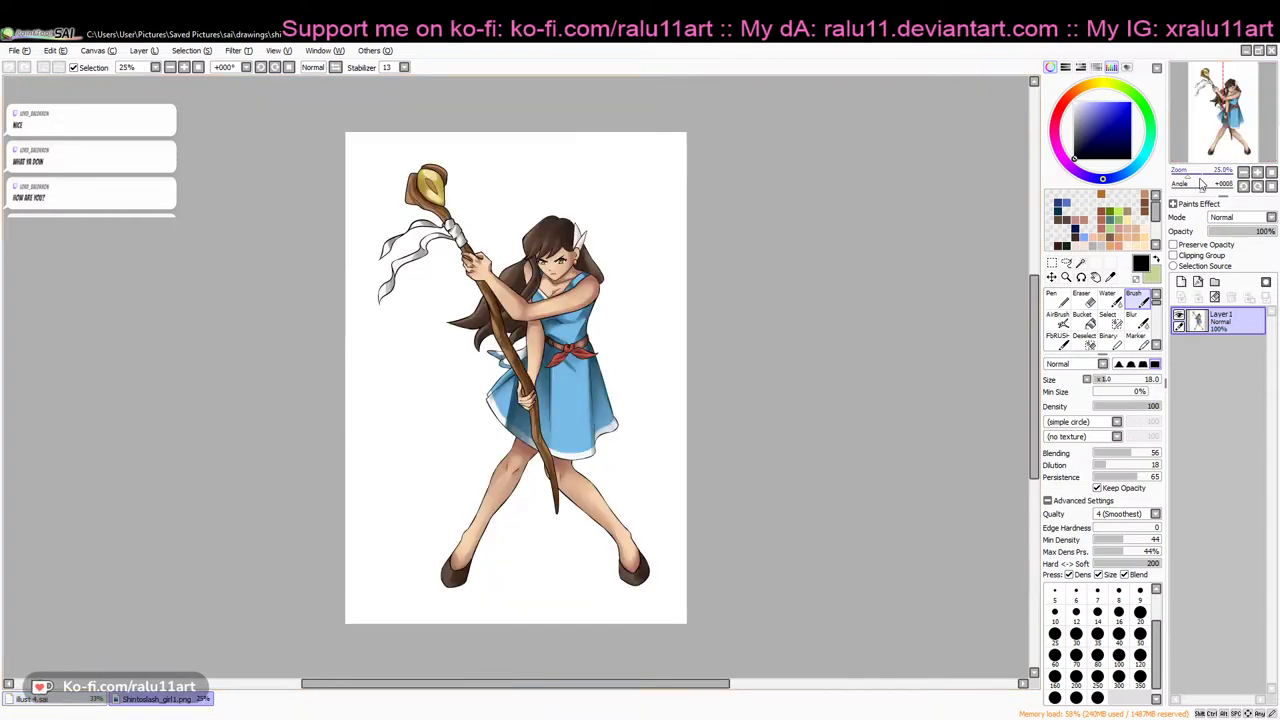
left_click_drag(1187, 178, 1190, 182)
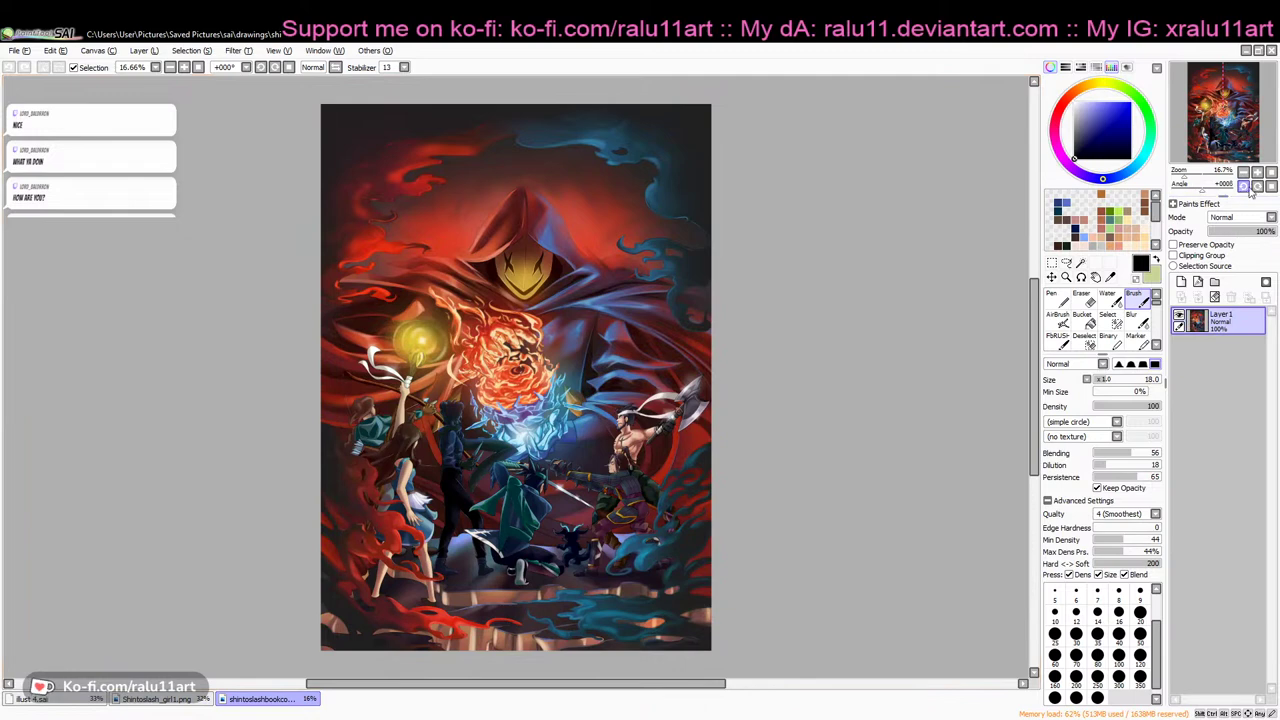
Examine the hooded figure and the heroes on the book cover artwork at larger size, and return to the line art
left_click_drag(1036, 322, 1036, 326)
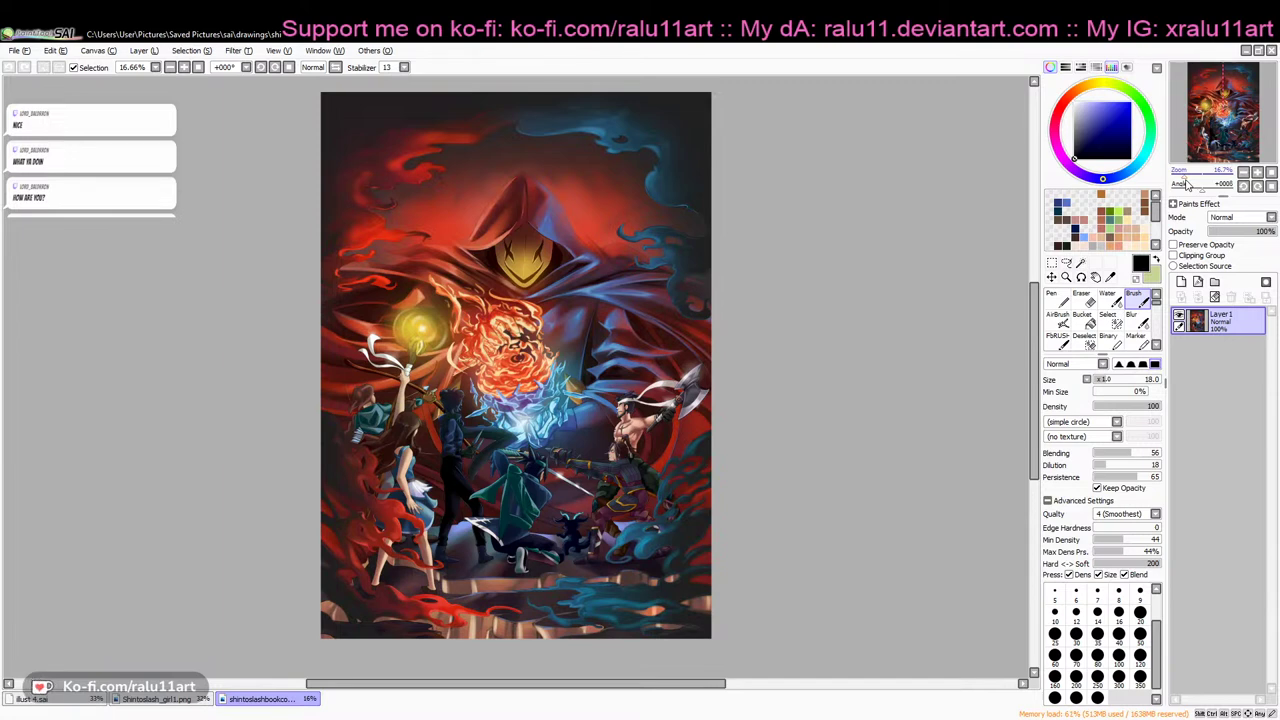
left_click_drag(1184, 179, 1188, 180)
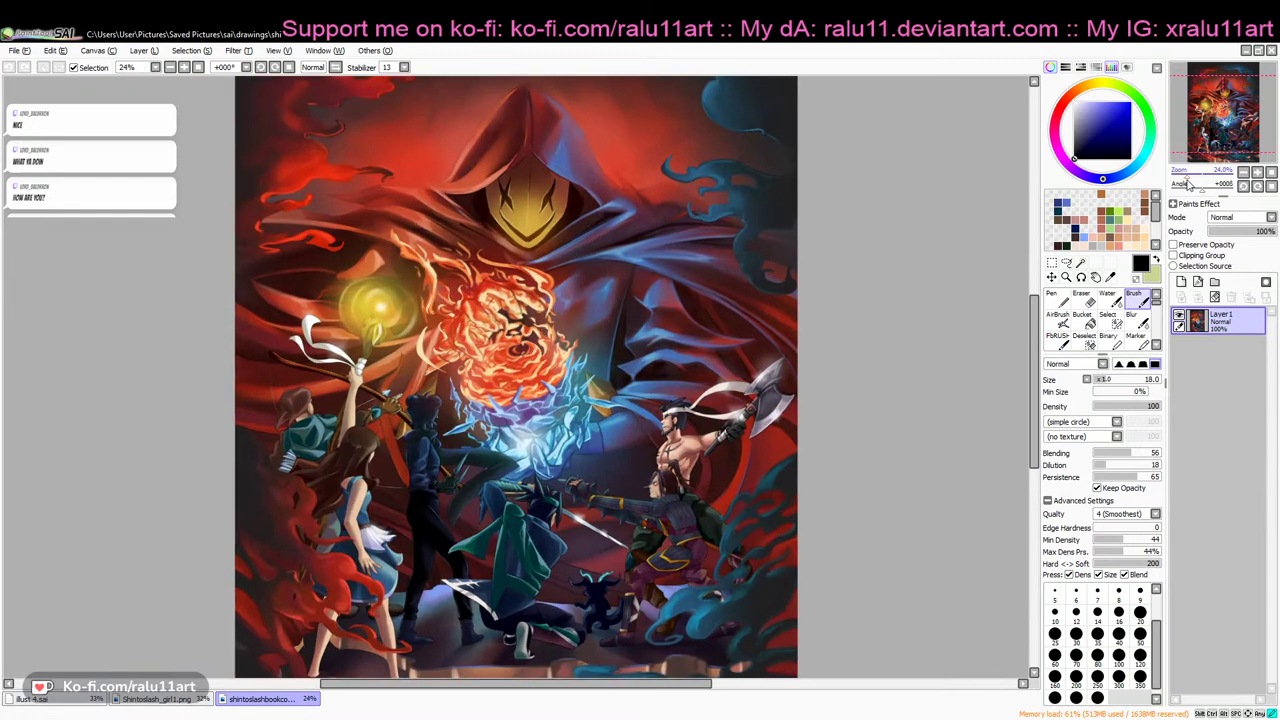
left_click_drag(1038, 329, 1038, 333)
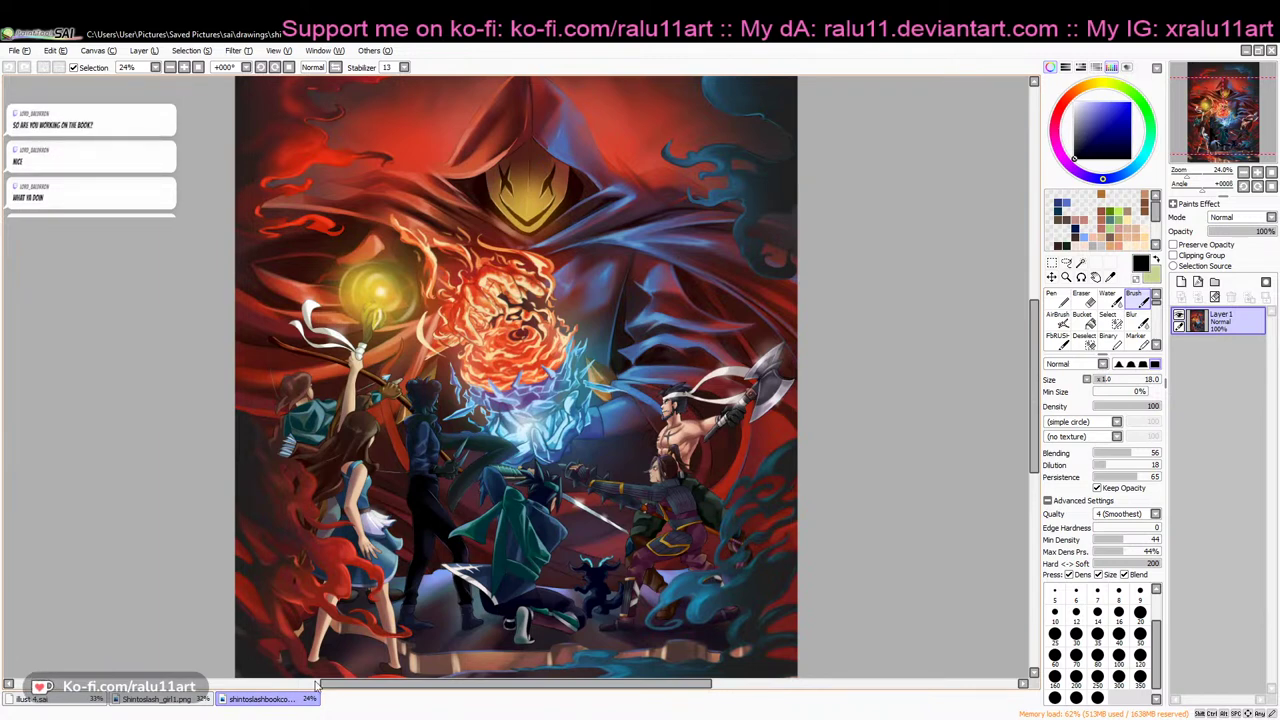
left_click(60, 700)
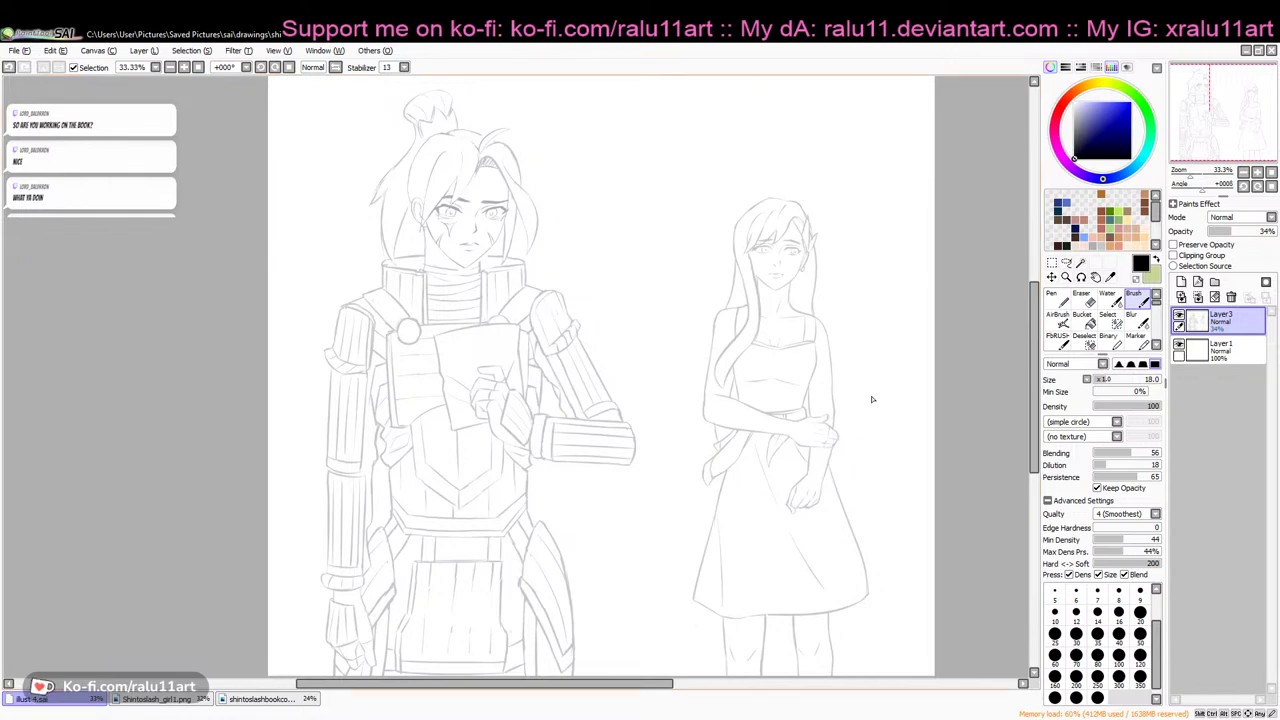
Raise the opacity of the line art layer with both characters to 92%
left_click_drag(1254, 235, 1270, 235)
mouse_move(1037, 315)
left_mouse_down()
mouse_move(1037, 328)
mouse_move(1037, 316)
left_mouse_up()
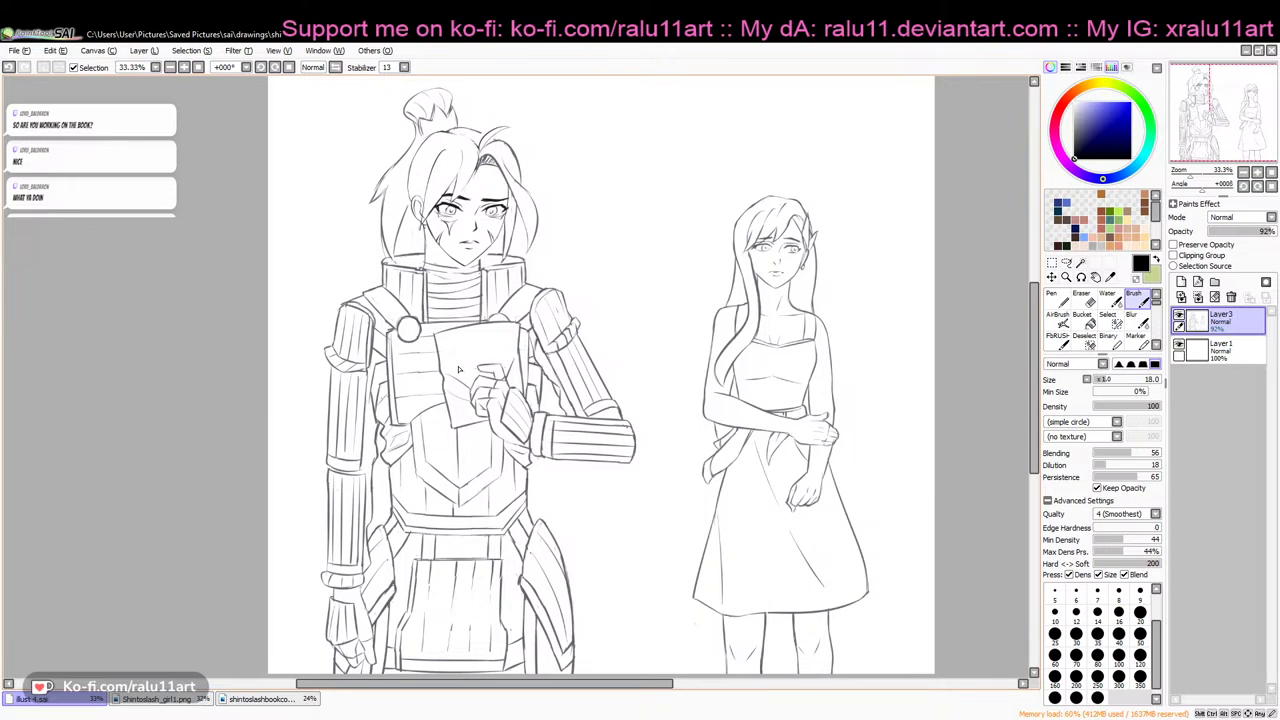
left_click_drag(619, 687, 647, 687)
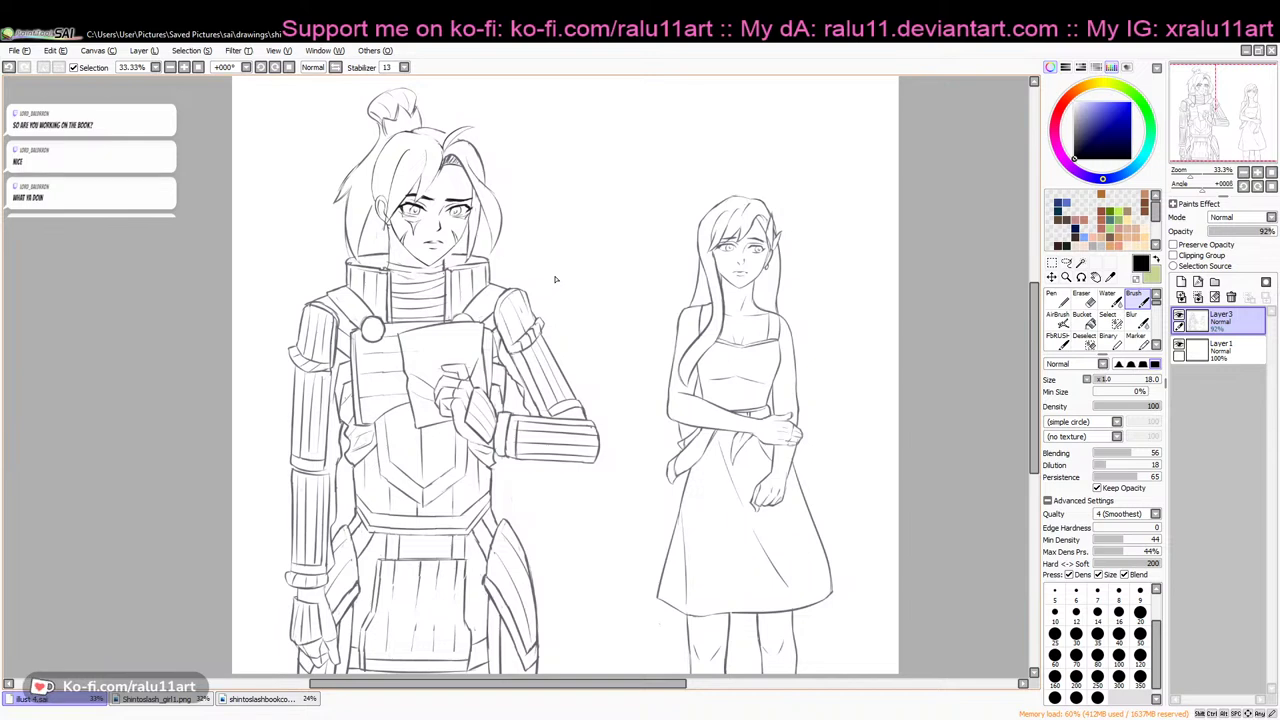
left_click_drag(1032, 372, 984, 407)
left_click_drag(658, 684, 642, 686)
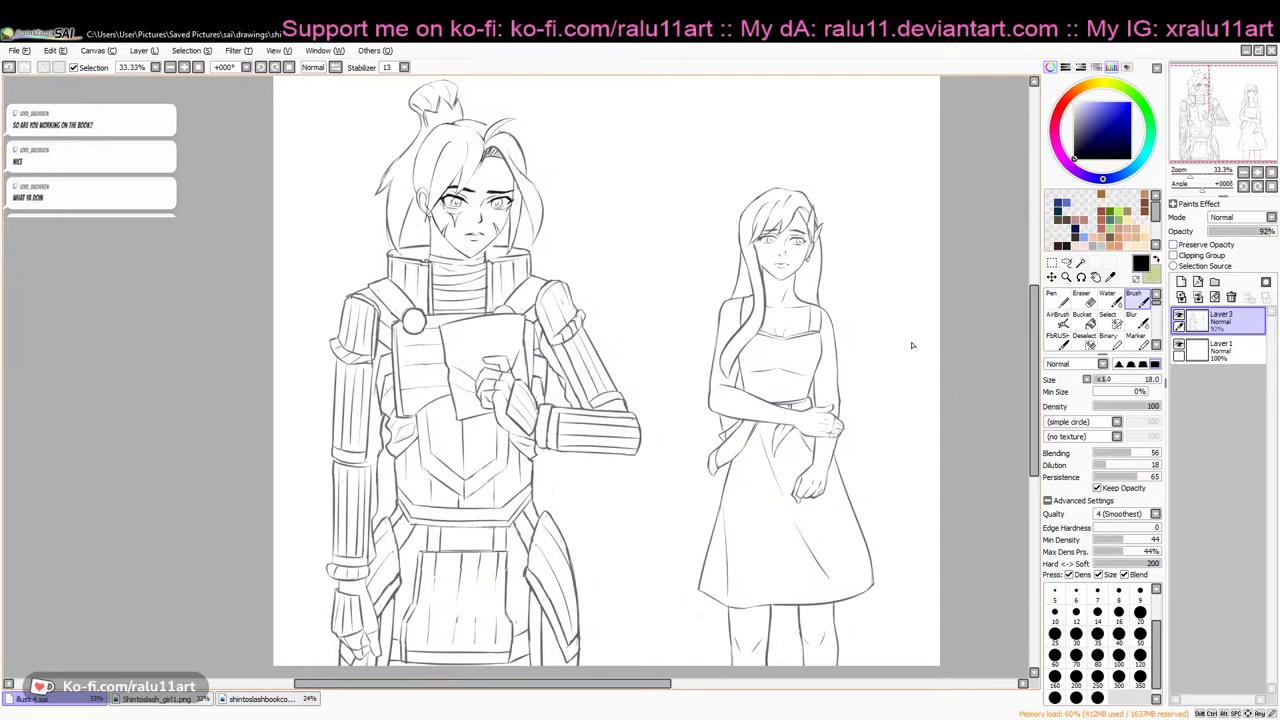
Examine the line art up close, focusing on the armoured character's face, hair and upper armour
left_click_drag(1191, 176, 1197, 176)
left_click_drag(1037, 372, 1037, 334)
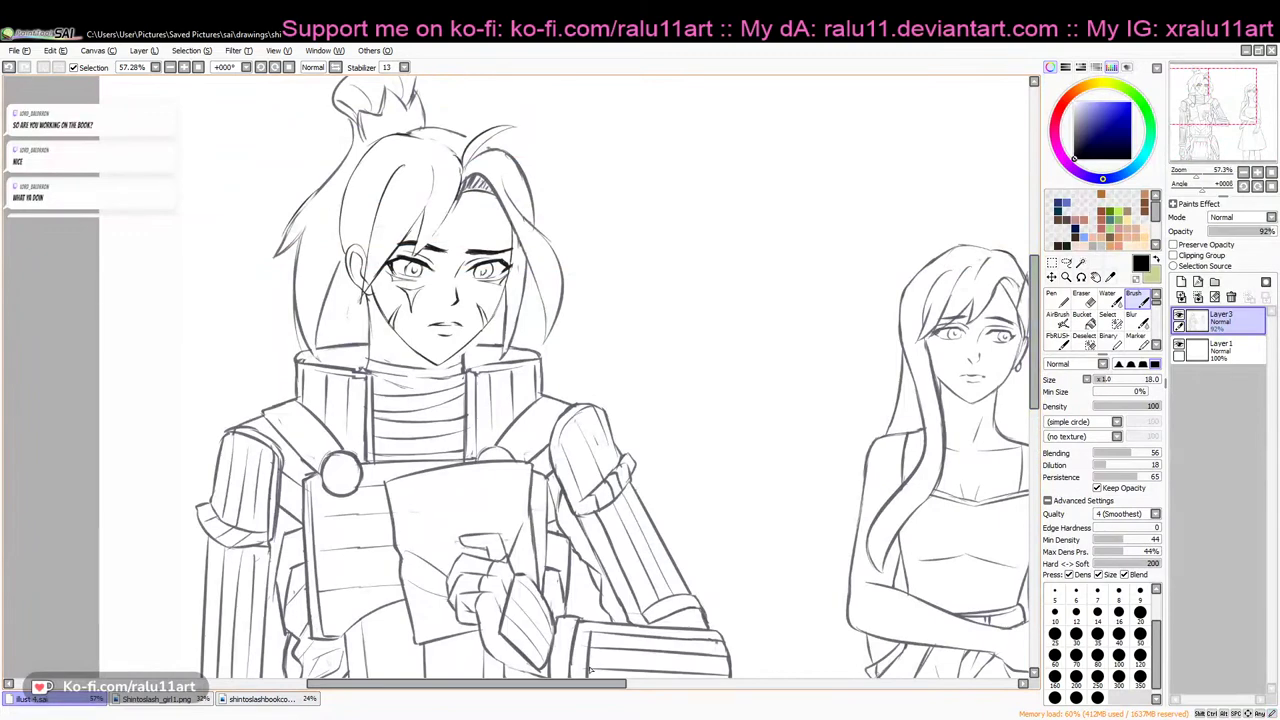
left_click_drag(613, 682, 583, 681)
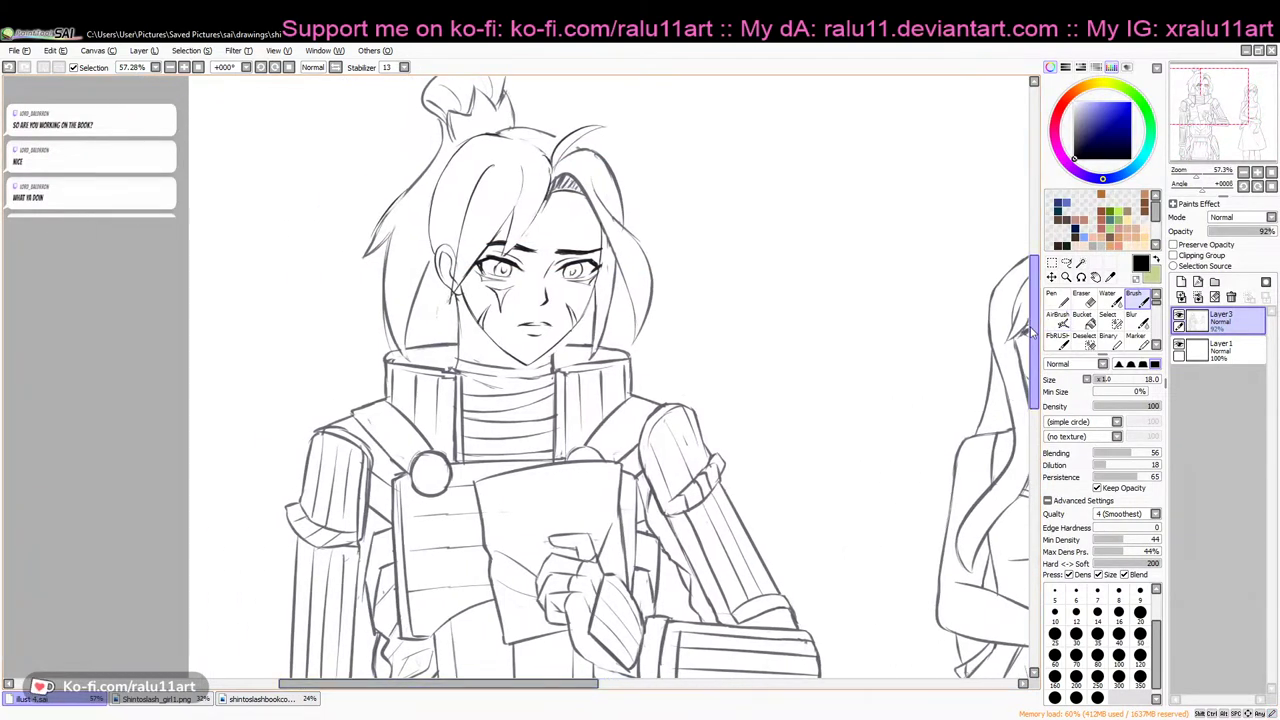
left_click_drag(1035, 334, 1035, 324)
mouse_move(573, 686)
left_mouse_down()
mouse_move(627, 692)
mouse_move(546, 691)
mouse_move(591, 688)
left_mouse_up()
left_click(1193, 177)
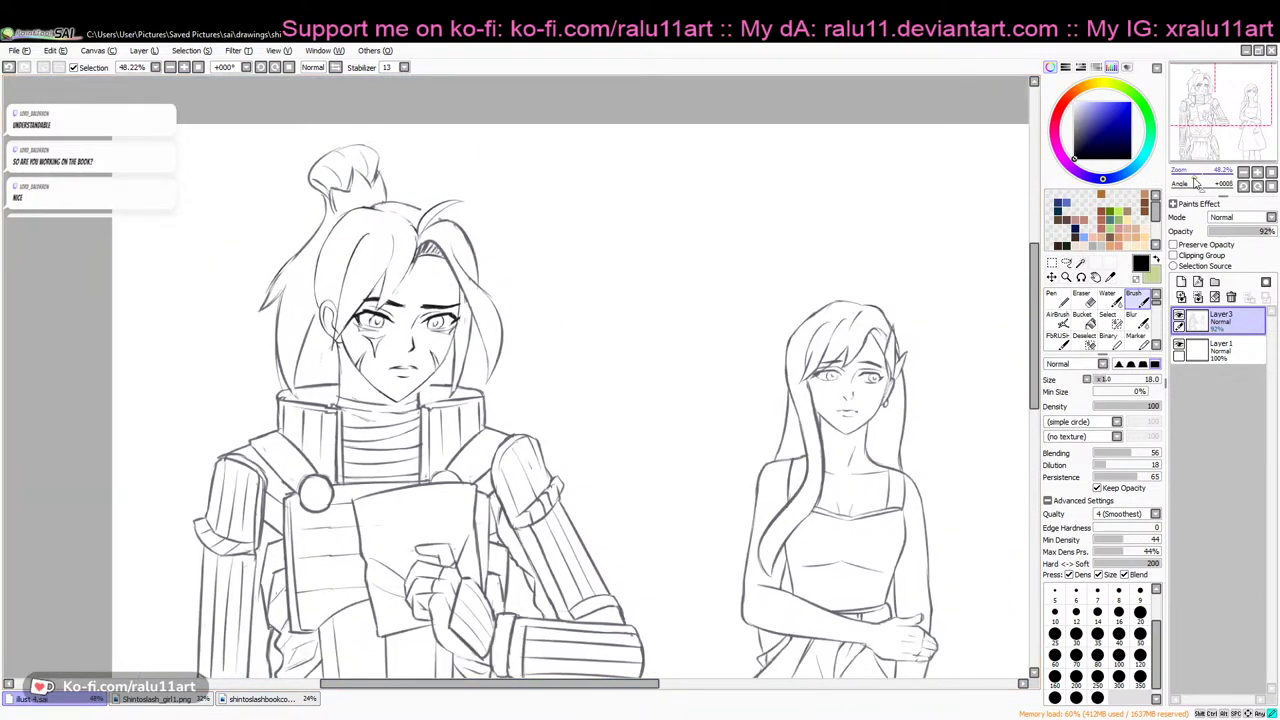
mouse_move(1034, 304)
left_mouse_down()
mouse_move(1028, 429)
mouse_move(1031, 328)
left_mouse_up()
left_click_drag(658, 688, 630, 688)
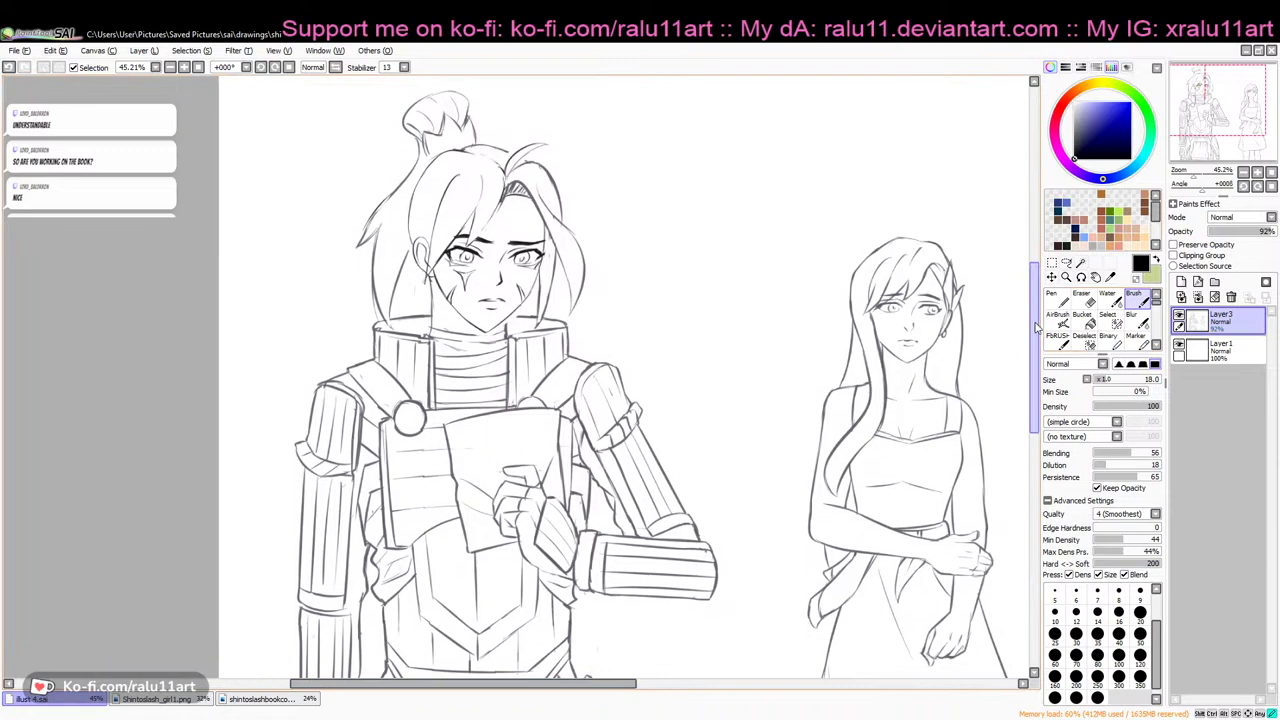
mouse_move(1204, 172)
left_mouse_down()
mouse_move(1186, 177)
mouse_move(1199, 178)
left_mouse_up()
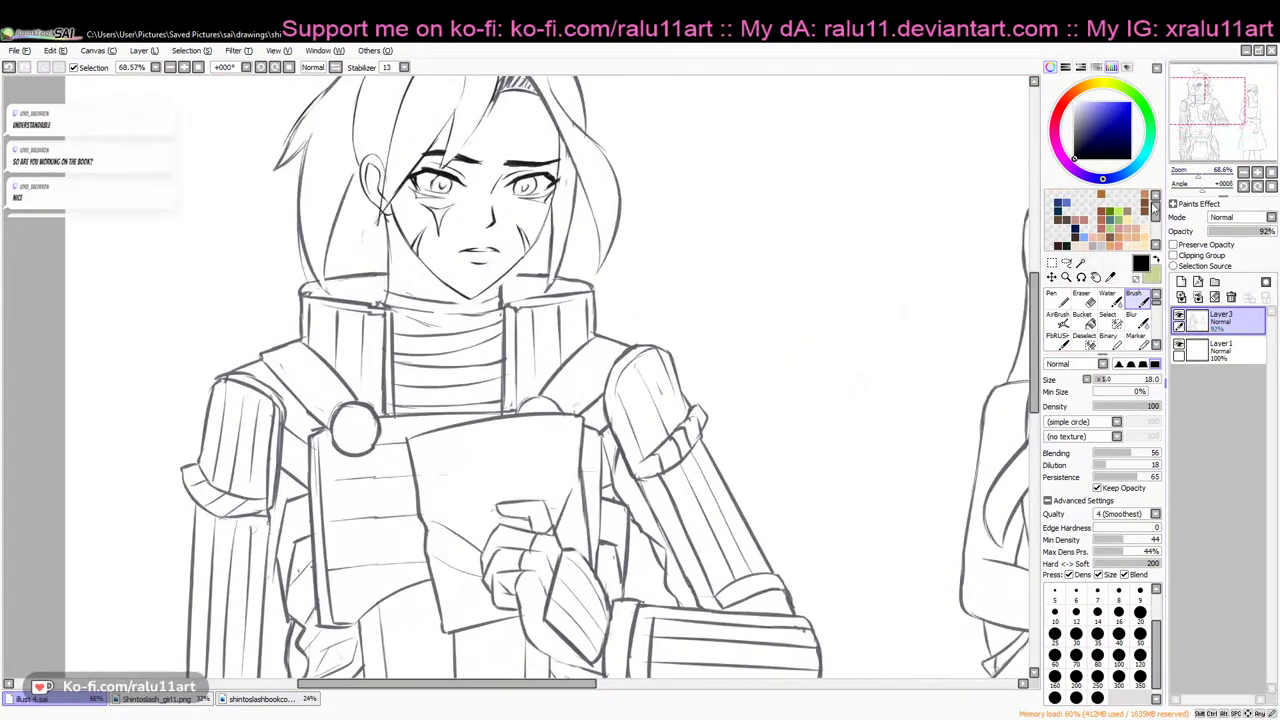
left_click_drag(540, 688, 510, 688)
left_click_drag(1036, 302, 1045, 262)
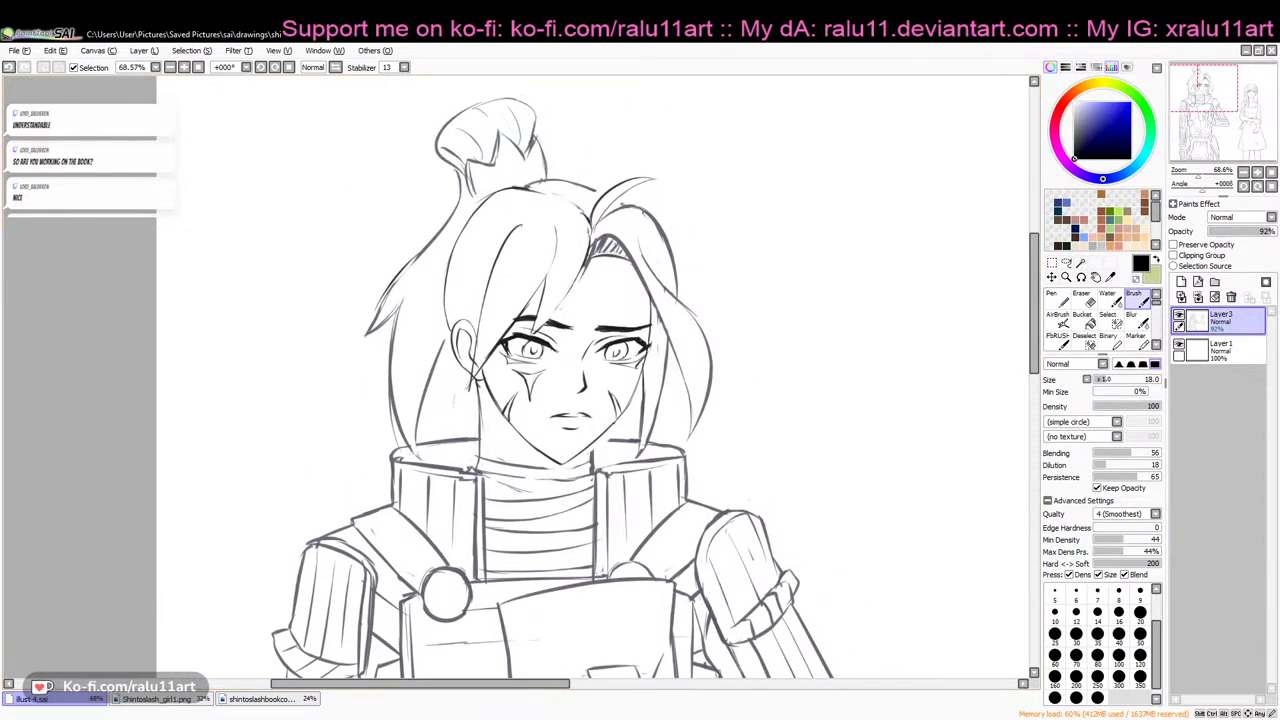
left_click(410, 717)
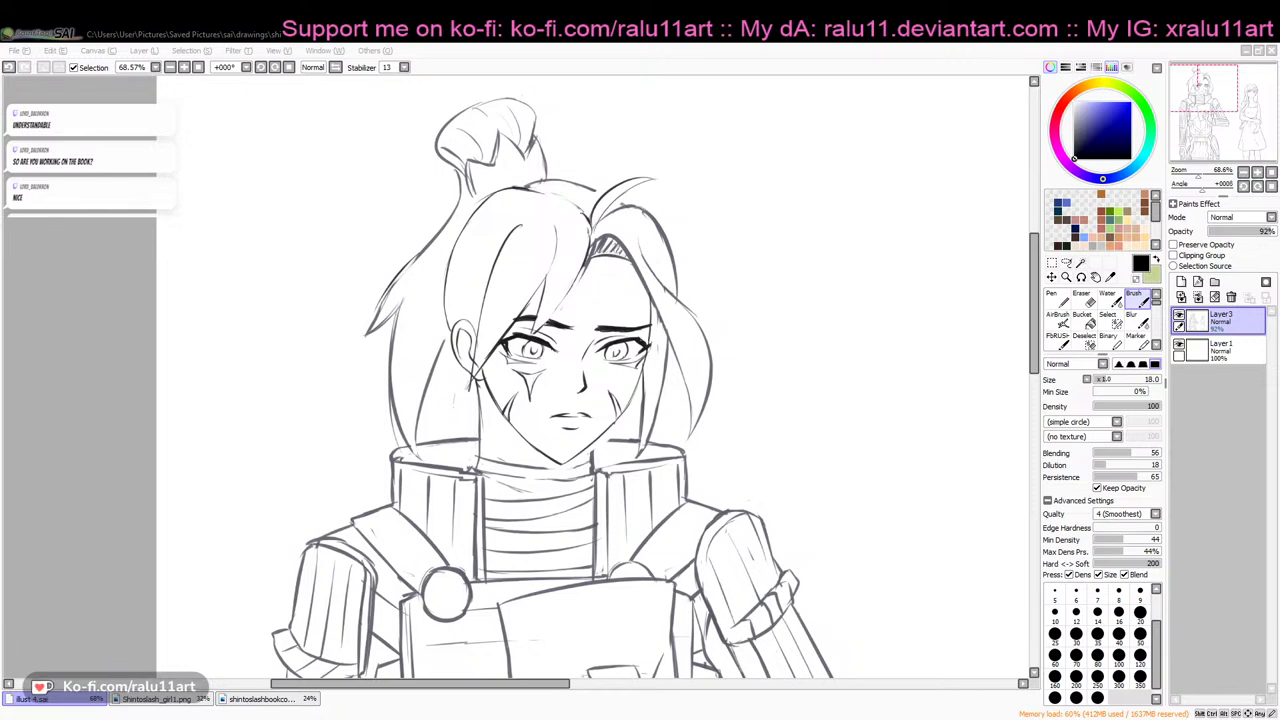
left_click(10, 33)
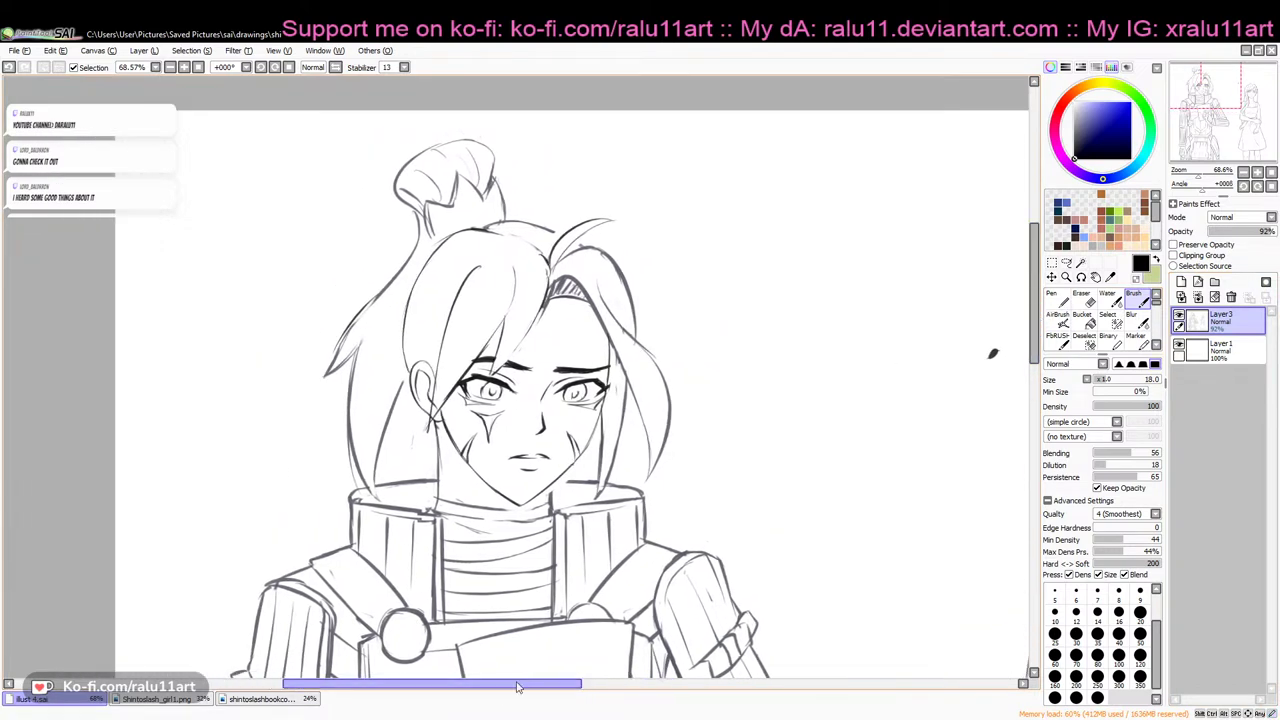
mouse_move(527, 684)
left_mouse_down()
mouse_move(538, 692)
mouse_move(527, 690)
left_mouse_up()
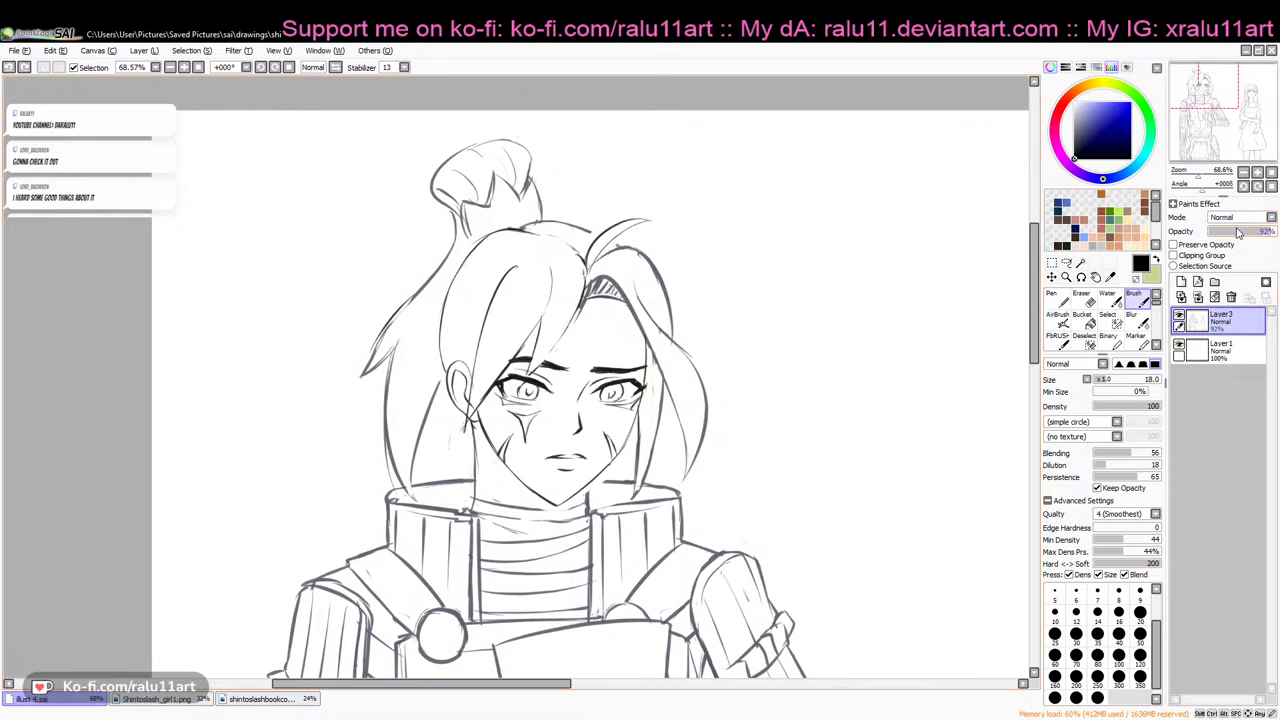
Fade the line art layer to 17% opacity and add a new empty layer directly below it
left_click_drag(1238, 232, 1221, 232)
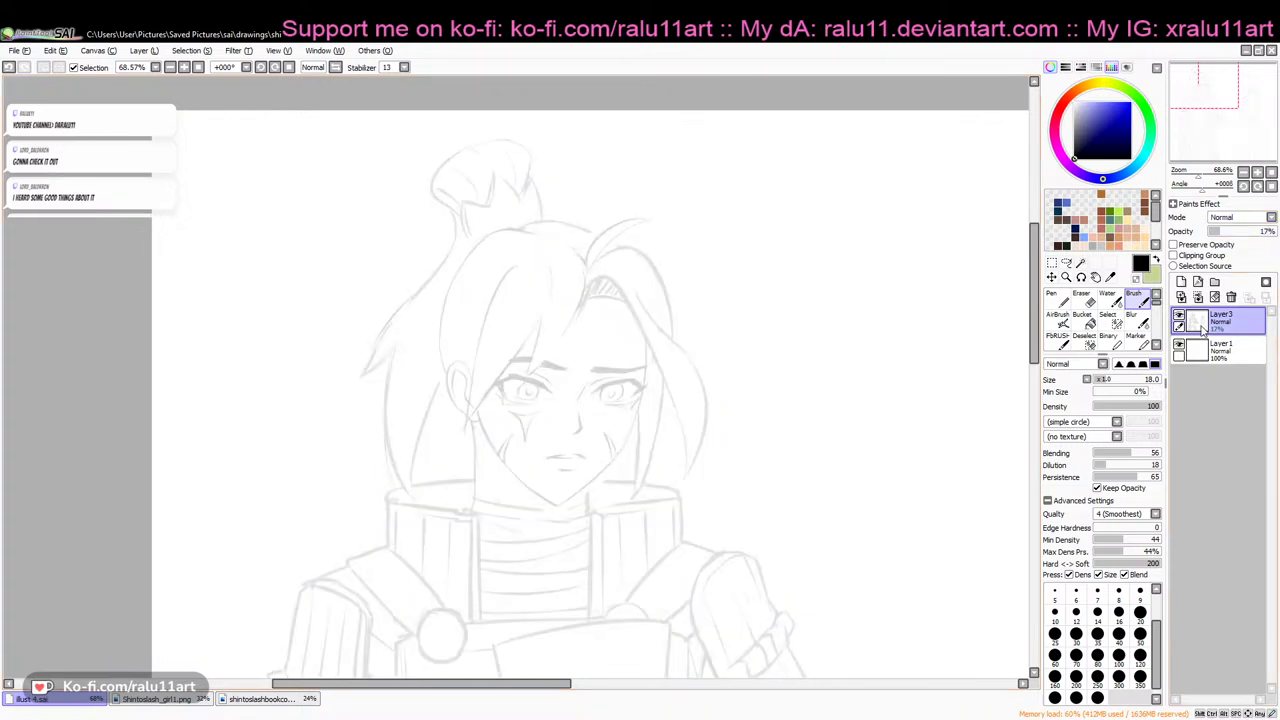
left_click(1181, 282)
left_click_drag(1199, 174, 1203, 174)
left_click_drag(1036, 325, 1036, 310)
Try a Brush stroke at size 10 beside the armoured character's hair, undo it, and reduce the brush size to 4
left_click(1055, 612)
left_click_drag(466, 685, 456, 685)
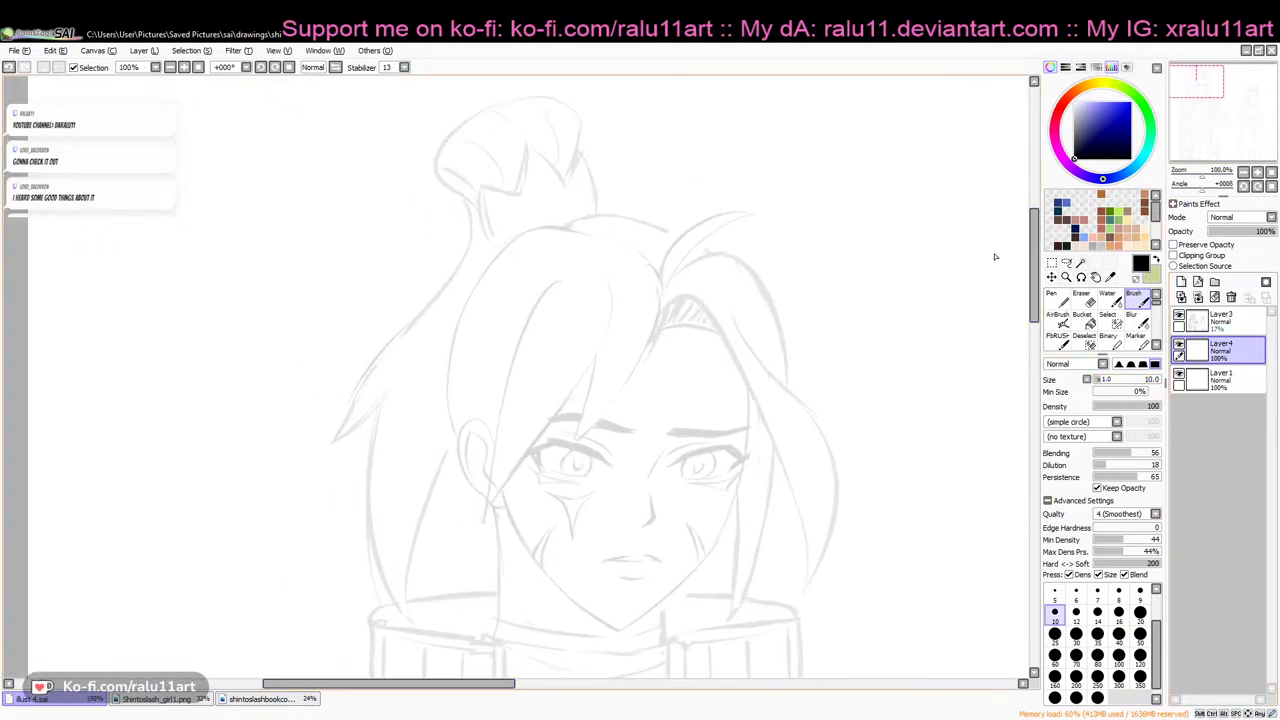
left_click_drag(1033, 287, 1033, 283)
mouse_move(826, 343)
left_mouse_down()
mouse_move(897, 319)
mouse_move(938, 347)
left_mouse_up()
key("ctrl+z")
key("ctrl+z")
key("bracketleft")
key("bracketleft")
key("bracketleft")
key("bracketleft")
key("bracketleft")
key("bracketleft")
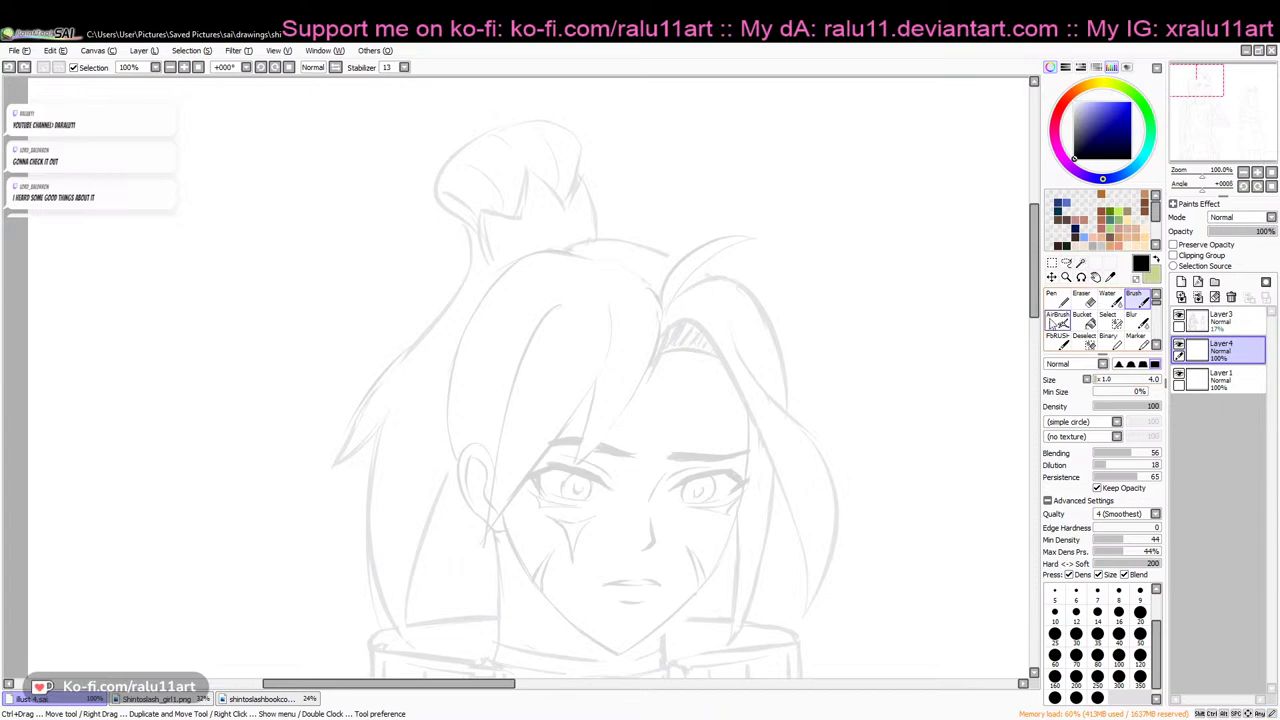
scroll(1036, 308, "up", 1)
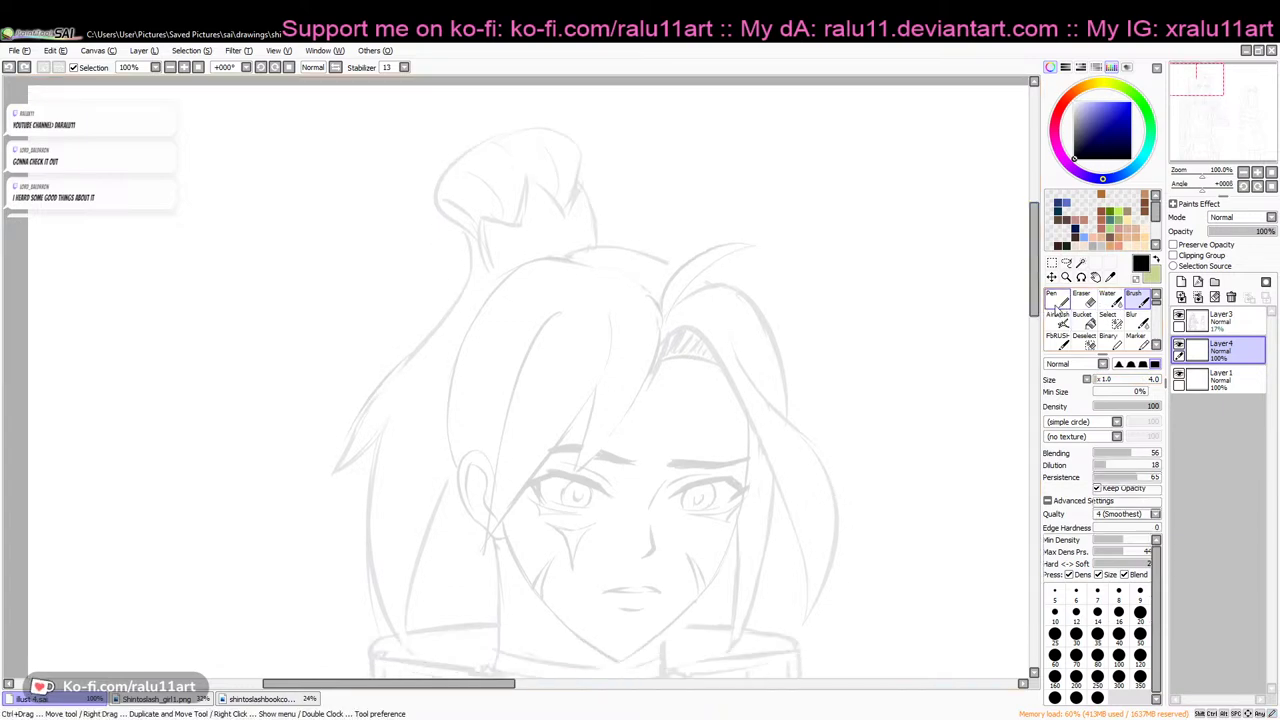
Switch to the Pen tool at size 10, try a short stroke beside the hair on the new layer, and undo it
left_click(1051, 298)
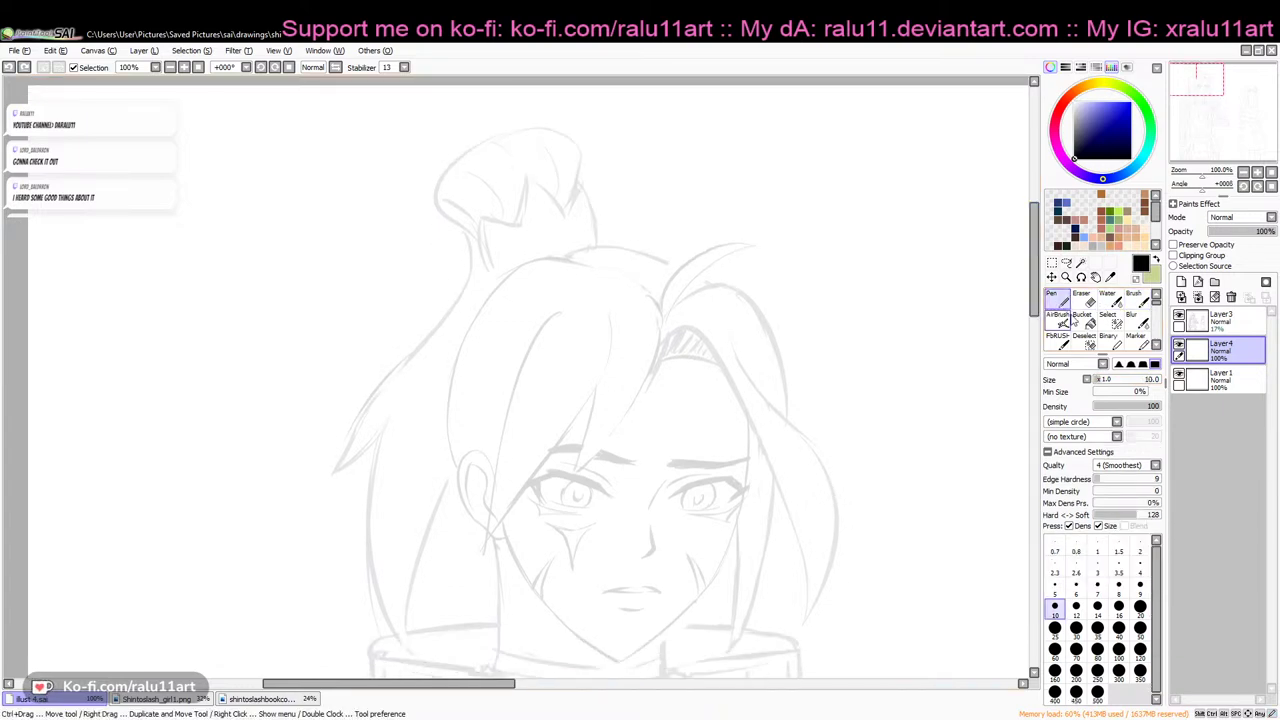
left_click(1179, 316)
left_click(1179, 316)
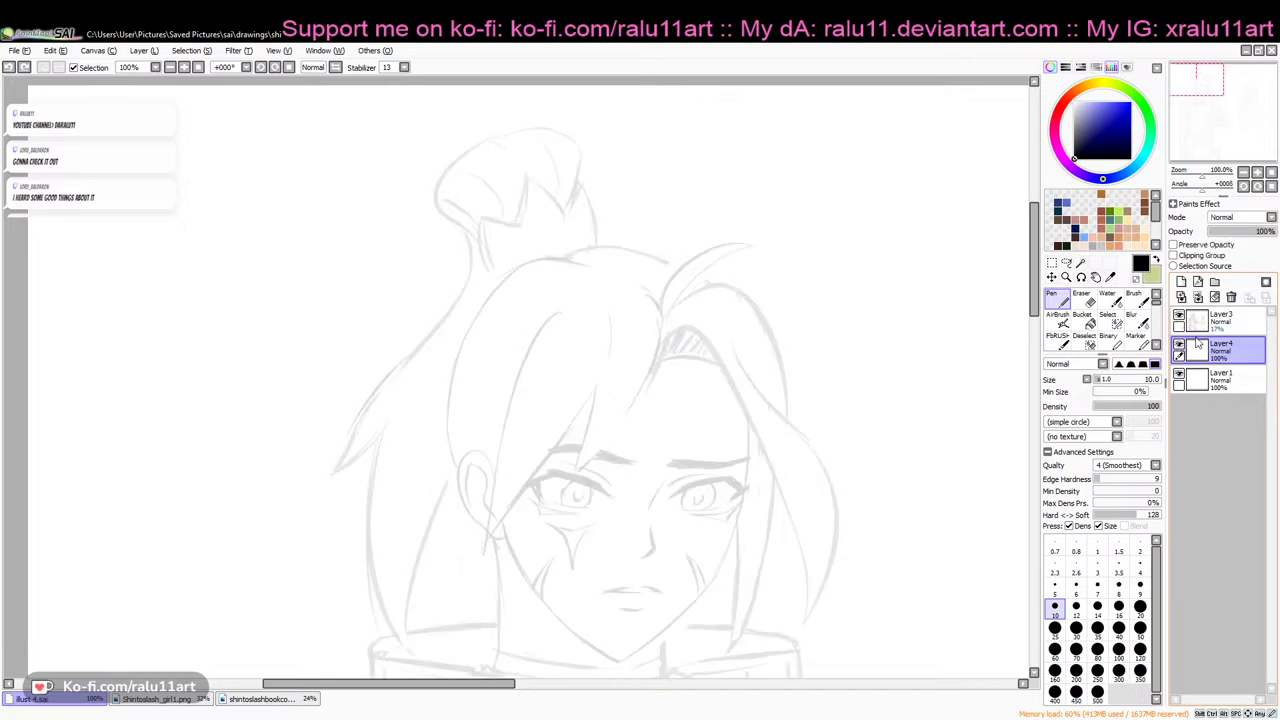
left_click(1179, 345)
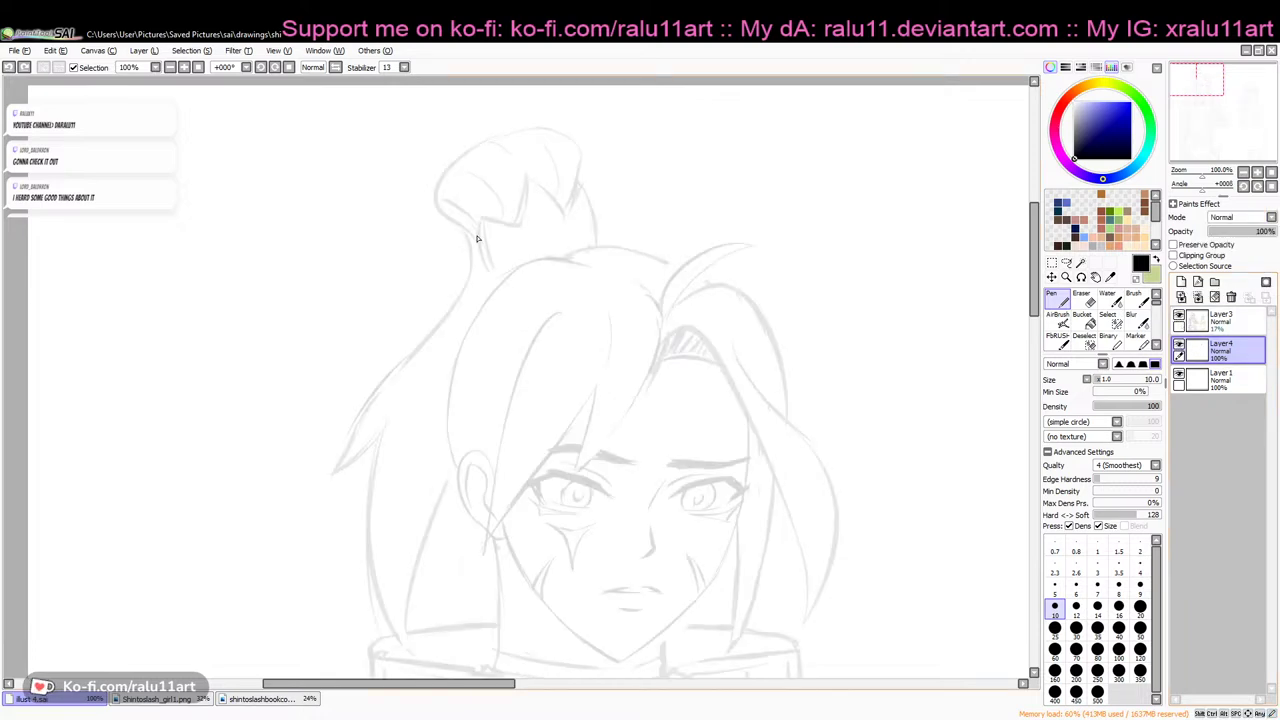
mouse_move(793, 282)
left_mouse_down()
mouse_move(845, 271)
mouse_move(797, 306)
left_mouse_up()
key("ctrl+z")
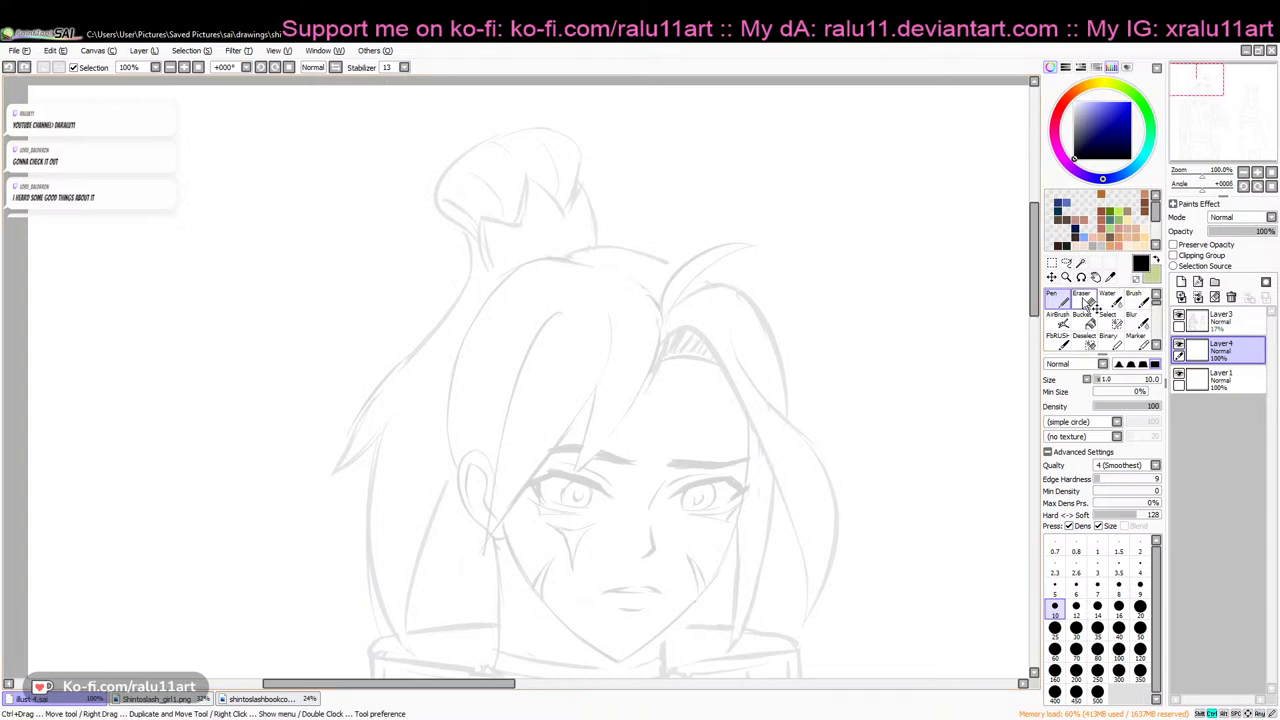
left_click_drag(1036, 293, 1042, 297)
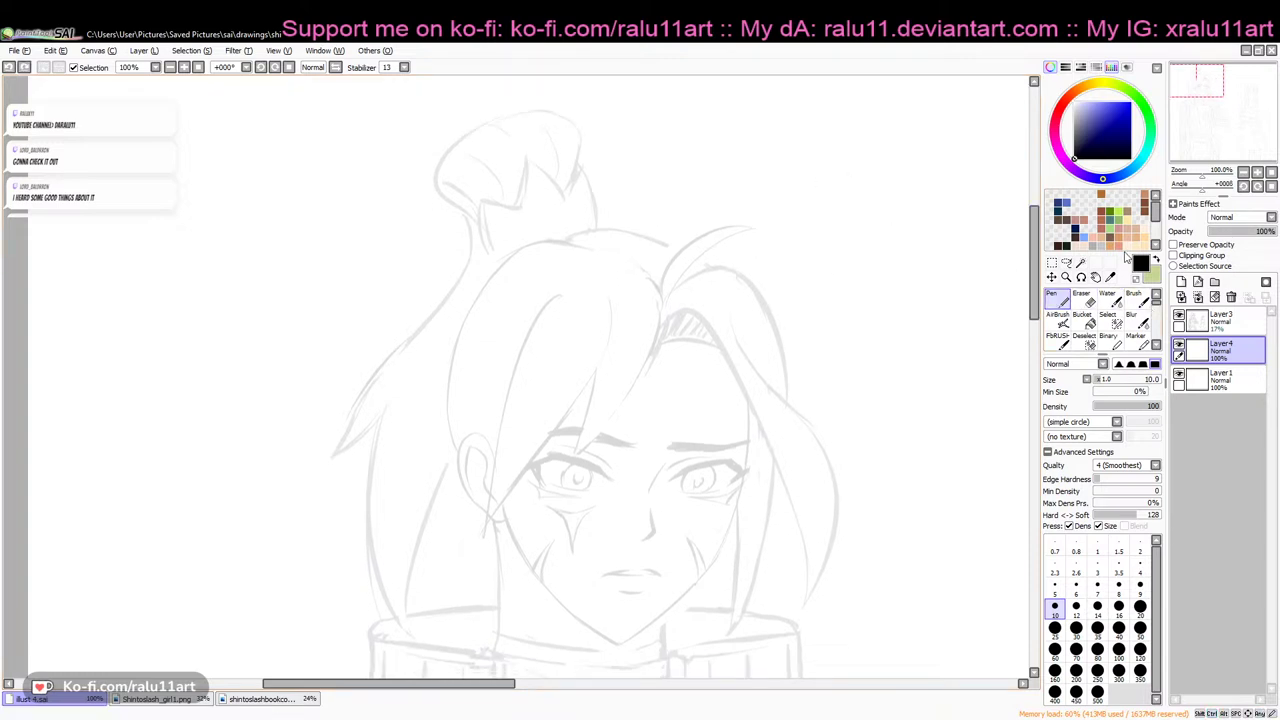
Choose a dark grey drawing colour, test it with a few pen strokes beside the hair, and undo the strokes
left_click(1070, 218)
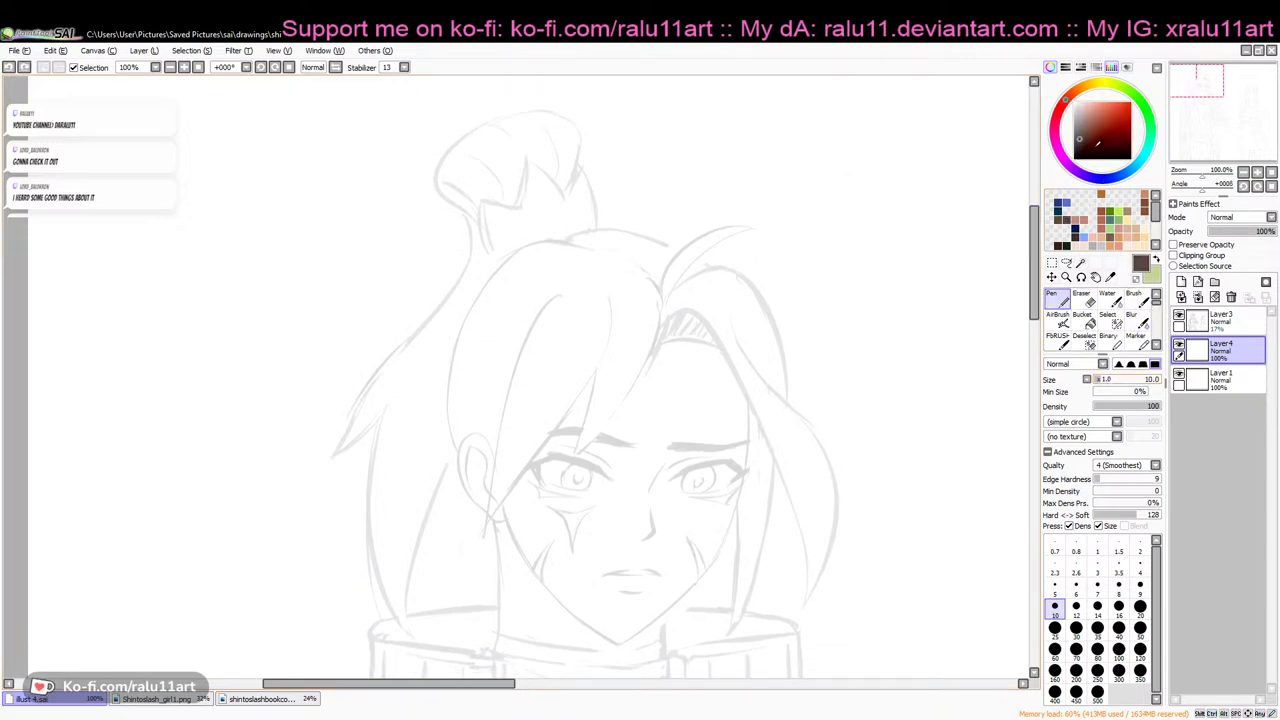
left_click(1081, 140)
left_click_drag(832, 297, 898, 294)
mouse_move(832, 310)
left_mouse_down()
mouse_move(904, 300)
mouse_move(916, 314)
mouse_move(834, 319)
mouse_move(892, 354)
left_mouse_up()
left_click_drag(870, 356, 902, 372)
key("ctrl+z")
key("ctrl+z")
key("ctrl+z")
key("ctrl+z")
key("ctrl+z")
left_click_drag(1036, 312, 1036, 315)
left_click_drag(482, 685, 460, 685)
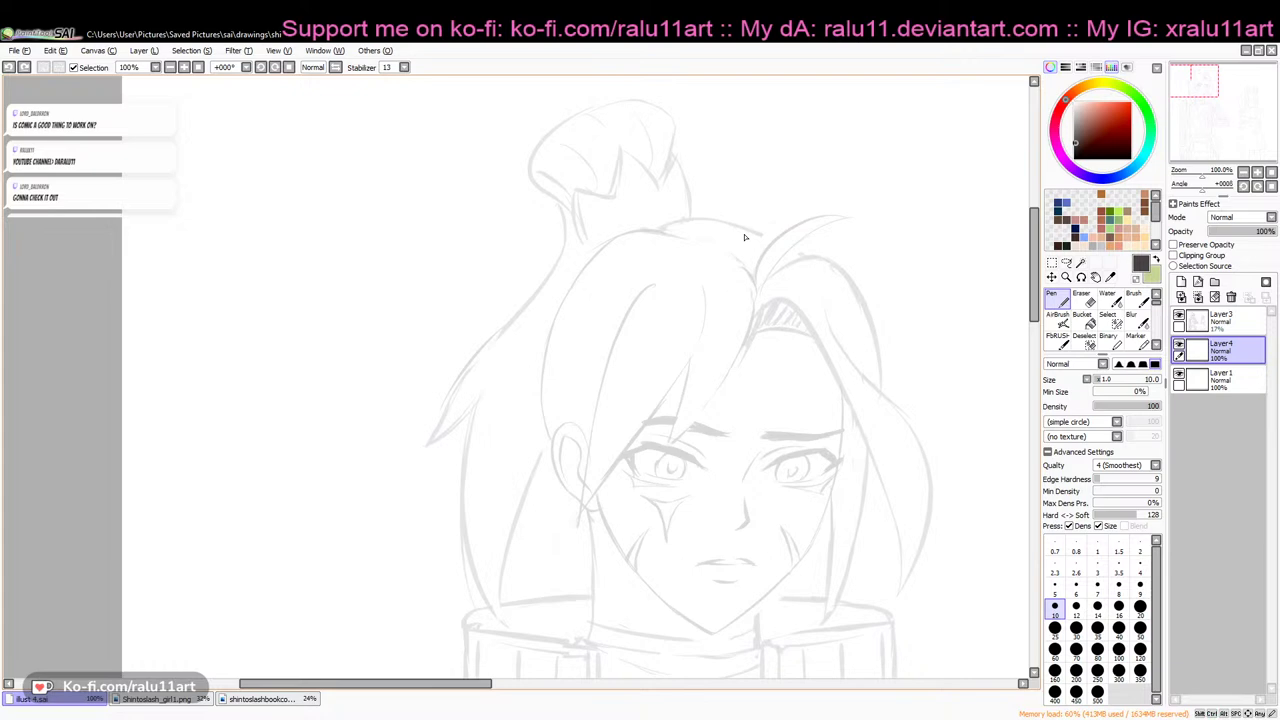
left_click_drag(480, 684, 486, 684)
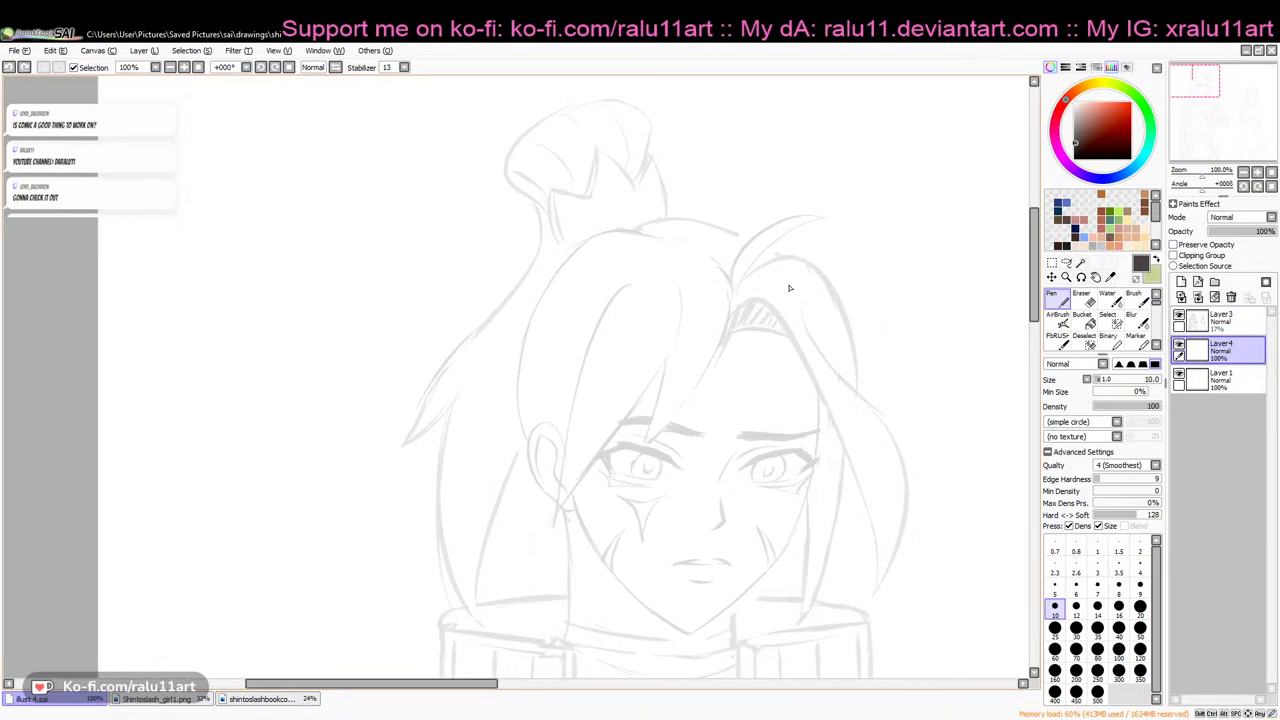
left_click_drag(1036, 318, 1036, 320)
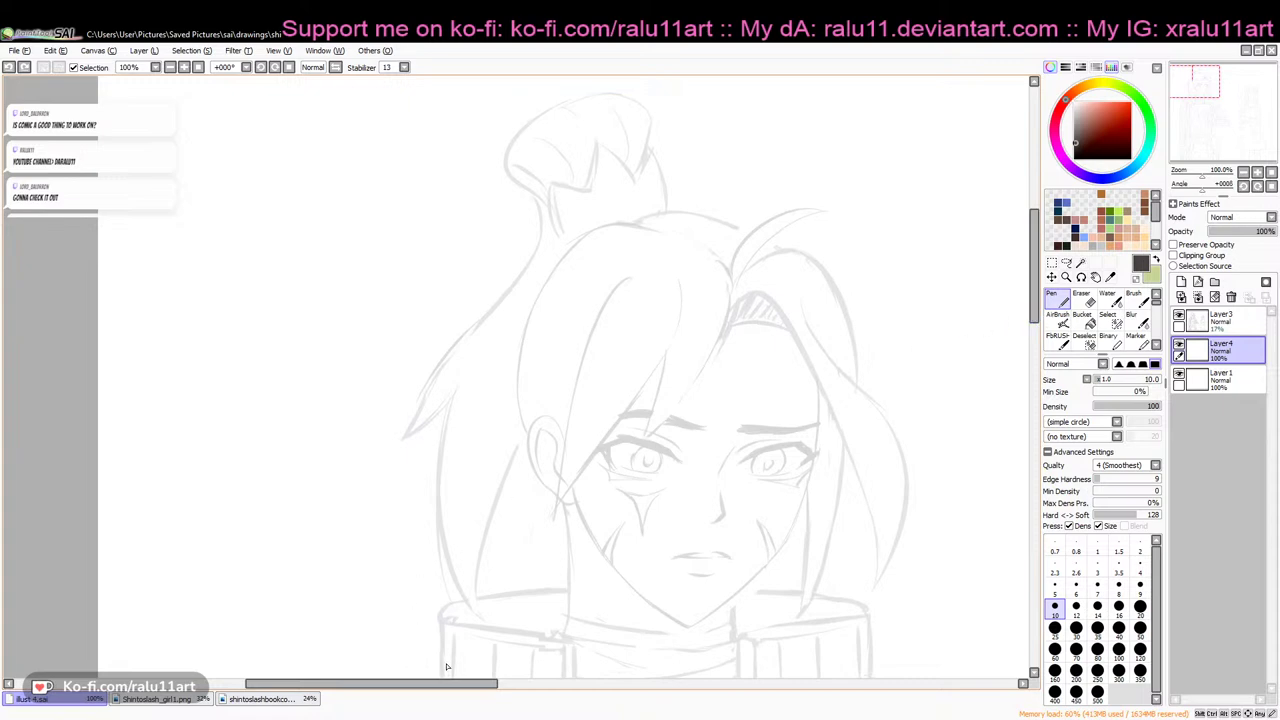
left_click_drag(463, 685, 467, 685)
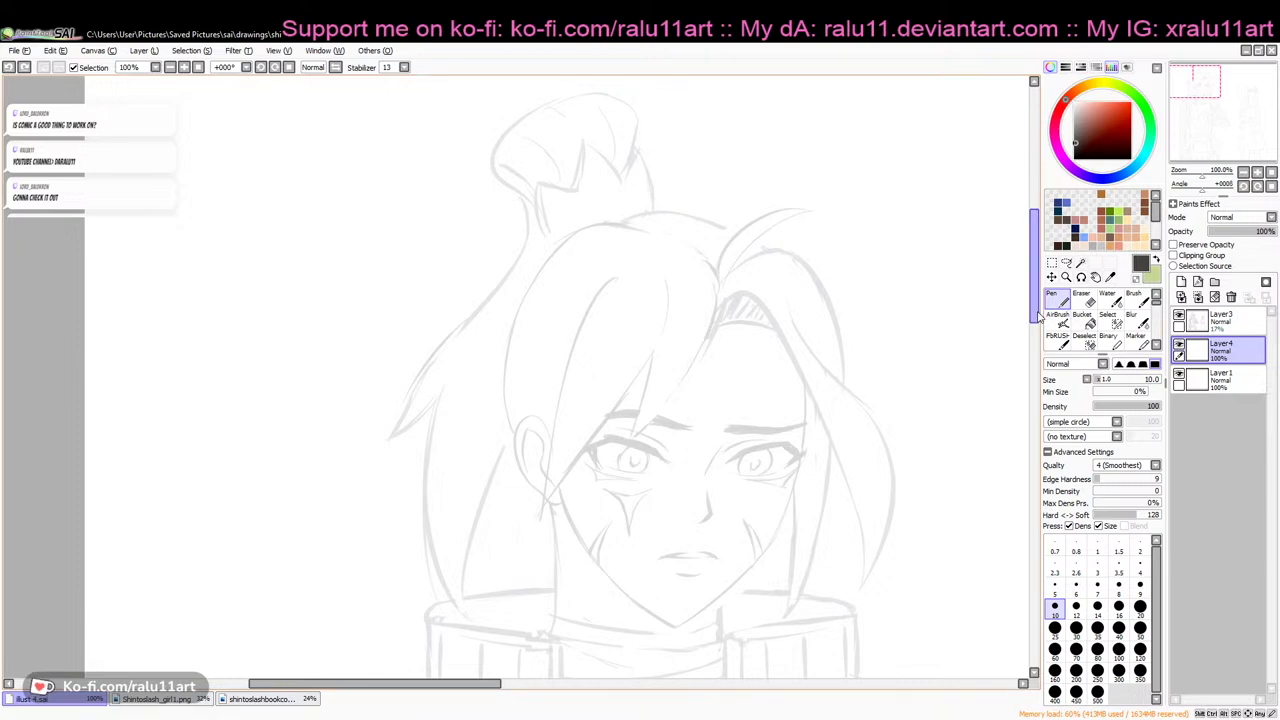
left_click_drag(490, 685, 482, 685)
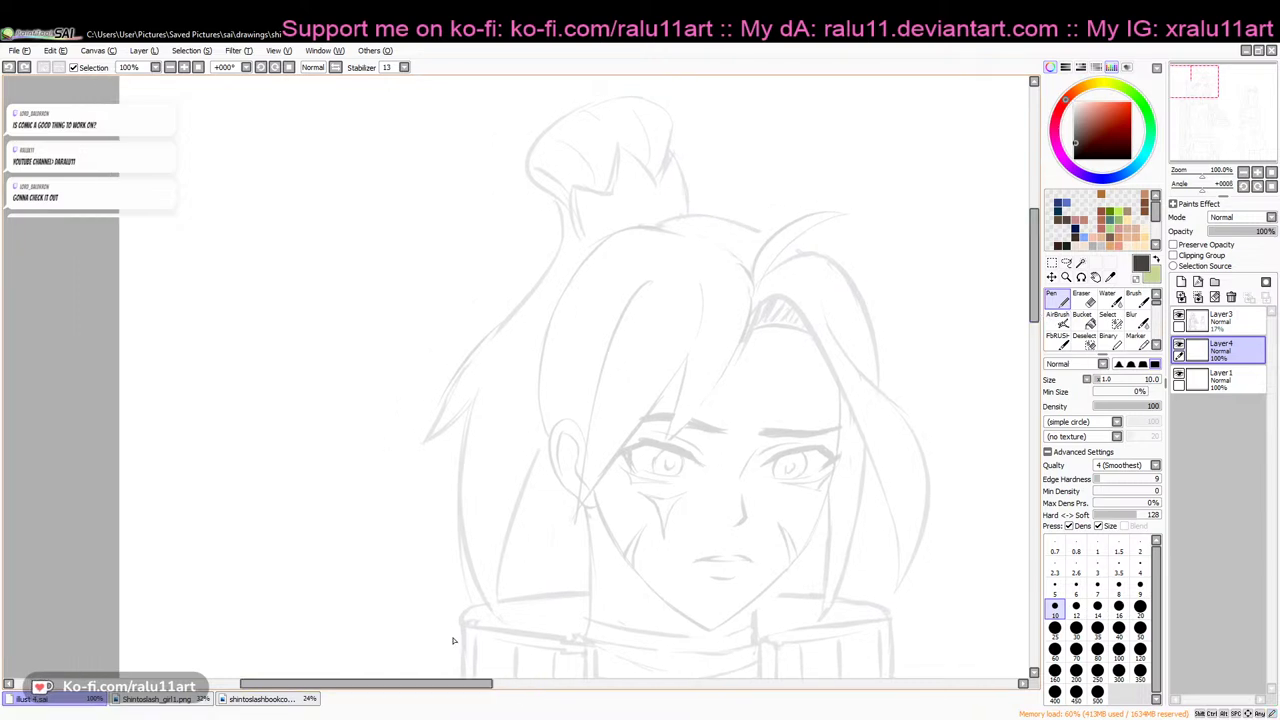
left_click_drag(1036, 318, 1036, 313)
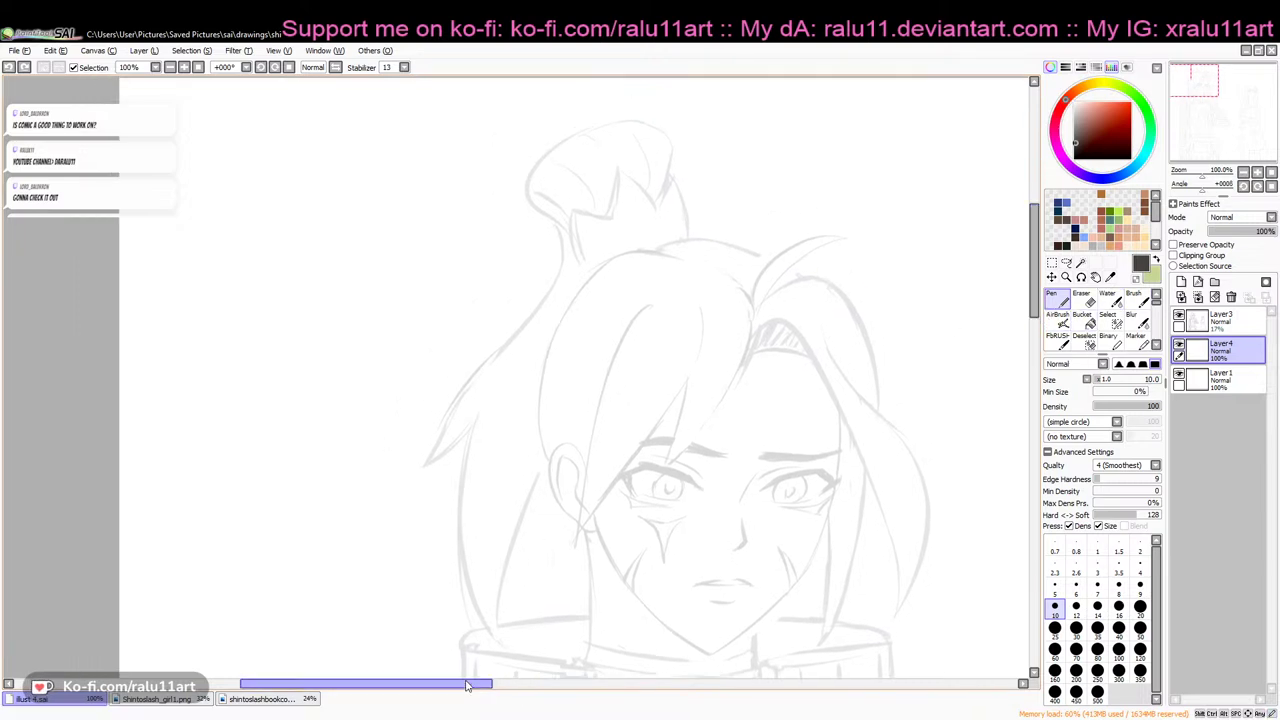
left_click_drag(477, 688, 479, 688)
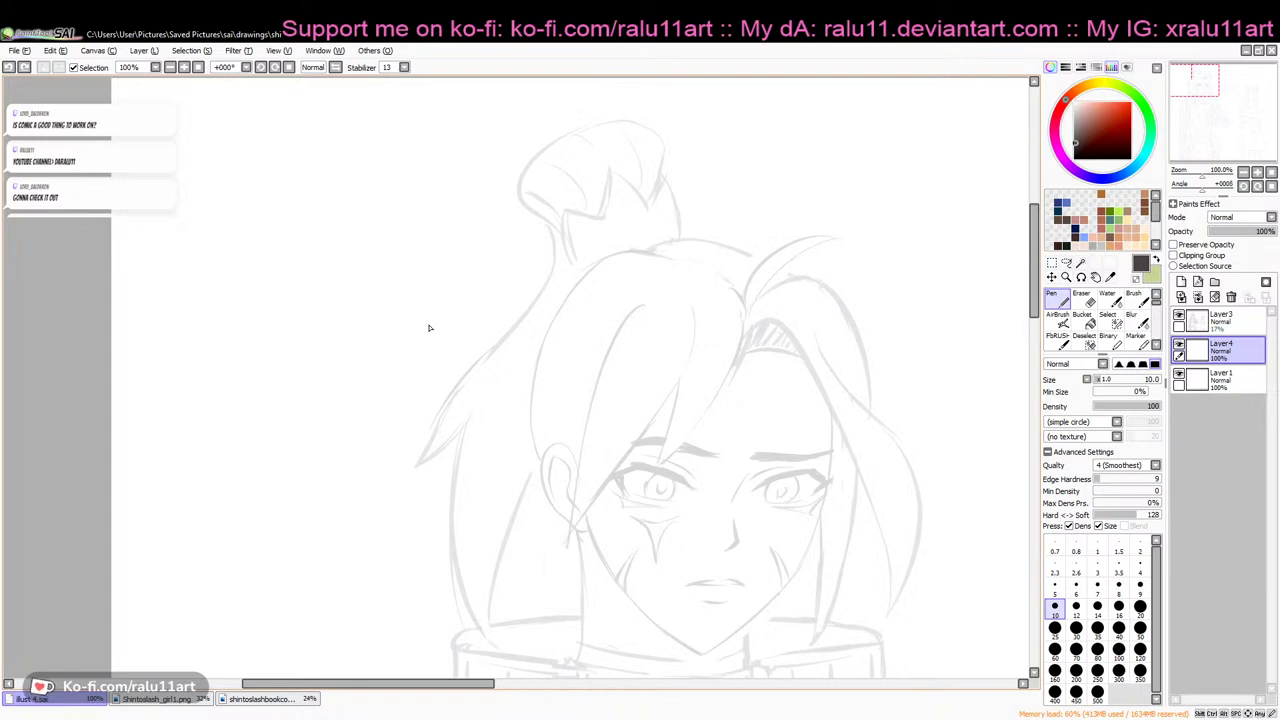
left_click_drag(451, 689, 460, 689)
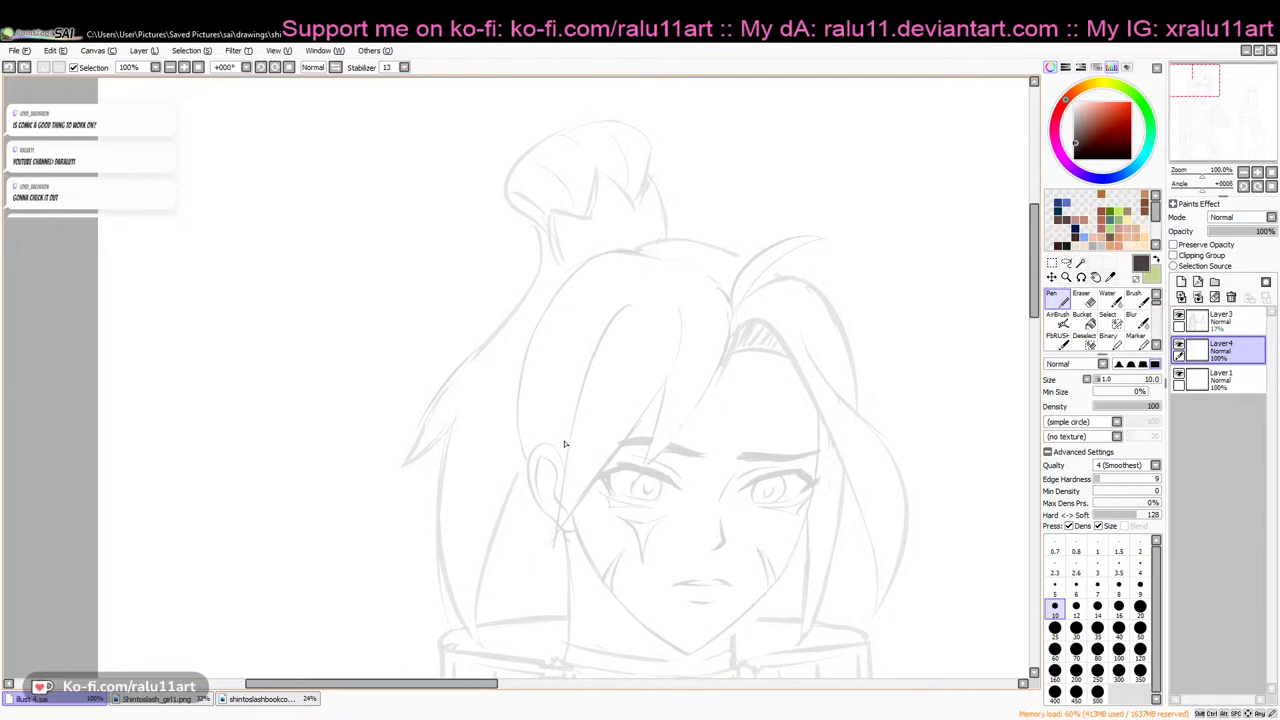
left_click_drag(470, 687, 473, 687)
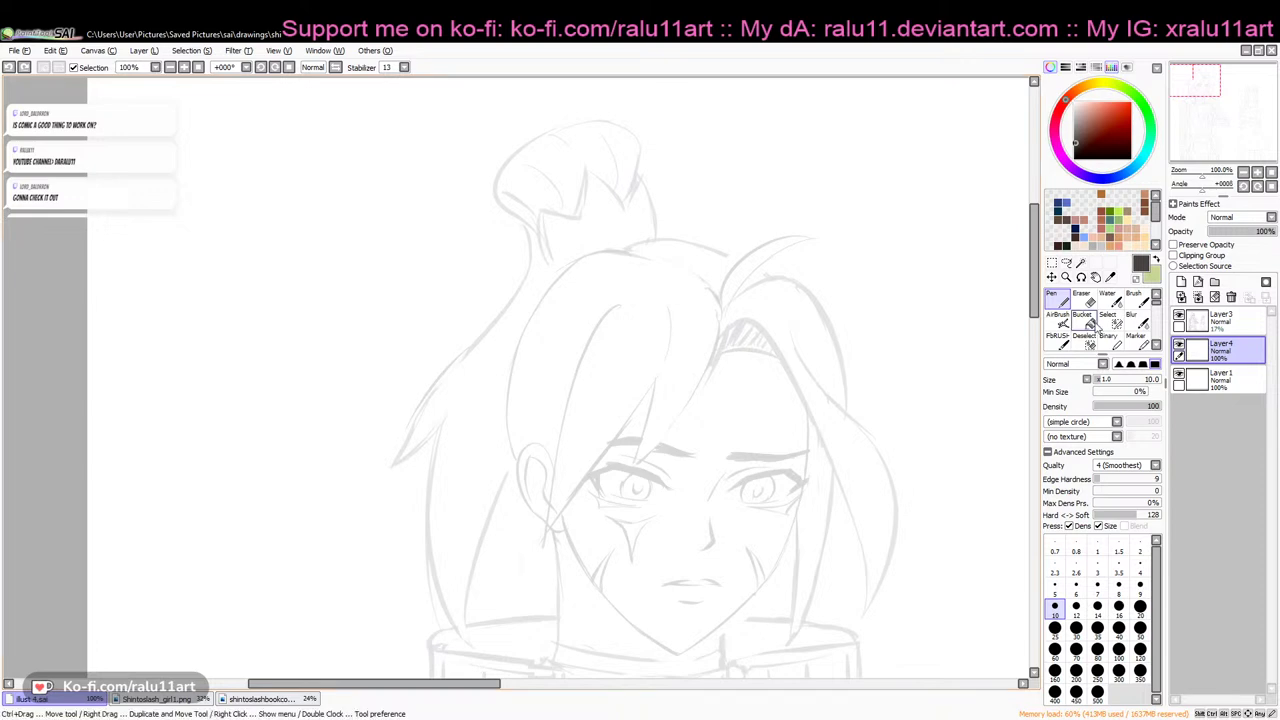
left_click_drag(1036, 318, 1036, 314)
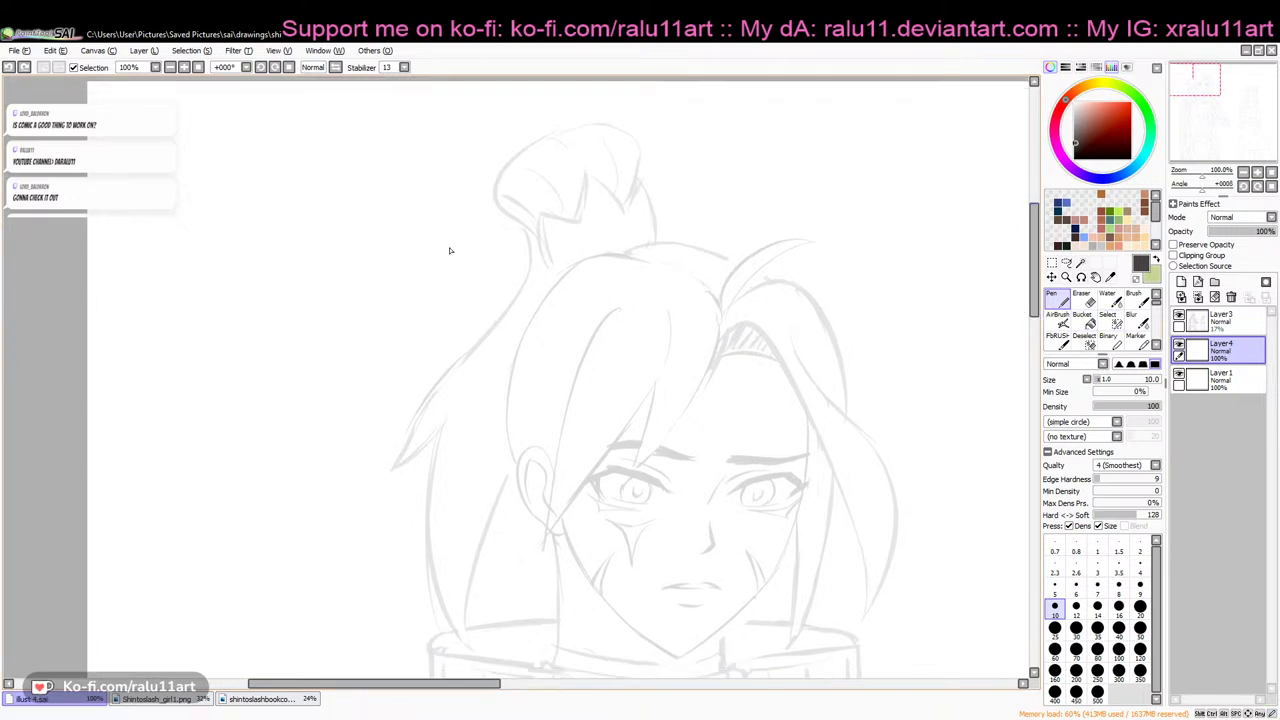
Ink the outer left curve of the armoured character's topknot over the faded sketch, retrying until the line is smooth
left_click(1179, 317)
left_click(1179, 317)
left_click_drag(565, 132, 514, 165)
key("ctrl+z")
key("ctrl+z")
mouse_move(564, 131)
left_mouse_down()
mouse_move(499, 187)
mouse_move(505, 168)
mouse_move(492, 200)
mouse_move(504, 171)
mouse_move(496, 210)
left_mouse_up()
key("ctrl+z")
key("ctrl+z")
key("ctrl+z")
Mirror the canvas view horizontally and enlarge the topknot to 150%
left_click_drag(461, 685, 480, 686)
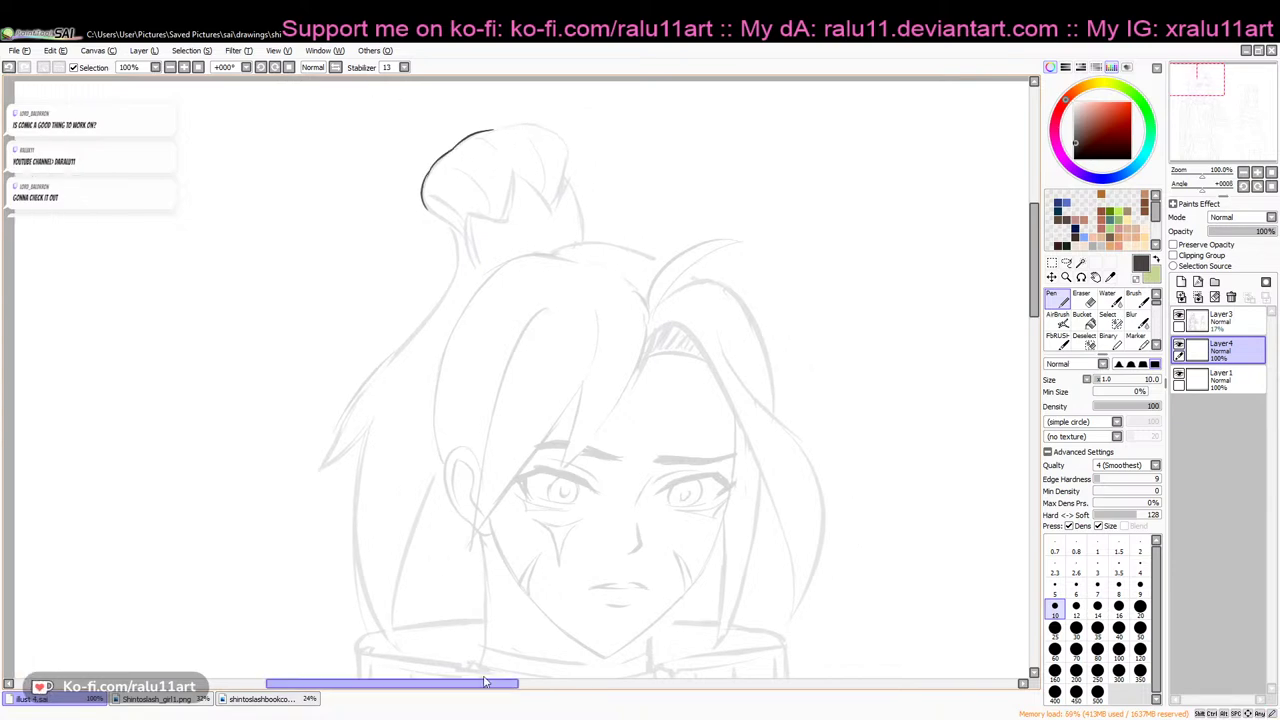
left_click(337, 69)
left_click(336, 67)
left_click_drag(672, 684, 638, 684)
left_click_drag(1032, 284, 1035, 234)
left_click(1256, 172)
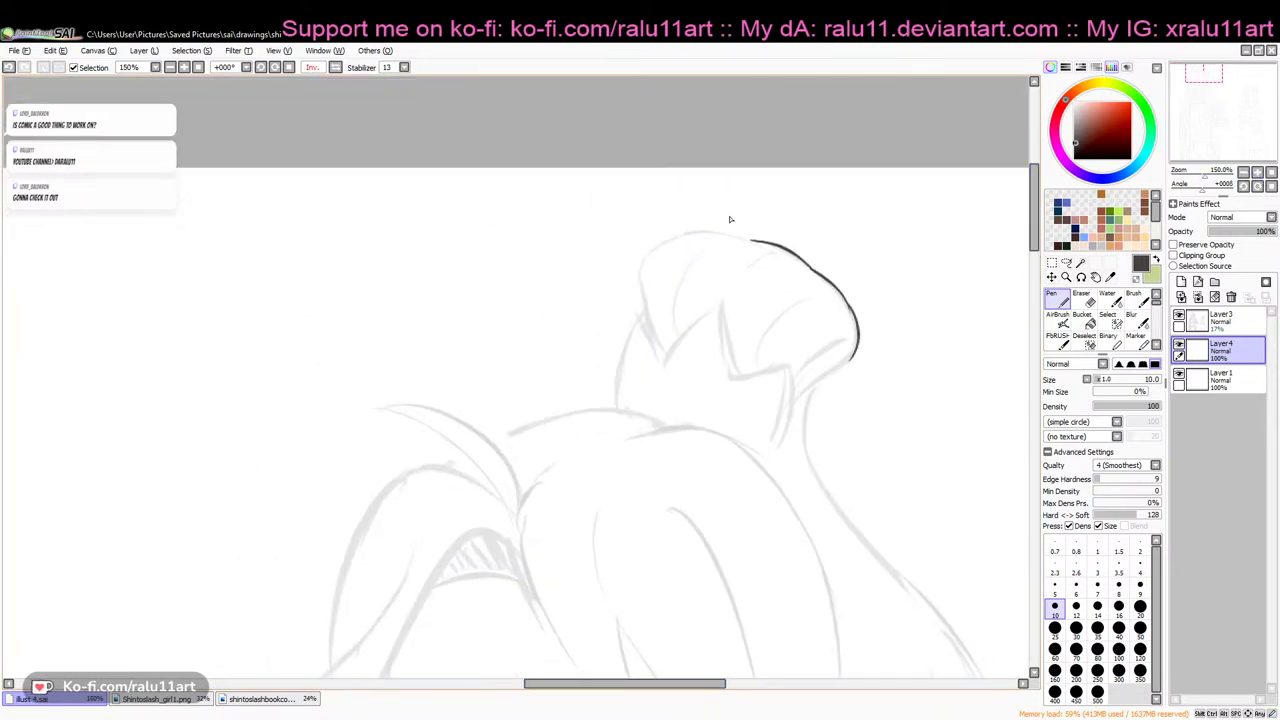
Ink the topknot's rounded outer contour from its crown down the left side, retrying until the curve is smooth
key("ctrl+z")
mouse_move(681, 234)
left_mouse_down()
mouse_move(641, 268)
mouse_move(638, 305)
left_mouse_up()
key("ctrl+z")
mouse_move(654, 250)
left_mouse_down()
mouse_move(641, 330)
mouse_move(634, 292)
mouse_move(646, 340)
left_mouse_up()
key("ctrl+z")
left_click_drag(684, 230, 760, 244)
key("ctrl+z")
left_click_drag(684, 230, 760, 244)
key("ctrl+z")
Ink the curved hair strands inside the topknot, running from its upper contour towards the zigzag hair tie
mouse_move(684, 230)
left_mouse_down()
mouse_move(750, 242)
mouse_move(698, 284)
left_mouse_up()
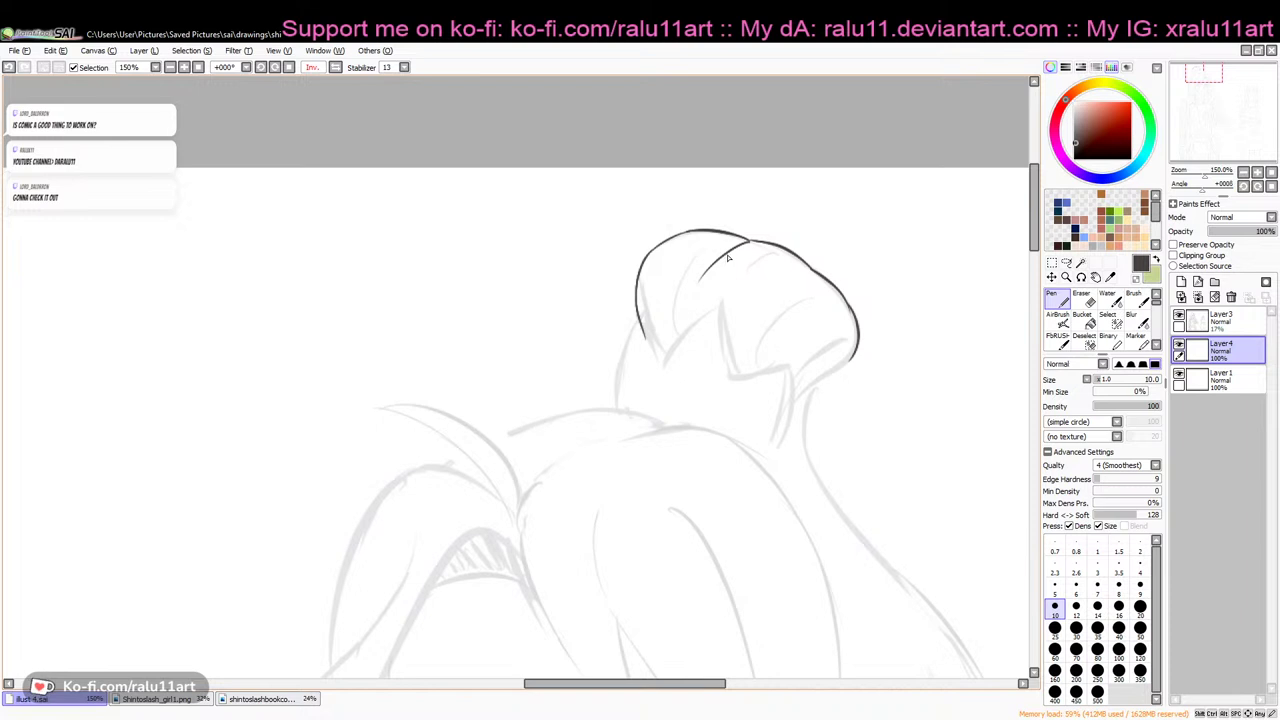
left_click_drag(703, 247, 683, 322)
key("ctrl+z")
mouse_move(704, 247)
left_mouse_down()
mouse_move(675, 338)
mouse_move(673, 318)
mouse_move(676, 345)
left_mouse_up()
key("ctrl+z")
left_click_drag(776, 252, 731, 294)
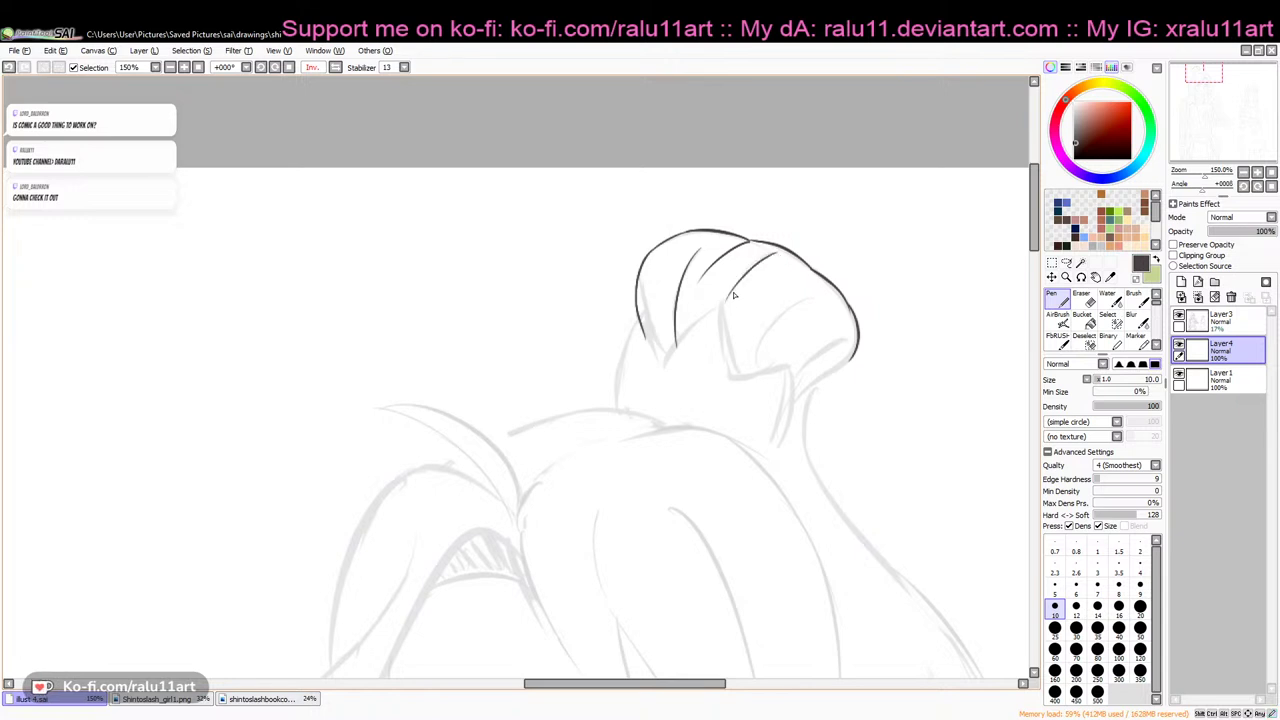
mouse_move(809, 276)
left_mouse_down()
mouse_move(764, 326)
mouse_move(748, 378)
left_mouse_up()
left_click_drag(776, 320, 814, 297)
key("ctrl+z")
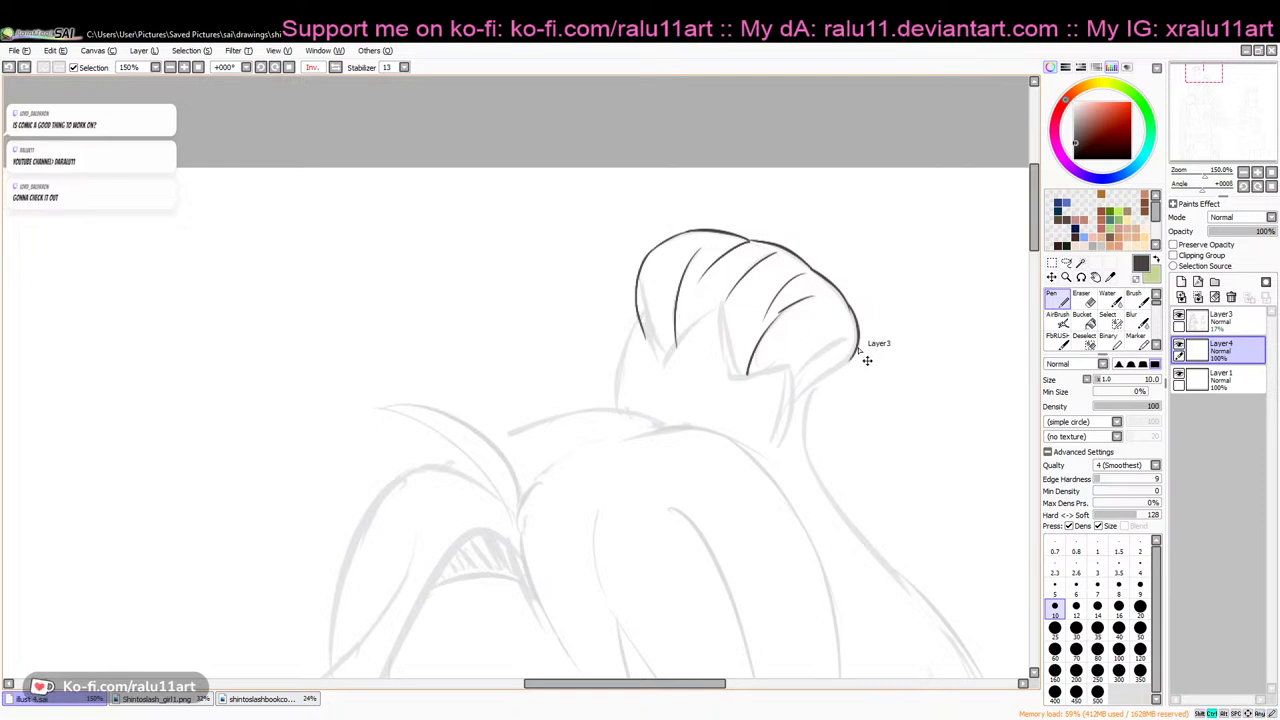
Ink the topknot's lower right edge and erase the overshooting end of its left contour
left_click_drag(796, 393, 858, 352)
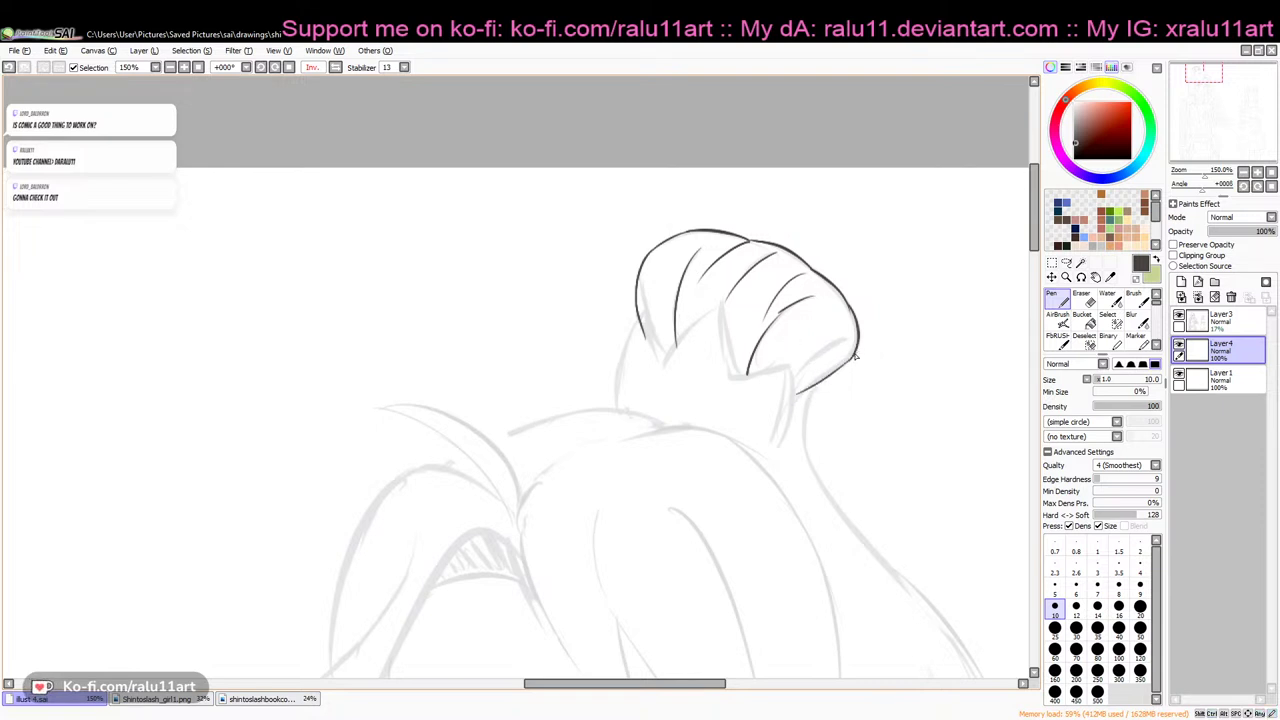
left_click(1081, 300)
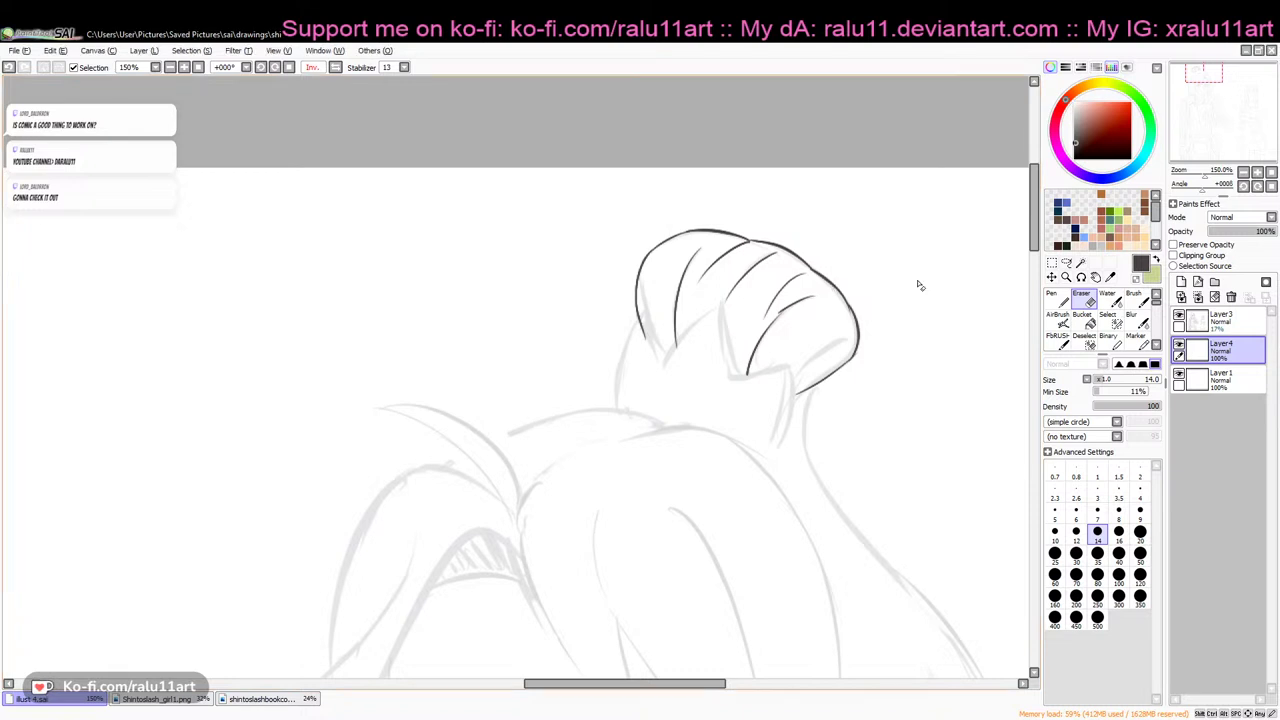
scroll(700, 290, "down", 1)
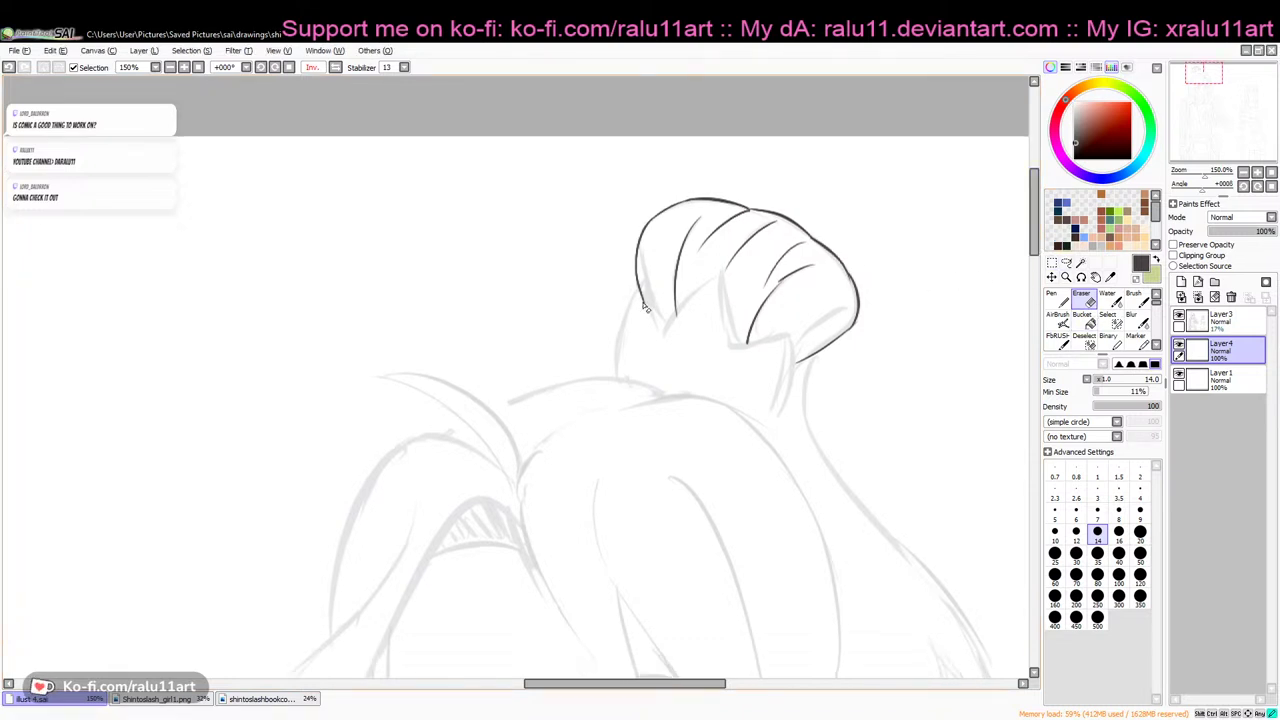
left_click(1058, 299)
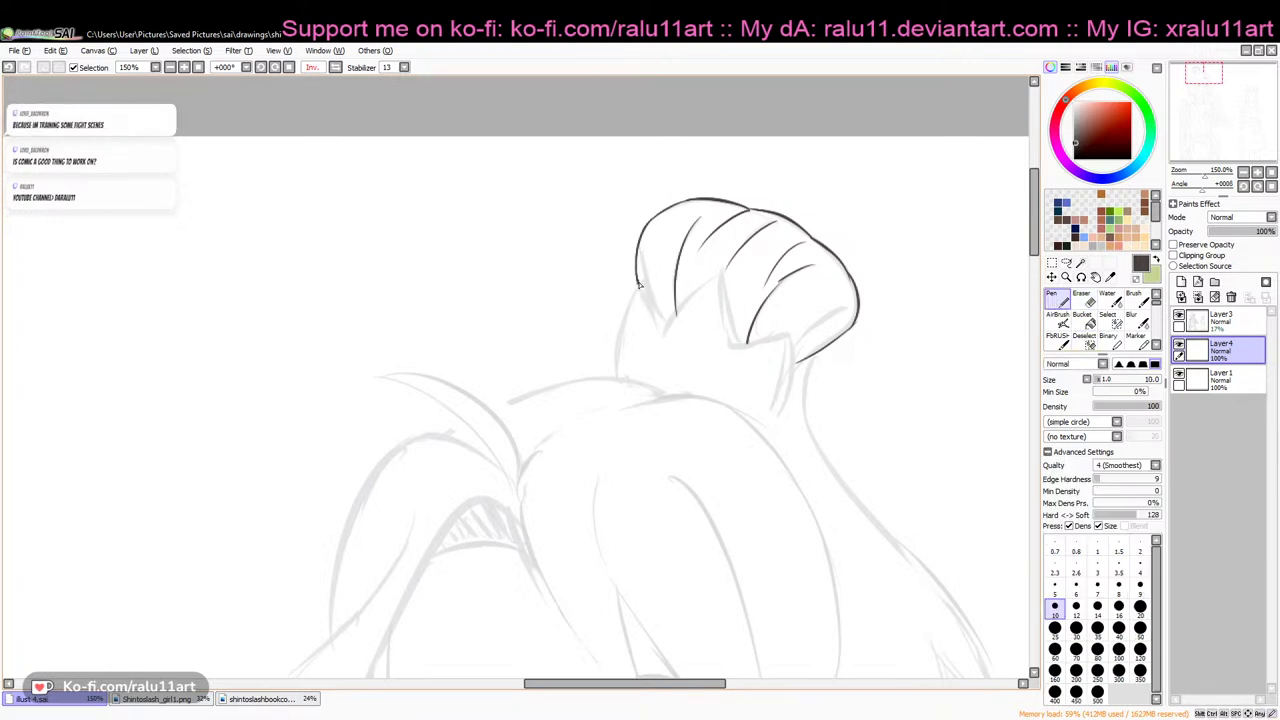
Ink the left side of the hair tie below the topknot and the descending edge of its first point
left_click_drag(645, 280, 614, 360)
key("ctrl+z")
key("ctrl+z")
mouse_move(630, 296)
left_mouse_down()
mouse_move(615, 378)
mouse_move(654, 296)
mouse_move(666, 324)
left_mouse_up()
key("ctrl+z")
key("ctrl+z")
left_click_drag(645, 279, 666, 320)
key("e")
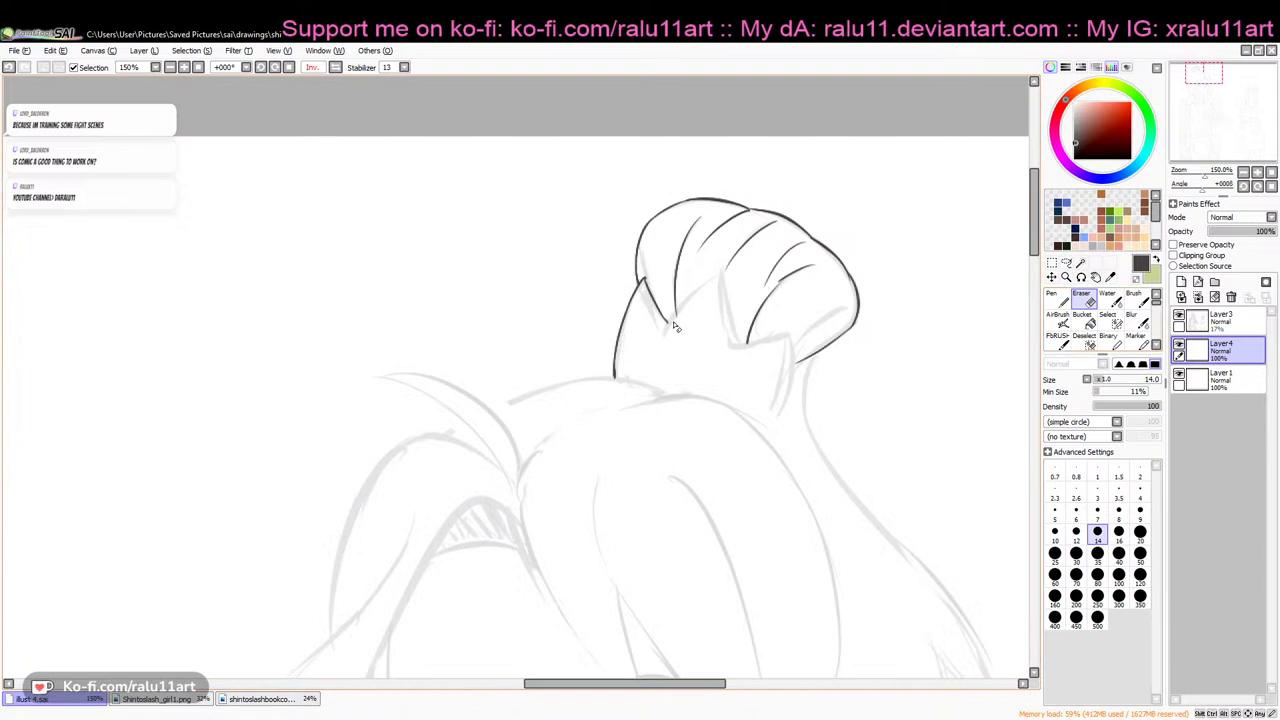
Ink the hair tie's rising edge to its middle point and erase the strand end overlapping the tie
key("n")
left_click_drag(721, 273, 664, 326)
left_click_drag(721, 278, 736, 345)
key("ctrl+z")
left_click_drag(721, 277, 745, 342)
key("ctrl+z")
key("e")
left_click(1050, 298)
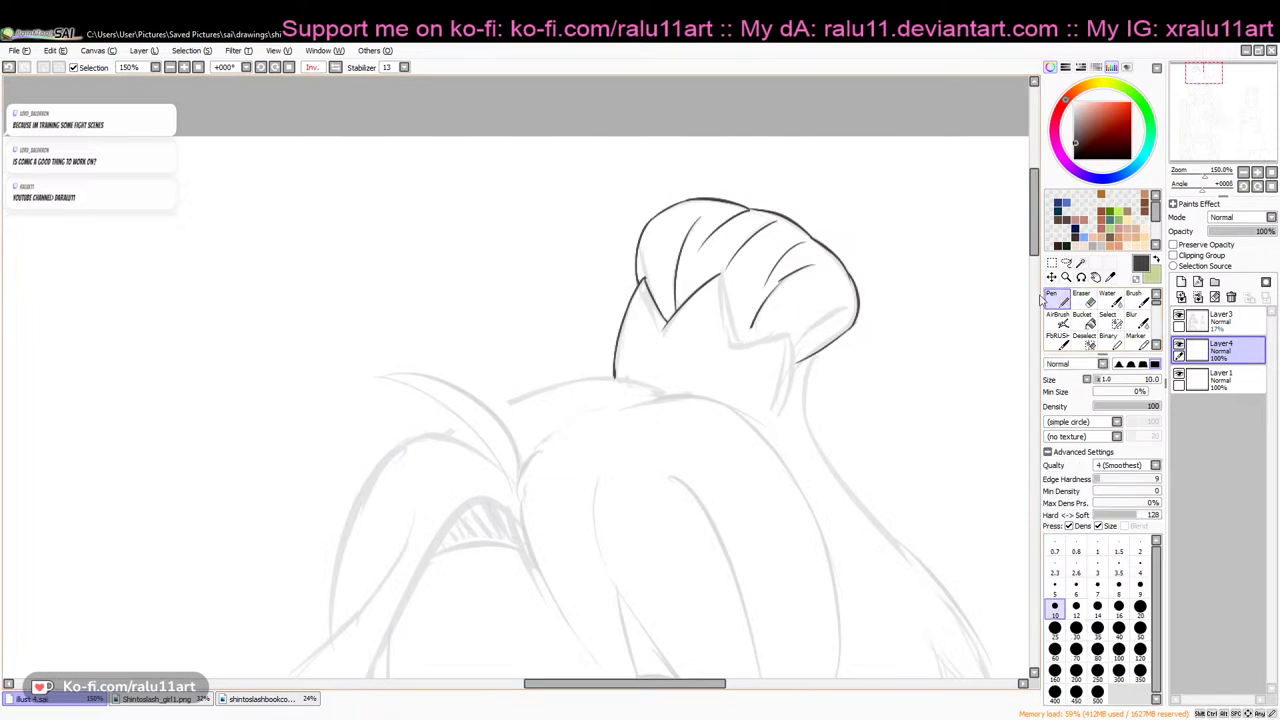
Ink the rest of the hair tie's zigzag edge and its curved right side down to the head
left_click_drag(721, 276, 733, 341)
key("ctrl+z")
left_click_drag(721, 276, 736, 337)
key("ctrl+z")
mouse_move(721, 276)
left_mouse_down()
mouse_move(739, 333)
mouse_move(753, 330)
mouse_move(740, 340)
mouse_move(815, 311)
left_mouse_up()
key("ctrl+z")
mouse_move(739, 337)
left_mouse_down()
mouse_move(800, 316)
mouse_move(739, 338)
mouse_move(785, 411)
left_mouse_up()
key("ctrl+z")
left_click_drag(802, 312, 784, 409)
key("ctrl+z")
mouse_move(802, 312)
left_mouse_down()
mouse_move(787, 405)
mouse_move(802, 357)
mouse_move(777, 415)
left_mouse_up()
key("ctrl+z")
left_click_drag(799, 362, 766, 436)
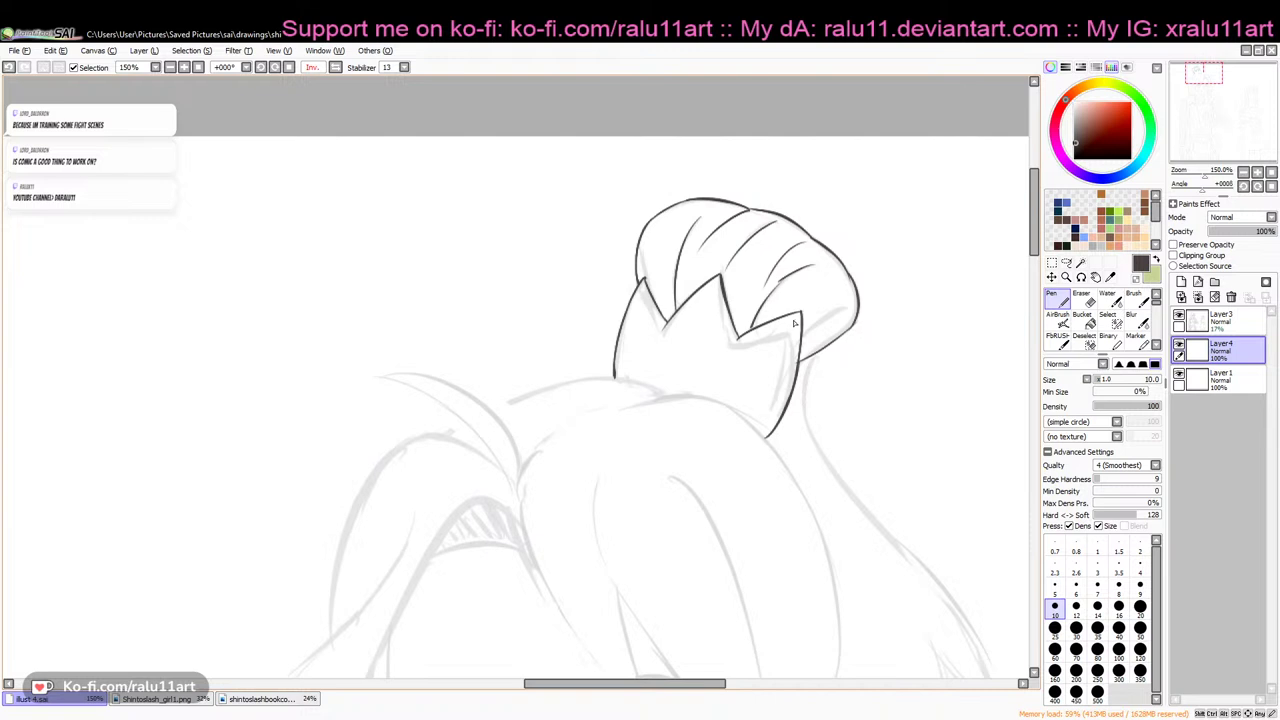
Erase both edges of the hair tie's middle point and redraw them with a taller peak
scroll(686, 493, "right", 2)
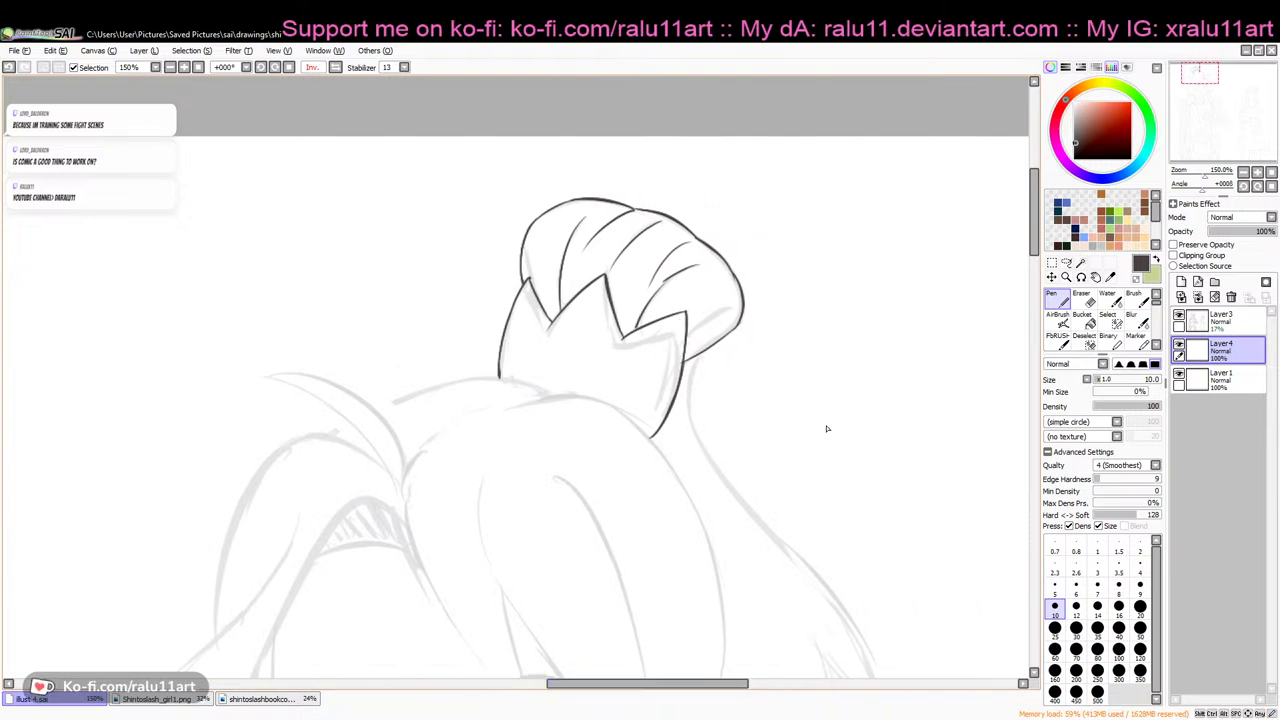
key("e")
mouse_move(606, 282)
left_mouse_down()
mouse_move(567, 303)
mouse_move(576, 286)
mouse_move(555, 328)
left_mouse_up()
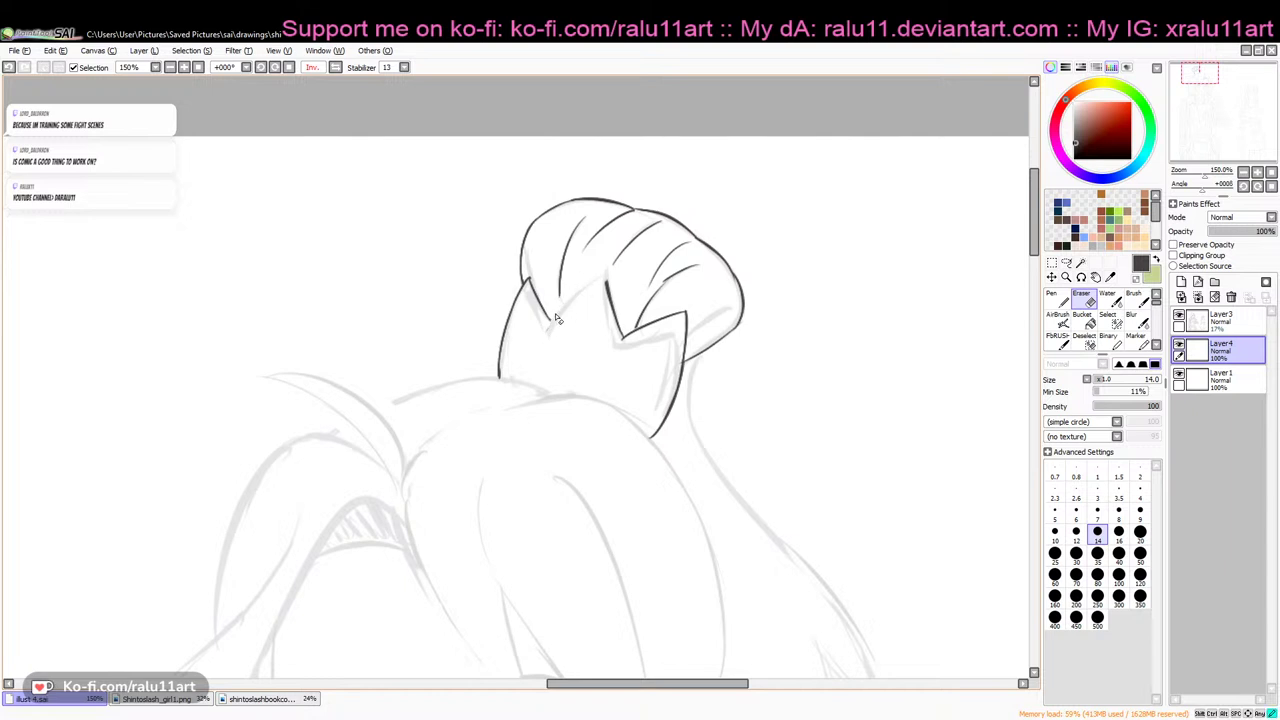
left_click_drag(606, 290, 617, 345)
key("n")
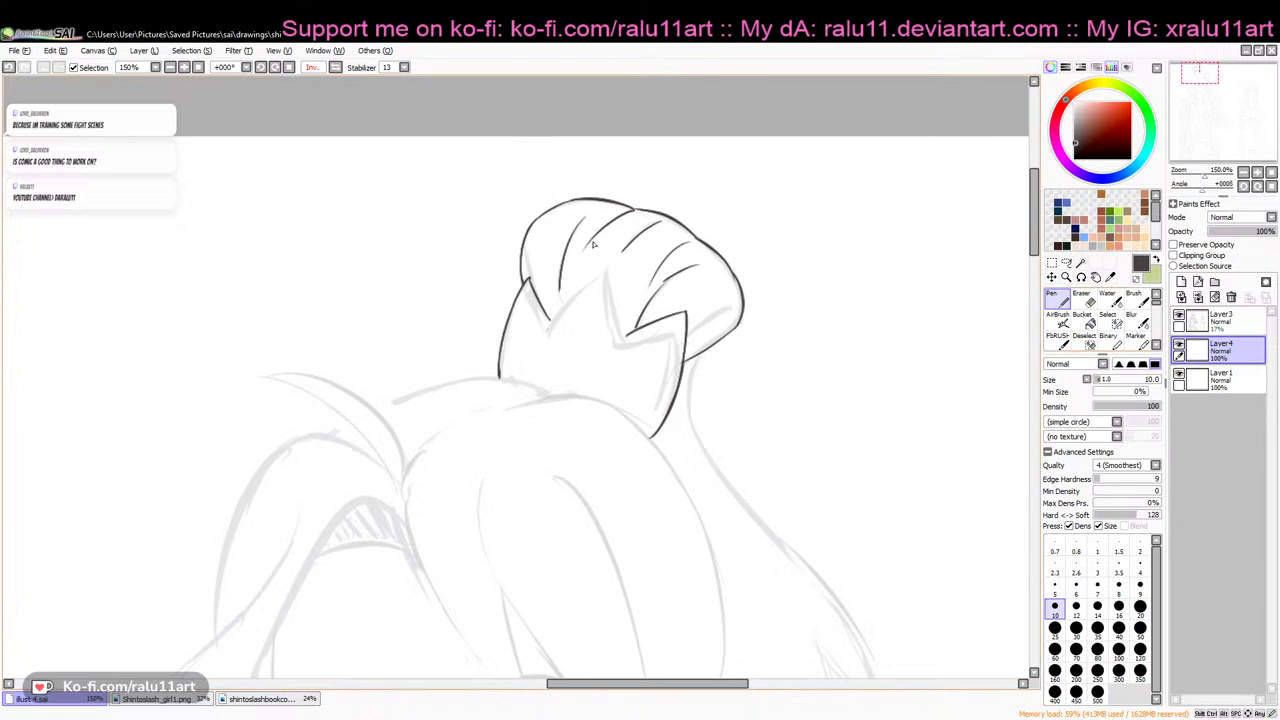
mouse_move(551, 320)
left_mouse_down()
mouse_move(576, 278)
mouse_move(609, 250)
left_mouse_up()
key("ctrl+z")
left_click_drag(550, 320, 607, 260)
key("ctrl+z")
left_click_drag(551, 322, 595, 265)
key("ctrl+z")
mouse_move(550, 320)
left_mouse_down()
mouse_move(624, 252)
mouse_move(618, 325)
mouse_move(620, 253)
left_mouse_up()
key("ctrl+z")
key("ctrl+z")
left_click_drag(627, 335, 620, 253)
Add thin parallel inner lines along the hair tie's points and right side to give it thickness
mouse_move(618, 266)
left_mouse_down()
mouse_move(621, 335)
mouse_move(637, 321)
mouse_move(693, 324)
mouse_move(682, 318)
mouse_move(677, 384)
left_mouse_up()
key("ctrl+z")
key("ctrl+z")
left_click_drag(684, 316, 677, 383)
key("ctrl+z")
mouse_move(684, 317)
left_mouse_down()
mouse_move(653, 434)
mouse_move(672, 381)
left_mouse_up()
key("ctrl+z")
key("ctrl+z")
left_click_drag(645, 431, 675, 381)
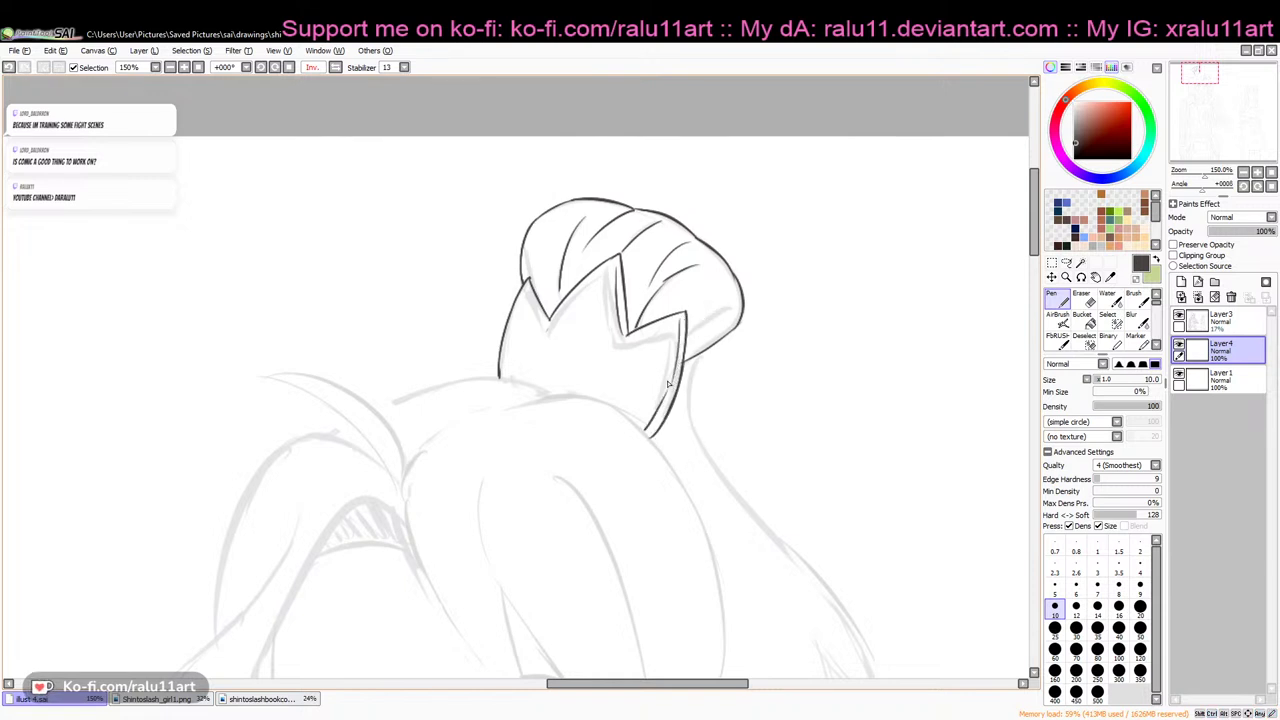
mouse_move(529, 286)
left_mouse_down()
mouse_move(546, 331)
mouse_move(568, 300)
mouse_move(560, 307)
left_mouse_up()
key("ctrl+z")
key("ctrl+z")
key("ctrl+z")
Ink the inner edge of the loose hair lock hanging behind the ear
left_click_drag(1207, 174, 1202, 175)
left_click_drag(1035, 264, 1035, 283)
left_click_drag(1203, 176, 1214, 178)
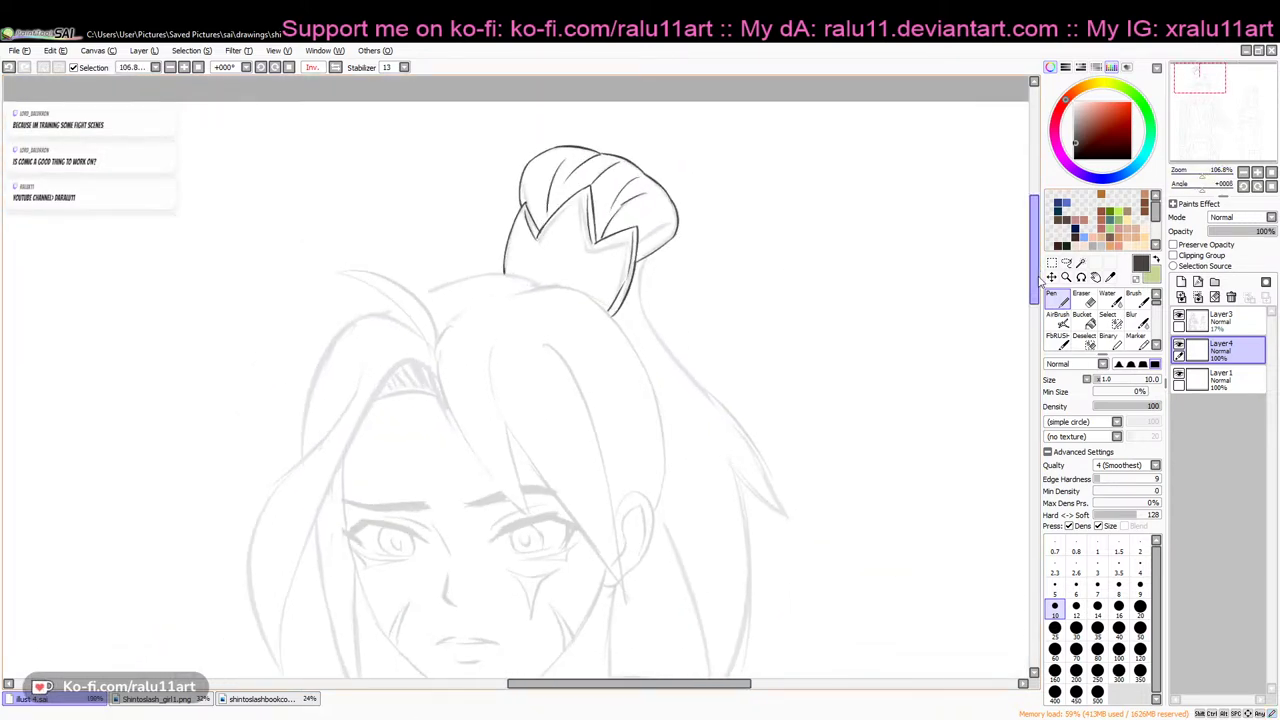
scroll(1036, 260, "down", 2)
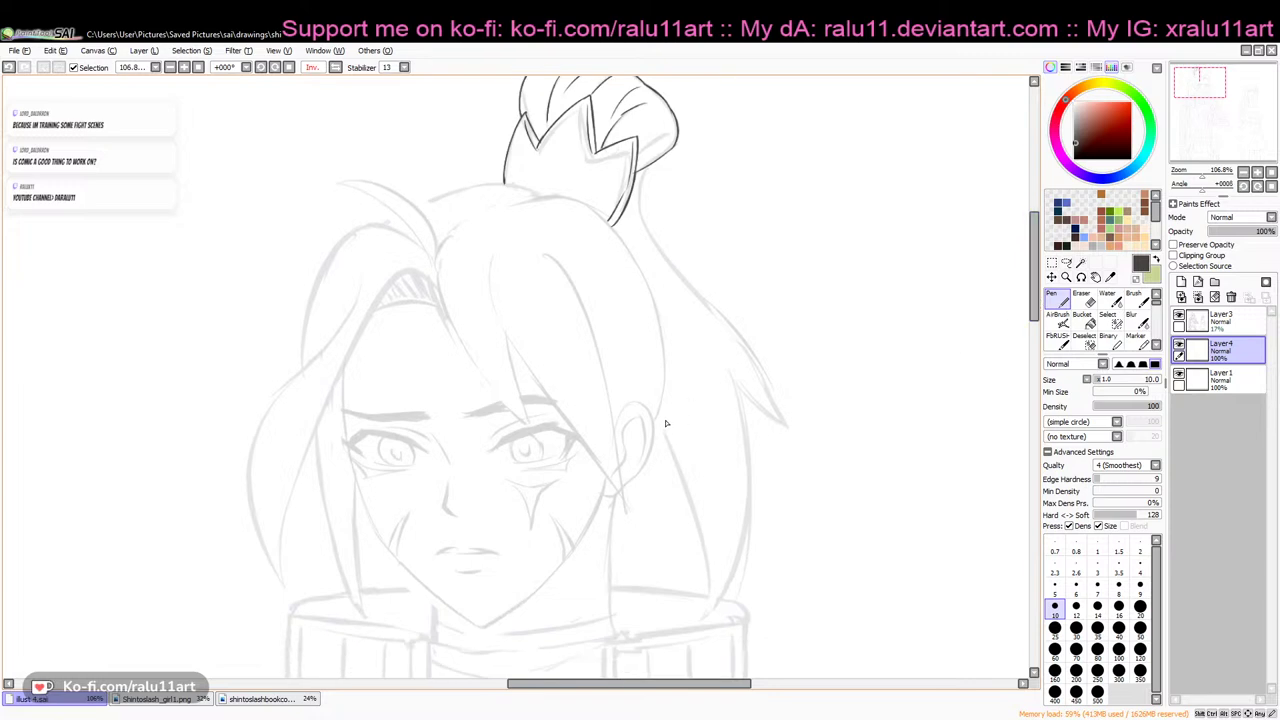
left_click_drag(657, 421, 688, 494)
key("ctrl+z")
left_click_drag(657, 422, 681, 475)
scroll(830, 358, "down", 2)
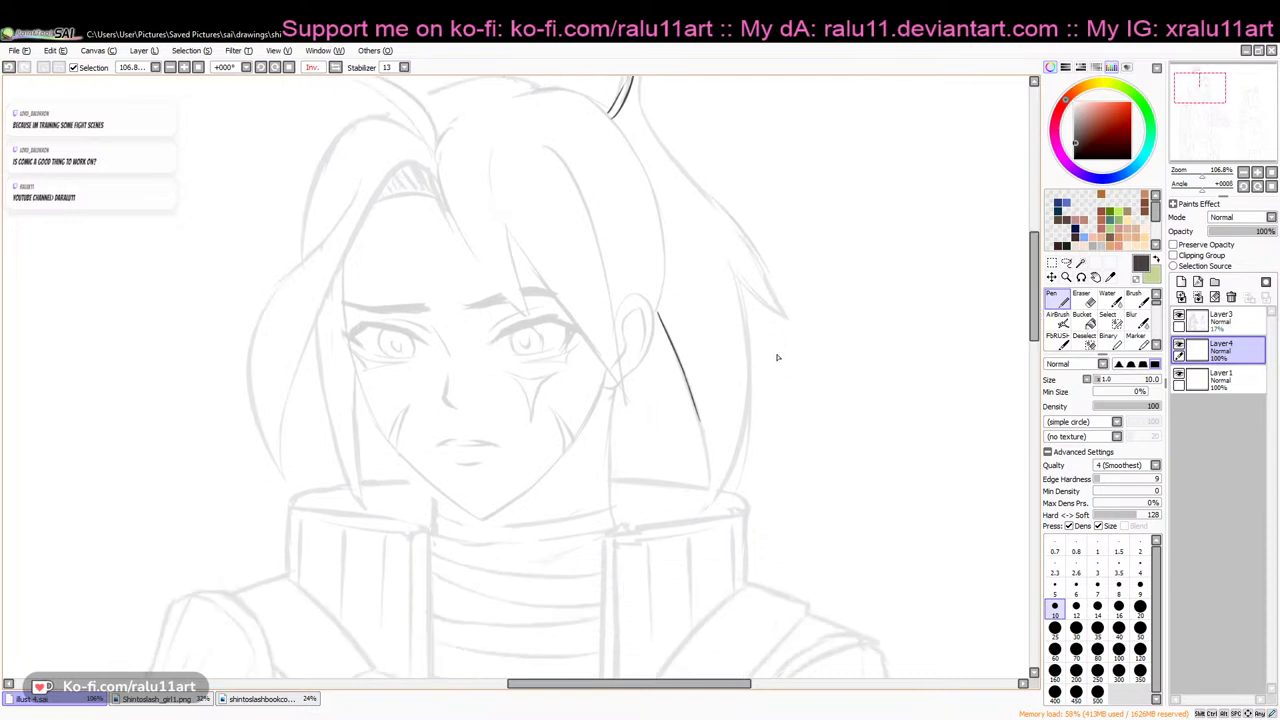
Complete the hanging lock's tip at the collar and ink its long outer edge, retrying uneven strokes
mouse_move(697, 412)
left_mouse_down()
mouse_move(705, 511)
mouse_move(711, 478)
mouse_move(701, 516)
mouse_move(755, 400)
left_mouse_up()
key("ctrl+z")
key("ctrl+z")
left_click_drag(706, 508, 750, 406)
left_click_drag(740, 272, 752, 386)
key("ctrl+z")
mouse_move(736, 270)
left_mouse_down()
mouse_move(753, 363)
mouse_move(744, 448)
left_mouse_up()
key("ctrl+z")
mouse_move(751, 380)
left_mouse_down()
mouse_move(747, 440)
mouse_move(752, 394)
left_mouse_up()
key("ctrl+z")
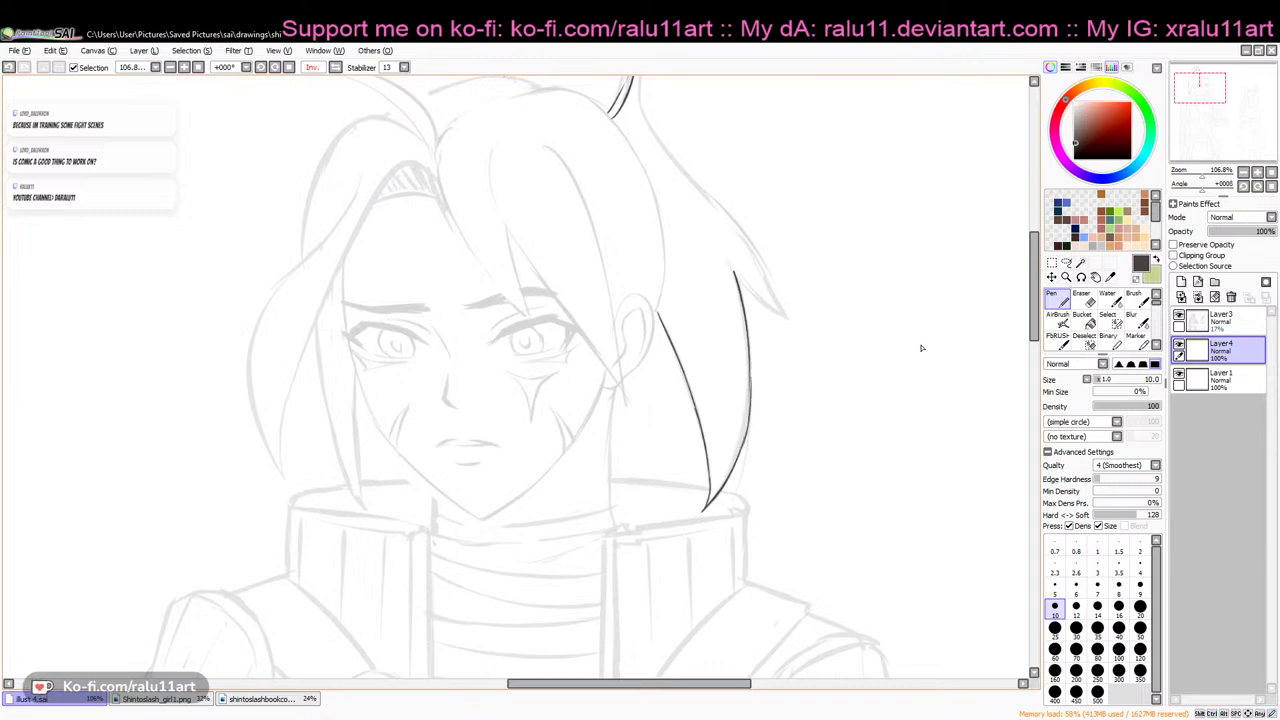
Refine the lower part of the hanging lock's outer edge into a cleaner curve
left_click_drag(1198, 172, 1225, 176)
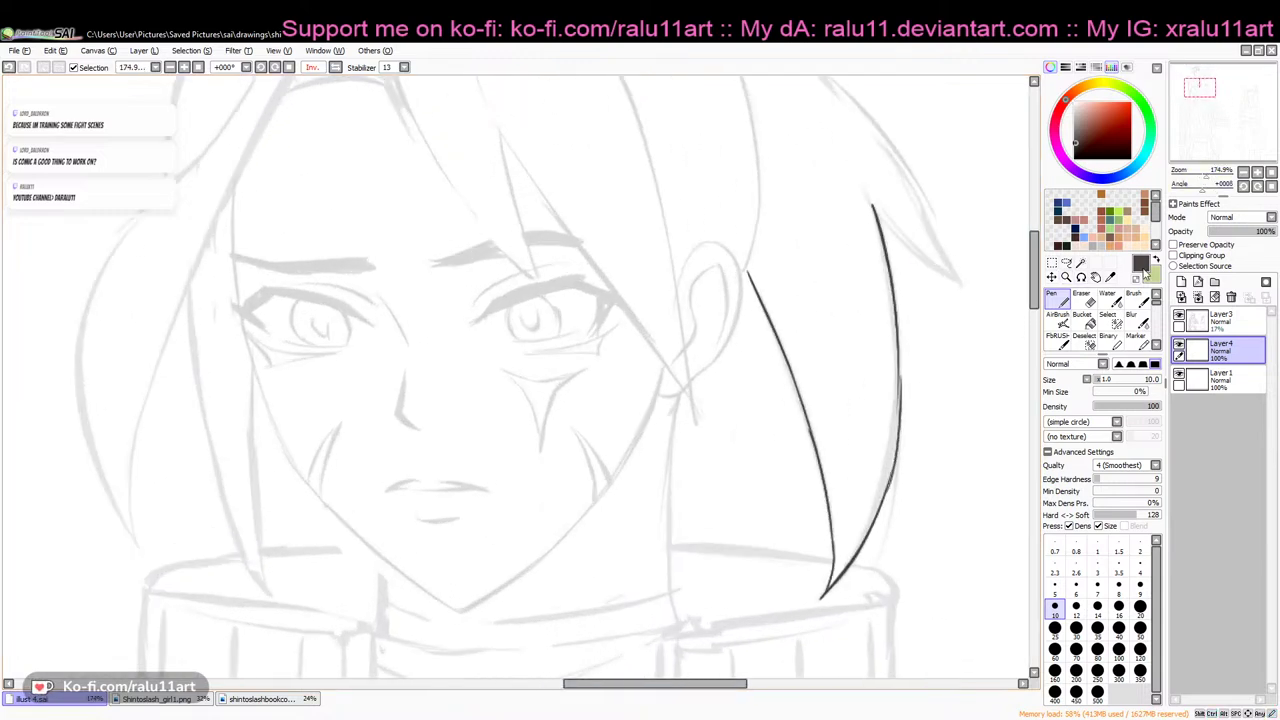
key("e")
key("n")
left_click_drag(898, 386, 889, 480)
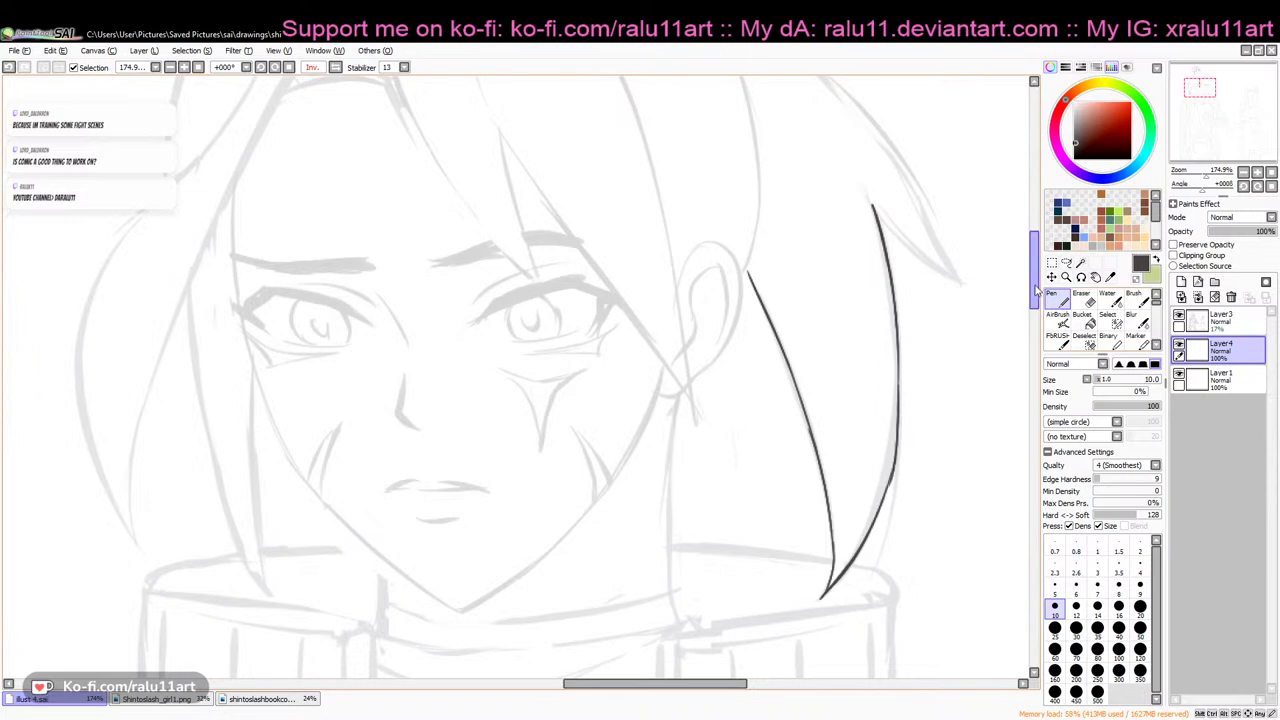
Ink the underside of the pointed hair tip branching from the top of the hanging lock
left_click_drag(1035, 285, 1041, 266)
left_click_drag(714, 683, 731, 666)
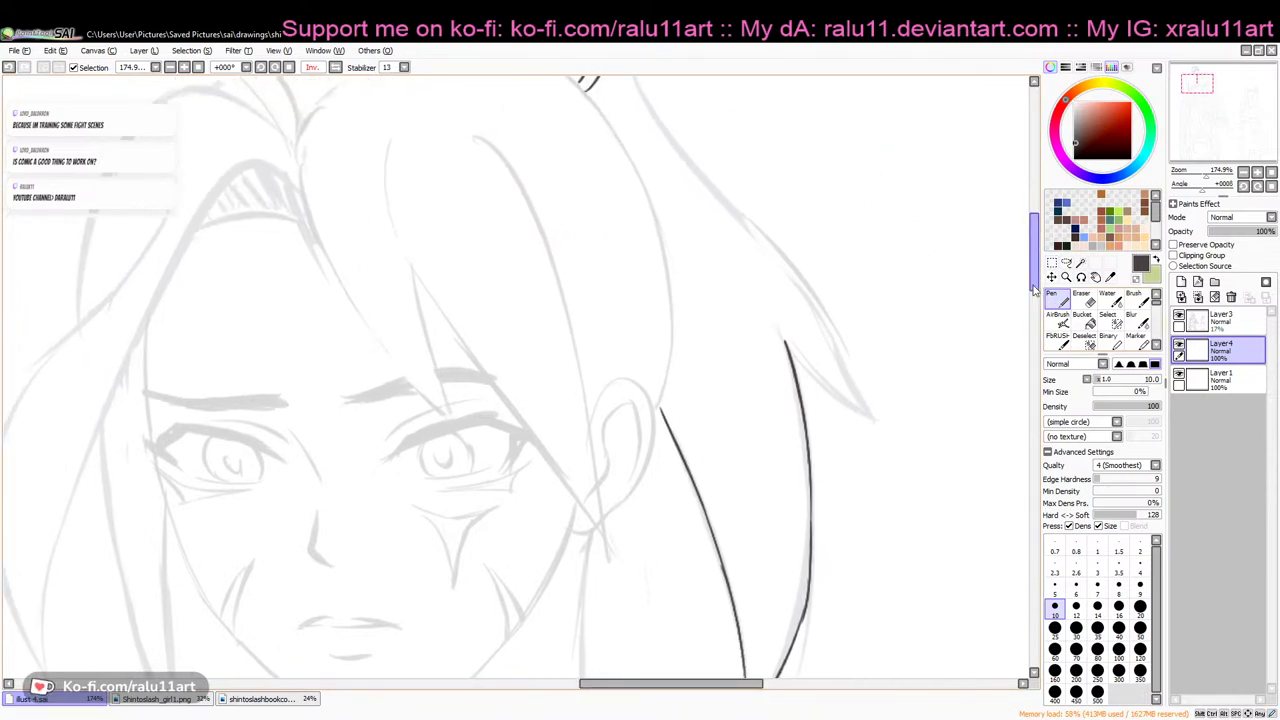
scroll(870, 520, "up", 3)
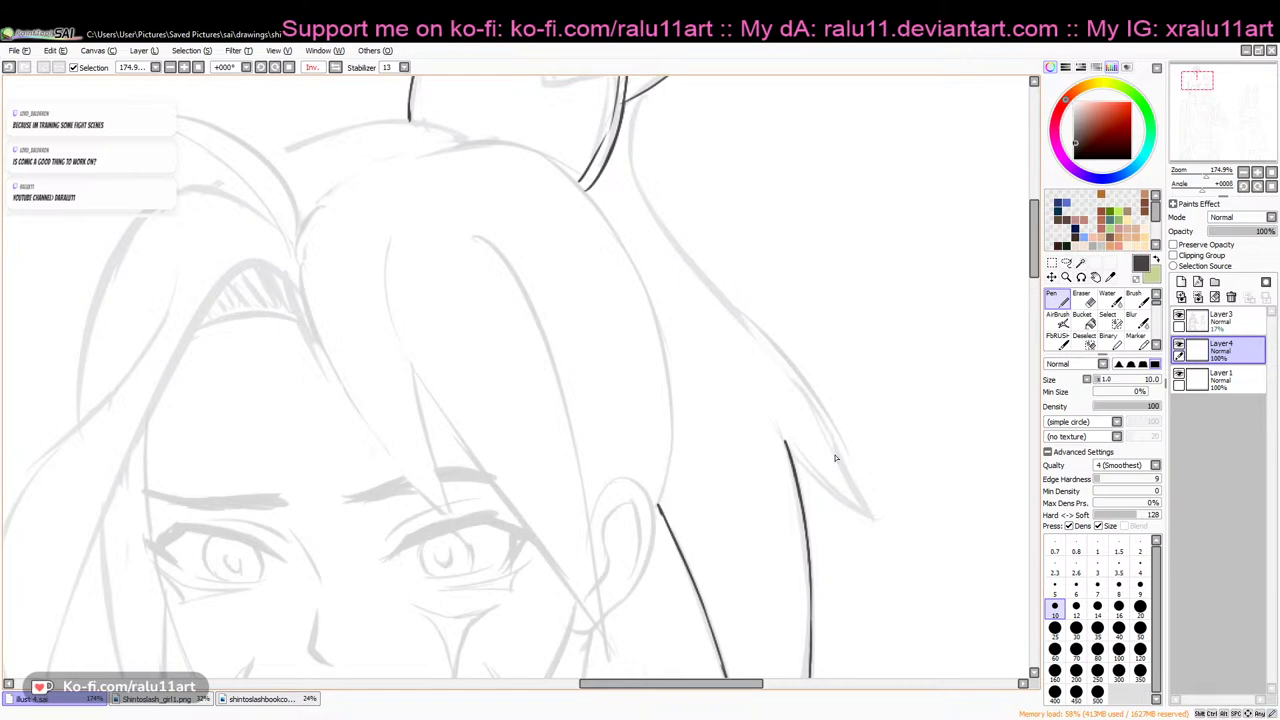
left_click_drag(786, 446, 866, 518)
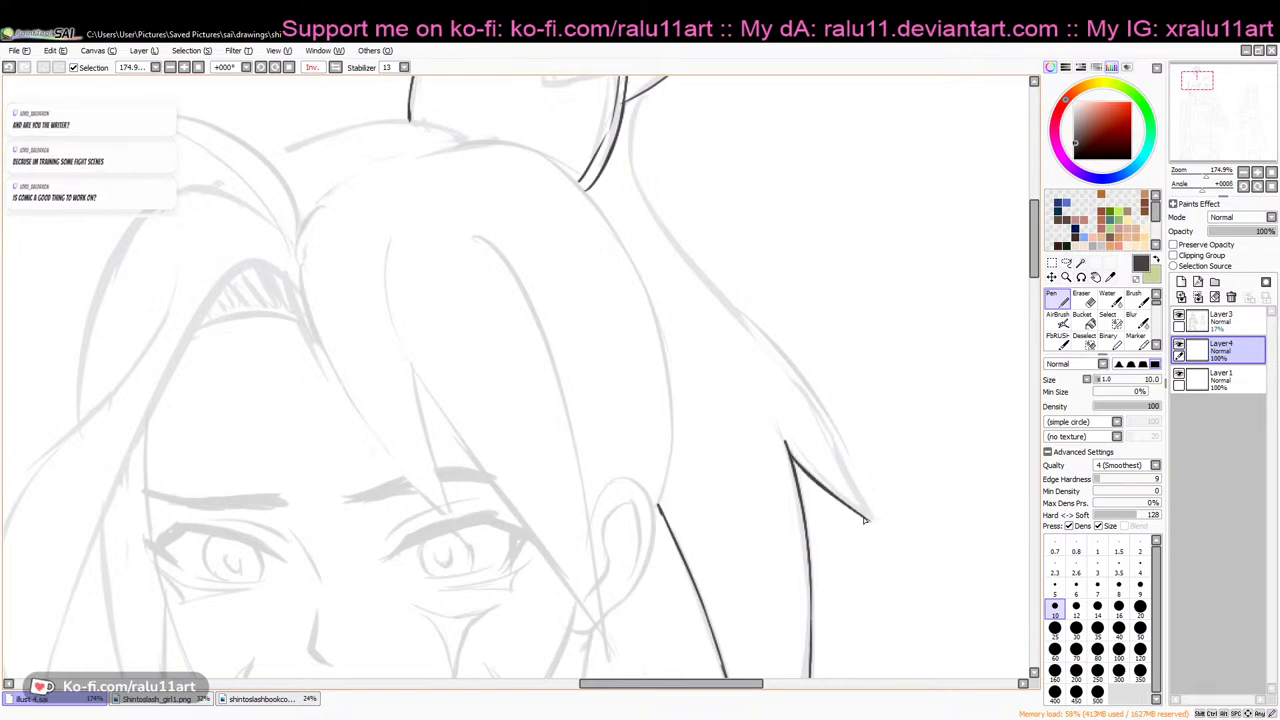
Return the canvas to its unmirrored view and rotate it to -26° around the outer hair contour
left_click(335, 67)
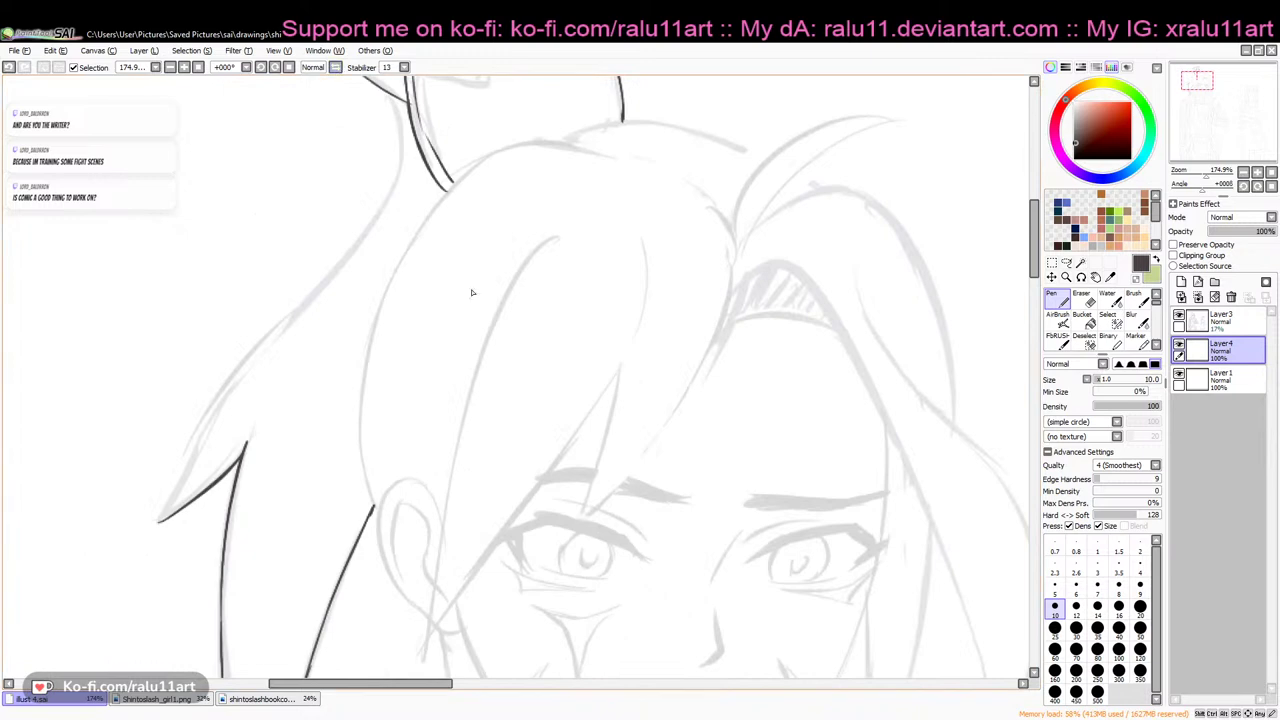
left_click_drag(440, 685, 361, 688)
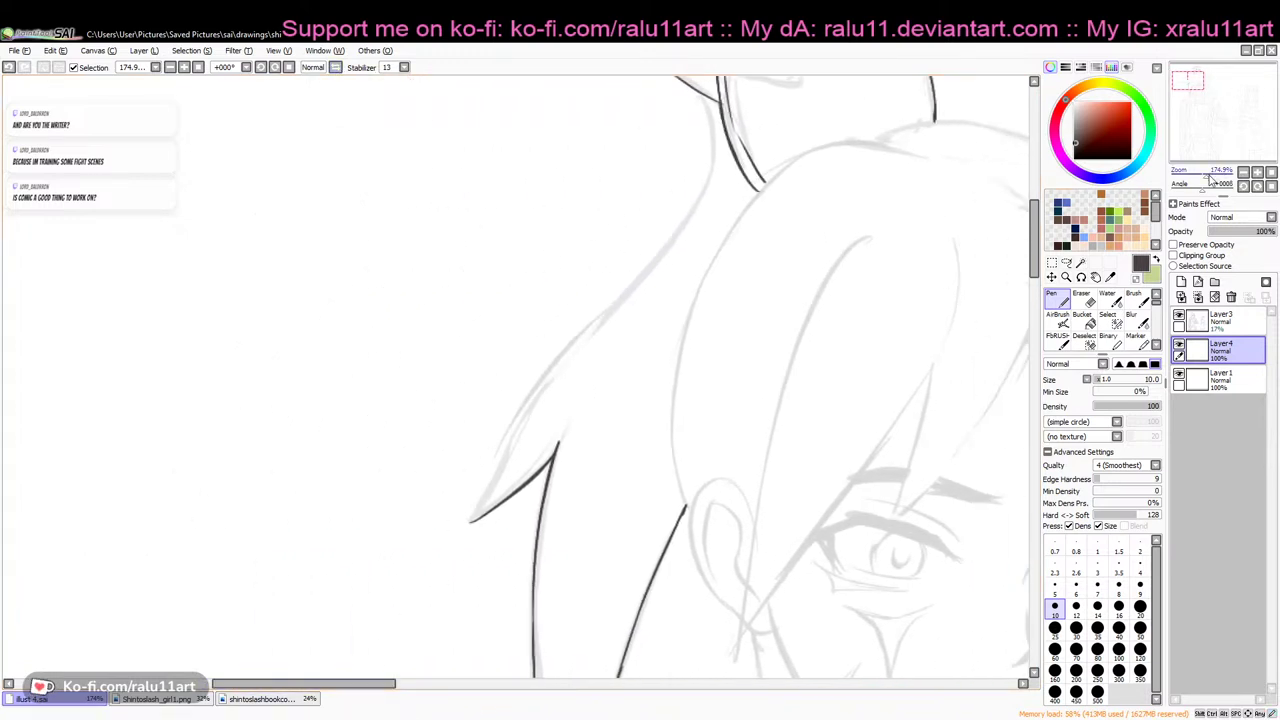
left_click_drag(1203, 190, 1203, 177)
left_click_drag(1035, 337, 1035, 329)
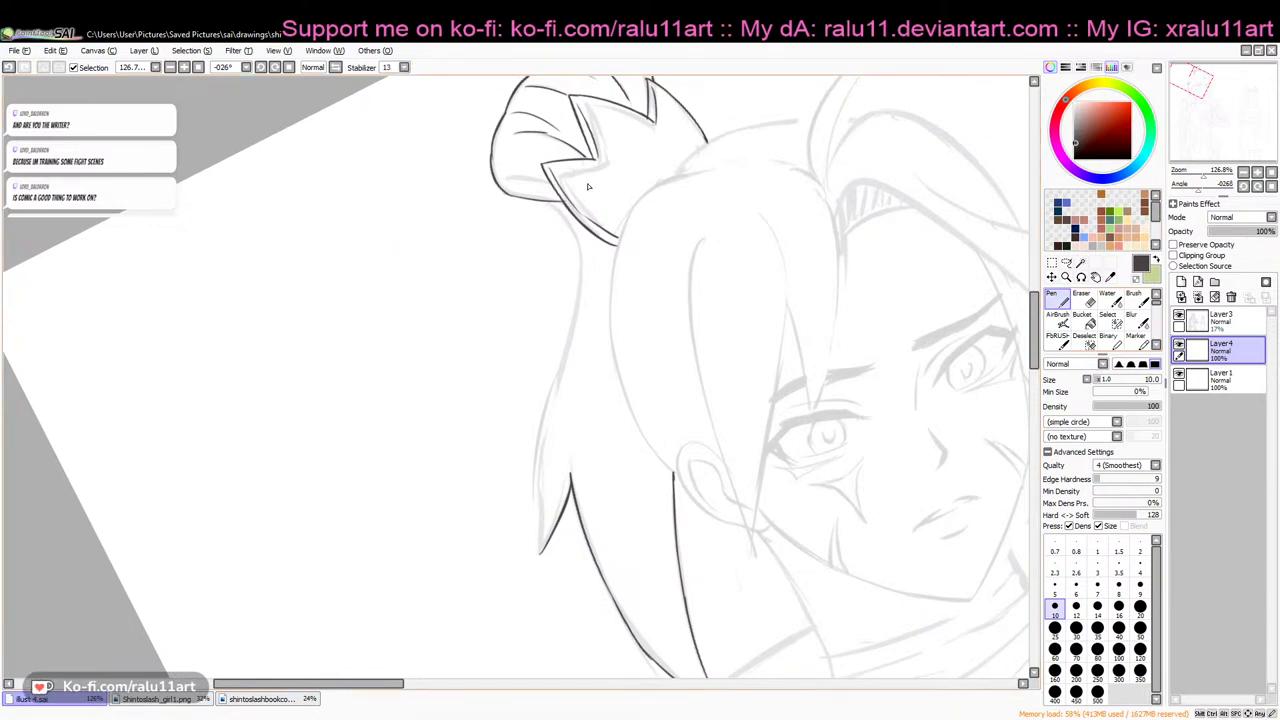
Lower the pen density to 65, test it with strokes beside the hair, and undo the strokes
left_click(1140, 407)
left_click_drag(1137, 411, 1138, 411)
left_click_drag(517, 260, 469, 414)
key("ctrl+z")
left_click(1143, 408)
left_click_drag(532, 259, 446, 434)
left_click_drag(538, 350, 452, 494)
key("ctrl+z")
left_click(1138, 411)
key("ctrl+z")
left_click_drag(519, 277, 432, 430)
left_click_drag(508, 330, 436, 488)
key("ctrl+z")
key("ctrl+z")
Ink the long outer hair contour from the base of the topknot down to the pointed tip
left_click_drag(1203, 176, 1205, 177)
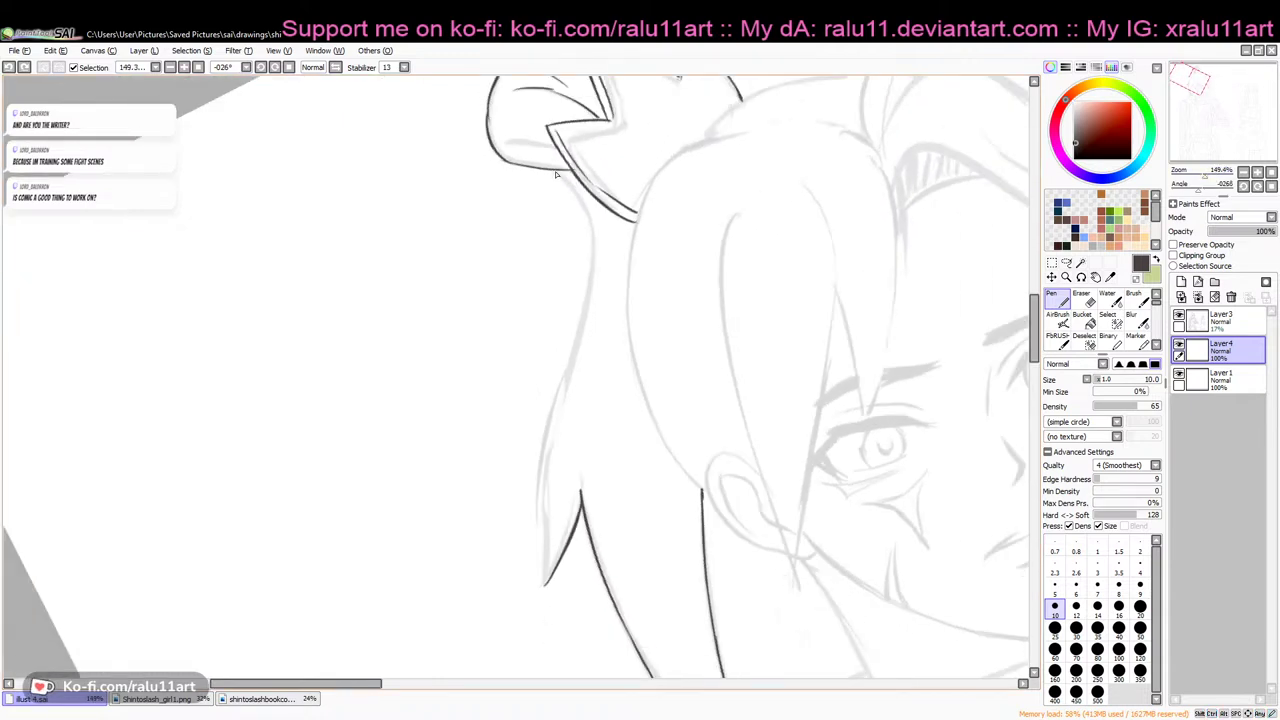
left_click_drag(554, 173, 594, 226)
key("ctrl+z")
mouse_move(555, 173)
left_mouse_down()
mouse_move(592, 232)
mouse_move(588, 216)
mouse_move(559, 398)
left_mouse_up()
key("ctrl+z")
mouse_move(594, 264)
left_mouse_down()
mouse_move(537, 529)
mouse_move(545, 461)
mouse_move(541, 521)
mouse_move(538, 482)
mouse_move(544, 574)
left_mouse_up()
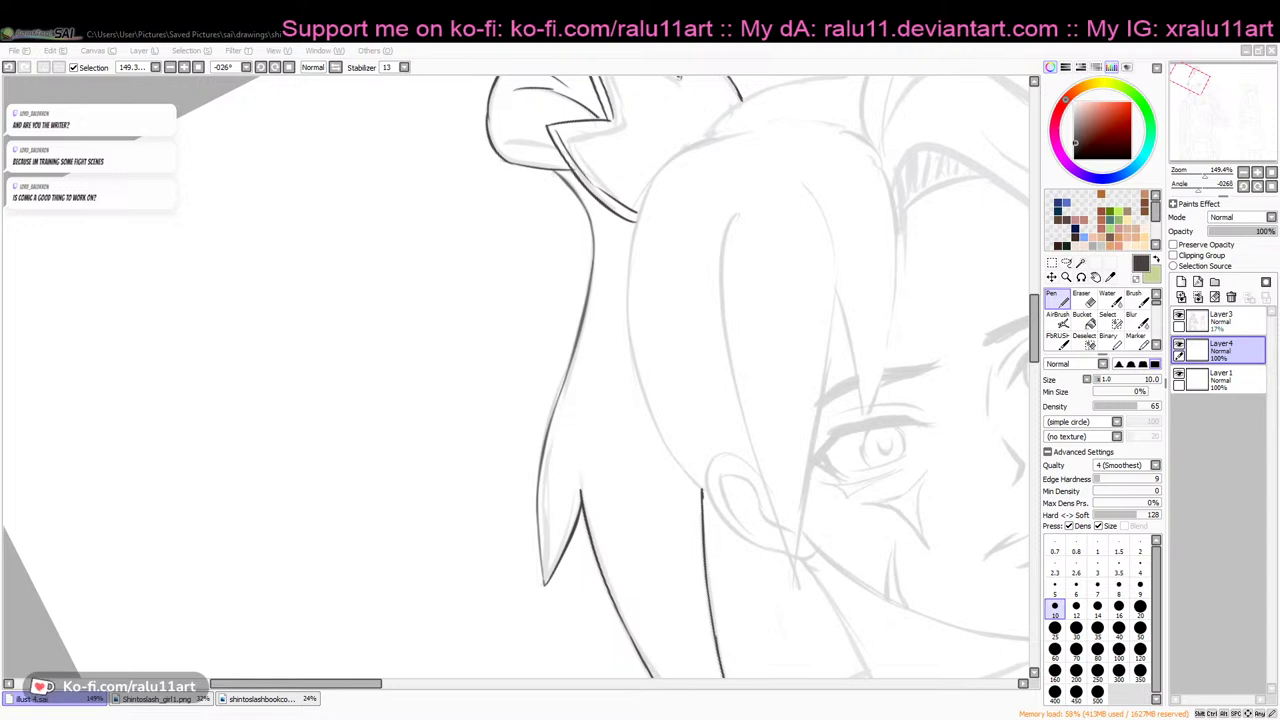
key("alt+Tab")
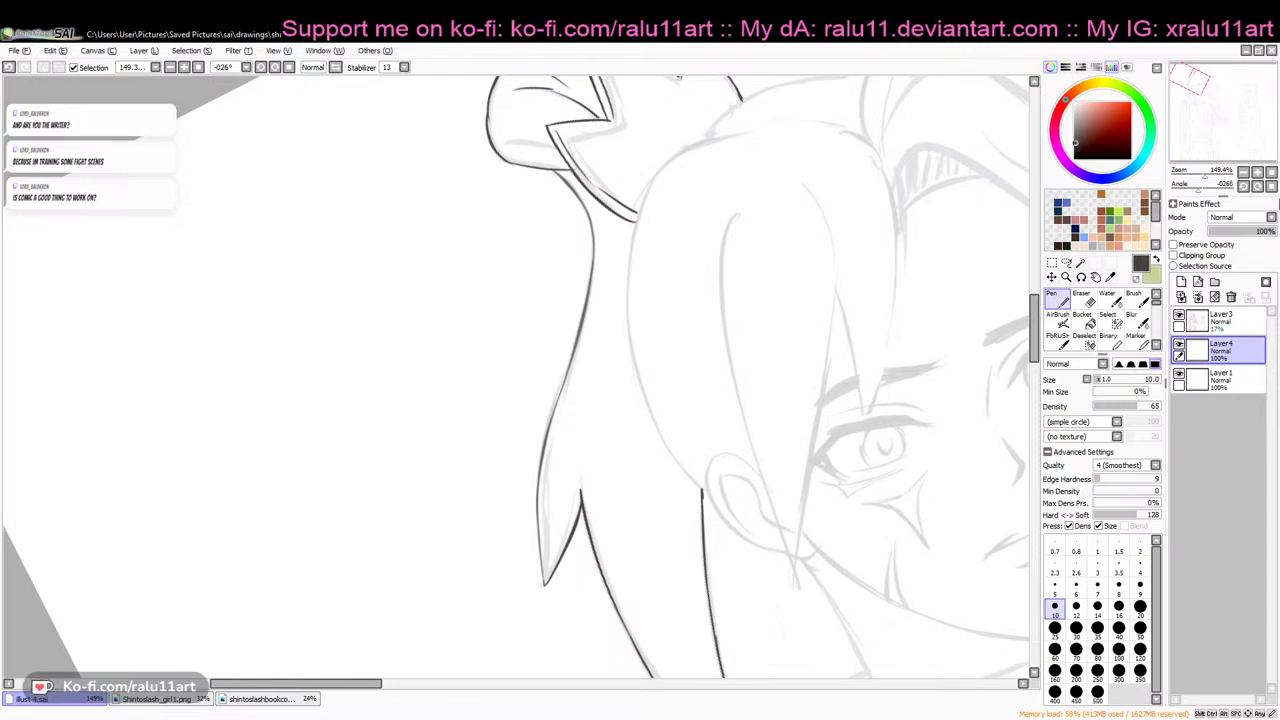
left_click_drag(1036, 318, 1038, 287)
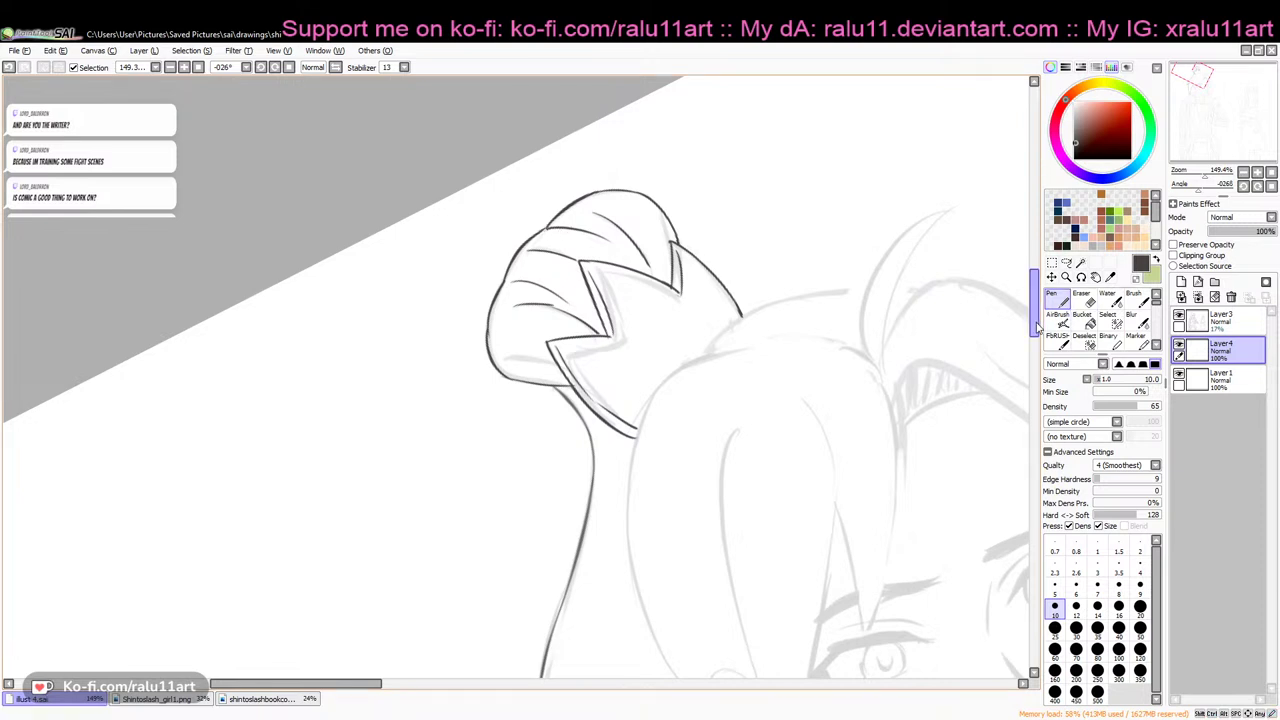
left_click_drag(1037, 328, 1038, 338)
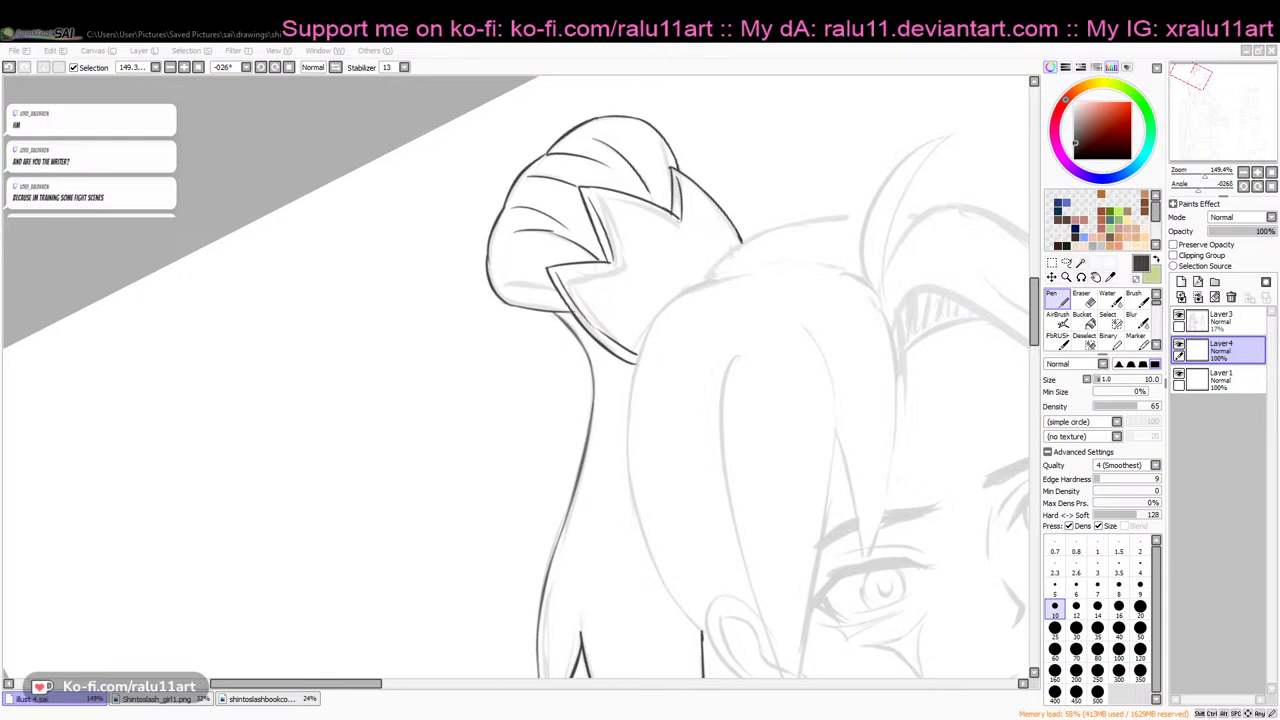
key("alt+Tab")
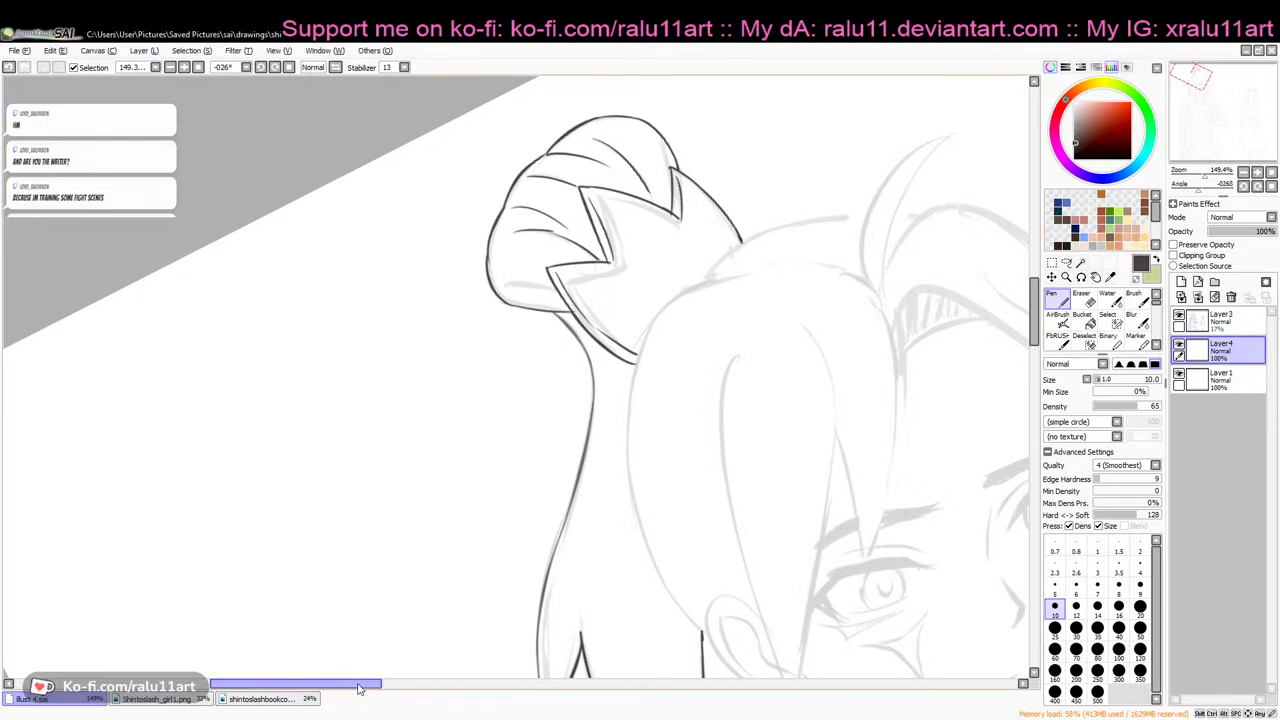
Reset the canvas rotation to 0° and center the view on the hair beside the ear
left_click_drag(360, 685, 382, 685)
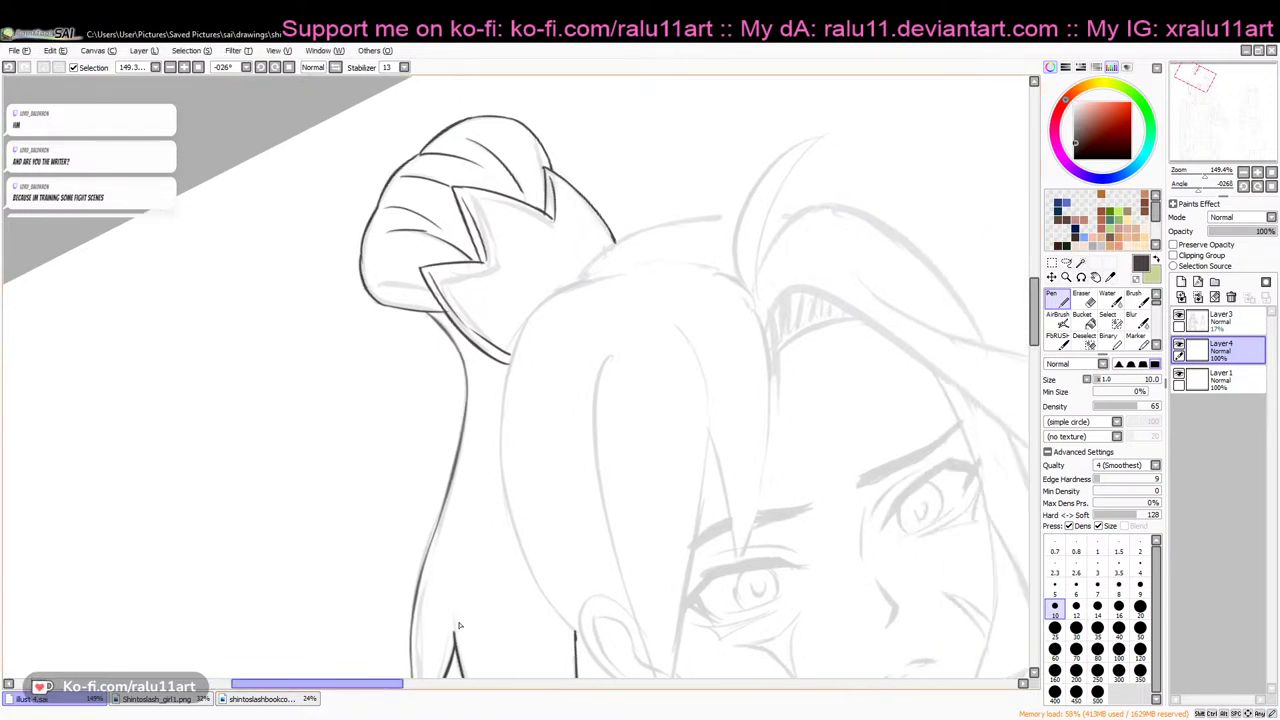
left_click(1271, 186)
left_click_drag(1040, 258, 1040, 282)
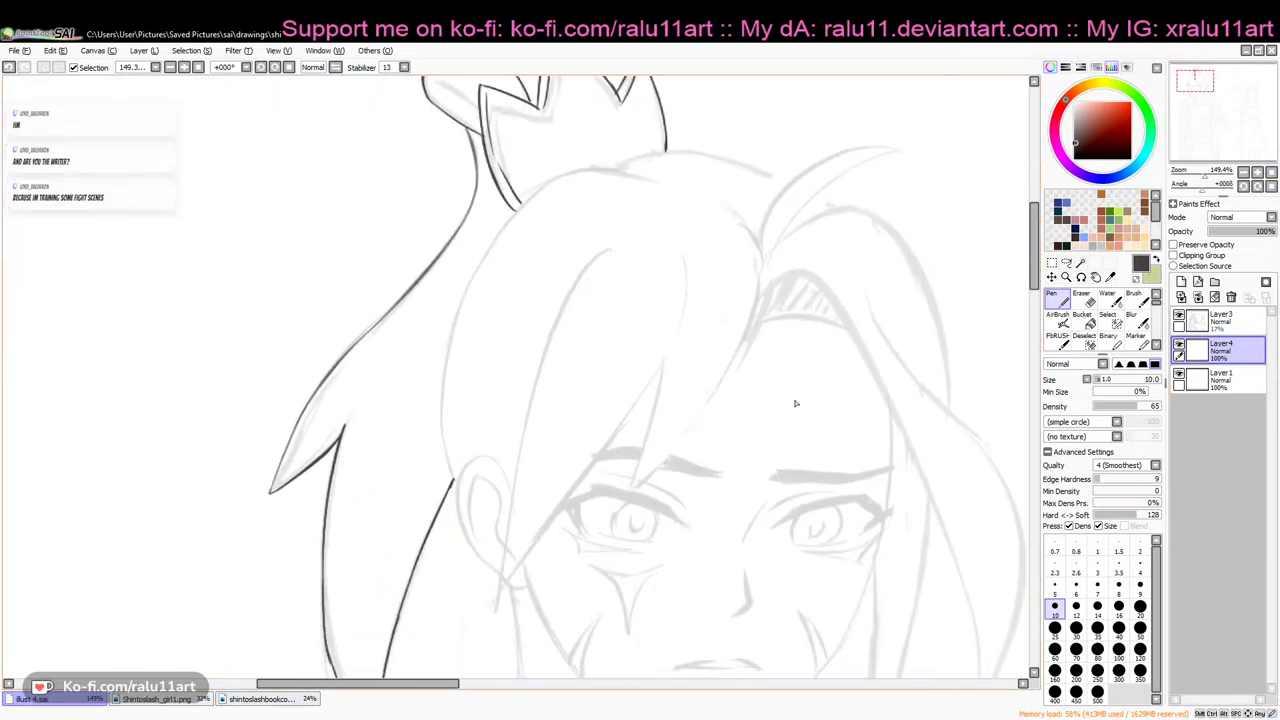
left_click_drag(443, 690, 430, 692)
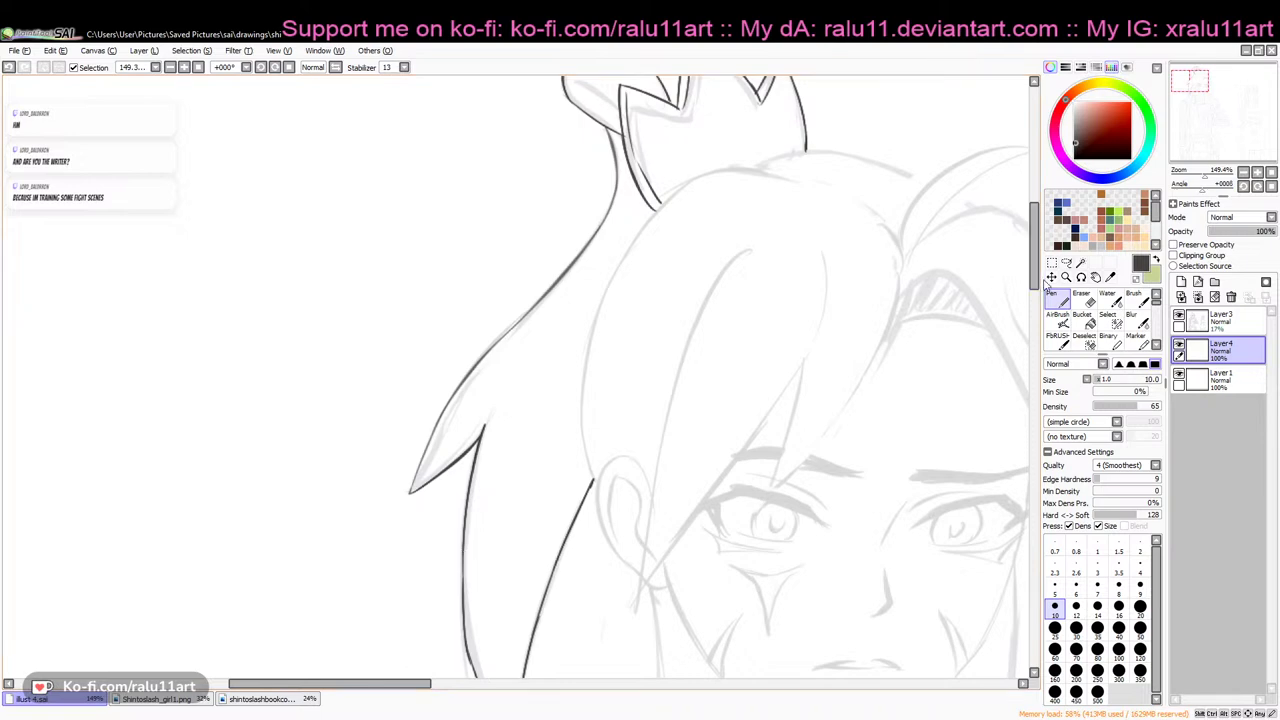
left_click_drag(1036, 279, 1036, 265)
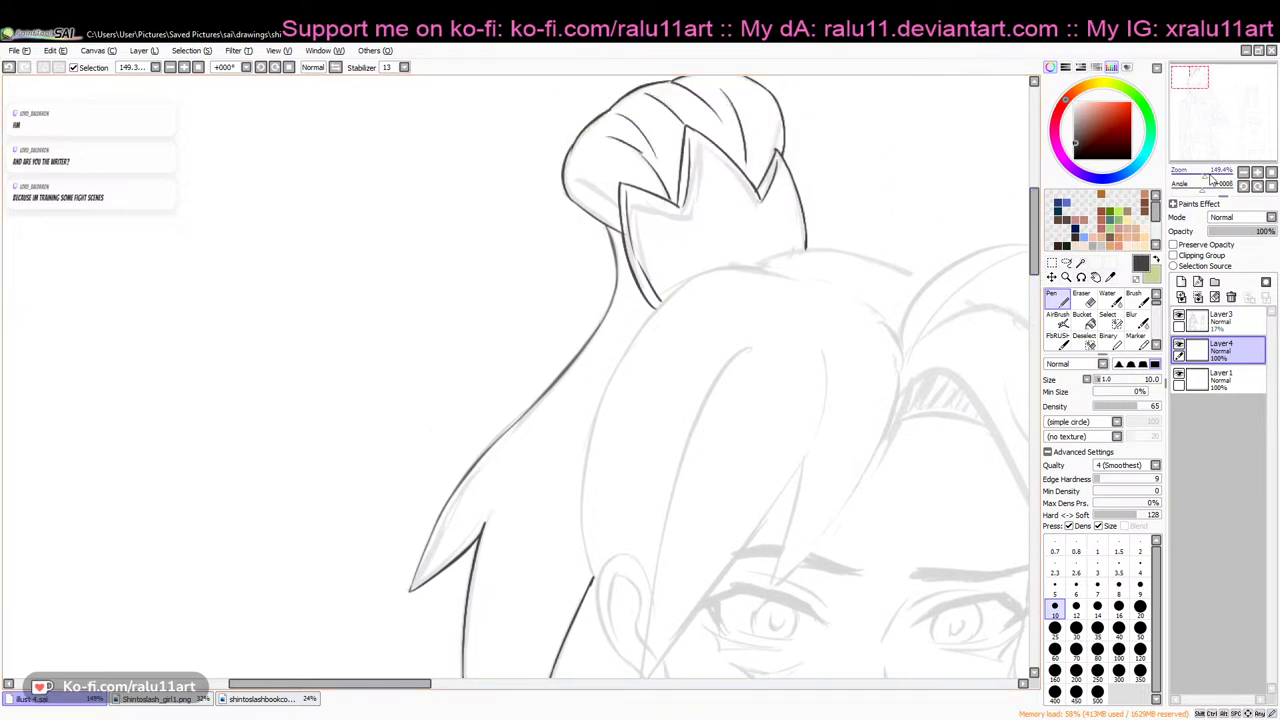
left_click_drag(1205, 177, 1204, 177)
left_click_drag(1038, 279, 1036, 293)
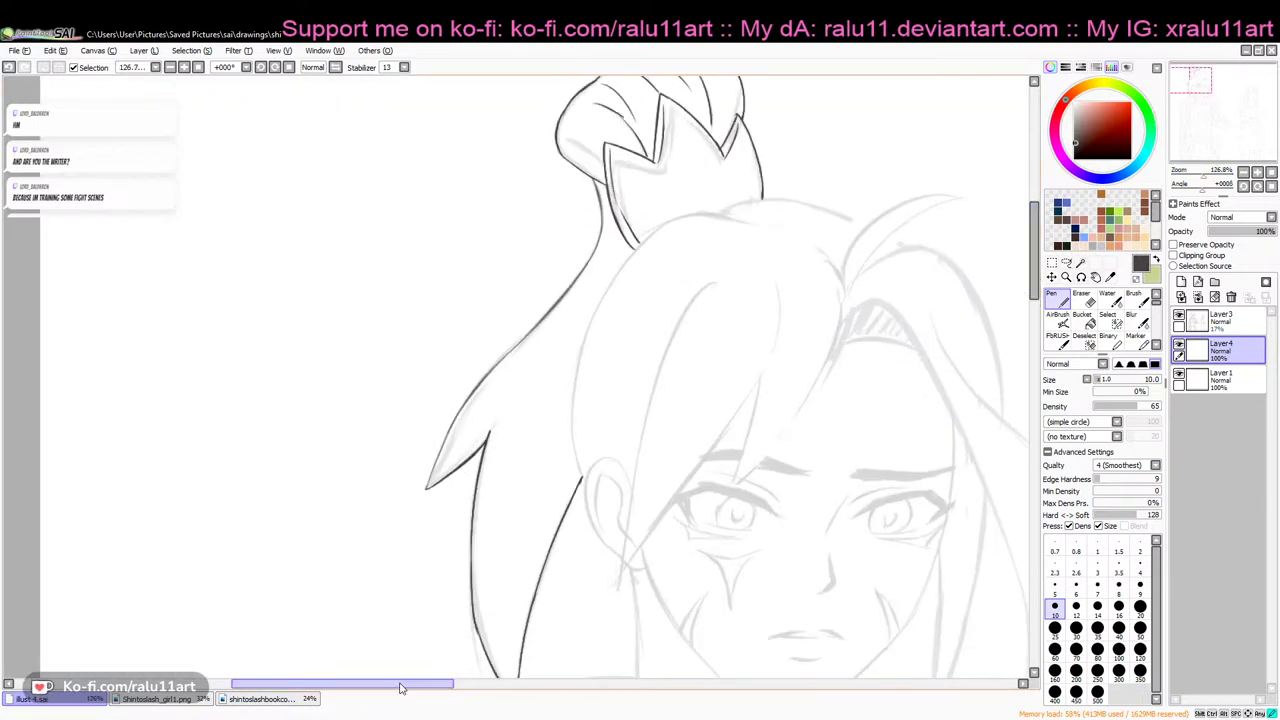
left_click_drag(400, 684, 415, 684)
scroll(1030, 280, "down", 3)
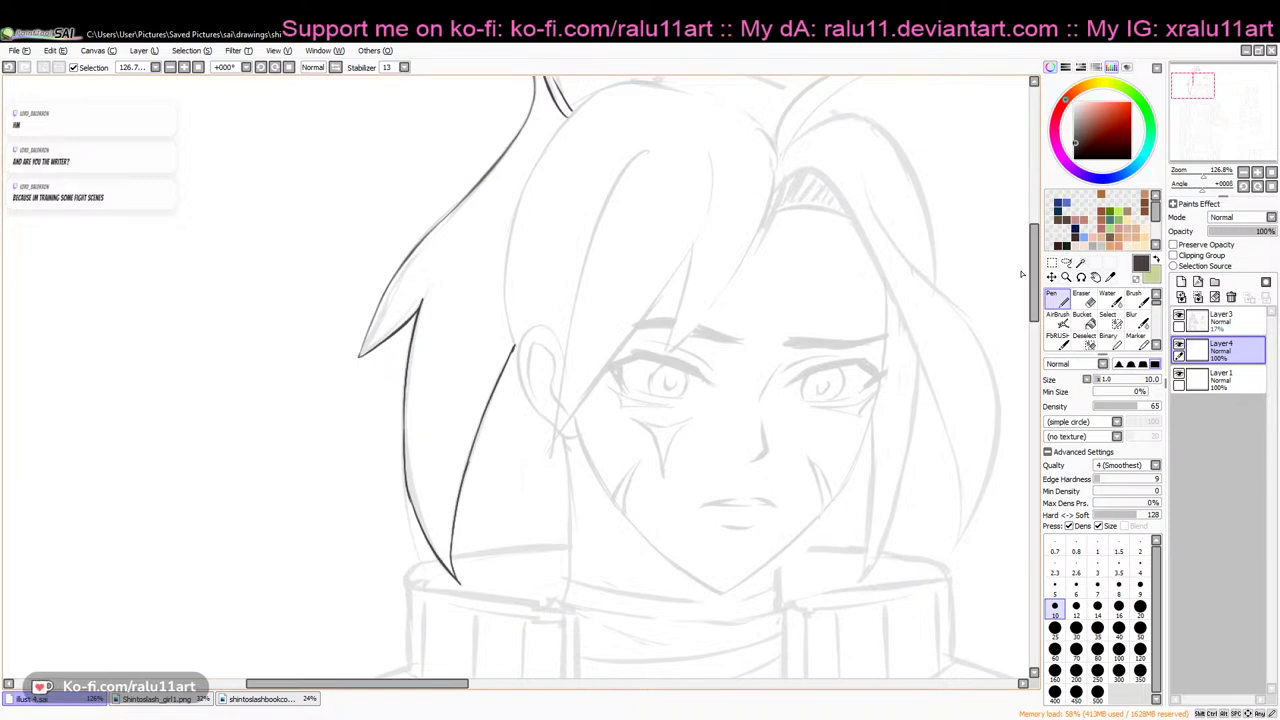
scroll(1030, 270, "up", 3)
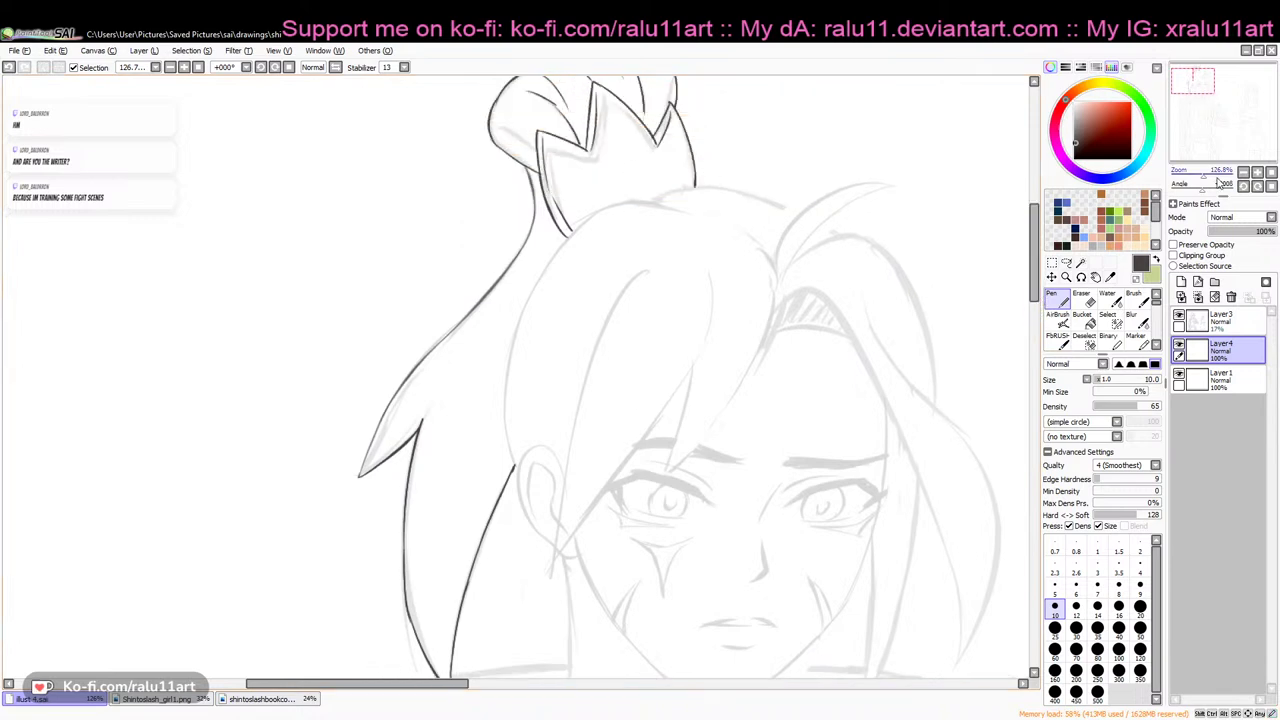
left_click_drag(1203, 175, 1206, 175)
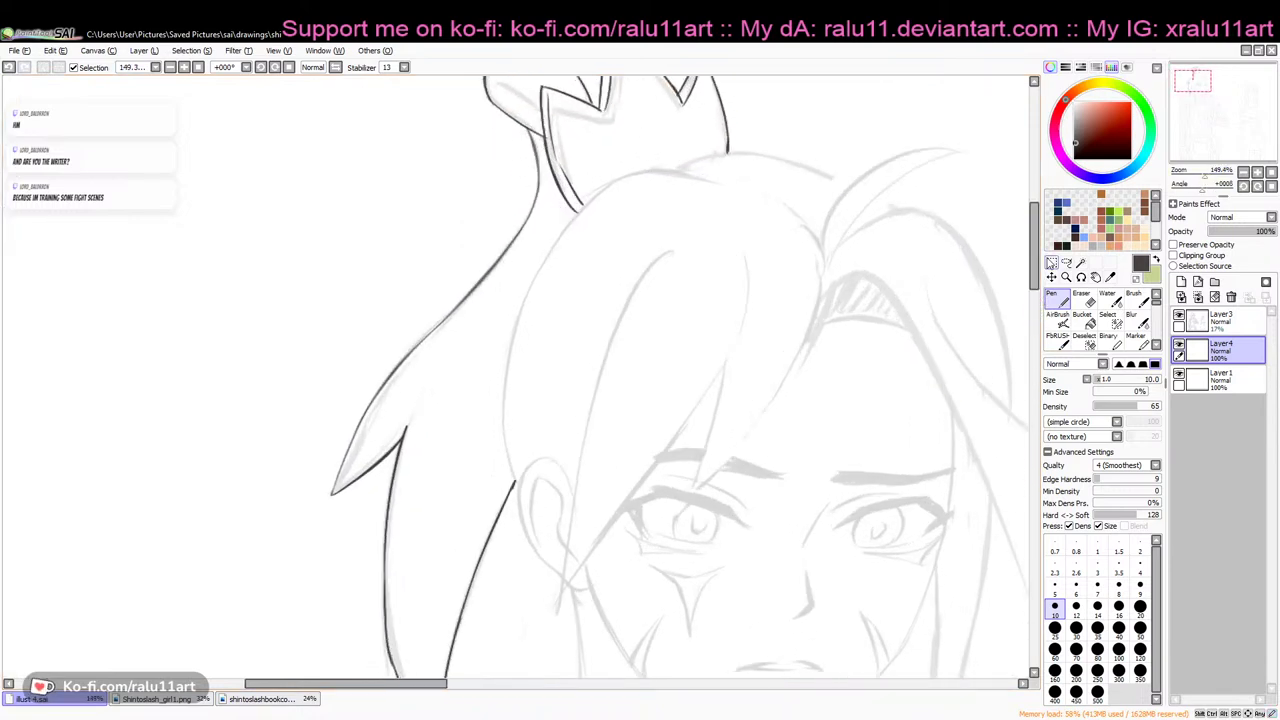
left_click_drag(1034, 269, 1034, 268)
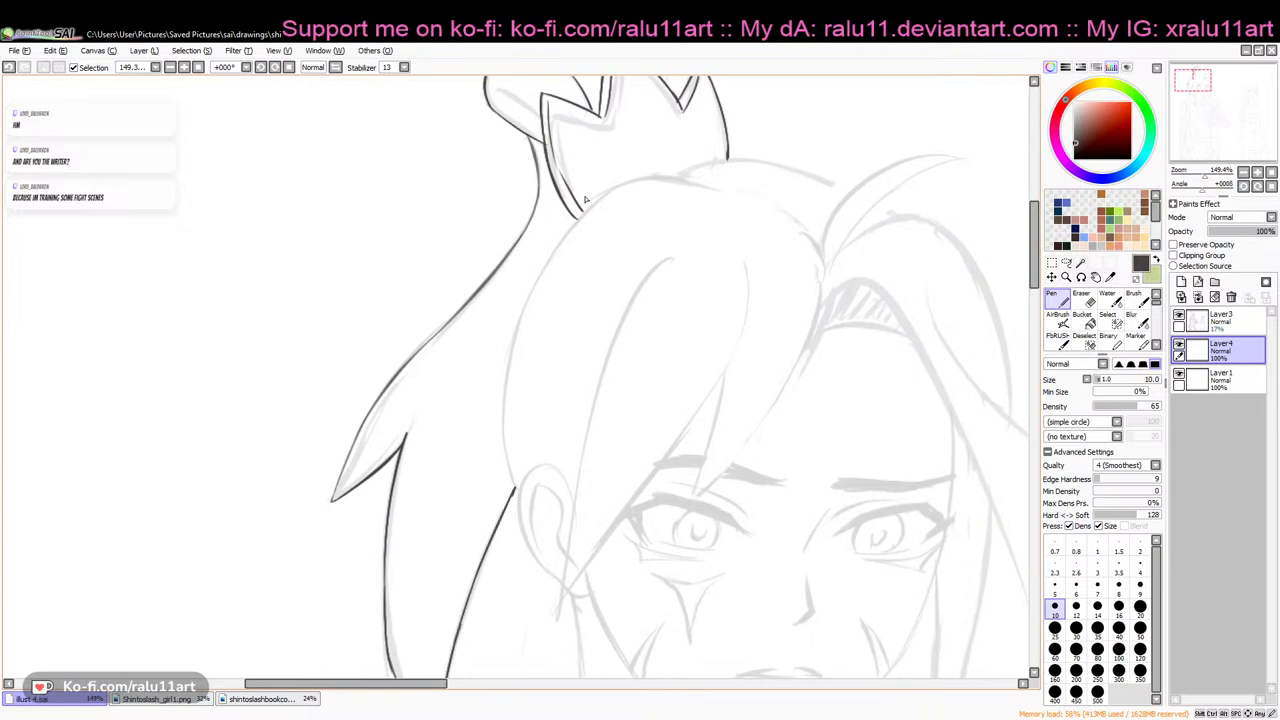
scroll(590, 214, "up", 2)
key("e")
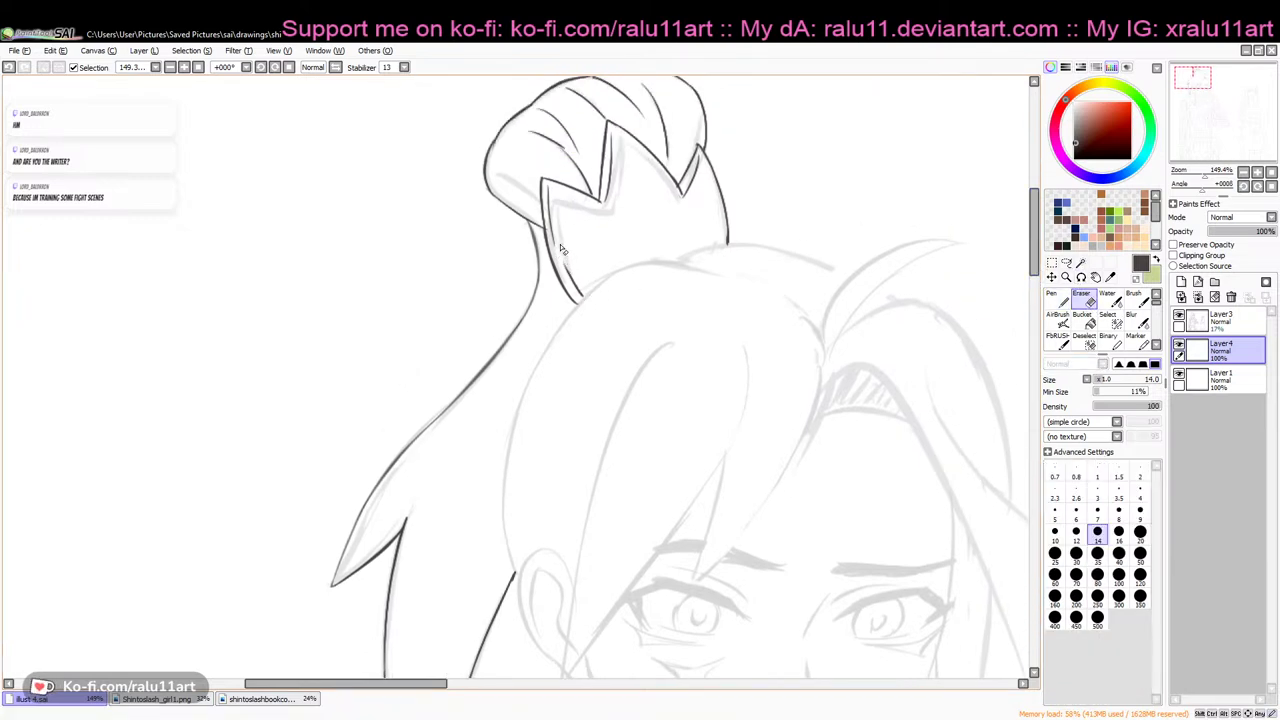
left_click(1062, 300)
scroll(1036, 287, "down", 2)
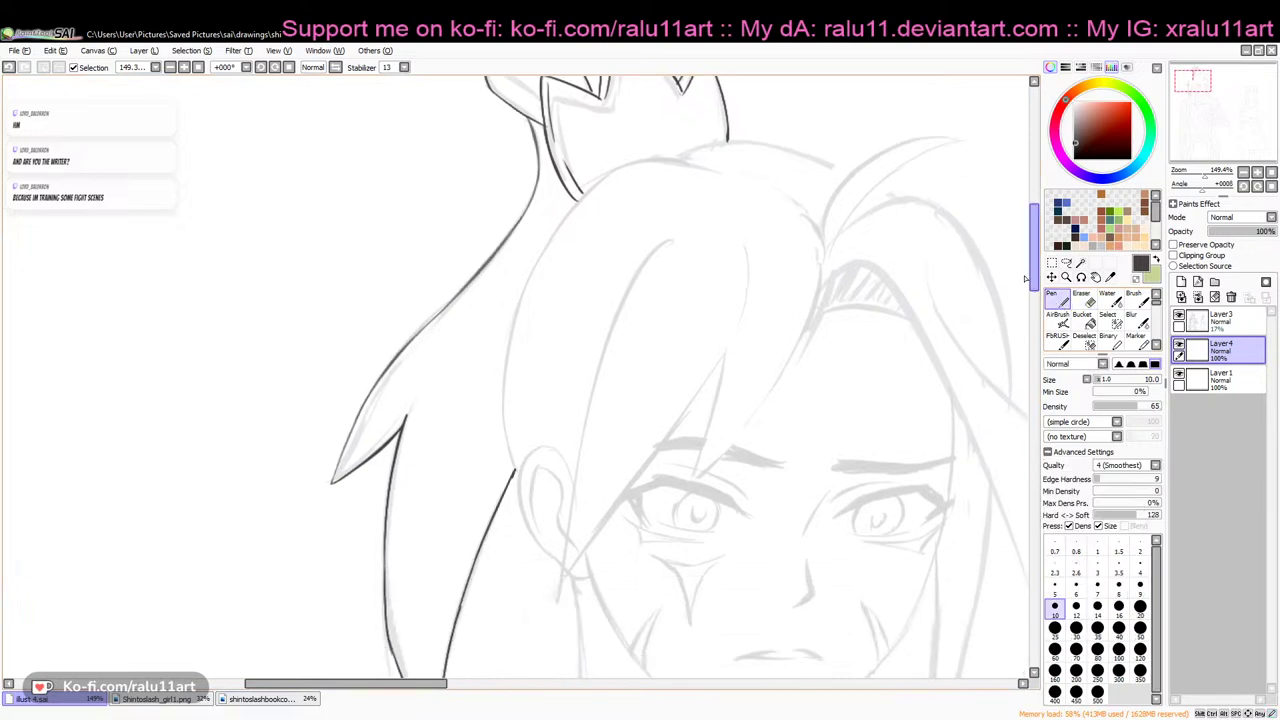
Ink the upper side contour of the hair from beneath the topknot's tie, curving down toward the side of the head
scroll(1036, 287, "up", 1)
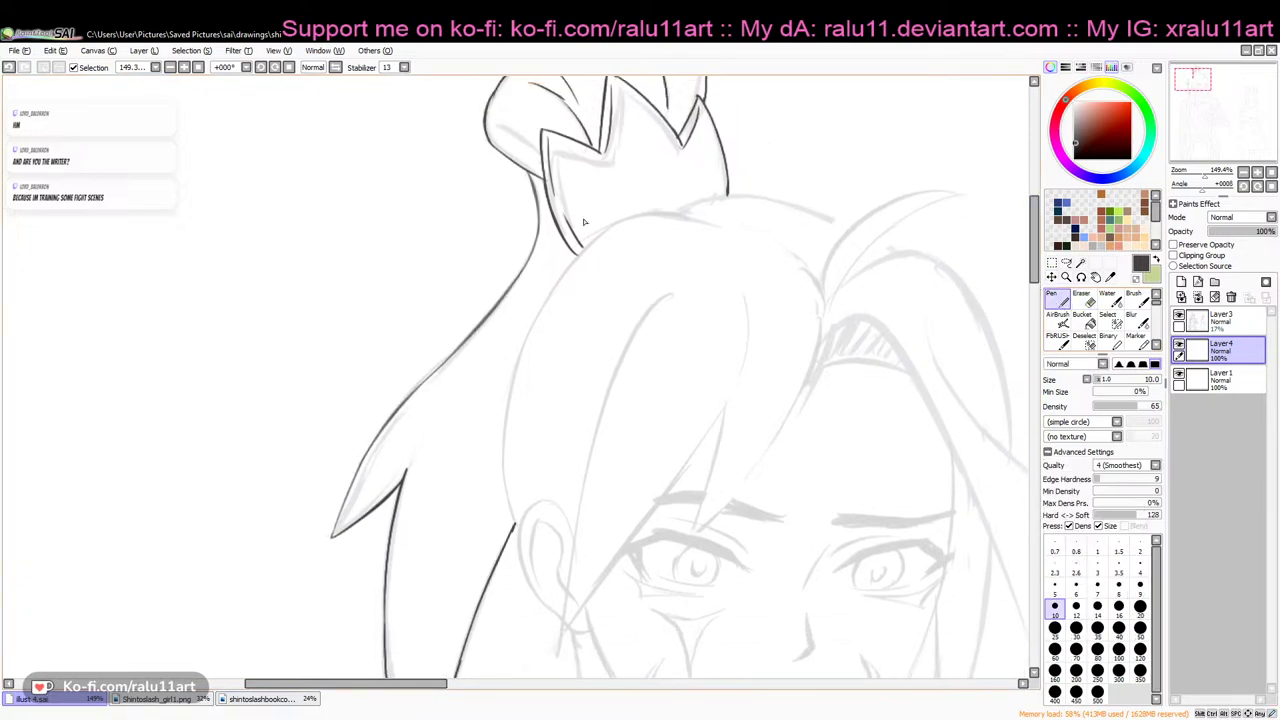
left_click_drag(626, 218, 550, 298)
key("ctrl+z")
mouse_move(620, 218)
left_mouse_down()
mouse_move(538, 310)
mouse_move(535, 328)
mouse_move(559, 278)
mouse_move(495, 430)
left_mouse_up()
key("ctrl+z")
key("ctrl+z")
left_click_drag(562, 283, 529, 338)
key("ctrl+z")
left_click_drag(620, 221, 523, 355)
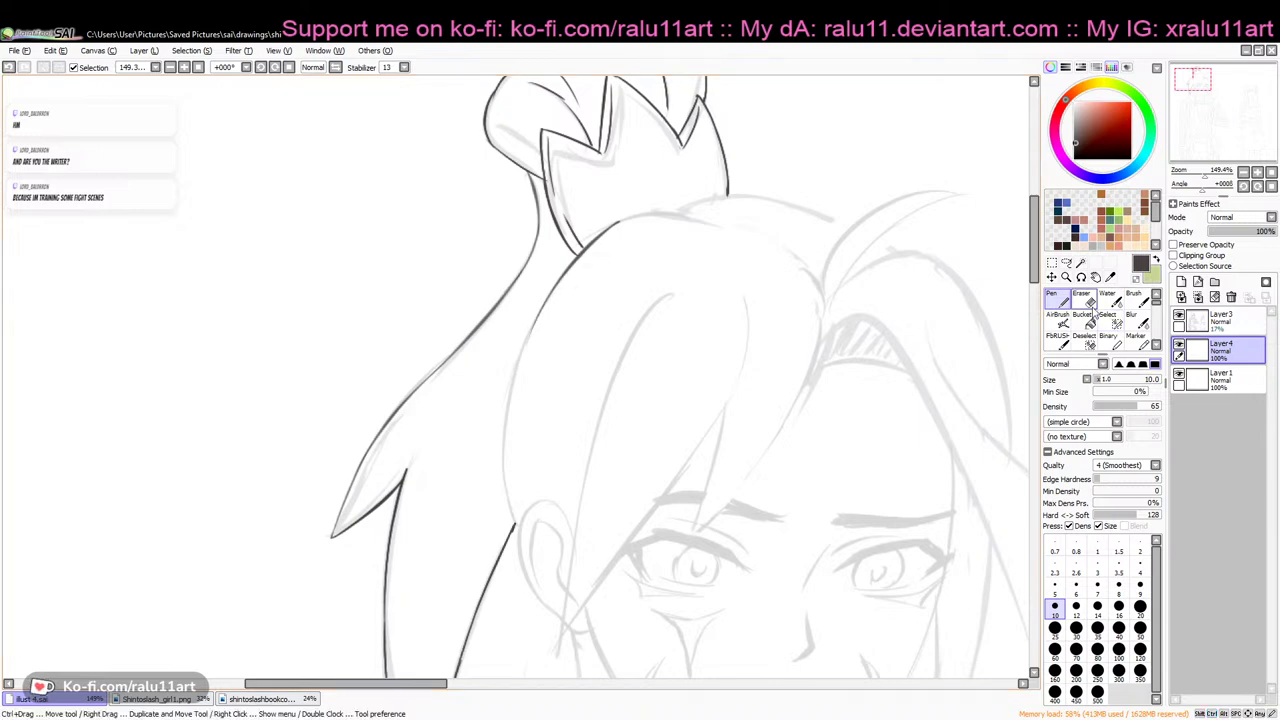
Extend the side contour of the hair down to the top of the ear, meeting the inner line of the loose hair
key("e")
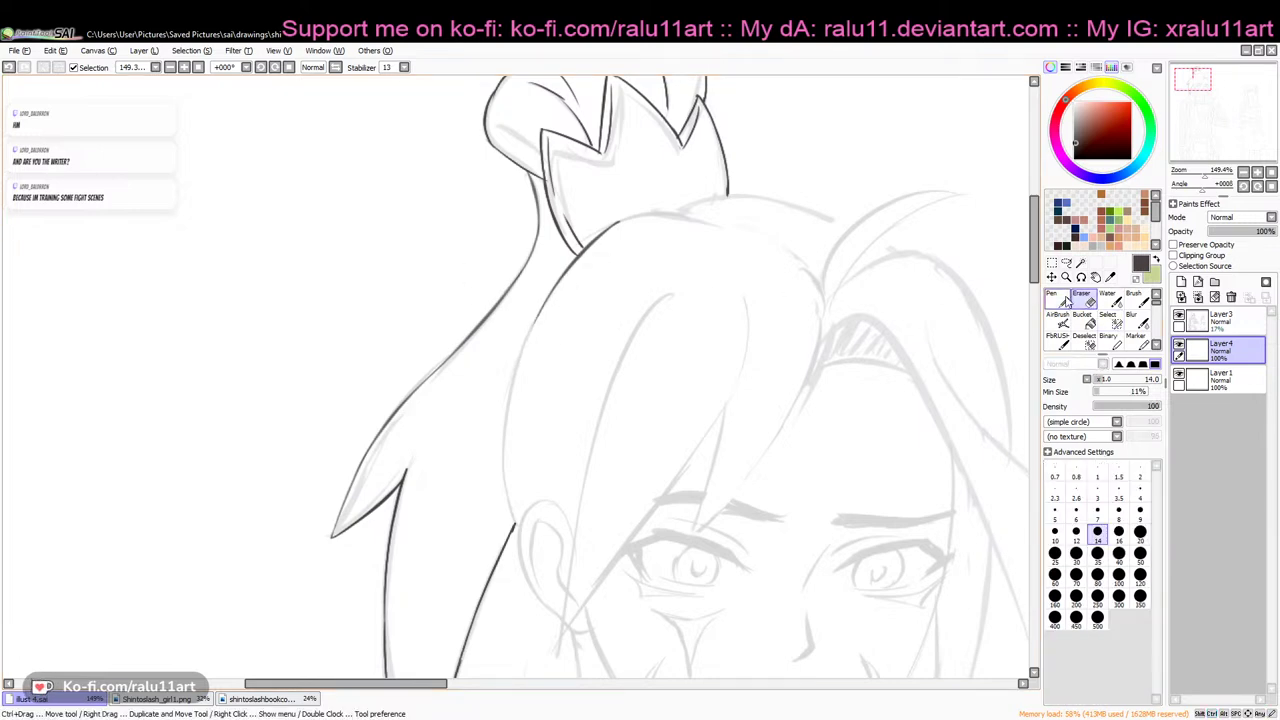
key("n")
mouse_move(549, 298)
left_mouse_down()
mouse_move(503, 434)
mouse_move(508, 502)
left_mouse_up()
key("ctrl+z")
left_click_drag(515, 377, 507, 502)
key("ctrl+z")
left_click_drag(514, 386, 517, 514)
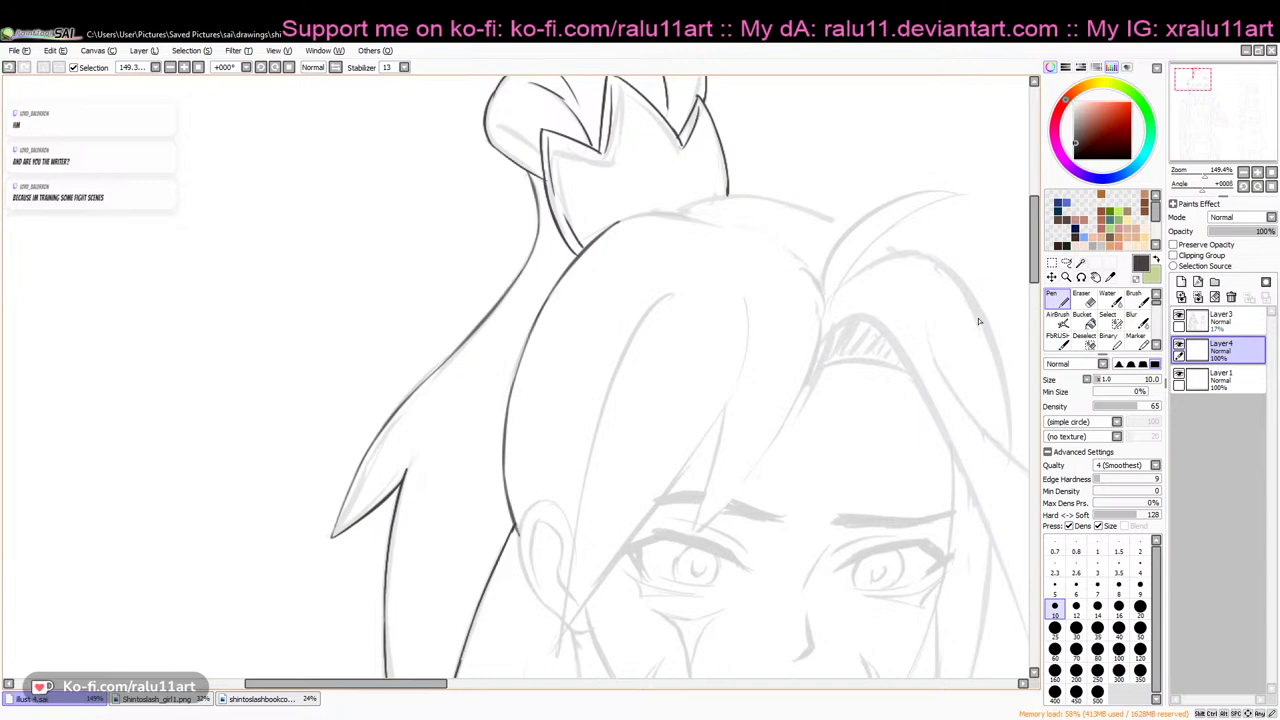
Mirror the canvas and ink the rounded top of the front hair lock from the parting toward the crown
left_click_drag(1034, 260, 1034, 274)
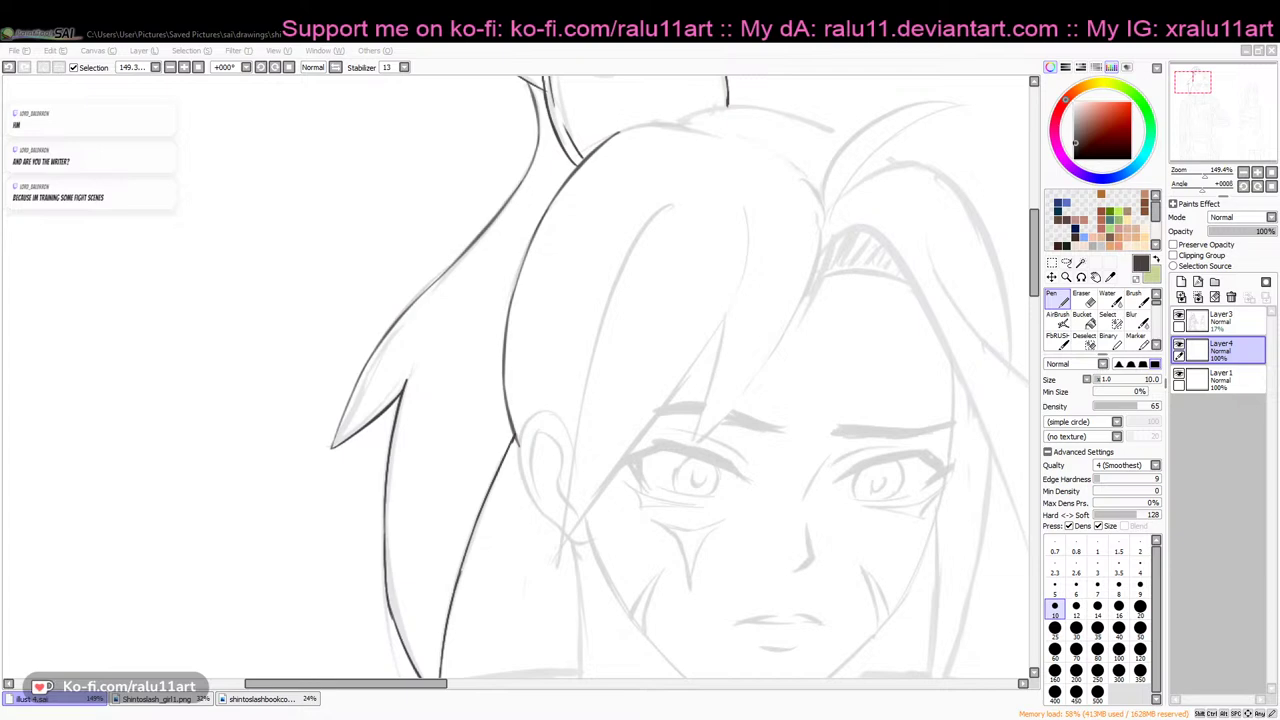
left_click(460, 695)
left_click_drag(438, 686, 482, 686)
left_click(337, 67)
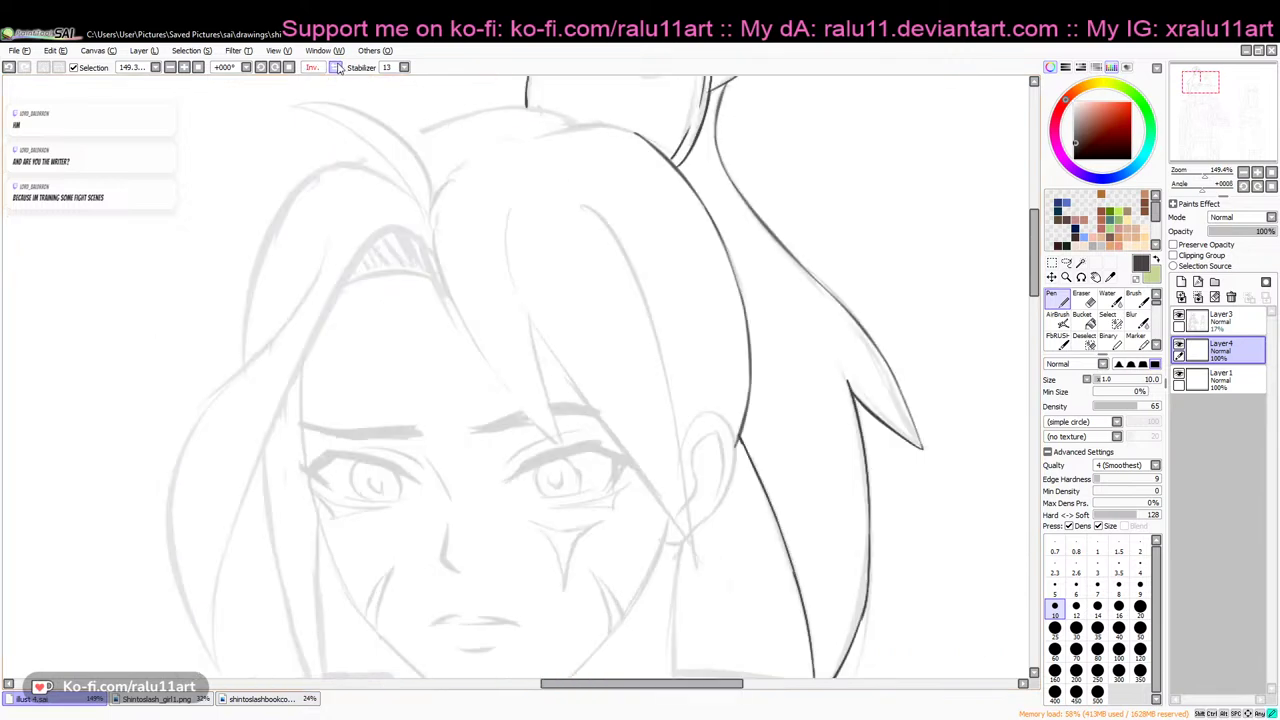
left_click_drag(431, 228, 490, 147)
key("ctrl+z")
key("ctrl+z")
mouse_move(431, 216)
left_mouse_down()
mouse_move(495, 140)
mouse_move(513, 154)
left_mouse_up()
key("ctrl+z")
left_click_drag(431, 214, 505, 147)
Ink the front lock's inner edge from the parting down across the forehead to its tip above the eye
left_click_drag(431, 224, 468, 334)
key("ctrl+z")
mouse_move(430, 218)
left_mouse_down()
mouse_move(443, 295)
mouse_move(545, 434)
left_mouse_up()
key("ctrl+z")
mouse_move(467, 329)
left_mouse_down()
mouse_move(560, 446)
mouse_move(546, 427)
left_mouse_up()
key("ctrl+z")
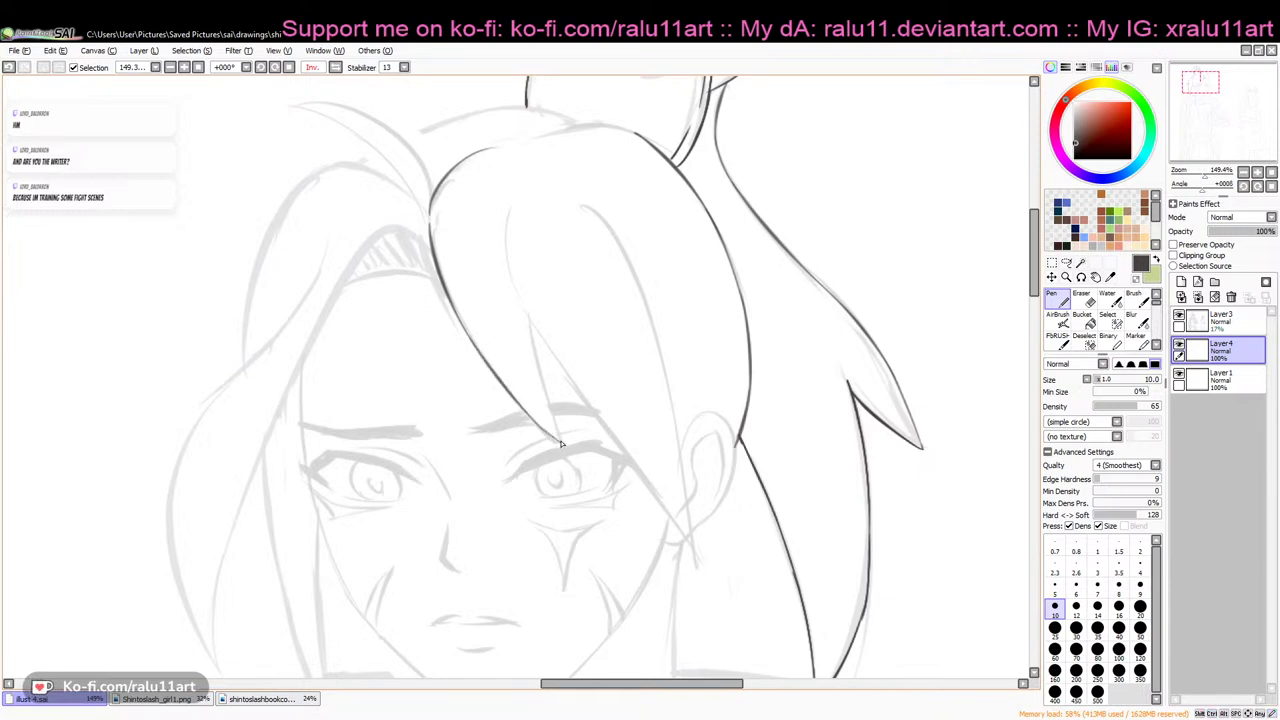
key("ctrl+z")
key("ctrl+y")
Ink the short edge closing the pointed bang above the eye and return the canvas to its unmirrored view
left_click_drag(527, 316, 559, 432)
key("ctrl+z")
key("ctrl+y")
key("ctrl+z")
left_click_drag(528, 313, 570, 450)
key("ctrl+z")
left_click(338, 68)
left_click_drag(478, 686, 443, 674)
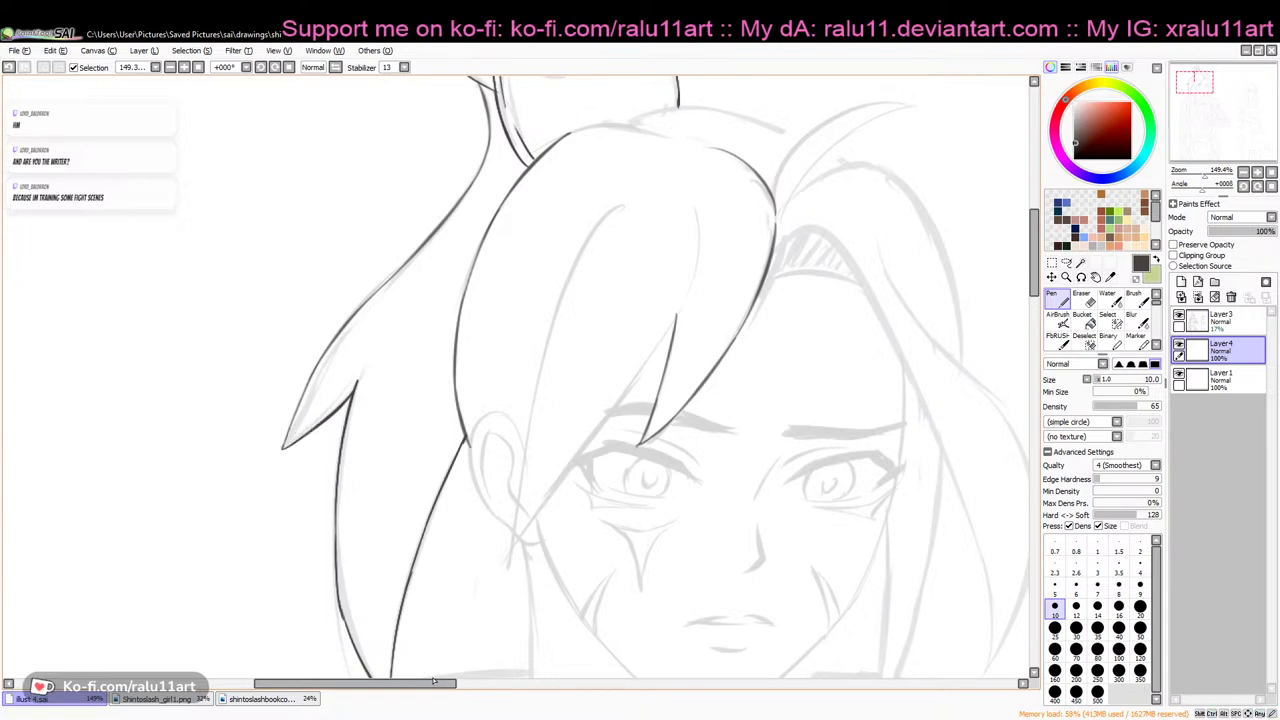
Ink the curved upper part of the long side lock's front edge, joining it to the pointed bang
left_click_drag(433, 679, 445, 680)
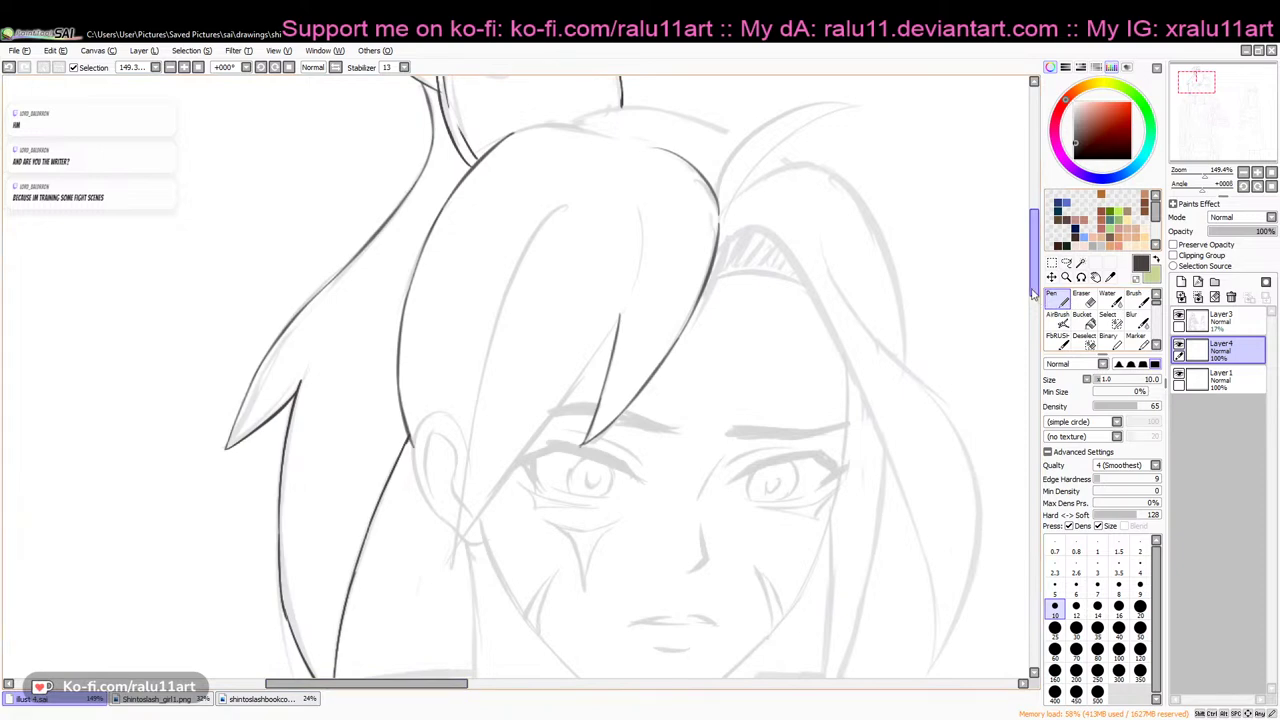
scroll(593, 180, "up", 3)
scroll(881, 270, "down", 4)
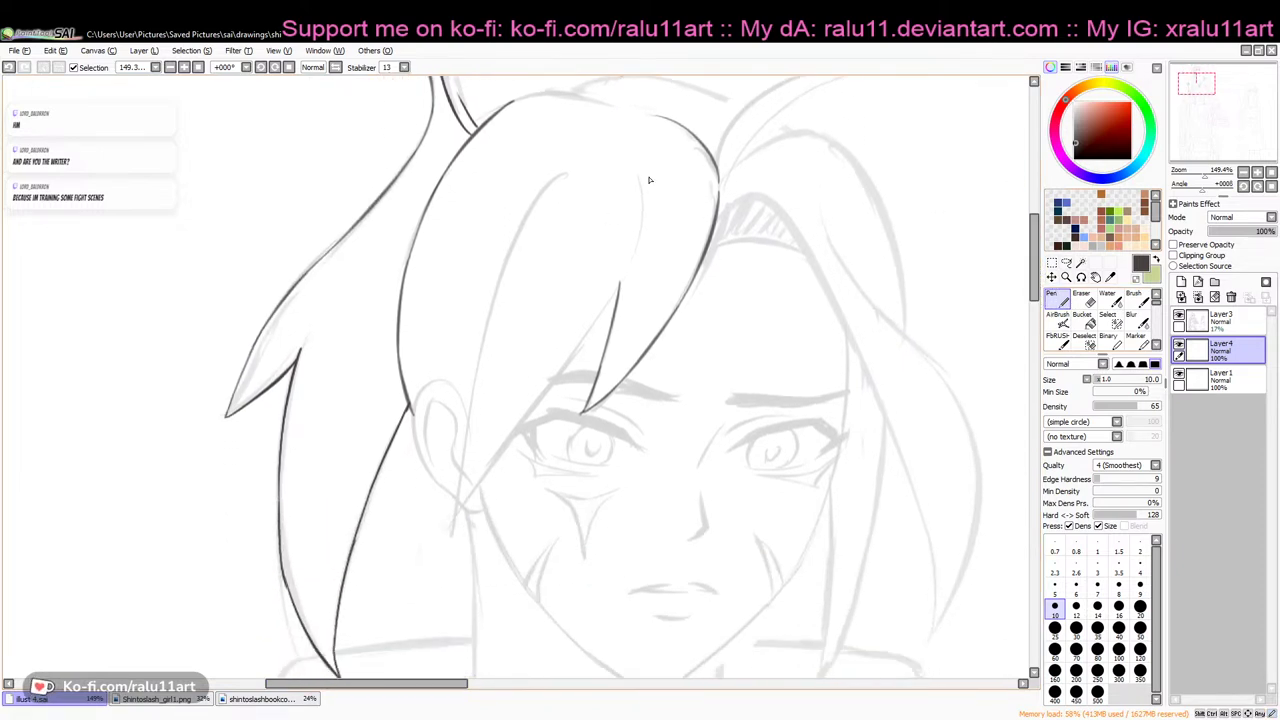
mouse_move(640, 173)
left_mouse_down()
mouse_move(624, 281)
mouse_move(640, 256)
mouse_move(566, 362)
left_mouse_up()
key("ctrl+z")
Ink the side lock's front edge from the bang past the eye's outer corner to the tip below the ear
left_click_drag(541, 407, 470, 488)
key("ctrl+z")
left_click_drag(591, 331, 490, 464)
key("ctrl+z")
left_click_drag(577, 349, 477, 477)
key("ctrl+z")
mouse_move(600, 337)
left_mouse_down()
mouse_move(491, 449)
mouse_move(479, 488)
left_mouse_up()
left_click_drag(522, 423, 458, 514)
key("ctrl+z")
left_click_drag(512, 438, 462, 505)
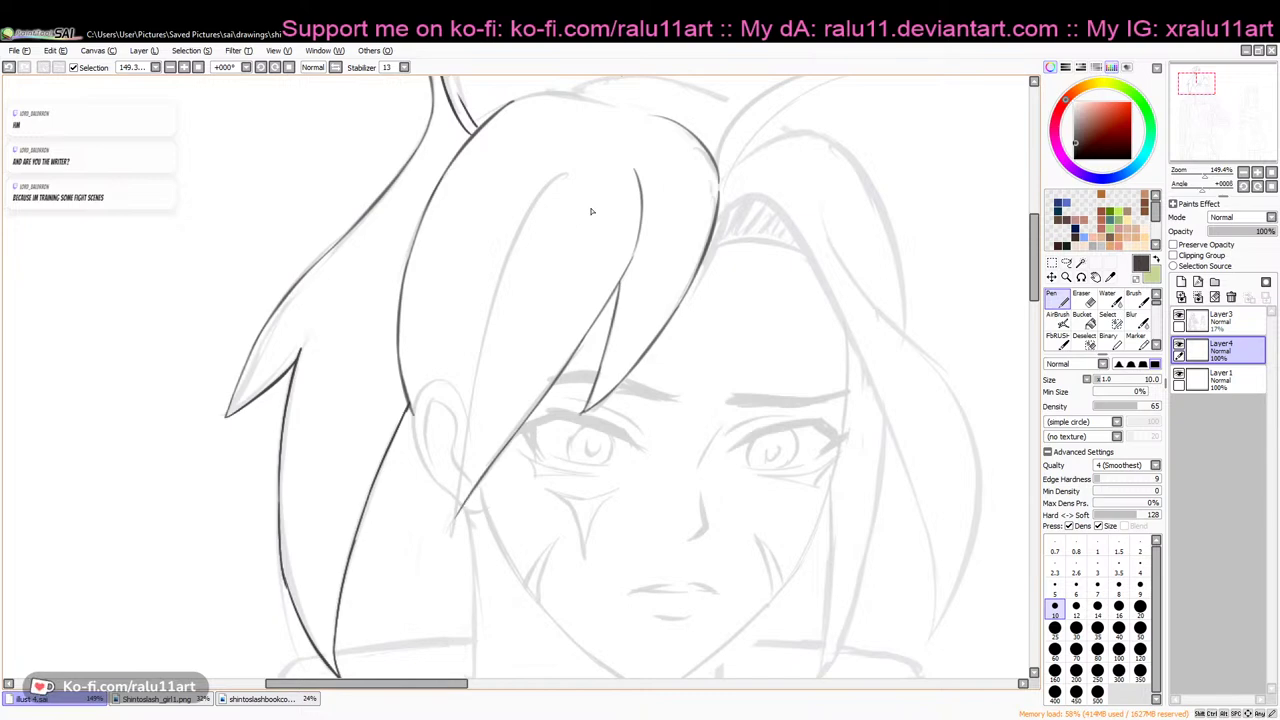
Ink the side lock's back edge as a long curve from the crown down in front of the ear
key("ctrl+z")
mouse_move(558, 172)
left_mouse_down()
mouse_move(502, 310)
mouse_move(580, 163)
mouse_move(497, 314)
left_mouse_up()
key("ctrl+z")
mouse_move(576, 160)
left_mouse_down()
mouse_move(483, 344)
mouse_move(499, 279)
mouse_move(491, 291)
mouse_move(466, 412)
left_mouse_up()
key("ctrl+z")
left_click_drag(502, 268, 464, 414)
key("ctrl+z")
key("ctrl+z")
left_click_drag(503, 274, 466, 430)
key("ctrl+z")
left_click_drag(502, 276, 456, 444)
key("ctrl+z")
left_click_drag(505, 274, 460, 456)
Finish the side lock's back edge down to its pointed tip and check the shape in a mirrored view
left_click_drag(470, 407, 457, 519)
key("ctrl+z")
left_click_drag(464, 414, 455, 518)
key("ctrl+z")
left_click_drag(466, 428, 456, 522)
key("ctrl+z")
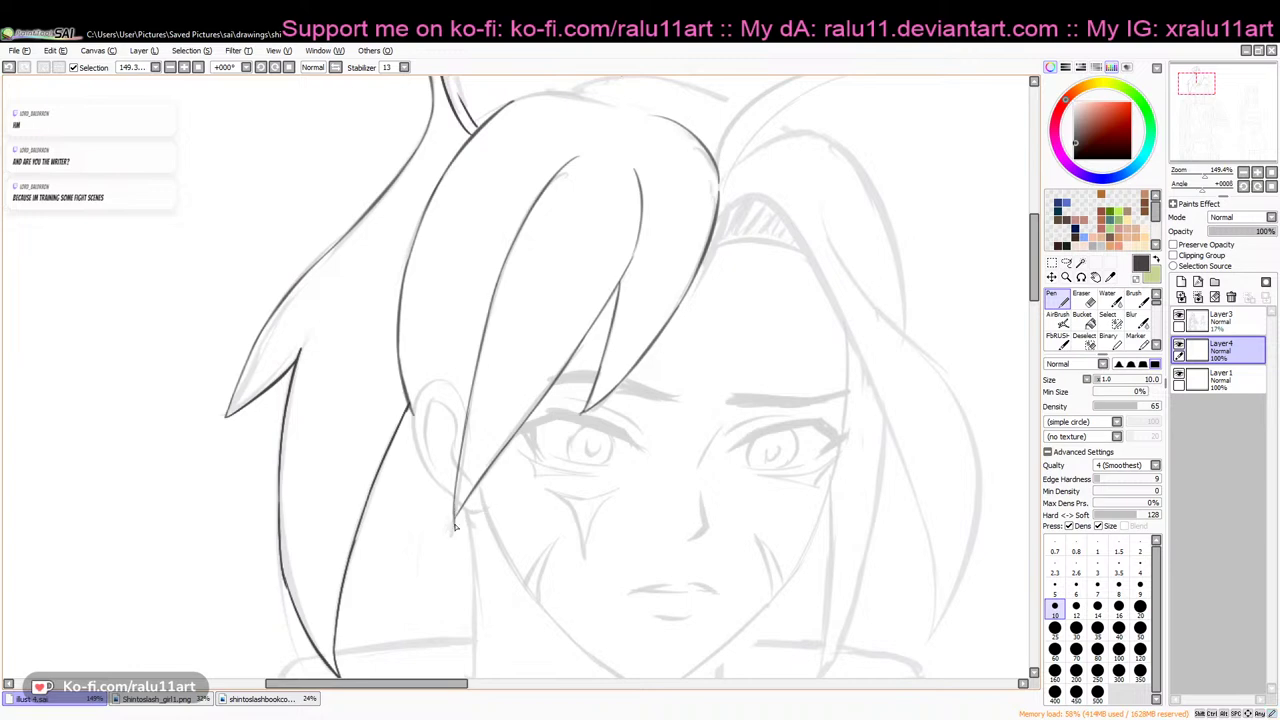
left_click(336, 67)
left_click(336, 67)
Mirror the canvas and ink the crown contour from the flyaway strand near the parting to the topknot's base
key("e")
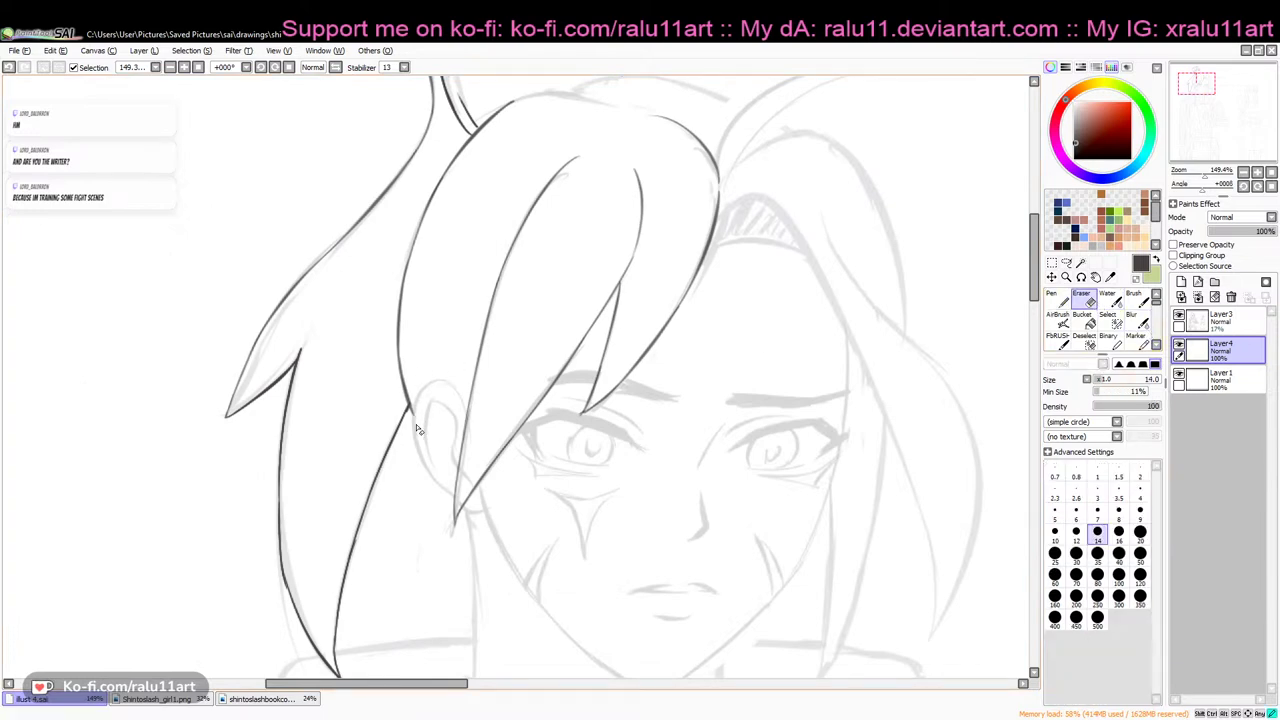
key("n")
scroll(440, 550, "up", 3)
left_click_drag(464, 685, 481, 686)
left_click(335, 67)
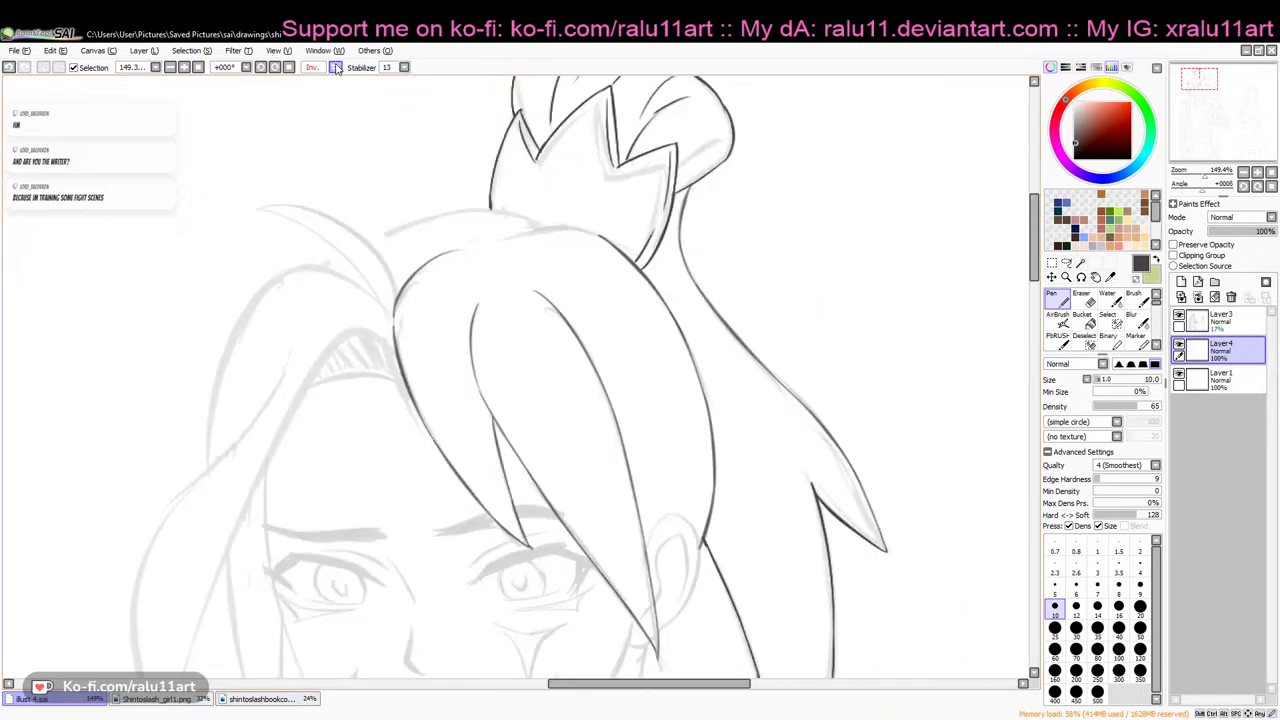
left_click_drag(655, 687, 621, 687)
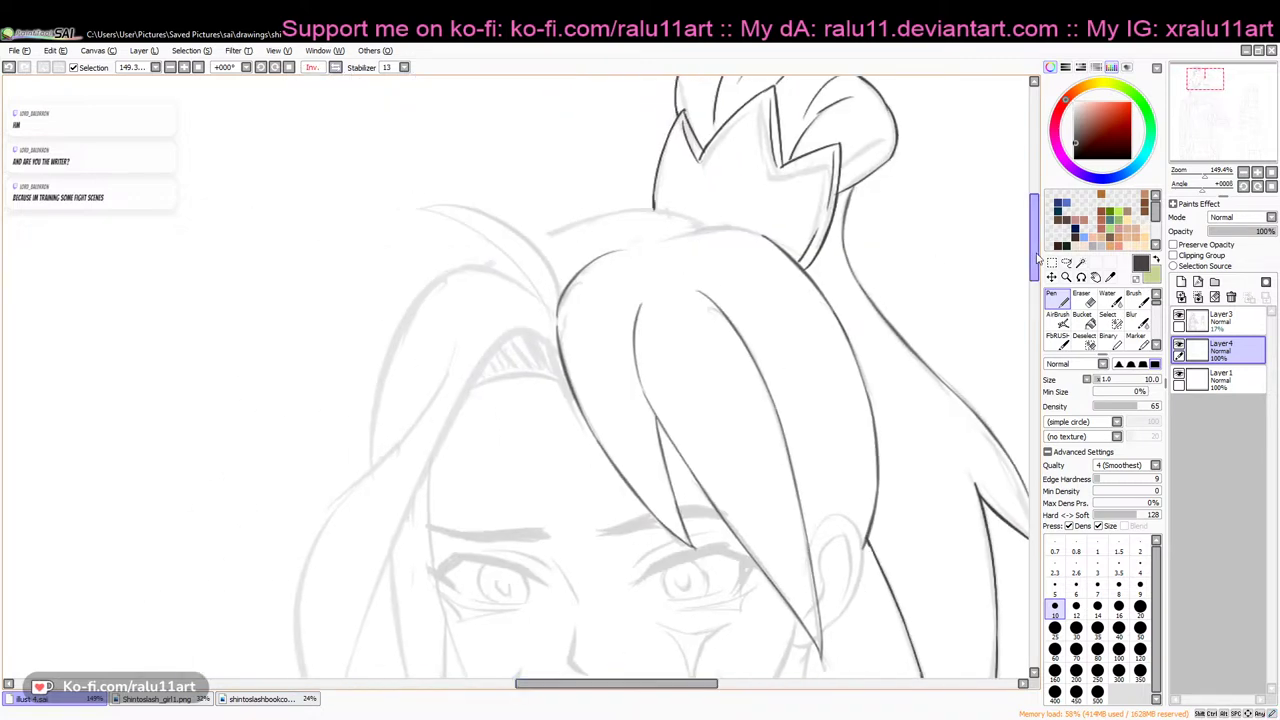
scroll(727, 277, "up", 3)
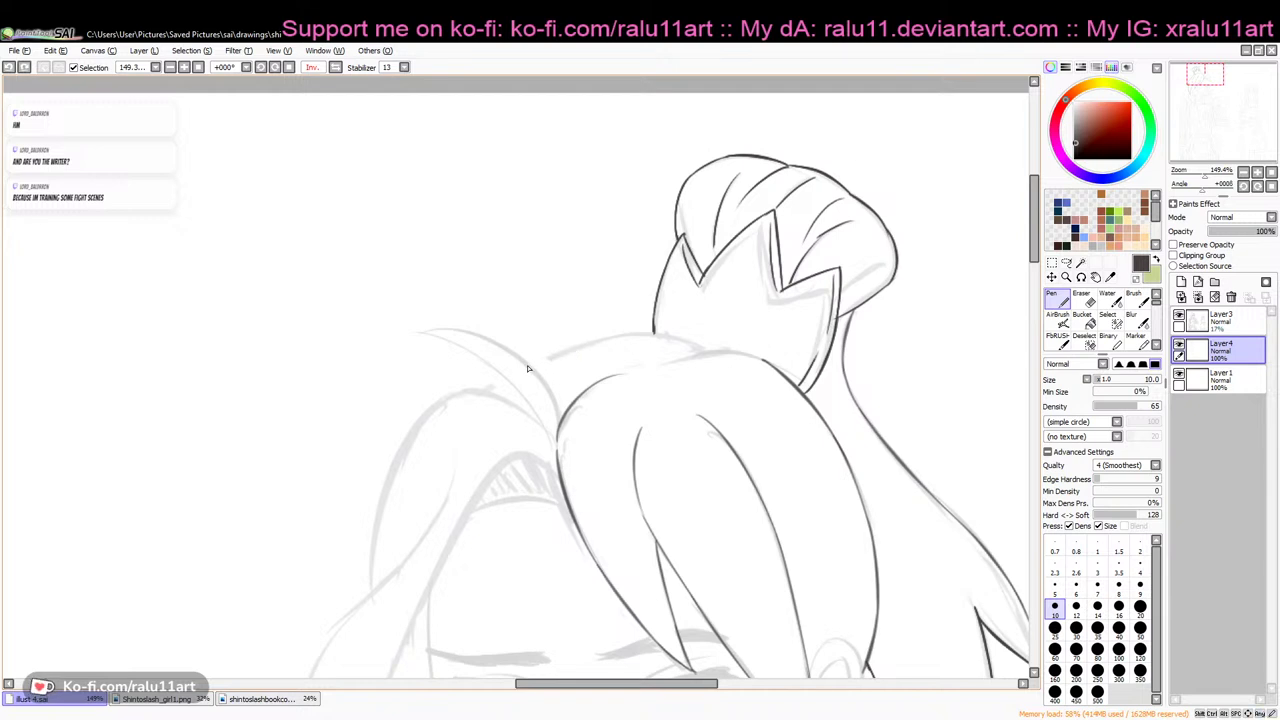
left_click_drag(531, 366, 647, 340)
key("ctrl+z")
left_click_drag(533, 366, 653, 340)
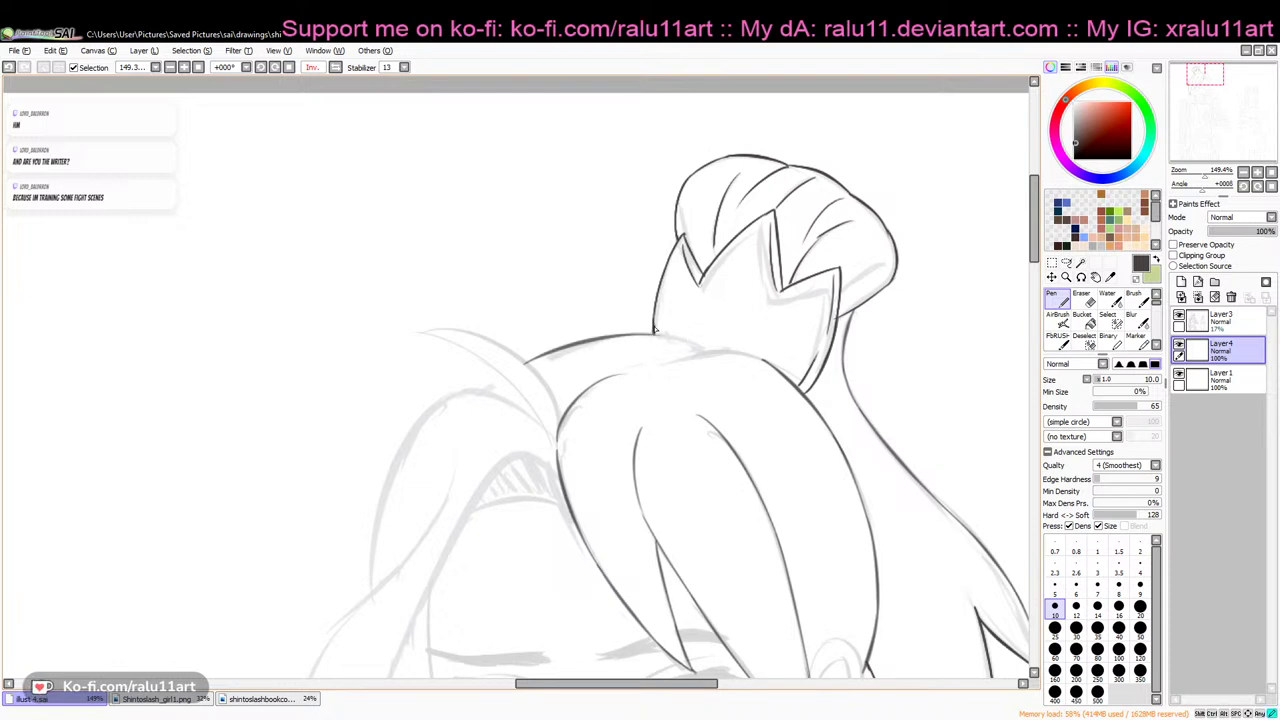
Extend the crown line past the topknot's base to join the side hair contour, then restore the unmirrored view
left_click_drag(628, 338, 718, 350)
key("ctrl+z")
left_click_drag(630, 336, 712, 348)
key("ctrl+z")
key("h")
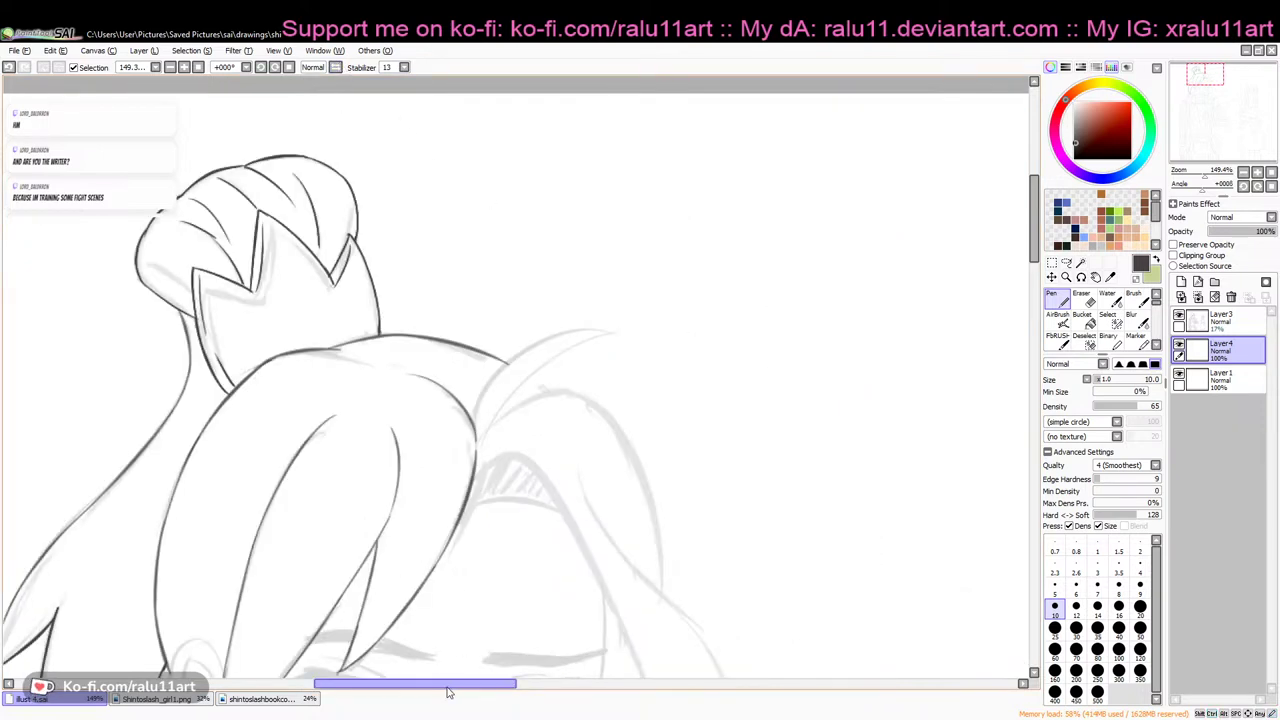
Mirror the canvas and continue the side hair contour with a short pen stroke across the crown below the topknot
left_click_drag(449, 686, 371, 693)
key("e")
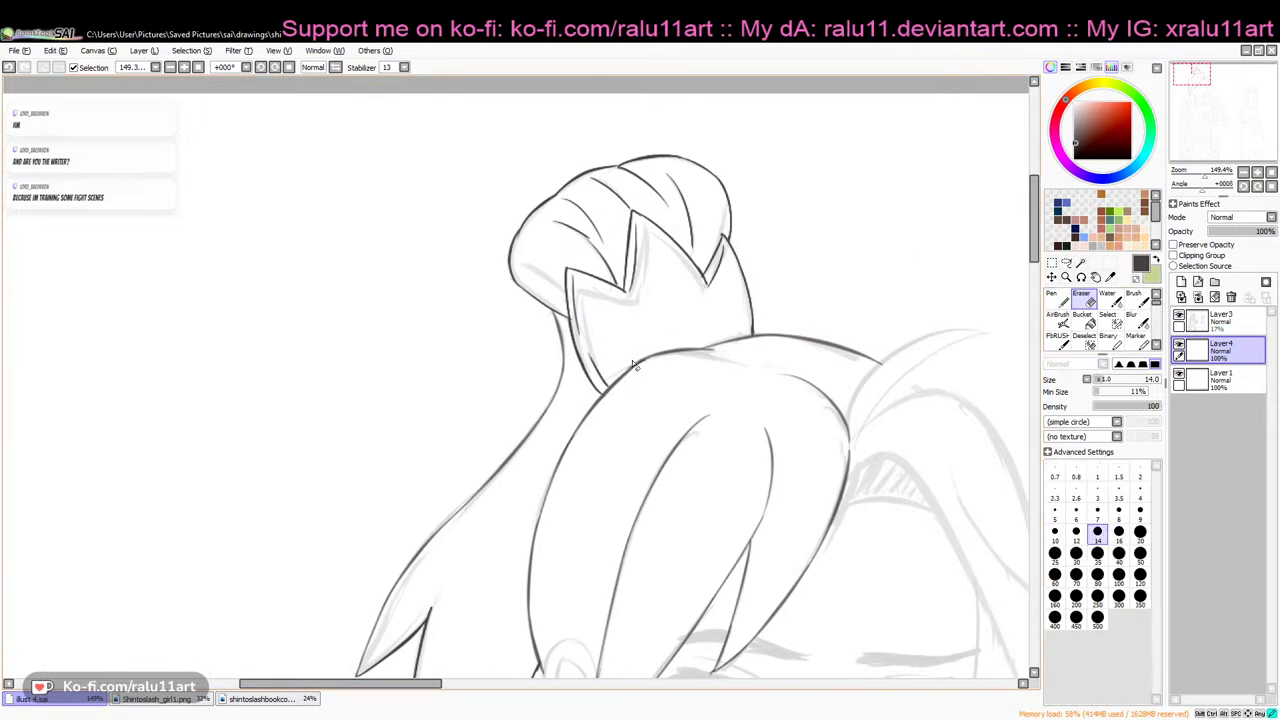
mouse_move(436, 686)
left_mouse_down()
mouse_move(479, 688)
mouse_move(460, 688)
left_mouse_up()
key("b")
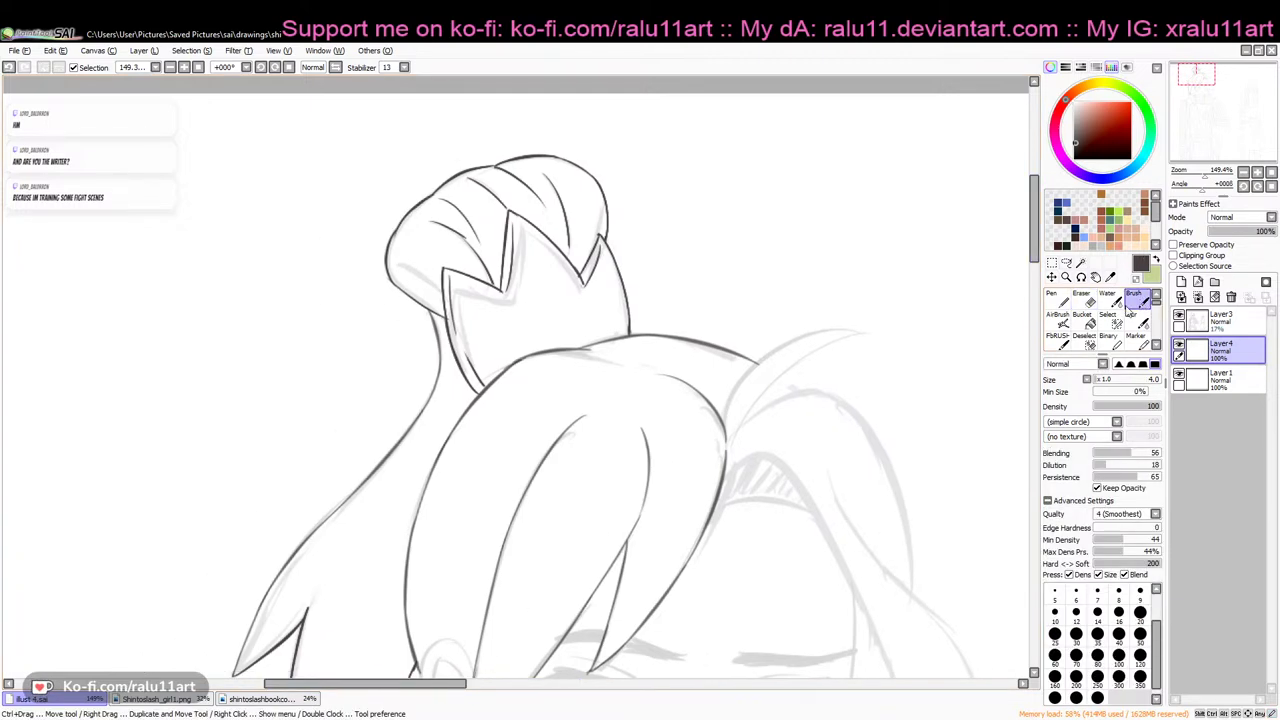
left_click(1054, 292)
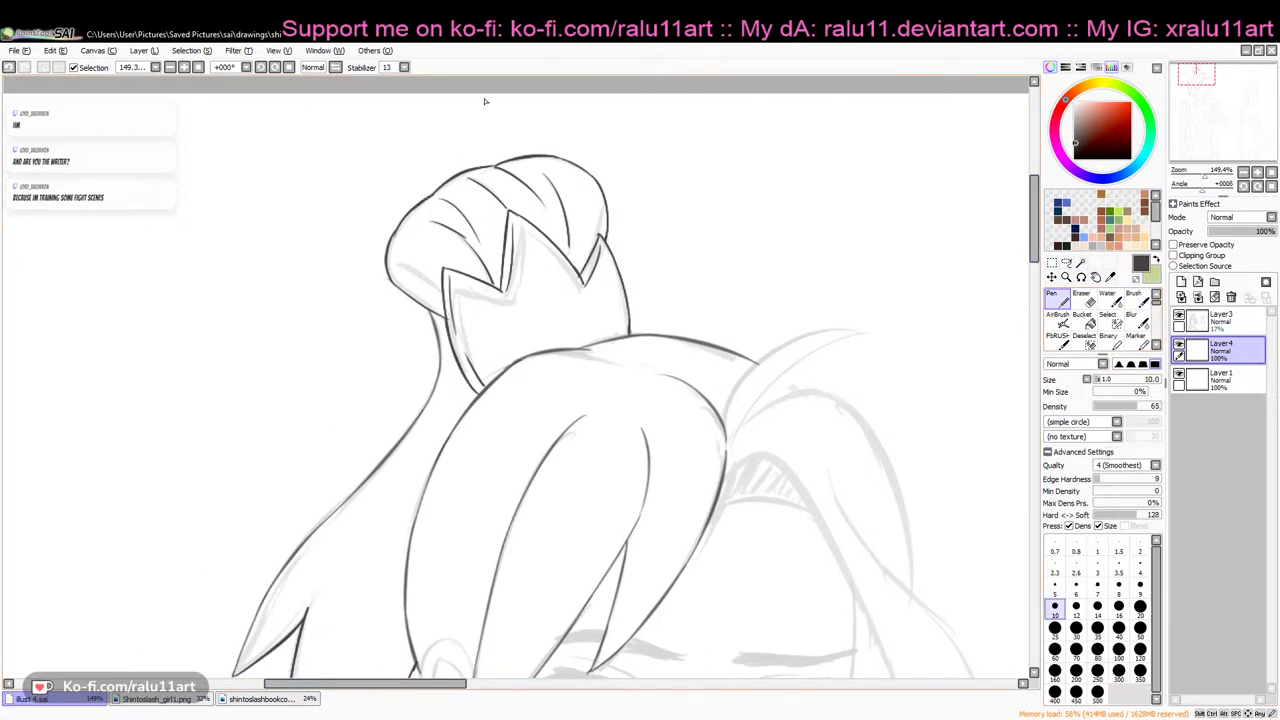
left_click(336, 67)
left_click_drag(622, 688, 590, 690)
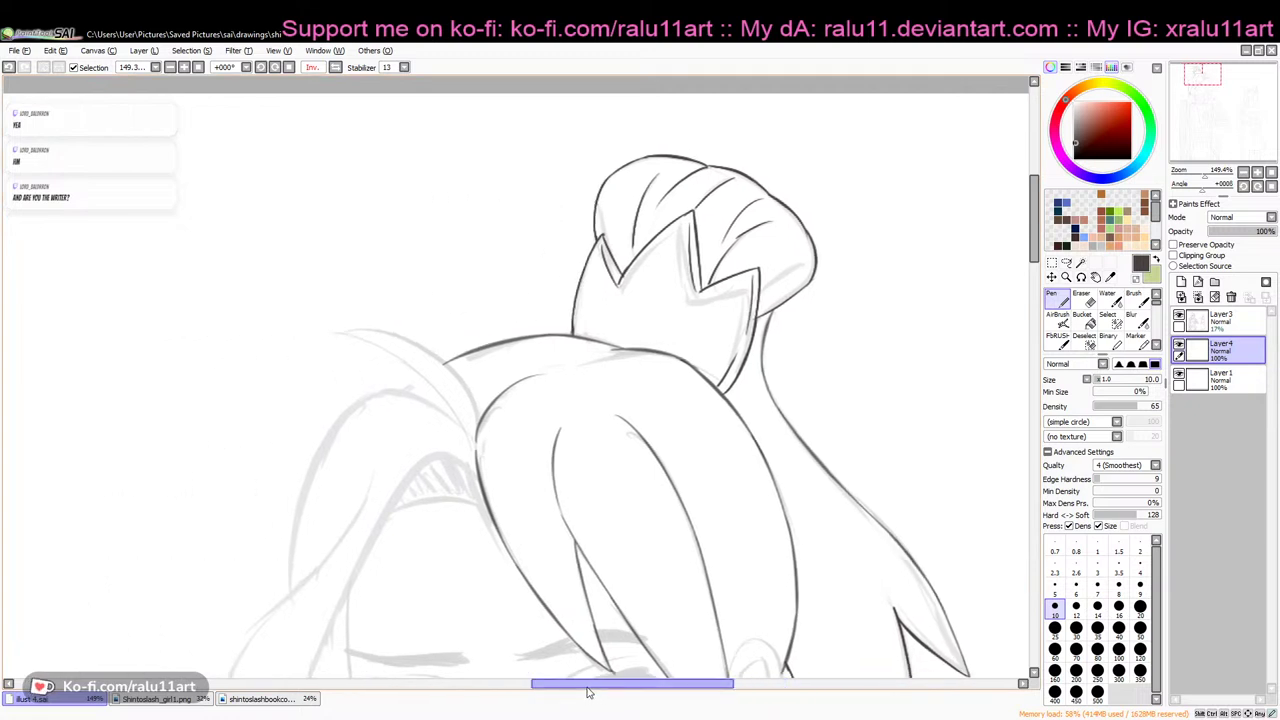
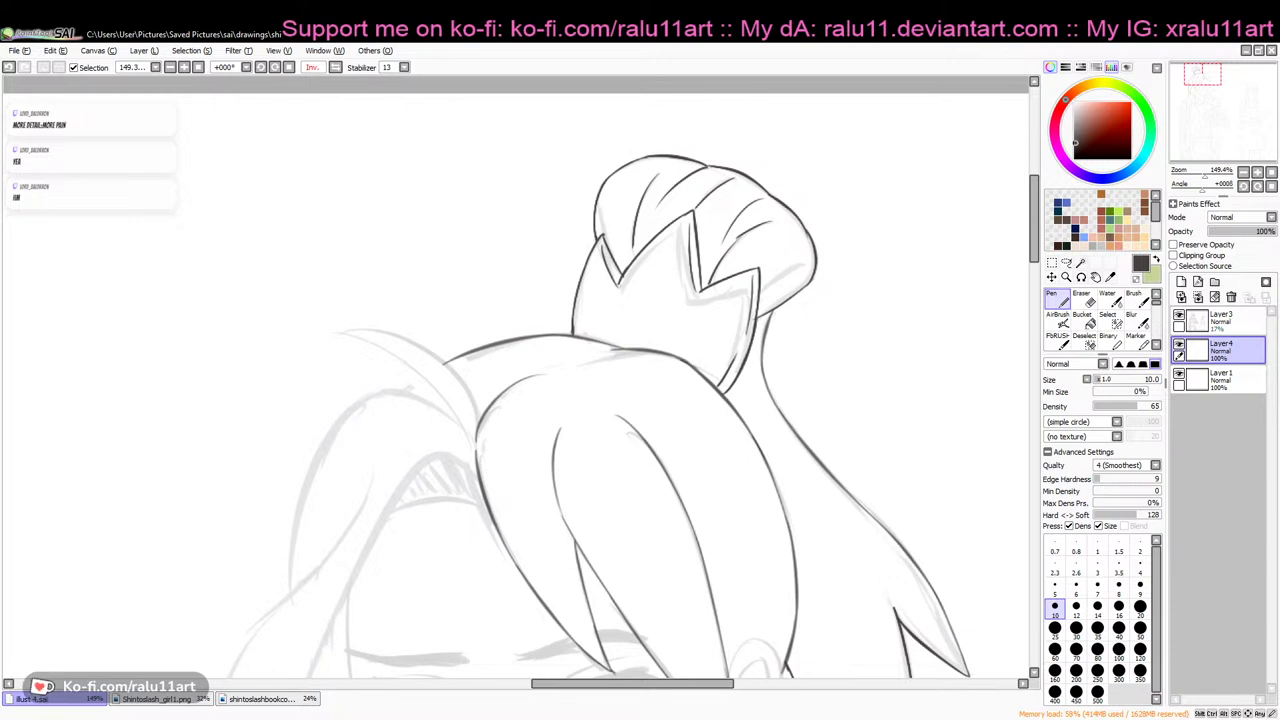
left_click_drag(562, 361, 624, 350)
key("ctrl+z")
Restore the unmirrored view and ink the upper arc of the flyaway strand rising from the parting
left_click_drag(650, 685, 617, 632)
left_click_drag(1037, 240, 1037, 256)
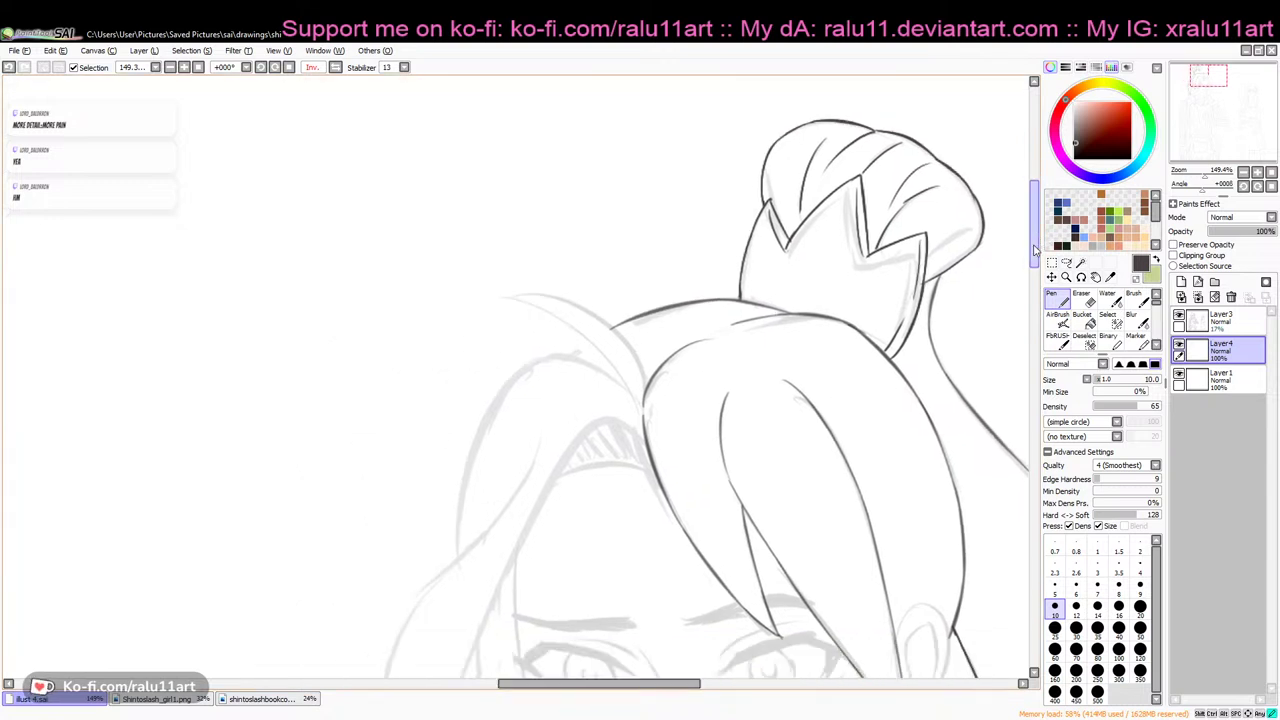
left_click_drag(698, 683, 470, 690)
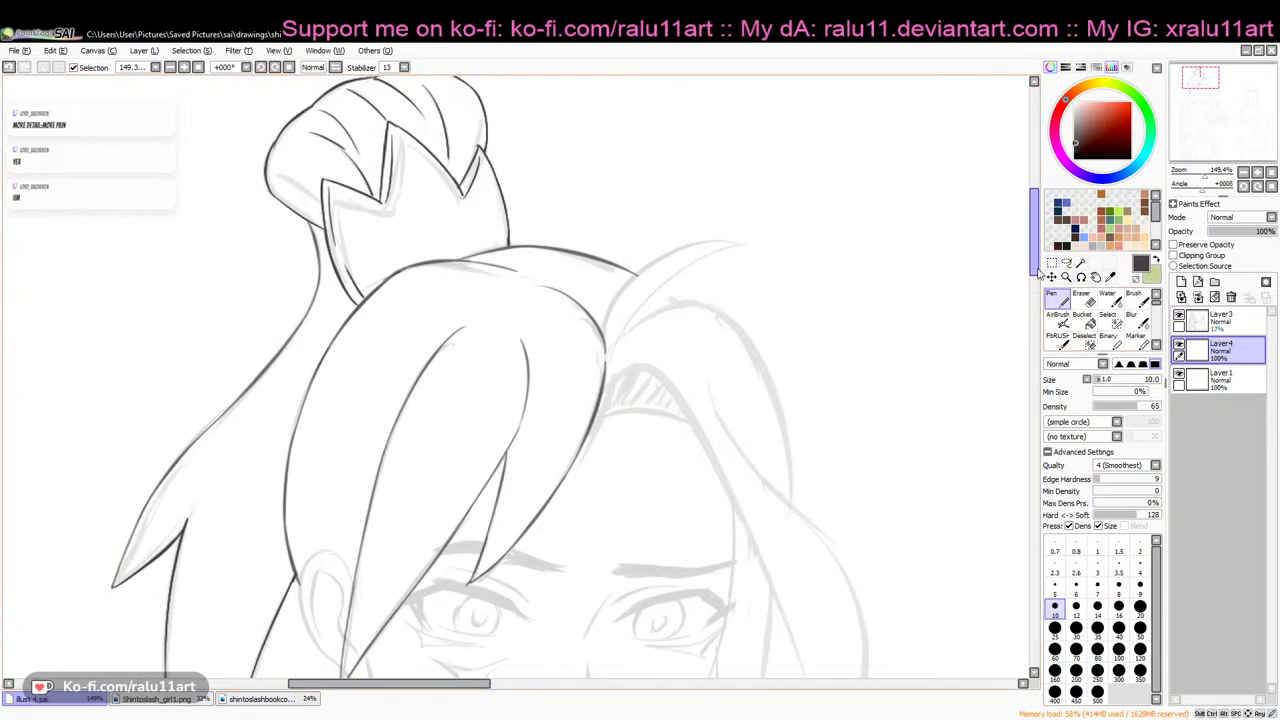
left_click_drag(1040, 268, 1040, 256)
mouse_move(603, 418)
left_mouse_down()
mouse_move(620, 378)
mouse_move(714, 350)
left_mouse_up()
key("ctrl+z")
left_click_drag(603, 418, 752, 323)
key("ctrl+z")
mouse_move(604, 430)
left_mouse_down()
mouse_move(634, 352)
mouse_move(754, 325)
mouse_move(682, 360)
left_mouse_up()
key("ctrl+z")
left_click_drag(758, 326, 668, 378)
key("ctrl+z")
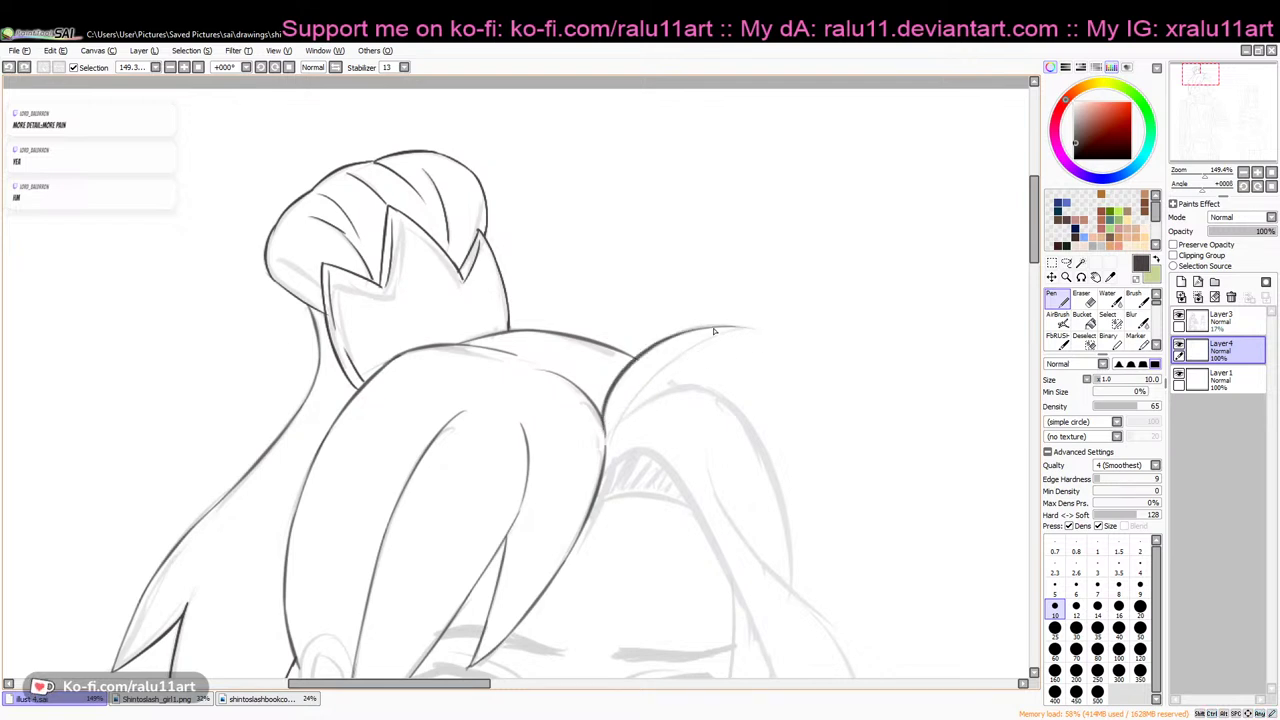
key("ctrl+z")
mouse_move(702, 327)
left_mouse_down()
mouse_move(760, 330)
mouse_move(668, 376)
left_mouse_up()
key("ctrl+z")
key("e")
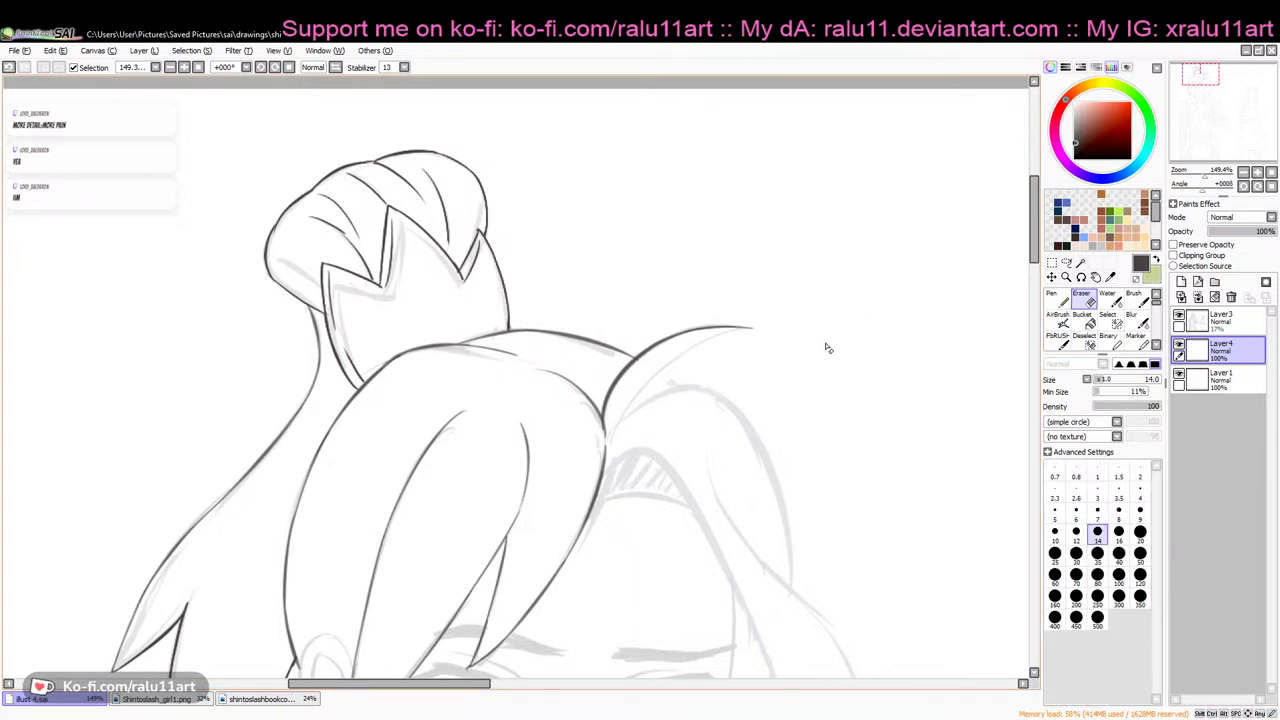
key("n")
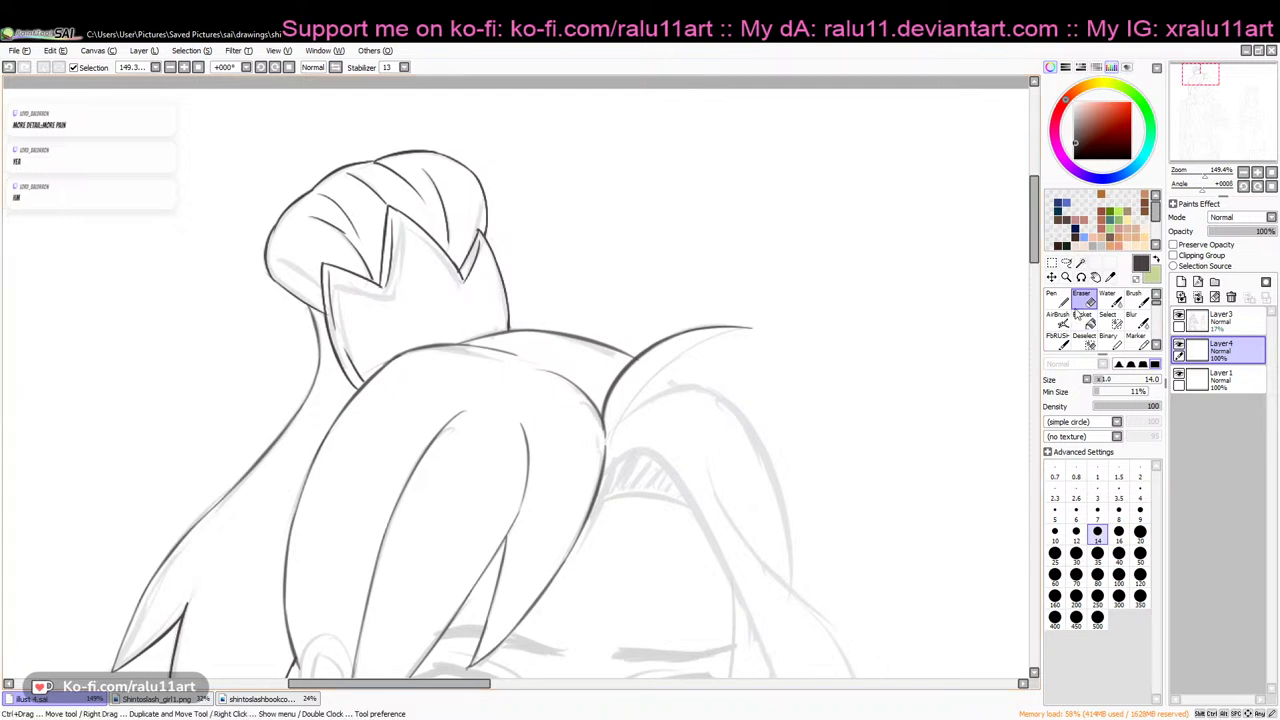
Ink the lower edge of the flyaway strand from its pointed tip back down to the hair parting
scroll(982, 234, "down", 1)
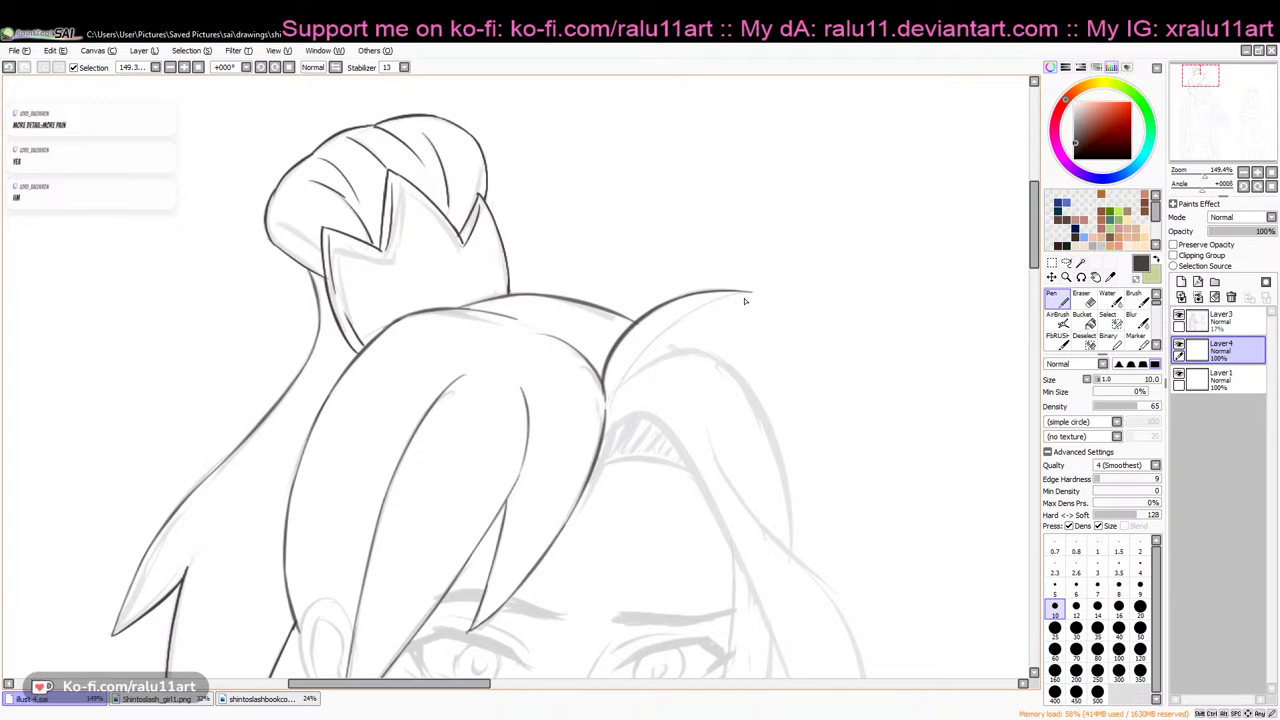
left_click_drag(751, 293, 614, 376)
key("ctrl+z")
left_click_drag(749, 294, 615, 377)
key("ctrl+z")
mouse_move(749, 293)
left_mouse_down()
mouse_move(622, 389)
mouse_move(652, 353)
left_mouse_up()
key("ctrl+z")
left_click_drag(606, 399, 652, 353)
key("ctrl+z")
left_click_drag(607, 396, 644, 357)
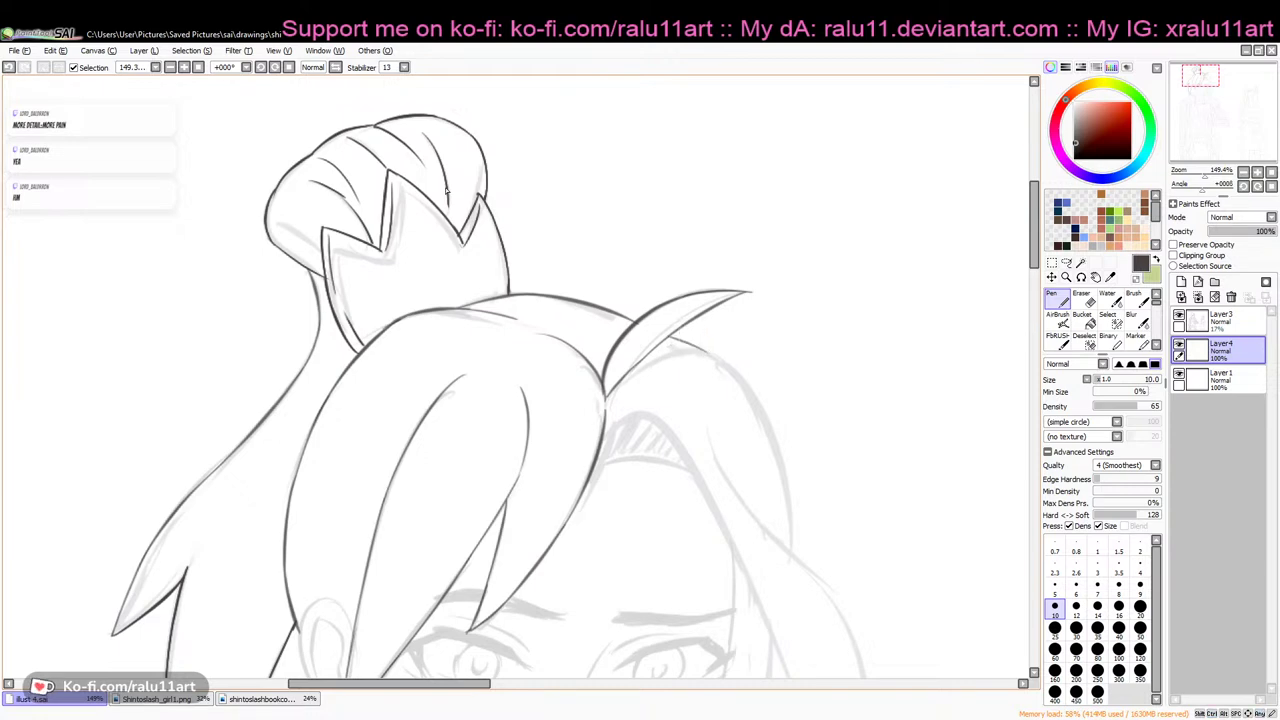
Mirror the canvas view and bring the topknot and crown line art into view
left_click(336, 67)
left_click_drag(601, 687, 636, 680)
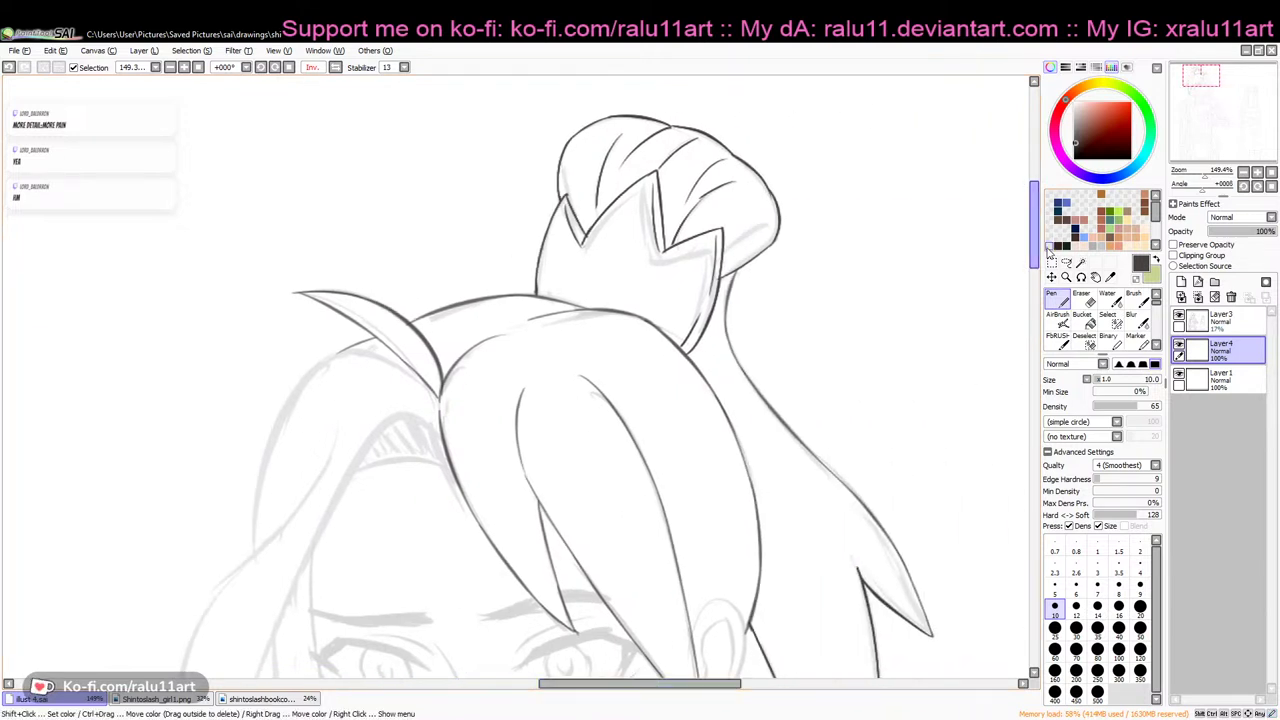
left_click_drag(1034, 225, 1034, 200)
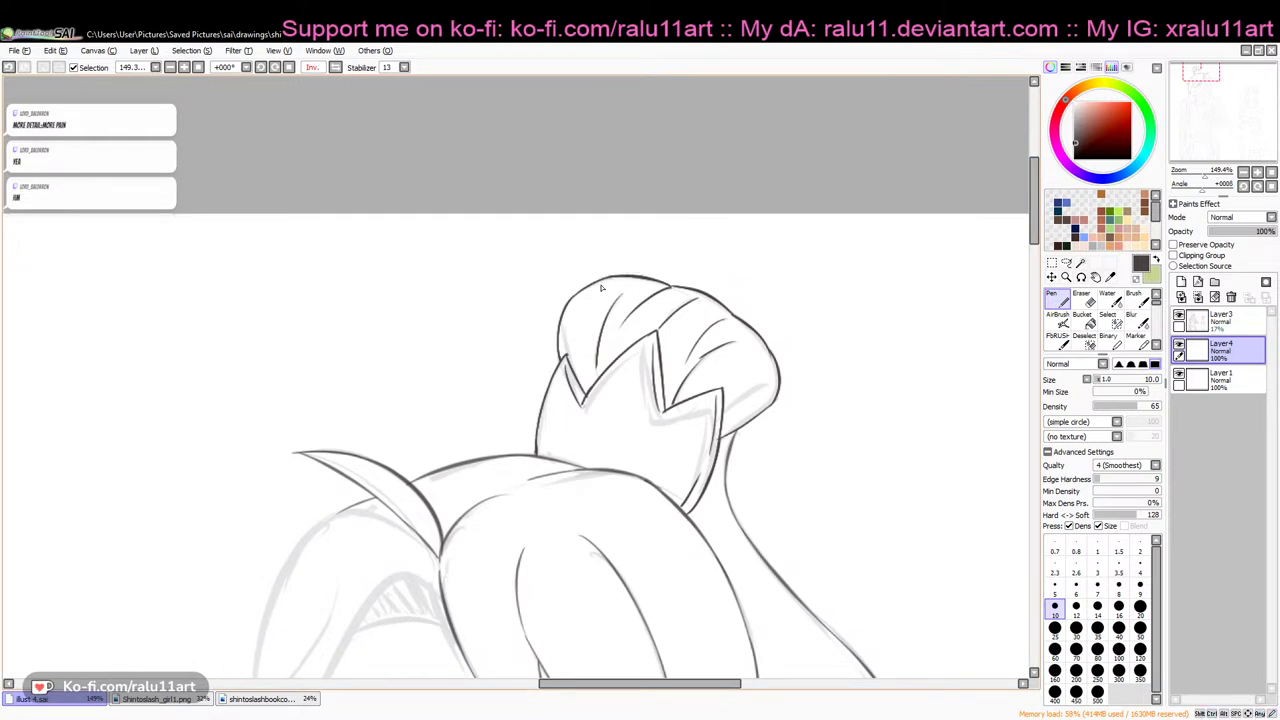
left_click_drag(1034, 216, 1034, 224)
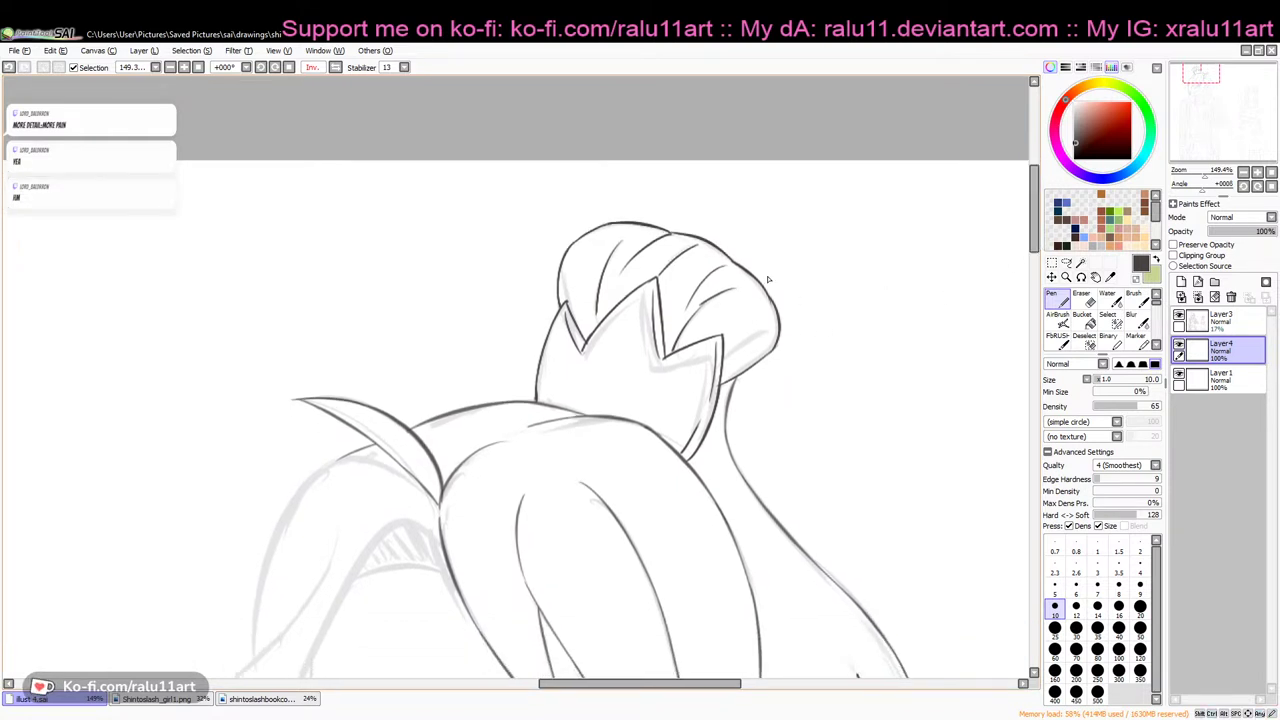
key("e")
mouse_move(696, 312)
left_mouse_down()
mouse_move(708, 302)
mouse_move(699, 316)
left_mouse_up()
key("ctrl+z")
key("ctrl+z")
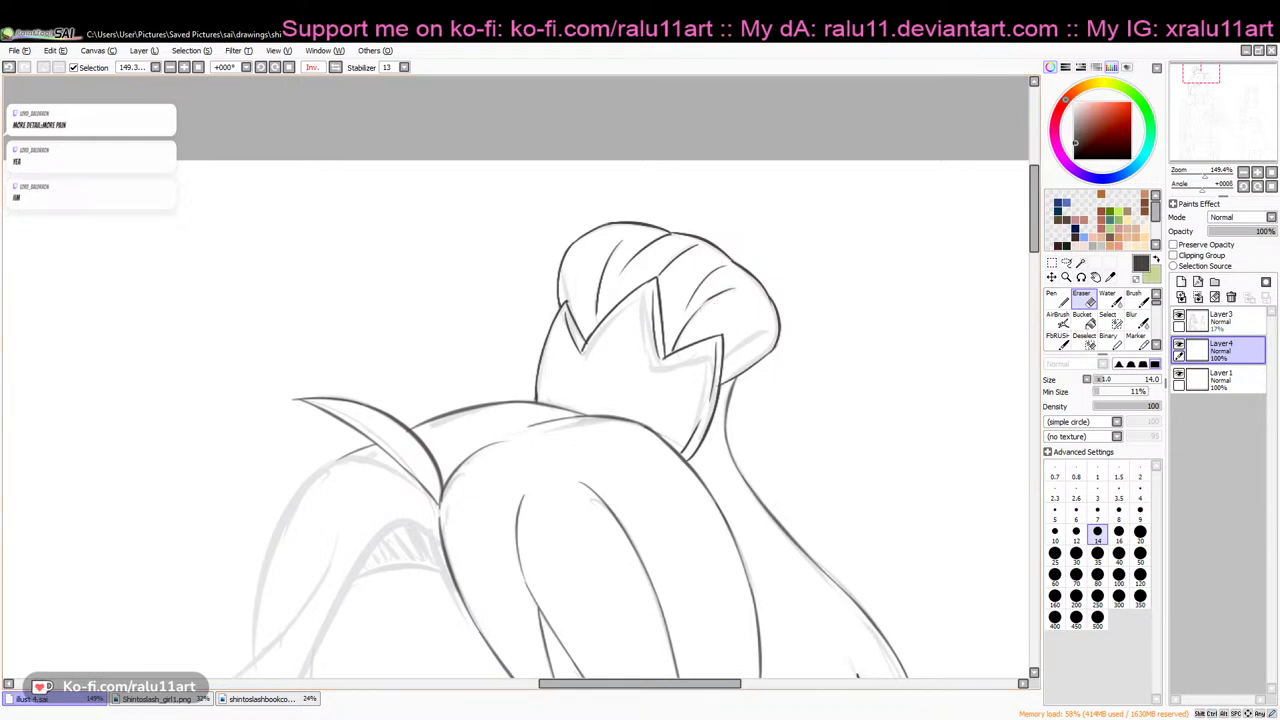
left_click(414, 718)
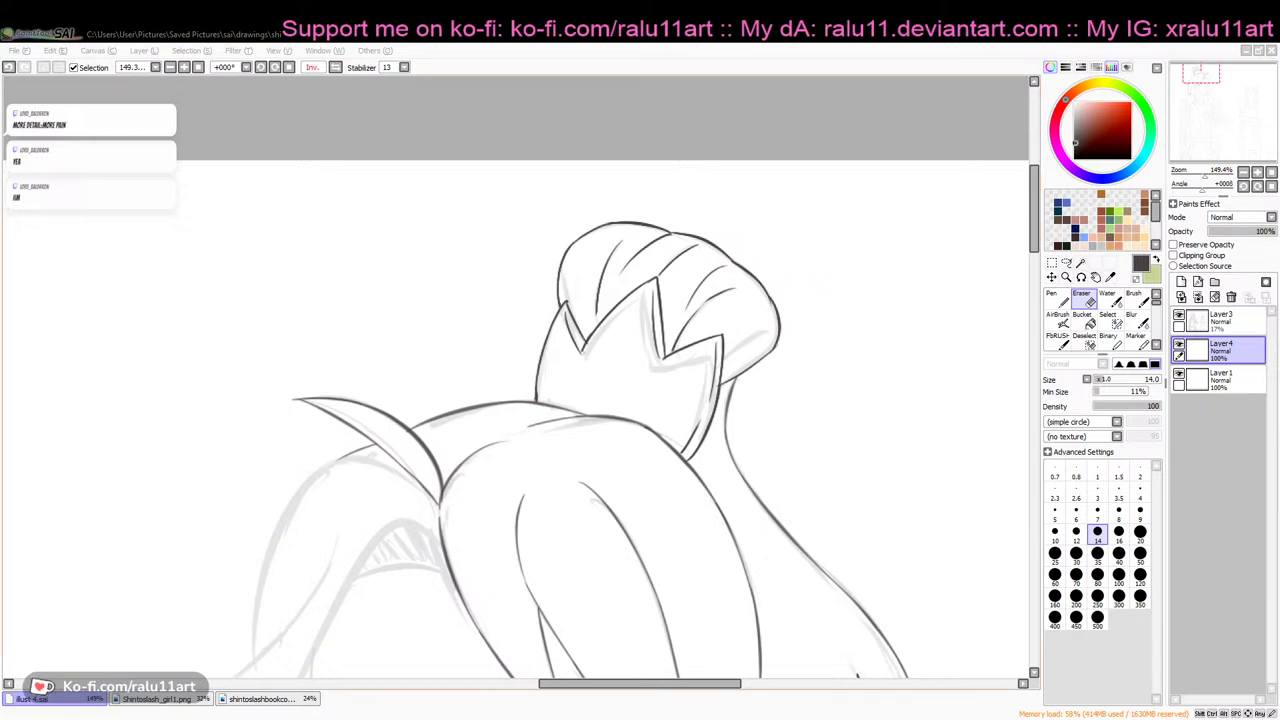
key("alt+Tab")
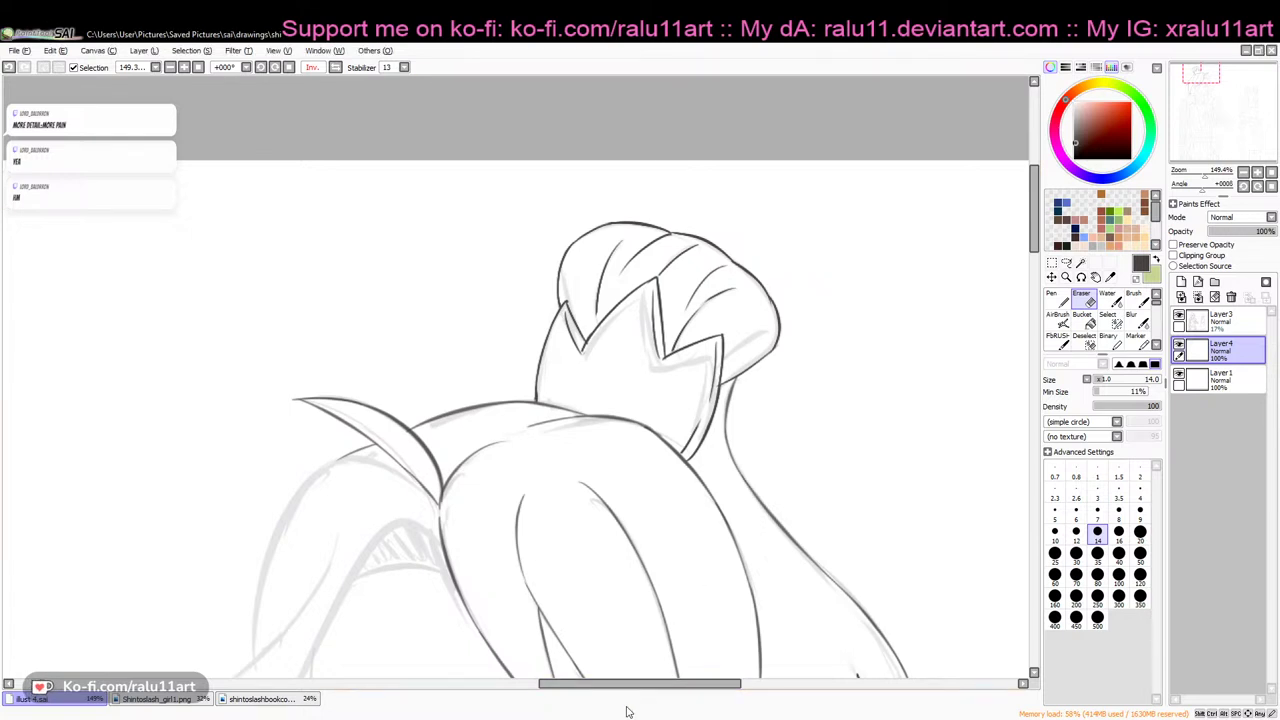
left_click_drag(634, 686, 614, 686)
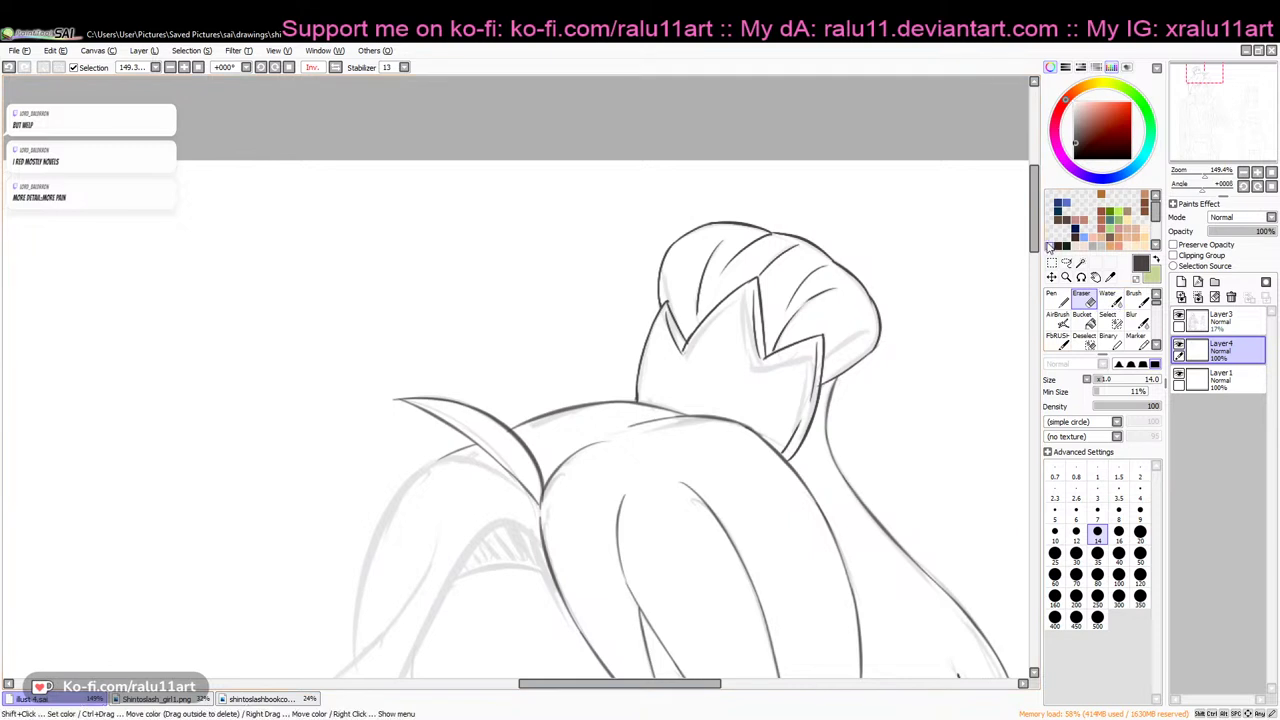
scroll(870, 328, "down", 3)
key("n")
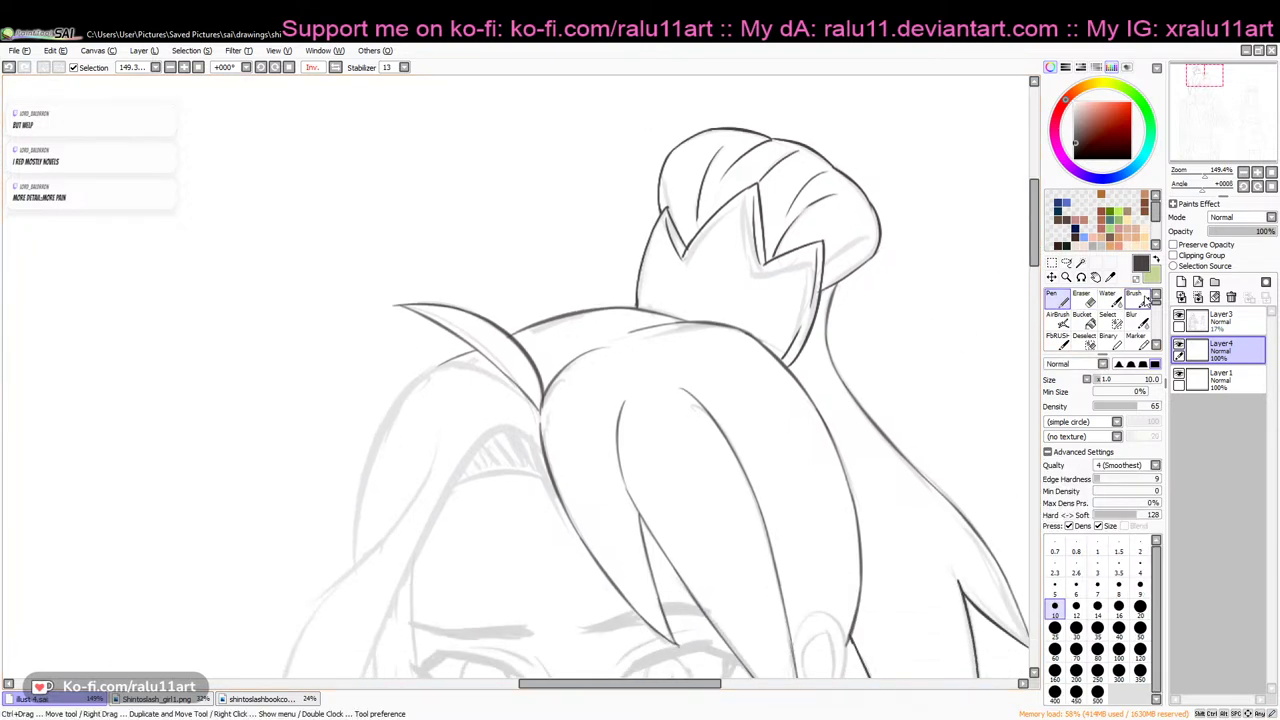
key("b")
scroll(472, 307, "down", 3)
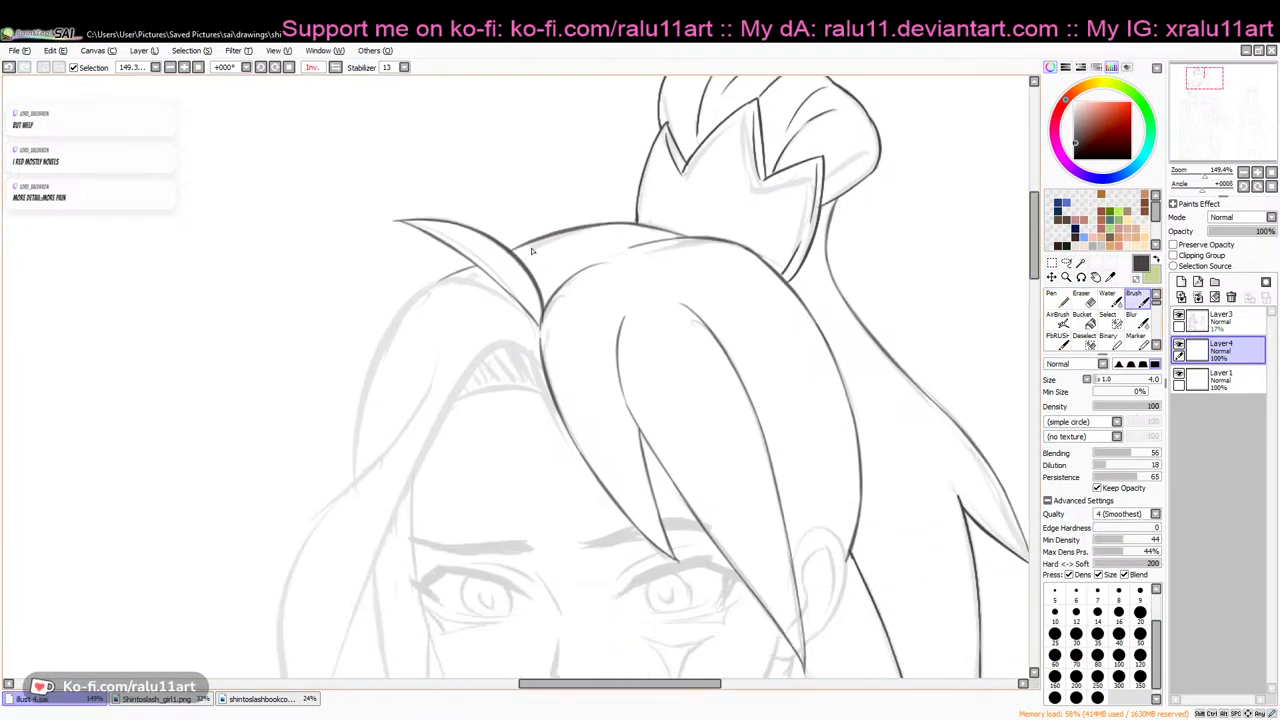
With the Pen, ink the outer hair contour from beneath the flyaway strand down to the start of the side lock opposite the ear
key("n")
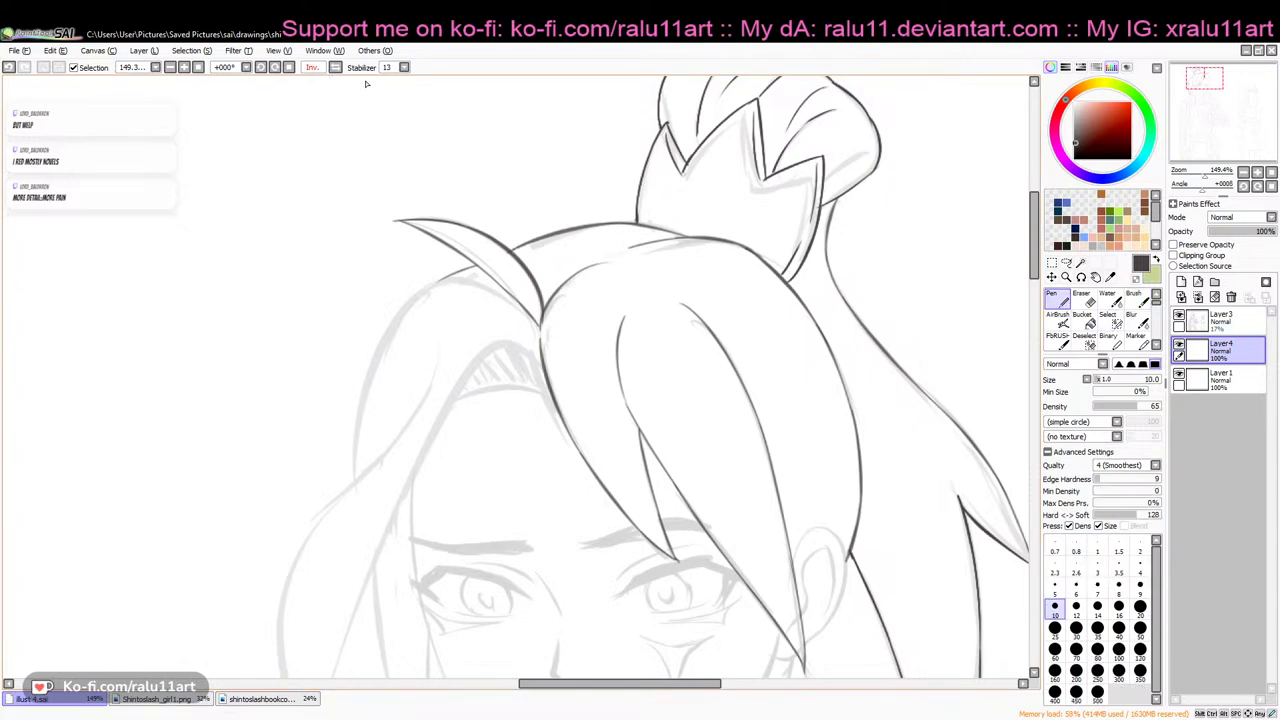
key("h")
key("h")
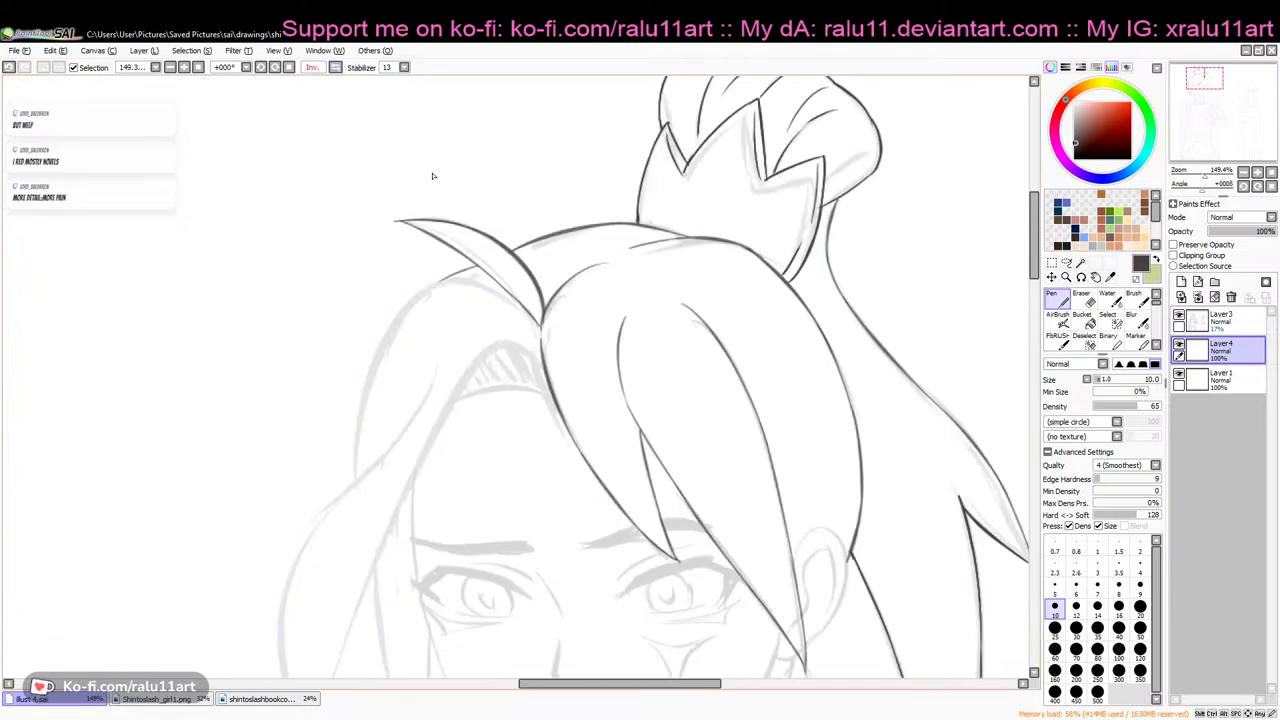
left_click_drag(621, 684, 591, 685)
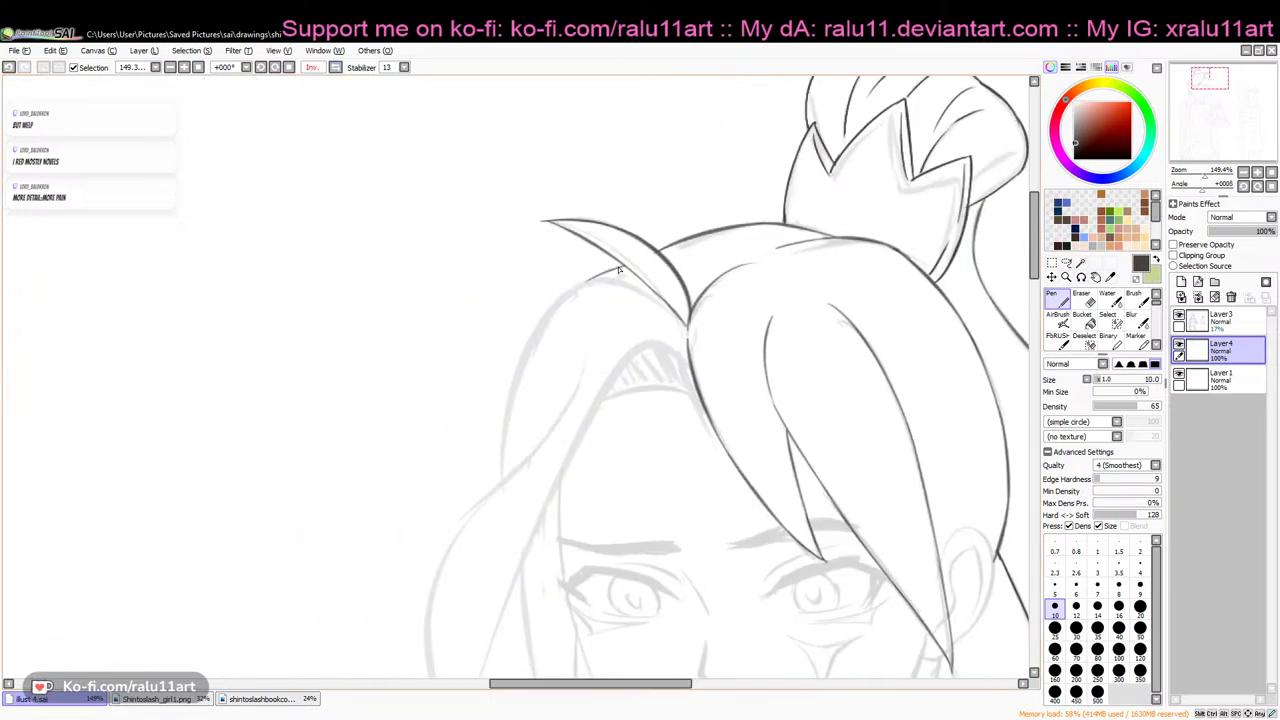
mouse_move(590, 278)
left_mouse_down()
mouse_move(628, 264)
mouse_move(583, 283)
mouse_move(526, 356)
left_mouse_up()
key("ctrl+z")
key("ctrl+z")
key("ctrl+z")
key("ctrl+z")
left_click_drag(590, 280, 514, 366)
key("ctrl+z")
key("ctrl+z")
mouse_move(593, 282)
left_mouse_down()
mouse_move(499, 448)
mouse_move(500, 480)
left_mouse_up()
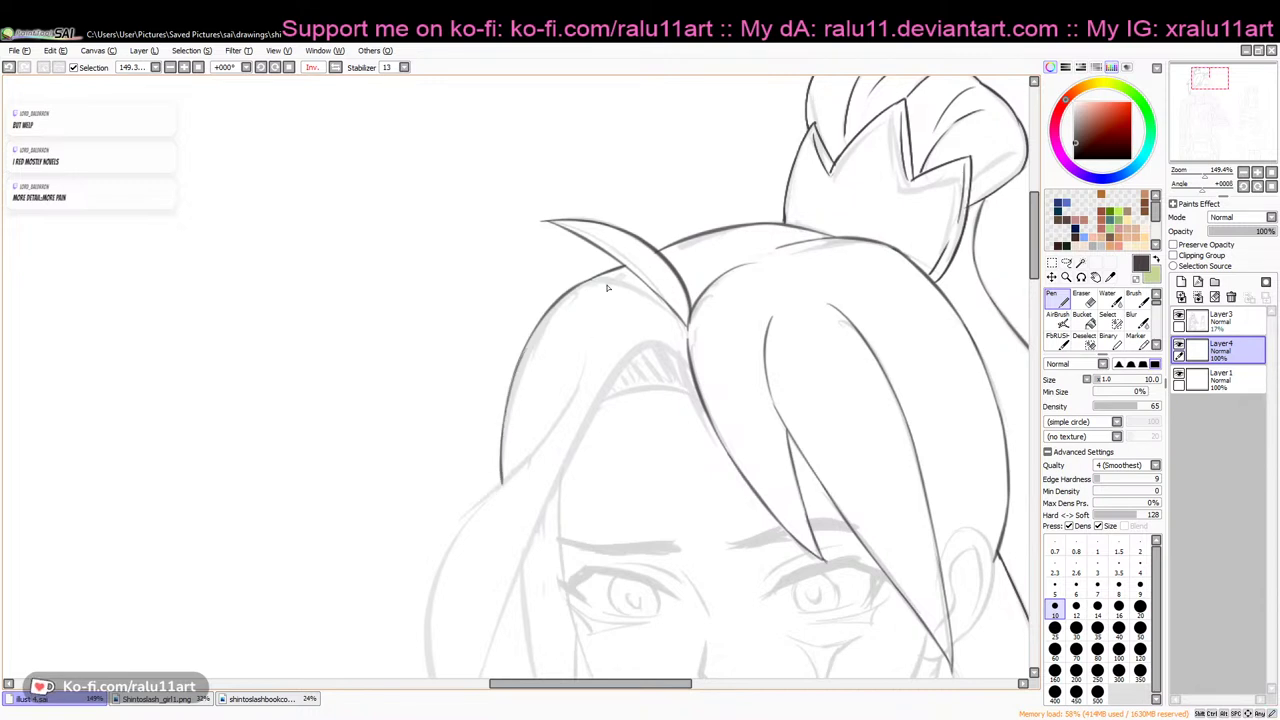
Ink the short arc just beneath the flyaway strand, curving from the outer hair contour toward the parting
left_click_drag(615, 279, 671, 315)
left_click_drag(602, 279, 644, 288)
key("ctrl+z")
scroll(982, 300, "down", 3)
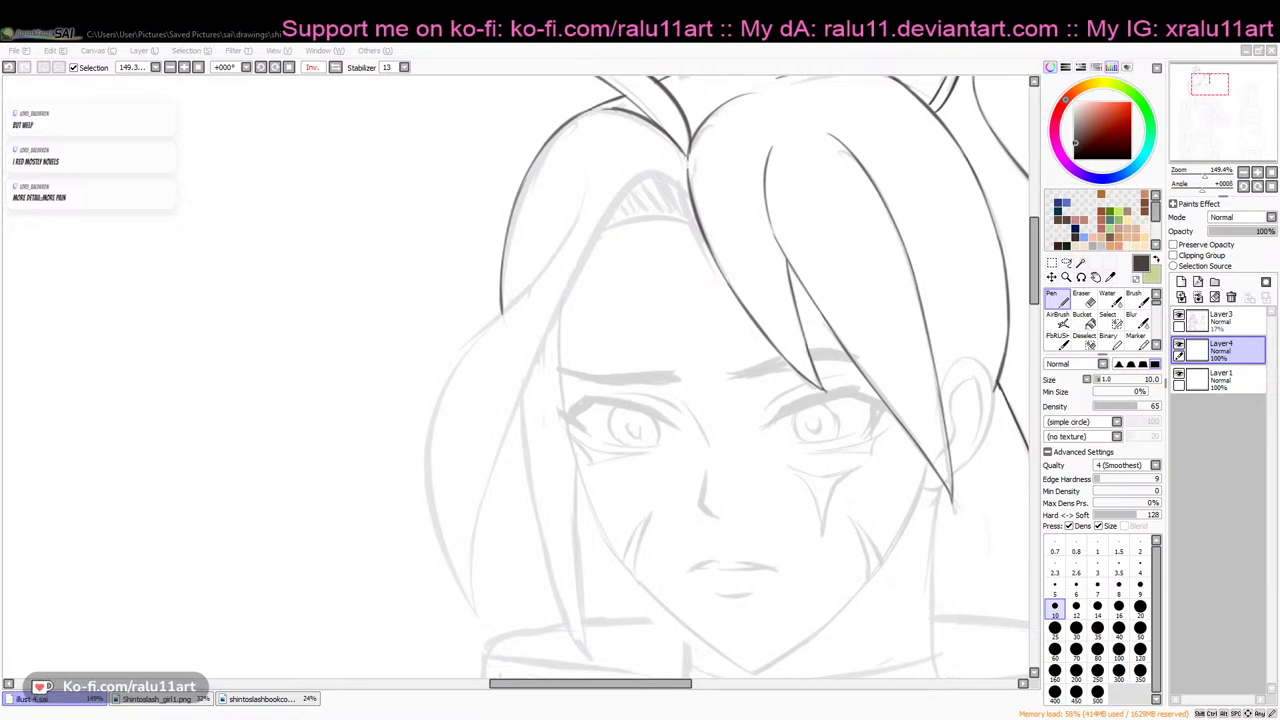
scroll(515, 354, "down", 2)
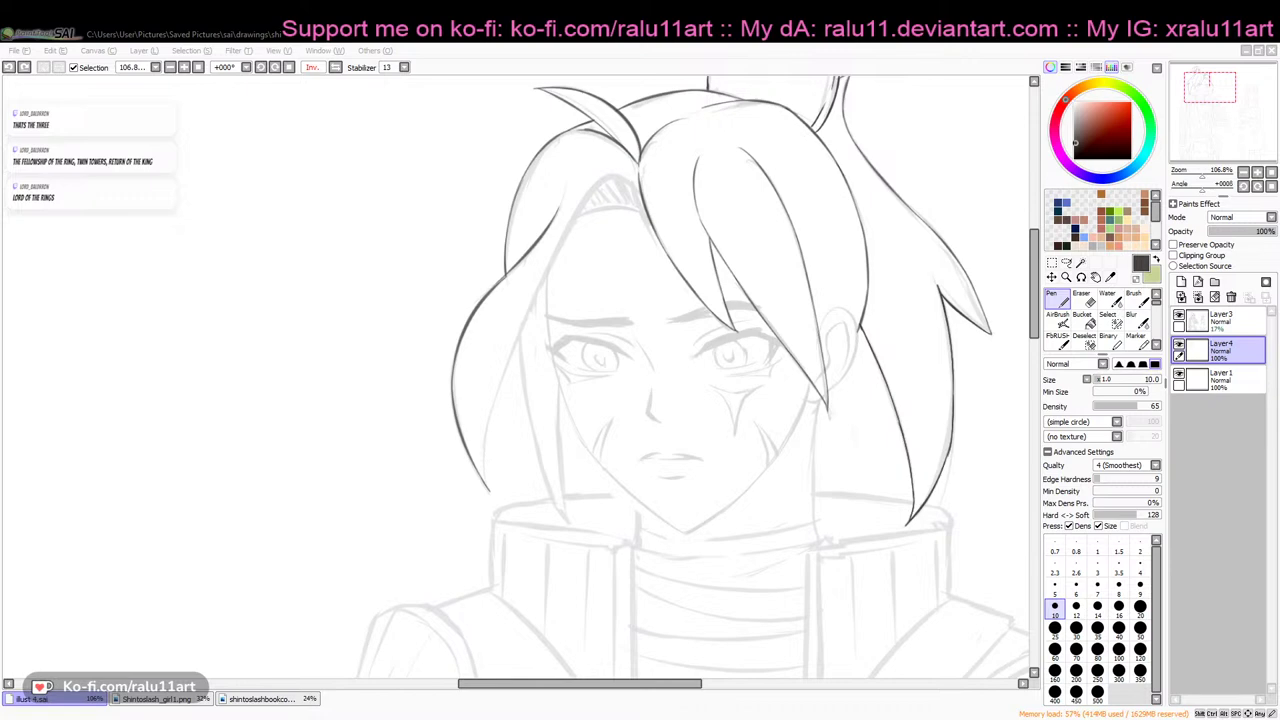
key("alt+Tab")
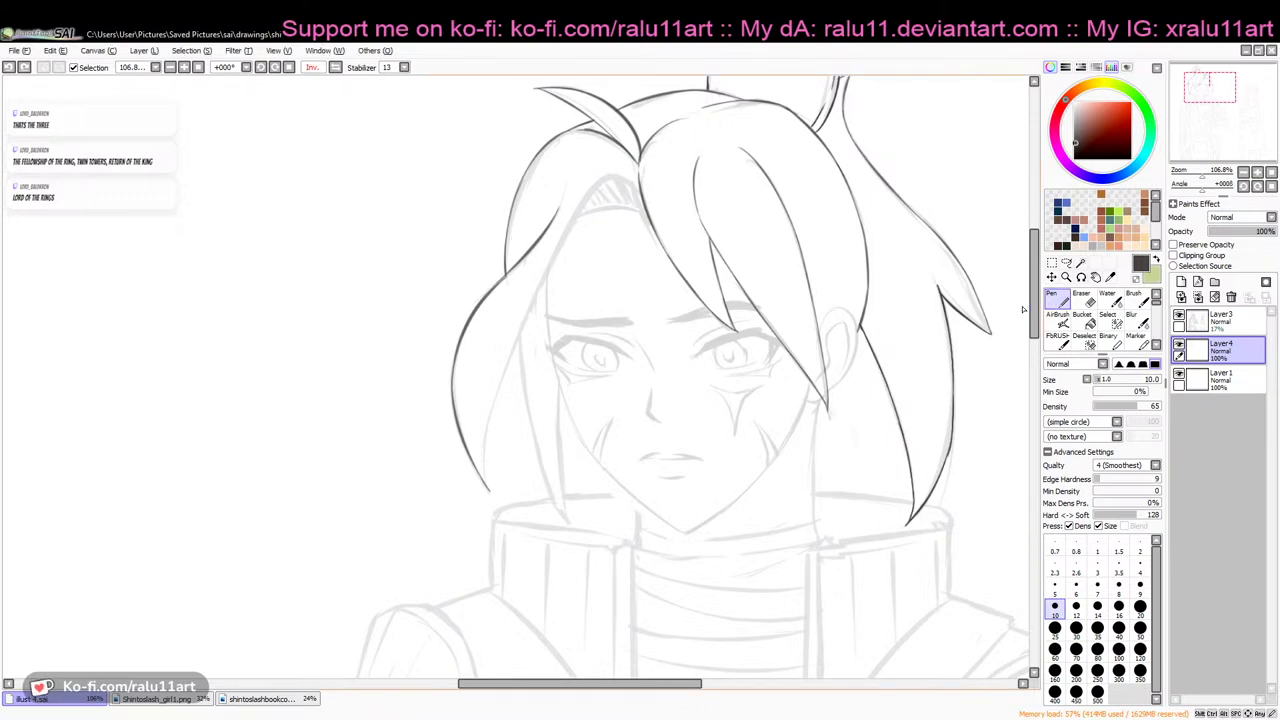
key("alt+Tab")
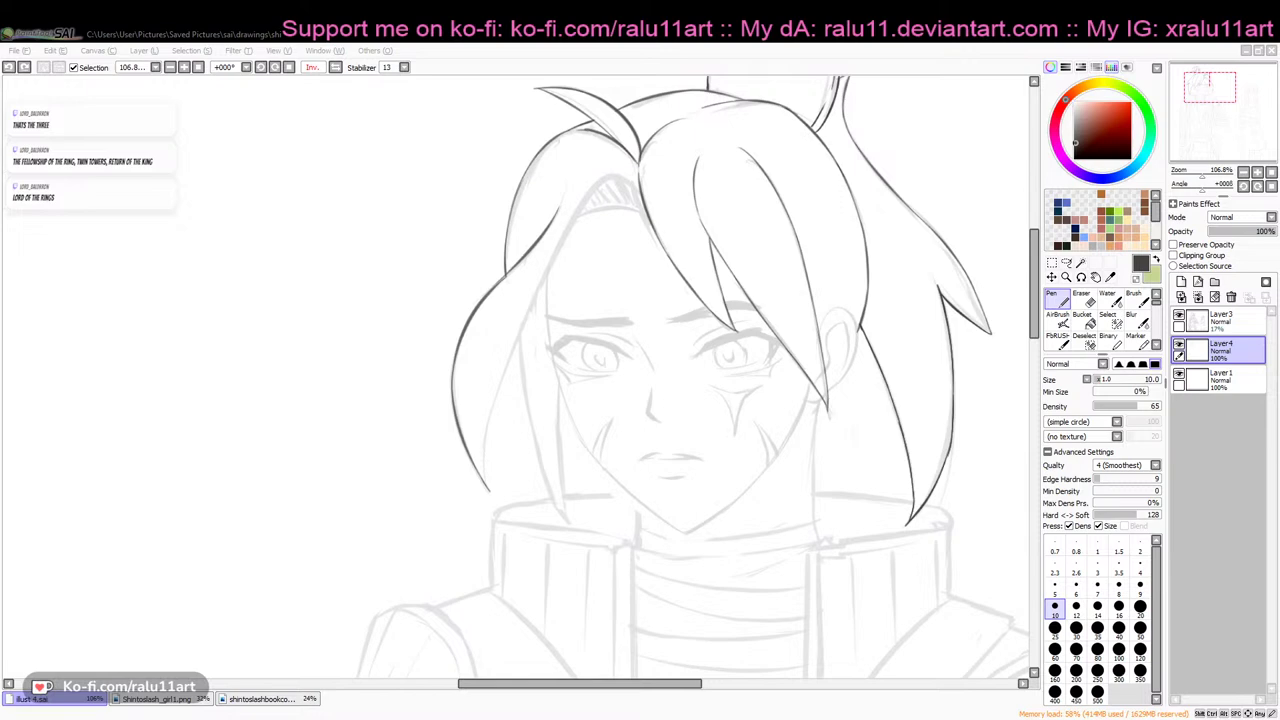
key("alt+Tab")
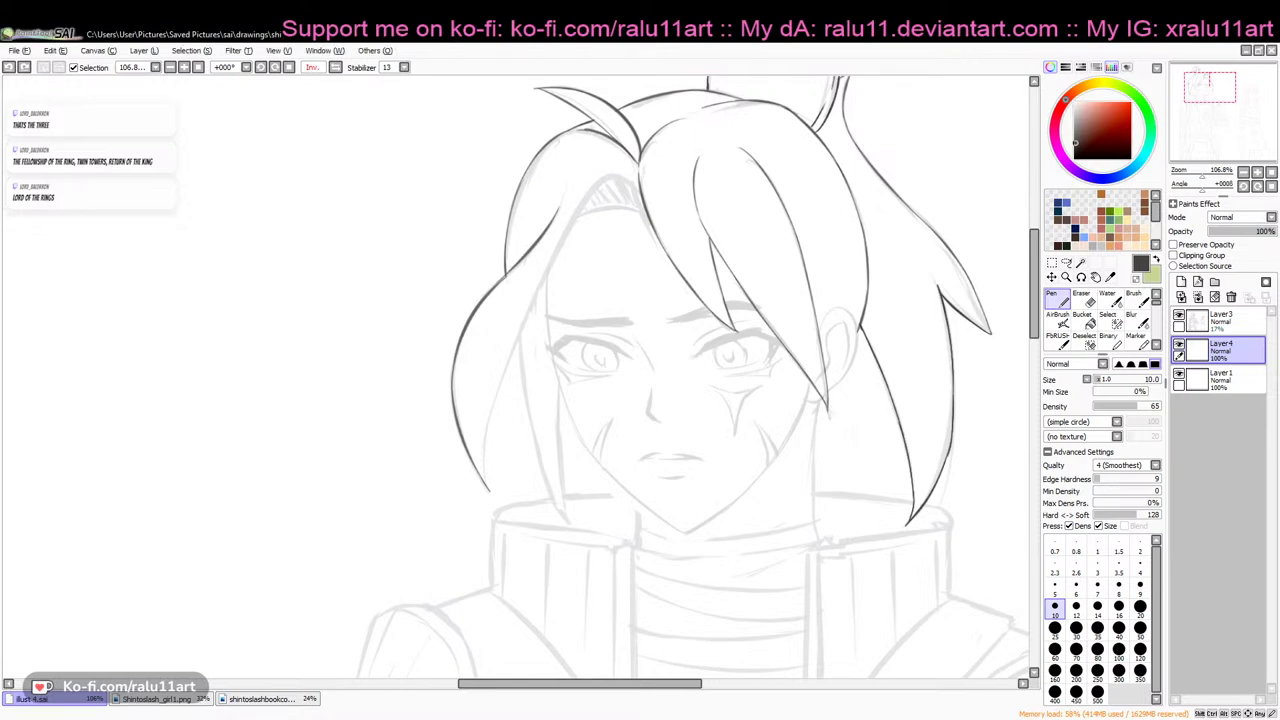
Ink the inner hairline from the parting over the forehead and down toward the temple opposite the ear
scroll(550, 177, "up", 1)
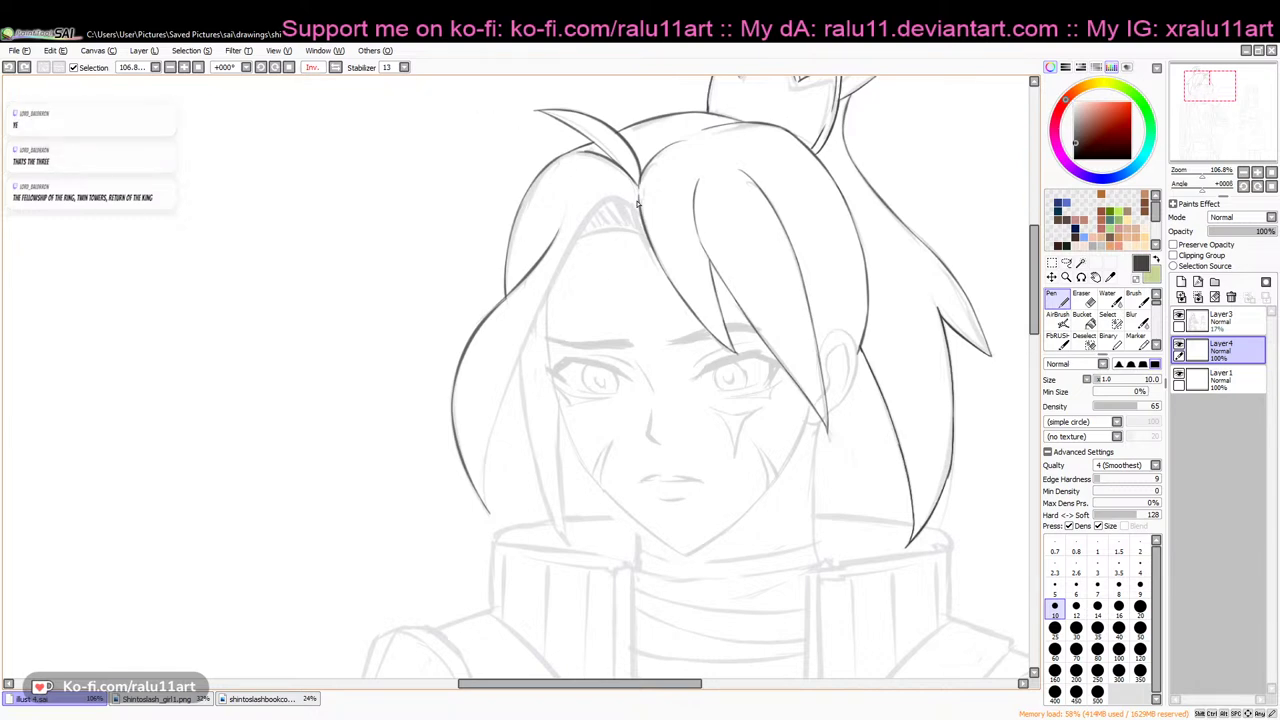
mouse_move(639, 207)
left_mouse_down()
mouse_move(611, 198)
mouse_move(559, 274)
left_mouse_up()
key("ctrl+z")
mouse_move(639, 206)
left_mouse_down()
mouse_move(594, 212)
mouse_move(534, 309)
left_mouse_up()
key("ctrl+z")
key("ctrl+z")
mouse_move(639, 206)
left_mouse_down()
mouse_move(617, 203)
mouse_move(558, 273)
left_mouse_up()
left_click_drag(590, 217, 532, 321)
Continue the inner edge of the side lock from the temple down to its pointed tip
left_click_drag(560, 267, 479, 470)
key("ctrl+z")
left_click_drag(546, 293, 486, 443)
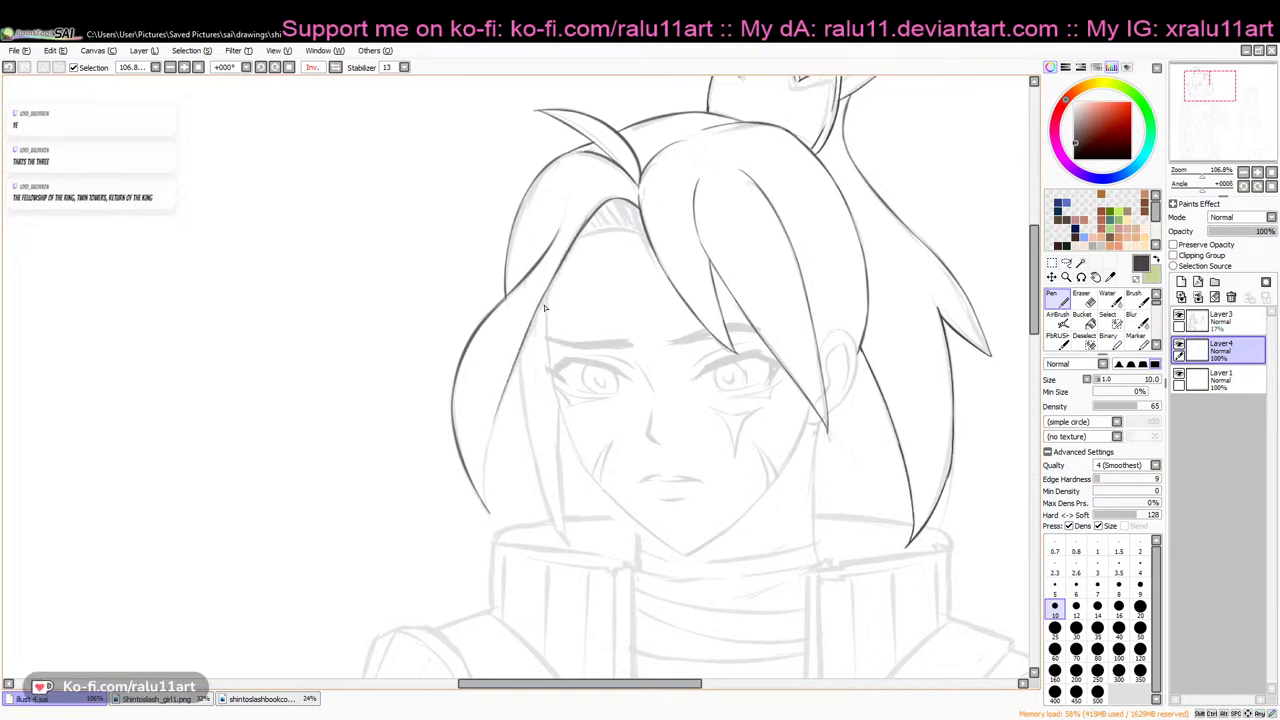
left_click_drag(509, 381, 490, 514)
key("ctrl+z")
left_click_drag(586, 685, 596, 685)
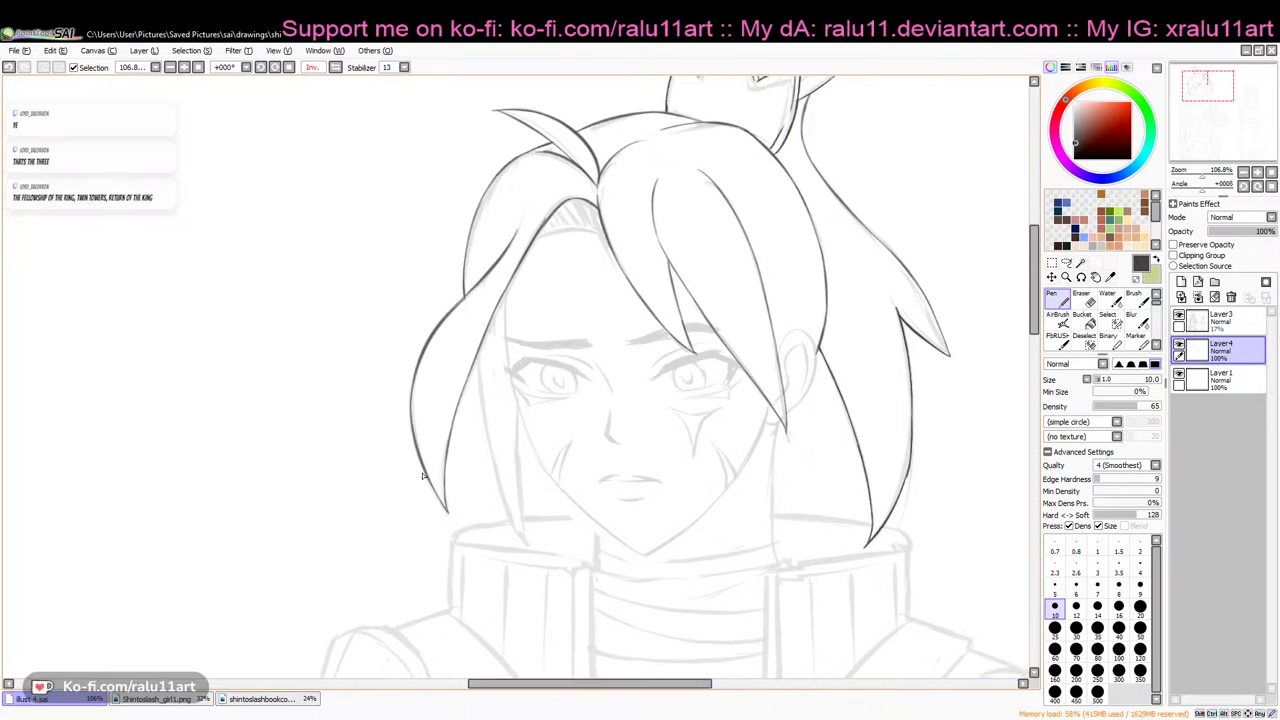
Flip the canvas back to the unmirrored view to check the newly inked side lock
left_click(336, 68)
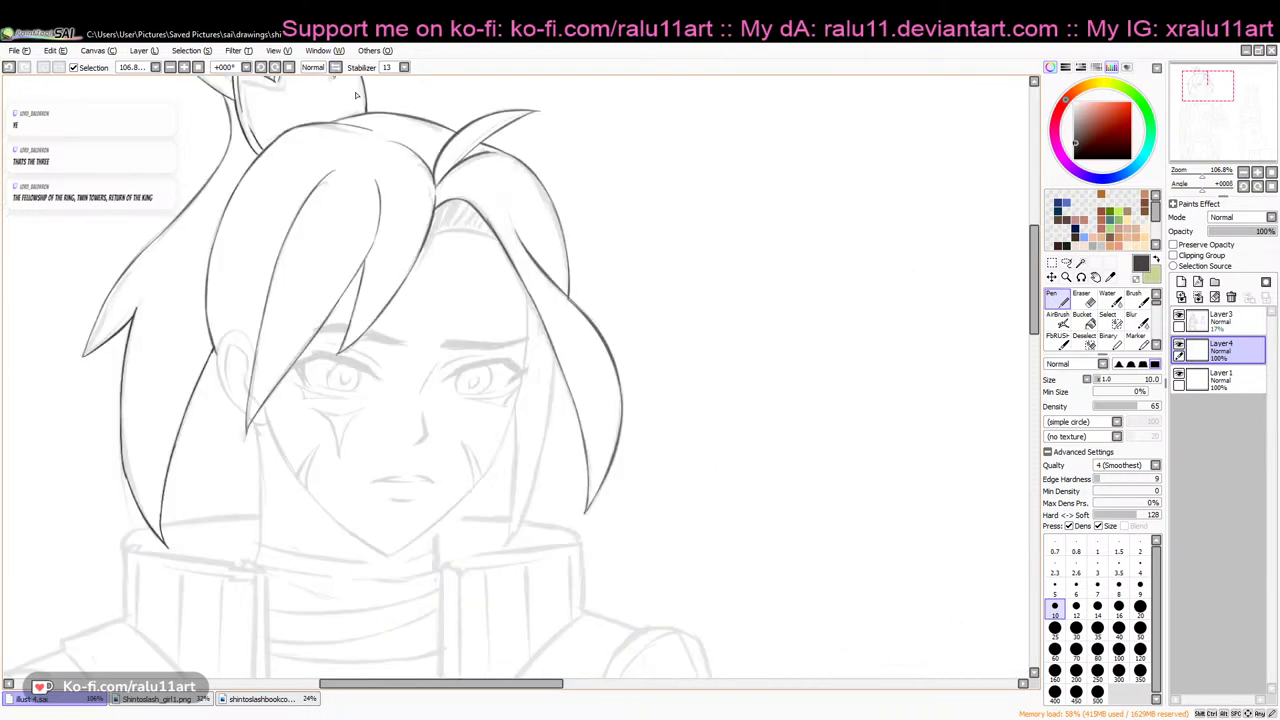
left_click_drag(550, 688, 530, 688)
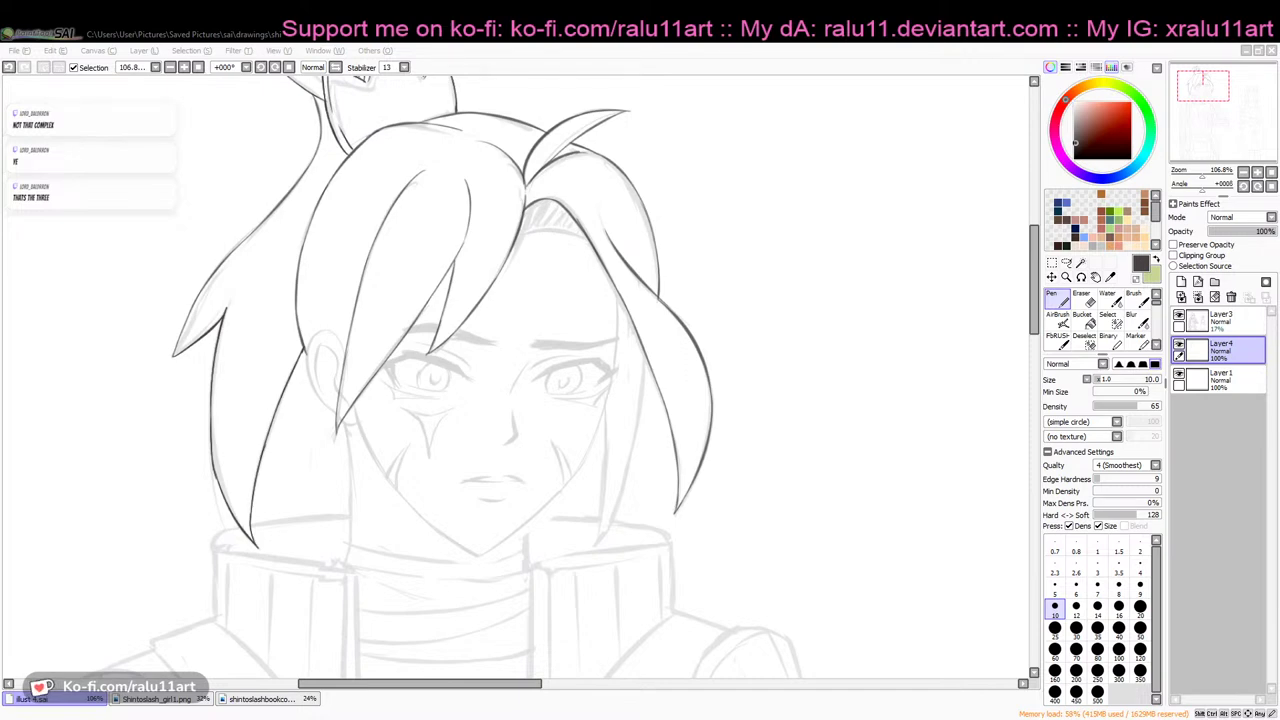
key("alt+Tab")
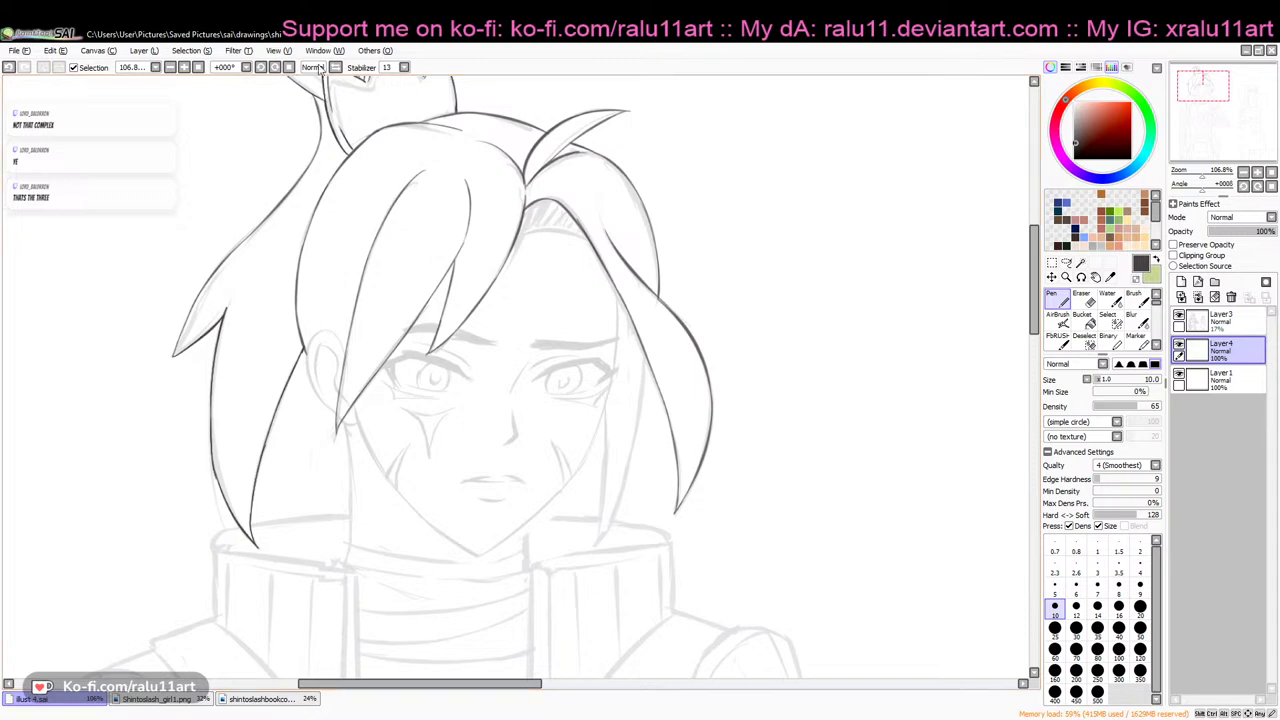
Mirror the canvas and ink the outer edge of the thin lock hanging between the side lock and the cheek
left_click(313, 67)
left_click_drag(386, 357, 411, 506)
key("ctrl+z")
left_click_drag(387, 352, 413, 494)
left_click_drag(392, 428, 424, 526)
key("ctrl+z")
mouse_move(398, 436)
left_mouse_down()
mouse_move(430, 540)
mouse_move(424, 446)
mouse_move(430, 512)
left_mouse_up()
key("ctrl+z")
key("ctrl+z")
key("ctrl+z")
Ink the inner edge of the thin lock from beside the eye down to its tip at the collar
left_click_drag(427, 403, 436, 546)
key("ctrl+z")
left_click_drag(430, 498, 436, 547)
key("ctrl+z")
left_click_drag(430, 494, 438, 548)
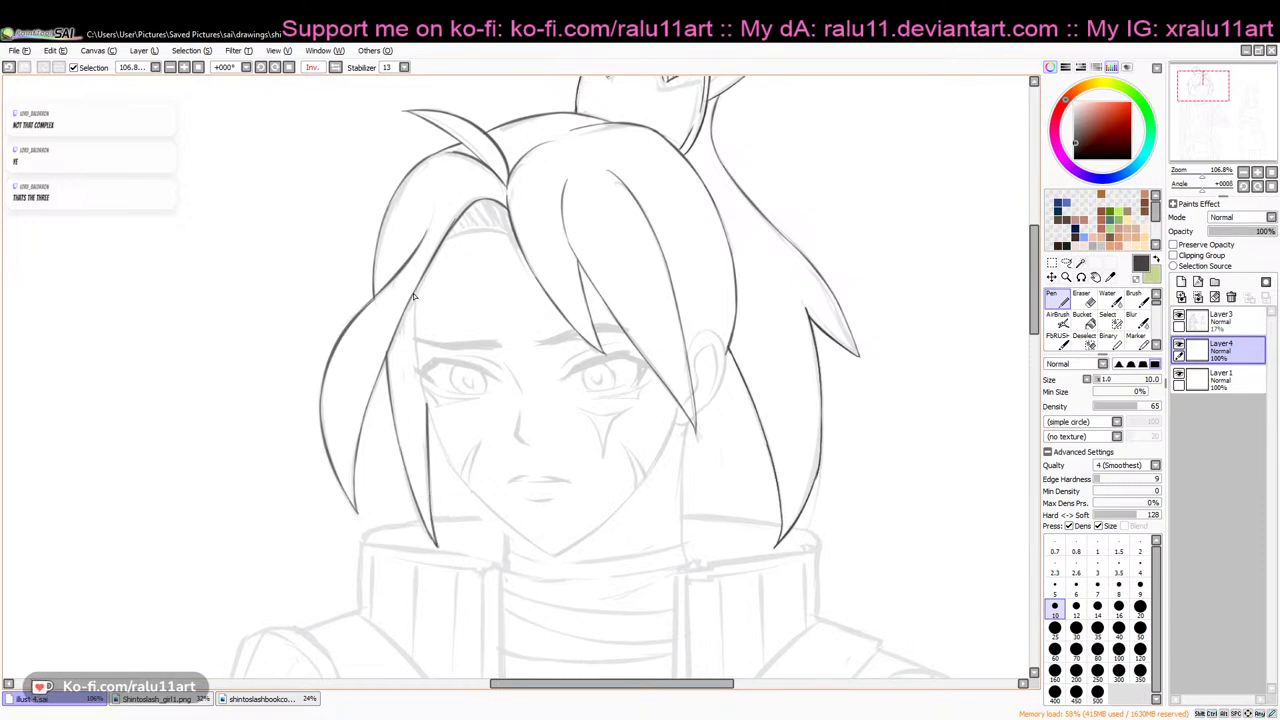
Ink the line from the hairline at the temple past the eye and along the cheek toward the jaw
left_click_drag(415, 290, 423, 386)
key("ctrl+z")
left_click_drag(414, 289, 431, 424)
key("ctrl+z")
left_click_drag(419, 364, 464, 484)
key("ctrl+z")
left_click_drag(433, 420, 480, 504)
key("e")
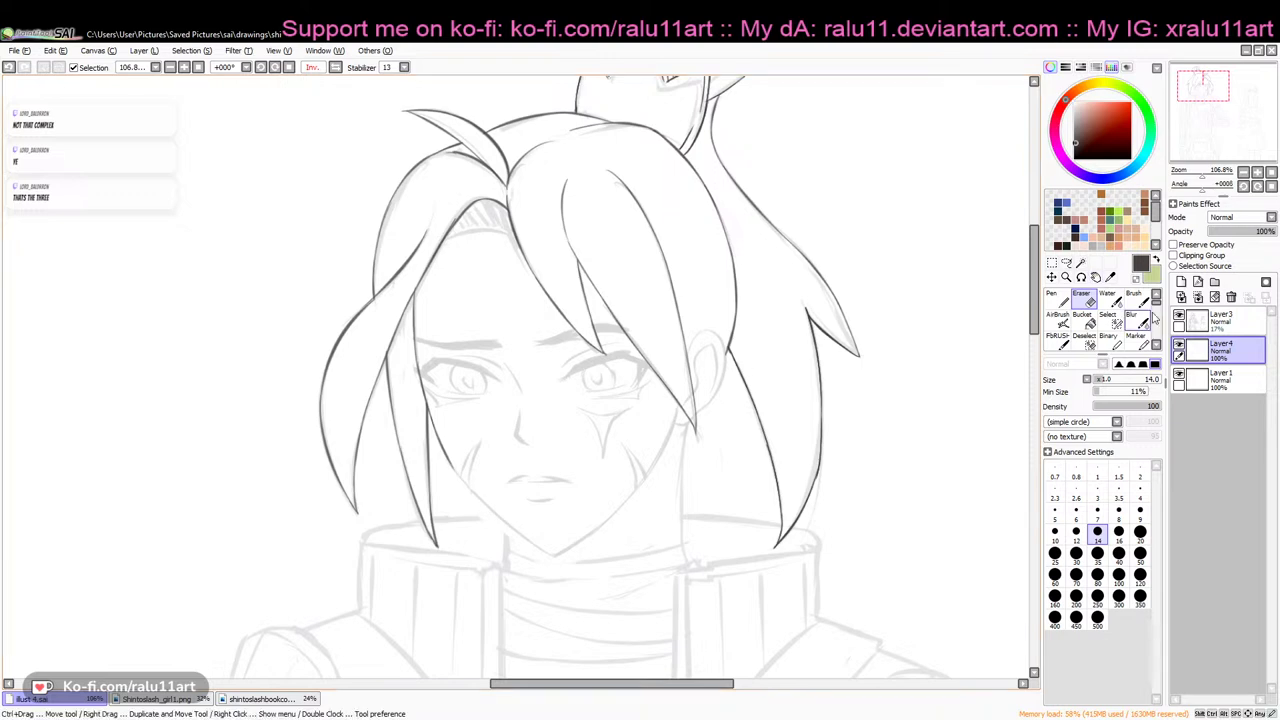
left_click(1133, 298)
left_click(1056, 300)
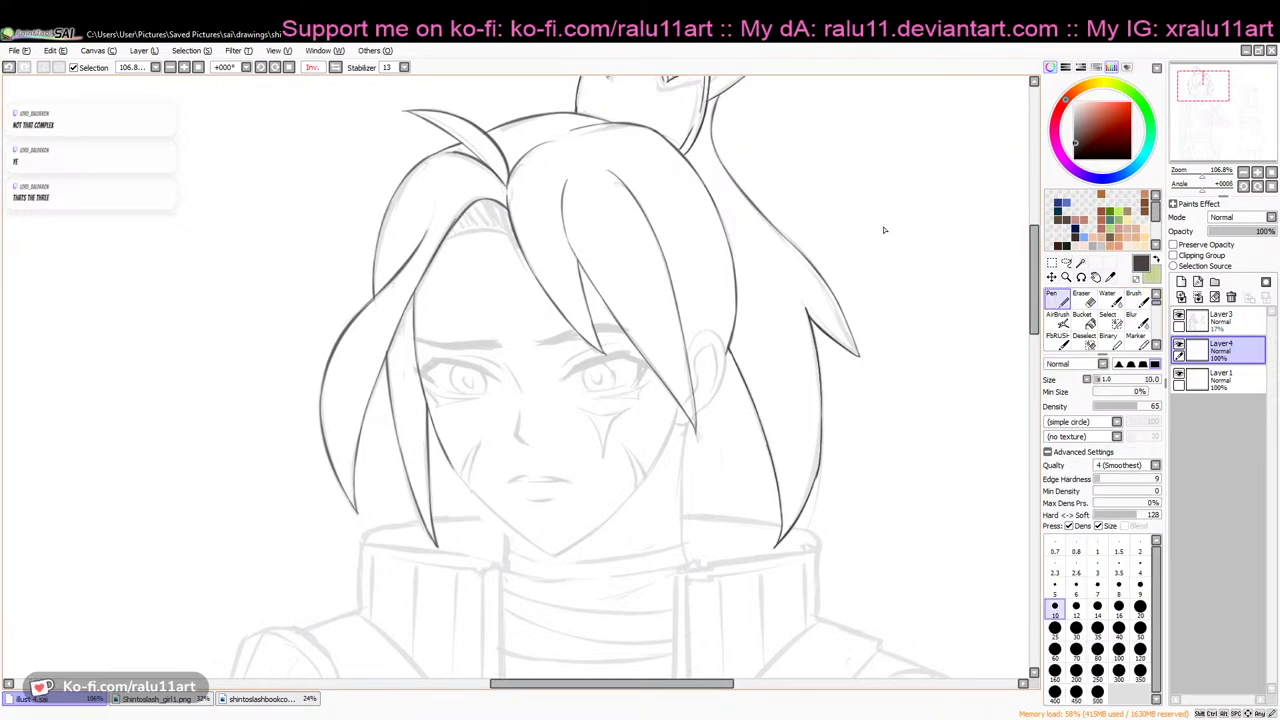
Restore the unmirrored view and frame the character's head and collar for further inking
left_click(336, 69)
left_click_drag(508, 688, 474, 688)
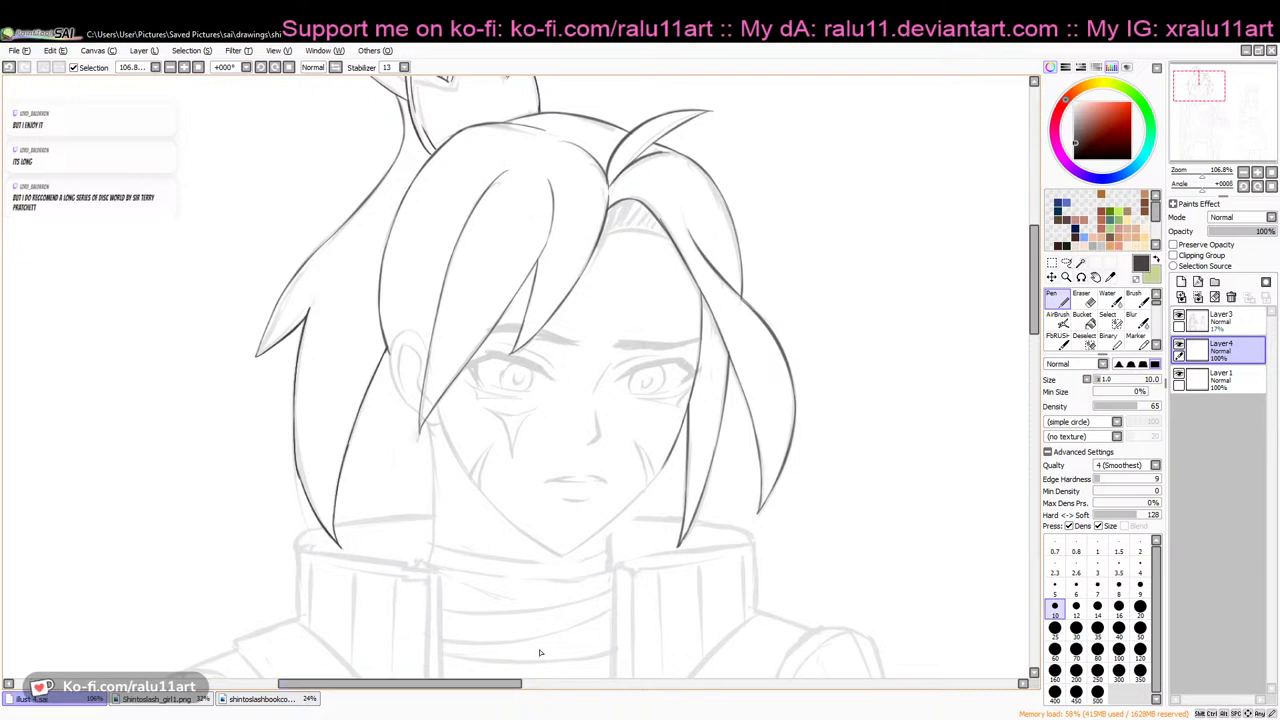
mouse_move(518, 686)
left_mouse_down()
mouse_move(494, 691)
mouse_move(510, 686)
left_mouse_up()
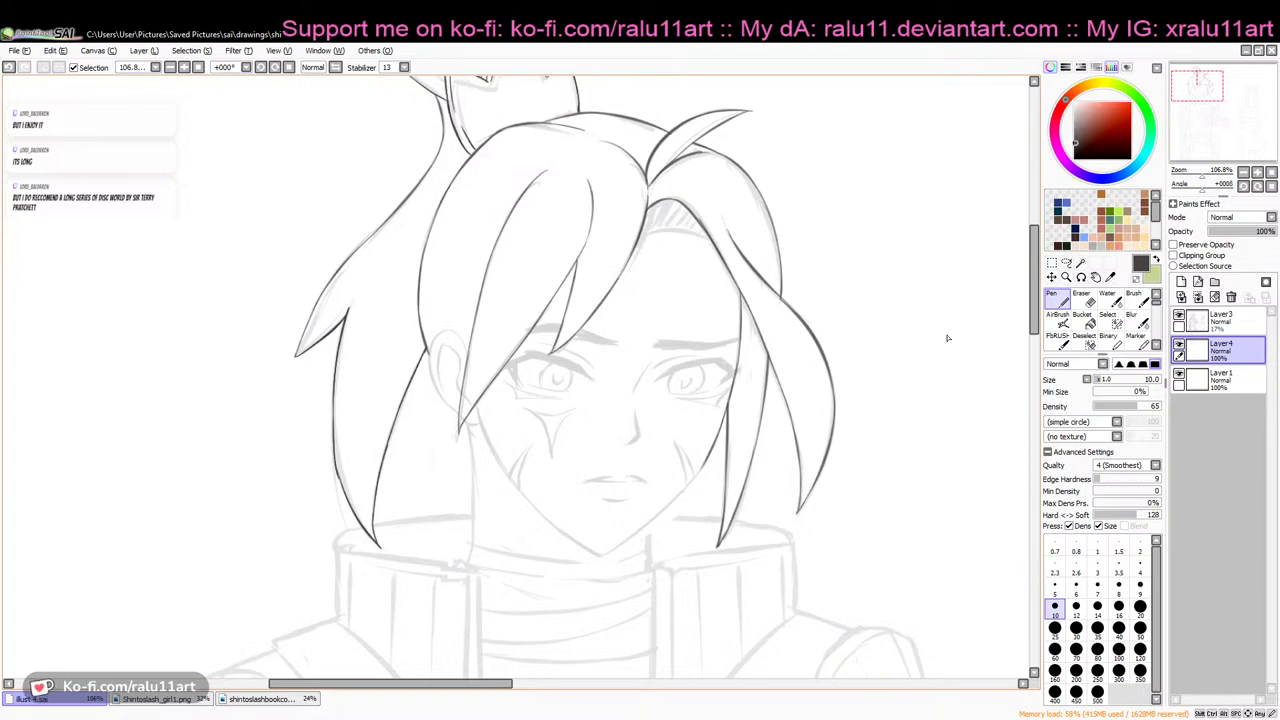
left_click_drag(1034, 318, 1034, 324)
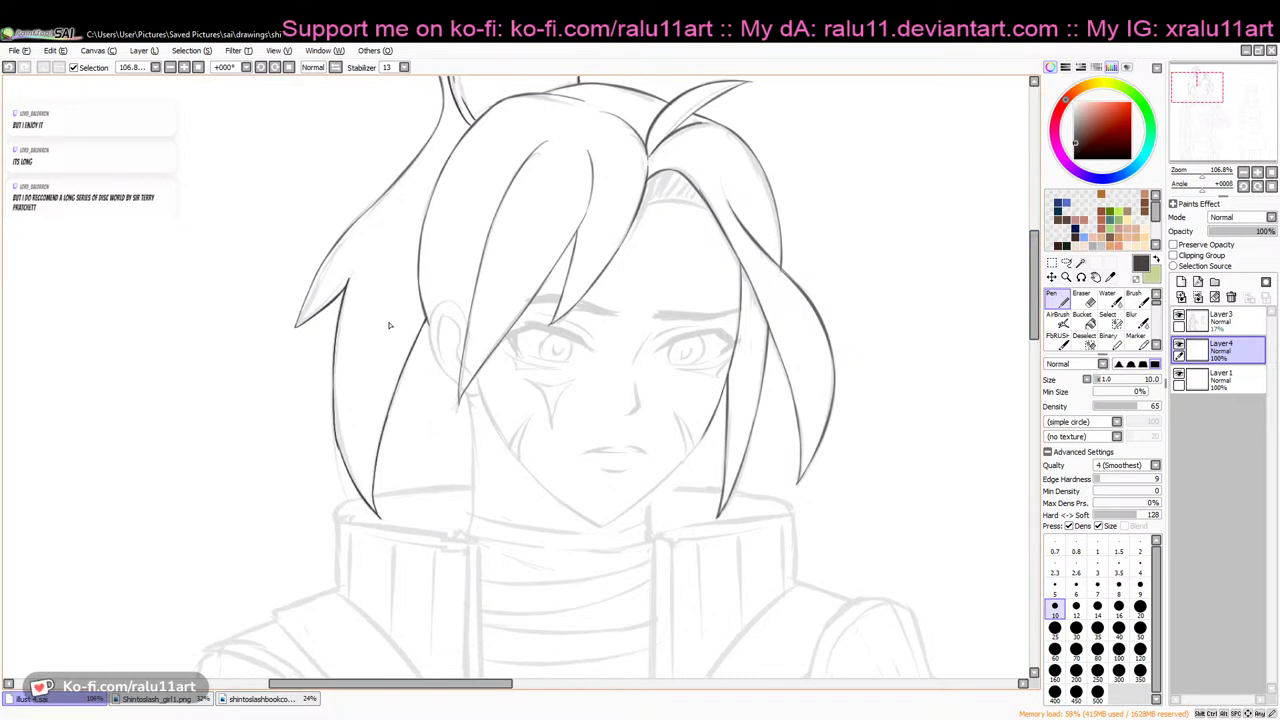
Check the face in the mirrored view, restore it, and ink the jawline from the chin up to the cheek by the thin lock
left_click(326, 66)
left_click_drag(673, 687, 639, 687)
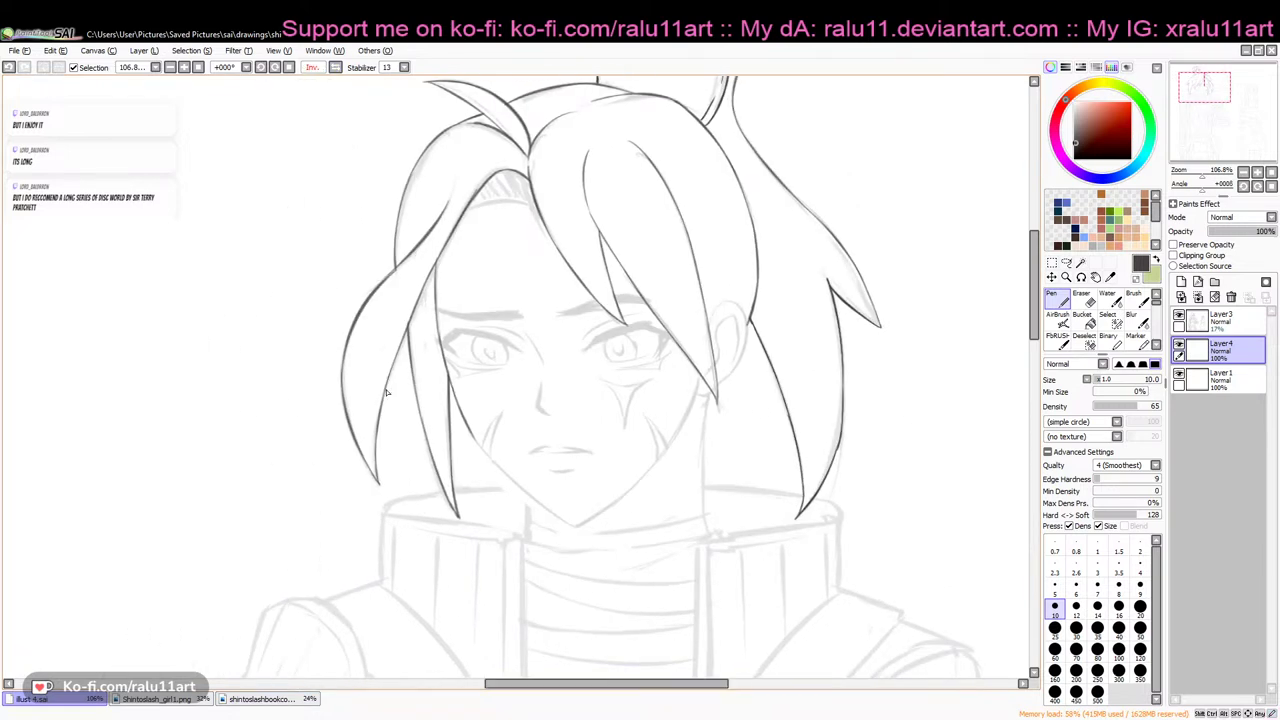
left_click(336, 68)
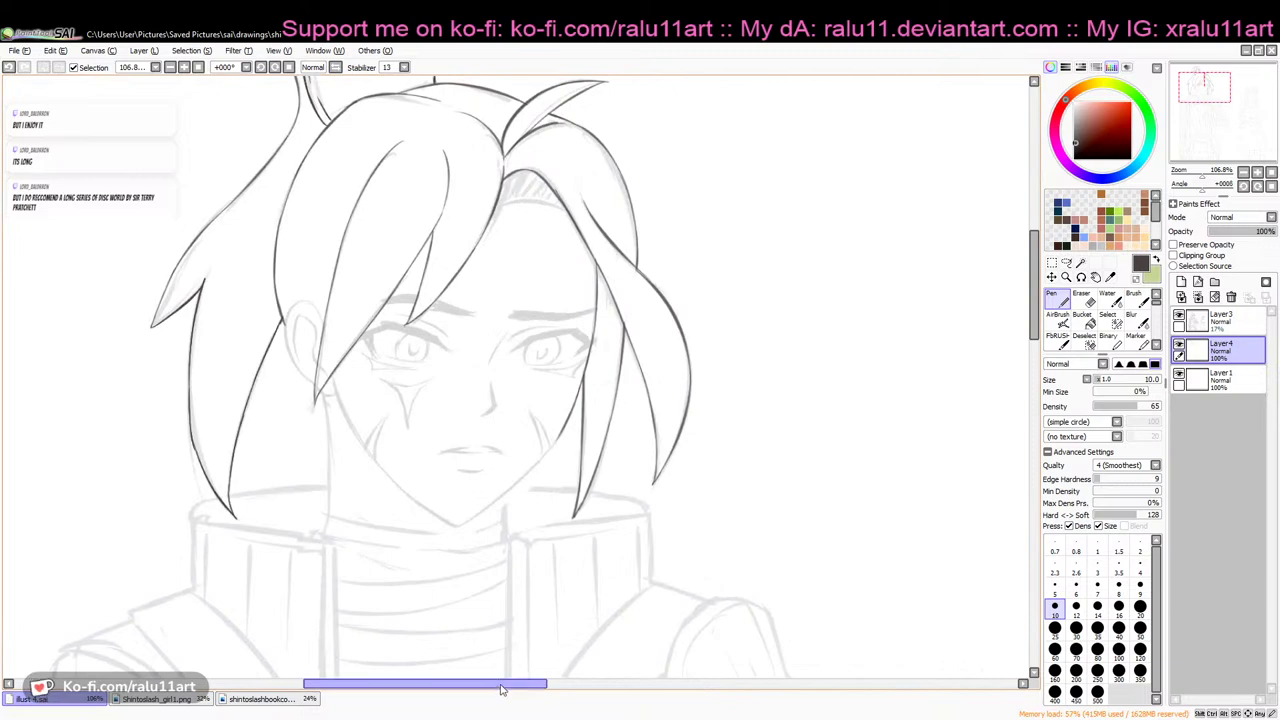
left_click_drag(502, 688, 467, 688)
left_click_drag(600, 528, 647, 492)
key("ctrl+z")
key("ctrl+z")
mouse_move(597, 527)
left_mouse_down()
mouse_move(668, 475)
mouse_move(648, 490)
mouse_move(697, 434)
left_mouse_up()
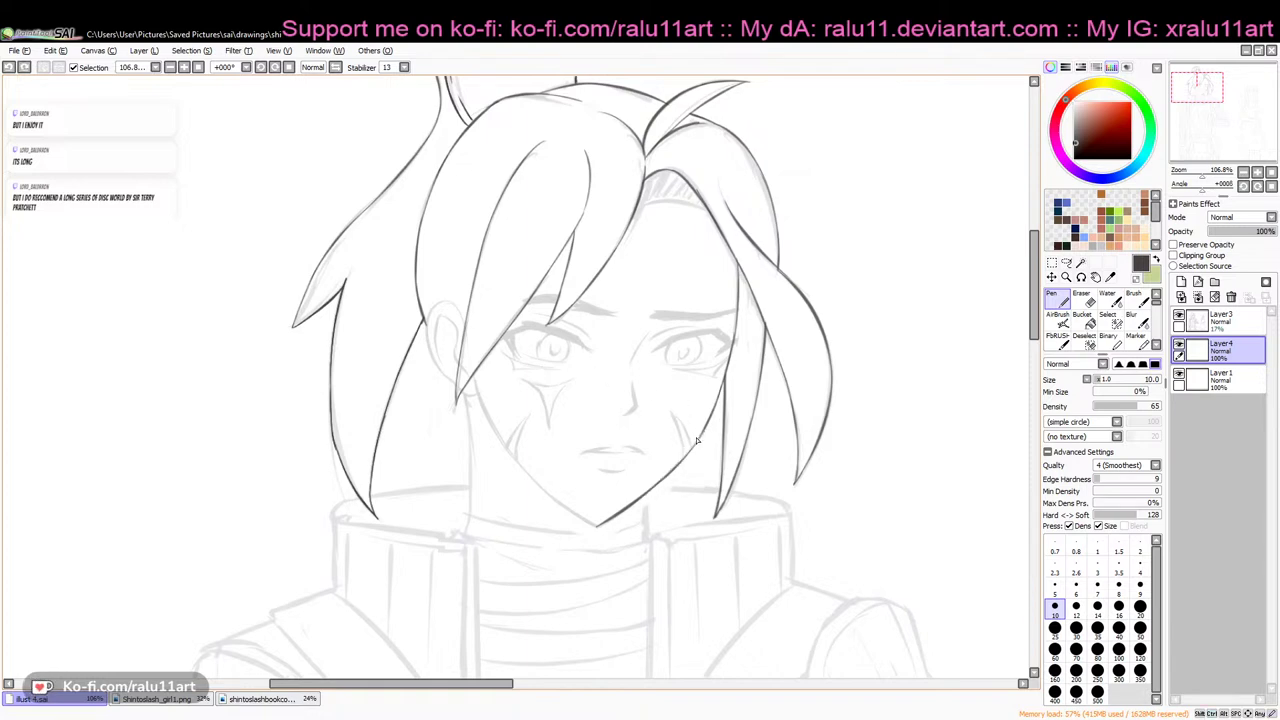
Ink the curved top of the ear and the start of its outer edge between the side locks
key("h")
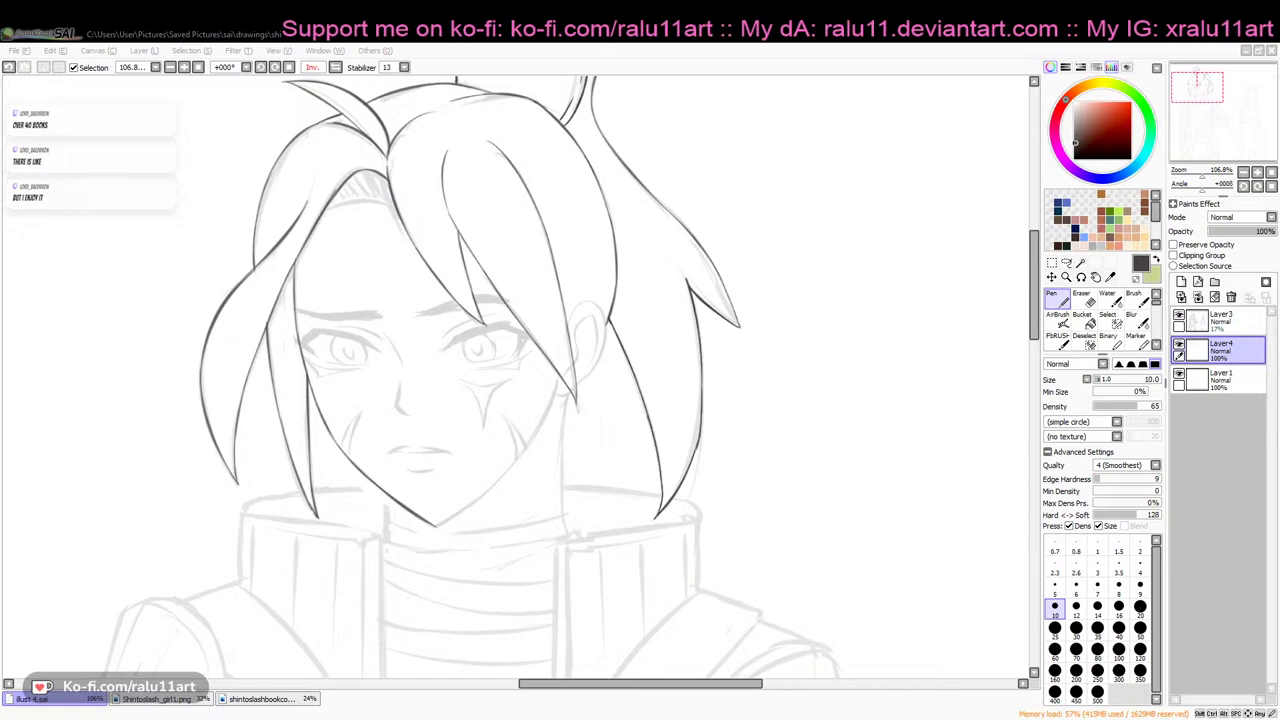
key("alt+Tab")
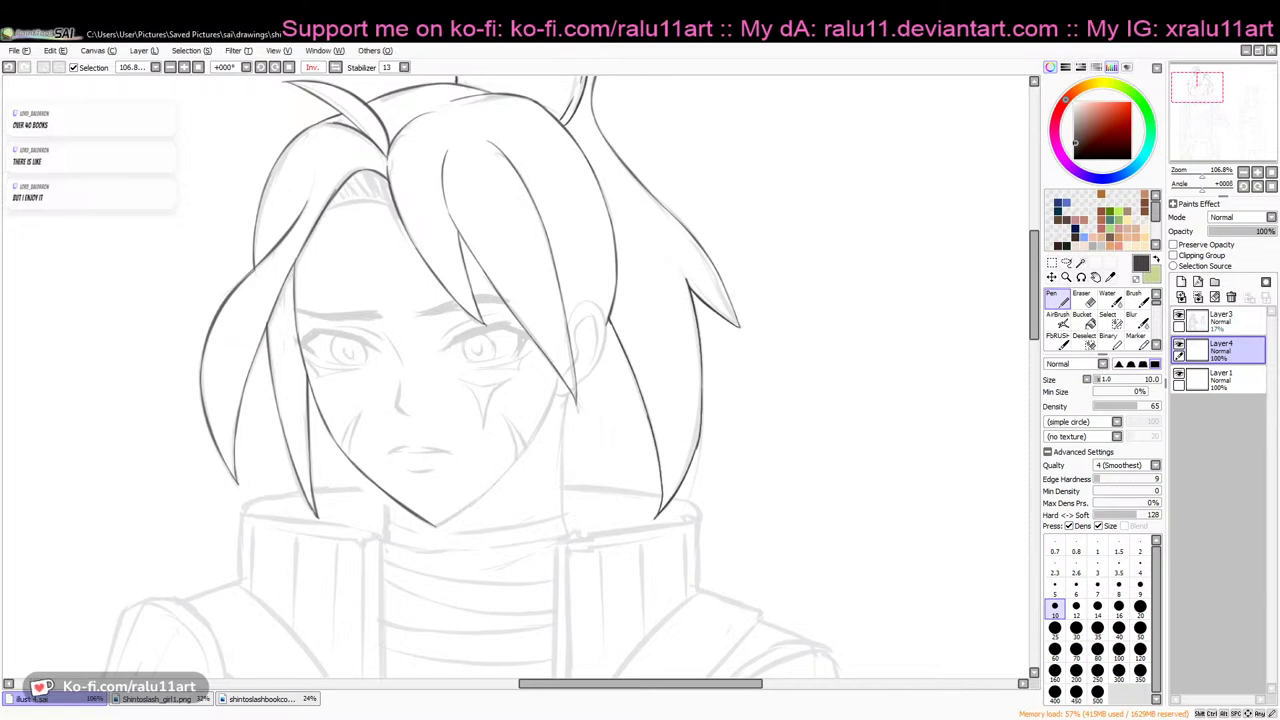
left_click(336, 67)
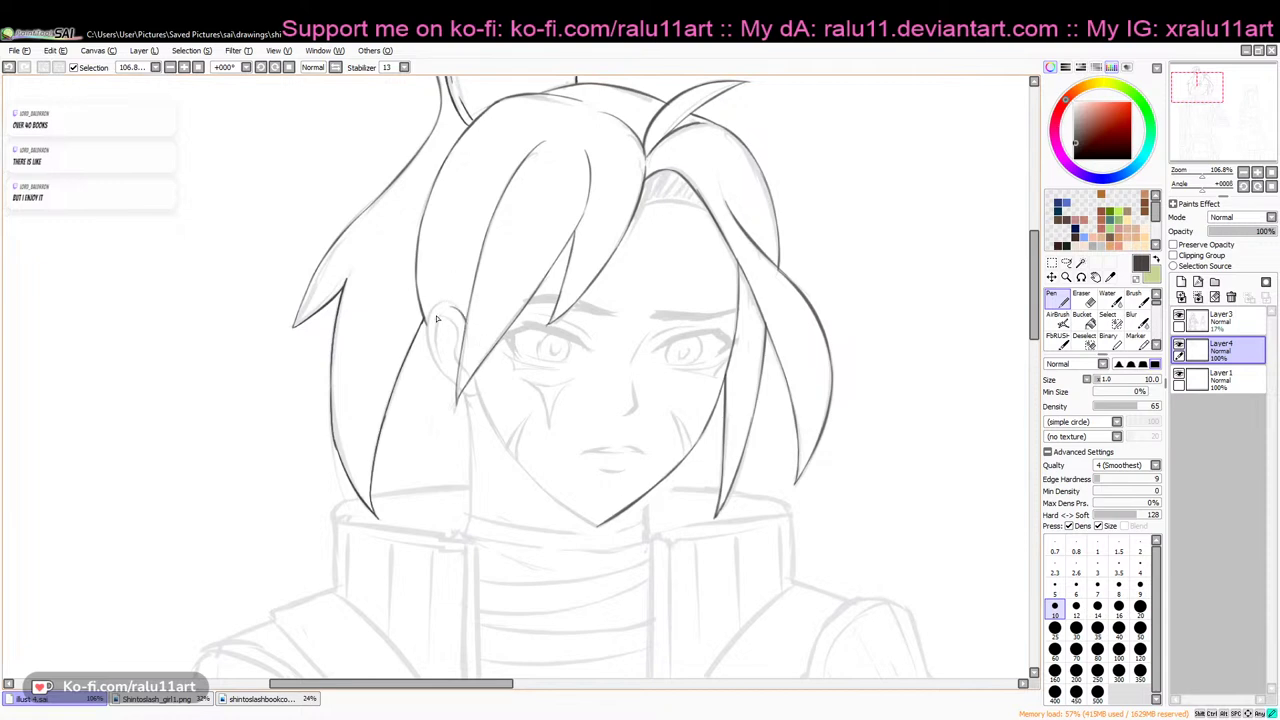
left_click_drag(433, 320, 463, 323)
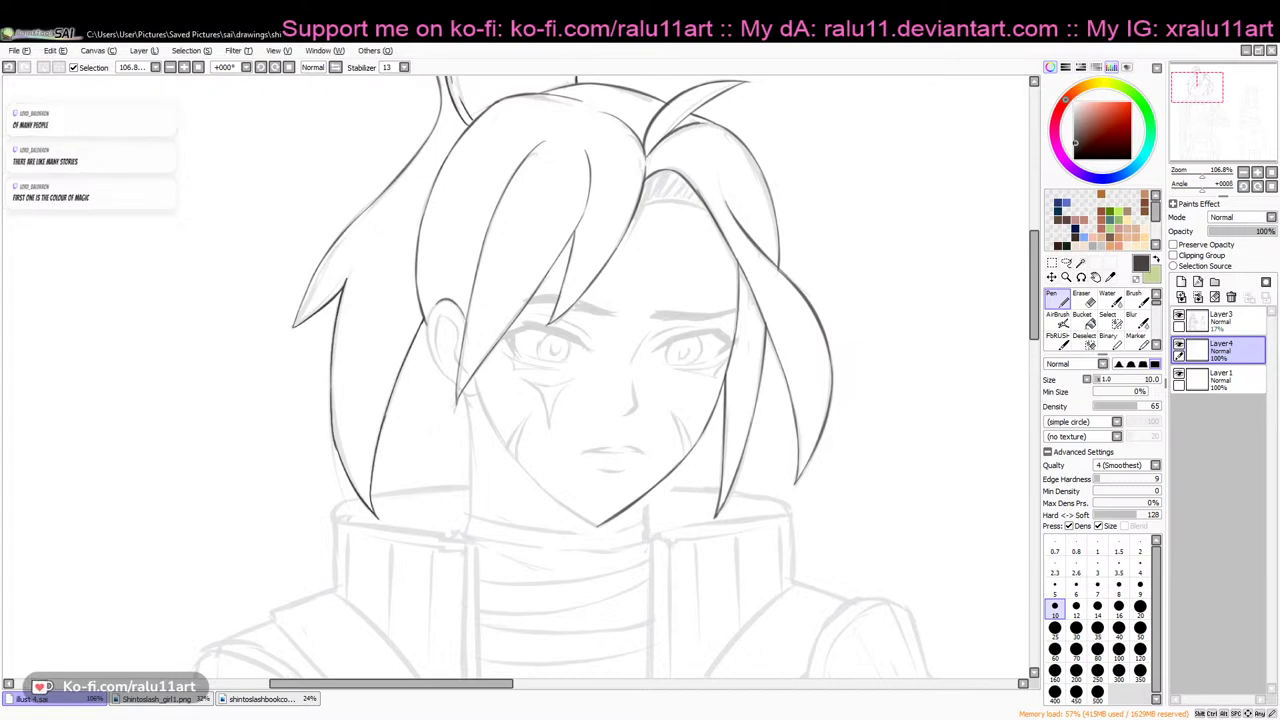
left_click_drag(440, 302, 422, 346)
key("ctrl+z")
left_click_drag(444, 299, 428, 350)
key("ctrl+z")
key("ctrl+z")
left_click_drag(444, 302, 430, 350)
key("ctrl+z")
left_click_drag(444, 300, 428, 352)
key("ctrl+z")
Ink the ear's inner fold and continue its back edge down to the lobe behind the pointed lock
mouse_move(444, 302)
left_mouse_down()
mouse_move(428, 352)
mouse_move(462, 386)
left_mouse_up()
key("ctrl+z")
left_click_drag(427, 334, 480, 399)
key("ctrl+z")
key("ctrl+z")
key("ctrl+z")
key("ctrl+z")
Ink the cheek contour on the ear side from the pointed lock down toward the jaw
mouse_move(438, 318)
left_mouse_down()
mouse_move(436, 350)
mouse_move(457, 333)
mouse_move(458, 362)
mouse_move(511, 453)
left_mouse_up()
key("ctrl+z")
key("ctrl+z")
key("ctrl+z")
key("ctrl+z")
key("ctrl+z")
left_click_drag(484, 406, 519, 464)
Mirror the canvas and ink the remaining jaw segment between the chin and the ear-side cheek
left_click(335, 68)
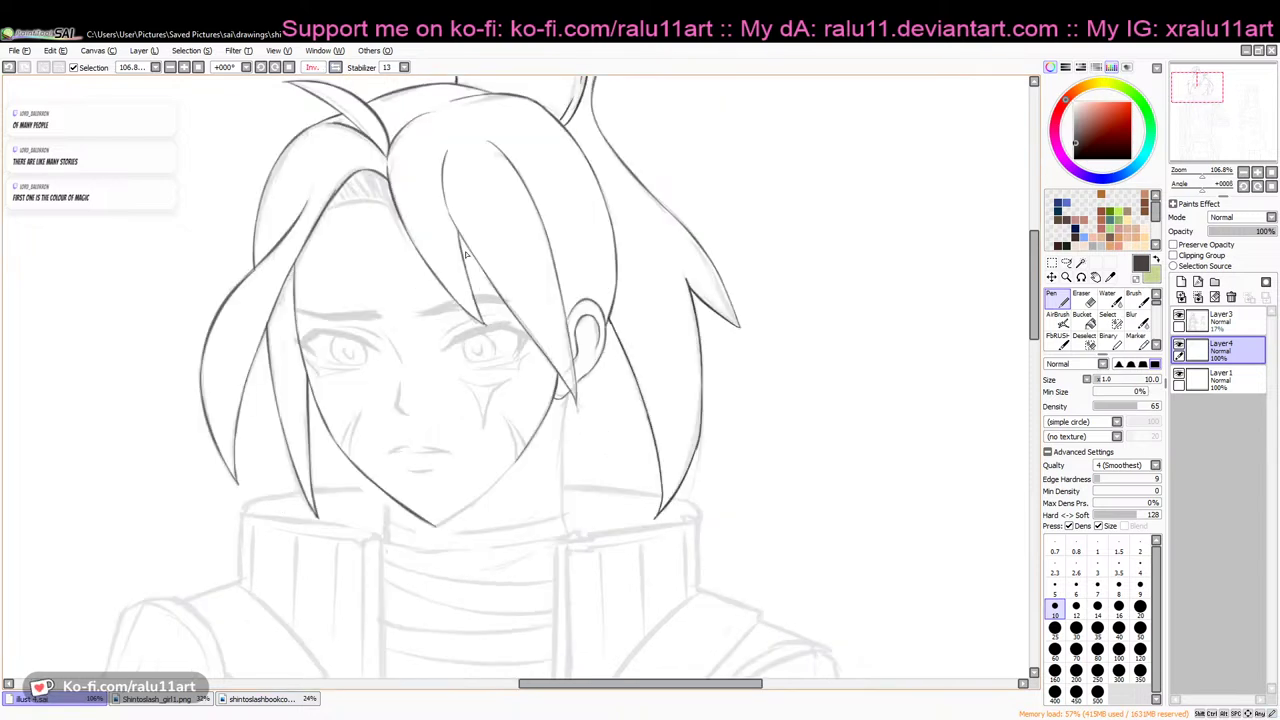
left_click_drag(648, 684, 617, 696)
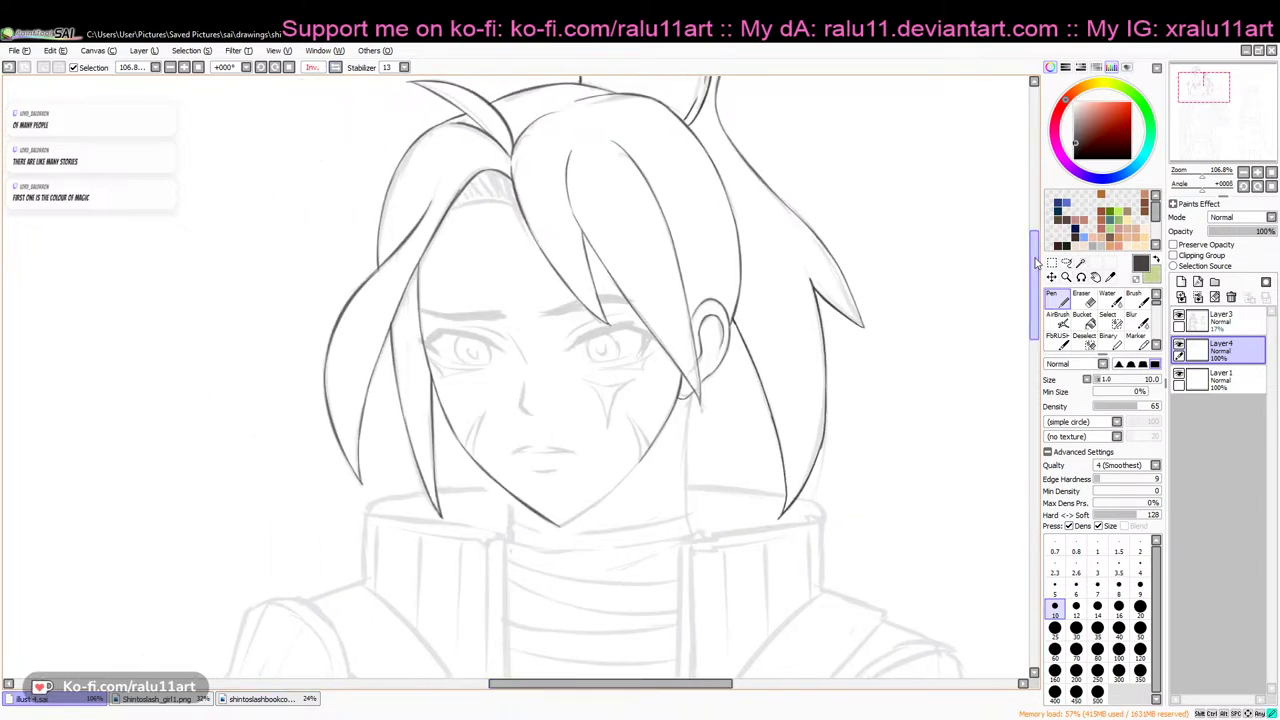
left_click_drag(1035, 278, 1035, 294)
left_click_drag(559, 440, 603, 414)
key("ctrl+z")
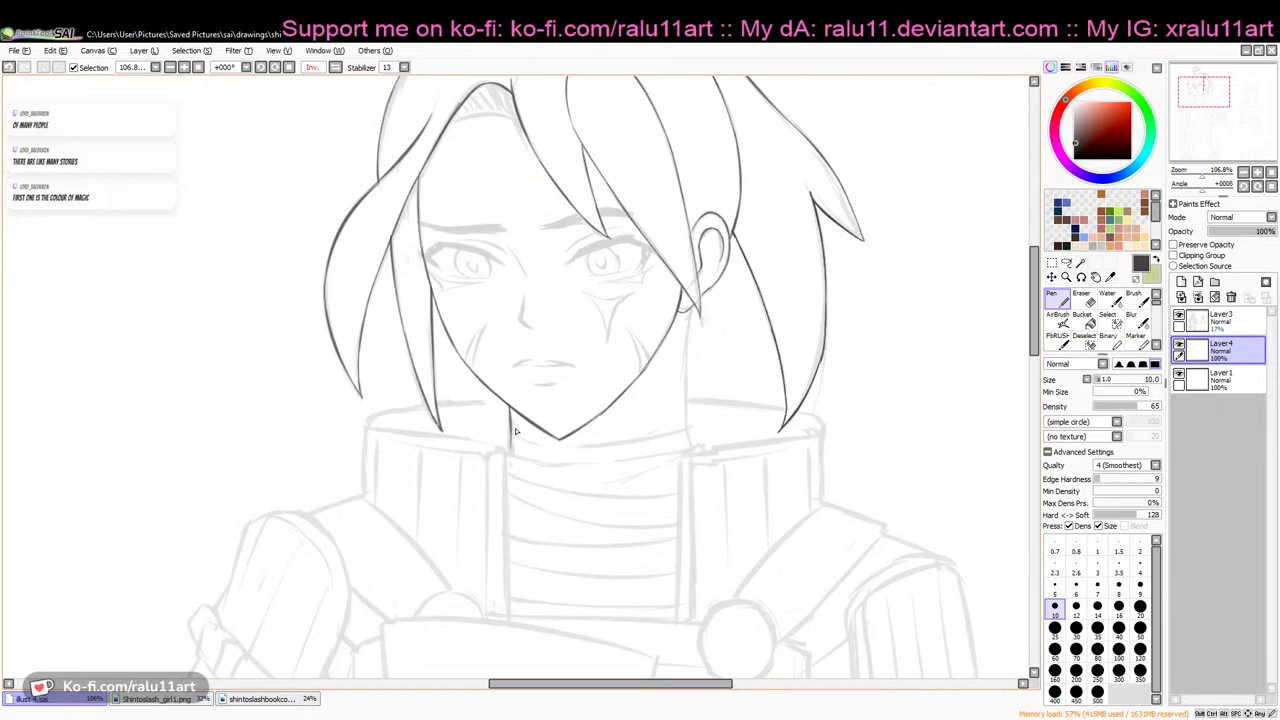
Ink the short neck line opposite the ear and the upper edge of the ribbed inner collar beneath the chin
key("ctrl+z")
mouse_move(510, 407)
left_mouse_down()
mouse_move(509, 460)
mouse_move(654, 432)
left_mouse_up()
key("ctrl+z")
key("ctrl+z")
key("ctrl+z")
mouse_move(570, 449)
left_mouse_down()
mouse_move(690, 427)
mouse_move(691, 449)
left_mouse_up()
key("ctrl+z")
key("ctrl+z")
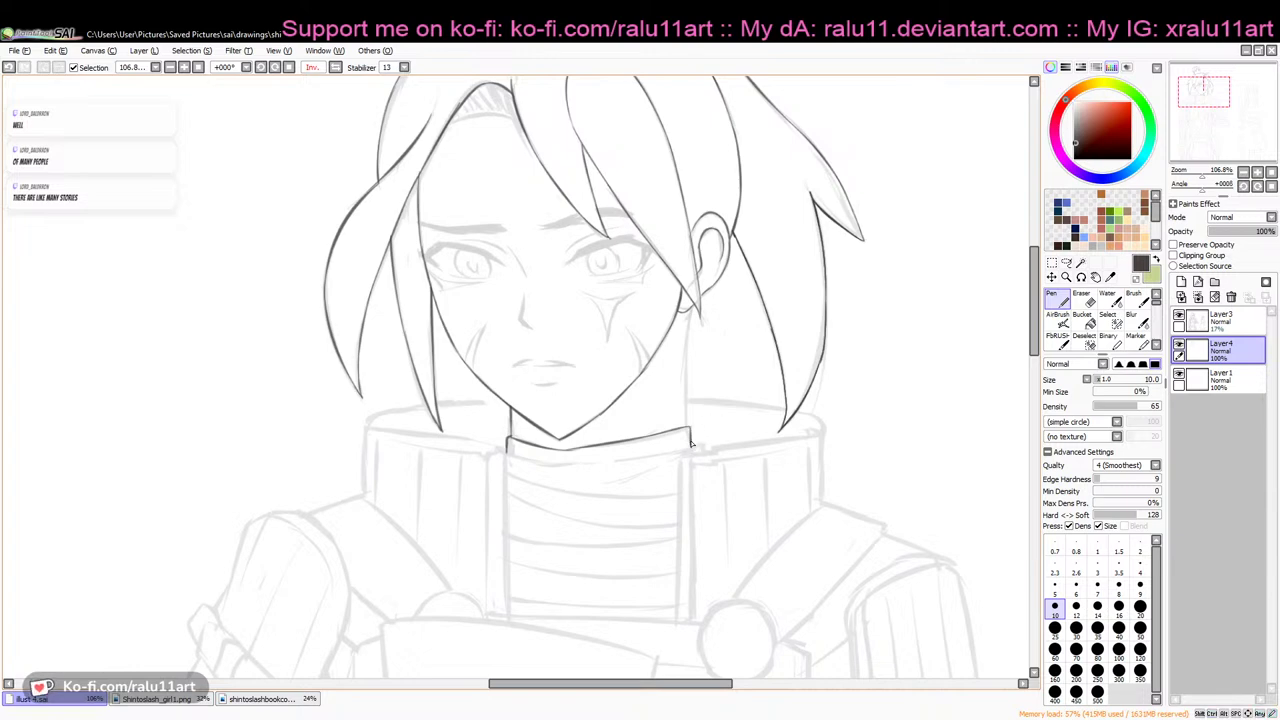
Ink the neck line from below the ear down to the inner collar
left_click_drag(689, 306, 686, 416)
key("ctrl+z")
left_click_drag(688, 306, 686, 416)
left_click_drag(687, 366, 688, 428)
Ink the front rim of the tall outer collar on the side opposite the ear
mouse_move(369, 424)
left_mouse_down()
mouse_move(438, 401)
mouse_move(409, 430)
mouse_move(509, 444)
left_mouse_up()
key("ctrl+z")
key("ctrl+z")
key("ctrl+z")
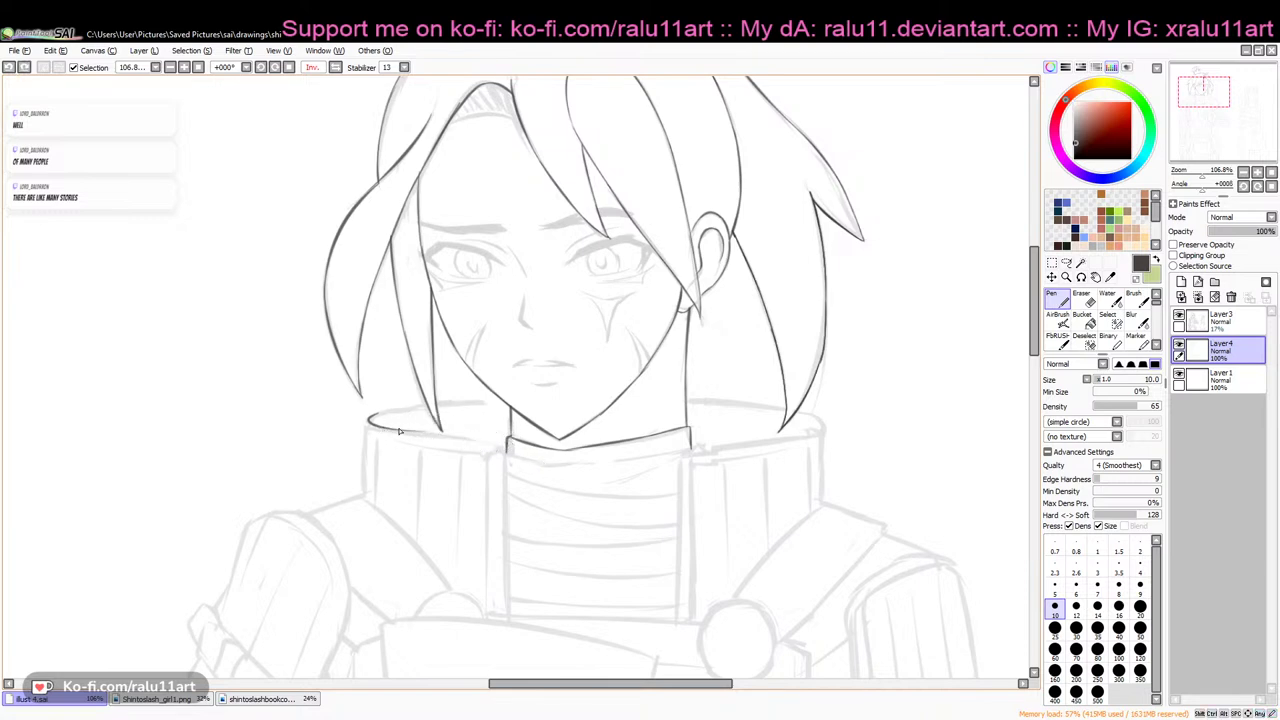
mouse_move(405, 431)
left_mouse_down()
mouse_move(498, 450)
mouse_move(510, 524)
left_mouse_up()
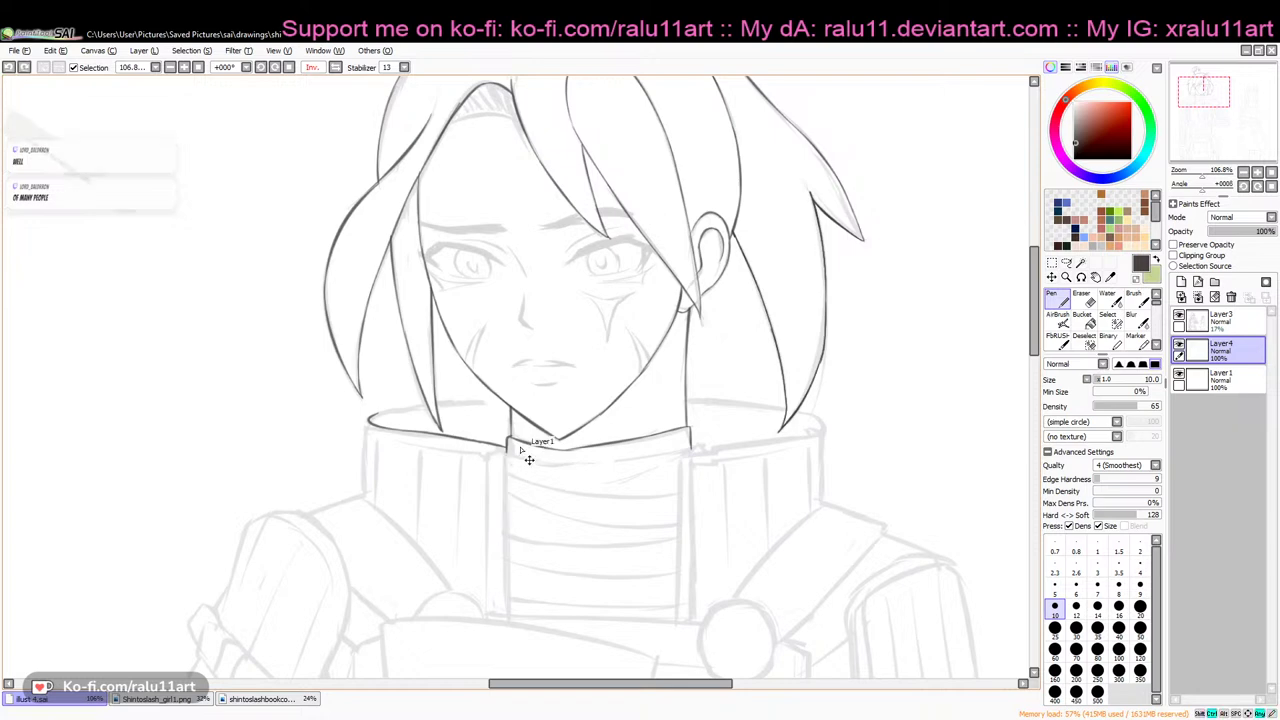
Ink the collar's vertical front edge along the ribbed neckpiece on the side opposite the ear
left_click_drag(509, 450, 508, 568)
key("ctrl+z")
left_click_drag(506, 450, 505, 614)
key("ctrl+z")
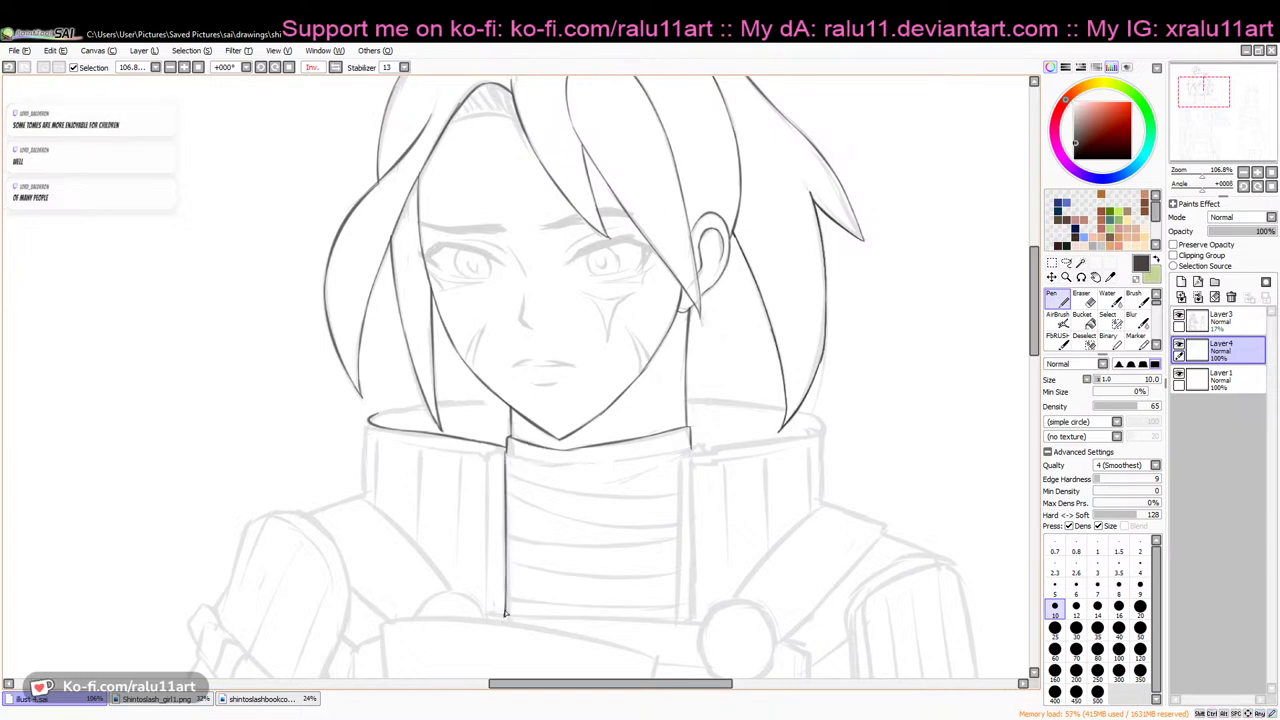
Ink the rear rim of the outer collar behind the hair on both sides of the neck
left_click_drag(371, 419, 500, 402)
key("ctrl+z")
key("ctrl+z")
key("ctrl+z")
left_click_drag(688, 402, 770, 401)
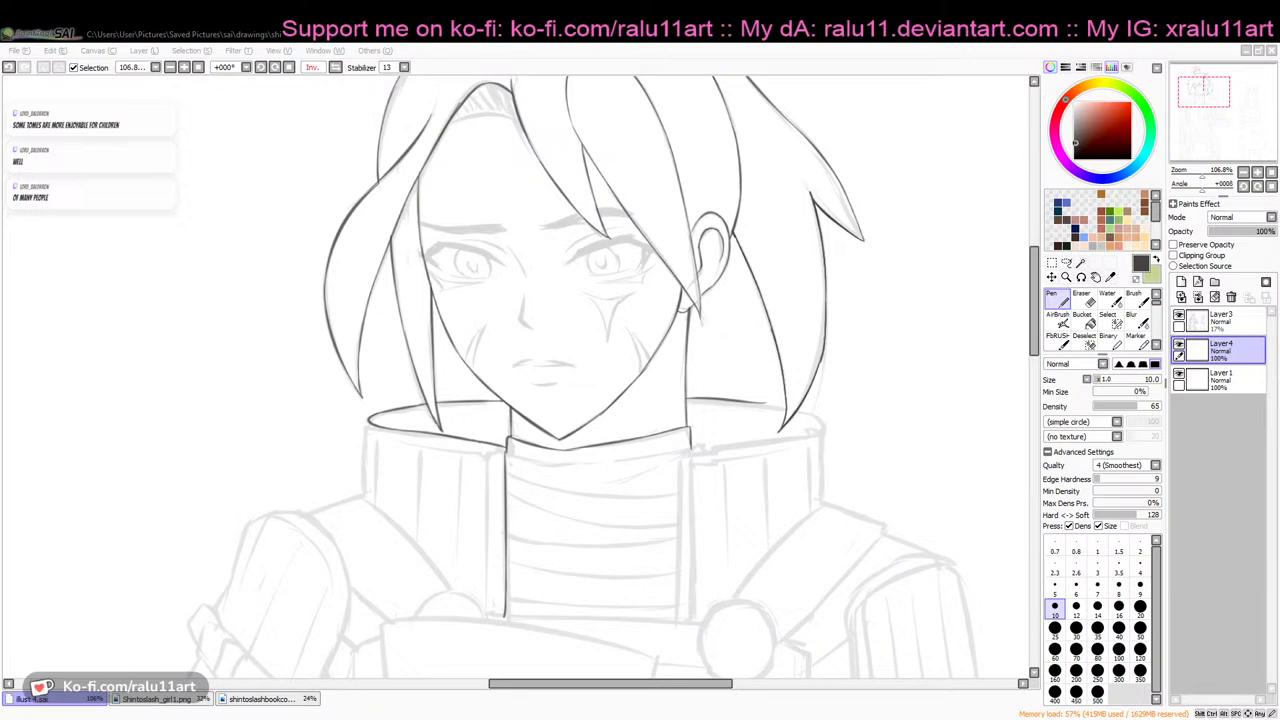
Restore the unmirrored view and set the Eraser size to 15
key("alt+Tab")
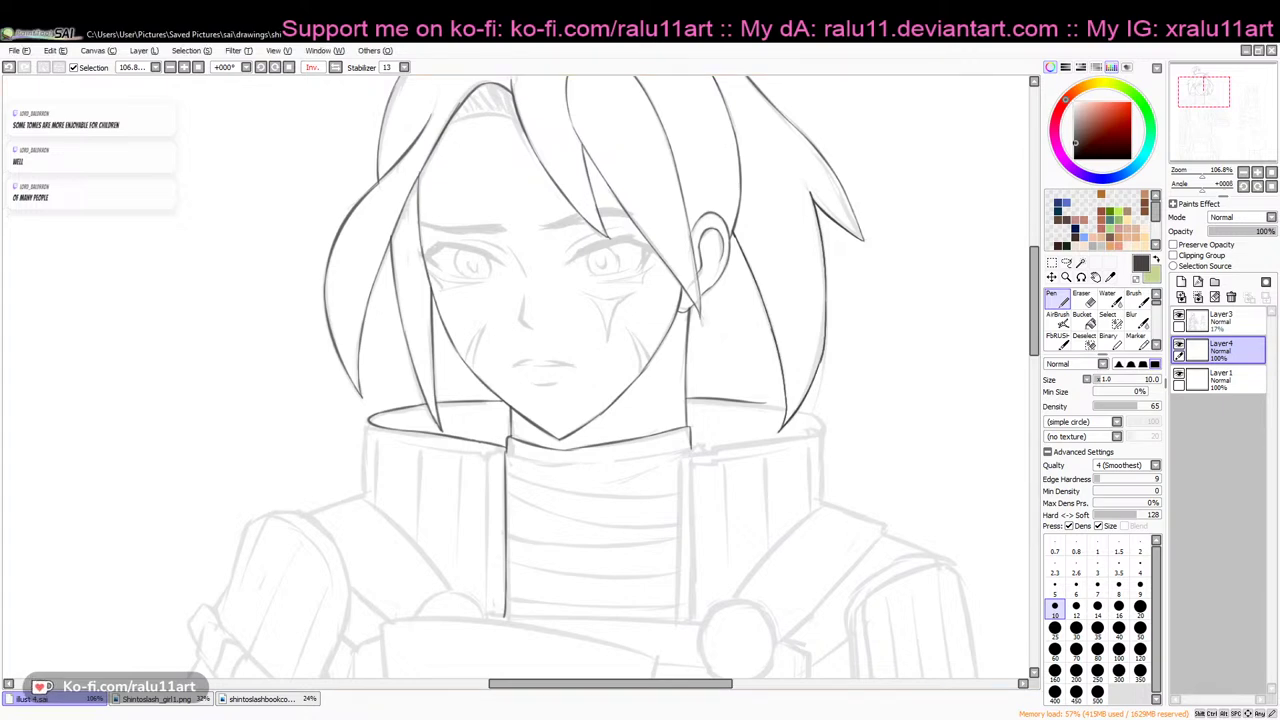
left_click(337, 68)
left_click_drag(471, 685, 421, 685)
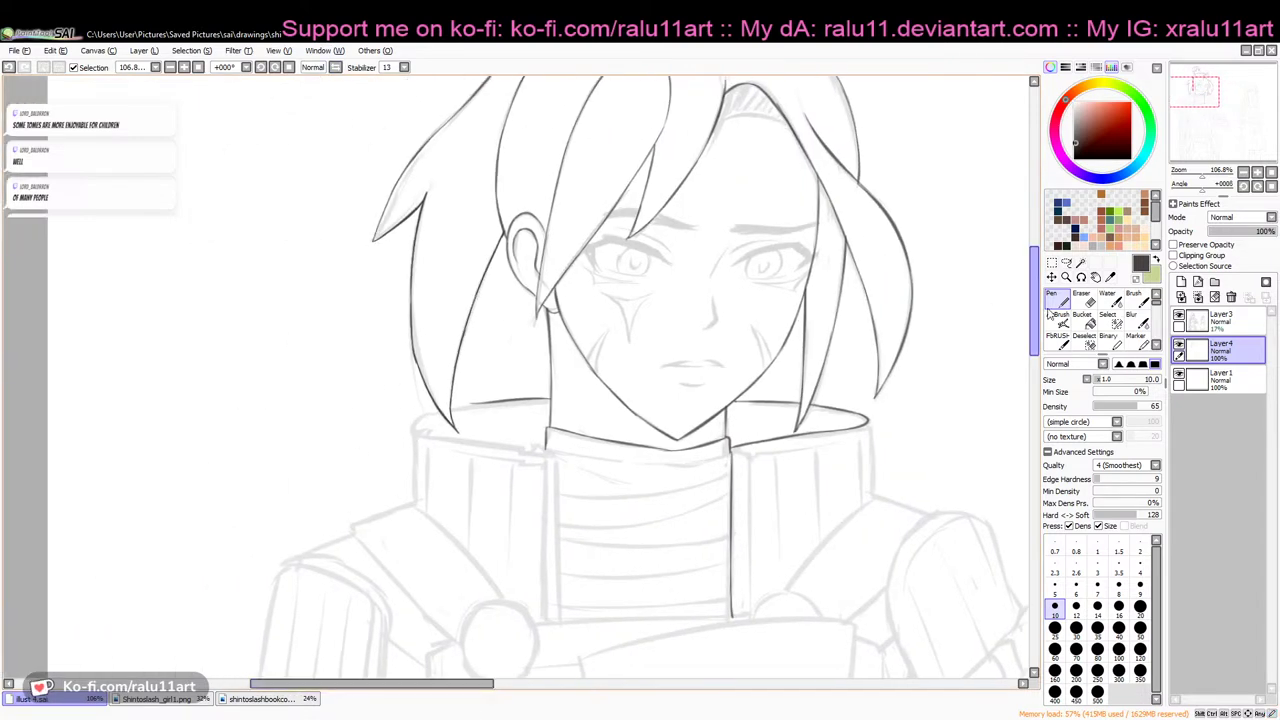
left_click_drag(1035, 305, 1035, 299)
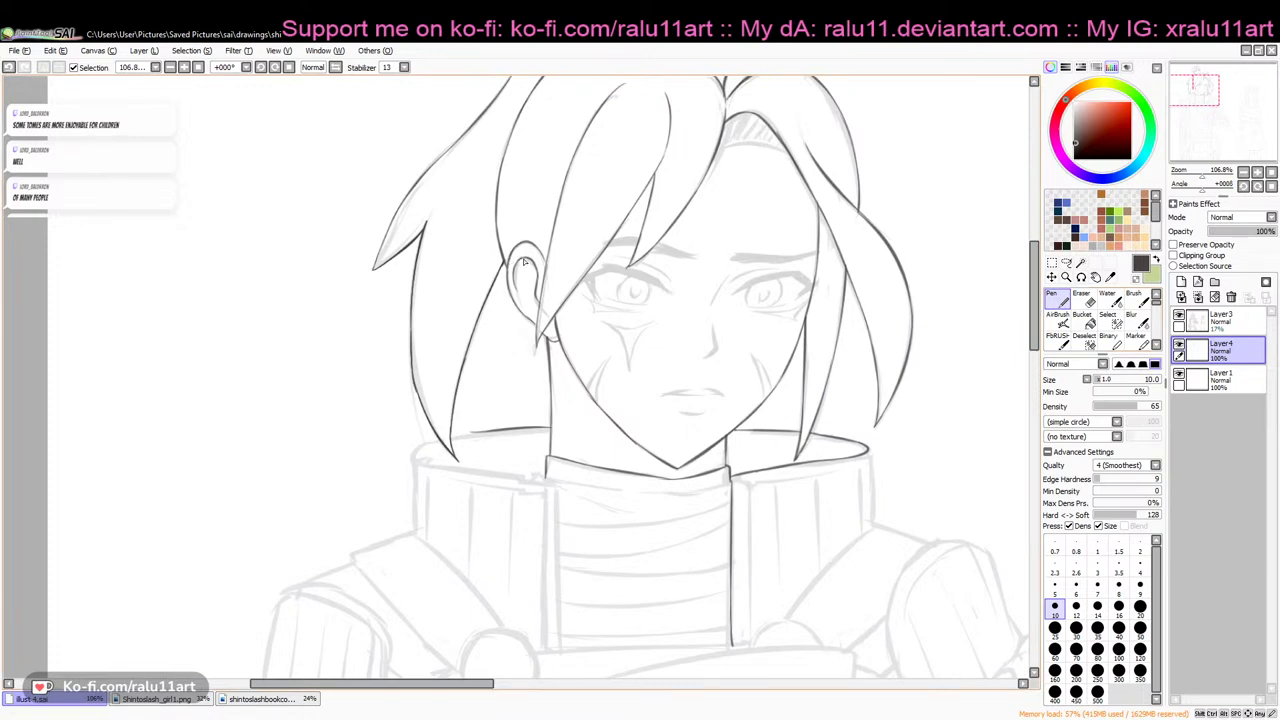
key("e")
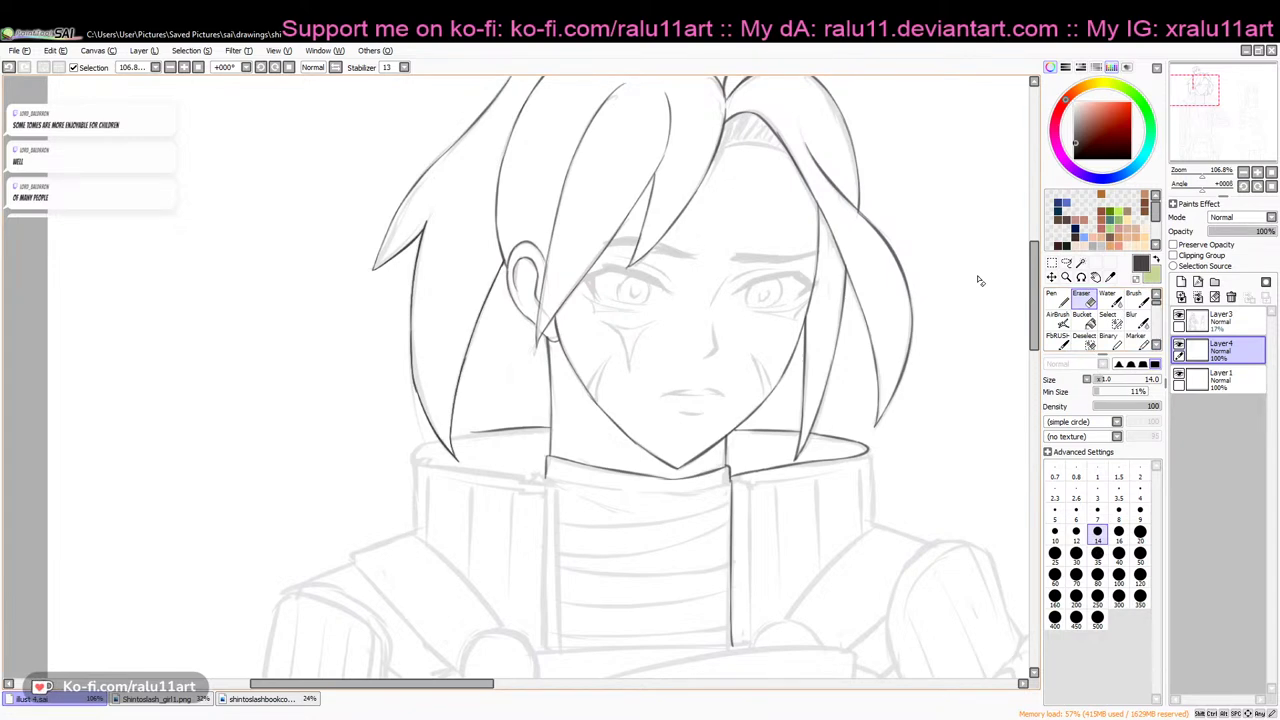
key("ctrl+z")
key("ctrl+z")
left_click_drag(1112, 379, 1114, 379)
Switch to the Brush and extend the ear-side rear collar rim to the tip of the long side lock
left_click_drag(1034, 332, 1034, 336)
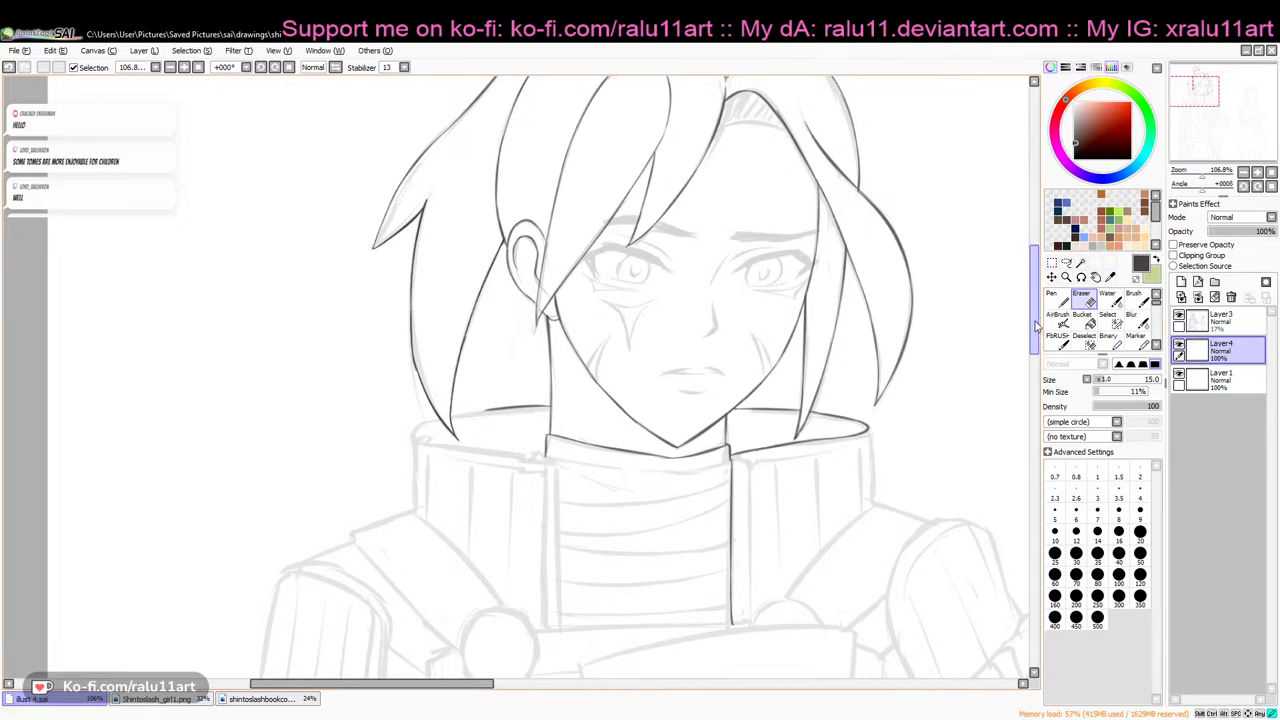
scroll(479, 292, "down", 1)
key("b")
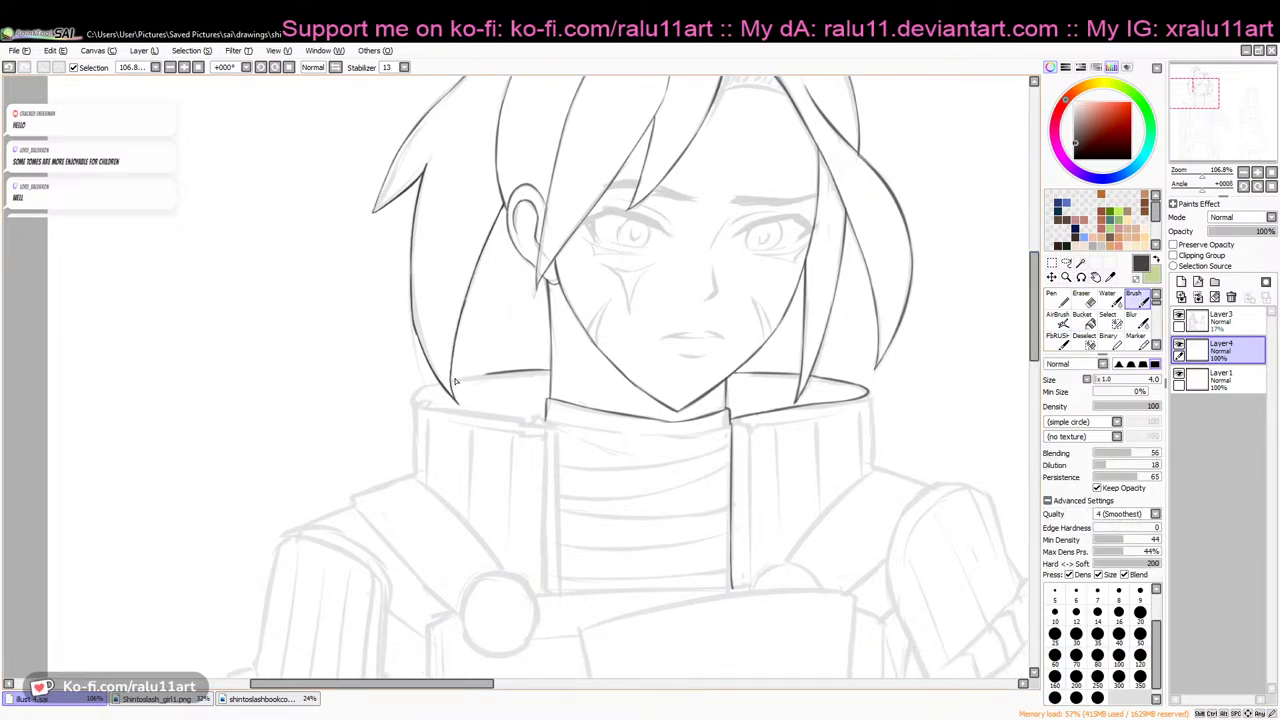
mouse_move(452, 380)
left_mouse_down()
mouse_move(506, 373)
mouse_move(411, 397)
mouse_move(518, 419)
left_mouse_up()
key("ctrl+z")
key("ctrl+z")
key("ctrl+z")
key("ctrl+z")
Ink the outer collar's front rim on the ear side and the vertical edge of its opening
left_click_drag(414, 392, 535, 424)
key("ctrl+z")
mouse_move(414, 395)
left_mouse_down()
mouse_move(567, 429)
mouse_move(557, 528)
left_mouse_up()
key("ctrl+z")
left_click_drag(562, 424, 561, 590)
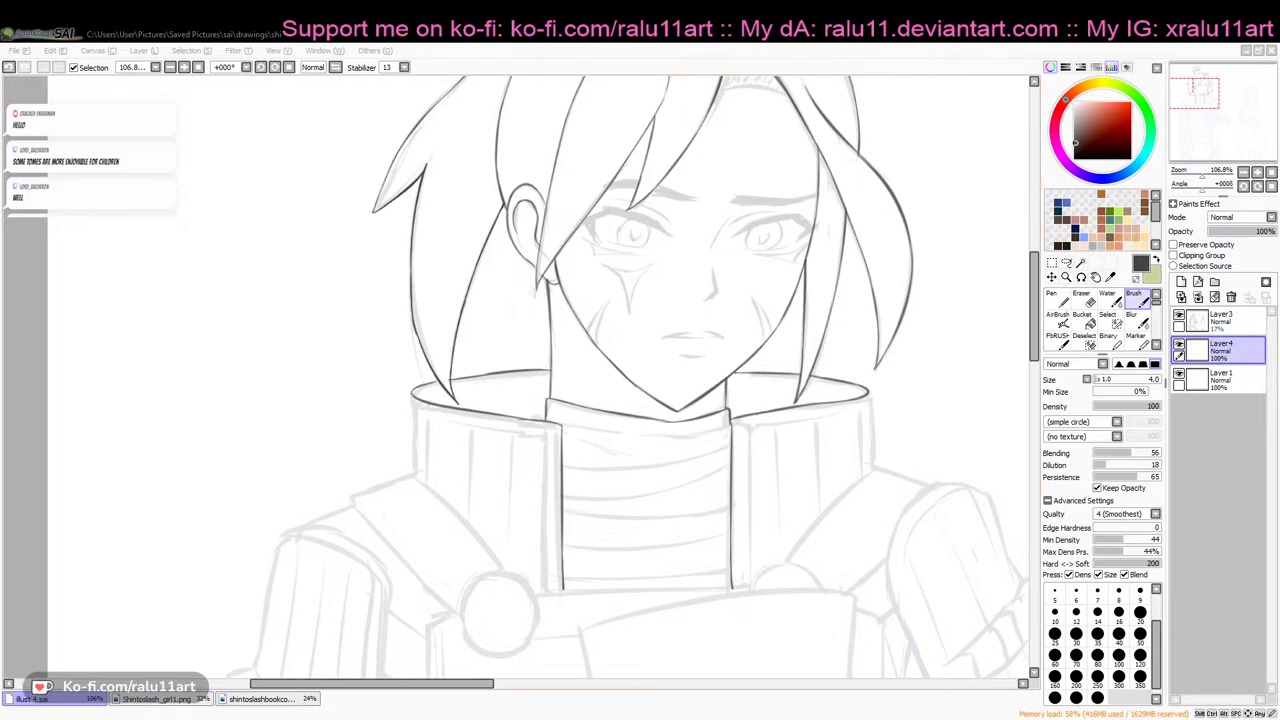
Select the sketch layer, Layer3, and set its opacity to 24%
left_click(1258, 172)
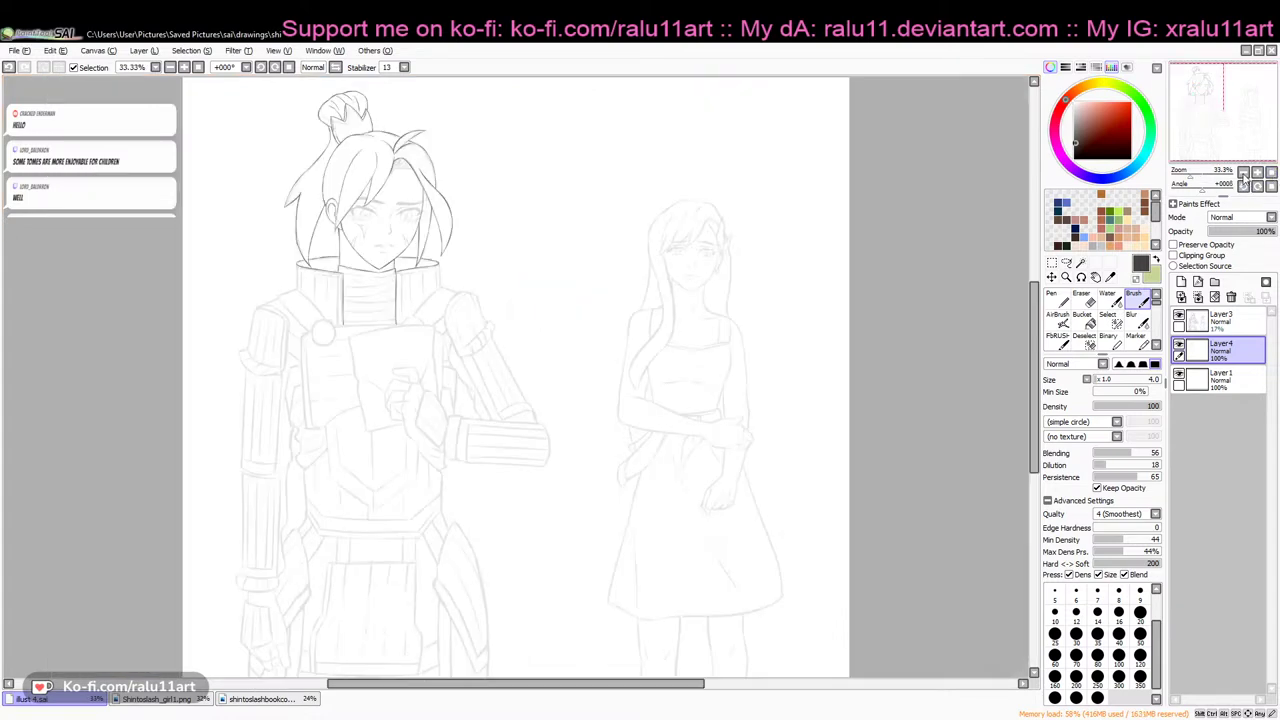
left_click_drag(1190, 176, 1194, 176)
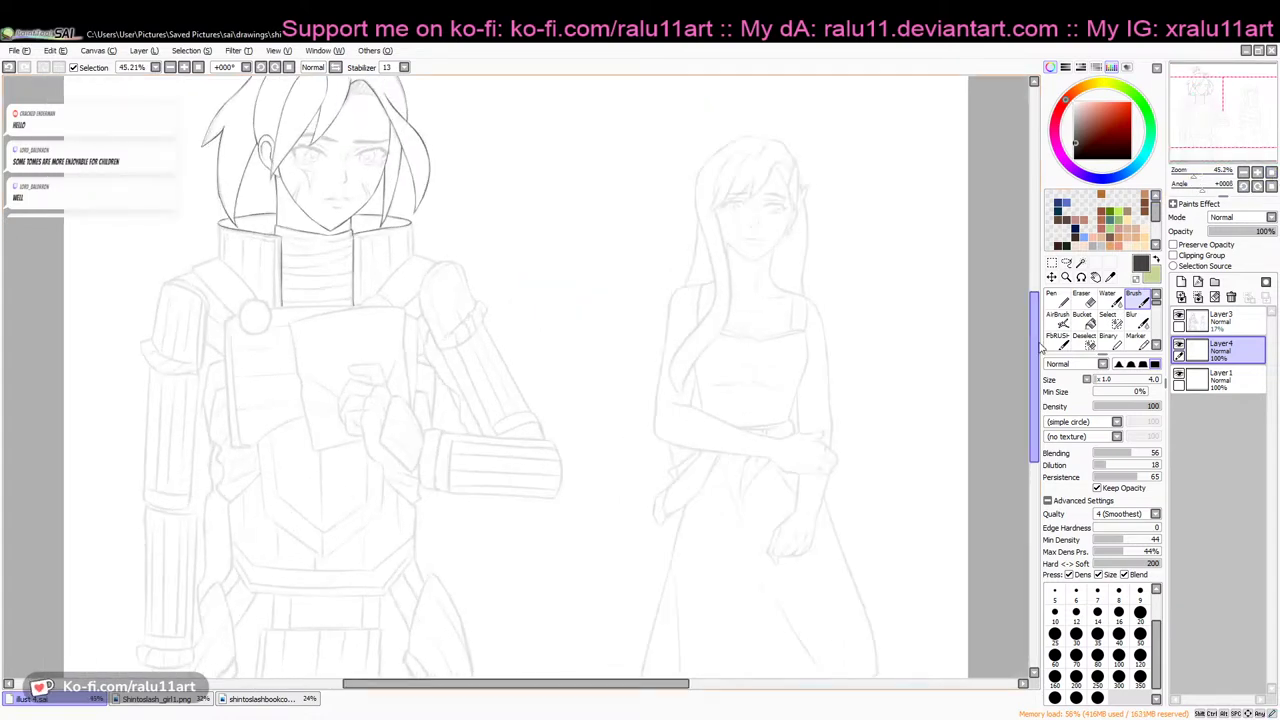
left_click(1220, 318)
left_click(1266, 232)
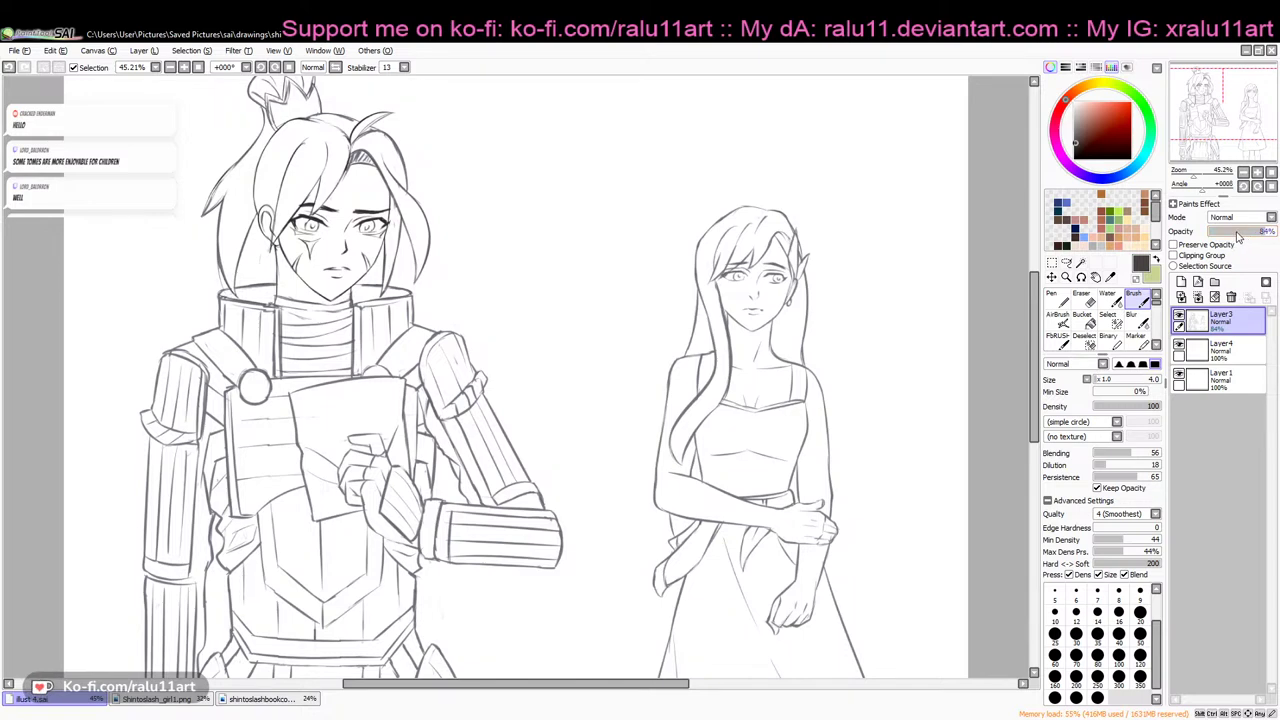
left_click_drag(1238, 234, 1220, 234)
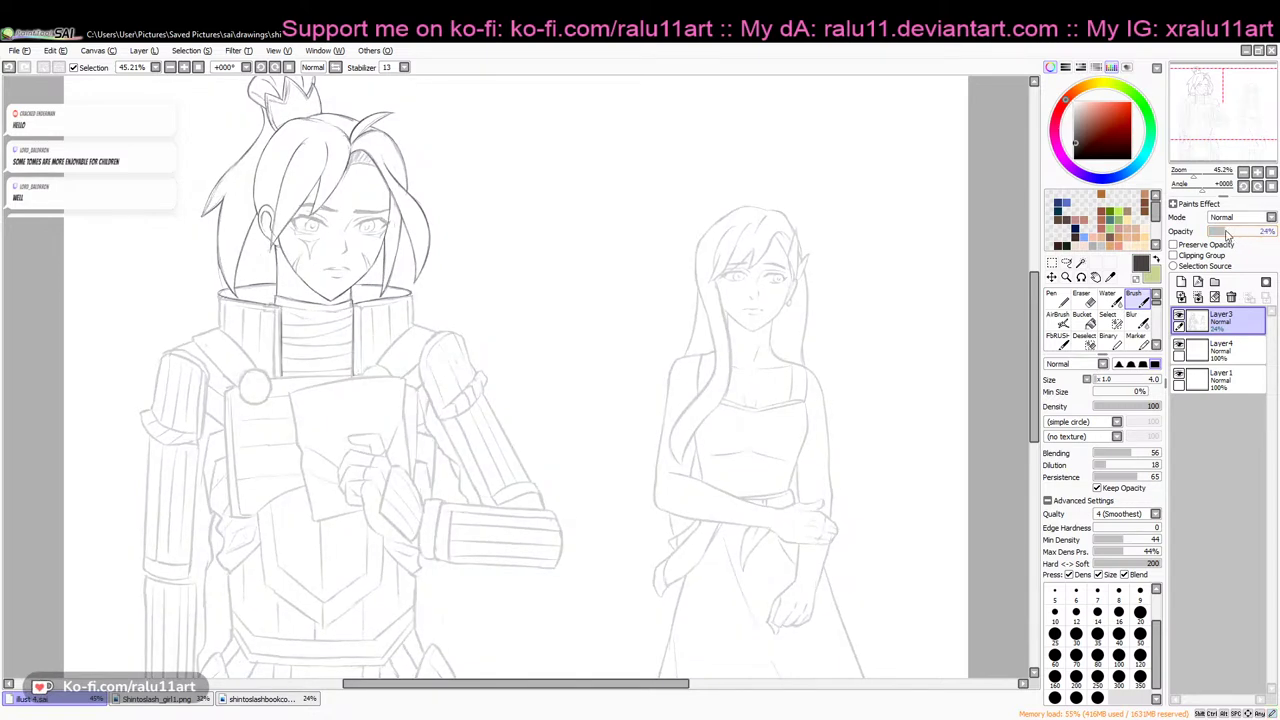
Toggle the visibility of Layer4 off and on, and make it the active layer for inking the collar
left_click_drag(615, 690, 523, 688)
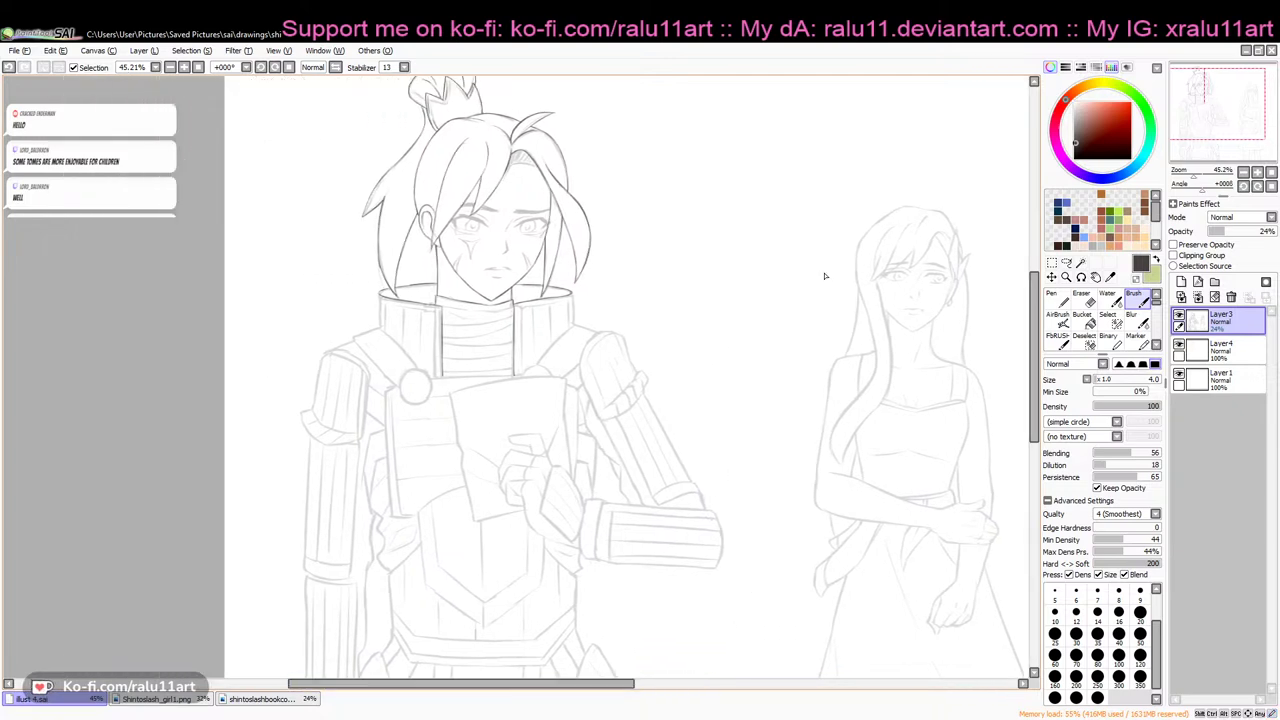
left_click_drag(1194, 175, 1203, 176)
left_click_drag(1036, 330, 1036, 286)
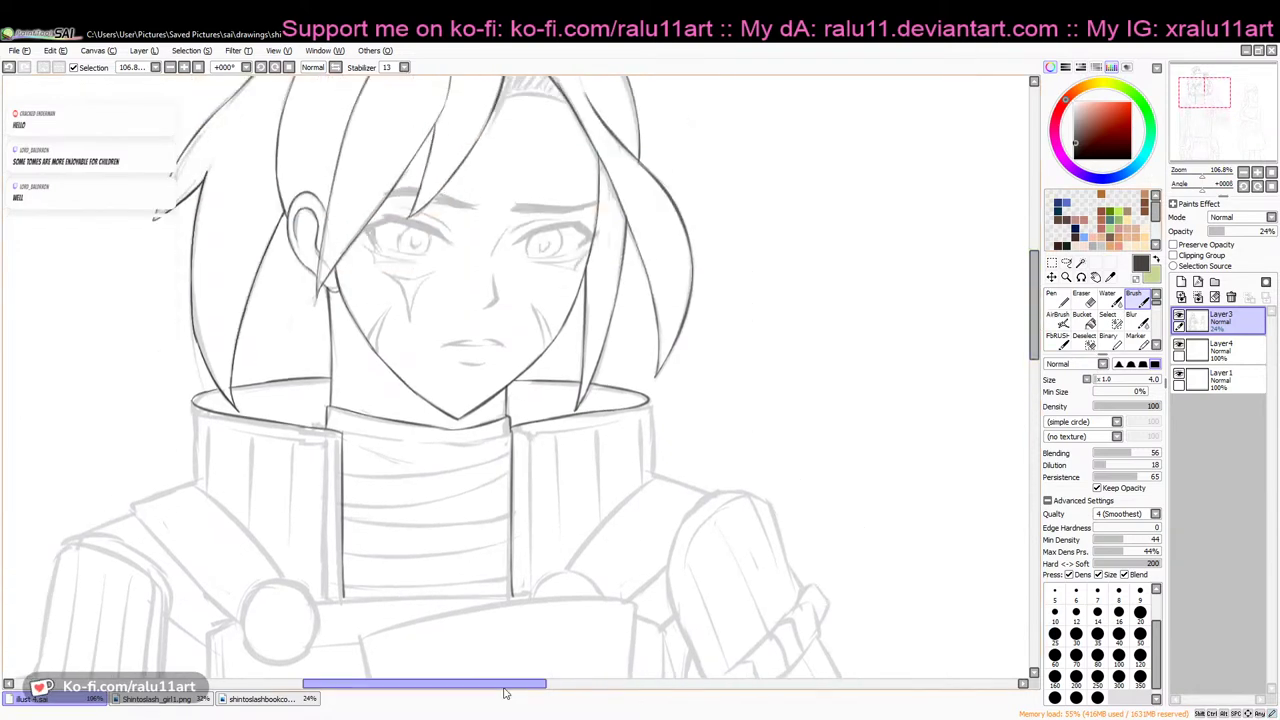
left_click_drag(516, 689, 497, 690)
left_click_drag(1037, 290, 1037, 307)
left_click(1179, 346)
left_click(1179, 347)
left_click(1220, 350)
Ink both outer side edges of the tall collar from the rim down to the shoulders
left_click_drag(599, 290, 648, 292)
key("ctrl+z")
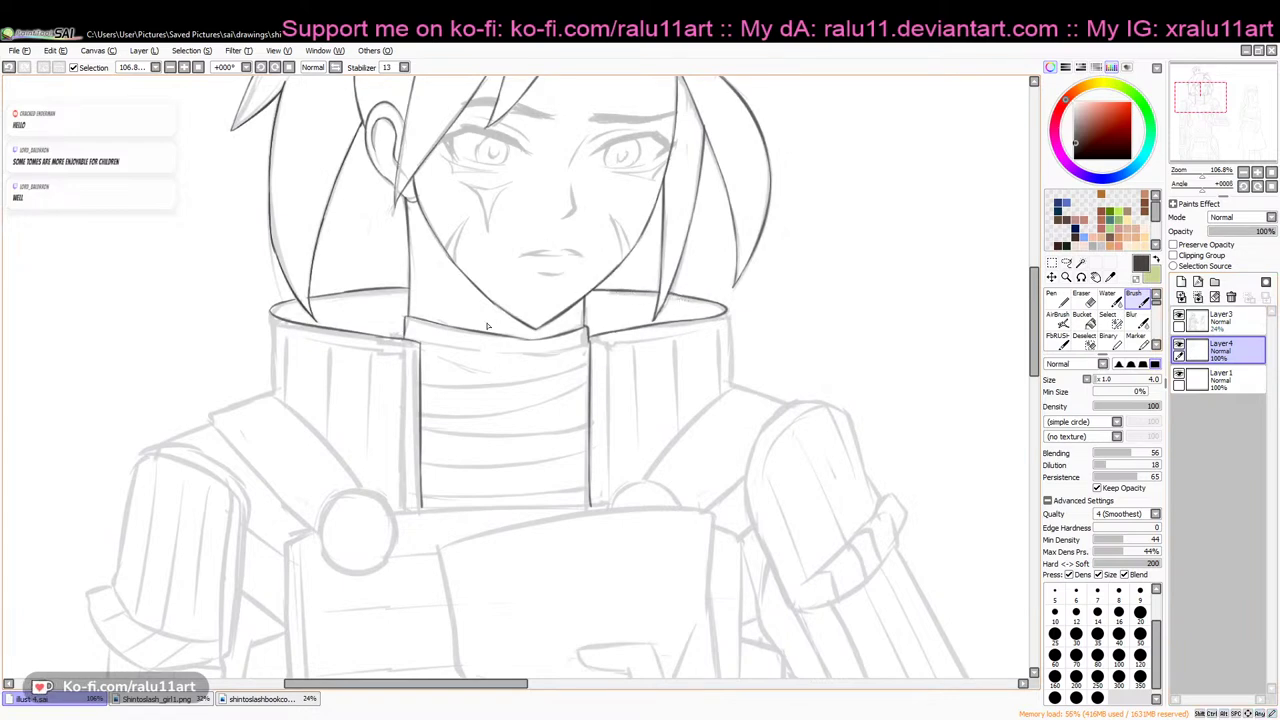
left_click_drag(271, 312, 272, 384)
key("ctrl+z")
left_click_drag(270, 313, 270, 396)
left_click_drag(727, 313, 732, 366)
key("ctrl+z")
left_click_drag(728, 308, 733, 387)
key("ctrl+z")
left_click_drag(728, 308, 733, 380)
Ink the shoulder strap's top edge from the base of the collar on the ear side out to the shoulder
left_click_drag(205, 423, 271, 397)
key("ctrl+z")
key("ctrl+z")
left_click_drag(207, 423, 267, 394)
key("ctrl+z")
key("ctrl+z")
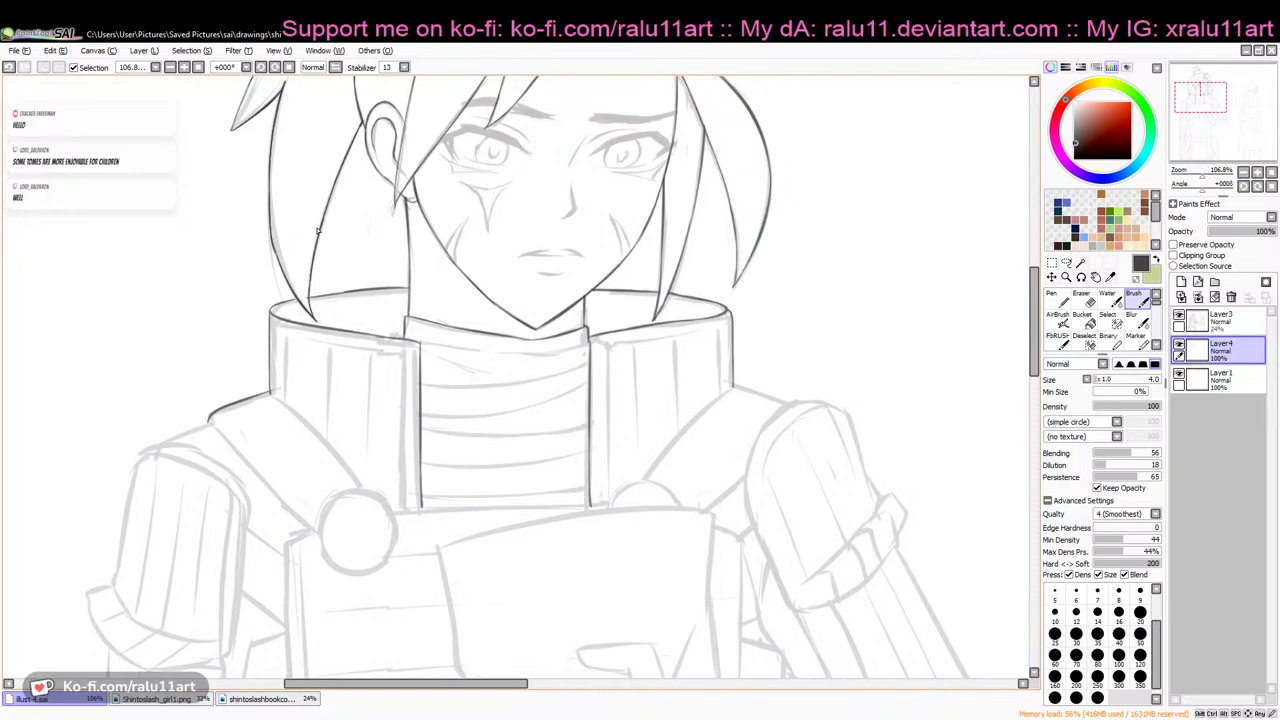
Mirror the canvas and tidy the corner where the shoulder line meets the collar with the Eraser
left_click(335, 68)
left_click_drag(613, 682, 647, 686)
left_click_drag(1035, 300, 1036, 312)
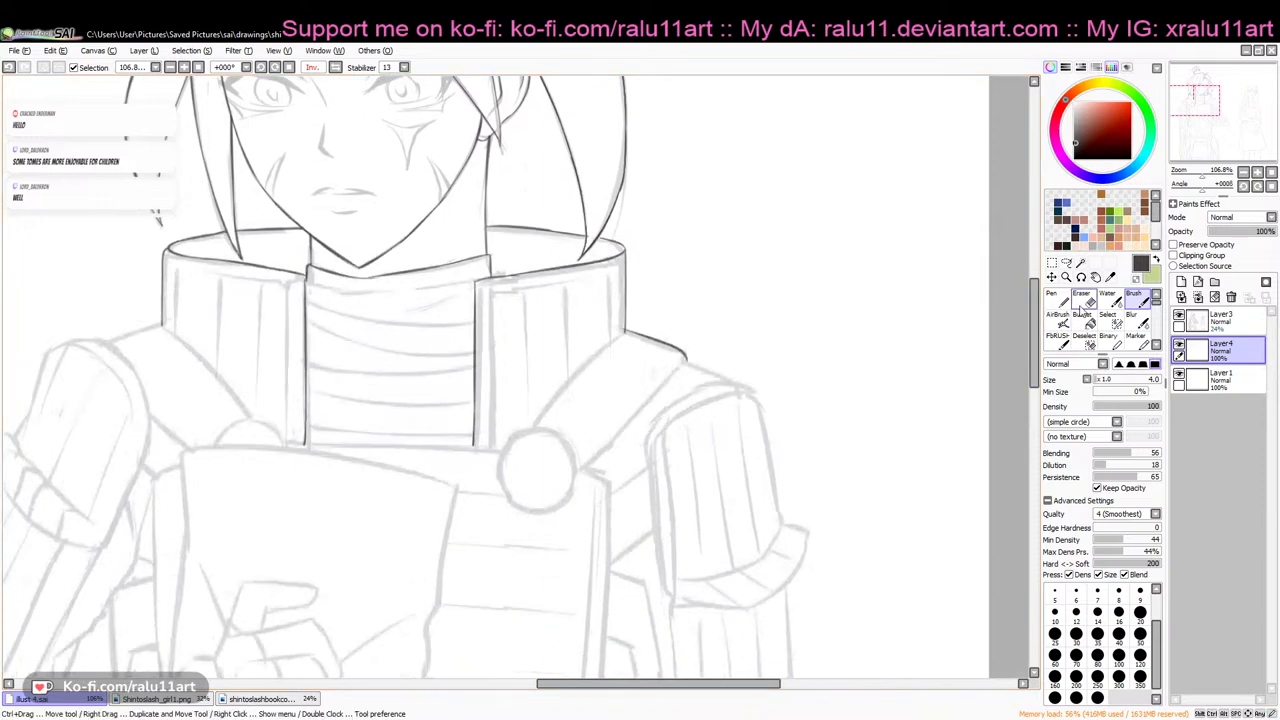
left_click(1081, 302)
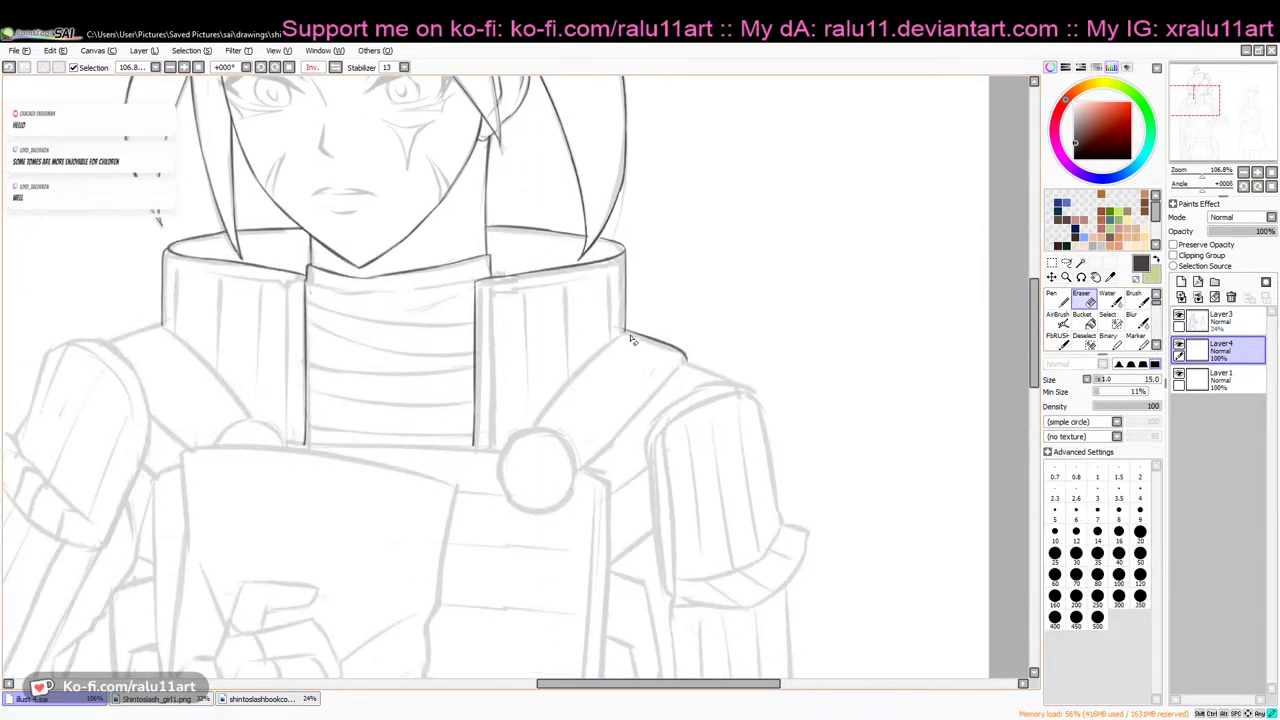
left_click(1133, 298)
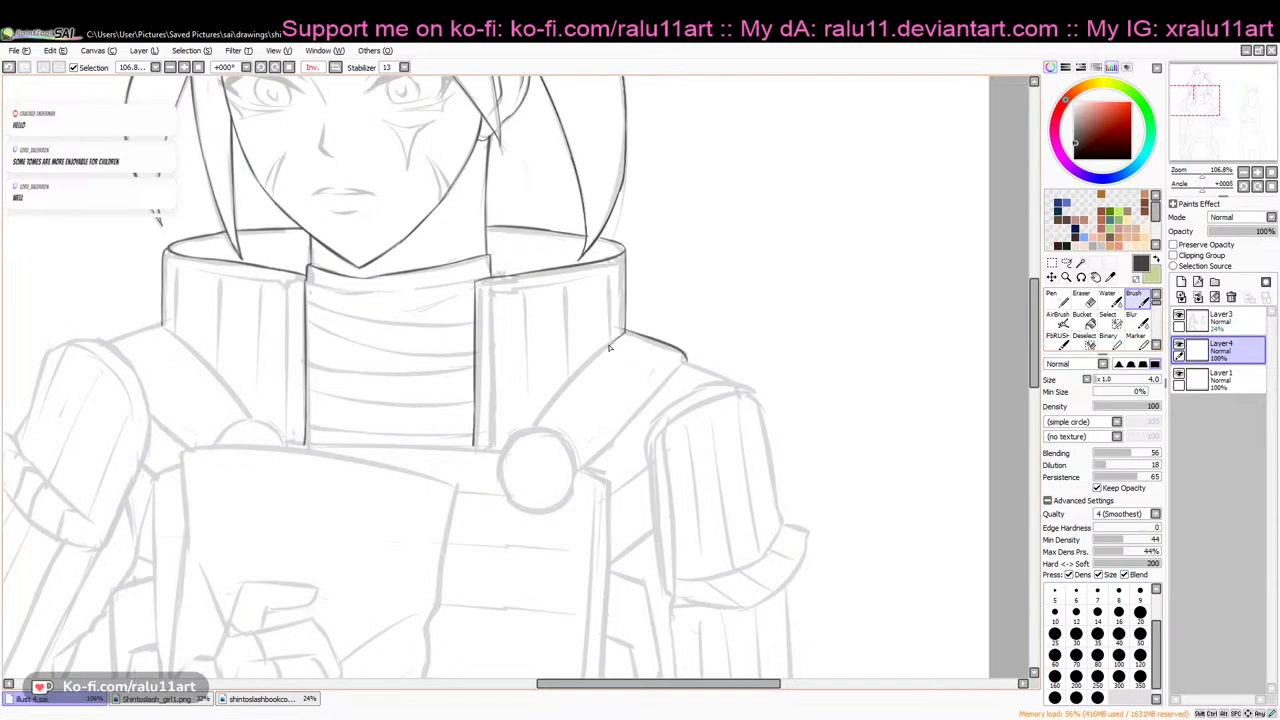
Ink both long edges of the ear-side shoulder strap between the shoulder and the round clasp
left_click_drag(622, 333, 557, 400)
key("ctrl+z")
left_click_drag(622, 333, 538, 430)
mouse_move(590, 471)
left_mouse_down()
mouse_move(674, 406)
mouse_move(672, 368)
left_mouse_up()
key("ctrl+z")
key("ctrl+z")
left_click_drag(588, 466, 670, 368)
key("ctrl+z")
left_click_drag(592, 468, 686, 357)
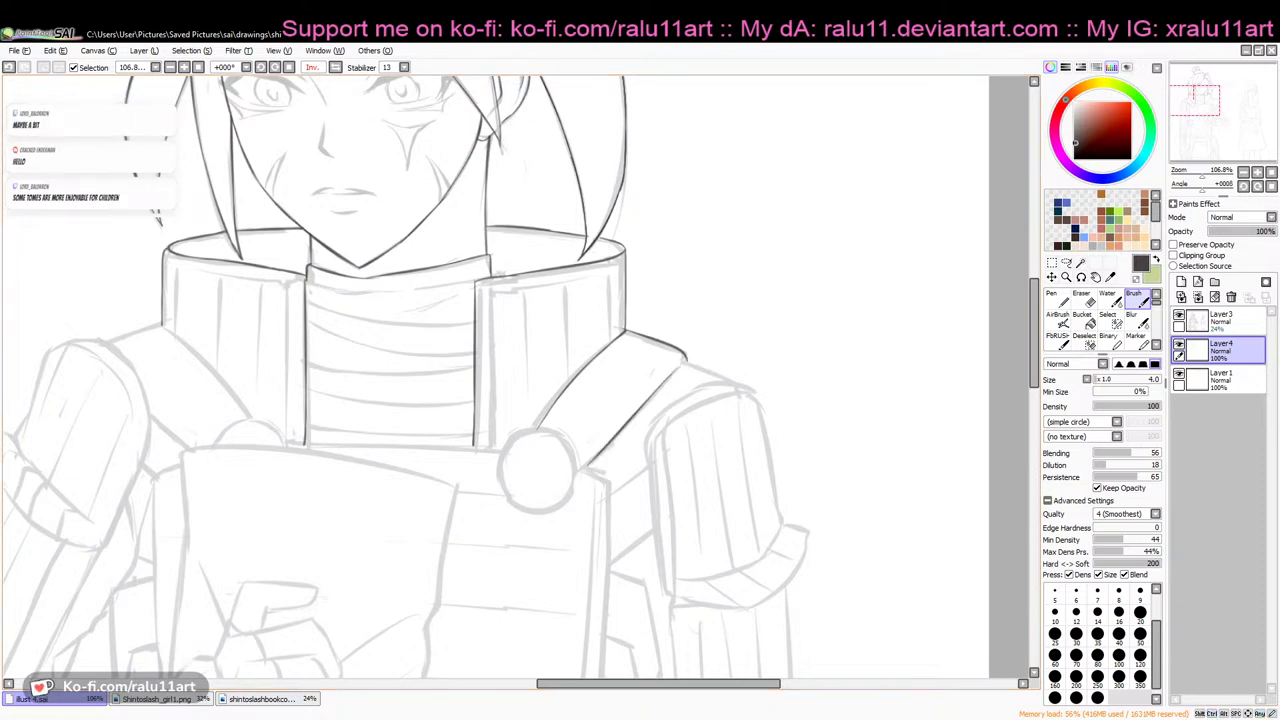
key("alt+Tab")
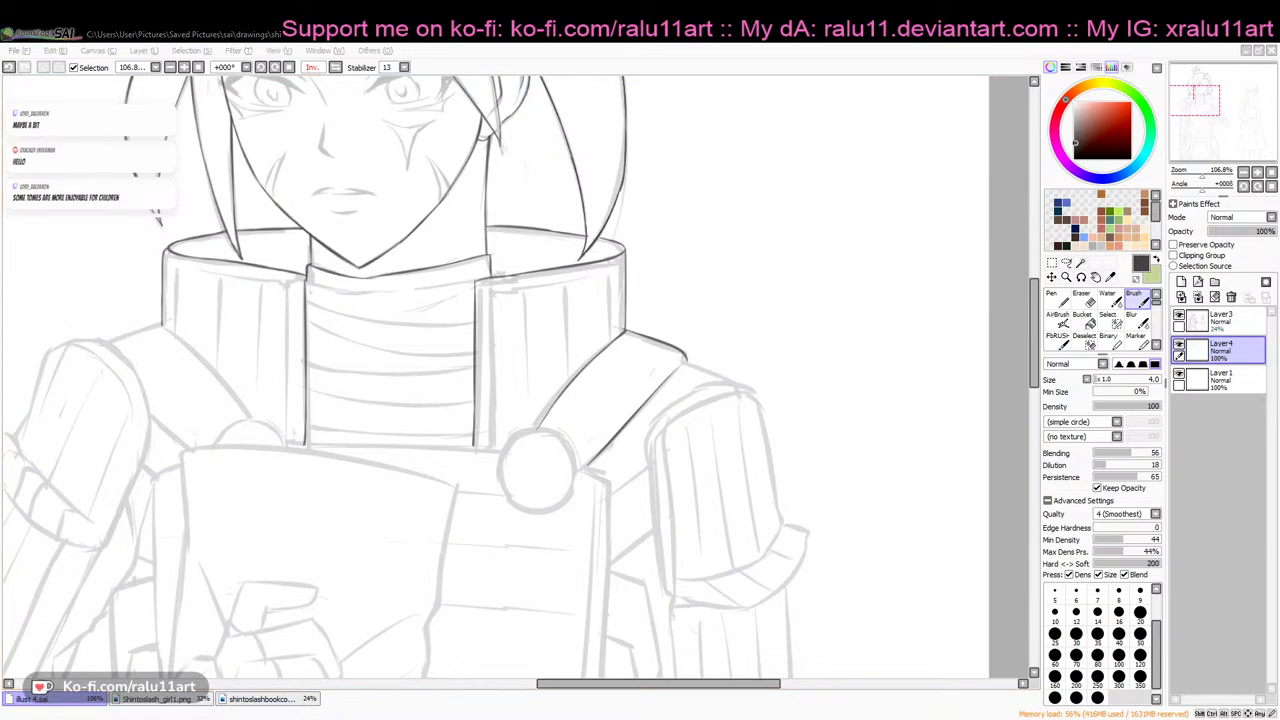
Touch up the lower end of the collar opening's edge on the side away from the ear, just above the chest piece
key("alt+Tab")
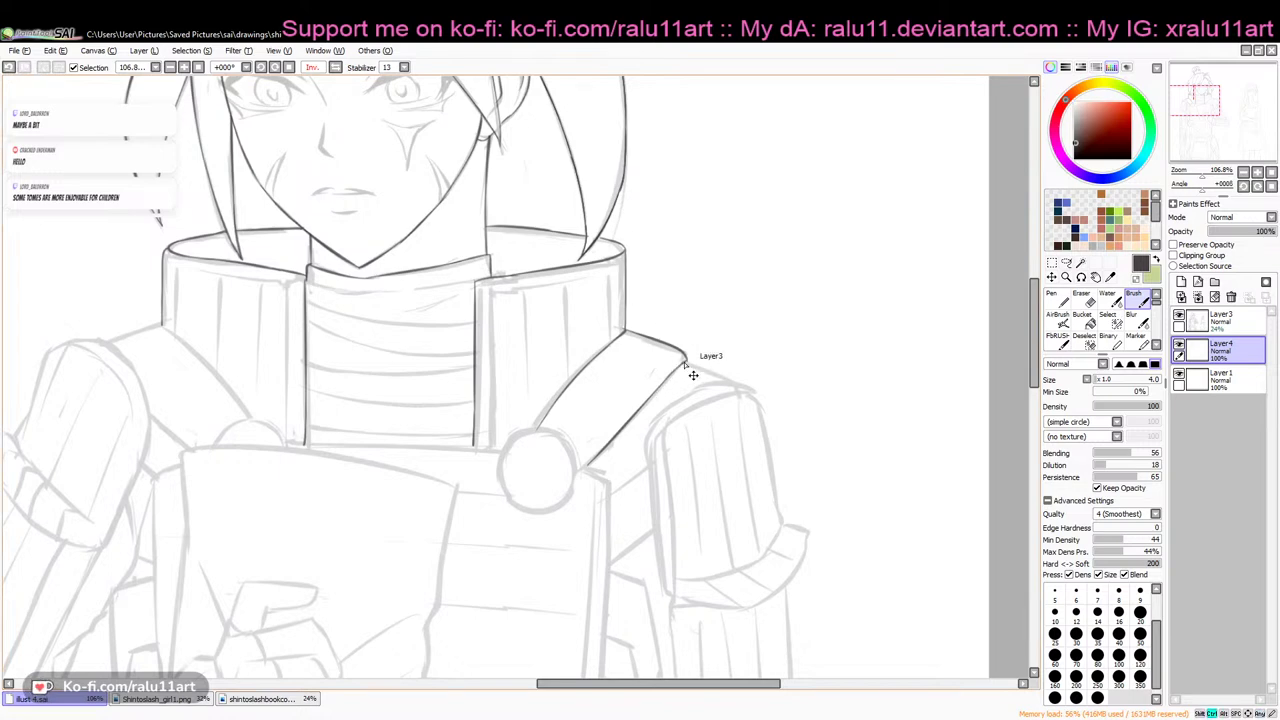
left_click(336, 68)
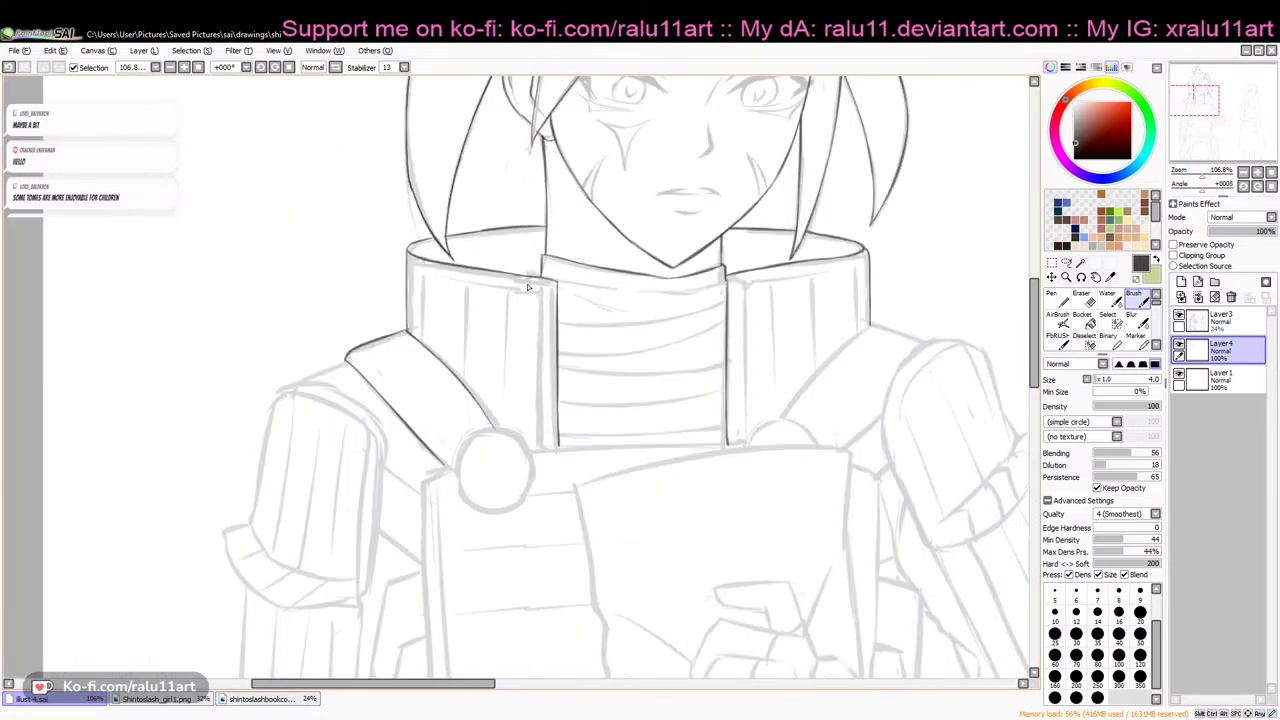
left_click_drag(464, 685, 506, 694)
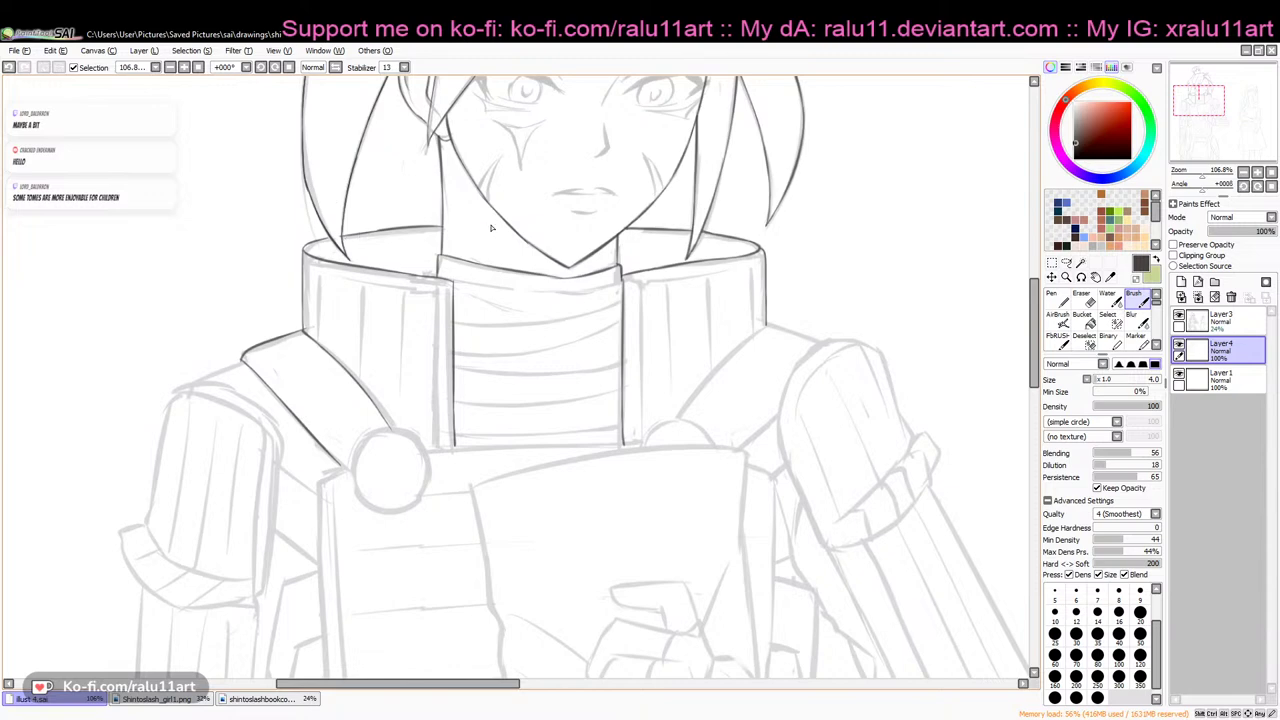
left_click_drag(1035, 349, 1038, 324)
left_click(1084, 300)
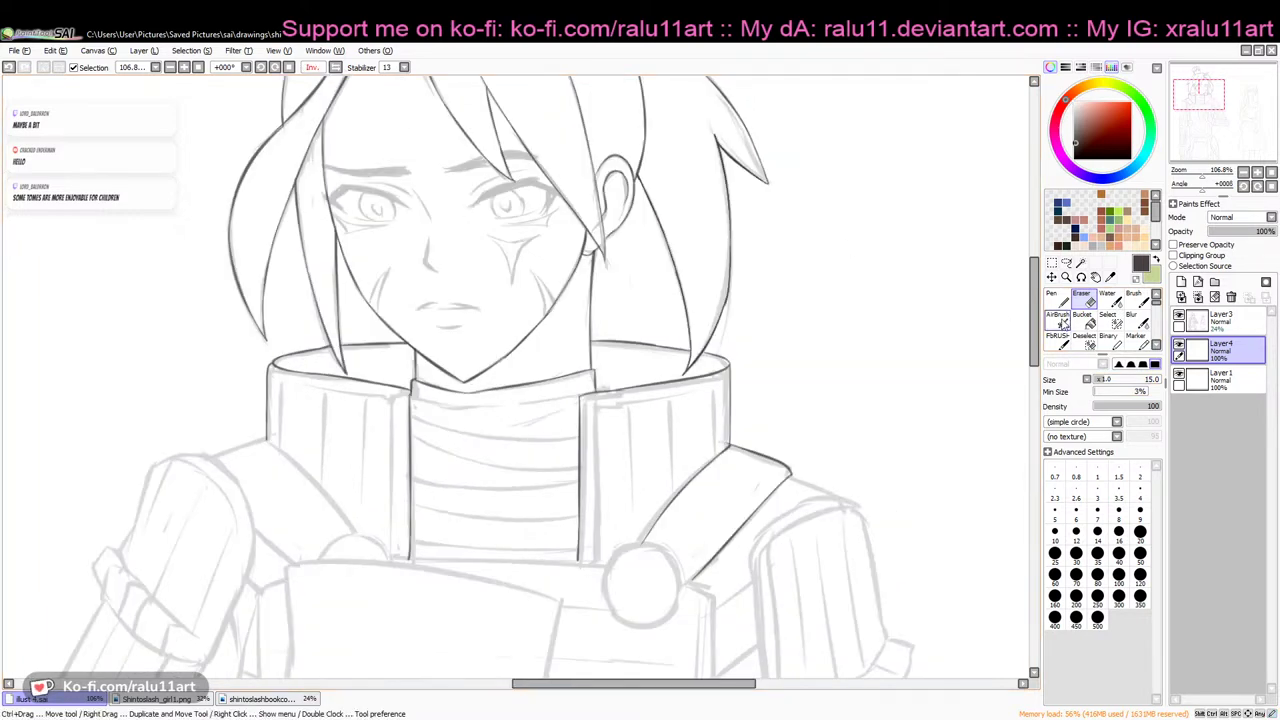
left_click(1133, 300)
scroll(795, 313, "down", 3)
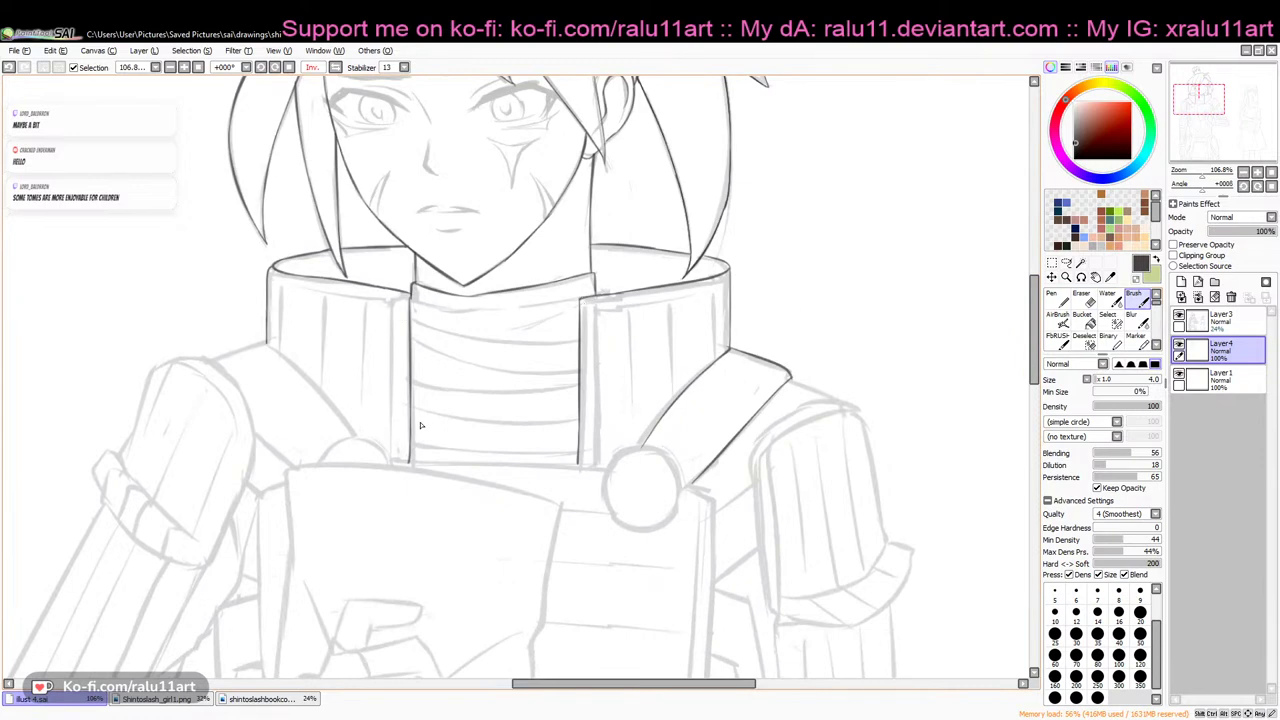
left_click(1081, 300)
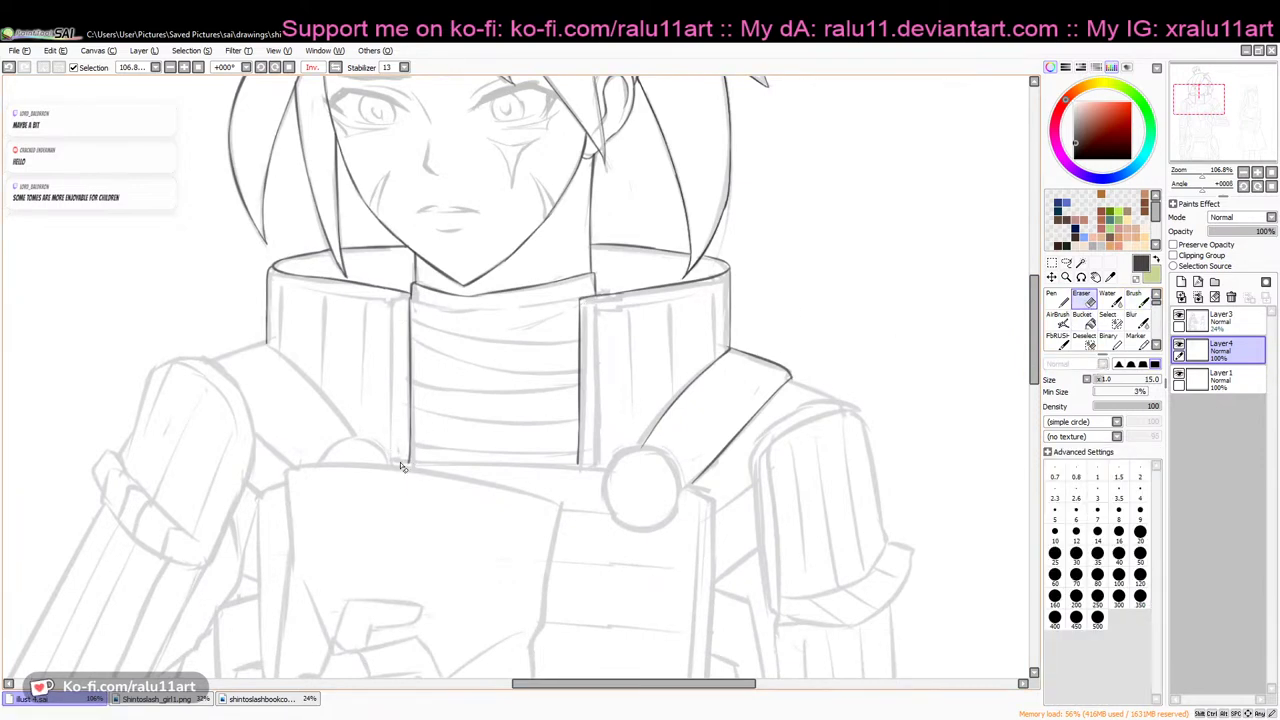
key("ctrl+z")
left_click(1133, 300)
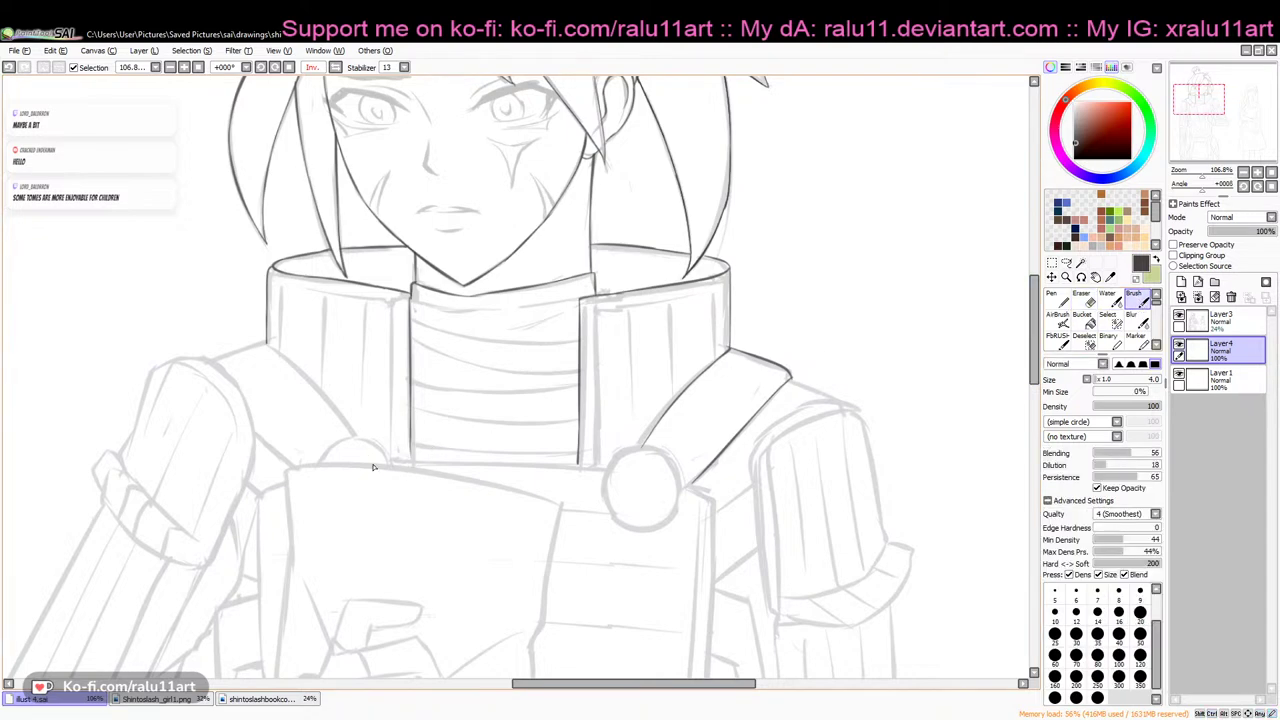
left_click_drag(410, 464, 408, 436)
Ink a parallel inner line along the ear-side front band of the collar, from the rim down to the chest piece
key("h")
scroll(1040, 350, "up", 1)
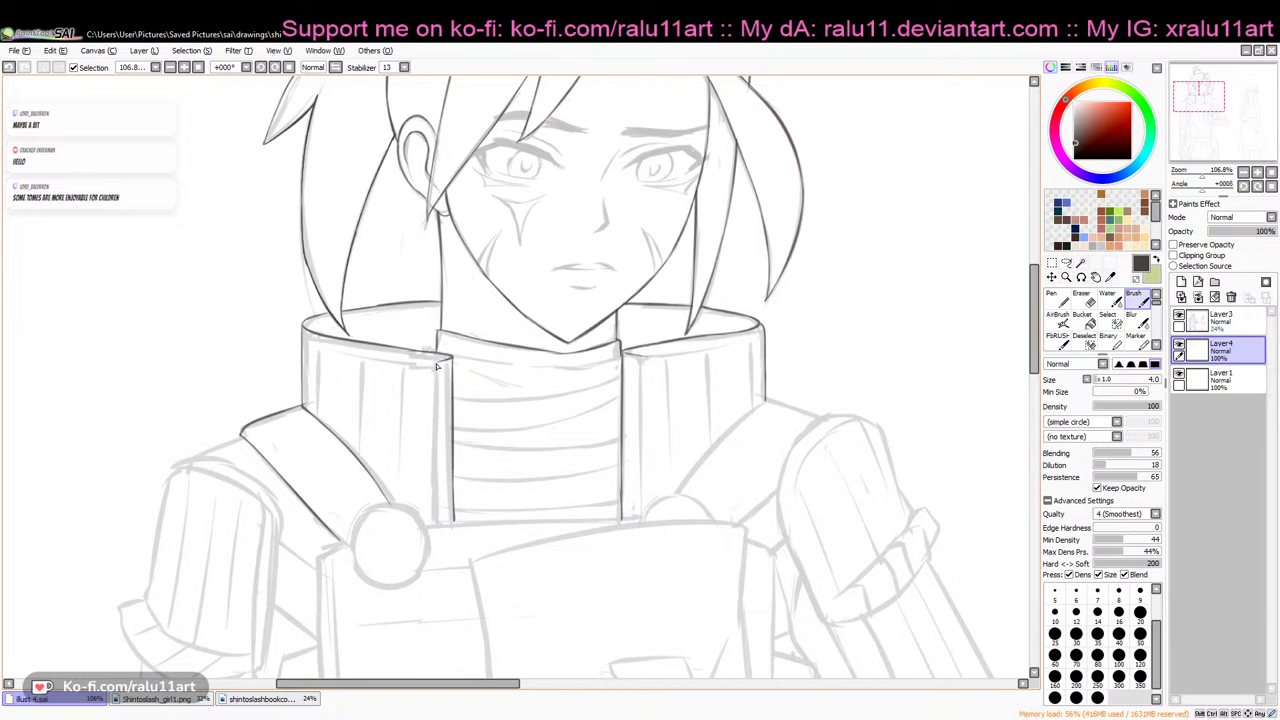
left_click_drag(438, 362, 442, 490)
key("ctrl+z")
left_click_drag(438, 362, 440, 502)
left_click(336, 67)
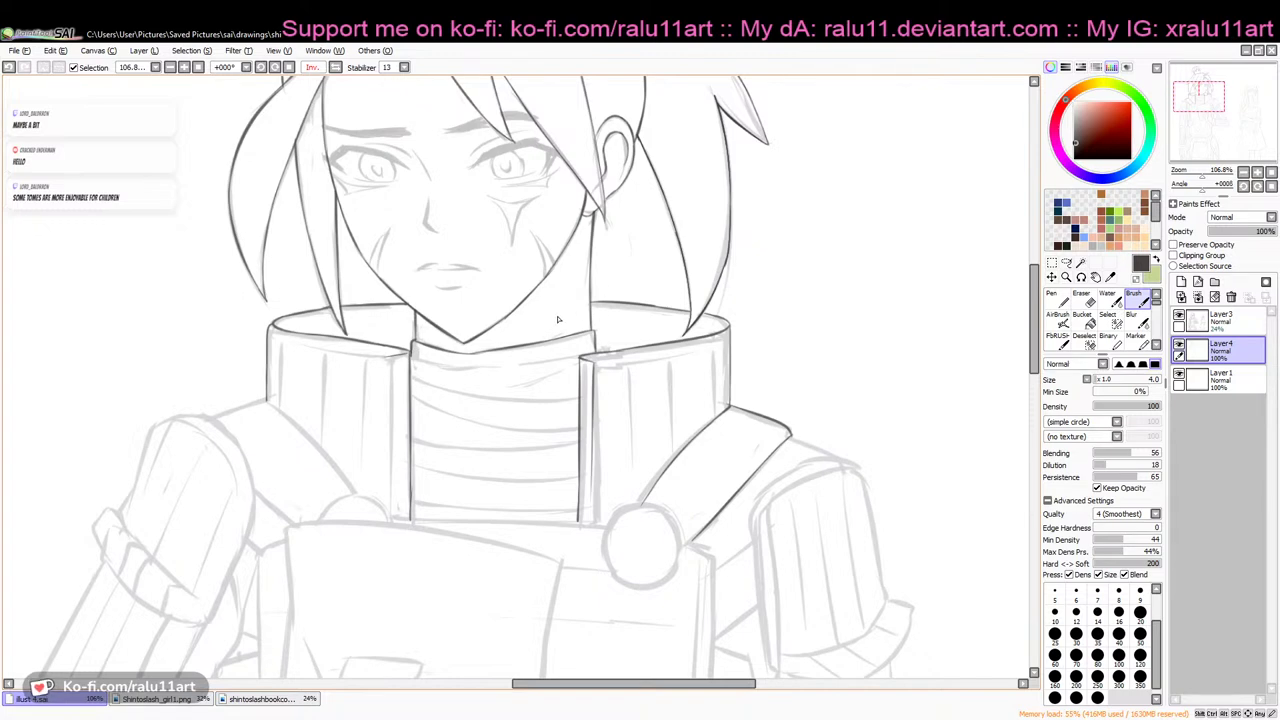
scroll(603, 378, "down", 1)
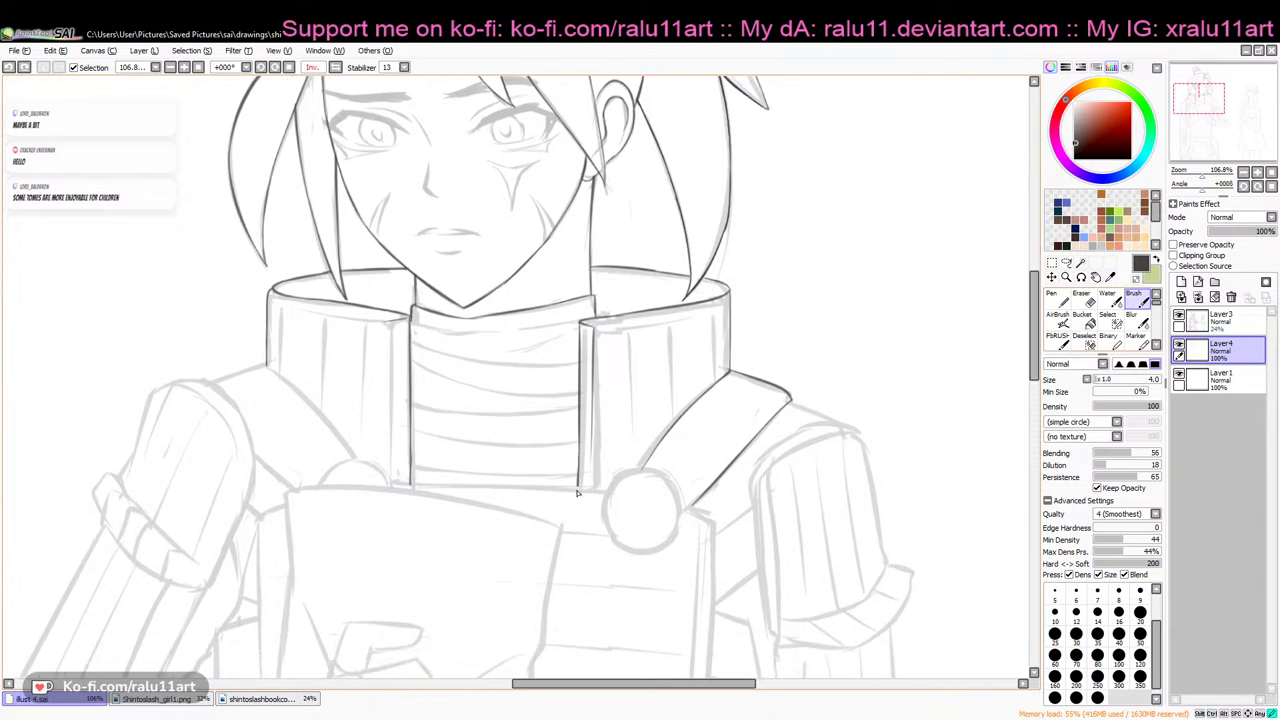
left_click_drag(594, 430, 590, 495)
key("ctrl+z")
left_click_drag(595, 442, 591, 496)
key("ctrl+z")
key("h")
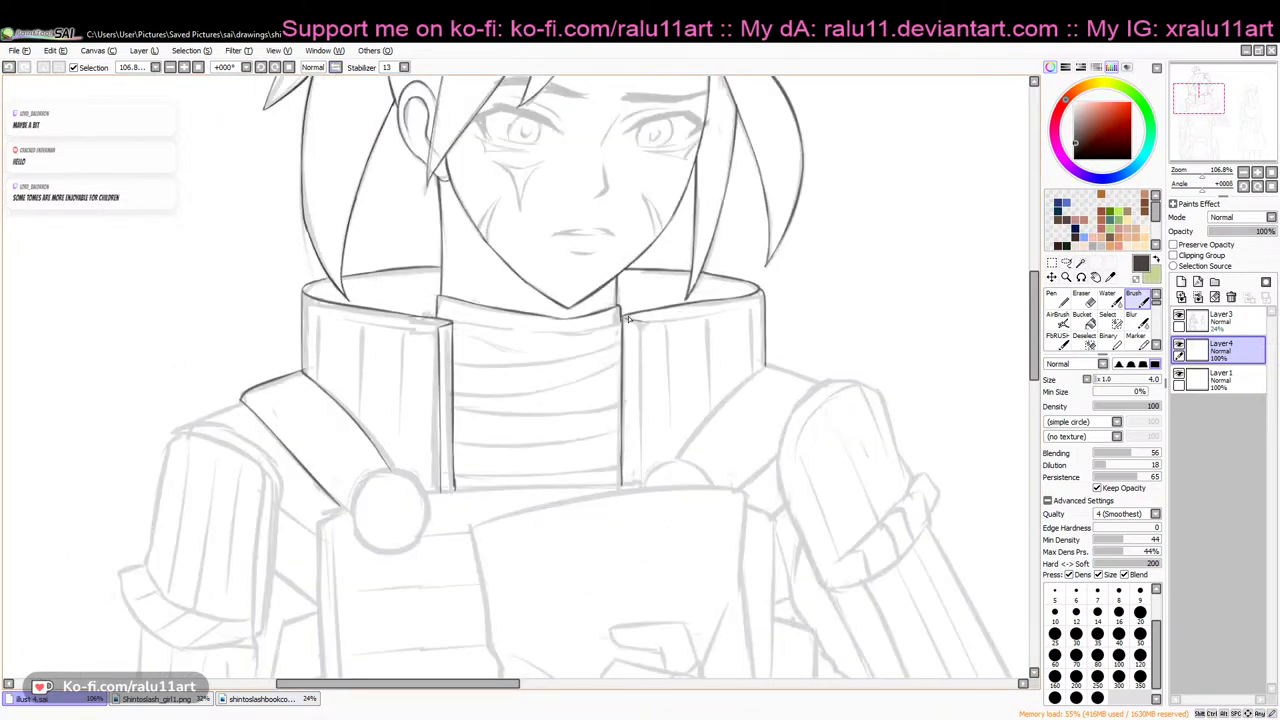
Ink the curved fold lines across the top of the neck wrap, just below the chin
key("ctrl+z")
left_click_drag(620, 313, 576, 324)
key("ctrl+z")
left_click_drag(465, 327, 537, 333)
key("e")
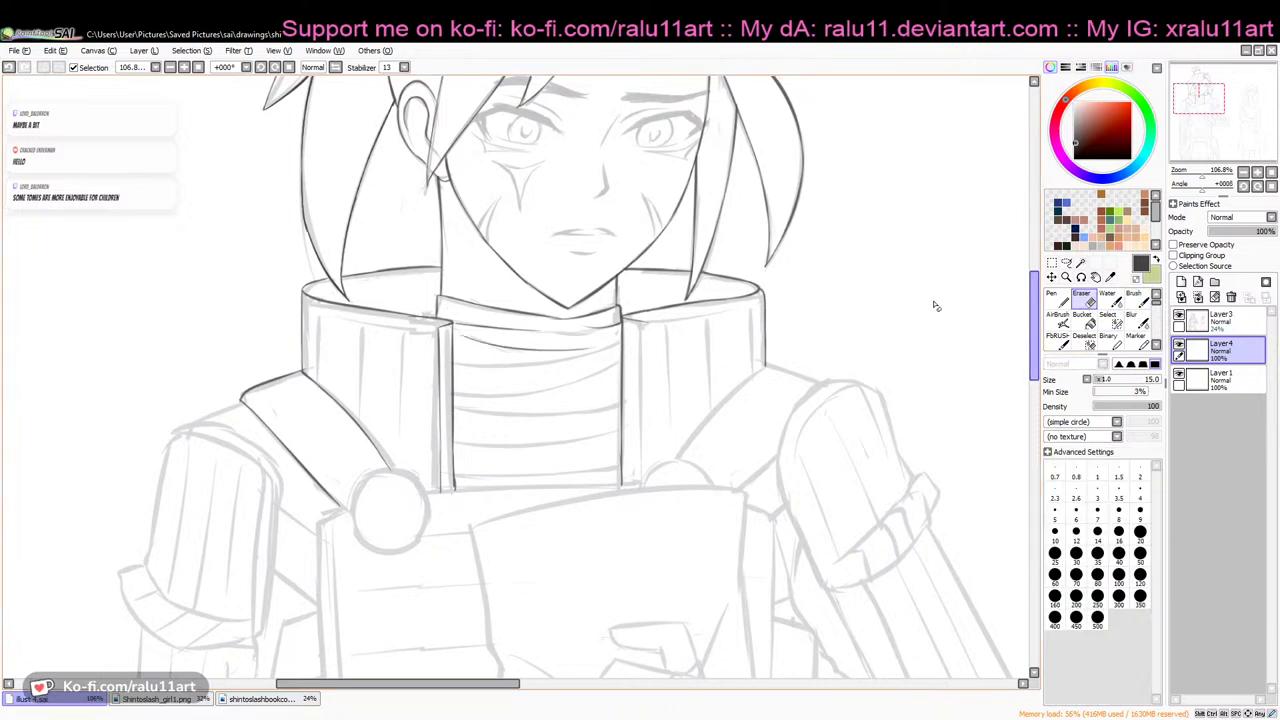
left_click(1132, 305)
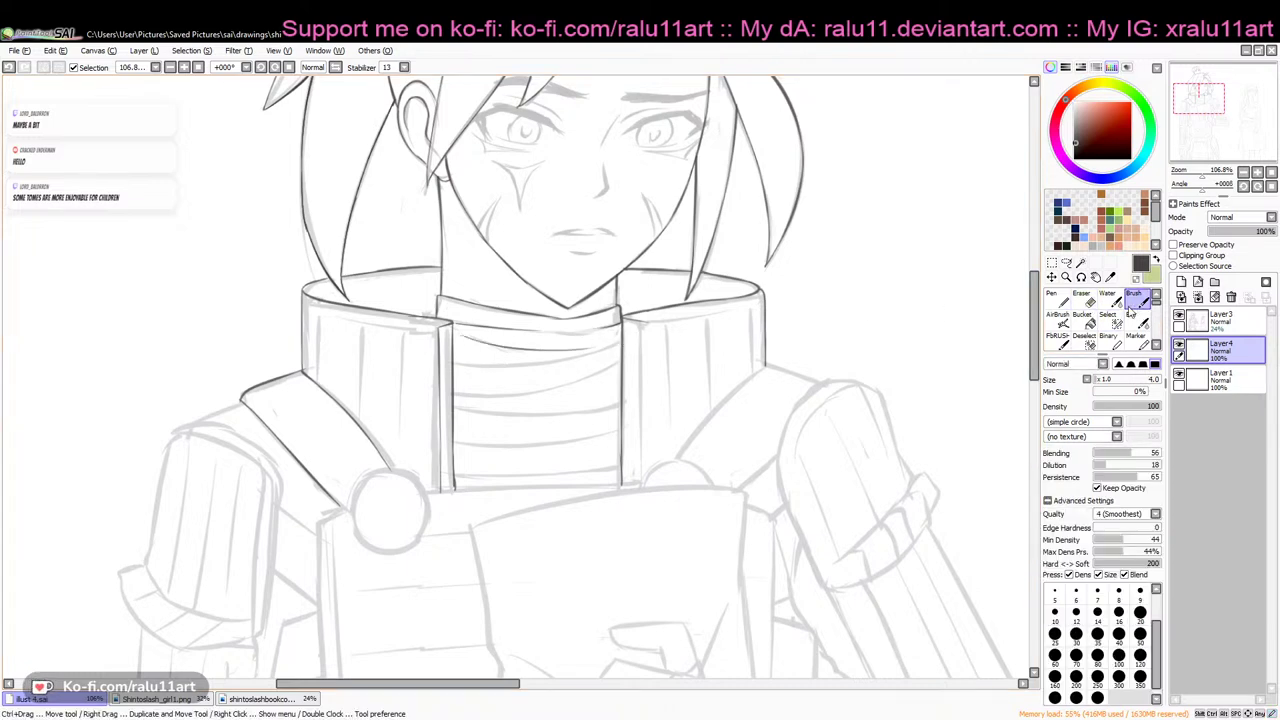
Rework the front rim line of the collar on the side away from the ear with the Eraser and Brush
left_click_drag(625, 320, 731, 312)
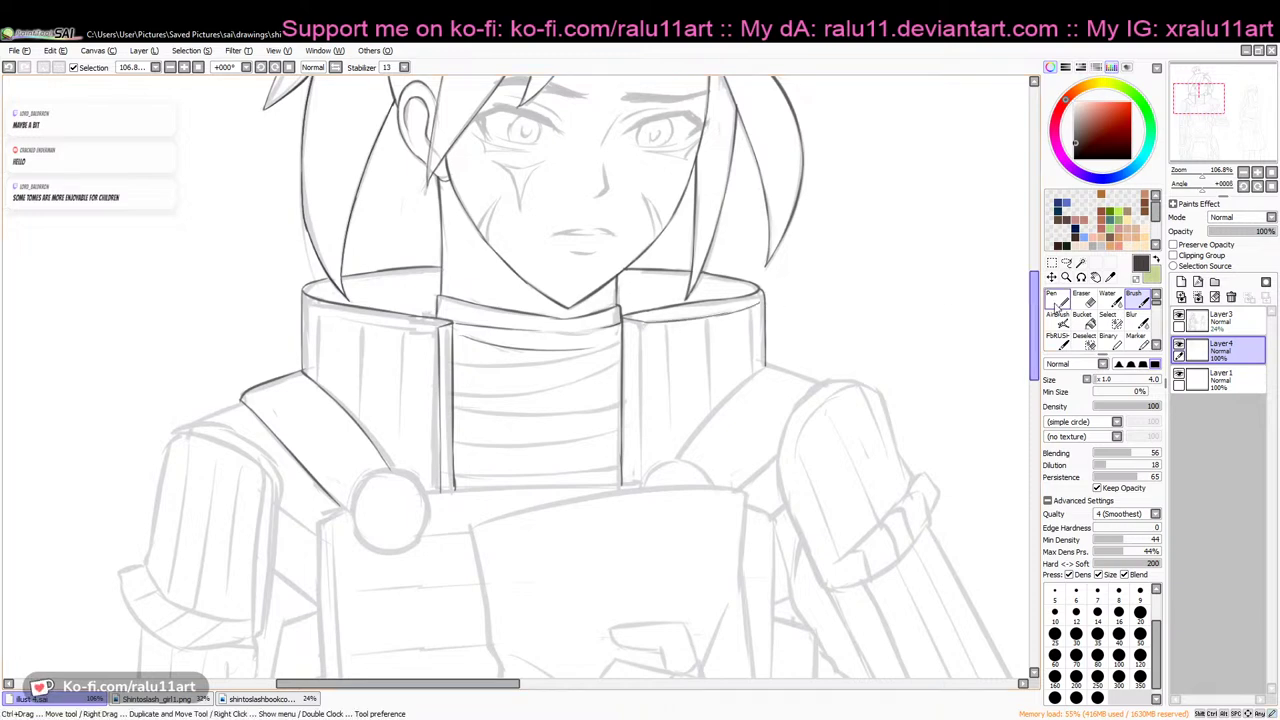
key("e")
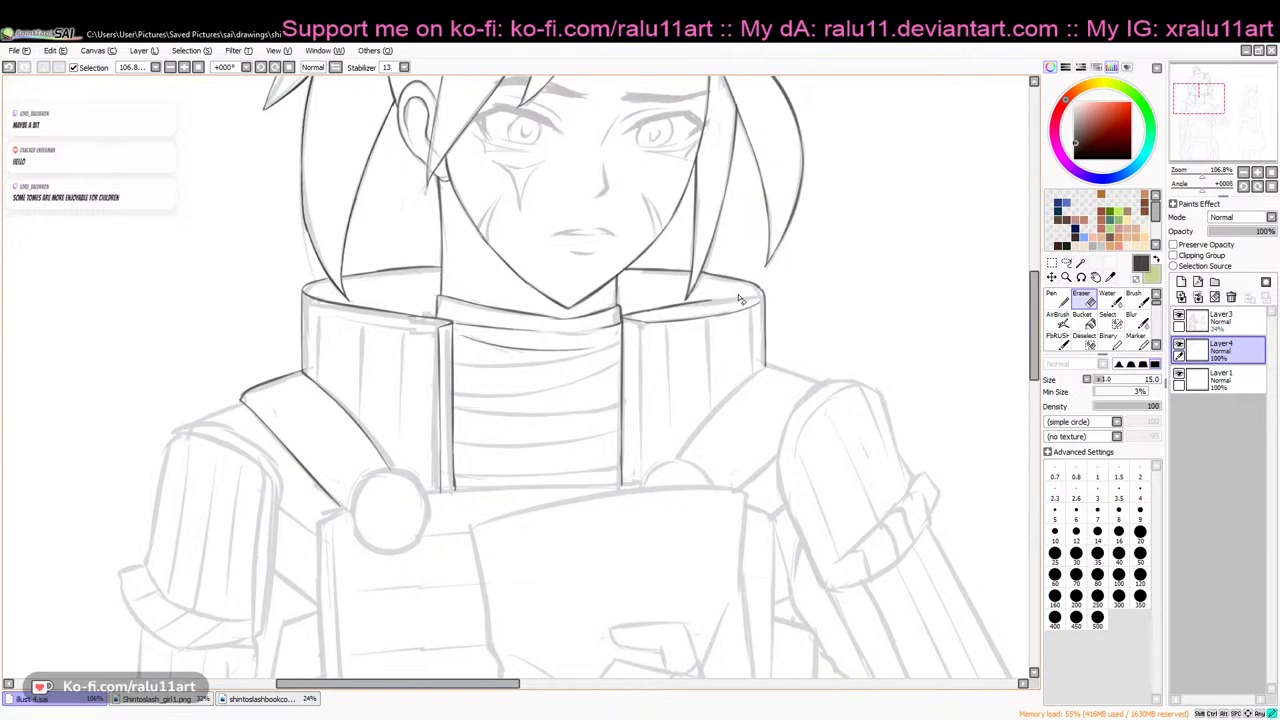
key("b")
left_click_drag(705, 302, 756, 295)
key("ctrl+z")
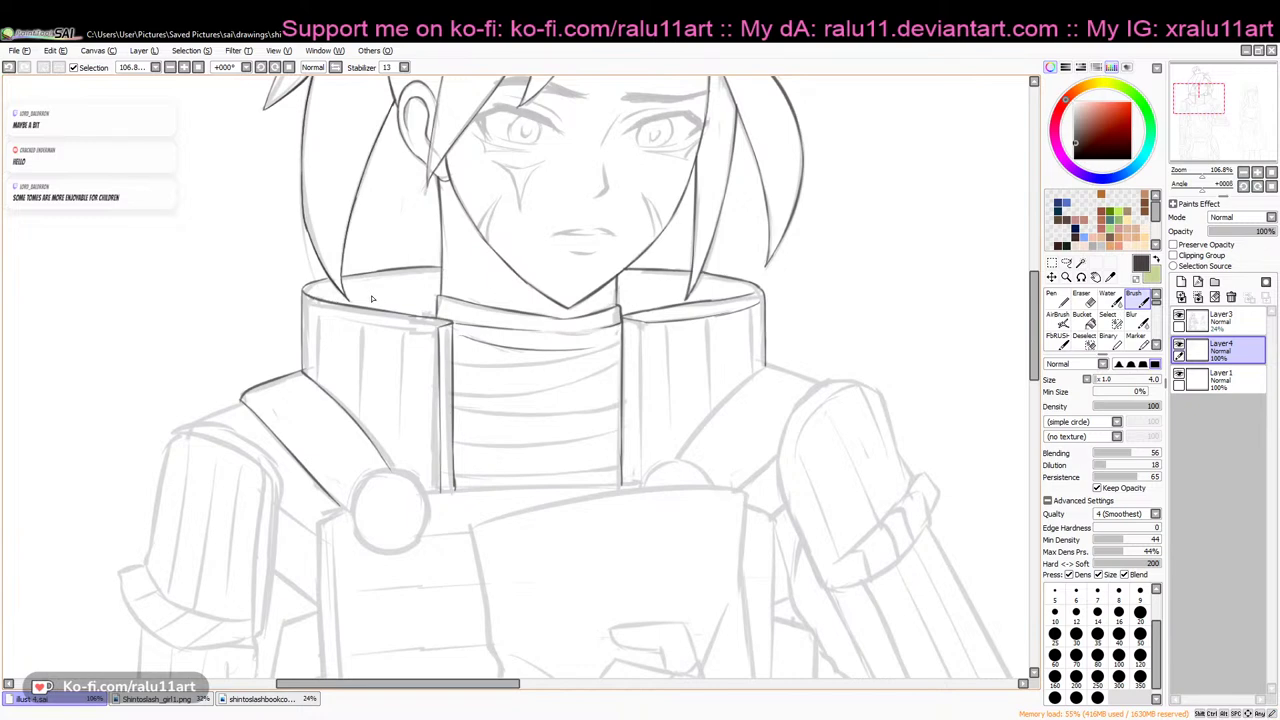
Erase the front rim line on the ear side of the collar and ink it again from the outer corner to the front band
key("e")
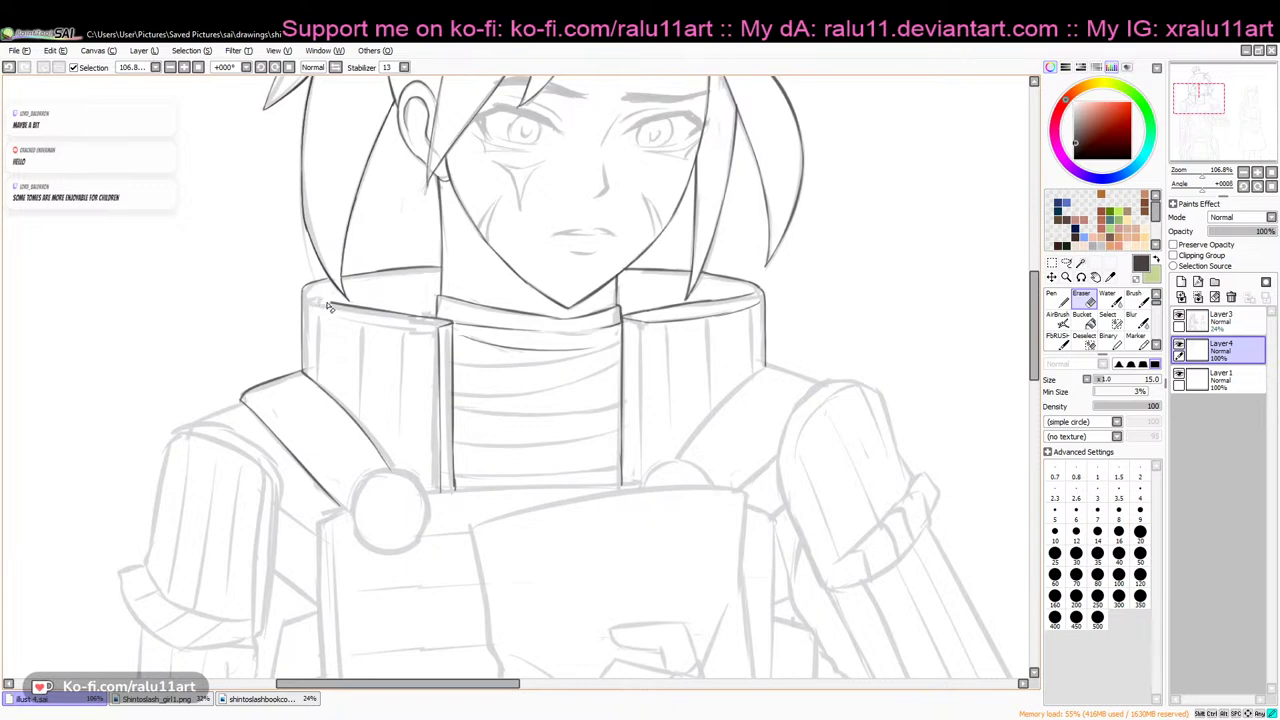
key("b")
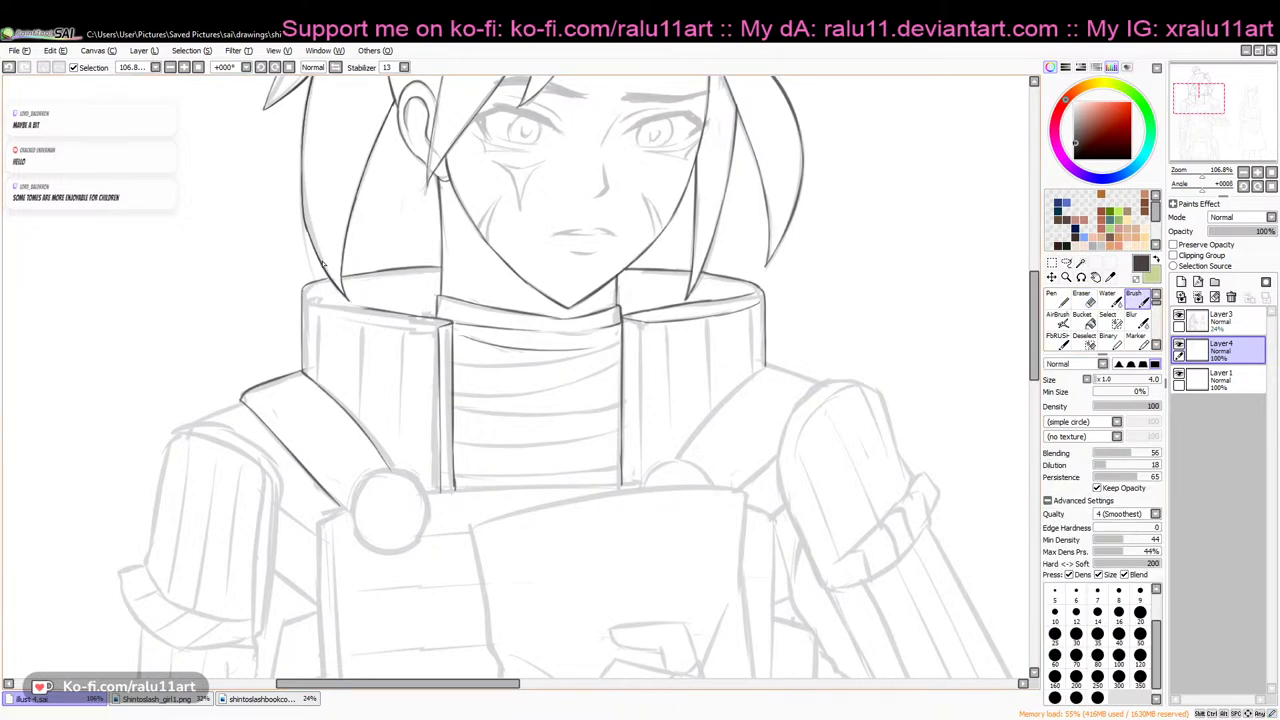
mouse_move(307, 299)
left_mouse_down()
mouse_move(380, 308)
mouse_move(365, 314)
mouse_move(411, 331)
left_mouse_up()
key("ctrl+z")
key("ctrl+z")
key("ctrl+z")
left_click_drag(304, 296, 426, 329)
key("ctrl+z")
mouse_move(302, 296)
left_mouse_down()
mouse_move(443, 335)
mouse_move(392, 327)
mouse_move(436, 327)
left_mouse_up()
key("ctrl+z")
left_click_drag(328, 296, 383, 315)
key("ctrl+z")
Erase the front rim on the collar's far side and redraw it from the neck opening to the outer corner
key("e")
mouse_move(640, 318)
left_mouse_down()
mouse_move(752, 299)
mouse_move(738, 303)
left_mouse_up()
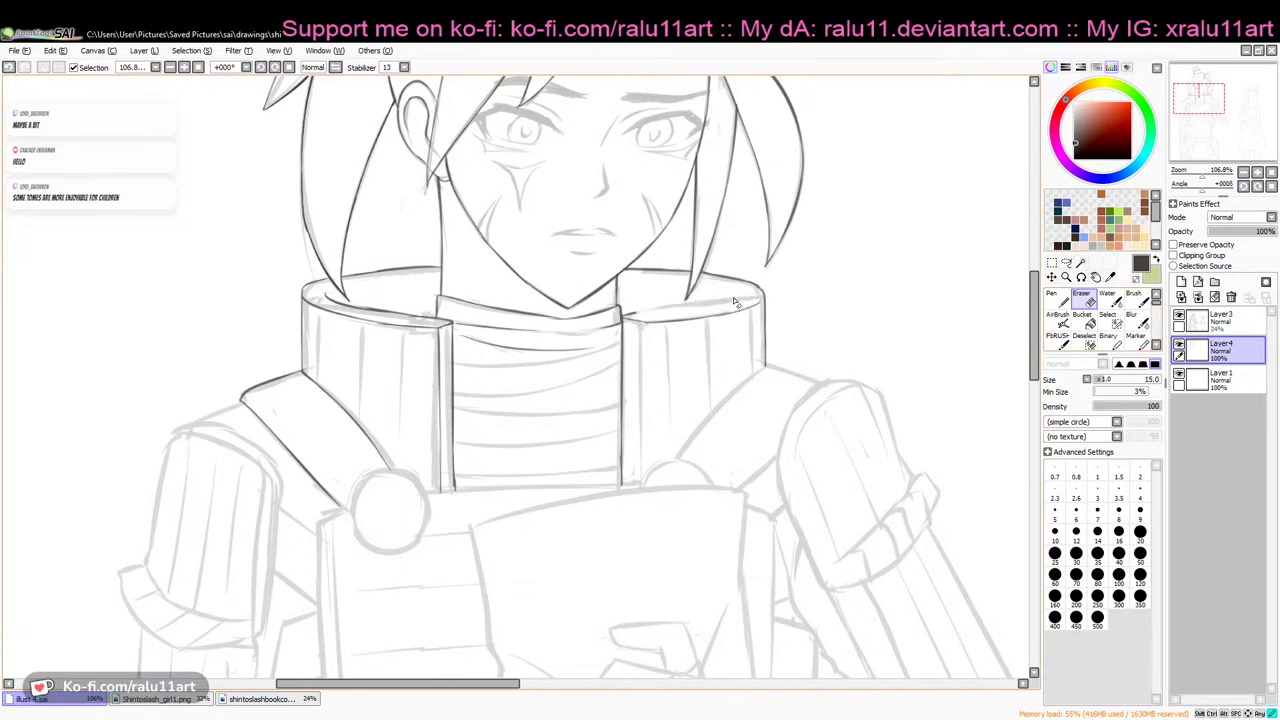
key("b")
left_click_drag(636, 314, 721, 299)
key("ctrl+z")
left_click_drag(630, 317, 712, 306)
key("ctrl+z")
mouse_move(626, 316)
left_mouse_down()
mouse_move(745, 302)
mouse_move(707, 307)
mouse_move(748, 309)
left_mouse_up()
key("ctrl+z")
key("ctrl+z")
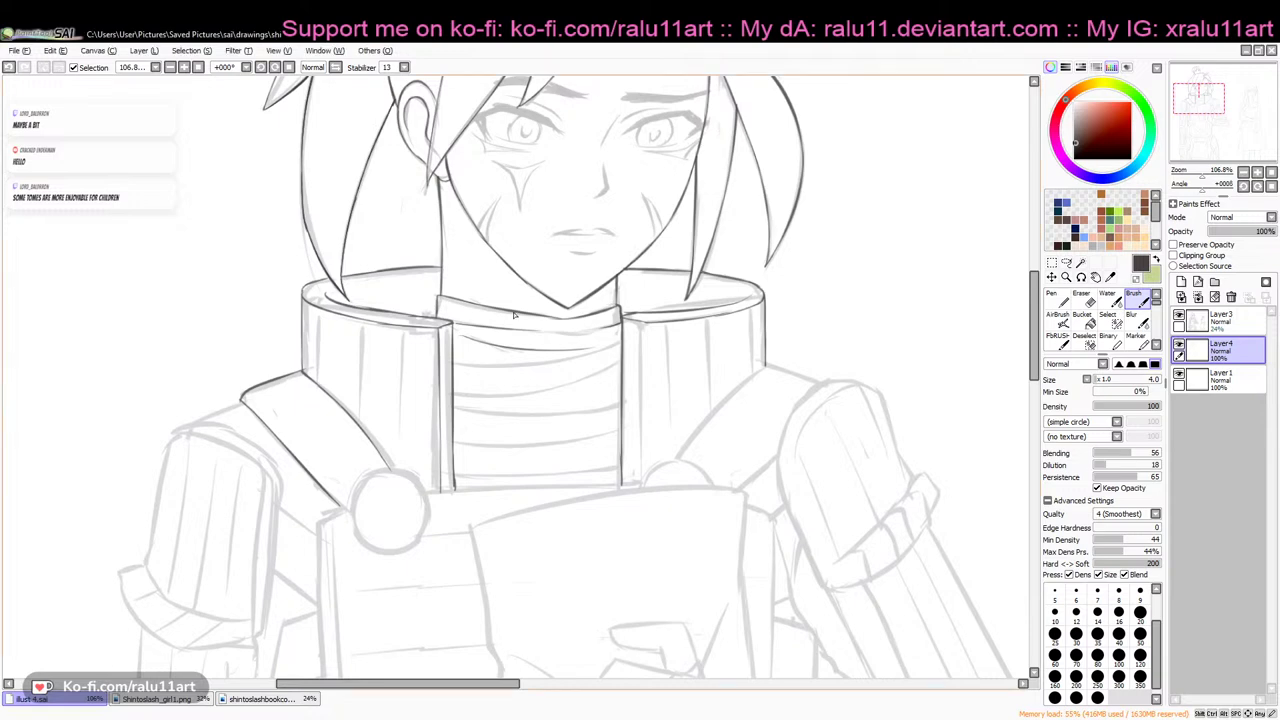
Ink three vertical panel lines on the ear-side half of the collar, from the rim down to the strap
left_click_drag(402, 330, 400, 466)
key("ctrl+z")
left_click_drag(362, 324, 359, 377)
key("ctrl+z")
left_click_drag(360, 427, 360, 426)
left_click_drag(318, 311, 318, 380)
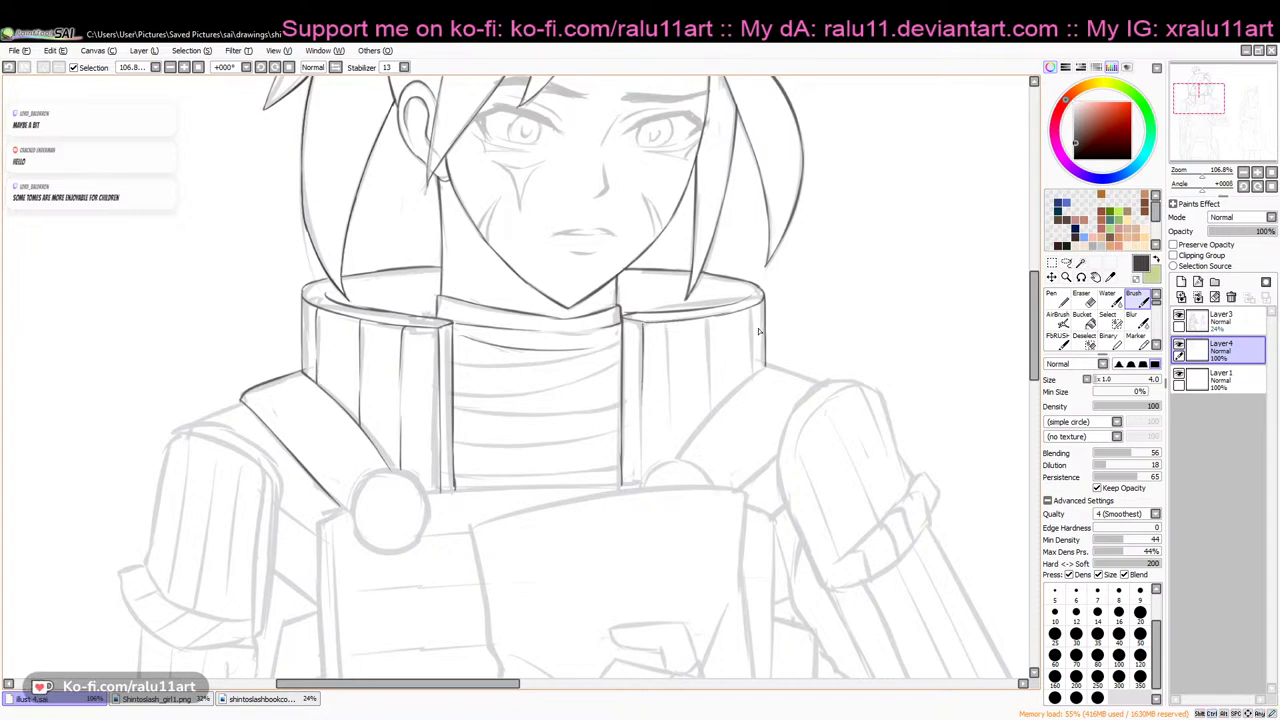
Tidy the collar's rim lines with the Eraser, checking both sides in the mirrored view
left_click(1081, 300)
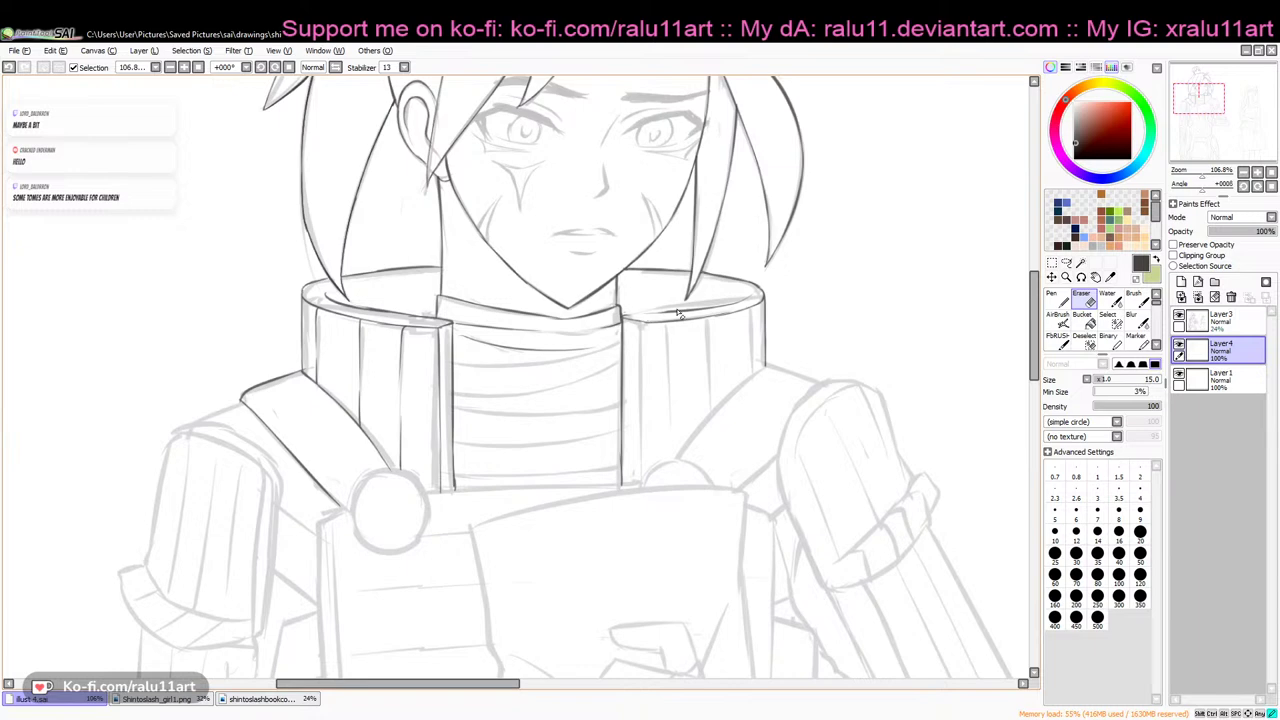
left_click(336, 68)
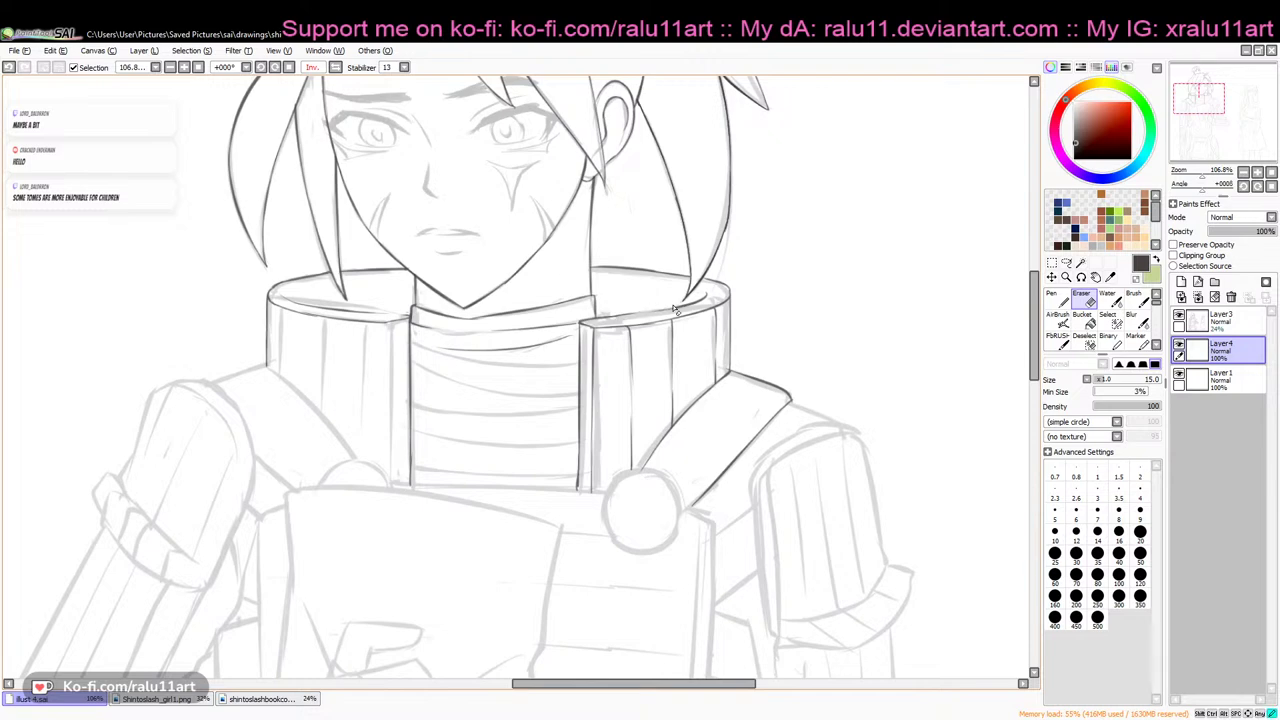
left_click(336, 68)
left_click_drag(1036, 315, 1036, 303)
left_click(1133, 299)
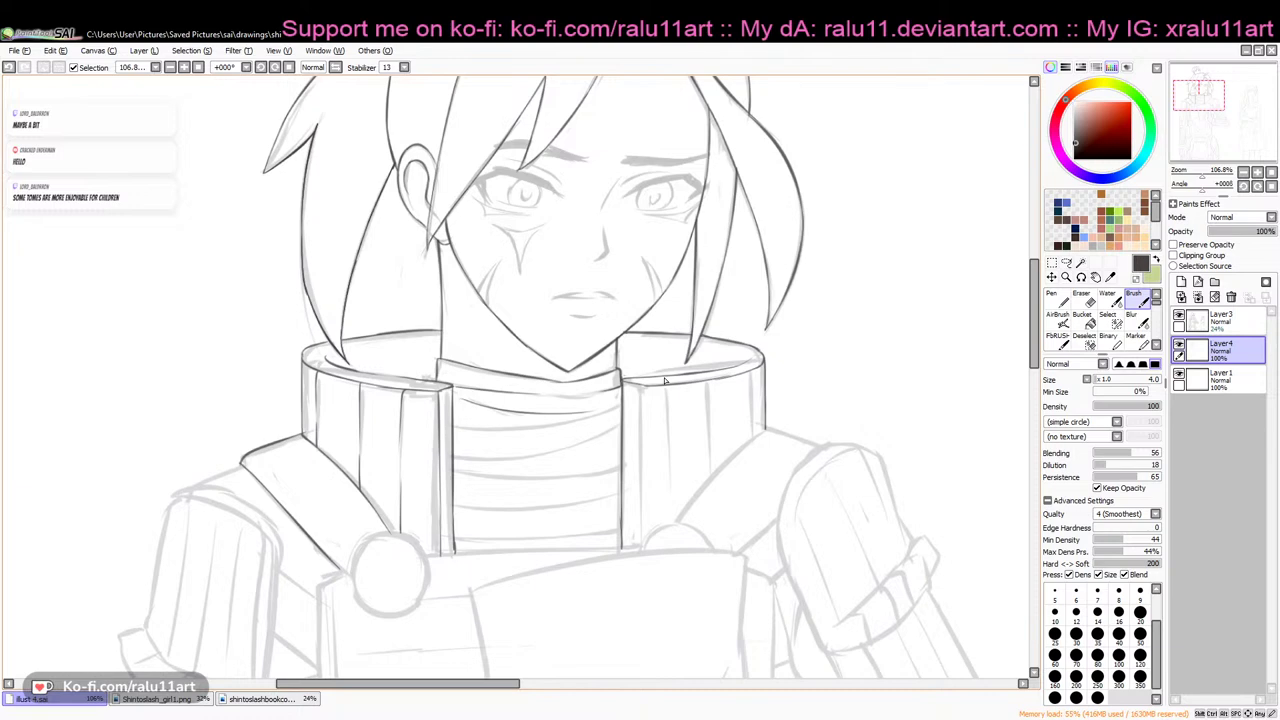
left_click(336, 68)
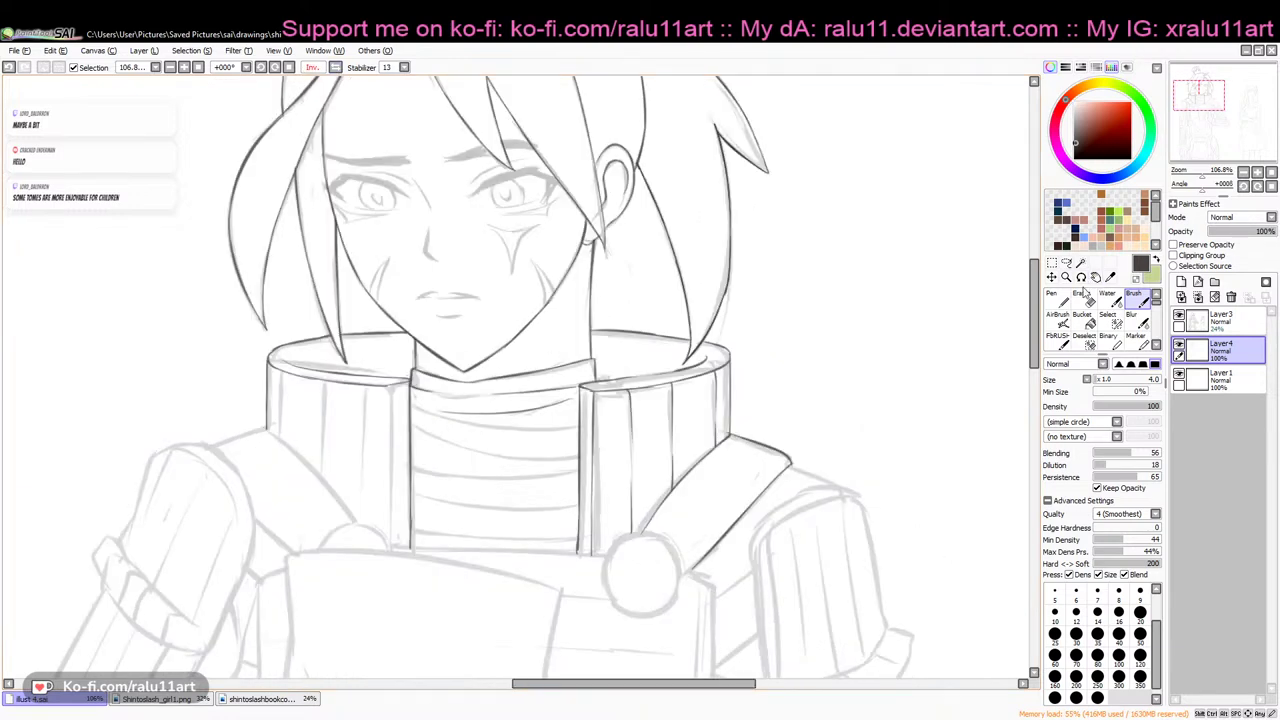
left_click_drag(1036, 298, 1036, 308)
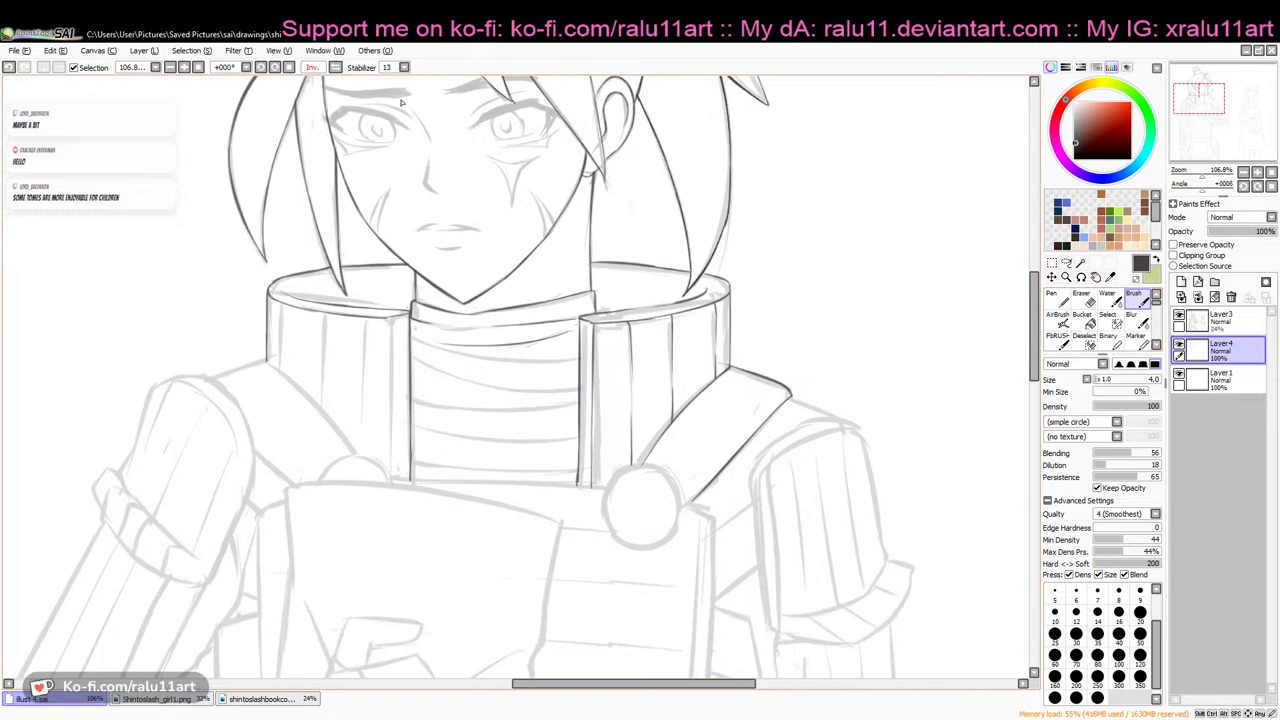
Ink a parallel inner line along the front band of the collar on the side away from the ear
left_click(336, 68)
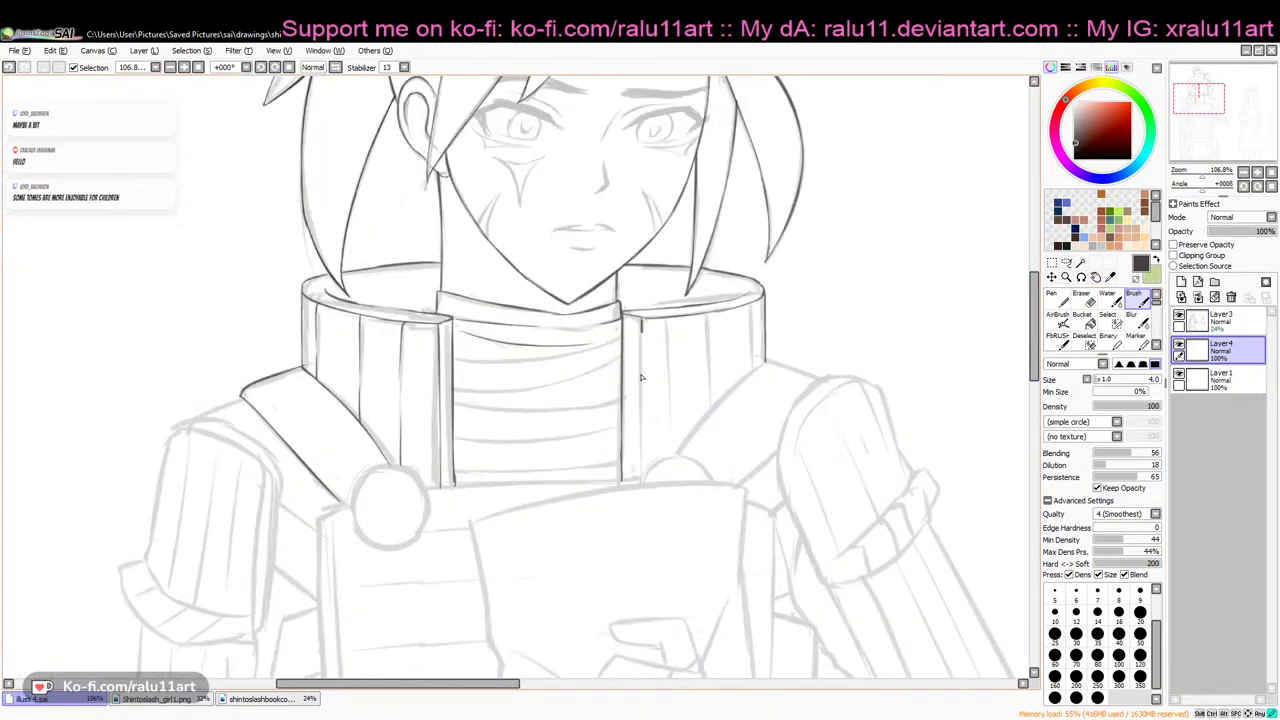
key("ctrl+z")
left_click_drag(643, 318, 640, 474)
key("ctrl+z")
key("ctrl+z")
mouse_move(643, 319)
left_mouse_down()
mouse_move(641, 474)
mouse_move(644, 441)
left_mouse_up()
Ink three vertical panel lines on the collar half away from the ear, following the sketch down to the strap
left_click_drag(673, 317, 672, 445)
key("ctrl+z")
key("ctrl+z")
left_click_drag(673, 385, 673, 452)
left_click_drag(708, 320, 712, 360)
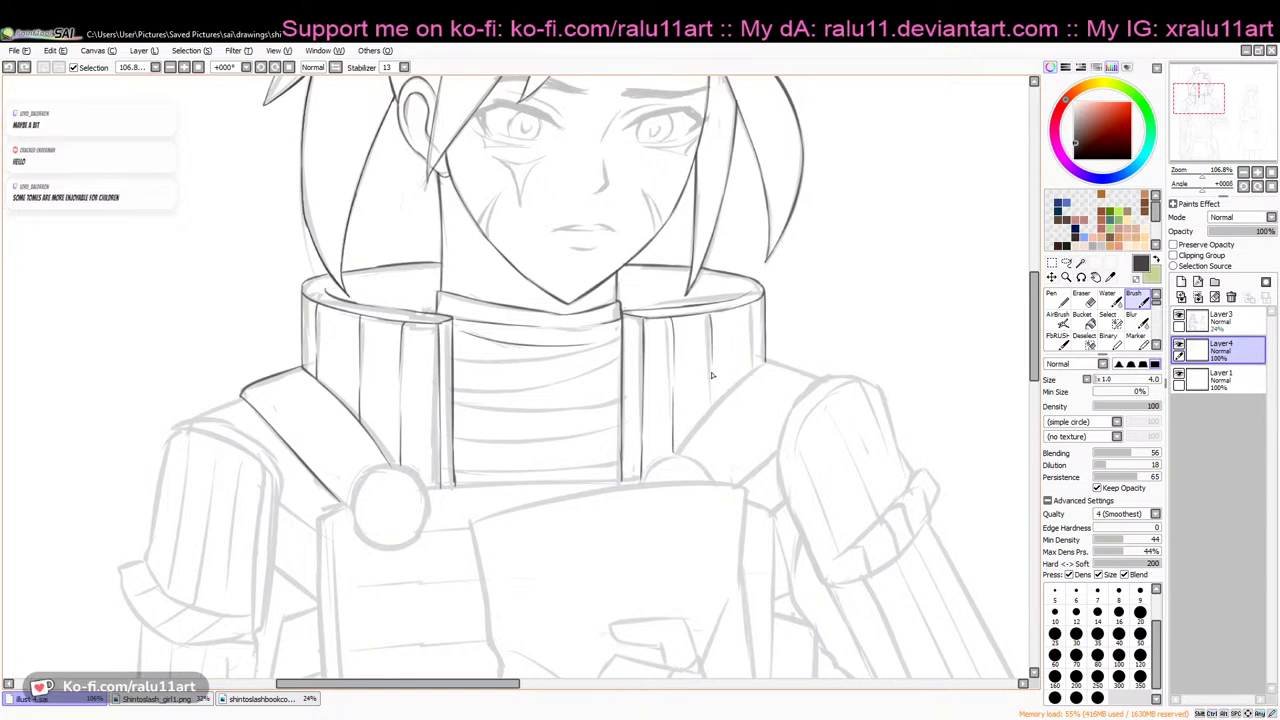
left_click_drag(752, 306, 757, 374)
key("ctrl+z")
left_click_drag(751, 308, 755, 372)
Ink the upper arc of the round clasp on the side away from the ear, above the chest piece
scroll(936, 363, "down", 3)
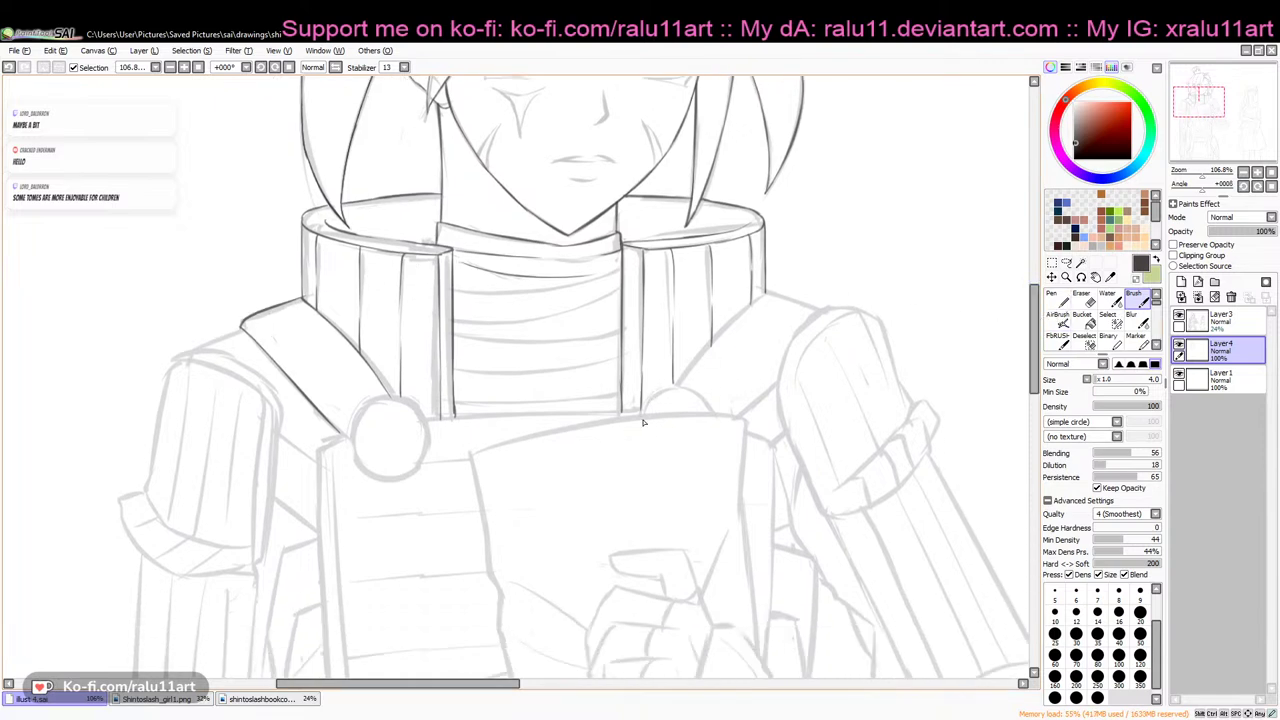
mouse_move(641, 412)
left_mouse_down()
mouse_move(688, 392)
mouse_move(650, 399)
mouse_move(701, 395)
mouse_move(712, 416)
left_mouse_up()
key("ctrl+z")
scroll(1092, 302, "up", 3)
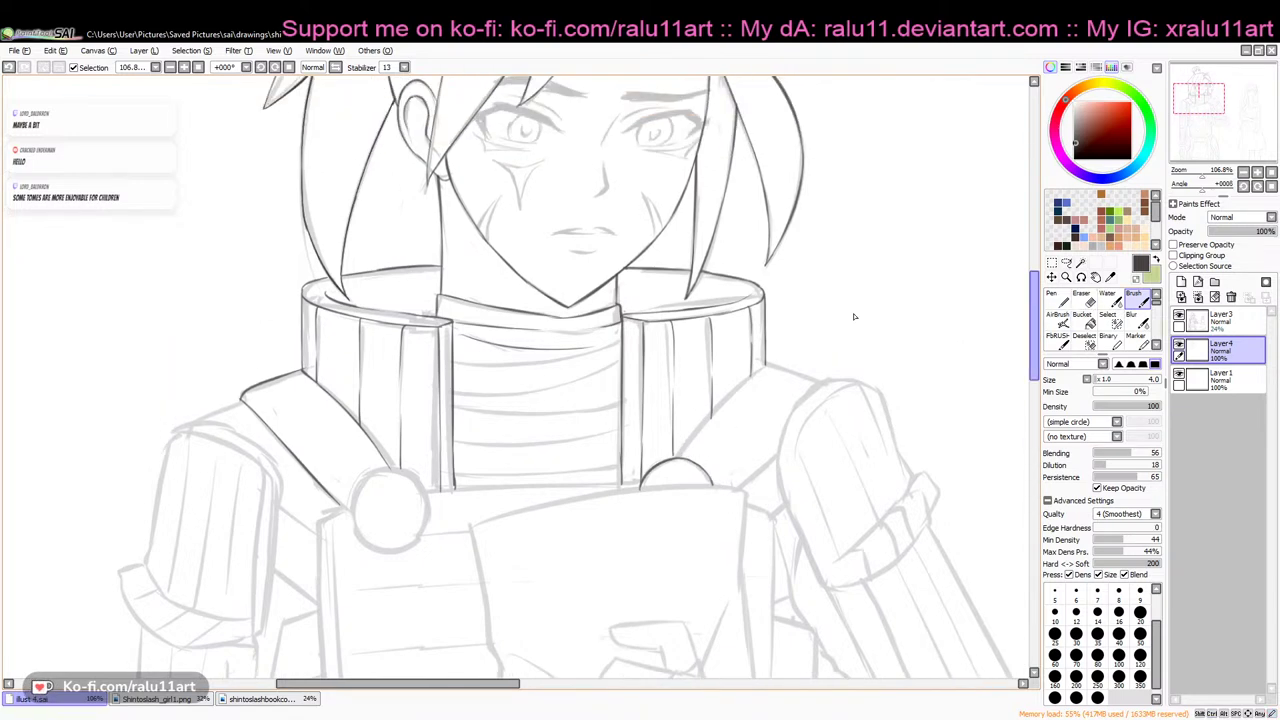
left_click(1093, 302)
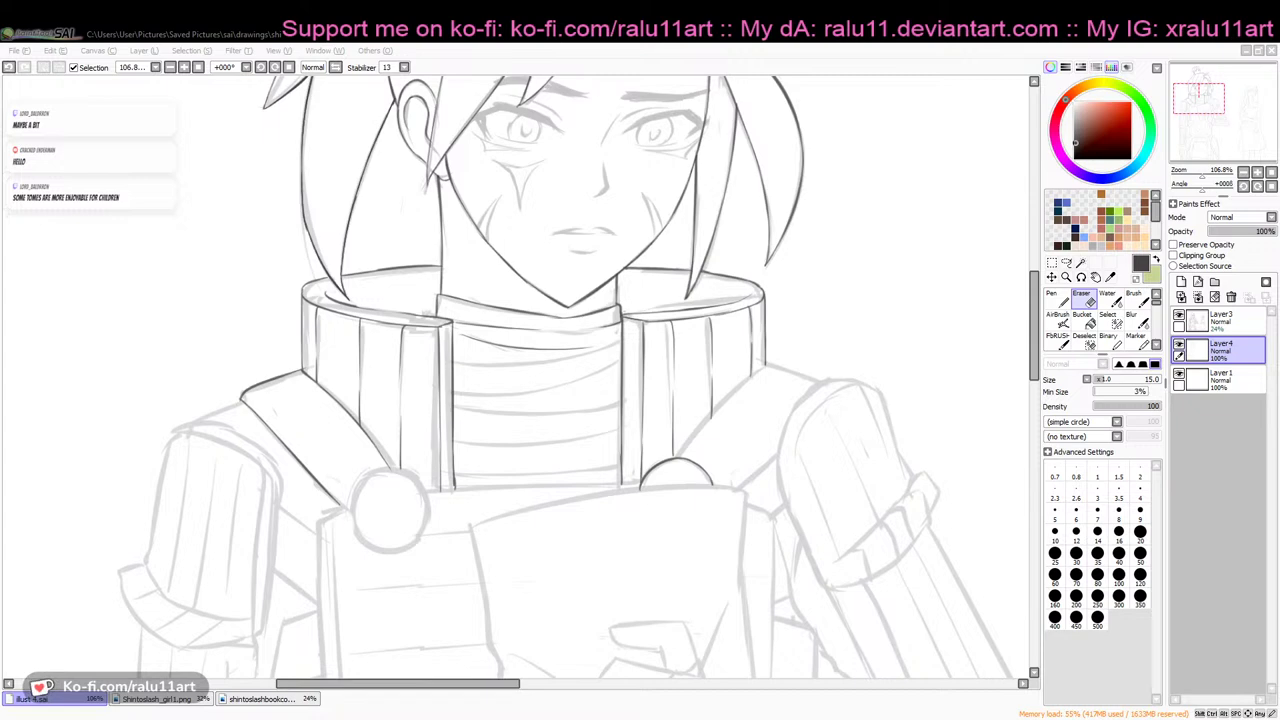
Ink the collar-side edge of the far shoulder strap, from the round clasp up to the collar's outer base
key("alt+Tab")
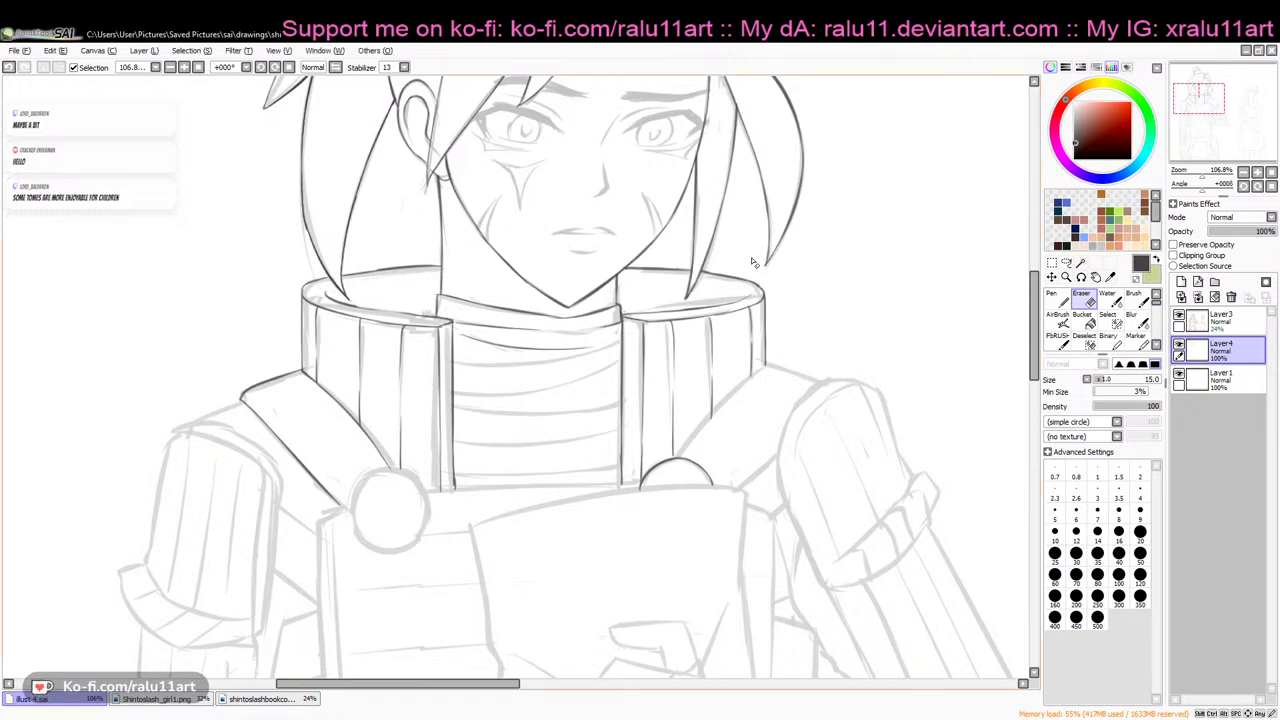
left_click(336, 68)
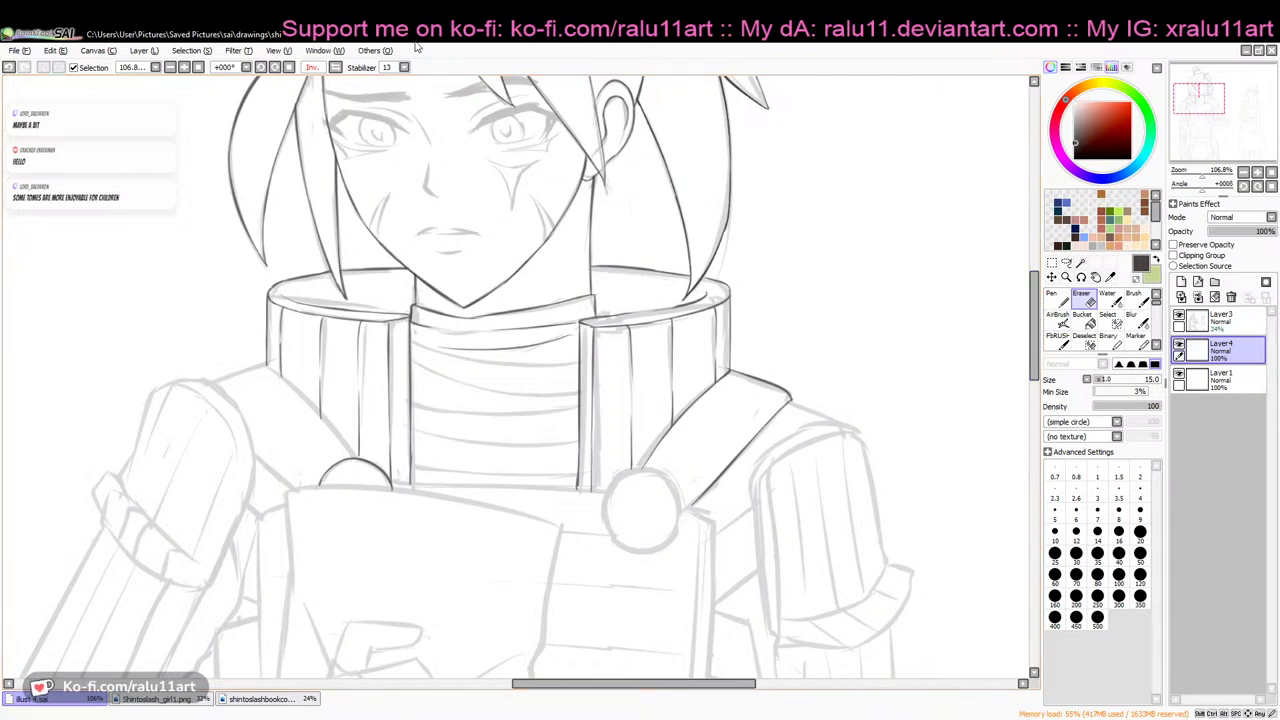
left_click(312, 67)
left_click_drag(518, 682, 545, 682)
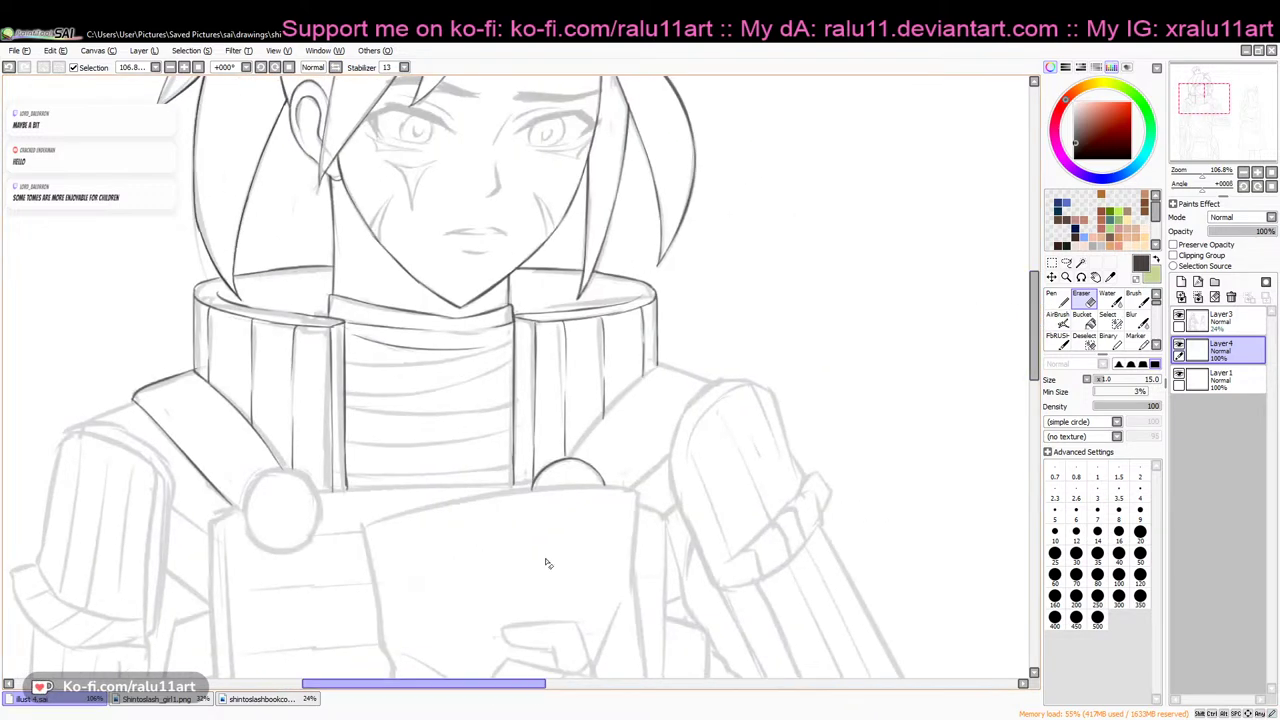
left_click(1133, 297)
left_click_drag(573, 455, 627, 395)
key("ctrl+z")
key("ctrl+z")
left_click_drag(572, 458, 624, 395)
key("ctrl+z")
mouse_move(571, 458)
left_mouse_down()
mouse_move(661, 367)
mouse_move(612, 409)
left_mouse_up()
key("ctrl+z")
key("ctrl+z")
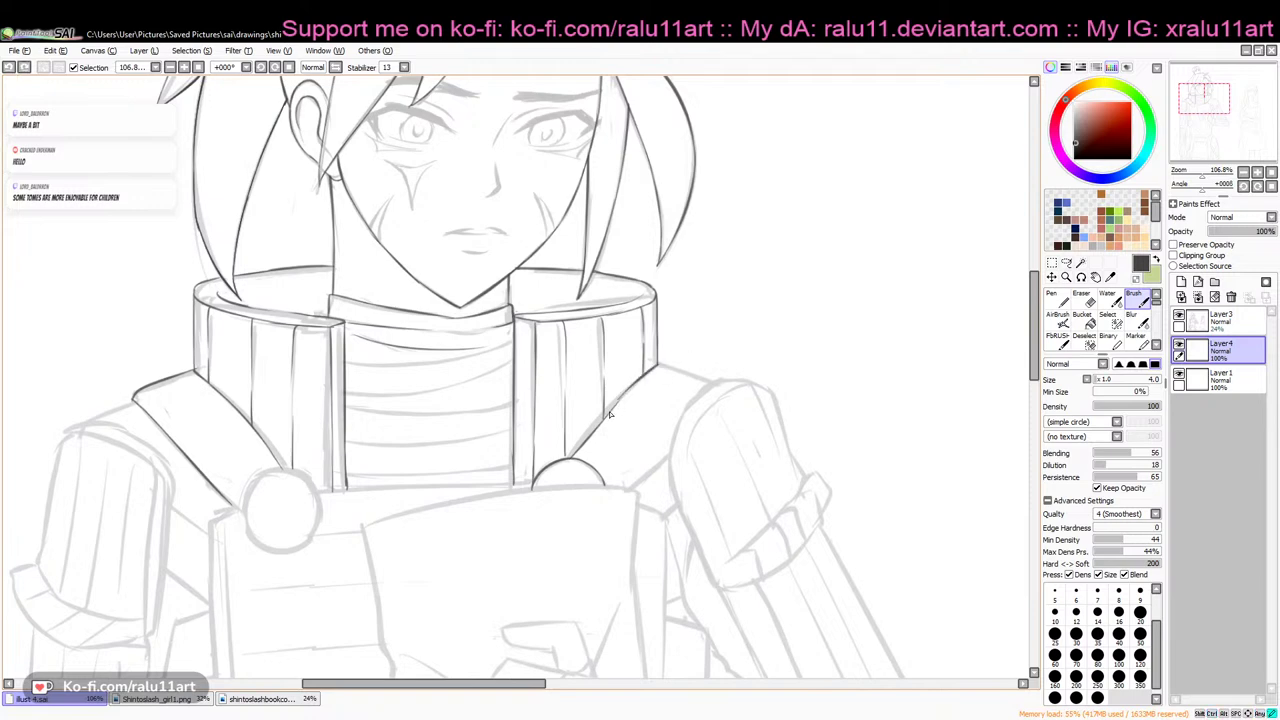
Rework the collar-side edge of the far shoulder strap as a smooth curve from the round clasp over the shoulder toward the shoulder pad
left_click_drag(657, 367, 698, 383)
key("ctrl+z")
left_click_drag(569, 457, 635, 394)
key("ctrl+z")
left_click_drag(569, 459, 634, 397)
key("ctrl+z")
mouse_move(567, 457)
left_mouse_down()
mouse_move(633, 391)
mouse_move(686, 376)
mouse_move(652, 376)
mouse_move(684, 376)
left_mouse_up()
key("ctrl+z")
key("ctrl+z")
mouse_move(614, 402)
left_mouse_down()
mouse_move(650, 378)
mouse_move(708, 394)
left_mouse_up()
key("ctrl+z")
key("ctrl+z")
mouse_move(614, 402)
left_mouse_down()
mouse_move(658, 376)
mouse_move(705, 393)
left_mouse_up()
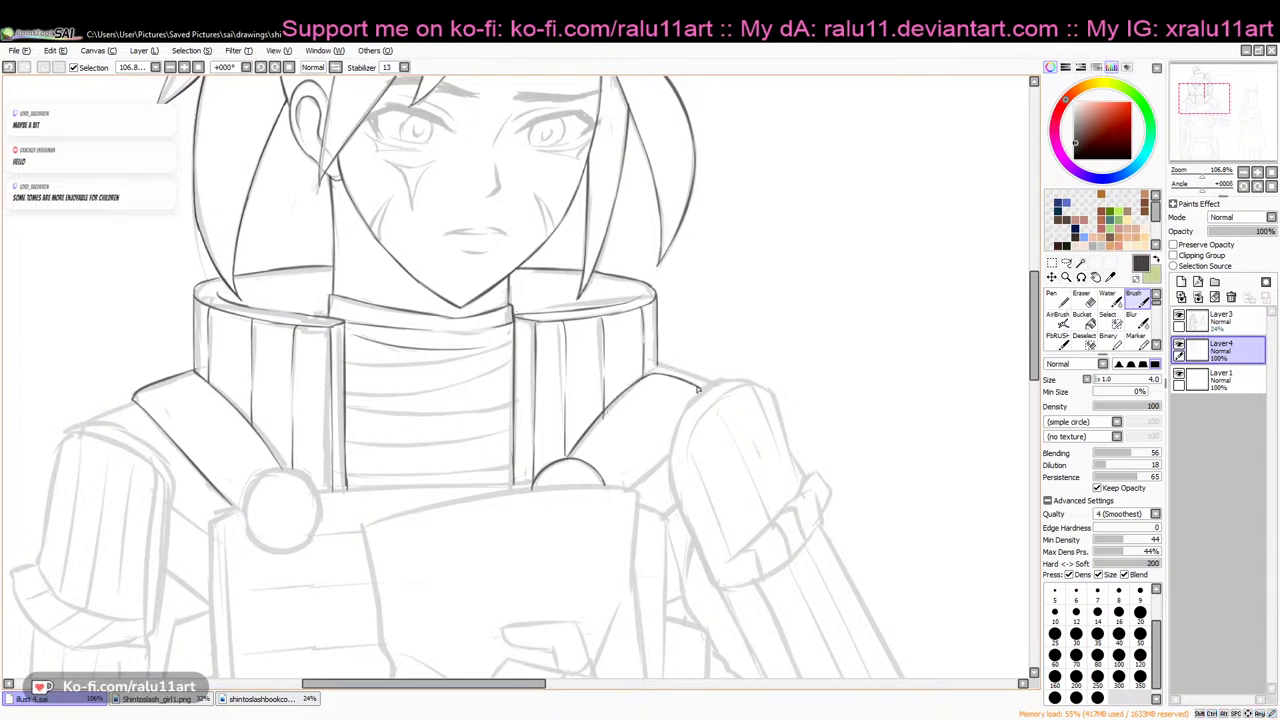
Clean up the far strap's upper corner at the collar base and ink its short top edge to the shoulder pad
left_click(1084, 301)
mouse_move(1034, 318)
left_mouse_down()
mouse_move(1032, 279)
mouse_move(1032, 313)
left_mouse_up()
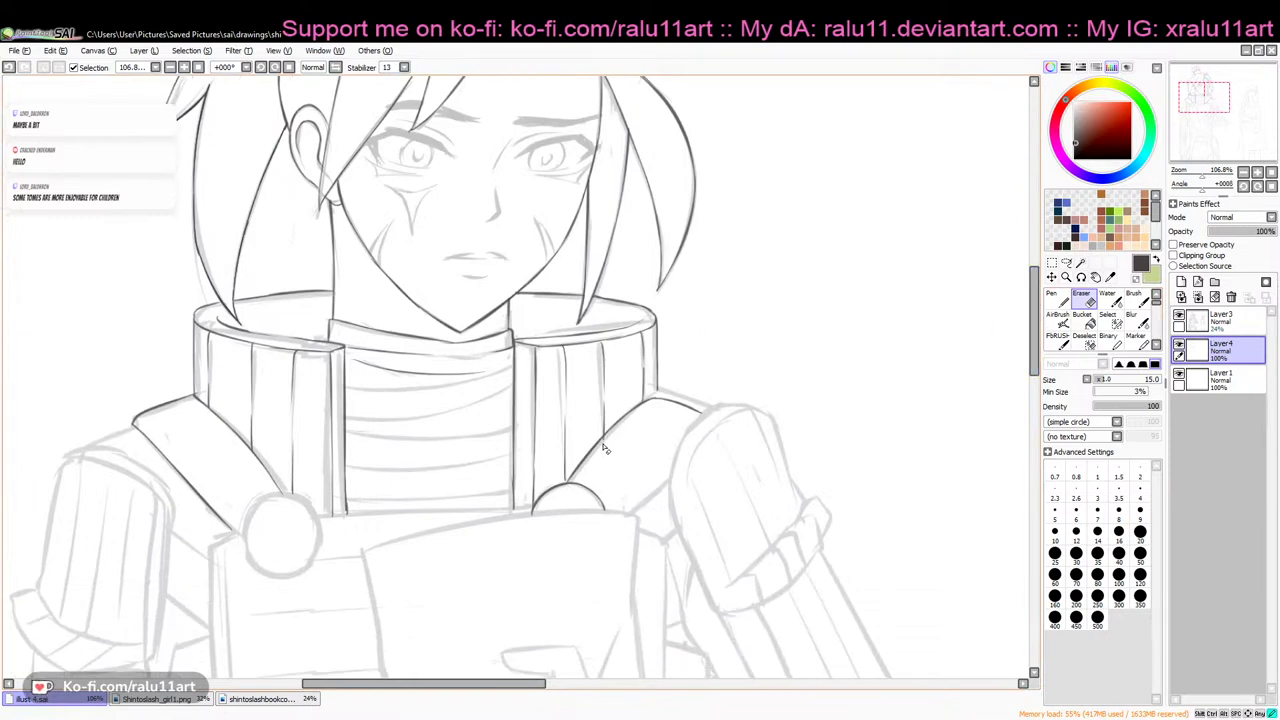
left_click_drag(1032, 355, 1032, 329)
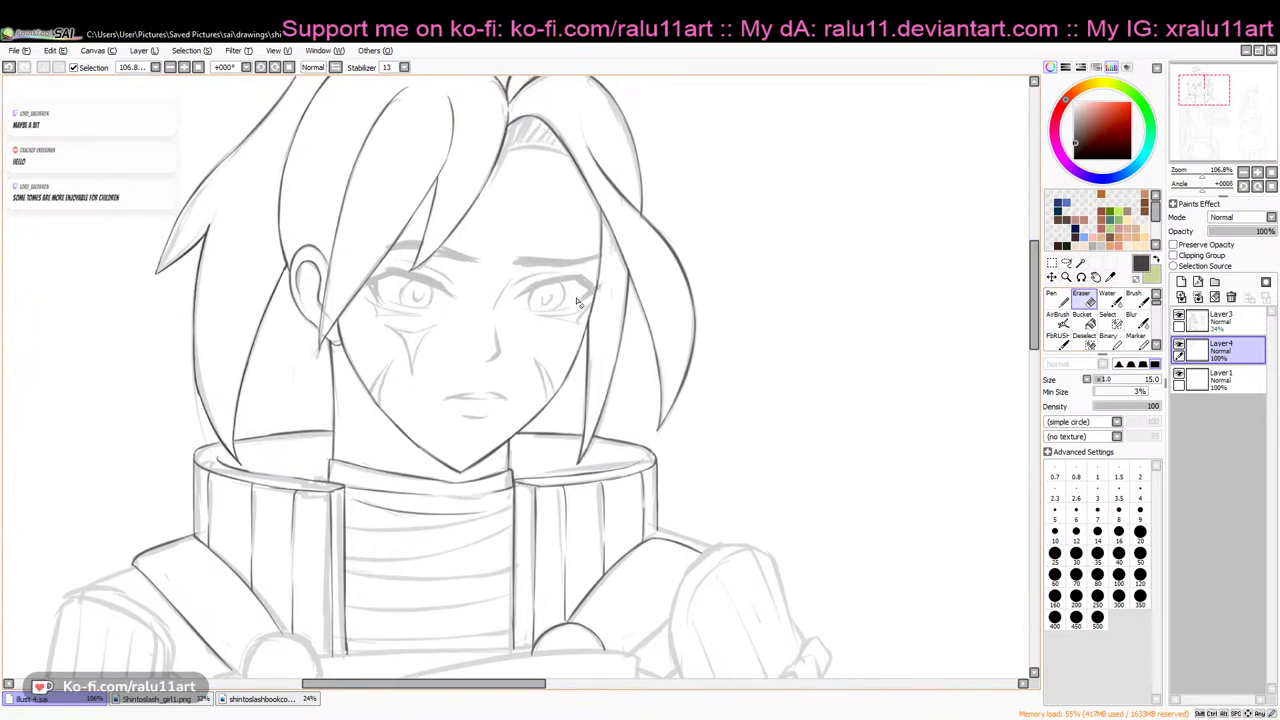
mouse_move(1040, 314)
left_mouse_down()
mouse_move(1037, 295)
mouse_move(1038, 350)
left_mouse_up()
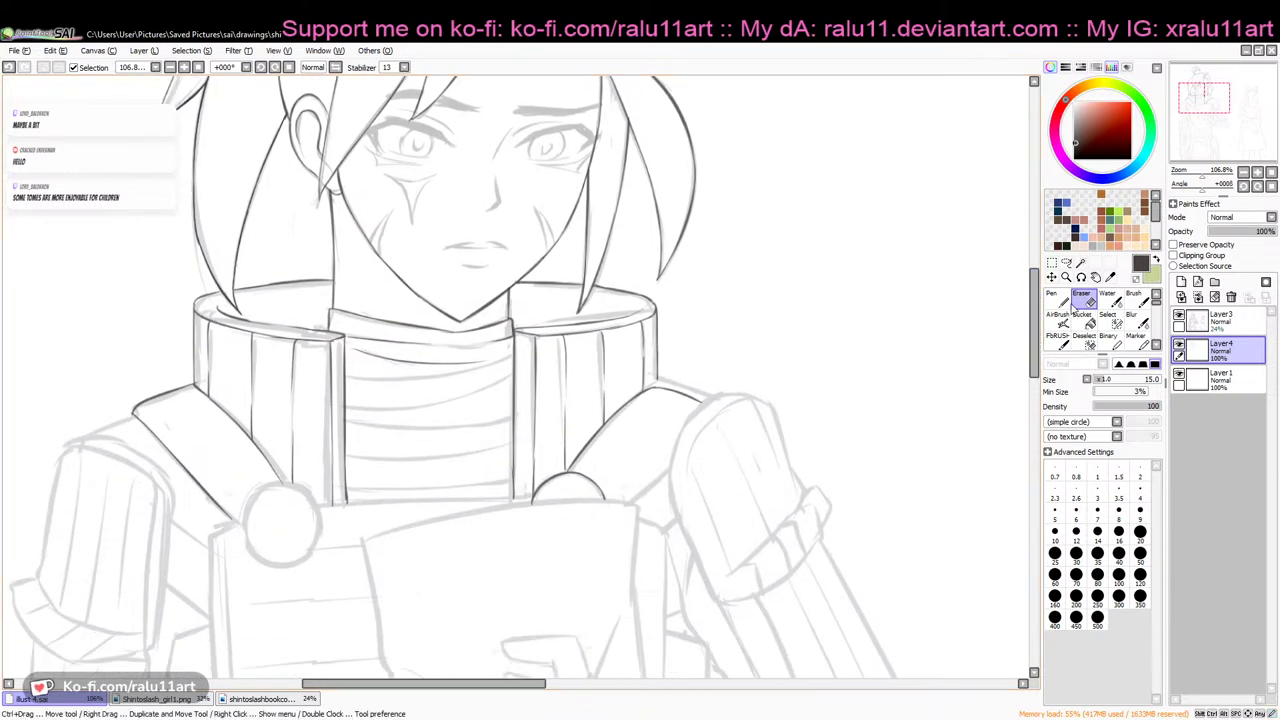
left_click(1133, 297)
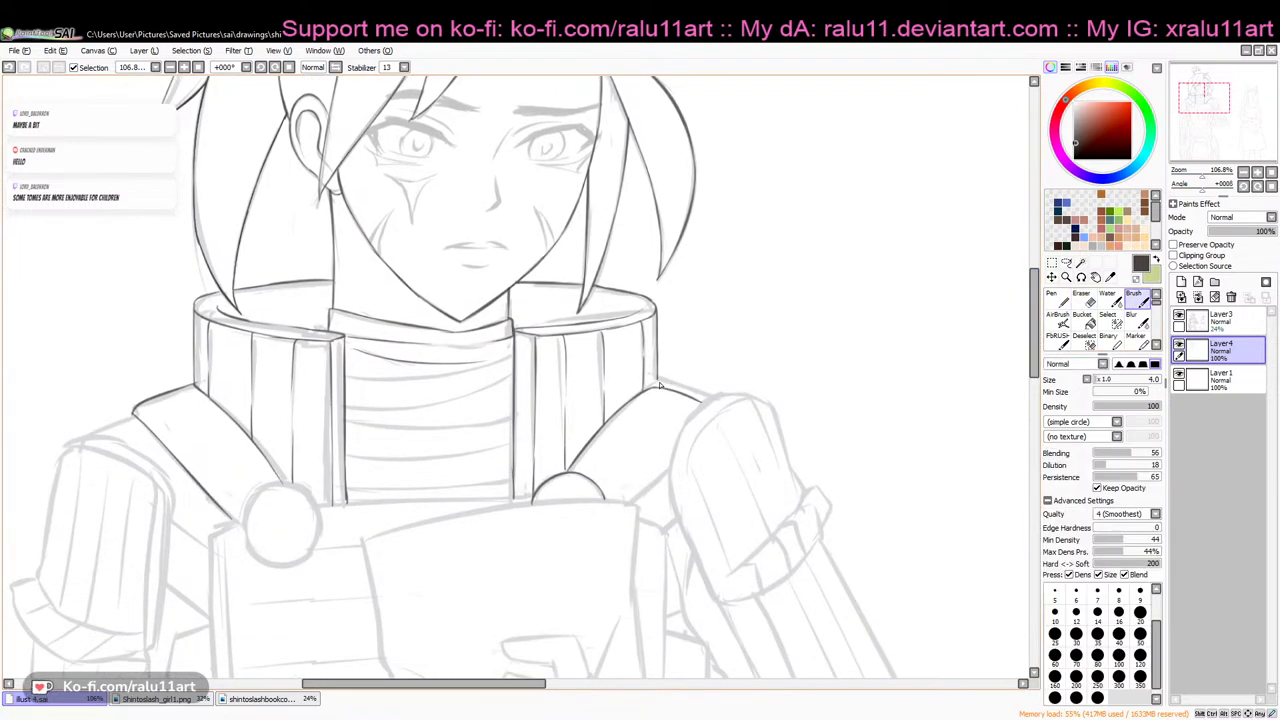
left_click_drag(670, 385, 700, 398)
key("e")
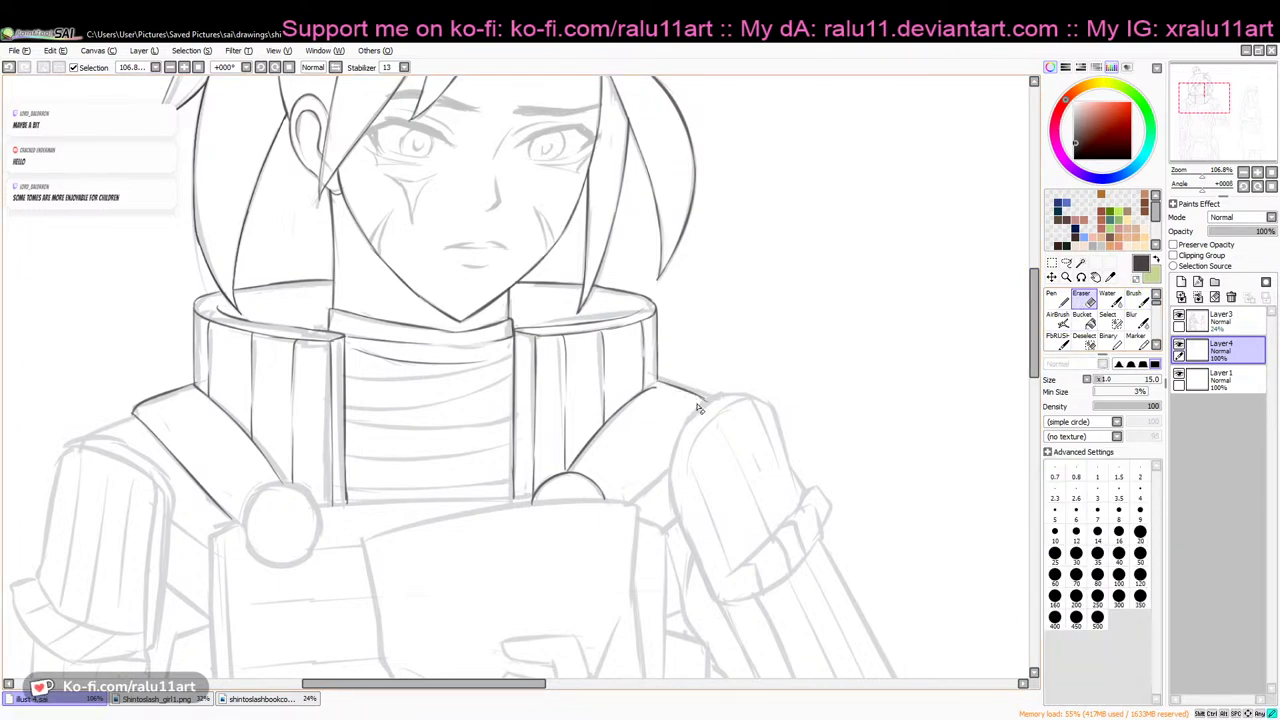
left_click(1133, 300)
left_click(1084, 300)
key("b")
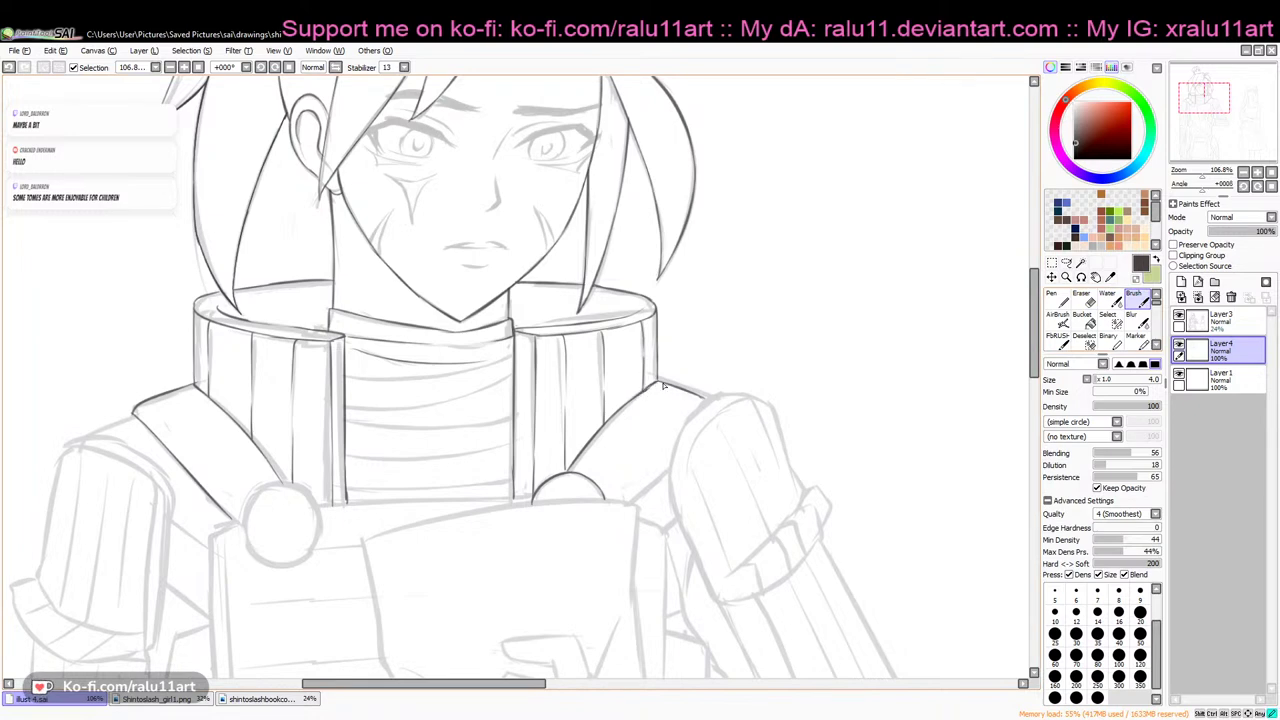
key("e")
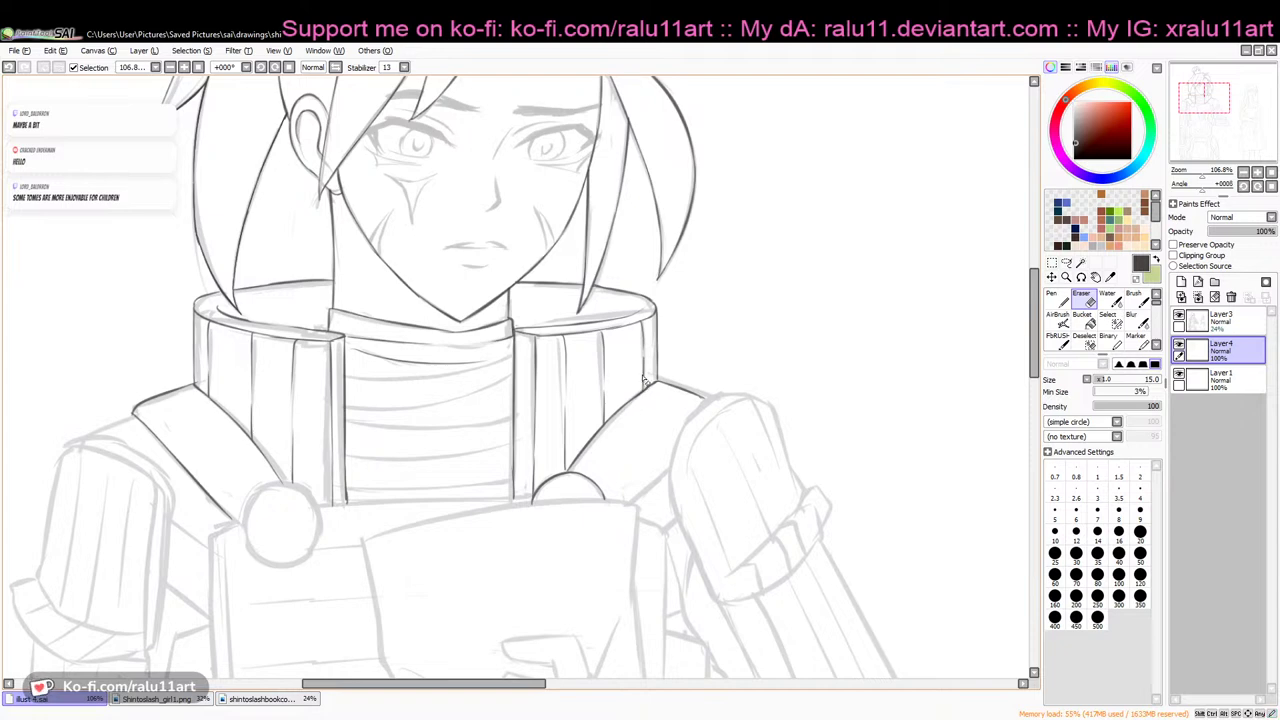
left_click(1133, 298)
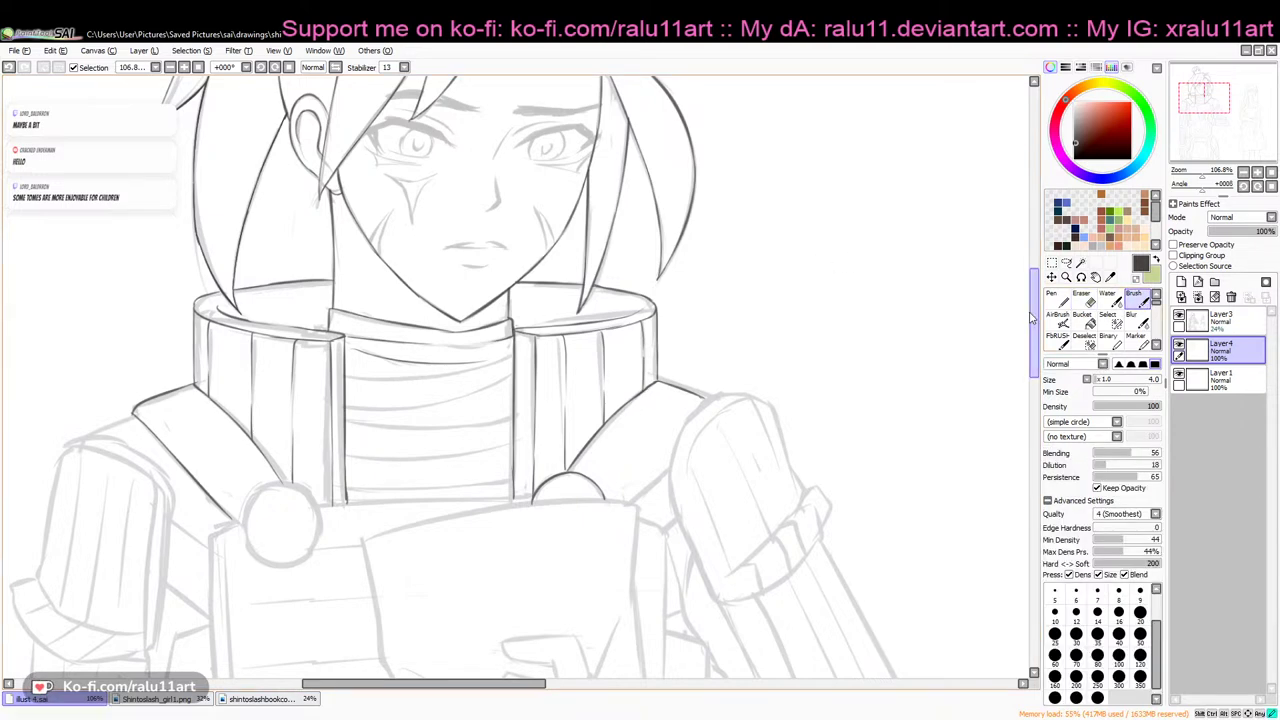
Ink the outer edge of the far shoulder strap from the chest piece's corner to the shoulder pad, and check it mirrored
scroll(623, 300, "down", 2)
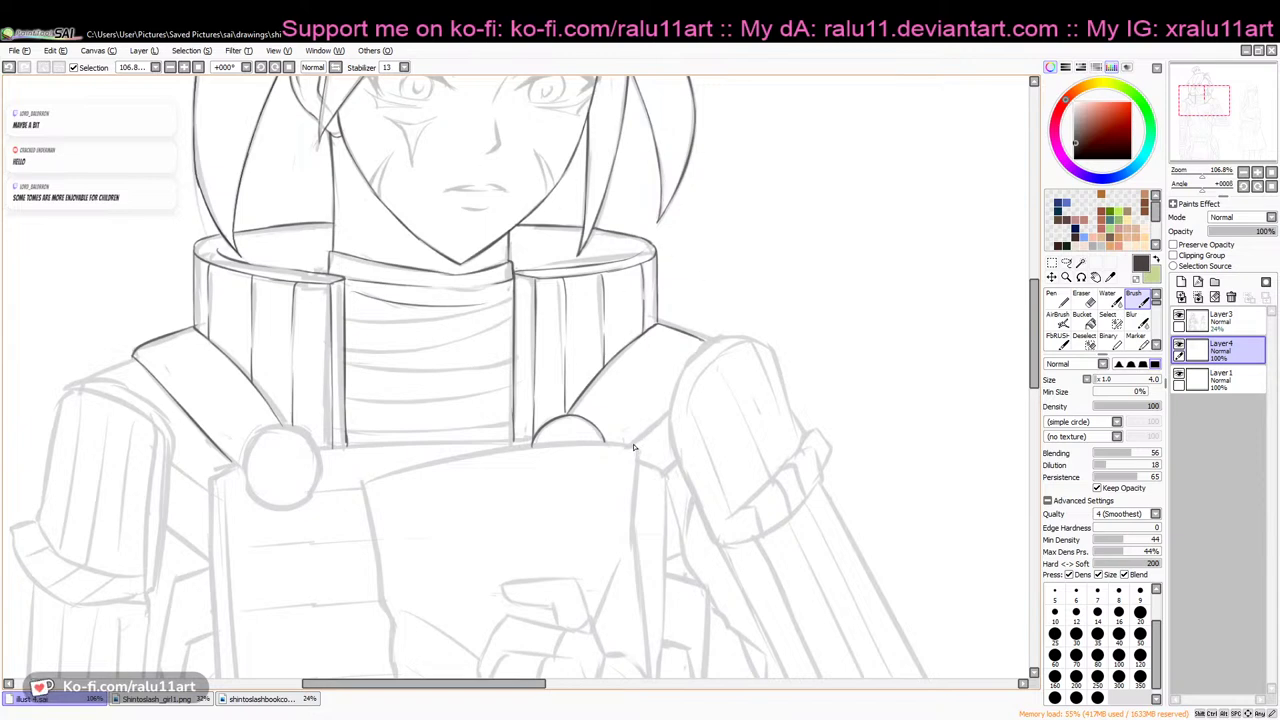
left_click_drag(640, 442, 670, 408)
left_click(333, 68)
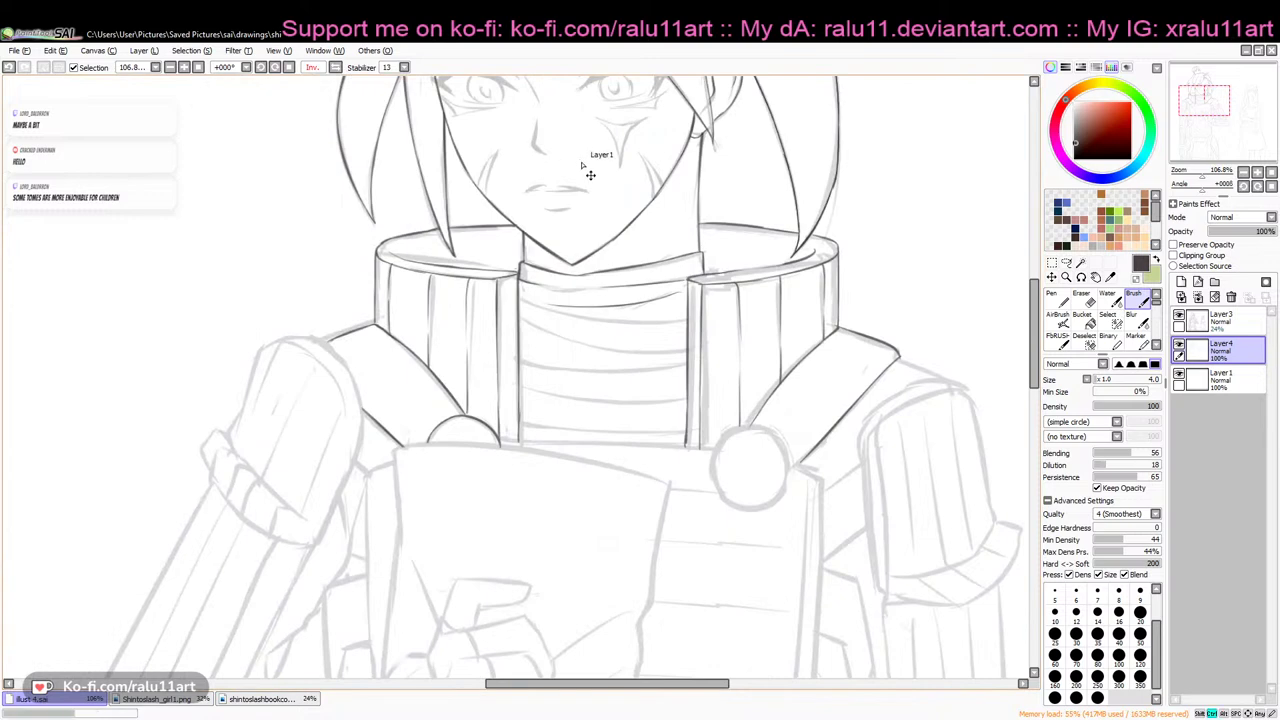
left_click(333, 68)
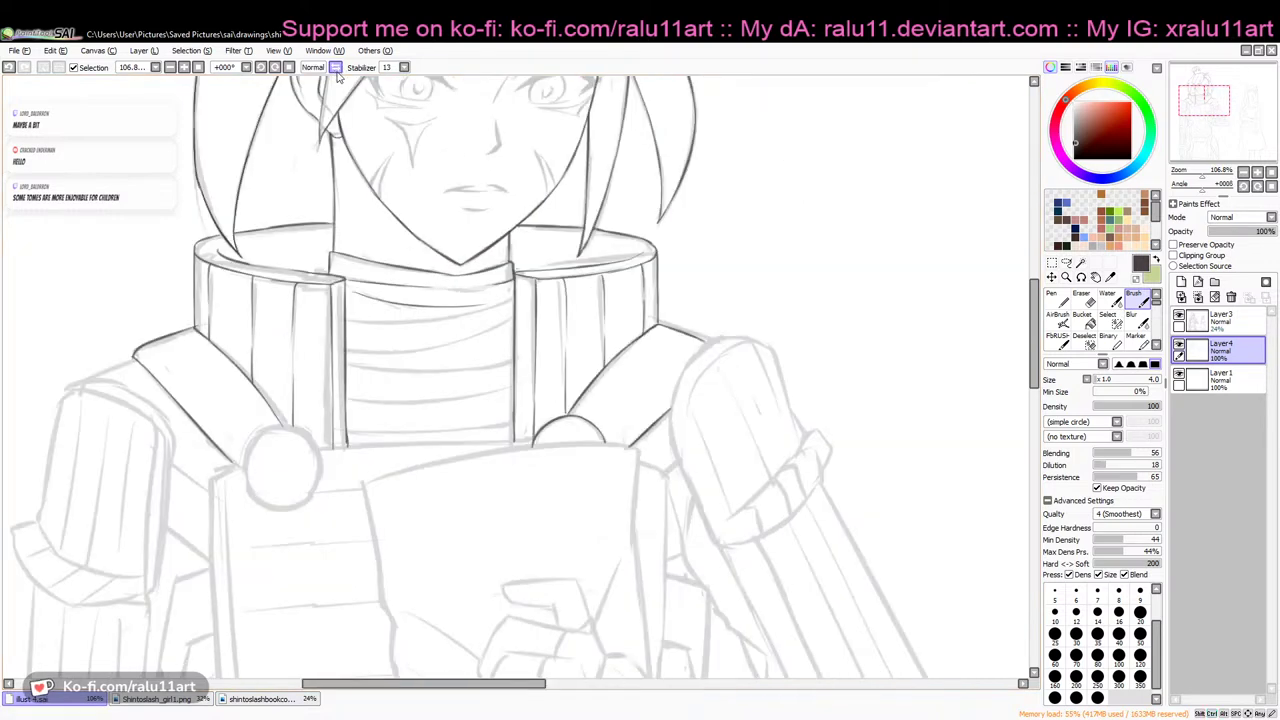
left_click_drag(1036, 320, 1036, 289)
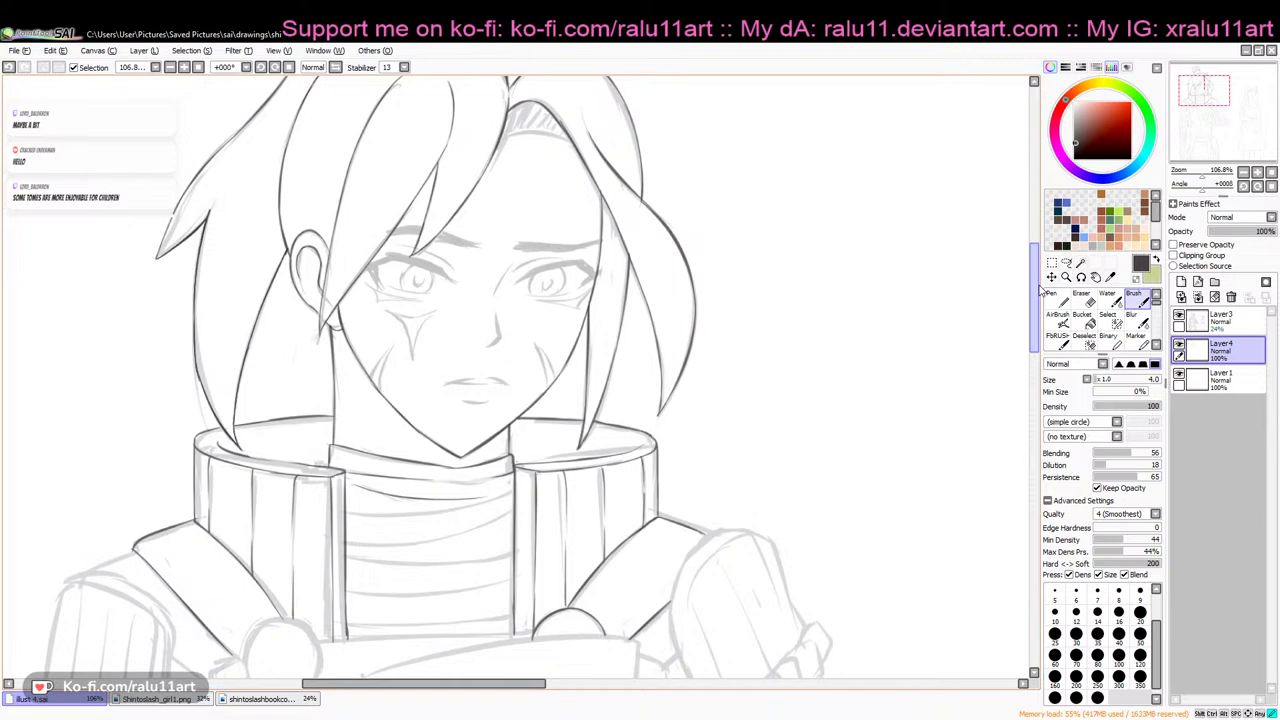
left_click_drag(1038, 290, 1038, 287)
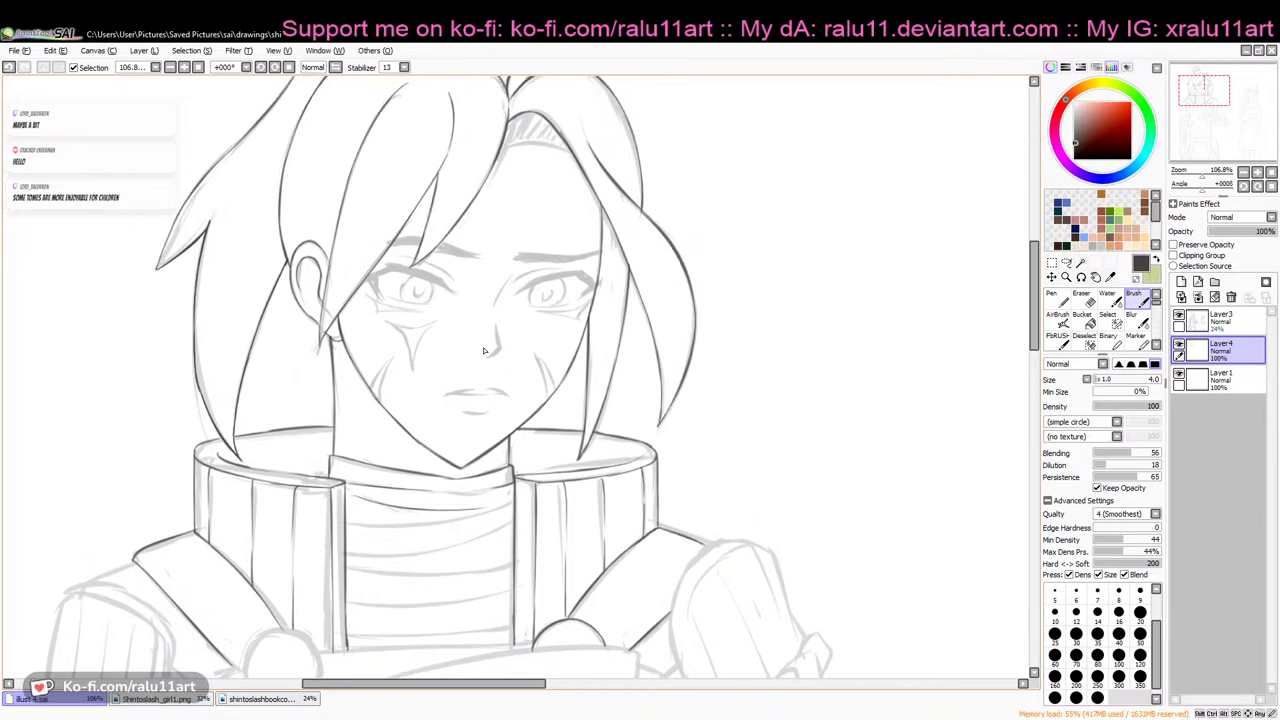
left_click_drag(486, 314, 444, 385)
key("ctrl+z")
left_click_drag(442, 331, 452, 328)
mouse_move(420, 234)
left_mouse_down()
mouse_move(372, 326)
mouse_move(465, 418)
left_mouse_up()
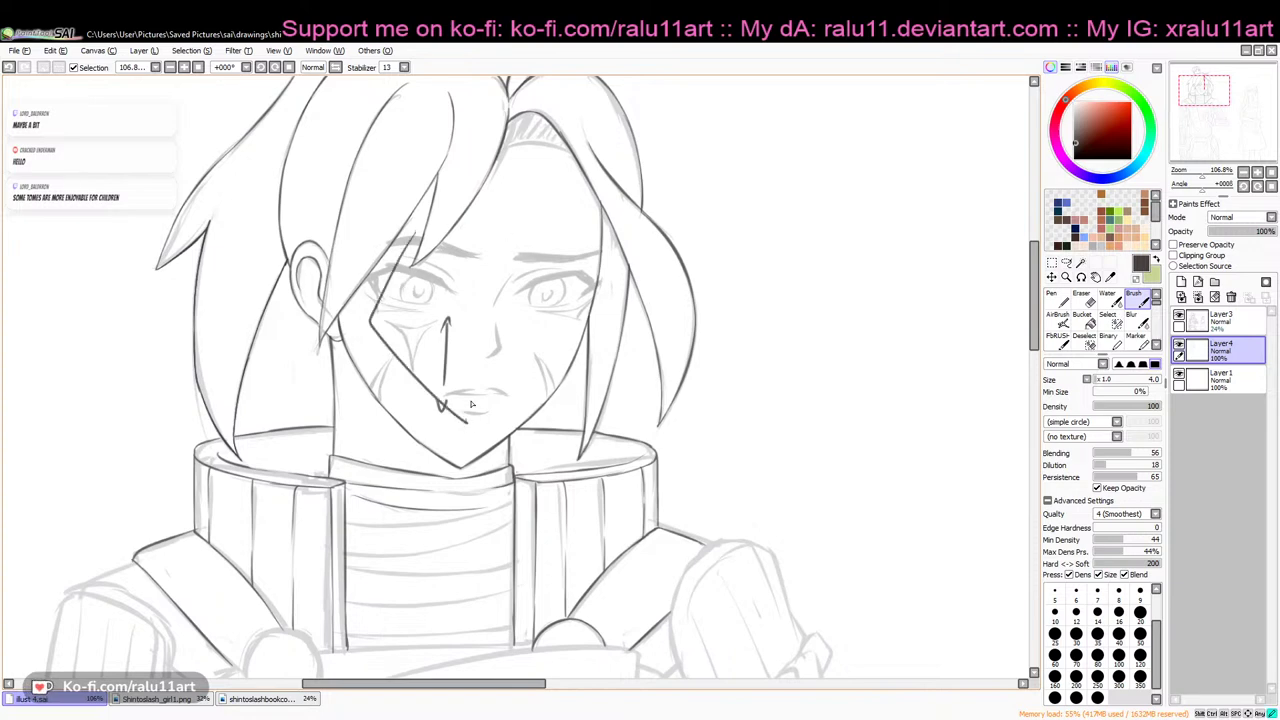
mouse_move(456, 236)
left_mouse_down()
mouse_move(585, 243)
mouse_move(590, 316)
mouse_move(477, 434)
left_mouse_up()
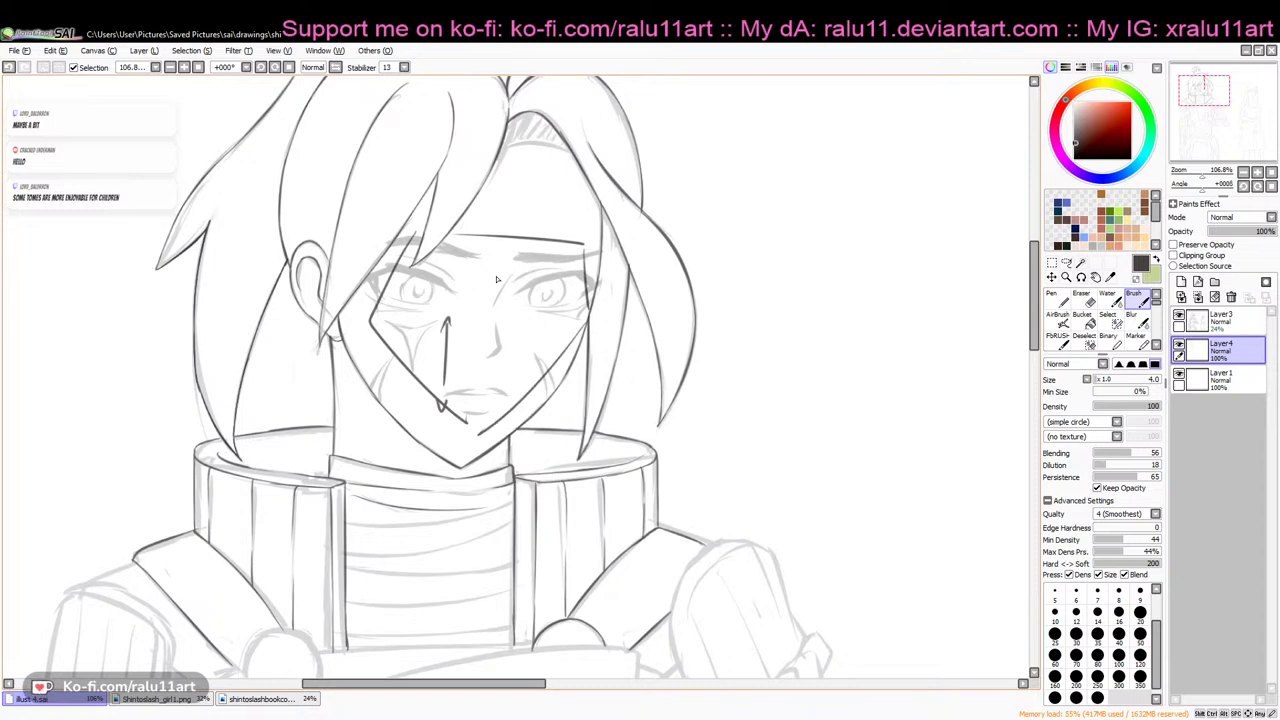
mouse_move(512, 255)
left_mouse_down()
mouse_move(508, 378)
mouse_move(487, 390)
left_mouse_up()
key("ctrl+z")
key("ctrl+z")
key("ctrl+z")
key("ctrl+z")
key("ctrl+z")
key("ctrl+z")
key("ctrl+z")
key("ctrl+z")
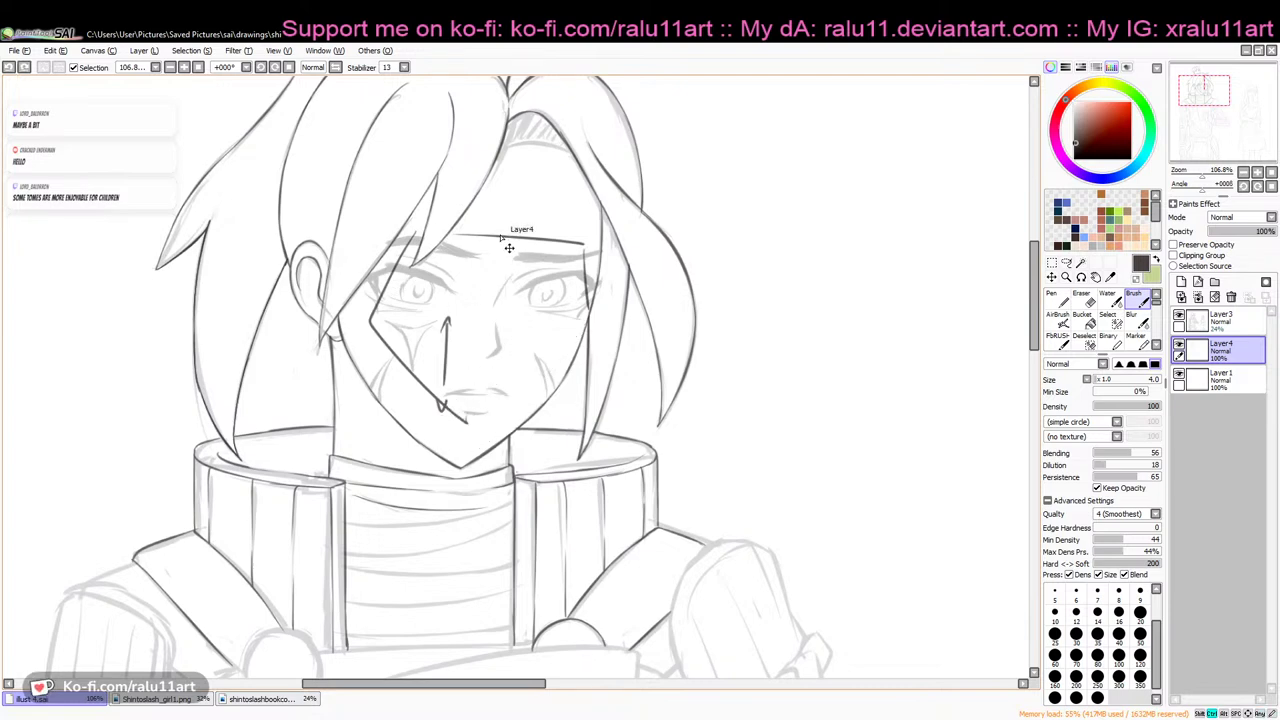
key("ctrl+z")
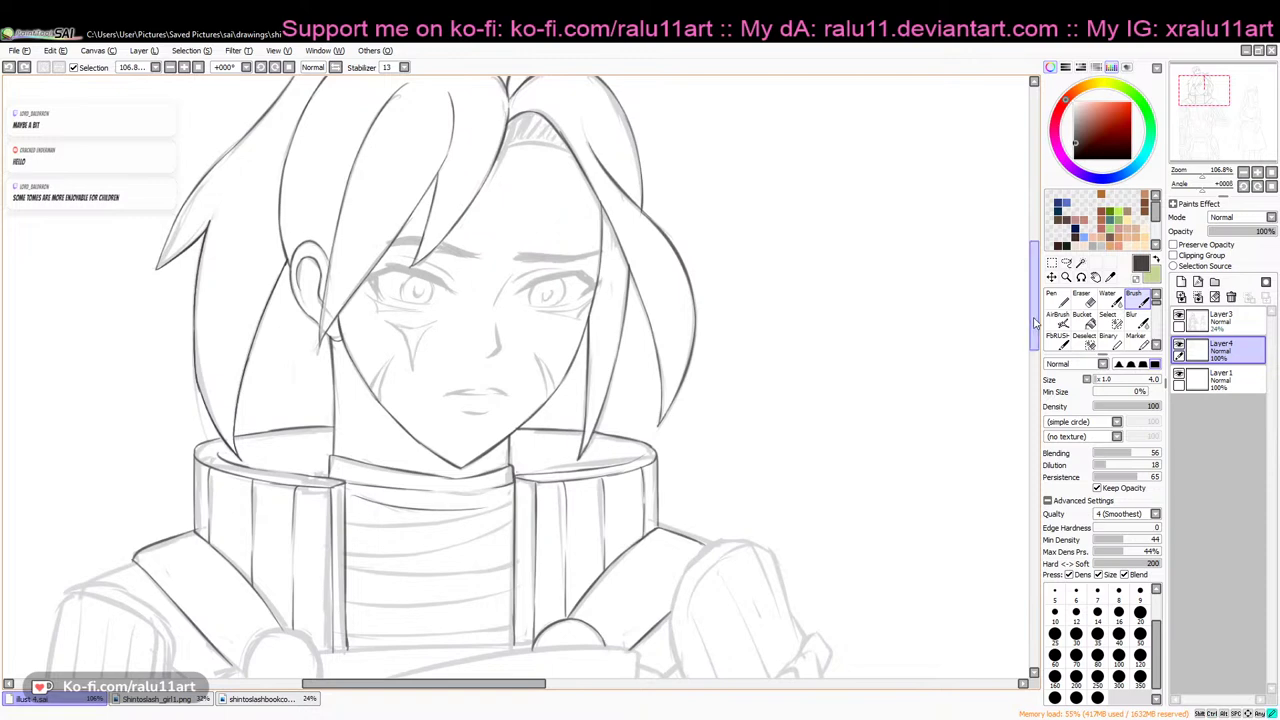
Examine the armoured character's line art and the second character's sketch in the mirrored canvas view
left_click_drag(1036, 322, 1036, 367)
left_click(337, 68)
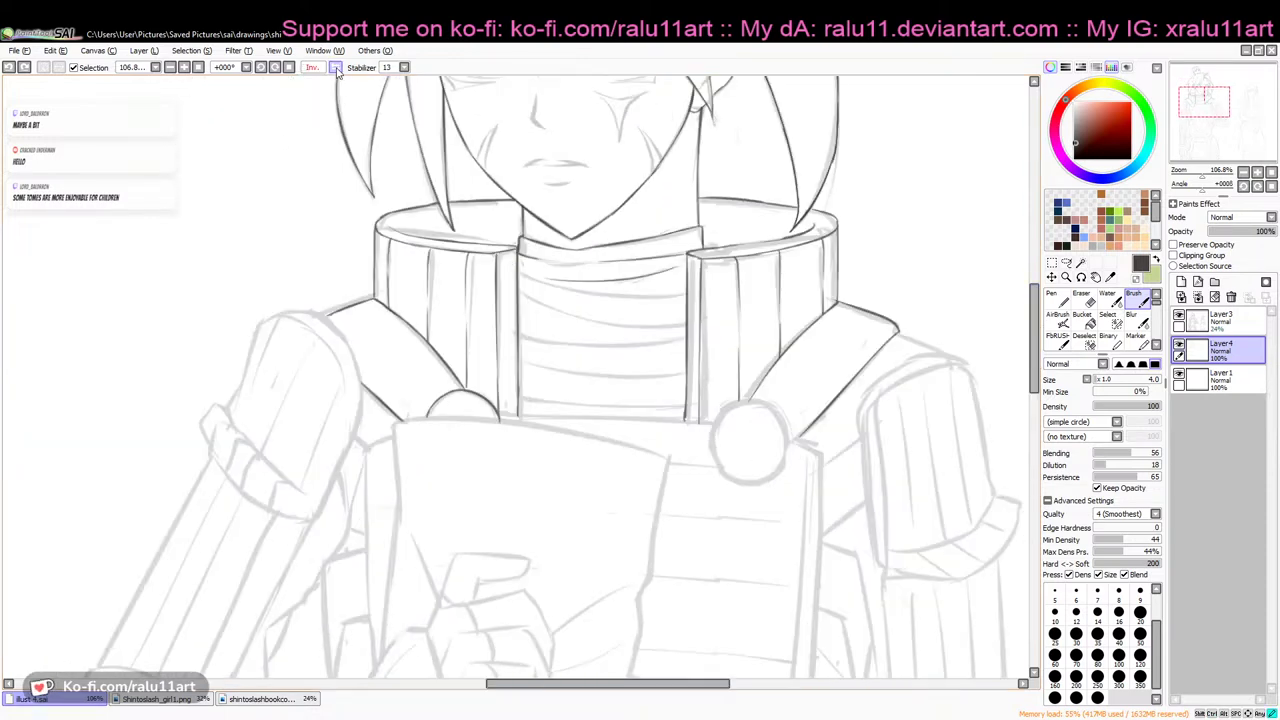
mouse_move(619, 675)
left_mouse_down()
mouse_move(666, 675)
mouse_move(612, 684)
left_mouse_up()
left_click_drag(1035, 298, 1037, 341)
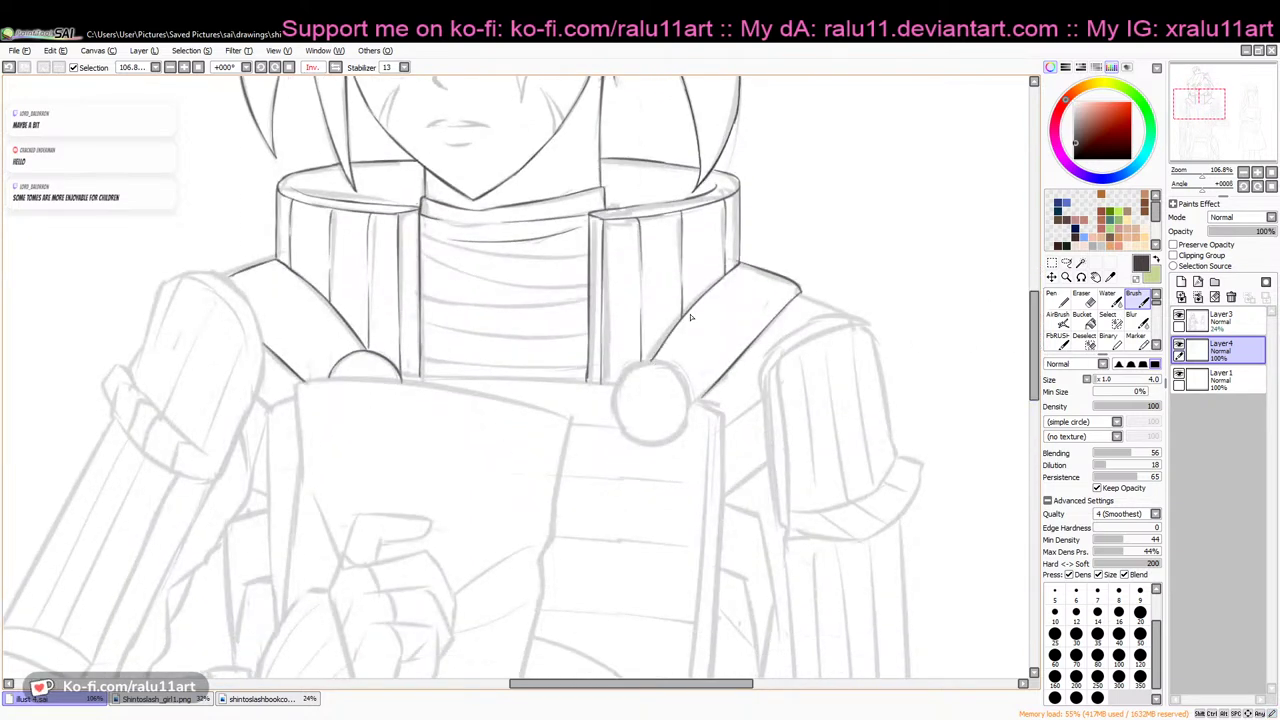
left_click_drag(614, 686, 386, 689)
left_click_drag(1035, 328, 951, 280)
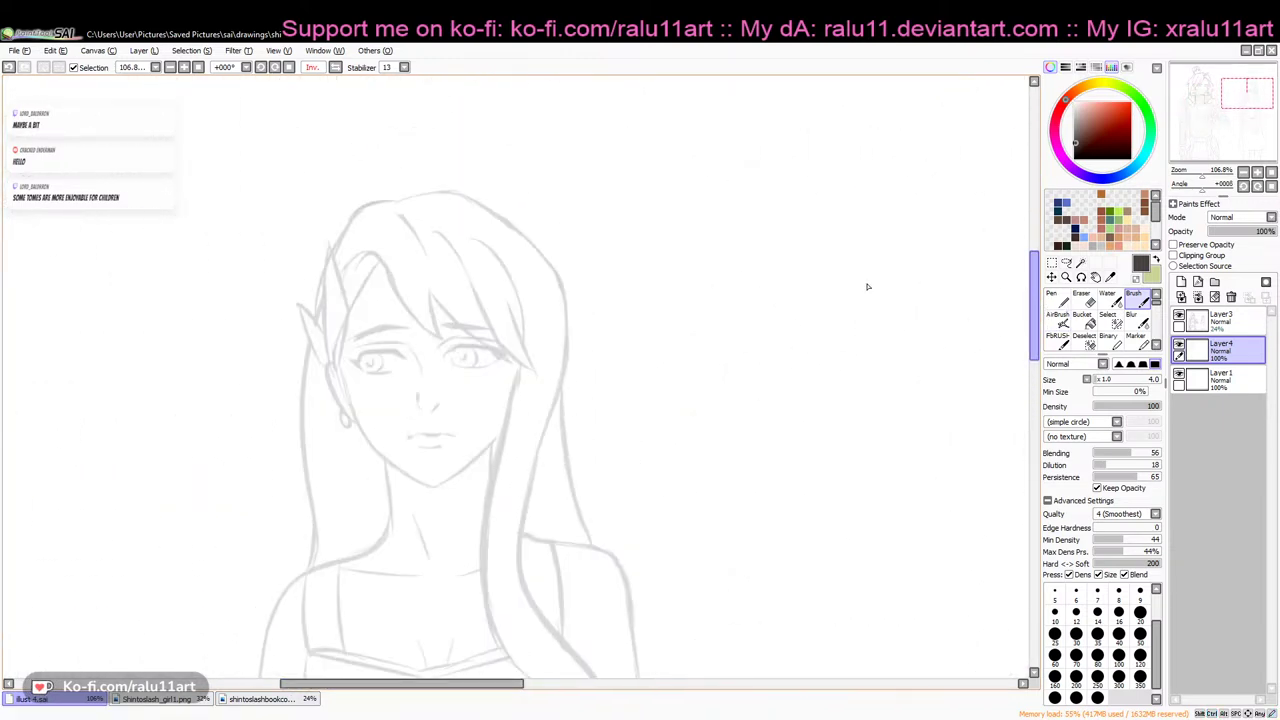
left_click(336, 68)
mouse_move(1204, 177)
left_mouse_down()
mouse_move(1184, 179)
mouse_move(1211, 178)
left_mouse_up()
left_click_drag(697, 684, 521, 688)
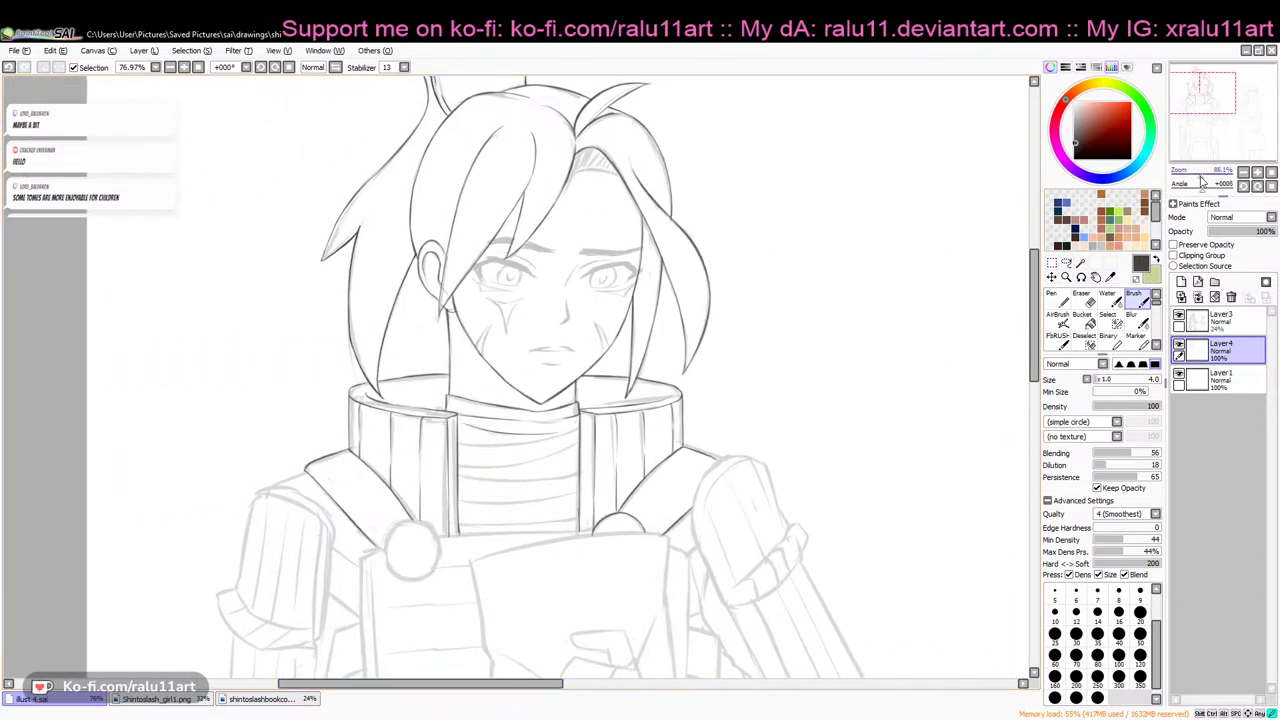
Ink the nose as one line from the inner brow along the bridge down to the tip
left_click_drag(1199, 176, 1203, 178)
left_click_drag(1040, 310, 1036, 282)
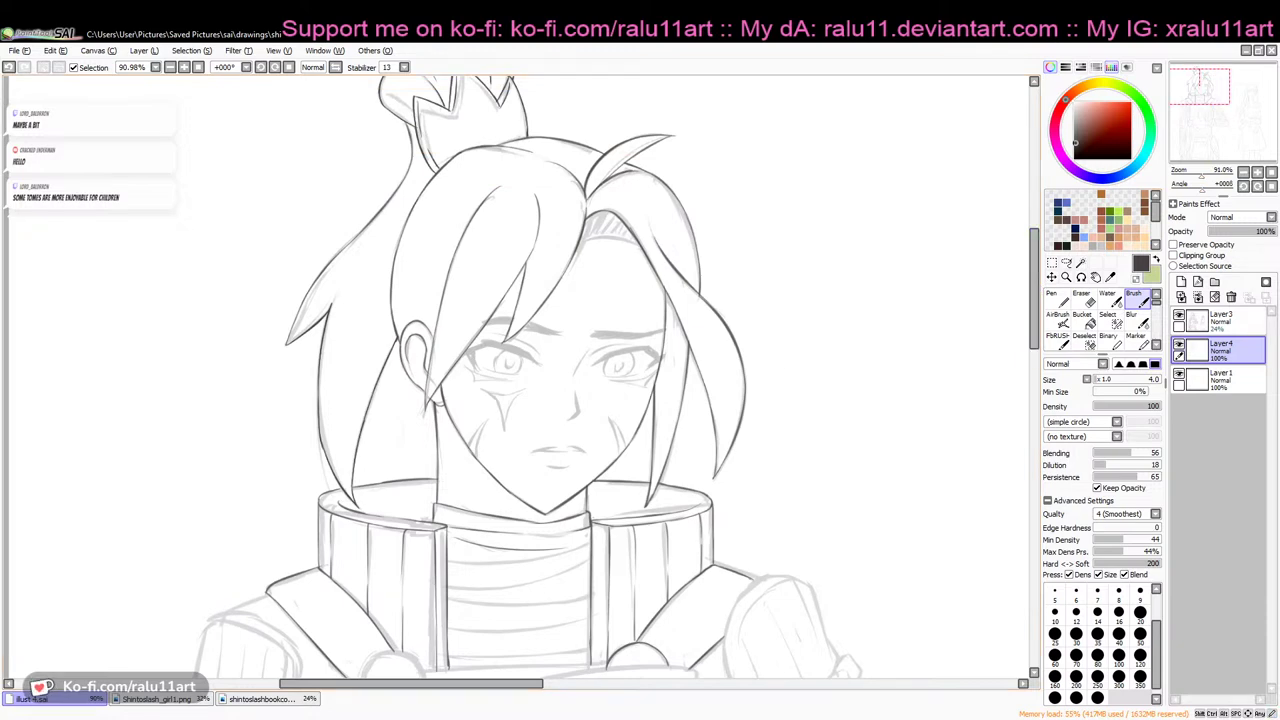
key("alt+Tab")
left_click_drag(575, 397, 572, 422)
key("ctrl+z")
mouse_move(571, 419)
left_mouse_down()
mouse_move(593, 412)
mouse_move(563, 421)
left_mouse_up()
key("ctrl+z")
left_click(1258, 173)
left_click(1258, 173)
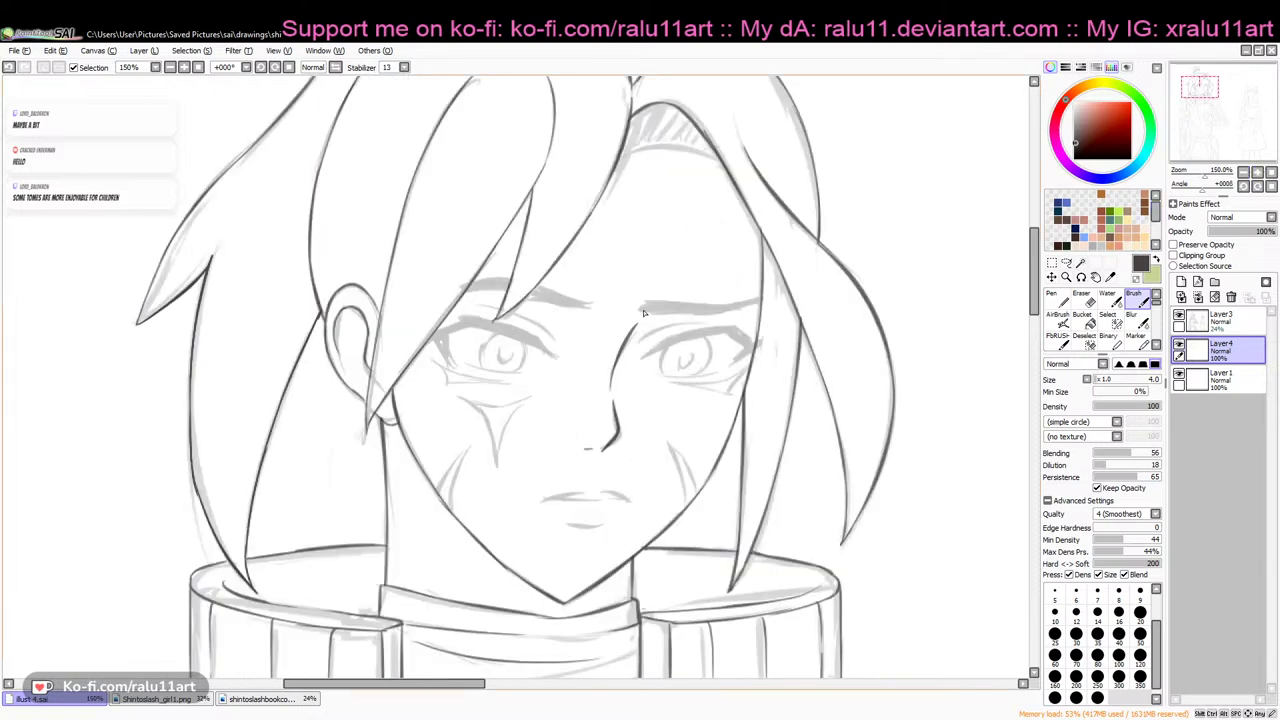
Ink the outline of the eyebrow on the side away from the ear, following the sketch
key("ctrl+z")
left_click_drag(641, 306, 701, 316)
key("ctrl+z")
key("ctrl+z")
mouse_move(668, 304)
left_mouse_down()
mouse_move(682, 302)
mouse_move(646, 304)
mouse_move(753, 302)
left_mouse_up()
key("ctrl+z")
Ink the outline of the ear-side eyebrow on both sides of the hair strand crossing it
mouse_move(466, 291)
left_mouse_down()
mouse_move(508, 290)
mouse_move(512, 278)
mouse_move(470, 286)
mouse_move(590, 308)
left_mouse_up()
key("ctrl+z")
key("ctrl+z")
key("ctrl+z")
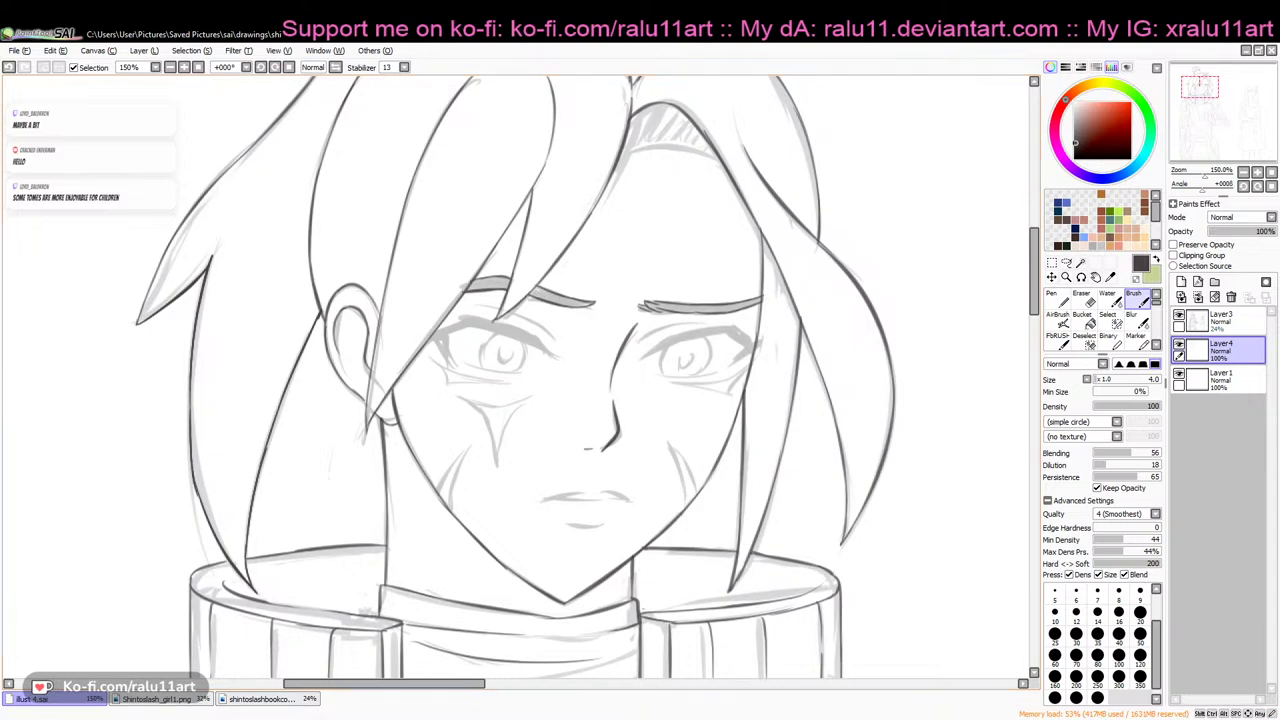
left_click(401, 713)
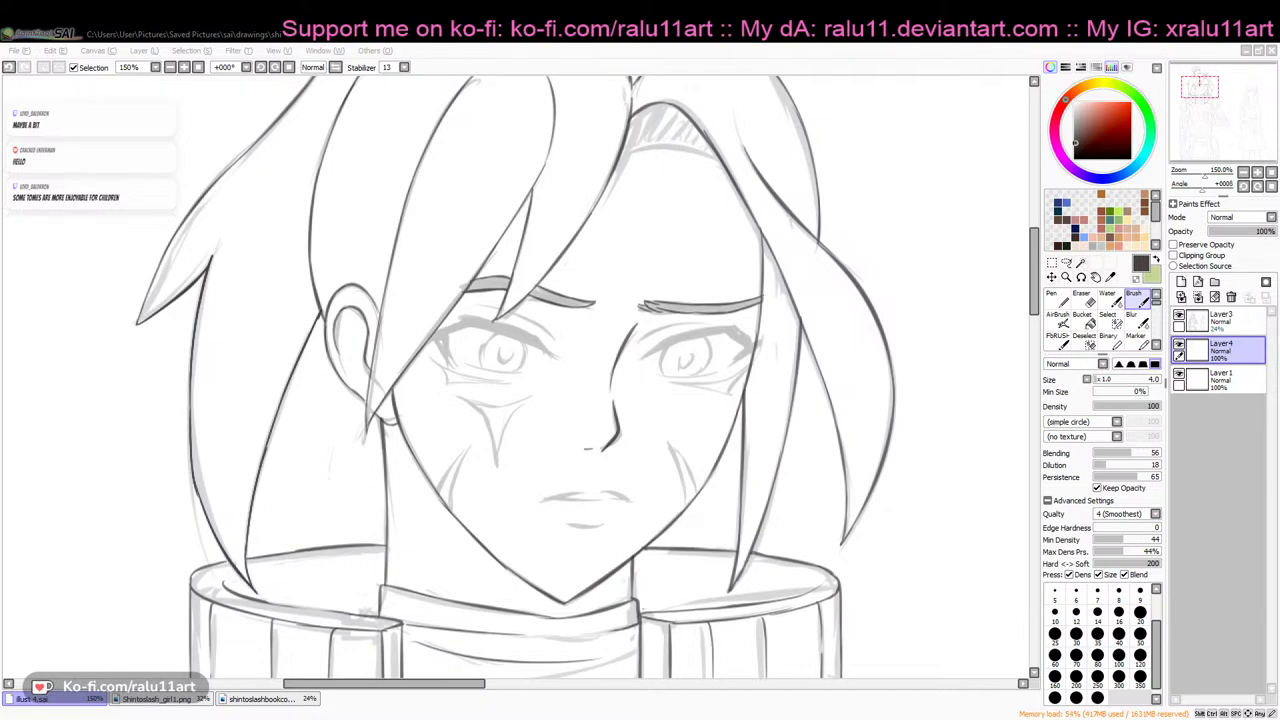
key("alt+Tab")
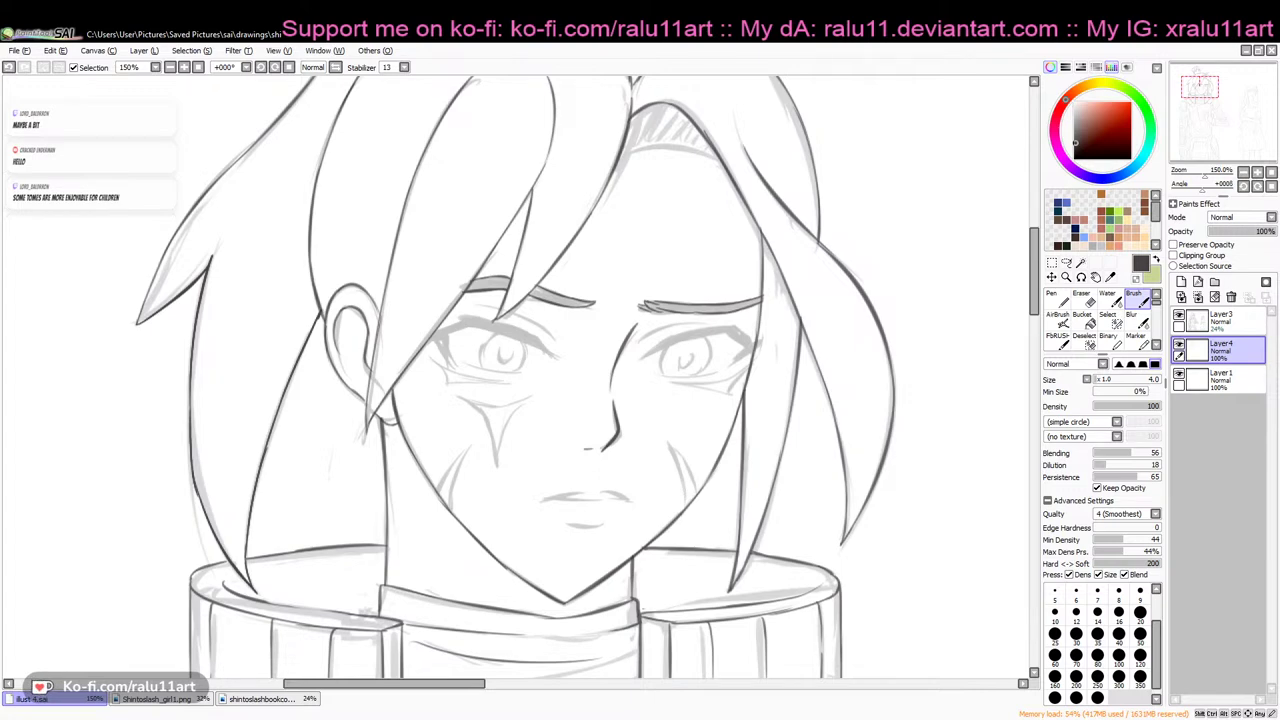
left_click(399, 714)
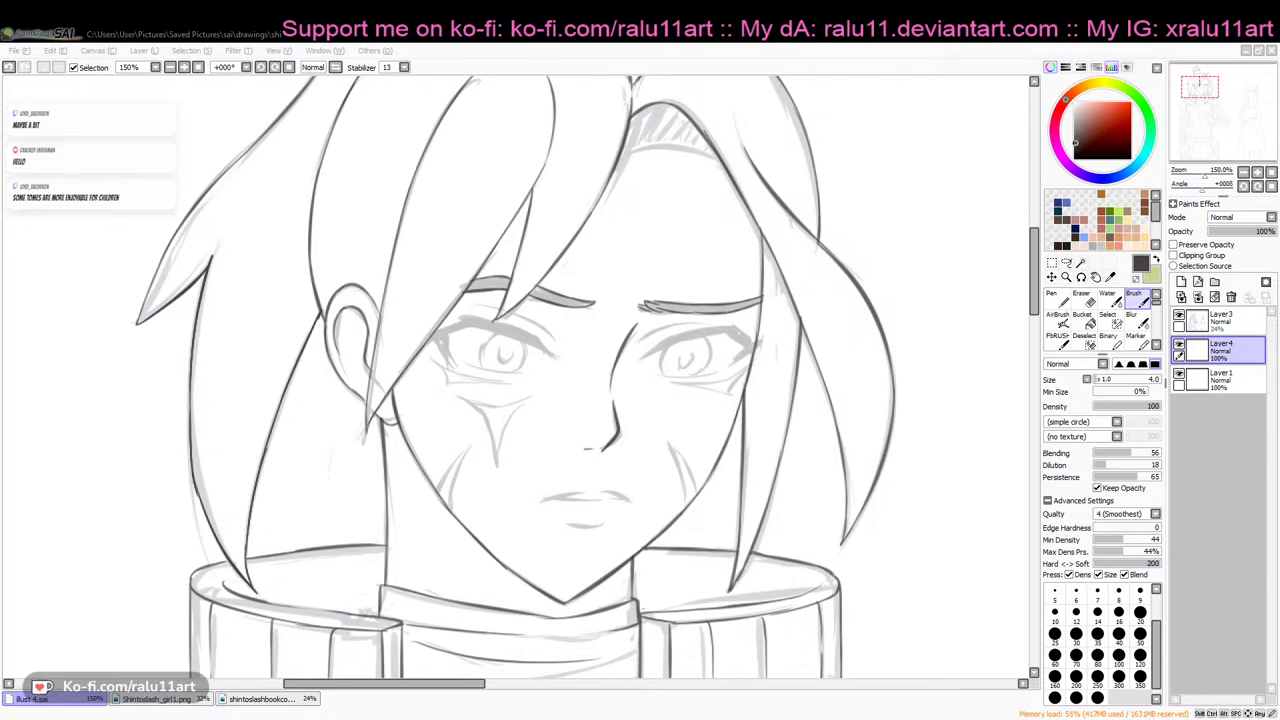
left_click(1205, 42)
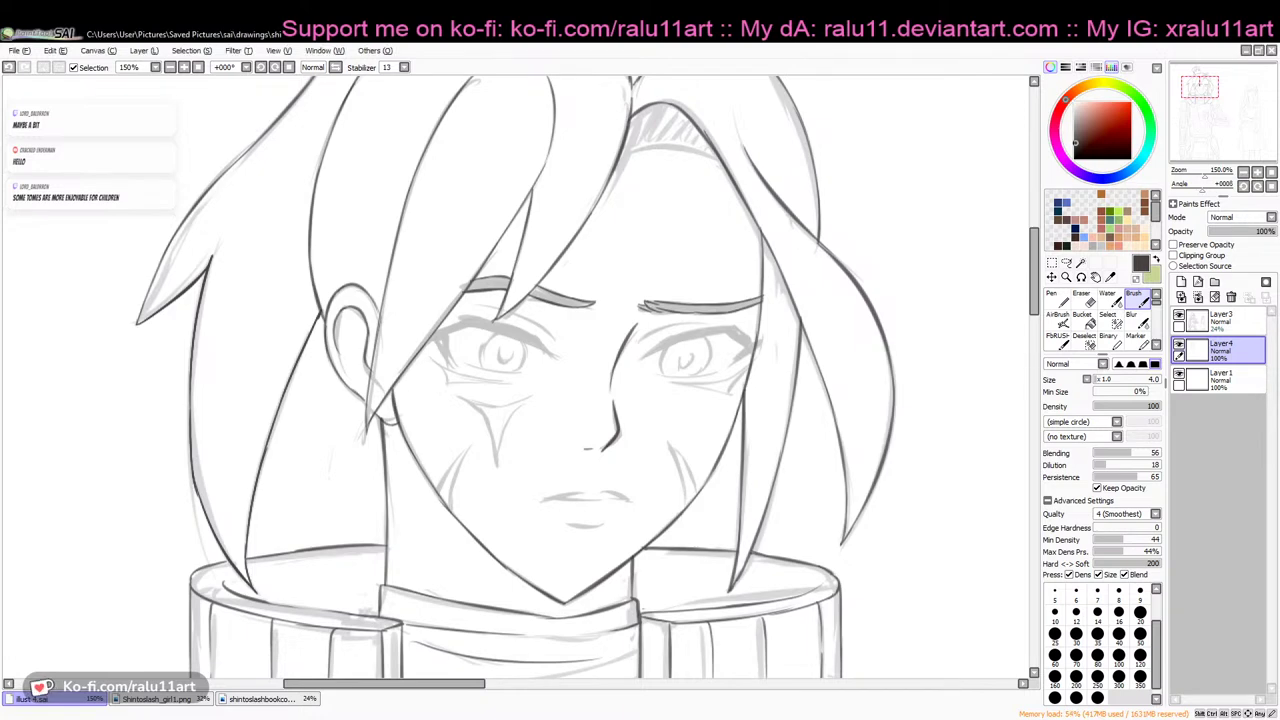
Ink the pointed outer lash corner of the ear-side eye next to the hair strand
scroll(520, 250, "down", 1)
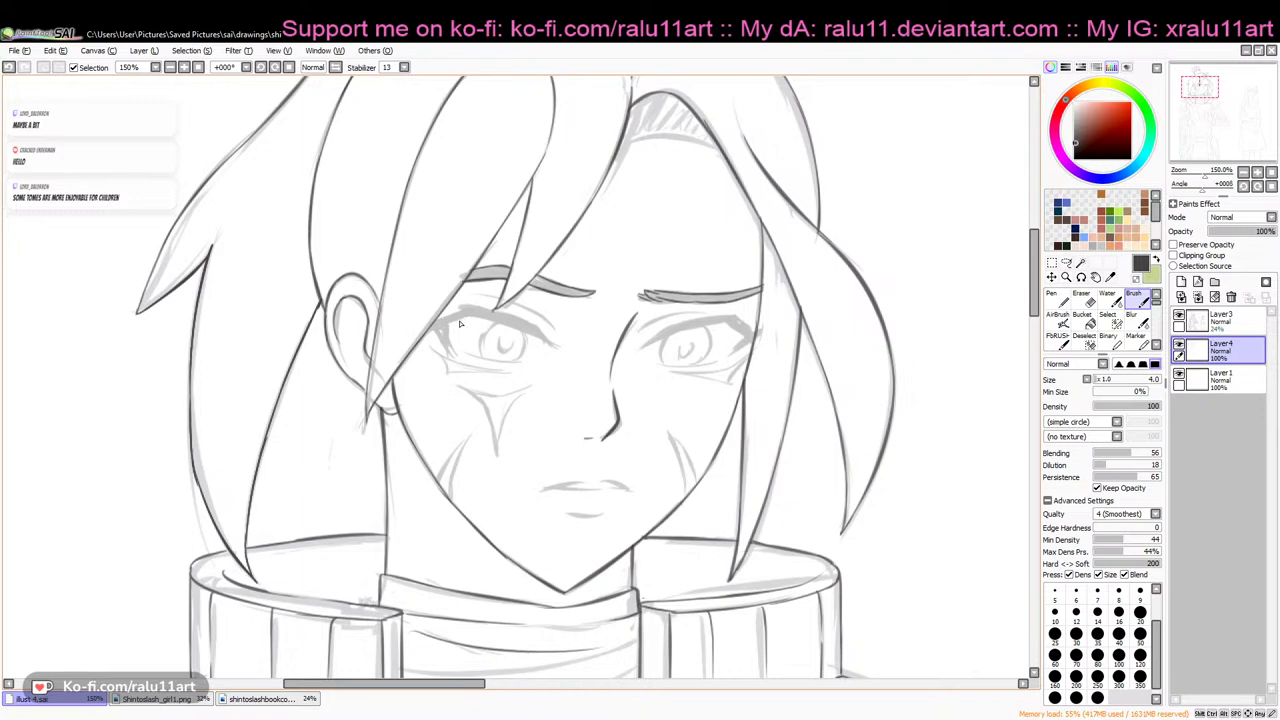
left_click_drag(461, 308, 443, 322)
key("ctrl+z")
key("ctrl+z")
left_click_drag(448, 355, 450, 359)
key("ctrl+z")
key("ctrl+z")
key("ctrl+z")
key("ctrl+y")
Ink the lower edge of the ear-side eye's upper lash line, arching from the outer lashes toward the inner corner
mouse_move(450, 325)
left_mouse_down()
mouse_move(469, 314)
mouse_move(537, 337)
left_mouse_up()
key("ctrl+z")
key("ctrl+z")
key("ctrl+z")
left_click_drag(468, 316, 538, 339)
key("ctrl+z")
left_click_drag(465, 318, 530, 336)
With the canvas mirrored, use the Pen to ink the upper edge and inner tip of the ear-side eye's lash shape
left_click(335, 67)
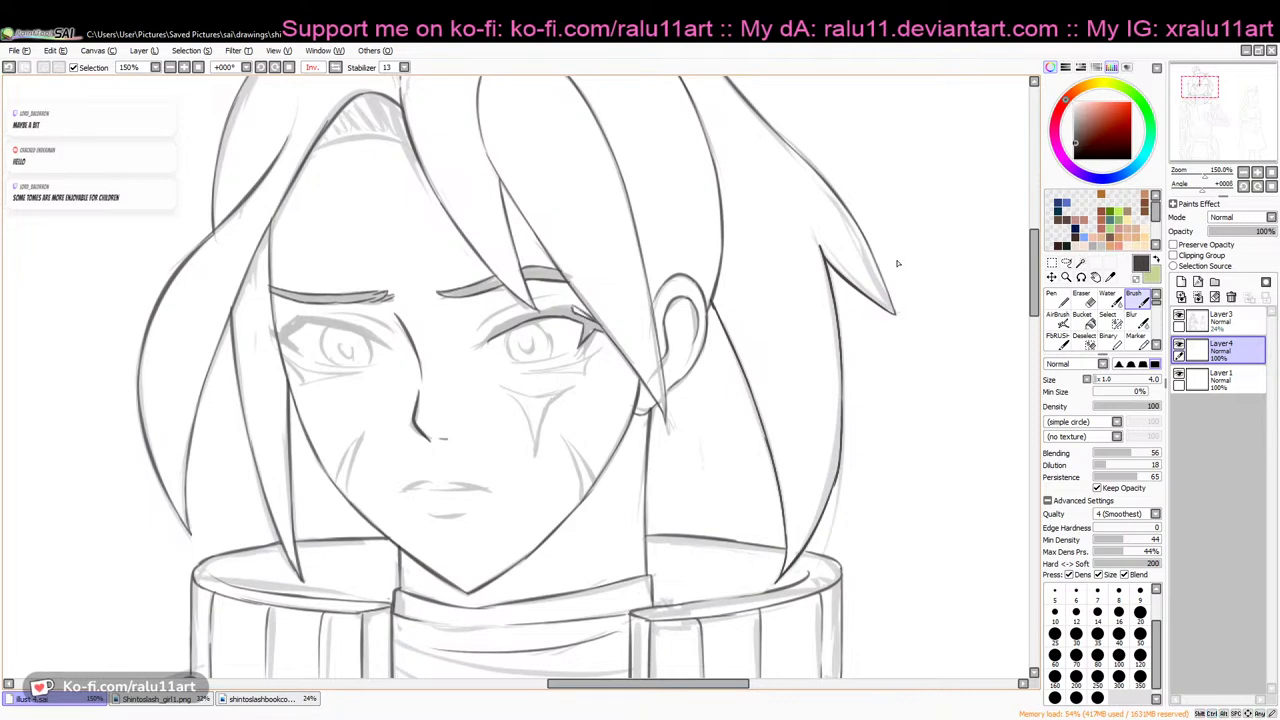
key("e")
key("n")
left_click_drag(571, 305, 593, 325)
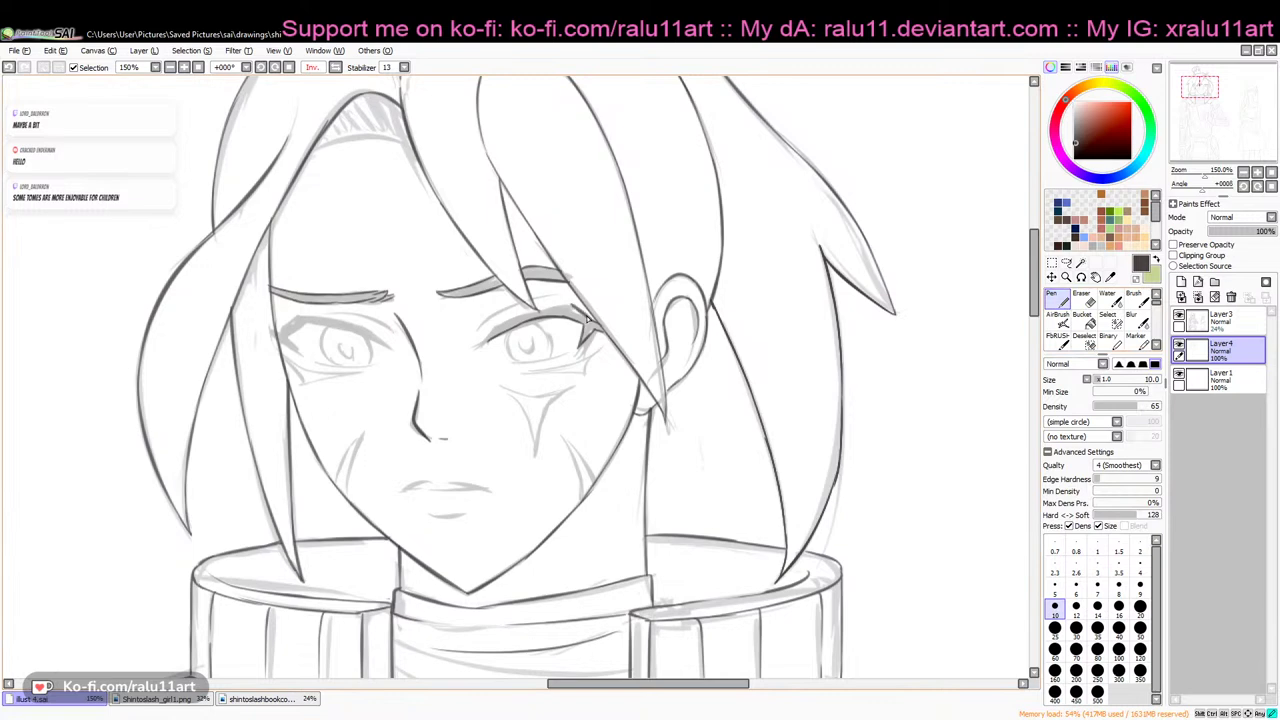
key("ctrl+z")
mouse_move(570, 308)
left_mouse_down()
mouse_move(494, 327)
mouse_move(481, 347)
left_mouse_up()
key("ctrl+z")
key("ctrl+z")
key("ctrl+z")
key("ctrl+z")
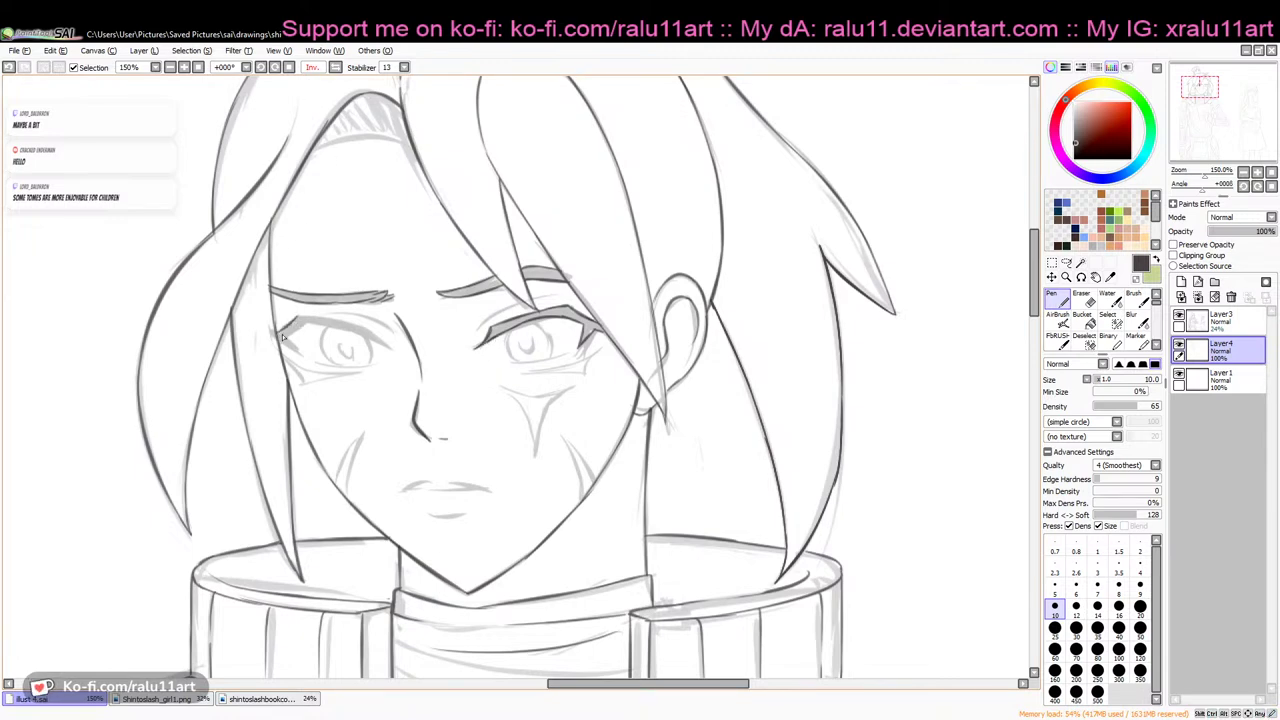
Ink the outer lash corner of the eye away from the ear, and return the canvas to its normal orientation
key("ctrl+z")
mouse_move(278, 341)
left_mouse_down()
mouse_move(299, 353)
mouse_move(306, 325)
mouse_move(379, 339)
left_mouse_up()
key("ctrl+z")
key("ctrl+z")
key("ctrl+z")
left_click(335, 69)
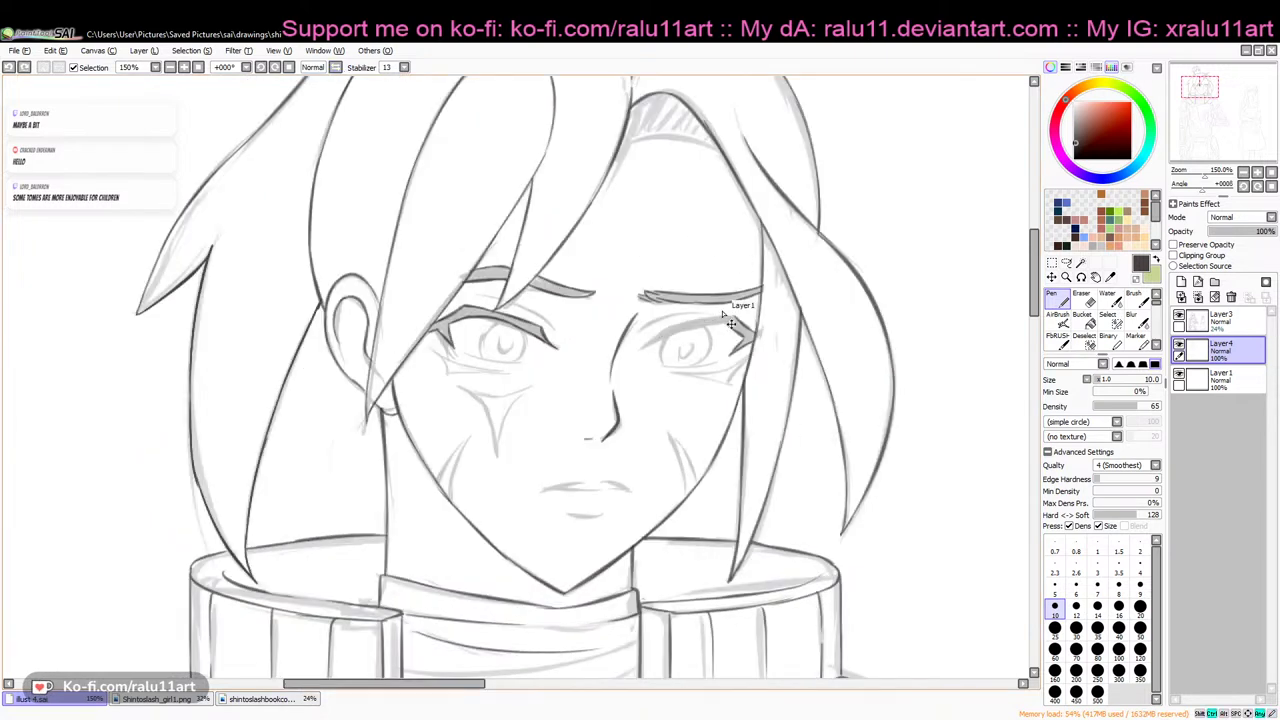
Ink the upper lash line and the sides of the iris on the eye away from the ear
left_click_drag(722, 320, 660, 331)
key("ctrl+z")
mouse_move(735, 317)
left_mouse_down()
mouse_move(674, 328)
mouse_move(639, 357)
left_mouse_up()
key("ctrl+z")
key("ctrl+z")
mouse_move(732, 314)
left_mouse_down()
mouse_move(656, 340)
mouse_move(725, 328)
mouse_move(669, 376)
mouse_move(664, 366)
left_mouse_up()
key("ctrl+z")
key("ctrl+z")
key("ctrl+z")
key("ctrl+z")
key("ctrl+z")
key("ctrl+z")
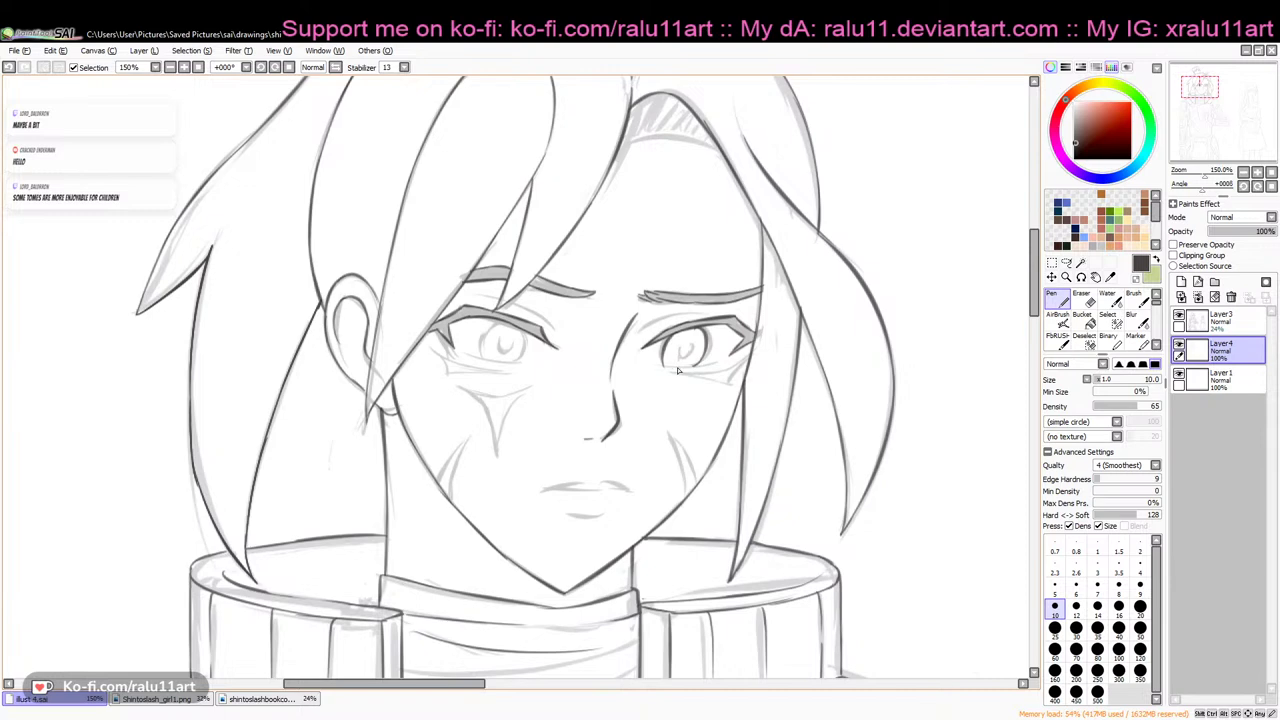
Complete the iris and pupil of the eye away from the ear, and ink the eyelid crease above it
mouse_move(660, 365)
left_mouse_down()
mouse_move(710, 365)
mouse_move(681, 368)
mouse_move(697, 365)
mouse_move(694, 348)
mouse_move(686, 357)
mouse_move(712, 316)
left_mouse_up()
key("ctrl+z")
key("ctrl+z")
key("ctrl+z")
key("ctrl+z")
key("ctrl+z")
left_click_drag(638, 333, 710, 317)
Mirror the canvas and ink the iris outline and eyelid crease of the ear-side eye
left_click(336, 67)
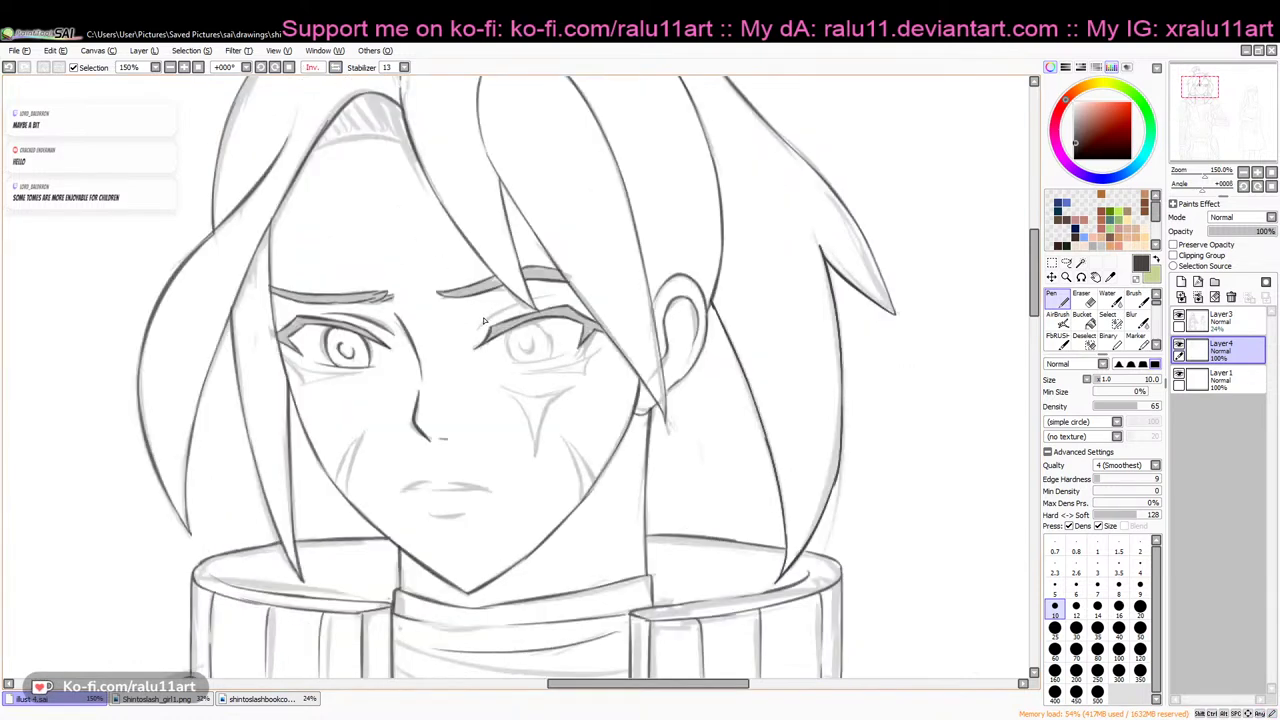
mouse_move(478, 325)
left_mouse_down()
mouse_move(567, 295)
mouse_move(507, 353)
mouse_move(522, 363)
mouse_move(546, 330)
mouse_move(557, 366)
mouse_move(522, 372)
mouse_move(556, 358)
mouse_move(600, 364)
left_mouse_up()
left_click(1088, 300)
left_click(1053, 302)
key("ctrl+z")
key("ctrl+z")
Ink the pointed lower lash marking beneath the ear-side eye, including its outer edge
mouse_move(523, 374)
left_mouse_down()
mouse_move(587, 376)
mouse_move(604, 355)
left_mouse_up()
mouse_move(520, 373)
left_mouse_down()
mouse_move(592, 363)
mouse_move(580, 375)
mouse_move(605, 348)
left_mouse_up()
key("ctrl+z")
key("e")
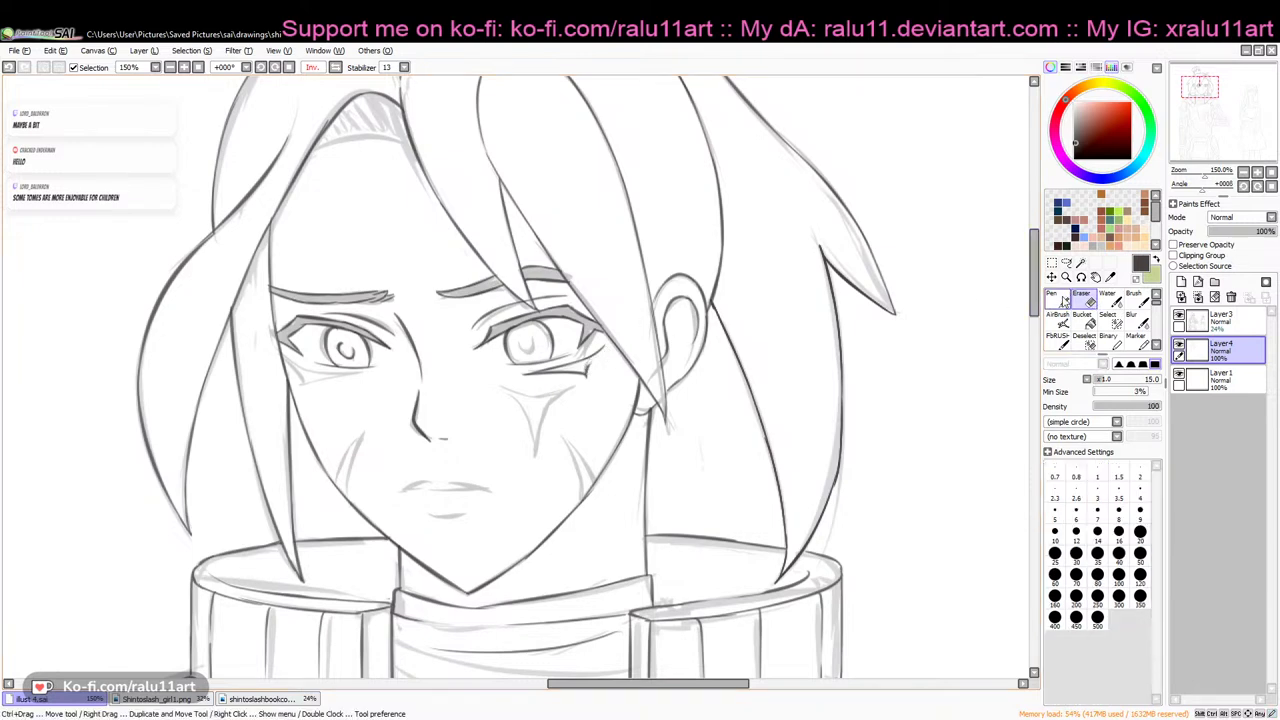
key("n")
left_click_drag(603, 348, 586, 374)
key("ctrl+z")
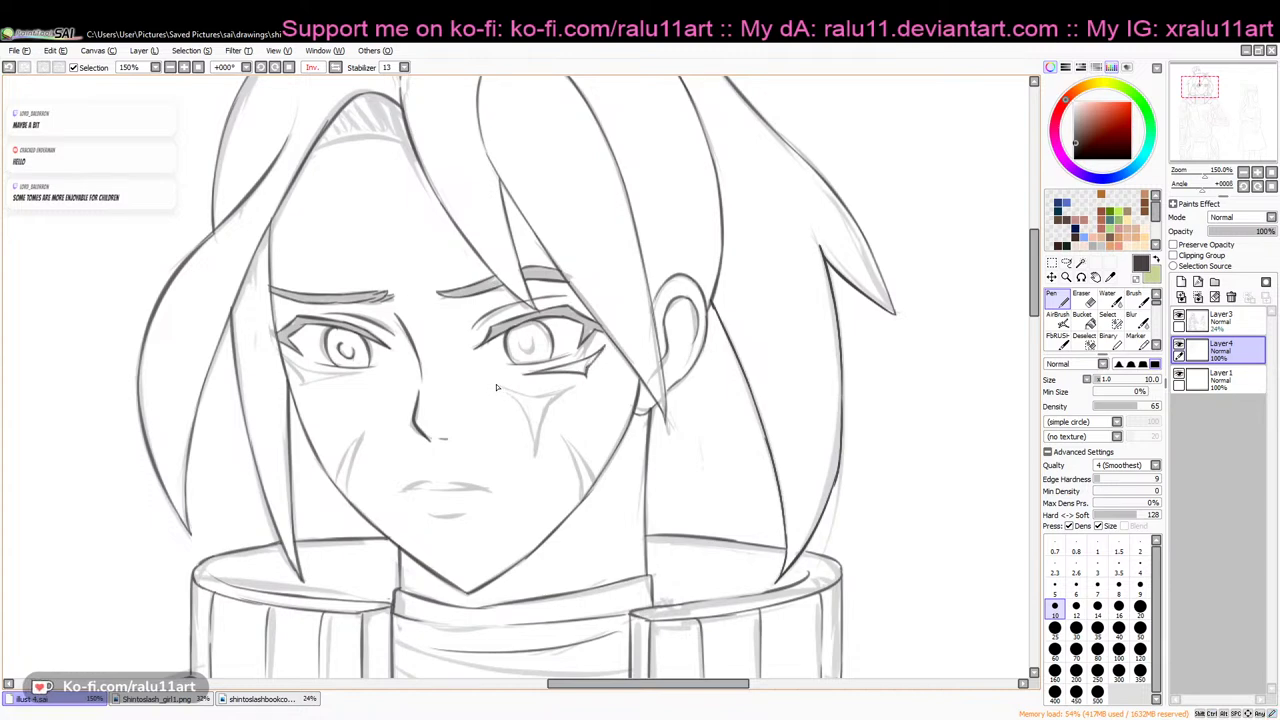
Ink the three-pointed star marking on the cheek below the ear-side eye
mouse_move(574, 387)
left_mouse_down()
mouse_move(543, 416)
mouse_move(551, 402)
mouse_move(536, 449)
left_mouse_up()
key("ctrl+z")
key("ctrl+z")
left_click_drag(552, 401, 534, 452)
key("ctrl+z")
mouse_move(498, 387)
left_mouse_down()
mouse_move(530, 412)
mouse_move(535, 452)
mouse_move(582, 496)
left_mouse_up()
key("ctrl+z")
key("ctrl+z")
Ink the curved, pointed cheek marking at the jaw on the ear side, and the ear-side eye's pupil
left_click_drag(561, 437, 582, 501)
left_click_drag(561, 436, 600, 482)
key("ctrl+z")
left_click_drag(560, 435, 594, 476)
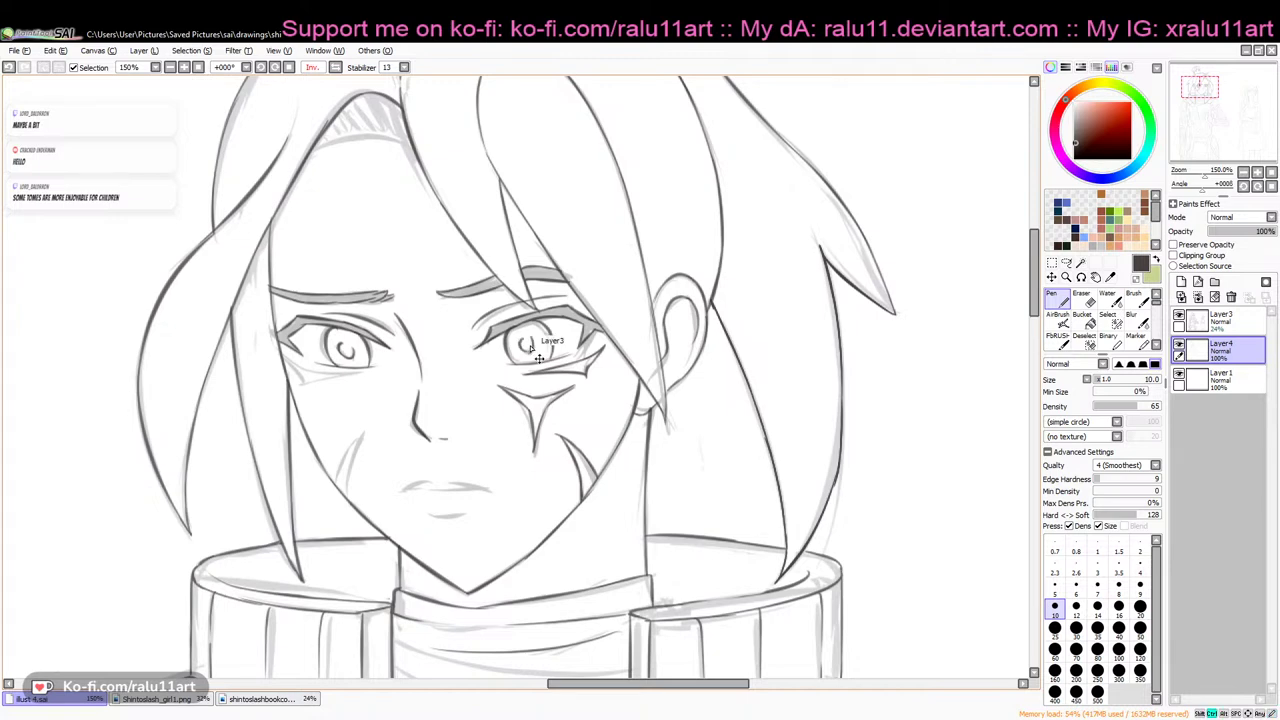
Return the canvas to normal orientation, ink the matching curved marking on the opposite cheek, and save the drawing
left_click(335, 67)
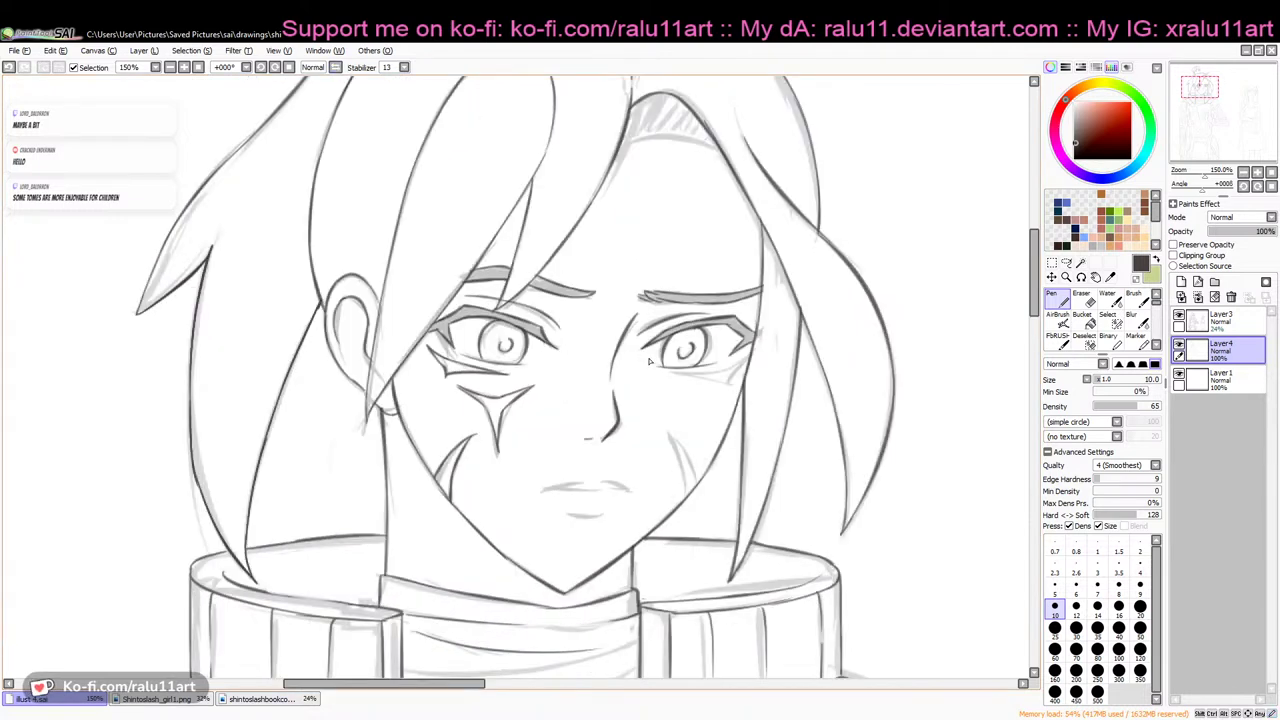
left_click_drag(670, 436, 687, 492)
left_click_drag(674, 438, 701, 486)
key("ctrl+z")
key("ctrl+z")
key("ctrl+s")
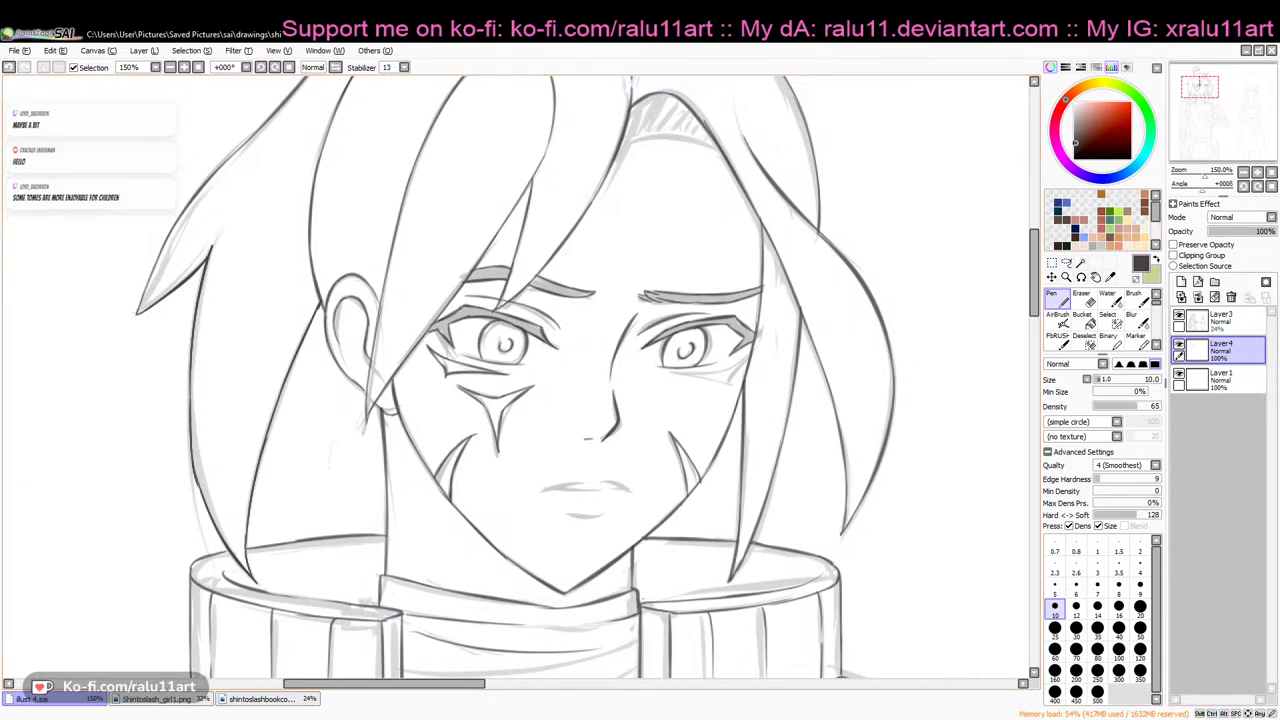
Ink the mouth line and the short lower-lip line beneath it
key("alt+Tab")
key("alt+Tab")
scroll(551, 407, "down", 1)
left_click_drag(542, 467, 622, 466)
key("ctrl+z")
key("ctrl+z")
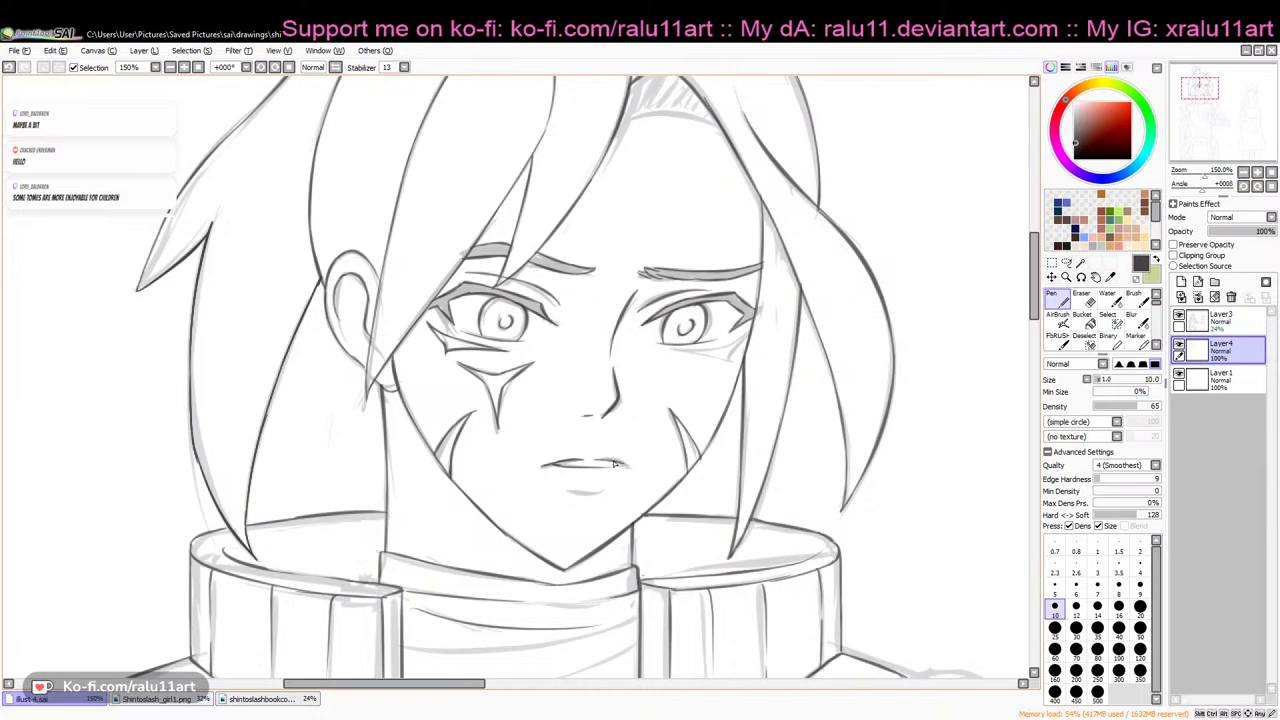
mouse_move(568, 492)
left_mouse_down()
mouse_move(612, 489)
mouse_move(591, 492)
left_mouse_up()
key("ctrl+z")
Ink the pointed lower lash marking beneath the eye away from the ear
left_click_drag(682, 351, 730, 349)
key("ctrl+z")
mouse_move(746, 336)
left_mouse_down()
mouse_move(686, 351)
mouse_move(728, 359)
left_mouse_up()
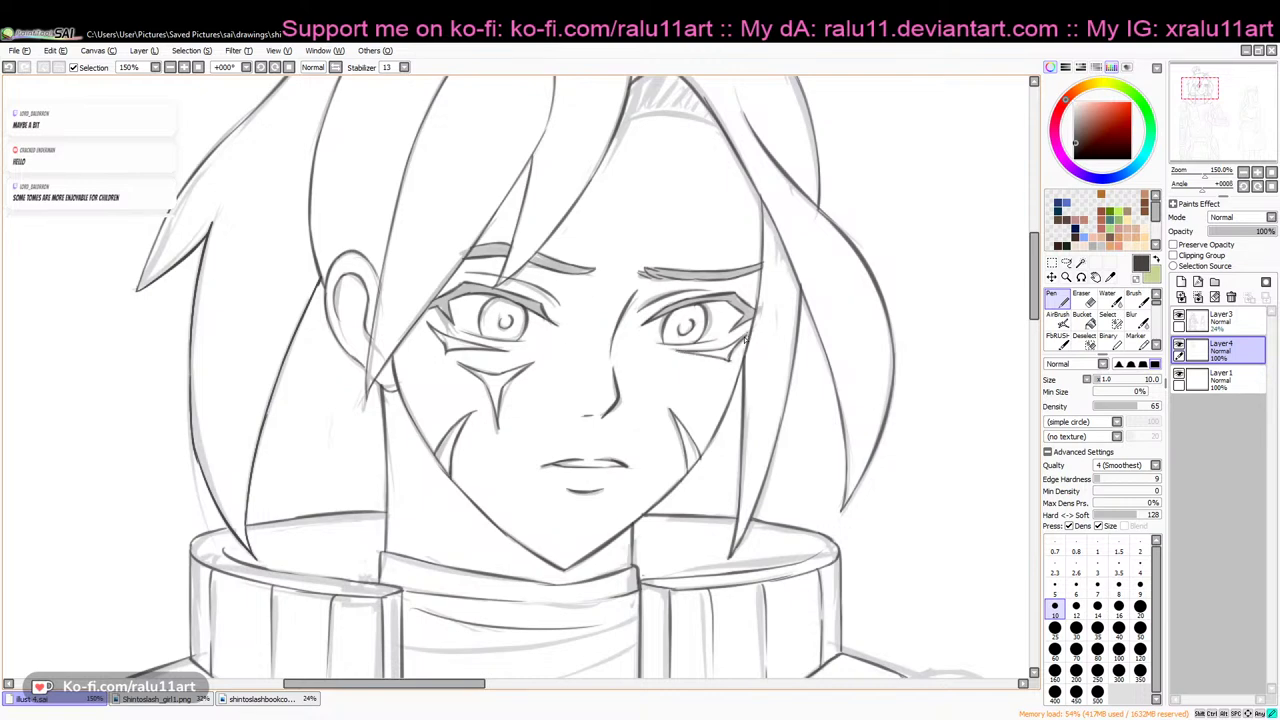
Inspect the inked face with the sketch layer hidden, undo the small stroke between the eyebrows, and show the sketch again
left_click(1179, 316)
mouse_move(1205, 175)
left_mouse_down()
mouse_move(1194, 176)
mouse_move(1206, 180)
left_mouse_up()
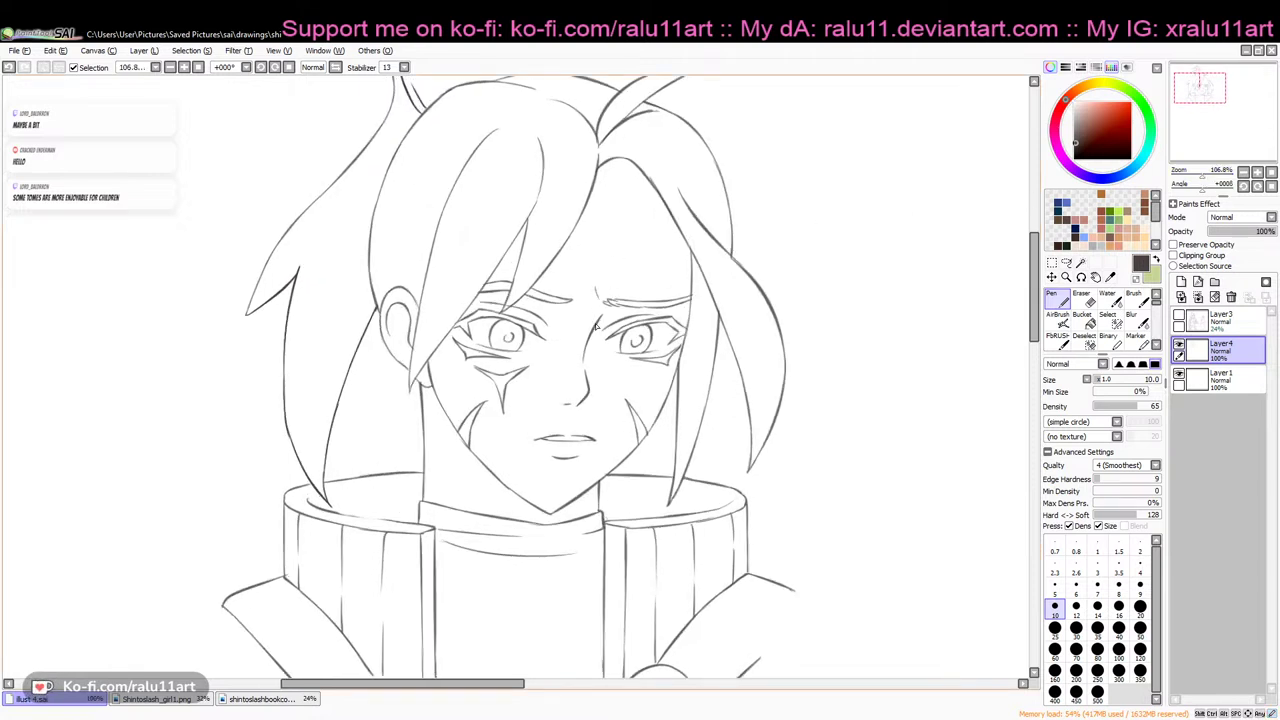
key("ctrl+z")
left_click_drag(582, 289, 578, 301)
left_click(1179, 317)
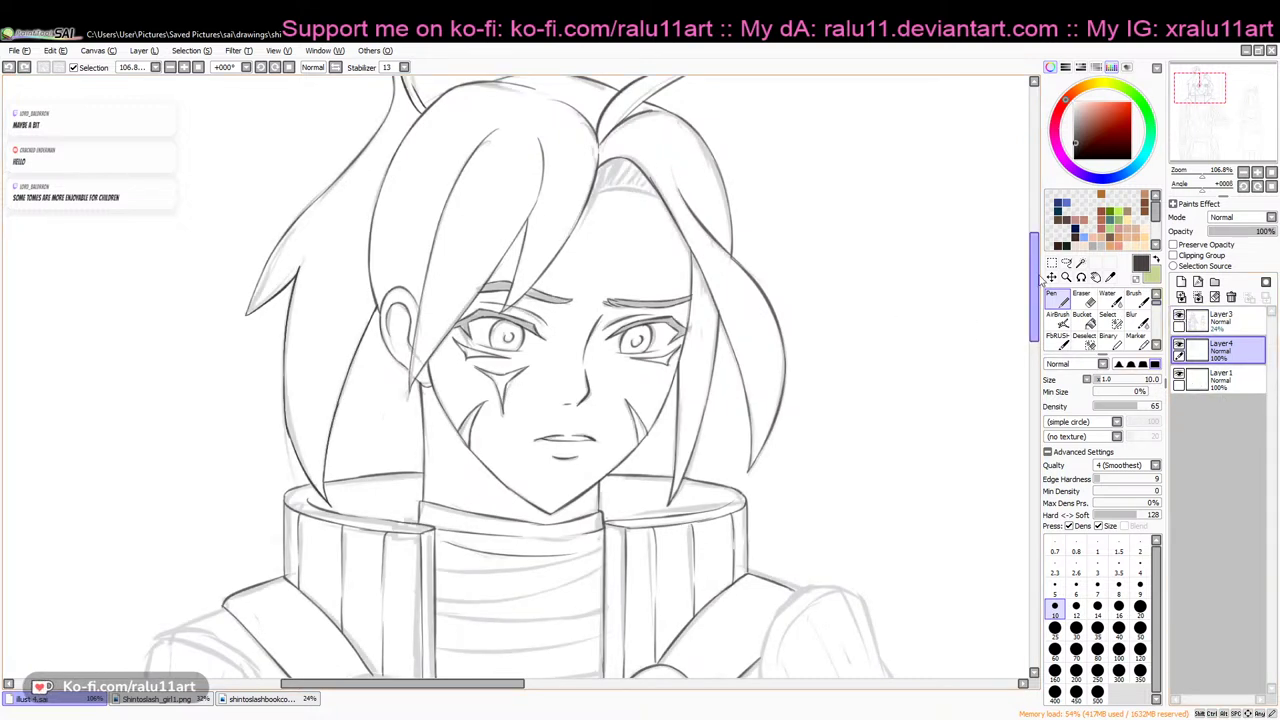
Review the inked face and hair in mirrored and normal orientation, with the sketch layer hidden and shown
scroll(1040, 270, "up", 2)
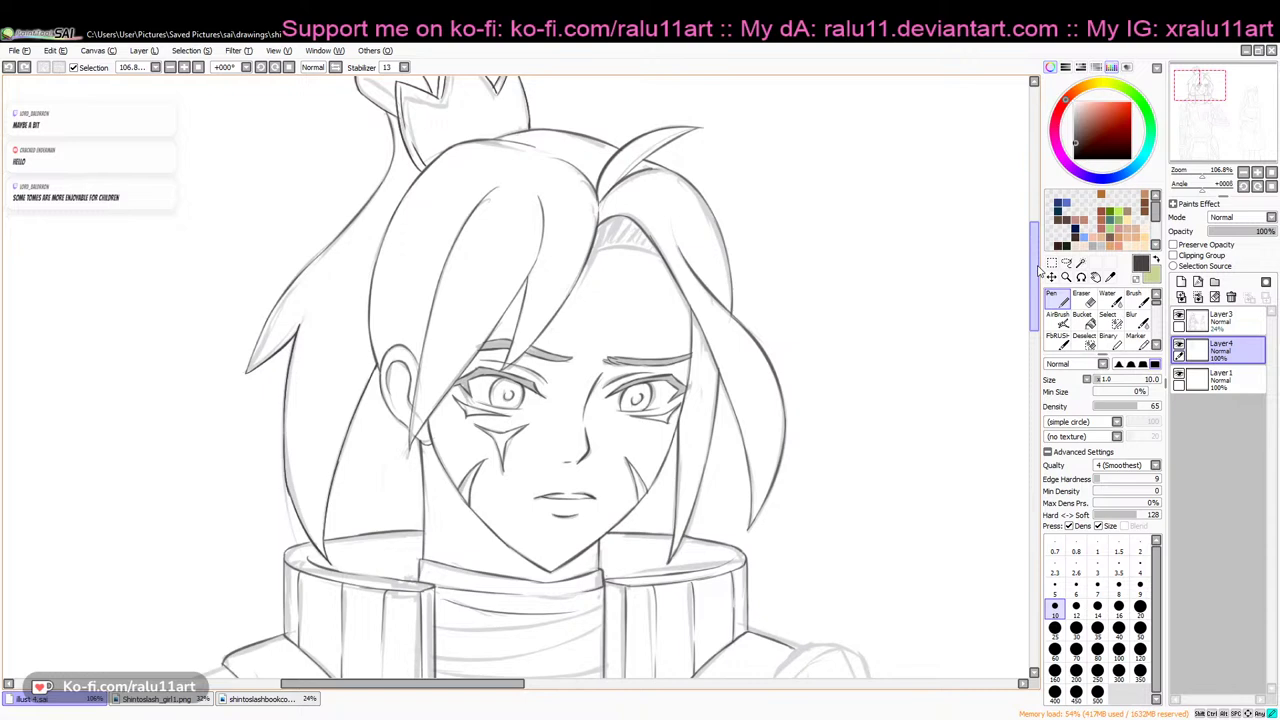
scroll(1040, 270, "down", 3)
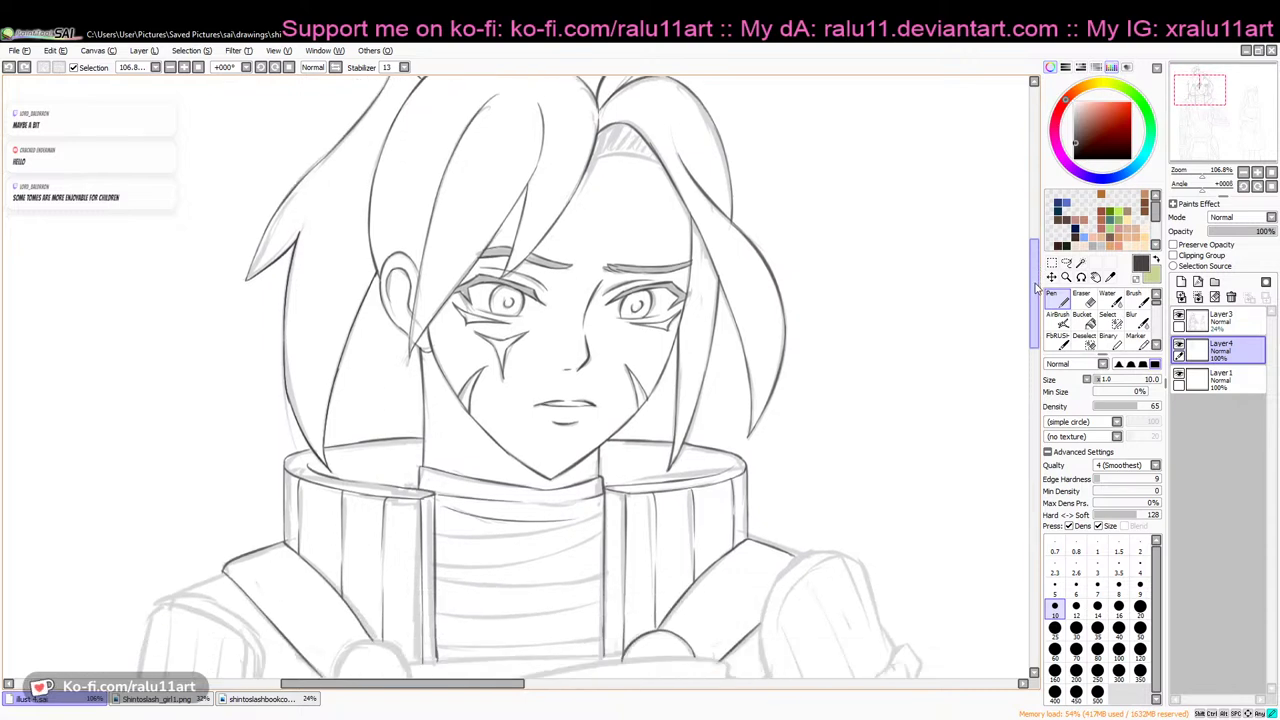
left_click(336, 66)
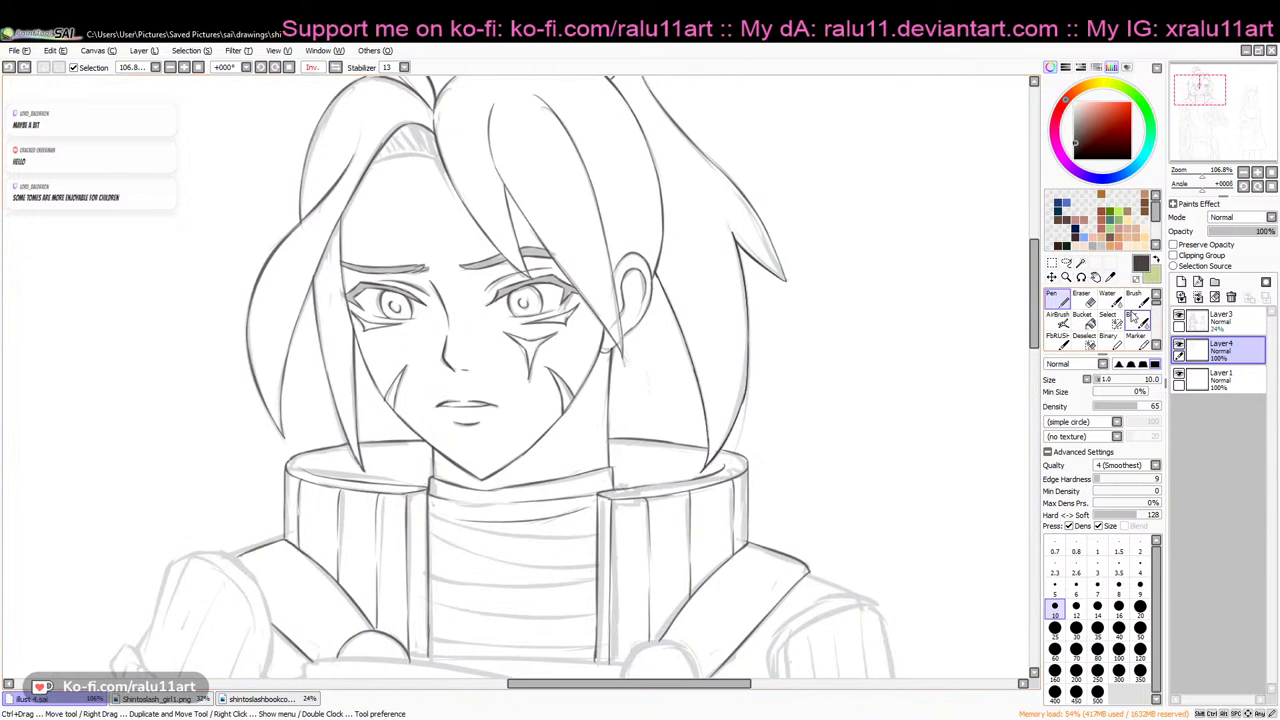
key("e")
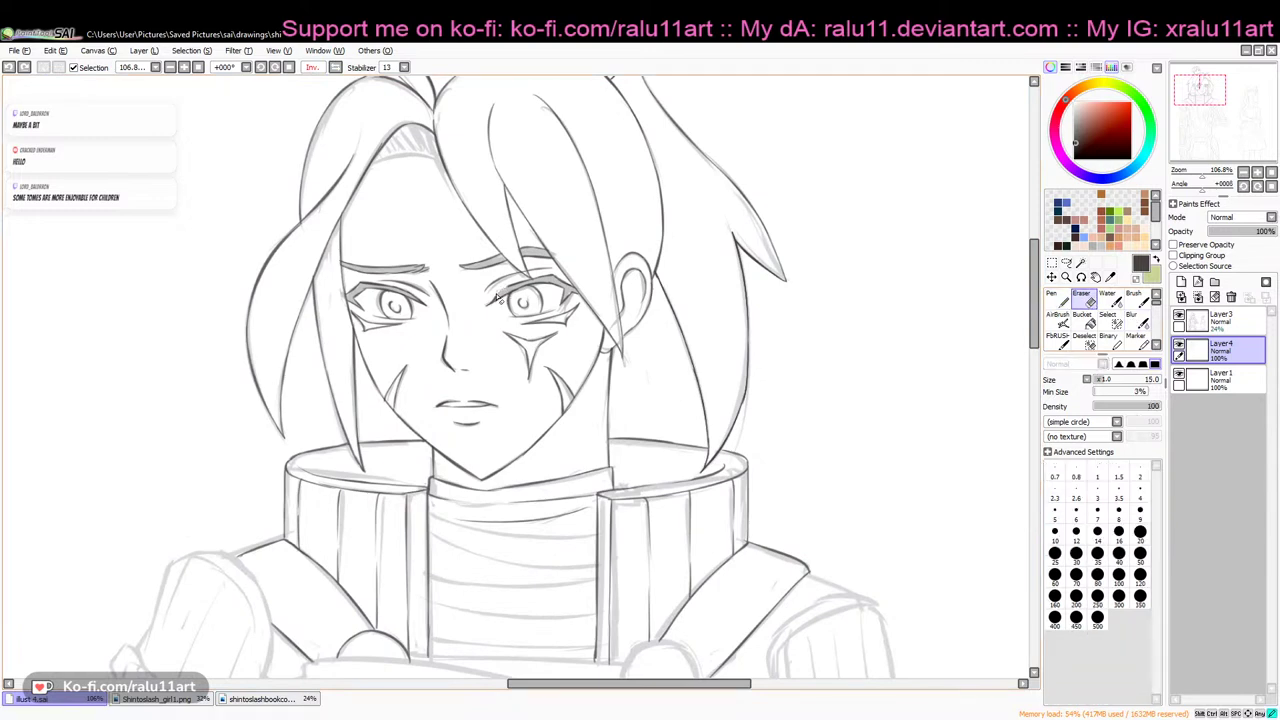
key("n")
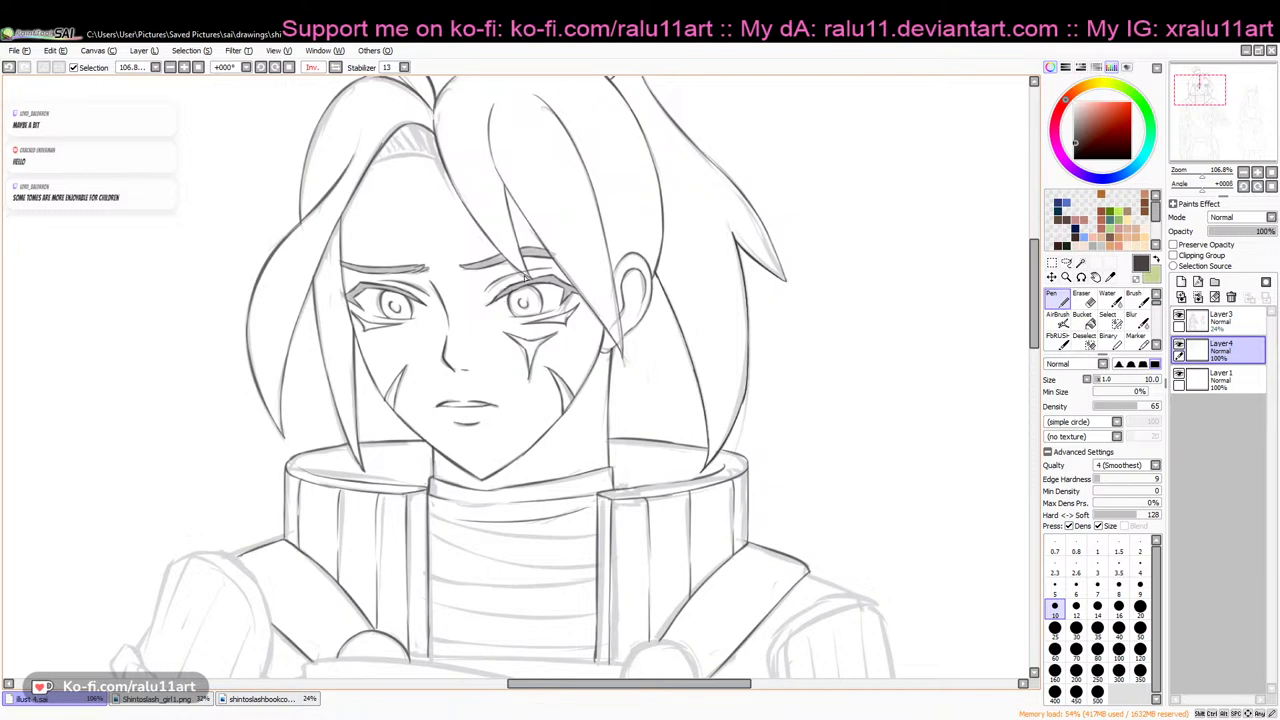
left_click(1180, 316)
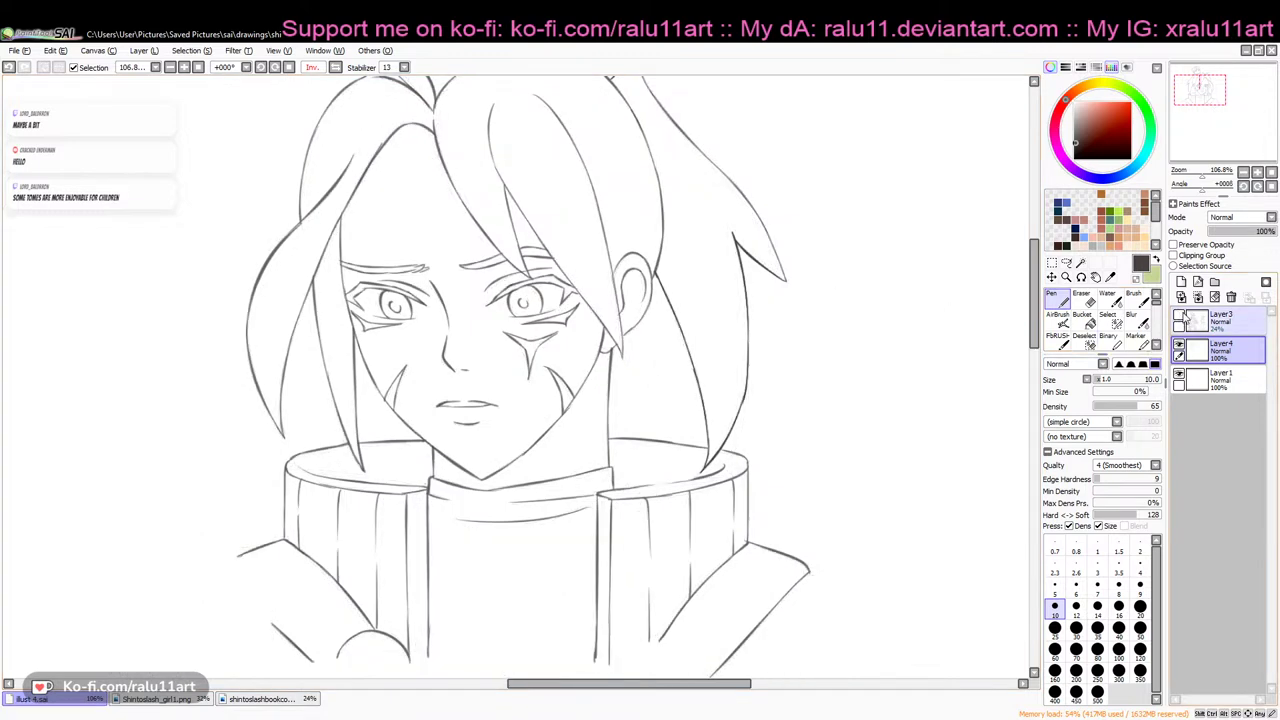
key("h")
left_click_drag(1035, 318, 1035, 298)
left_click(1180, 316)
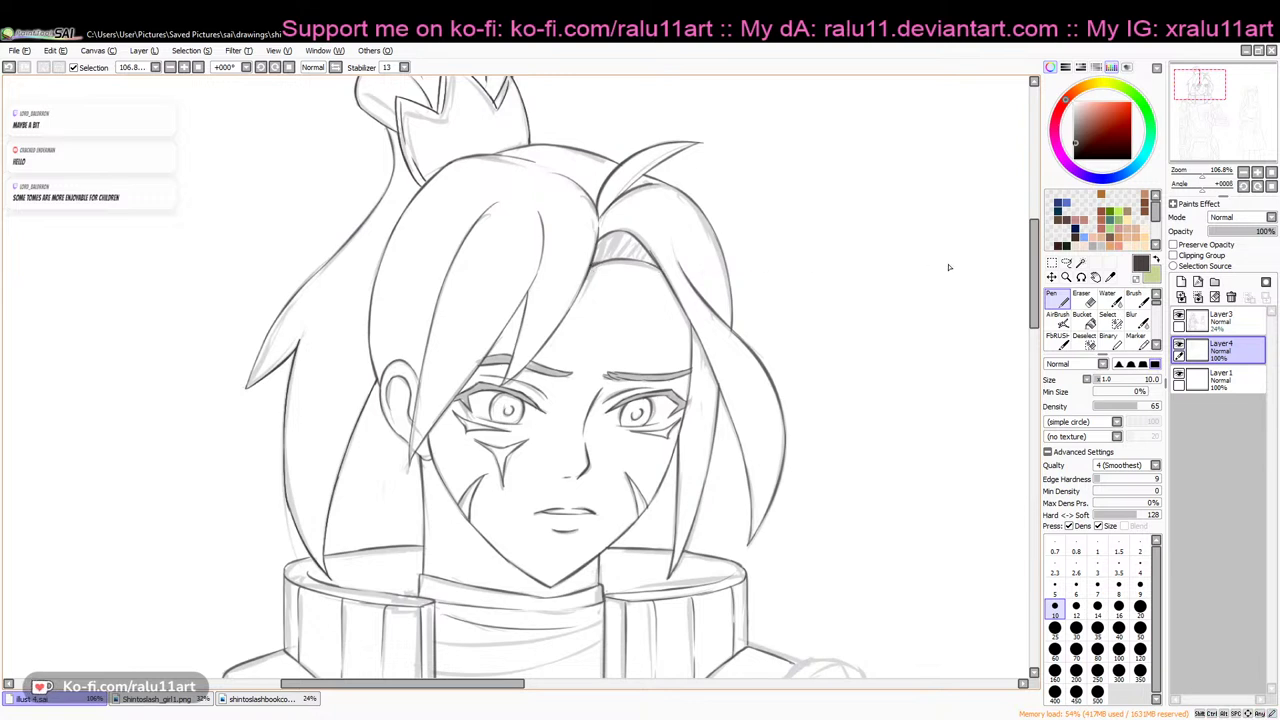
scroll(1045, 270, "up", 3)
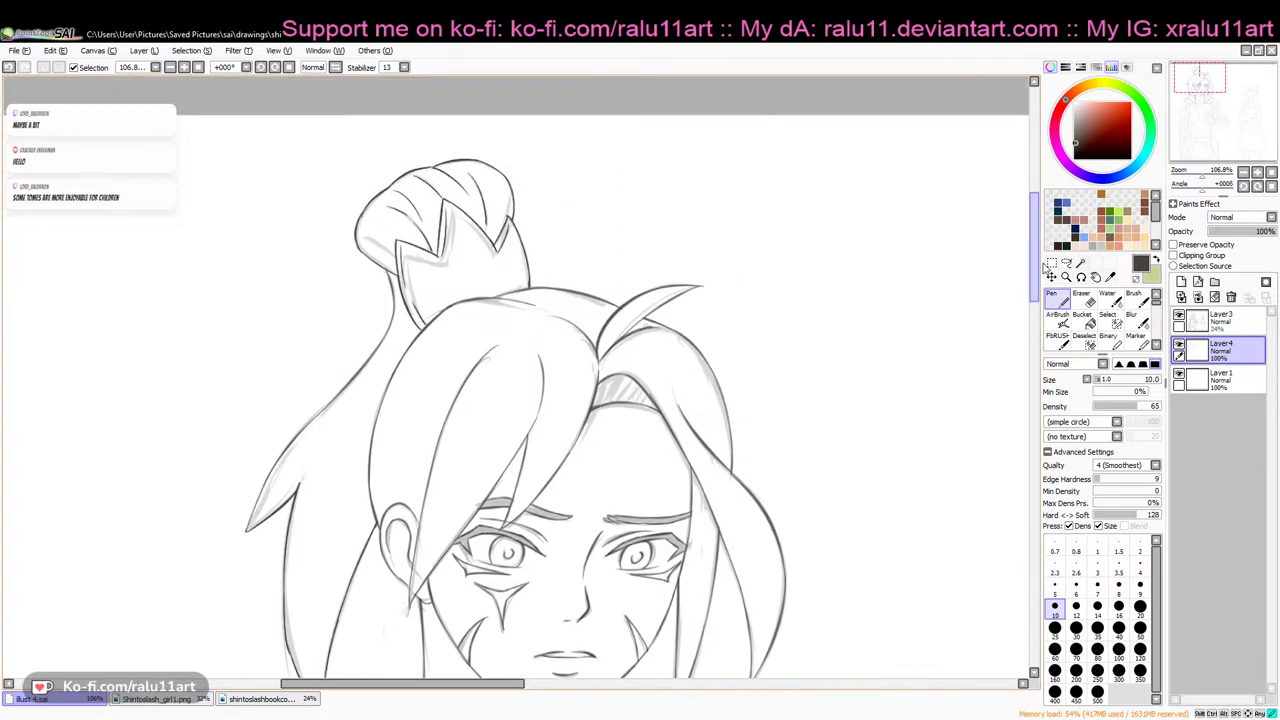
left_click_drag(1045, 268, 1045, 274)
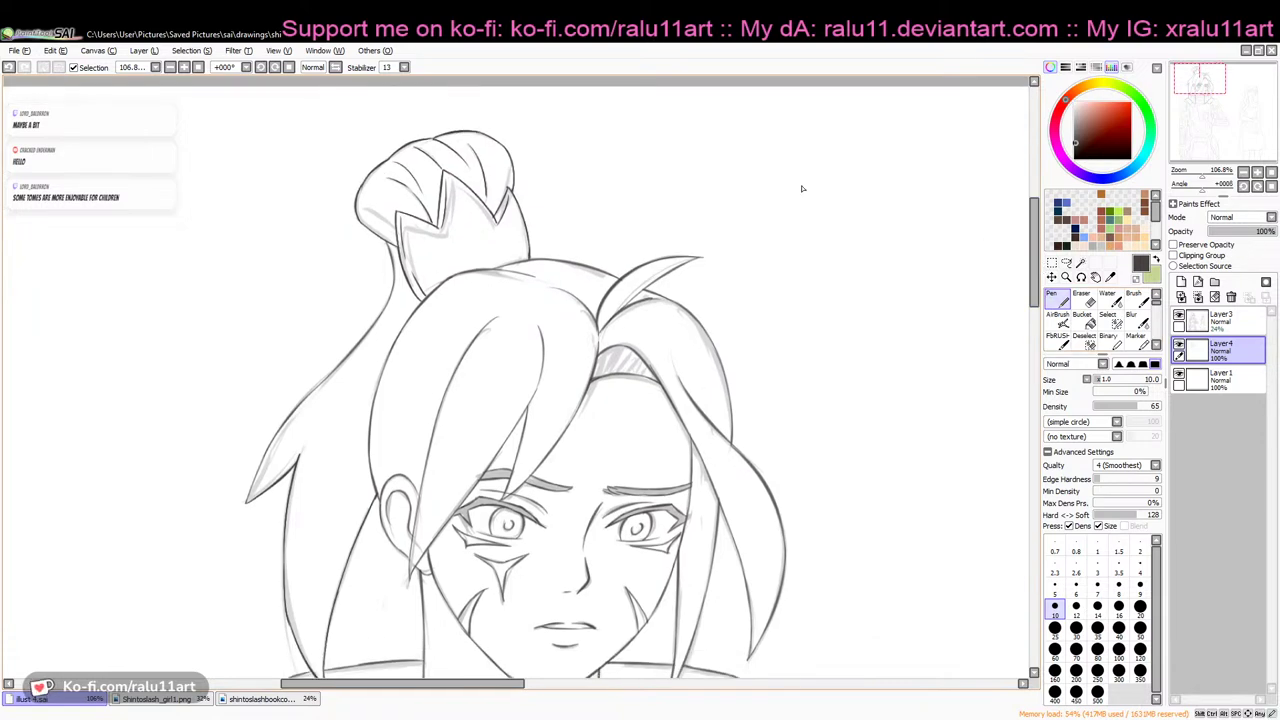
With the canvas mirrored, erase and re-ink the outermost point of the zigzag band around the topknot
left_click(336, 69)
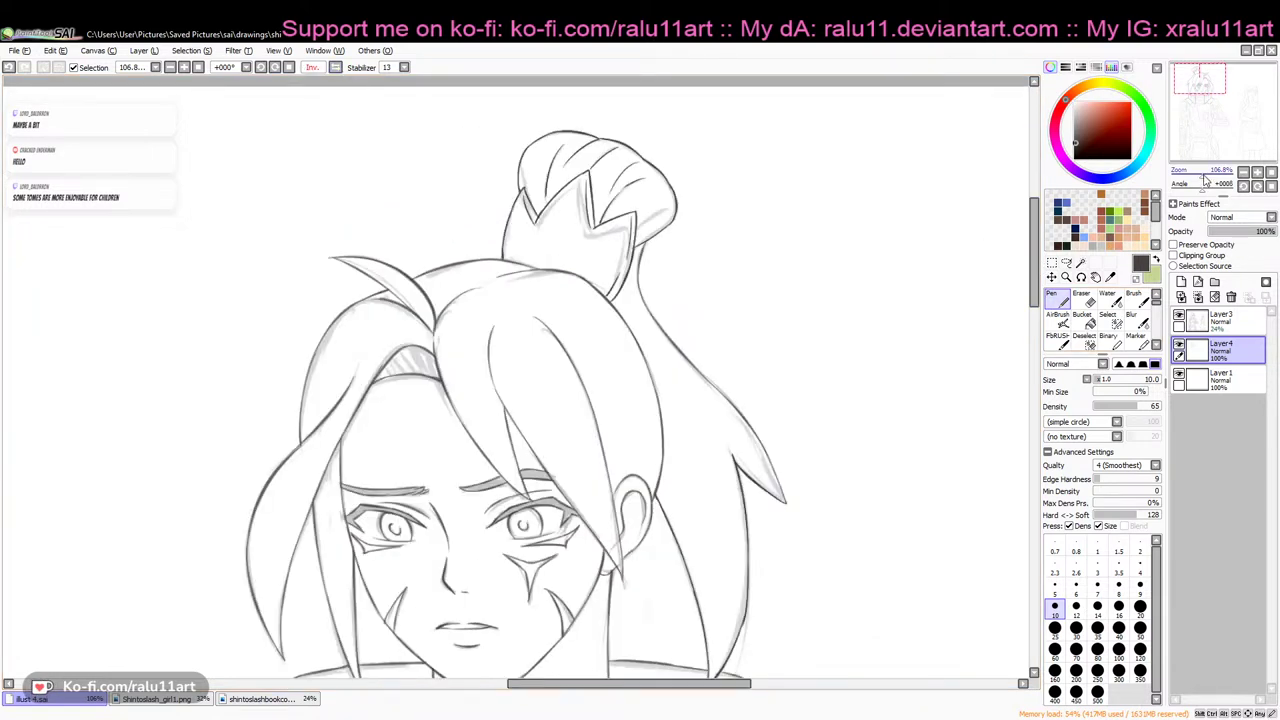
left_click_drag(1203, 174, 1206, 174)
scroll(1045, 270, "up", 3)
left_click(1081, 298)
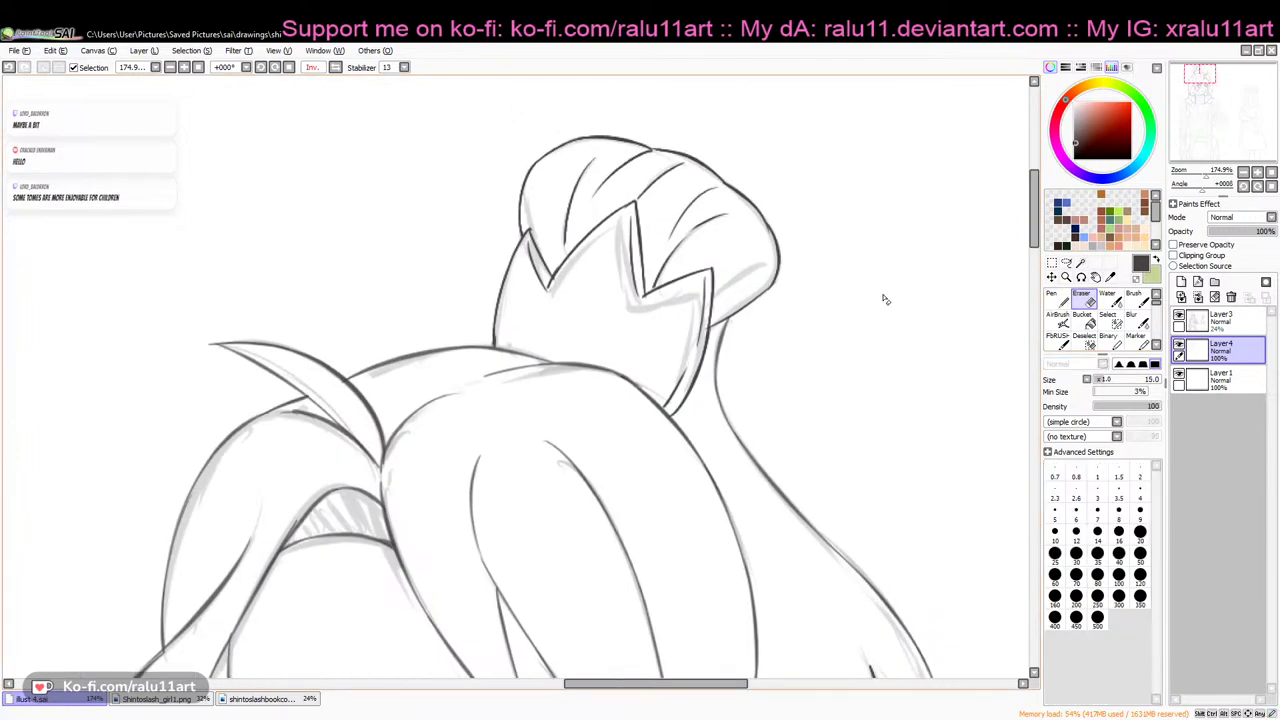
mouse_move(676, 287)
left_mouse_down()
mouse_move(706, 272)
mouse_move(654, 297)
mouse_move(711, 279)
left_mouse_up()
key("n")
key("ctrl+z")
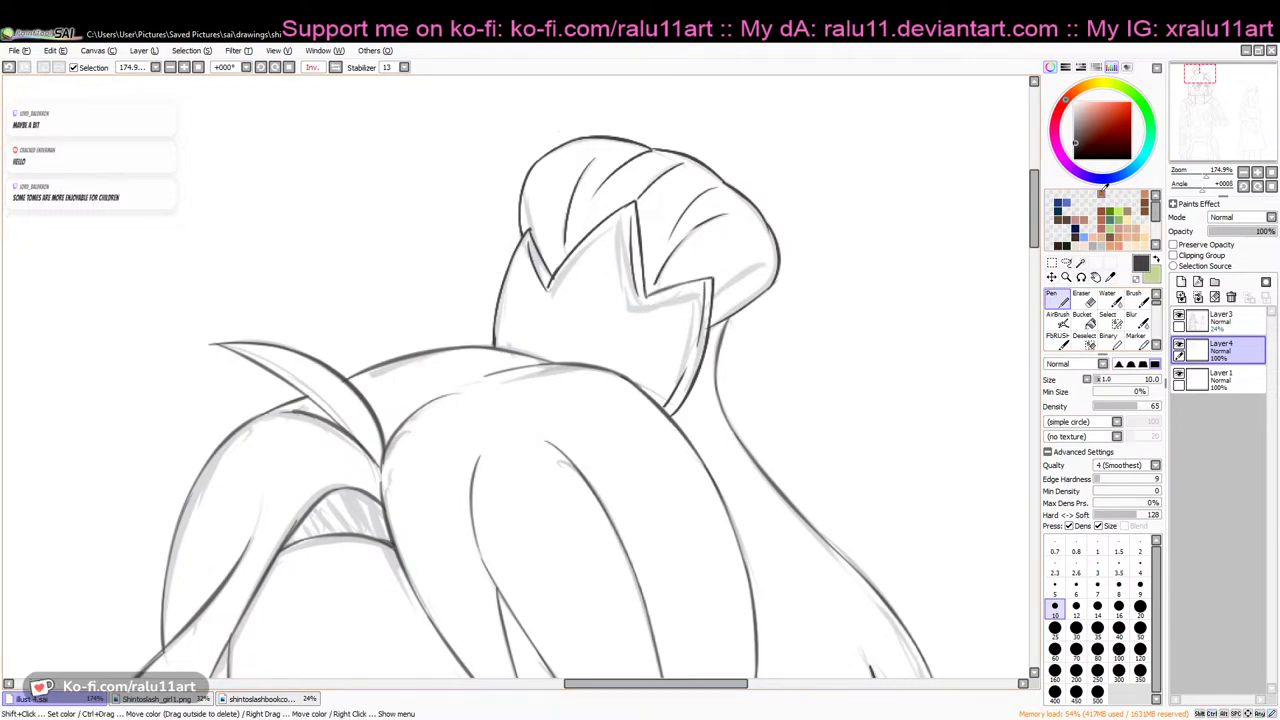
Return the canvas to normal orientation and ink two curved folds across the upper part of the turtleneck
left_click_drag(1204, 177, 1195, 177)
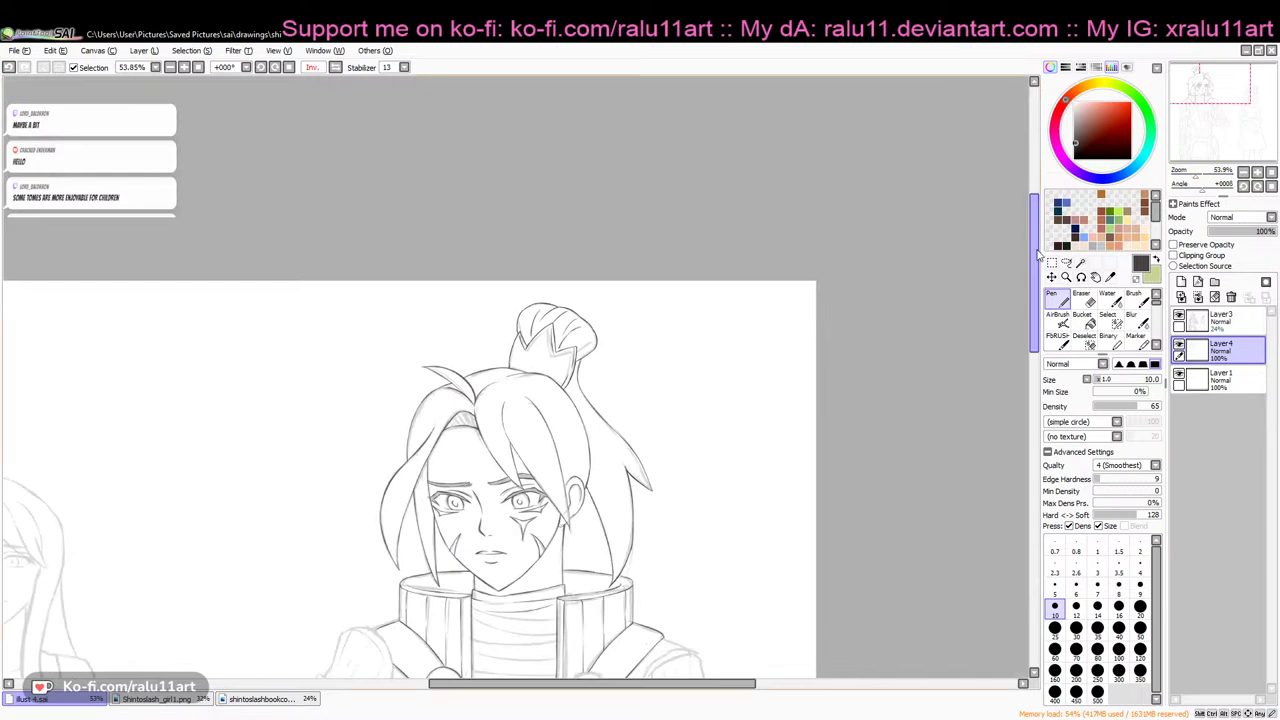
left_click_drag(1035, 258, 1035, 300)
left_click(336, 68)
left_click_drag(1197, 177, 1200, 180)
left_click_drag(1035, 300, 1035, 338)
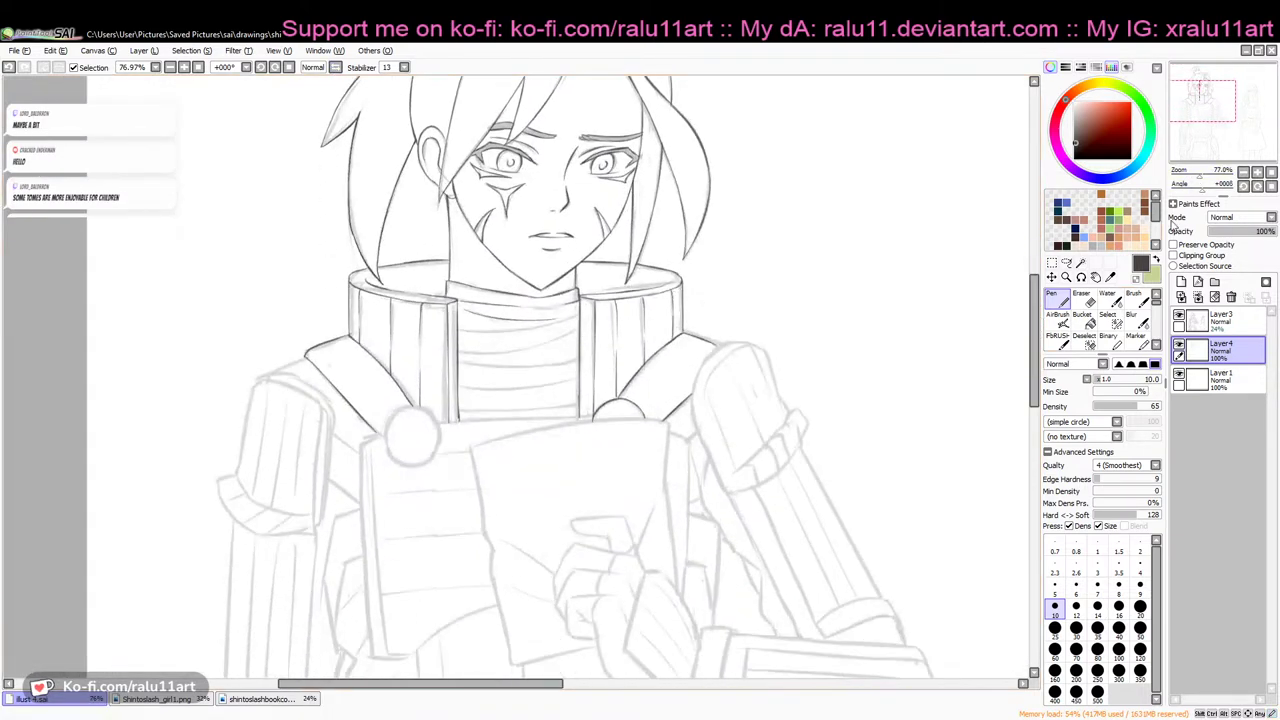
left_click_drag(1200, 177, 1204, 177)
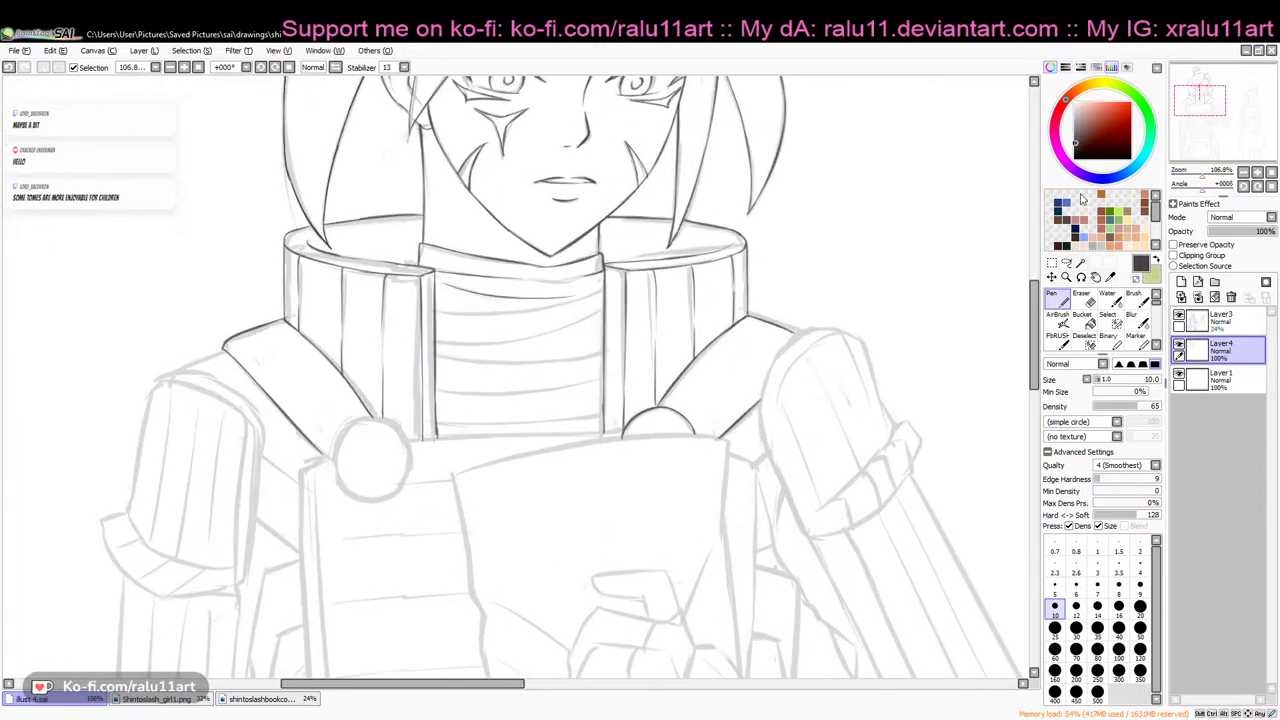
left_click_drag(438, 312, 522, 307)
key("ctrl+z")
mouse_move(436, 312)
left_mouse_down()
mouse_move(615, 307)
mouse_move(563, 307)
mouse_move(606, 290)
left_mouse_up()
left_click_drag(435, 343, 534, 338)
key("ctrl+z")
mouse_move(436, 343)
left_mouse_down()
mouse_move(521, 341)
mouse_move(603, 309)
left_mouse_up()
Ink the three remaining folds across the lower turtleneck, down to the top of the paper
left_click_drag(437, 359, 523, 369)
key("ctrl+z")
left_click_drag(437, 358, 604, 357)
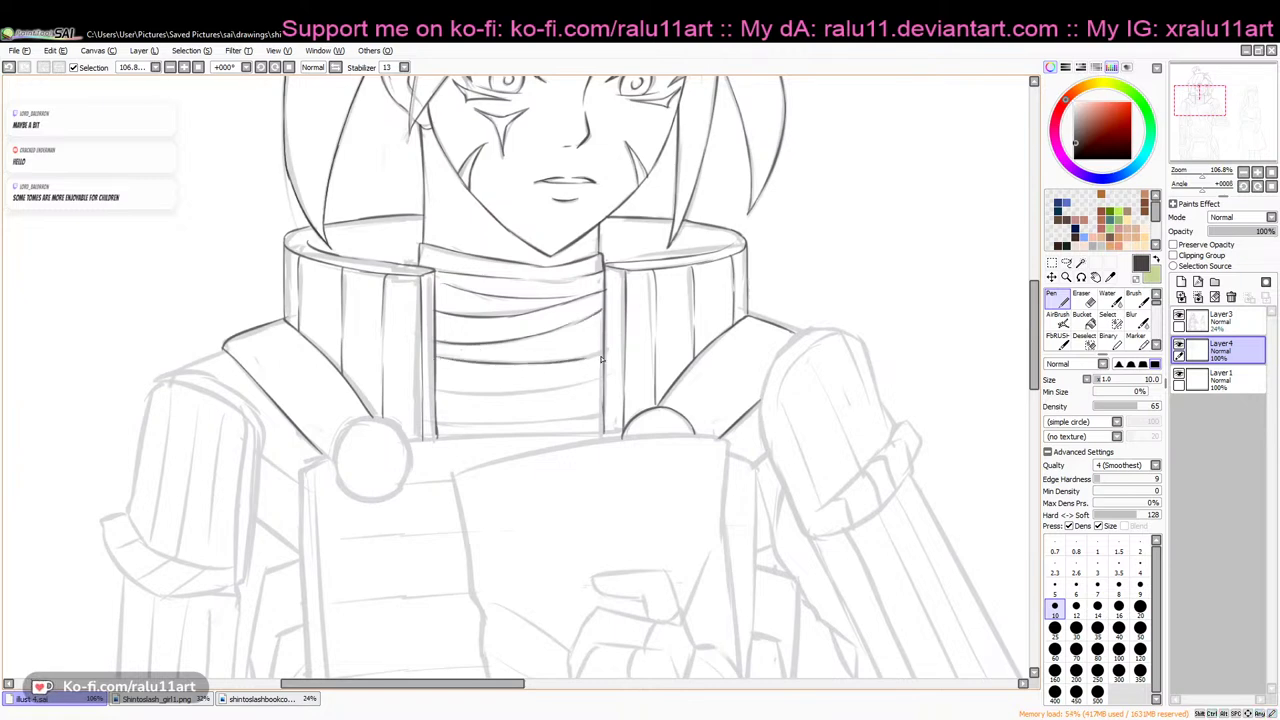
left_click_drag(440, 392, 594, 382)
left_click_drag(437, 424, 603, 420)
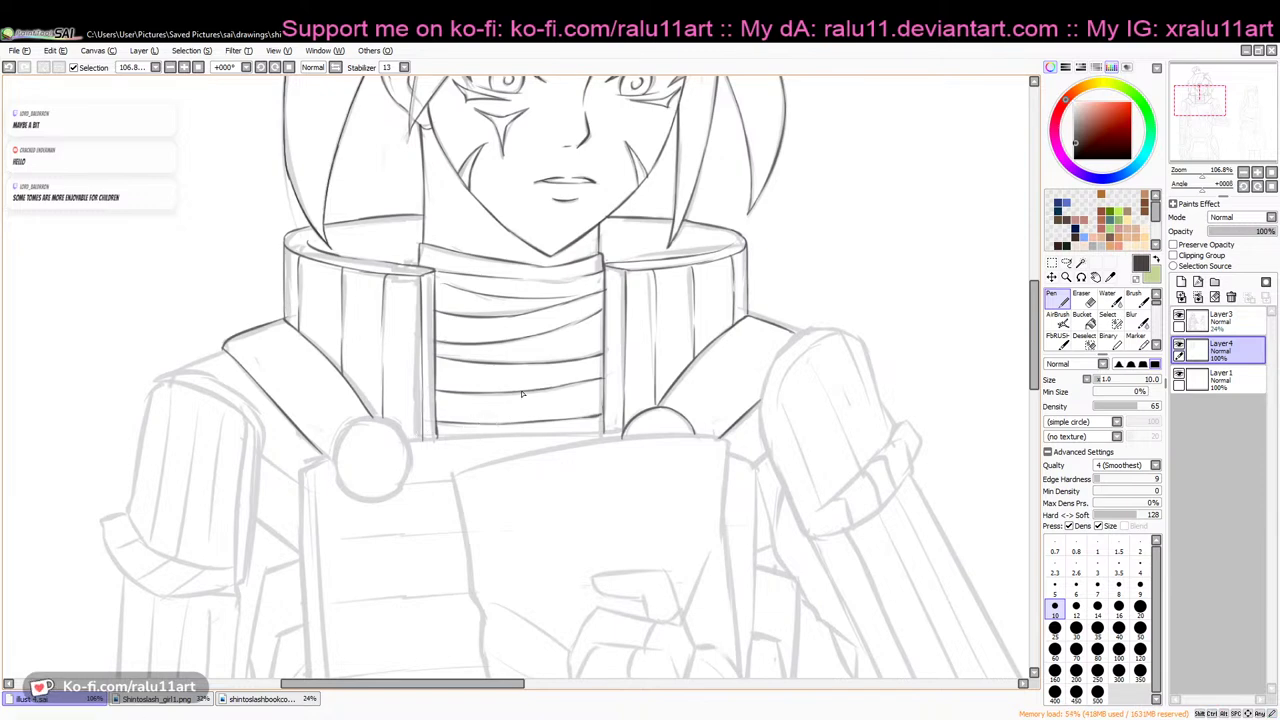
left_click(399, 718)
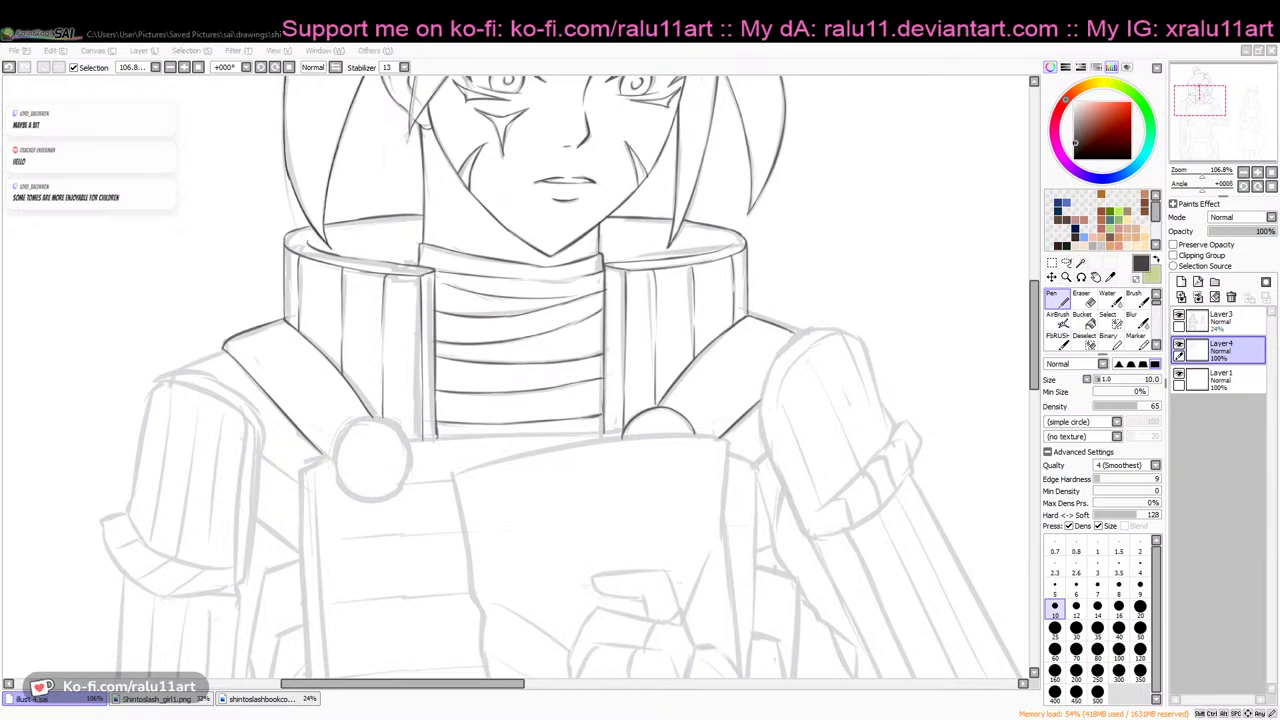
key("alt+Tab")
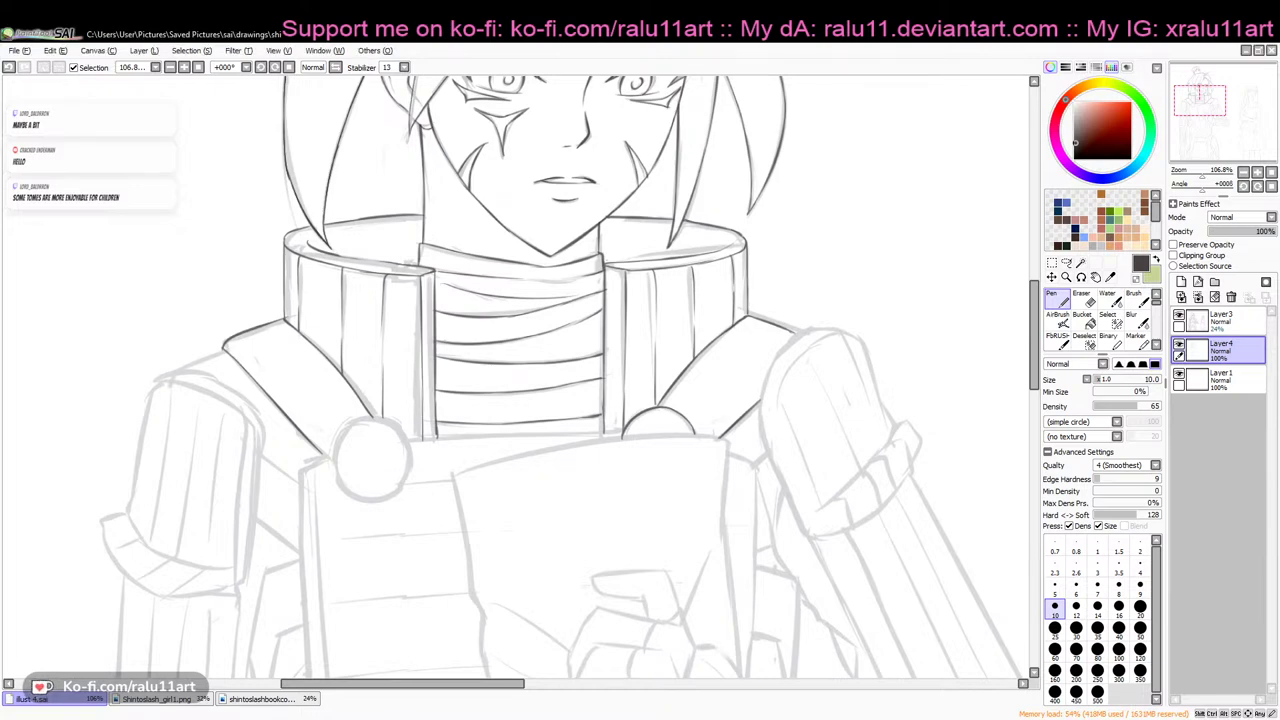
left_click(430, 718)
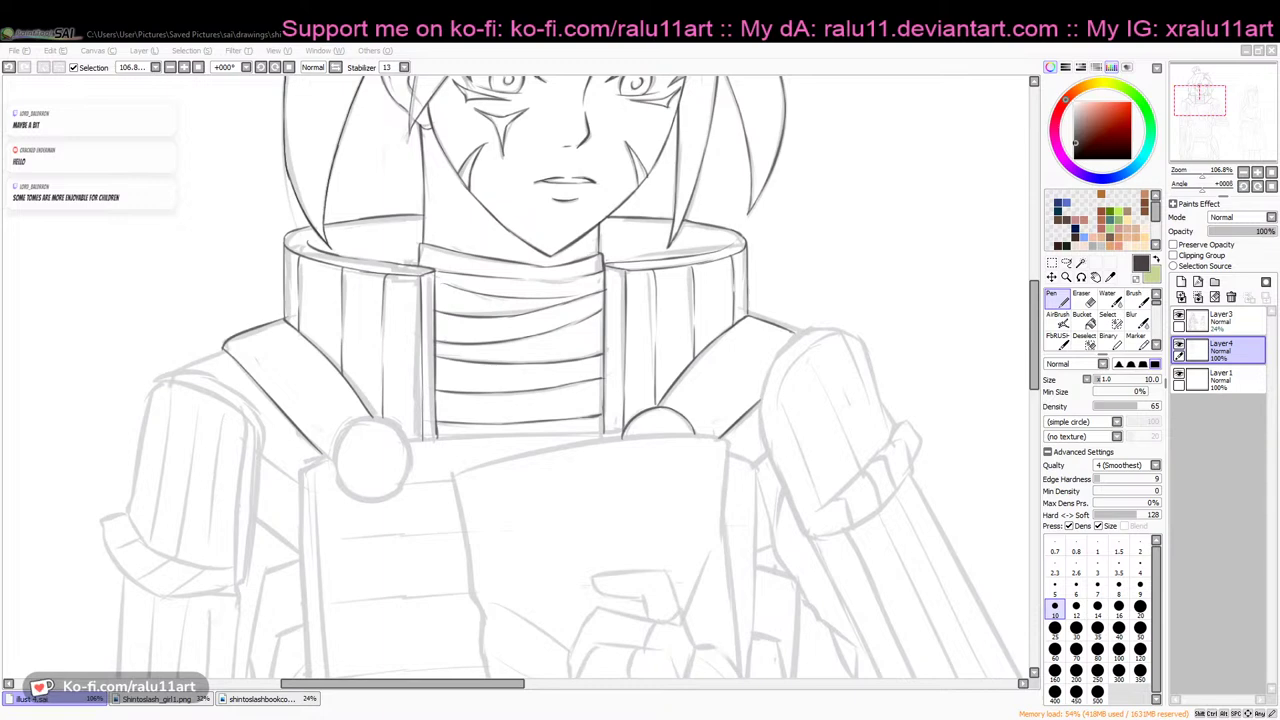
key("alt+Tab")
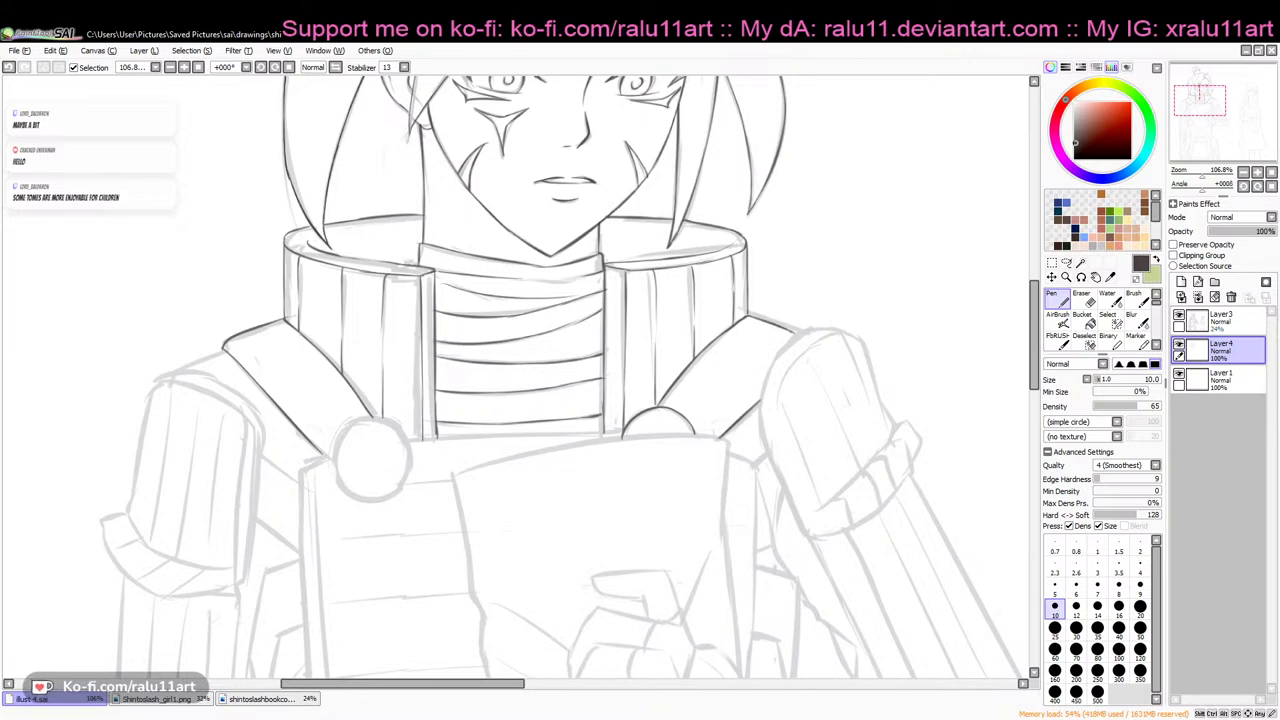
key("alt+Tab")
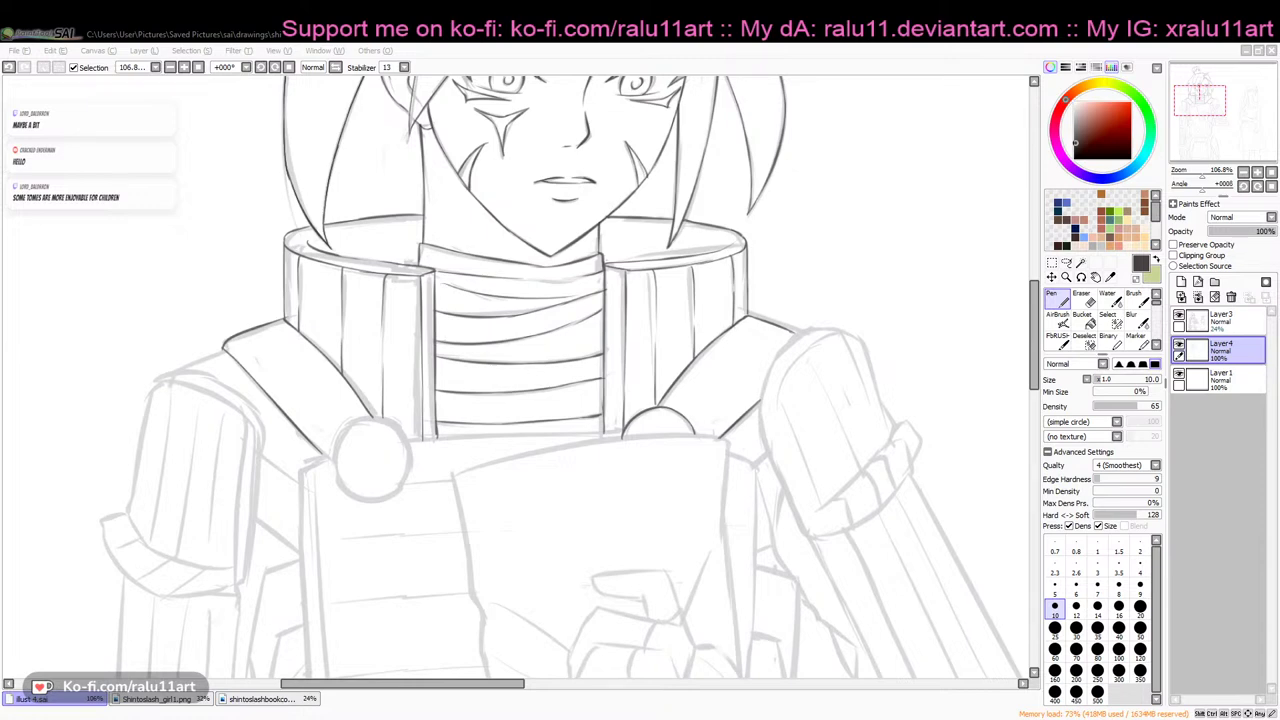
key("alt+Tab")
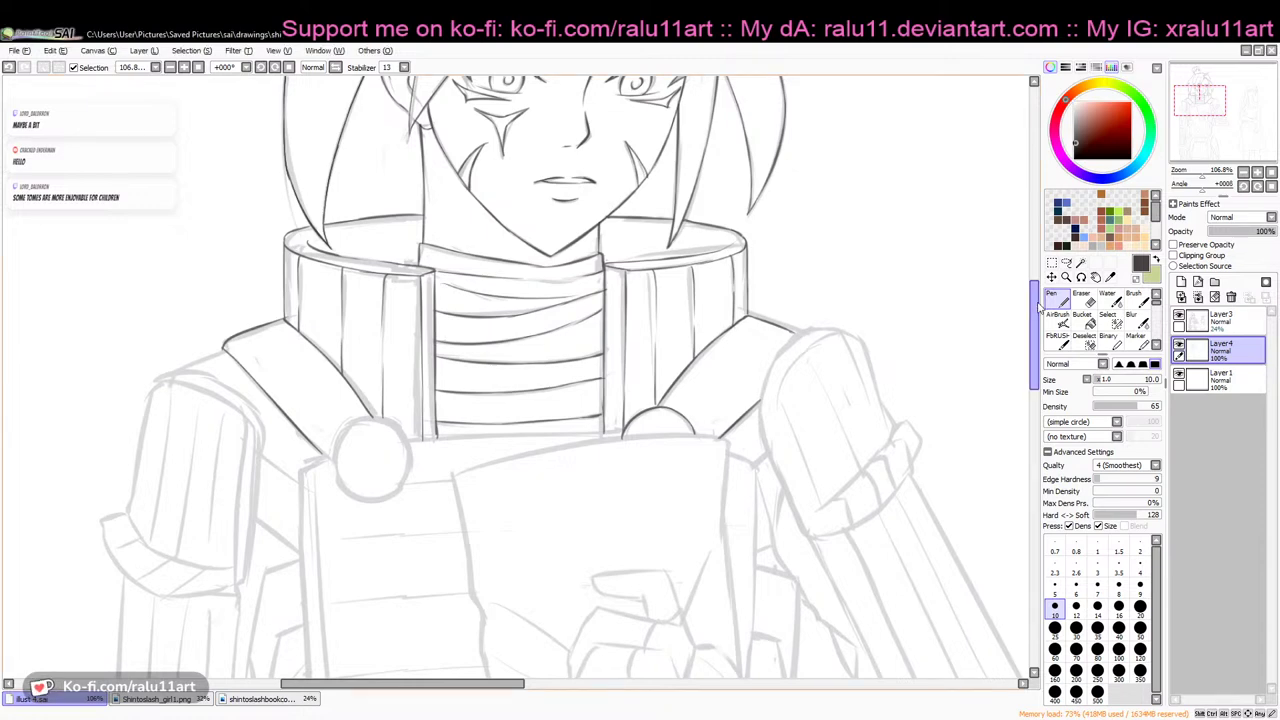
scroll(848, 257, "down", 2)
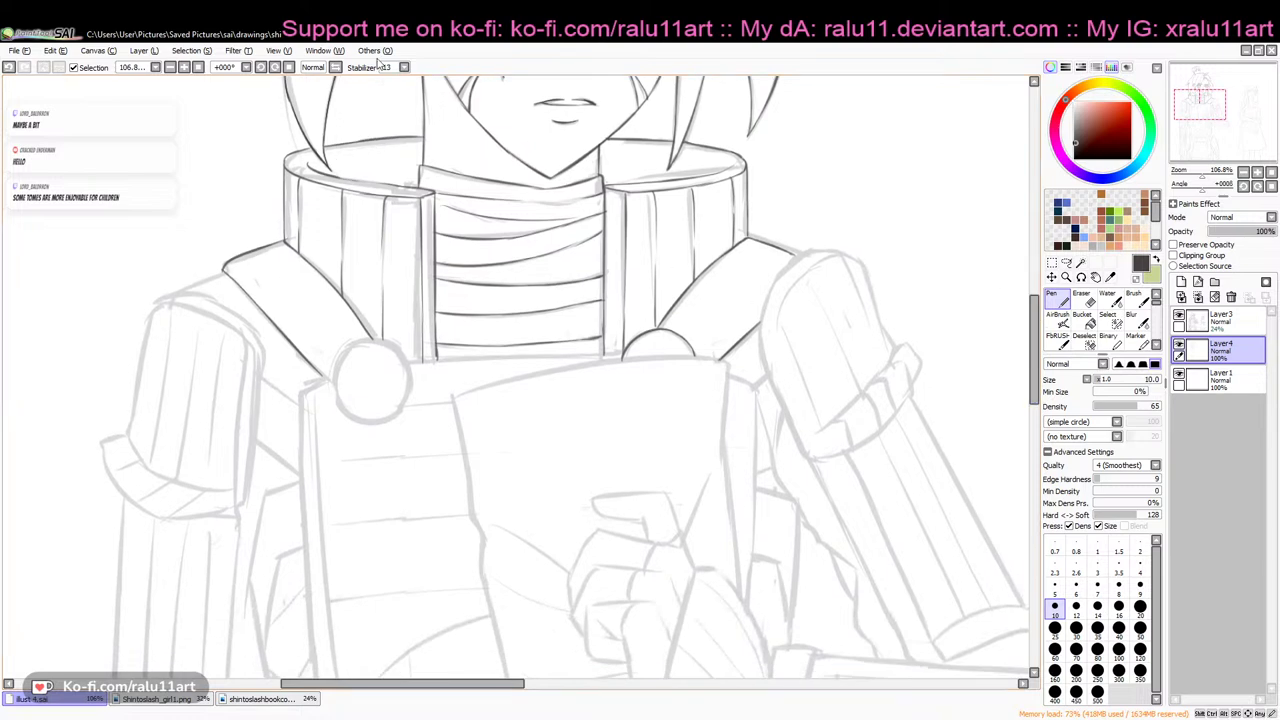
With the canvas mirrored, ink the round fastener at the lower end of the shoulder strap as a full circle
left_click(312, 67)
scroll(1037, 327, "down", 1)
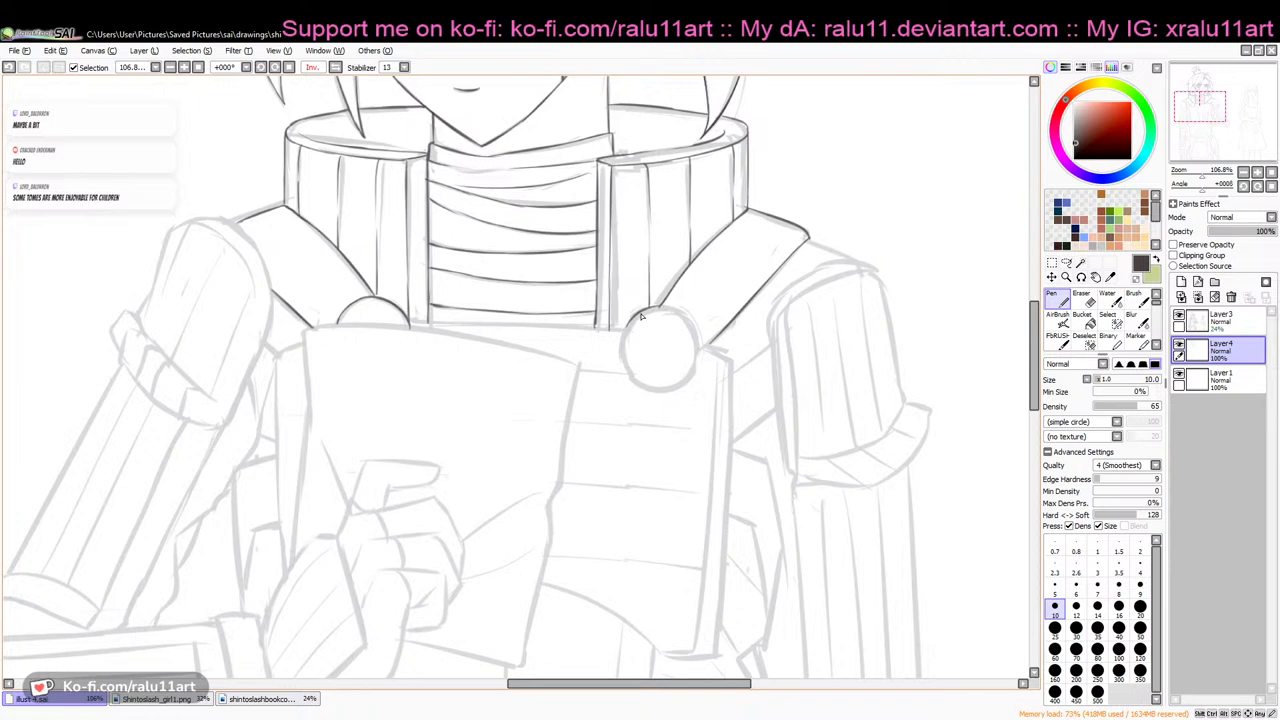
mouse_move(662, 311)
left_mouse_down()
mouse_move(703, 338)
mouse_move(701, 357)
left_mouse_up()
mouse_move(634, 321)
left_mouse_down()
mouse_move(624, 370)
mouse_move(648, 386)
mouse_move(685, 384)
mouse_move(702, 343)
mouse_move(725, 357)
mouse_move(715, 338)
left_mouse_up()
key("ctrl+z")
key("ctrl+z")
key("ctrl+z")
key("ctrl+z")
key("ctrl+z")
key("ctrl+z")
left_click_drag(657, 308, 680, 313)
Erase the stray line overlaps along the upper edge of the round fastener
key("e")
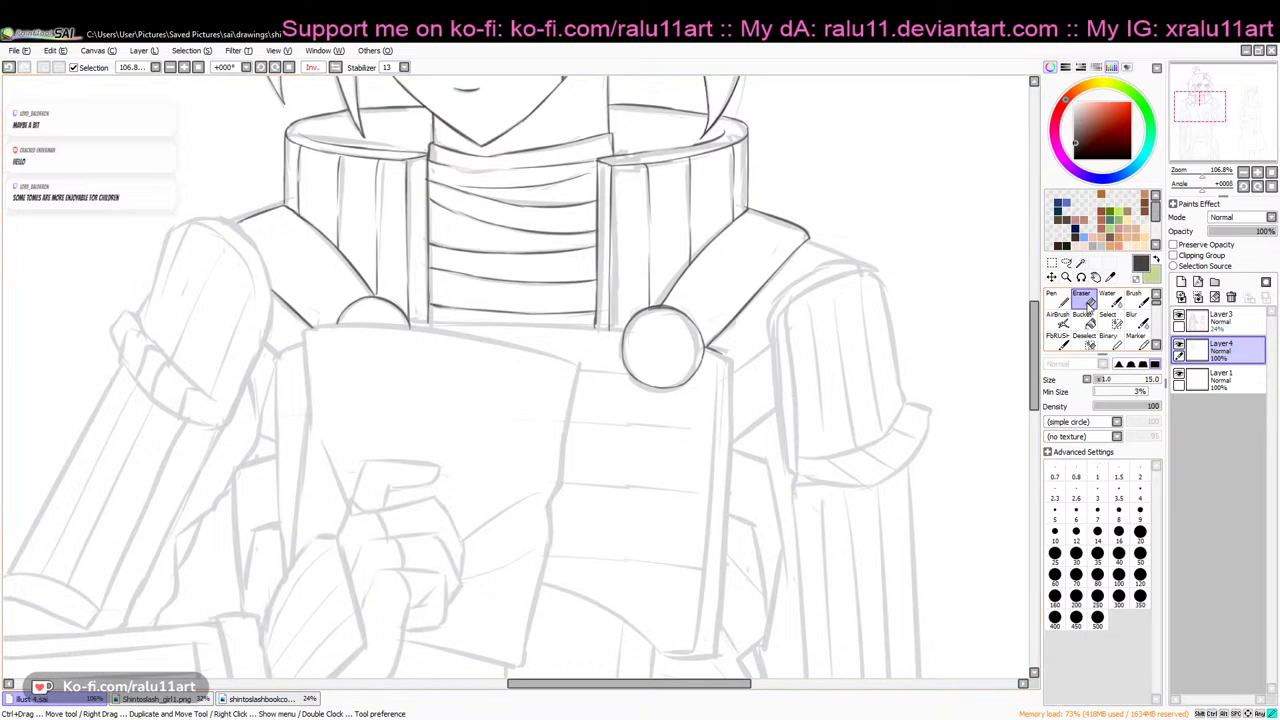
left_click_drag(656, 312, 695, 323)
key("n")
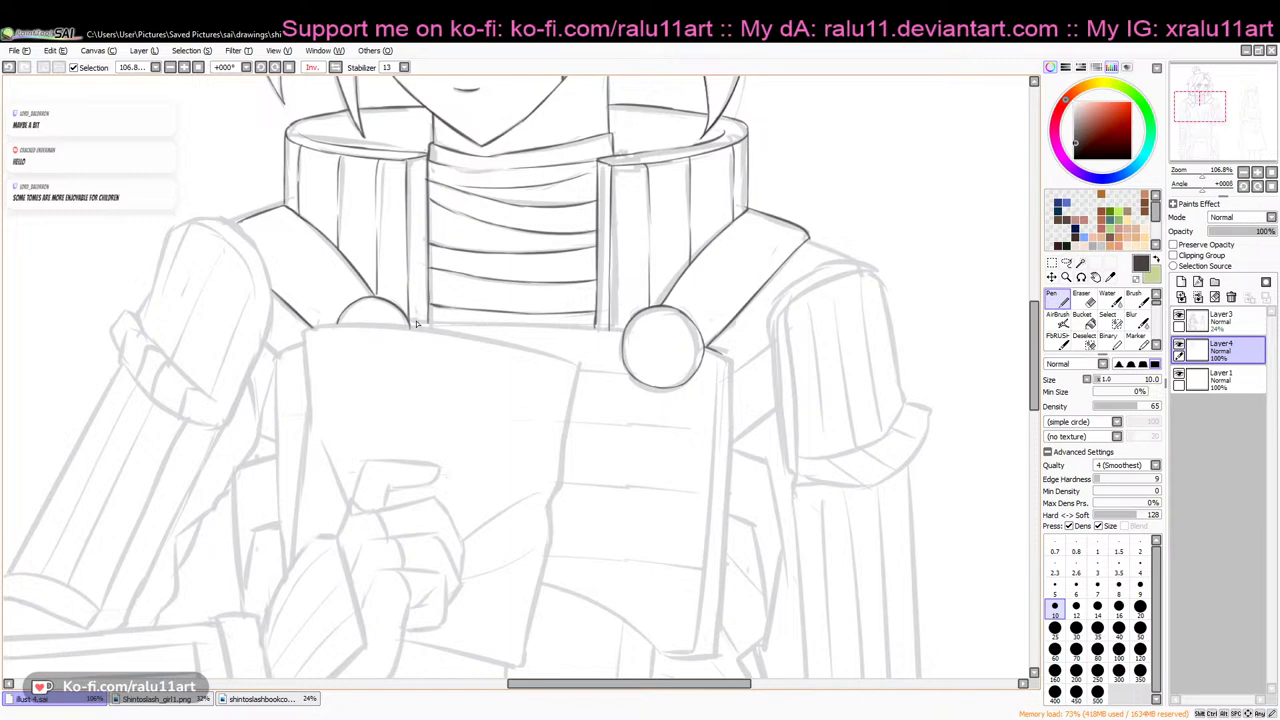
Ink the nearly straight edge below the turtleneck and collar between the two round fasteners, and clean up its overlaps
left_click_drag(409, 322, 624, 334)
key("ctrl+z")
key("e")
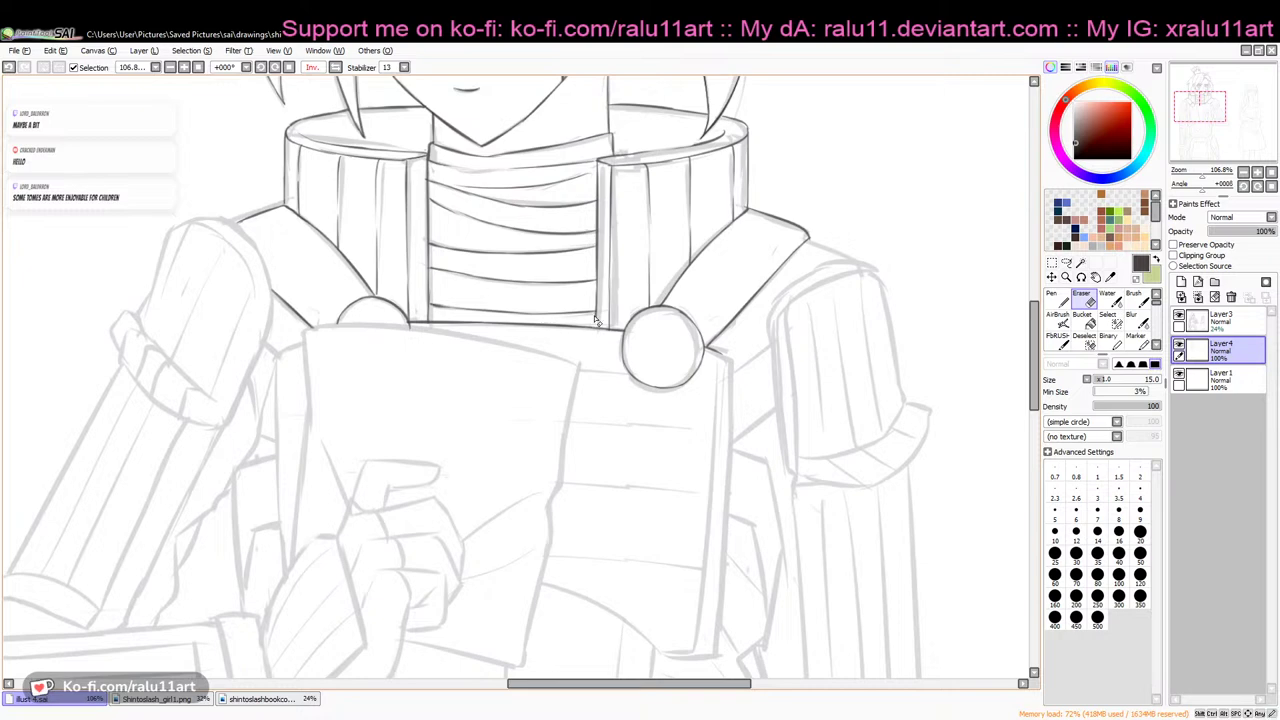
key("n")
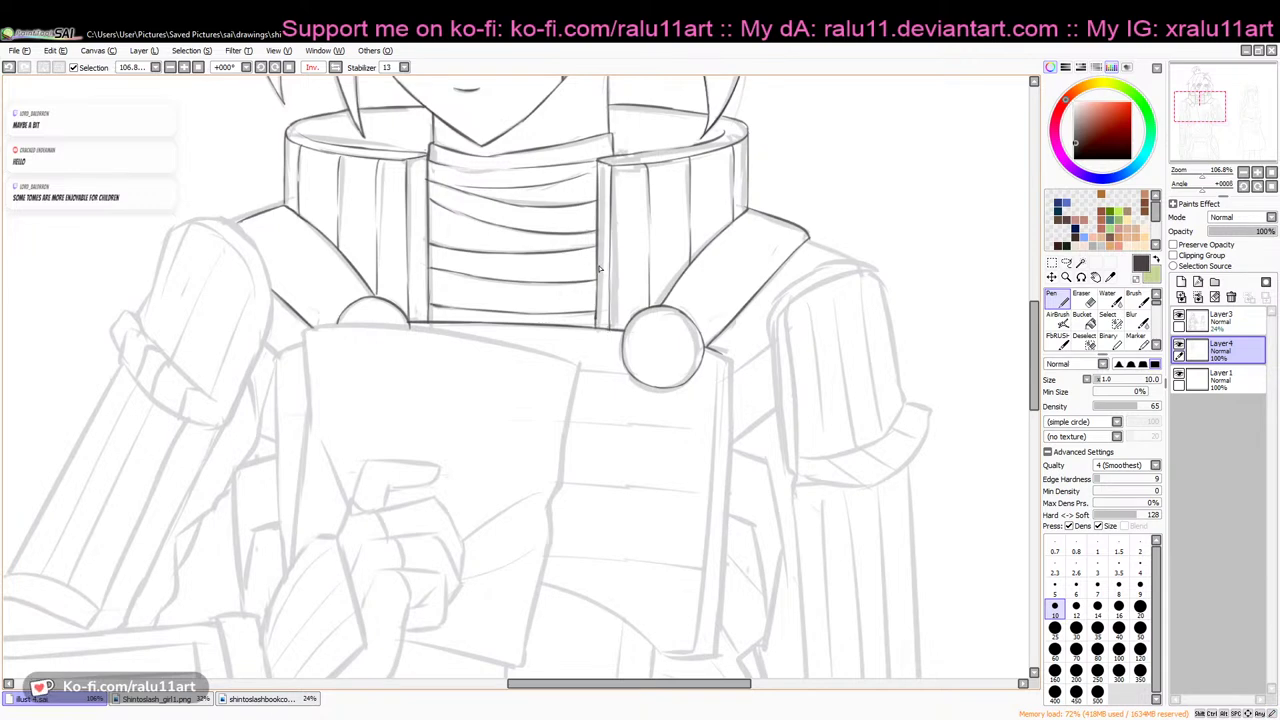
Ink the inner rim of the high collar on both sides of the neck, with short vertical seams on its inside
scroll(633, 364, "up", 5)
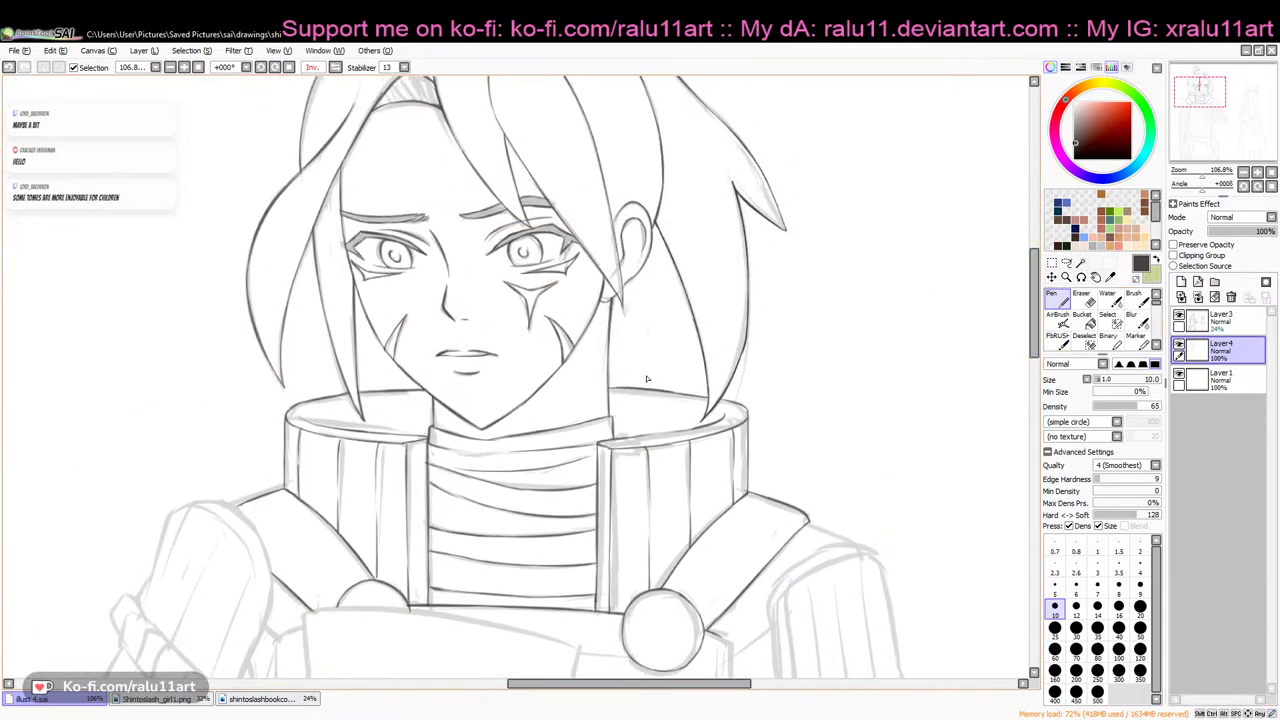
left_click_drag(616, 395, 708, 410)
mouse_move(317, 405)
left_mouse_down()
mouse_move(420, 398)
mouse_move(396, 430)
left_mouse_up()
key("ctrl+z")
key("ctrl+z")
key("ctrl+z")
left_click_drag(632, 396, 635, 440)
key("ctrl+z")
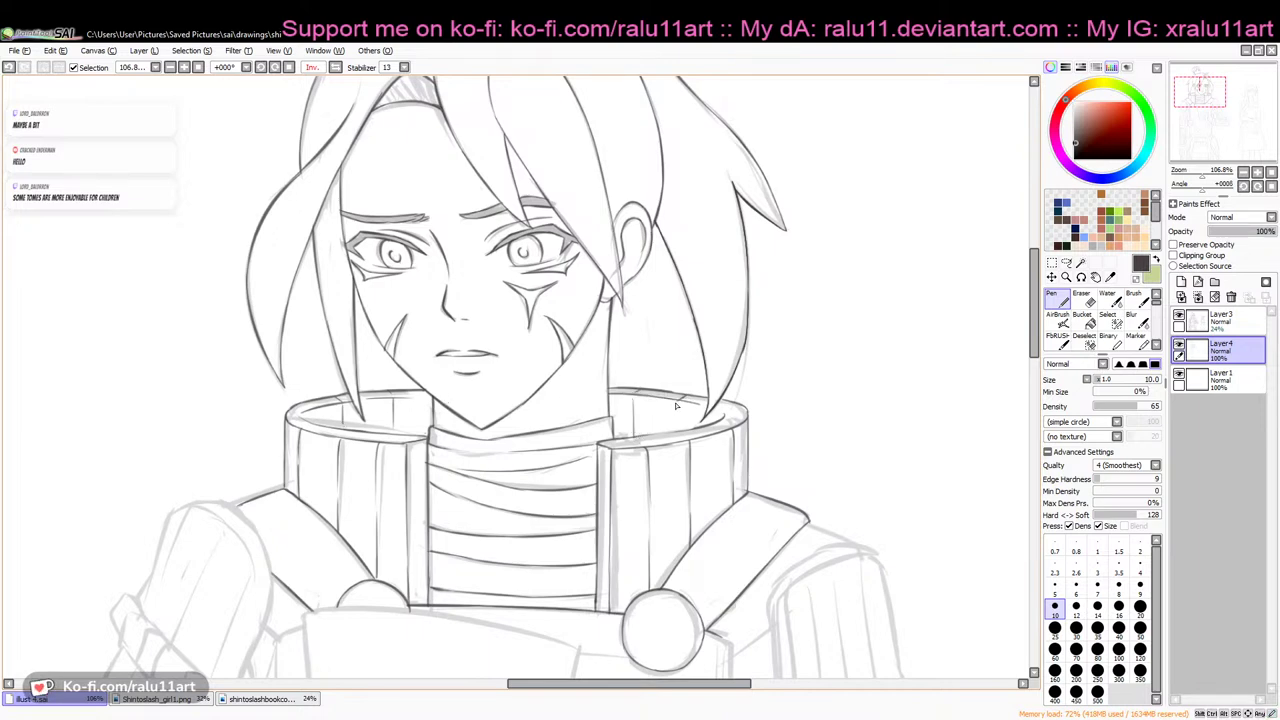
mouse_move(678, 402)
left_mouse_down()
mouse_move(678, 432)
mouse_move(740, 410)
mouse_move(721, 426)
mouse_move(719, 415)
left_mouse_up()
key("ctrl+z")
key("ctrl+z")
Ink the rounded top and outer contour of the shoulder guard beside the shoulder strap, including its flared lower corner
left_click_drag(1035, 290, 1042, 340)
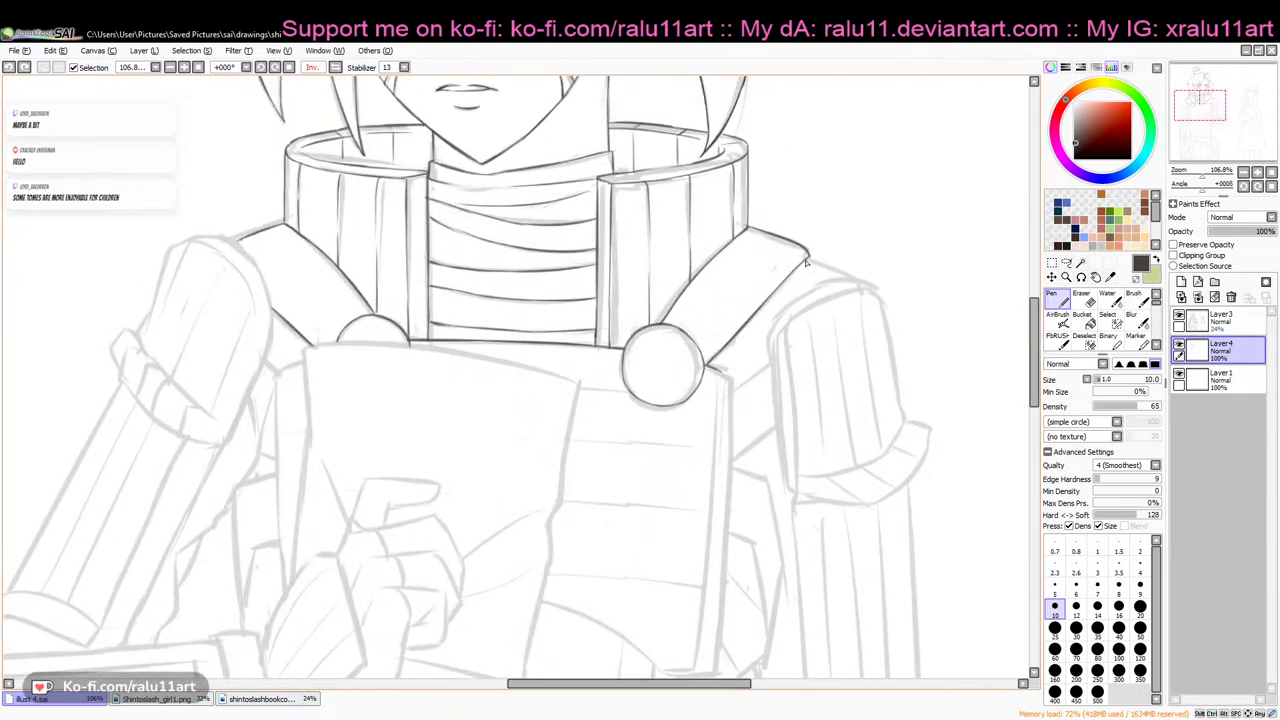
left_click_drag(662, 690, 704, 694)
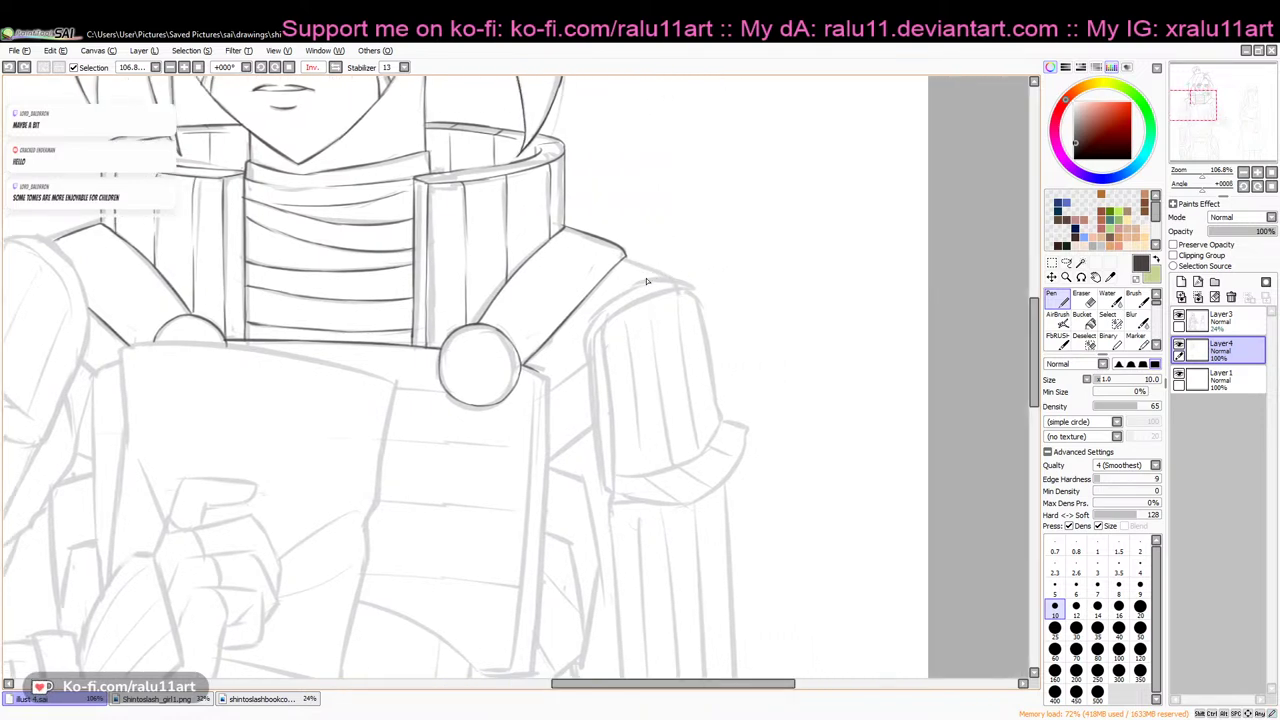
mouse_move(588, 326)
left_mouse_down()
mouse_move(599, 297)
mouse_move(705, 293)
mouse_move(687, 283)
mouse_move(714, 360)
left_mouse_up()
key("ctrl+z")
left_click_drag(690, 282, 722, 413)
key("ctrl+z")
key("ctrl+z")
mouse_move(692, 285)
left_mouse_down()
mouse_move(722, 405)
mouse_move(751, 418)
mouse_move(748, 441)
mouse_move(752, 417)
mouse_move(749, 443)
mouse_move(698, 489)
mouse_move(750, 425)
mouse_move(729, 485)
mouse_move(690, 502)
left_mouse_up()
key("ctrl+z")
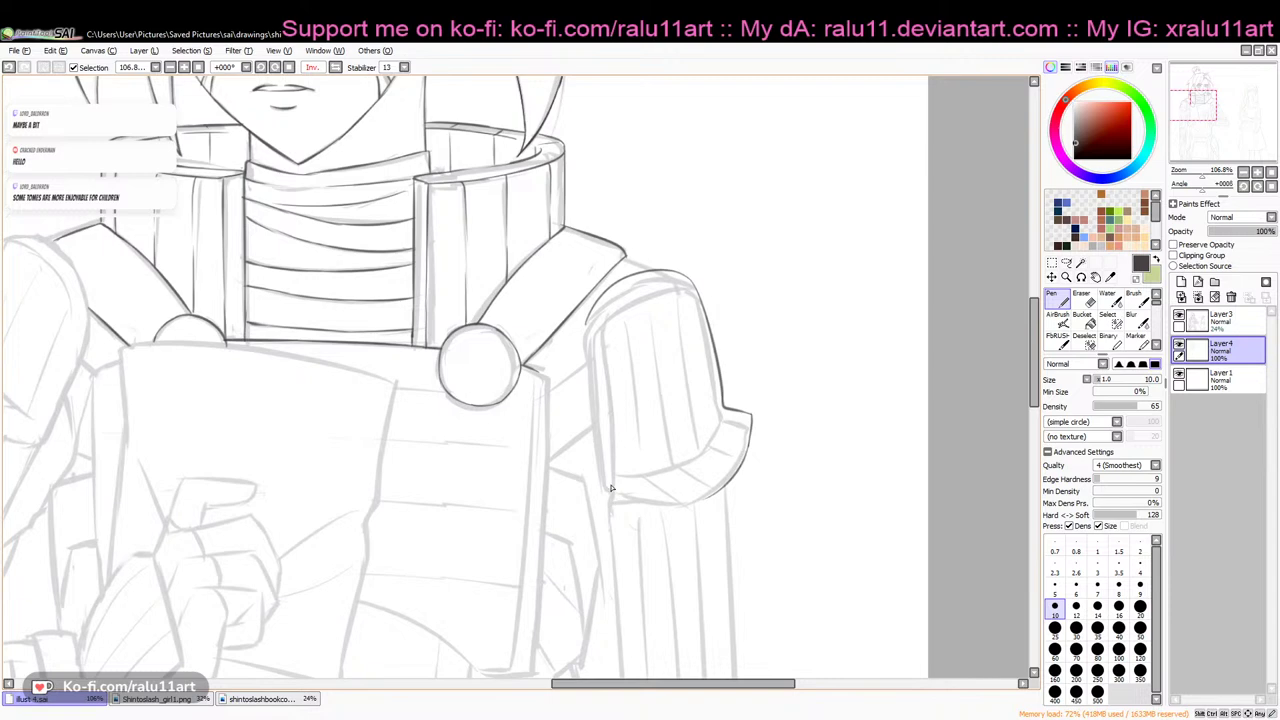
Ink the curved bottom edge of the shoulder guard's flared rim and the long inner side of the guard
mouse_move(605, 484)
left_mouse_down()
mouse_move(628, 512)
mouse_move(708, 500)
mouse_move(698, 504)
left_mouse_up()
mouse_move(606, 480)
left_mouse_down()
mouse_move(624, 509)
mouse_move(620, 492)
mouse_move(716, 470)
left_mouse_up()
key("ctrl+z")
mouse_move(622, 494)
left_mouse_down()
mouse_move(659, 497)
mouse_move(723, 474)
left_mouse_up()
key("ctrl+z")
mouse_move(622, 493)
left_mouse_down()
mouse_move(709, 484)
mouse_move(690, 492)
mouse_move(732, 465)
mouse_move(749, 414)
mouse_move(732, 467)
mouse_move(742, 450)
left_mouse_up()
key("ctrl+z")
key("ctrl+z")
left_click_drag(588, 326, 590, 385)
mouse_move(594, 320)
left_mouse_down()
mouse_move(593, 450)
mouse_move(622, 514)
left_mouse_up()
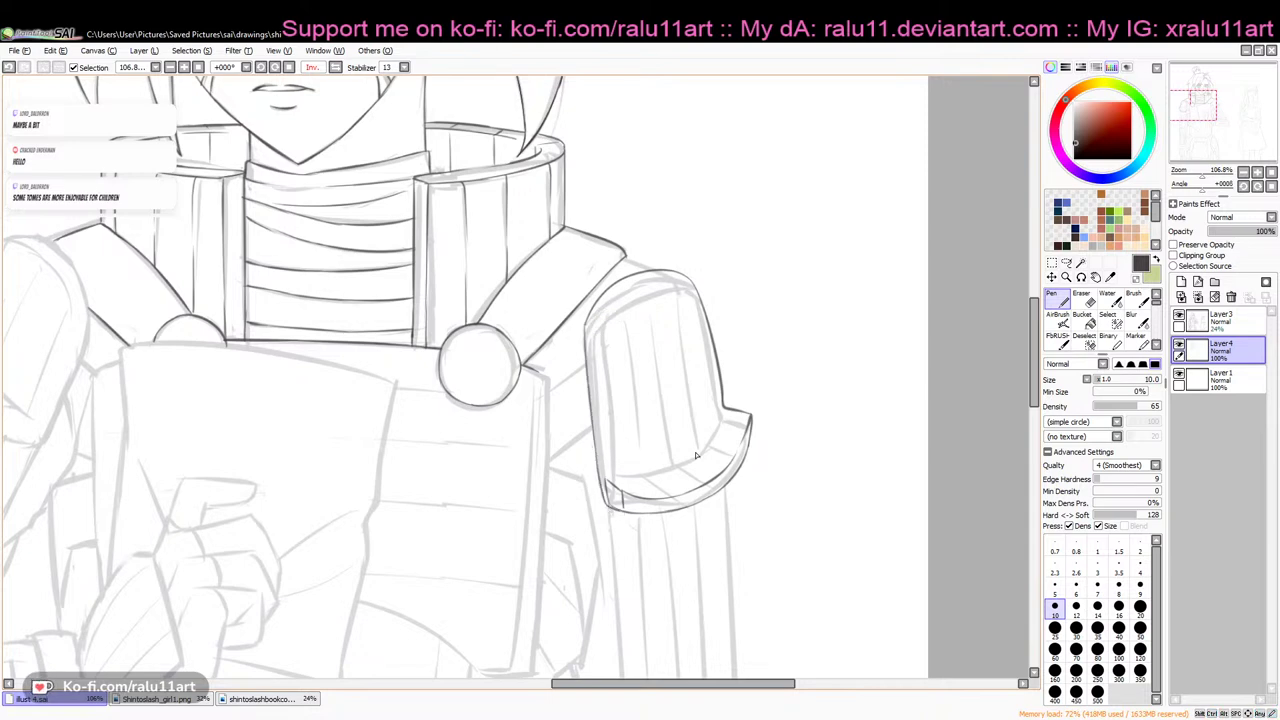
Erase the overlap at the rim's inner corner, and ink the rim's upper curve and short dividing lines with the Brush tool
key("e")
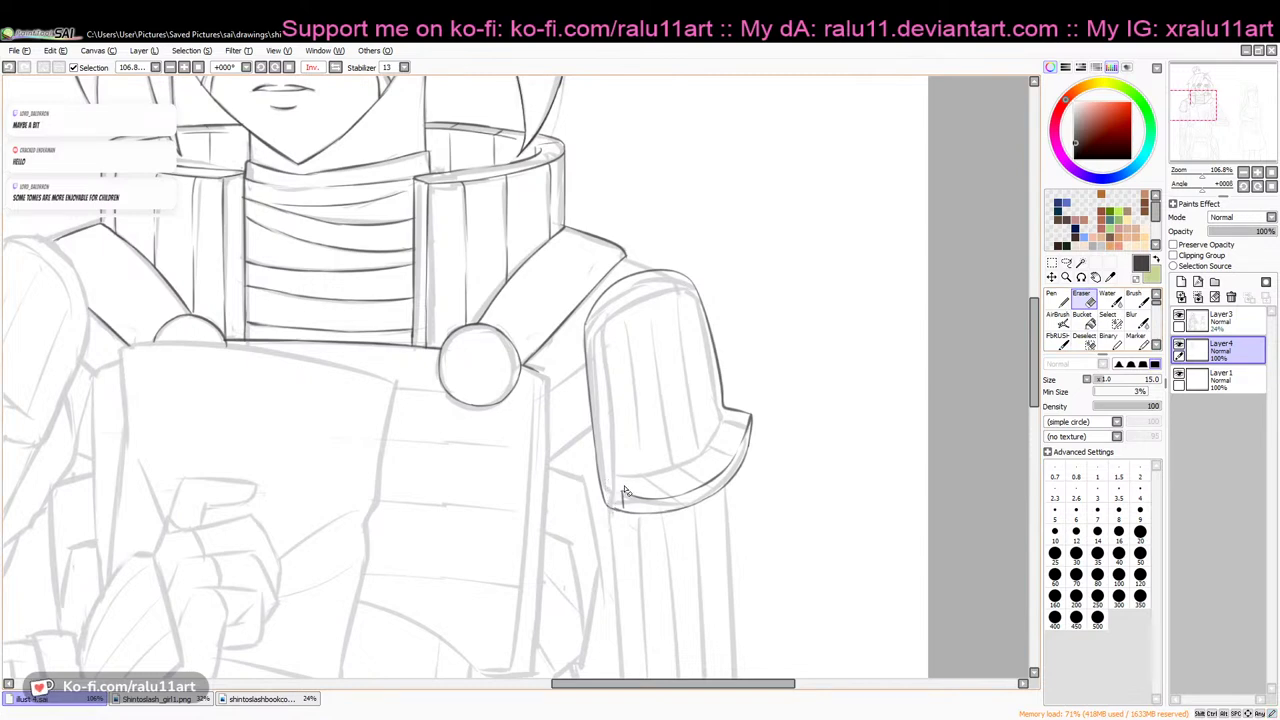
key("b")
mouse_move(606, 483)
left_mouse_down()
mouse_move(681, 463)
mouse_move(644, 473)
mouse_move(722, 430)
left_mouse_up()
key("ctrl+z")
key("ctrl+z")
mouse_move(607, 476)
left_mouse_down()
mouse_move(690, 460)
mouse_move(666, 465)
mouse_move(711, 438)
mouse_move(674, 465)
mouse_move(724, 413)
left_mouse_up()
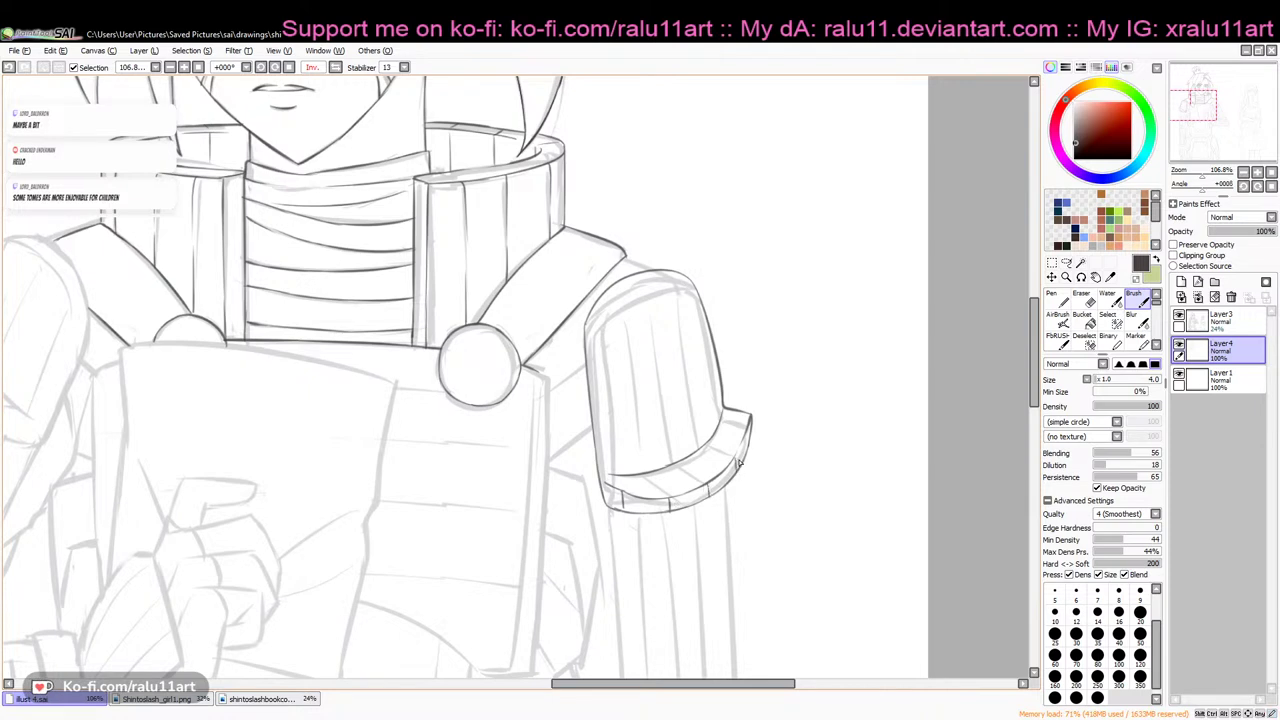
mouse_move(640, 475)
left_mouse_down()
mouse_move(666, 494)
mouse_move(676, 465)
mouse_move(696, 479)
mouse_move(704, 449)
mouse_move(745, 428)
left_mouse_up()
Ink the inset border line along the shoulder guard's rounded top and down its inner side to the rim
left_click_drag(596, 340, 662, 279)
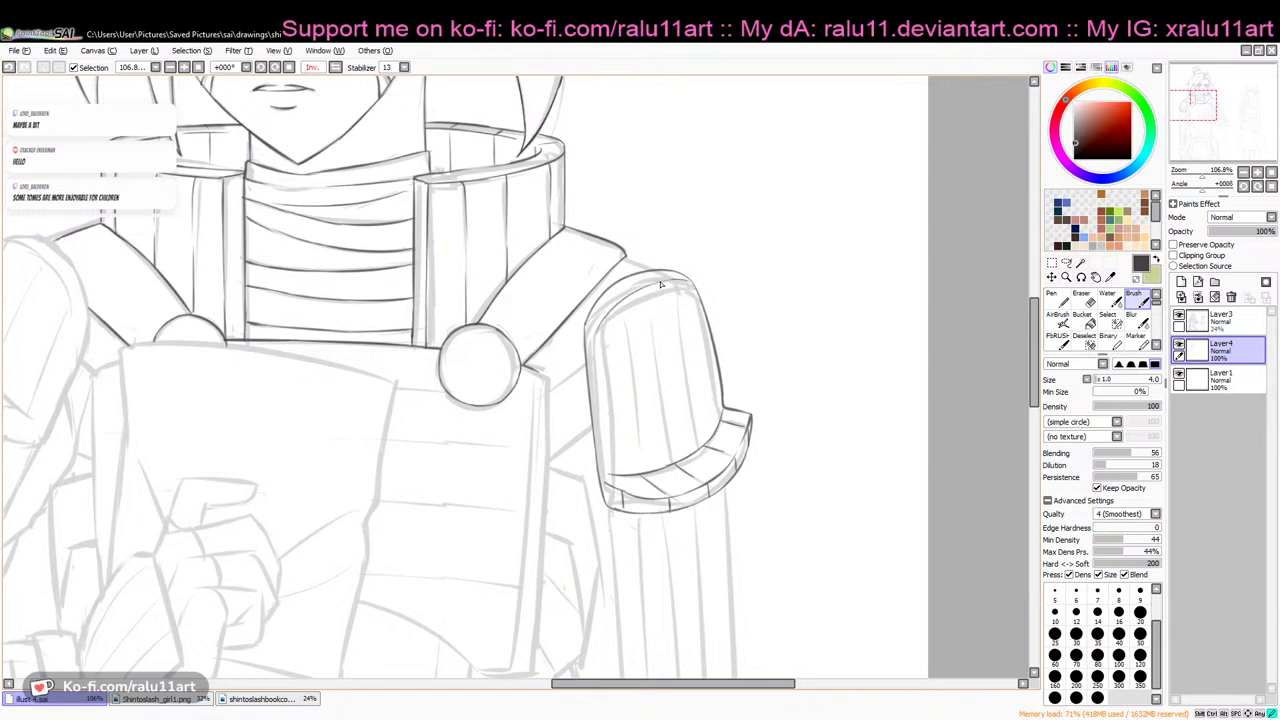
left_click_drag(599, 337, 611, 477)
key("ctrl+z")
key("ctrl+z")
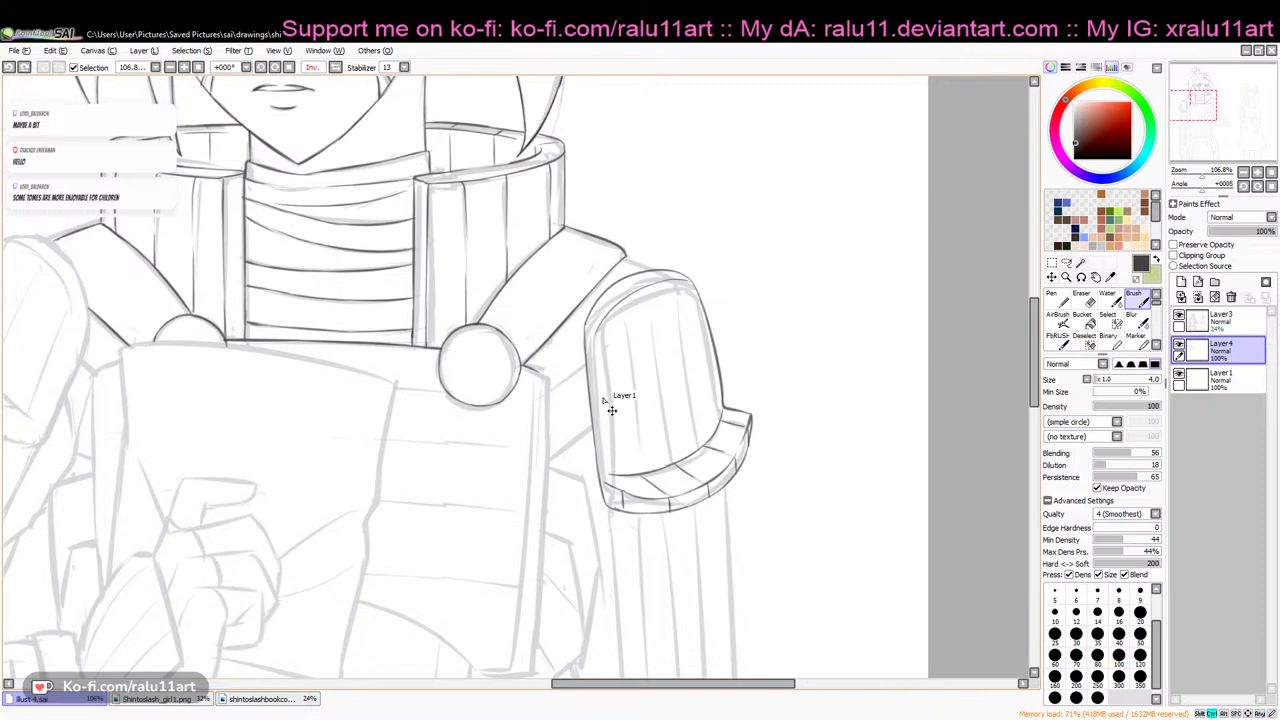
left_click_drag(596, 334, 611, 476)
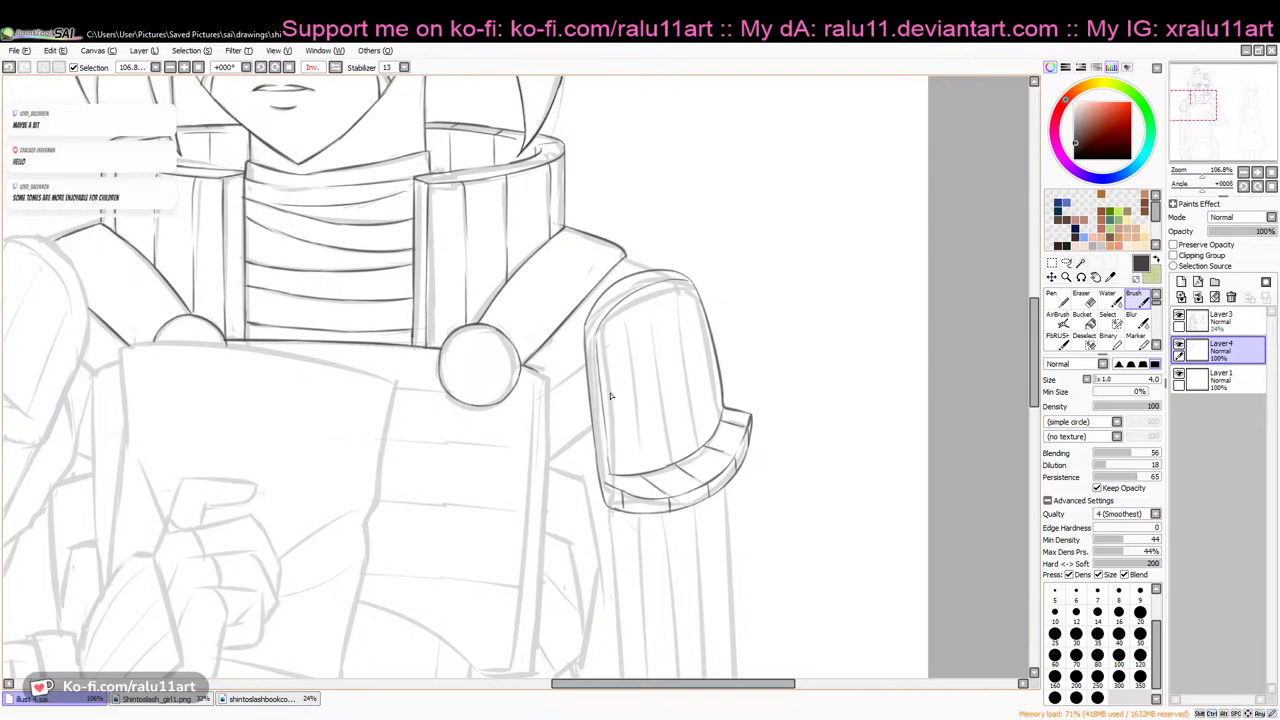
Ink the lengthwise seams across the shoulder guard from its top border to the rim, and hide the sketch layer to check them
mouse_move(636, 297)
left_mouse_down()
mouse_move(594, 311)
mouse_move(588, 327)
mouse_move(613, 298)
mouse_move(644, 466)
left_mouse_up()
key("ctrl+z")
key("ctrl+z")
left_click_drag(627, 390, 636, 459)
left_click_drag(647, 296, 661, 432)
mouse_move(658, 273)
left_mouse_down()
mouse_move(674, 285)
mouse_move(688, 419)
left_mouse_up()
key("ctrl+z")
left_click_drag(674, 287, 686, 392)
left_click_drag(679, 336, 690, 433)
left_click_drag(691, 289, 715, 425)
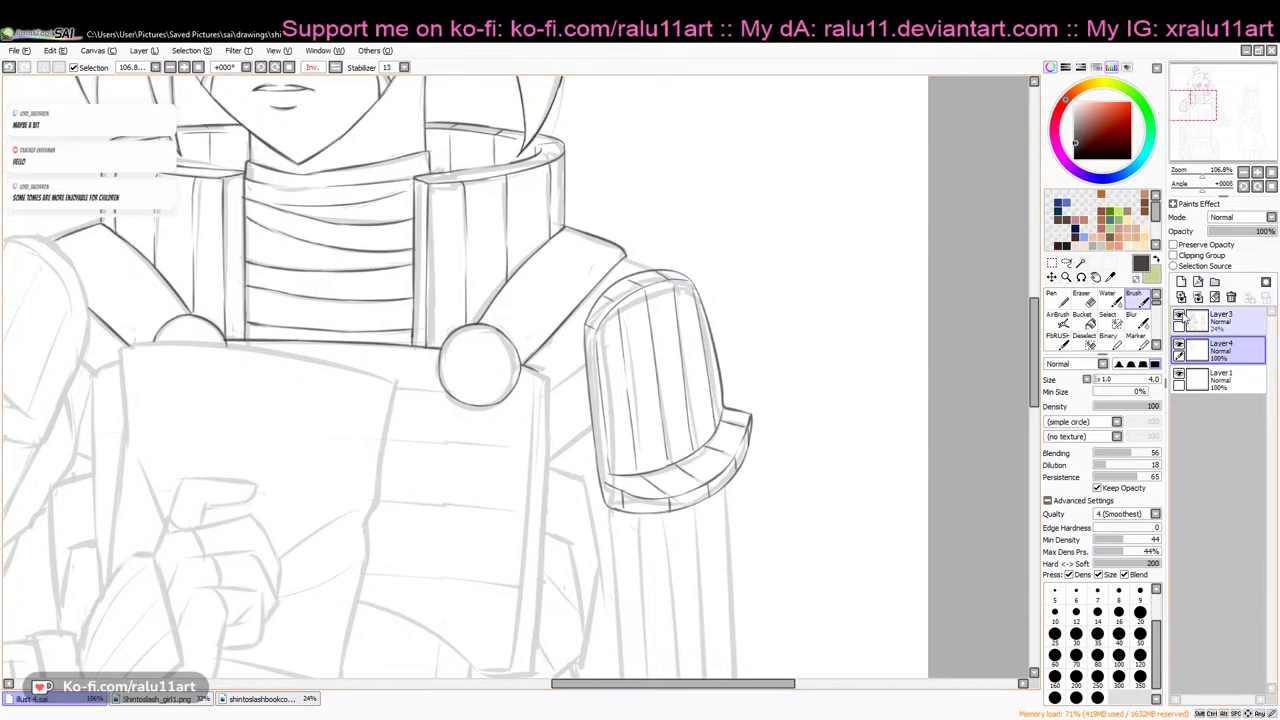
left_click(1179, 316)
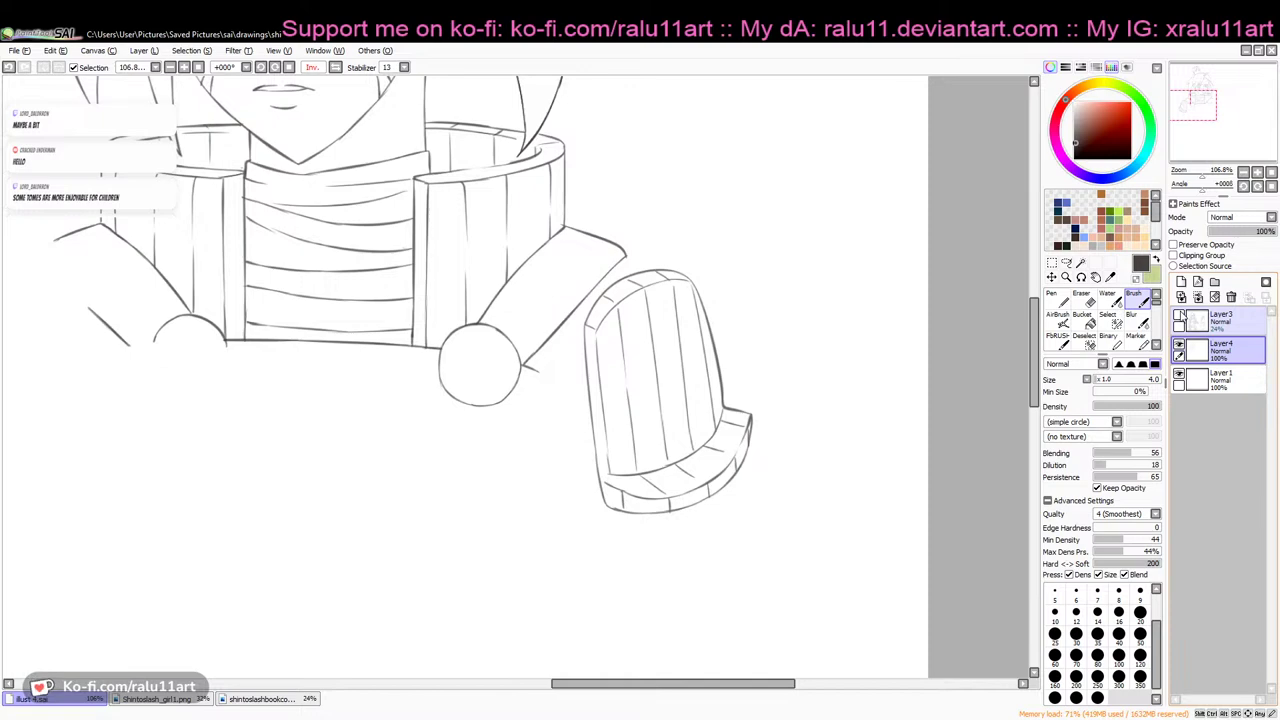
Show the rough sketch on Layer3 and ink the short line joining the shoulder strap to the shoulder guard
mouse_move(1035, 357)
left_mouse_down()
mouse_move(1052, 314)
mouse_move(1052, 330)
mouse_move(1007, 360)
left_mouse_up()
left_click(1179, 316)
left_click_drag(626, 279, 648, 292)
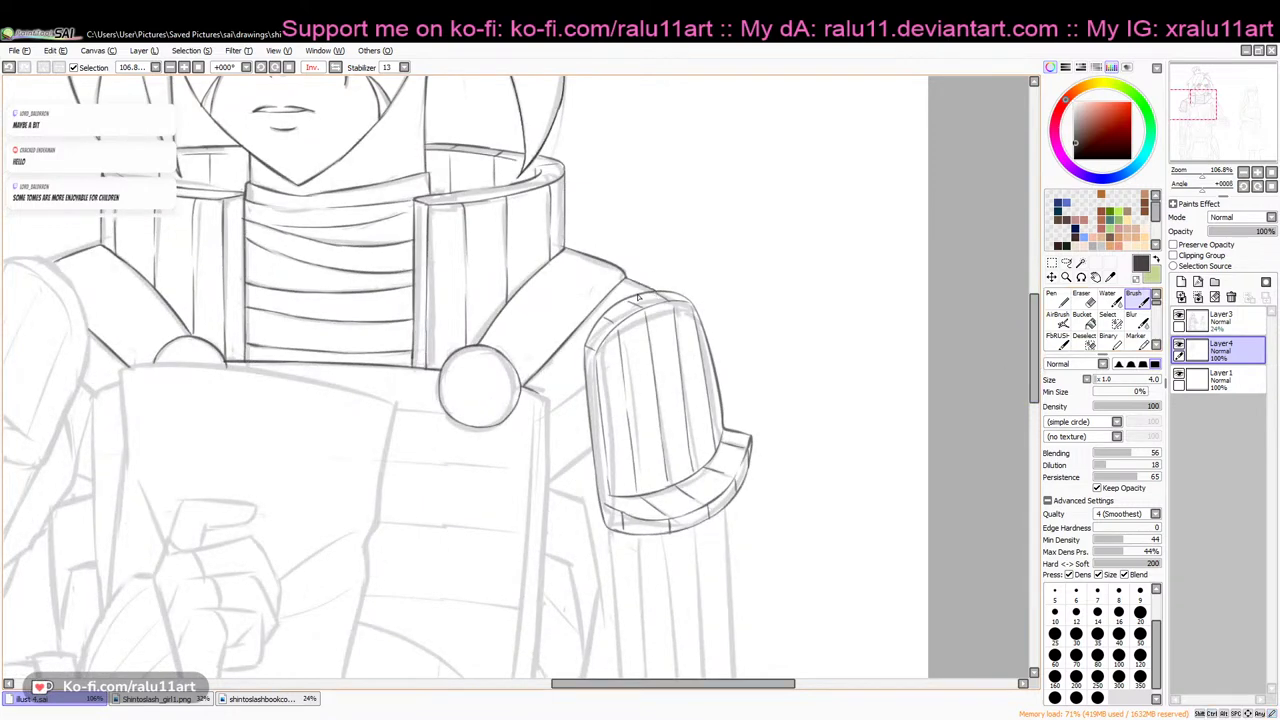
Ink the outer side edge of the chest plate from the round clasp down to its lower corner
left_click_drag(760, 684, 719, 684)
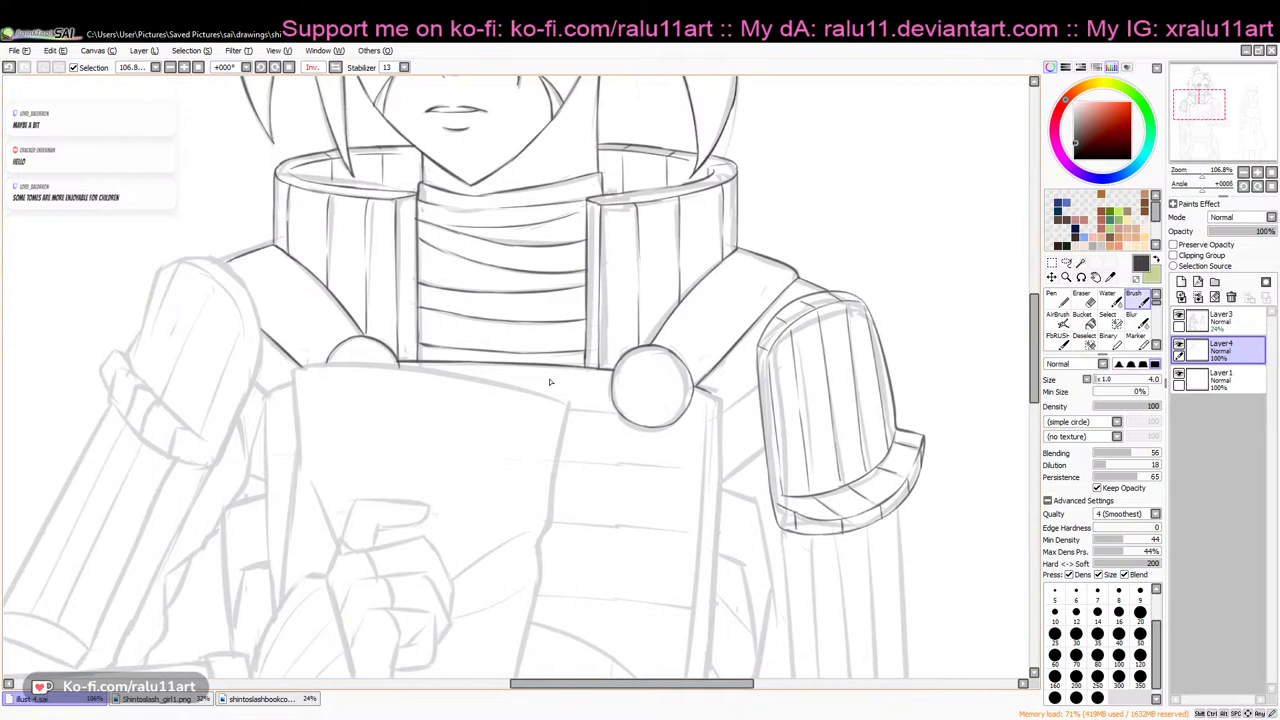
scroll(1007, 323, "down", 2)
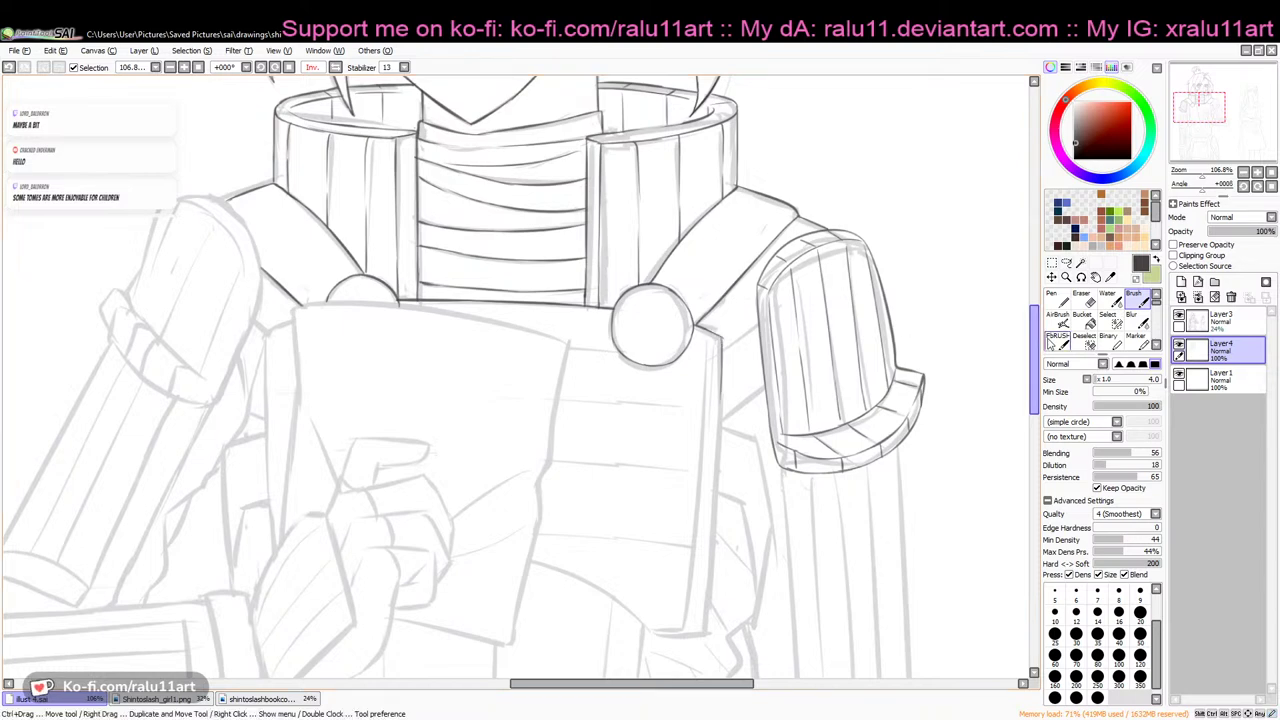
scroll(1040, 343, "down", 3)
mouse_move(723, 260)
left_mouse_down()
mouse_move(704, 507)
mouse_move(723, 458)
mouse_move(704, 545)
left_mouse_up()
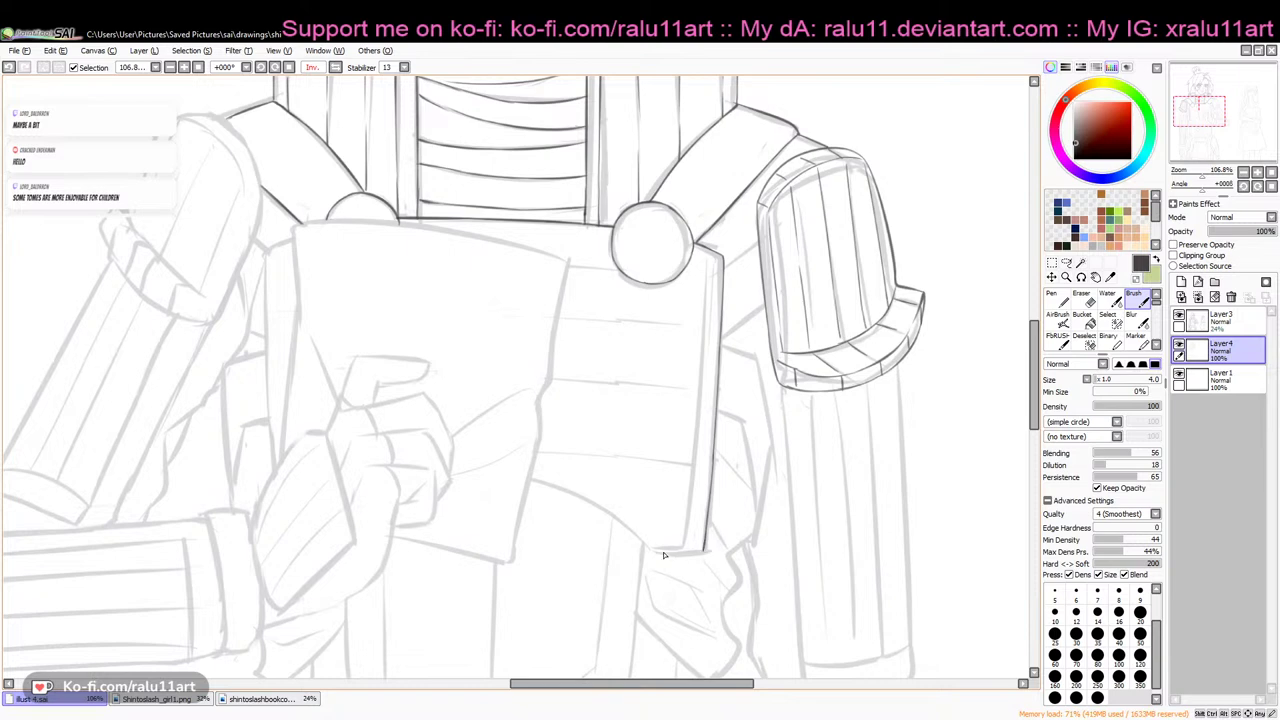
left_click_drag(1036, 380, 992, 392)
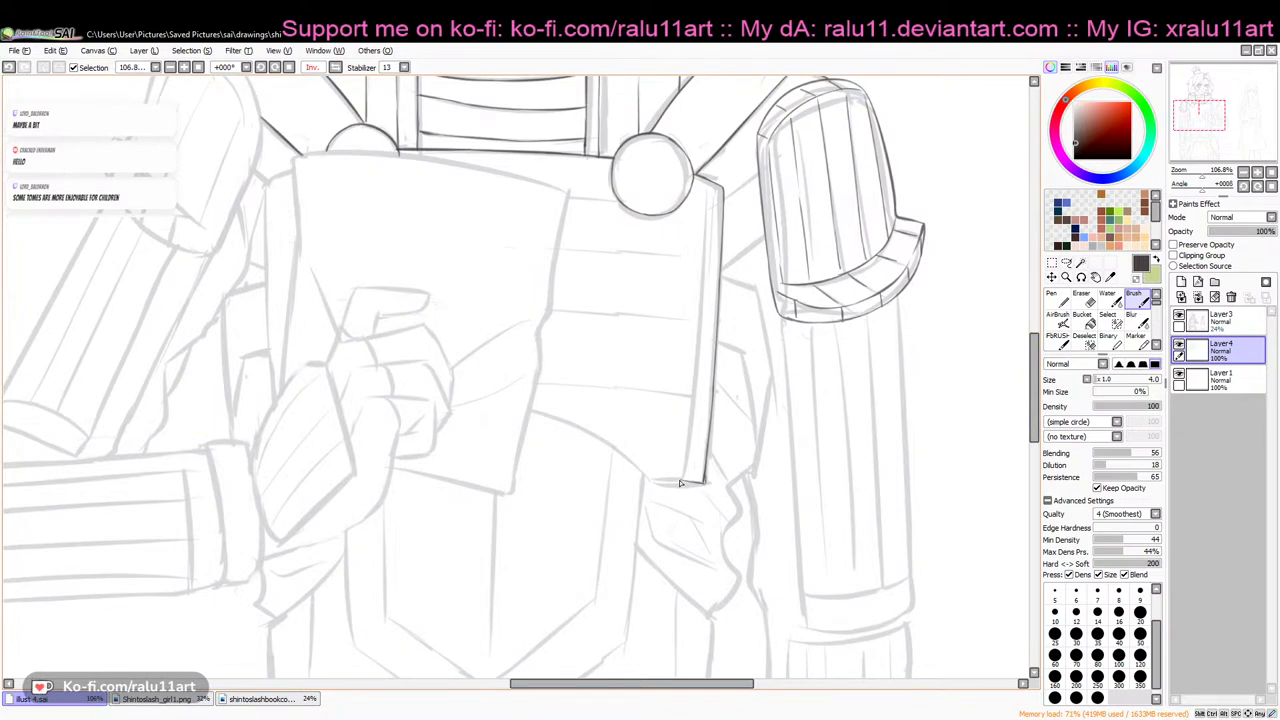
Ink the chest plate's short bottom edge and the inner line of its side border, redrawing the uneven strokes
key("ctrl+z")
key("ctrl+z")
left_click_drag(650, 484, 702, 486)
key("ctrl+z")
key("ctrl+z")
mouse_move(650, 483)
left_mouse_down()
mouse_move(706, 484)
mouse_move(683, 481)
mouse_move(704, 401)
mouse_move(707, 181)
mouse_move(693, 380)
left_mouse_up()
key("ctrl+z")
left_click_drag(708, 251, 693, 389)
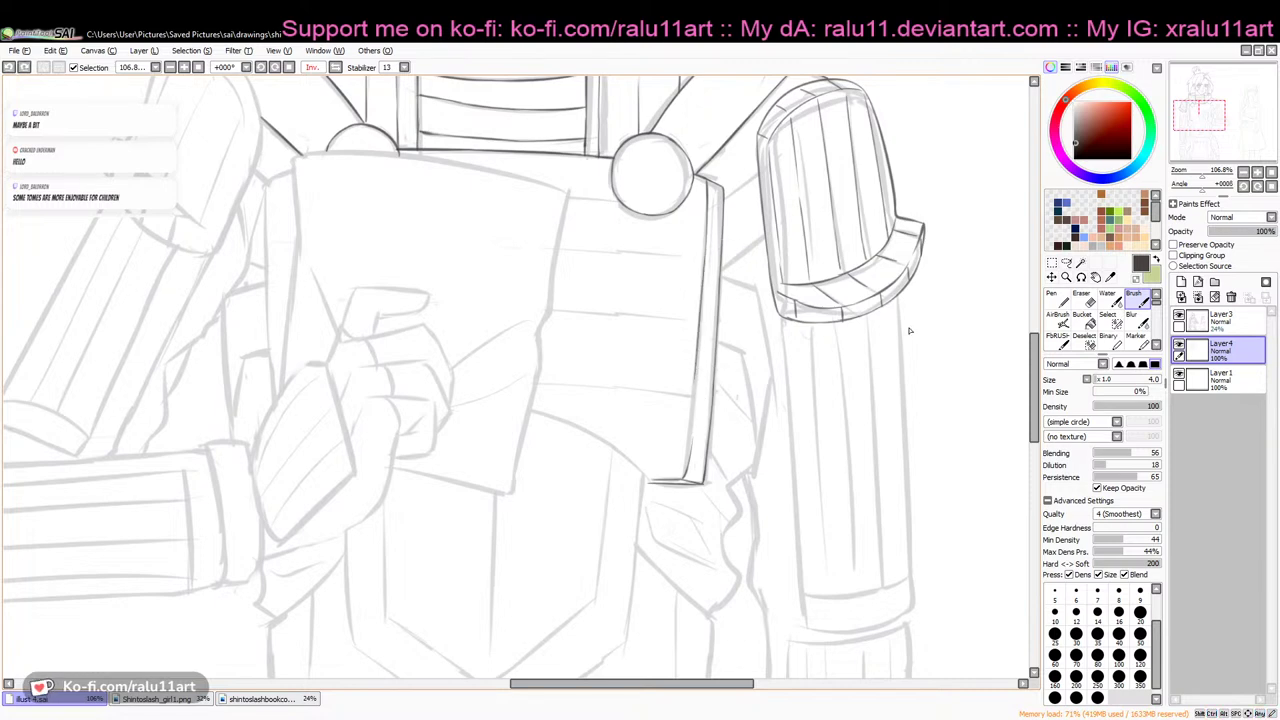
Clean up and redraw the lower part of the inner line on the chest plate's side border with the Pen tool
left_click(1088, 300)
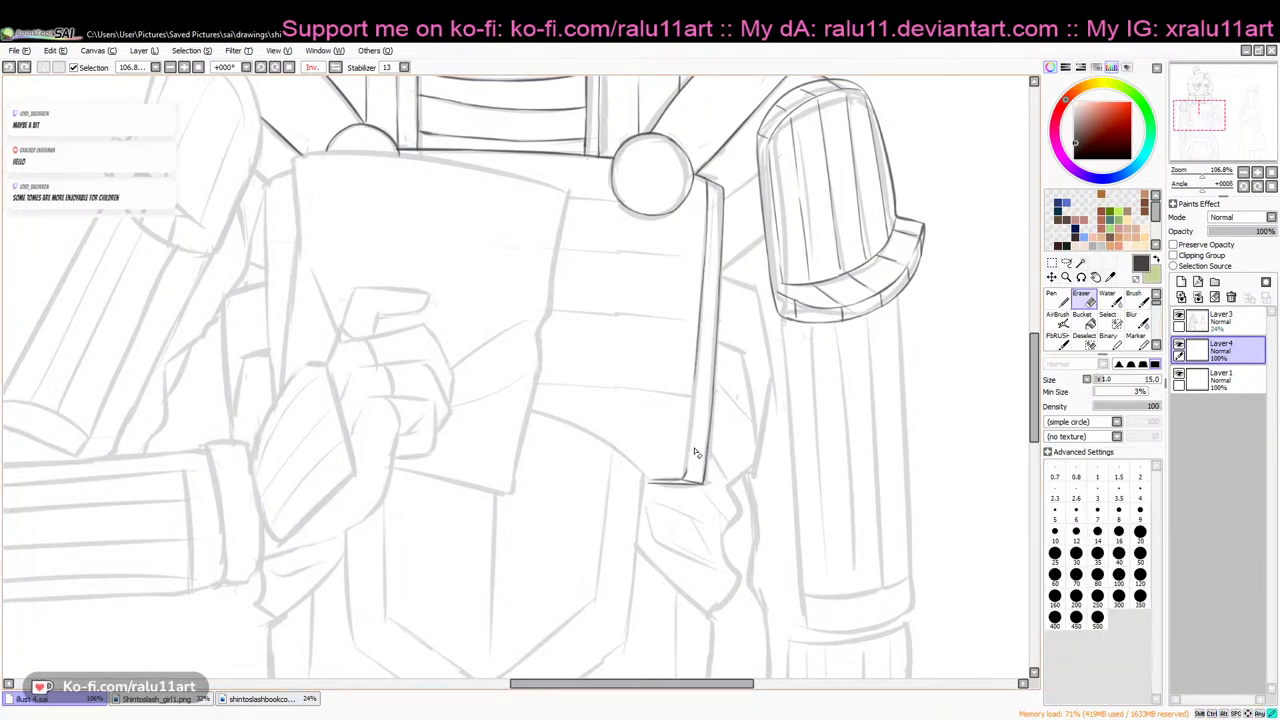
key("n")
left_click_drag(695, 385, 685, 469)
key("ctrl+z")
left_click_drag(695, 388, 686, 467)
key("ctrl+z")
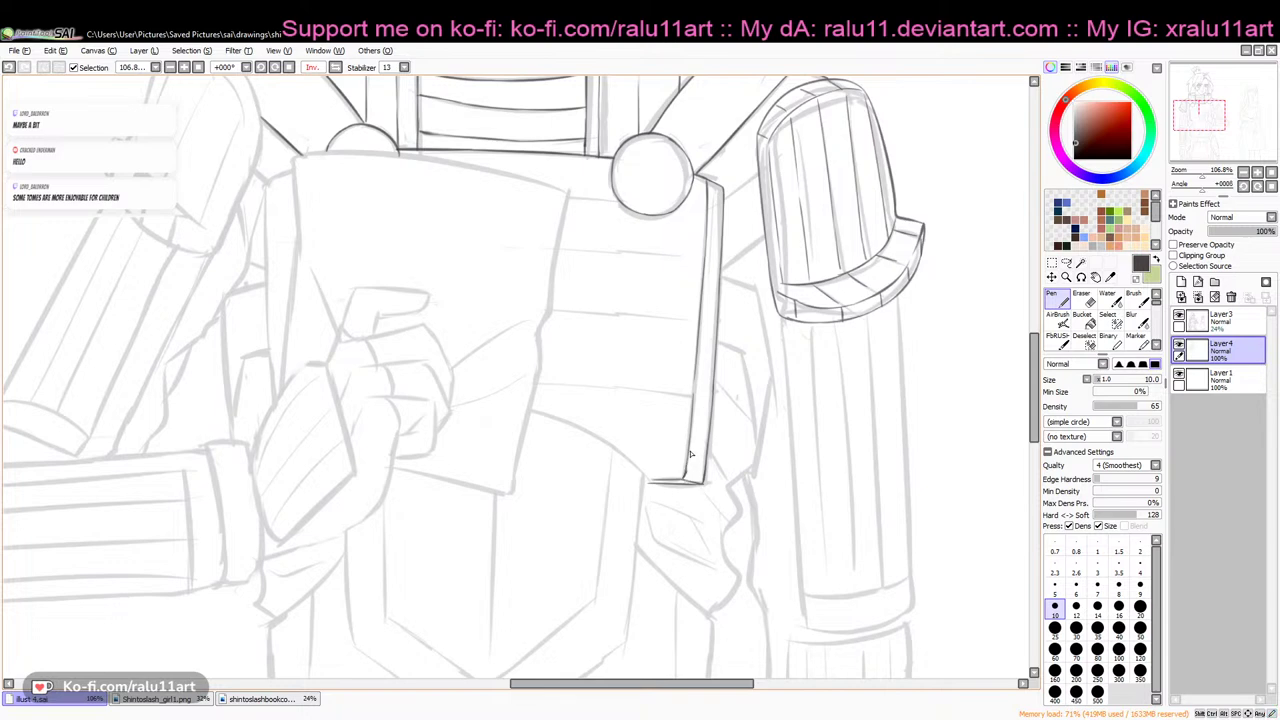
Ink the short divisions in the chest plate's side border and three horizontal seam lines across the plate
left_click_drag(694, 398, 711, 405)
left_click_drag(558, 247, 698, 252)
left_click_drag(553, 316, 682, 320)
key("ctrl+z")
left_click_drag(550, 318, 692, 320)
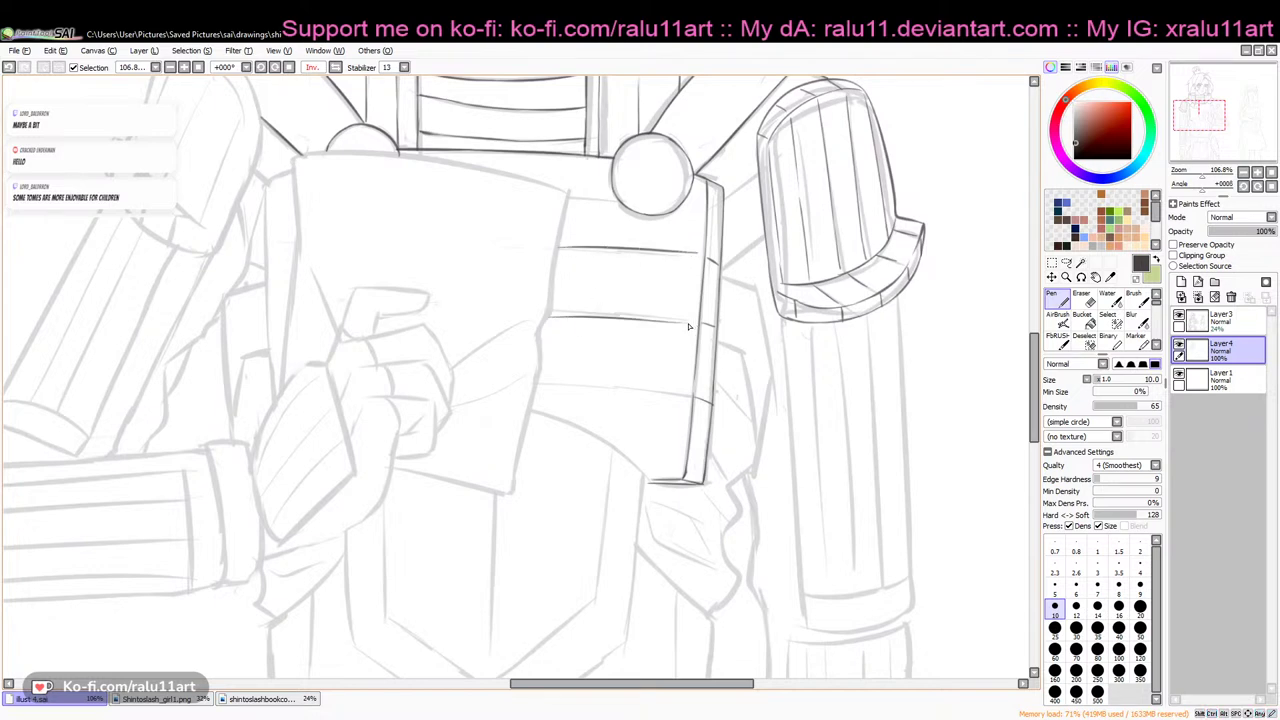
left_click_drag(537, 390, 676, 392)
key("ctrl+z")
left_click_drag(540, 386, 680, 391)
key("ctrl+z")
left_click_drag(698, 398, 664, 391)
Ink the line beneath the shoulder guard and the curved cloth edges beside the chest plate, tidying their lower end with the Eraser
scroll(586, 300, "up", 2)
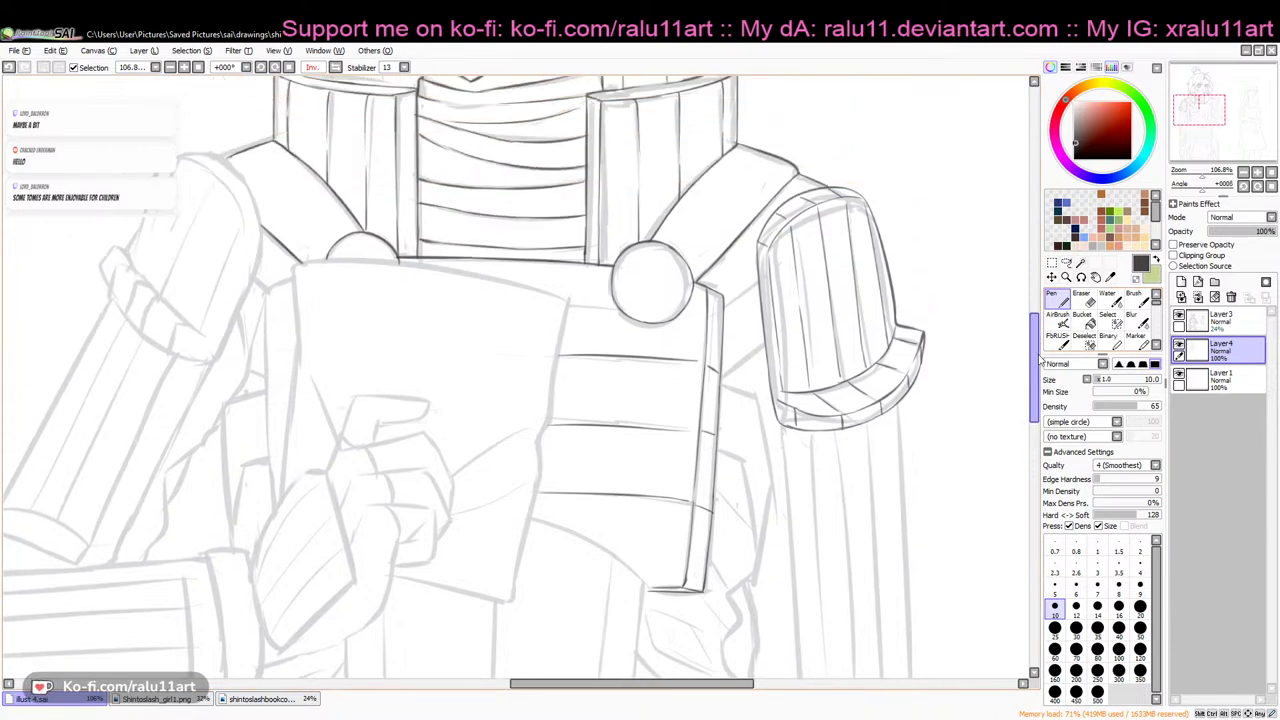
scroll(940, 296, "up", 1)
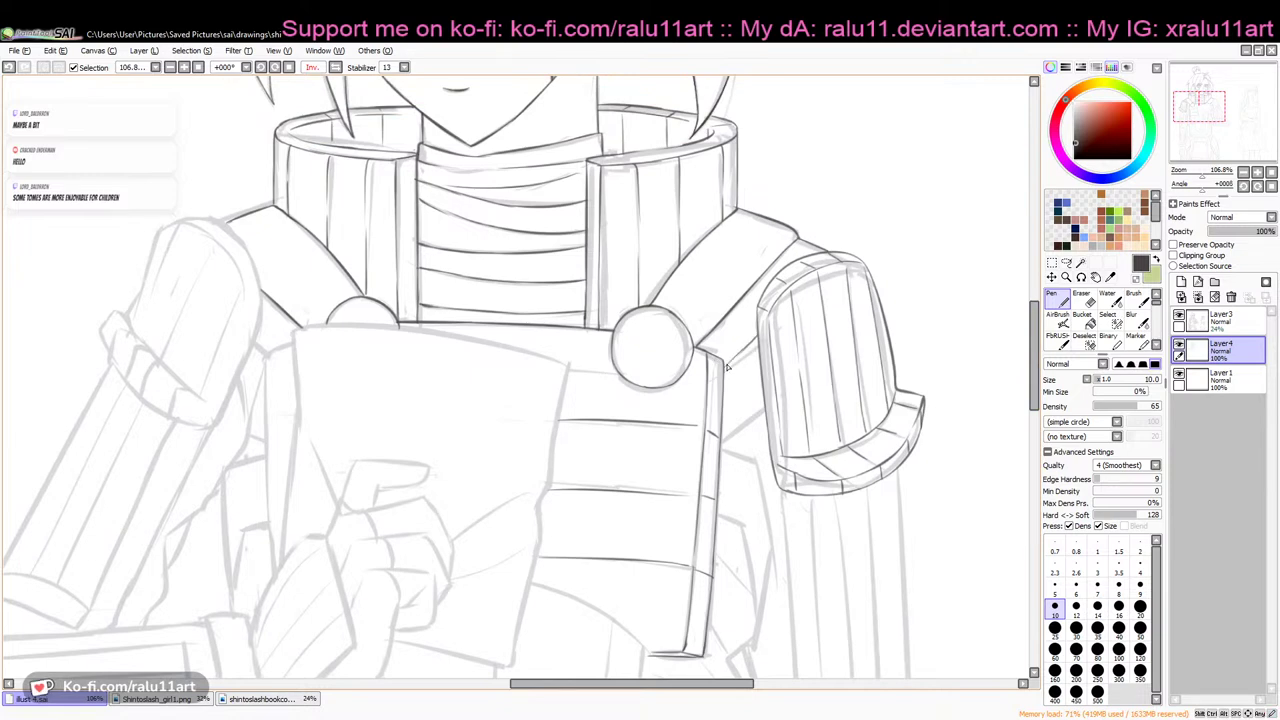
left_click_drag(723, 445, 767, 411)
left_click_drag(1035, 352, 1035, 387)
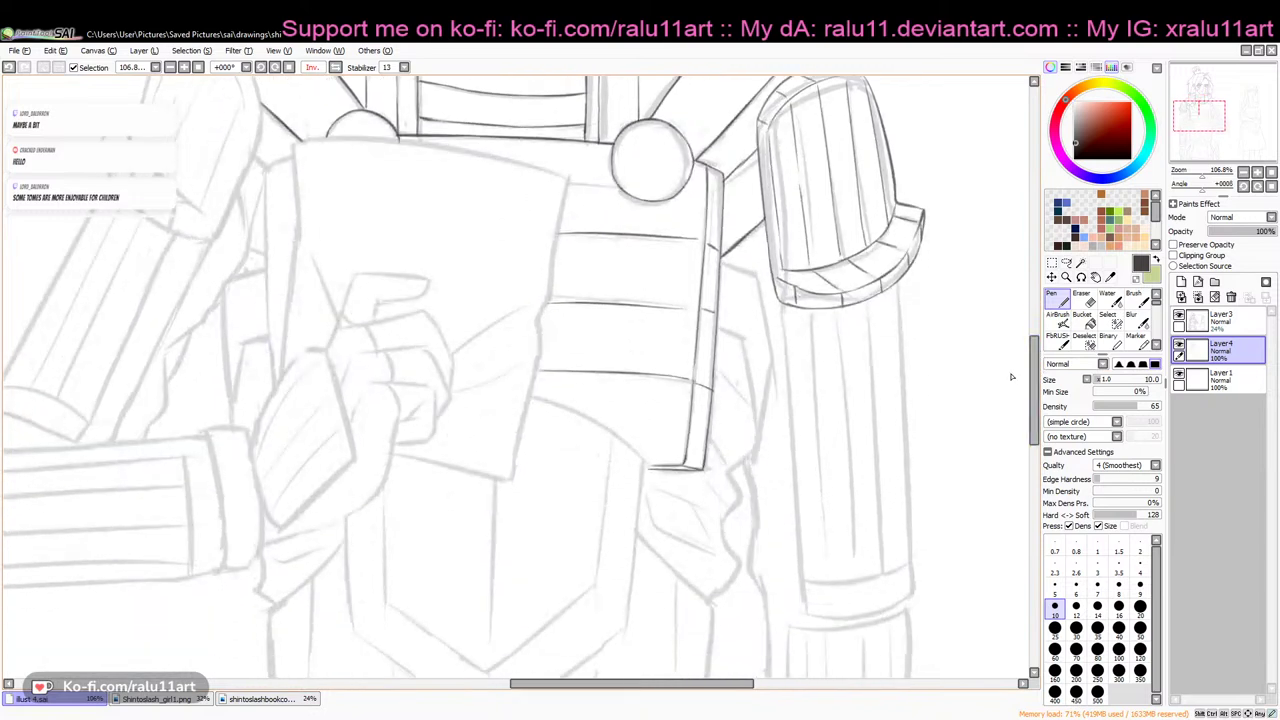
left_click_drag(1205, 176, 1204, 177)
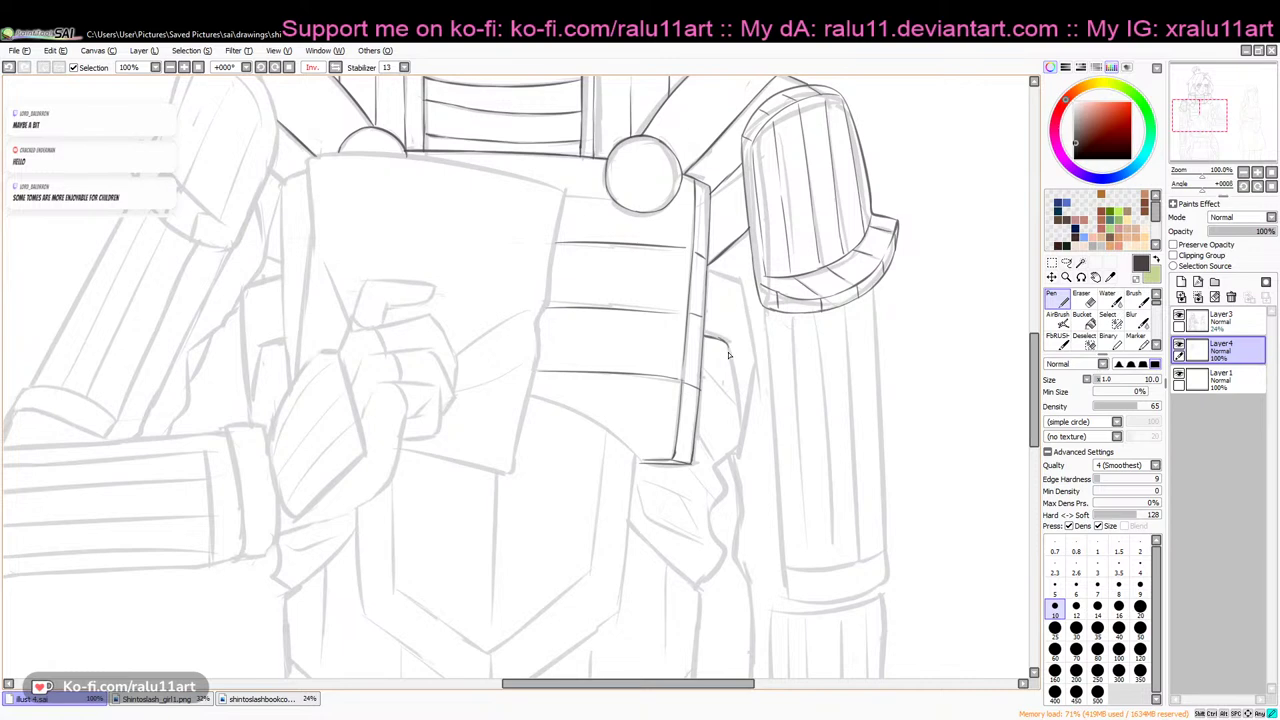
left_click_drag(726, 346, 741, 436)
left_click_drag(743, 291, 753, 430)
scroll(862, 371, "down", 2)
key("e")
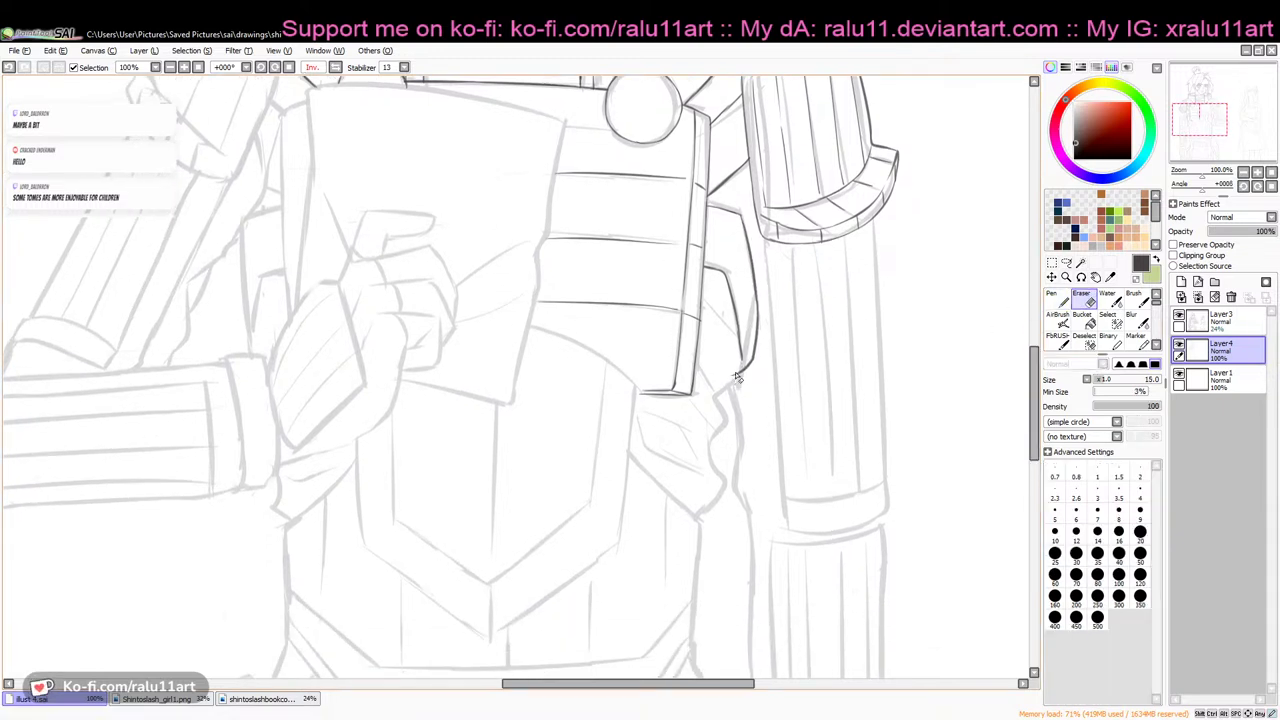
key("n")
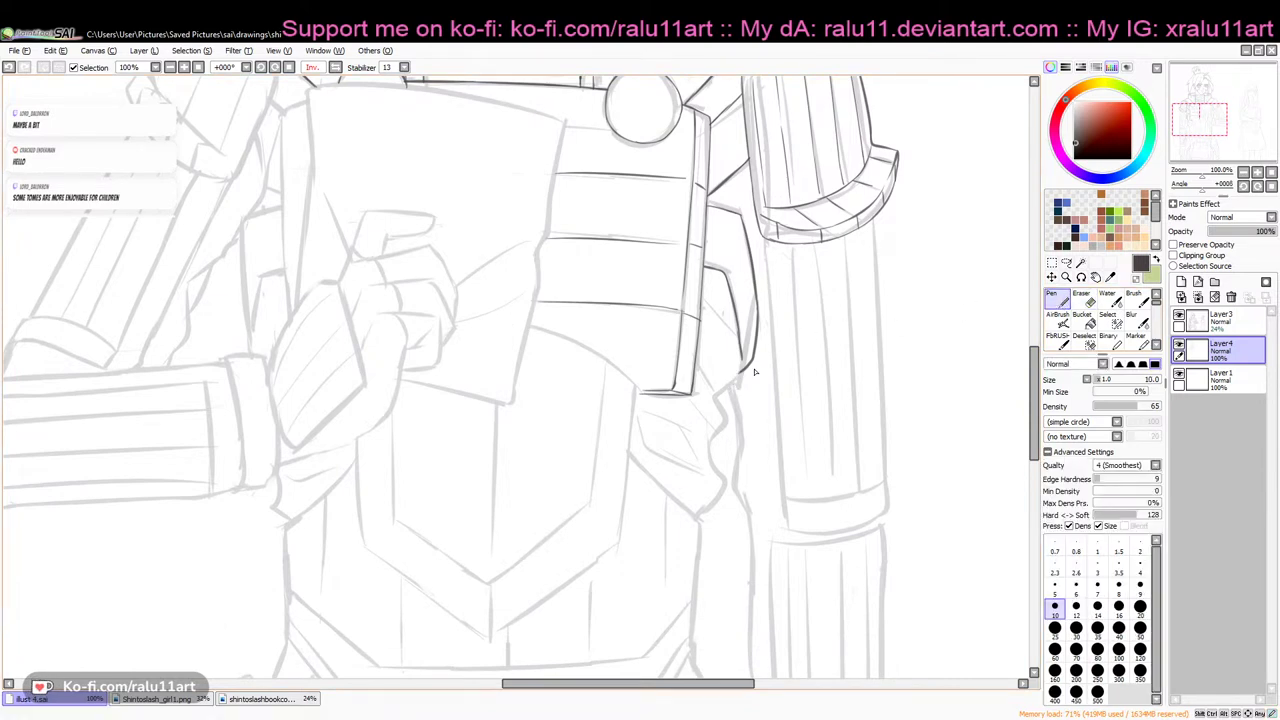
Ink the jagged outer edge of the cloth below the chest plate down to its pointed tip, redoing rough strokes
left_click_drag(724, 411, 717, 450)
key("ctrl+z")
left_click_drag(741, 380, 700, 514)
key("ctrl+z")
key("ctrl+z")
mouse_move(736, 378)
left_mouse_down()
mouse_move(718, 401)
mouse_move(699, 518)
left_mouse_up()
key("ctrl+z")
key("ctrl+z")
left_click_drag(725, 432, 699, 519)
key("ctrl+z")
mouse_move(699, 519)
left_mouse_down()
mouse_move(715, 451)
mouse_move(700, 508)
left_mouse_up()
key("ctrl+z")
mouse_move(714, 448)
left_mouse_down()
mouse_move(706, 496)
mouse_move(715, 463)
left_mouse_up()
key("ctrl+z")
Ink the inner fold lines of the cloth below the chest plate and a short crease beside the plate's border
left_click_drag(669, 404, 686, 466)
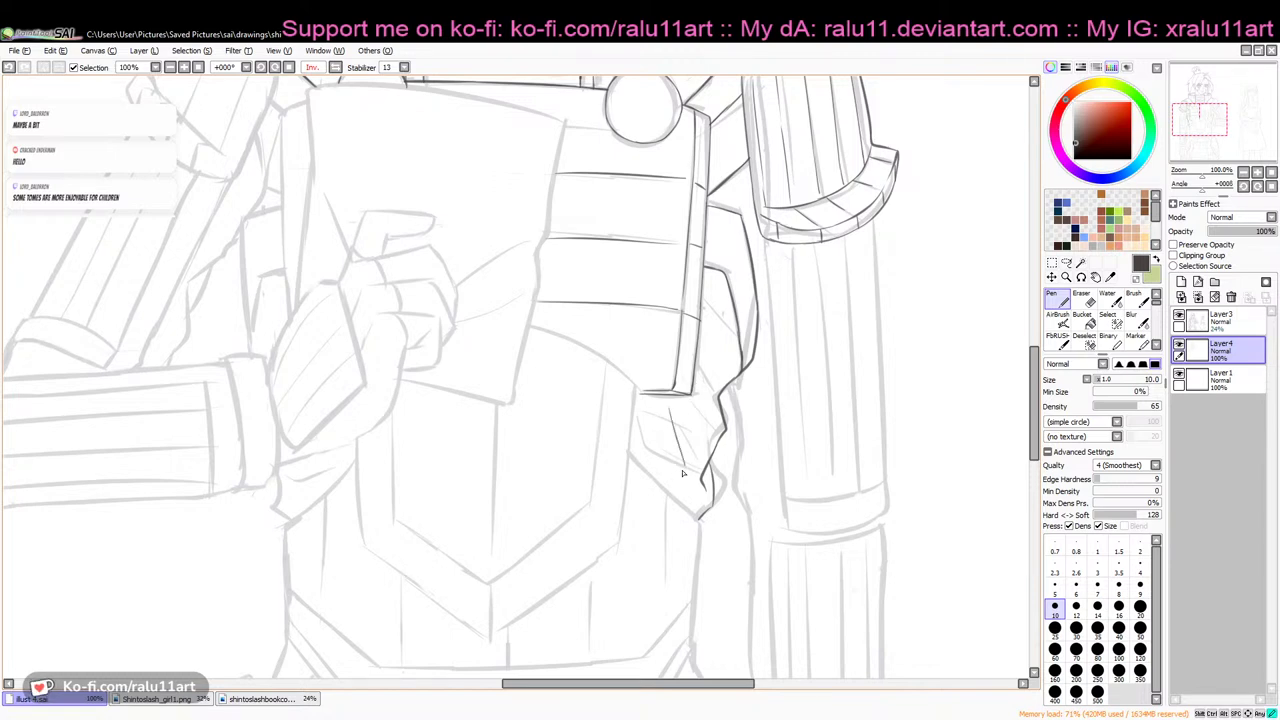
key("ctrl+z")
left_click_drag(671, 403, 694, 489)
key("ctrl+z")
mouse_move(643, 406)
left_mouse_down()
mouse_move(682, 432)
mouse_move(687, 503)
left_mouse_up()
key("ctrl+z")
left_click_drag(683, 430, 690, 514)
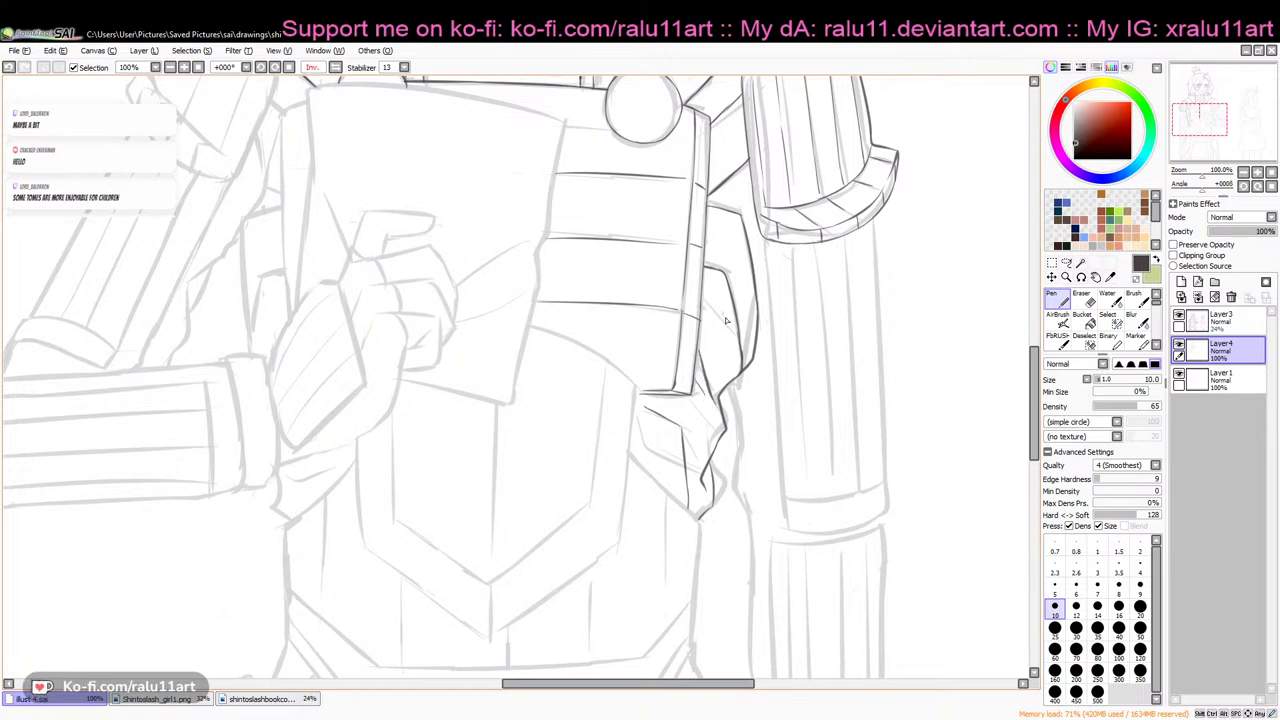
left_click_drag(706, 305, 730, 332)
Ink the long wavy cloth edge running from the waist down beside the arm to the wrist cuff
mouse_move(1033, 359)
left_mouse_down()
mouse_move(1032, 347)
mouse_move(1014, 434)
mouse_move(1018, 410)
left_mouse_up()
left_click_drag(739, 109, 746, 154)
key("ctrl+z")
left_click_drag(737, 81, 746, 188)
key("ctrl+z")
left_click_drag(733, 80, 749, 238)
key("ctrl+z")
left_click_drag(729, 84, 750, 282)
key("ctrl+z")
left_click_drag(730, 88, 762, 428)
key("ctrl+z")
left_click_drag(753, 312, 770, 532)
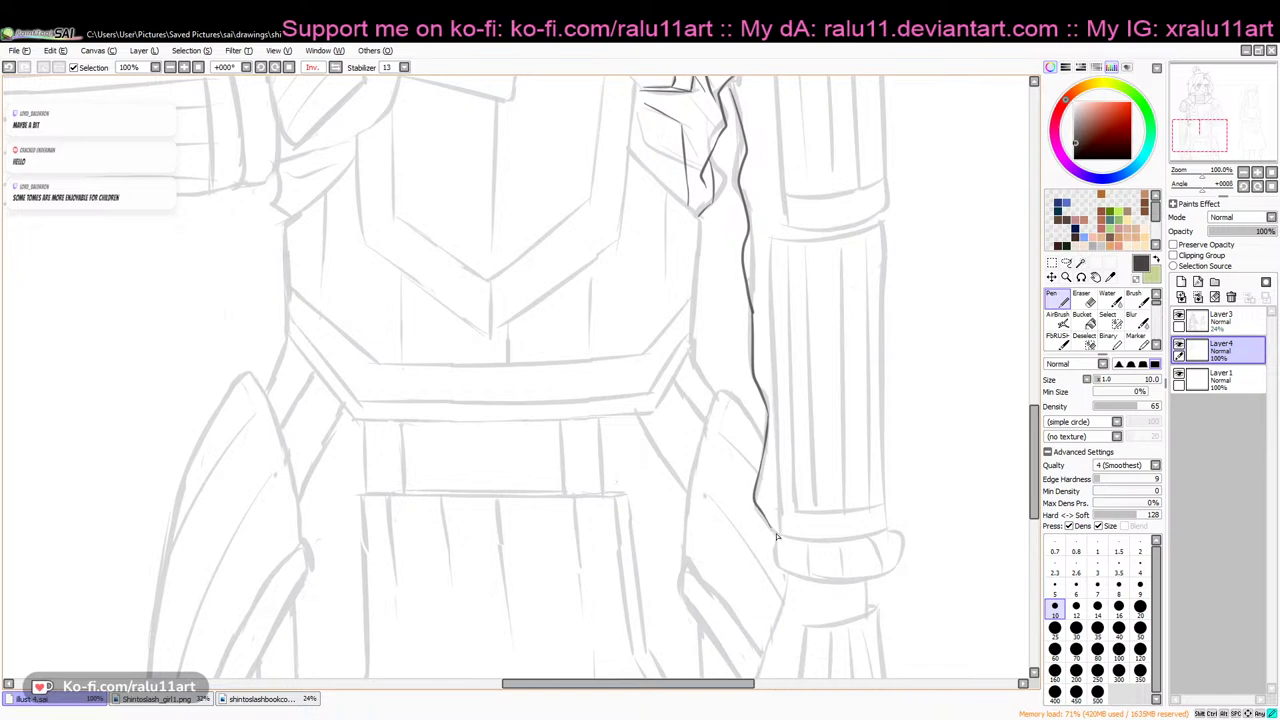
Rework the top of the long wavy edge where it meets the cloth at the waist
mouse_move(1036, 417)
left_mouse_down()
mouse_move(1050, 327)
mouse_move(1048, 357)
left_mouse_up()
key("ctrl+z")
left_click_drag(738, 417, 730, 392)
key("ctrl+z")
key("ctrl+z")
key("ctrl+z")
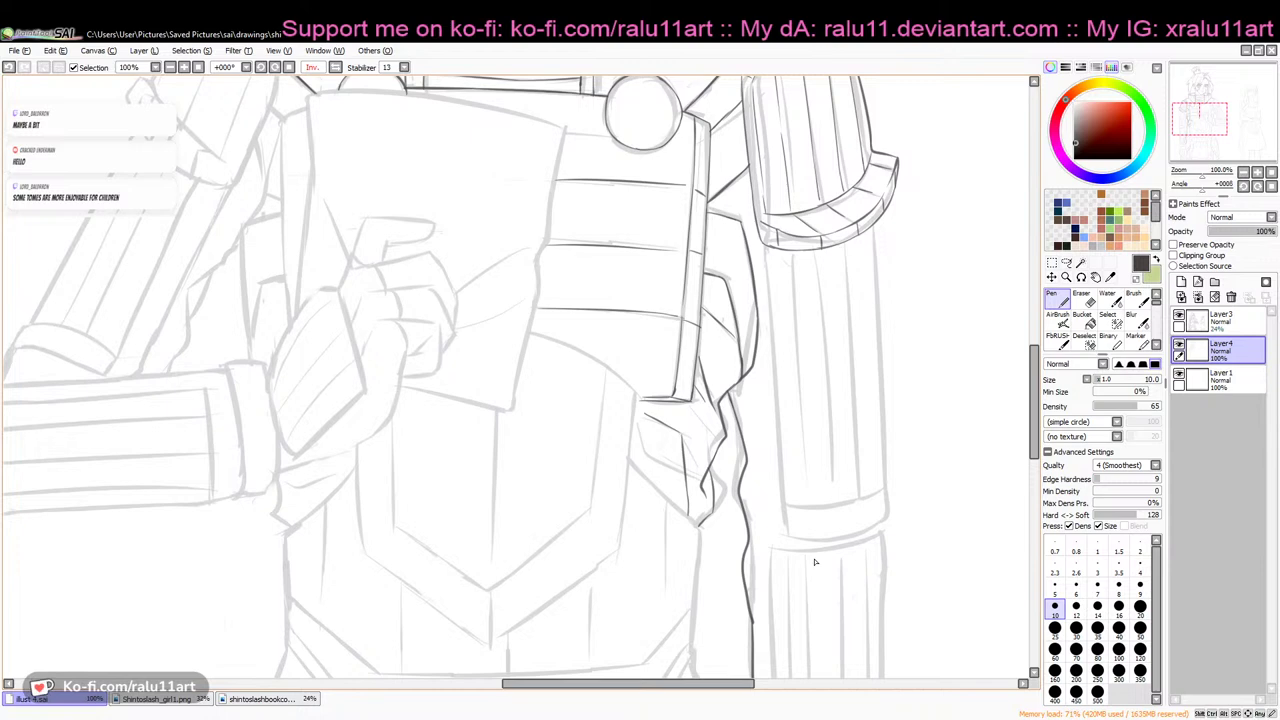
scroll(800, 260, "down", 2)
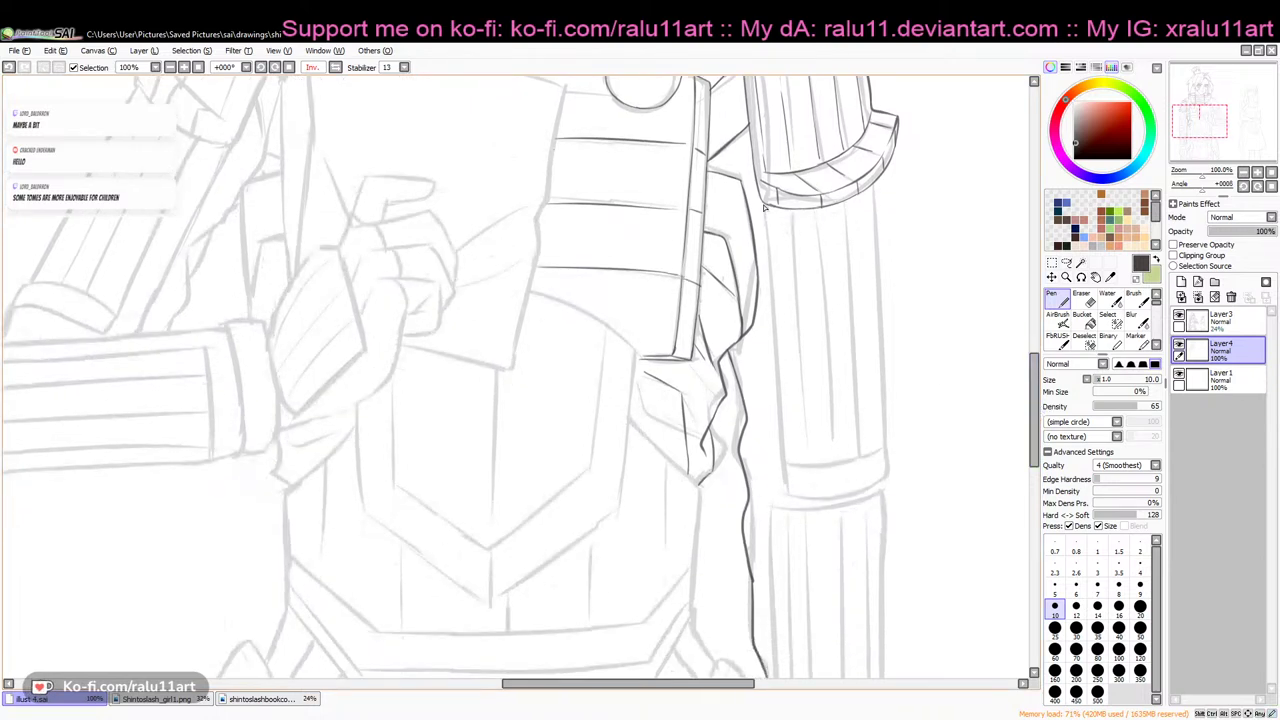
key("ctrl+z")
left_click_drag(777, 192, 758, 272)
key("ctrl+z")
left_click_drag(757, 204, 760, 329)
key("ctrl+z")
key("ctrl+z")
Ink the inner long edge of the upper arm guard from the shoulder guard to the elbow
left_click_drag(1202, 190, 1218, 191)
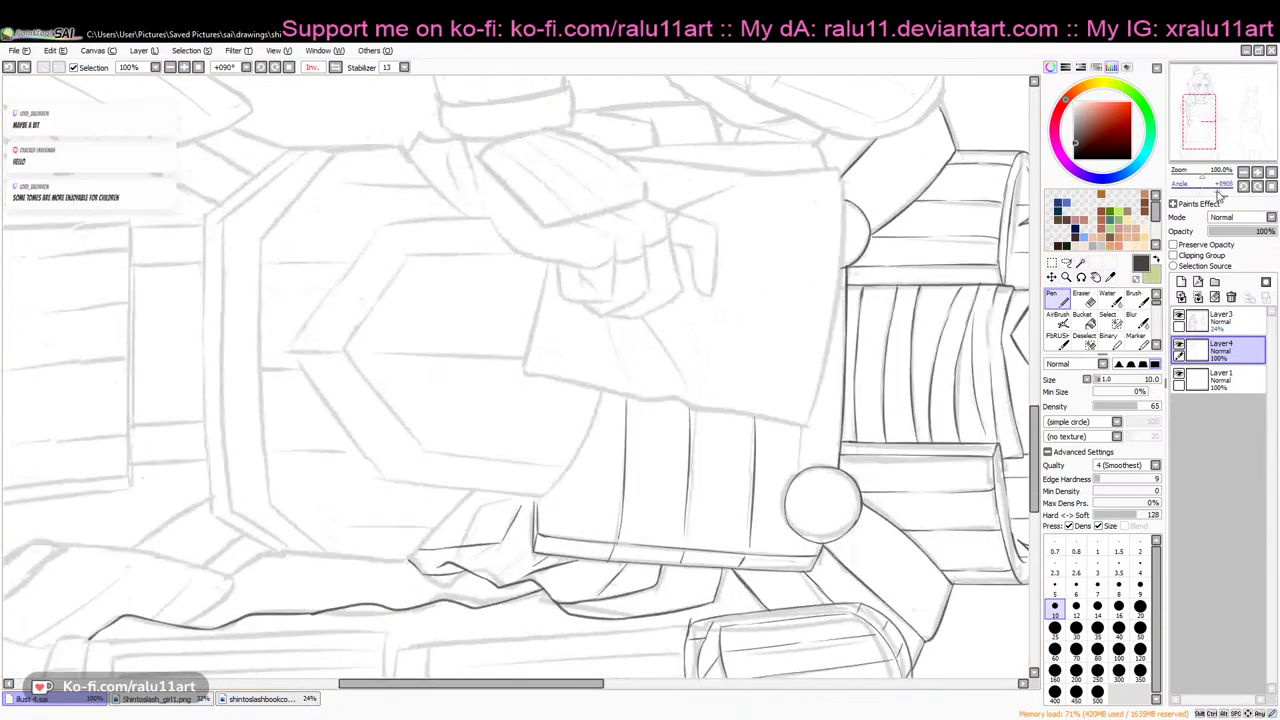
scroll(483, 338, "down", 5)
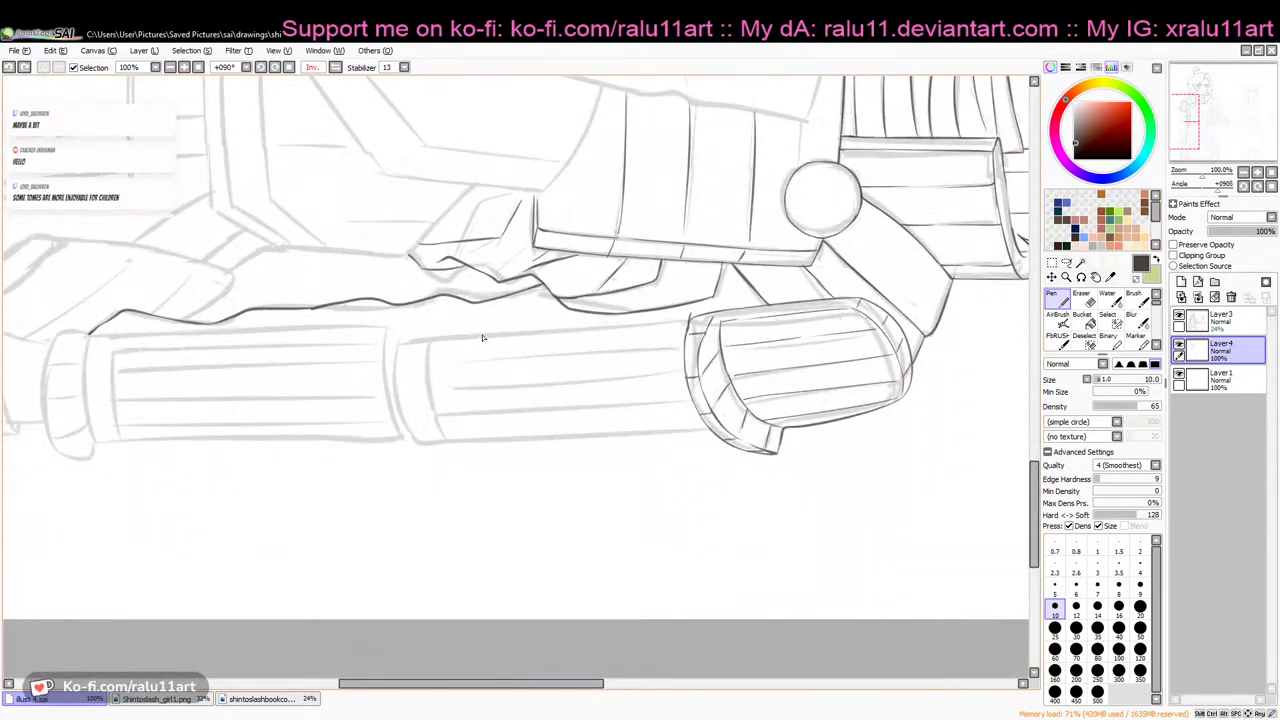
left_click_drag(400, 332, 662, 316)
key("ctrl+z")
left_click_drag(575, 328, 662, 316)
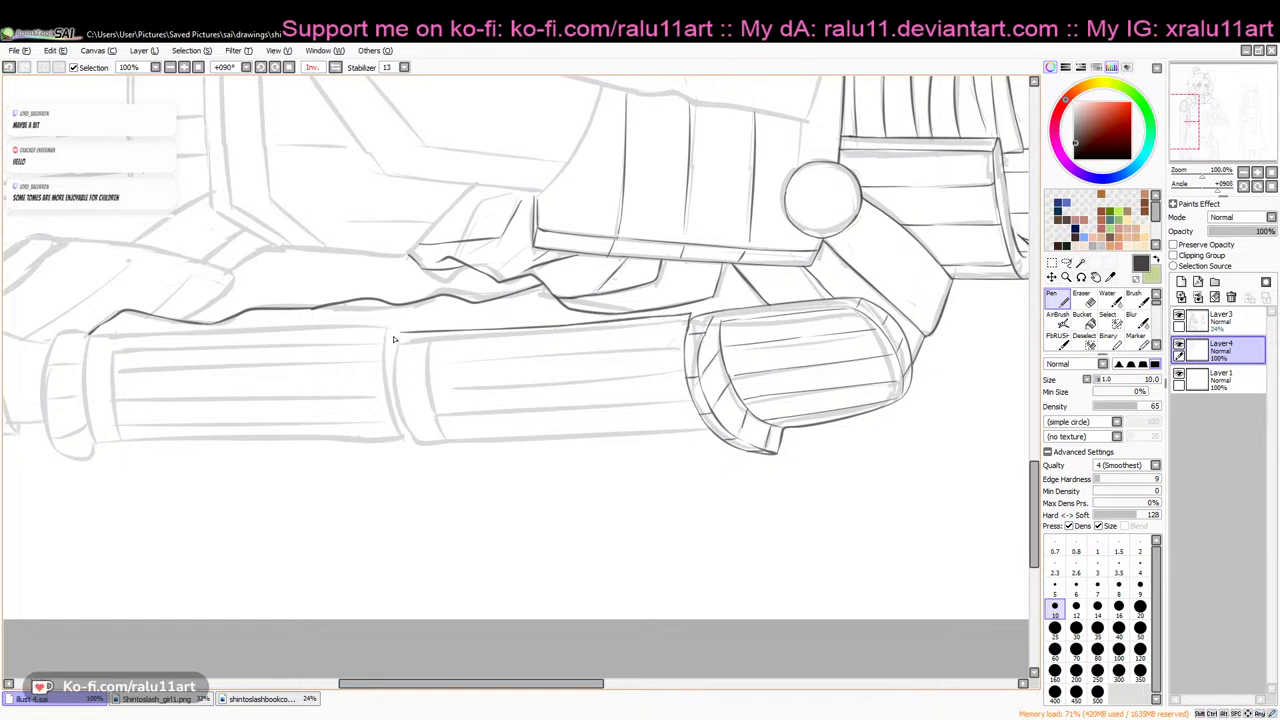
Ink the curved elbow end of the upper arm guard and the first part of its outer long edge
left_click_drag(400, 333, 394, 392)
key("ctrl+z")
mouse_move(401, 332)
left_mouse_down()
mouse_move(399, 413)
mouse_move(394, 399)
mouse_move(416, 445)
left_mouse_up()
key("ctrl+z")
mouse_move(394, 379)
left_mouse_down()
mouse_move(423, 448)
mouse_move(560, 440)
left_mouse_up()
key("e")
left_click(1057, 299)
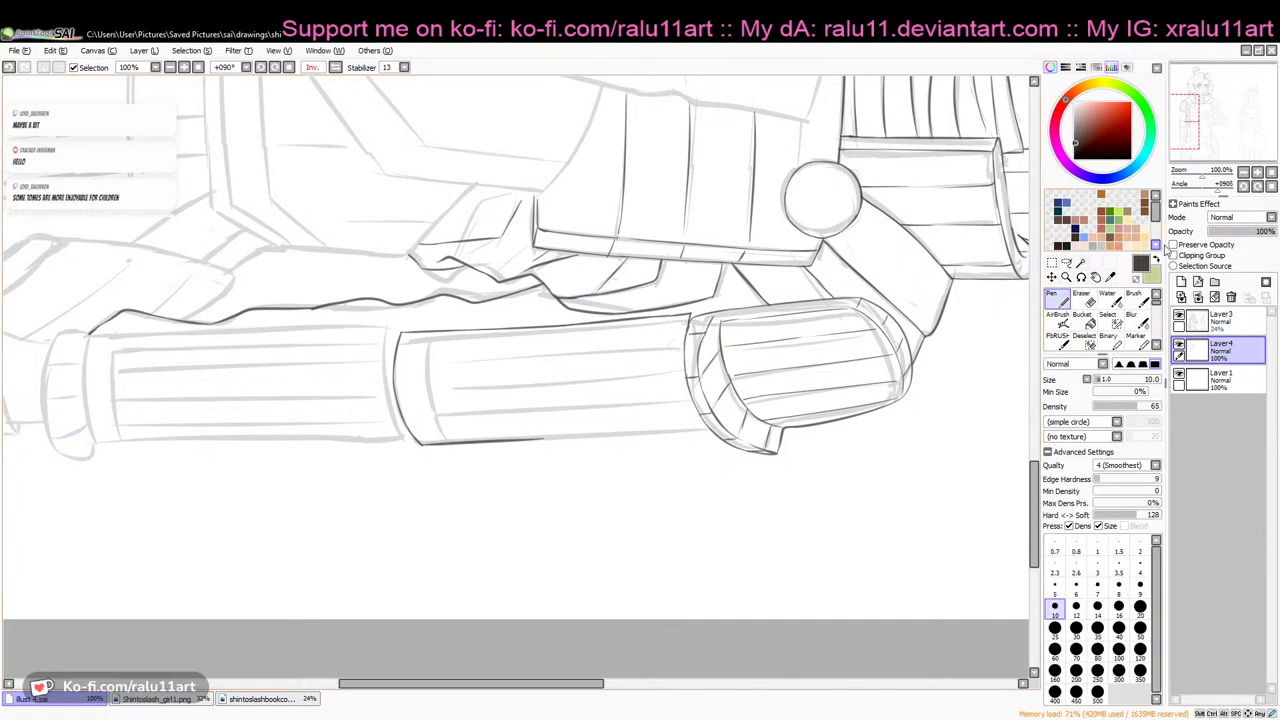
Extend the upper arm guard's outer edge to the shoulder guard and tidy the joint with the Eraser
left_click_drag(1217, 192, 1220, 193)
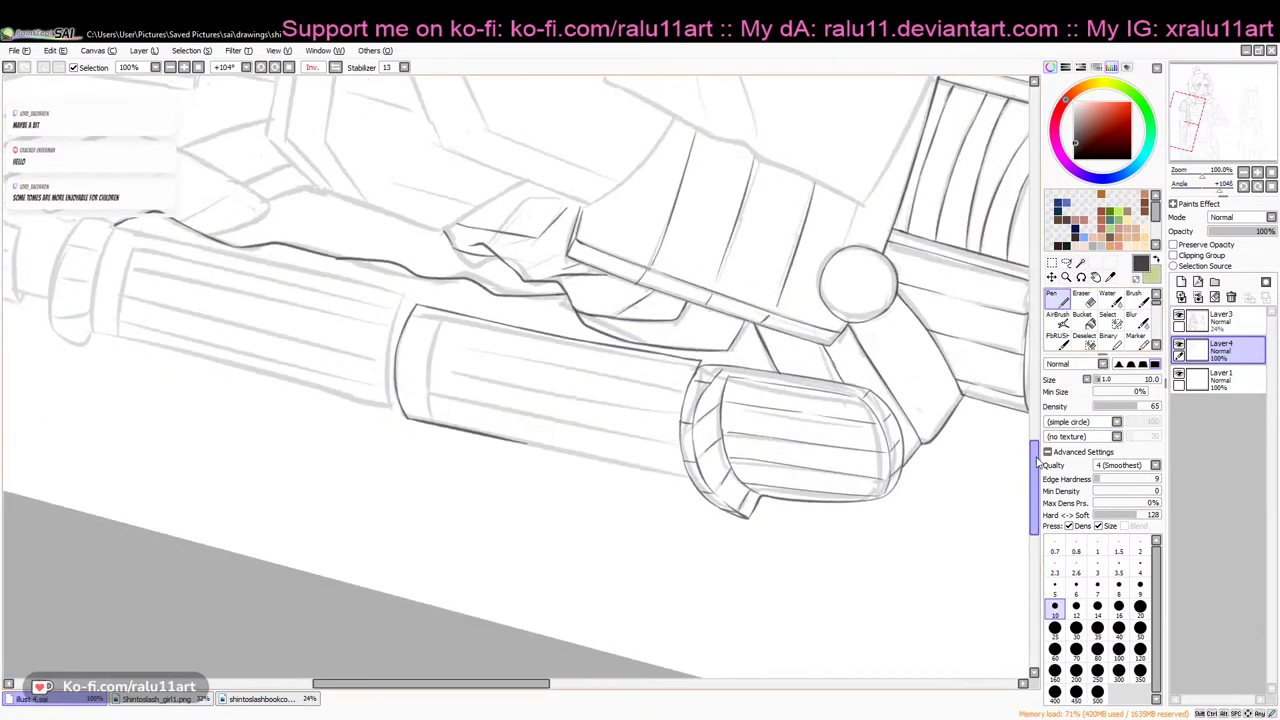
scroll(722, 348, "down", 2)
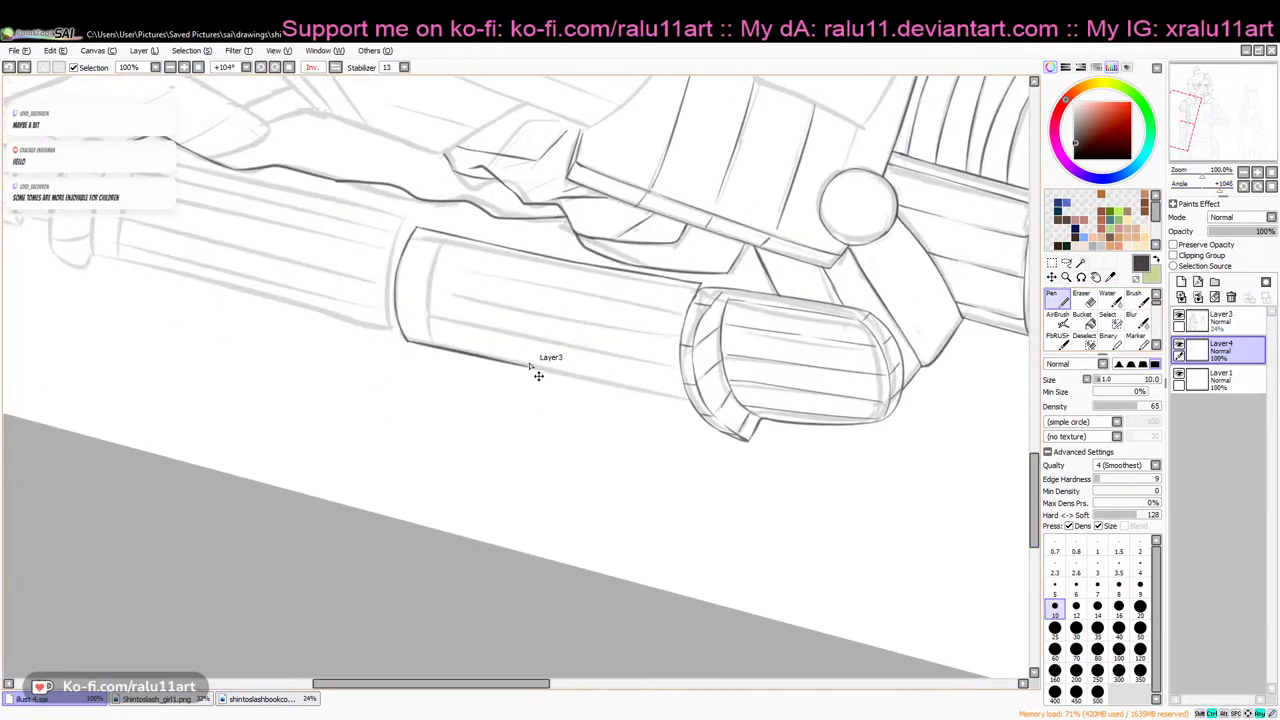
left_click_drag(532, 368, 674, 398)
key("ctrl+z")
left_click_drag(594, 381, 681, 398)
key("e")
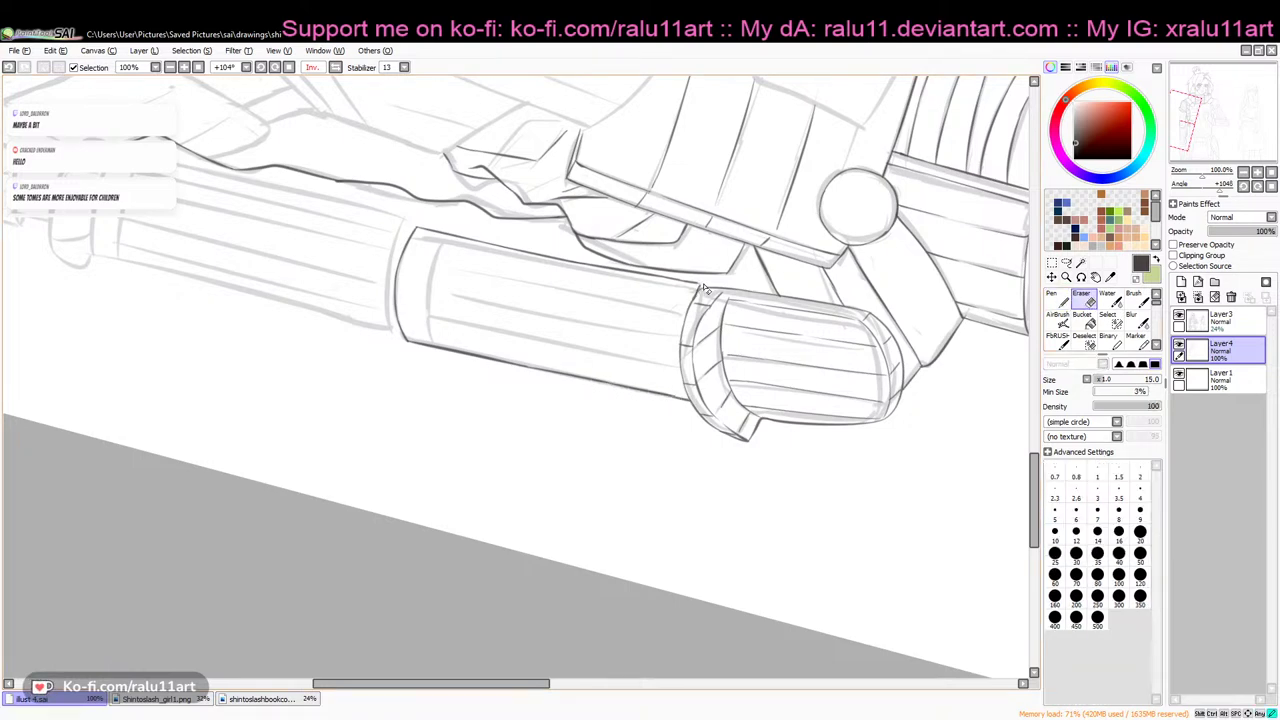
key("n")
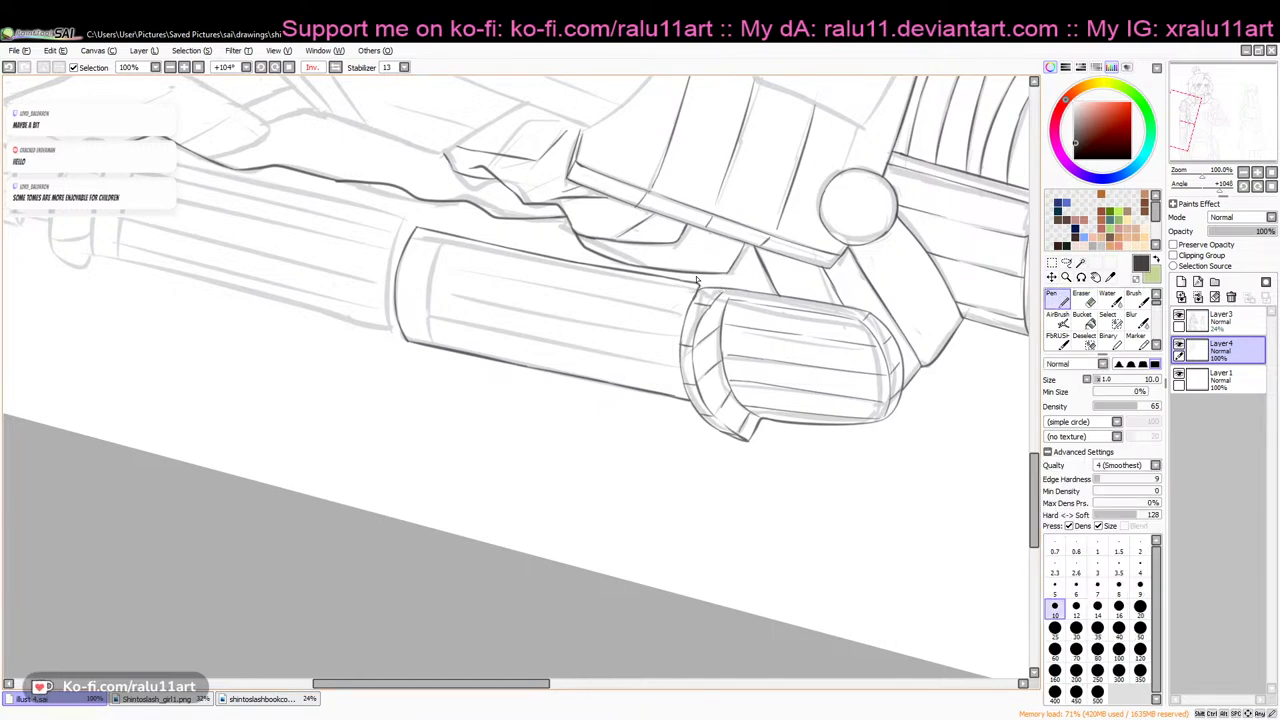
Ink the curved band line just inside the elbow end of the upper arm guard
left_click_drag(446, 240, 430, 284)
key("ctrl+z")
mouse_move(447, 239)
left_mouse_down()
mouse_move(430, 290)
mouse_move(431, 309)
mouse_move(436, 269)
mouse_move(429, 344)
left_mouse_up()
key("ctrl+z")
left_click_drag(436, 290, 432, 336)
Ink three lengthwise panel lines along the upper arm guard, from the elbow band to the shoulder guard
left_click_drag(440, 265, 594, 289)
key("ctrl+z")
left_click_drag(437, 261, 688, 314)
left_click_drag(438, 295, 664, 344)
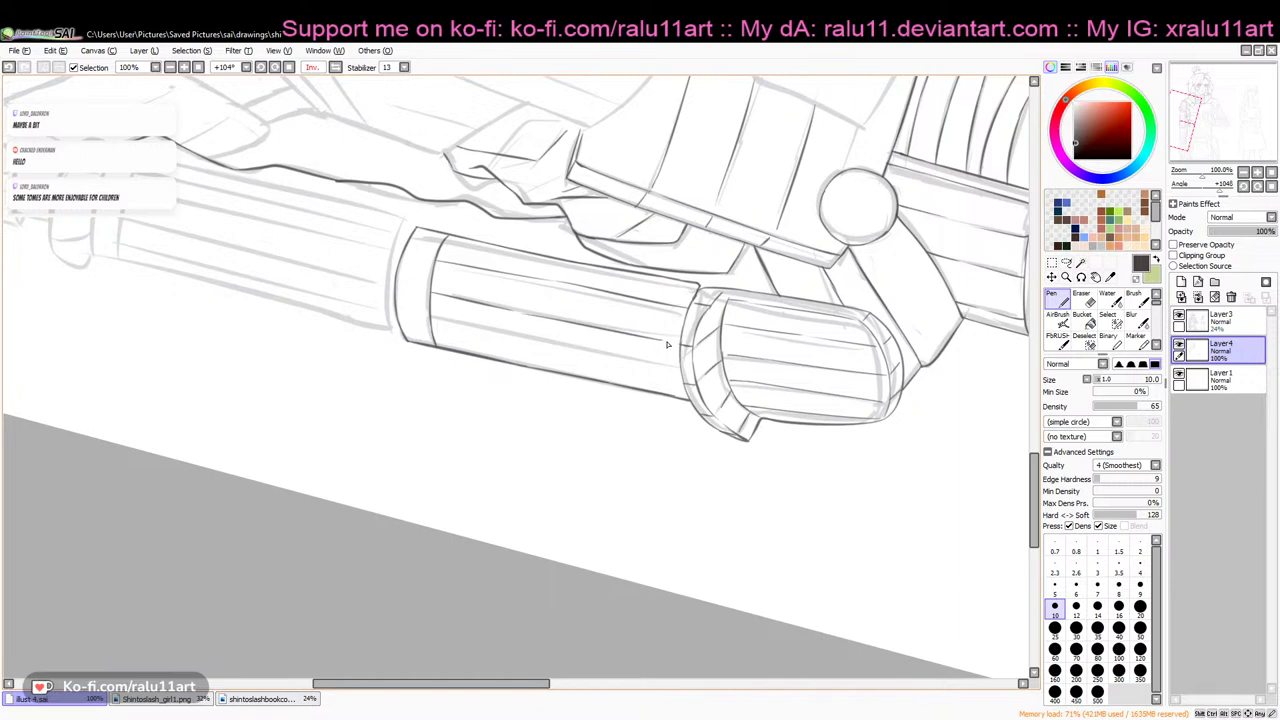
left_click_drag(435, 329, 675, 378)
key("ctrl+z")
left_click_drag(585, 358, 667, 378)
key("ctrl+z")
key("ctrl+z")
left_click_drag(431, 328, 561, 354)
key("ctrl+z")
left_click_drag(431, 328, 684, 383)
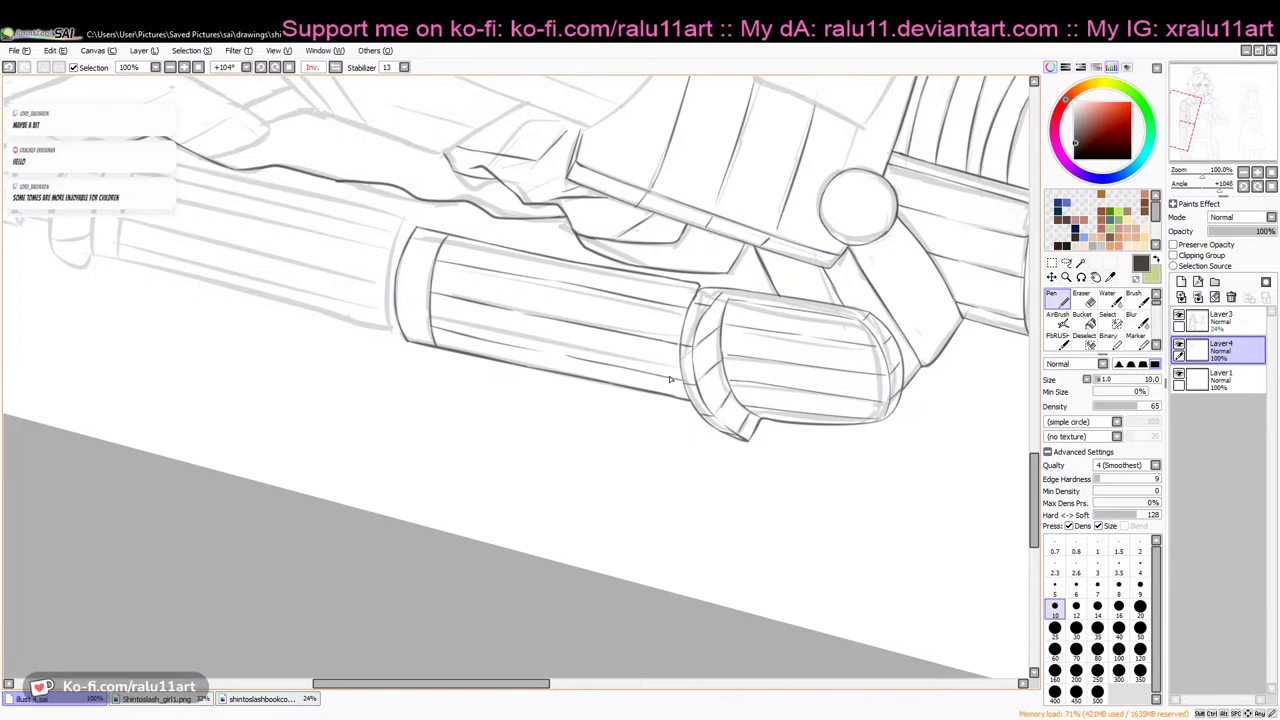
Ink the curved wrist cuff of the forearm guard with its short dividing lines, redrawing the outline until it fits
left_click_drag(541, 686, 488, 687)
left_click_drag(1035, 465, 1035, 435)
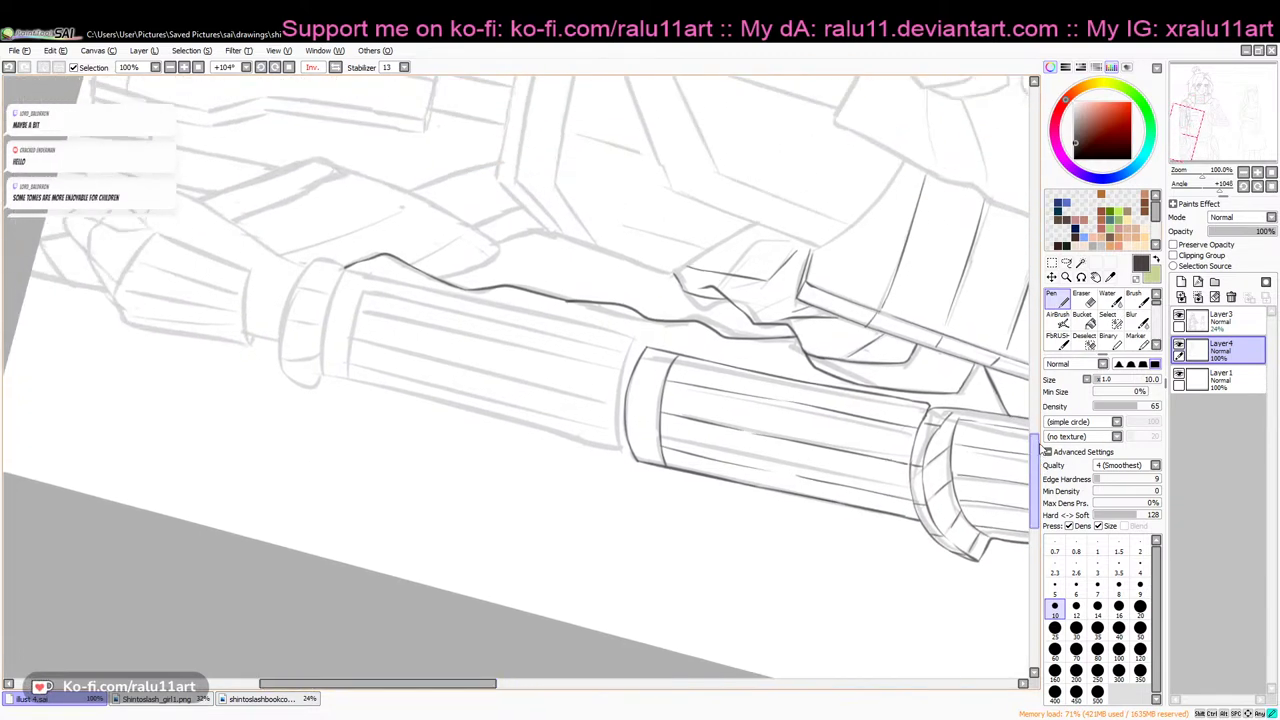
left_click(1271, 187)
left_click_drag(1203, 189, 1216, 191)
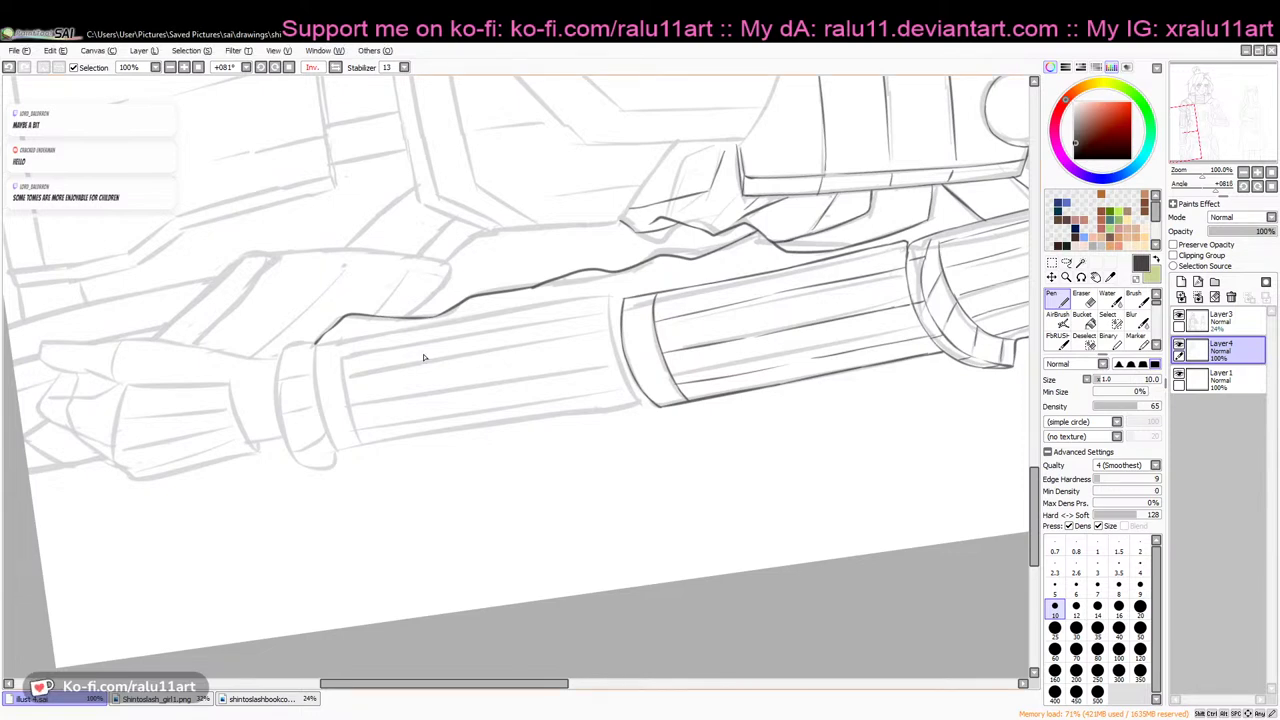
scroll(390, 272, "down", 2)
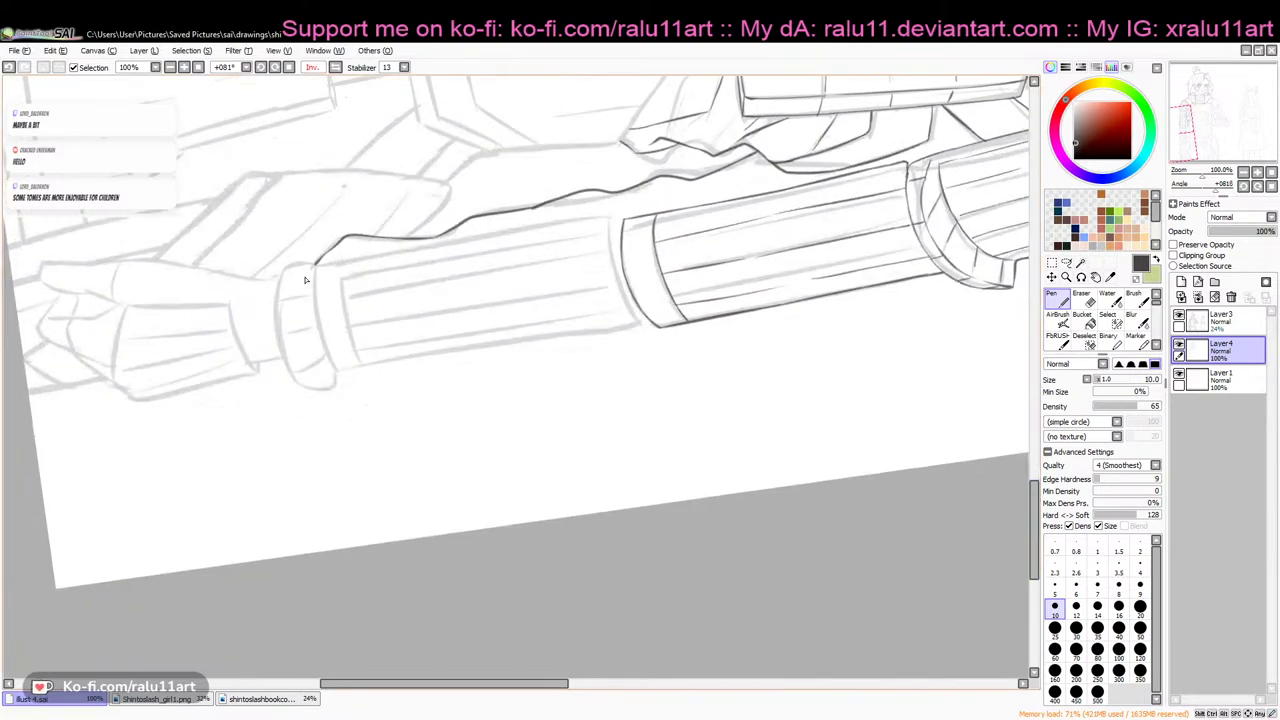
mouse_move(303, 272)
left_mouse_down()
mouse_move(323, 376)
mouse_move(312, 355)
mouse_move(334, 384)
left_mouse_up()
key("ctrl+z")
left_click_drag(286, 270, 284, 330)
key("ctrl+z")
mouse_move(283, 268)
left_mouse_down()
mouse_move(285, 355)
mouse_move(302, 392)
mouse_move(332, 386)
left_mouse_up()
key("ctrl+z")
mouse_move(284, 272)
left_mouse_down()
mouse_move(316, 265)
mouse_move(300, 299)
mouse_move(319, 328)
mouse_move(316, 378)
left_mouse_up()
key("ctrl+z")
key("ctrl+z")
key("ctrl+z")
key("ctrl+z")
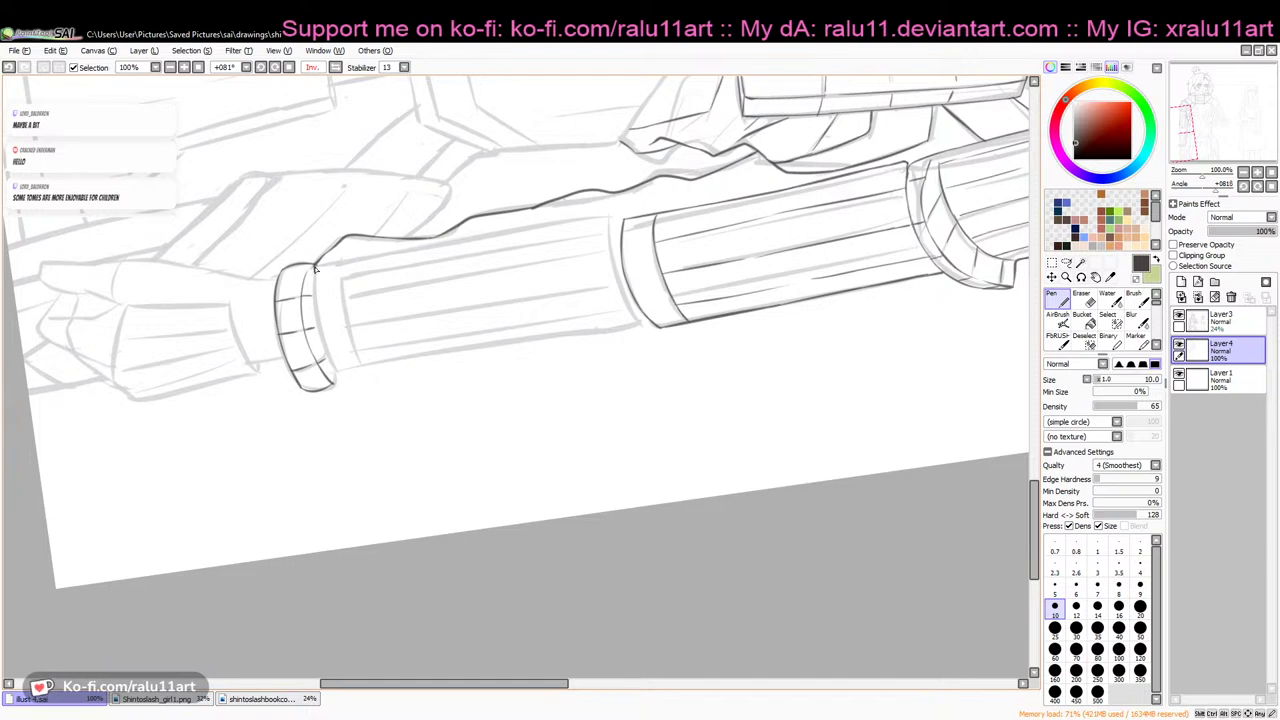
Ink the forearm guard's upper long edge from the wrist cuff to the elbow end, redrawing it until it fits
left_click_drag(1214, 193, 1229, 193)
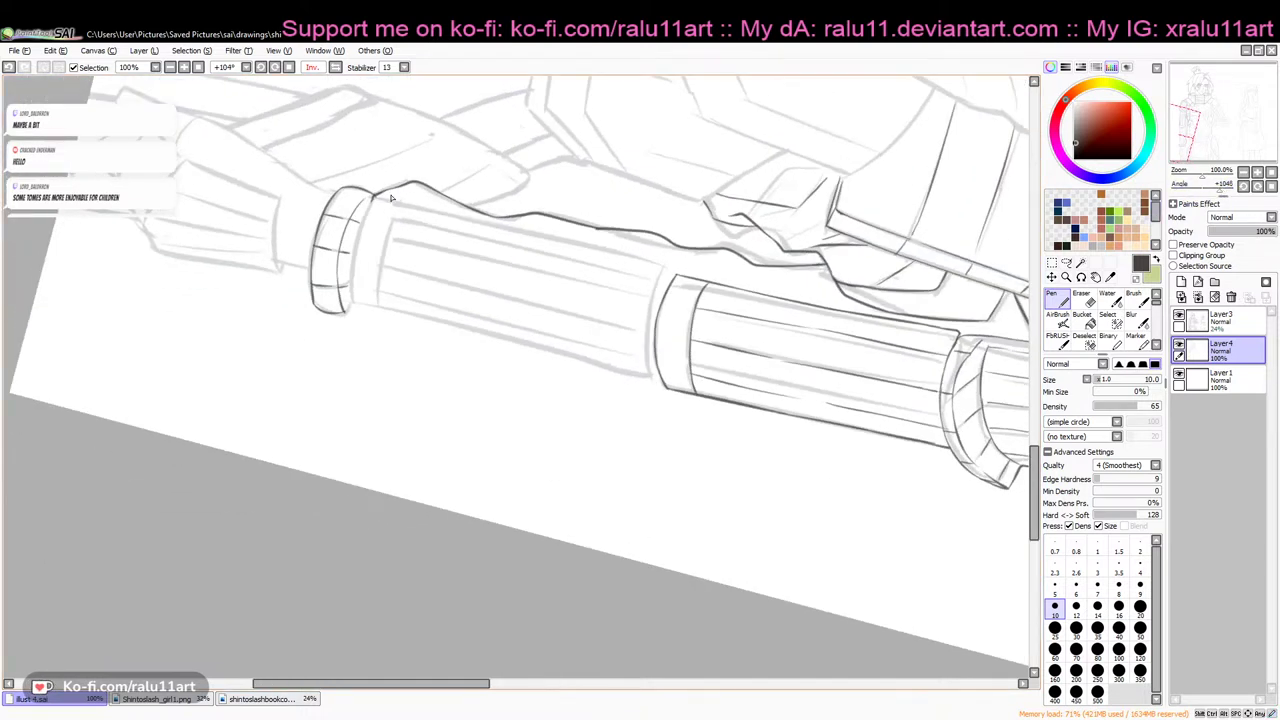
left_click_drag(378, 198, 458, 216)
key("ctrl+z")
left_click_drag(374, 197, 574, 241)
key("ctrl+z")
mouse_move(462, 215)
left_mouse_down()
mouse_move(672, 270)
mouse_move(663, 263)
mouse_move(647, 338)
left_mouse_up()
key("ctrl+z")
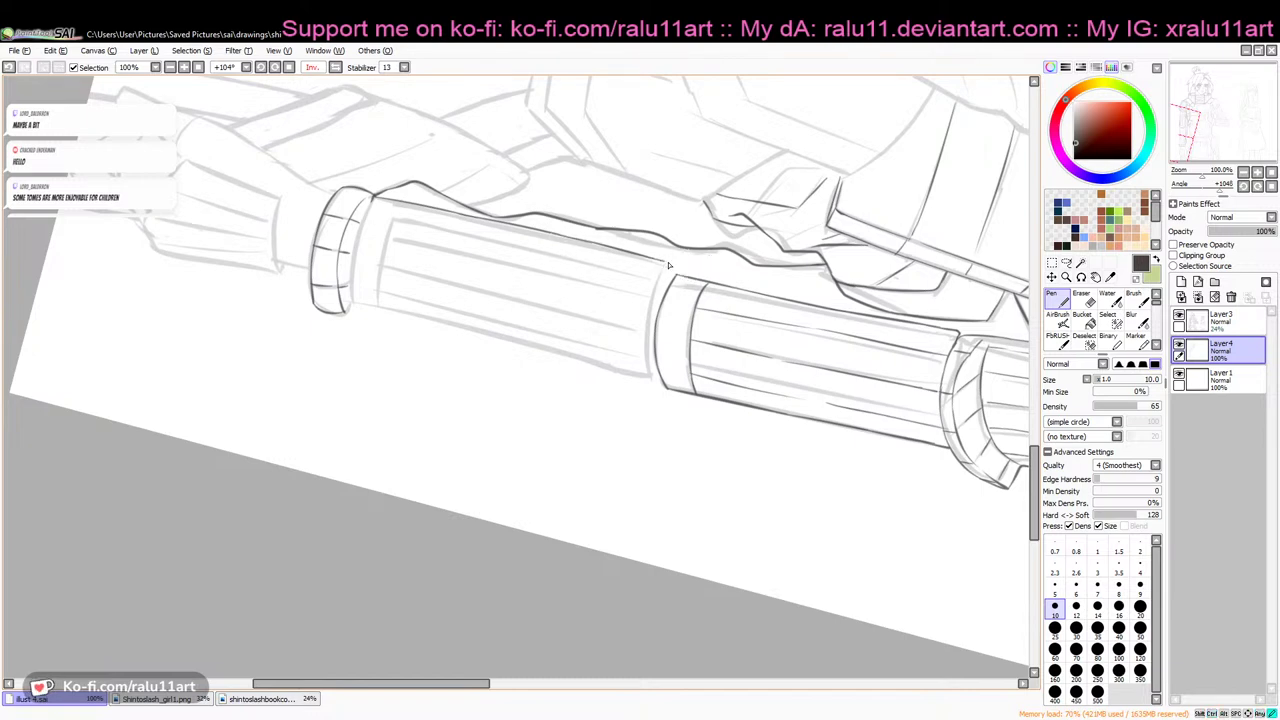
Ink the forearm guard's two short end lines, one beside the elbow and one beside the wrist cuff
mouse_move(670, 266)
left_mouse_down()
mouse_move(650, 294)
mouse_move(656, 387)
left_mouse_up()
key("ctrl+z")
left_click_drag(374, 205, 378, 290)
mouse_move(372, 197)
left_mouse_down()
mouse_move(351, 306)
mouse_move(537, 362)
left_mouse_up()
key("ctrl+z")
Ink the forearm guard's lower long edge from the wrist cuff to the elbow end
left_click_drag(355, 311, 538, 363)
key("ctrl+z")
left_click_drag(355, 311, 604, 372)
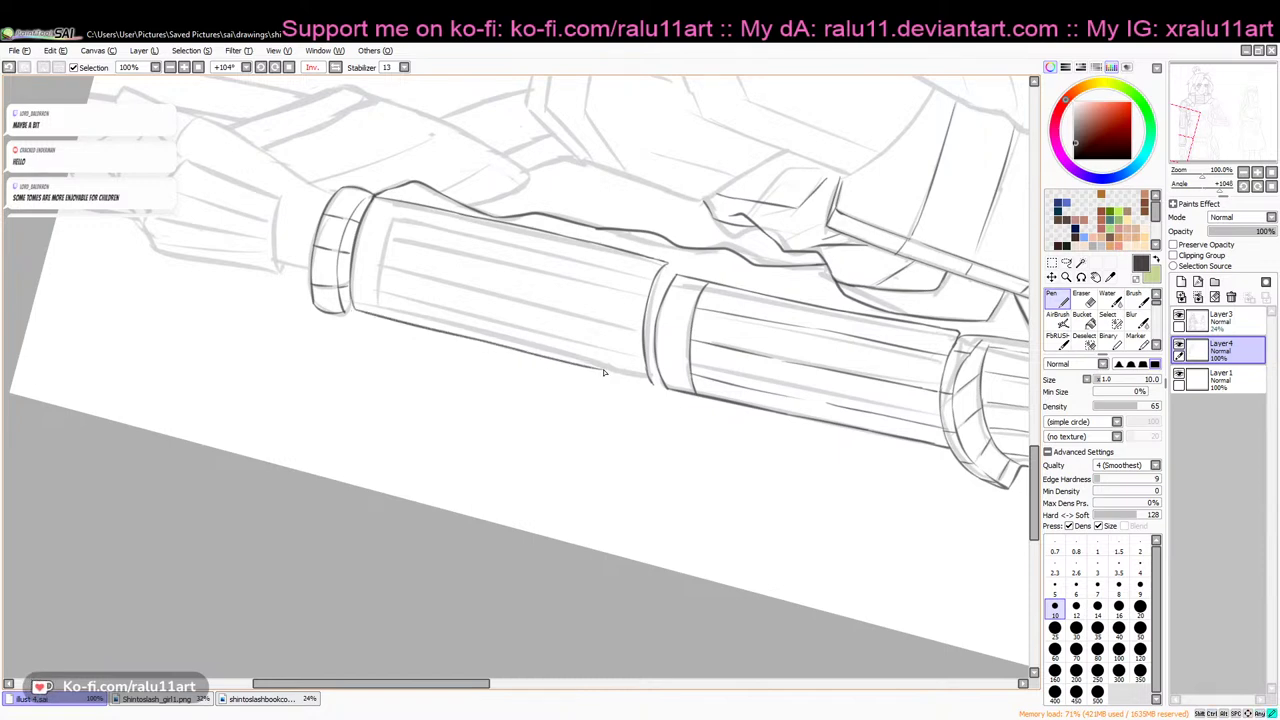
key("ctrl+z")
left_click_drag(500, 348, 652, 389)
key("ctrl+z")
key("ctrl+z")
key("ctrl+z")
left_click_drag(652, 381, 668, 388)
Ink the inner border line of the forearm guard, parallel to its upper long edge
left_click_drag(390, 217, 566, 260)
key("ctrl+z")
key("ctrl+z")
key("ctrl+z")
left_click_drag(388, 218, 611, 271)
key("ctrl+z")
left_click_drag(493, 245, 655, 282)
key("ctrl+z")
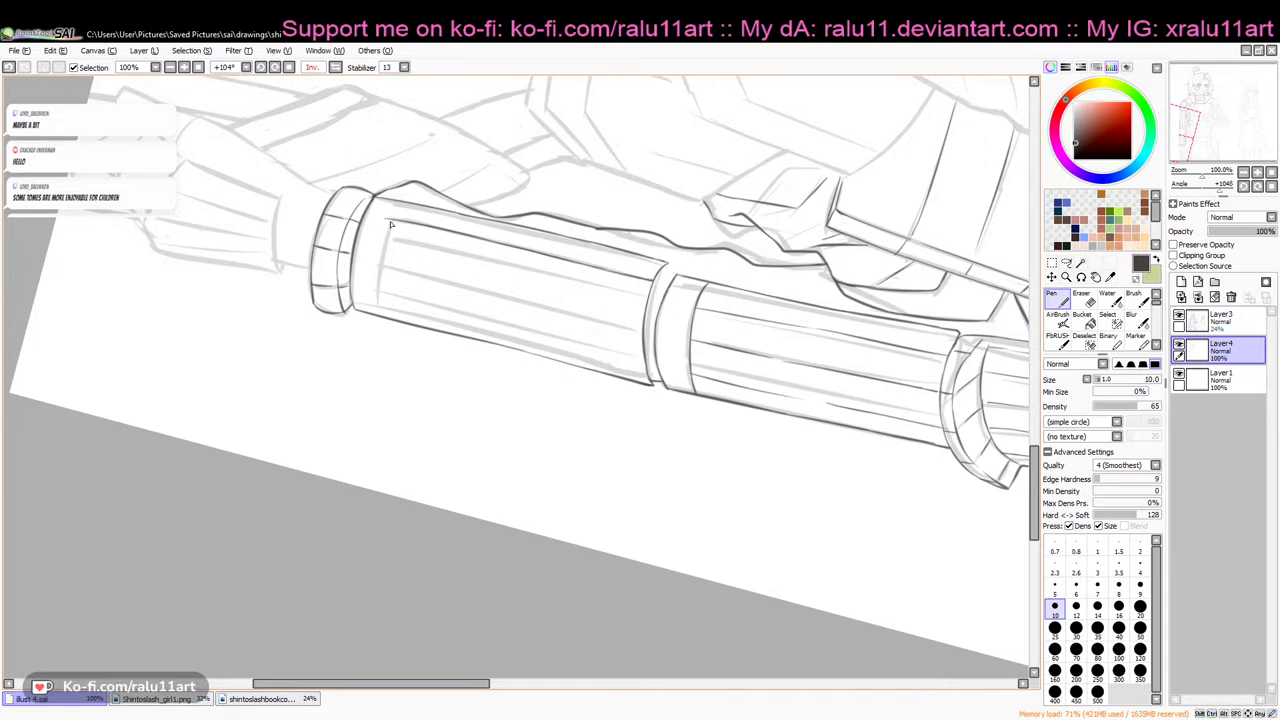
Ink the crosswise band line just inside the wrist end of the forearm guard
left_click_drag(387, 219, 370, 276)
key("ctrl+z")
left_click_drag(387, 219, 368, 310)
key("ctrl+z")
left_click_drag(380, 221, 371, 310)
key("ctrl+z")
left_click_drag(384, 221, 377, 317)
left_click(1081, 298)
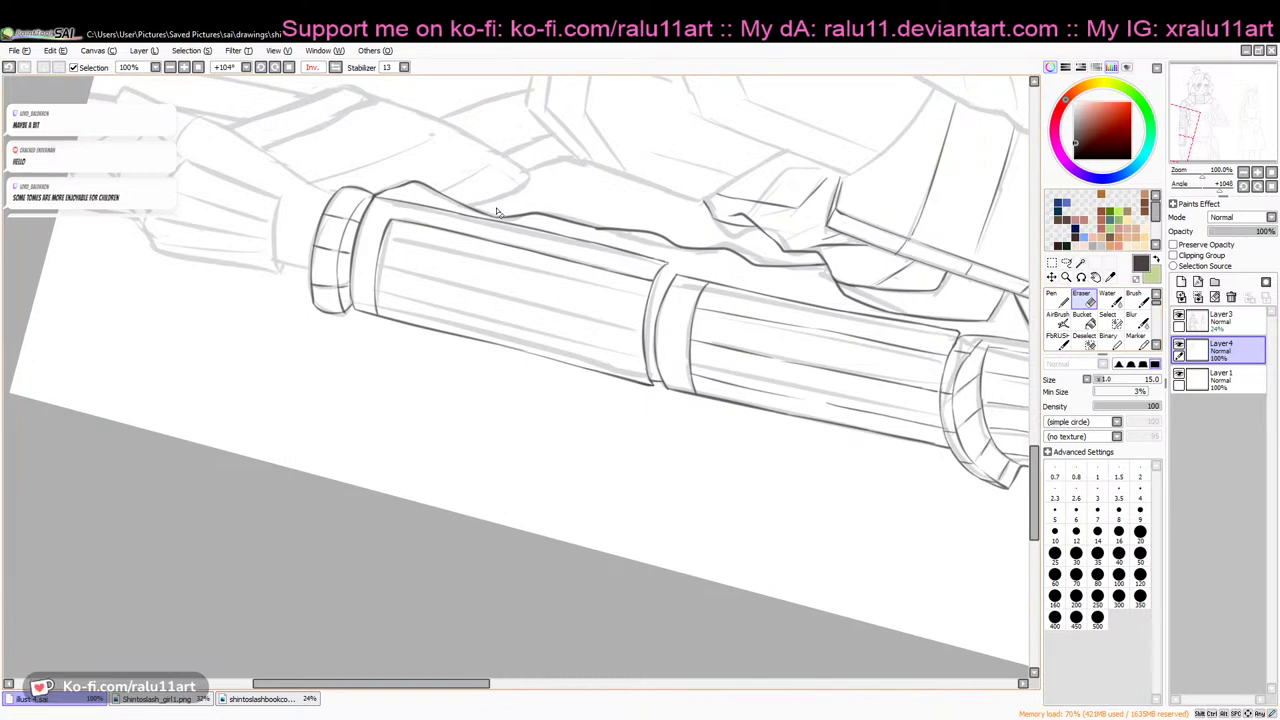
Toggle the visibility of sketch layer Layer3 to check the inked arm on its own, leaving the sketch shown
left_click(1179, 316)
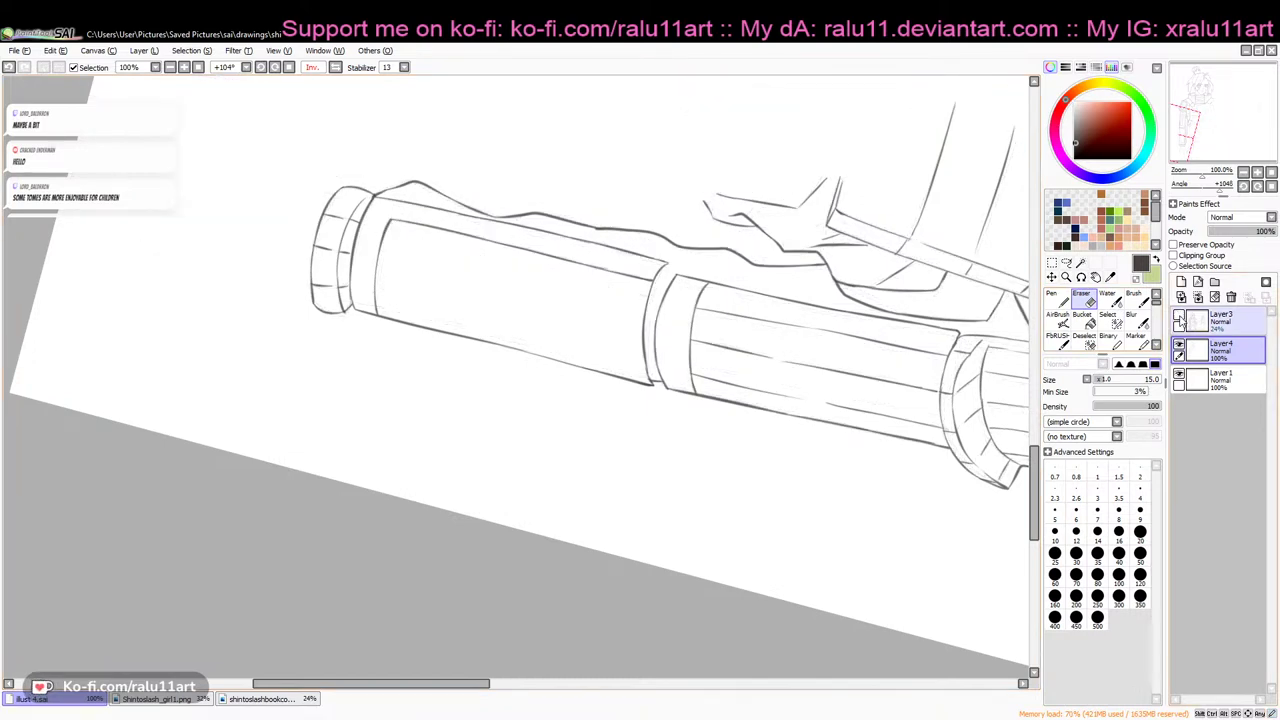
left_click(1180, 318)
left_click(1180, 318)
left_click(1184, 320)
left_click(1180, 318)
left_click(1210, 348)
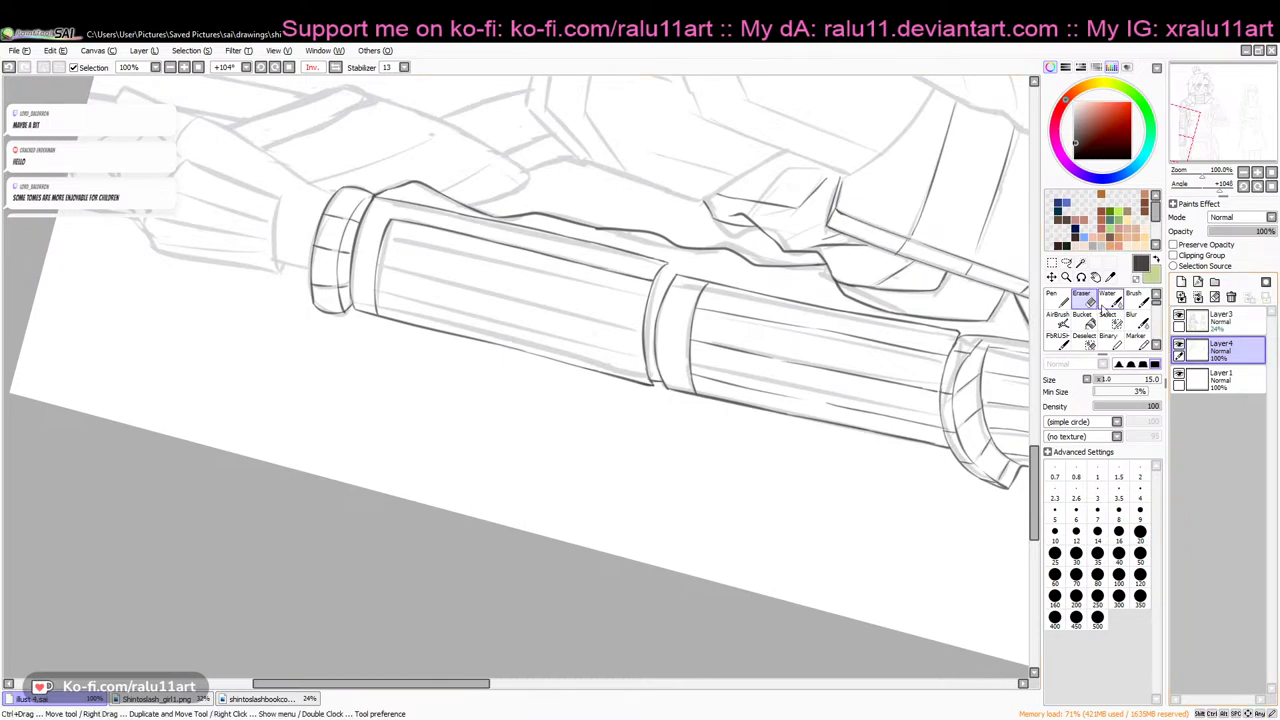
Add small fold lines to the sleeve cloth beside the forearm guard and elbow with the size 4 Brush
left_click(1133, 300)
left_click_drag(1224, 186, 1113, 195)
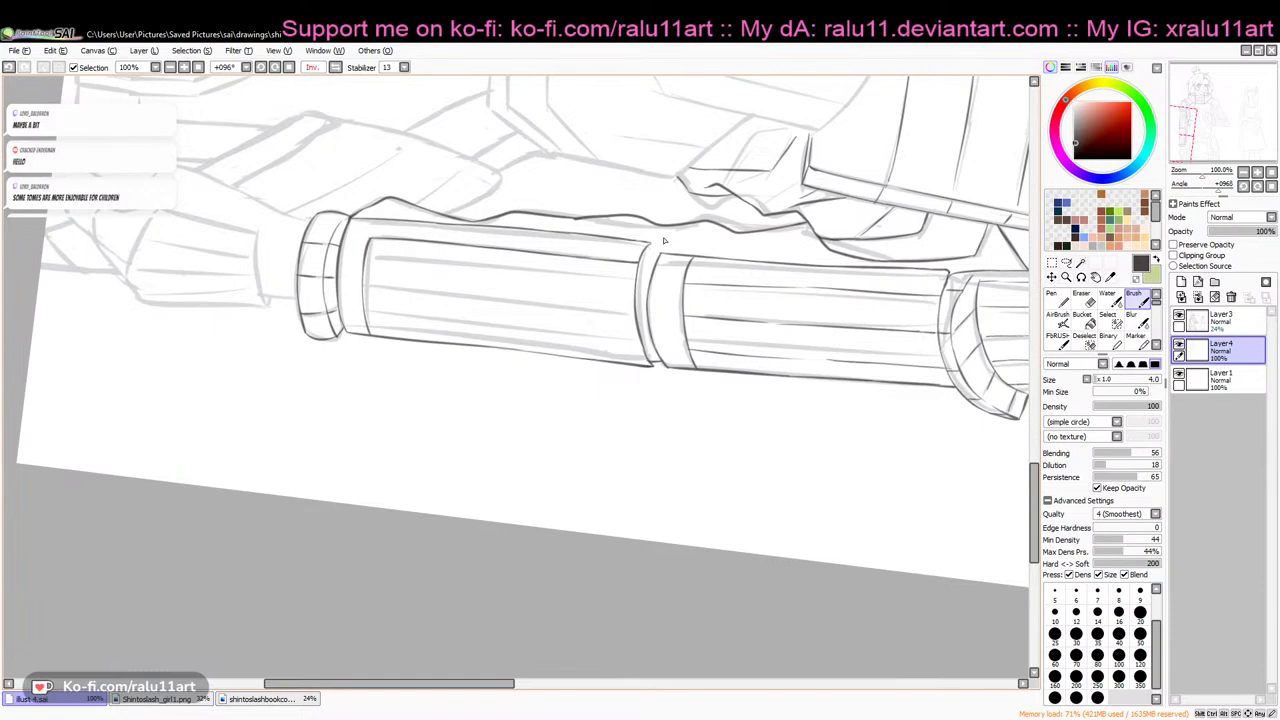
left_click_drag(713, 259, 768, 245)
left_click_drag(568, 222, 571, 232)
key("ctrl+z")
left_click_drag(493, 229, 447, 218)
Ink the first two lengthwise panel lines inside the forearm guard, from the wrist band to the elbow end
left_click_drag(364, 260, 482, 274)
key("ctrl+z")
left_click_drag(362, 259, 571, 277)
key("ctrl+z")
mouse_move(466, 266)
left_mouse_down()
mouse_move(631, 283)
mouse_move(595, 283)
left_mouse_up()
key("ctrl+z")
key("ctrl+z")
key("ctrl+z")
left_click_drag(359, 293, 622, 319)
key("ctrl+z")
left_click_drag(517, 304, 628, 318)
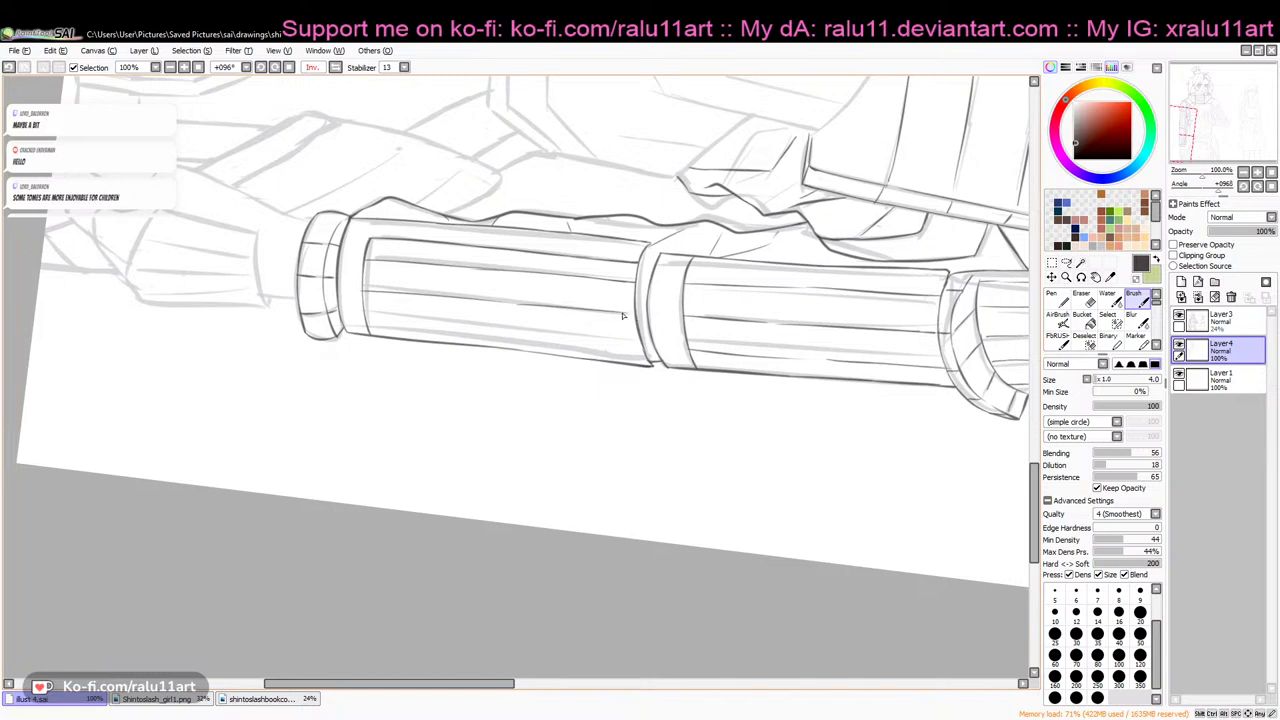
Ink the last lengthwise panel line close to the forearm guard's lower edge
left_click_drag(368, 318, 620, 337)
key("ctrl+z")
key("ctrl+z")
left_click_drag(515, 328, 643, 337)
key("ctrl+z")
left_click_drag(514, 328, 632, 340)
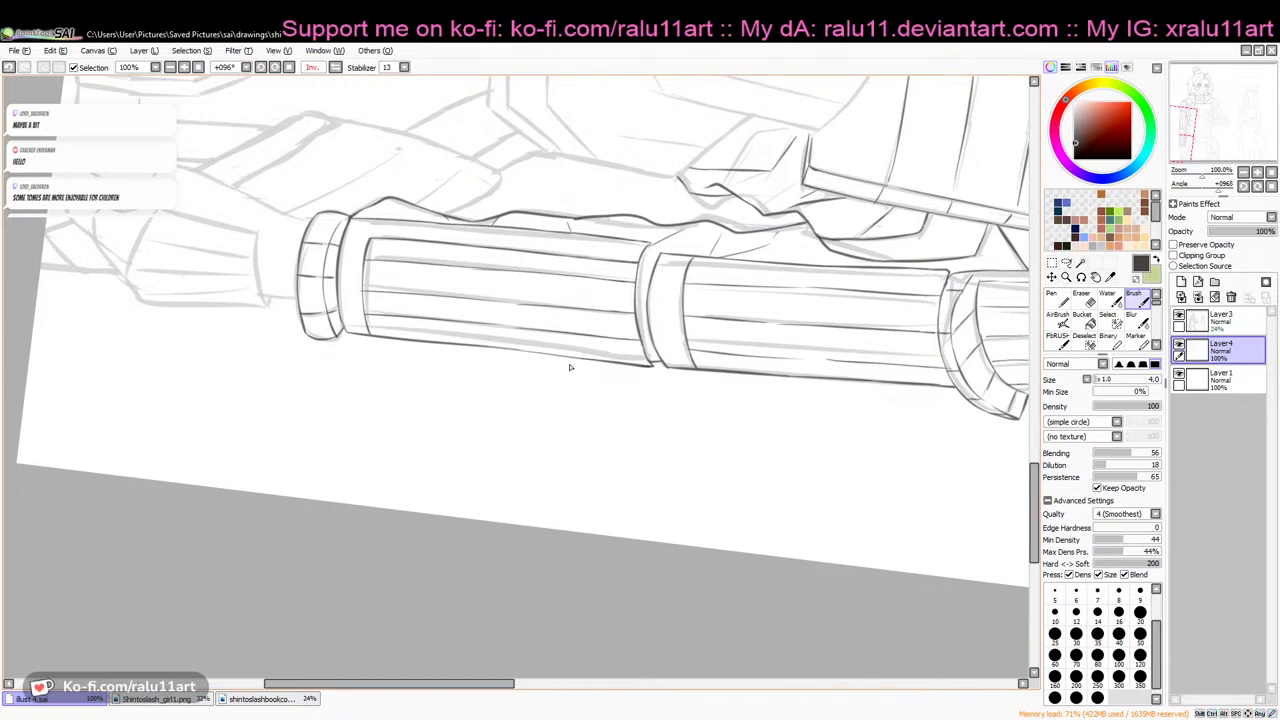
Ink the thumb side of the hand from the wrist cuff down around the thumb, with the view unrotated
left_click(1271, 187)
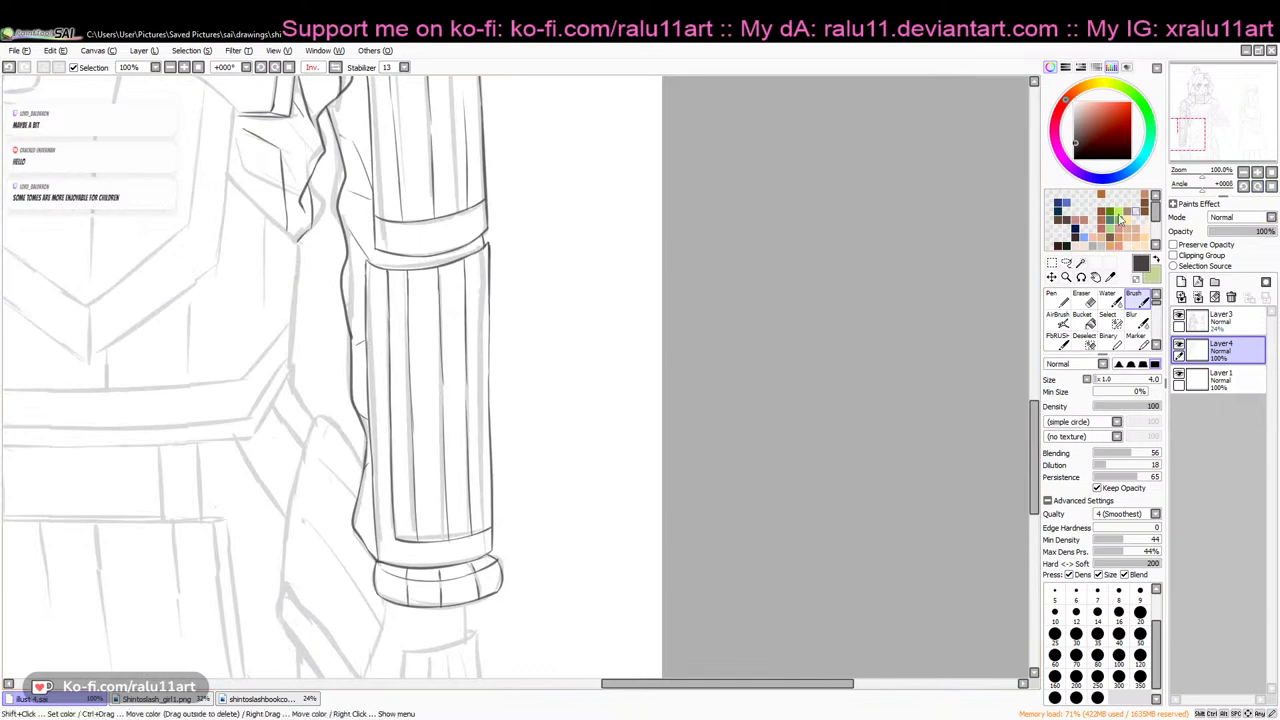
left_click_drag(735, 684, 656, 684)
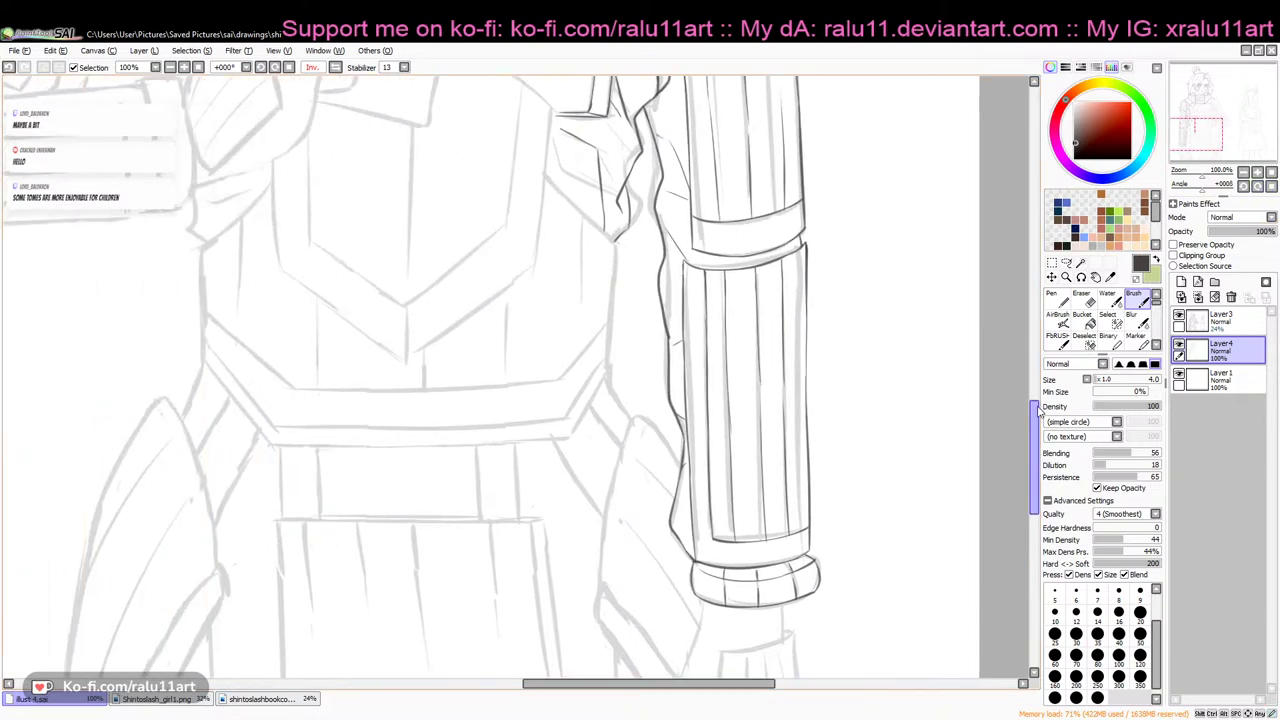
scroll(997, 437, "down", 5)
left_click_drag(706, 296, 689, 349)
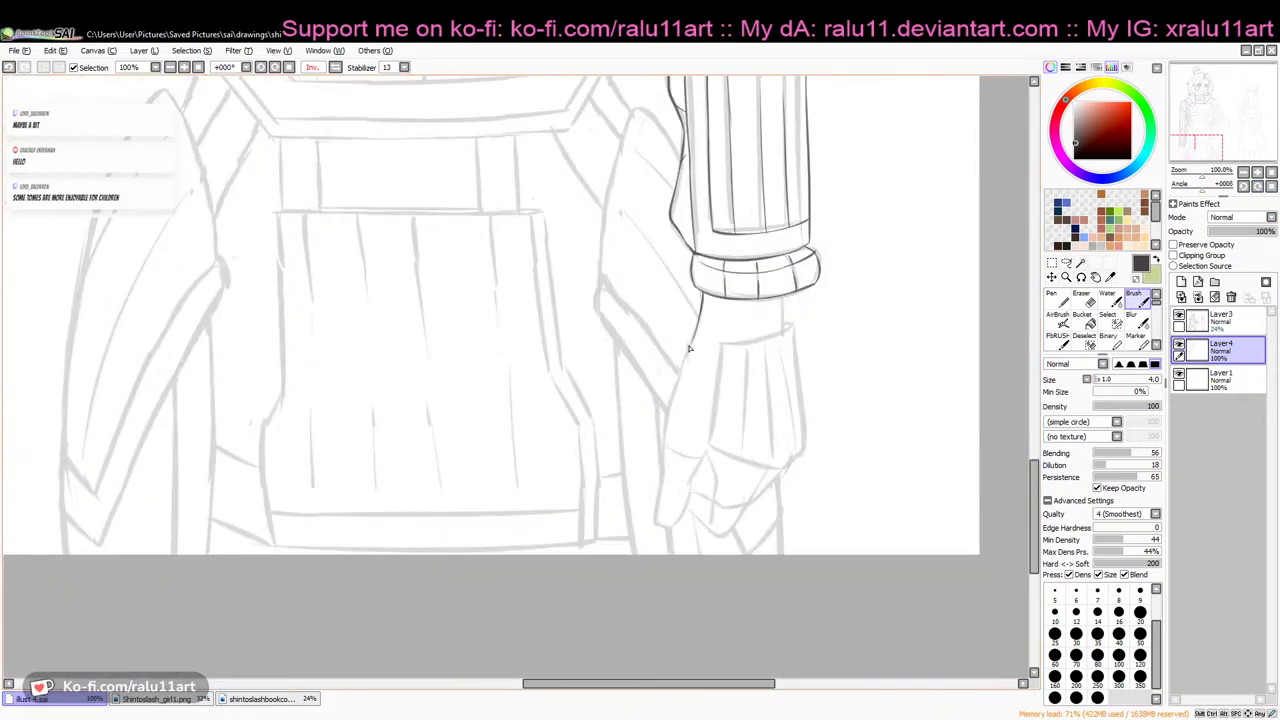
key("ctrl+z")
left_click_drag(705, 296, 686, 347)
key("ctrl+z")
mouse_move(705, 297)
left_mouse_down()
mouse_move(666, 408)
mouse_move(678, 378)
mouse_move(667, 457)
left_mouse_up()
key("ctrl+z")
mouse_move(683, 377)
left_mouse_down()
mouse_move(658, 522)
mouse_move(688, 502)
mouse_move(705, 458)
left_mouse_up()
key("ctrl+z")
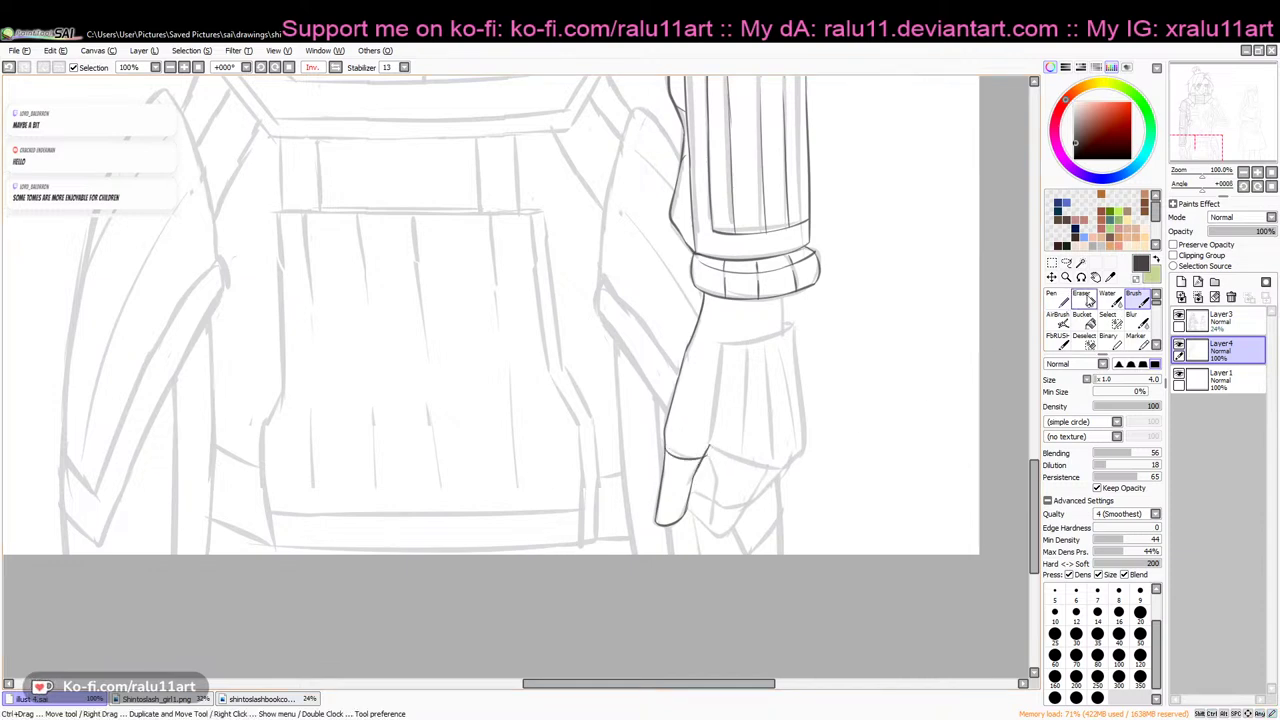
Ink the curled fingers beside the thumb with the Pen, up to the lower edge of the hand guard
key("e")
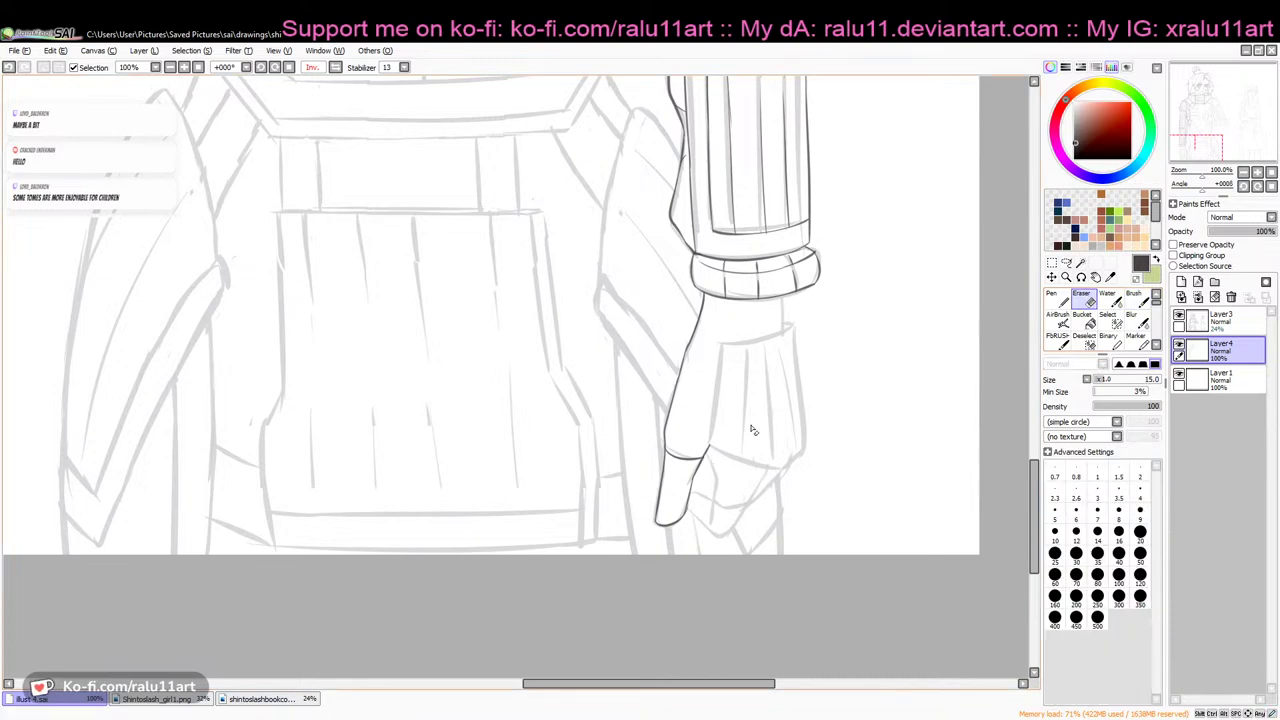
key("n")
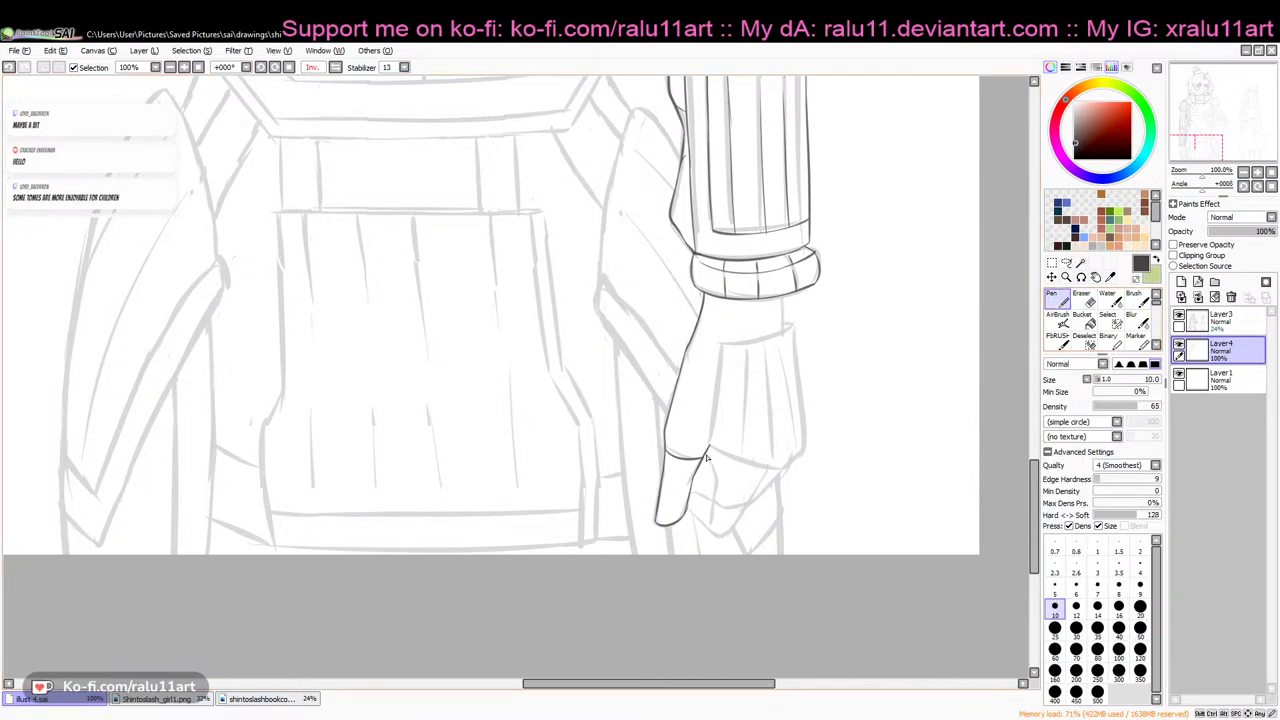
key("ctrl+z")
mouse_move(706, 455)
left_mouse_down()
mouse_move(711, 523)
mouse_move(716, 498)
mouse_move(688, 510)
mouse_move(722, 537)
left_mouse_up()
left_click_drag(698, 476, 716, 486)
left_click_drag(724, 538, 764, 490)
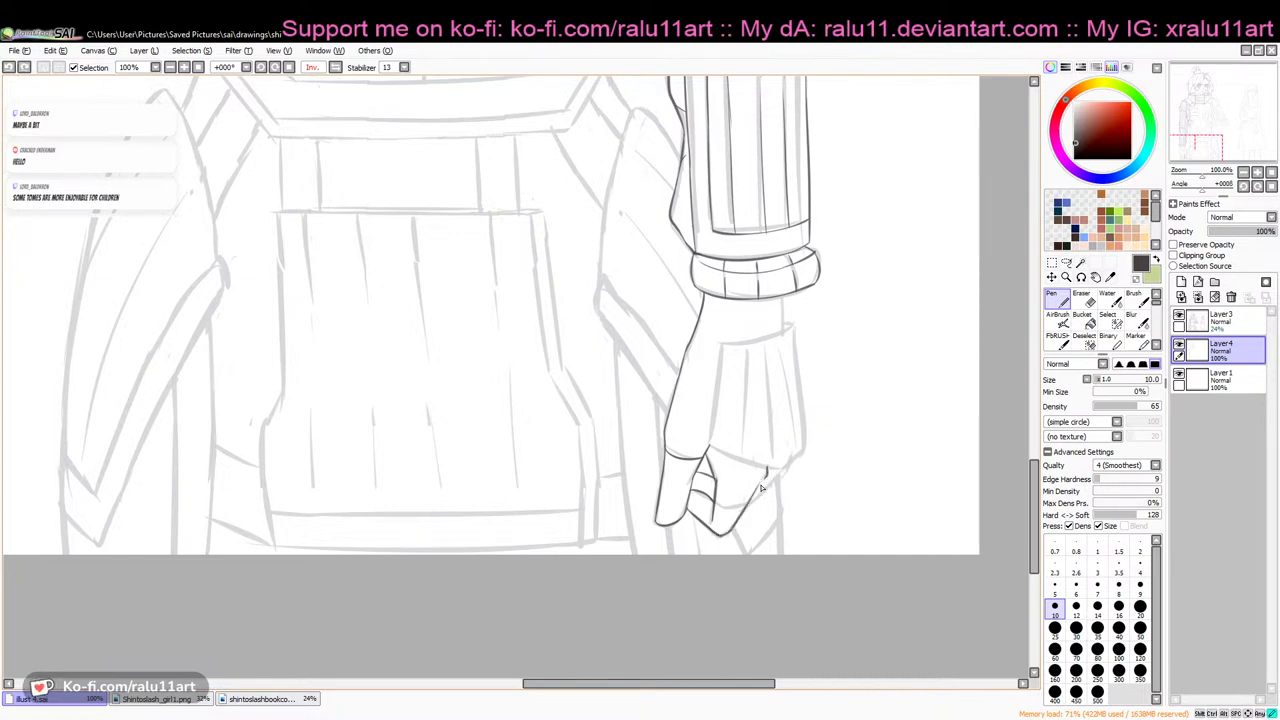
mouse_move(782, 466)
left_mouse_down()
mouse_move(744, 513)
mouse_move(795, 460)
left_mouse_up()
left_click_drag(723, 504, 768, 492)
key("ctrl+z")
Ink the outline of the armor plate on the back of the hand and clean its upper corner with the Eraser
mouse_move(718, 344)
left_mouse_down()
mouse_move(794, 325)
mouse_move(801, 422)
left_mouse_up()
key("ctrl+z")
mouse_move(795, 329)
left_mouse_down()
mouse_move(805, 452)
mouse_move(782, 476)
left_mouse_up()
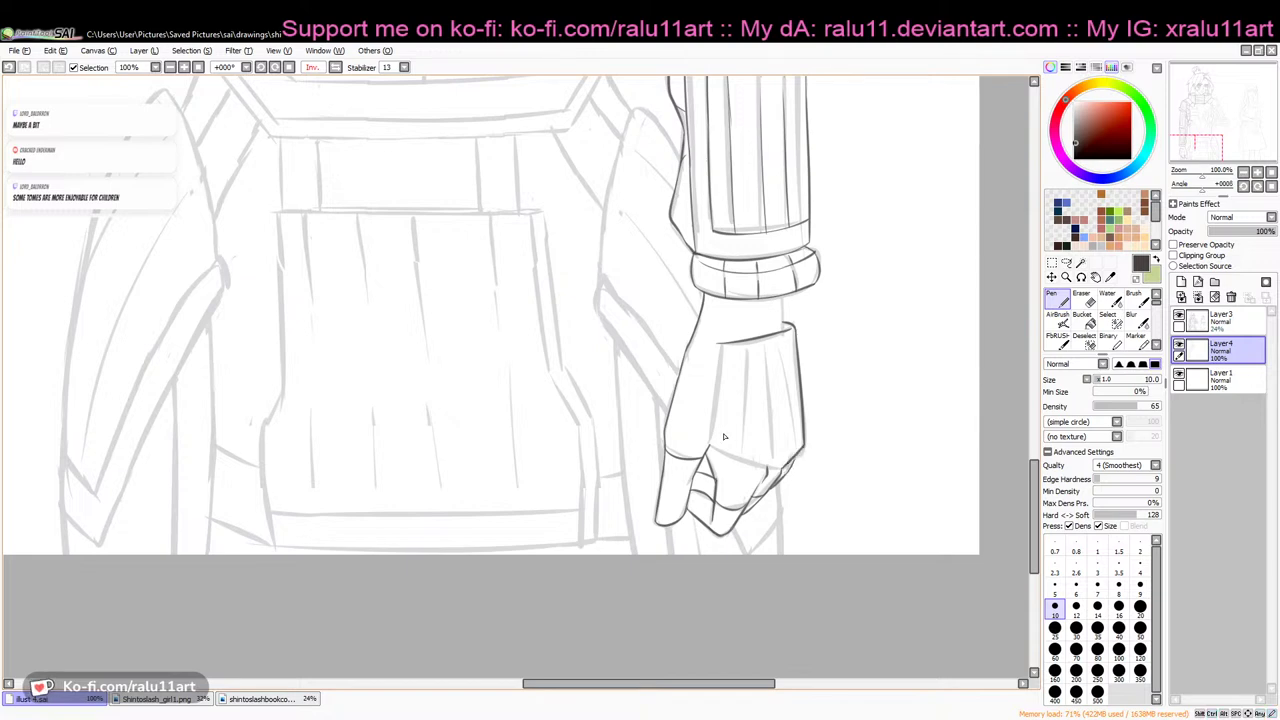
left_click_drag(711, 446, 771, 470)
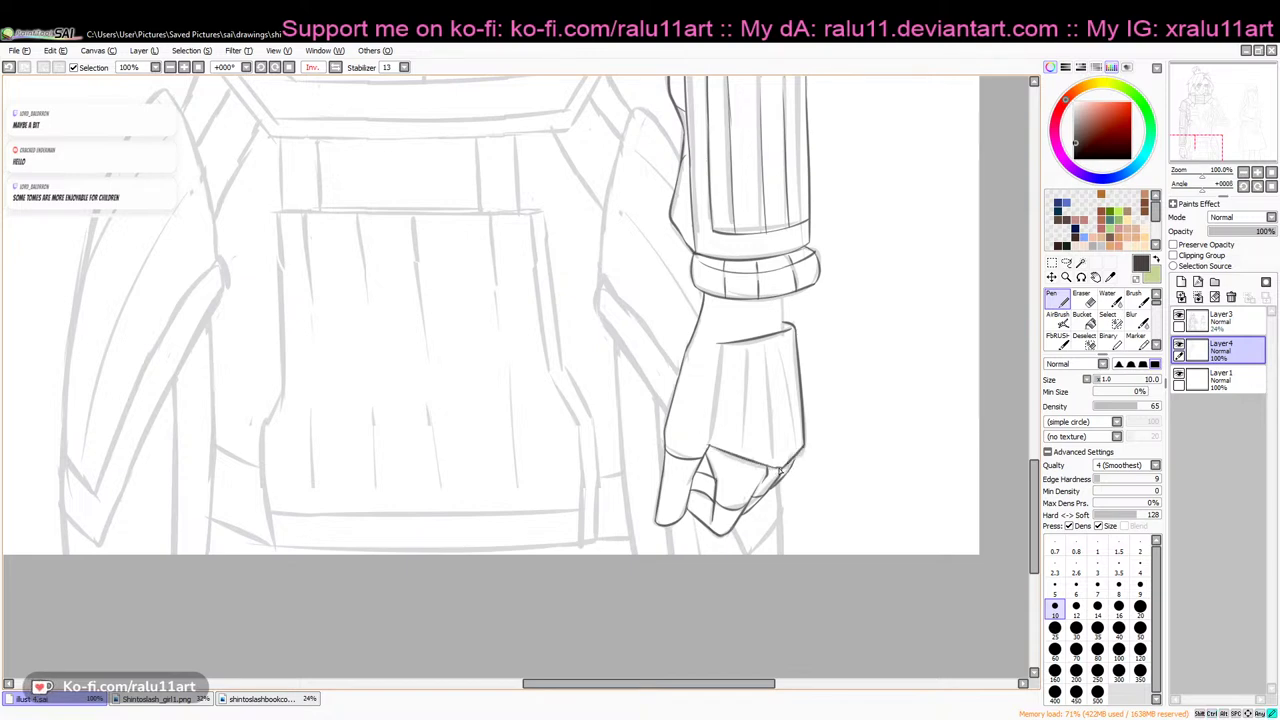
left_click_drag(717, 350, 710, 445)
key("e")
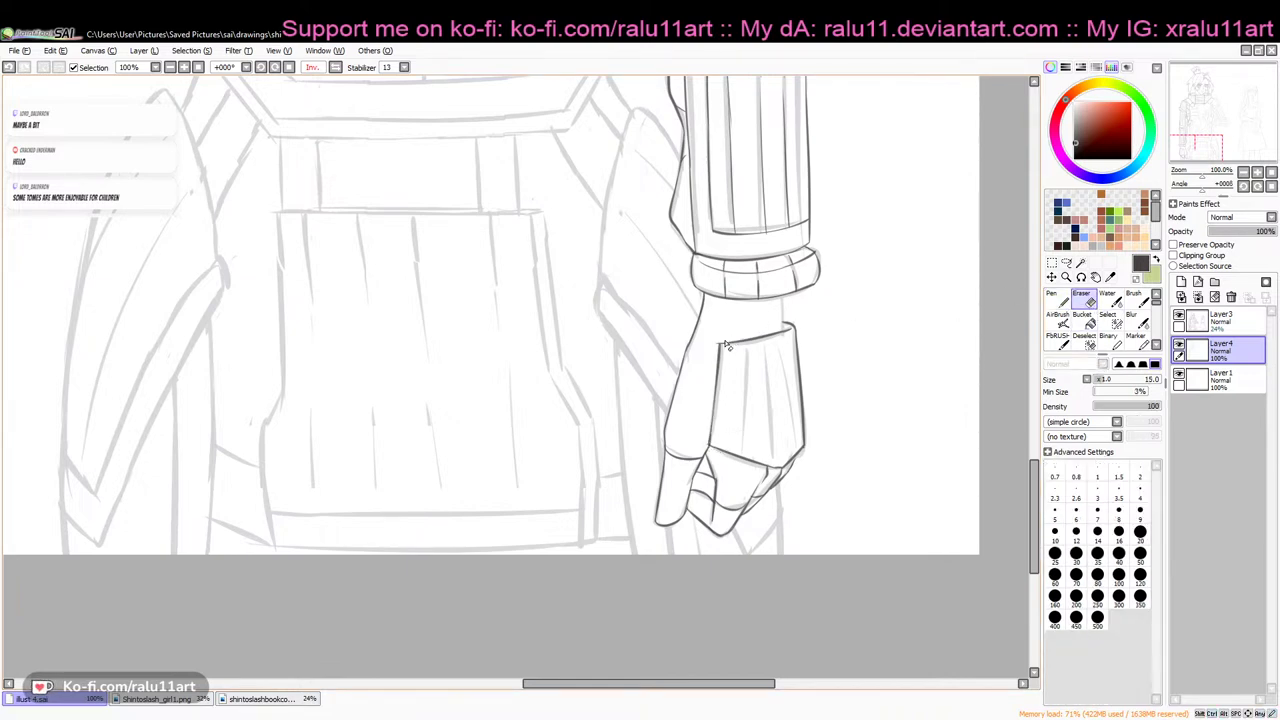
left_click_drag(717, 345, 717, 351)
key("ctrl+z")
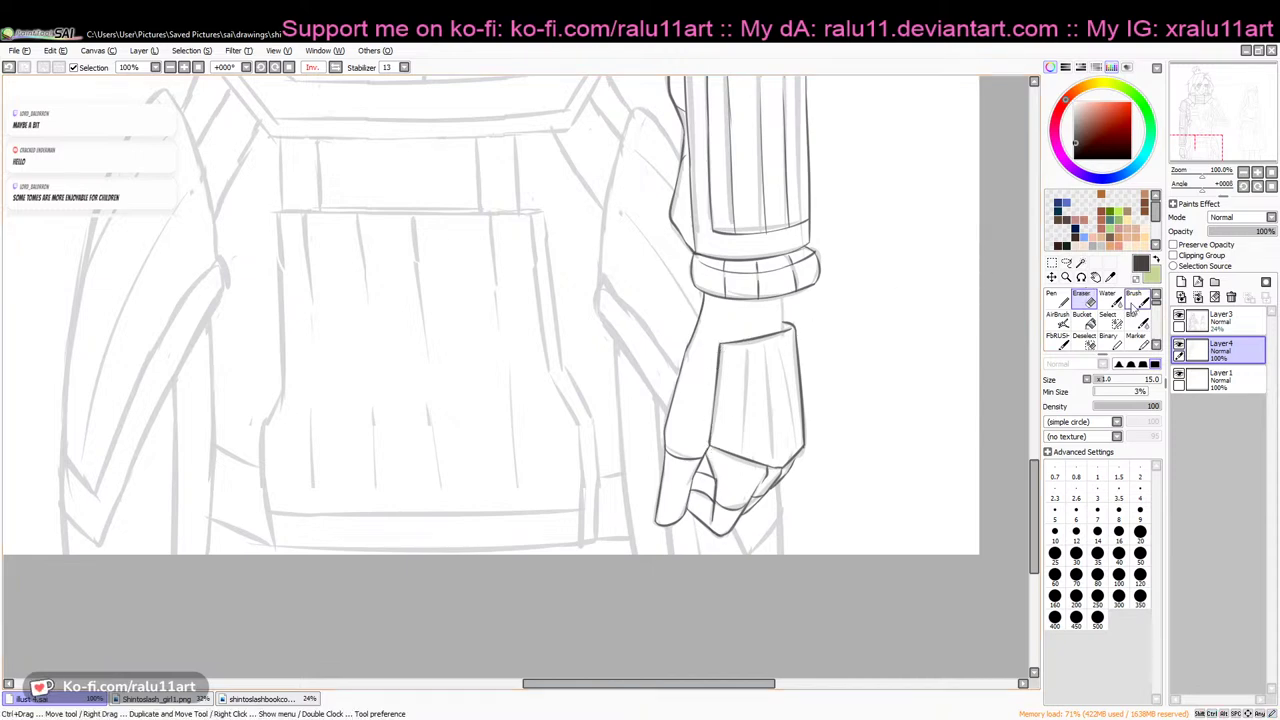
Ink the outer wrist line between the cuff and the hand plate with the Brush
left_click(1131, 300)
left_click_drag(783, 297, 785, 327)
key("ctrl+z")
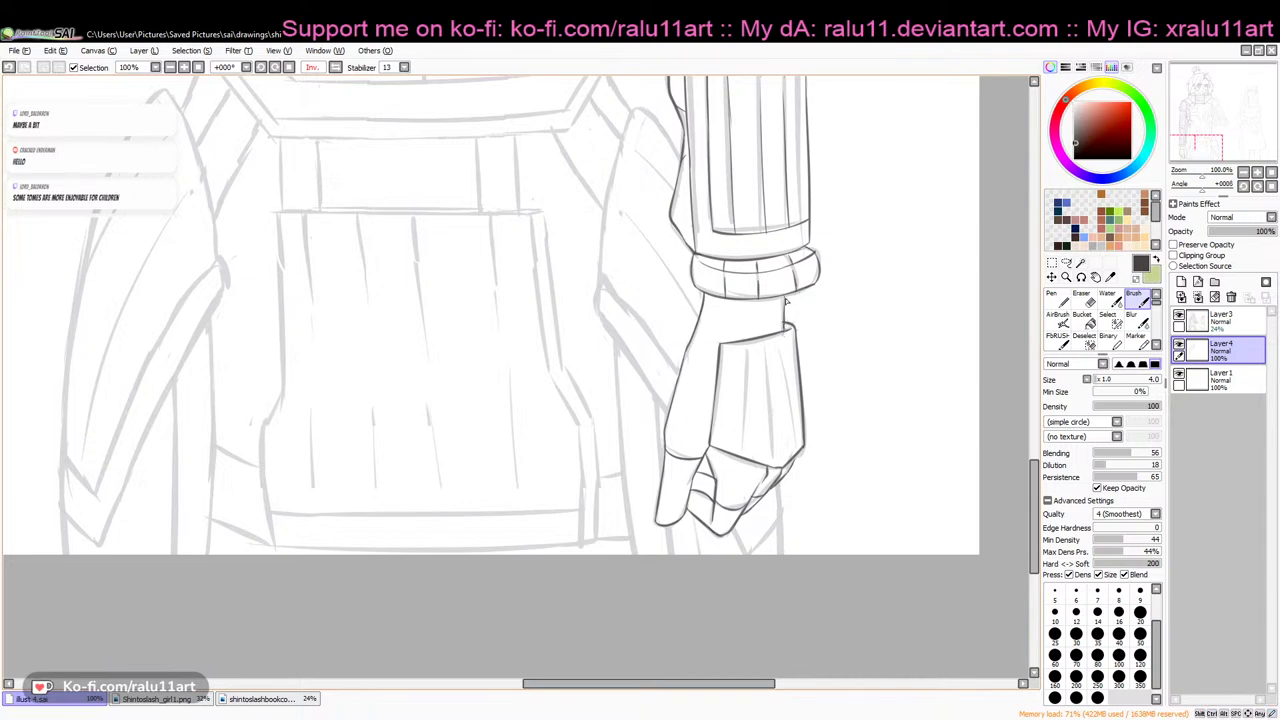
Ink three lengthwise panel lines down the hand plate, redrawing them until they follow the sketch
left_click_drag(748, 346, 741, 455)
left_click_drag(768, 341, 770, 445)
key("ctrl+z")
key("ctrl+z")
left_click_drag(749, 344, 741, 454)
key("ctrl+z")
left_click_drag(748, 344, 741, 456)
left_click_drag(763, 340, 772, 420)
left_click_drag(780, 334, 800, 440)
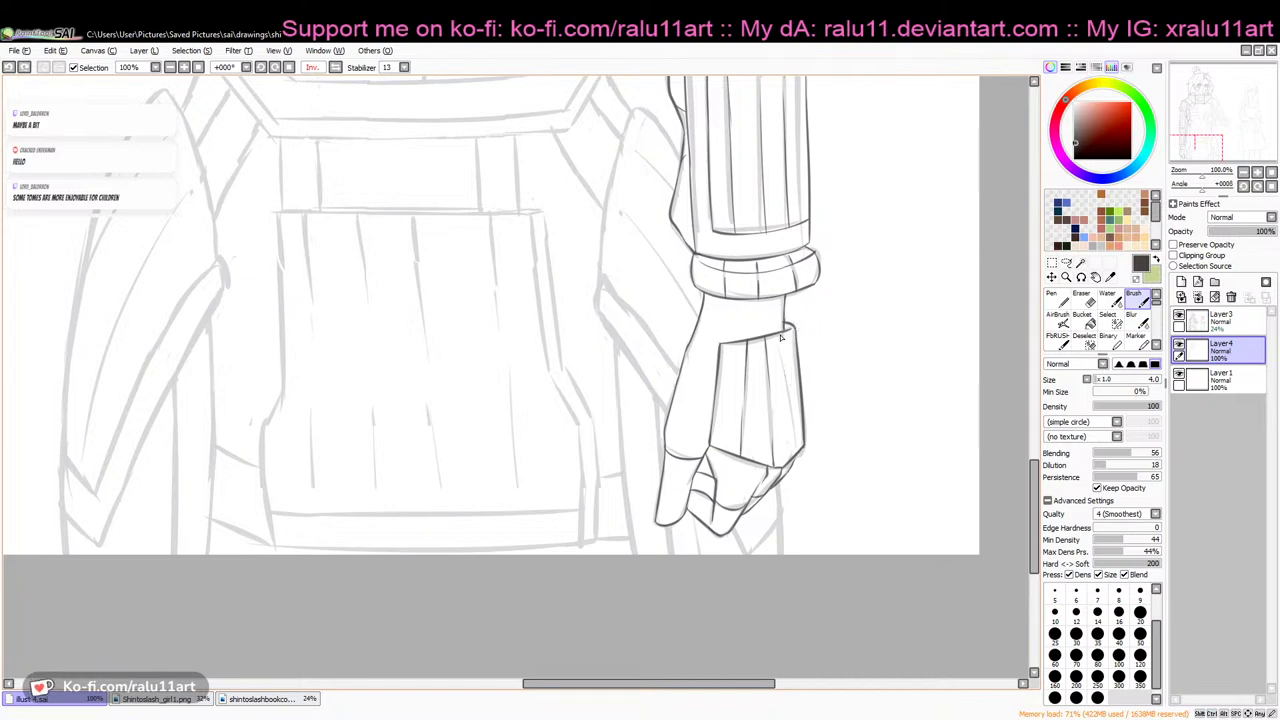
left_click_drag(799, 458, 799, 412)
key("ctrl+z")
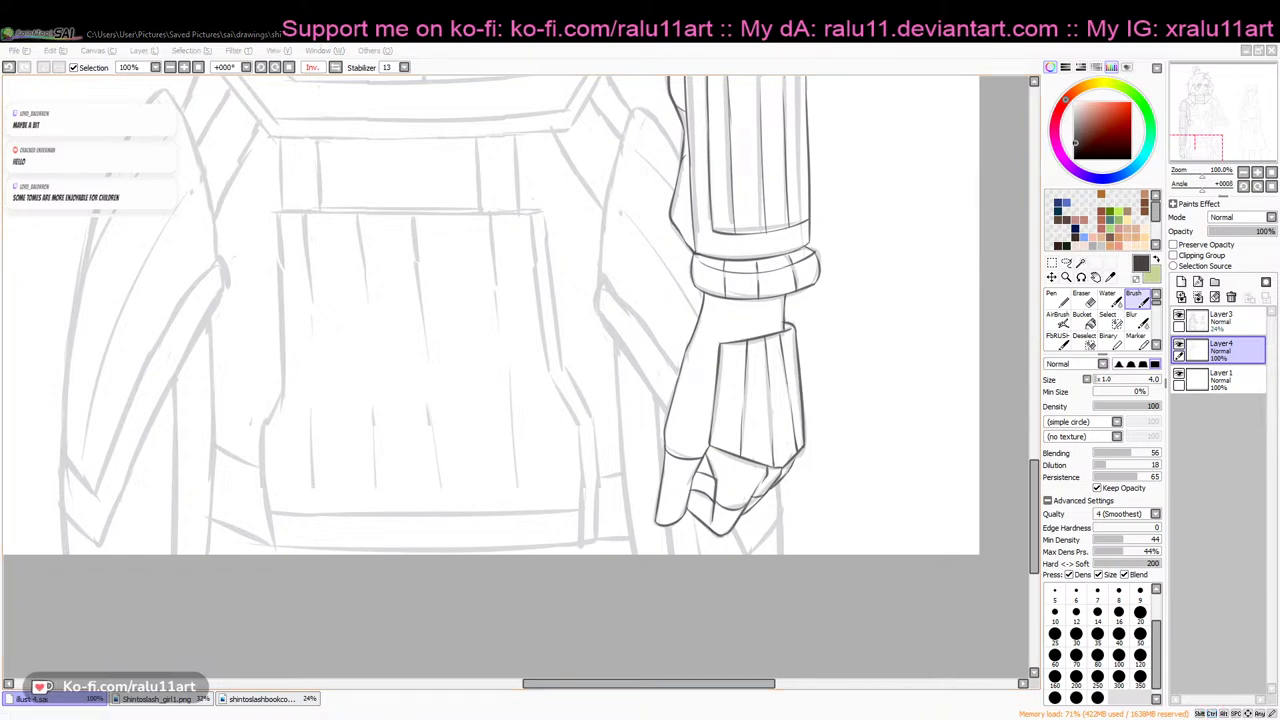
Switch the canvas from the mirrored to the normal view and examine the chest, collar and arm armor
left_click(336, 67)
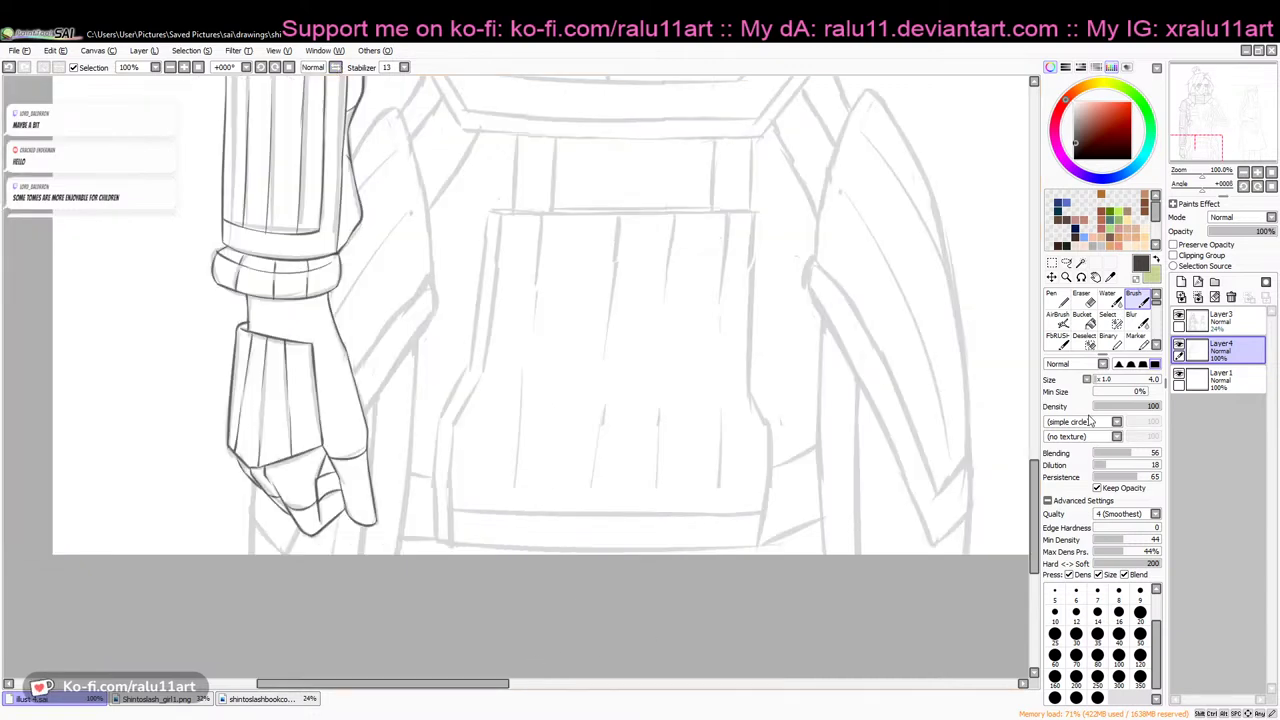
left_click_drag(1035, 475, 1064, 354)
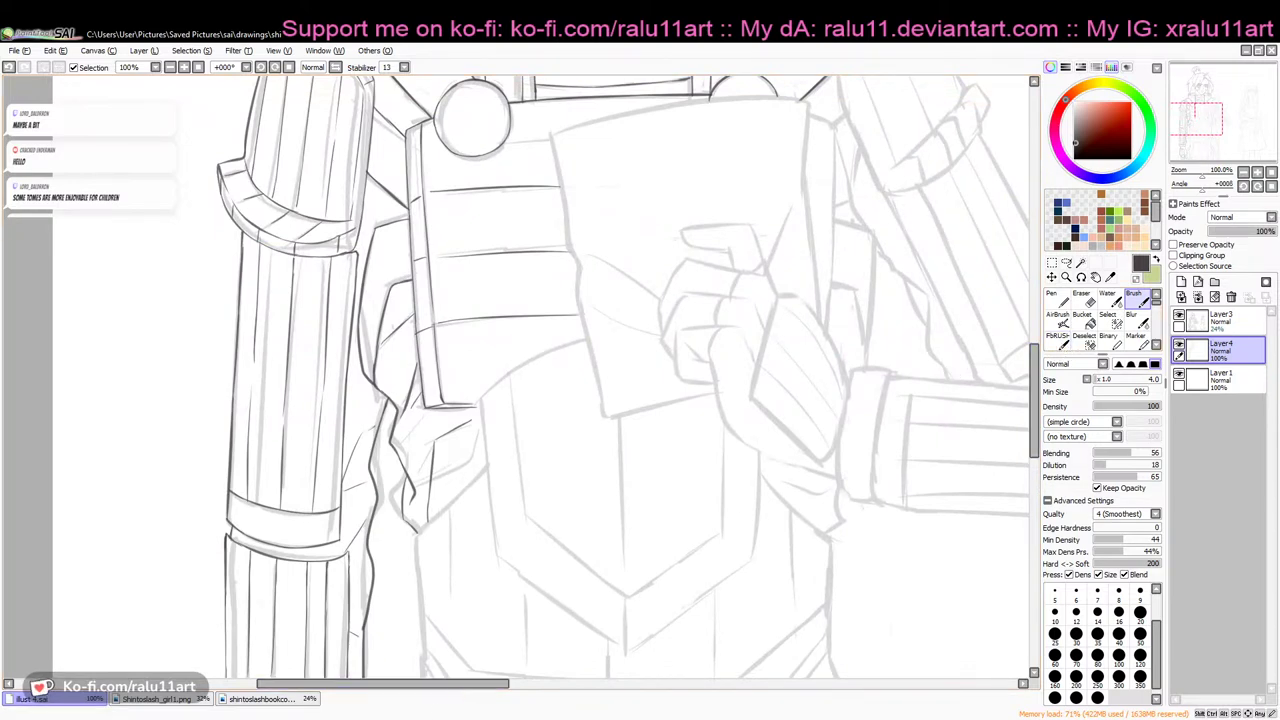
left_click(436, 692)
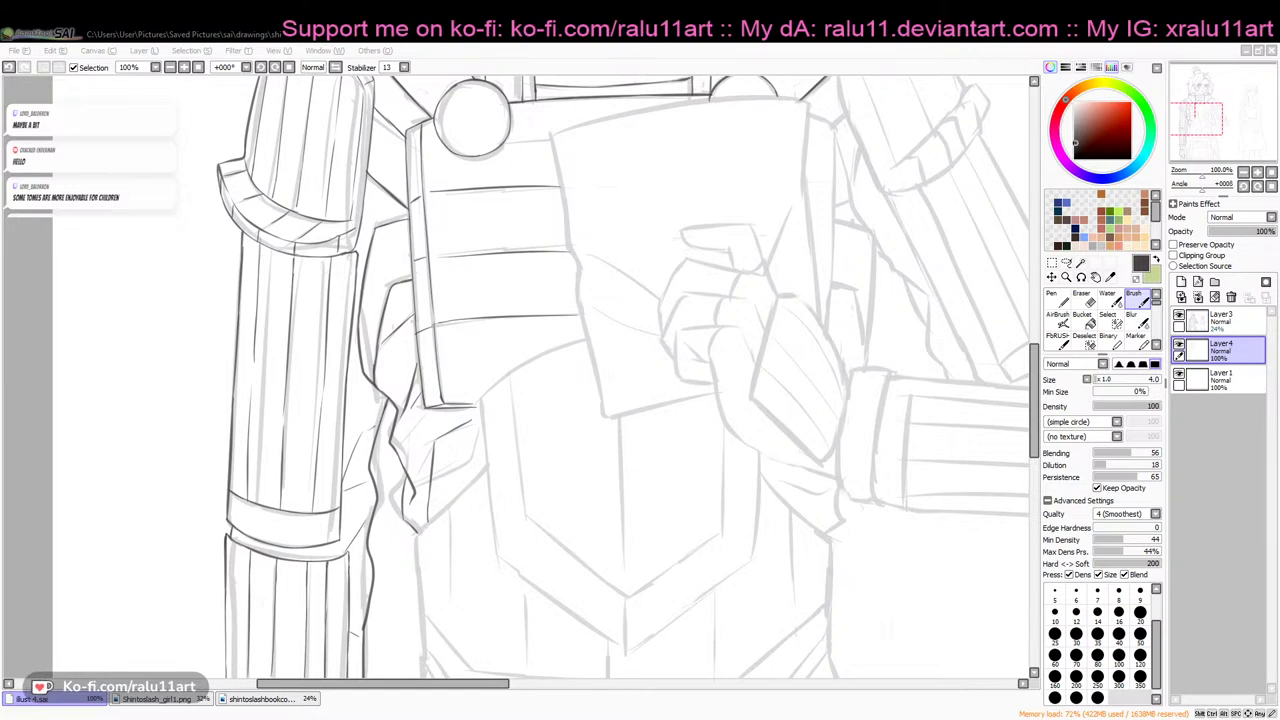
left_click(1229, 41)
left_click(1224, 43)
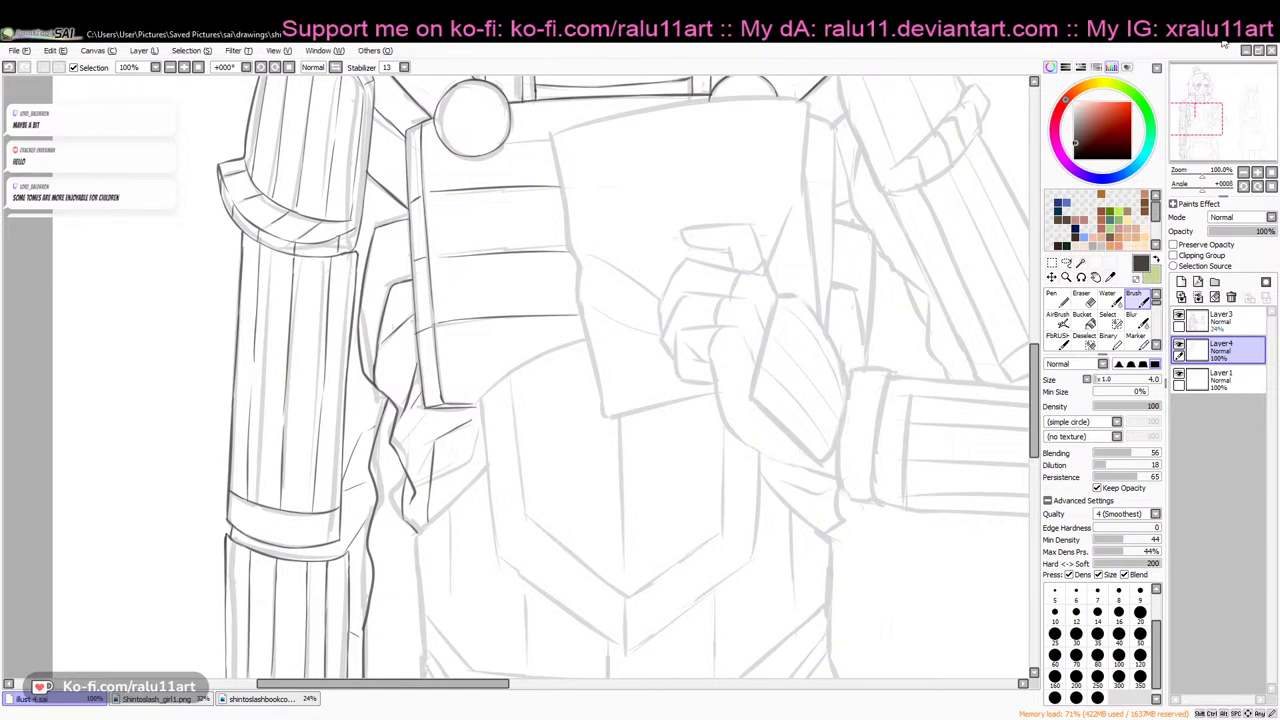
scroll(1040, 385, "up", 2)
mouse_move(1040, 380)
left_mouse_down()
mouse_move(1047, 341)
mouse_move(1039, 364)
left_mouse_up()
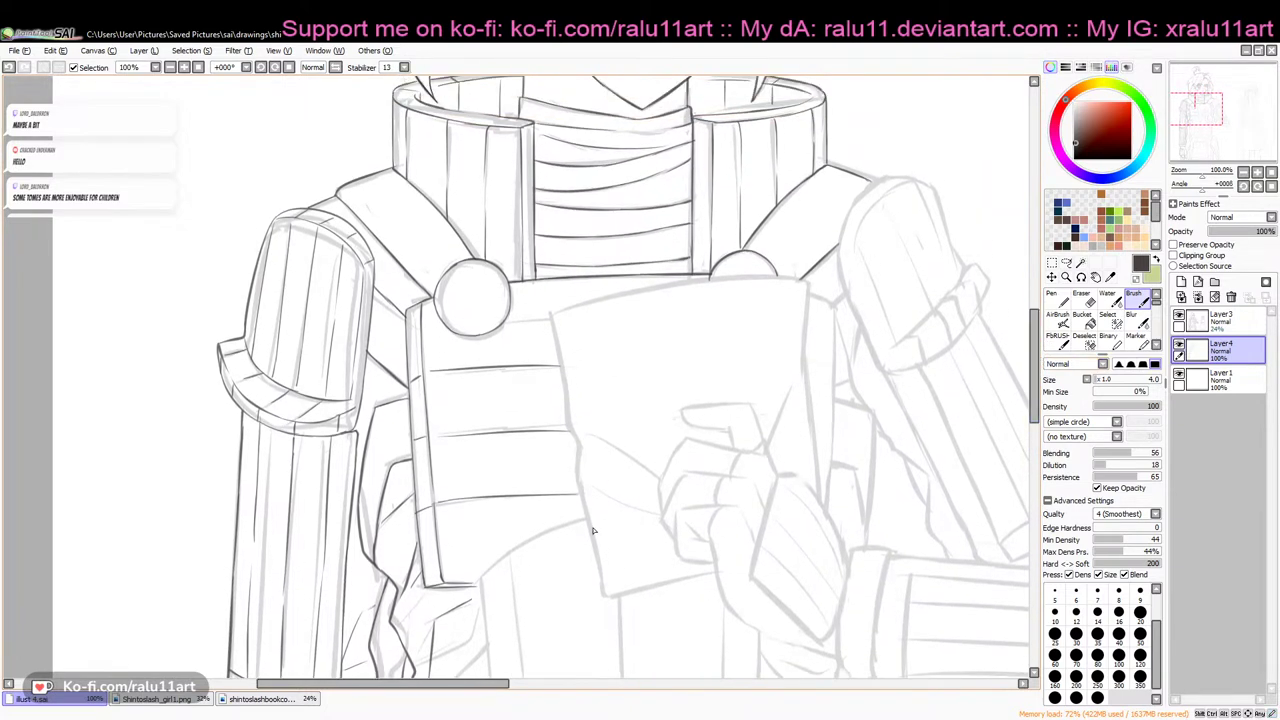
left_click_drag(497, 687, 509, 687)
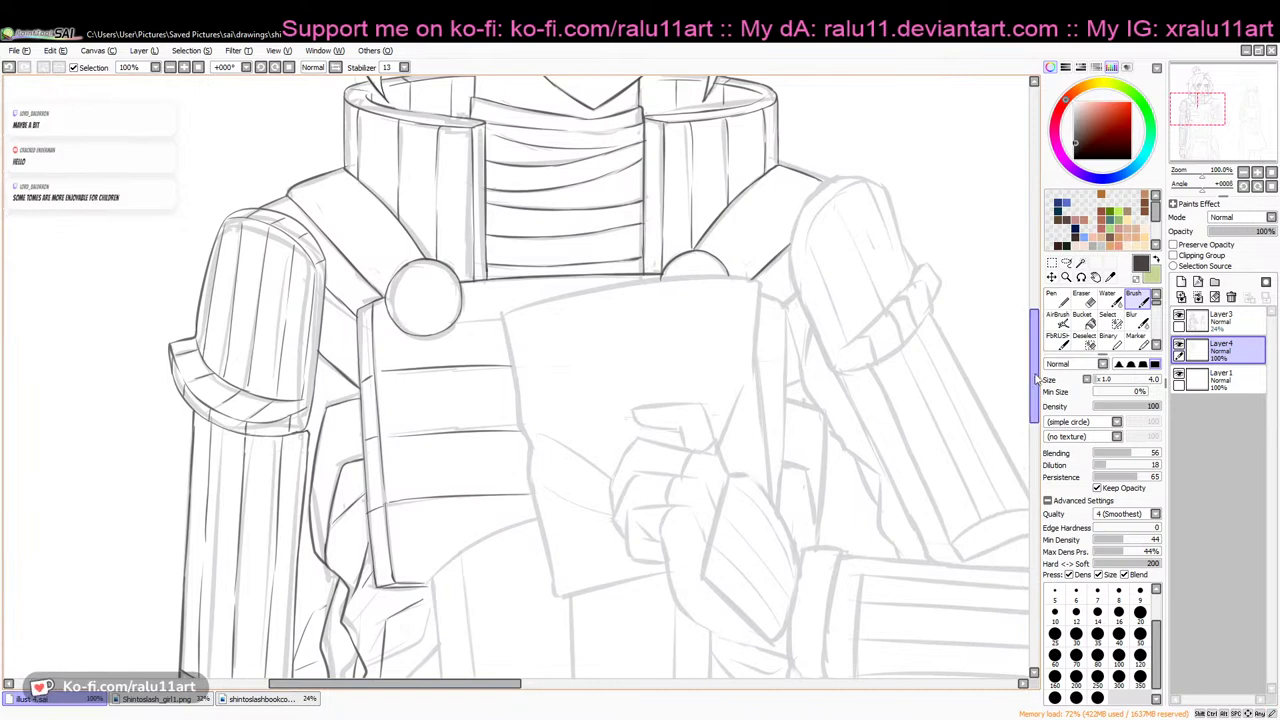
left_click_drag(1036, 378, 1036, 410)
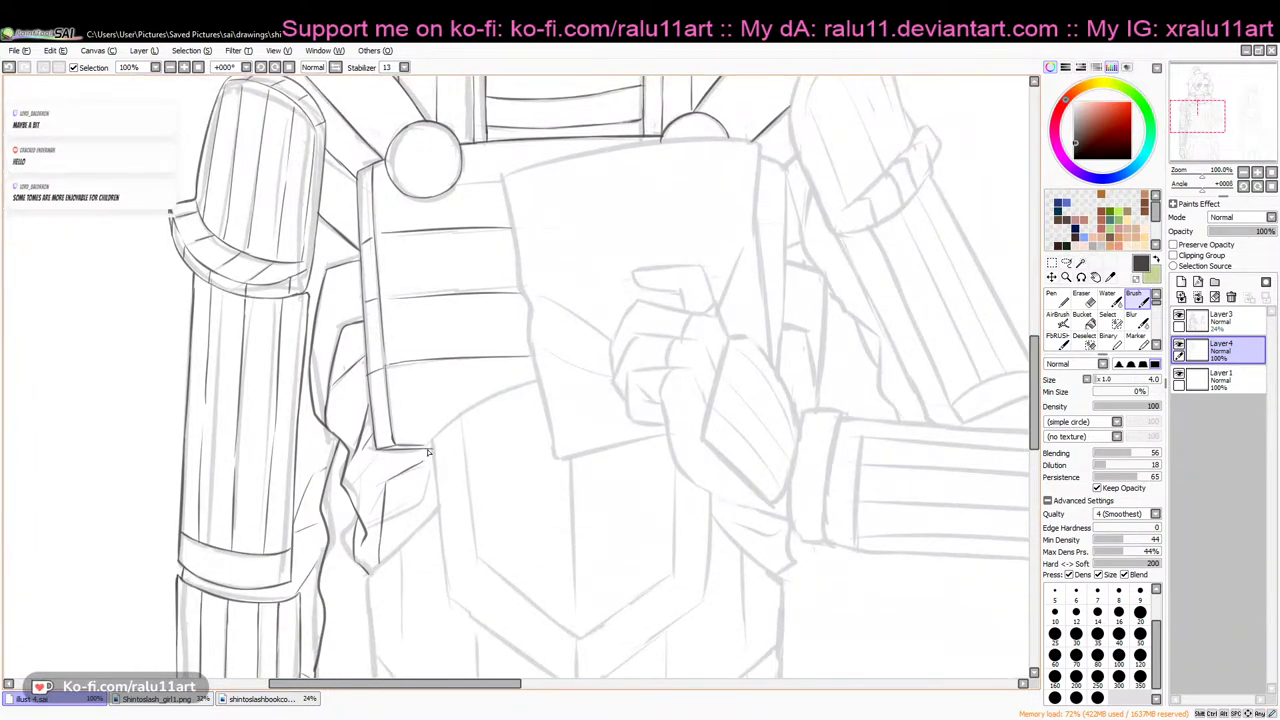
Touch up the short lines at the inner end of the shoulder guard's lower rim with the Brush and Eraser
key("e")
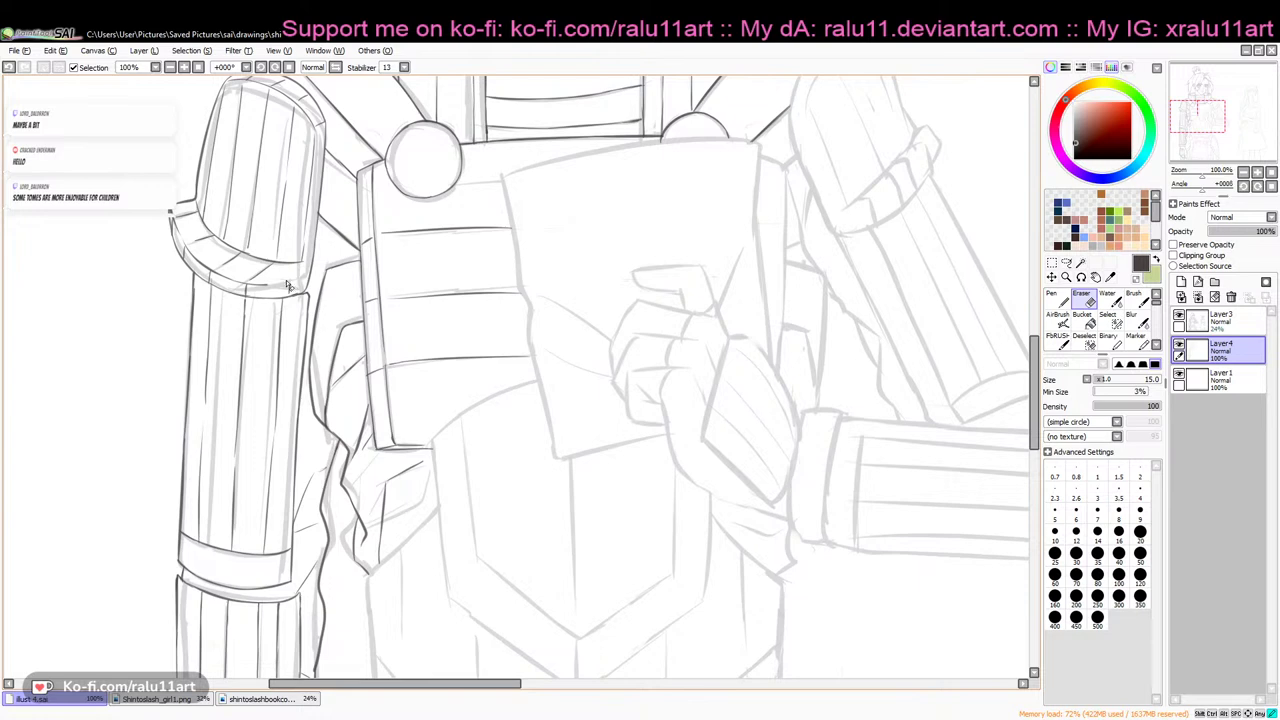
key("b")
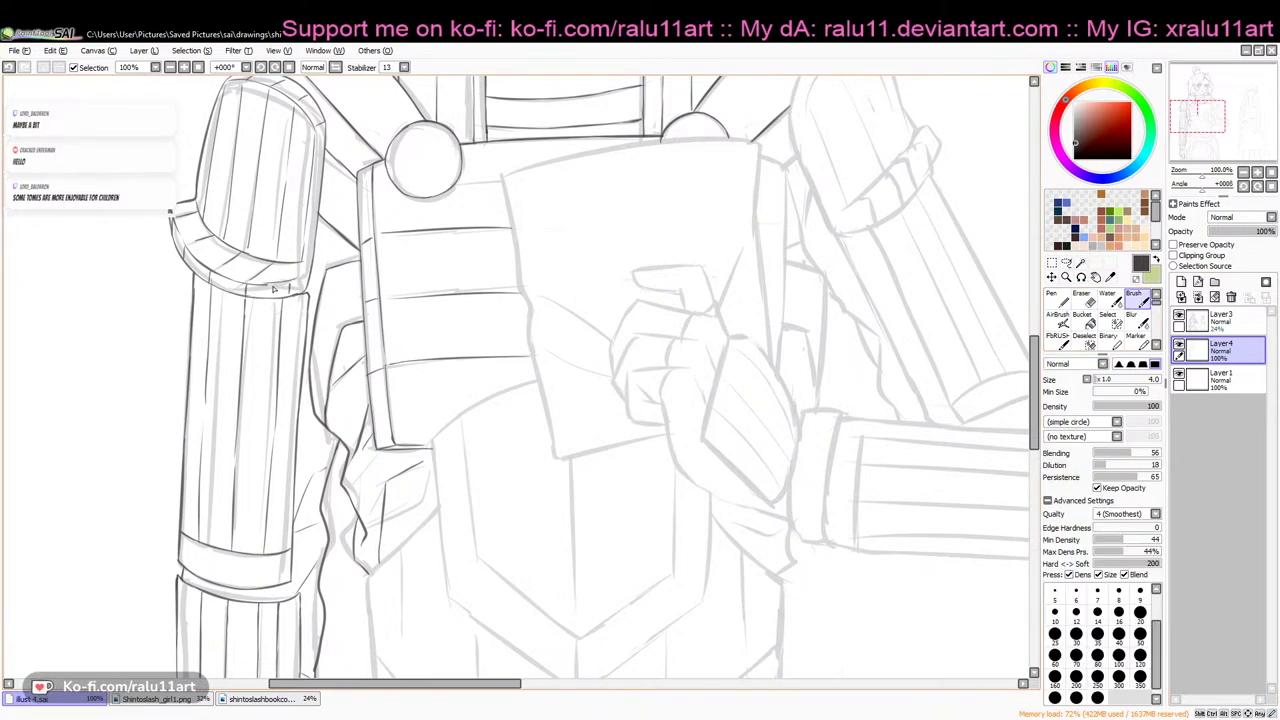
key("ctrl+z")
left_click_drag(266, 285, 304, 282)
key("e")
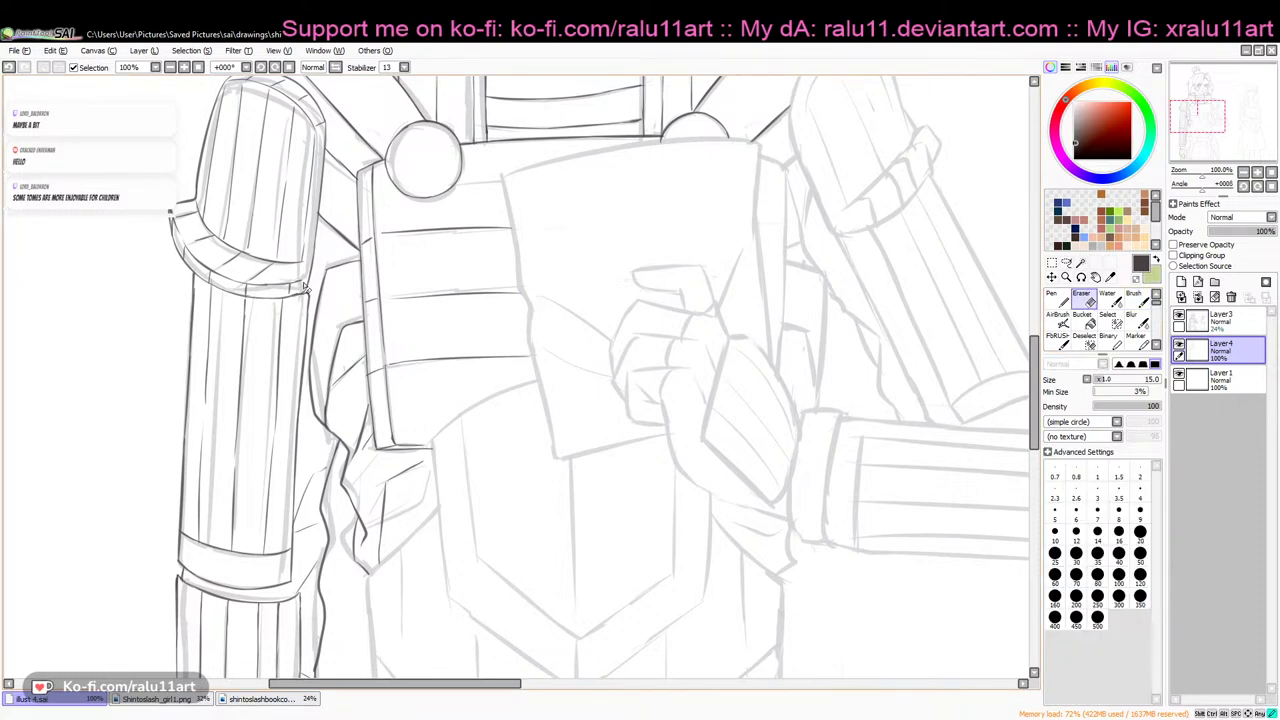
left_click(1133, 300)
left_click_drag(1037, 360, 1037, 340)
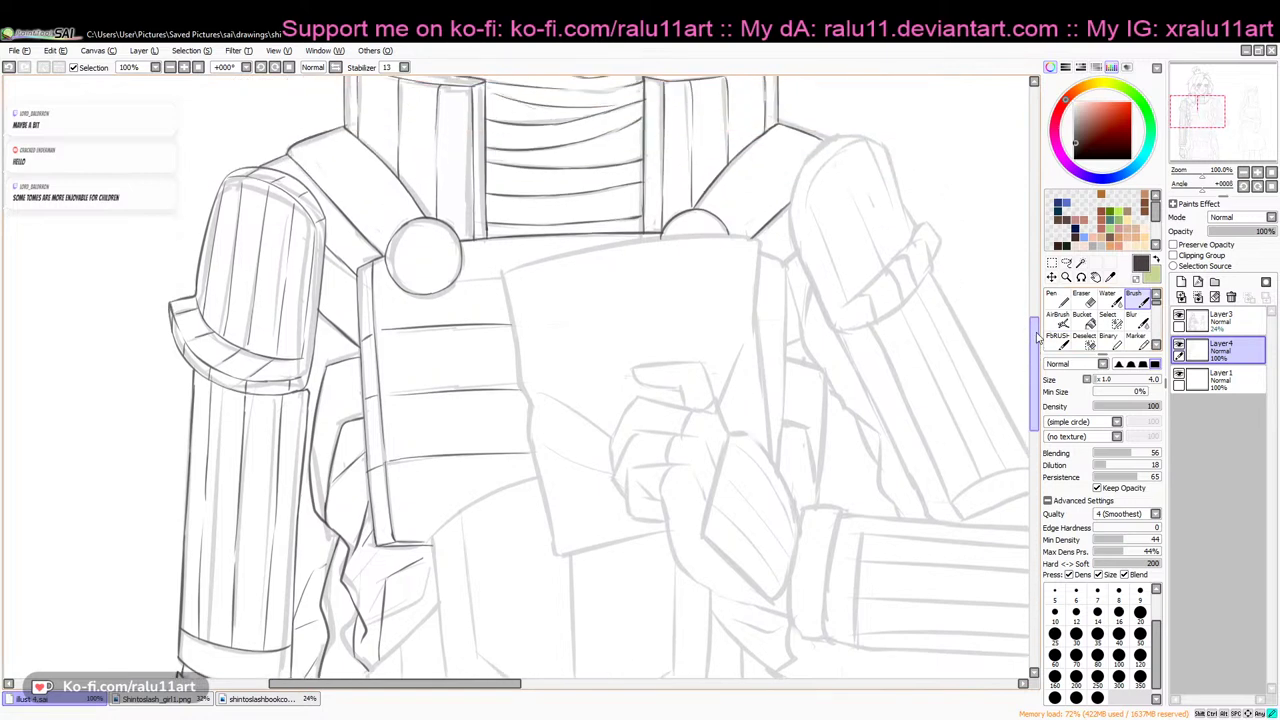
Ink the top edge of the sheet held in front of the chest with the Brush, redrawing it to follow the sketch
left_click_drag(1037, 340, 1030, 362)
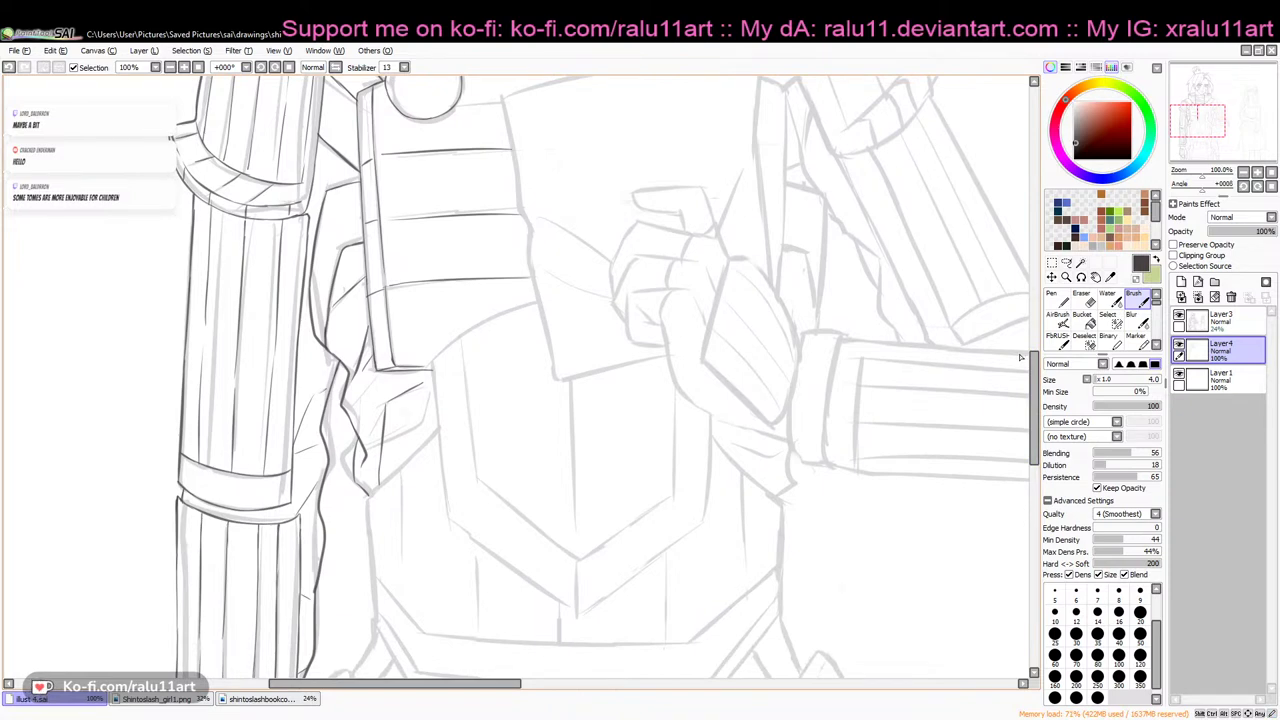
left_click_drag(1035, 364, 1048, 332)
scroll(657, 285, "up", 2)
left_click_drag(503, 299, 607, 278)
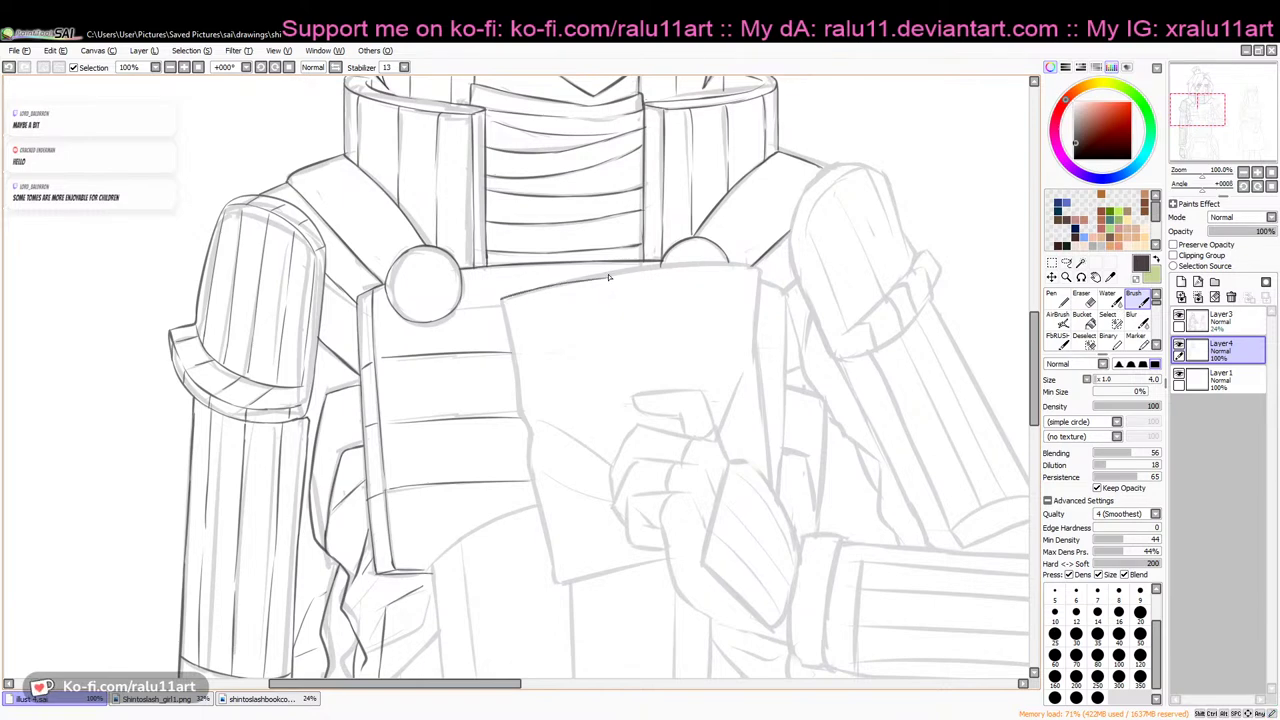
left_click(8, 68)
left_click_drag(548, 288, 728, 266)
left_click(8, 67)
left_click_drag(671, 268, 726, 264)
Ink both wavy side edges and the bottom edge of the held sheet with the Brush, stopping at the hand
mouse_move(757, 264)
left_mouse_down()
mouse_move(752, 341)
mouse_move(757, 315)
mouse_move(770, 450)
left_mouse_up()
left_click_drag(768, 435, 771, 492)
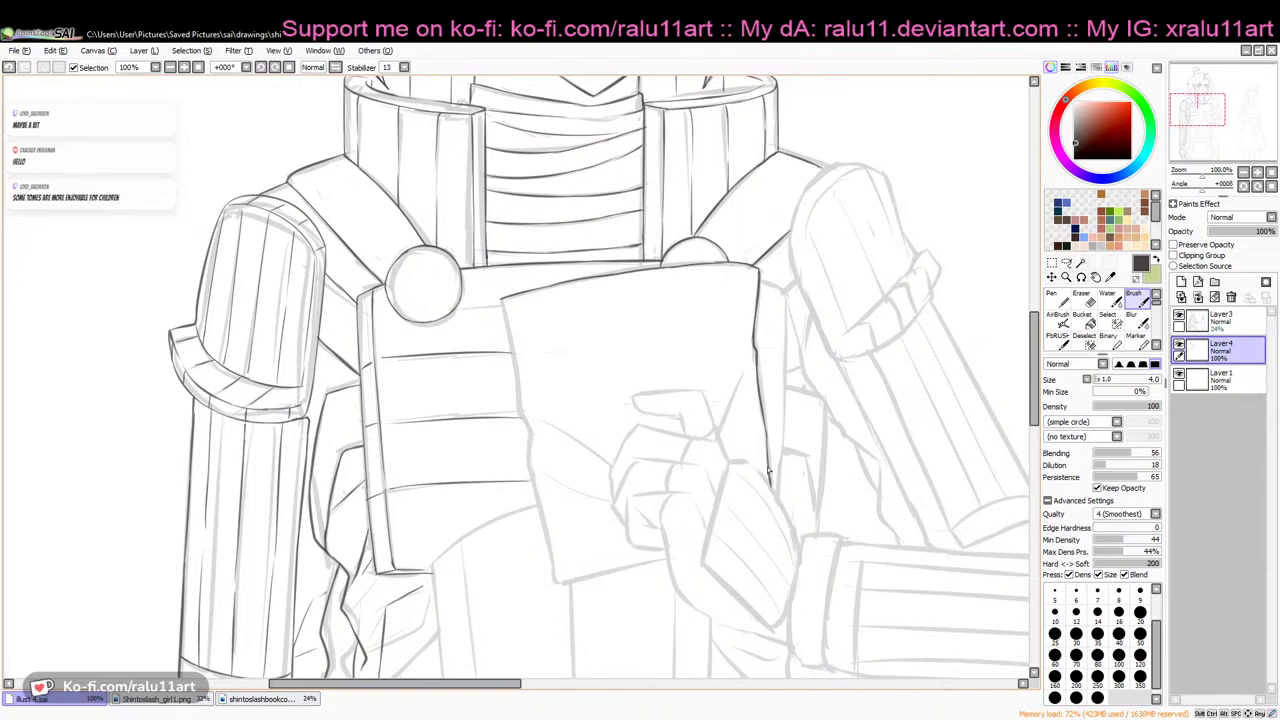
left_click_drag(502, 299, 531, 478)
key("ctrl+z")
mouse_move(528, 434)
left_mouse_down()
mouse_move(556, 580)
mouse_move(667, 566)
left_mouse_up()
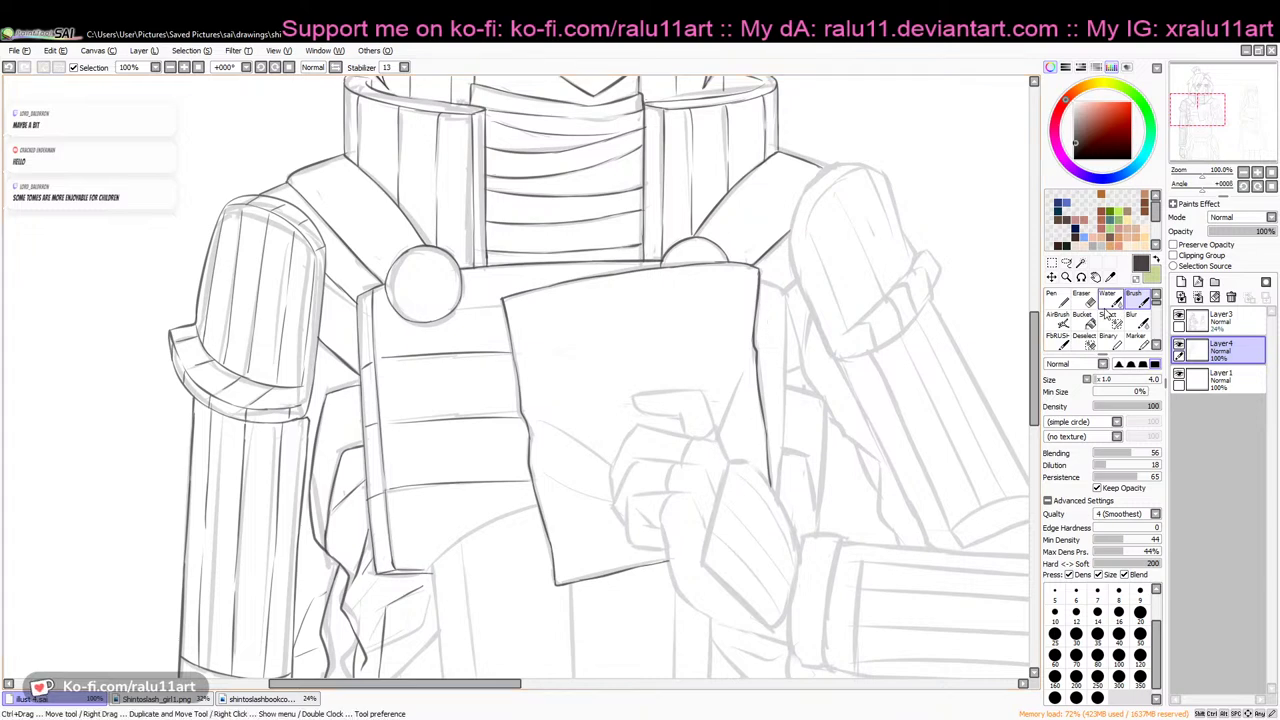
Clean up the sheet's top edge and upper outer corner with the Eraser and Pen
key("e")
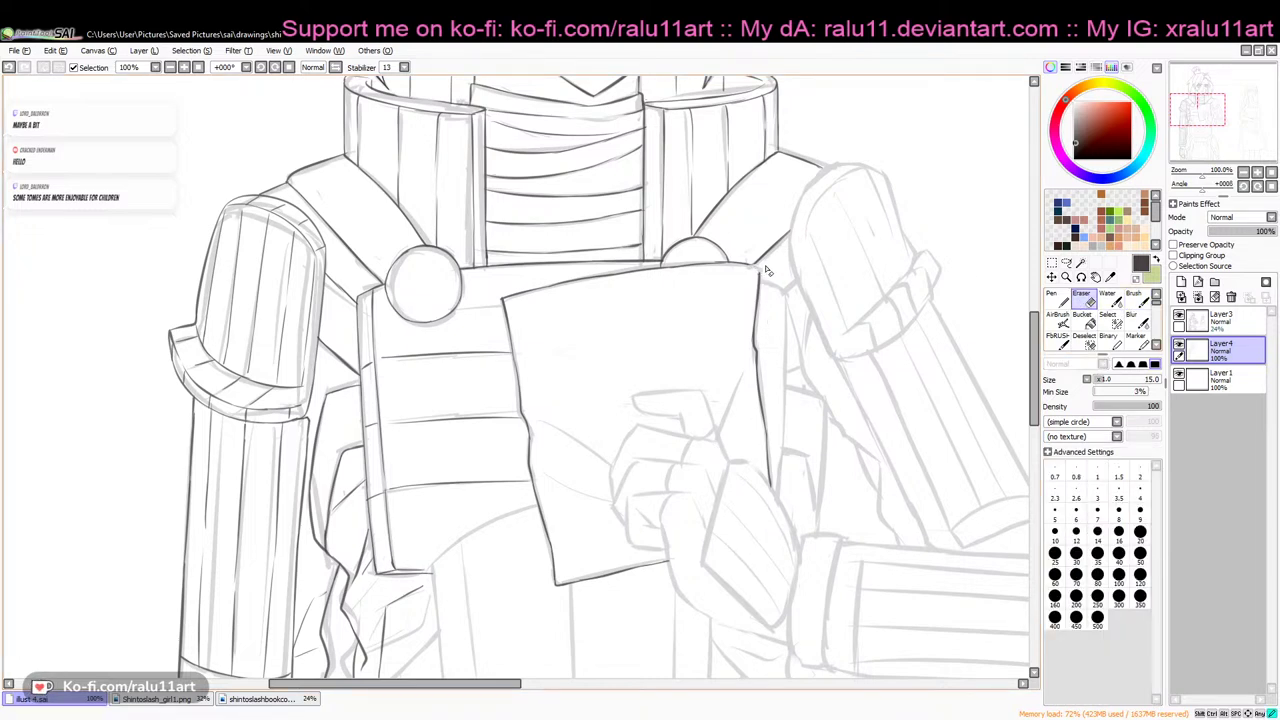
key("n")
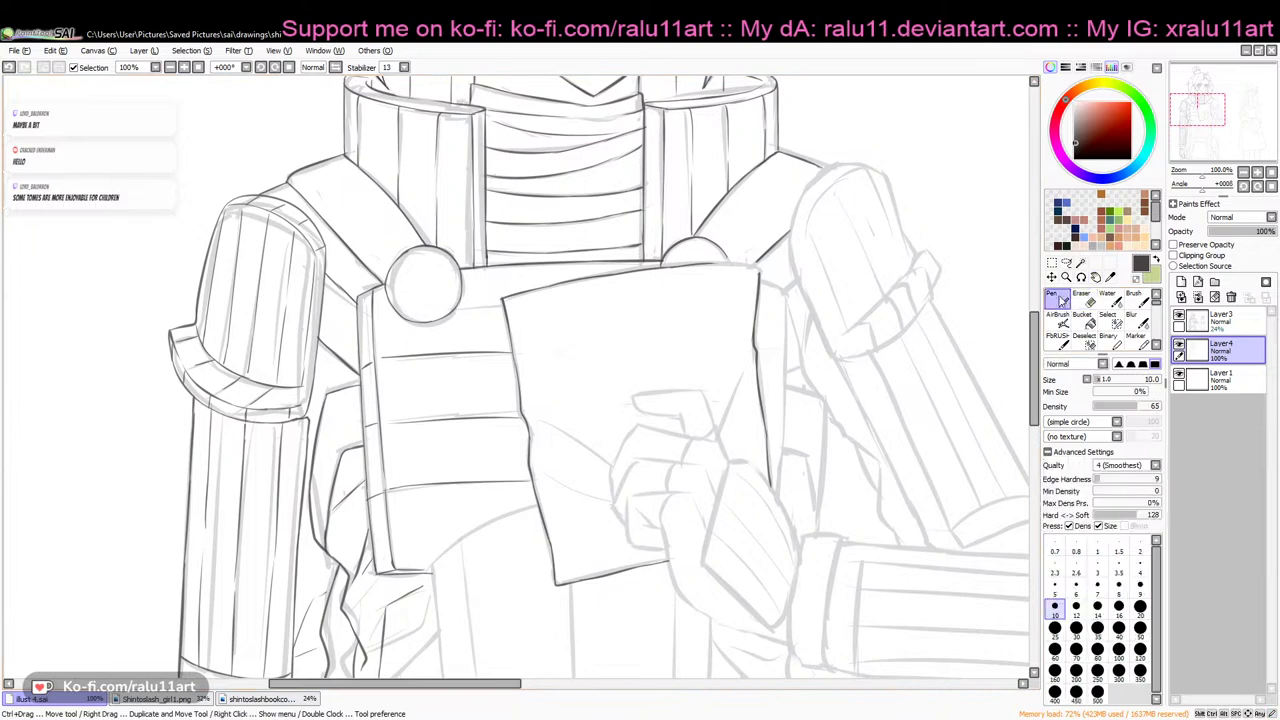
left_click_drag(708, 265, 744, 266)
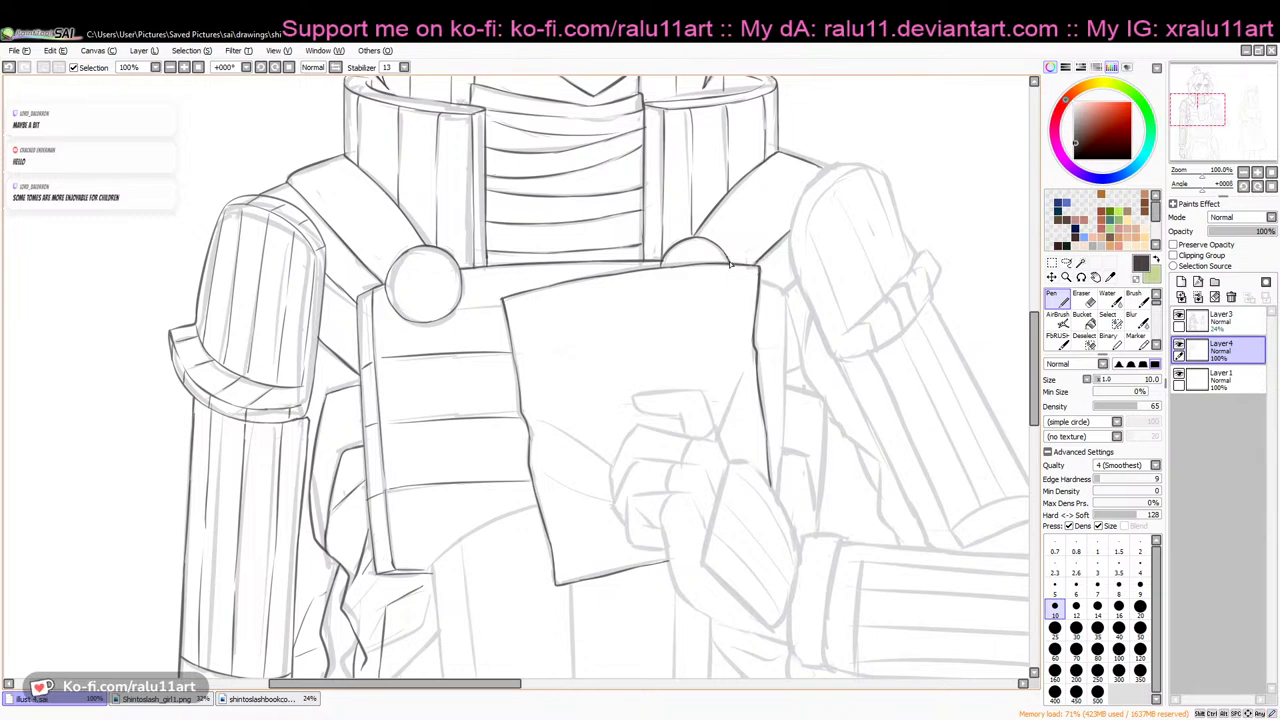
key("e")
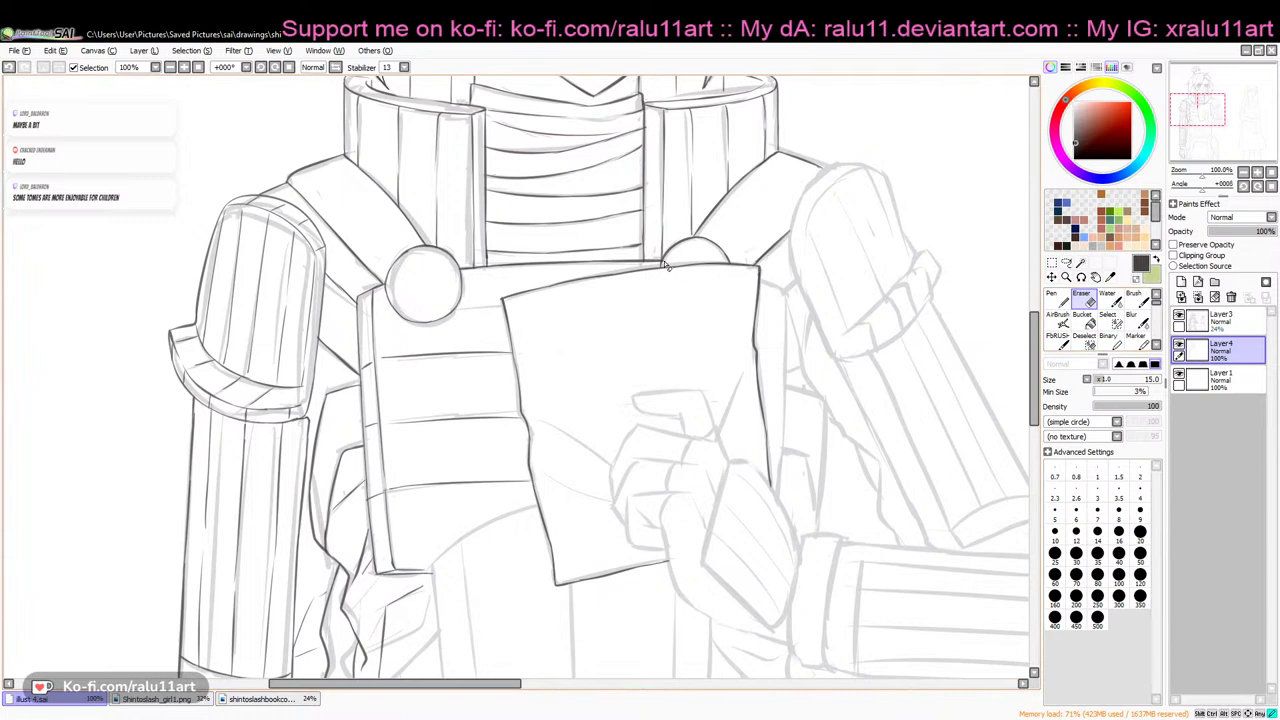
key("b")
key("n")
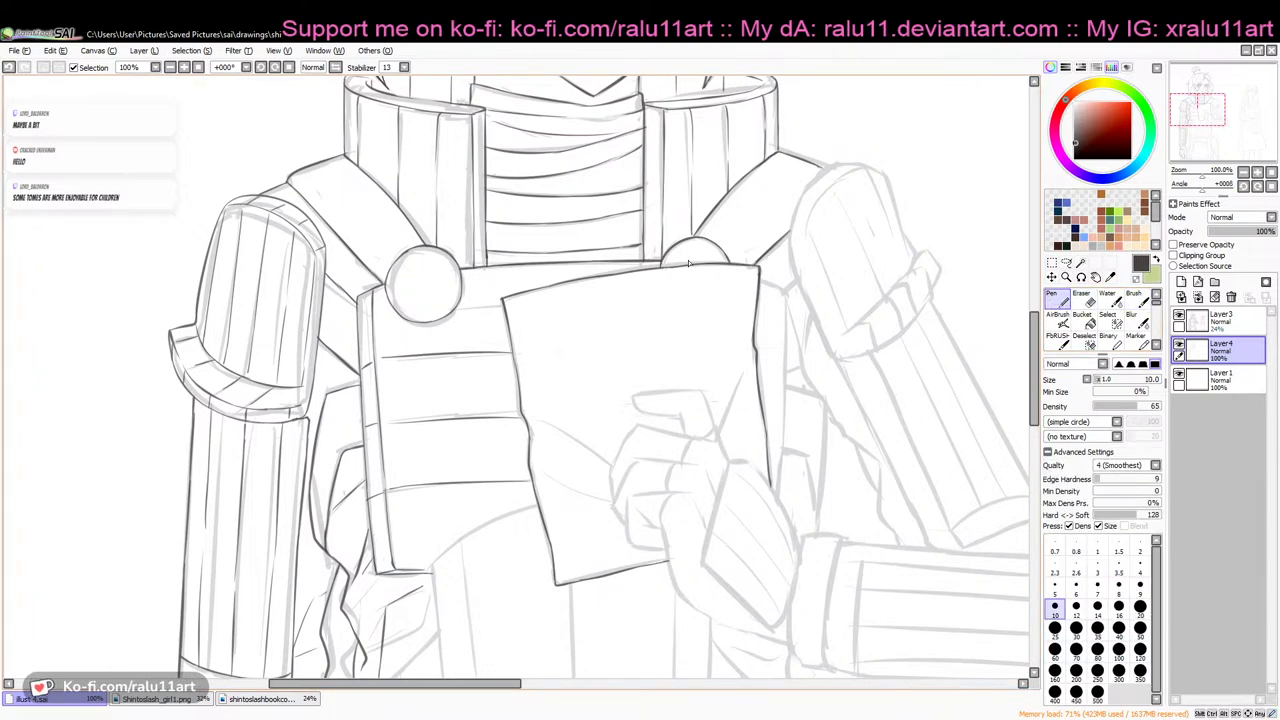
scroll(680, 258, "down", 3)
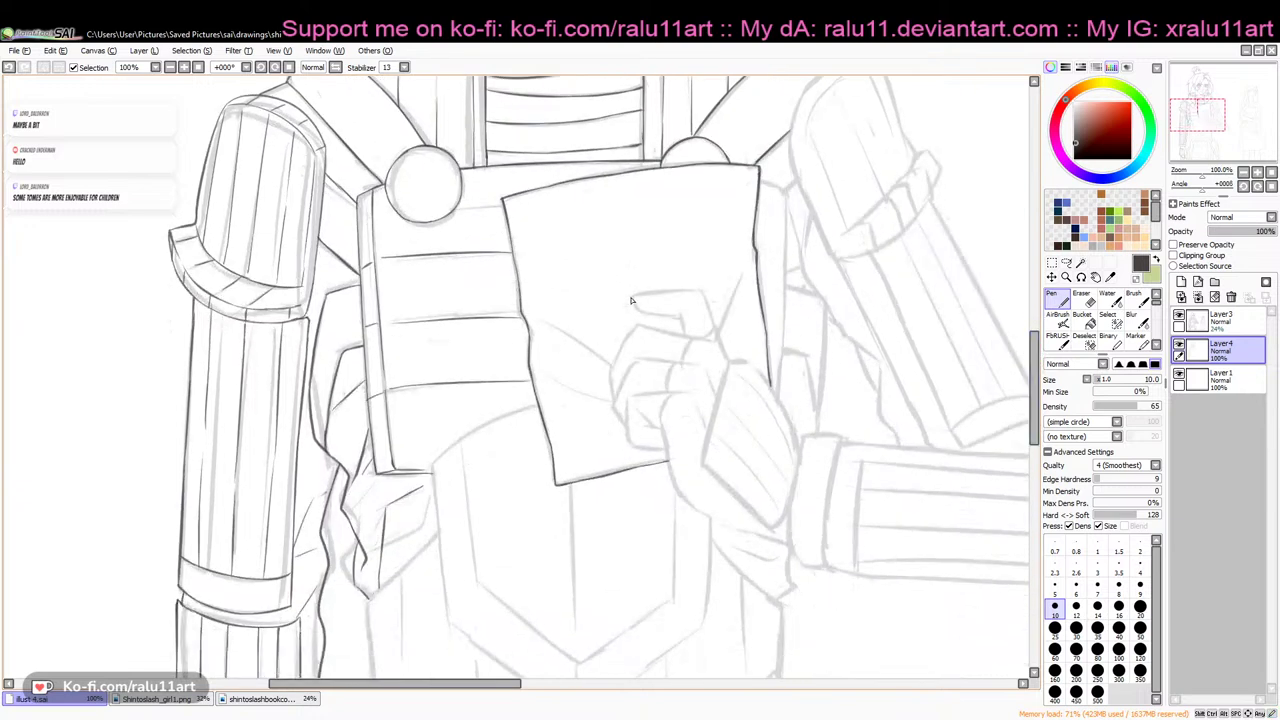
Ink the raised finger over the sheet with the Pen, including its nail and base line, redrawing strokes until they follow the sketch
left_click_drag(639, 288, 684, 320)
key("ctrl+z")
mouse_move(641, 282)
left_mouse_down()
mouse_move(645, 304)
mouse_move(668, 309)
mouse_move(657, 287)
mouse_move(706, 302)
left_mouse_up()
key("ctrl+z")
key("ctrl+z")
key("ctrl+z")
key("ctrl+z")
left_click_drag(645, 273, 660, 305)
key("ctrl+z")
left_click_drag(642, 300, 677, 317)
left_click_drag(650, 274, 712, 330)
key("ctrl+z")
left_click_drag(650, 273, 641, 282)
key("e")
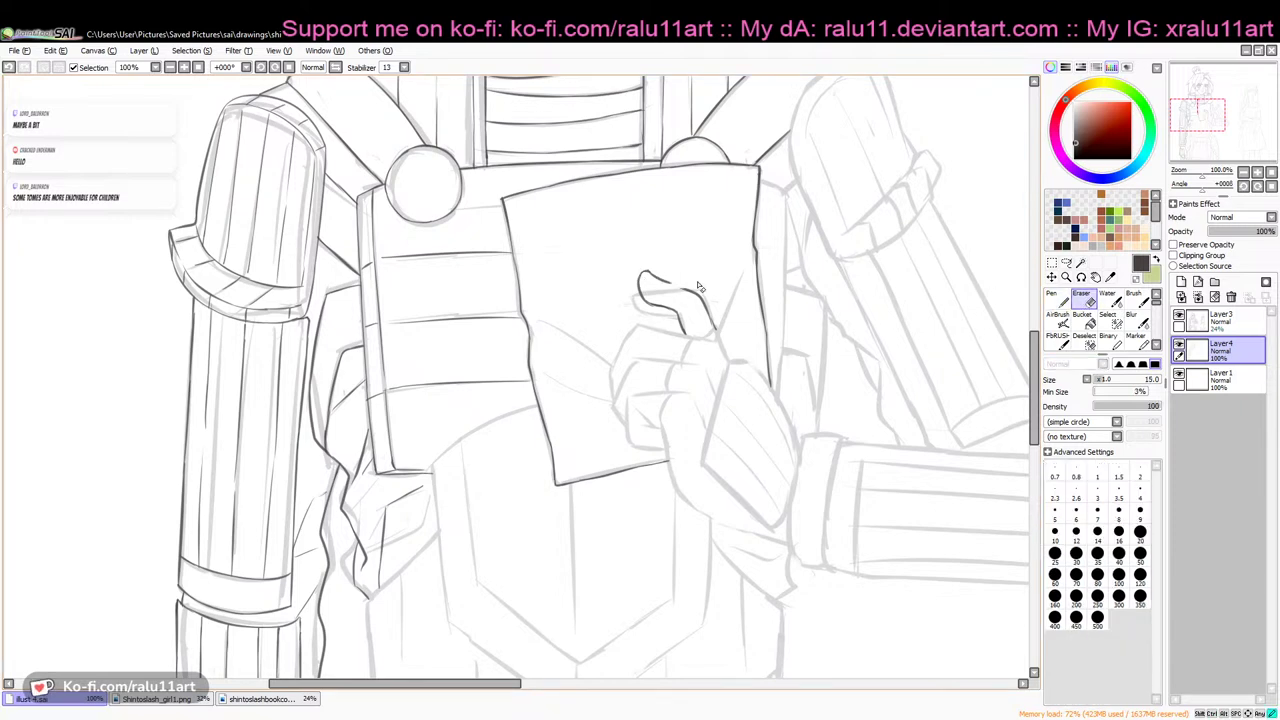
left_click(1062, 299)
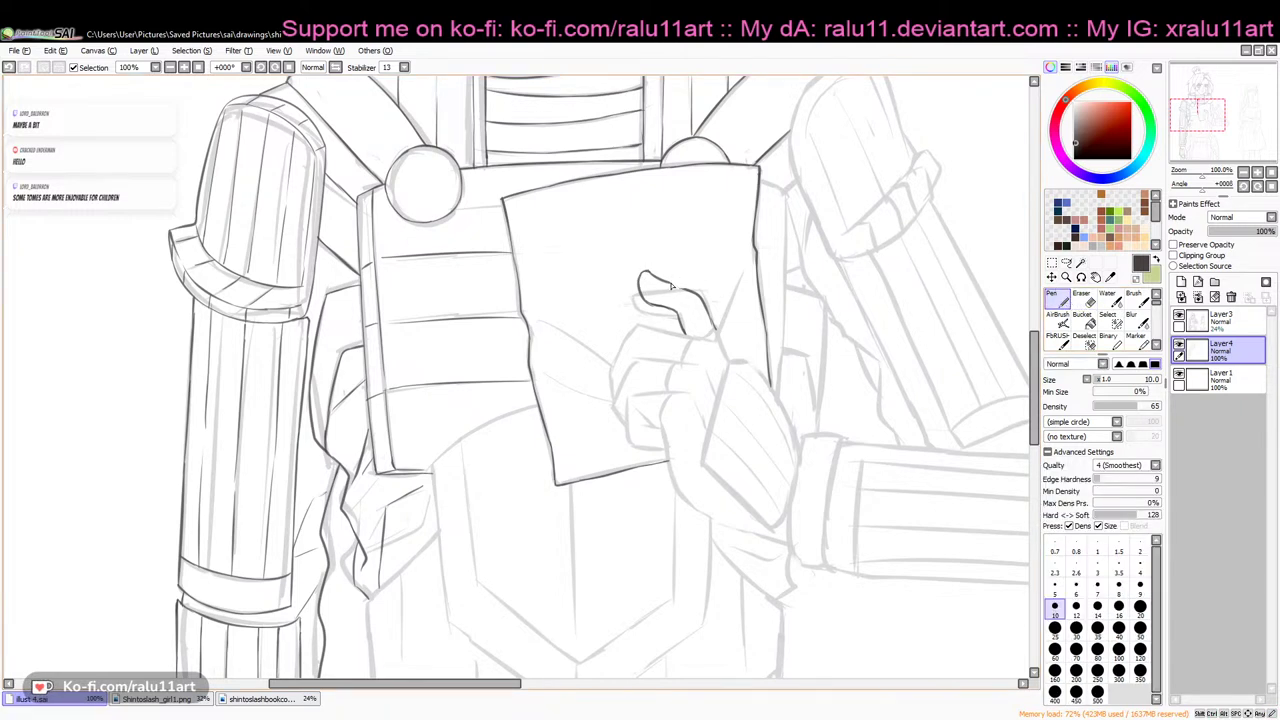
left_click_drag(697, 317, 713, 330)
Ink the uppermost curled finger and the line joining the raised finger to the back of the hand
mouse_move(648, 330)
left_mouse_down()
mouse_move(627, 337)
mouse_move(613, 400)
left_mouse_up()
mouse_move(642, 331)
left_mouse_down()
mouse_move(726, 350)
mouse_move(717, 326)
mouse_move(726, 358)
mouse_move(715, 324)
mouse_move(727, 367)
mouse_move(713, 326)
mouse_move(733, 360)
left_mouse_up()
key("ctrl+z")
key("ctrl+z")
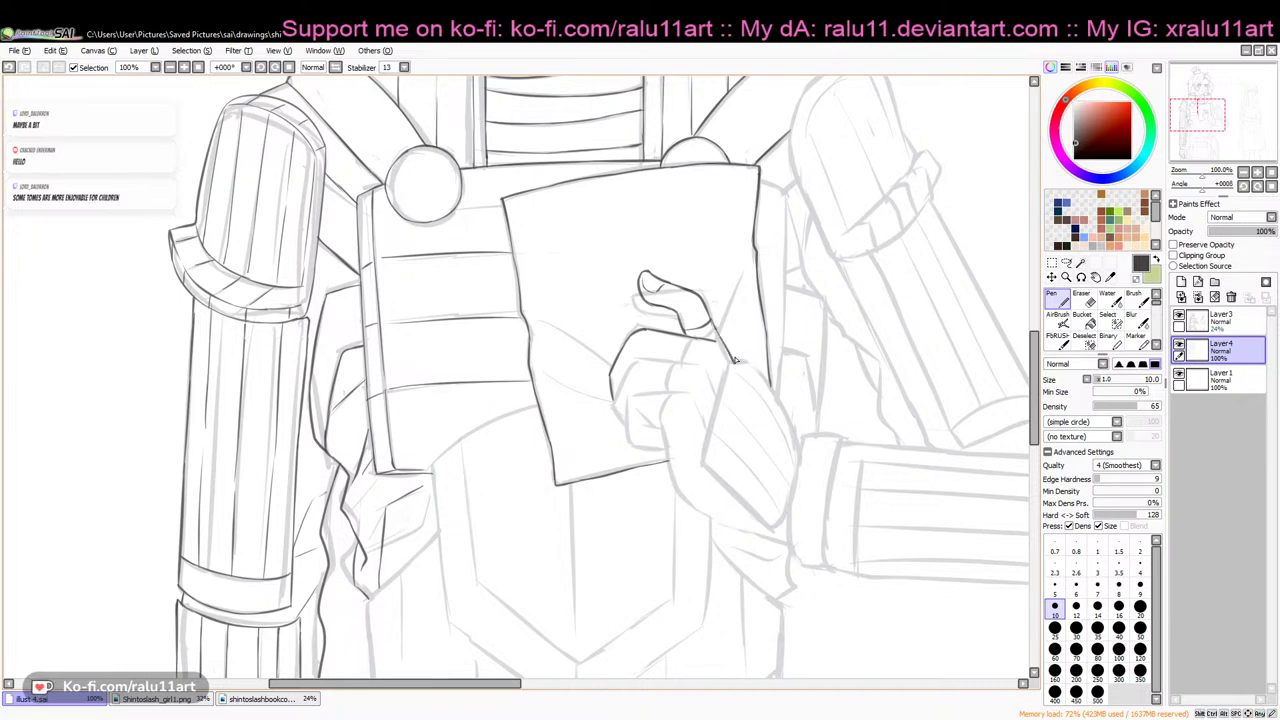
key("ctrl+z")
left_click_drag(713, 325, 735, 362)
key("ctrl+z")
key("ctrl+z")
Ink the outlines of the lower curled fingers beneath the uppermost one with the Pen
left_click_drag(637, 359, 698, 365)
key("ctrl+z")
mouse_move(654, 408)
left_mouse_down()
mouse_move(627, 424)
mouse_move(682, 393)
left_mouse_up()
key("ctrl+z")
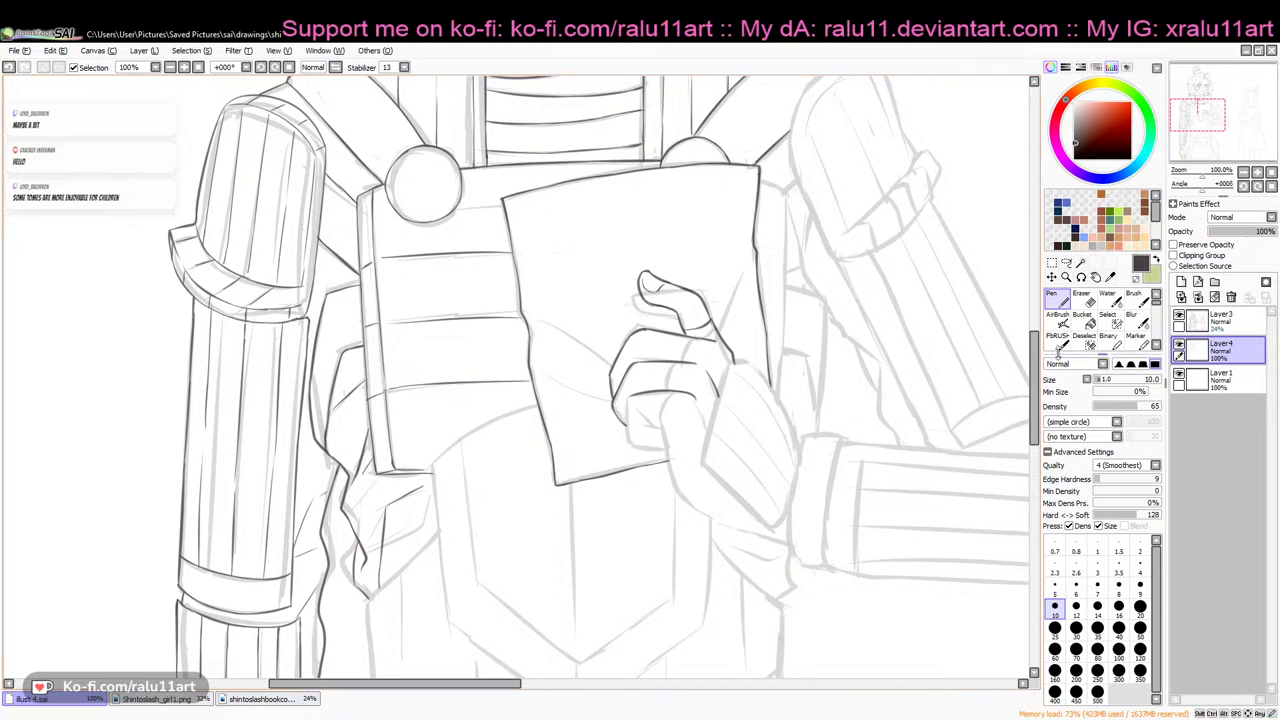
scroll(609, 332, "down", 2)
mouse_move(629, 341)
left_mouse_down()
mouse_move(627, 380)
mouse_move(662, 389)
left_mouse_up()
key("ctrl+z")
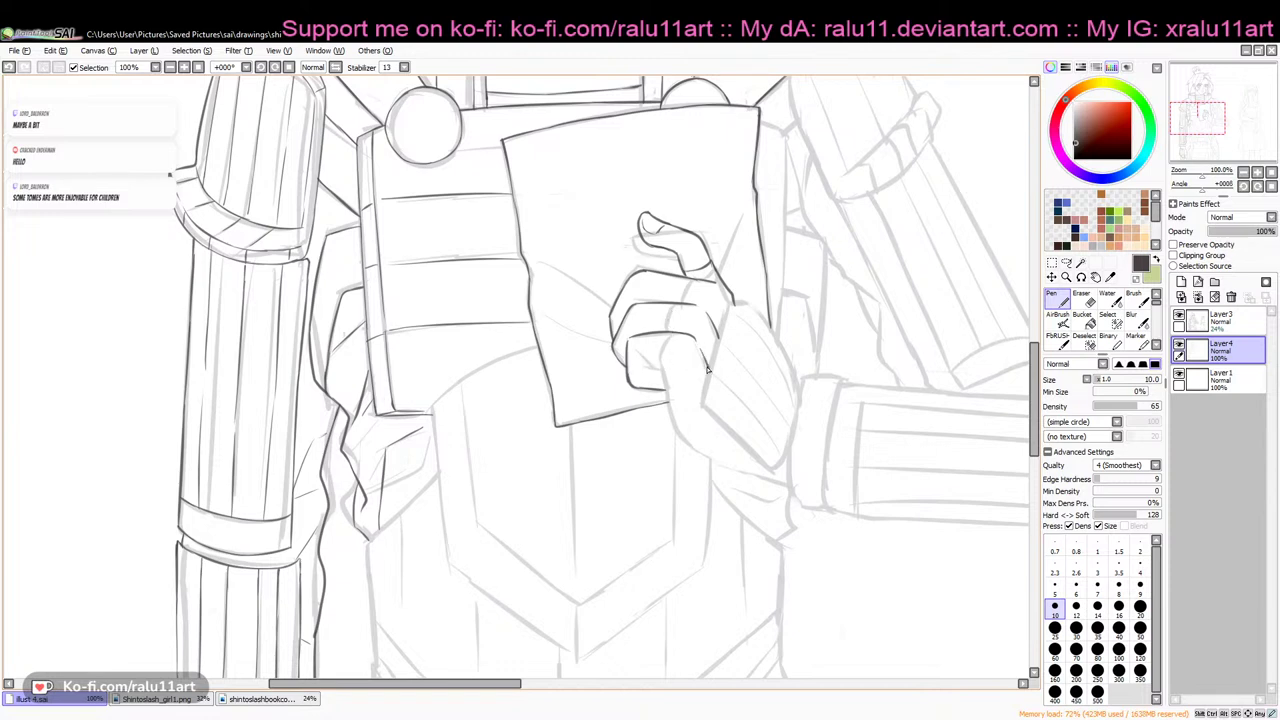
Ink the lowest finger, the hand's underside down to the wrist and the outer edge of the hand plate
mouse_move(637, 350)
left_mouse_down()
mouse_move(656, 369)
mouse_move(682, 363)
mouse_move(660, 371)
mouse_move(686, 447)
mouse_move(781, 485)
left_mouse_up()
key("ctrl+z")
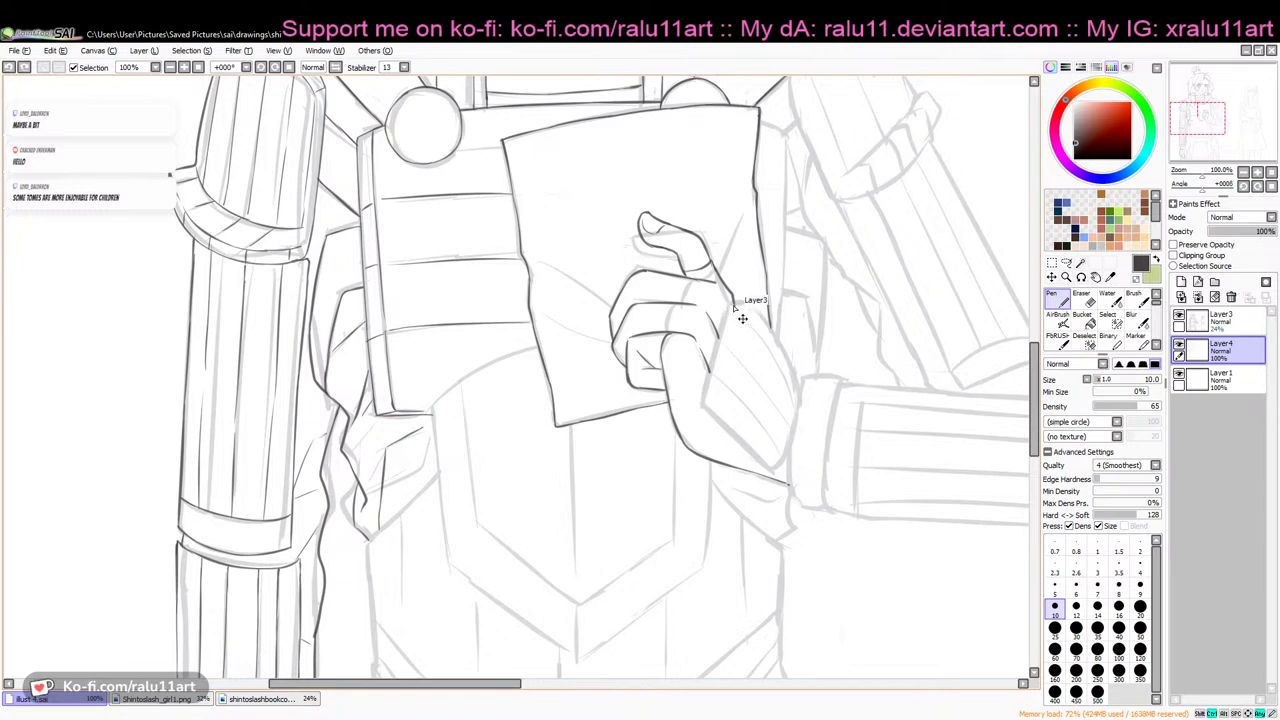
left_click_drag(750, 307, 793, 380)
key("ctrl+z")
mouse_move(749, 306)
left_mouse_down()
mouse_move(801, 388)
mouse_move(791, 361)
mouse_move(799, 403)
mouse_move(786, 362)
mouse_move(796, 396)
mouse_move(780, 450)
mouse_move(764, 458)
mouse_move(791, 429)
mouse_move(776, 459)
left_mouse_up()
key("ctrl+z")
key("ctrl+z")
key("ctrl+z")
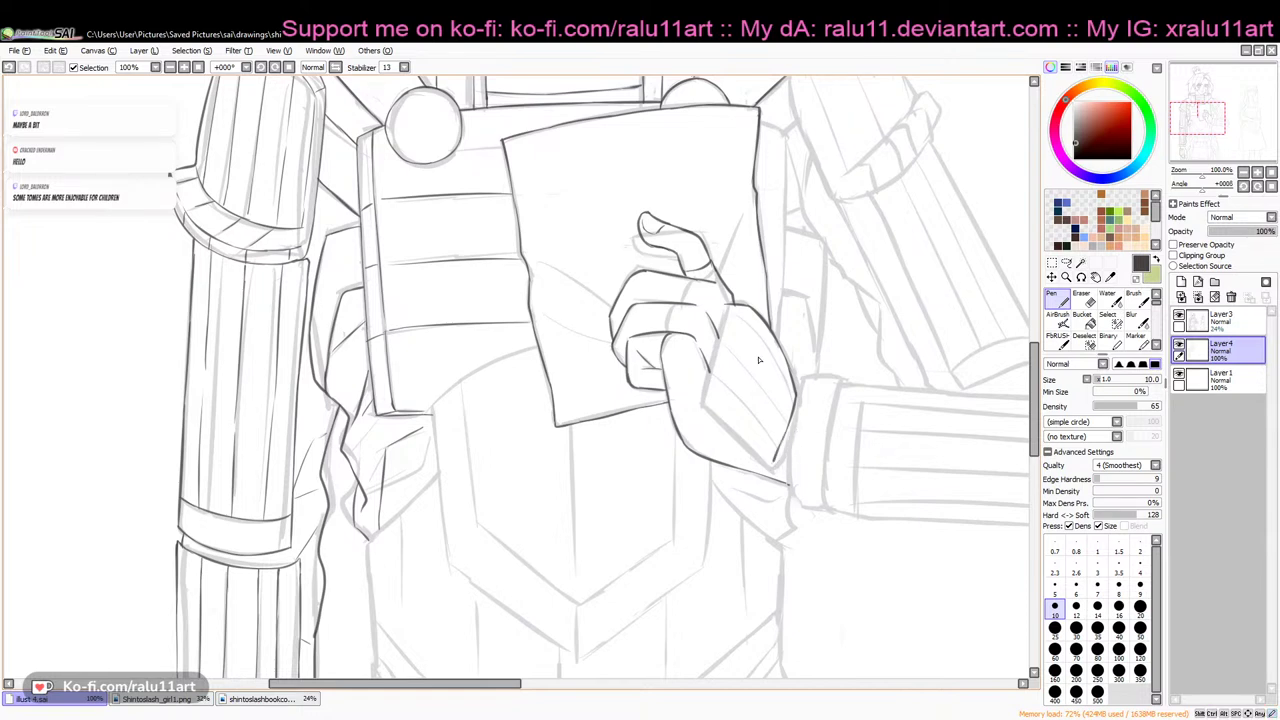
Ink the inner side and the slanted lower edge of the hand plate, closing its pointed outline at the wrist
mouse_move(730, 305)
left_mouse_down()
mouse_move(704, 400)
mouse_move(770, 455)
left_mouse_up()
key("ctrl+z")
left_click_drag(705, 398, 766, 452)
key("ctrl+z")
left_click_drag(705, 398, 777, 457)
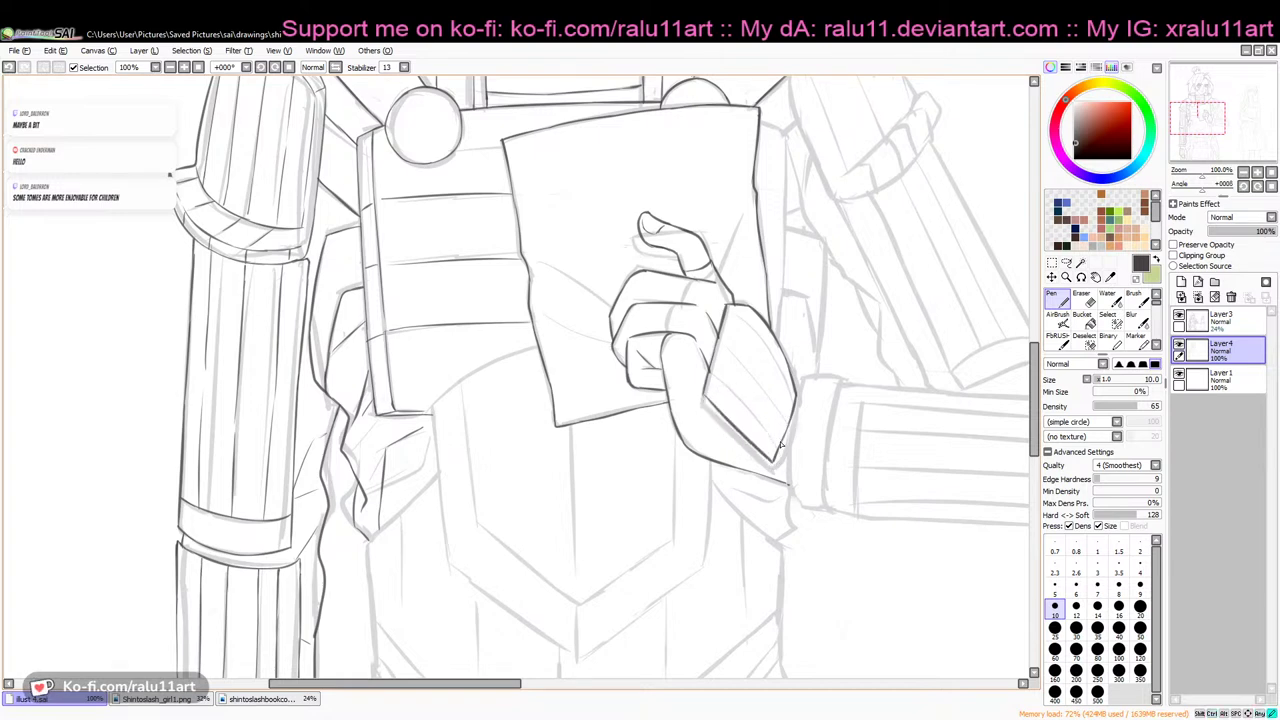
Touch up the hand with the Eraser and Pen and ink the joint lines across the curled fingers
key("e")
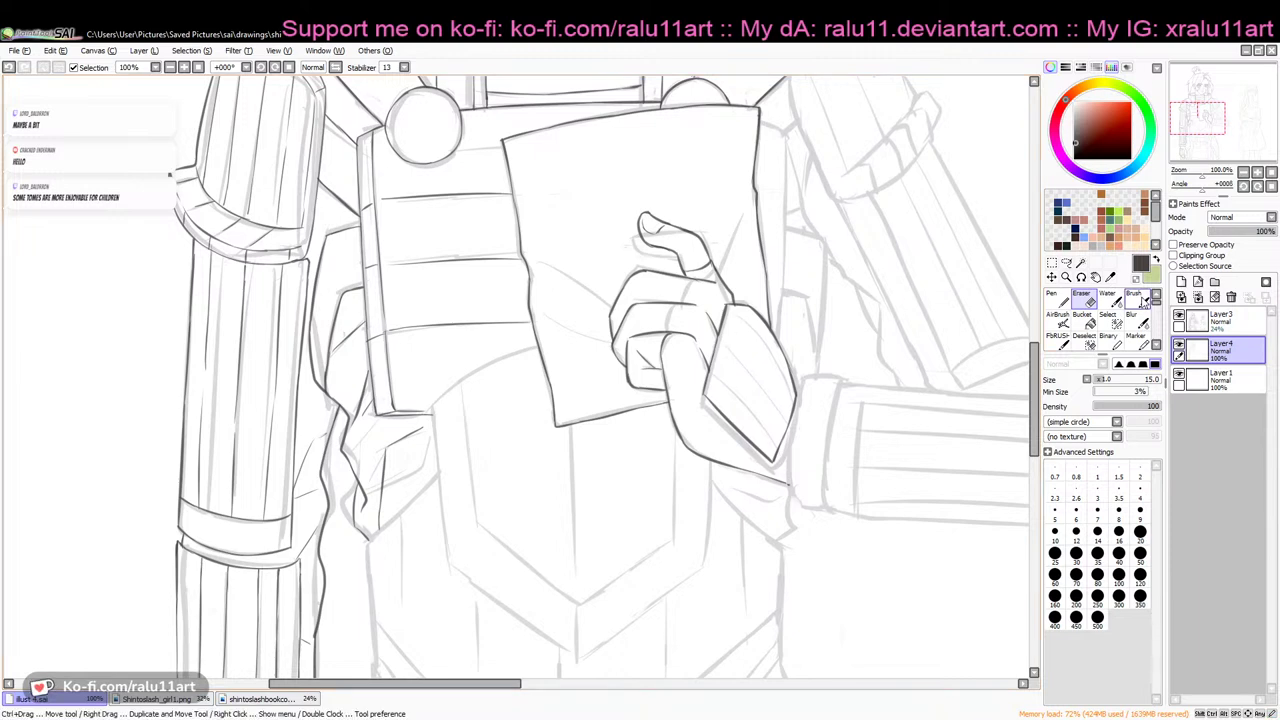
key("n")
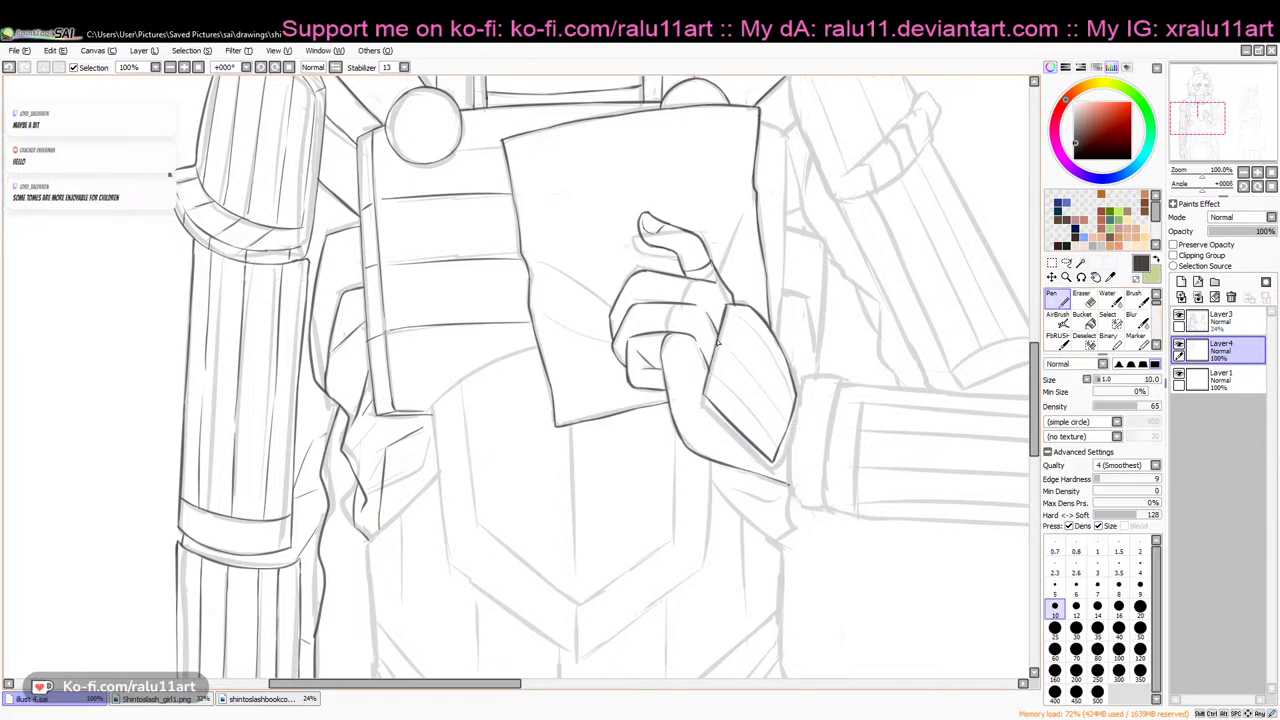
left_click_drag(685, 280, 662, 333)
key("ctrl+z")
Try to rework the underside of the raised fingertip with the Eraser and Brush while the sketch layer is hidden
left_click(1179, 316)
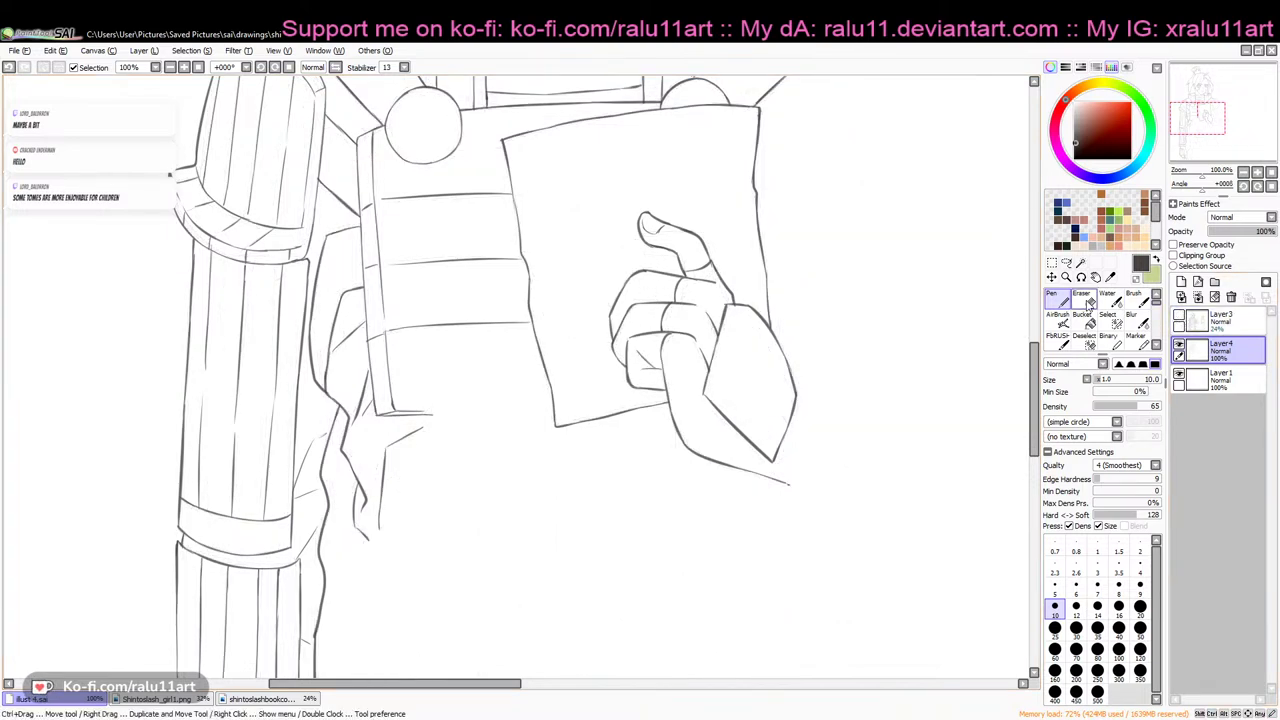
left_click(1088, 300)
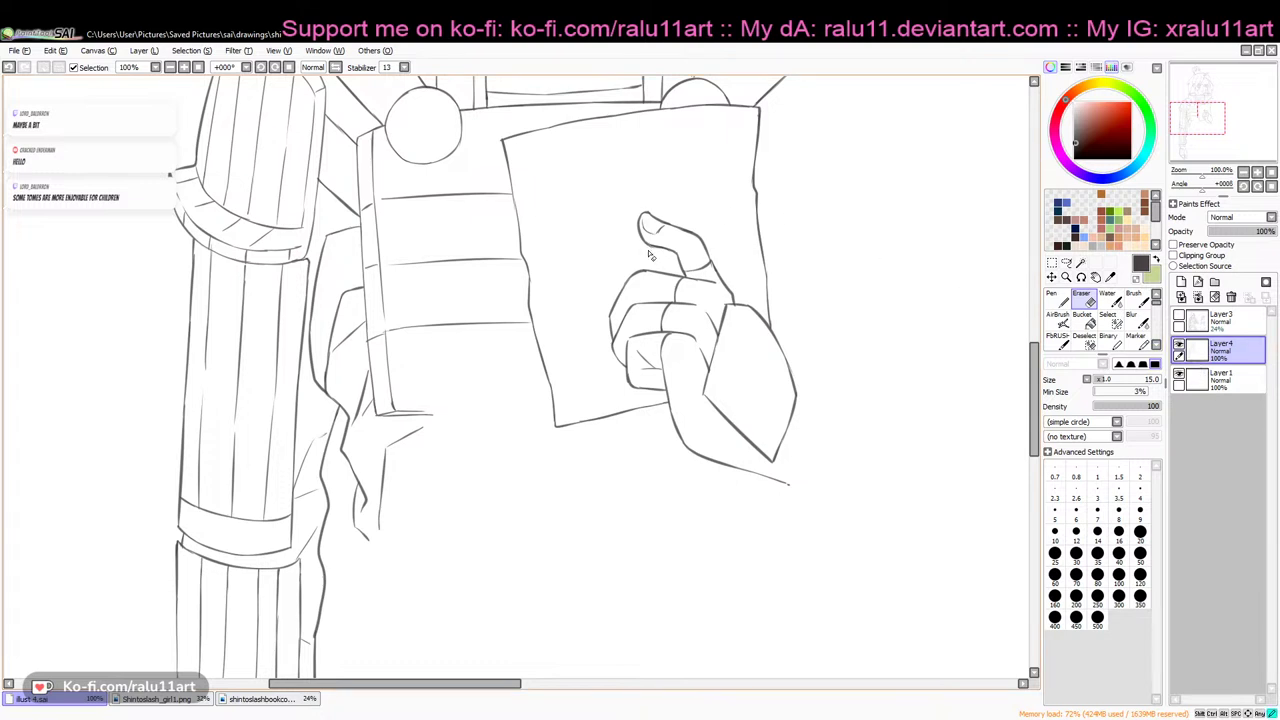
left_click_drag(636, 228, 650, 245)
scroll(680, 285, "up", 3)
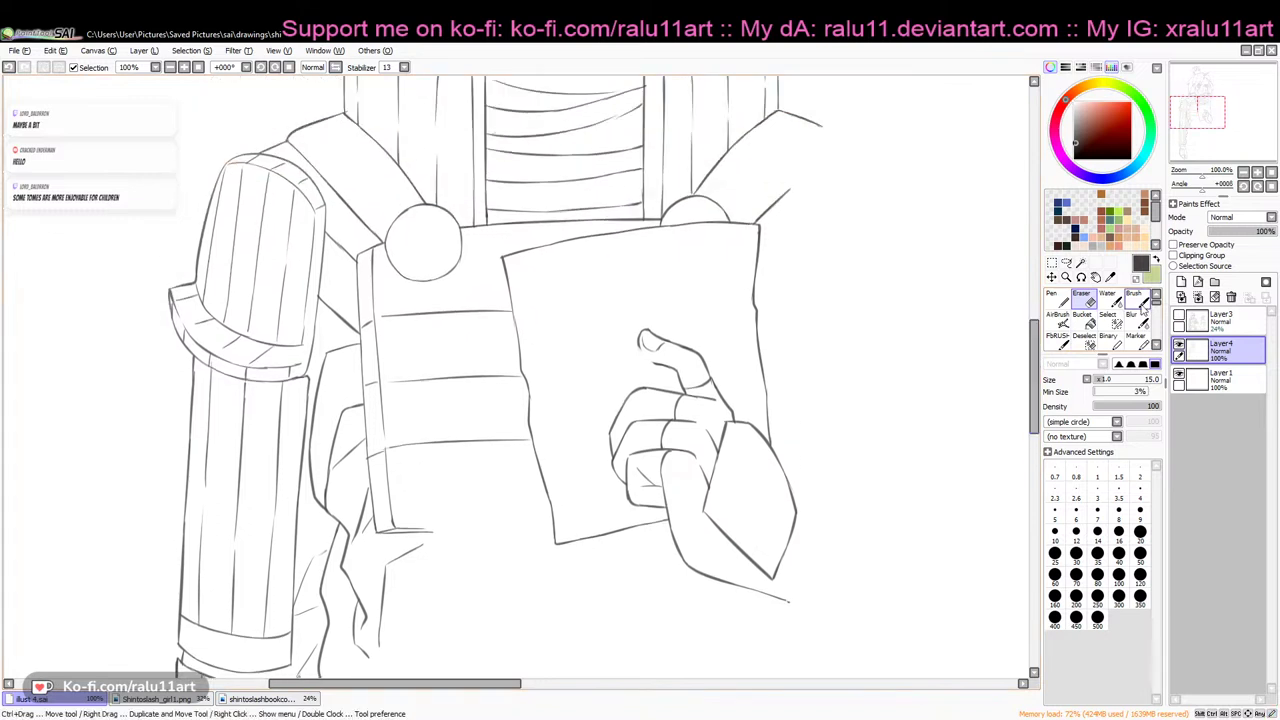
key("b")
left_click_drag(654, 367, 660, 367)
key("ctrl+z")
key("ctrl+z")
key("ctrl+z")
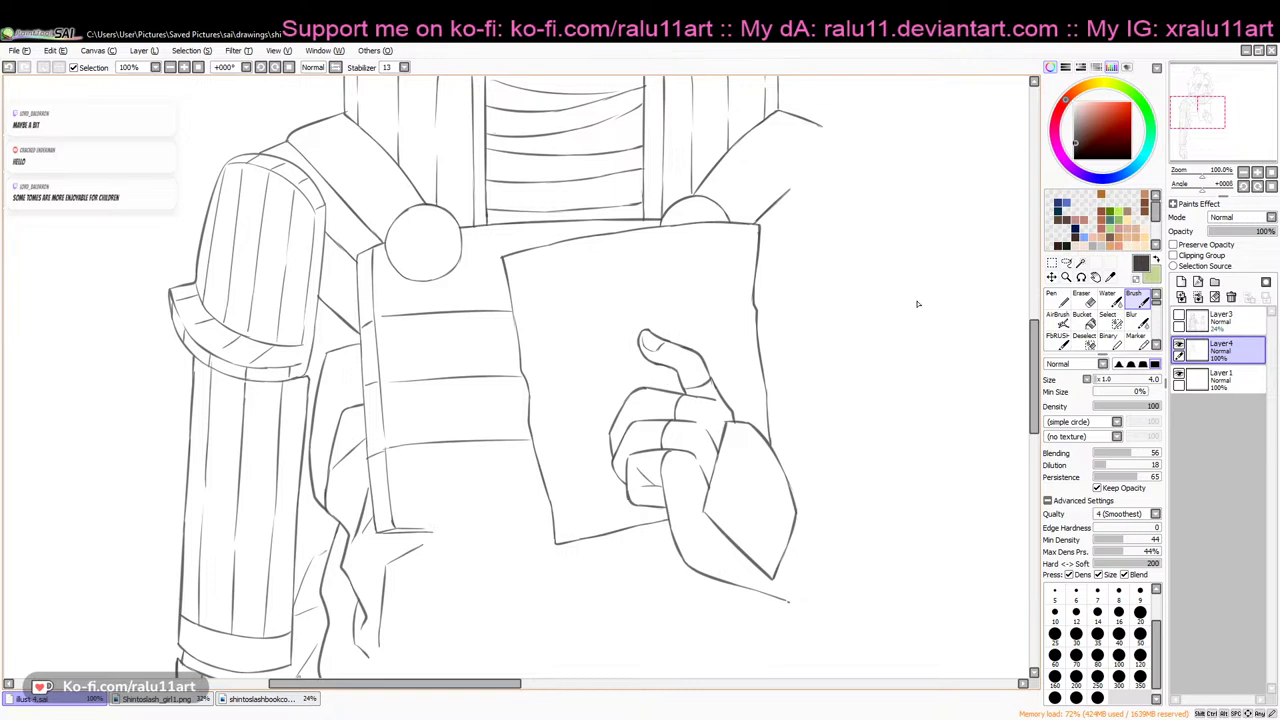
left_click(1180, 318)
Rotate the canvas to 30°, refine the hand plate's outer edge and ink its lengthwise panel lines with the Pen
scroll(1036, 370, "down", 2)
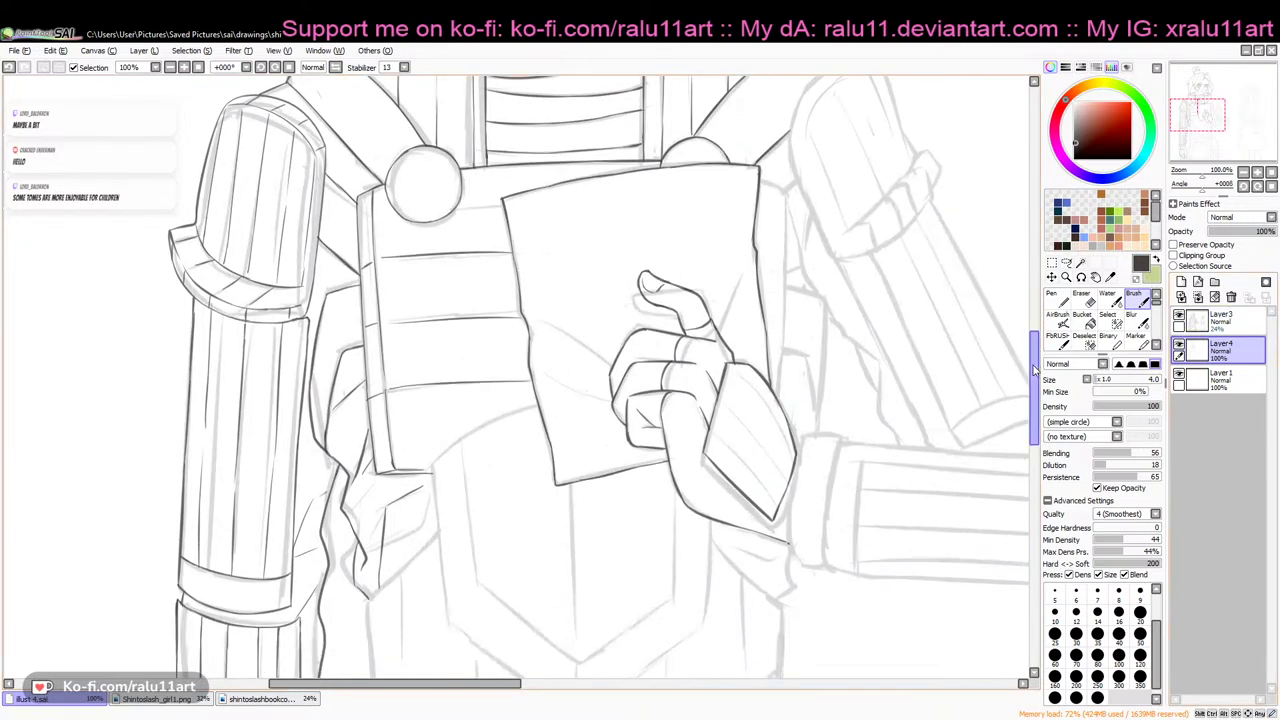
left_click_drag(1203, 189, 1208, 189)
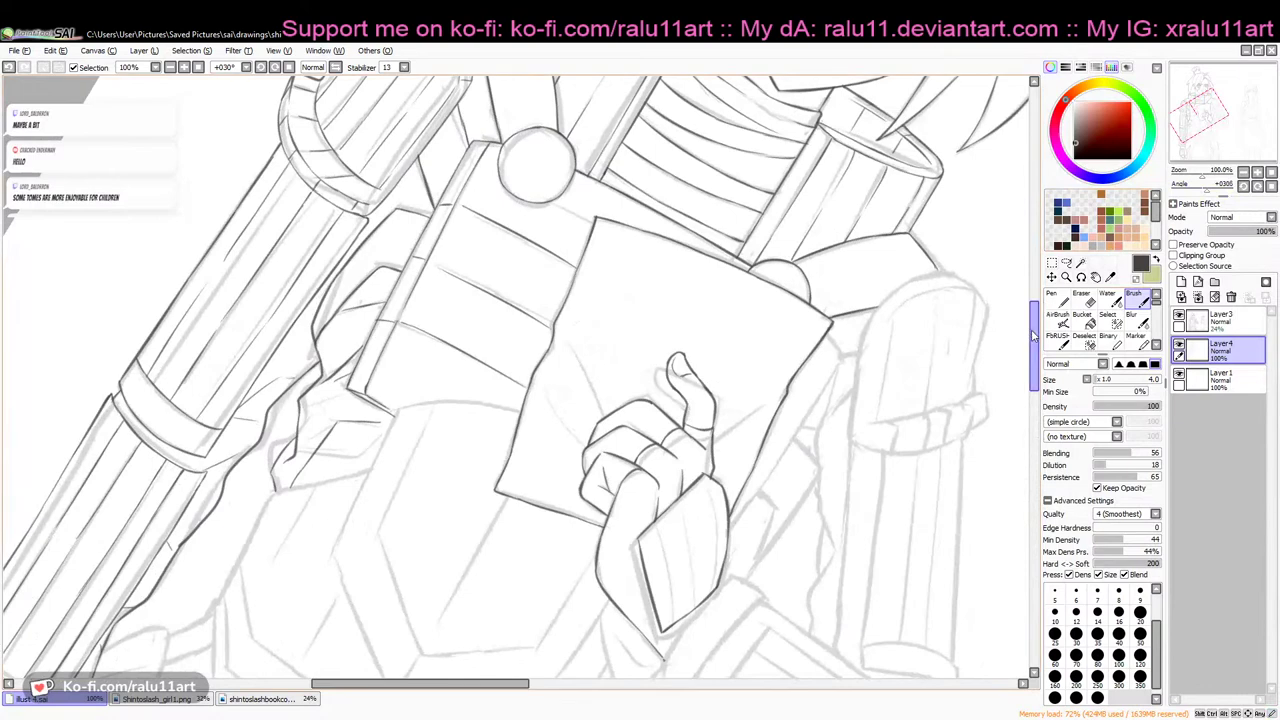
scroll(1033, 335, "down", 5)
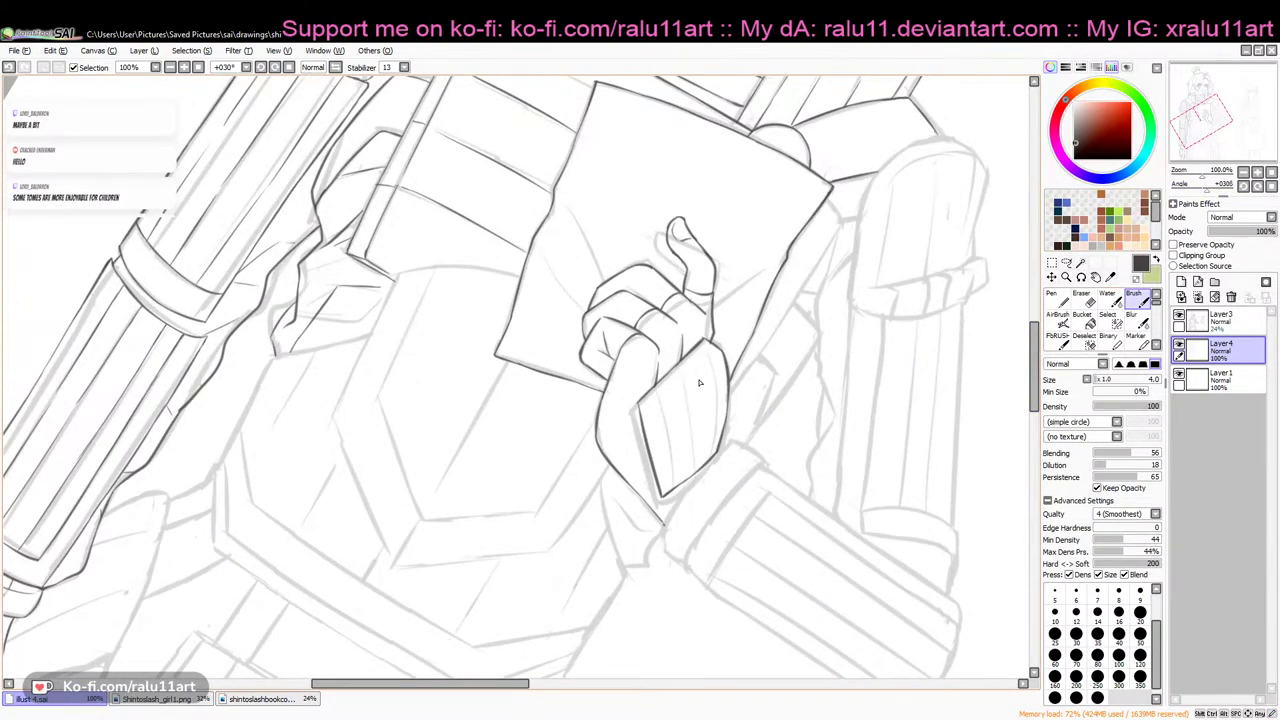
key("e")
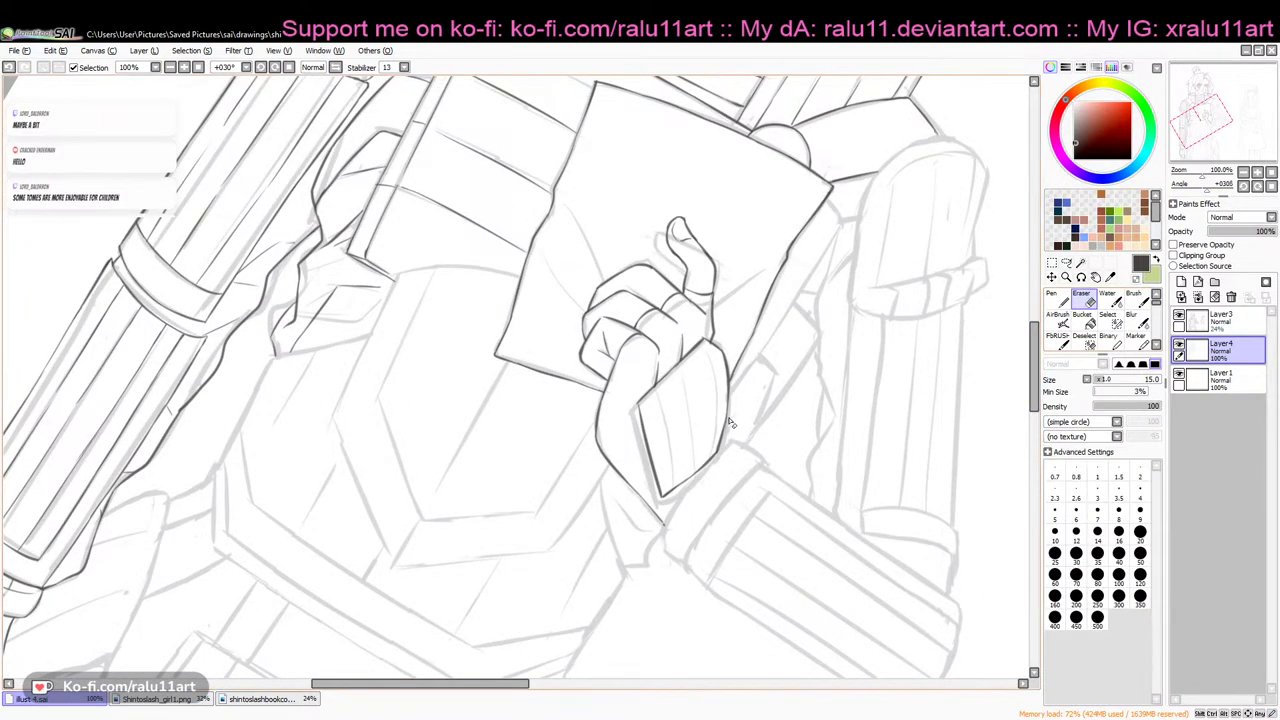
key("n")
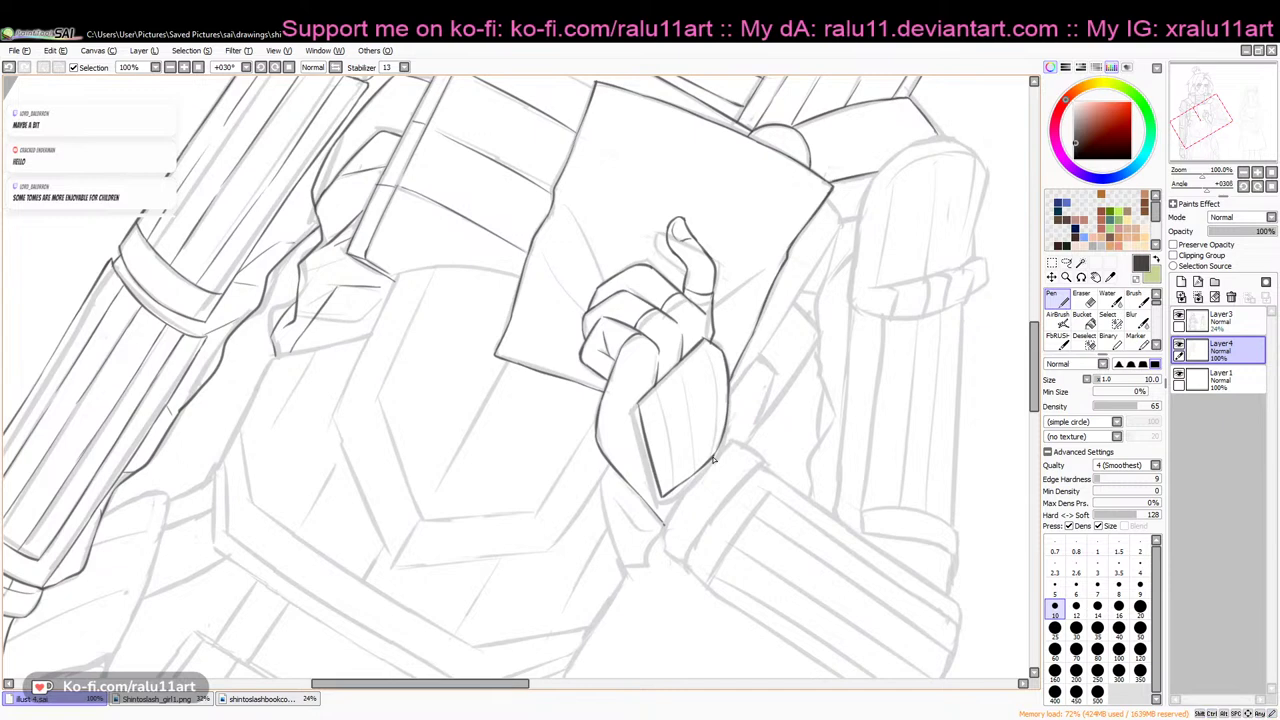
left_click_drag(706, 350, 711, 460)
key("e")
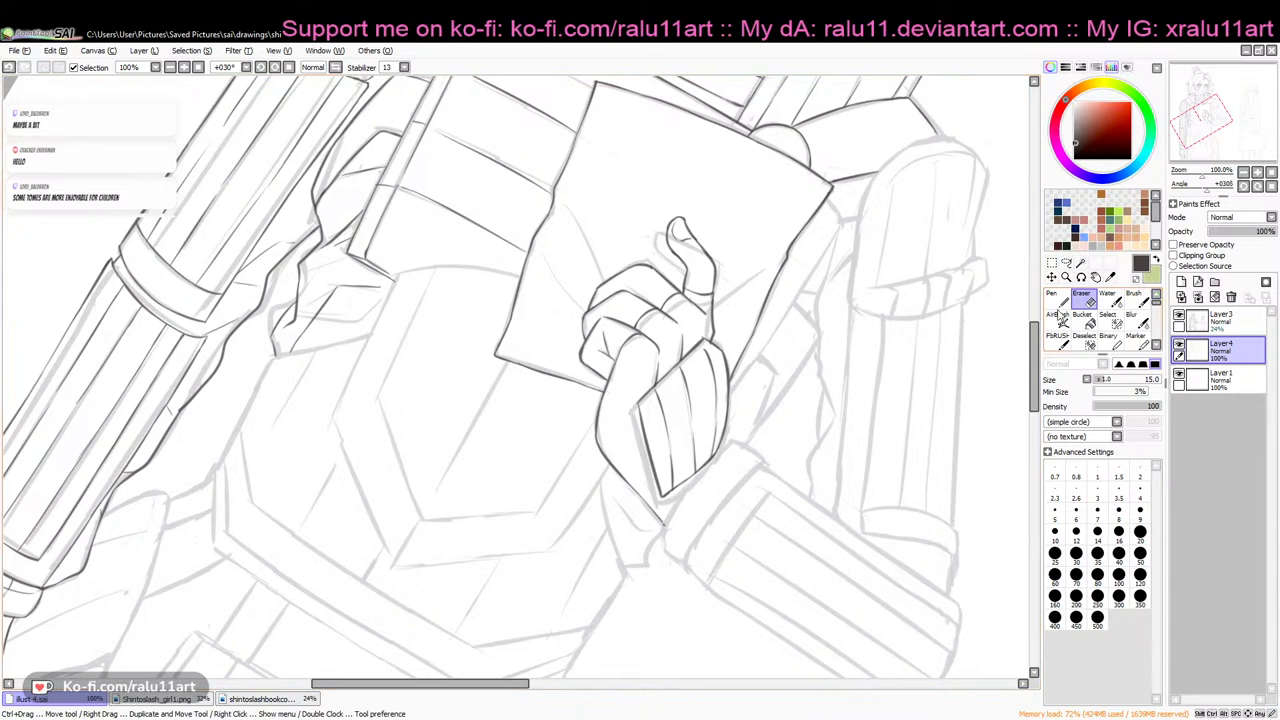
key("n")
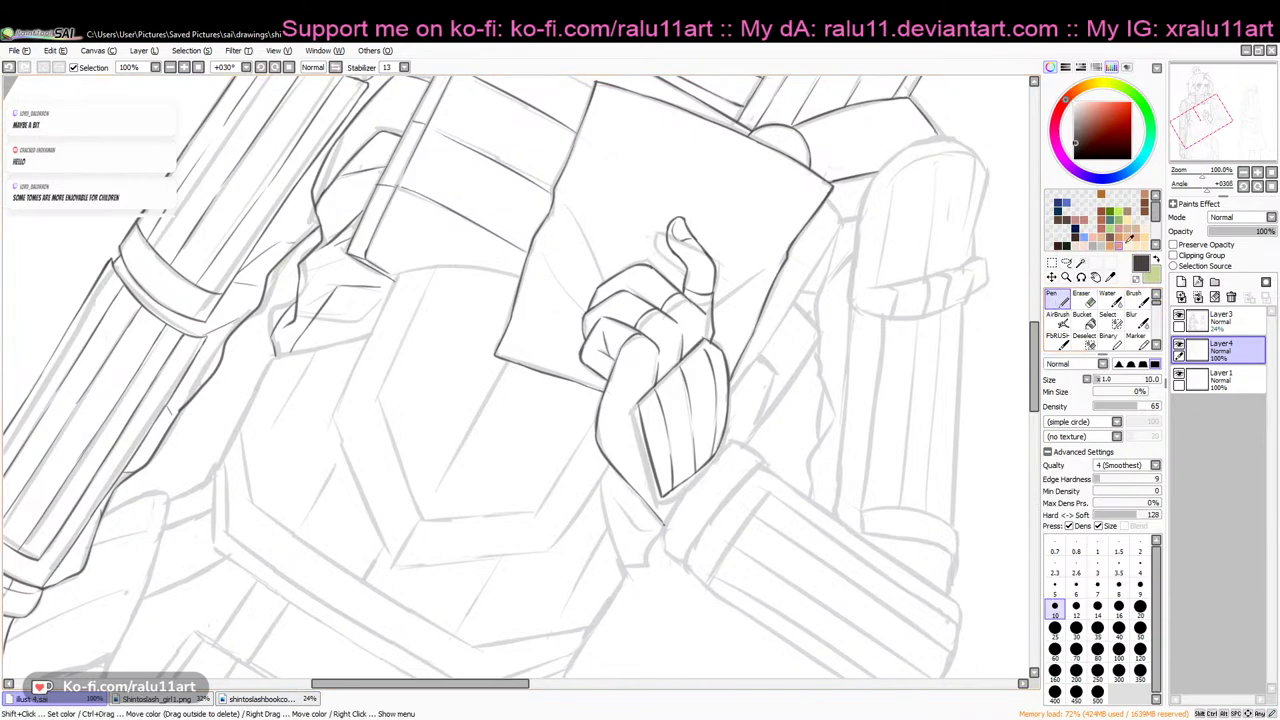
Turn the canvas back to about 2° and ink the outline of the wrist cuff behind the hand plate with the Pen
left_click_drag(1209, 190, 1195, 192)
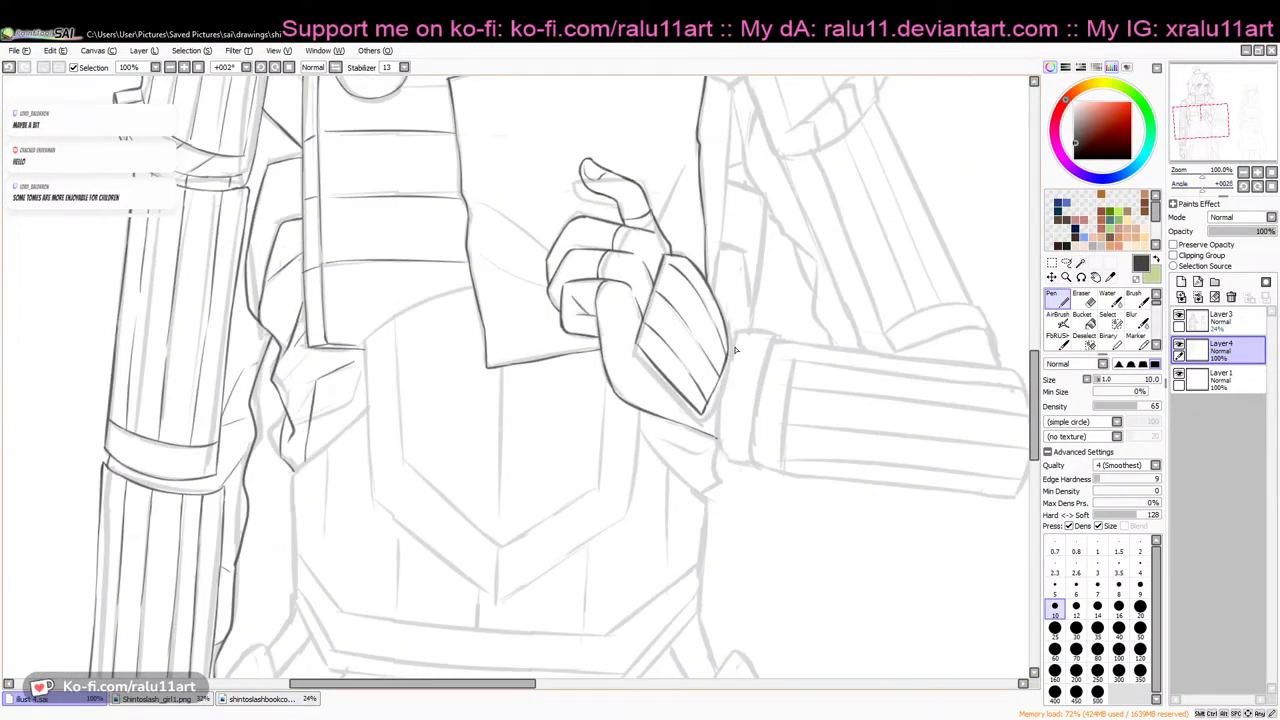
mouse_move(728, 353)
left_mouse_down()
mouse_move(760, 337)
mouse_move(724, 423)
left_mouse_up()
key("ctrl+z")
left_click_drag(771, 336, 742, 351)
key("ctrl+z")
key("ctrl+z")
mouse_move(740, 339)
left_mouse_down()
mouse_move(771, 340)
mouse_move(731, 398)
left_mouse_up()
key("ctrl+z")
mouse_move(741, 343)
left_mouse_down()
mouse_move(719, 437)
mouse_move(723, 409)
mouse_move(727, 455)
left_mouse_up()
key("ctrl+z")
mouse_move(726, 404)
left_mouse_down()
mouse_move(726, 451)
mouse_move(745, 463)
left_mouse_up()
left_click_drag(774, 337, 779, 345)
key("ctrl+z")
left_click_drag(753, 463, 767, 457)
Ink the forearm guard's end line beside the wrist cuff and its long lower edge
mouse_move(790, 344)
left_mouse_down()
mouse_move(773, 451)
mouse_move(910, 485)
left_mouse_up()
key("ctrl+z")
key("ctrl+z")
left_click_drag(529, 685, 587, 685)
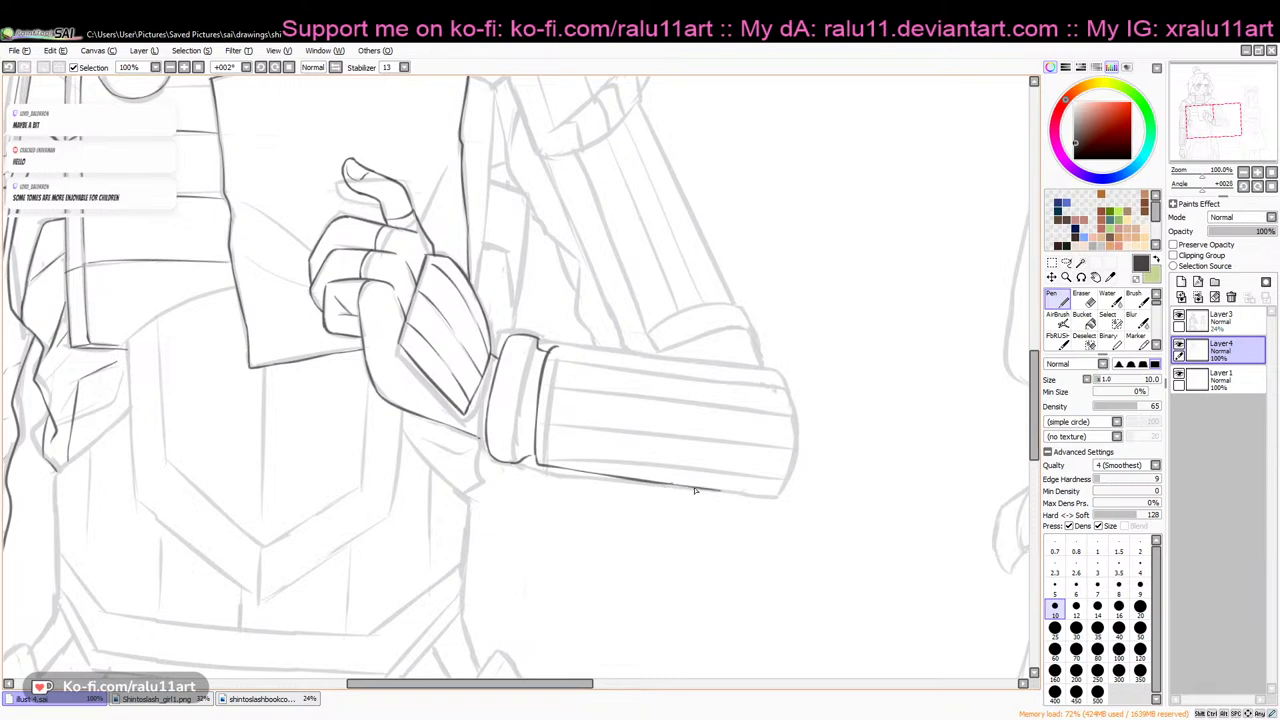
left_click_drag(704, 491, 760, 498)
Ink the forearm guard's upper edge and its curved elbow end, closing the outline
left_click_drag(558, 347, 688, 366)
key("ctrl+z")
mouse_move(556, 347)
left_mouse_down()
mouse_move(784, 378)
mouse_move(796, 466)
mouse_move(775, 500)
mouse_move(798, 443)
mouse_move(781, 487)
left_mouse_up()
key("ctrl+z")
key("ctrl+z")
left_click_drag(796, 433, 785, 480)
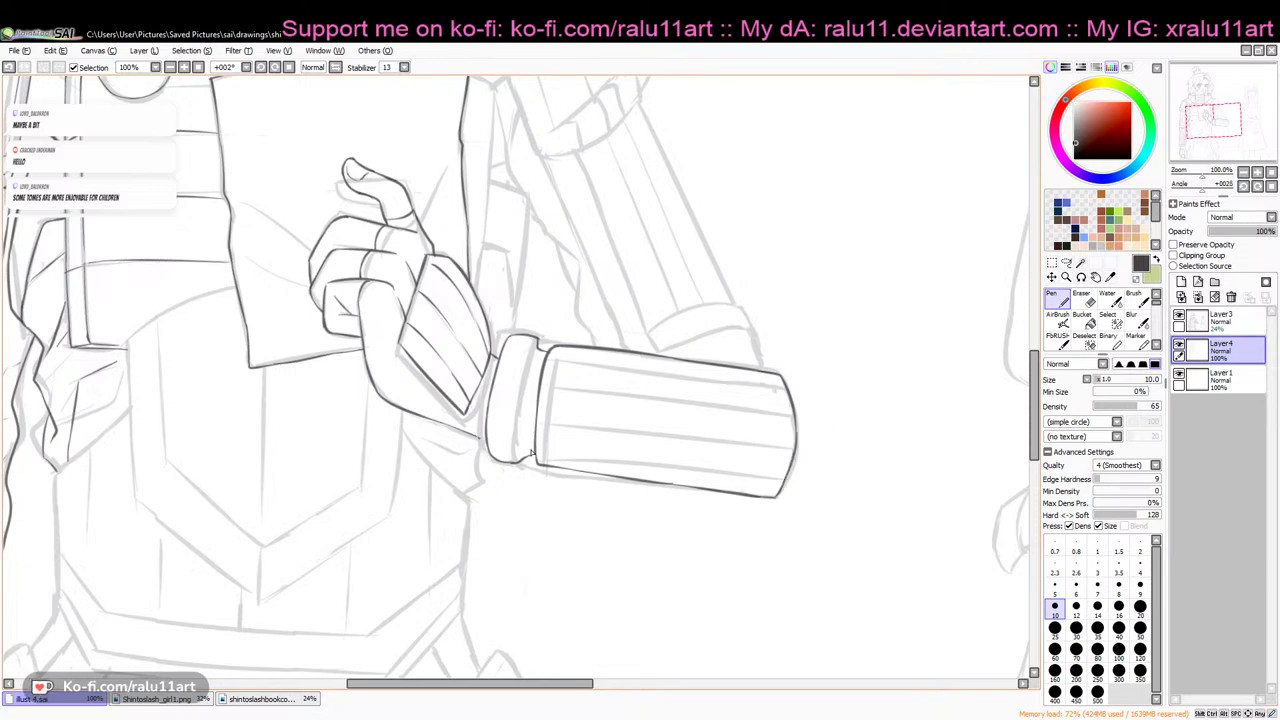
Ink the inner band line of the wrist cuff with the Pen and mirror the canvas view
left_click_drag(535, 340, 515, 433)
left_click(336, 67)
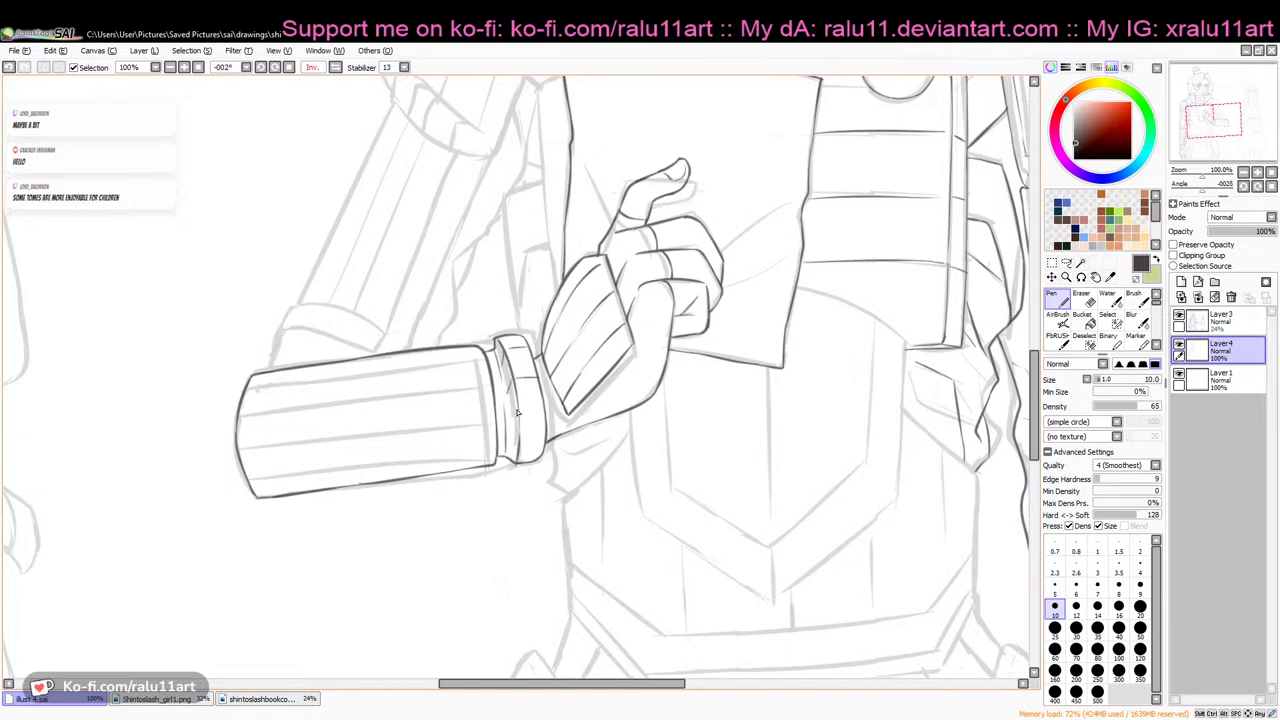
Ink the short segment lines across the wrist cuff with the Pen
mouse_move(516, 420)
left_mouse_down()
mouse_move(548, 413)
mouse_move(522, 414)
mouse_move(545, 415)
mouse_move(543, 441)
mouse_move(520, 451)
mouse_move(541, 451)
mouse_move(530, 456)
left_mouse_up()
key("ctrl+z")
key("ctrl+z")
key("ctrl+z")
Ink the forearm guard's inner border, with a long line below the upper edge and a crossing line near the cuff
left_click_drag(248, 395, 433, 374)
key("ctrl+z")
key("ctrl+z")
left_click_drag(349, 385, 459, 371)
key("ctrl+z")
mouse_move(352, 384)
left_mouse_down()
mouse_move(496, 369)
mouse_move(447, 369)
mouse_move(467, 367)
mouse_move(472, 466)
left_mouse_up()
key("ctrl+z")
left_click_drag(466, 368, 475, 467)
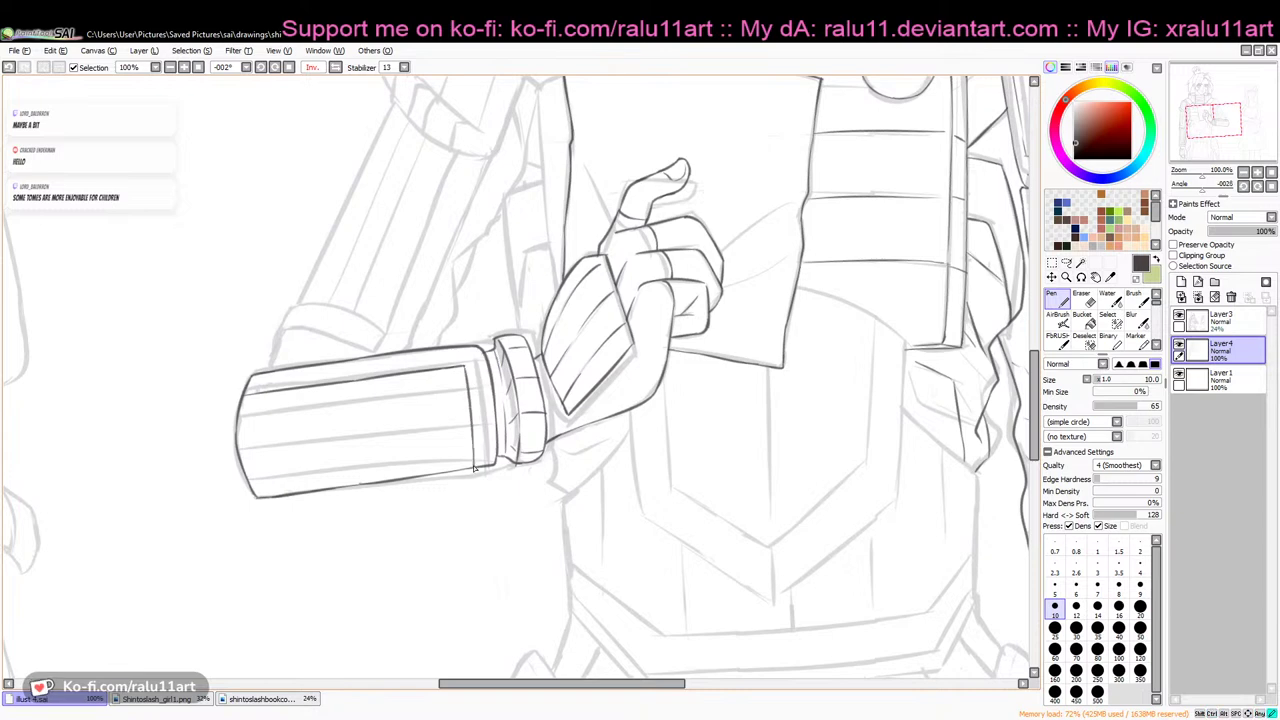
Ink the lengthwise ridge lines of the forearm guard in mirrored view and erase their overshooting ends
left_click(336, 67)
left_click_drag(564, 384, 670, 396)
key("ctrl+z")
left_click_drag(570, 386, 782, 418)
left_click_drag(565, 414, 692, 432)
key("ctrl+z")
left_click_drag(564, 412, 778, 444)
key("ctrl+z")
left_click_drag(676, 426, 791, 443)
key("ctrl+z")
left_click_drag(680, 428, 797, 444)
left_click_drag(558, 439, 794, 478)
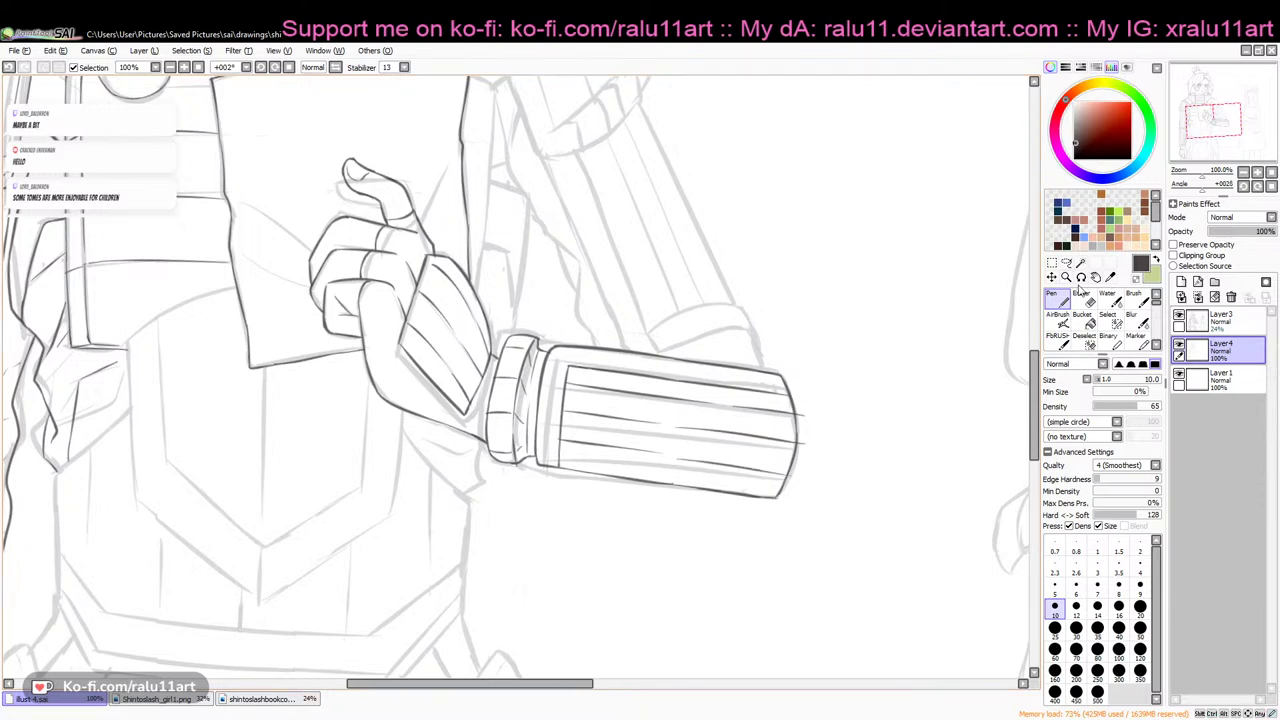
key("e")
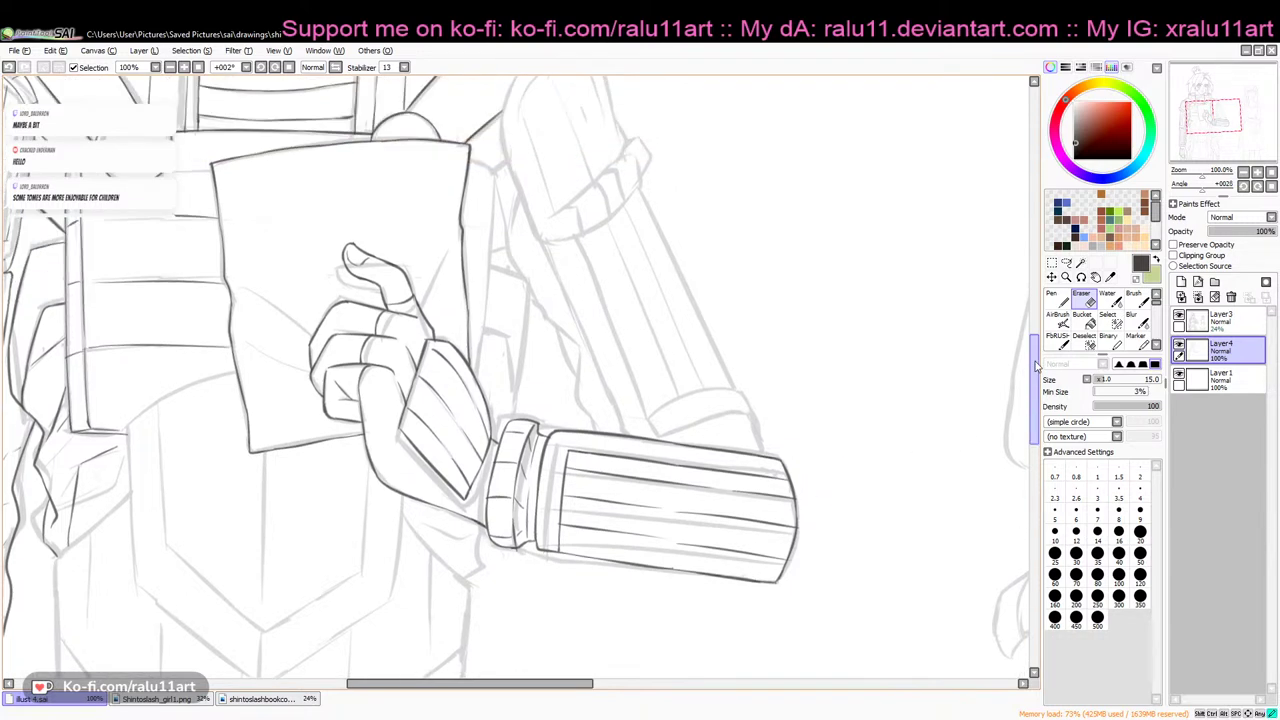
Ink the gathered cloth at the elbow, just above the forearm guard, with the Pen
scroll(1018, 311, "up", 1)
key("n")
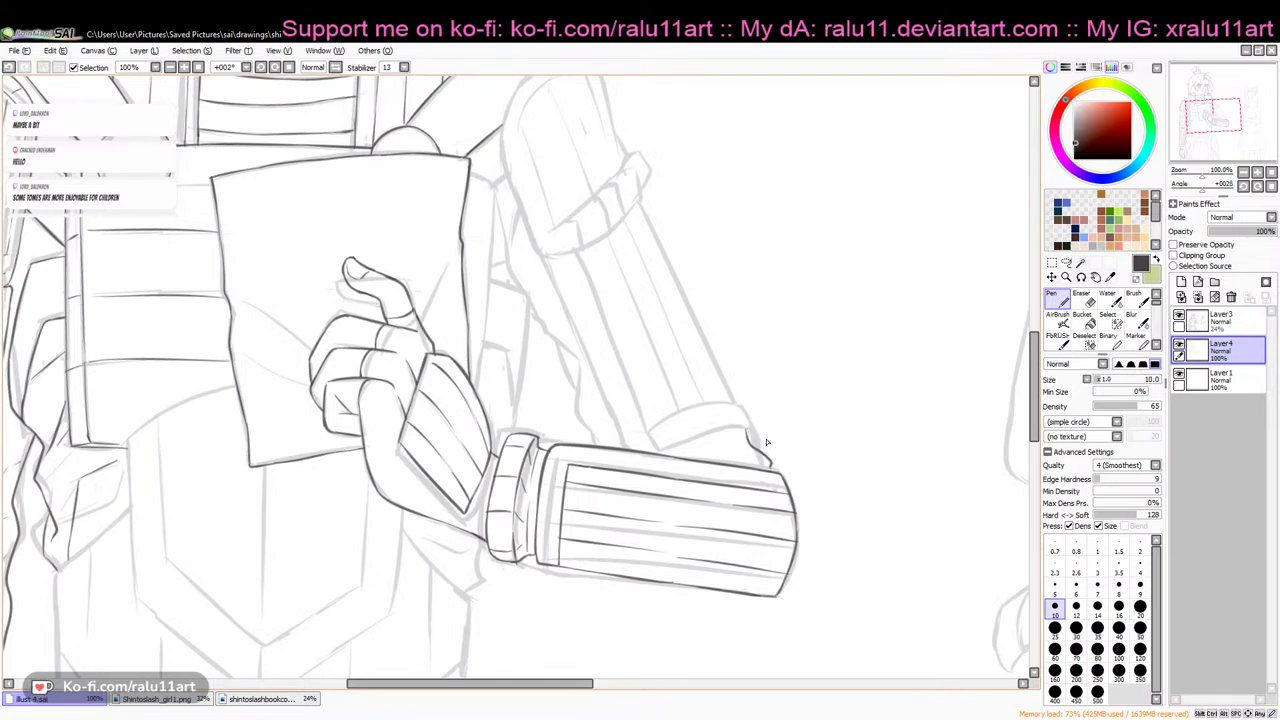
mouse_move(752, 463)
left_mouse_down()
mouse_move(722, 461)
mouse_move(708, 438)
mouse_move(748, 433)
mouse_move(743, 442)
left_mouse_up()
Mirror the canvas view and ink the long outer edge of the upper-arm guard
left_click(336, 68)
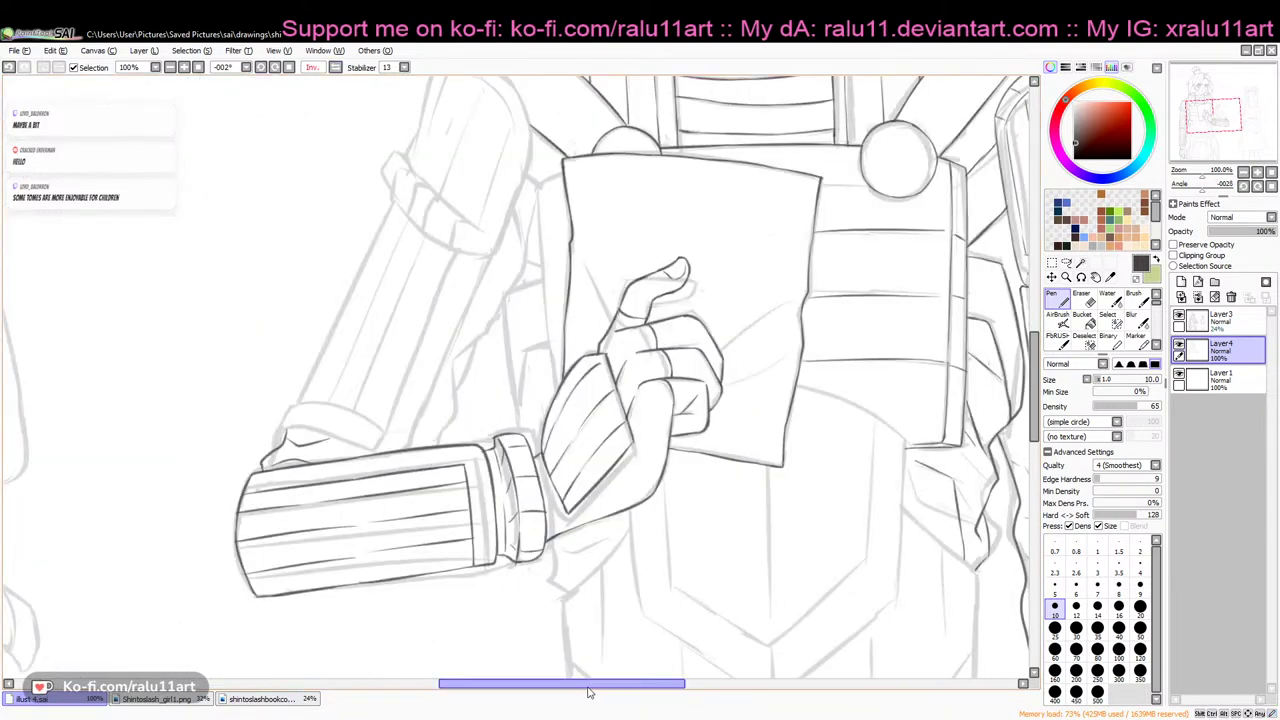
left_click_drag(590, 685, 545, 680)
left_click_drag(557, 190, 482, 345)
key("ctrl+z")
mouse_move(558, 186)
left_mouse_down()
mouse_move(446, 410)
mouse_move(493, 313)
mouse_move(466, 394)
left_mouse_up()
key("ctrl+z")
left_click_drag(503, 302, 463, 391)
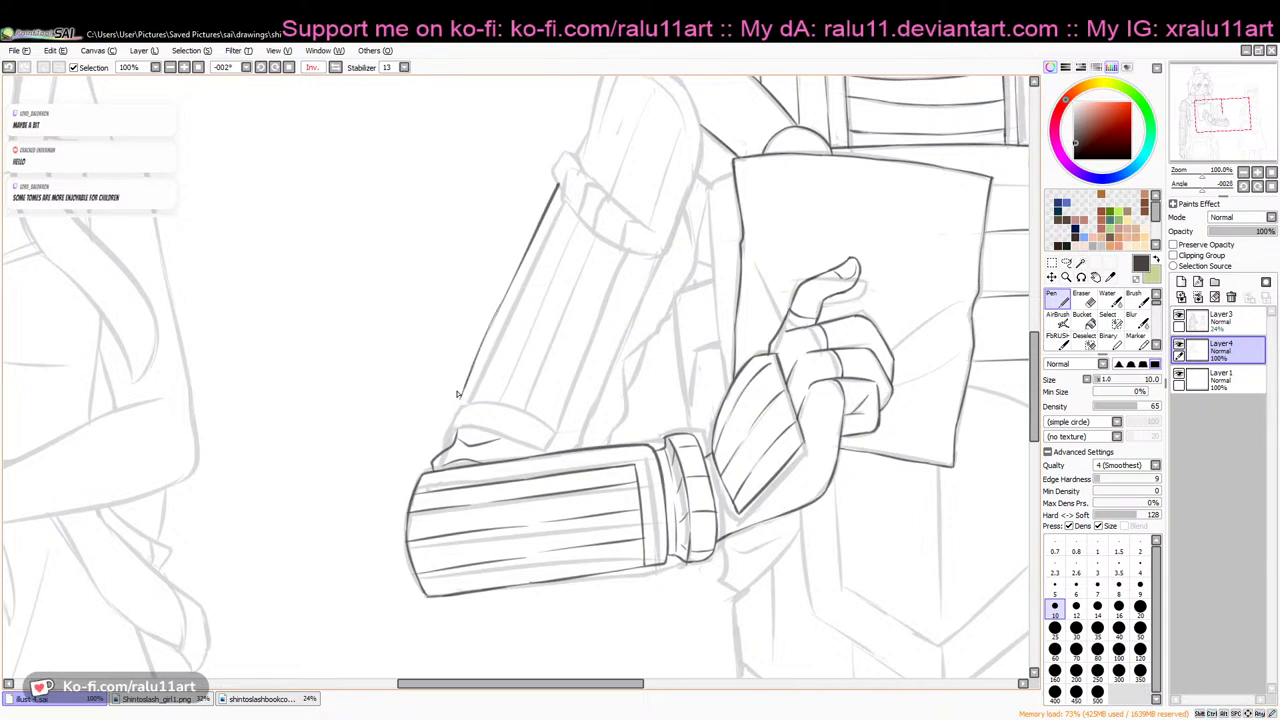
key("ctrl+z")
Ink the curved band at the elbow end of the upper-arm guard and clean up its outer corner
left_click_drag(439, 432, 541, 451)
key("ctrl+z")
mouse_move(456, 407)
left_mouse_down()
mouse_move(540, 414)
mouse_move(550, 450)
left_mouse_up()
key("e")
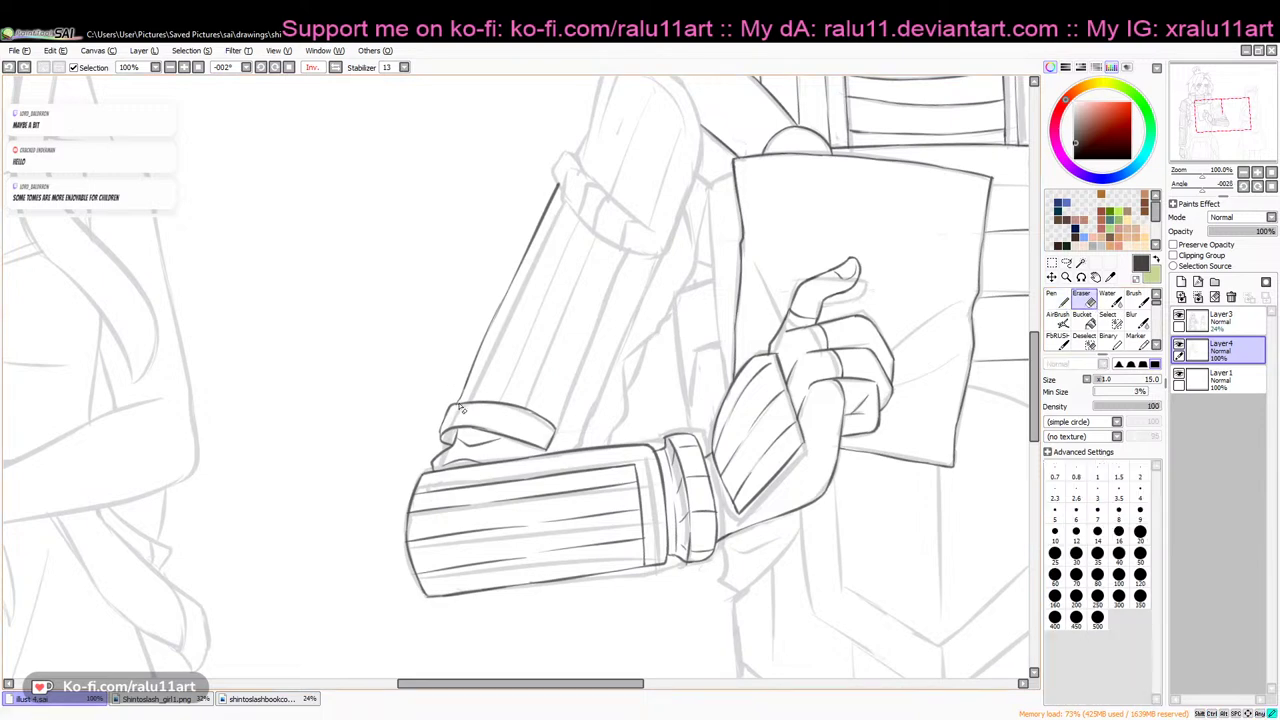
key("n")
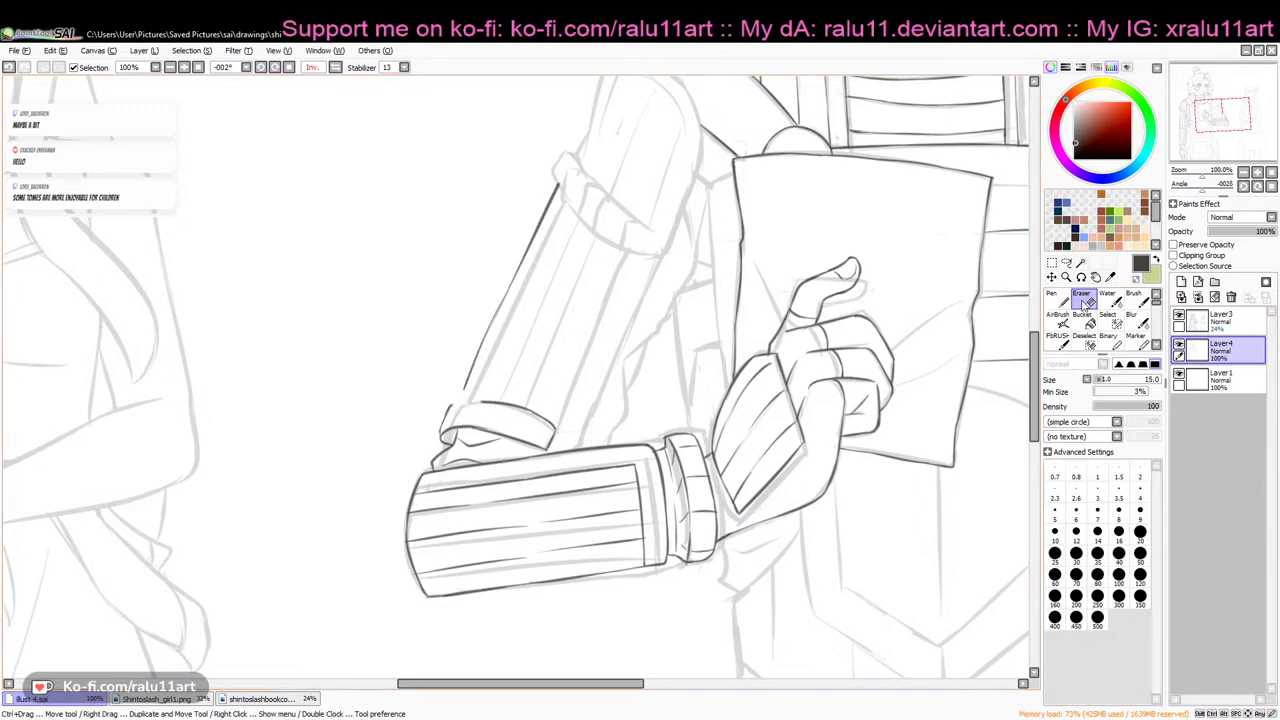
left_click_drag(450, 407, 495, 406)
key("ctrl+z")
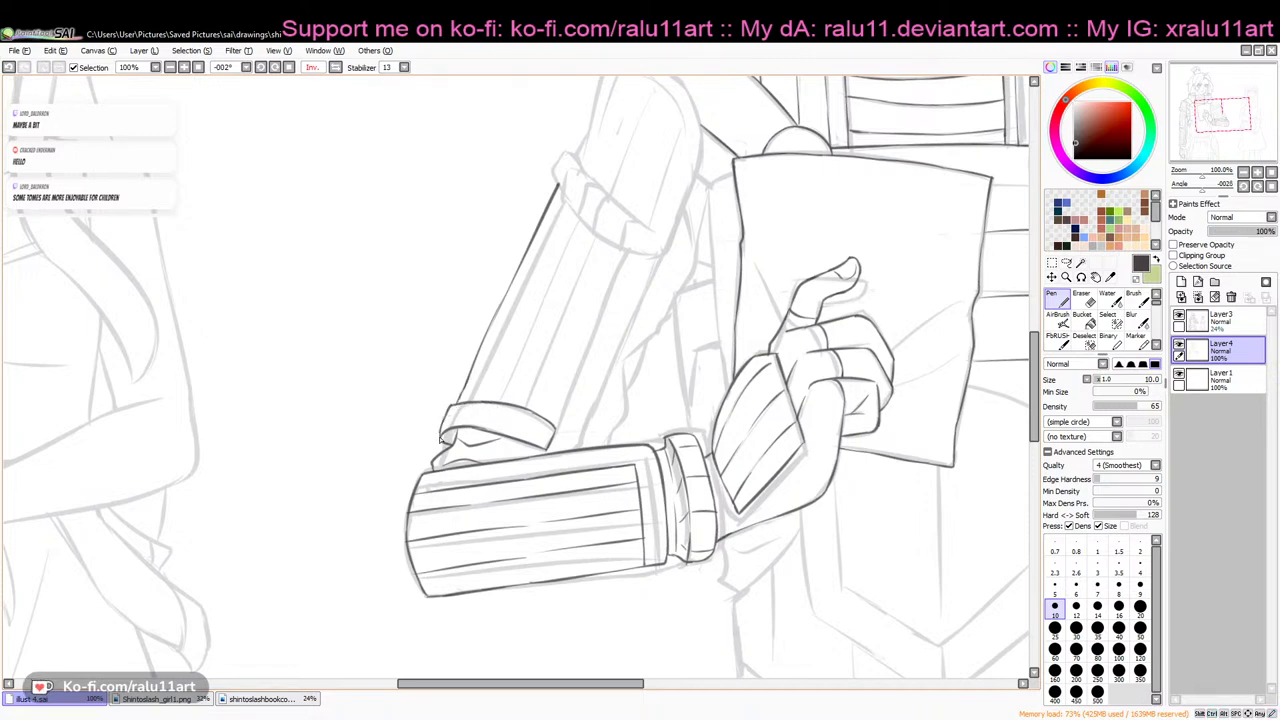
Ink the long inner edge of the upper-arm guard, from the elbow band up to the shoulder guard
left_click_drag(556, 430, 591, 332)
key("ctrl+z")
left_click_drag(557, 432, 614, 343)
key("ctrl+z")
left_click_drag(555, 434, 598, 339)
left_click_drag(631, 260, 583, 374)
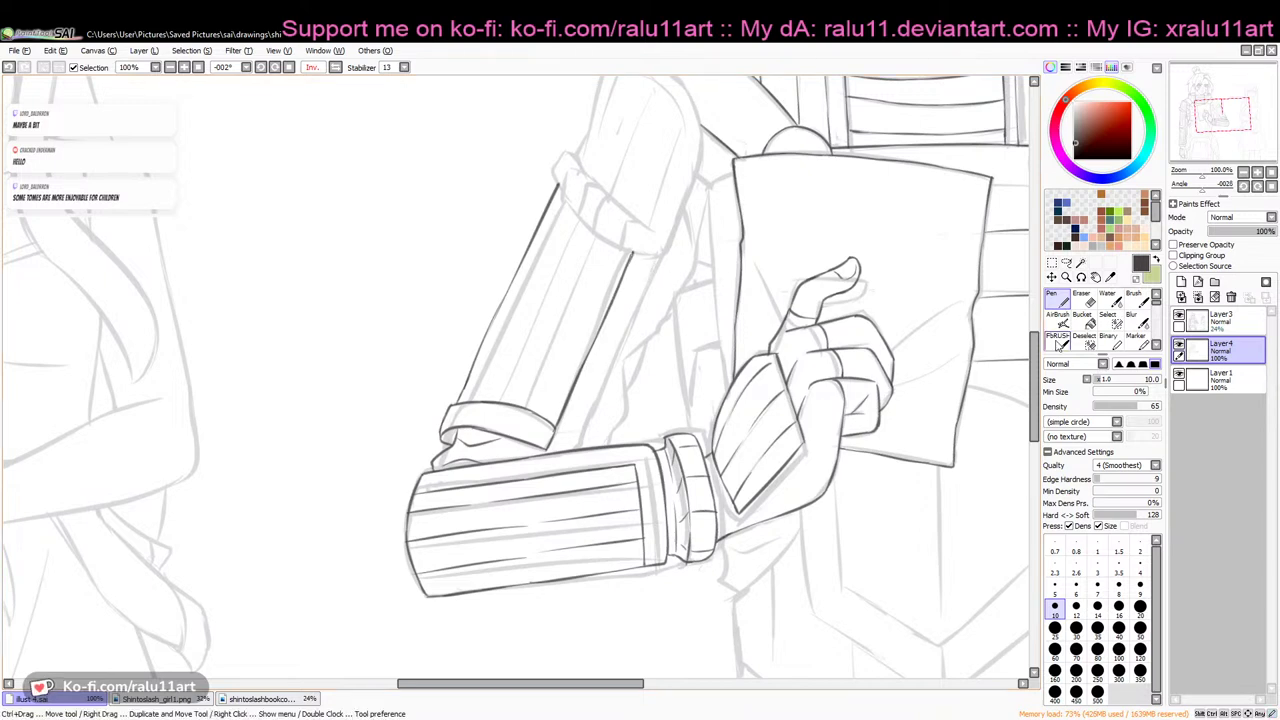
Ink the shoulder guard's outer edge, the protruding end of its rim band and the curved lower rim
scroll(1064, 316, "up", 3)
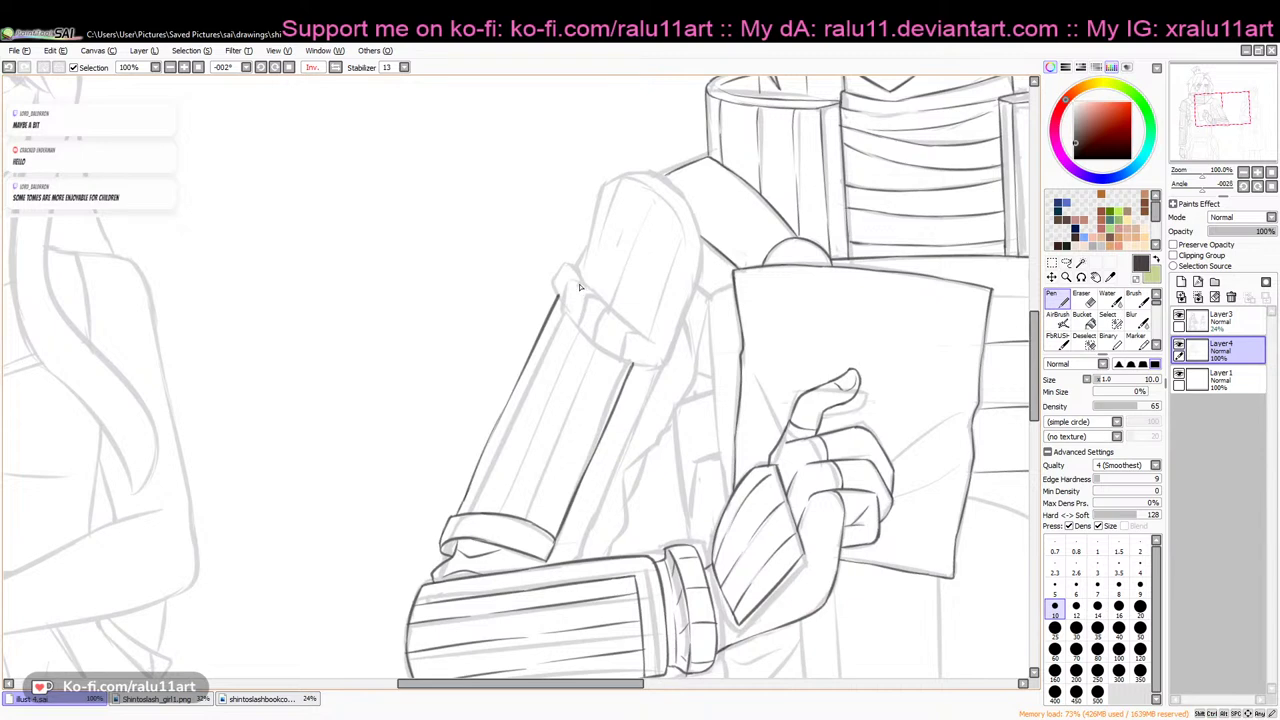
mouse_move(632, 174)
left_mouse_down()
mouse_move(600, 189)
mouse_move(572, 262)
left_mouse_up()
mouse_move(558, 264)
left_mouse_down()
mouse_move(572, 326)
mouse_move(549, 286)
left_mouse_up()
key("ctrl+z")
key("ctrl+z")
mouse_move(549, 284)
left_mouse_down()
mouse_move(570, 327)
mouse_move(550, 283)
mouse_move(597, 339)
mouse_move(571, 324)
mouse_move(647, 374)
mouse_move(596, 353)
mouse_move(576, 328)
mouse_move(646, 364)
left_mouse_up()
key("ctrl+z")
key("ctrl+z")
key("ctrl+z")
left_click_drag(574, 324, 645, 368)
key("ctrl+z")
mouse_move(578, 329)
left_mouse_down()
mouse_move(652, 372)
mouse_move(676, 330)
left_mouse_up()
key("ctrl+z")
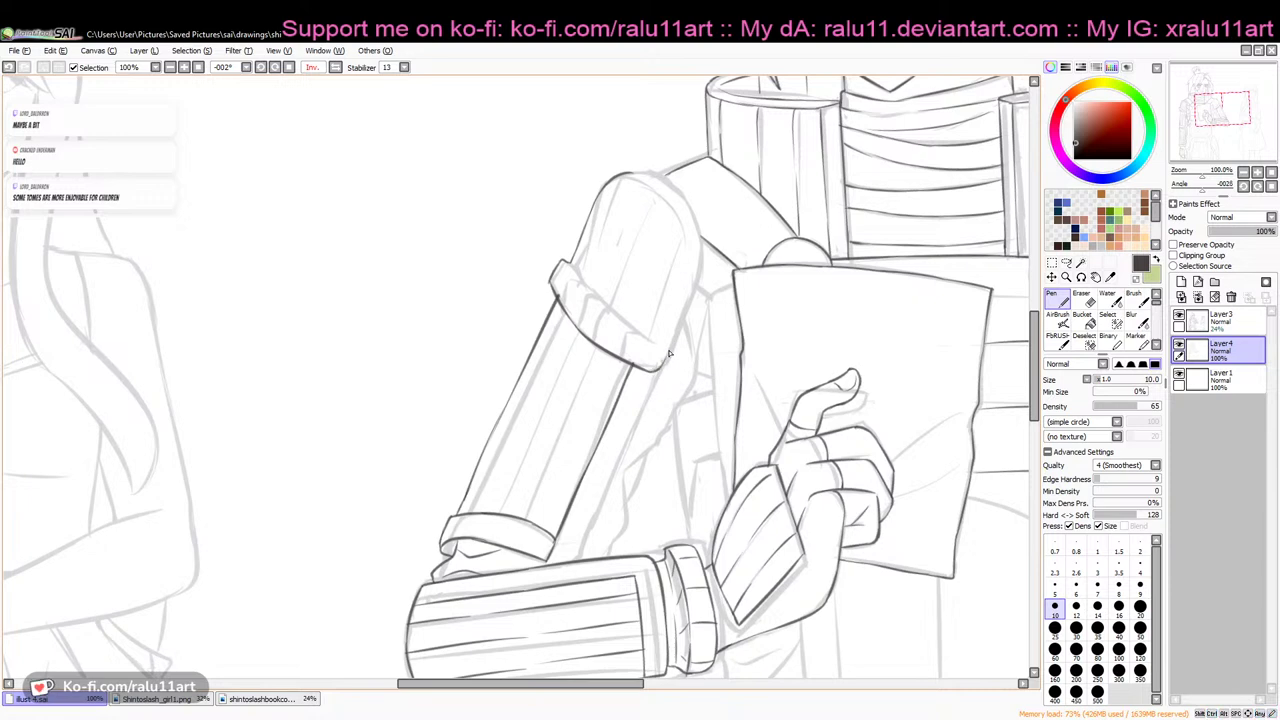
Ink the shoulder guard's inner edge and rounded top, mirroring the canvas view to close the outline
left_click_drag(656, 376, 686, 300)
left_click(336, 67)
left_click_drag(603, 683, 560, 684)
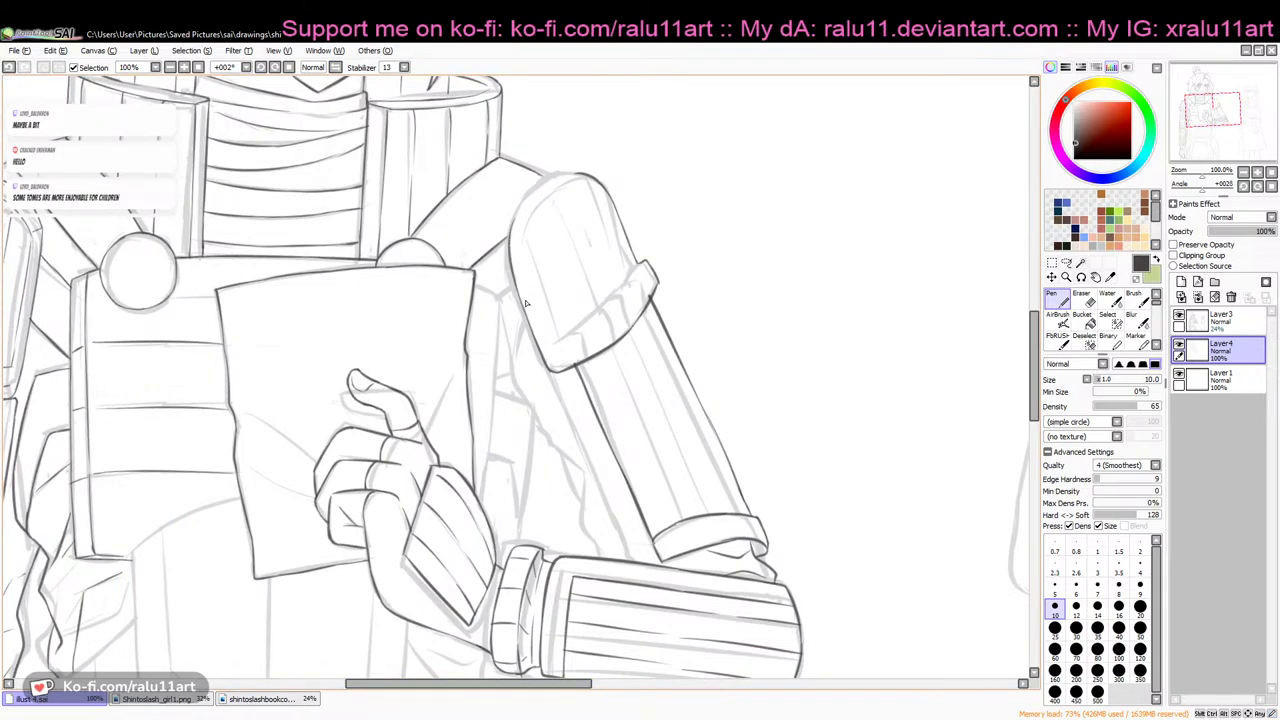
left_click_drag(512, 224, 586, 177)
left_click(1090, 300)
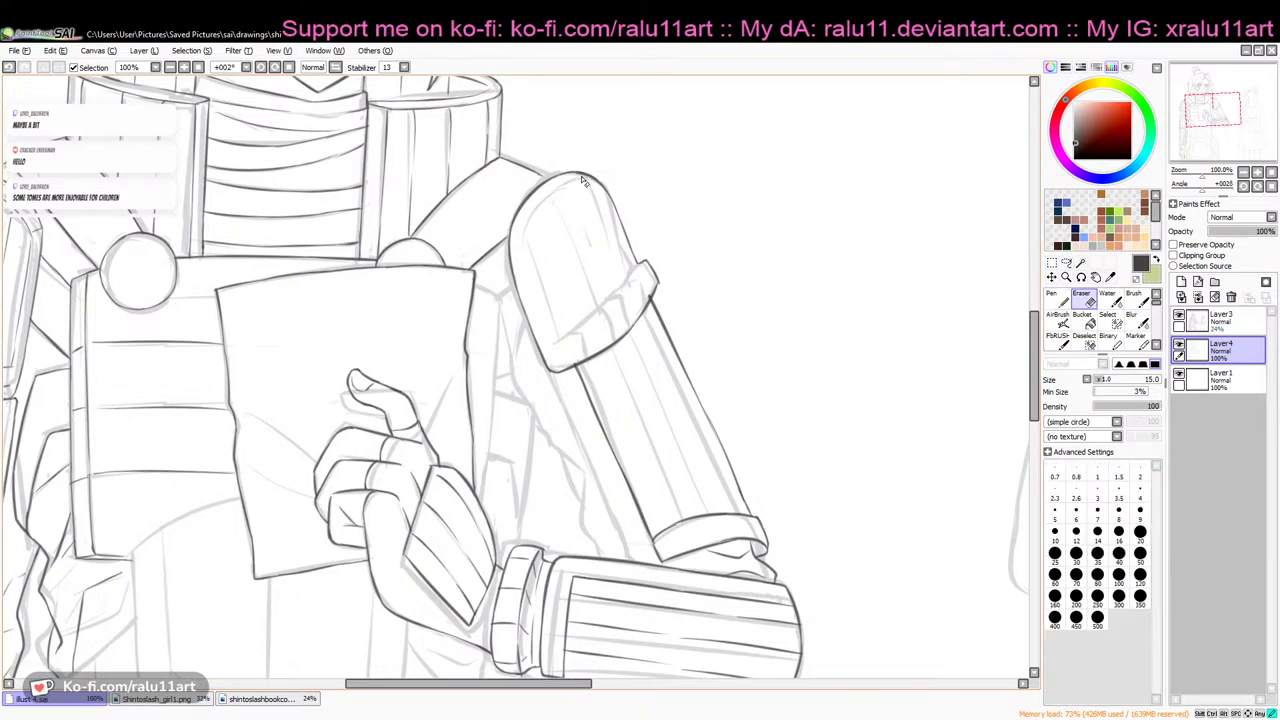
Ink a second contour line along the shoulder guard's rounded top and tidy its outer rim corner with the Eraser
key("n")
left_click_drag(588, 179, 528, 244)
key("ctrl+z")
left_click_drag(587, 178, 523, 240)
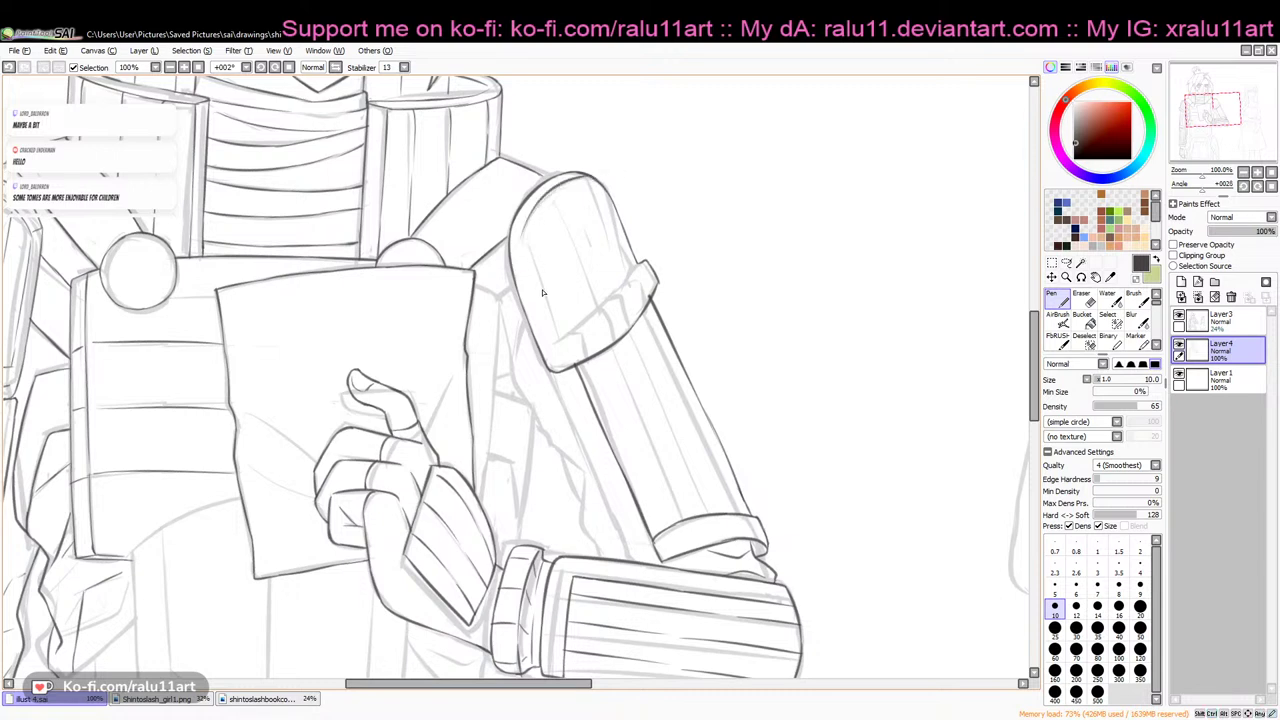
key("e")
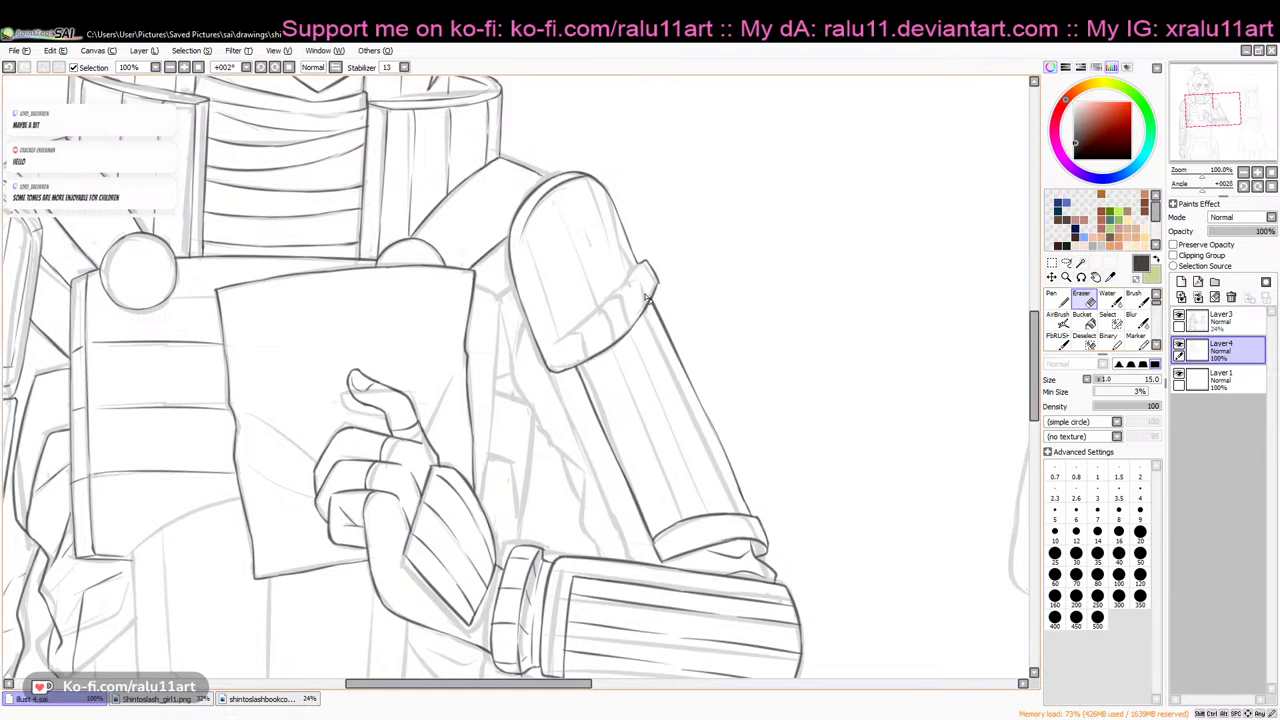
left_click(1058, 304)
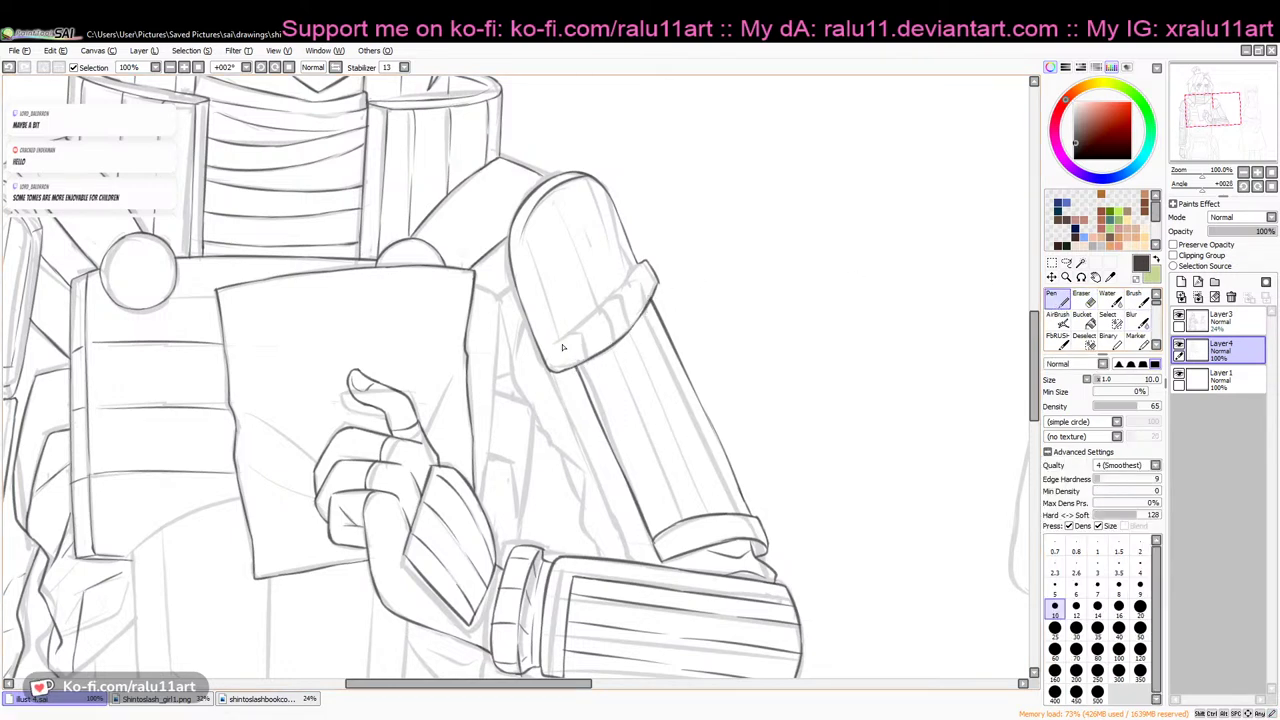
Ink the upper line of the shoulder guard's rim band and the lengthwise ridge lines above it
left_click_drag(556, 350, 634, 279)
left_click_drag(525, 251, 563, 343)
left_click_drag(547, 219, 588, 328)
key("ctrl+z")
left_click_drag(547, 219, 587, 326)
left_click_drag(587, 201, 627, 300)
key("ctrl+z")
mouse_move(571, 197)
left_mouse_down()
mouse_move(615, 306)
mouse_move(635, 278)
left_mouse_up()
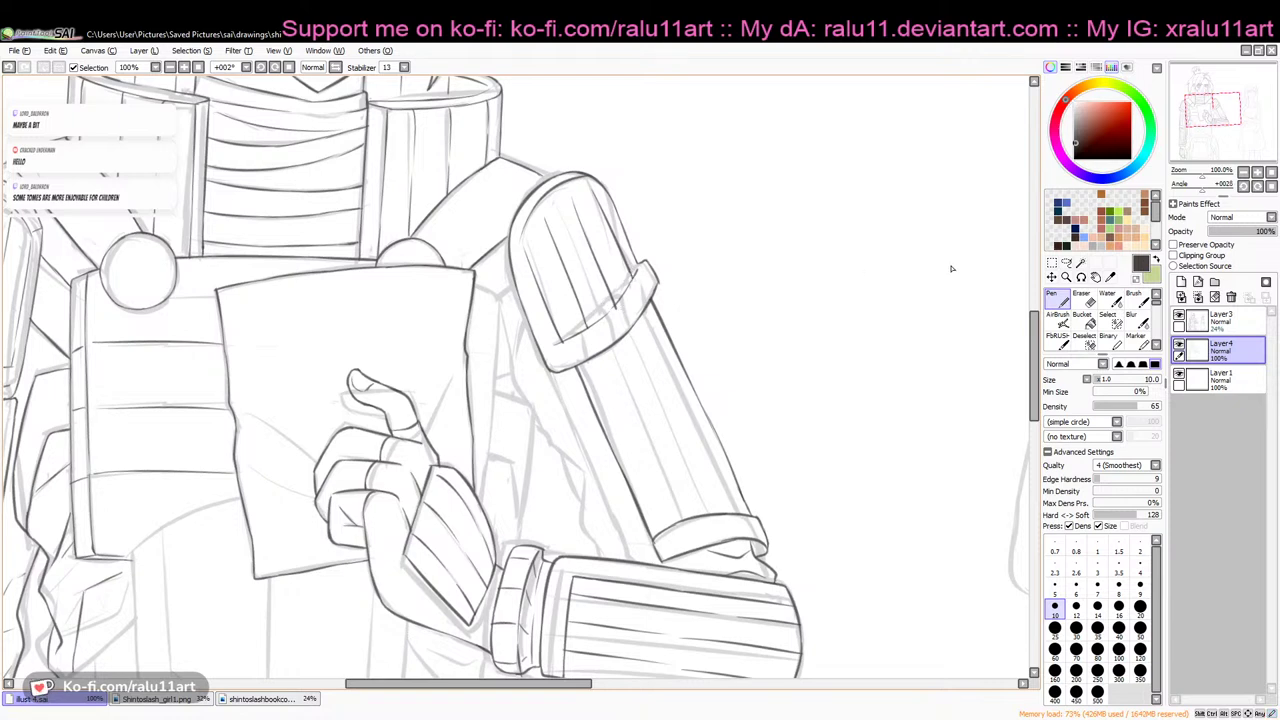
key("e")
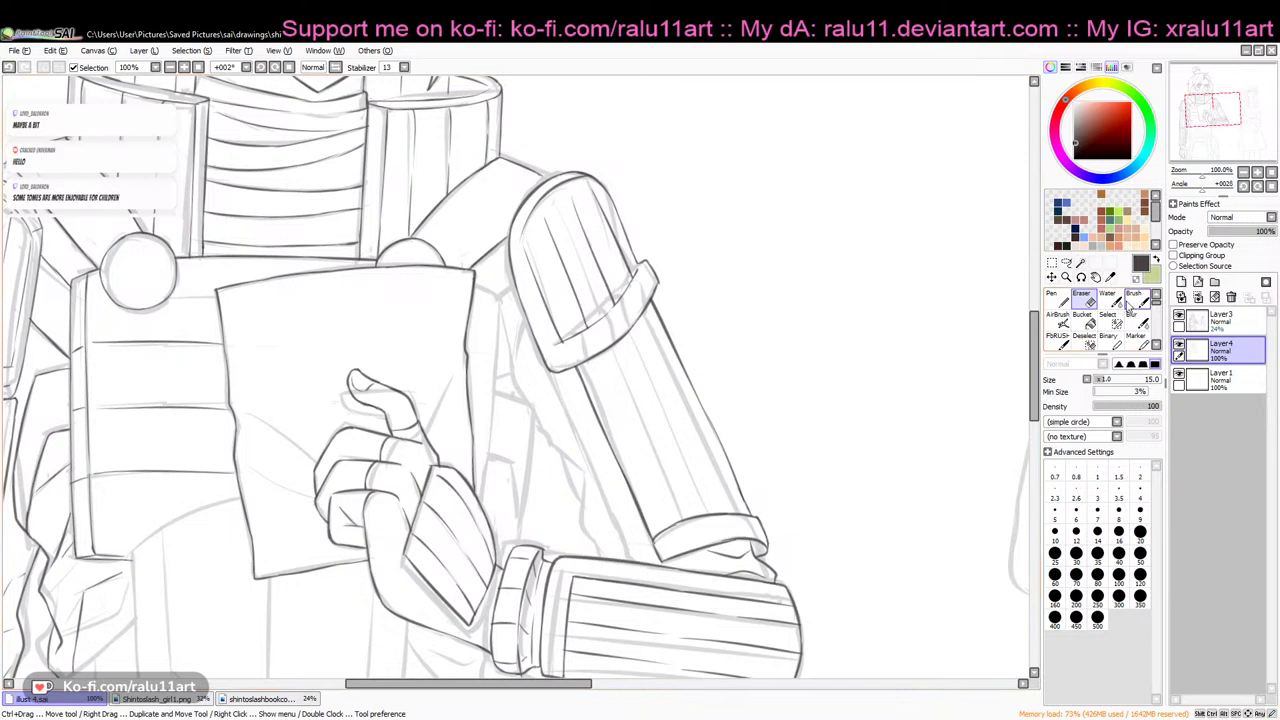
Ink the short segment lines across the shoulder guard's rim band with the Pen
left_click(1056, 298)
left_click_drag(566, 343, 577, 364)
key("ctrl+z")
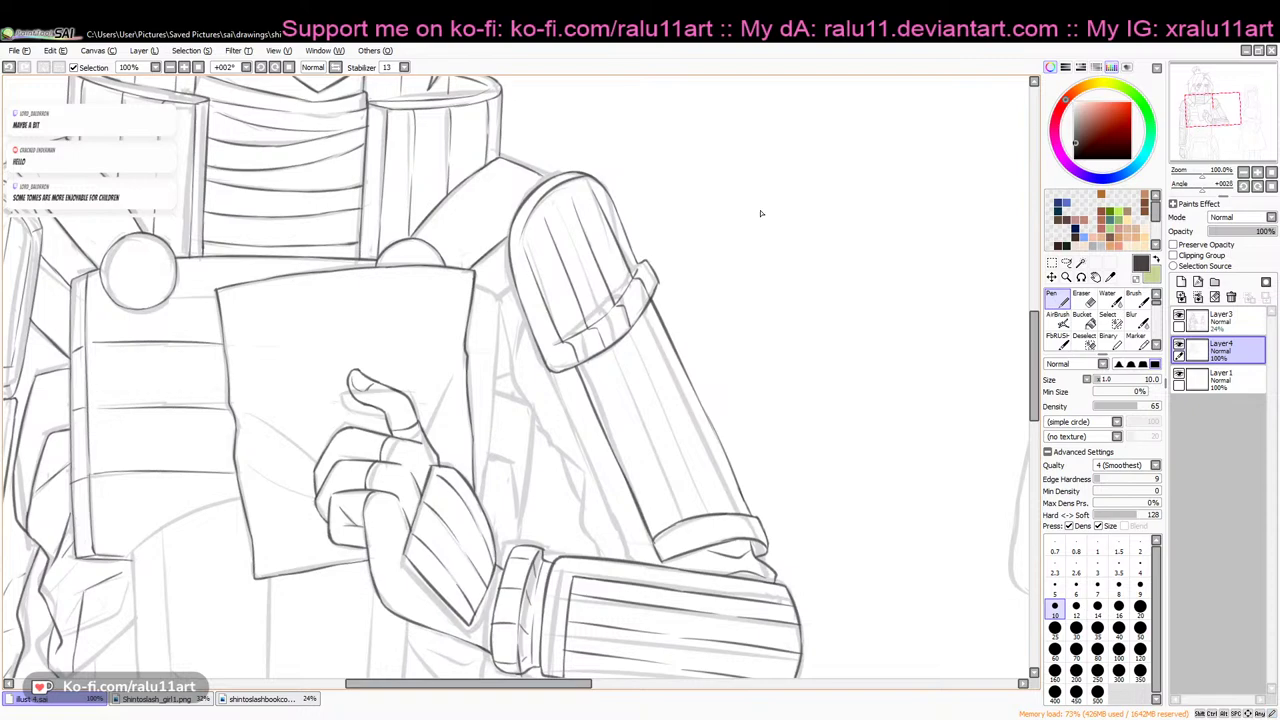
Clean up the shoulder guard's rim band with the Eraser and re-ink its upper line
left_click(1195, 177)
left_click_drag(1195, 177, 1202, 177)
left_click_drag(591, 686, 565, 686)
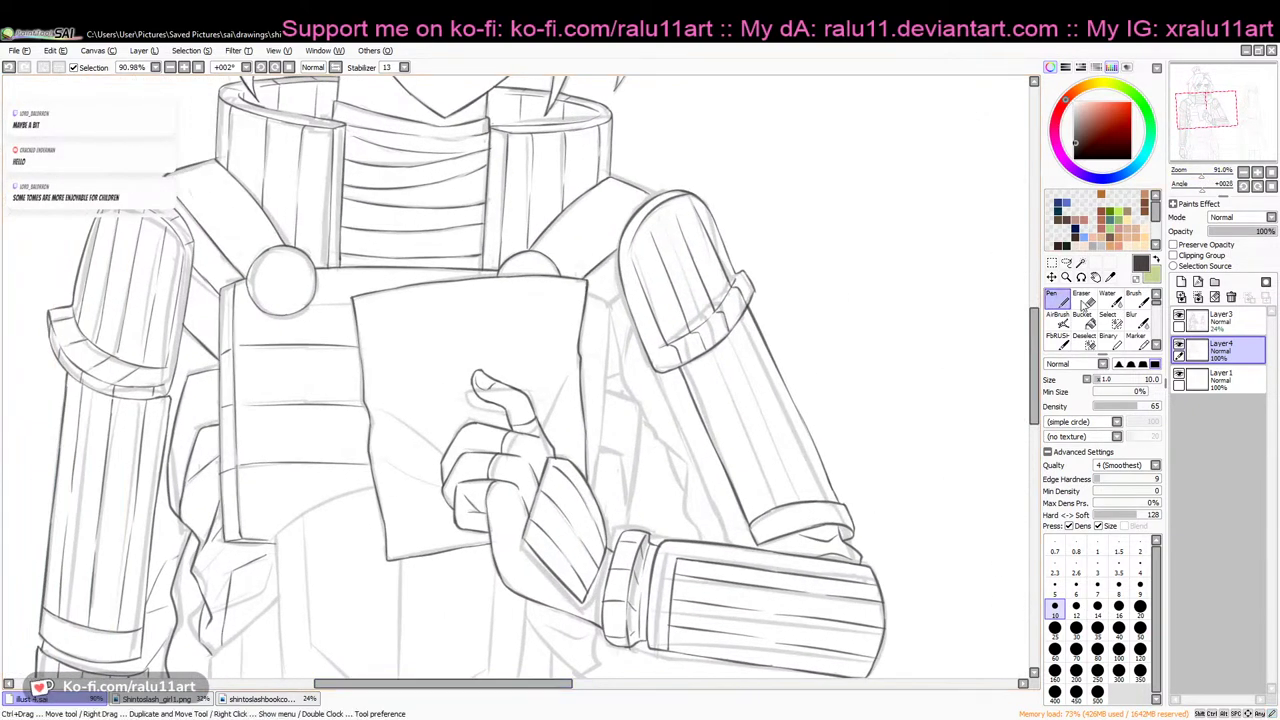
key("e")
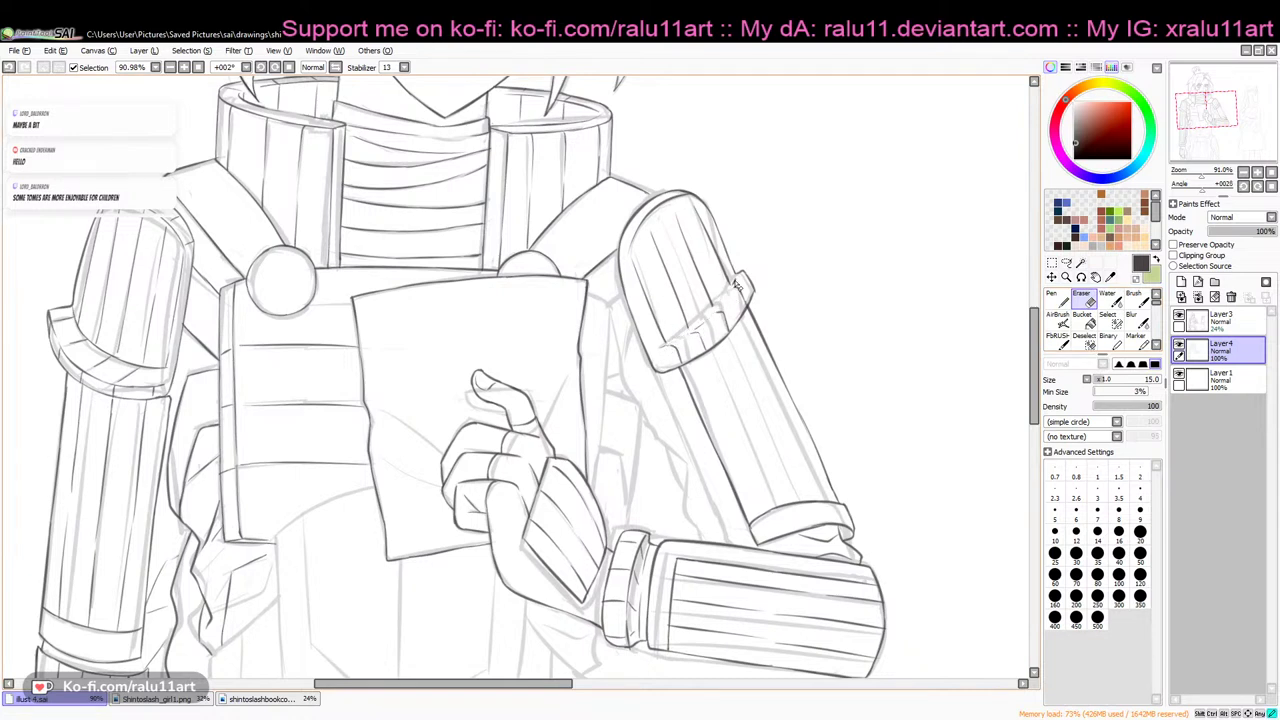
key("n")
mouse_move(739, 277)
left_mouse_down()
mouse_move(660, 346)
mouse_move(722, 324)
mouse_move(697, 337)
mouse_move(733, 290)
mouse_move(670, 349)
left_mouse_up()
key("ctrl+z")
key("ctrl+z")
key("ctrl+z")
key("ctrl+z")
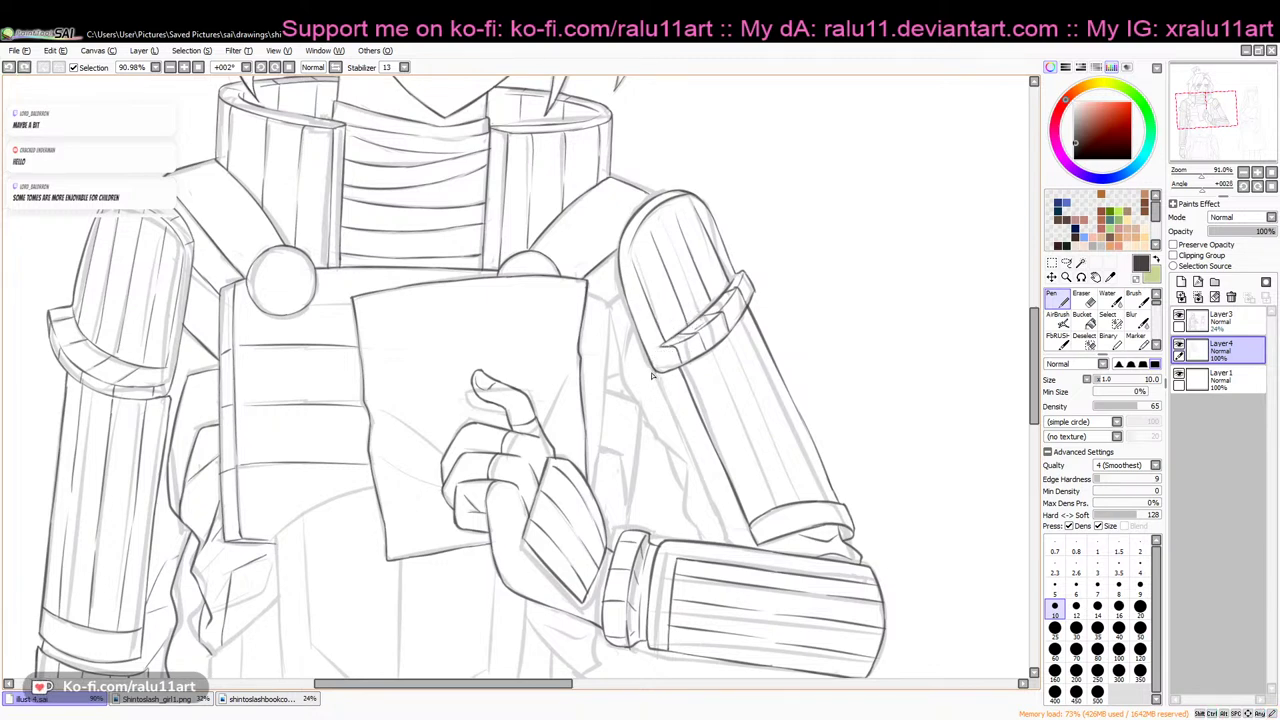
Rework the lower inner edge of the shoulder guard where it meets the rim band and erase stray line ends
left_click_drag(631, 262, 660, 347)
key("ctrl+z")
left_click_drag(631, 262, 662, 369)
key("ctrl+z")
key("e")
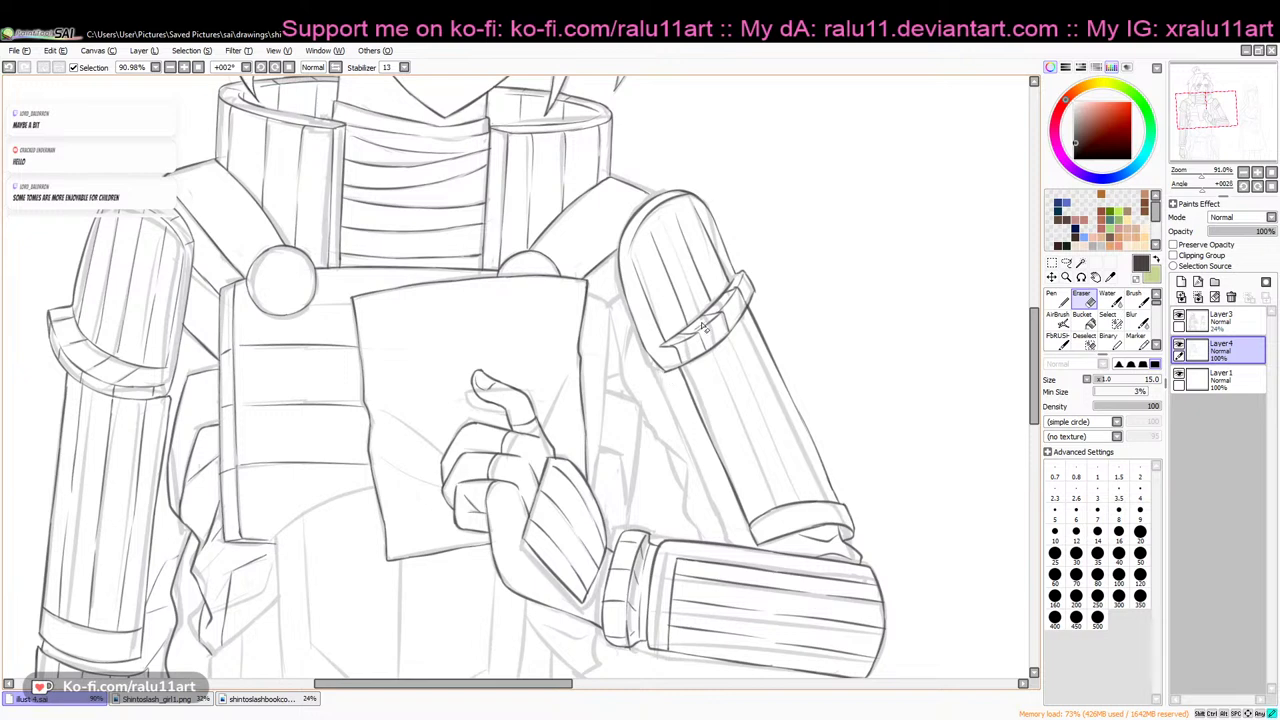
left_click(1057, 298)
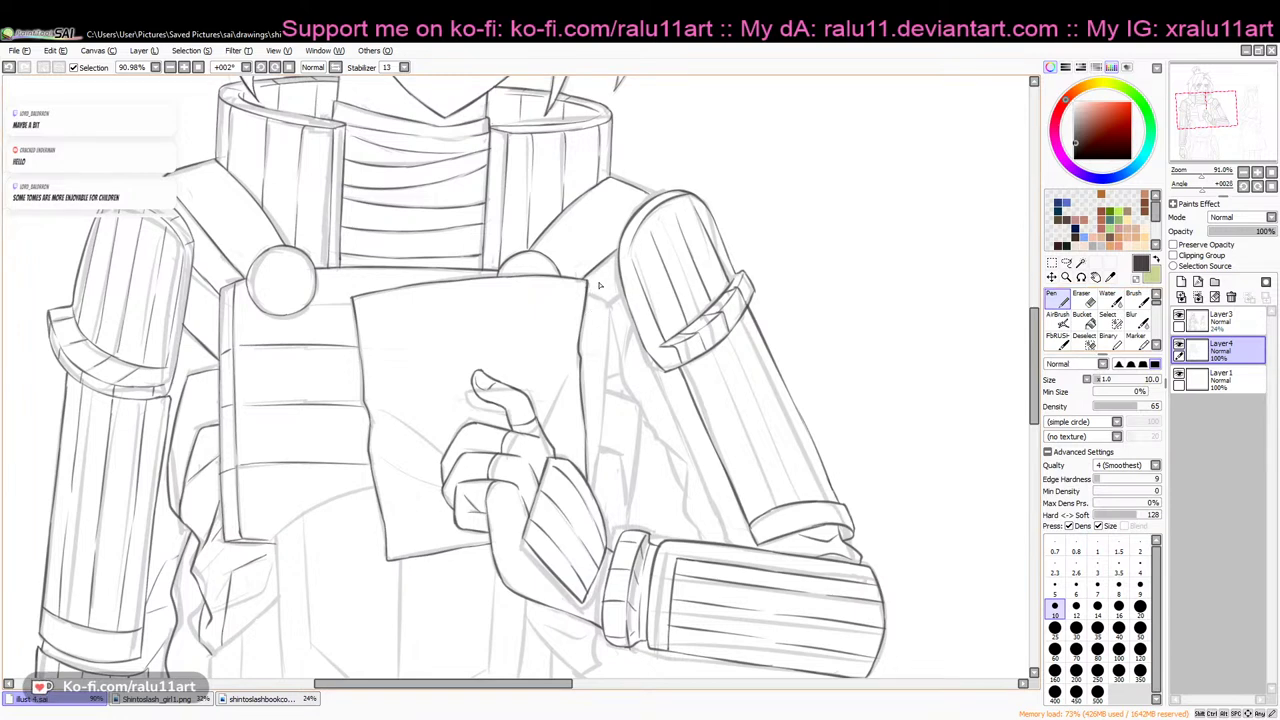
Ink the side edge of the chest plate showing behind the held sheet, down to the hand plate
mouse_move(589, 290)
left_mouse_down()
mouse_move(607, 305)
mouse_move(590, 489)
left_mouse_up()
key("ctrl+z")
left_click_drag(600, 384, 589, 490)
key("ctrl+z")
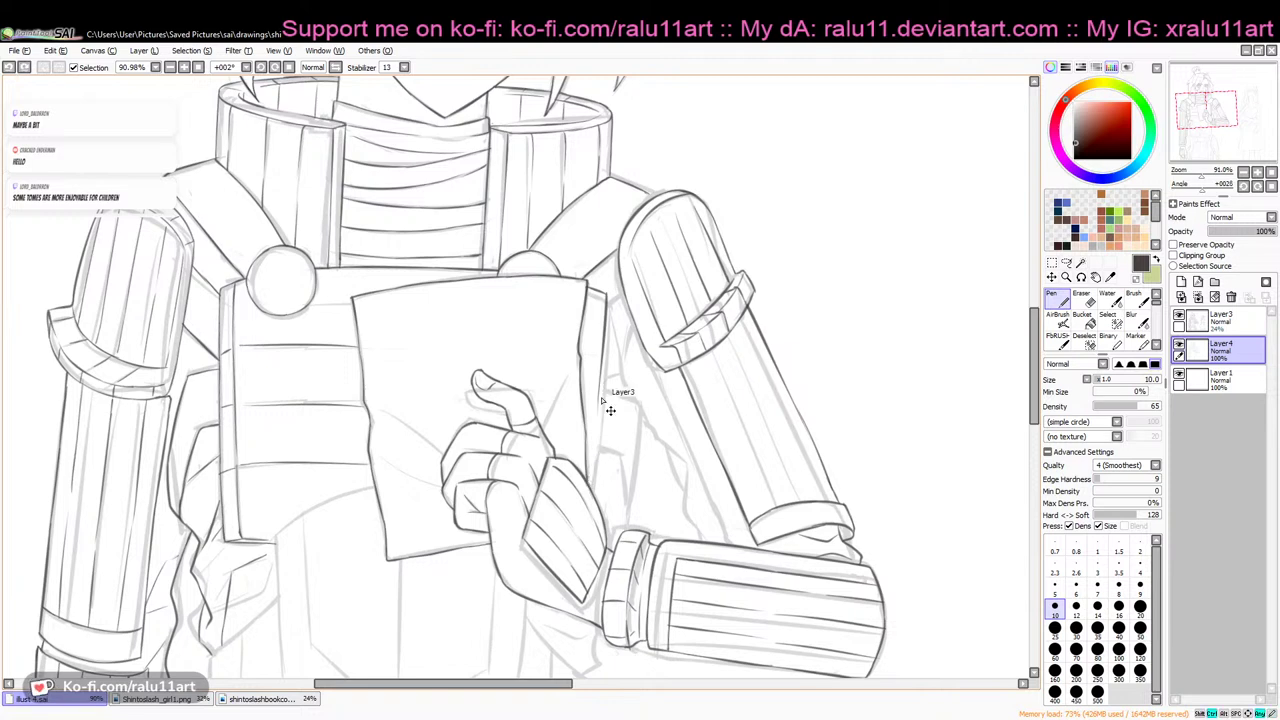
left_click_drag(598, 414, 593, 488)
Ink the cloth edge and folds between the chest plate and the bent arm, and clean the lower end
mouse_move(600, 374)
left_mouse_down()
mouse_move(638, 388)
mouse_move(642, 466)
left_mouse_up()
key("ctrl+z")
left_click_drag(640, 383, 626, 519)
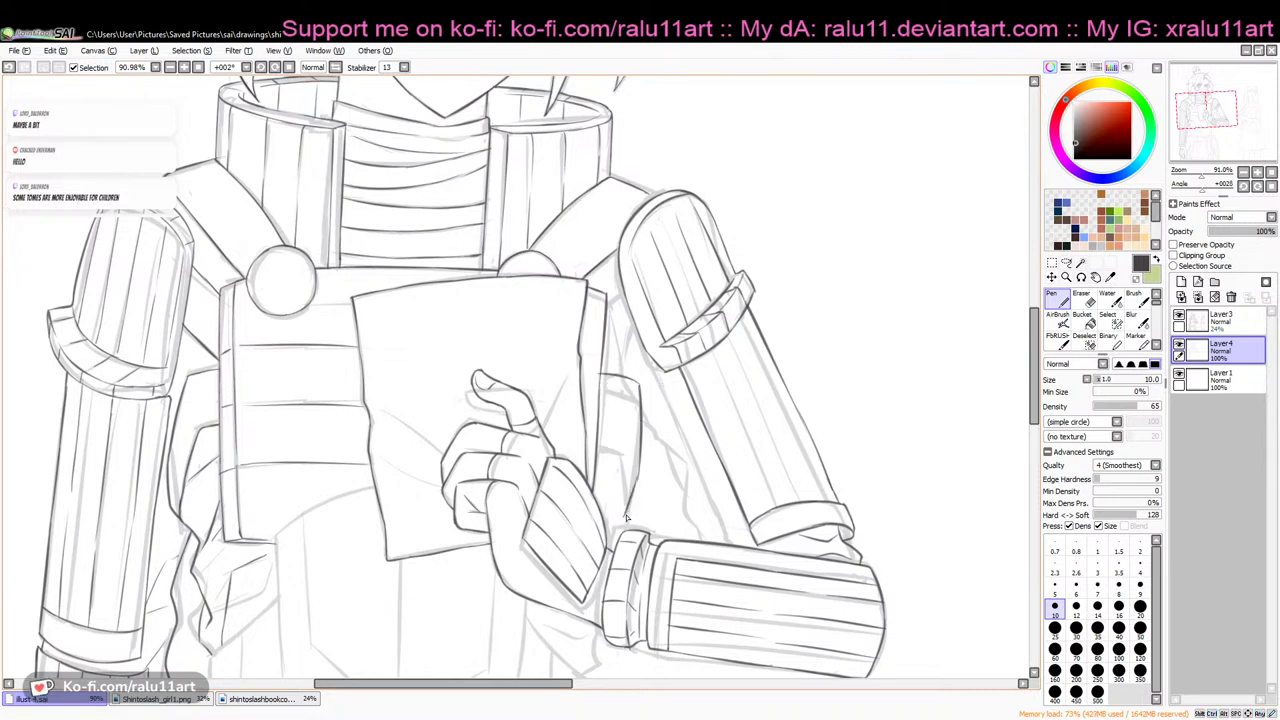
mouse_move(603, 434)
left_mouse_down()
mouse_move(628, 443)
mouse_move(629, 500)
left_mouse_up()
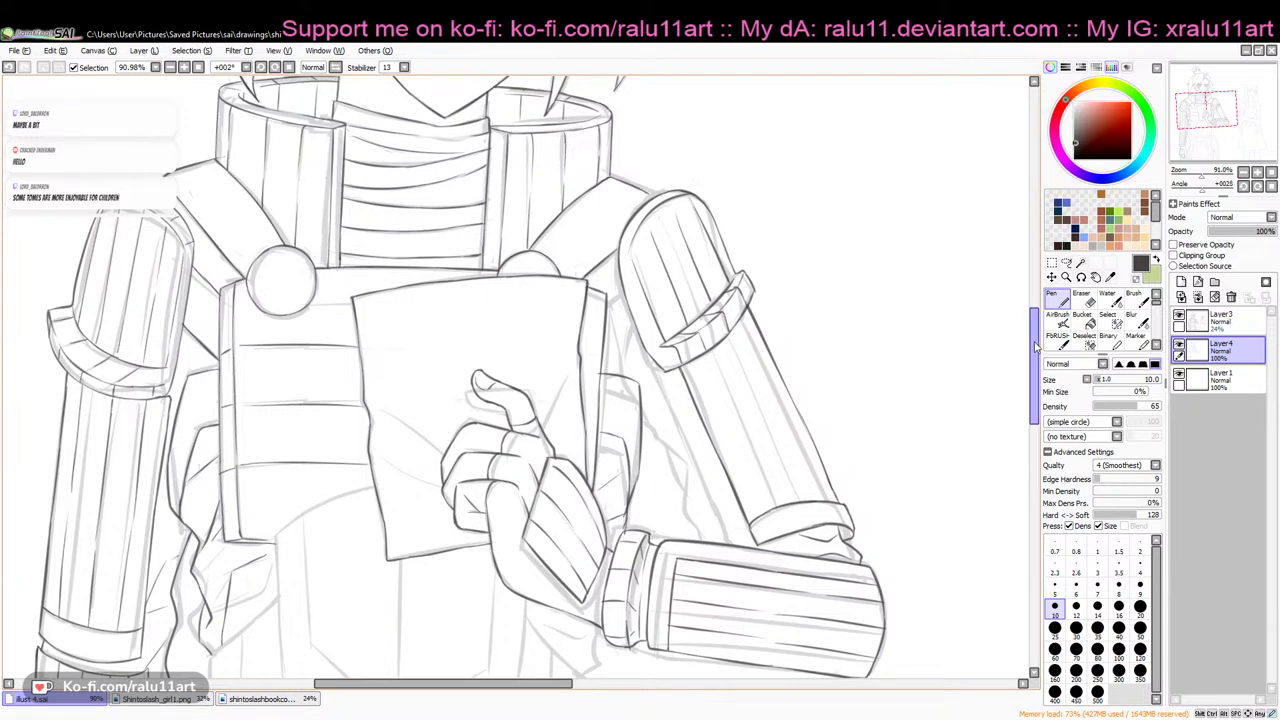
left_click_drag(1035, 350, 1035, 374)
key("e")
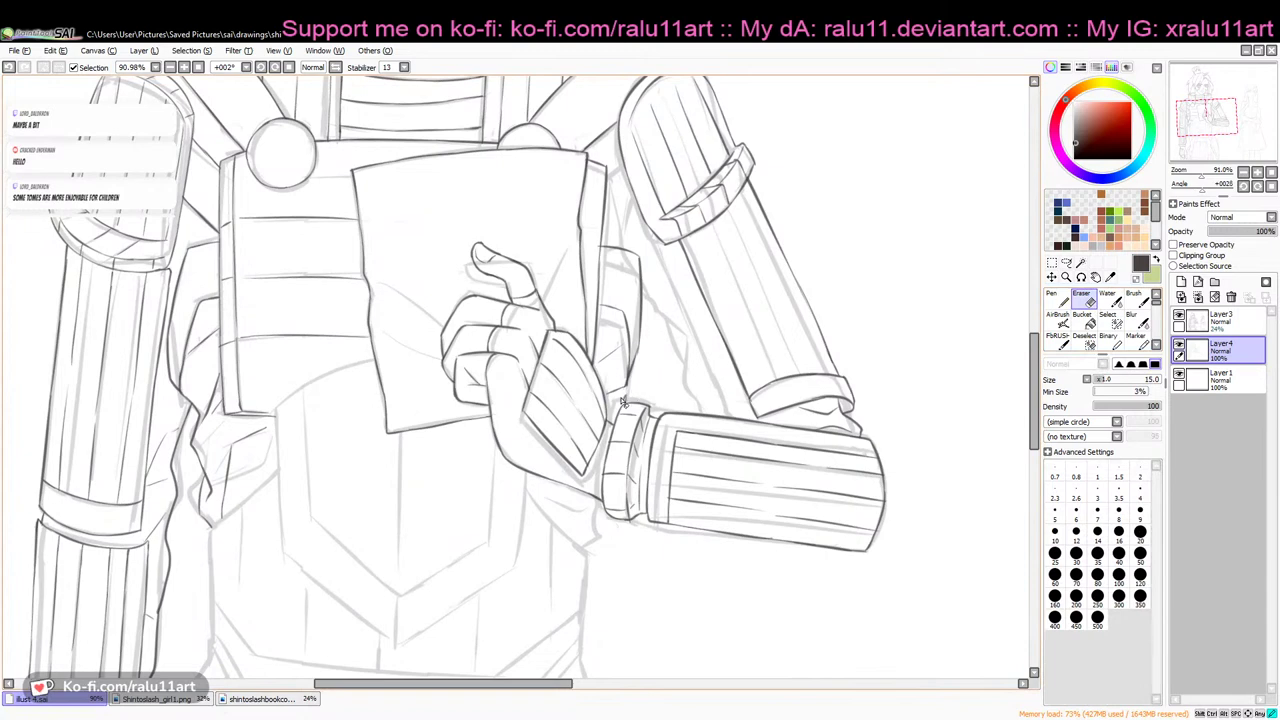
key("n")
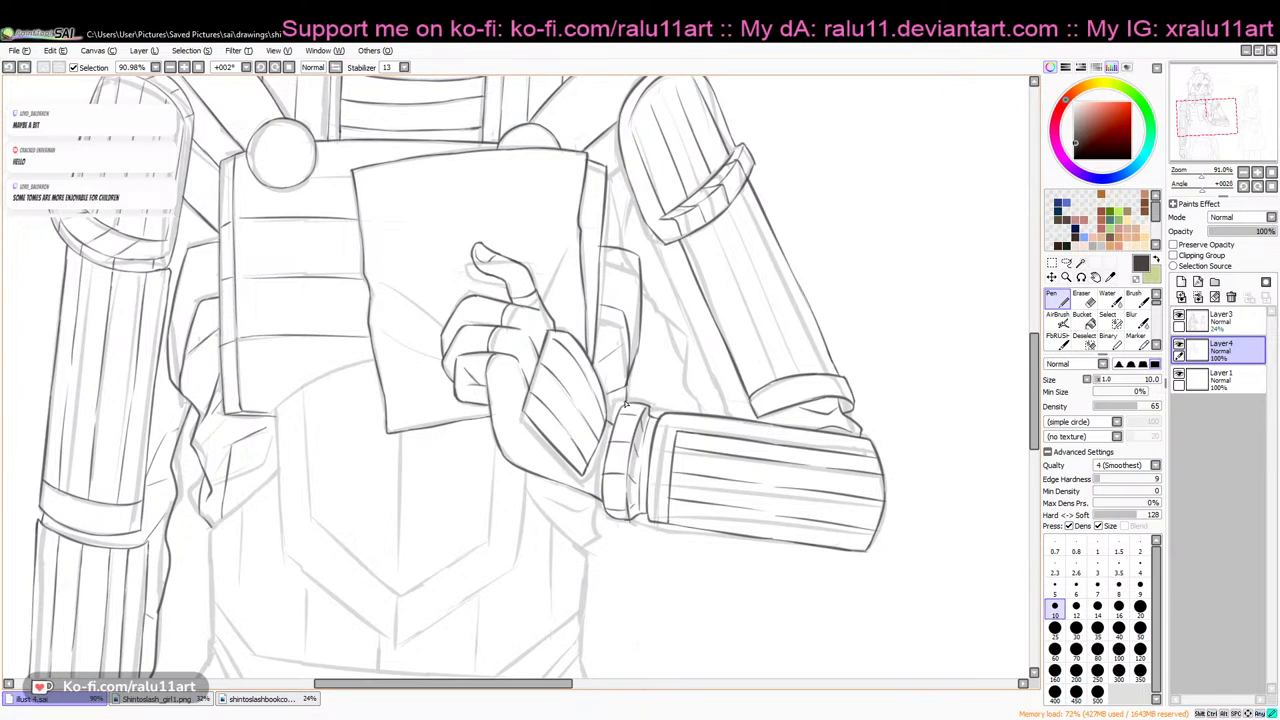
scroll(1037, 352, "up", 3)
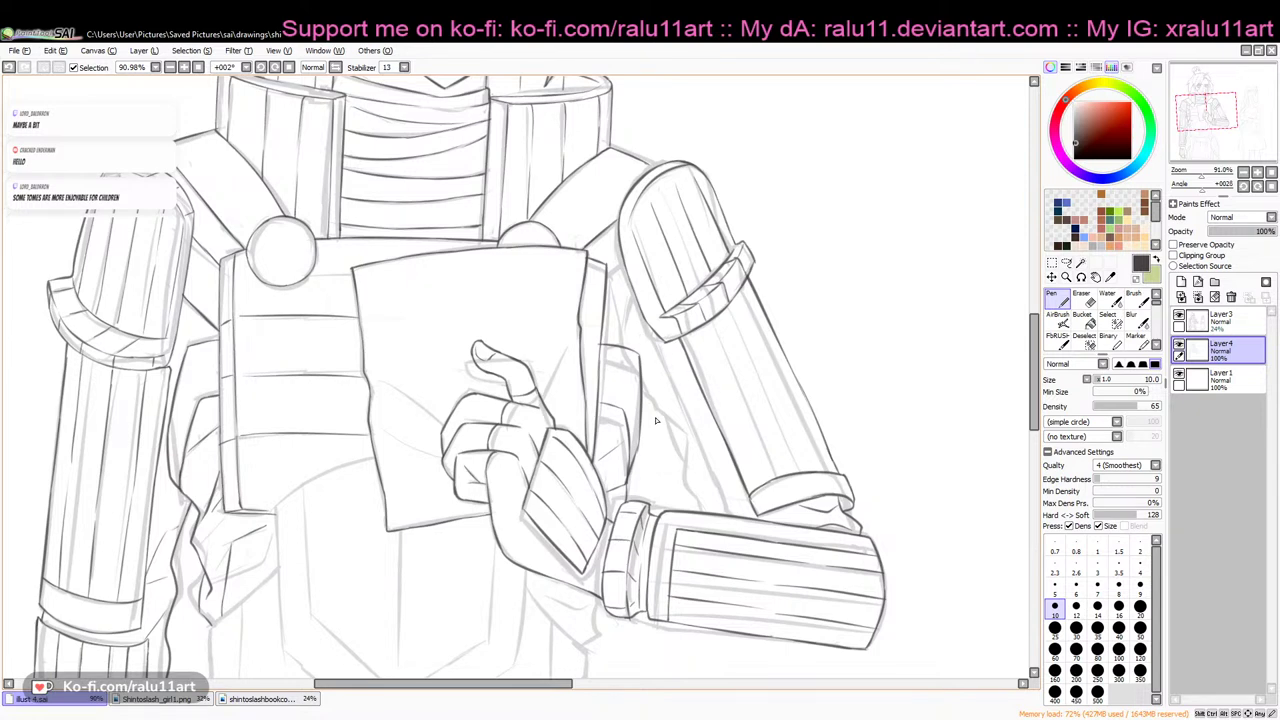
left_click_drag(686, 350, 661, 402)
key("ctrl+z")
left_click_drag(1036, 363, 1023, 434)
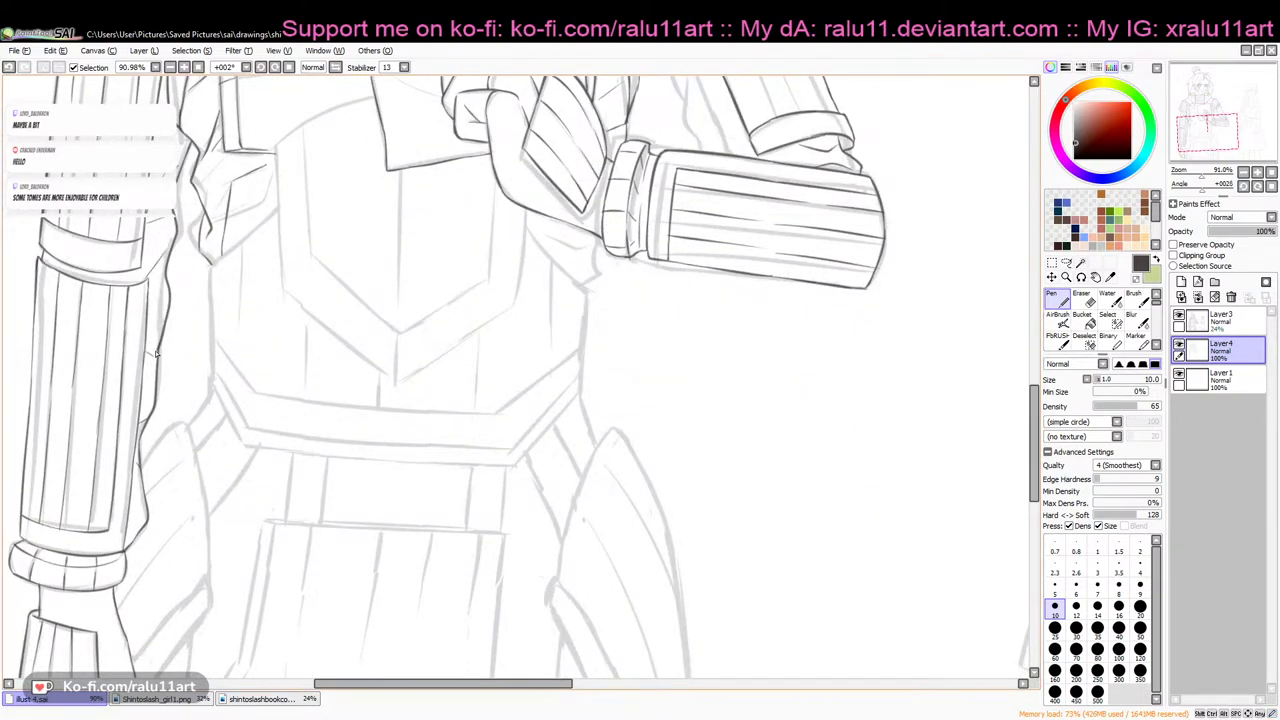
left_click_drag(147, 295, 165, 323)
key("ctrl+z")
Ink the wavy edge of the sleeve hanging behind the upper-arm guard and its short fold lines
left_click_drag(1035, 402, 1055, 347)
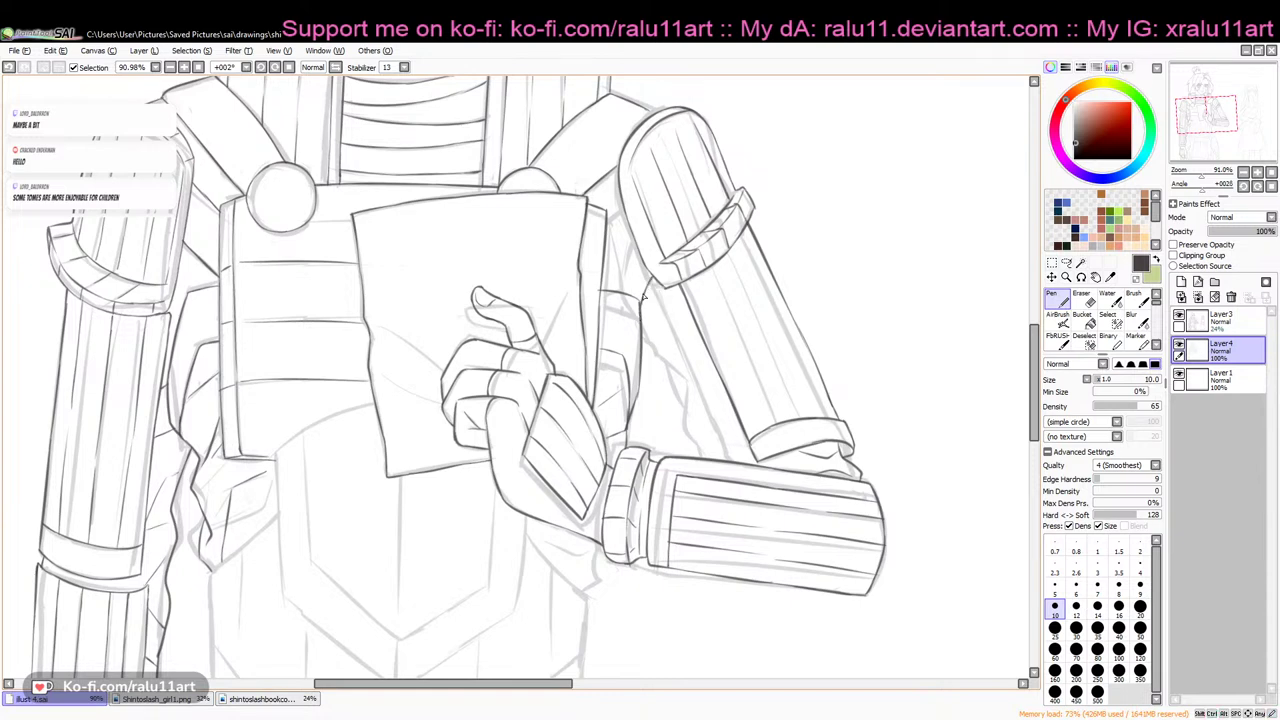
mouse_move(645, 296)
left_mouse_down()
mouse_move(668, 371)
mouse_move(646, 313)
mouse_move(679, 413)
mouse_move(714, 463)
left_mouse_up()
key("ctrl+z")
key("ctrl+z")
key("ctrl+z")
left_click_drag(683, 312, 663, 352)
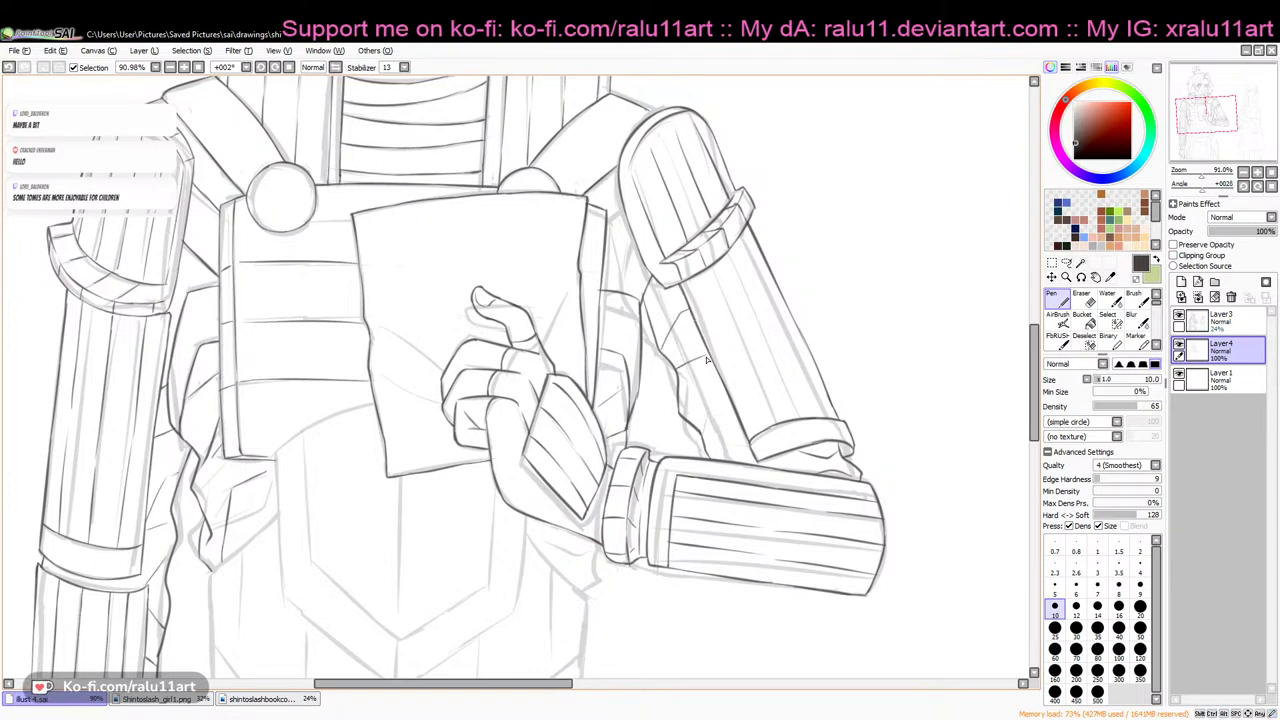
left_click_drag(719, 384, 706, 430)
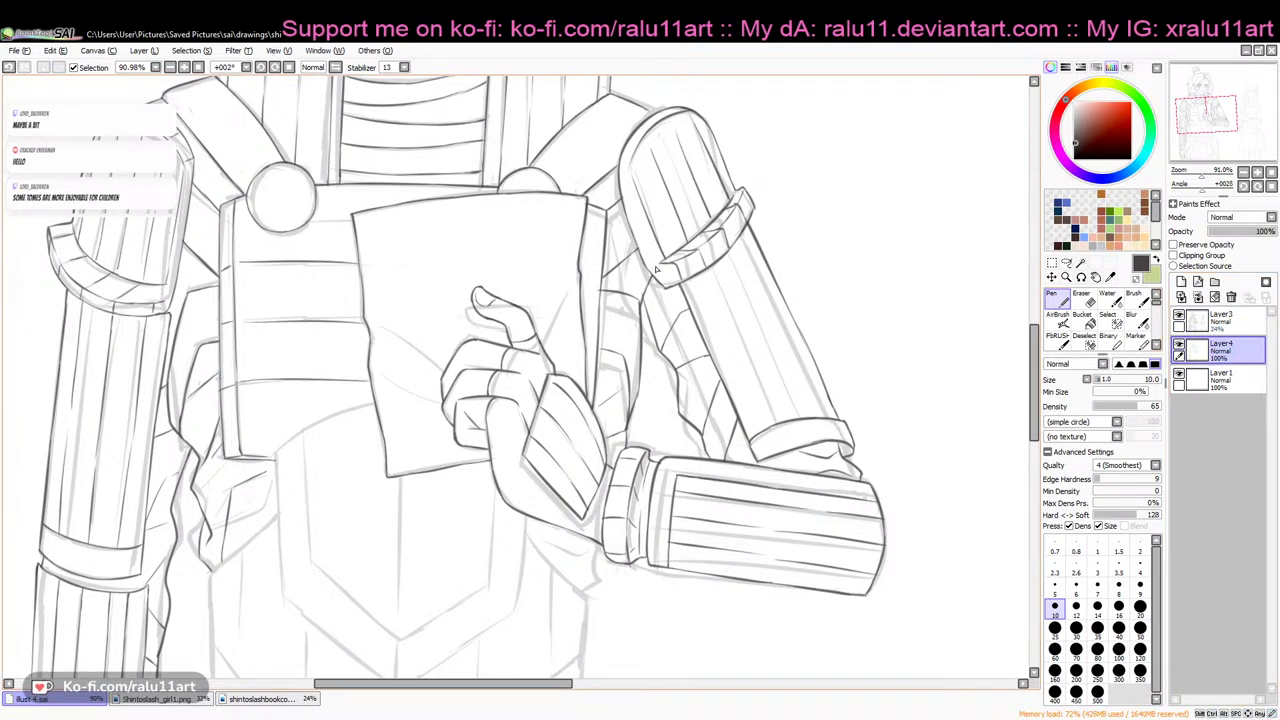
Clean up and touch up the inner corner of the rim band on the bent arm's shoulder guard
key("e")
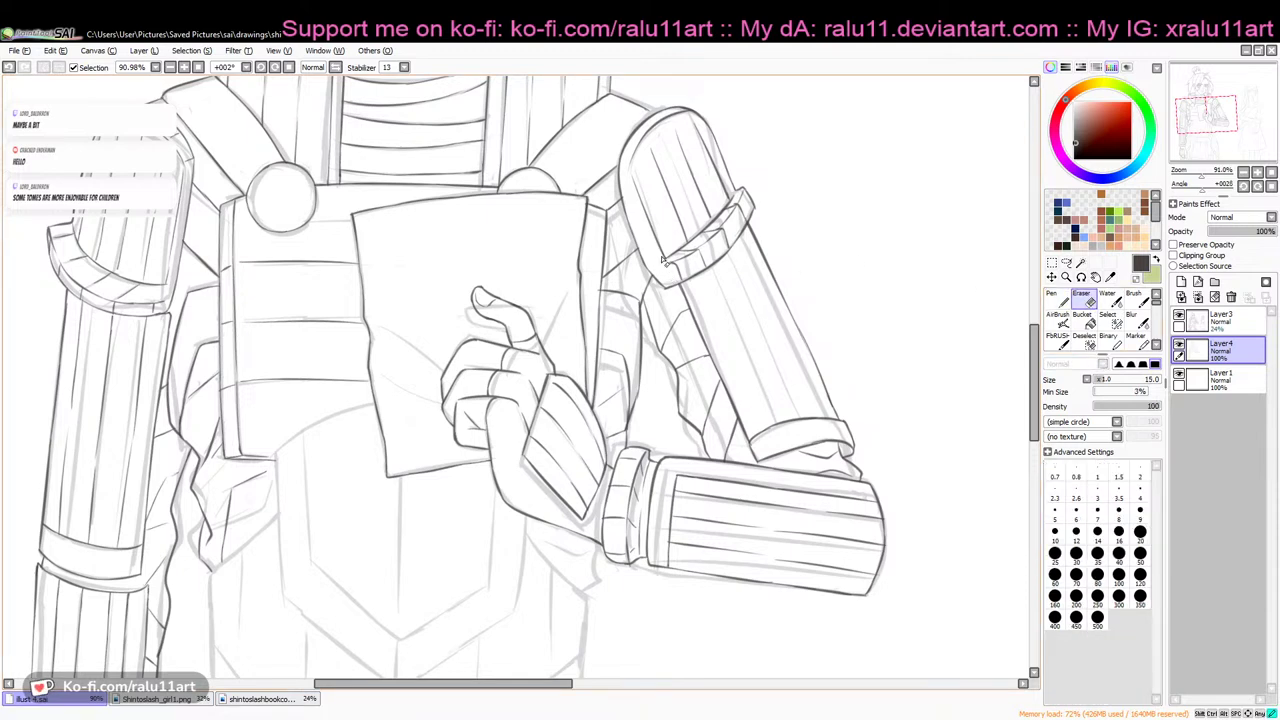
key("n")
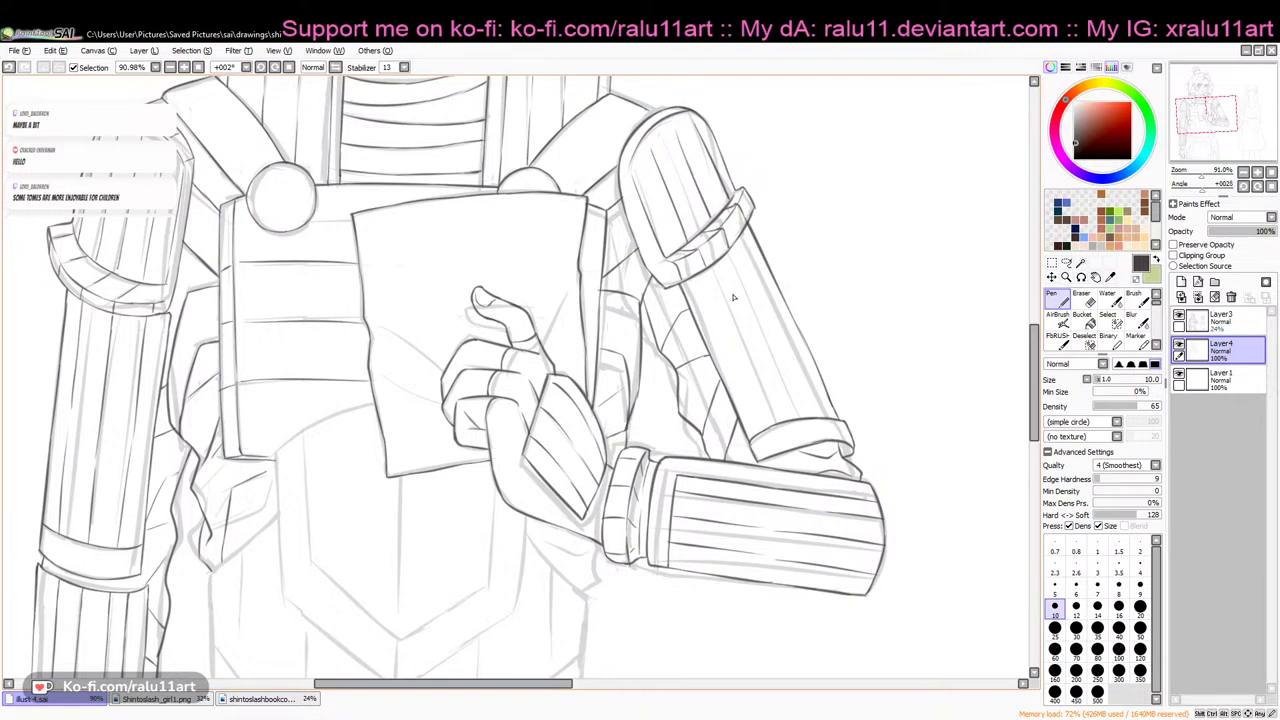
scroll(674, 308, "up", 3)
Erase and redraw the outer tip of the shoulder guard's rim band on the bent arm
key("e")
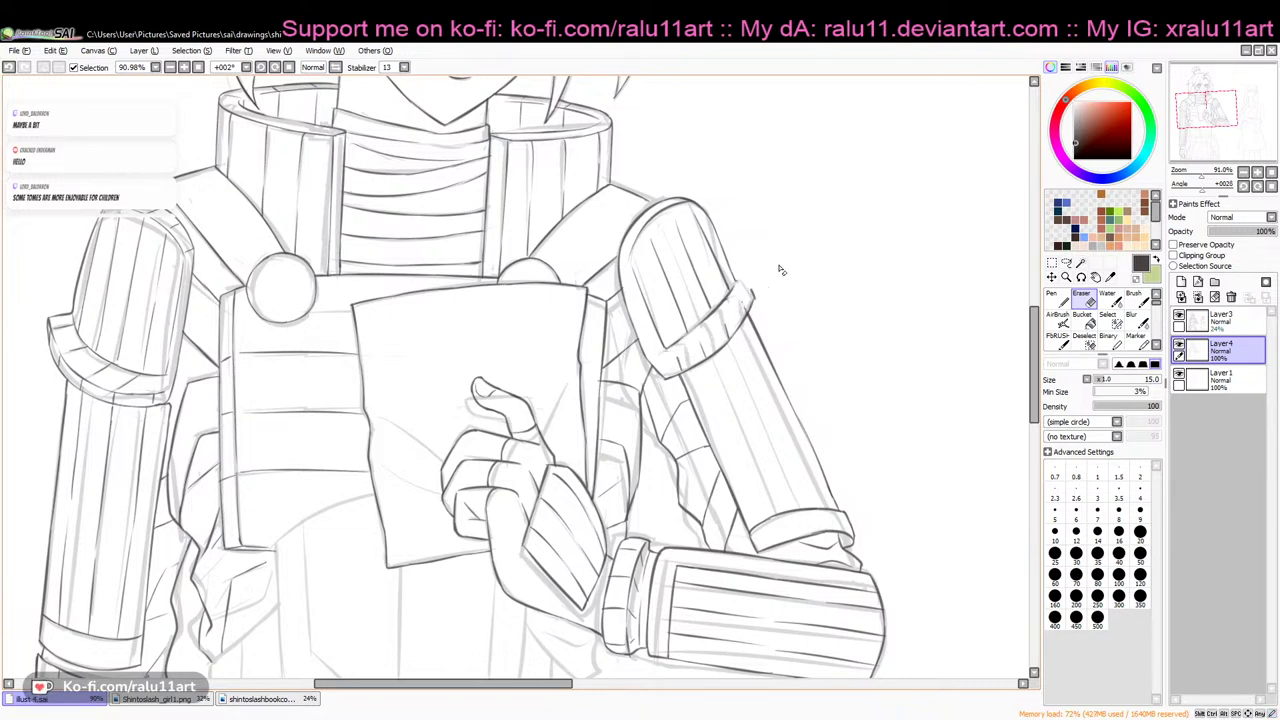
key("b")
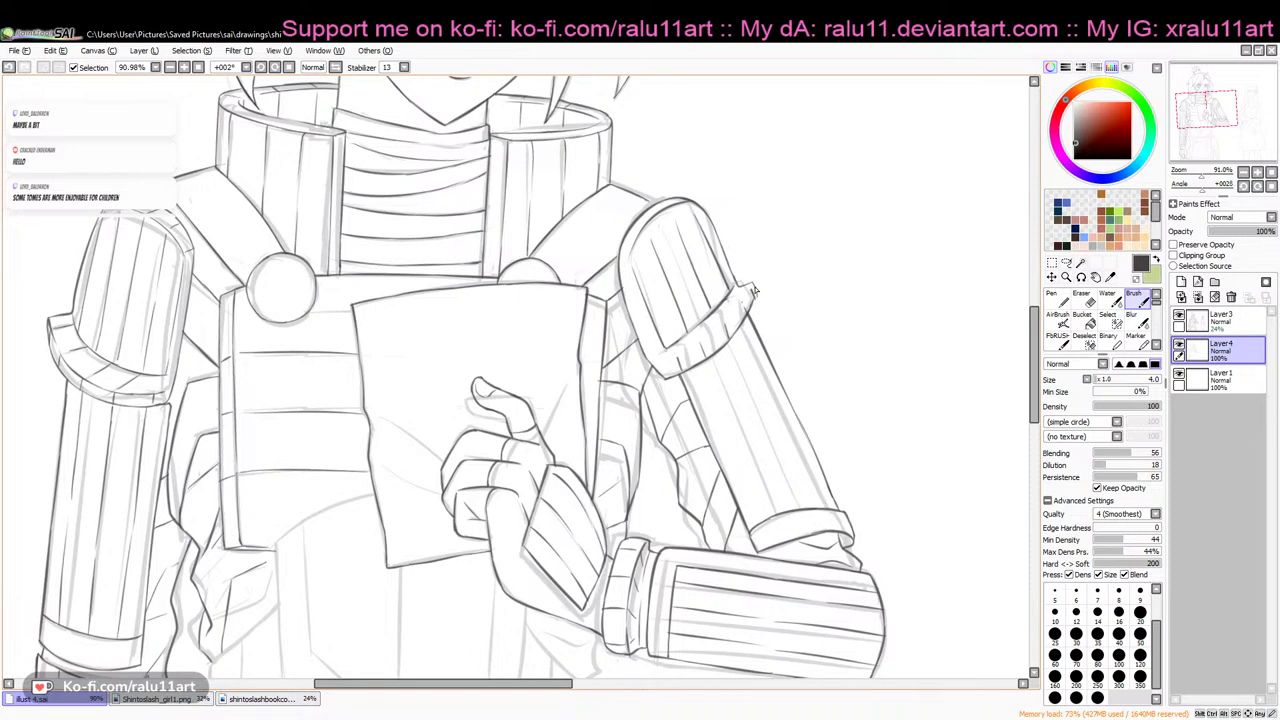
key("e")
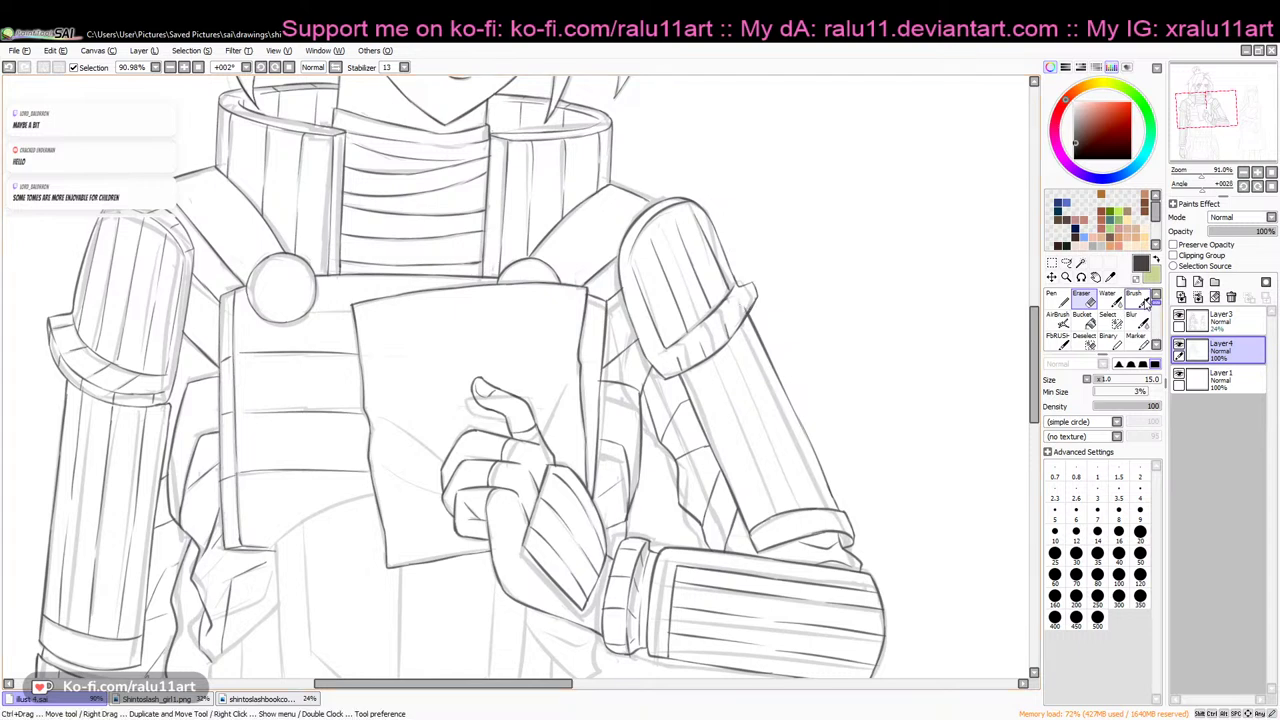
key("n")
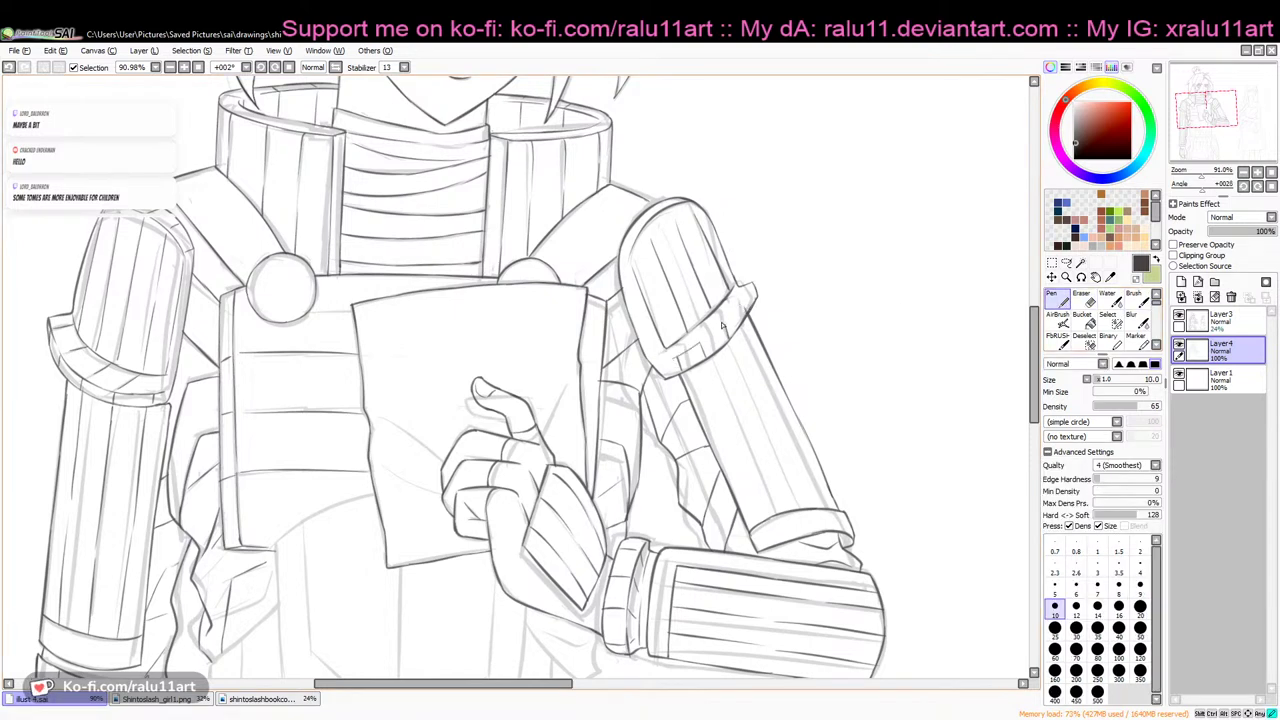
key("ctrl+z")
left_click_drag(752, 289, 741, 311)
key("e")
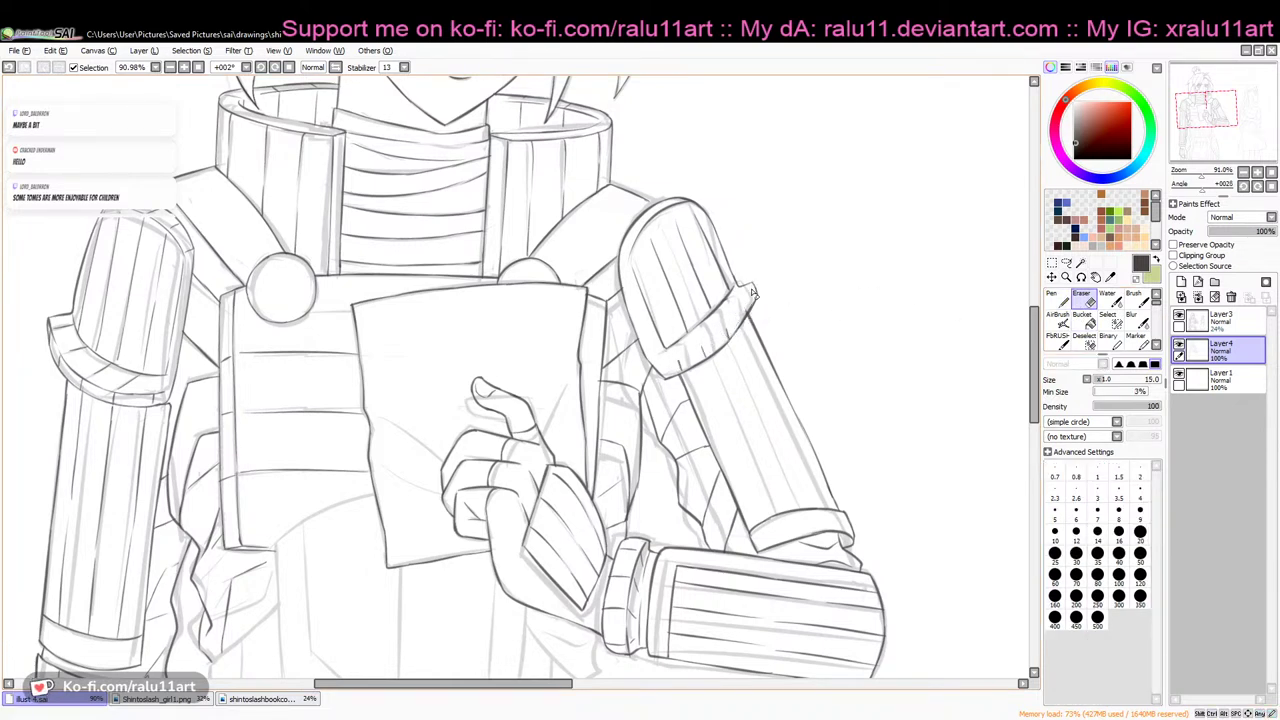
left_click(1046, 297)
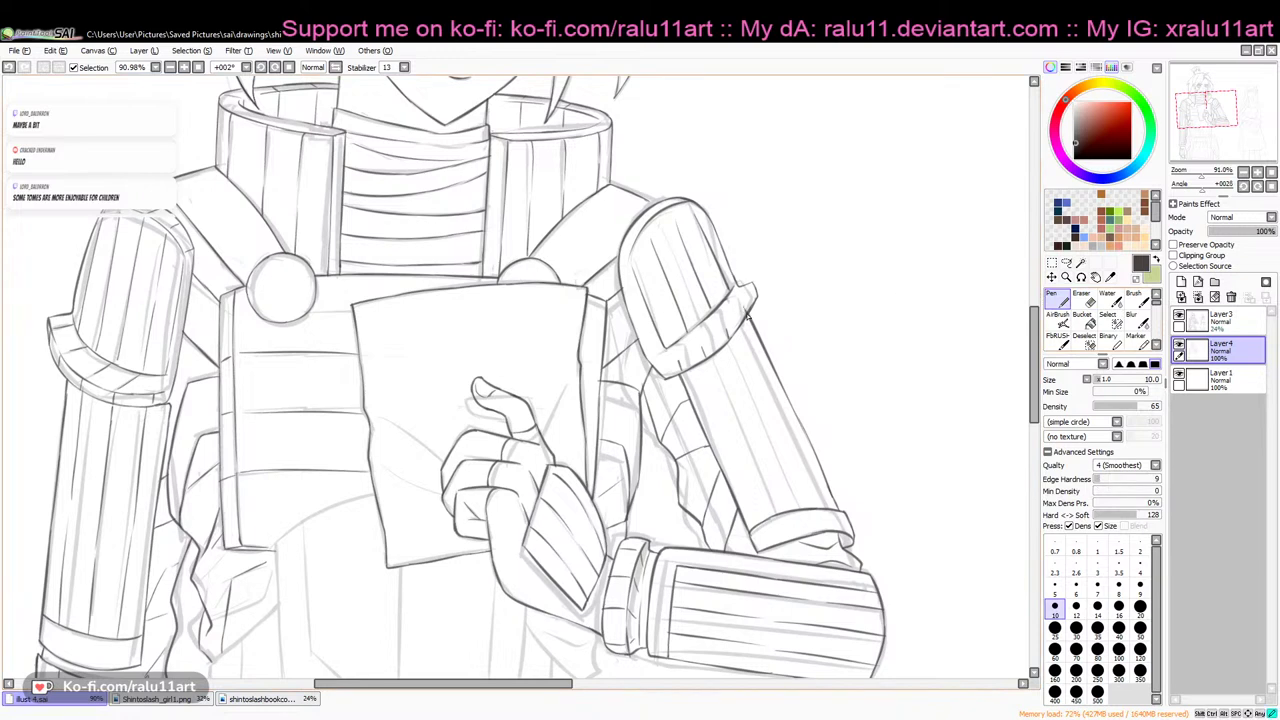
Ink the contour line and short divisions along the shoulder guard's rim band and erase the overlaps
left_click_drag(753, 287, 679, 364)
key("ctrl+z")
key("ctrl+z")
left_click_drag(740, 316, 680, 363)
key("ctrl+z")
mouse_move(671, 354)
left_mouse_down()
mouse_move(677, 368)
mouse_move(693, 339)
mouse_move(709, 342)
left_mouse_up()
key("ctrl+z")
key("ctrl+z")
left_click(1083, 301)
left_click_drag(757, 302, 702, 358)
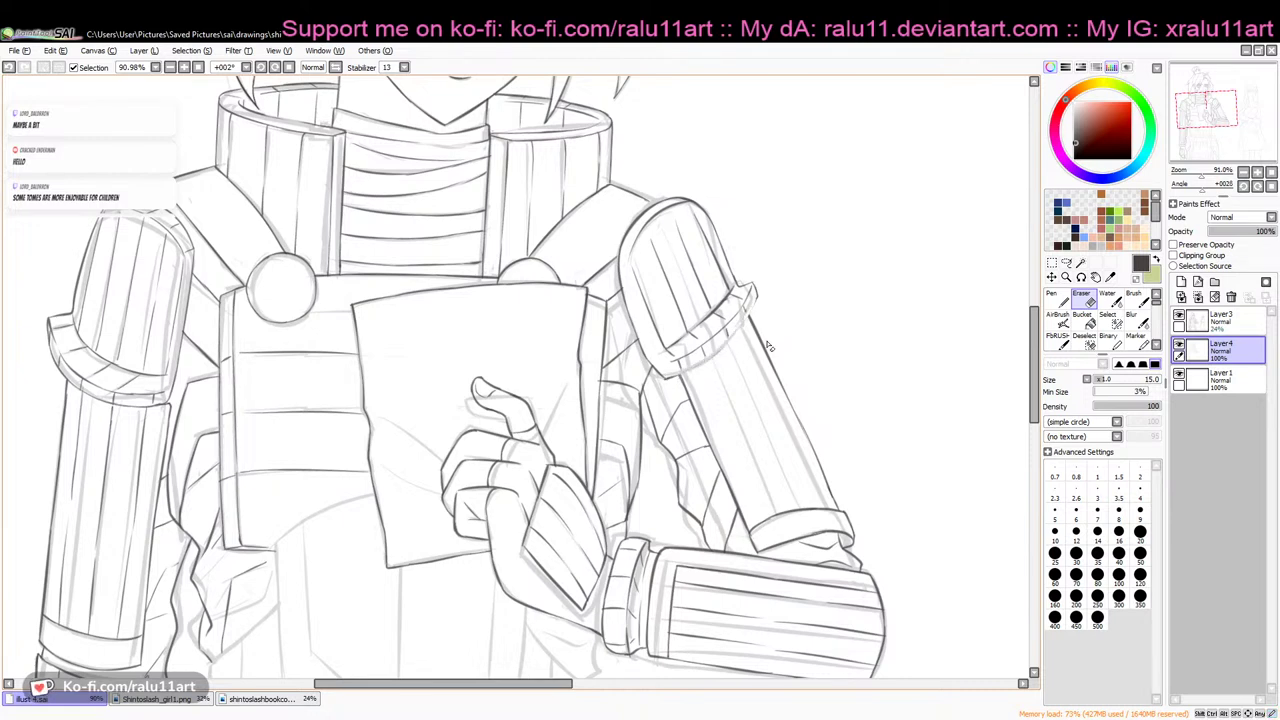
Redraw the rim band's lower edge down to the arm guard and tidy its outer corner
left_click(1063, 300)
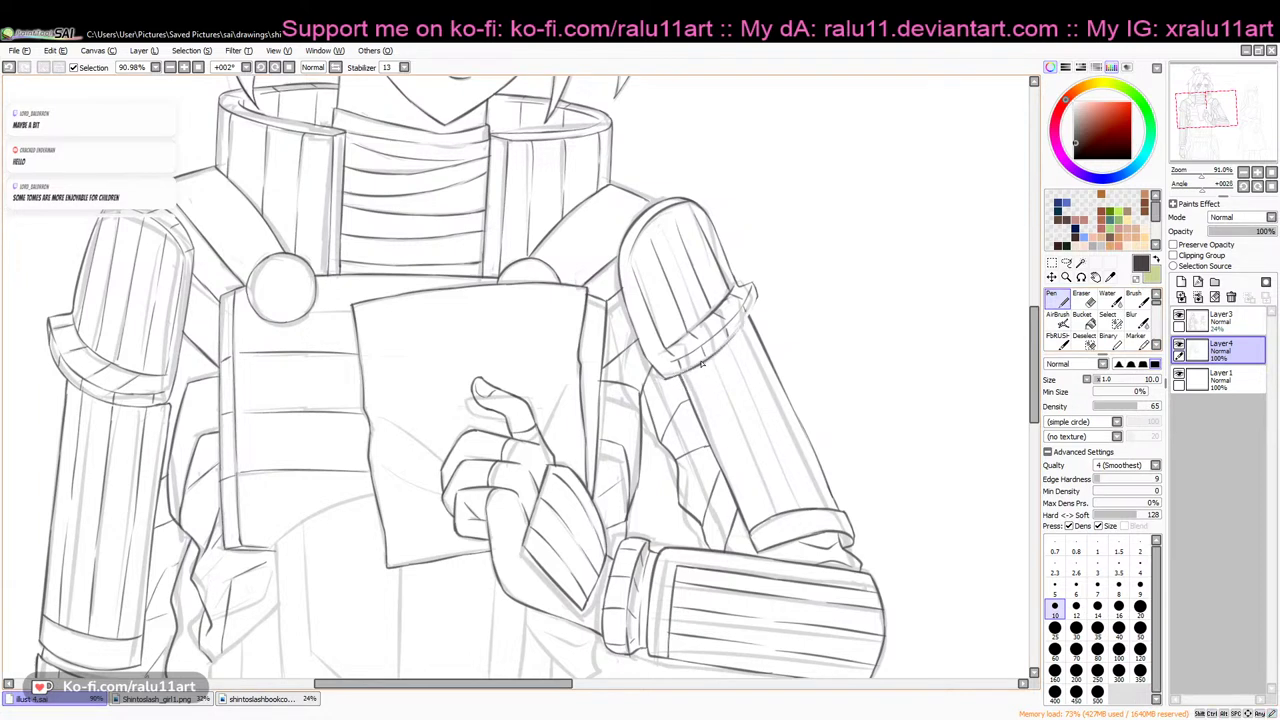
left_click_drag(673, 381, 750, 321)
key("e")
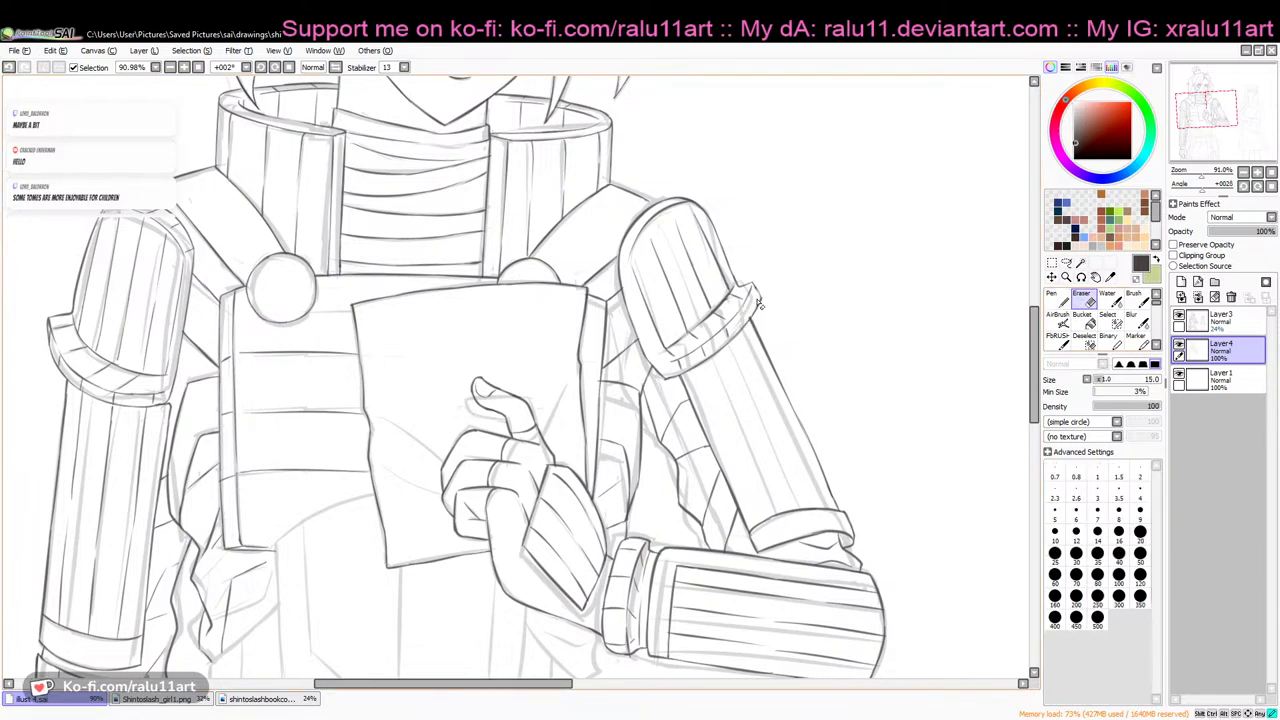
left_click(1062, 302)
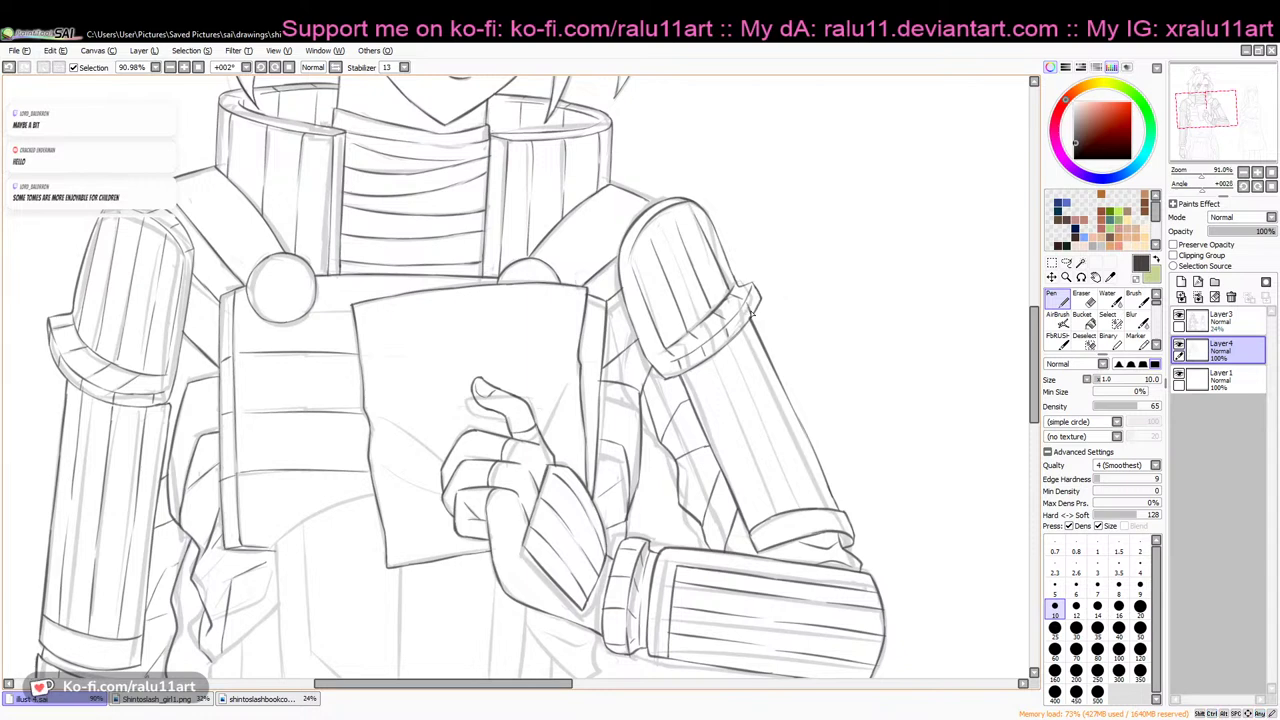
left_click(1088, 313)
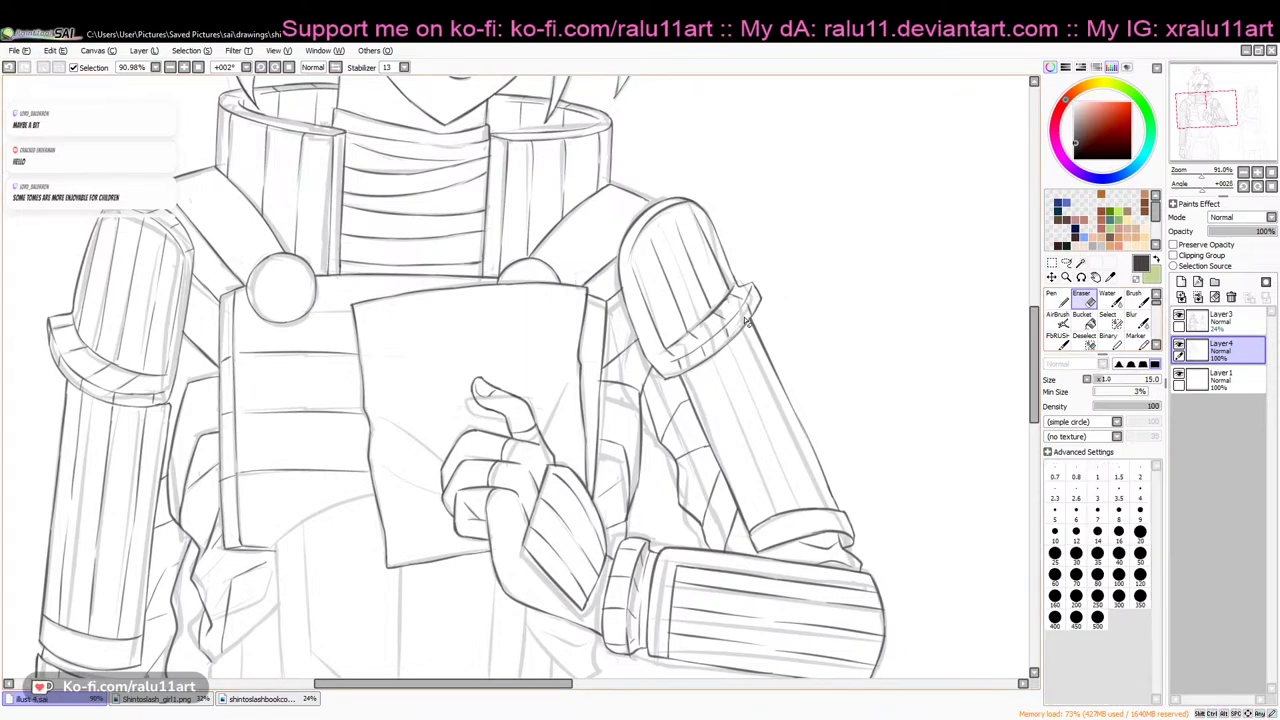
Ink the curved upper edge of the abdomen plate from the chest plate's corner to the held sheet
left_click_drag(1036, 328, 1027, 367)
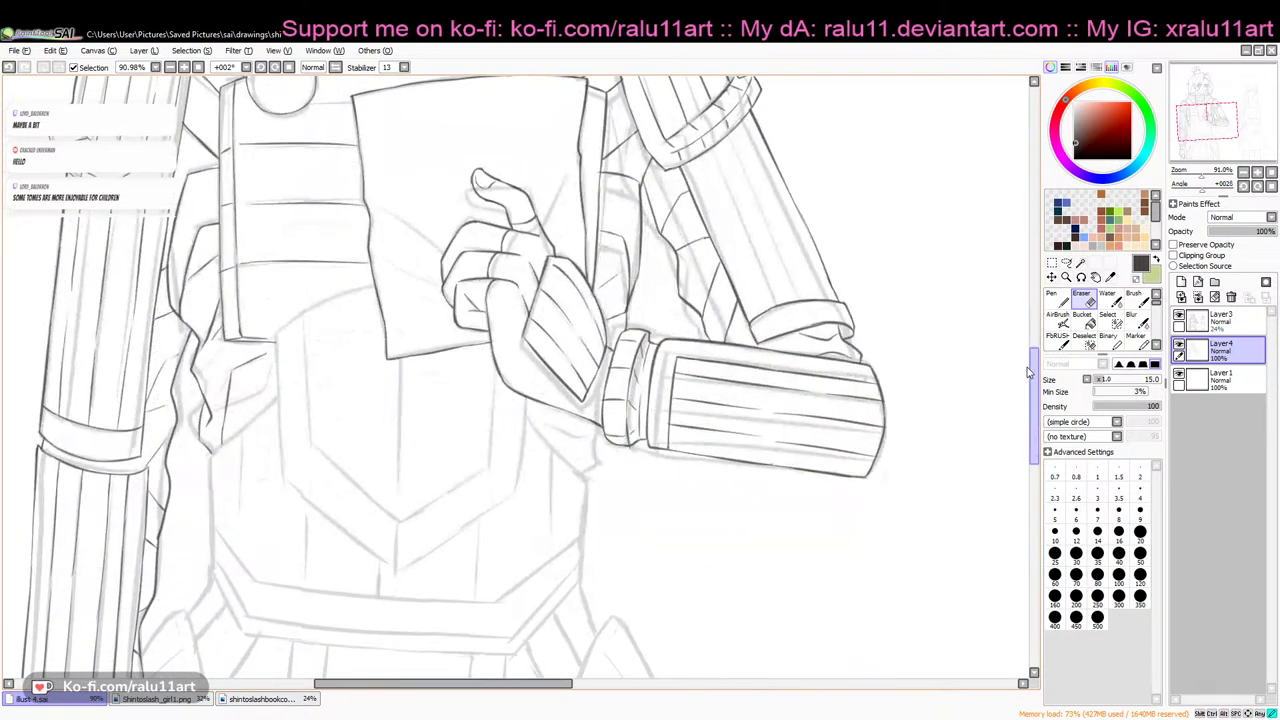
left_click(1058, 302)
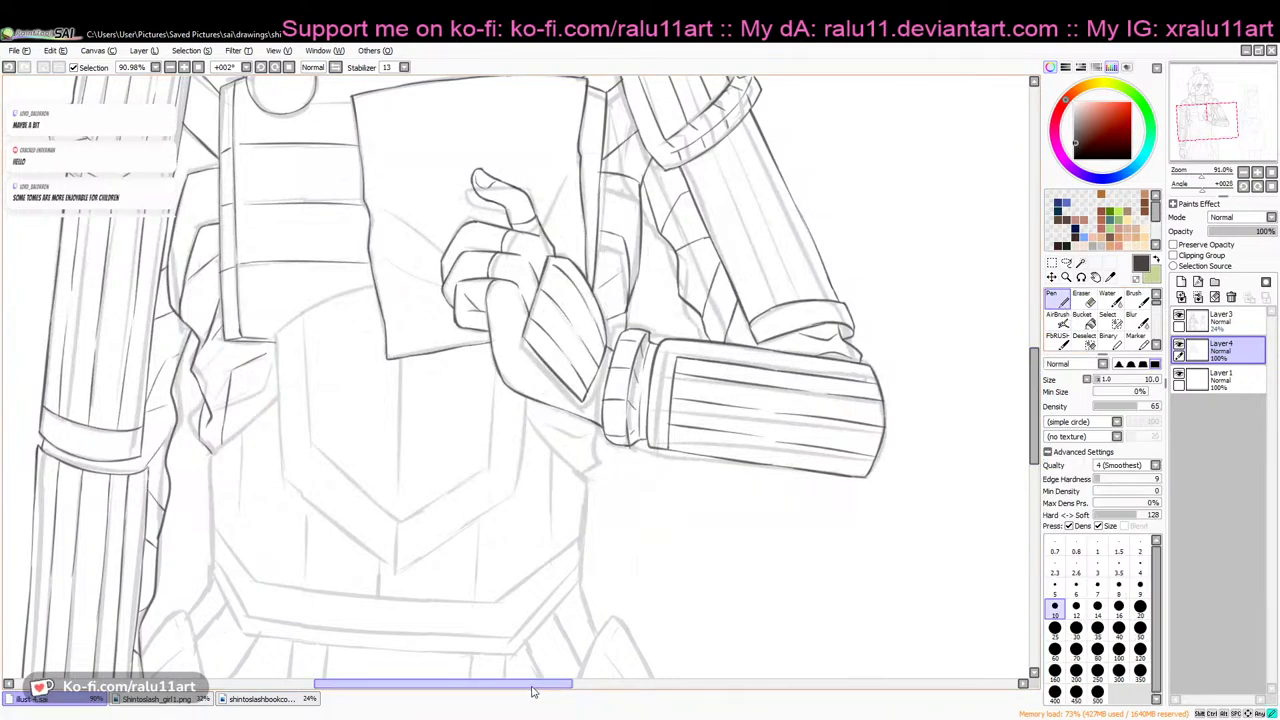
left_click_drag(537, 686, 507, 686)
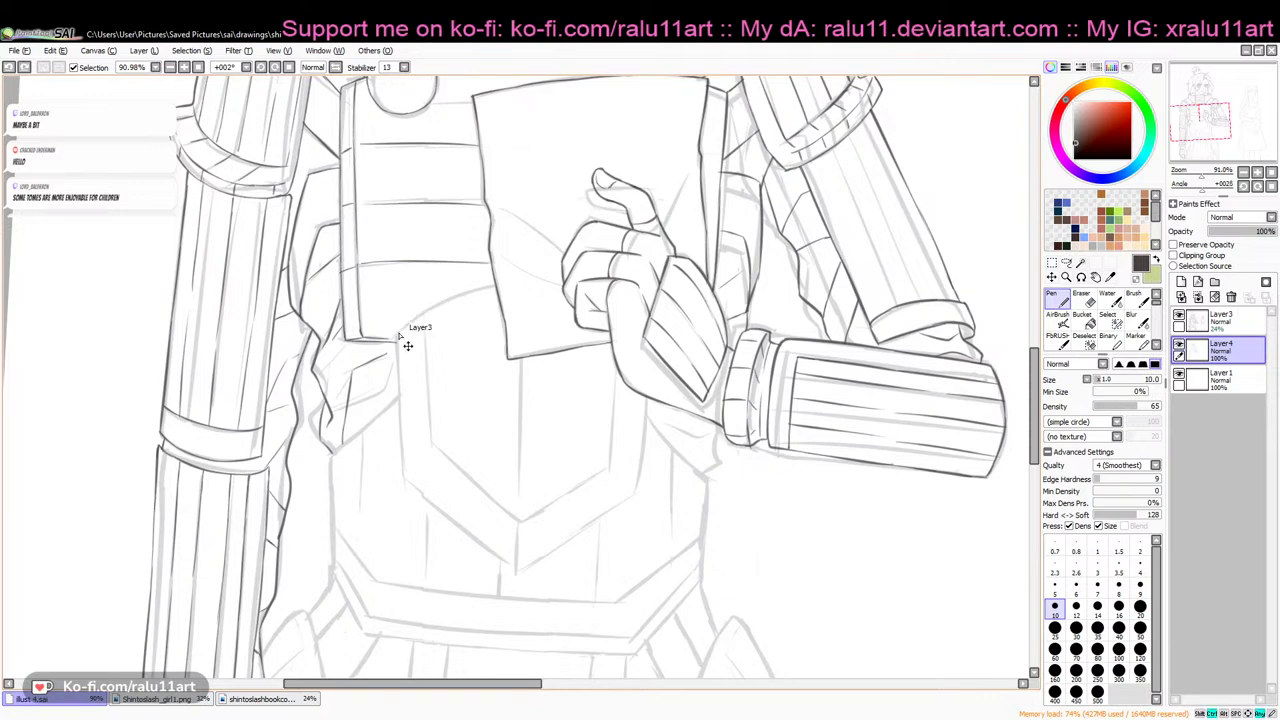
left_click_drag(397, 333, 491, 287)
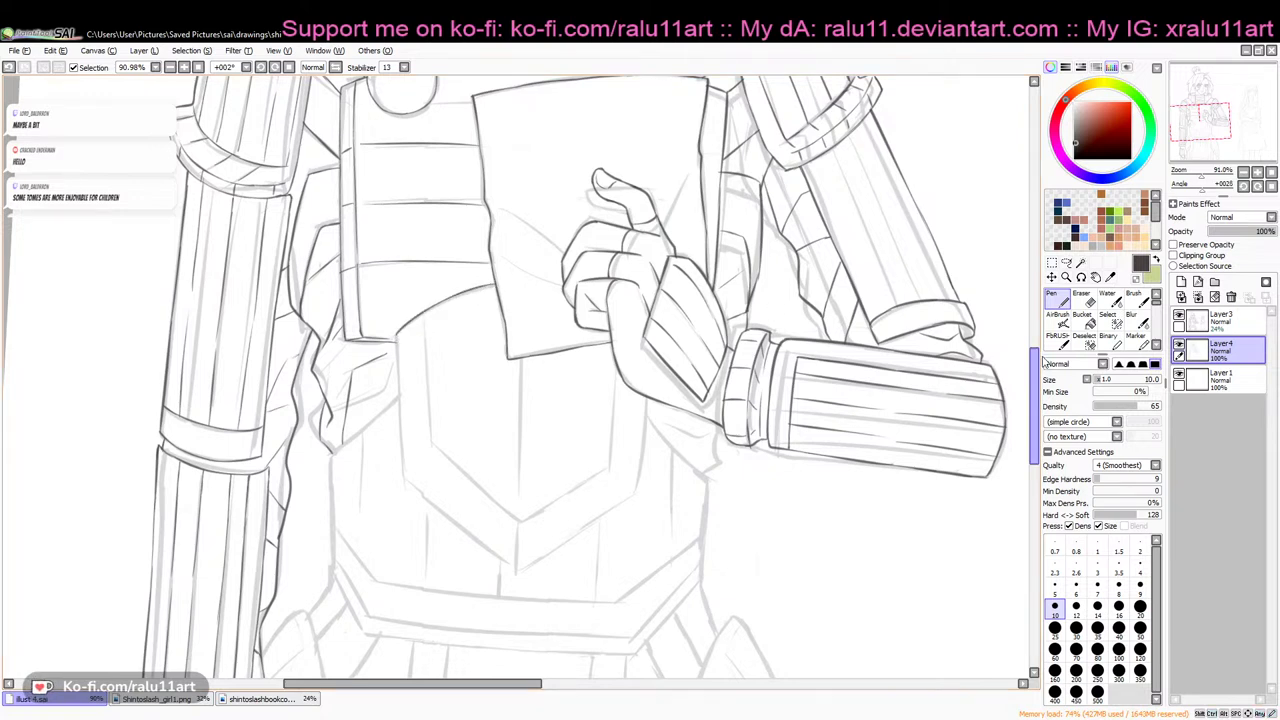
Ink the side edges and pointed lower outline of the abdomen plate below the held sheet
left_click_drag(1034, 374, 1034, 393)
left_click_drag(397, 238, 400, 328)
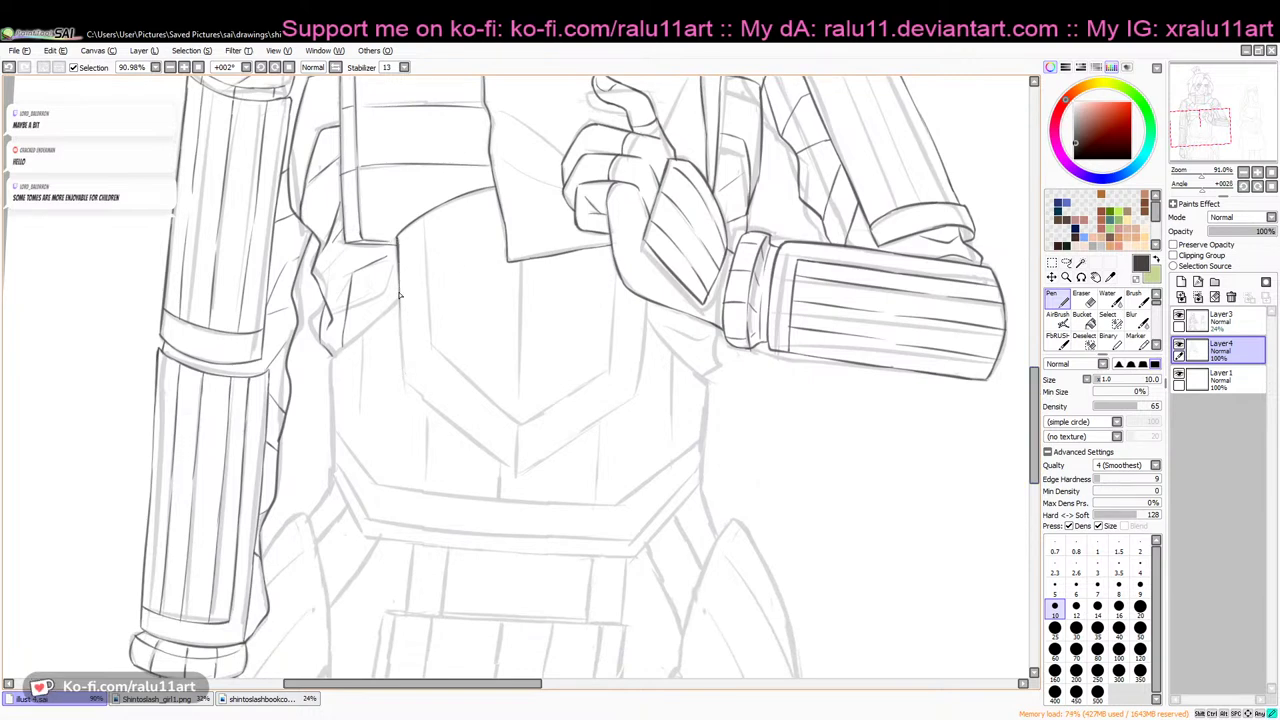
key("ctrl+z")
left_click_drag(398, 286, 402, 372)
key("ctrl+z")
mouse_move(399, 285)
left_mouse_down()
mouse_move(404, 384)
mouse_move(432, 404)
mouse_move(409, 395)
mouse_move(508, 472)
mouse_move(493, 457)
mouse_move(519, 476)
mouse_move(640, 392)
mouse_move(598, 417)
mouse_move(637, 394)
mouse_move(649, 303)
mouse_move(644, 346)
left_mouse_up()
key("ctrl+z")
key("ctrl+z")
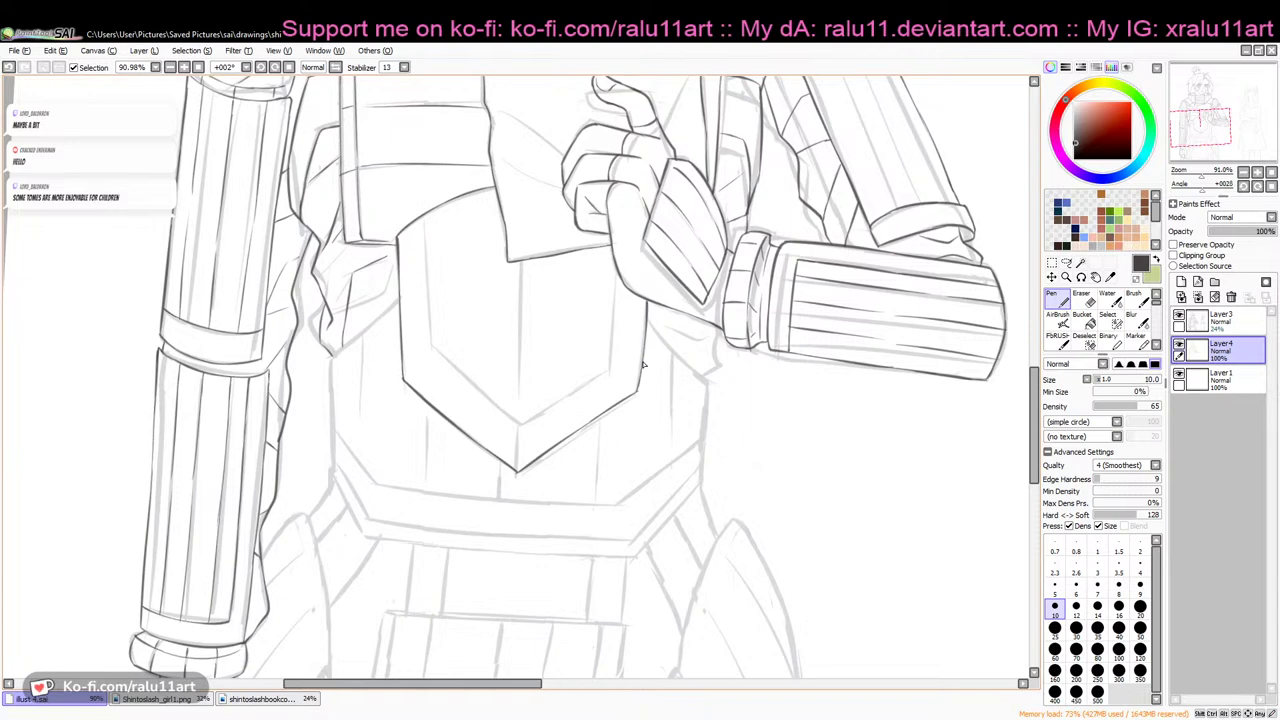
Ink the abdomen plate's inner pointed outline and its vertical centre line down to the inner tip
mouse_move(424, 214)
left_mouse_down()
mouse_move(432, 346)
mouse_move(520, 424)
mouse_move(592, 367)
left_mouse_up()
key("ctrl+z")
left_click_drag(522, 424, 609, 364)
left_click_drag(616, 264, 610, 362)
key("ctrl+z")
key("ctrl+z")
left_click_drag(524, 274, 518, 420)
left_click_drag(521, 330, 518, 357)
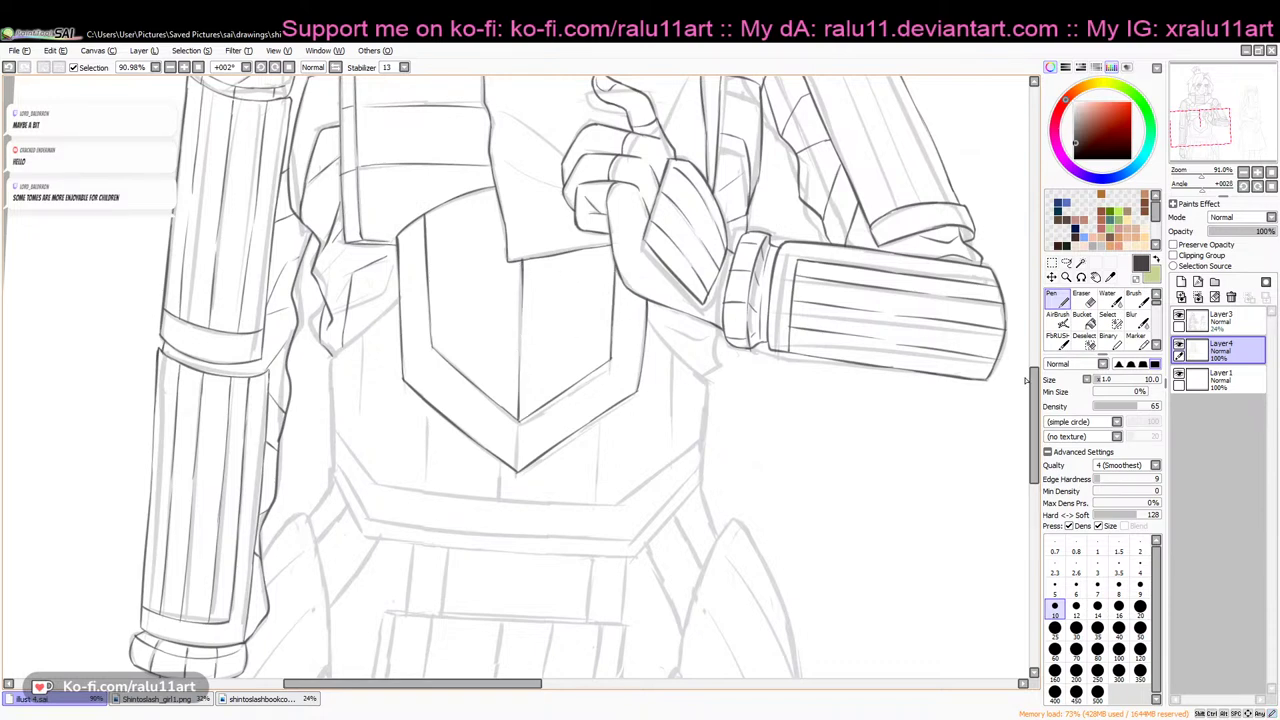
Ink a short crease on the held sheet beside the raised thumb
scroll(1020, 376, "up", 4)
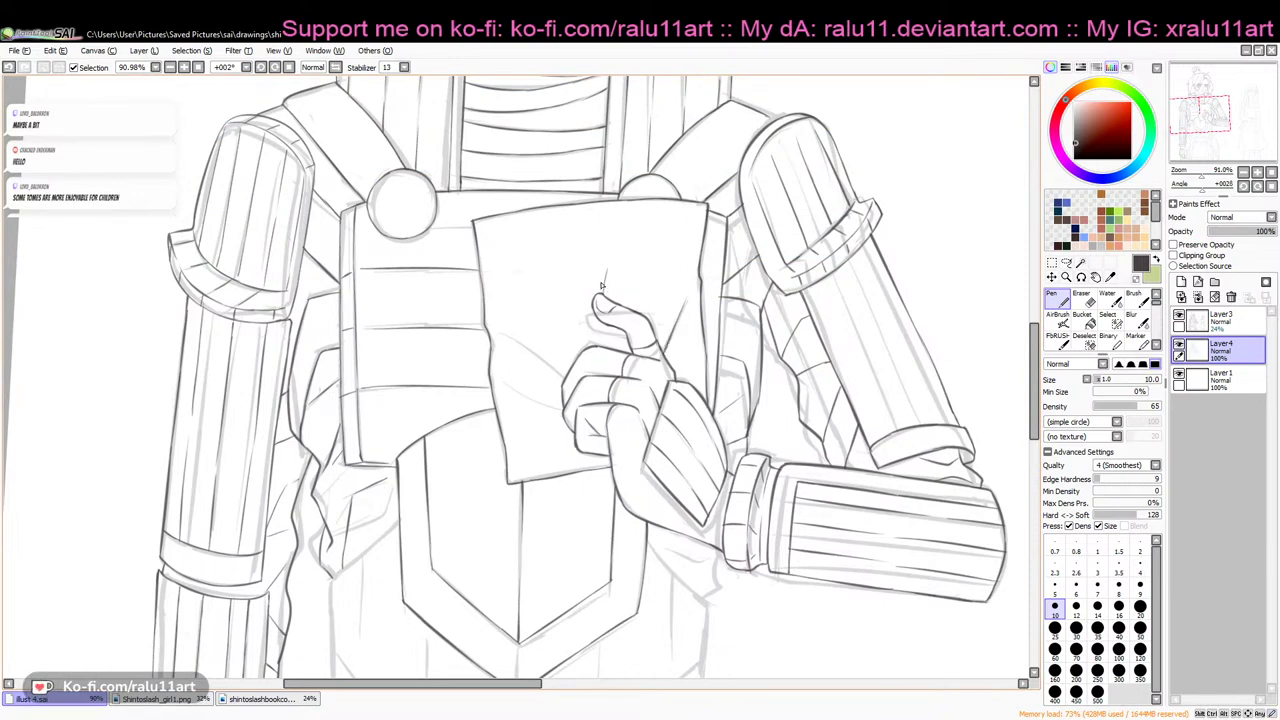
key("ctrl+z")
left_click_drag(573, 285, 592, 318)
mouse_move(606, 232)
left_mouse_down()
mouse_move(602, 298)
mouse_move(612, 249)
left_mouse_up()
key("ctrl+z")
Ink the cloth end and its fold lines hanging below the bent arm's wrist
scroll(568, 393, "down", 5)
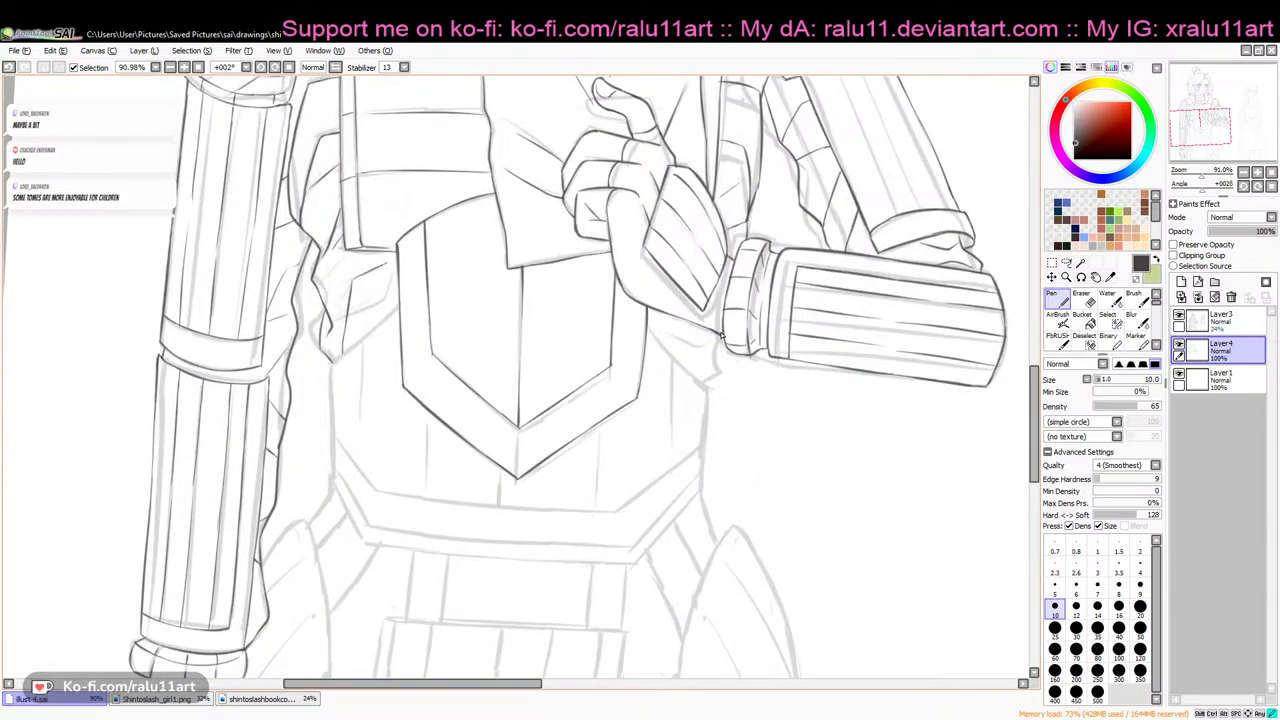
key("ctrl+z")
left_click_drag(708, 386, 722, 335)
left_click_drag(649, 333, 706, 340)
scroll(977, 357, "down", 2)
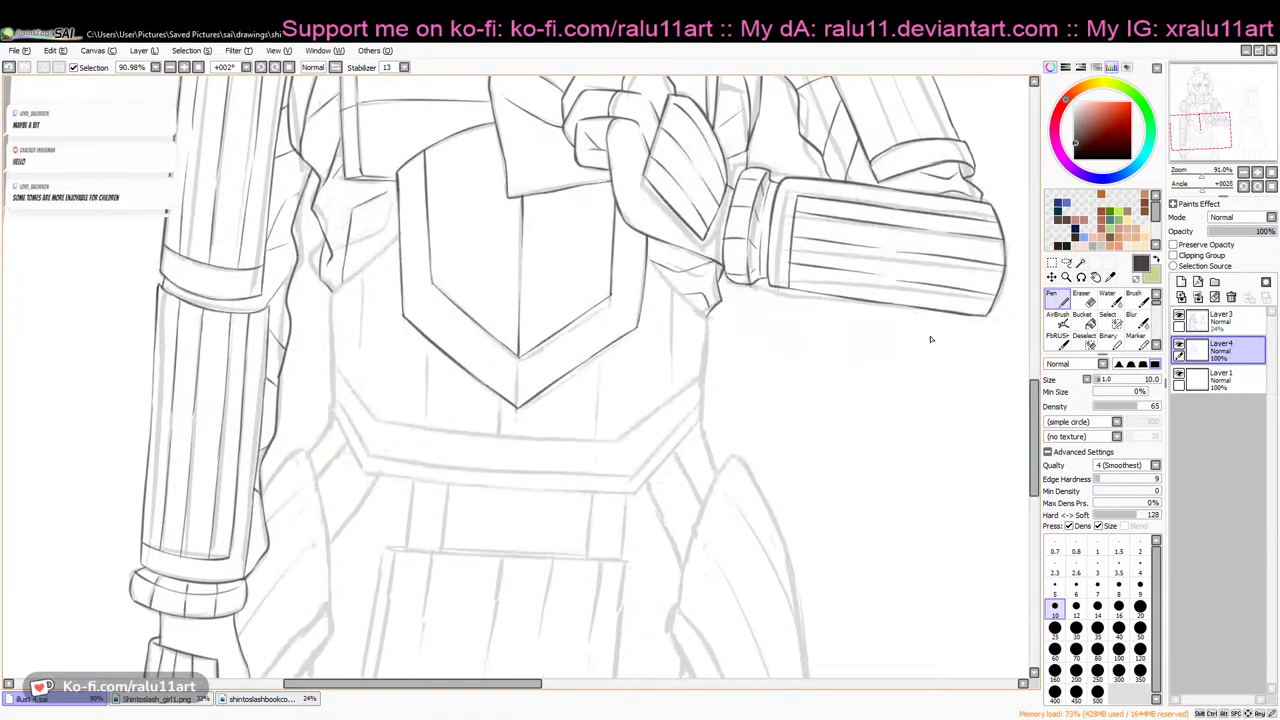
Ink the cloth's lower edge and the waist's side contour down to the belt on the lowered arm's side
key("ctrl+z")
mouse_move(320, 278)
left_mouse_down()
mouse_move(397, 237)
mouse_move(359, 288)
mouse_move(331, 292)
mouse_move(332, 428)
left_mouse_up()
key("ctrl+z")
key("ctrl+z")
key("ctrl+z")
key("ctrl+z")
key("ctrl+z")
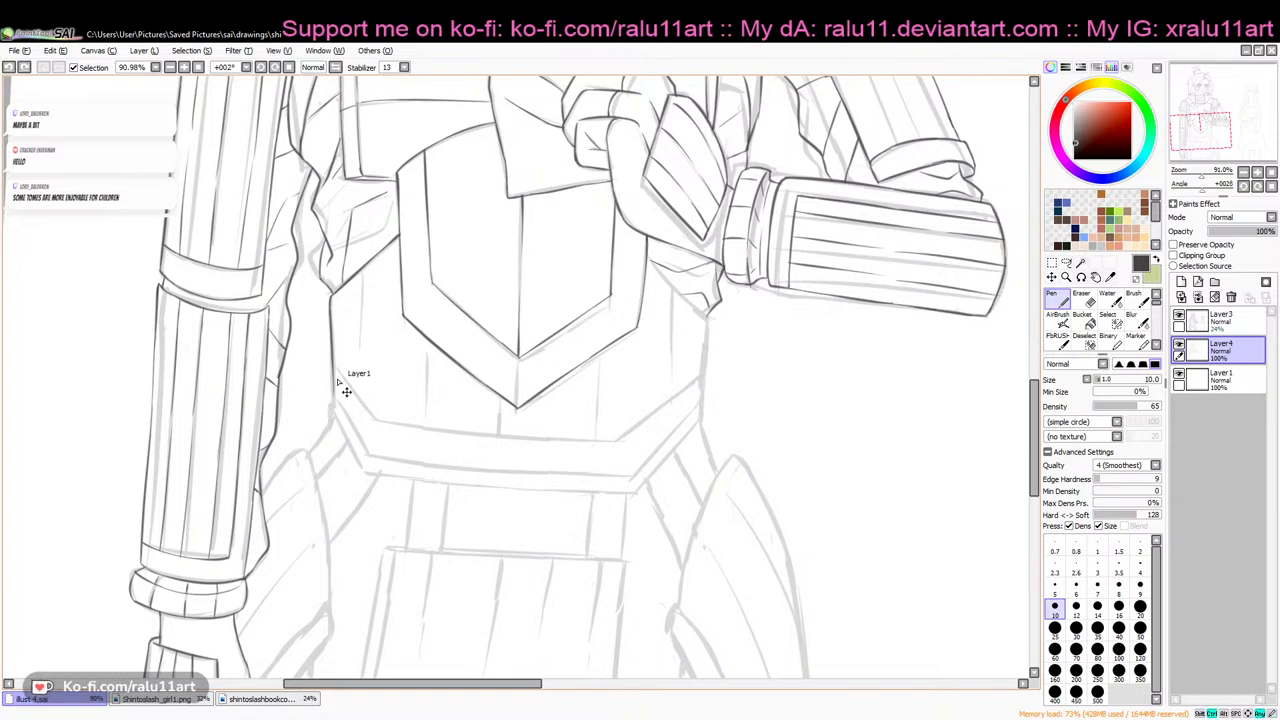
left_click_drag(331, 303, 331, 412)
key("ctrl+z")
key("ctrl+y")
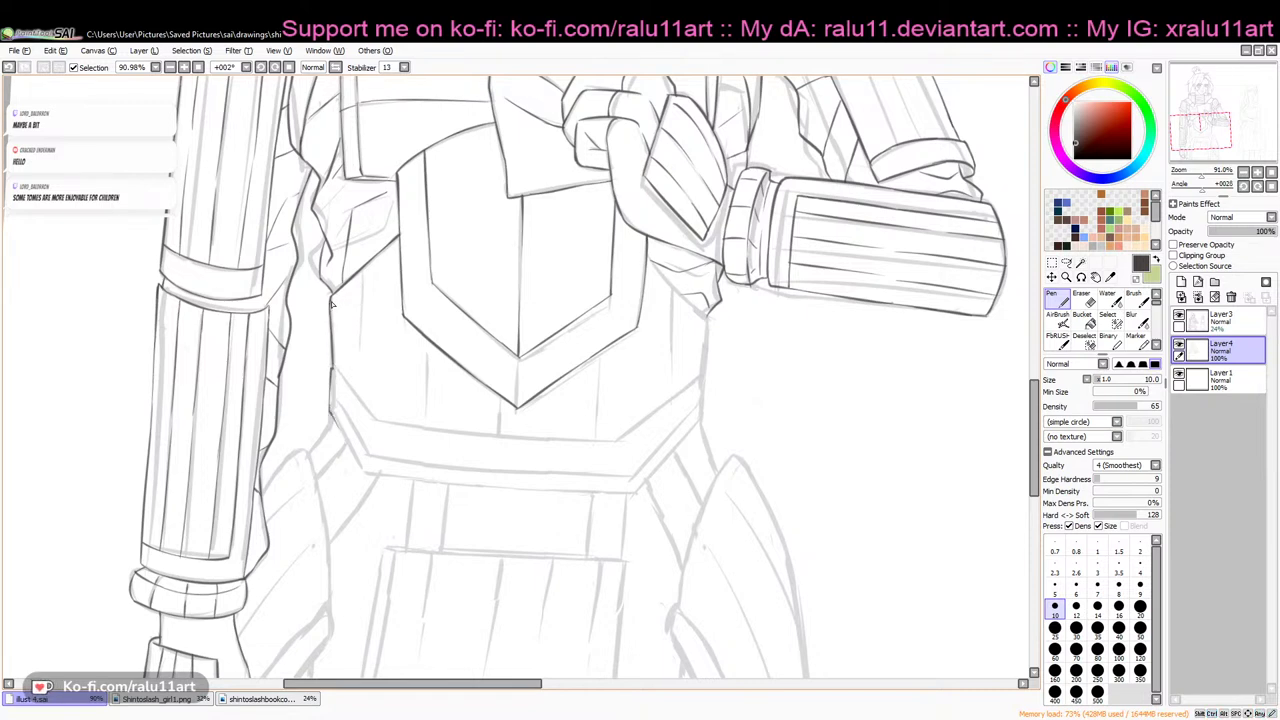
Ink the cloth's inner edge and the waist's side contour down to the belt on the bent arm's side
left_click_drag(648, 253, 700, 318)
key("ctrl+z")
left_click_drag(648, 254, 709, 319)
key("ctrl+z")
key("ctrl+z")
key("ctrl+y")
mouse_move(704, 370)
left_mouse_down()
mouse_move(705, 424)
mouse_move(653, 475)
left_mouse_up()
key("ctrl+z")
key("ctrl+z")
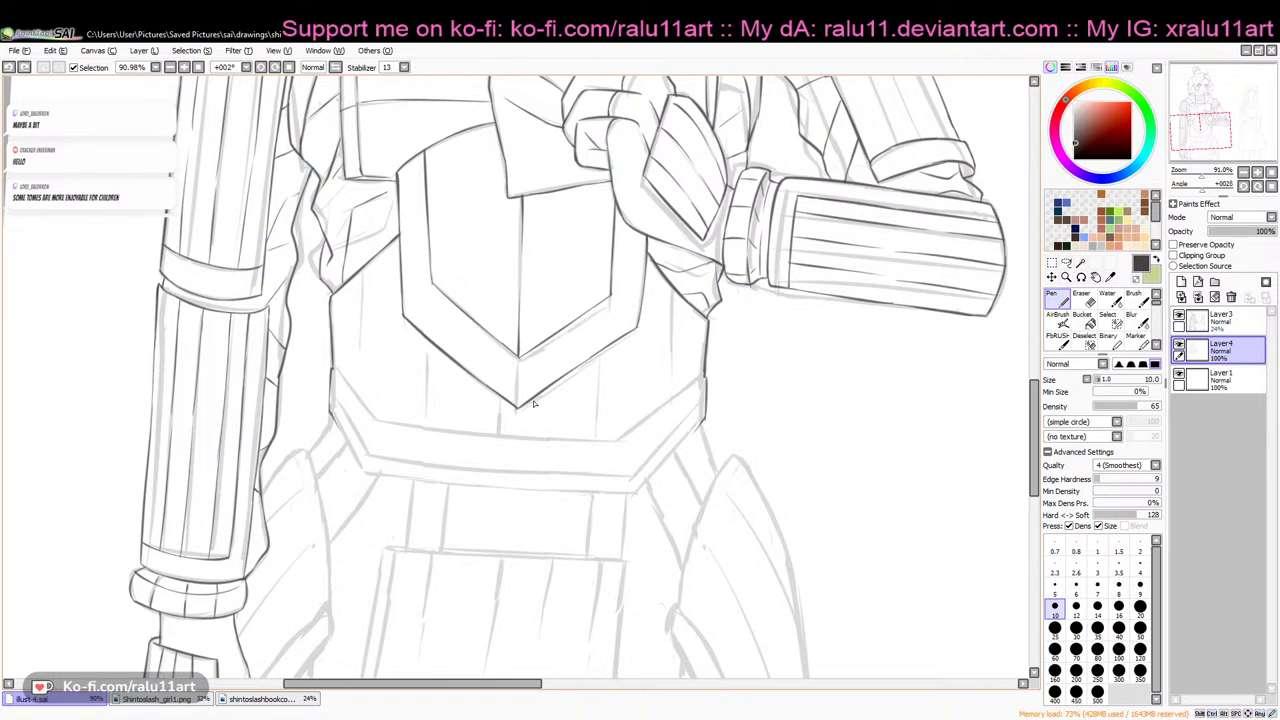
Ink the belt's lower edge across the waist, including the slanted segments at both ends
left_click_drag(333, 420, 366, 471)
key("ctrl+z")
left_click_drag(332, 414, 362, 469)
key("ctrl+z")
mouse_move(362, 474)
left_mouse_down()
mouse_move(571, 497)
mouse_move(536, 490)
mouse_move(614, 492)
left_mouse_up()
key("ctrl+z")
mouse_move(537, 491)
left_mouse_down()
mouse_move(649, 483)
mouse_move(619, 493)
mouse_move(637, 493)
mouse_move(697, 424)
left_mouse_up()
key("ctrl+z")
left_click_drag(637, 492, 697, 435)
key("ctrl+z")
left_click_drag(637, 492, 703, 427)
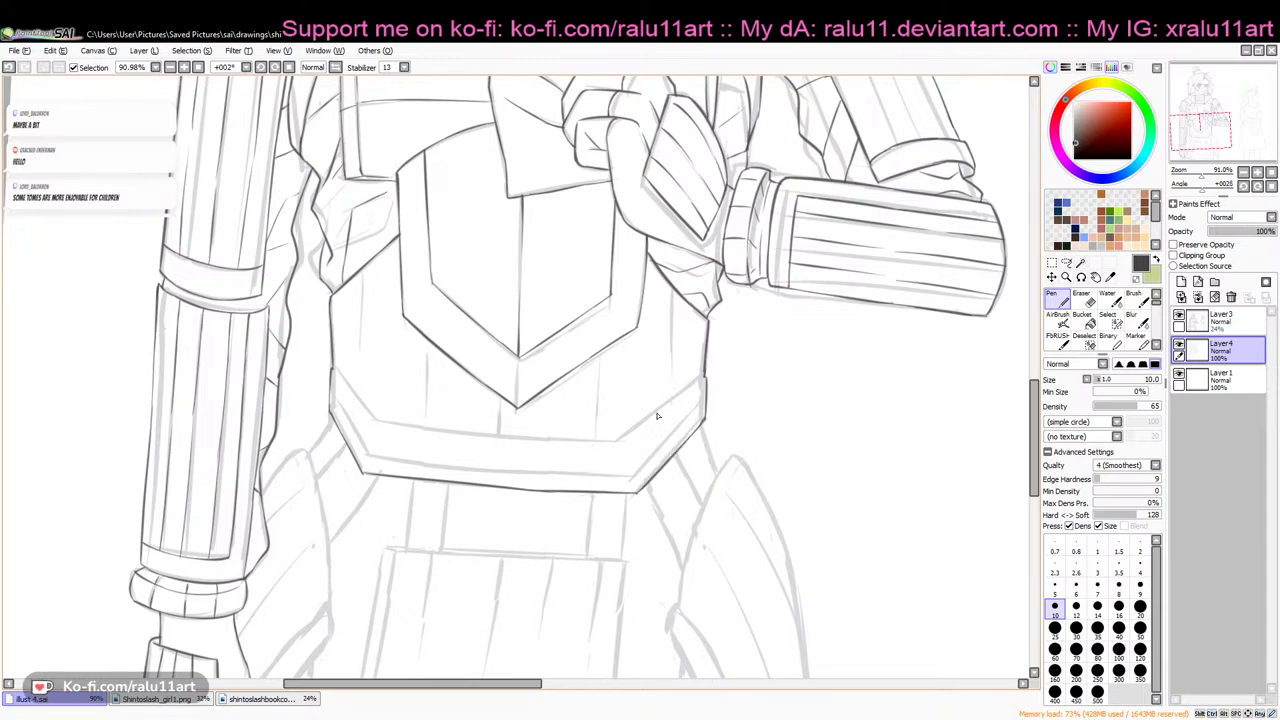
Ink the belt's upper edge parallel to the lower one and clean its corner on the bent arm's side
left_click_drag(332, 369, 379, 421)
key("ctrl+z")
mouse_move(332, 369)
left_mouse_down()
mouse_move(377, 421)
mouse_move(367, 418)
mouse_move(488, 437)
left_mouse_up()
key("ctrl+z")
mouse_move(369, 418)
left_mouse_down()
mouse_move(378, 430)
mouse_move(545, 440)
left_mouse_up()
key("ctrl+z")
key("ctrl+z")
mouse_move(408, 426)
left_mouse_down()
mouse_move(625, 444)
mouse_move(699, 378)
left_mouse_up()
key("ctrl+z")
left_click_drag(632, 440, 699, 379)
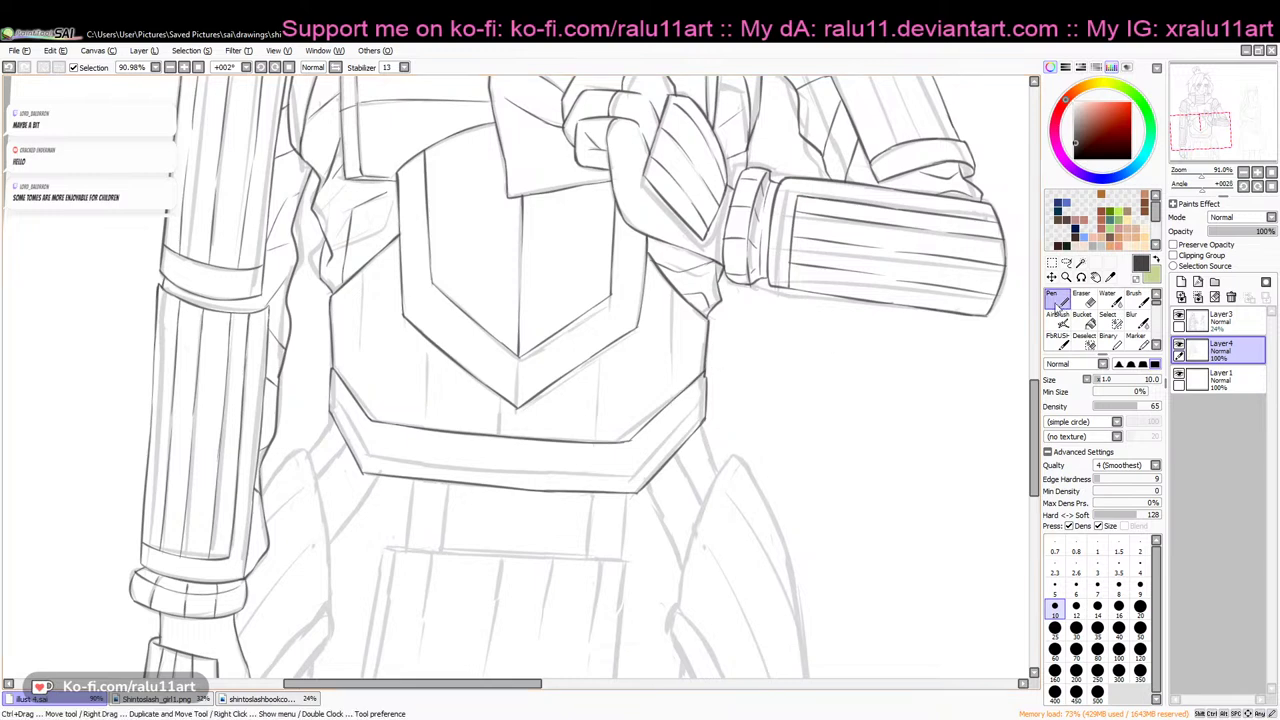
key("e")
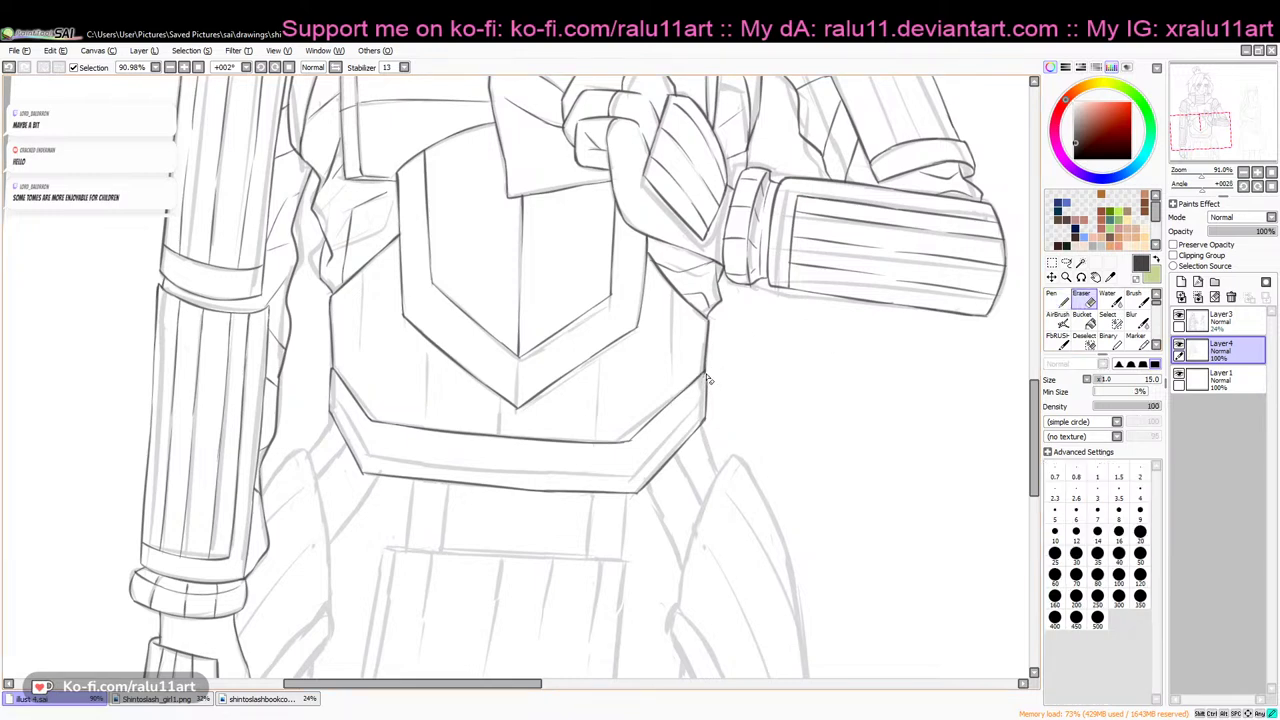
key("n")
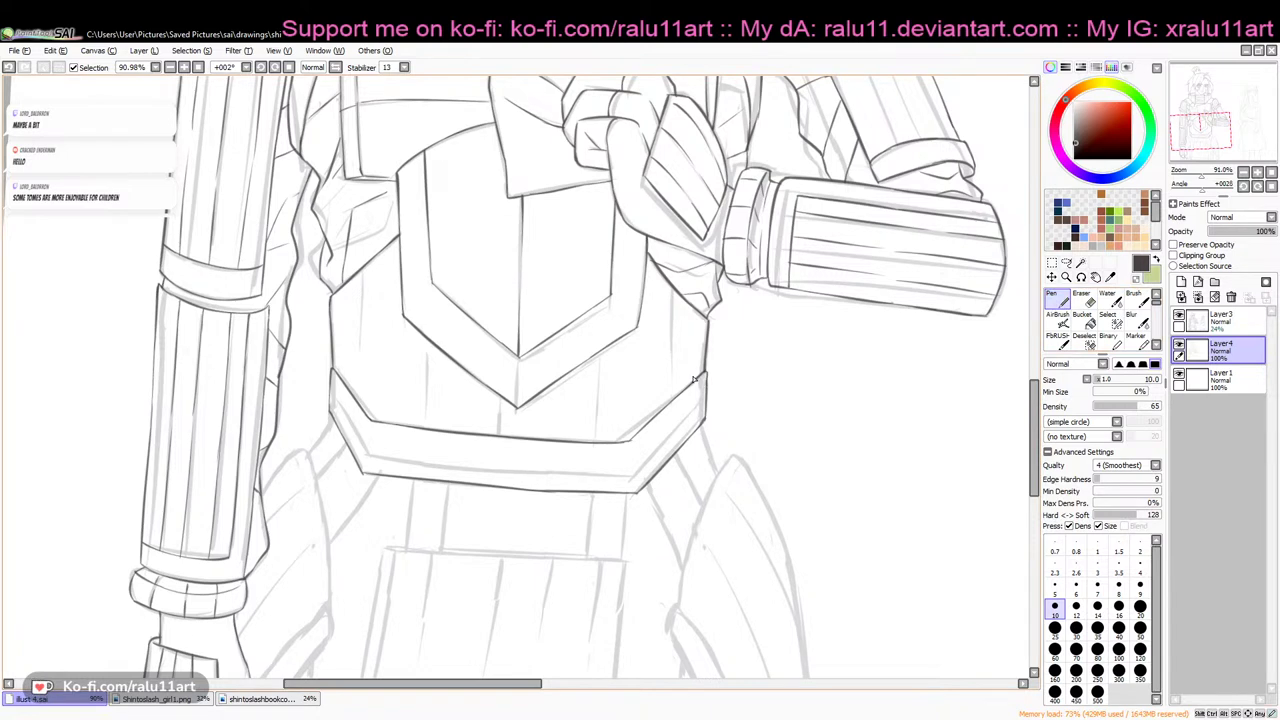
Ink the vertical panel lines on the waist armor around the abdomen plate, above the belt
left_click_drag(601, 363, 597, 438)
left_click_drag(500, 437, 501, 408)
left_click_drag(426, 340, 427, 383)
key("ctrl+z")
left_click_drag(425, 336, 423, 392)
left_click_drag(362, 277, 366, 358)
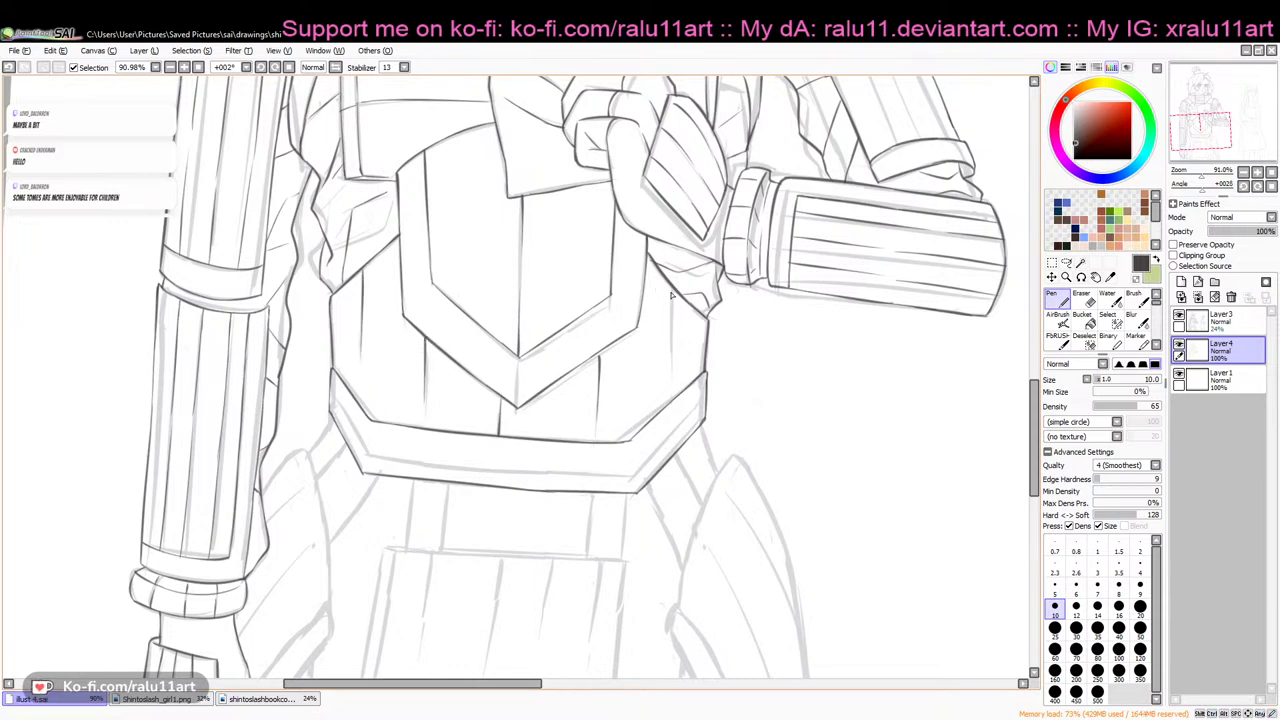
left_click_drag(674, 291, 669, 377)
key("ctrl+z")
left_click_drag(673, 288, 670, 374)
Ink the upper diagonal line running from the belt's end to the hip on the straight arm's side
left_click_drag(1035, 395, 1037, 438)
left_click(1271, 187)
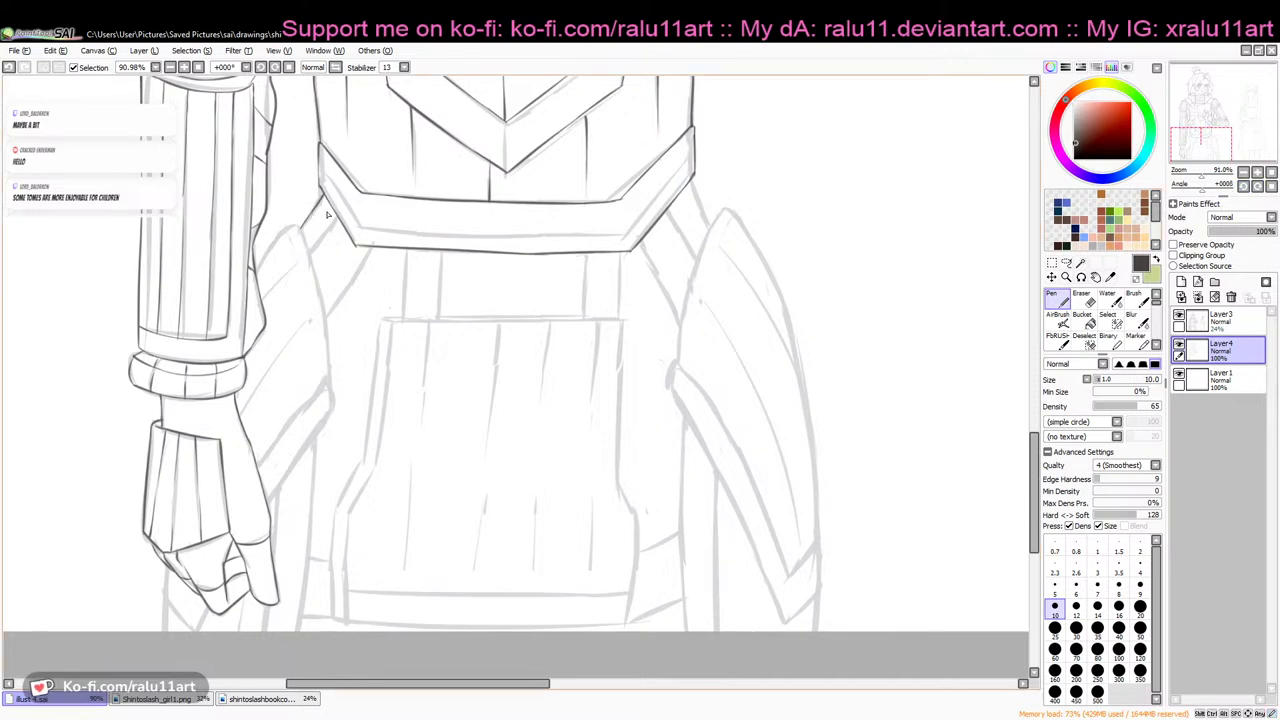
mouse_move(337, 219)
left_mouse_down()
mouse_move(311, 253)
mouse_move(334, 306)
left_mouse_up()
key("ctrl+z")
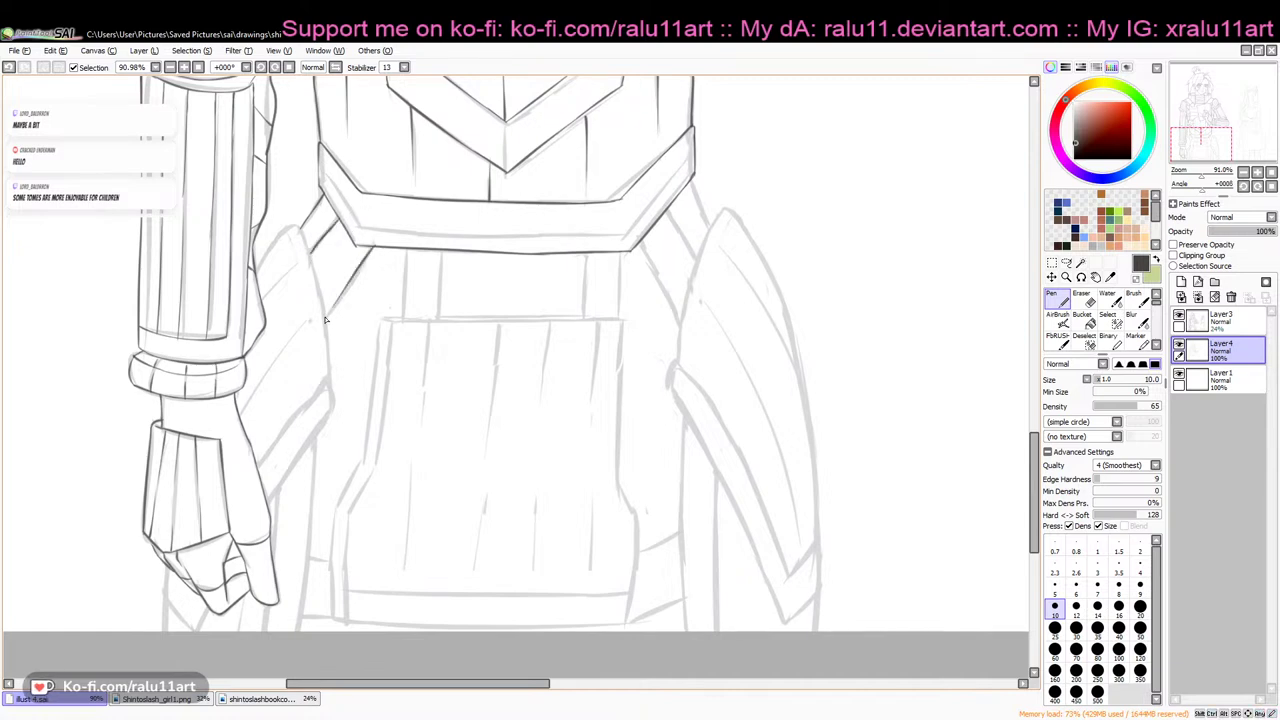
left_click(1090, 306)
key("ctrl+z")
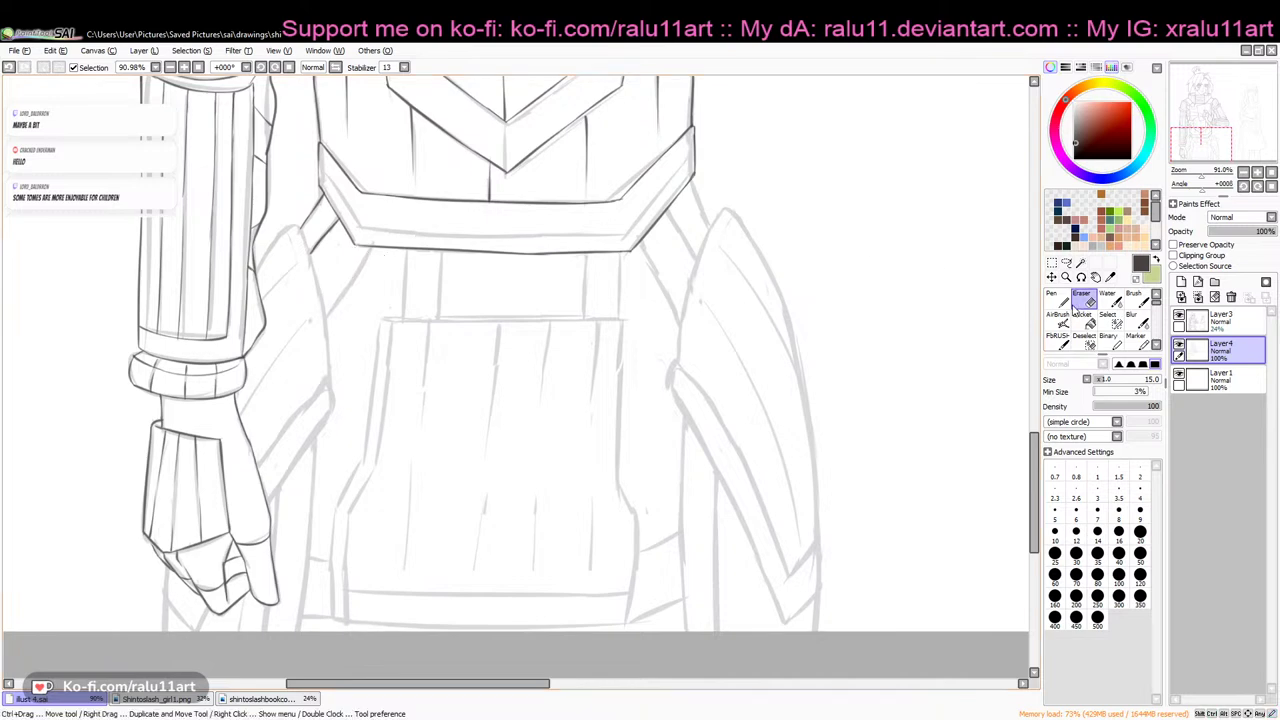
left_click(1057, 302)
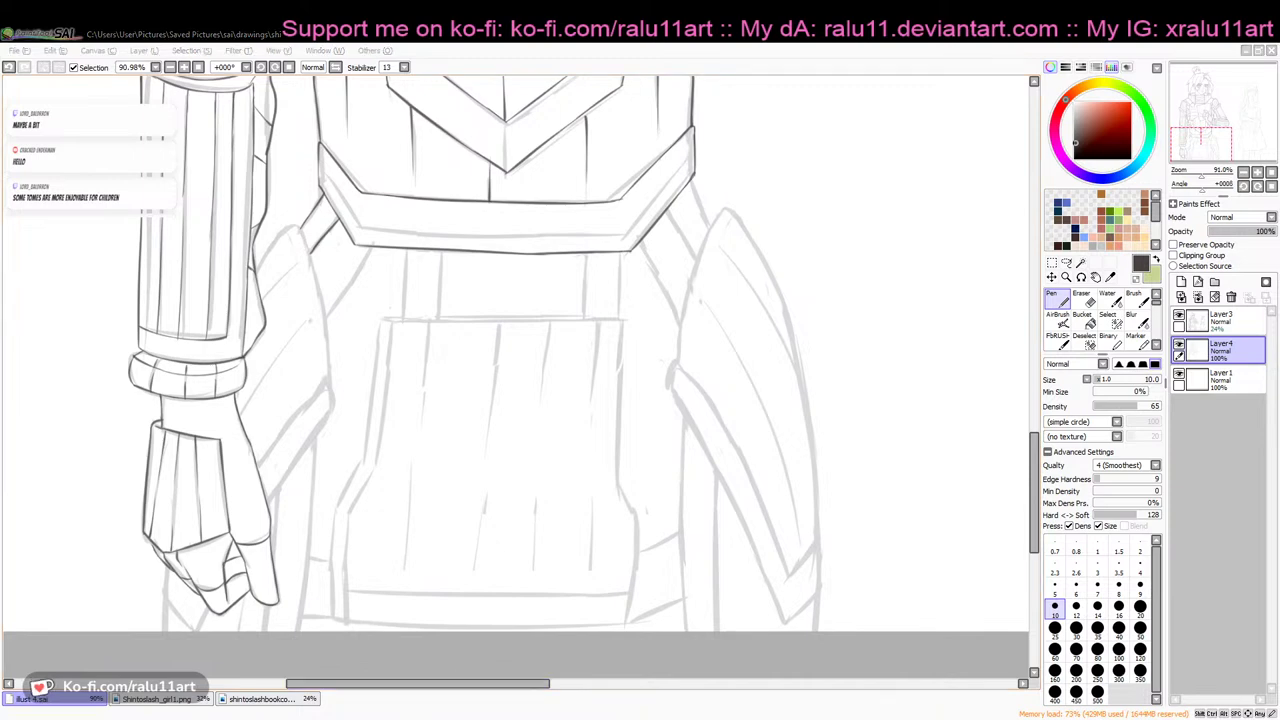
key("alt+Tab")
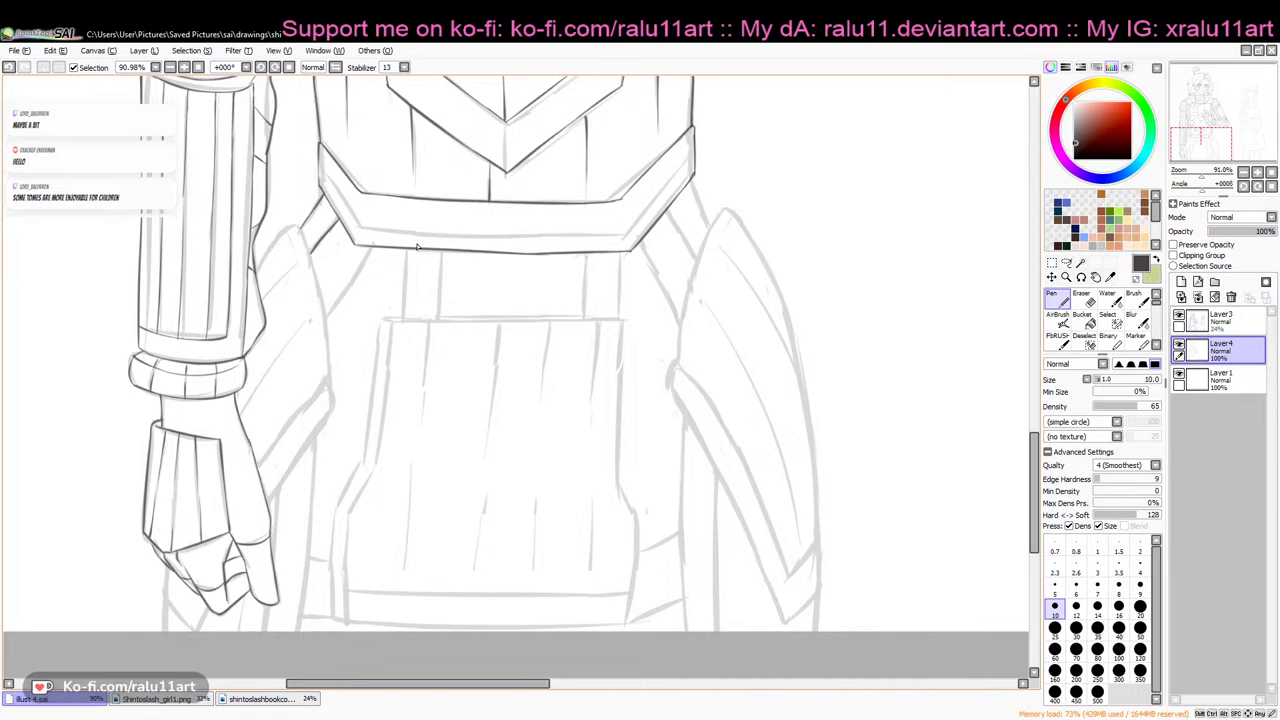
key("alt+Tab")
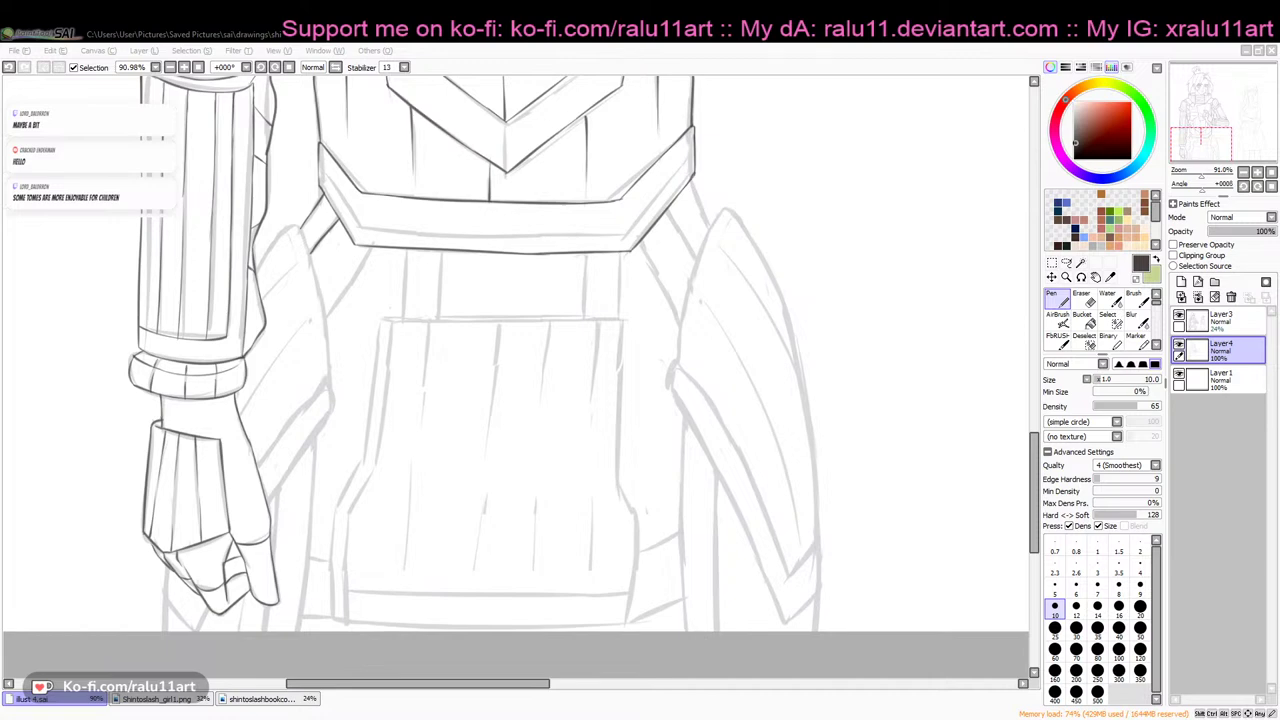
key("alt+Tab")
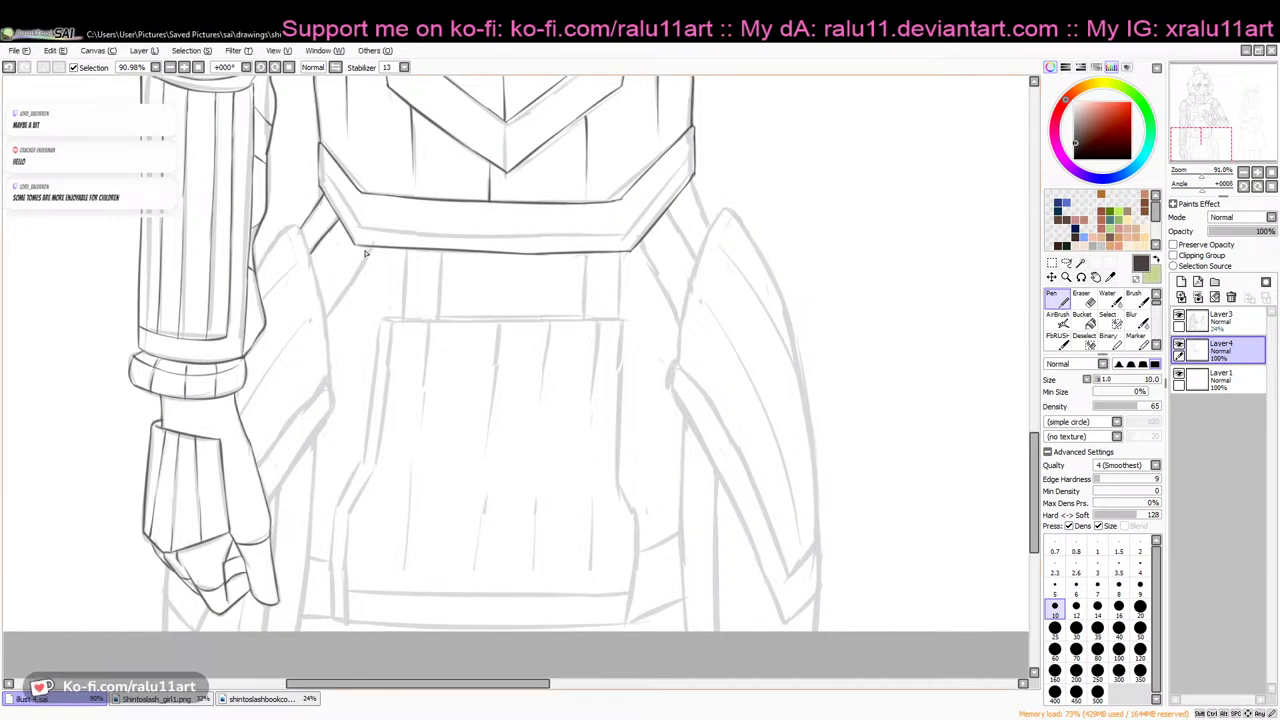
Ink the lower diagonal line from the belt's bottom corner to the hip plate on the straight arm's side
left_click_drag(372, 247, 333, 301)
key("ctrl+z")
left_click_drag(376, 249, 325, 312)
Ink the pointed peak and curved inner edge of the hip plate on the straight arm's side
left_click_drag(254, 269, 293, 223)
key("ctrl+z")
left_click_drag(300, 226, 318, 290)
key("ctrl+z")
left_click_drag(300, 225, 330, 378)
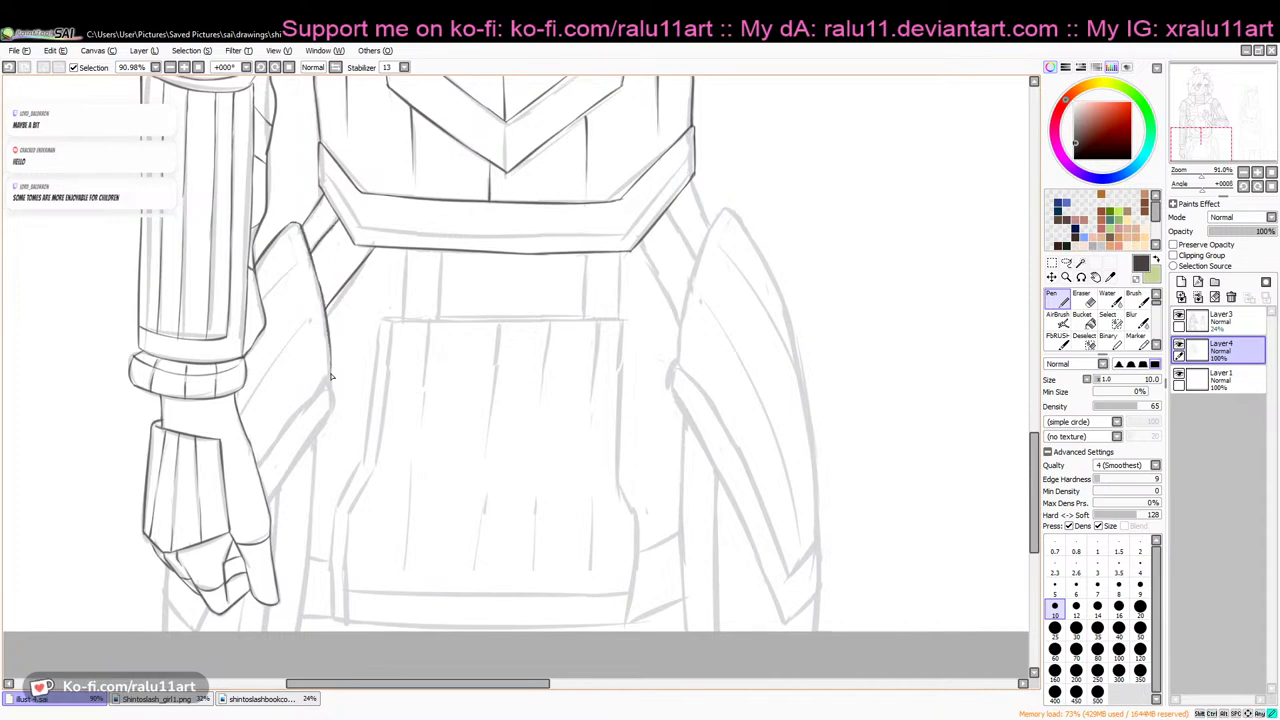
Ink the bottom edge of the straight-arm-side hip plate, from its inner corner down to the hand
scroll(1037, 418, "down", 2)
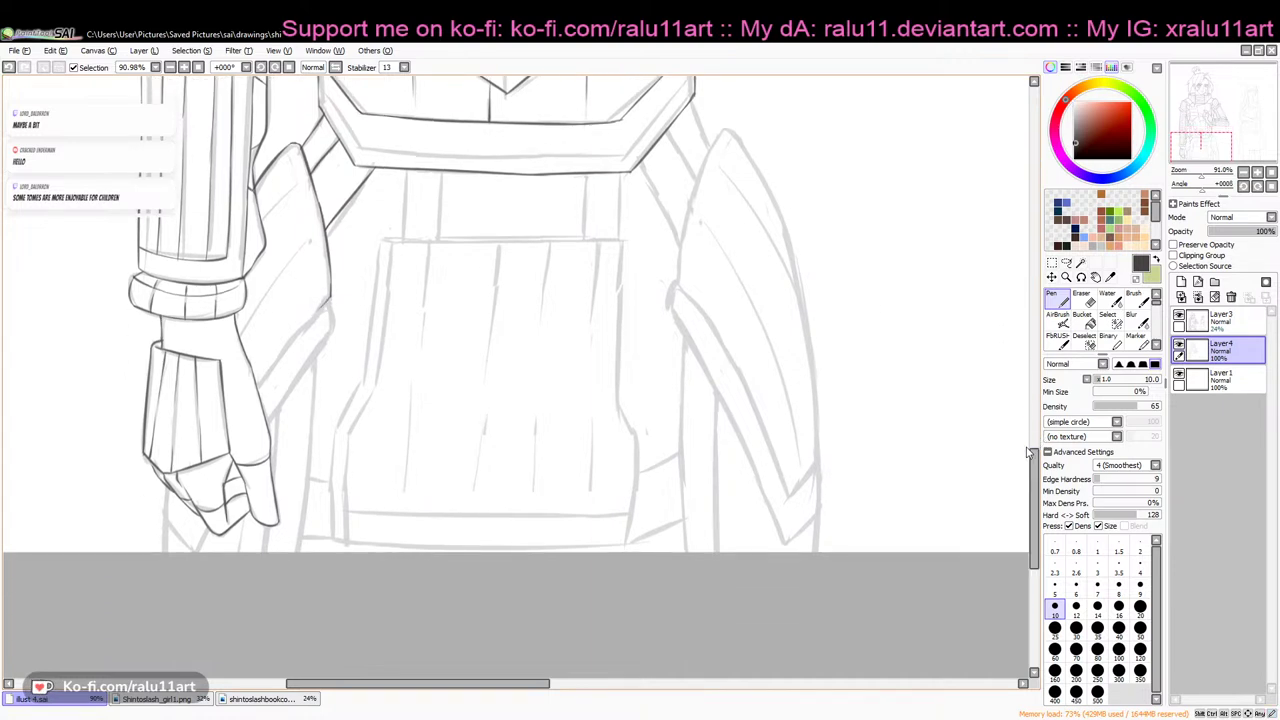
left_click_drag(332, 301, 315, 355)
key("ctrl+z")
key("ctrl+z")
mouse_move(331, 298)
left_mouse_down()
mouse_move(333, 331)
mouse_move(270, 420)
mouse_move(316, 354)
left_mouse_up()
key("ctrl+z")
key("ctrl+z")
left_click_drag(270, 424, 316, 353)
Ink the parallel line that forms the lower band of the hip plate on the straight arm's side
left_click_drag(329, 299, 268, 392)
key("ctrl+z")
mouse_move(332, 298)
left_mouse_down()
mouse_move(257, 401)
mouse_move(290, 350)
left_mouse_up()
key("ctrl+z")
left_click_drag(259, 403, 290, 349)
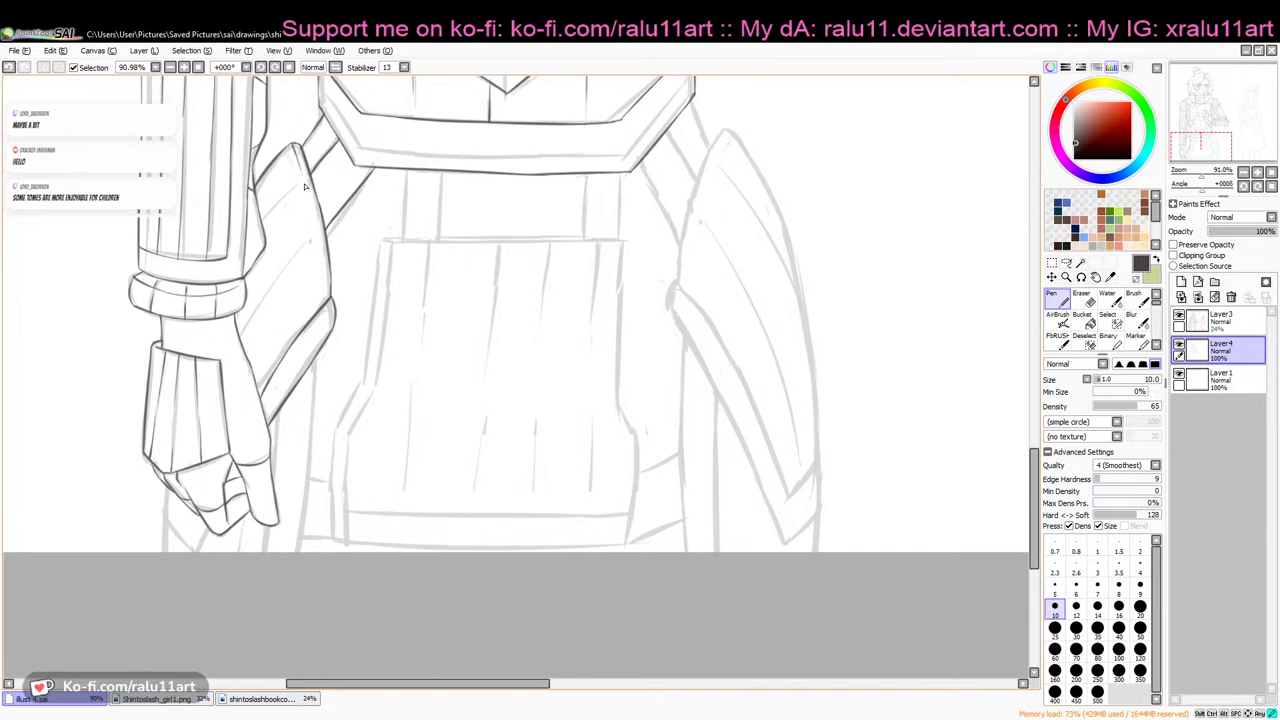
Ink the narrow rim line along the inner edge of the straight-arm-side hip plate
left_click_drag(294, 147, 328, 262)
key("ctrl+z")
mouse_move(311, 203)
left_mouse_down()
mouse_move(330, 292)
mouse_move(330, 280)
mouse_move(280, 328)
left_mouse_up()
key("ctrl+z")
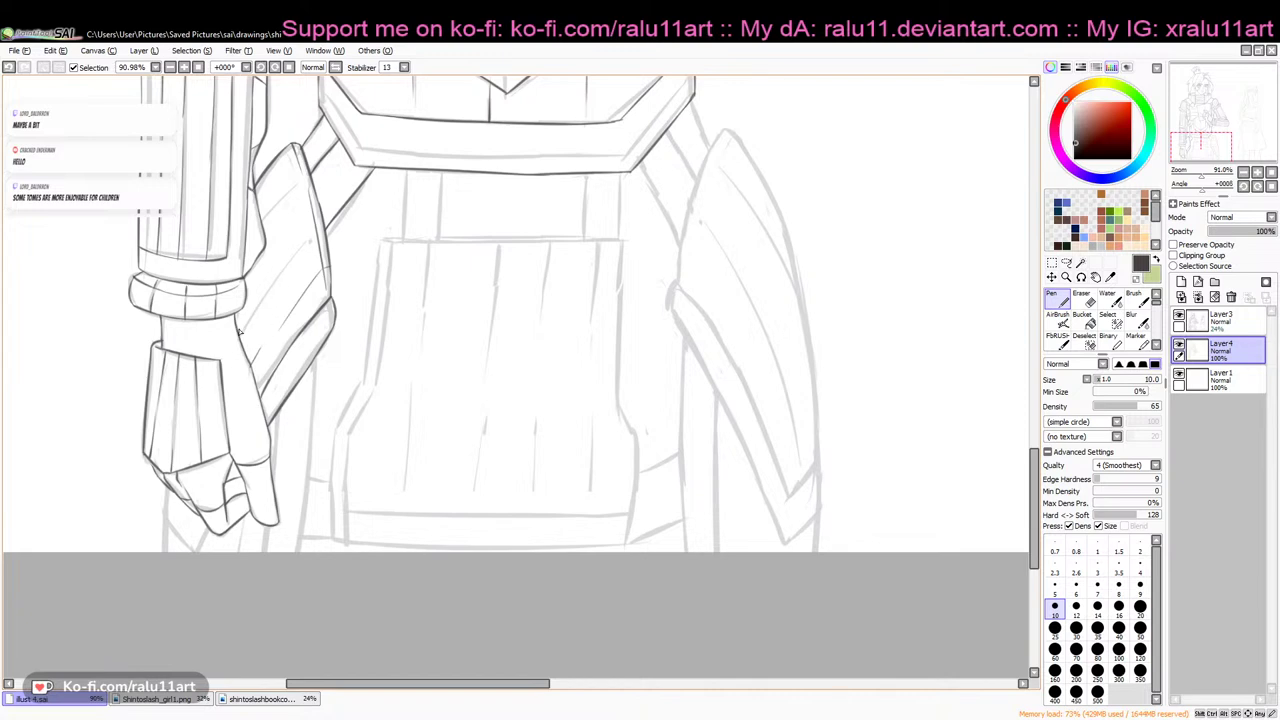
Ink the long panel line across the straight-arm-side hip plate, from the wrist up toward the rim
left_click_drag(238, 333, 290, 256)
key("ctrl+z")
mouse_move(239, 331)
left_mouse_down()
mouse_move(306, 242)
mouse_move(296, 250)
left_mouse_up()
key("ctrl+z")
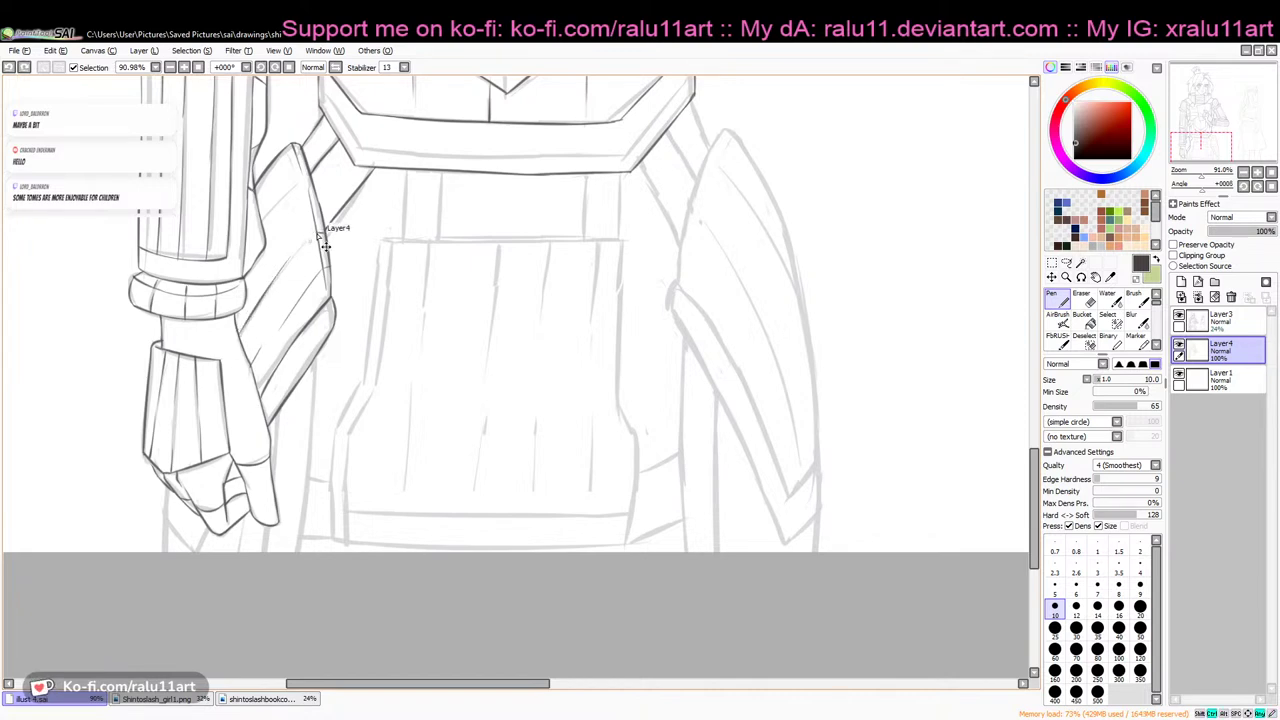
key("ctrl+z")
left_click_drag(239, 334, 293, 258)
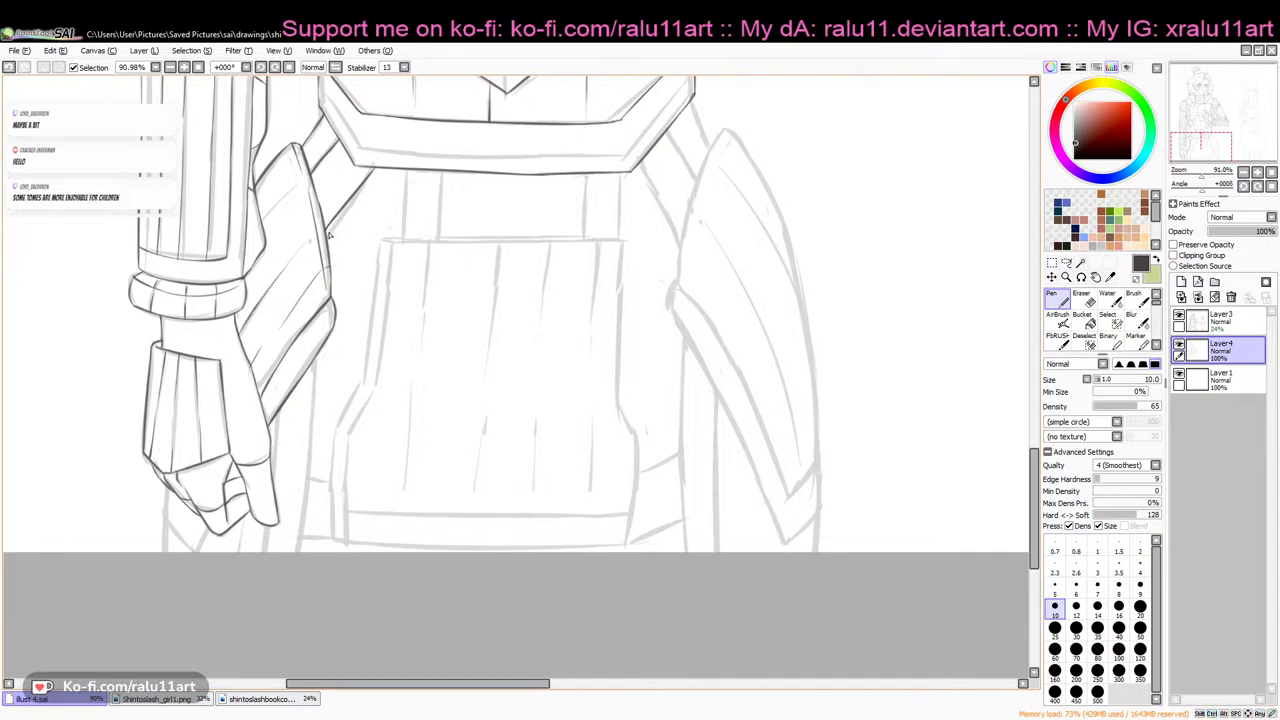
Ink the middle panel line starting at the rim of the straight-arm-side hip plate, comparing the drawing with and without it
key("ctrl+z")
mouse_move(318, 234)
left_mouse_down()
mouse_move(328, 238)
mouse_move(298, 258)
left_mouse_up()
key("ctrl+z")
key("ctrl+z")
key("ctrl+y")
key("ctrl+z")
key("ctrl+y")
key("ctrl+z")
key("ctrl+y")
key("ctrl+z")
key("ctrl+y")
Ink the short panel line near the peak of the hip plate on the straight arm's side
mouse_move(299, 160)
left_mouse_down()
mouse_move(262, 205)
mouse_move(295, 176)
left_mouse_up()
key("ctrl+z")
key("ctrl+z")
key("ctrl+z")
key("ctrl+z")
Ink the pointed armor tip and the thigh lines visible beneath the lowered hand
left_click_drag(210, 527, 197, 549)
mouse_move(168, 490)
left_mouse_down()
mouse_move(163, 567)
mouse_move(191, 548)
left_mouse_up()
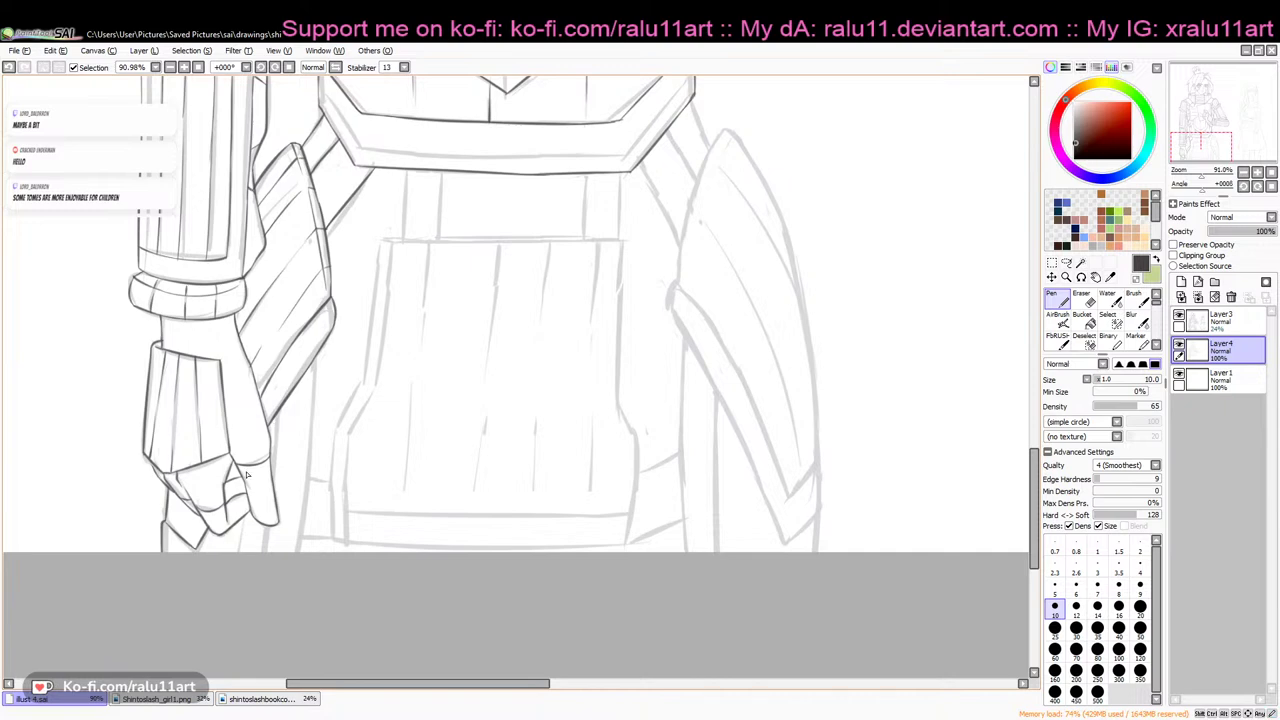
mouse_move(246, 516)
left_mouse_down()
mouse_move(238, 546)
mouse_move(210, 564)
left_mouse_up()
key("ctrl+z")
key("ctrl+z")
Ink the thigh's inner contour from the straight-arm-side hip plate down past the canvas edge
left_click_drag(317, 363, 293, 564)
key("ctrl+z")
left_click_drag(316, 365, 292, 554)
key("ctrl+z")
left_click_drag(316, 415, 297, 558)
key("ctrl+z")
left_click_drag(315, 410, 286, 580)
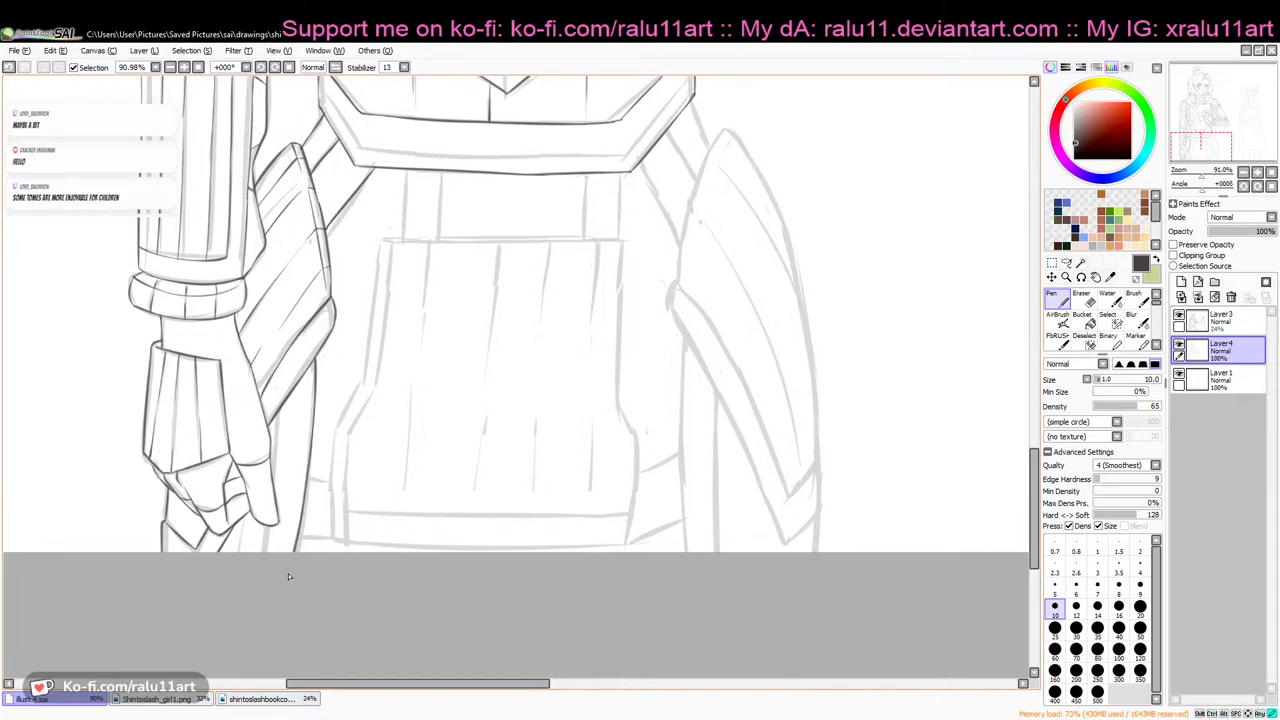
Ink the thigh's panel line beside the lowered hand and the nail on its thumb
left_click_drag(277, 418, 268, 526)
key("ctrl+z")
key("ctrl+z")
key("ctrl+z")
Ink the diagonal line from the belt to the bent-arm-side hip plate, plus the plate's inner and lower edges
left_click_drag(1036, 451, 1044, 420)
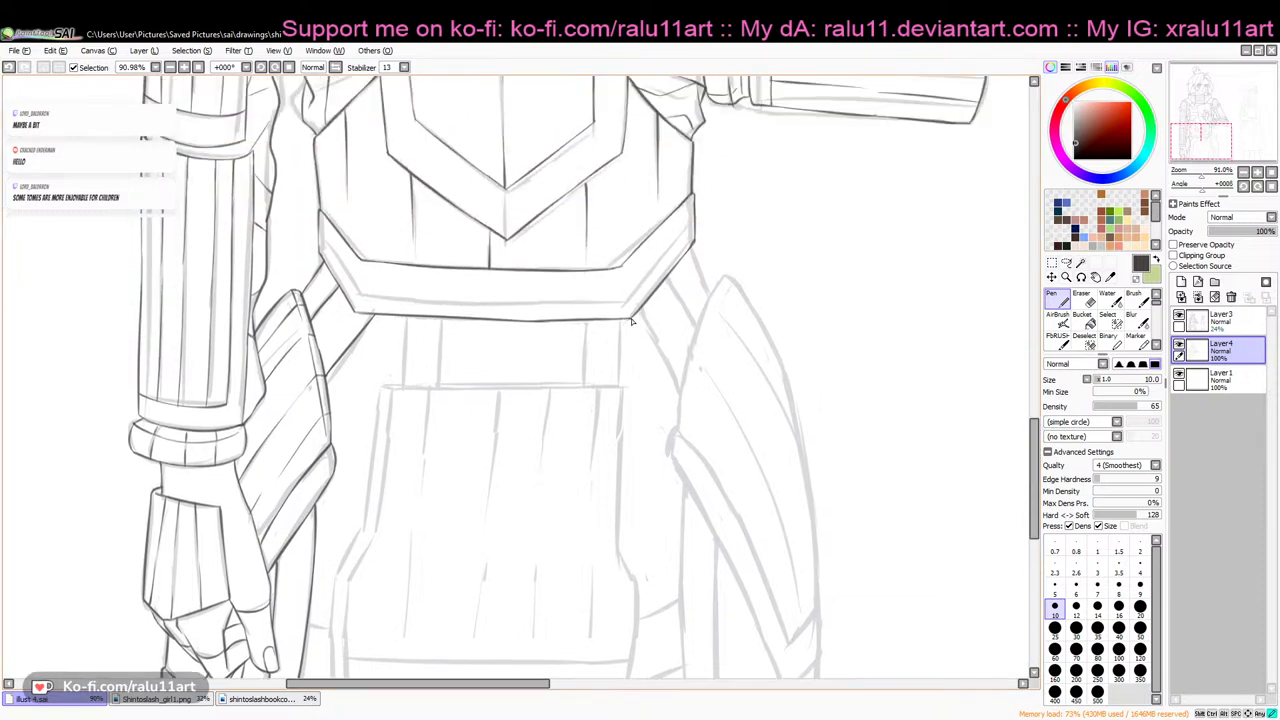
left_click_drag(690, 246, 714, 288)
scroll(1018, 380, "down", 2)
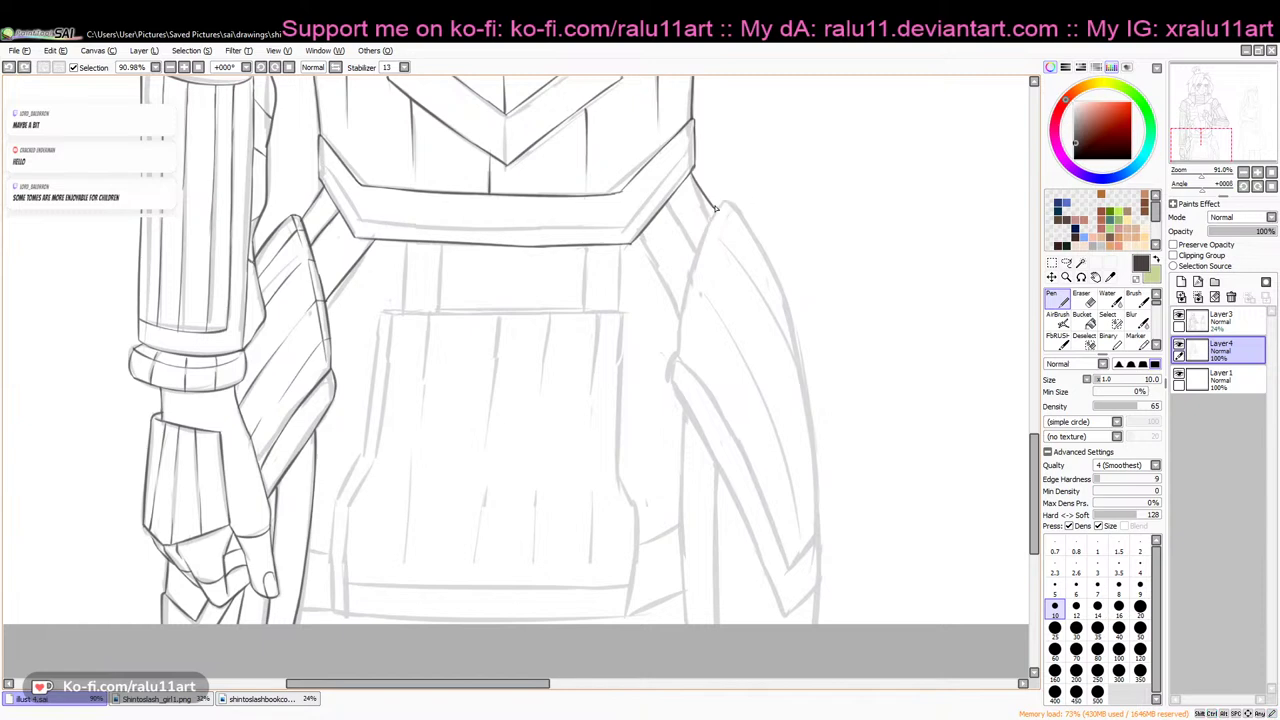
mouse_move(726, 203)
left_mouse_down()
mouse_move(693, 258)
mouse_move(711, 224)
mouse_move(668, 386)
mouse_move(699, 439)
mouse_move(730, 458)
mouse_move(695, 427)
mouse_move(764, 552)
mouse_move(753, 551)
mouse_move(782, 614)
left_mouse_up()
key("ctrl+z")
key("ctrl+z")
key("ctrl+z")
mouse_move(754, 542)
left_mouse_down()
mouse_move(786, 618)
mouse_move(818, 588)
left_mouse_up()
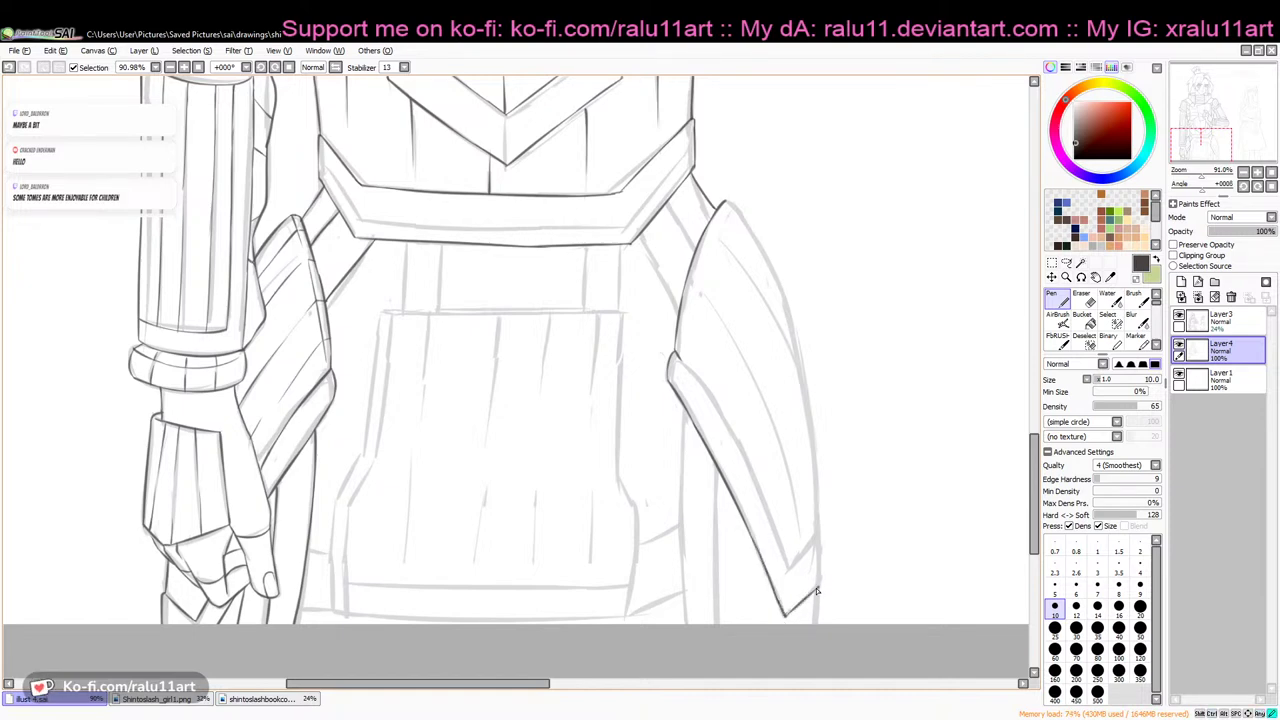
Ink the thigh's vertical inner contour and adjacent line below the hip plate on the bent arm's side
left_click_drag(716, 468, 716, 612)
key("ctrl+z")
left_click_drag(686, 412, 687, 614)
key("ctrl+z")
left_click_drag(684, 412, 684, 614)
left_click_drag(685, 526, 686, 622)
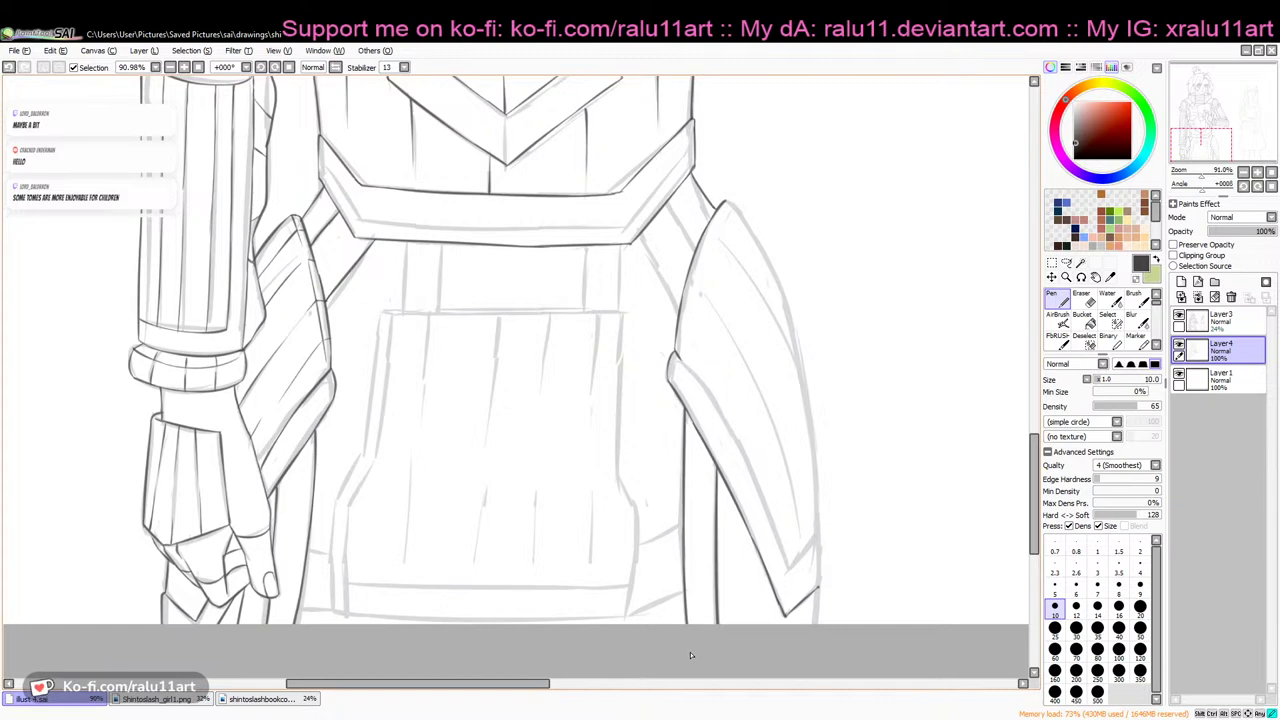
key("ctrl+z")
left_click_drag(685, 530, 687, 573)
Ink the remaining vertical panel lines on the thigh beneath the bent-arm-side hip plate
left_click_drag(735, 506, 737, 623)
key("ctrl+z")
key("e")
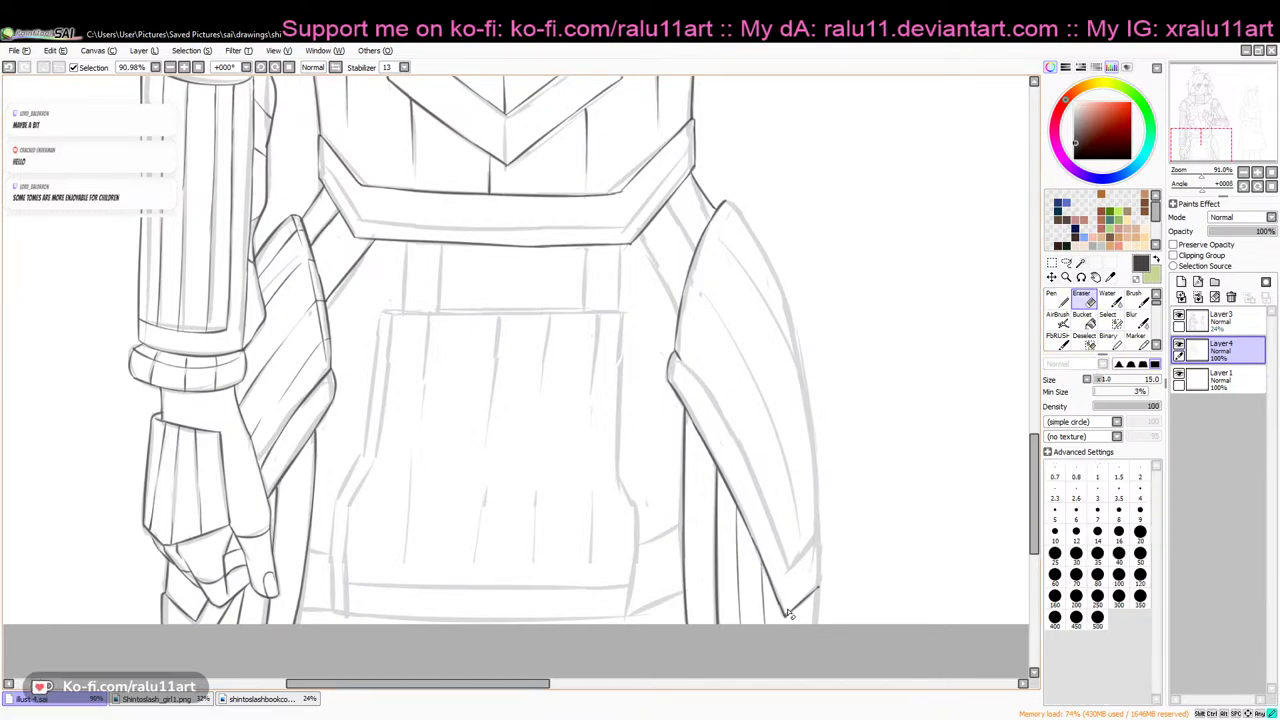
left_click(1058, 301)
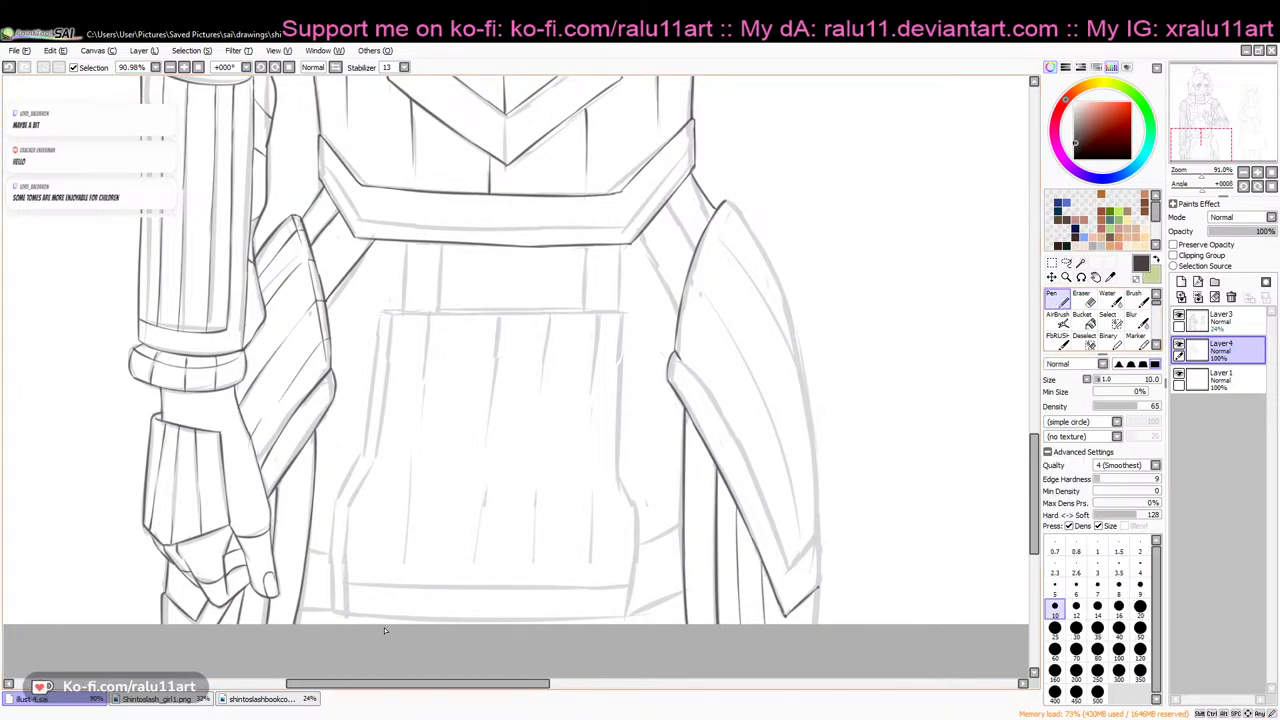
Erase the bent-arm-side hip plate's lower tip and redraw it extended down to the canvas edge
key("e")
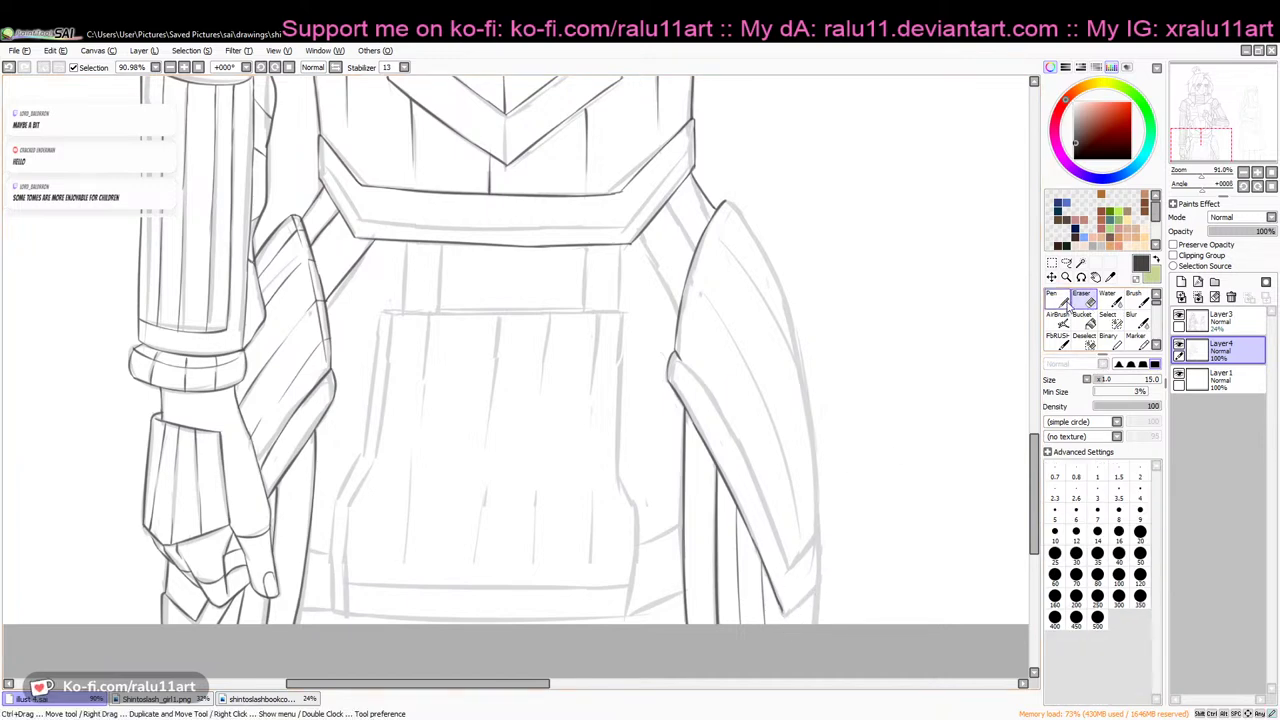
key("n")
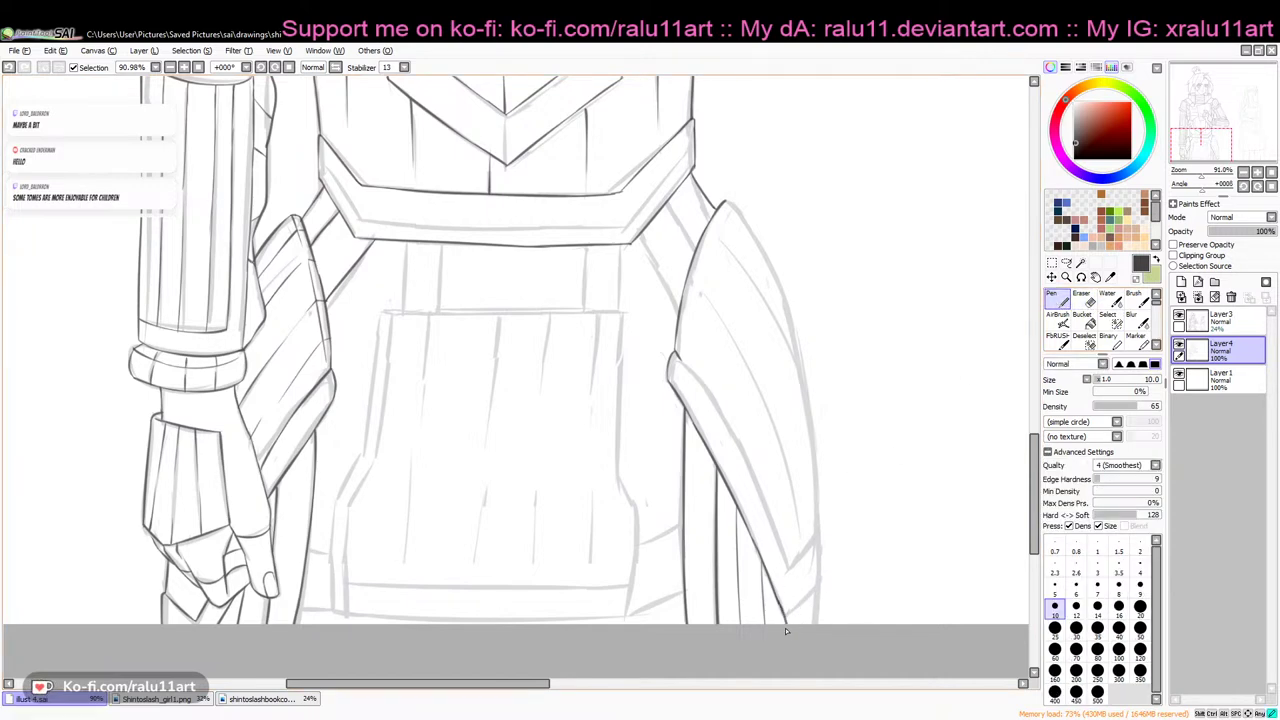
key("ctrl+z")
left_click_drag(788, 625, 818, 611)
key("ctrl+z")
Ink the upper outer curve of the bent-arm-side hip plate, starting from its peak
mouse_move(729, 202)
left_mouse_down()
mouse_move(743, 248)
mouse_move(758, 240)
mouse_move(765, 267)
mouse_move(801, 279)
mouse_move(752, 229)
mouse_move(798, 338)
left_mouse_up()
key("ctrl+z")
left_click_drag(750, 224, 800, 338)
key("ctrl+z")
left_click_drag(748, 226, 802, 361)
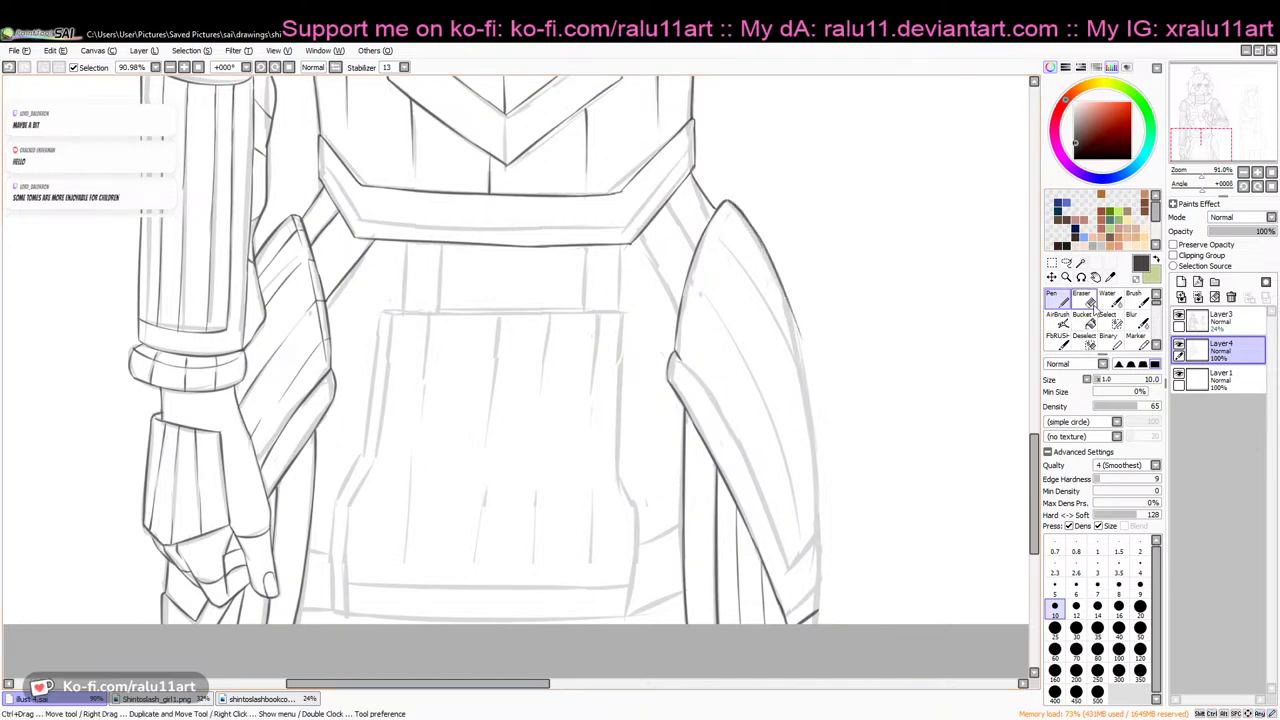
left_click(1078, 300)
left_click(1063, 297)
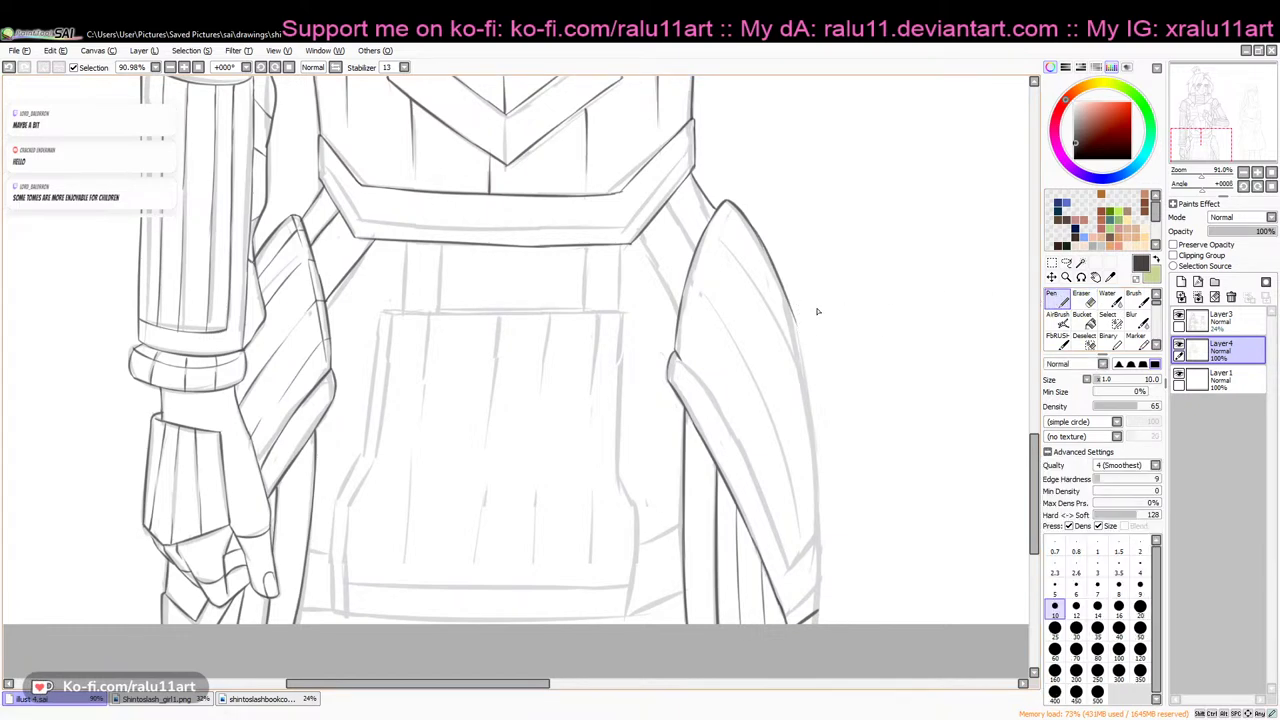
Continue the outer contour of the bent-arm-side hip plate down toward its lower tip
left_click_drag(791, 316, 814, 466)
key("ctrl+z")
left_click_drag(799, 342, 814, 480)
key("ctrl+z")
left_click_drag(800, 340, 818, 478)
Ink the line forming the lower band of the bent-arm-side hip plate, including its angled corner, and erase overlapping ends
mouse_move(680, 356)
left_mouse_down()
mouse_move(735, 439)
mouse_move(780, 555)
left_mouse_up()
key("ctrl+z")
left_click_drag(736, 444, 788, 575)
key("ctrl+z")
left_click_drag(736, 446, 791, 578)
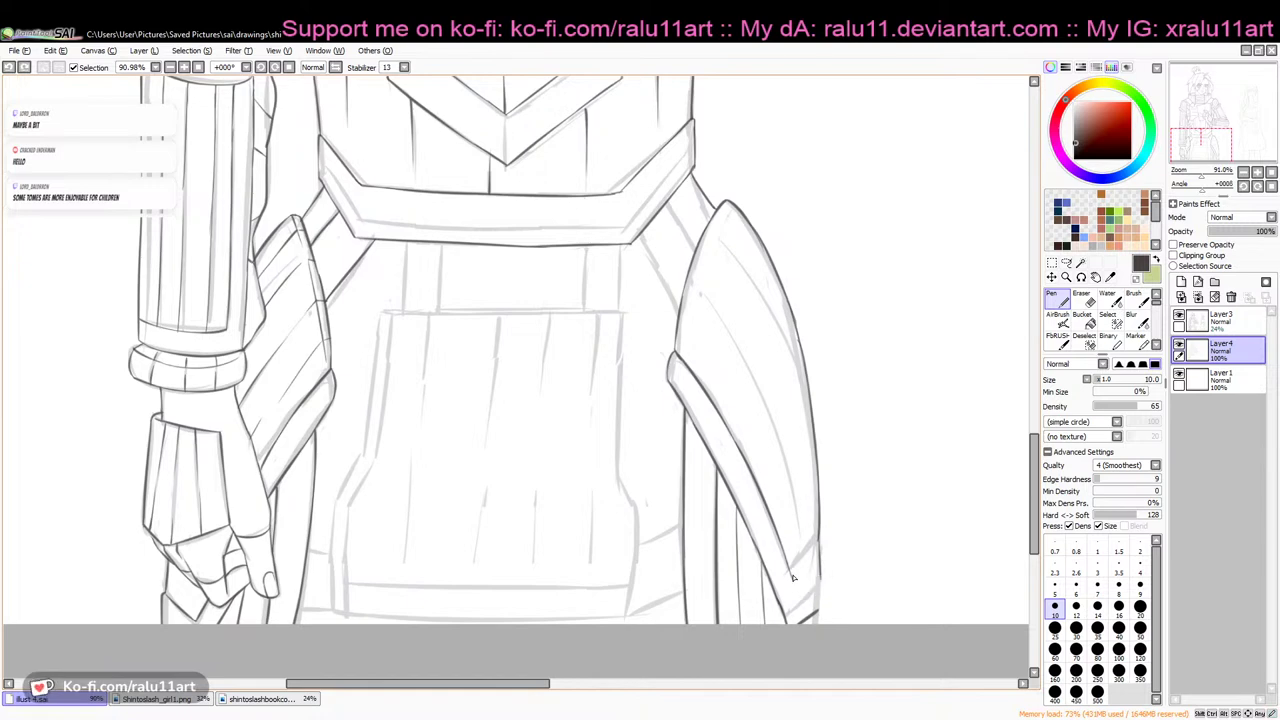
left_click_drag(798, 592, 822, 570)
left_click(1081, 298)
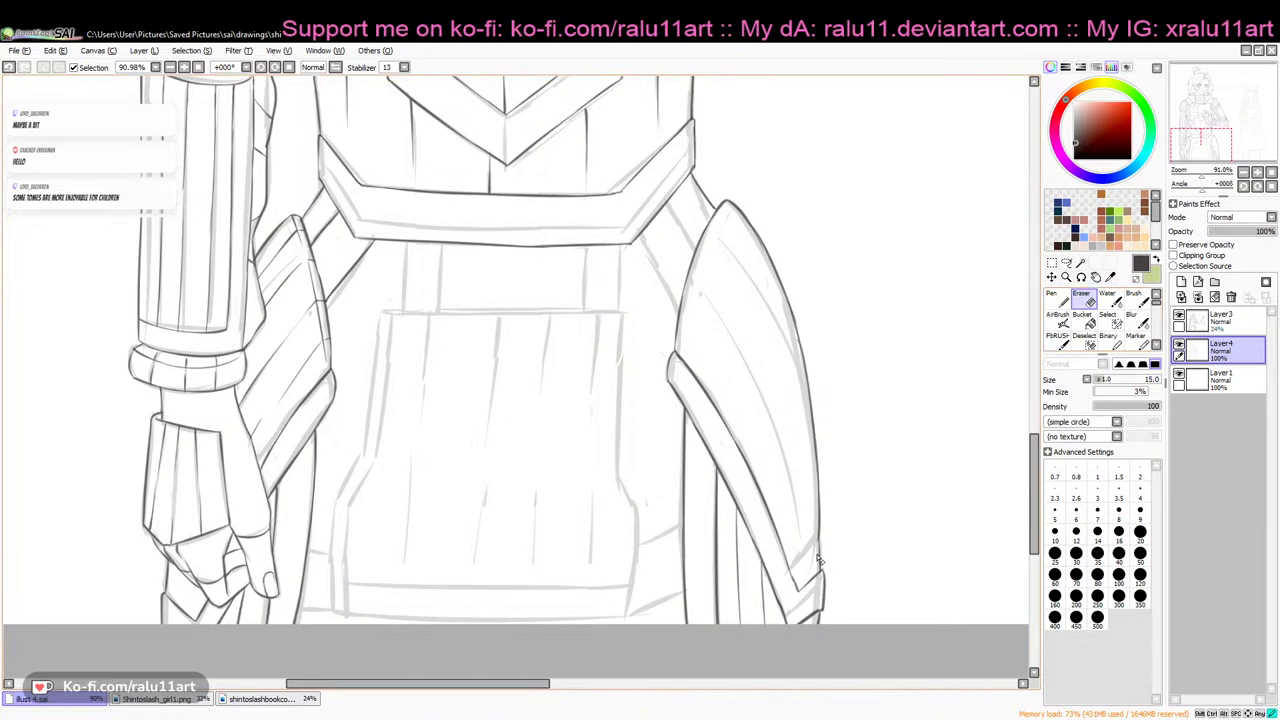
key("n")
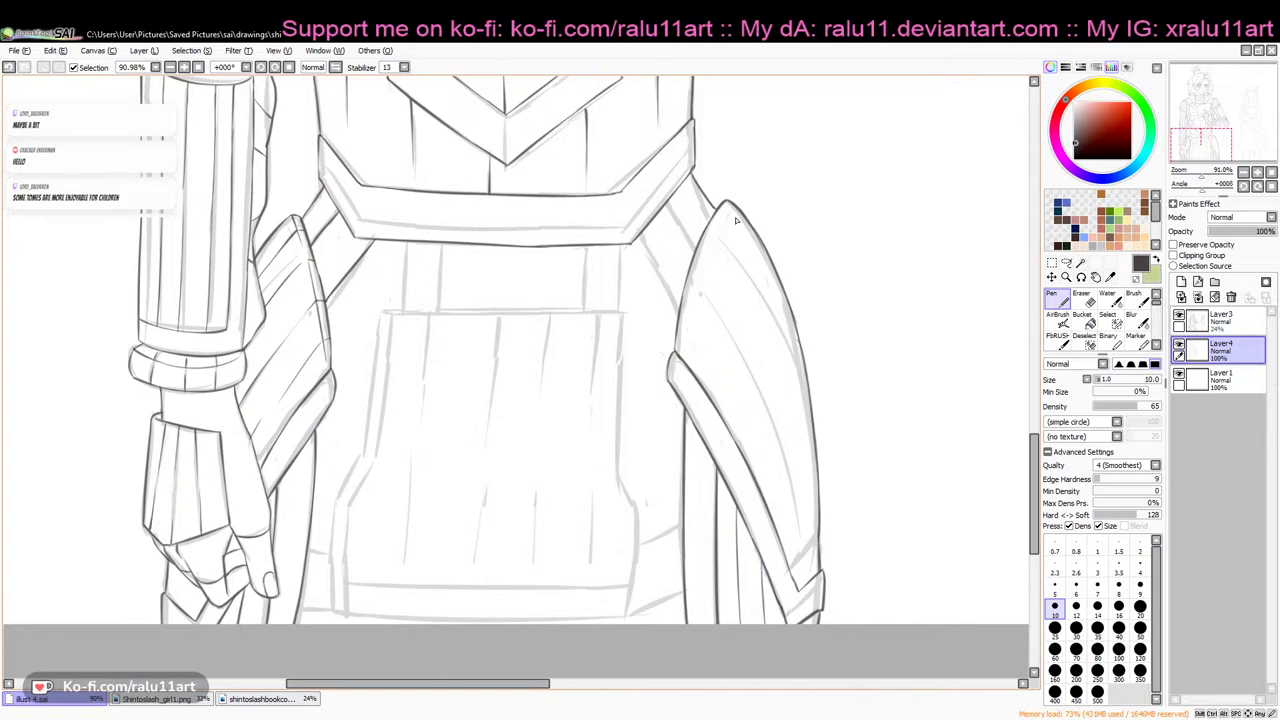
Ink the narrow rim line along the inner upper edge of the bent-arm-side hip plate
left_click_drag(681, 352, 703, 265)
key("ctrl+z")
left_click_drag(683, 348, 697, 284)
Ink the two lowest curved panel lines on the bent-arm-side hip plate, running down to its tip
left_click_drag(688, 342, 721, 392)
key("ctrl+z")
mouse_move(687, 343)
left_mouse_down()
mouse_move(751, 459)
mouse_move(752, 435)
mouse_move(744, 424)
mouse_move(804, 576)
left_mouse_up()
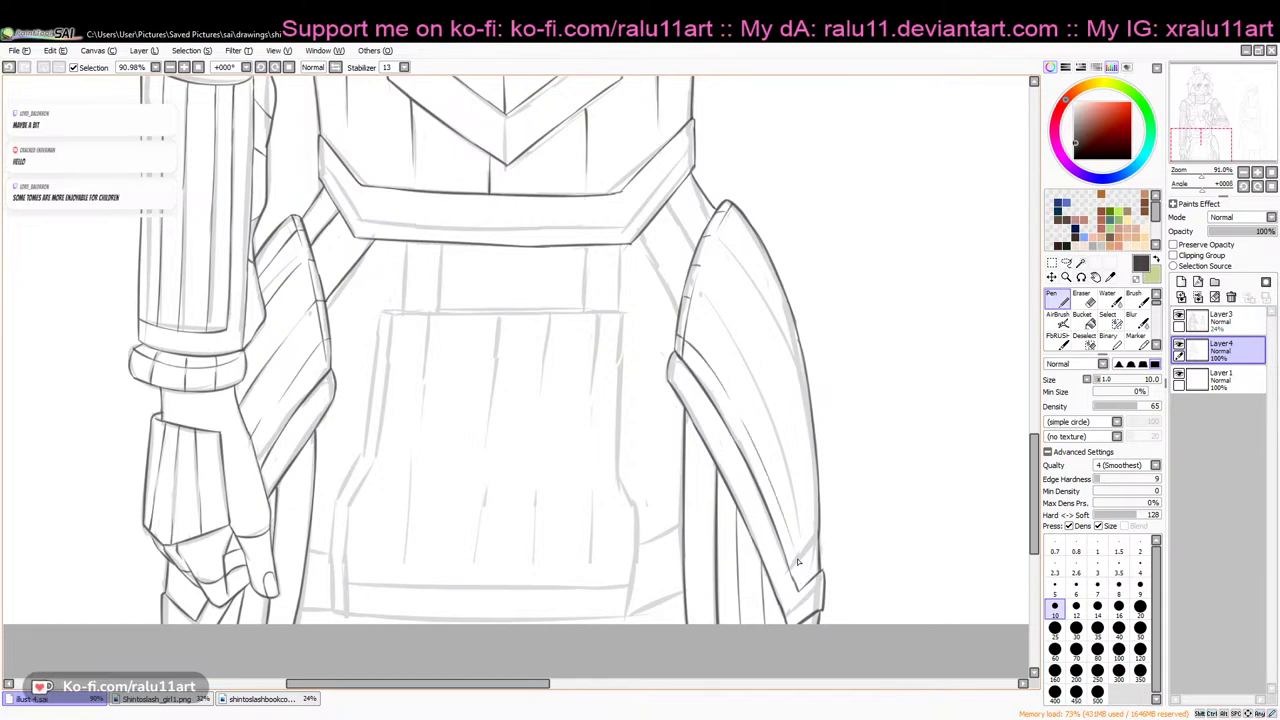
left_click_drag(690, 298, 765, 397)
key("ctrl+z")
left_click_drag(786, 459, 816, 578)
Ink the next curved panel line from the rim to the outer edge of the bent-arm-side hip plate
left_click_drag(704, 268, 765, 348)
key("ctrl+z")
left_click_drag(697, 265, 739, 304)
left_click_drag(770, 348, 814, 462)
Ink the curved panel lines nearest the peak of the bent-arm-side hip plate
mouse_move(717, 236)
left_mouse_down()
mouse_move(766, 289)
mouse_move(815, 406)
left_mouse_up()
key("ctrl+z")
left_click_drag(727, 212, 777, 281)
key("ctrl+z")
left_click_drag(726, 212, 790, 291)
key("ctrl+z")
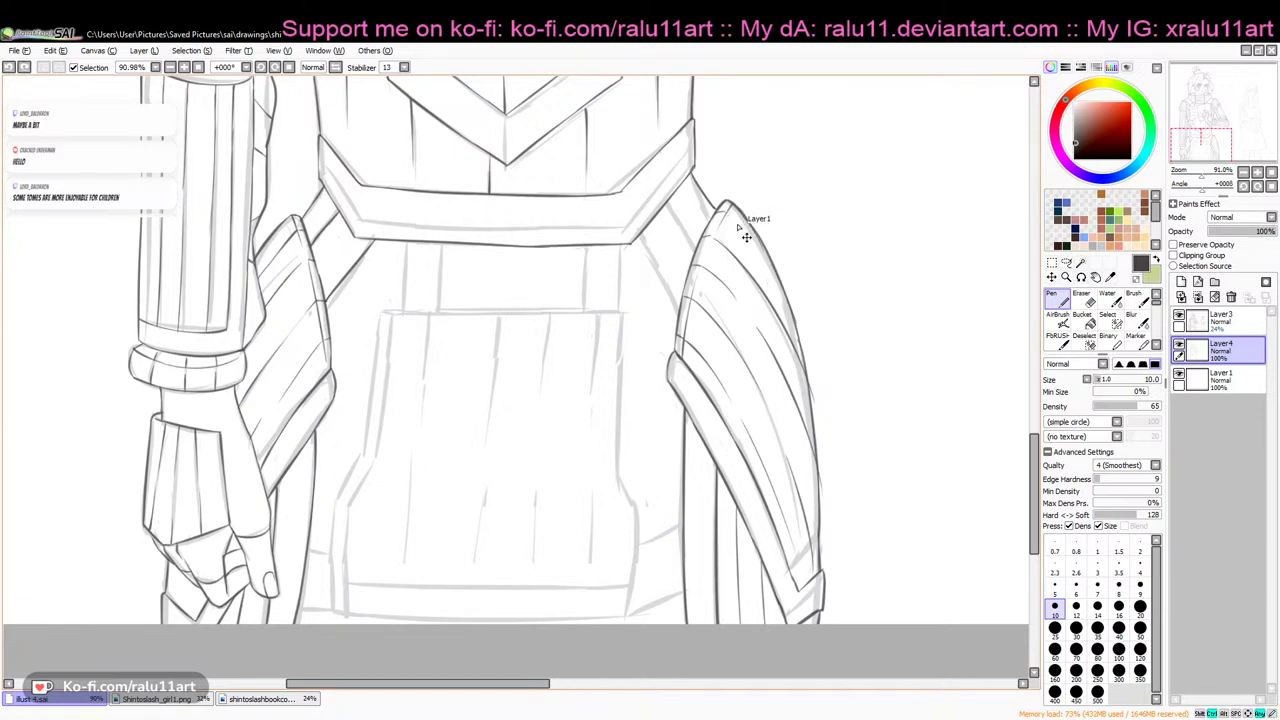
left_click_drag(728, 213, 799, 318)
Erase stray line ends along the outer contour of the bent-arm-side hip plate
left_click(1092, 303)
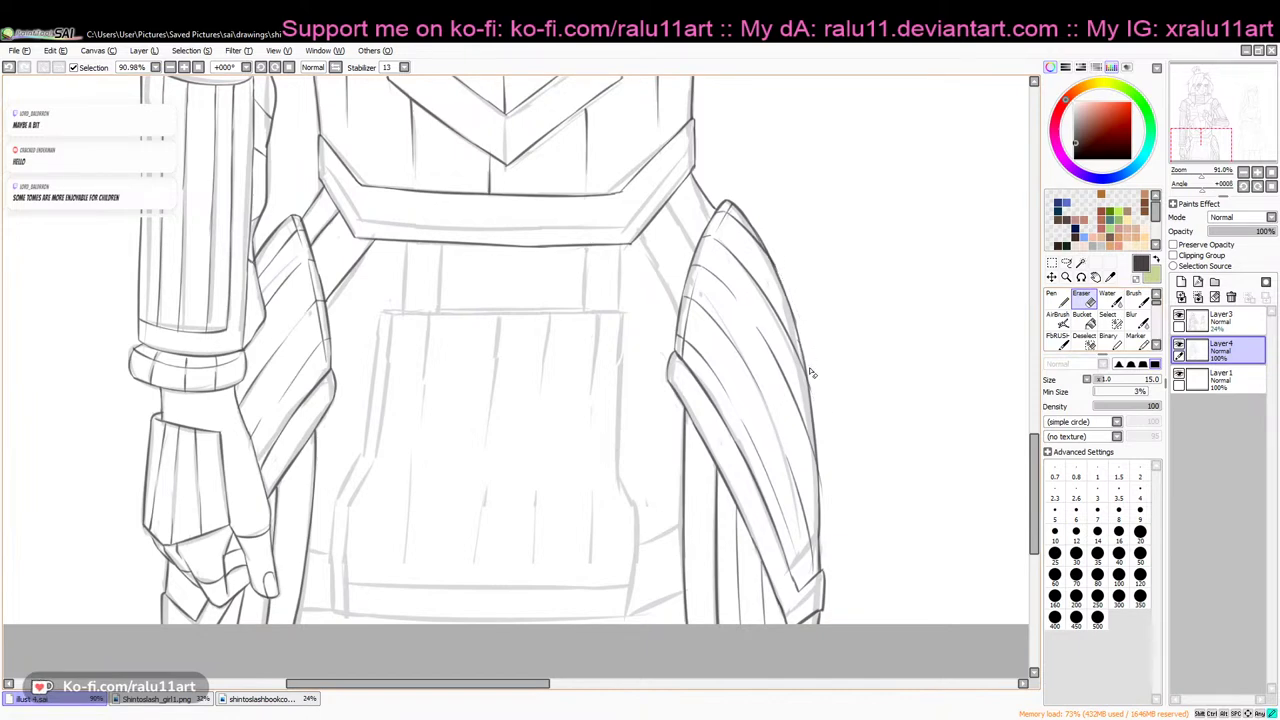
left_click_drag(812, 392, 815, 480)
key("ctrl+z")
left_click(1056, 297)
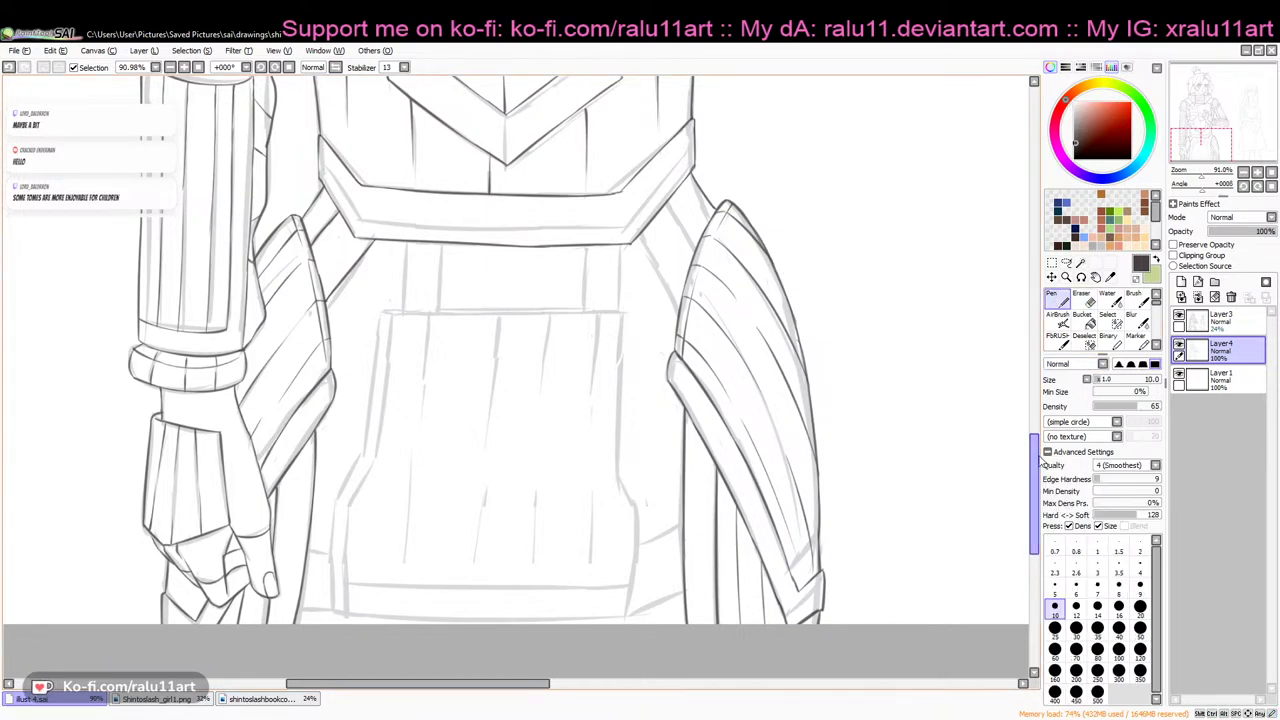
Ink the diagonal lines between the belt and the bent-arm-side hip plate and clean their ends
scroll(1040, 465, "up", 2)
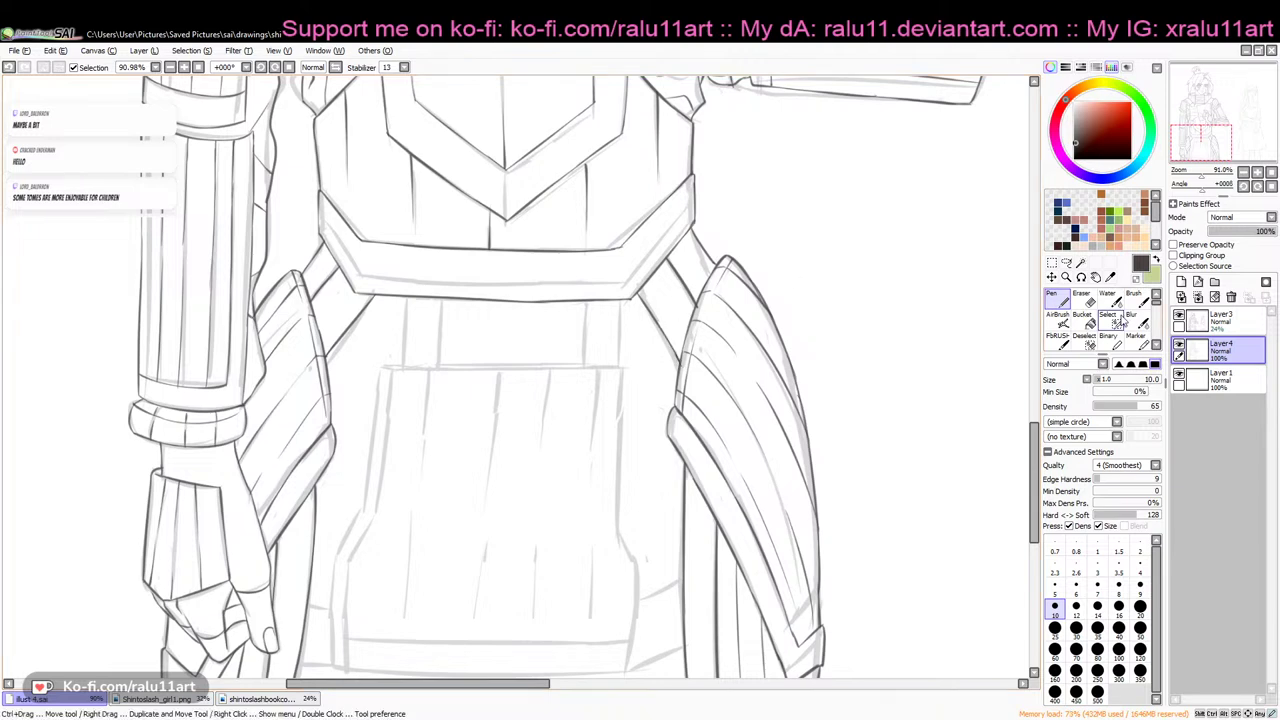
left_click(1084, 299)
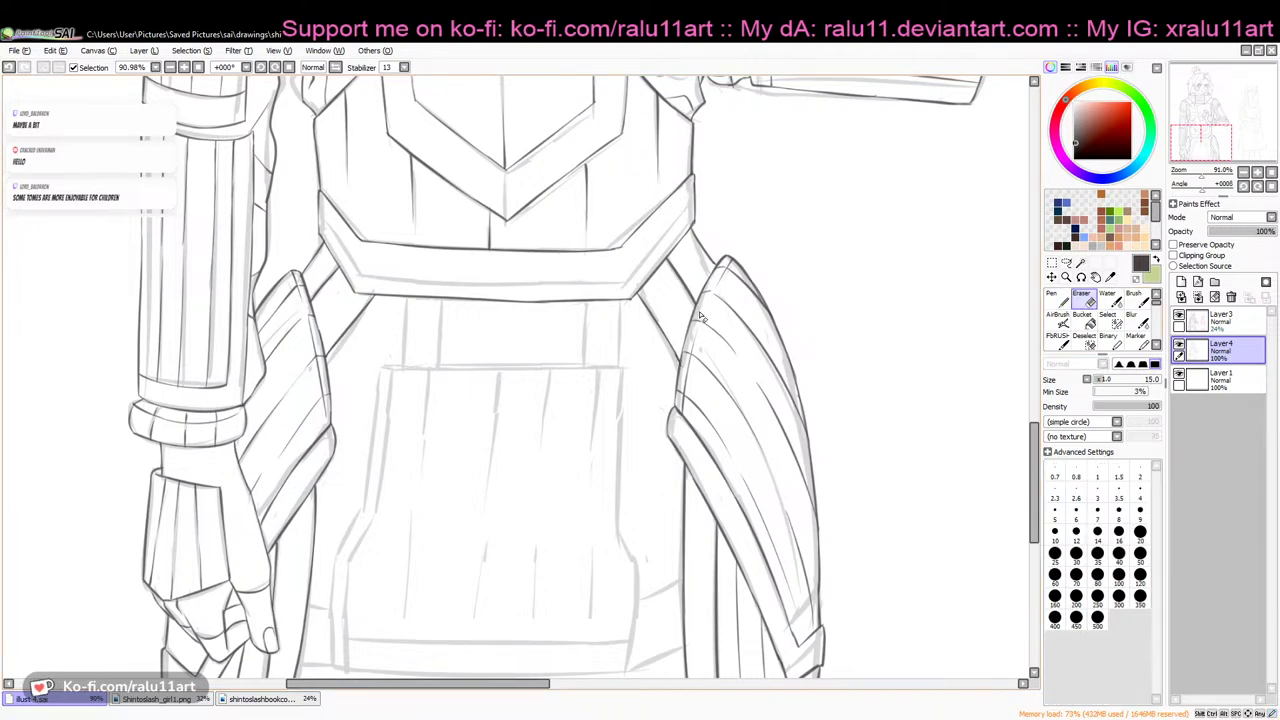
left_click_drag(1033, 443, 1033, 458)
mouse_move(517, 684)
left_mouse_down()
mouse_move(551, 688)
mouse_move(517, 686)
left_mouse_up()
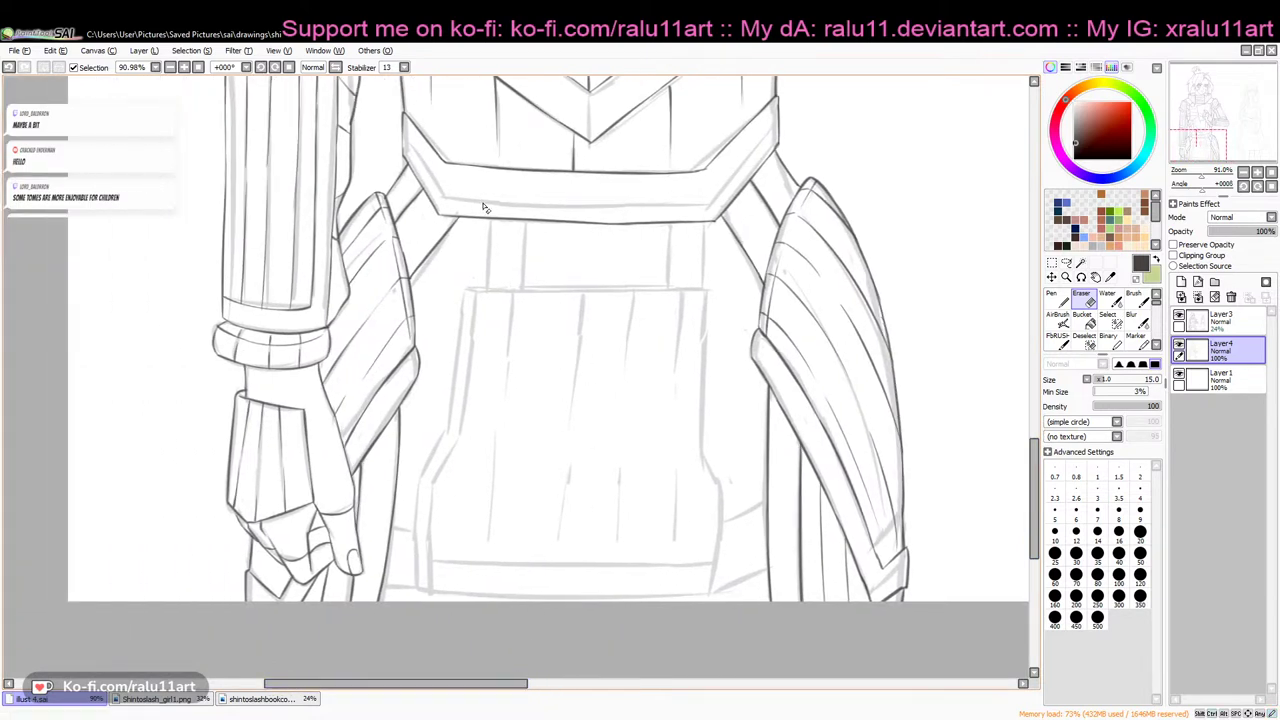
Ink the vertical edges of the two straps running from the belt down to the front plate
left_click(1062, 300)
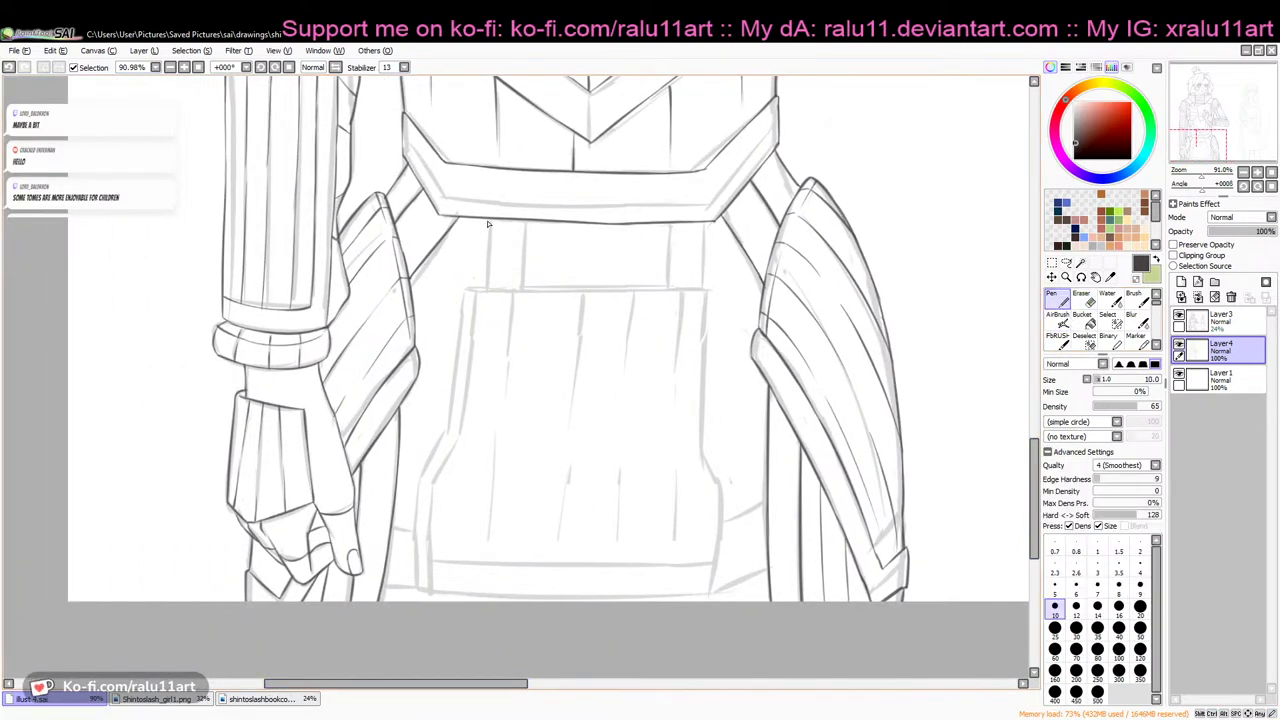
key("ctrl+z")
key("ctrl+y")
key("ctrl+z")
key("ctrl+y")
left_click_drag(527, 226, 523, 284)
left_click_drag(665, 227, 662, 285)
left_click_drag(701, 226, 702, 282)
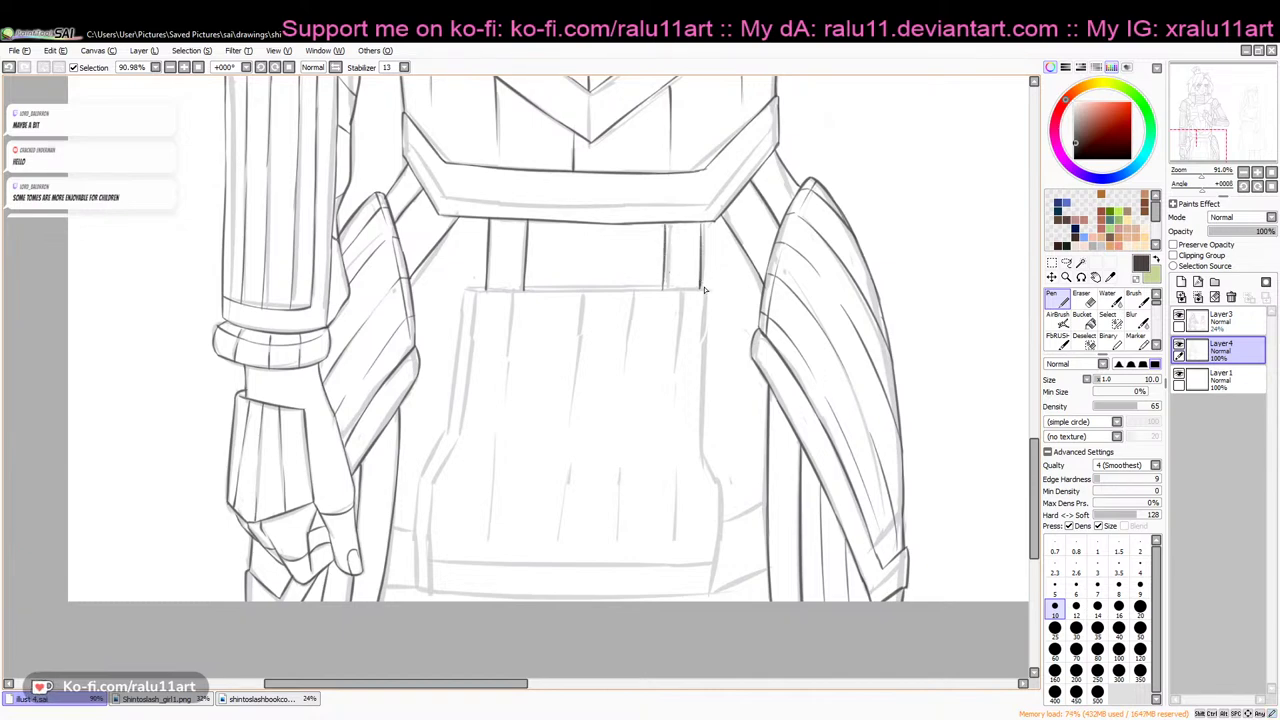
On a new linework layer, draw straight lines along the front plate's top, bent-arm-side and bottom edges
left_click(1197, 282)
left_click(1089, 305)
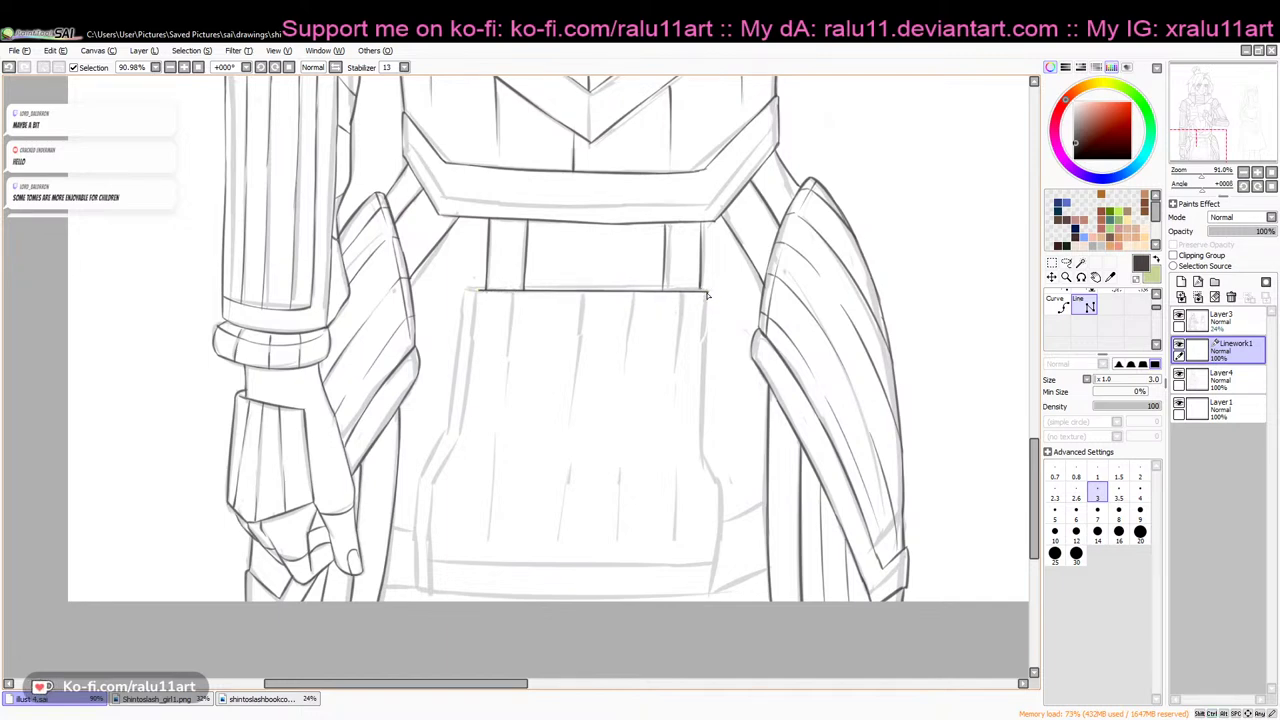
left_click(703, 452)
left_click(716, 470)
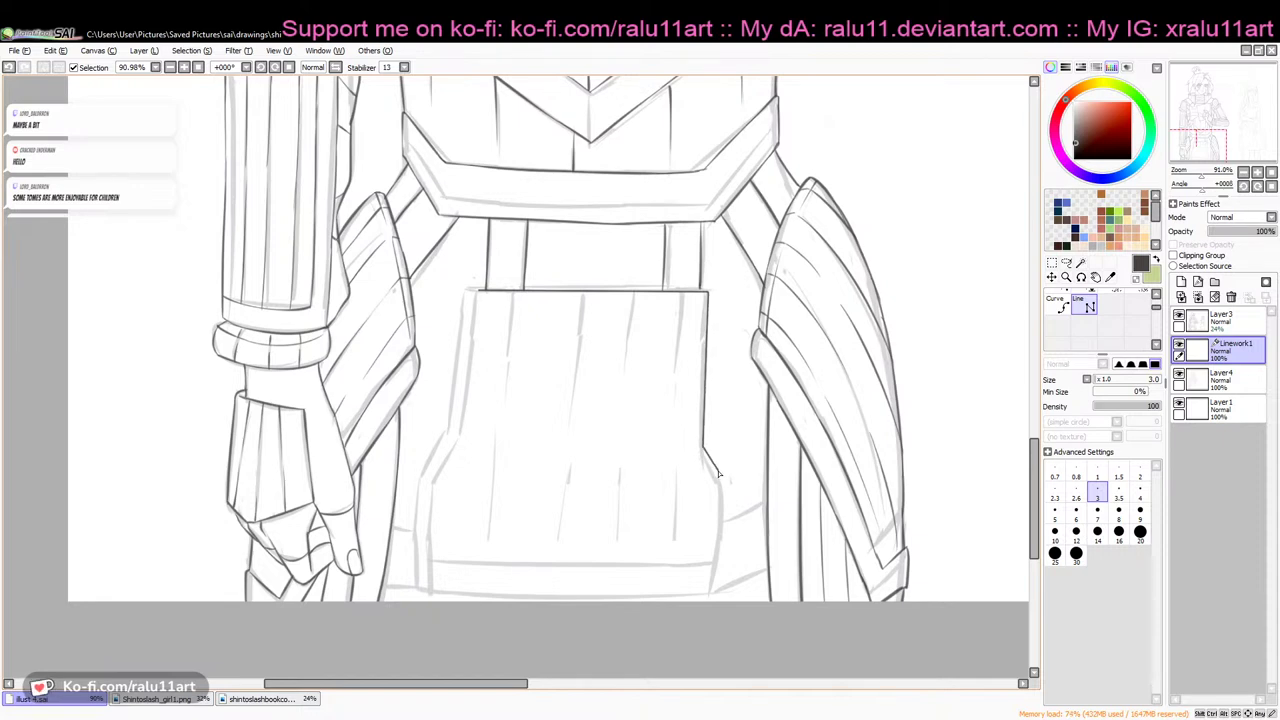
left_click(715, 563)
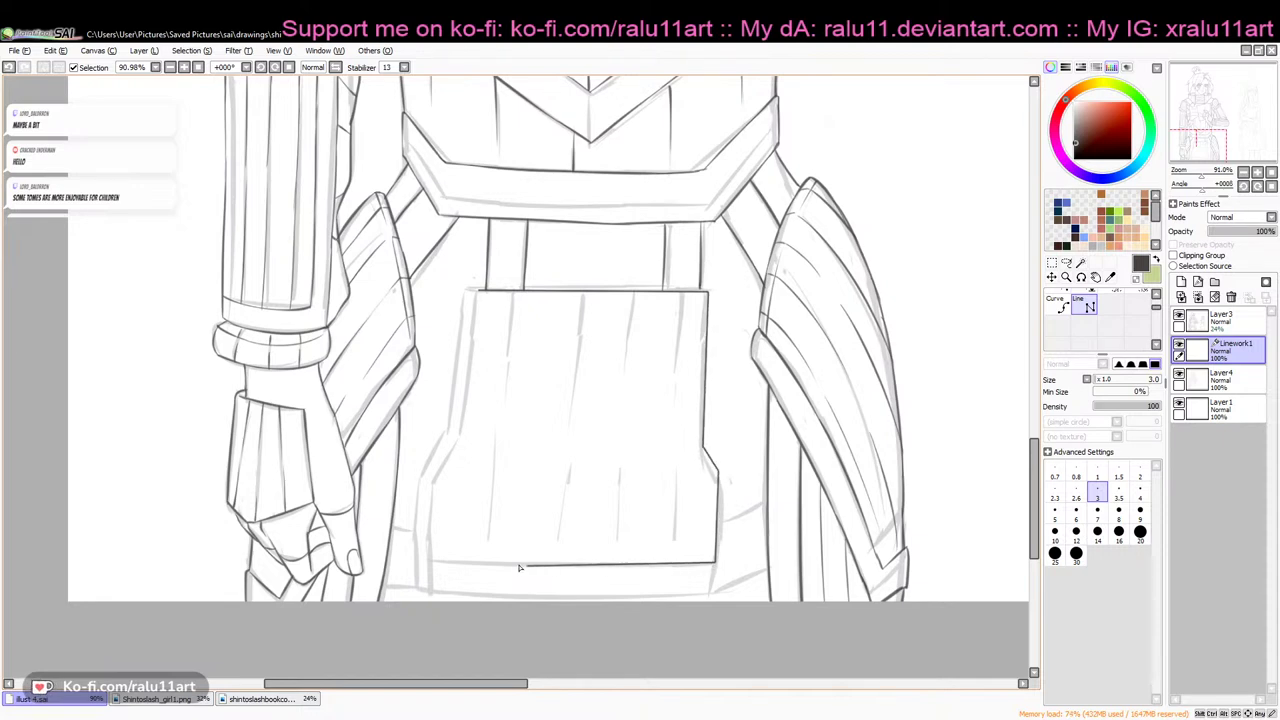
double_click(432, 563)
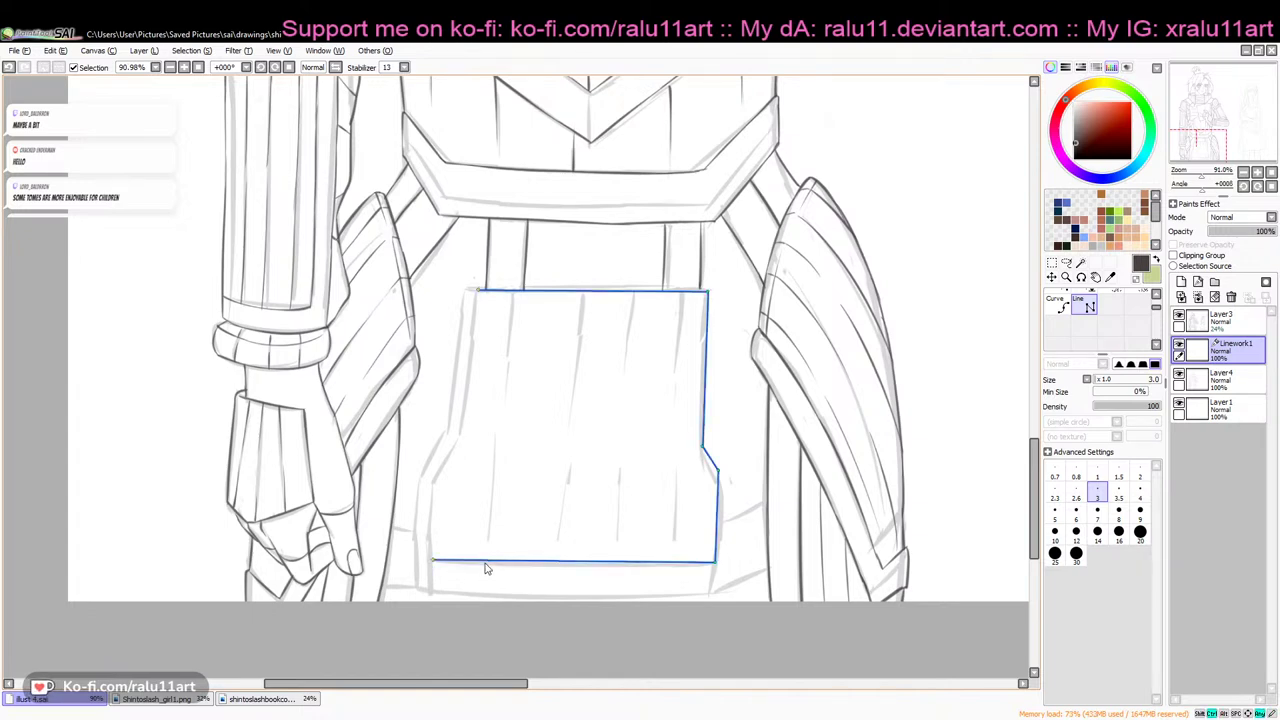
Draw the front plate's straight-arm-side edge with a parallel thickness line, and merge the linework into Layer4
left_click(476, 291)
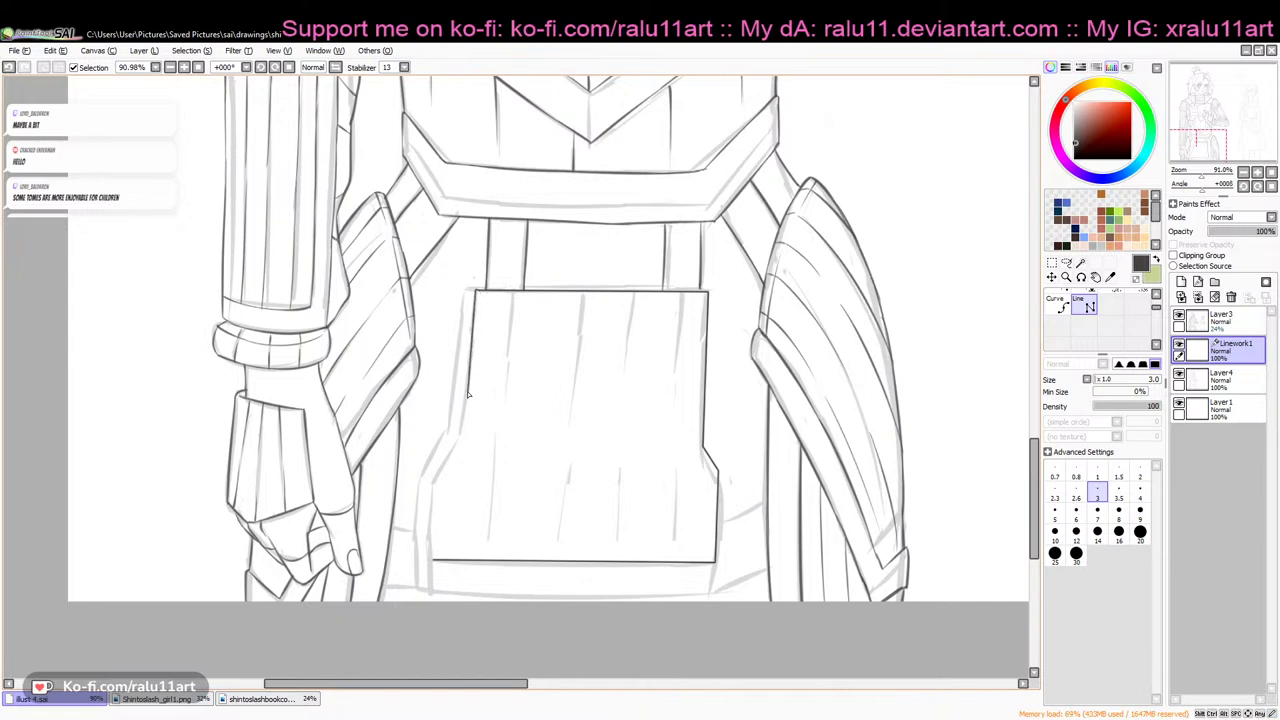
left_click(463, 450)
left_click(440, 484)
double_click(432, 556)
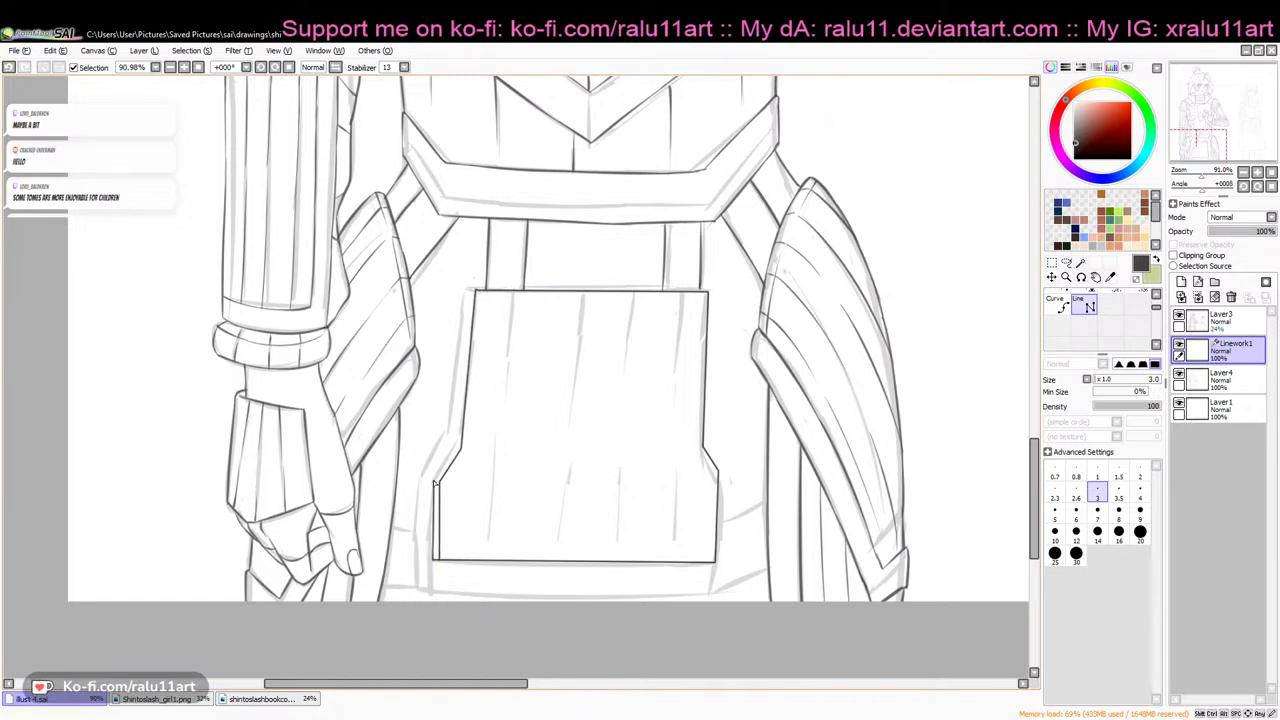
left_click(456, 450)
left_click(474, 290)
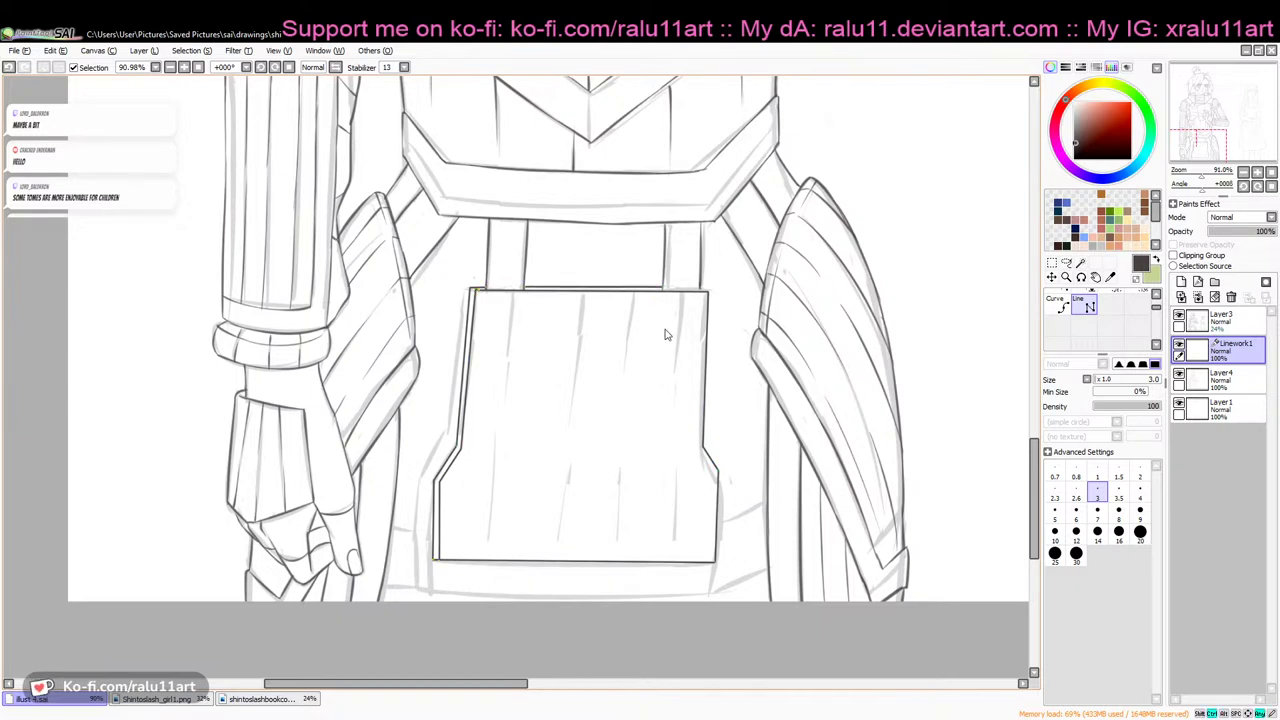
key("ctrl+e")
key("n")
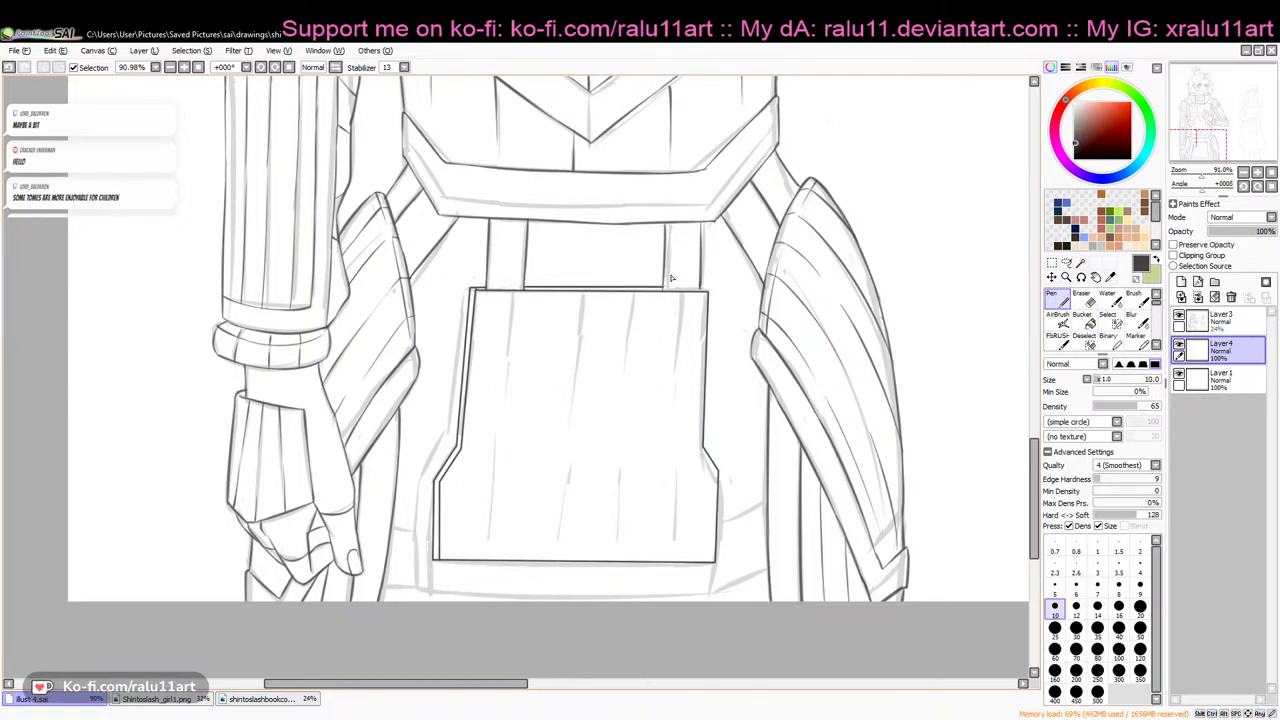
Draw a straight horizontal band line just above the front plate's bottom edge on a new linework layer and merge it into Layer4
left_click_drag(706, 291, 708, 293)
key("ctrl+z")
left_click(1198, 282)
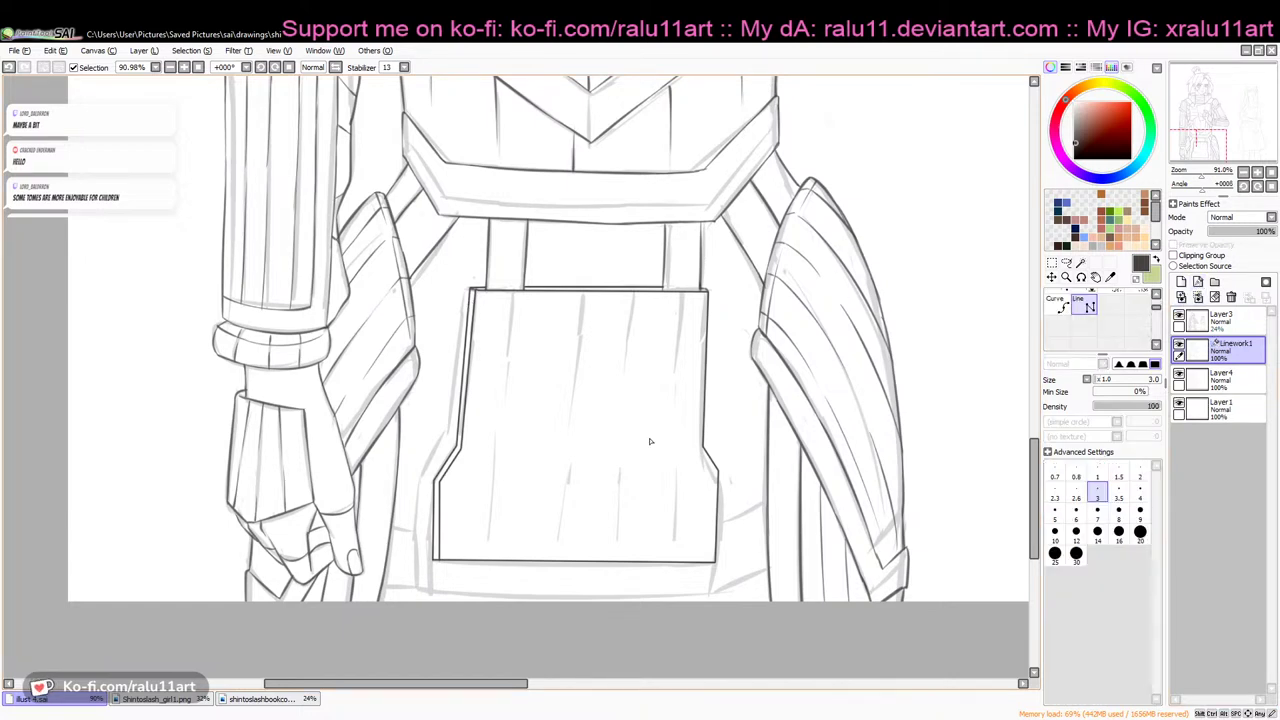
left_click(439, 535)
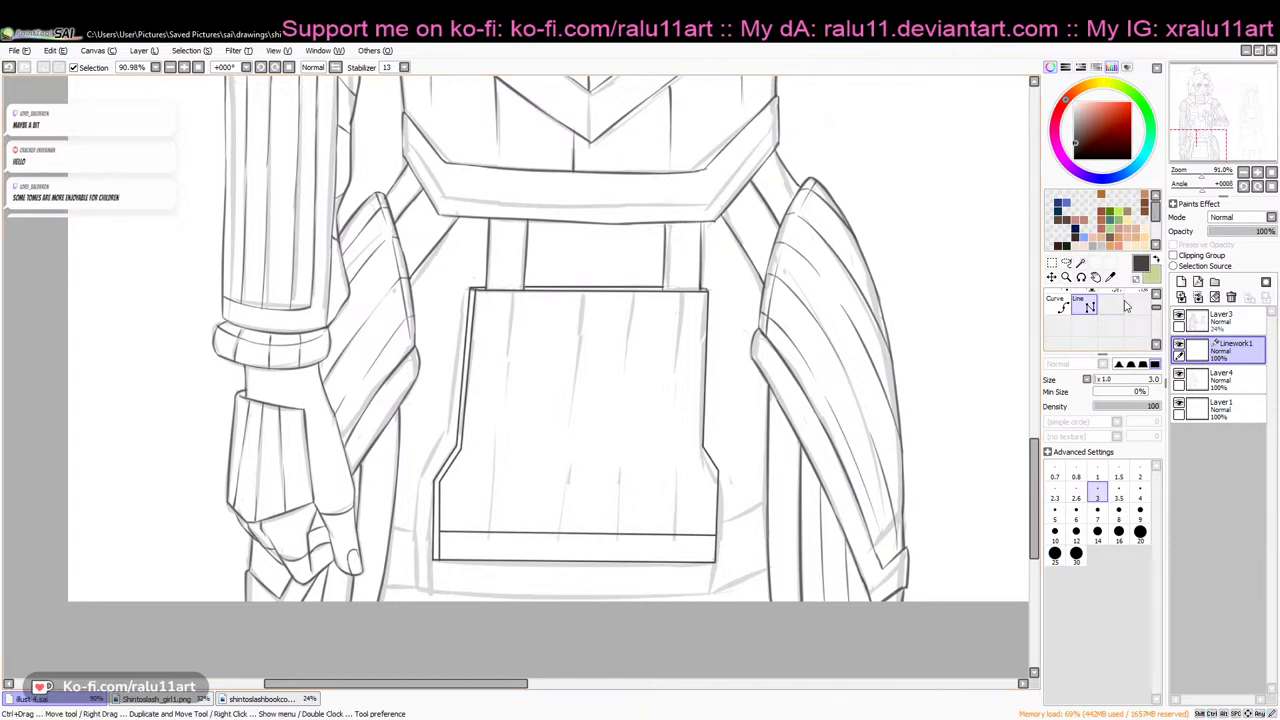
key("ctrl+e")
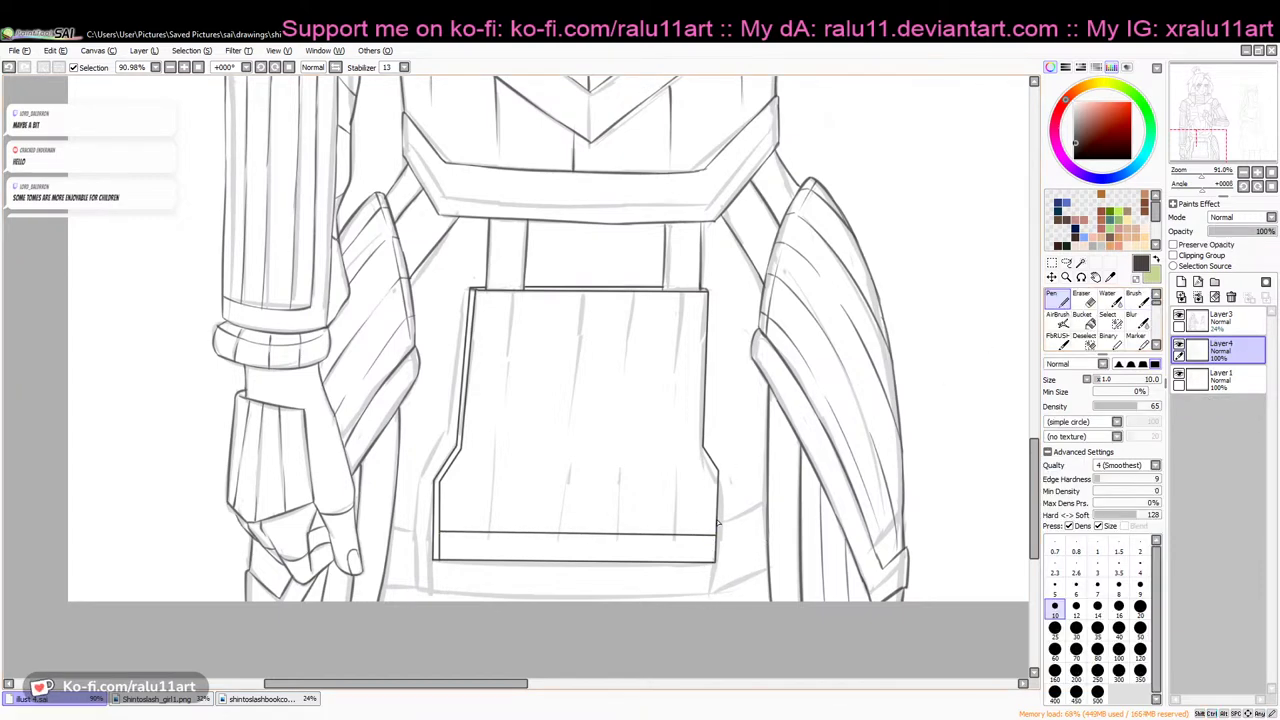
Ink two slanted strap lines between the front plate and the bent-arm-side thigh and clean their ends
mouse_move(720, 501)
left_mouse_down()
mouse_move(797, 477)
mouse_move(767, 478)
left_mouse_up()
key("ctrl+z")
key("ctrl+z")
left_click_drag(720, 533, 768, 515)
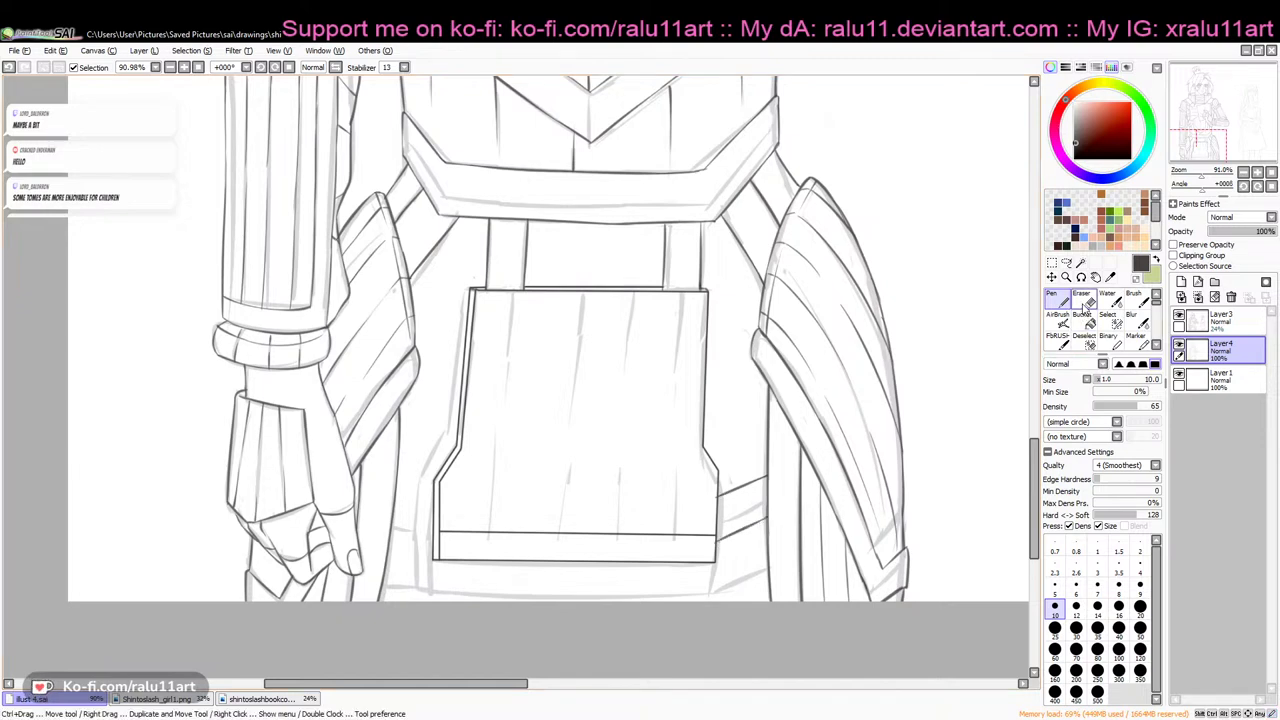
key("e")
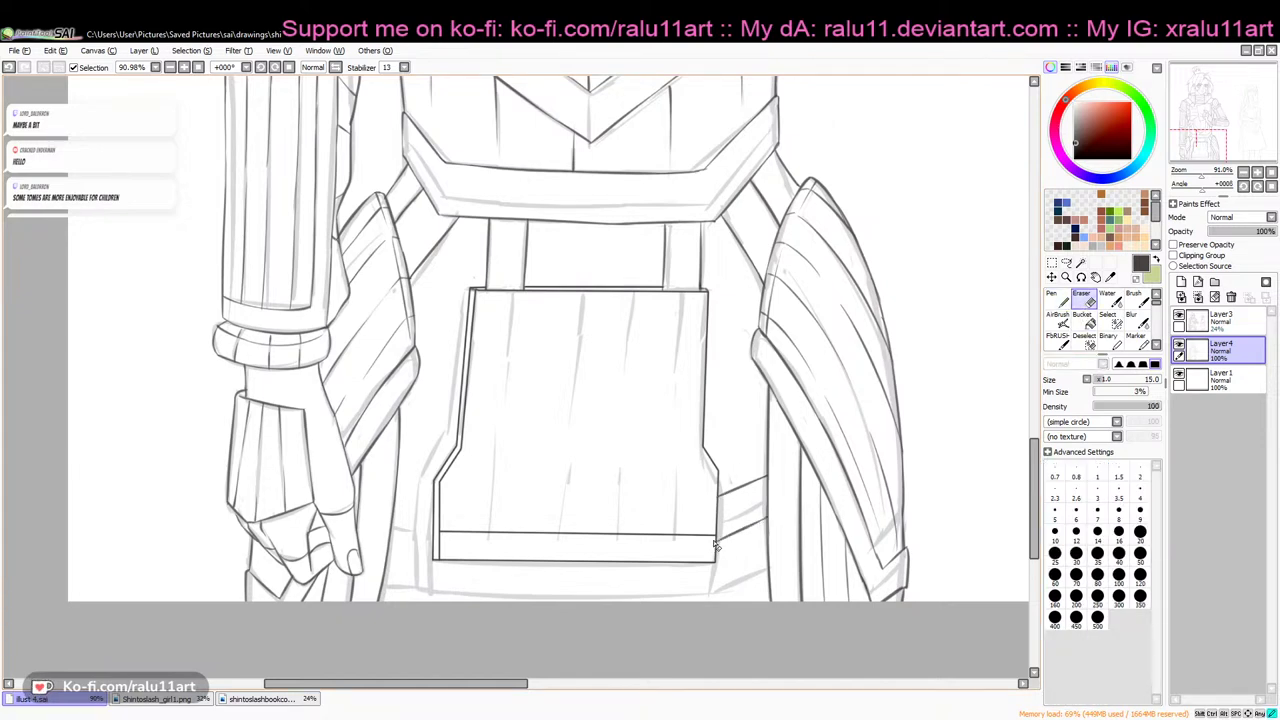
key("n")
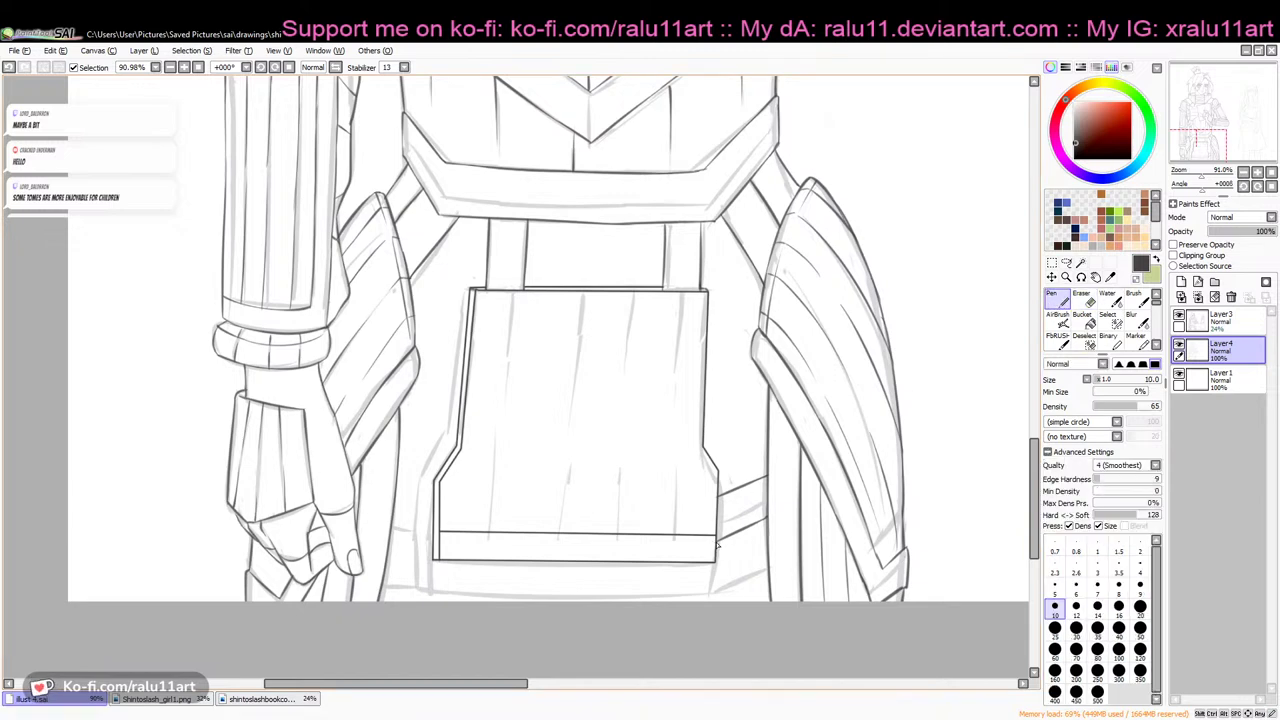
Ink two slanted strap lines between the front plate and the straight-arm-side thigh and trim their overshoots
left_click_drag(395, 506, 428, 499)
key("ctrl+z")
mouse_move(395, 490)
left_mouse_down()
mouse_move(436, 511)
mouse_move(394, 535)
mouse_move(446, 556)
mouse_move(393, 538)
mouse_move(433, 549)
left_mouse_up()
key("ctrl+z")
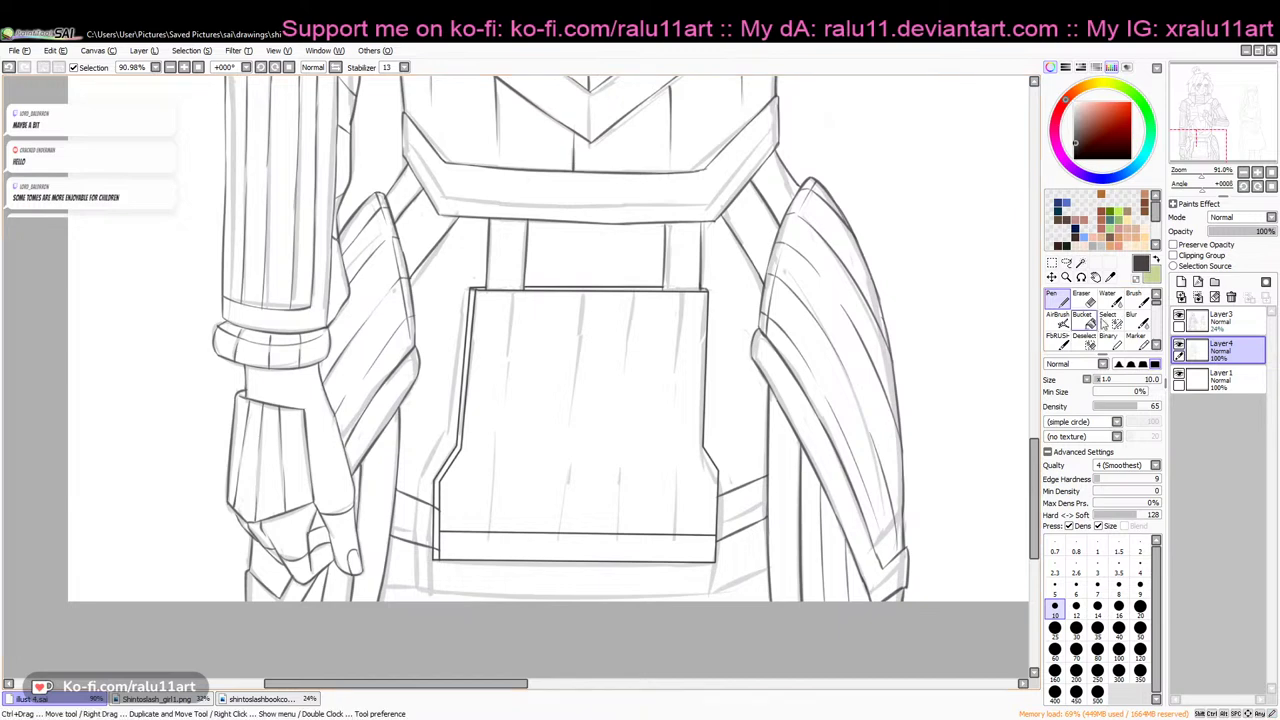
key("e")
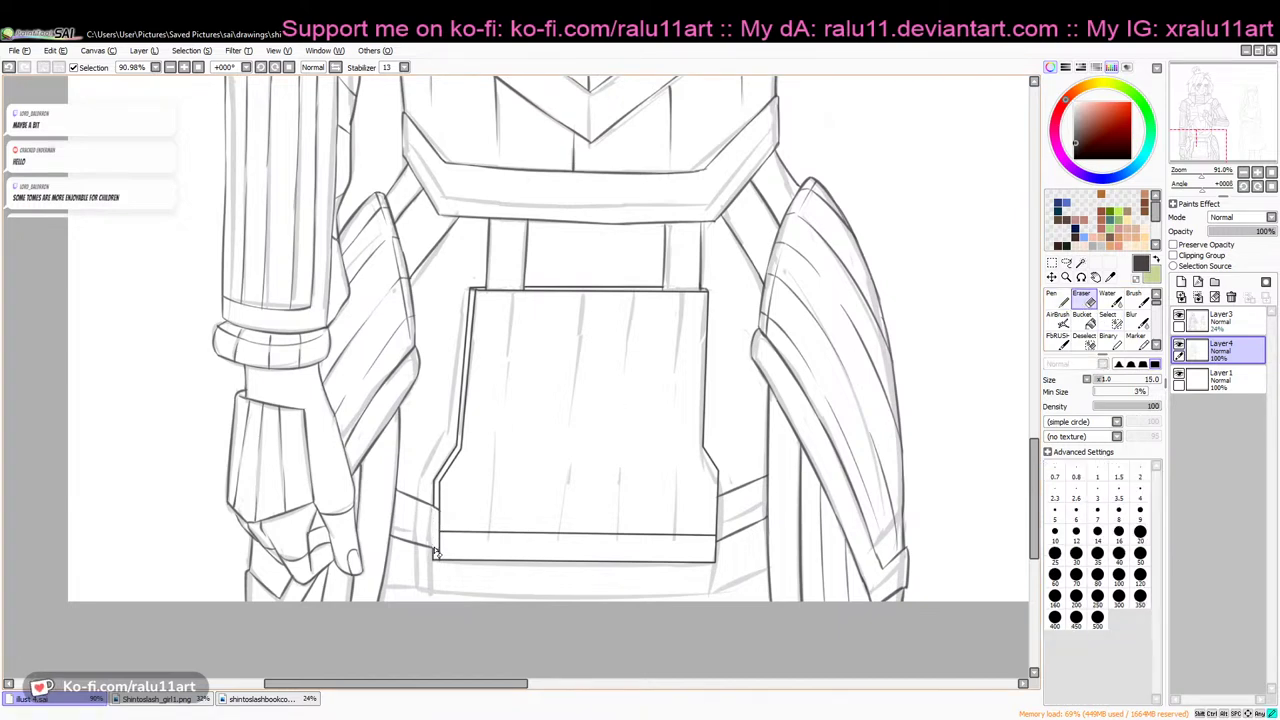
On a new linework layer, draw five vertical panel lines running down from the front plate's top edge
left_click(1182, 297)
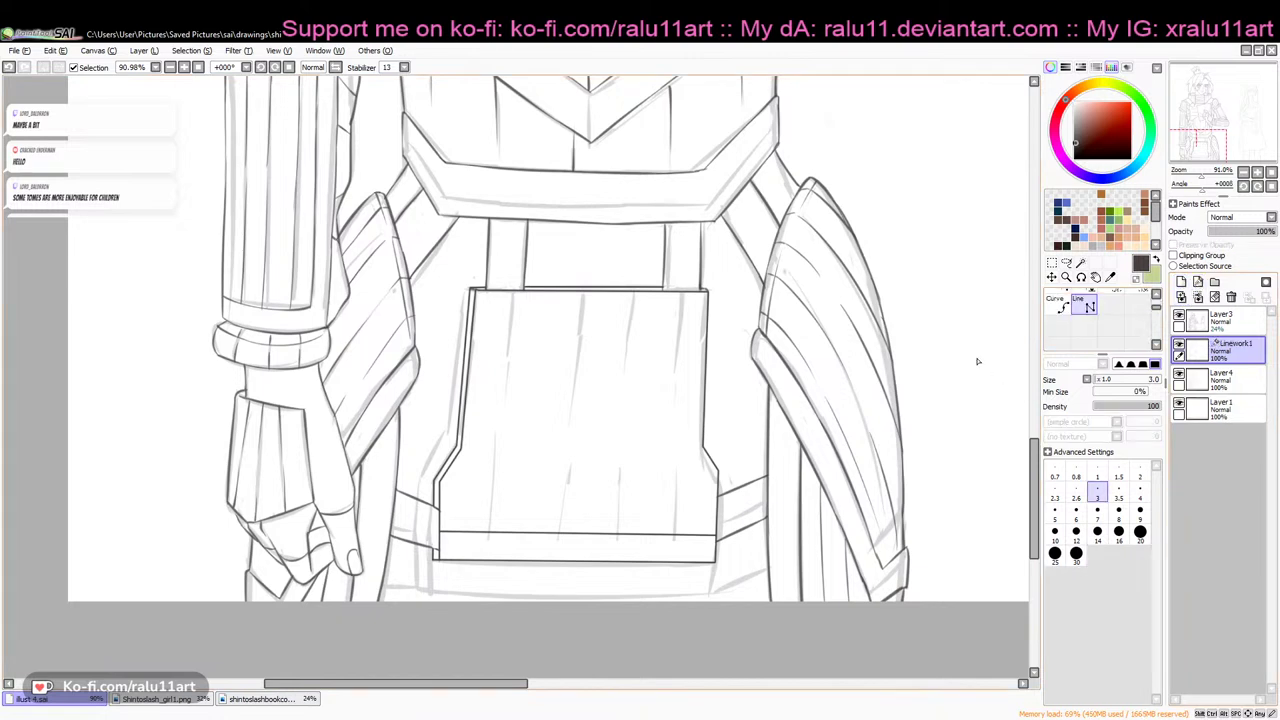
left_click_drag(677, 300, 660, 446)
left_click_drag(628, 297, 622, 396)
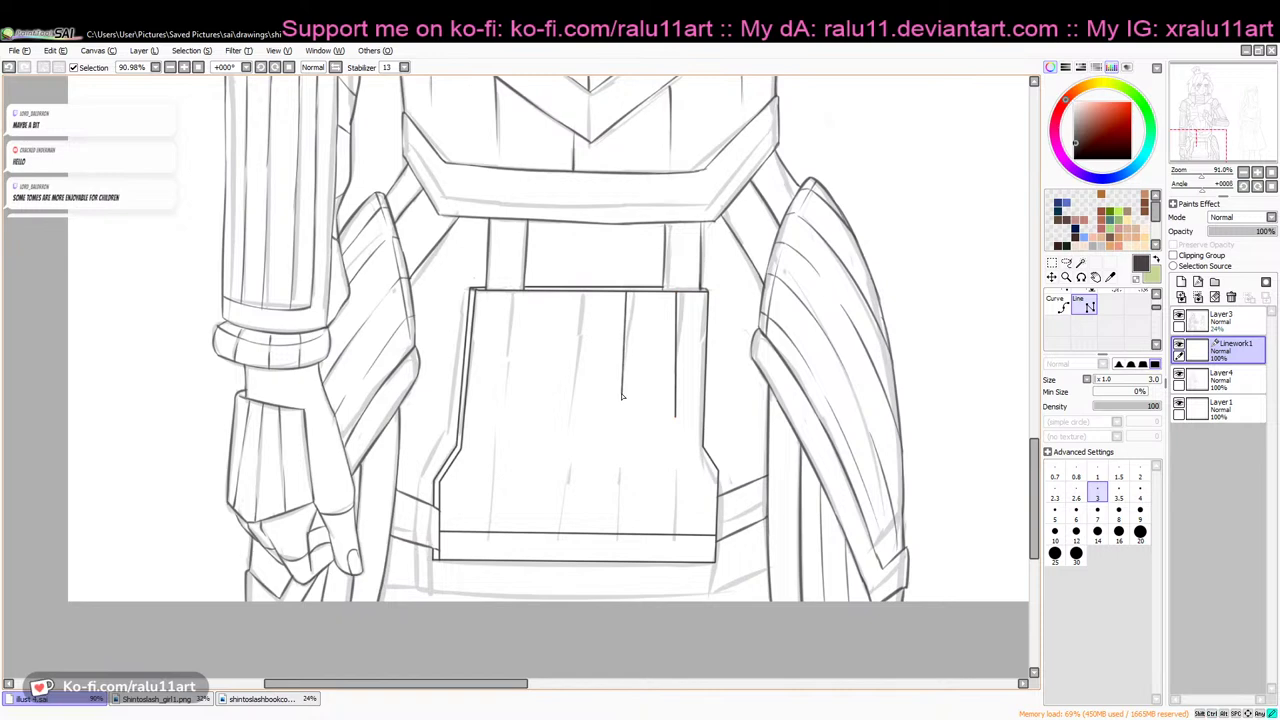
left_click_drag(568, 294, 562, 400)
key("ctrl+z")
left_click_drag(583, 294, 580, 400)
left_click_drag(537, 294, 536, 404)
mouse_move(491, 298)
left_mouse_down()
mouse_move(490, 456)
mouse_move(489, 437)
left_mouse_up()
key("ctrl+z")
Draw five vertical panel lines rising from the front plate's bottom band and merge the linework into Layer4
left_click_drag(486, 535, 489, 457)
left_click_drag(541, 535, 541, 453)
key("ctrl+z")
left_click_drag(534, 535, 538, 445)
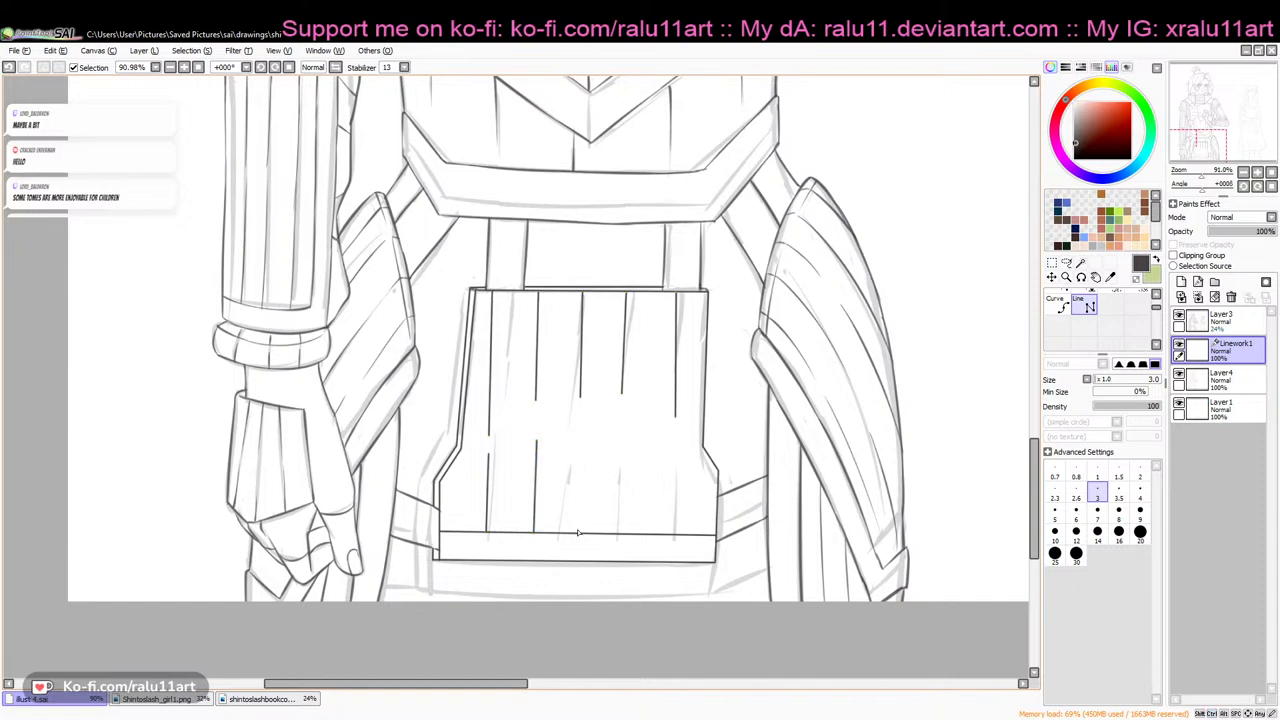
left_click_drag(583, 533, 585, 478)
key("ctrl+z")
left_click_drag(584, 533, 587, 479)
key("ctrl+z")
left_click_drag(577, 535, 579, 467)
left_click_drag(616, 537, 621, 420)
left_click_drag(670, 535, 673, 434)
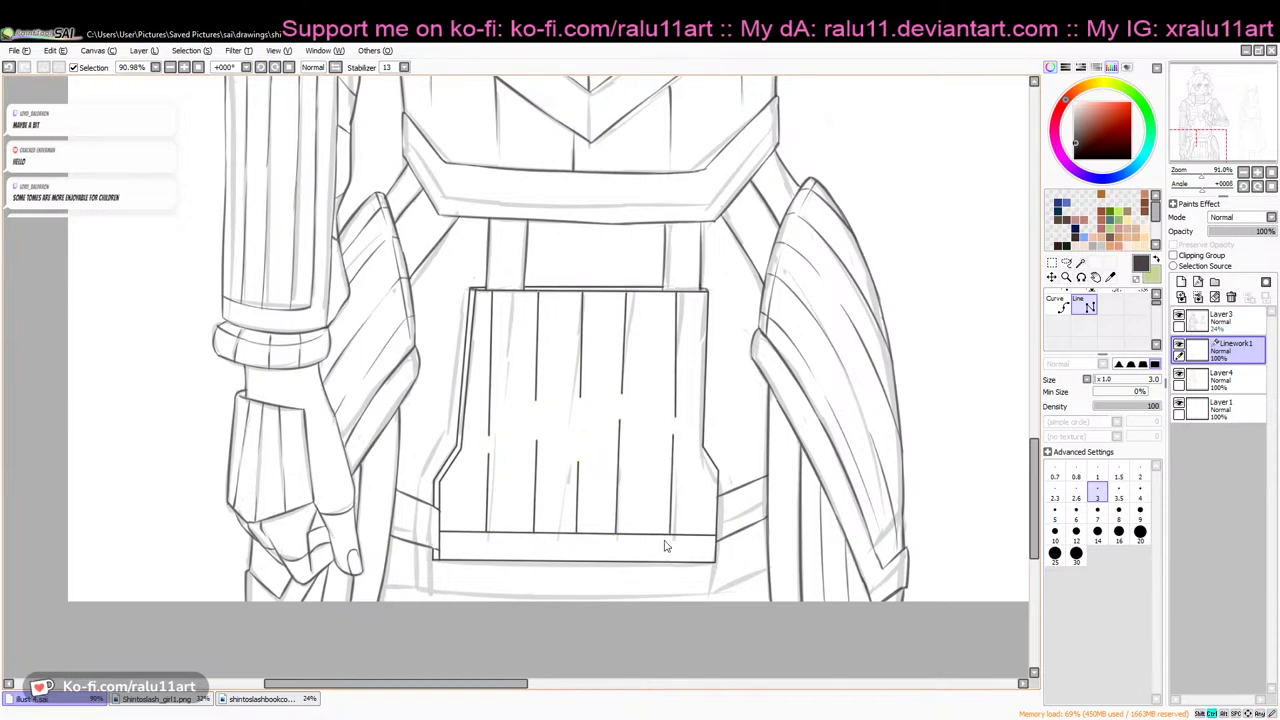
key("ctrl+e")
left_click(1057, 298)
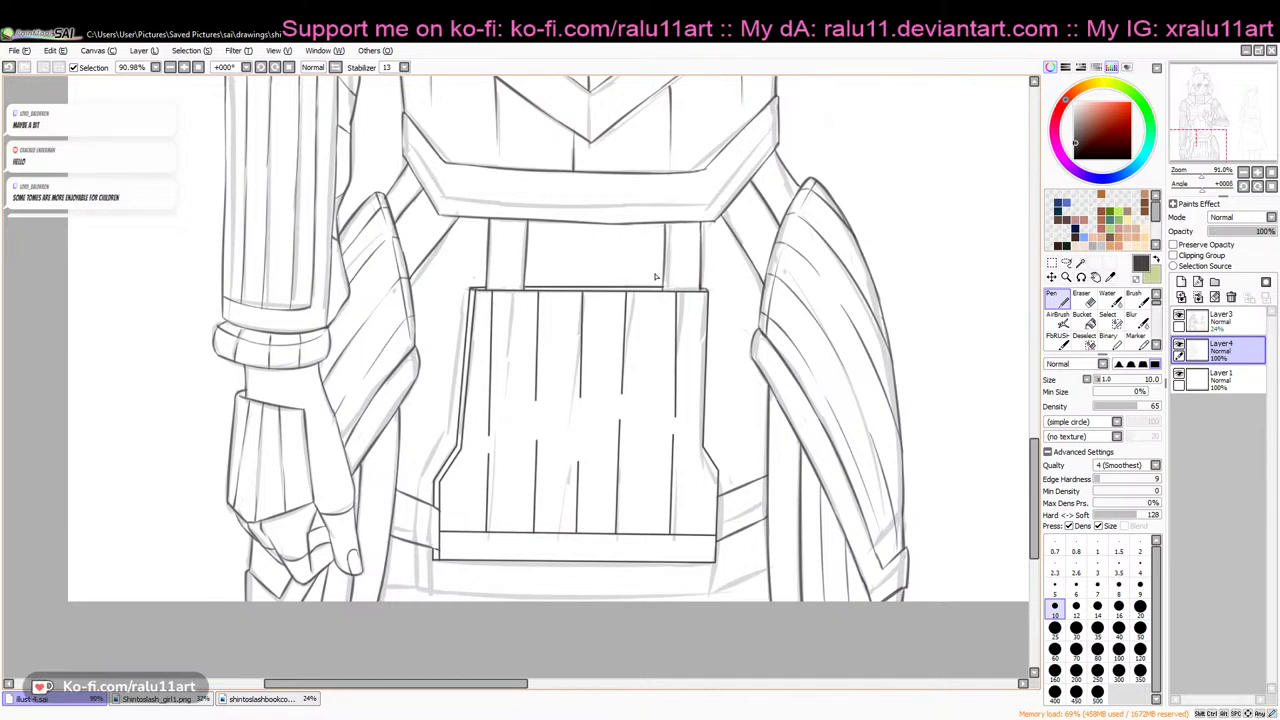
Add a new layer above Layer4 and hide the rough sketch on Layer3
scroll(540, 275, "down", 2)
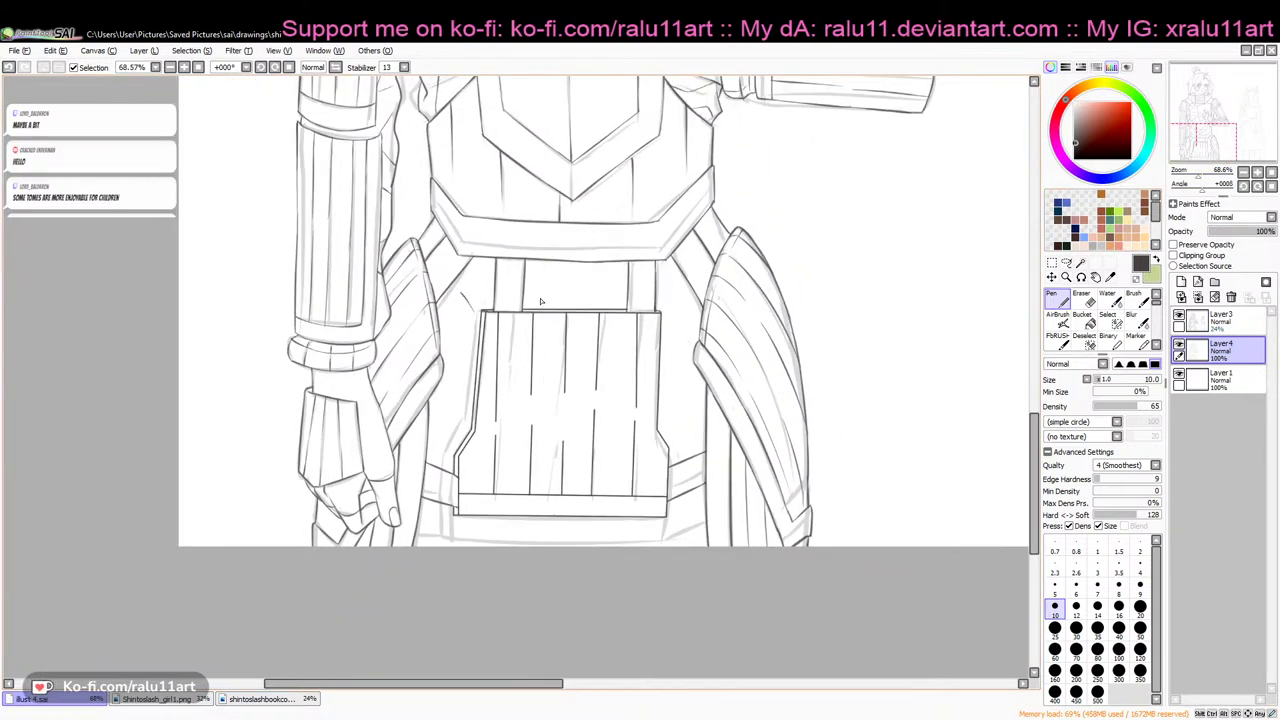
left_click(1181, 281)
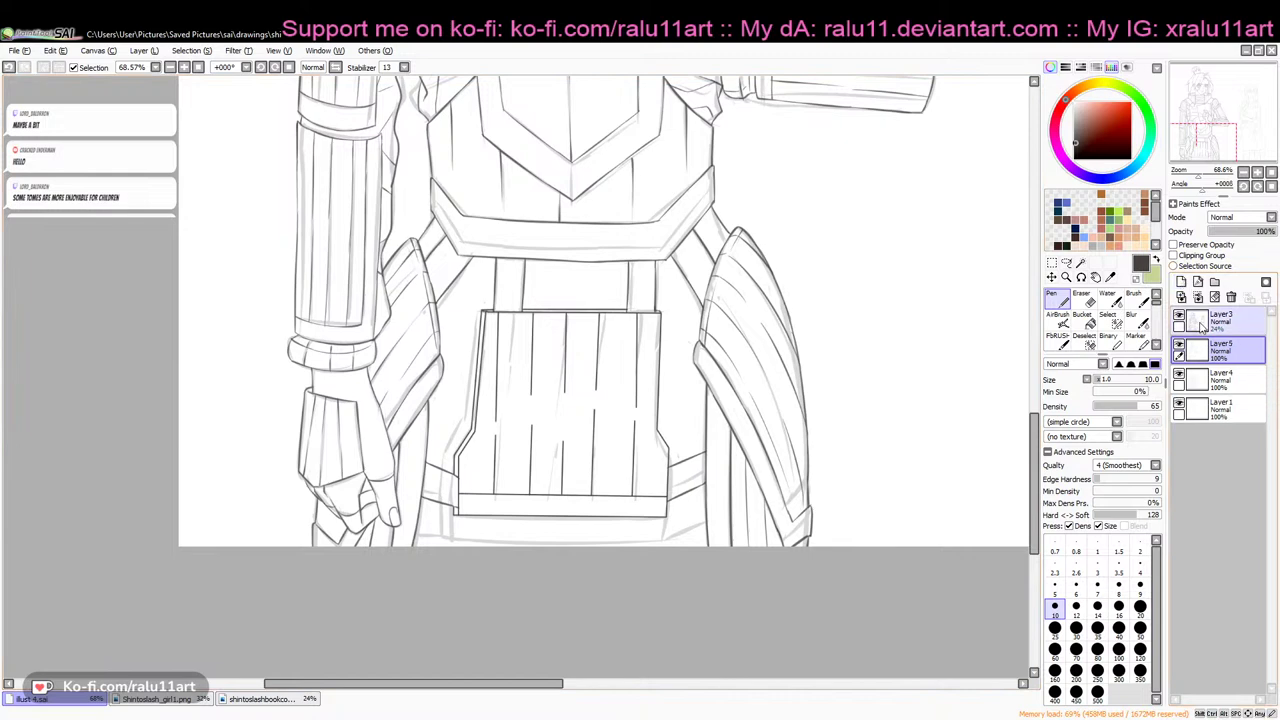
left_click(1180, 318)
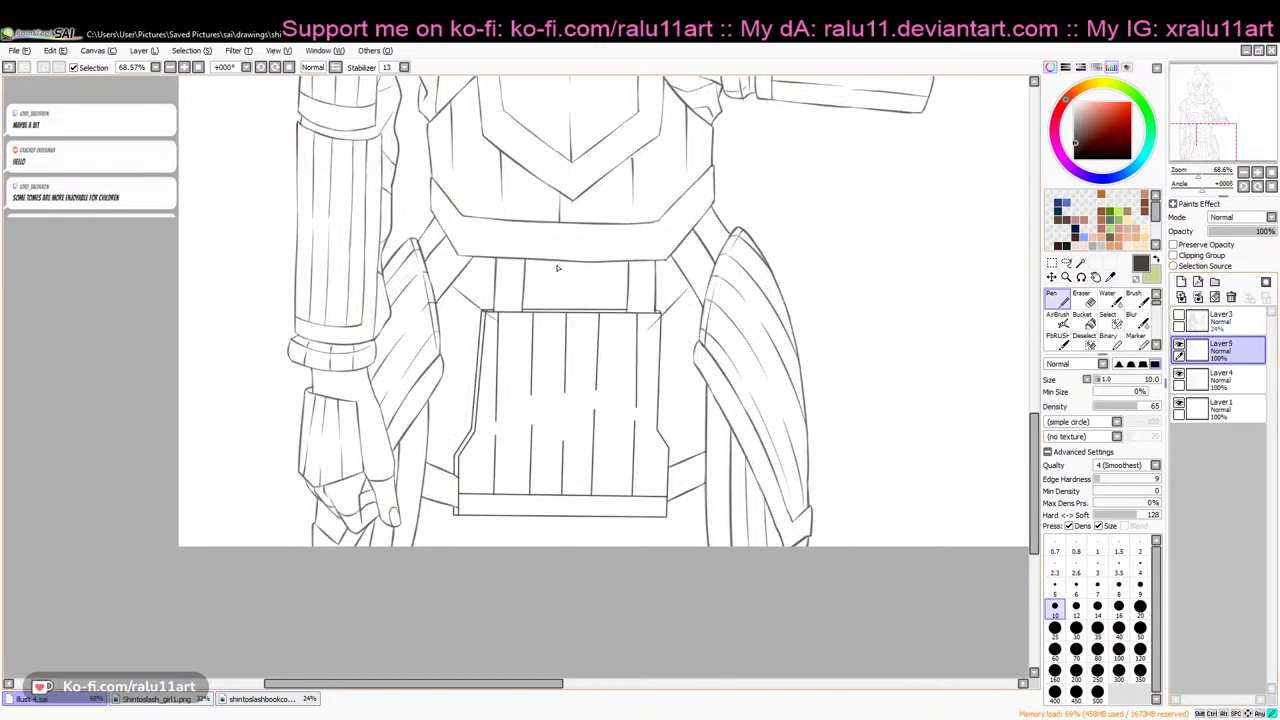
Ink cloth crease lines beside the front plate and two short leg lines from its bottom edge to the canvas edge
mouse_move(660, 409)
left_mouse_down()
mouse_move(711, 414)
mouse_move(683, 448)
mouse_move(685, 428)
mouse_move(720, 415)
left_mouse_up()
key("ctrl+z")
mouse_move(419, 426)
left_mouse_down()
mouse_move(464, 394)
mouse_move(421, 456)
mouse_move(454, 452)
left_mouse_up()
left_click_drag(523, 511, 505, 547)
key("ctrl+z")
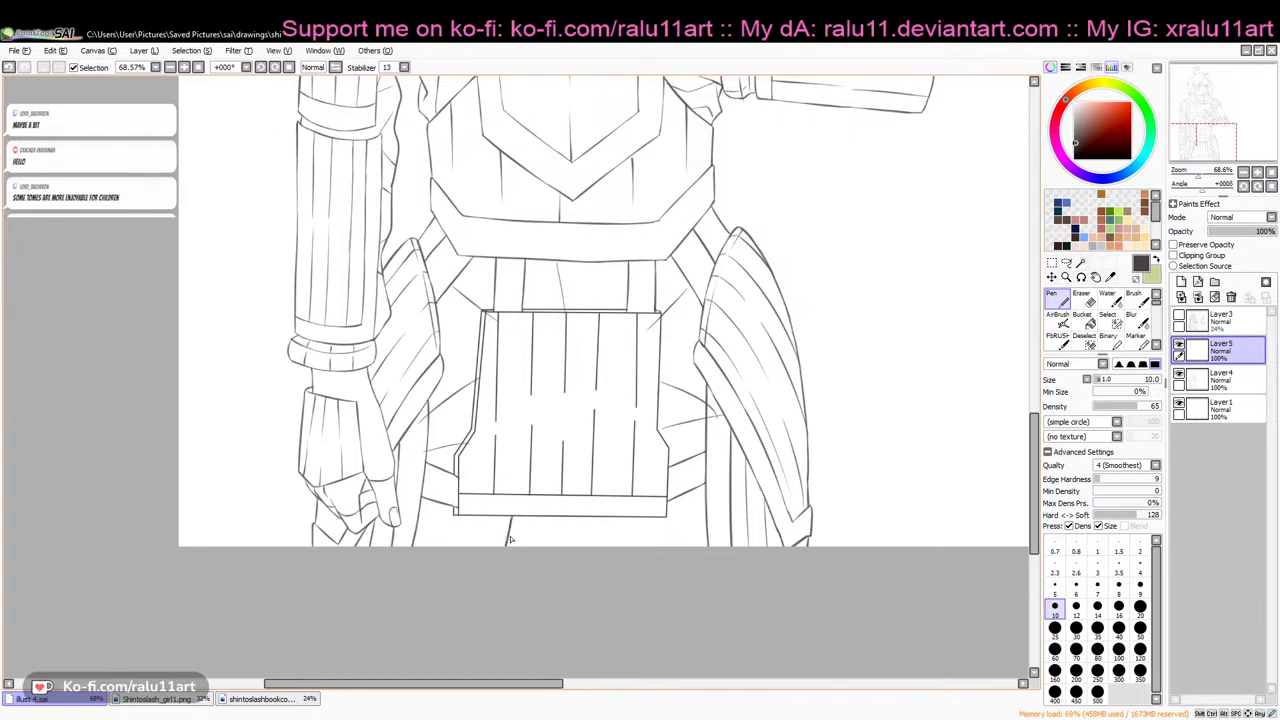
key("ctrl+z")
left_click_drag(598, 516, 596, 547)
key("e")
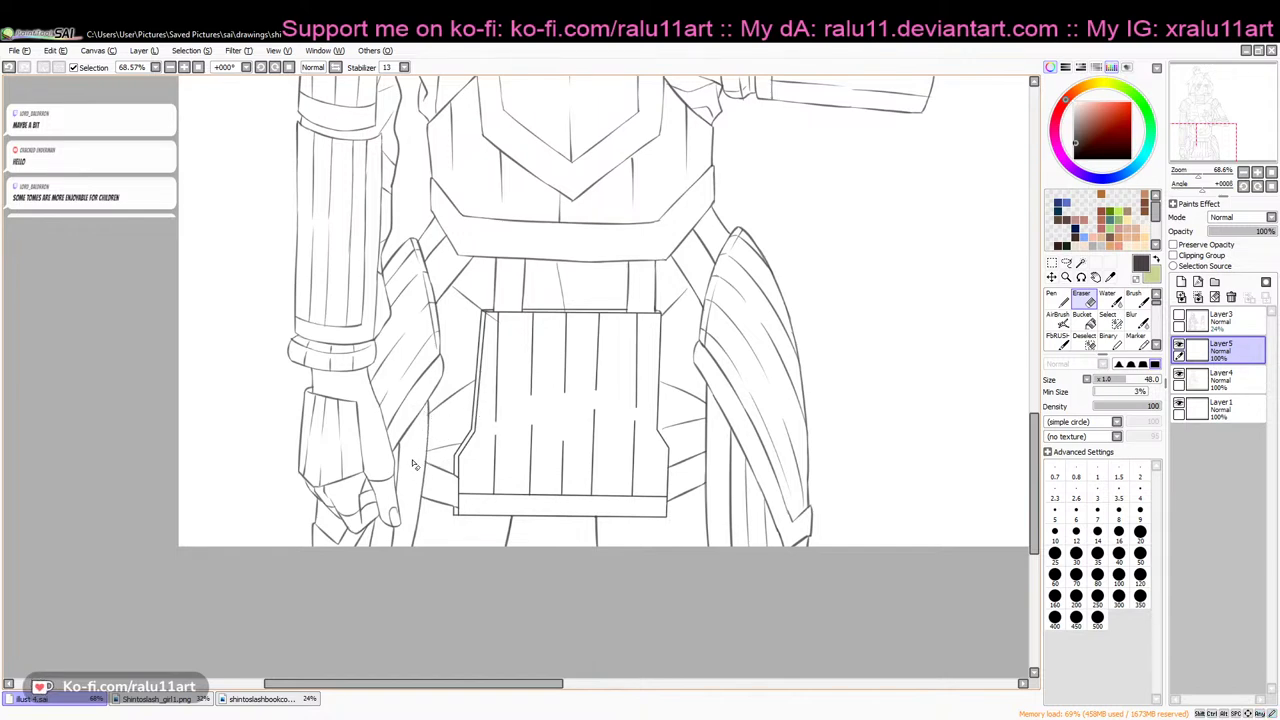
Merge Layer5 down into Layer4 and add a new layer beneath the line art for the face details
left_click_drag(1033, 419, 1045, 275)
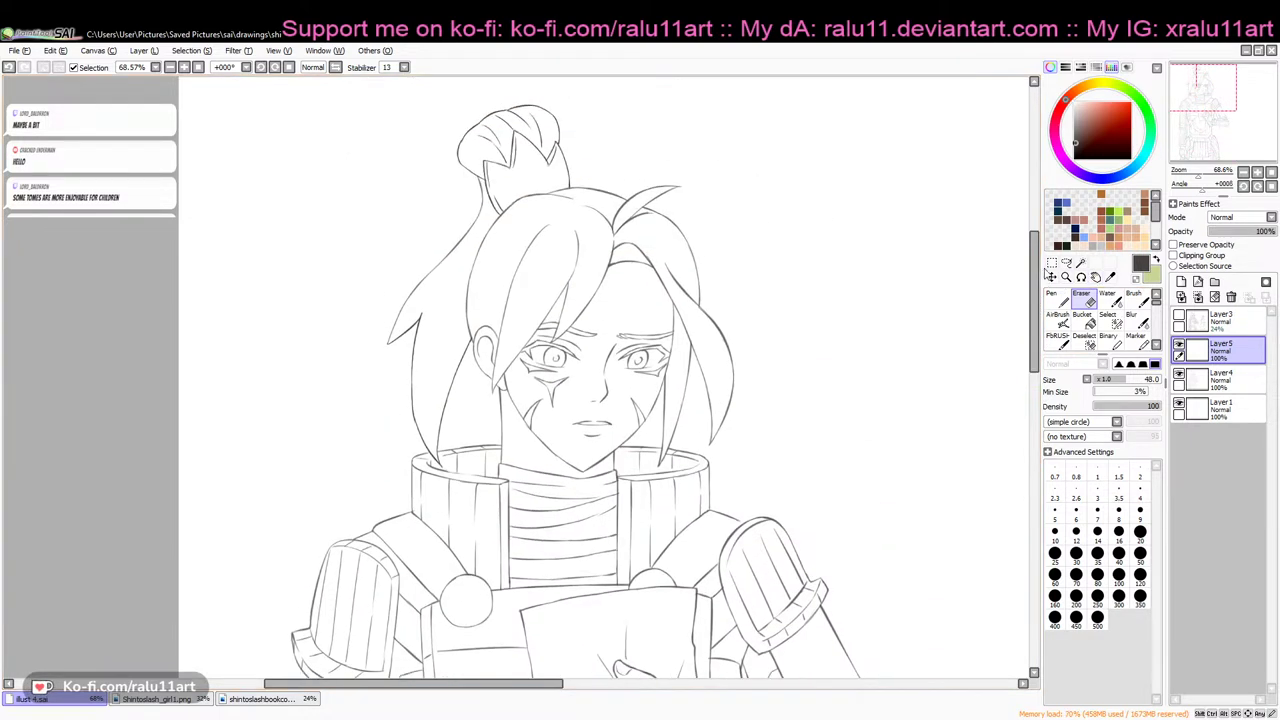
left_click(1053, 297)
left_click_drag(1202, 177, 1210, 178)
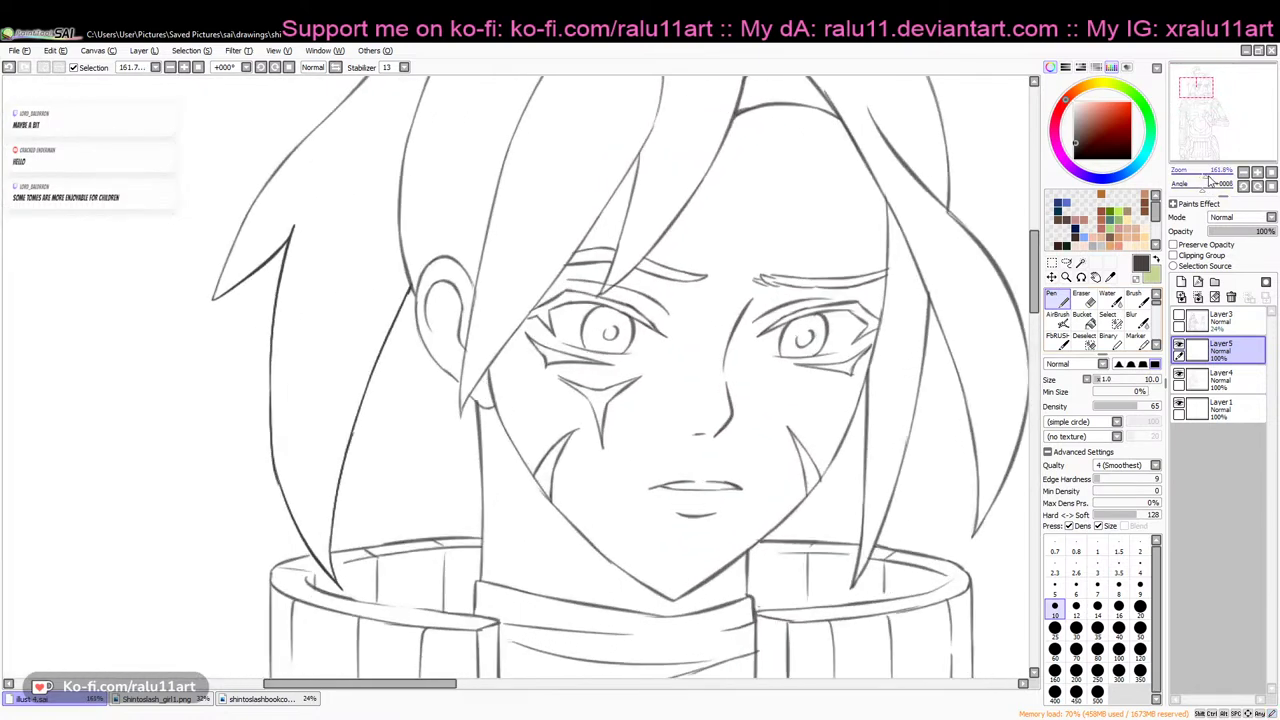
key("ctrl+e")
left_click_drag(1036, 275, 1036, 272)
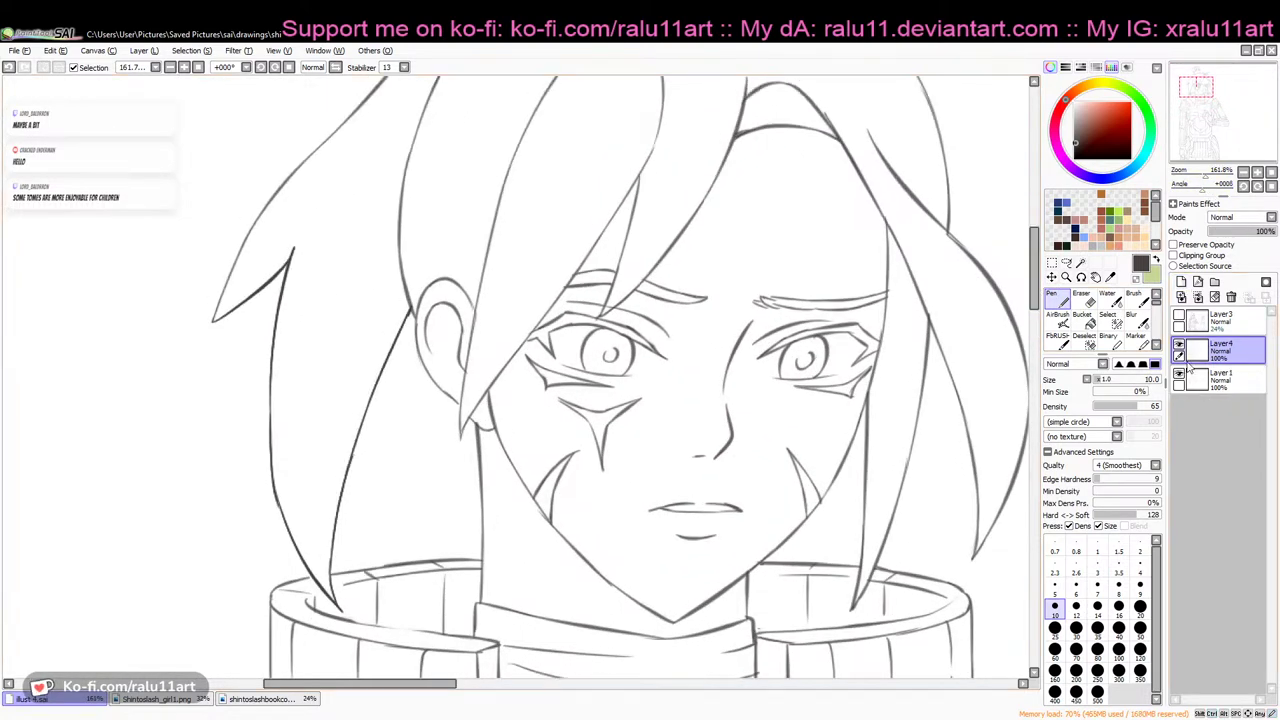
left_click(1181, 283)
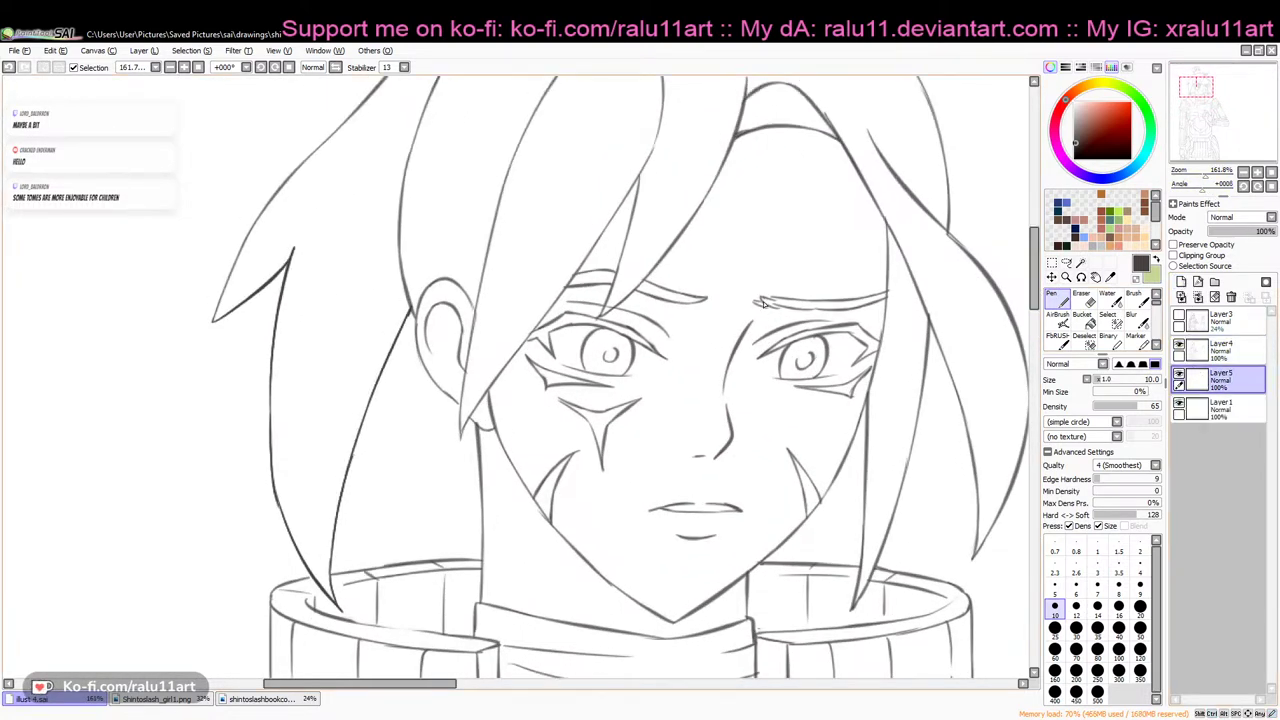
Fill the uncovered eyebrow with dark gray and thicken the upper lash line of the eye below it
left_click_drag(763, 300, 889, 295)
key("ctrl+z")
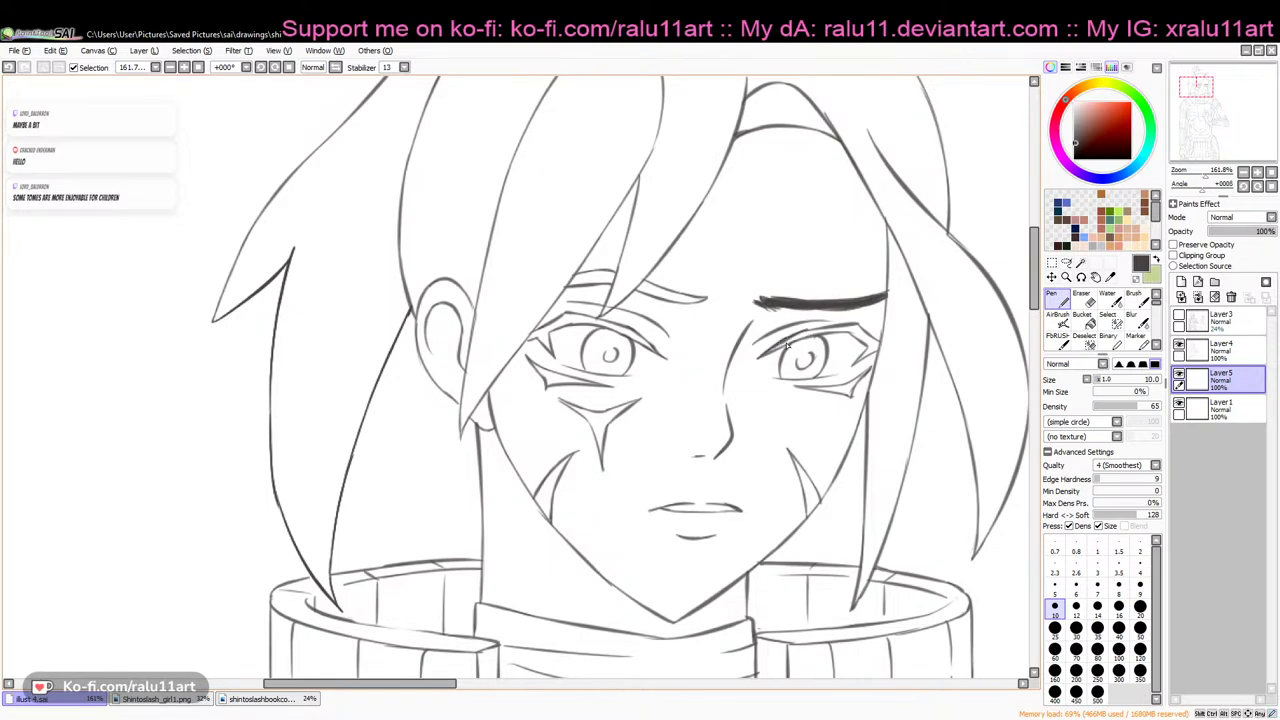
left_click_drag(767, 353, 844, 332)
key("ctrl+z")
Fill both parts of the eyebrow crossed by the bangs with dark gray, keeping the hair strand clear
mouse_move(572, 287)
left_mouse_down()
mouse_move(606, 275)
mouse_move(567, 290)
left_mouse_up()
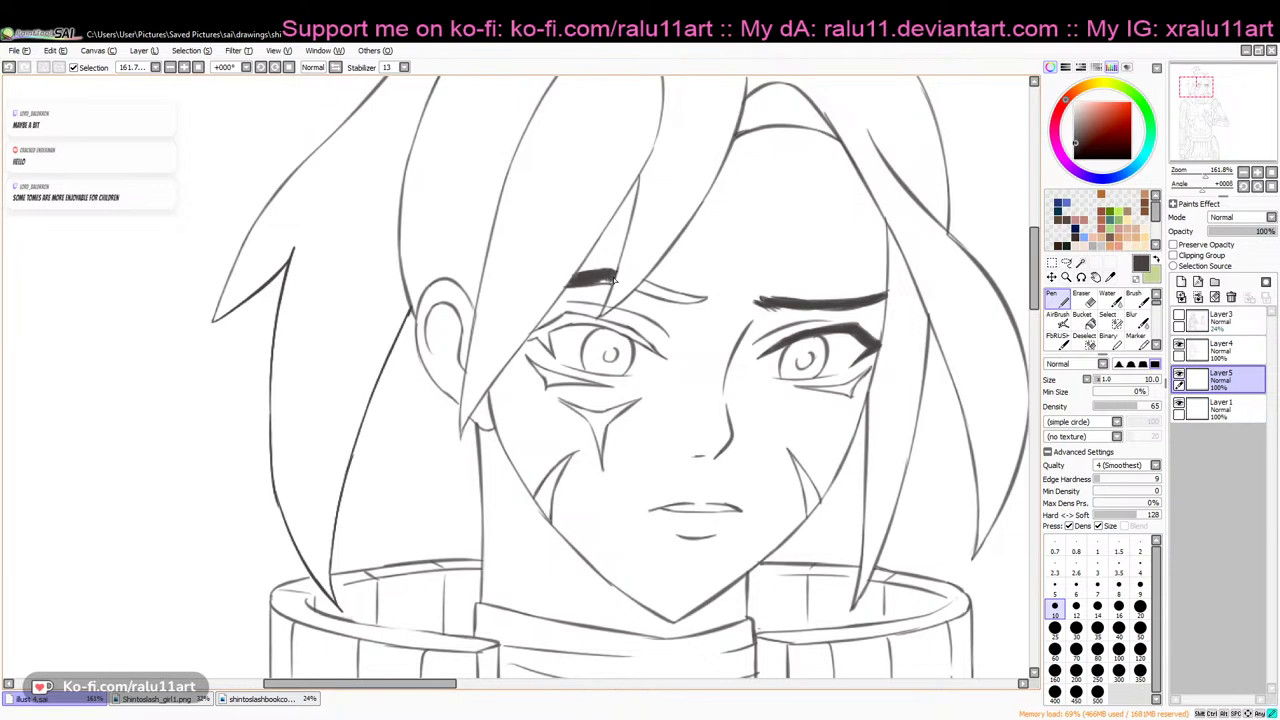
left_click_drag(611, 284, 614, 272)
mouse_move(654, 297)
left_mouse_down()
mouse_move(646, 284)
mouse_move(695, 302)
left_mouse_up()
key("ctrl+z")
key("h")
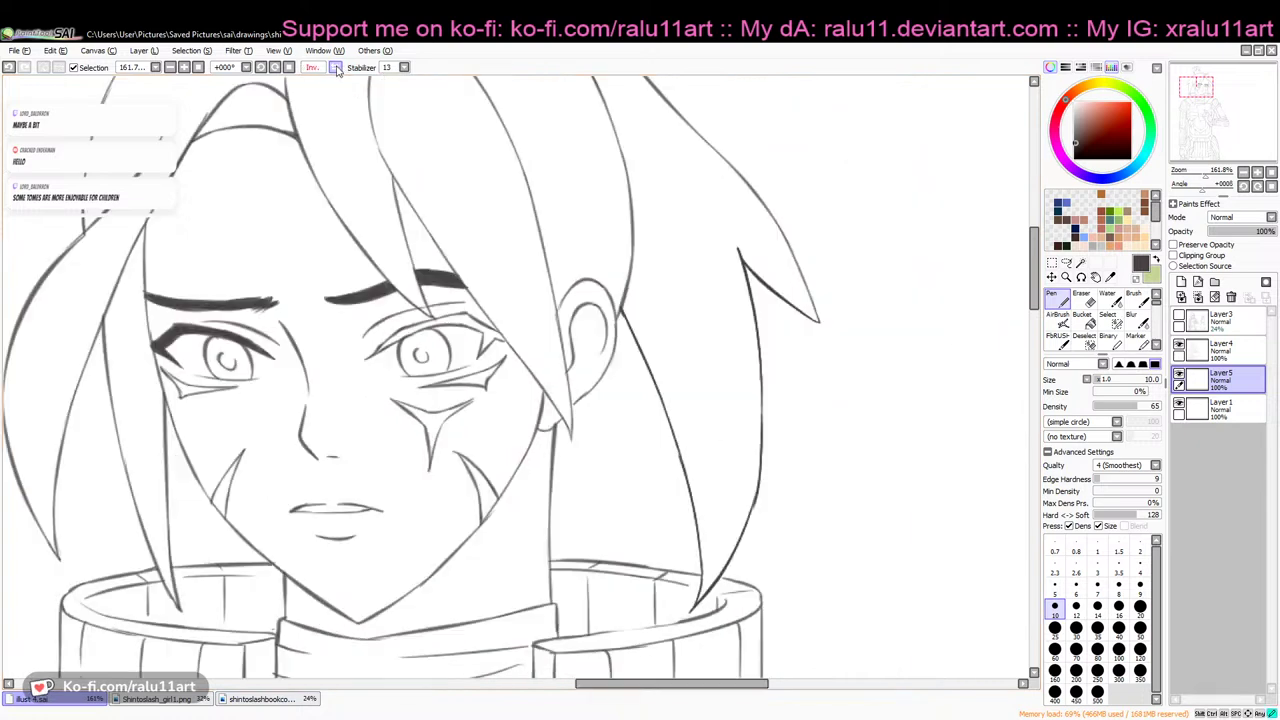
Thicken the upper lash line of the eye under the bangs and fill its outer corner with dark gray
left_click_drag(630, 687, 582, 687)
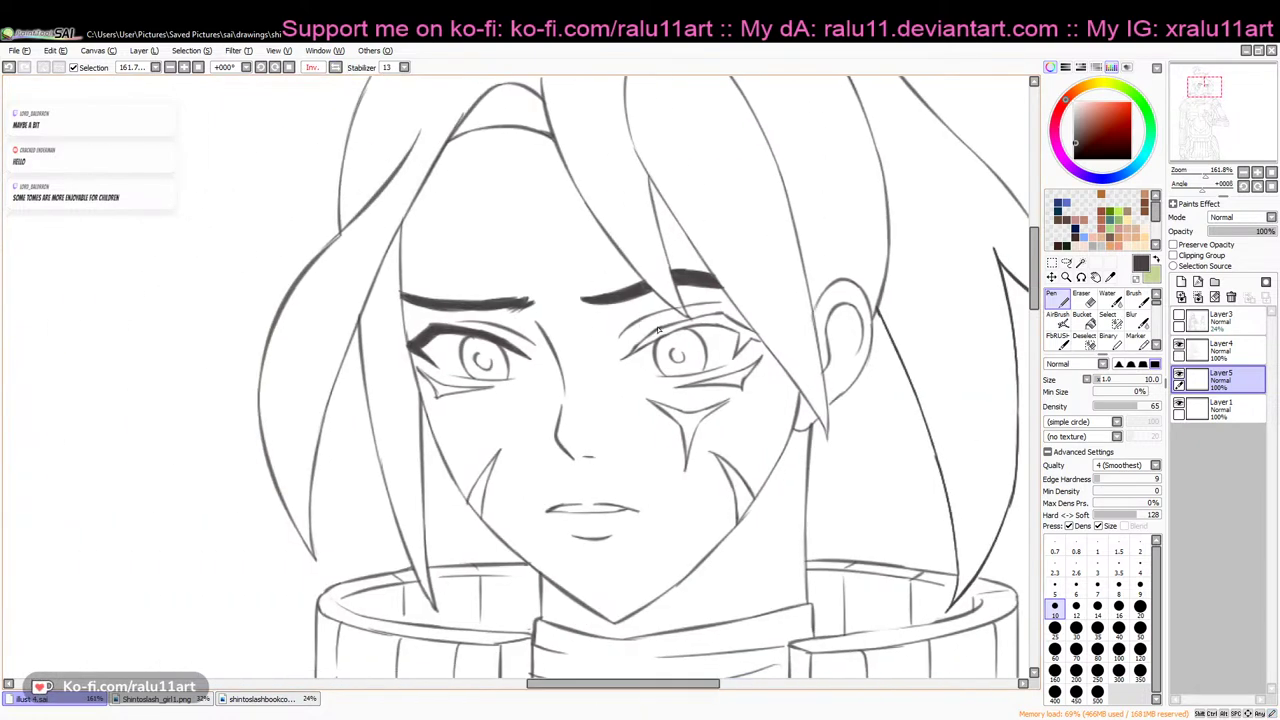
left_click_drag(636, 352, 708, 319)
key("ctrl+z")
key("ctrl+z")
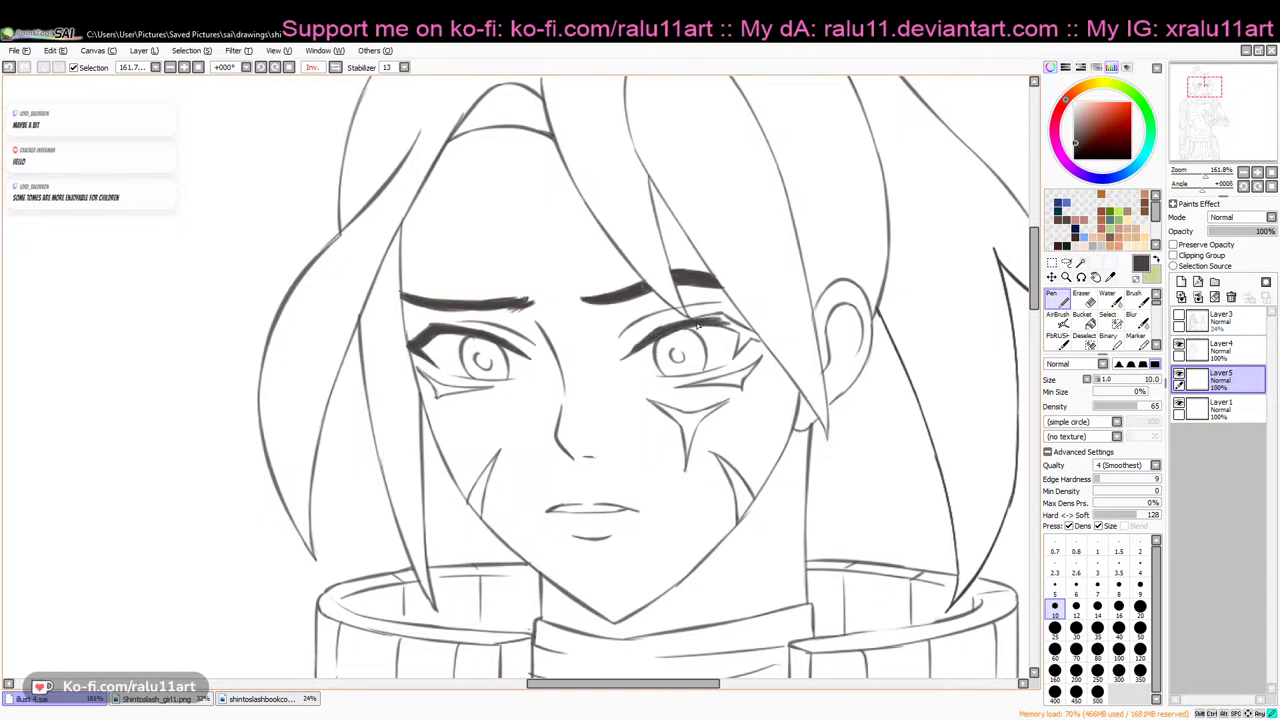
left_click_drag(730, 321, 762, 341)
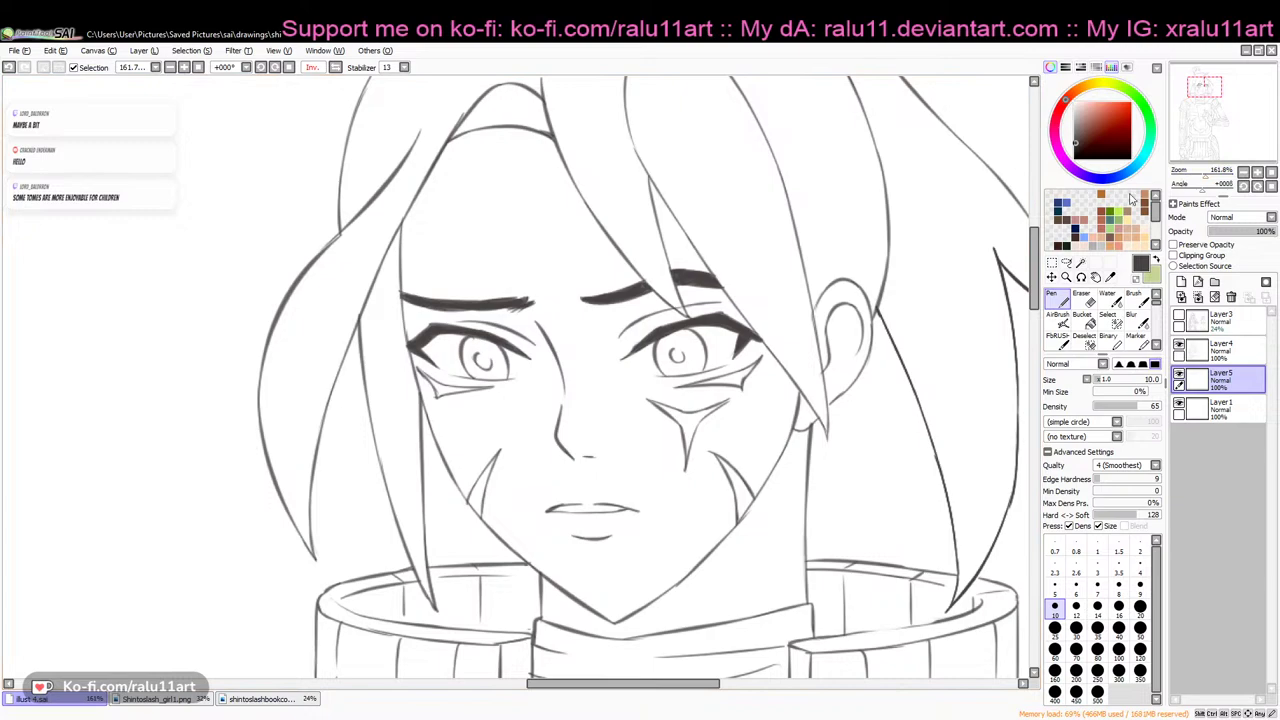
left_click_drag(1205, 175, 1198, 176)
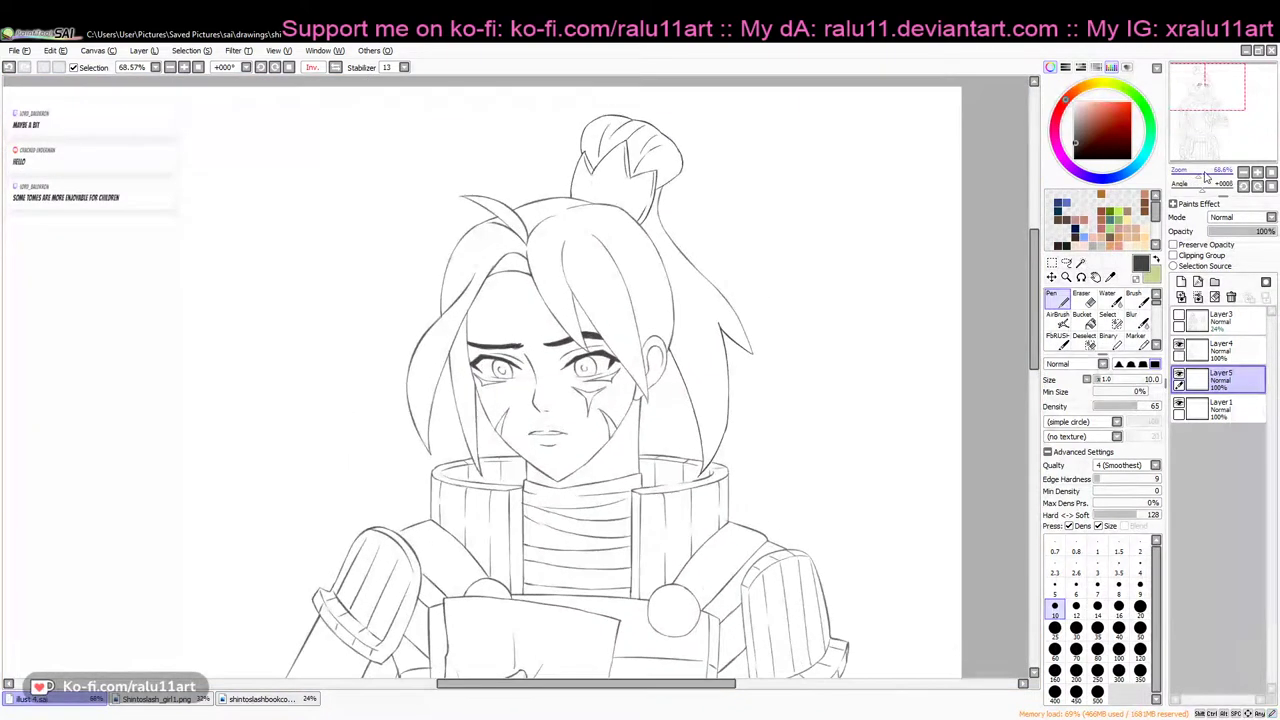
Check the face with the view flipped and touch up the inner end of the uncovered eyebrow
left_click(336, 67)
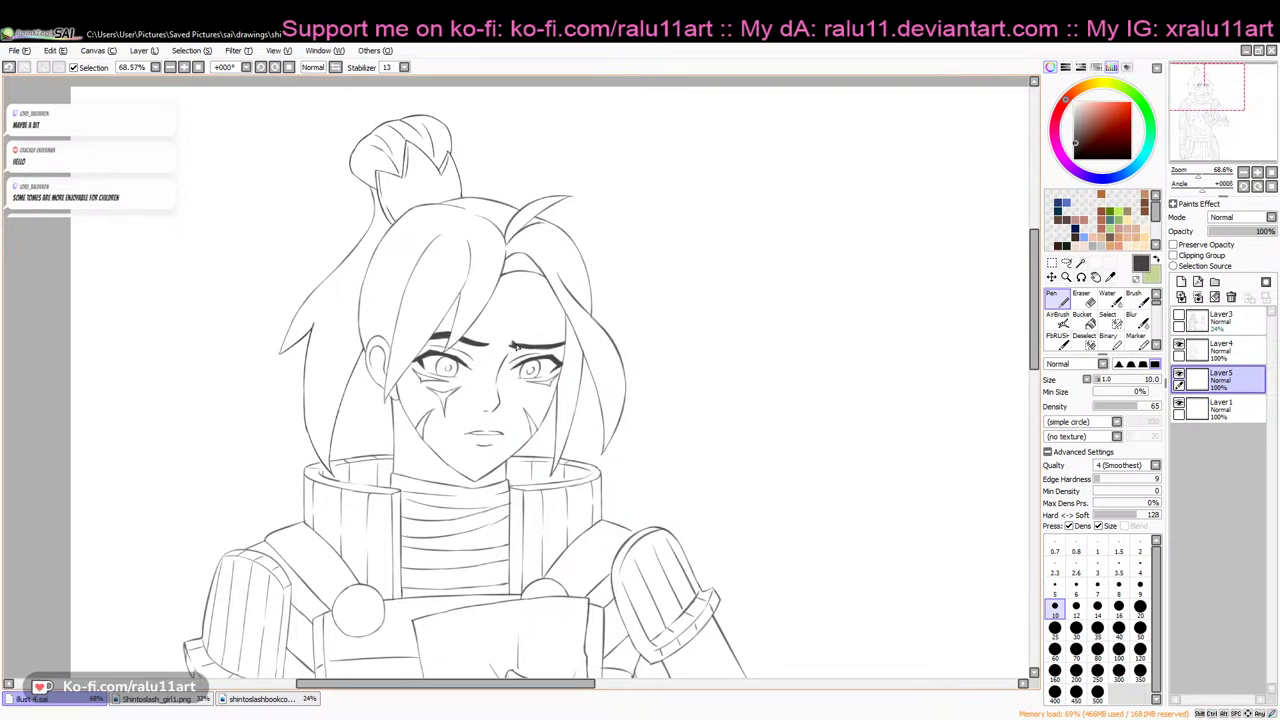
key("ctrl+z")
mouse_move(520, 347)
left_mouse_down()
mouse_move(550, 338)
mouse_move(524, 348)
left_mouse_up()
key("e")
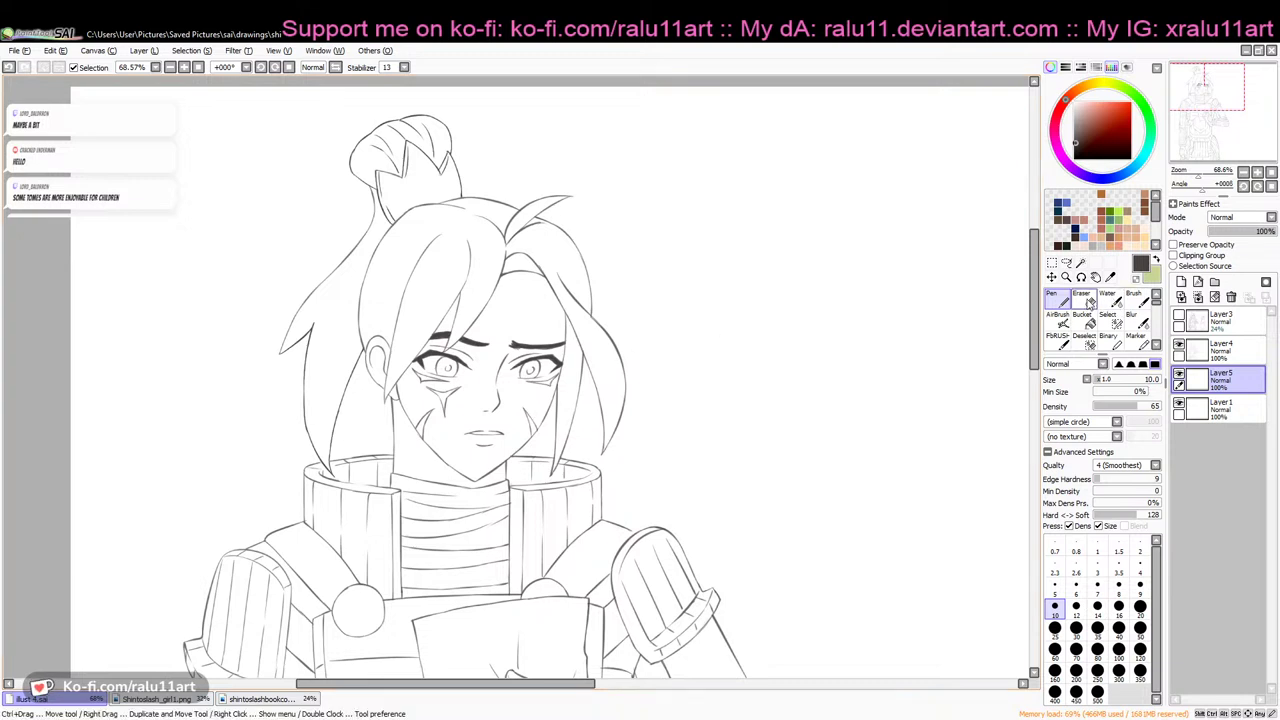
left_click_drag(549, 347, 521, 356)
key("ctrl+z")
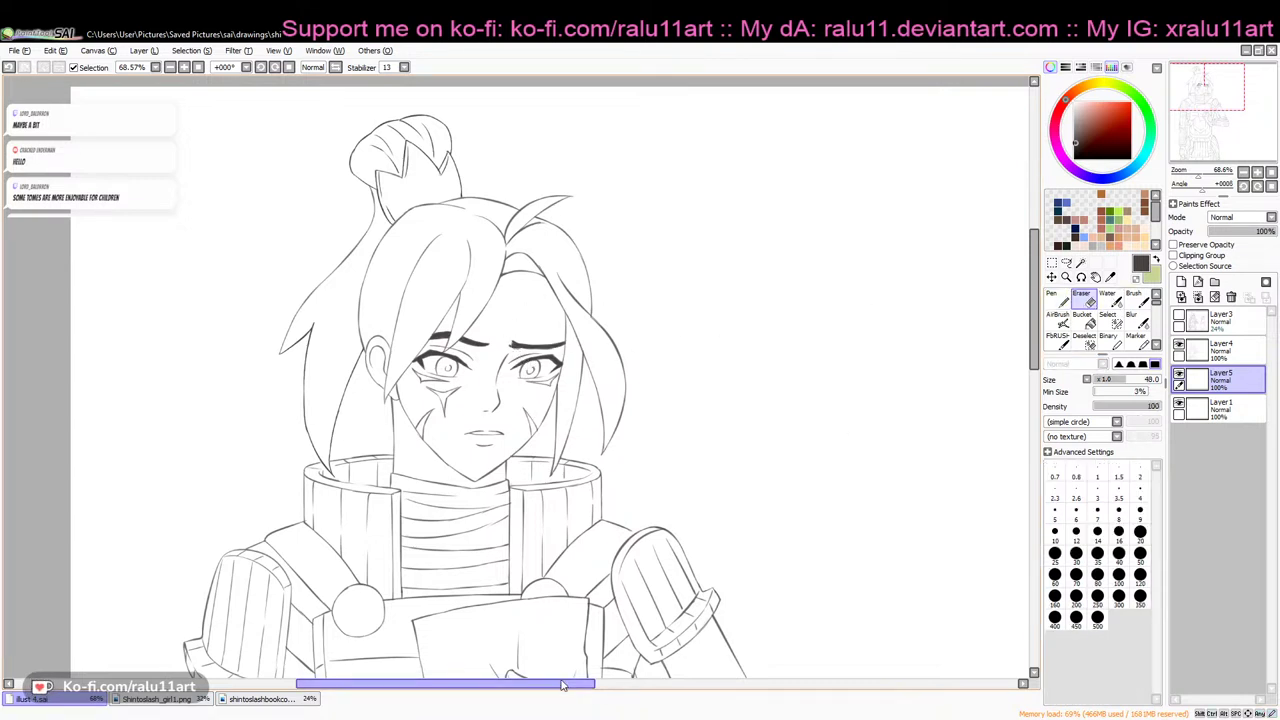
Show the rough sketch on Layer3 and bring the long-haired woman's sketch into view
left_click_drag(596, 688, 625, 662)
left_click(1179, 317)
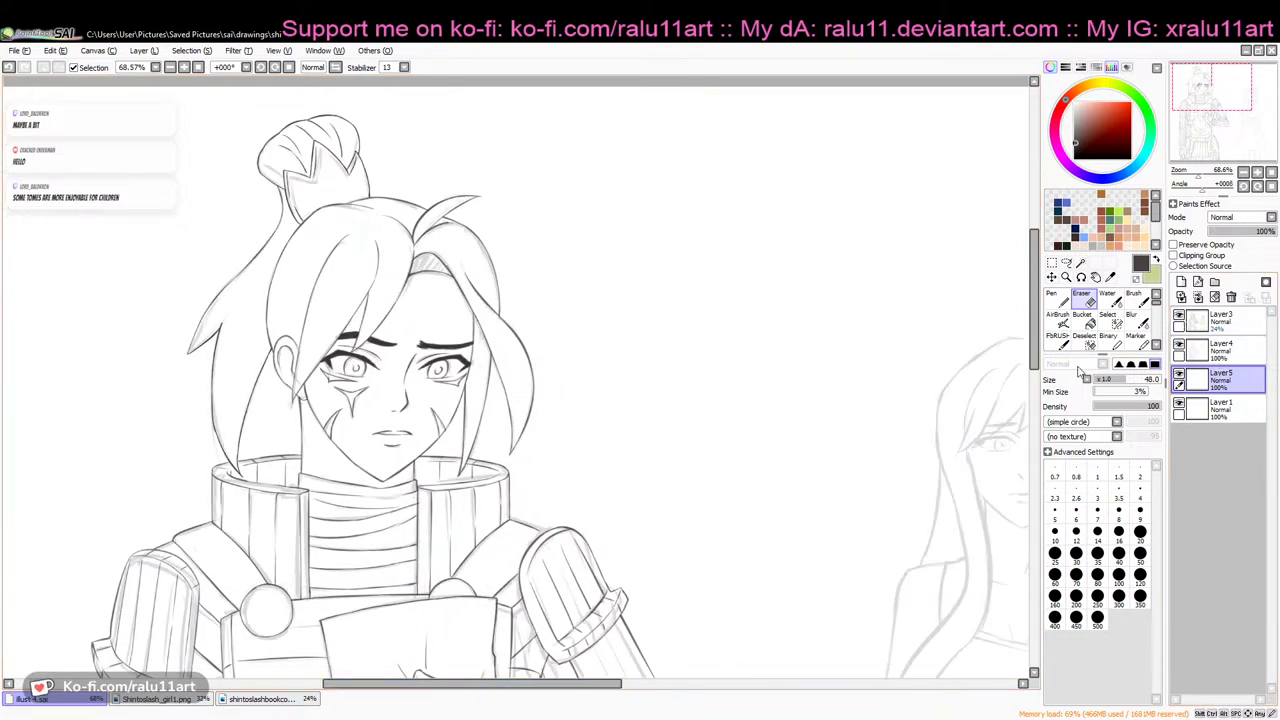
left_click_drag(608, 692, 679, 692)
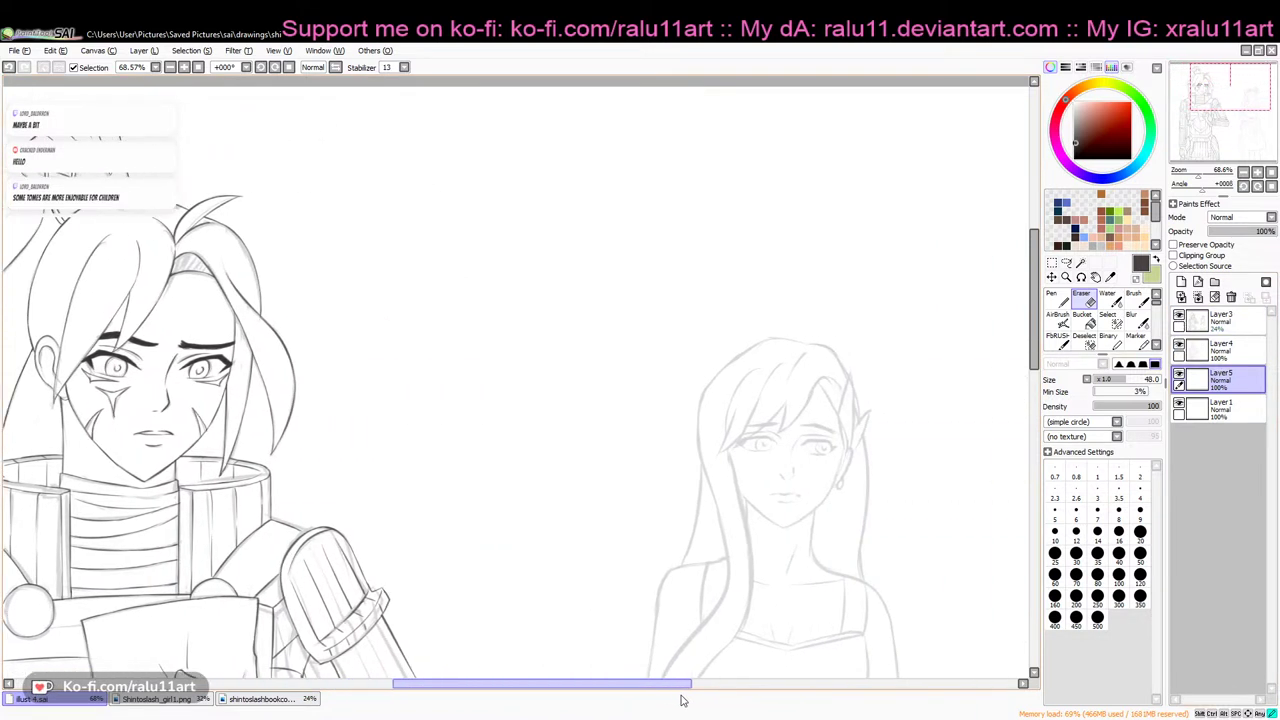
left_click_drag(1035, 337, 1035, 356)
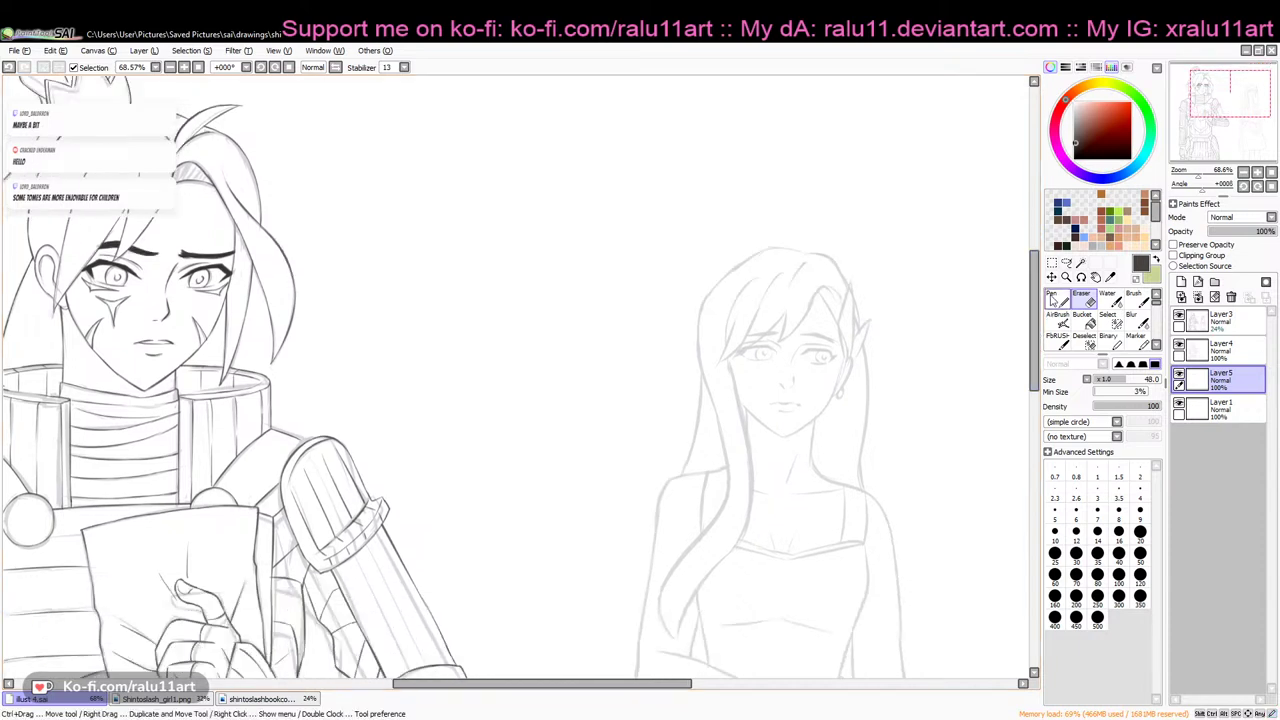
Select the long-haired woman's head on Layer3 with a rectangular selection, move it slightly down toward her shoulders, and deselect
left_click(1051, 276)
left_click(1203, 333)
left_click_drag(656, 191, 891, 441)
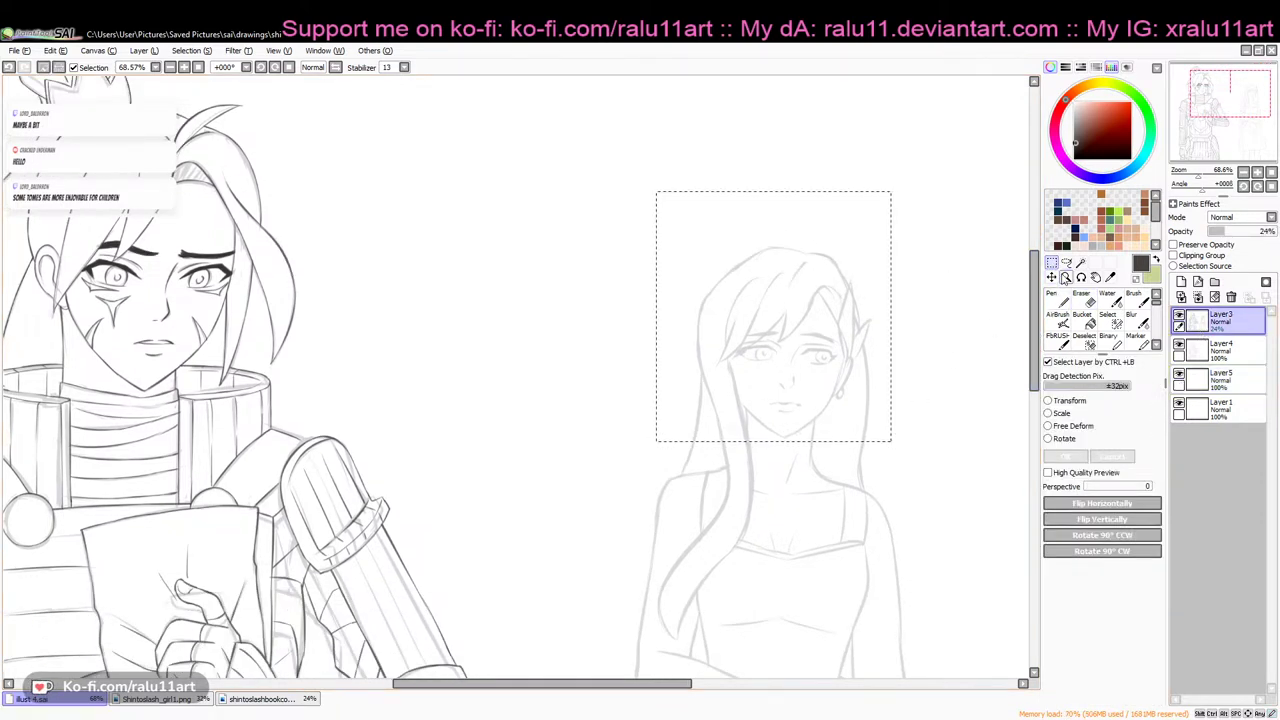
left_click(1052, 277)
left_click_drag(784, 346, 786, 354)
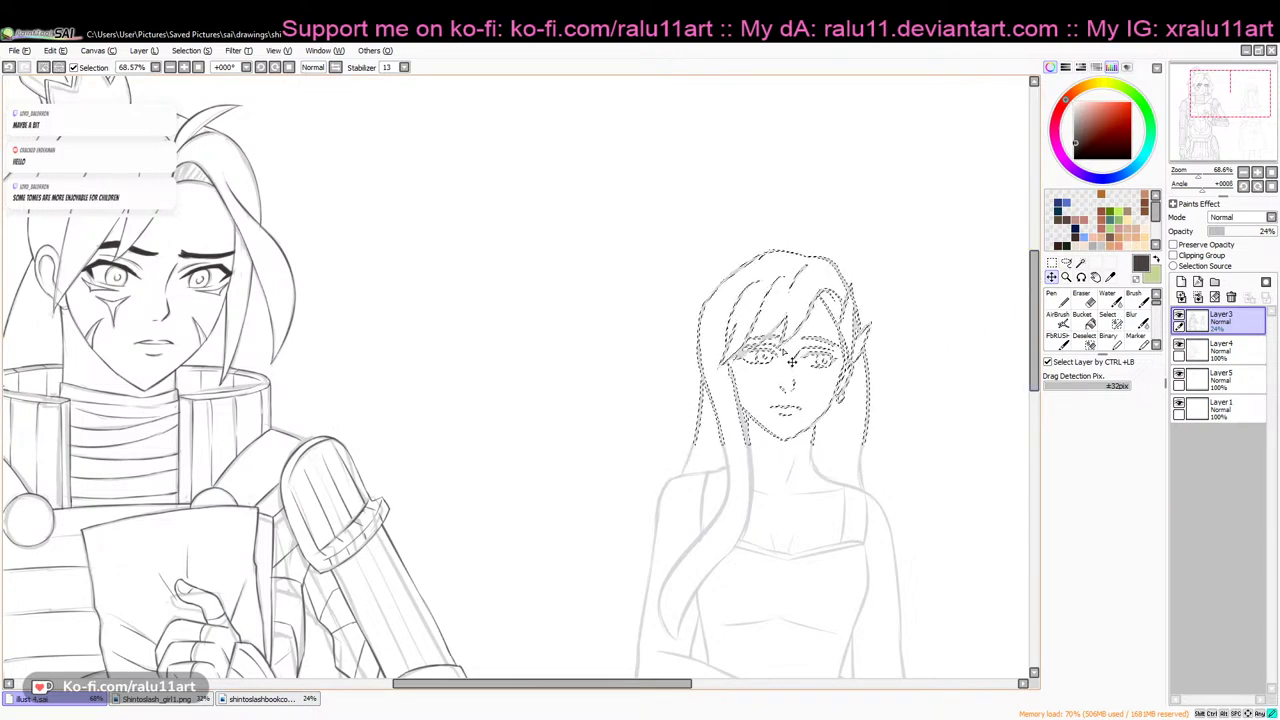
key("ctrl+d")
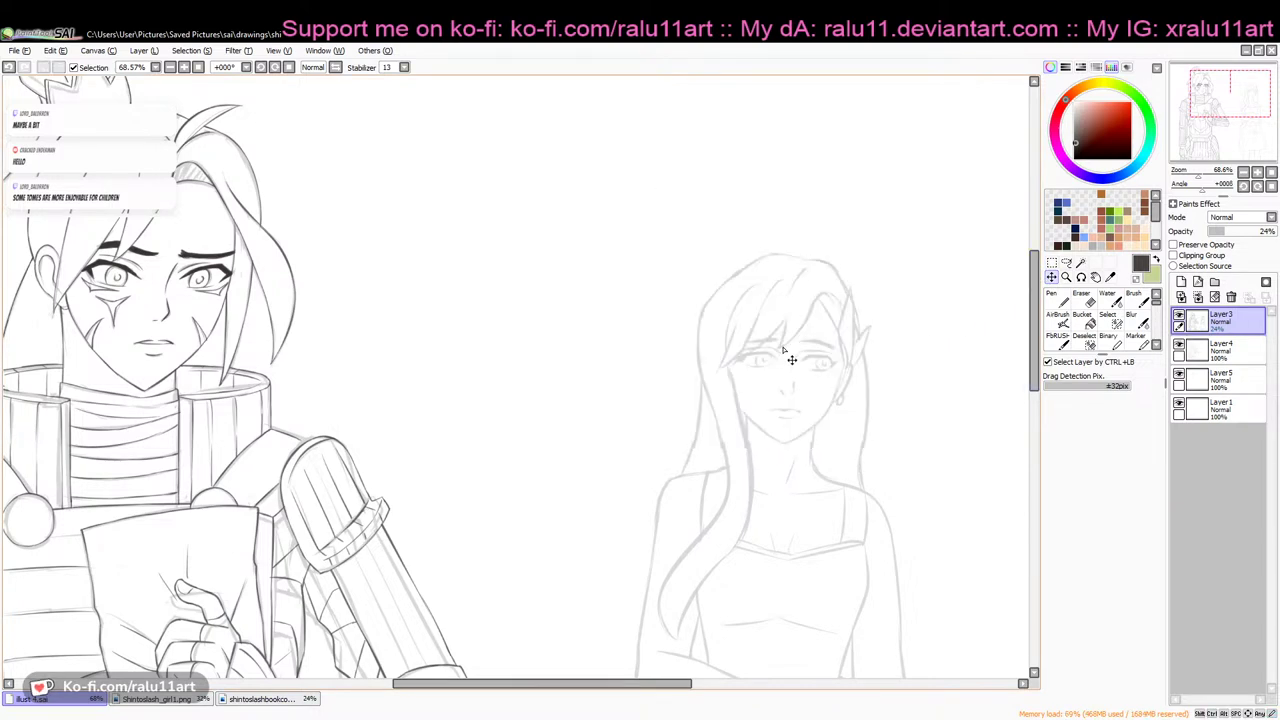
key("ctrl+z")
key("ctrl+z")
mouse_move(788, 362)
left_mouse_down()
mouse_move(794, 380)
mouse_move(790, 370)
left_mouse_up()
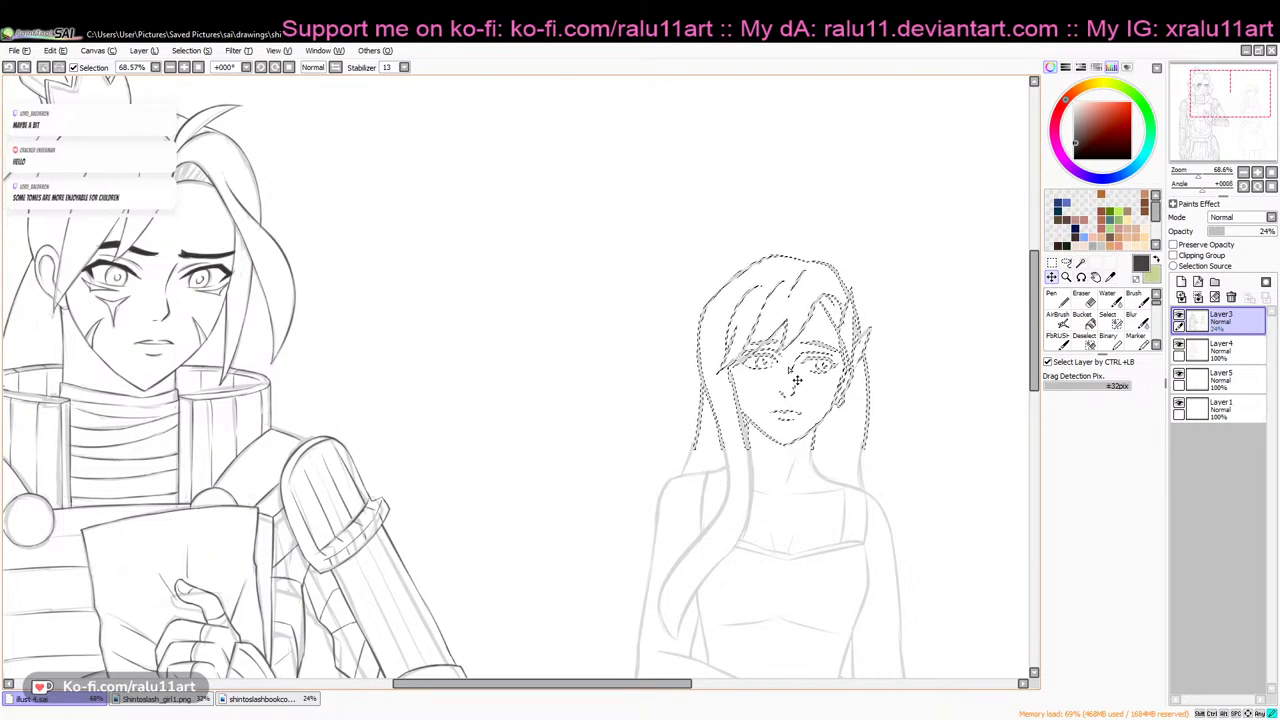
key("ctrl+d")
Merge the Layer4 line art down into Layer5 with the rough sketch hidden, and save the drawing
left_click_drag(1199, 179, 1193, 180)
left_click_drag(1033, 317, 1033, 379)
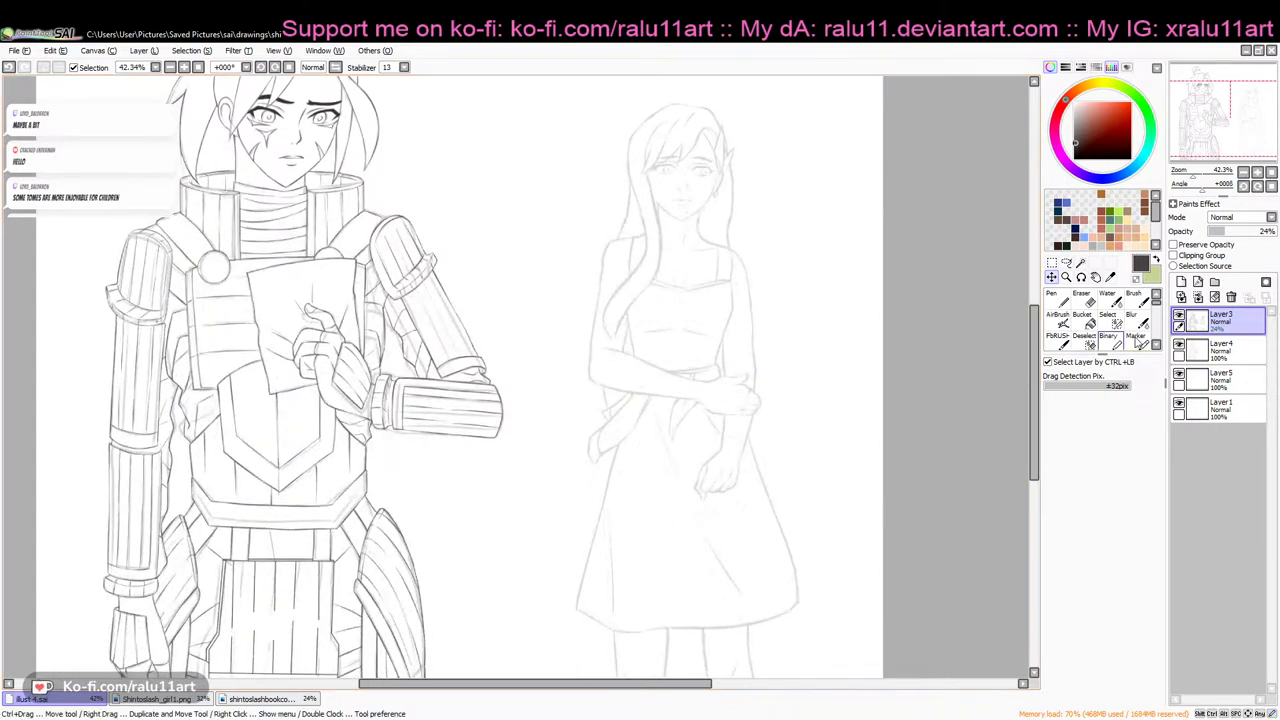
left_click_drag(692, 695, 632, 695)
left_click(1179, 317)
left_click(1207, 350)
key("ctrl+e")
left_click_drag(1195, 177, 1191, 181)
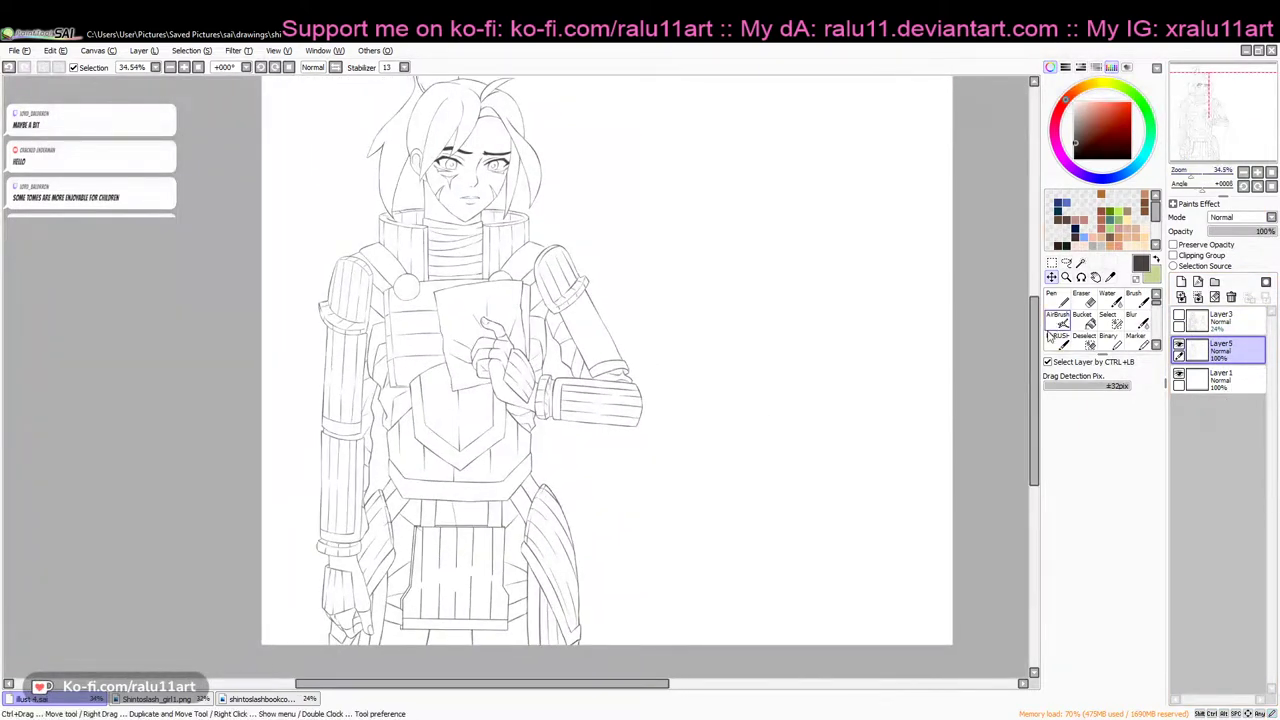
left_click_drag(1034, 334, 1034, 320)
key("ctrl+s")
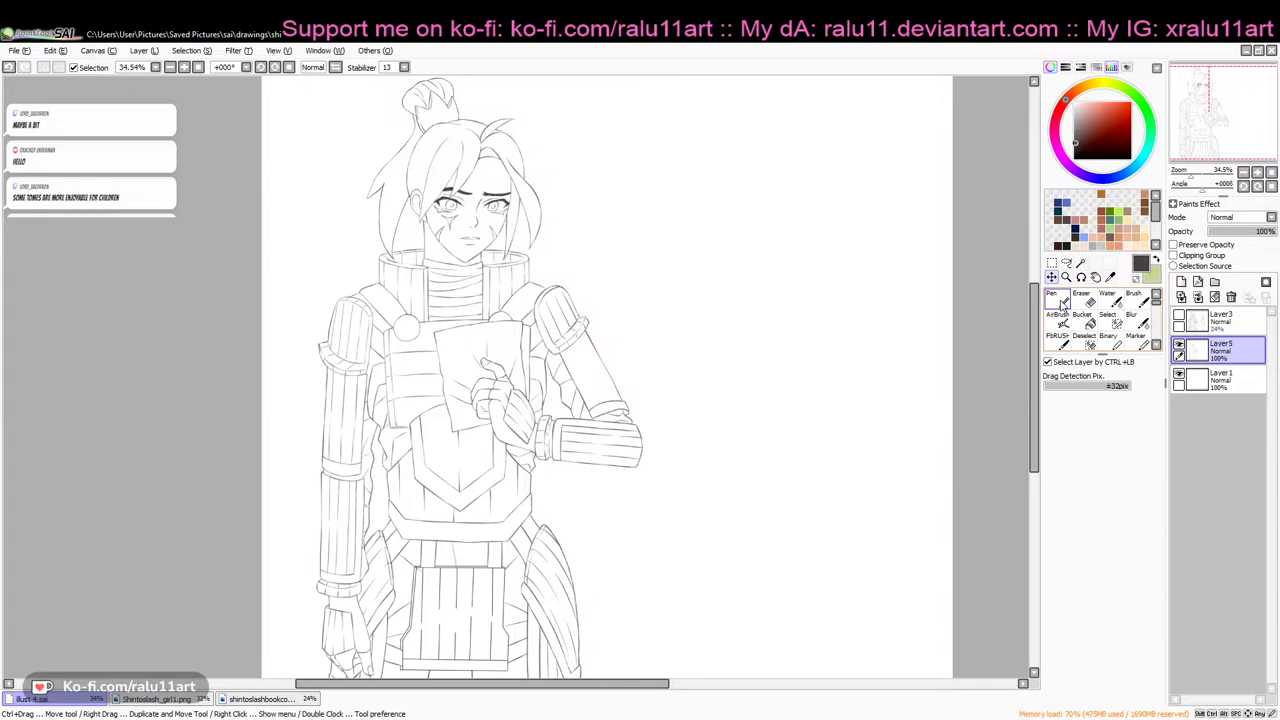
Show the rough sketch again and add a linework layer above Layer5, ready for the Line tool
left_click_drag(1192, 176, 1201, 177)
left_click(1179, 317)
left_click(1198, 284)
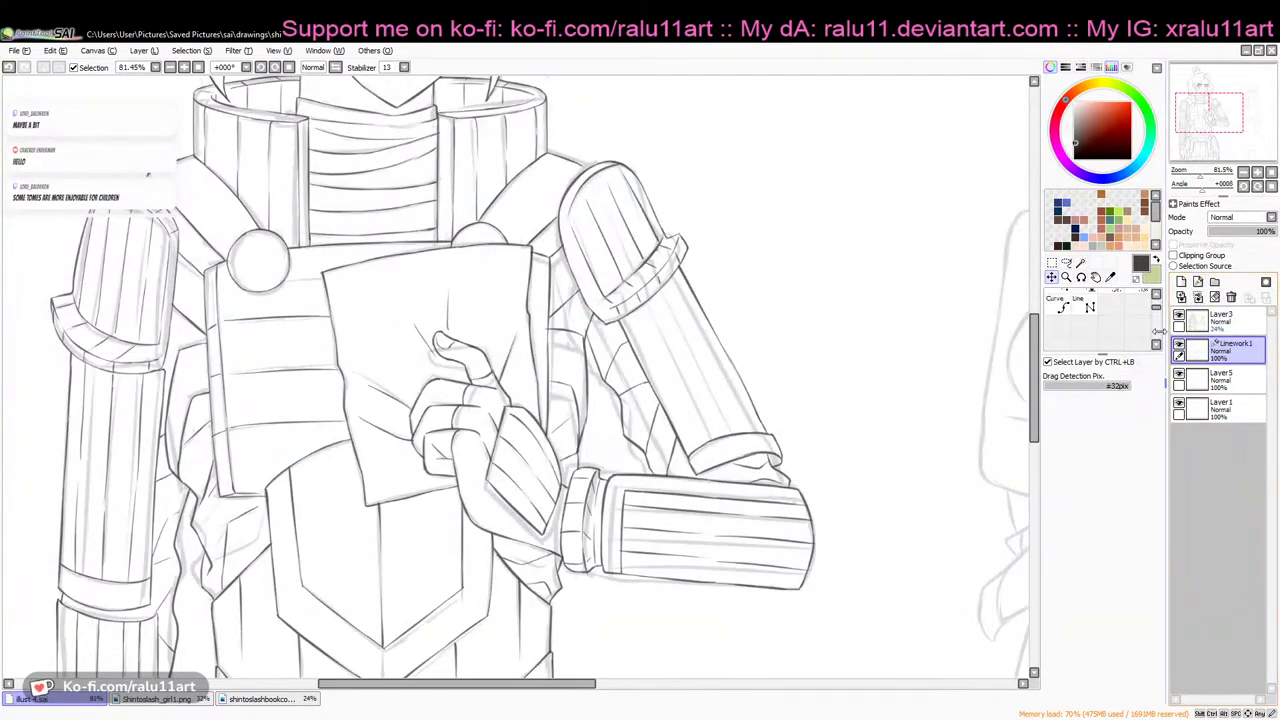
left_click(1082, 308)
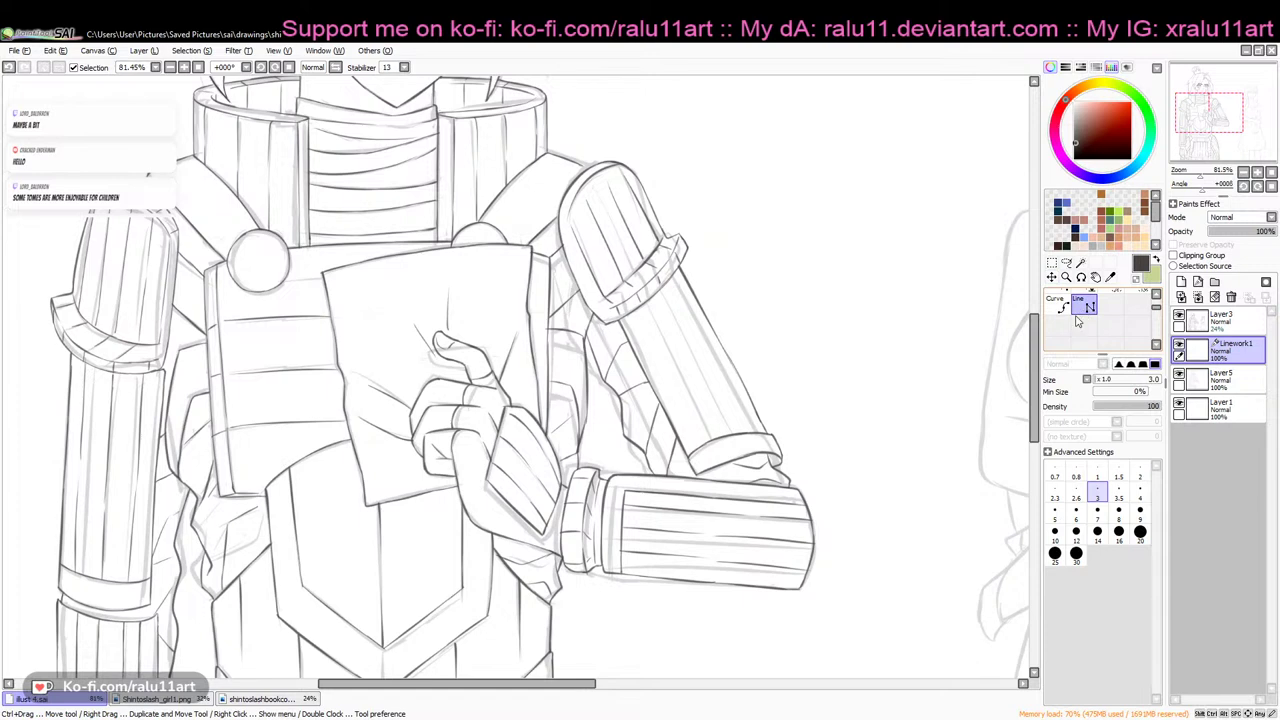
Draw straight lengthwise lines along the bent arm's upper plate at size 3 and merge the linework down into Layer5
left_click(631, 315)
double_click(693, 443)
left_click_drag(652, 306, 713, 443)
left_click(662, 290)
double_click(732, 434)
left_click_drag(675, 279, 764, 440)
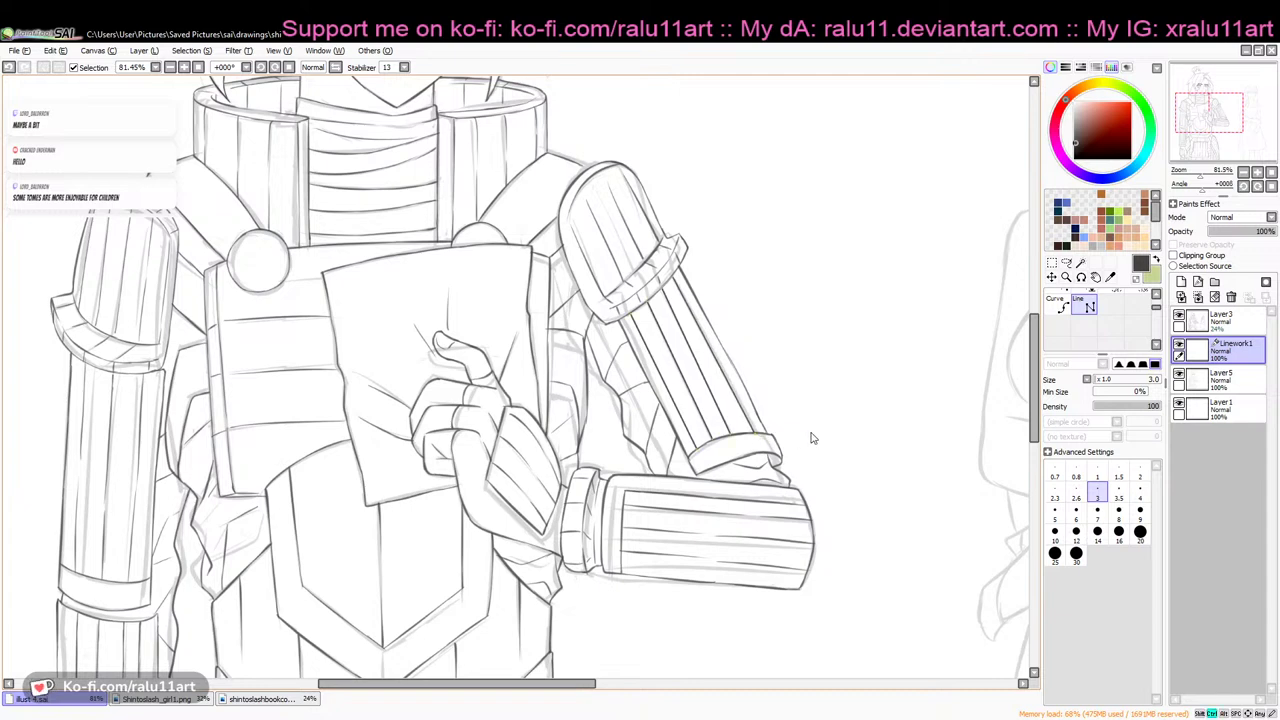
left_click_drag(679, 268, 772, 440)
key("ctrl+e")
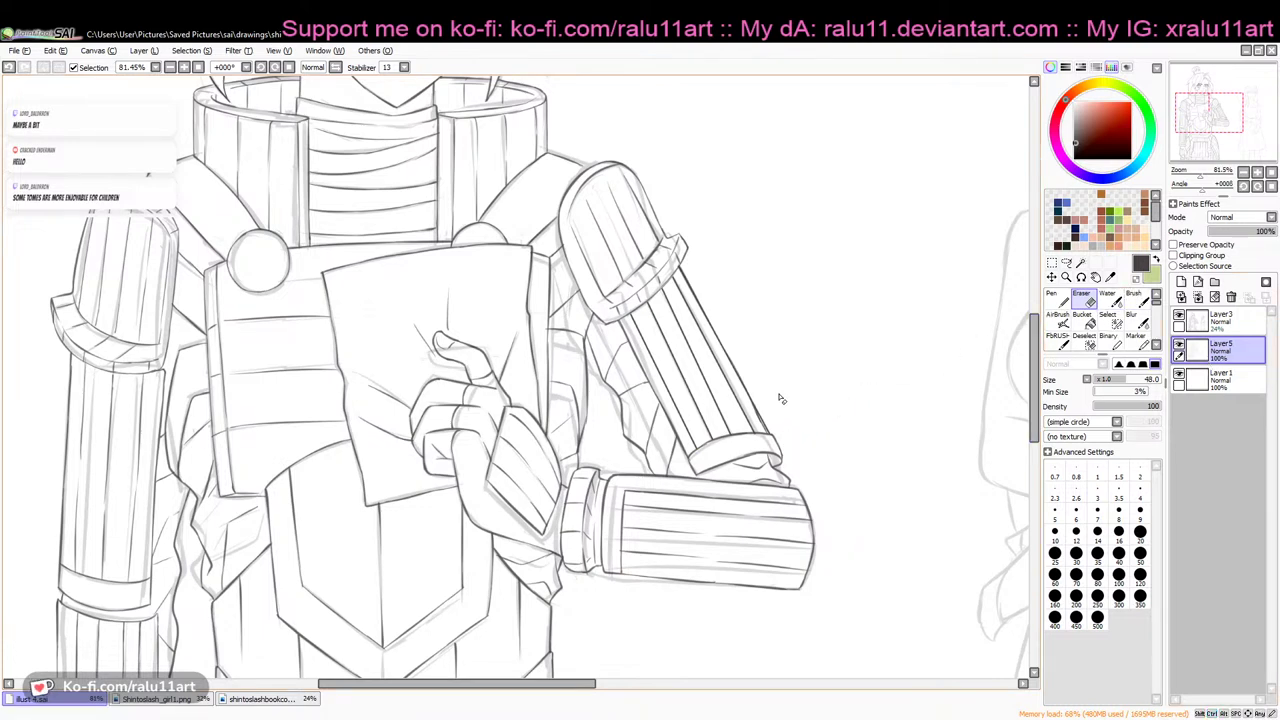
Set the eraser size to 5 and clean up the line ends at the bent arm's elbow cuff
left_click_drag(757, 414, 763, 425)
key("ctrl+z")
left_click_drag(1109, 380, 1066, 379)
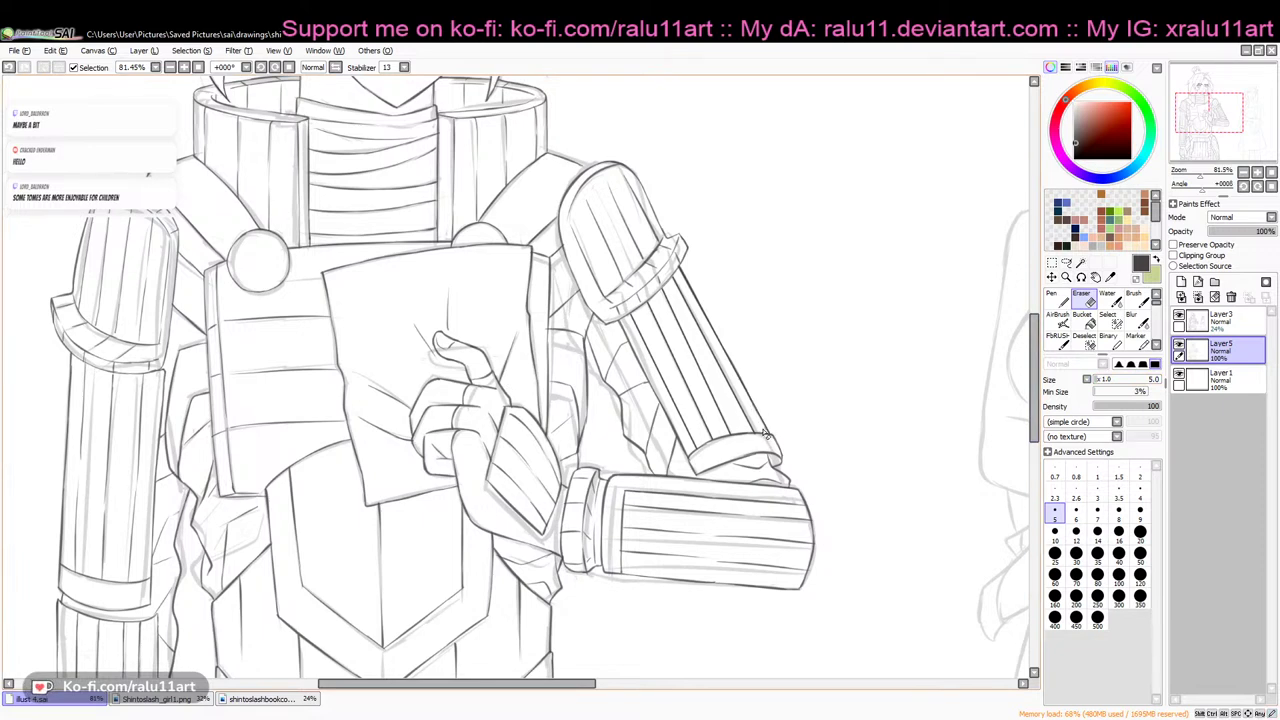
key("n")
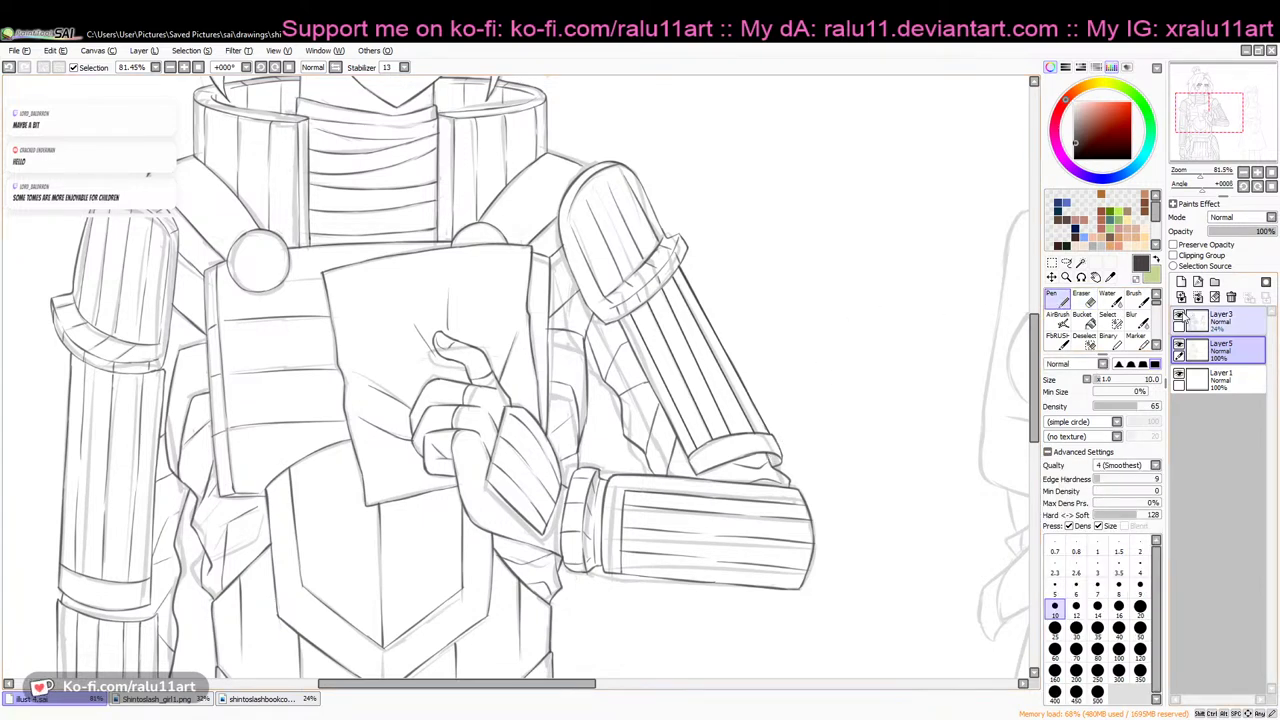
Hide the rough sketch on Layer3 and set the eraser size to 17 for cleaning the arm plate lines
left_click(1180, 316)
mouse_move(1199, 176)
left_mouse_down()
mouse_move(1186, 177)
mouse_move(1201, 183)
left_mouse_up()
key("e")
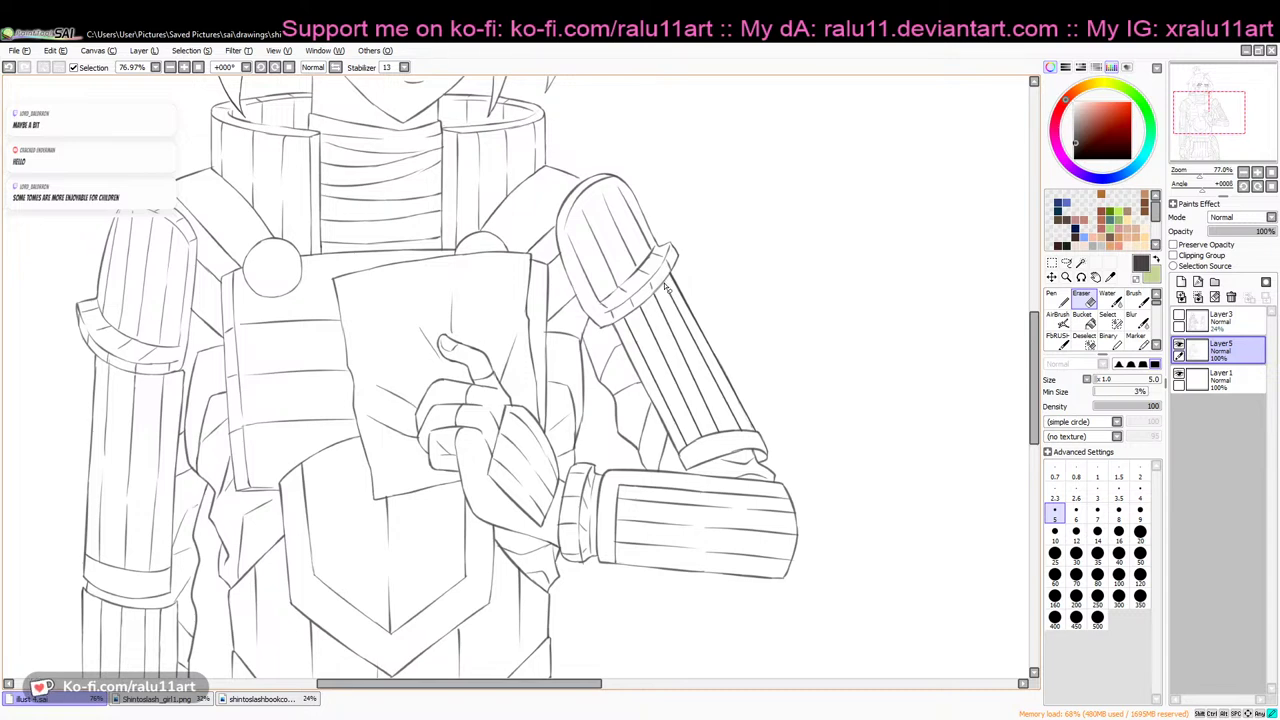
left_click(1102, 380)
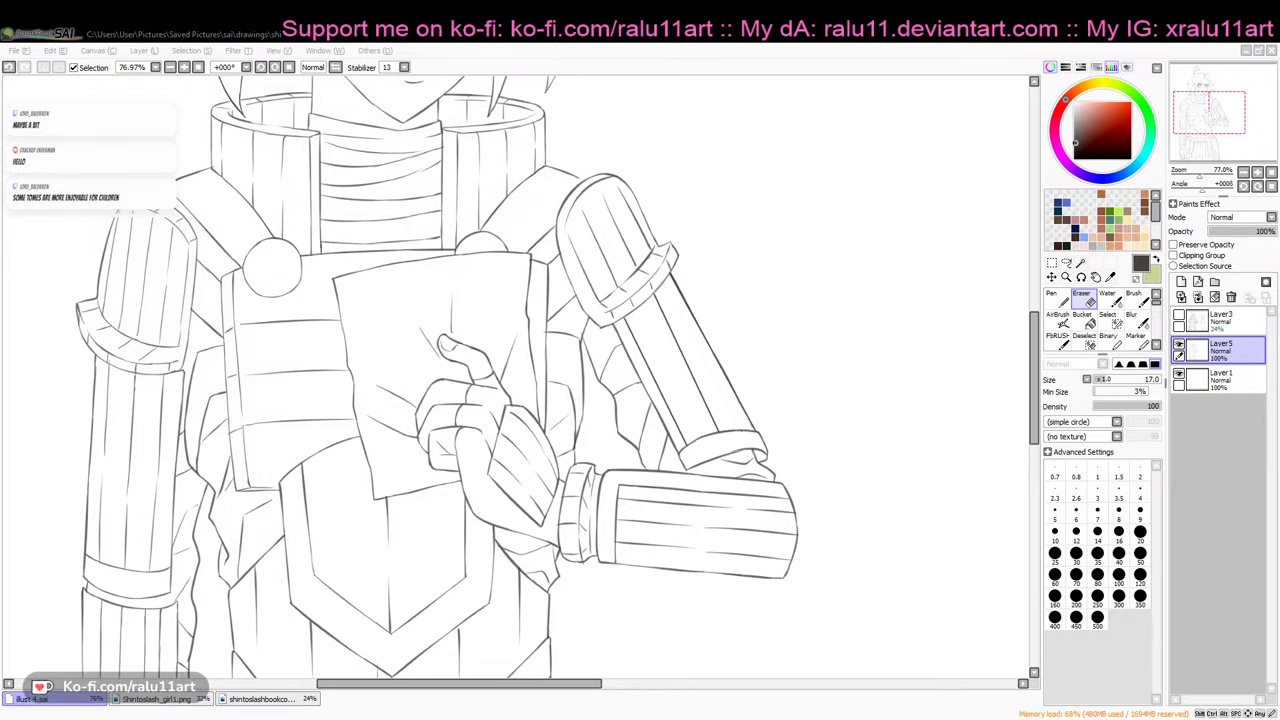
key("alt+Tab")
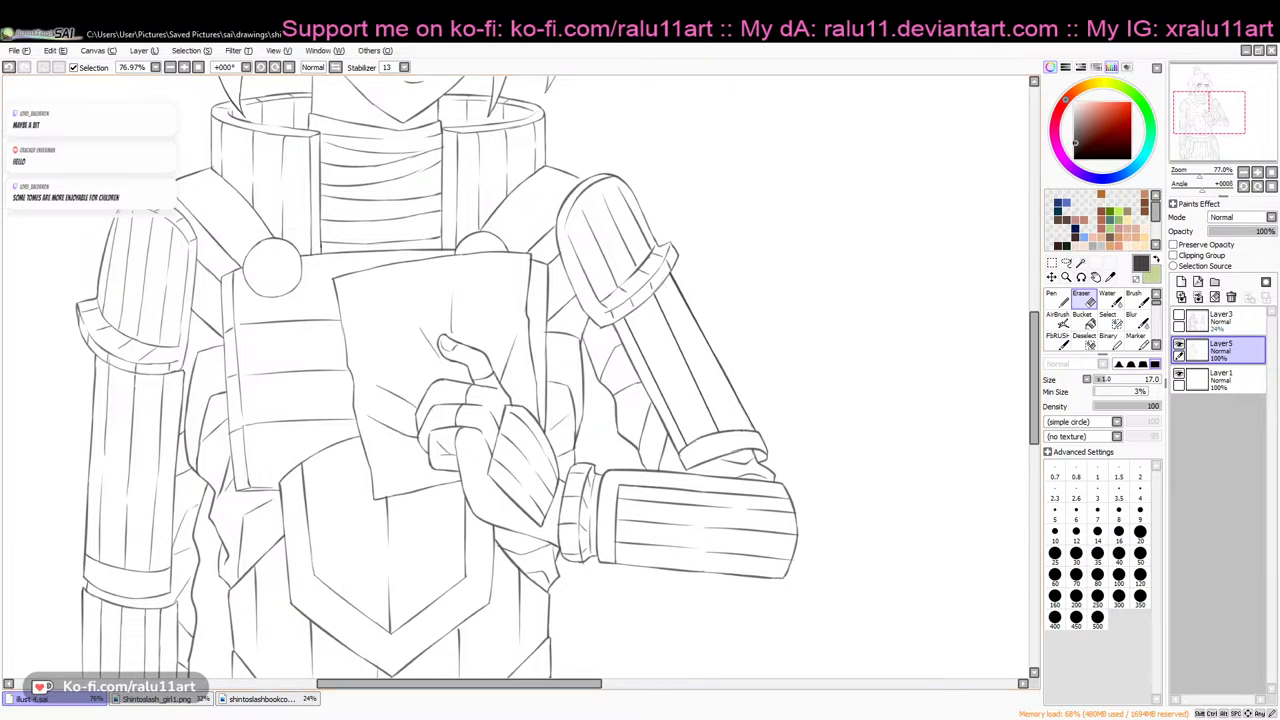
left_click_drag(521, 688, 471, 690)
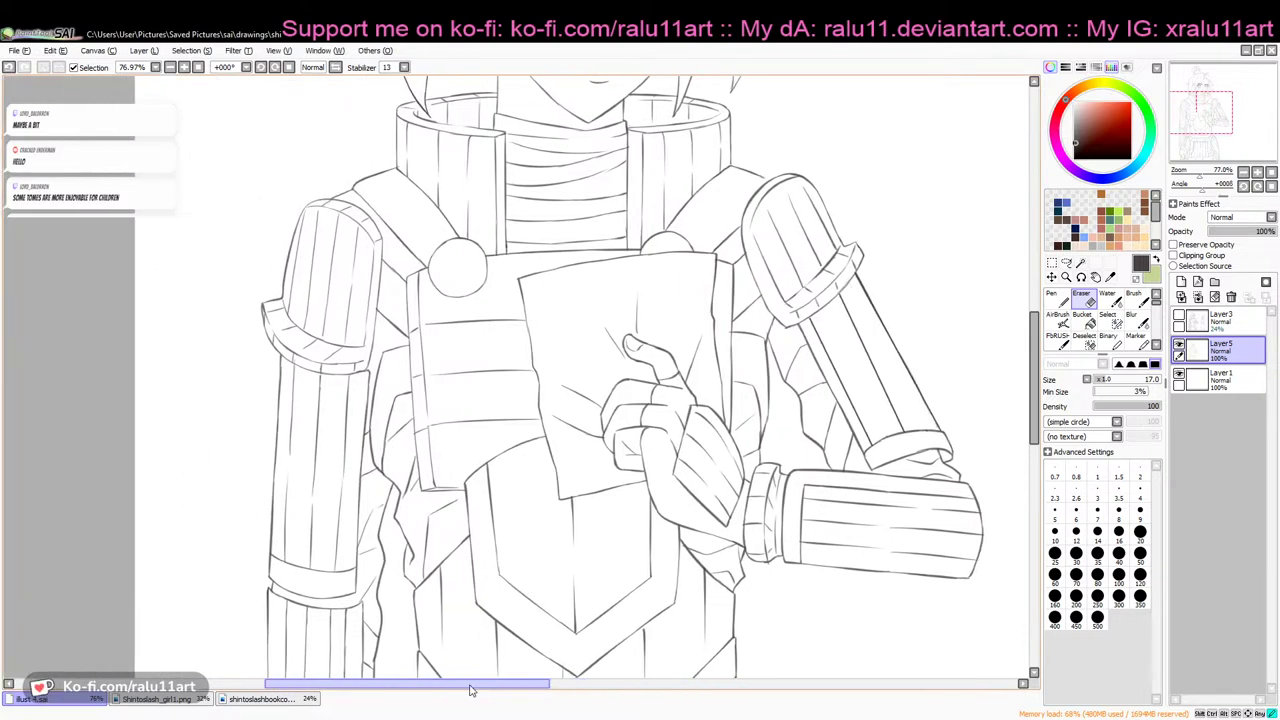
left_click_drag(1040, 356, 1038, 334)
left_click_drag(500, 684, 527, 690)
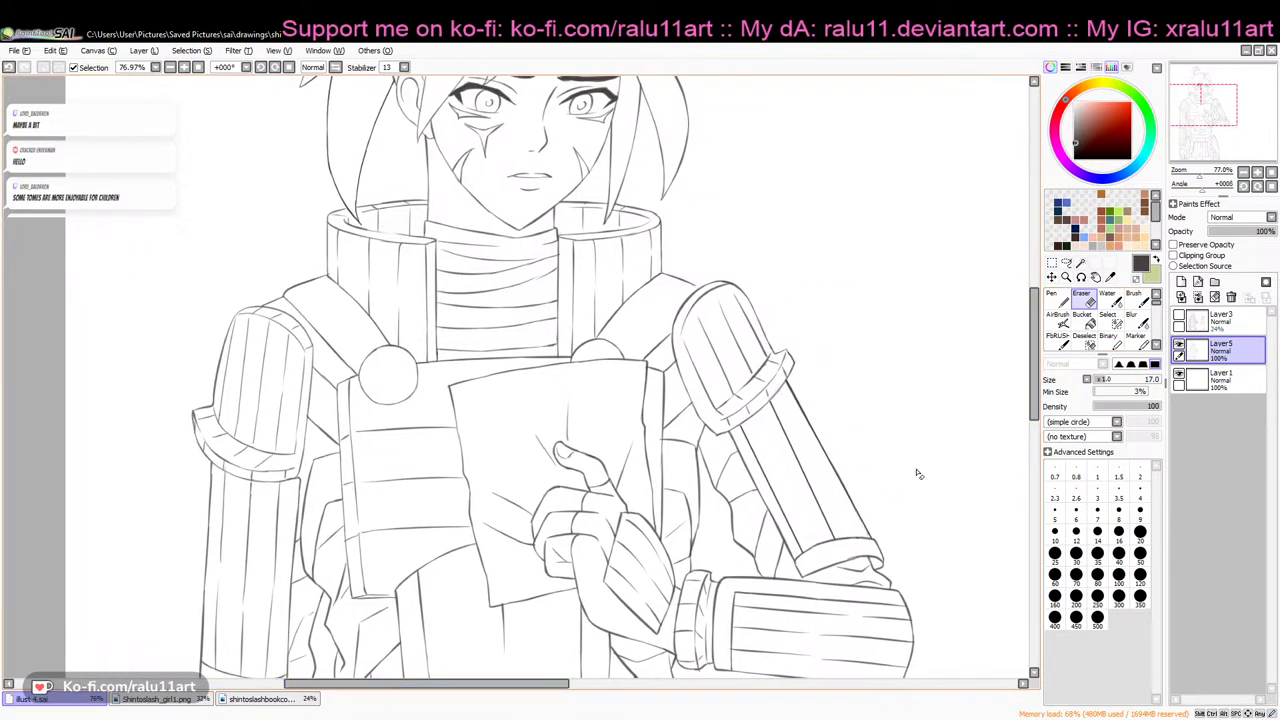
left_click_drag(1038, 326, 1038, 300)
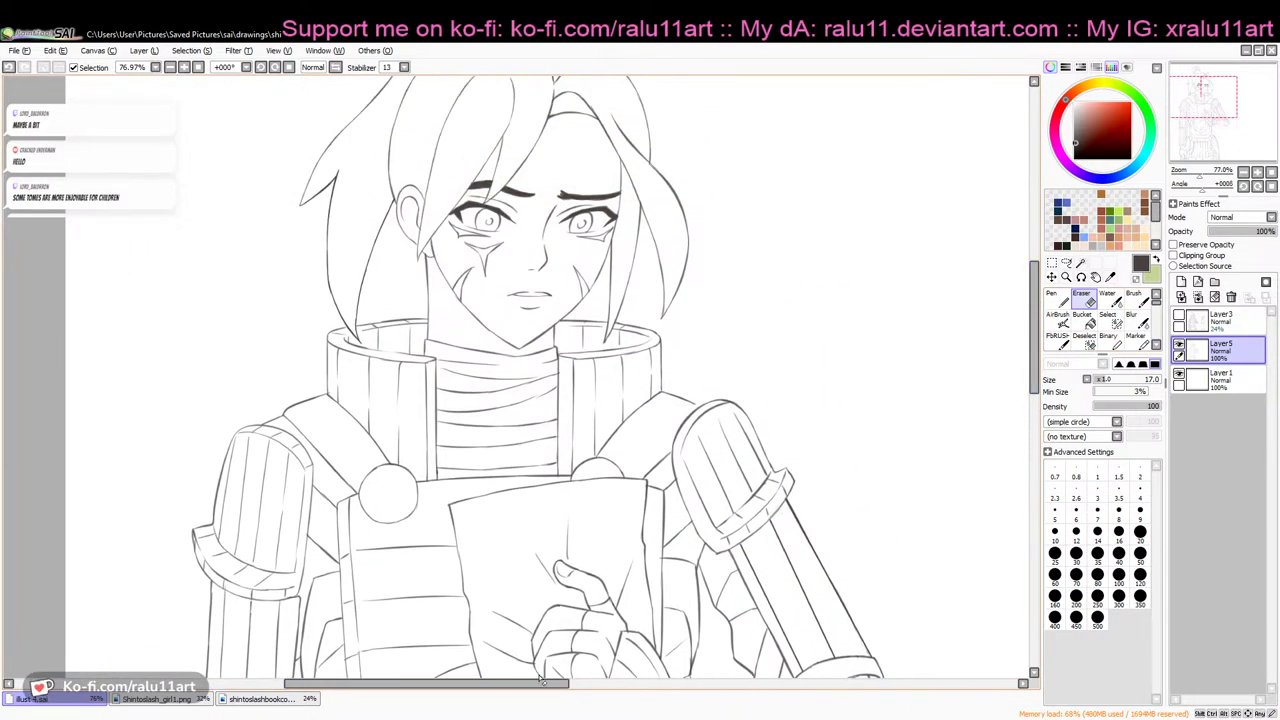
left_click_drag(547, 690, 518, 690)
mouse_move(1036, 318)
left_mouse_down()
mouse_move(1036, 290)
mouse_move(1040, 316)
left_mouse_up()
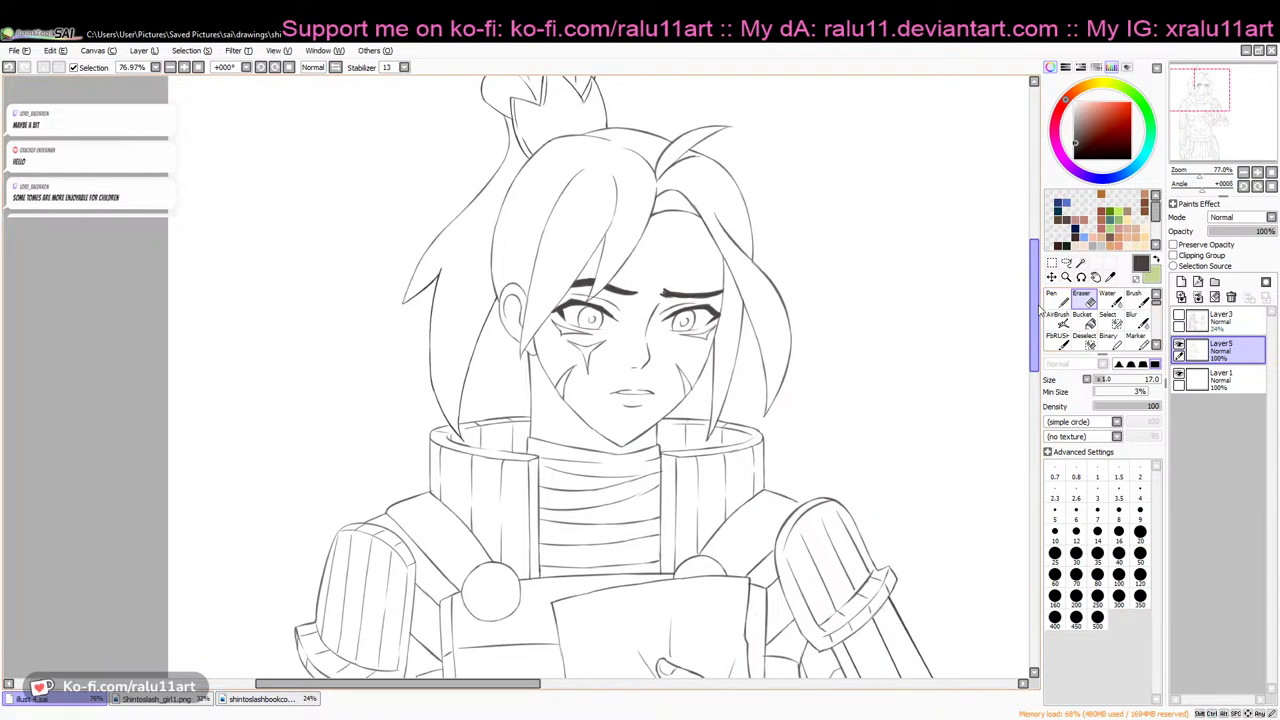
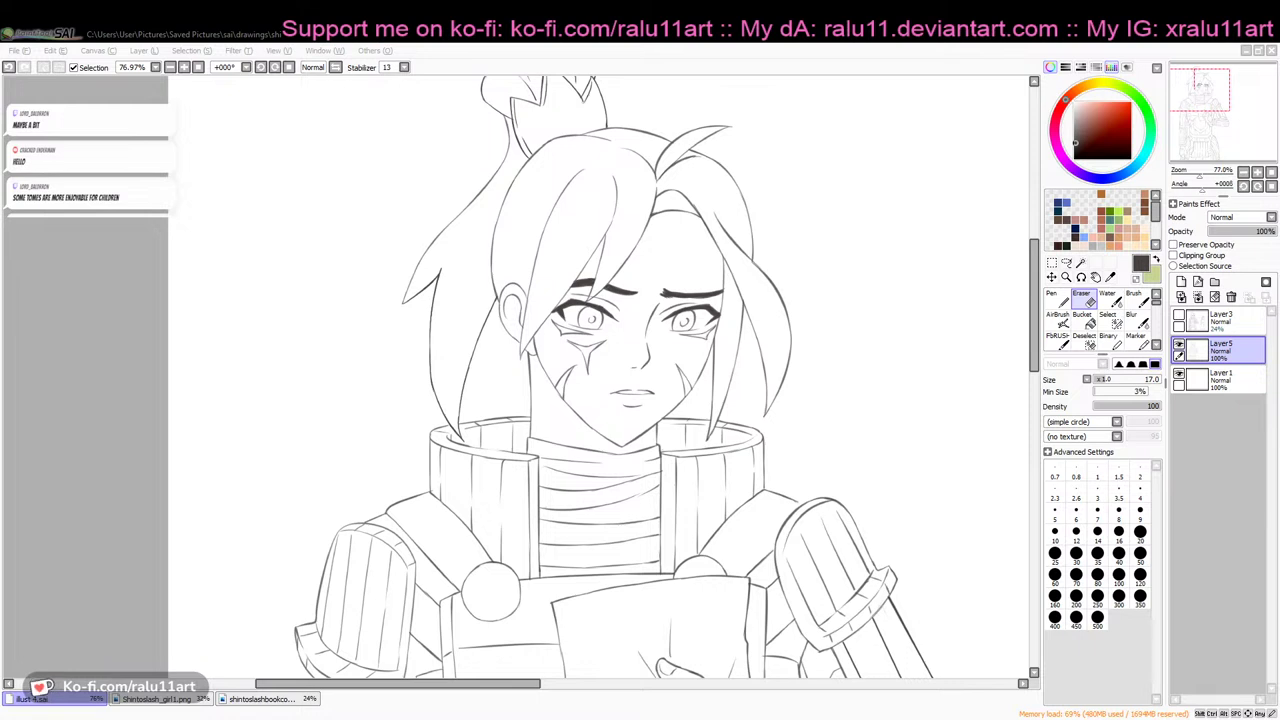
key("alt+Tab")
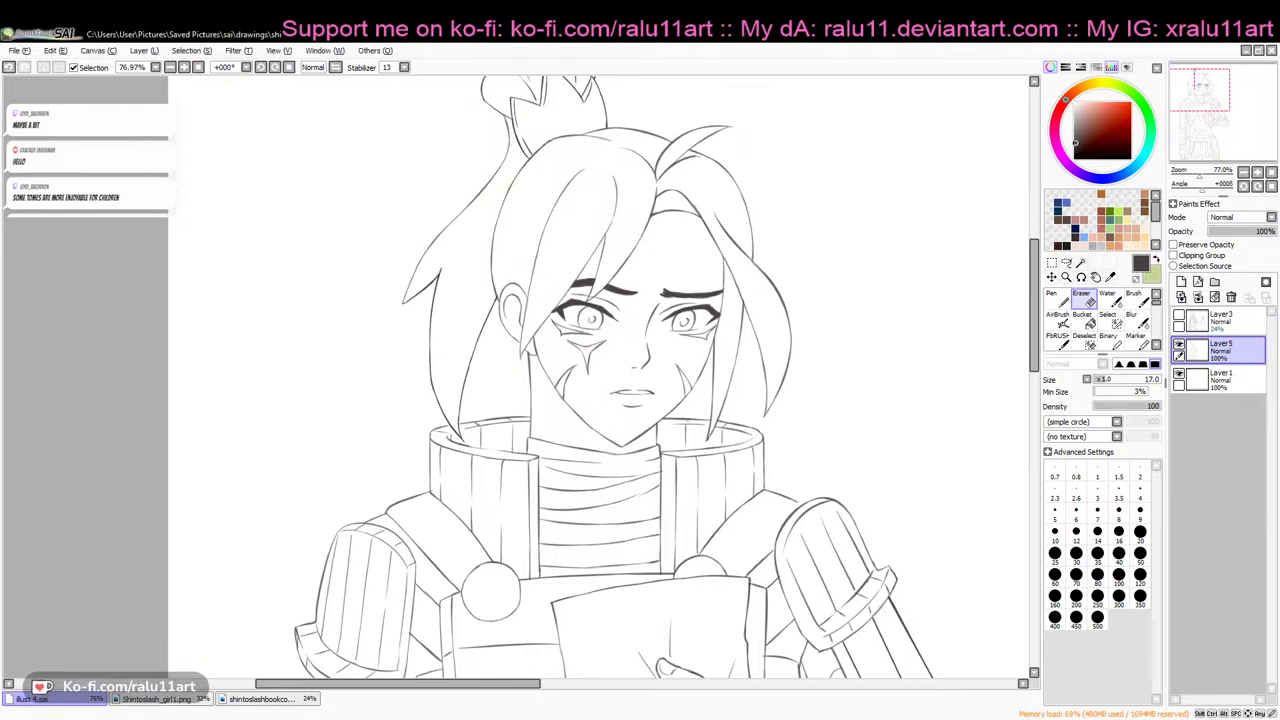
key("alt+Tab")
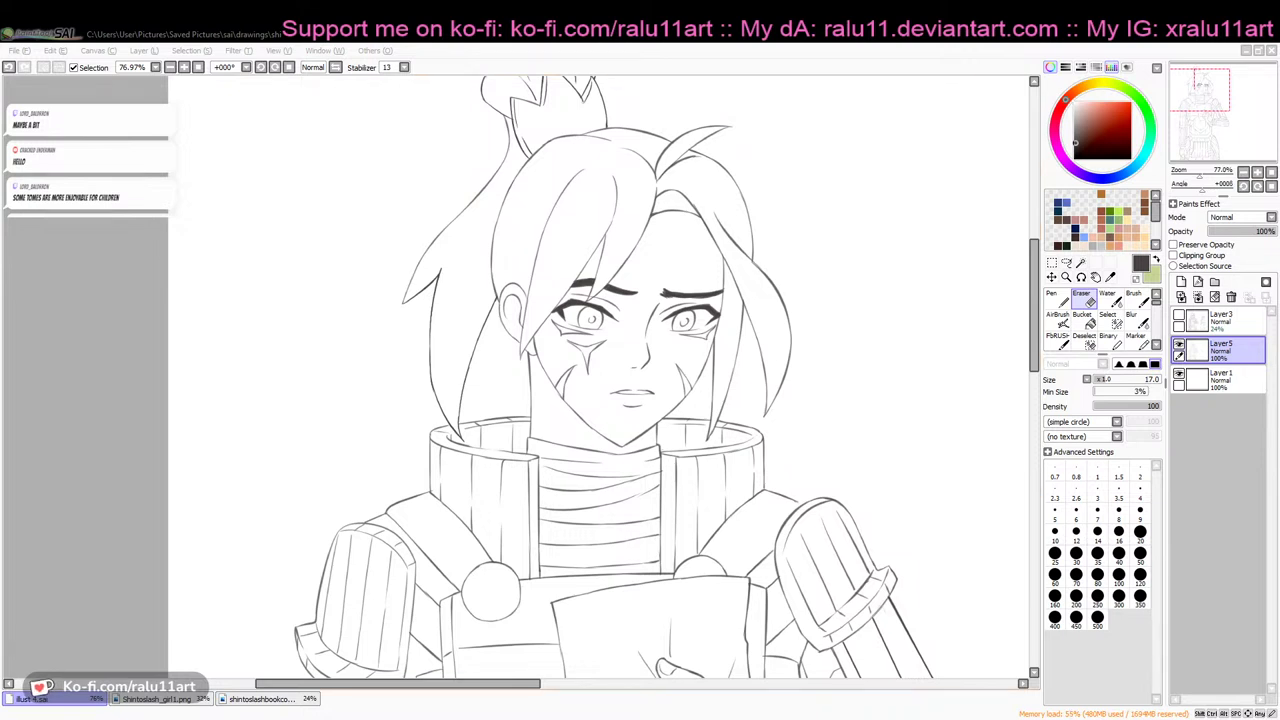
left_click(472, 626)
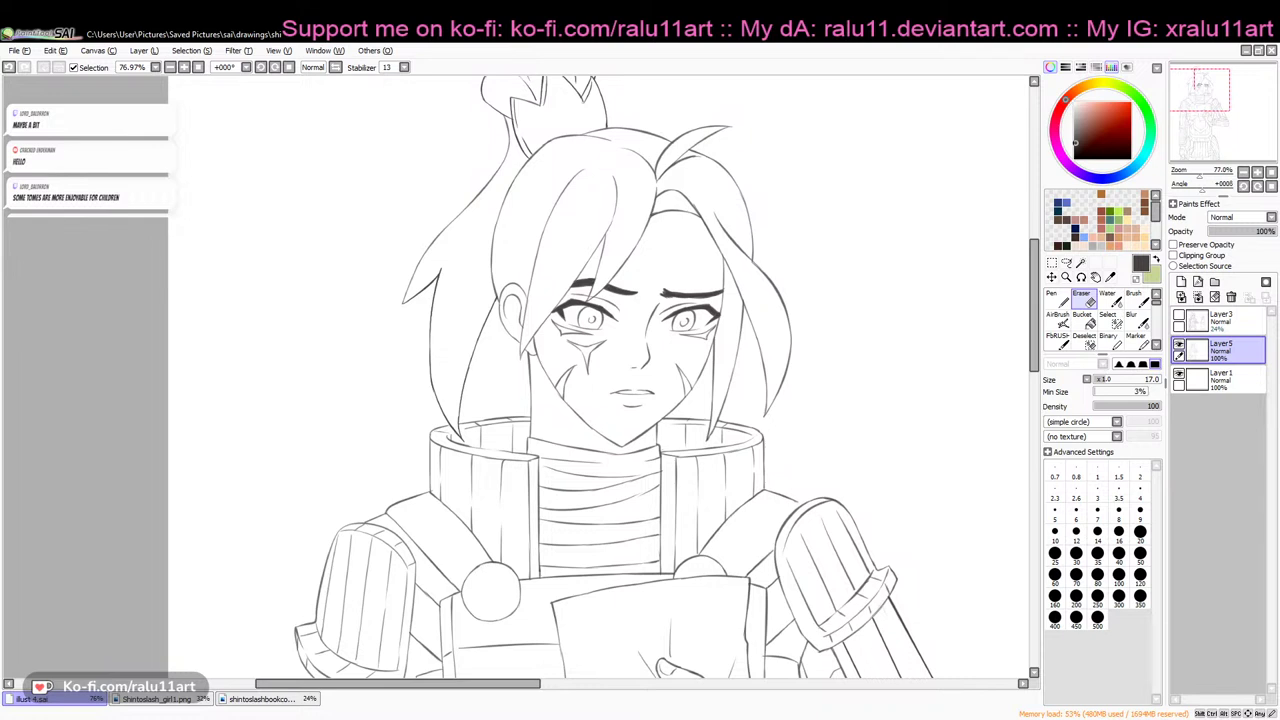
left_click(414, 717)
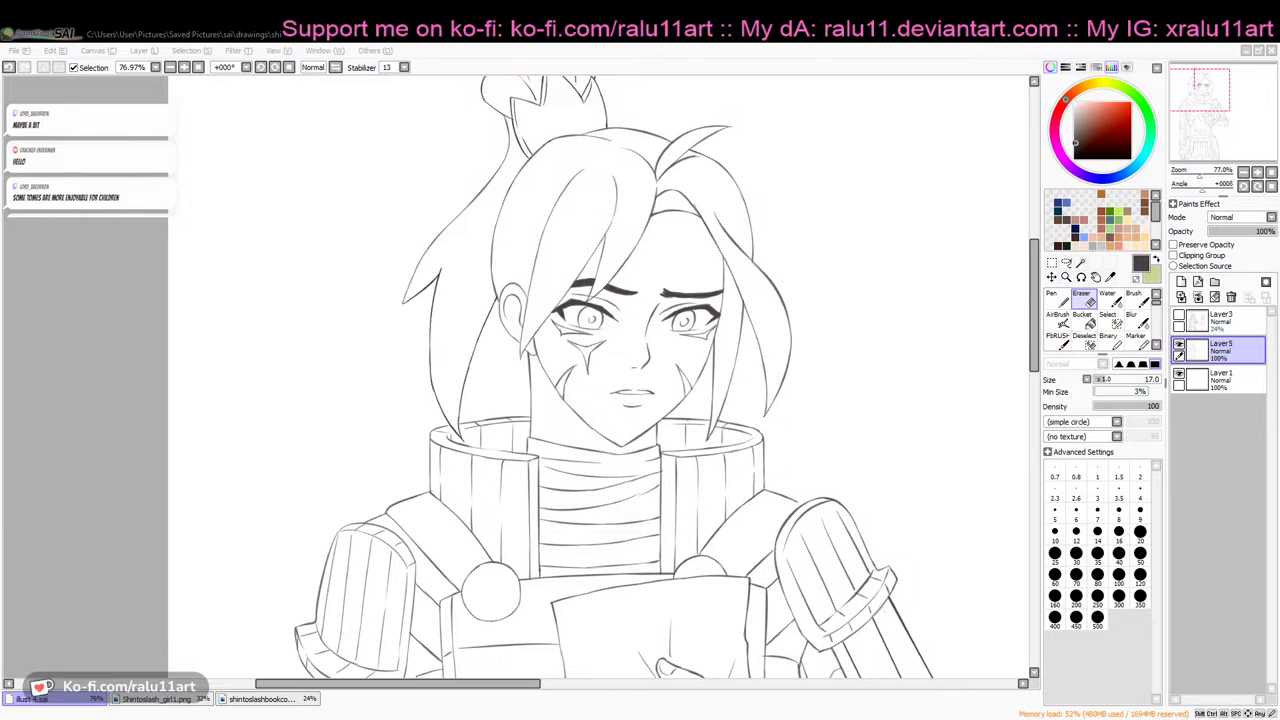
key("alt+Tab")
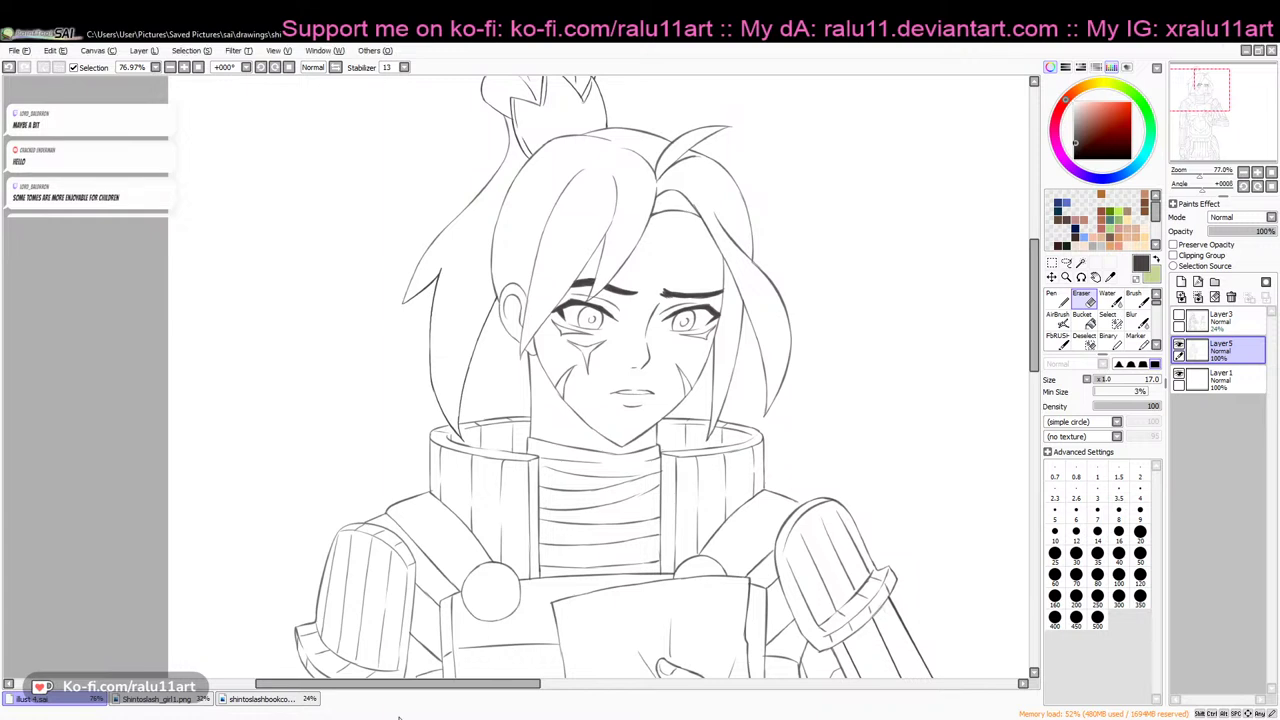
left_click(402, 700)
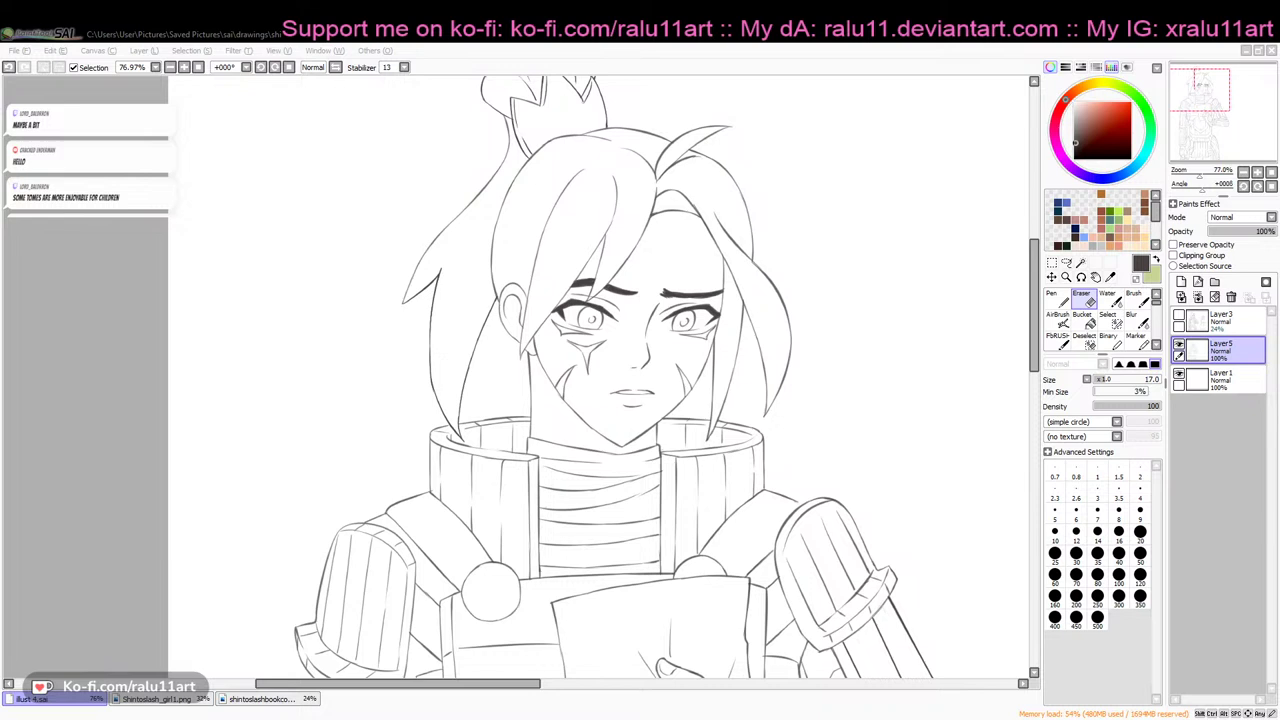
left_click(1212, 47)
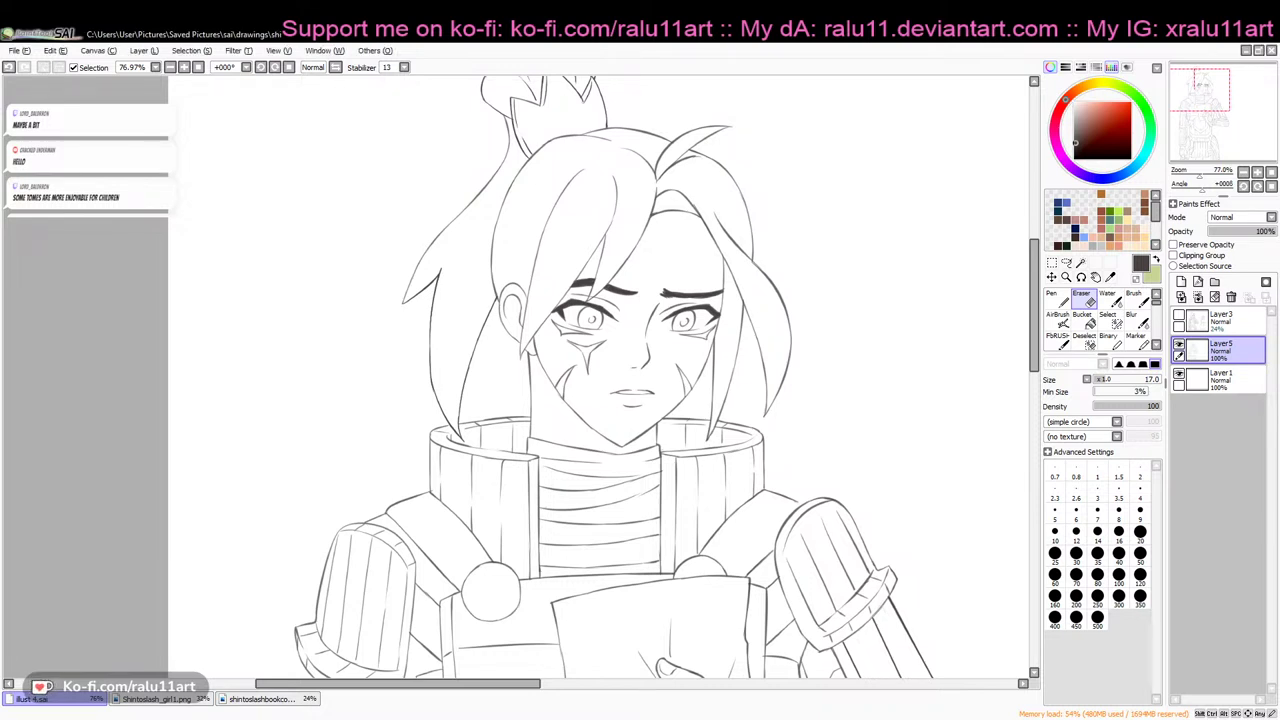
Show the rough sketch on Layer3 again and get the Pen at size 10 ready on Layer5 over the second character's head
left_click_drag(509, 683, 633, 683)
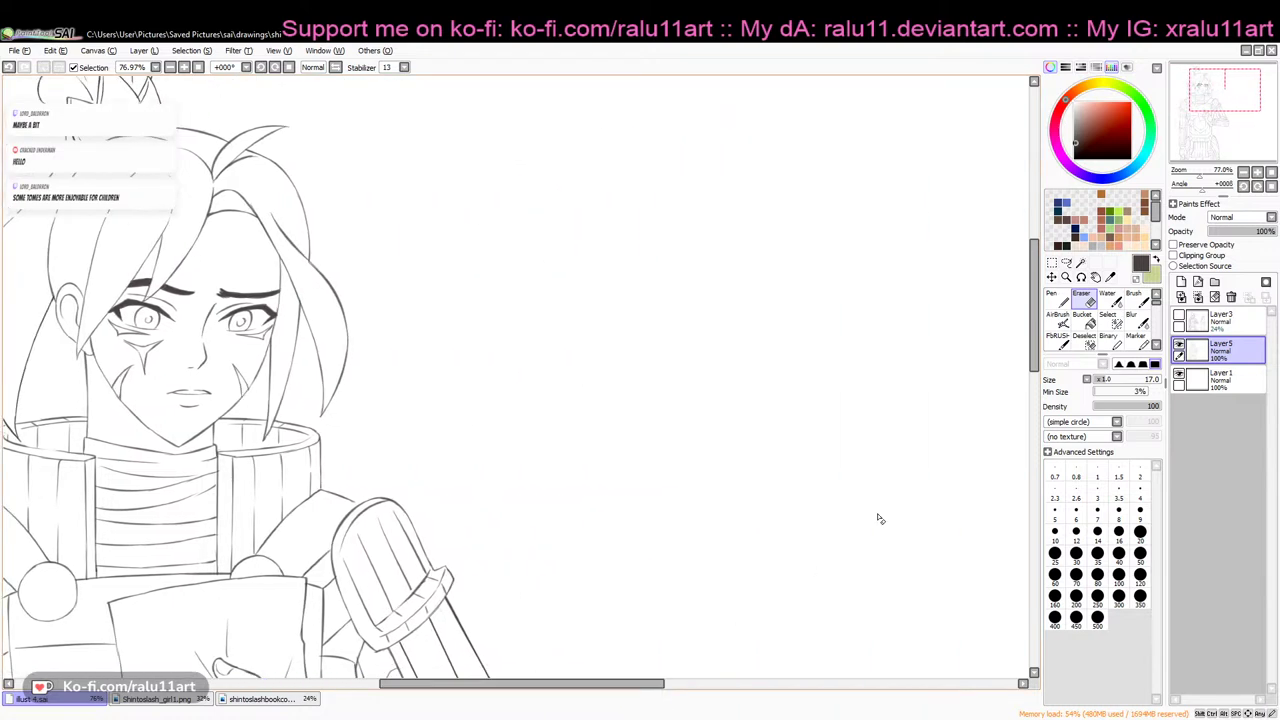
left_click_drag(1181, 182, 1191, 181)
left_click(1180, 315)
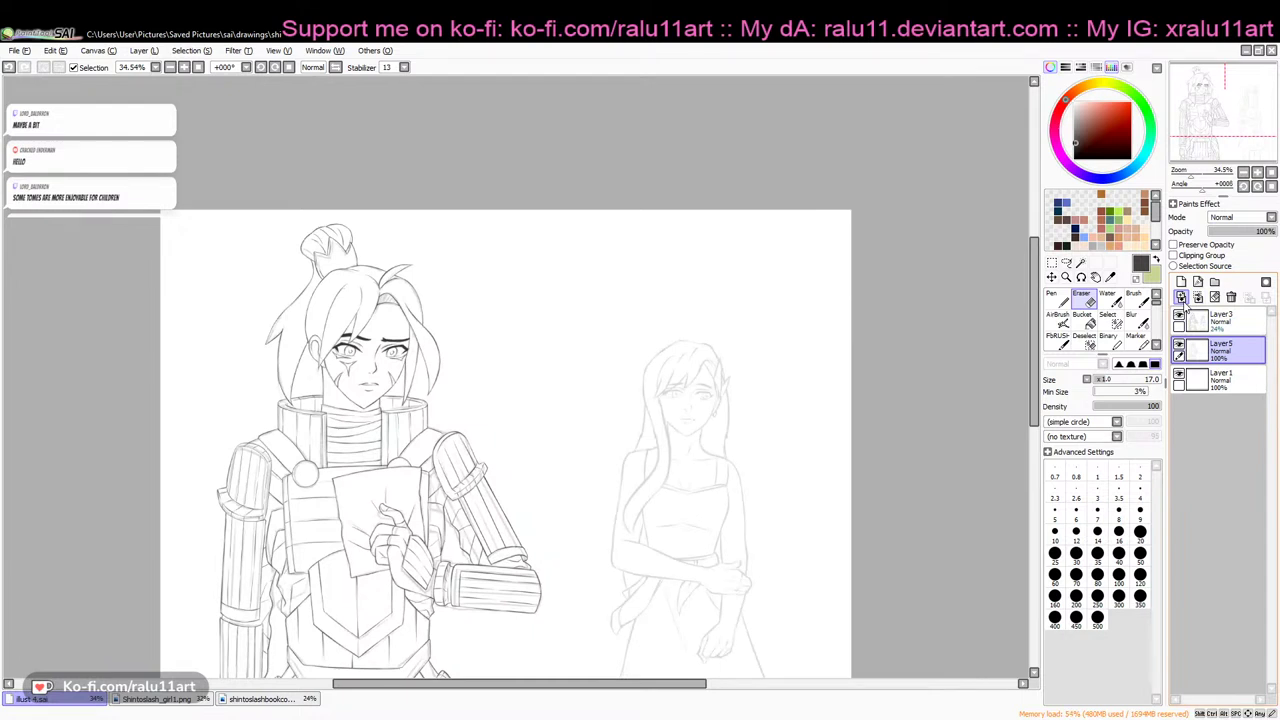
left_click_drag(690, 684, 733, 684)
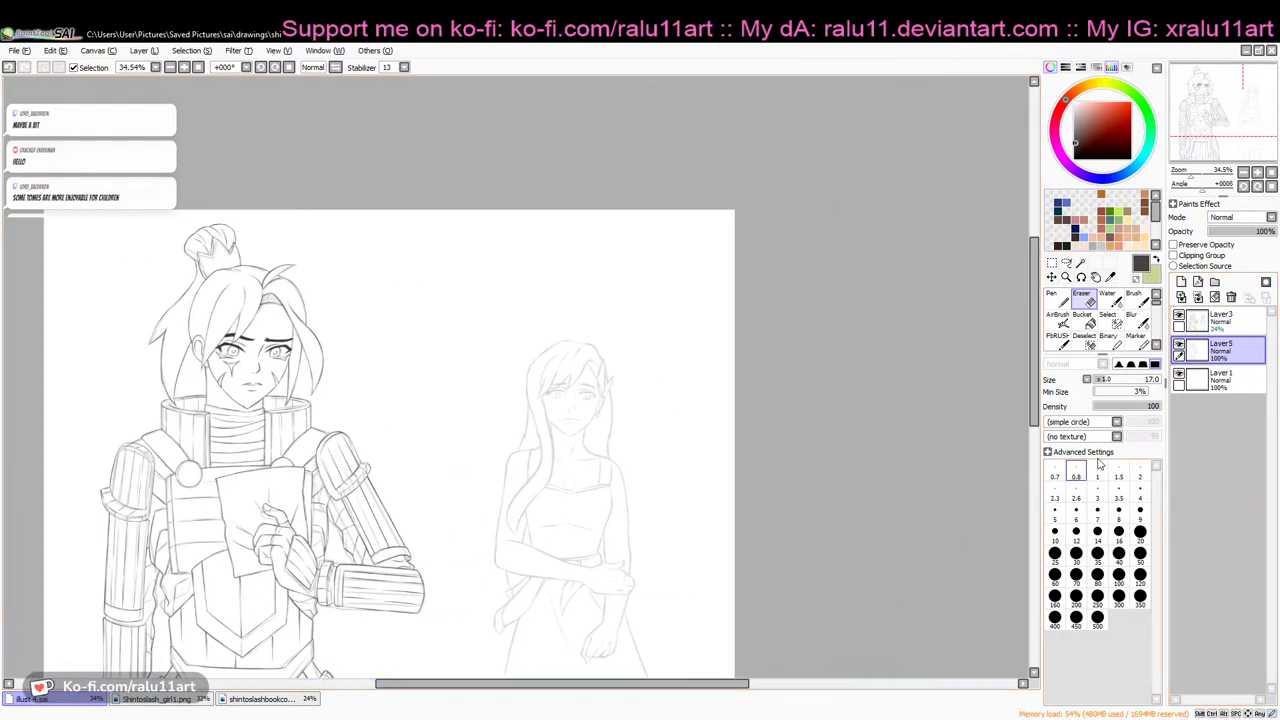
left_click_drag(1205, 176, 1226, 176)
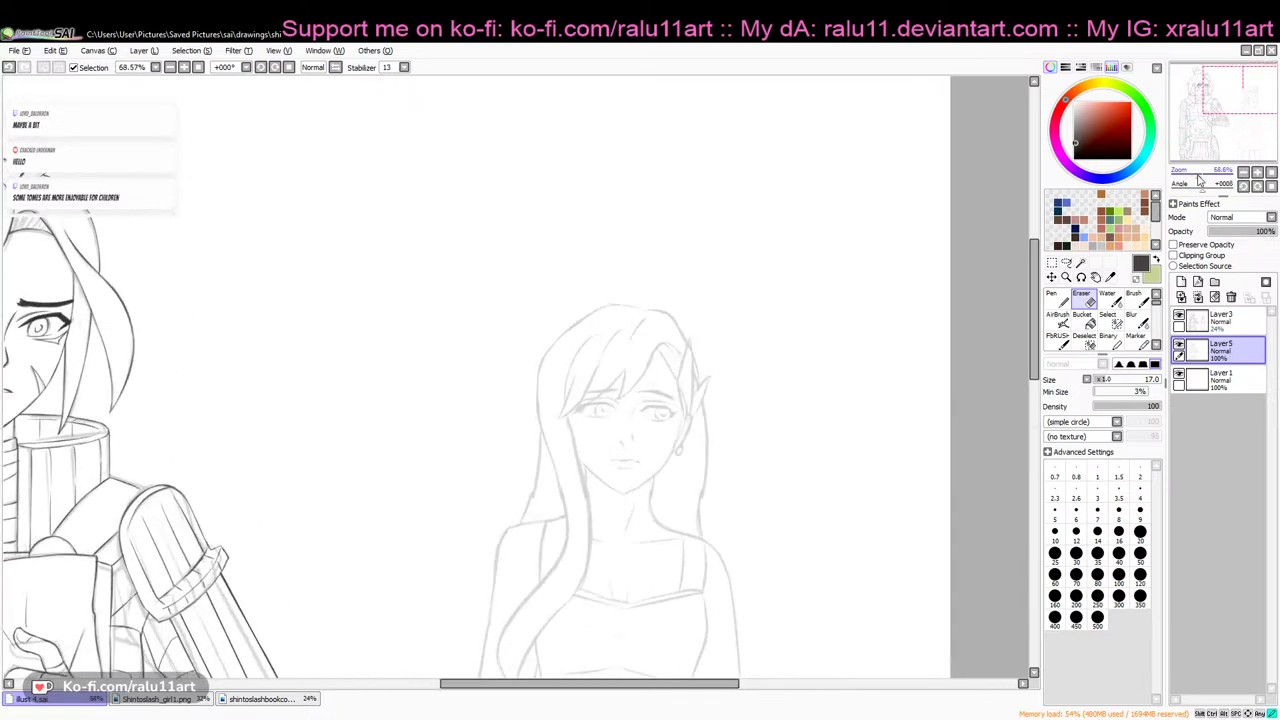
left_click(1058, 300)
left_click_drag(1034, 312, 1034, 327)
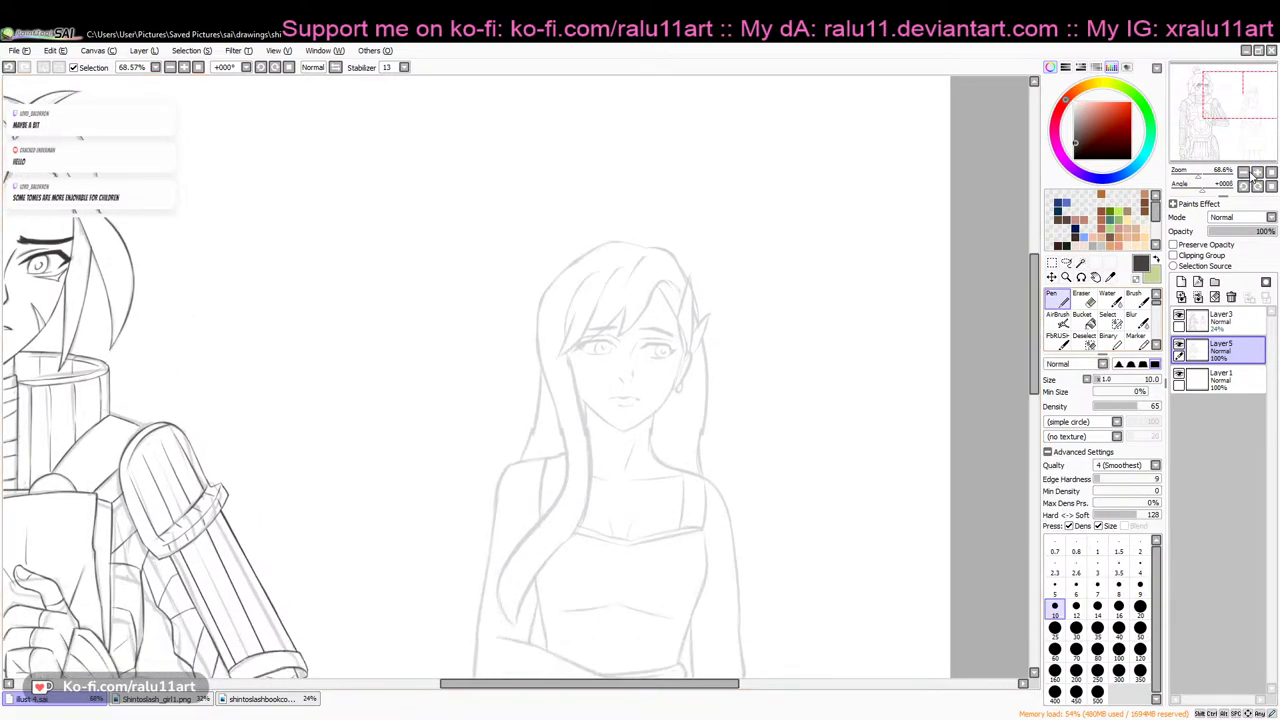
left_click(1201, 175)
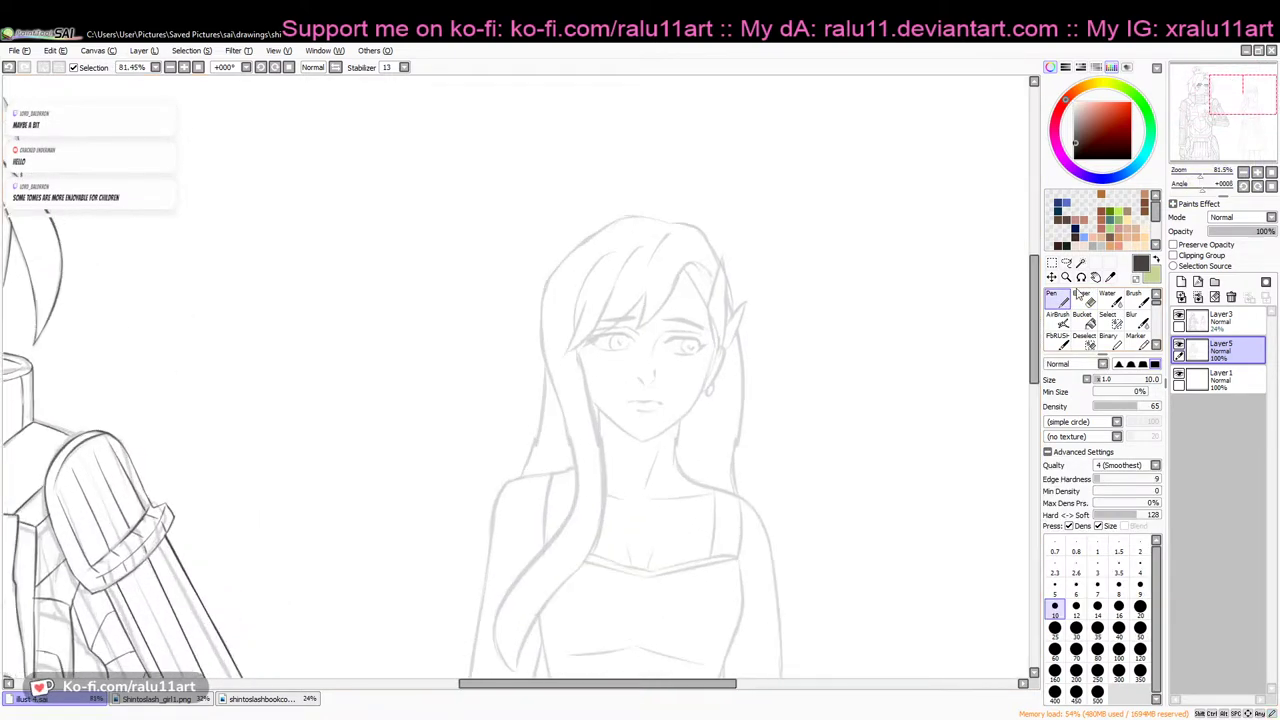
Ink the outer edge of the second character's long front hair strand from the crown down to its pointed tip on the chest
scroll(978, 305, "down", 2)
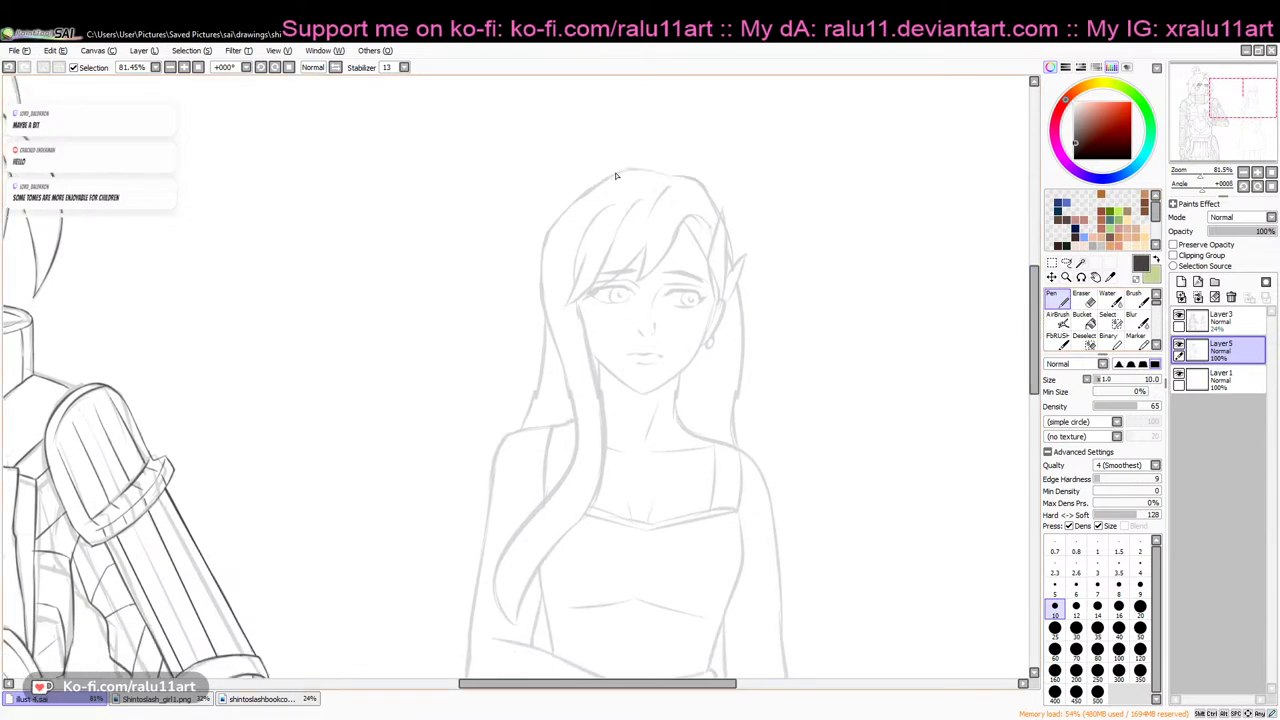
left_click_drag(560, 225, 555, 232)
key("ctrl+z")
mouse_move(616, 172)
left_mouse_down()
mouse_move(558, 220)
mouse_move(541, 283)
mouse_move(548, 322)
left_mouse_up()
mouse_move(548, 236)
left_mouse_down()
mouse_move(537, 288)
mouse_move(567, 380)
left_mouse_up()
key("ctrl+z")
left_click_drag(548, 245, 550, 335)
mouse_move(570, 388)
left_mouse_down()
mouse_move(577, 440)
mouse_move(577, 328)
mouse_move(550, 386)
left_mouse_up()
key("ctrl+z")
left_click_drag(577, 326, 528, 403)
key("ctrl+z")
key("ctrl+z")
left_click_drag(577, 326, 532, 406)
key("ctrl+z")
key("ctrl+z")
mouse_move(570, 358)
left_mouse_down()
mouse_move(528, 403)
mouse_move(542, 391)
mouse_move(506, 462)
mouse_move(510, 432)
mouse_move(504, 520)
left_mouse_up()
key("ctrl+z")
mouse_move(509, 442)
left_mouse_down()
mouse_move(517, 510)
mouse_move(593, 385)
mouse_move(606, 332)
left_mouse_up()
key("ctrl+z")
key("ctrl+z")
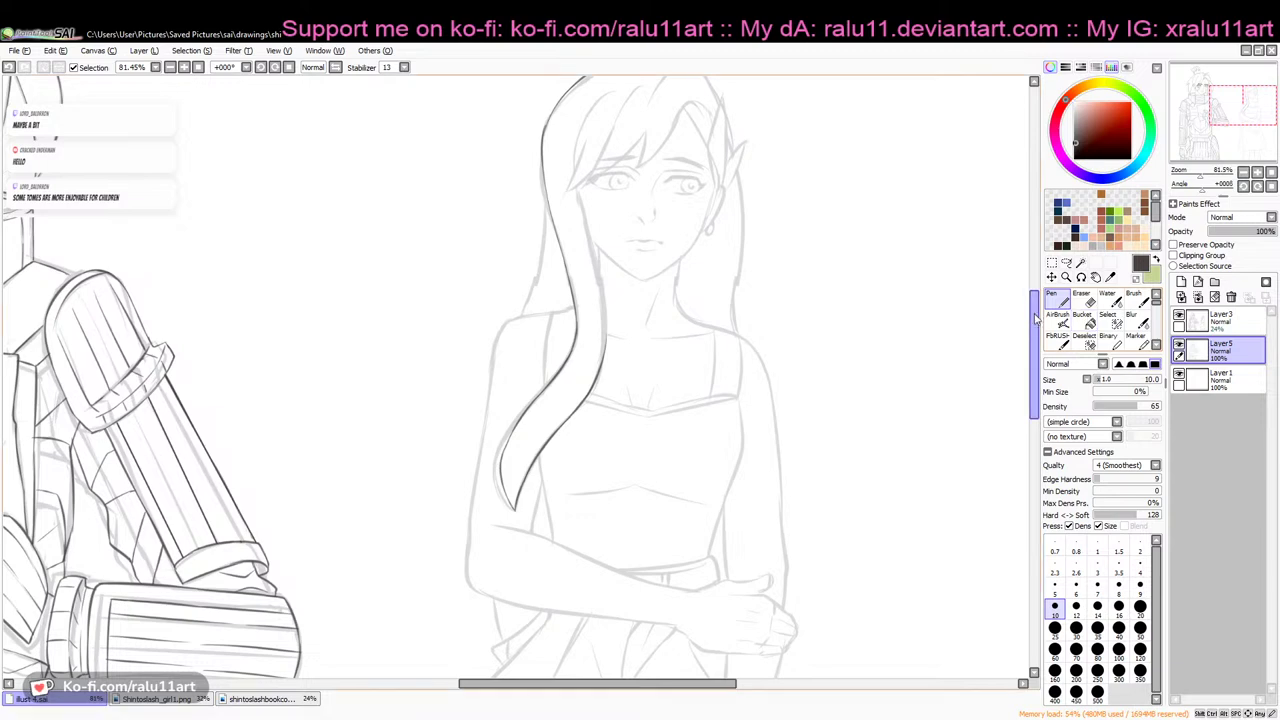
Ink the inner edge of the long front strand from the bangs past the cheek to join its lower curve
scroll(1000, 286, "up", 3)
left_click_drag(577, 249, 602, 335)
key("ctrl+z")
left_click_drag(576, 247, 604, 348)
key("ctrl+z")
left_click_drag(577, 248, 606, 400)
key("ctrl+z")
left_click_drag(599, 348, 606, 403)
key("ctrl+z")
left_click_drag(595, 320, 603, 406)
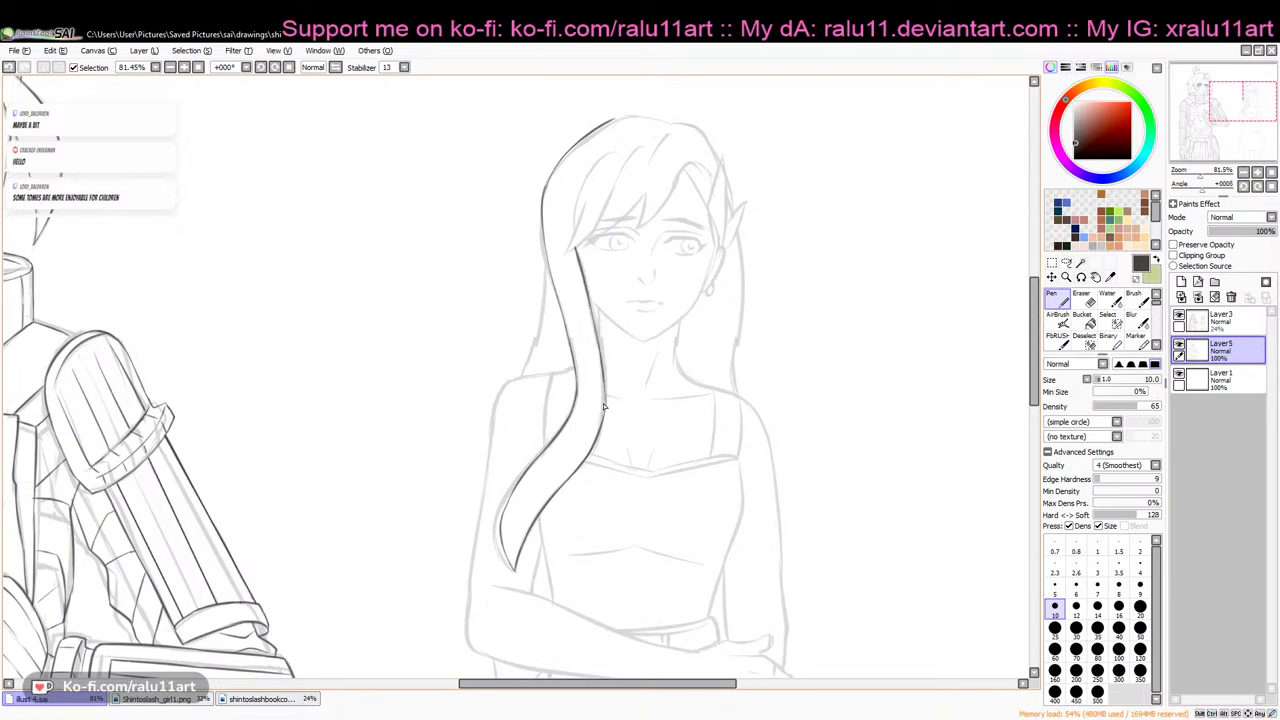
Draw the back hair line behind the long front strand, tapering down to the shoulder
left_click_drag(546, 260, 530, 347)
key("ctrl+z")
left_click_drag(547, 258, 524, 373)
left_click_drag(541, 326, 524, 376)
key("ctrl+z")
left_click_drag(540, 328, 523, 377)
Ink the pointed, swept bangs across the second character's forehead
scroll(649, 243, "up", 3)
mouse_move(582, 256)
left_mouse_down()
mouse_move(574, 313)
mouse_move(582, 265)
mouse_move(574, 311)
mouse_move(588, 278)
mouse_move(566, 328)
mouse_move(595, 297)
mouse_move(594, 304)
left_mouse_up()
key("ctrl+z")
mouse_move(642, 224)
left_mouse_down()
mouse_move(585, 320)
mouse_move(648, 264)
mouse_move(639, 301)
mouse_move(681, 246)
mouse_move(662, 283)
left_mouse_up()
key("ctrl+z")
key("ctrl+z")
key("ctrl+z")
left_click_drag(689, 239, 660, 285)
key("ctrl+z")
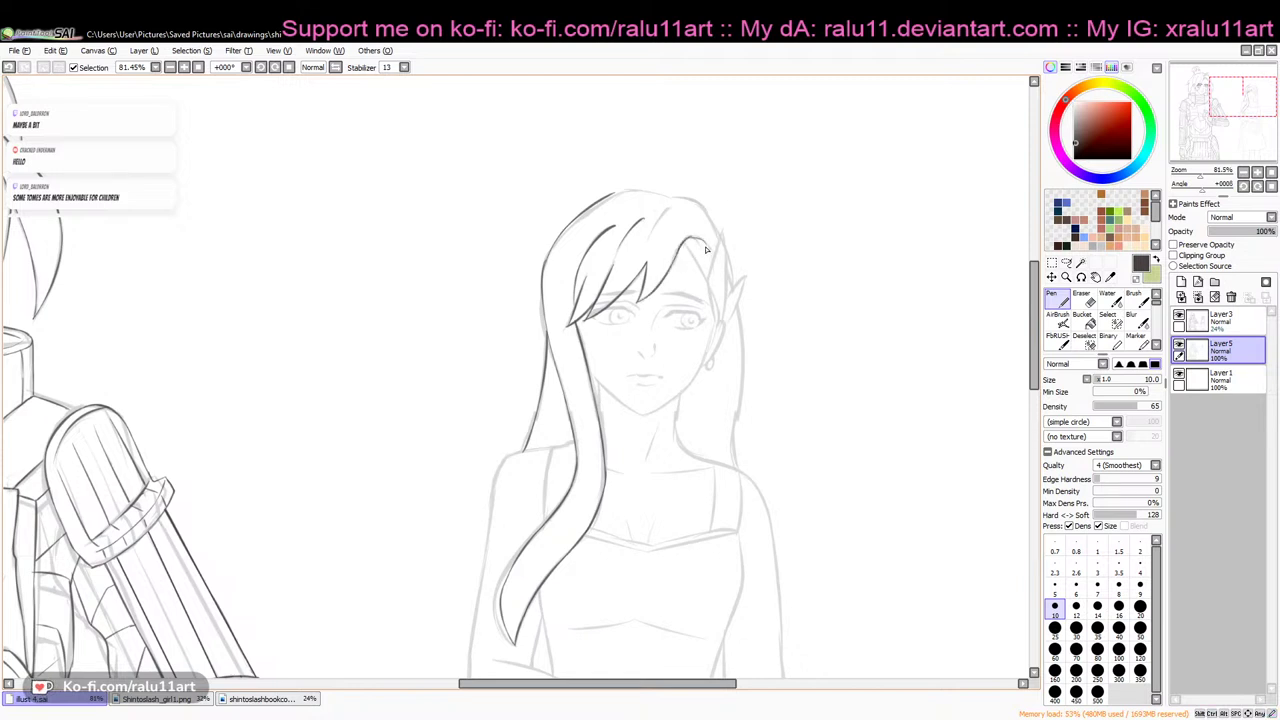
Draw the short end of the bangs near the temple and the pointed leaf shapes above the ear
key("ctrl+z")
left_click_drag(690, 237, 704, 245)
key("ctrl+z")
left_click_drag(688, 242, 708, 282)
left_click_drag(722, 233, 717, 326)
left_click_drag(723, 232, 728, 307)
key("ctrl+z")
mouse_move(726, 234)
left_mouse_down()
mouse_move(724, 321)
mouse_move(747, 282)
mouse_move(729, 321)
left_mouse_up()
key("ctrl+z")
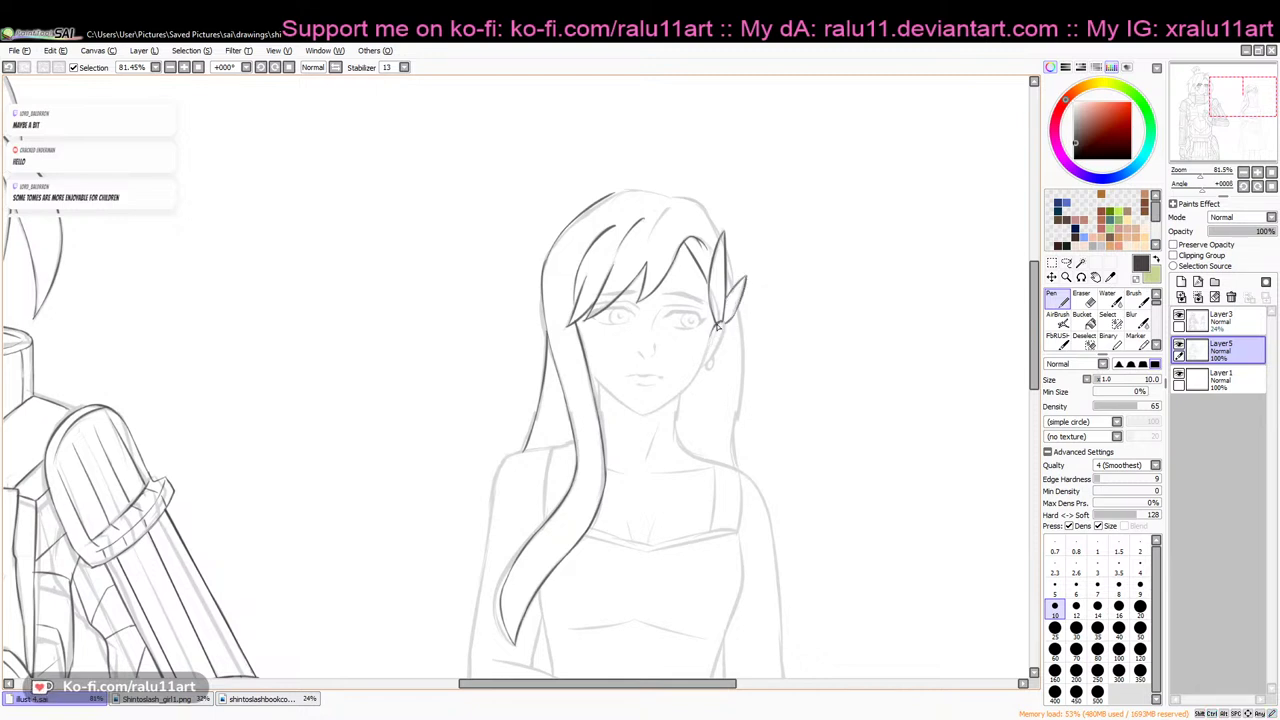
Ink the second character's ear below the leaf shapes and the small oval earring
key("ctrl+z")
left_click_drag(720, 322, 721, 344)
key("ctrl+z")
left_click_drag(713, 358, 710, 364)
Outline the top of the head from the crown to the leaf shapes and refine the upper leaf's edge
left_click_drag(615, 195, 662, 193)
key("ctrl+z")
key("ctrl+z")
mouse_move(610, 196)
left_mouse_down()
mouse_move(666, 187)
mouse_move(636, 190)
mouse_move(708, 206)
mouse_move(735, 287)
left_mouse_up()
key("ctrl+z")
key("ctrl+z")
key("ctrl+z")
key("ctrl+z")
key("ctrl+z")
key("ctrl+z")
left_click_drag(721, 230, 736, 285)
key("ctrl+z")
key("ctrl+z")
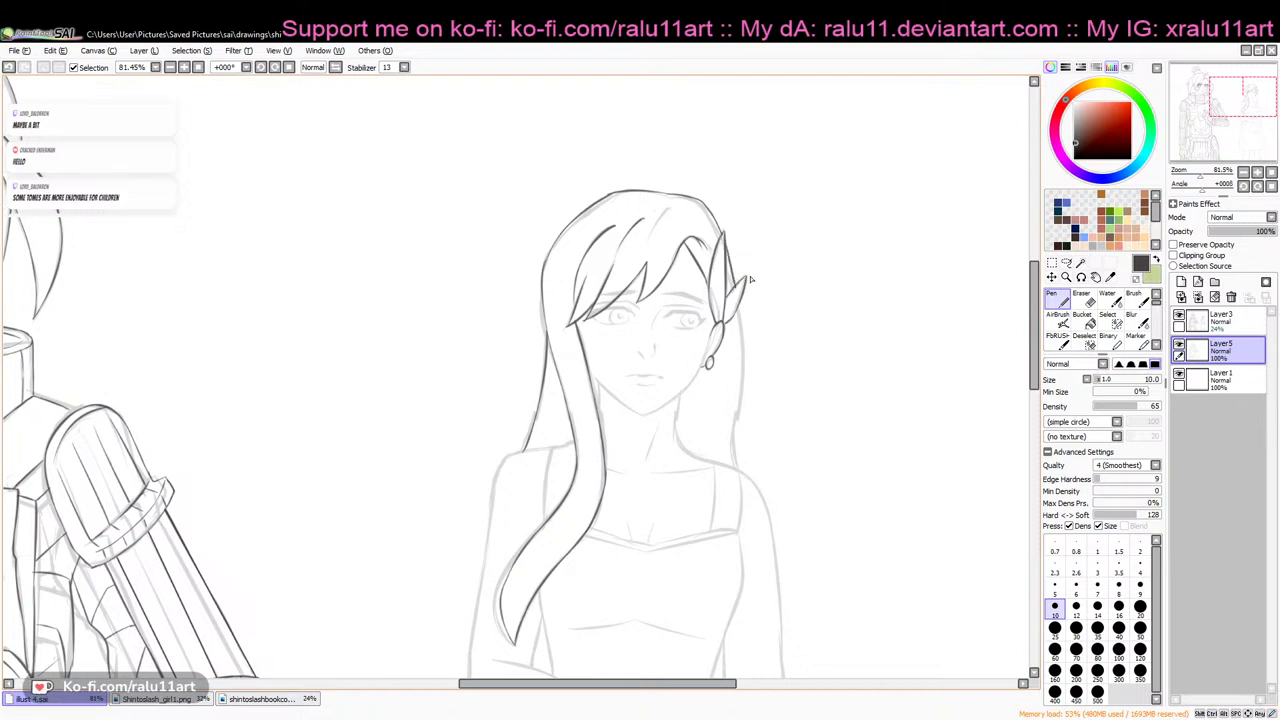
Clean up the lower leaf shape and draw the back hair line from it down to the shoulder
key("e")
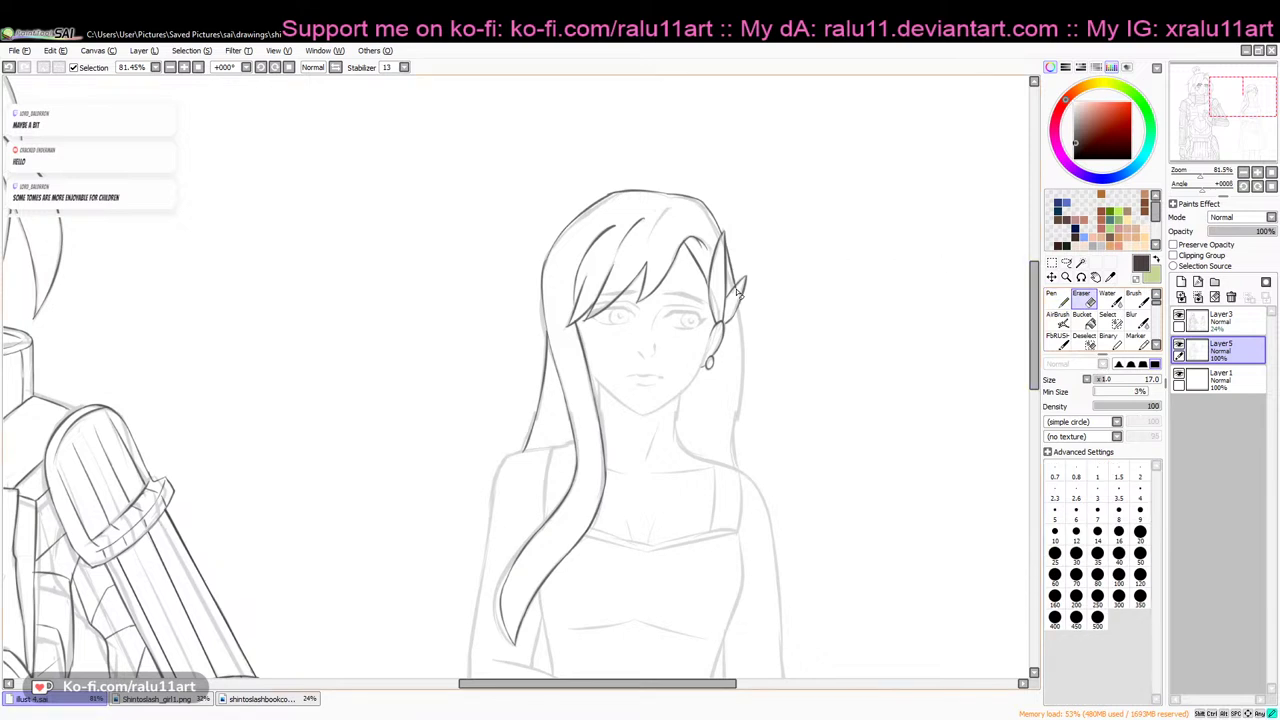
key("n")
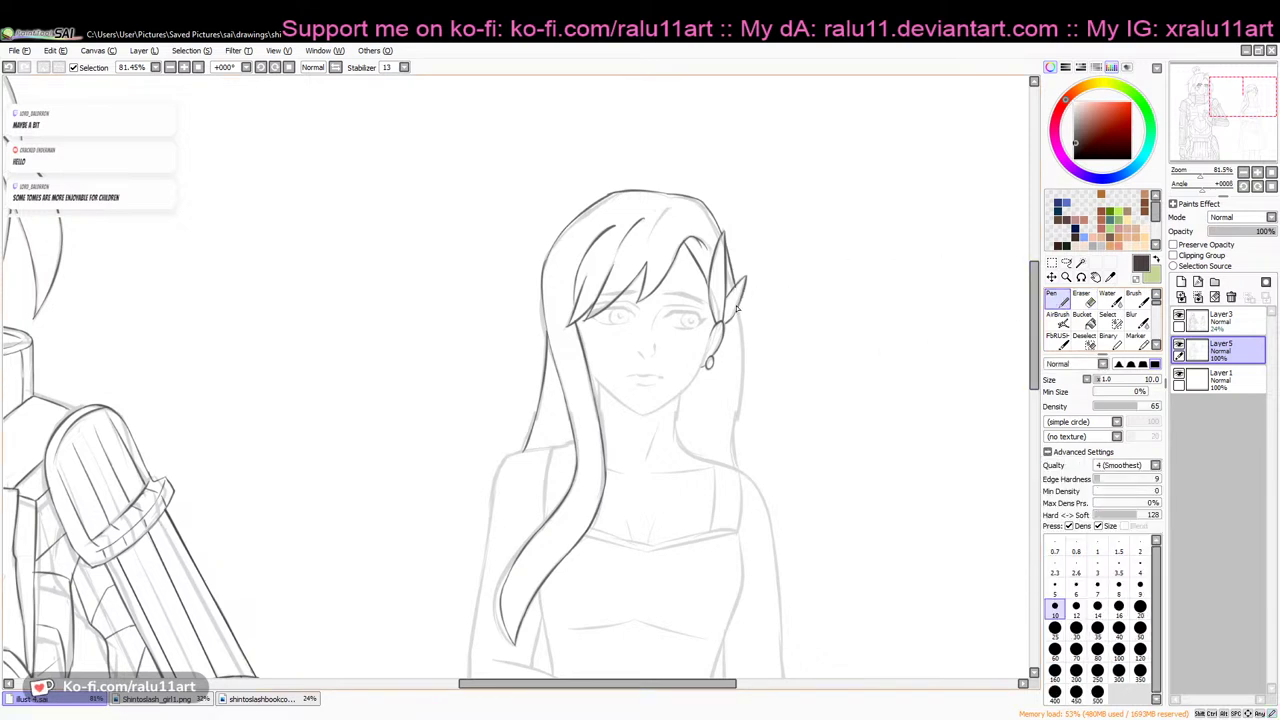
left_click_drag(740, 309, 738, 408)
key("ctrl+z")
left_click_drag(742, 308, 734, 466)
key("ctrl+z")
left_click_drag(738, 396, 735, 464)
Zoom to 150% on the second character's face and add another strand line in the bangs
left_click(1259, 172)
left_click(1258, 174)
left_click(1258, 174)
left_click(1258, 174)
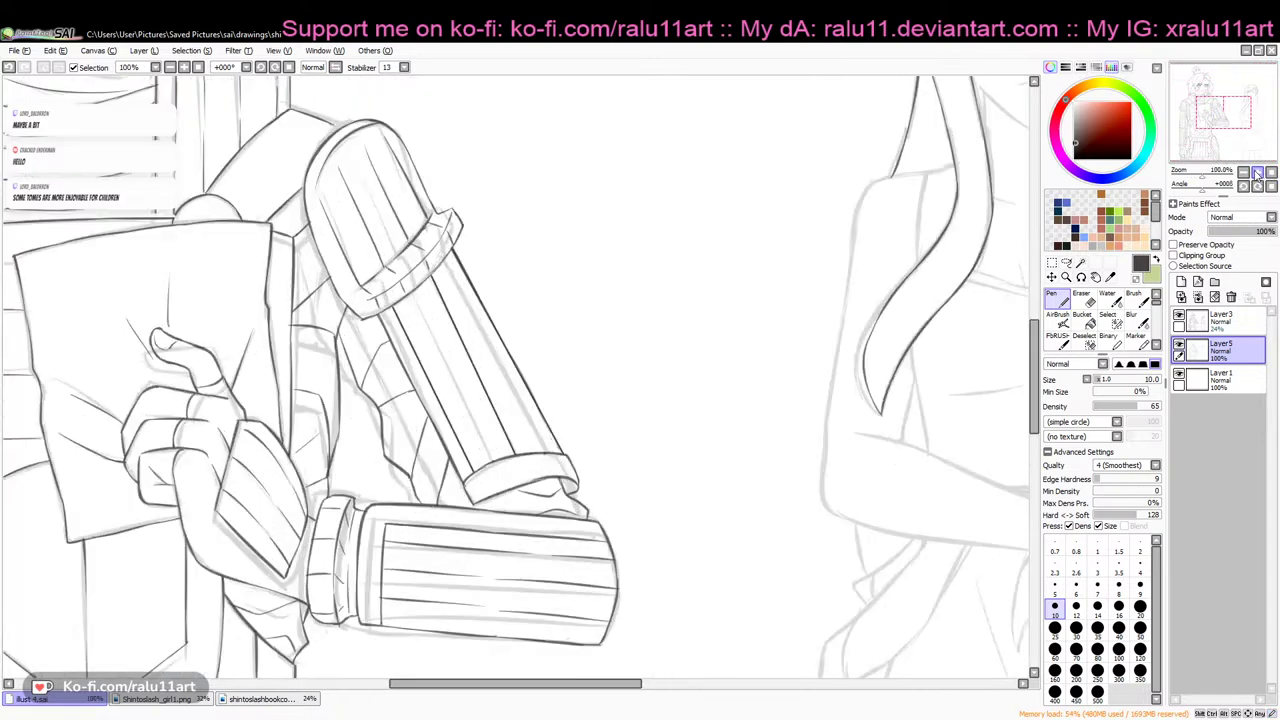
left_click_drag(590, 686, 696, 686)
scroll(940, 346, "up", 5)
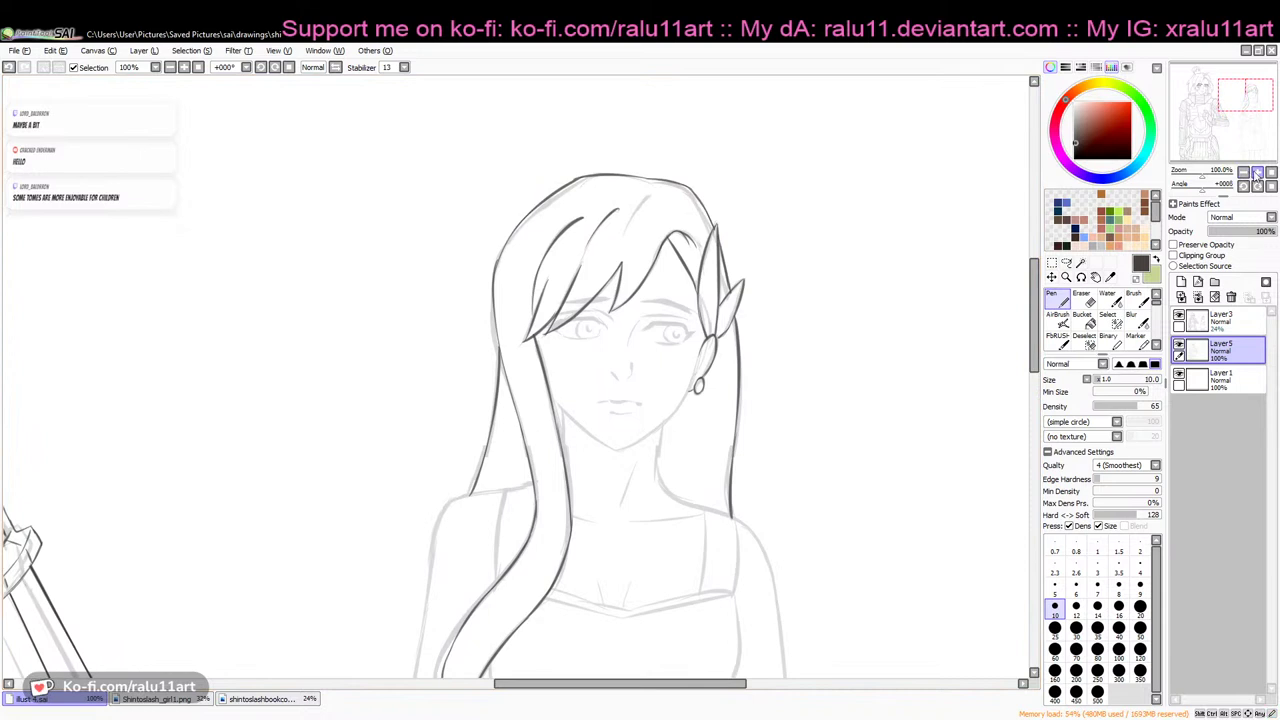
left_click(1257, 173)
left_click_drag(728, 102, 679, 180)
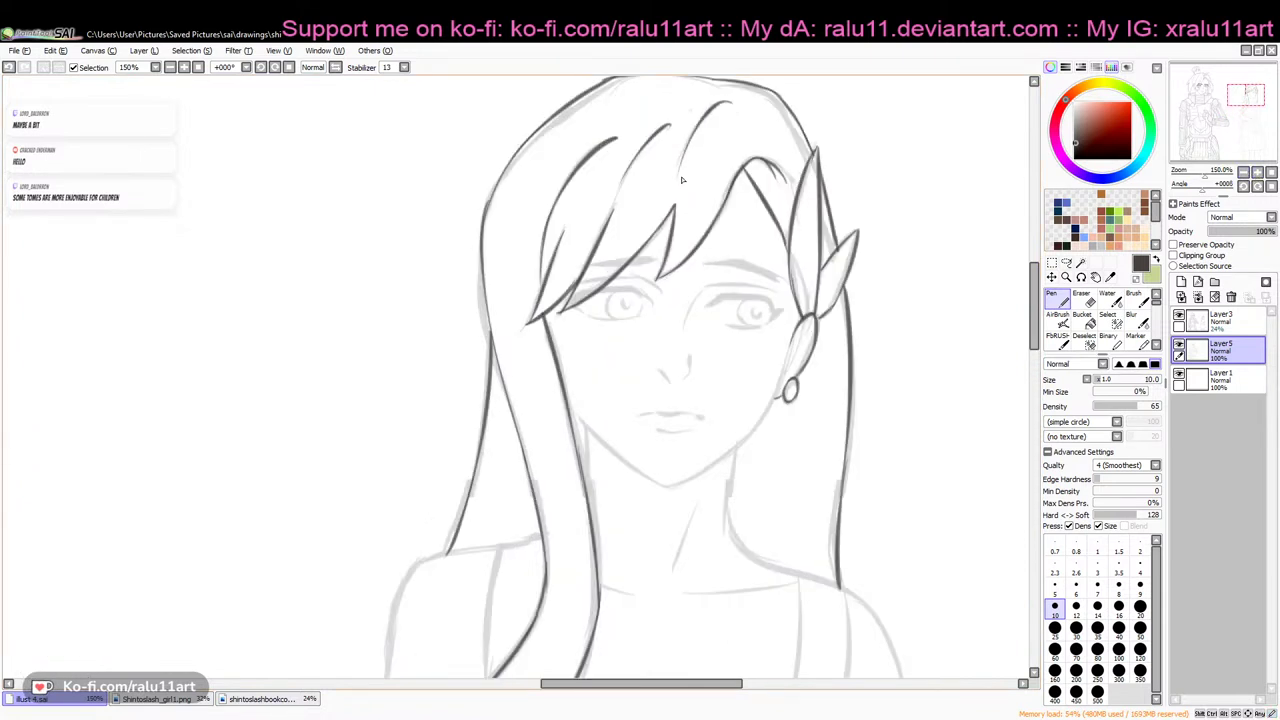
Ink both of the second character's eyebrows as tapered strokes over the sketch
left_click_drag(705, 264, 787, 284)
key("ctrl+z")
mouse_move(655, 259)
left_mouse_down()
mouse_move(589, 267)
mouse_move(650, 261)
left_mouse_up()
left_click_drag(573, 270, 652, 261)
key("ctrl+z")
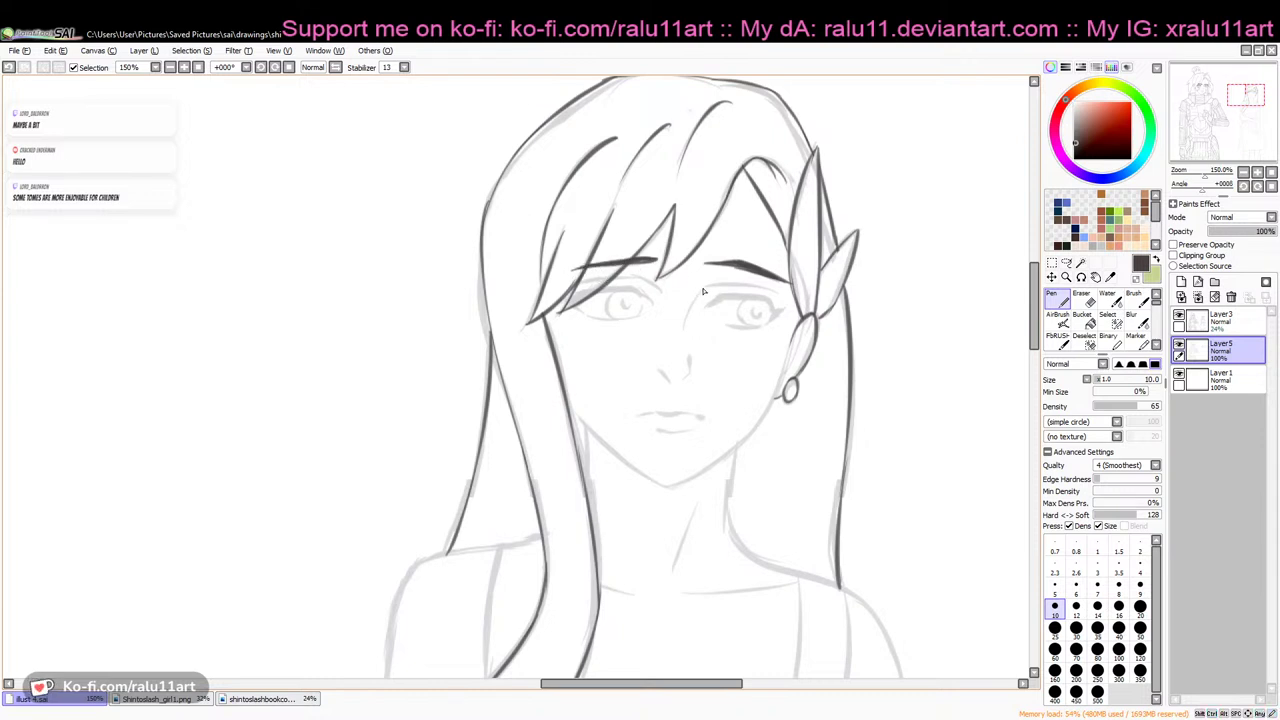
key("ctrl+z")
Draw the curved line beside the nose bridge and the small strokes of the nose tip
mouse_move(706, 293)
left_mouse_down()
mouse_move(730, 291)
mouse_move(688, 320)
left_mouse_up()
key("ctrl+z")
key("ctrl+z")
left_click_drag(680, 383, 691, 373)
Ink the eye nearest the earring with its eyelid crease, upper lashes, iris and pupil
left_click_drag(730, 287, 784, 289)
key("ctrl+z")
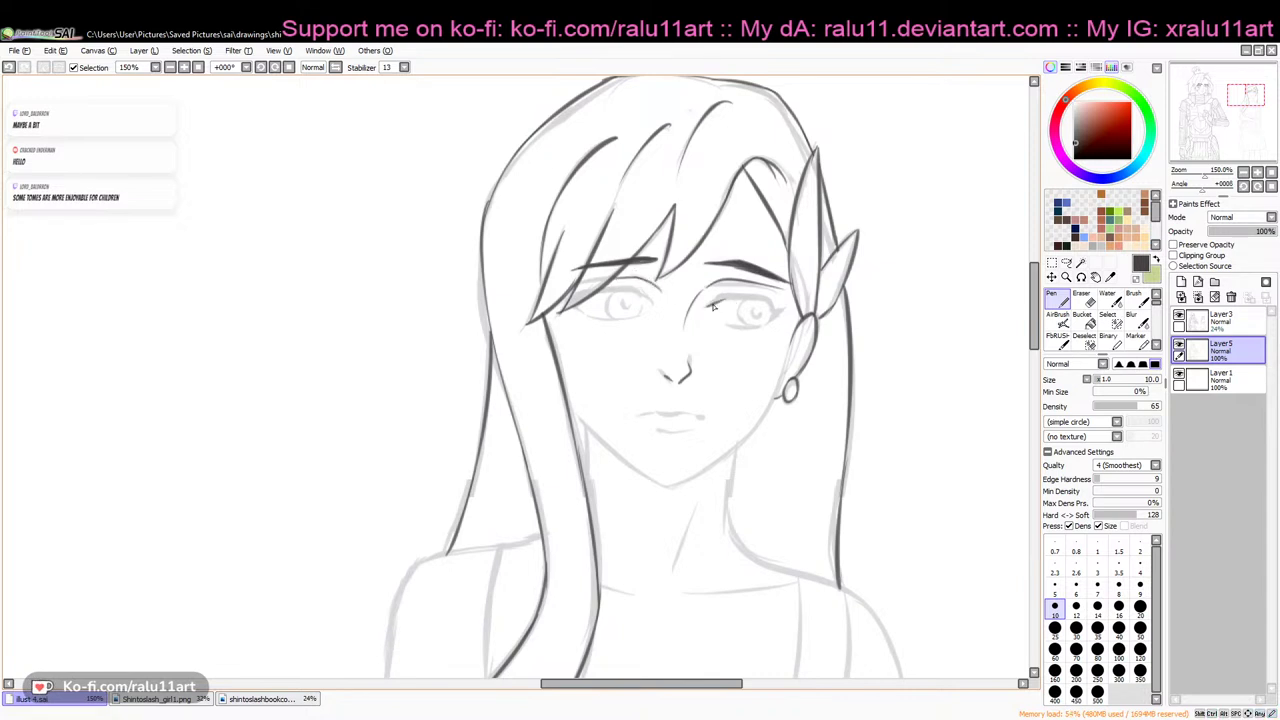
left_click_drag(712, 302, 780, 311)
mouse_move(757, 328)
left_mouse_down()
mouse_move(778, 320)
mouse_move(744, 329)
mouse_move(765, 317)
left_mouse_up()
key("ctrl+z")
left_click_drag(752, 312, 762, 316)
key("ctrl+z")
key("ctrl+z")
Ink the eye beside the long front strand with its upper lashes, lower lid, iris and pupil
left_click_drag(600, 291, 646, 296)
key("ctrl+z")
key("ctrl+z")
left_click_drag(581, 306, 632, 318)
key("ctrl+z")
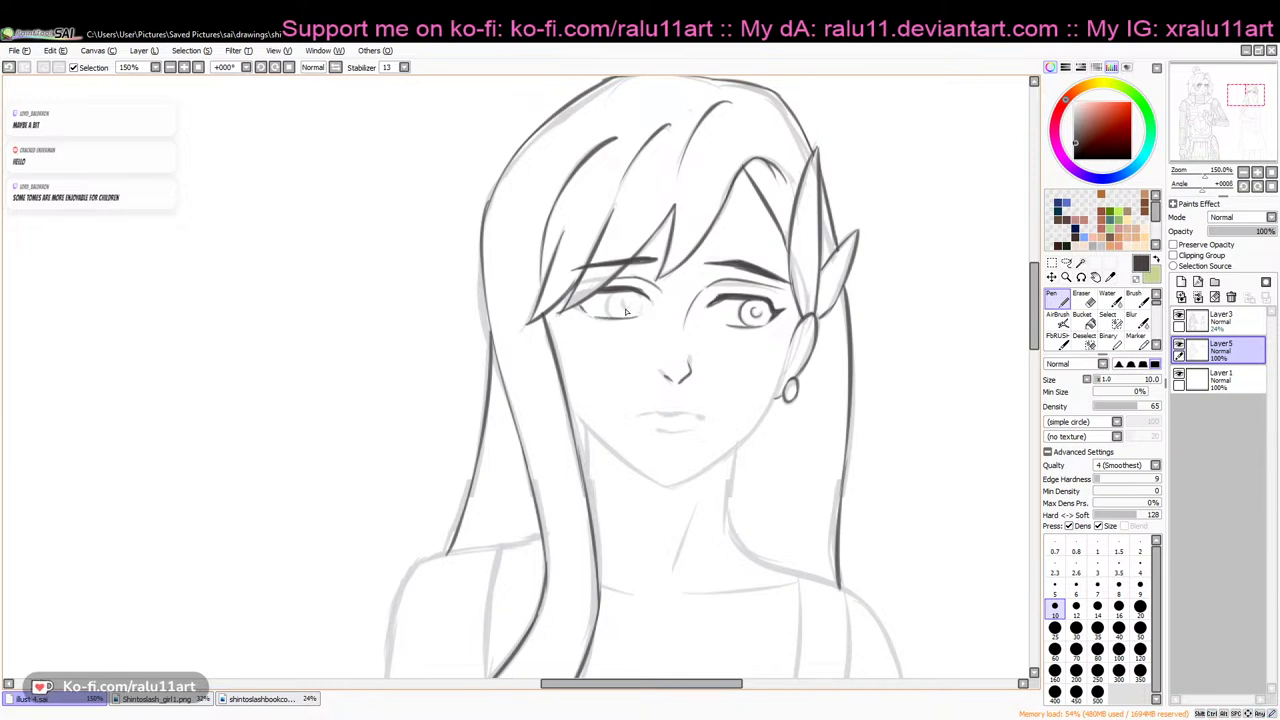
key("ctrl+z")
mouse_move(630, 290)
left_mouse_down()
mouse_move(654, 302)
mouse_move(610, 303)
mouse_move(631, 317)
mouse_move(631, 303)
mouse_move(619, 308)
left_mouse_up()
key("ctrl+z")
key("ctrl+z")
key("ctrl+z")
Draw the second character's mouth line and the short stroke under the lower lip
mouse_move(638, 415)
left_mouse_down()
mouse_move(700, 411)
mouse_move(675, 434)
mouse_move(691, 432)
left_mouse_up()
key("ctrl+z")
key("ctrl+z")
key("ctrl+z")
key("ctrl+z")
key("ctrl+z")
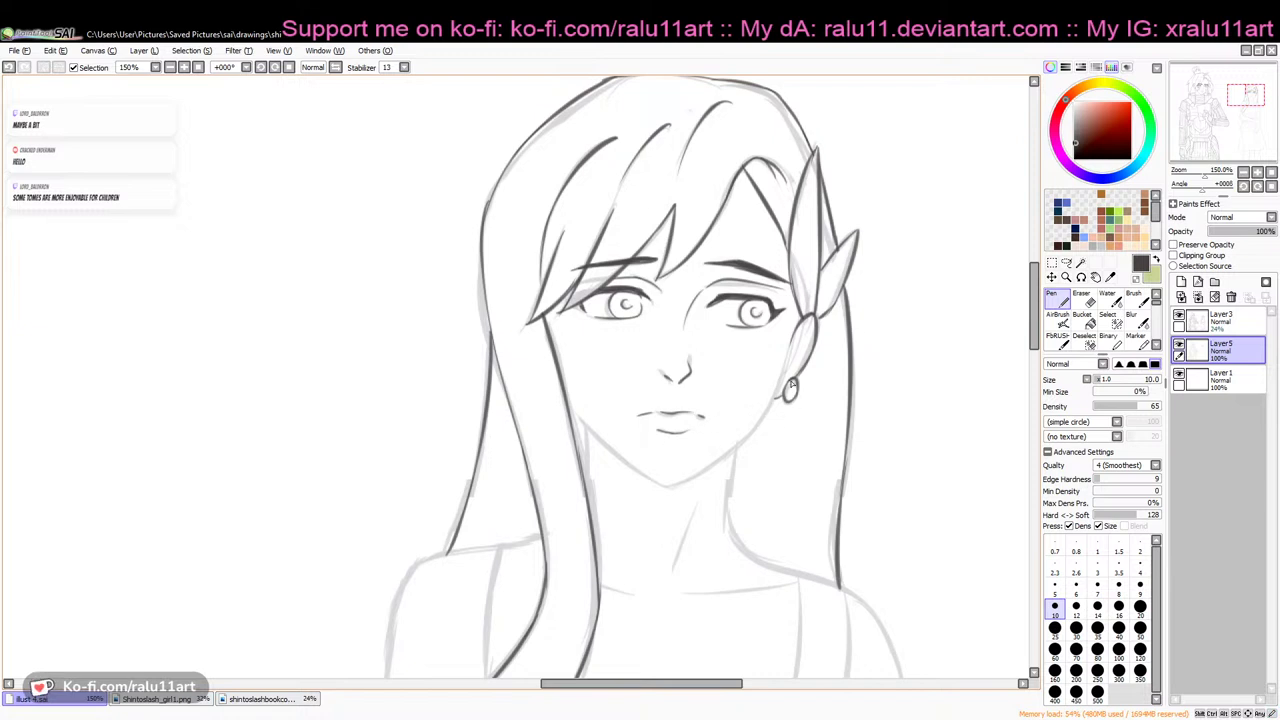
Ink the jawline from the long front strand around the chin and up to the earring
left_click_drag(1035, 320, 1036, 327)
scroll(1035, 326, "down", 1)
left_click_drag(569, 361, 625, 406)
key("ctrl+z")
mouse_move(569, 363)
left_mouse_down()
mouse_move(627, 417)
mouse_move(665, 434)
mouse_move(699, 428)
left_mouse_up()
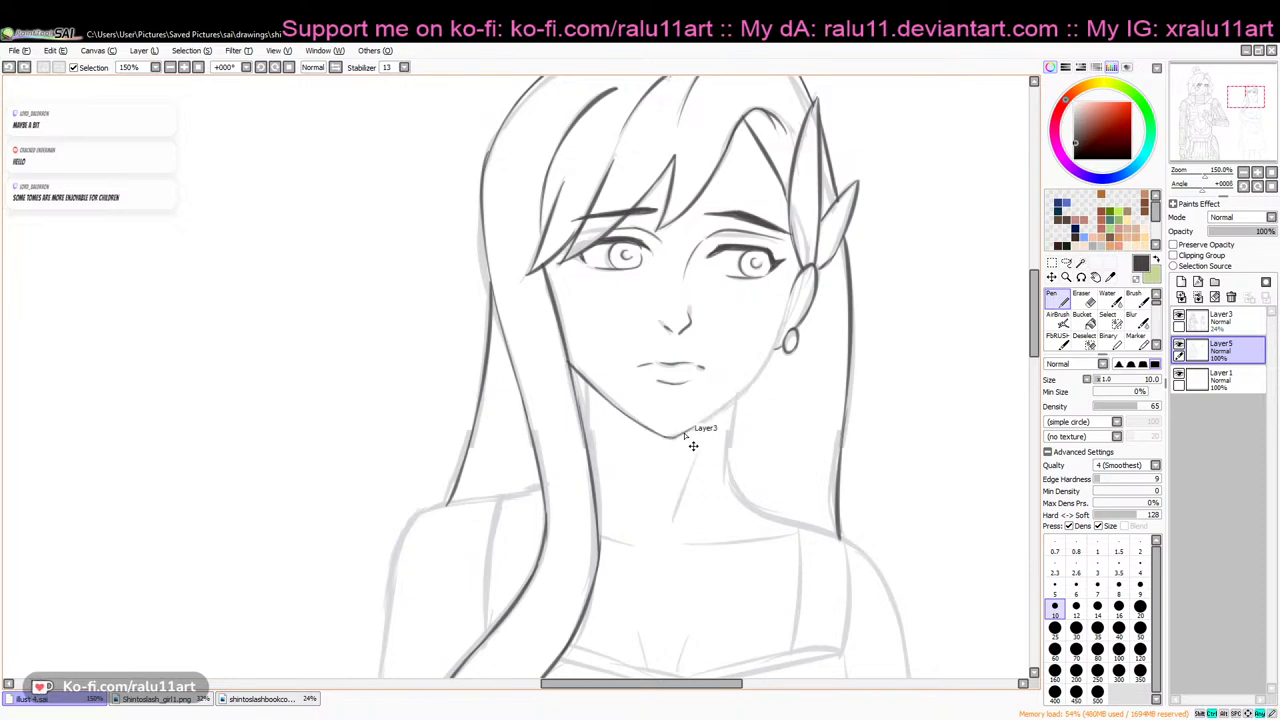
mouse_move(699, 425)
left_mouse_down()
mouse_move(758, 385)
mouse_move(780, 336)
left_mouse_up()
key("ctrl+z")
key("ctrl+z")
left_click_drag(690, 431, 761, 376)
key("ctrl+z")
mouse_move(676, 436)
left_mouse_down()
mouse_move(766, 372)
mouse_move(749, 389)
mouse_move(782, 324)
mouse_move(777, 341)
left_mouse_up()
key("ctrl+z")
key("ctrl+z")
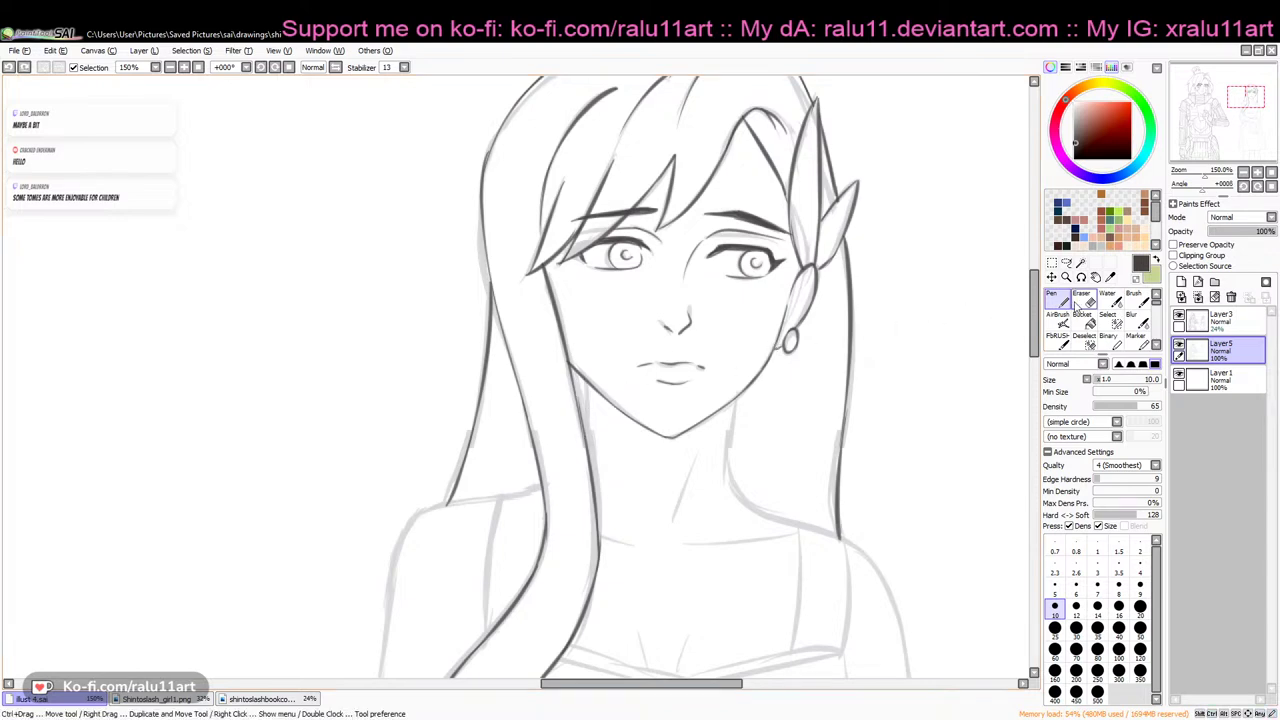
Clean up and draw the short neck and hair lines under the jaw beside the long front strand
key("e")
left_click_drag(579, 400, 587, 452)
left_click(1053, 300)
left_click_drag(577, 404, 590, 468)
key("ctrl+z")
left_click_drag(573, 380, 592, 472)
key("ctrl+z")
left_click_drag(573, 380, 590, 462)
left_click_drag(588, 380, 590, 440)
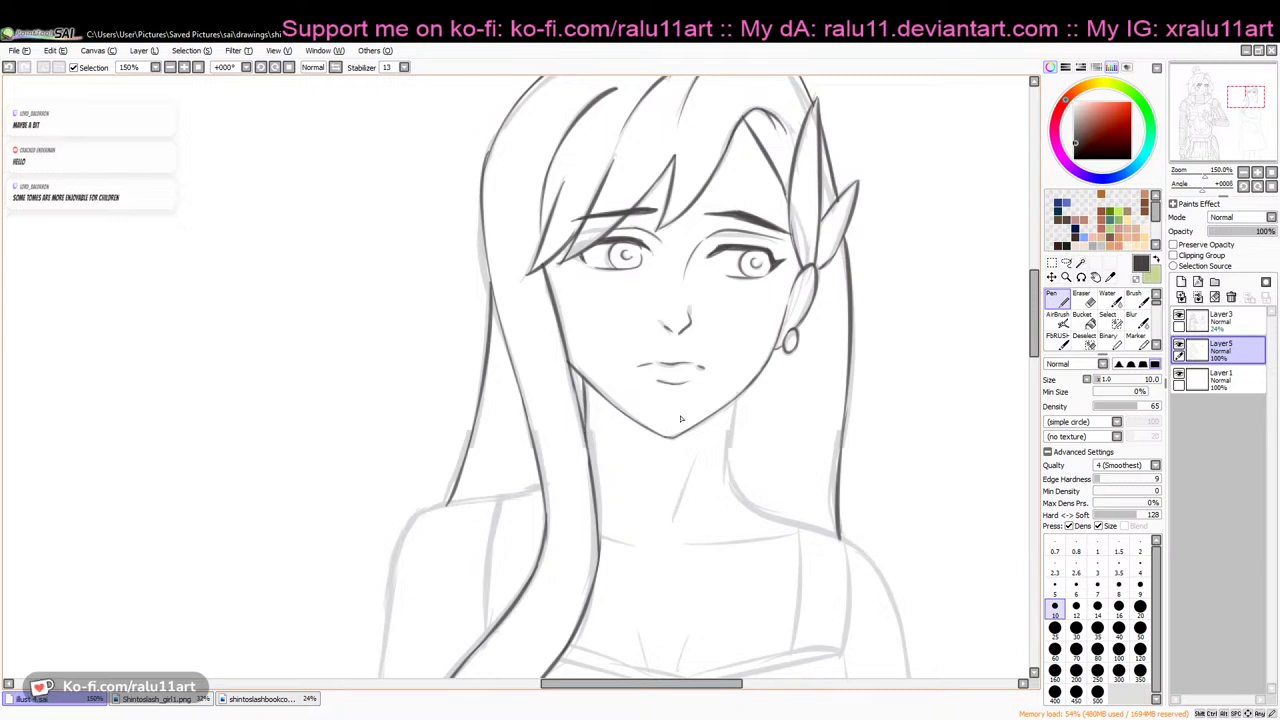
key("ctrl+z")
left_click_drag(585, 378, 588, 430)
Draw the neck line on the earring side from the jaw, curving out along the shoulder
left_click_drag(730, 401, 737, 498)
key("ctrl+z")
mouse_move(729, 401)
left_mouse_down()
mouse_move(733, 485)
mouse_move(785, 523)
left_mouse_up()
key("ctrl+z")
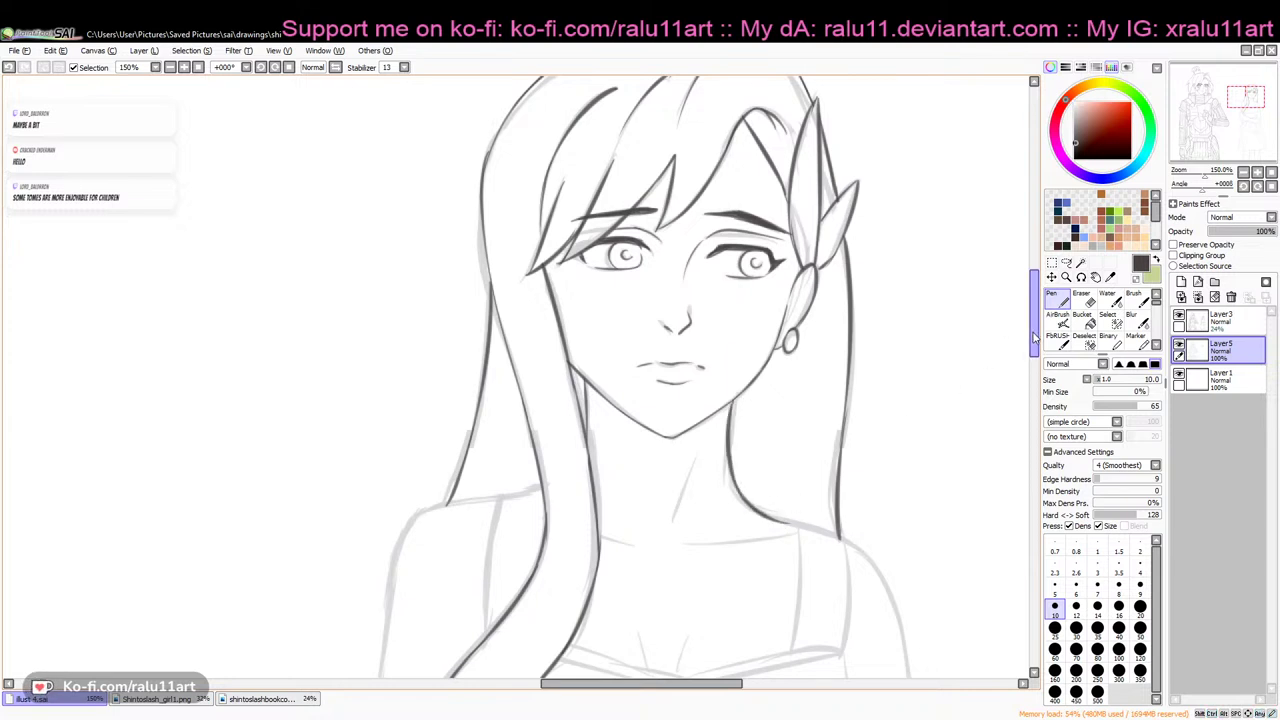
scroll(742, 345, "down", 3)
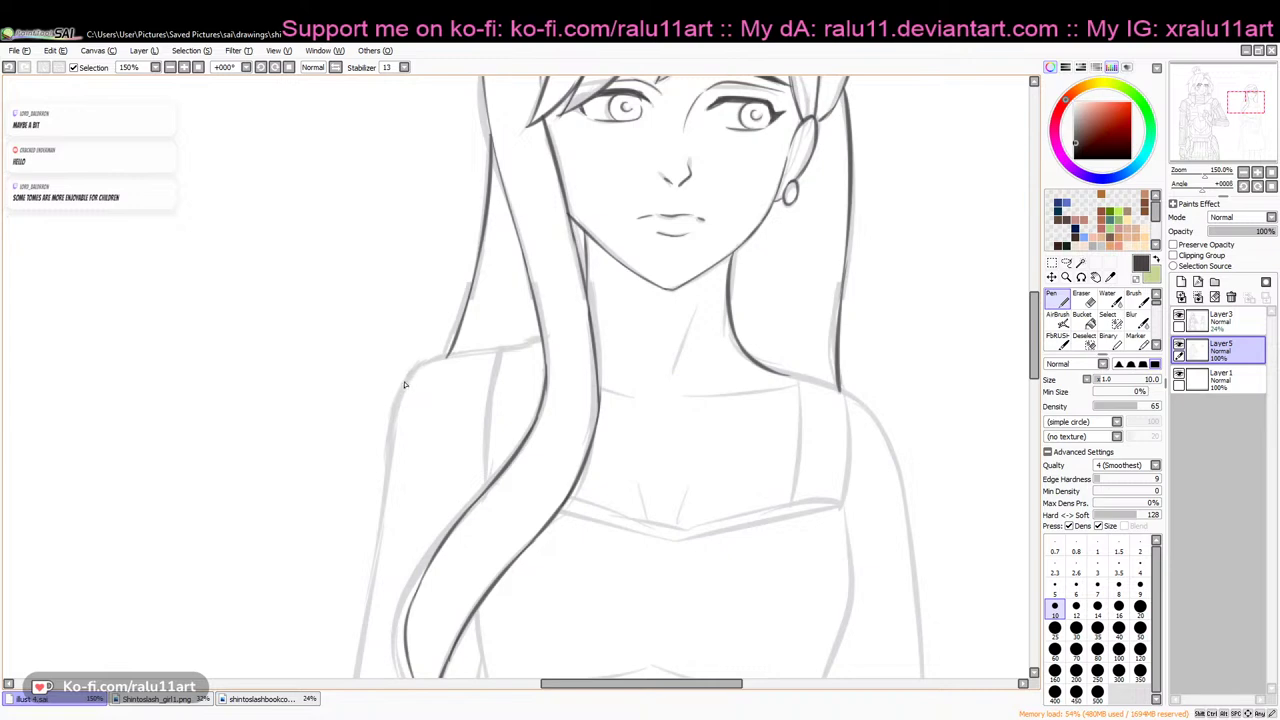
Ink the second character's shoulder curve on the long-strand side and the dress strap edge running down to the hair strand
left_click_drag(421, 362, 394, 436)
key("ctrl+z")
mouse_move(418, 362)
left_mouse_down()
mouse_move(398, 386)
mouse_move(386, 470)
left_mouse_up()
left_click_drag(420, 362, 495, 349)
left_click(1084, 299)
key("ctrl+z")
left_click(1057, 295)
key("ctrl+z")
key("ctrl+z")
mouse_move(410, 376)
left_mouse_down()
mouse_move(541, 340)
mouse_move(499, 351)
mouse_move(486, 474)
left_mouse_up()
key("ctrl+z")
key("ctrl+z")
left_click_drag(492, 386, 487, 490)
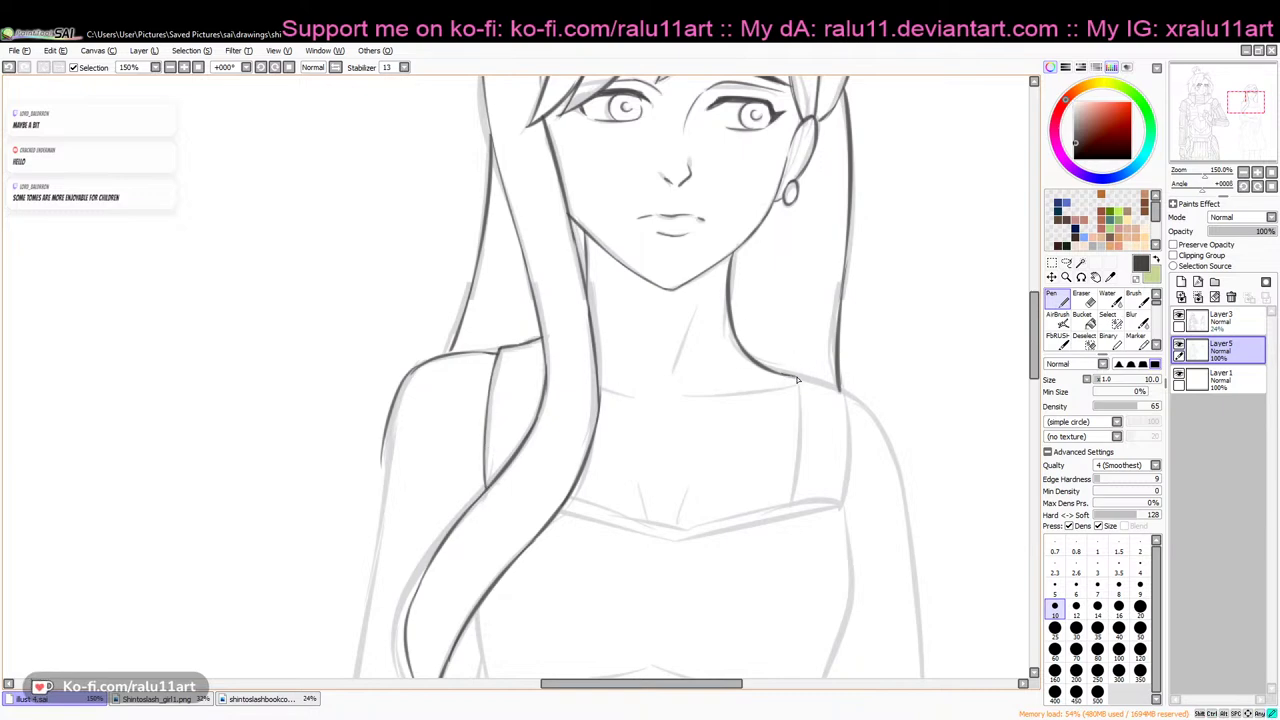
Draw the short shoulder line on the earring side and both edges of the dress strap down to the neckline
left_click_drag(797, 375, 842, 387)
key("e")
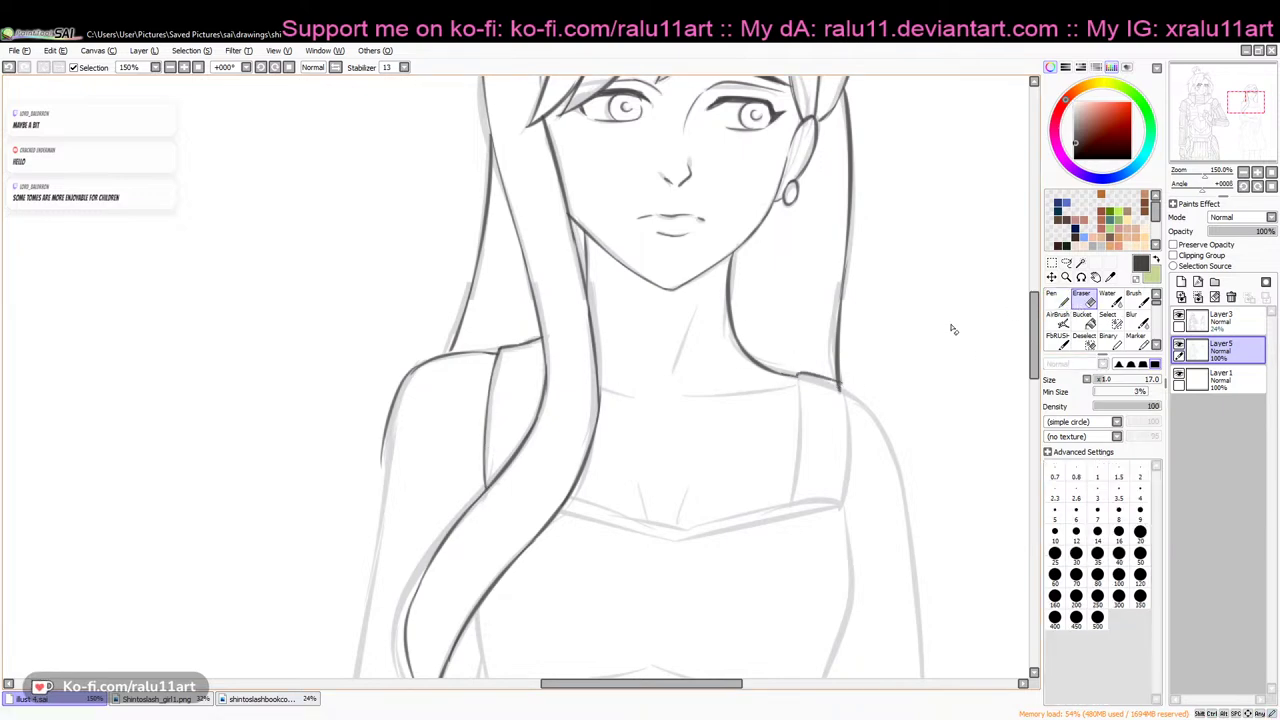
mouse_move(853, 392)
left_mouse_down()
mouse_move(804, 377)
mouse_move(848, 390)
mouse_move(869, 431)
mouse_move(850, 396)
mouse_move(846, 478)
left_mouse_up()
key("n")
key("ctrl+z")
key("ctrl+z")
left_click_drag(849, 397, 846, 497)
mouse_move(800, 378)
left_mouse_down()
mouse_move(794, 505)
mouse_move(796, 491)
left_mouse_up()
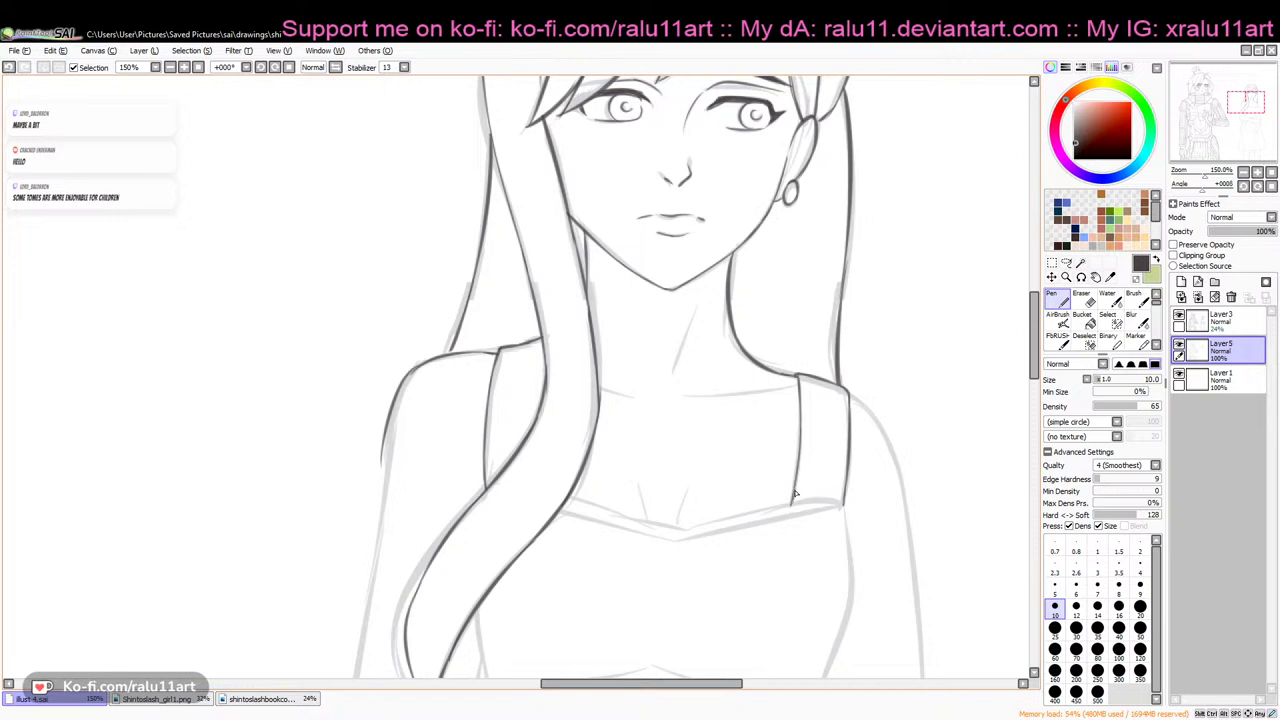
Draw the slanted neck line under the chin and the collarbone lines
mouse_move(700, 307)
left_mouse_down()
mouse_move(669, 388)
mouse_move(701, 305)
left_mouse_up()
key("ctrl+z")
mouse_move(600, 390)
left_mouse_down()
mouse_move(634, 400)
mouse_move(764, 387)
left_mouse_up()
Check the Shintoslash_girl1.png reference and ink the dress neckline as a double V-shaped band from the hair strand to the strap
left_click(187, 701)
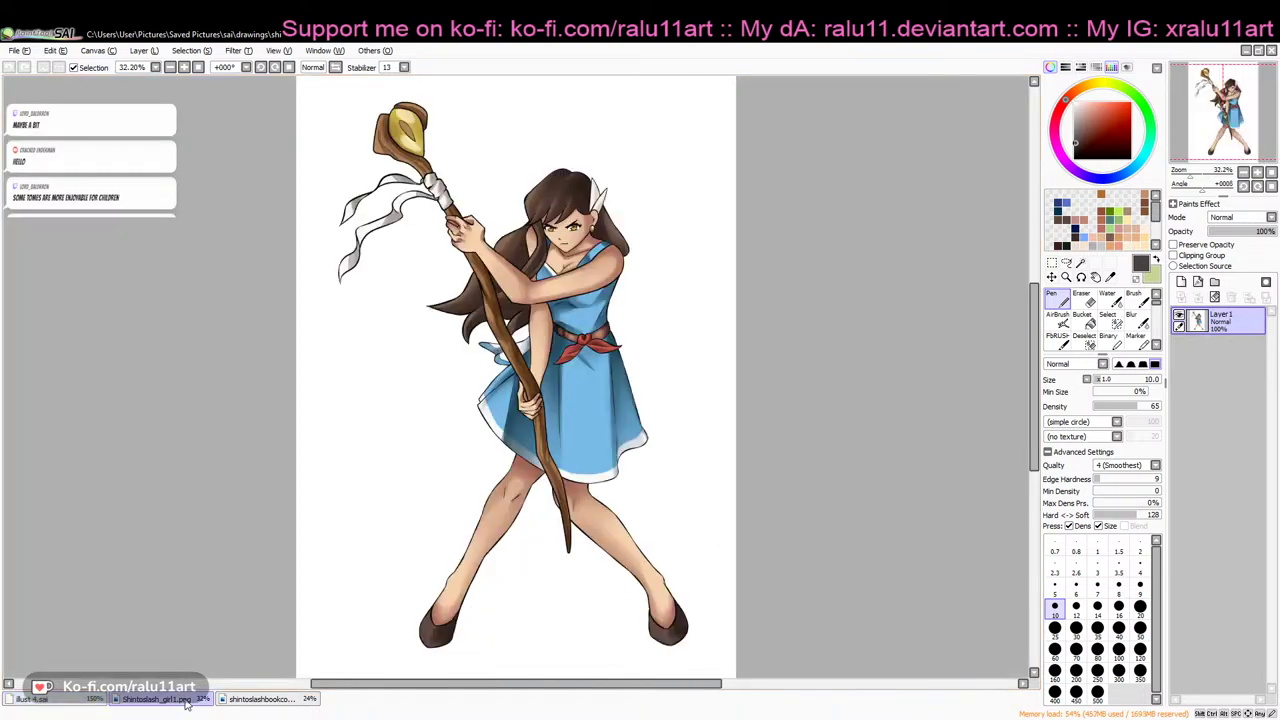
left_click(35, 699)
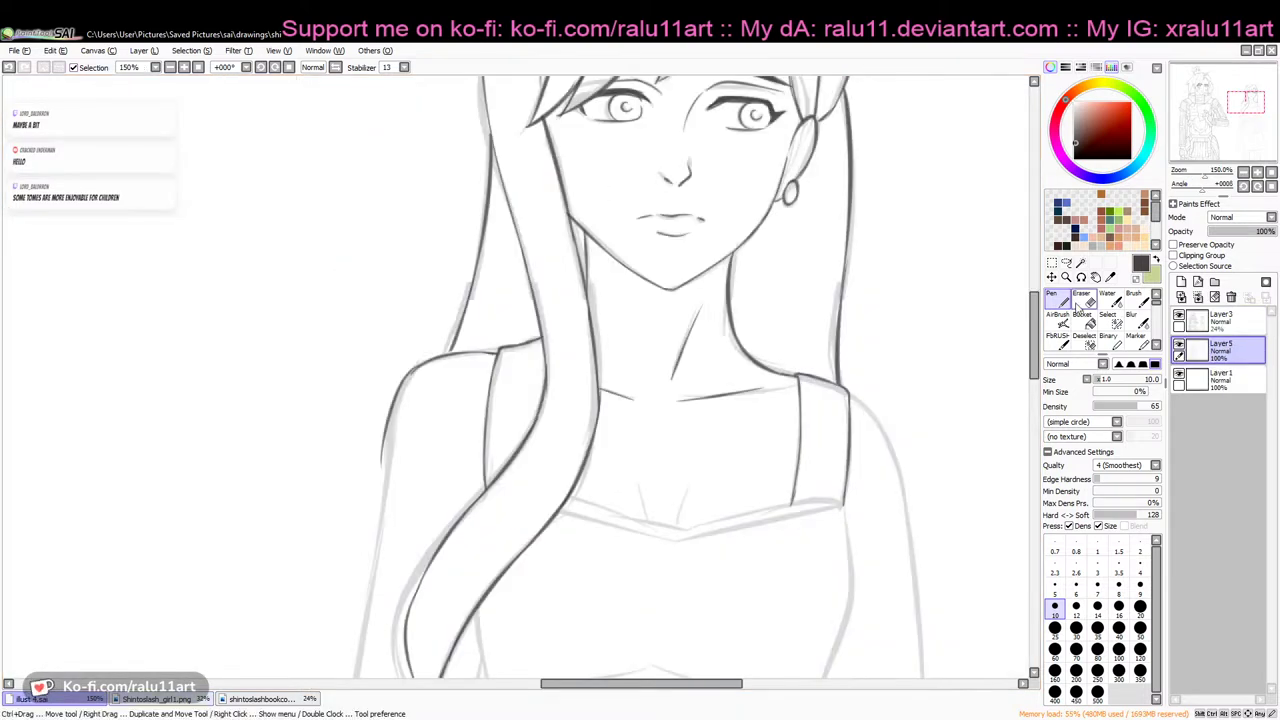
scroll(781, 371, "down", 2)
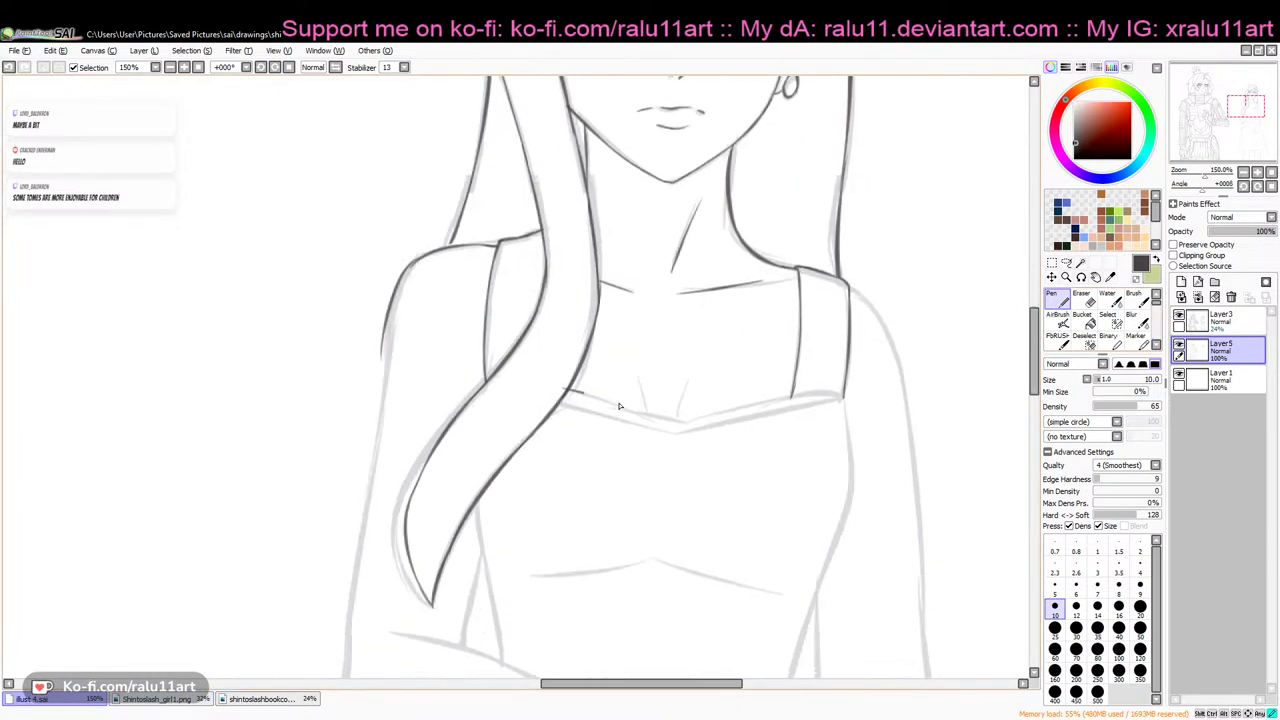
mouse_move(567, 394)
left_mouse_down()
mouse_move(665, 424)
mouse_move(677, 420)
mouse_move(650, 416)
mouse_move(710, 421)
mouse_move(663, 423)
mouse_move(768, 404)
left_mouse_up()
key("ctrl+z")
left_click_drag(670, 421, 842, 393)
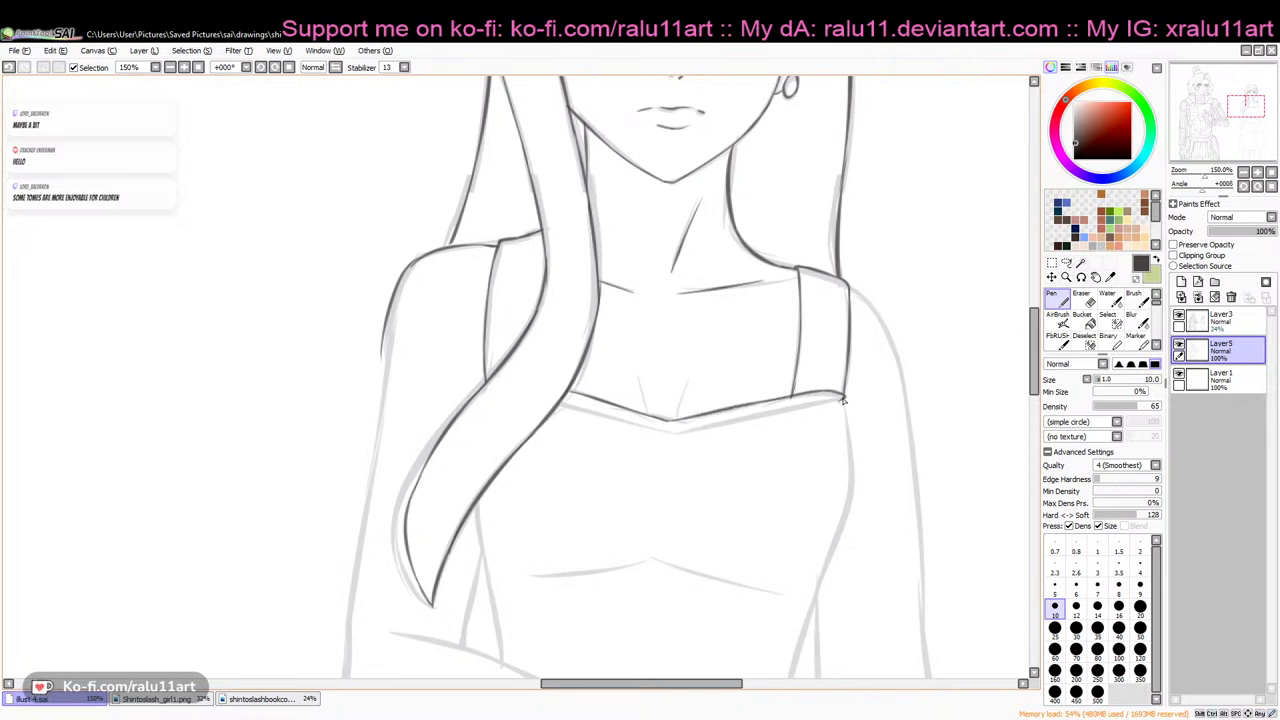
left_click_drag(562, 404, 665, 428)
key("ctrl+z")
mouse_move(561, 403)
left_mouse_down()
mouse_move(692, 429)
mouse_move(657, 431)
mouse_move(670, 436)
mouse_move(800, 404)
left_mouse_up()
key("ctrl+z")
left_click_drag(668, 432, 844, 399)
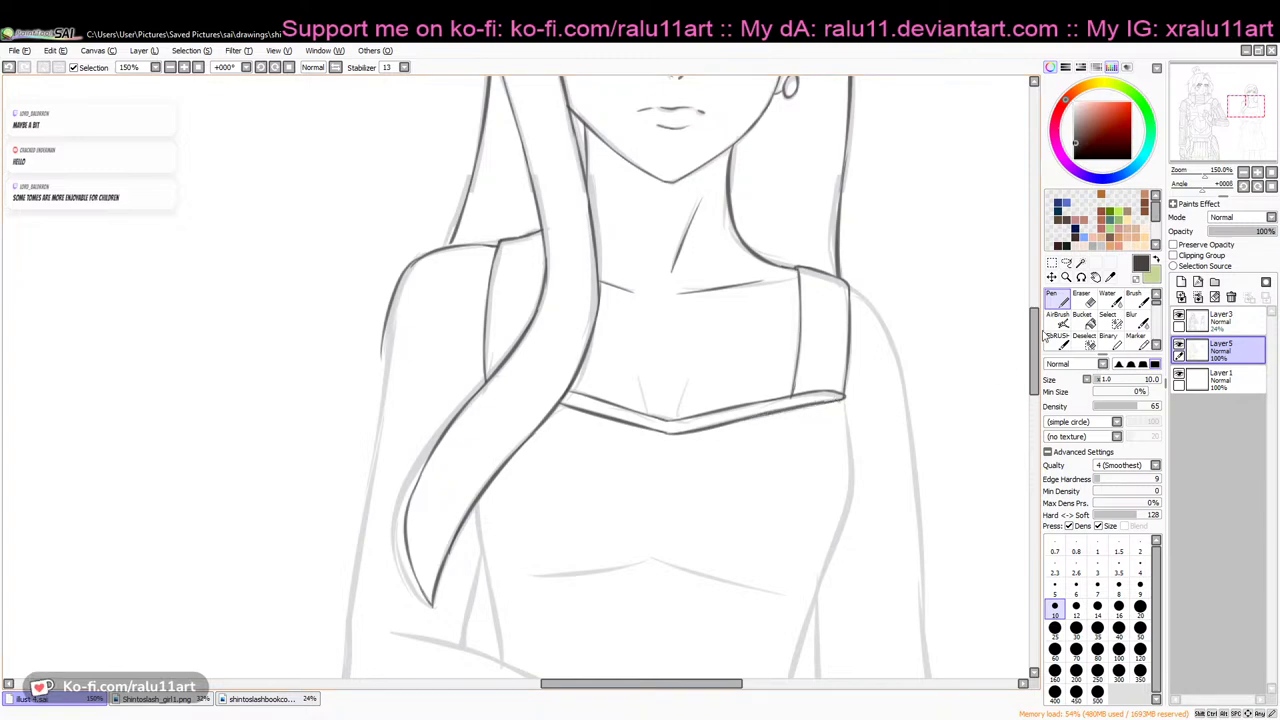
Erase the loose lower end of the shoulder line on the long-strand side
left_click_drag(1036, 340, 1036, 350)
left_click_drag(1205, 177, 1195, 178)
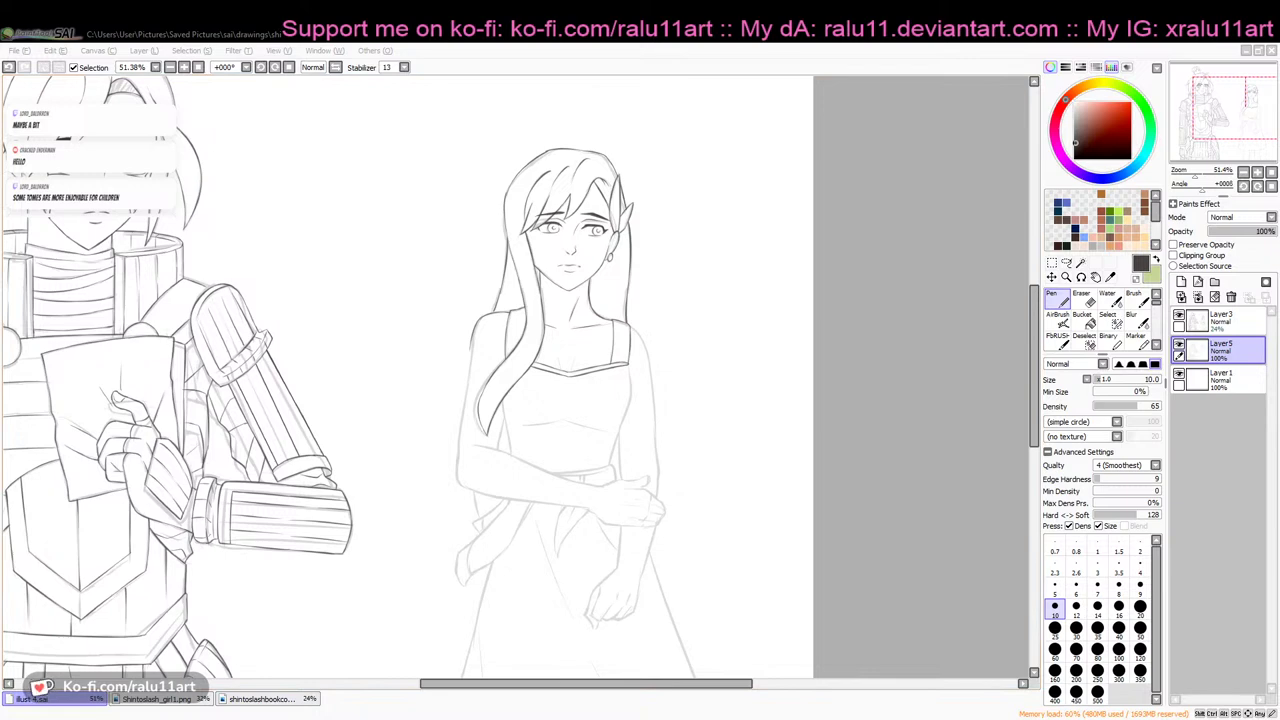
key("alt+Tab")
left_click_drag(1195, 177, 1201, 177)
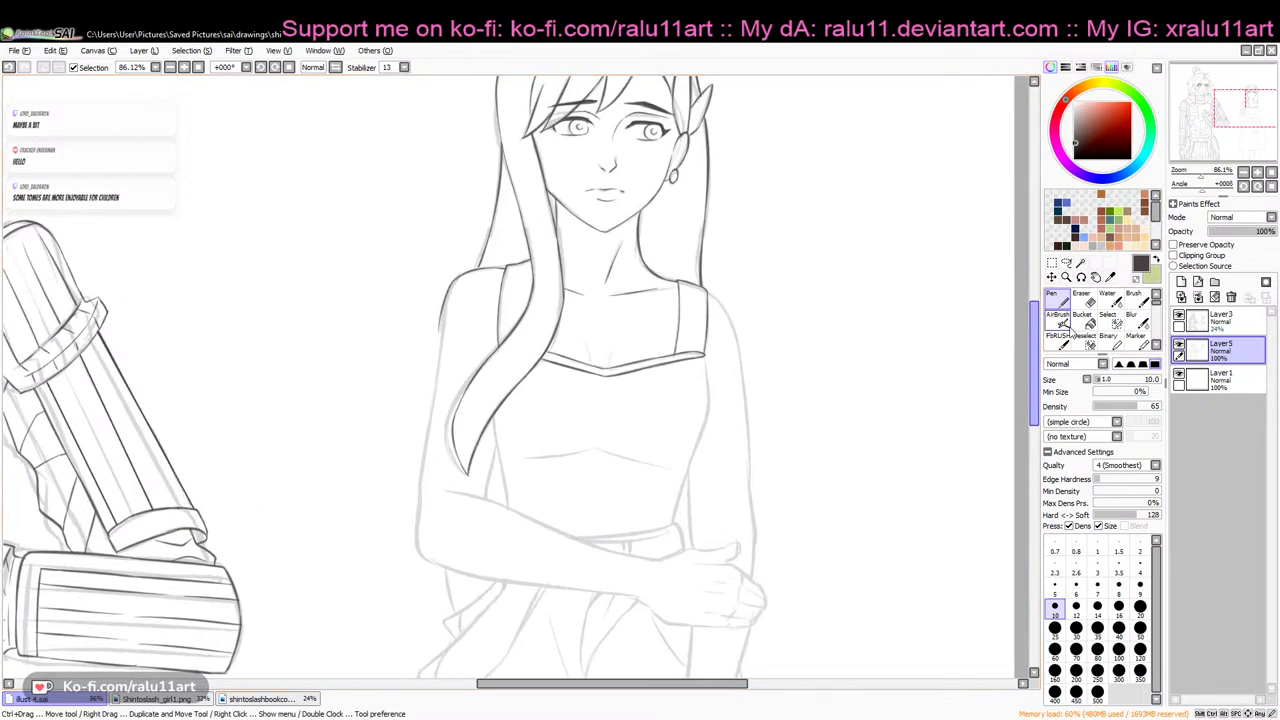
left_click_drag(1036, 350, 1036, 360)
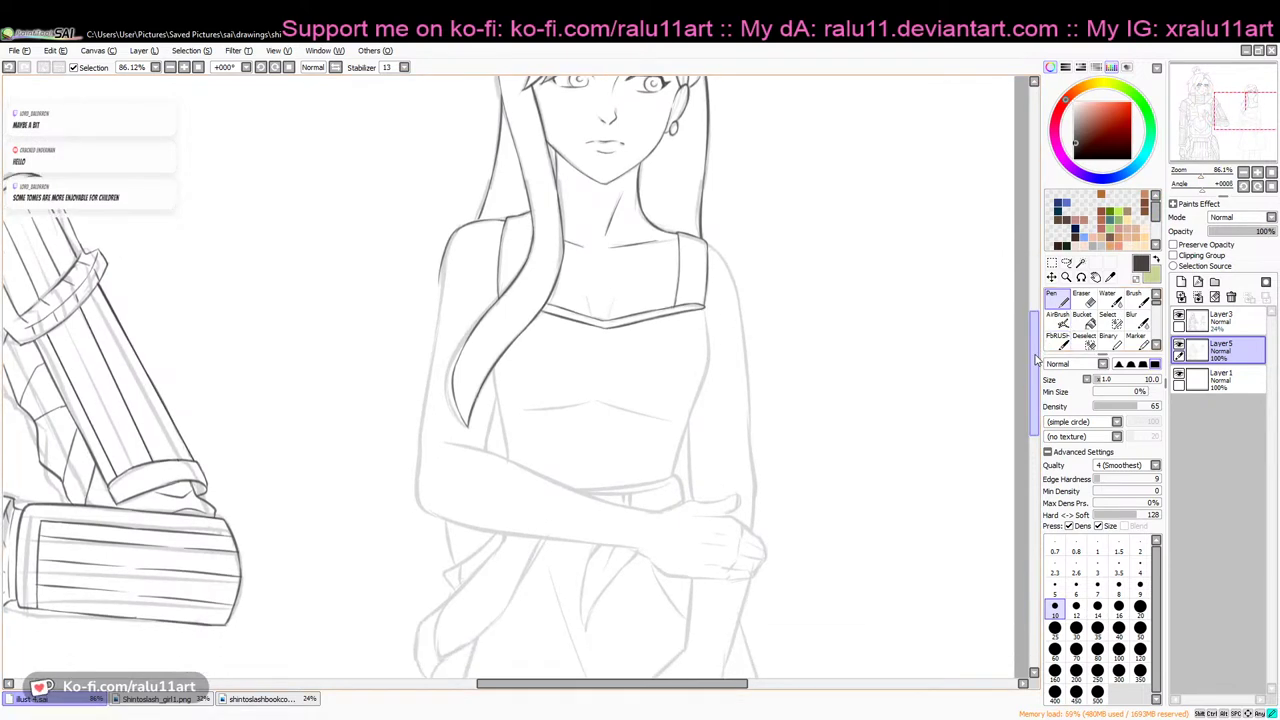
scroll(1035, 362, "down", 1)
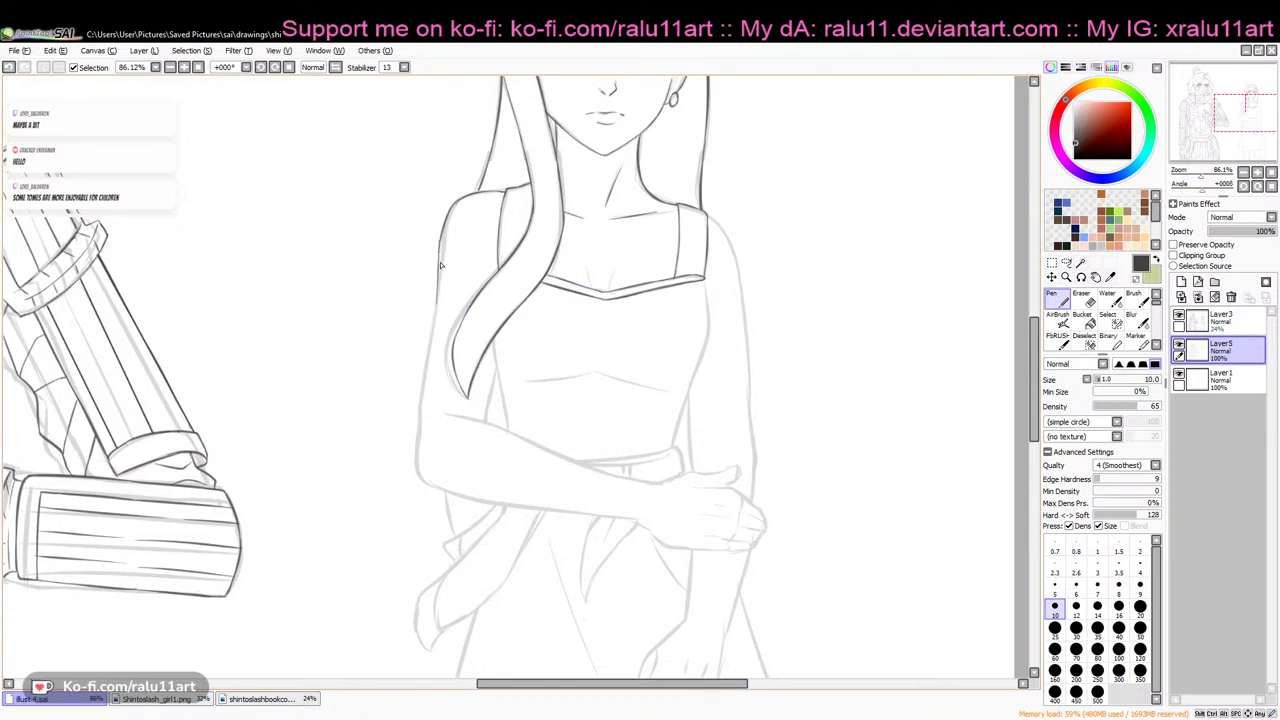
key("e")
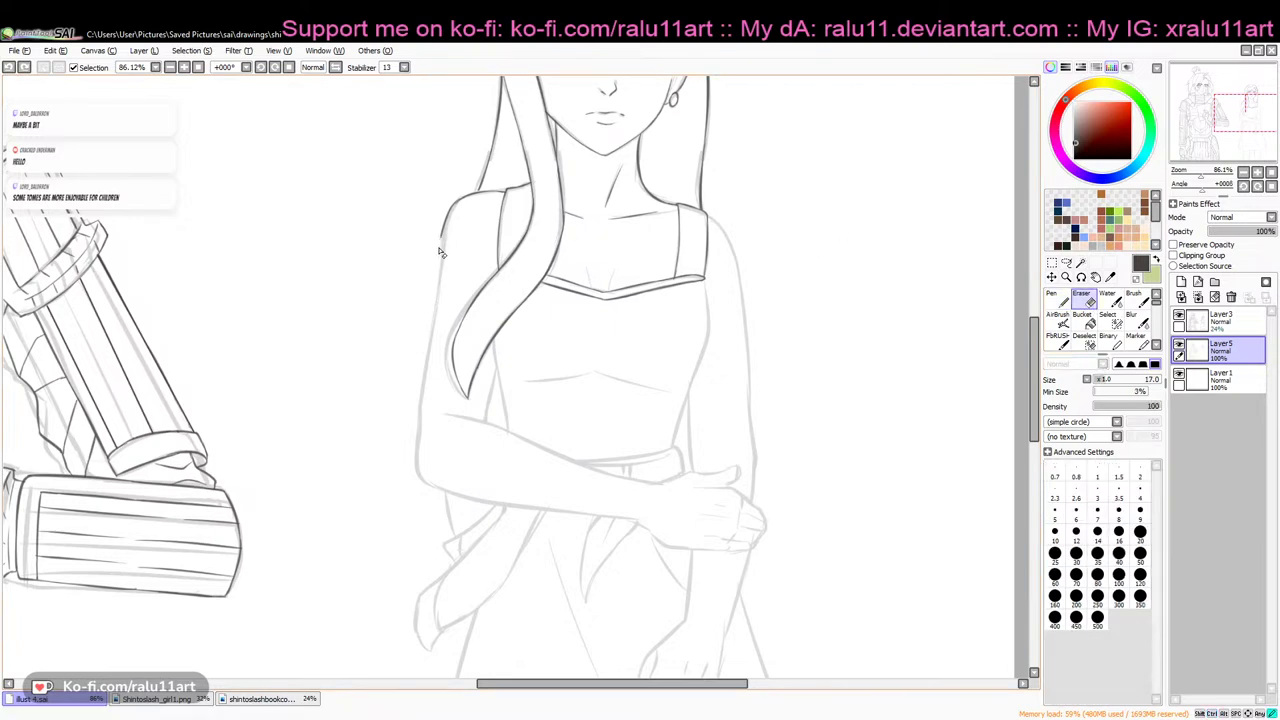
left_click(1052, 300)
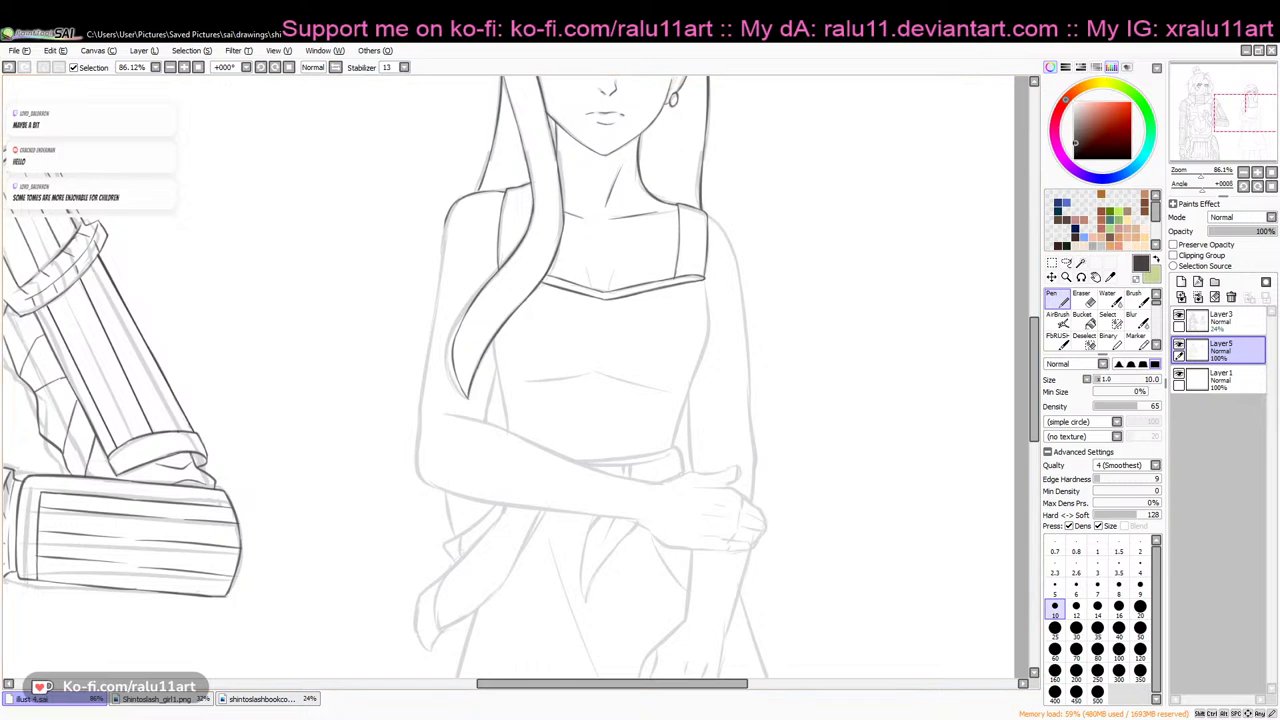
left_click(397, 715)
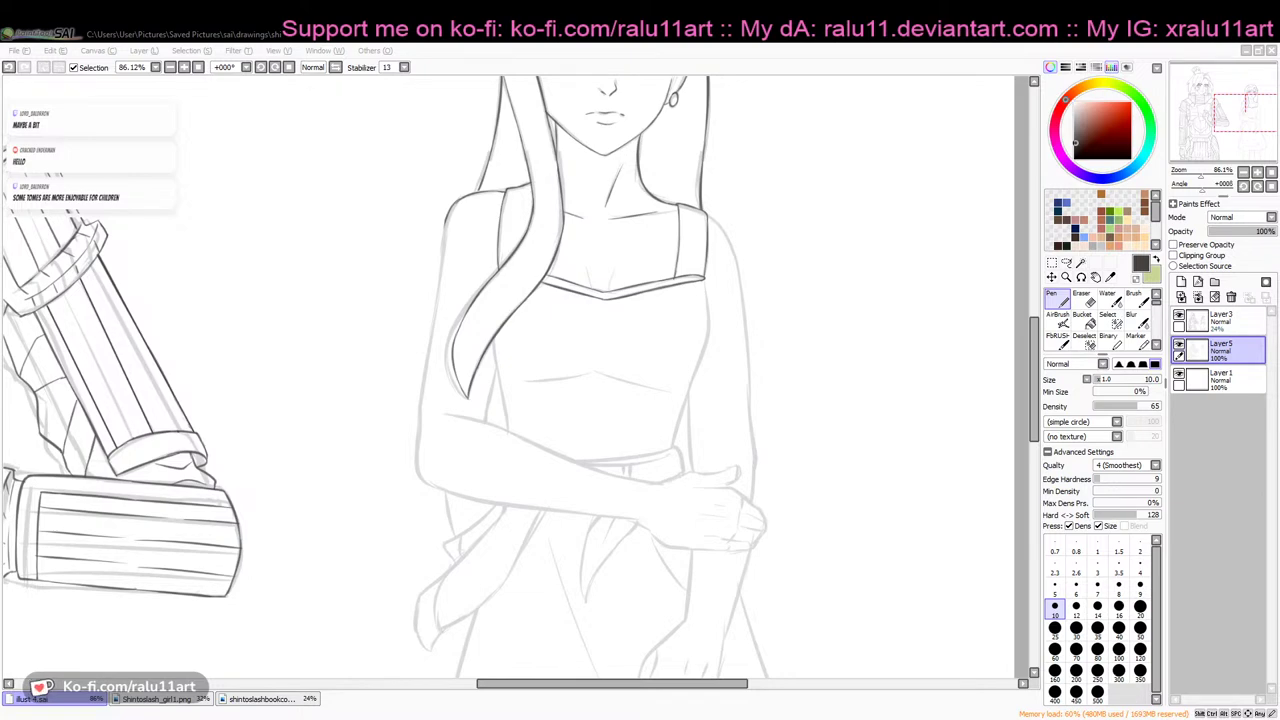
left_click(1203, 42)
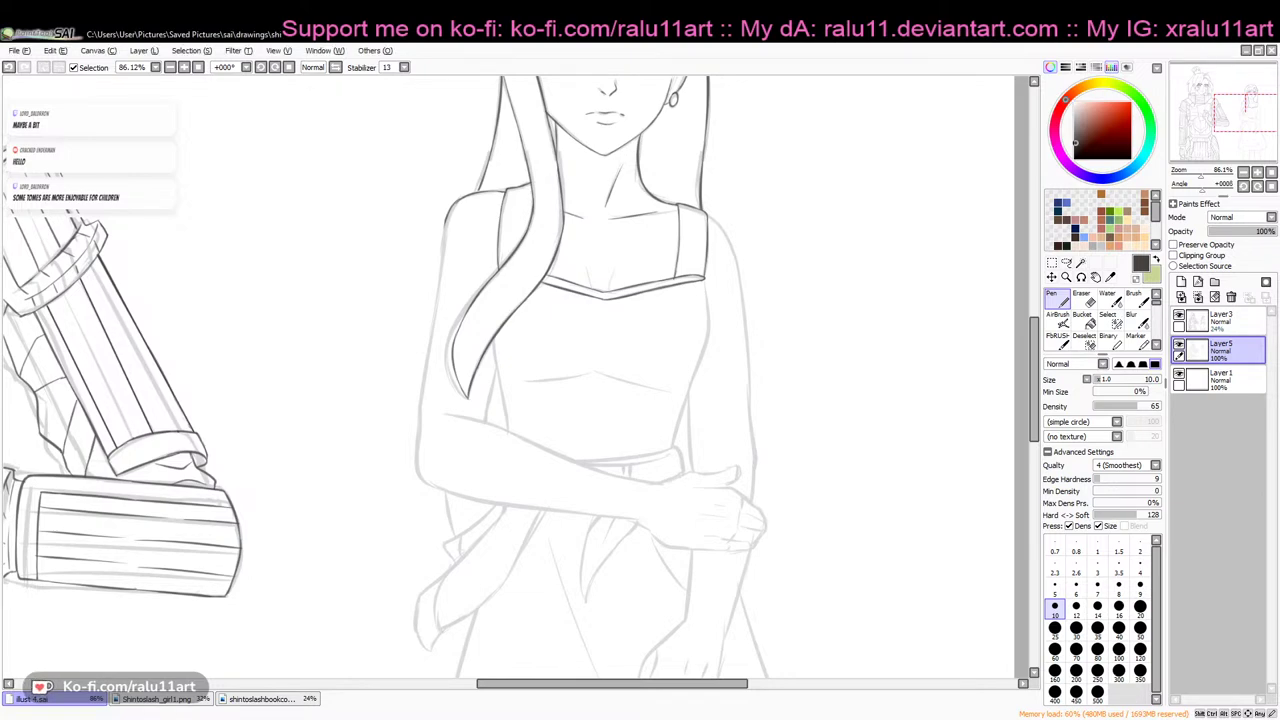
Try to extend the shoulder line down the outer upper arm on the long-strand side
left_click_drag(447, 219, 438, 273)
key("ctrl+z")
left_click_drag(449, 216, 438, 290)
key("ctrl+z")
left_click_drag(449, 219, 436, 298)
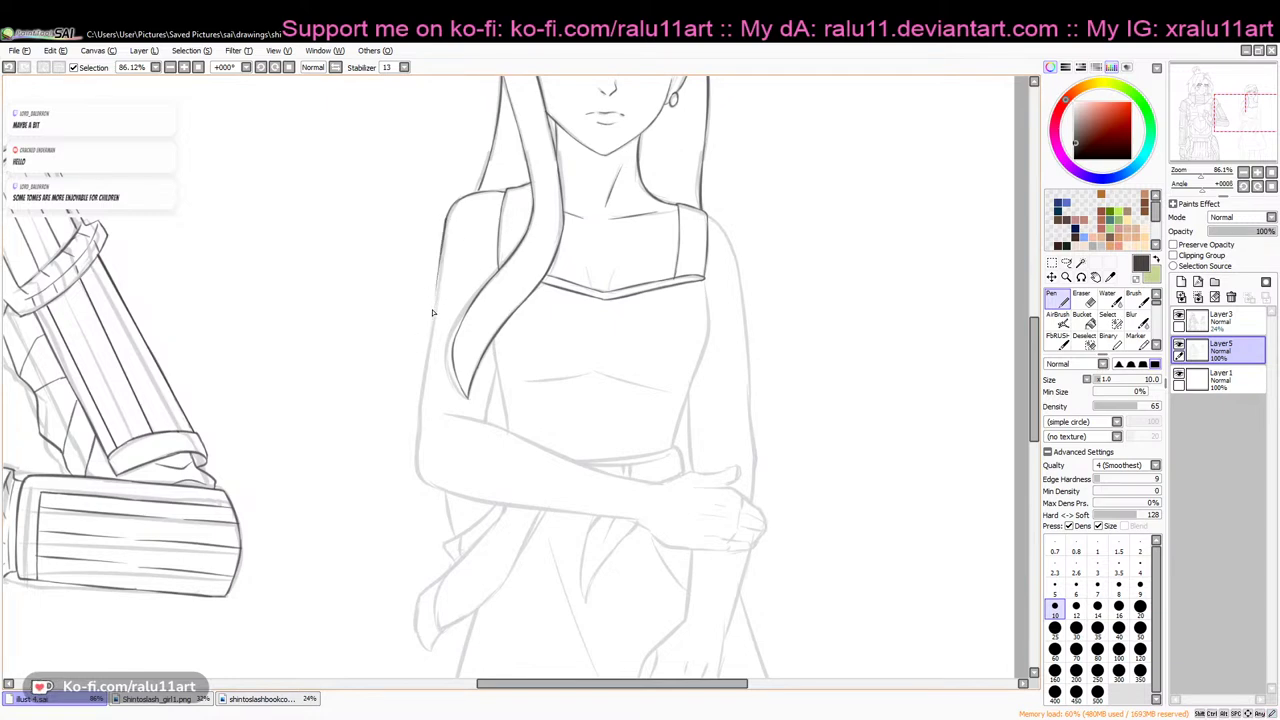
Erase the shoulder curve on the long-strand side, redraw it from the hair tip down to the arm, and tidy its start
left_click(1083, 300)
left_click_drag(1035, 337, 1035, 320)
key("ctrl+z")
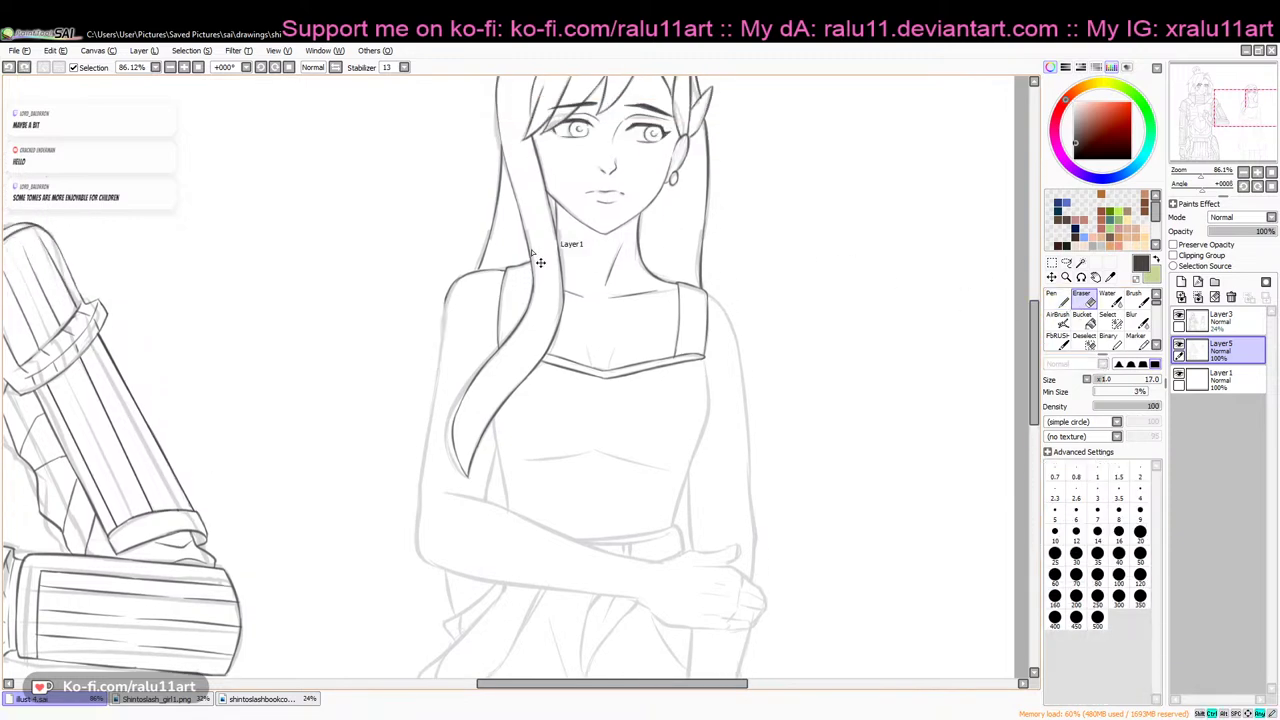
mouse_move(462, 277)
left_mouse_down()
mouse_move(442, 302)
mouse_move(452, 283)
left_mouse_up()
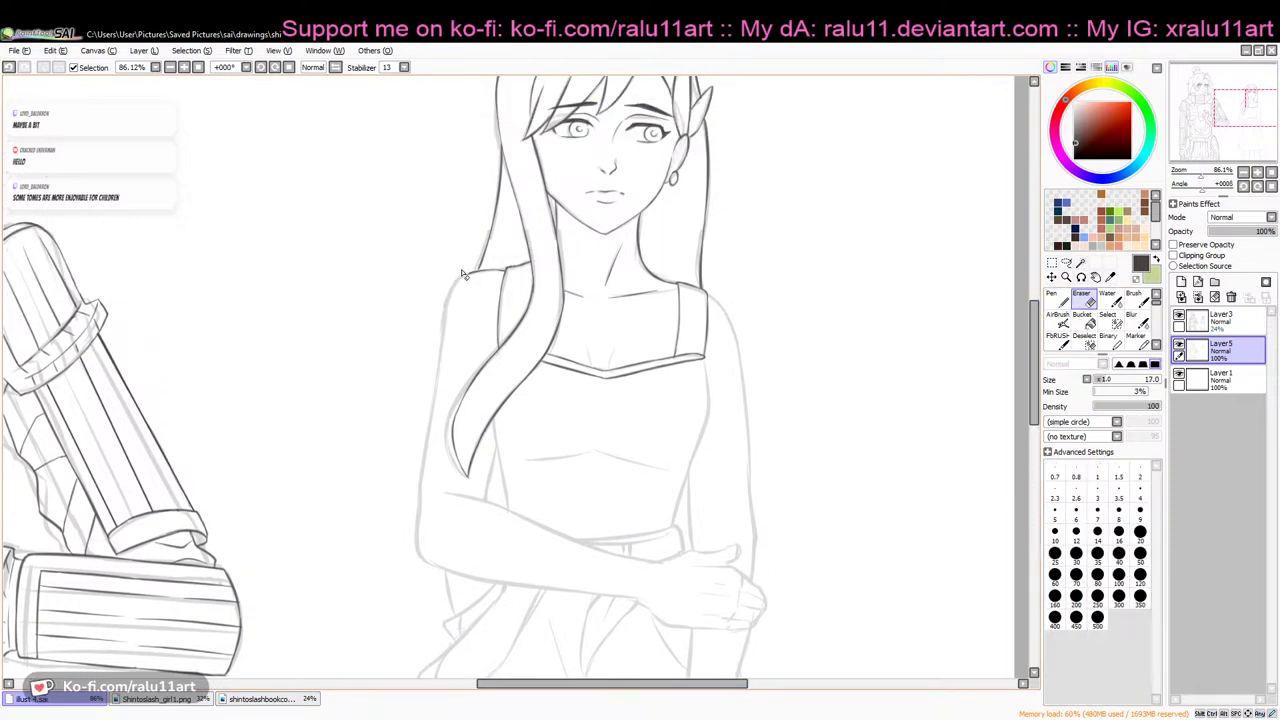
key("n")
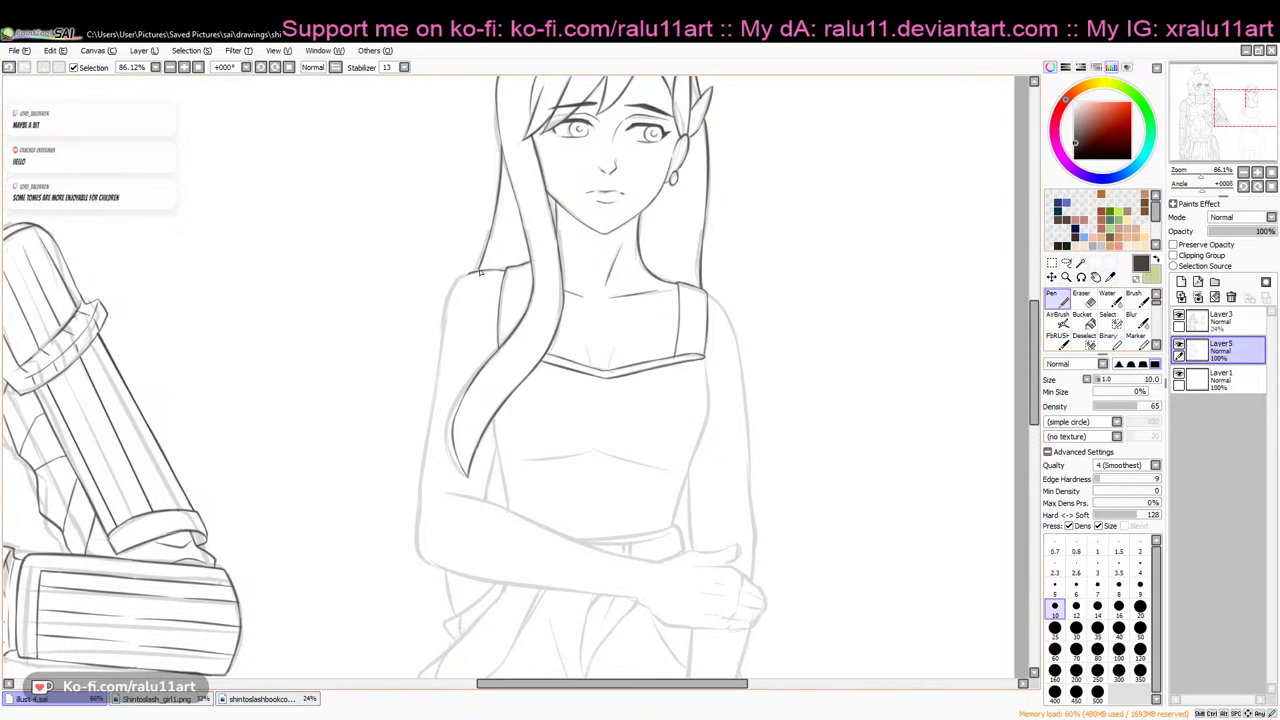
left_click_drag(474, 275, 443, 320)
key("ctrl+z")
left_click_drag(476, 274, 444, 322)
key("e")
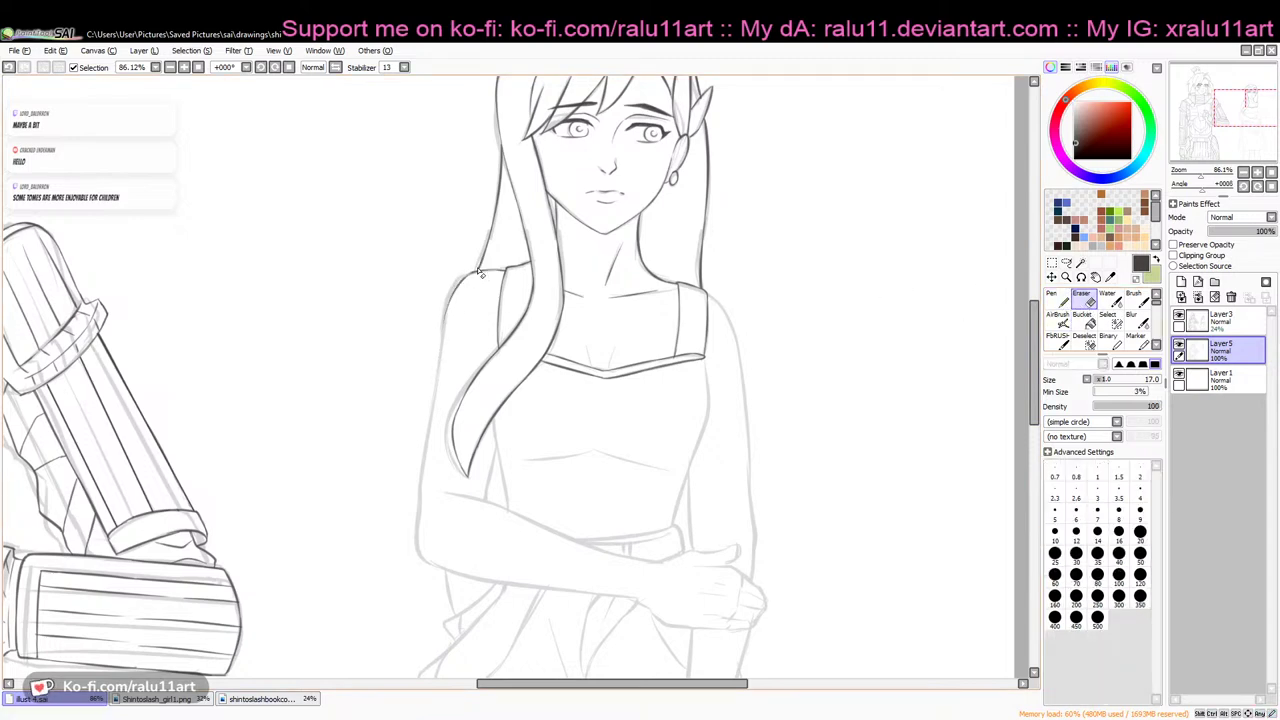
key("n")
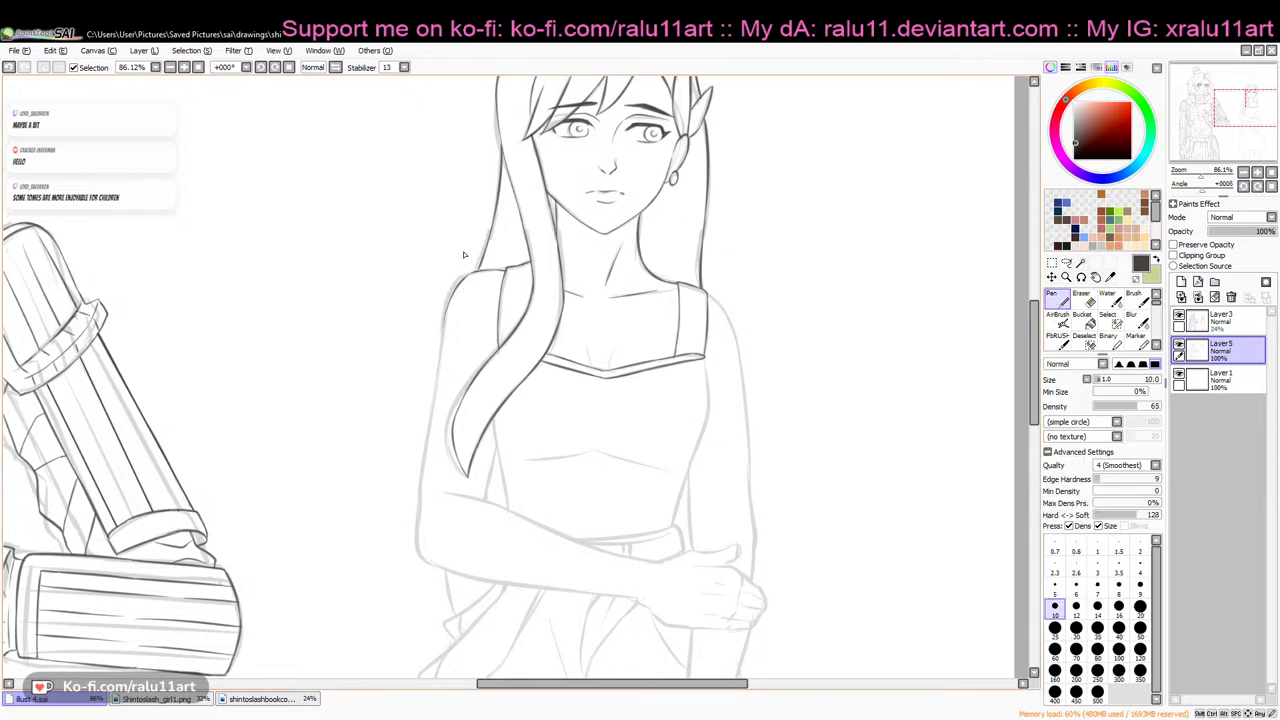
Ink the outer upper arm in one long line from the redrawn shoulder down to the elbow
mouse_move(468, 278)
left_mouse_down()
mouse_move(489, 270)
mouse_move(443, 328)
mouse_move(416, 534)
left_mouse_up()
key("ctrl+z")
left_click_drag(1036, 371, 1034, 402)
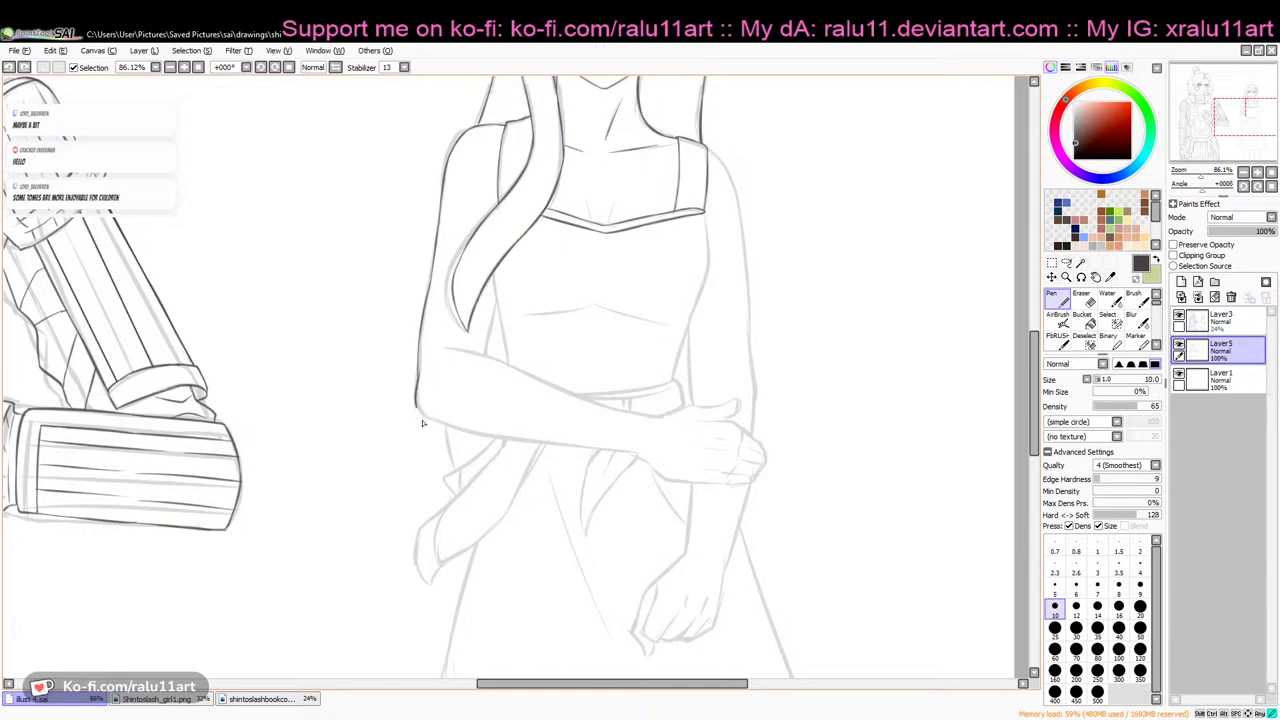
Ink the rounded elbow and the underside of the folded forearm along to the lower edge of the hand
mouse_move(419, 374)
left_mouse_down()
mouse_move(427, 419)
mouse_move(534, 447)
left_mouse_up()
key("ctrl+z")
left_click_drag(424, 420, 566, 440)
key("ctrl+z")
left_click_drag(420, 414, 580, 450)
key("ctrl+z")
mouse_move(424, 416)
left_mouse_down()
mouse_move(625, 453)
mouse_move(660, 476)
mouse_move(630, 454)
mouse_move(698, 482)
left_mouse_up()
key("ctrl+z")
key("ctrl+z")
key("ctrl+z")
key("ctrl+z")
key("ctrl+z")
key("ctrl+y")
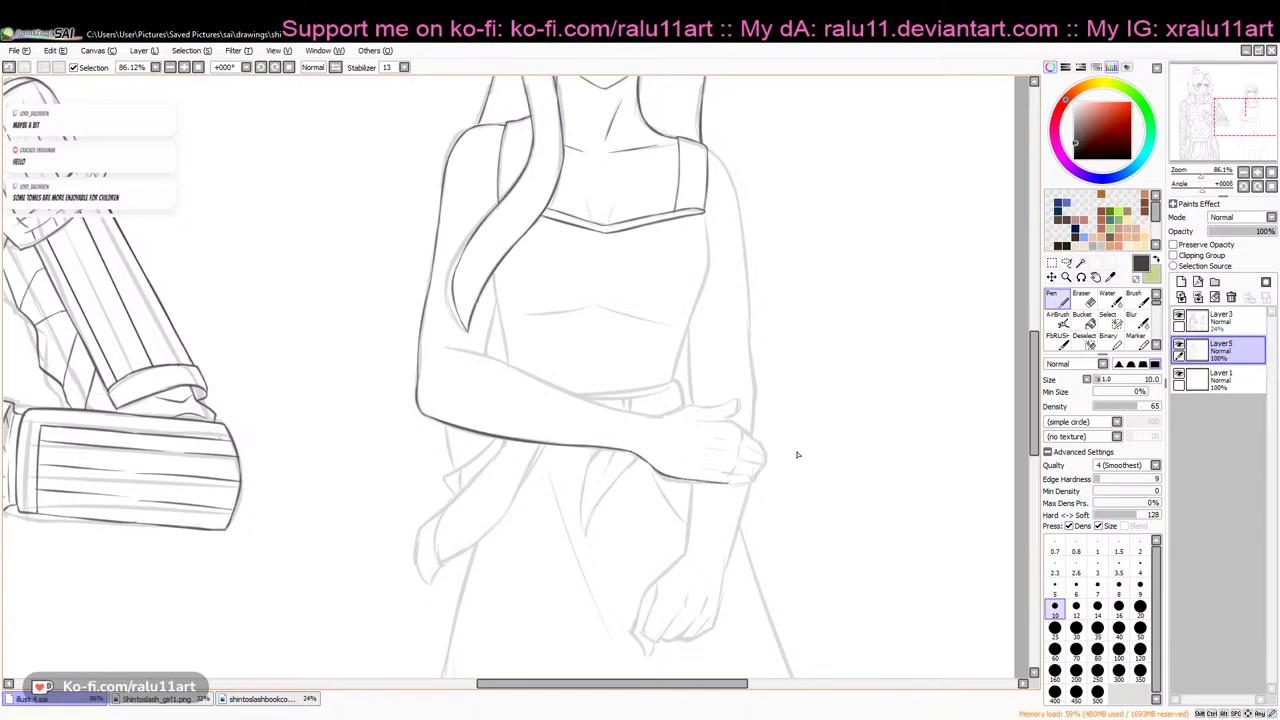
Ink the upper edge of the folded forearm from the elbow crease to the wrist
mouse_move(443, 355)
left_mouse_down()
mouse_move(505, 362)
mouse_move(487, 357)
mouse_move(580, 406)
left_mouse_up()
key("ctrl+z")
left_click_drag(492, 359, 664, 420)
key("ctrl+z")
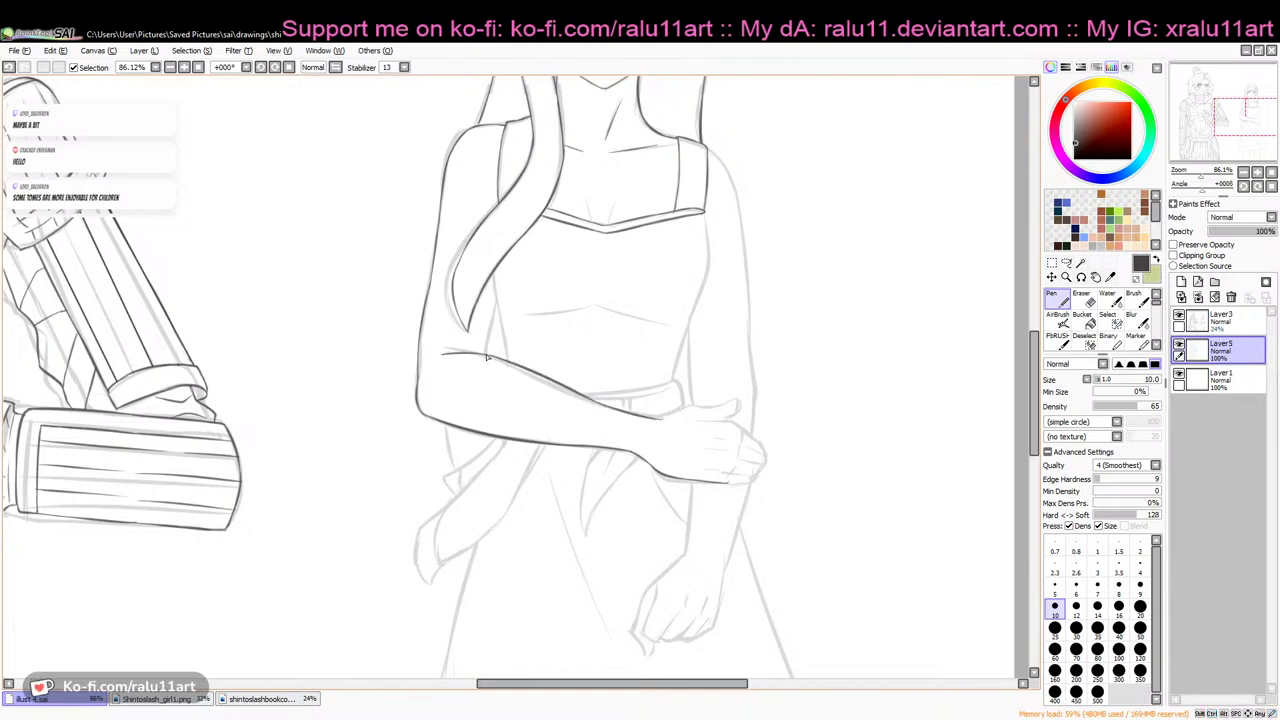
key("ctrl+z")
Draw the torso side and inner arm lines between the long hair strand and the folded forearm
mouse_move(490, 355)
left_mouse_down()
mouse_move(518, 361)
mouse_move(488, 342)
mouse_move(492, 322)
left_mouse_up()
key("ctrl+z")
key("ctrl+z")
left_click_drag(497, 302, 501, 347)
key("ctrl+z")
left_click_drag(497, 302, 502, 360)
Ink the bodice side on the earring side from the strap, around the bust and in to the waist
left_click_drag(708, 214, 702, 298)
key("ctrl+z")
left_click_drag(709, 213, 707, 280)
key("ctrl+z")
left_click_drag(708, 213, 694, 306)
key("ctrl+z")
mouse_move(706, 212)
left_mouse_down()
mouse_move(706, 281)
mouse_move(709, 268)
mouse_move(690, 312)
left_mouse_up()
key("ctrl+z")
key("ctrl+z")
left_click_drag(708, 268, 688, 338)
key("ctrl+z")
left_click_drag(708, 270, 681, 350)
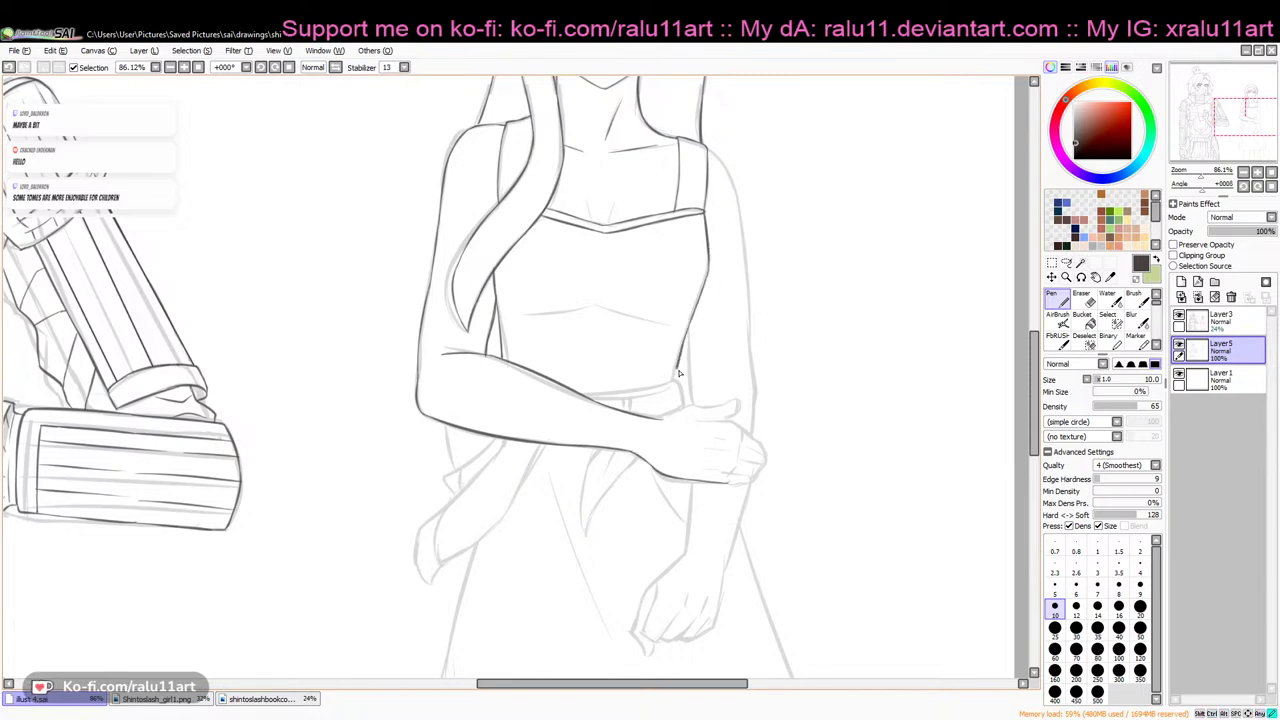
Draw the fold lines along the bodice's lower edge at the waist, just above the forearm
mouse_move(528, 361)
left_mouse_down()
mouse_move(673, 373)
mouse_move(582, 392)
left_mouse_up()
key("ctrl+z")
key("ctrl+z")
mouse_move(679, 373)
left_mouse_down()
mouse_move(584, 376)
mouse_move(617, 390)
mouse_move(590, 392)
mouse_move(647, 385)
left_mouse_up()
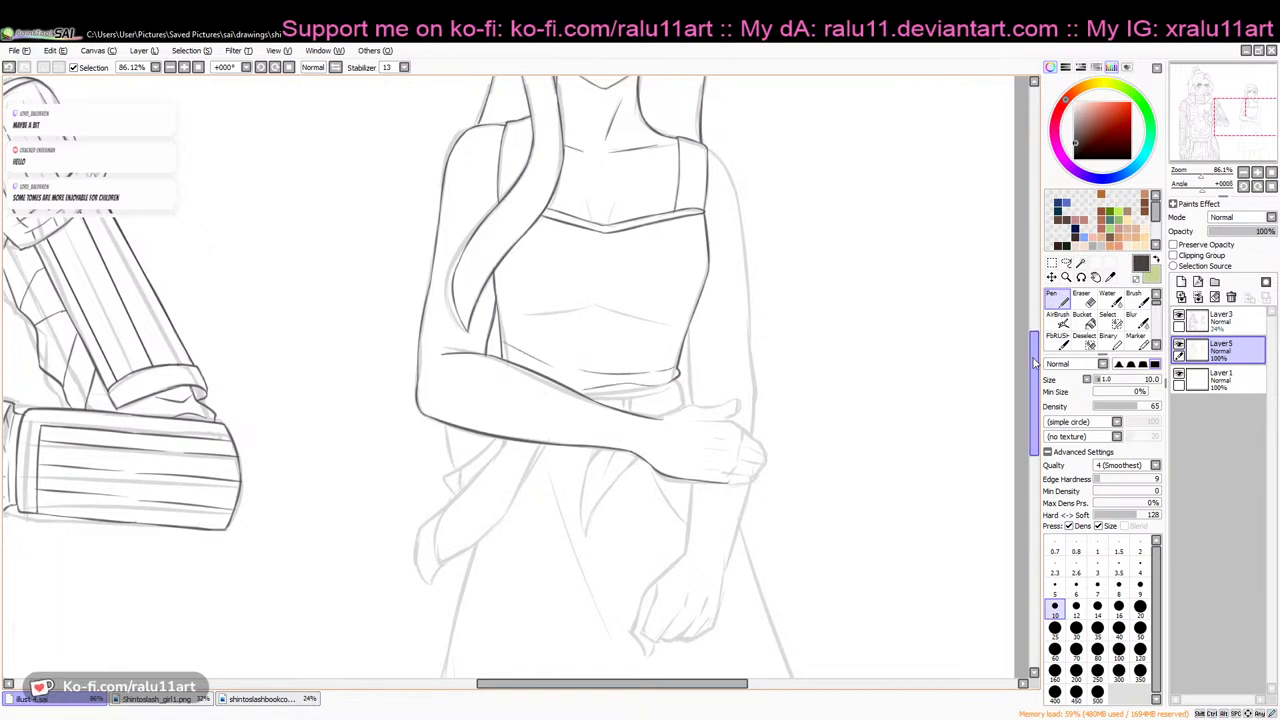
Draw the curved under-bust lines across the bodice and the short cleavage lines above the neckline
left_click_drag(1034, 363, 1032, 346)
left_click_drag(524, 399, 593, 389)
key("ctrl+z")
left_click_drag(511, 399, 696, 385)
key("ctrl+z")
left_click_drag(619, 395, 690, 384)
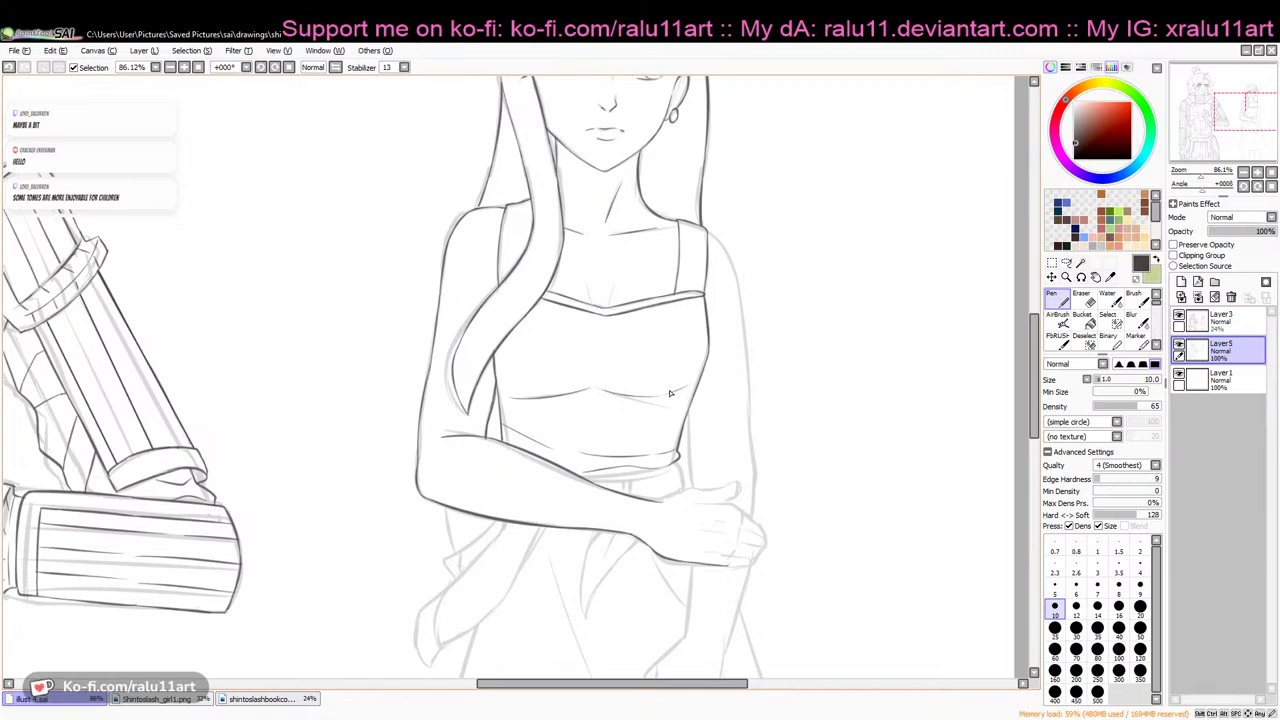
scroll(881, 358, "up", 3)
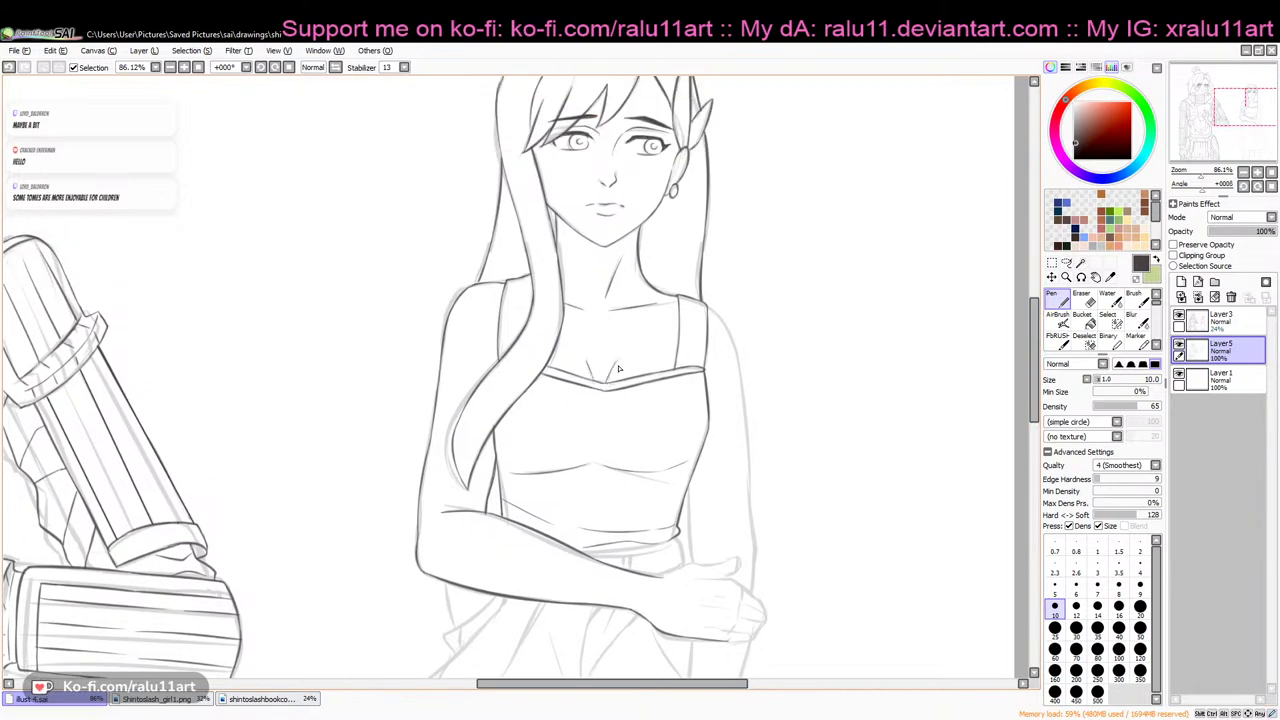
Ink the small pointed tail and the larger flowing tail of cloth hanging below the elbow and forearm
mouse_move(1033, 335)
left_mouse_down()
mouse_move(1025, 410)
mouse_move(1027, 392)
left_mouse_up()
mouse_move(444, 319)
left_mouse_down()
mouse_move(455, 364)
mouse_move(491, 336)
mouse_move(446, 369)
left_mouse_up()
key("ctrl+z")
mouse_move(496, 331)
left_mouse_down()
mouse_move(444, 370)
mouse_move(451, 390)
mouse_move(447, 378)
mouse_move(454, 392)
mouse_move(501, 341)
mouse_move(433, 414)
left_mouse_up()
key("ctrl+z")
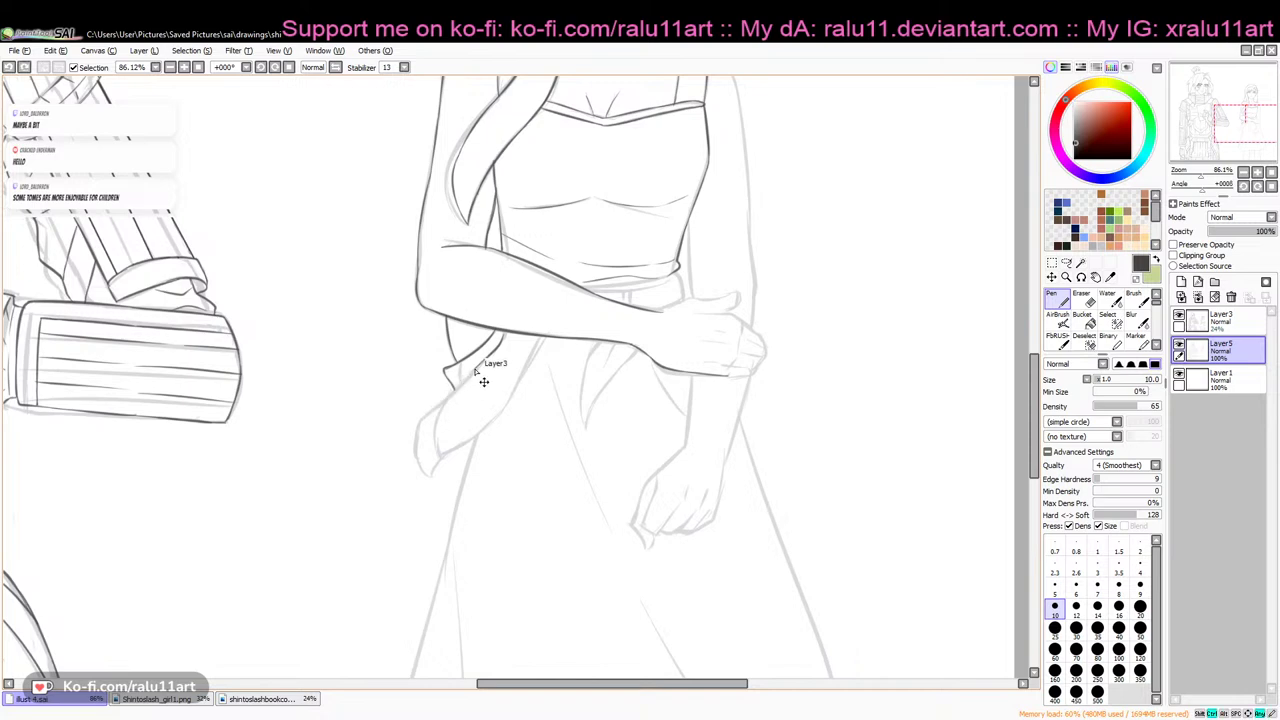
mouse_move(471, 374)
left_mouse_down()
mouse_move(433, 411)
mouse_move(421, 450)
mouse_move(417, 425)
mouse_move(430, 477)
left_mouse_up()
key("ctrl+z")
key("ctrl+z")
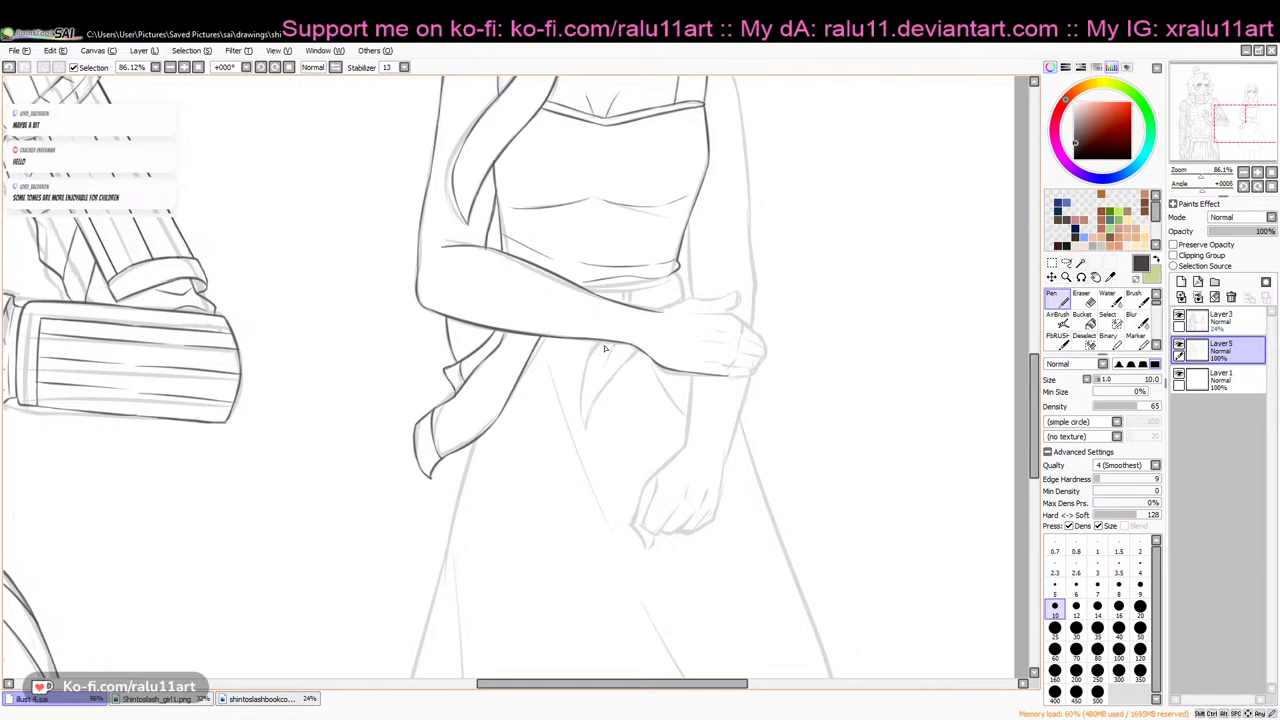
Ink the pointed cloth end hanging under the wrist and the curved line below the hand
mouse_move(611, 343)
left_mouse_down()
mouse_move(580, 417)
mouse_move(582, 384)
mouse_move(582, 424)
mouse_move(637, 350)
left_mouse_up()
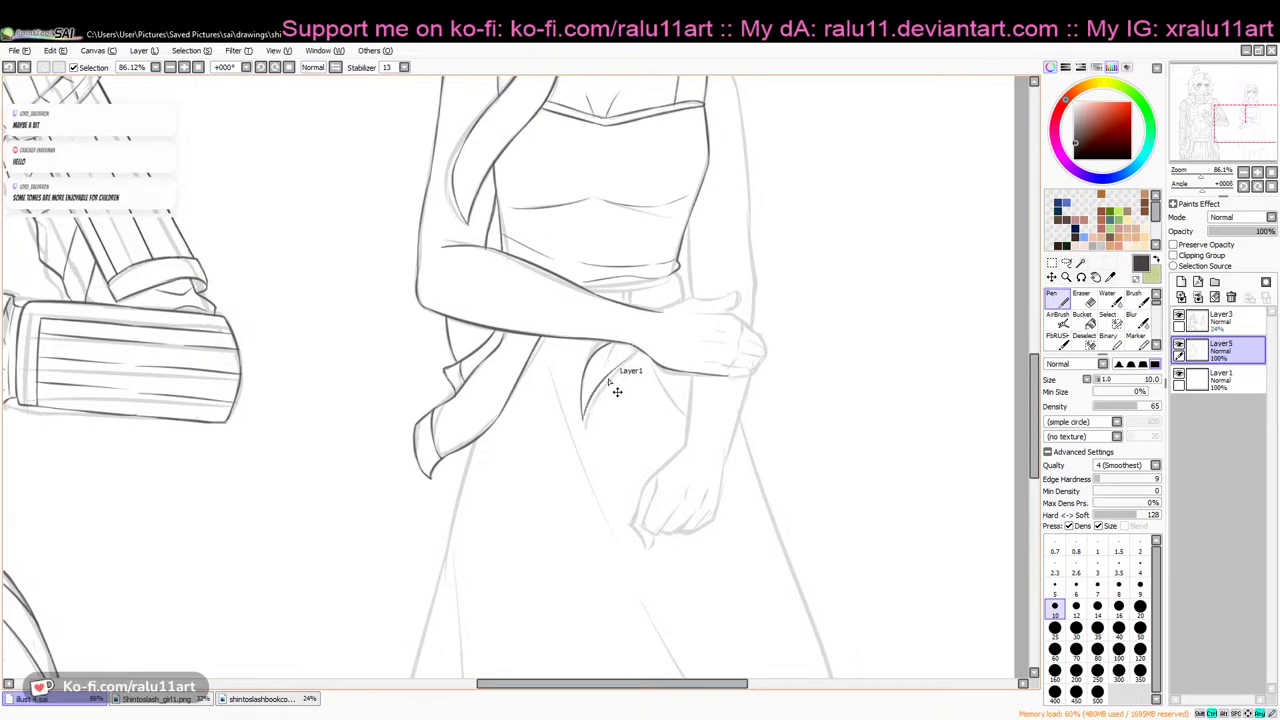
mouse_move(584, 421)
left_mouse_down()
mouse_move(628, 345)
mouse_move(601, 385)
mouse_move(689, 409)
left_mouse_up()
key("ctrl+z")
key("ctrl+z")
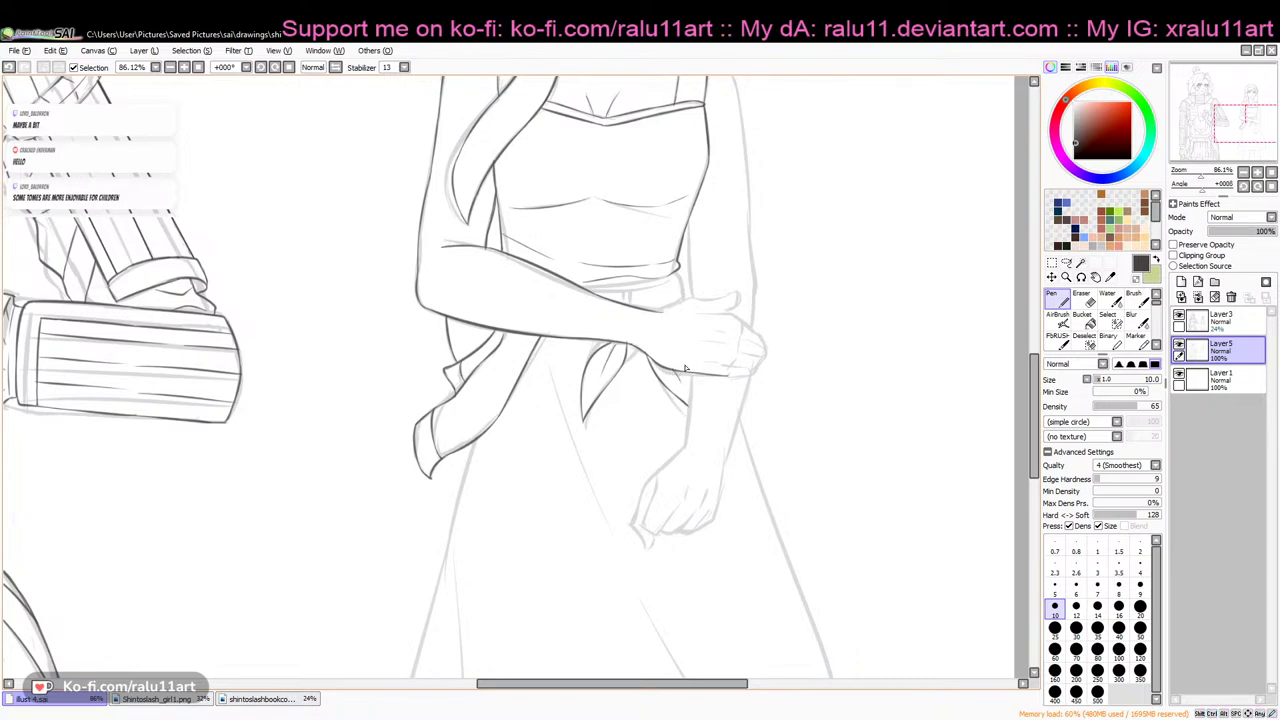
Ink the waist belt above the forearm, with its upper edge and short vertical lines
scroll(597, 383, "up", 2)
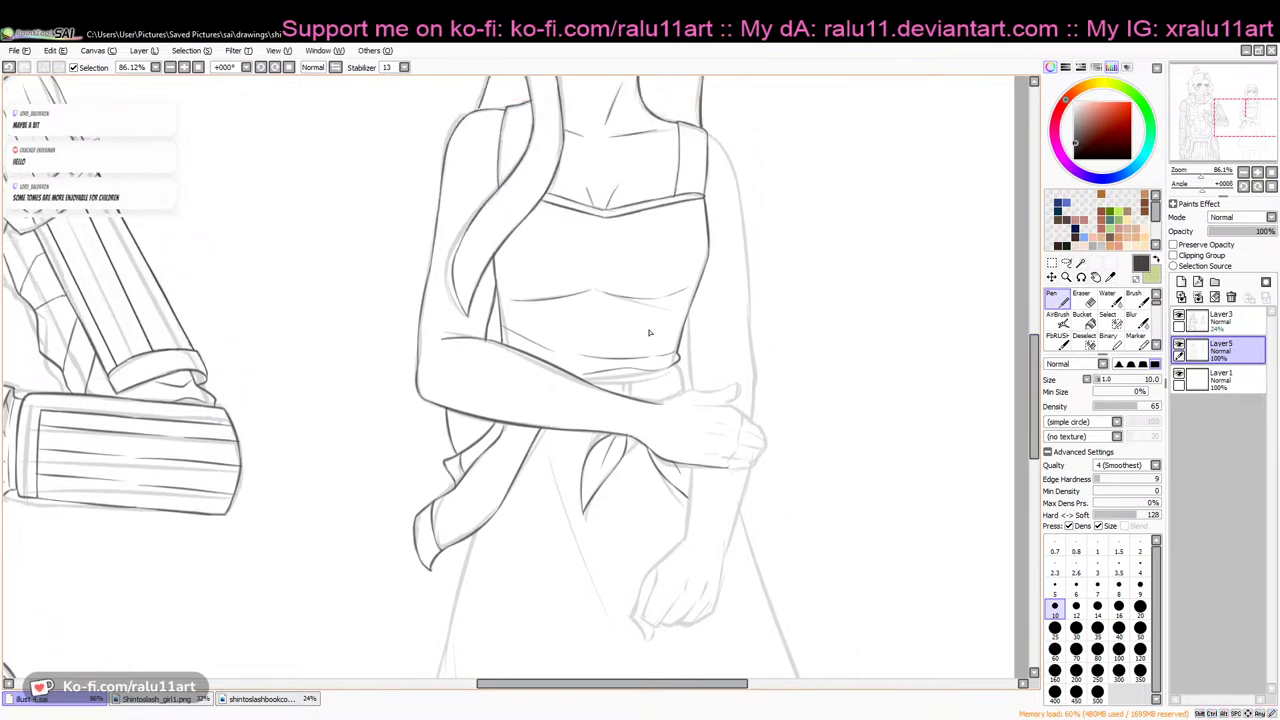
left_click_drag(578, 380, 652, 376)
key("ctrl+z")
key("ctrl+z")
key("ctrl+z")
mouse_move(579, 382)
left_mouse_down()
mouse_move(679, 366)
mouse_move(688, 396)
left_mouse_up()
key("ctrl+z")
left_click_drag(588, 384, 614, 385)
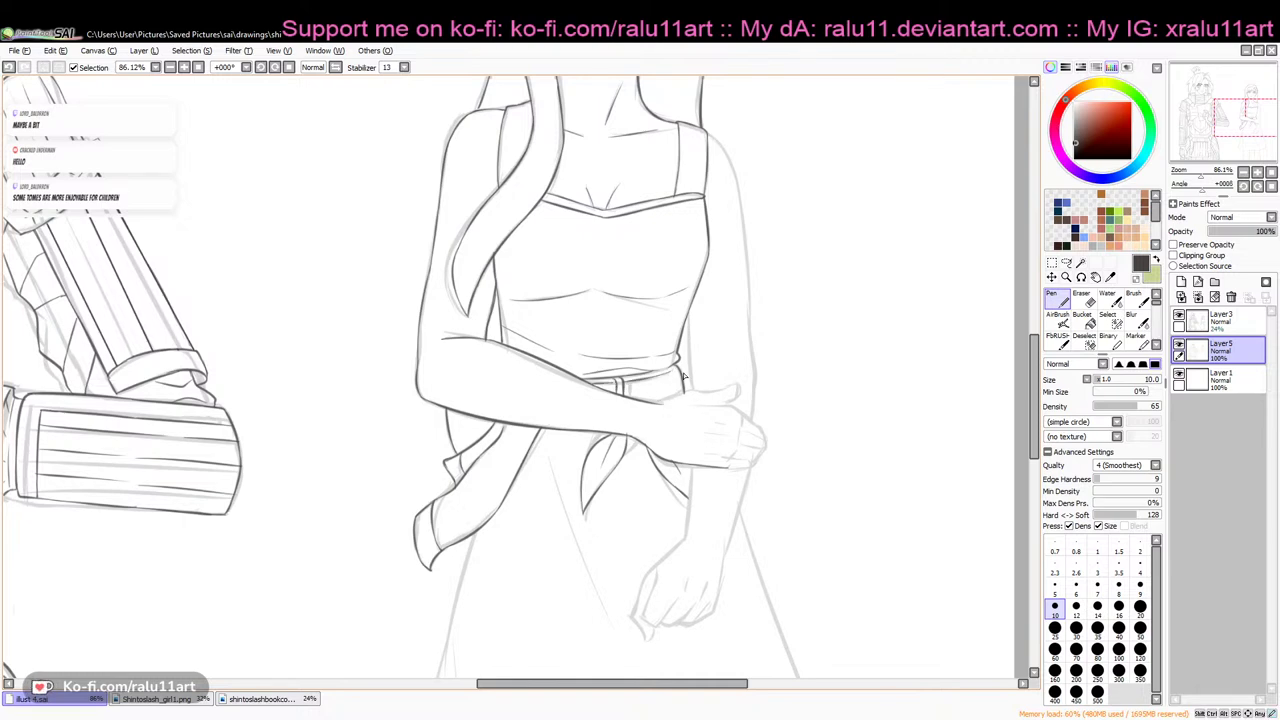
Ink the top contour of the hand resting across the other arm and the outline around its fingertips
mouse_move(656, 408)
left_mouse_down()
mouse_move(693, 394)
mouse_move(742, 410)
left_mouse_up()
left_click_drag(1202, 188, 1208, 188)
scroll(741, 342, "down", 3)
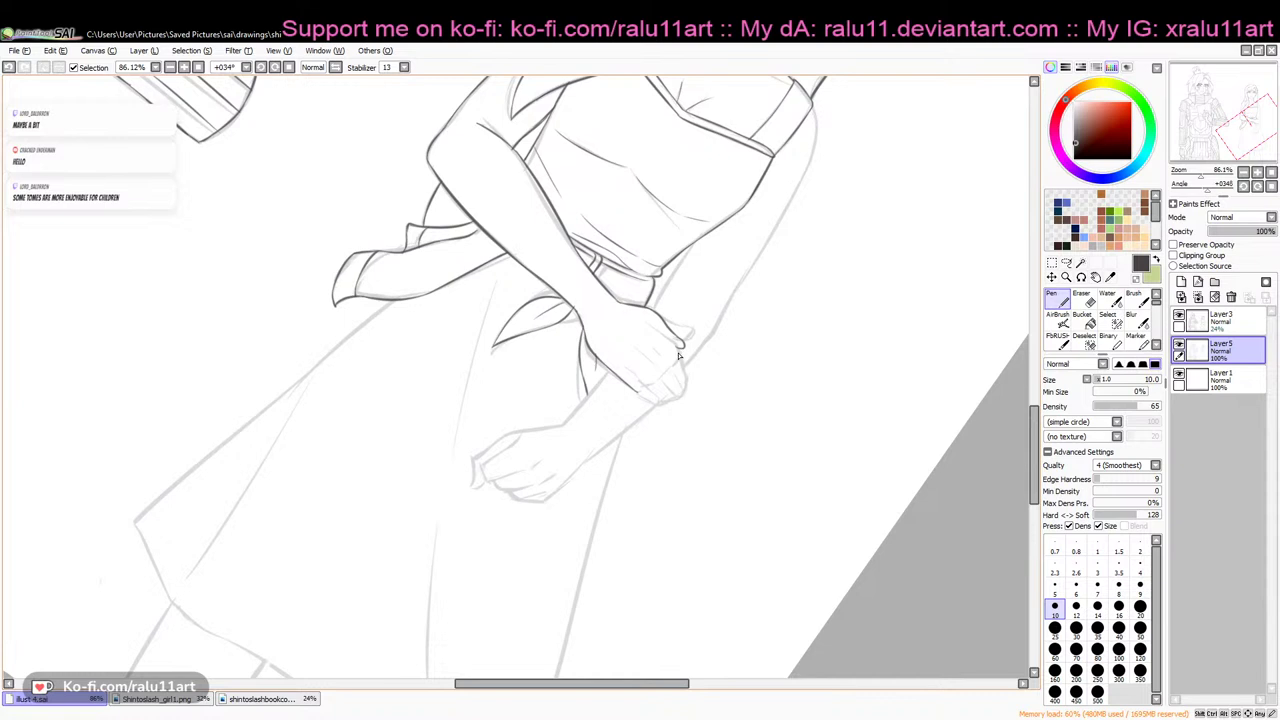
left_click_drag(682, 397, 681, 398)
key("ctrl+z")
left_click_drag(676, 346, 683, 396)
key("ctrl+z")
left_click_drag(682, 349, 682, 397)
key("ctrl+z")
Ink the lines separating the fingers of the resting hand and its lower edge
left_click_drag(652, 370, 673, 391)
key("ctrl+z")
mouse_move(651, 370)
left_mouse_down()
mouse_move(681, 398)
mouse_move(669, 392)
left_mouse_up()
key("ctrl+z")
key("ctrl+z")
key("ctrl+z")
mouse_move(657, 384)
left_mouse_down()
mouse_move(666, 402)
mouse_move(655, 395)
left_mouse_up()
key("ctrl+z")
key("ctrl+z")
key("ctrl+z")
key("ctrl+y")
left_click(1270, 187)
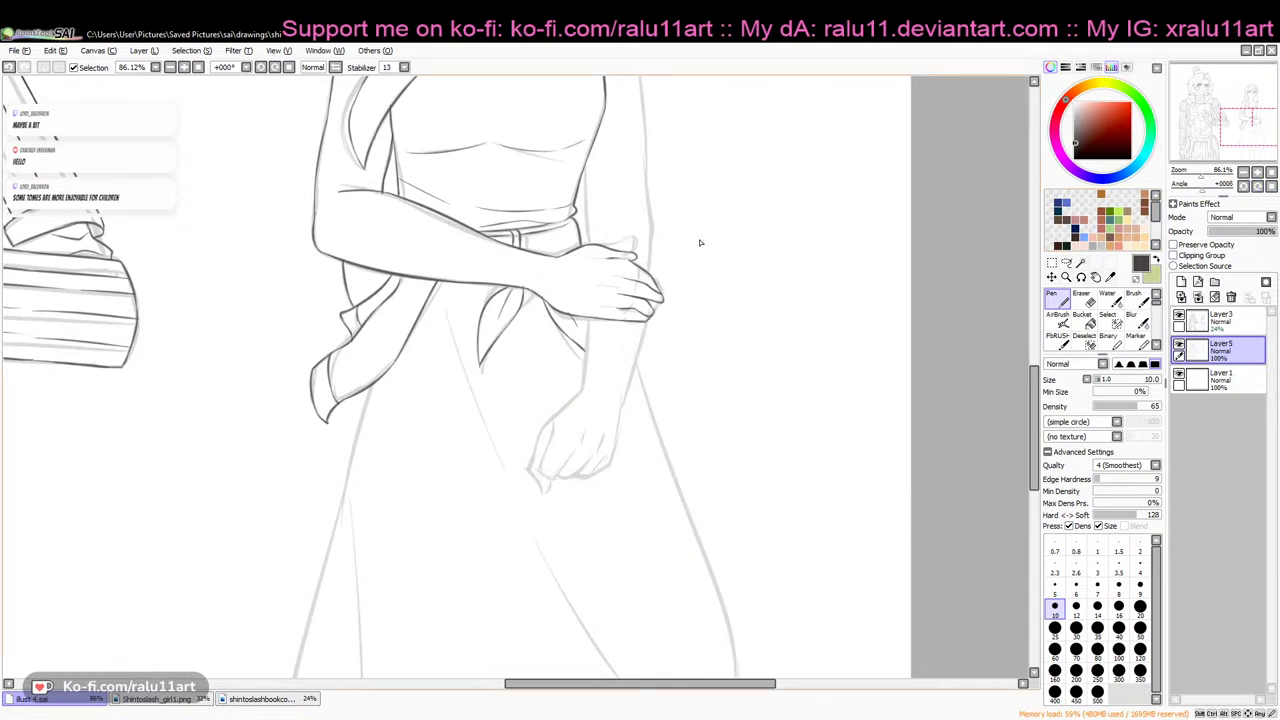
Clean up the fingertips of the resting hand and refine the line of its lowest finger
key("e")
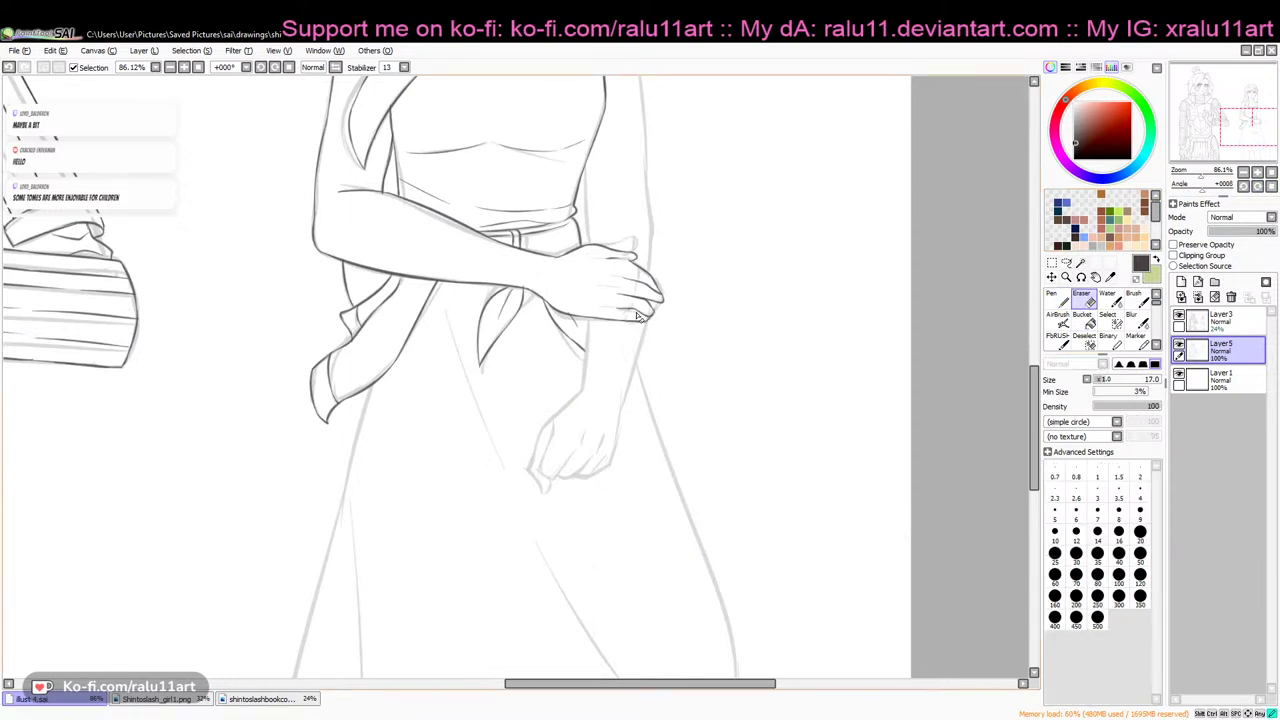
left_click(1057, 299)
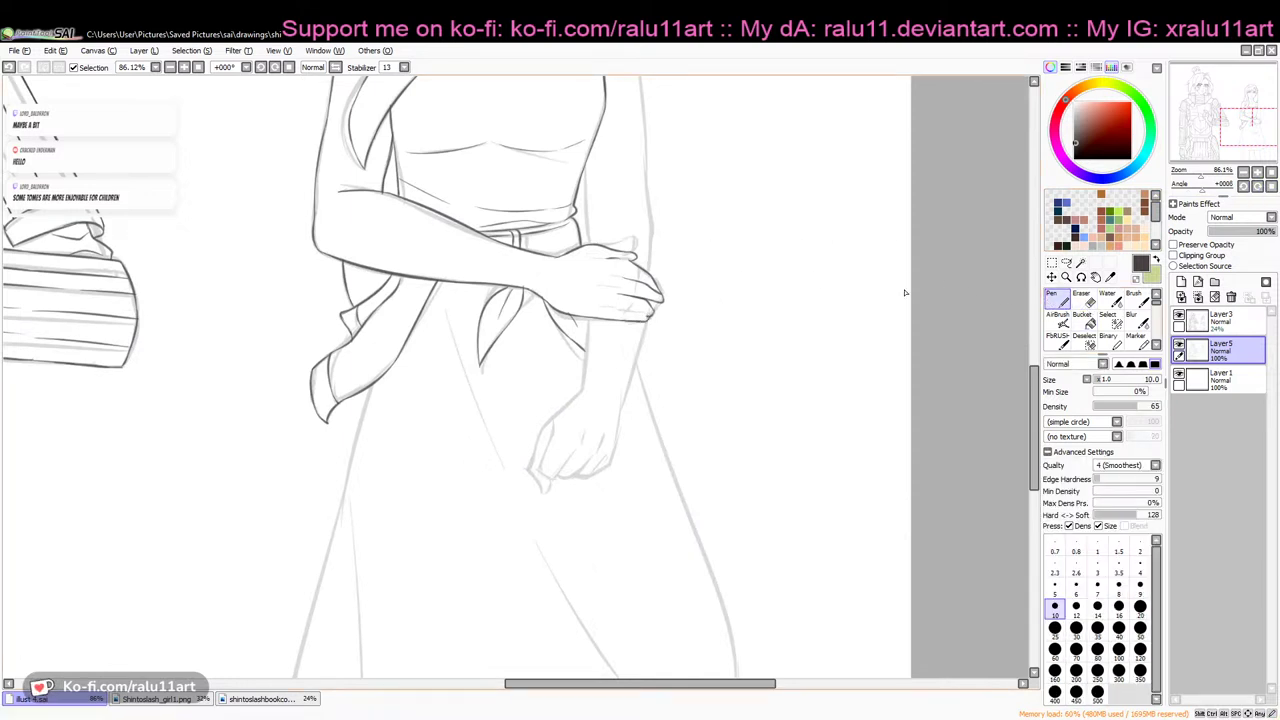
left_click_drag(614, 309, 647, 320)
key("ctrl+z")
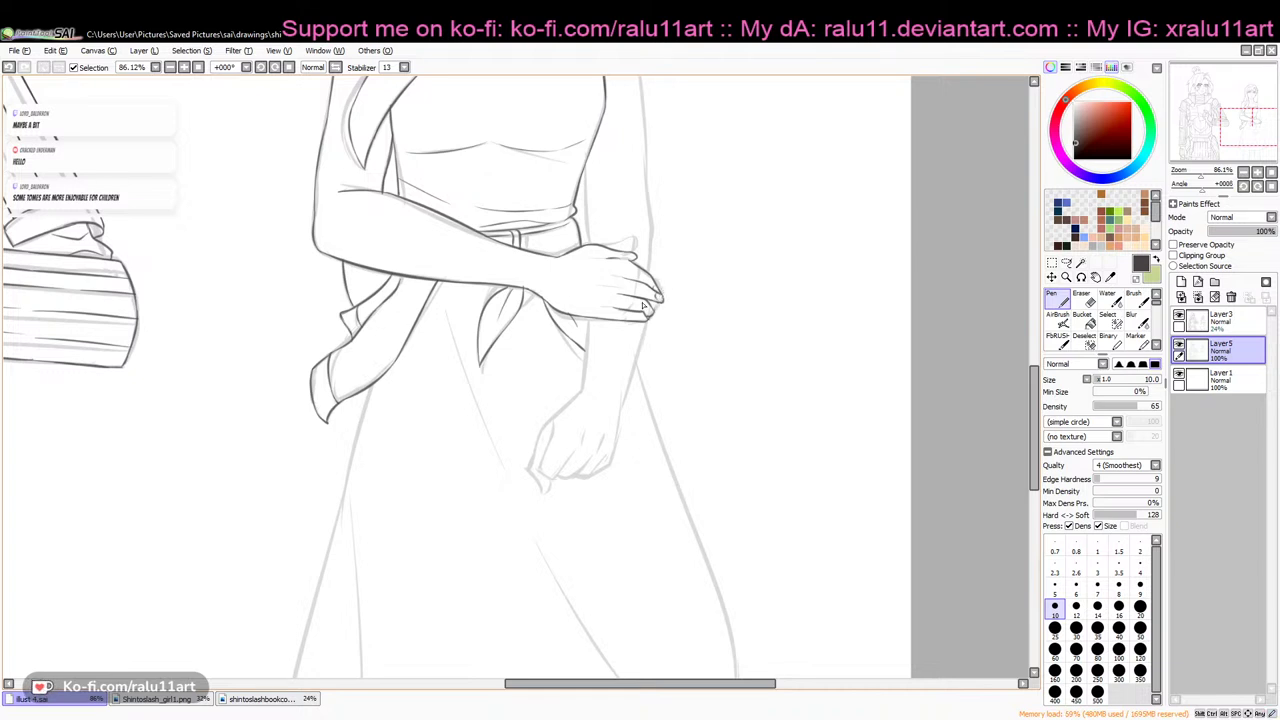
Save the drawing and ink short knuckle lines on the back of the resting hand
key("e")
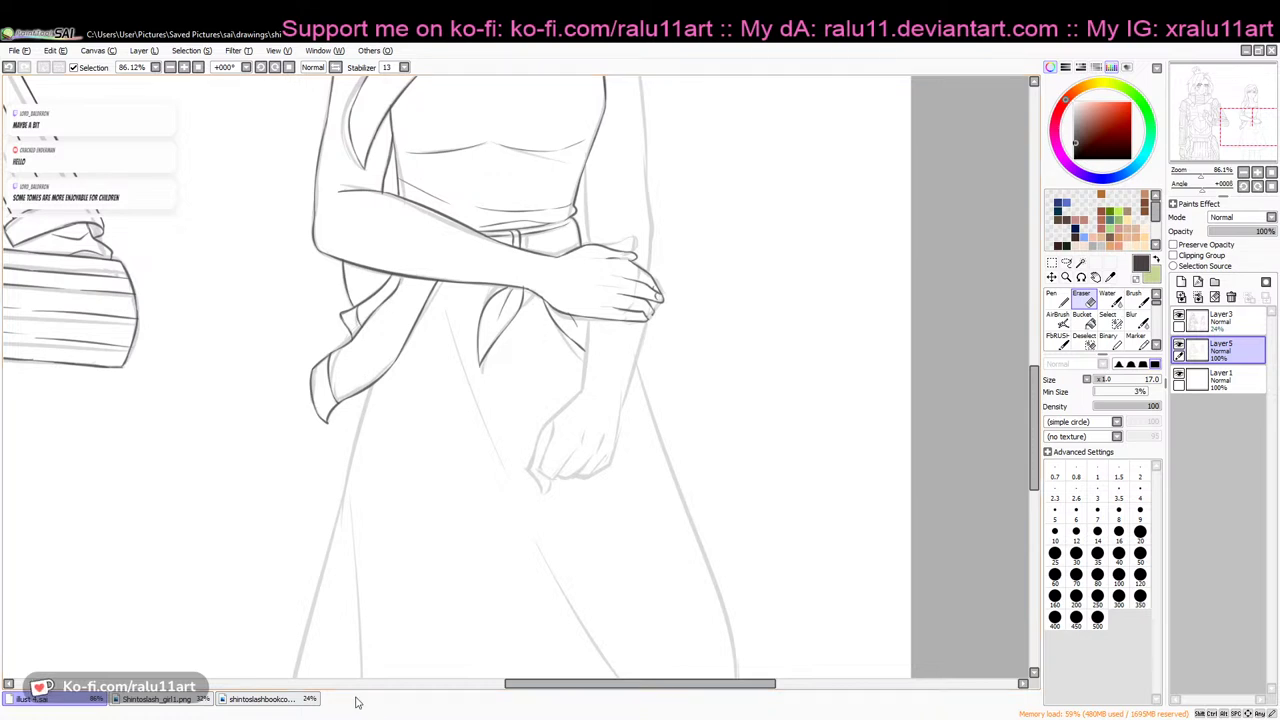
left_click(415, 707)
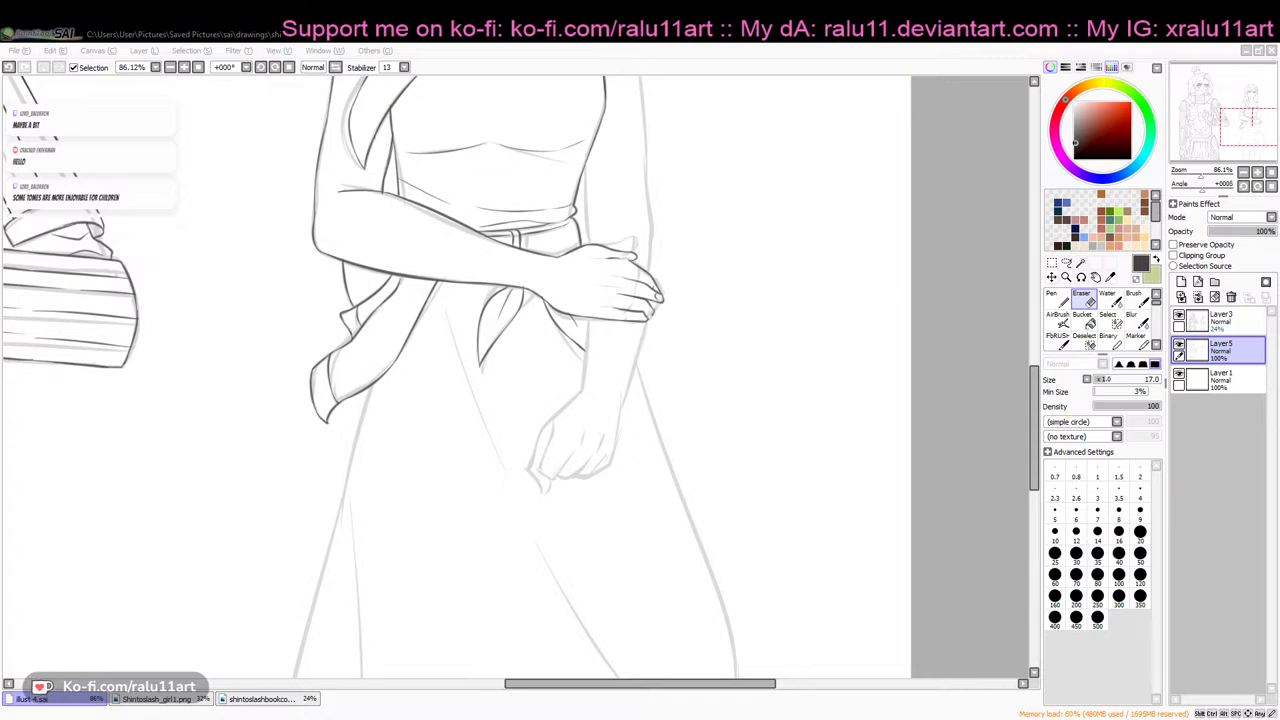
key("alt+Tab")
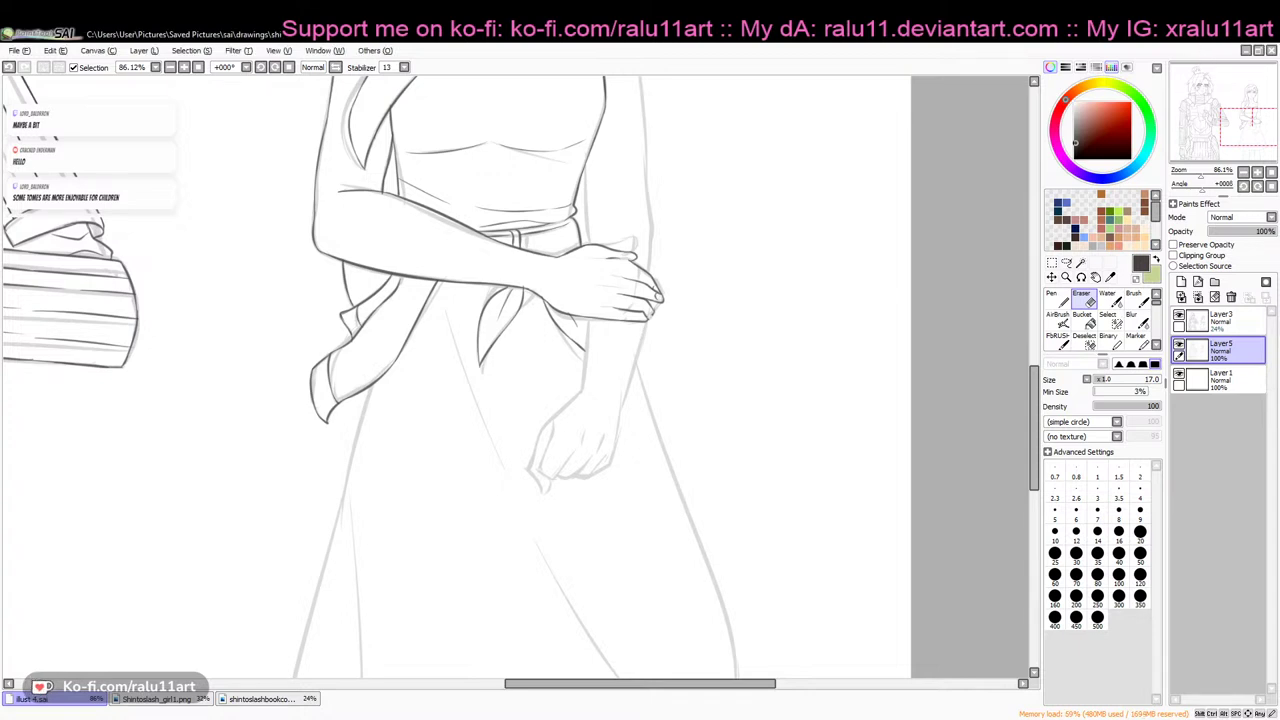
key("ctrl+s")
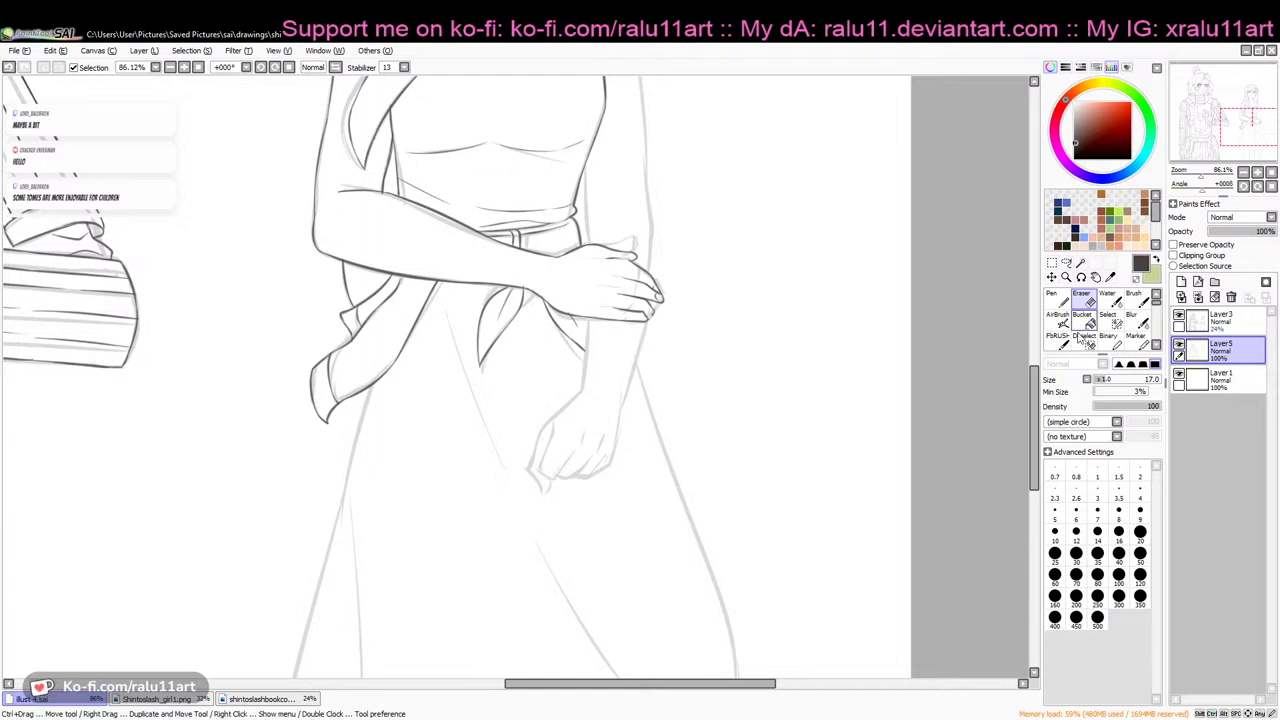
scroll(1020, 332, "up", 3)
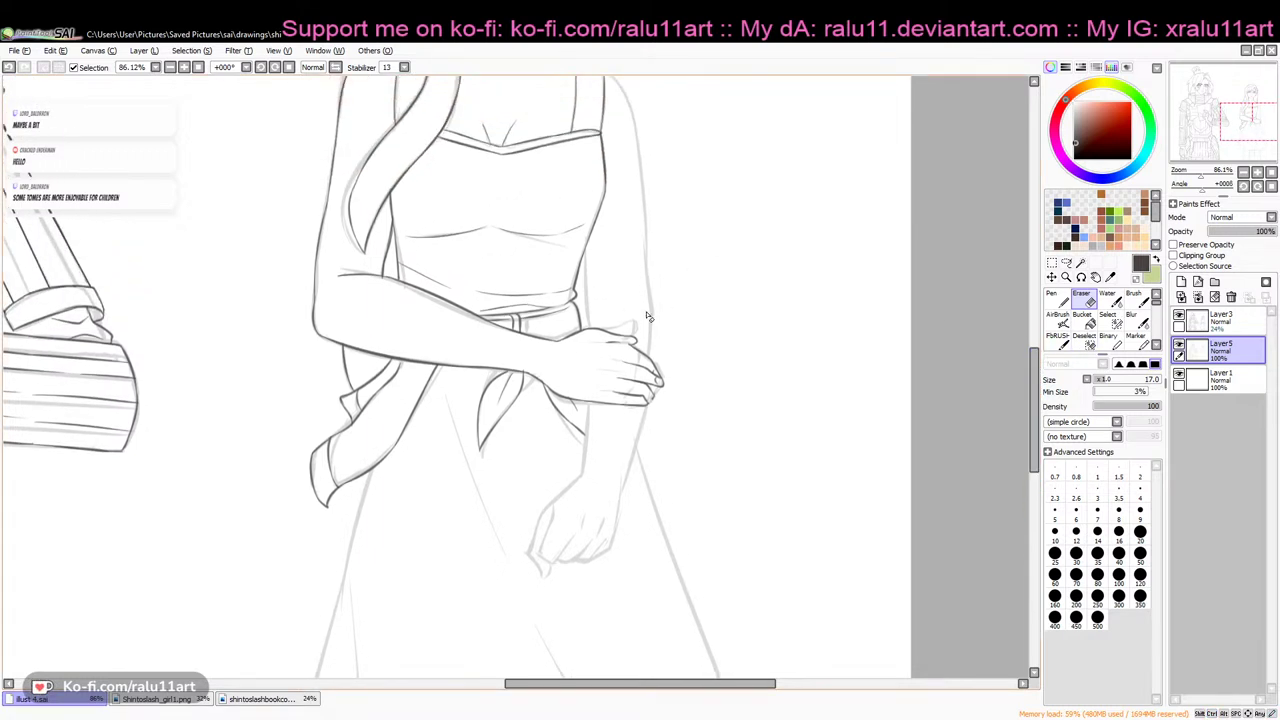
left_click(1055, 300)
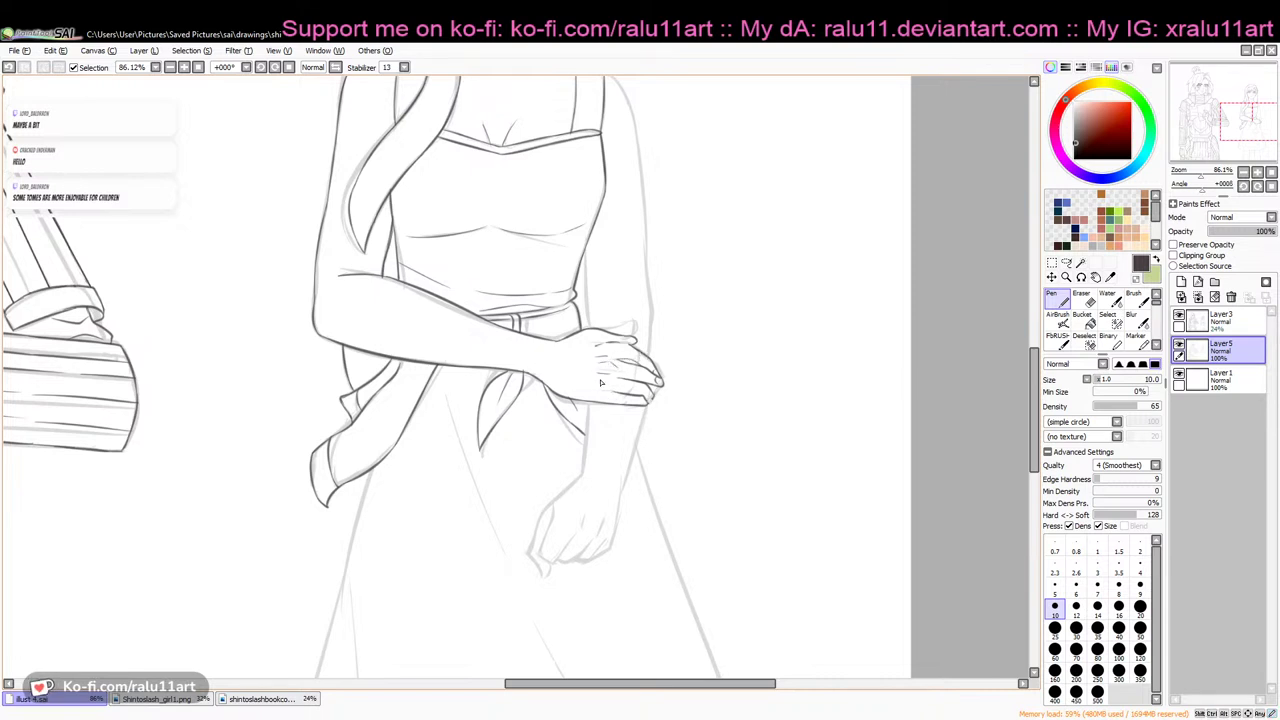
Ink the outer contour of the uninked arm from the shoulder down the upper arm
key("ctrl")
scroll(588, 407, "up", 2)
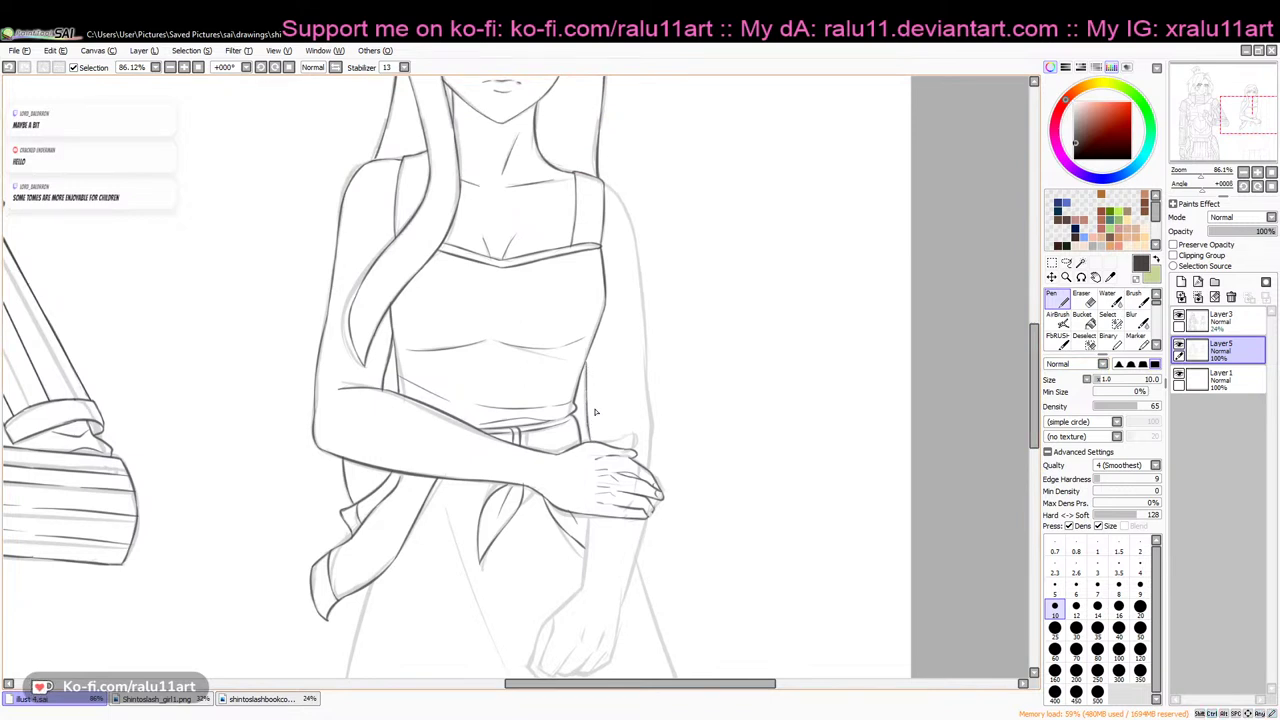
scroll(714, 214, "up", 2)
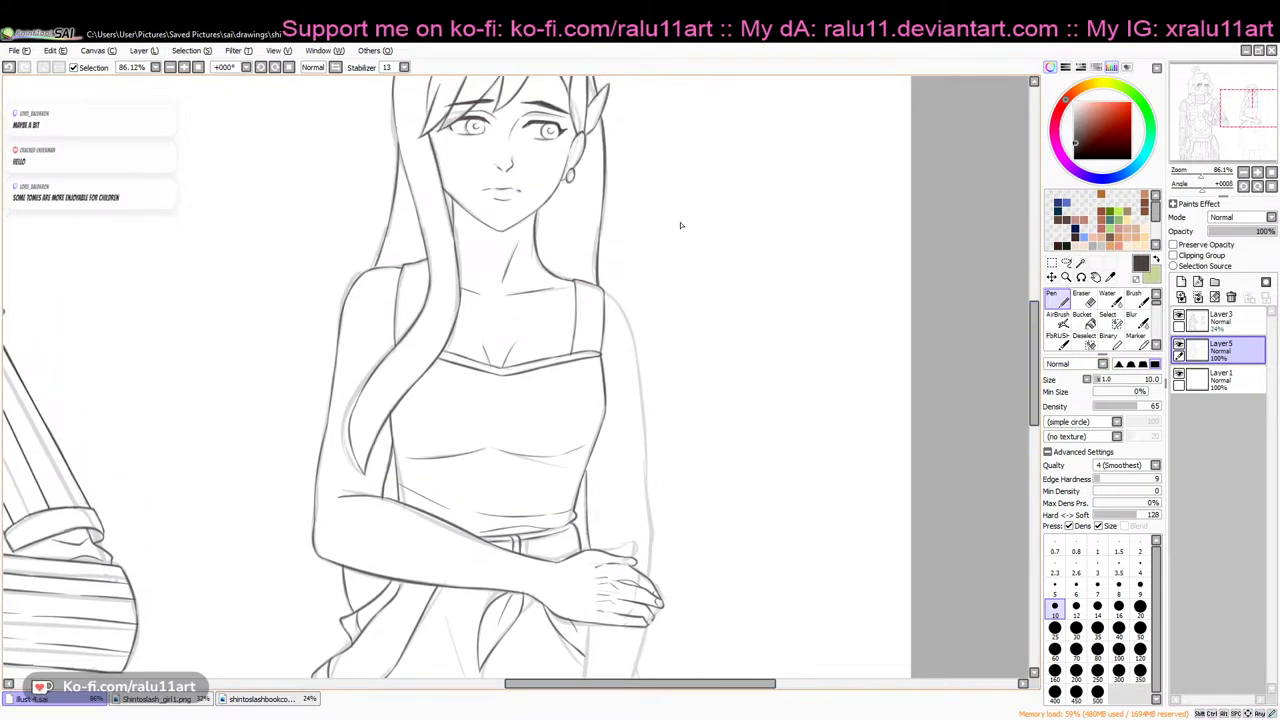
left_click_drag(604, 291, 634, 350)
key("ctrl+z")
mouse_move(604, 291)
left_mouse_down()
mouse_move(643, 370)
mouse_move(647, 412)
left_mouse_up()
key("ctrl+z")
left_click_drag(637, 339, 651, 479)
key("e")
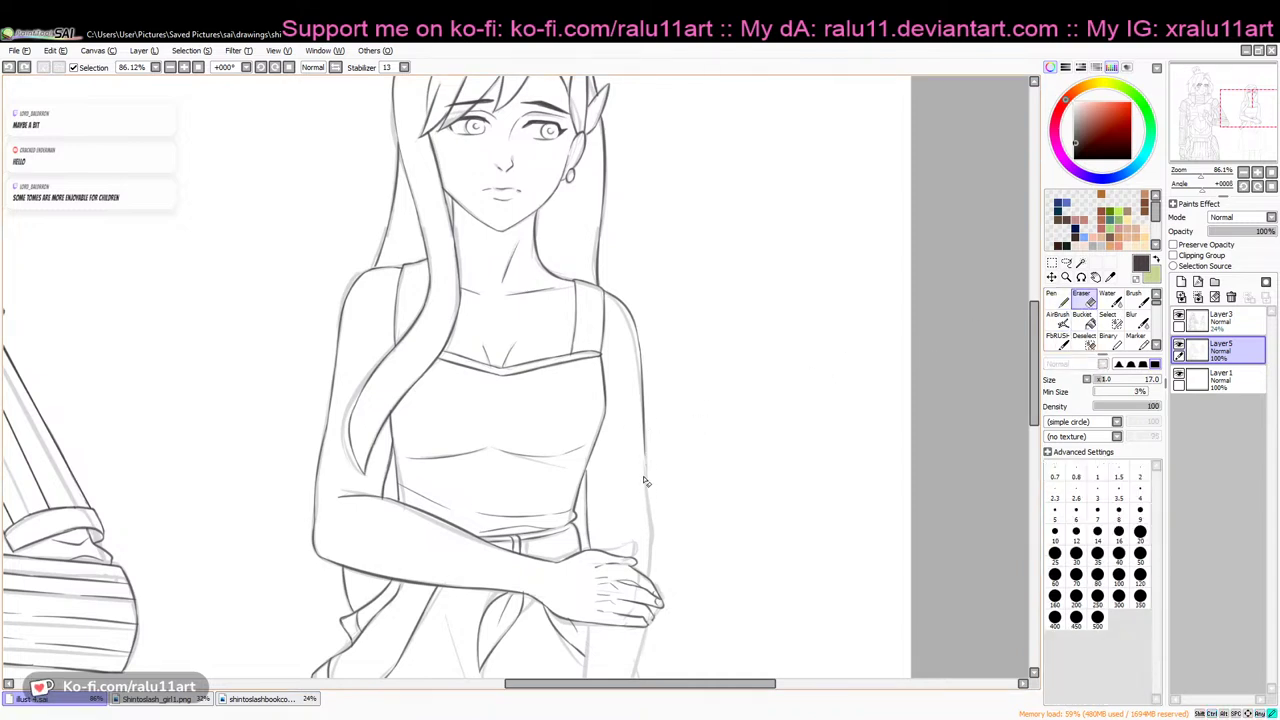
left_click(1060, 298)
scroll(1021, 343, "down", 2)
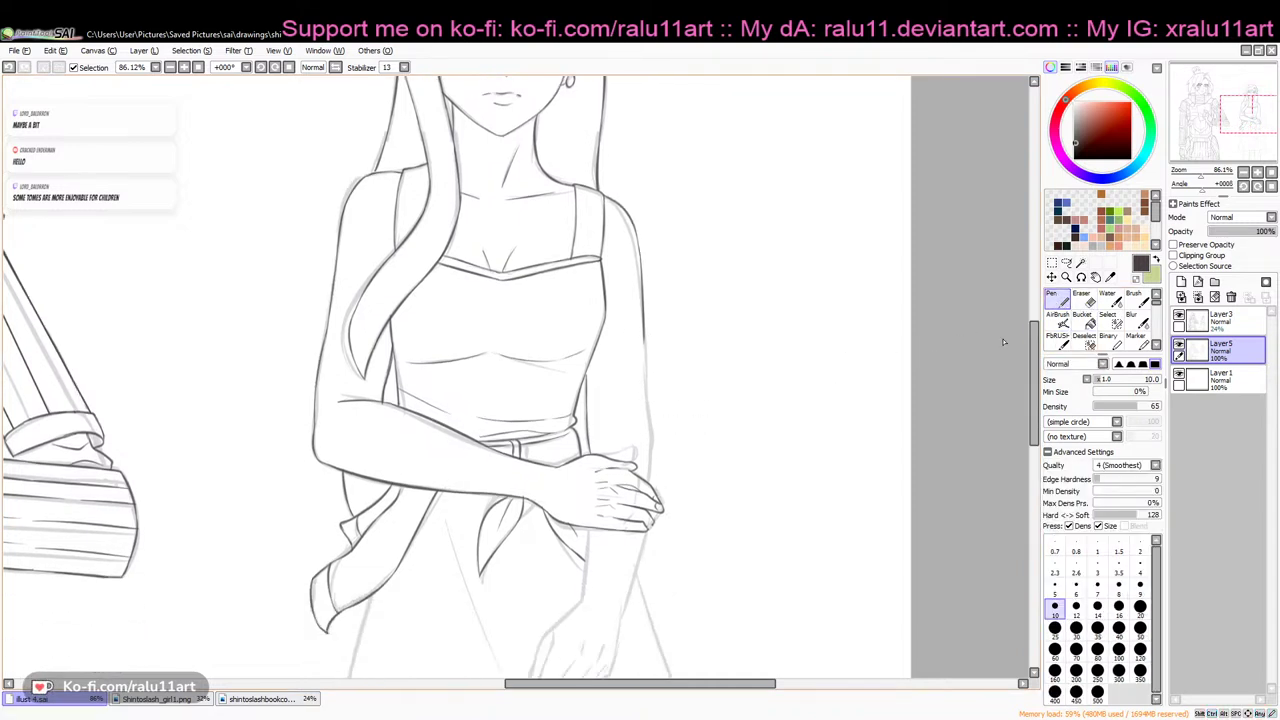
Extend the arm's outer contour past the elbow down to the fingers of the resting hand
left_click_drag(644, 321, 642, 388)
key("ctrl+z")
left_click_drag(642, 321, 651, 436)
key("ctrl+z")
left_click_drag(645, 380, 654, 468)
key("ctrl+z")
left_click_drag(645, 384, 648, 489)
key("ctrl+z")
left_click_drag(650, 426, 652, 489)
key("ctrl+z")
left_click_drag(650, 430, 652, 482)
key("ctrl+z")
left_click_drag(650, 424, 652, 489)
Ink the inner contour of the lowered forearm below the resting hand, continuing along the wrist to the thumb tip
scroll(652, 487, "down", 3)
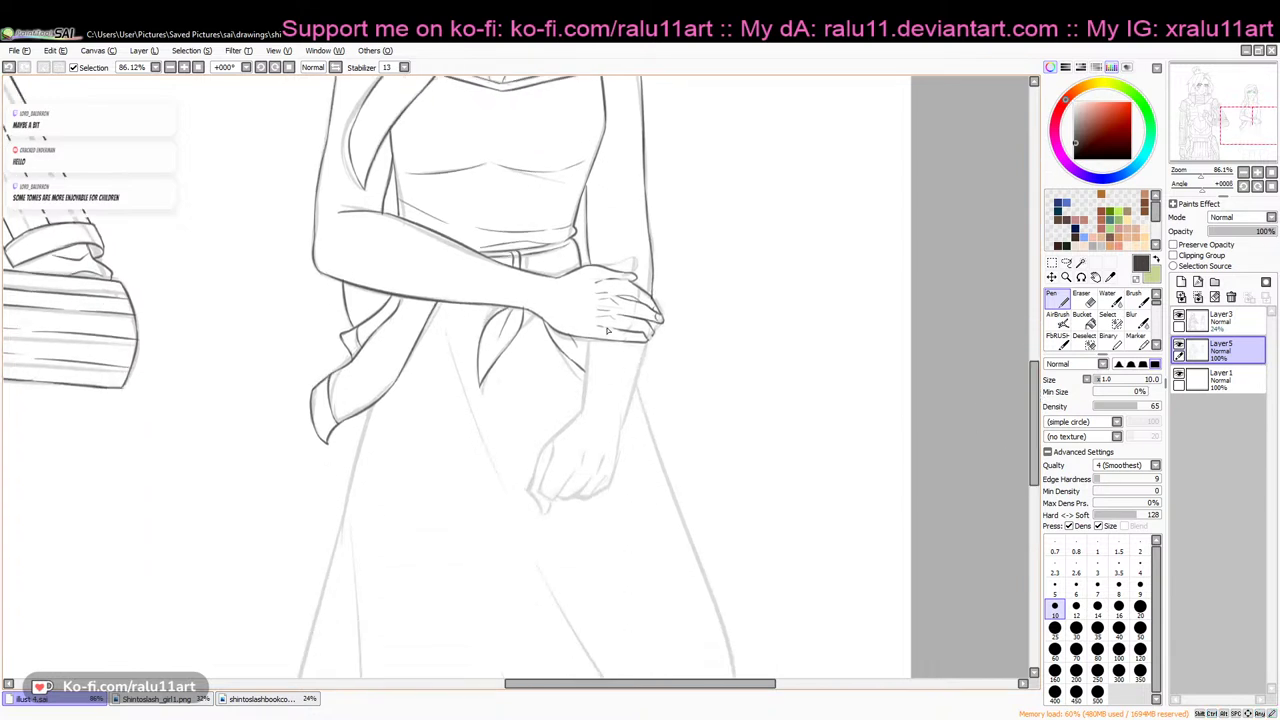
left_click_drag(590, 342, 582, 402)
key("ctrl+z")
mouse_move(593, 339)
left_mouse_down()
mouse_move(581, 423)
mouse_move(558, 438)
mouse_move(586, 401)
mouse_move(564, 434)
left_mouse_up()
key("ctrl+z")
key("ctrl+z")
mouse_move(578, 416)
left_mouse_down()
mouse_move(551, 443)
mouse_move(575, 427)
mouse_move(554, 441)
mouse_move(533, 498)
mouse_move(546, 512)
left_mouse_up()
key("ctrl+z")
key("ctrl+z")
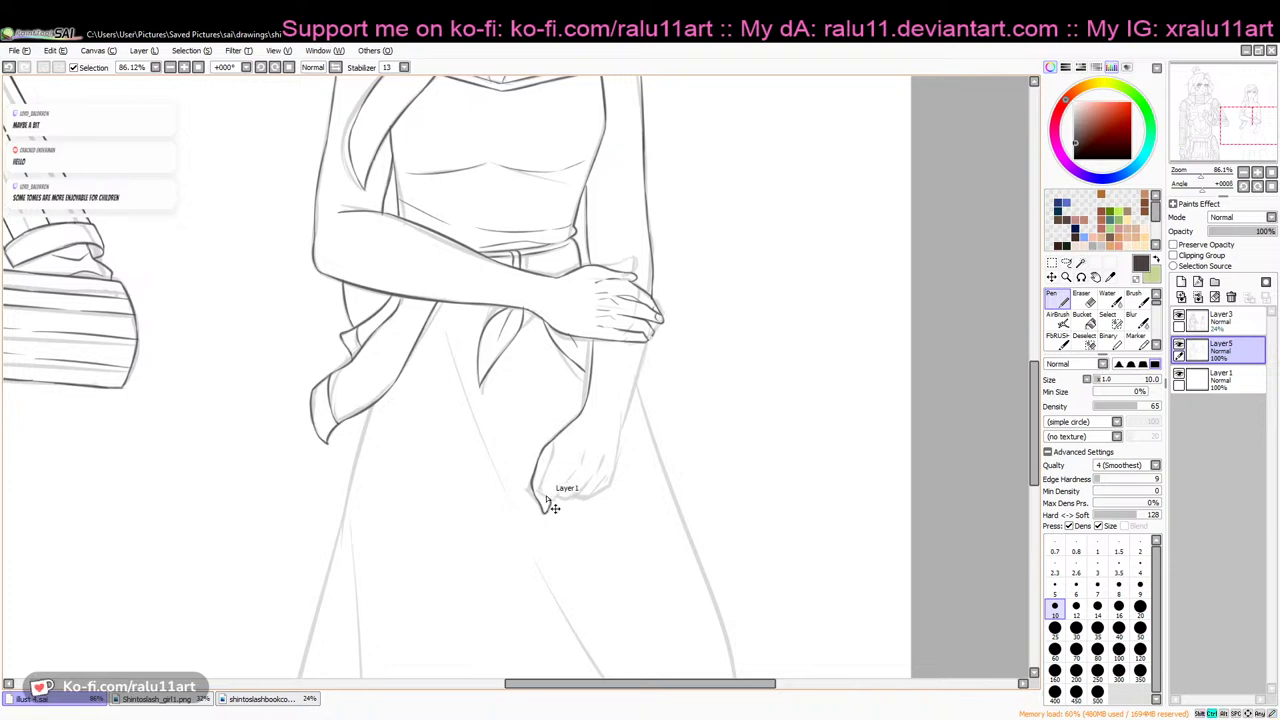
Ink the outer contour of the lowered forearm from the resting hand down to the knuckles
left_click_drag(647, 345, 619, 443)
key("ctrl+z")
left_click_drag(648, 343, 622, 438)
key("ctrl+z")
left_click_drag(656, 341, 605, 491)
Mirror the canvas view and ink the curled fingers and finger separations of the lowered hand
left_click(336, 67)
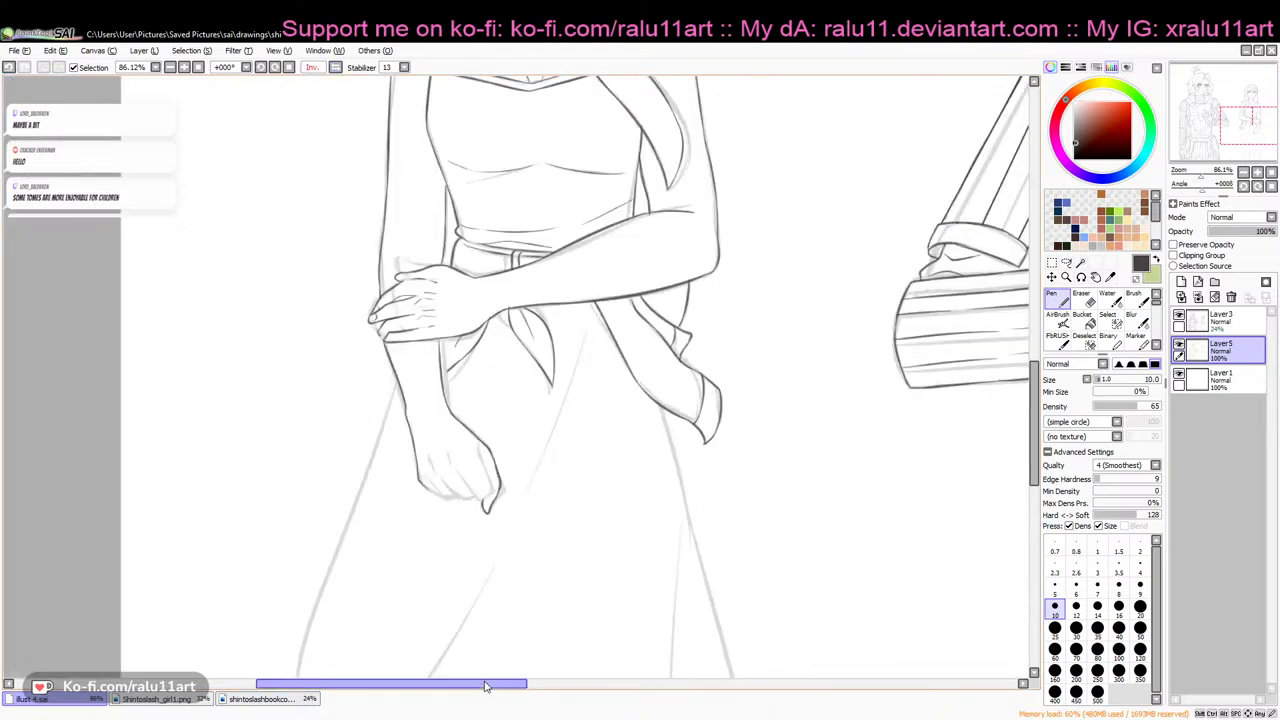
left_click_drag(484, 683, 460, 683)
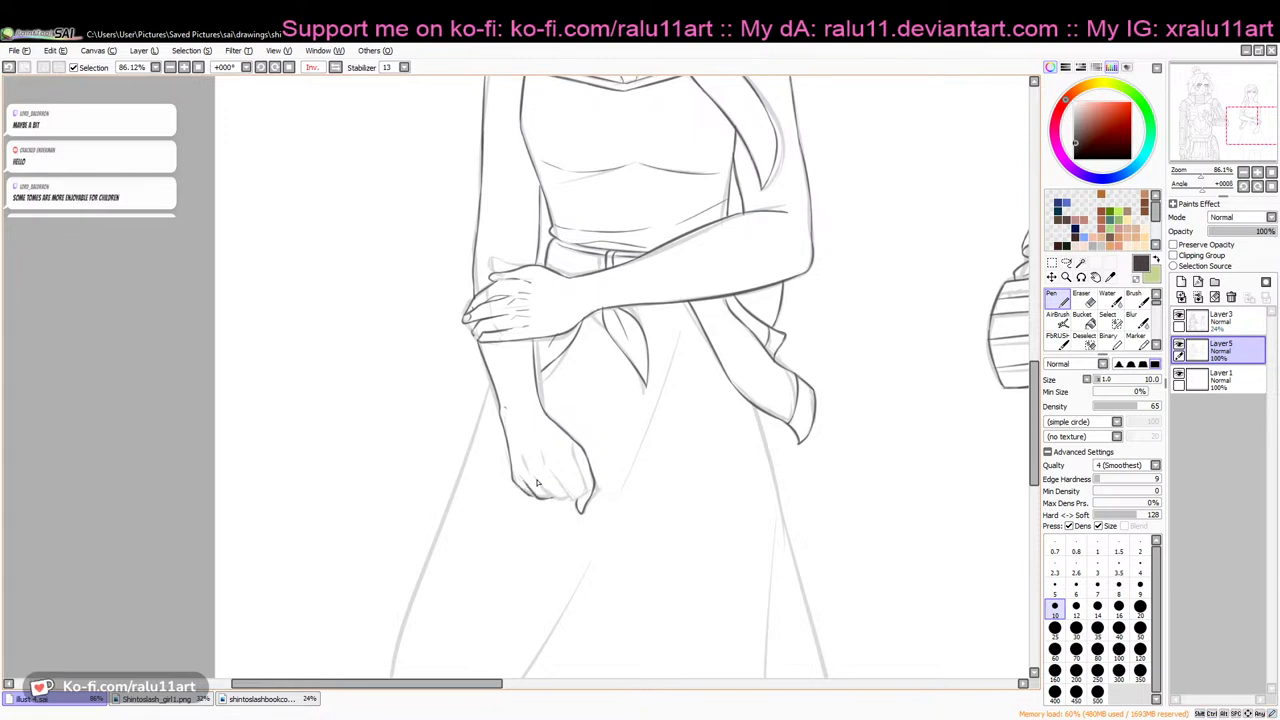
left_click_drag(541, 491, 568, 495)
key("ctrl+z")
left_click_drag(569, 447, 580, 494)
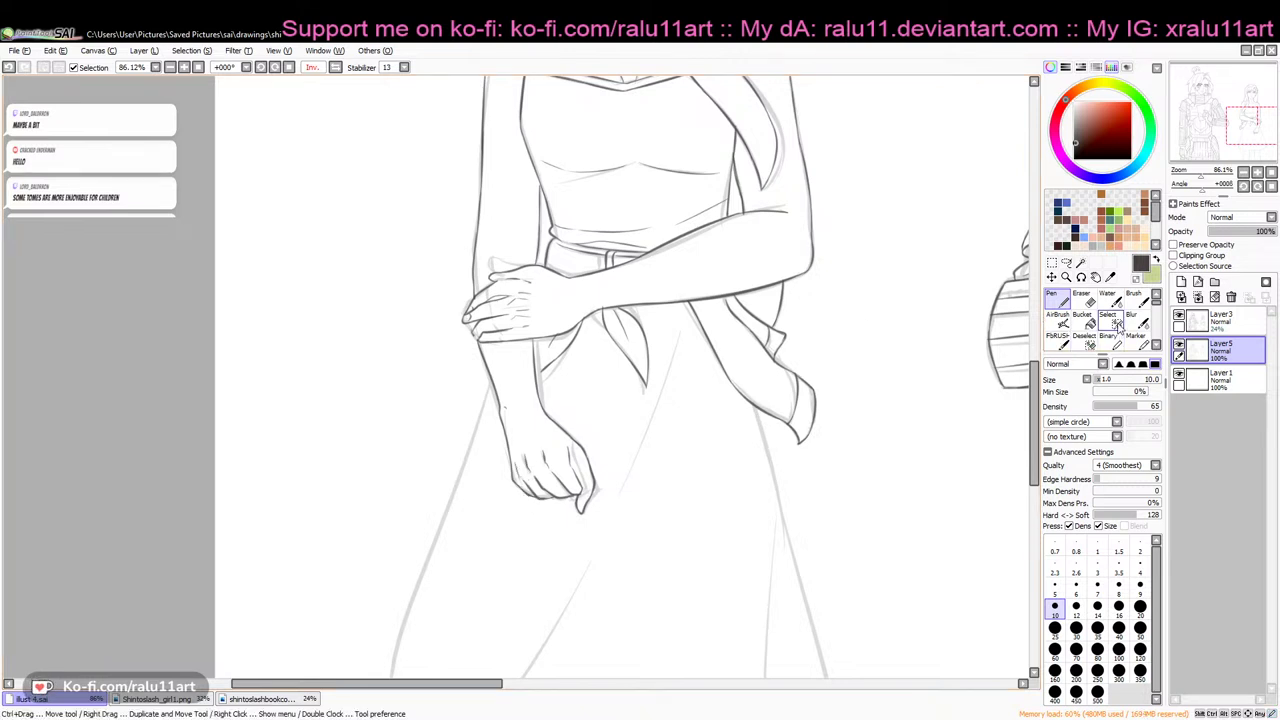
Rework the tip of the uppermost finger on the hand resting across the arm
left_click(1081, 297)
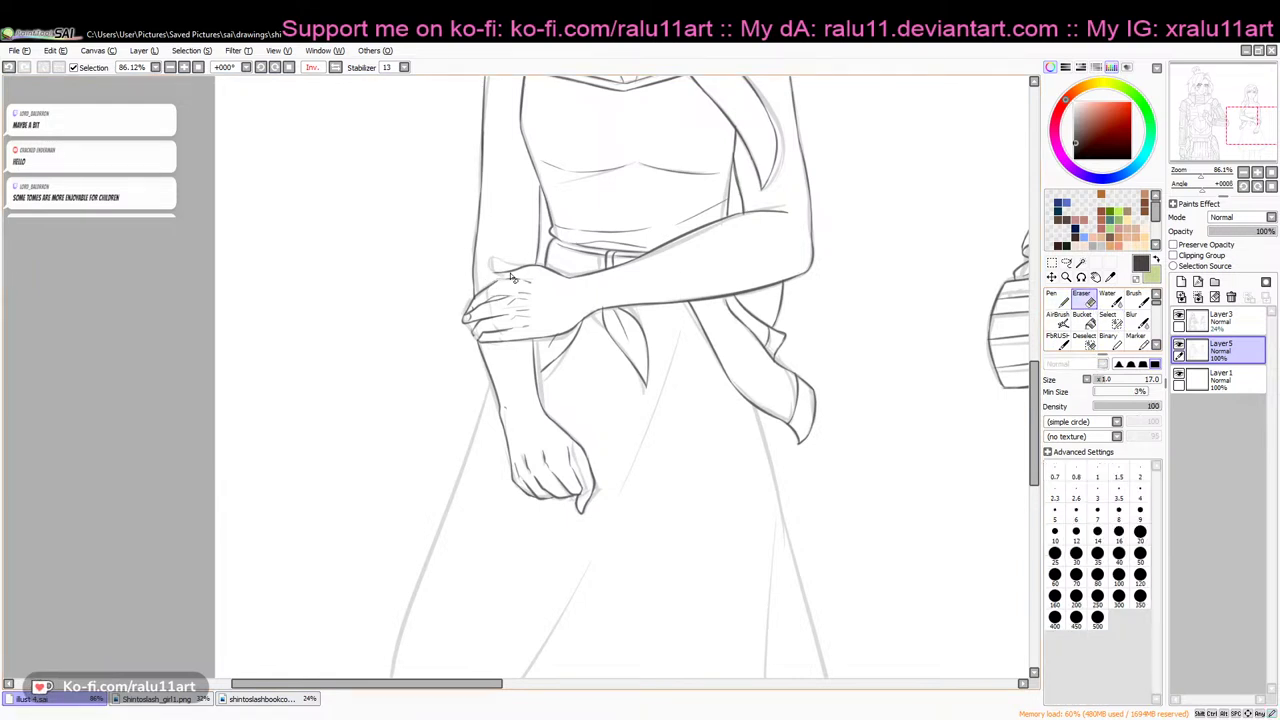
key("n")
left_click_drag(493, 275, 484, 281)
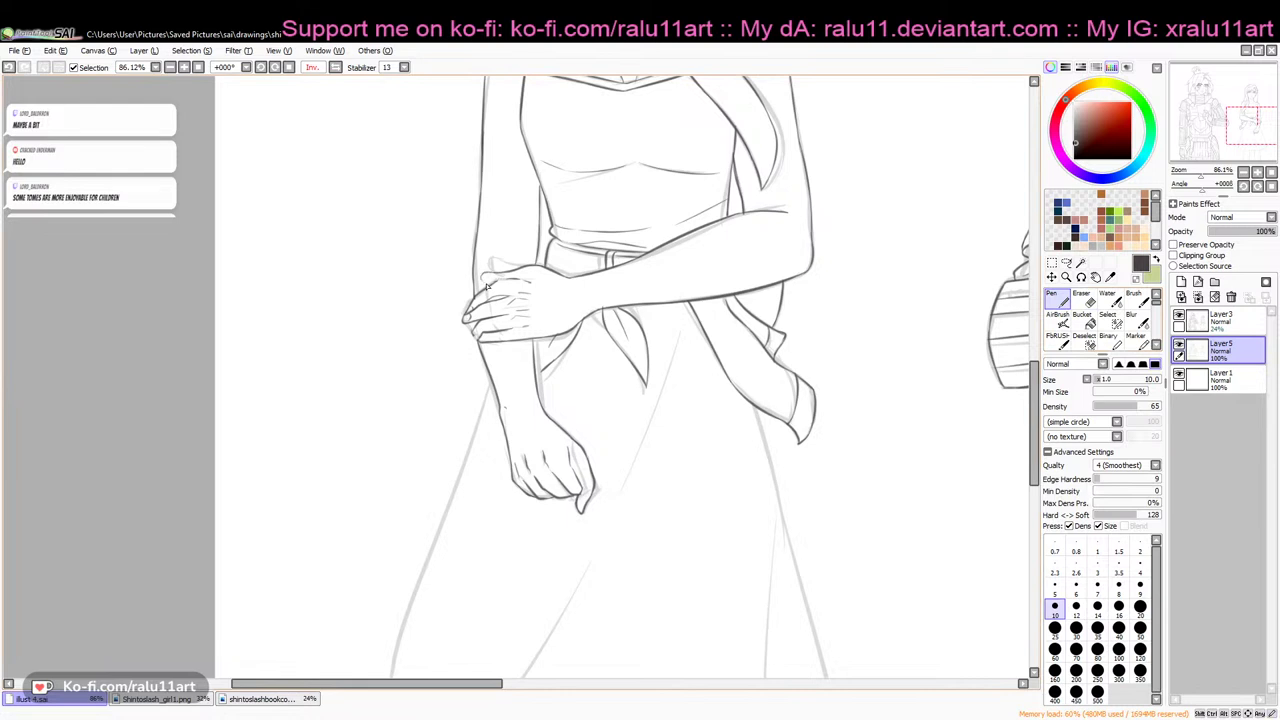
key("ctrl+z")
Restore the unmirrored view and hide the Layer3 sketch to review the inked lines of both characters
left_click_drag(1204, 176, 1197, 177)
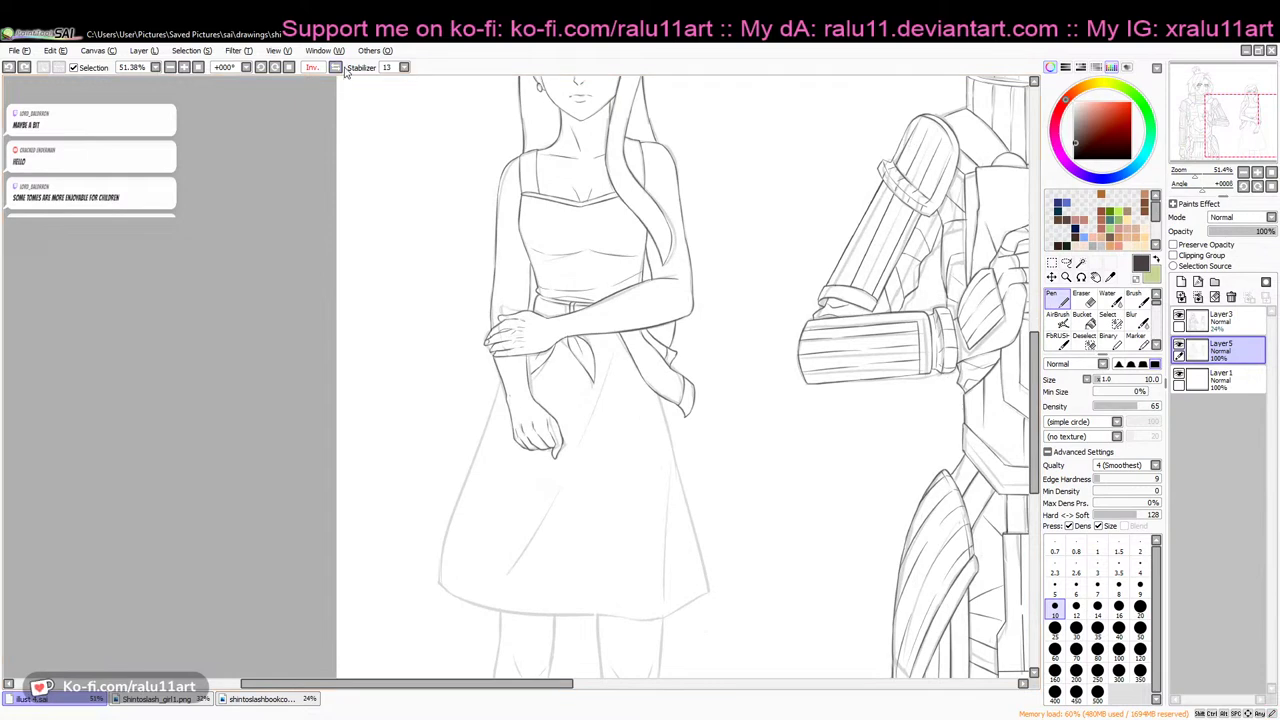
key("h")
left_click(1179, 317)
left_click_drag(1036, 349, 1036, 333)
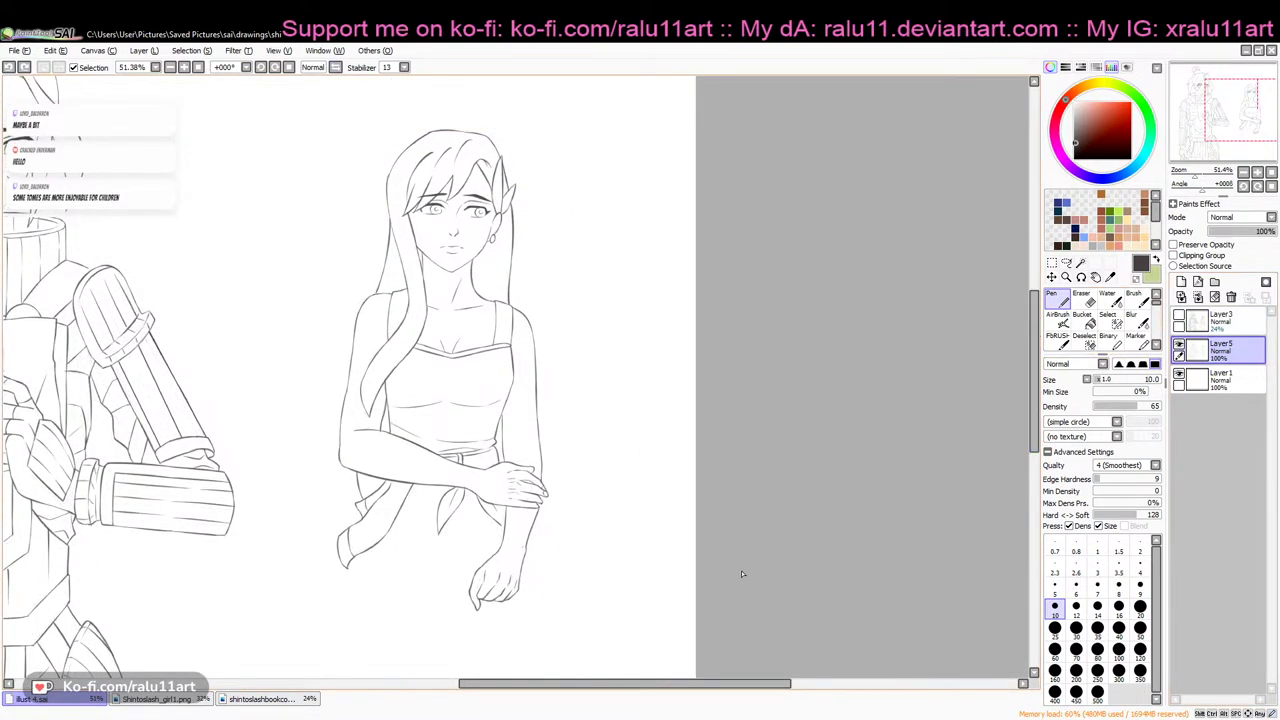
left_click_drag(731, 685, 669, 685)
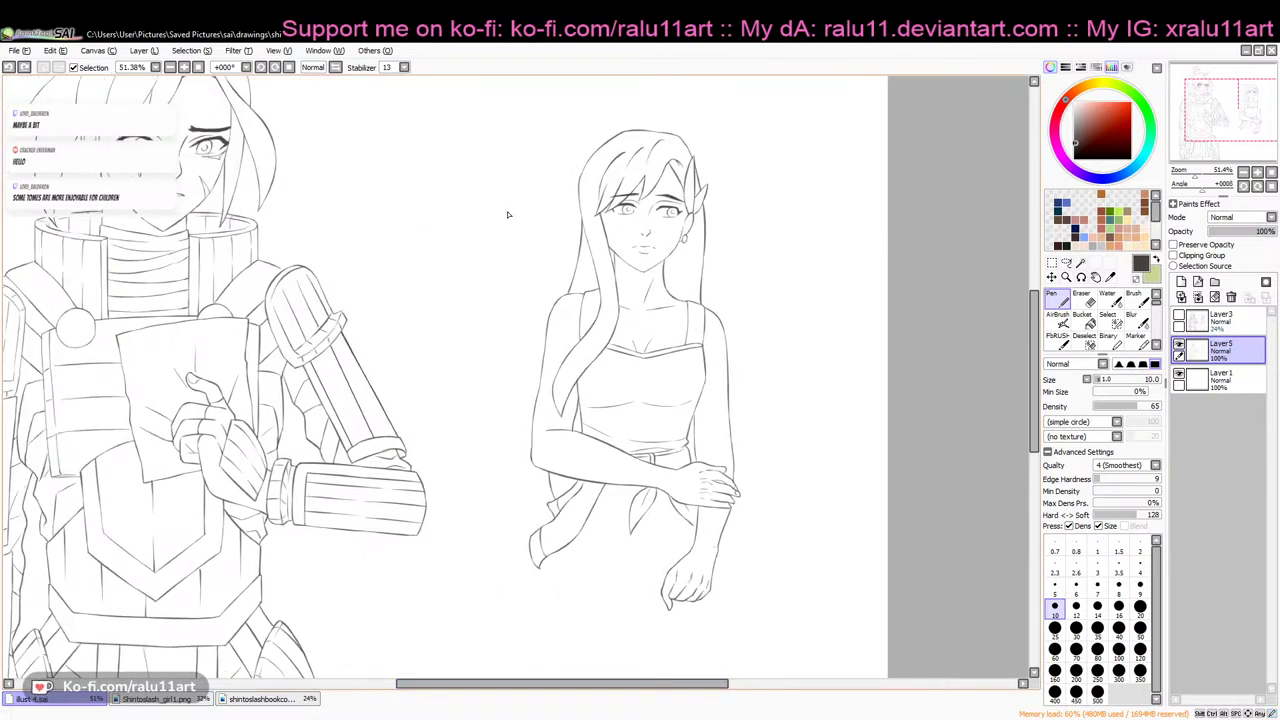
Check the proportions of both figures' line art in mirrored and normal view
left_click(316, 67)
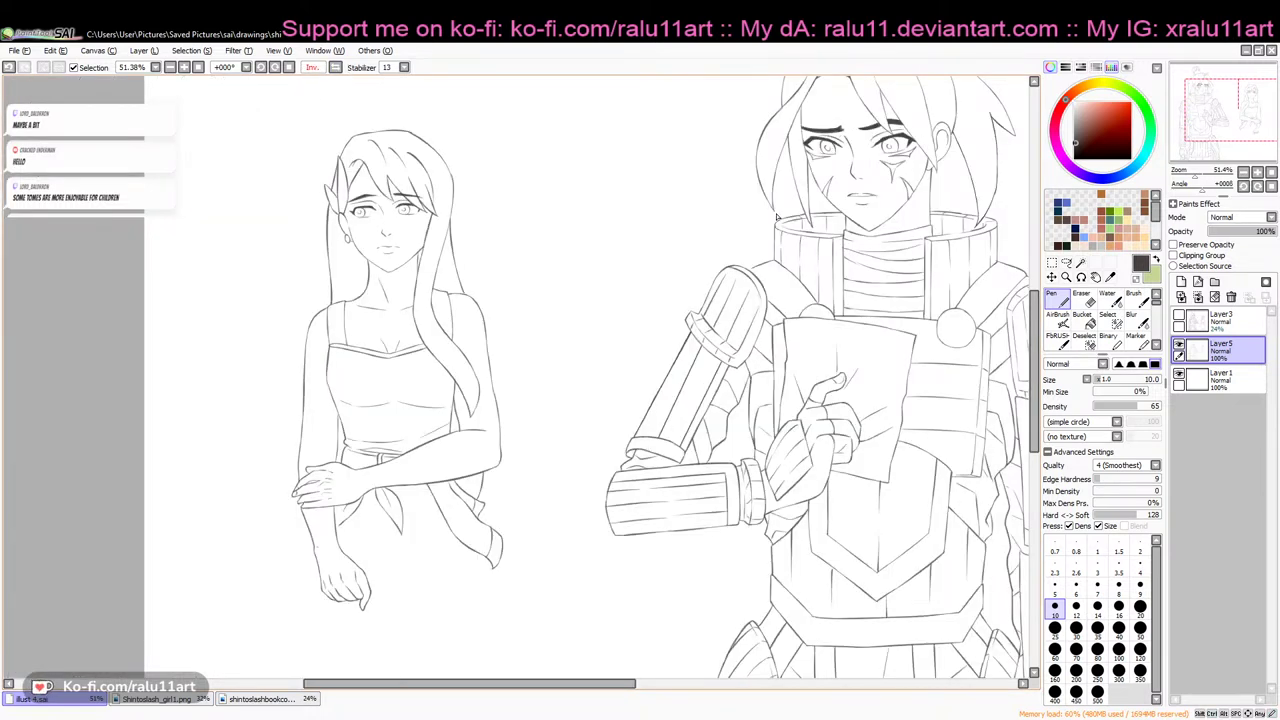
left_click(316, 67)
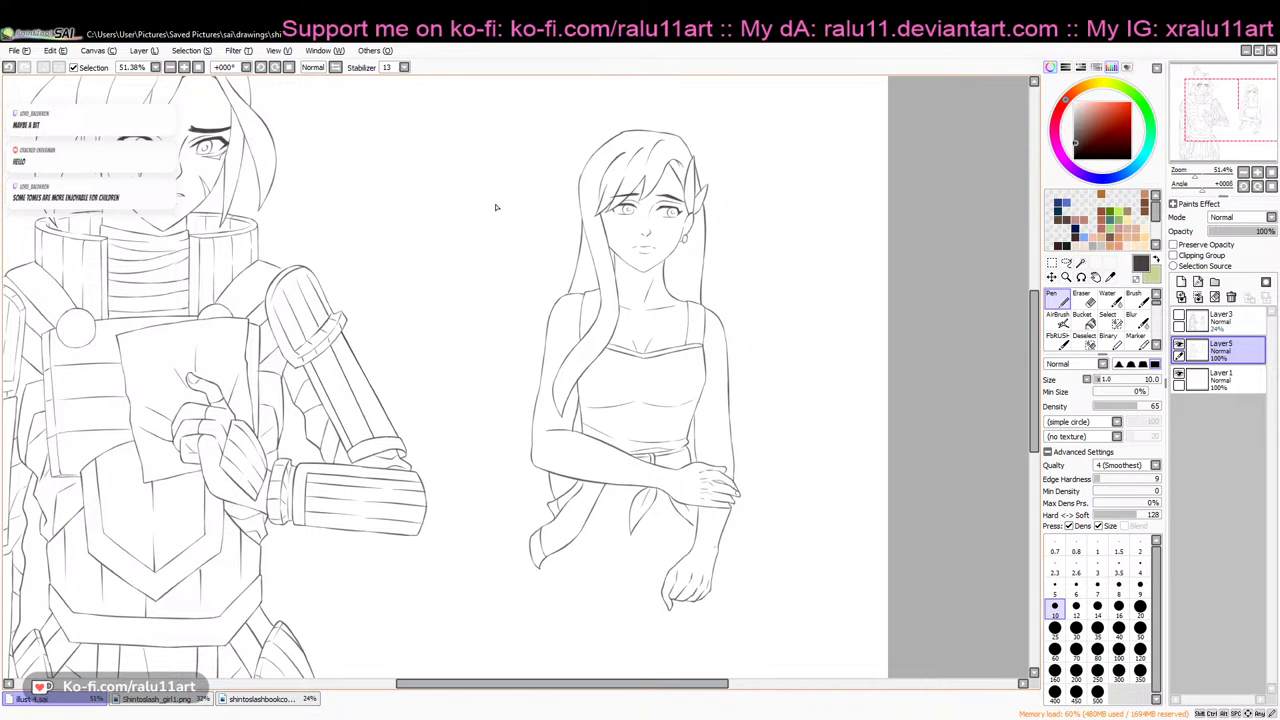
left_click_drag(1036, 322, 1038, 304)
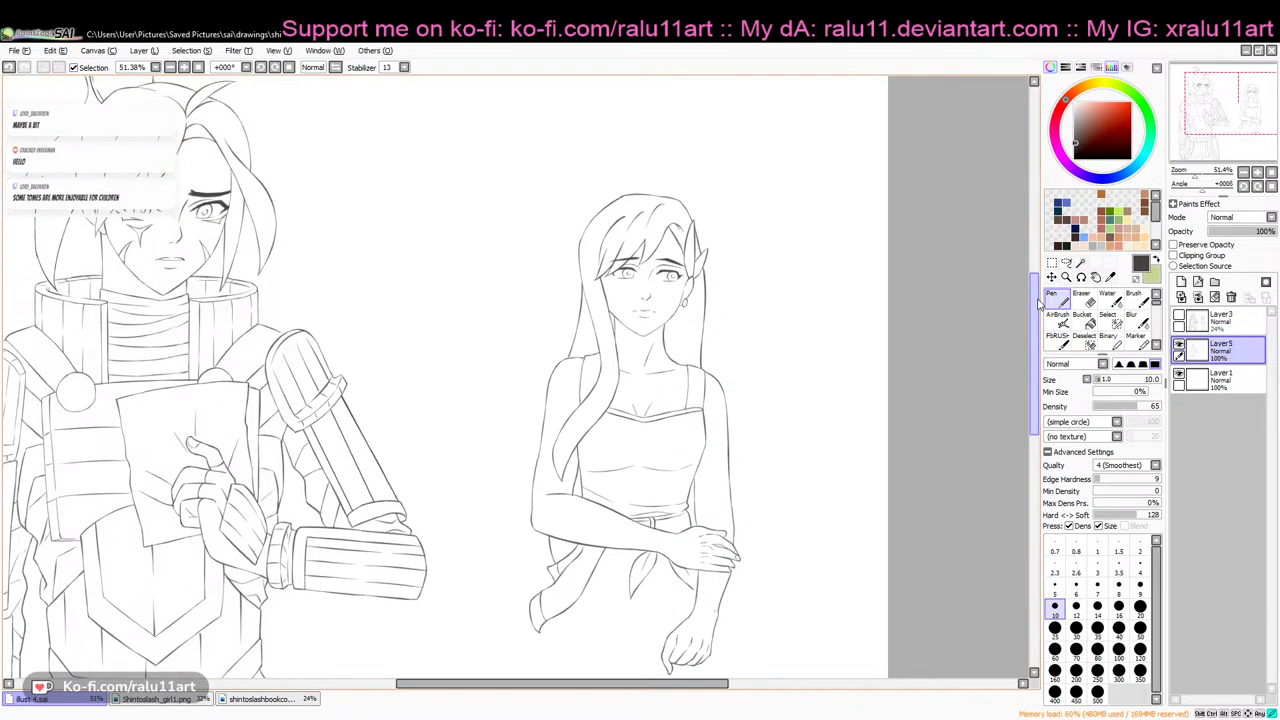
left_click(316, 67)
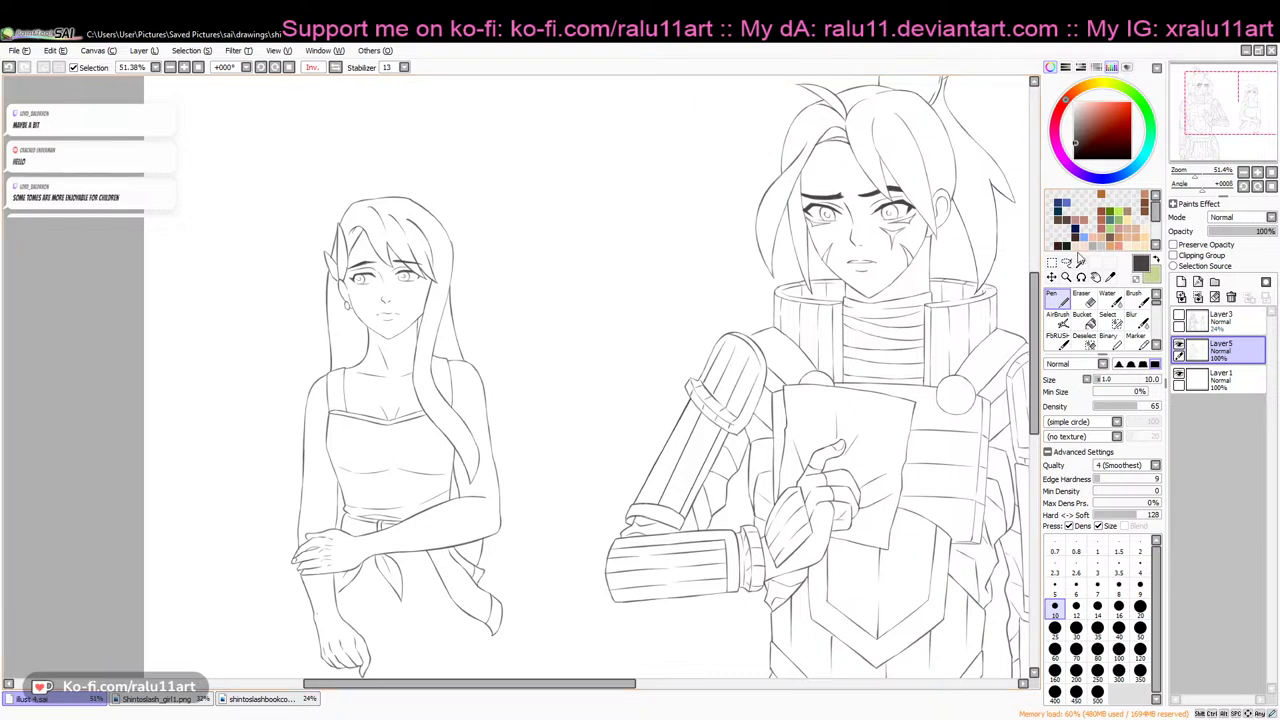
key("e")
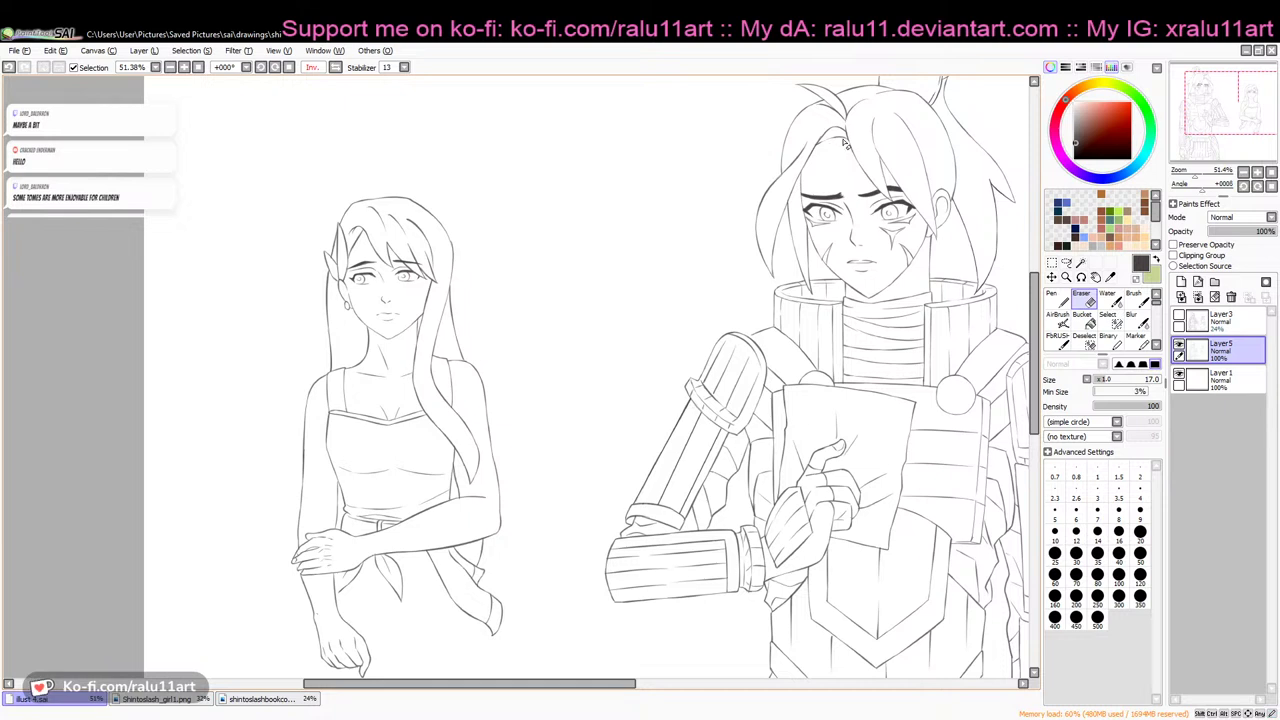
key("n")
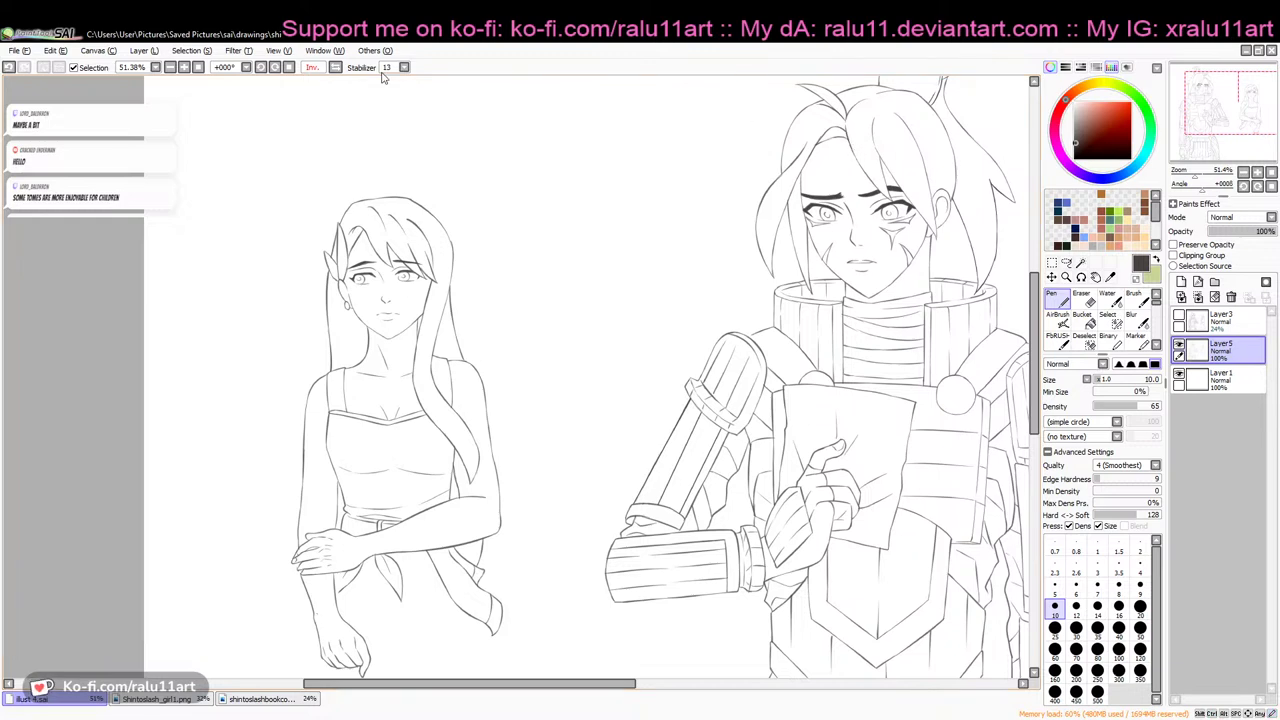
left_click(336, 67)
Show the faint Layer3 sketch as a guide for inking the girl's skirt and legs on Layer5
left_click_drag(1034, 301, 1034, 342)
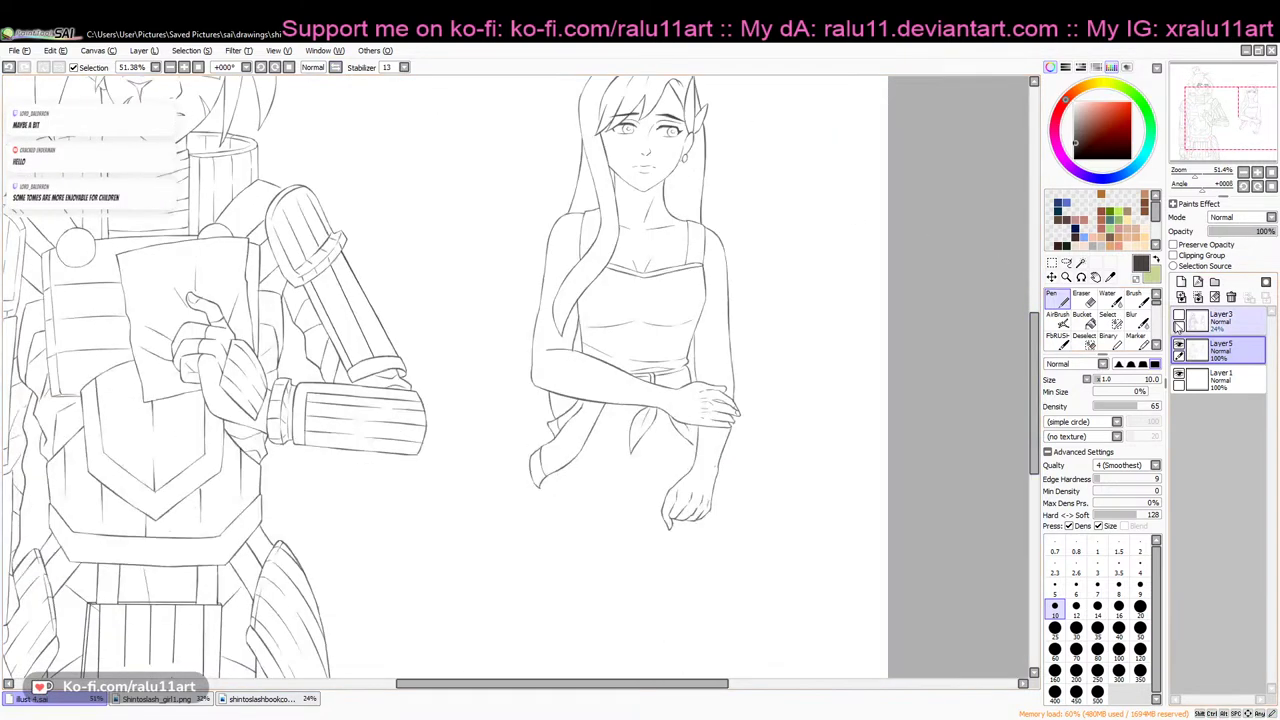
left_click(1179, 316)
left_click_drag(1190, 176, 1200, 178)
left_click_drag(1034, 335, 1034, 395)
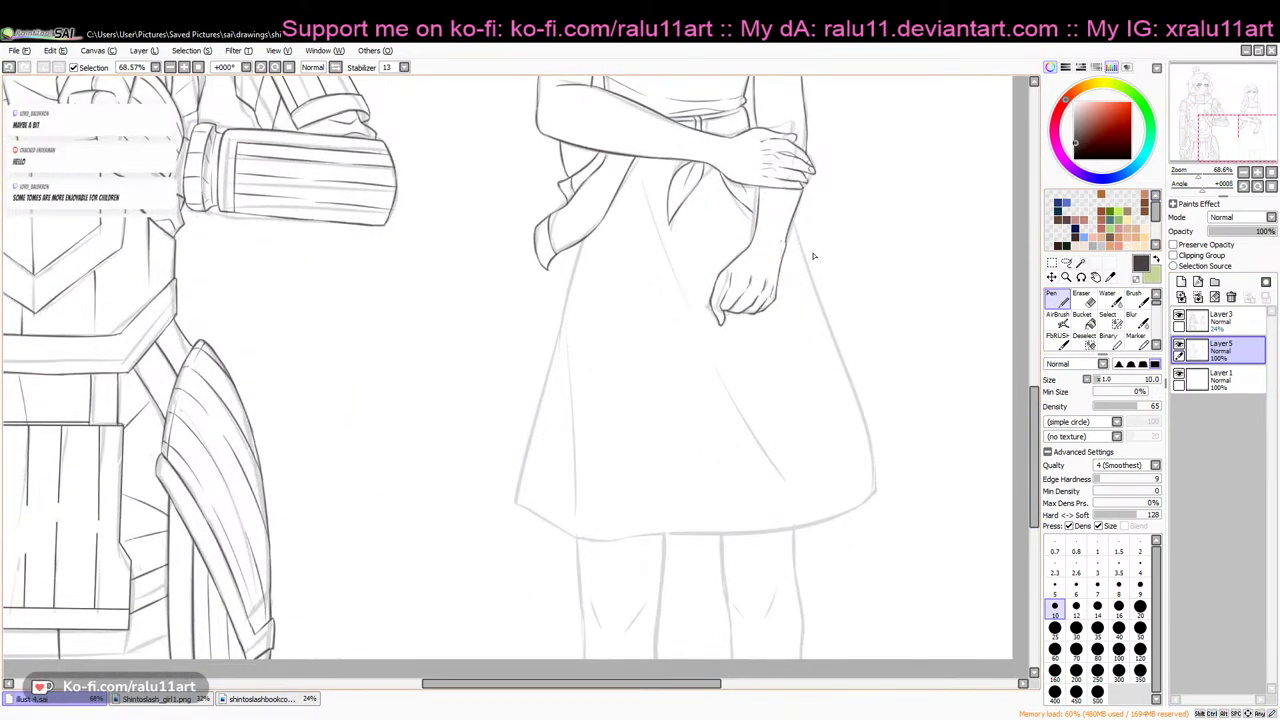
Ink the left side edge of the girl's skirt over the sketch, from the waist bow to the hem, with the size 10 Pen
left_click_drag(583, 241, 563, 303)
key("ctrl+z")
left_click_drag(583, 241, 559, 327)
key("ctrl+z")
left_click_drag(583, 241, 566, 315)
key("ctrl+z")
left_click_drag(583, 241, 549, 360)
key("ctrl+z")
left_click_drag(567, 308, 535, 423)
key("ctrl+z")
left_click_drag(567, 309, 516, 478)
key("ctrl+z")
left_click_drag(544, 390, 518, 476)
key("ctrl+z")
left_click_drag(545, 388, 516, 492)
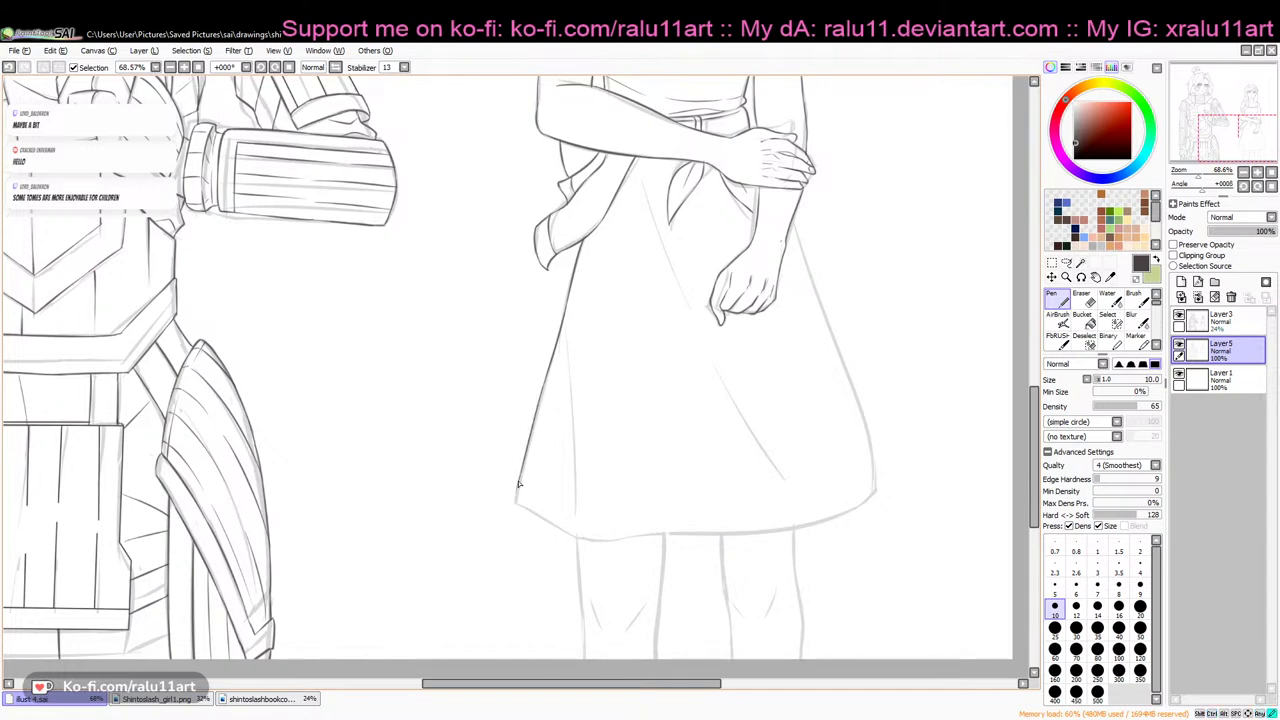
Ink the curved bottom hem of the girl's skirt over the sketch, redrawing strokes until the curve is smooth
mouse_move(568, 534)
left_mouse_down()
mouse_move(604, 540)
mouse_move(588, 543)
left_mouse_up()
key("ctrl+z")
key("ctrl+z")
left_click_drag(710, 533, 828, 521)
key("ctrl+z")
left_click_drag(714, 533, 852, 506)
key("ctrl+z")
left_click_drag(715, 538, 852, 518)
key("ctrl+z")
key("ctrl+y")
key("ctrl+z")
mouse_move(714, 535)
left_mouse_down()
mouse_move(844, 516)
mouse_move(803, 526)
mouse_move(876, 492)
left_mouse_up()
key("ctrl+z")
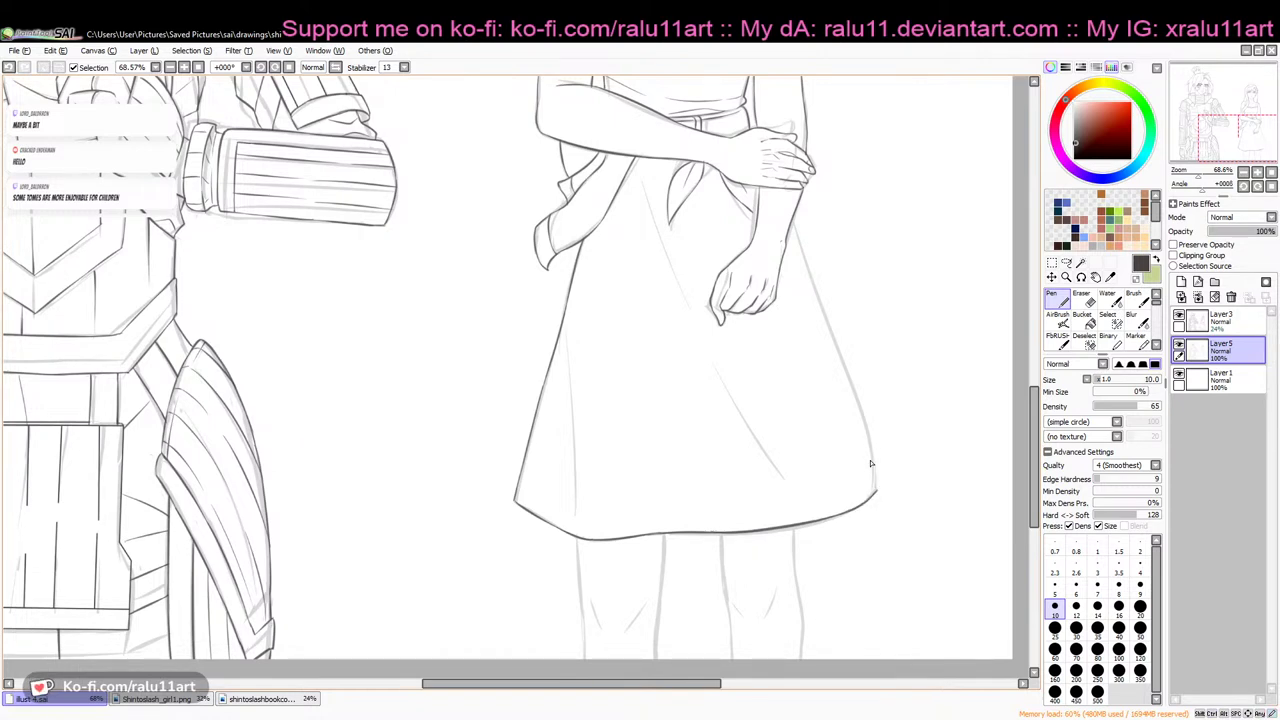
Ink the right side edge of the girl's skirt from her forearm to the hem
left_click_drag(795, 228, 830, 330)
key("ctrl+z")
left_click_drag(795, 226, 833, 335)
key("ctrl+z")
left_click(406, 707)
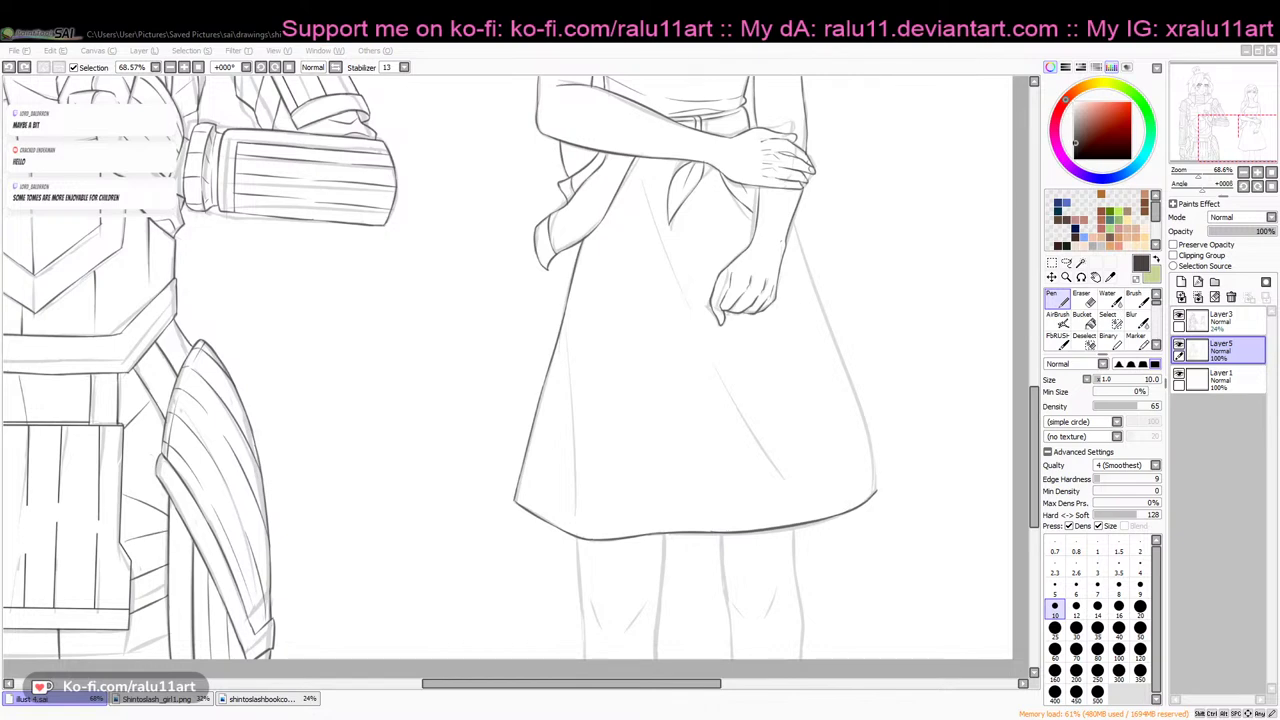
left_click(1202, 50)
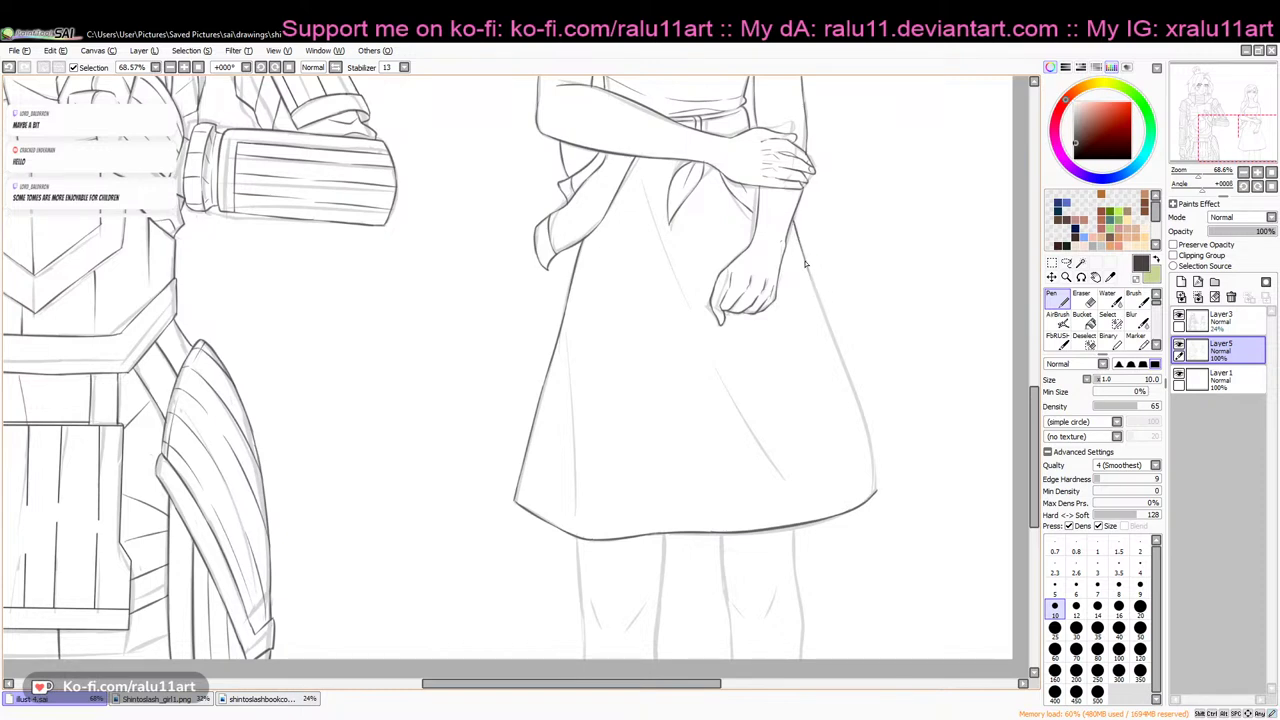
mouse_move(836, 343)
left_mouse_down()
mouse_move(867, 443)
mouse_move(863, 405)
mouse_move(875, 488)
left_mouse_up()
Ink the long diagonal fold and the left vertical fold inside the girl's skirt
mouse_move(645, 179)
left_mouse_down()
mouse_move(677, 290)
mouse_move(790, 494)
left_mouse_up()
key("ctrl+z")
left_click_drag(708, 349, 788, 478)
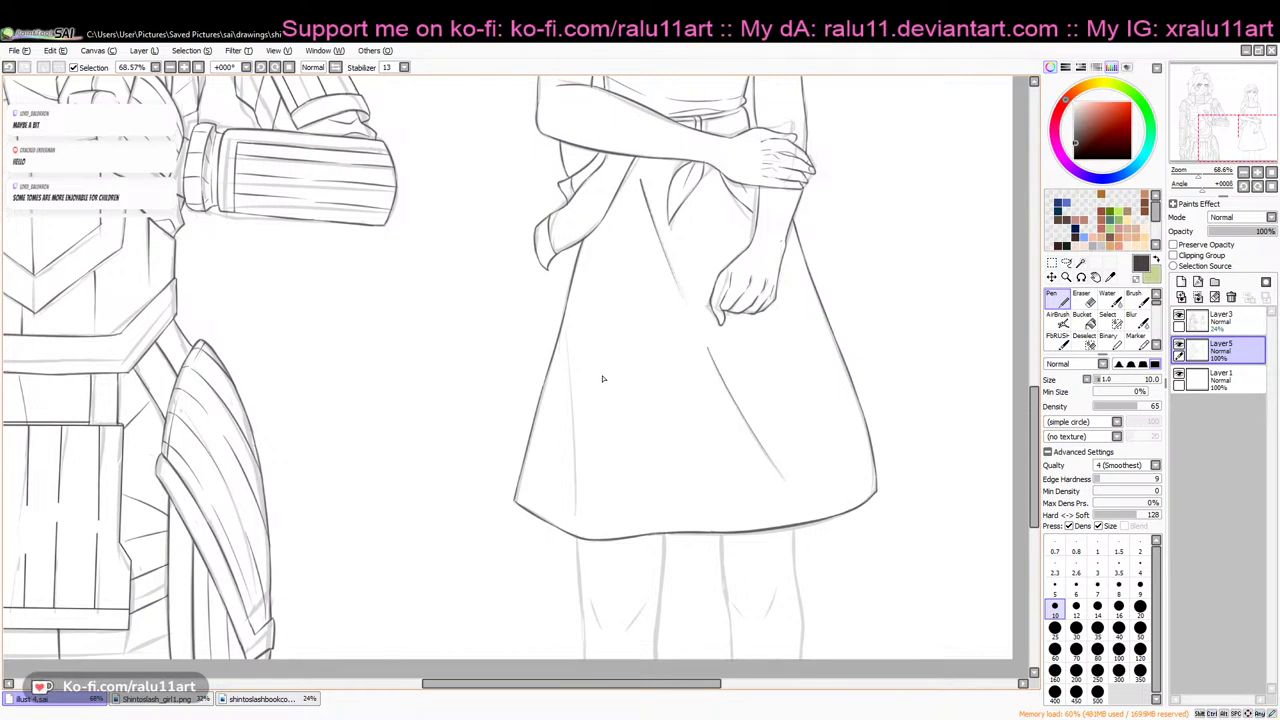
left_click_drag(564, 339, 576, 480)
key("ctrl+z")
left_click_drag(563, 334, 566, 495)
Ink the outlines and knee lines of both of the girl's legs from the hem to the canvas edge
scroll(1005, 402, "down", 5)
left_click_drag(578, 317, 584, 400)
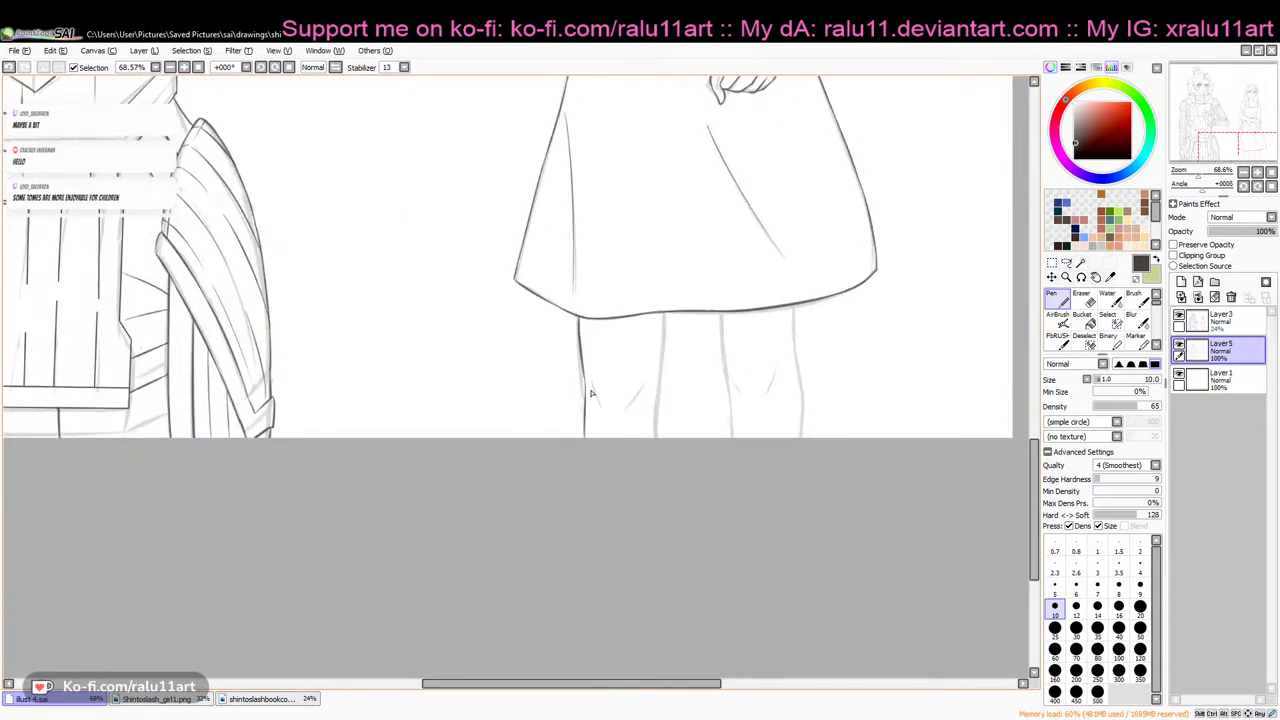
left_click_drag(661, 316, 656, 415)
left_click_drag(662, 313, 658, 437)
left_click_drag(721, 316, 738, 432)
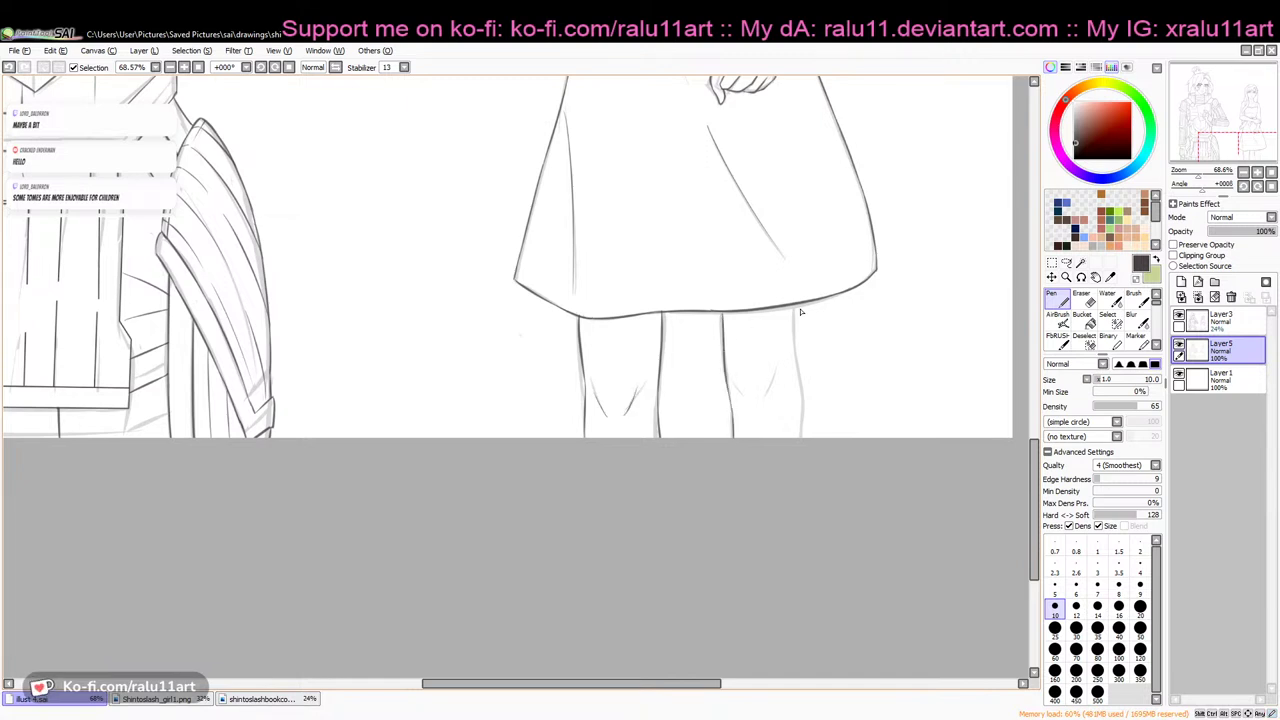
left_click_drag(799, 311, 800, 408)
left_click_drag(734, 381, 746, 414)
Review the complete line art of both figures, toggling the visibility of the sketch and line layers to compare them
scroll(1027, 457, "up", 10)
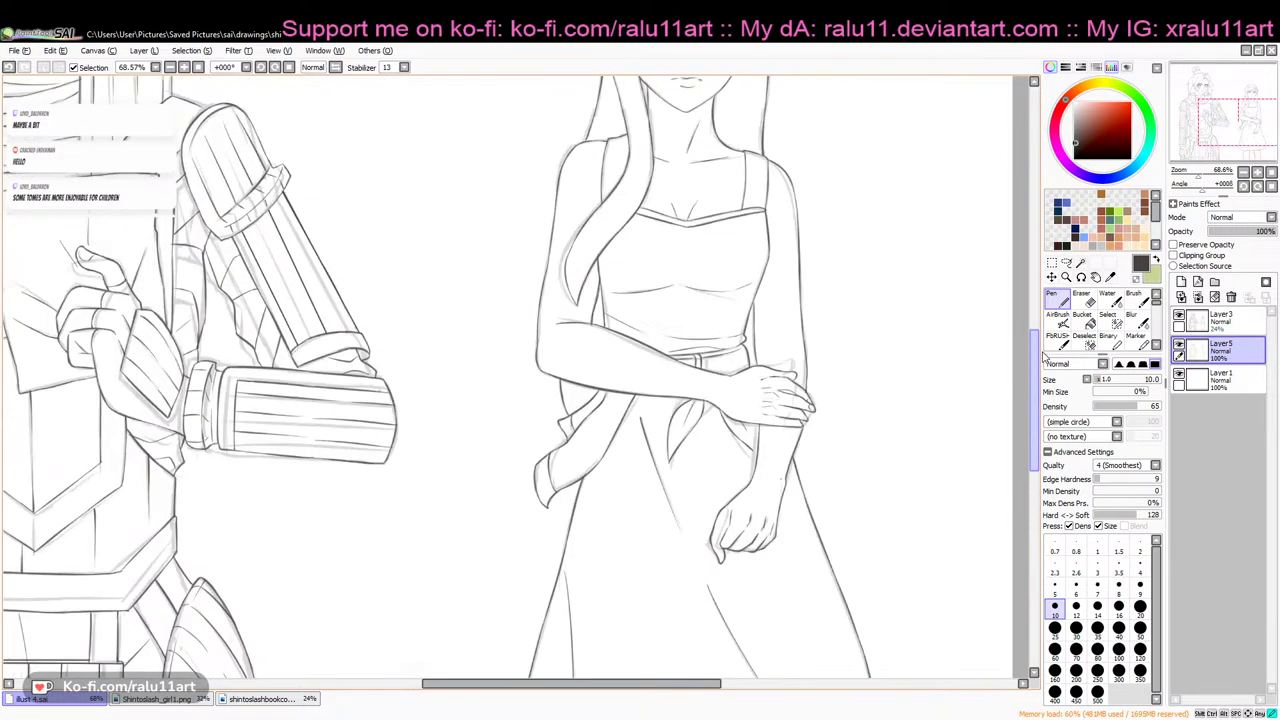
left_click(1271, 173)
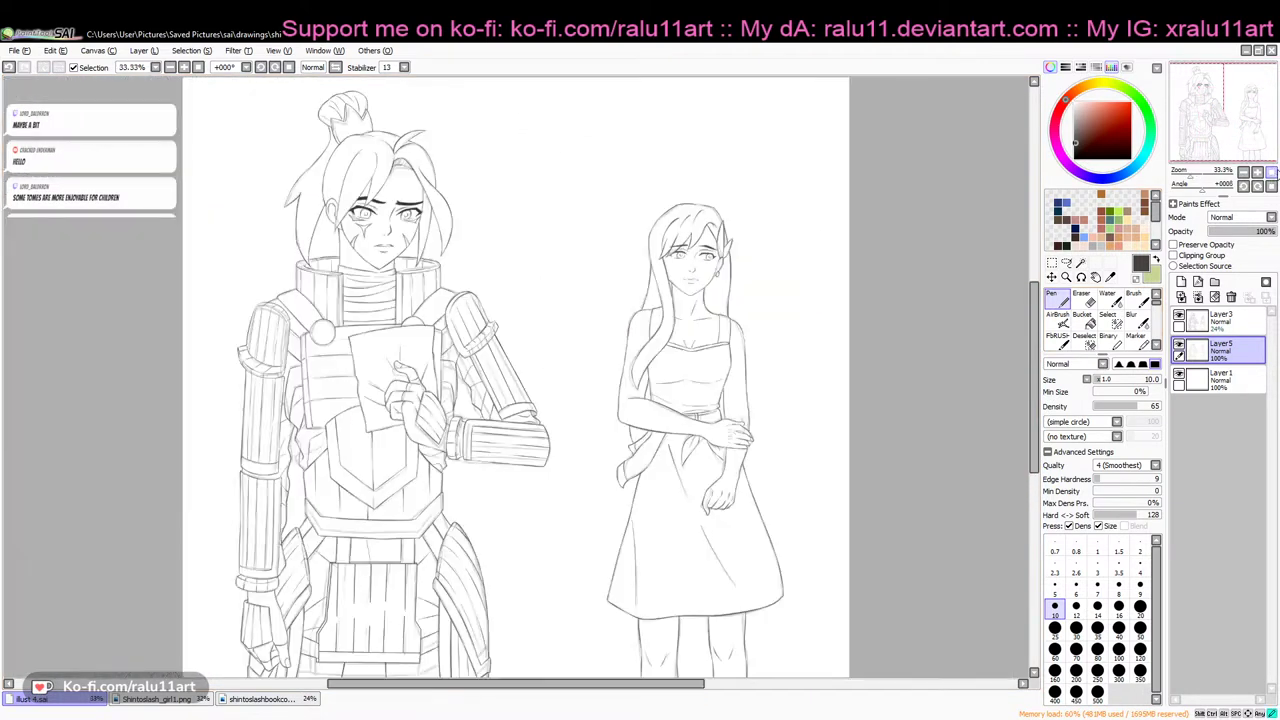
left_click(1179, 315)
left_click_drag(1034, 311, 1034, 312)
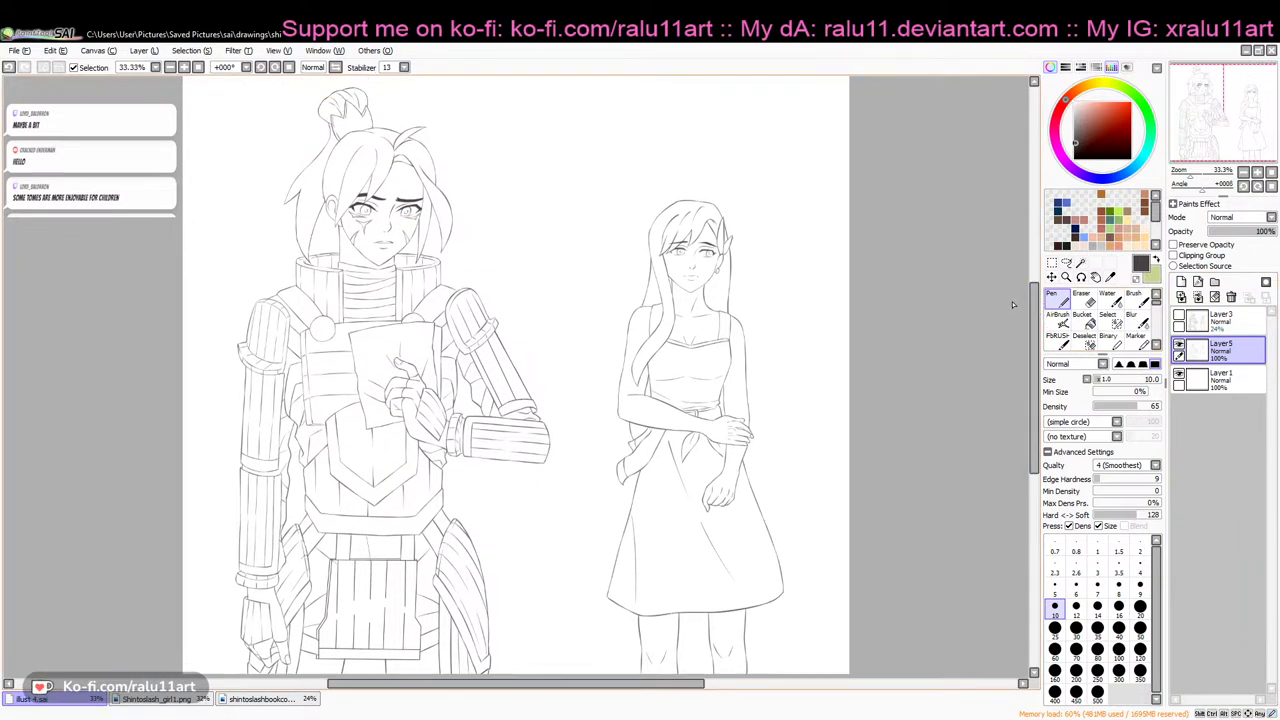
left_click_drag(692, 684, 668, 684)
left_click_drag(1033, 323, 1033, 328)
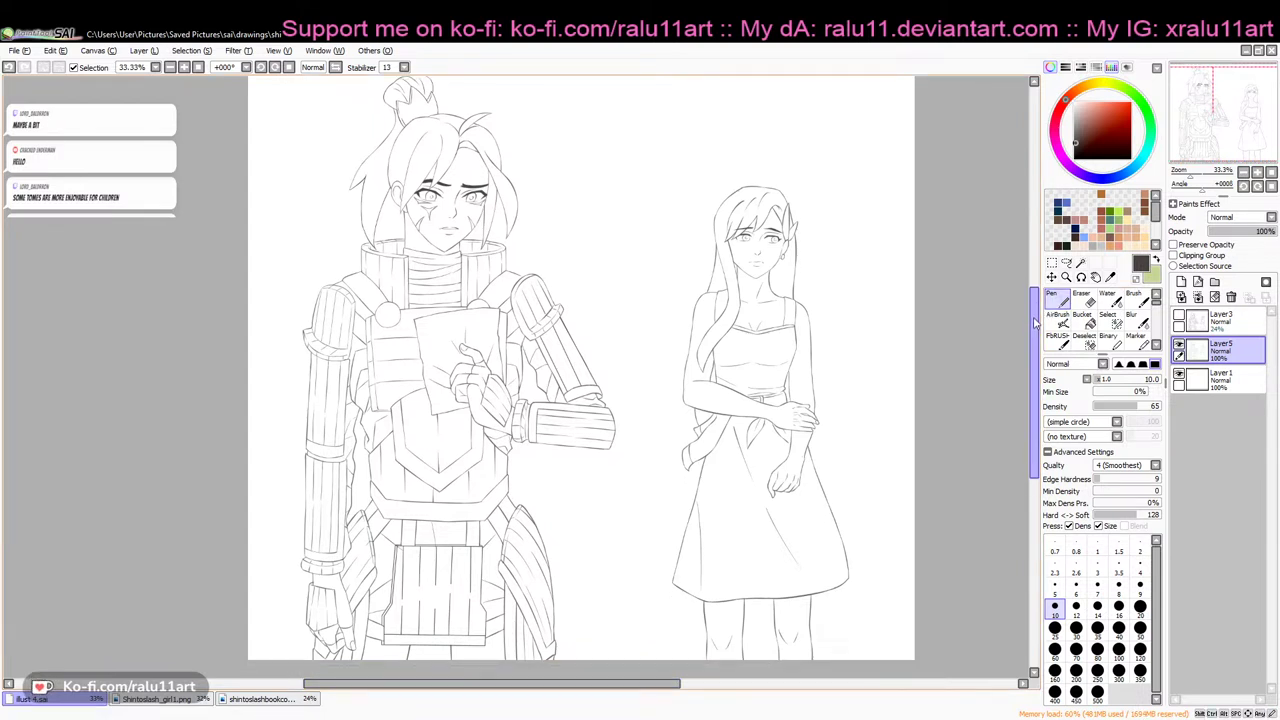
scroll(1038, 325, "up", 1)
left_click(1179, 347)
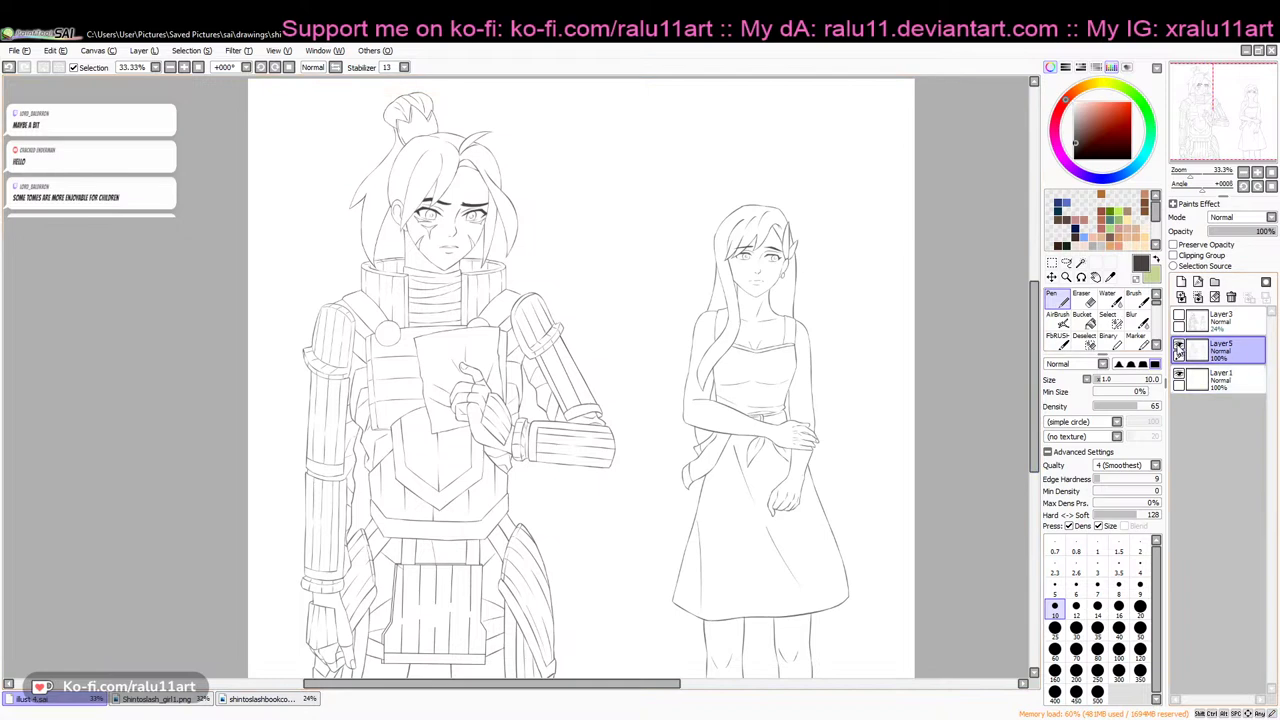
left_click(1179, 347)
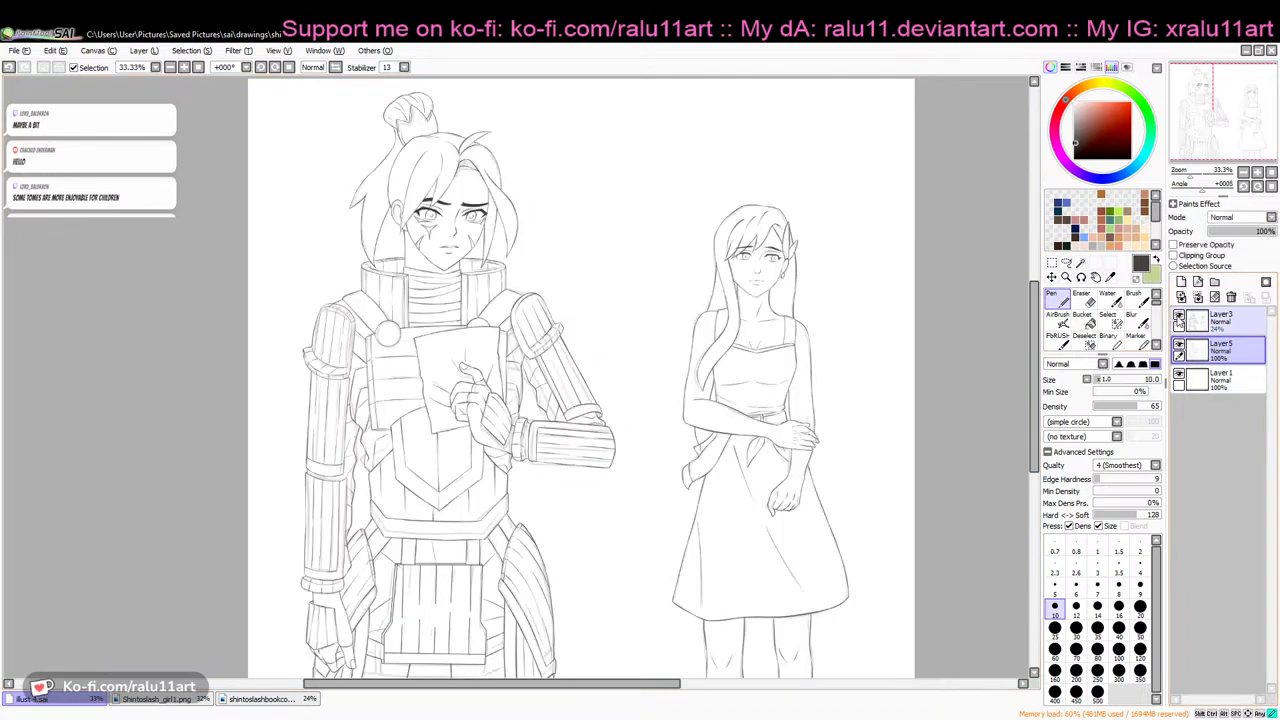
Delete the Layer3 sketch layer
left_click(1222, 320)
left_click(1231, 297)
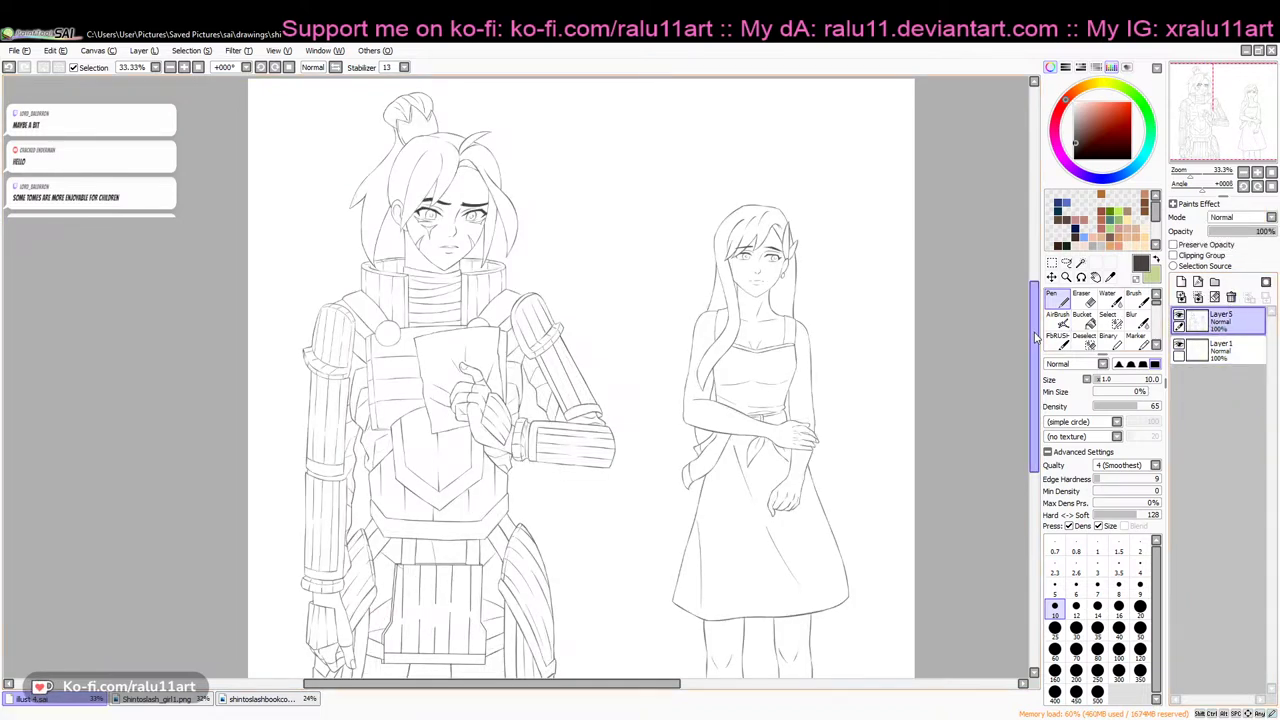
left_click_drag(1037, 328, 1037, 336)
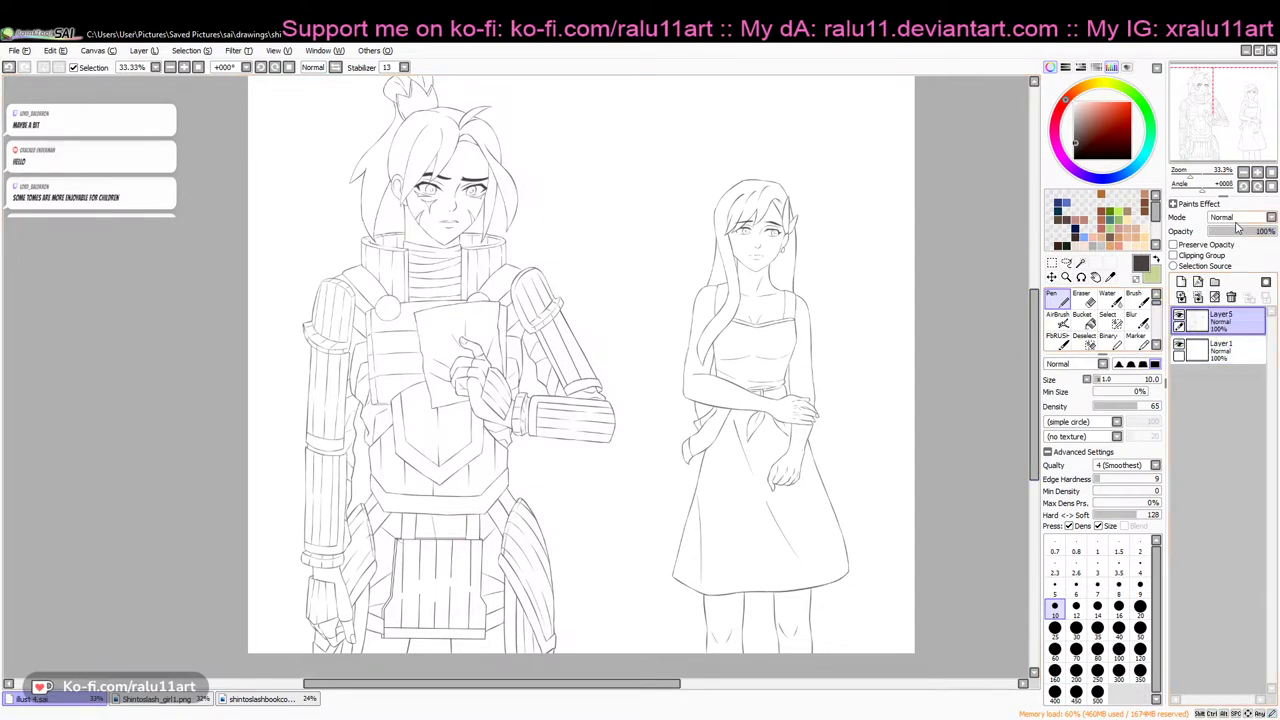
Set the Layer5 line art to Multiply, add a new layer beneath it, and reselect Layer5 with the Magic Wand ready
left_click(1240, 217)
left_click(1240, 229)
left_click(1220, 347)
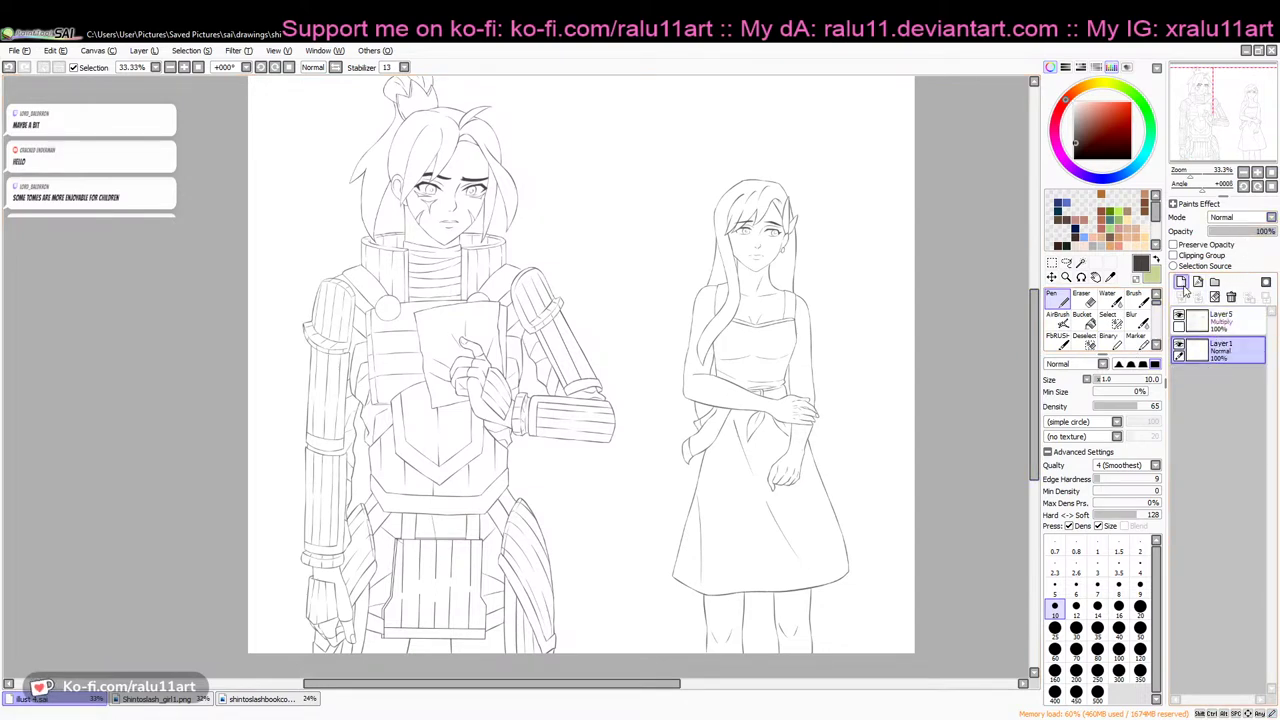
left_click(1181, 282)
left_click(1080, 262)
left_click(1220, 320)
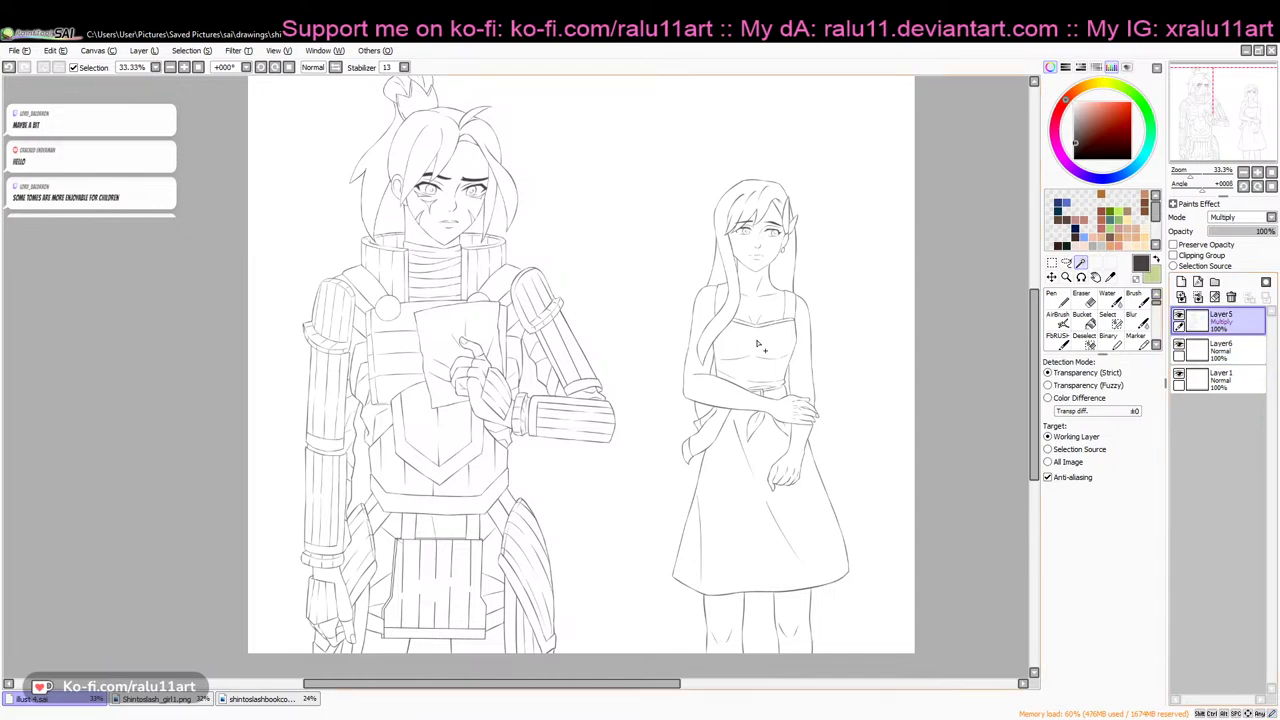
Close the book cover painting and open the Shintoslash_girl1.png reference
left_click(285, 697)
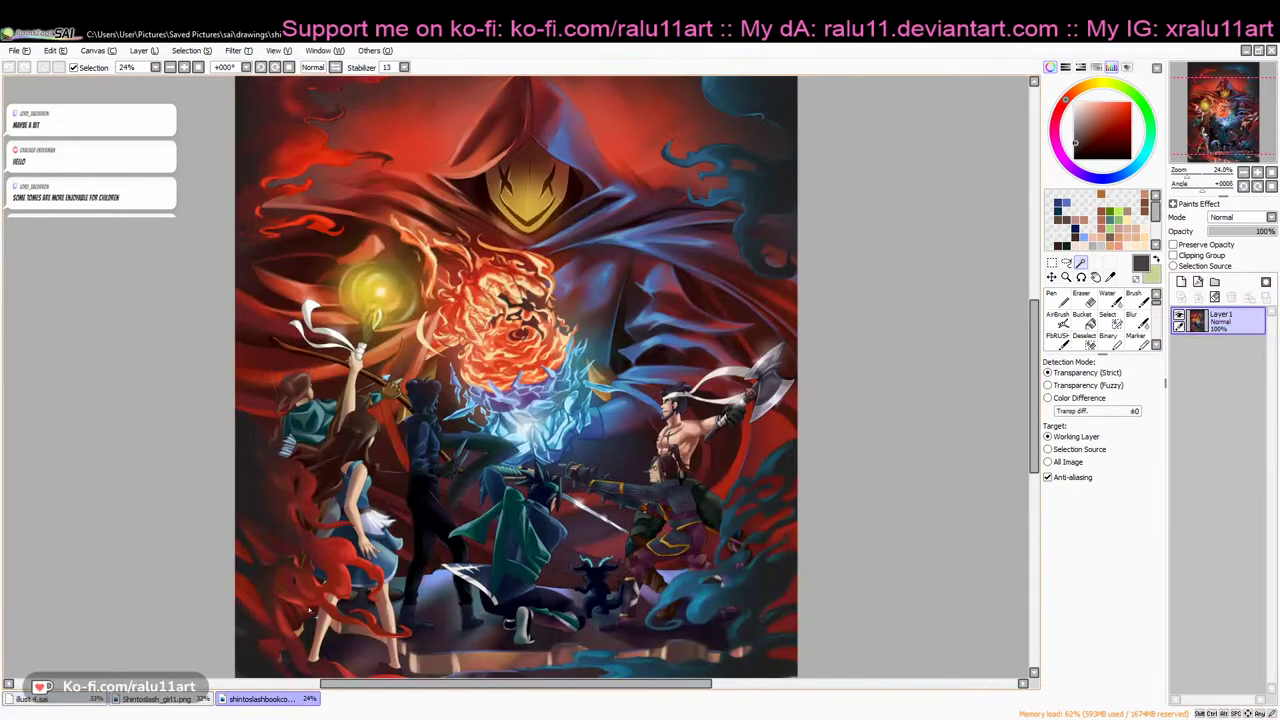
left_click(208, 699)
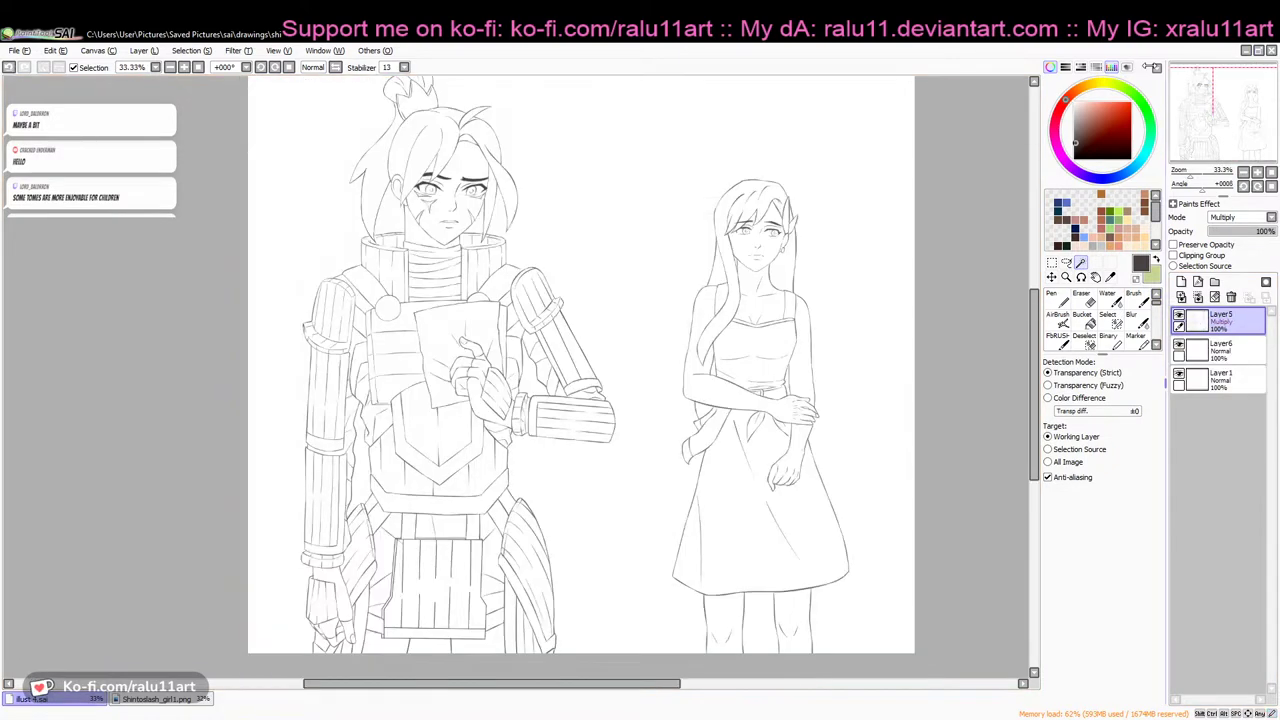
left_click(196, 700)
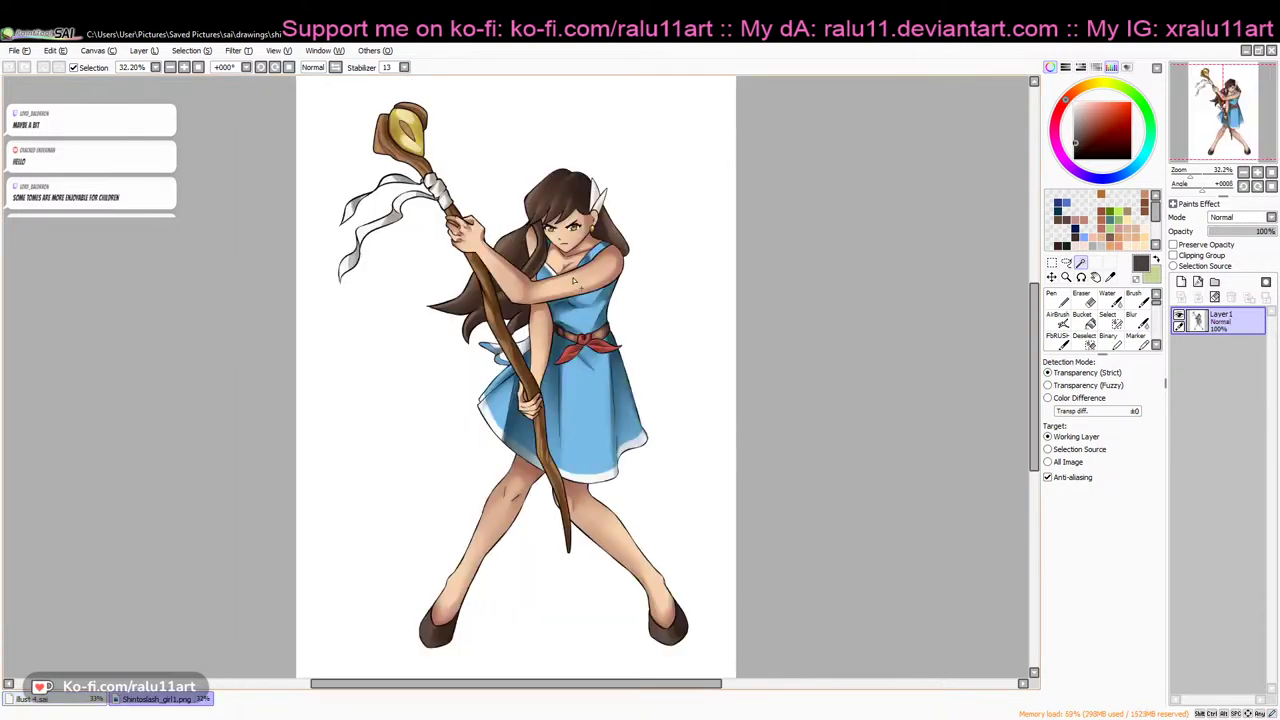
Sample the dress blue as the secondary colour and the light skin tone as the primary colour from the girl reference
left_click(1110, 277)
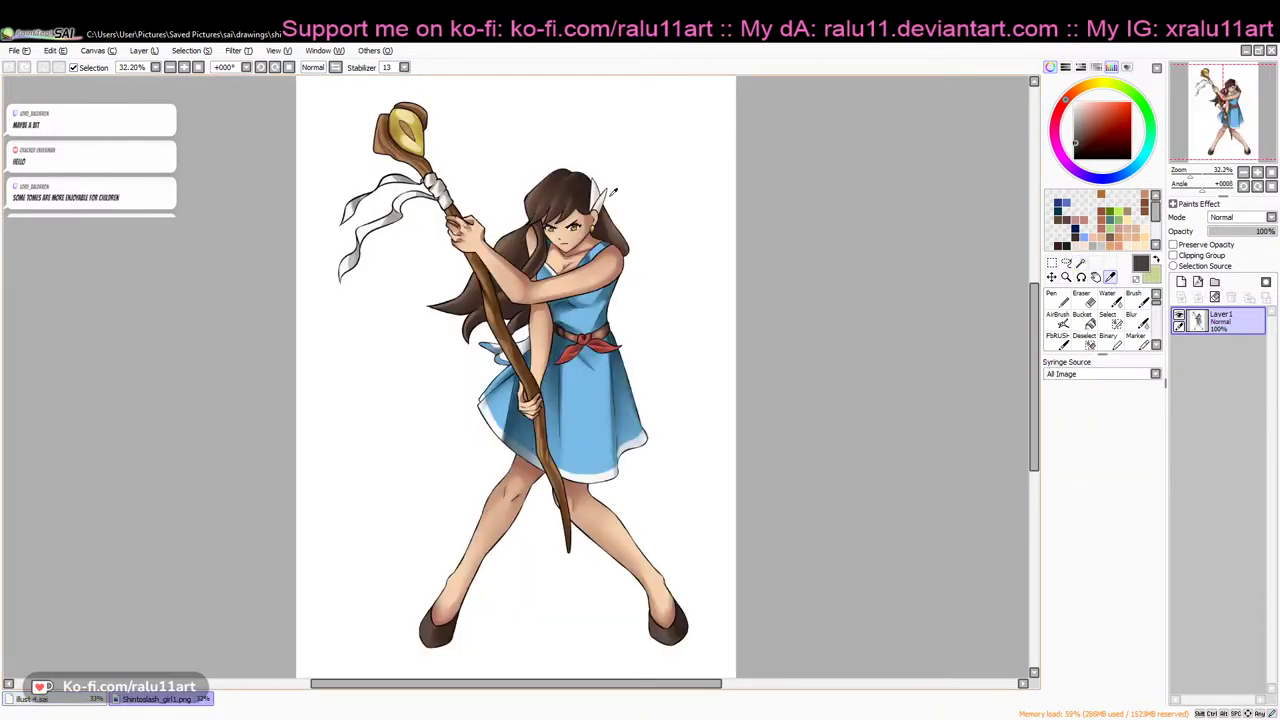
left_click_drag(1190, 176, 1198, 176)
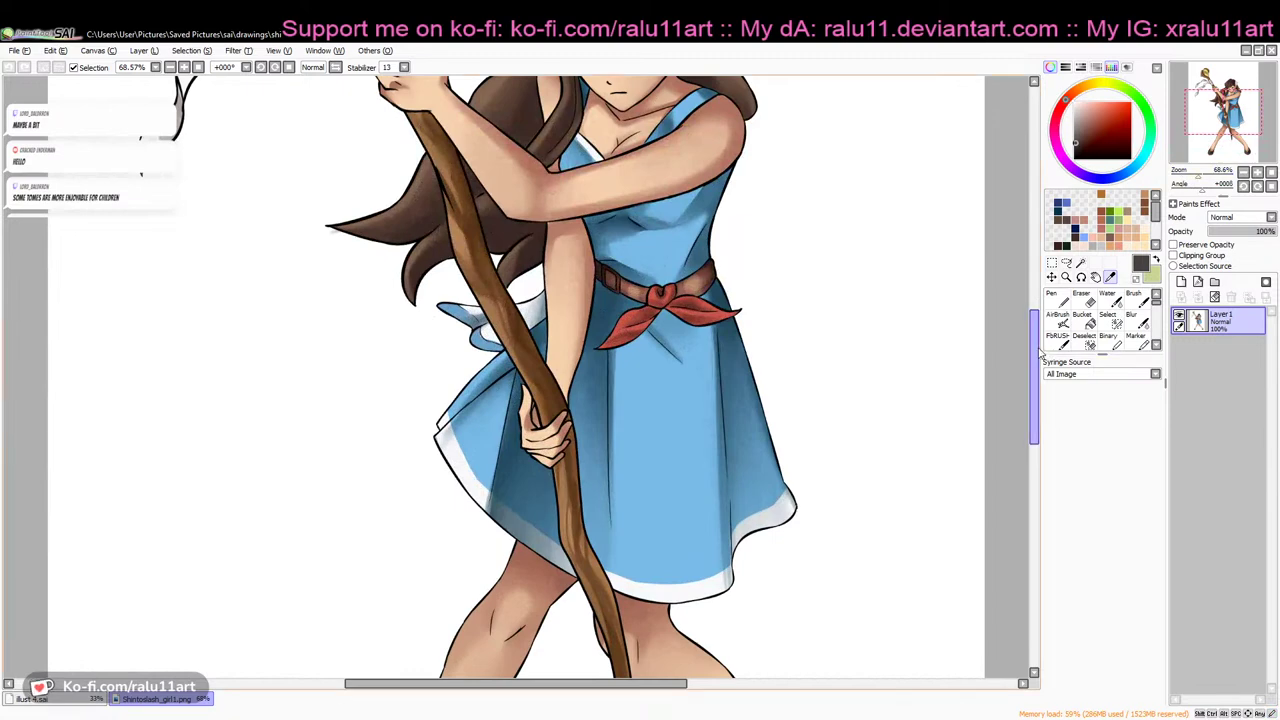
left_click_drag(1037, 352, 1037, 318)
left_click(672, 402)
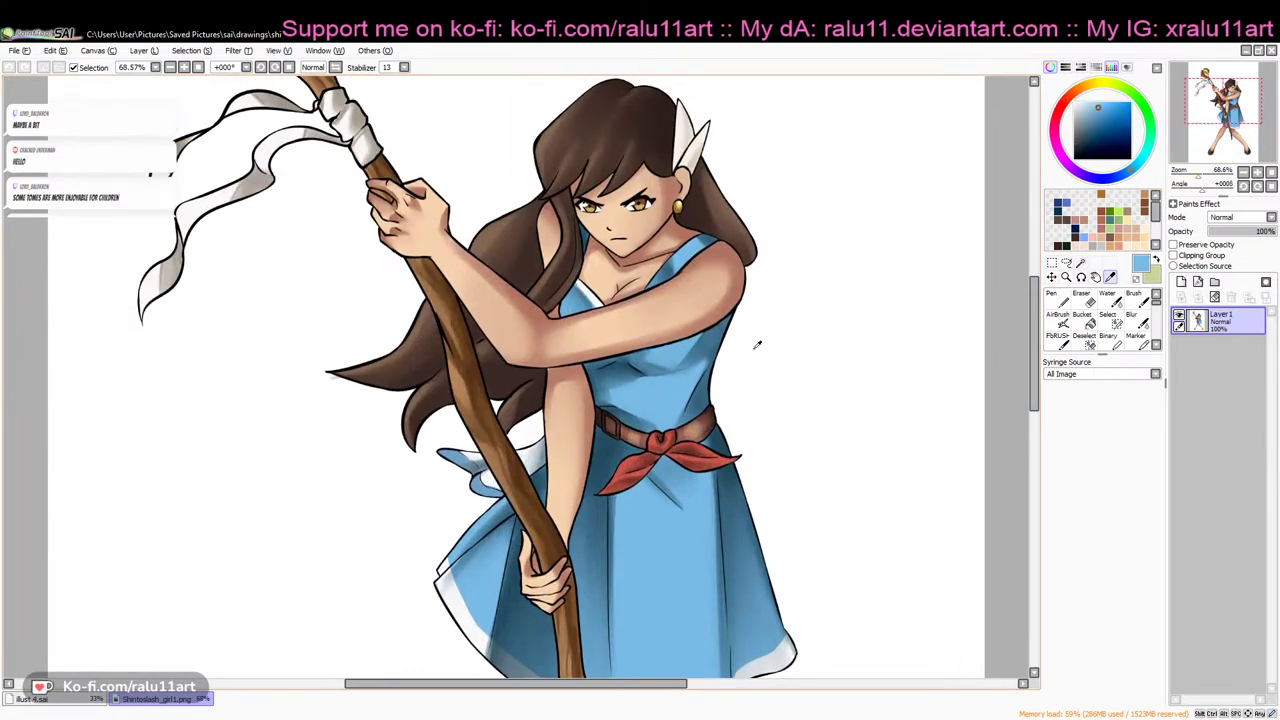
left_click(1155, 259)
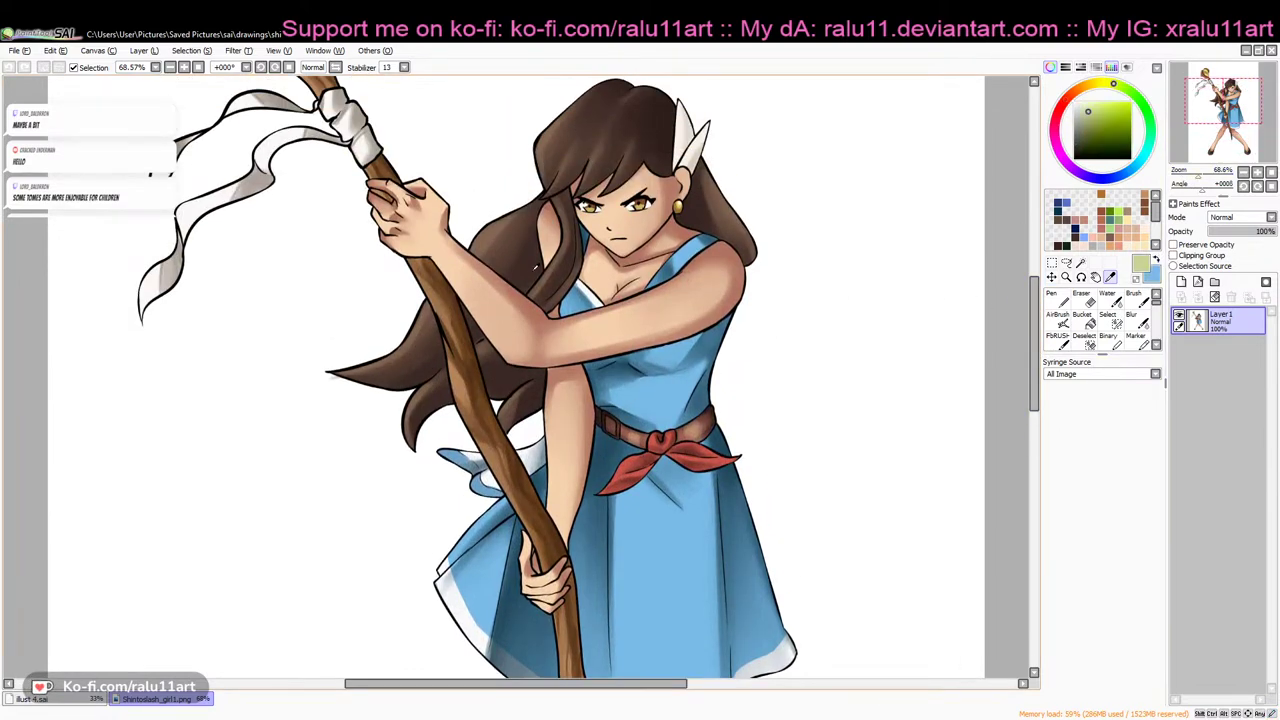
left_click(444, 201)
Return to the two-figure line art and add a layer folder directly above Layer6
left_click(90, 700)
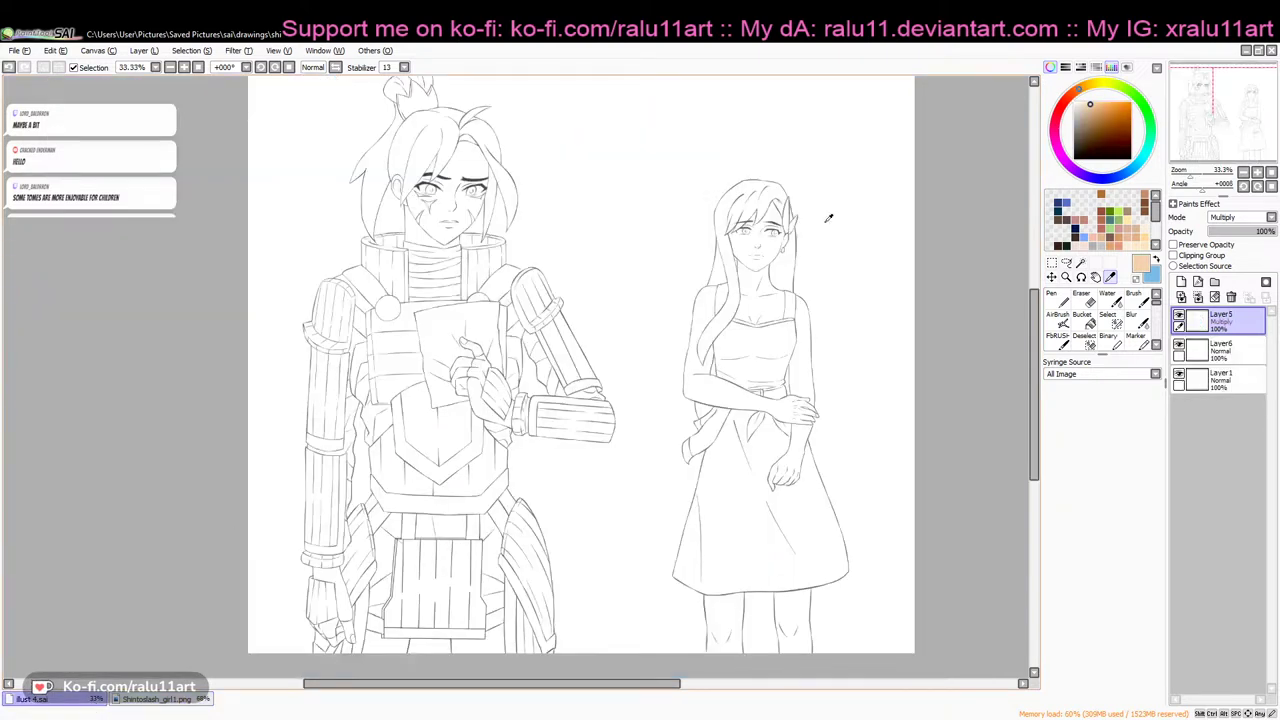
left_click(1081, 262)
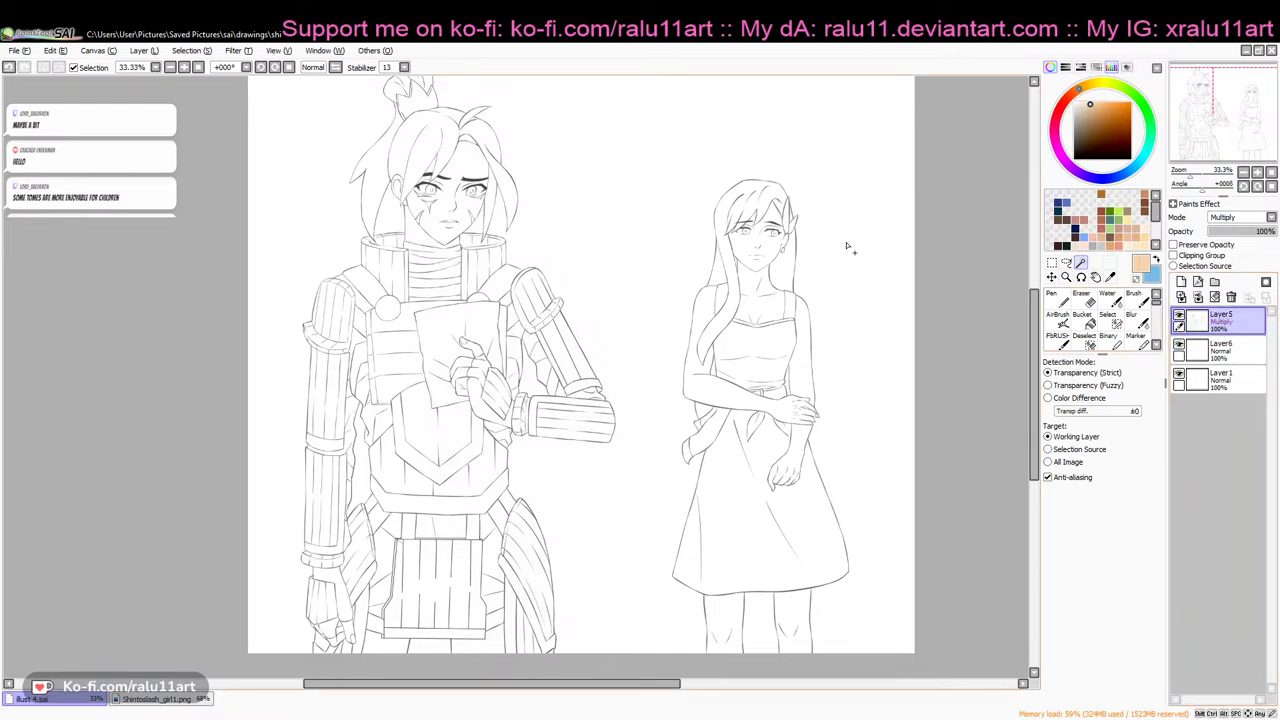
left_click(1220, 346)
left_click(1214, 281)
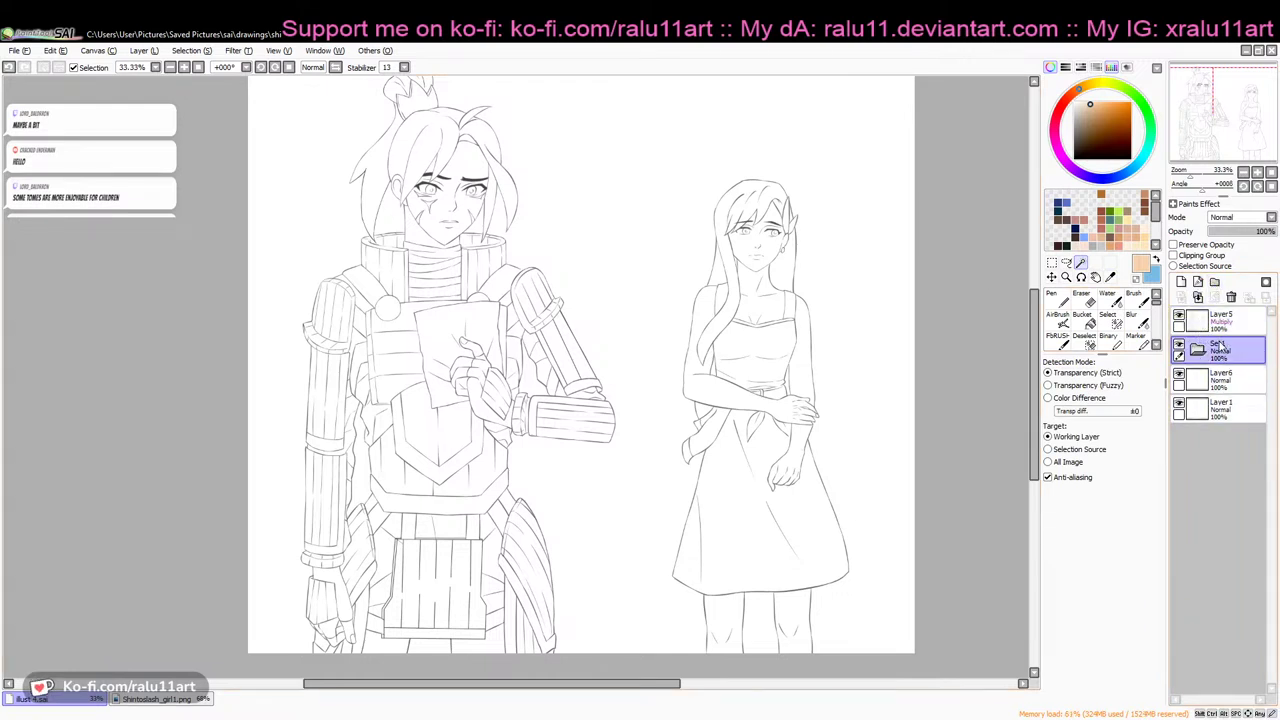
Name the new layer folder "tadame" and move Layer6 into it
type("tadame")
key("Return")
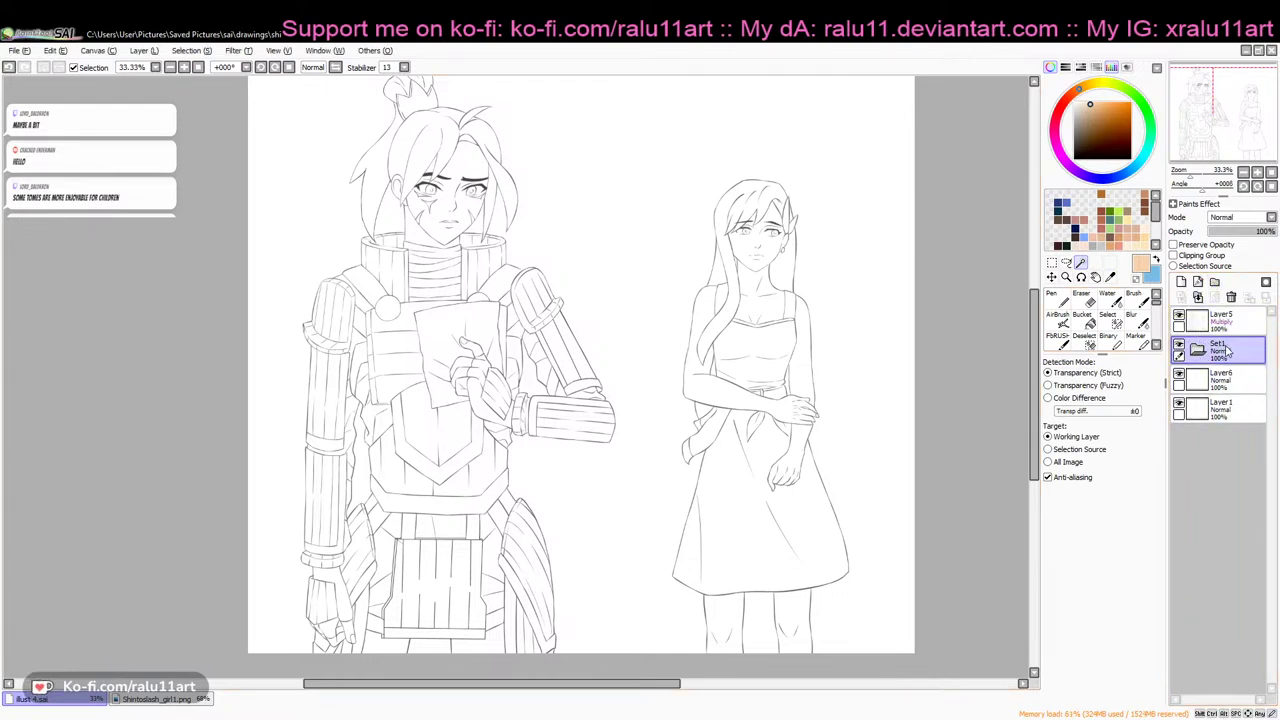
left_click_drag(1226, 383, 1230, 357)
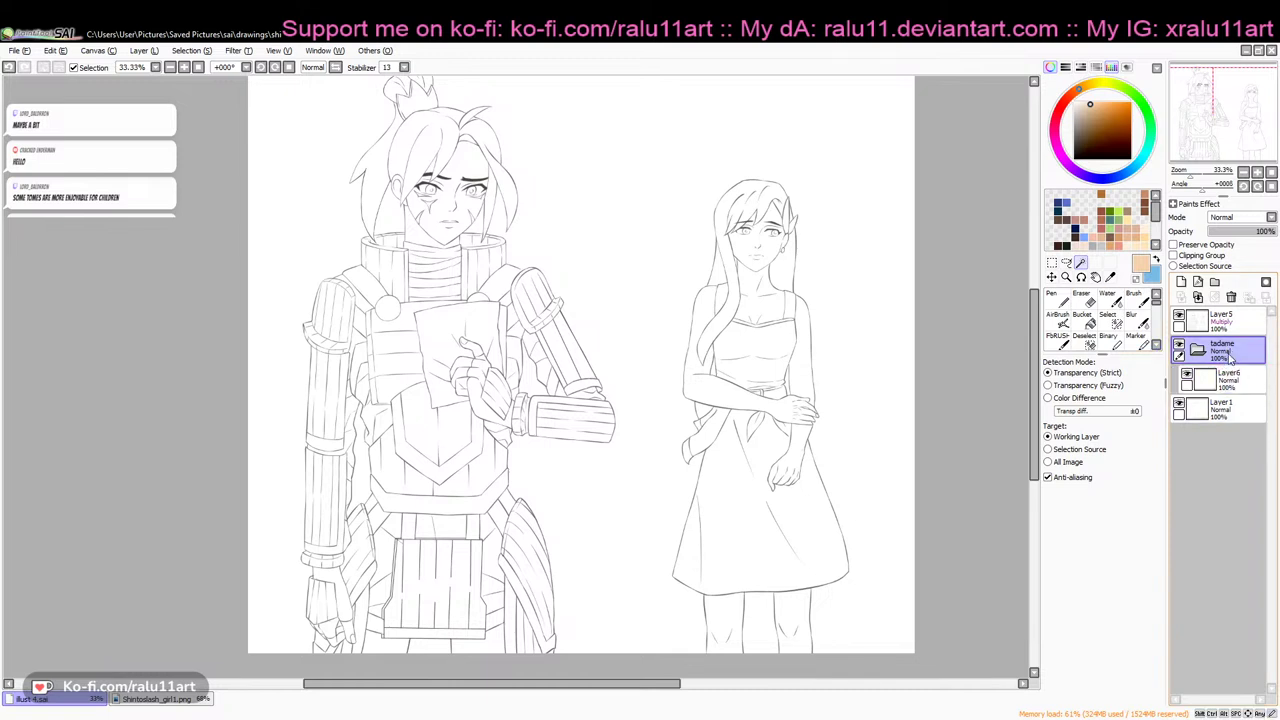
Select the girl's face, neck, chest, arms, hands and legs from the Layer5 line art with the Magic Wand
left_click(1220, 318)
left_click(768, 250)
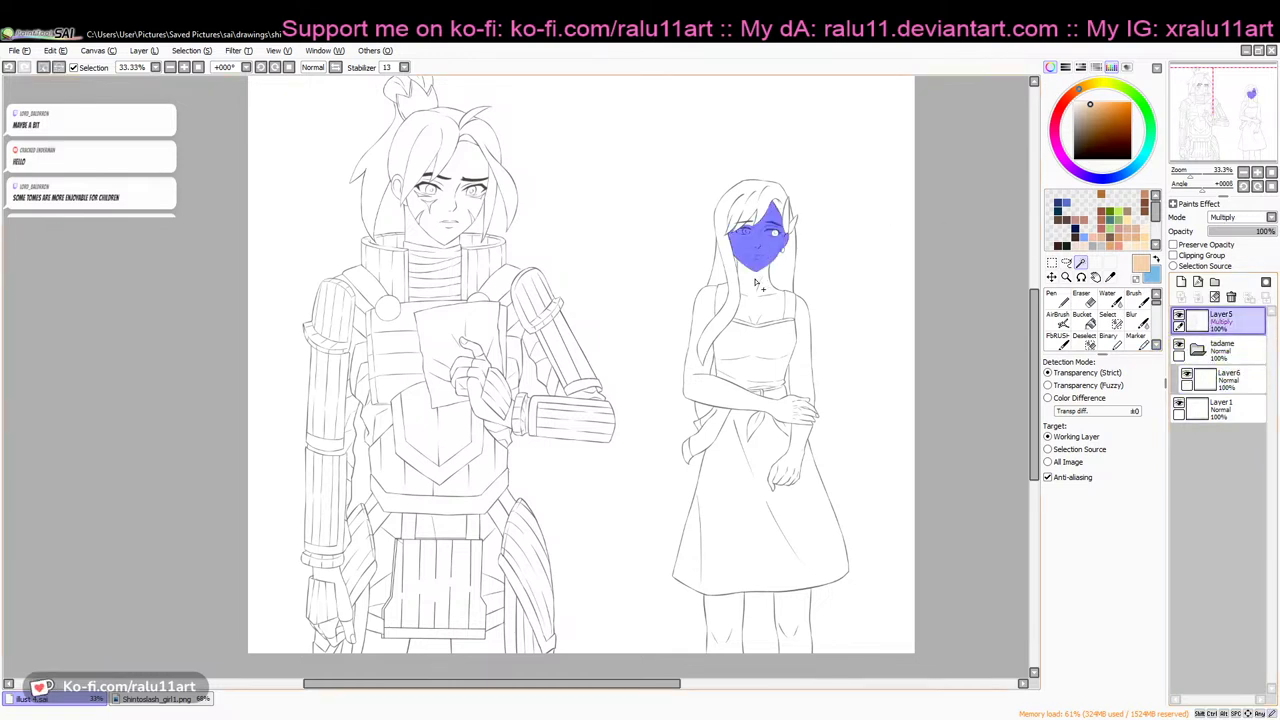
left_click(757, 283)
left_click(801, 327)
left_click(708, 310)
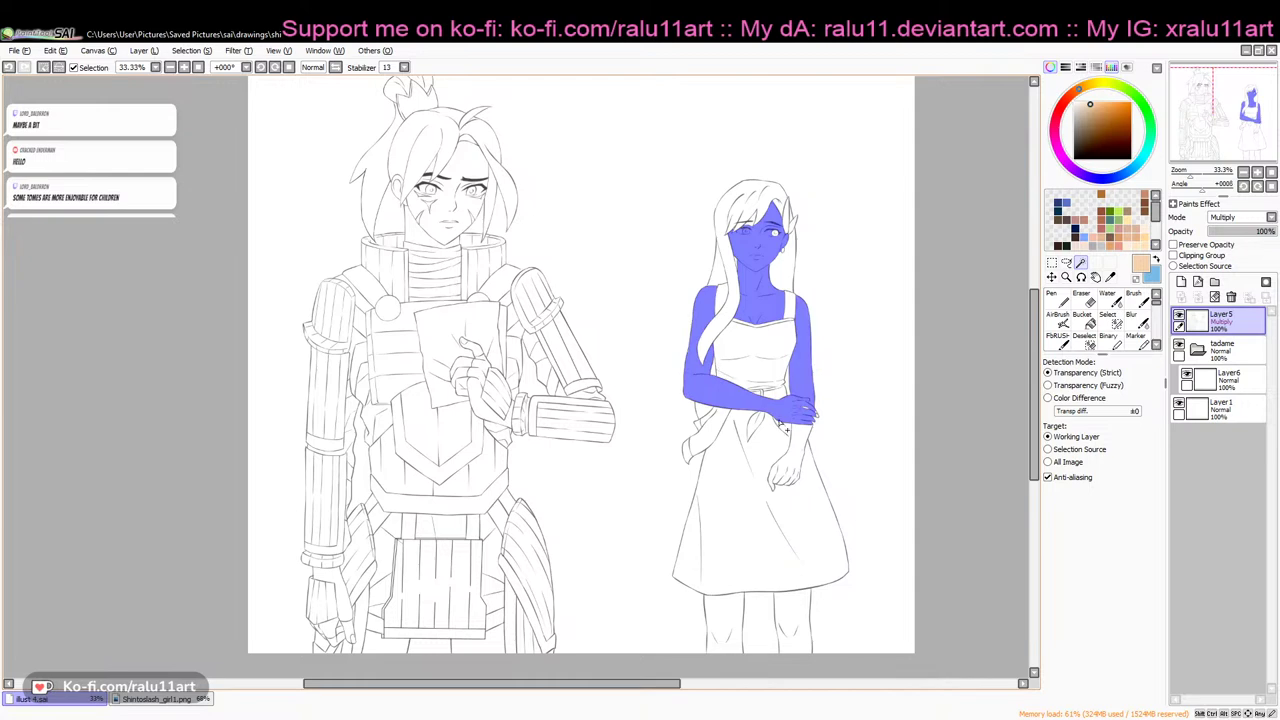
left_click(800, 453)
left_click(718, 626)
left_click(795, 625)
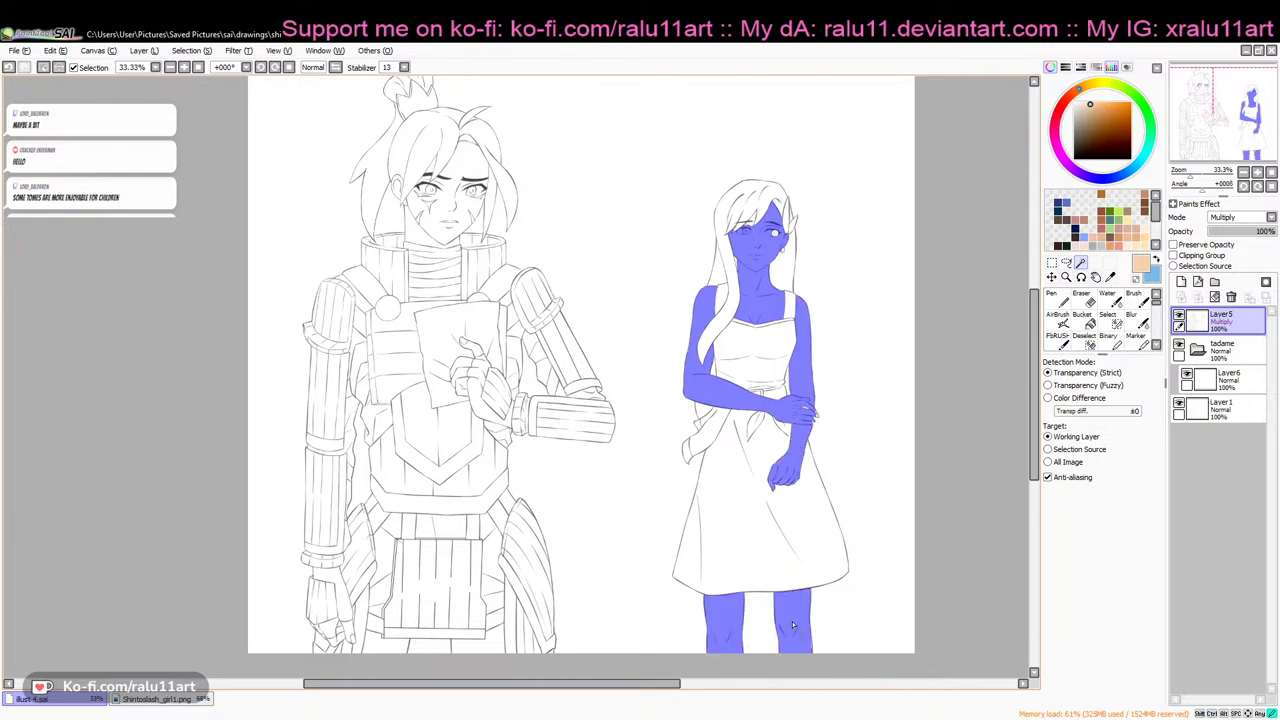
Paint the missed finger areas of the girl's crossed hand into the skin selection with the Selection Pen, undoing the last strokes
left_click_drag(621, 685, 685, 688)
left_click_drag(1195, 177, 1202, 177)
left_click(1112, 322)
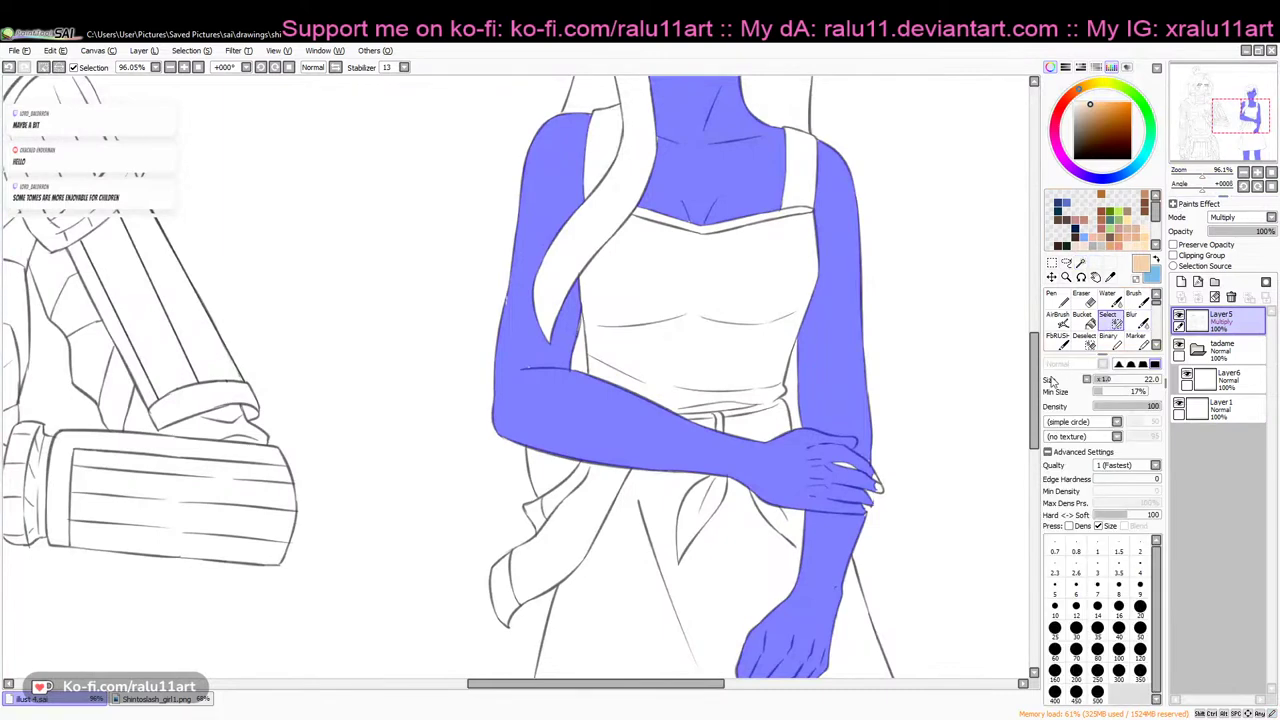
left_click_drag(1034, 393, 1034, 420)
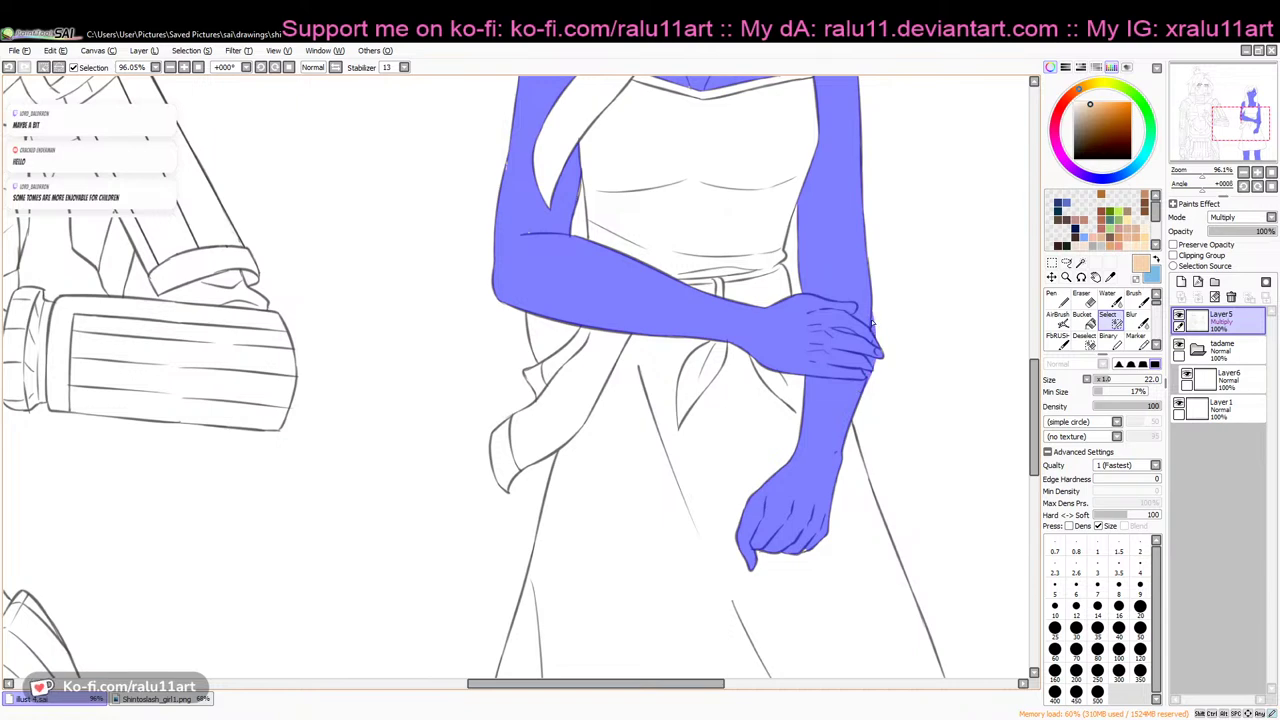
key("ctrl+z")
key("ctrl+z")
Trim the skin selection beside the crossed hand's fingertips with the Deselect brush at size 27 and minimum size 7%
left_click(1081, 300)
left_click(1084, 338)
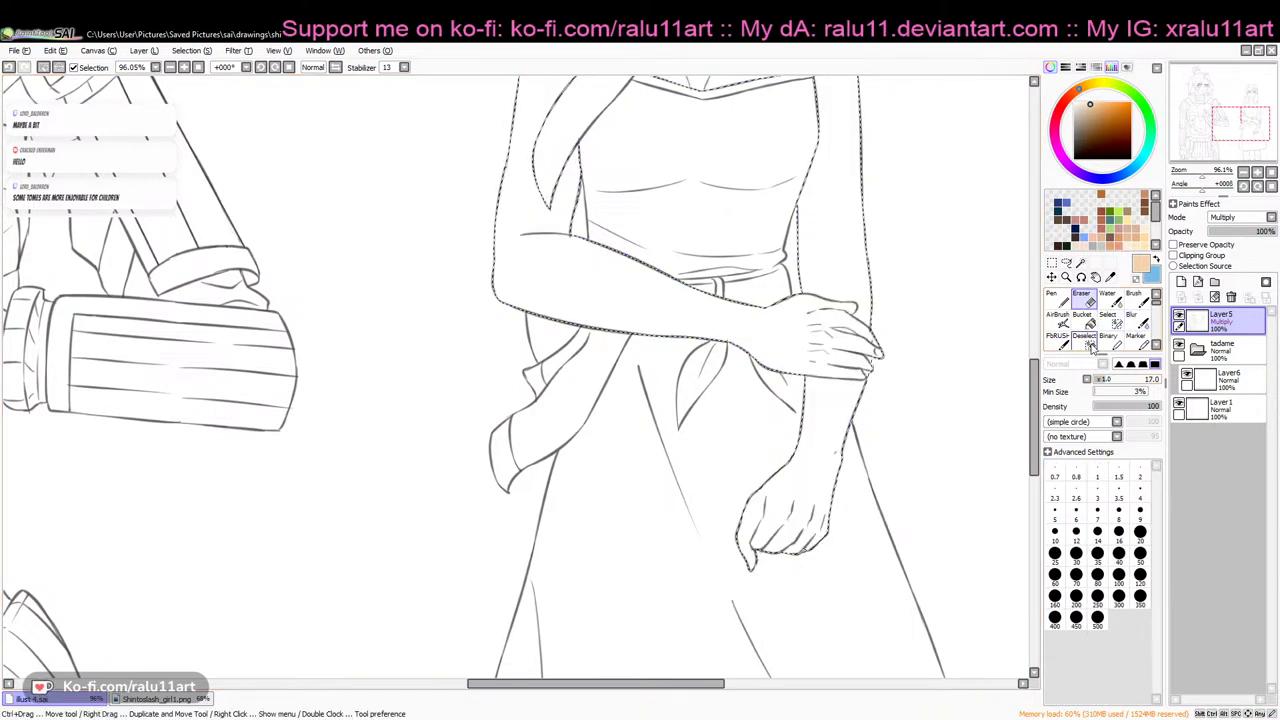
left_click(1113, 380)
left_click(1099, 391)
left_click_drag(876, 367, 873, 367)
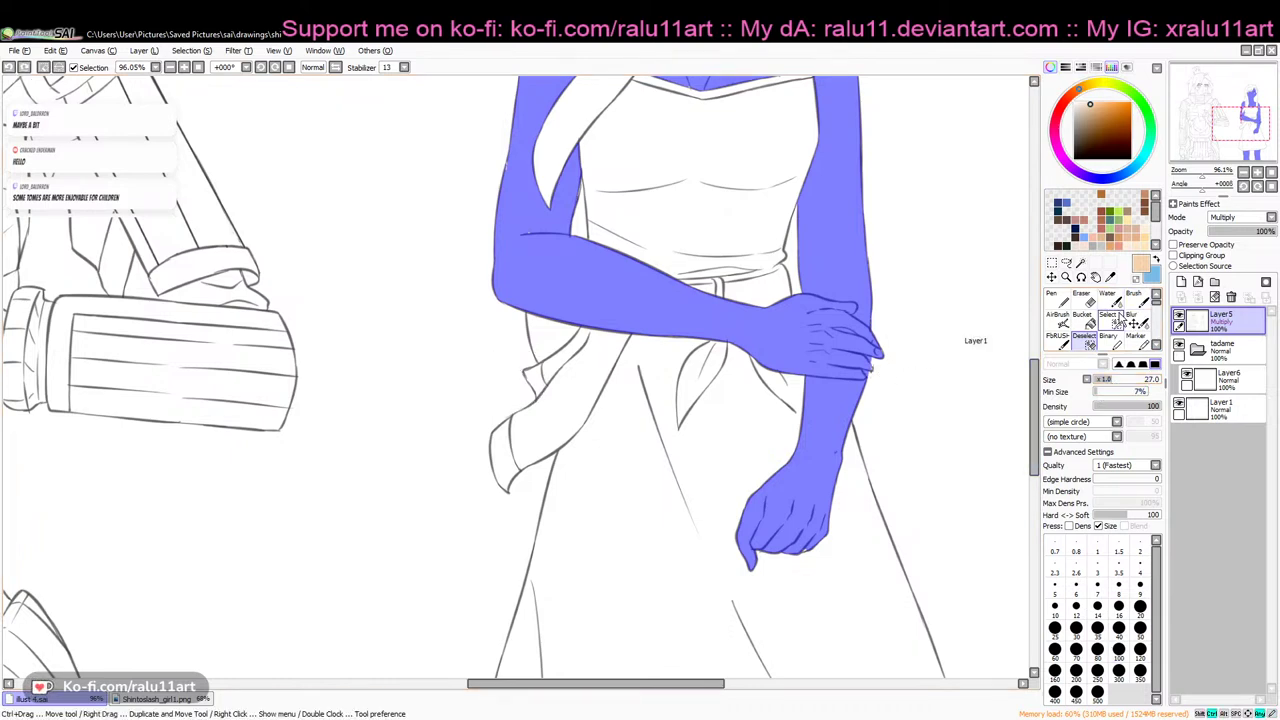
Add the missed skin under the fringe and around both eyes to the selection with the Selection Pen
left_click(1110, 320)
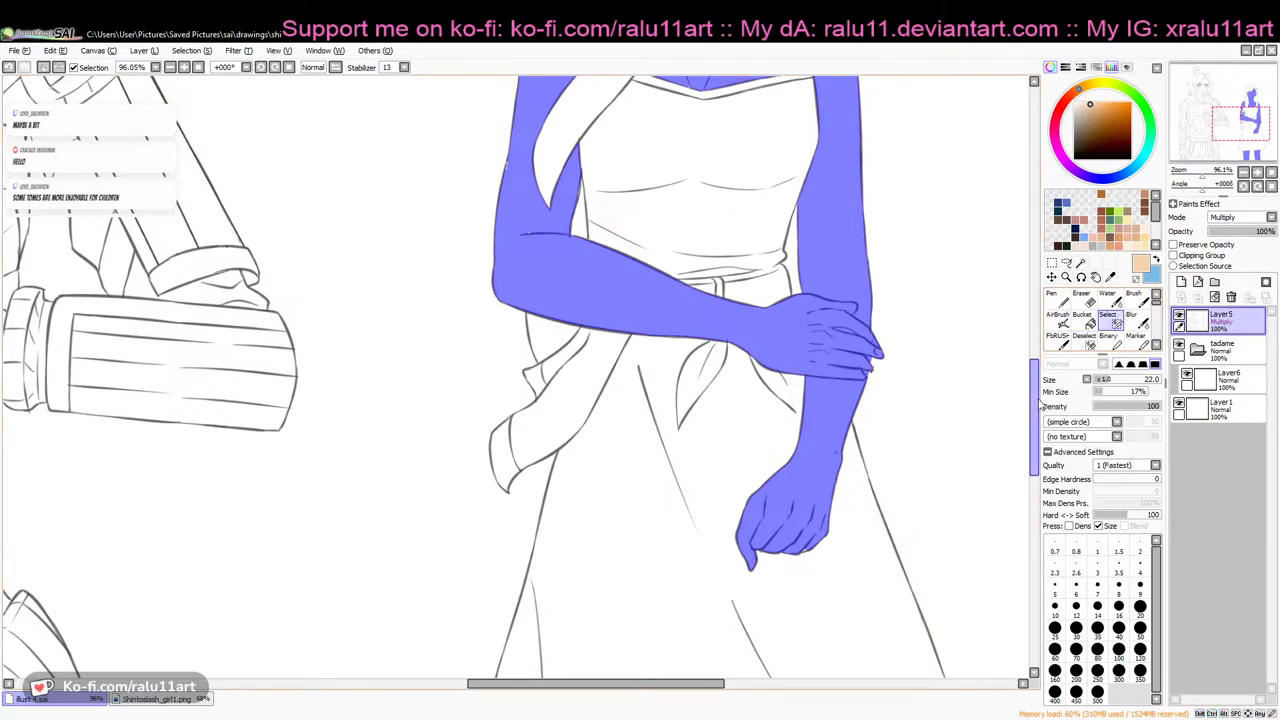
scroll(914, 330, "down", 3)
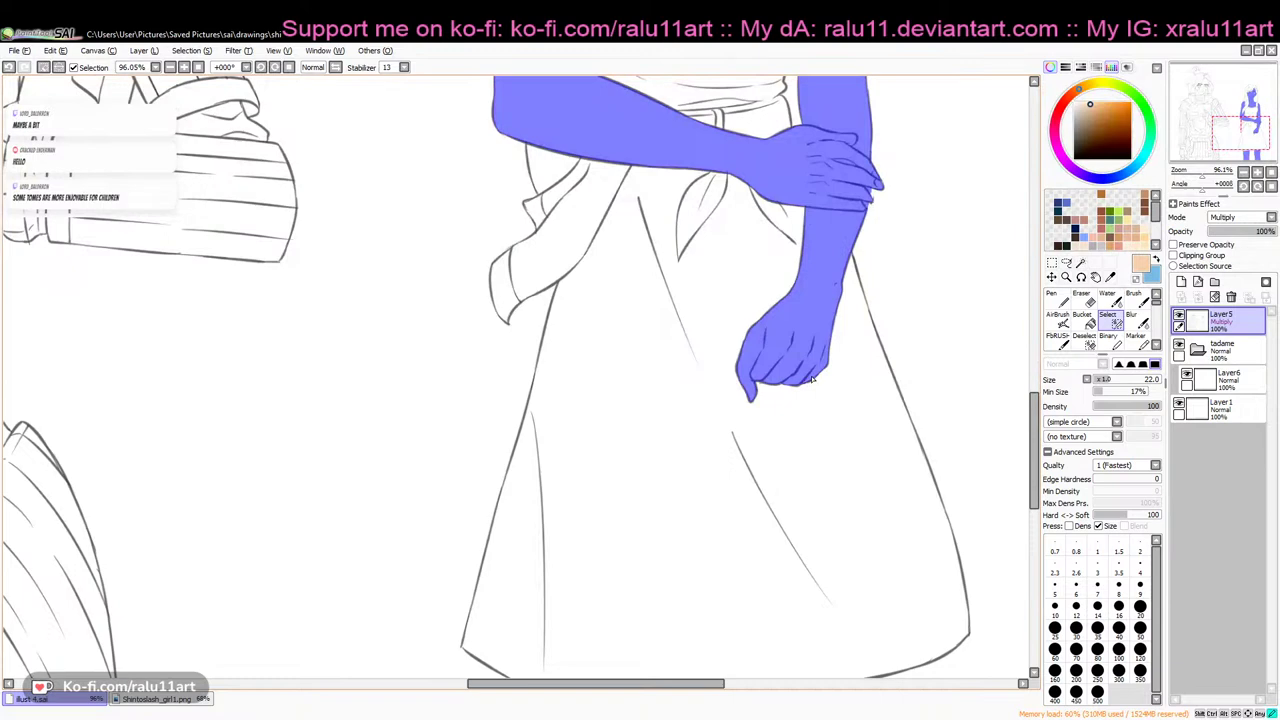
scroll(810, 380, "up", 10)
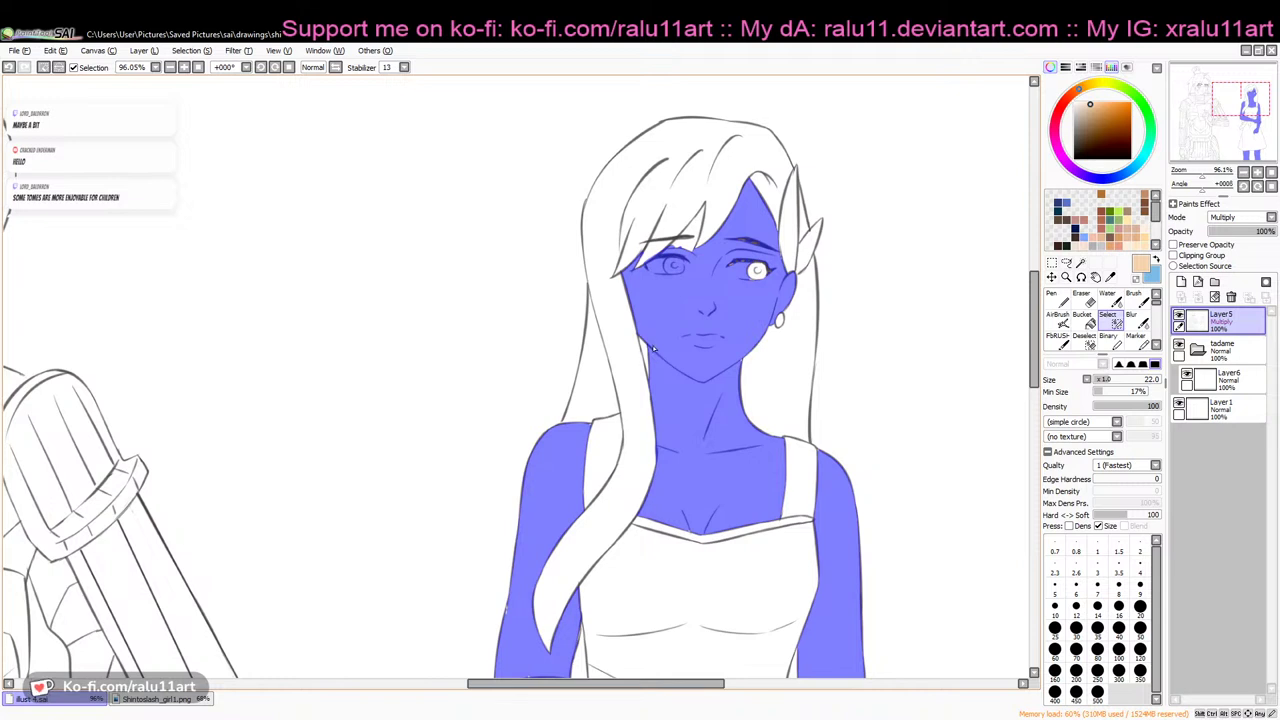
left_click_drag(699, 214, 670, 277)
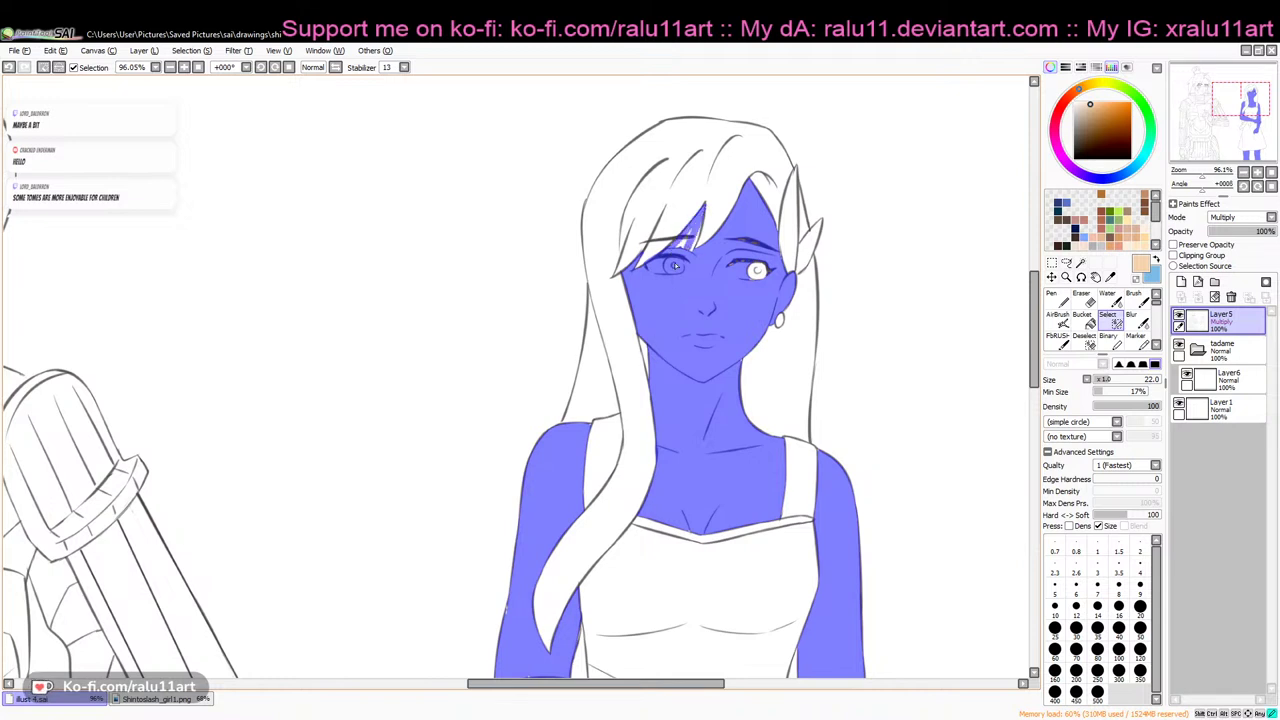
left_click_drag(704, 215, 697, 232)
mouse_move(748, 275)
left_mouse_down()
mouse_move(765, 273)
mouse_move(755, 243)
left_mouse_up()
Try touching up the skin selection beside the long hair lock and at the skirt hem, undoing both strokes
scroll(606, 433, "down", 3)
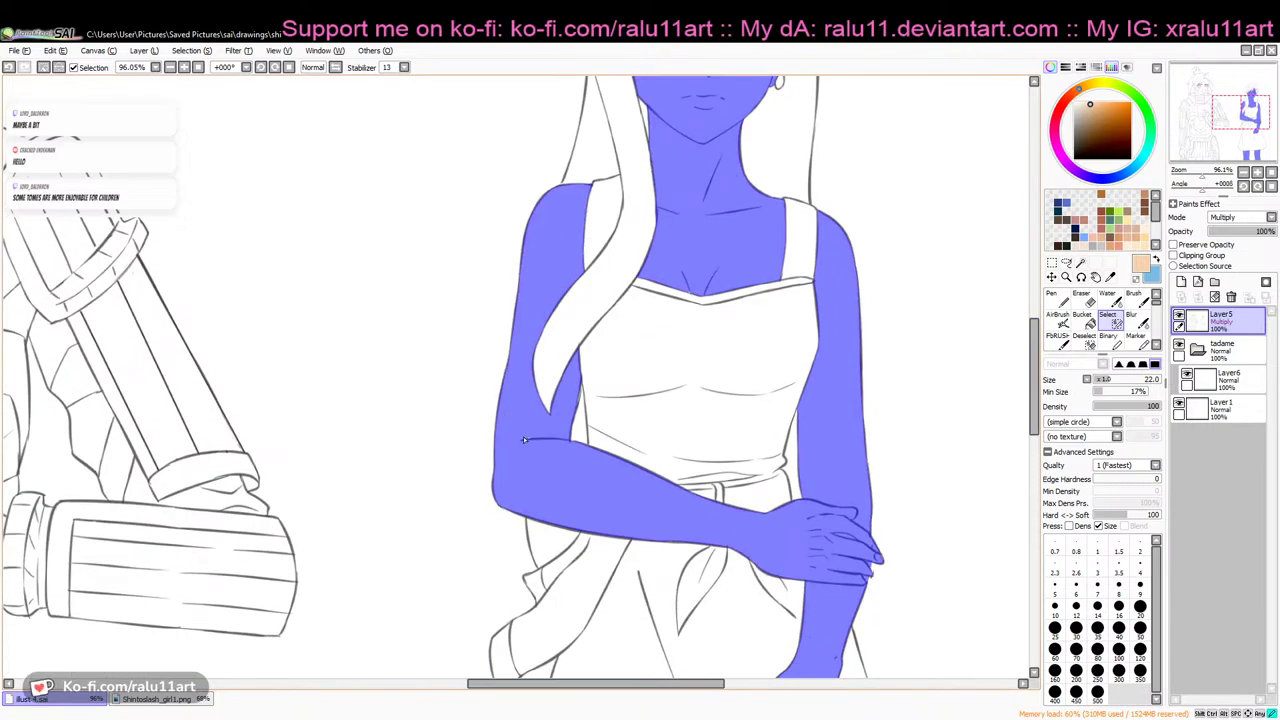
left_click_drag(580, 358, 578, 392)
key("ctrl+z")
scroll(1017, 393, "down", 4)
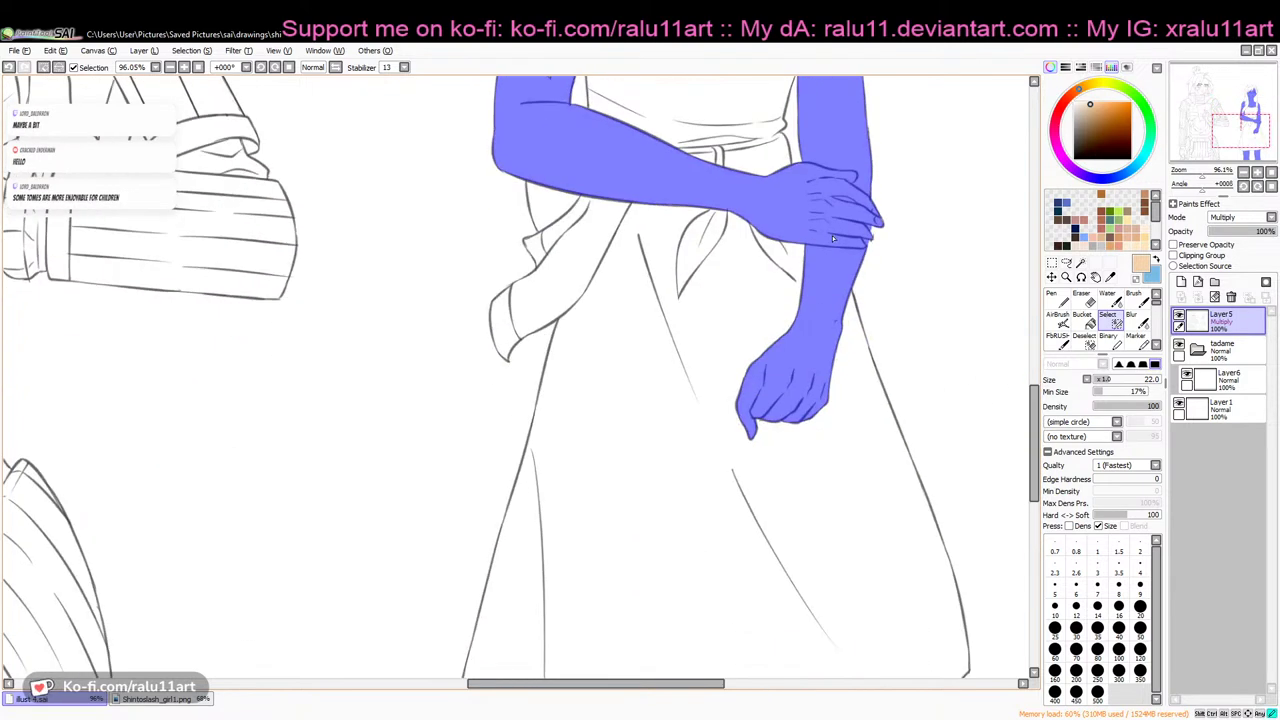
scroll(1009, 526, "down", 5)
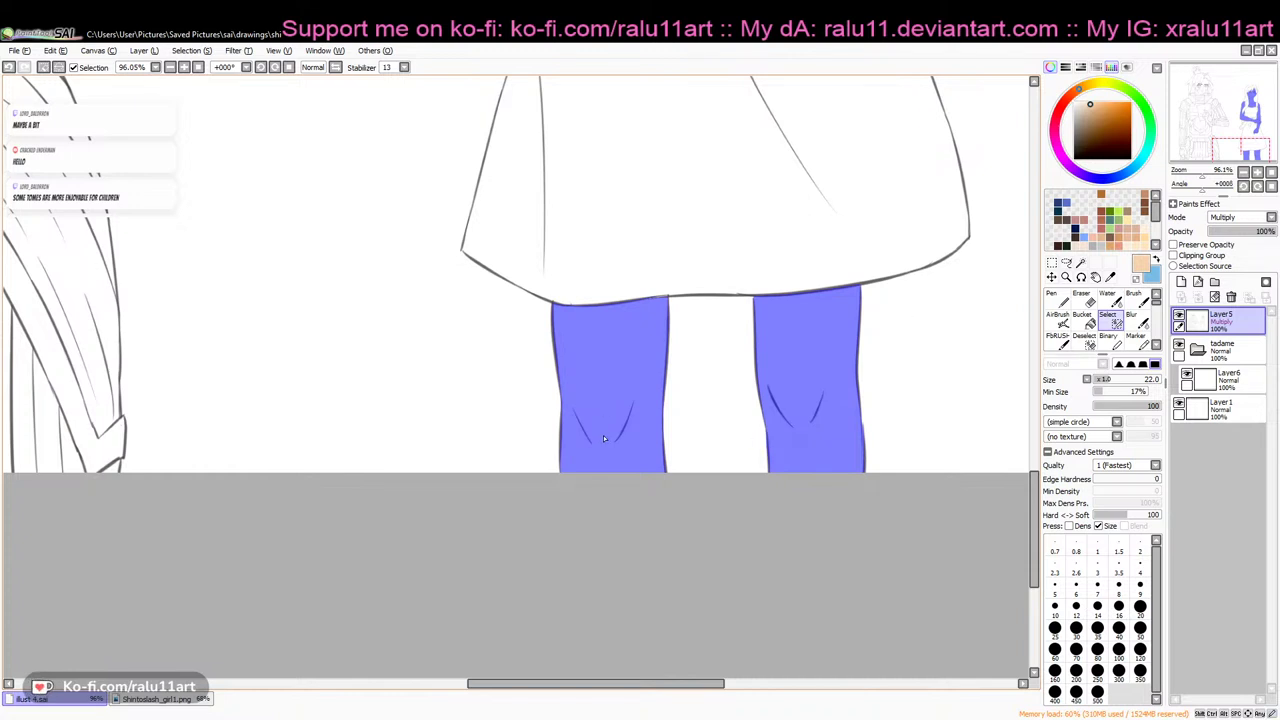
mouse_move(664, 298)
left_mouse_down()
mouse_move(642, 301)
mouse_move(667, 297)
left_mouse_up()
key("ctrl+z")
Fill the selected skin areas on Layer6 with the light skin tone using the Bucket, including the legs, and clear the selection
scroll(900, 403, "up", 5)
left_click(1085, 322)
left_click_drag(1202, 176, 1195, 177)
left_click_drag(1034, 399, 1034, 359)
left_click_drag(1197, 176, 1191, 177)
left_click_drag(1034, 352, 1034, 330)
left_click(1228, 378)
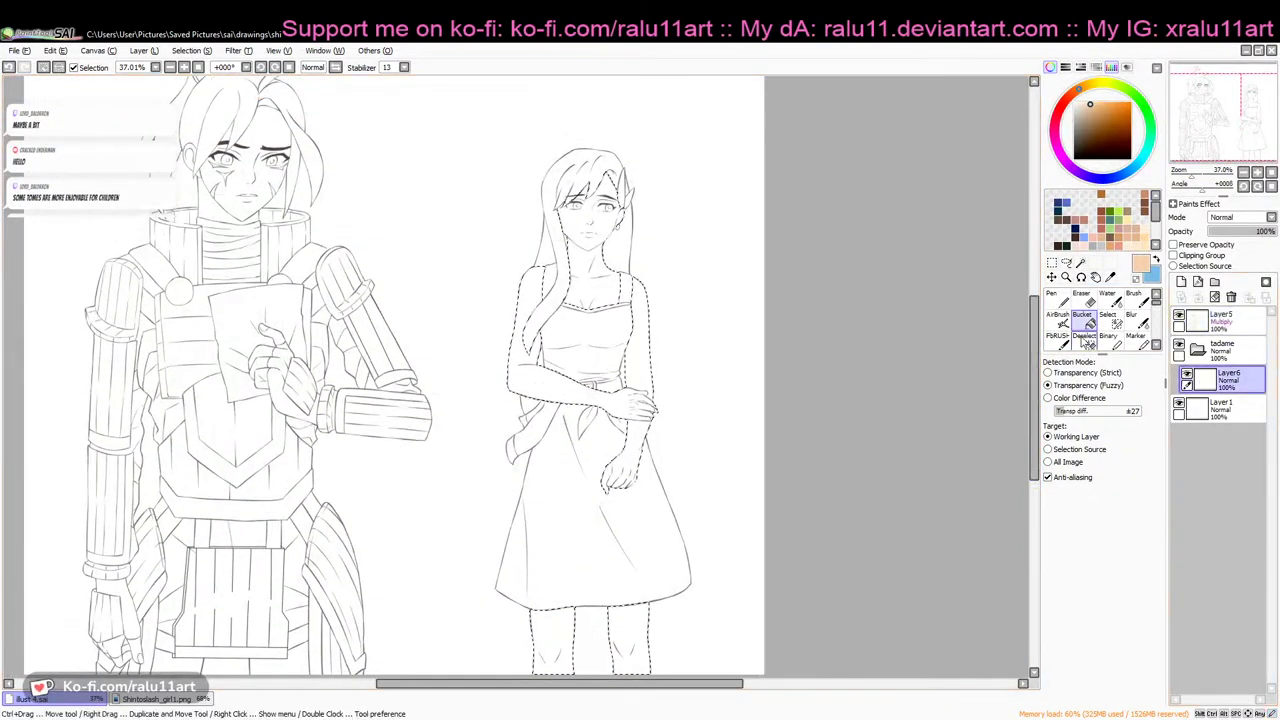
left_click(603, 281)
left_click(530, 330)
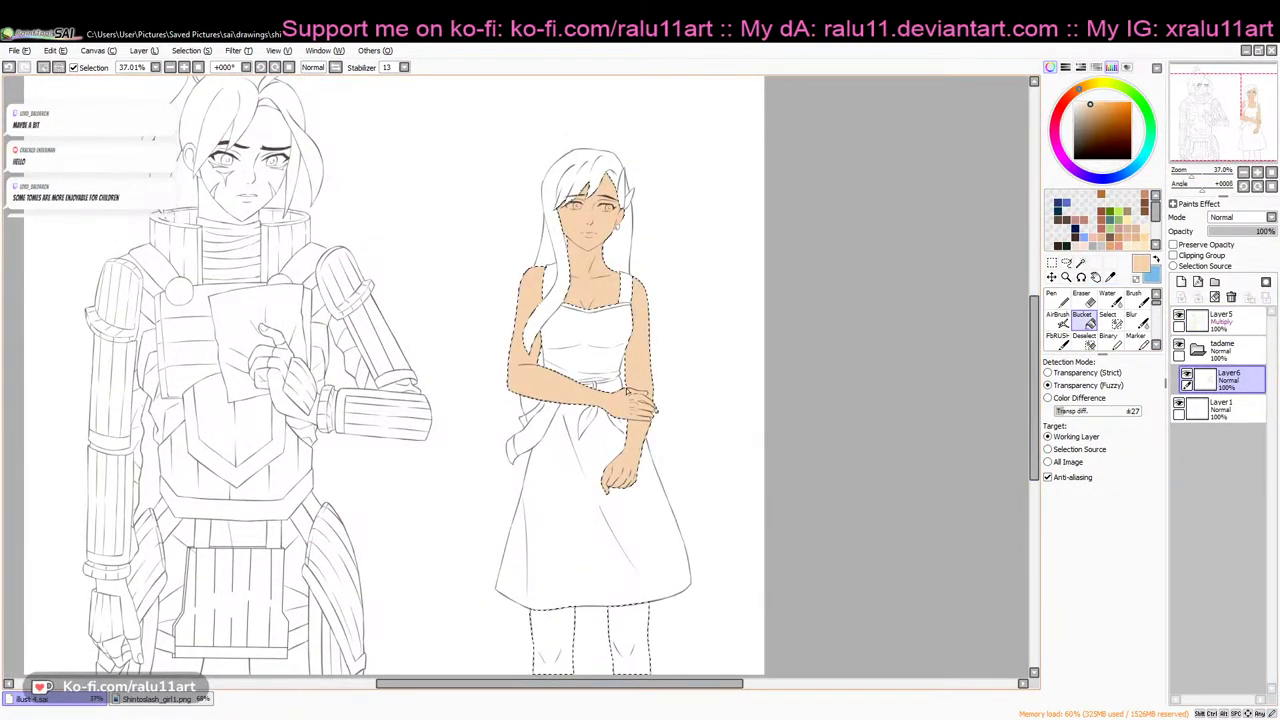
left_click(573, 636)
key("ctrl+d")
Add a new layer above Layer6 and select the dress straps, bodice and skirt from the Layer5 line art with the Magic Wand
left_click(1081, 262)
left_click(1181, 282)
left_click(1214, 324)
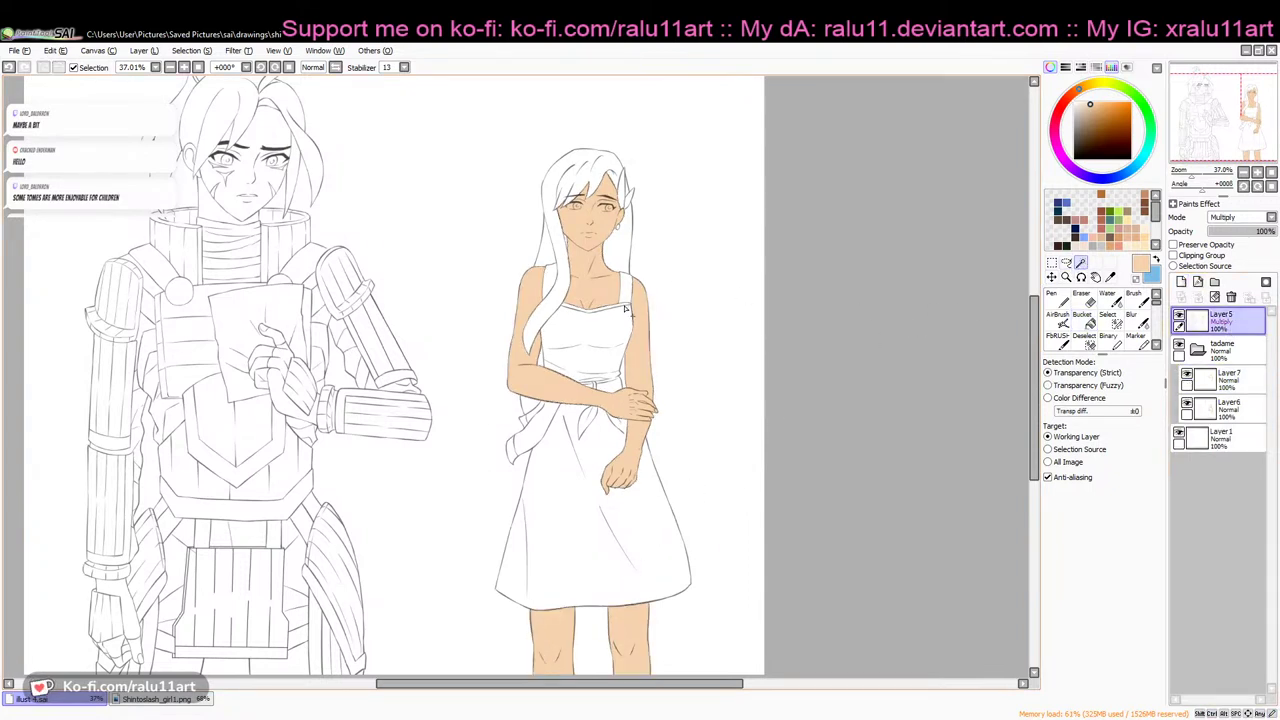
left_click(553, 290)
left_click(551, 288)
left_click(595, 480)
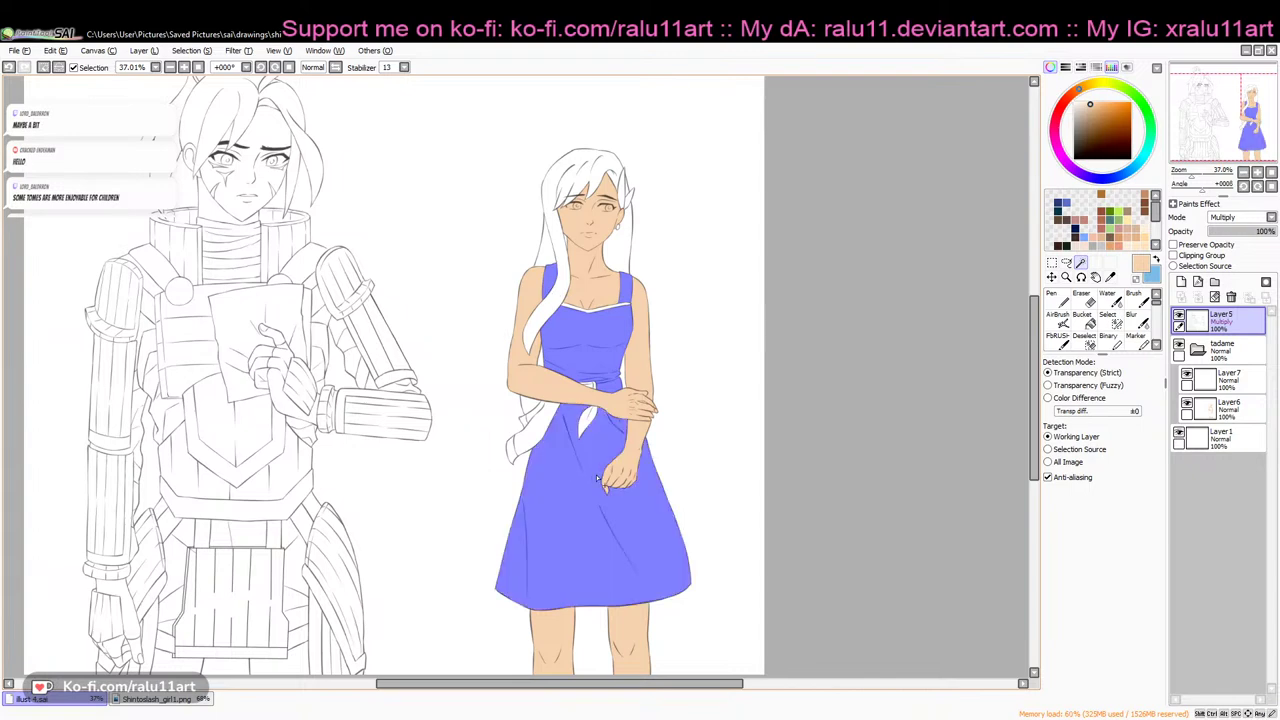
Touch up the dress selection along the straps, bodice and skirt hem with the Selection Pen
left_click_drag(1192, 180, 1203, 181)
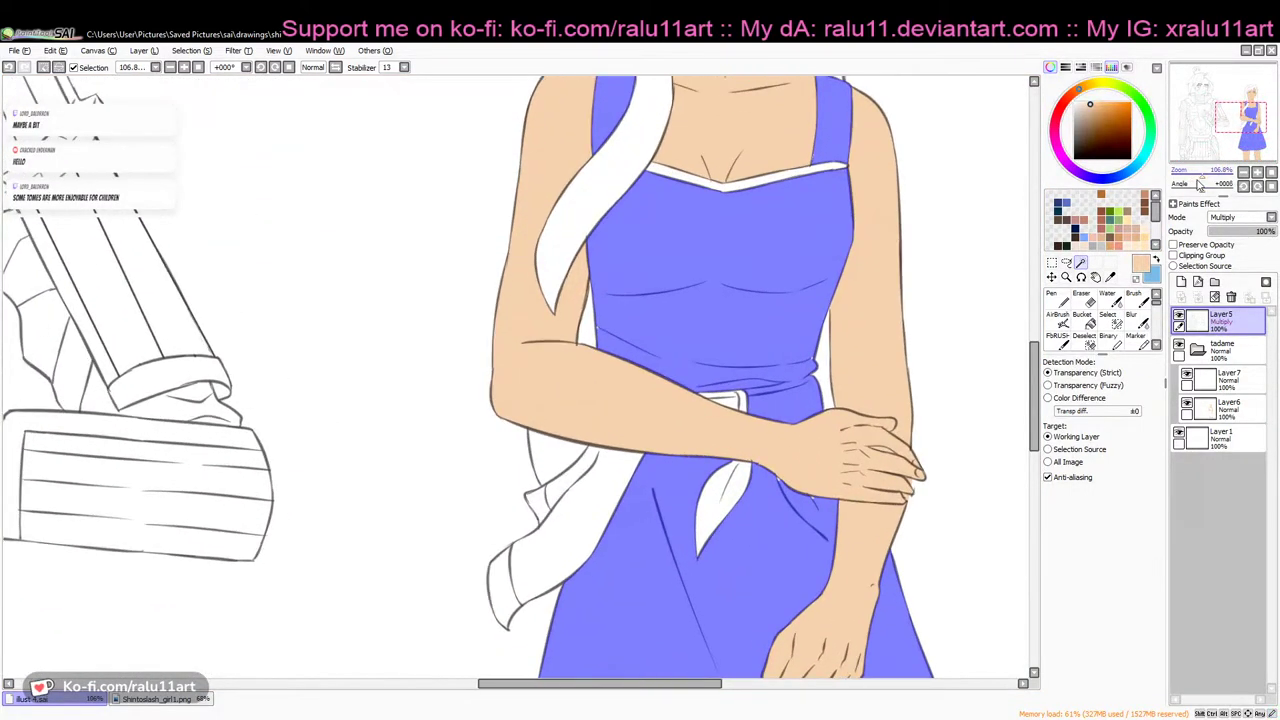
left_click(1108, 316)
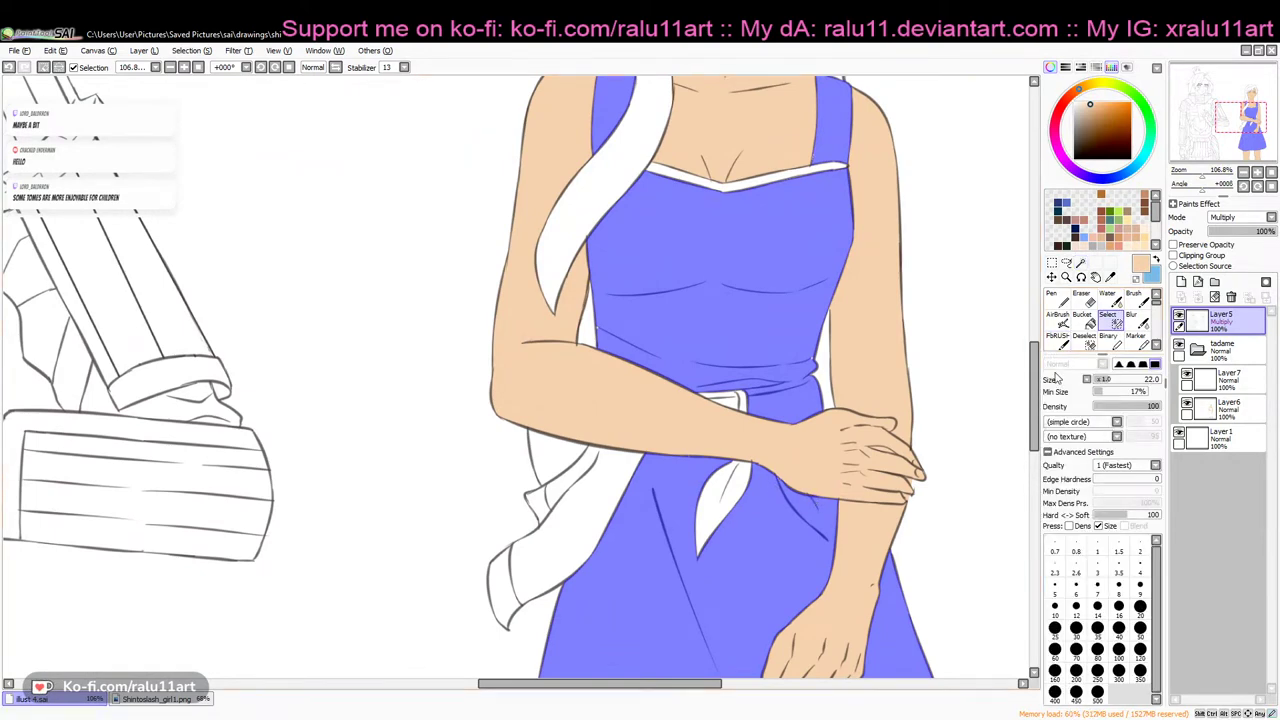
scroll(830, 344, "up", 5)
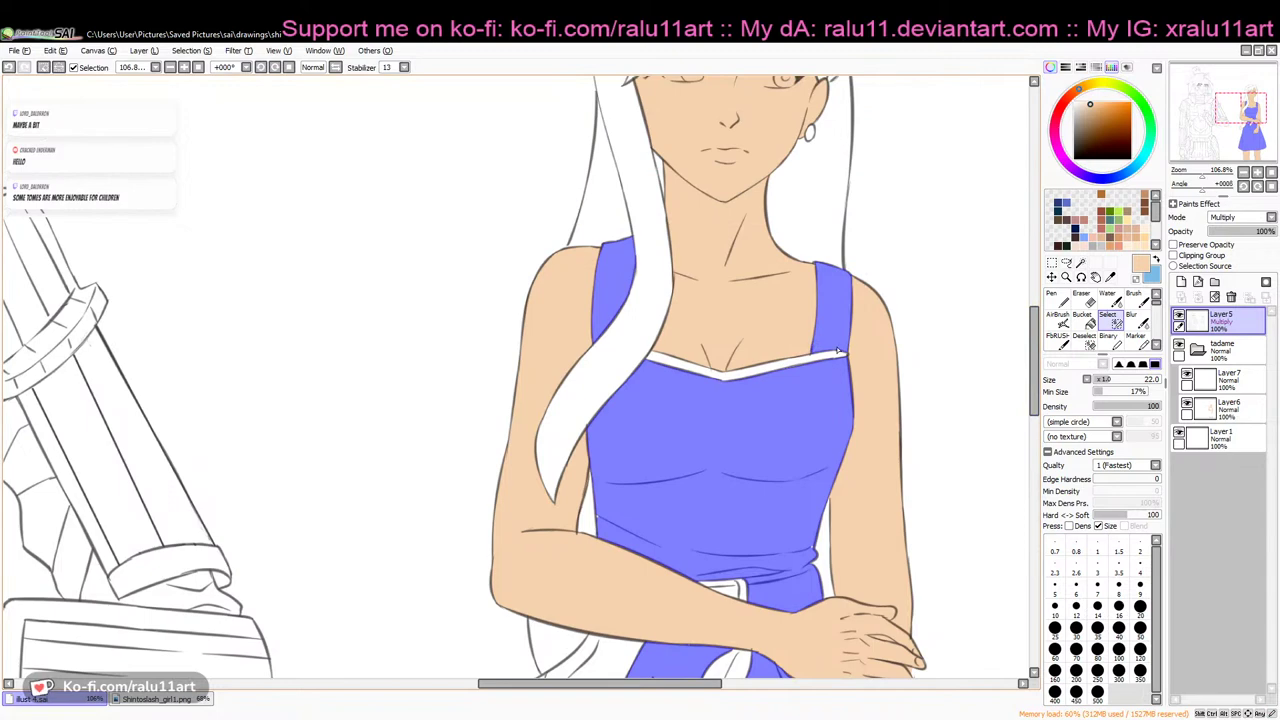
left_click_drag(1036, 345, 1044, 452)
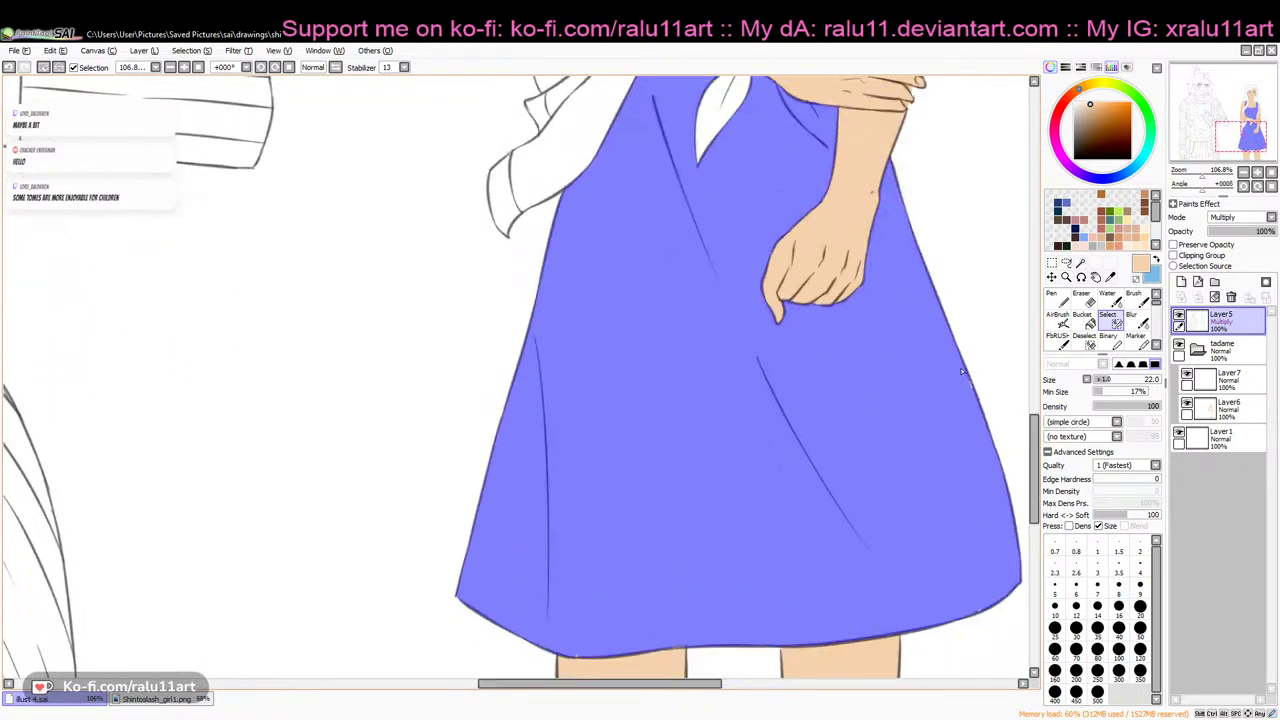
scroll(990, 455, "down", 3)
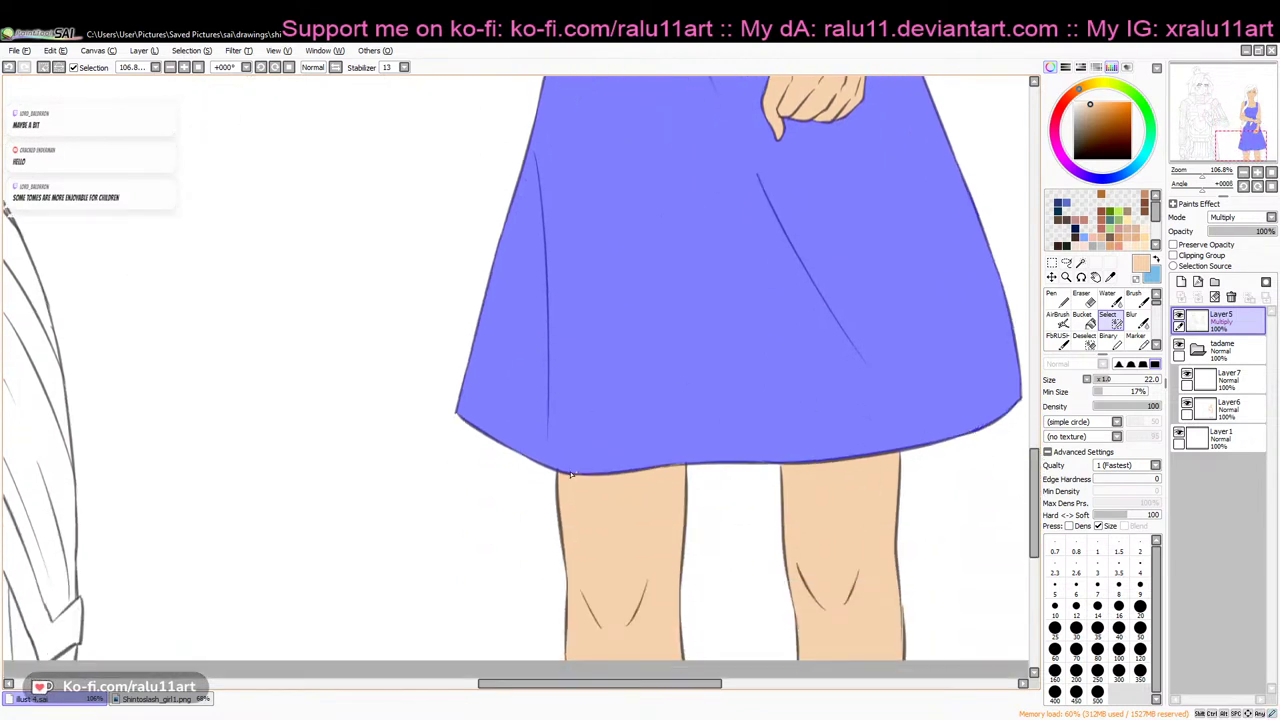
scroll(1026, 463, "up", 10)
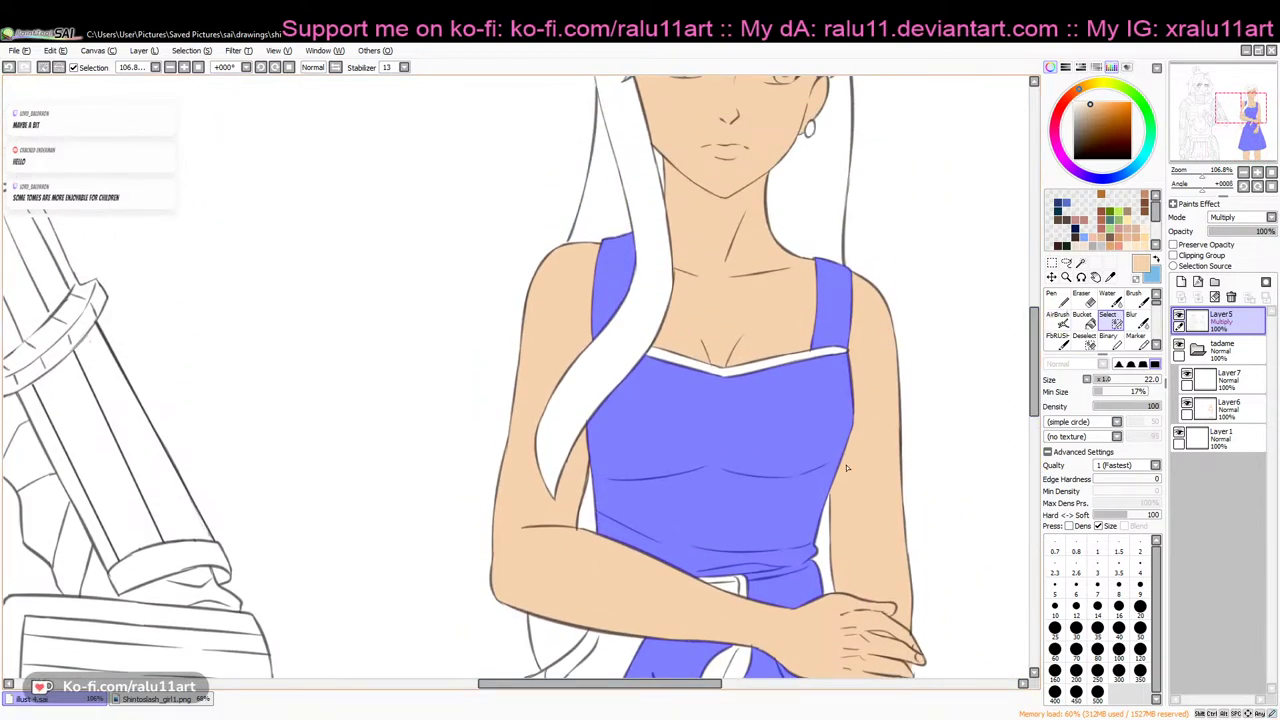
Fill the selected bodice, skirt and straps on Layer7 with the dress blue using the Bucket and clear the selection
left_click_drag(1205, 175, 1191, 175)
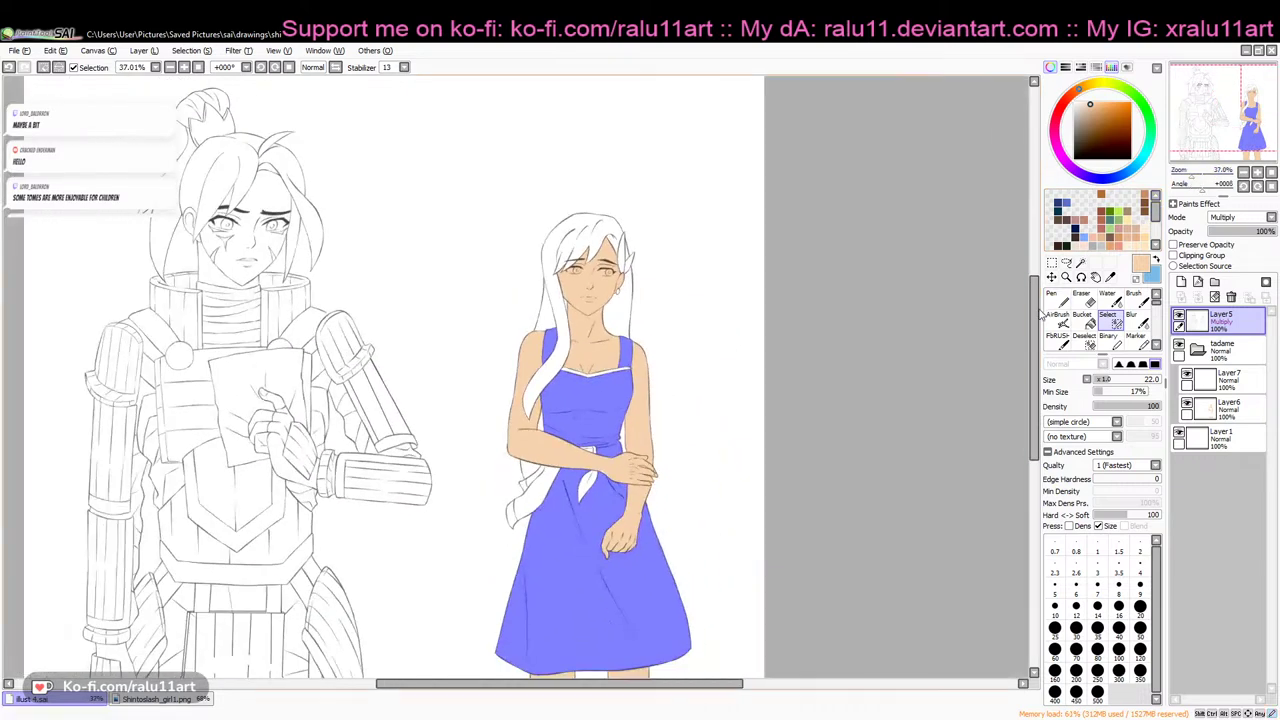
left_click_drag(1036, 312, 1036, 350)
left_click(1084, 320)
left_click(1156, 260)
left_click(1229, 379)
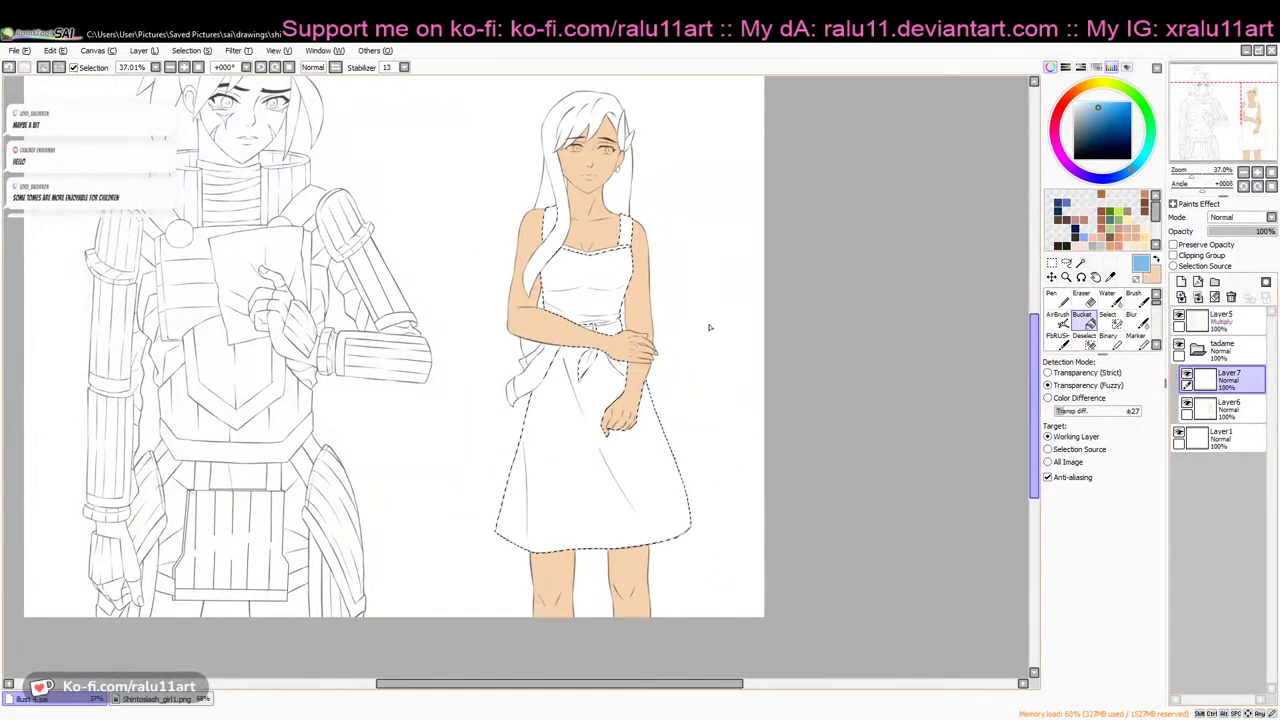
left_click(585, 285)
left_click(600, 470)
left_click(628, 230)
left_click(553, 229)
key("ctrl+d")
Erase the blue from the girl's waistband on Layer7 with the Eraser at size 25
left_click_drag(1191, 176, 1205, 180)
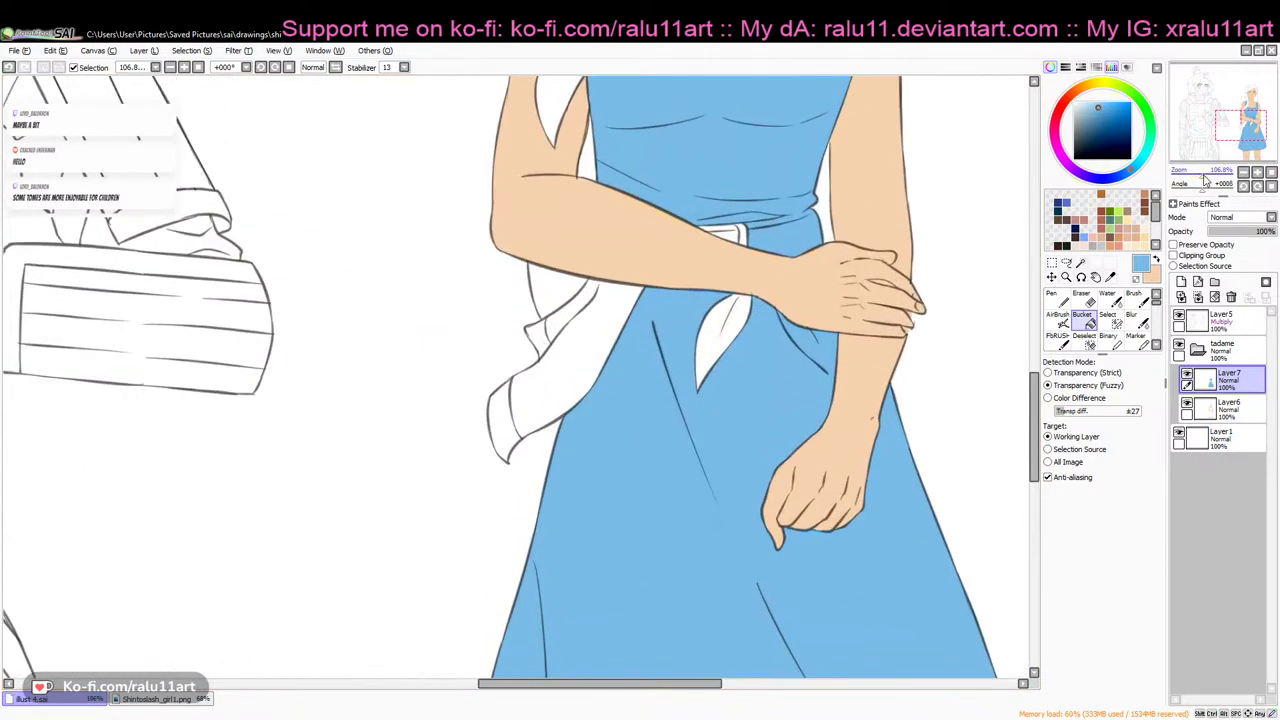
left_click_drag(1035, 430, 1035, 400)
left_click(1090, 337)
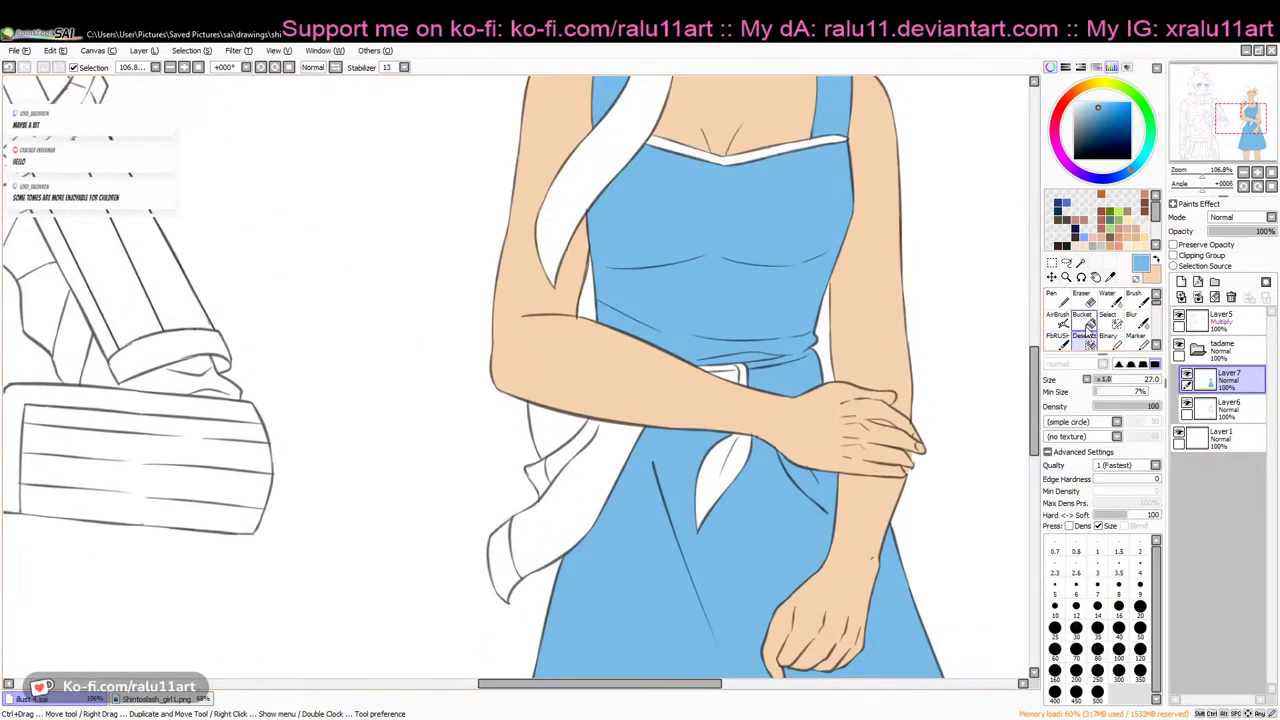
left_click(1082, 300)
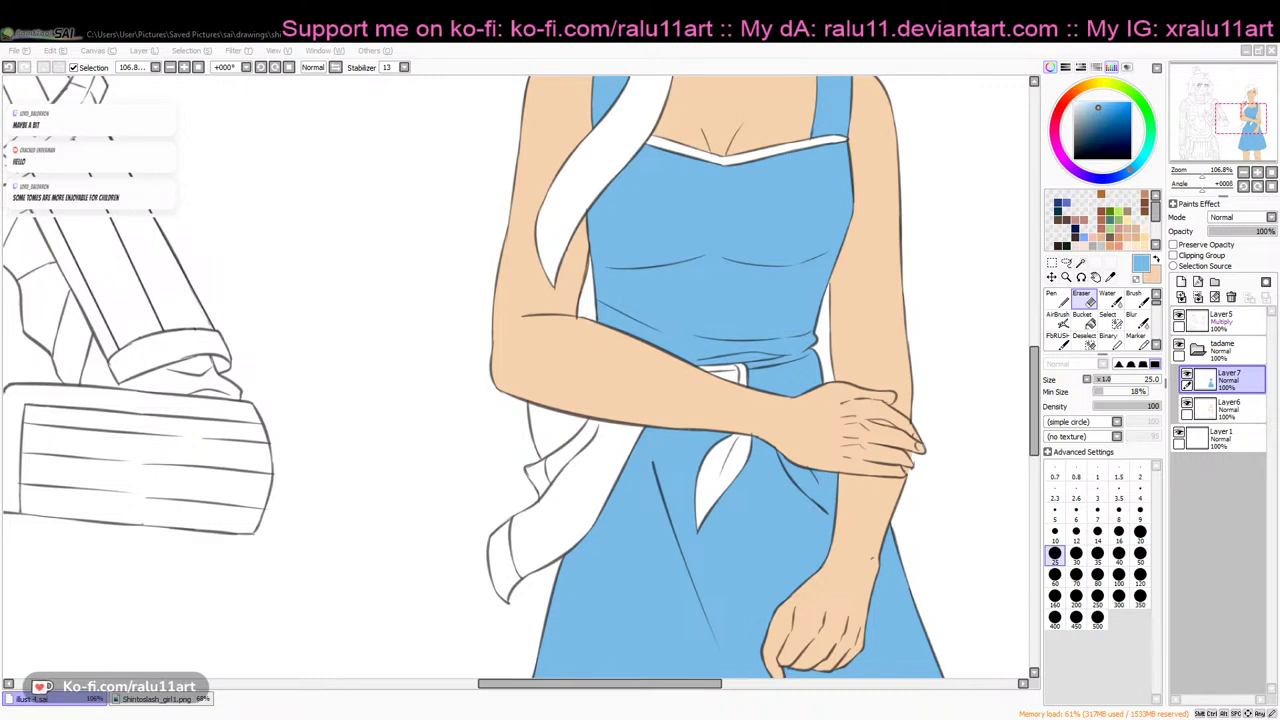
key("alt+Tab")
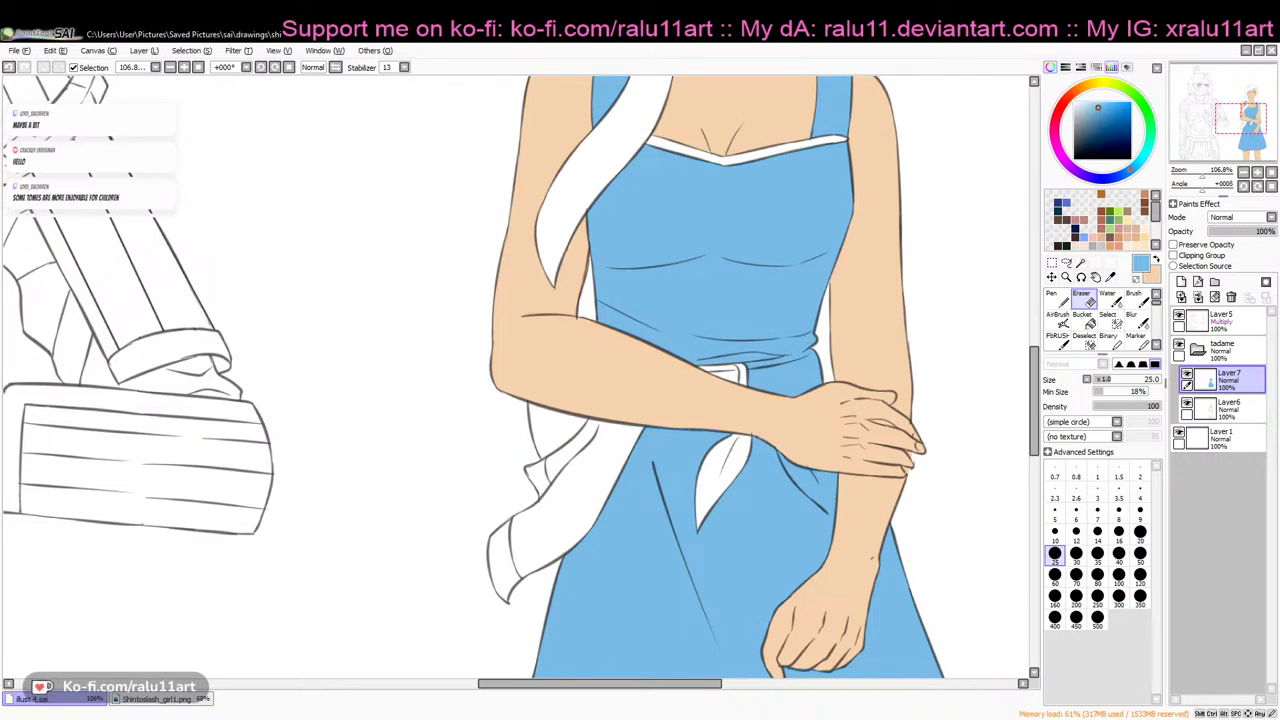
mouse_move(737, 362)
left_mouse_down()
mouse_move(808, 357)
mouse_move(750, 383)
mouse_move(784, 402)
mouse_move(808, 373)
left_mouse_up()
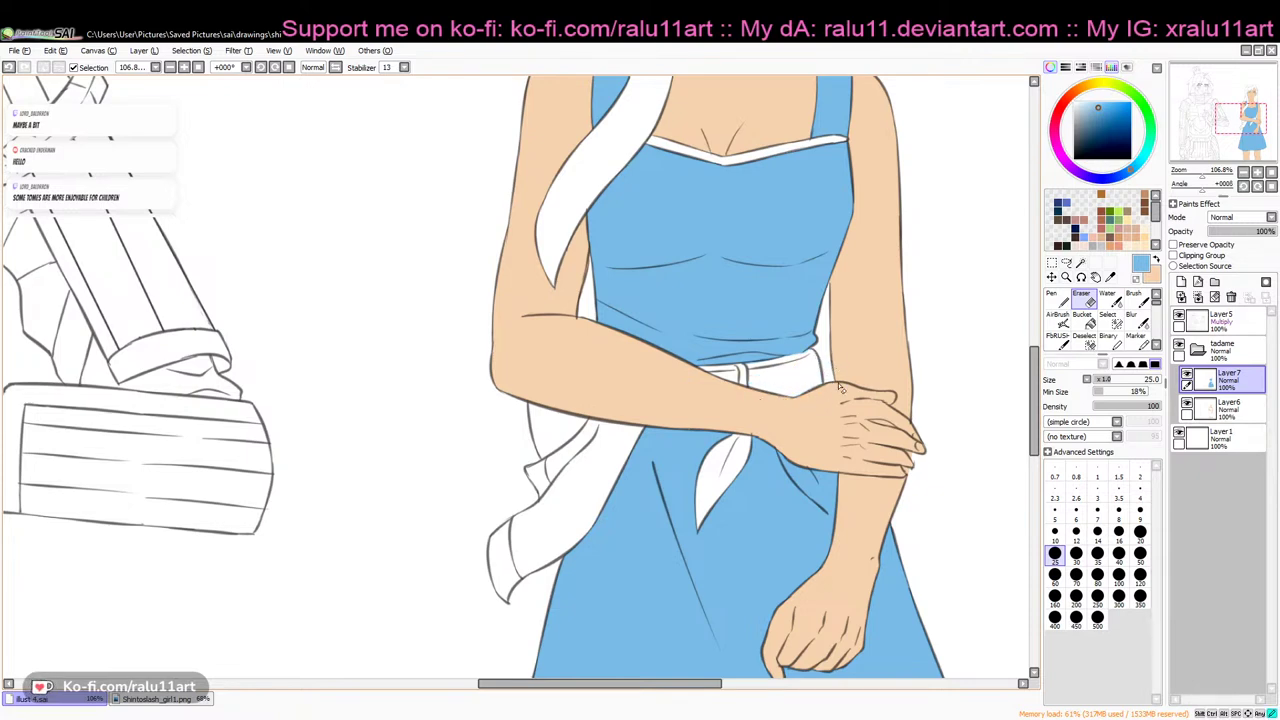
Sample the dark brown hair colour from the Shintoslash_girl1.png reference and return to the two-figure illustration
left_click_drag(1203, 175, 1198, 175)
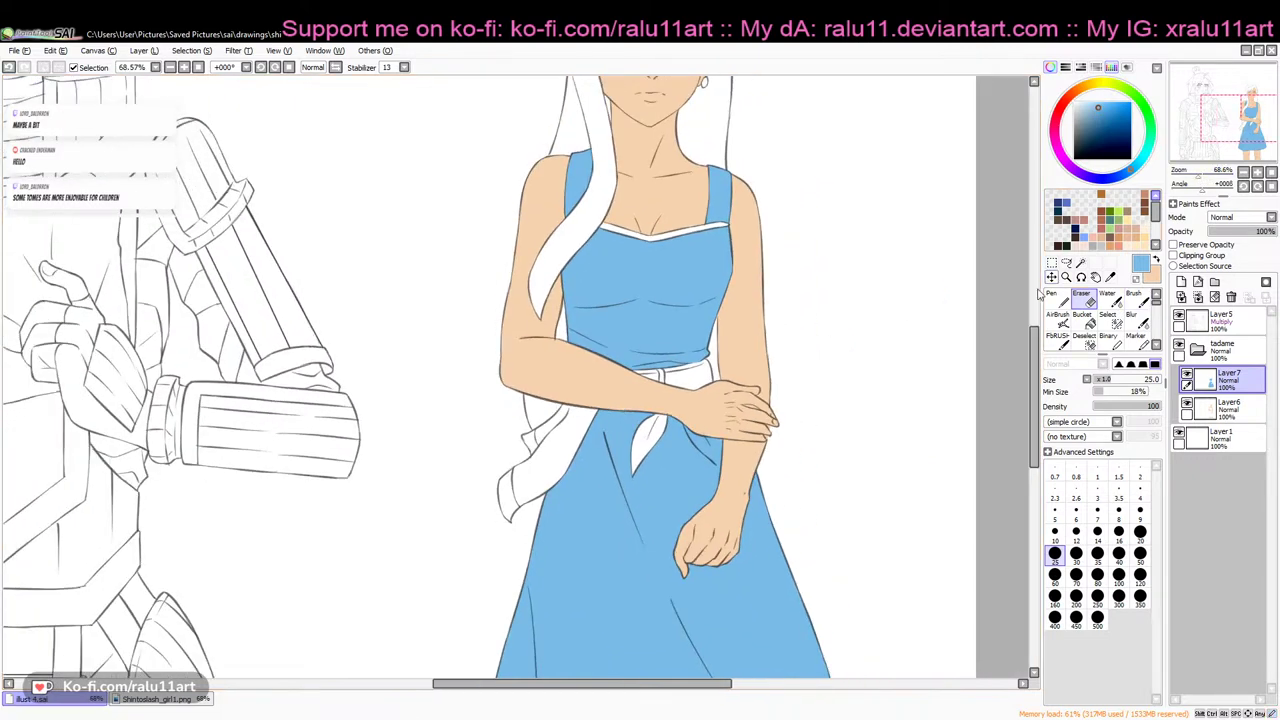
left_click(205, 700)
left_click(1110, 277)
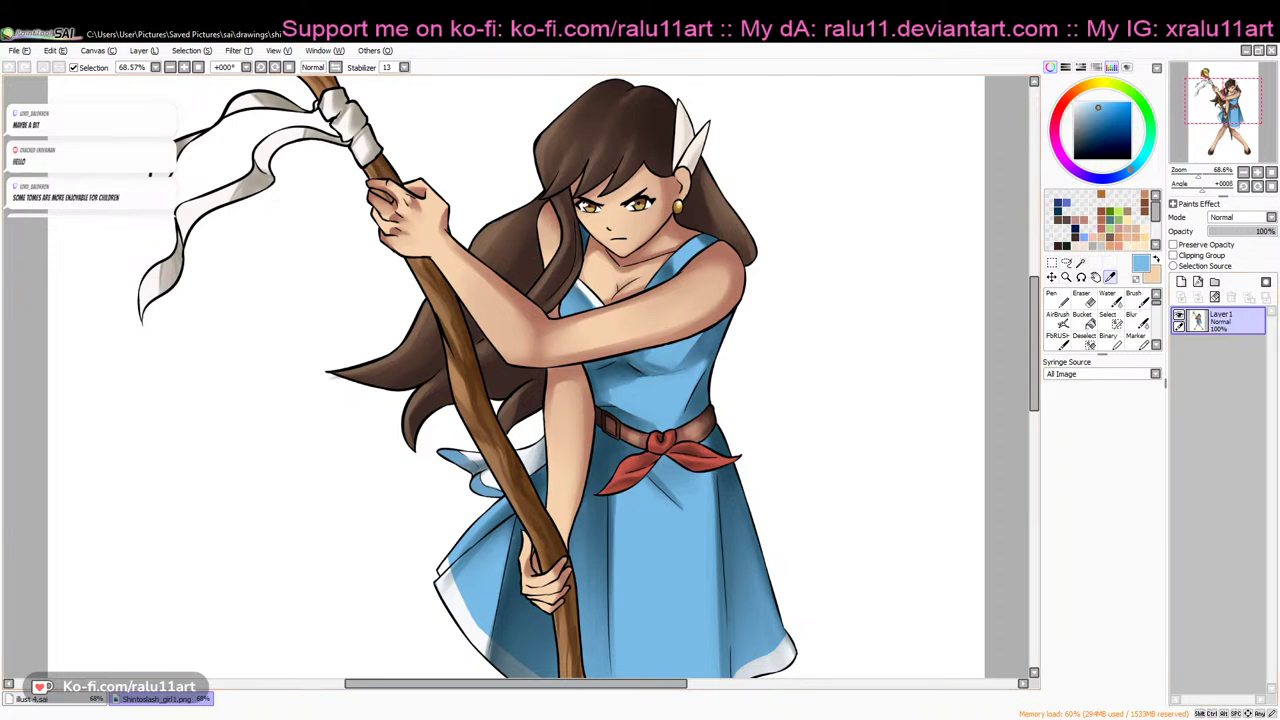
key("alt+Tab")
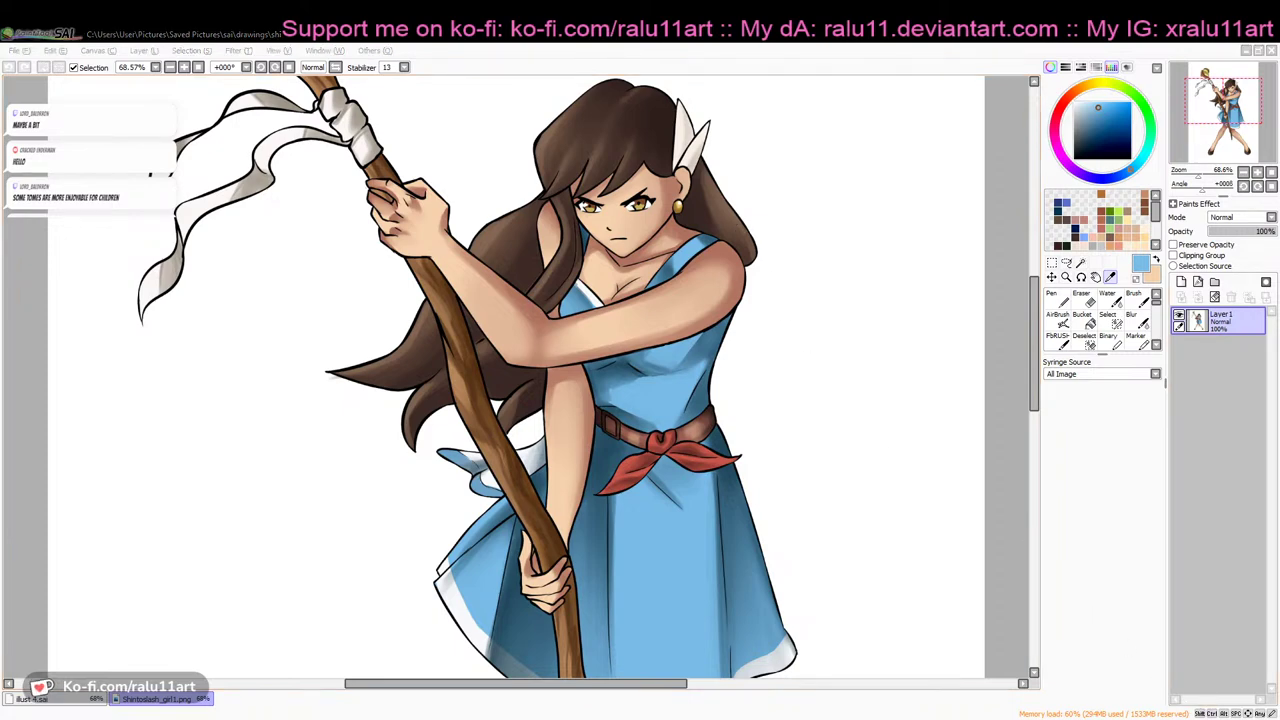
key("alt+Tab")
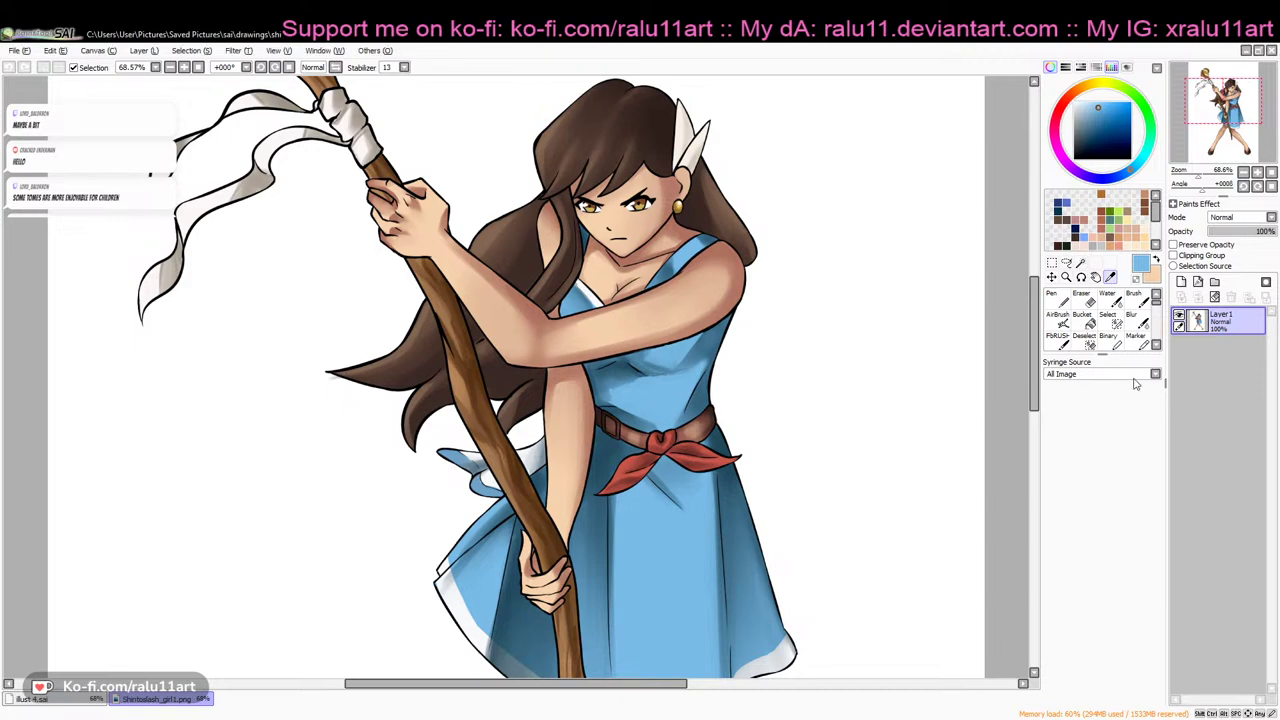
scroll(589, 250, "up", 3)
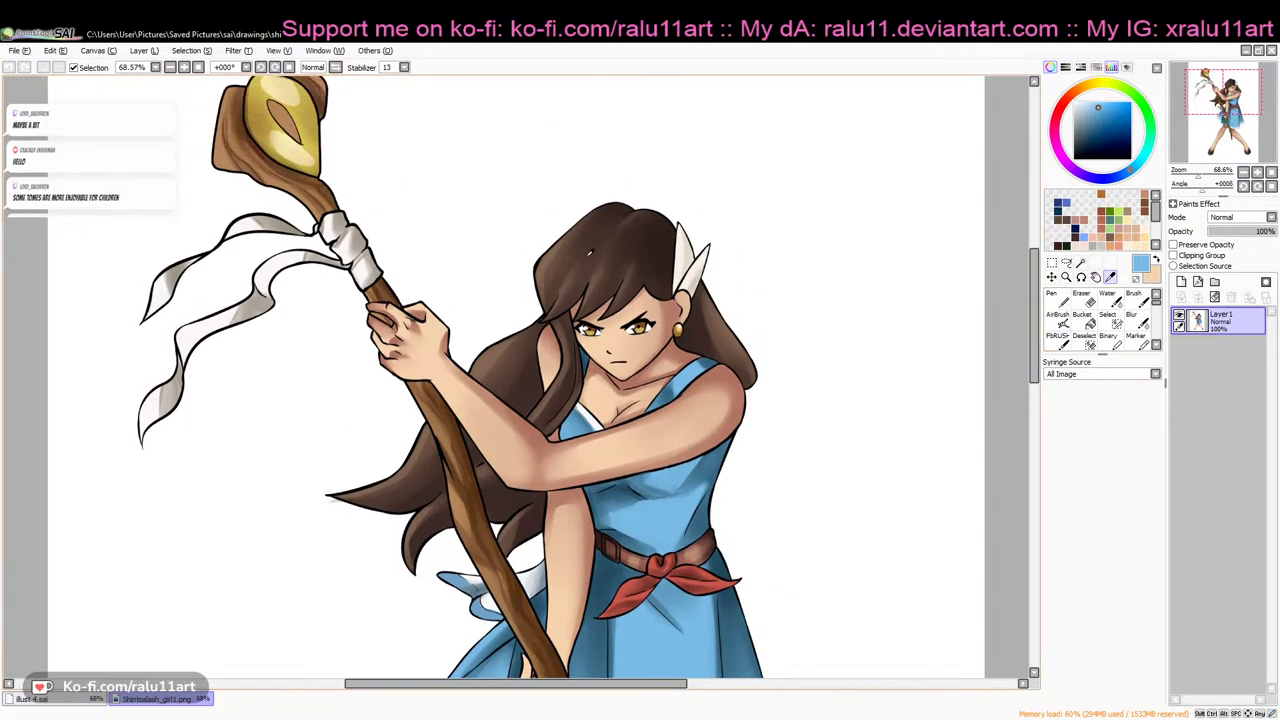
left_click(95, 698)
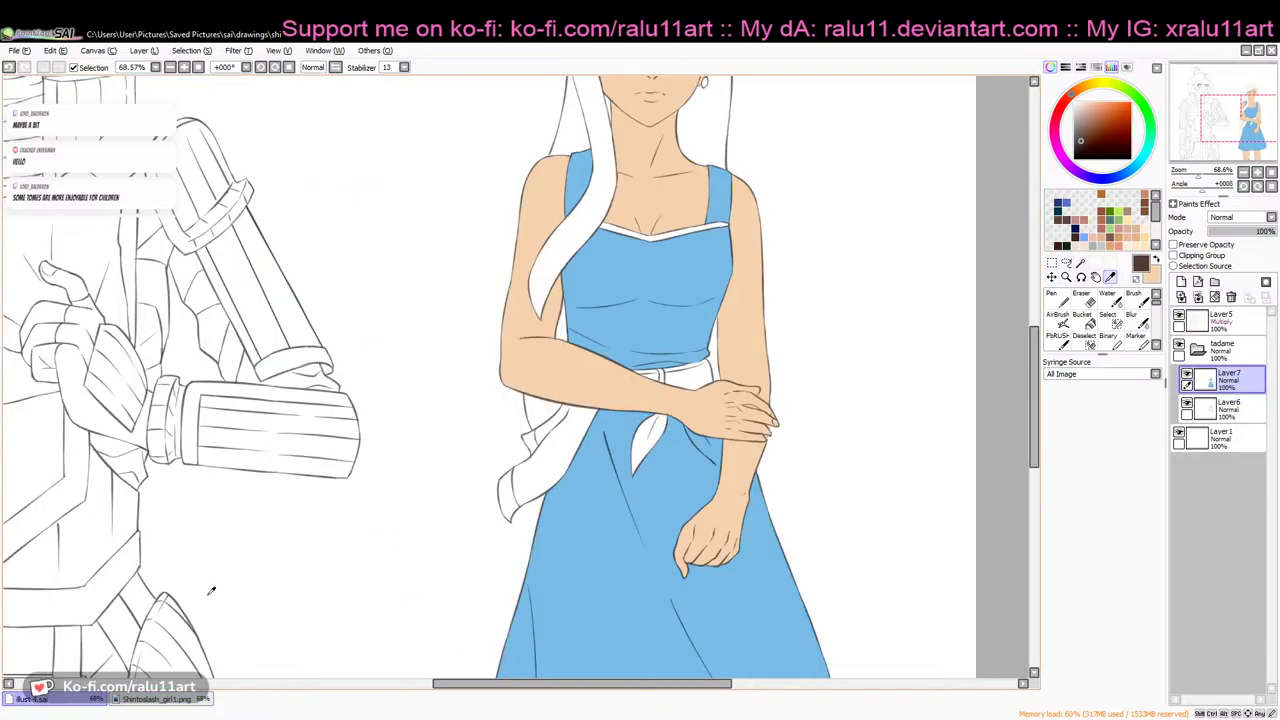
Add a new layer above Layer7 and select the girl's hair areas from the Layer5 line art with the Magic Wand
left_click_drag(1034, 348, 1034, 308)
left_click(1081, 263)
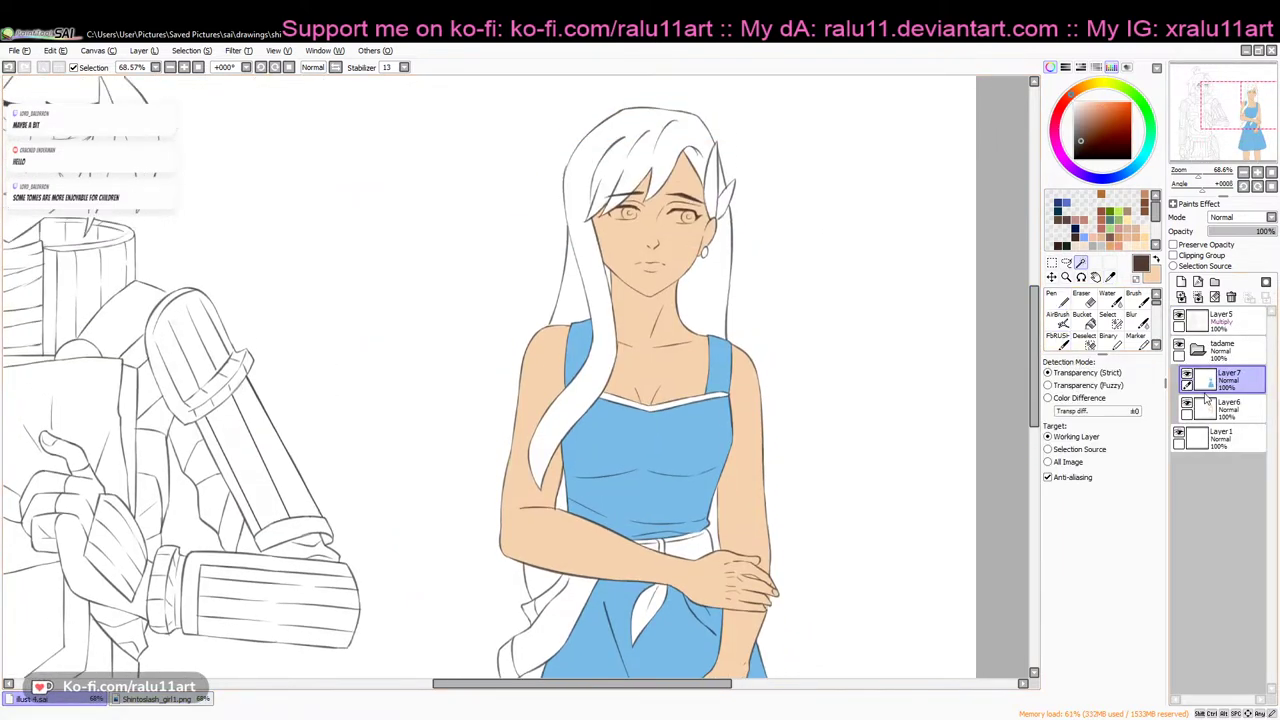
left_click(1181, 281)
left_click(1207, 318)
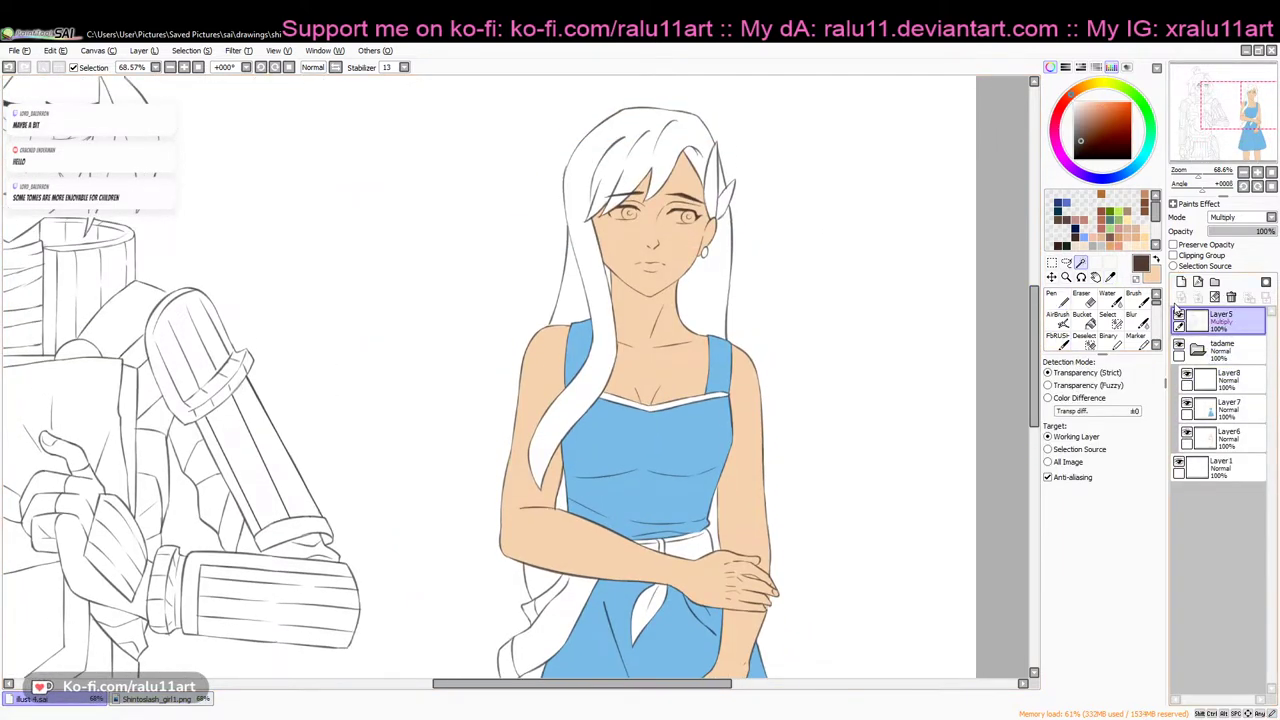
left_click(646, 172)
left_click(596, 280)
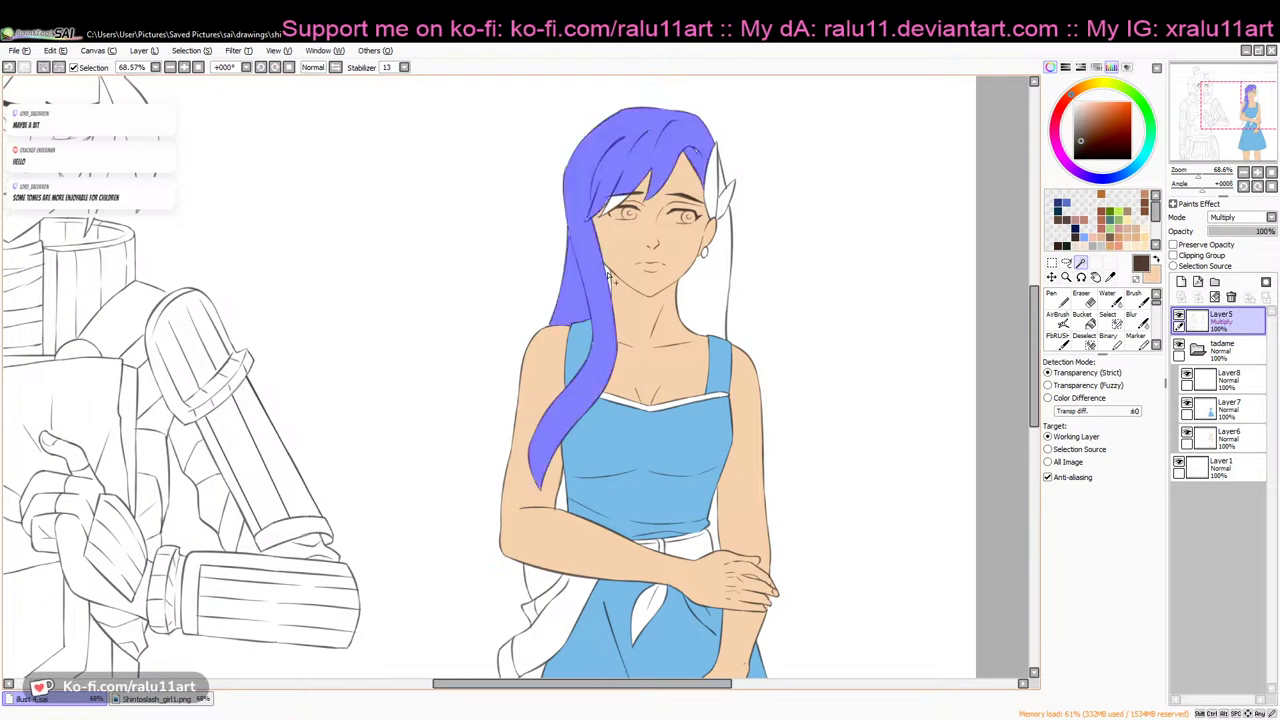
left_click(714, 268)
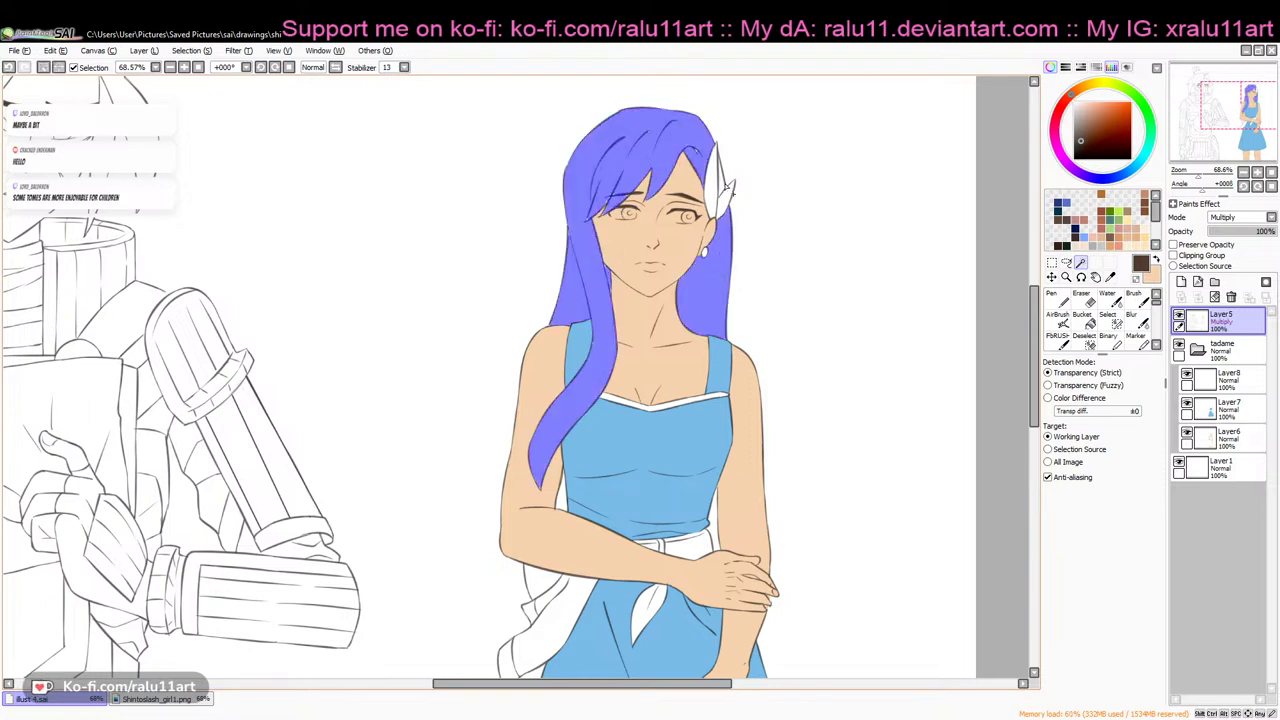
scroll(614, 423, "down", 3)
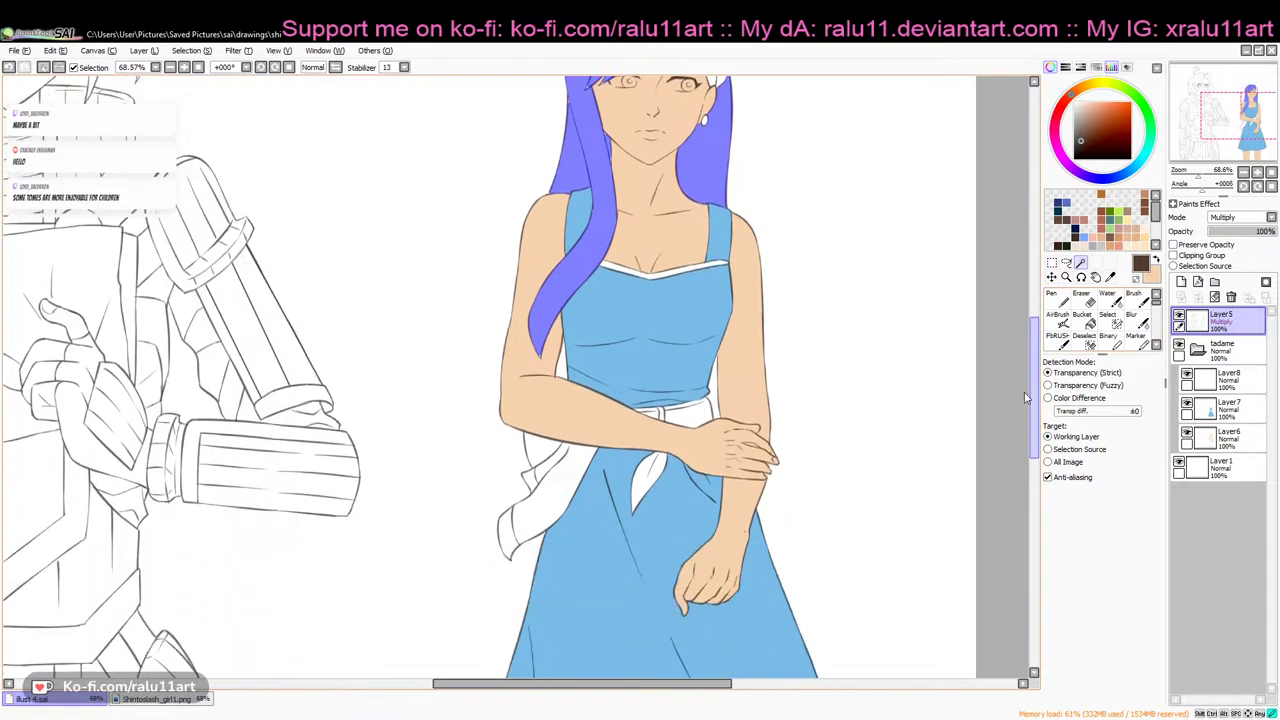
left_click(563, 372)
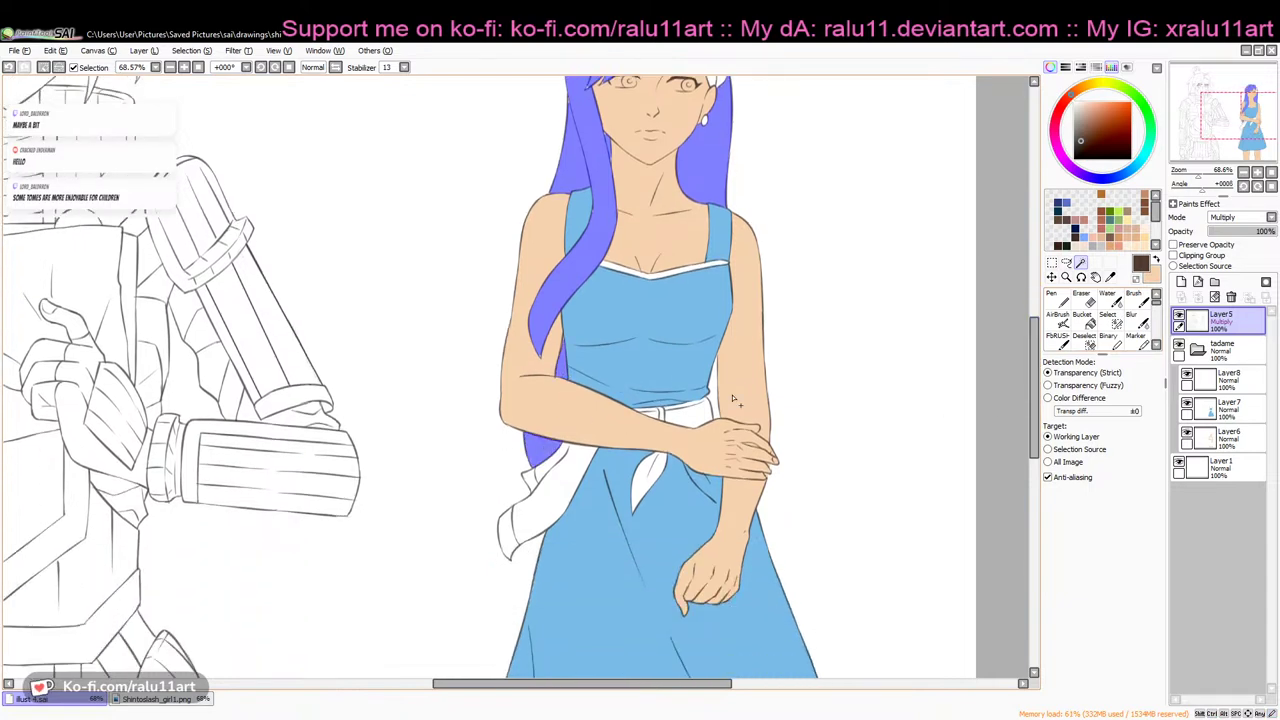
Touch up the hair selection along its edges with the Selection Pen at size 14 and minimum size 6%
left_click_drag(1199, 178, 1205, 178)
left_click(1111, 322)
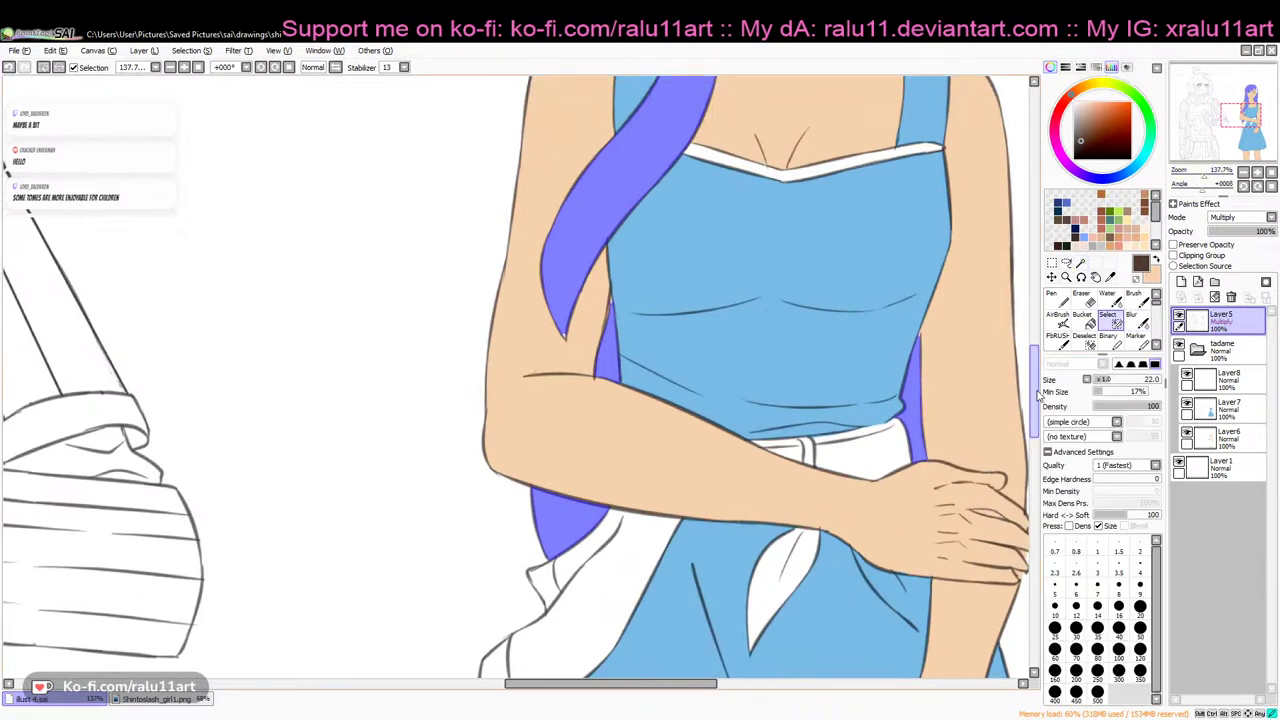
left_click_drag(1037, 393, 1036, 381)
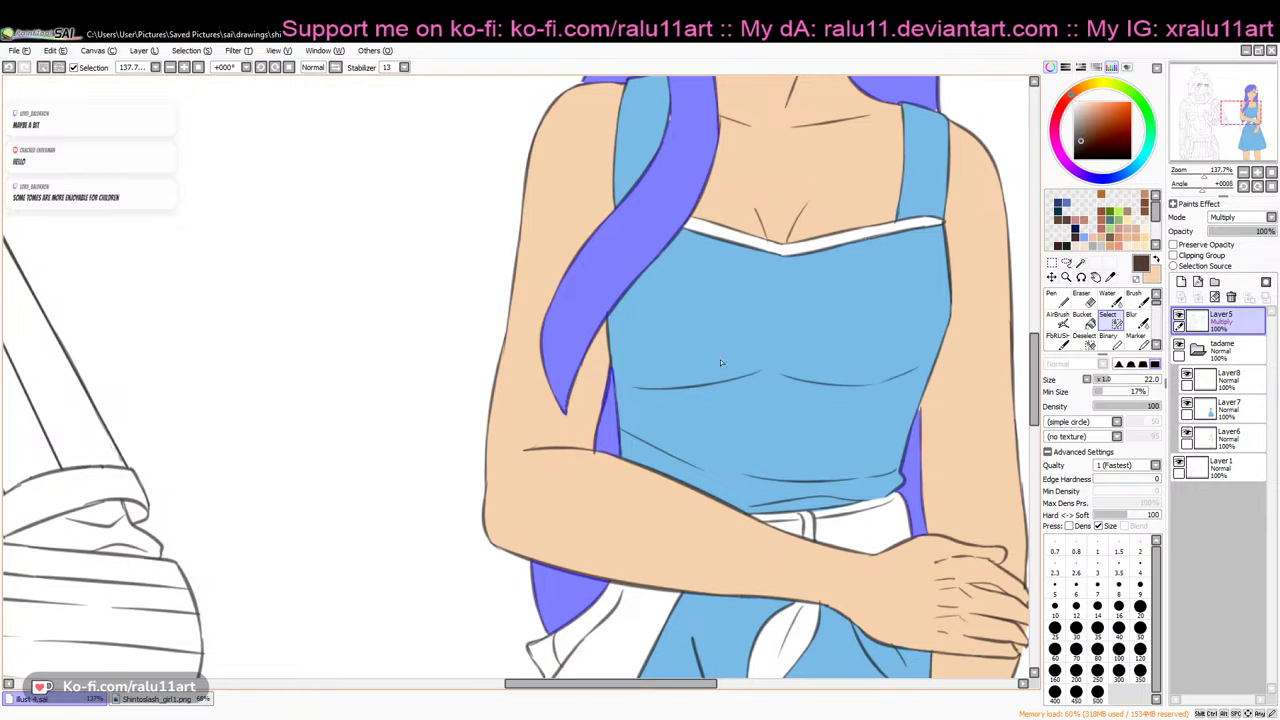
scroll(907, 482, "up", 2)
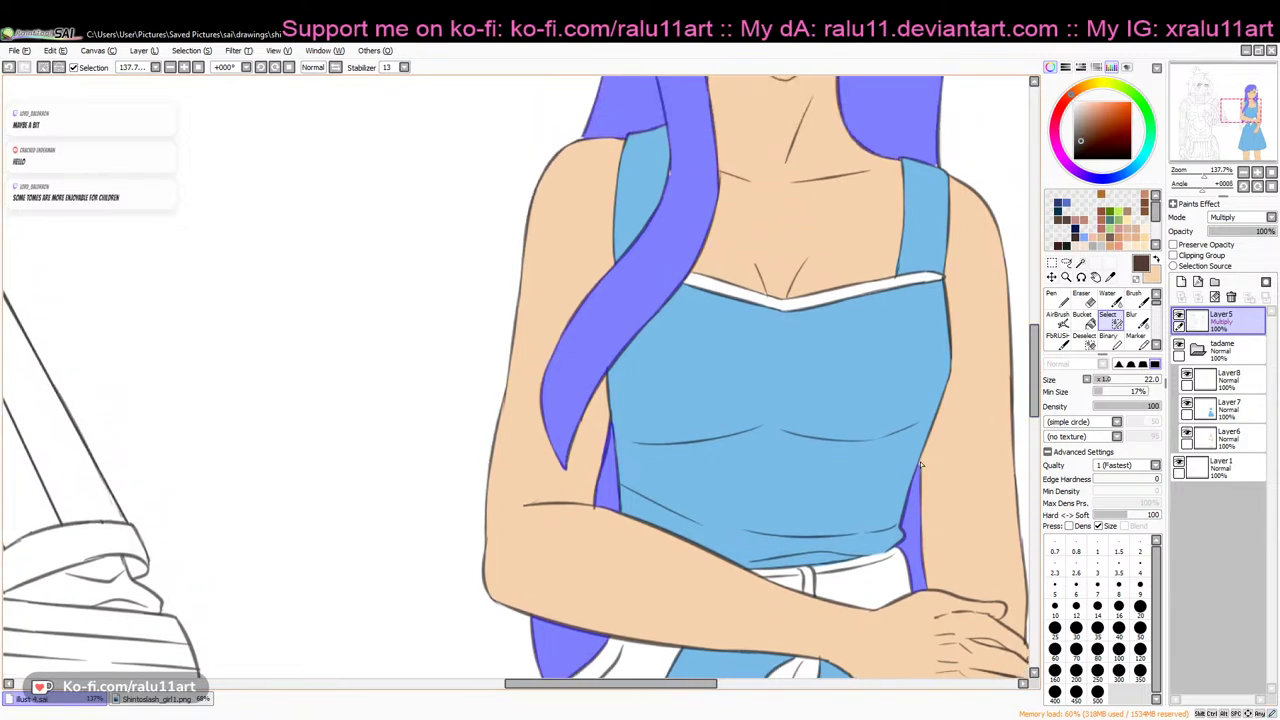
left_click_drag(1035, 393, 1035, 400)
left_click(1097, 390)
left_click(1101, 380)
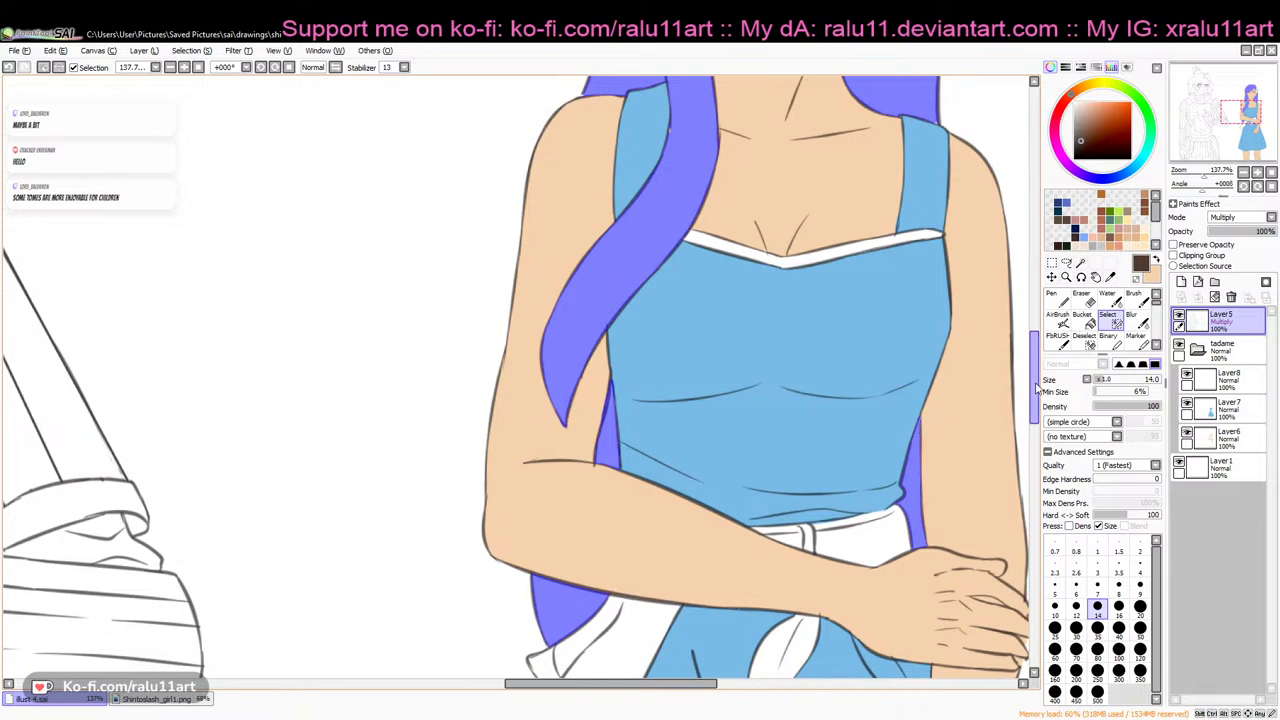
scroll(915, 452, "up", 10)
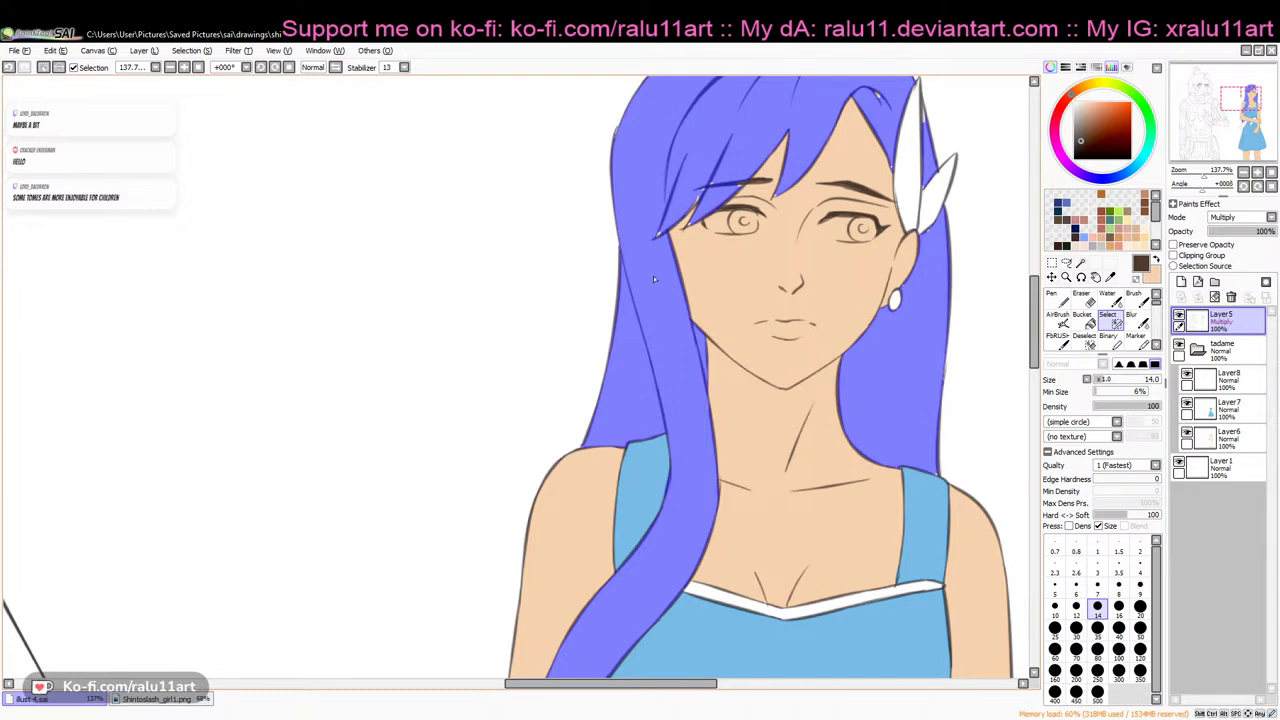
scroll(1043, 307, "up", 3)
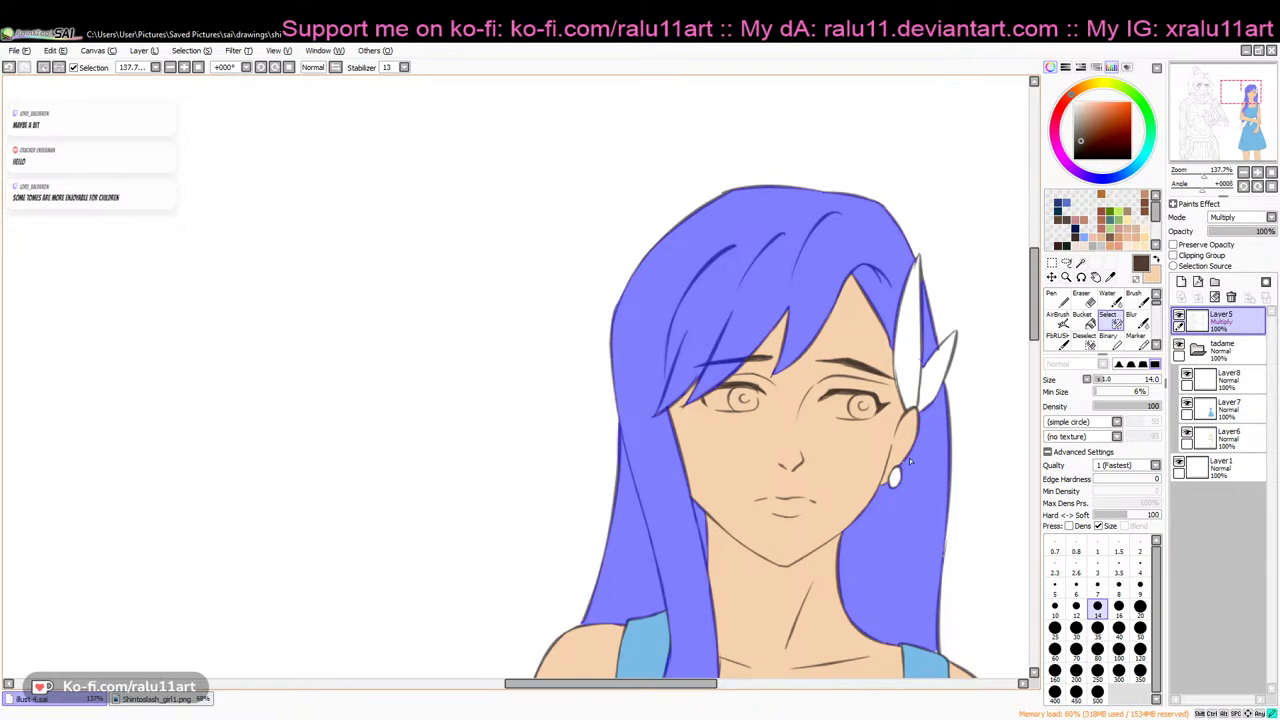
Fill the selected hair sections on Layer8 with the sampled dark brown using the Bucket and clear the selection
left_click_drag(1204, 177, 1198, 178)
left_click_drag(1035, 305, 1035, 357)
left_click(1085, 321)
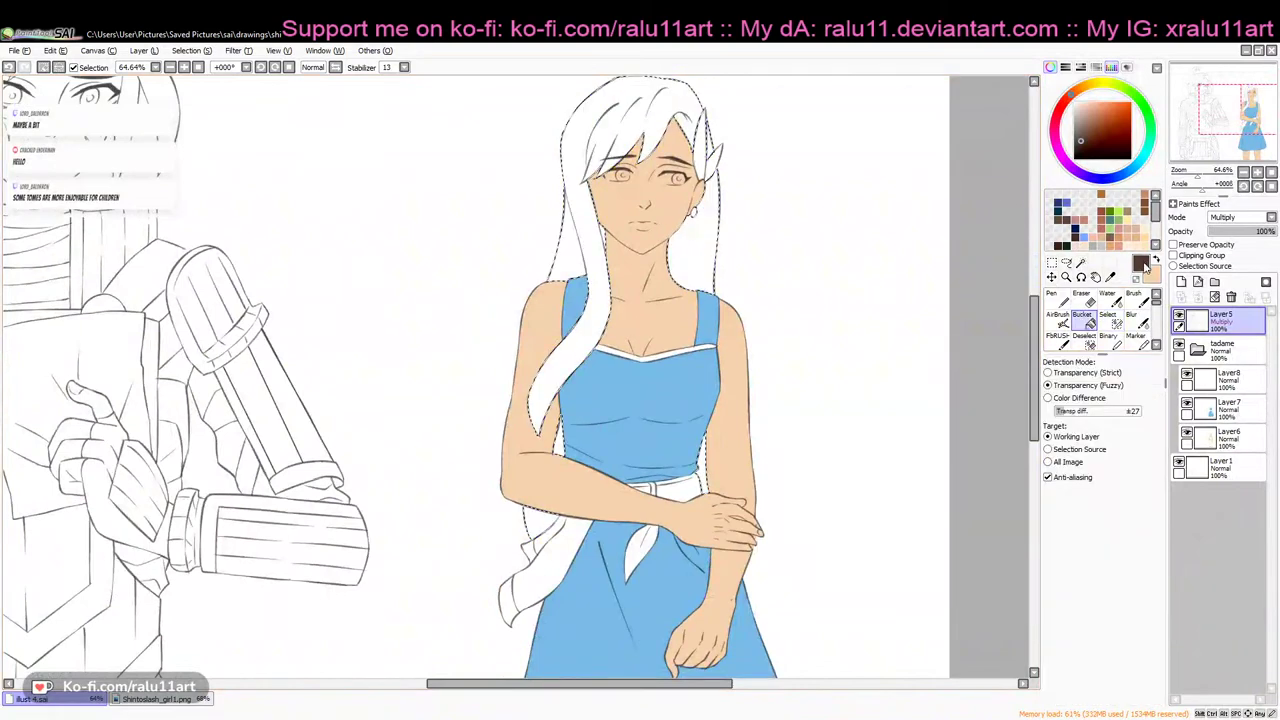
left_click(1211, 382)
left_click(536, 422)
left_click(703, 234)
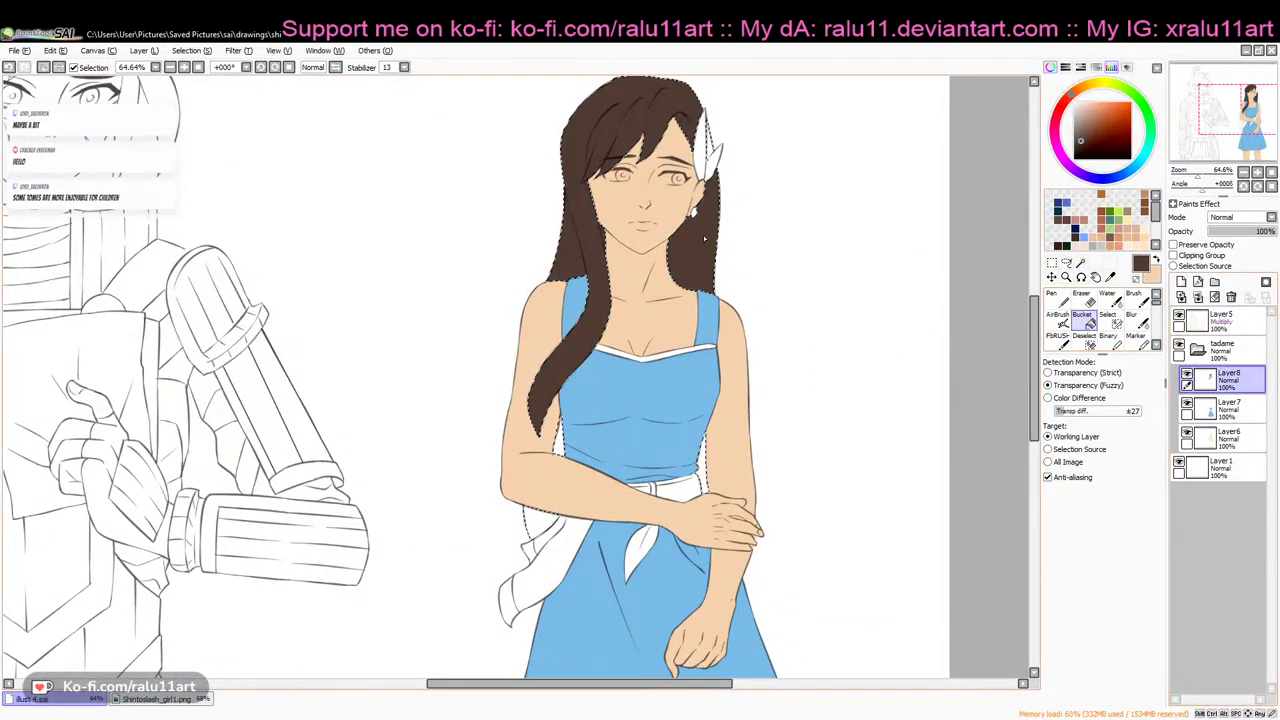
left_click(546, 520)
left_click(559, 443)
left_click(703, 470)
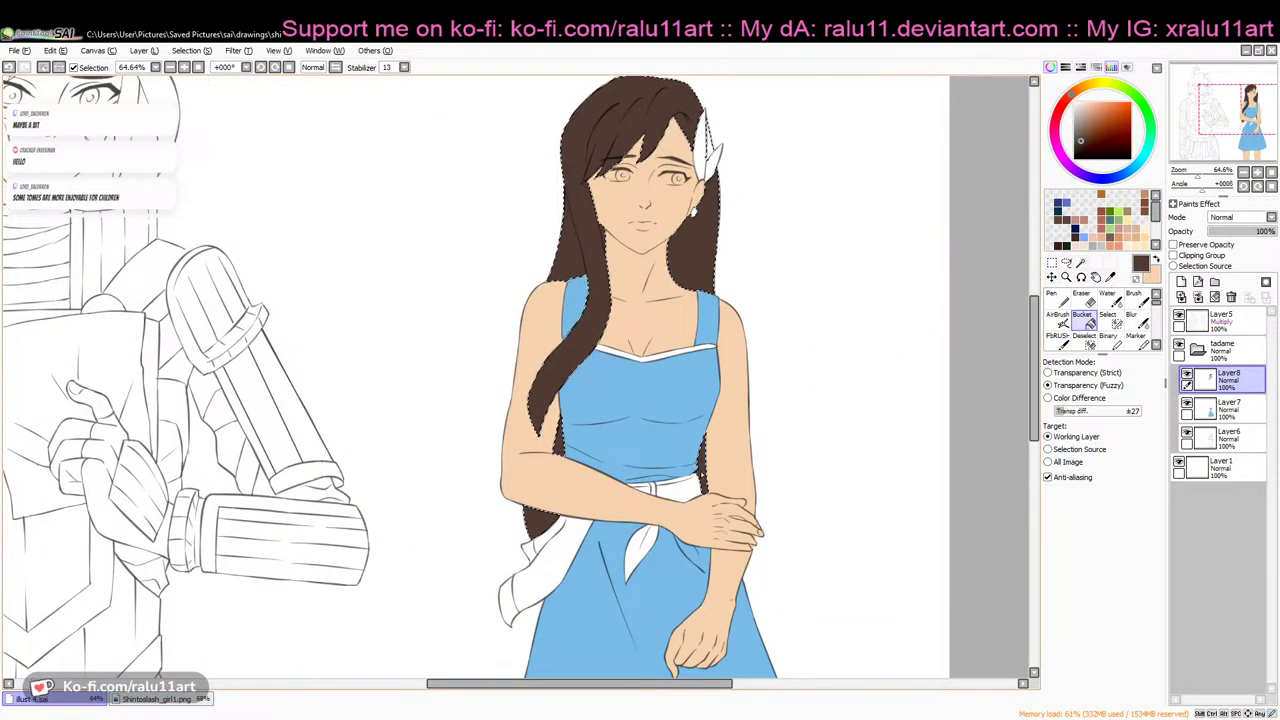
key("ctrl+d")
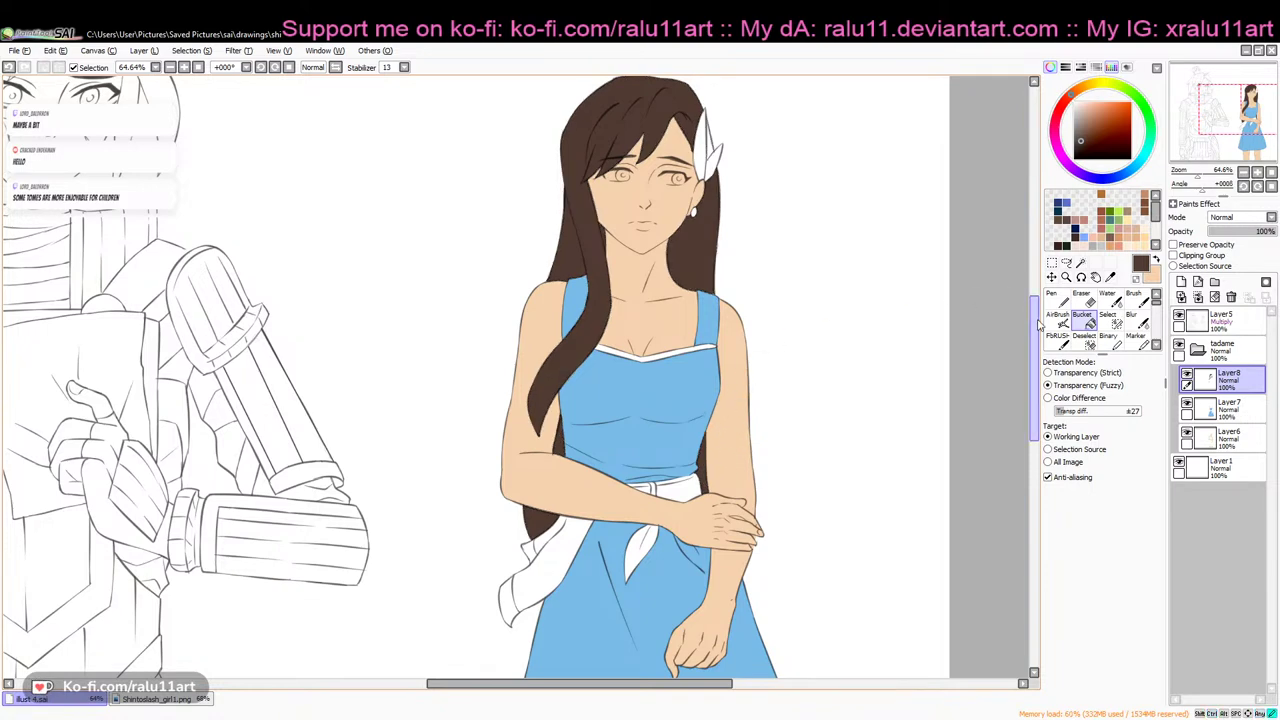
Select the gap between the hair feathers from the Layer5 line art, fill it dark brown on Layer7 and clear the selection
scroll(1025, 320, "down", 2)
left_click(1080, 262)
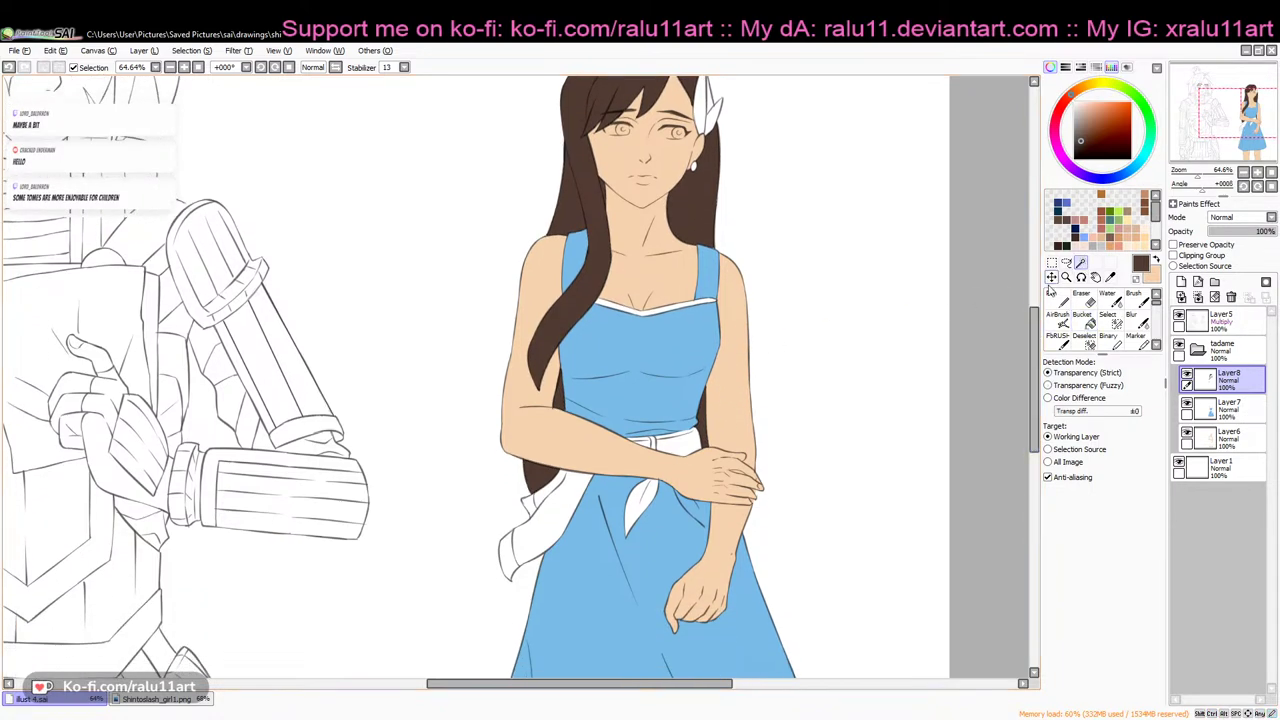
left_click_drag(1034, 335, 1034, 295)
left_click(1203, 175)
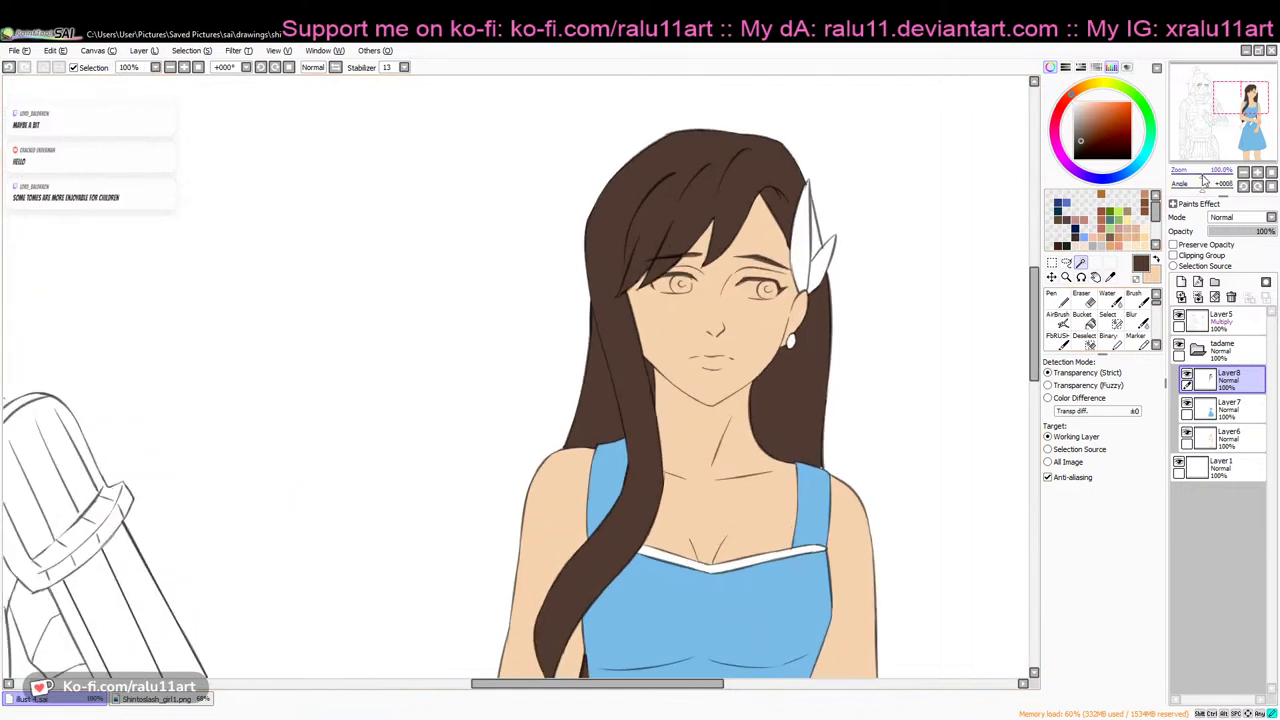
left_click(1222, 318)
left_click(816, 232)
left_click(1108, 322)
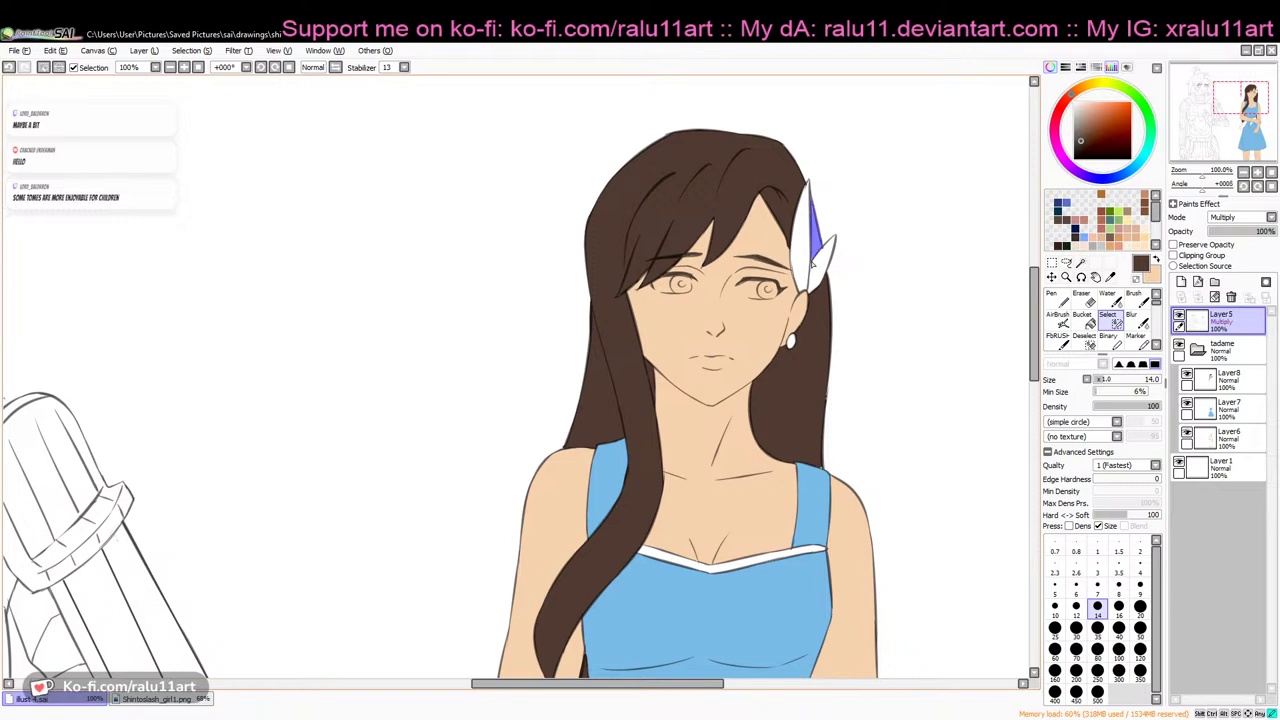
left_click(1084, 320)
left_click(1226, 408)
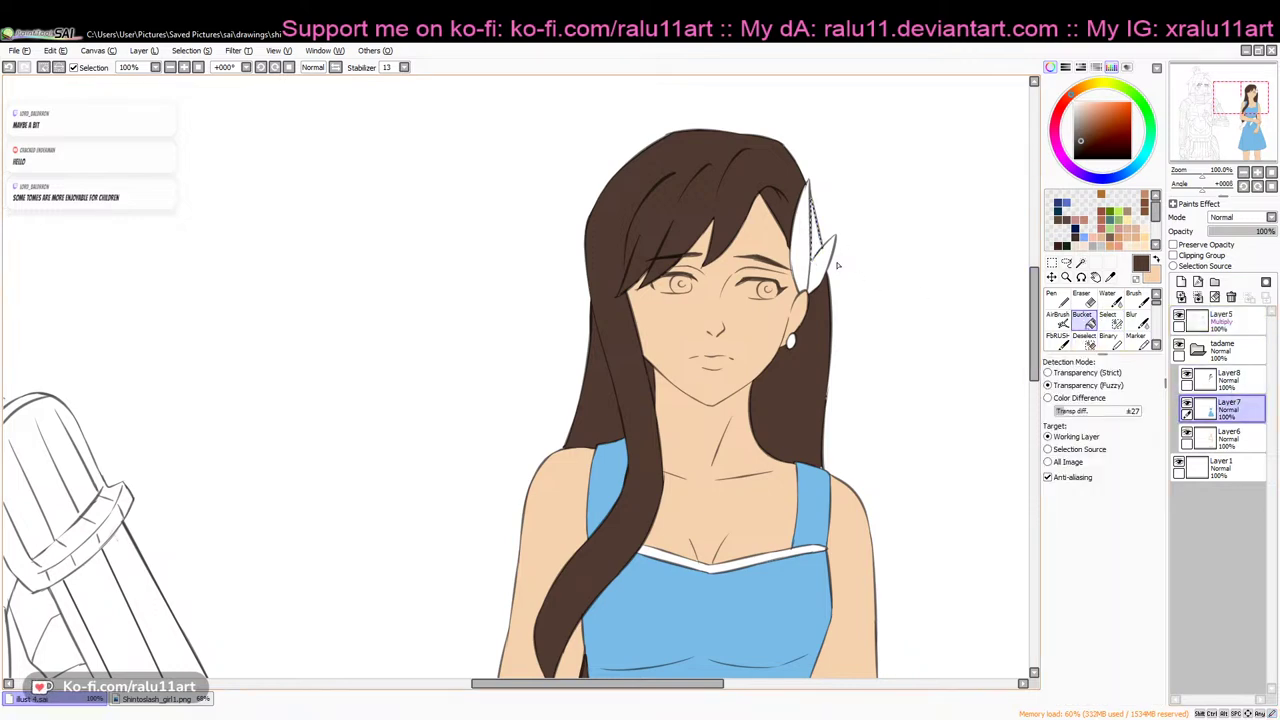
left_click(819, 246)
key("ctrl+d")
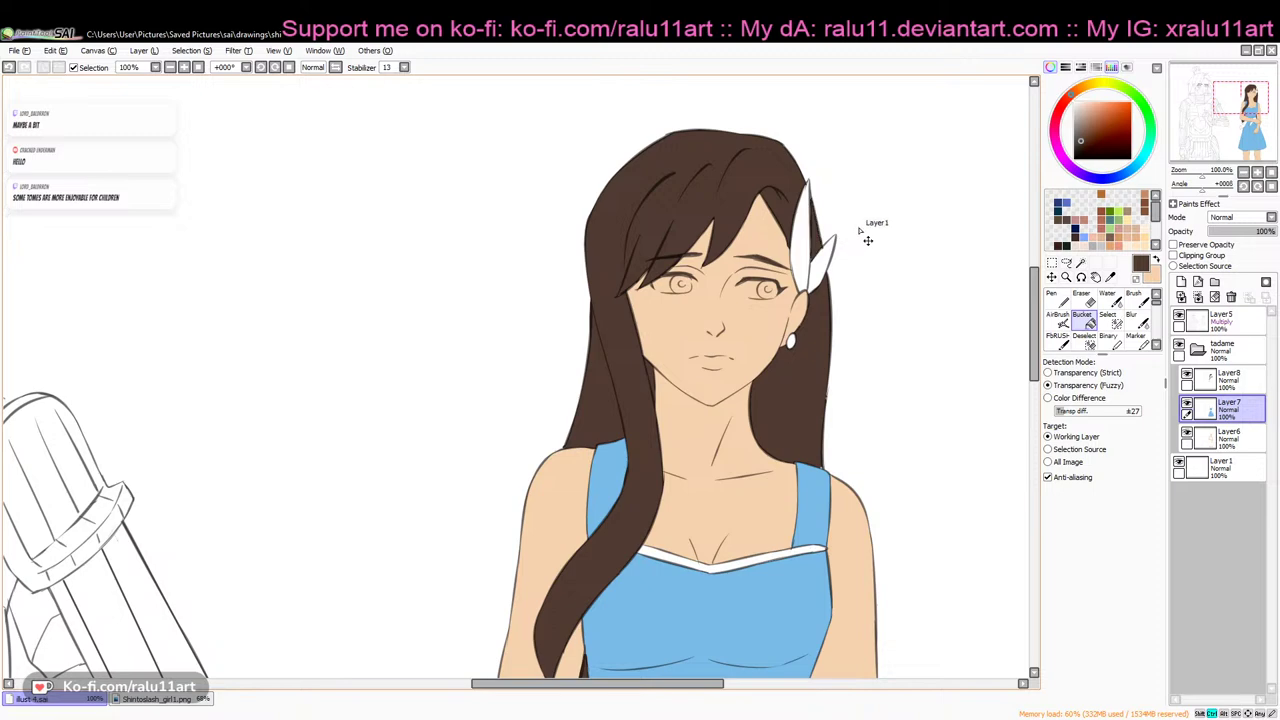
Add a new layer above Layer8 and start painting white into the eye nearest the feathers with the Pen at size 10
left_click_drag(1203, 176, 1203, 177)
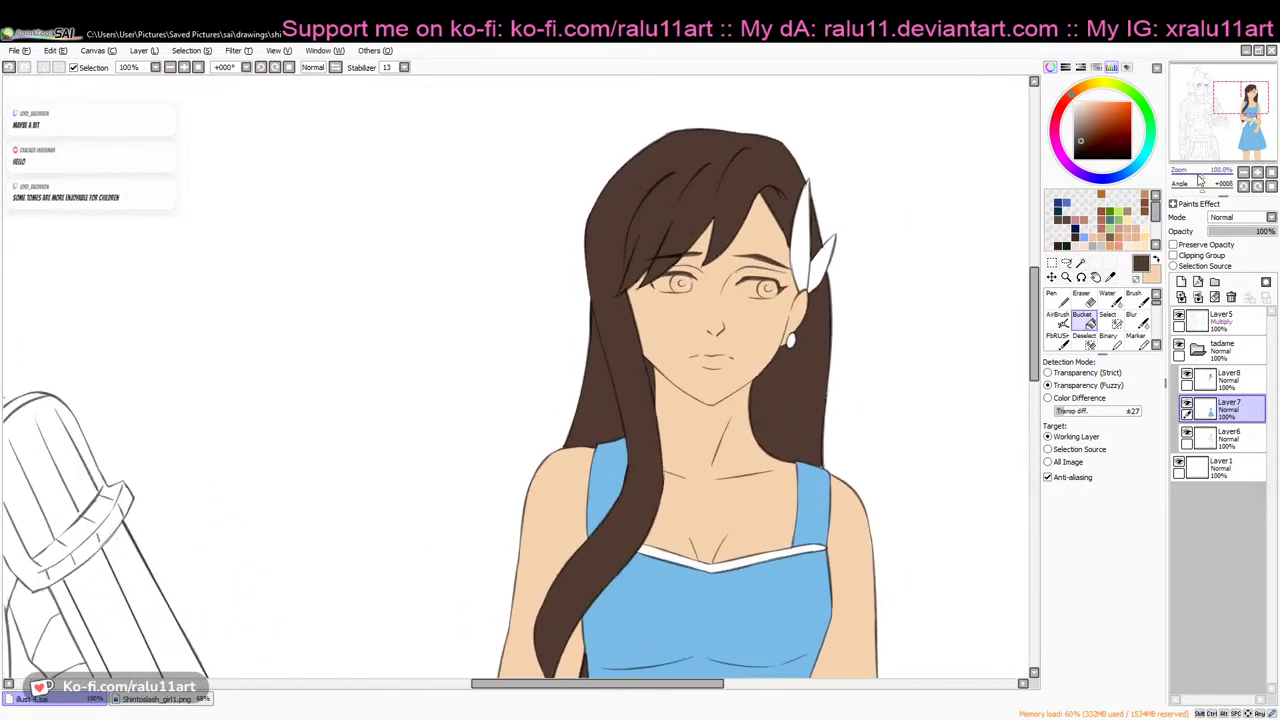
left_click_drag(1035, 295, 1035, 276)
left_click(1229, 379)
left_click(1181, 283)
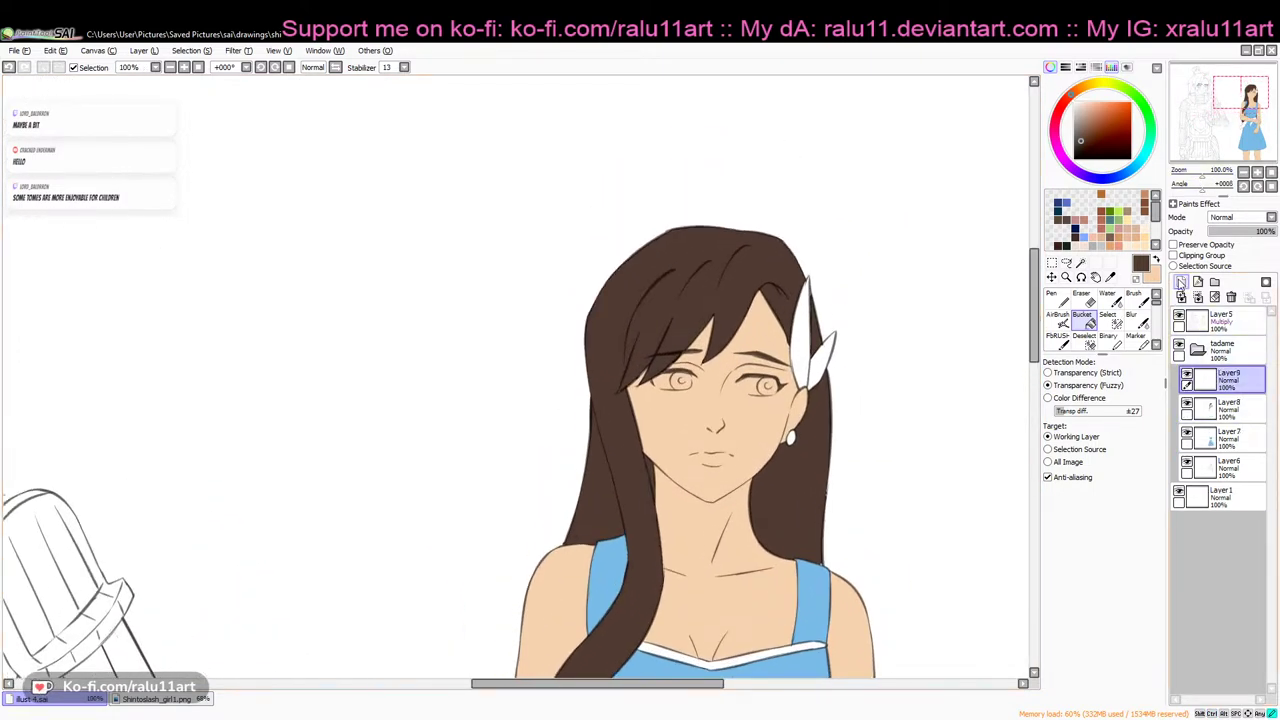
left_click(1057, 299)
left_click_drag(1203, 176, 1206, 176)
left_click_drag(836, 387, 851, 398)
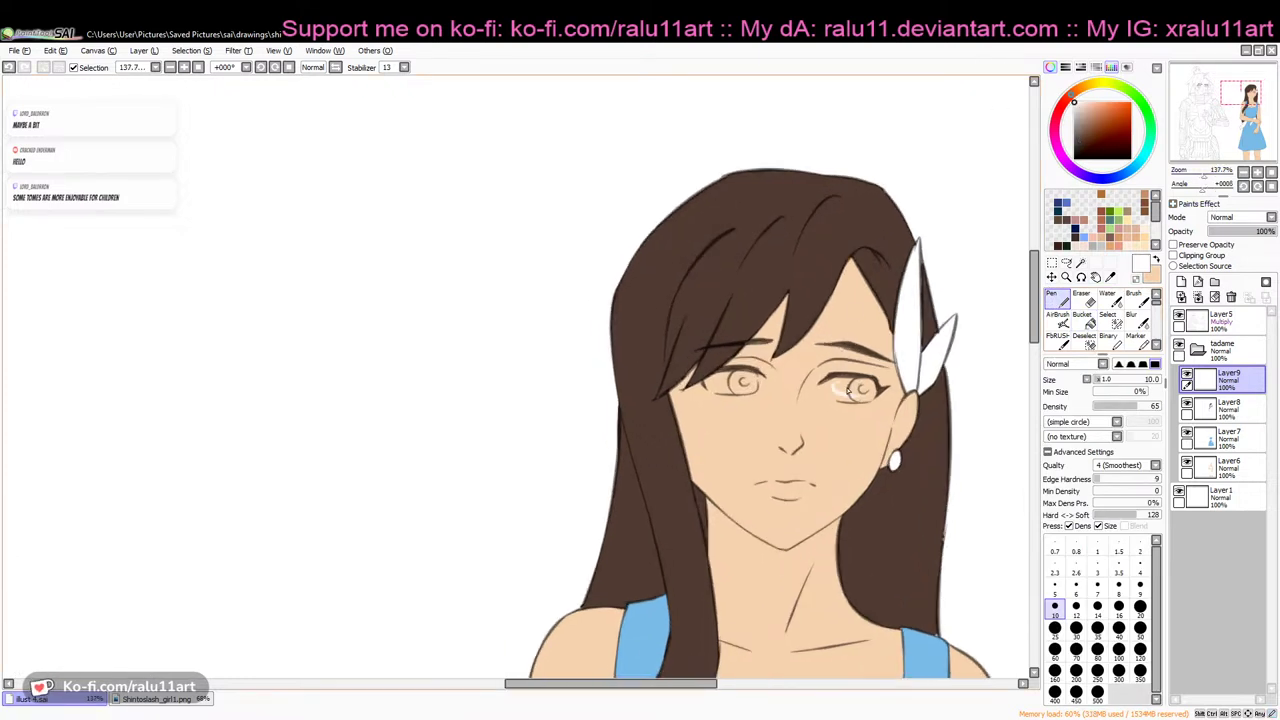
Raise the Pen density, set its size to 18 and paint both eyes solid white on Layer9
left_click_drag(1146, 408, 1164, 408)
left_click_drag(1099, 380, 1104, 380)
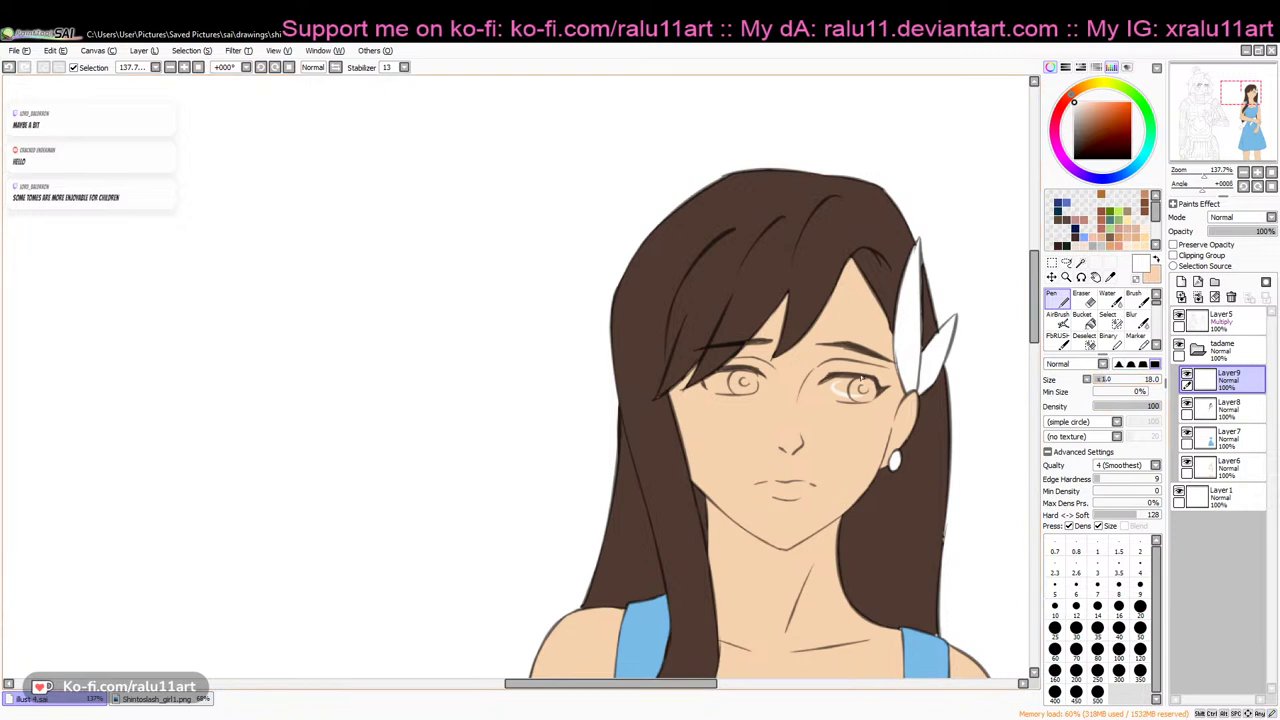
mouse_move(846, 390)
left_mouse_down()
mouse_move(829, 391)
mouse_move(843, 400)
left_mouse_up()
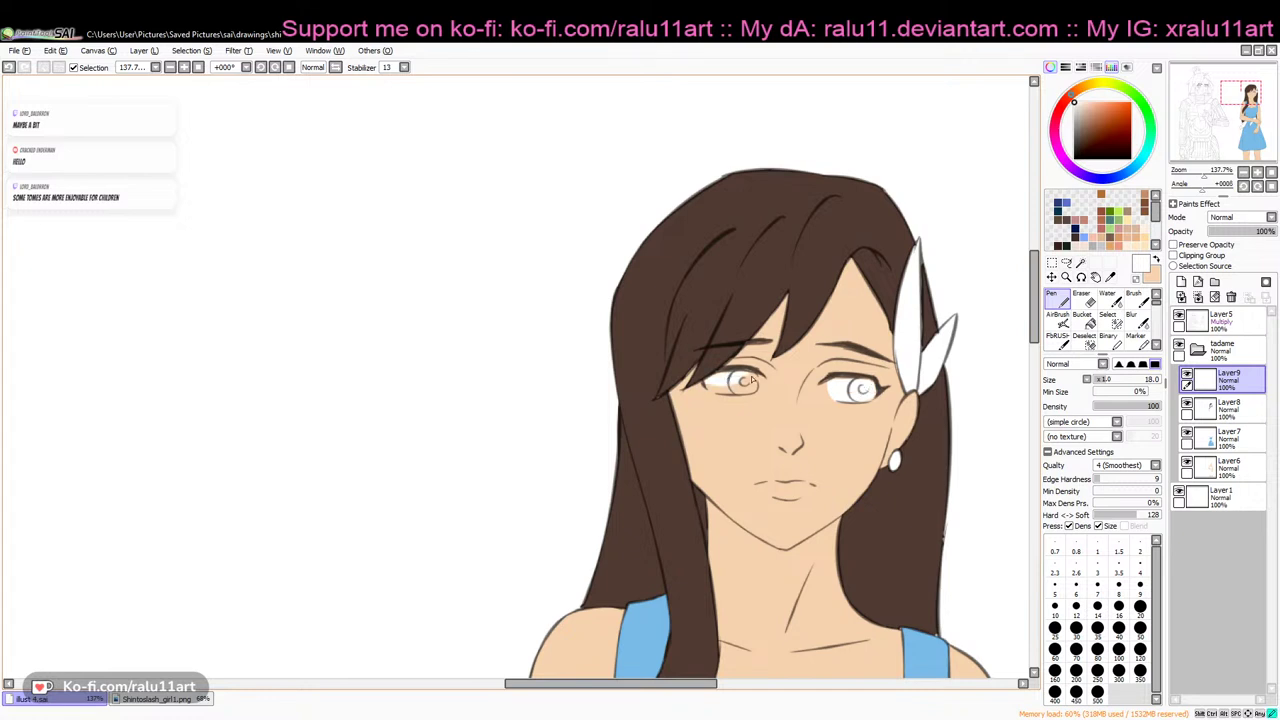
mouse_move(747, 389)
left_mouse_down()
mouse_move(724, 390)
mouse_move(748, 378)
left_mouse_up()
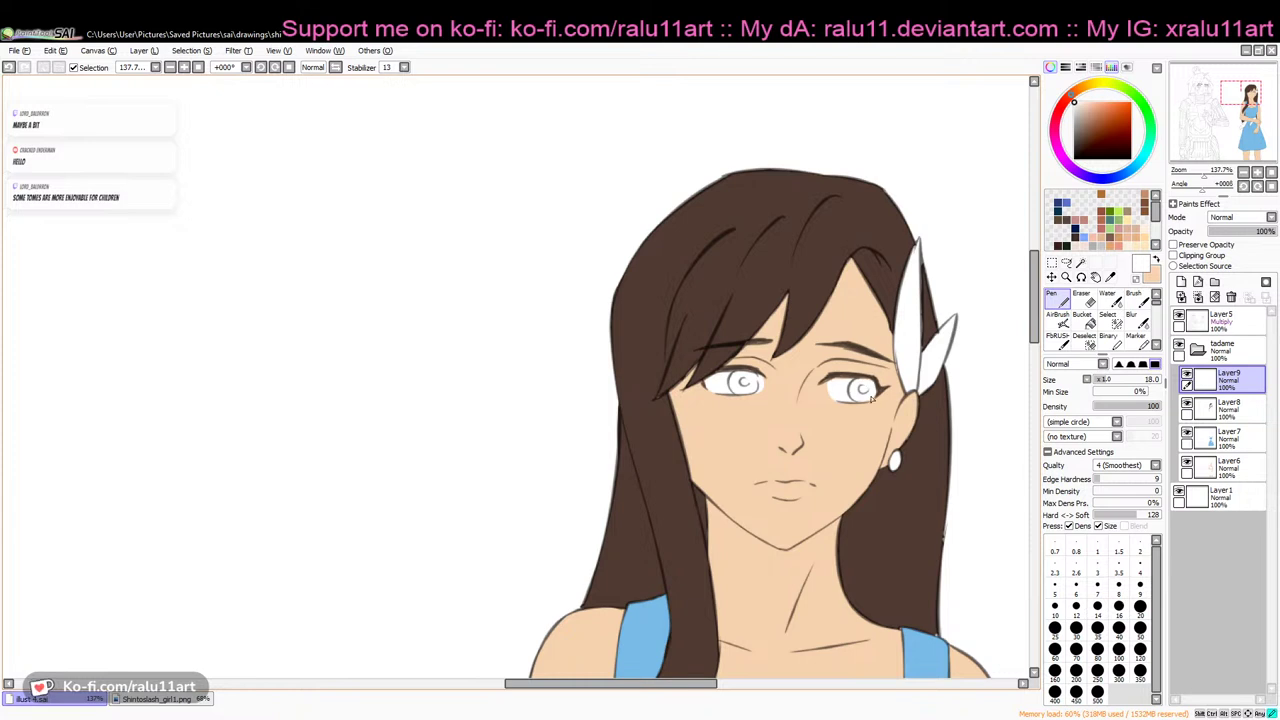
mouse_move(828, 397)
left_mouse_down()
mouse_move(848, 384)
mouse_move(855, 399)
left_mouse_up()
Sample the dark brown hair colour and touch up the outer hair edge on Layer8 with the Pen at size 12
left_click_drag(1036, 323, 1035, 351)
left_click(1111, 281)
left_click(1157, 260)
left_click(937, 294)
left_click(1052, 299)
left_click(1228, 408)
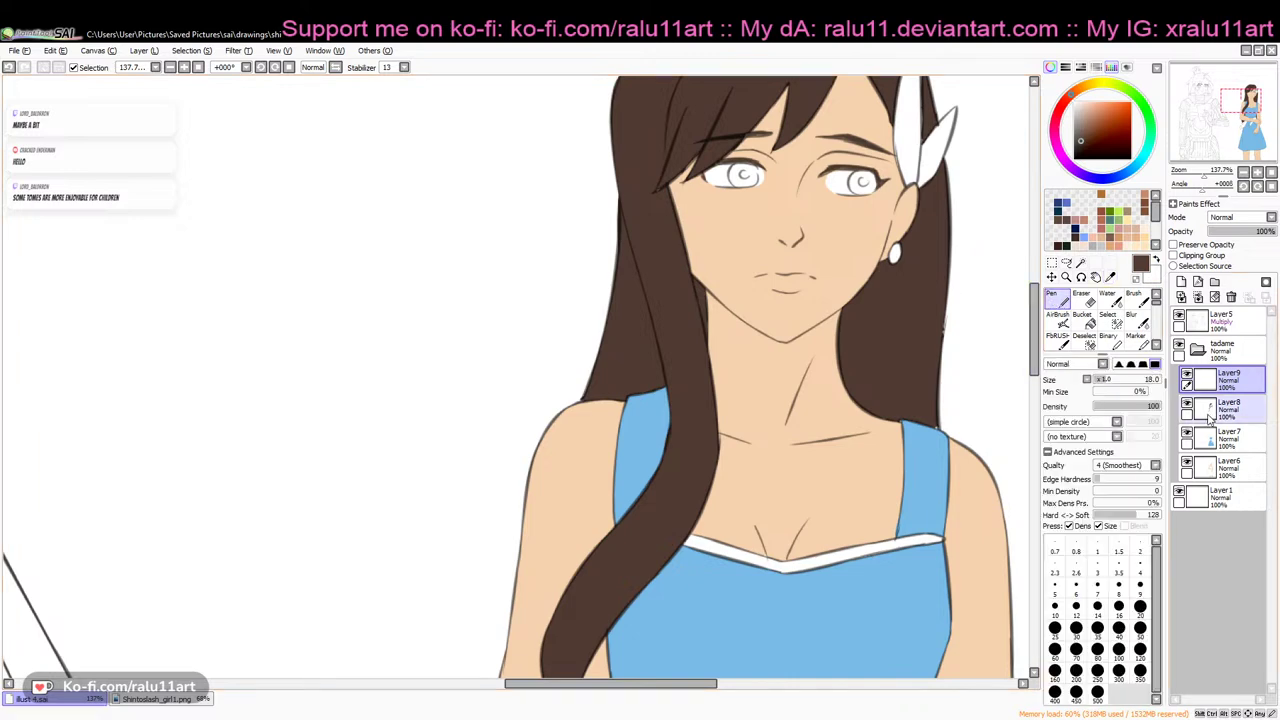
left_click_drag(947, 301, 942, 357)
left_click(1103, 379)
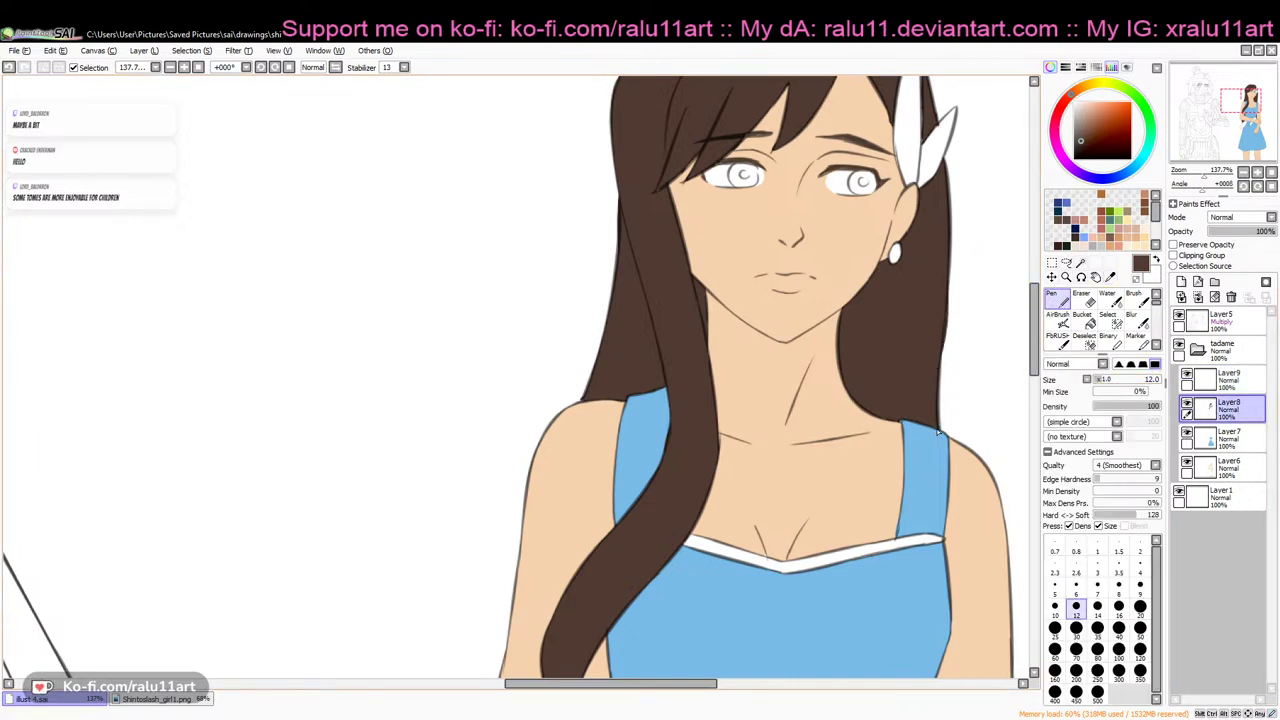
Sample the belt brown and the sash red from Shintoslash_girl1.png, return to the illustration and make the belt brown active for the Pen
left_click_drag(1034, 362, 1035, 431)
left_click(205, 697)
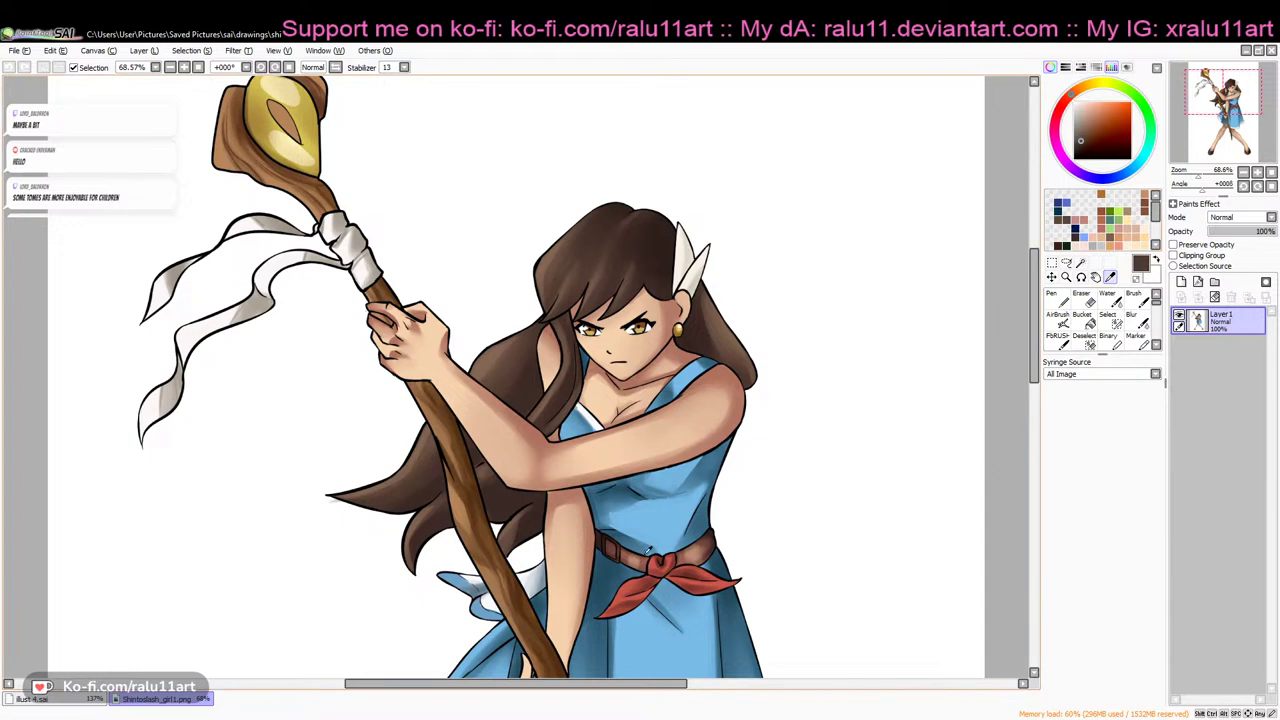
left_click(1153, 259)
left_click(616, 590)
left_click(38, 698)
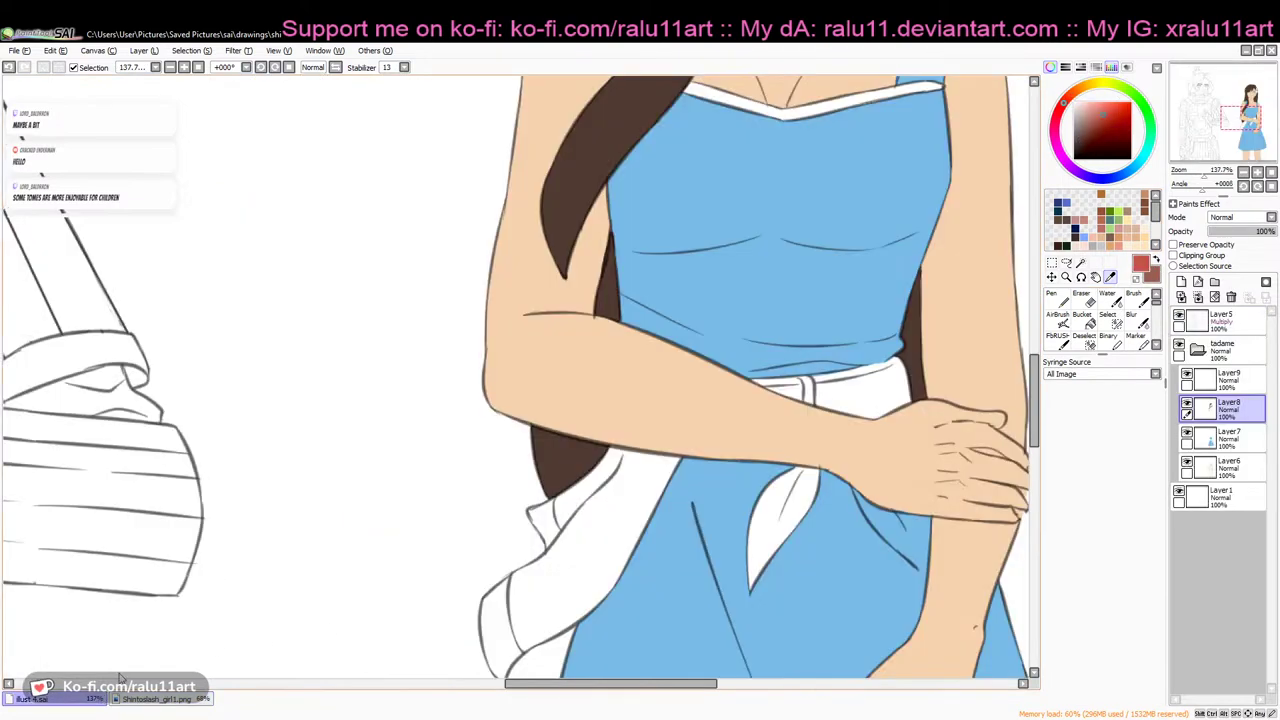
left_click(1056, 298)
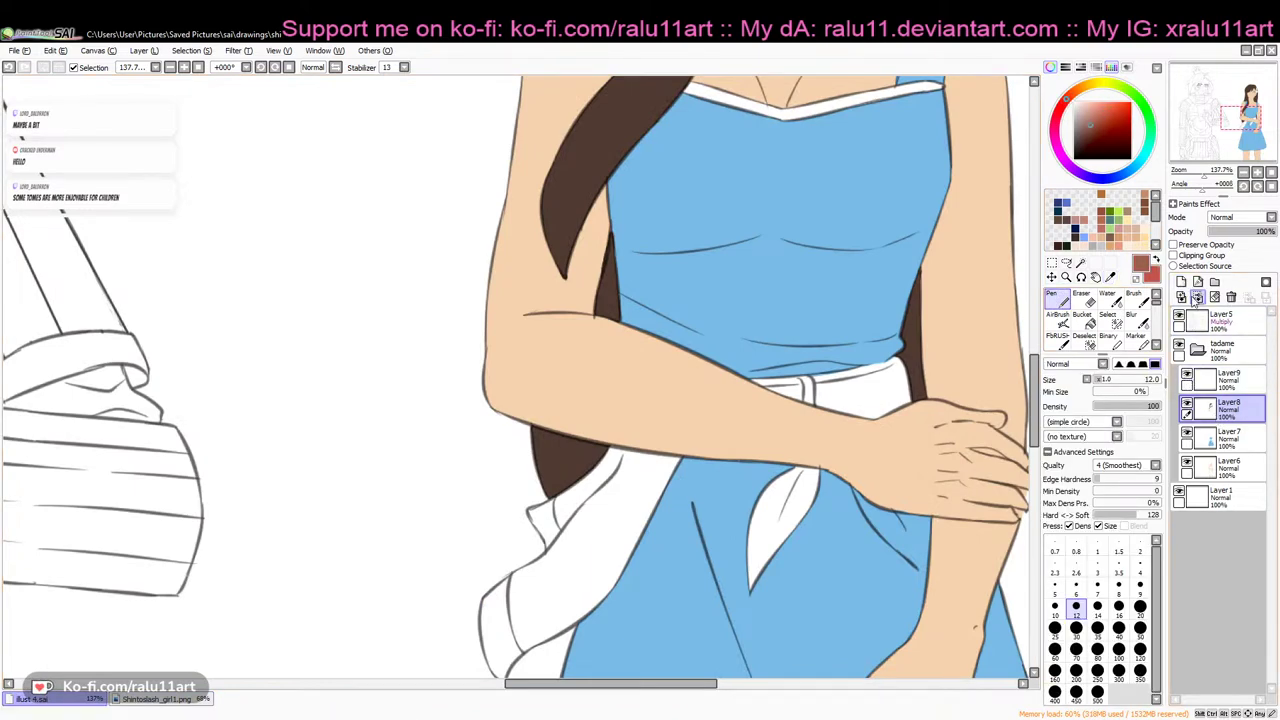
Add a new layer above Layer6 and paint the belt reddish brown with the Pen at size 30
left_click(1205, 470)
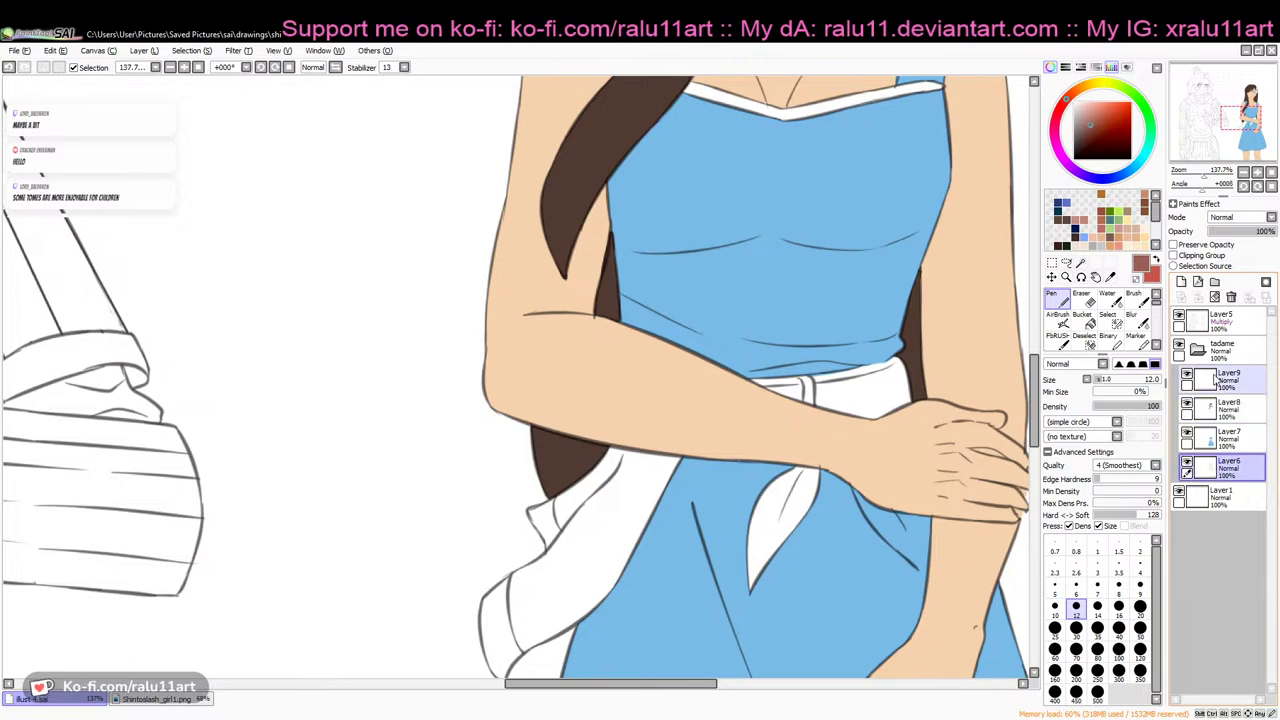
left_click(1181, 282)
key("bracketright")
key("bracketright")
key("bracketright")
key("bracketright")
key("bracketright")
left_click_drag(735, 384, 851, 378)
key("ctrl+z")
mouse_move(752, 386)
left_mouse_down()
mouse_move(879, 388)
mouse_move(857, 412)
mouse_move(910, 401)
mouse_move(800, 395)
mouse_move(860, 408)
left_mouse_up()
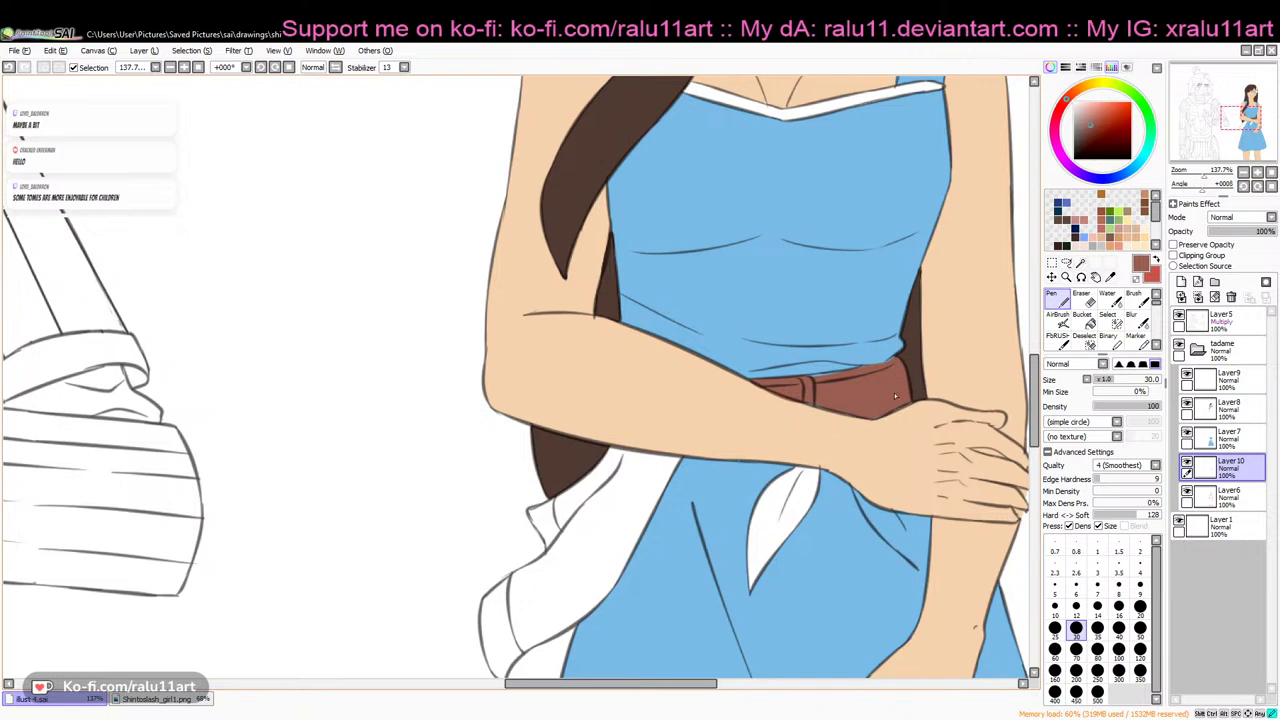
left_click(1083, 300)
left_click(1238, 438)
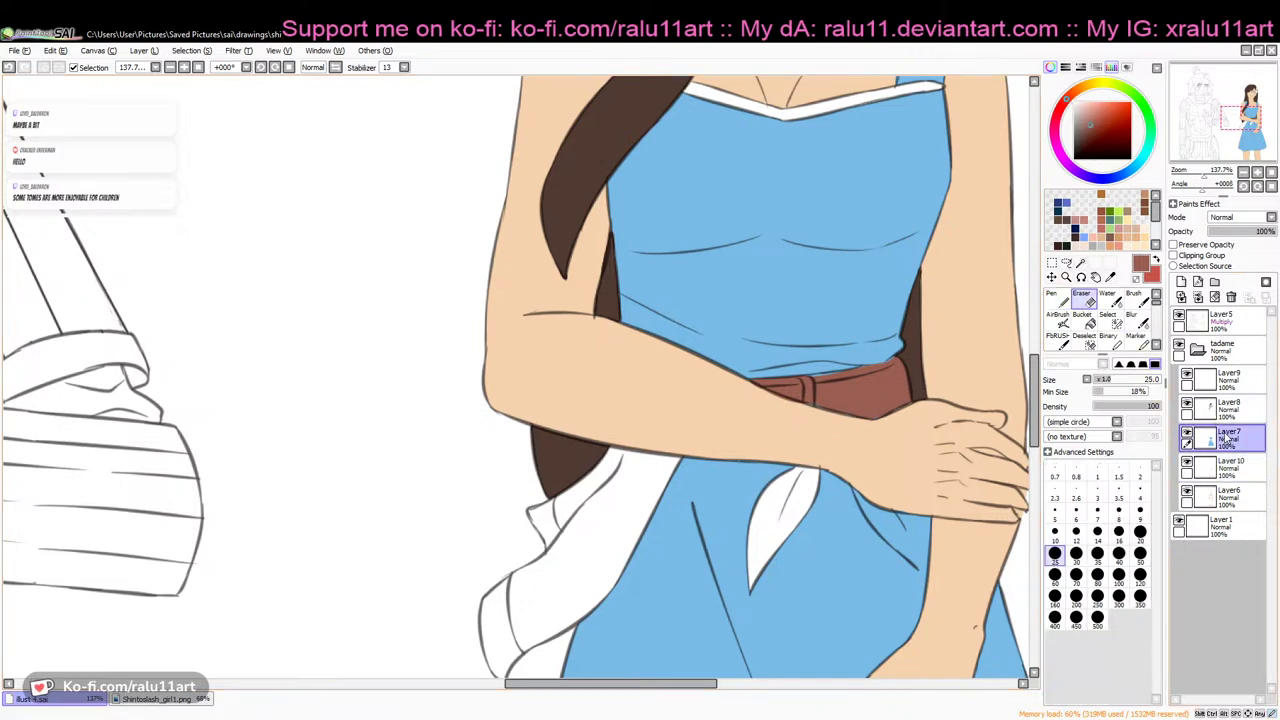
key("ctrl+z")
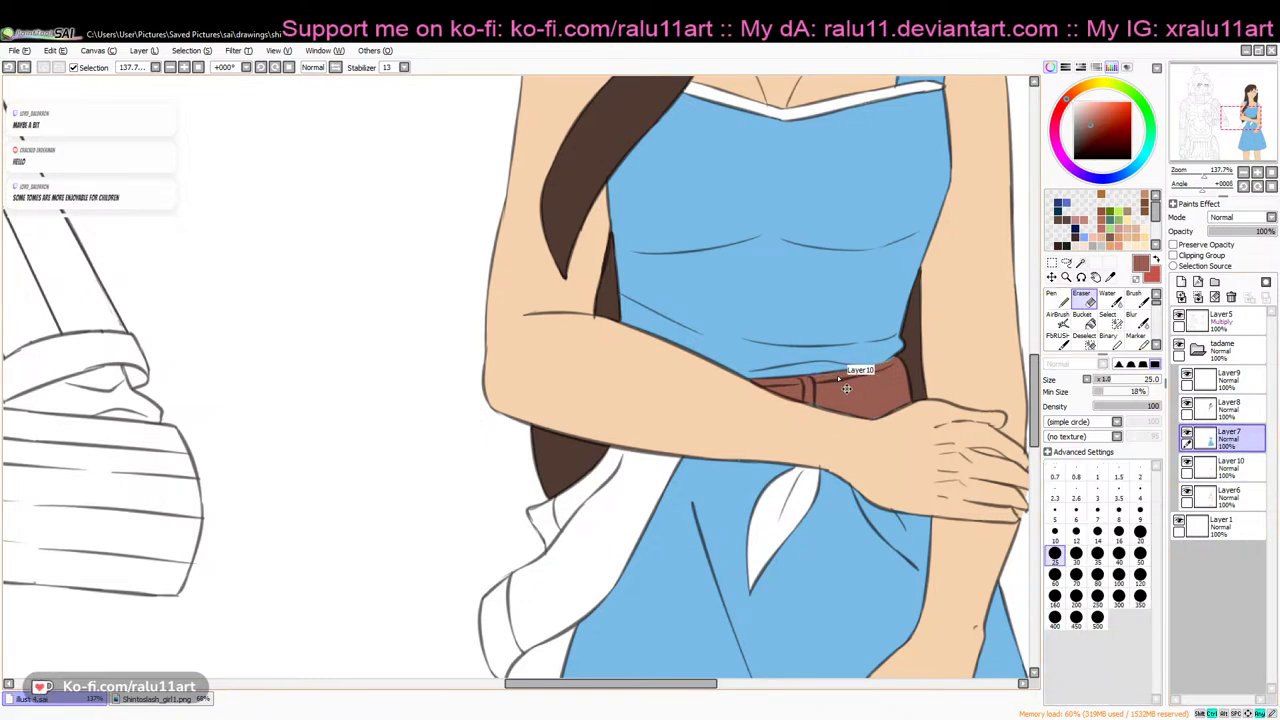
key("n")
left_click(810, 392, "ctrl+shift")
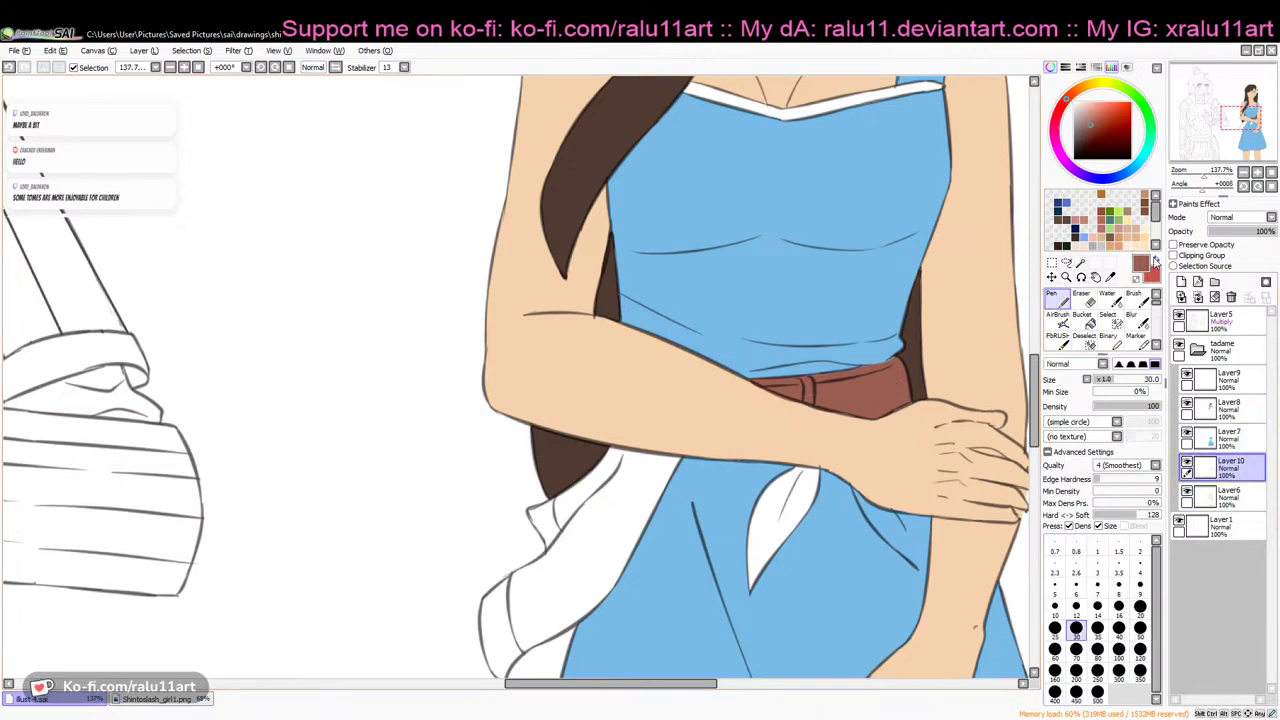
Close the open outline of the sash tail under the hand on Layer5 in black with the Pen at size 16
left_click_drag(1035, 385, 1035, 398)
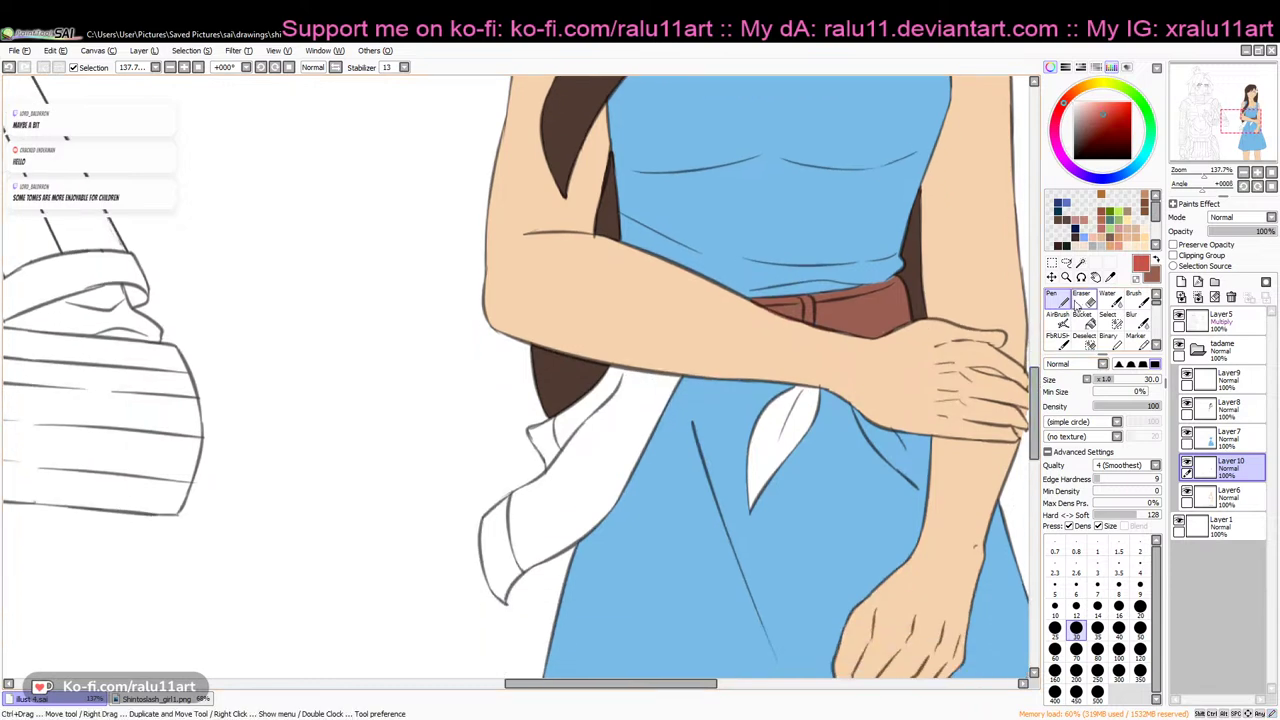
left_click_drag(1090, 150, 1062, 178)
left_click(978, 385, "ctrl+shift")
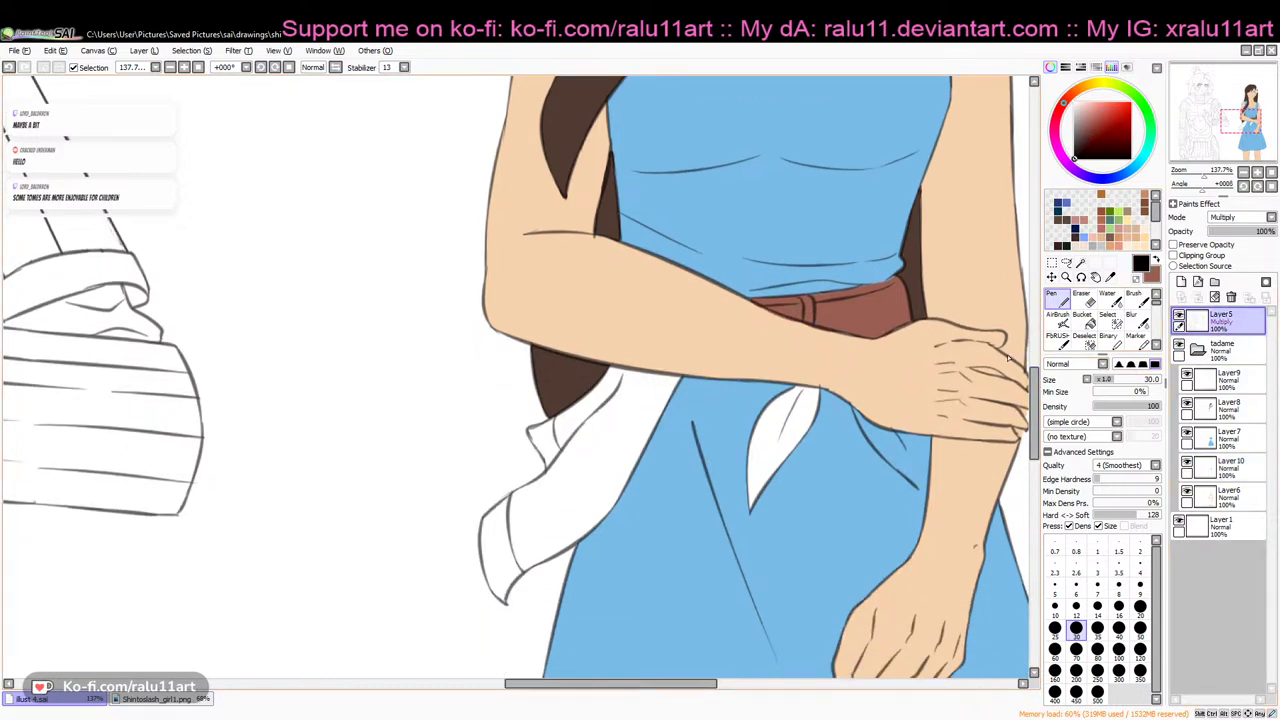
mouse_move(1133, 410)
left_mouse_down()
mouse_move(1118, 407)
mouse_move(1158, 406)
mouse_move(1103, 381)
left_mouse_up()
mouse_move(924, 503)
left_mouse_down()
mouse_move(924, 437)
mouse_move(927, 495)
left_mouse_up()
key("ctrl+z")
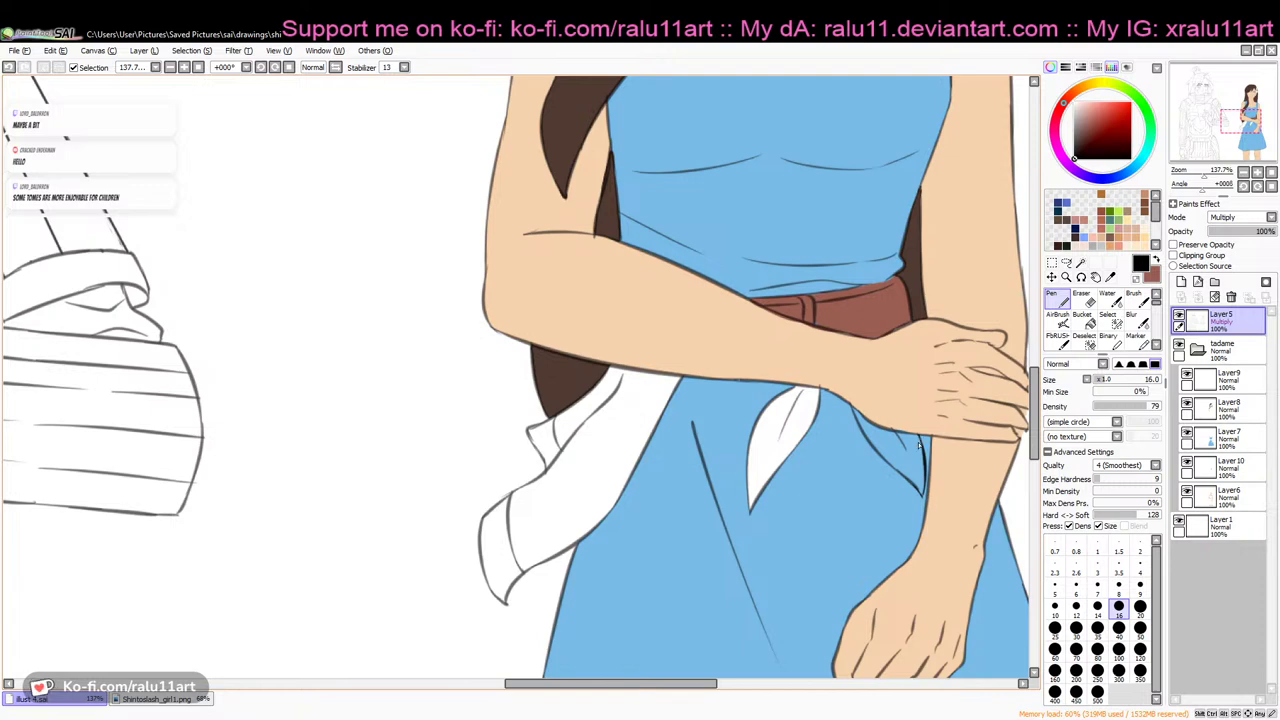
Select both sash tails from the Layer5 line art and add a new layer above Layer7 for them
left_click(1080, 263)
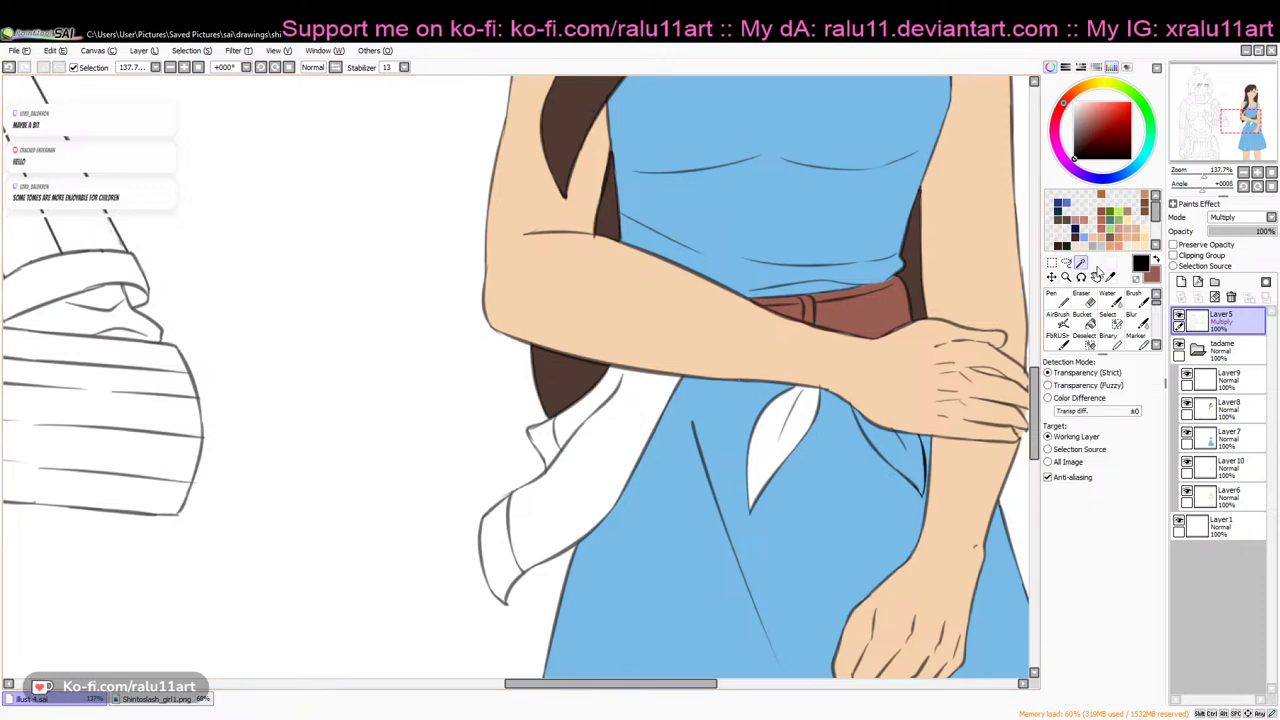
left_click(885, 448)
left_click(797, 436)
left_click(1108, 318)
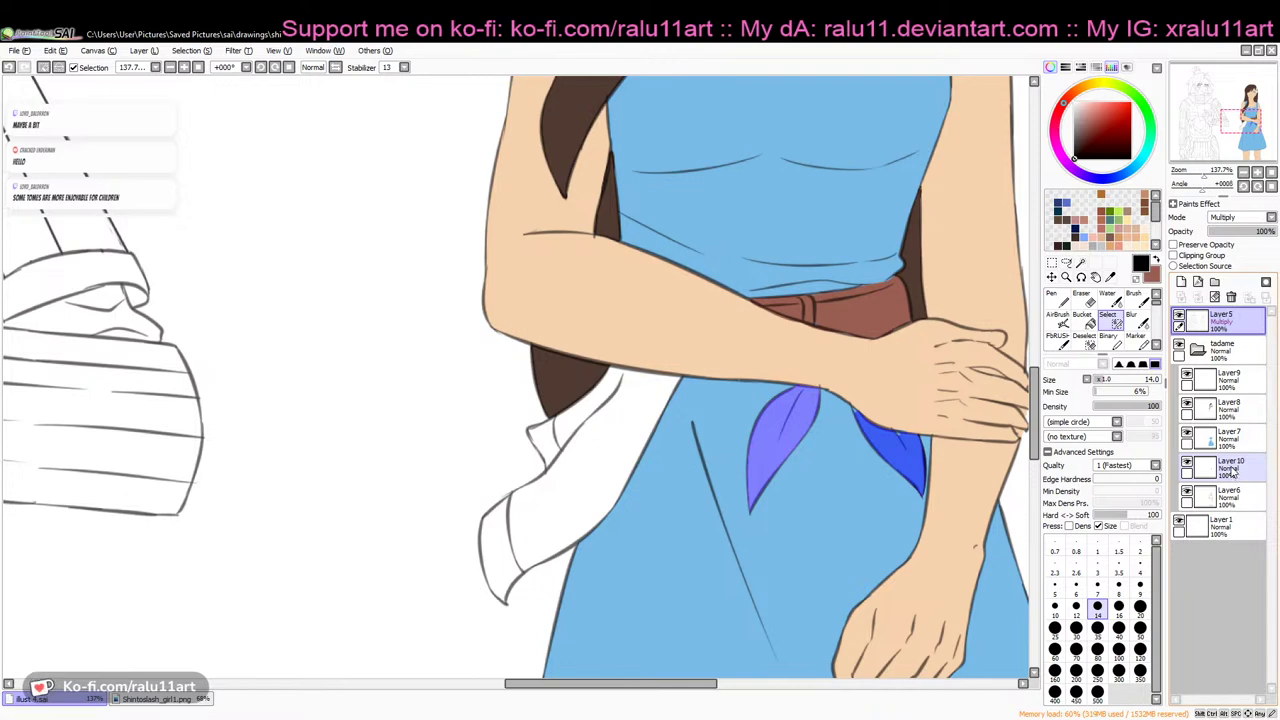
left_click(1228, 408)
left_click(1181, 283)
left_click(1138, 272)
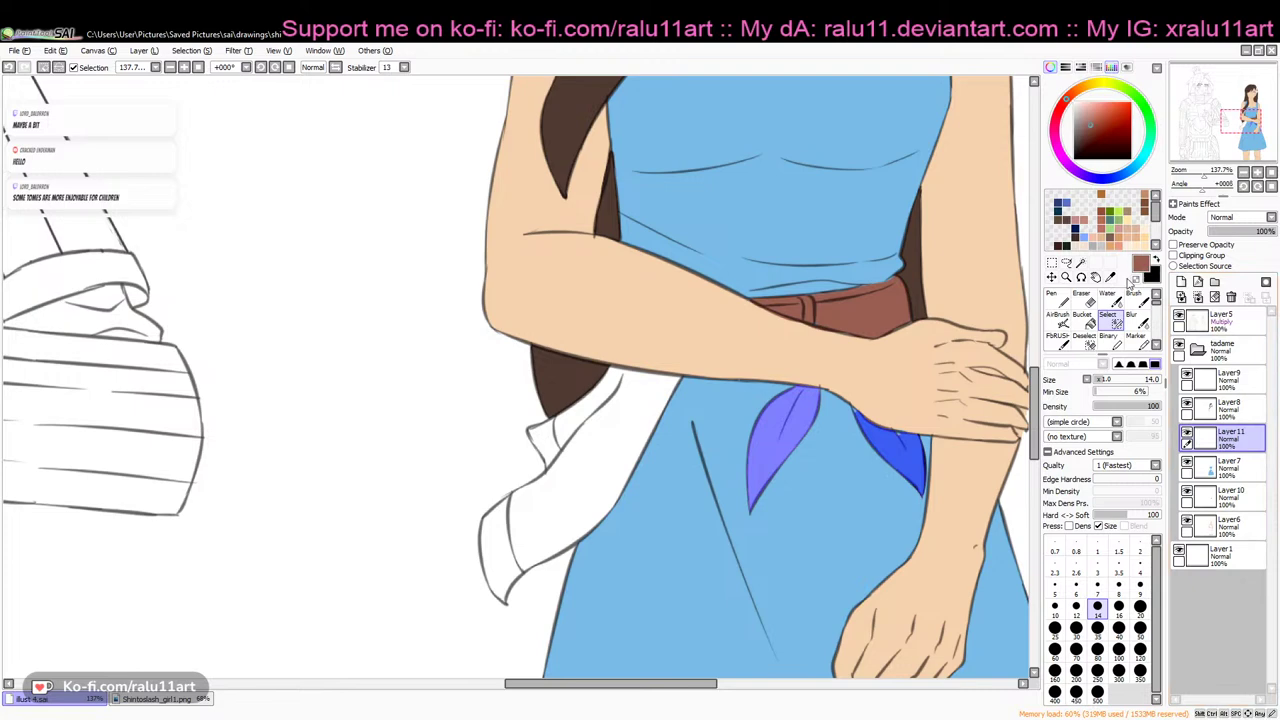
Sample the sash red and the light grey of the white cloth from the girl's reference, keeping red as the active colour
left_click(1083, 318)
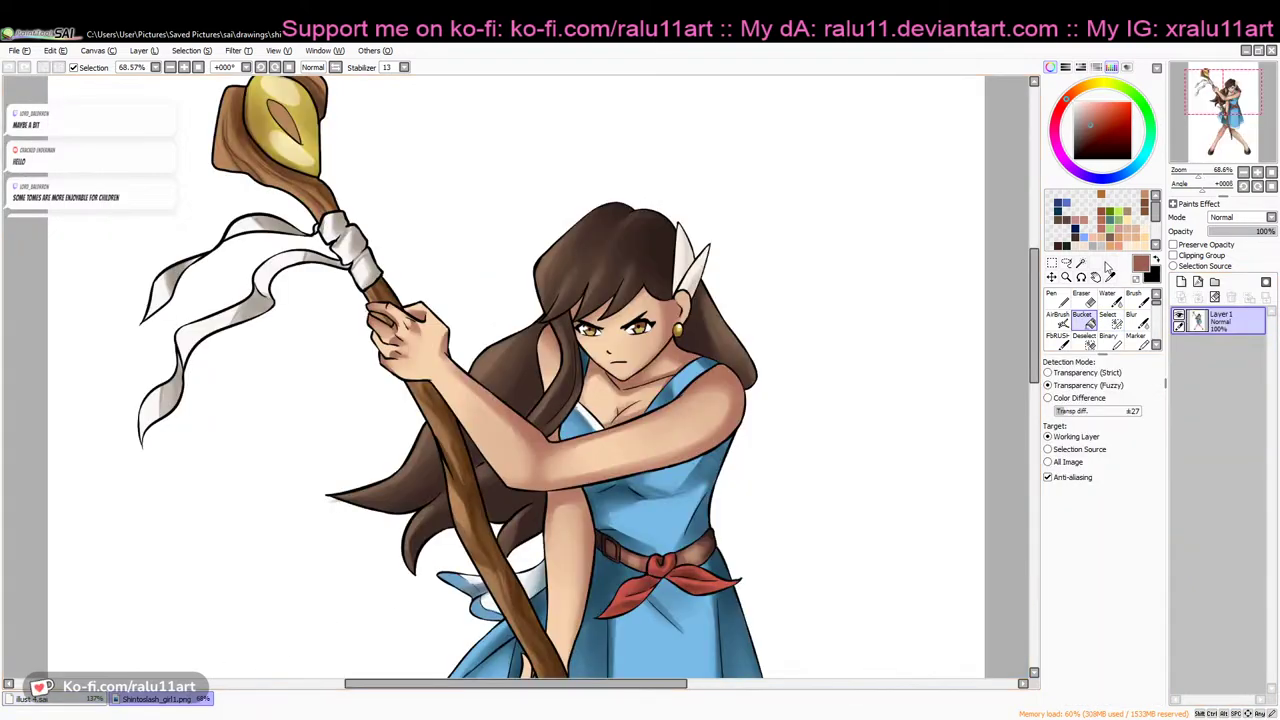
left_click(1110, 277)
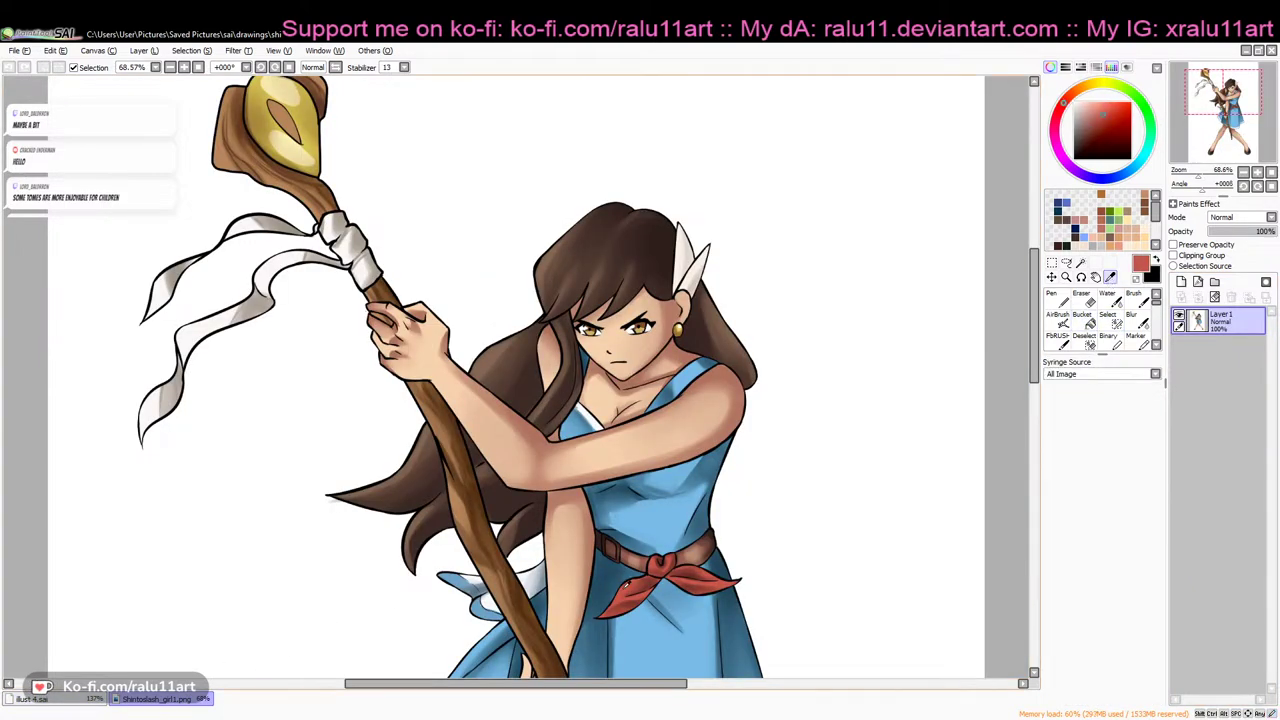
left_click(1157, 259)
left_click(534, 578)
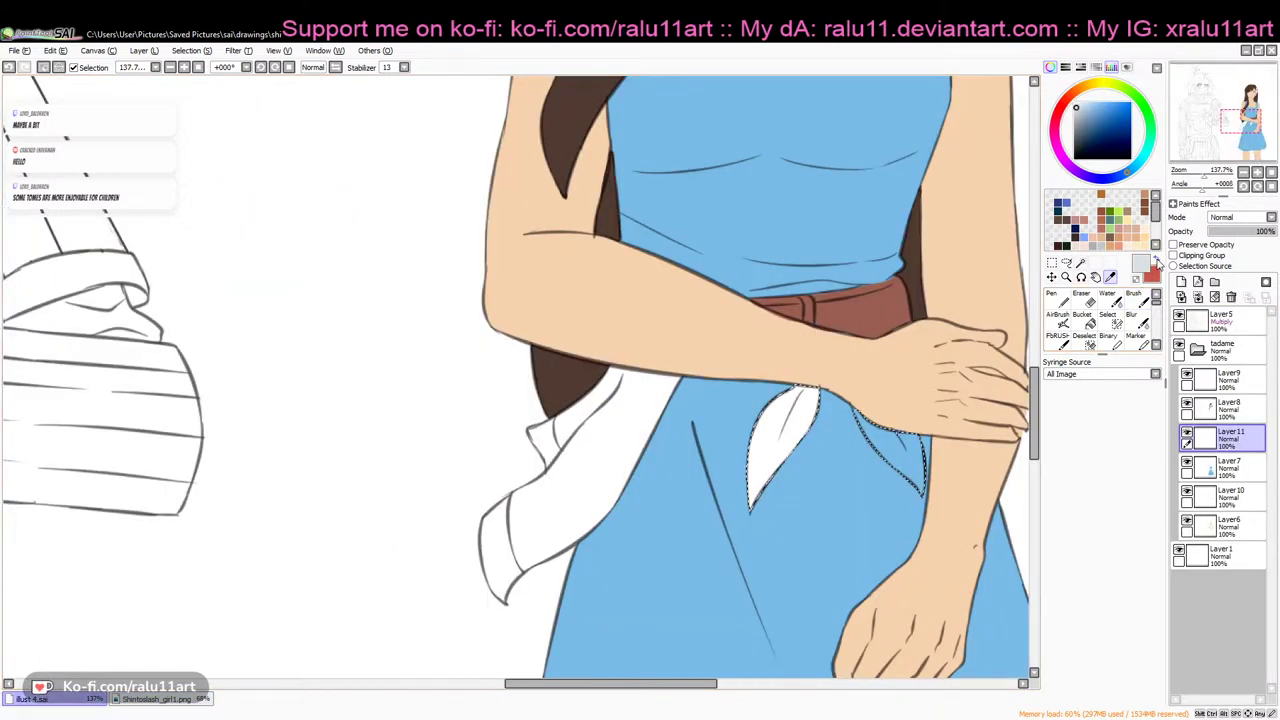
left_click(1158, 261)
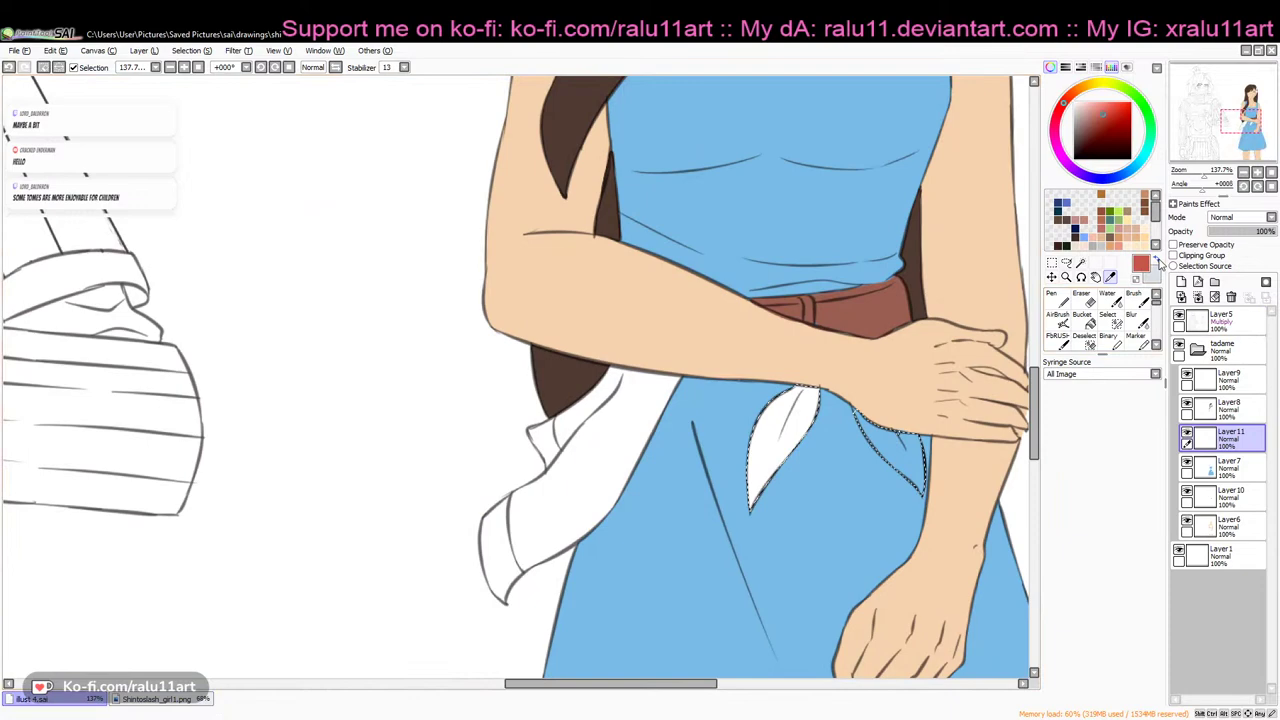
Fill both selected sash tails red on Layer11 with the Bucket and clear the selection
left_click(1080, 262)
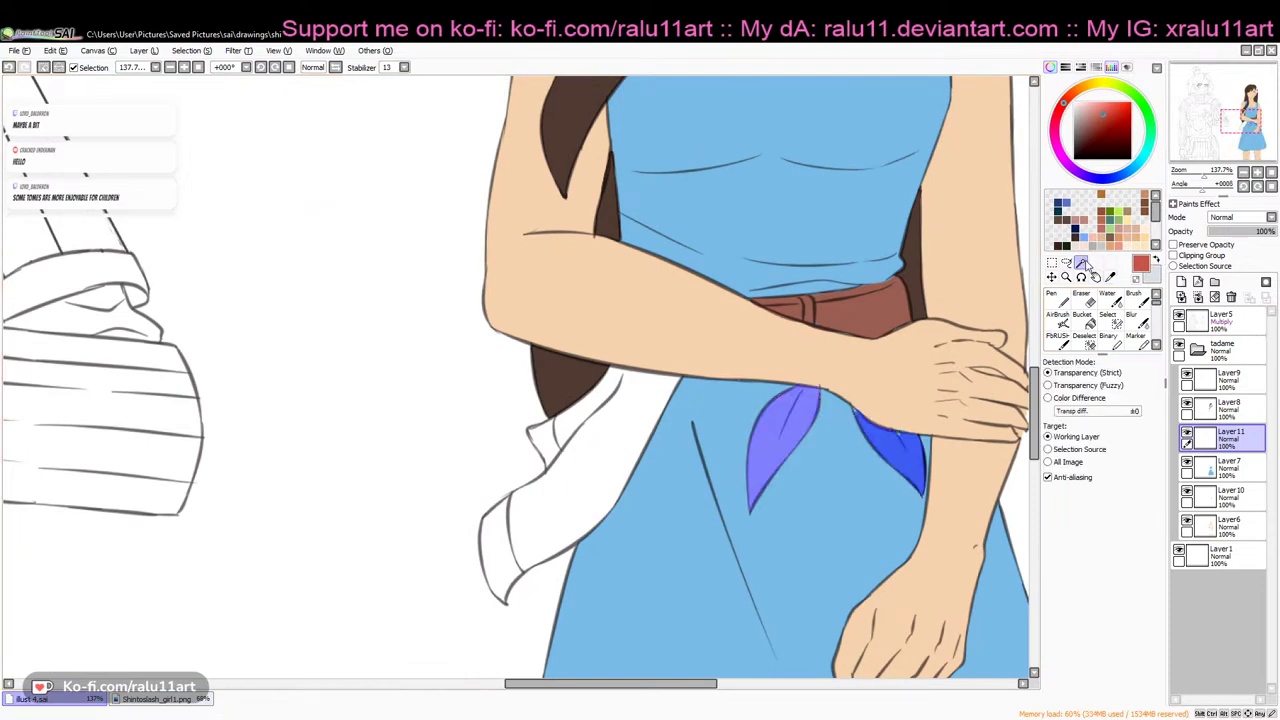
left_click(1108, 318)
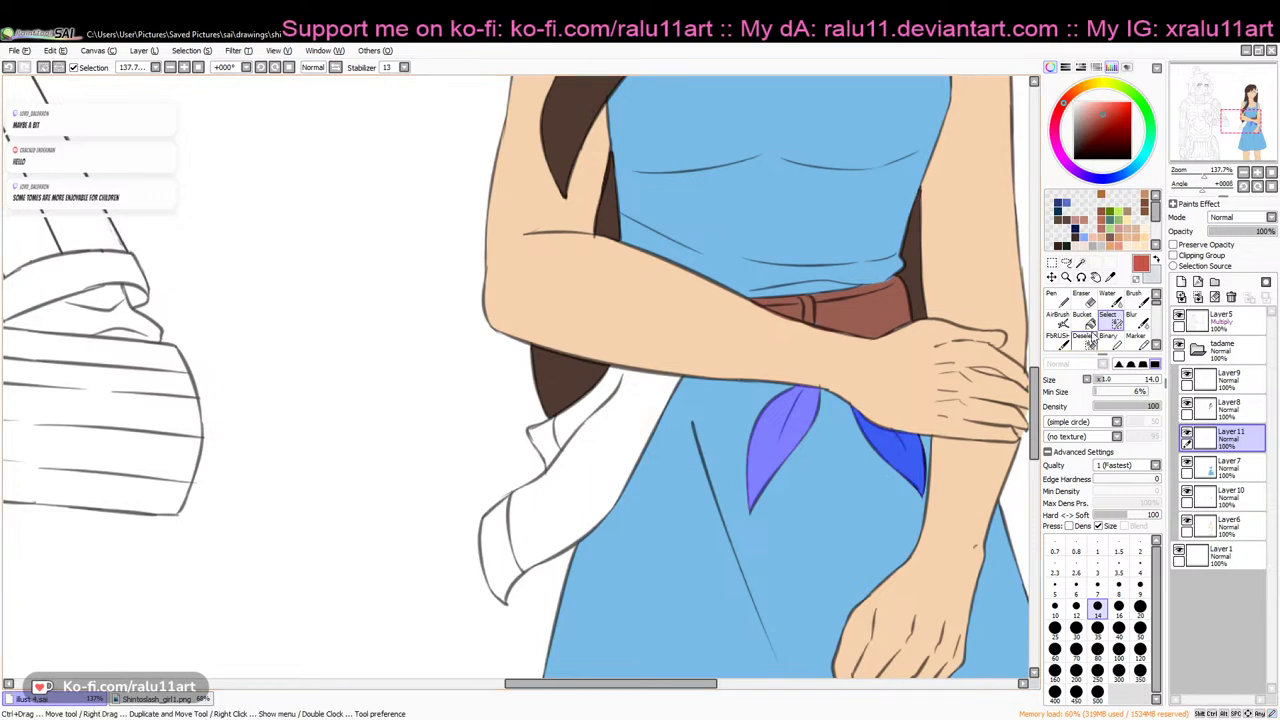
left_click(1083, 318)
left_click(894, 448)
left_click(798, 436)
key("ctrl+d")
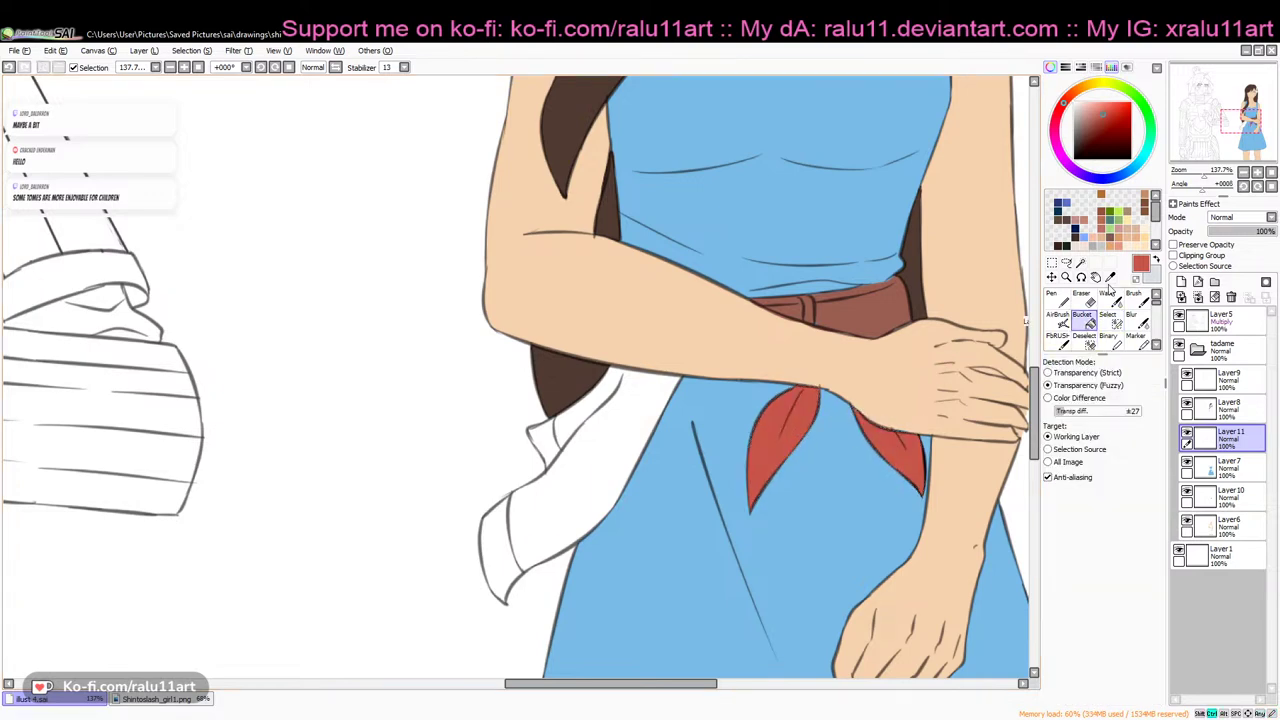
Add a new layer above Layer11, select the hanging cloth's main area from the Layer5 line art and set a lighter grey
left_click(1080, 262)
left_click(1181, 282)
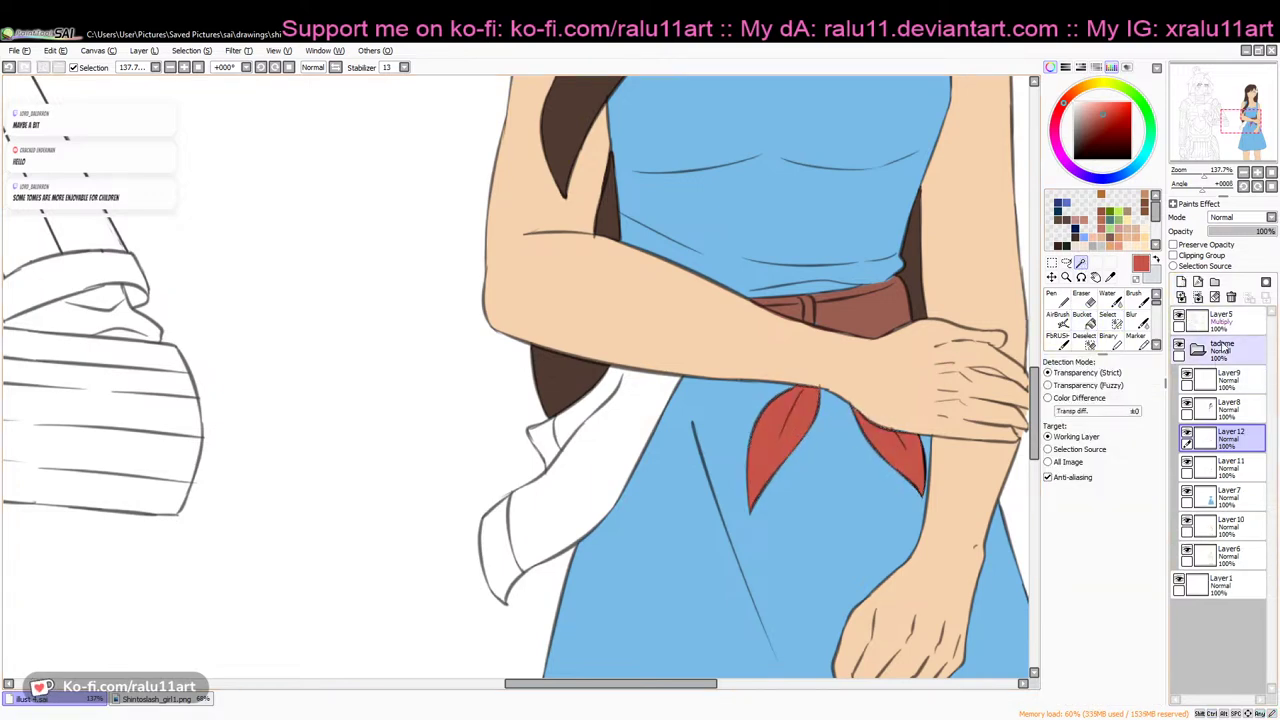
left_click(1222, 318)
left_click(588, 428)
left_click(1083, 318)
left_click(1077, 104)
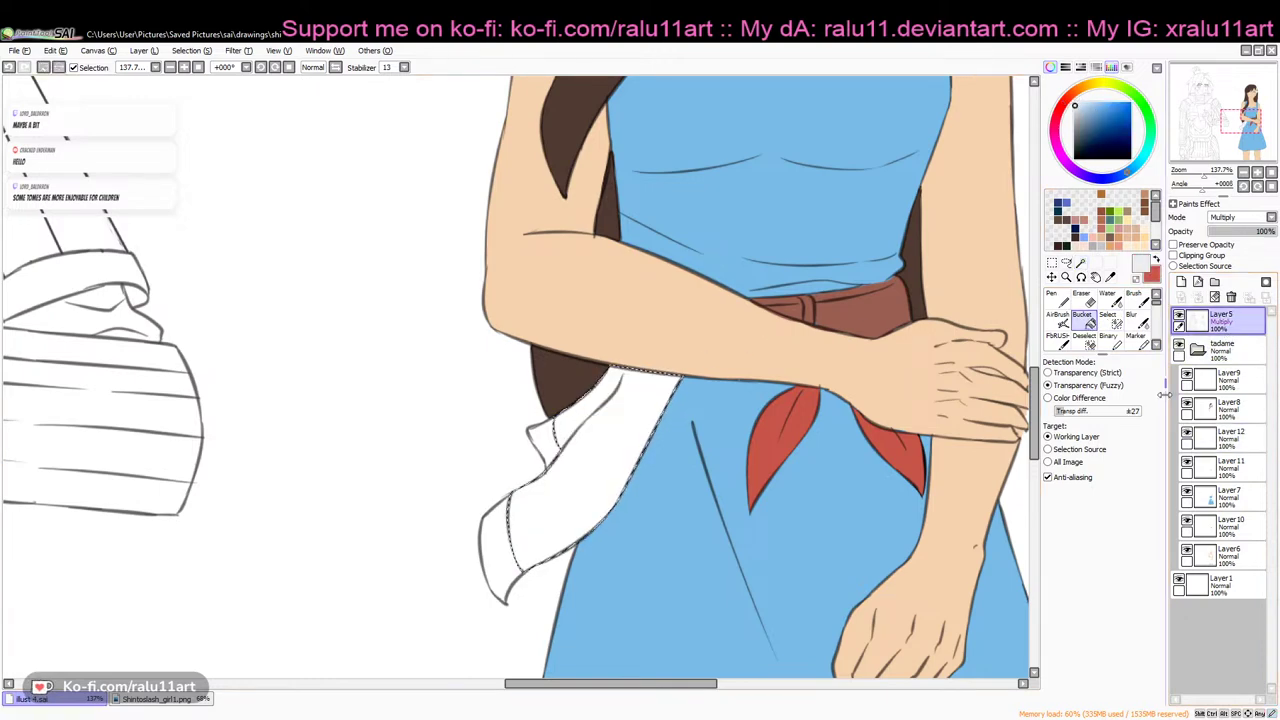
Fill the hanging cloth's main area light grey on Layer12 with the Bucket and clear the selection
left_click(1230, 442)
left_click(628, 426)
key("ctrl+z")
left_click(1187, 462)
left_click(1187, 463)
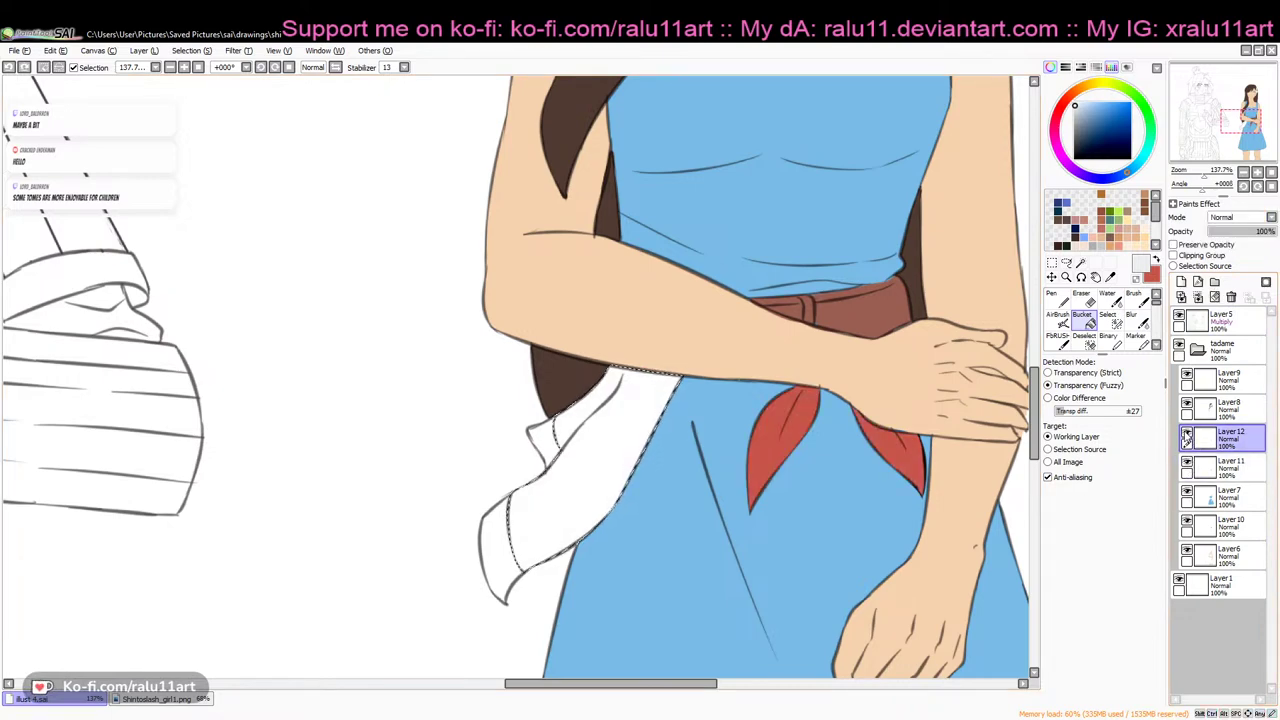
scroll(1040, 397, "up", 3)
scroll(1040, 397, "up", 7)
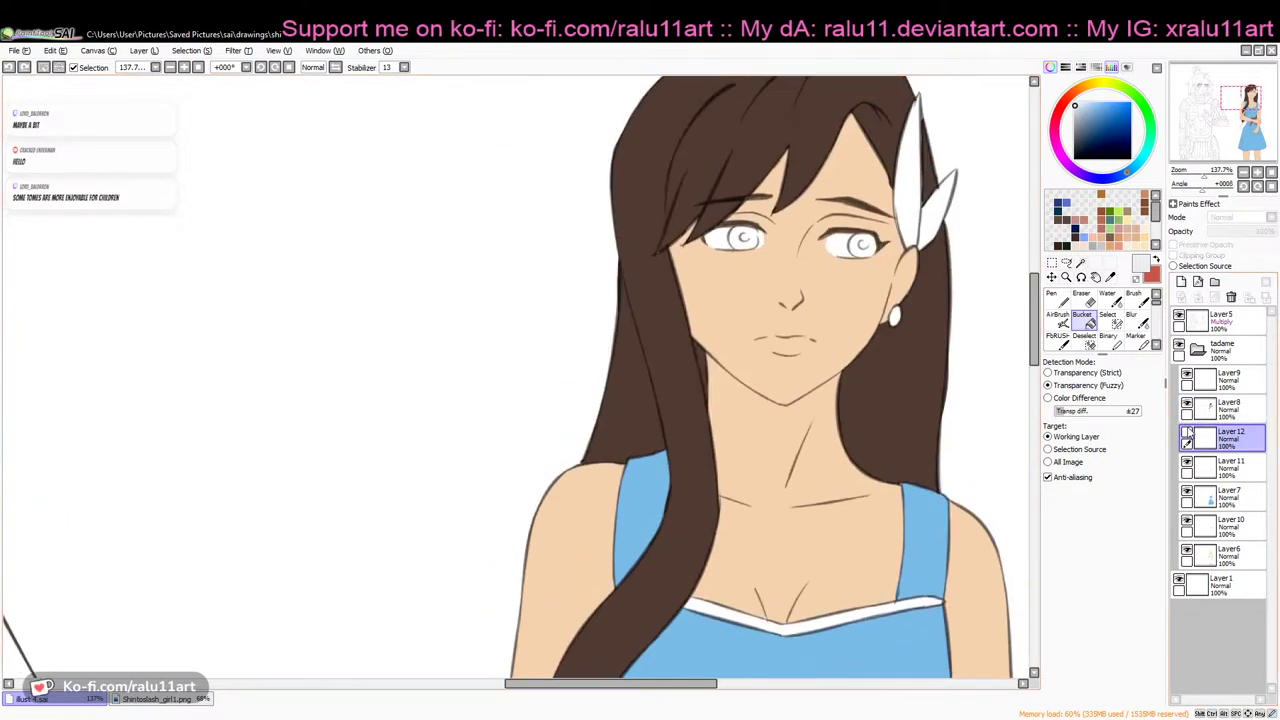
scroll(1035, 345, "down", 10)
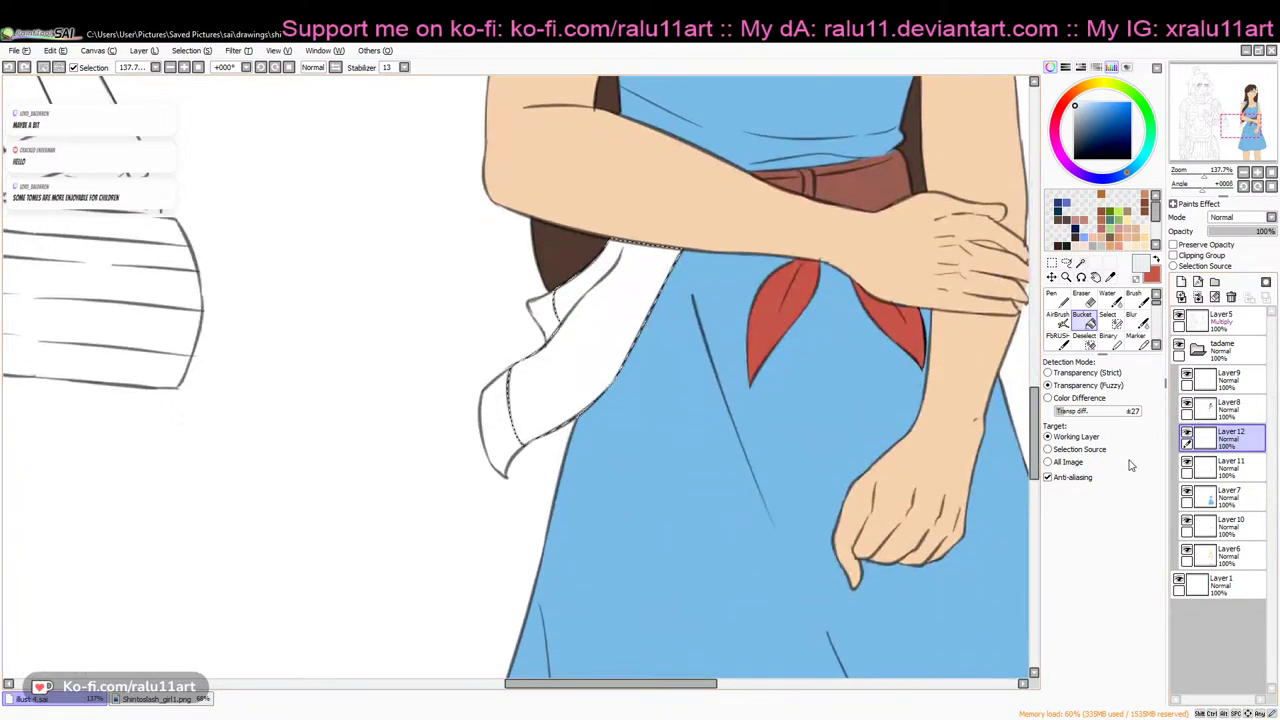
left_click(628, 318)
key("ctrl+d")
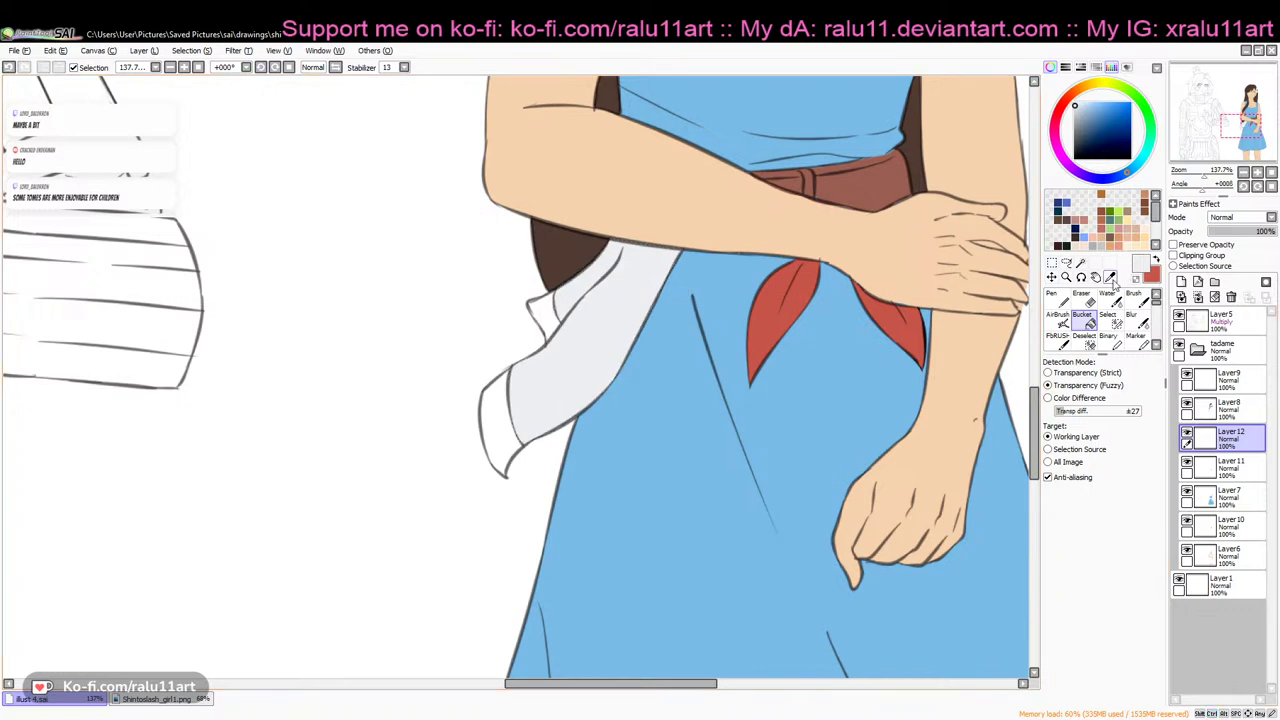
Sample the dress blue and select both end bands of the hanging cloth from the Layer5 line art
left_click(1110, 278)
left_click(844, 370)
left_click(1083, 265)
left_click(1230, 328)
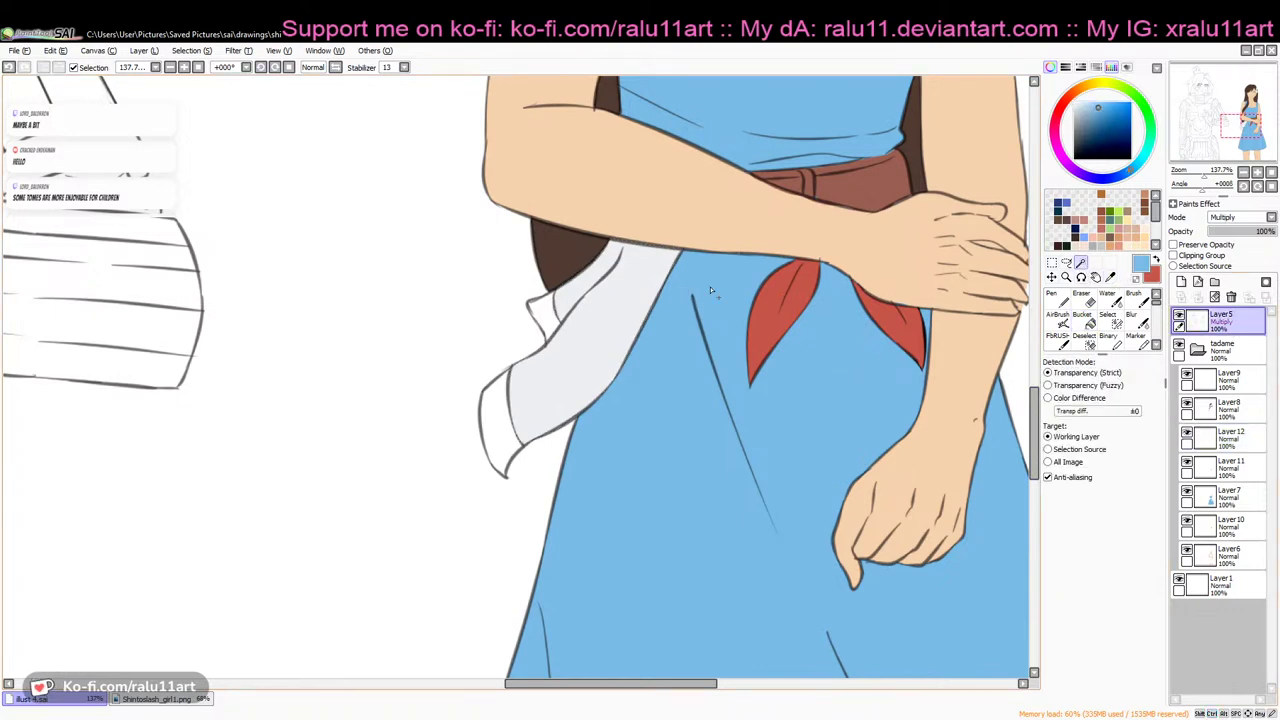
left_click(502, 418)
left_click(551, 318)
left_click(1108, 316)
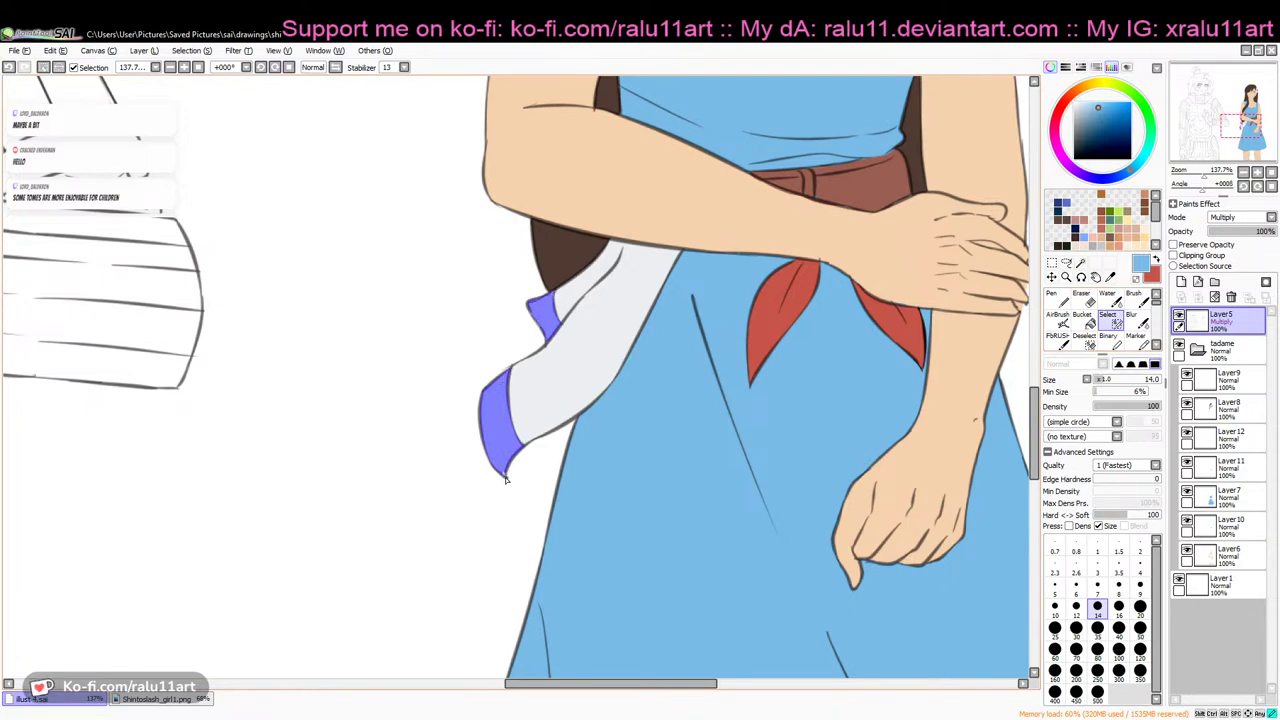
Fill the cloth's two end bands with the dress blue on Layer11 using the Bucket and clear the selection
left_click(1083, 318)
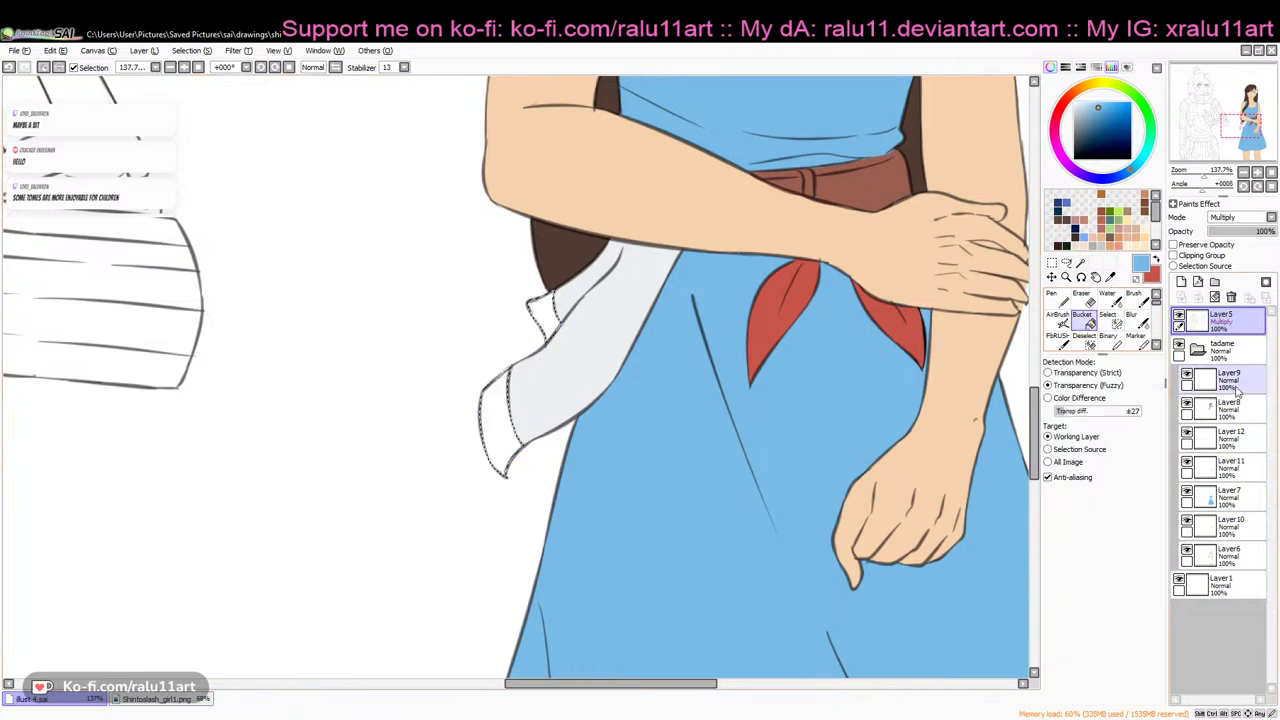
left_click(1200, 440)
left_click(1187, 433)
left_click(1187, 433)
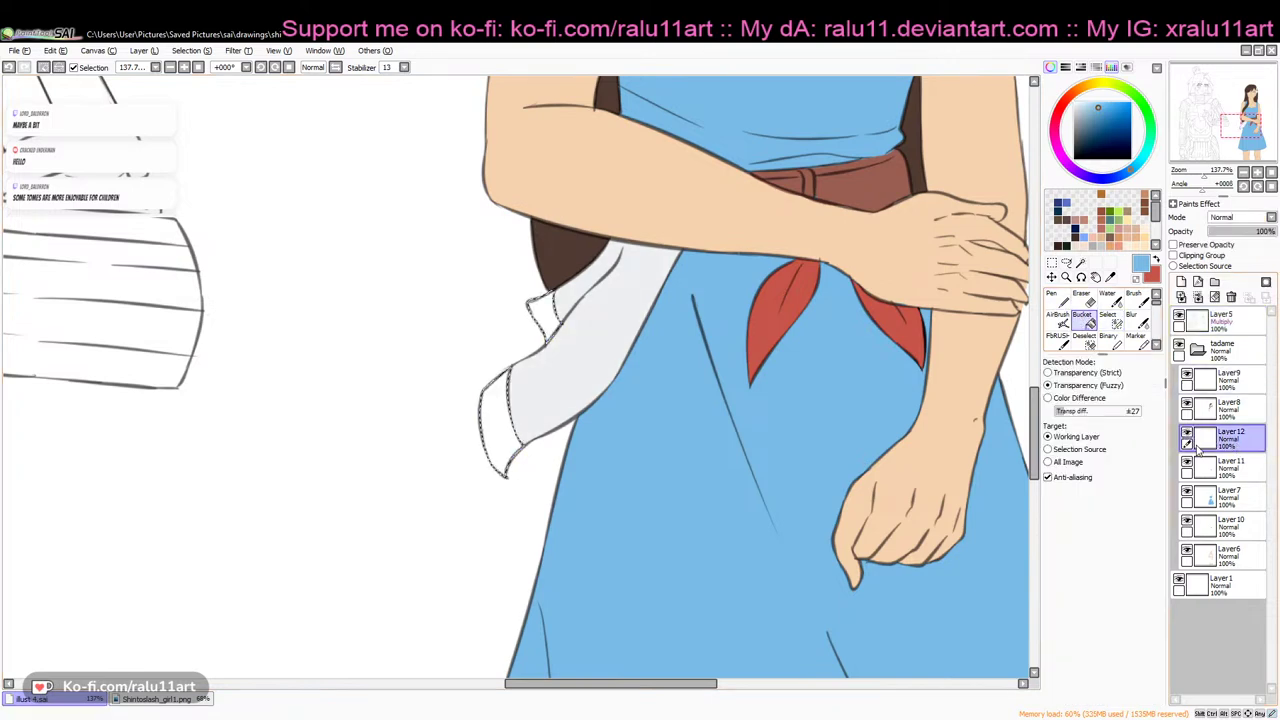
left_click(1187, 463)
left_click(1187, 463)
left_click(1228, 467)
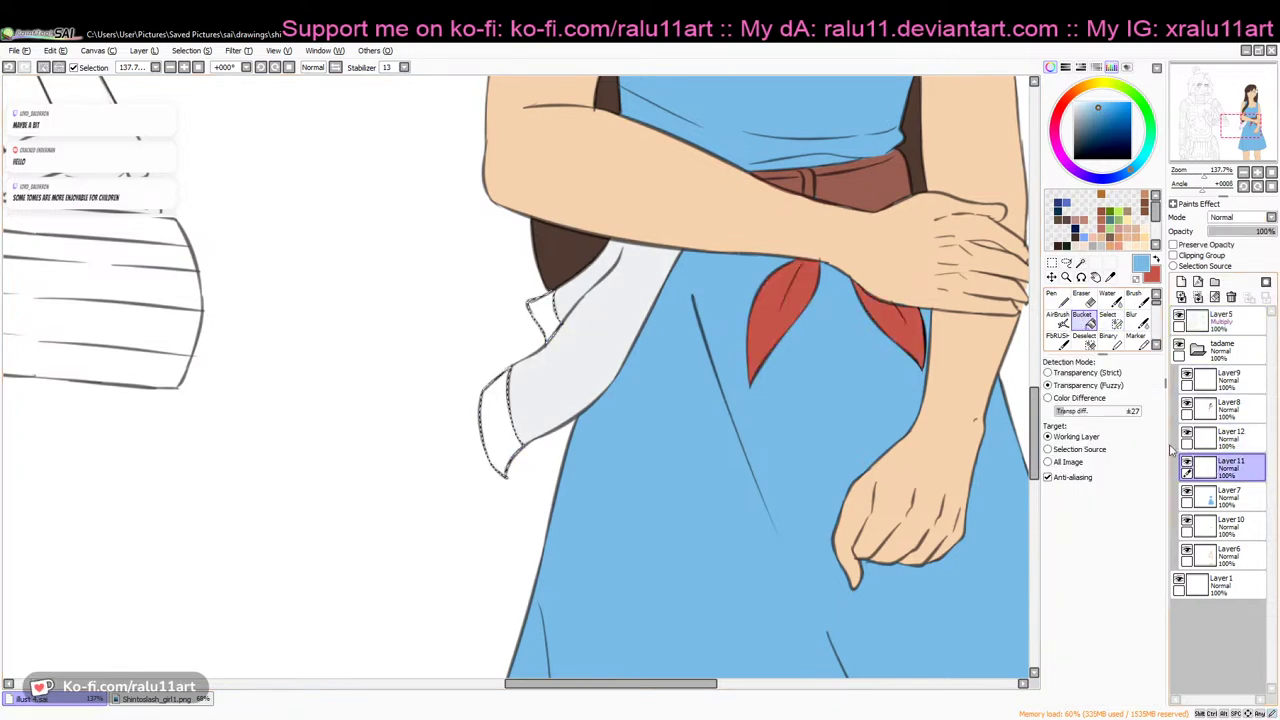
left_click(498, 420)
left_click(540, 320)
key("ctrl+d")
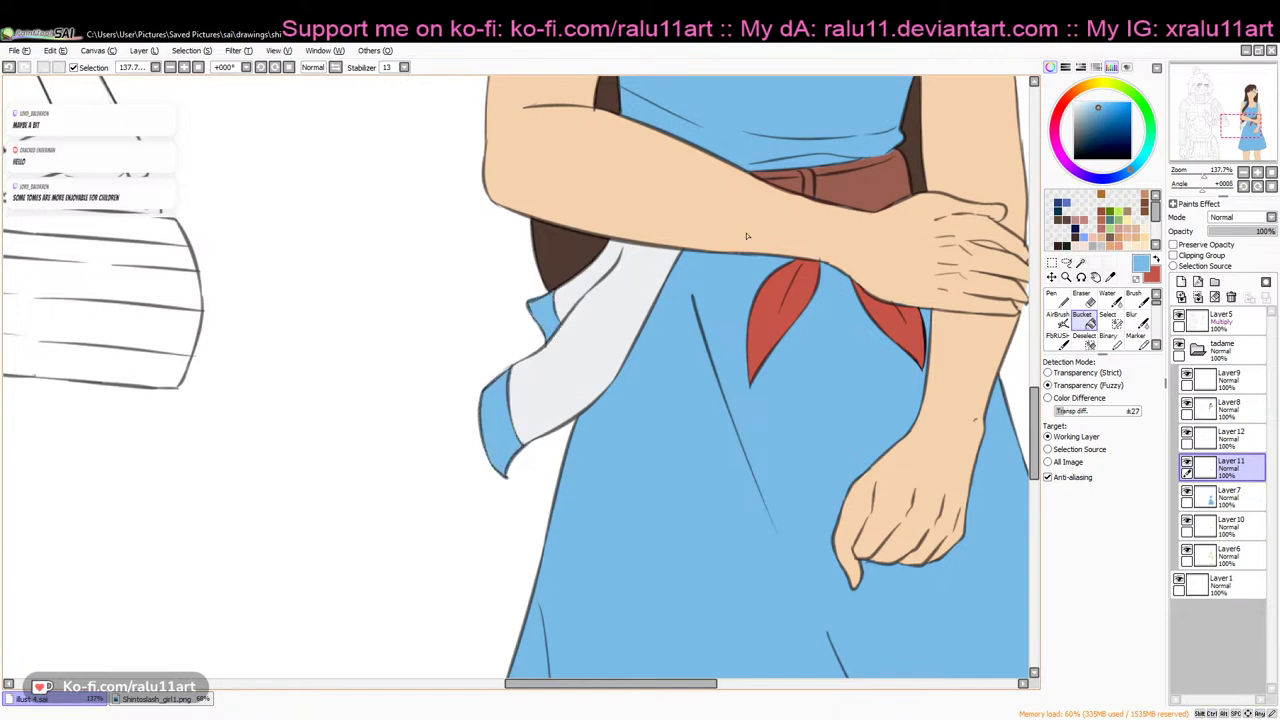
Sample the feather's off-white and the earring's gold from the girl's reference as the two working colours
left_click(203, 700)
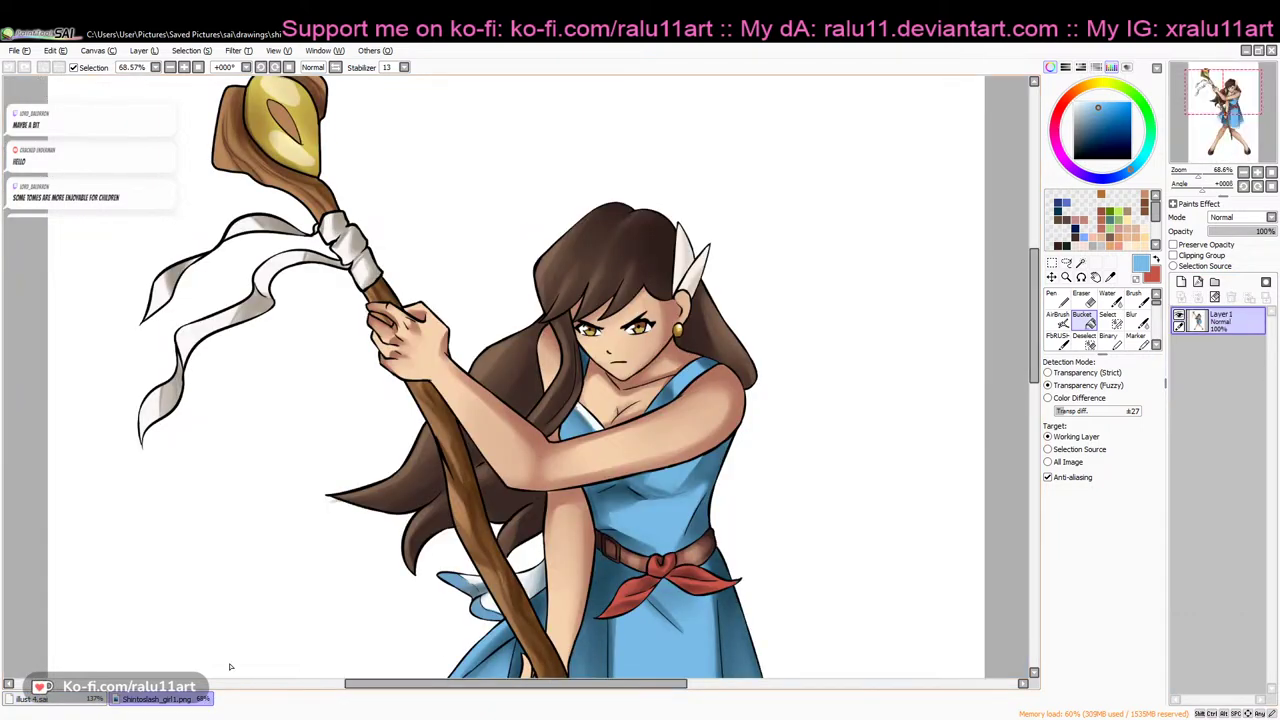
left_click(1110, 278)
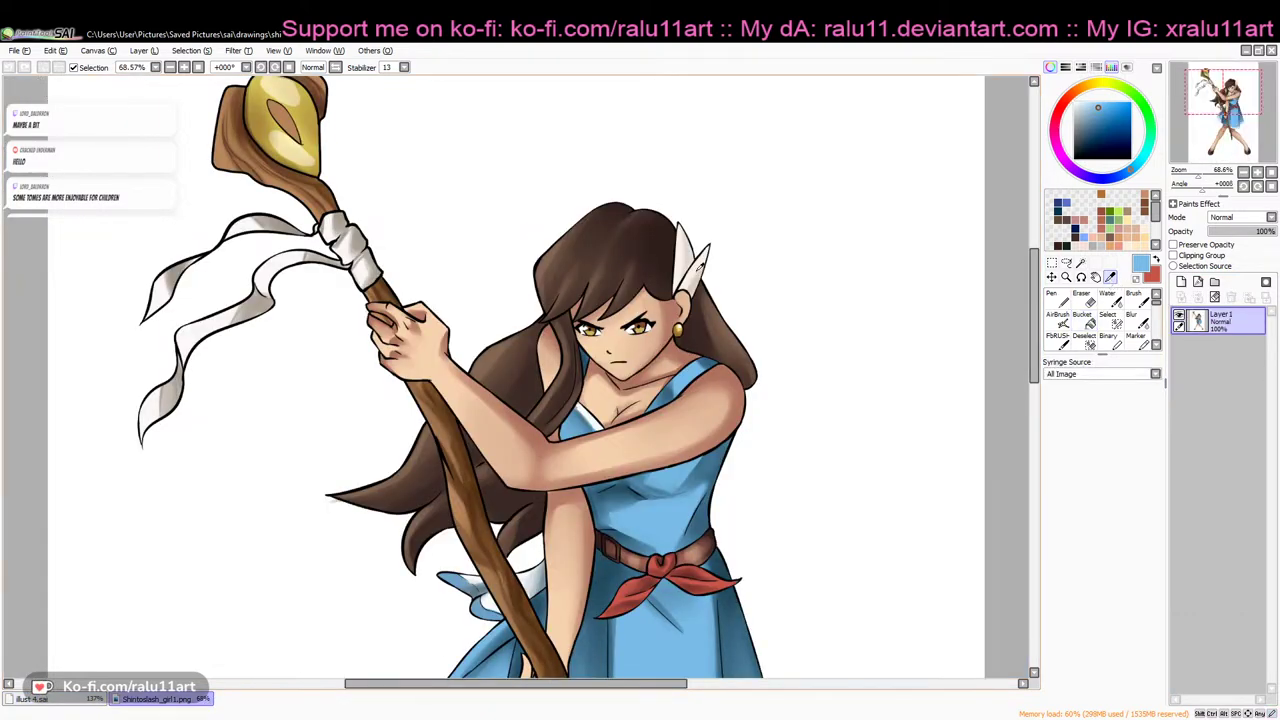
left_click(701, 266)
left_click(1157, 259)
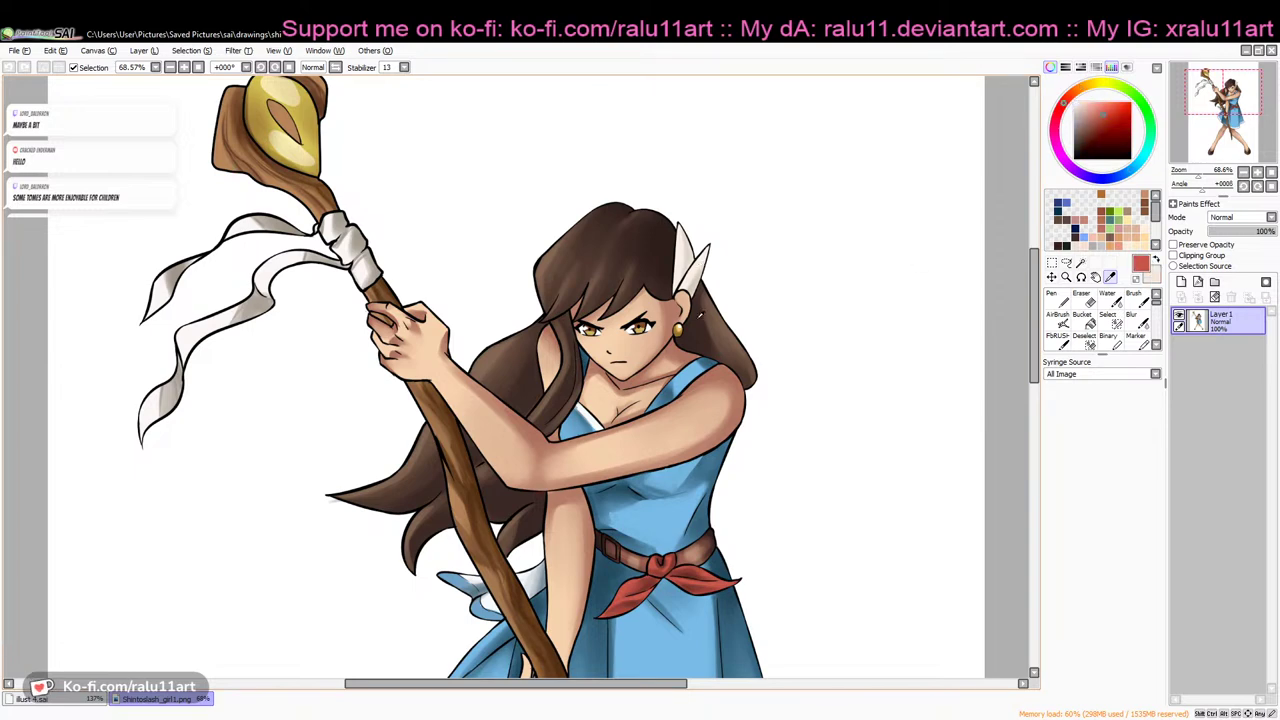
left_click(679, 330)
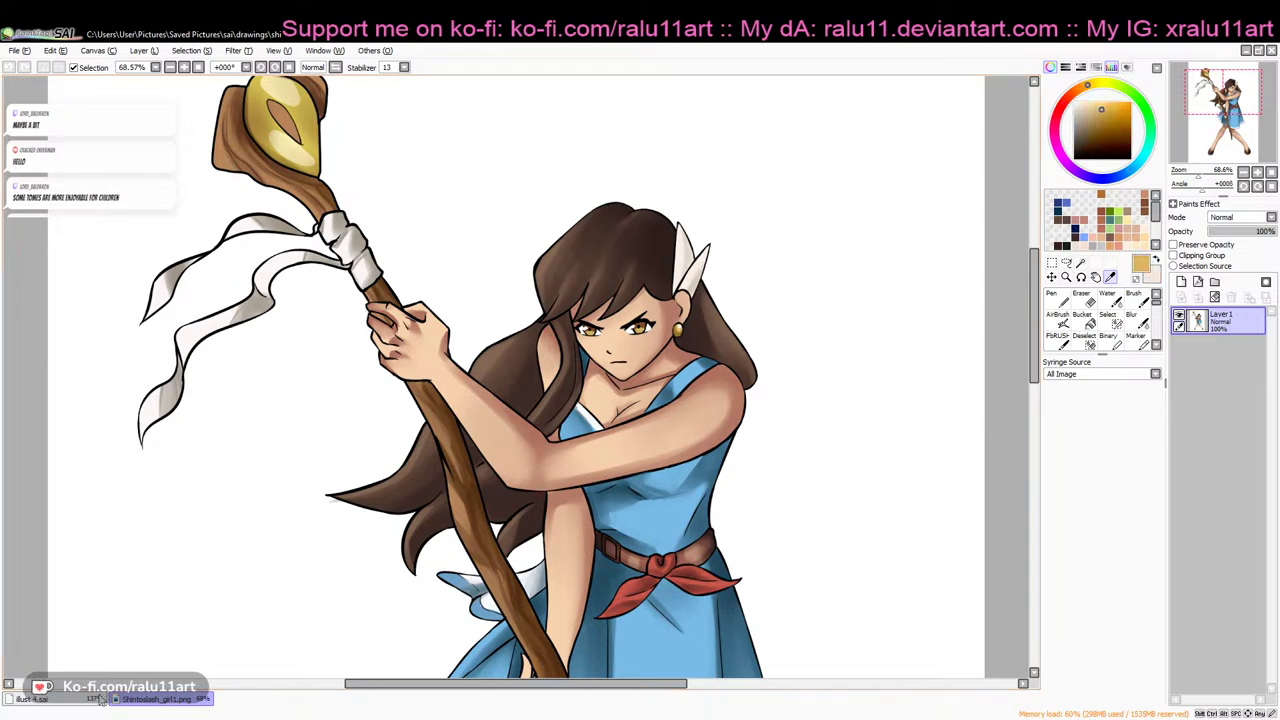
Back in the illustration, select both hair feathers and the neckline trim from the Layer5 line art and touch up the feather tip's selection
left_click(88, 703)
left_click_drag(1036, 392, 1065, 281)
left_click(1080, 262)
left_click(1225, 320)
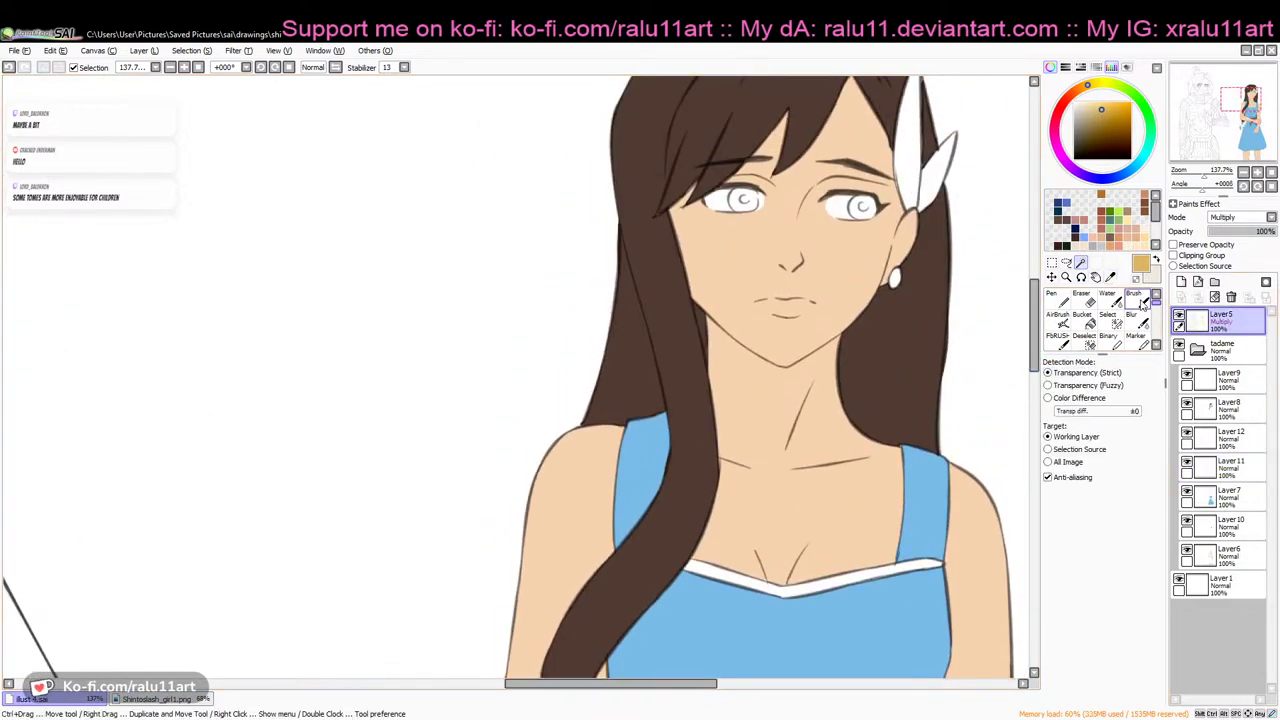
left_click(900, 172)
left_click(931, 177)
left_click(852, 580)
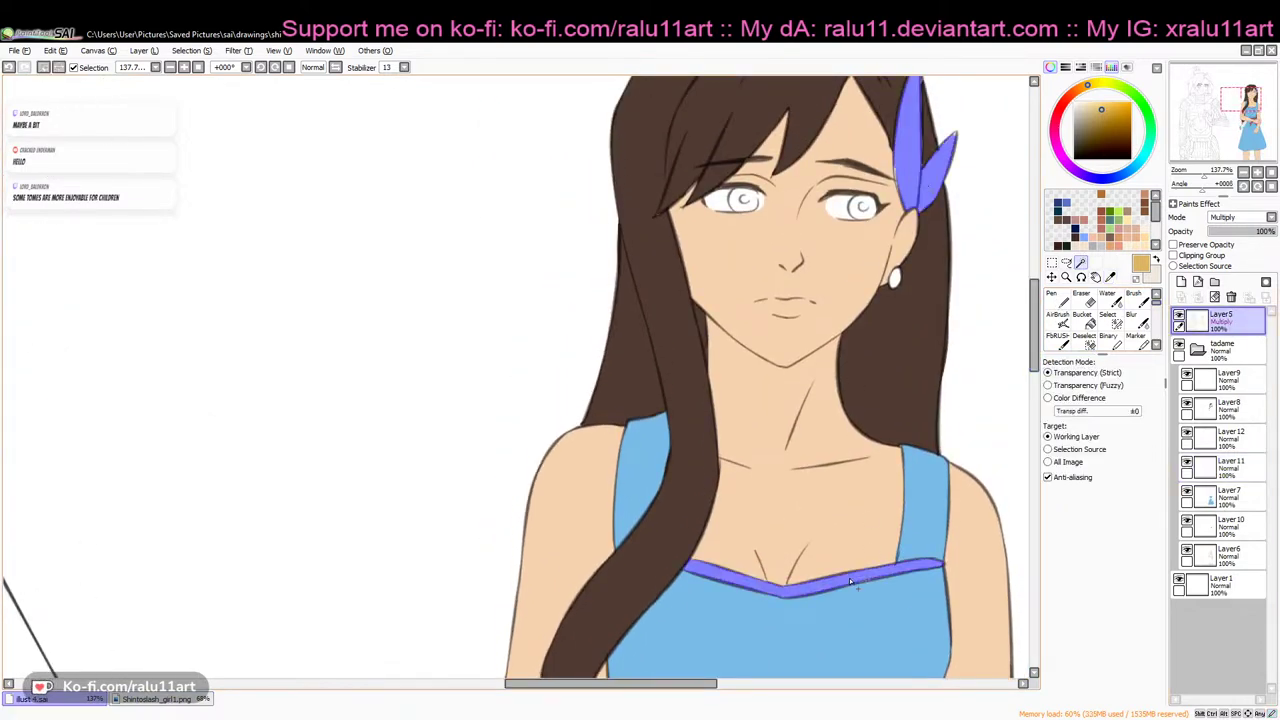
left_click(1109, 321)
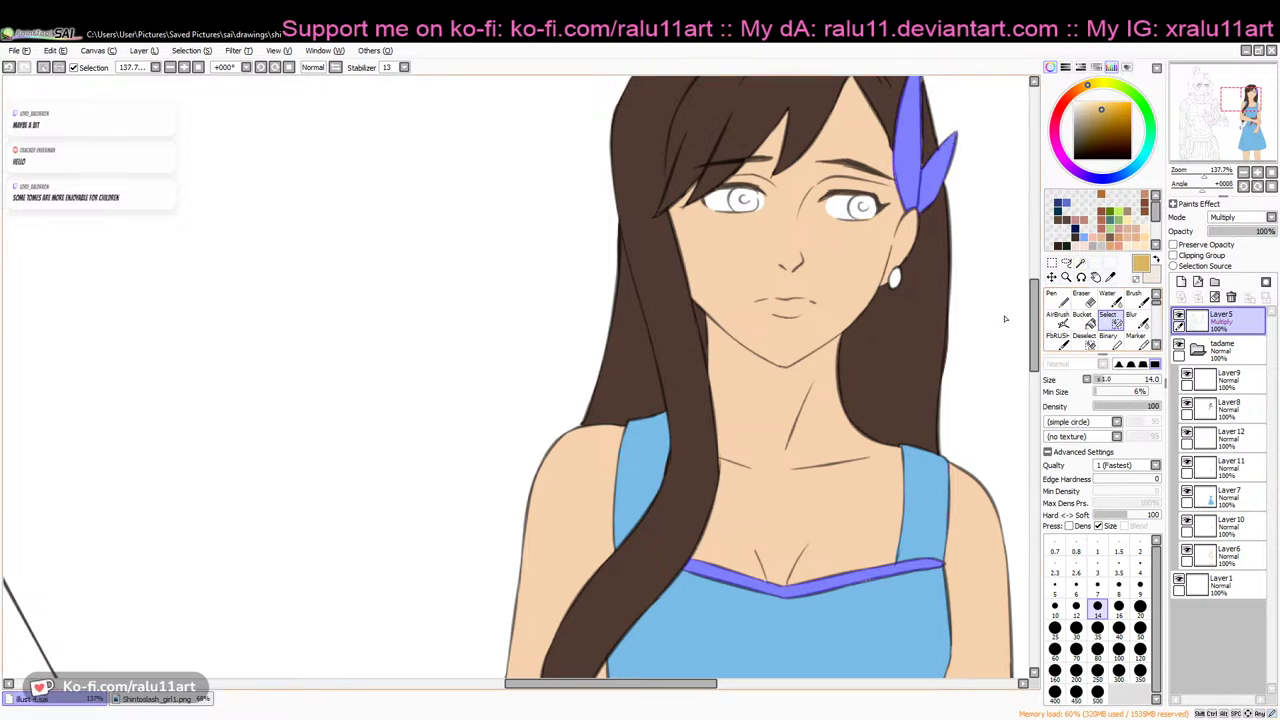
left_click_drag(1038, 318, 1040, 284)
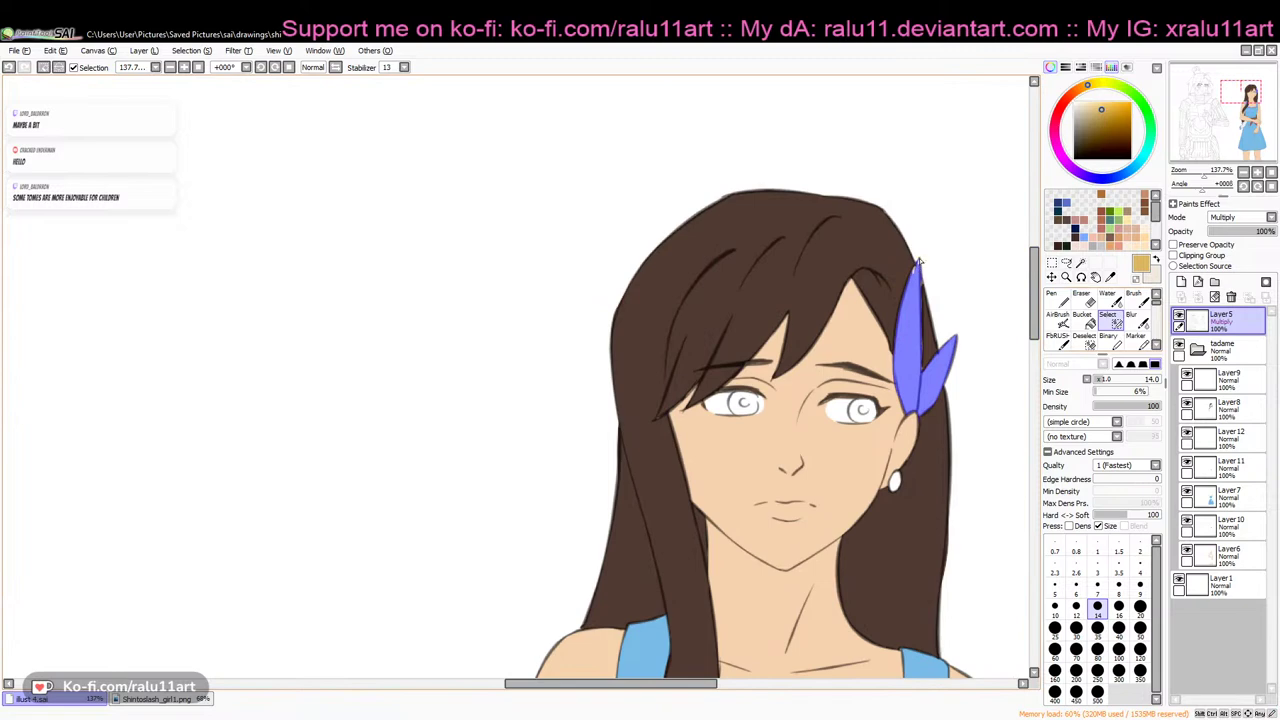
Fill the selected feathers and neckline trim off-white on Layer12 with the Bucket and clear the selection
left_click(1085, 319)
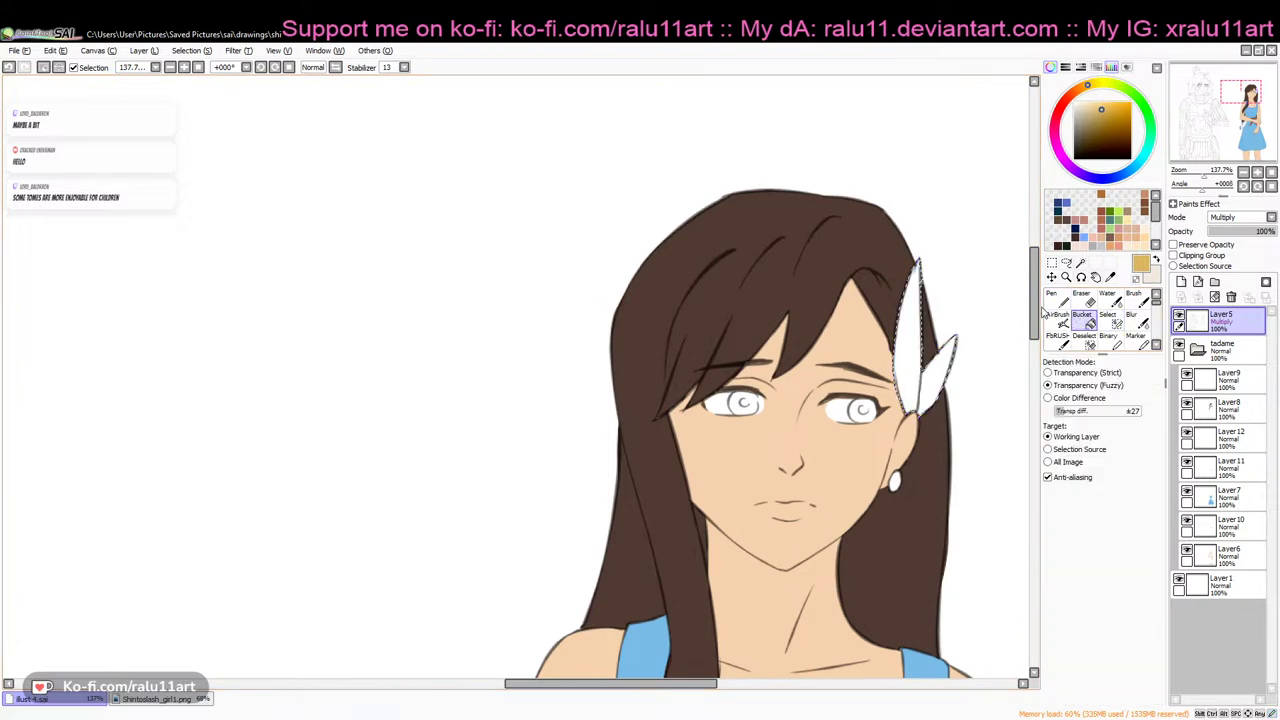
left_click_drag(1037, 299, 1037, 326)
left_click(1157, 260)
left_click(1190, 440)
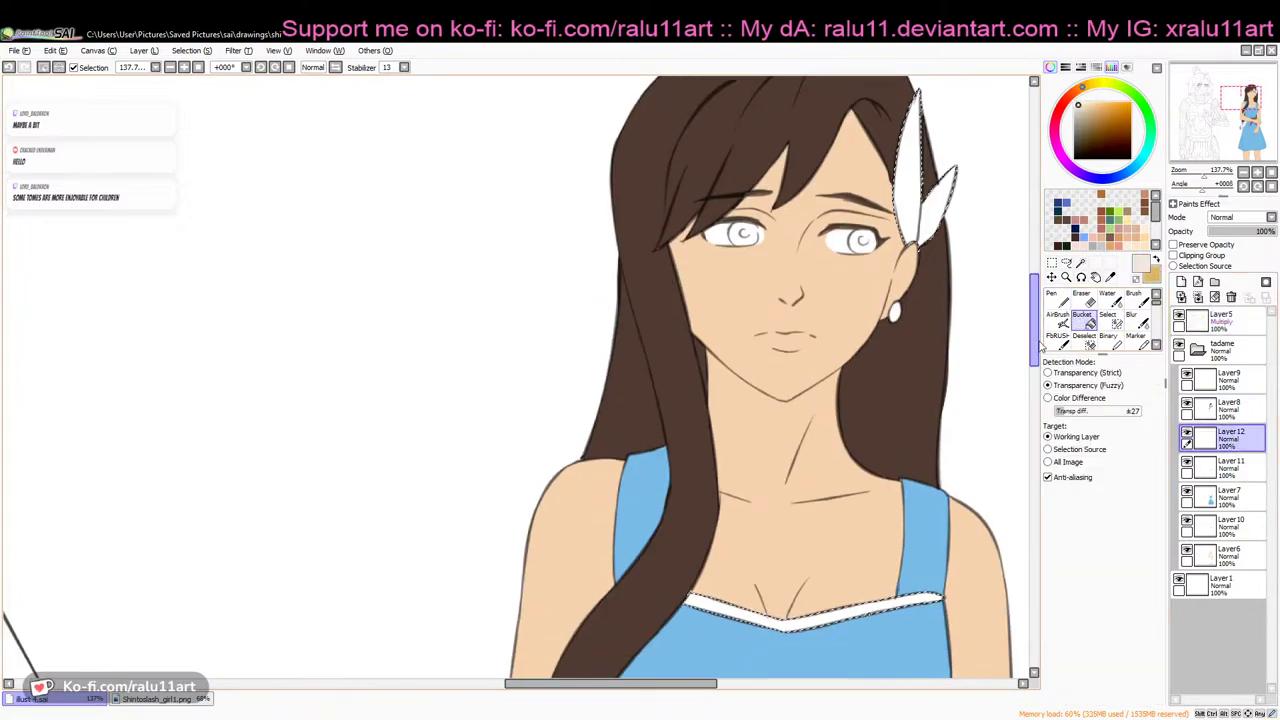
scroll(1190, 440, "down", 2)
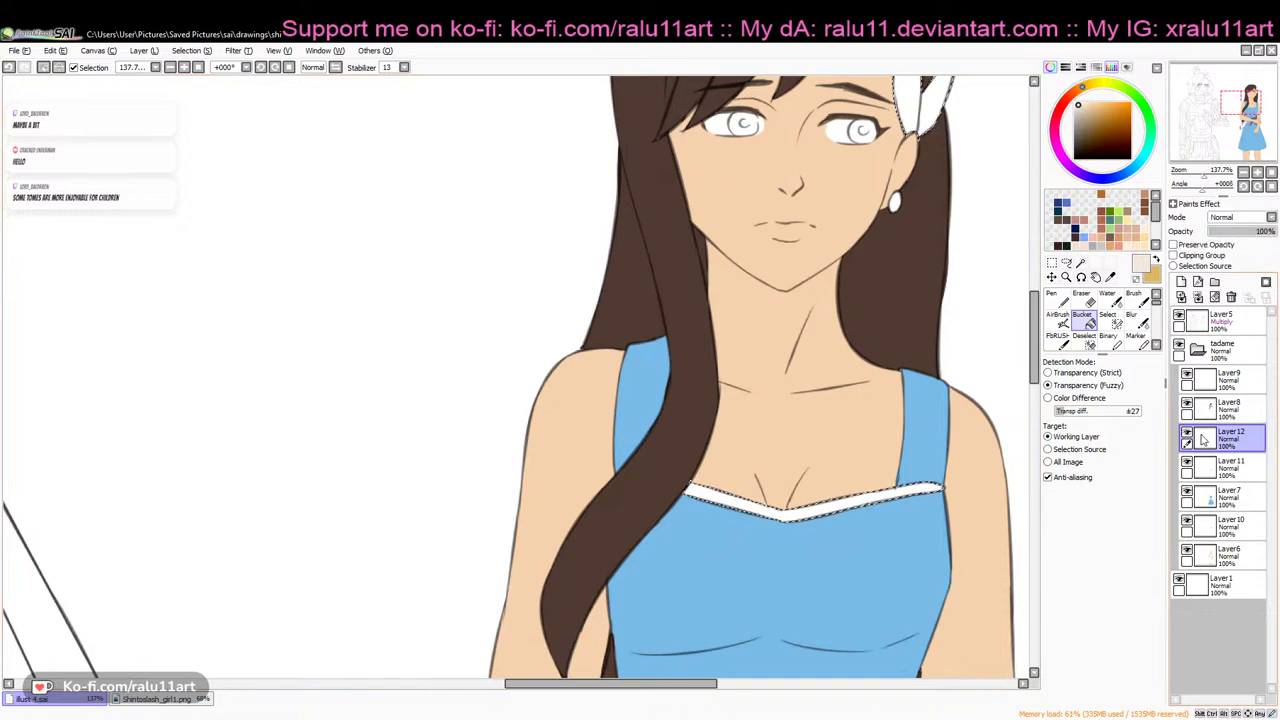
left_click(930, 110)
mouse_move(1035, 355)
left_mouse_down()
mouse_move(1038, 399)
mouse_move(1047, 327)
mouse_move(1048, 346)
left_mouse_up()
key("ctrl+d")
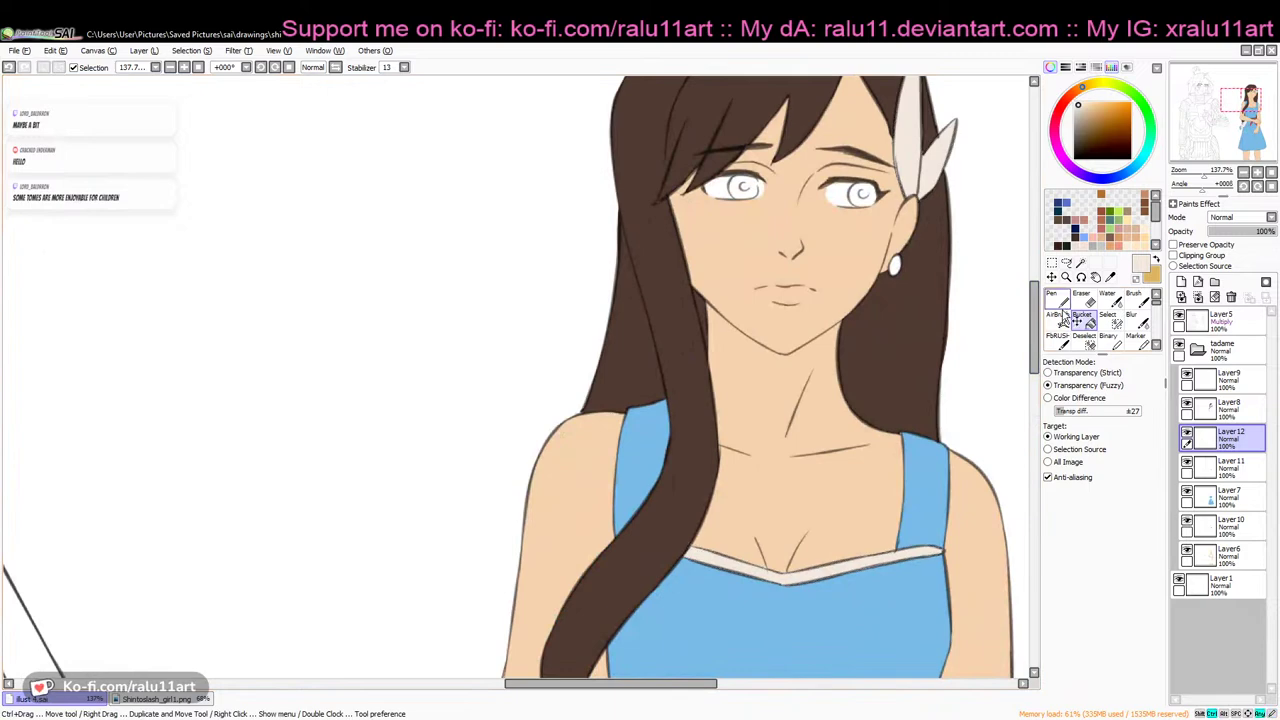
Paint the girl's earring gold on Layer12 with the Pen
left_click(1218, 320)
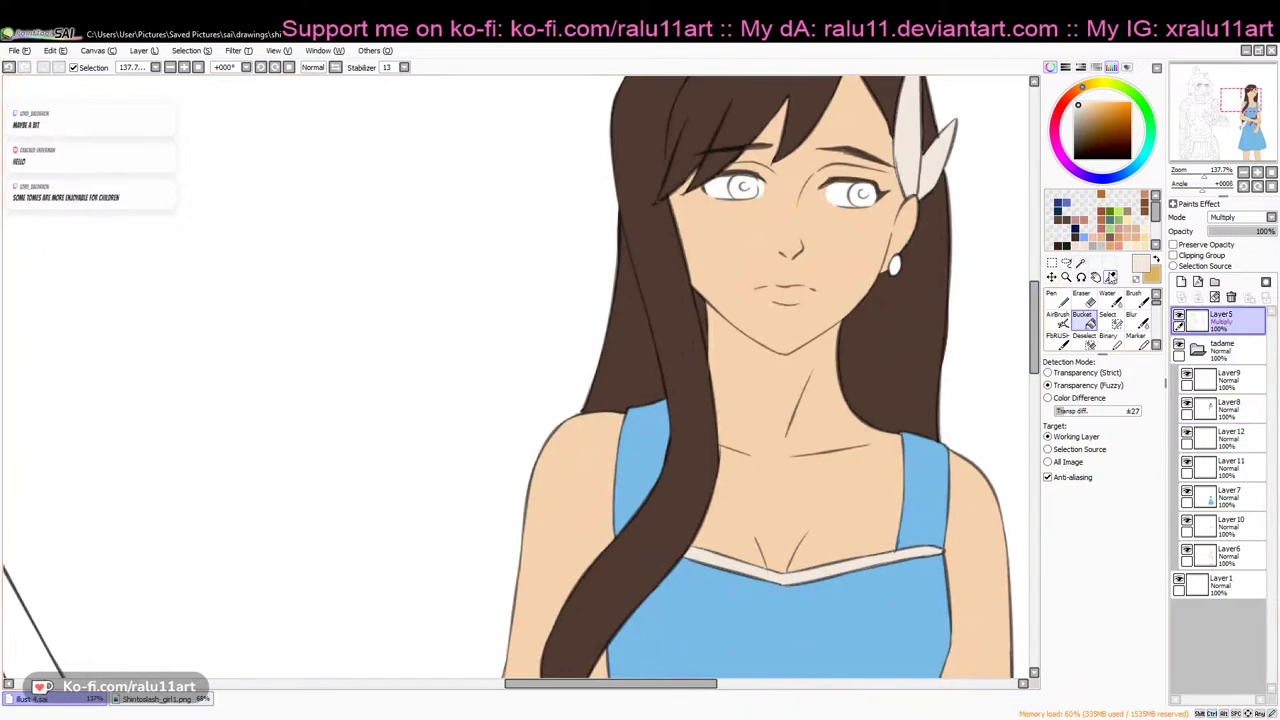
left_click(1149, 272)
left_click(1063, 300)
left_click(1228, 437)
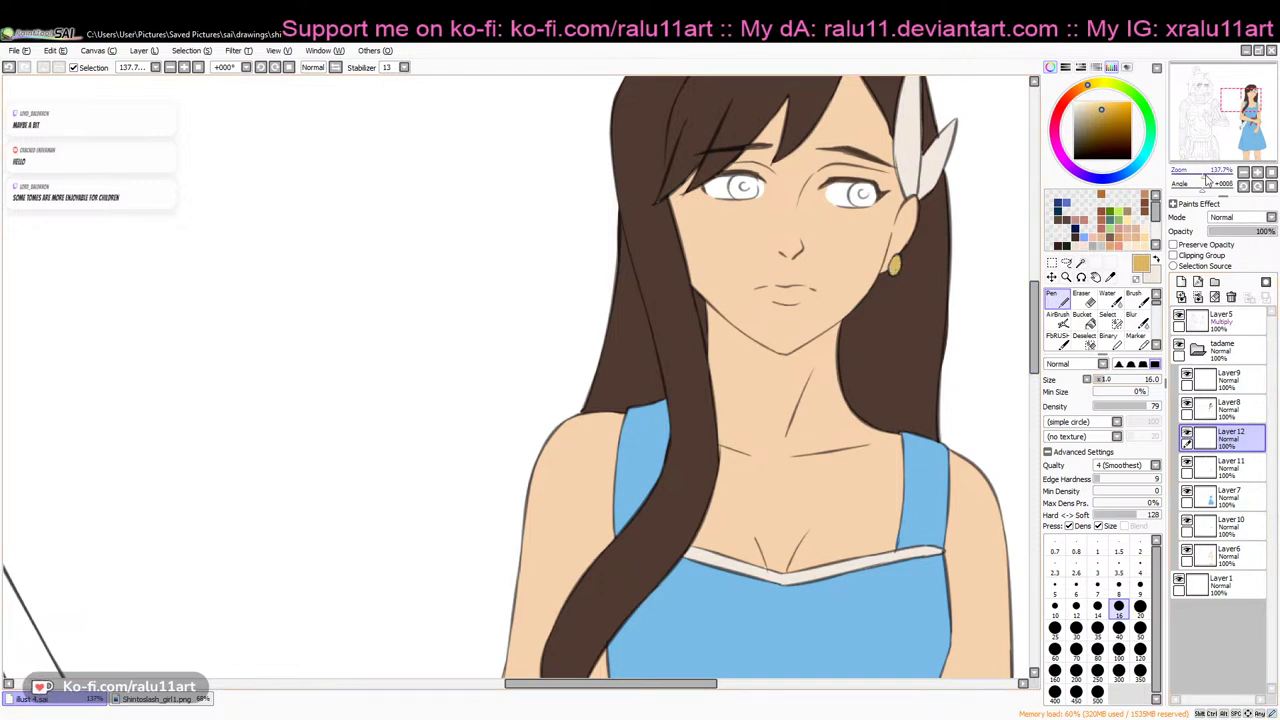
Make Layer9 active, sample the gold and brown of the reference girl's eyes, and return to the illustration
left_click_drag(1208, 178, 1198, 178)
left_click(1228, 378)
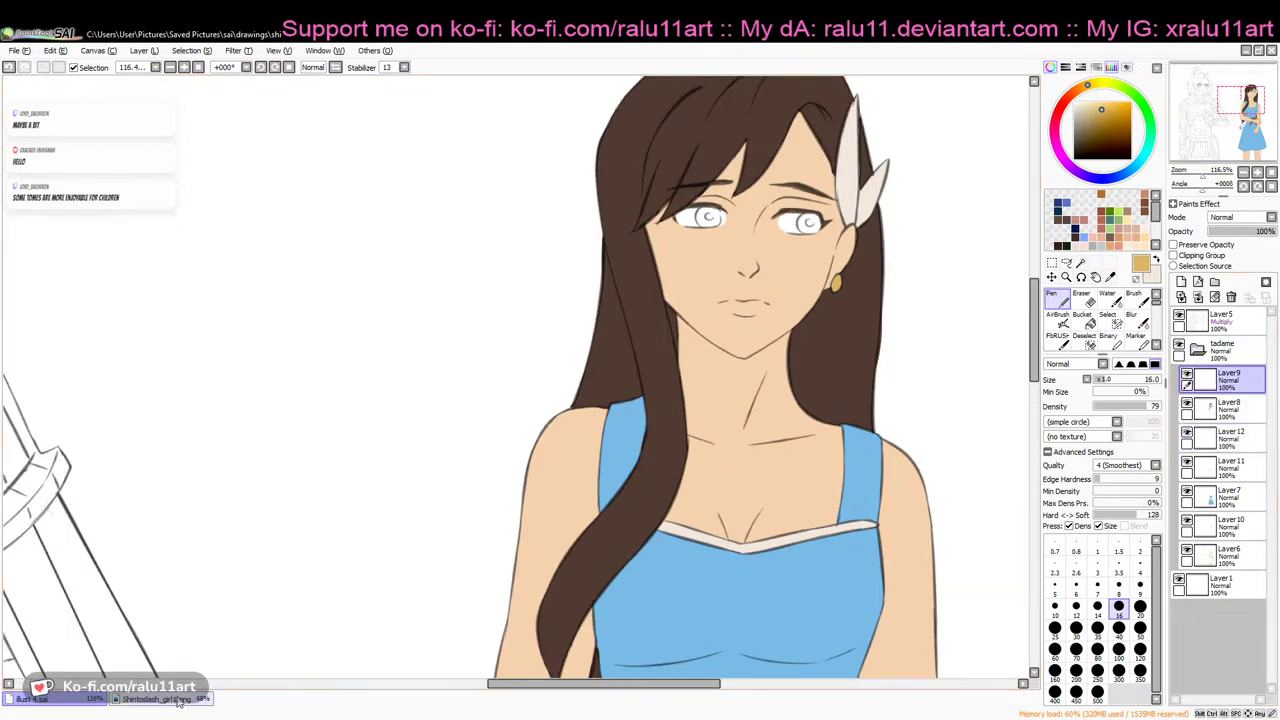
left_click(160, 699)
key("alt")
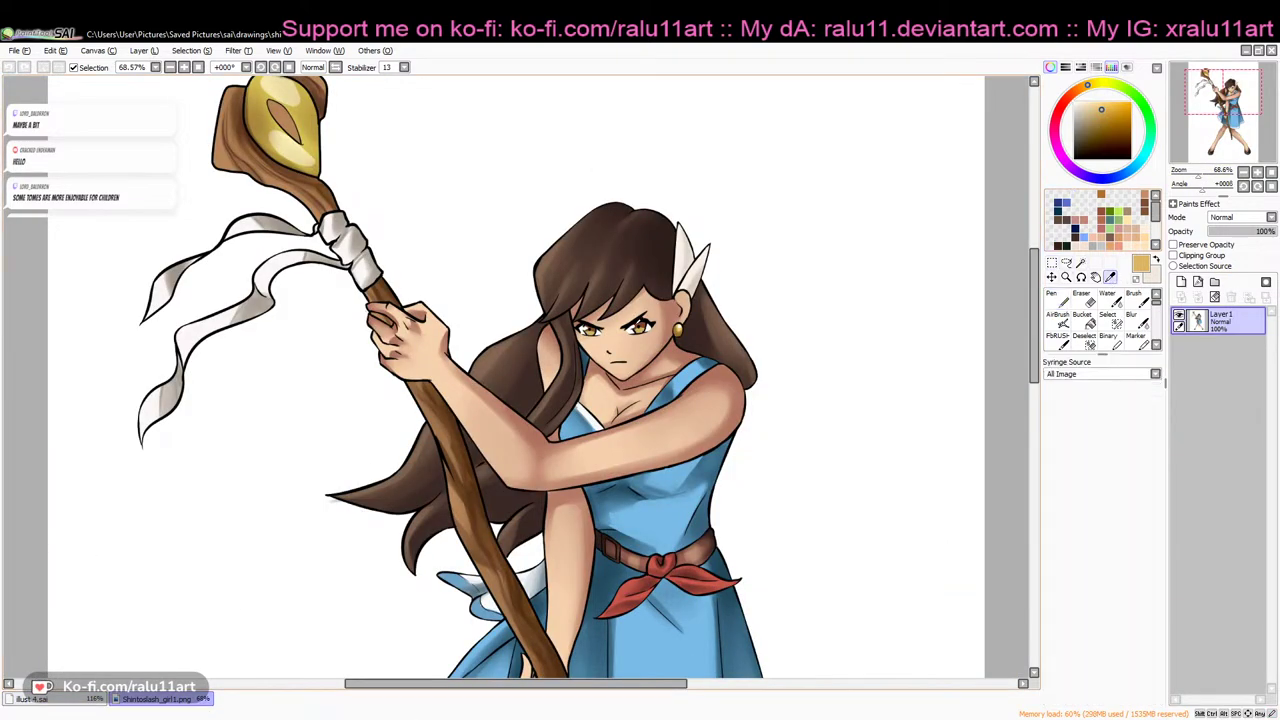
left_click(1156, 259)
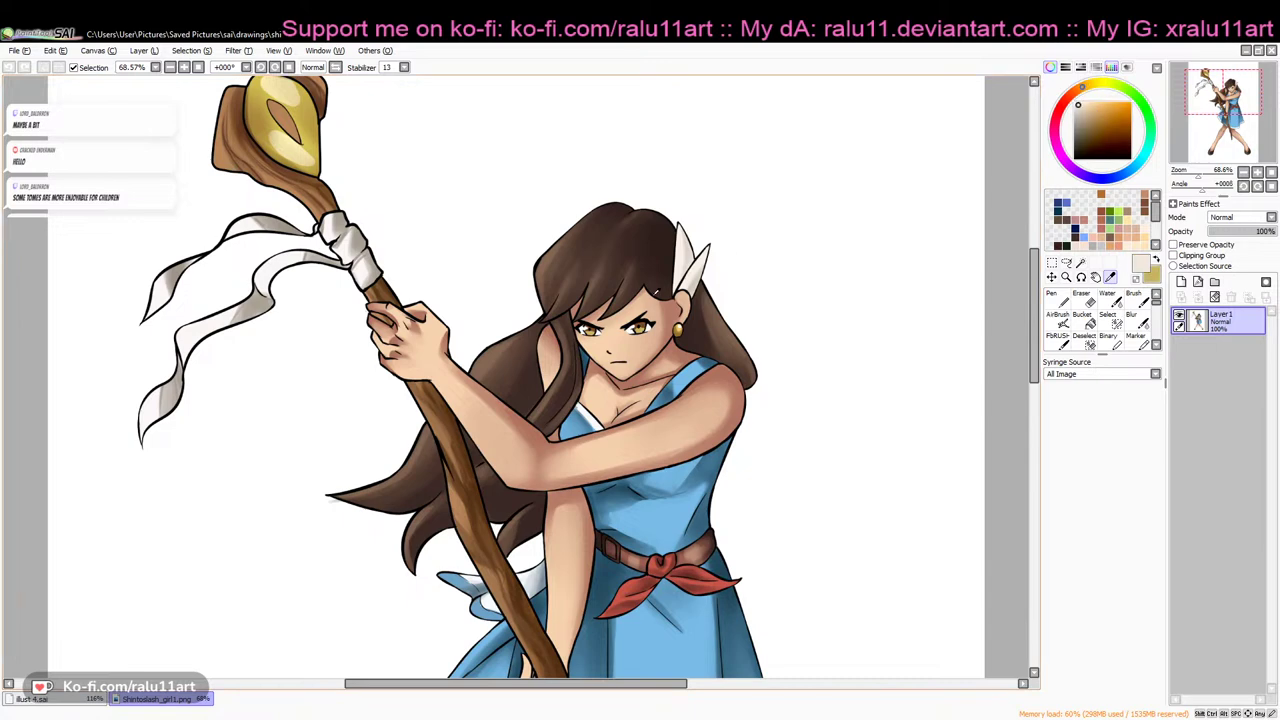
left_click(642, 327)
left_click(97, 700)
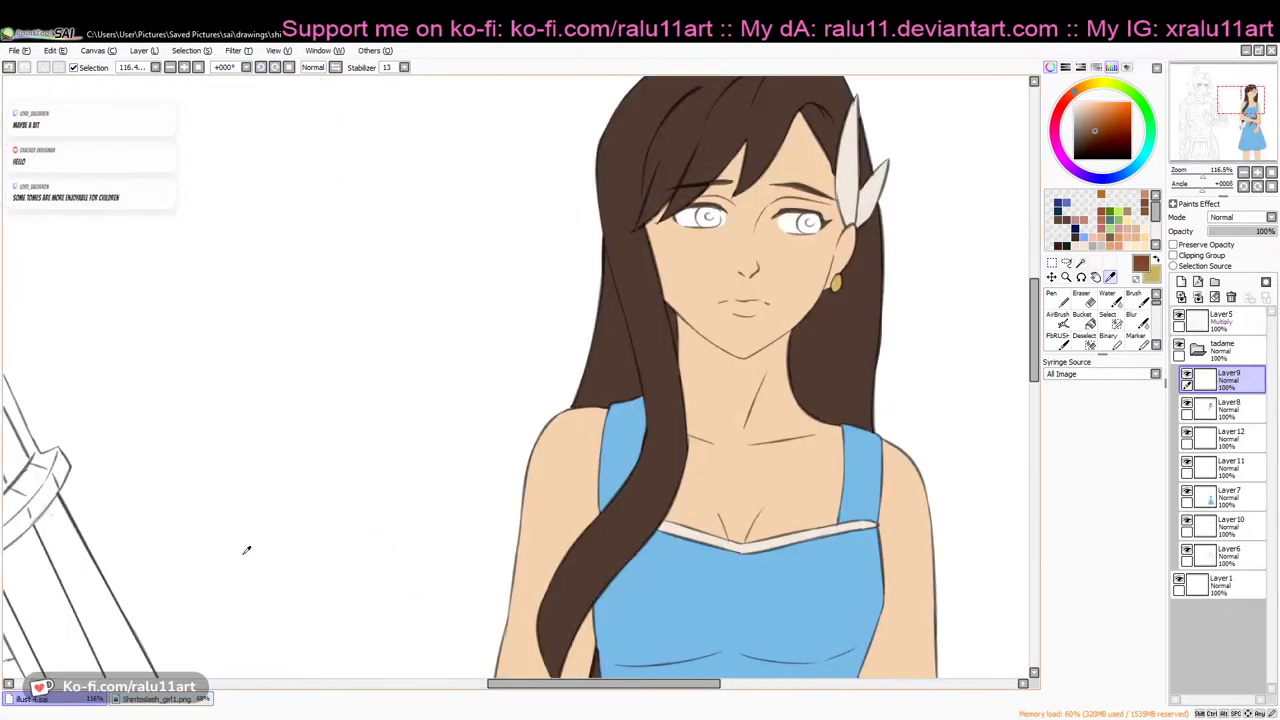
Add a new layer above Layer9 and paint both irises brown with the size 16 Pen
left_click_drag(1035, 303, 1036, 279)
left_click_drag(1203, 174, 1206, 174)
left_click(1187, 375)
left_click(1187, 375)
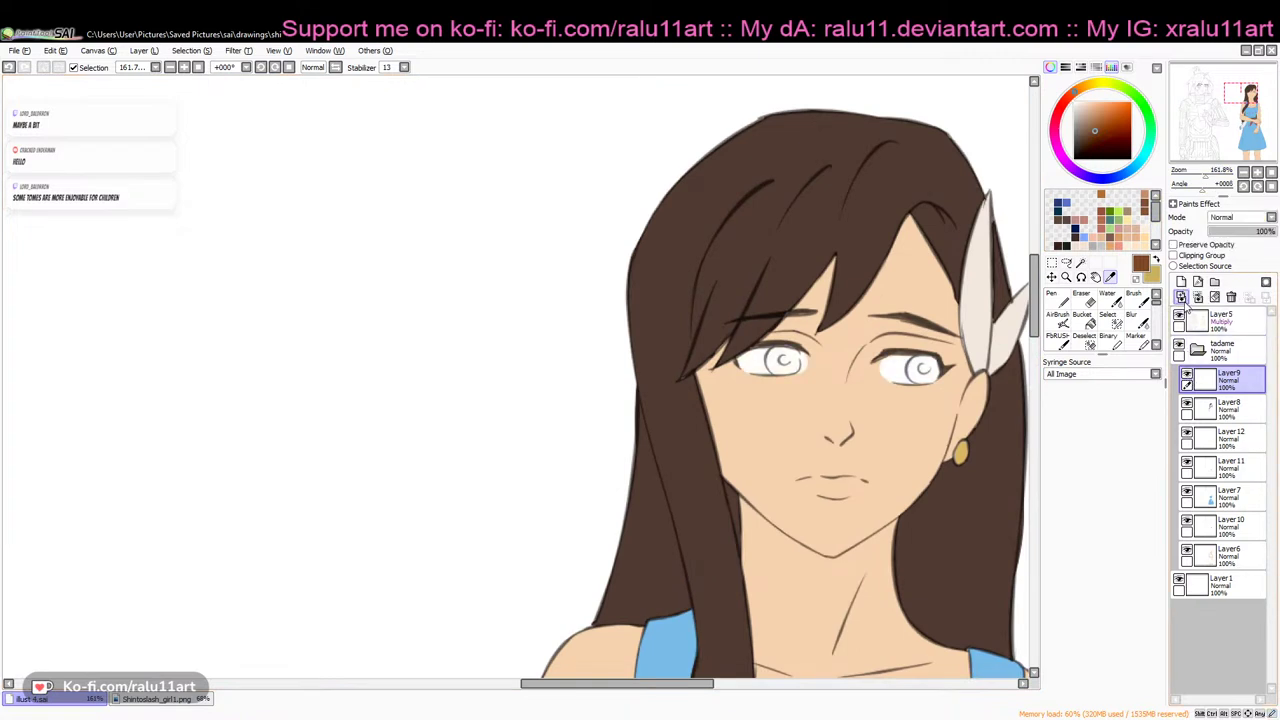
left_click(1181, 282)
left_click(1058, 297)
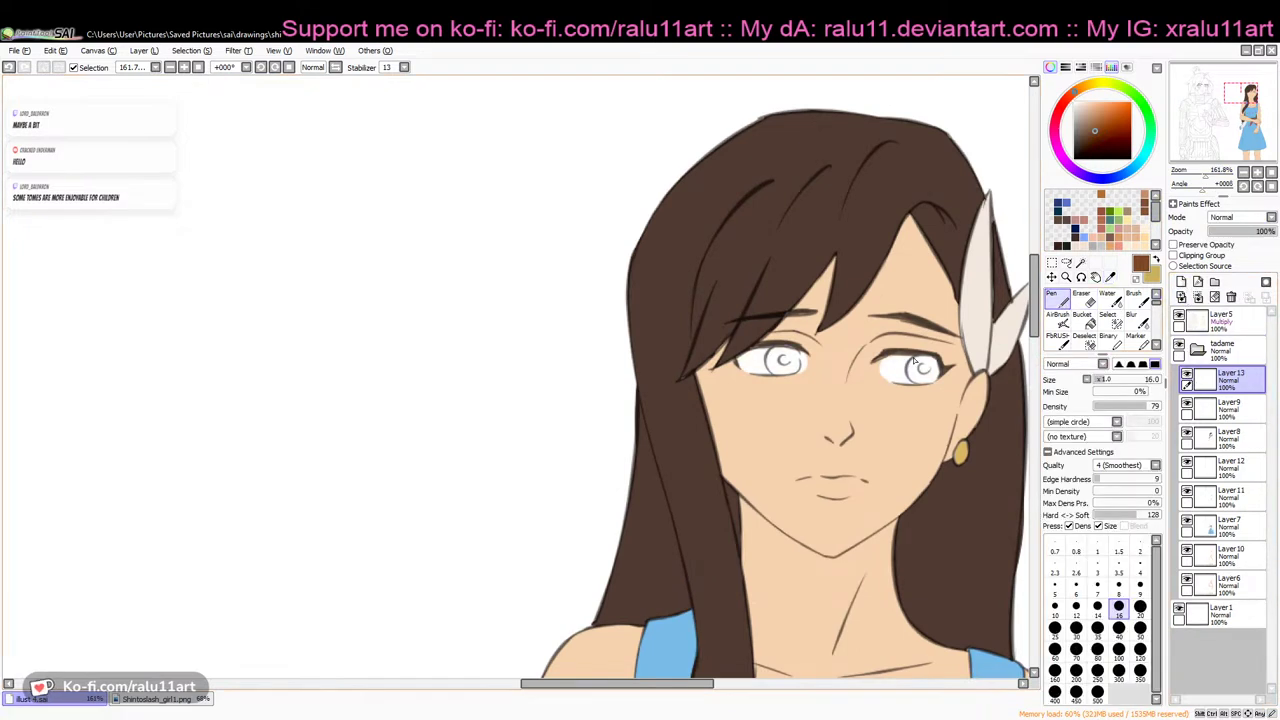
mouse_move(924, 368)
left_mouse_down()
mouse_move(932, 380)
mouse_move(936, 366)
left_mouse_up()
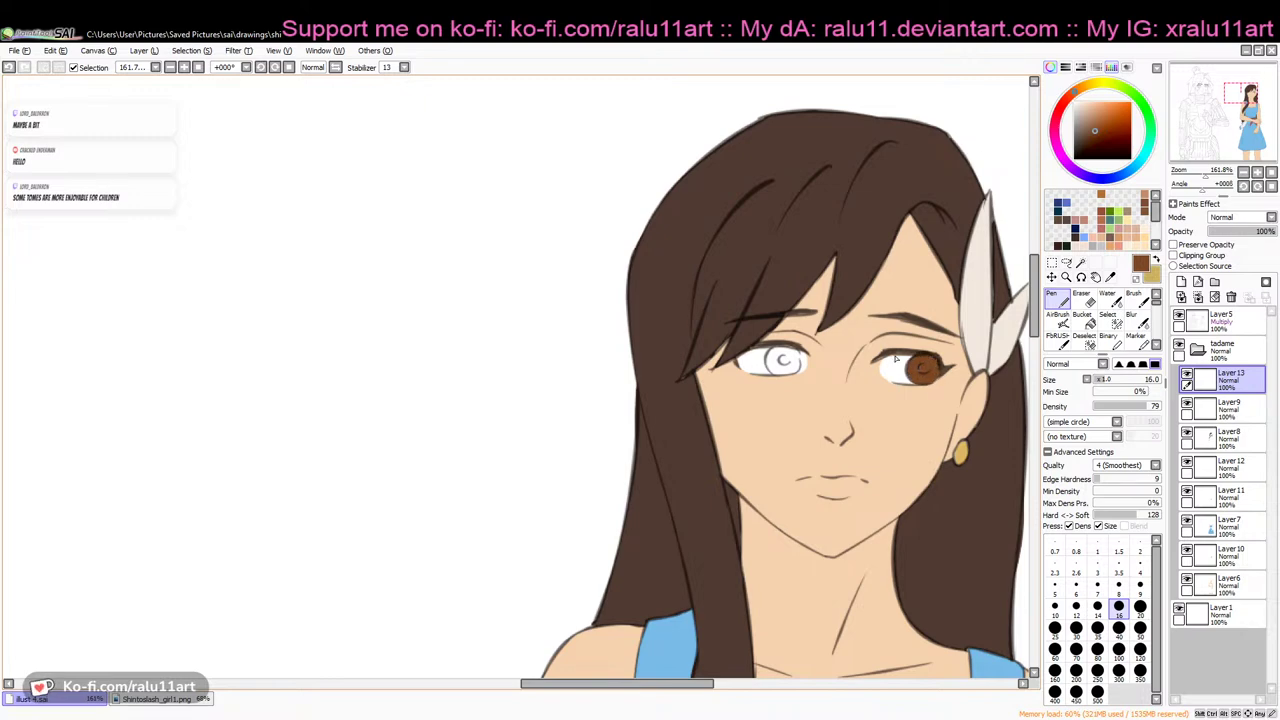
left_click_drag(907, 355, 936, 362)
mouse_move(780, 354)
left_mouse_down()
mouse_move(792, 360)
mouse_move(769, 368)
mouse_move(795, 364)
mouse_move(797, 350)
left_mouse_up()
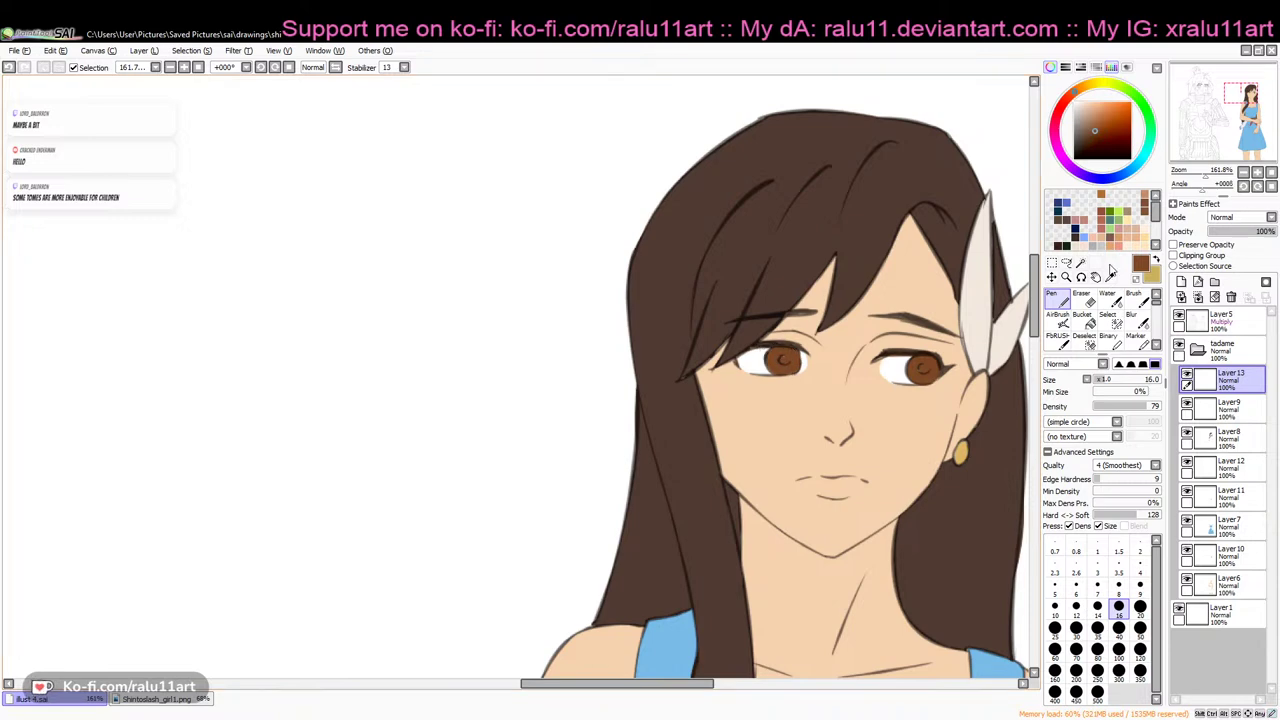
Paint the lower part of both irises in the sampled gold on Layer13
left_click(1157, 260)
left_click_drag(772, 367, 797, 368)
key("ctrl+z")
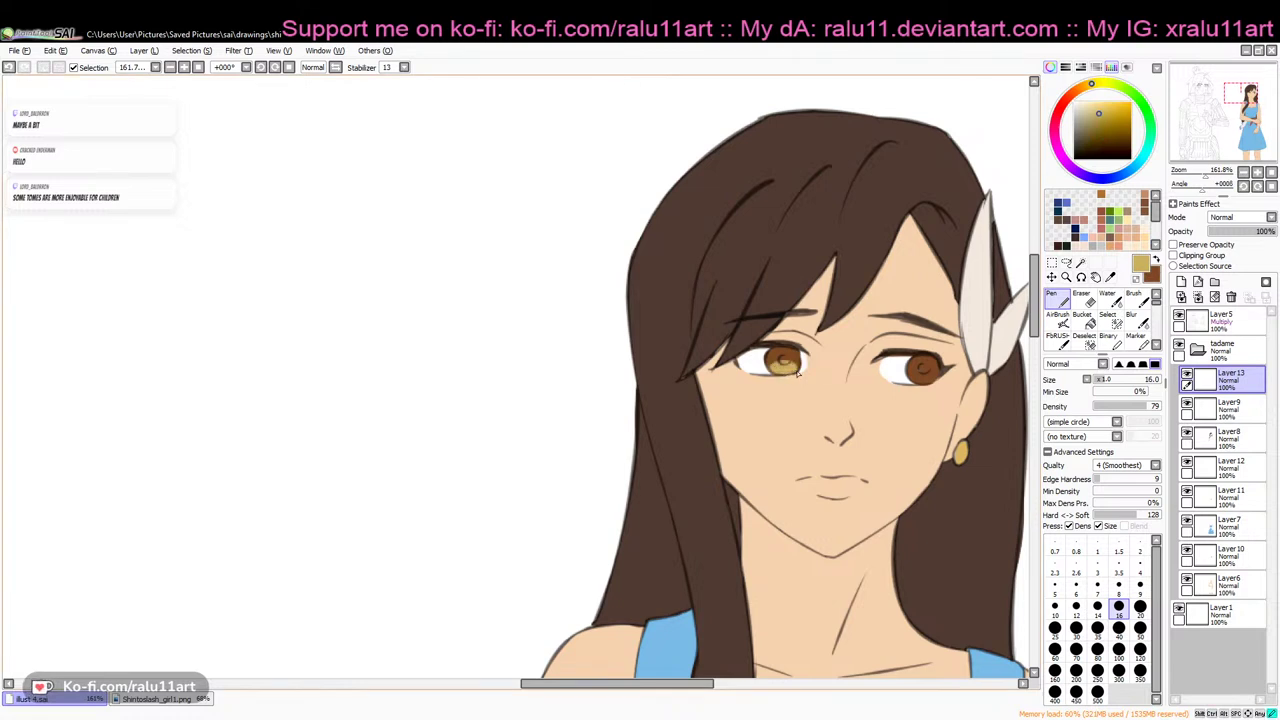
mouse_move(937, 381)
left_mouse_down()
mouse_move(915, 378)
mouse_move(934, 377)
left_mouse_up()
Pick a very dark olive and paint the pupils of both eyes on Layer13
left_click(1083, 148)
left_click_drag(924, 367, 921, 369)
key("ctrl+z")
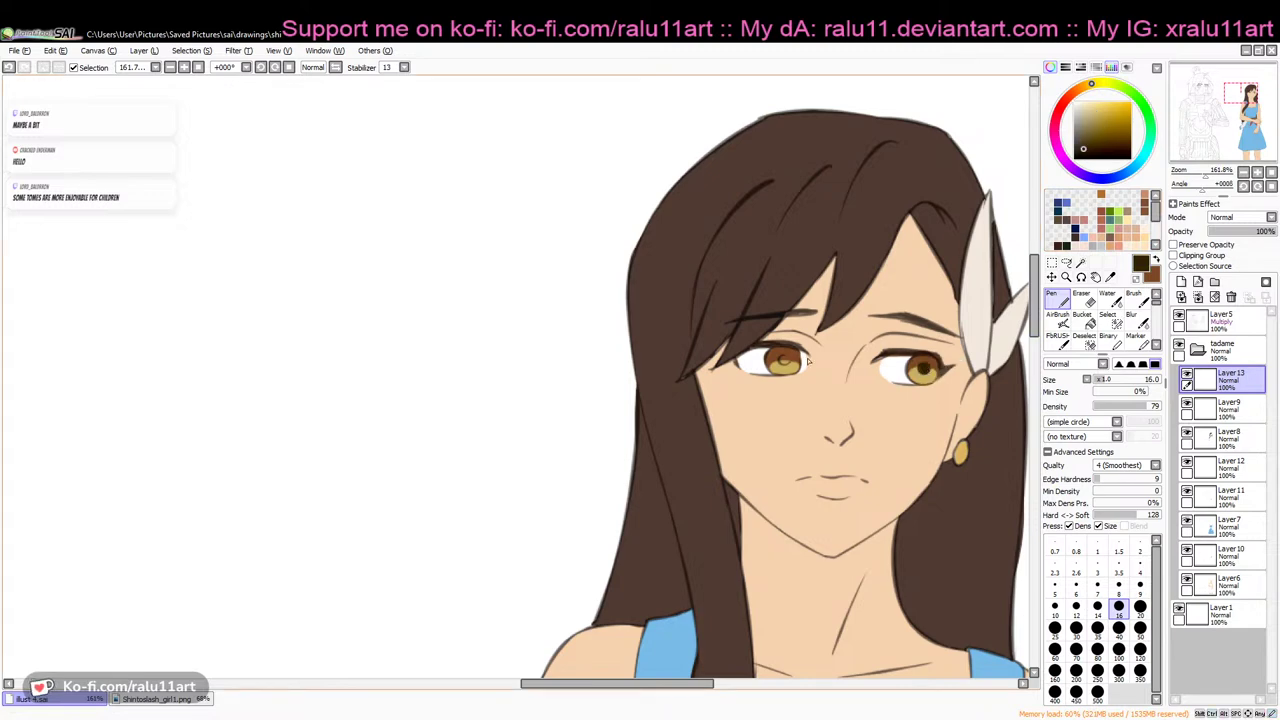
left_click_drag(784, 357, 784, 360)
key("ctrl+z")
Add a new layer above Layer13 and try a mid-grey shadow stroke across one eye's white
left_click(1181, 282)
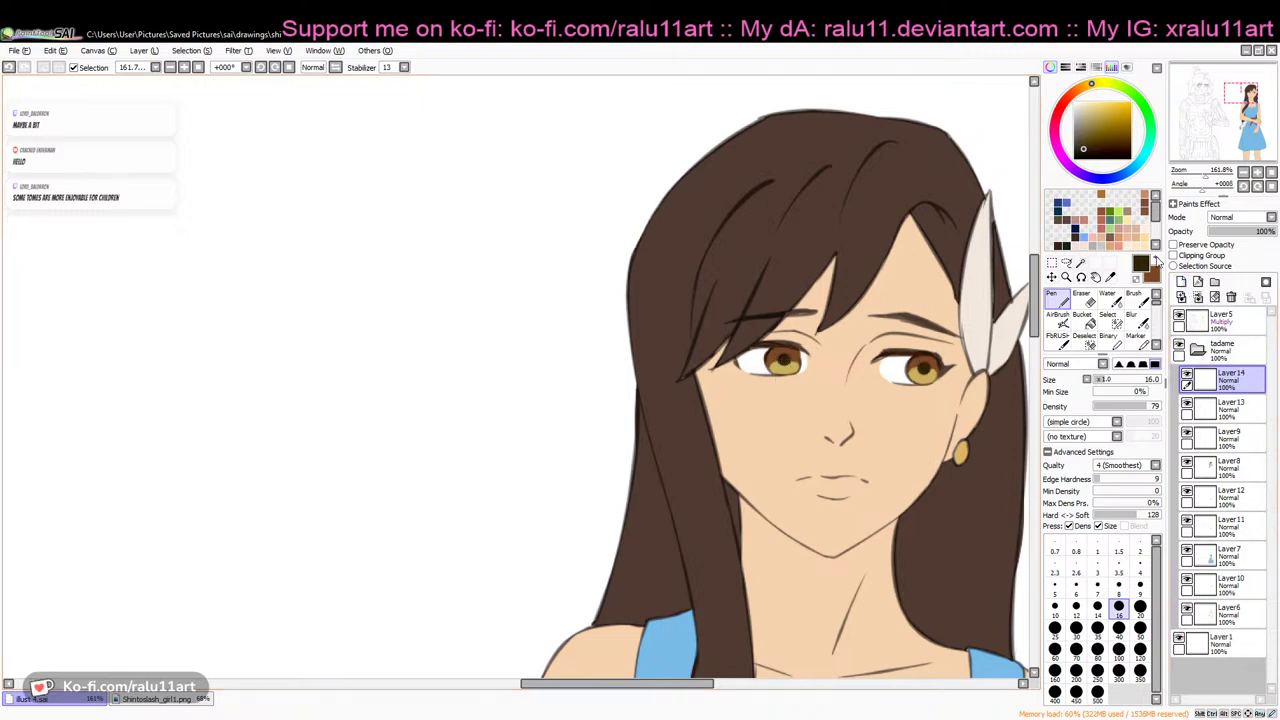
left_click(1073, 133)
left_click_drag(886, 358, 940, 366)
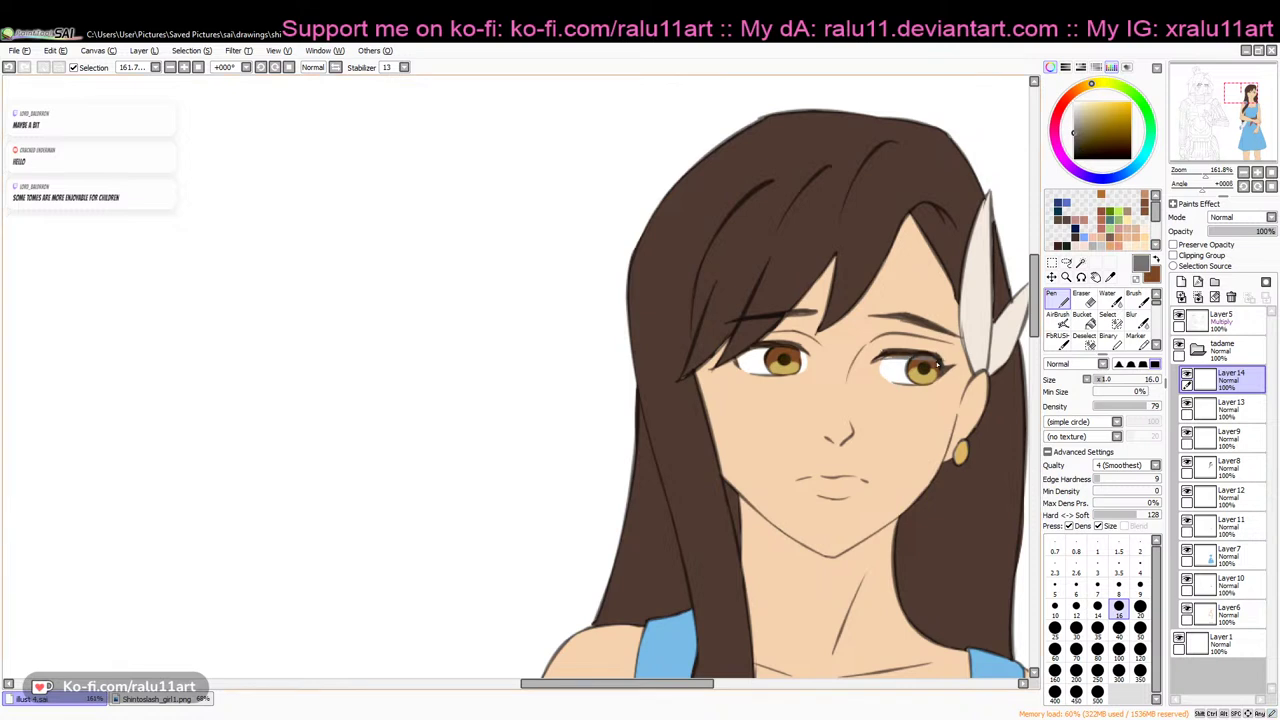
key("ctrl+z")
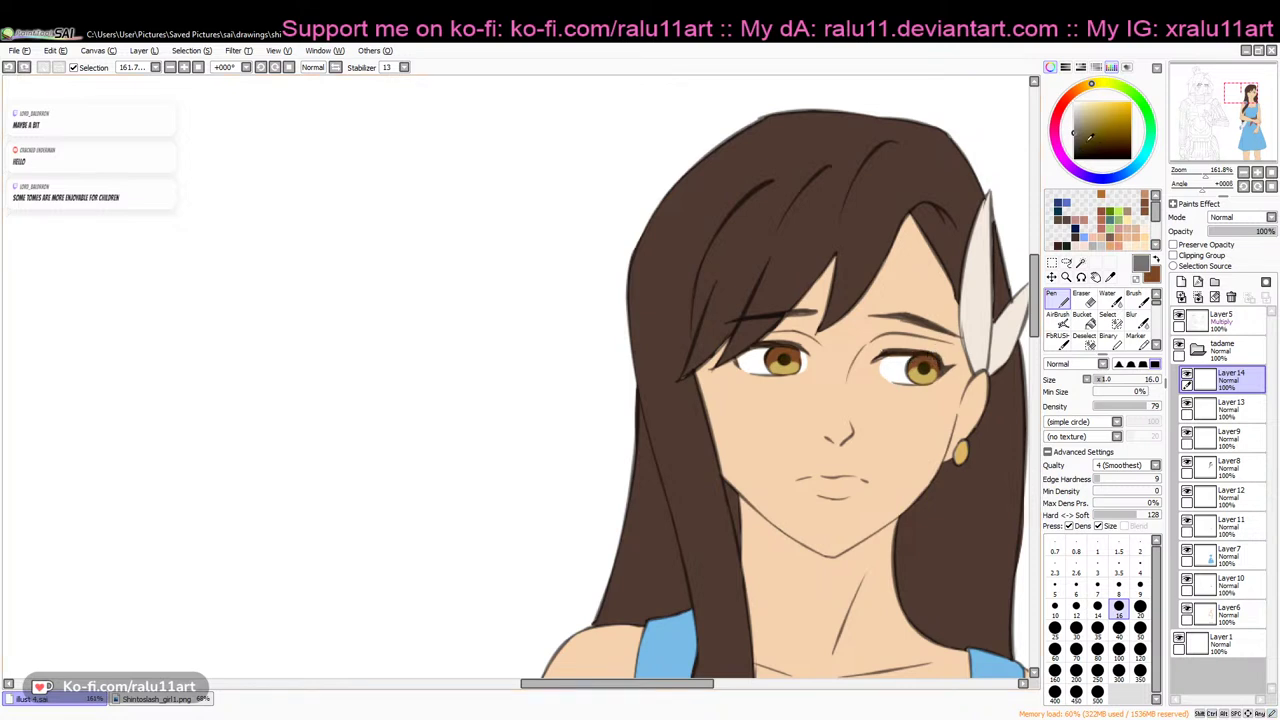
Choose a light grey, lower the Pen density to 43 and shade the upper whites of both eyes on Layer14
left_click(1156, 260)
left_click(1097, 146)
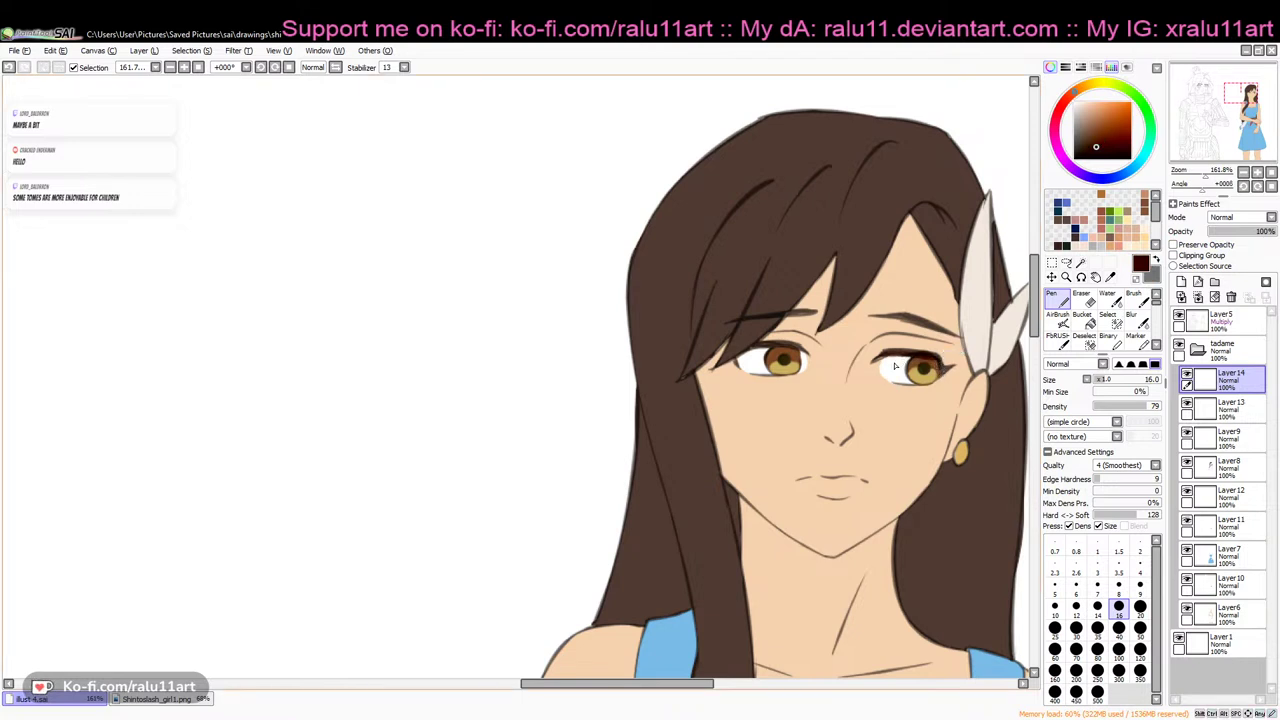
left_click(1072, 133)
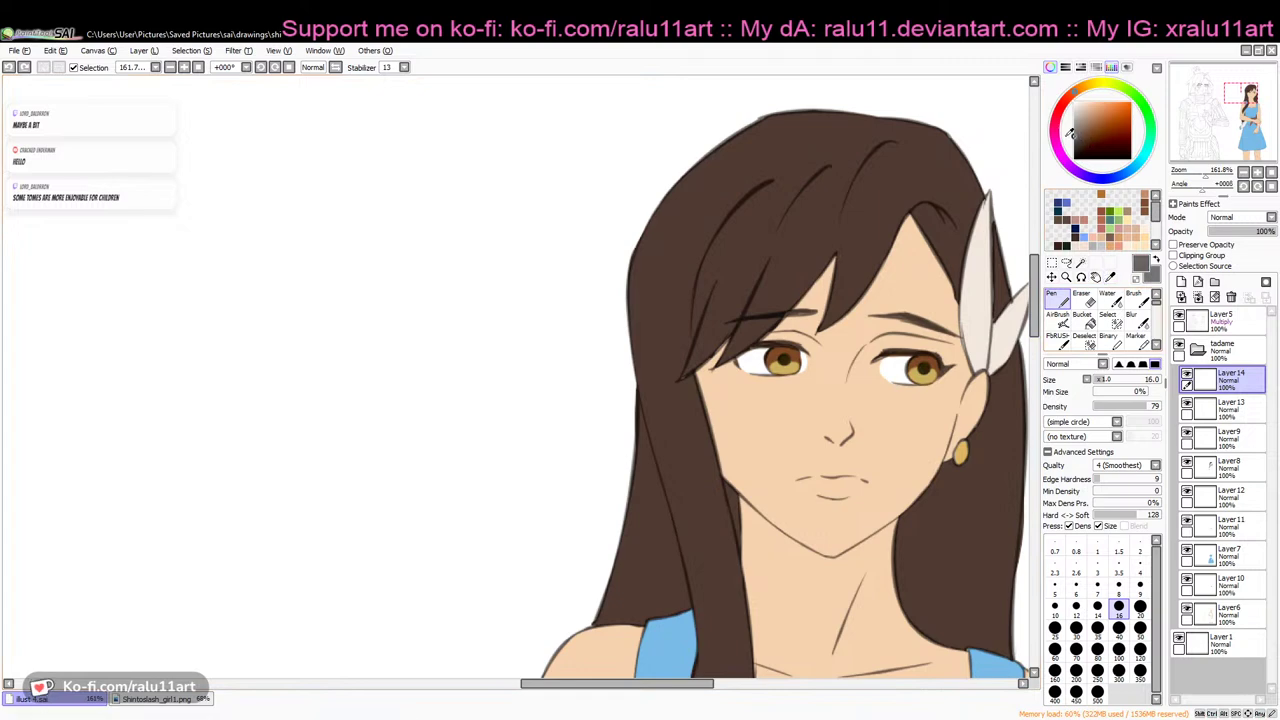
left_click(1072, 113)
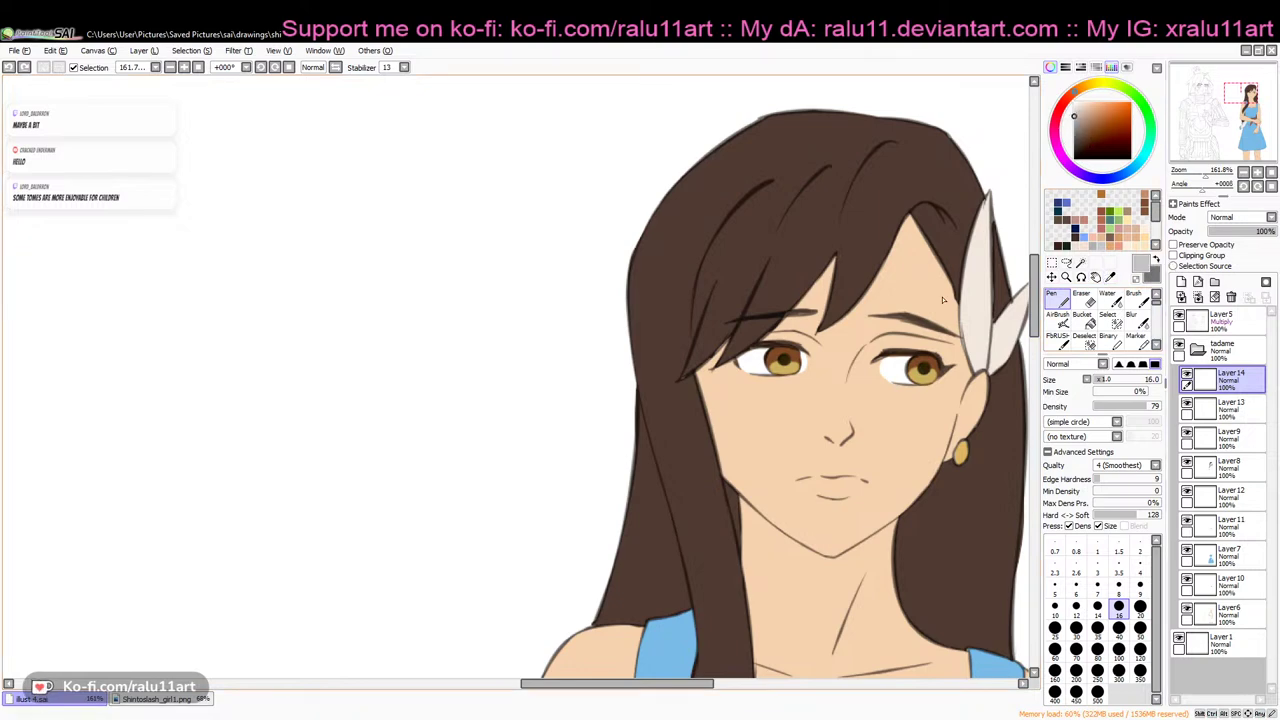
mouse_move(905, 359)
left_mouse_down()
mouse_move(881, 364)
mouse_move(894, 362)
left_mouse_up()
left_click(1123, 407)
key("ctrl+z")
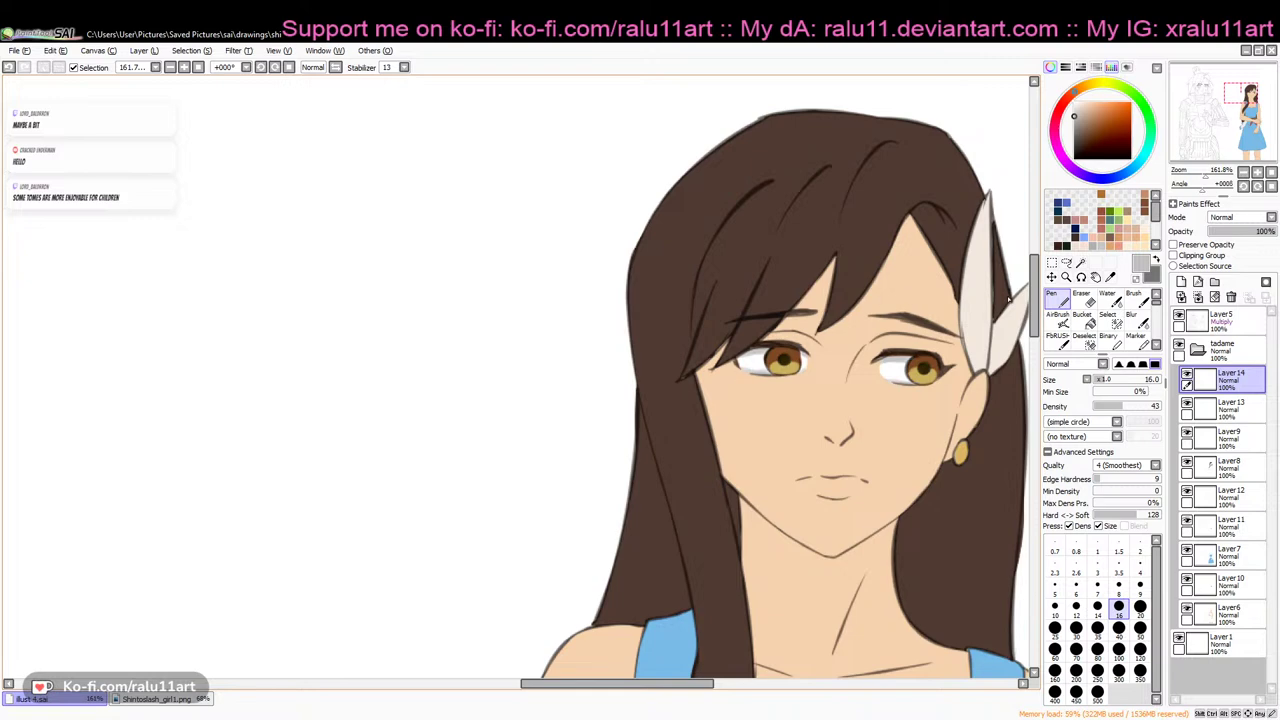
Add a new layer above Layer5, raise the Pen density to 100 and dot white highlights on both eyes
left_click(1180, 283)
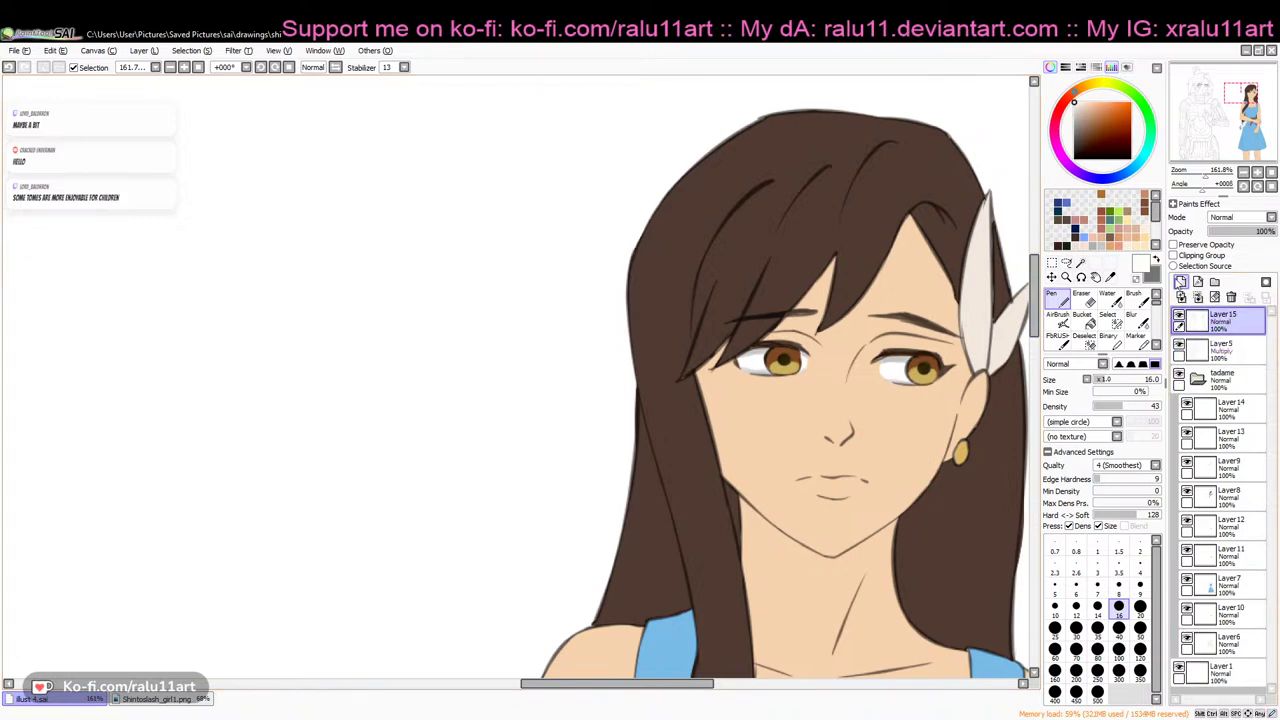
key("ctrl+z")
left_click_drag(940, 374, 950, 368)
key("ctrl+z")
left_click_drag(1147, 407, 1165, 407)
left_click(913, 372)
key("ctrl+z")
left_click(921, 372)
key("ctrl+z")
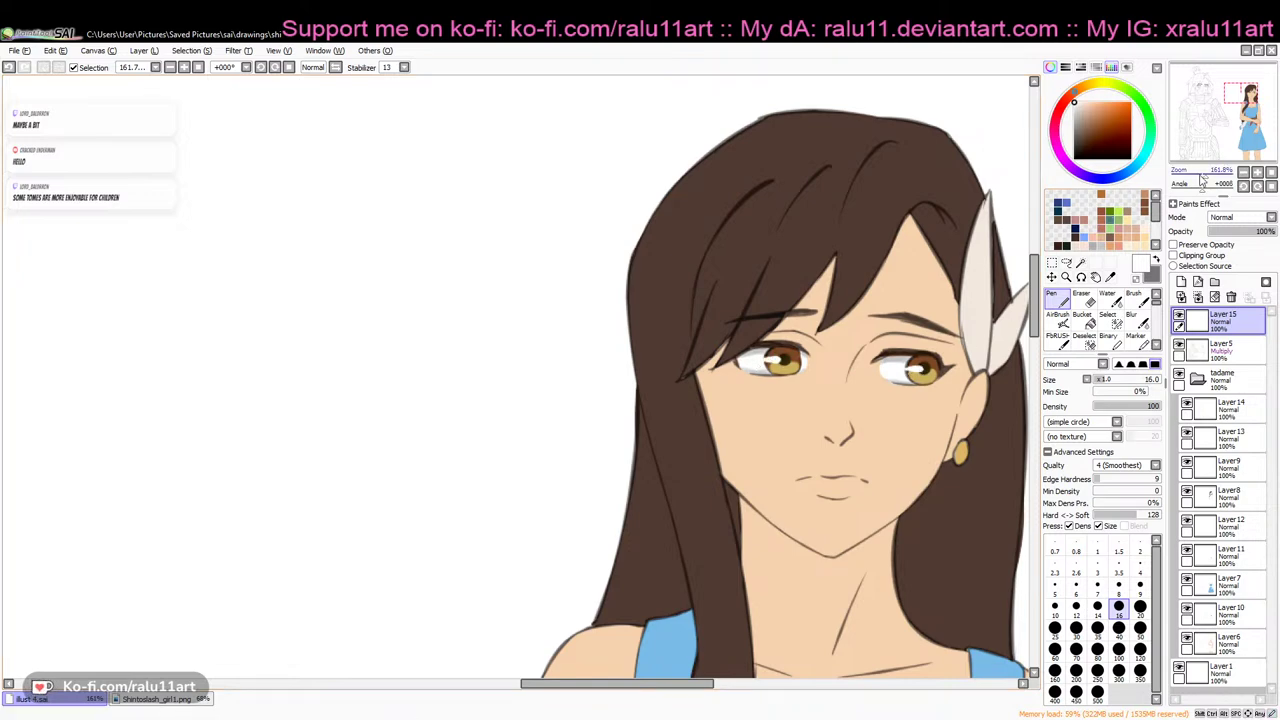
left_click_drag(1205, 176, 1198, 178)
scroll(1040, 320, "down", 3)
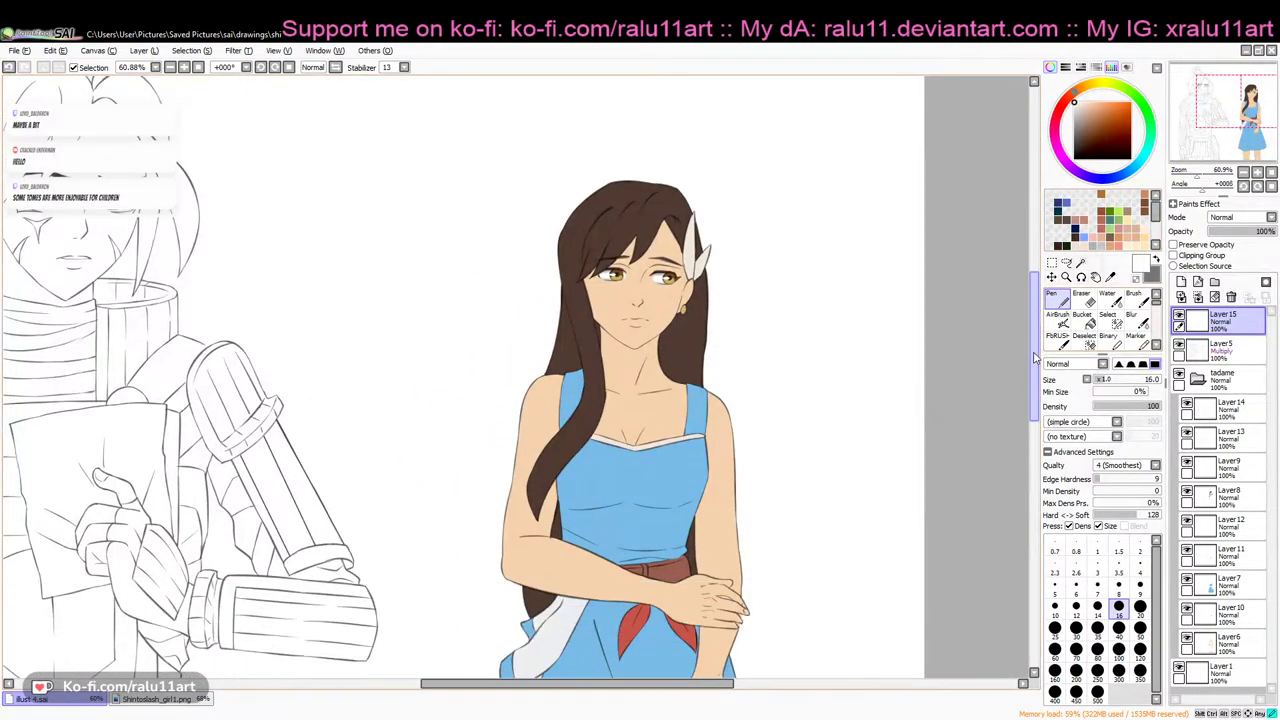
left_click(1243, 173)
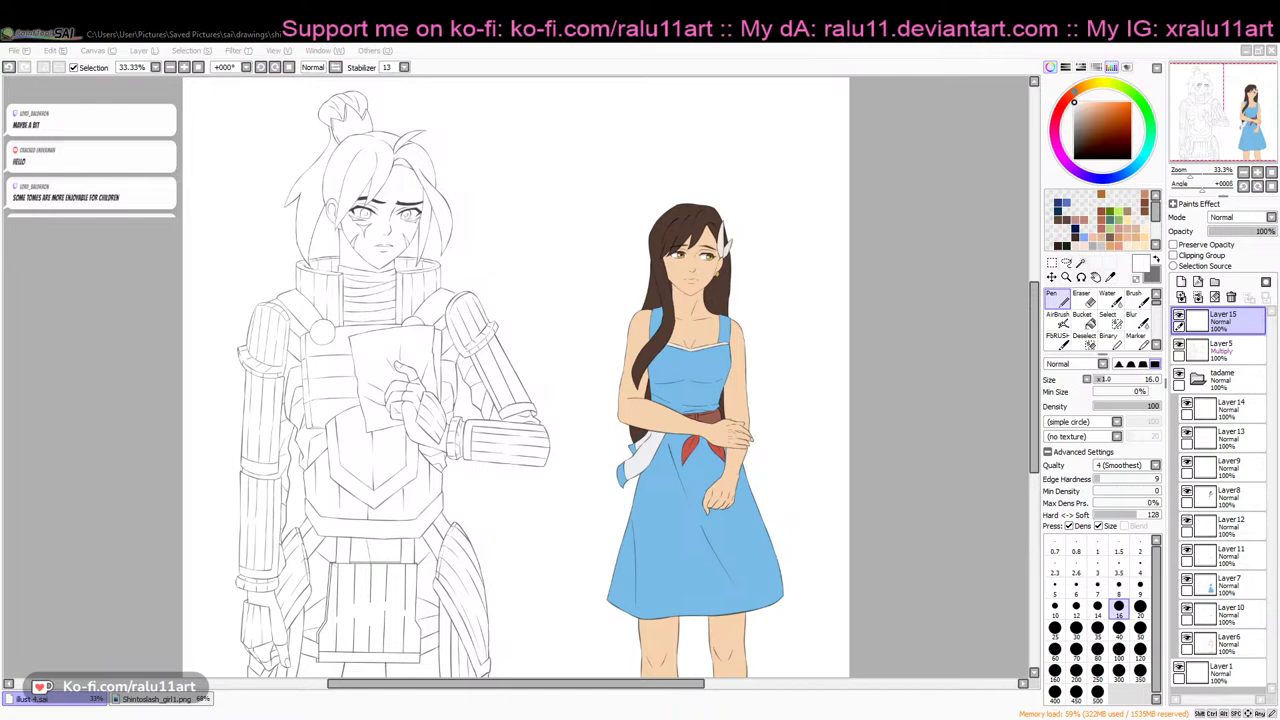
Collapse the tadame folder and add a new layer set above it with an empty layer inside
left_click(398, 709)
key("alt+Tab")
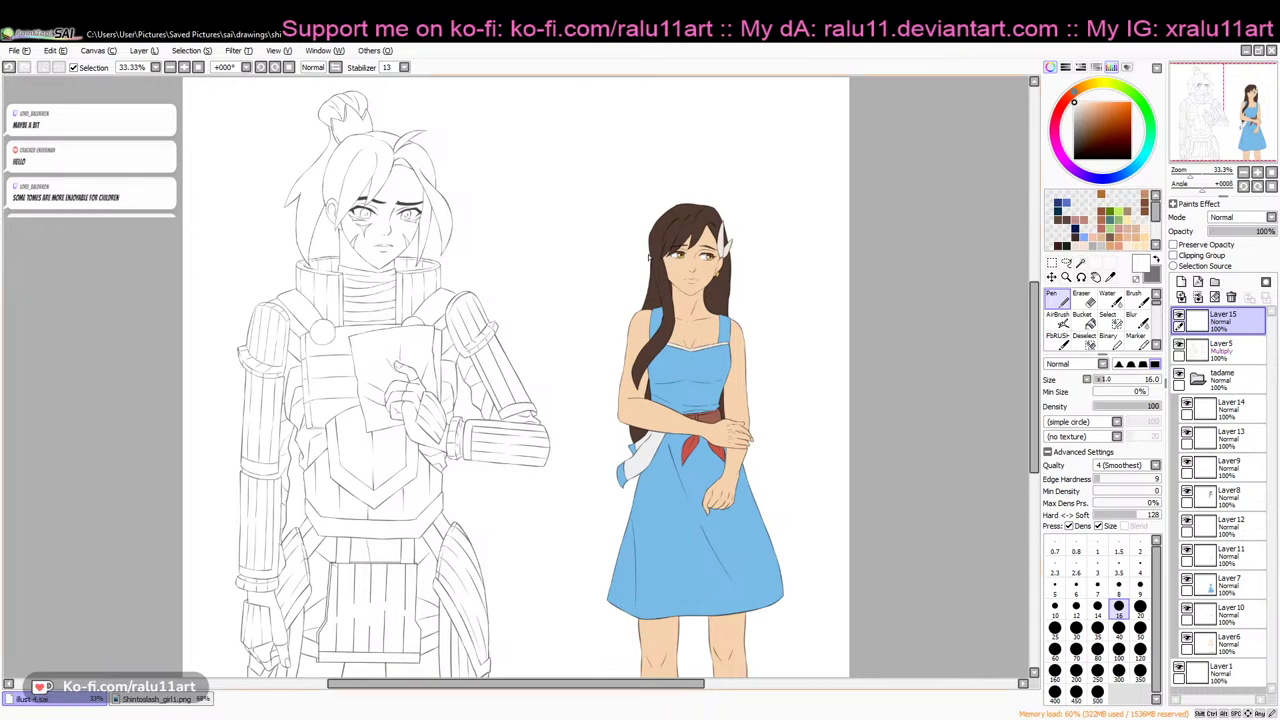
left_click_drag(543, 685, 510, 685)
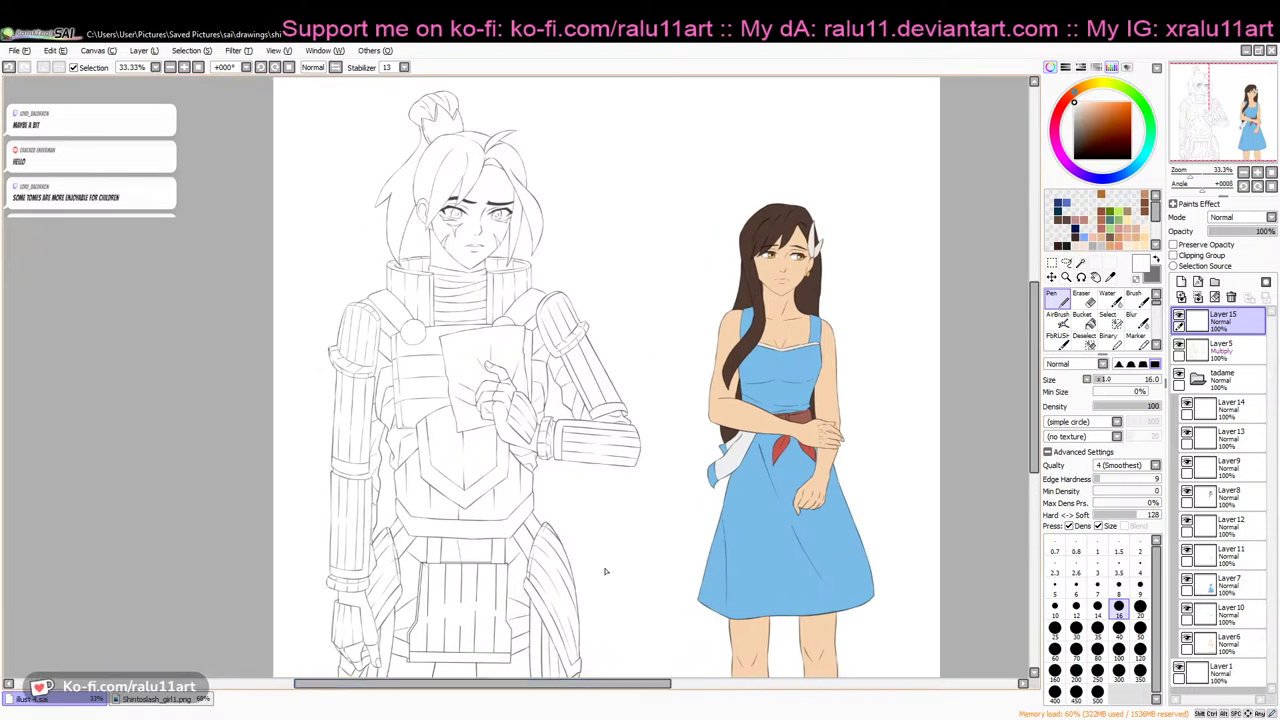
left_click(1218, 380)
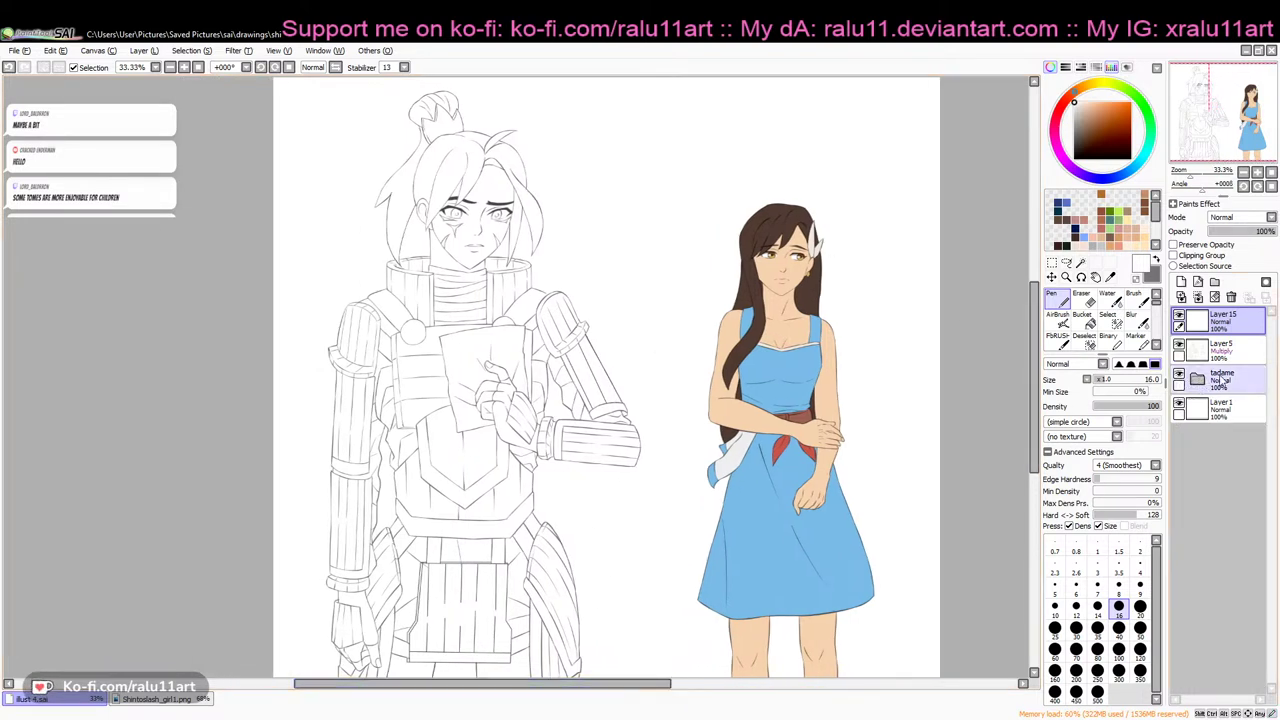
left_click(1214, 283)
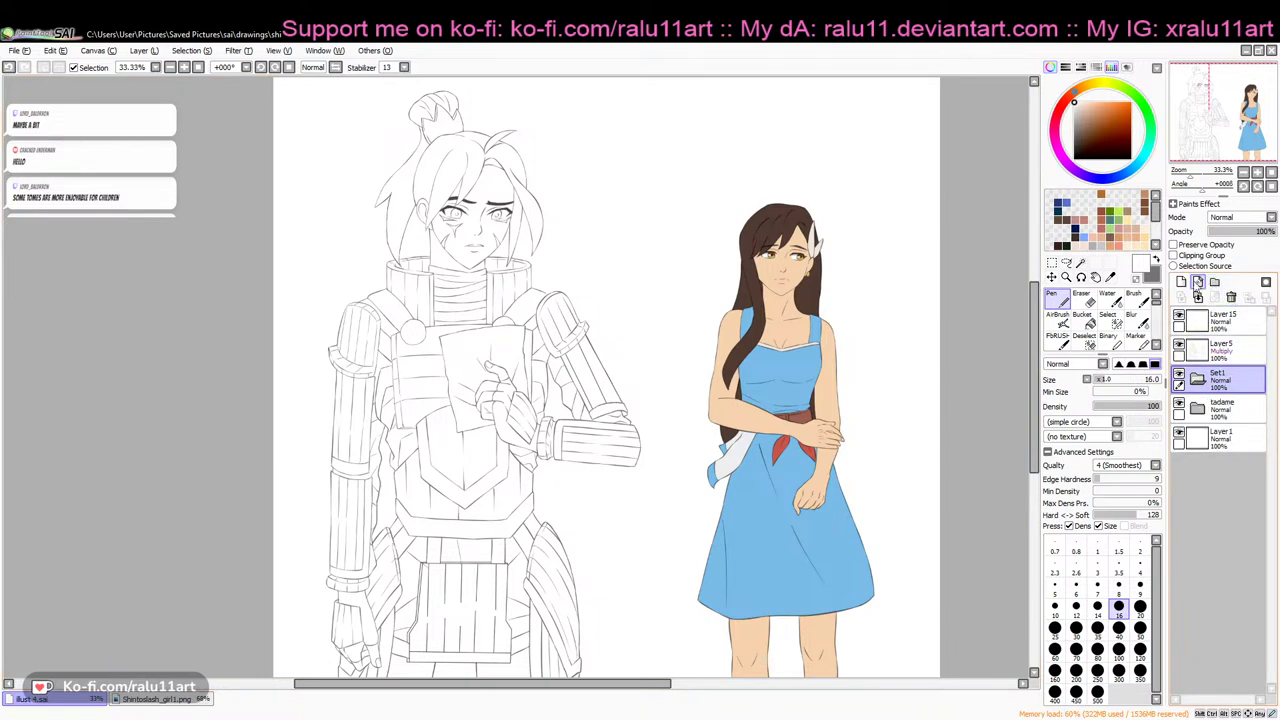
left_click(1197, 283)
Make Layer5 active, open Ahmya_render.png and sample the beige skin colour from the character's raised hand
left_click(1220, 349)
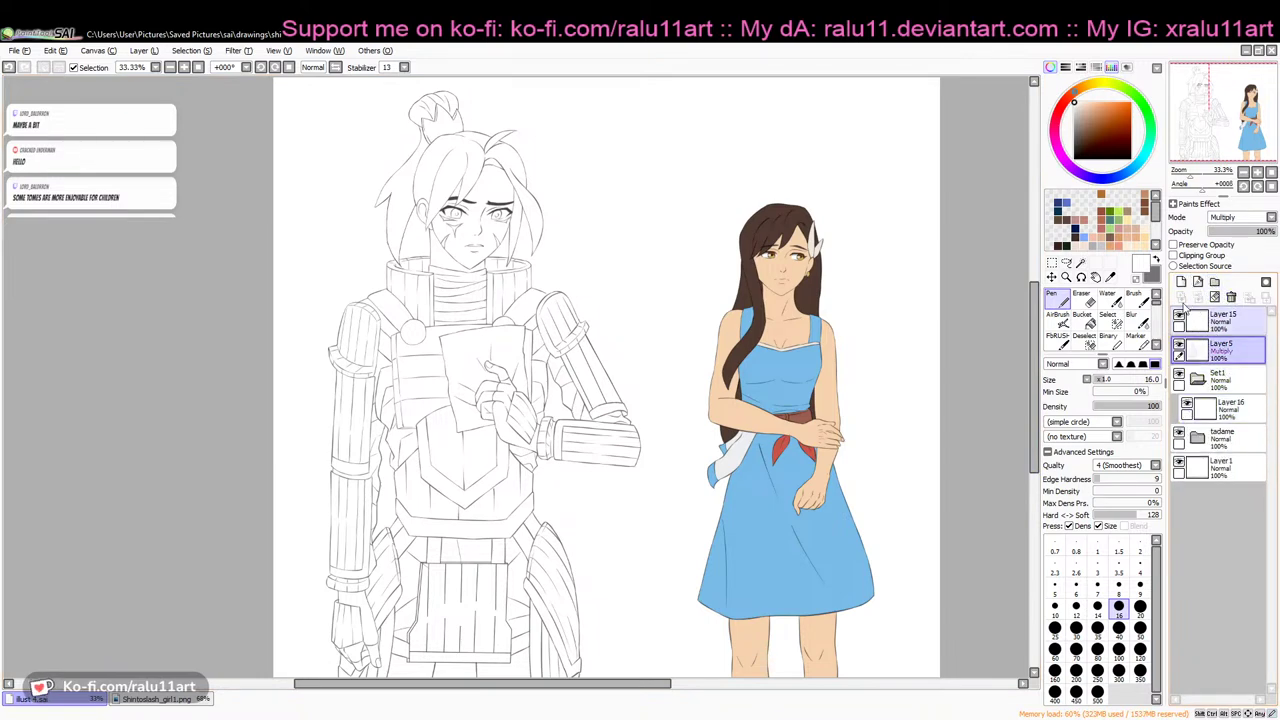
left_click_drag(1190, 176, 1193, 176)
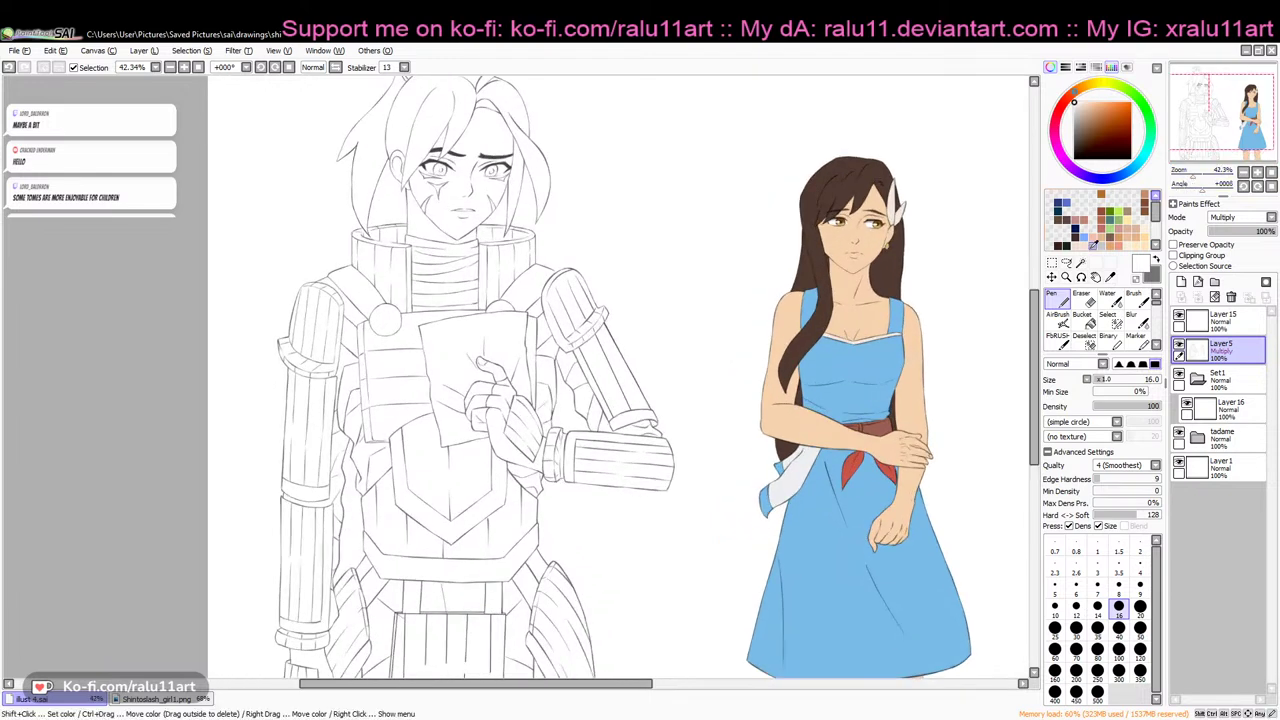
left_click_drag(1034, 378, 1034, 358)
left_click(1080, 263)
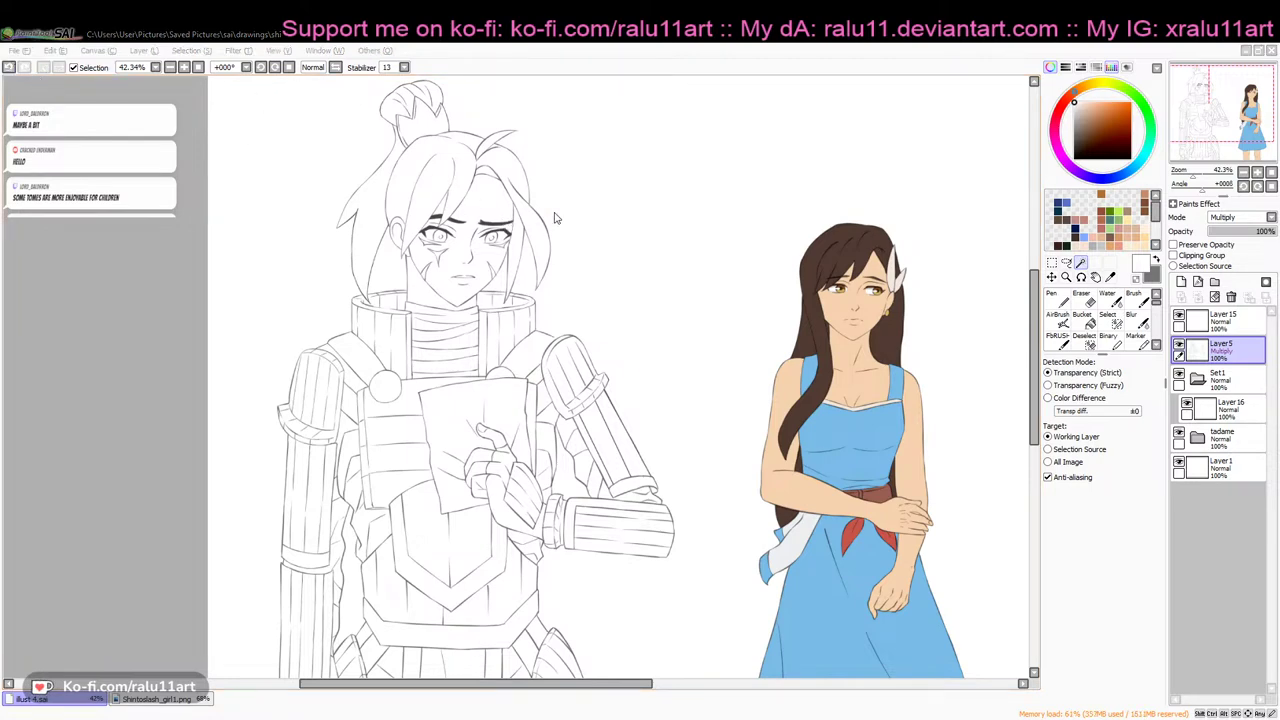
left_click(152, 331)
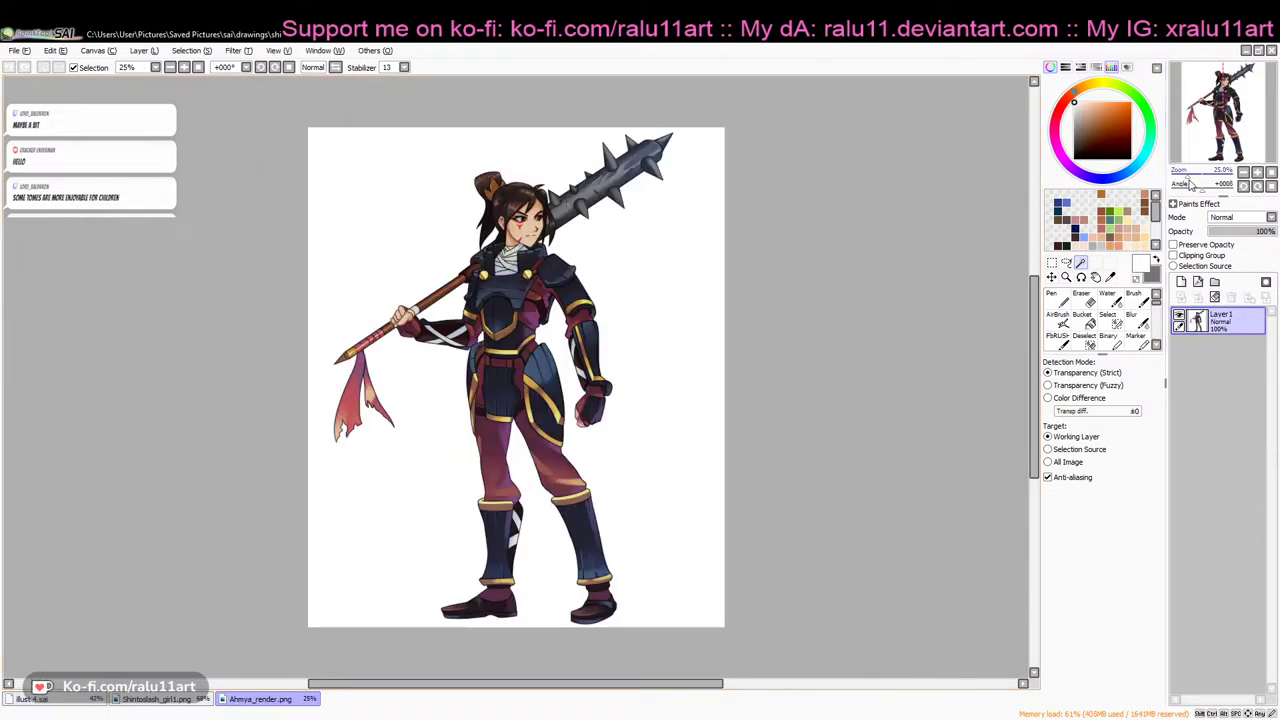
left_click_drag(1188, 180, 1192, 180)
left_click_drag(1035, 310, 1035, 293)
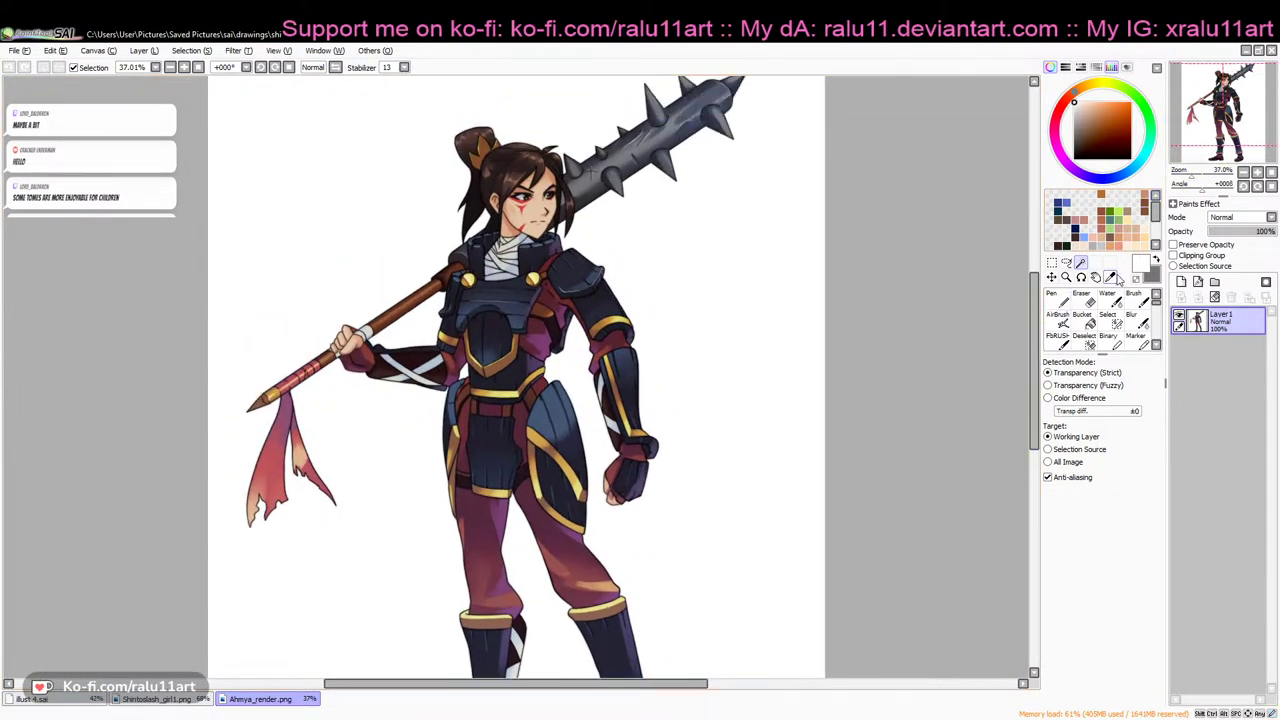
left_click(1111, 277)
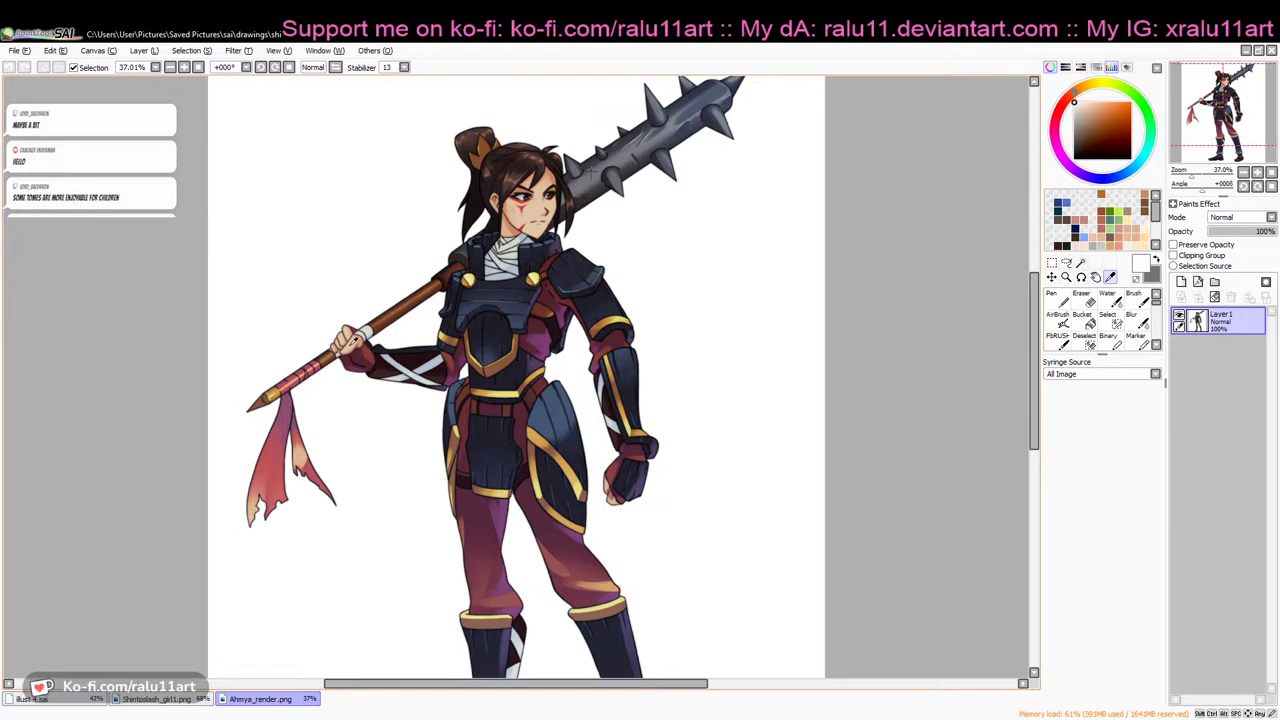
left_click(353, 340)
left_click(55, 700)
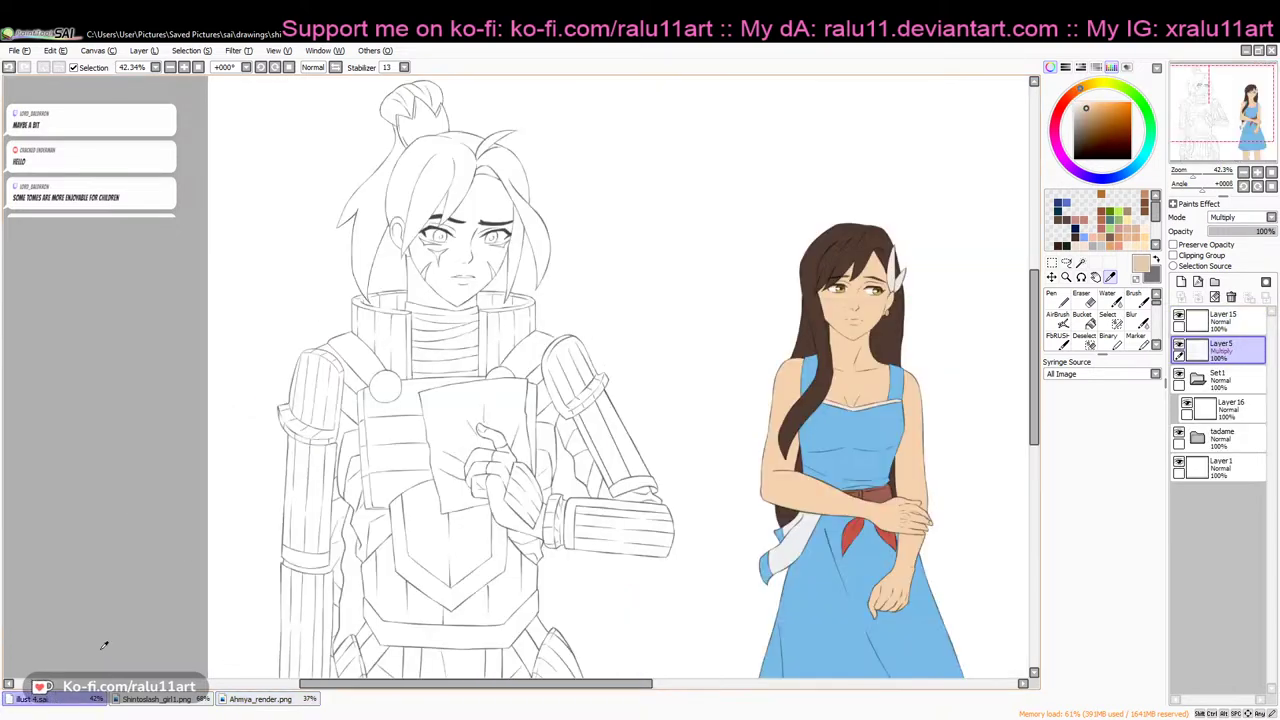
Magic-wand the armoured figure's face, neck, ear and raised hand's bare fingers on Layer5
left_click(1080, 262)
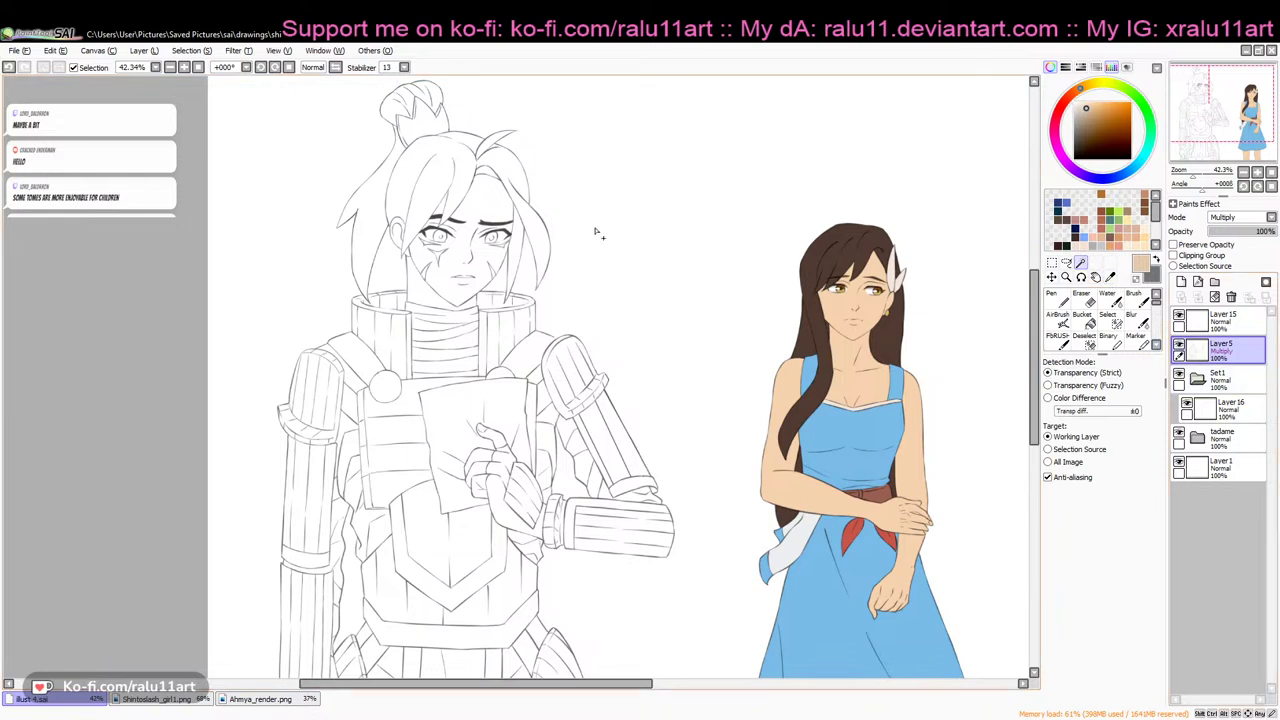
left_click(465, 262)
left_click(427, 292)
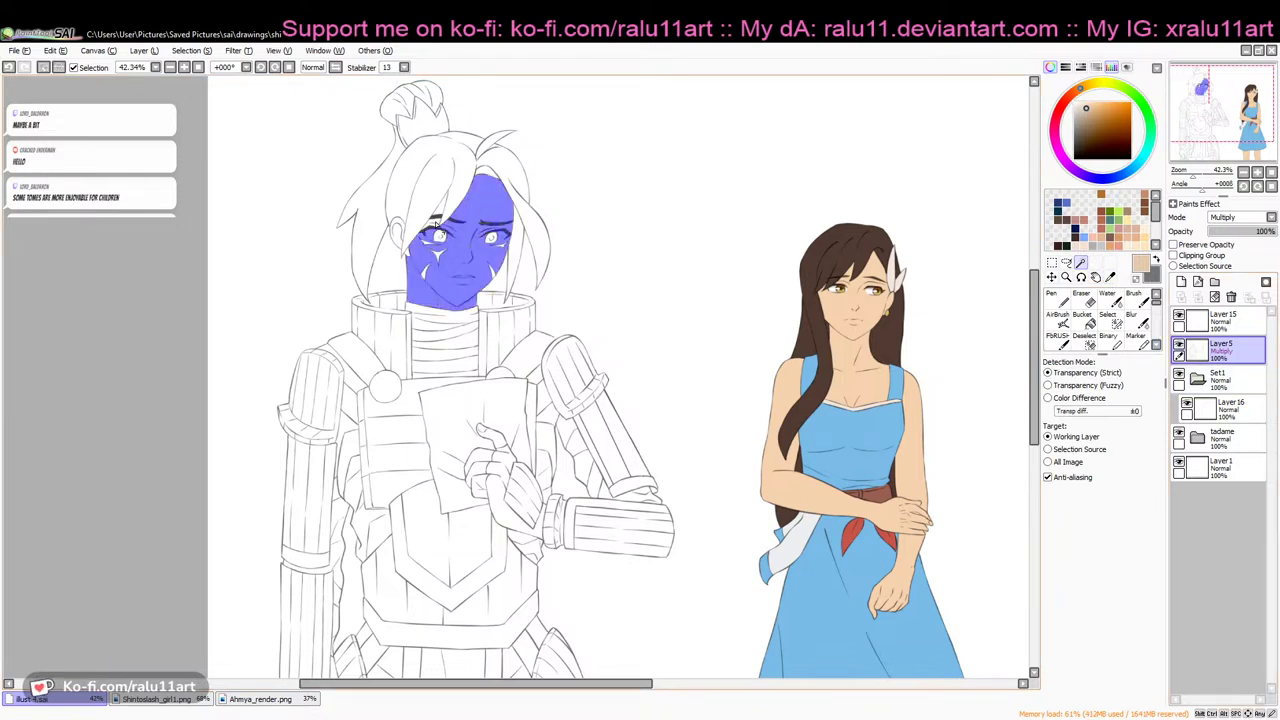
left_click(400, 242)
left_click(482, 462)
left_click(478, 484)
left_click(492, 436)
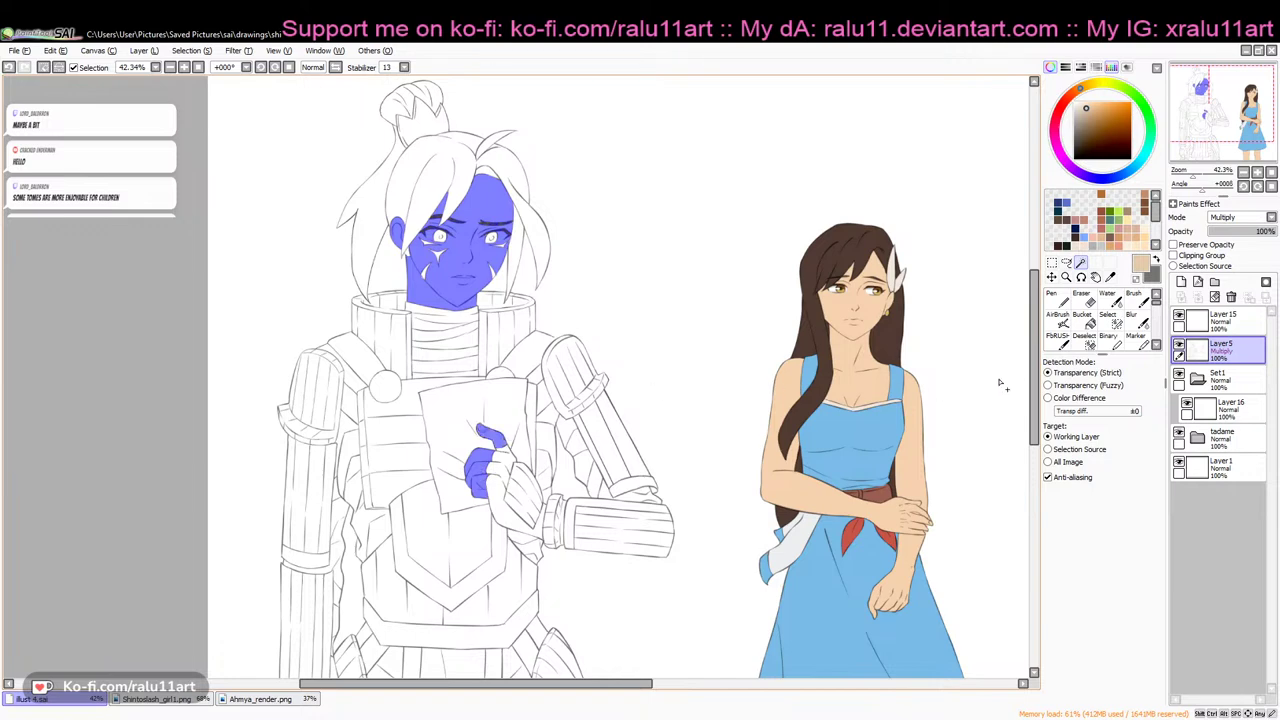
Add the lowered hand's bare fingers to the selection and choose the Select brush at size 14 for touch-ups
left_click_drag(1035, 380, 1035, 476)
left_click(339, 472)
left_click(322, 486)
left_click(324, 472)
left_click(305, 482)
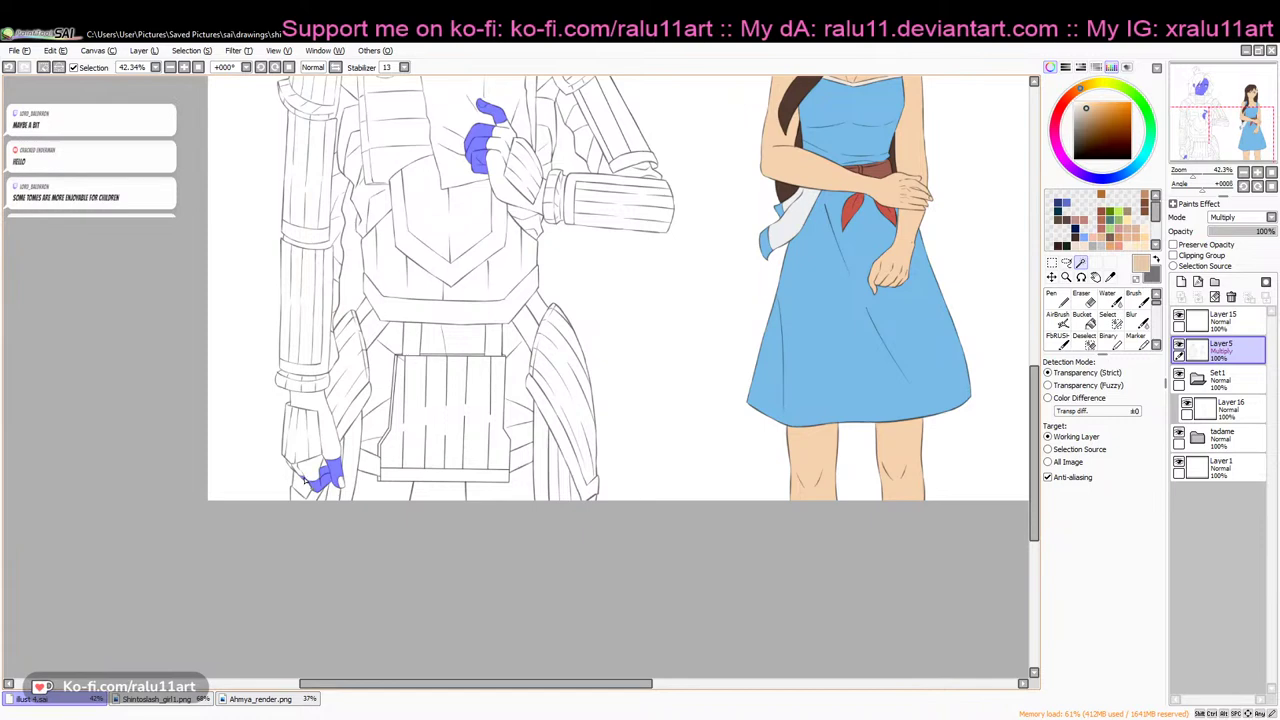
left_click(341, 484)
left_click_drag(1192, 179, 1203, 180)
left_click_drag(526, 685, 420, 685)
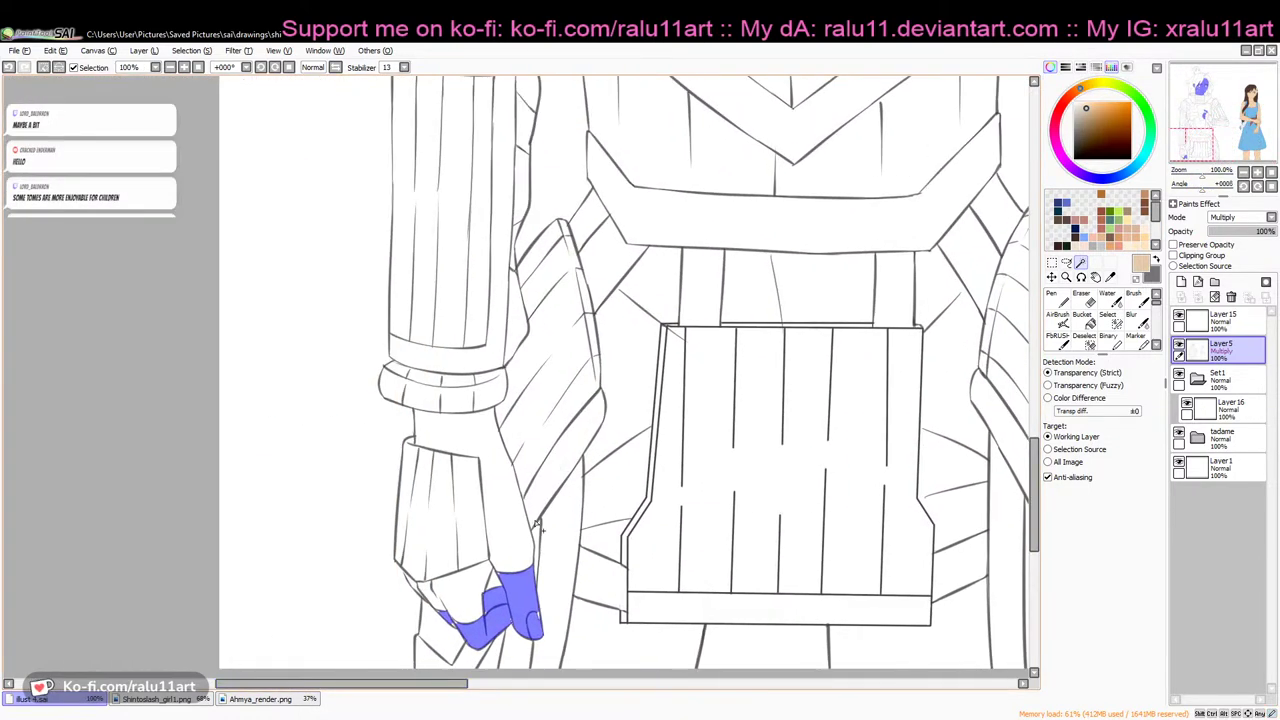
left_click_drag(1034, 460, 1034, 484)
left_click(1113, 320)
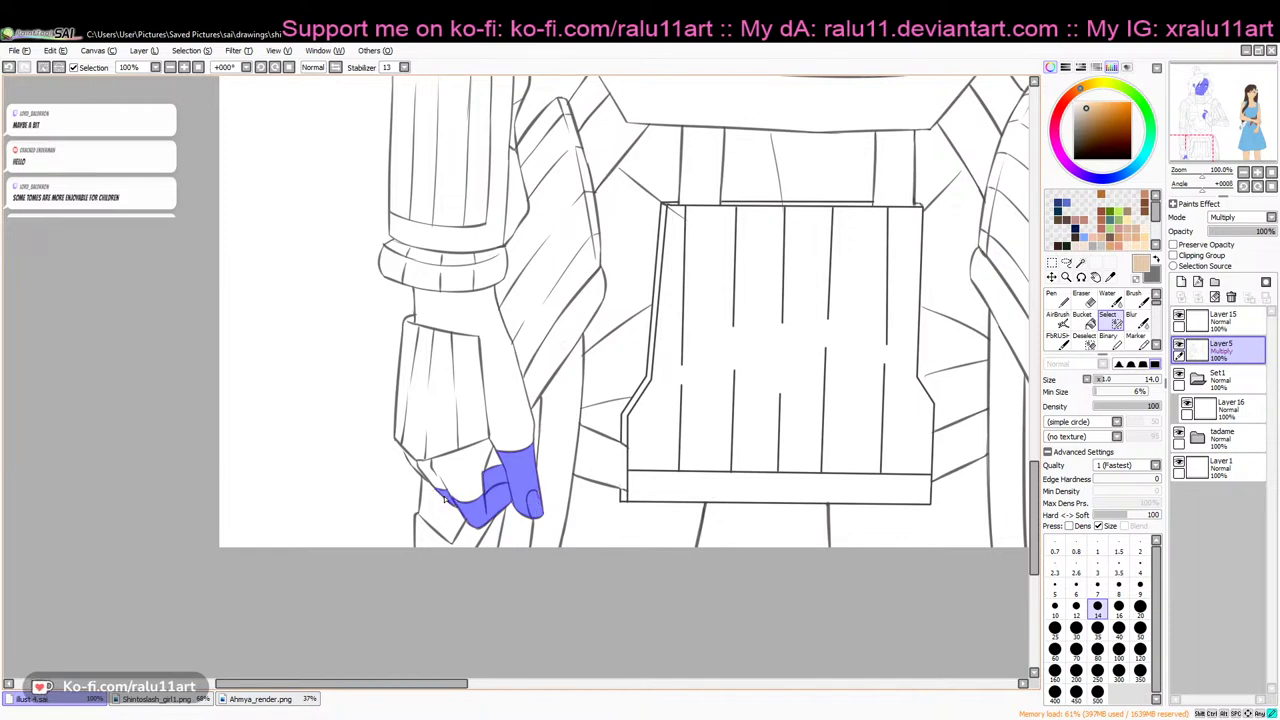
Brush the eyes and cheek markings into the face selection with the Select tool at size 33
left_click_drag(1036, 480, 1040, 328)
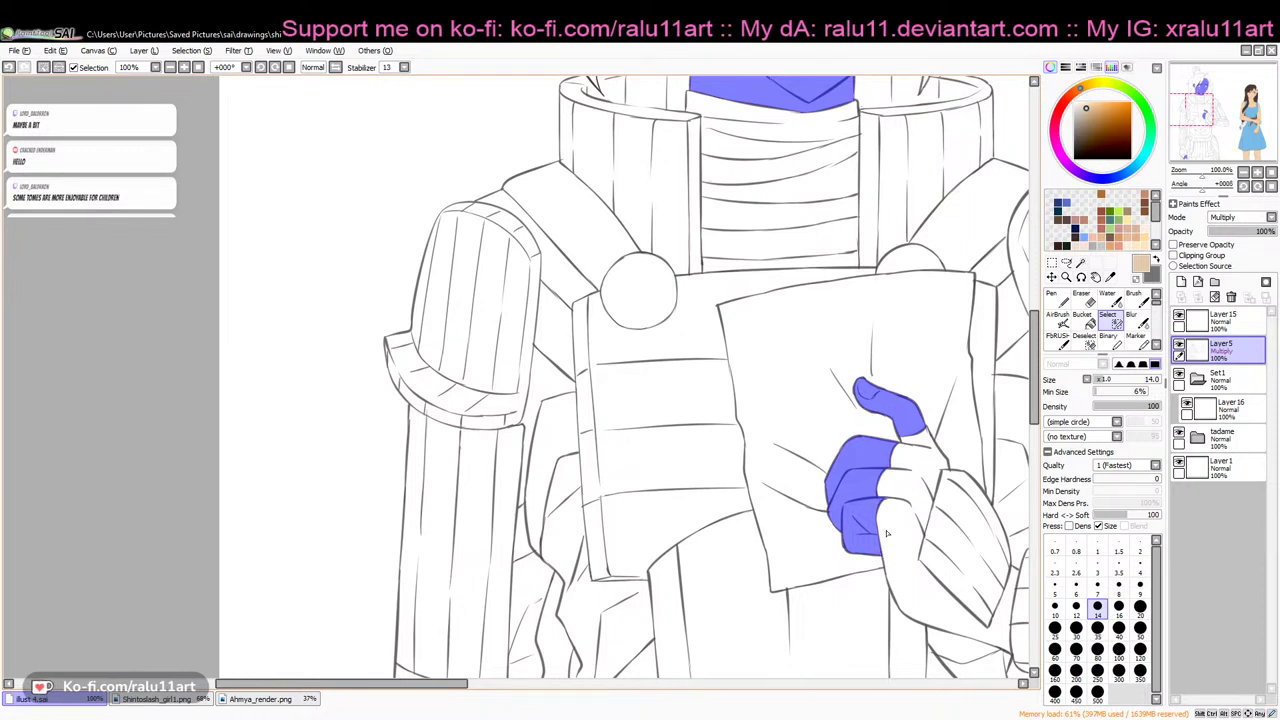
scroll(1040, 345, "up", 5)
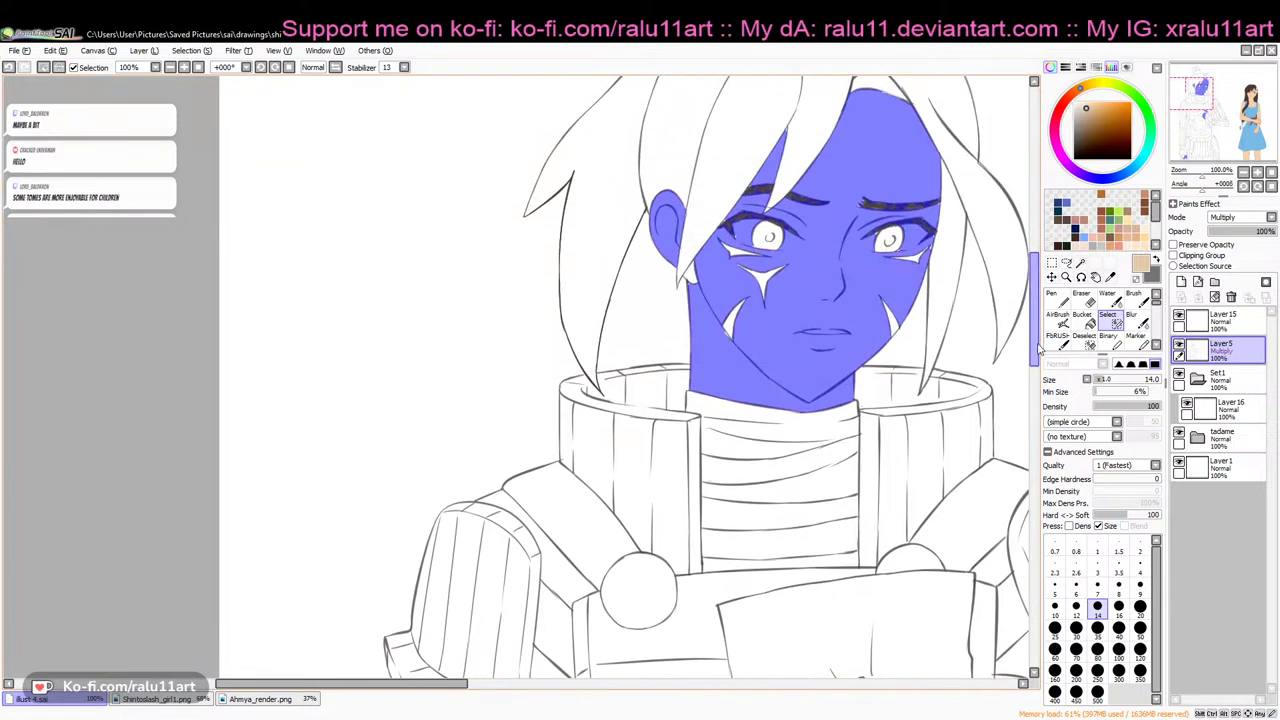
scroll(1040, 345, "up", 2)
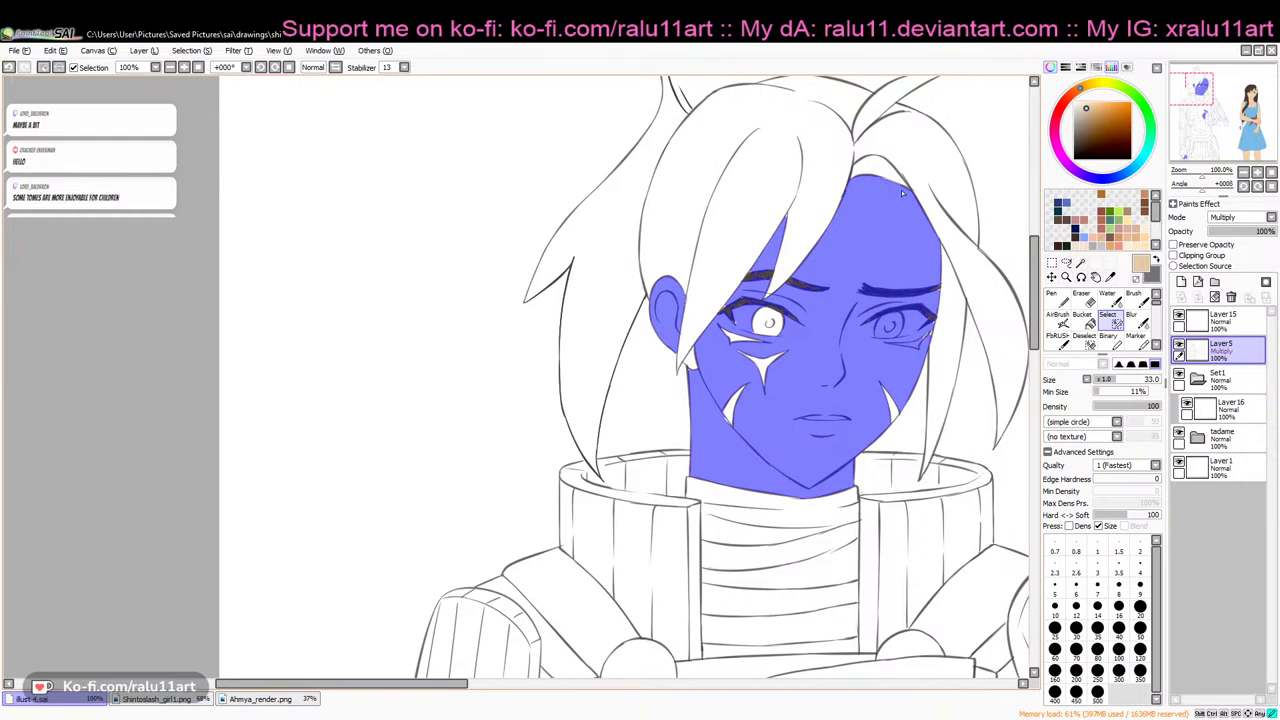
left_click_drag(940, 272, 933, 318)
key("ctrl+z")
mouse_move(757, 345)
left_mouse_down()
mouse_move(745, 326)
mouse_move(717, 341)
left_mouse_up()
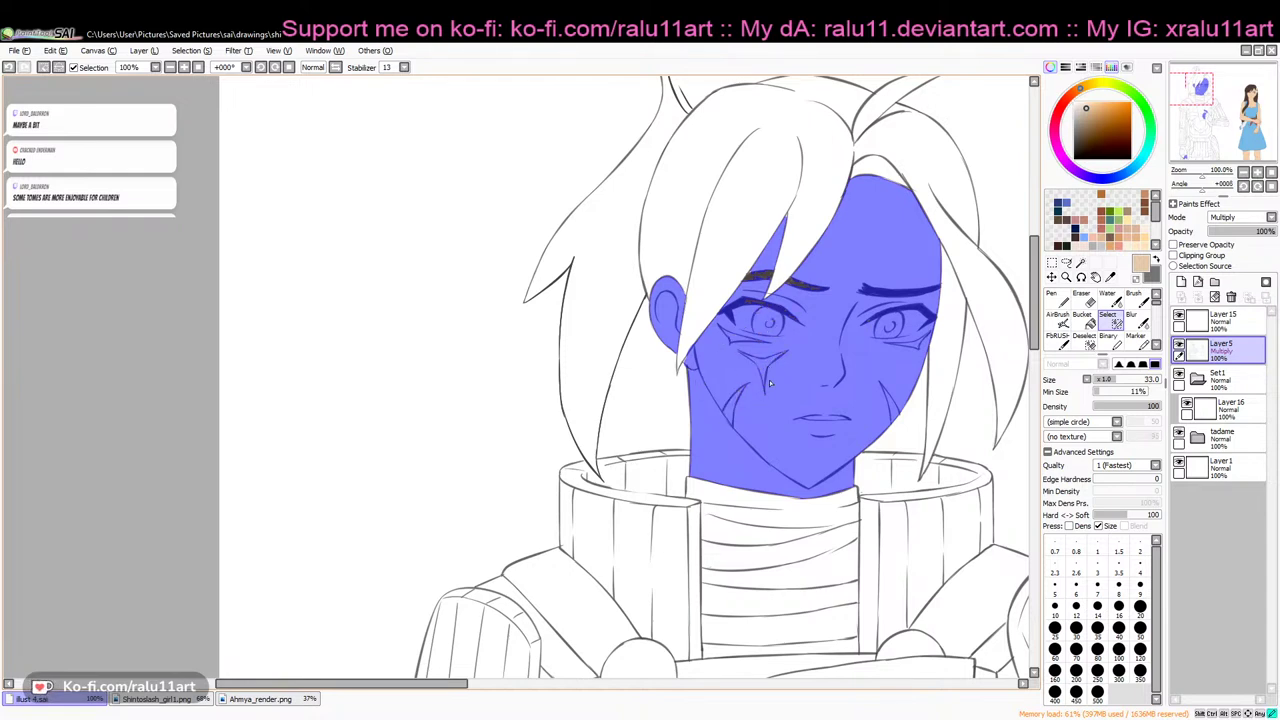
Reduce the Select brush to size 18 and fill the selection gaps in the partly covered eyebrow and eyelid
left_click_drag(1110, 380, 1104, 380)
left_click(1268, 172)
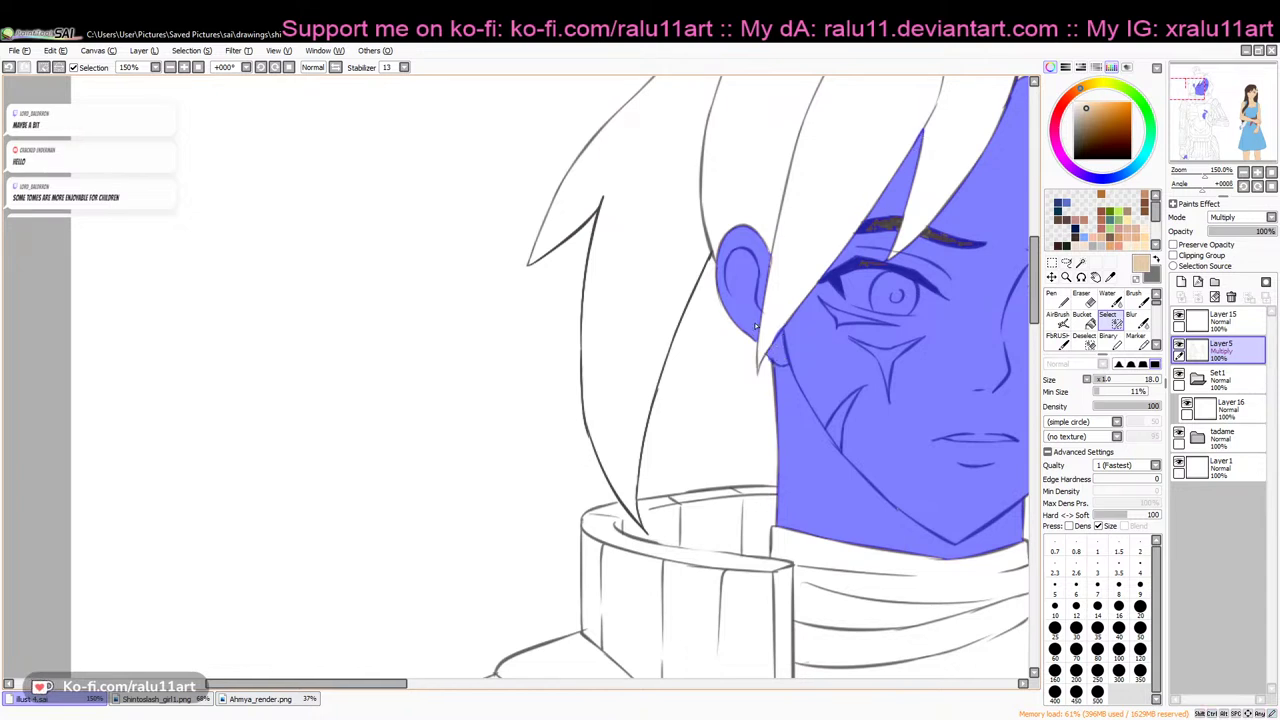
left_click_drag(340, 683, 400, 684)
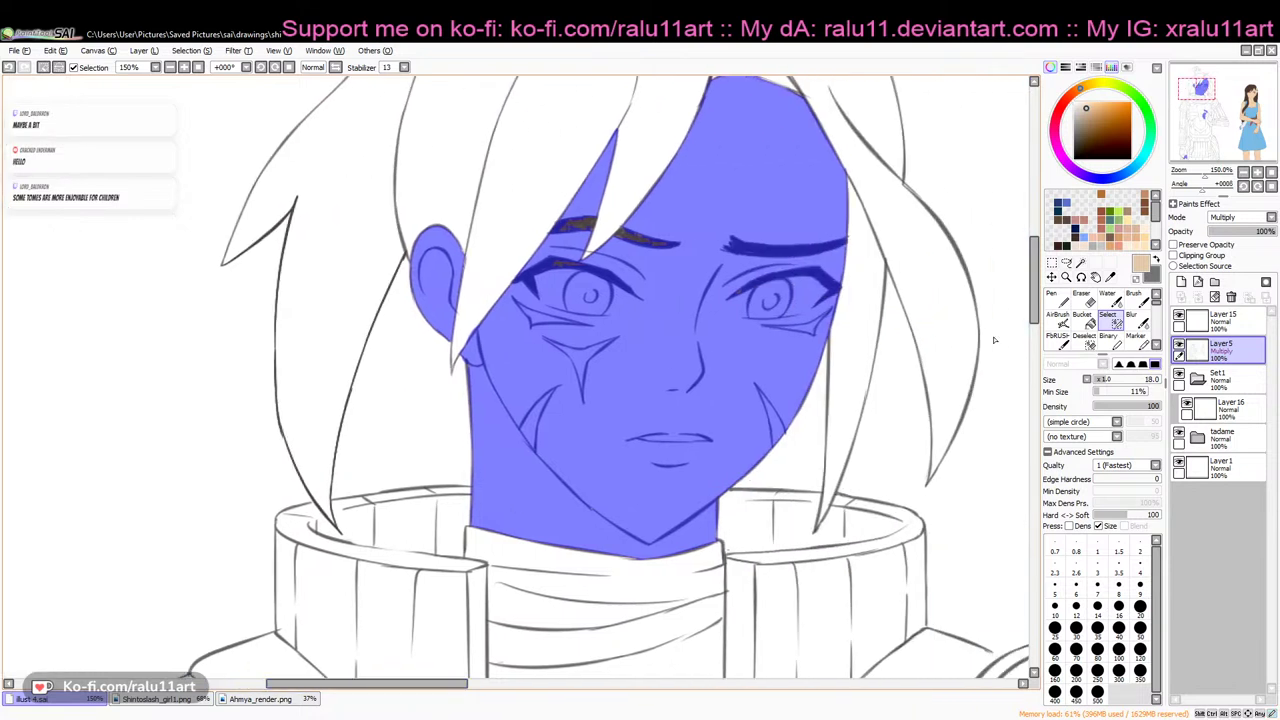
left_click_drag(1034, 333, 1040, 300)
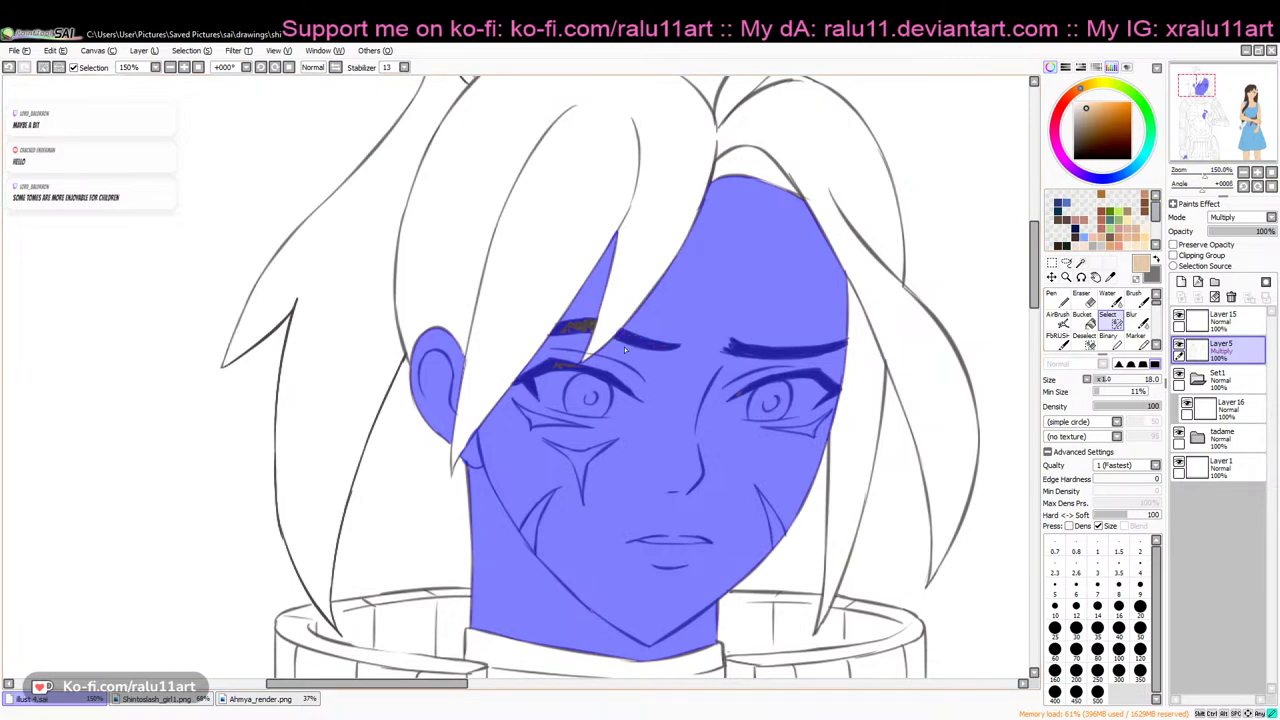
left_click_drag(588, 323, 564, 327)
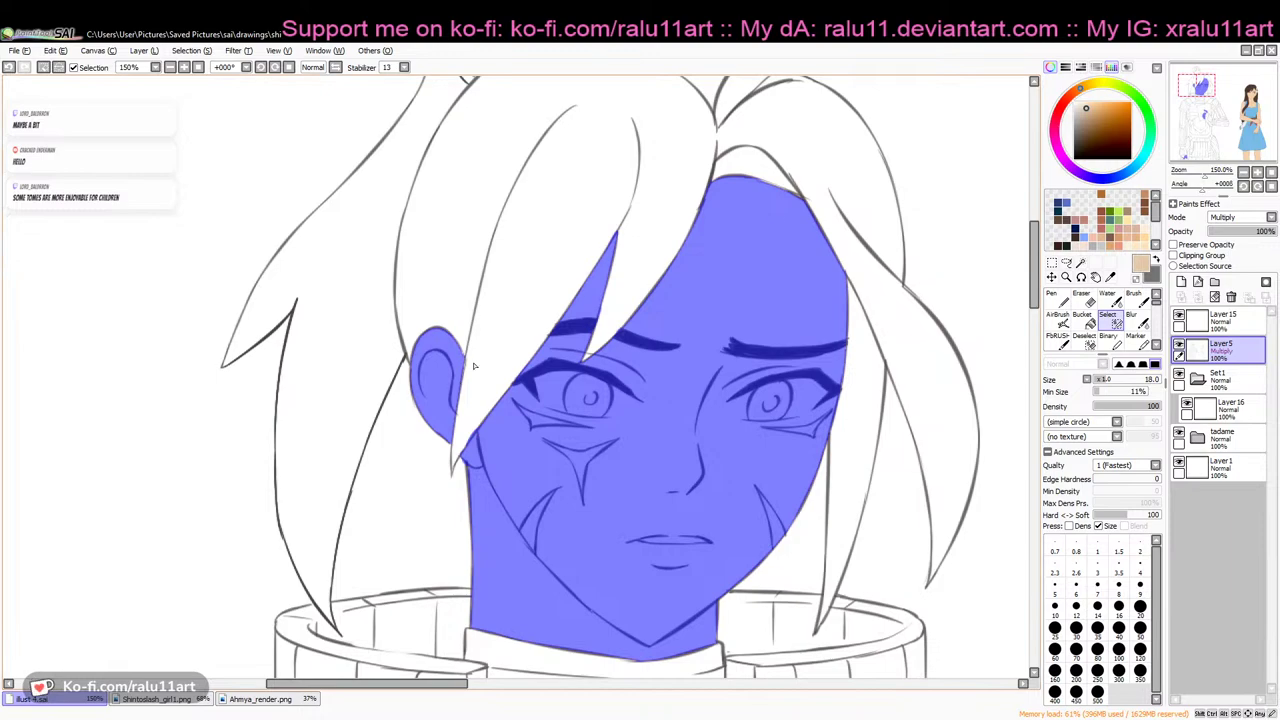
left_click_drag(1205, 175, 1209, 183)
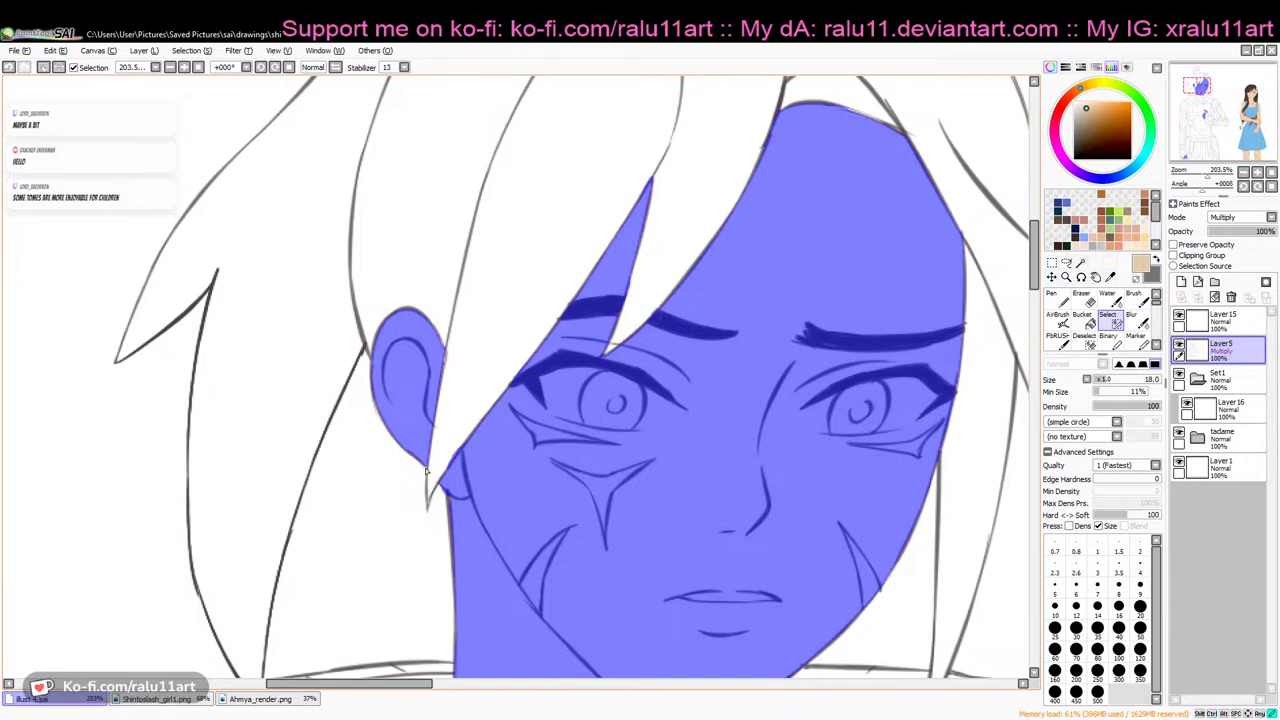
Fill the selected face, neck, ear and fingers of both hands with the skin colour on Layer16, using the Pen at size 100 and minimum size 100%
left_click_drag(1222, 183, 1196, 181)
left_click_drag(1036, 281, 1037, 313)
left_click(1054, 298)
mouse_move(1125, 379)
left_mouse_down()
mouse_move(1160, 379)
mouse_move(1155, 392)
left_mouse_up()
left_click(1228, 407)
mouse_move(625, 268)
left_mouse_down()
mouse_move(576, 355)
mouse_move(585, 318)
mouse_move(520, 330)
mouse_move(530, 265)
mouse_move(488, 262)
mouse_move(595, 195)
mouse_move(645, 305)
left_mouse_up()
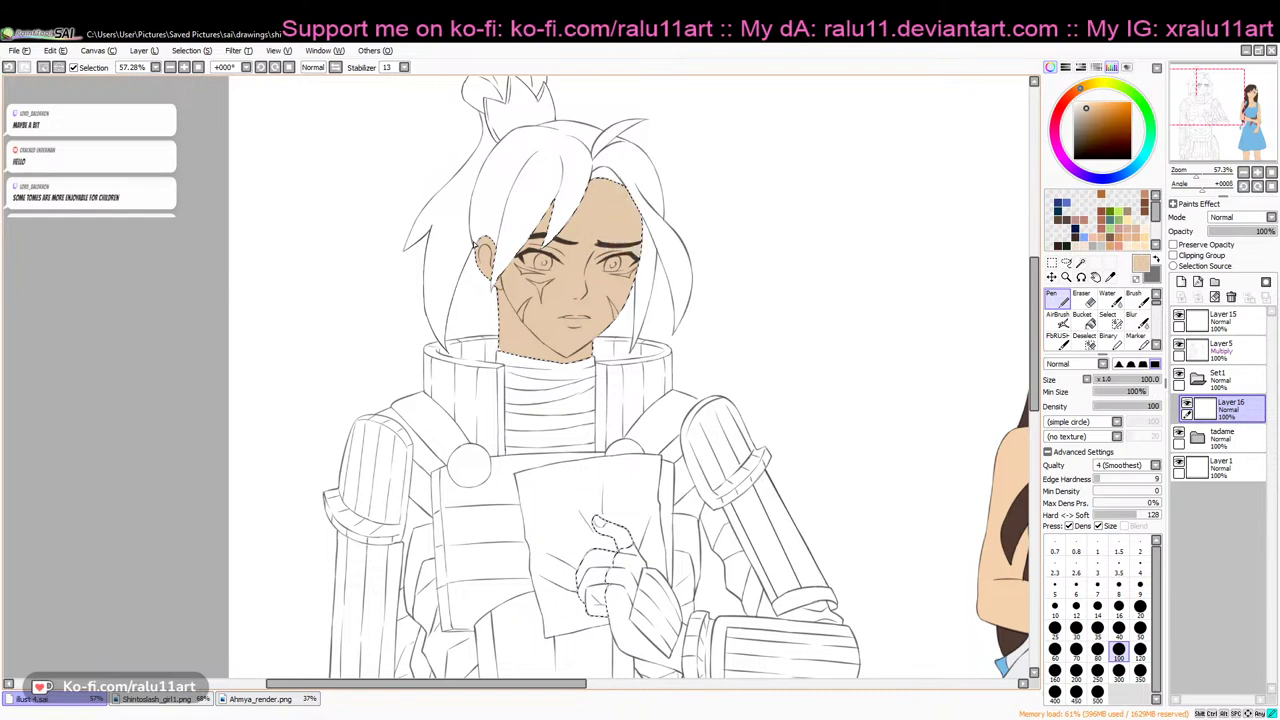
scroll(849, 351, "down", 5)
left_click_drag(610, 200, 605, 297)
scroll(971, 434, "down", 4)
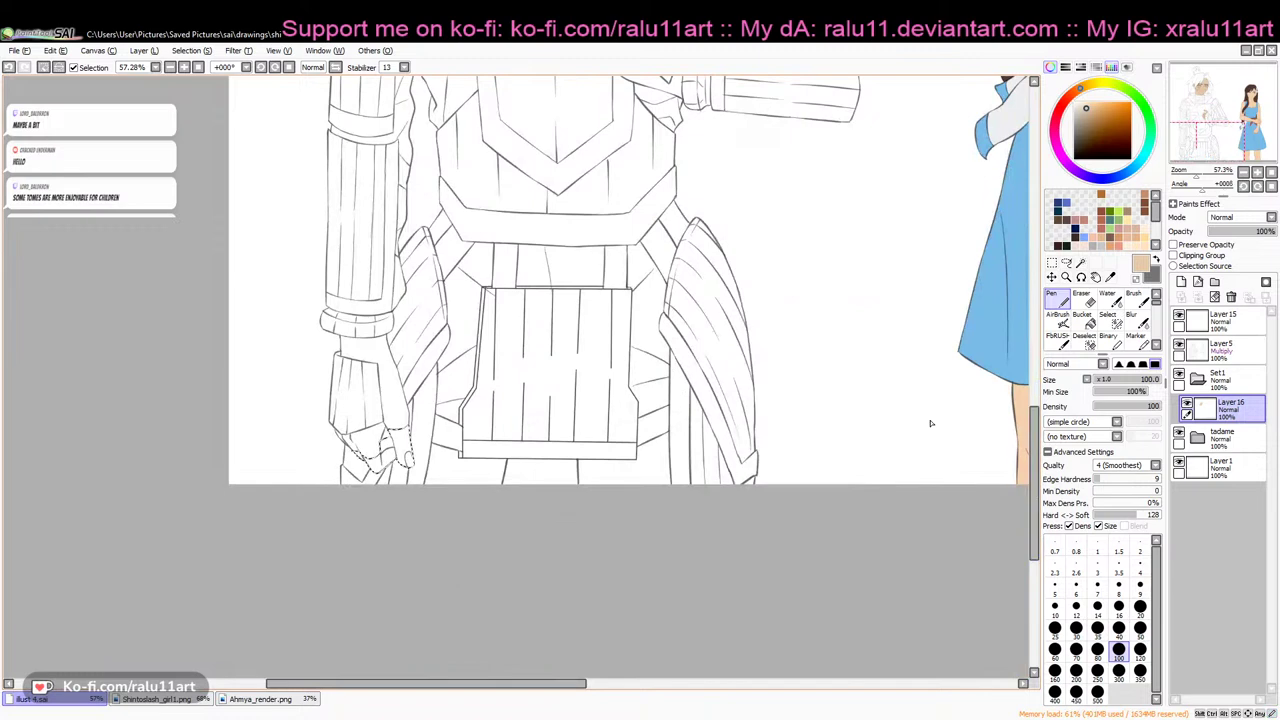
mouse_move(385, 432)
left_mouse_down()
mouse_move(404, 460)
mouse_move(395, 415)
left_mouse_up()
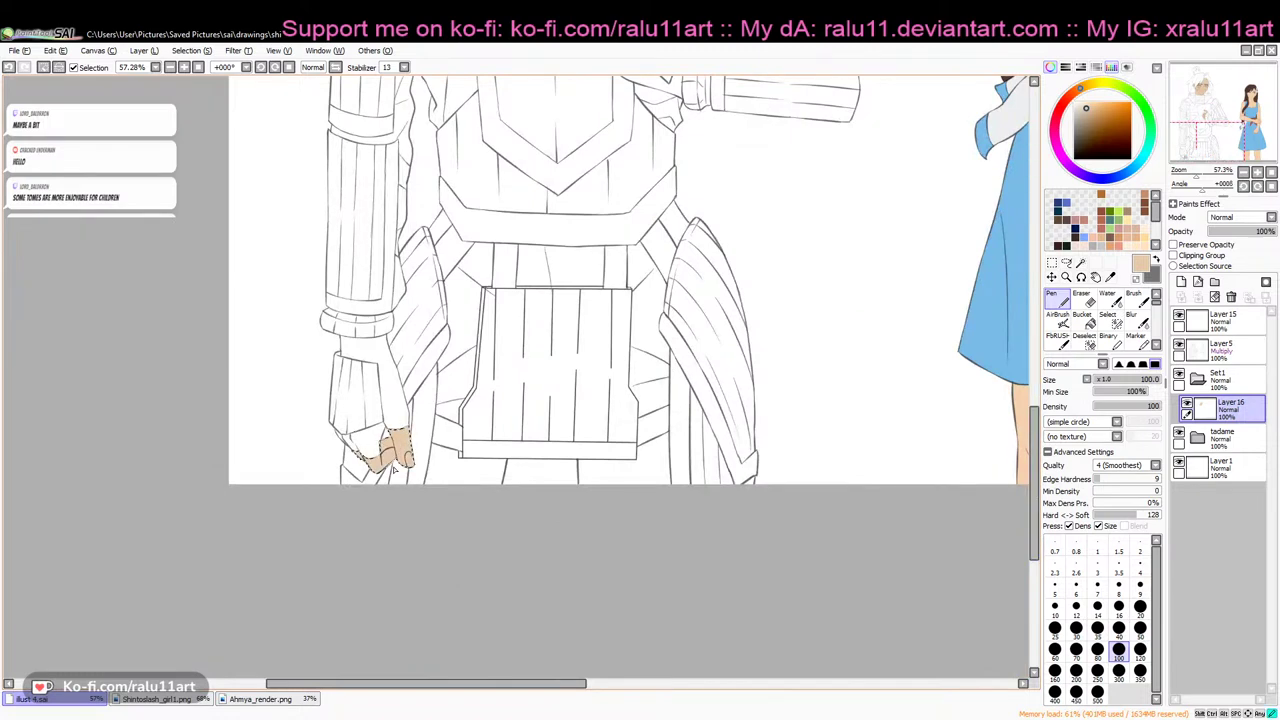
Clear the selection and add a new layer above Layer16
scroll(1022, 435, "up", 7)
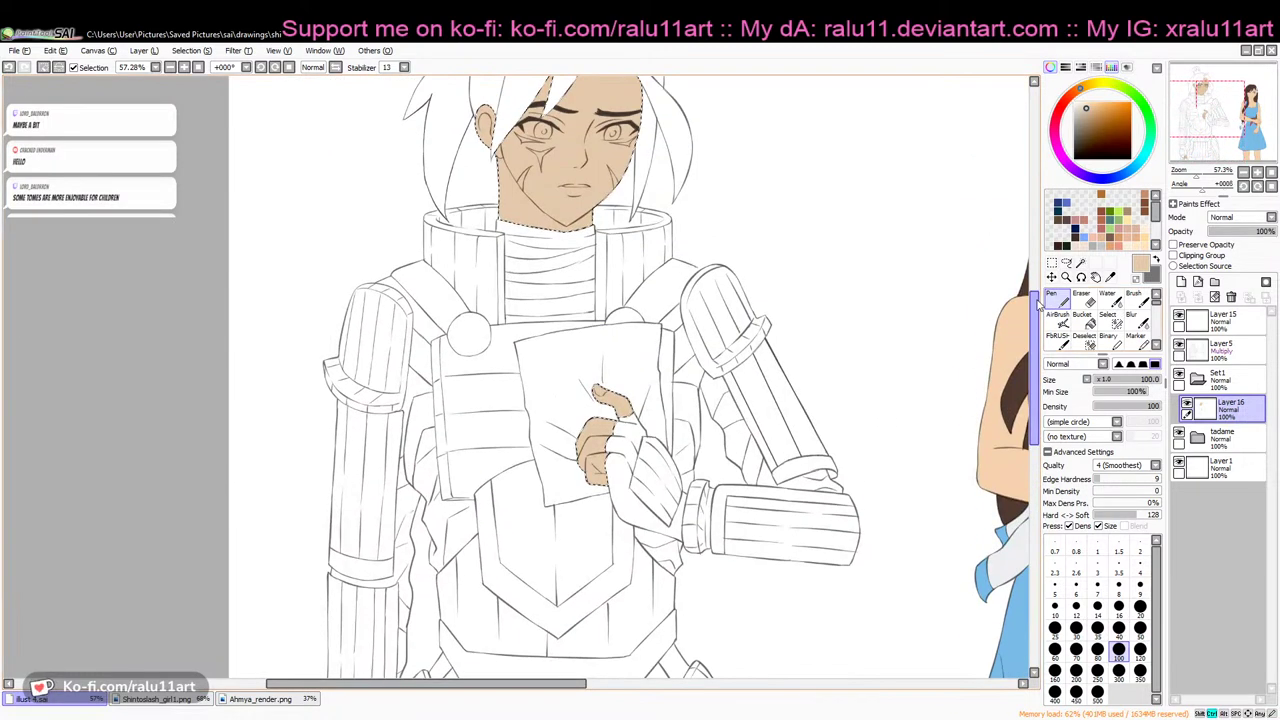
left_click(1181, 283)
scroll(291, 650, "up", 1)
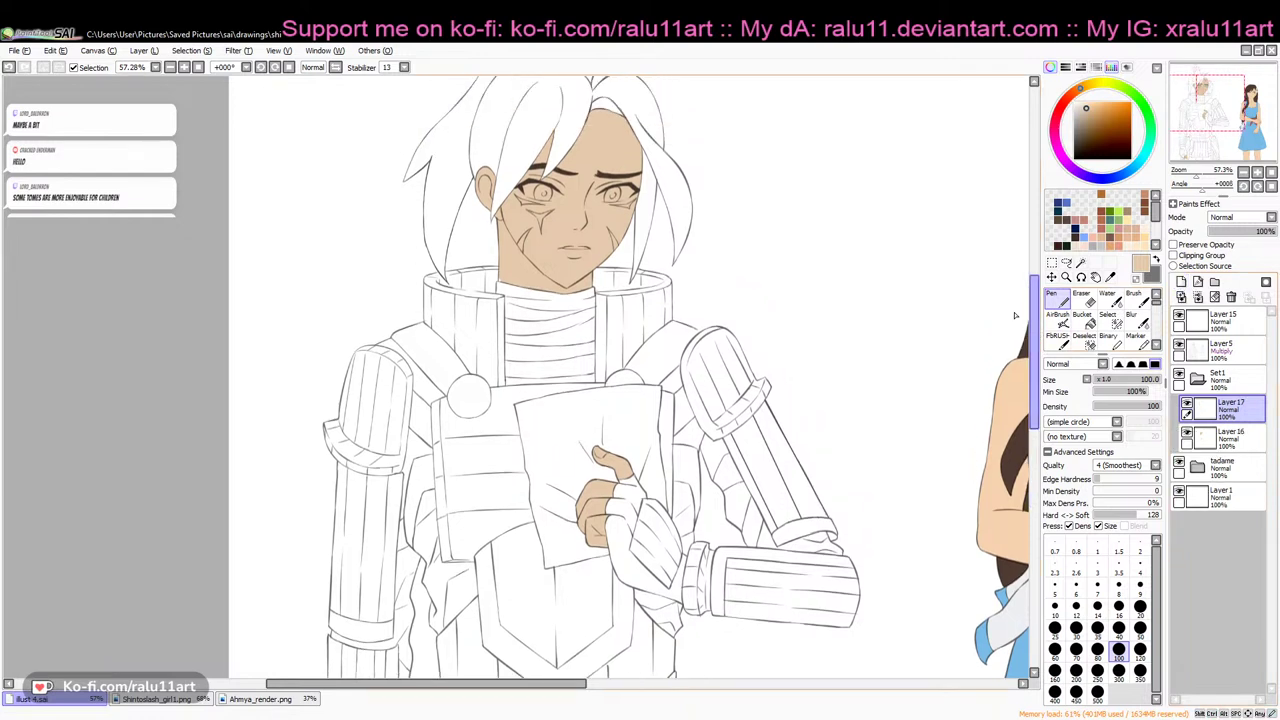
Sample the very dark brown hair colour from Ahmya_render.png and return to the illustration
left_click(300, 700)
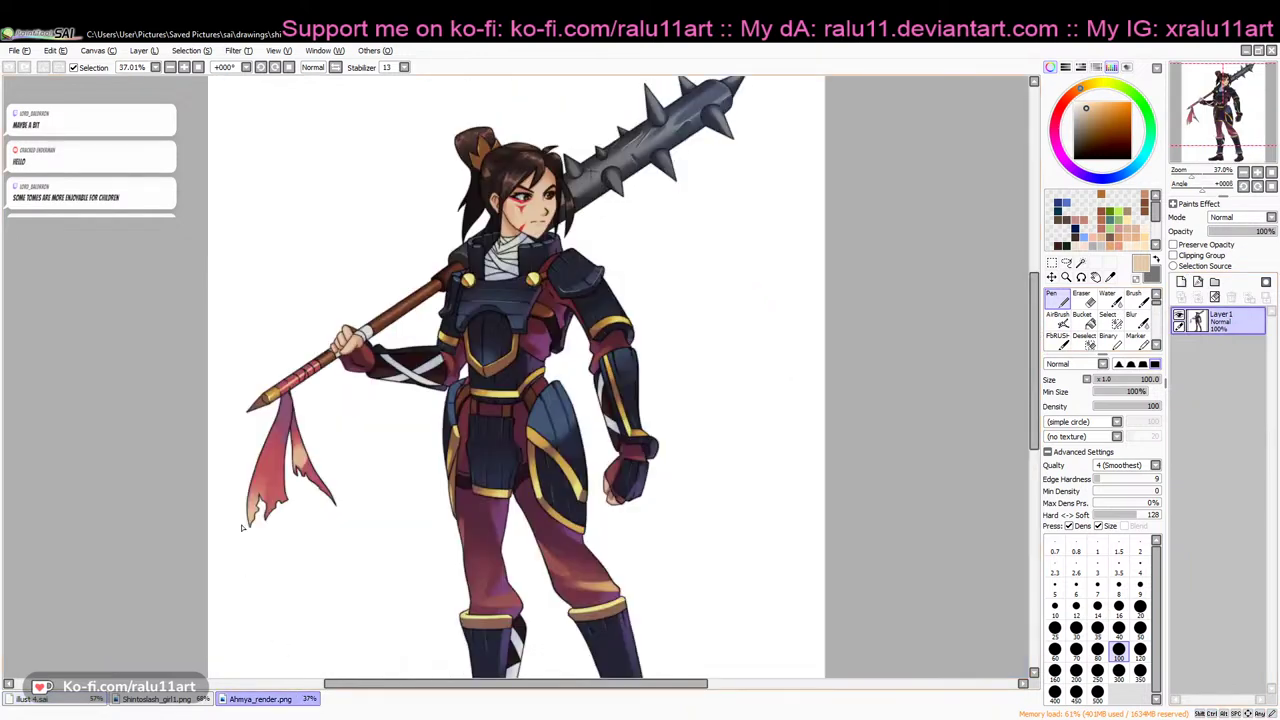
left_click_drag(1191, 177, 1203, 178)
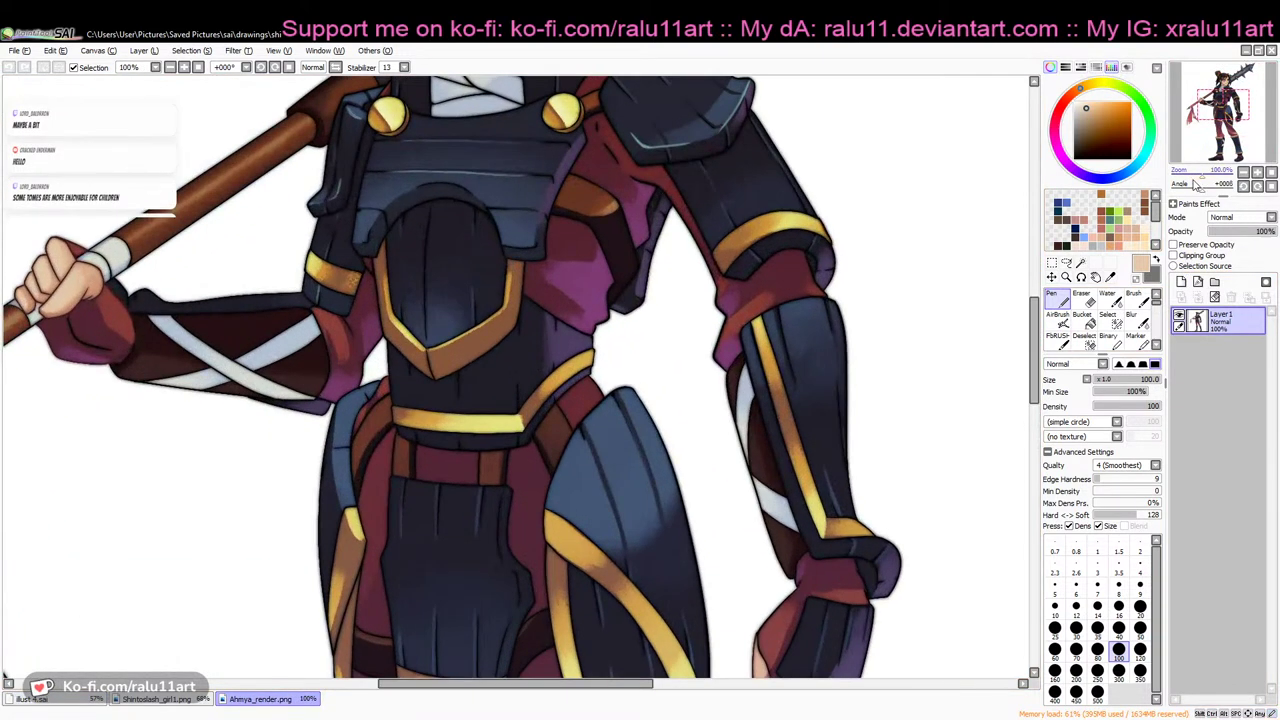
left_click_drag(1036, 346, 1040, 272)
left_click(1097, 277)
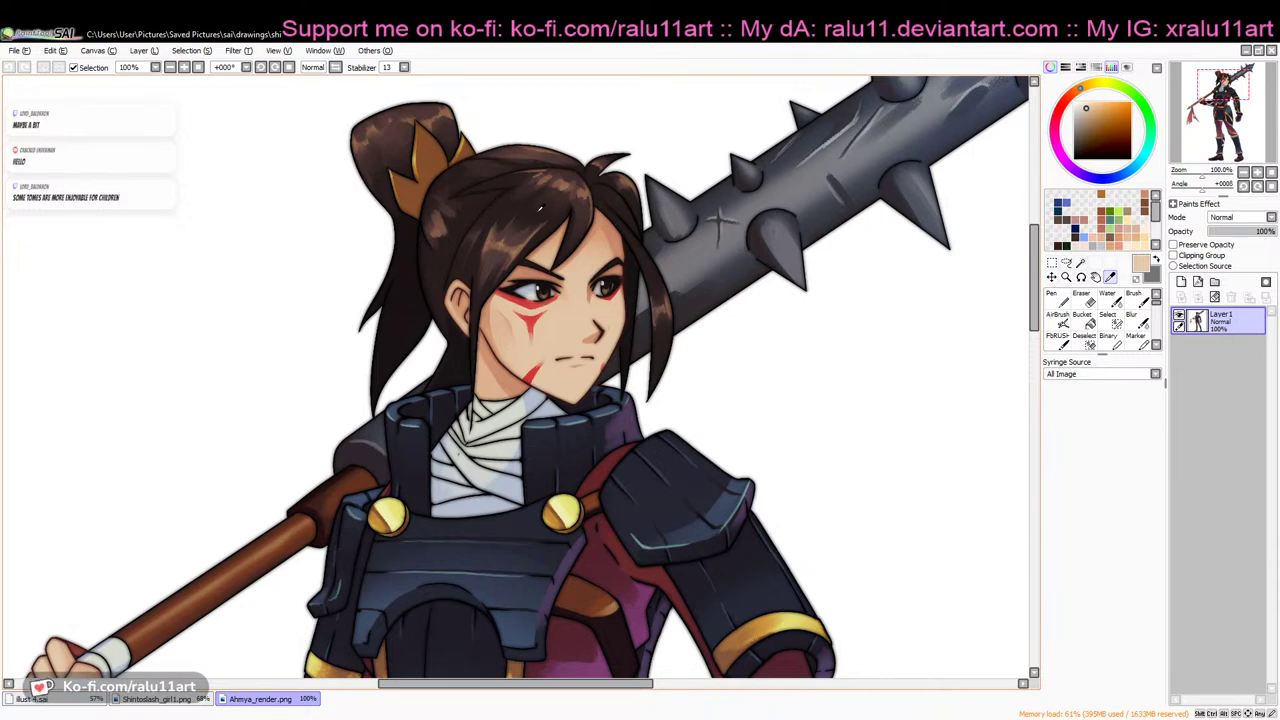
left_click(519, 204, "alt")
left_click(79, 700)
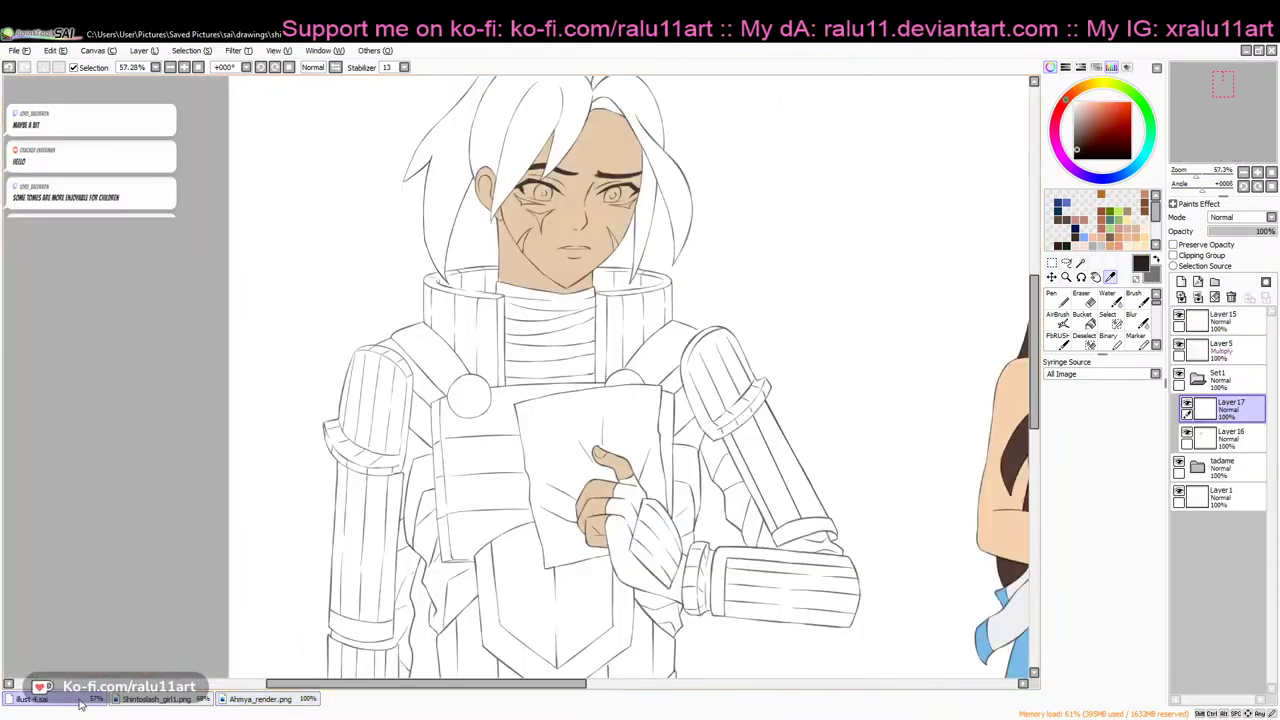
Sample the skin colour from the face and ready the Pen at size 18 and minimum size 6% on Layer16
left_click_drag(1037, 290, 1038, 266)
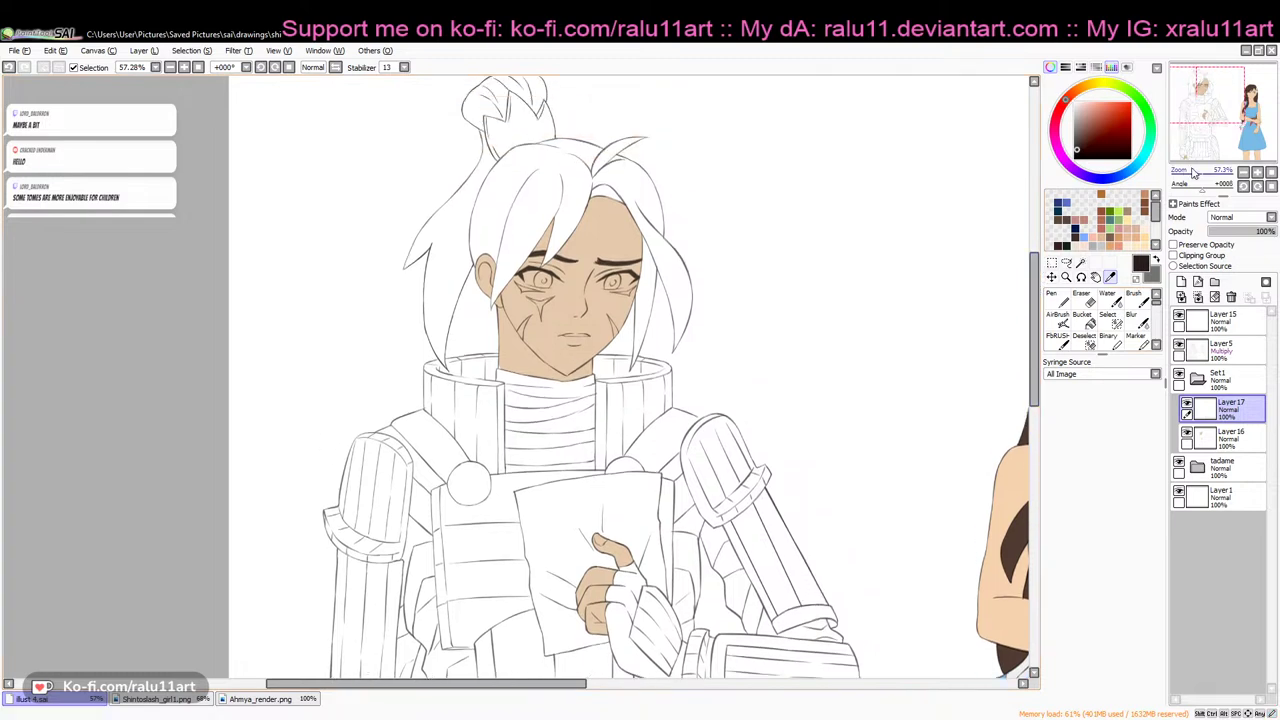
left_click(1203, 174)
left_click(1156, 260)
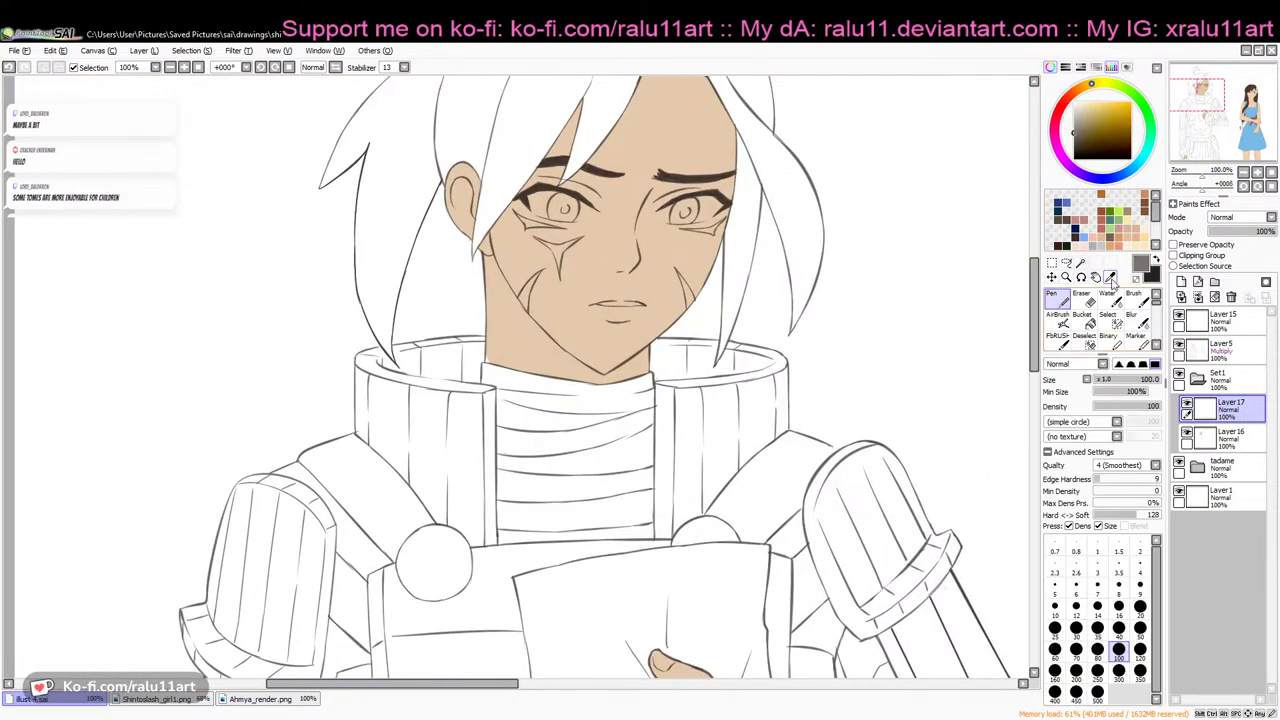
left_click(712, 238, "alt")
left_click(1064, 308)
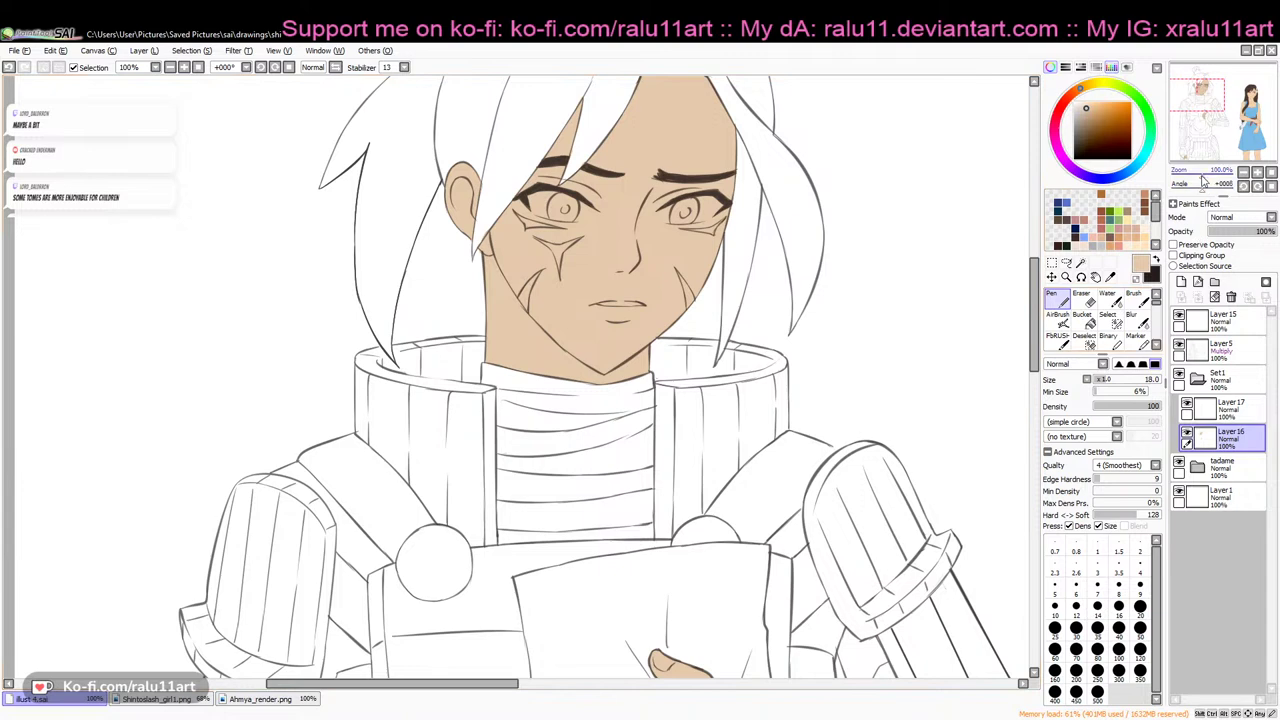
Restore the dark hair colour and select the armoured figure's main hair sections and topknot with the Magic Wand on Layer5
left_click_drag(1203, 175, 1198, 175)
left_click_drag(1037, 310, 1037, 280)
left_click(1157, 260)
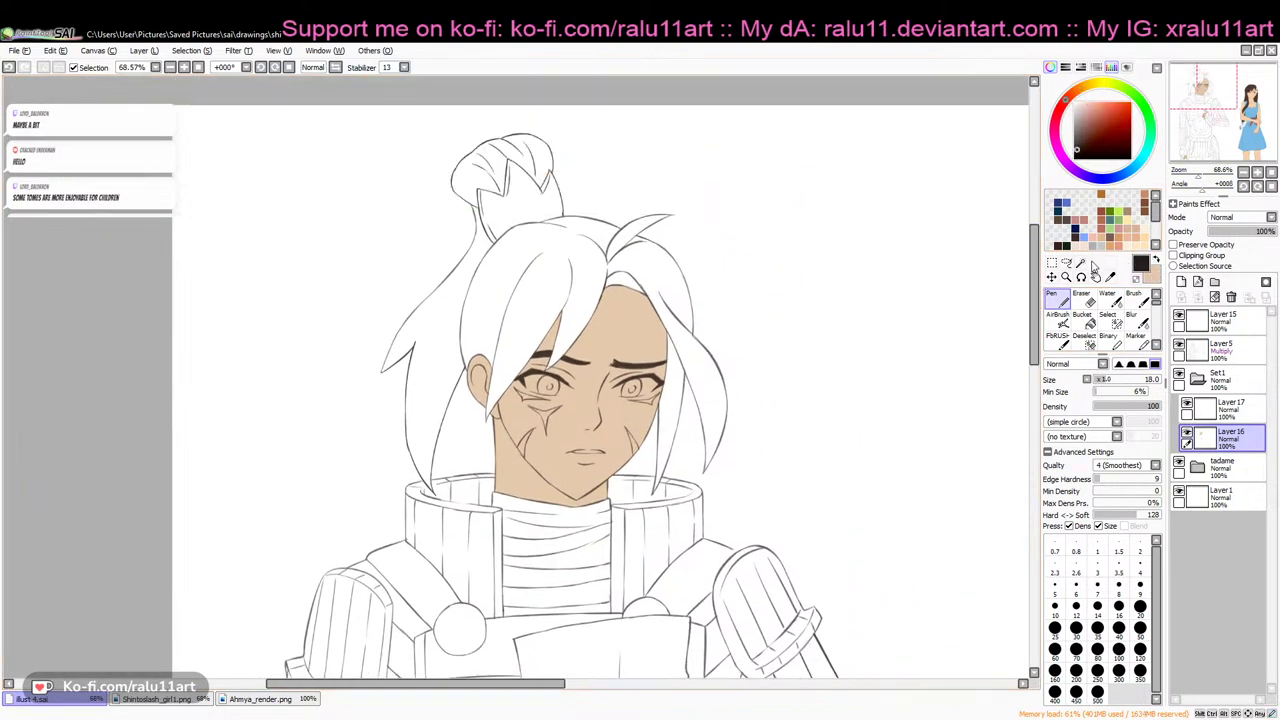
left_click(1081, 263)
left_click(1214, 347)
left_click(549, 244)
left_click(626, 277)
left_click(630, 233)
left_click(484, 259)
left_click(491, 196)
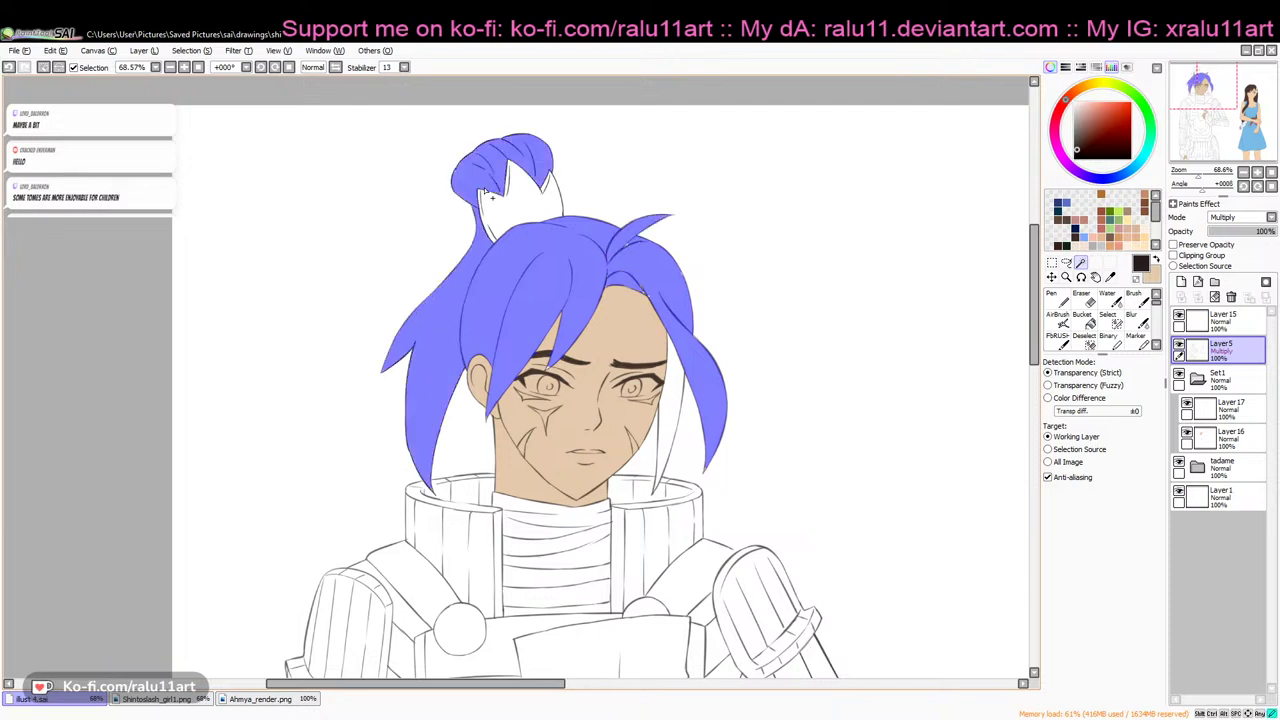
Add the remaining strand beside the cheek to the hair selection and ready the Select brush at size 18 for gaps
left_click_drag(1201, 180, 1206, 180)
left_click(808, 390)
left_click(1115, 326)
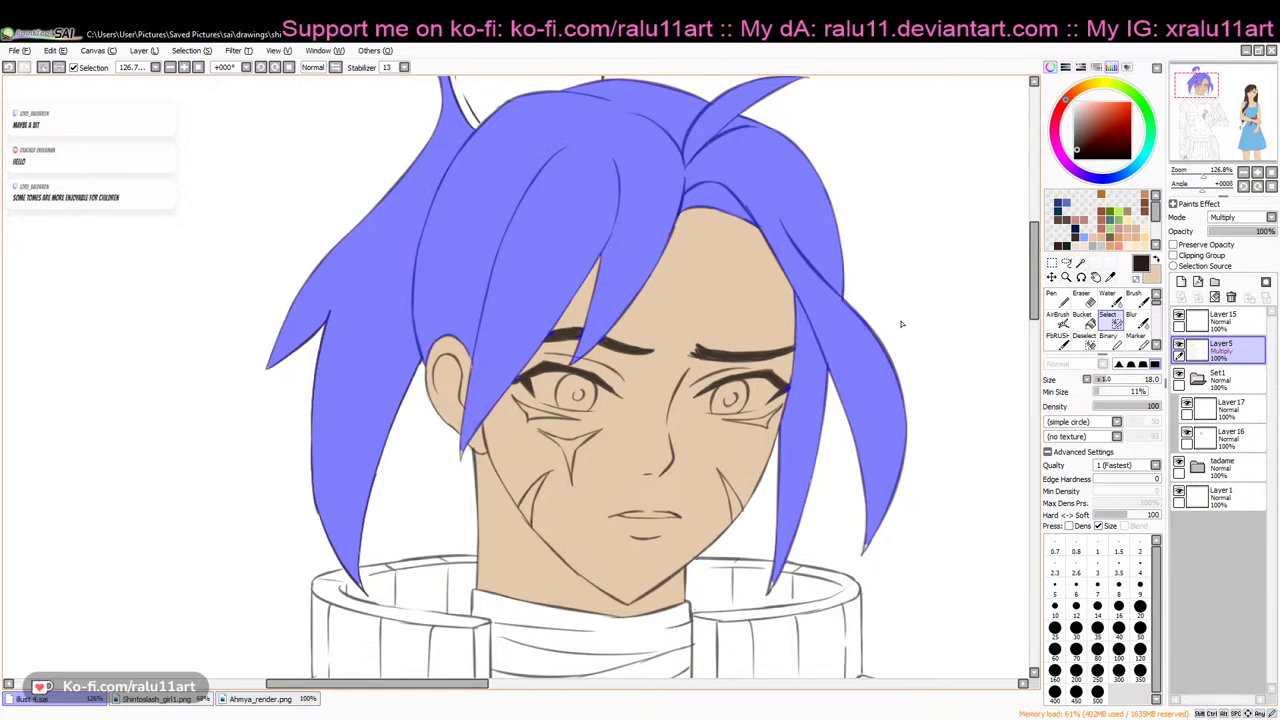
scroll(866, 345, "down", 3)
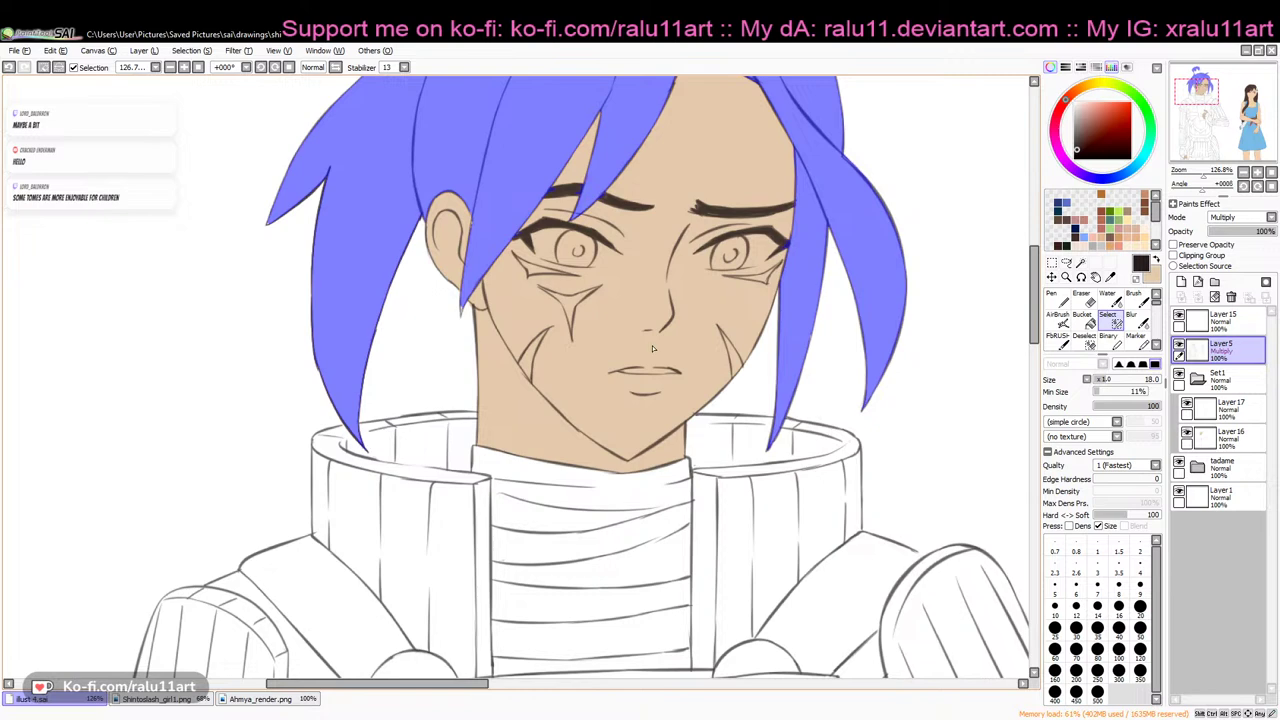
scroll(451, 392, "up", 3)
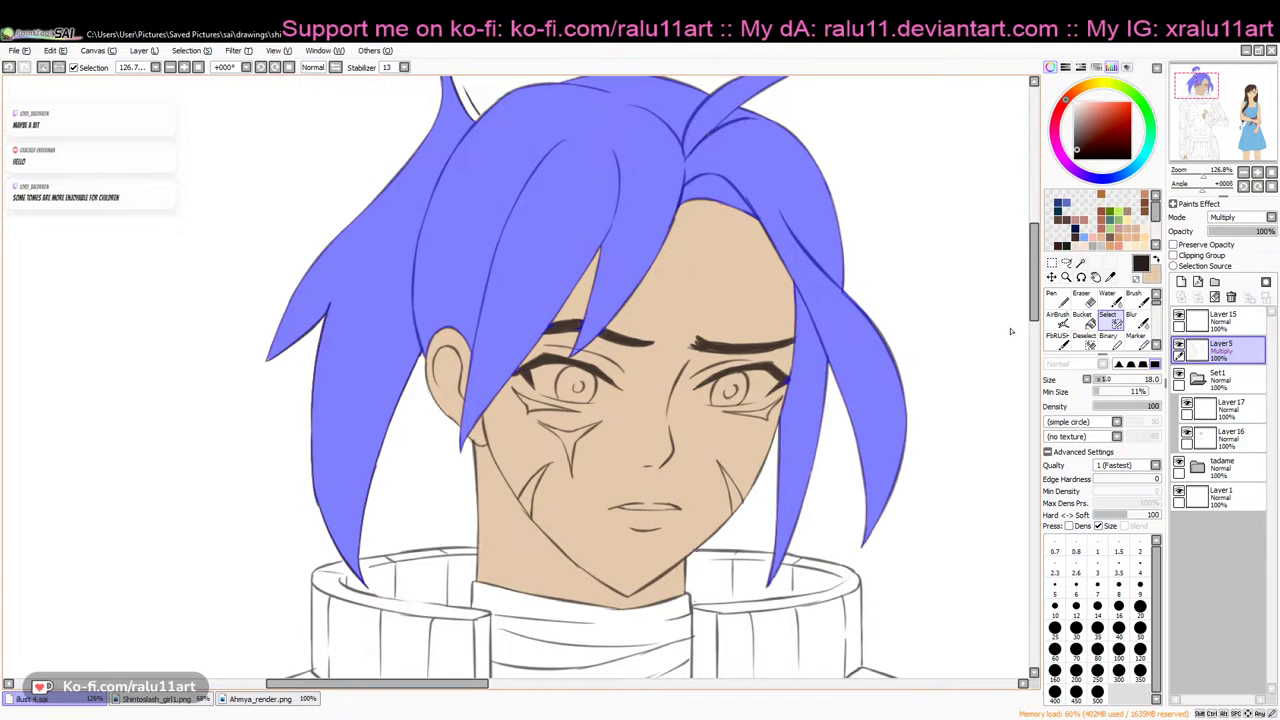
left_click_drag(1034, 314, 1034, 296)
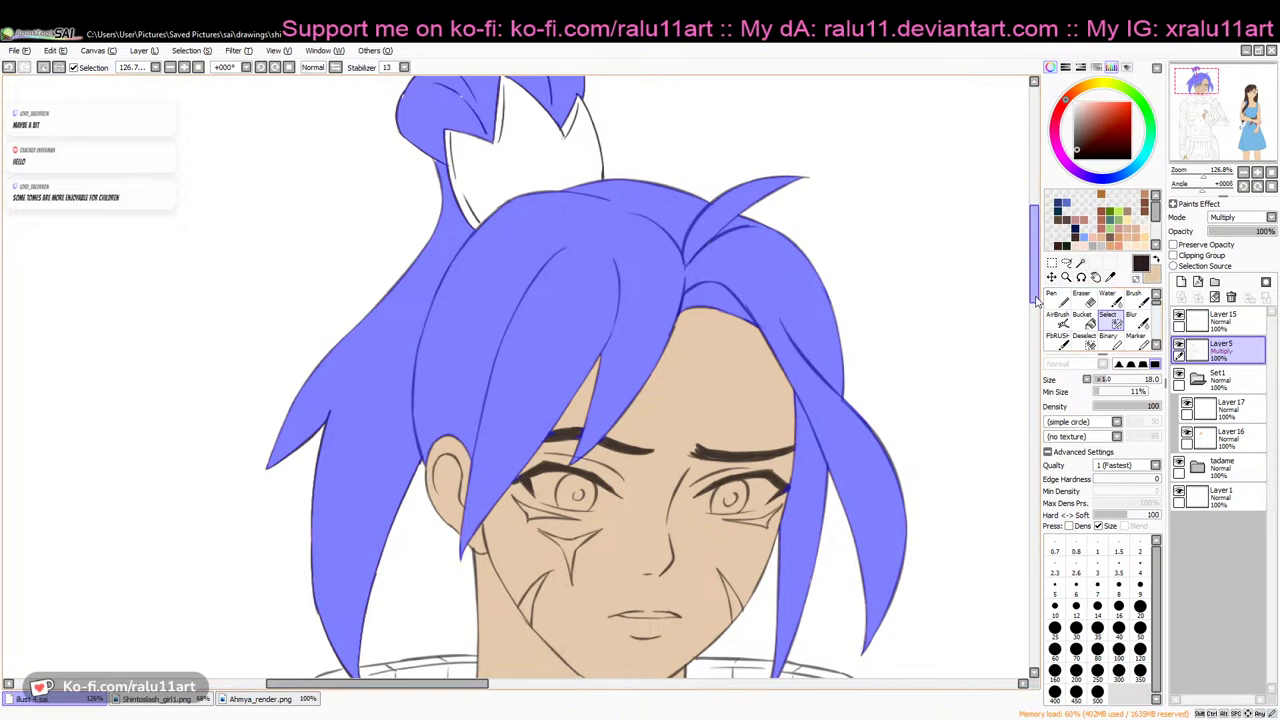
left_click_drag(1036, 300, 1050, 268)
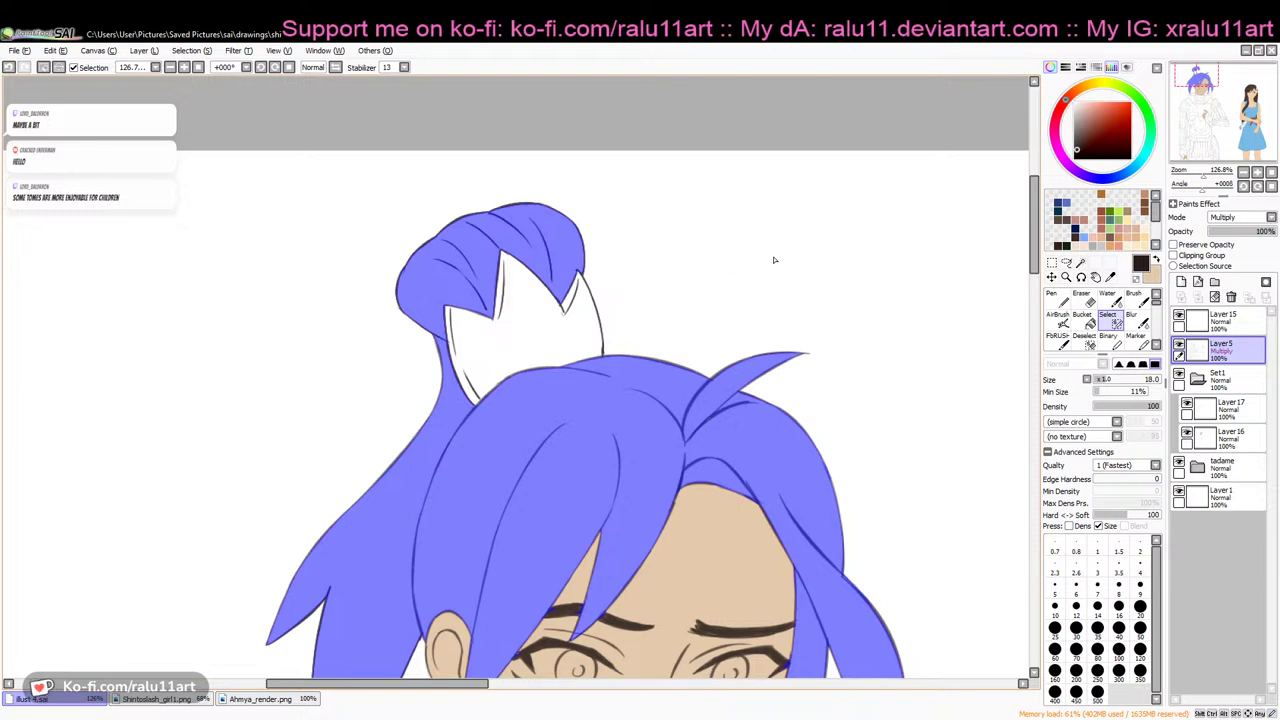
Fill the selected hair with very dark brown on Layer17, using the Pen at size 100 and minimum size 100%, and clear the selection
left_click(1056, 298)
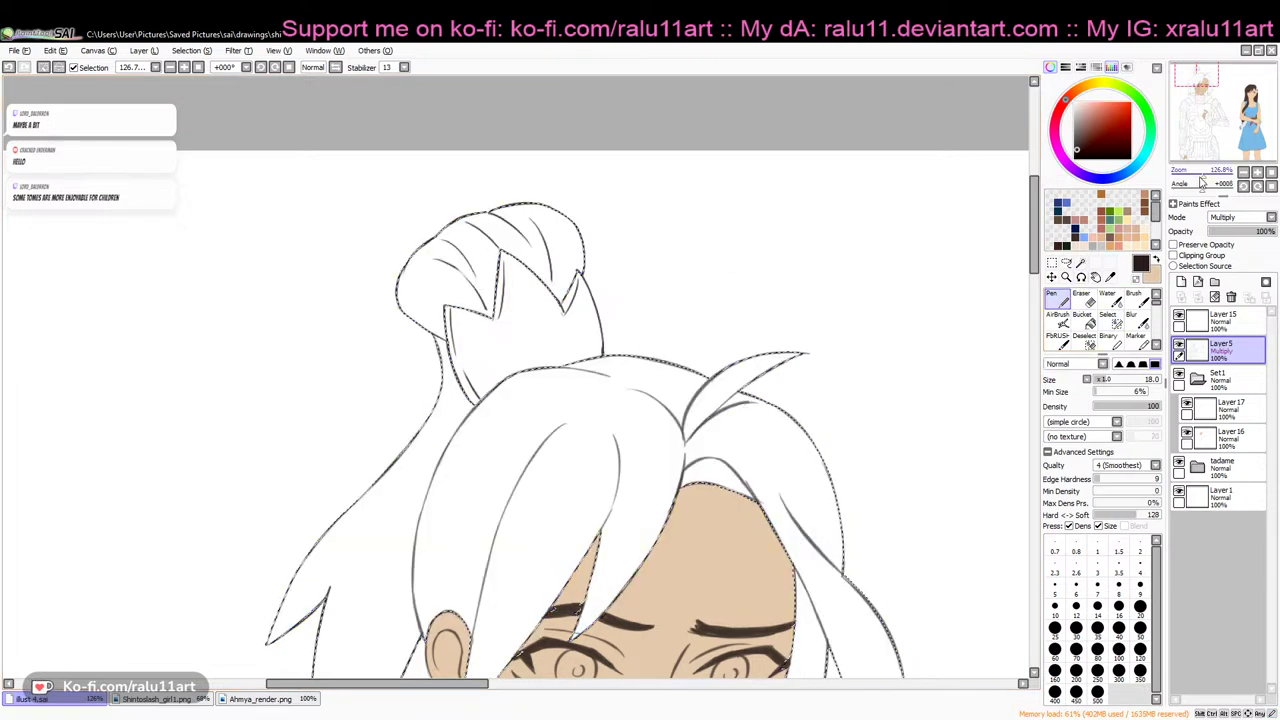
left_click_drag(1203, 176, 1190, 176)
left_click_drag(1038, 265, 1038, 310)
left_click_drag(1130, 391, 1168, 380)
left_click(1228, 408)
mouse_move(590, 274)
left_mouse_down()
mouse_move(490, 288)
mouse_move(496, 305)
mouse_move(563, 235)
mouse_move(585, 262)
mouse_move(595, 355)
mouse_move(610, 360)
left_mouse_up()
mouse_move(510, 265)
left_mouse_down()
mouse_move(490, 256)
mouse_move(522, 217)
left_mouse_up()
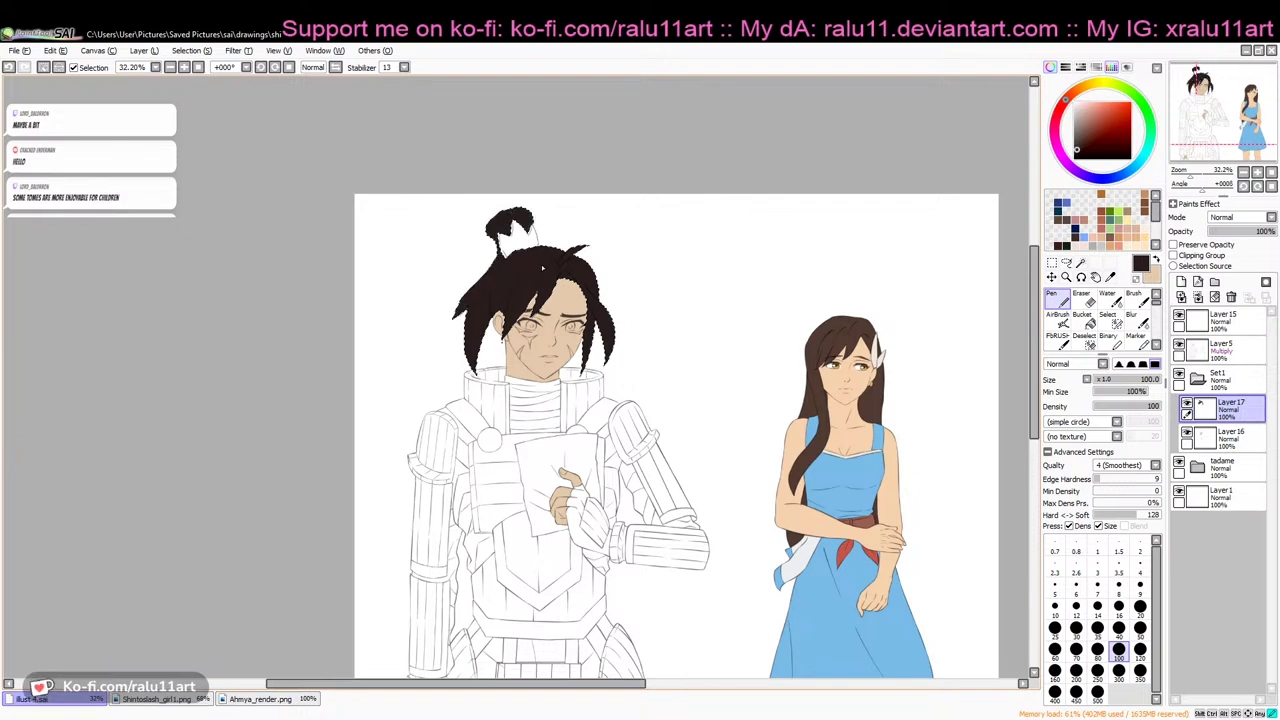
key("ctrl+d")
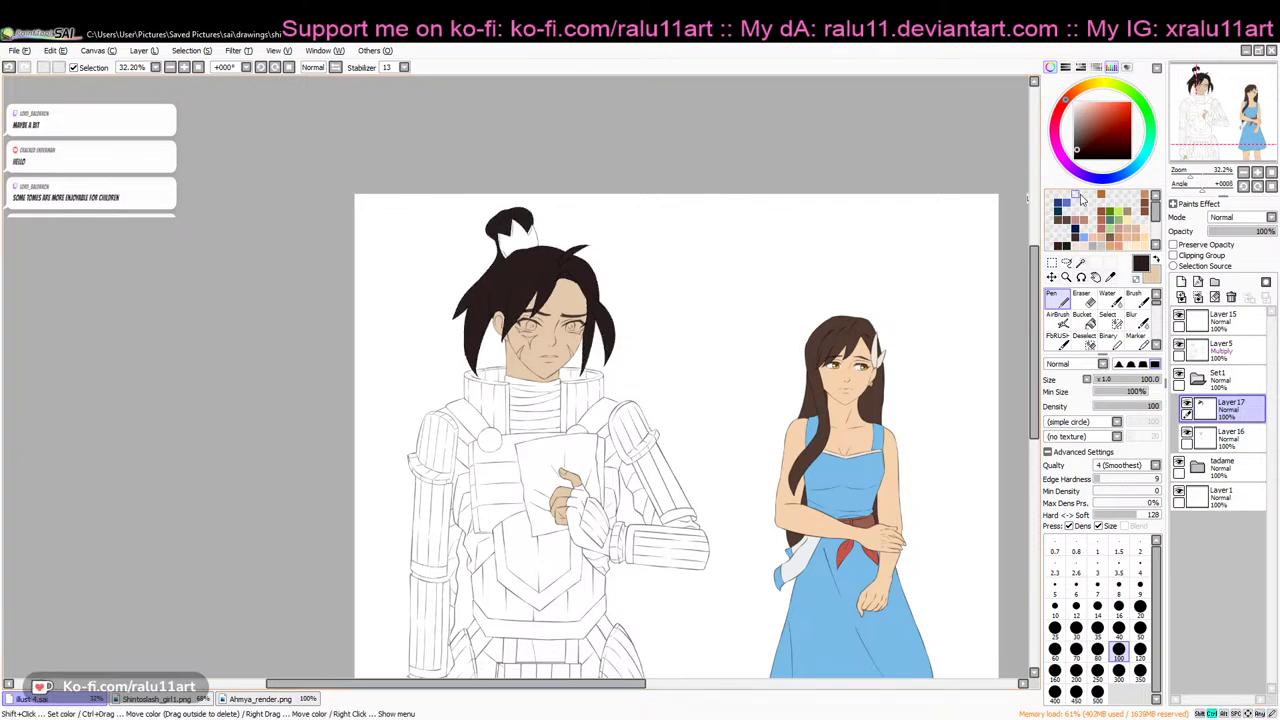
Add a new layer above Layer17 for the crown-shaped hair ornament
left_click_drag(1191, 177, 1200, 179)
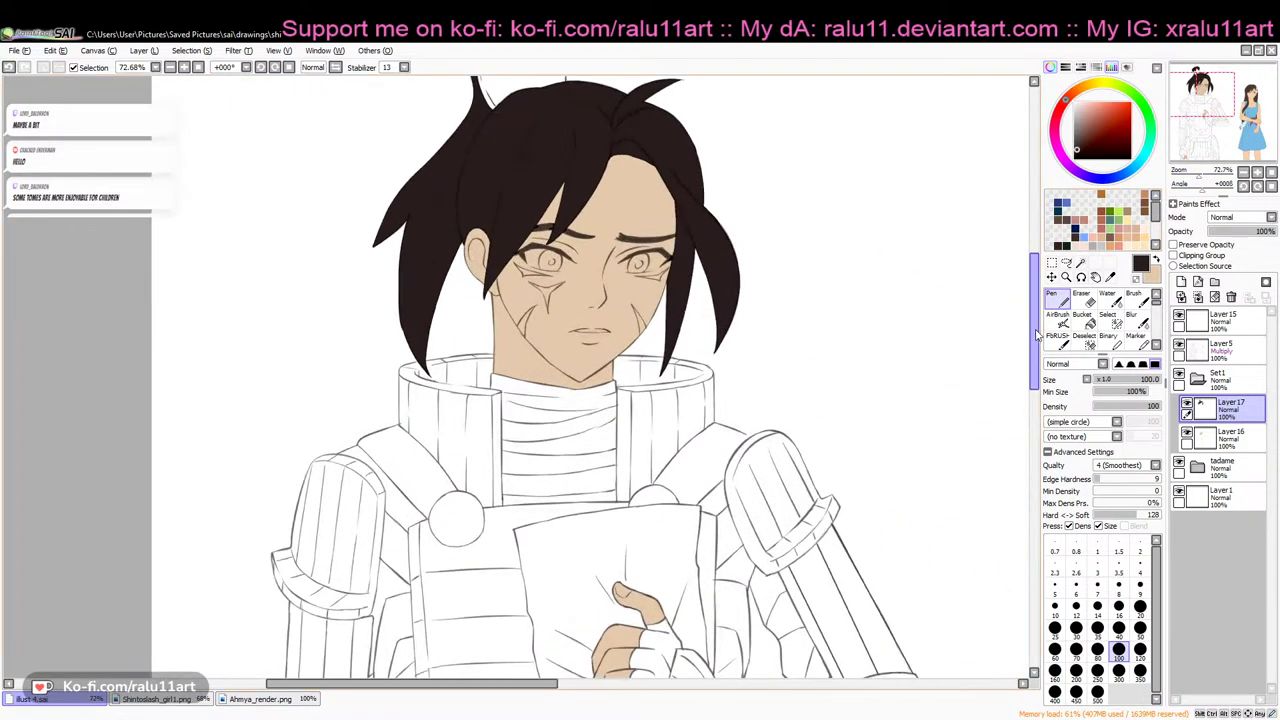
left_click_drag(1036, 328, 1037, 305)
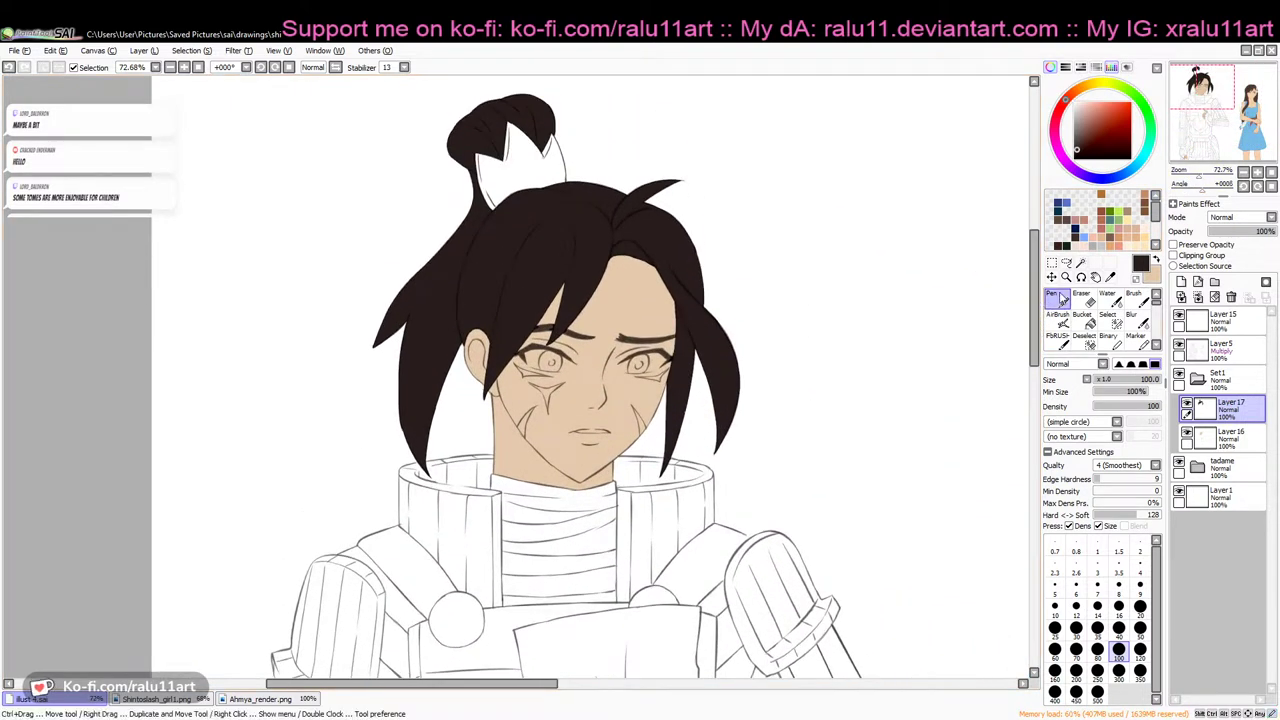
left_click(1080, 262)
left_click(1181, 282)
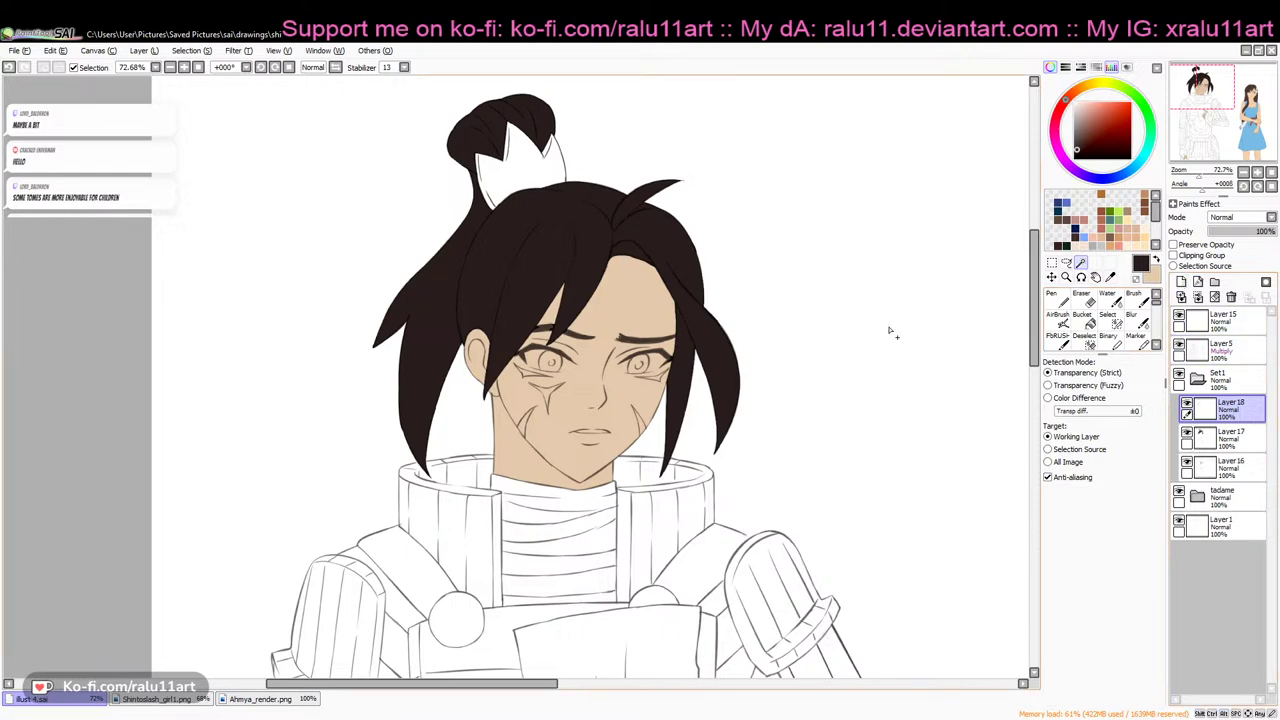
Sample the brown hair ornament colour from Ahmya_render.png and return to the illustration
left_click(313, 700)
key("alt")
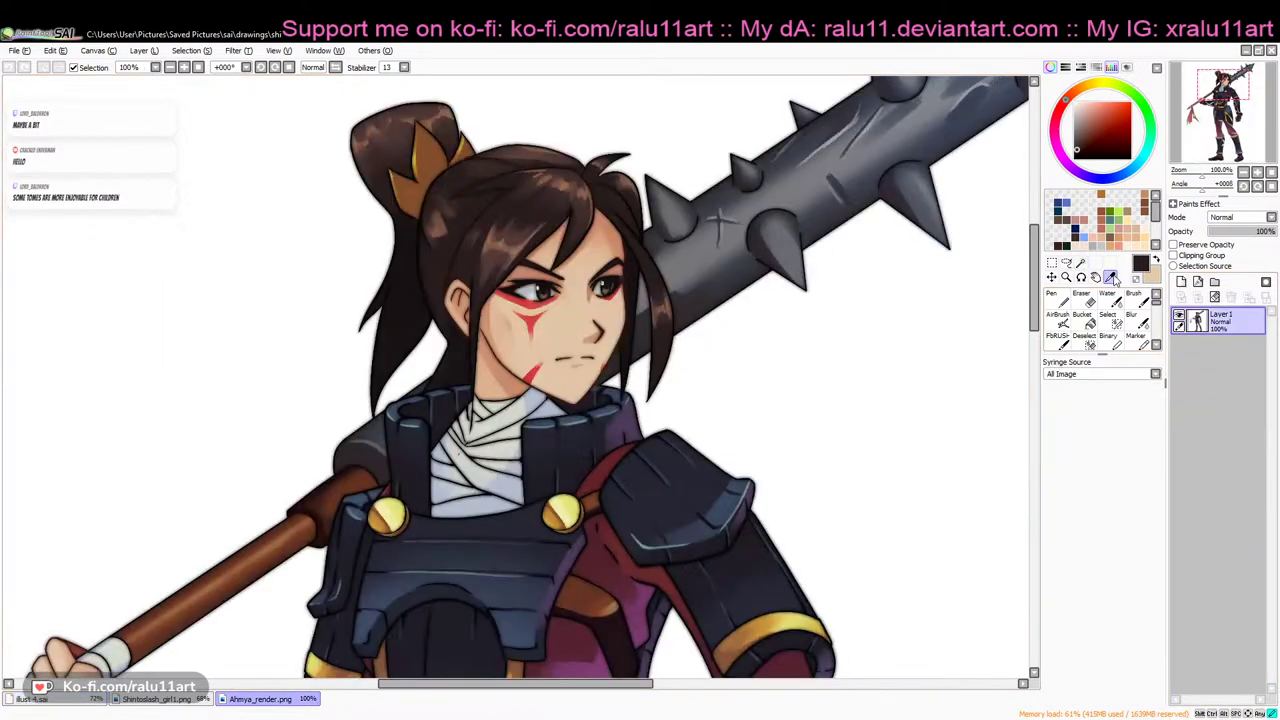
left_click(434, 153)
left_click(102, 701)
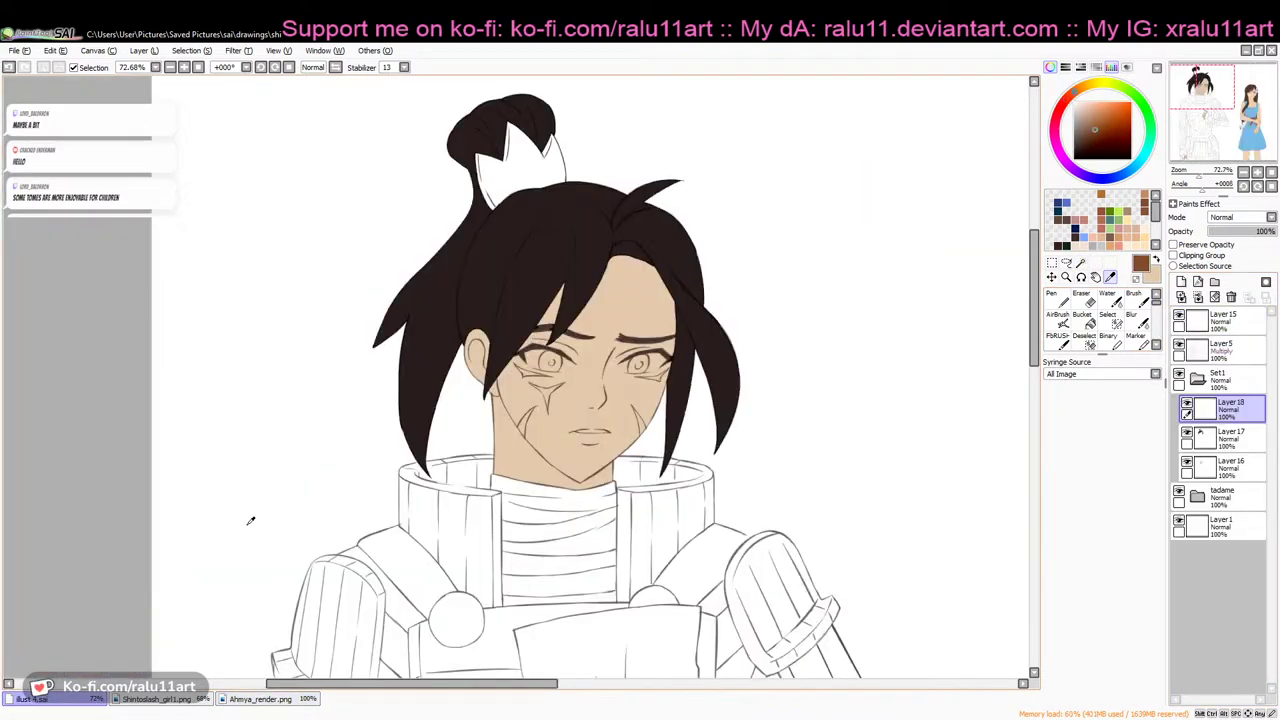
Select the crown-shaped hair ornament from the line art on Layer5, with the Select brush at size 18 ready for gaps
left_click(1080, 262)
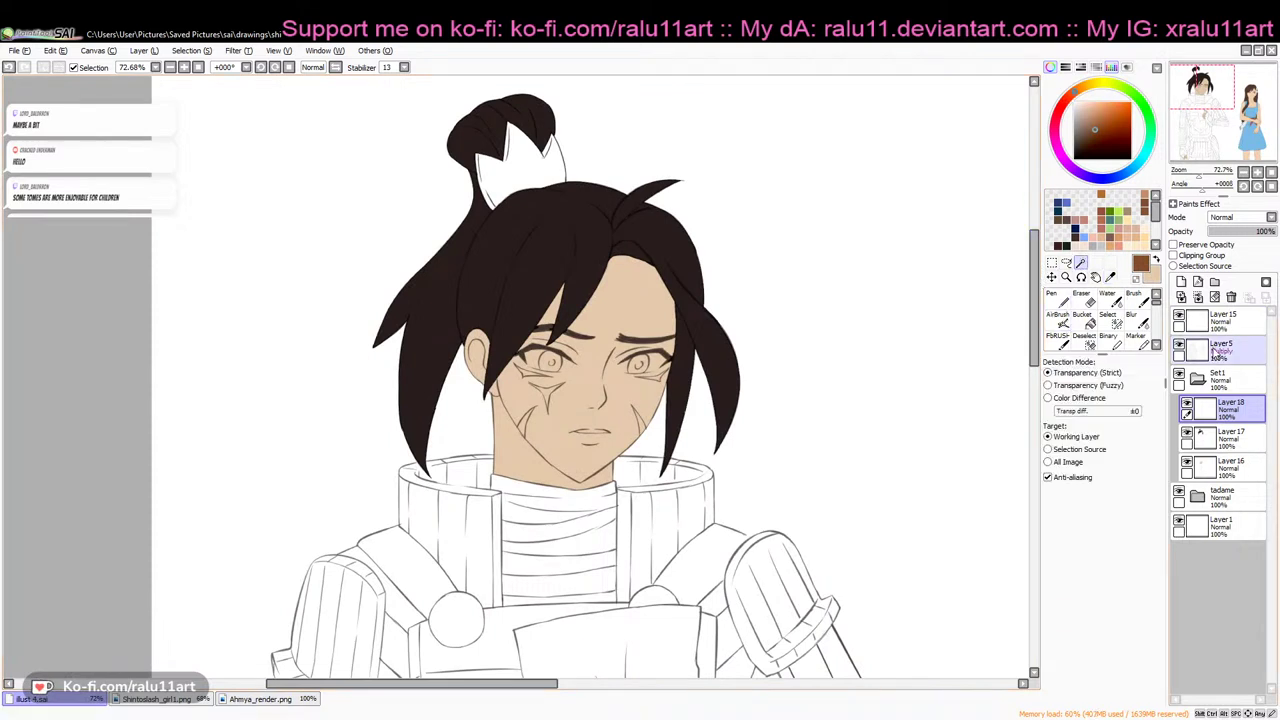
left_click(1191, 340)
left_click(538, 169)
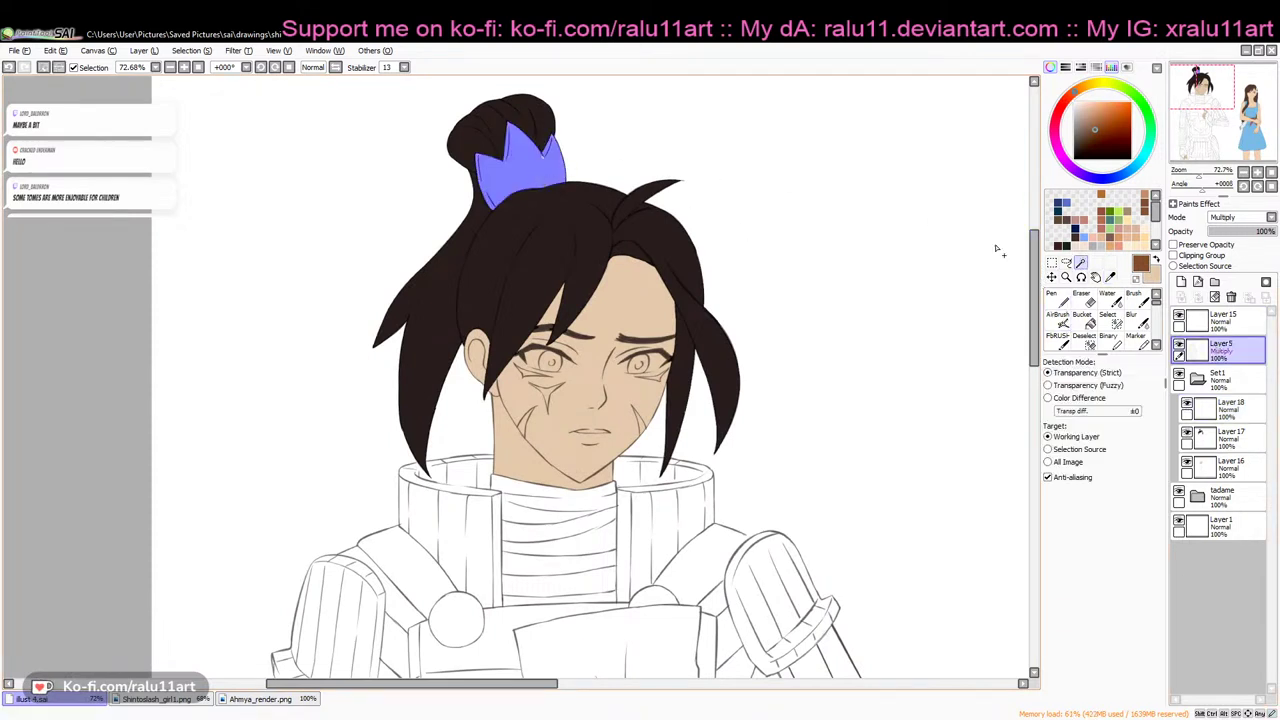
left_click(1110, 319)
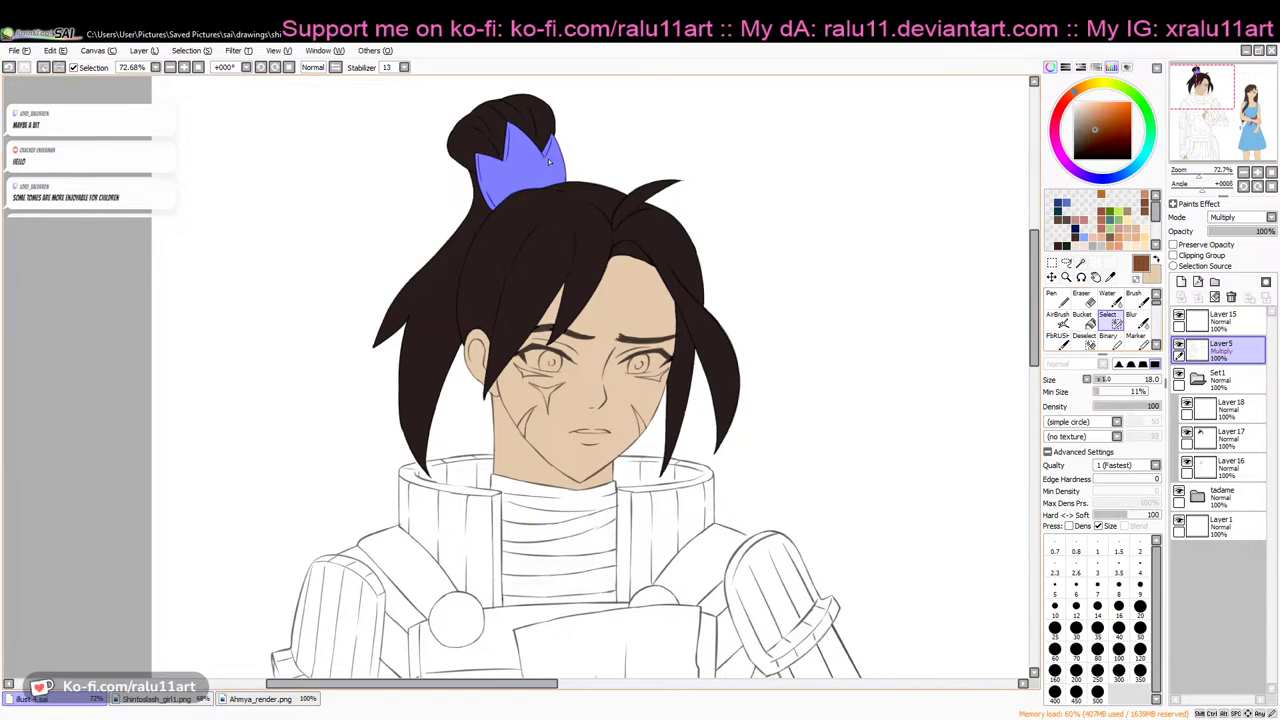
left_click_drag(1197, 175, 1203, 176)
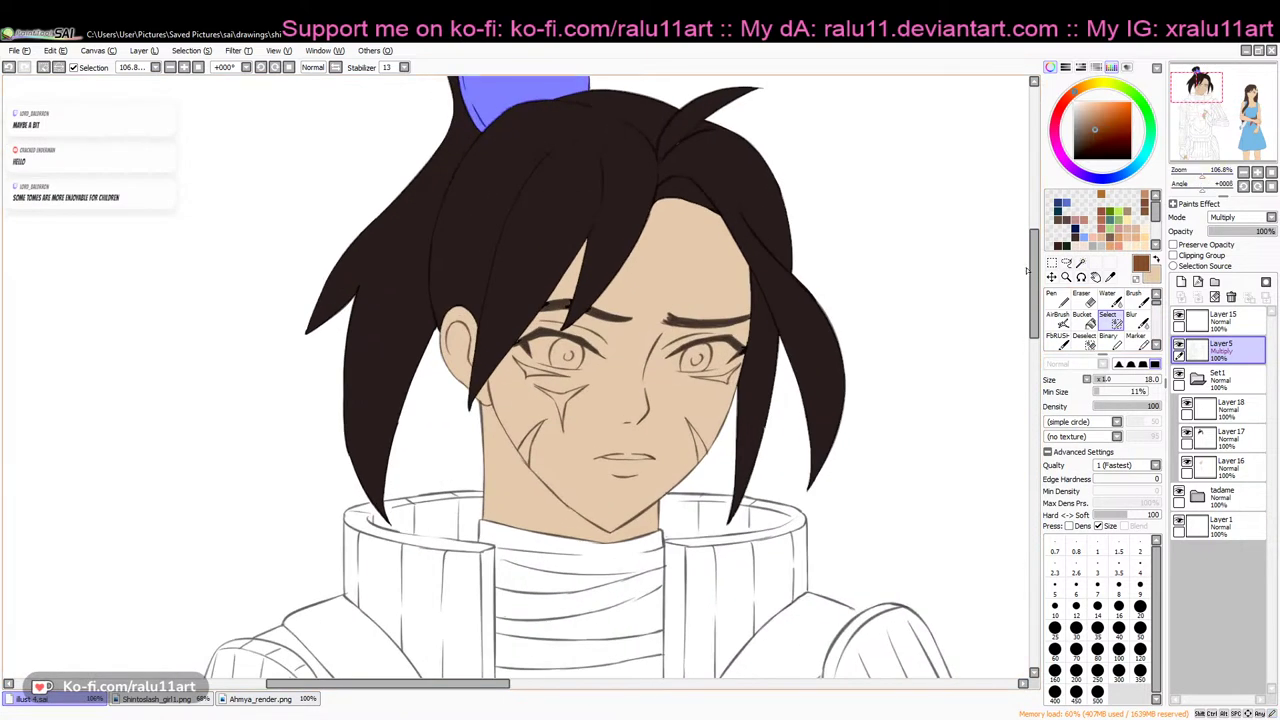
left_click_drag(1033, 273, 1032, 237)
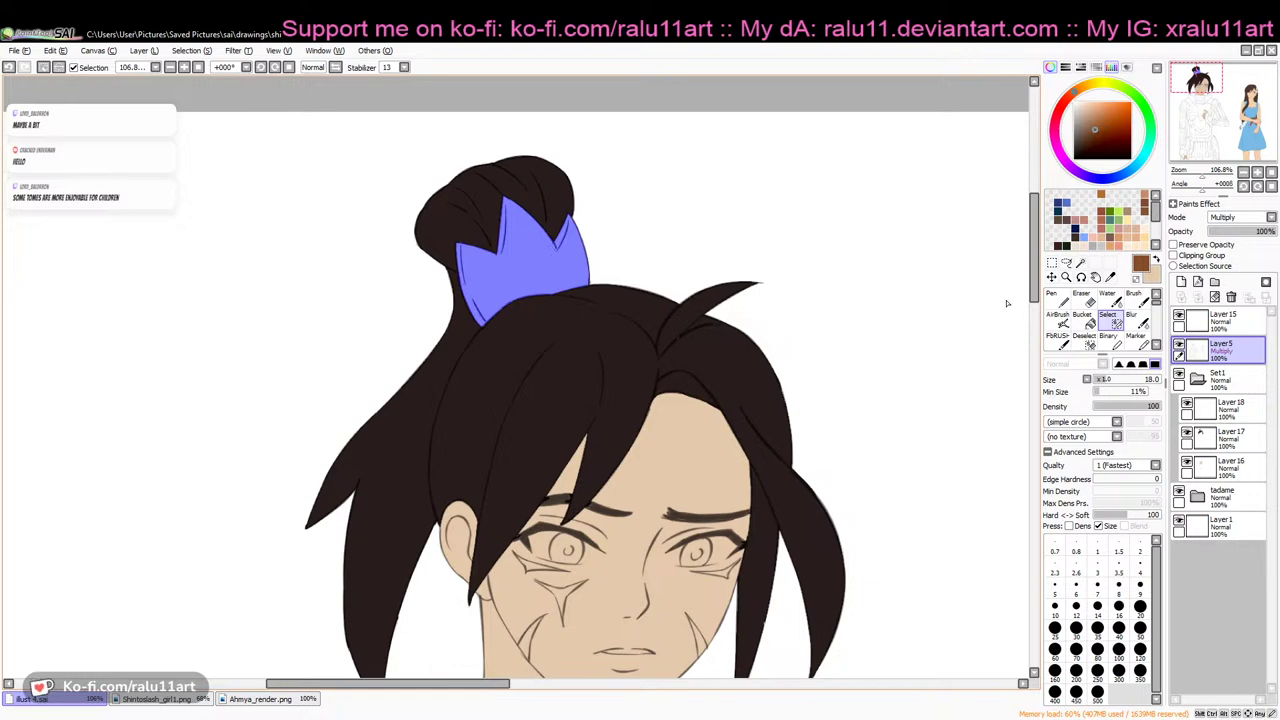
Fill the selected hair ornament with brown on Layer18 using the Bucket, and clear the selection
left_click(1082, 318)
left_click(1208, 415)
left_click(525, 261)
key("ctrl+d")
Sample the dark navy armour colour and the plum trouser colour from Ahmya_render.png, keeping both as current colours, and return to the illustration
left_click(295, 699)
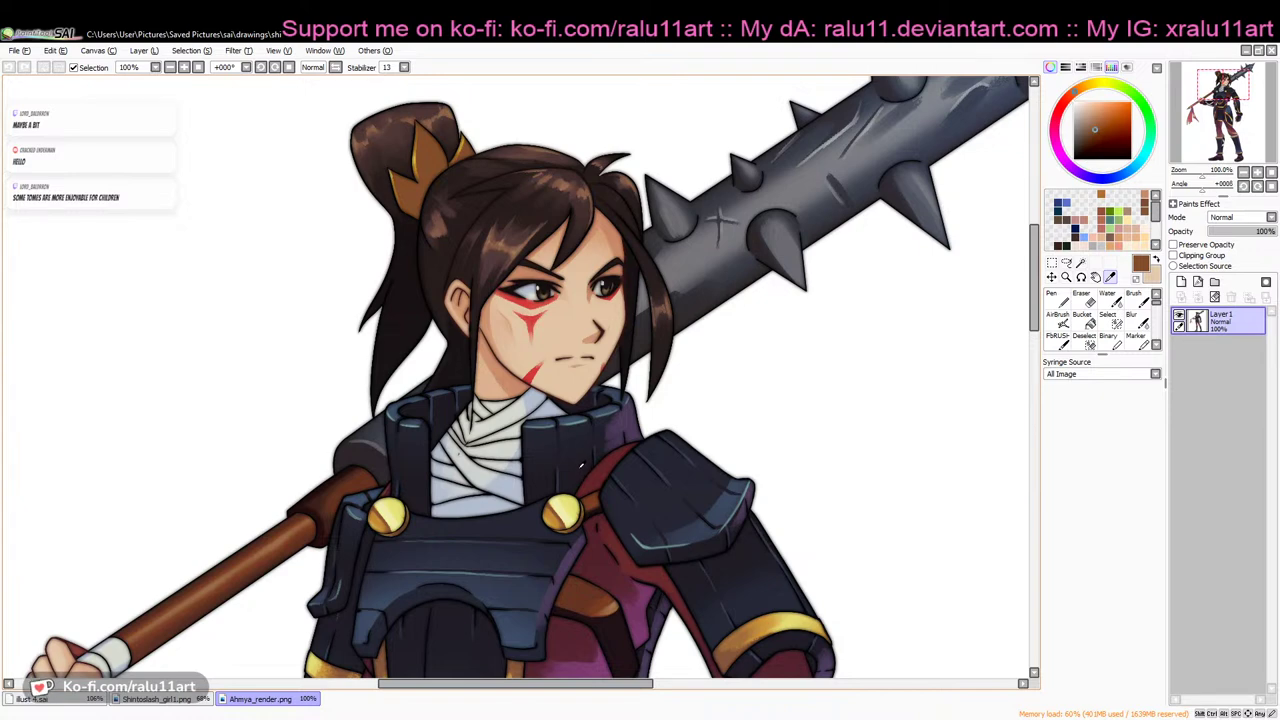
left_click(581, 449, "alt")
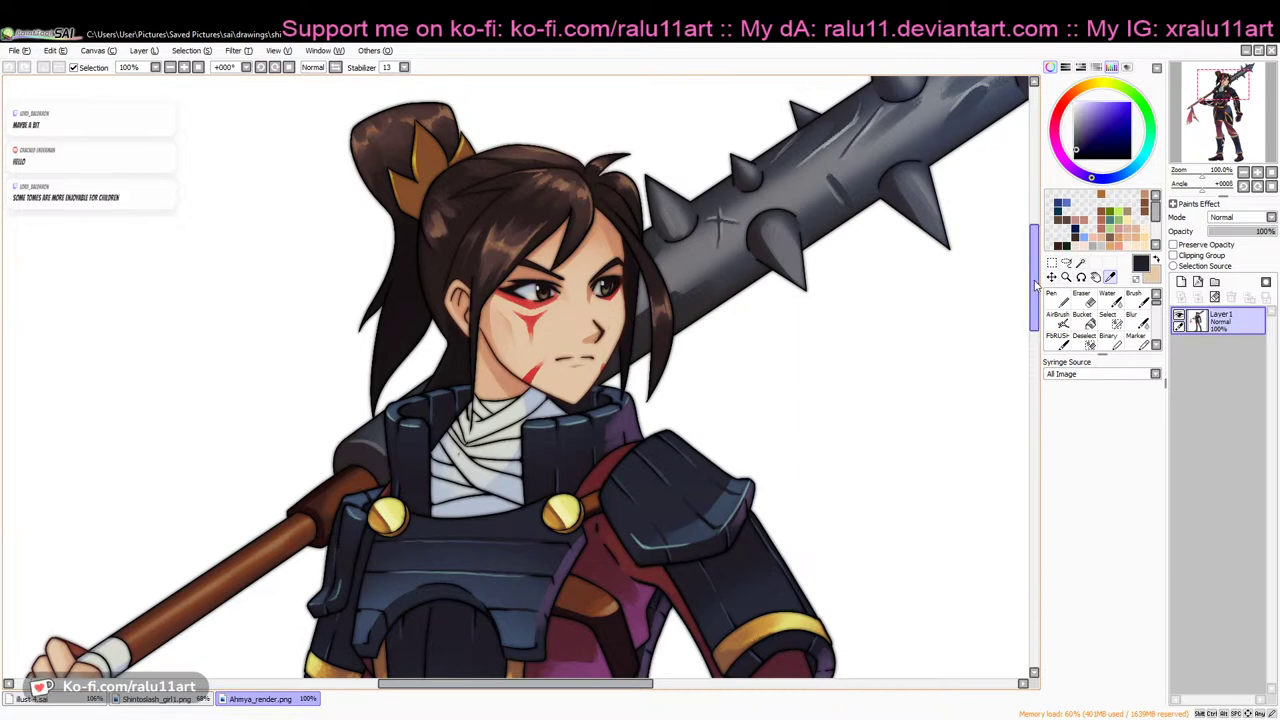
left_click_drag(1035, 284, 1035, 327)
left_click(1157, 261)
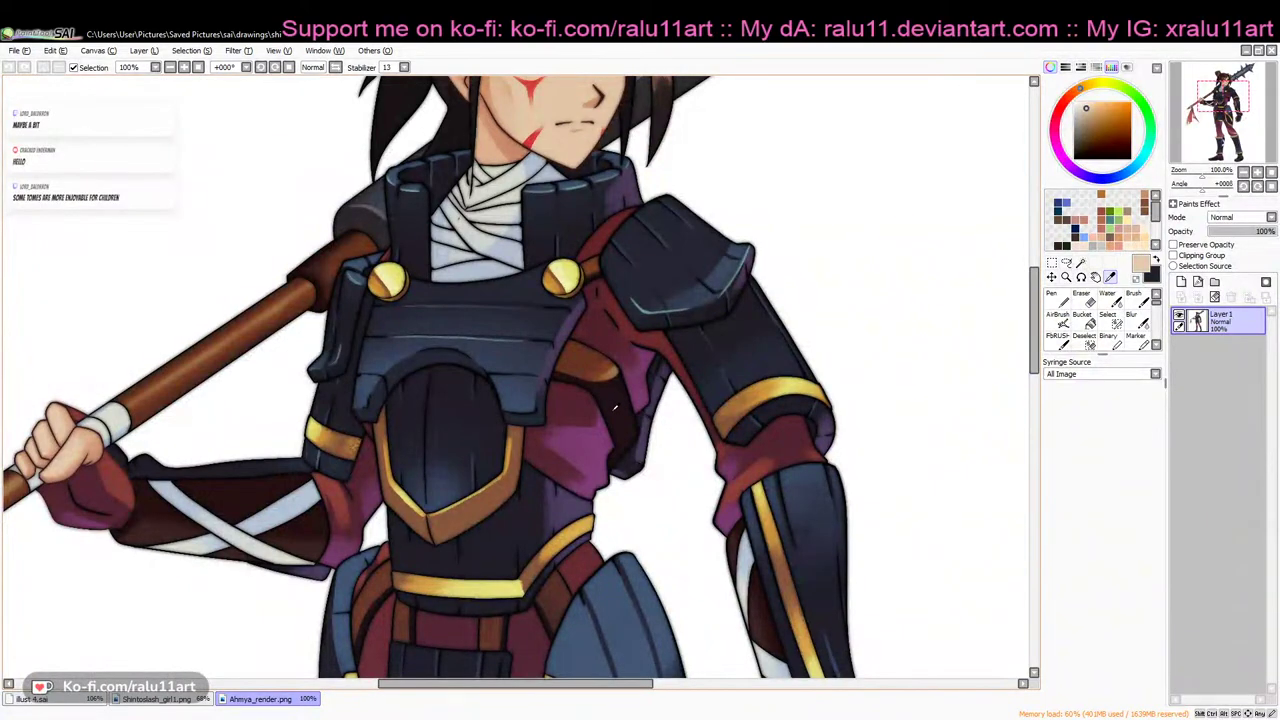
left_click_drag(1033, 307, 1036, 421)
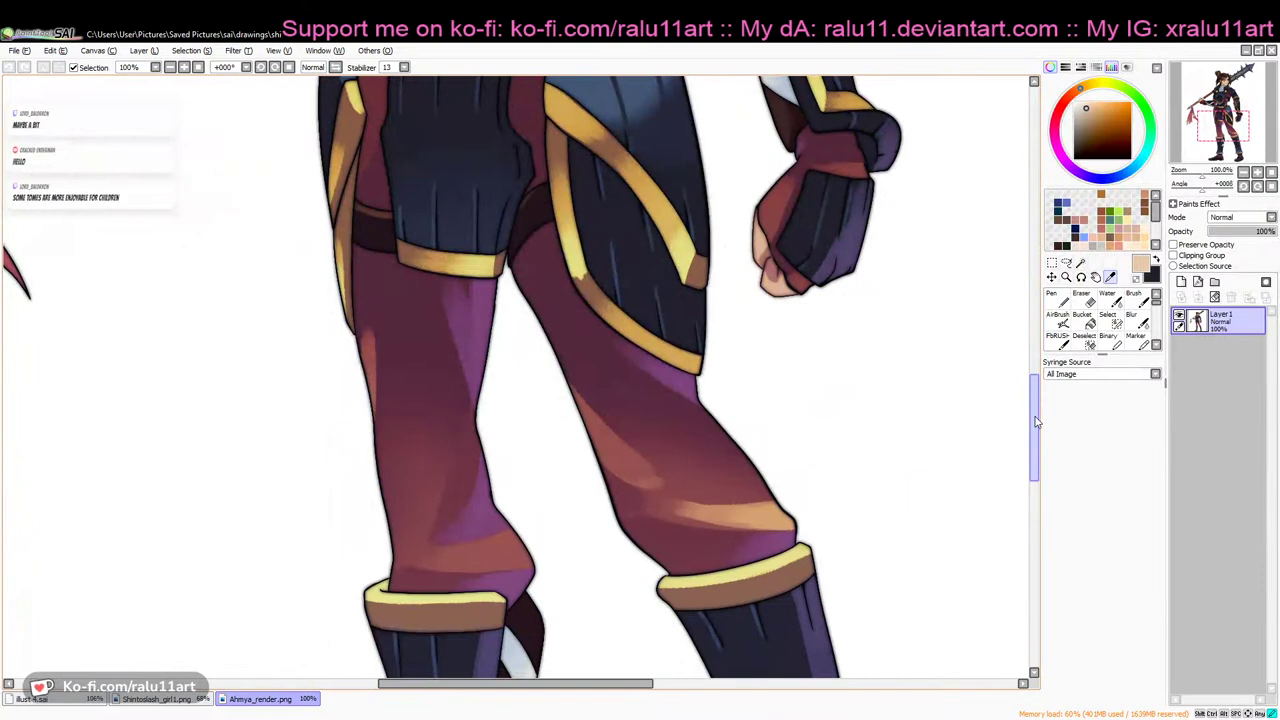
left_click(425, 372)
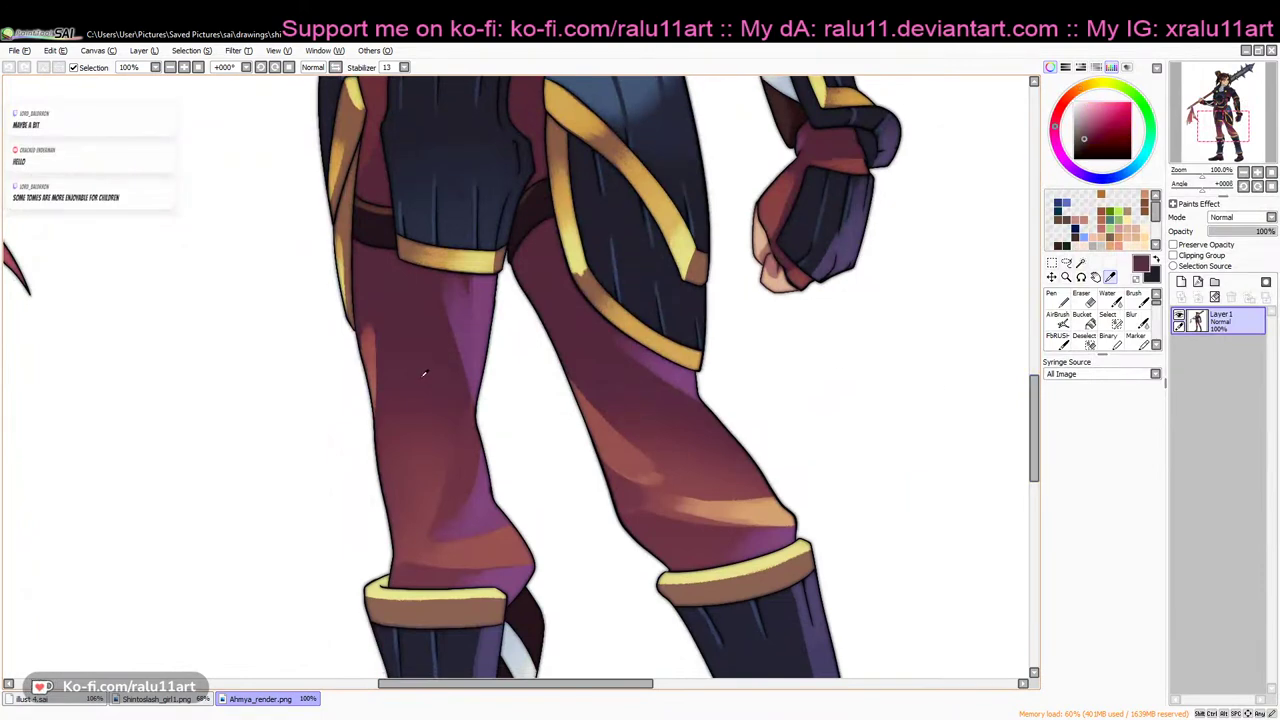
left_click(57, 699)
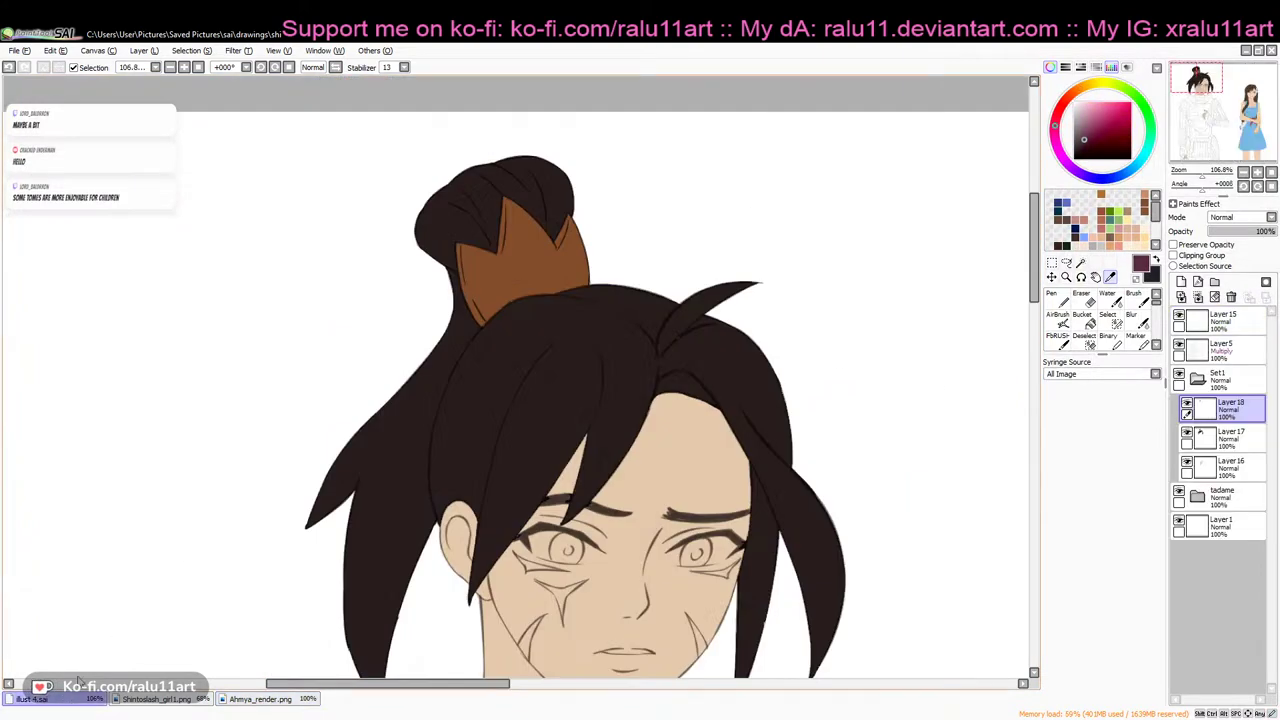
Add a new layer above Layer18 for the clothing under the armour
left_click(1188, 175)
left_click_drag(1188, 178, 1194, 178)
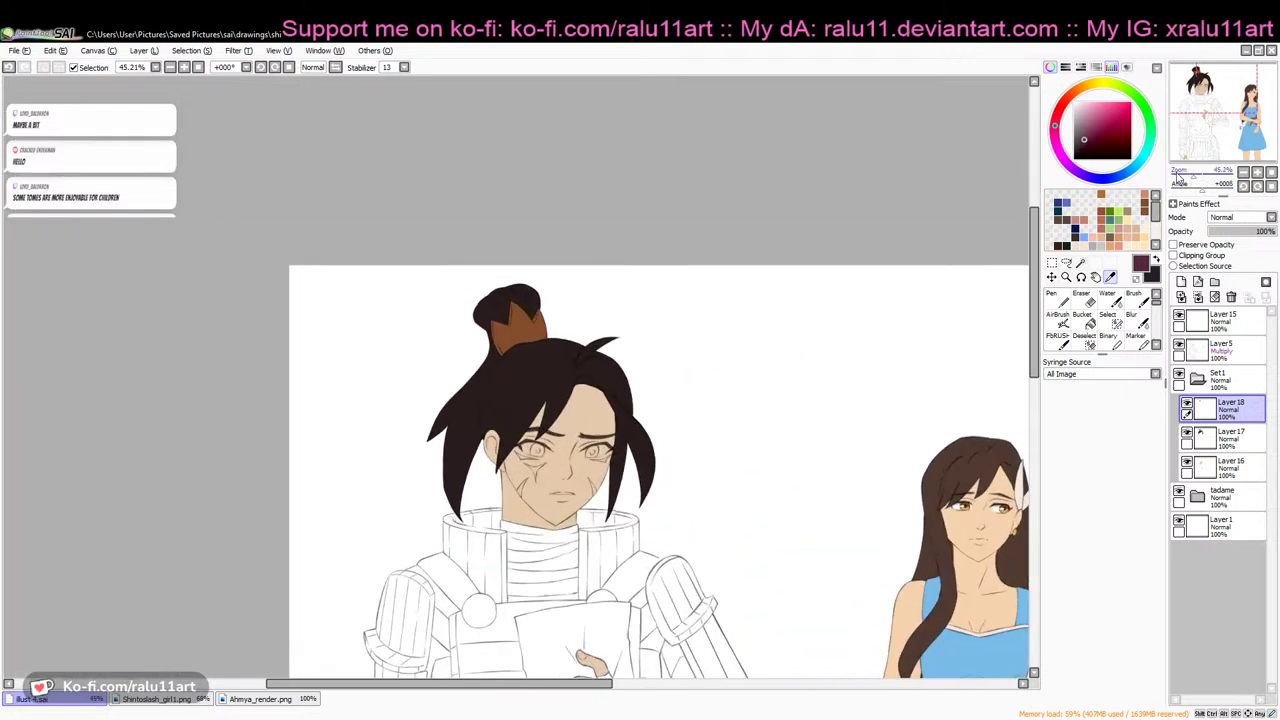
left_click_drag(1035, 275, 1035, 367)
left_click(1181, 283)
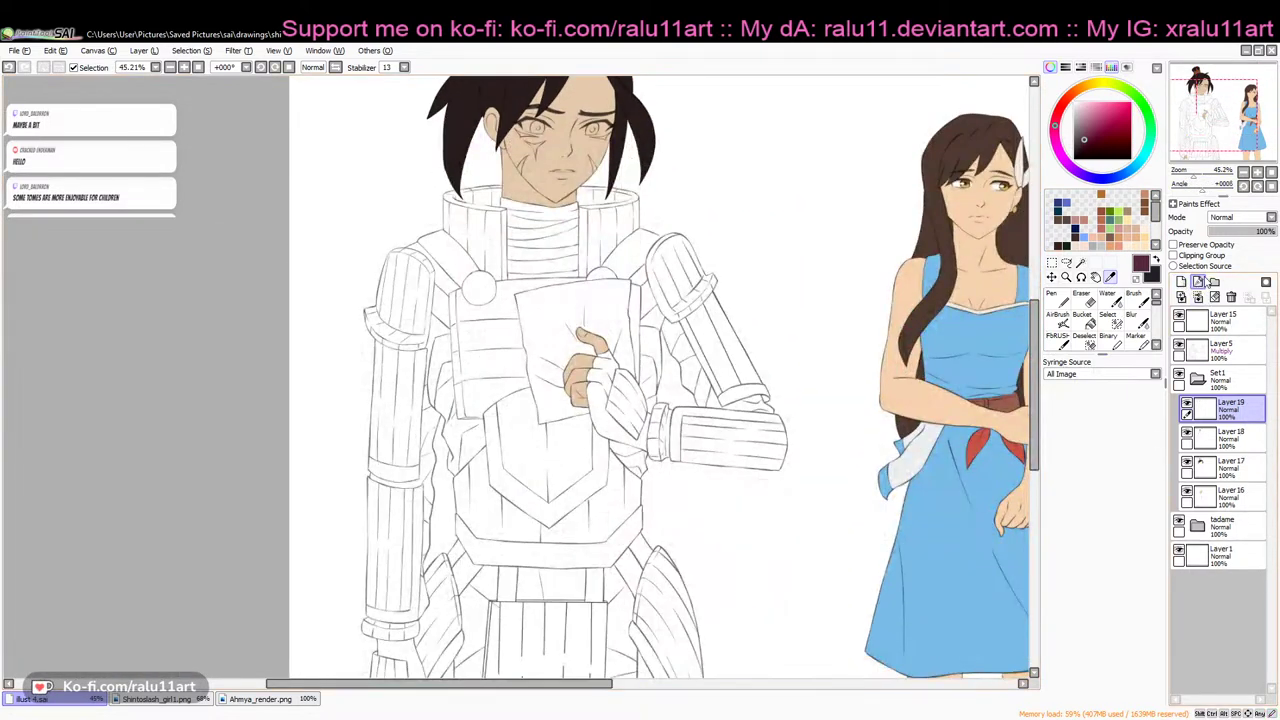
Select the cloth between the torso armour and the lowered arm, up to the shoulder, from the Layer5 line art with the Magic Wand
left_click(1081, 262)
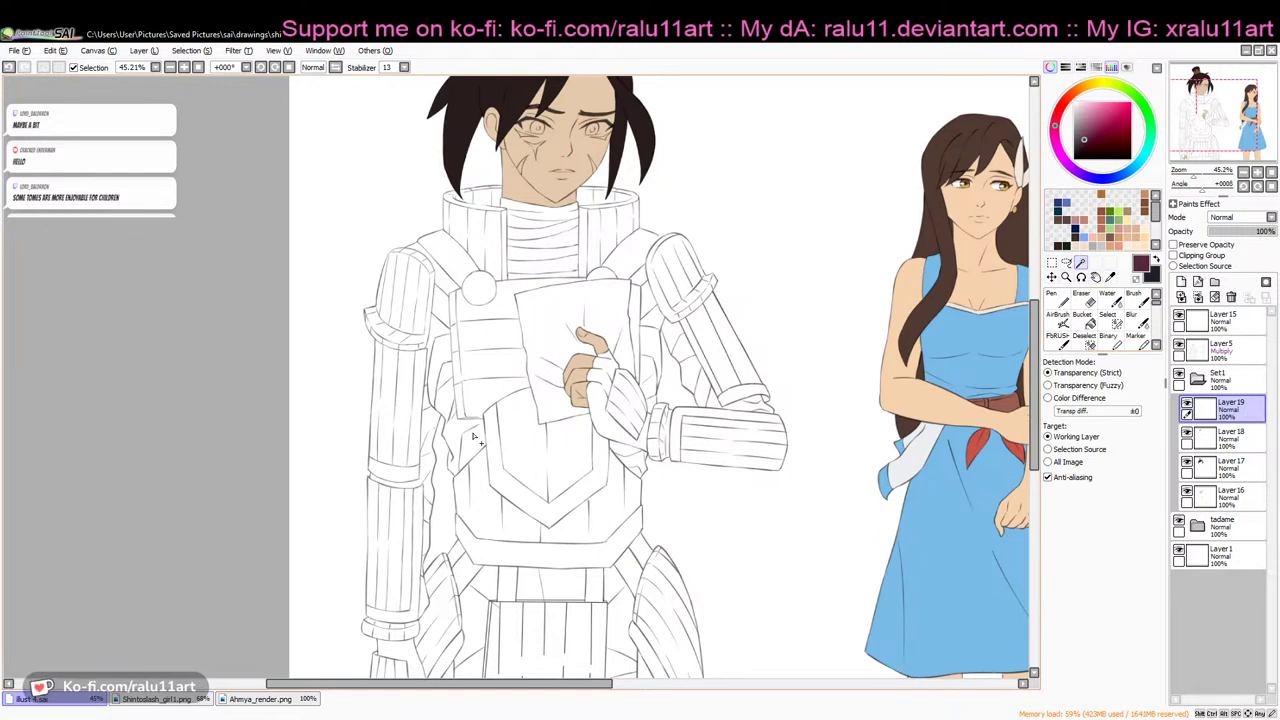
left_click(480, 424)
key("ctrl+d")
left_click(1222, 347)
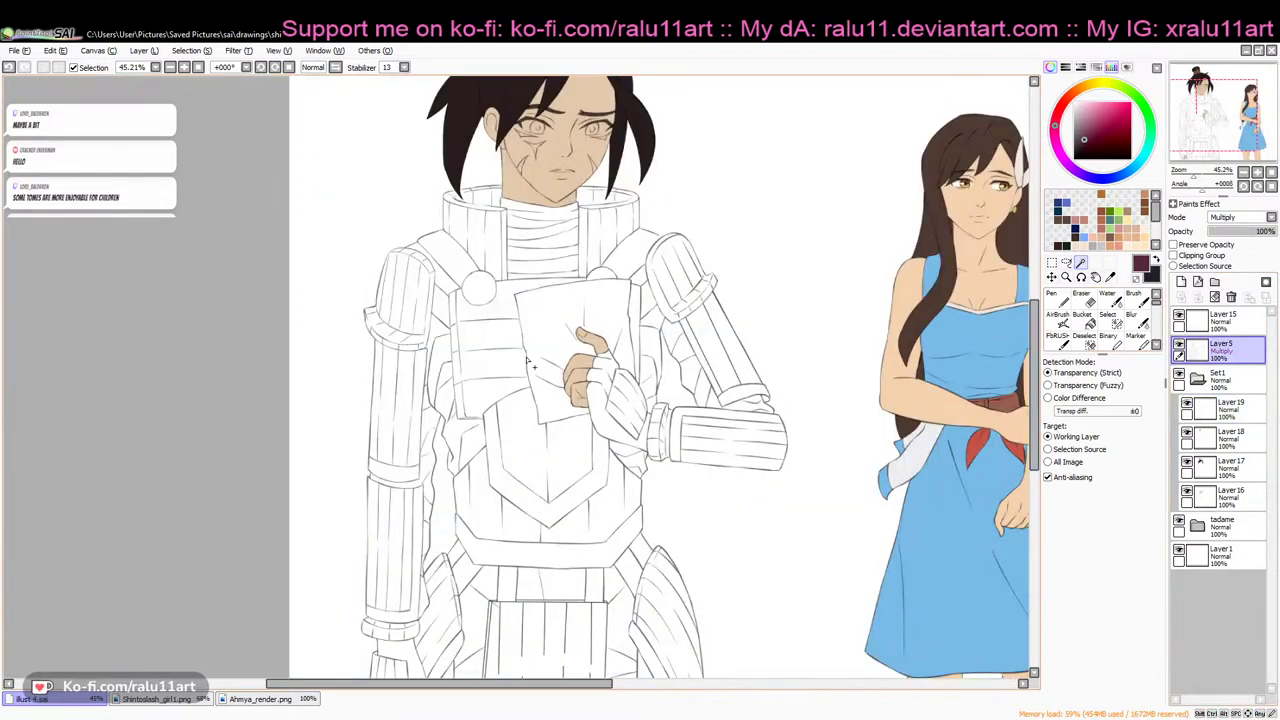
left_click(438, 392)
left_click(438, 336)
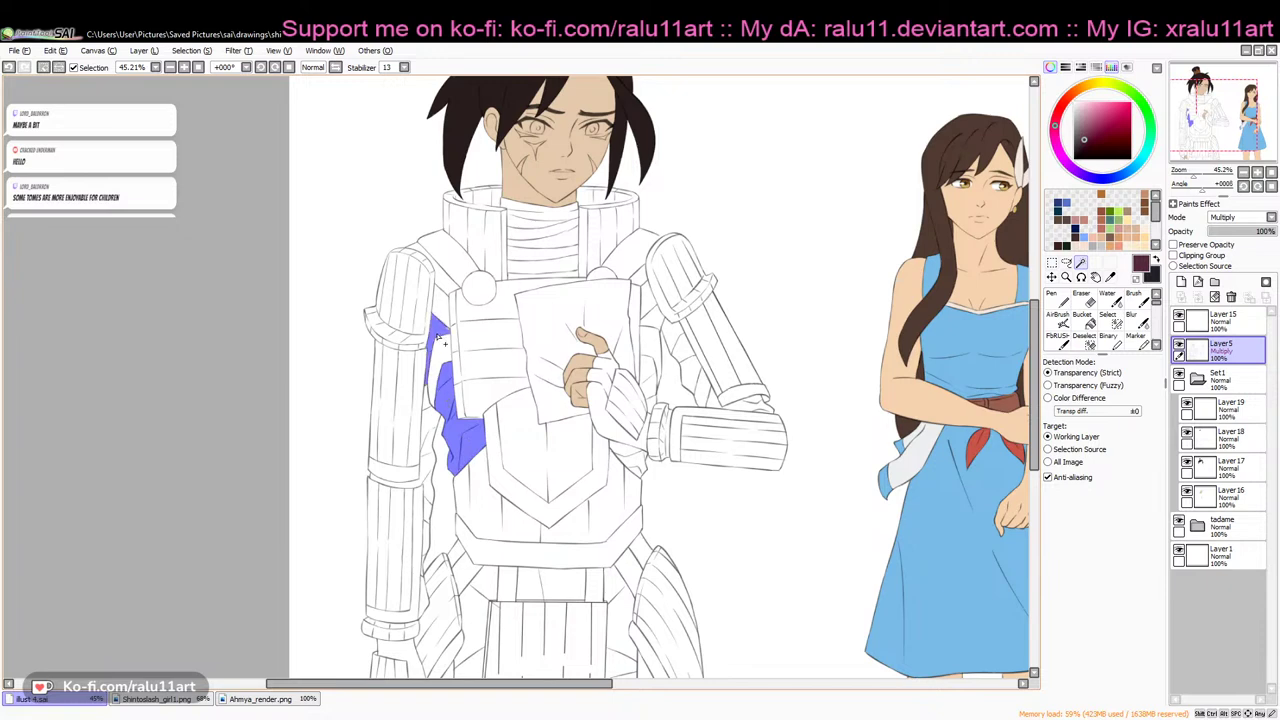
left_click(428, 262)
Add the cloth areas of the bent arm to the selection: shoulder, side of the torso, inner sleeve, glove and elbow
left_click(640, 280)
left_click(652, 318)
left_click(651, 378)
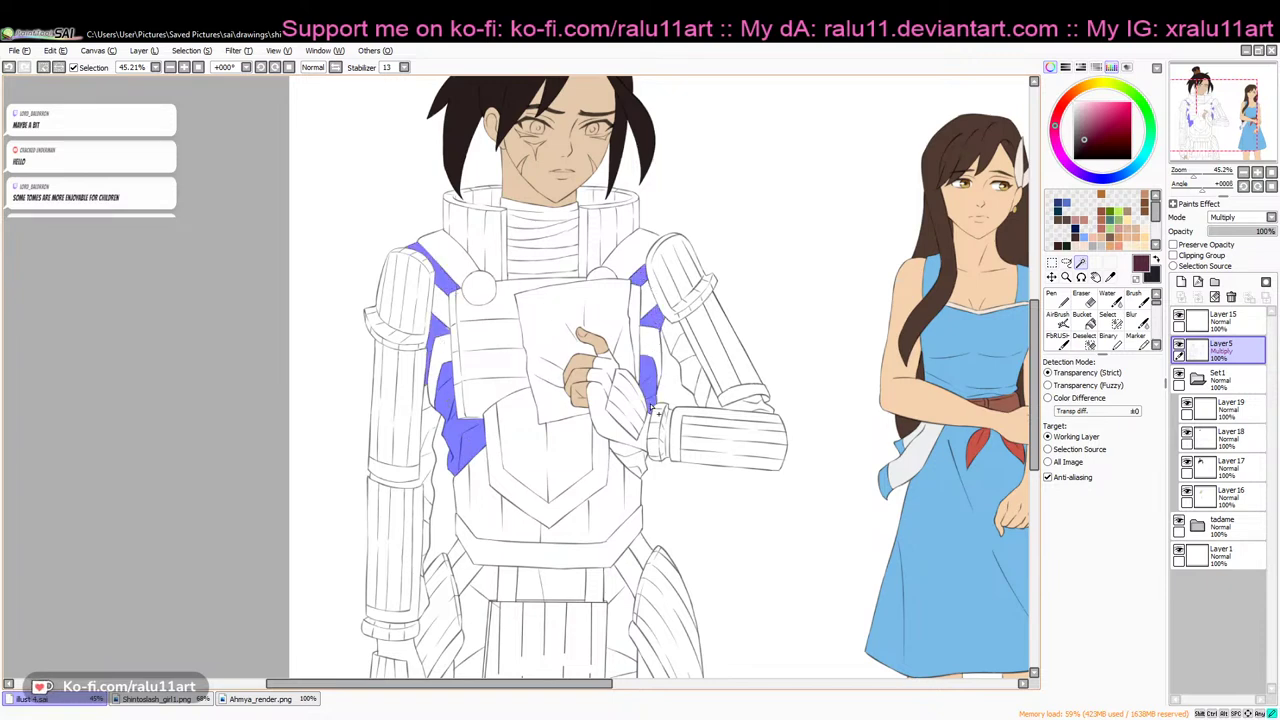
left_click(626, 424)
left_click(686, 355)
left_click(680, 352)
left_click(716, 403)
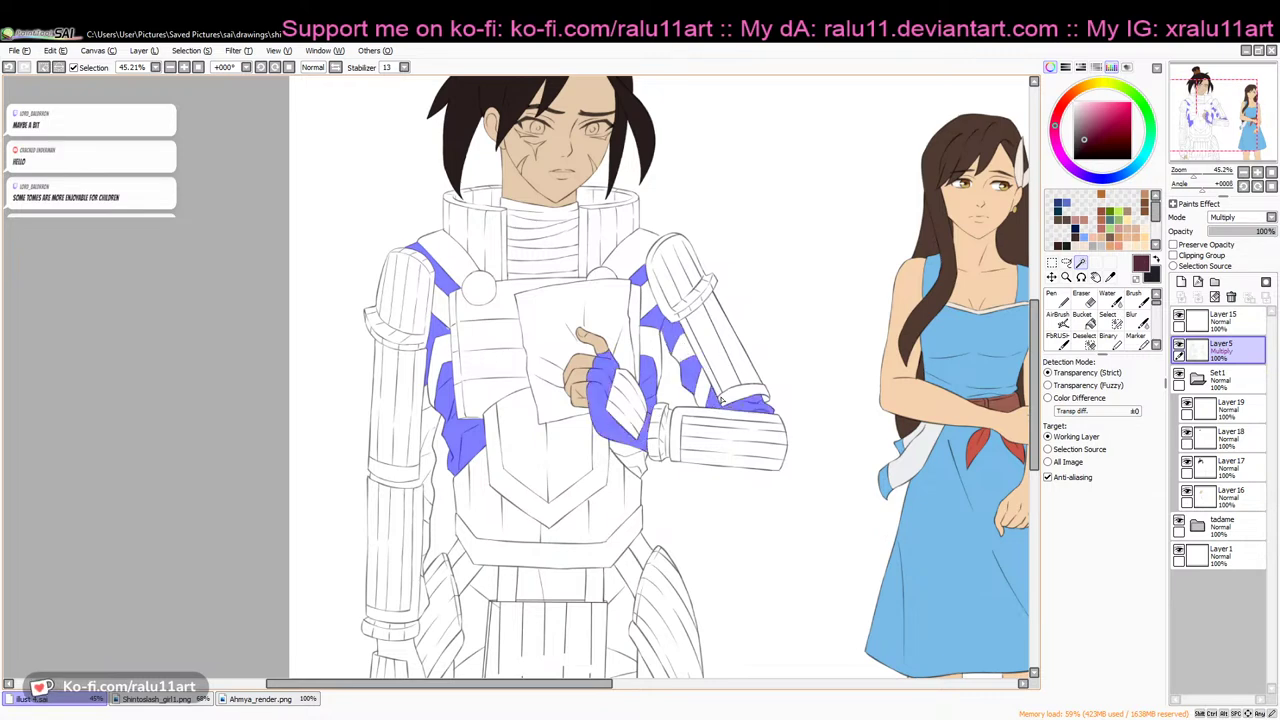
Add the lowered arm's visible sleeve strips and glove to the selection
scroll(568, 300, "down", 2)
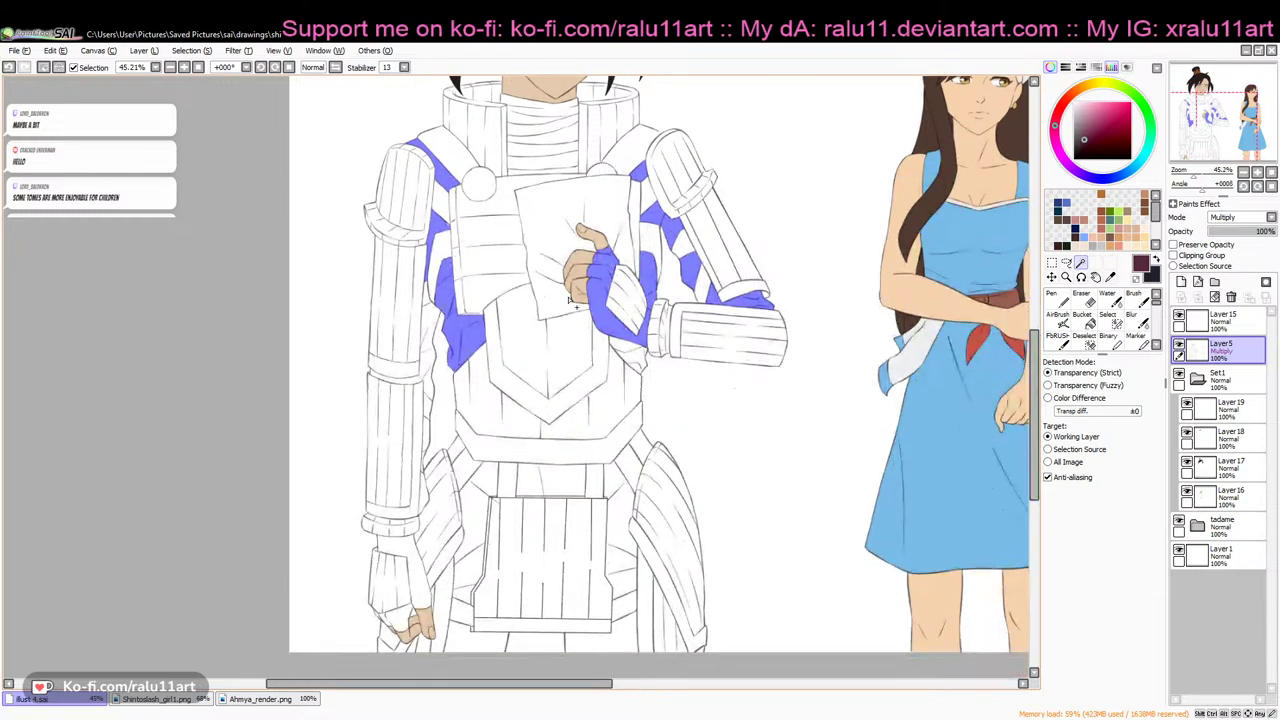
left_click(433, 320)
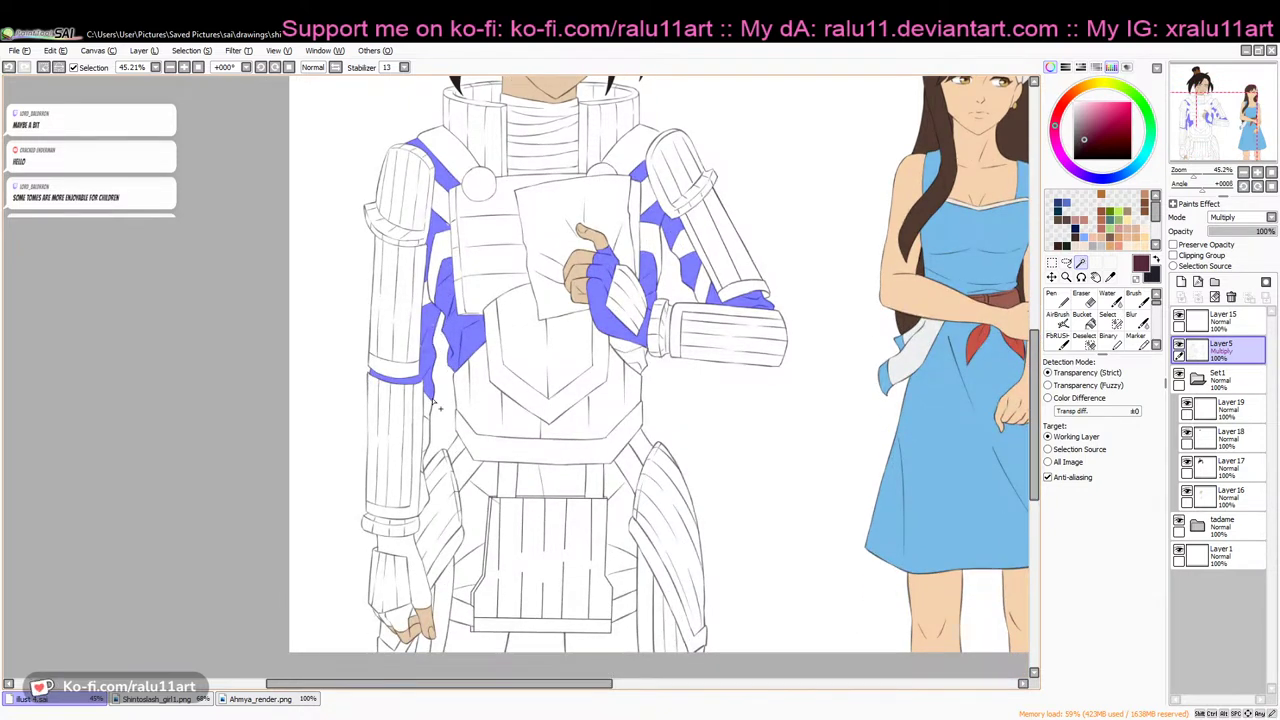
left_click(425, 445)
left_click(425, 496)
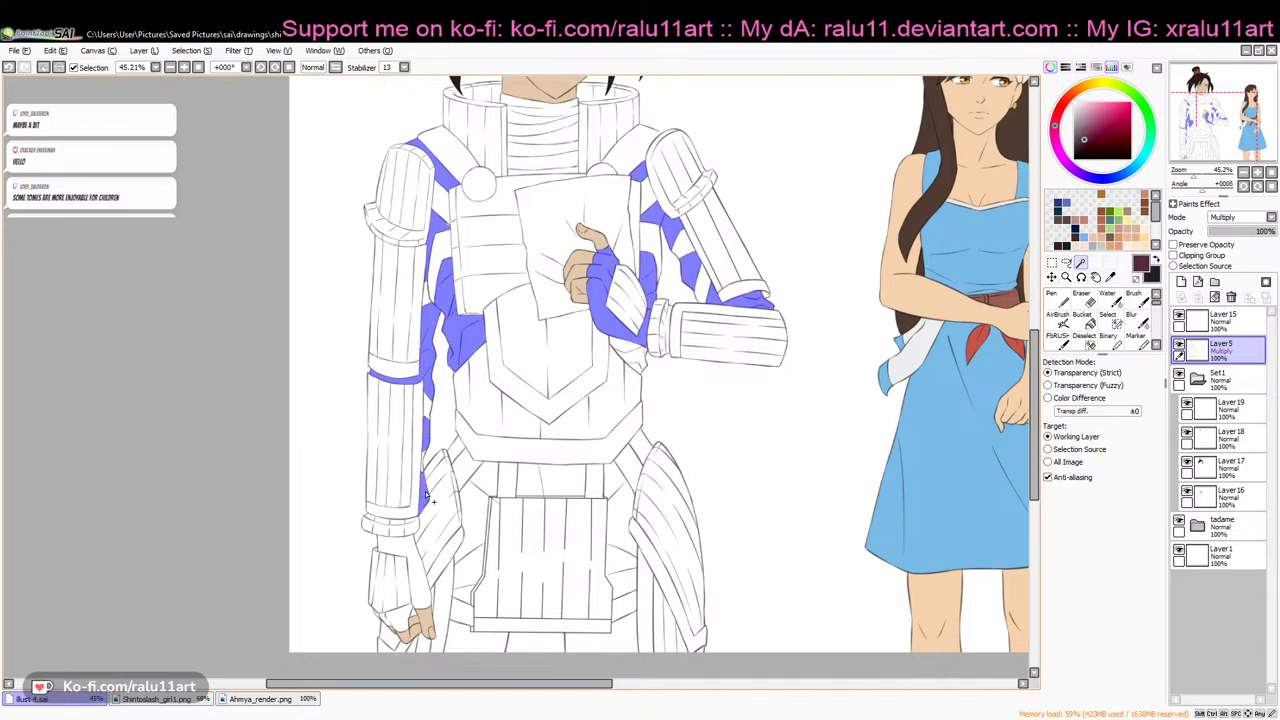
left_click(423, 560)
left_click(401, 620)
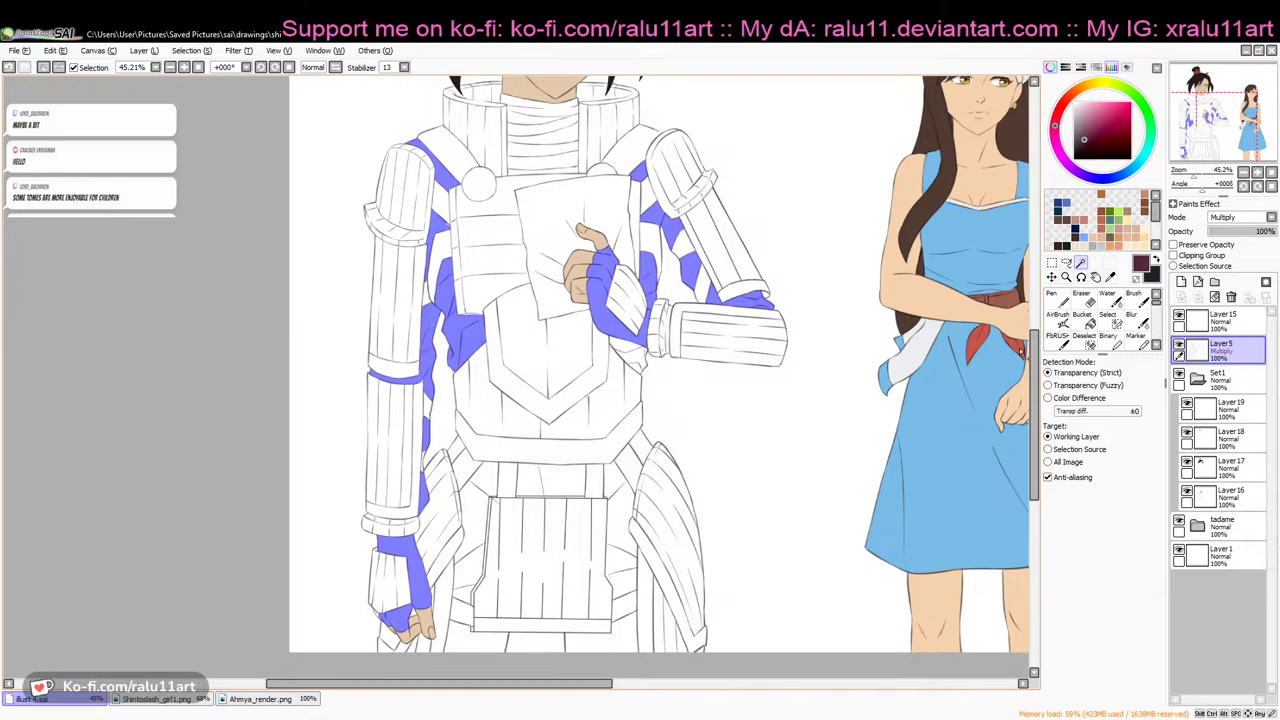
Add the trouser areas around the front armour plate and on both legs to the selection, undoing the stray pick
scroll(477, 362, "down", 3)
left_click(481, 390)
key("ctrl+z")
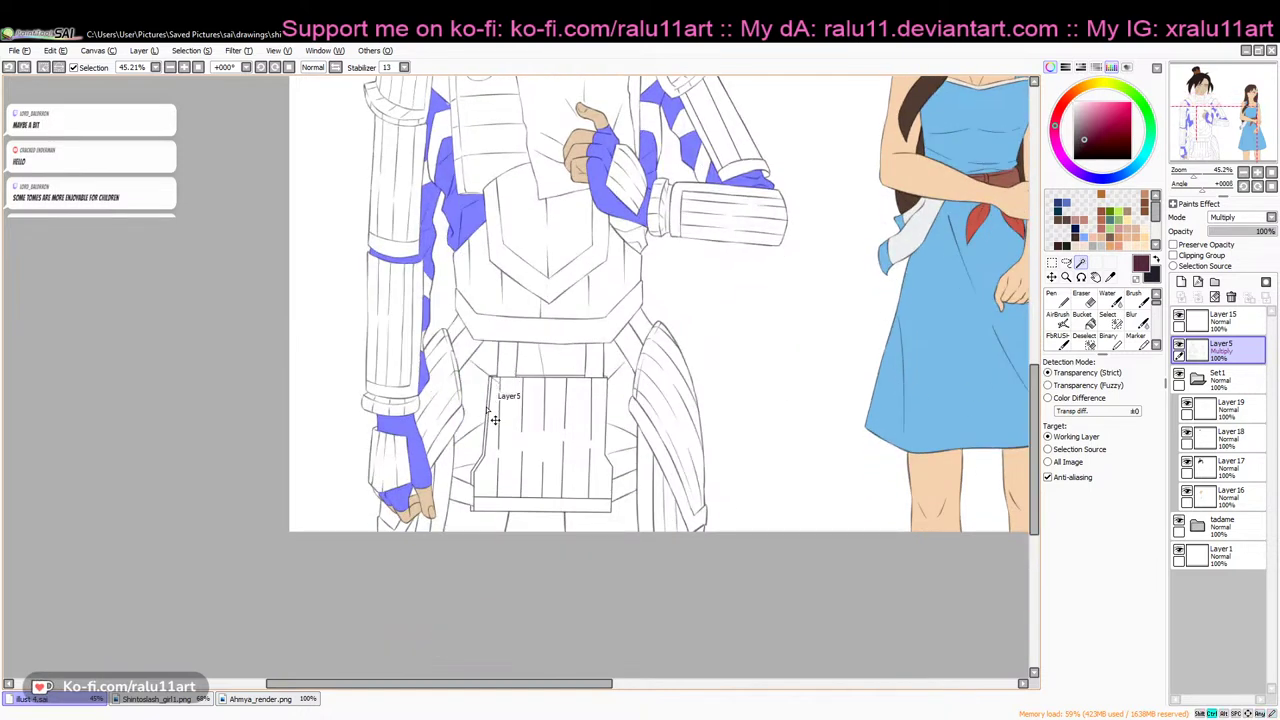
left_click(476, 407)
left_click(536, 364)
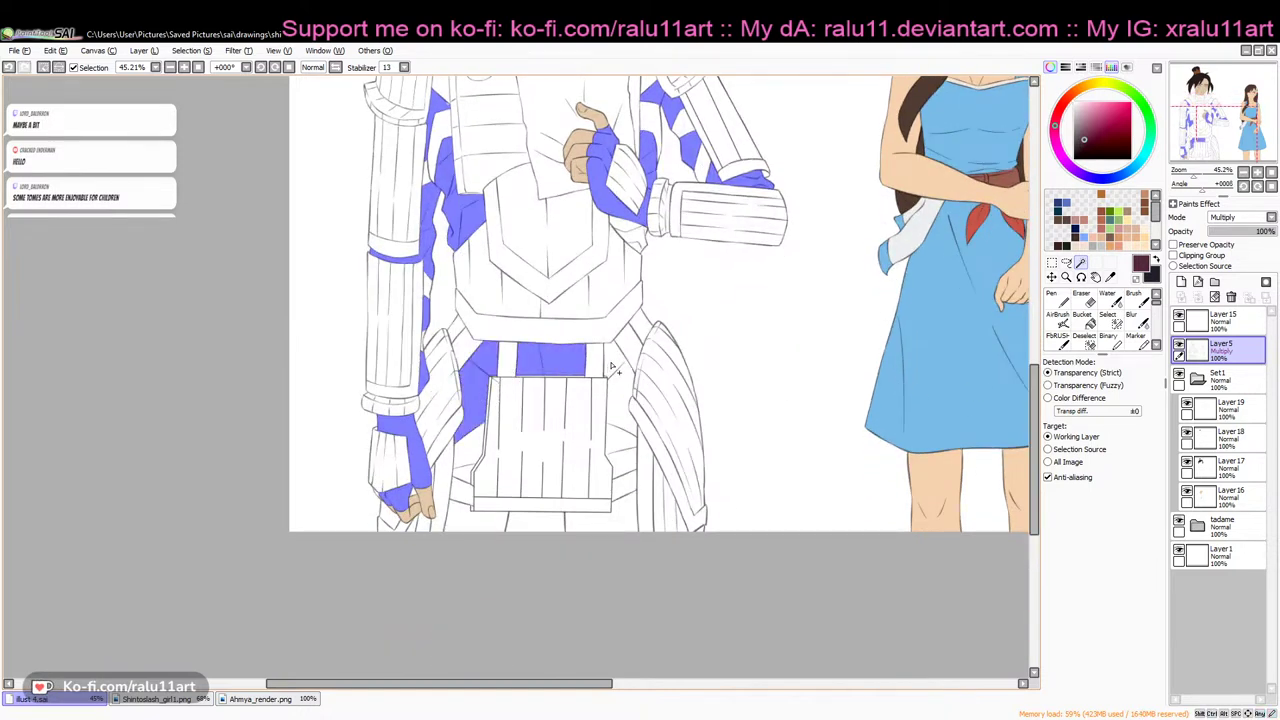
left_click(622, 410)
left_click(622, 462)
left_click(600, 515)
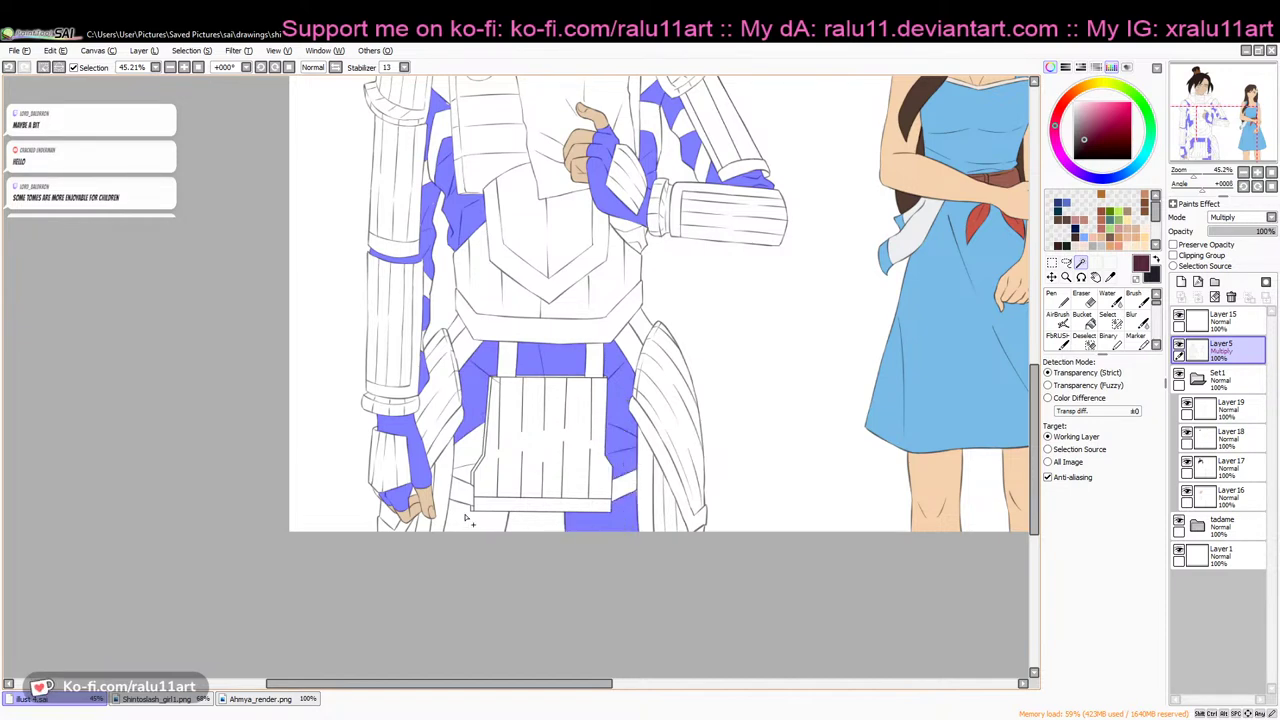
left_click(478, 515)
left_click(468, 465)
left_click(467, 484)
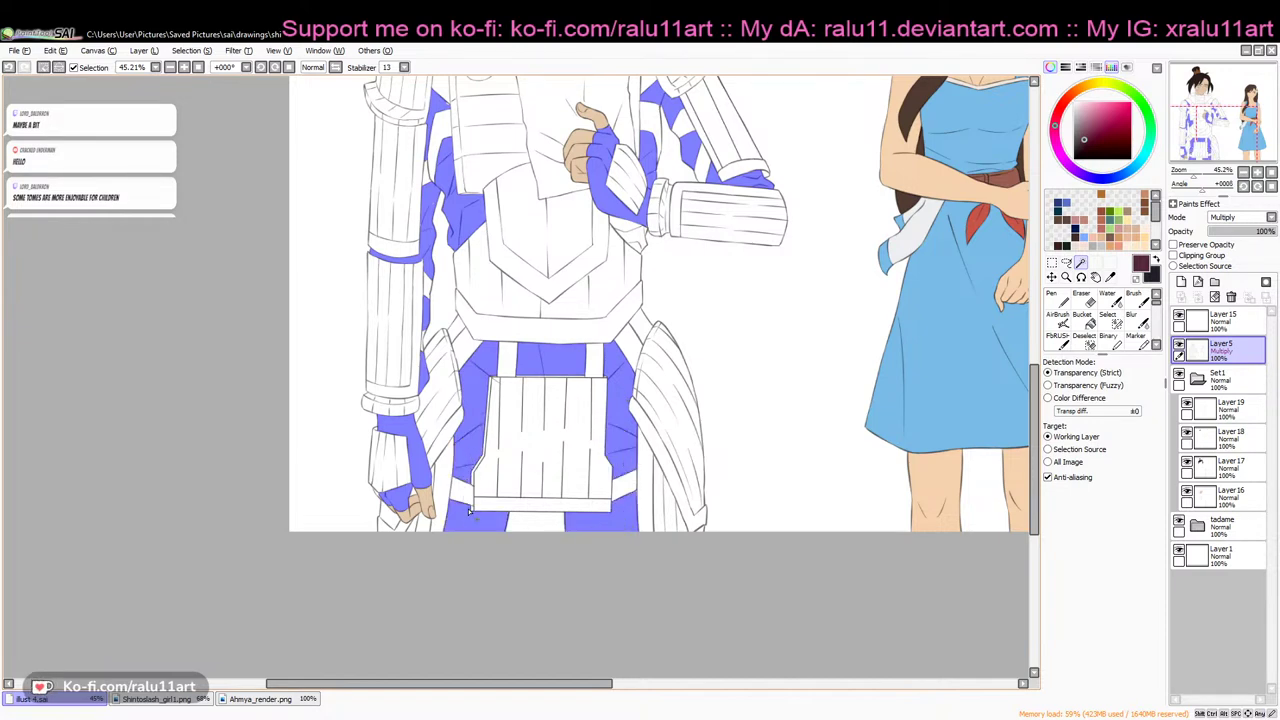
Add the small cloth gaps between the waist armour and both hip guards to the selection
left_click(643, 330)
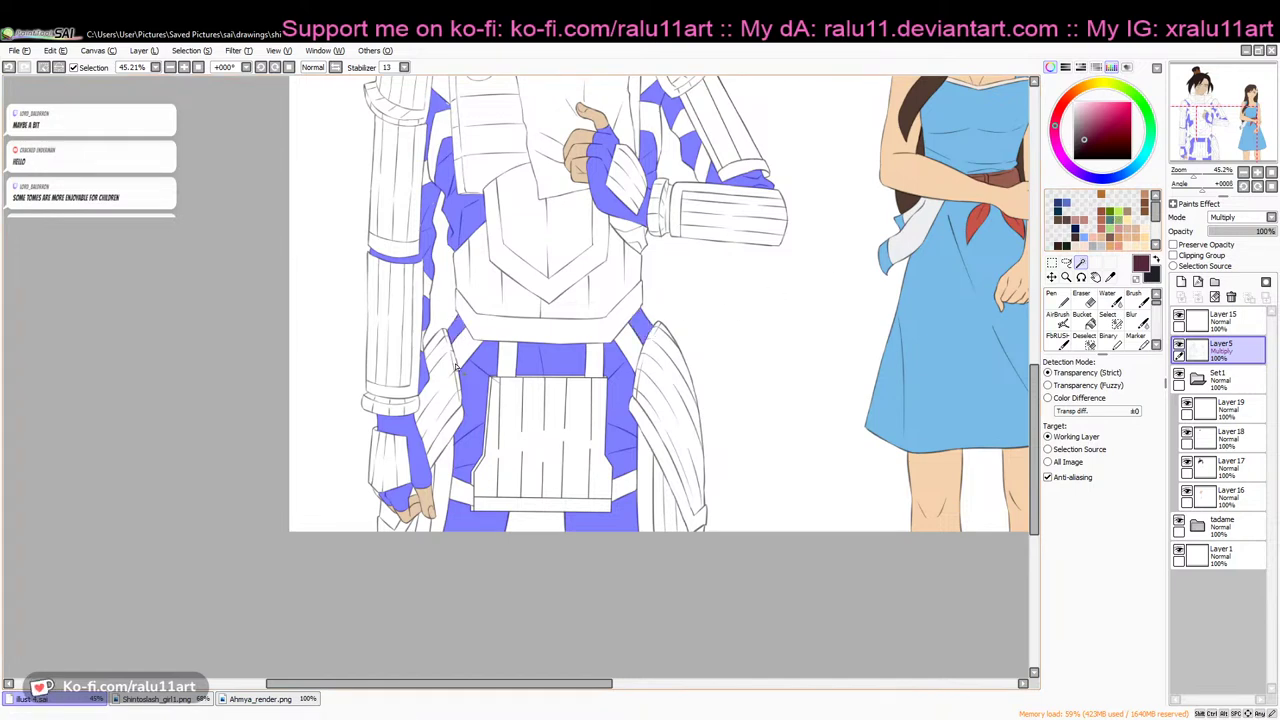
key("ctrl+z")
left_click(624, 356)
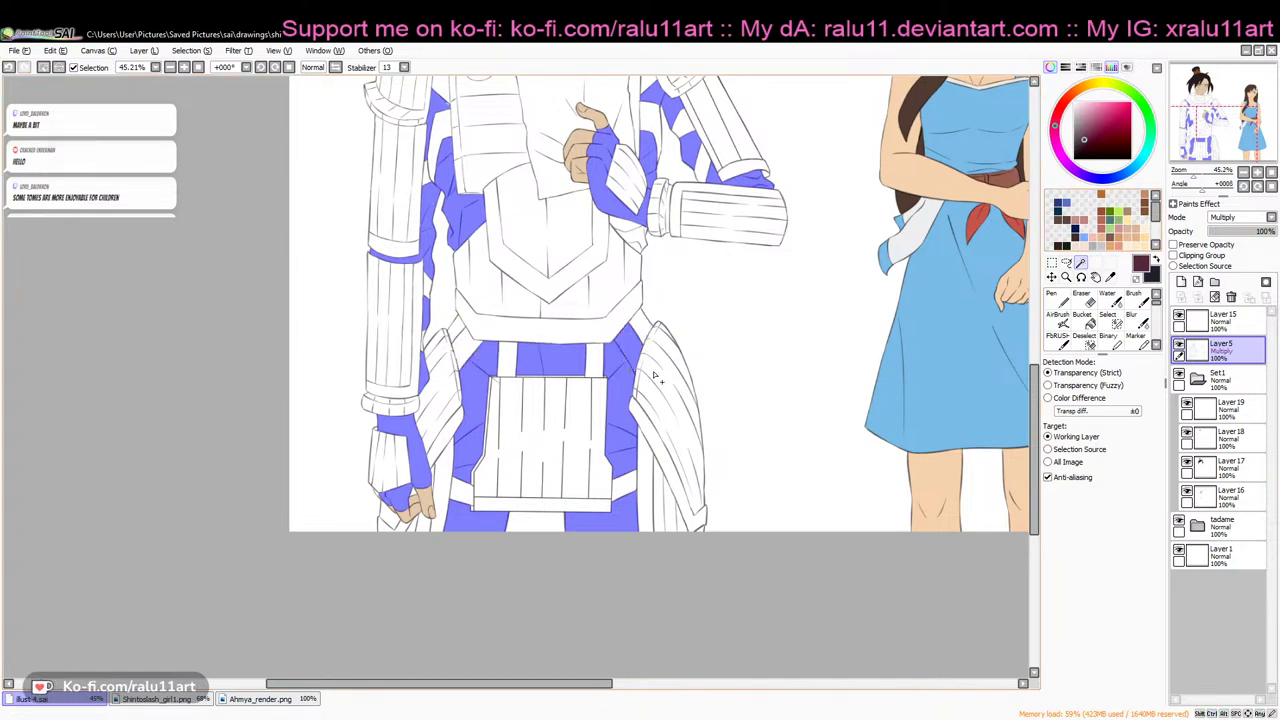
left_click(640, 337)
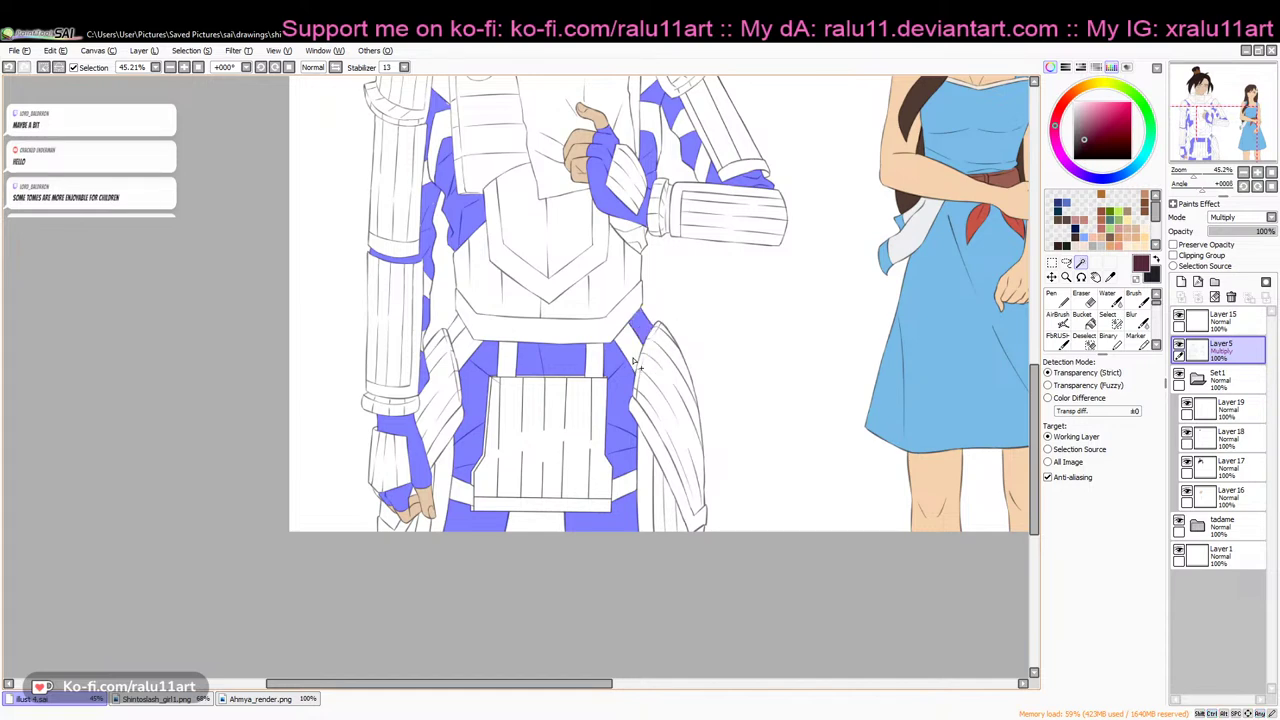
left_click(459, 329)
Touch up gaps in the clothing selection around the trousers, torso and lowered arm with the Select brush at size 18
left_click_drag(1196, 179, 1203, 178)
left_click(1106, 323)
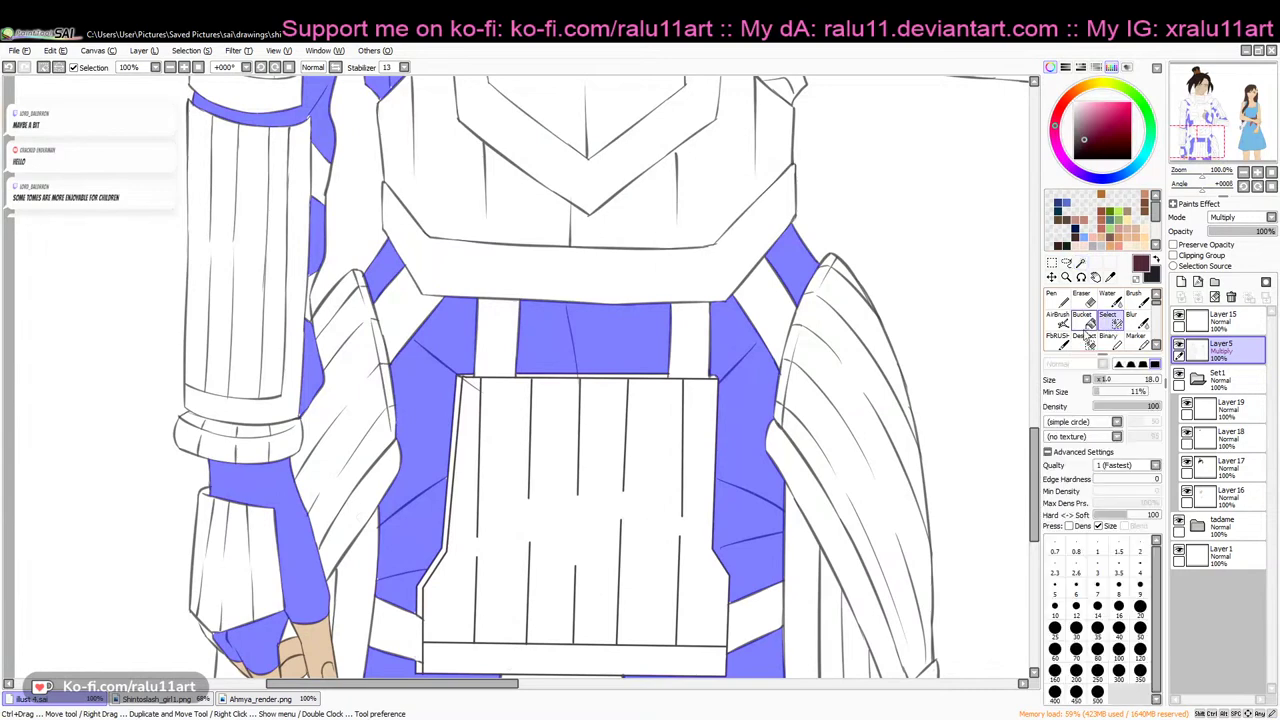
left_click_drag(1037, 440, 1036, 482)
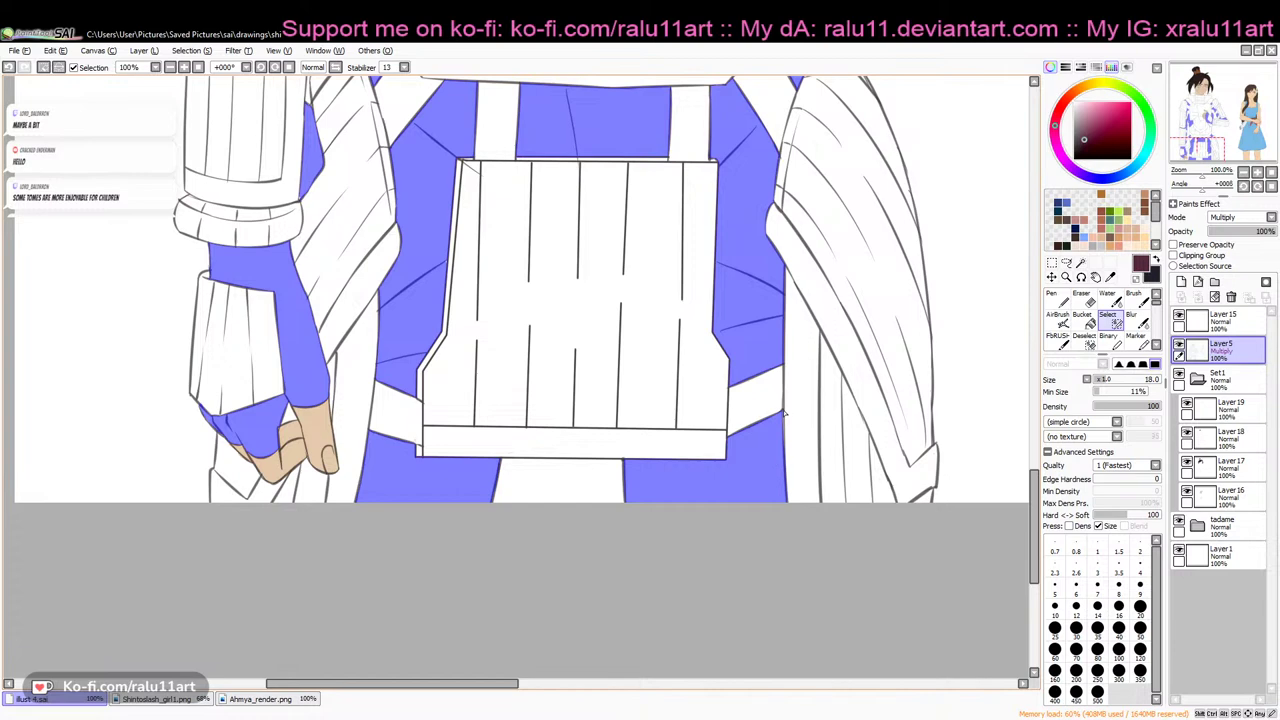
left_click_drag(1038, 490, 1039, 446)
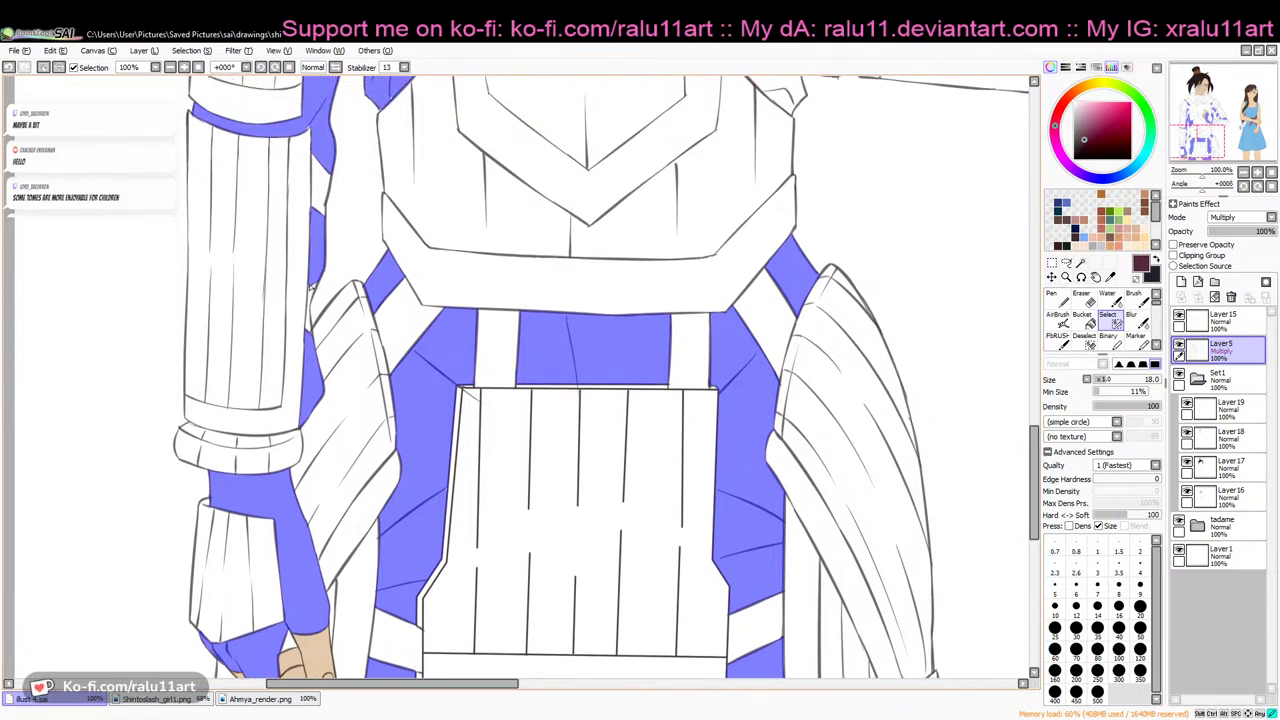
left_click_drag(1025, 418, 1026, 368)
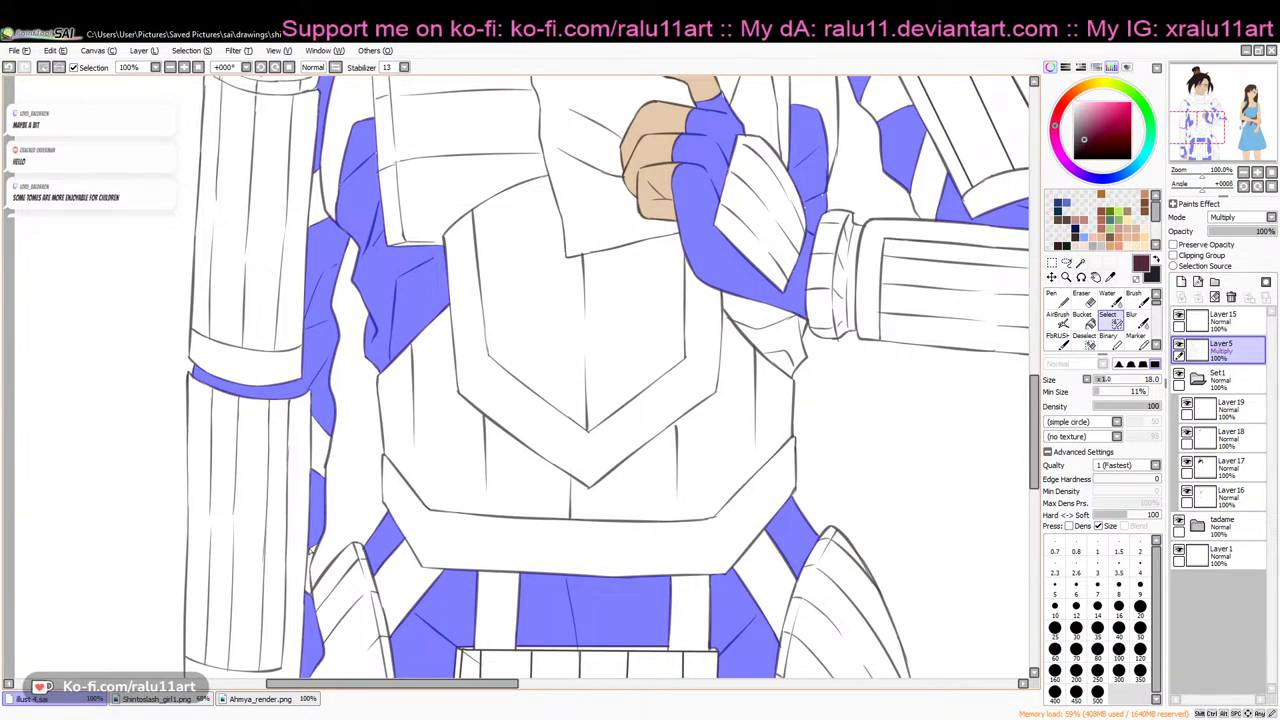
scroll(937, 393, "up", 5)
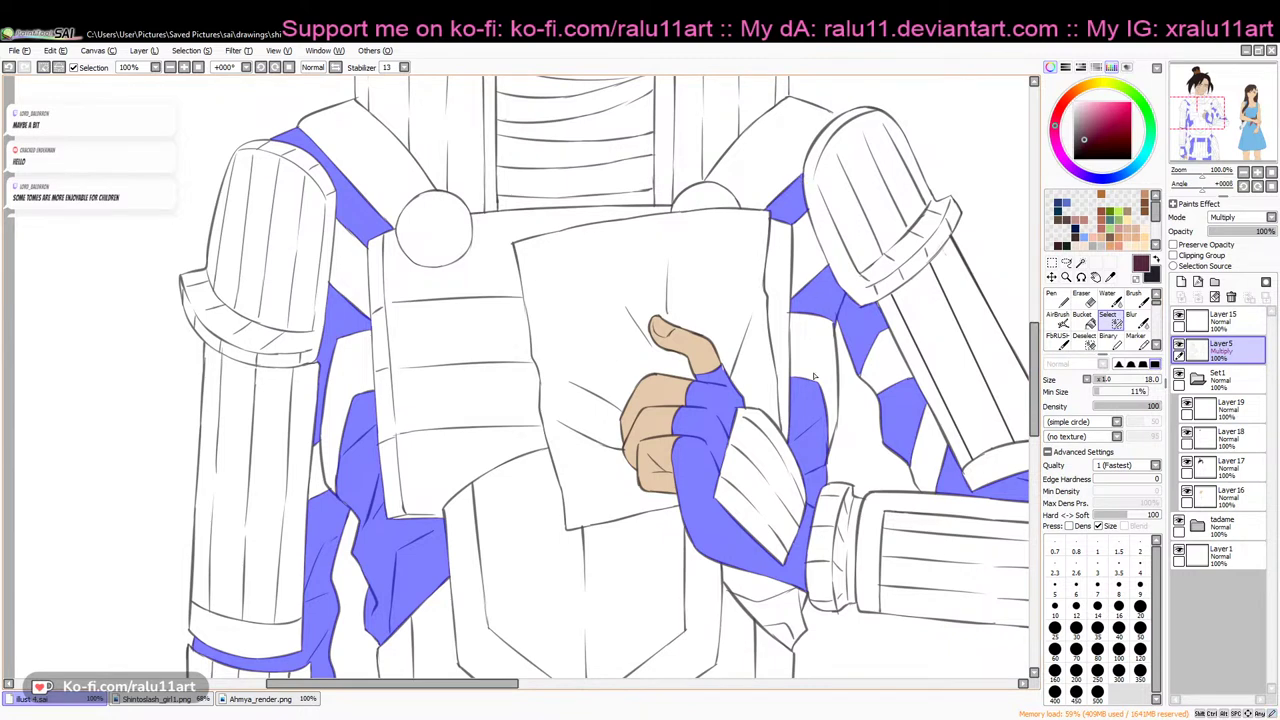
Check the selection along the bent arm and collar, undoing the stray Select brush stroke near the elbow
left_click_drag(456, 684, 517, 685)
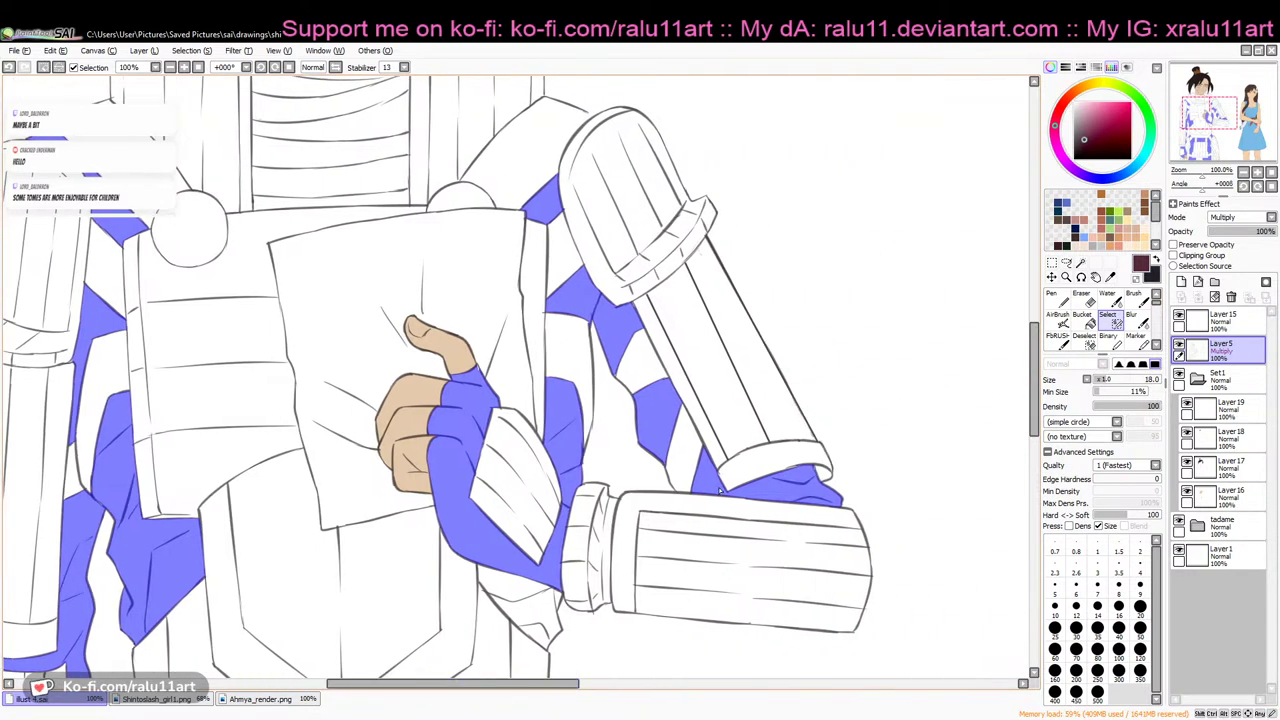
left_click_drag(804, 468, 781, 471)
key("ctrl+z")
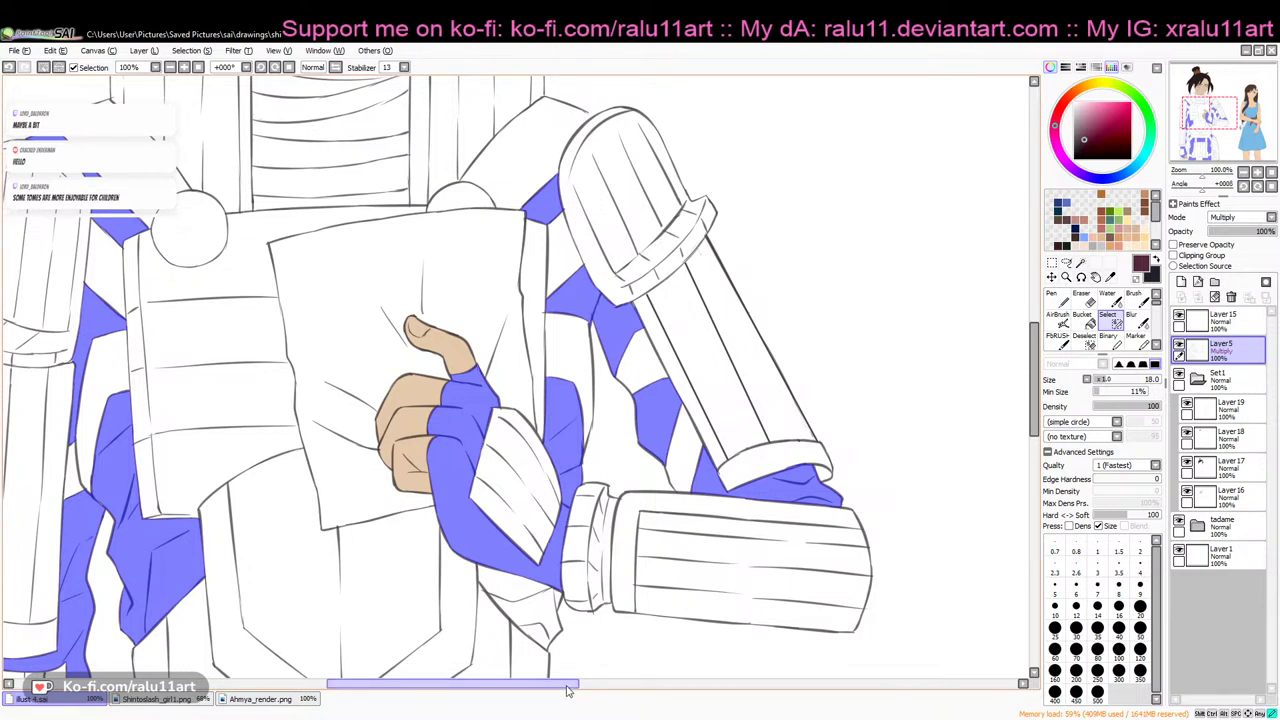
left_click_drag(572, 684, 487, 684)
left_click_drag(1034, 345, 1040, 285)
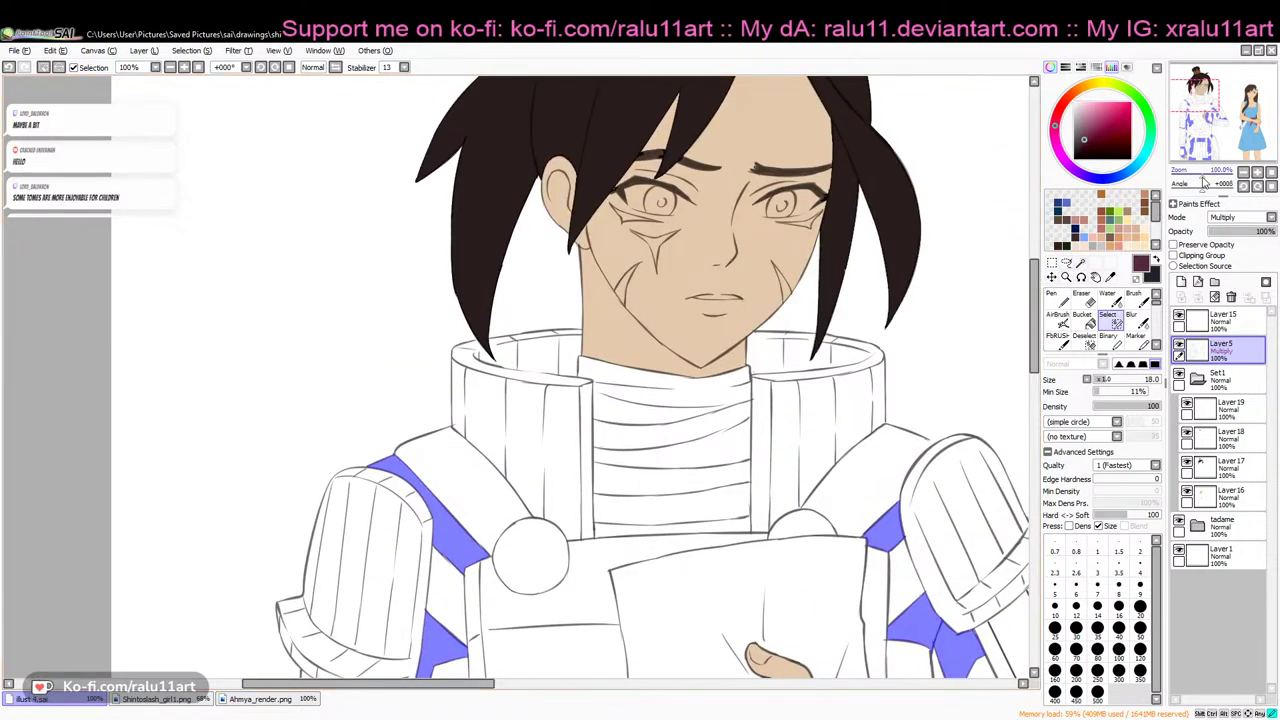
Paint the selected sleeves, torso cloth and gloves plum on Layer19 with the Pen at size 250
left_click_drag(1203, 177, 1189, 177)
left_click_drag(1034, 285, 1034, 345)
left_click(1082, 314)
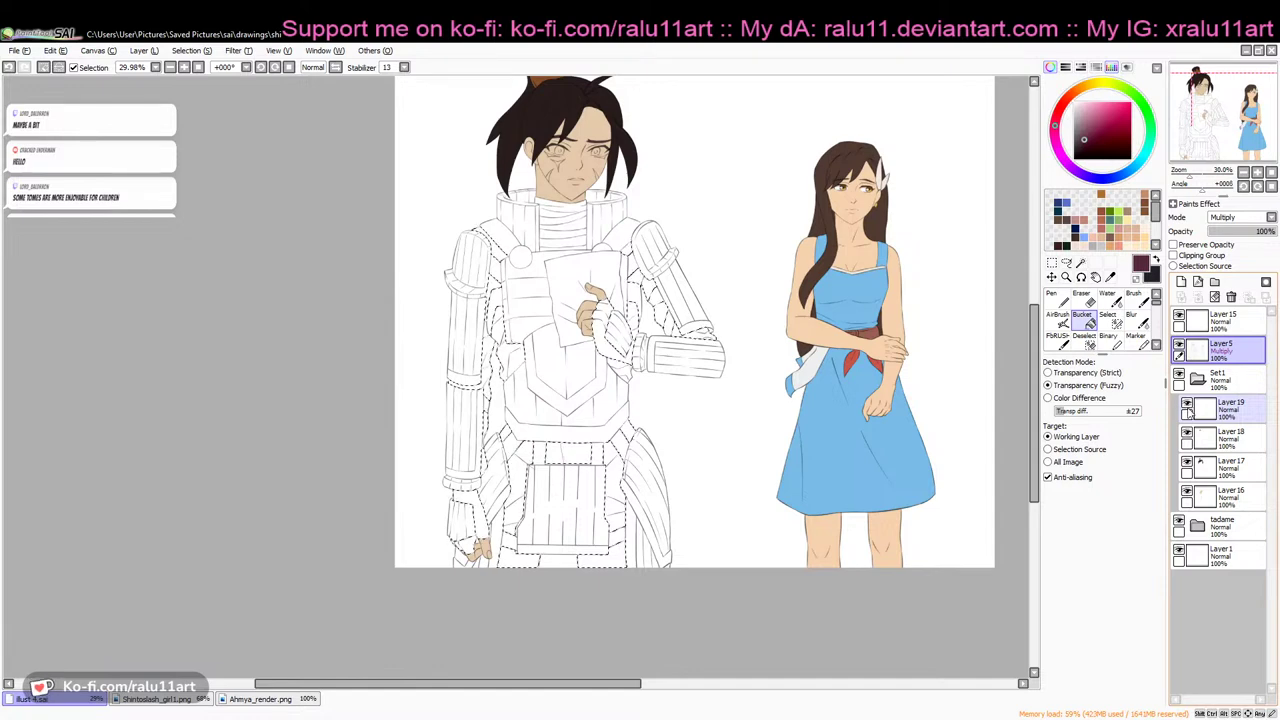
left_click(1225, 408)
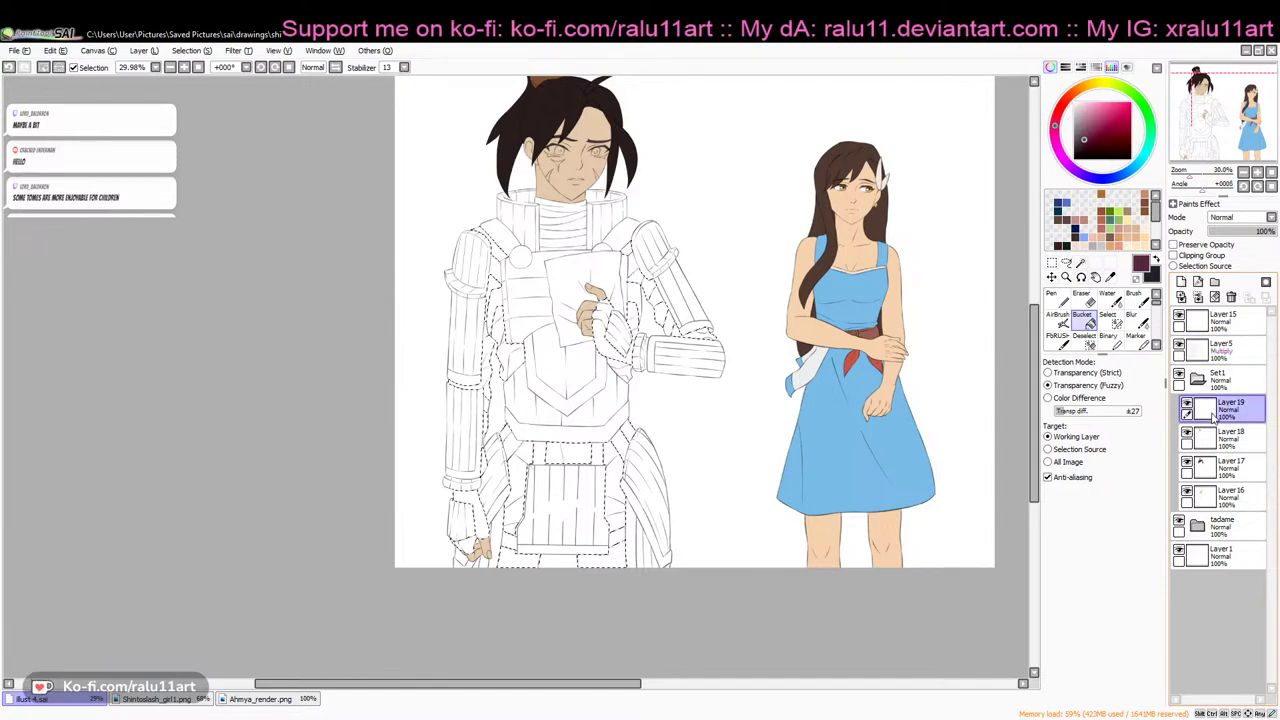
left_click(1054, 298)
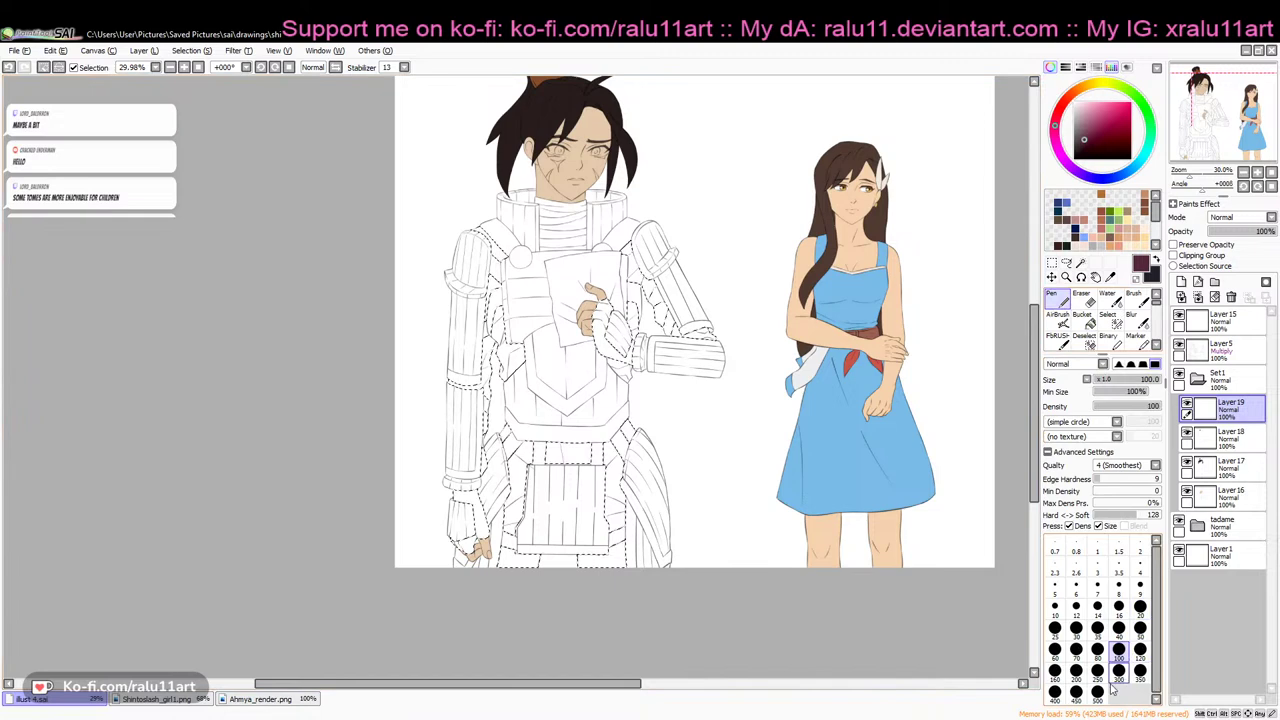
mouse_move(630, 252)
left_mouse_down()
mouse_move(634, 325)
mouse_move(684, 406)
left_mouse_up()
left_click_drag(630, 362, 598, 308)
left_click_drag(636, 374, 638, 390)
left_click_drag(512, 392, 476, 228)
left_click_drag(484, 450, 488, 512)
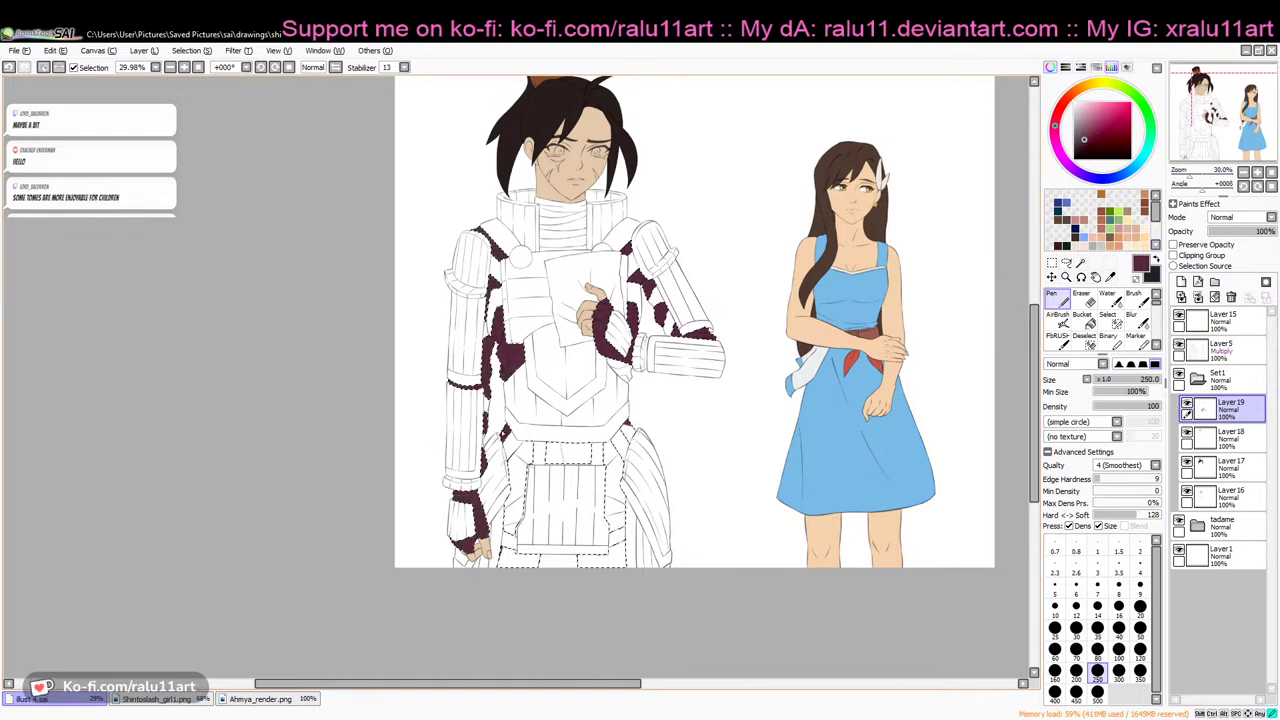
Paint the selected waist and trouser areas plum on Layer19, and clear the selection
left_click_drag(522, 442, 505, 566)
left_click_drag(512, 470, 530, 566)
mouse_move(522, 442)
left_mouse_down()
mouse_move(562, 462)
mouse_move(630, 432)
left_mouse_up()
left_click_drag(616, 490, 612, 534)
left_click_drag(580, 548, 626, 566)
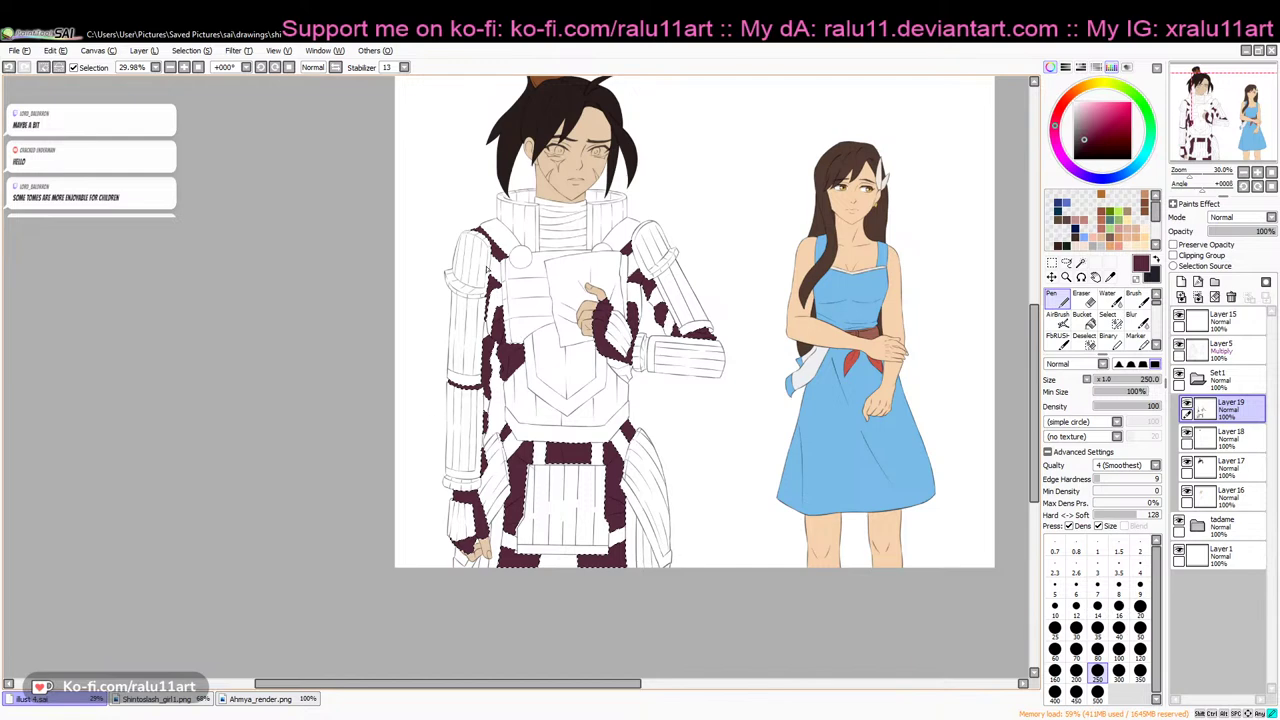
key("ctrl+d")
Select the missed piece of cloth below the raised glove from the Layer5 line art, with the Select brush ready for gaps
left_click_drag(1192, 178, 1220, 183)
left_click(1081, 263)
left_click(1222, 347)
left_click(750, 352)
left_click(769, 384)
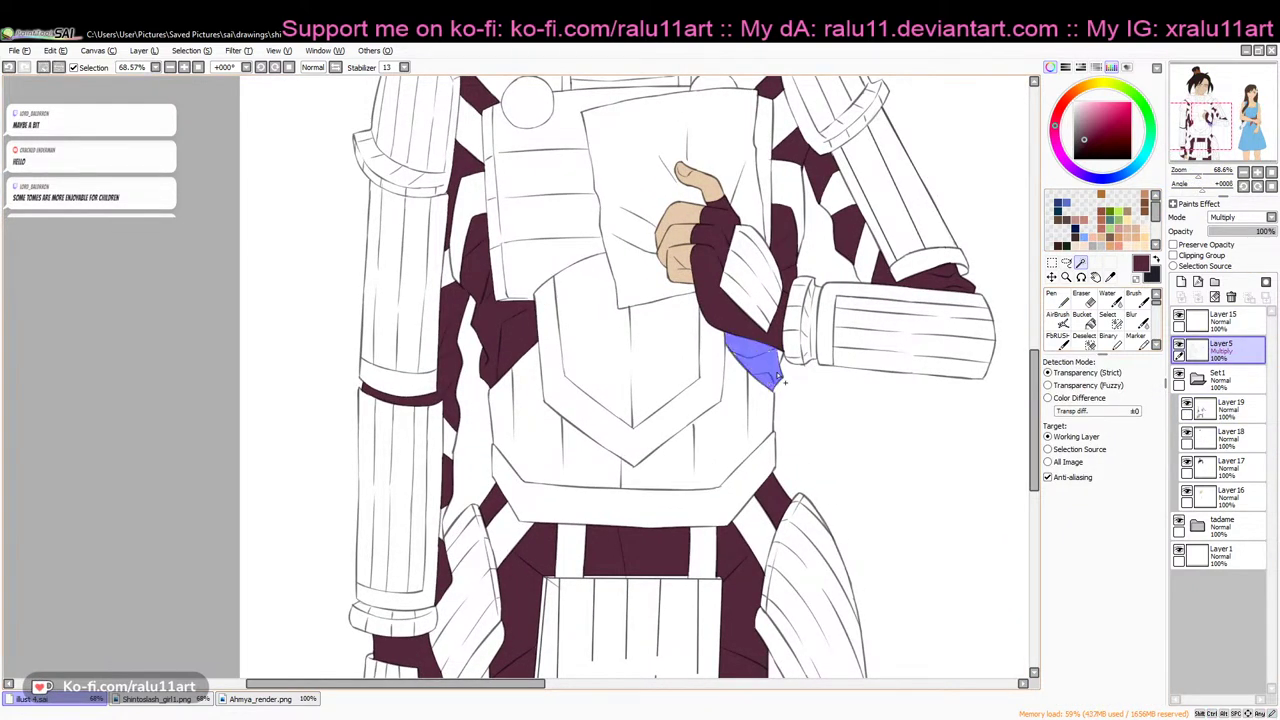
left_click(1110, 322)
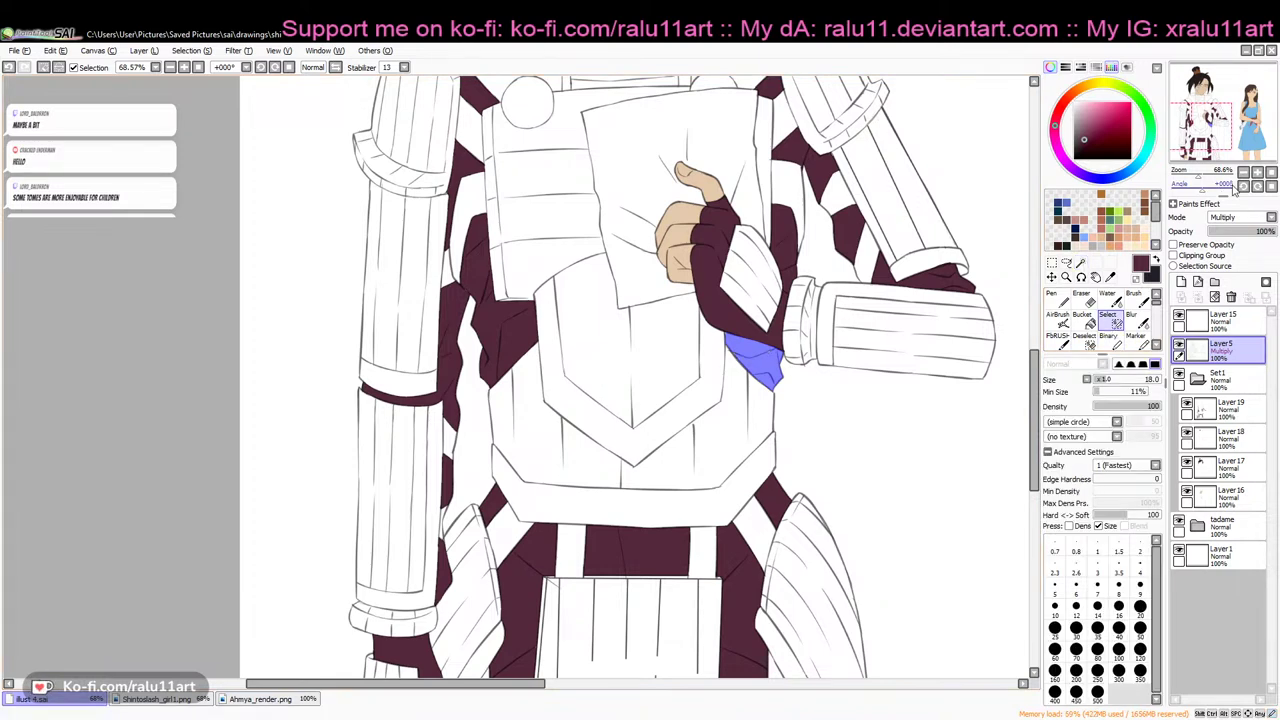
left_click(1203, 174)
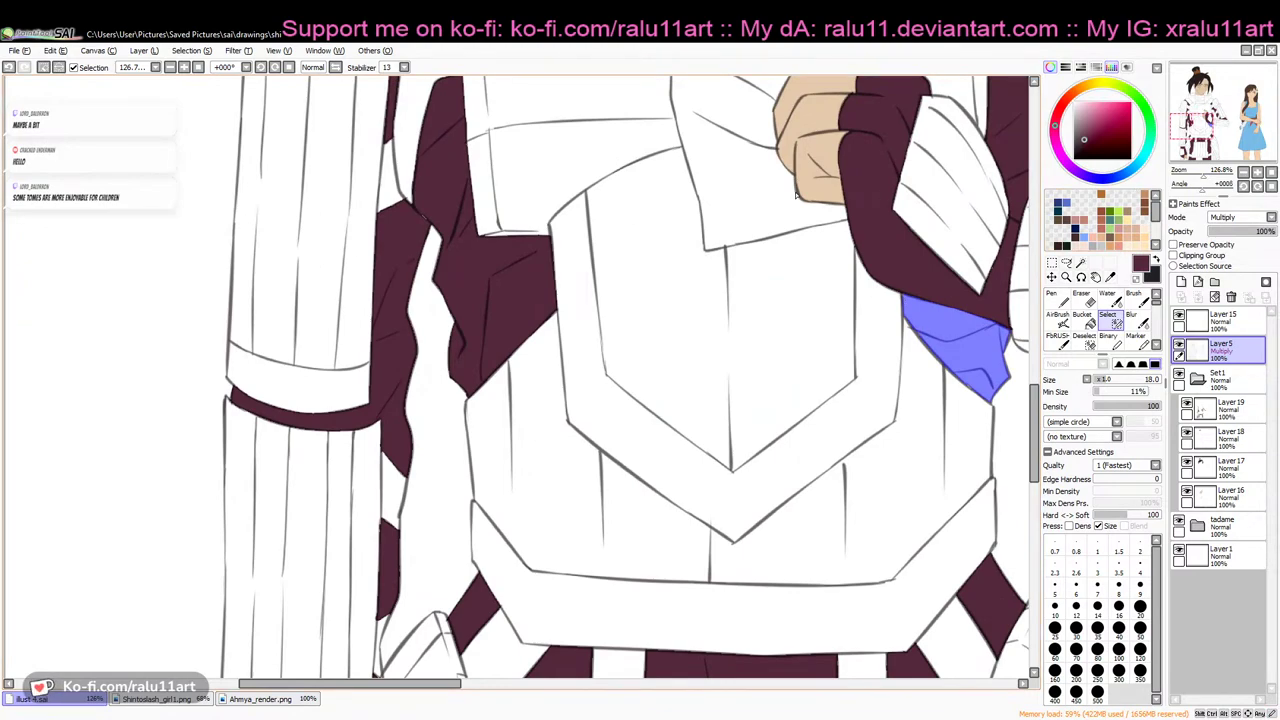
Fill the selected cloth piece below the raised glove with plum on Layer19 using the Bucket, and clear the selection
left_click_drag(1205, 175, 1194, 178)
left_click(1082, 315)
left_click(1230, 405)
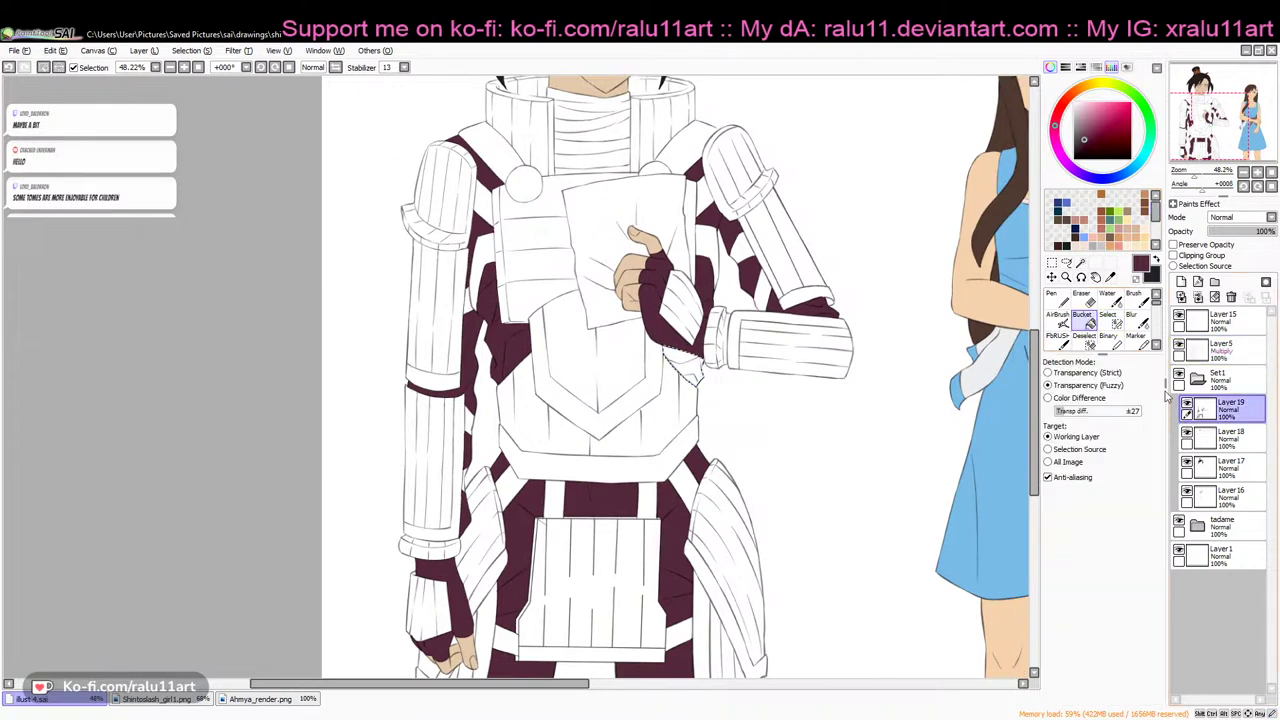
left_click(700, 372)
key("ctrl+d")
Set the Pen size to 23 and go over the plum cloth edges on Layer19 for missed spots
left_click_drag(1194, 177, 1207, 180)
left_click(1052, 299)
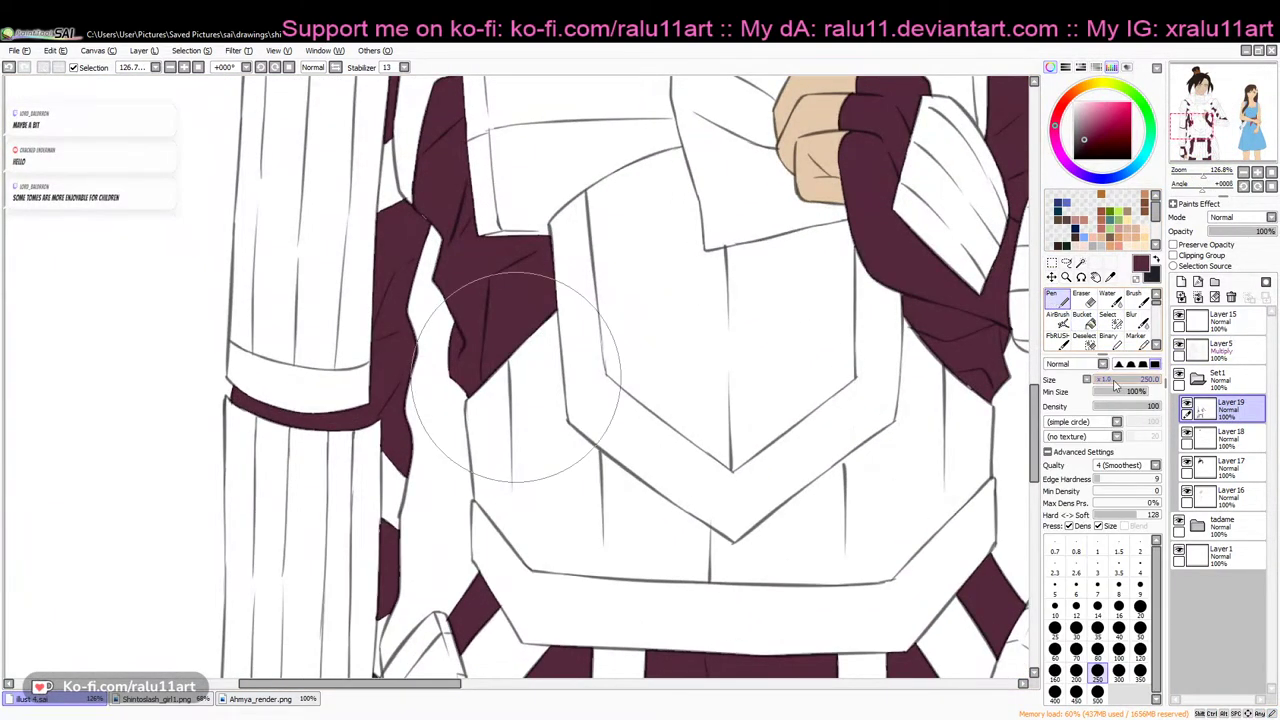
left_click_drag(1099, 394, 1094, 392)
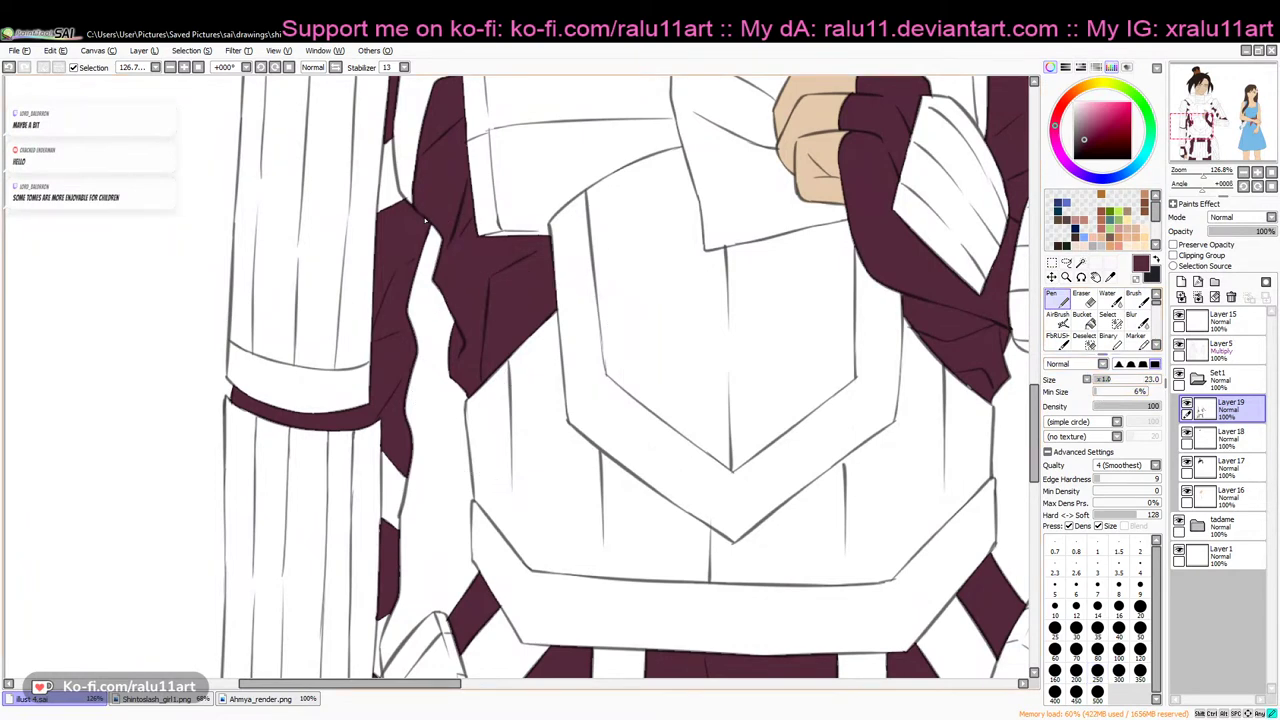
left_click_drag(1036, 415, 1036, 344)
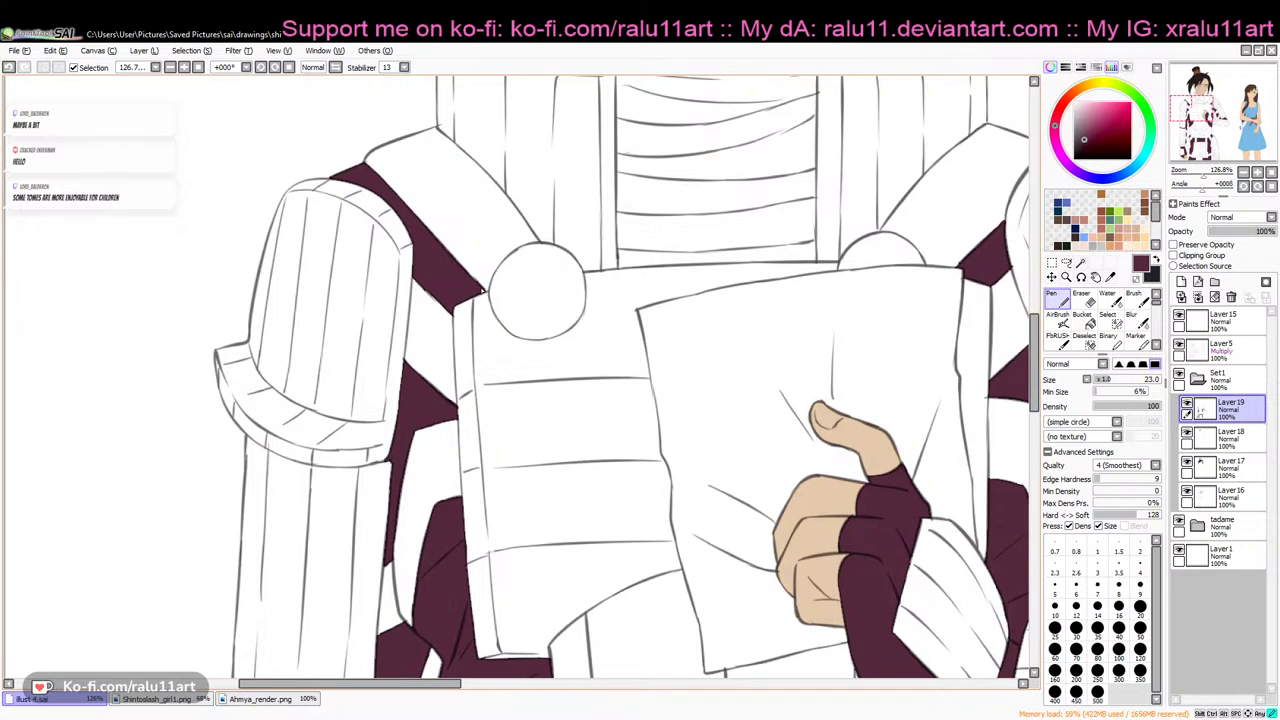
left_click_drag(1034, 343, 1034, 309)
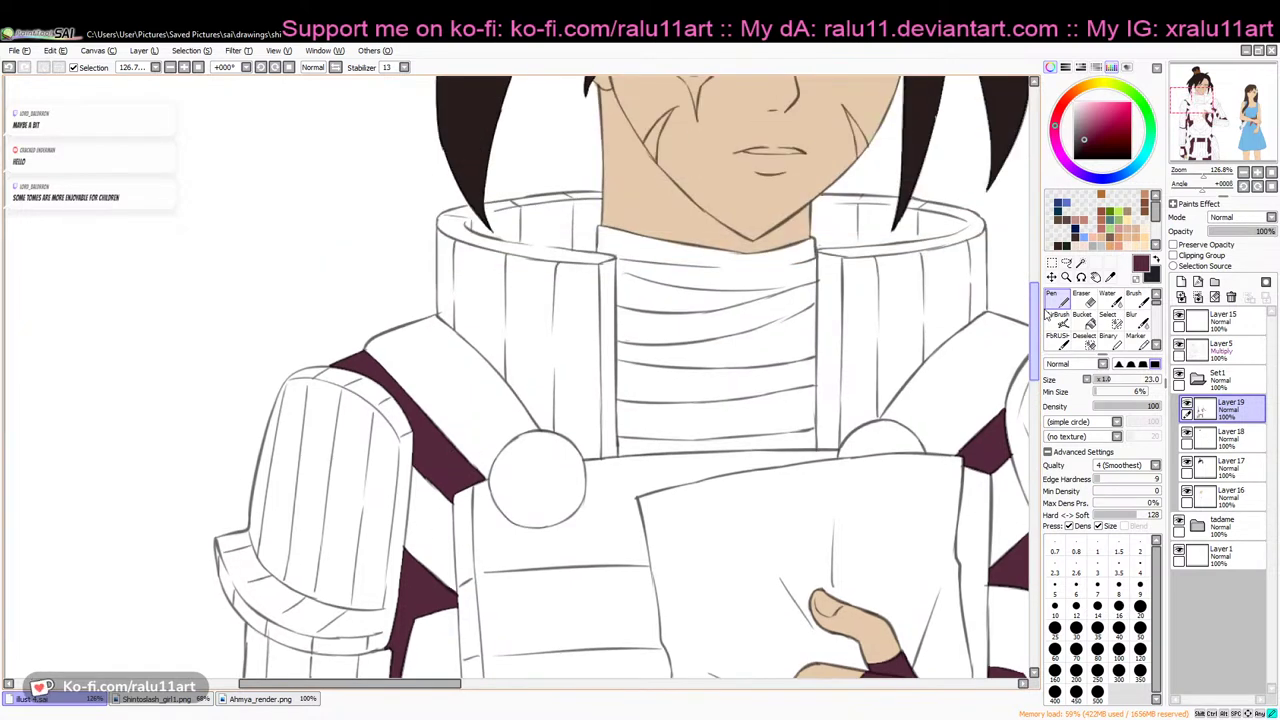
Review both figures' colouring as a whole, and check the armour in the Ahmya_render.png reference
left_click(1204, 179)
left_click_drag(1204, 179, 1189, 179)
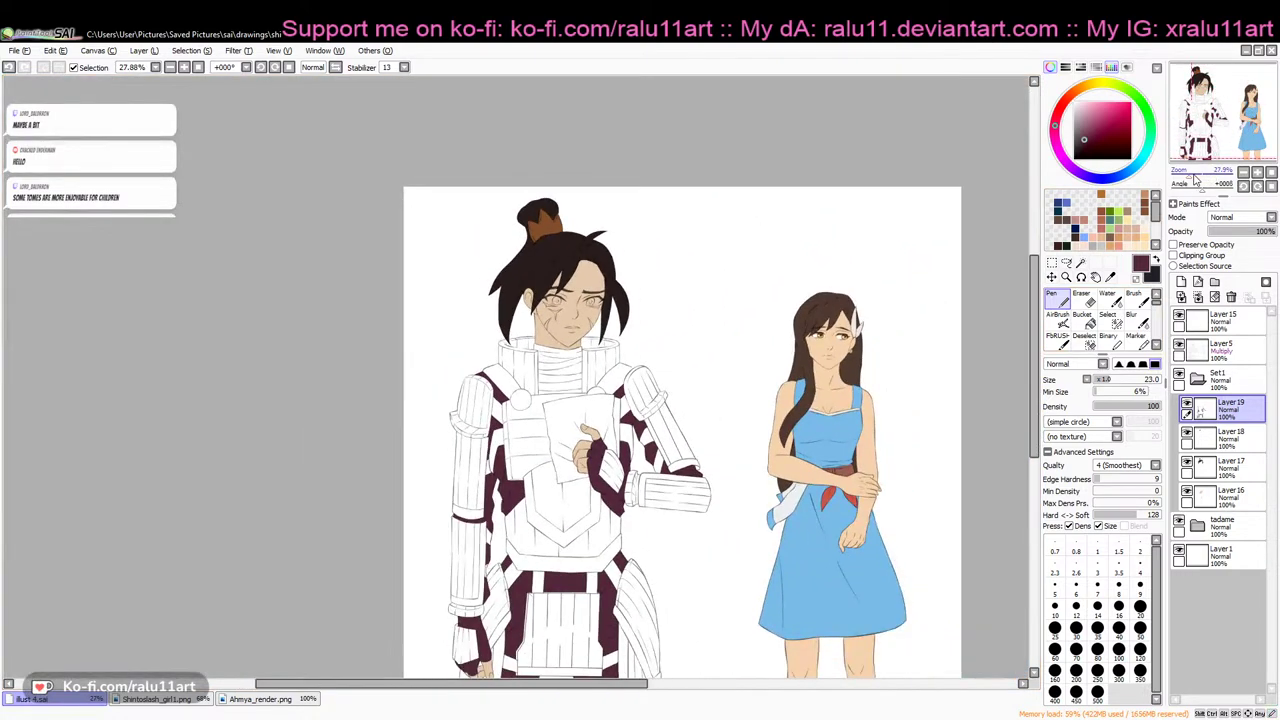
left_click_drag(1037, 285, 1038, 313)
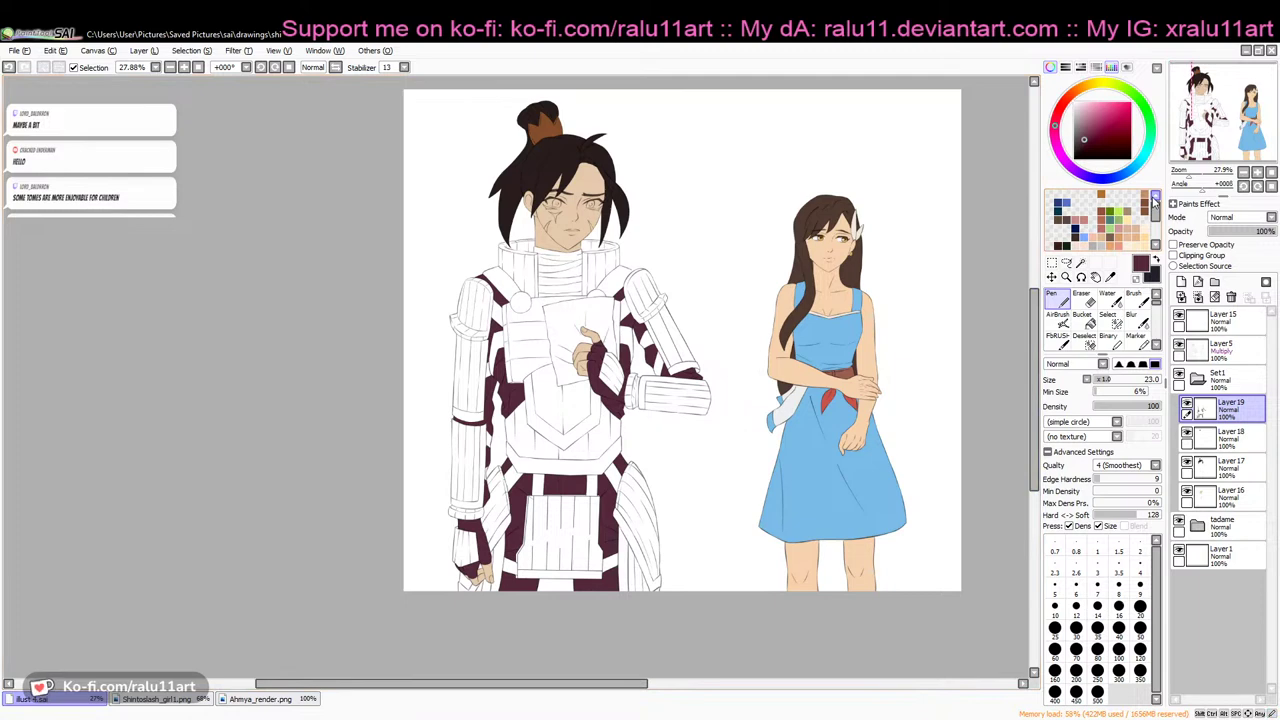
left_click_drag(1186, 180, 1188, 176)
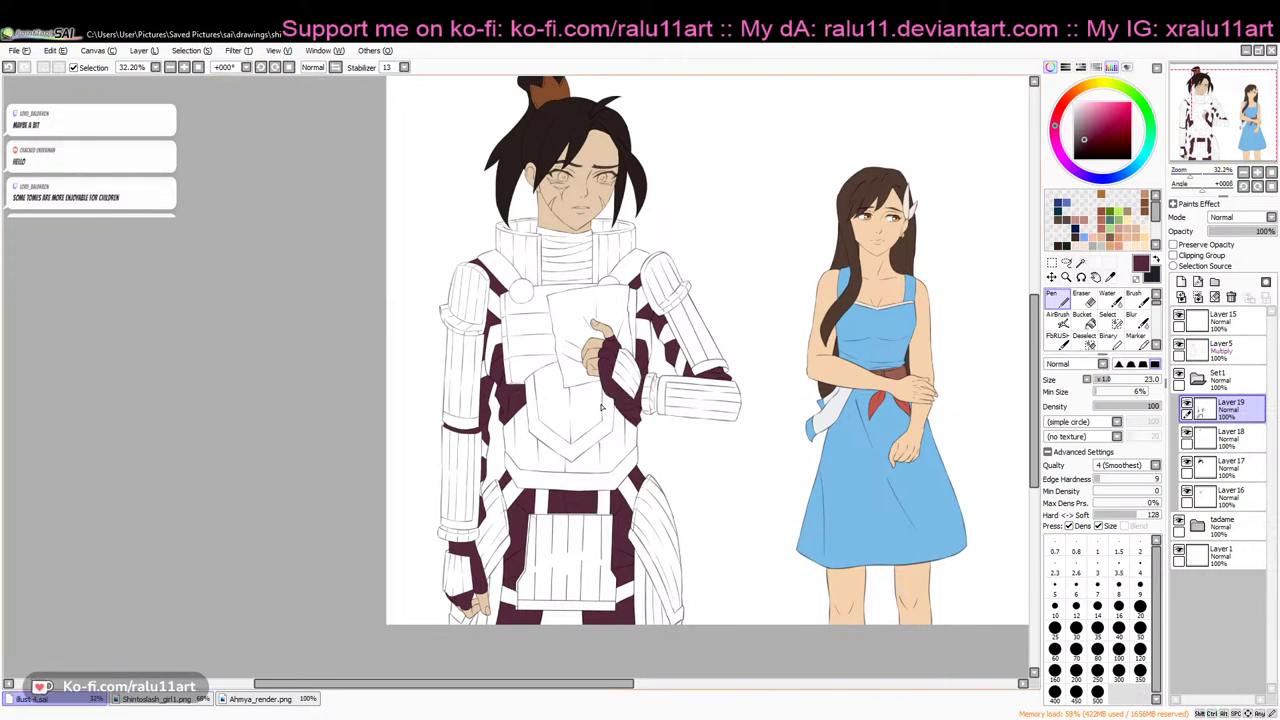
left_click(285, 703)
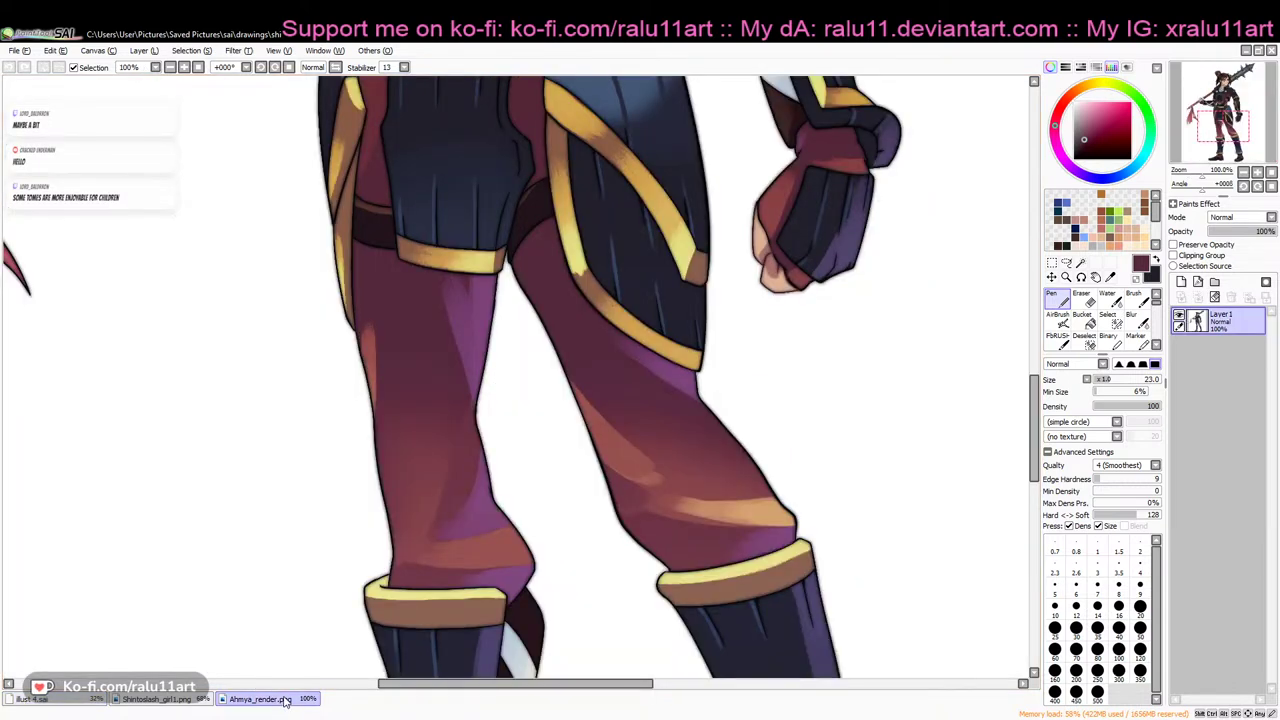
left_click(75, 702)
Add a new layer above Layer19 for the armour, and activate the Layer5 line art with the Magic Wand ready
left_click(1081, 263)
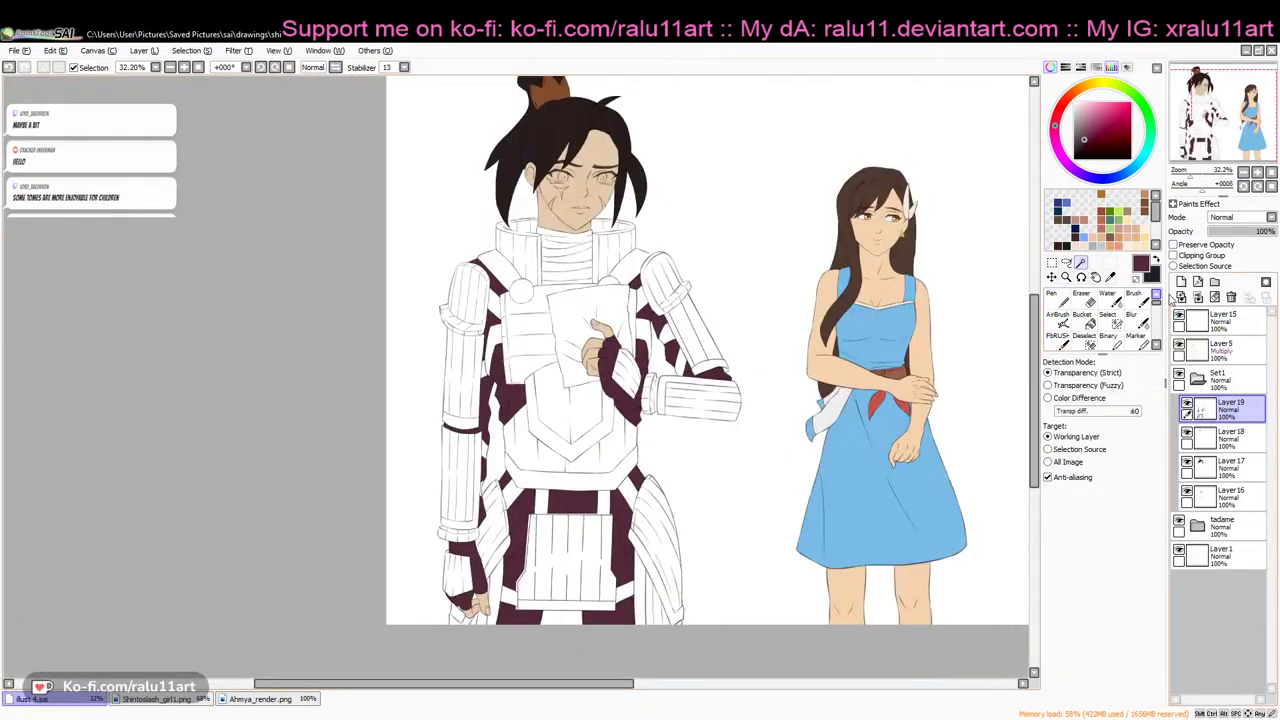
left_click(1181, 282)
left_click(1222, 348)
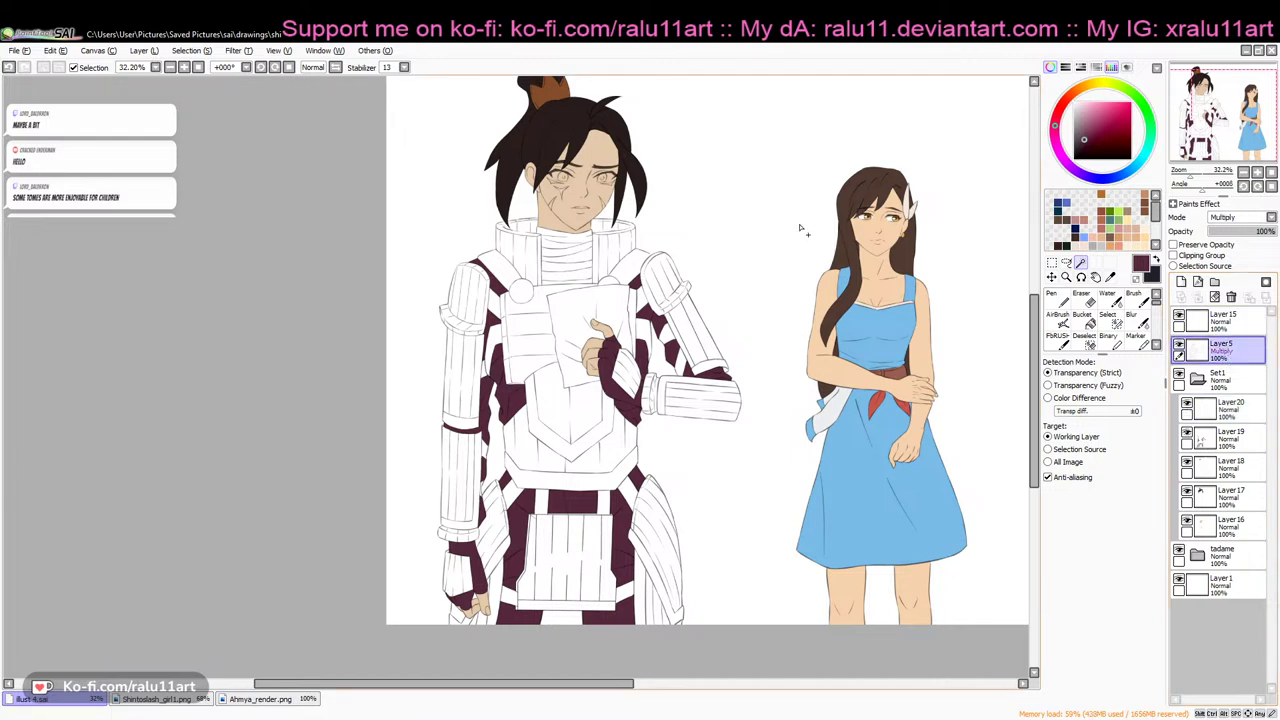
Select the raised arm's shoulder, upper-arm and forearm armour, wrist cuff and hand guard from the Layer5 line art
scroll(731, 244, "up", 3)
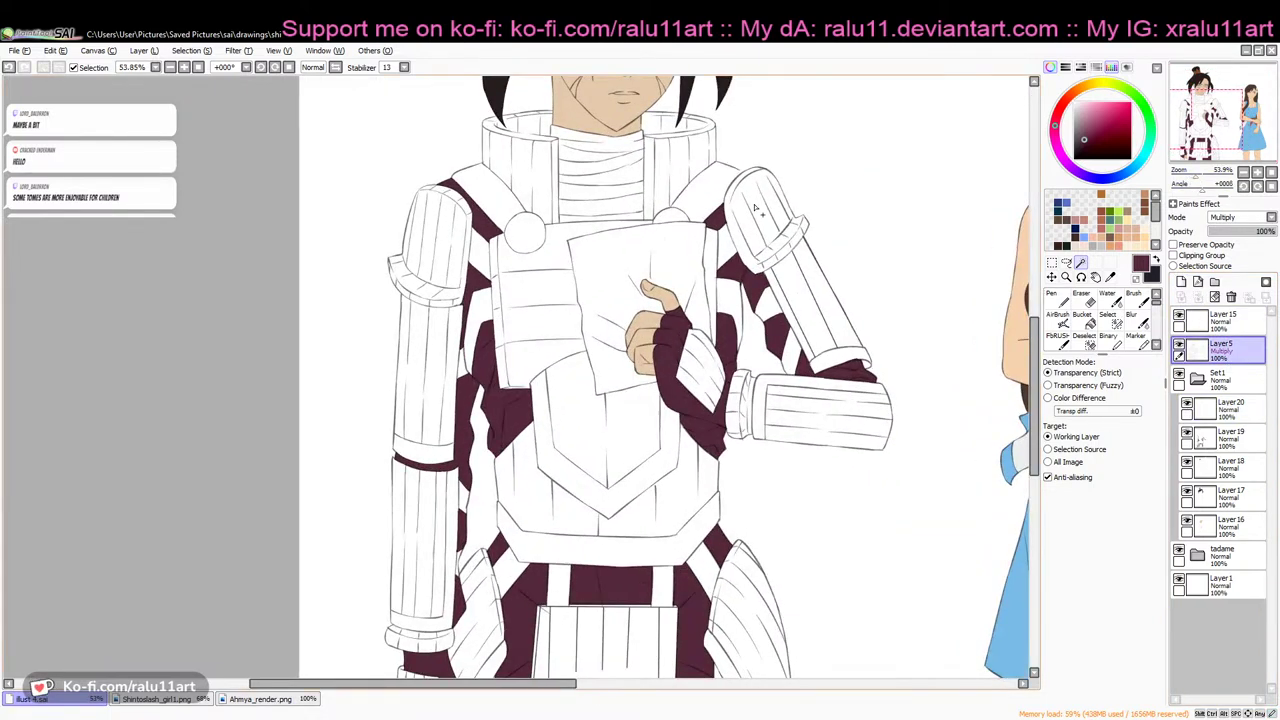
left_click(755, 214)
left_click(805, 290)
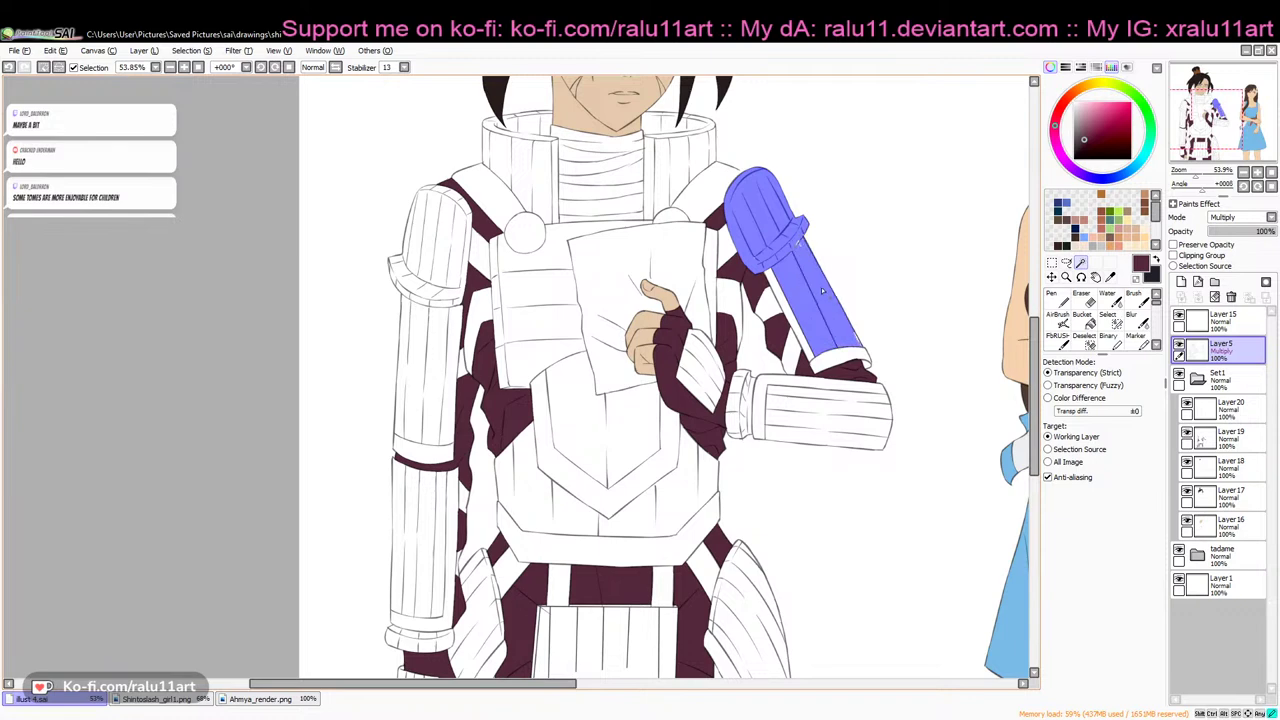
left_click(805, 392)
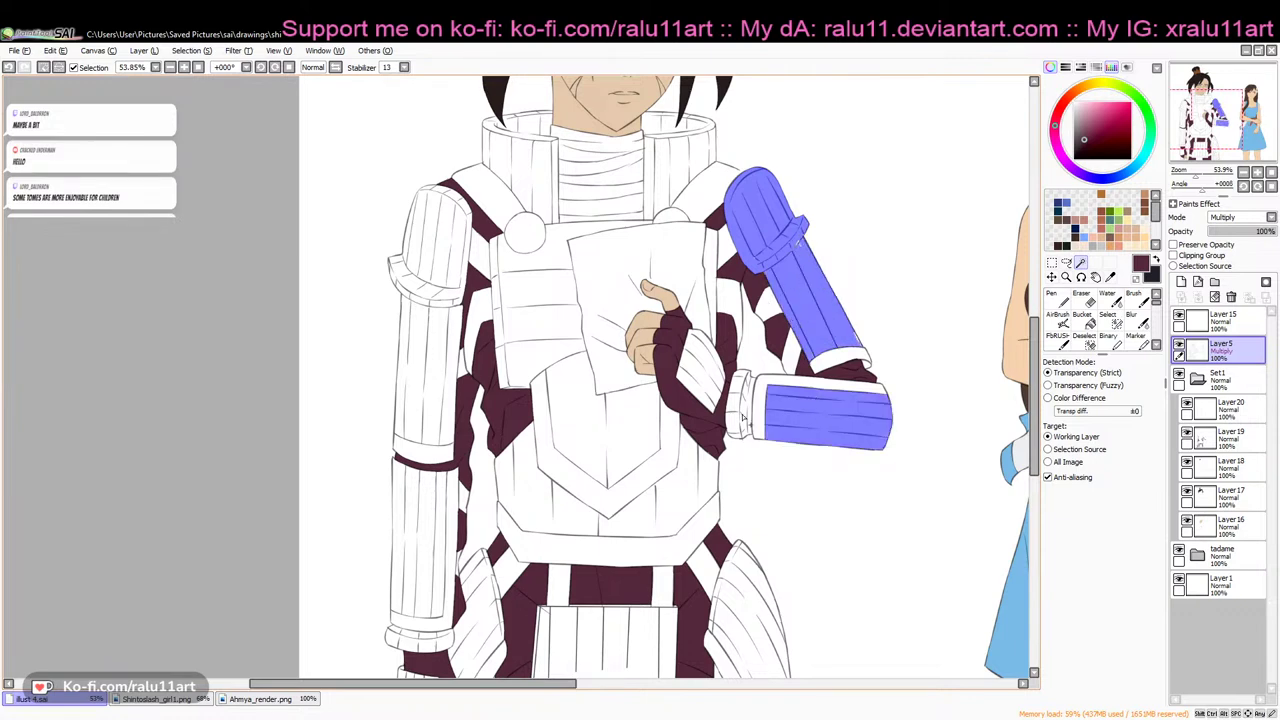
left_click(737, 408)
left_click(746, 398)
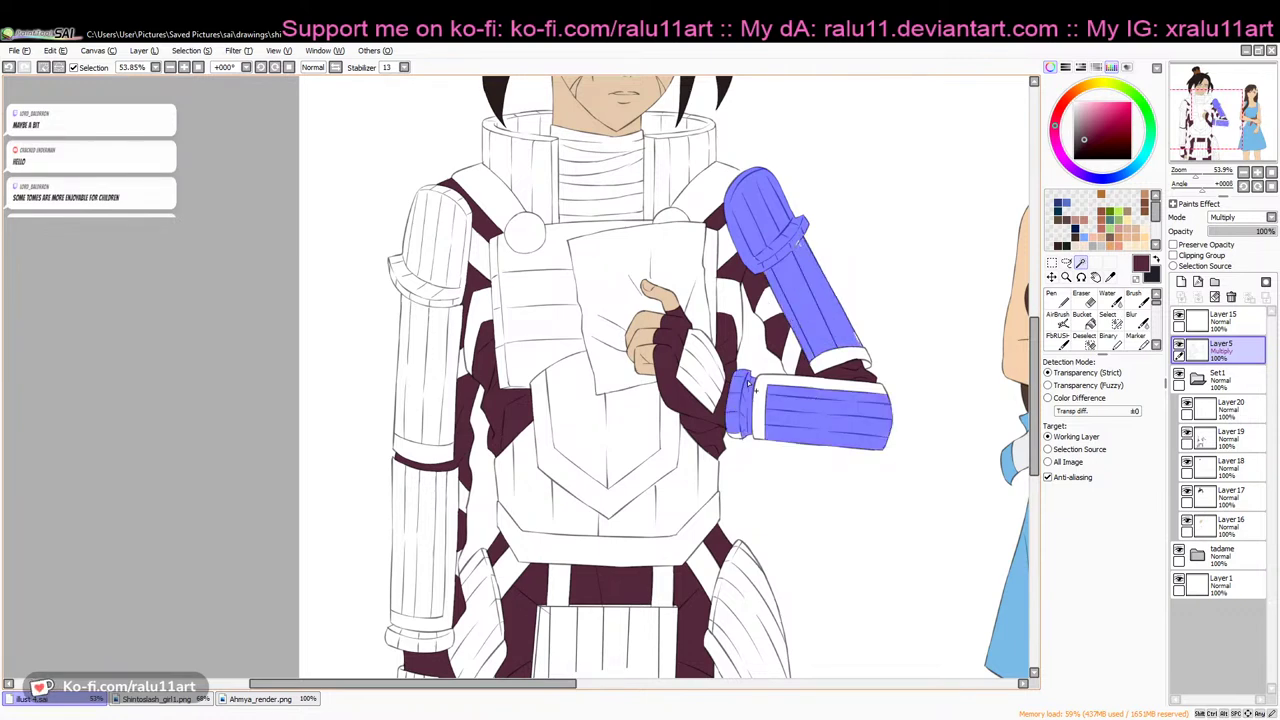
left_click(692, 380)
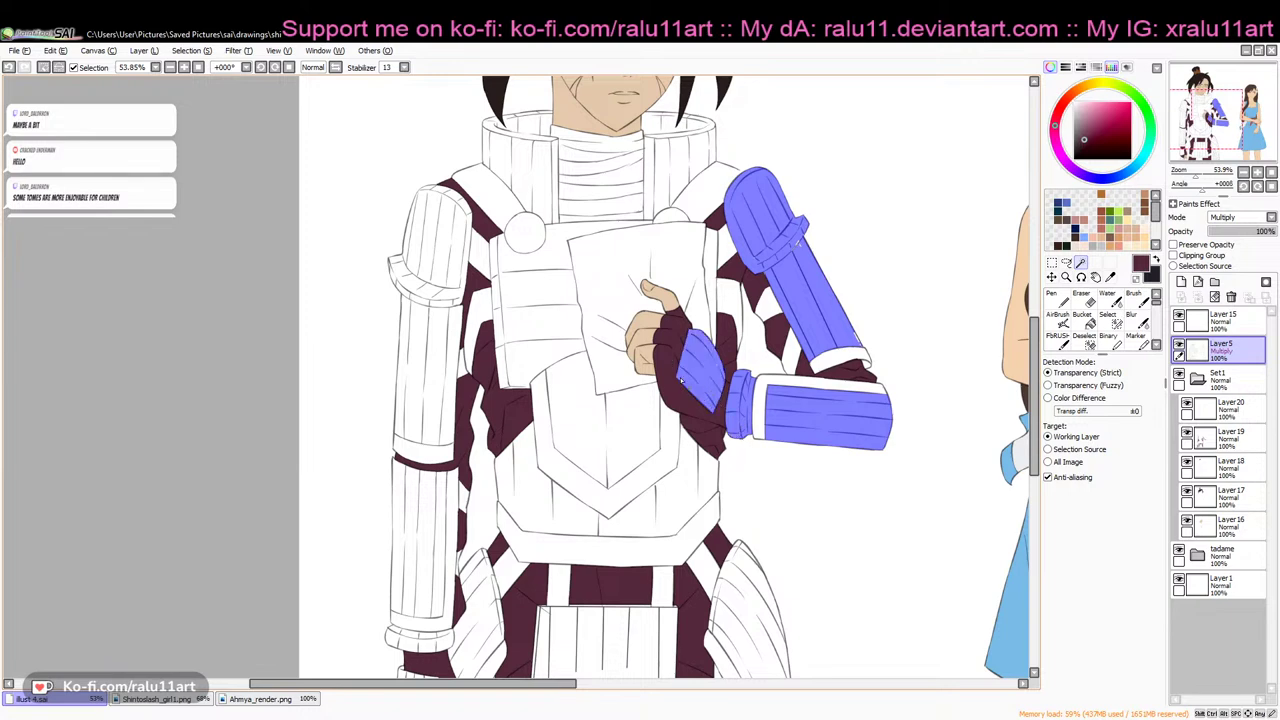
Add the central chest plate and both sides of the abdominal armour to the selection, leaving out the trim
left_click(592, 405)
left_click(677, 511)
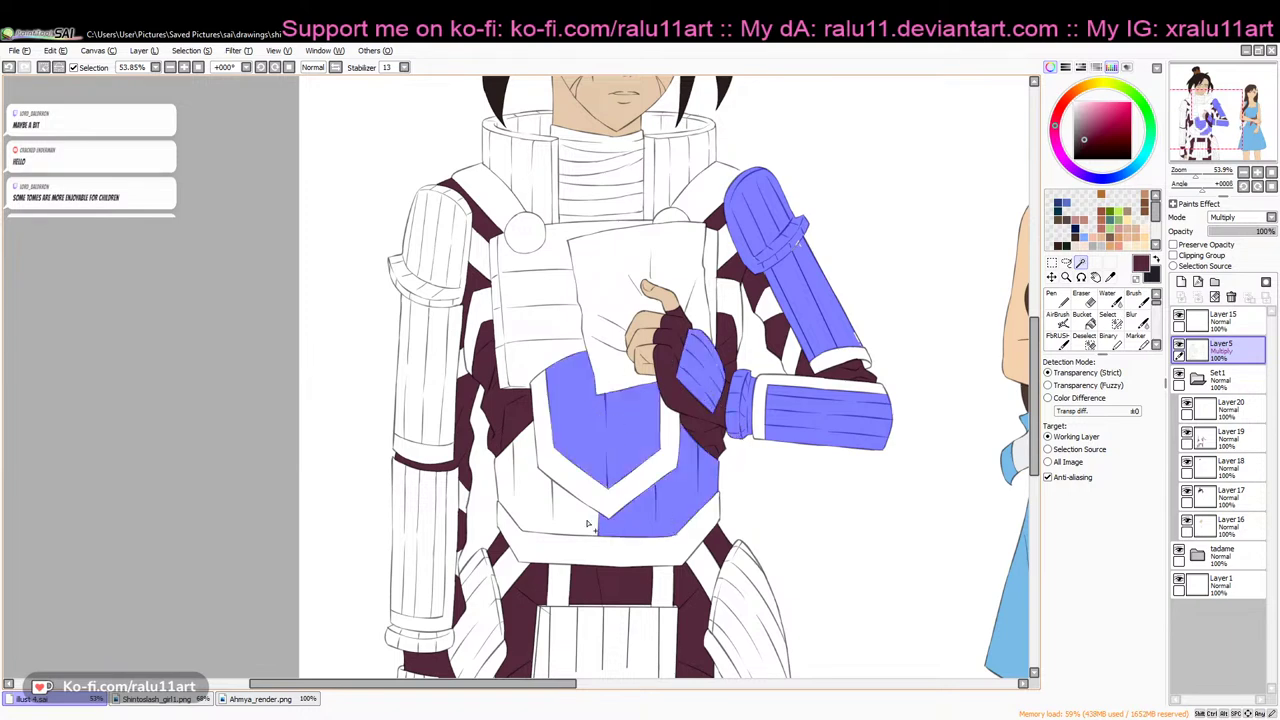
left_click(525, 475)
Add the lowered arm's ribbed upper-arm plate, shoulder guard and shoulder rim to the selection
left_click(431, 399)
left_click(450, 380)
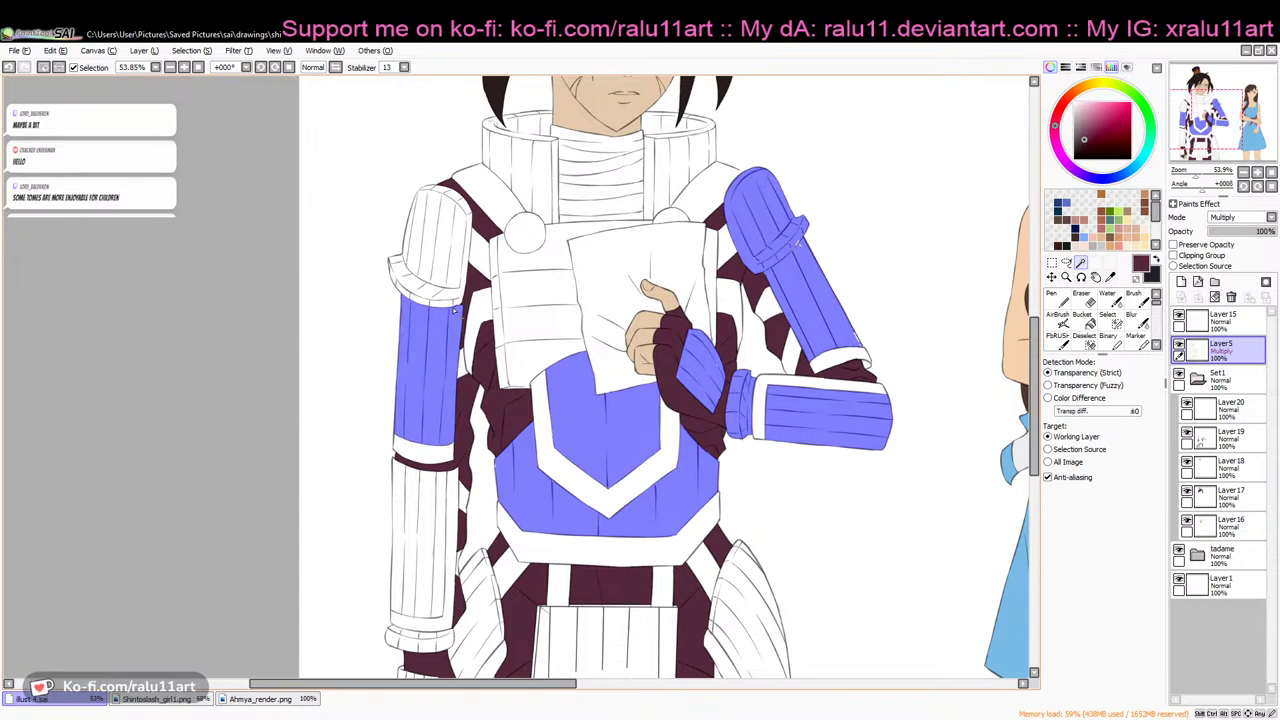
left_click(421, 296)
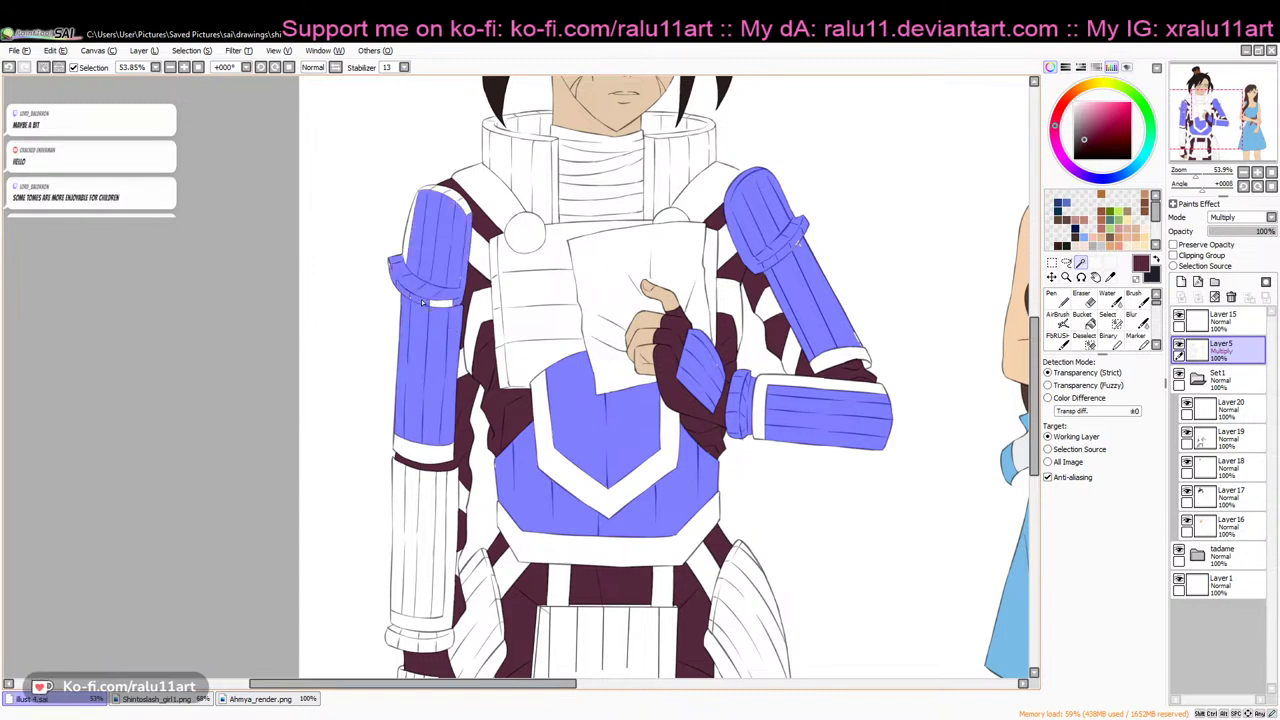
left_click(440, 196)
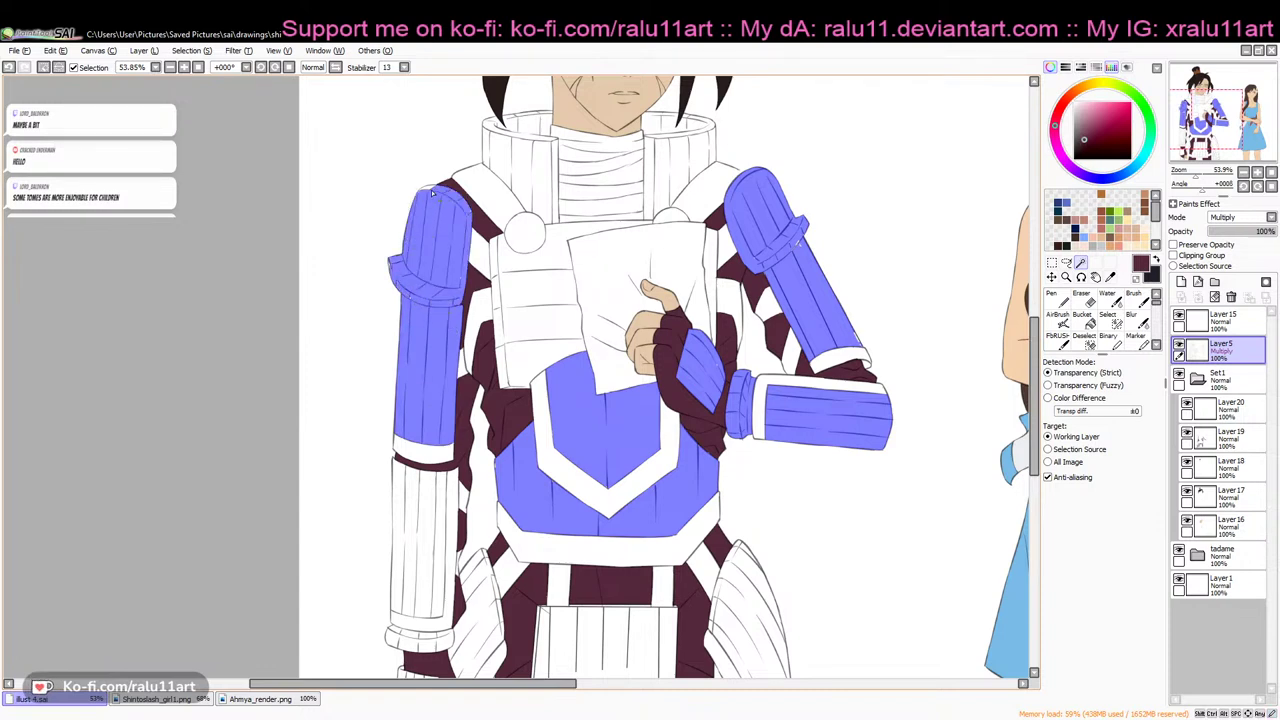
Add the outer and inner panels of both halves of the high collar to the selection
left_click(495, 158)
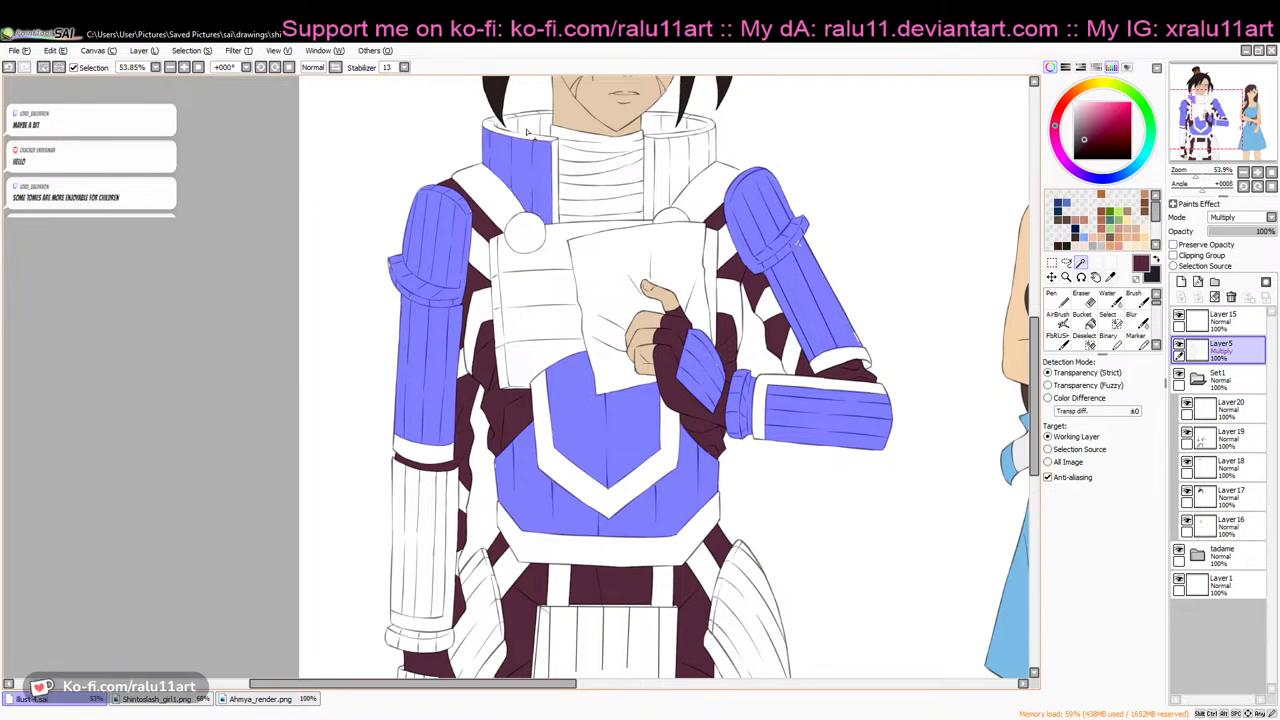
left_click(530, 128)
left_click(555, 152)
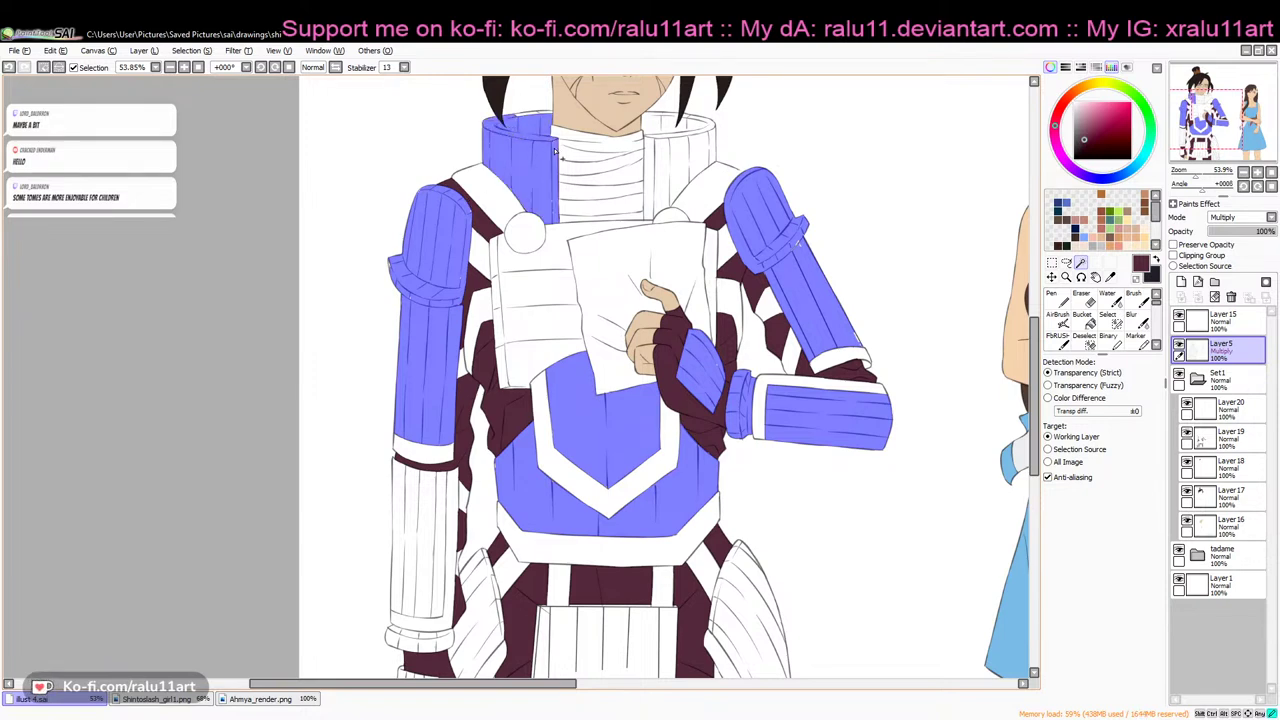
left_click(658, 155)
left_click(689, 151)
left_click(696, 128)
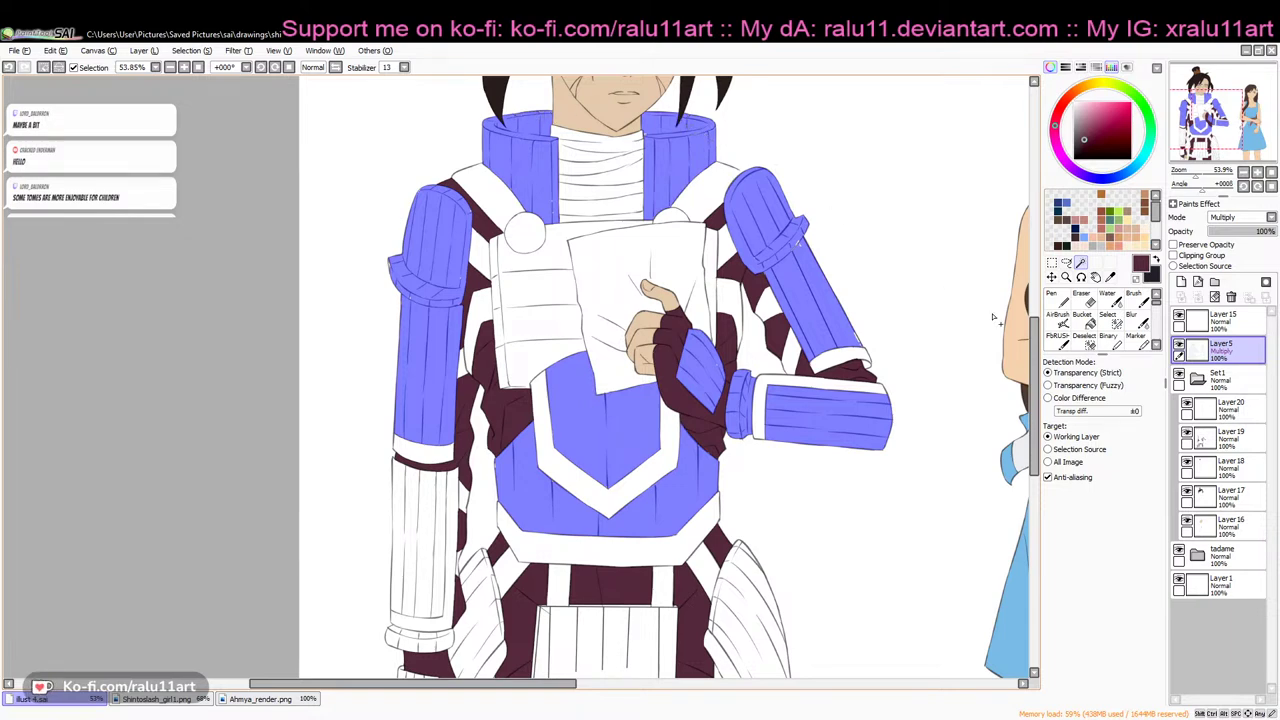
Add both ribbed hip guards and the front waist plate to the selection, excluding their wide trim bands
left_click_drag(1036, 350, 1038, 429)
left_click(743, 353)
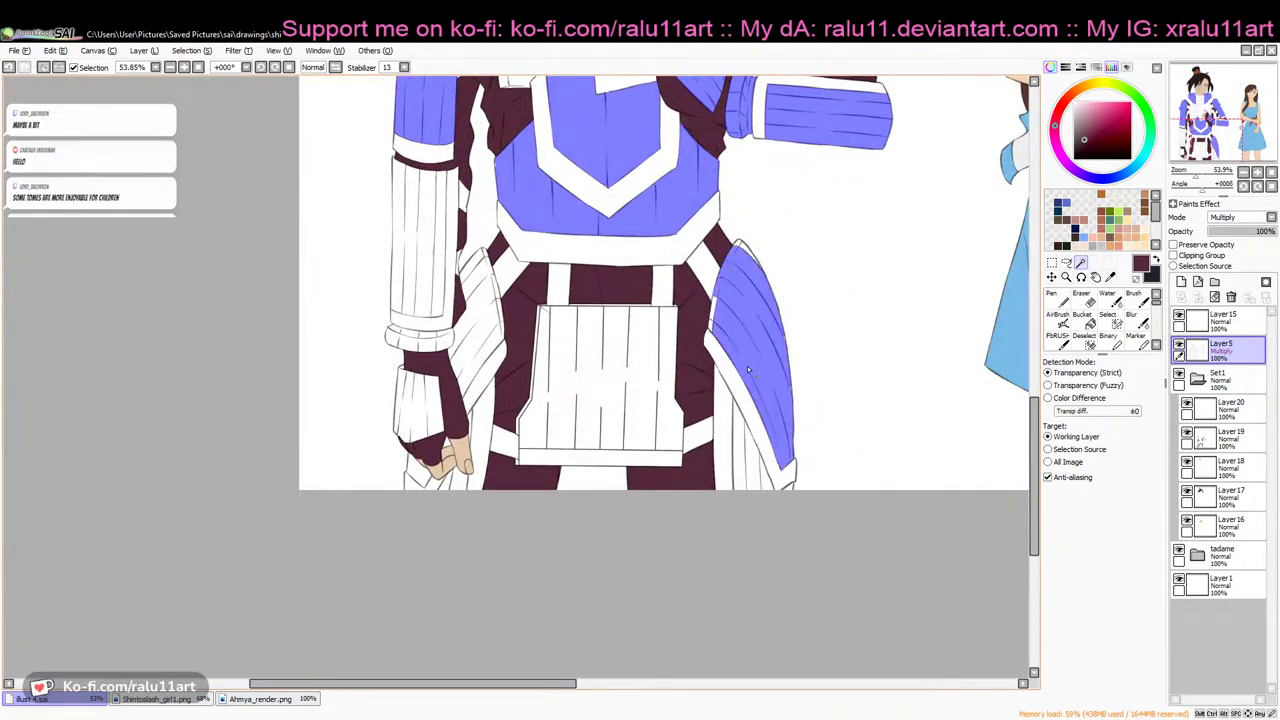
left_click(743, 445)
left_click(758, 462)
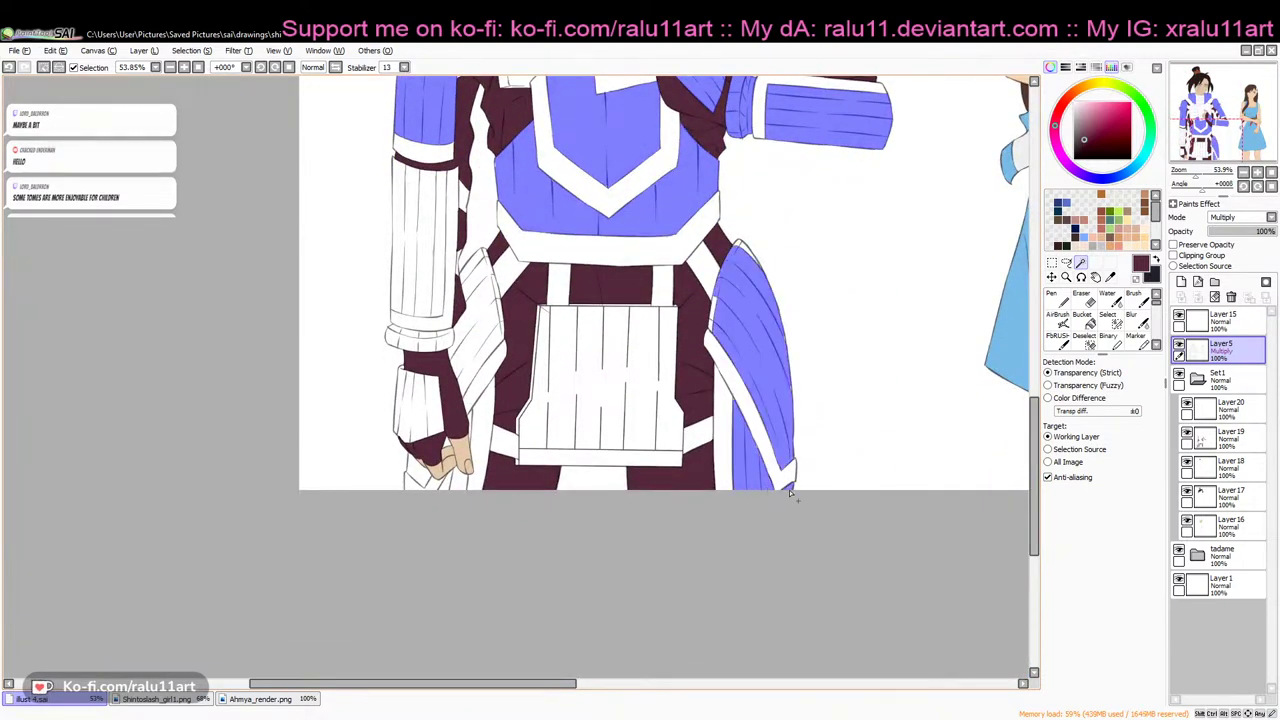
left_click(748, 252)
left_click(663, 331)
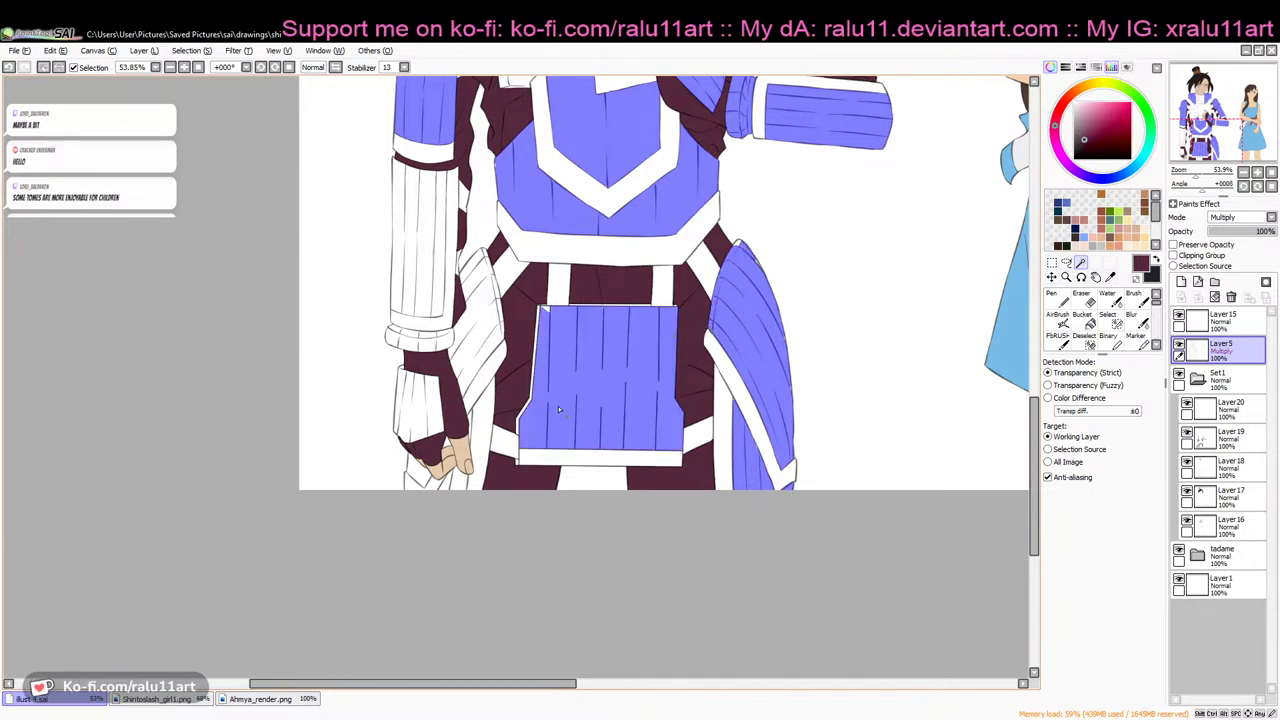
left_click(532, 395)
left_click(478, 302)
left_click(472, 265)
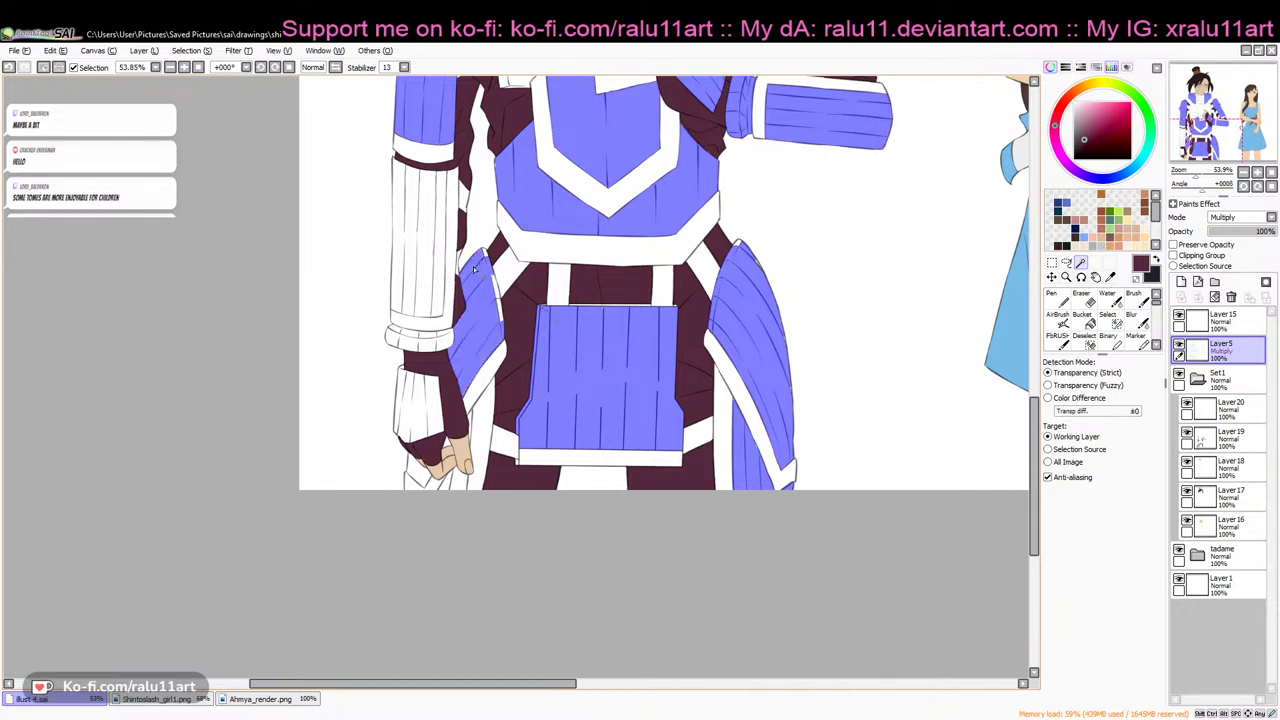
Add the lowered arm's forearm plate, wrist cuff and hand guard, plus the armour pieces below that hand, to the selection
left_click(440, 245)
left_click(427, 245)
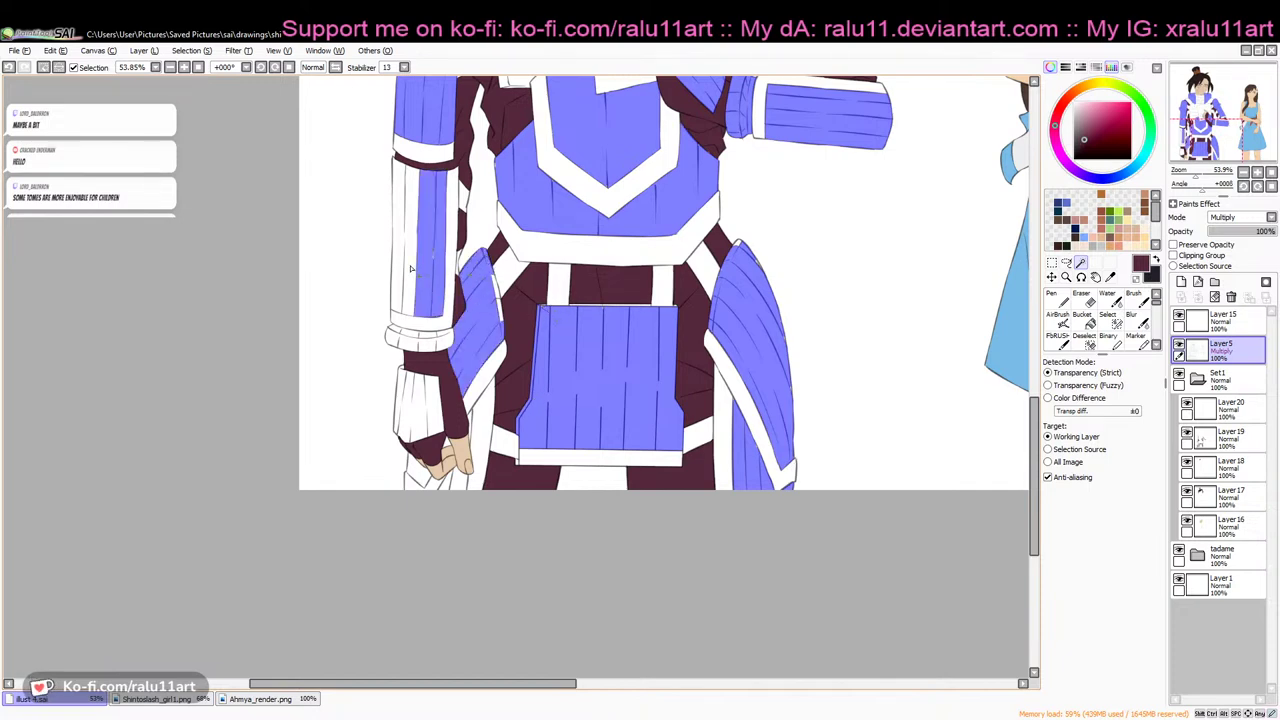
left_click(398, 278)
left_click(420, 340)
left_click(428, 336)
left_click(415, 388)
left_click(434, 405)
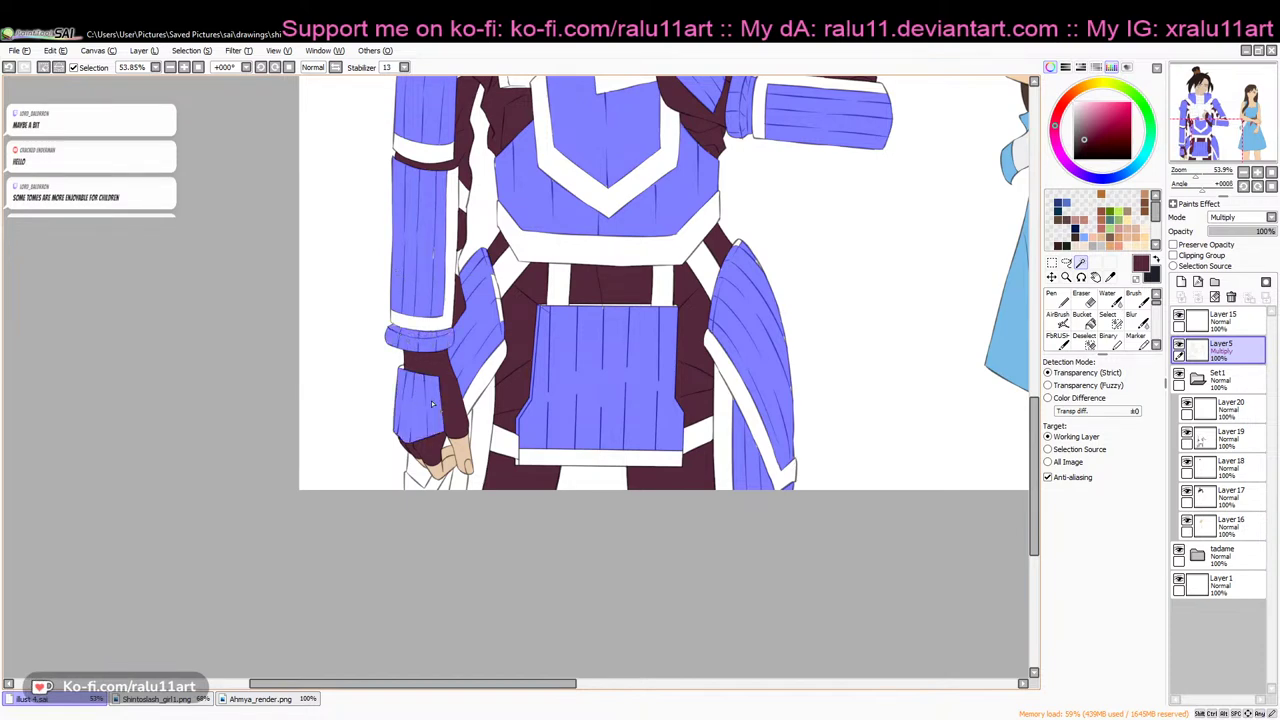
left_click(424, 477)
left_click(448, 480)
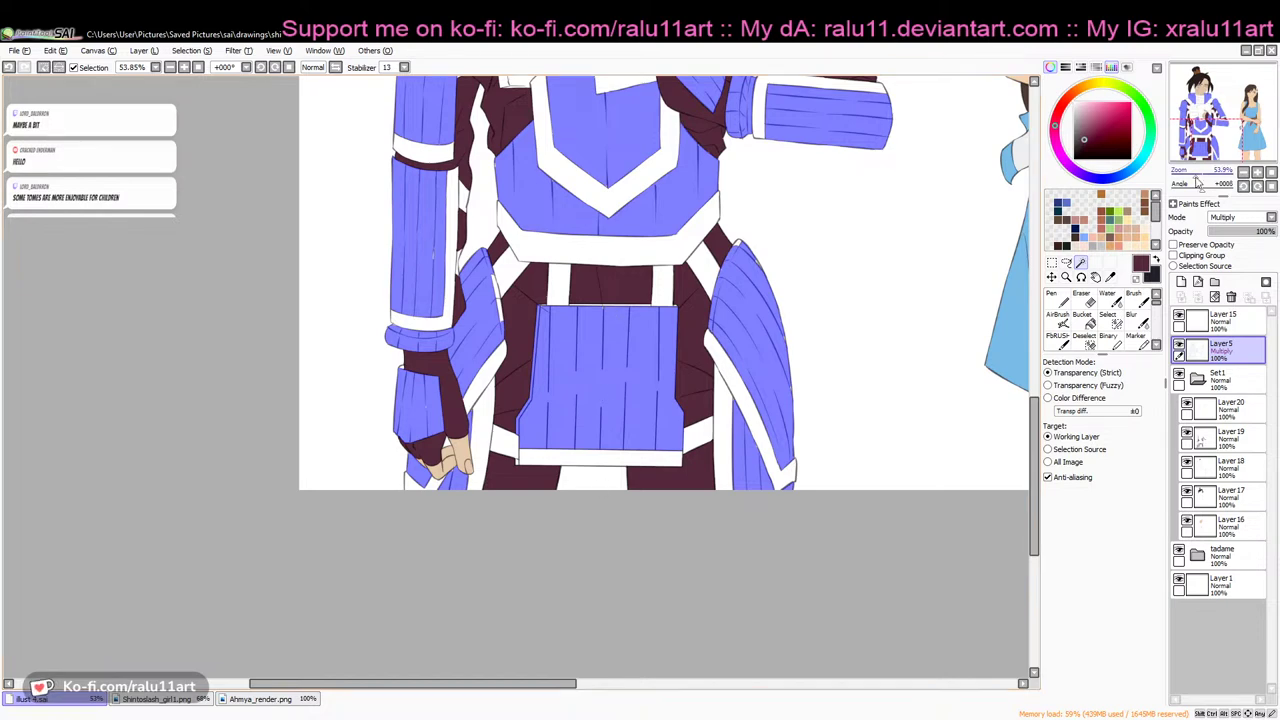
Cover the unselected slivers along the front waist plate's top edge and the hip guard's edge with the selection brush
left_click_drag(1197, 176, 1204, 183)
left_click(1109, 321)
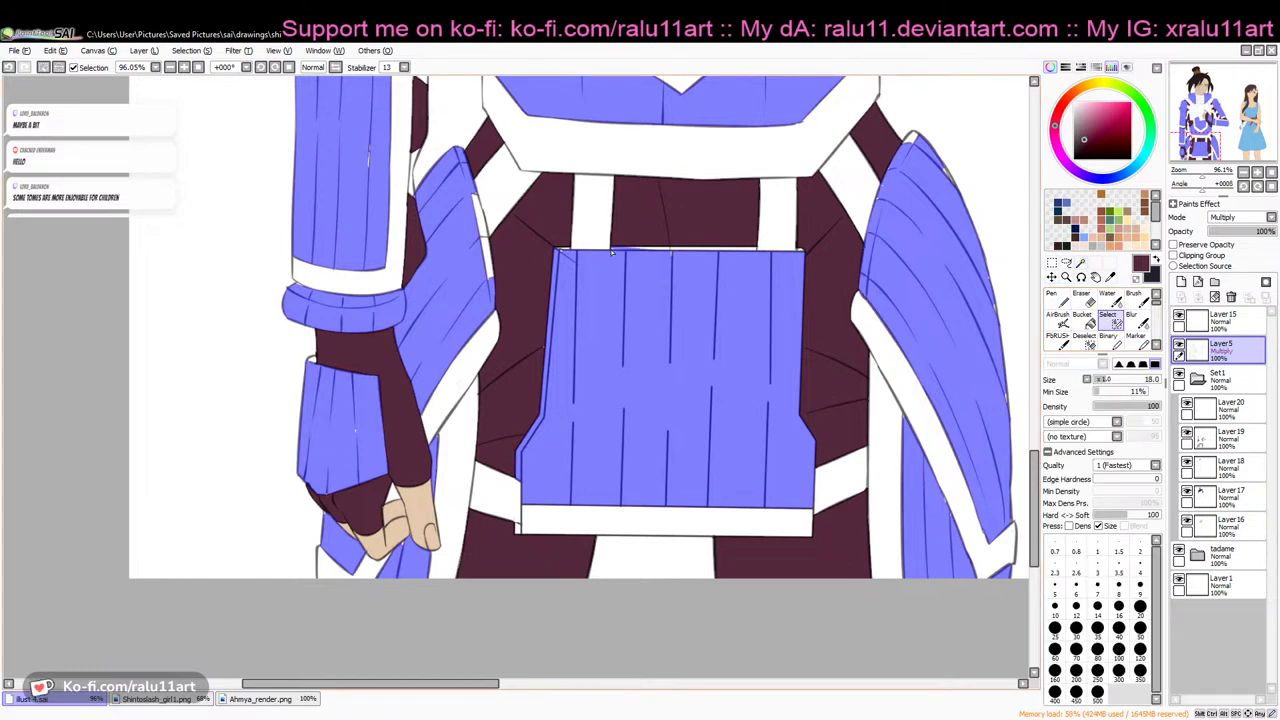
left_click_drag(667, 256, 756, 253)
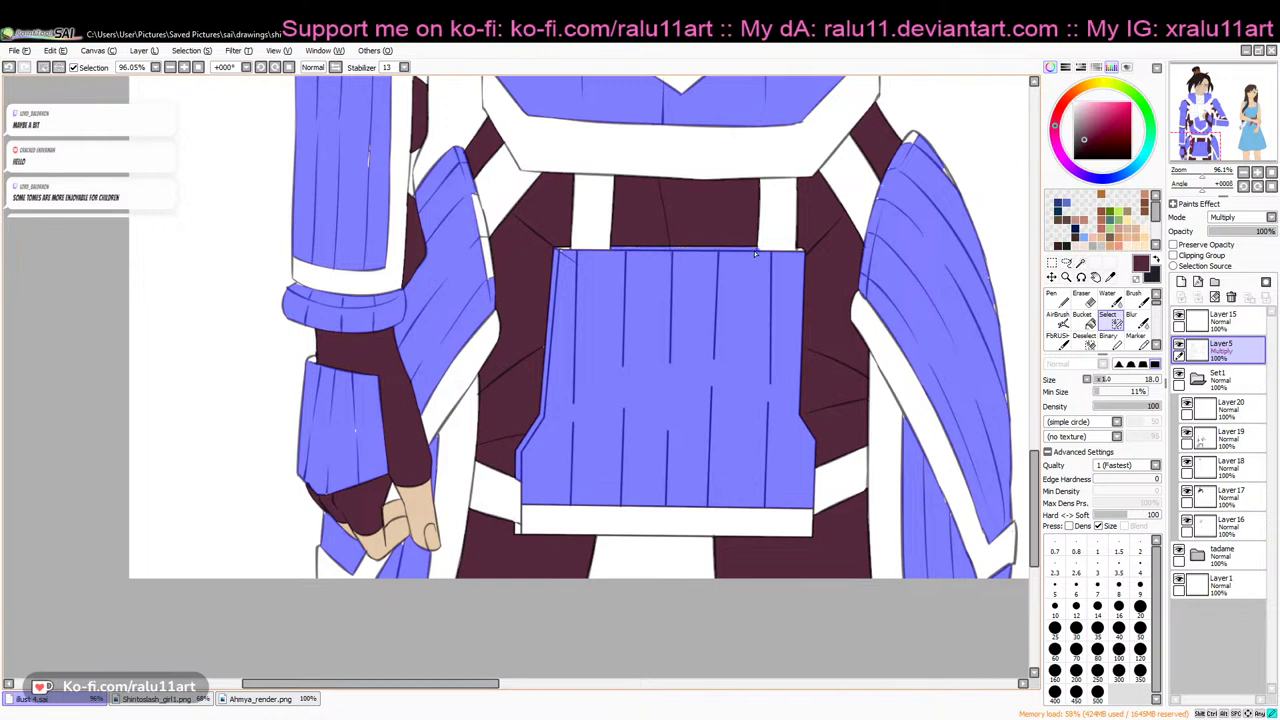
left_click_drag(570, 251, 559, 251)
mouse_move(475, 199)
left_mouse_down()
mouse_move(483, 240)
mouse_move(478, 198)
mouse_move(491, 277)
left_mouse_up()
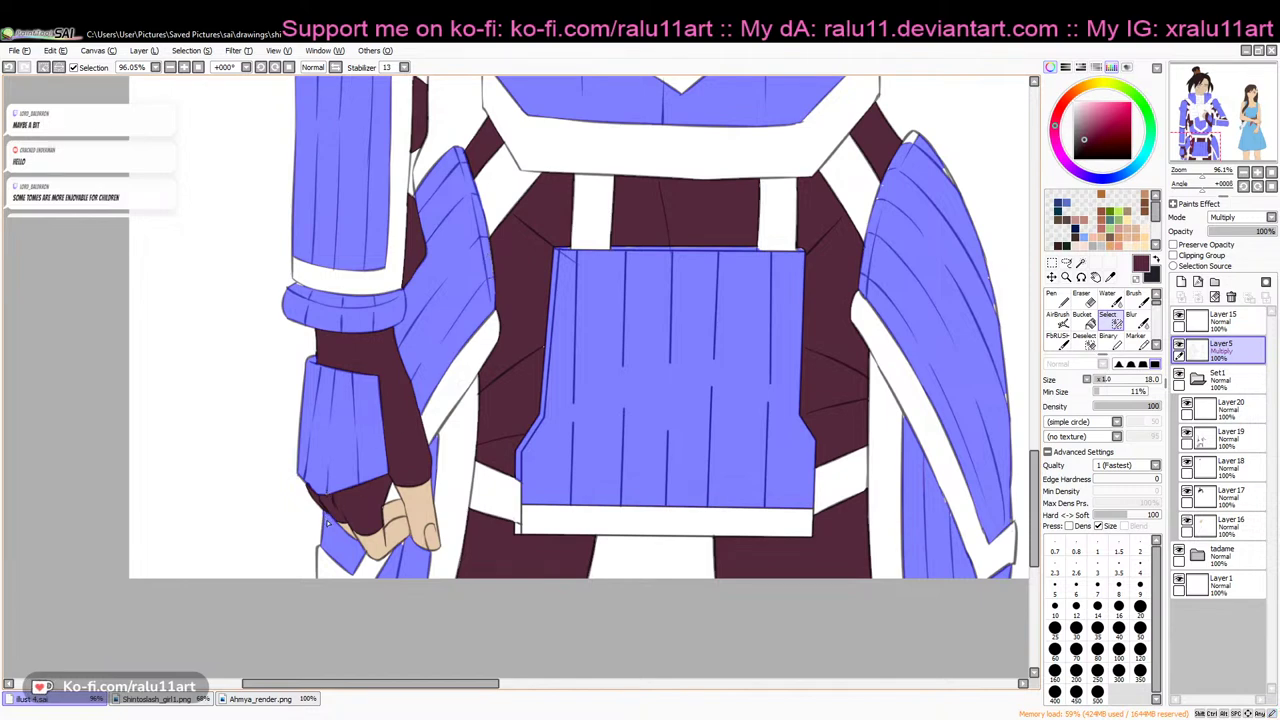
Examine the armour selection for missed spots from the waist and hip guards up through the chest, arms, shoulders and collar
left_click_drag(493, 686, 572, 686)
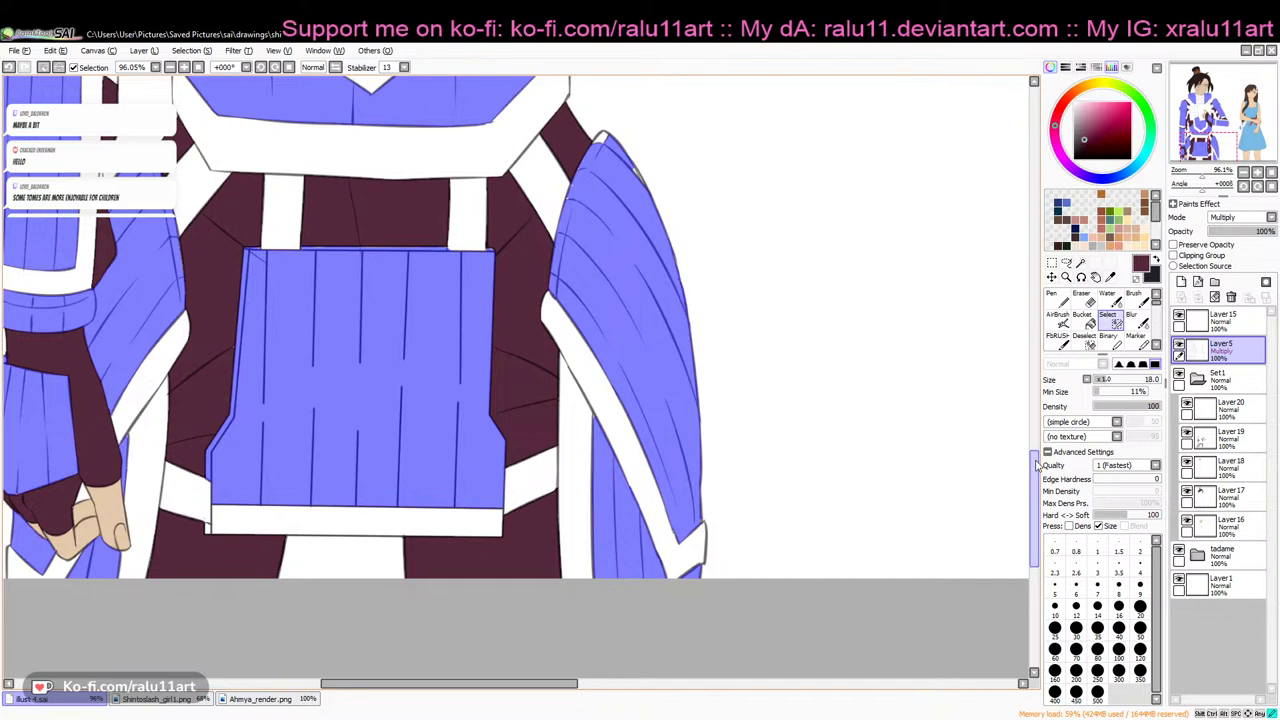
scroll(758, 308, "up", 2)
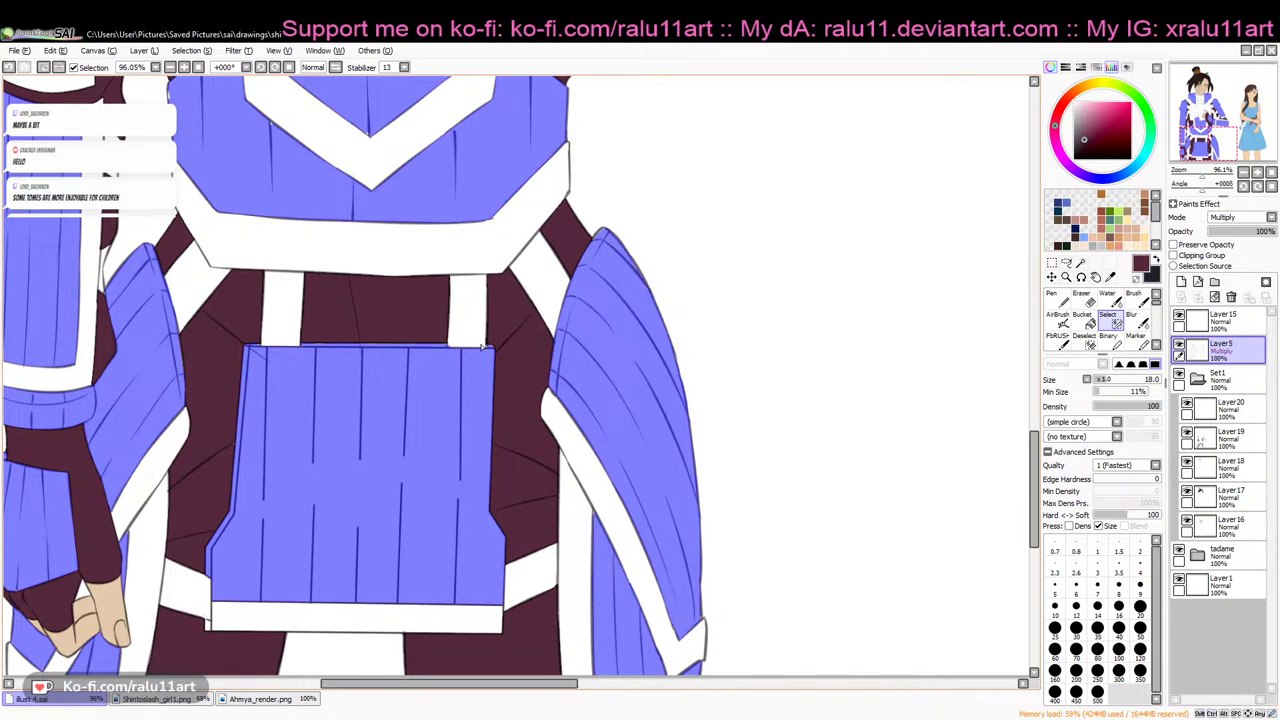
left_click_drag(1034, 442, 1035, 402)
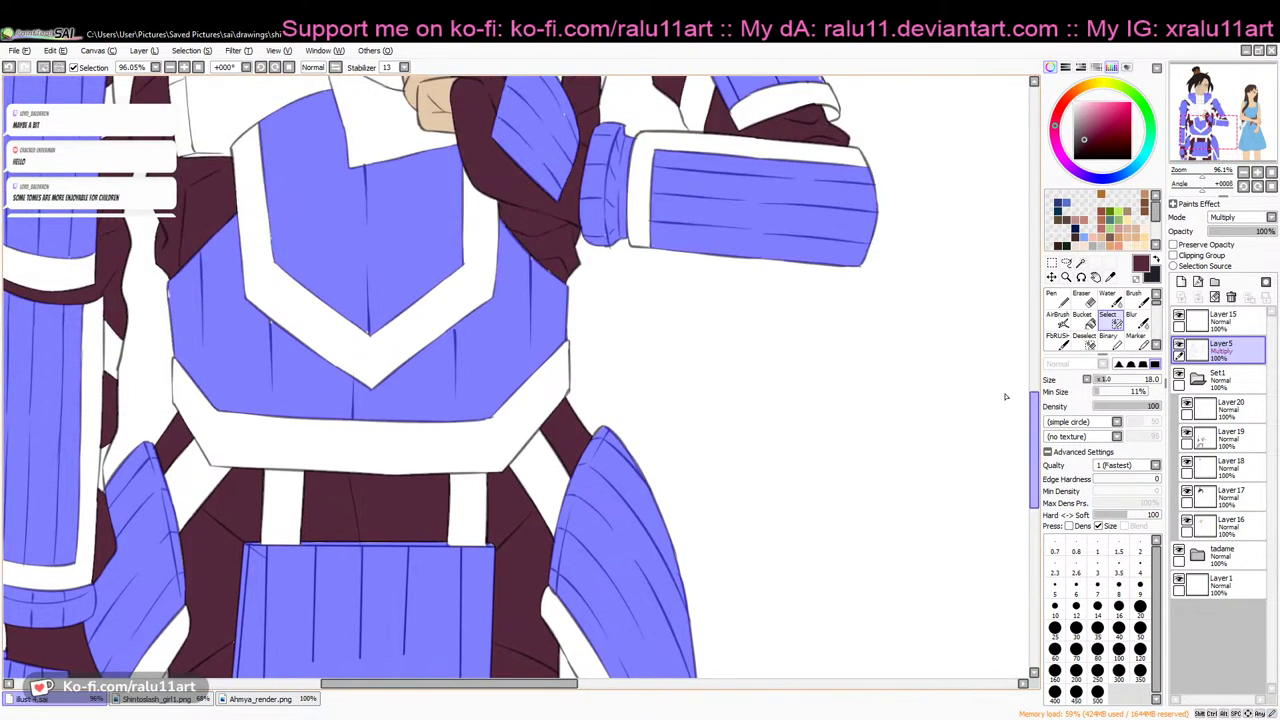
left_click_drag(552, 687, 544, 690)
scroll(544, 693, "left", 3)
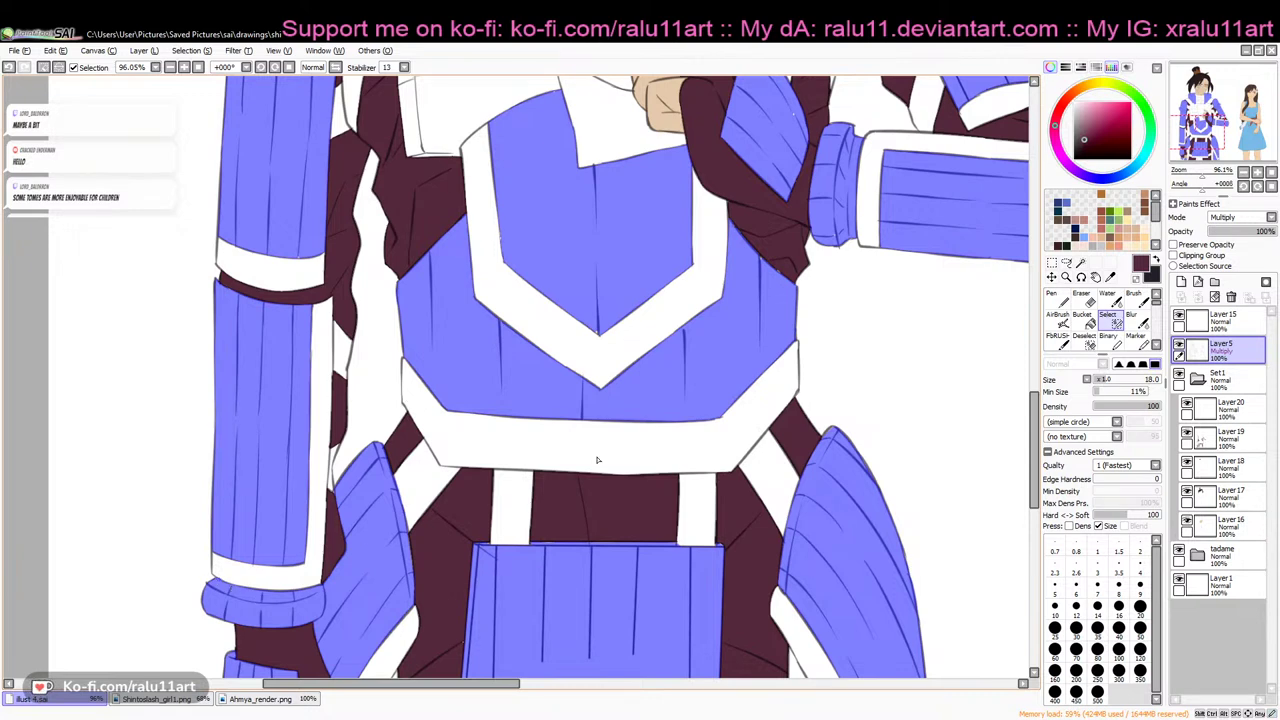
left_click_drag(1035, 399, 1046, 373)
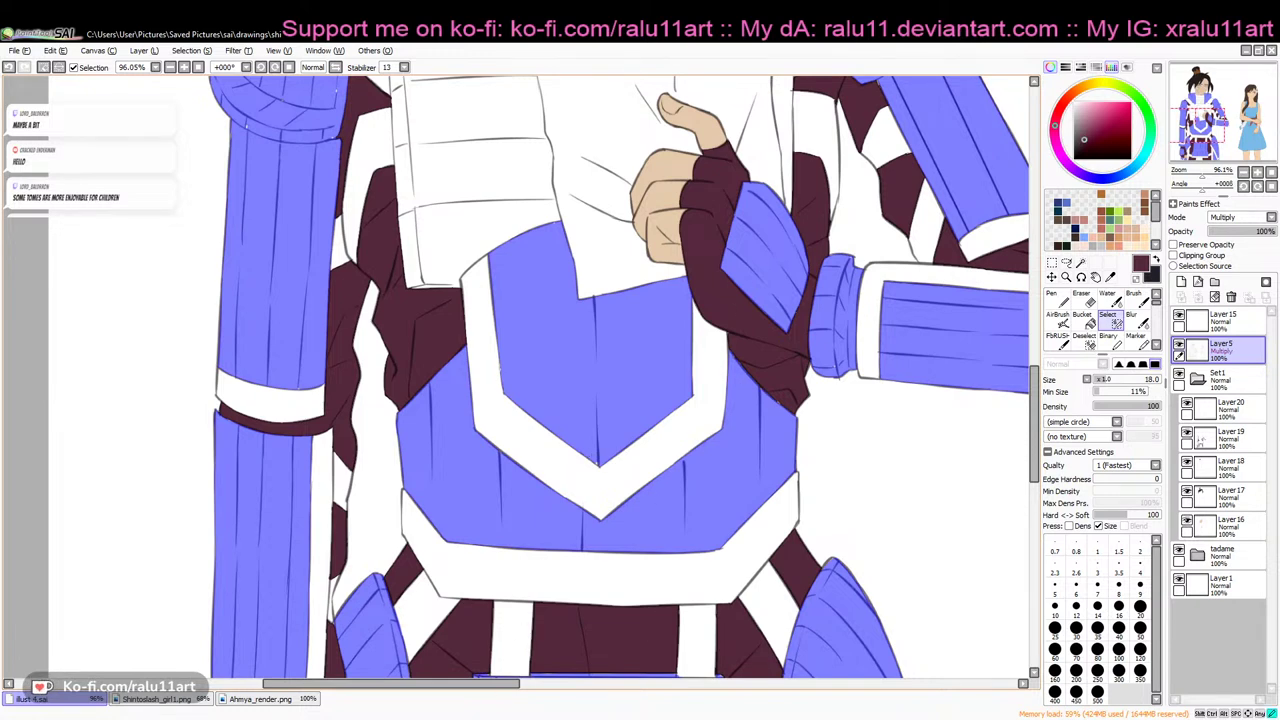
key("alt+Tab")
key("alt+Tab")
left_click_drag(1034, 380, 1023, 360)
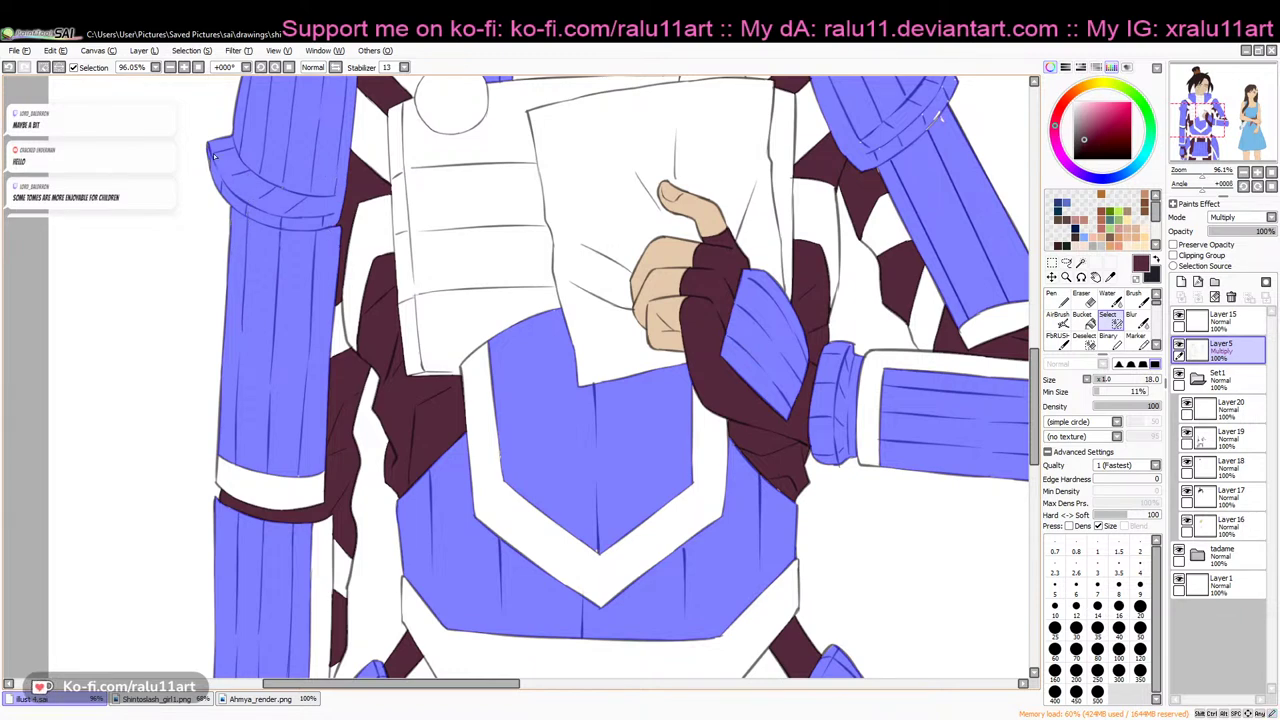
left_click_drag(451, 686, 520, 688)
left_click_drag(1035, 408, 1035, 373)
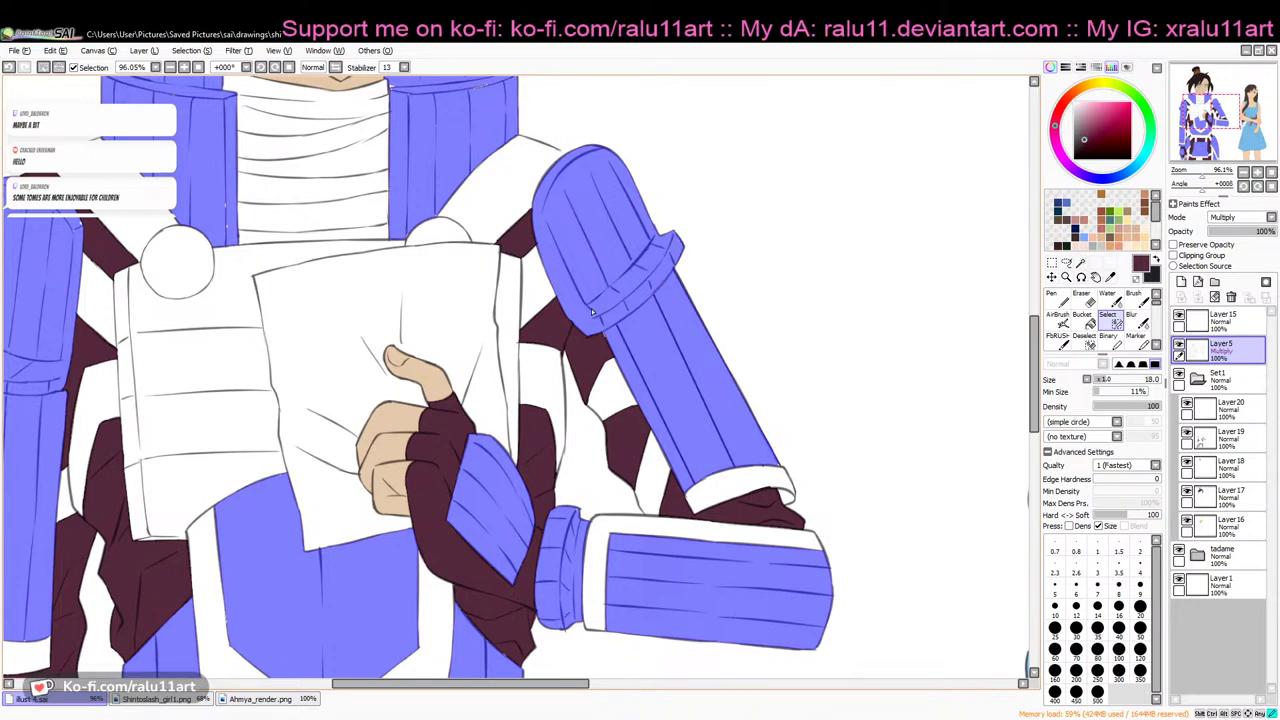
left_click_drag(584, 686, 535, 686)
scroll(965, 376, "up", 4)
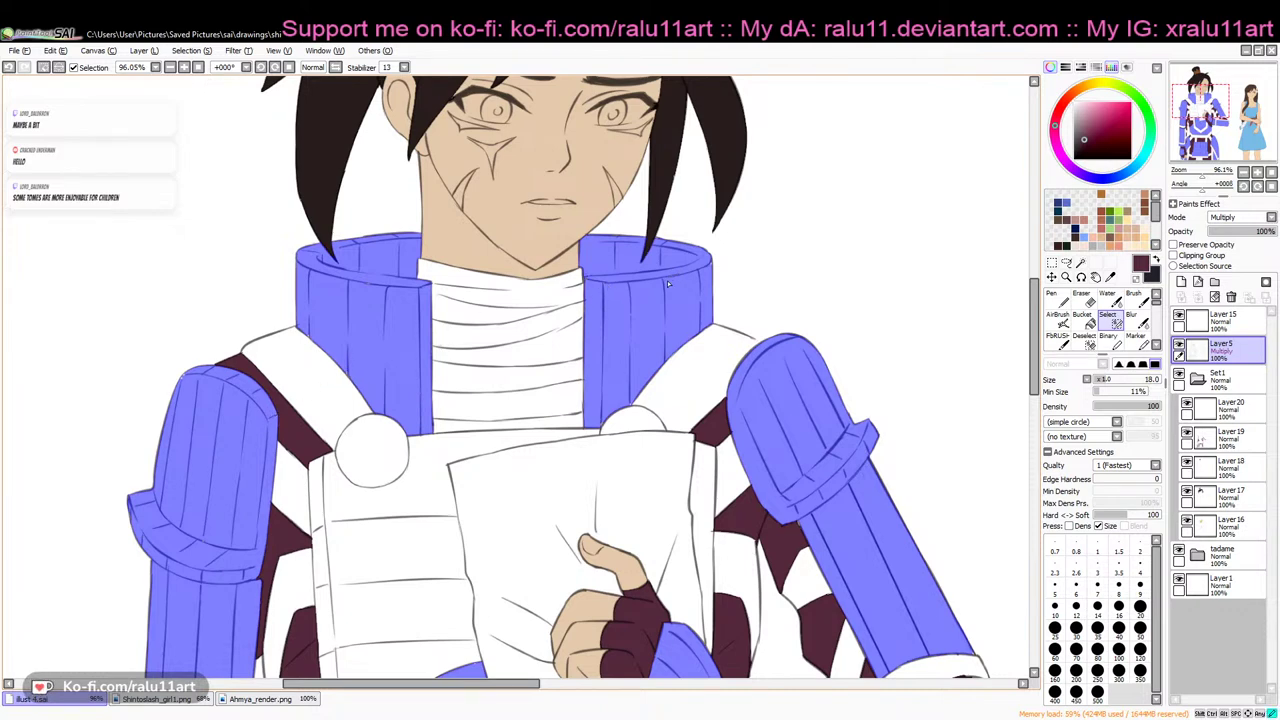
Examine the selection edges again at closer range, from the shoulder guards down to the forearms, waist plate and hip guards
left_click(1205, 176)
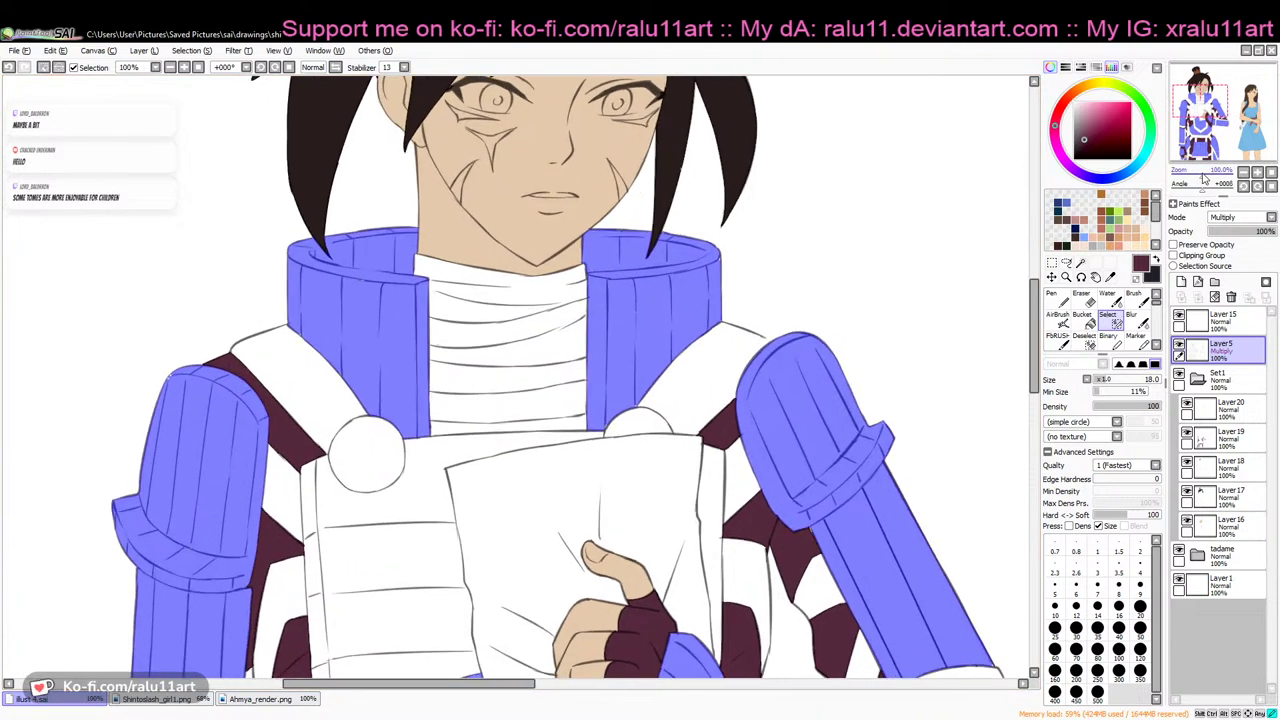
left_click_drag(1204, 178, 1206, 177)
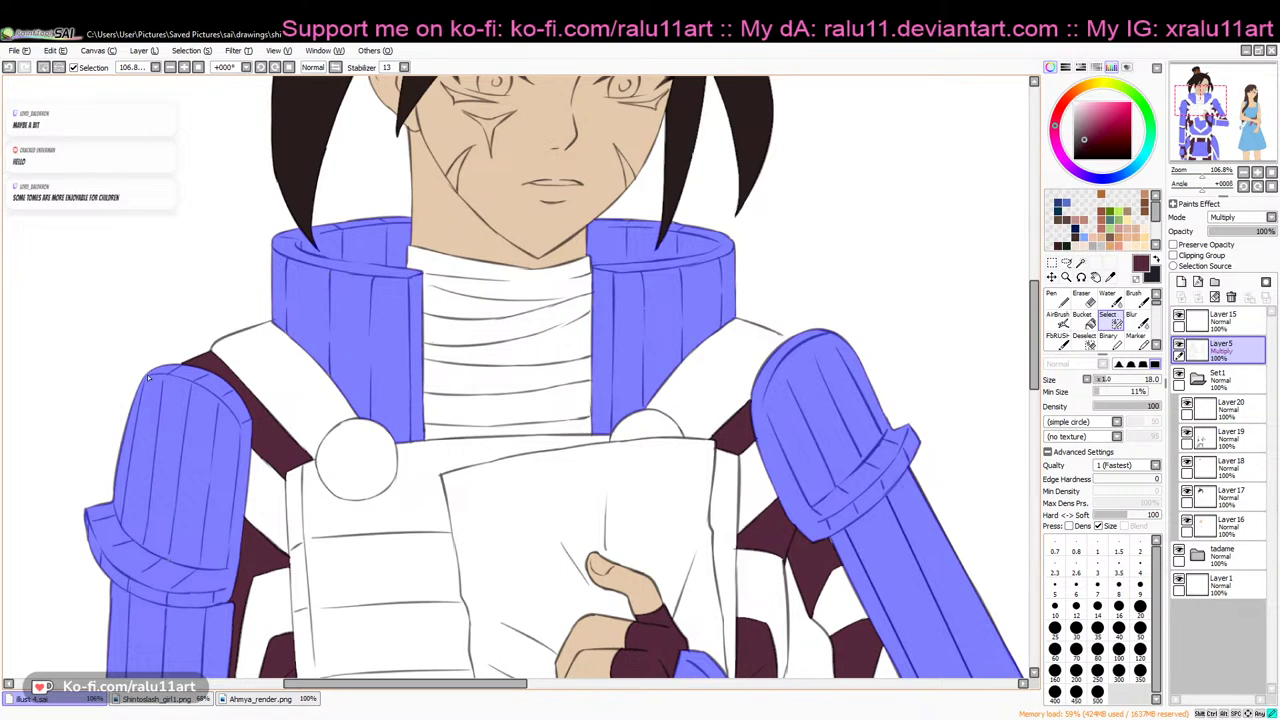
left_click_drag(1036, 350, 1038, 408)
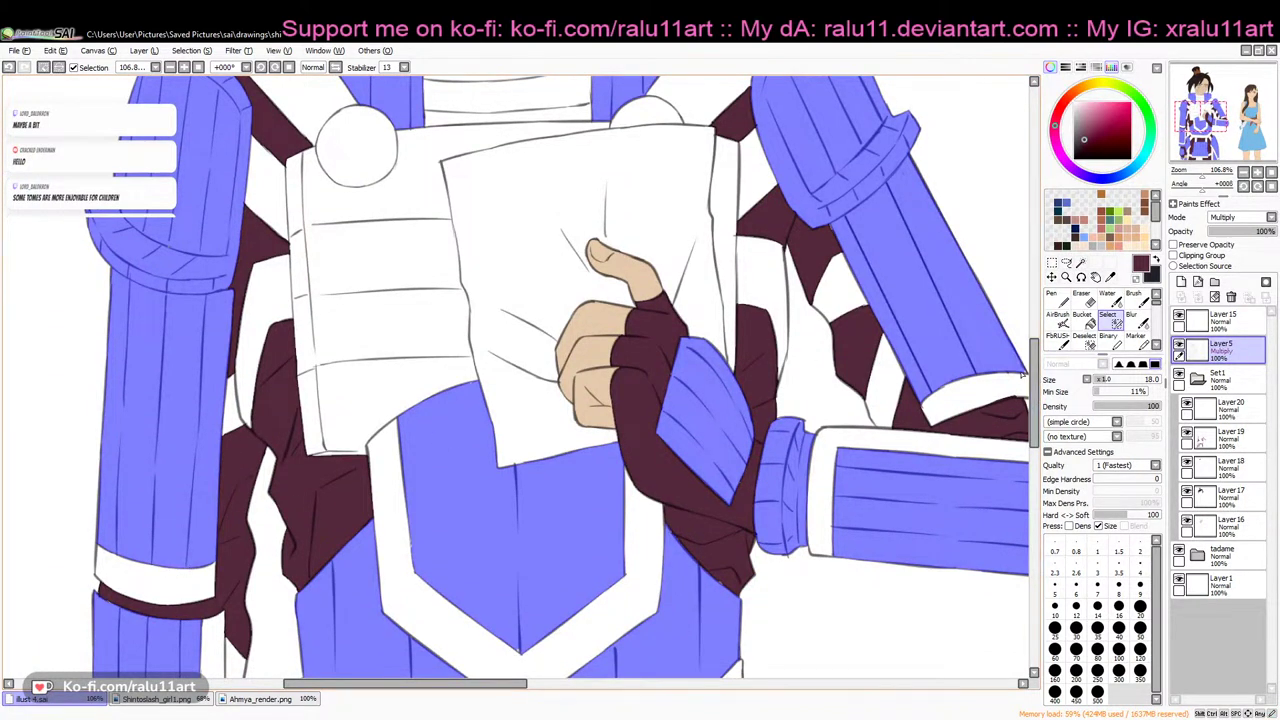
left_click_drag(1034, 377, 1034, 384)
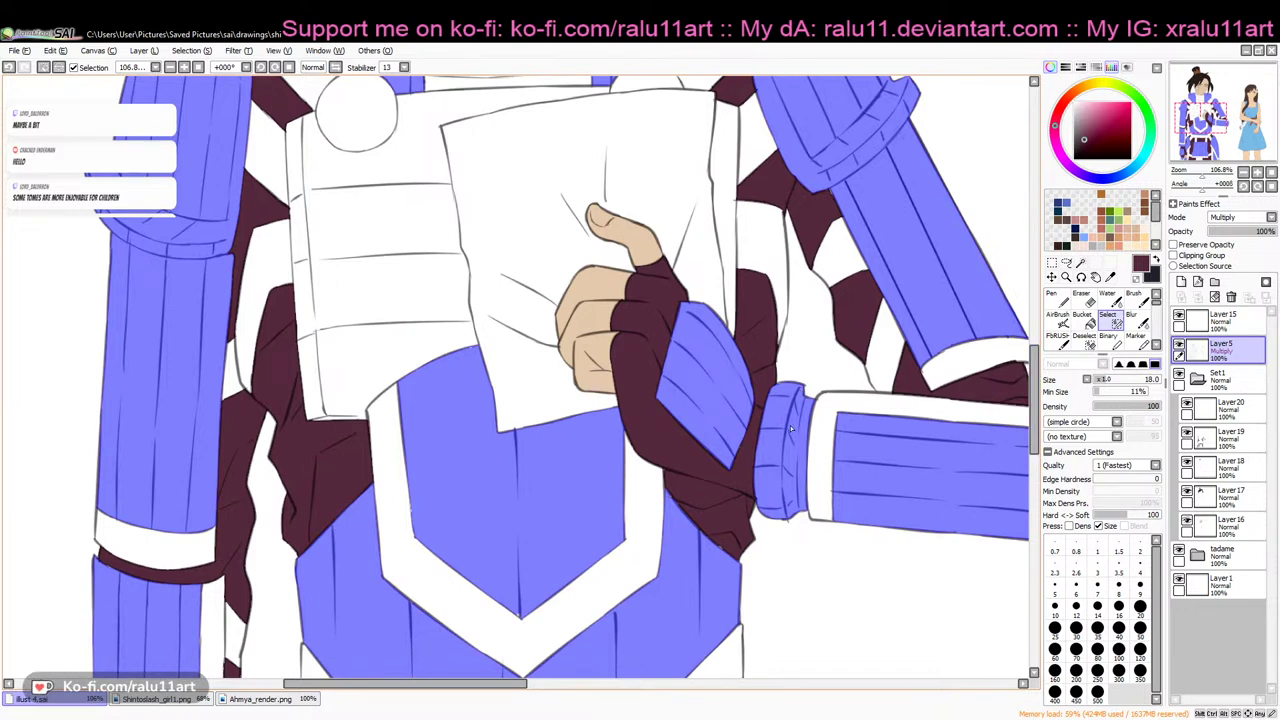
scroll(545, 688, "right", 2)
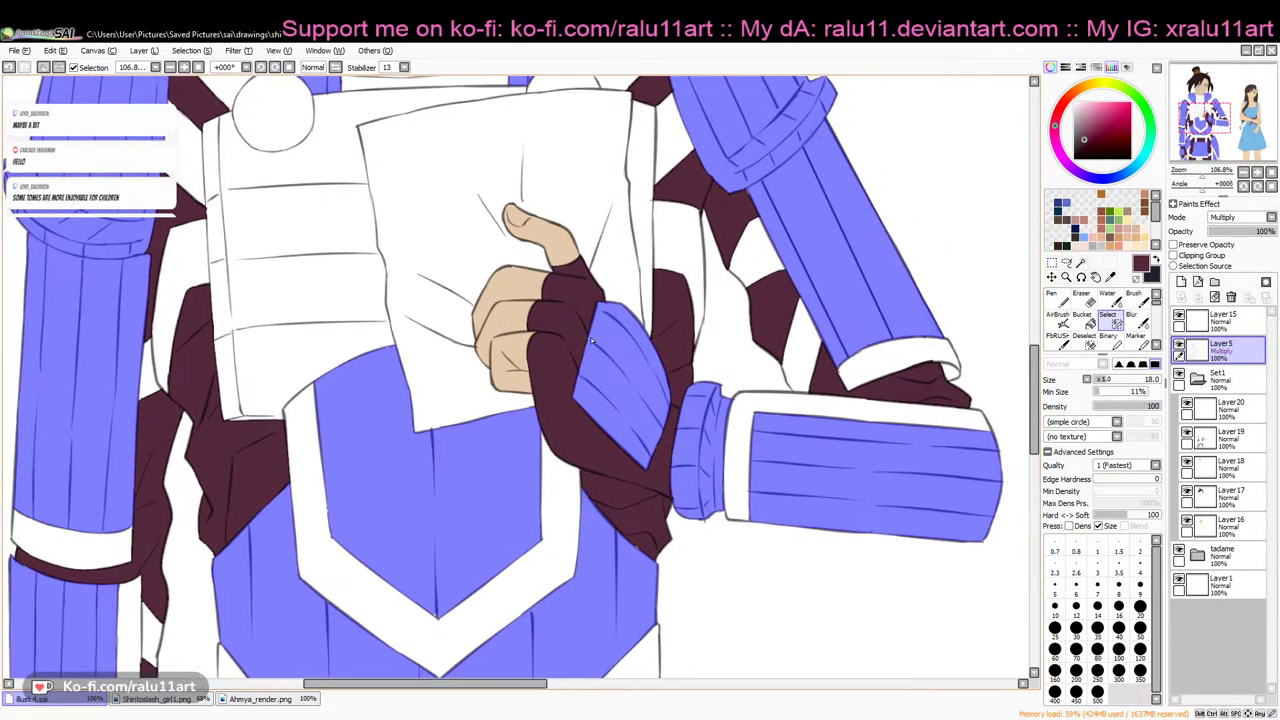
scroll(1030, 447, "down", 5)
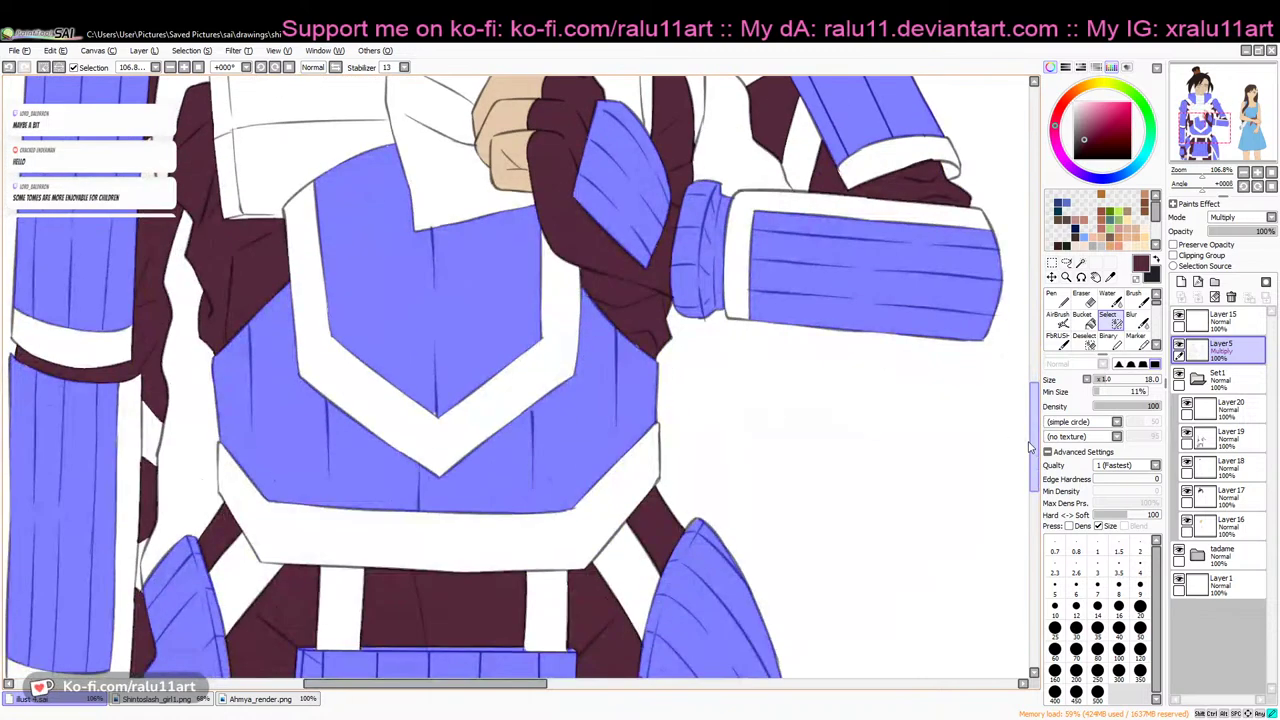
scroll(1030, 447, "down", 5)
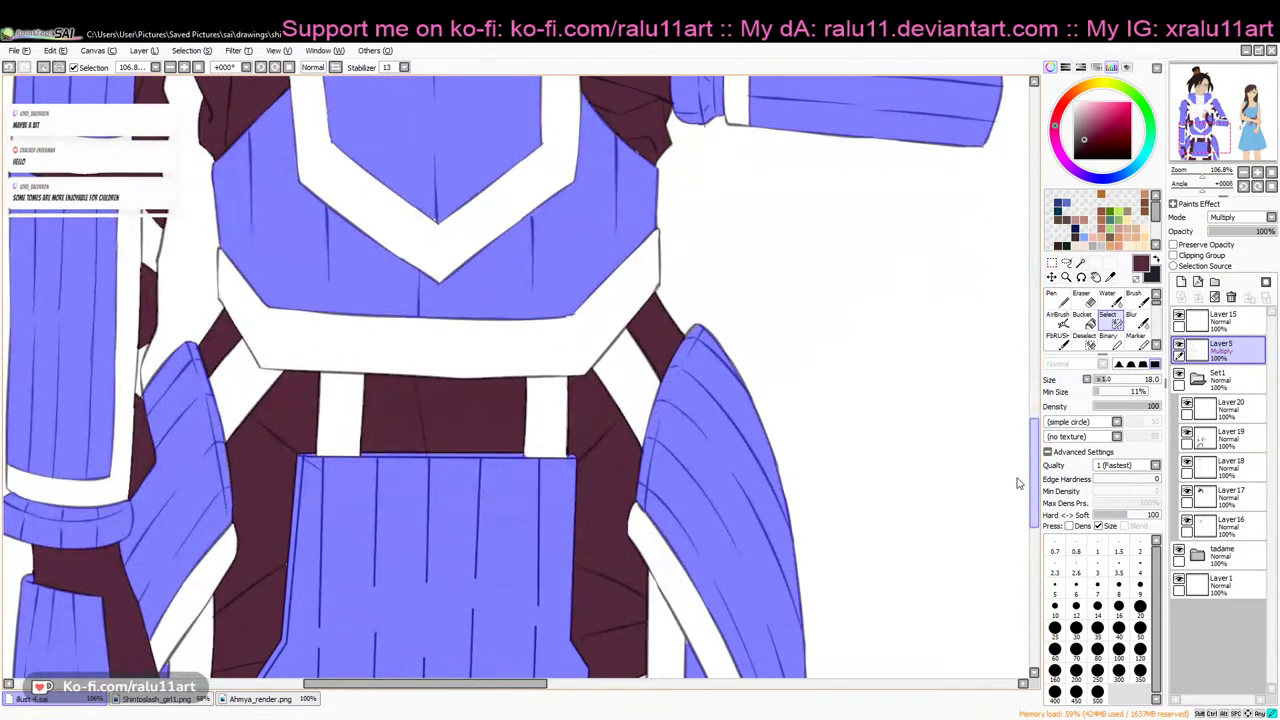
scroll(1017, 483, "down", 5)
scroll(1017, 490, "up", 5)
scroll(1016, 505, "down", 5)
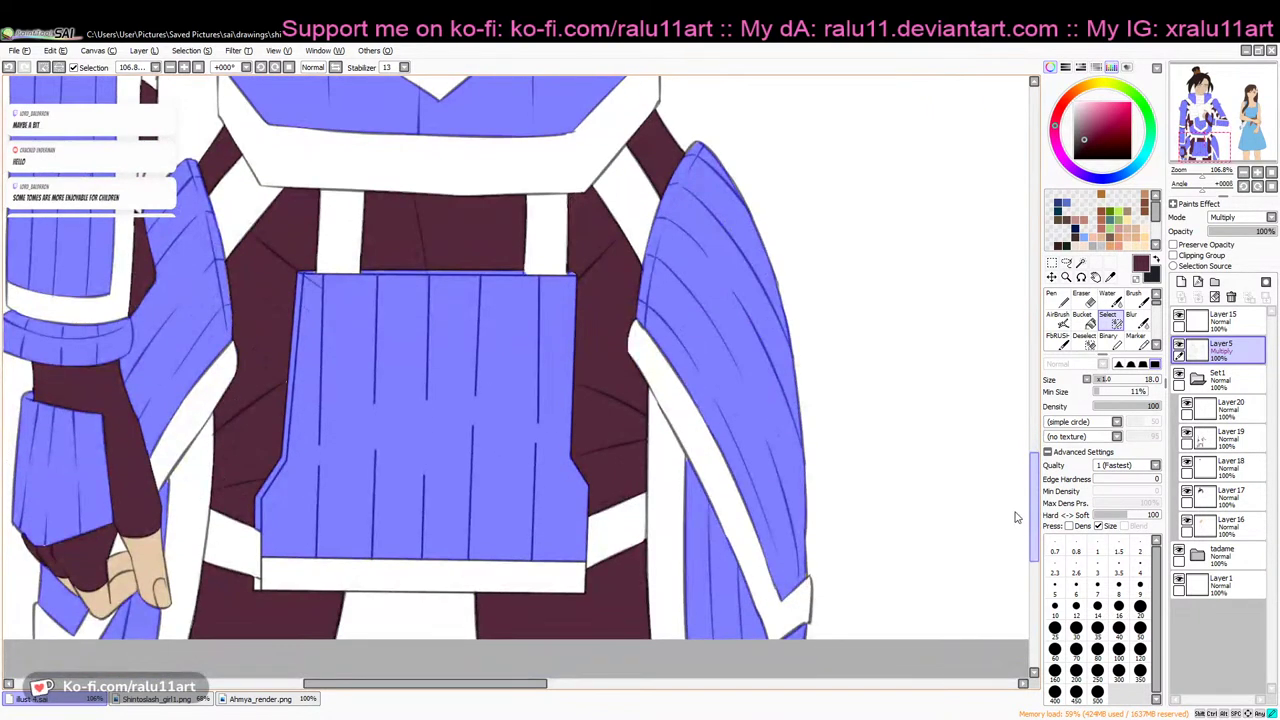
scroll(1016, 518, "down", 1)
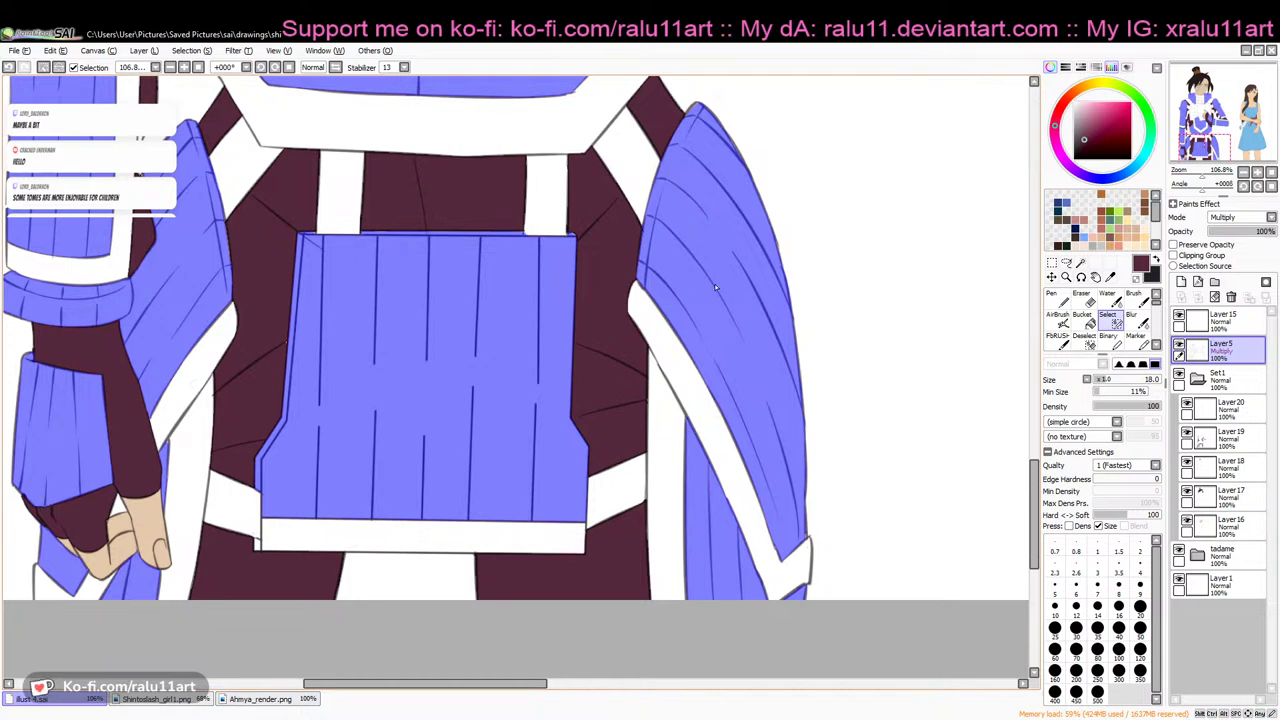
Paint the selected armour plates dark navy on Layer20 using the Pen at size 500 and minimum size 100%, and clear the selection
left_click_drag(1205, 176, 1183, 178)
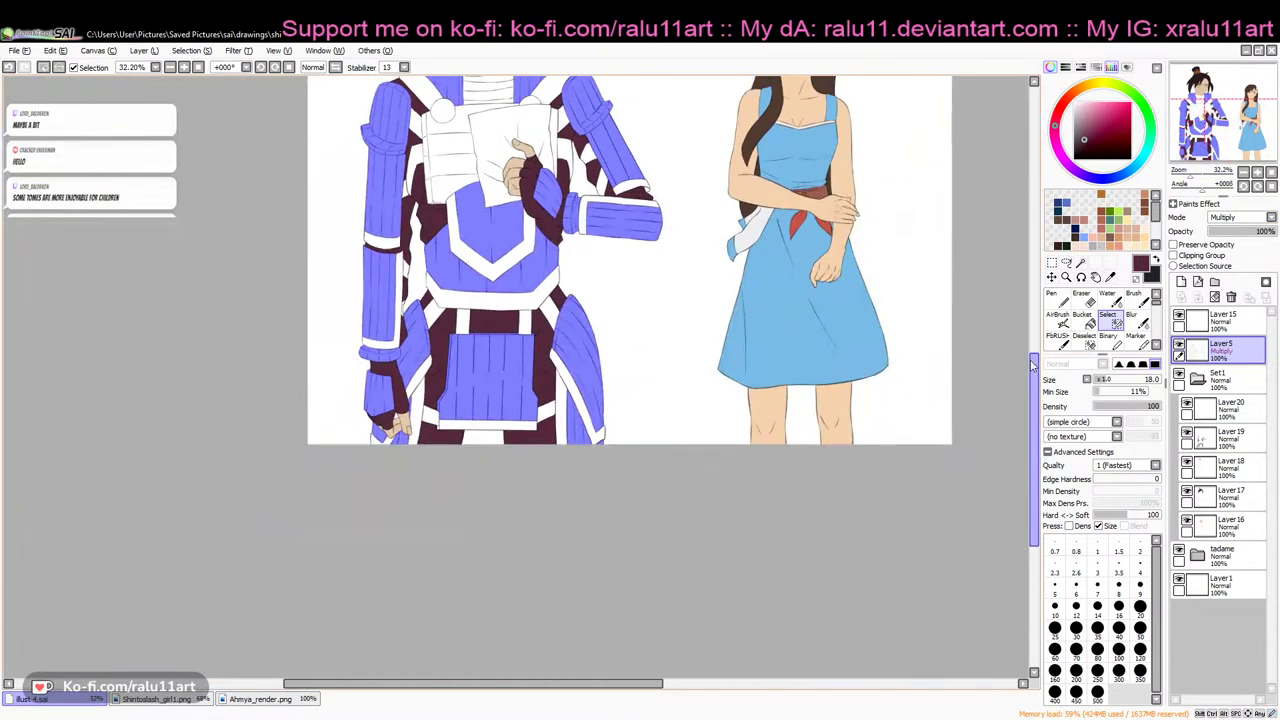
left_click_drag(1035, 340, 1035, 305)
left_click(1052, 306)
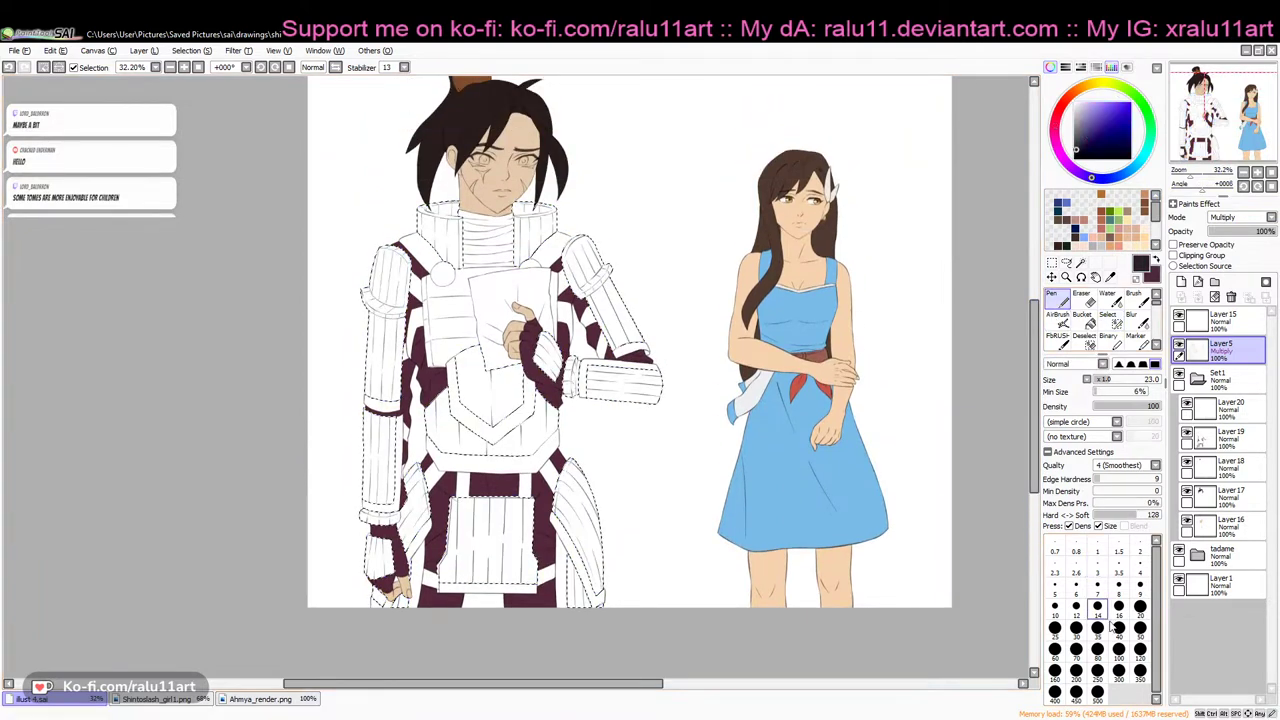
left_click(1097, 692)
left_click(1150, 392)
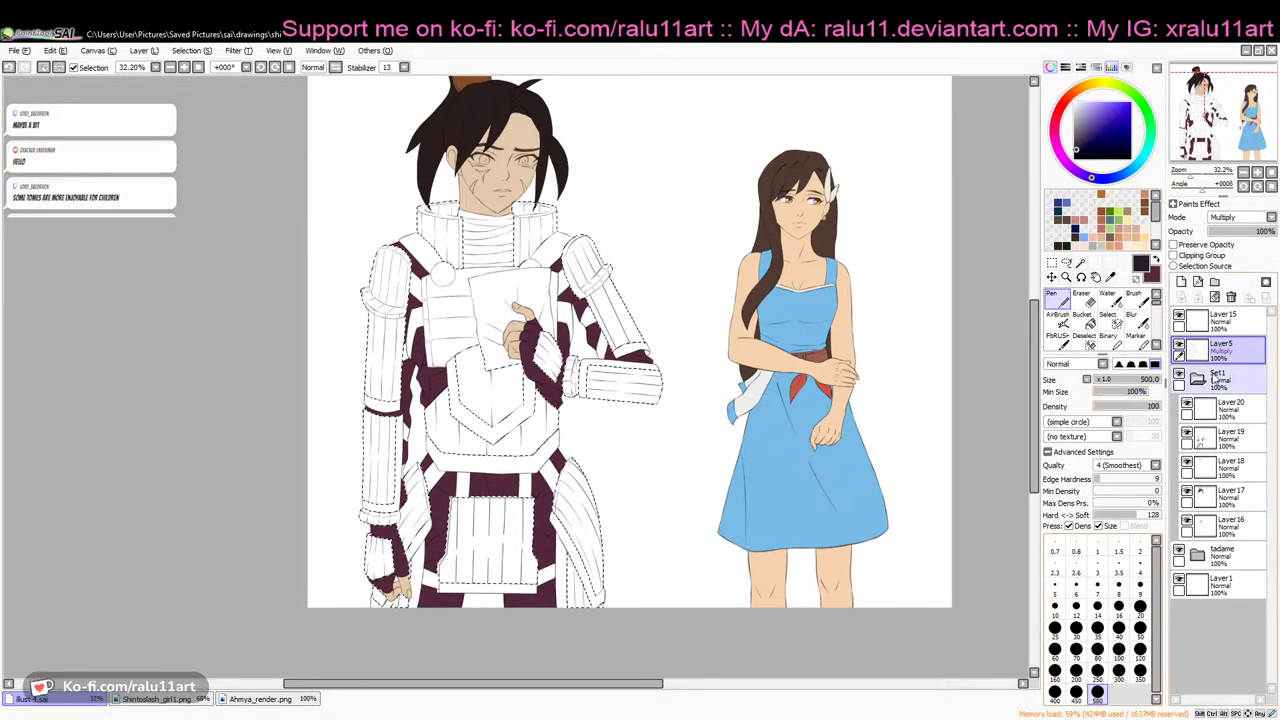
left_click(1190, 408)
left_click(1189, 405)
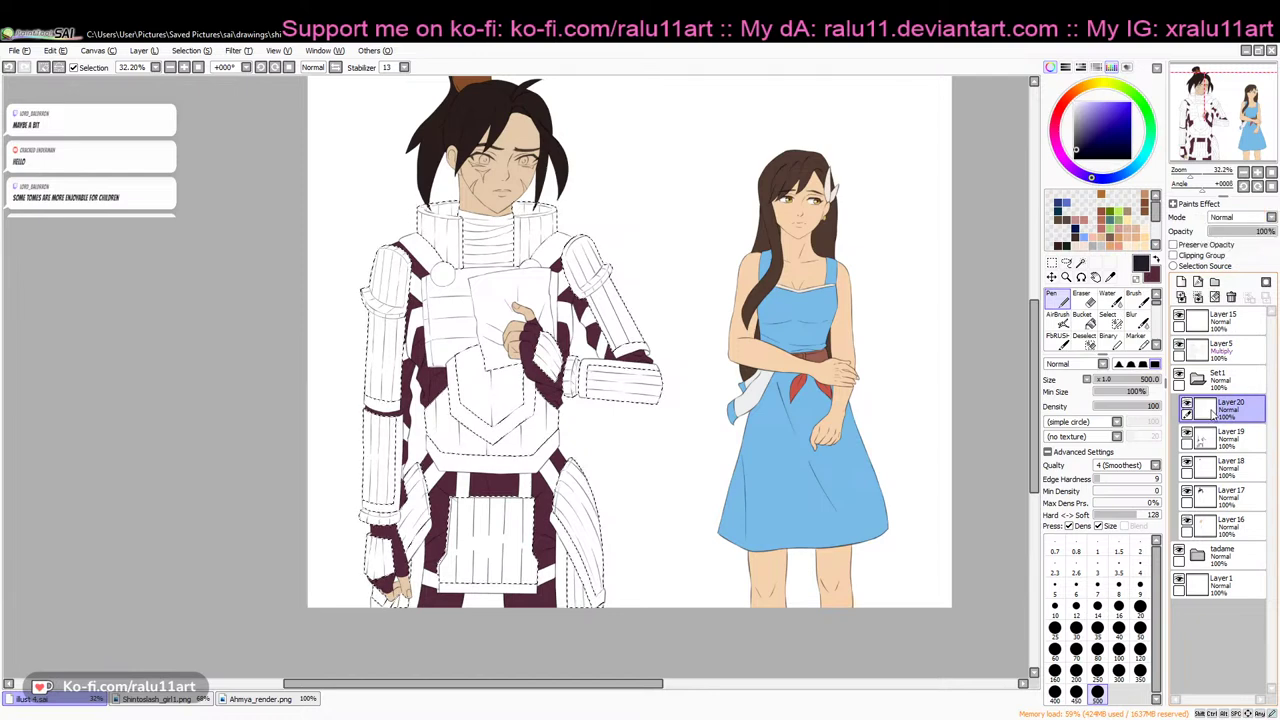
mouse_move(530, 258)
left_mouse_down()
mouse_move(488, 245)
mouse_move(373, 299)
left_mouse_up()
mouse_move(380, 370)
left_mouse_down()
mouse_move(380, 530)
mouse_move(480, 540)
mouse_move(568, 540)
mouse_move(545, 425)
mouse_move(560, 370)
mouse_move(620, 310)
mouse_move(650, 390)
left_mouse_up()
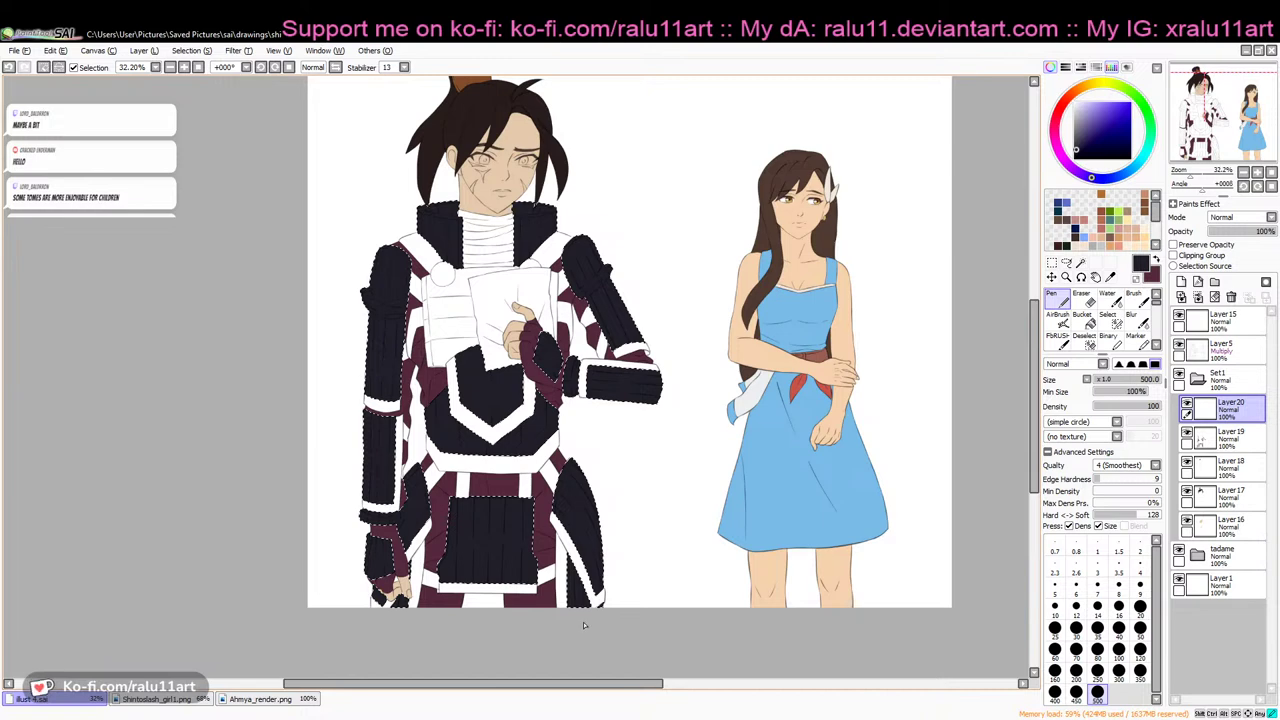
key("ctrl+d")
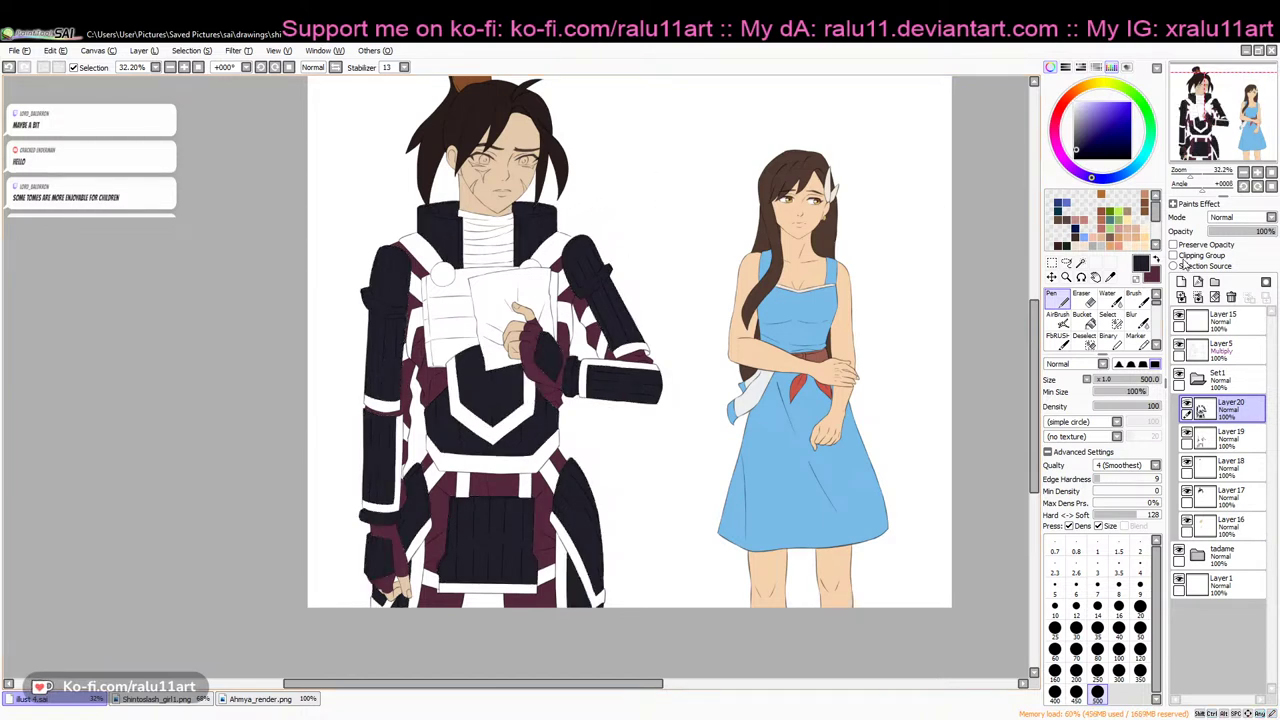
Set the Pen to black, size 14, minimum size 3% and full density on line-art layer Layer5, and undo the last stroke
left_click_drag(1190, 176, 1201, 176)
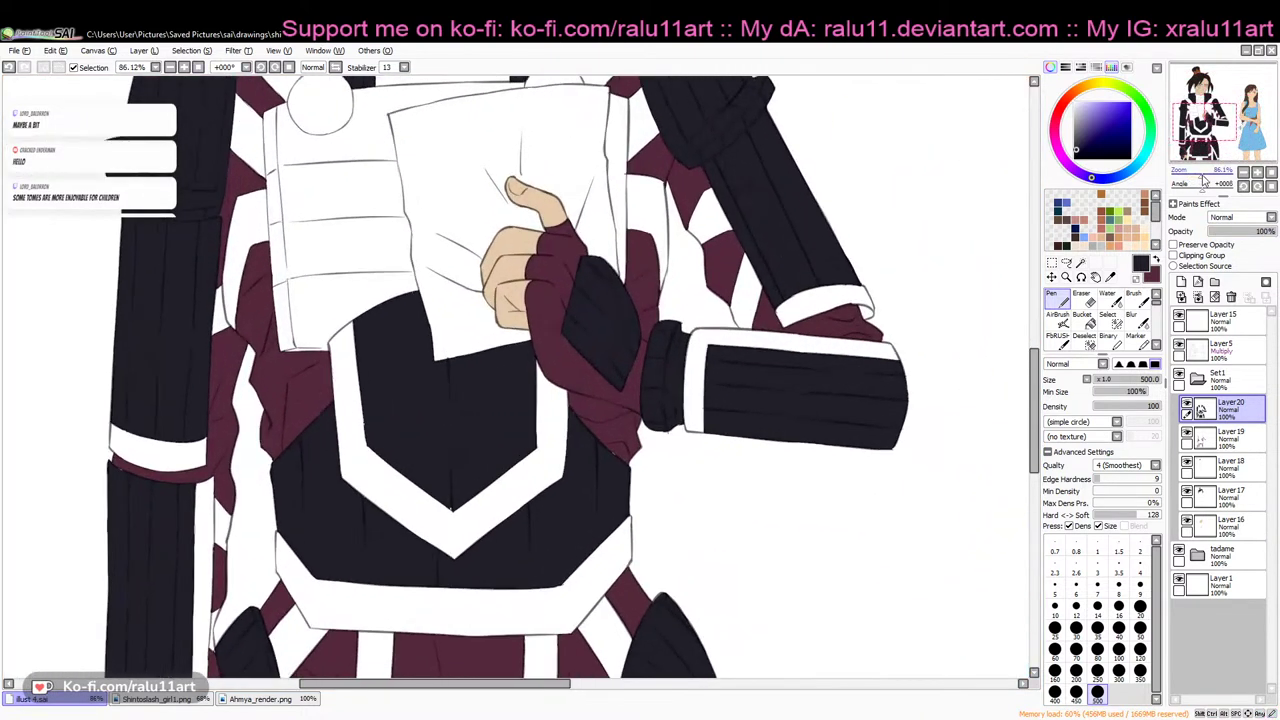
left_click_drag(1035, 410, 1035, 325)
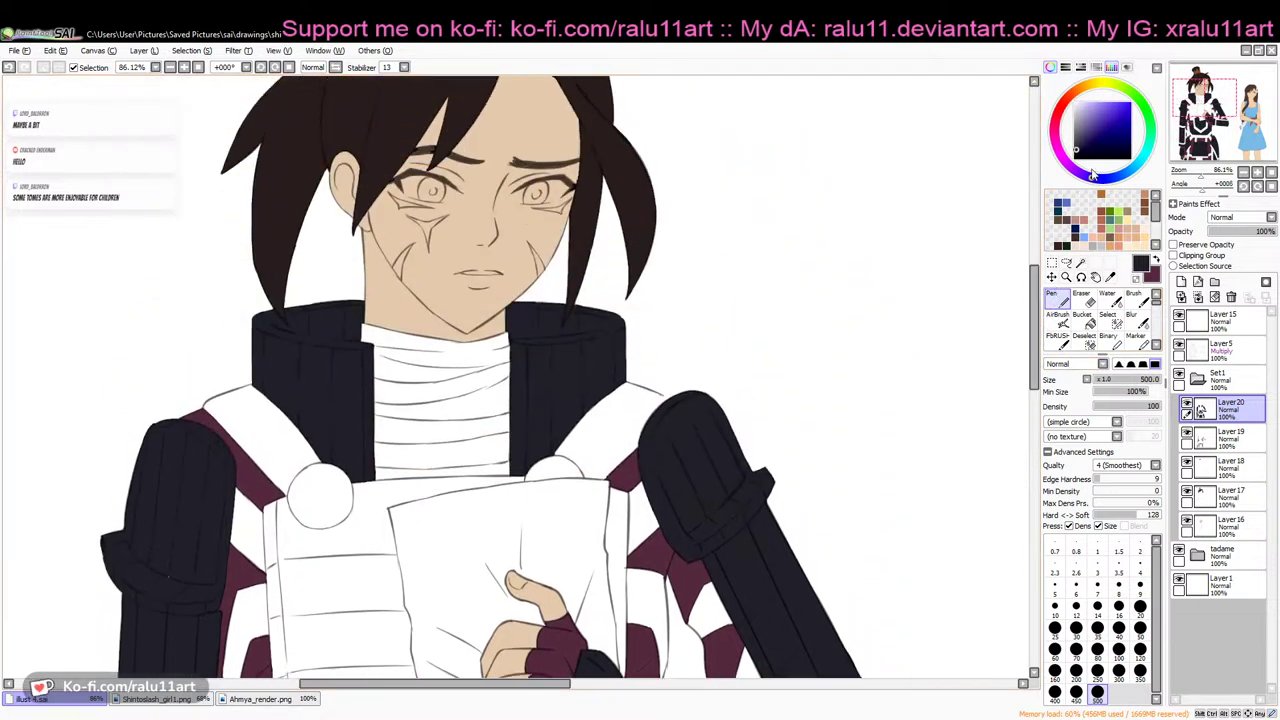
left_click_drag(1067, 167, 1064, 171)
left_click(1103, 381)
left_click(1097, 391)
left_click(1114, 407)
left_click(1224, 349)
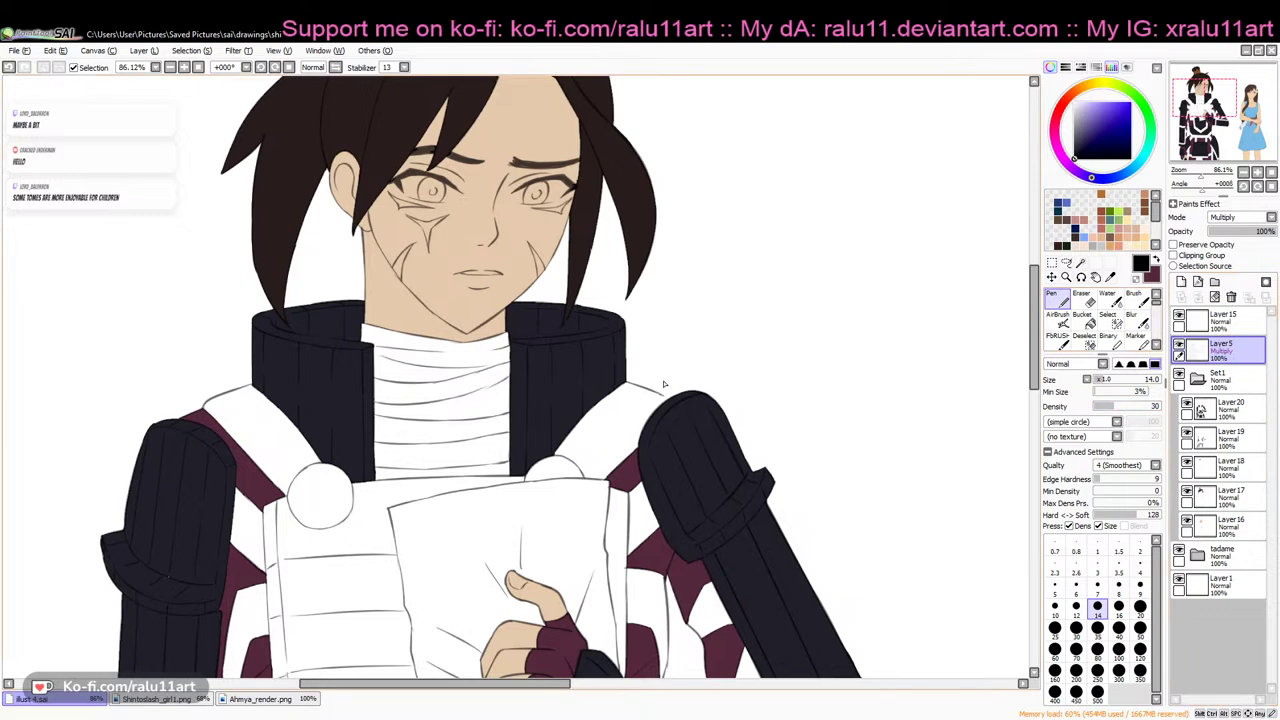
left_click(1155, 406)
key("ctrl+z")
Select the segmented chest panel on both sides of the held paper from the Layer5 line art, and choose the selection brush
left_click_drag(1202, 176, 1196, 176)
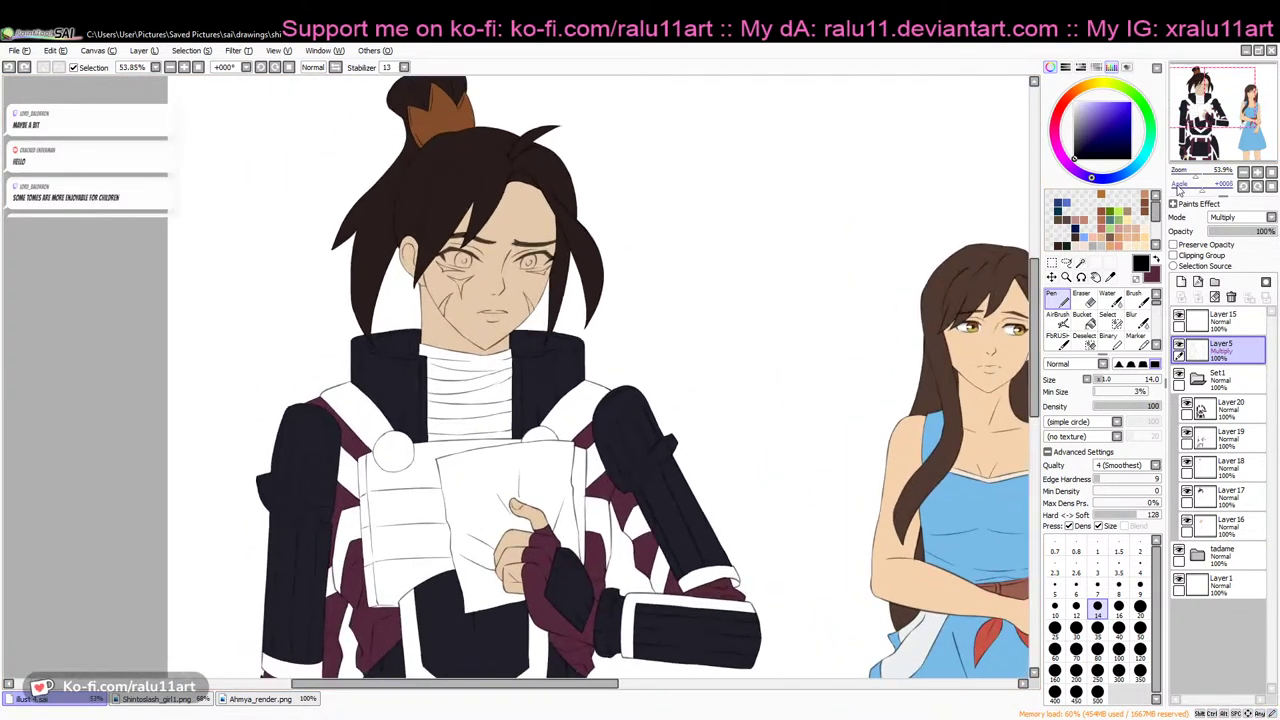
scroll(1045, 300, "down", 3)
left_click(1080, 262)
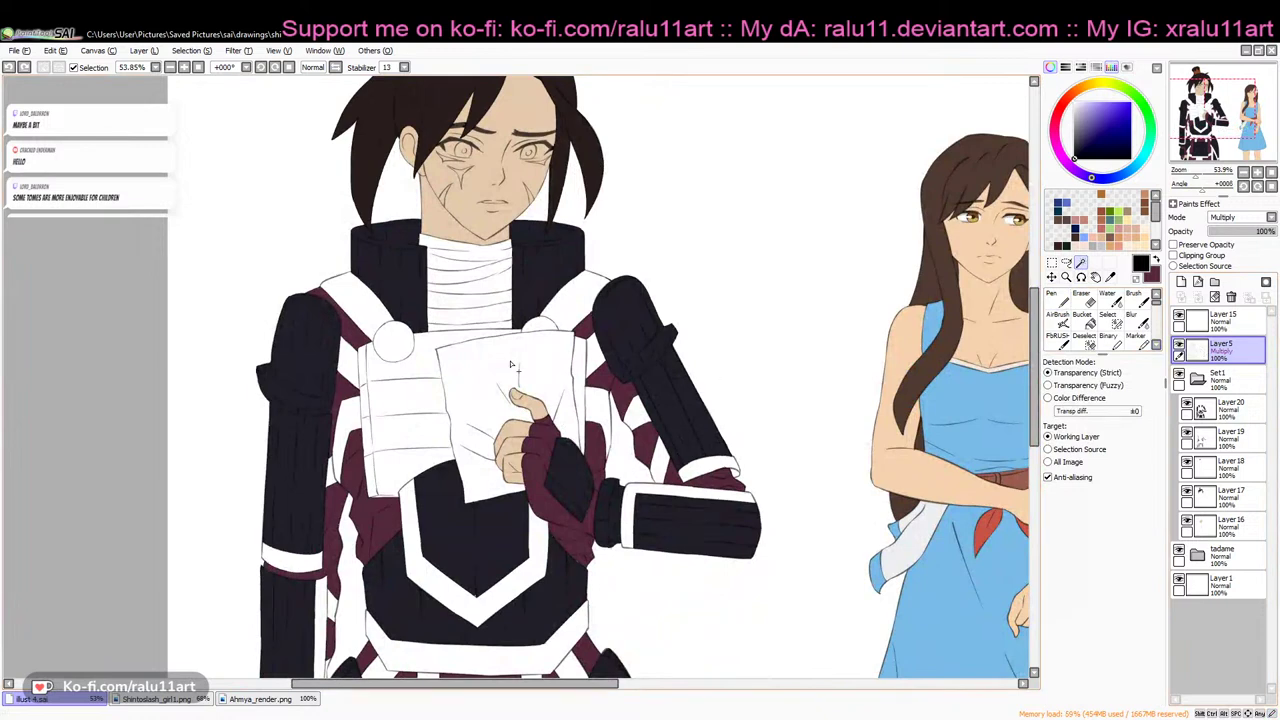
left_click(422, 366)
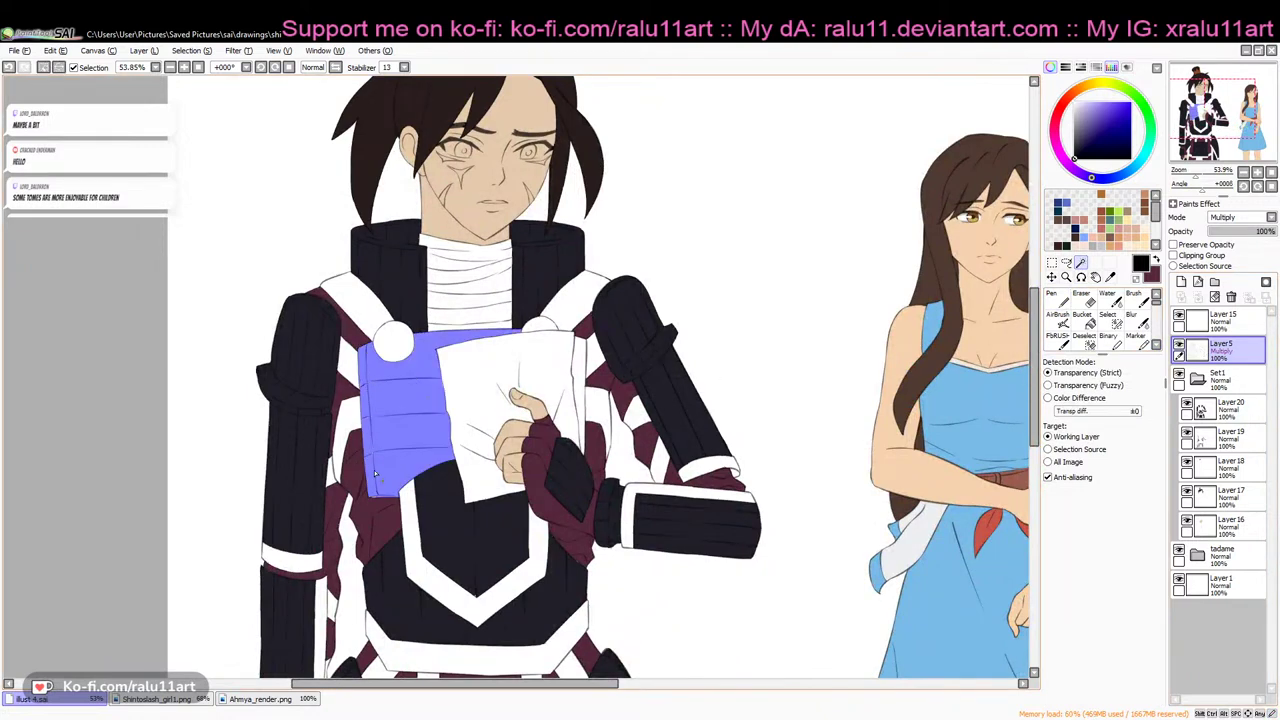
left_click_drag(1196, 177, 1202, 177)
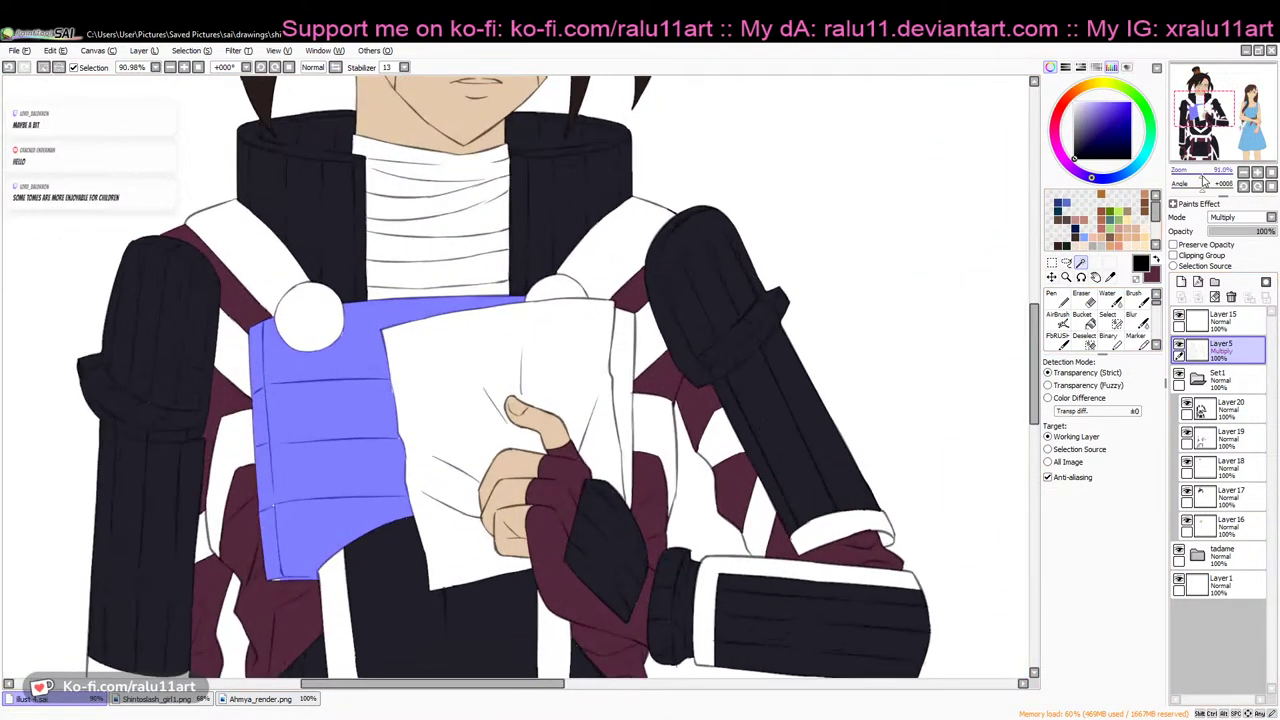
left_click(627, 380)
scroll(1040, 355, "down", 2)
left_click(1108, 316)
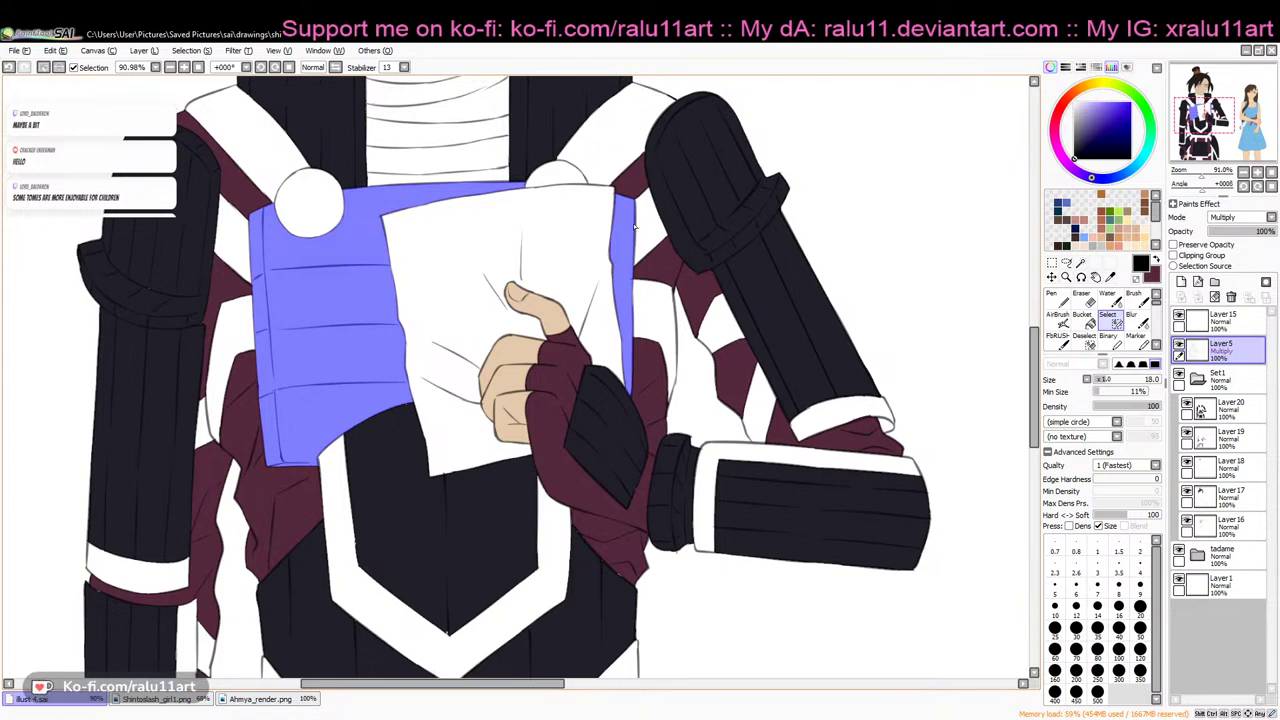
Fill both parts of the selected chest panel on Layer20 with the dark navy sampled from the arm plate, and clear the selection
left_click_drag(1203, 174, 1194, 175)
left_click_drag(1035, 380, 1035, 408)
left_click(1082, 315)
left_click(1228, 405)
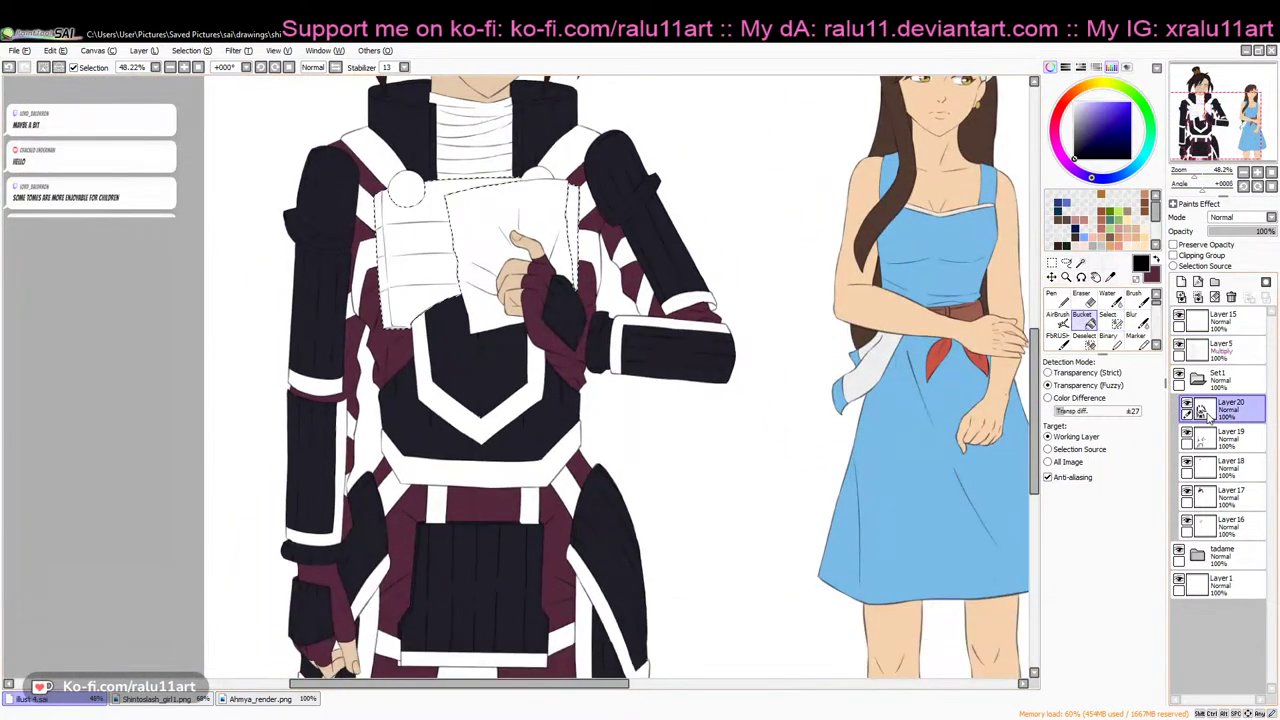
left_click(430, 245)
key("ctrl+z")
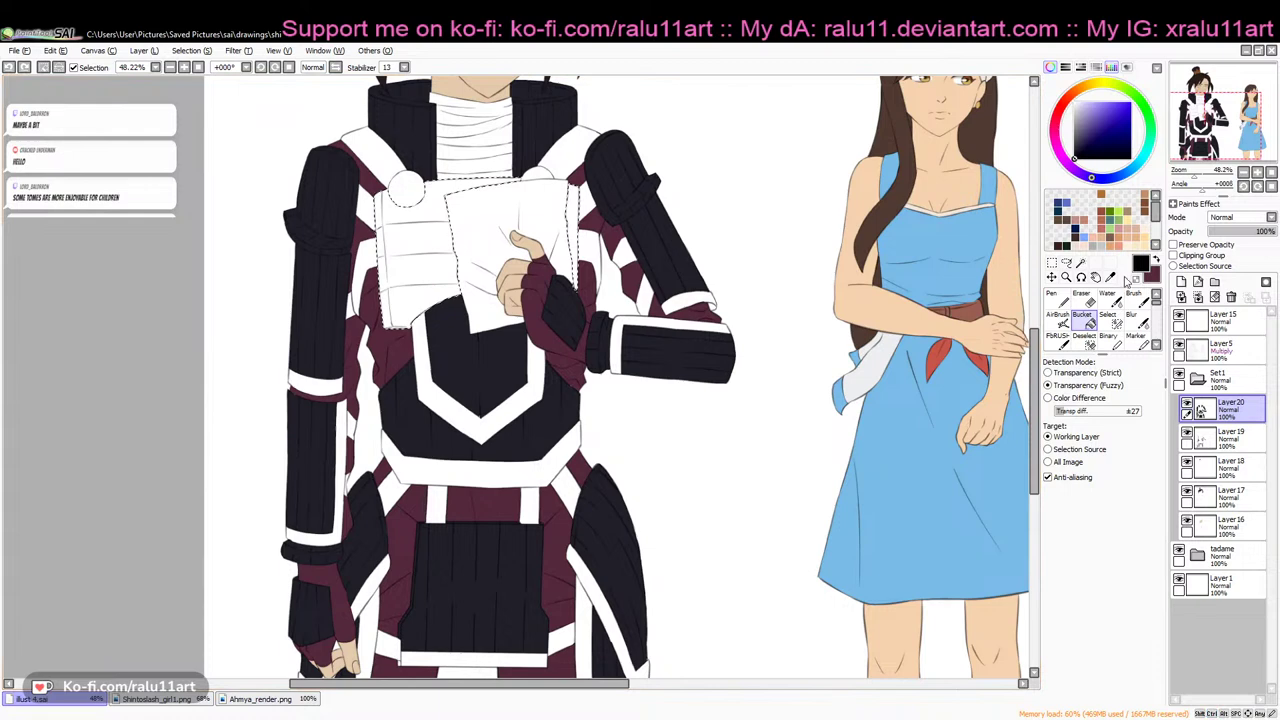
left_click(1110, 277)
left_click(666, 251)
left_click(1084, 321)
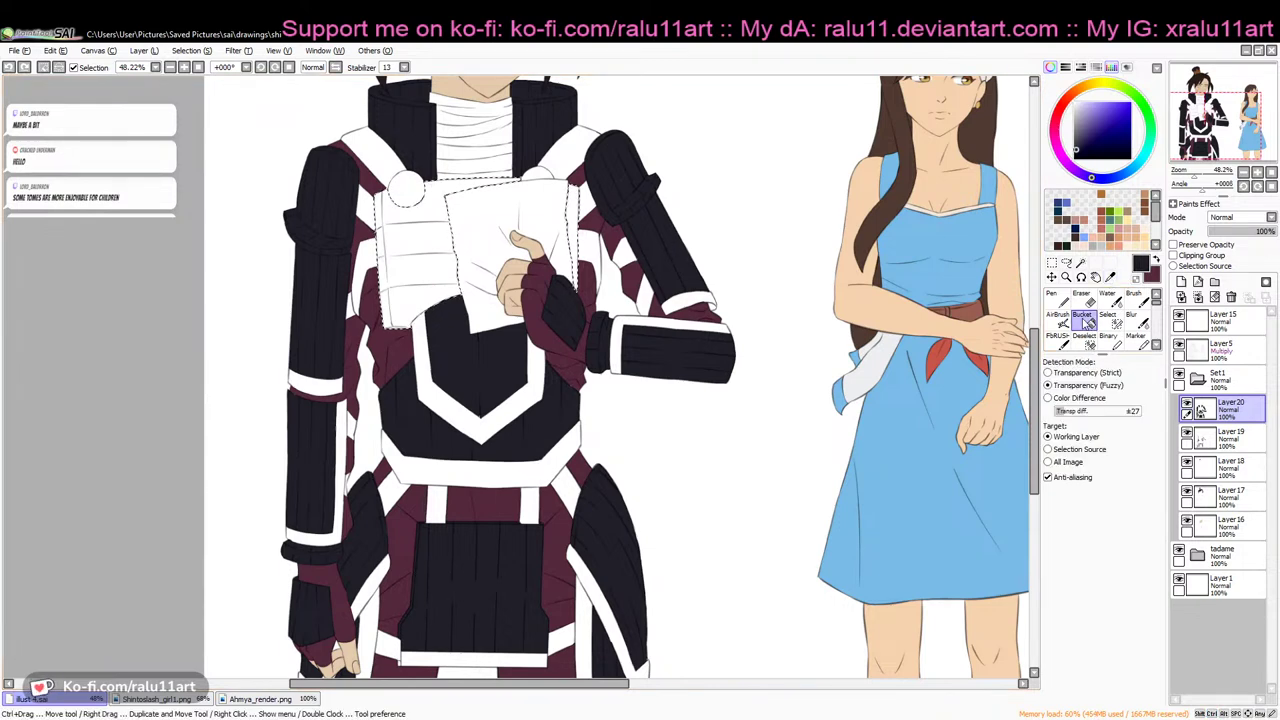
left_click(448, 270)
left_click(572, 240)
key("ctrl+d")
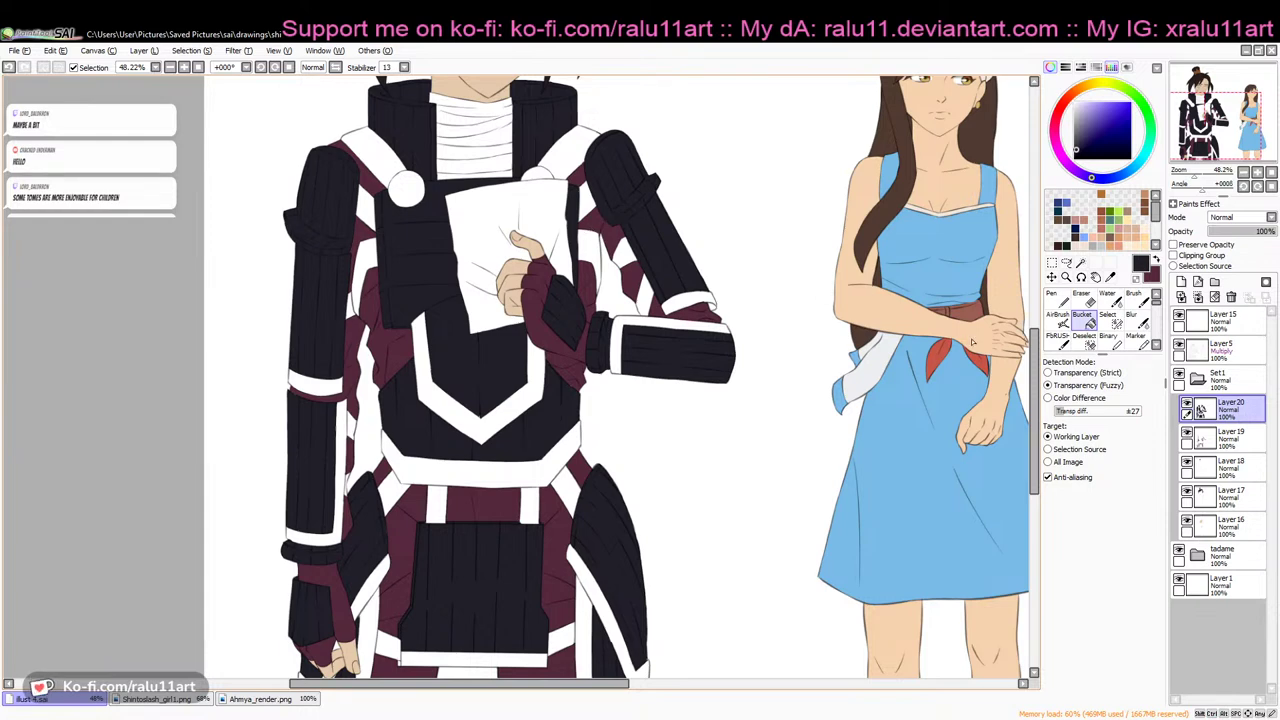
Sample the skin tone from the armoured figure's lowered hand and touch up the hand with the Pen at size 14 on Layer16
scroll(780, 470, "down", 3)
left_click_drag(592, 686, 540, 686)
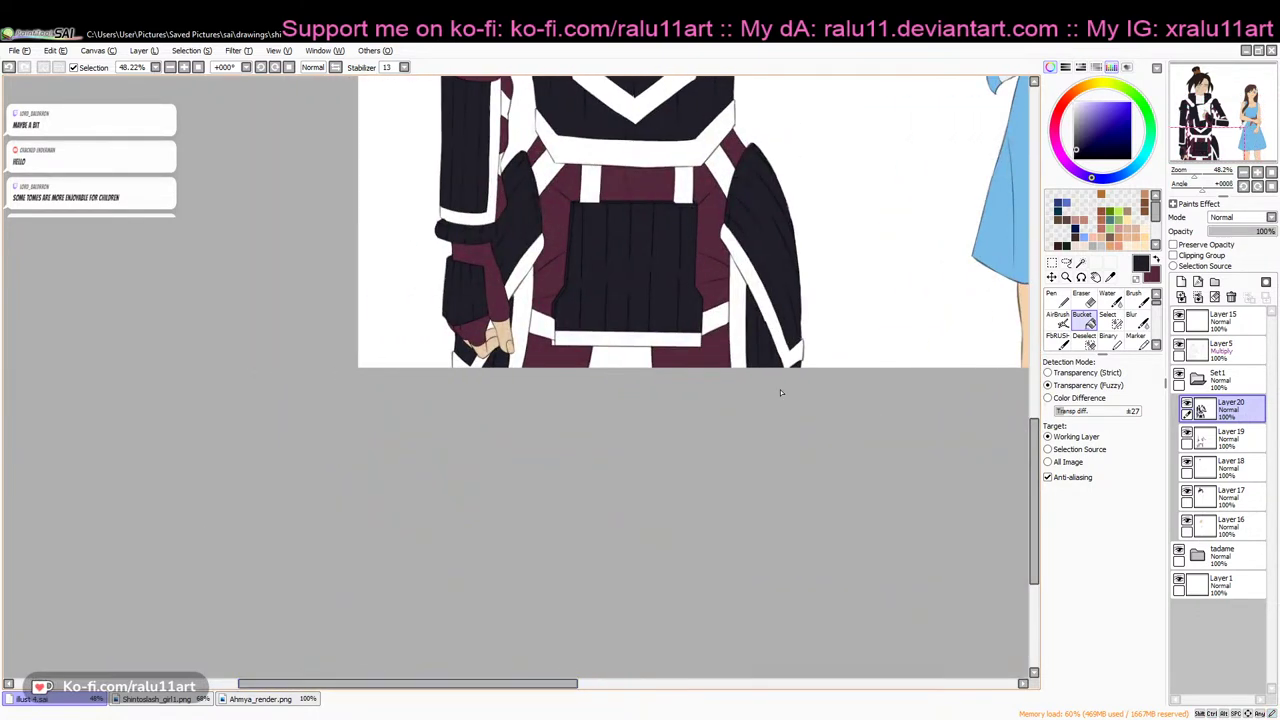
left_click(1203, 174)
left_click(1199, 187)
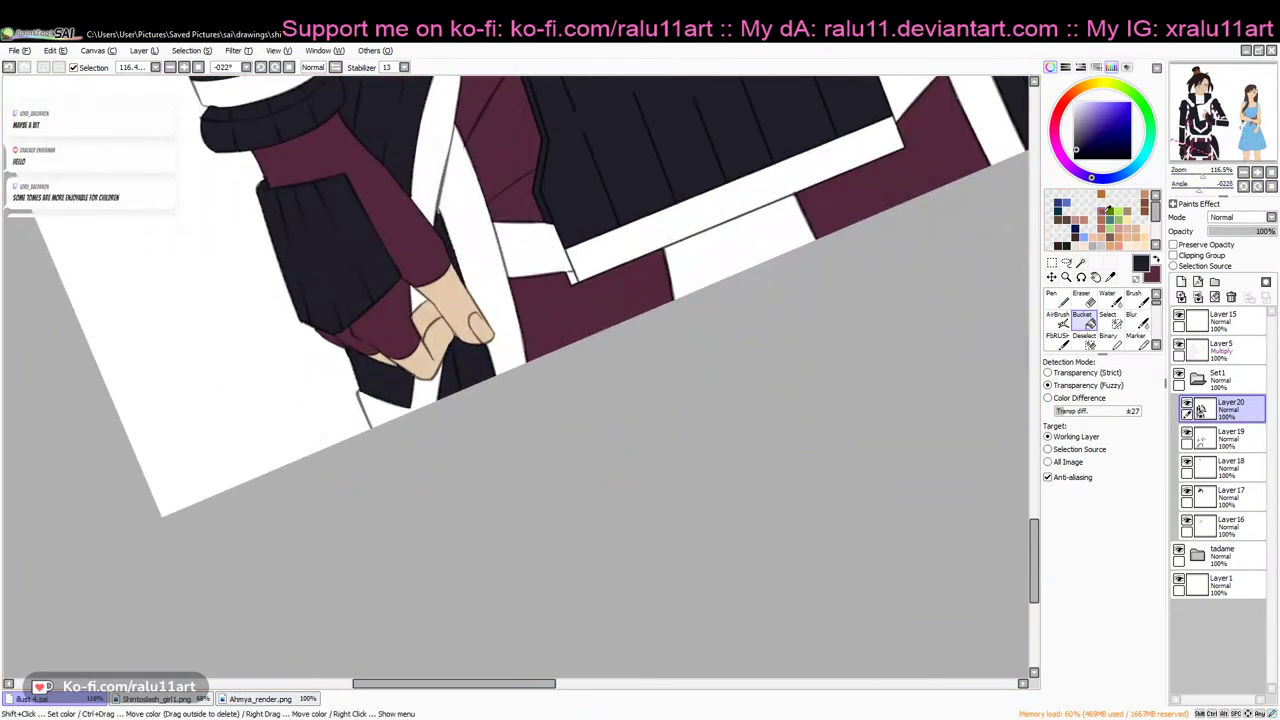
key("alt")
left_click(463, 299)
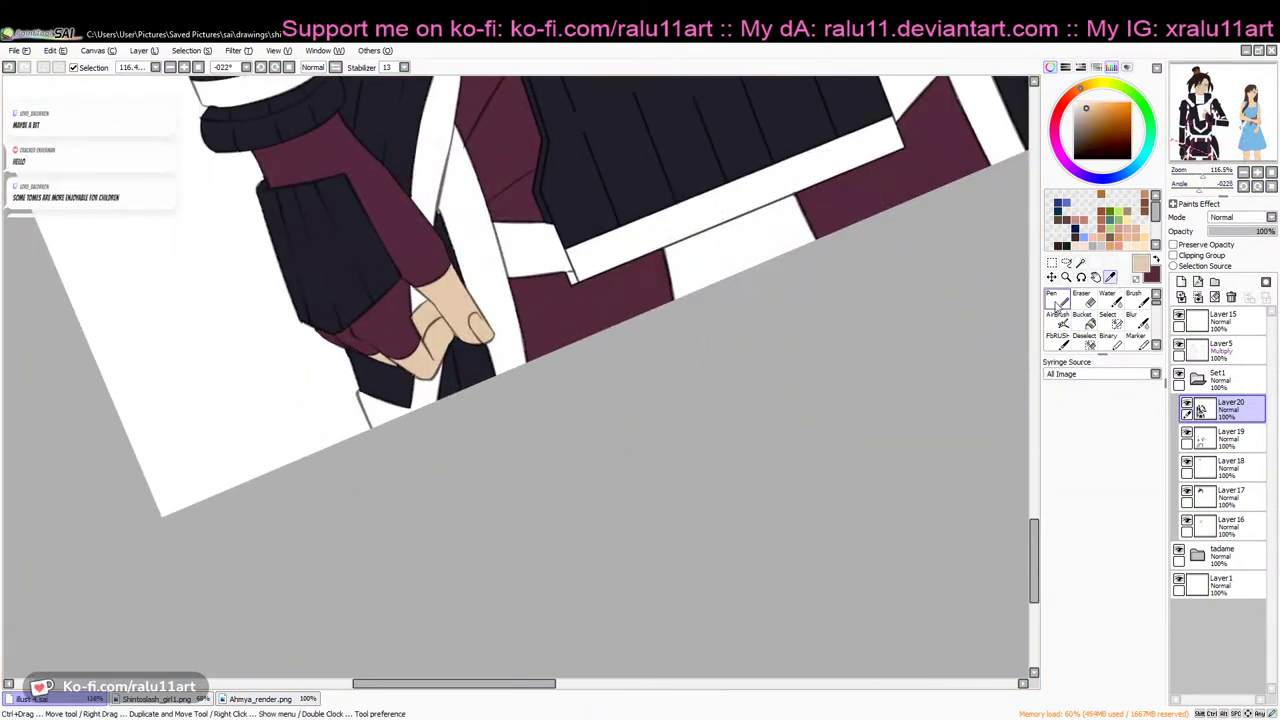
left_click(1056, 302)
left_click(1228, 525)
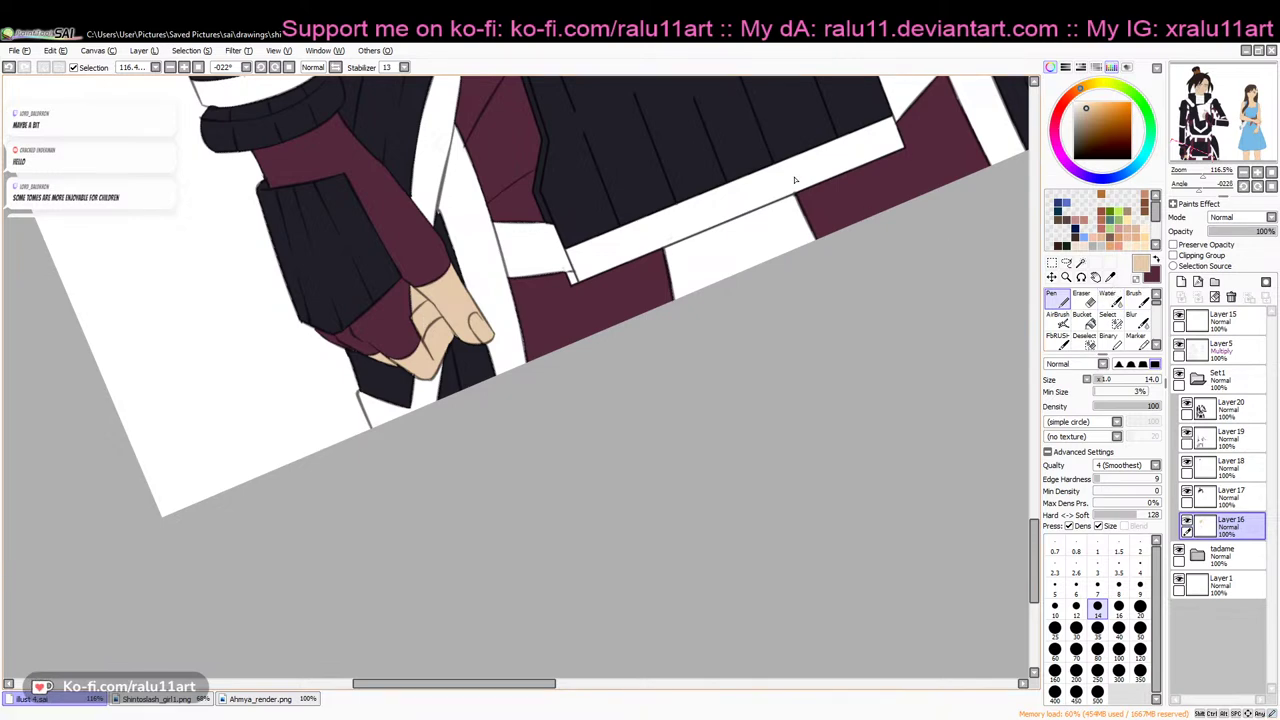
Sample the dark navy from the front plate and touch up the armour around the lowered hand with the Pen on Layer20
left_click(1110, 278)
left_click(708, 161)
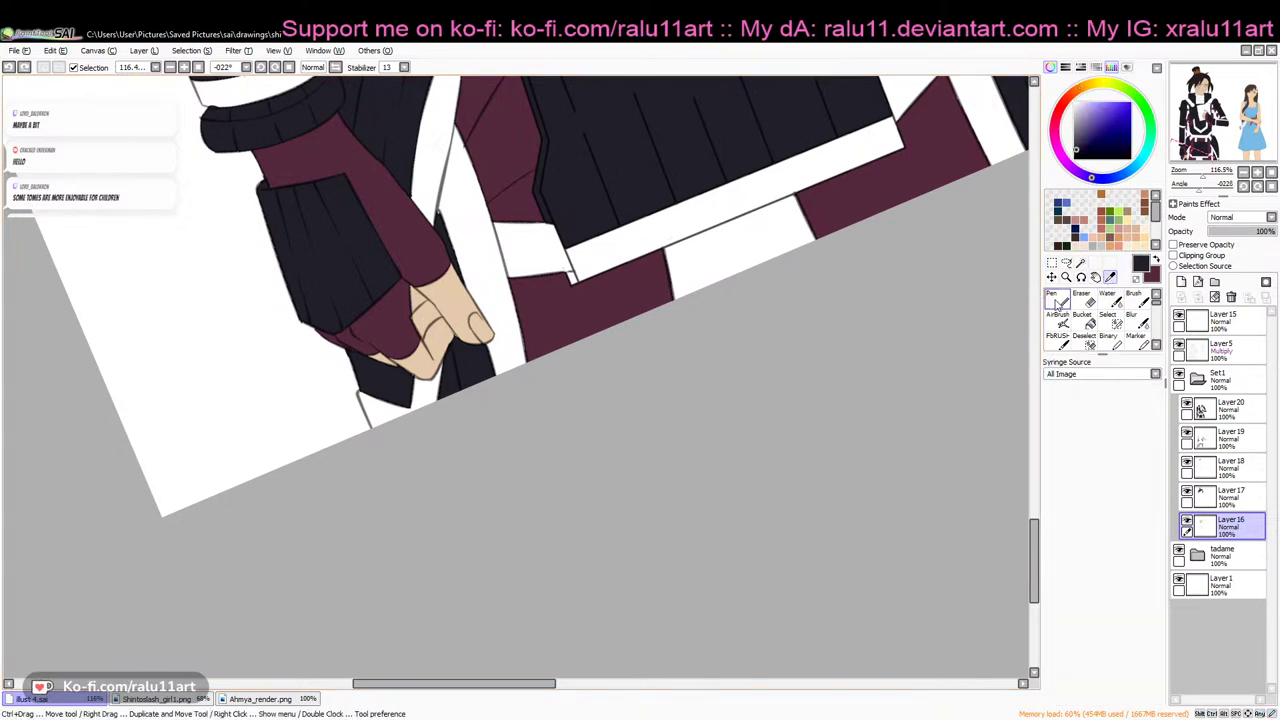
left_click(1060, 301)
left_click(1223, 414)
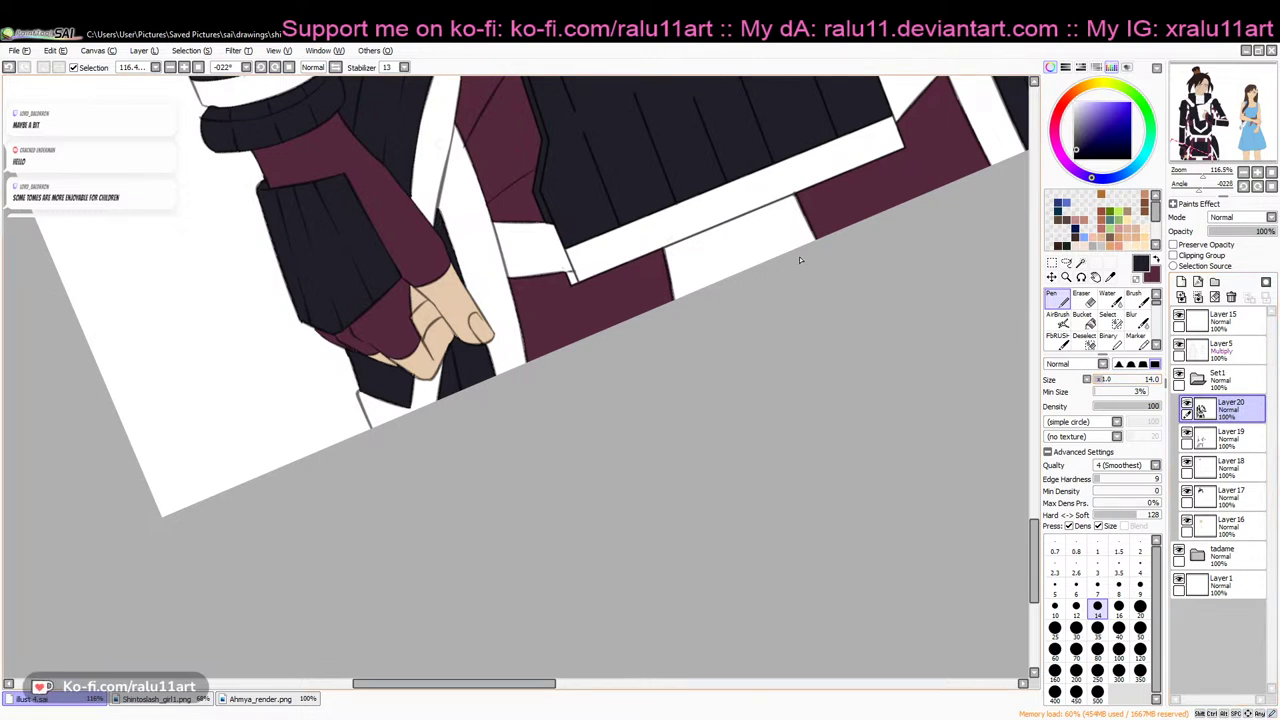
Swap to the maroon and touch up the cloth around the front plate and hip with the Pen on Layer19
mouse_move(1210, 186)
left_mouse_down()
mouse_move(1235, 188)
mouse_move(1207, 192)
left_mouse_up()
left_click_drag(1035, 502, 1035, 491)
left_click(1157, 261)
left_click(1228, 438)
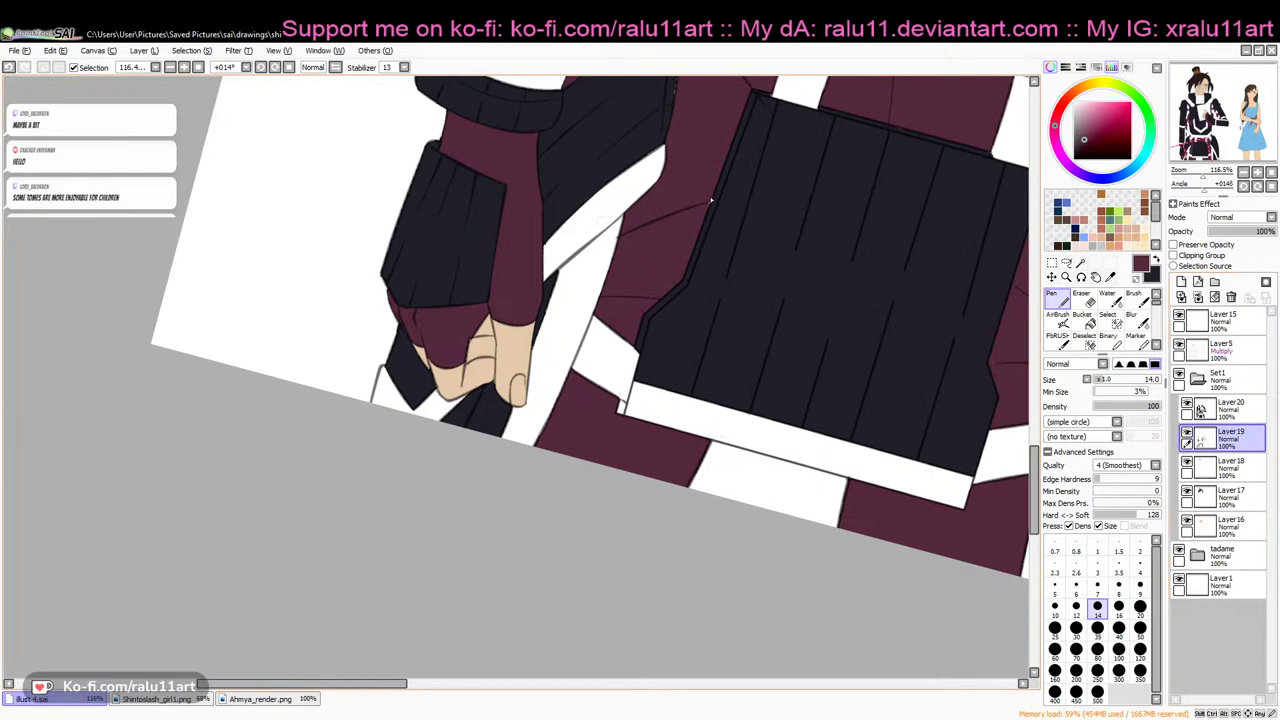
left_click_drag(1212, 174, 1201, 180)
left_click_drag(1035, 446, 1047, 368)
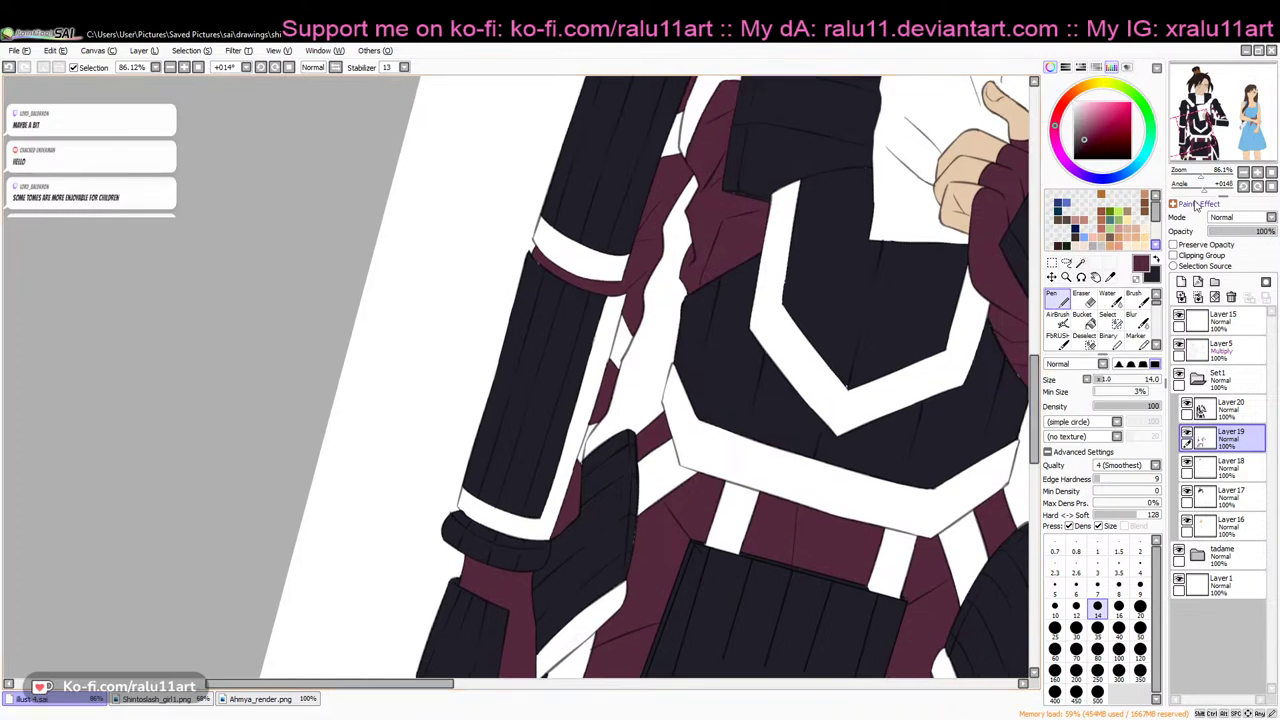
Swap back to dark navy and touch up the edges of the forearm and waist plates on Layer20
left_click_drag(1201, 176, 1205, 177)
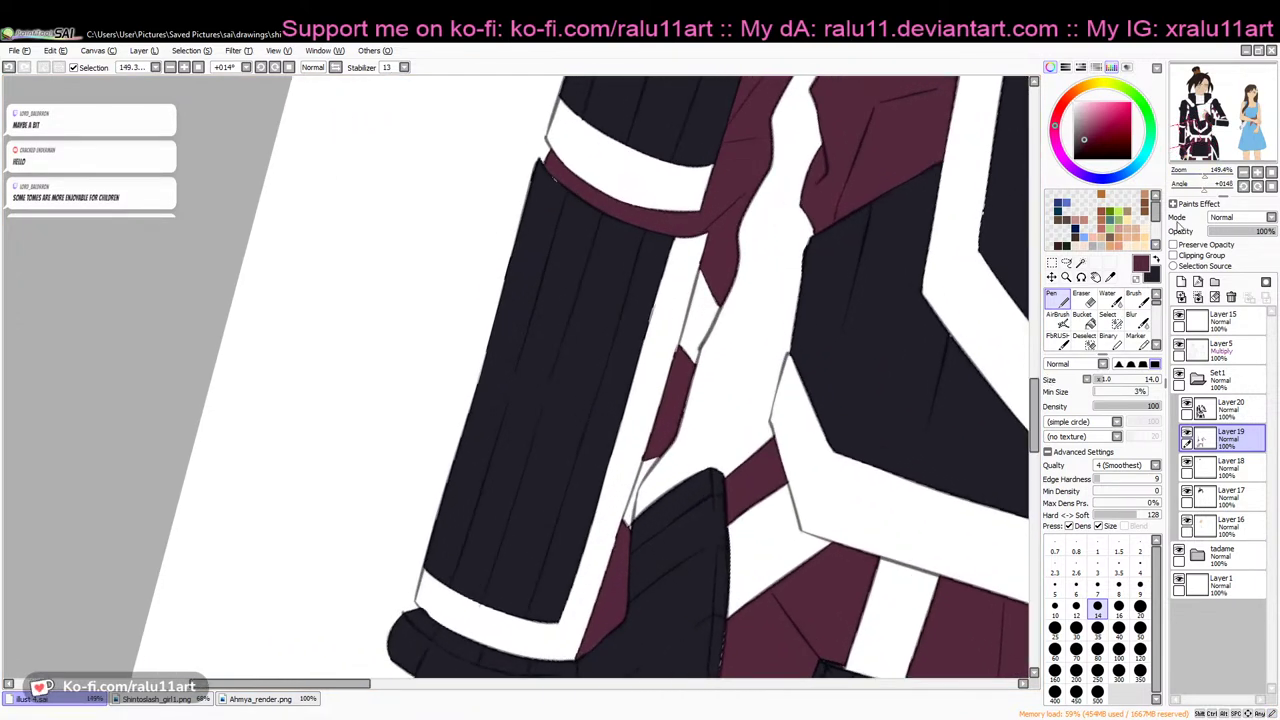
left_click(1157, 260)
left_click(1230, 408)
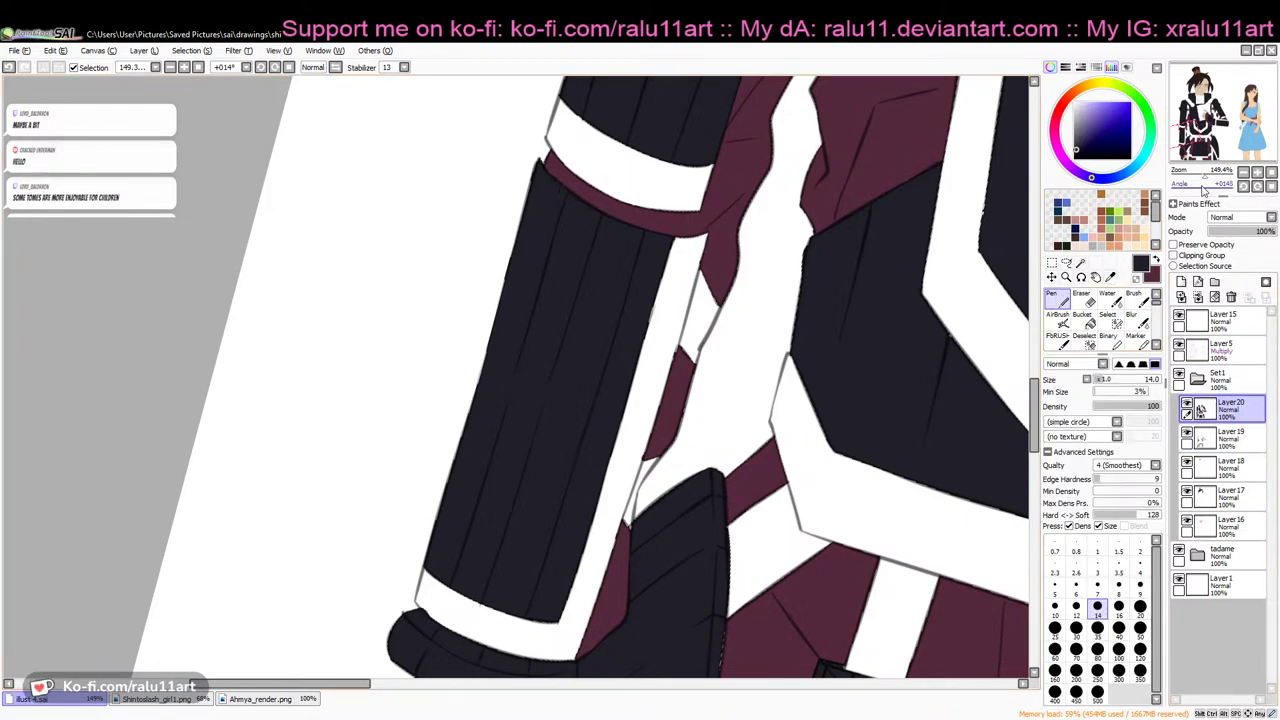
Sample the off-white of the woman's hair ornament and select the unfilled sleeve patches on both arms from the Layer5 line art
left_click_drag(1210, 172, 1193, 177)
left_click(1271, 187)
left_click_drag(1036, 365, 1040, 337)
left_click_drag(560, 684, 627, 684)
left_click(1111, 278)
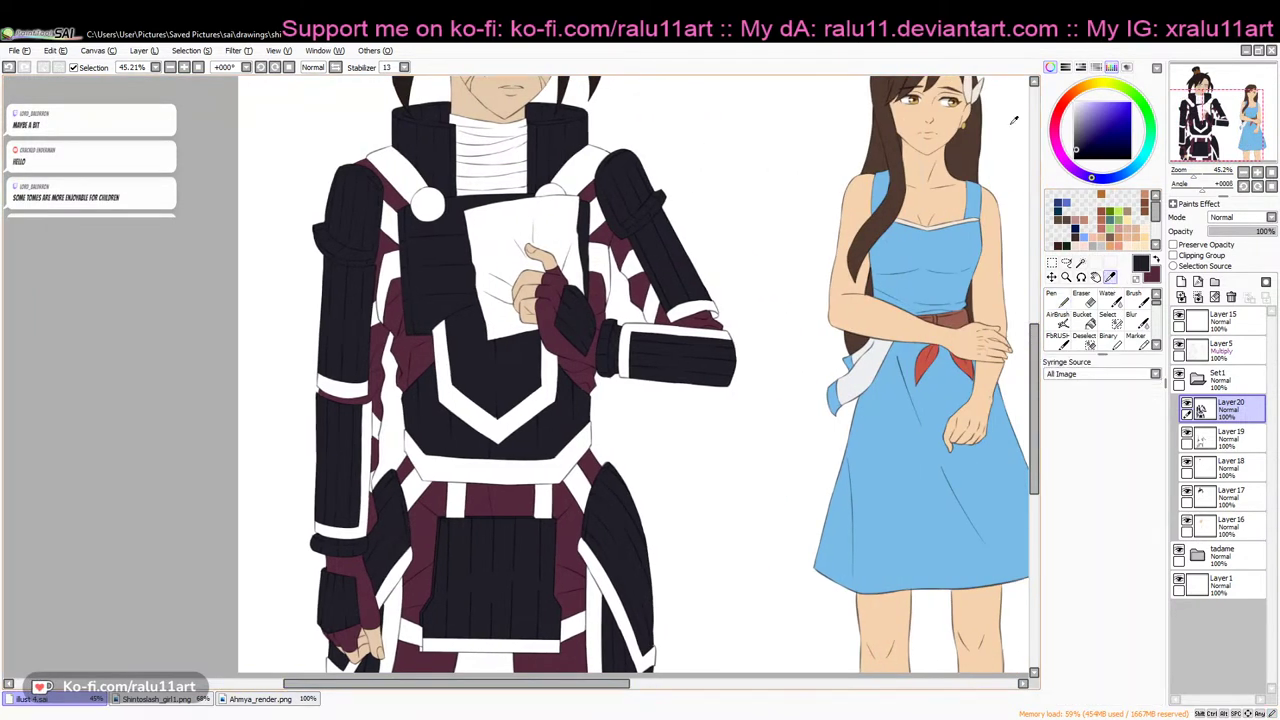
left_click(980, 94)
left_click(1081, 263)
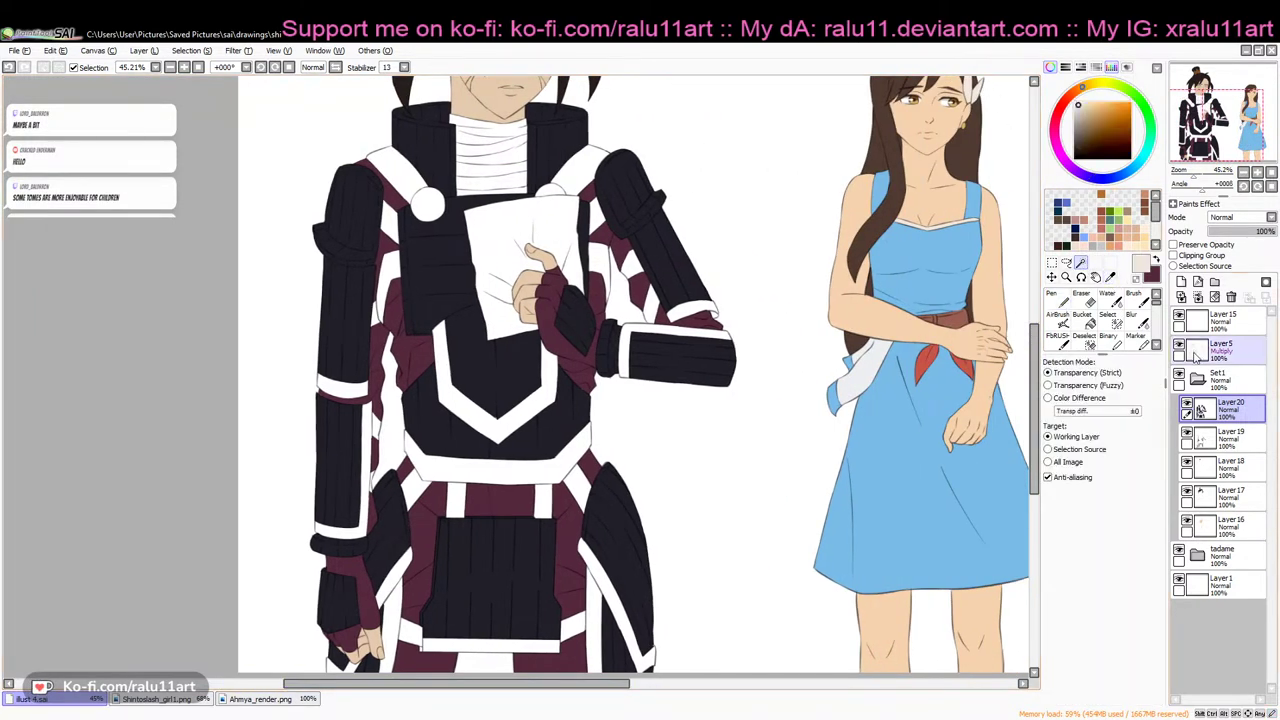
left_click(1222, 350)
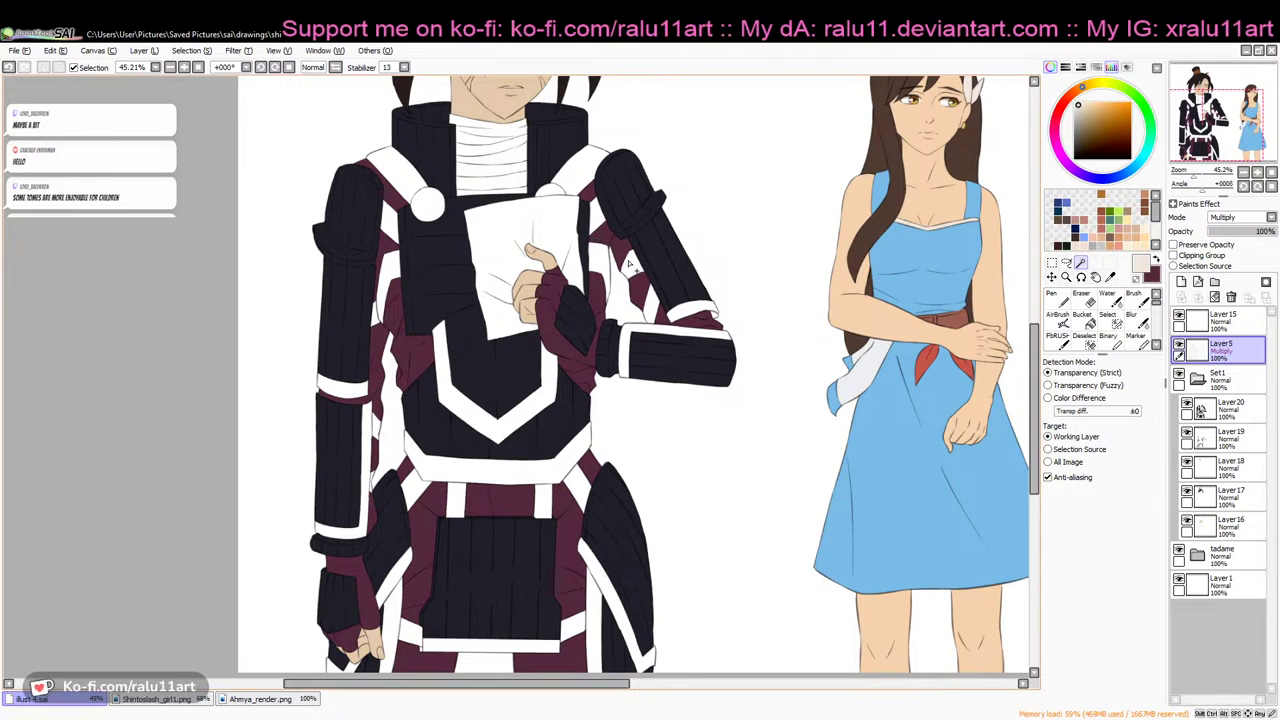
left_click(632, 266)
left_click(652, 302)
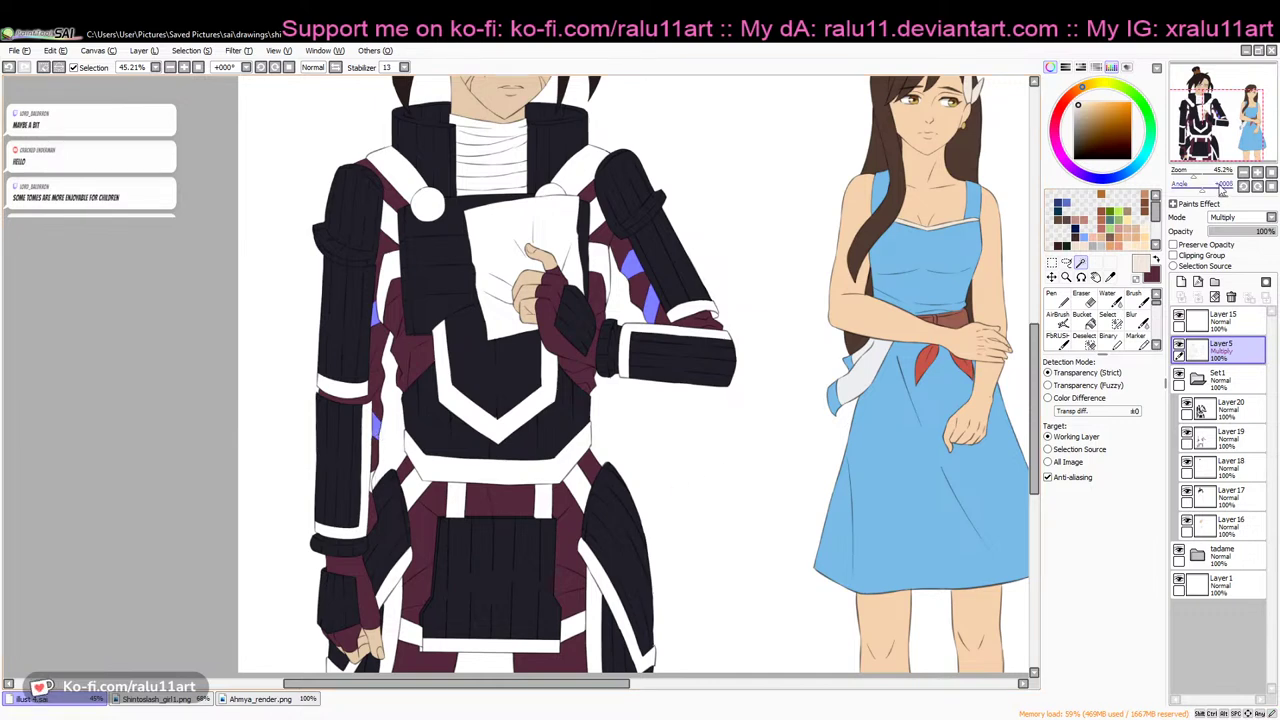
Add the narrow sleeve patch beside the hip guard to the selection with the selection brush
left_click_drag(1196, 178, 1203, 178)
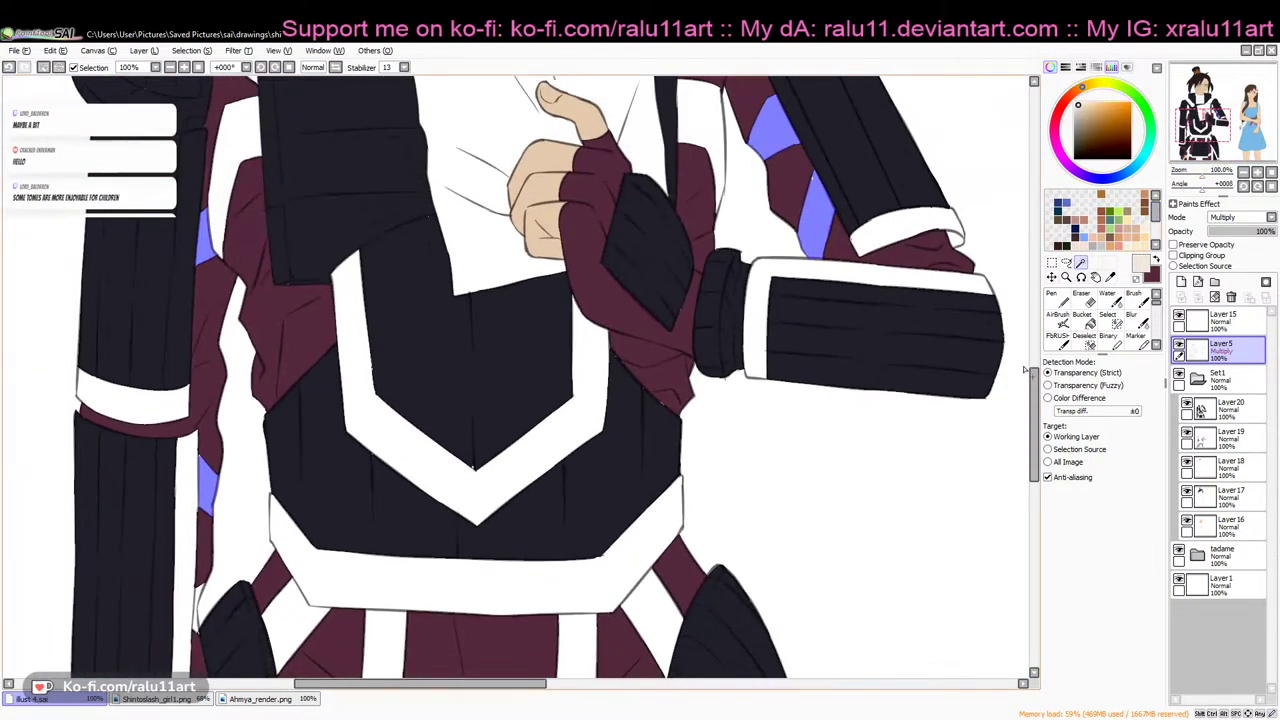
left_click_drag(1033, 382, 1033, 365)
left_click(1111, 321)
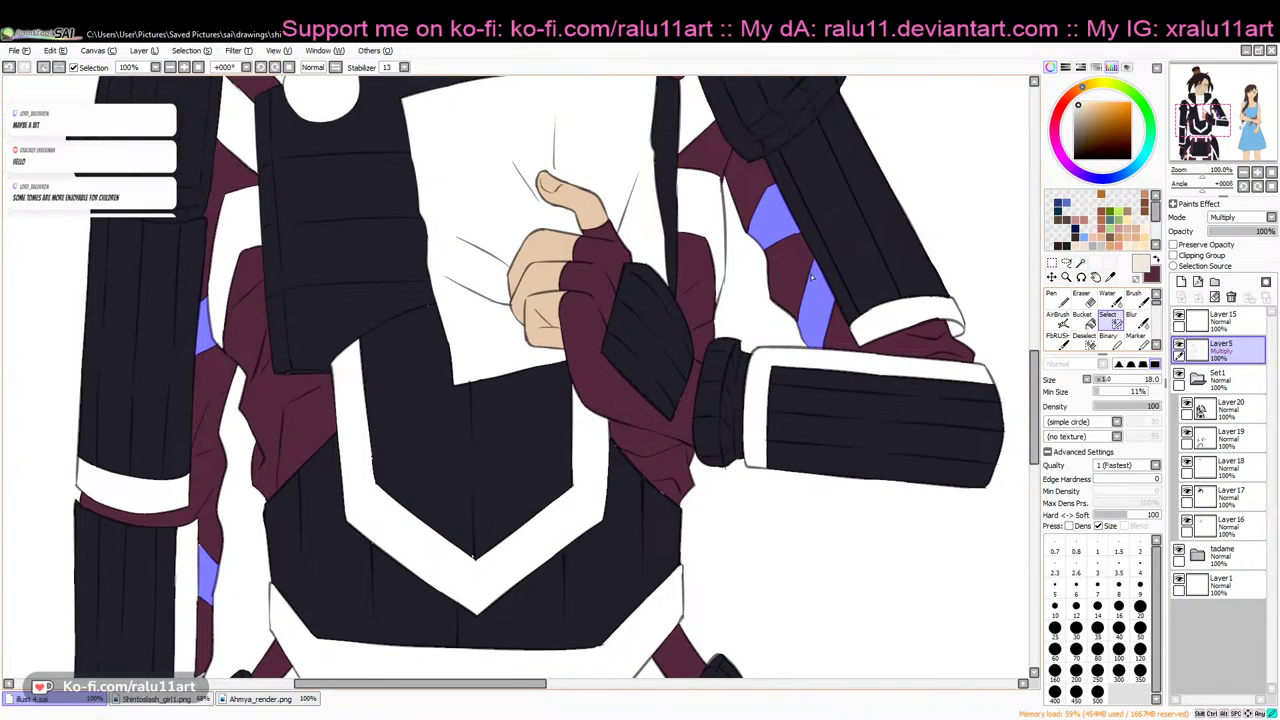
left_click_drag(543, 685, 486, 683)
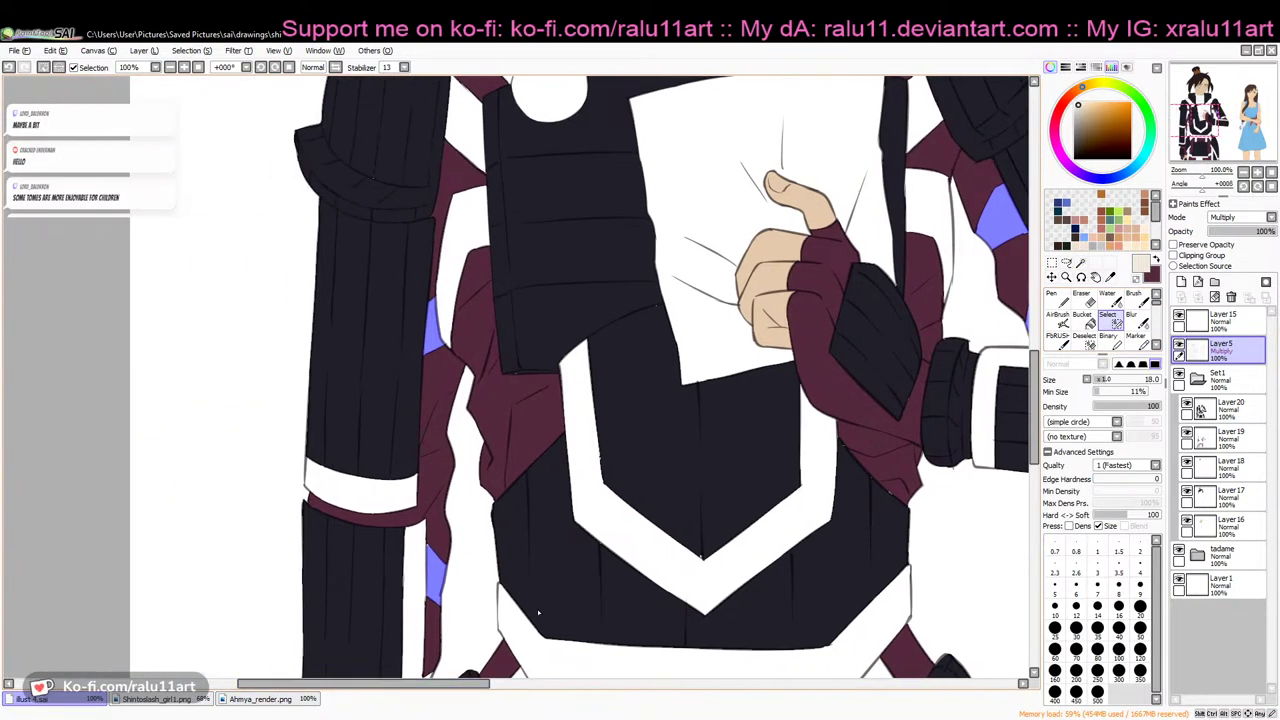
left_click_drag(1034, 411, 1034, 434)
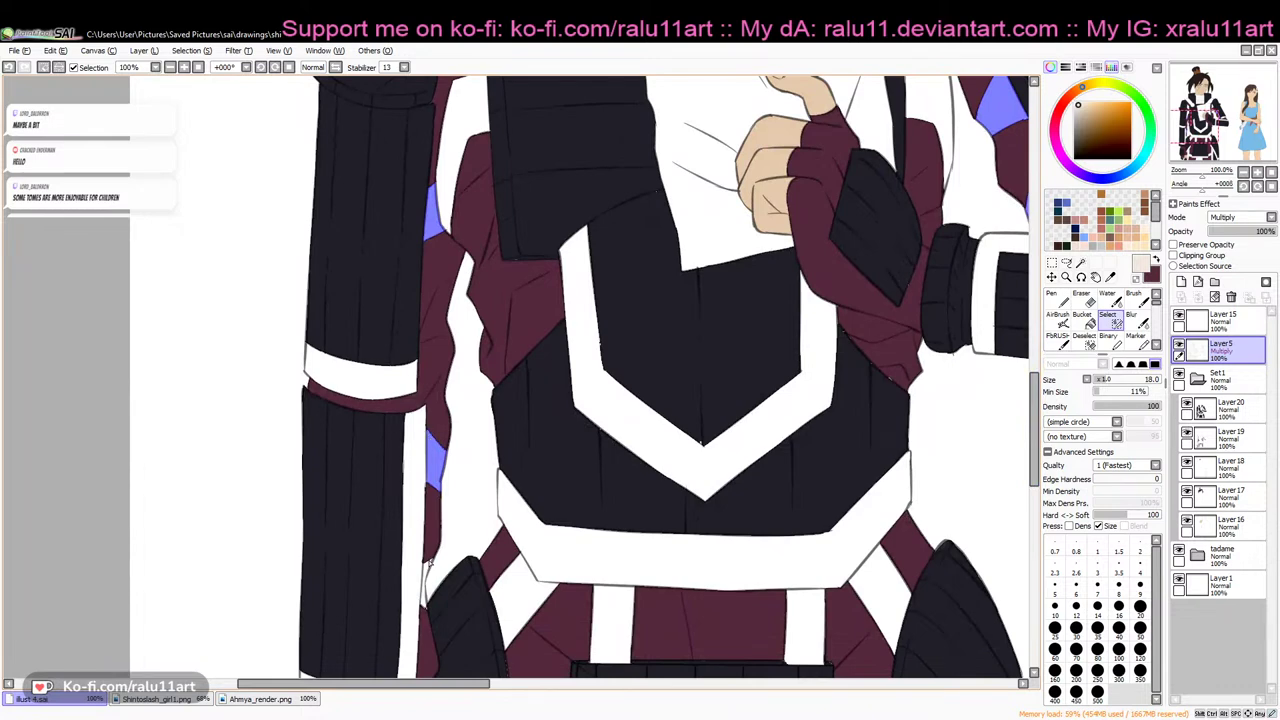
left_click_drag(428, 572, 426, 606)
Paint the selected sleeve patches off-white on a new layer above Layer20 with the Pen at size 100, clear the selection, and choose the Eraser for trimming
left_click(1082, 314)
left_click(1228, 408)
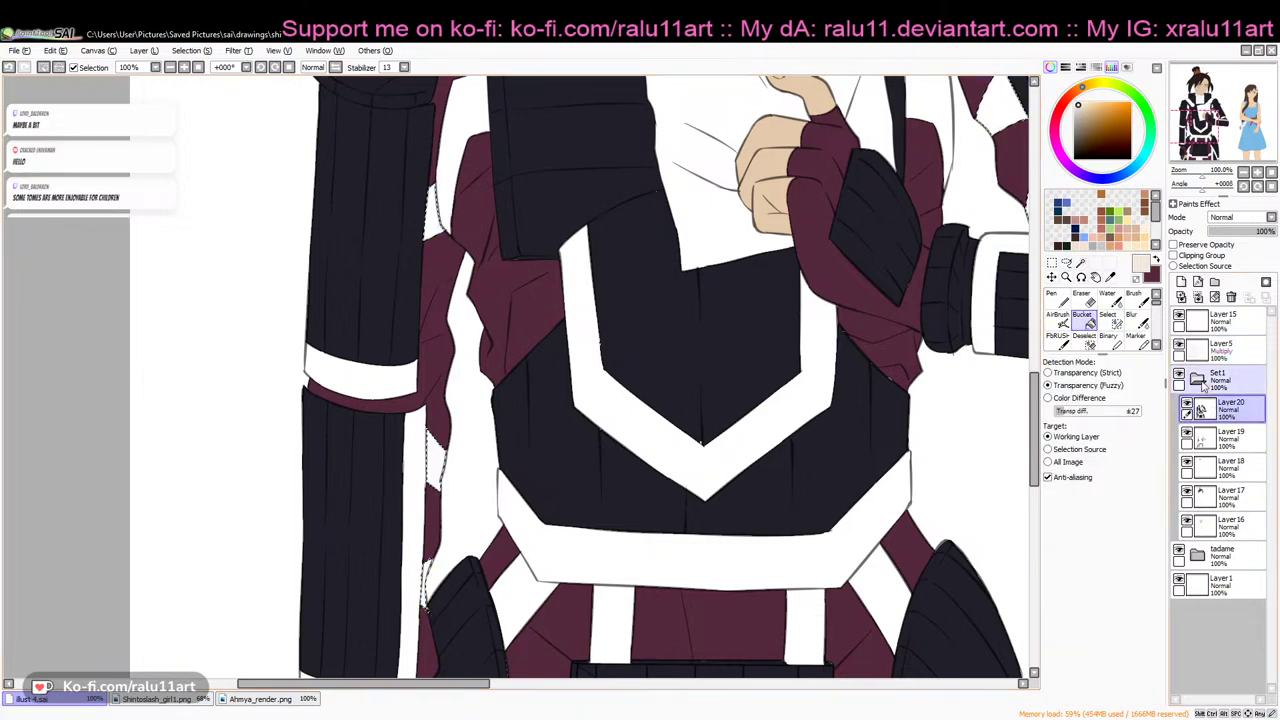
left_click(1181, 281)
left_click(1056, 300)
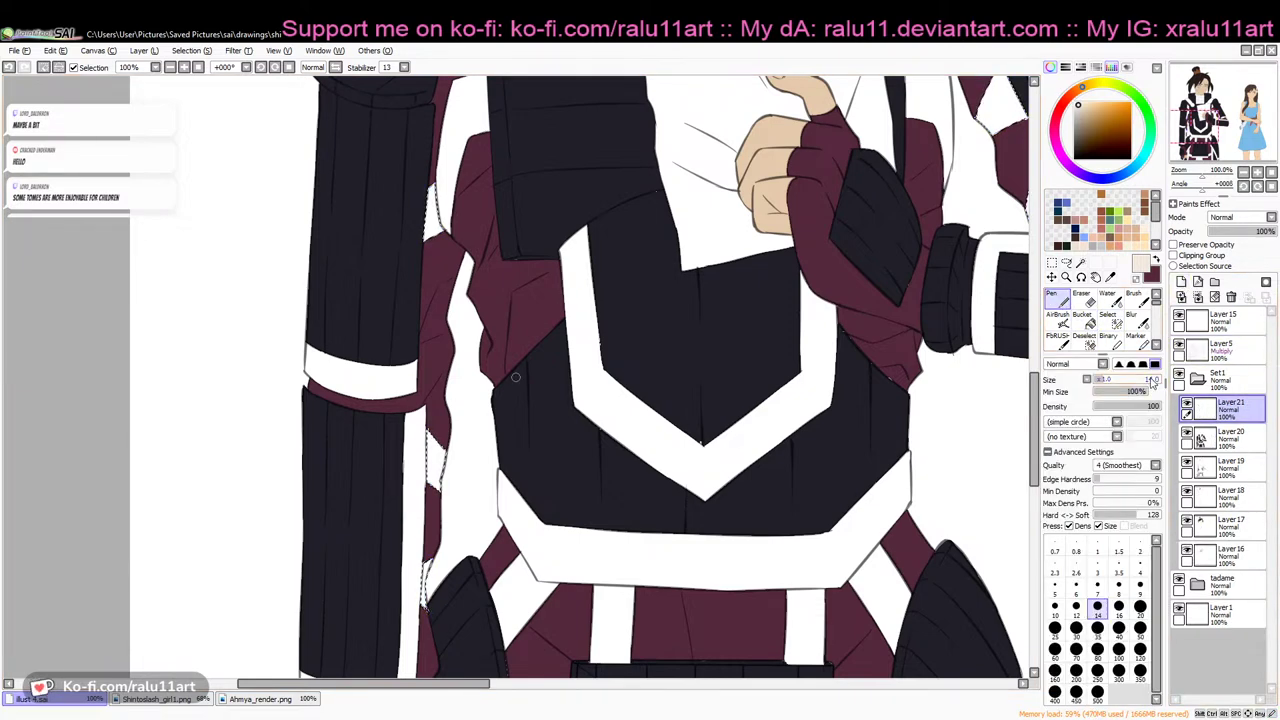
mouse_move(425, 194)
left_mouse_down()
mouse_move(430, 447)
mouse_move(462, 457)
mouse_move(440, 586)
left_mouse_up()
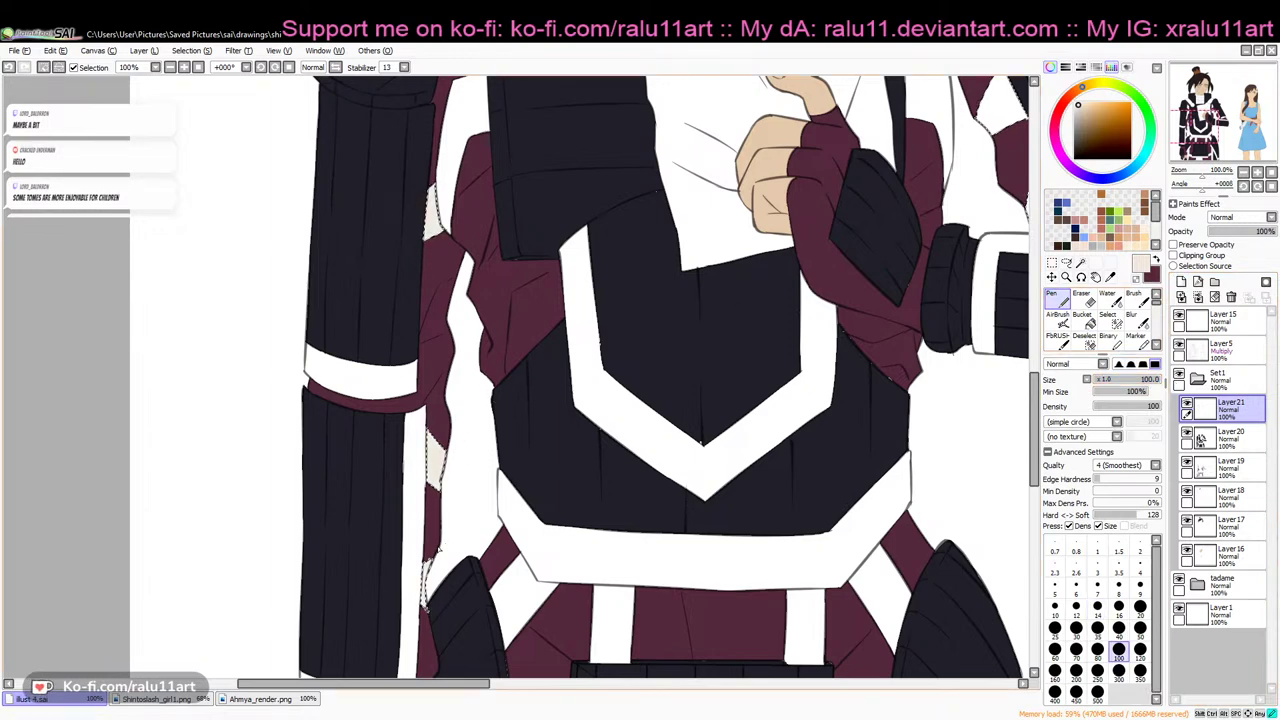
left_click_drag(1035, 412, 1035, 374)
left_click_drag(1008, 282, 1008, 305)
left_click_drag(472, 685, 498, 686)
left_click_drag(946, 389, 934, 361)
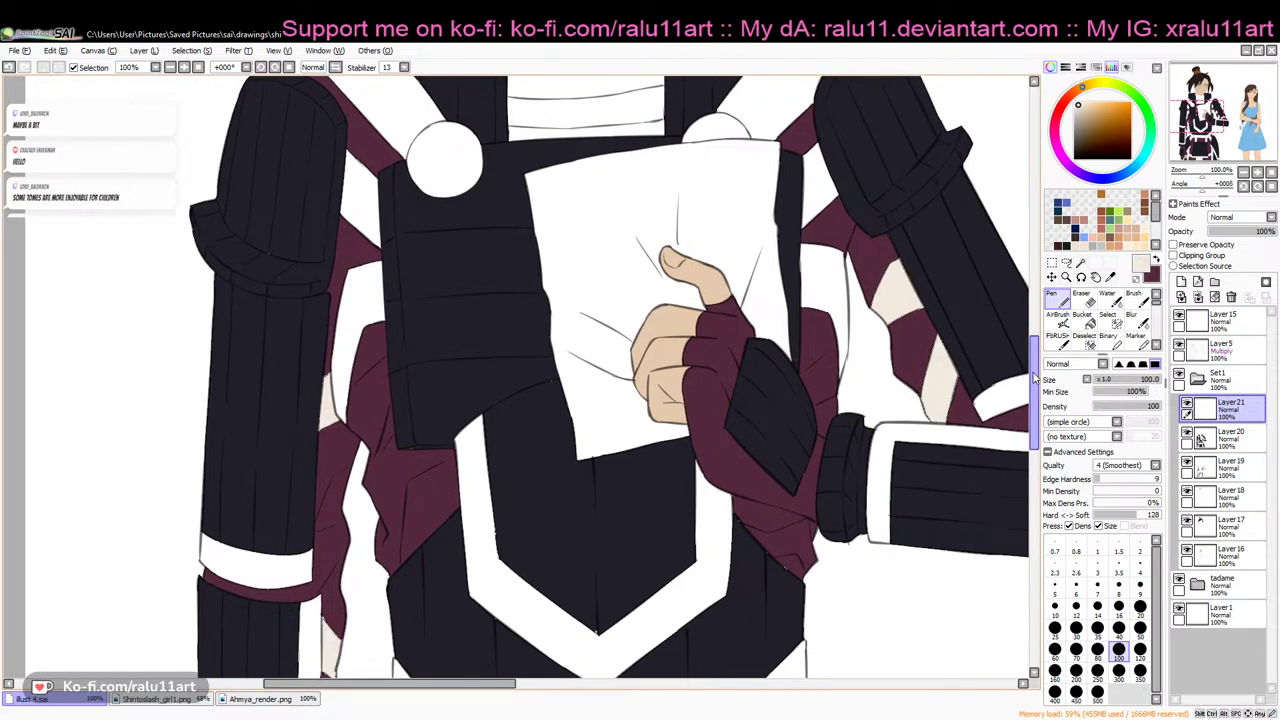
left_click_drag(1033, 395, 1033, 460)
left_click(1083, 299)
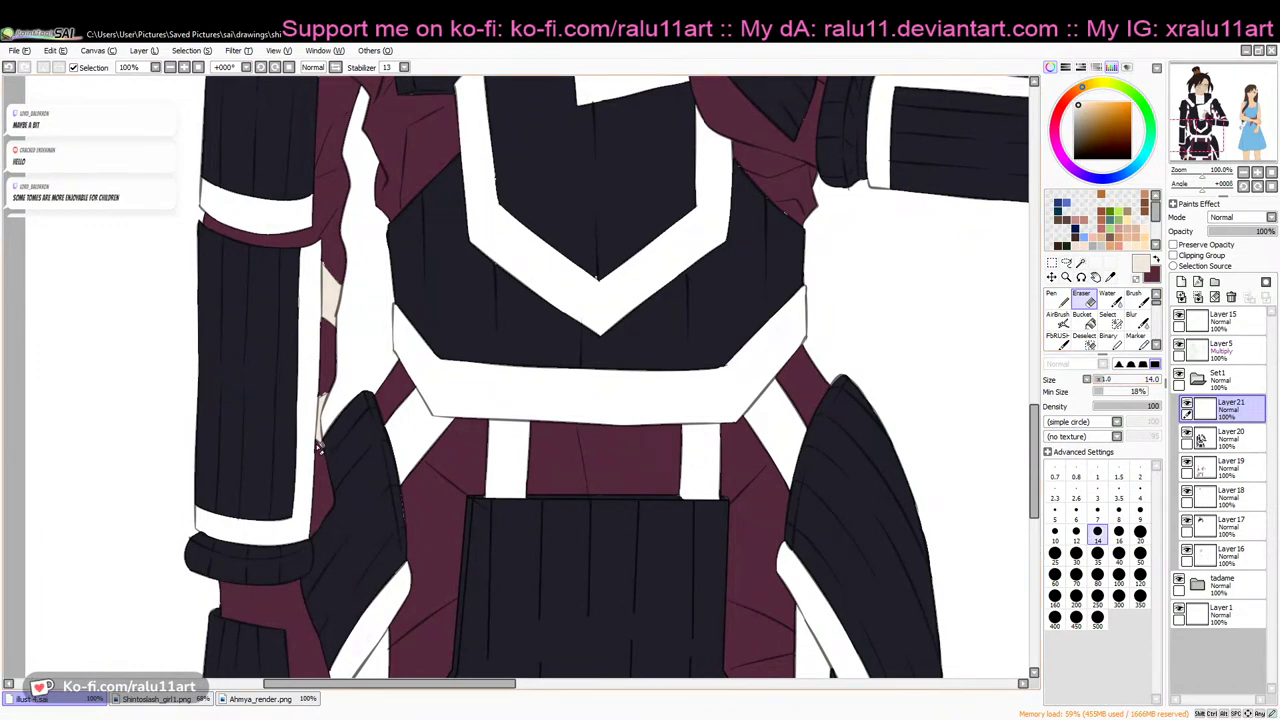
Sample the dark navy from the waist plate and set the Pen to size 10 and minimum size 0% for touch-ups on Layer20
left_click(1110, 278)
left_click(798, 243)
left_click(1063, 299)
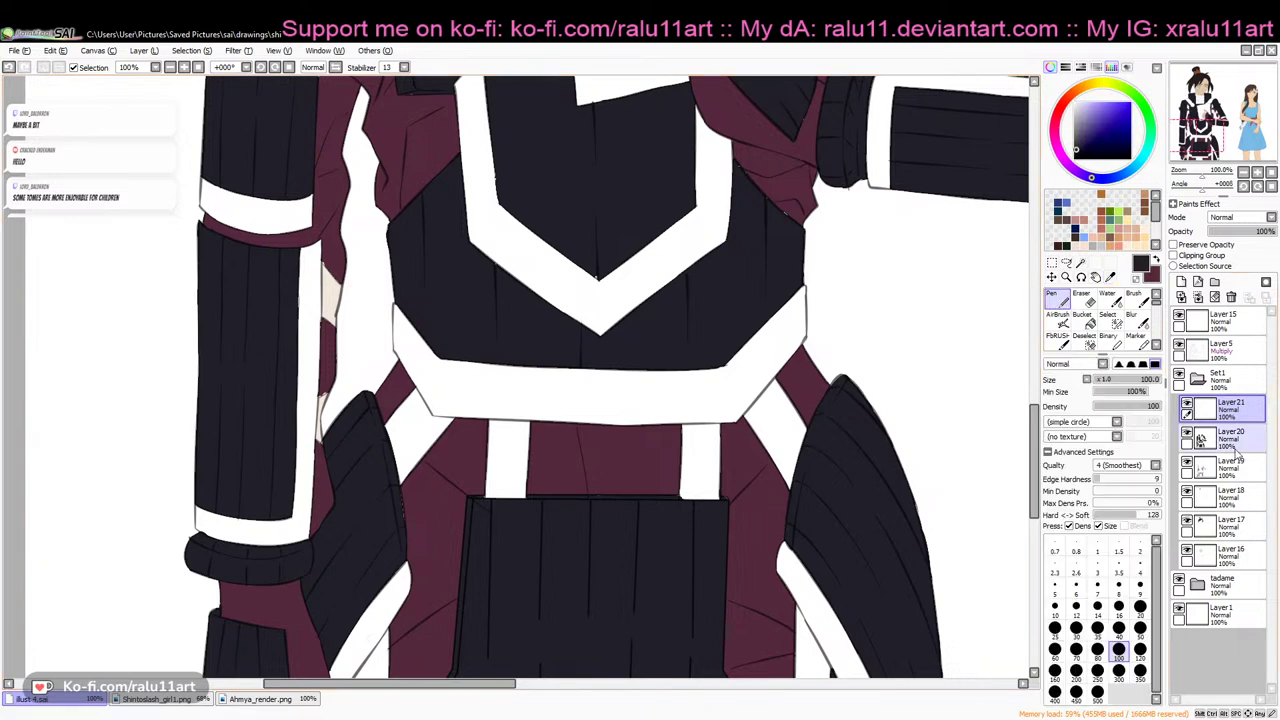
left_click(1230, 437)
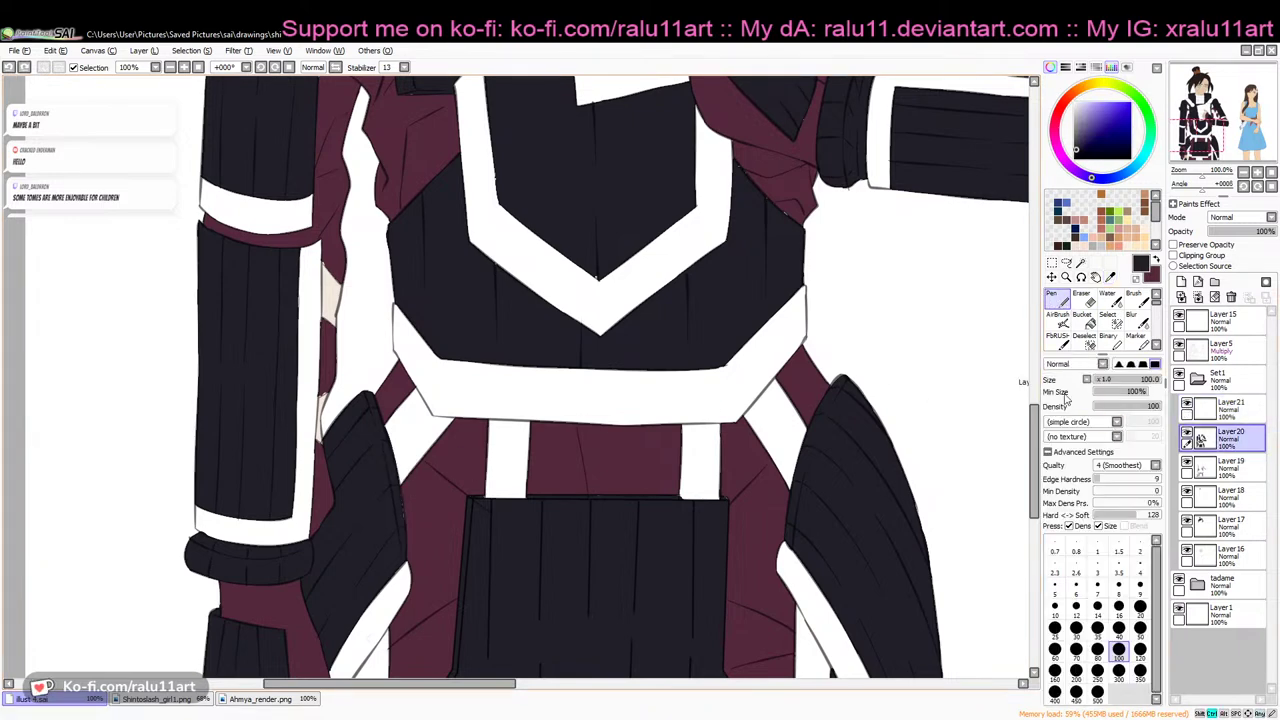
left_click(1054, 606)
left_click_drag(1105, 391, 957, 397)
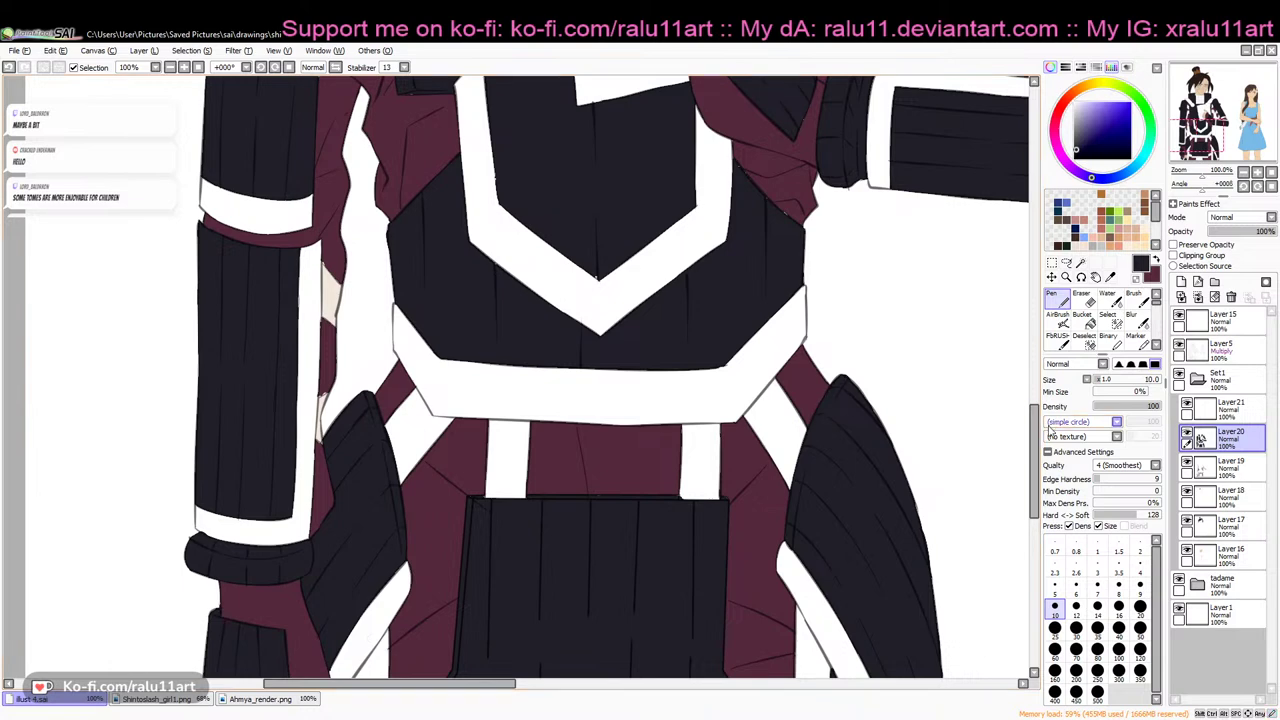
scroll(820, 380, "up", 5)
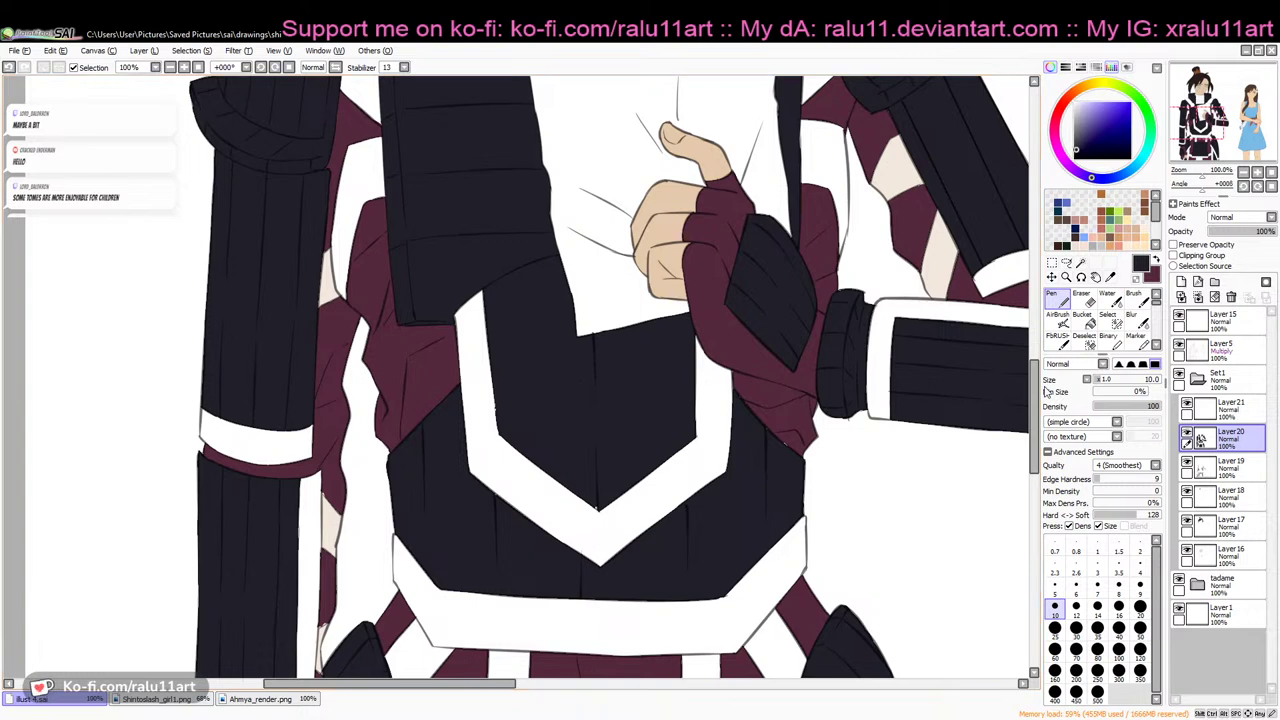
scroll(847, 392, "down", 2)
left_click(1110, 278)
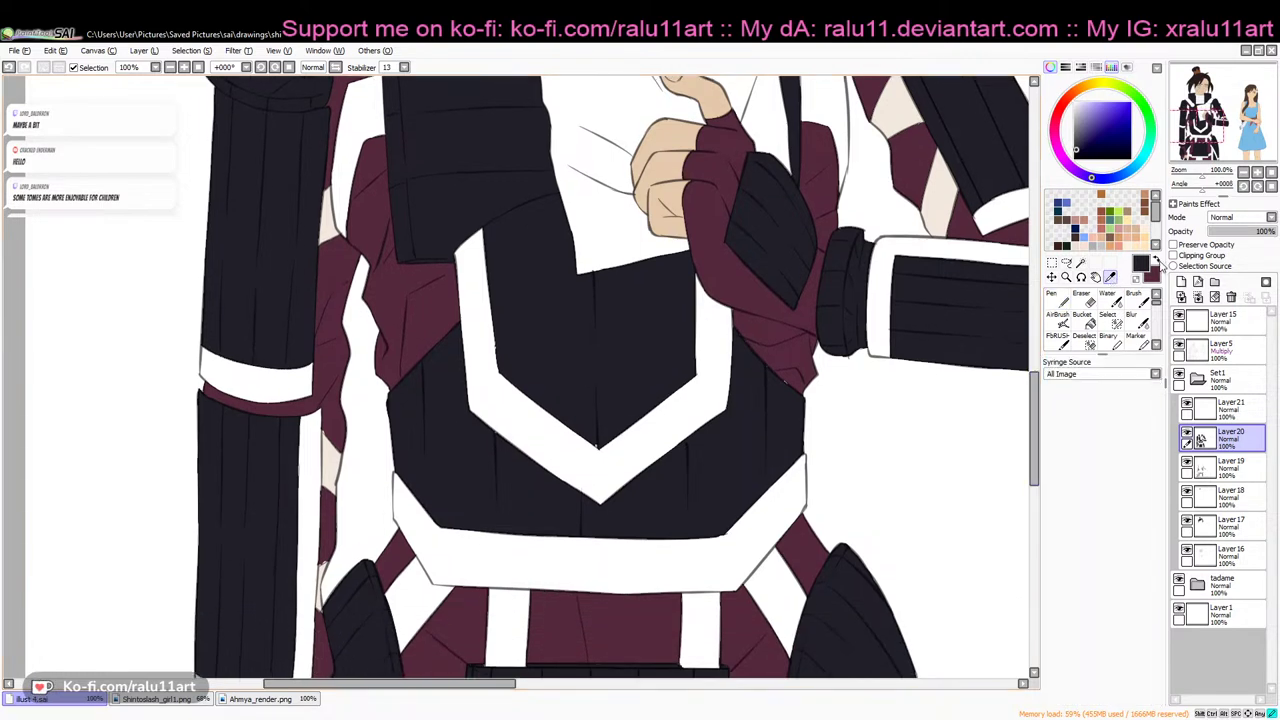
left_click(1058, 300)
left_click(1155, 262)
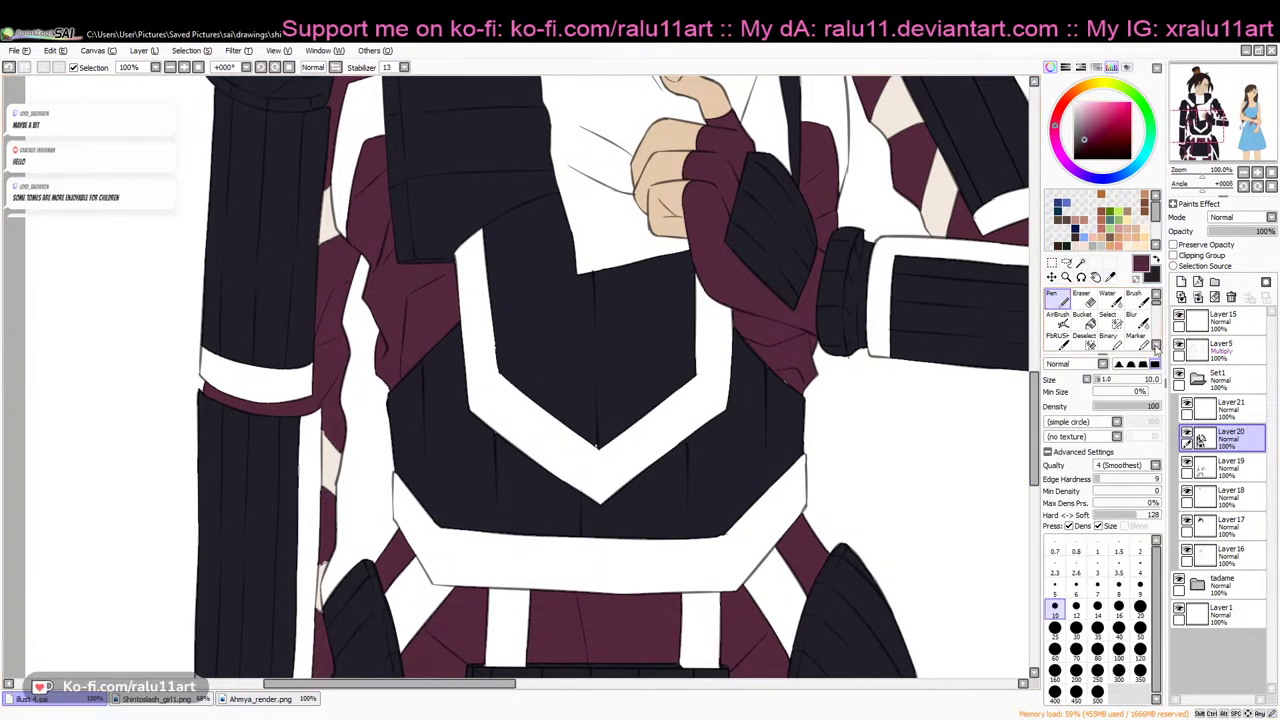
left_click(1187, 433)
left_click(1187, 433)
left_click(1210, 466)
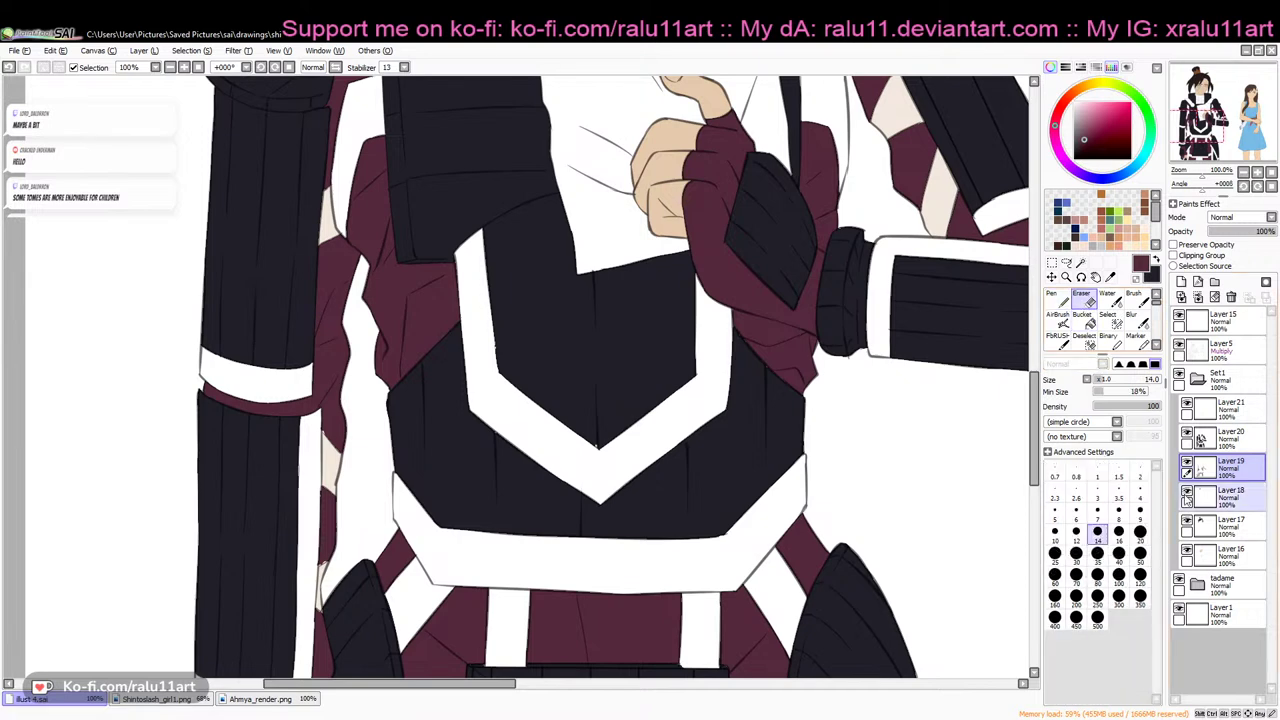
left_click(1225, 408)
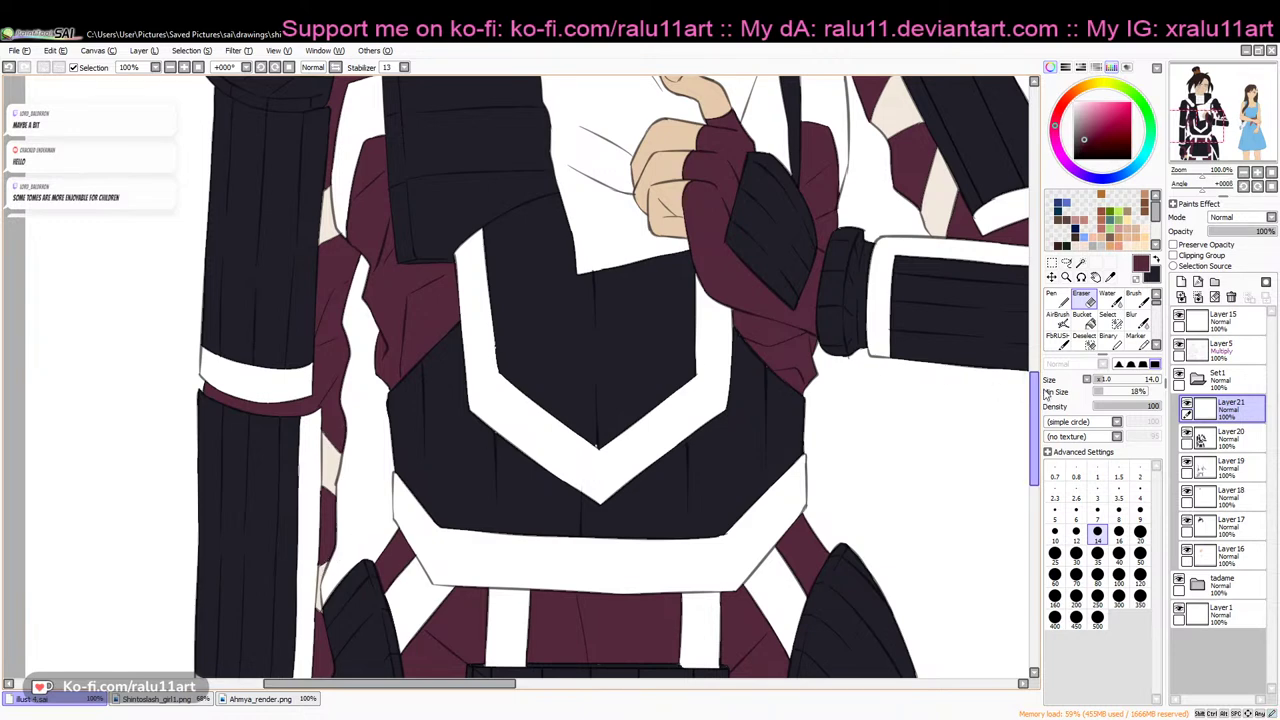
scroll(1034, 420, "up", 3)
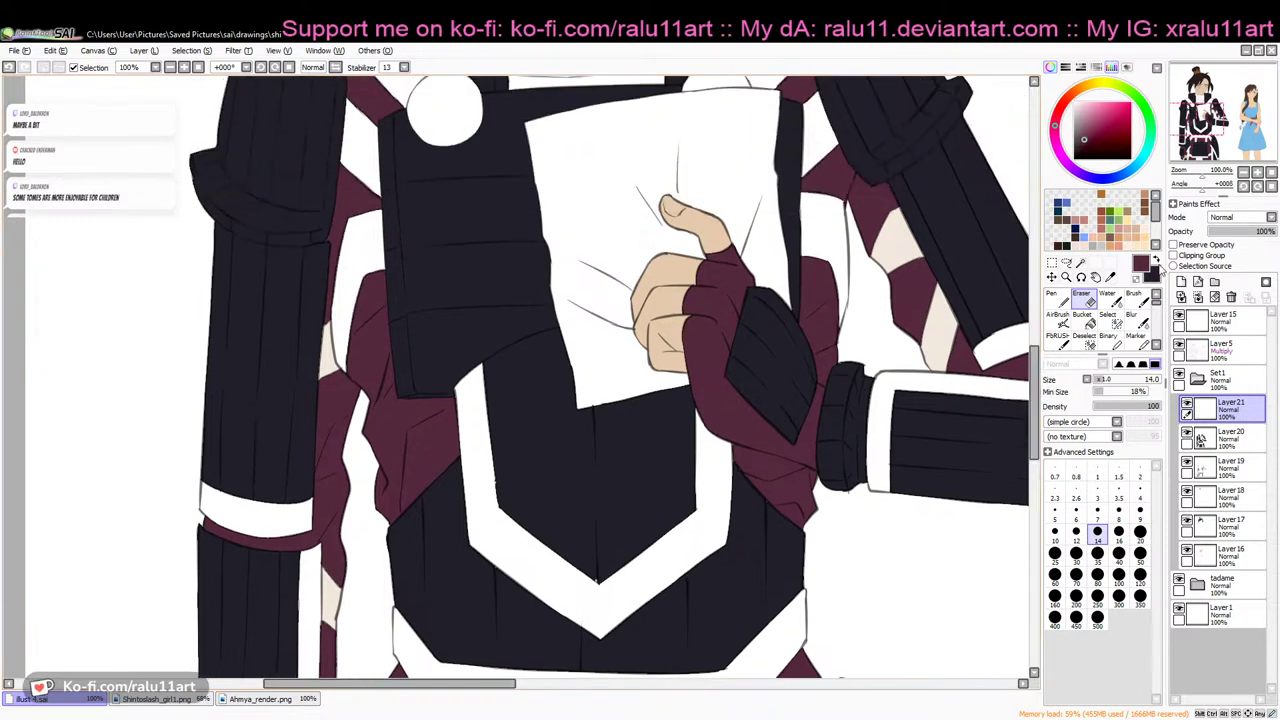
Inspect the dark armour fill on Layer20 from the chest down to the legs and back up to the collar
left_click(1156, 263)
left_click(1055, 298)
left_click(1230, 437)
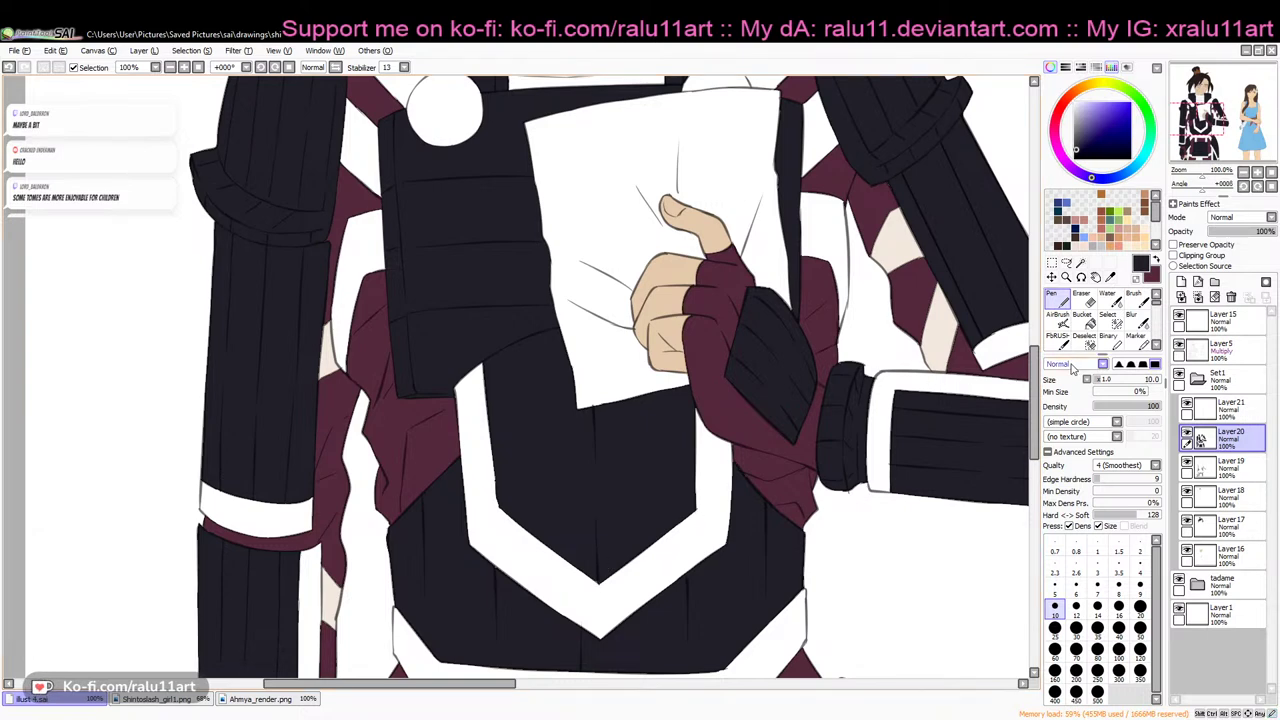
left_click_drag(1036, 377, 1050, 432)
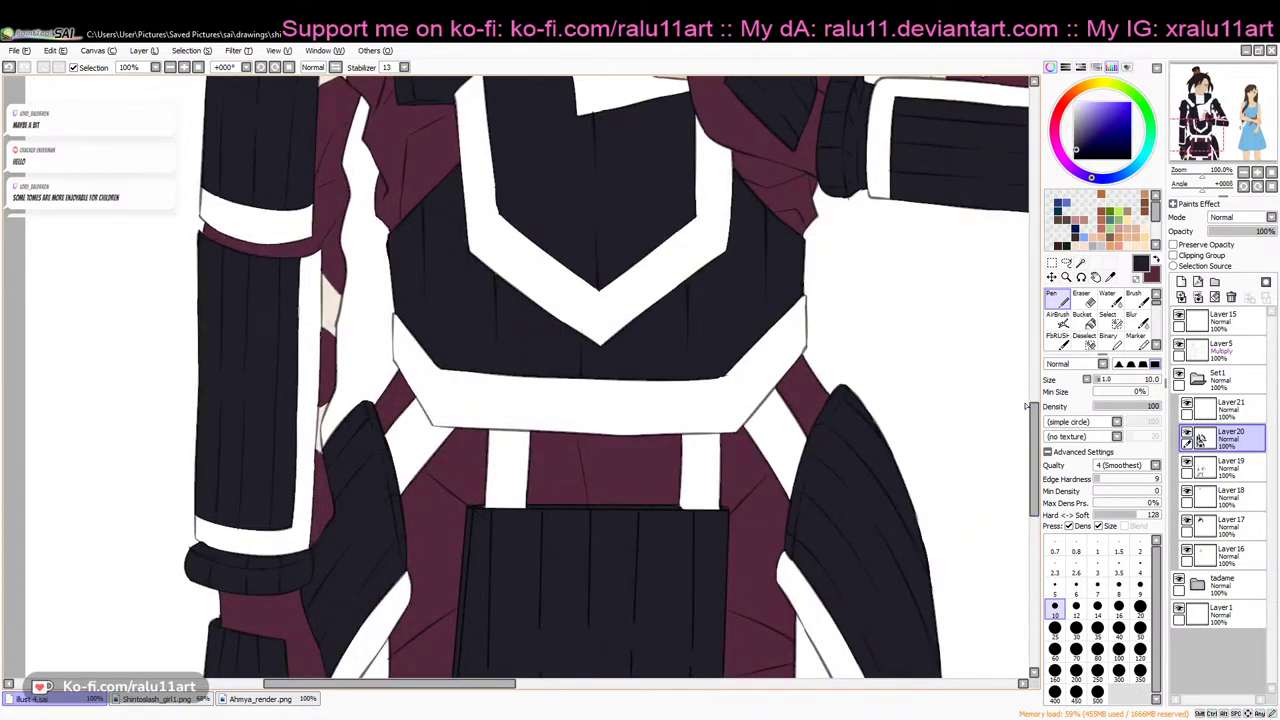
left_click_drag(1038, 420, 1028, 458)
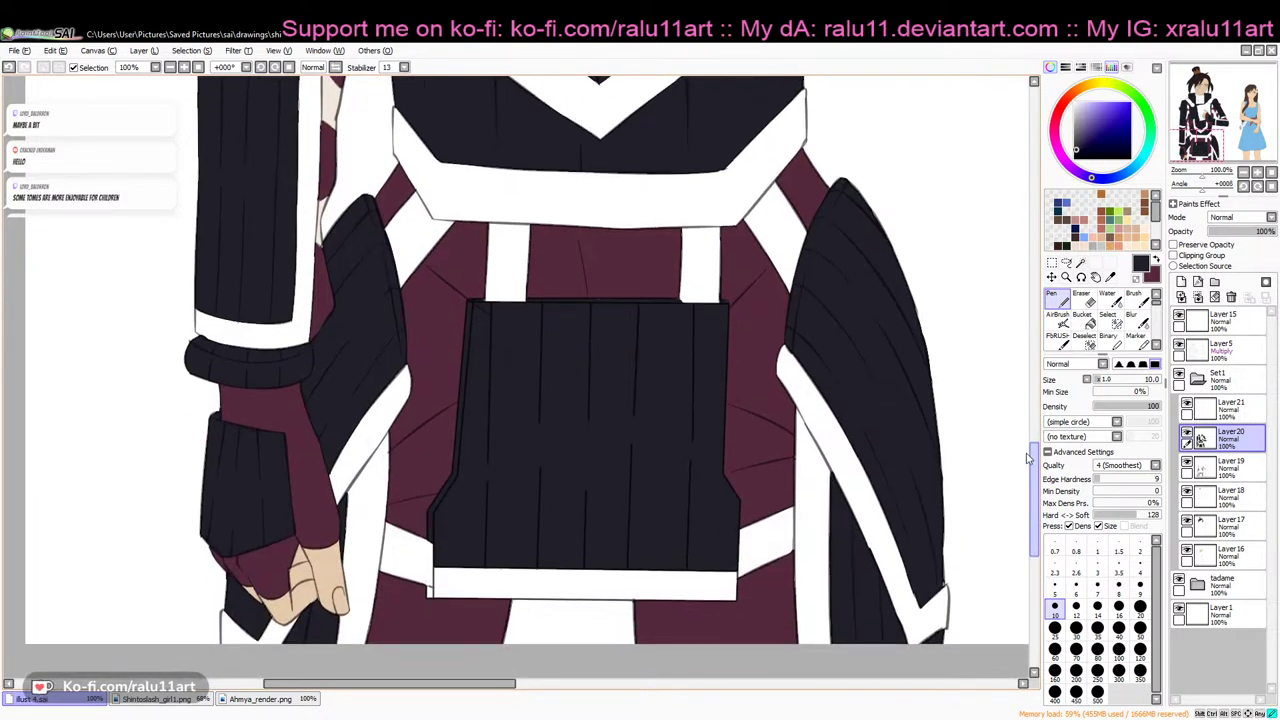
left_click_drag(1028, 458, 1028, 470)
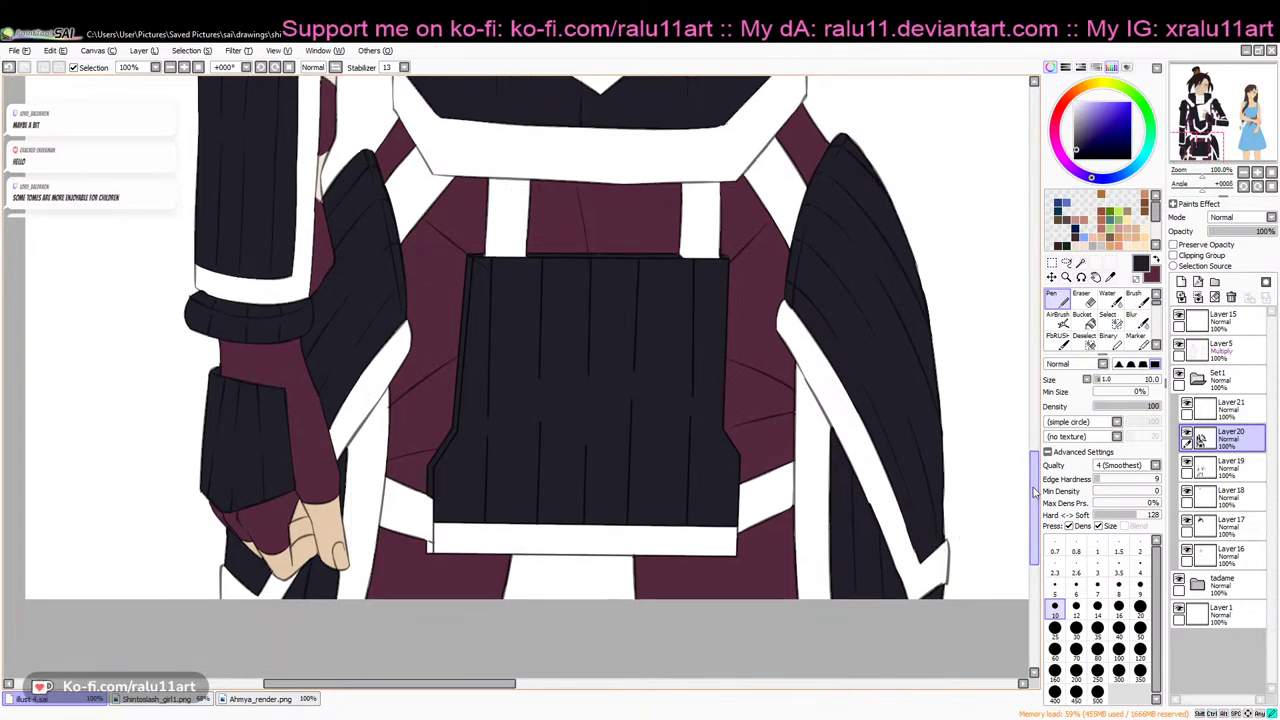
left_click_drag(1035, 495, 1040, 410)
left_click_drag(505, 684, 564, 684)
left_click_drag(1037, 395, 1039, 302)
left_click_drag(588, 683, 531, 684)
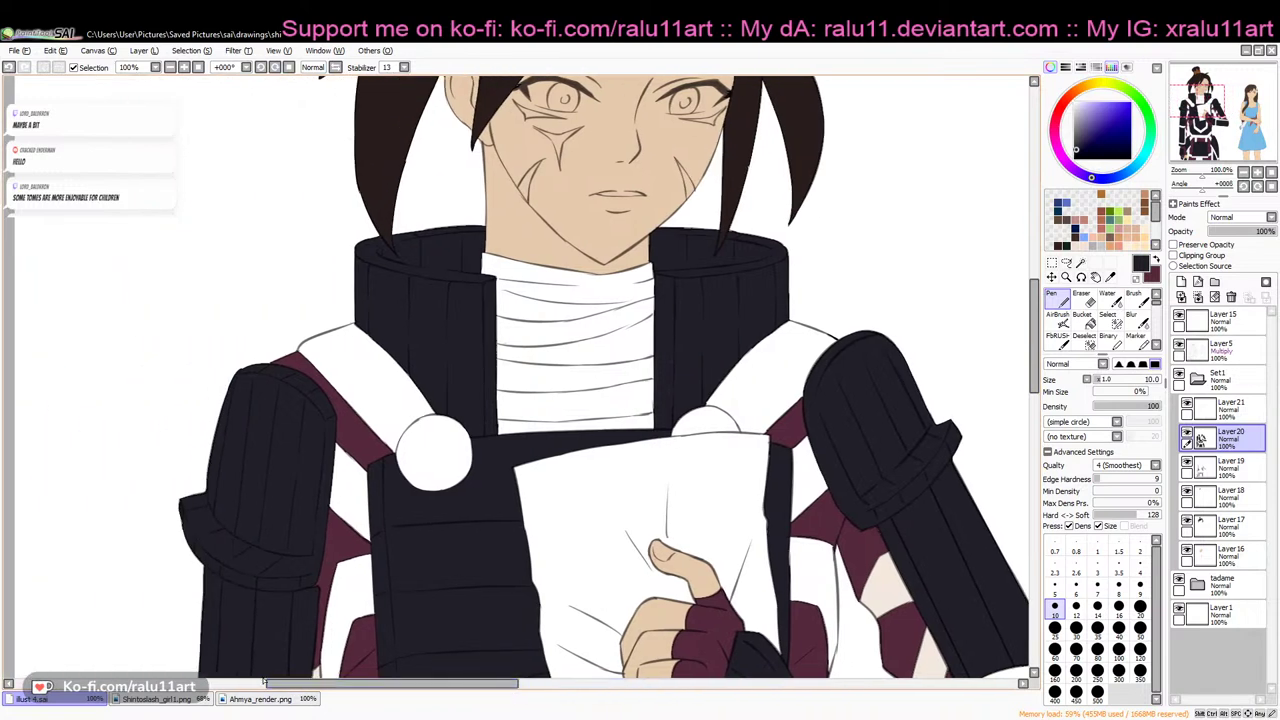
left_click(1110, 277)
left_click(893, 573)
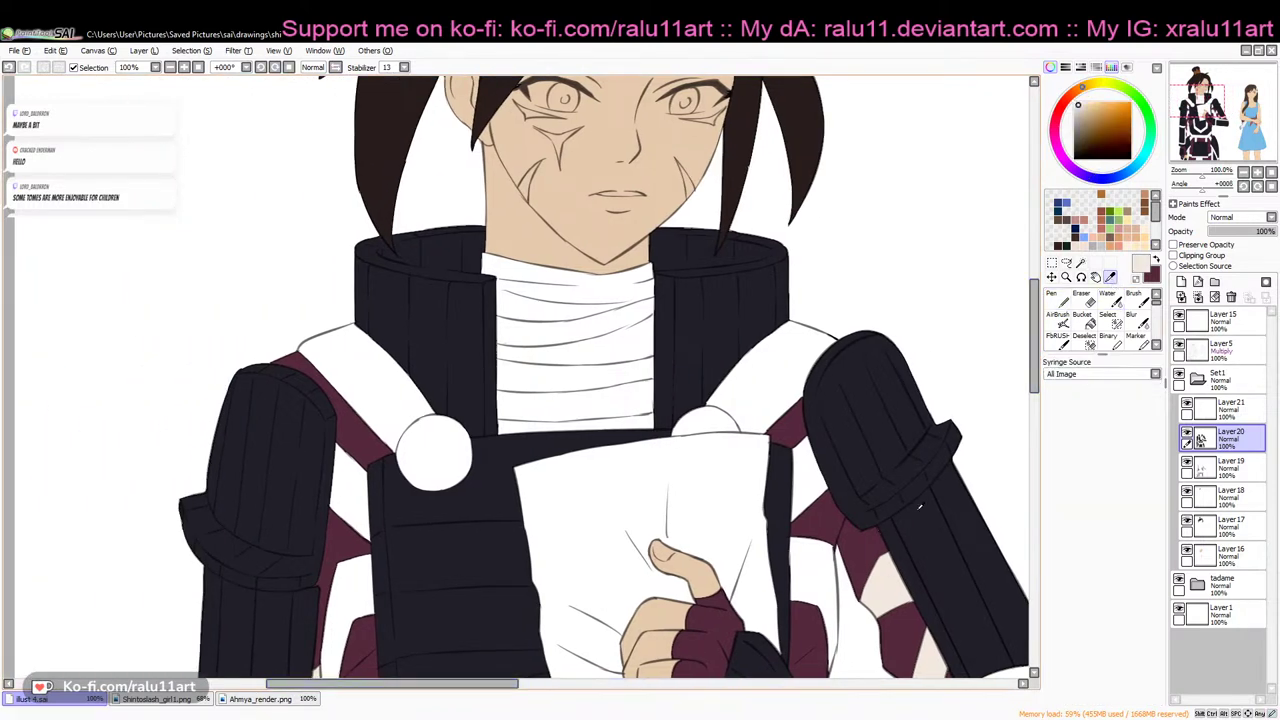
left_click(1080, 262)
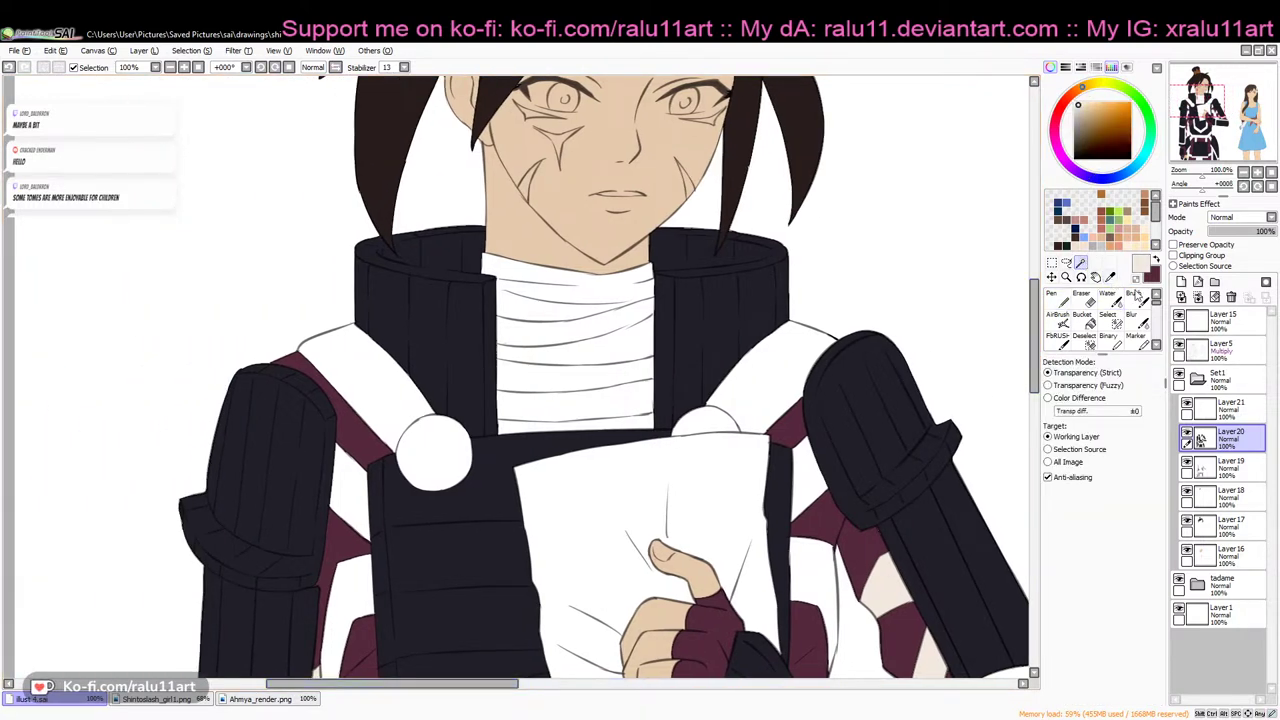
In Ahmya_render.png, sample the hip guard's gold trim as the secondary colour and the neck wraps' pale grey as the primary colour
left_click(258, 698)
left_click_drag(1035, 400, 1035, 349)
left_click(1110, 277)
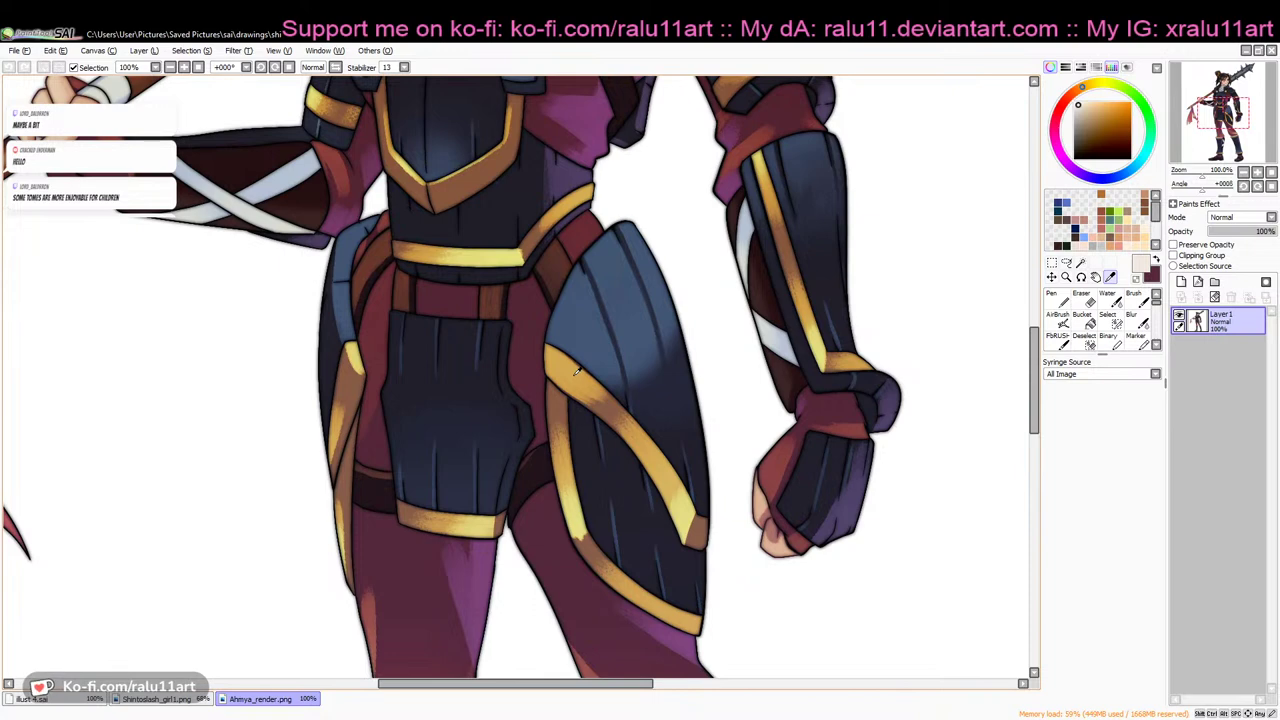
left_click(577, 373)
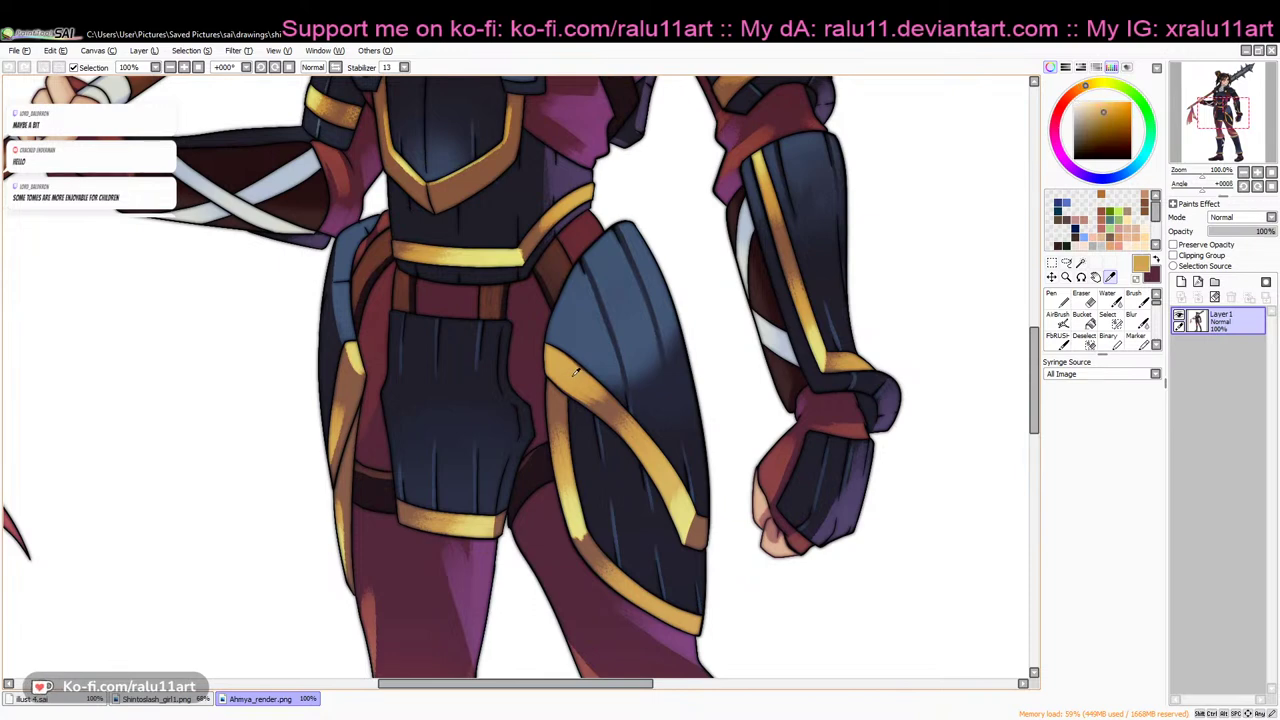
left_click_drag(1035, 362, 1035, 274)
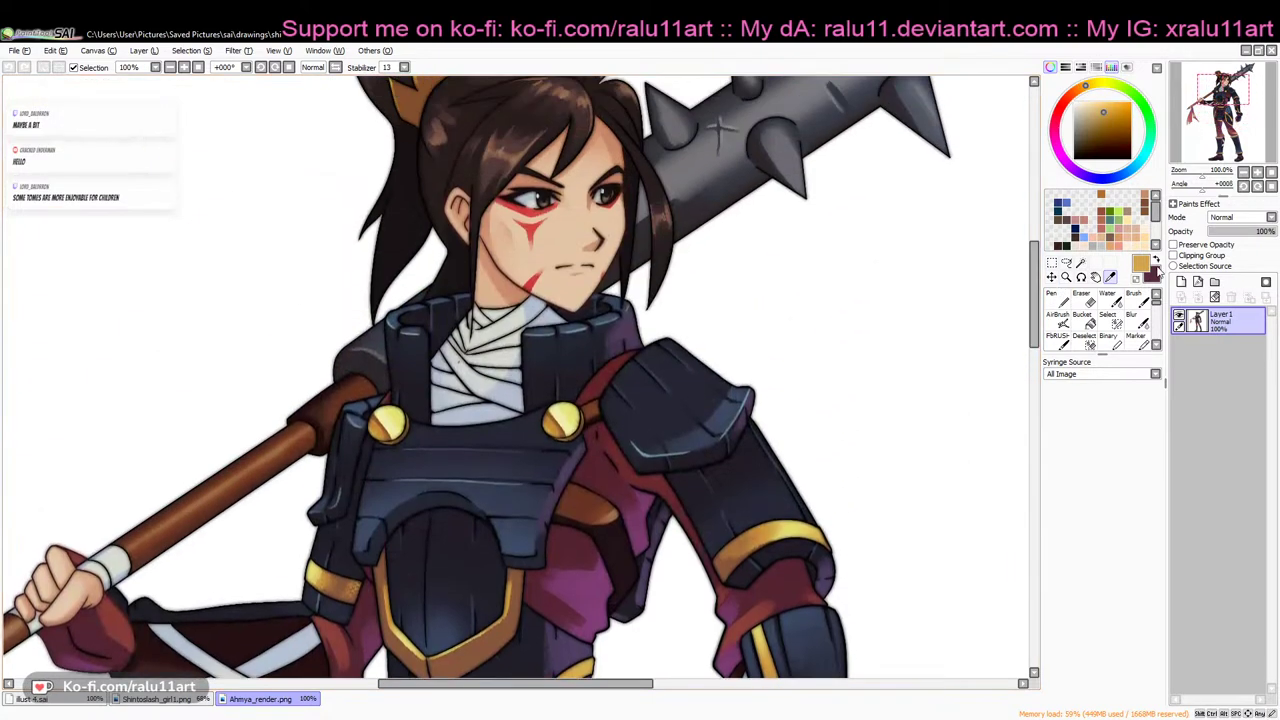
left_click(1156, 259)
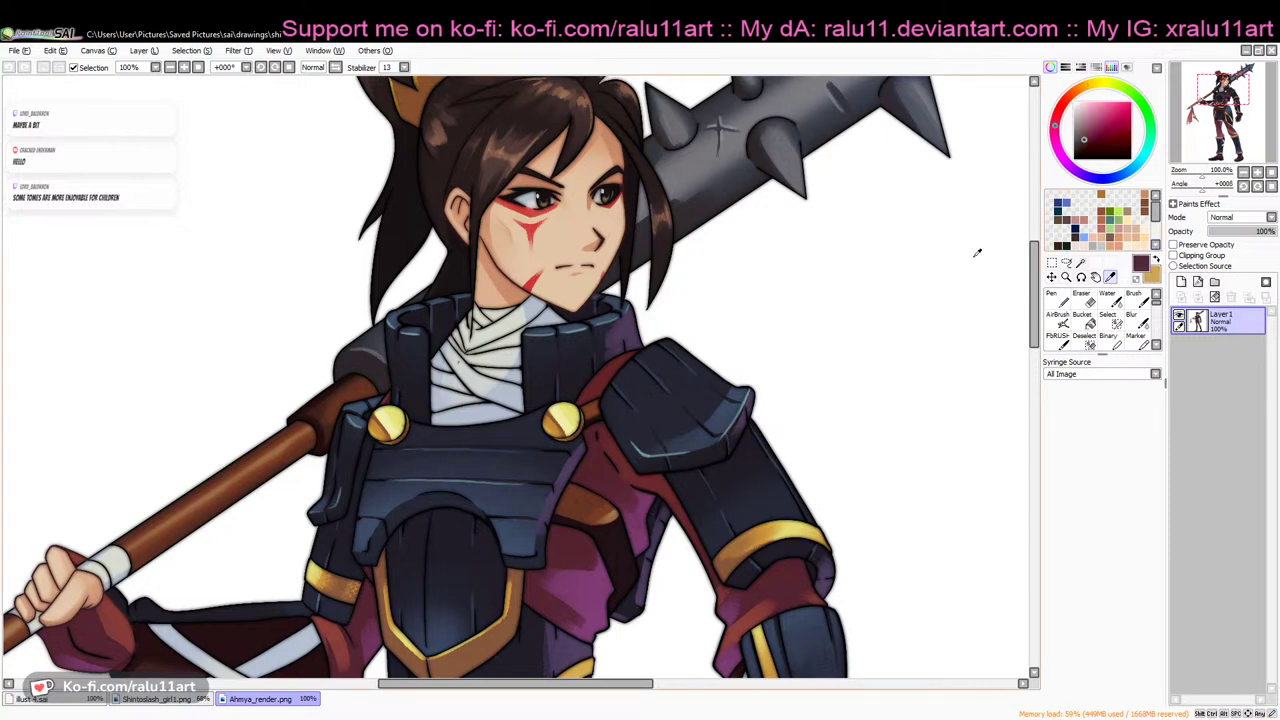
left_click(503, 371)
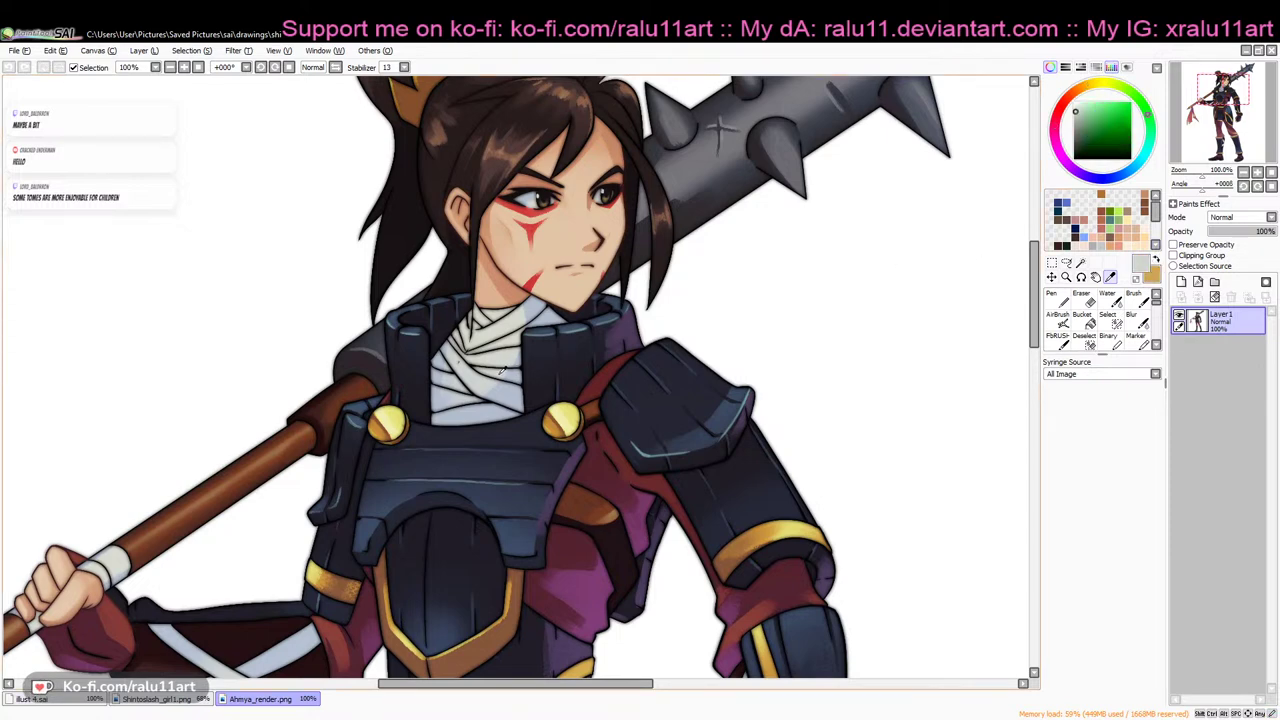
Back in the illustration, select all the neck bandage bands with the Magic Wand on Layer5 and cover the leftover gaps with the Select brush
left_click(94, 704)
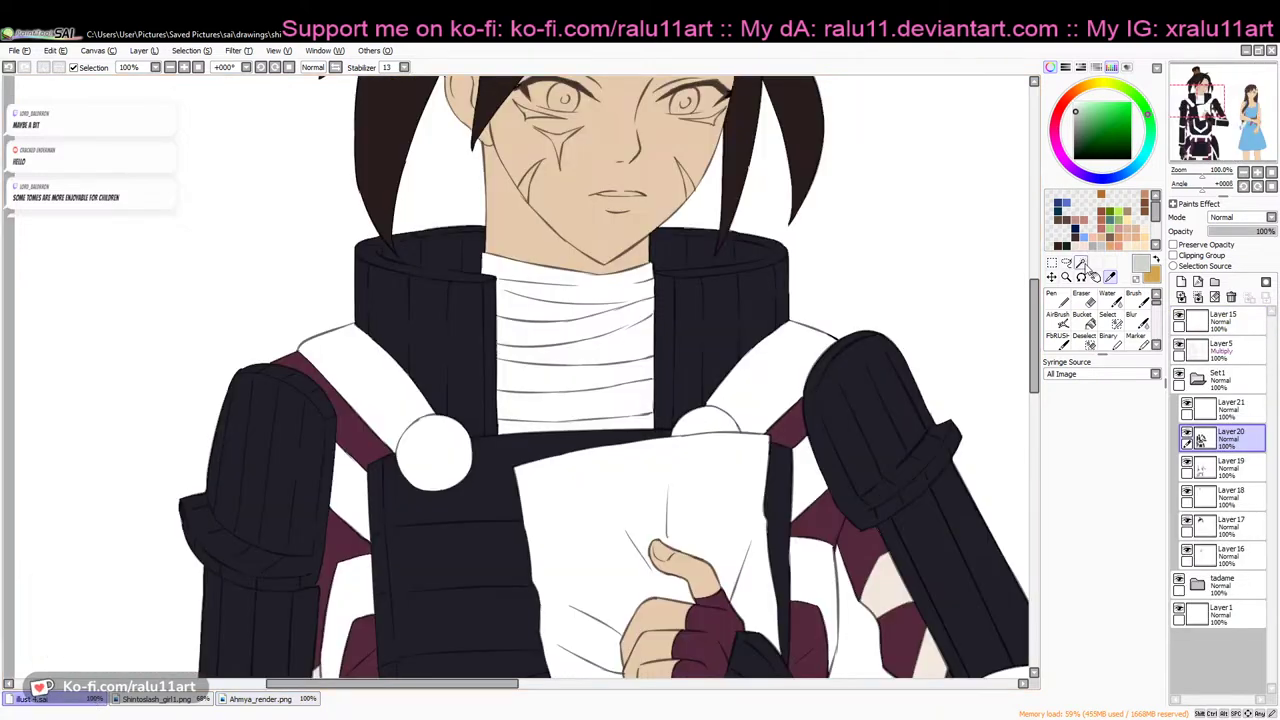
left_click(1081, 264)
left_click(1218, 349)
left_click(1188, 404)
left_click(1188, 404)
left_click(1209, 409)
left_click(1208, 350)
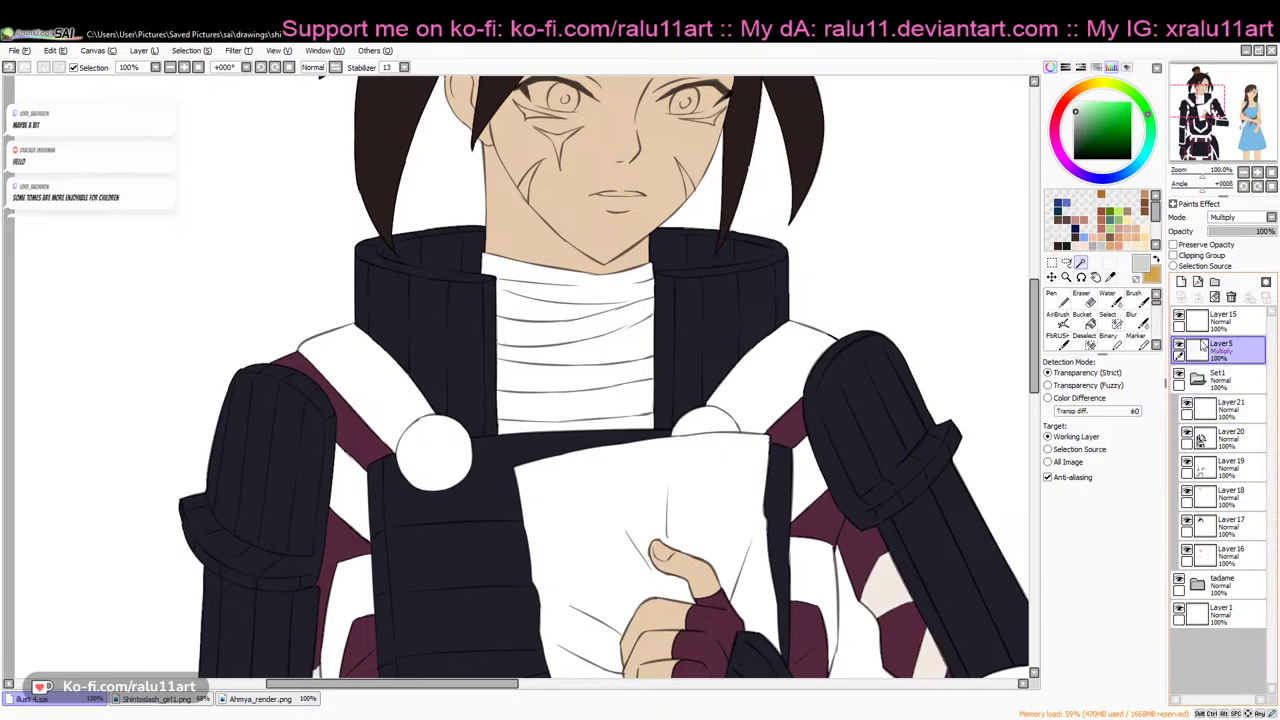
left_click(583, 279)
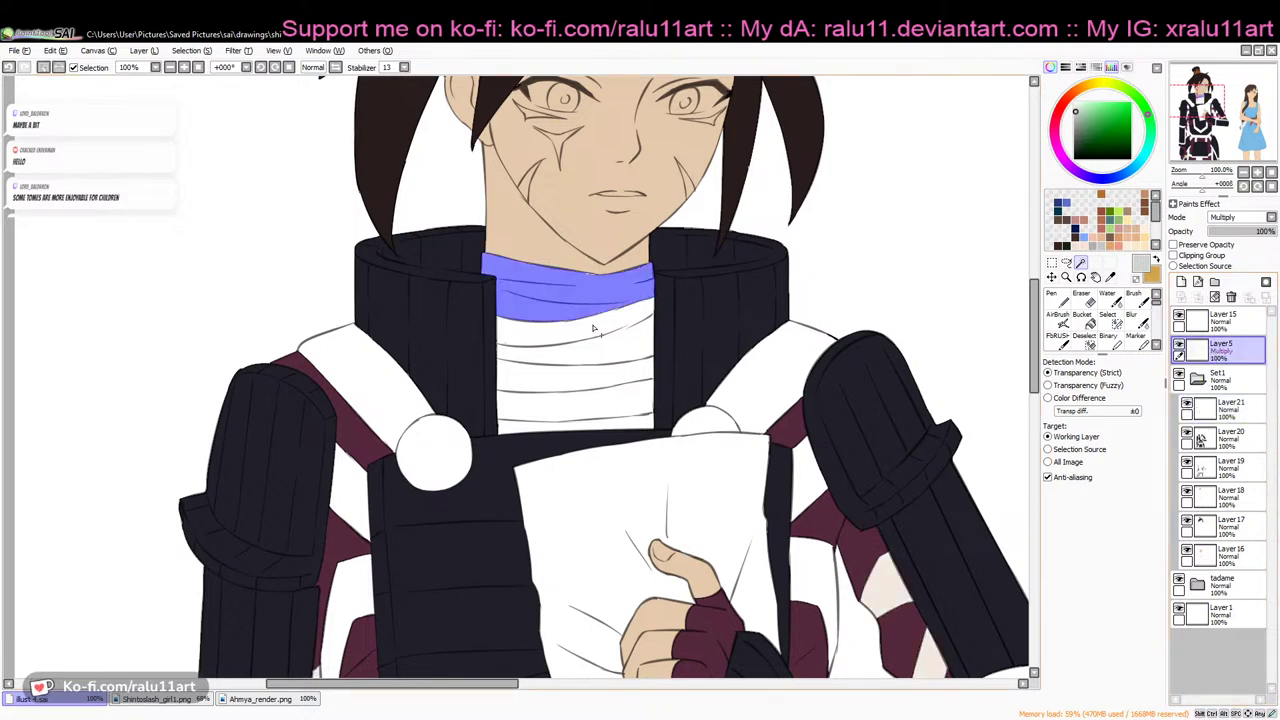
left_click(593, 325)
left_click(599, 371)
left_click(602, 399)
left_click(621, 424)
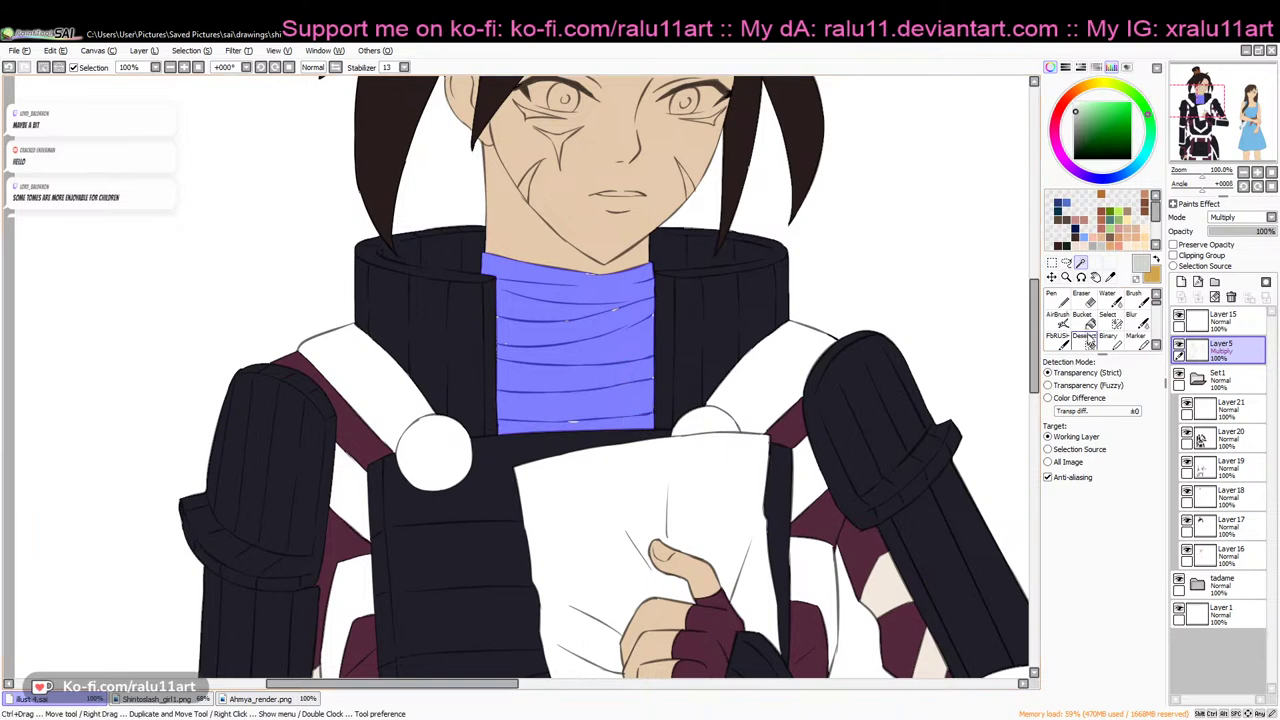
left_click(1109, 320)
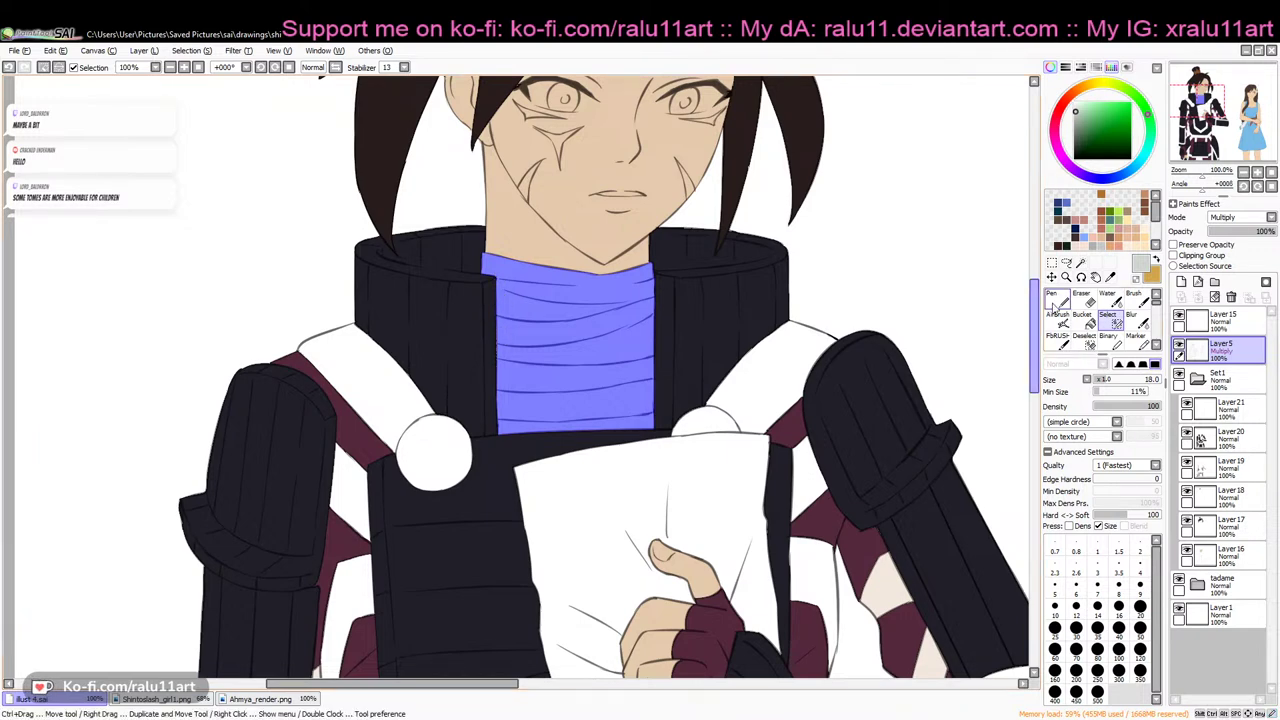
Bucket-fill the selected neck bandages with the pale grey on Layer21
left_click(1082, 315)
left_click(1225, 405)
left_click(631, 322)
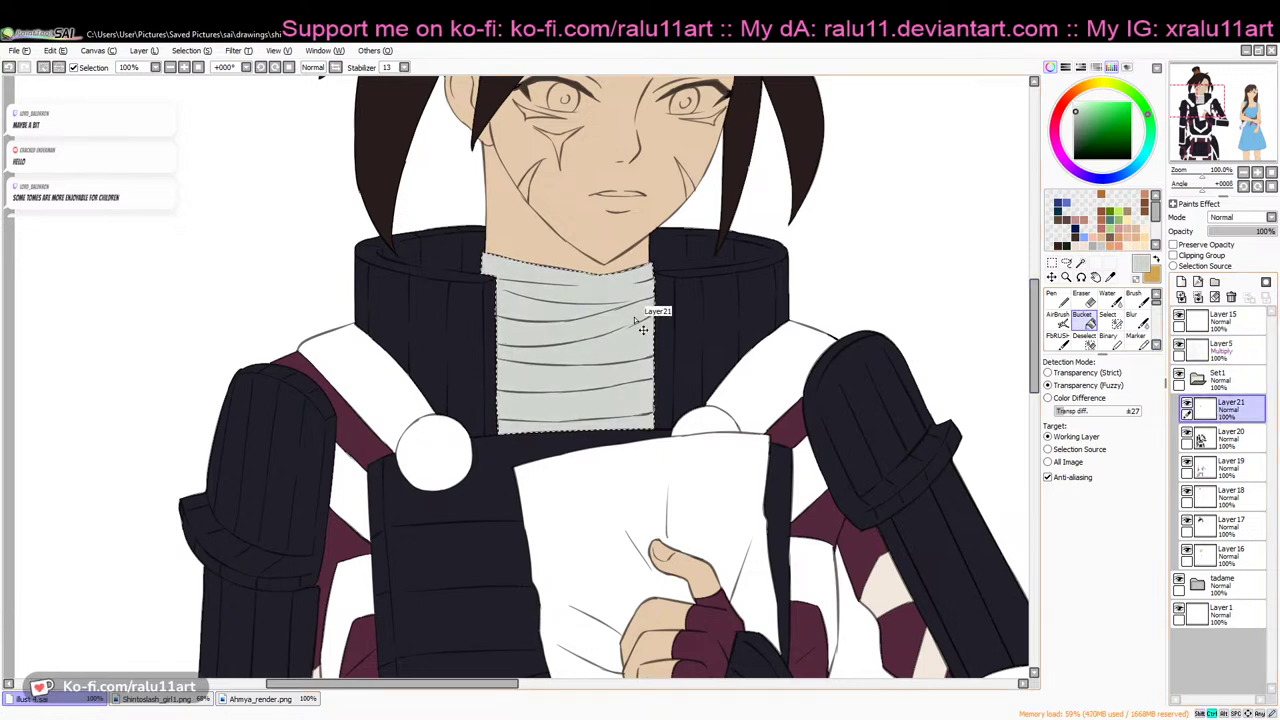
In Ahmya_render.png, sample the leather brown of the shoulder strap and check where the brown straps run on the torso and hips
left_click(260, 698)
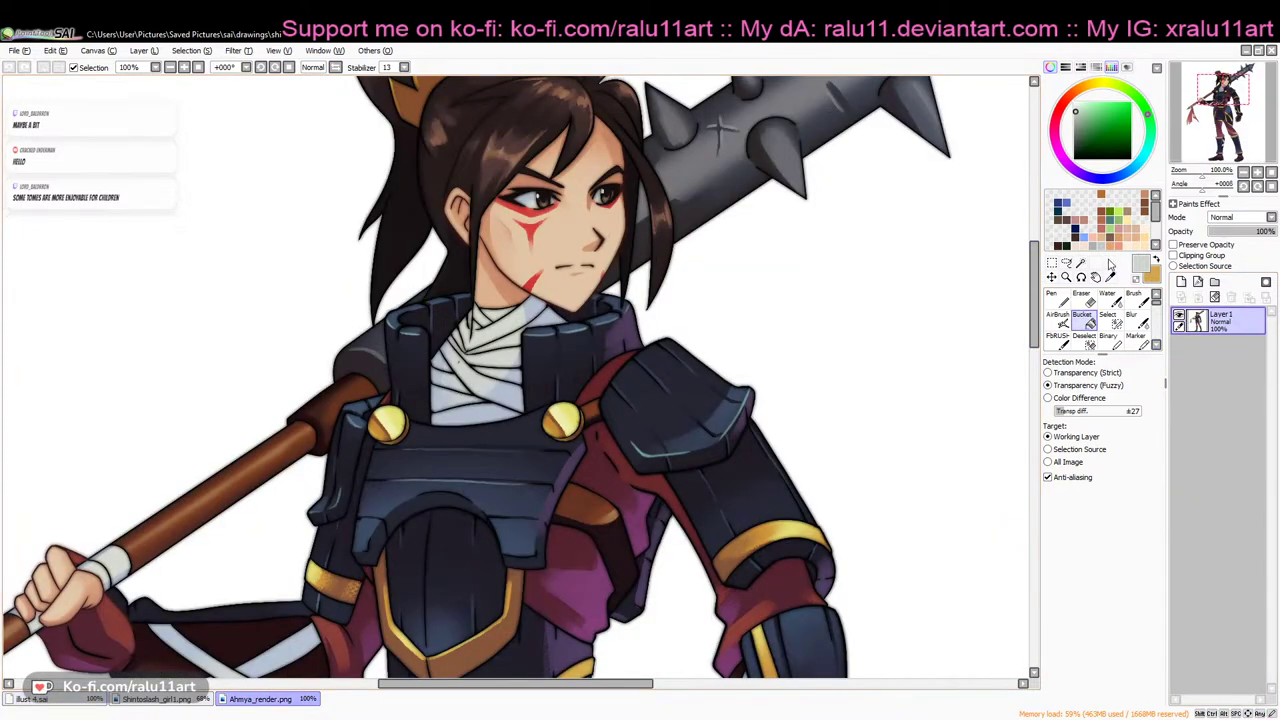
left_click(1110, 276)
left_click(596, 406)
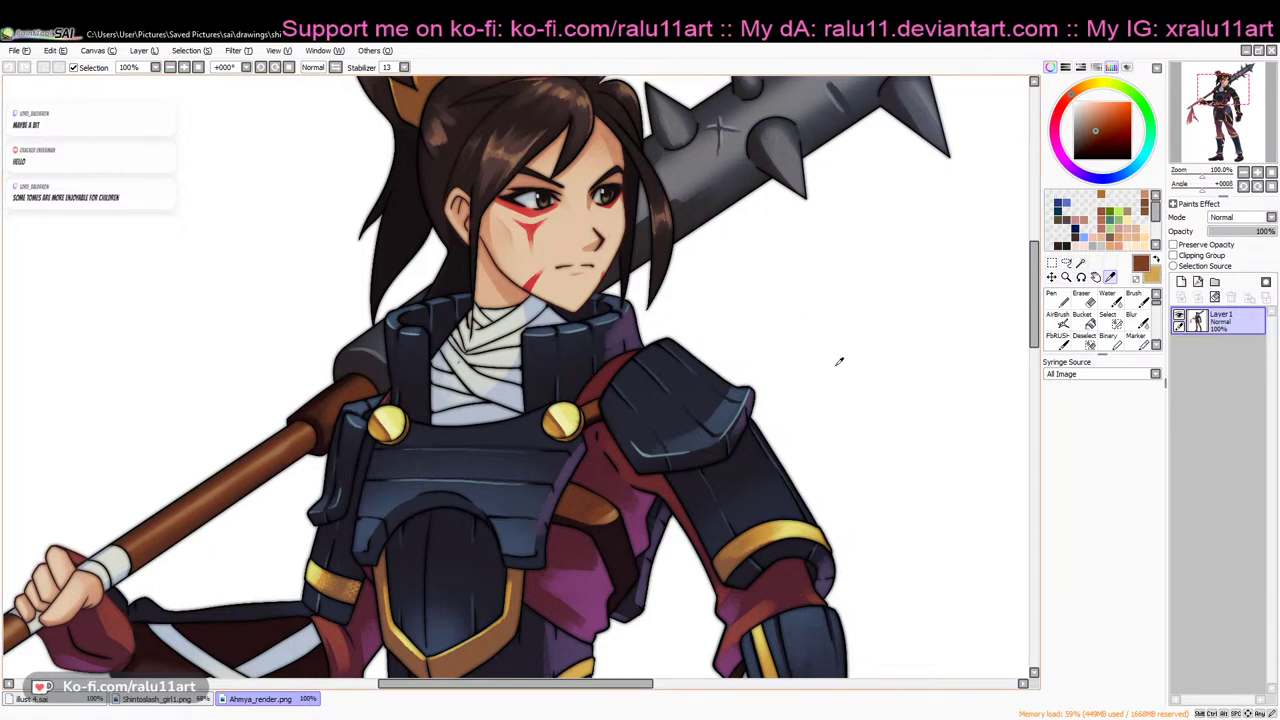
left_click_drag(1035, 300, 1032, 335)
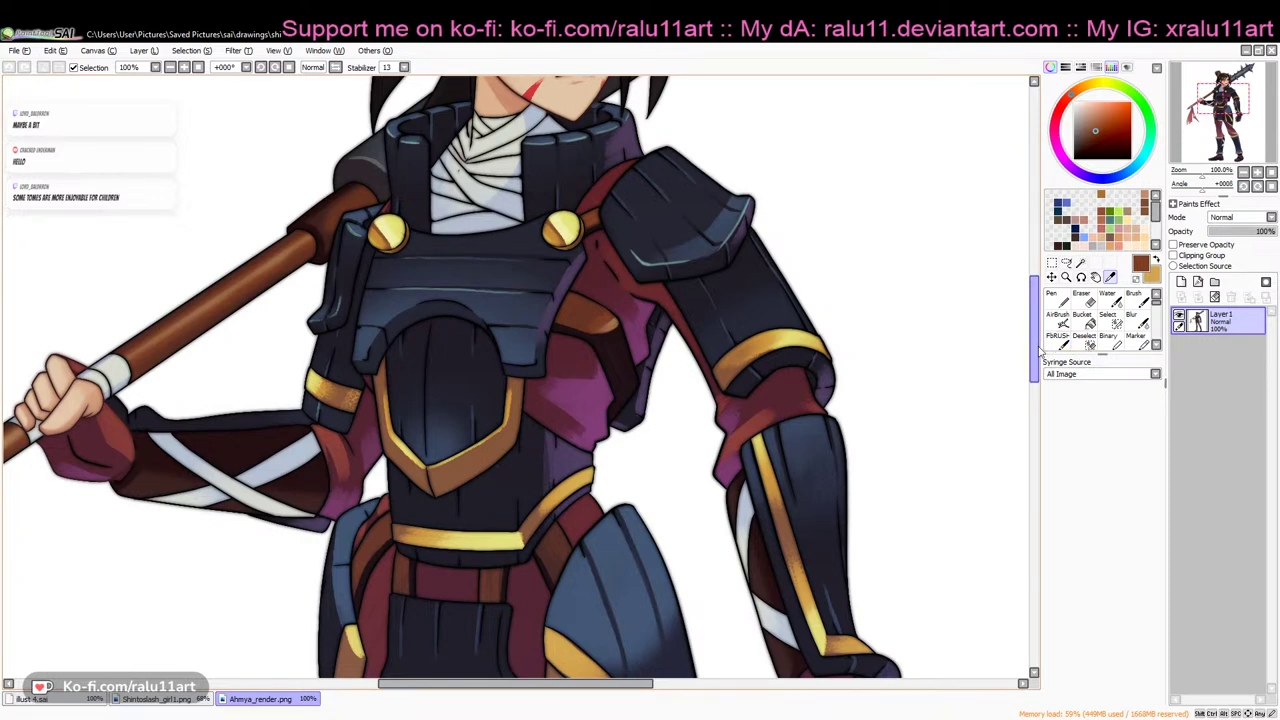
scroll(999, 347, "down", 3)
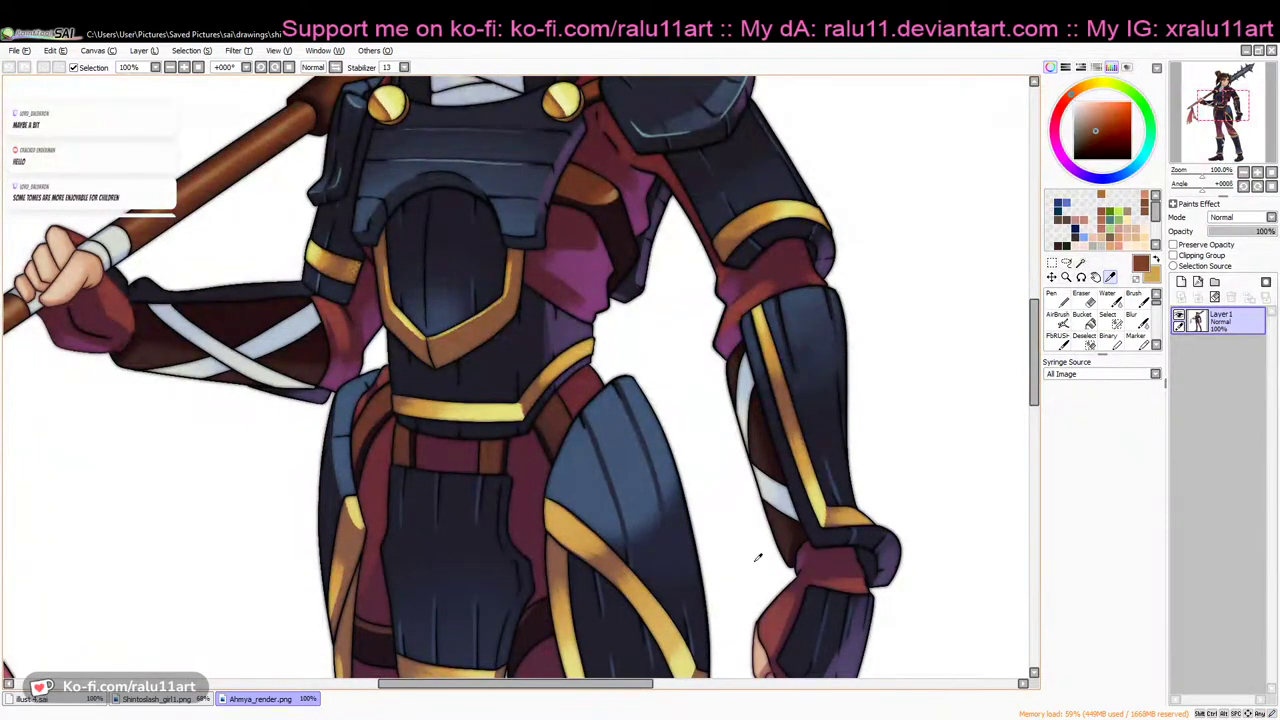
Check the illustration's outfit against Ahmya_render.png and select the white patch beneath the right shoulder strap with the Magic Wand on Layer5
left_click(86, 701)
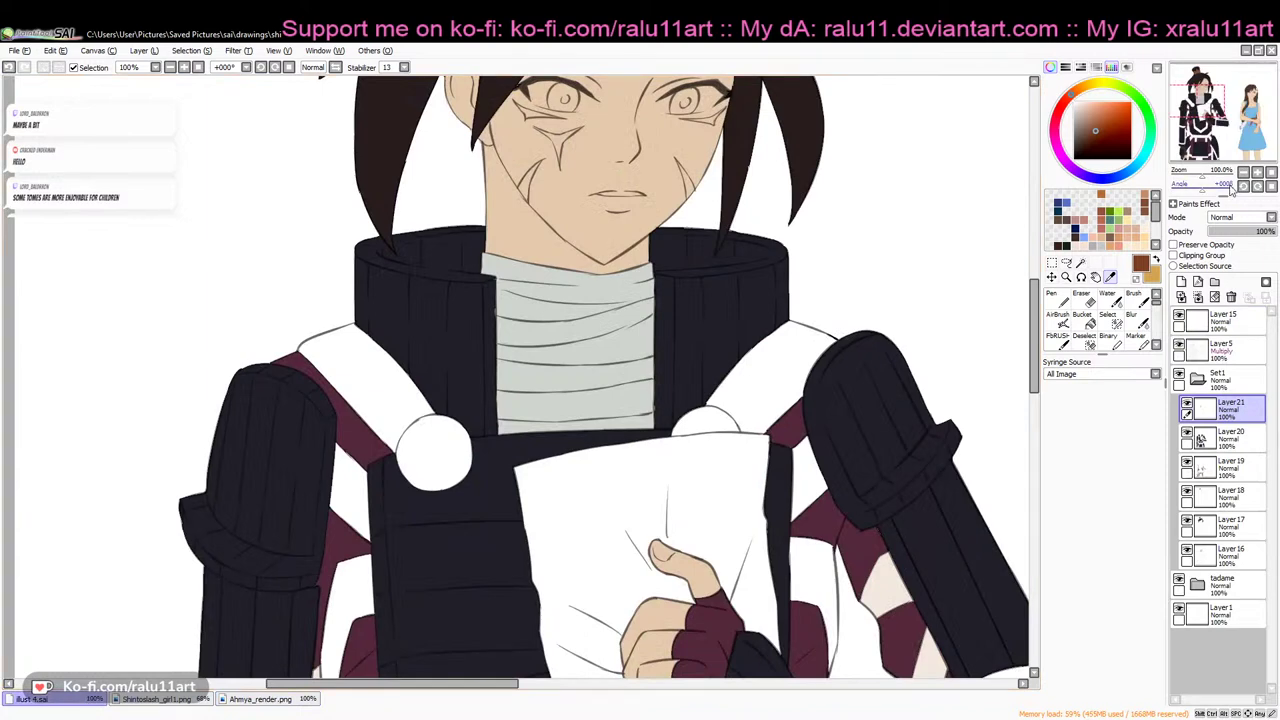
left_click_drag(1202, 176, 1194, 176)
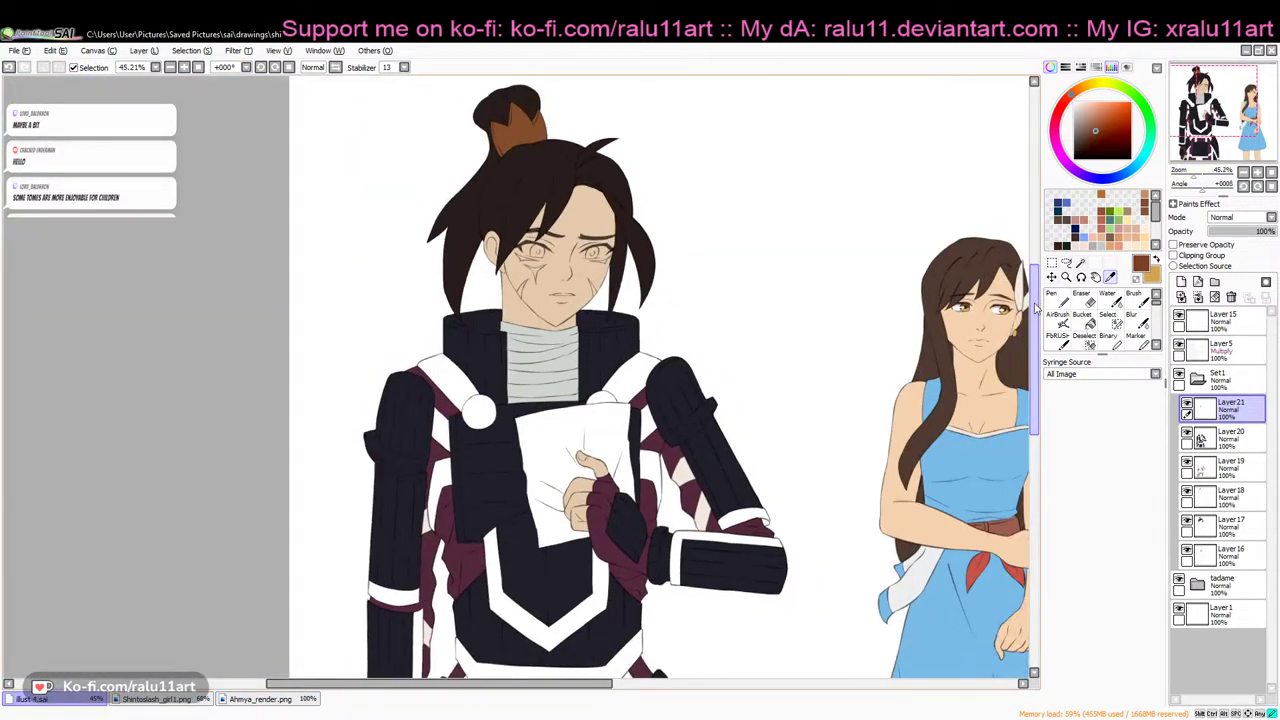
left_click_drag(1036, 305, 1030, 392)
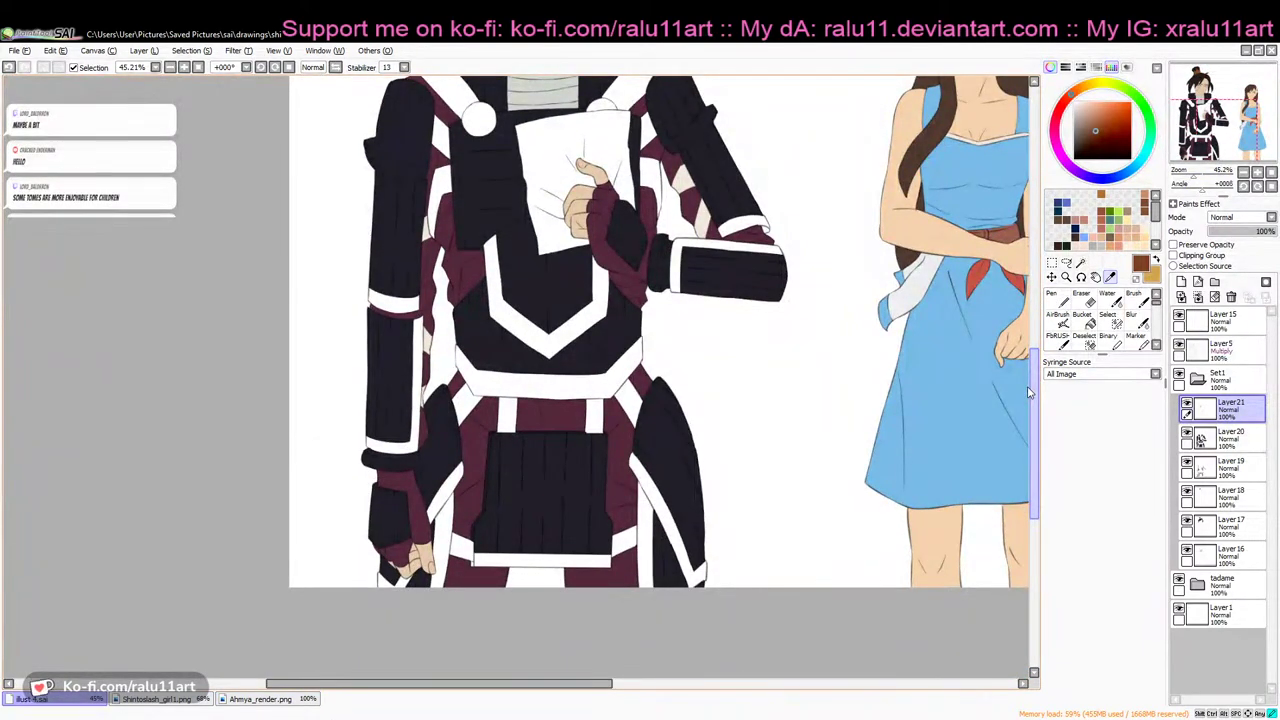
left_click_drag(1030, 392, 1035, 372)
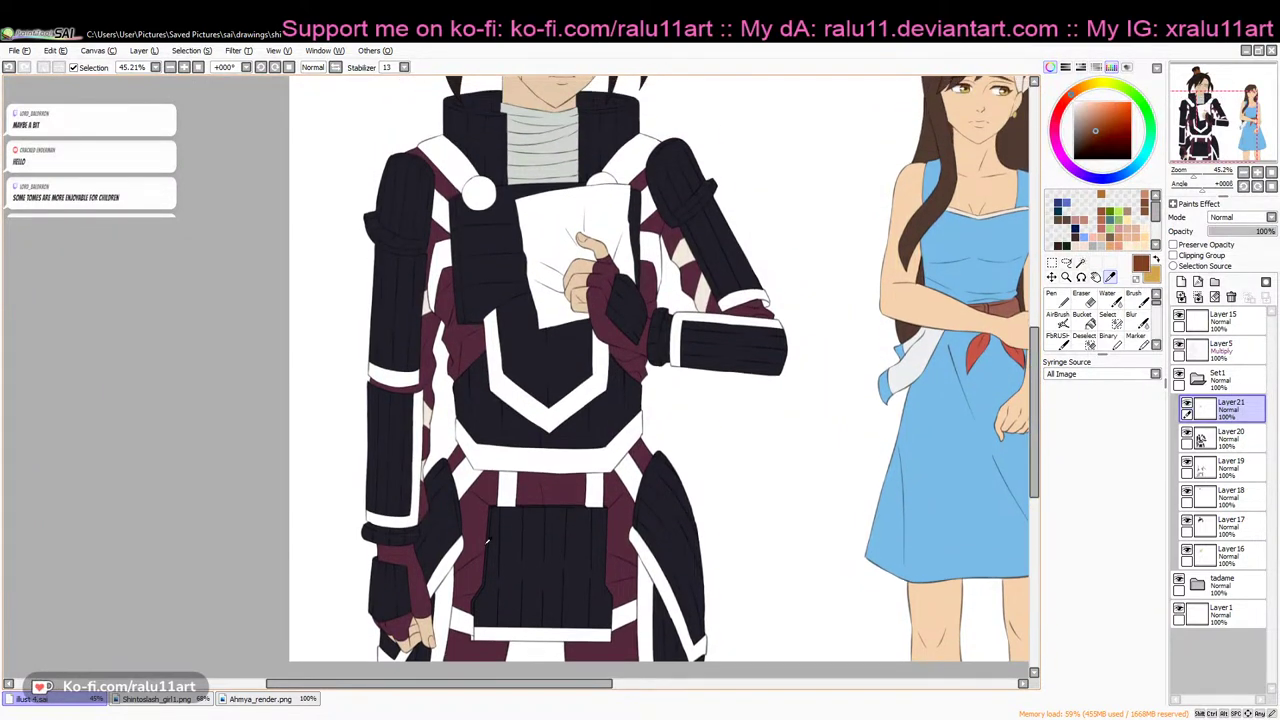
left_click(259, 699)
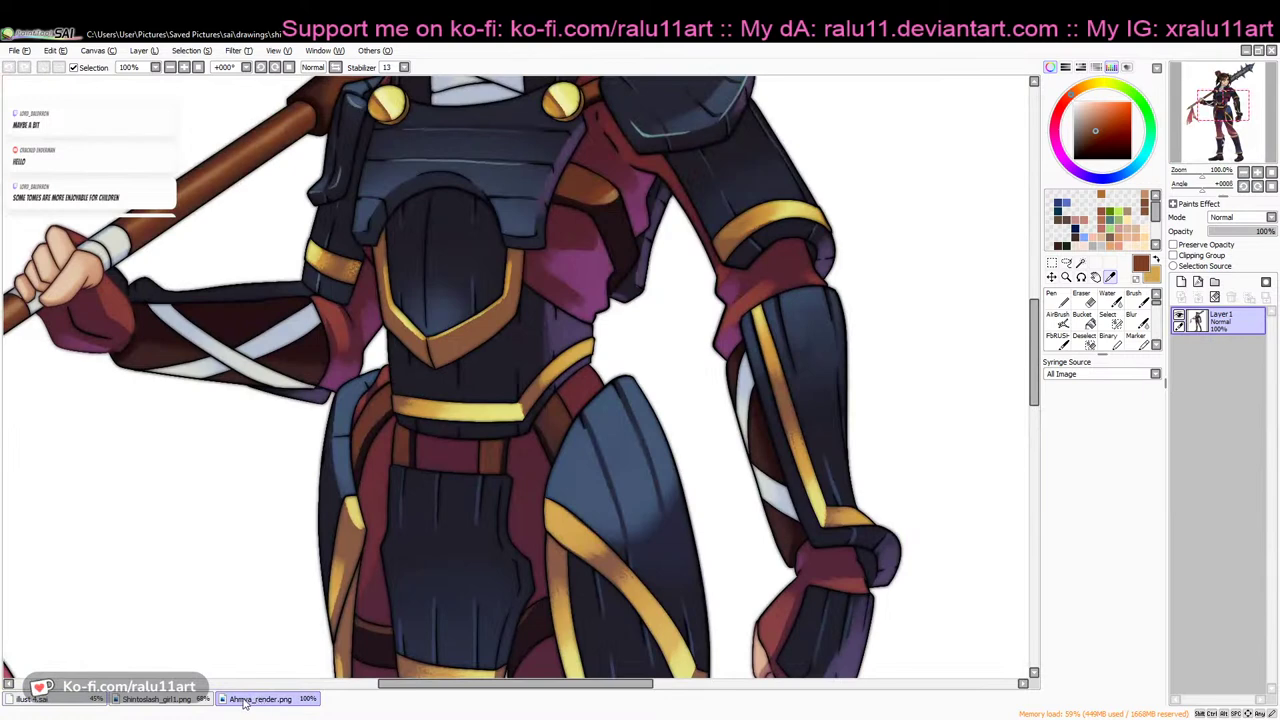
left_click(85, 700)
left_click(1080, 262)
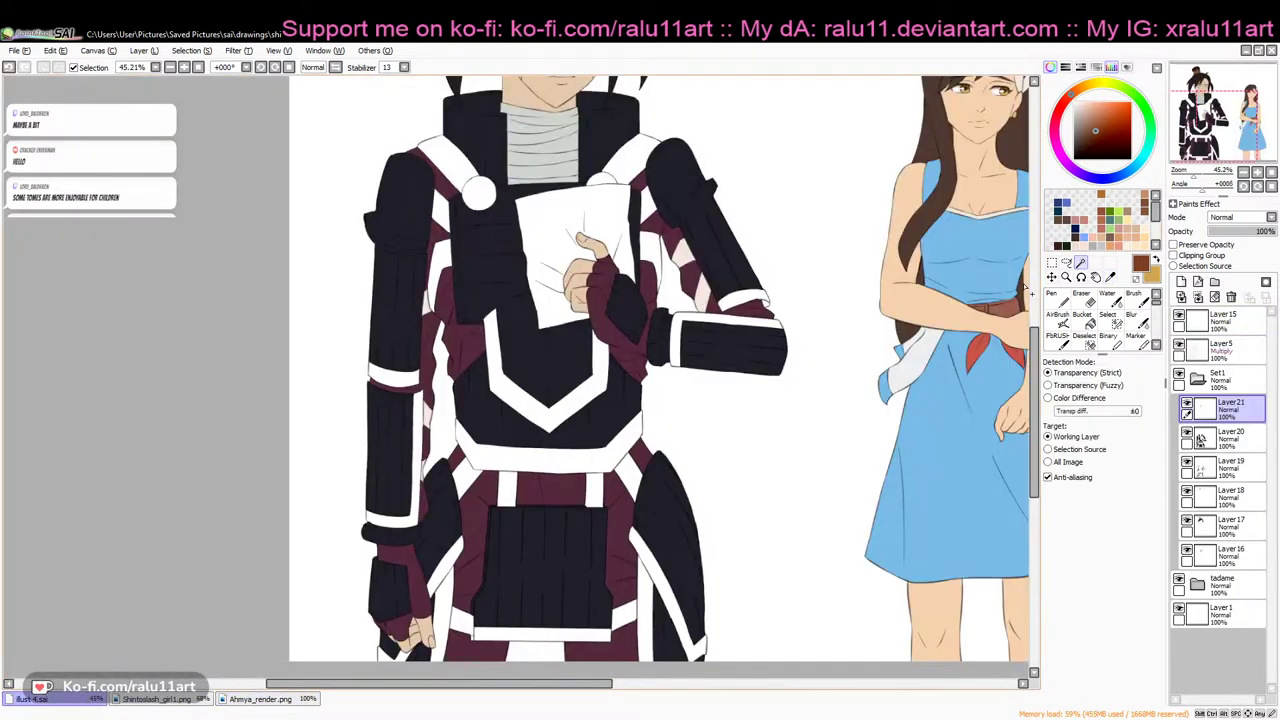
left_click(1220, 350)
left_click(647, 204)
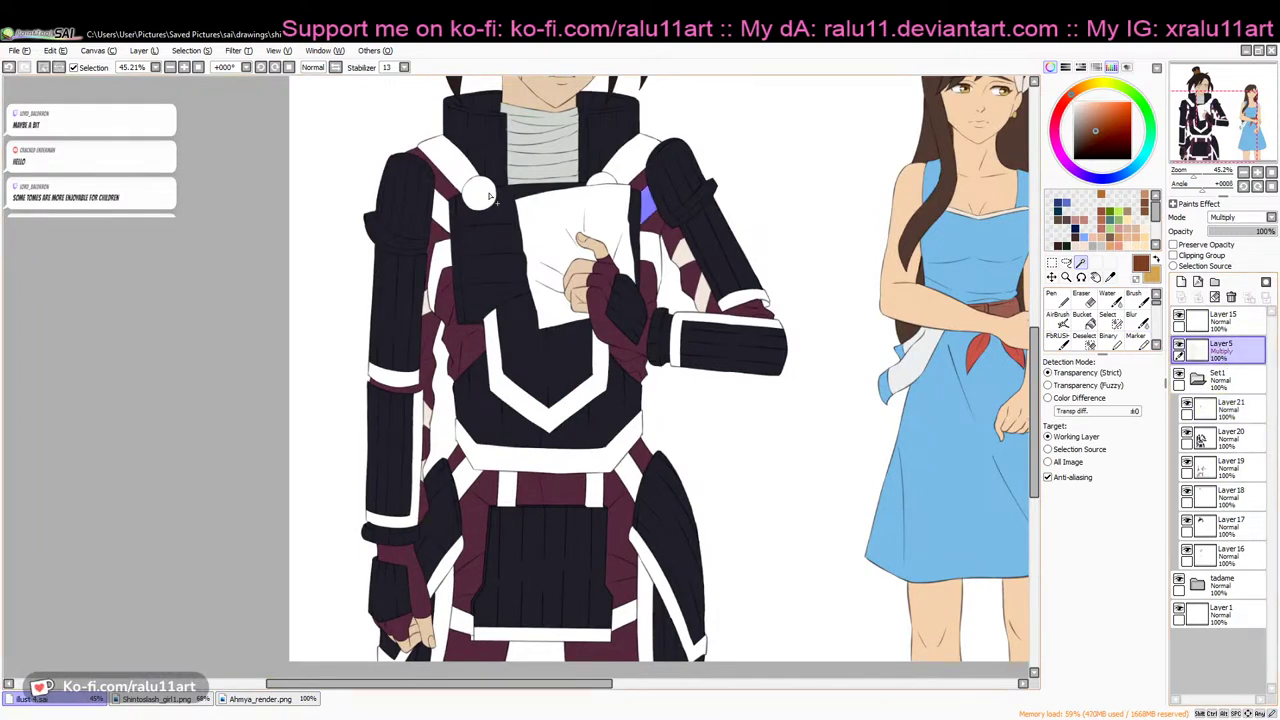
Compare the strap layout around the shoulders, torso and waist in Ahmya_render.png with the illustration, glancing at the Shintoslash girl reference too
left_click(260, 699)
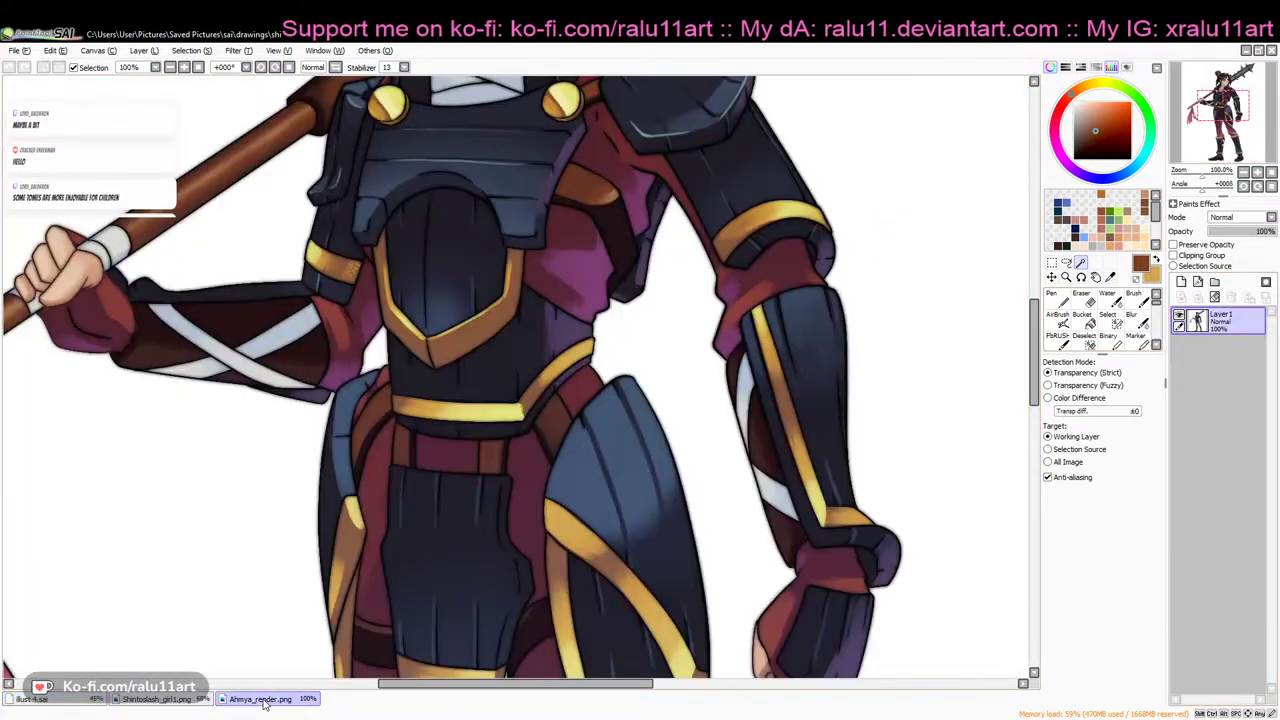
scroll(1047, 325, "up", 3)
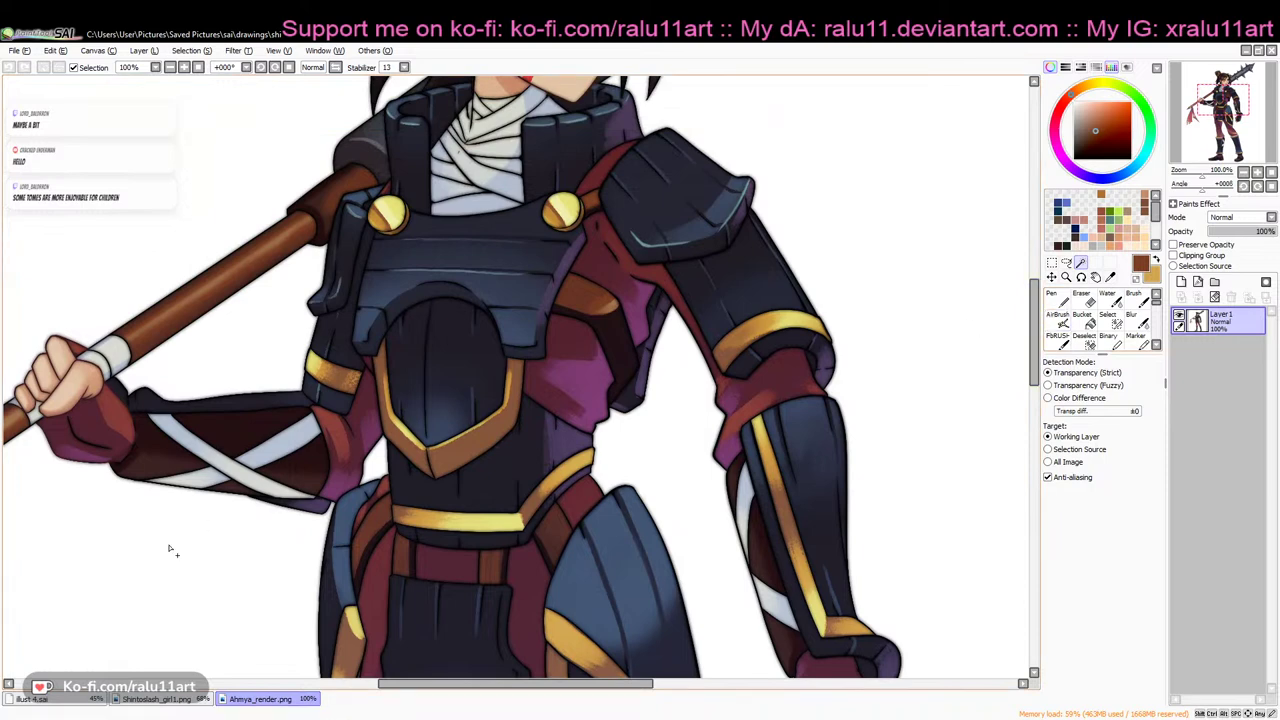
left_click(95, 700)
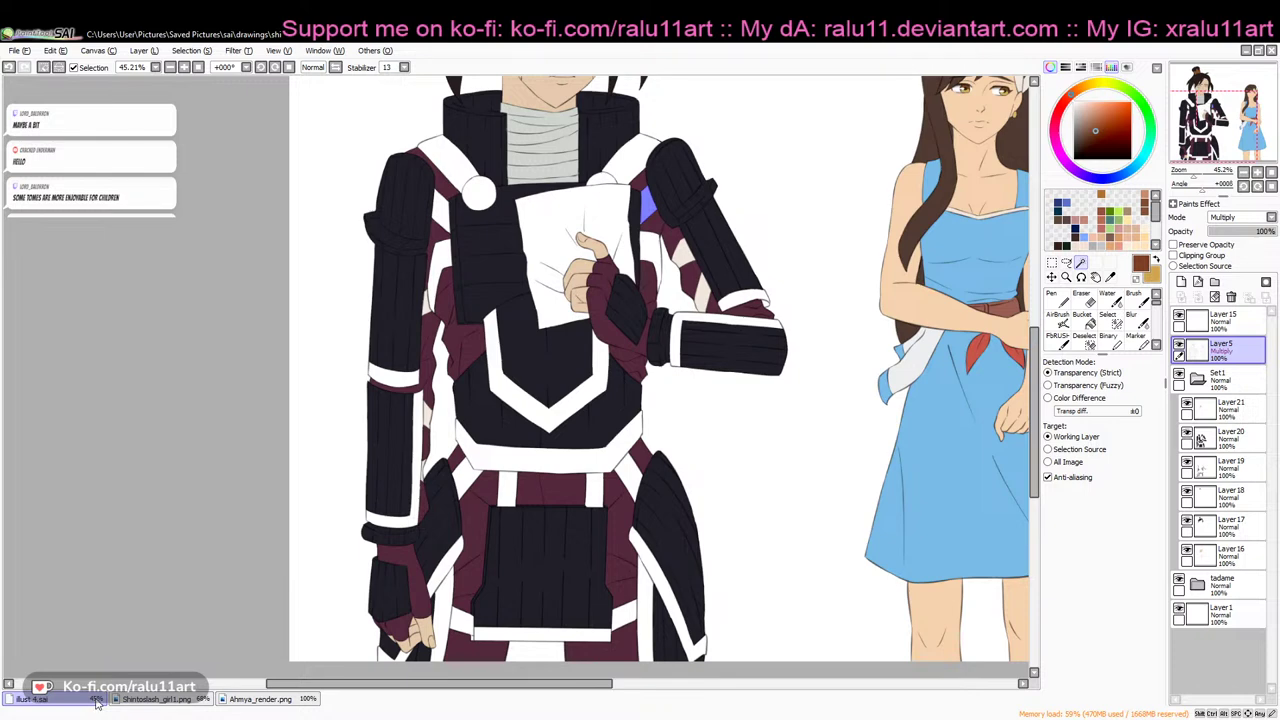
left_click(156, 699)
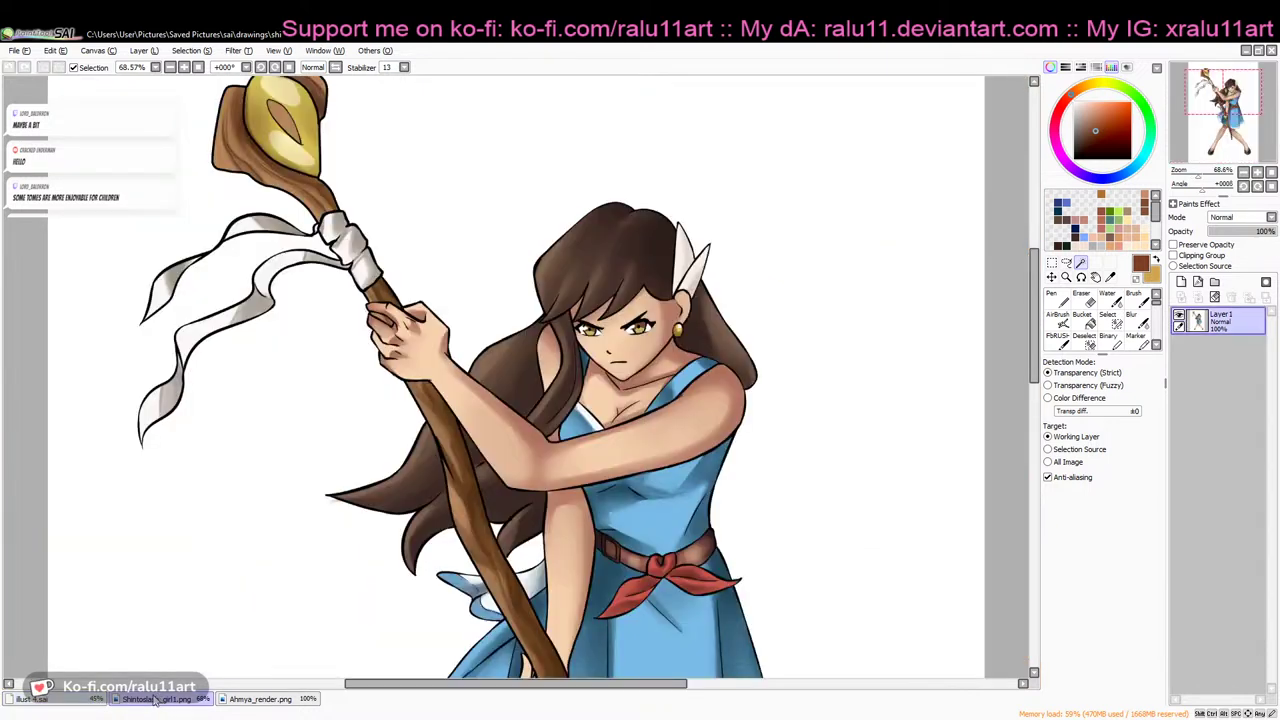
left_click(42, 699)
left_click(257, 699)
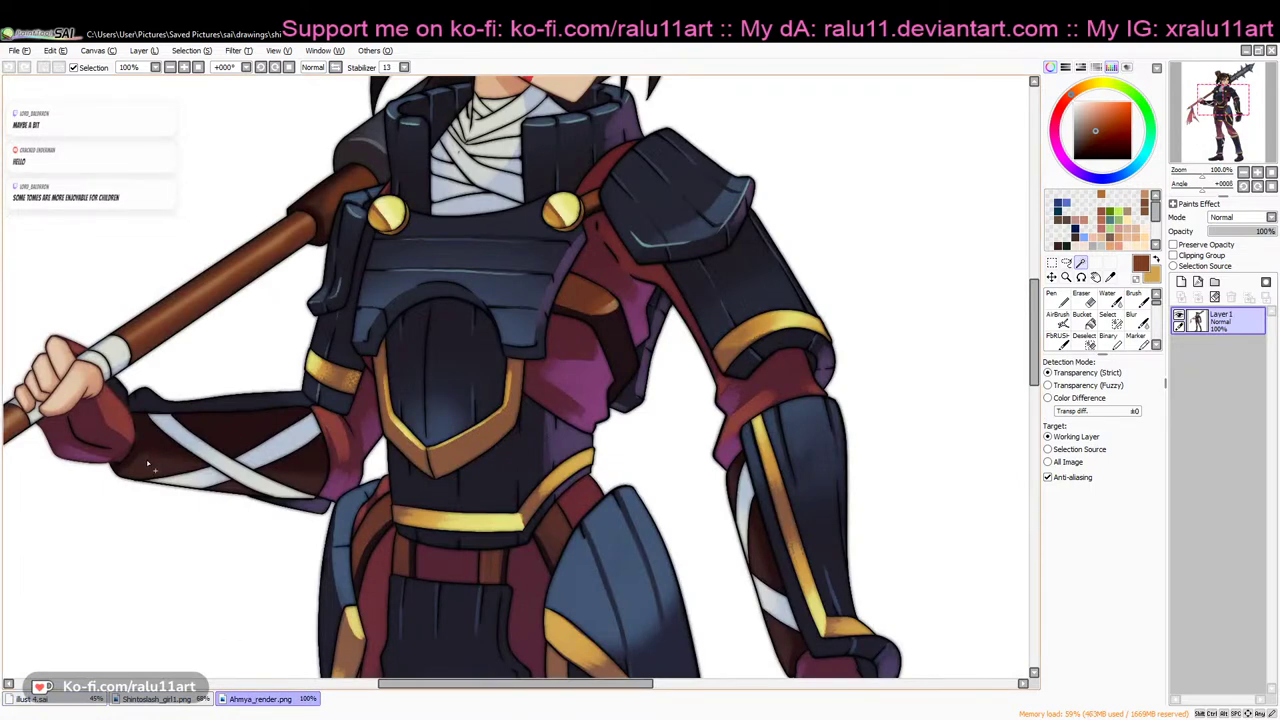
left_click(62, 701)
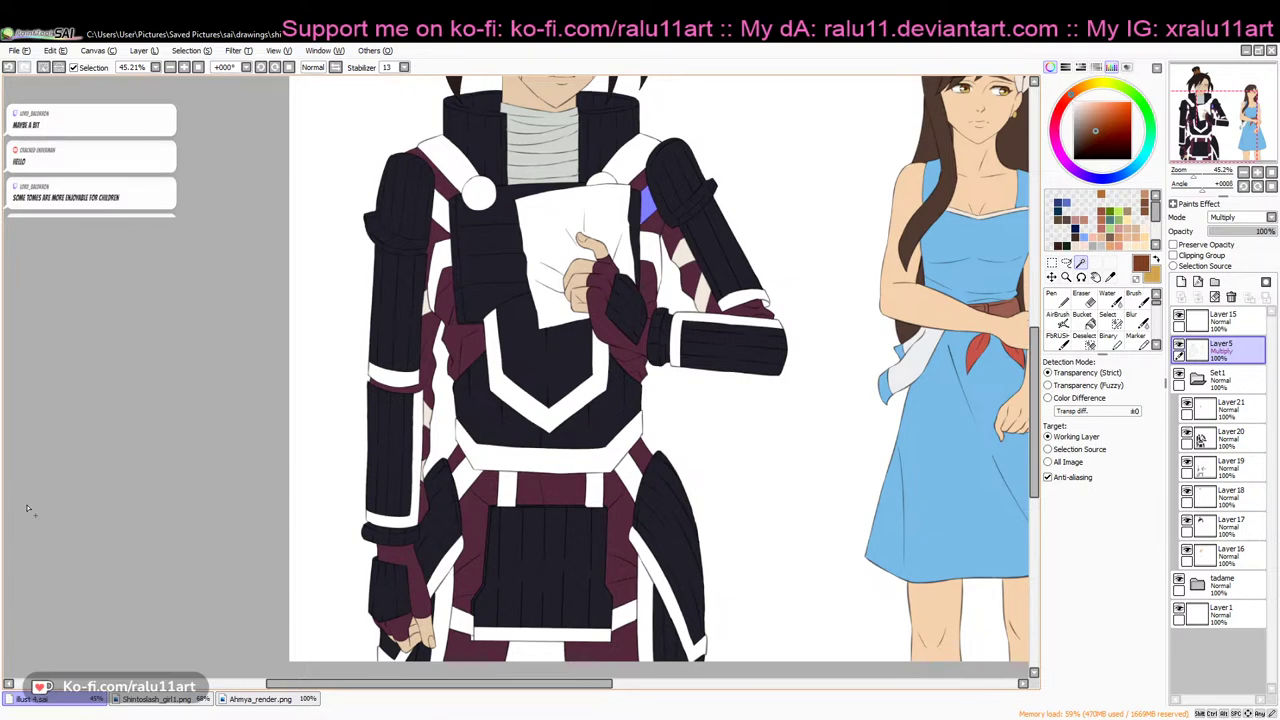
left_click(238, 700)
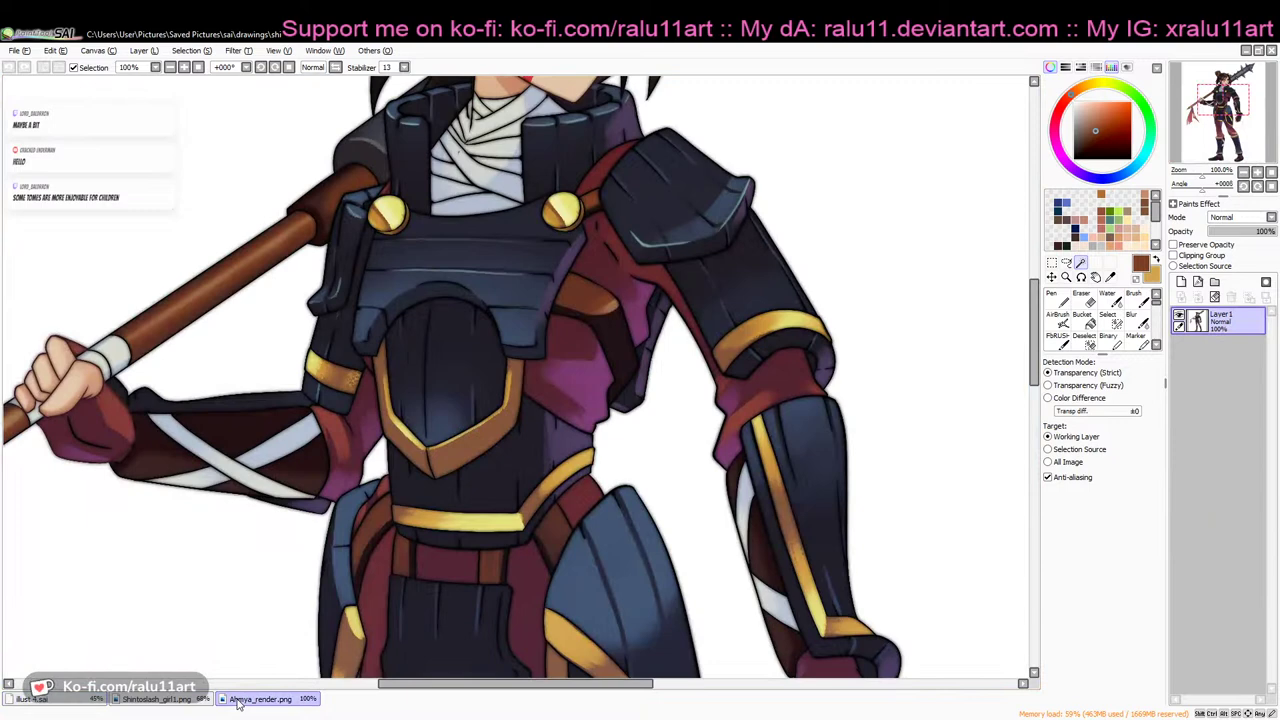
left_click(82, 702)
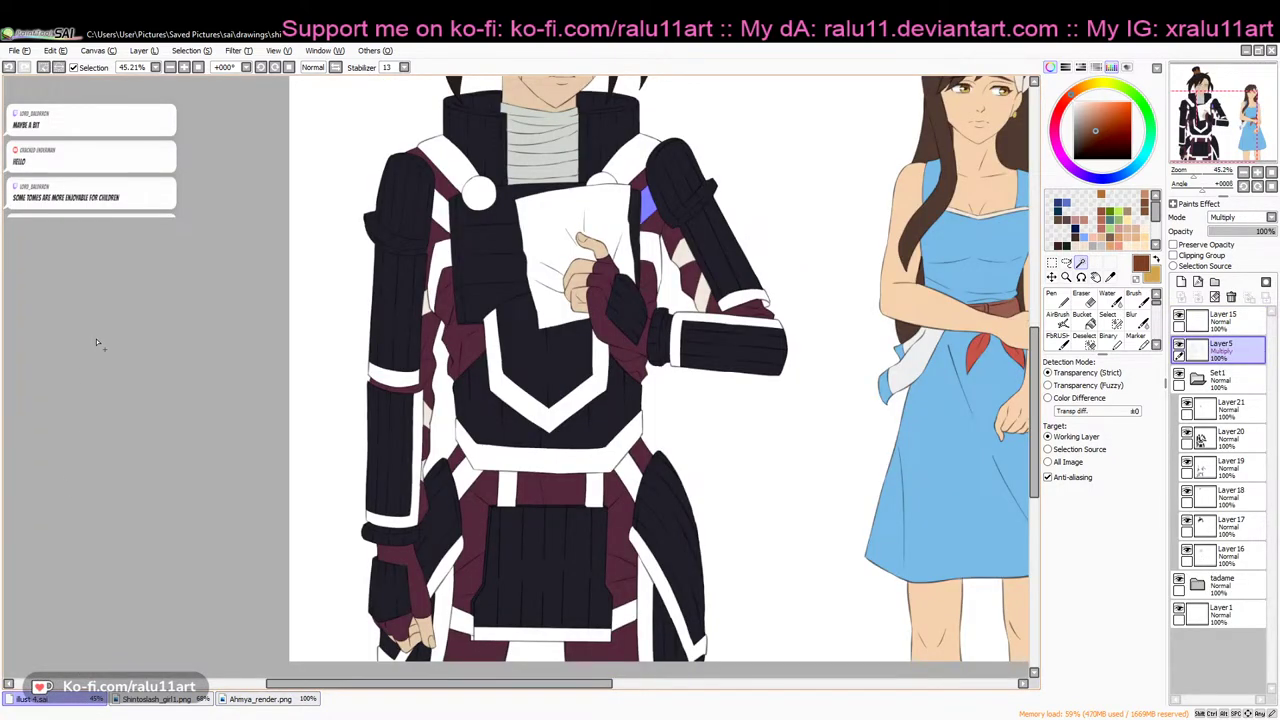
Add the remaining white strap areas beside the chest, at the waist and on the thighs to the Magic Wand selection
left_click(444, 213)
left_click(440, 262)
left_click(649, 253)
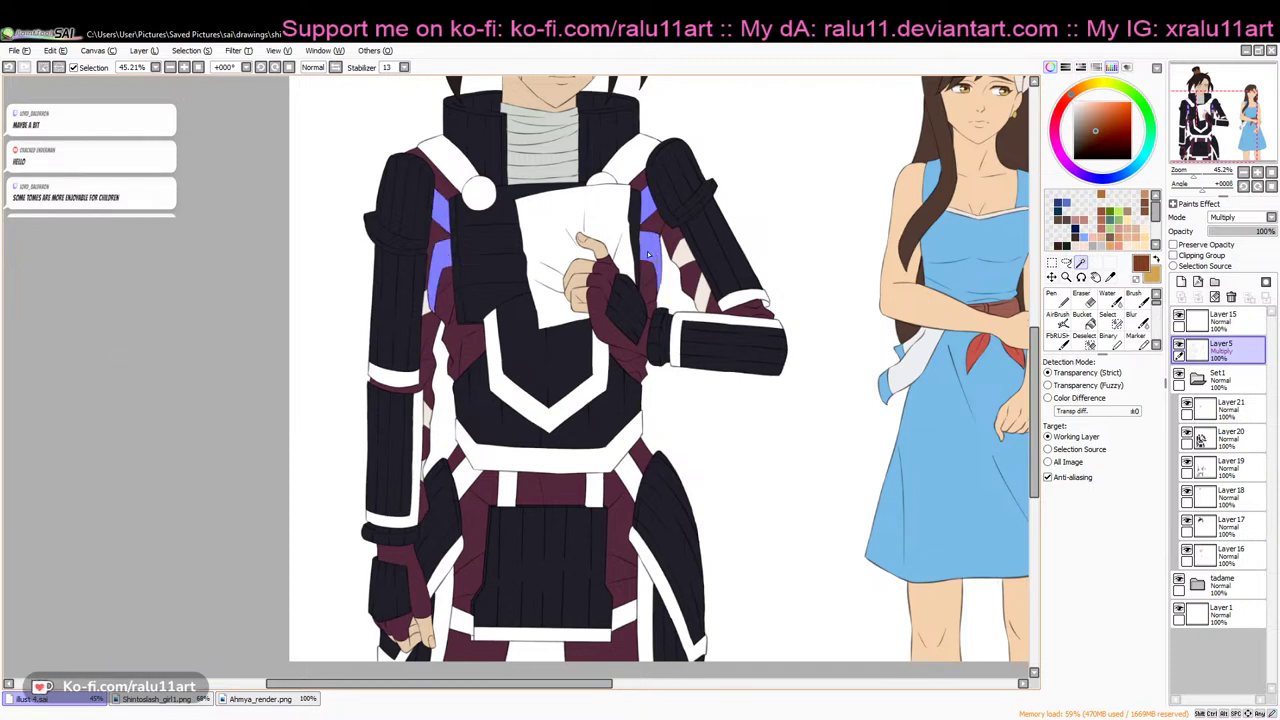
left_click(632, 478)
left_click(595, 490)
left_click(508, 490)
left_click(467, 478)
left_click(461, 620)
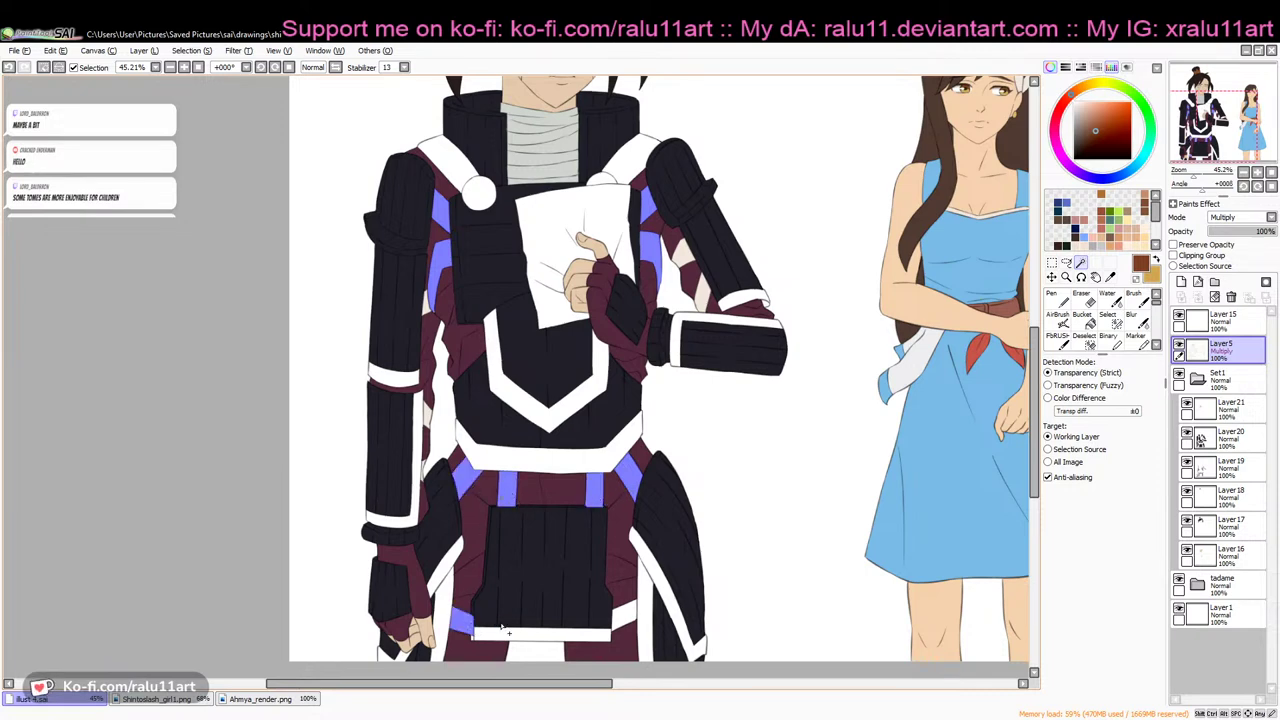
left_click(627, 618)
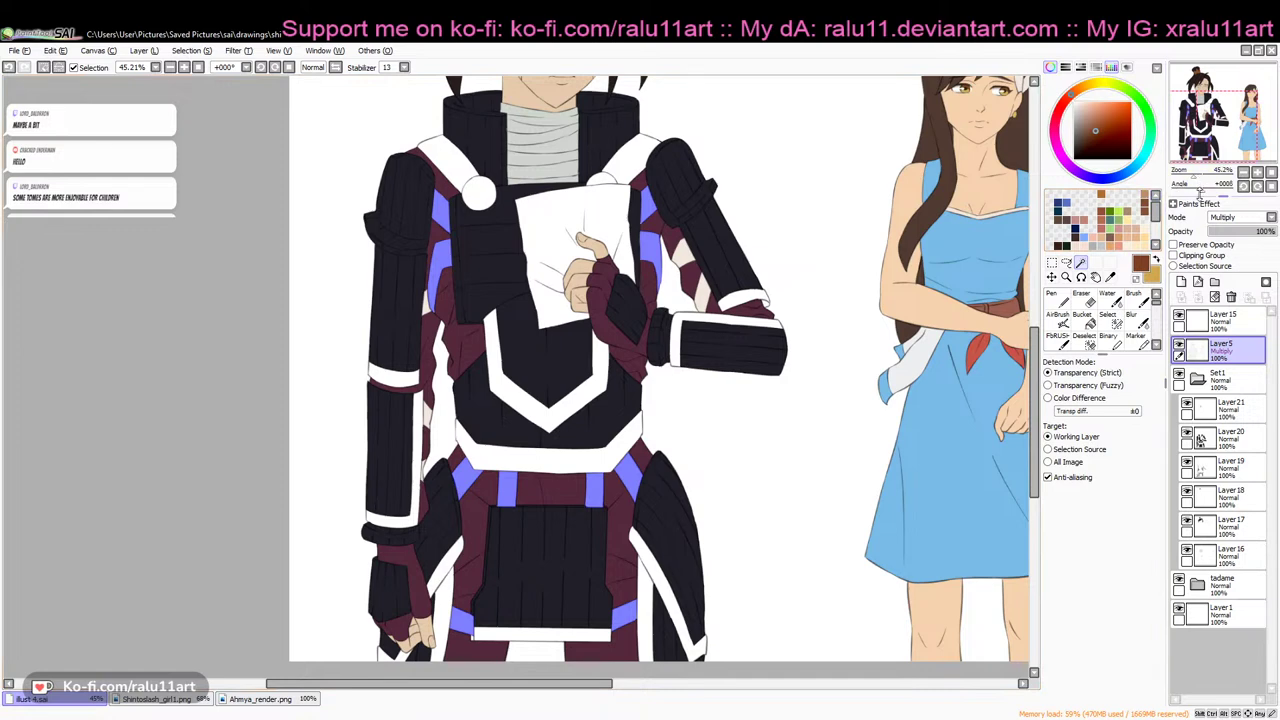
Remove the two upper patches beneath the shoulder straps from the selection with the Deselect brush
left_click_drag(1196, 176, 1202, 176)
mouse_move(1037, 384)
left_mouse_down()
mouse_move(1039, 323)
mouse_move(1042, 343)
left_mouse_up()
left_click(1111, 320)
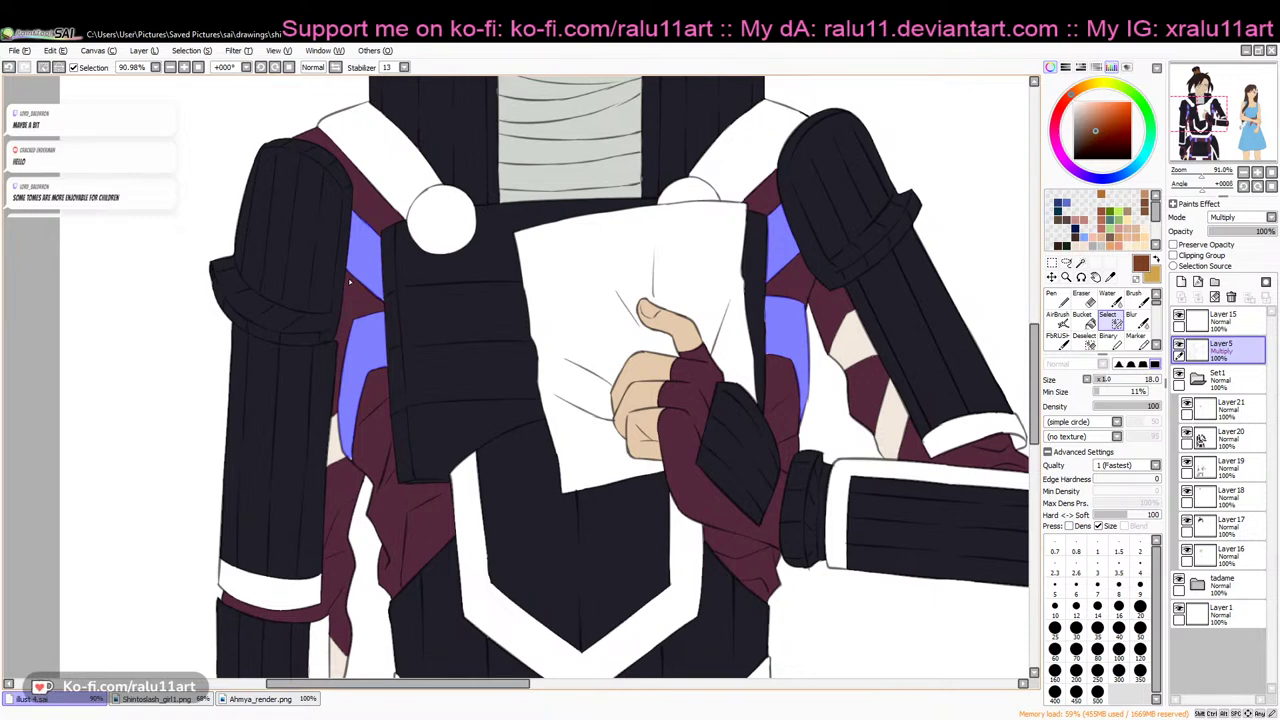
left_click(1084, 343)
mouse_move(783, 247)
left_mouse_down()
mouse_move(757, 276)
mouse_move(788, 214)
left_mouse_up()
mouse_move(390, 240)
left_mouse_down()
mouse_move(342, 250)
mouse_move(387, 300)
left_mouse_up()
Try to select the shoulder strap with the Magic Wand on Layer15, and clear the whole selection
left_click(1080, 262)
left_click(1222, 318)
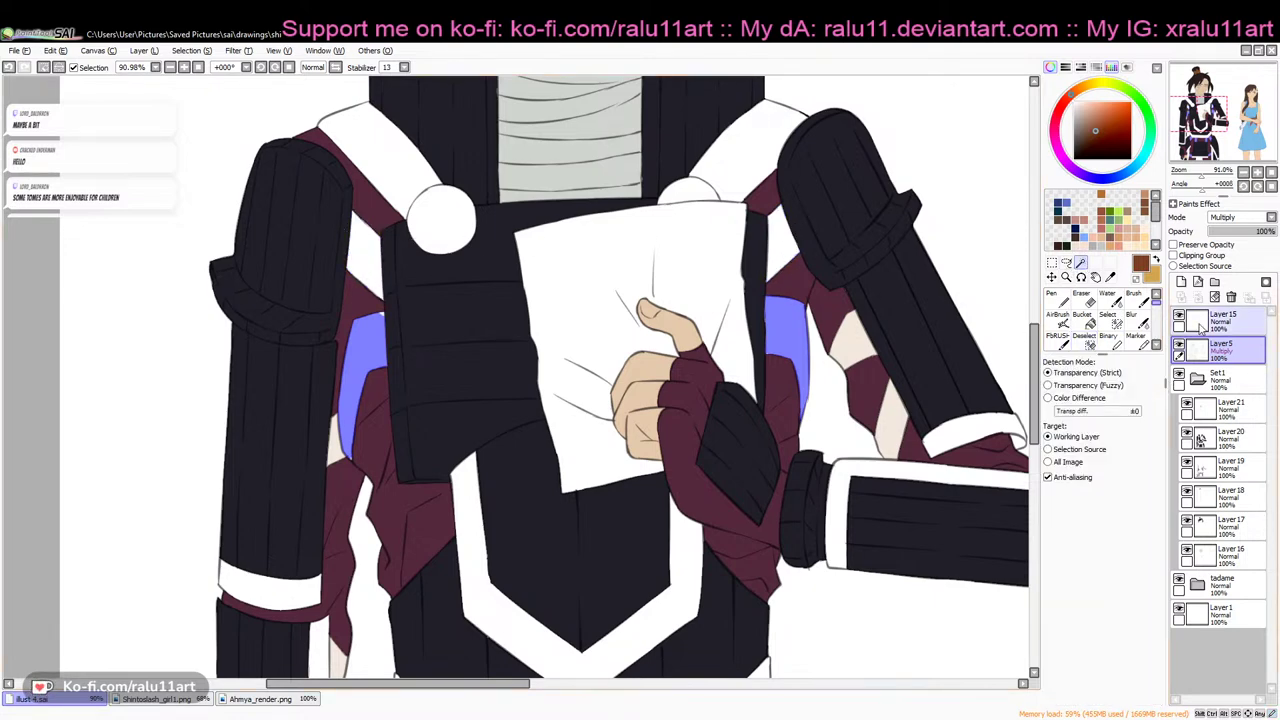
left_click(400, 225)
key("ctrl+d")
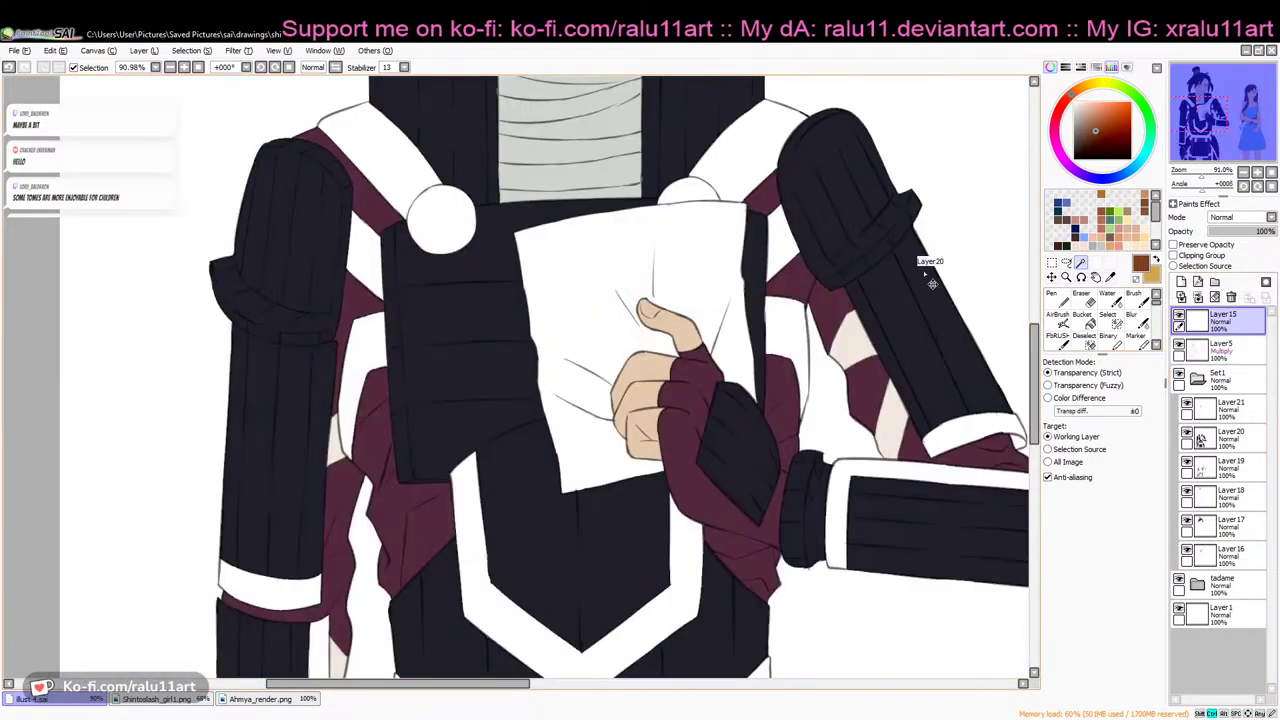
Select the two dark red strap areas between the shoulder guards and chest plate with the Magic Wand on Layer5
left_click(1222, 347)
left_click(388, 217)
left_click(771, 205)
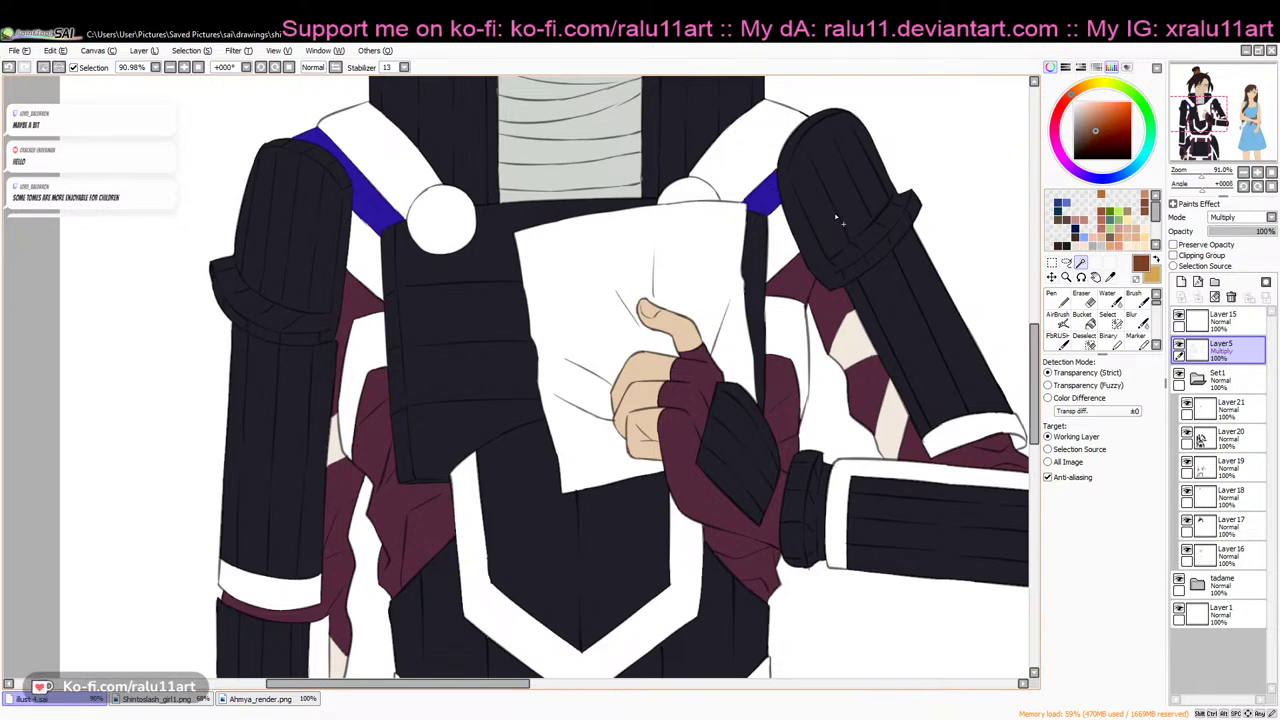
Paint both selected shoulder straps leather brown on Layer21 with the Pen at size 42
left_click(1060, 300)
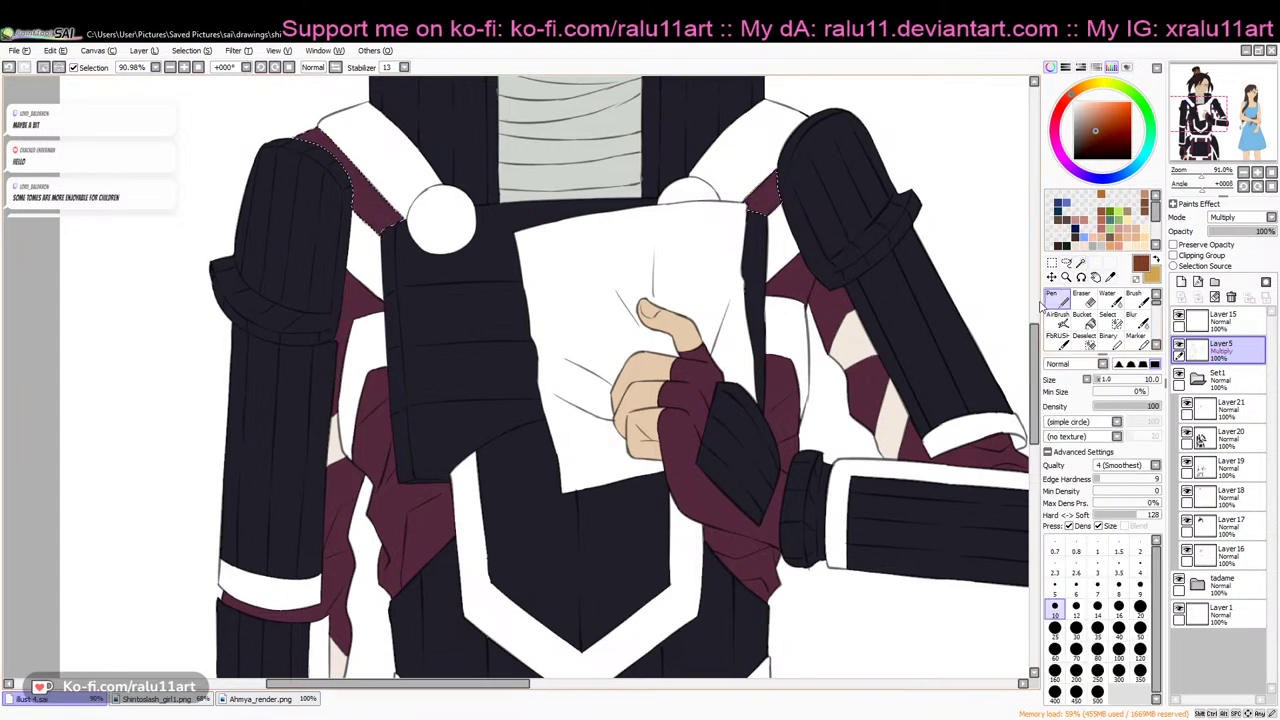
left_click_drag(1200, 179, 1196, 178)
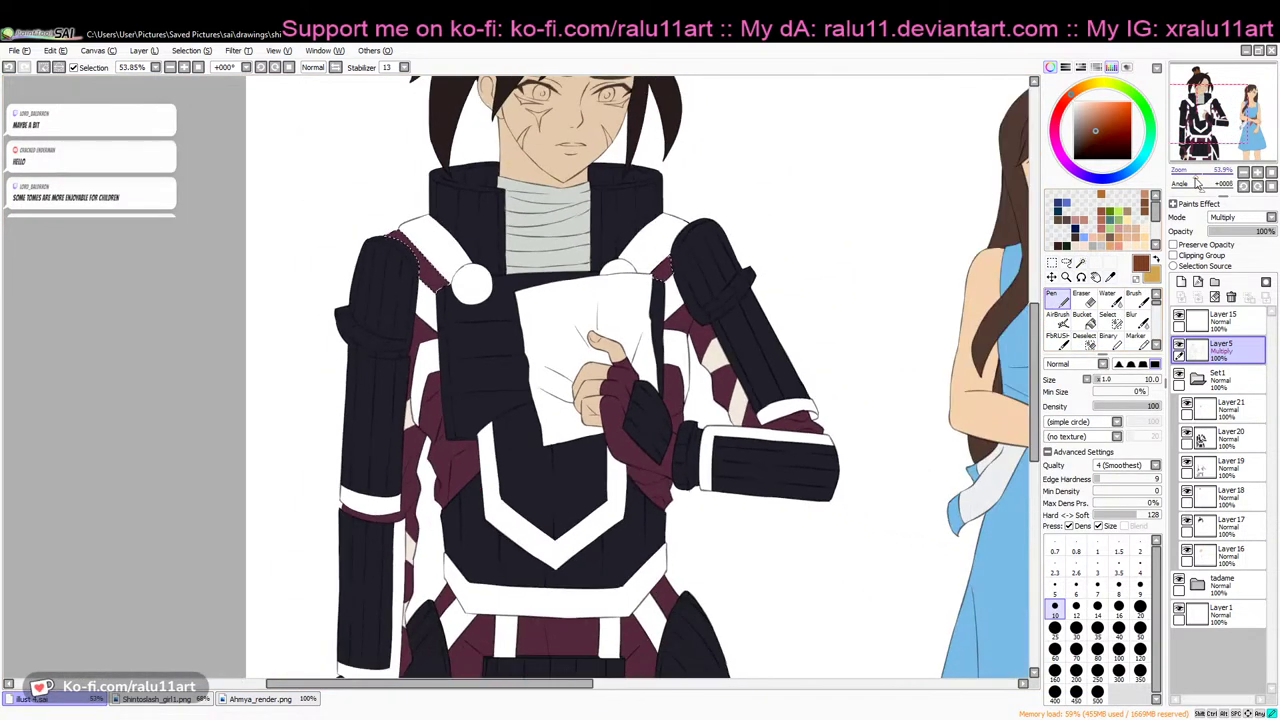
left_click(1120, 381)
left_click(1118, 392)
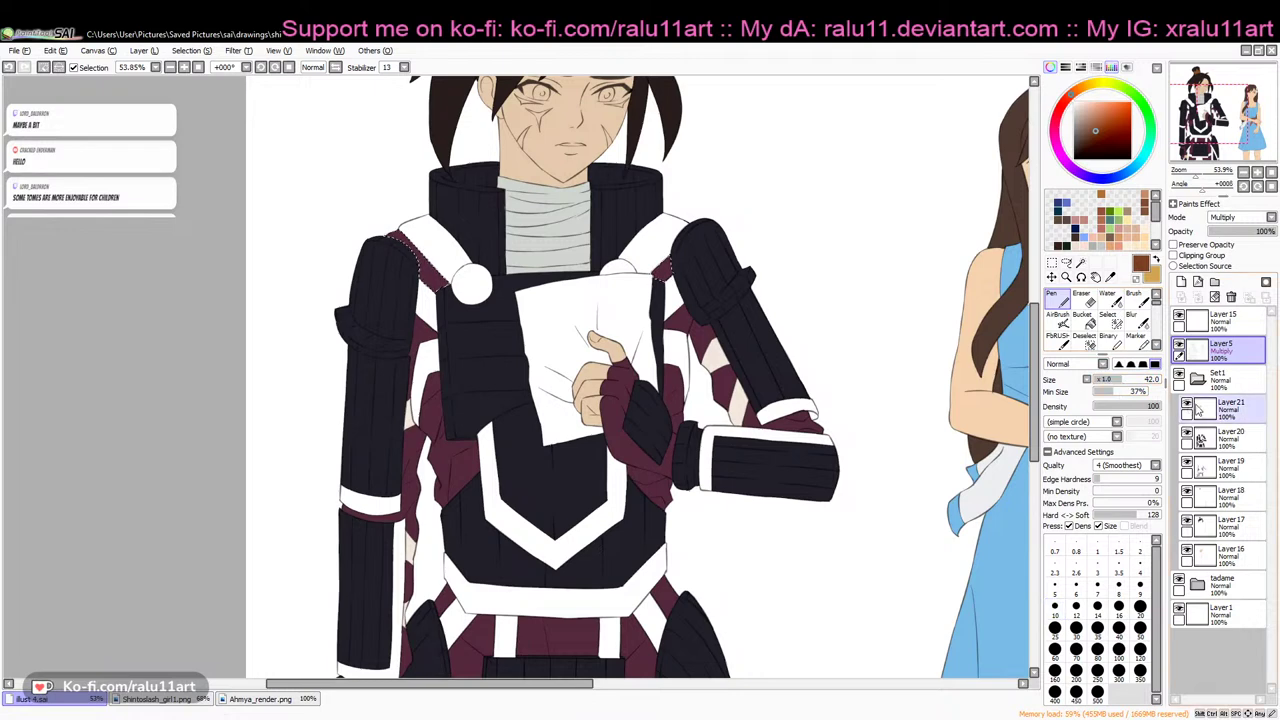
left_click(1230, 407)
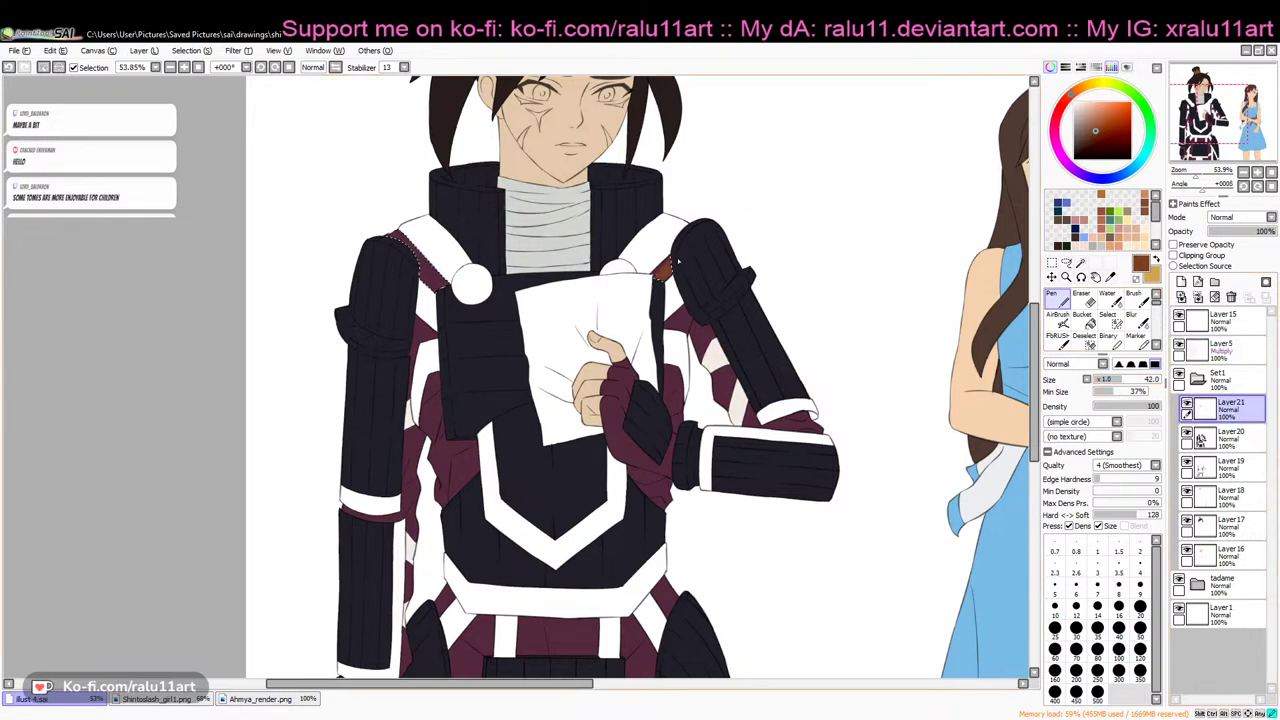
left_click_drag(646, 302, 668, 262)
mouse_move(440, 284)
left_mouse_down()
mouse_move(408, 245)
mouse_move(445, 295)
left_mouse_up()
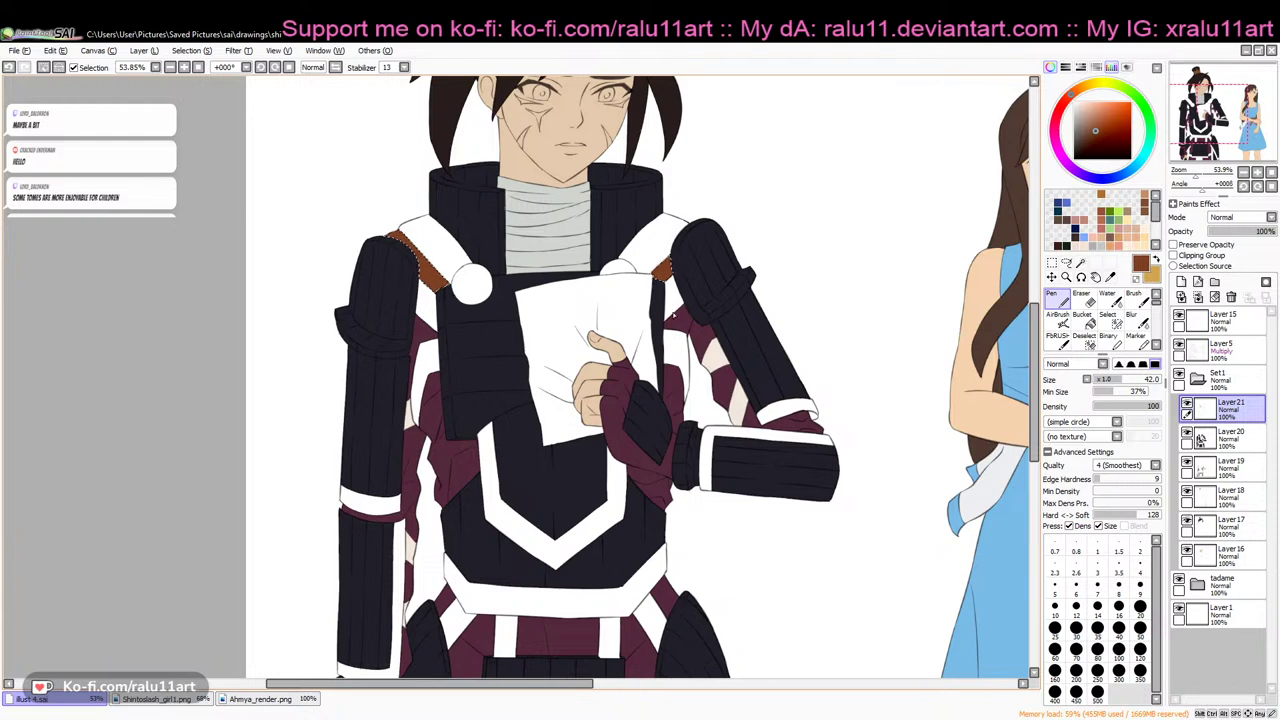
Clear the shoulder strap selection and undo the brown paint on the character's left-side strap in the picture
left_click(1081, 263)
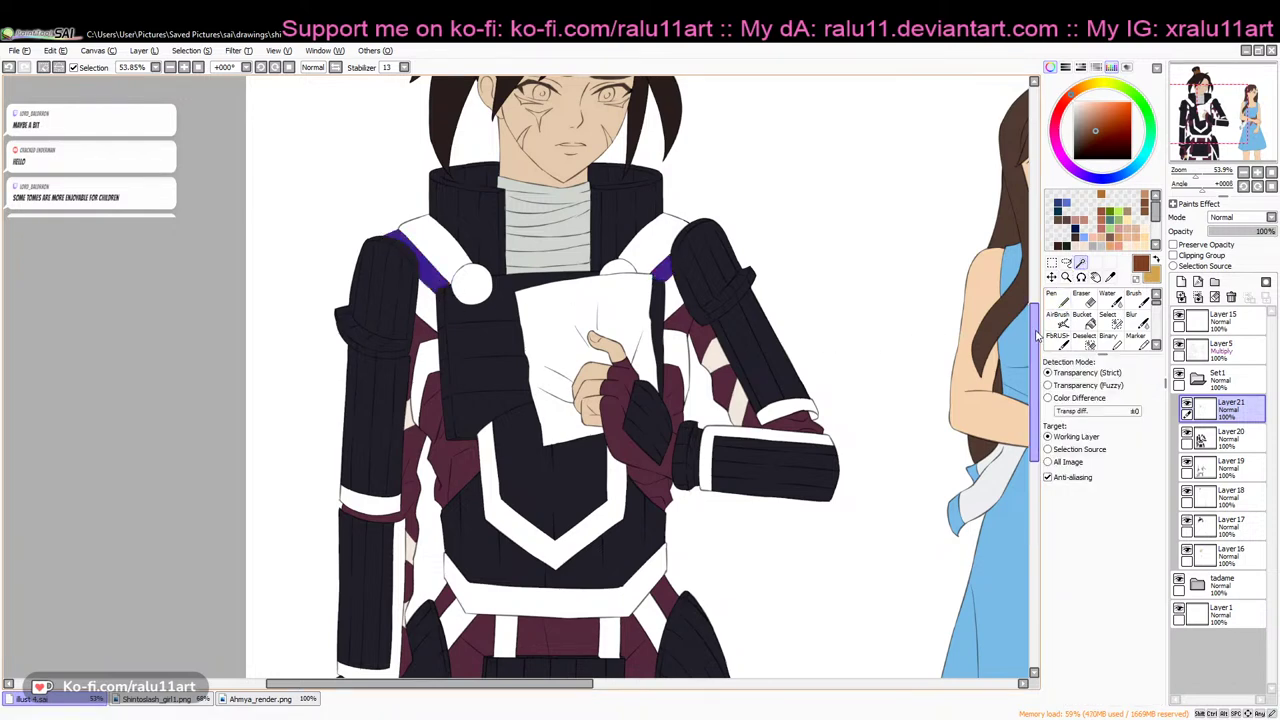
left_click_drag(1036, 330, 1035, 344)
key("ctrl+d")
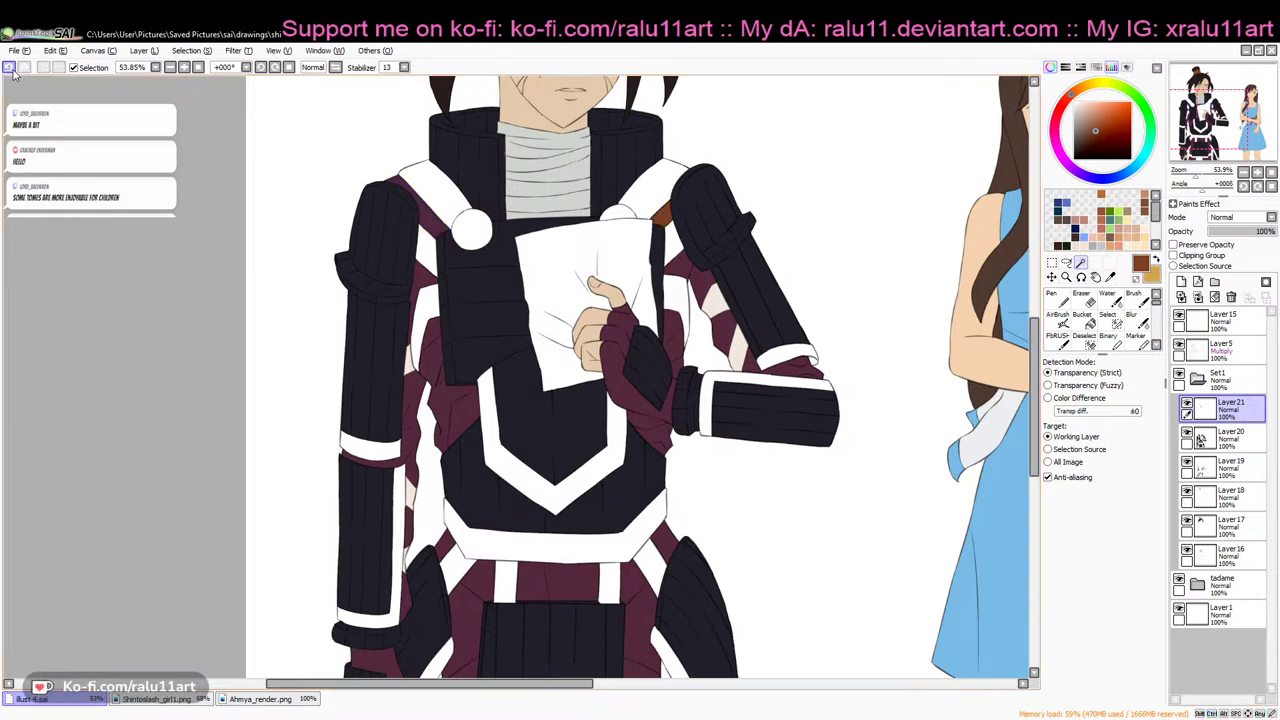
scroll(1010, 335, "up", 2)
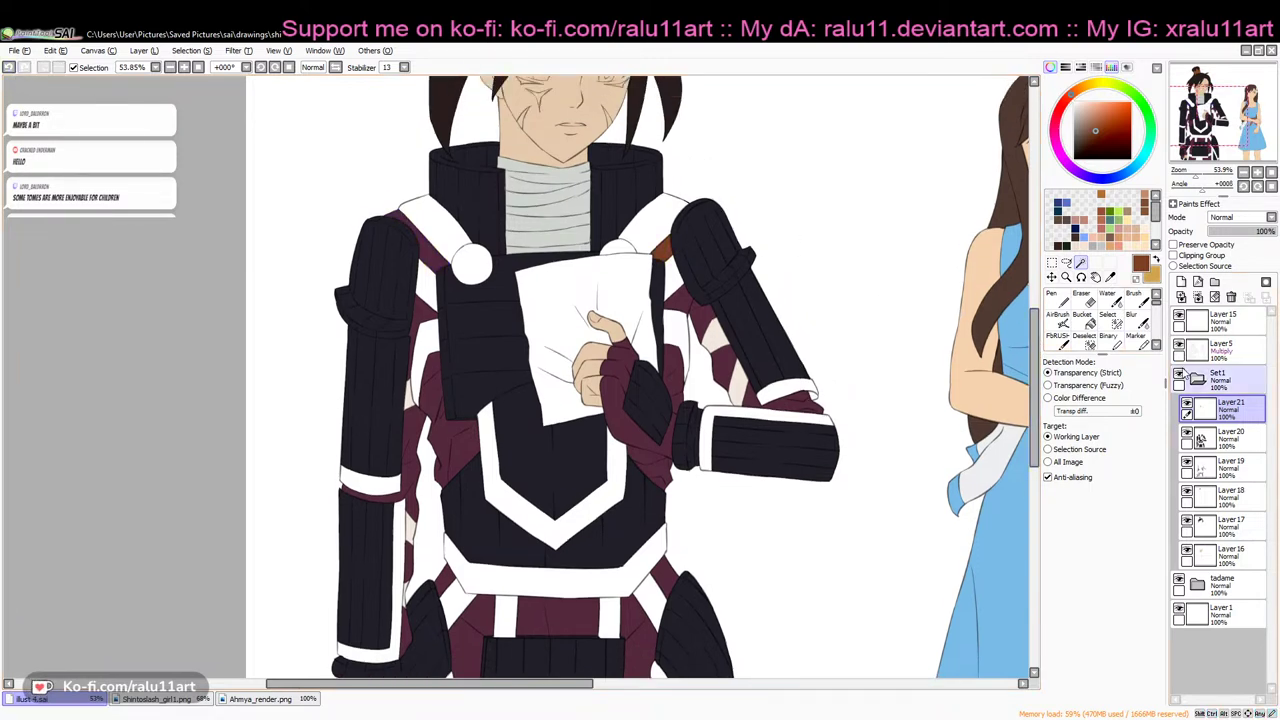
Select the unpainted dark red shoulder strap and both white side straps beside the chest plate with the Magic Wand on Layer5
left_click(1220, 348)
left_click(429, 256)
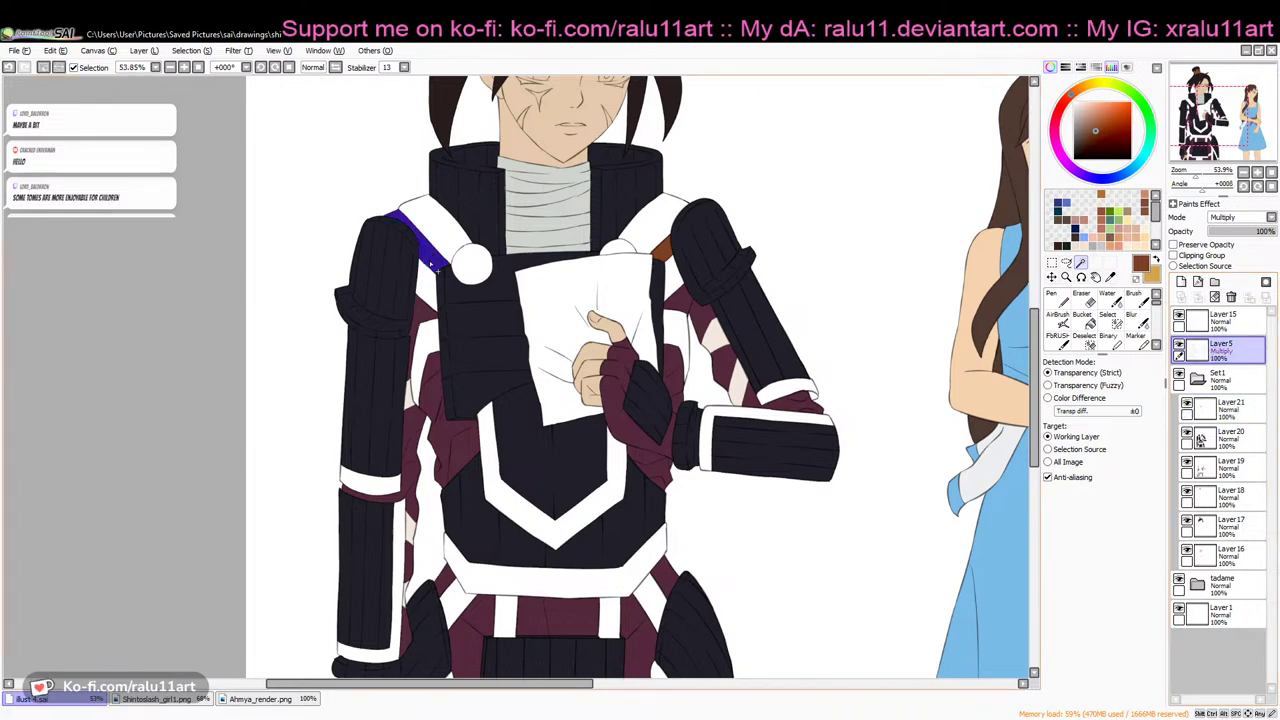
left_click(429, 338)
left_click(681, 336)
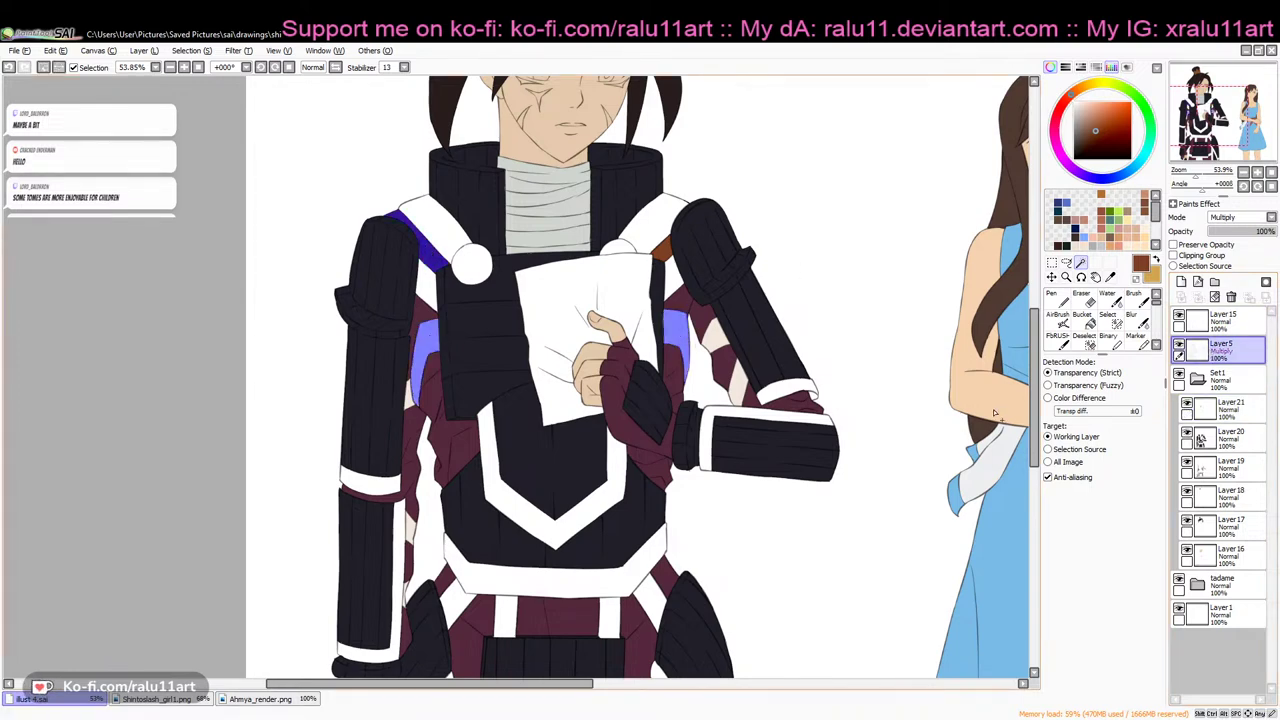
Add the four white straps below the belt and the two thigh straps beside the front guard to the selection
scroll(944, 421, "down", 3)
left_click(612, 509)
left_click(505, 505)
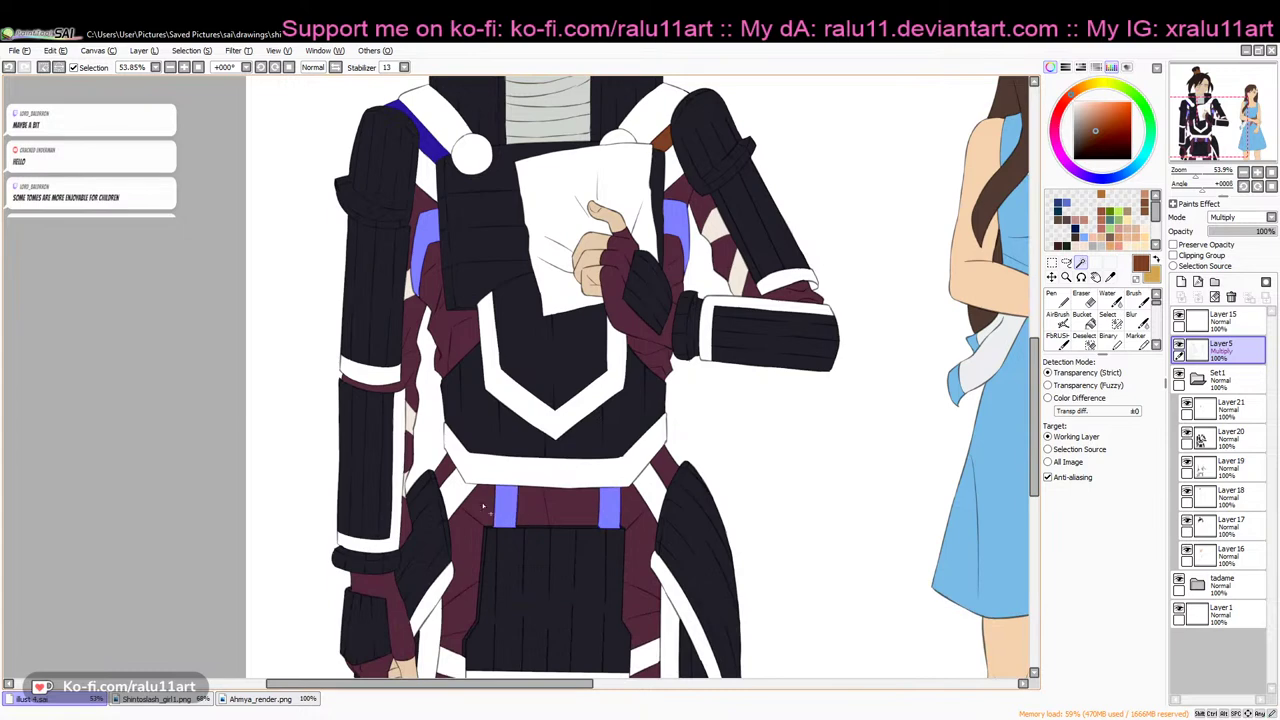
left_click(457, 493)
left_click(648, 490)
scroll(851, 443, "down", 5)
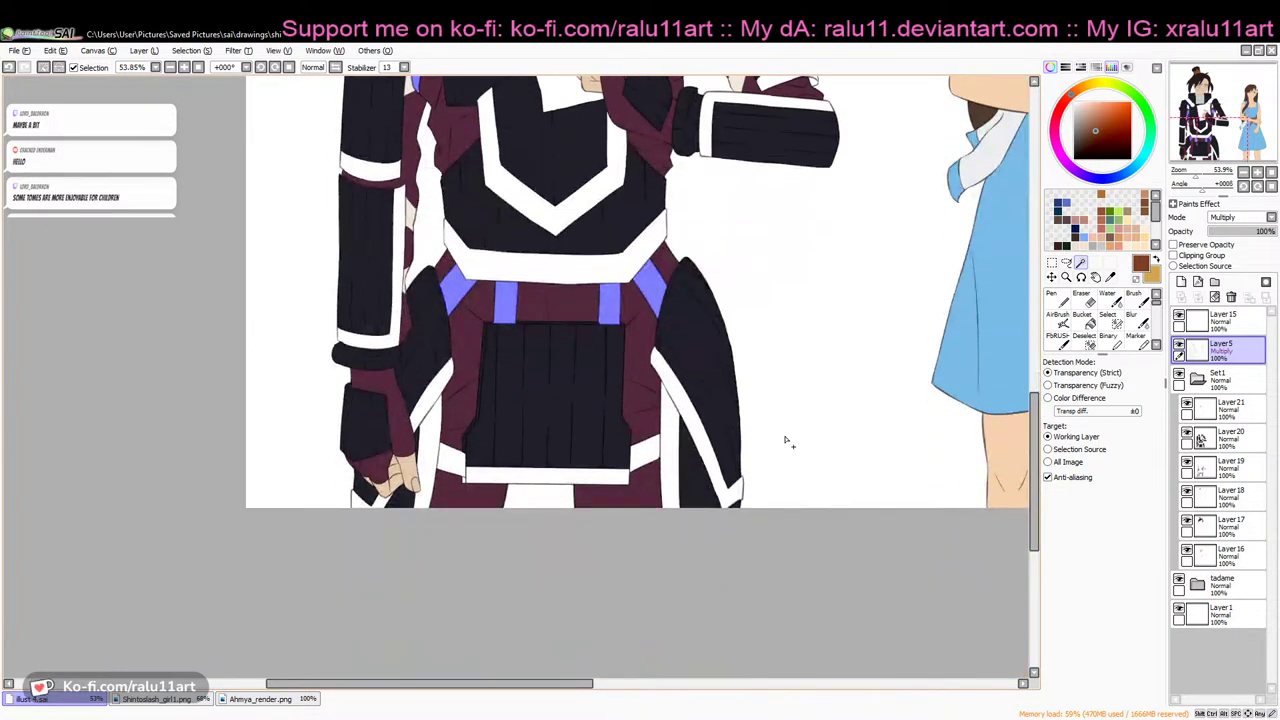
left_click(645, 452)
left_click(452, 462)
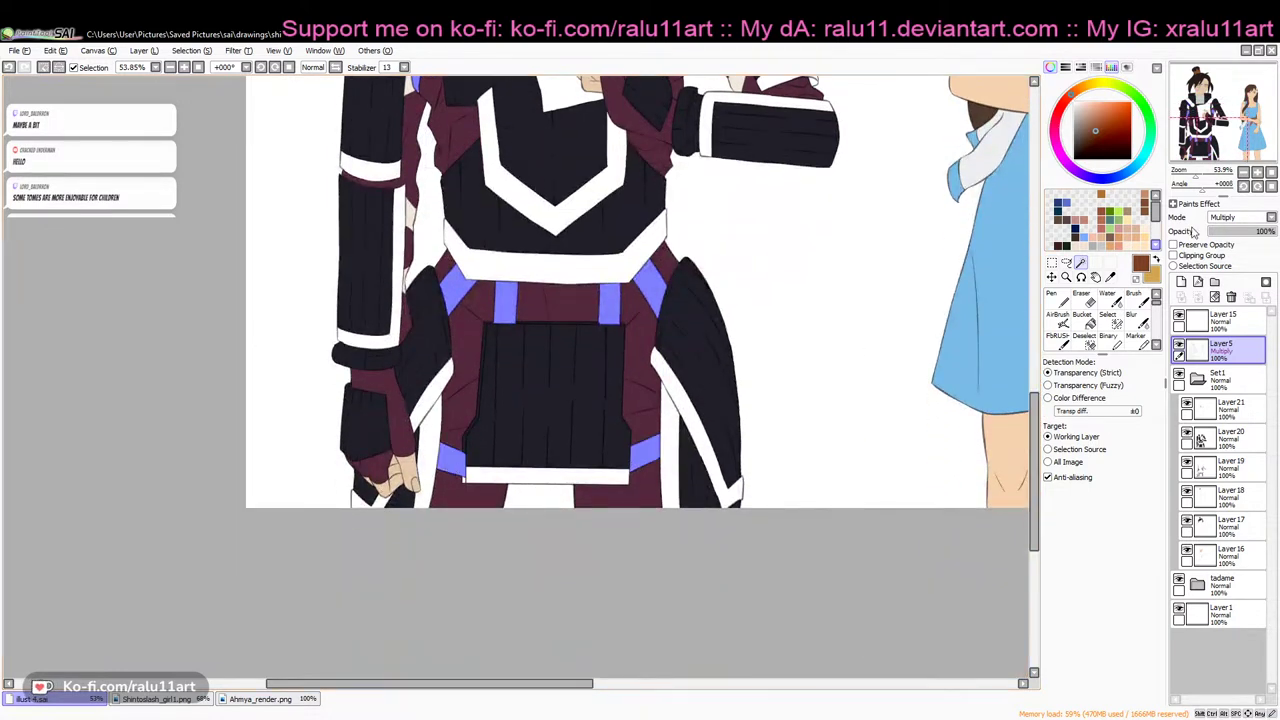
Touch up the edges of the strap selection around the waist and chest with the Select pen at size 18
left_click_drag(1196, 177, 1207, 181)
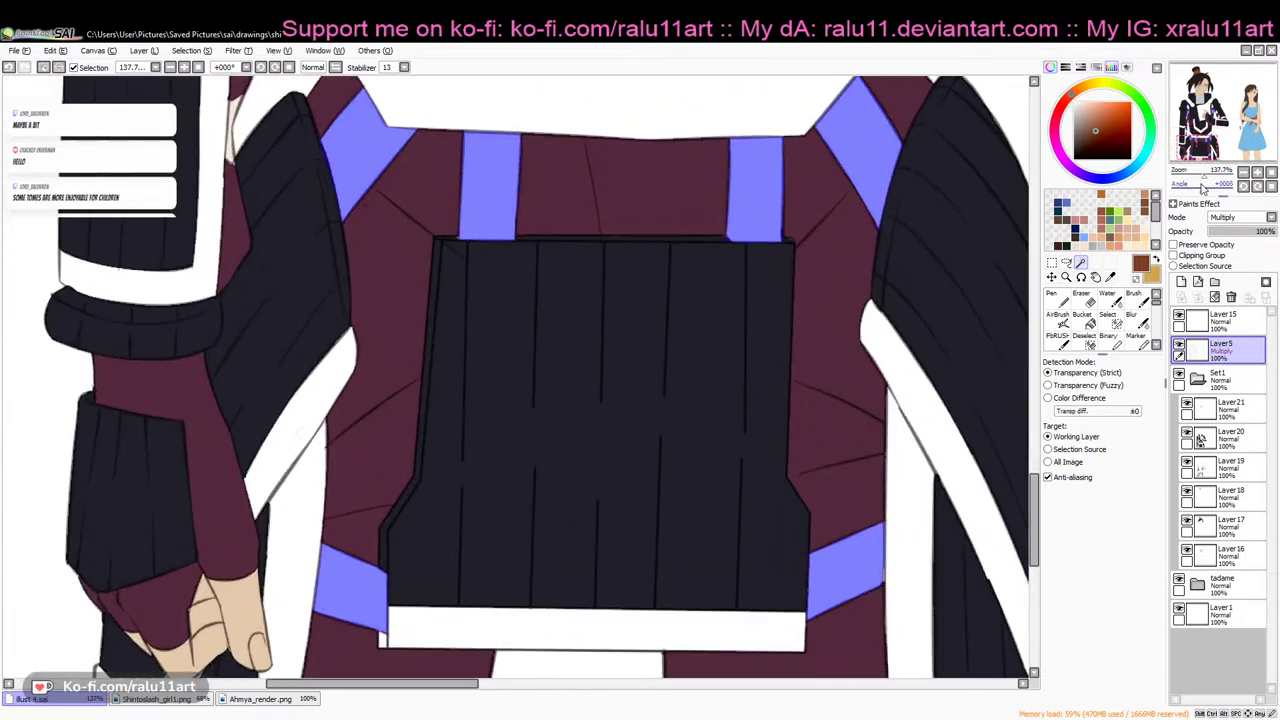
mouse_move(1035, 479)
left_mouse_down()
mouse_move(1047, 341)
mouse_move(1047, 352)
left_mouse_up()
left_click(1112, 323)
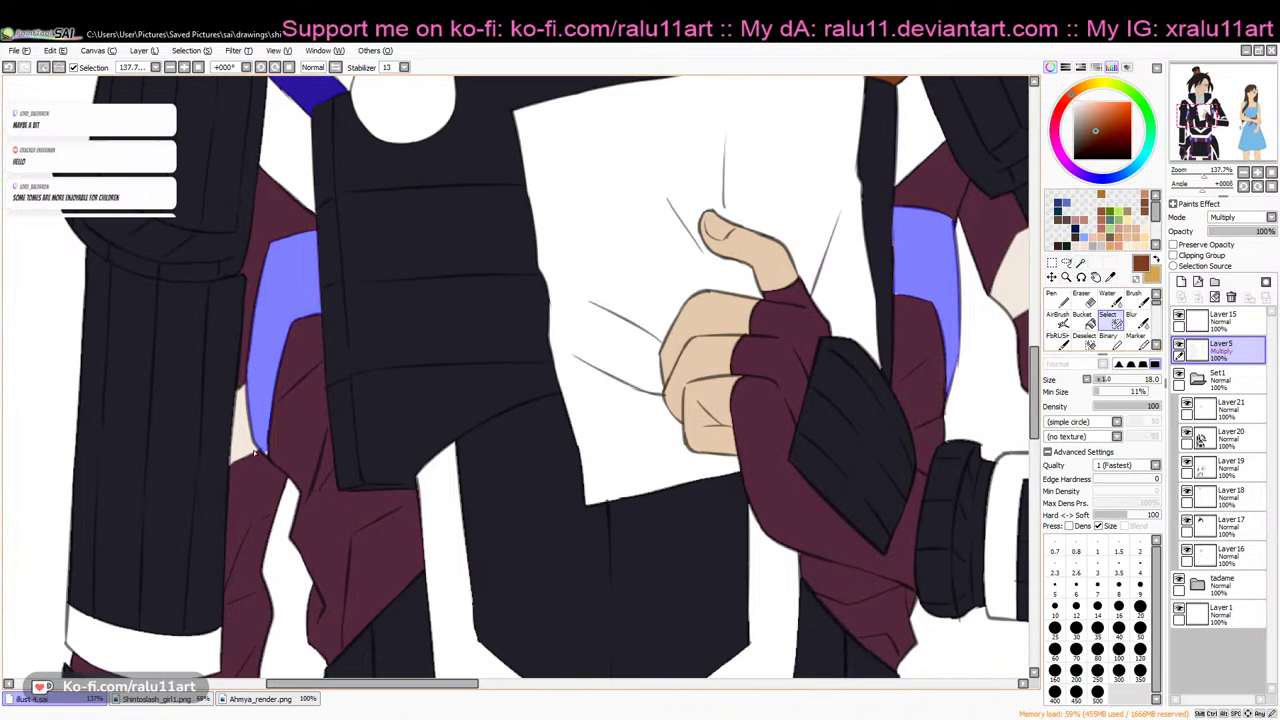
left_click_drag(1037, 362, 1039, 344)
left_click_drag(1228, 172, 1205, 180)
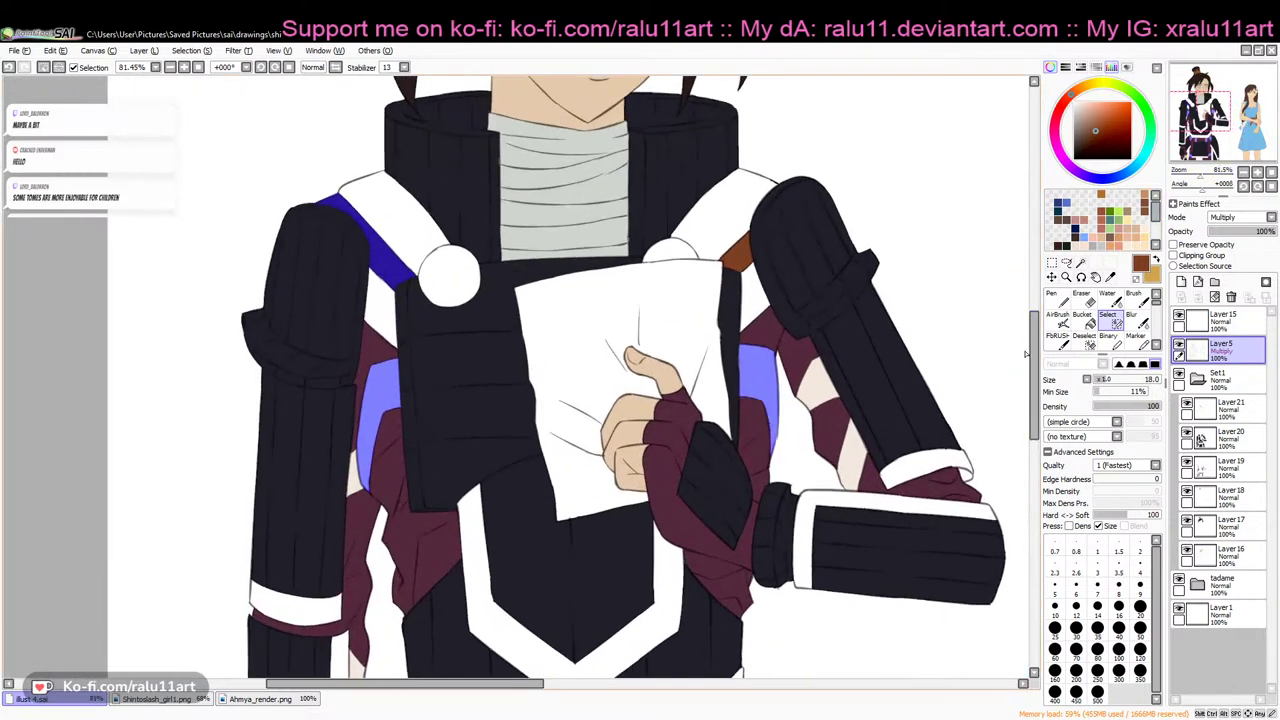
Paint the selected shoulder strap and both side straps beside the chest plate leather brown on Layer21 with the Pen at size 100
scroll(1038, 340, "up", 2)
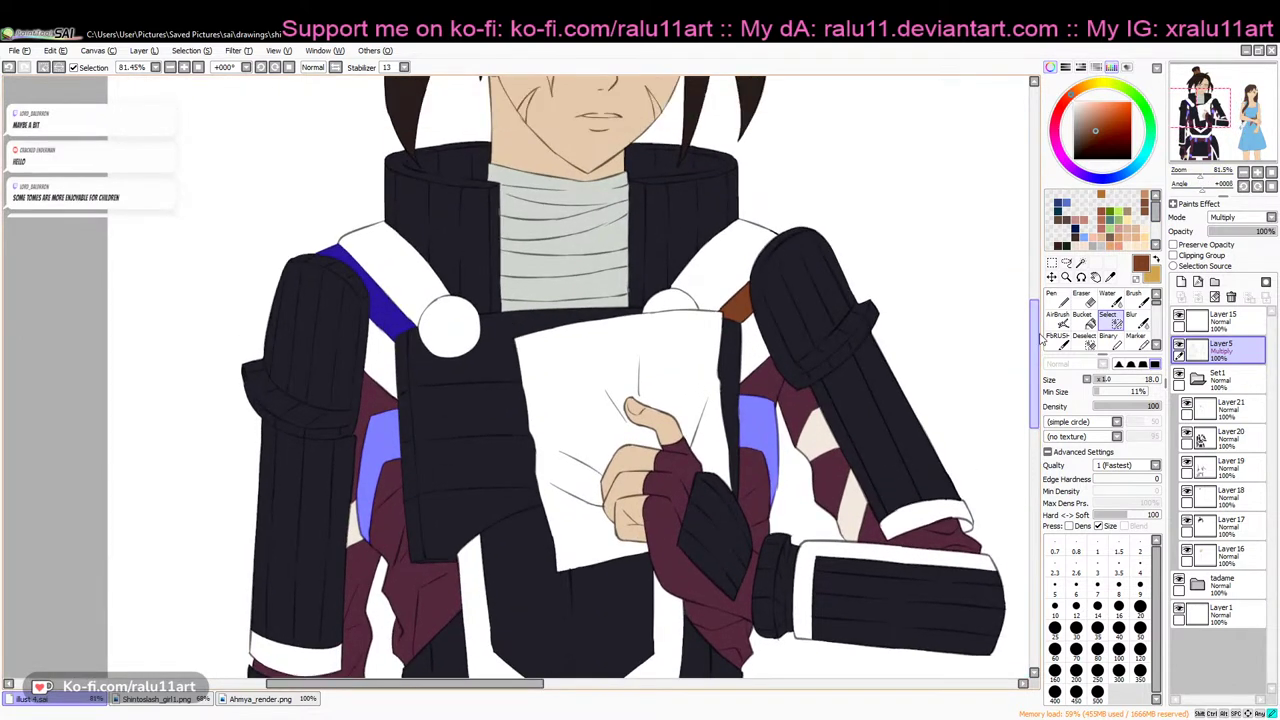
scroll(1040, 340, "down", 2)
left_click(1056, 300)
left_click(1213, 403)
left_click(1118, 650)
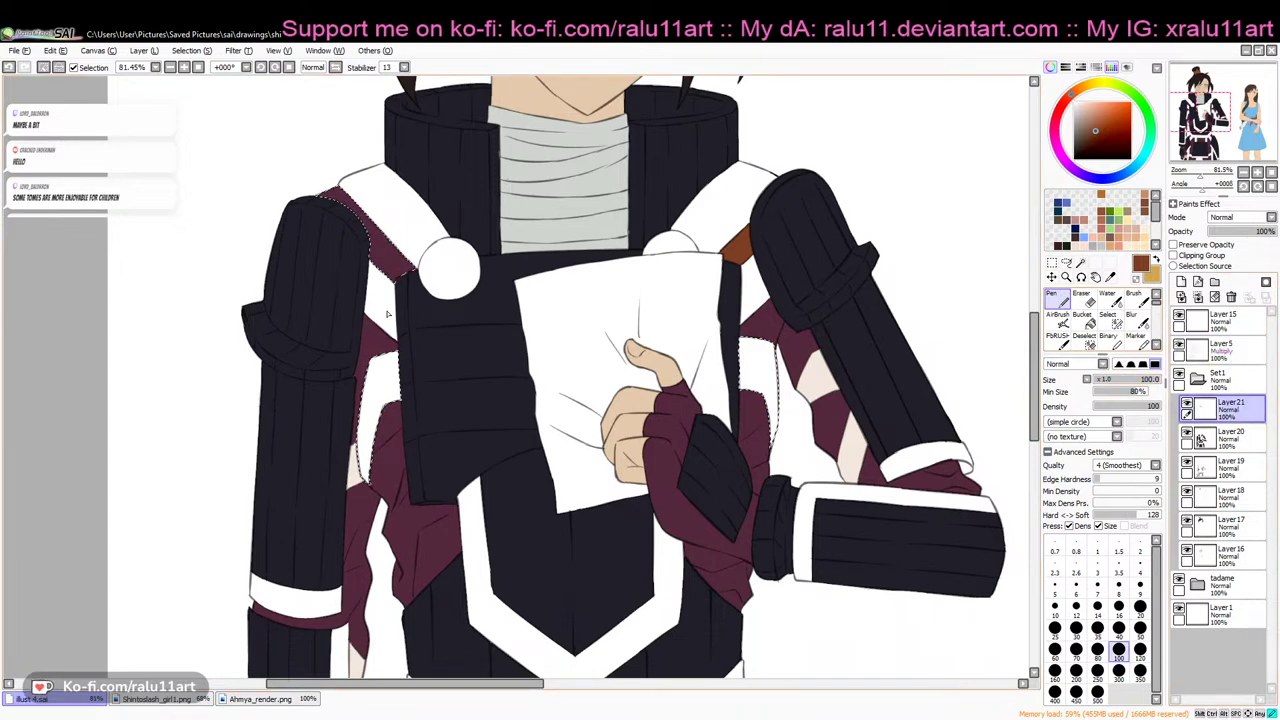
left_click_drag(388, 272, 390, 268)
left_click_drag(395, 403, 359, 512)
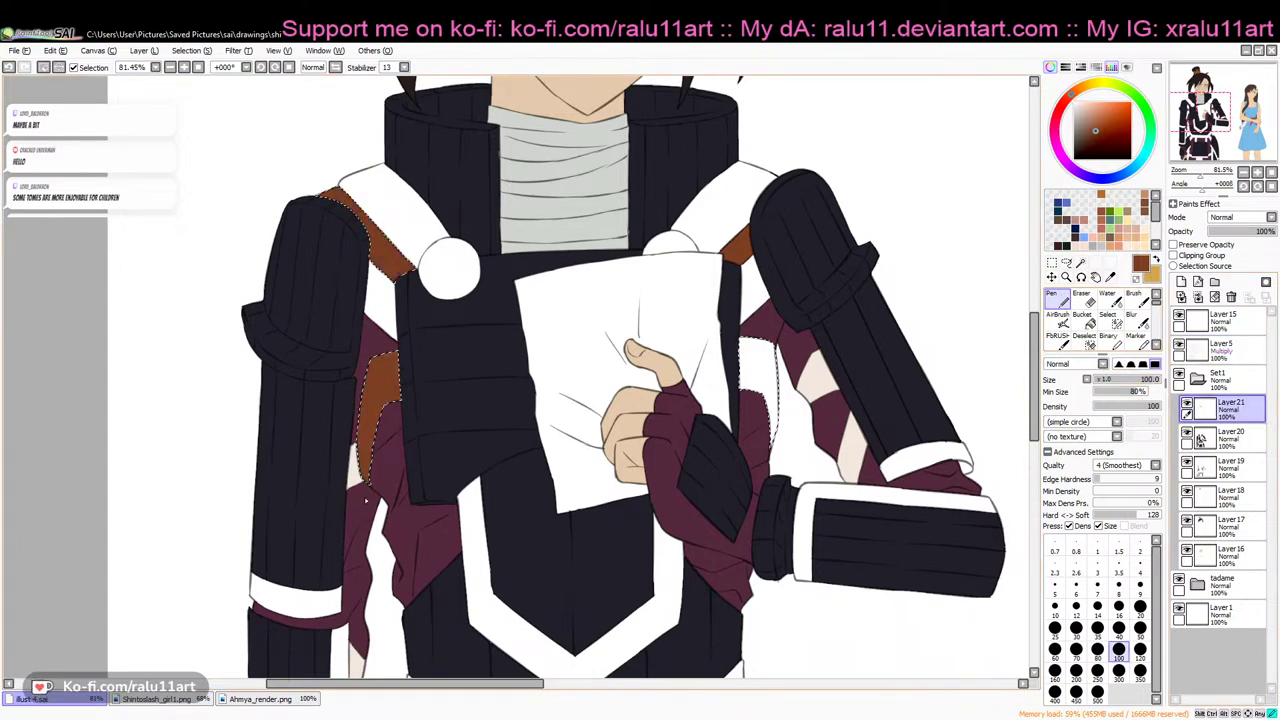
left_click_drag(756, 345, 775, 425)
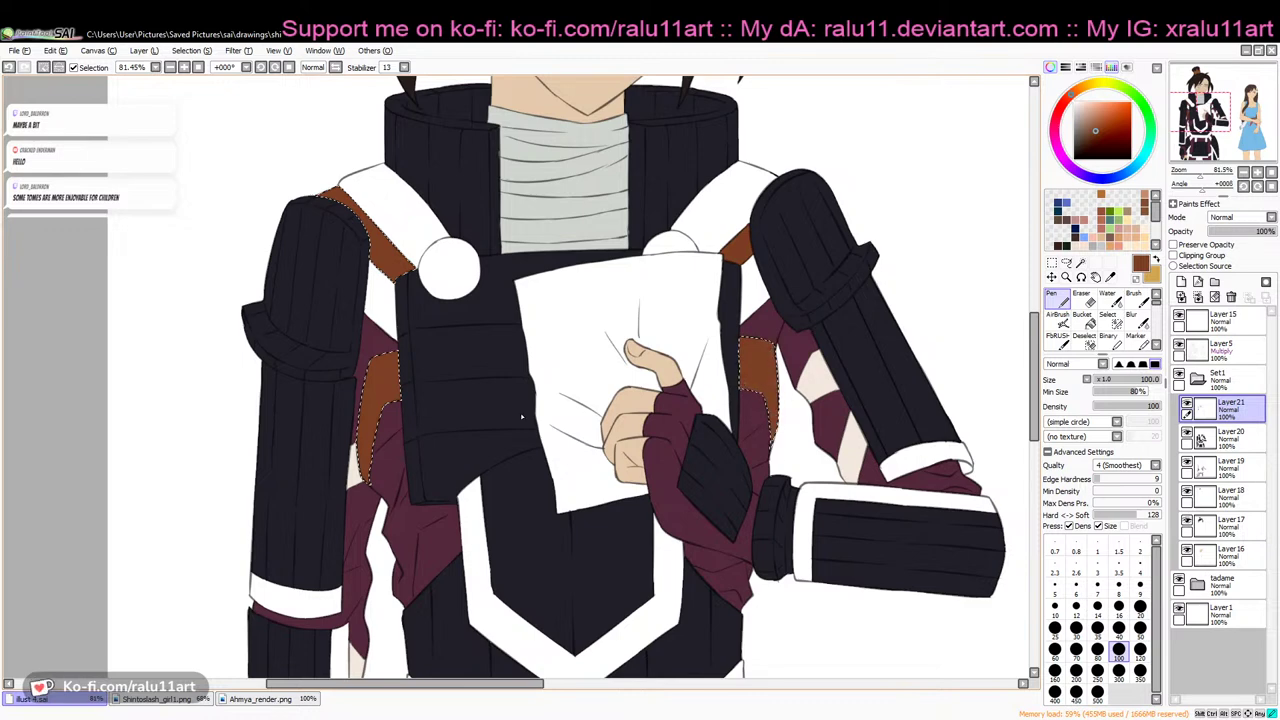
Paint the four straps below the belt and both thigh straps leather brown, and clear the selection
left_click_drag(1036, 361, 1035, 491)
mouse_move(641, 233)
left_mouse_down()
mouse_move(656, 197)
mouse_move(698, 165)
mouse_move(728, 210)
left_mouse_up()
mouse_move(516, 190)
left_mouse_down()
mouse_move(500, 200)
mouse_move(519, 231)
left_mouse_up()
left_click_drag(425, 210, 415, 160)
left_click_drag(405, 420, 430, 455)
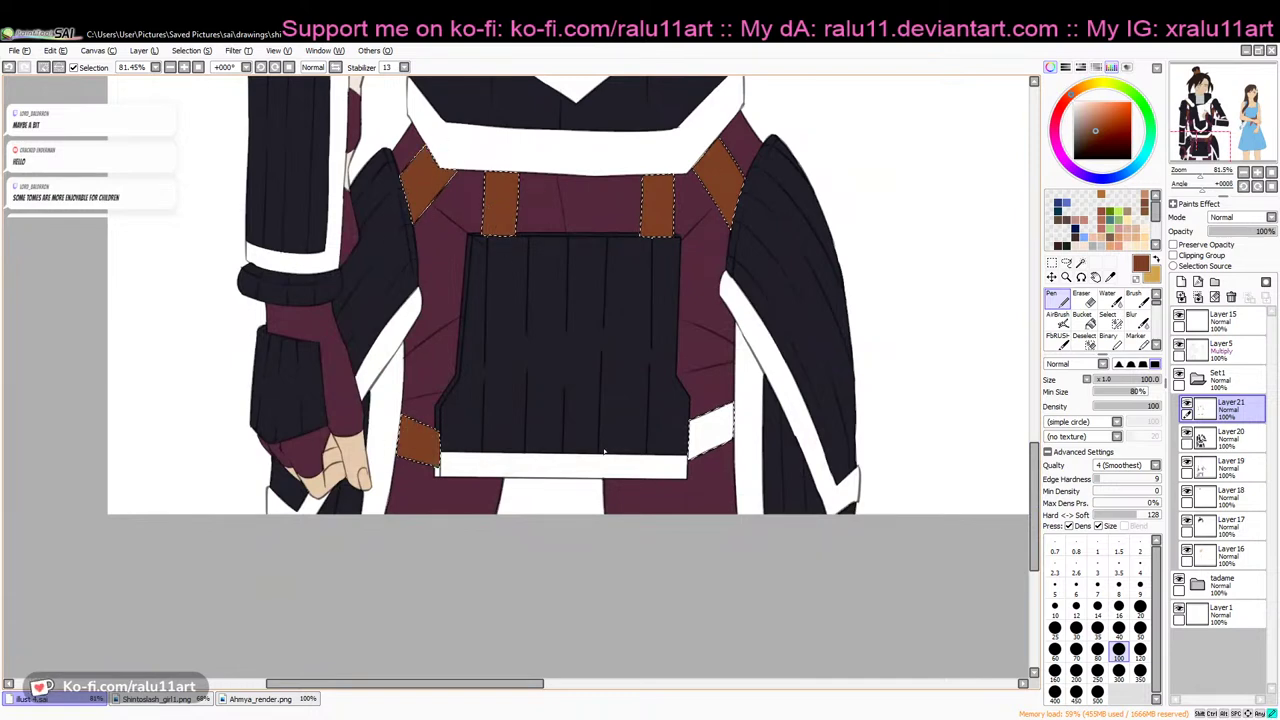
left_click_drag(725, 410, 699, 436)
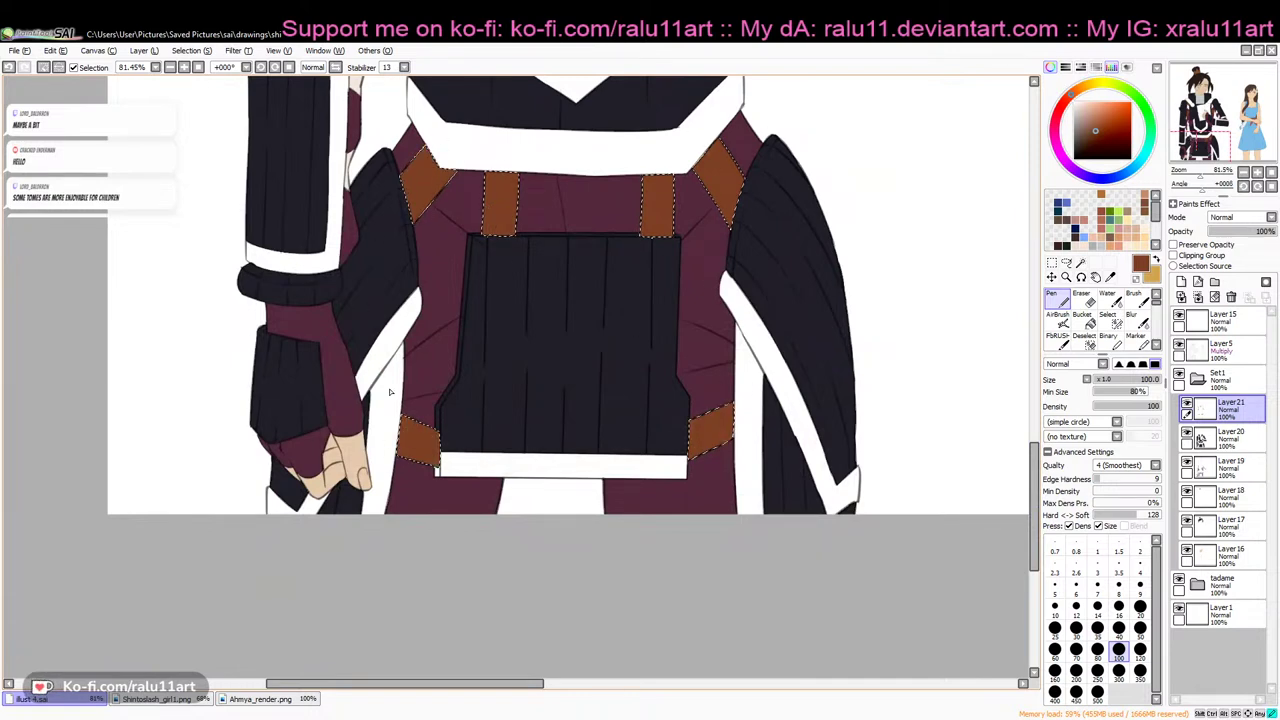
key("ctrl+d")
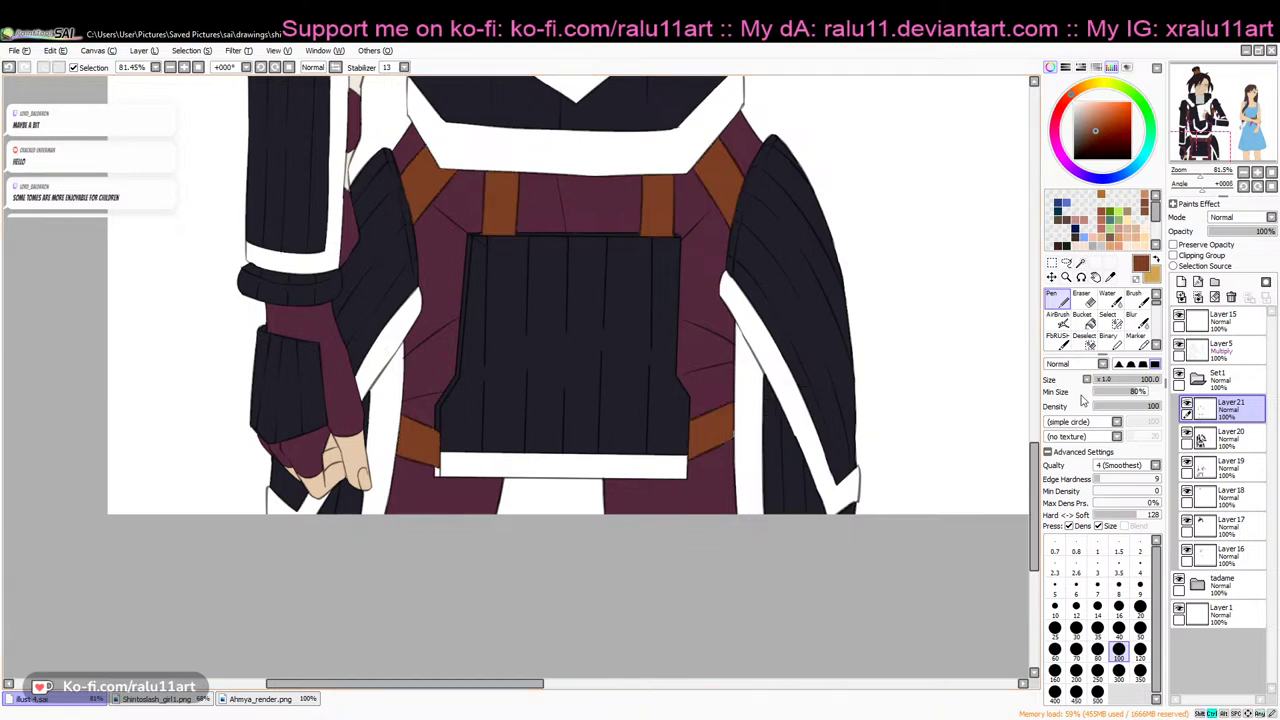
Select the white trims of both hip guards and the front guard's hem with the Magic Wand on Layer5
scroll(1040, 451, "up", 1)
scroll(1040, 451, "up", 1)
left_click(1080, 262)
left_click(1221, 348)
left_click(760, 400)
left_click(739, 395)
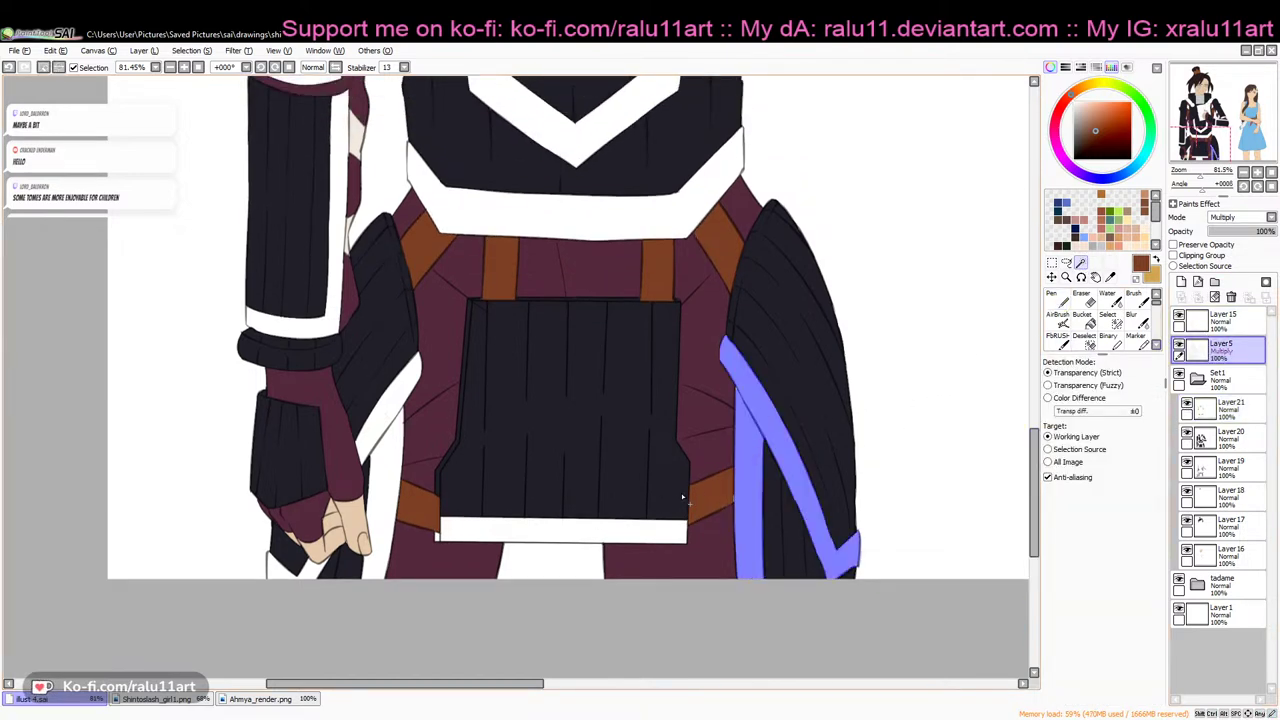
left_click(620, 533)
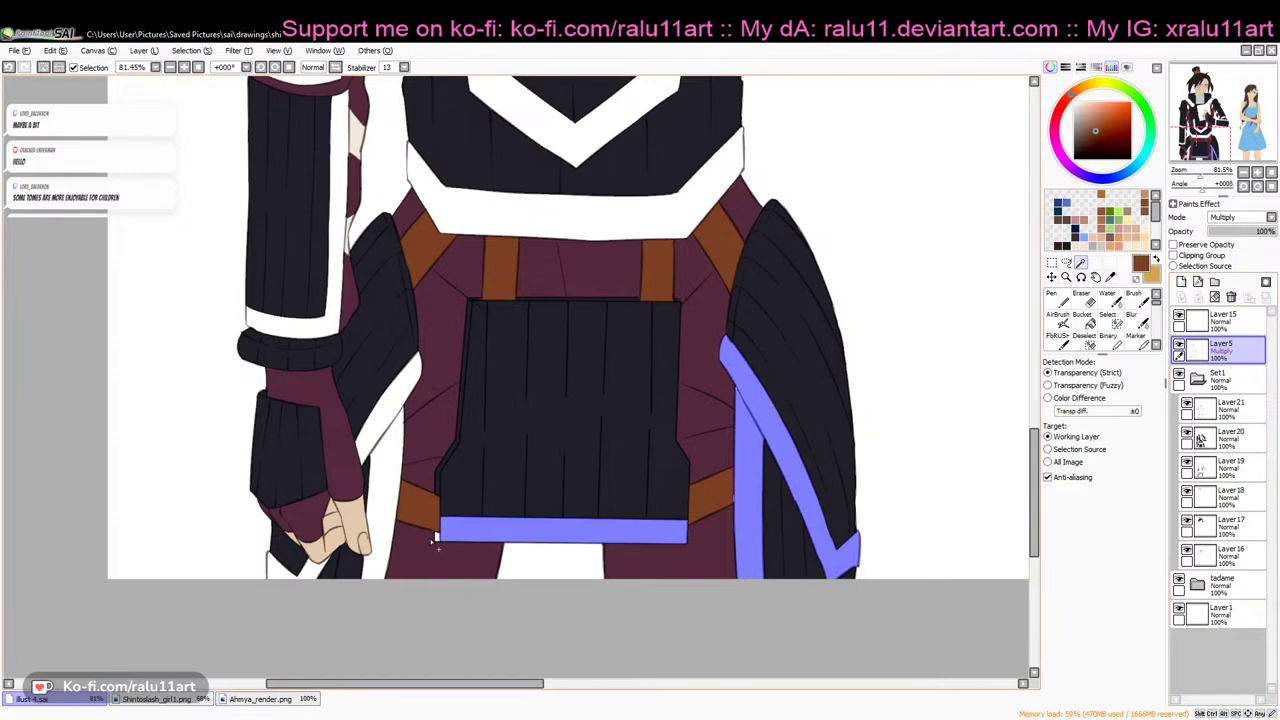
left_click(382, 493)
left_click(385, 437)
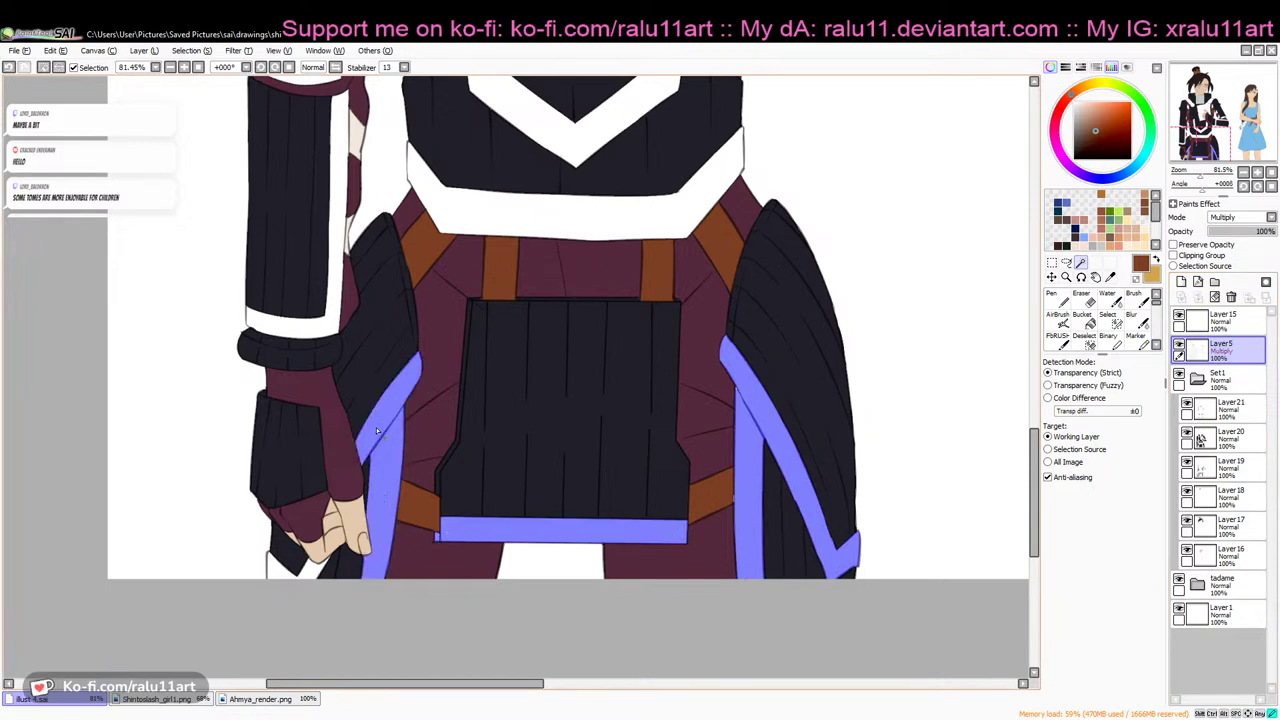
Add the white trim below the lowered hand, the lowered forearm's trim, the belt band and the chest V to the selection
left_click(290, 565)
left_click(345, 285)
left_click(498, 222)
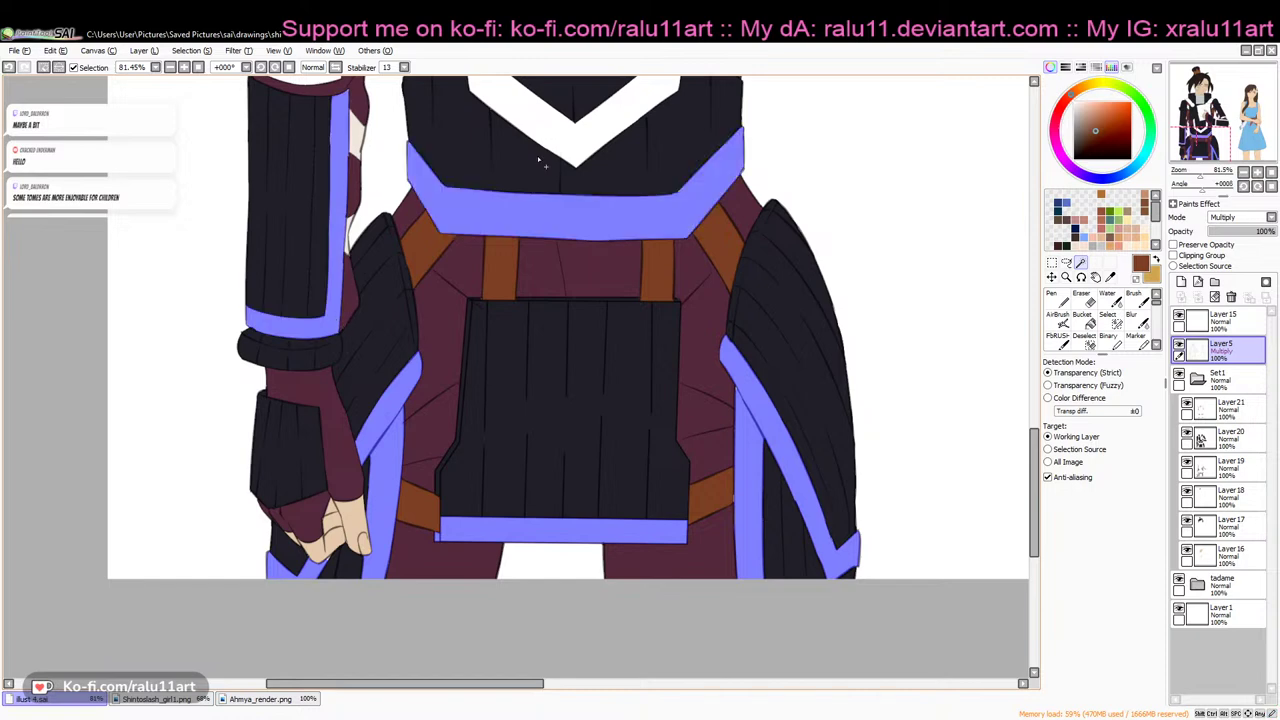
left_click(541, 147)
Touch up the edges of the armour trim selection with the Select pen at size 18
left_click(1108, 320)
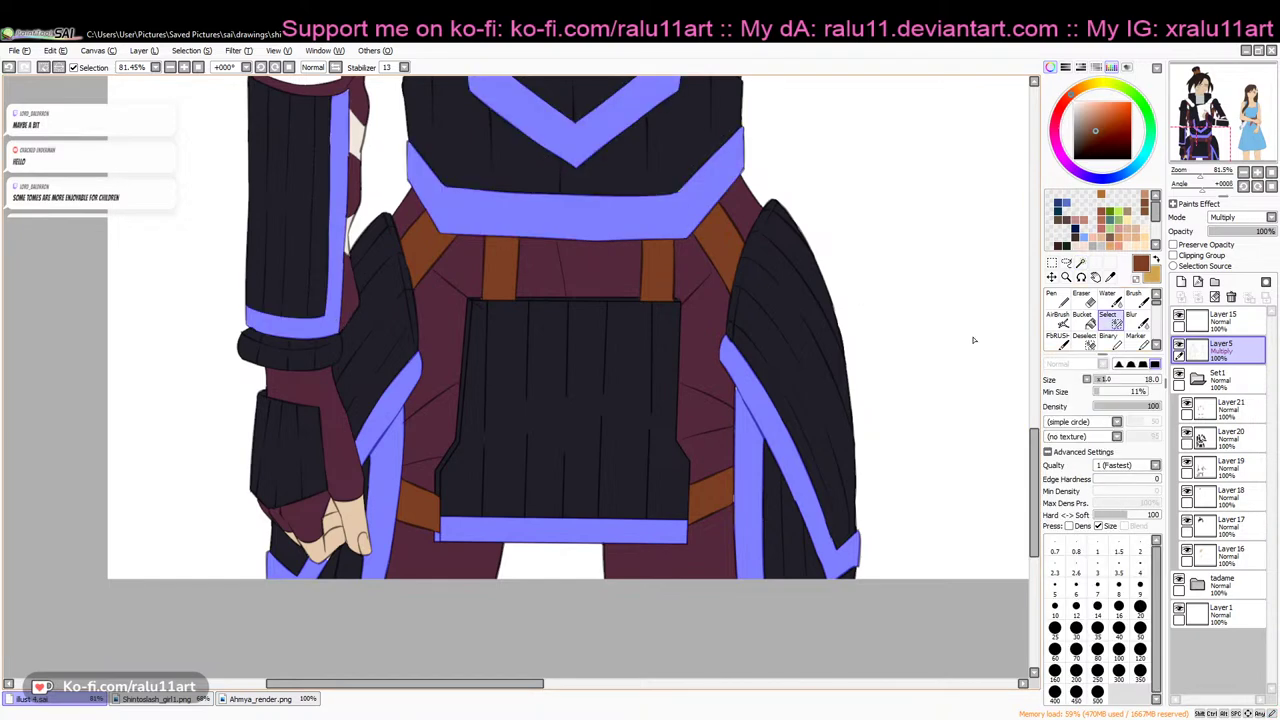
left_click_drag(1202, 174, 1203, 175)
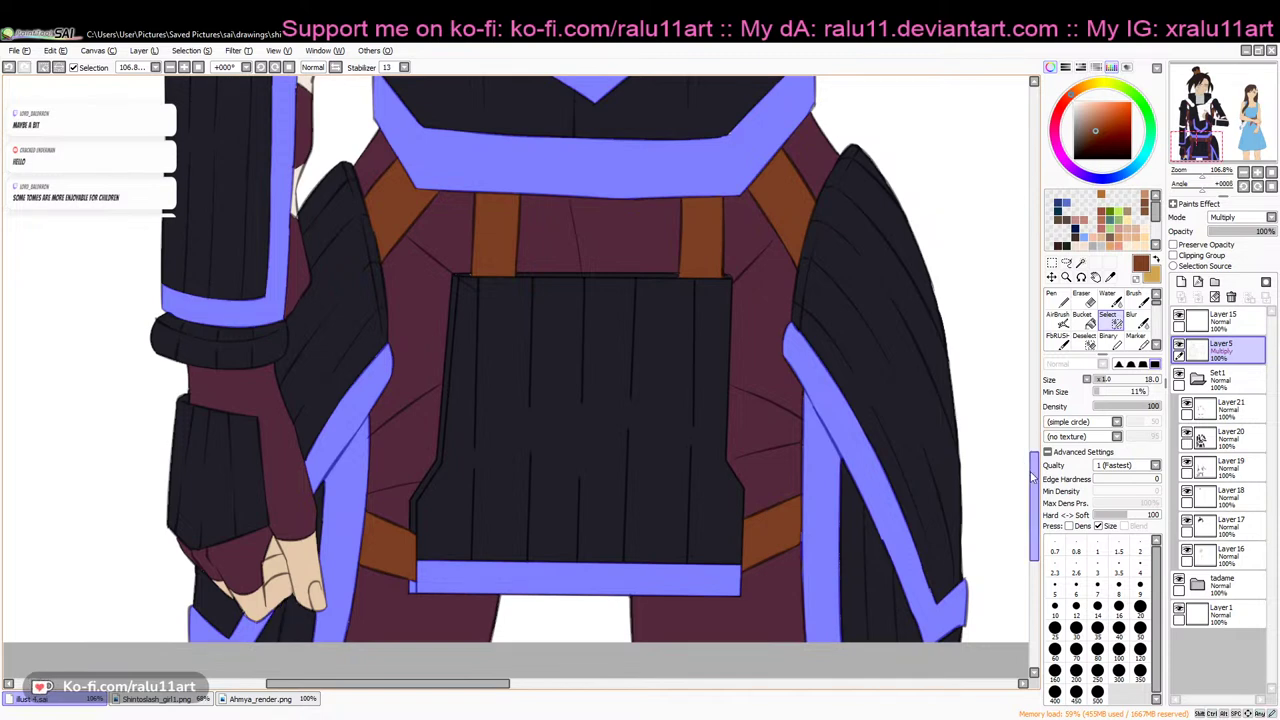
scroll(1035, 500, "up", 5)
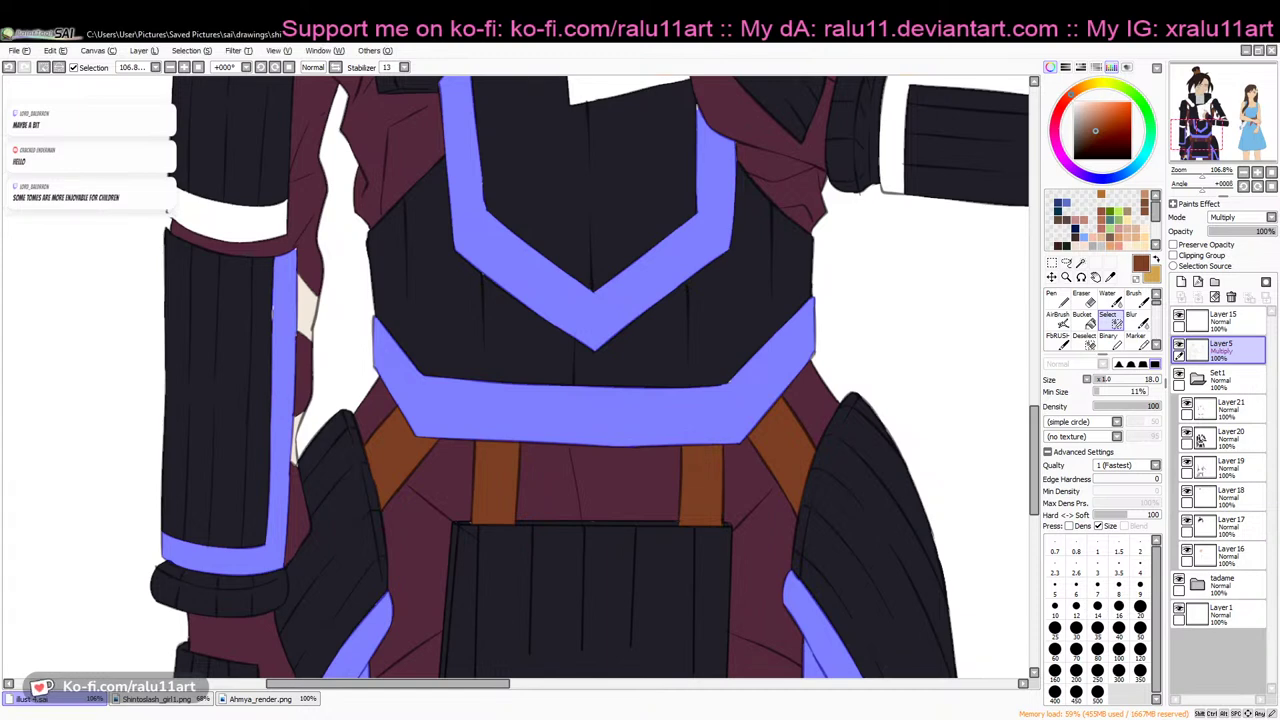
scroll(945, 420, "up", 3)
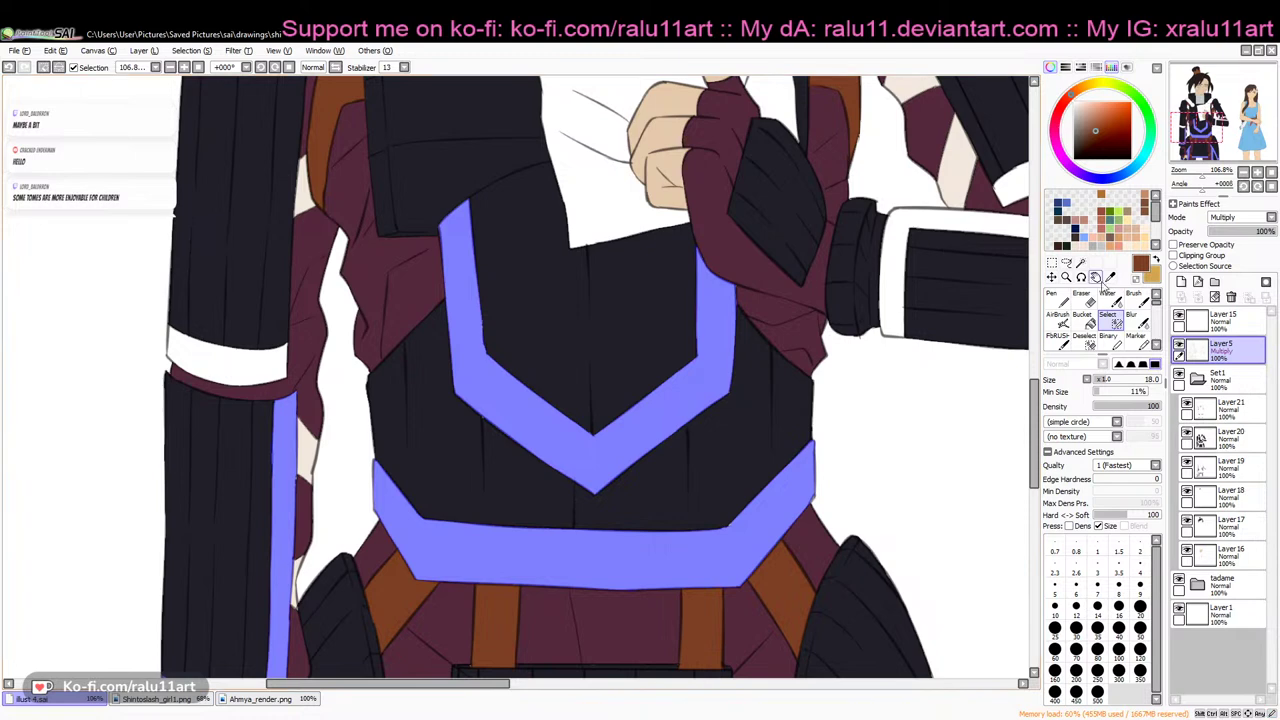
Add the raised forearm's trim and the white cuffs above both elbows to the selection, and touch up its edges with the Select pen
left_click(1081, 263)
left_click(980, 230)
left_click(276, 372)
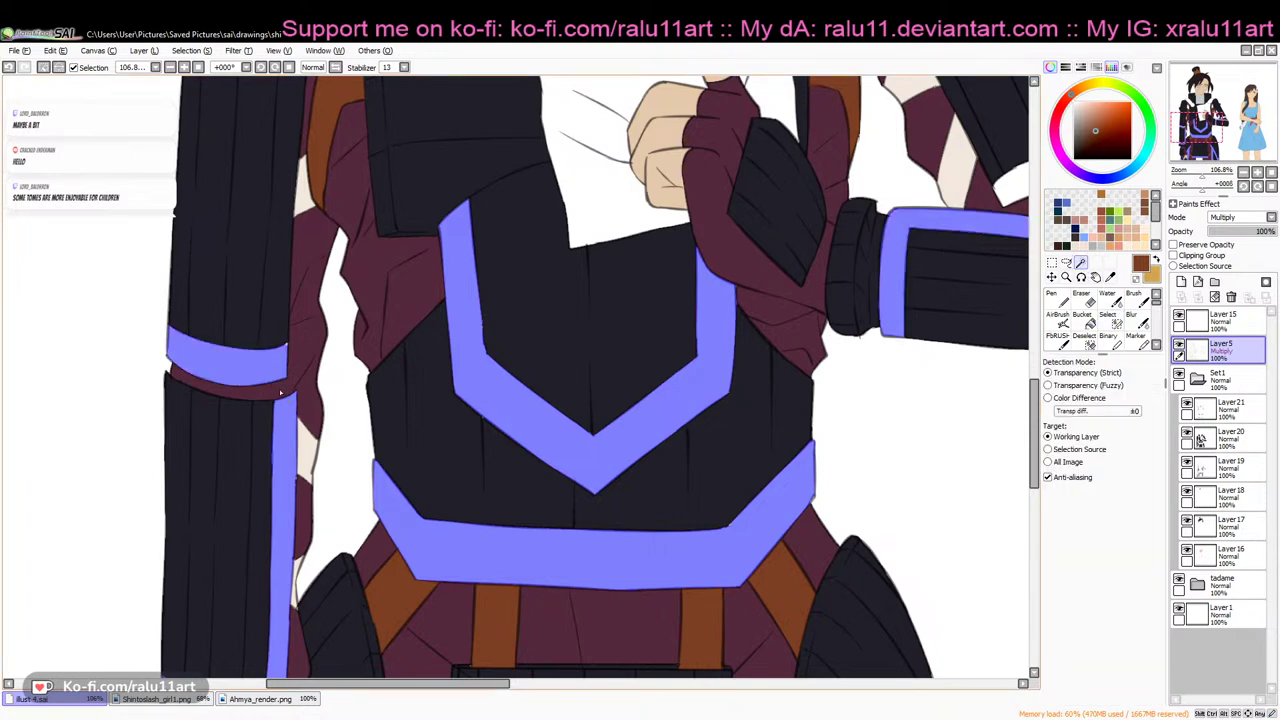
left_click(1109, 321)
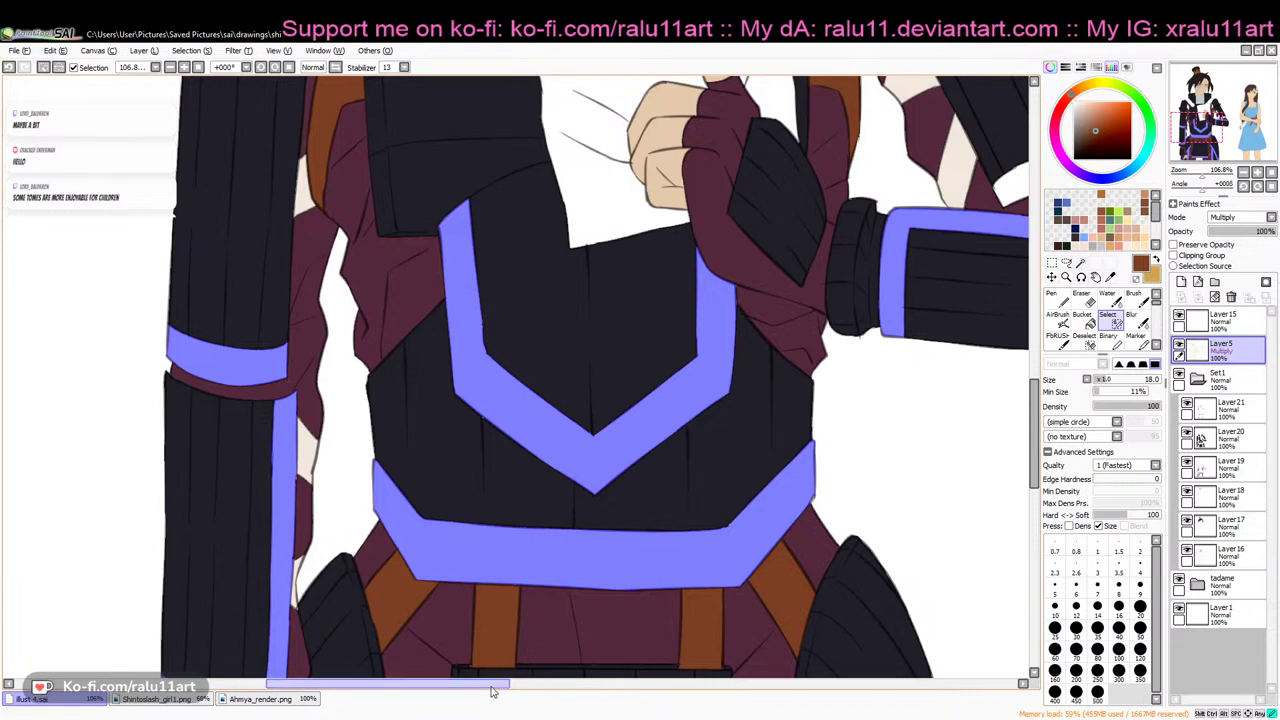
left_click_drag(492, 685, 546, 685)
left_click_drag(1036, 413, 1036, 370)
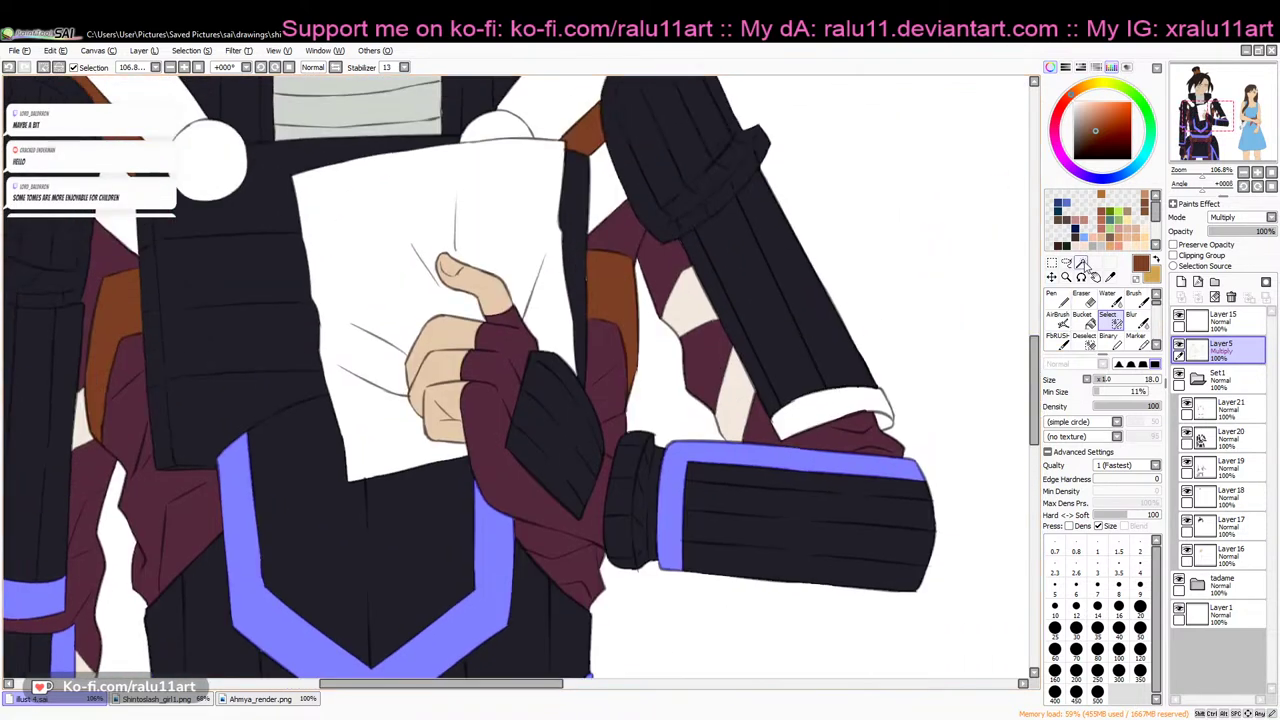
left_click(1080, 263)
left_click(866, 401)
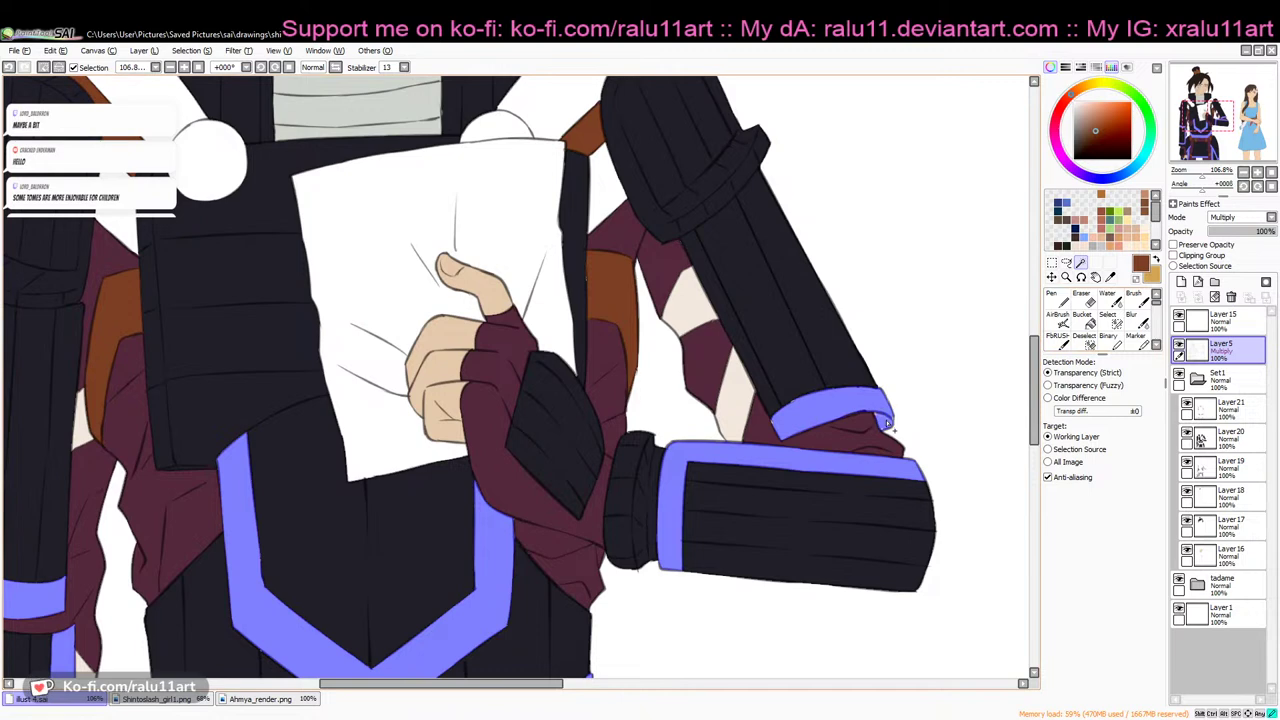
key("s")
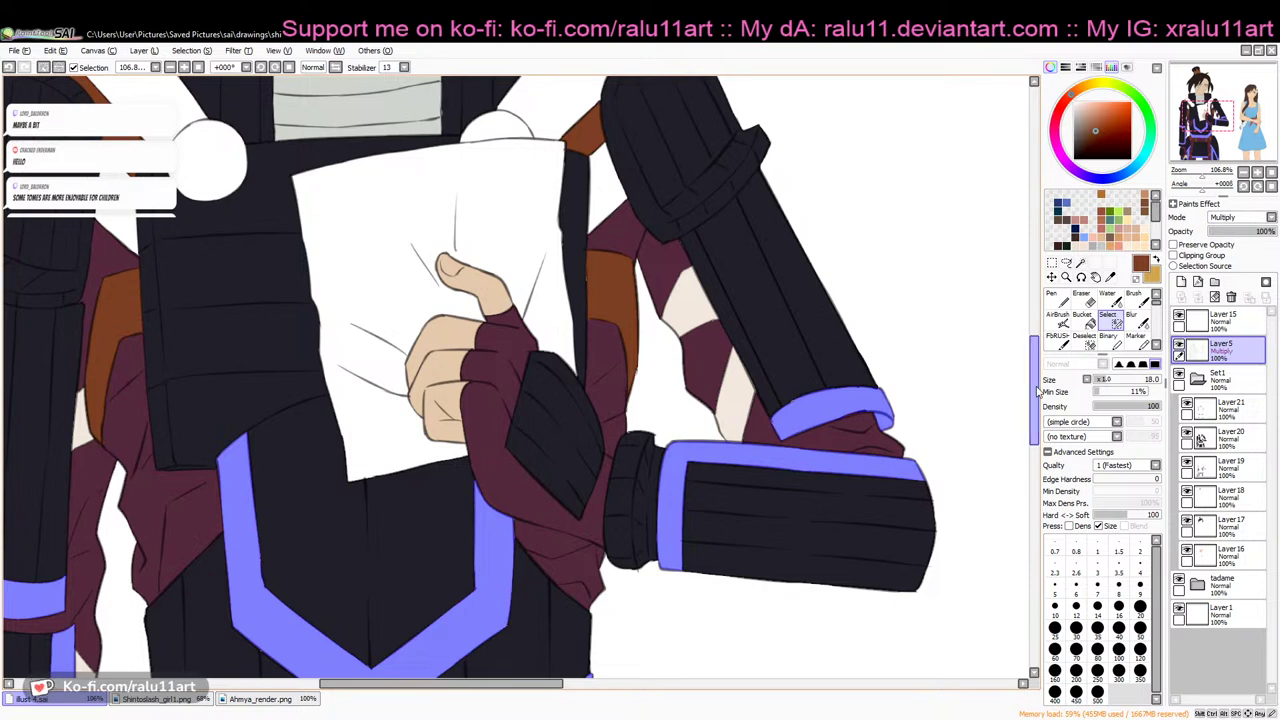
Paint the raised arm's trims, the lowered arm's upper cuff and the chest V with the gold secondary colour on Layer21
left_click_drag(1036, 392, 1036, 350)
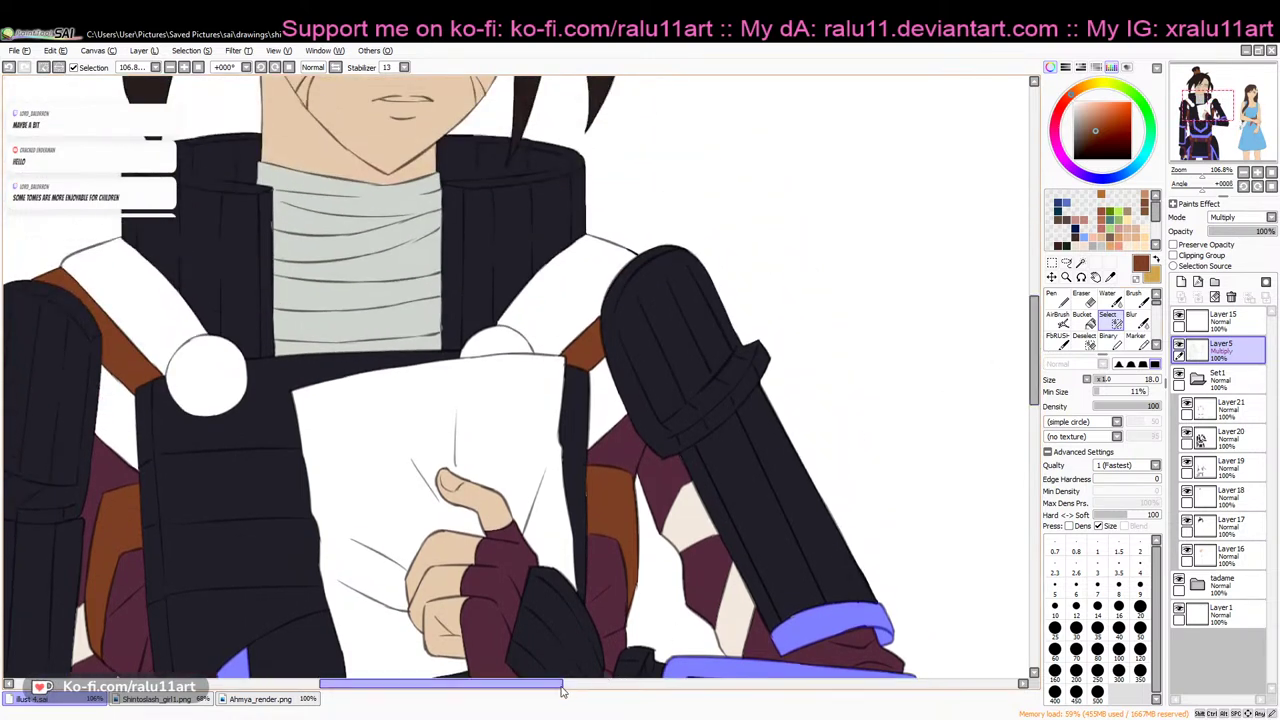
left_click_drag(563, 692, 520, 690)
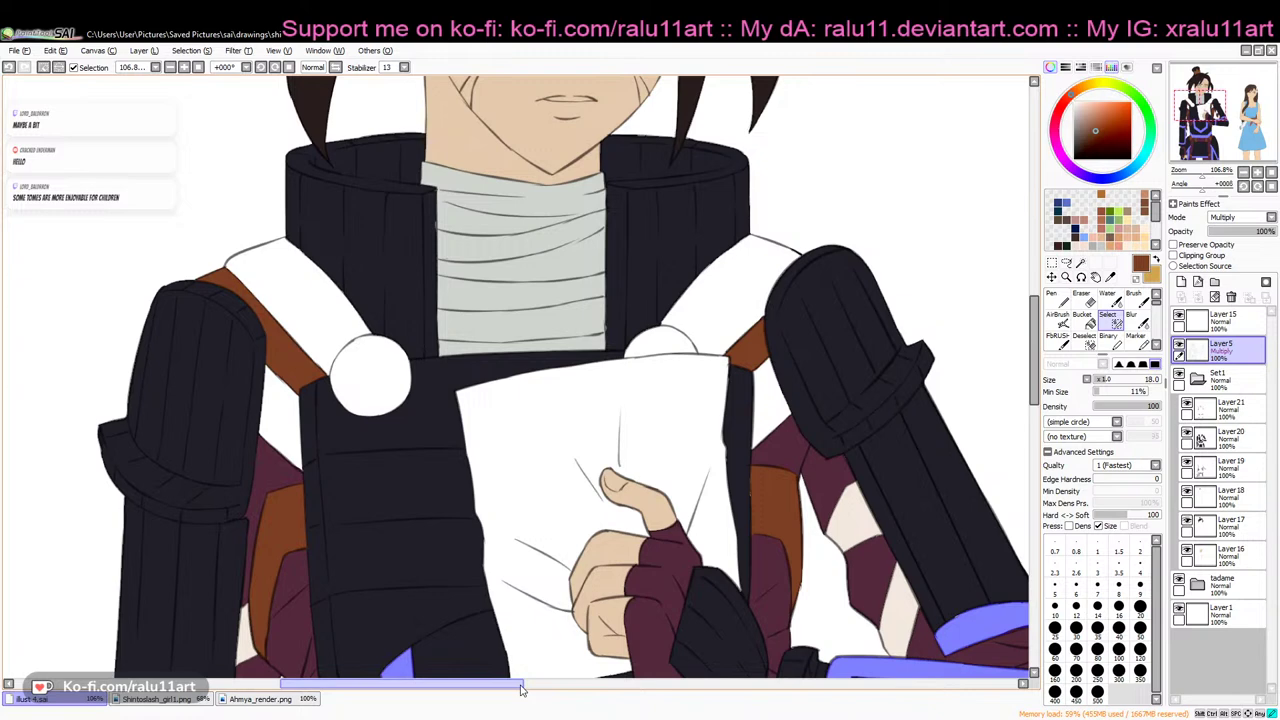
left_click_drag(1030, 318, 1030, 412)
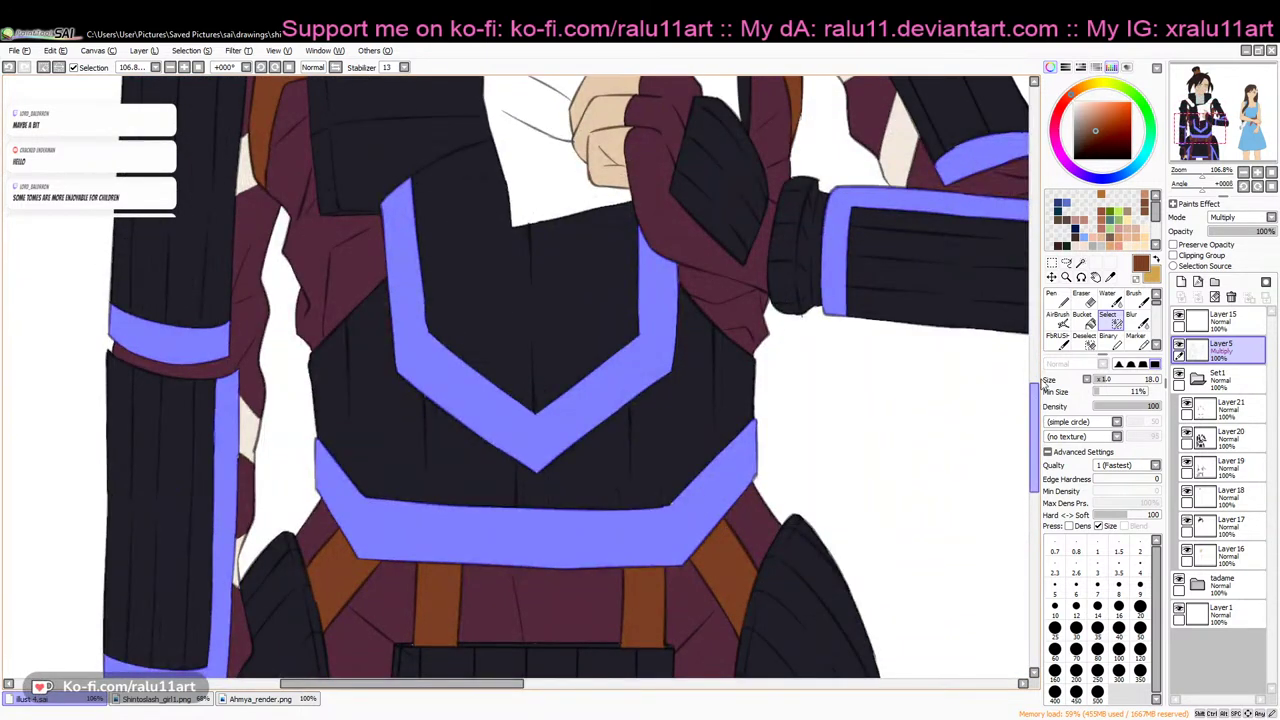
mouse_move(1205, 178)
left_mouse_down()
mouse_move(1184, 182)
mouse_move(1196, 182)
left_mouse_up()
left_click(1056, 301)
left_click_drag(1034, 378, 1034, 395)
left_click(1156, 260)
left_click(1212, 408)
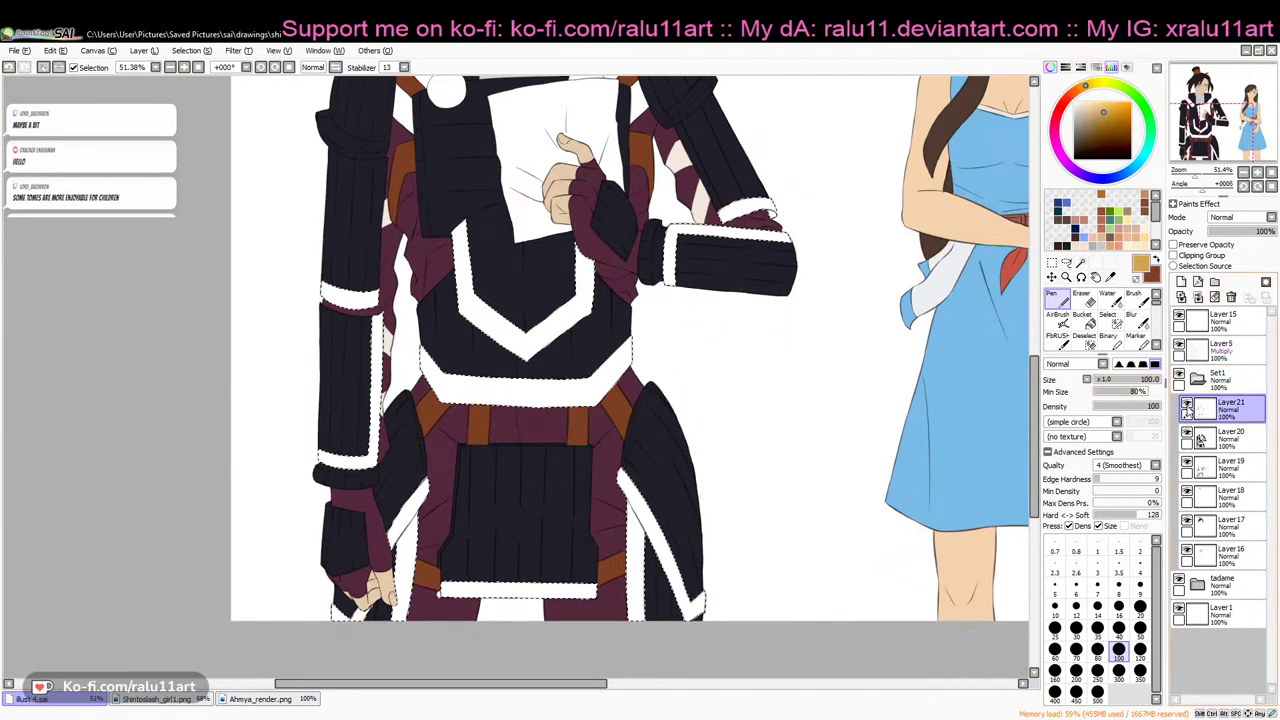
scroll(694, 242, "up", 4)
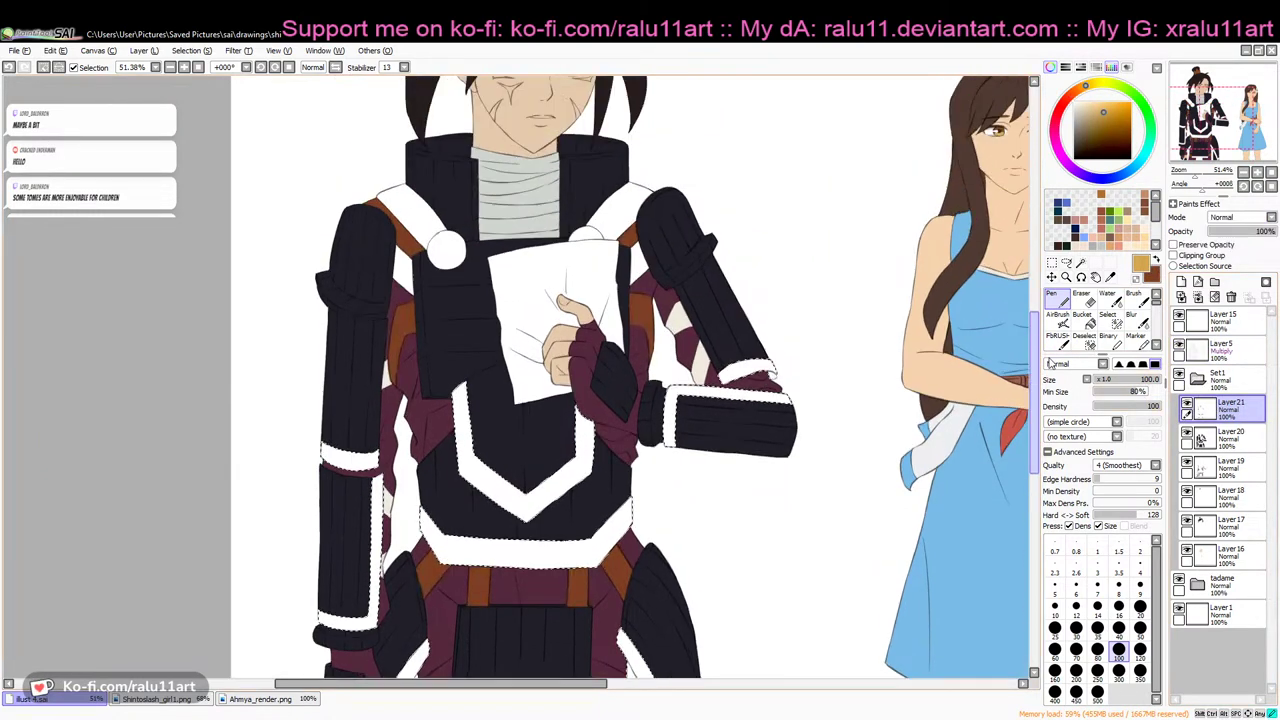
mouse_move(720, 398)
left_mouse_down()
mouse_move(772, 396)
mouse_move(668, 446)
left_mouse_up()
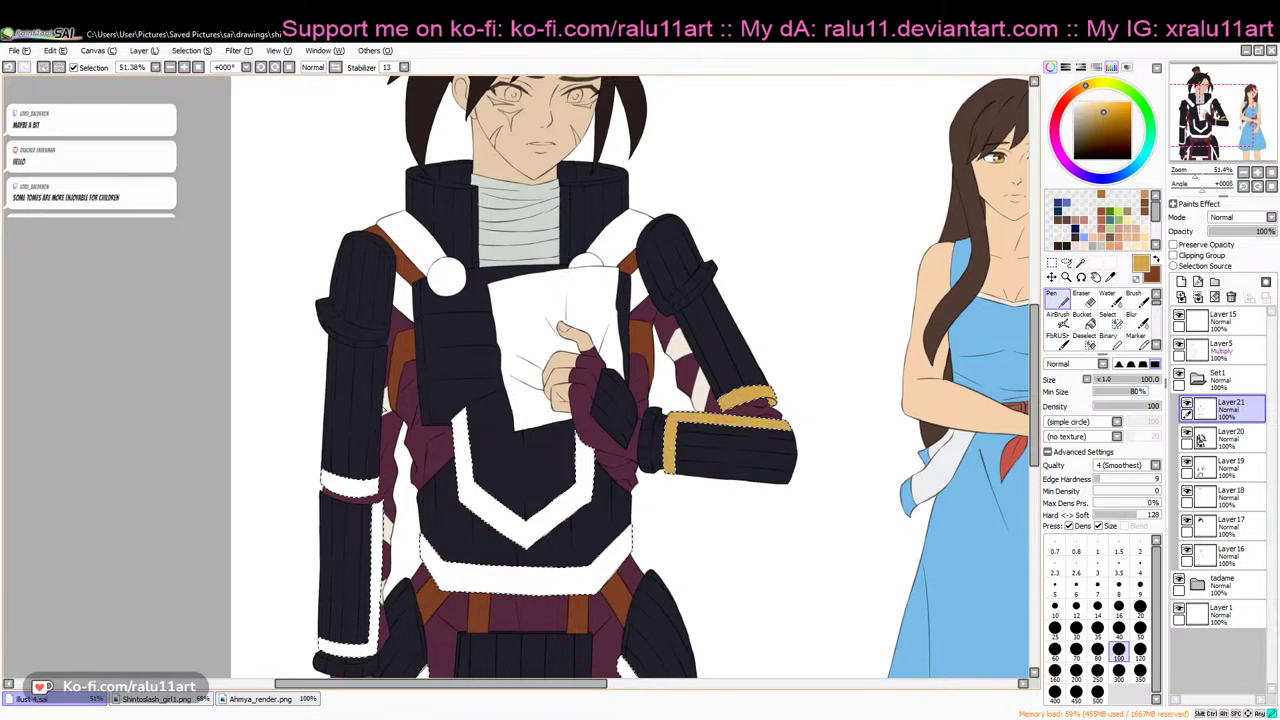
left_click_drag(378, 480, 321, 486)
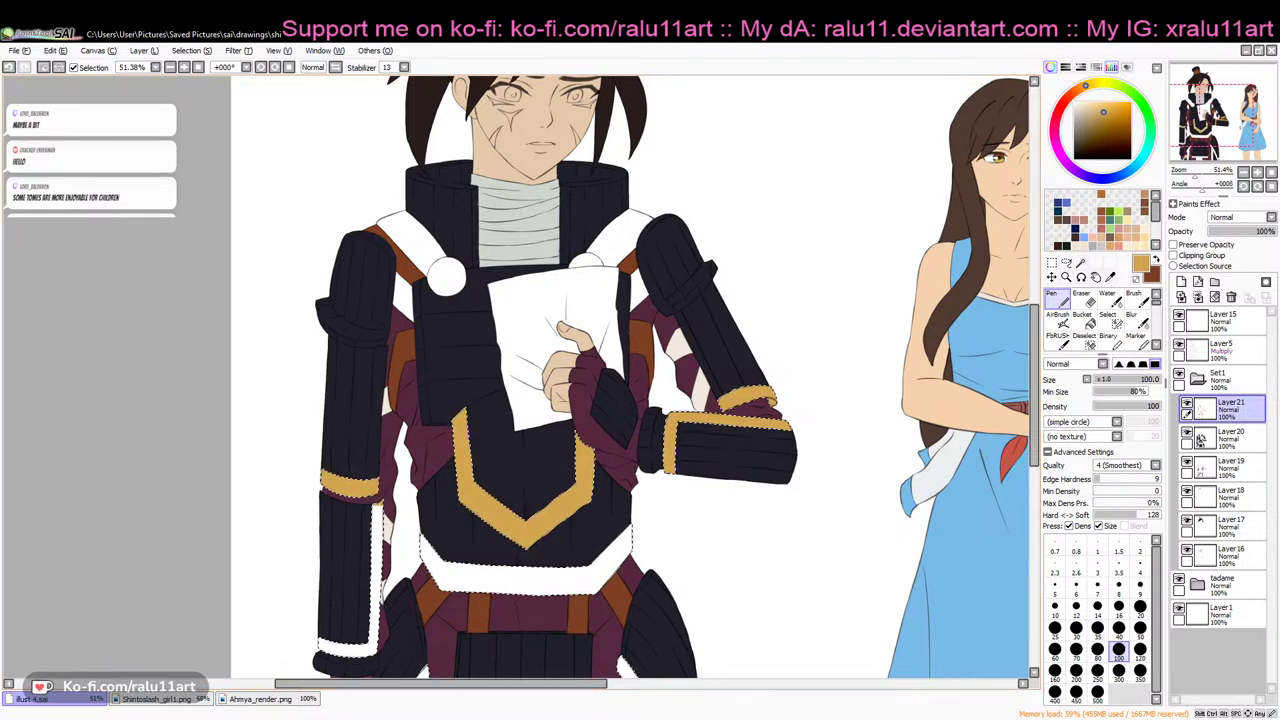
left_click(424, 712)
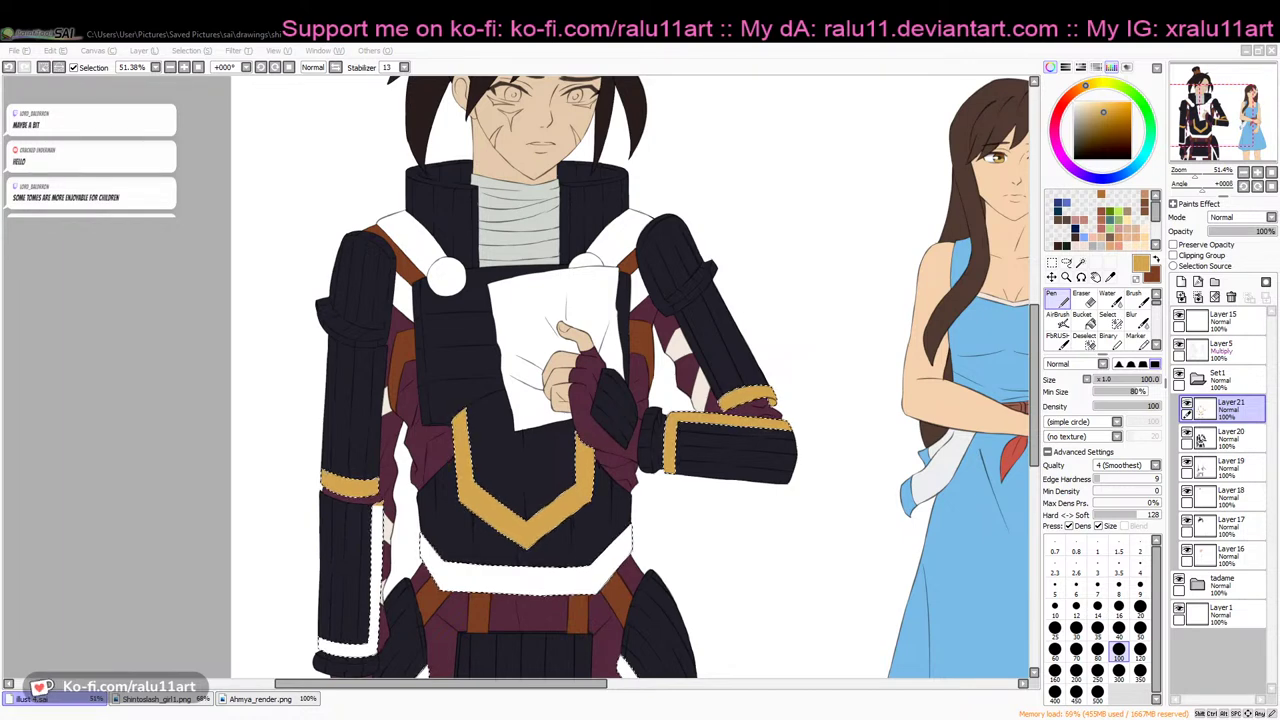
key("alt+Tab")
Paint the belt band, lowered forearm trim, hip guard trims and front guard hem gold, and clear the selection
left_click_drag(1034, 386, 1034, 432)
mouse_move(632, 388)
left_mouse_down()
mouse_move(580, 414)
mouse_move(568, 408)
mouse_move(577, 397)
mouse_move(443, 412)
mouse_move(420, 372)
left_mouse_up()
mouse_move(382, 334)
left_mouse_down()
mouse_move(376, 410)
mouse_move(320, 477)
left_mouse_up()
mouse_move(425, 498)
left_mouse_down()
mouse_move(392, 562)
mouse_move(428, 500)
left_mouse_up()
left_click_drag(368, 620, 334, 638)
mouse_move(370, 568)
left_mouse_down()
mouse_move(488, 604)
mouse_move(469, 630)
mouse_move(596, 606)
left_mouse_up()
mouse_move(636, 604)
left_mouse_down()
mouse_move(638, 632)
mouse_move(624, 488)
mouse_move(704, 638)
left_mouse_up()
left_click_drag(598, 603, 489, 605)
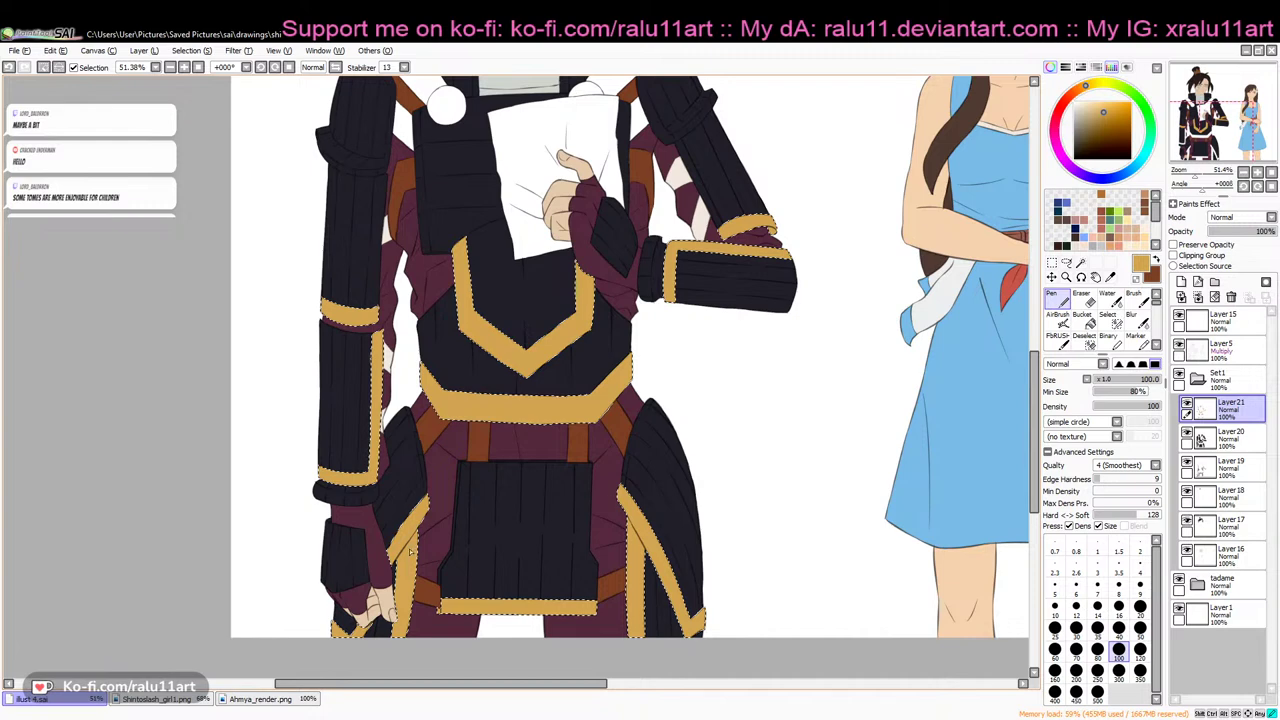
scroll(570, 222, "up", 4)
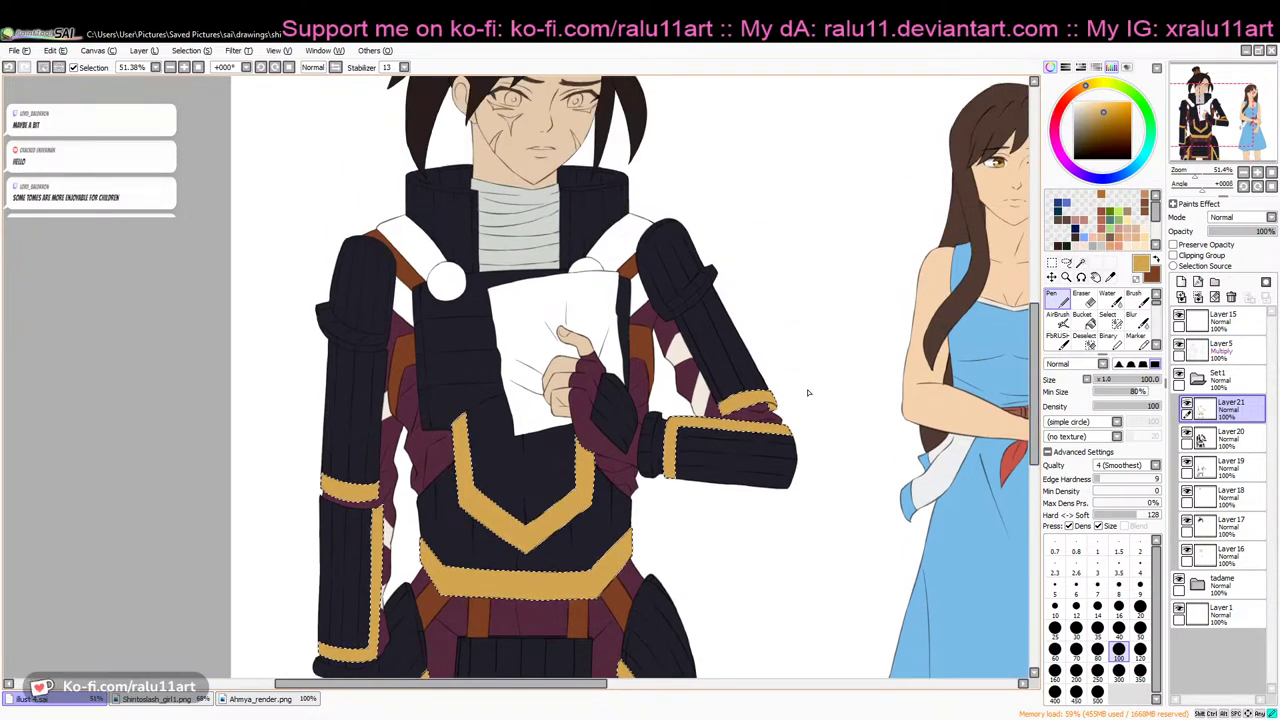
key("ctrl+d")
Select the two pale patches on the raised arm's sleeve with the Magic Wand on Layer5
left_click(1199, 177)
left_click_drag(1200, 178, 1208, 178)
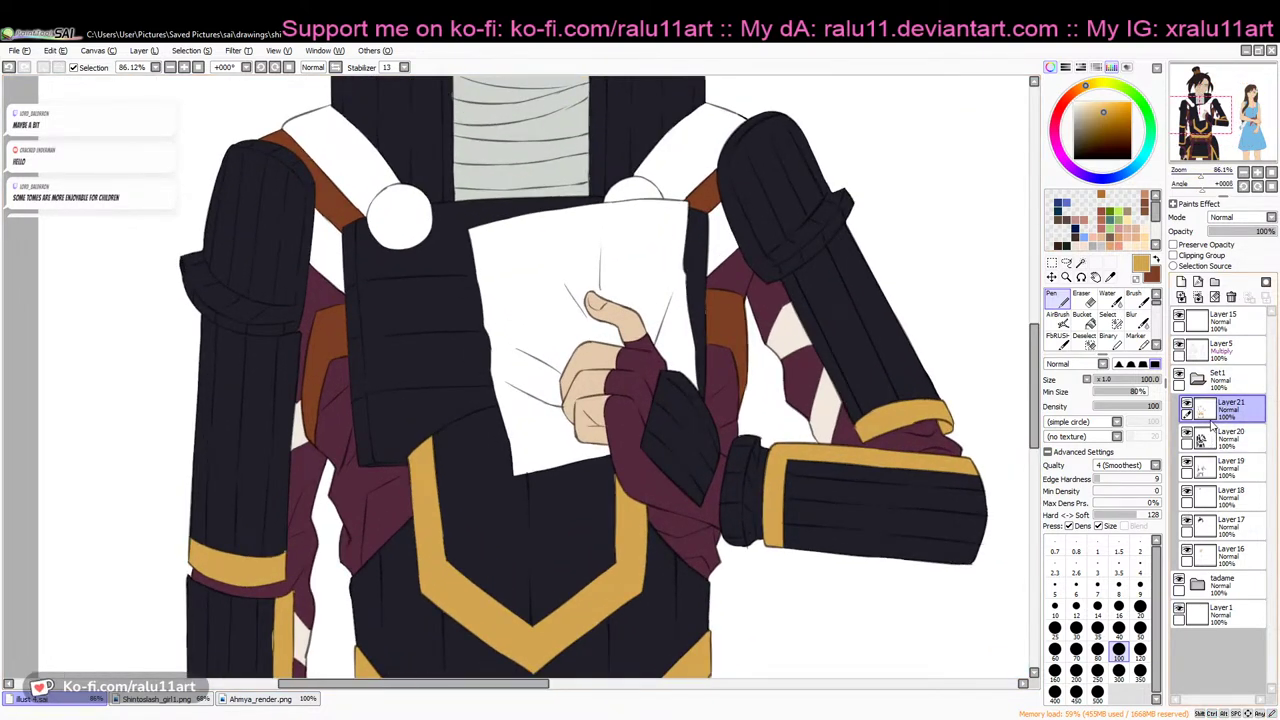
left_click(1080, 262)
left_click(1222, 348)
left_click(790, 333)
left_click(831, 403)
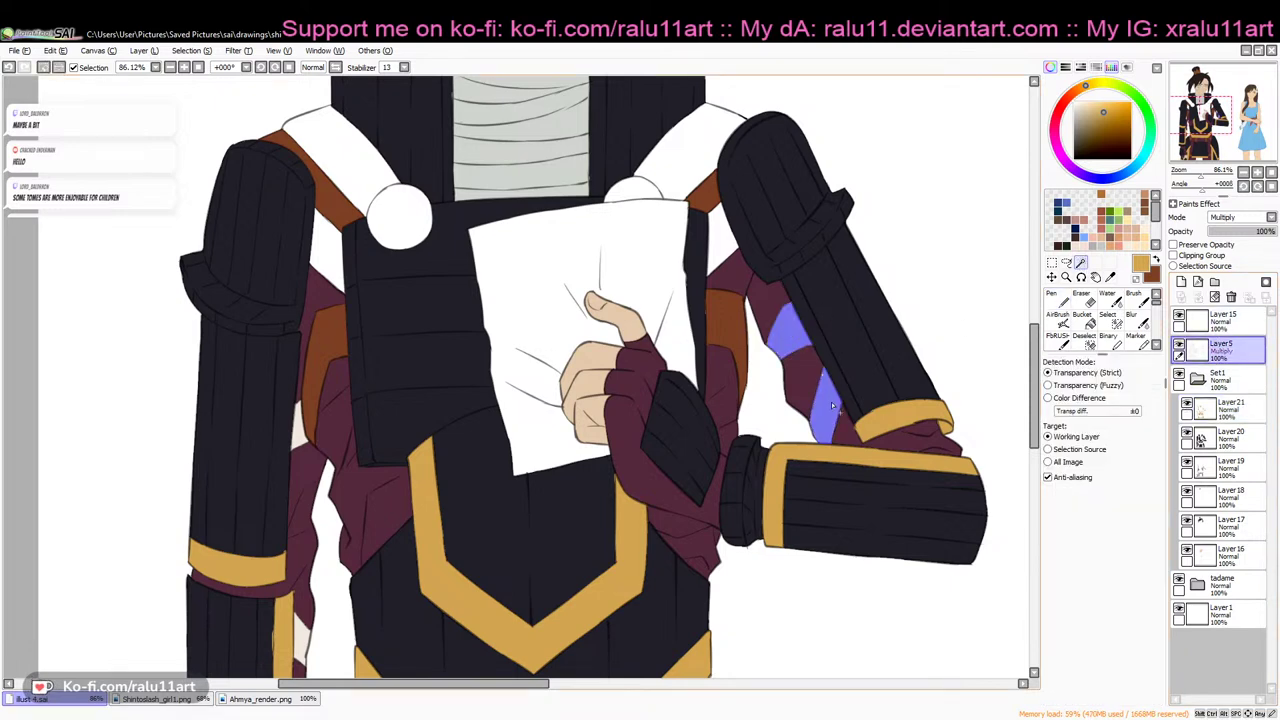
Add the pale patch on the lowered arm's upper sleeve to the Magic Wand selection on Layer5
left_click(300, 425)
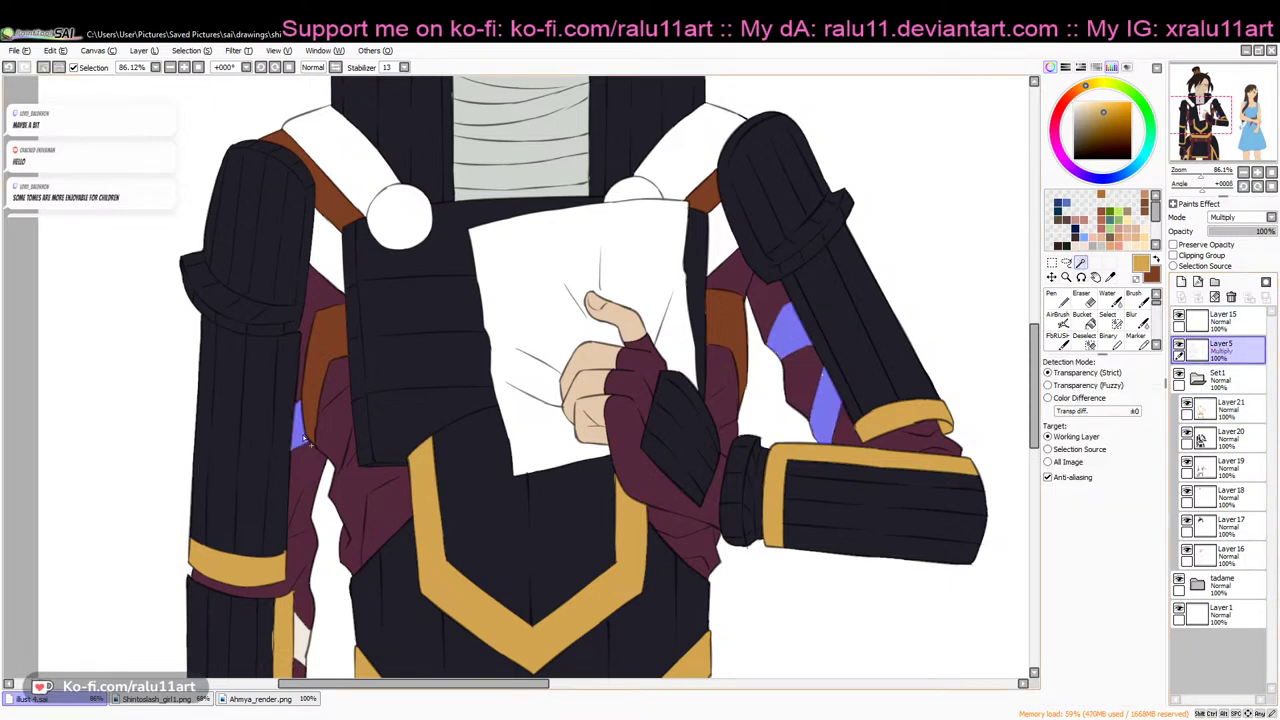
left_click(1110, 320)
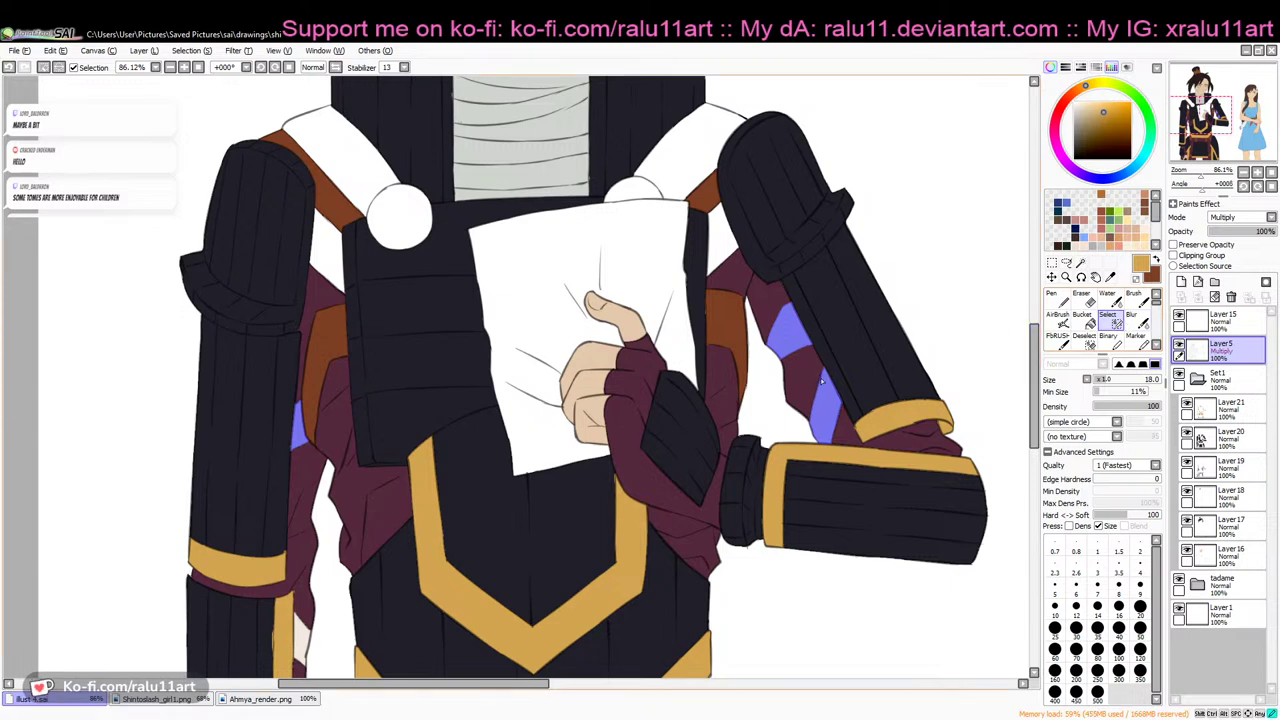
left_click(1110, 279)
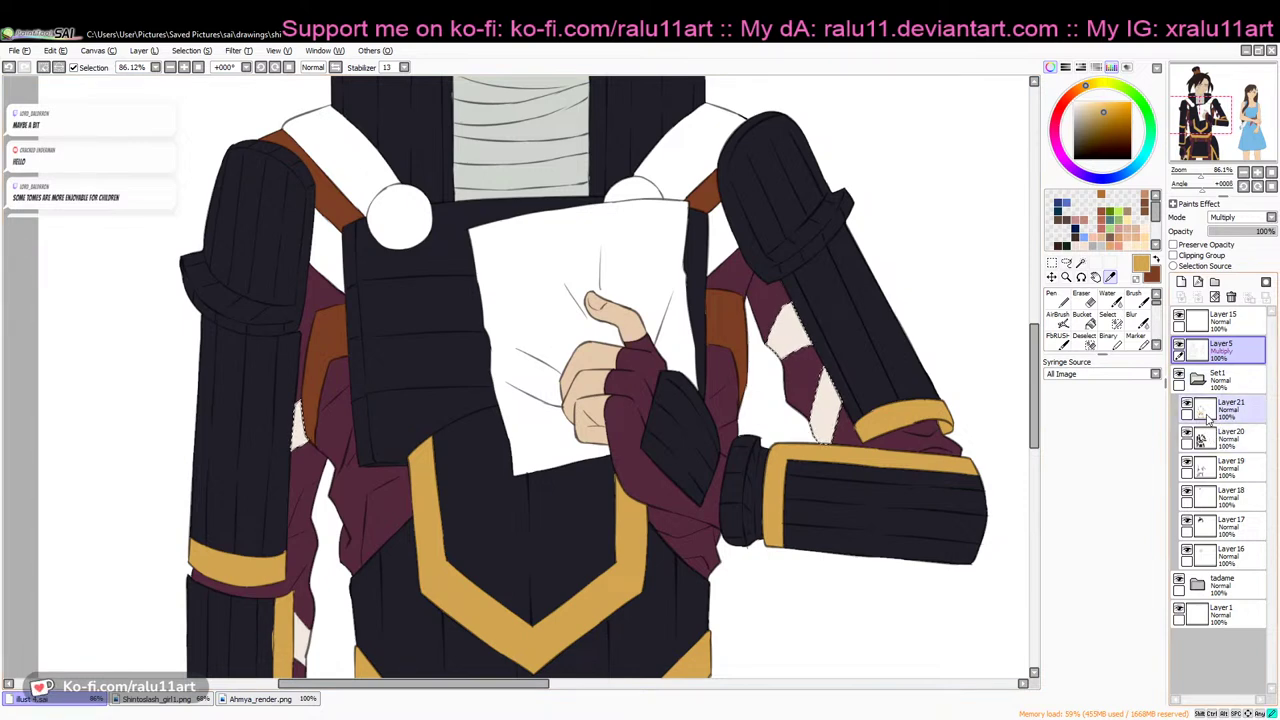
Try to cut the selected pale sleeve patches out of Layer21
left_click(1206, 416)
key("ctrl+x")
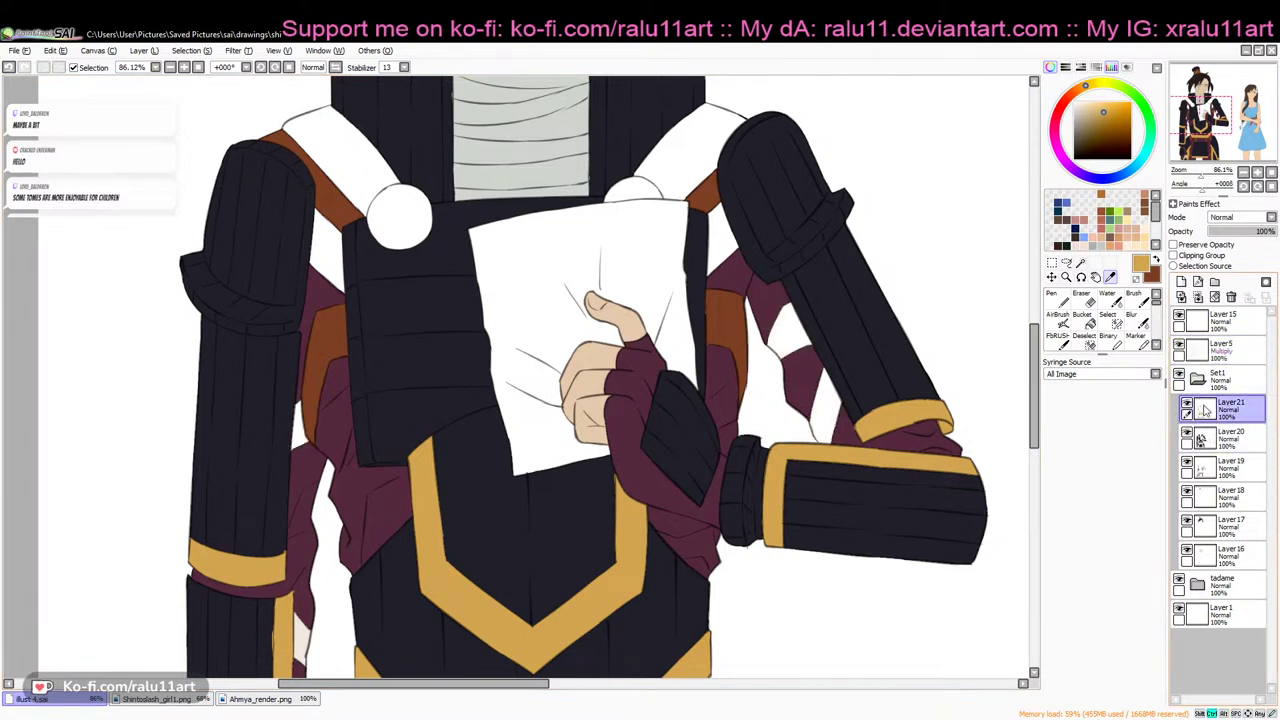
key("ctrl+z")
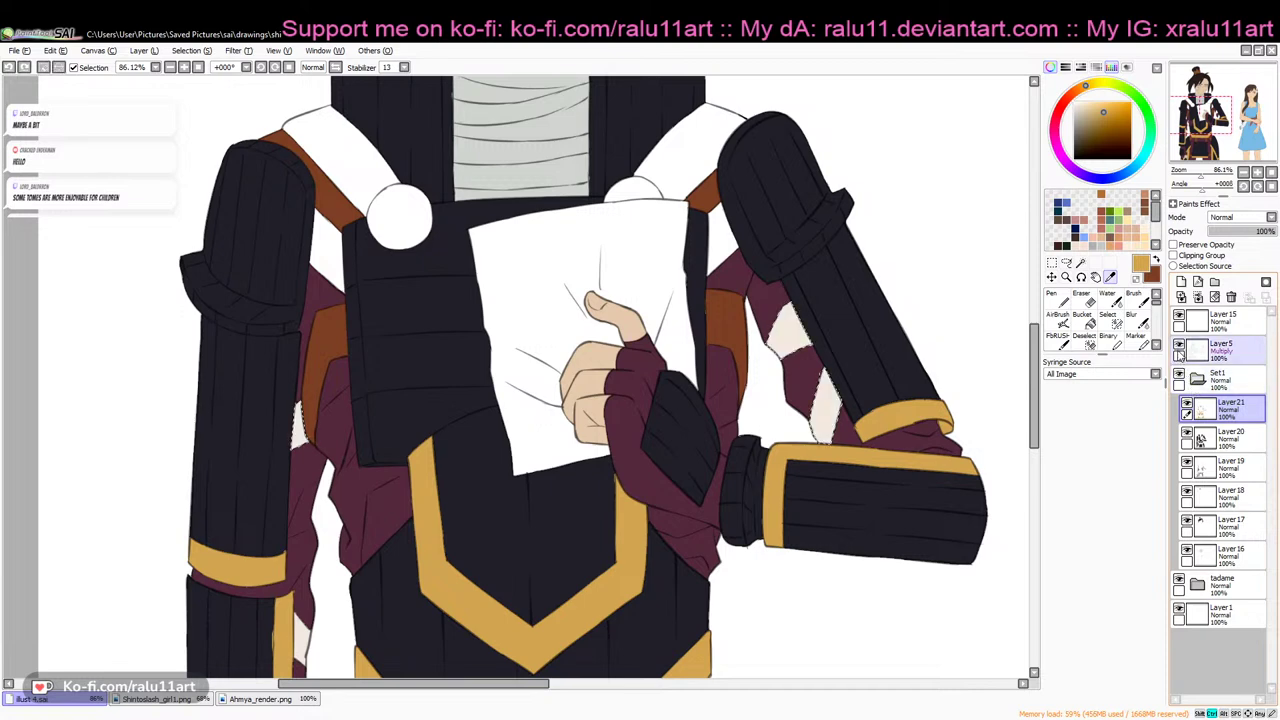
Fill the selected sleeve patches on Layer19 with the maroon sampled from the sleeve, and clear the selection
left_click(1156, 260)
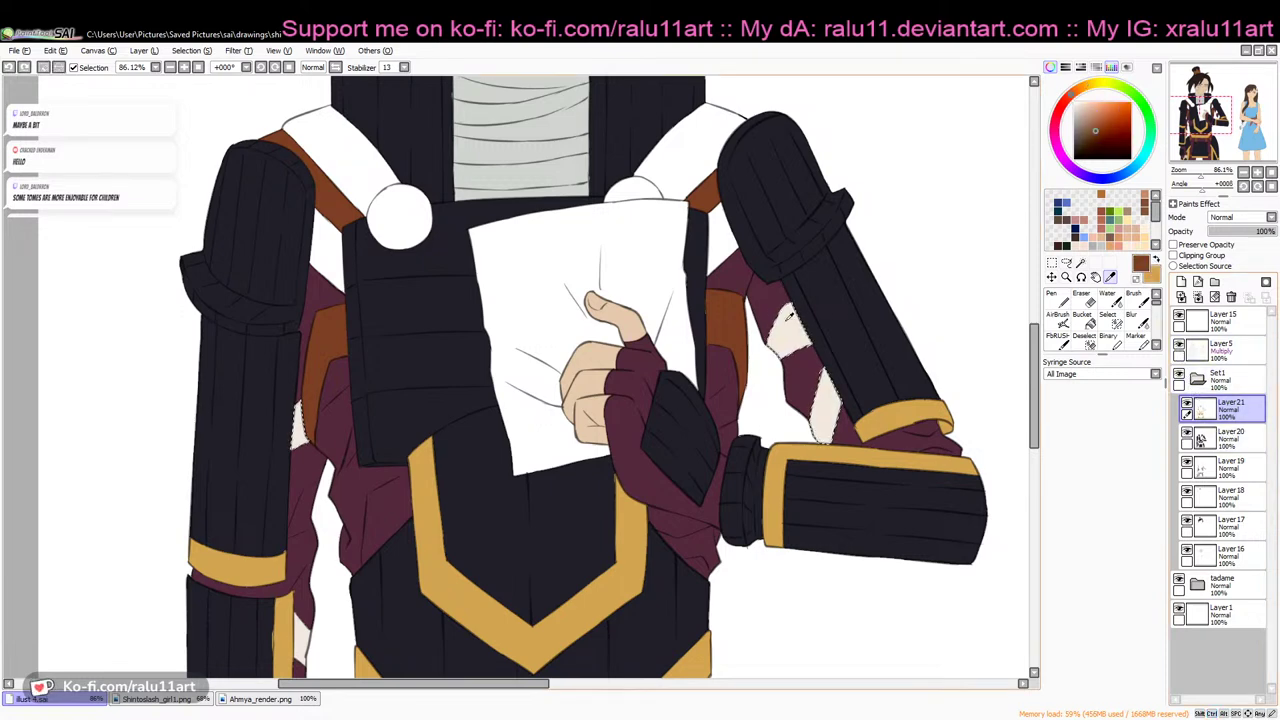
left_click(772, 299)
left_click(1082, 314)
left_click(1187, 553)
left_click(1187, 553)
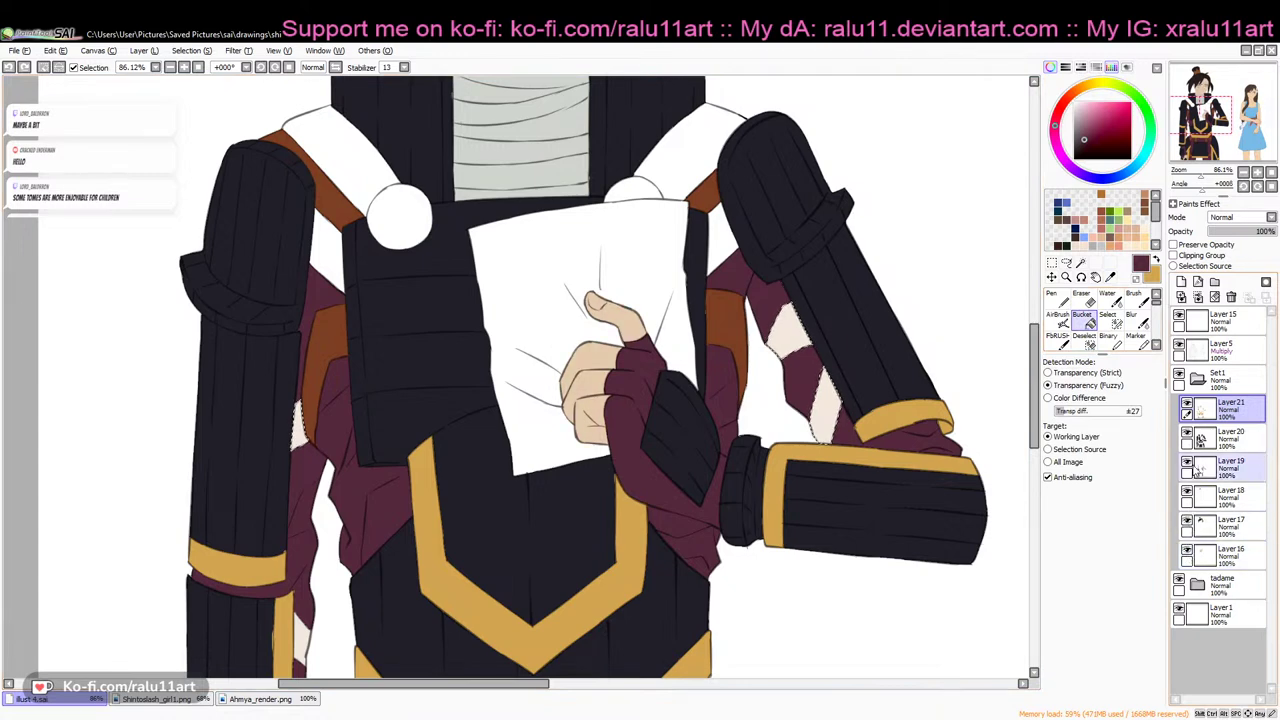
left_click(1228, 466)
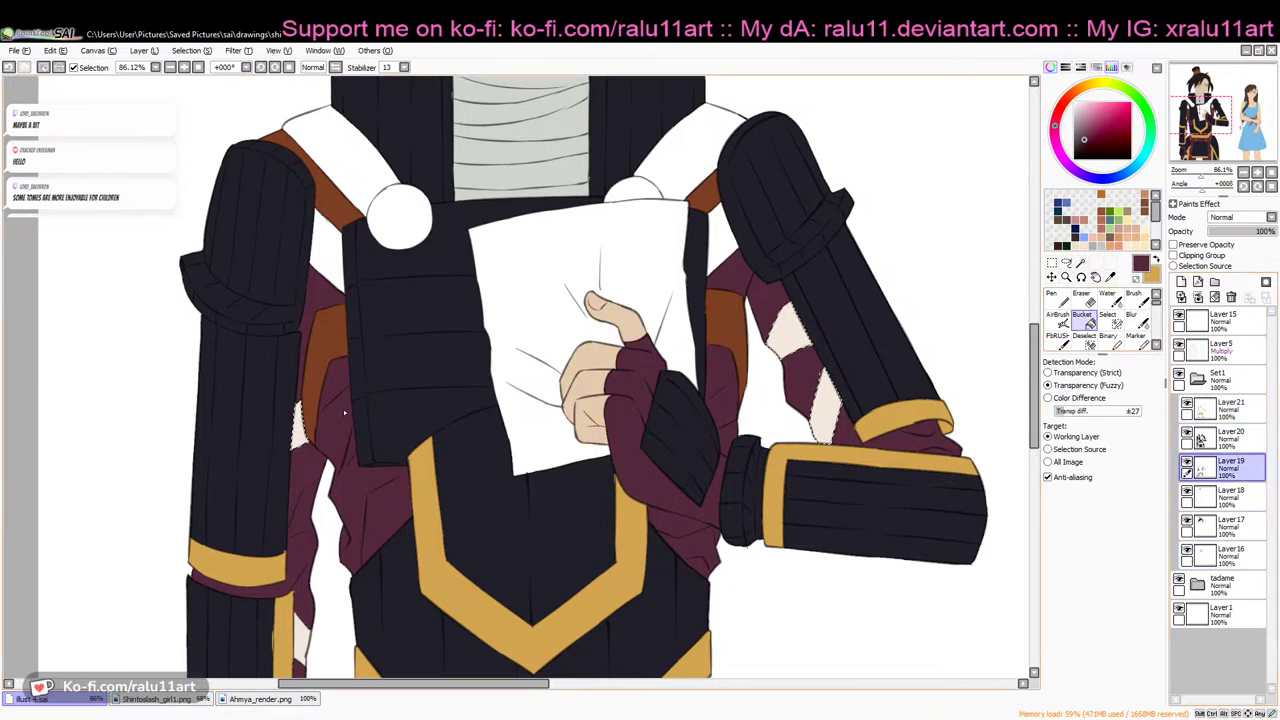
key("ctrl+d")
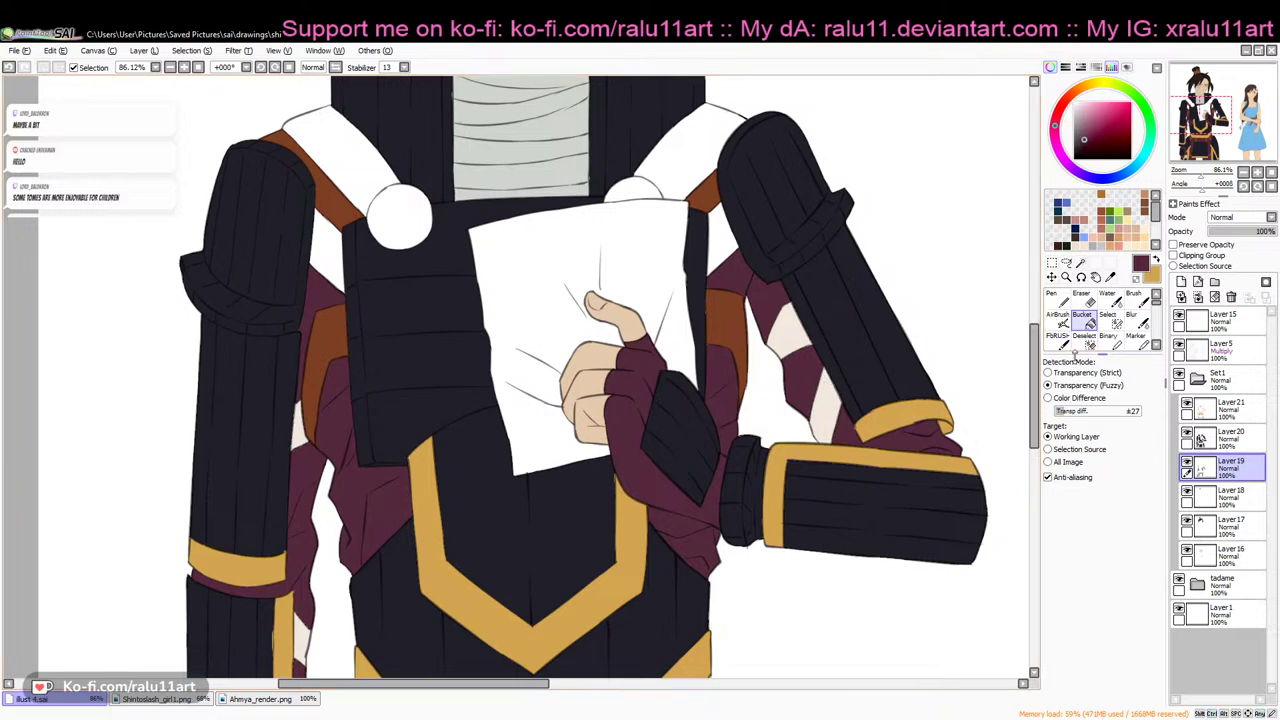
Erase the pale colour over the raised arm's sleeve patches on Layer21 with the Eraser at size 58
scroll(1045, 352, "down", 1)
left_click(1082, 300)
left_click(1120, 393)
left_click(1132, 381)
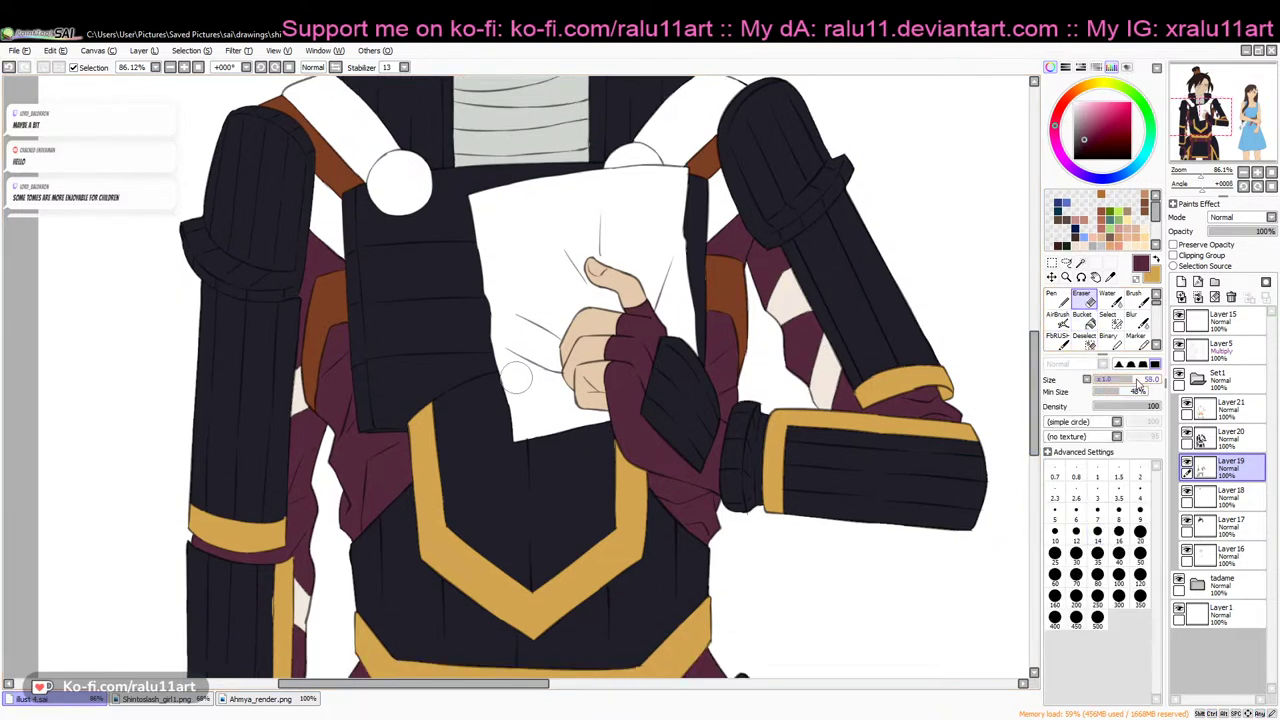
left_click(1232, 409)
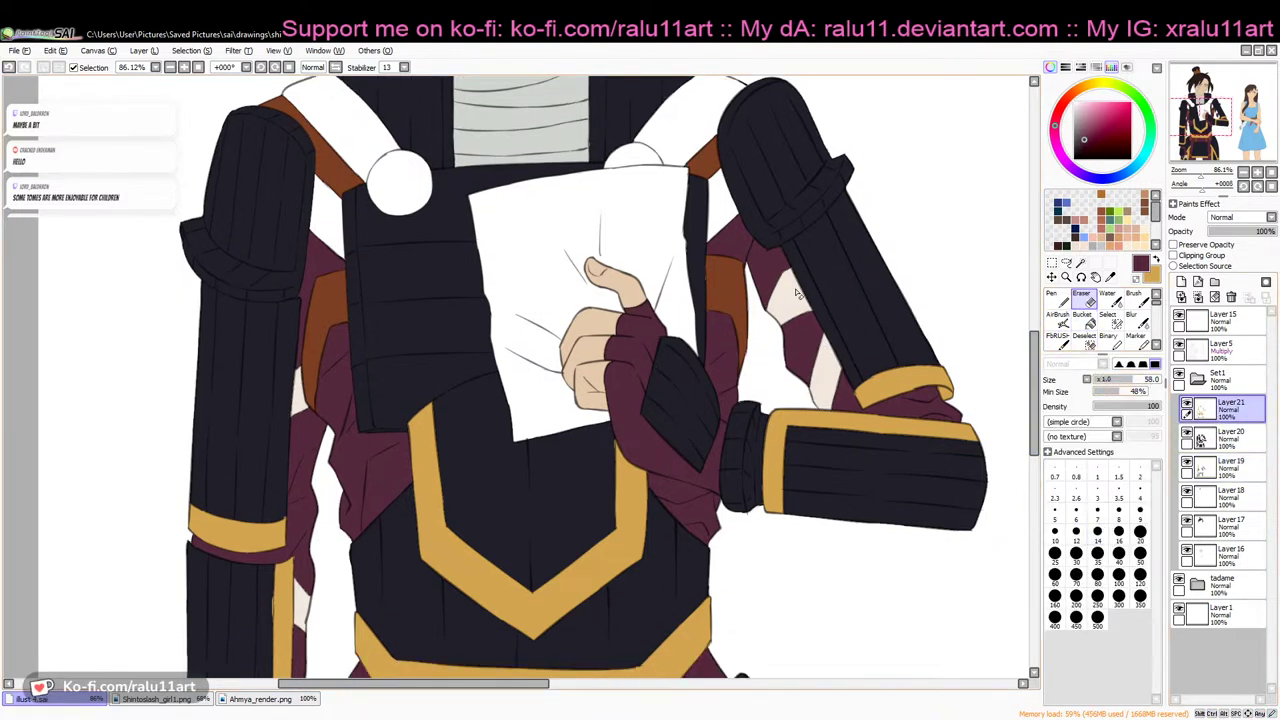
left_click_drag(785, 290, 786, 313)
left_click_drag(813, 402, 810, 313)
left_click_drag(836, 380, 828, 406)
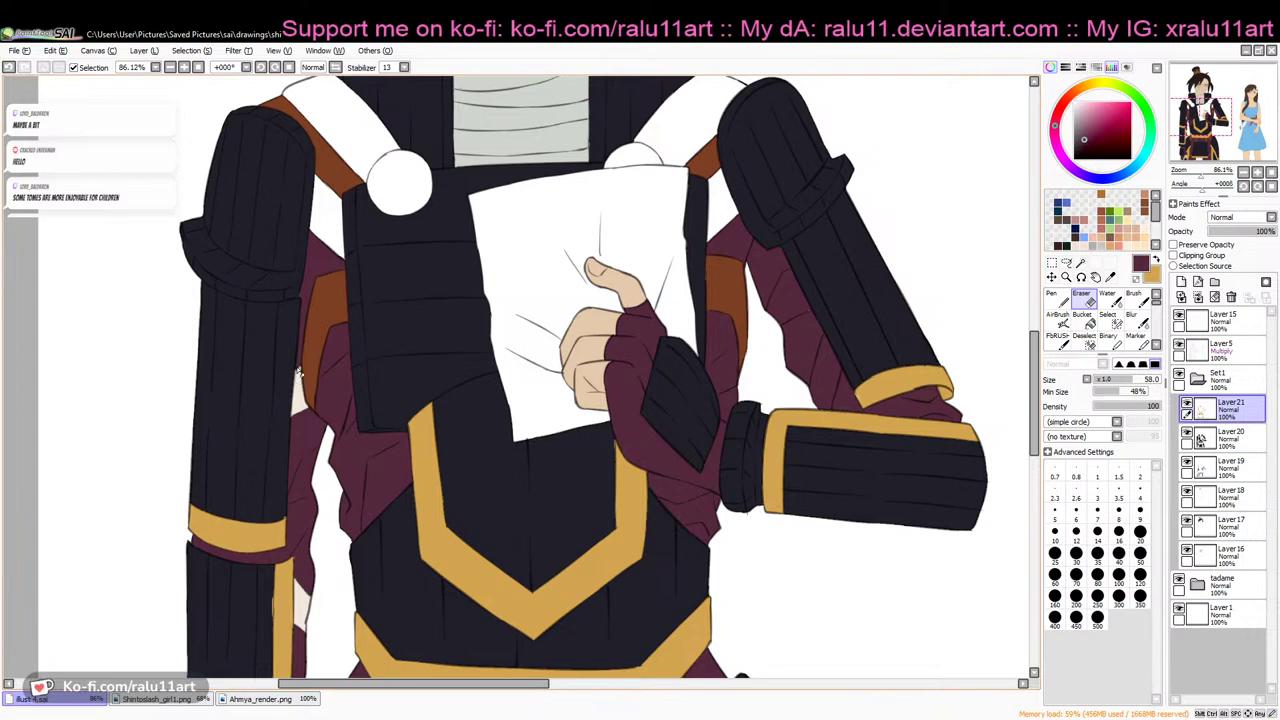
Erase the pale patch over the lowered arm's upper sleeve on Layer21 with the Eraser at size 28
left_click(1104, 379)
left_click(1093, 391)
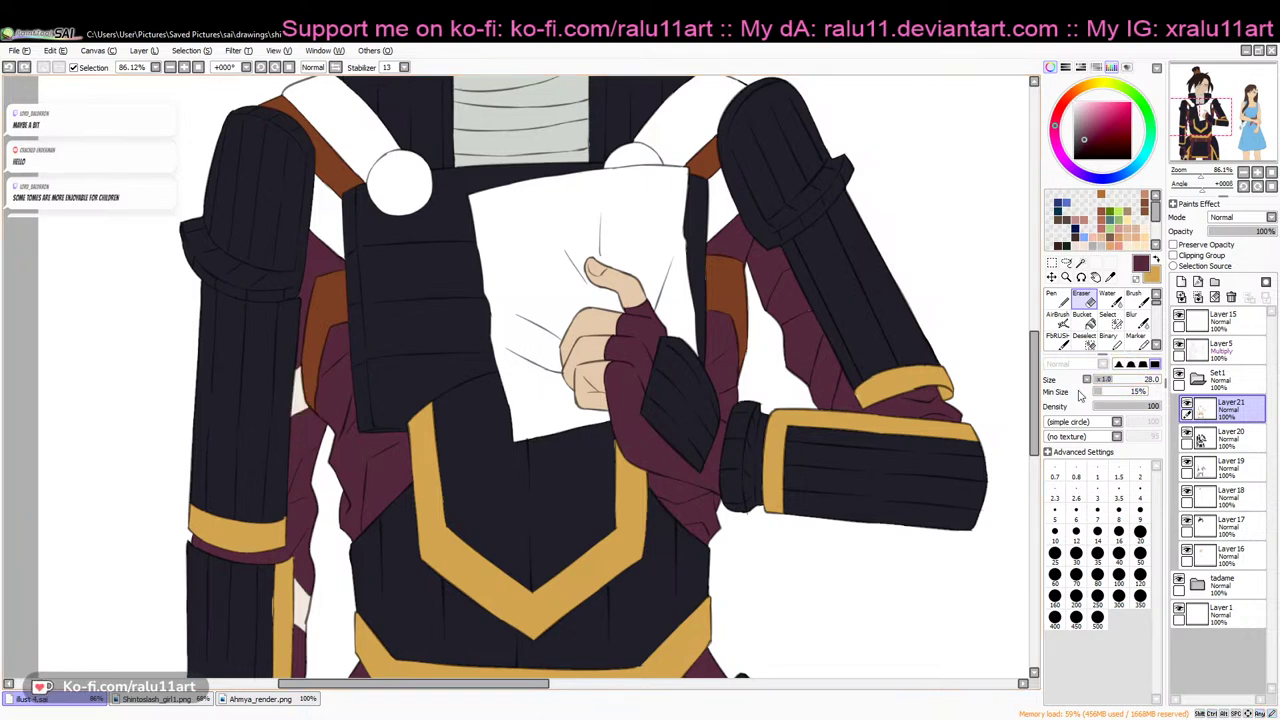
mouse_move(299, 364)
left_mouse_down()
mouse_move(294, 400)
mouse_move(306, 408)
left_mouse_up()
key("ctrl+z")
left_click(1052, 298)
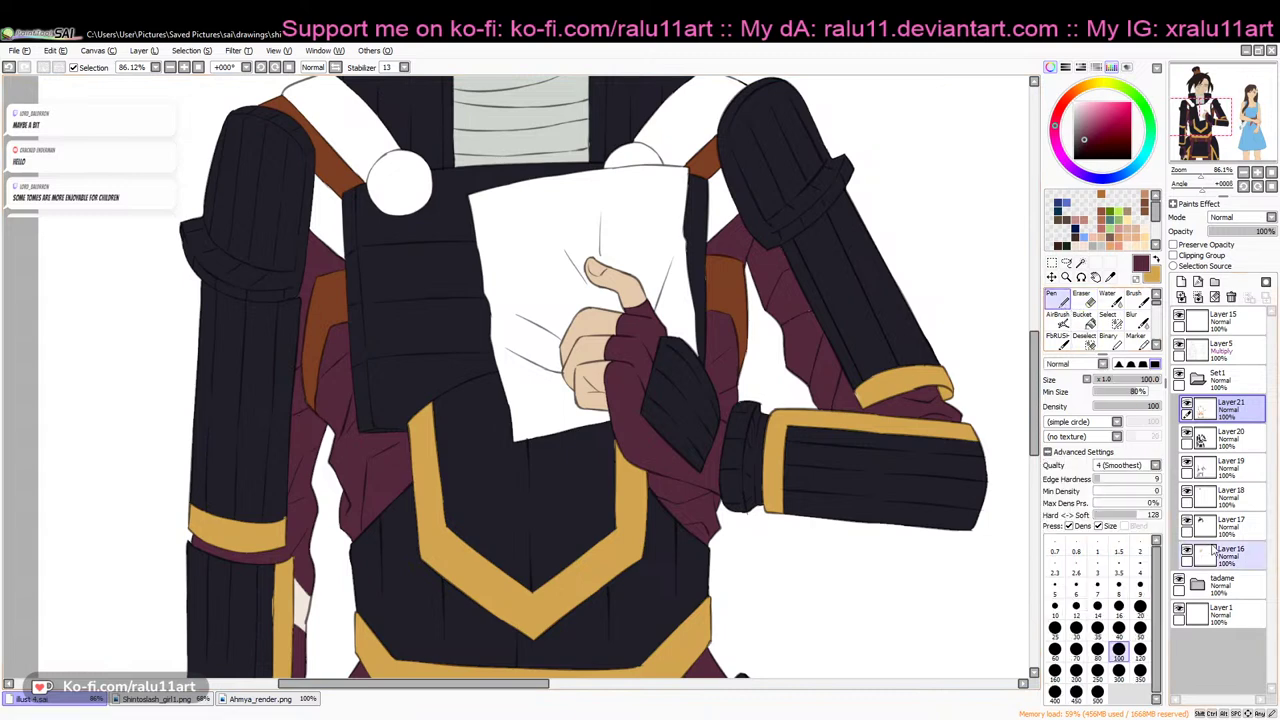
left_click(1228, 466)
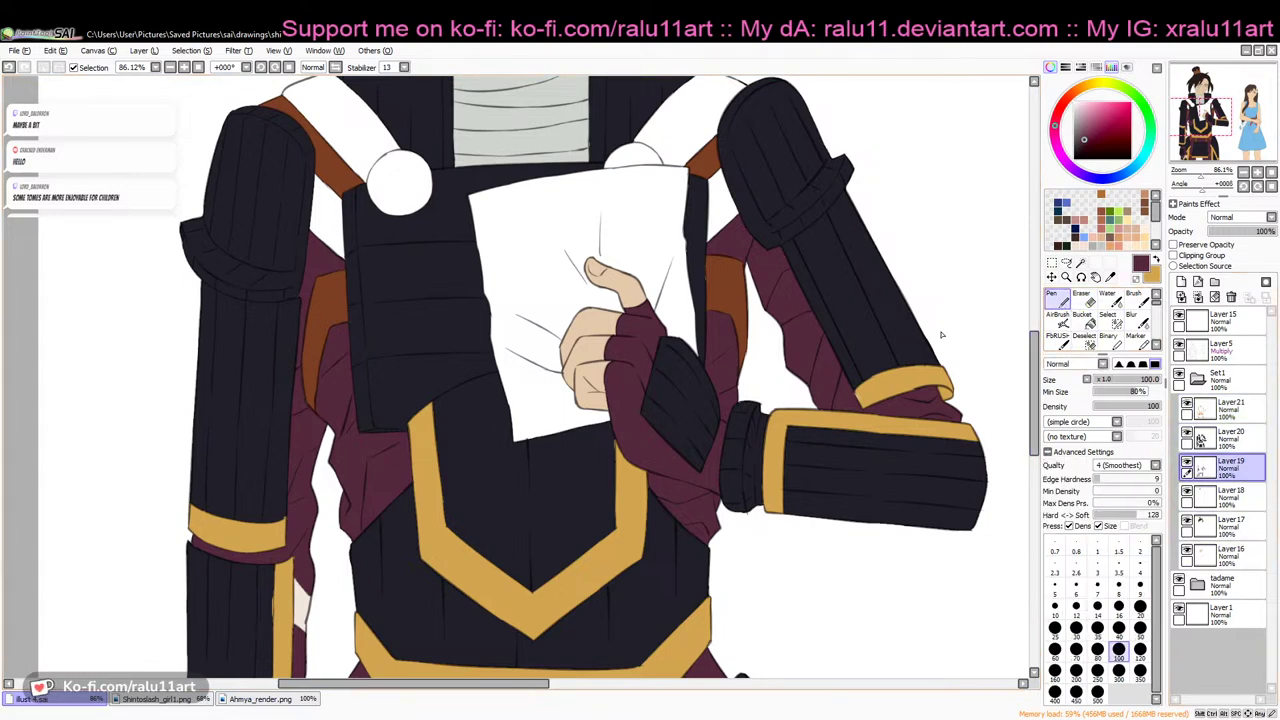
Sample the dark brown of the forearm sleeve from Ahmya_render.png and return to the illustration
left_click_drag(1034, 366, 1033, 415)
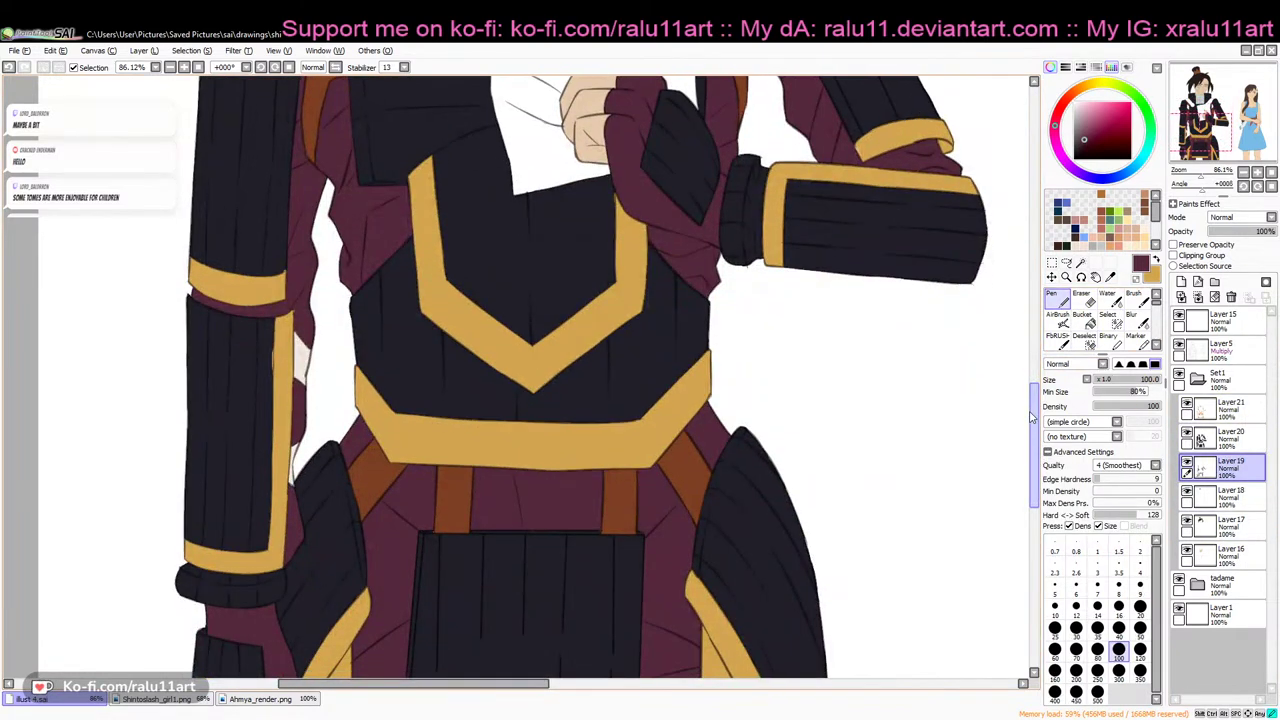
key("h")
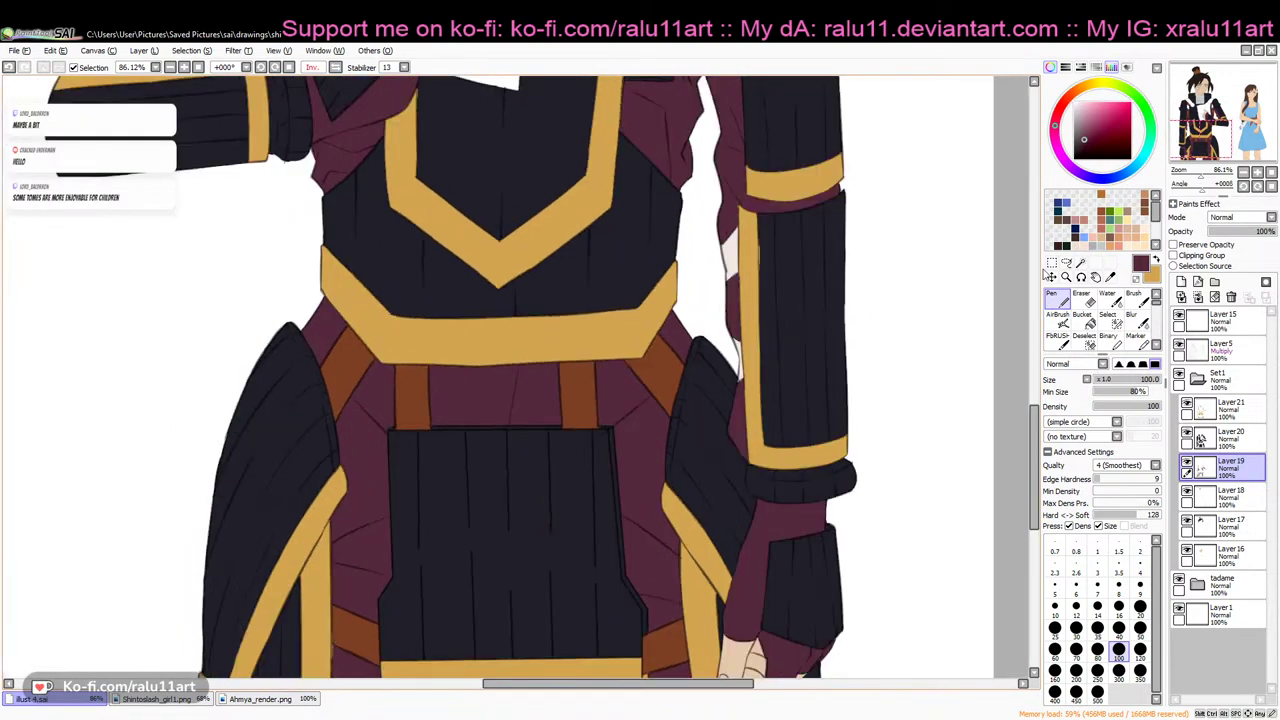
left_click(1081, 300)
left_click(1230, 407)
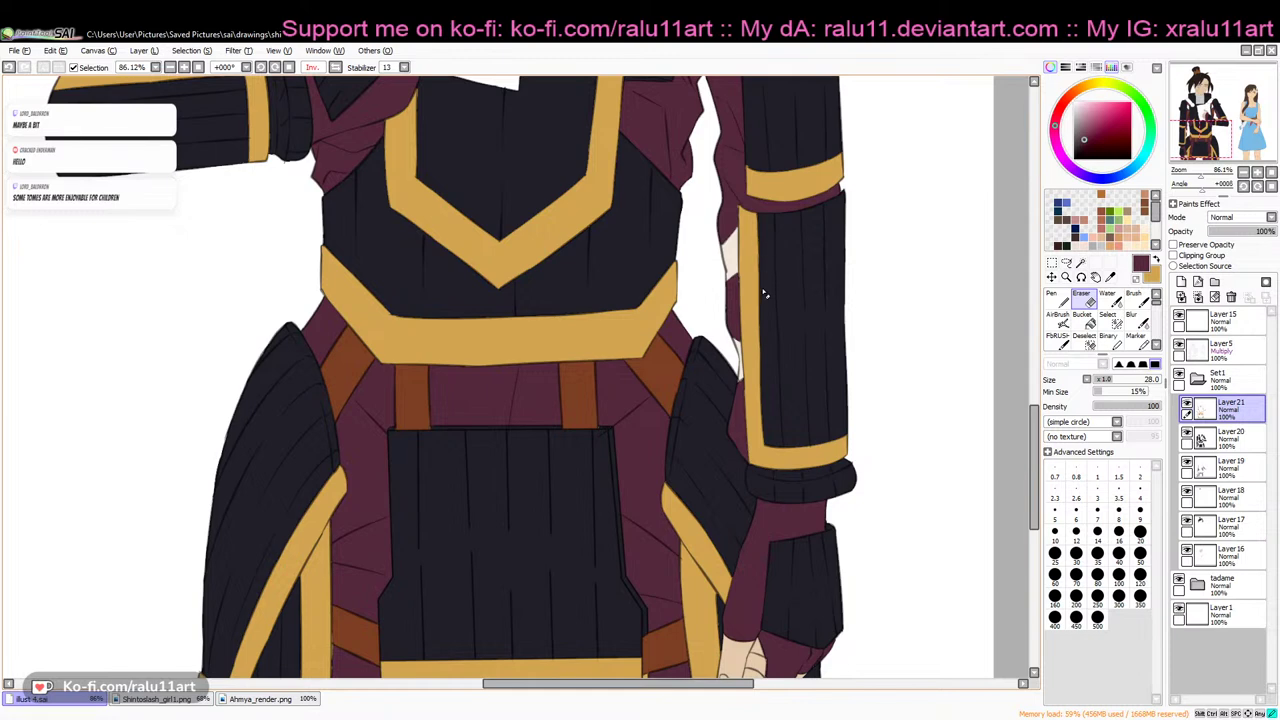
scroll(763, 285, "up", 2)
key("alt")
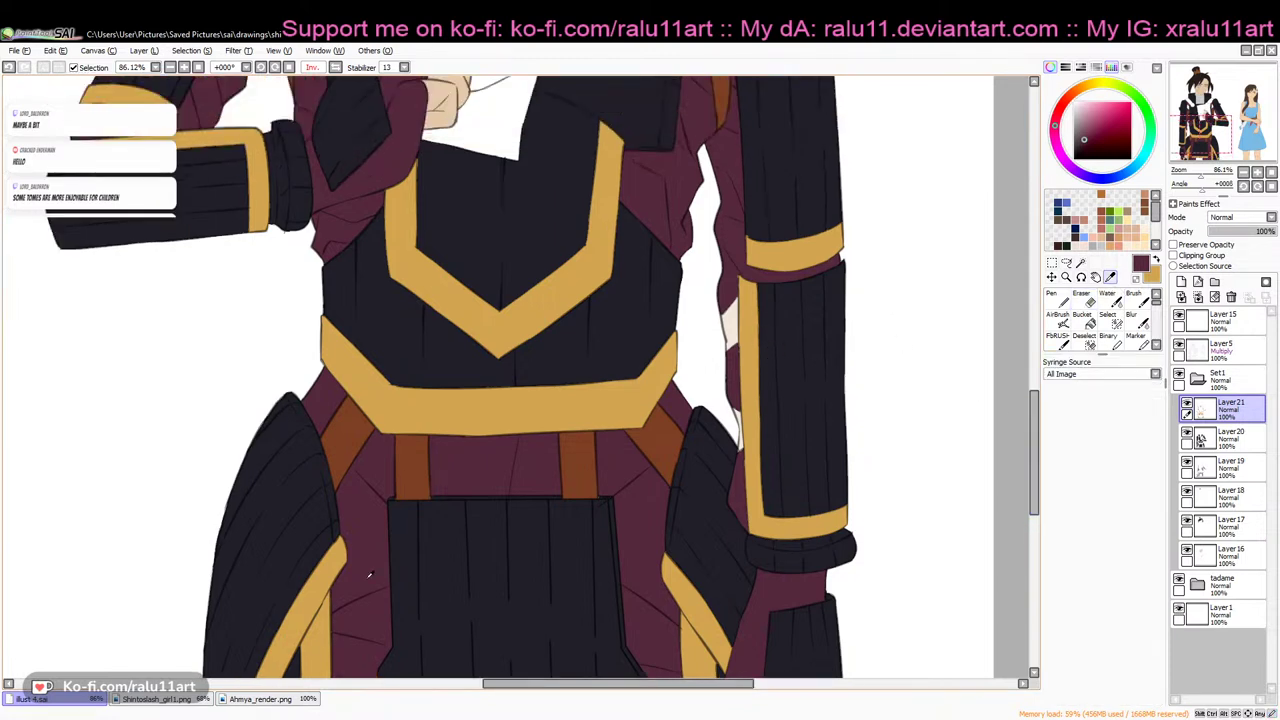
left_click(312, 700)
left_click(296, 497, "alt")
left_click(190, 468, "alt")
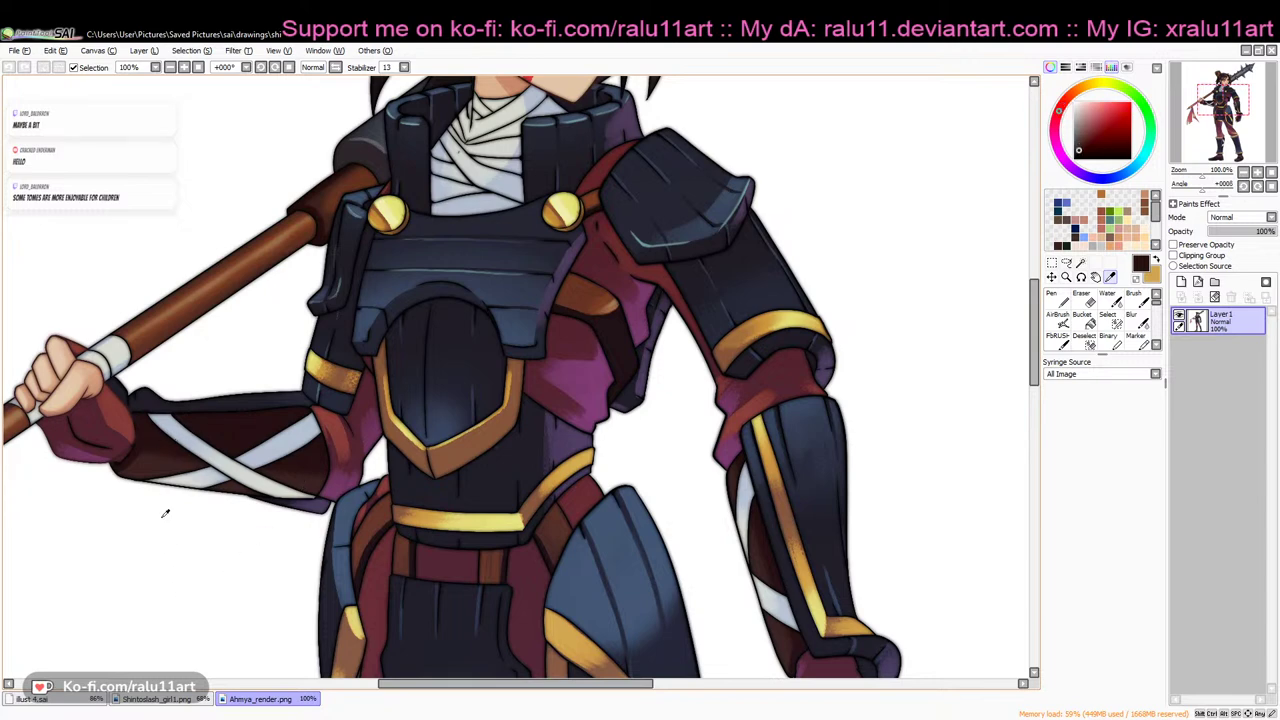
left_click(58, 700)
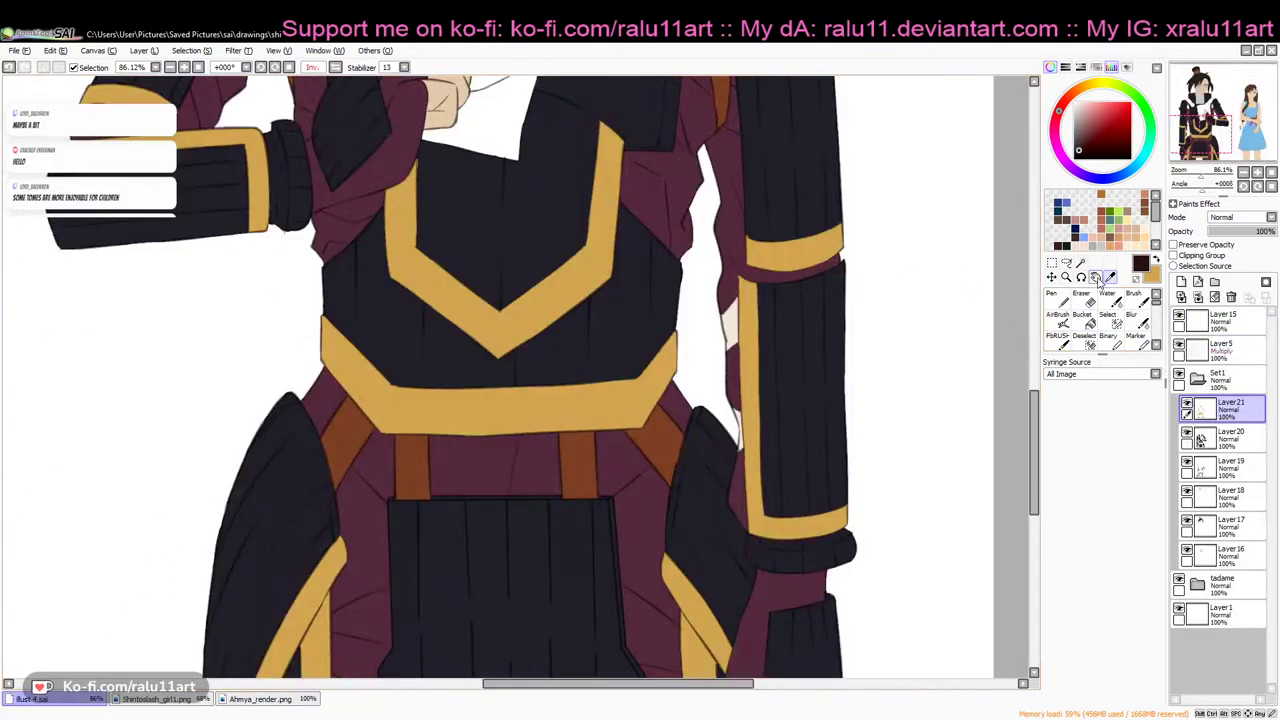
Select the two sleeve sections beside the lowered forearm guard with the Magic Wand on Layer5
left_click(1080, 263)
left_click(1221, 348)
left_click(735, 400)
left_click(741, 492)
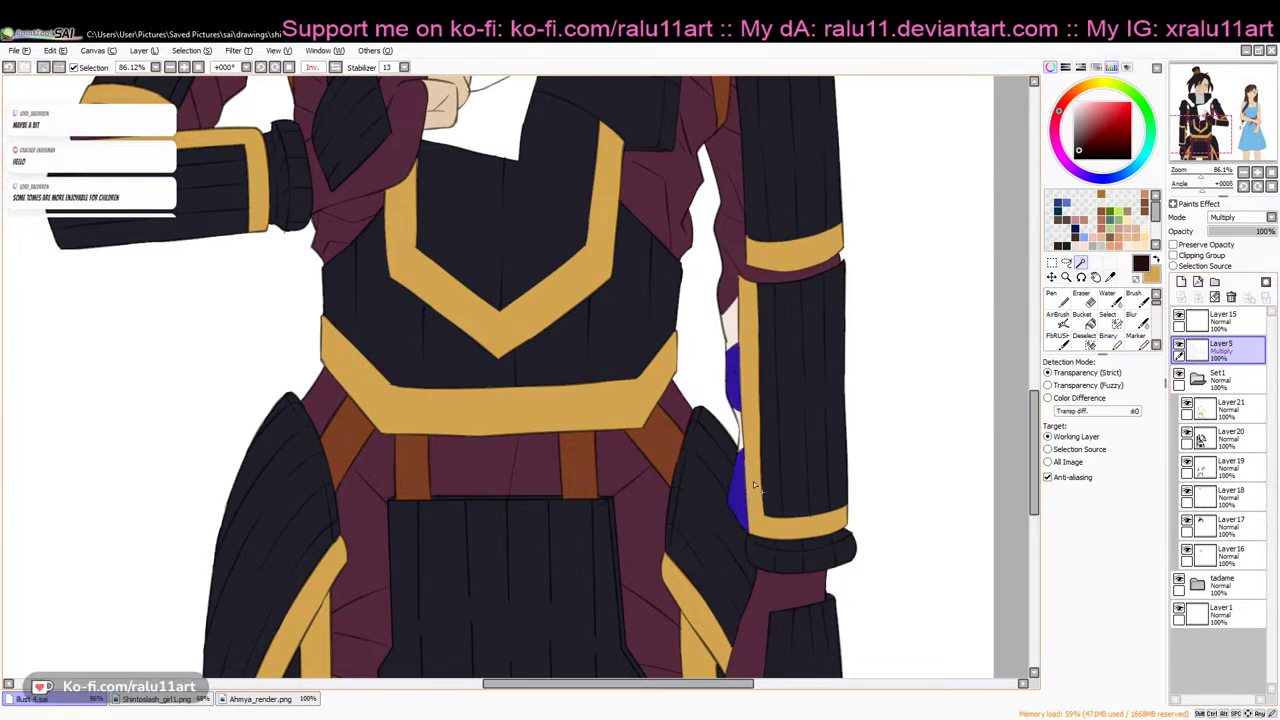
left_click(1108, 320)
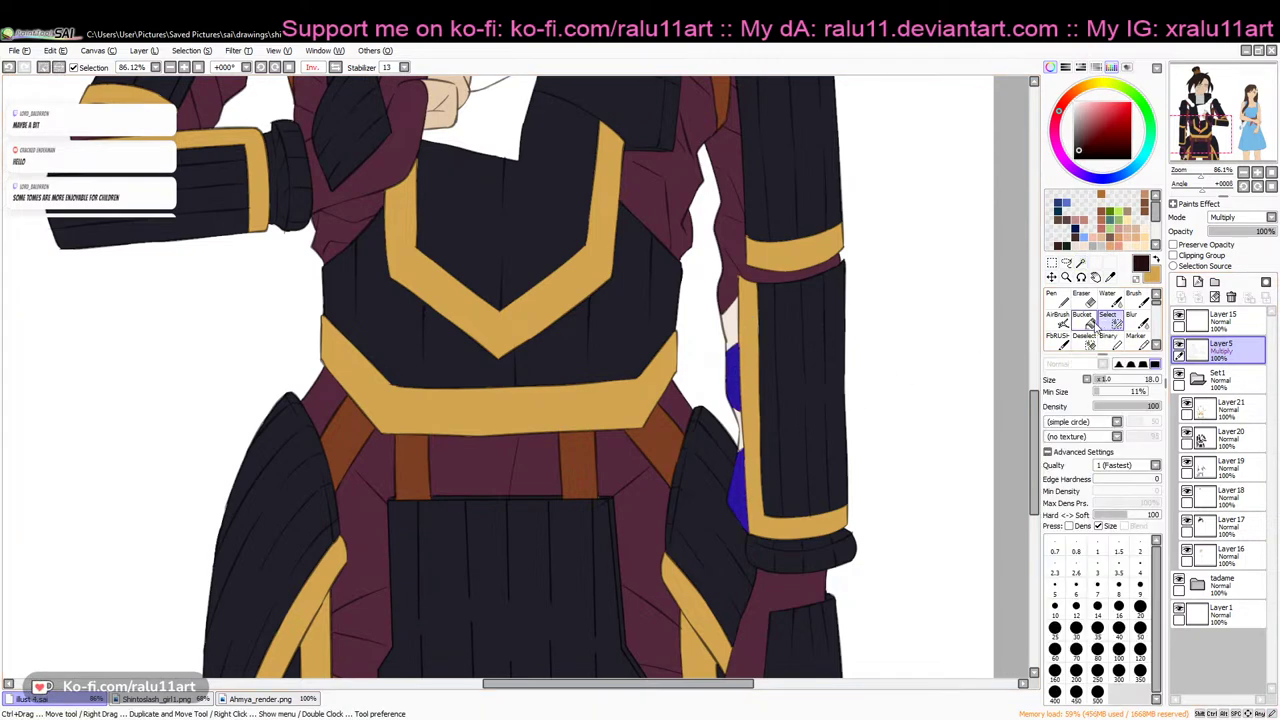
Fill both selected sleeve sections with the dark brown on a new layer above Layer21, and clear the selection
left_click(1090, 320)
left_click(1222, 406)
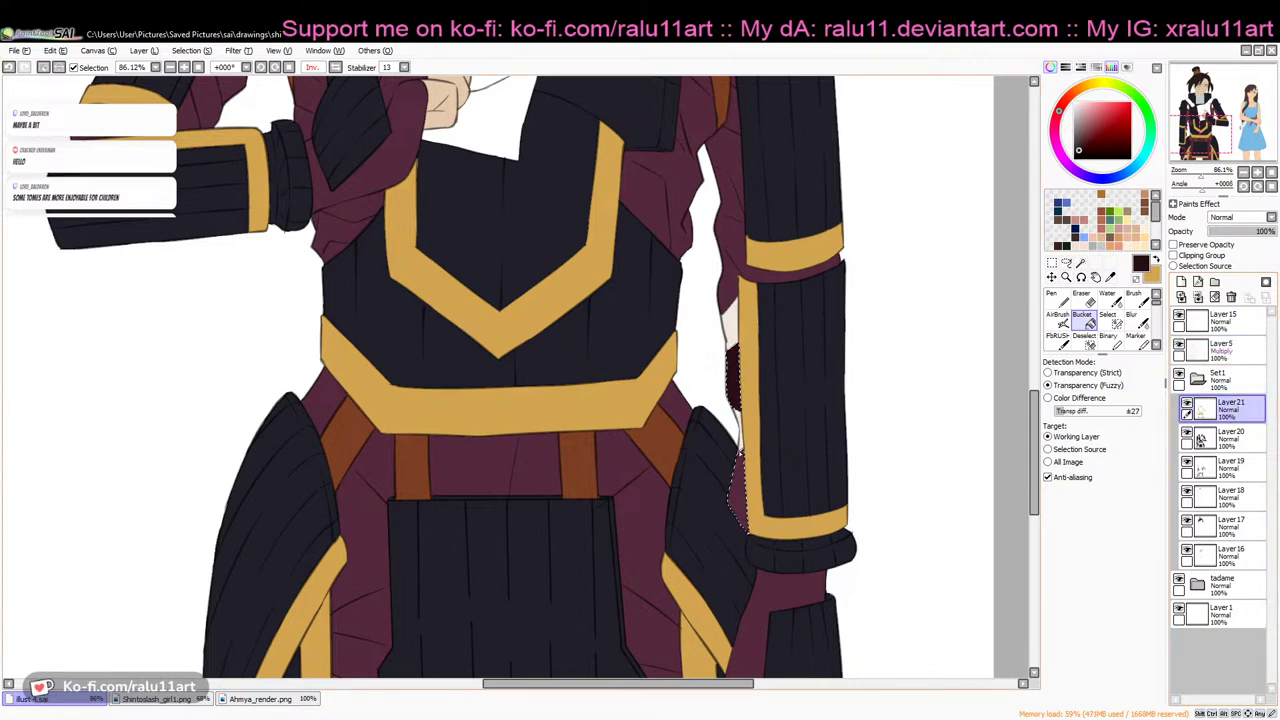
left_click(1181, 282)
left_click(739, 381)
left_click(740, 482)
key("ctrl+d")
Paint the topmost sleeve section beside the lowered forearm dark brown on Layer22 with the Pen at size 36
left_click(1060, 304)
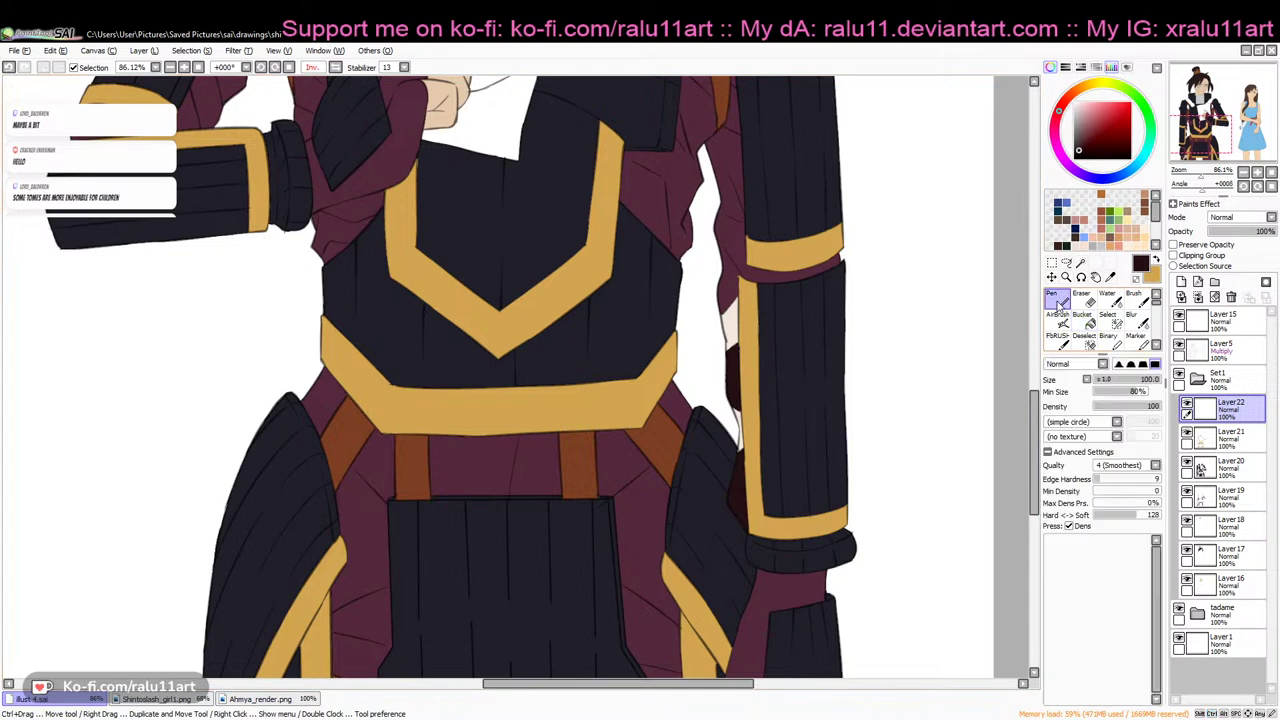
scroll(509, 366, "up", 3)
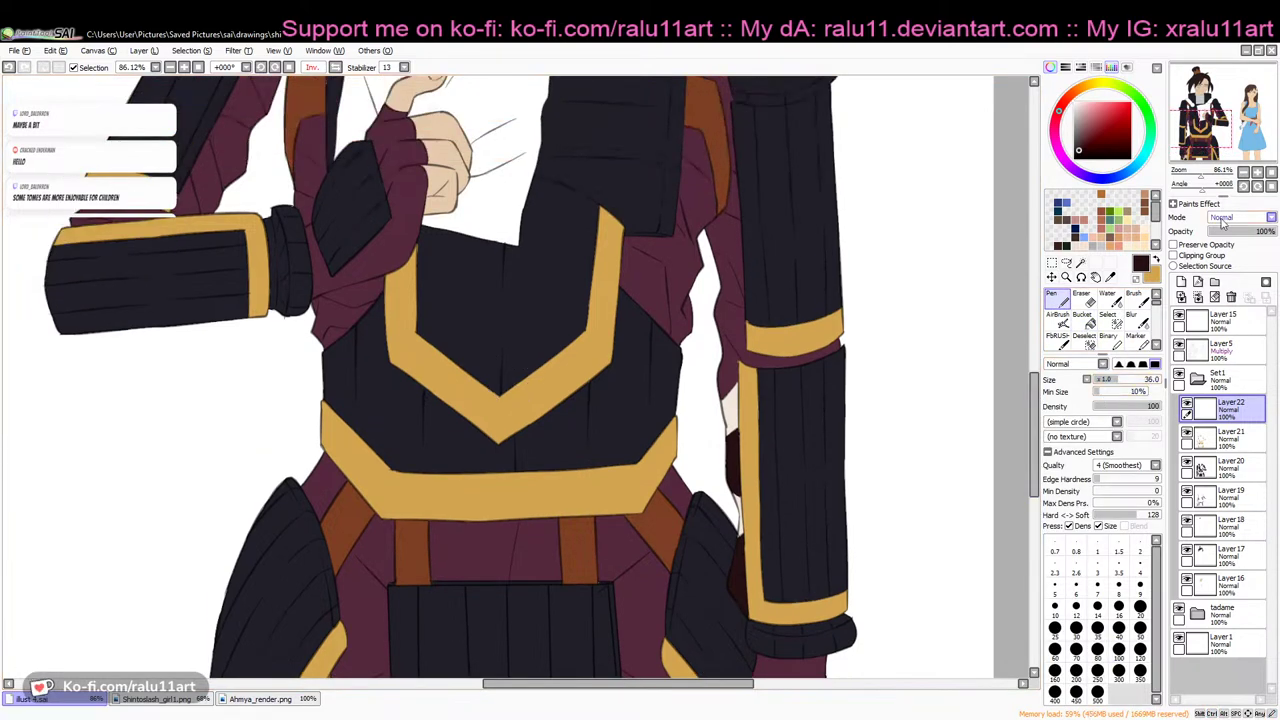
left_click_drag(1201, 177, 1204, 177)
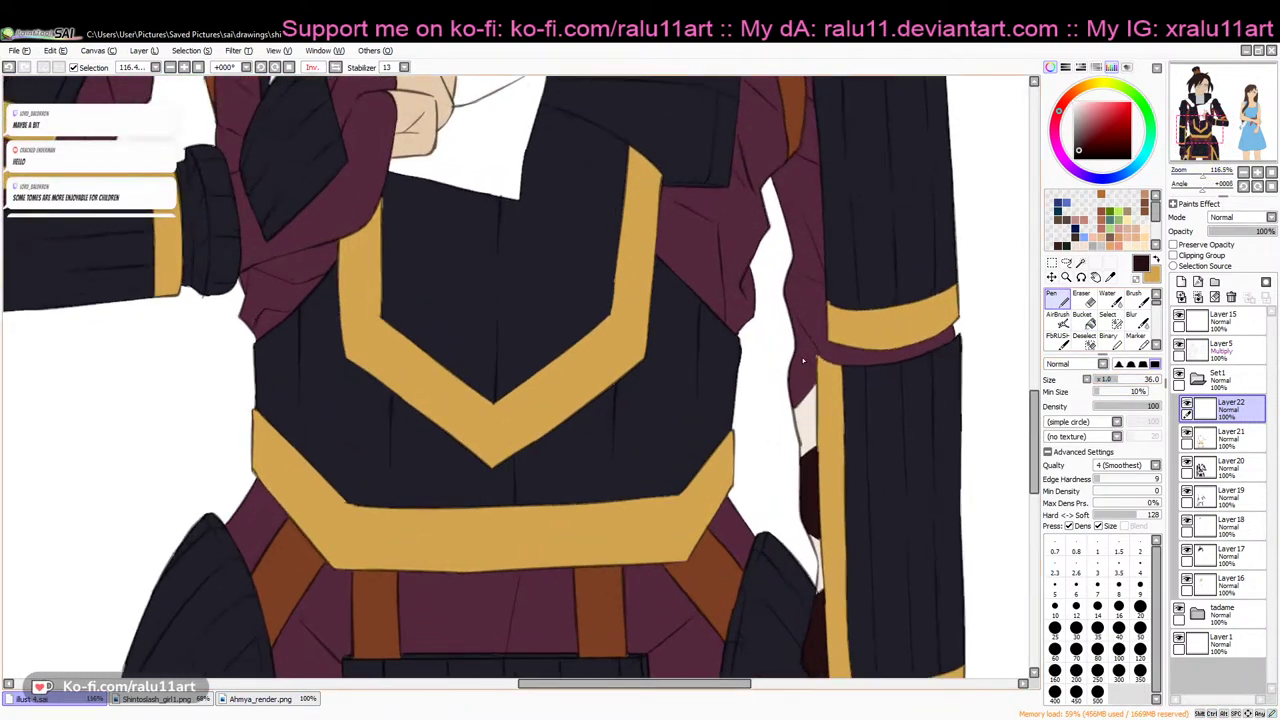
key("ctrl+z")
mouse_move(801, 345)
left_mouse_down()
mouse_move(816, 358)
mouse_move(790, 396)
left_mouse_up()
scroll(908, 398, "down", 3)
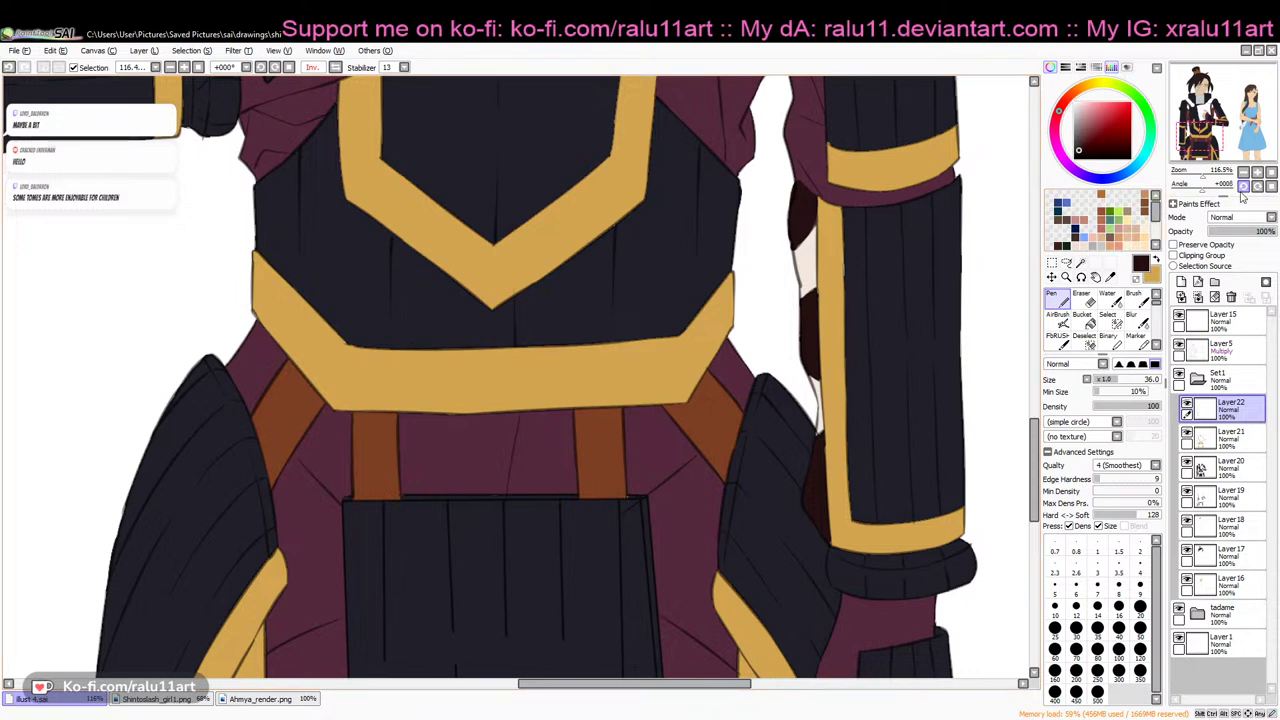
Select the white bands on both shoulders and the white areas beneath the brown straps with the Magic Wand on Layer5
left_click(1271, 173)
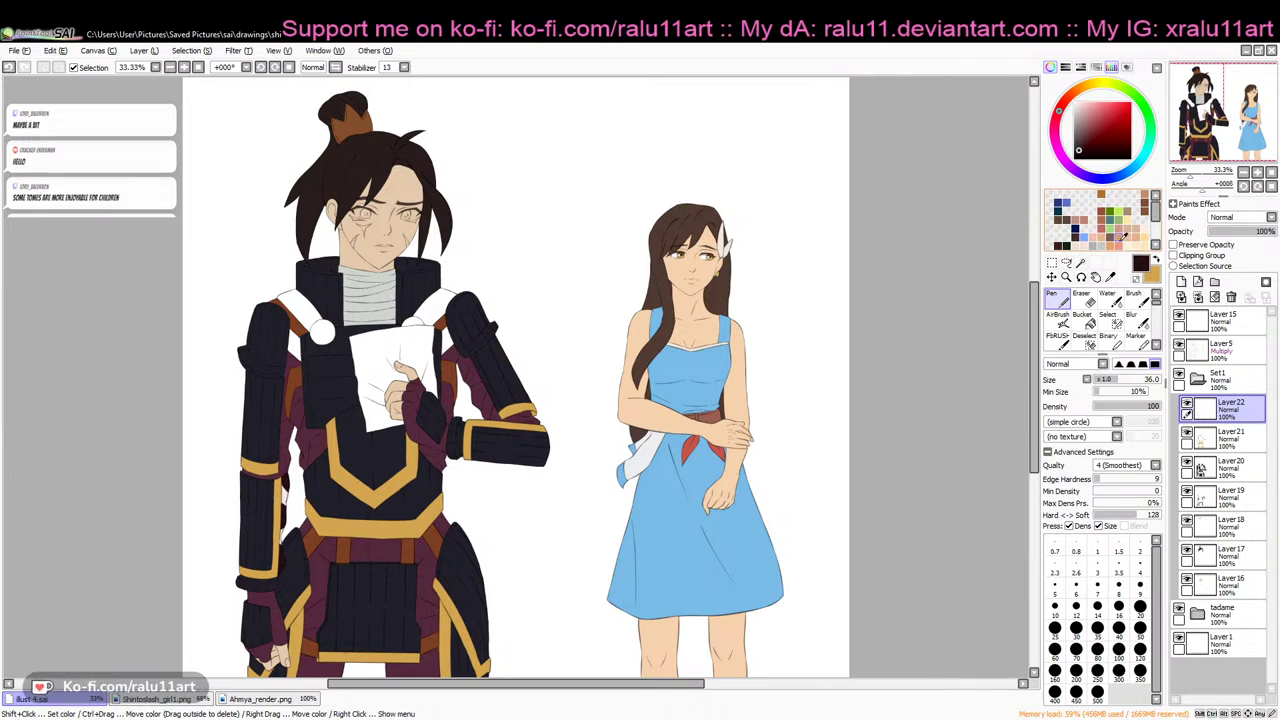
left_click_drag(620, 684, 564, 684)
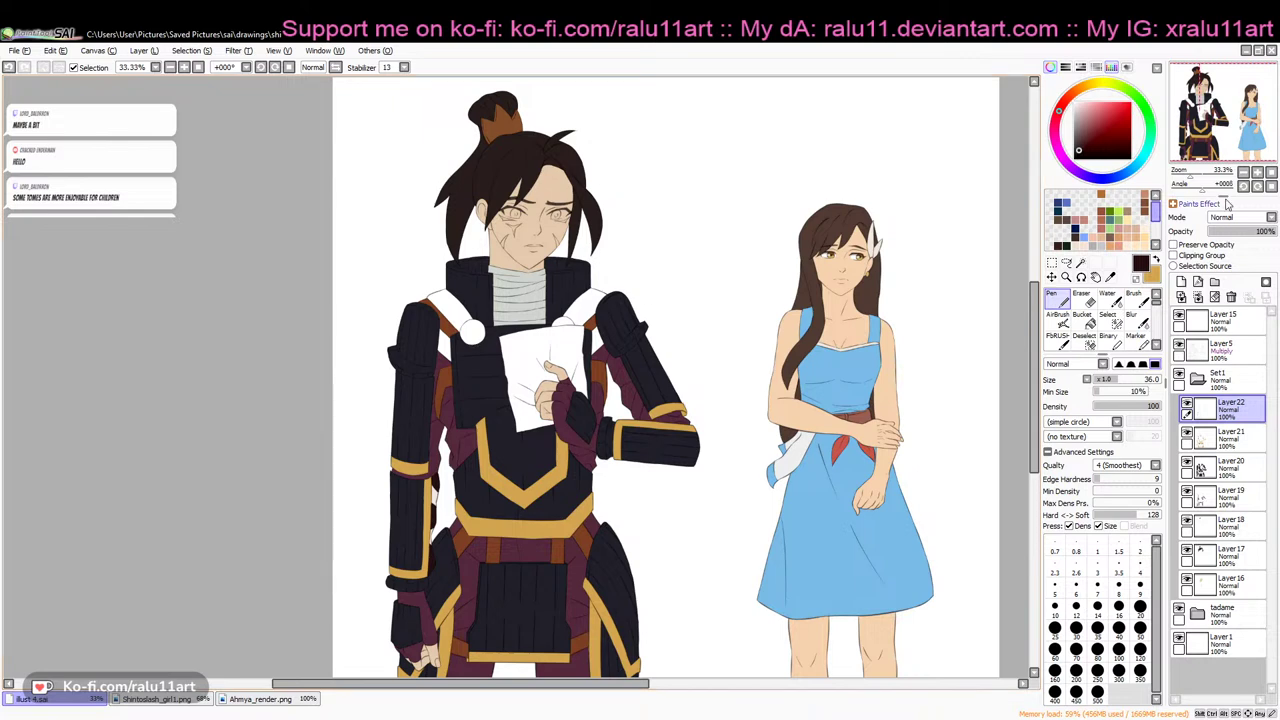
left_click_drag(1193, 177, 1200, 177)
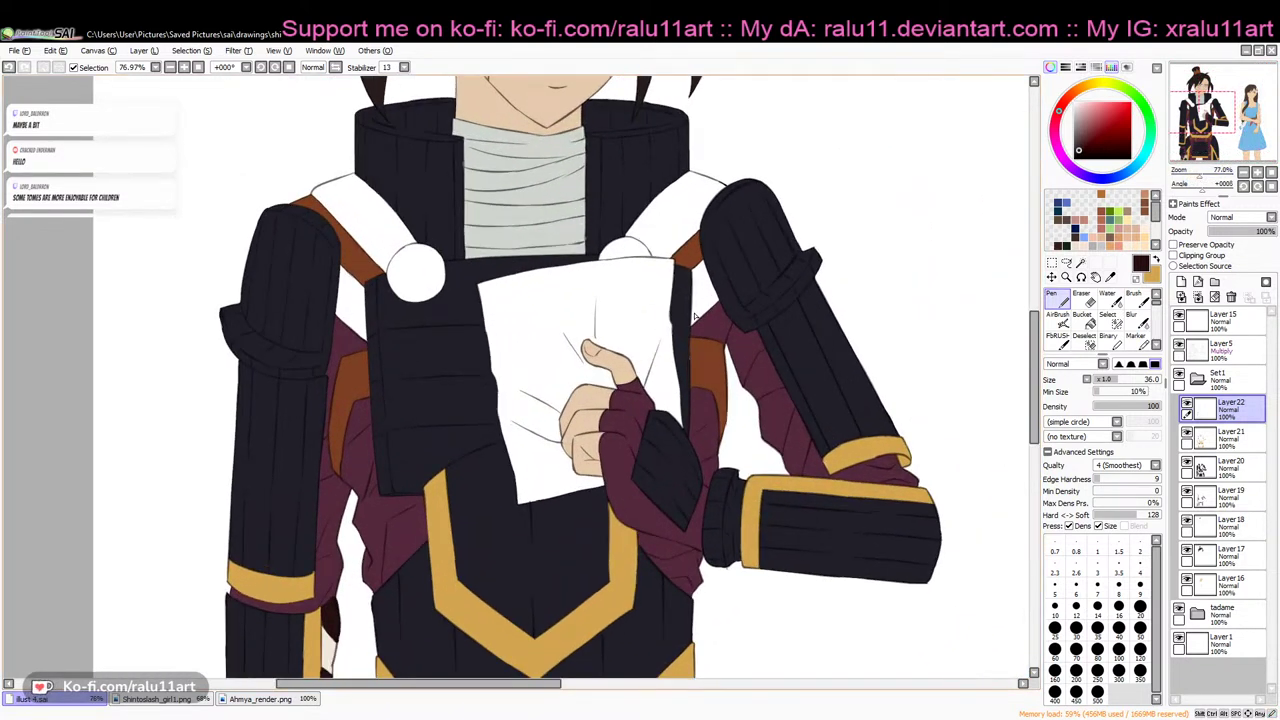
left_click_drag(1034, 361, 1034, 337)
left_click(1081, 263)
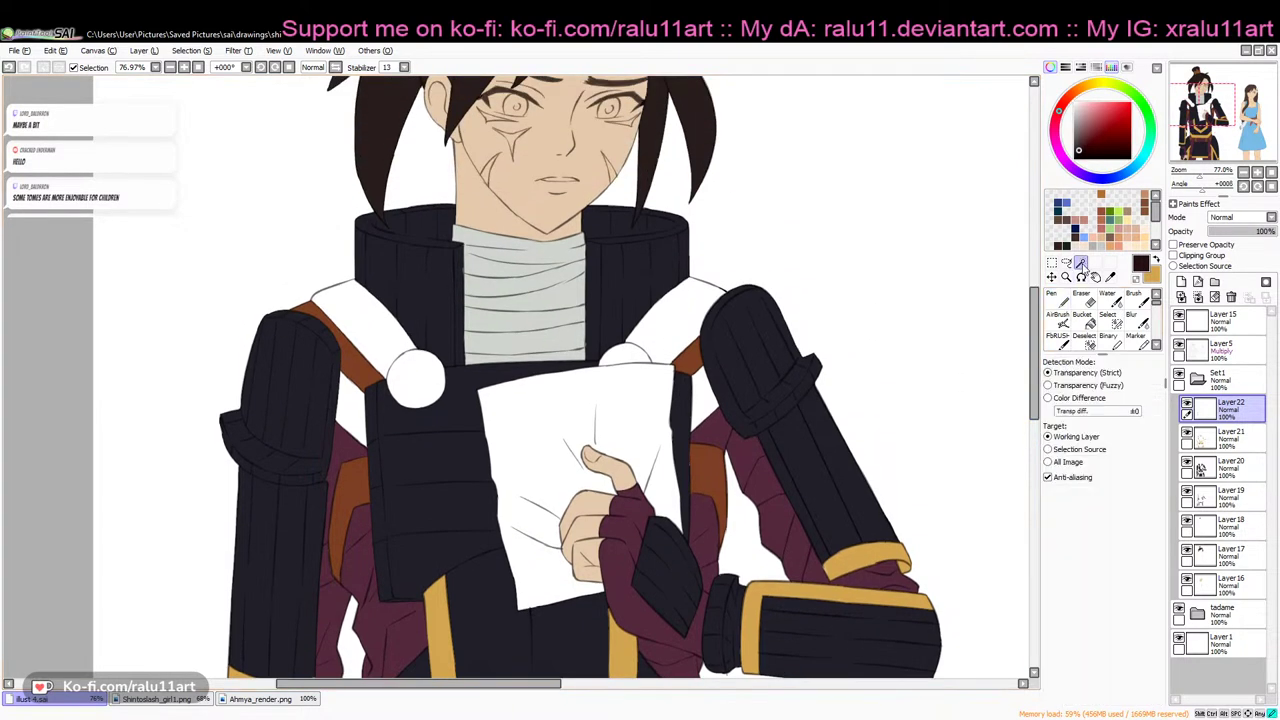
left_click(1222, 348)
left_click(688, 315)
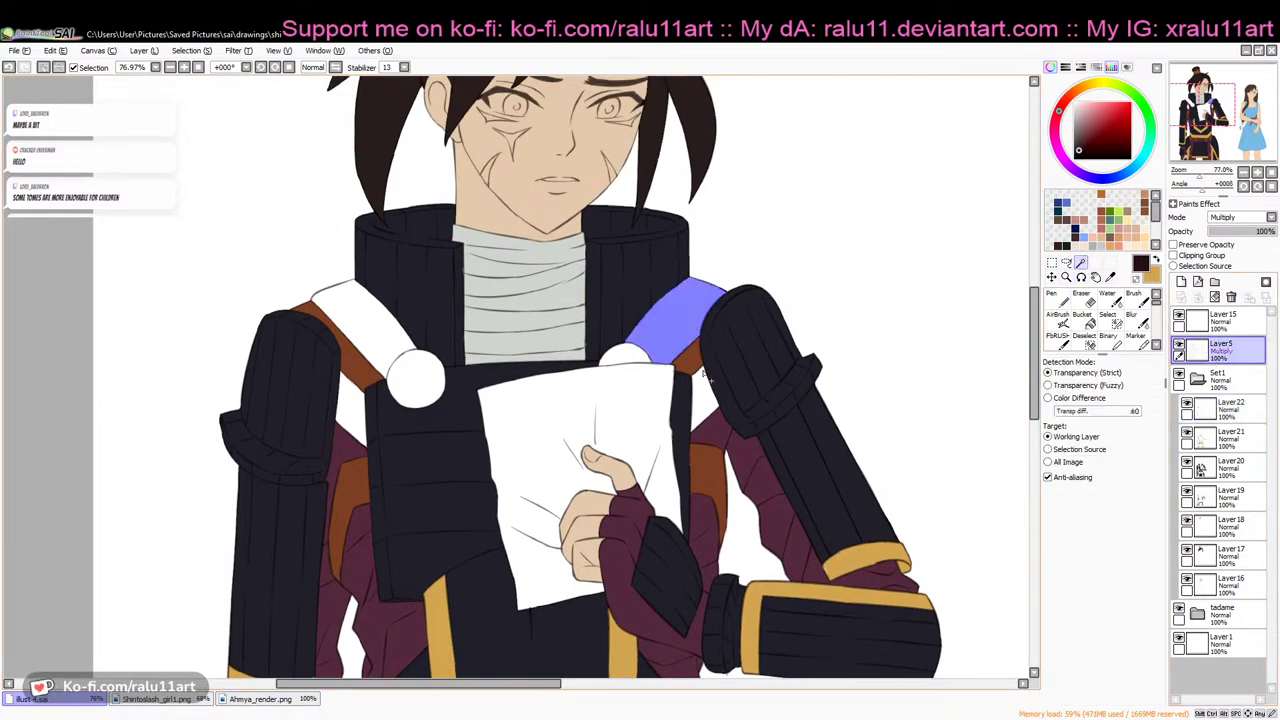
left_click(687, 399)
left_click(362, 312)
left_click(350, 410)
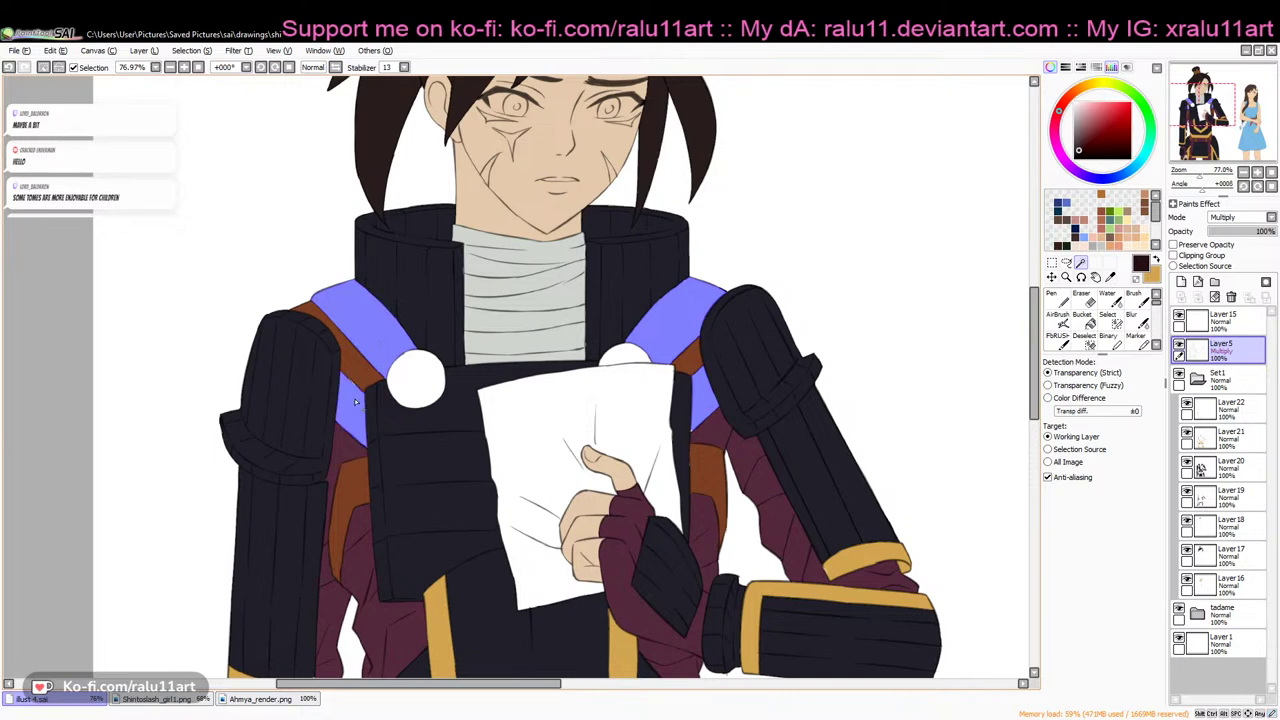
left_click(1204, 178)
left_click(1110, 319)
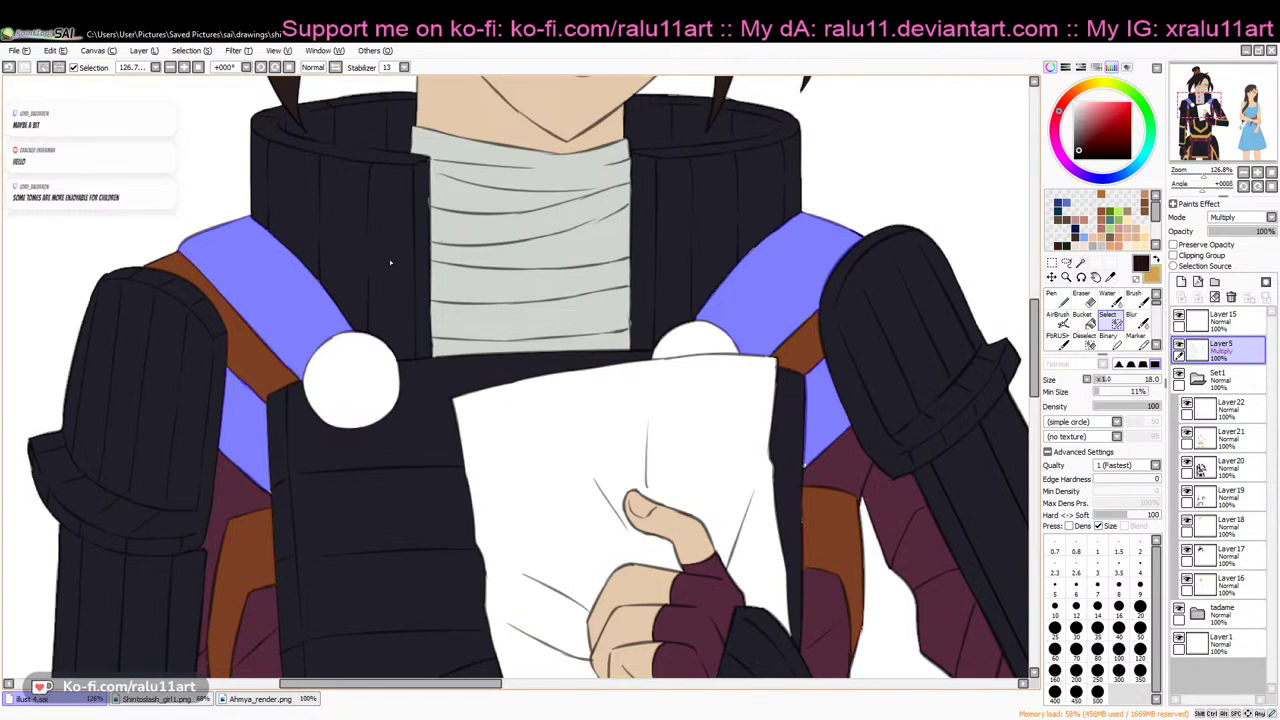
Fill the selected shoulder bands and the areas beneath the straps with the sleeves' dark burgundy on Layer19, and clear the selection
left_click(1110, 277)
left_click(909, 492)
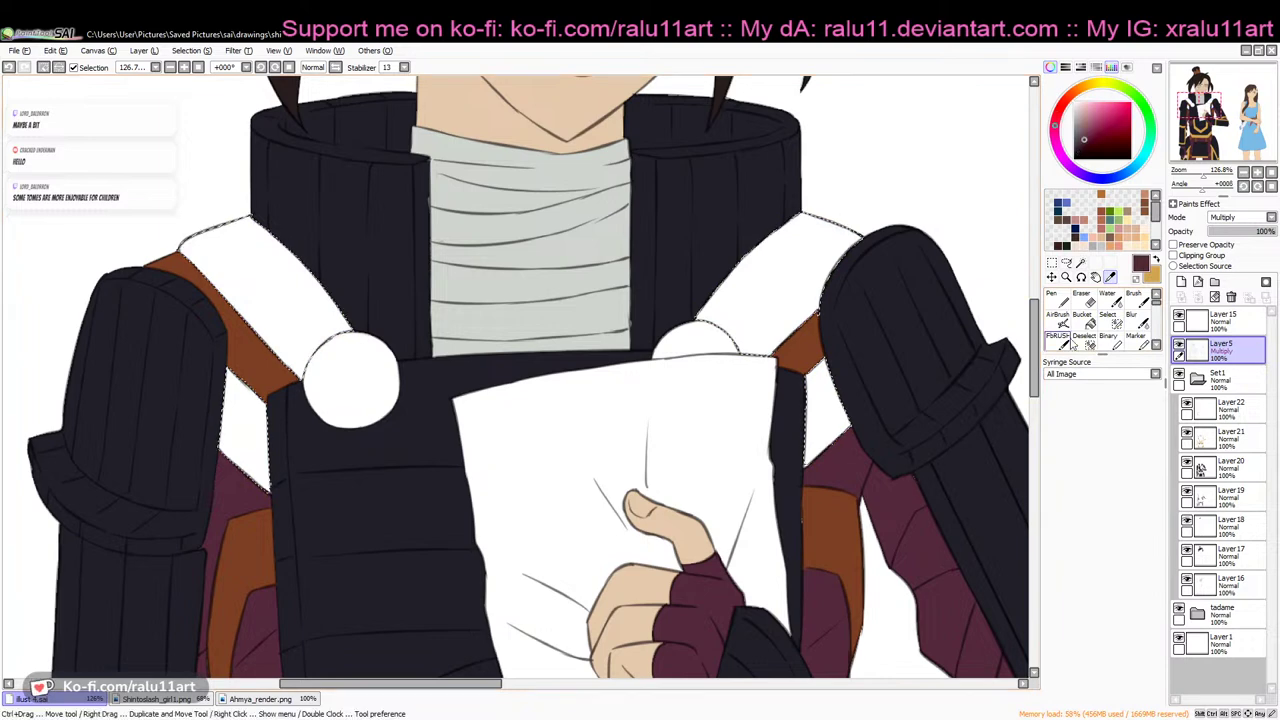
left_click(1082, 316)
left_click(1222, 492)
left_click(820, 408)
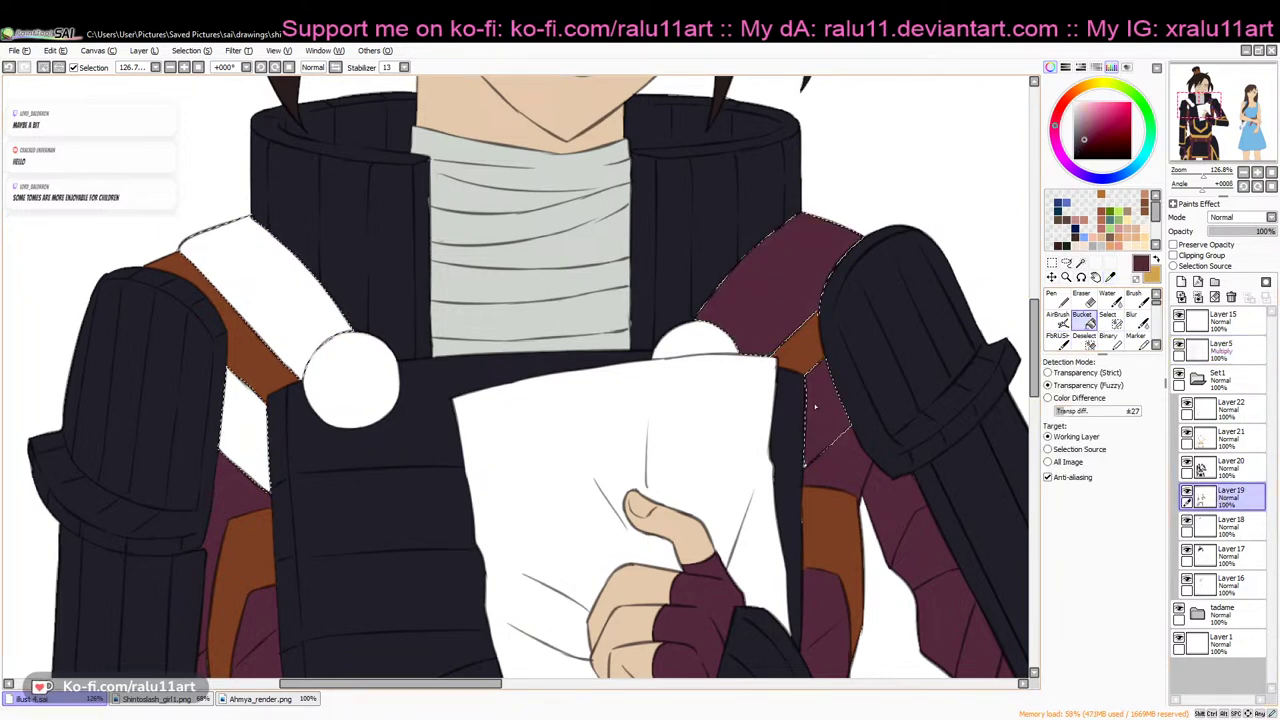
left_click(250, 285)
key("ctrl+d")
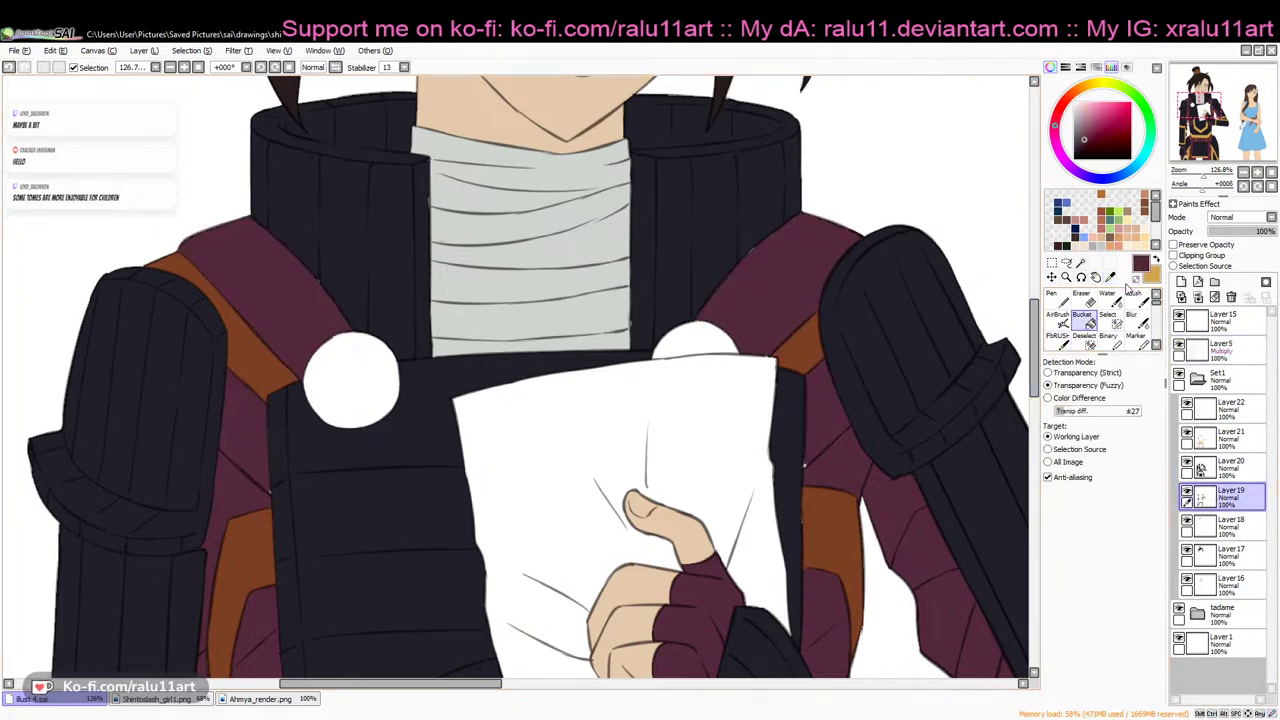
Touch up the small unfilled gaps along the burgundy shoulder areas on Layer19 with the Pen at size 23
left_click(1058, 299)
left_click(1111, 381)
left_click_drag(1112, 385, 1104, 385)
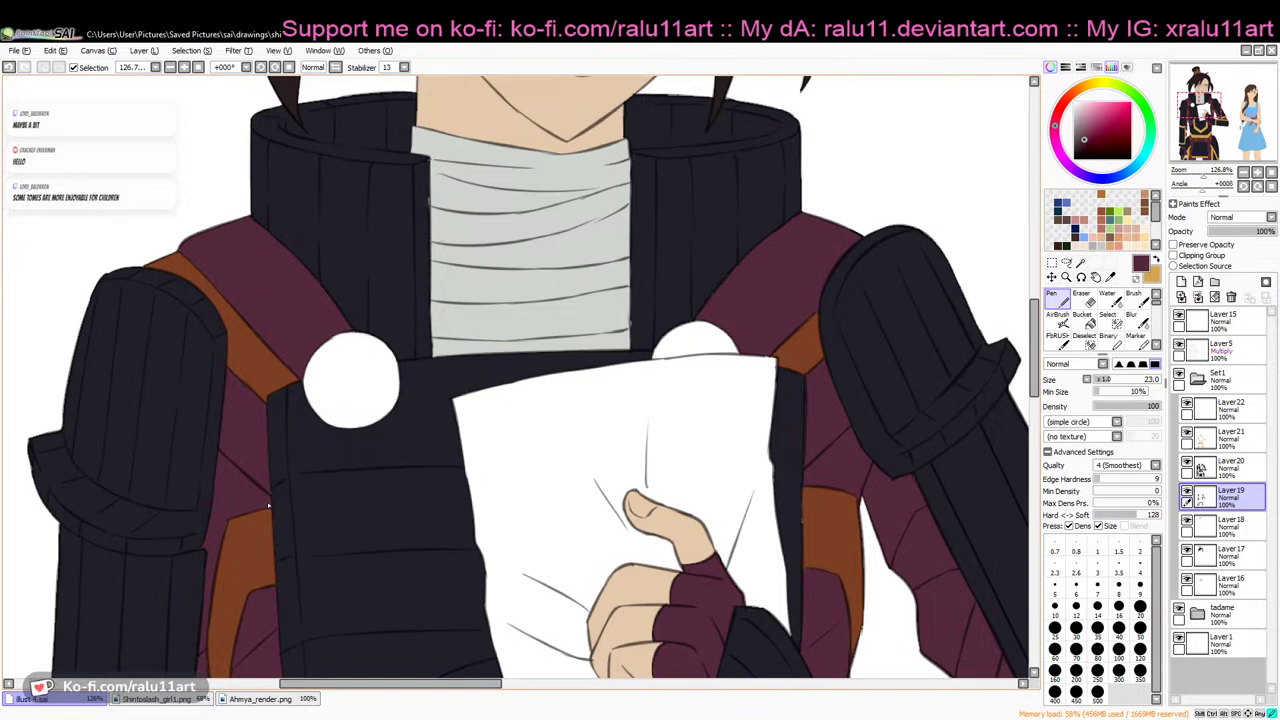
Sample the armour's dark navy and make Layer20 active for painting with the Pen
left_click(1110, 278)
left_click(990, 370)
left_click_drag(1034, 340, 1034, 352)
left_click(1057, 300)
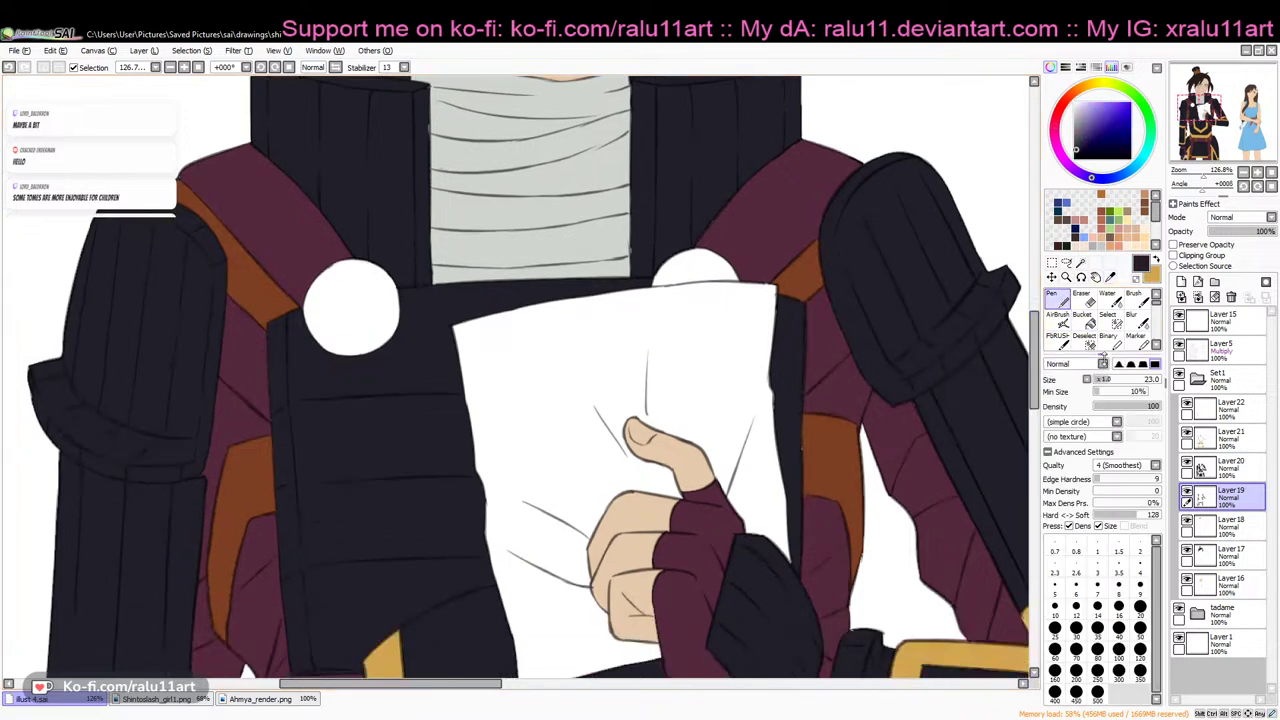
left_click(1232, 468)
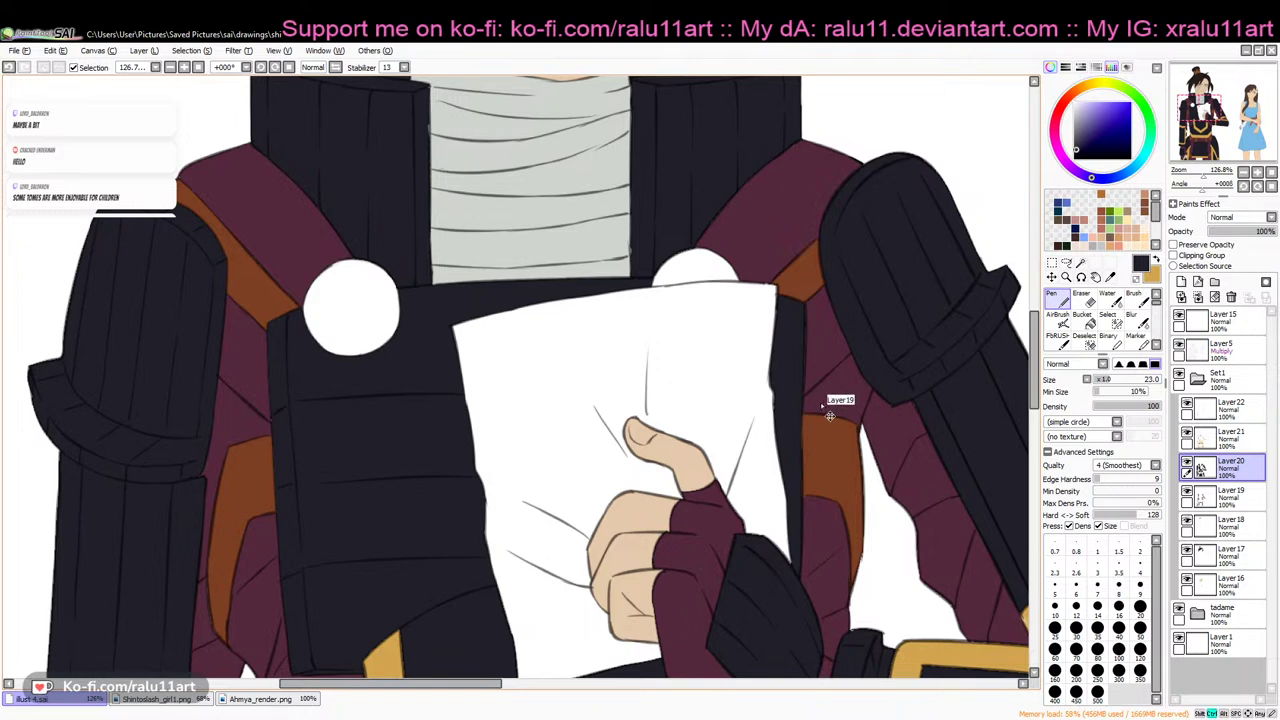
left_click(1099, 526)
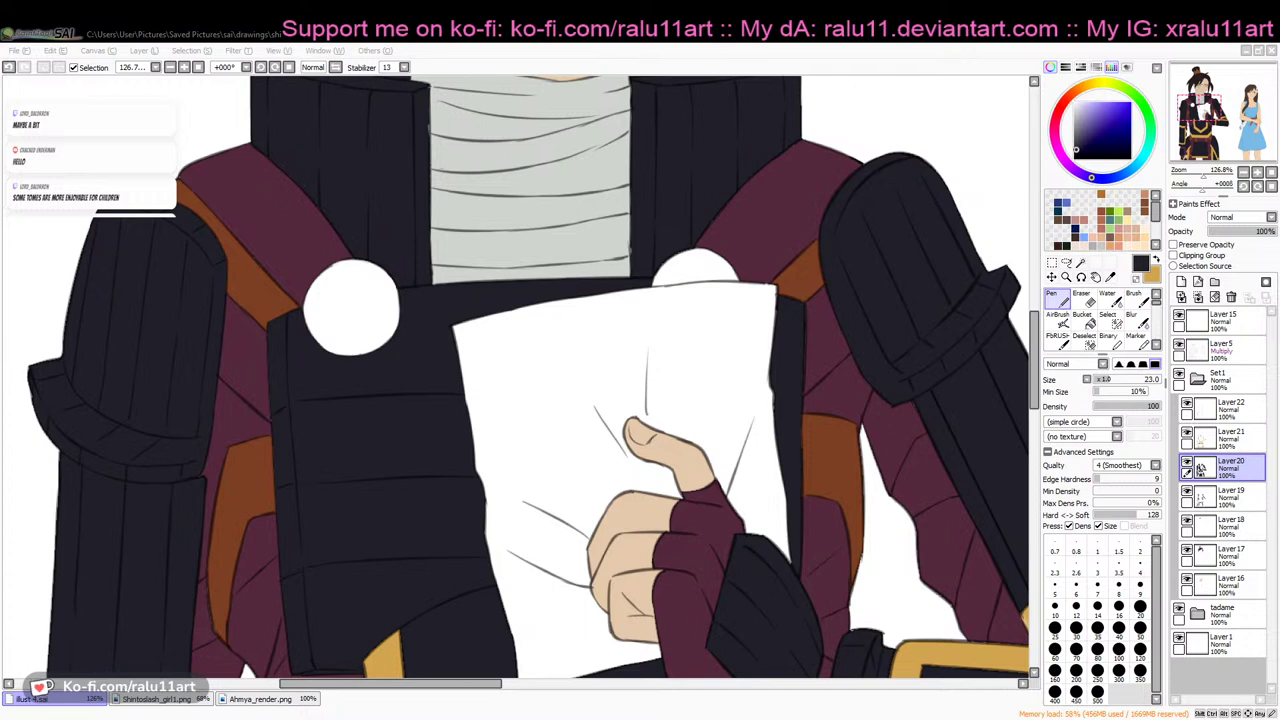
key("alt+Tab")
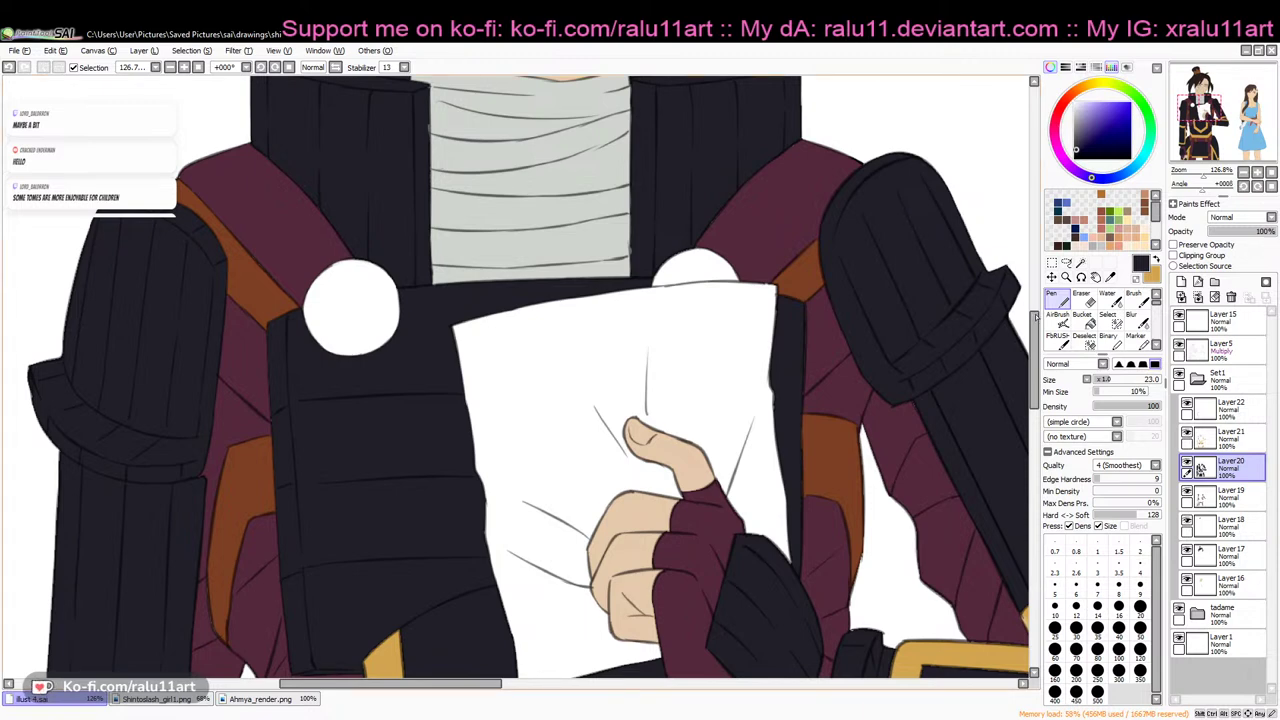
Lower the opacity of the flat-colour layers: Layer20 to 43%, Layer19 to 56% and Layer21 to 45%
left_click(1222, 348)
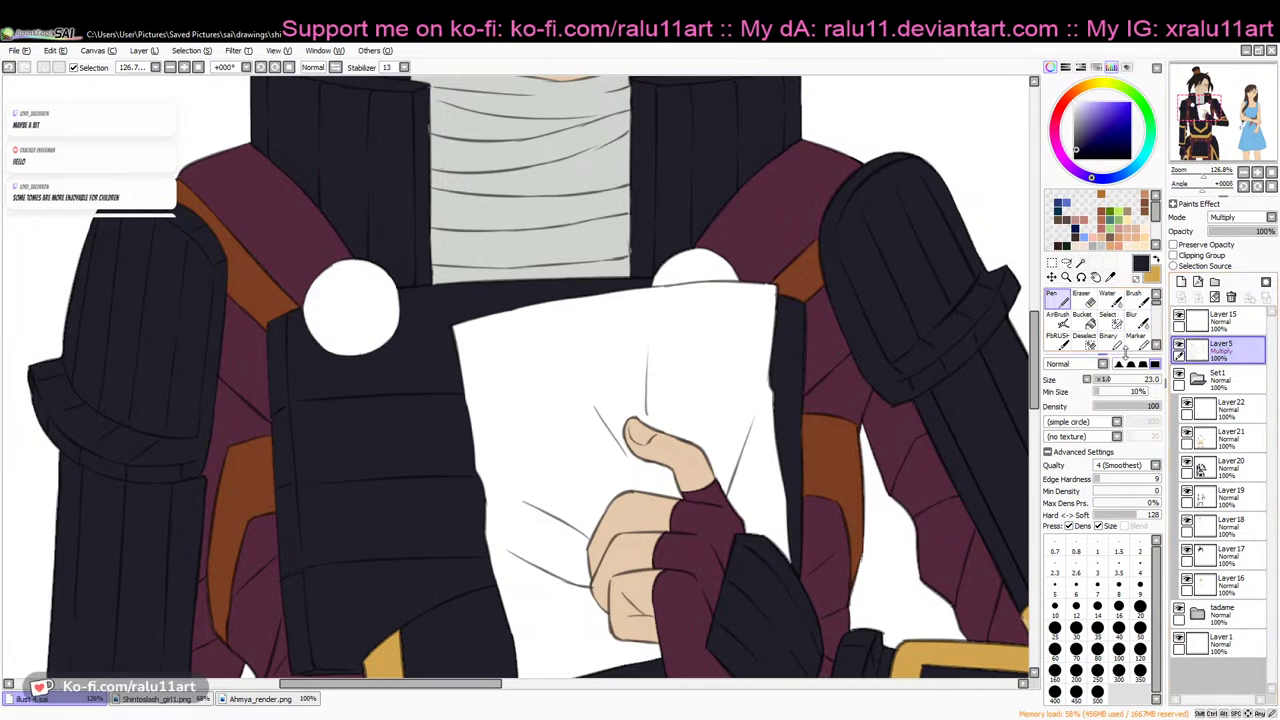
left_click(1084, 297)
left_click(1133, 380)
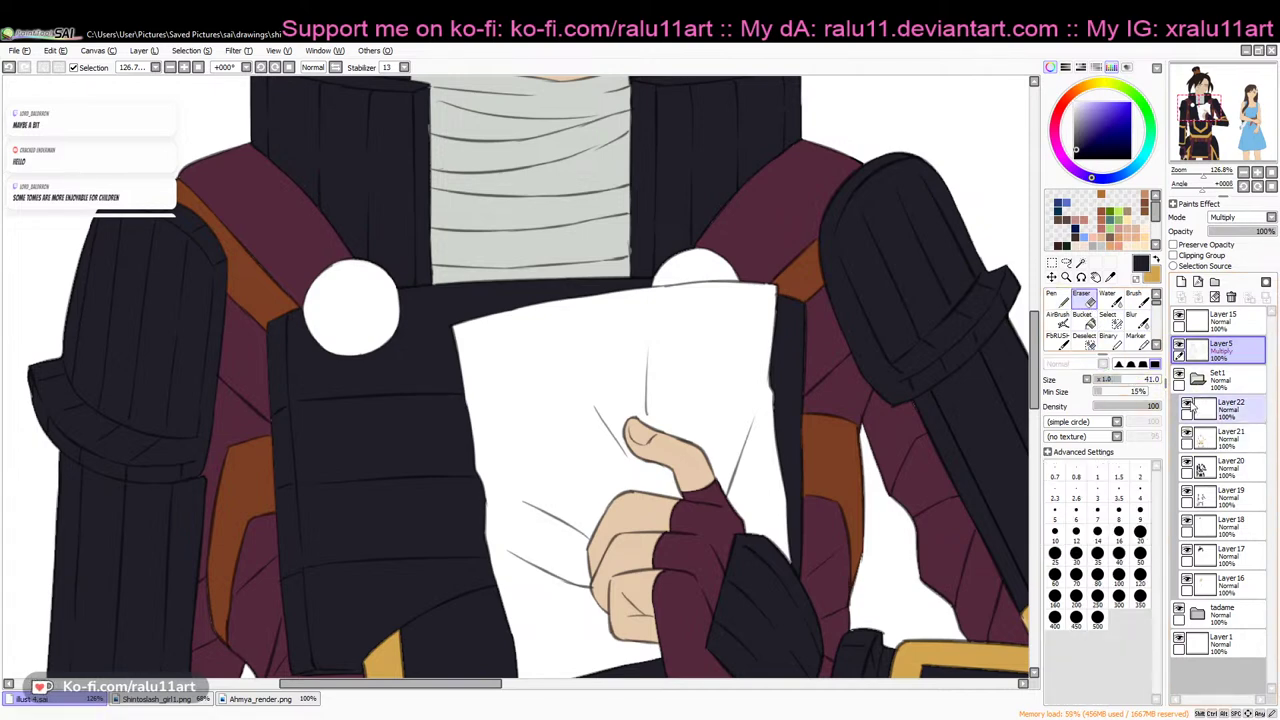
left_click(1200, 381)
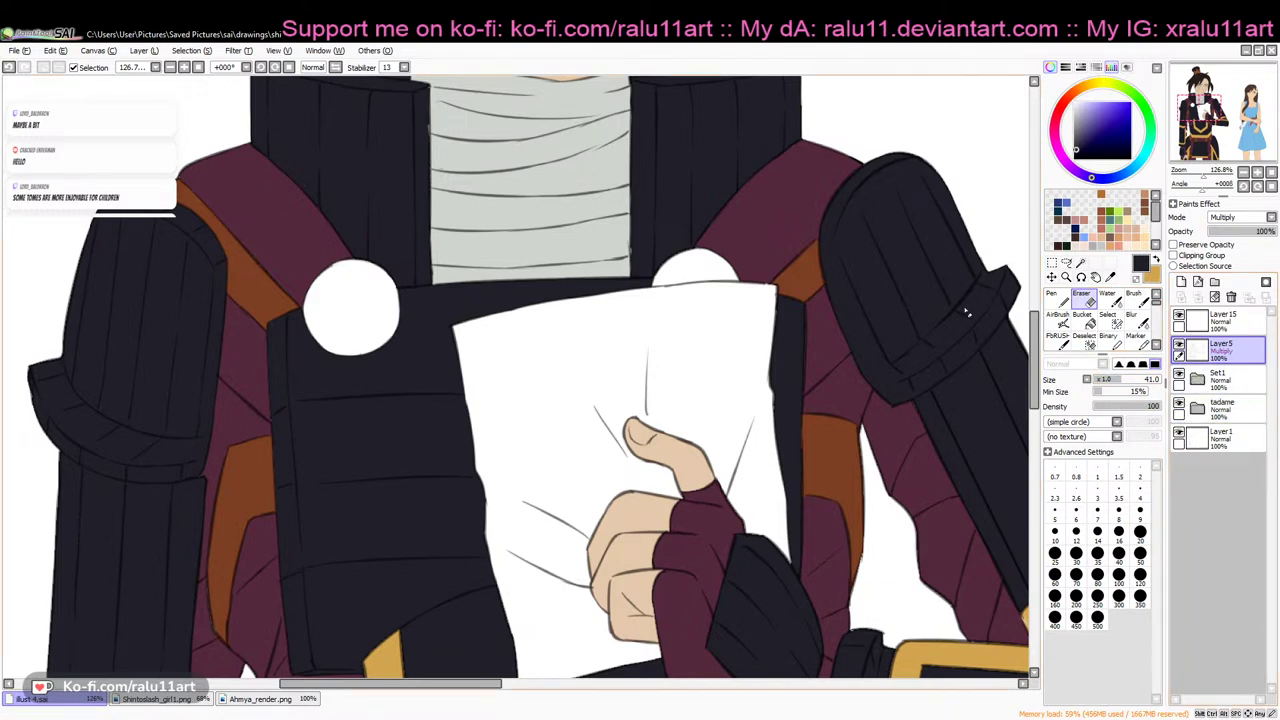
left_click(1199, 380)
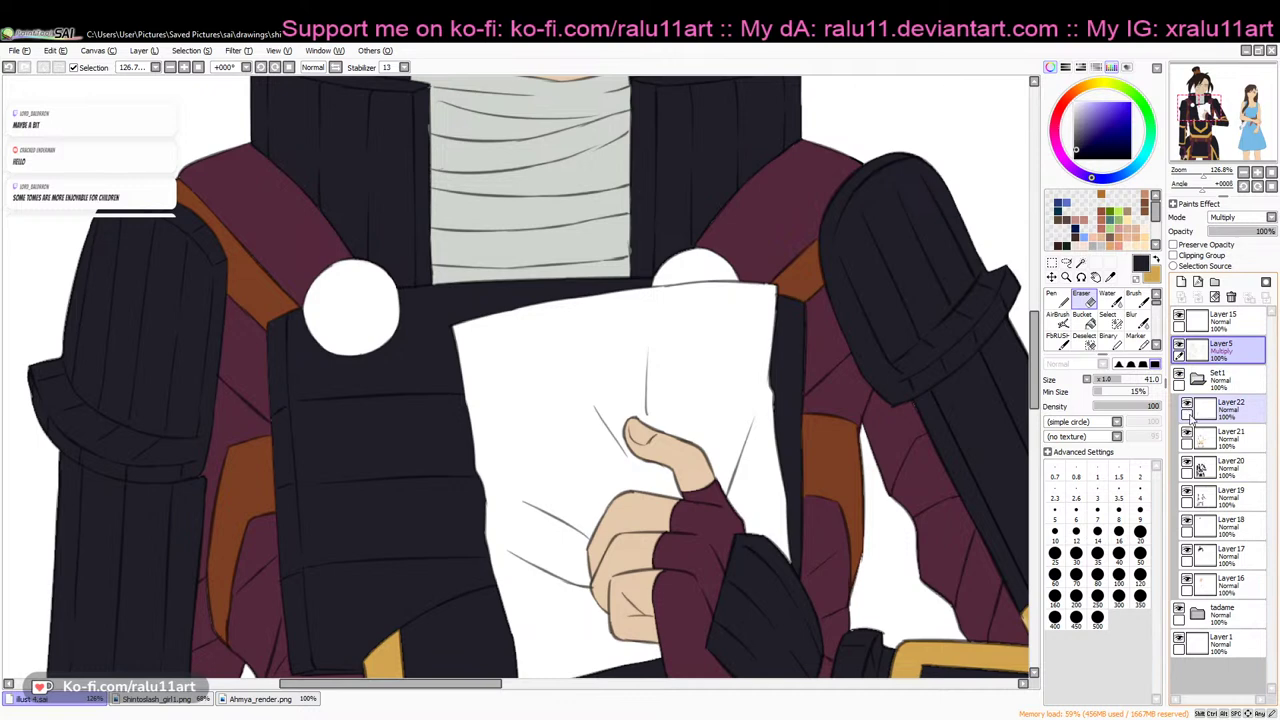
left_click(1226, 466)
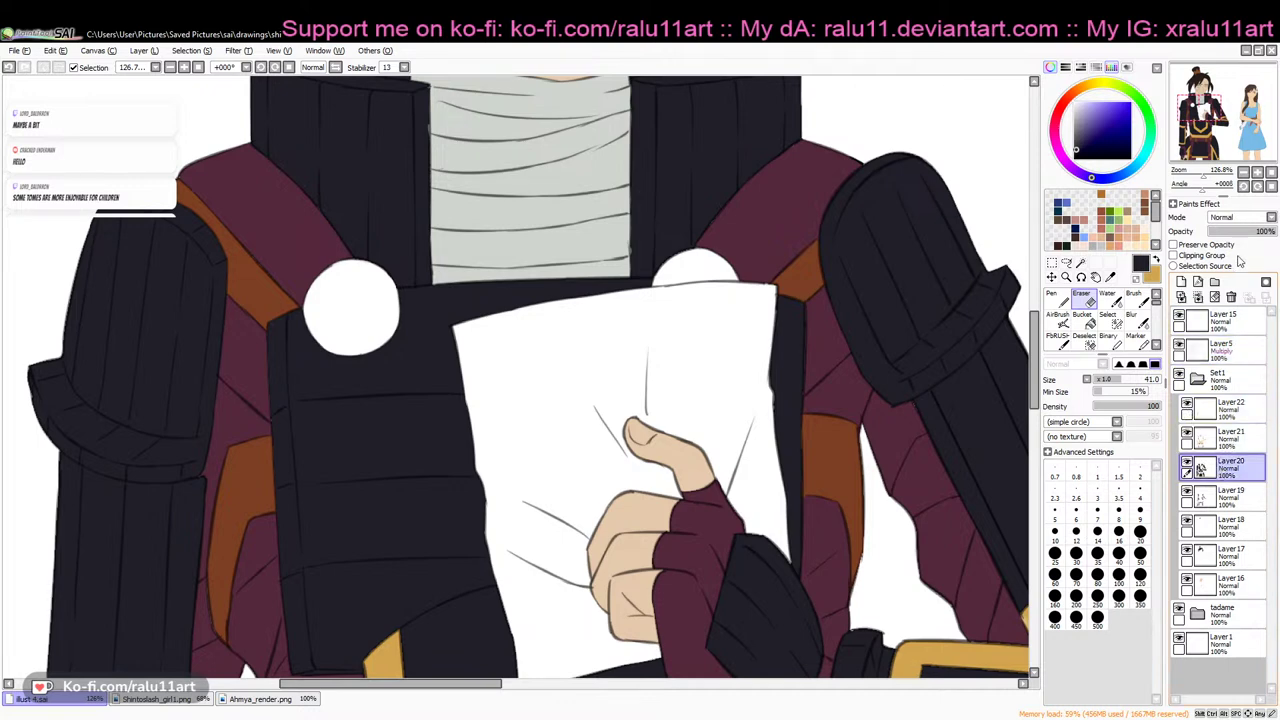
left_click(1237, 231)
left_click(1240, 440)
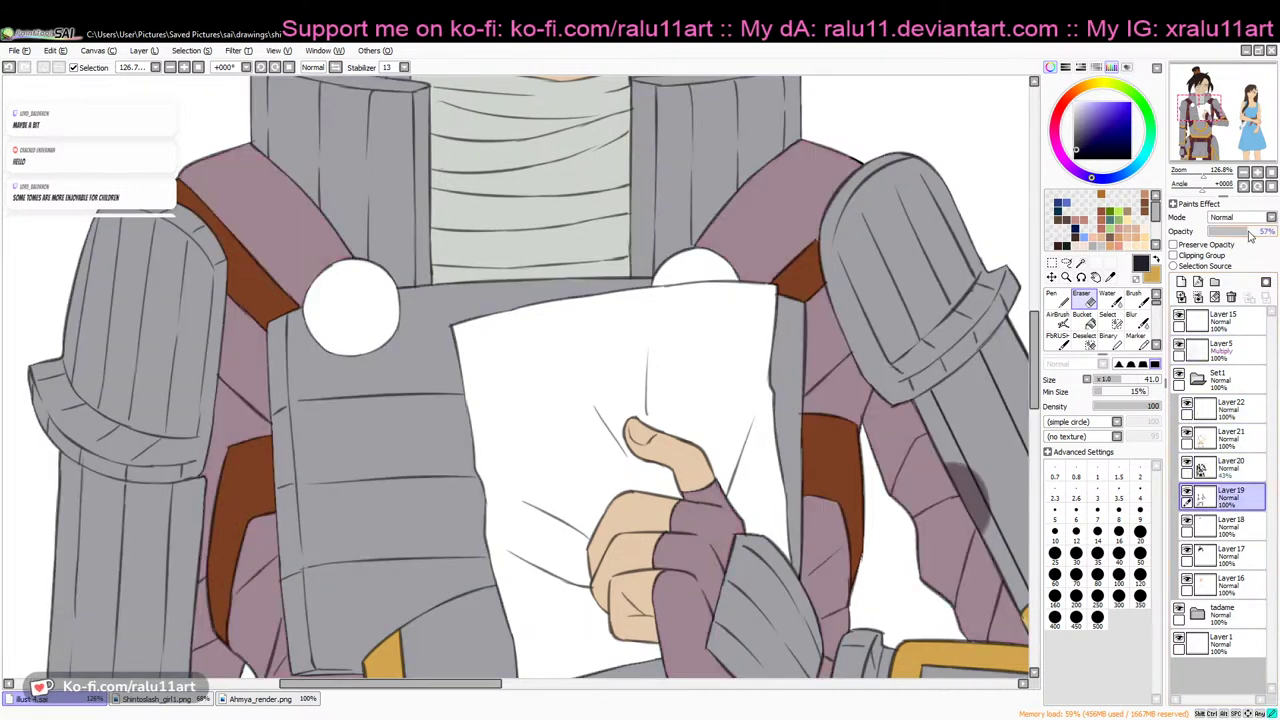
left_click(1241, 231)
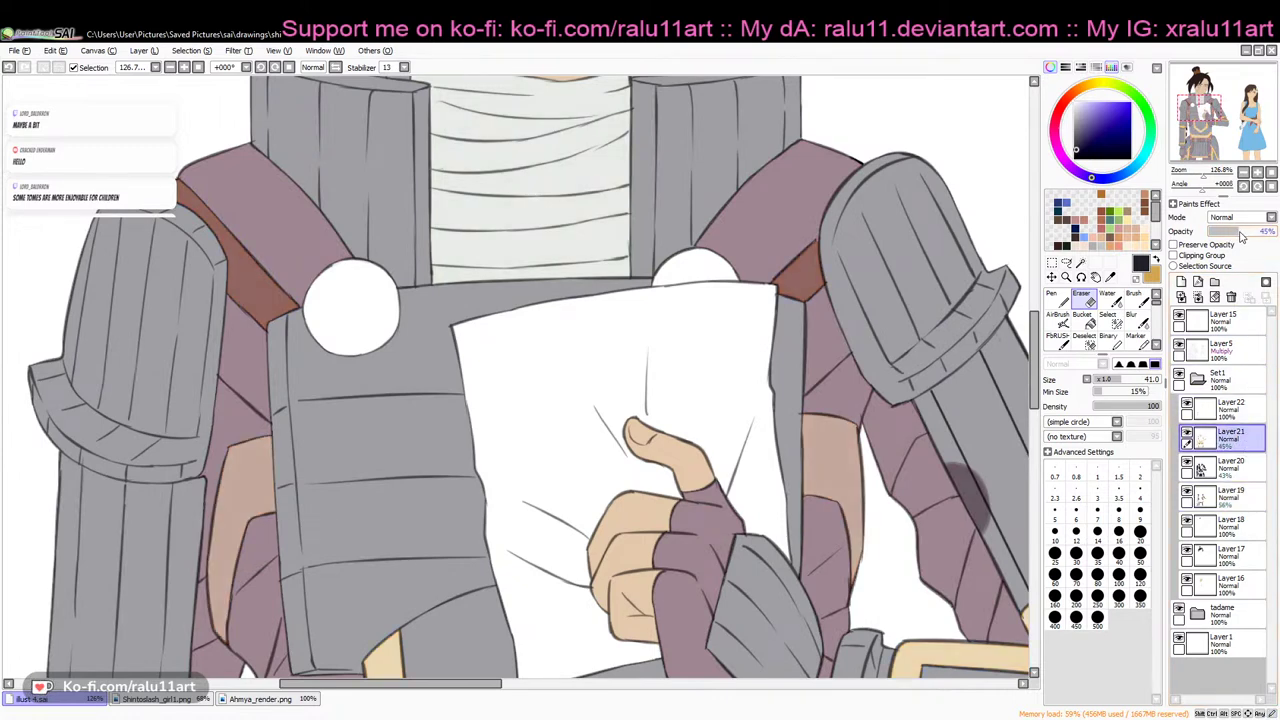
Erase the line art around the white shoulder discs and the chest plate's upper corners on Layer5 with the Eraser at size 22, minimum size 7%
left_click(1225, 350)
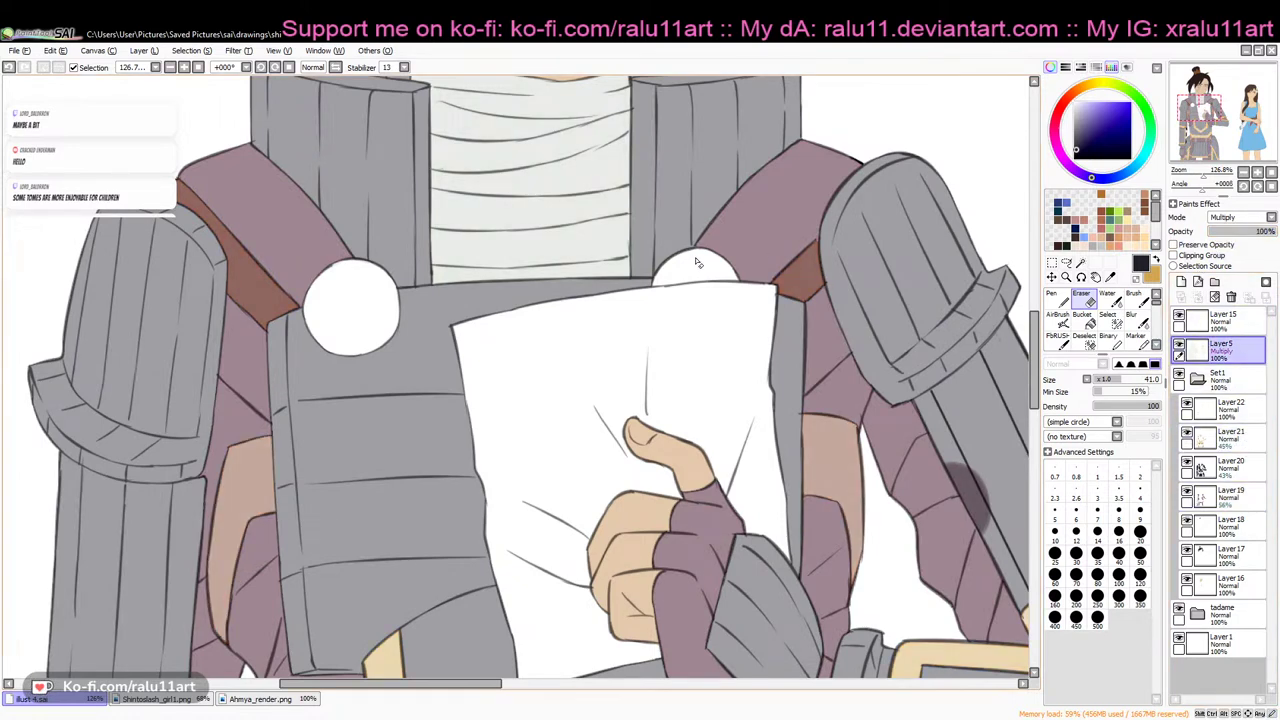
key("ctrl+z")
left_click_drag(1116, 379, 1110, 379)
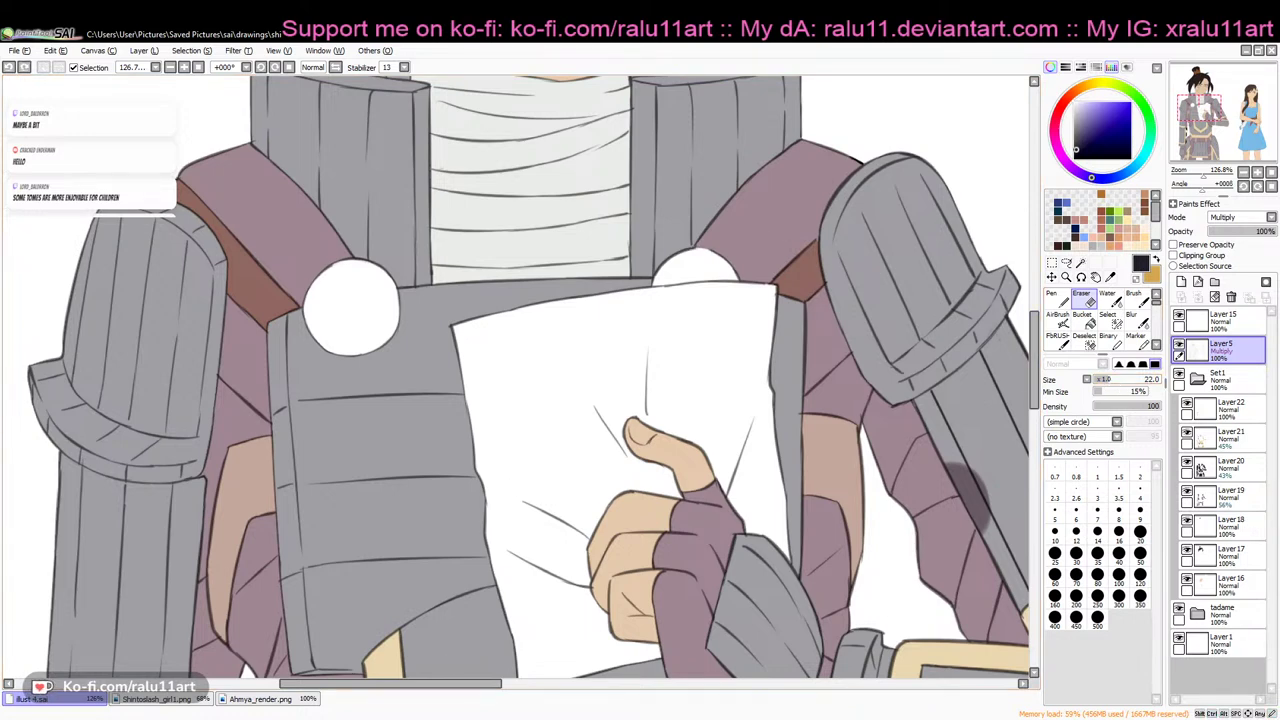
left_click(404, 702)
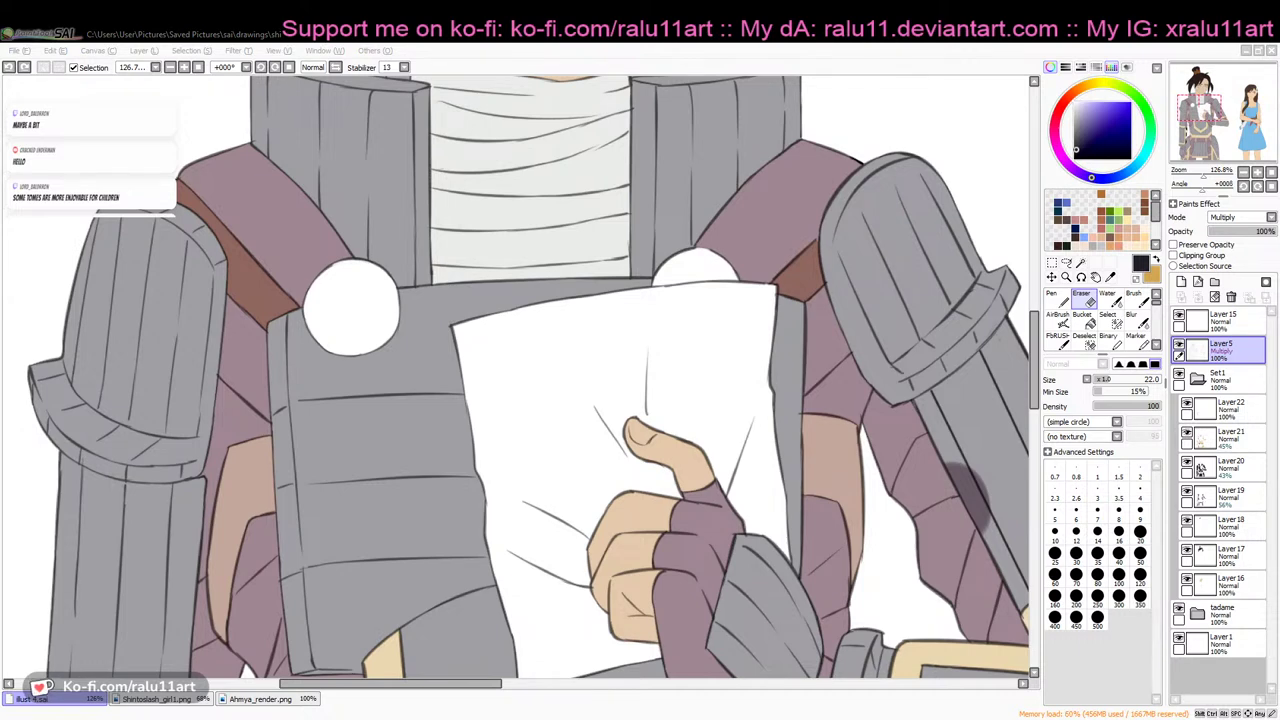
left_click(1210, 48)
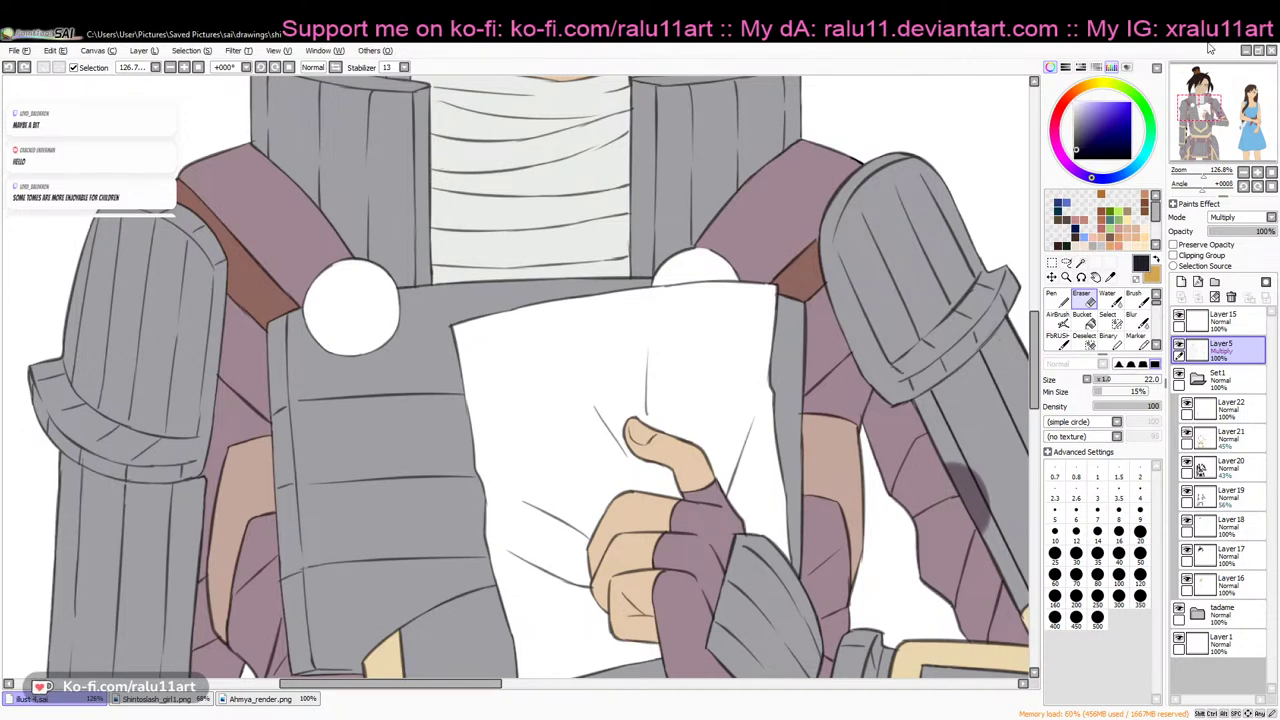
left_click_drag(1100, 397, 1050, 357)
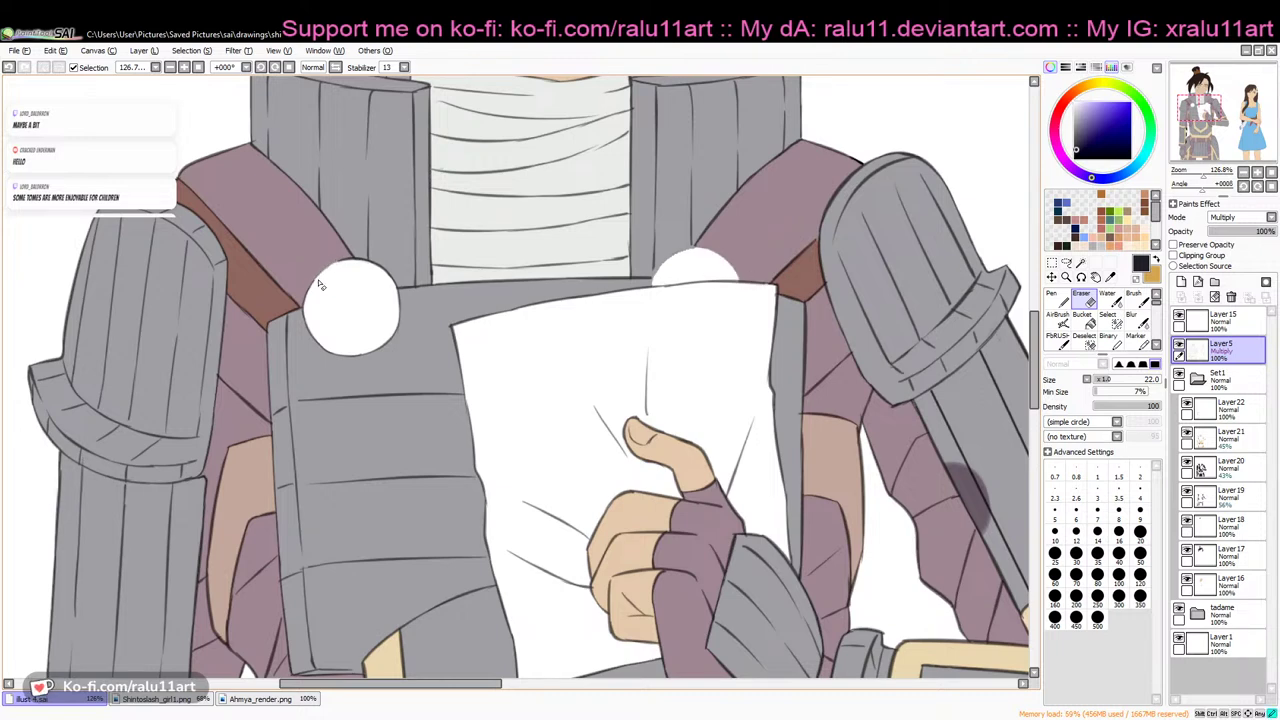
left_click_drag(304, 298, 325, 356)
mouse_move(267, 325)
left_mouse_down()
mouse_move(298, 310)
mouse_move(270, 375)
left_mouse_up()
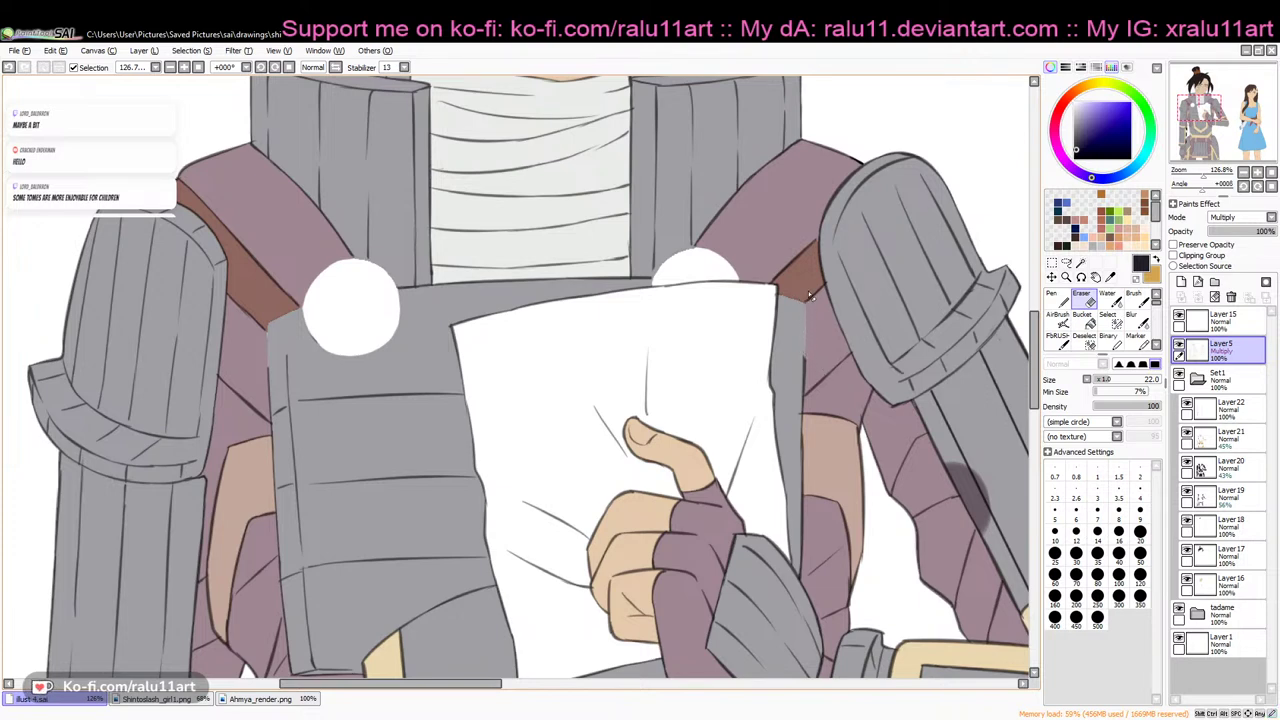
Check the armour in Ahmya_render.png, then set the Pen to size 10, minimum size 0% and density 71 on a new layer above Layer5
left_click(268, 701)
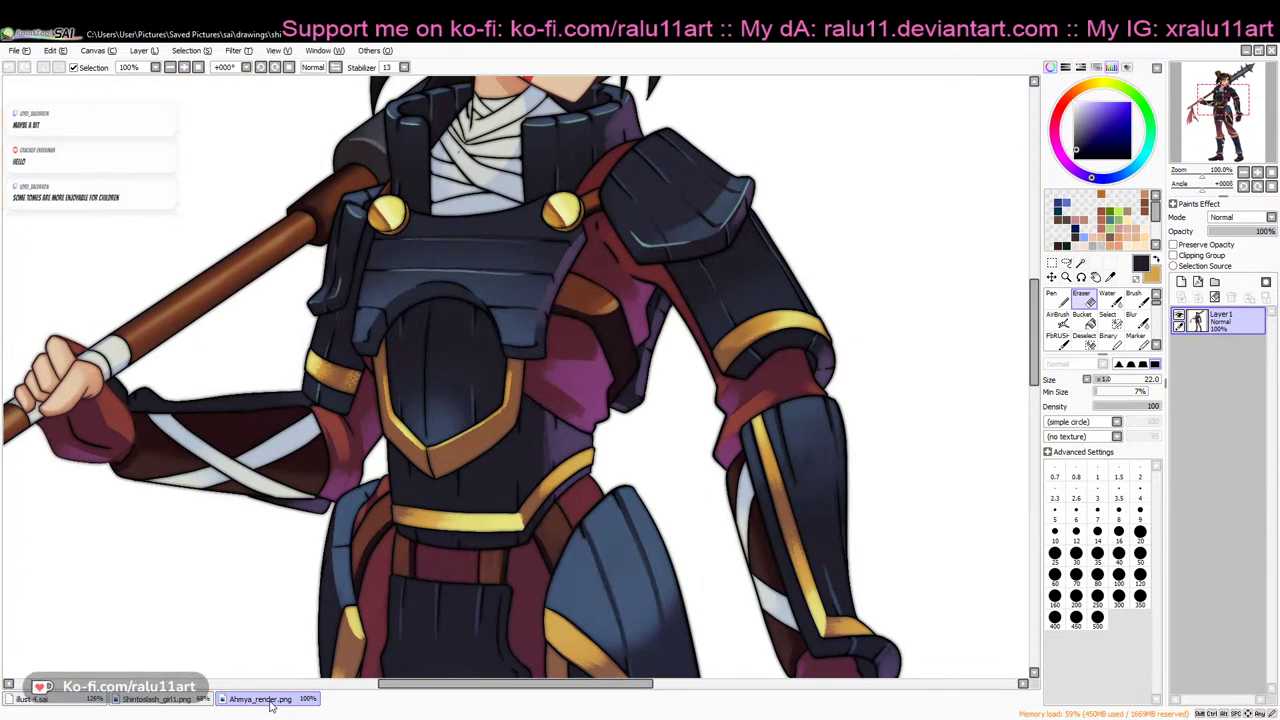
left_click(88, 703)
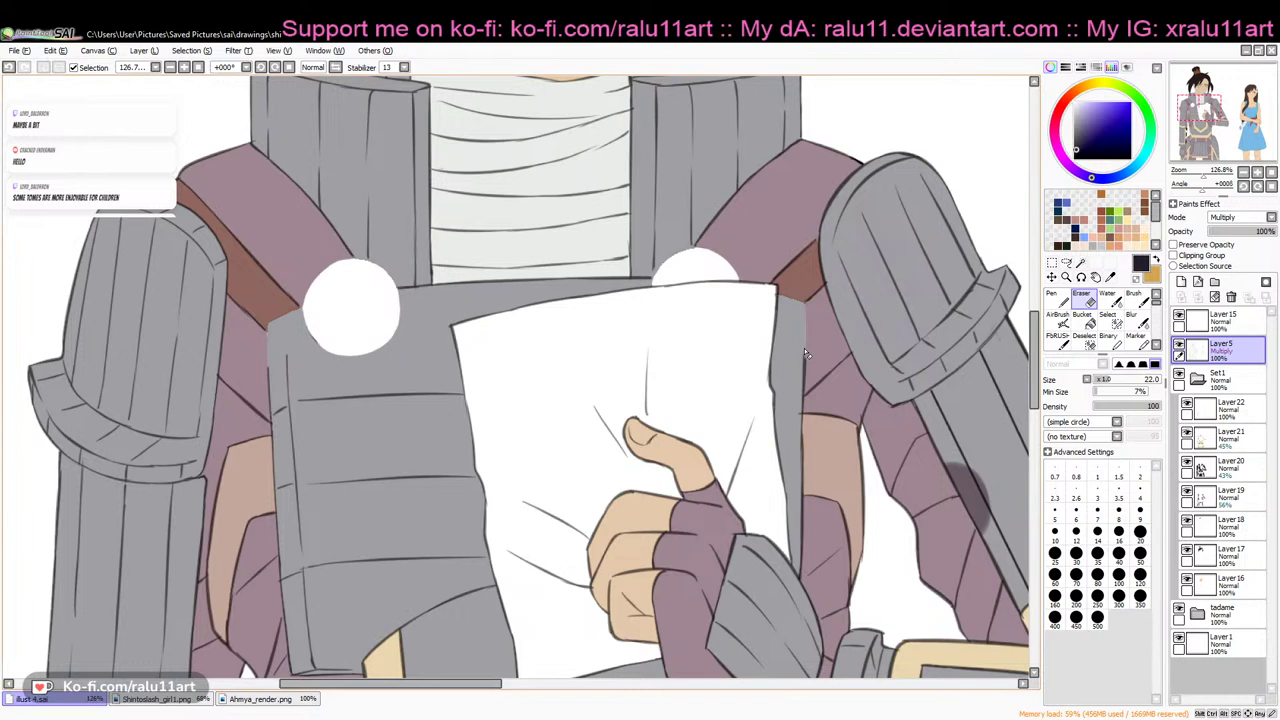
left_click(1052, 297)
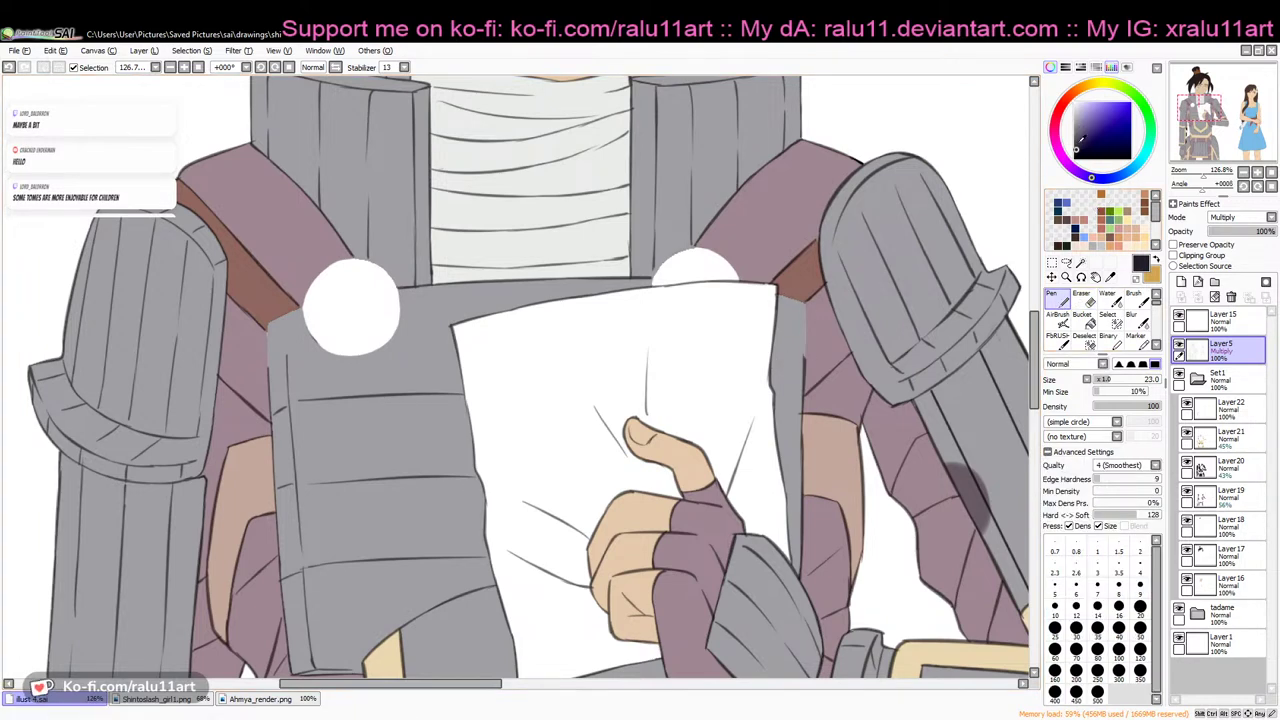
left_click(1067, 220)
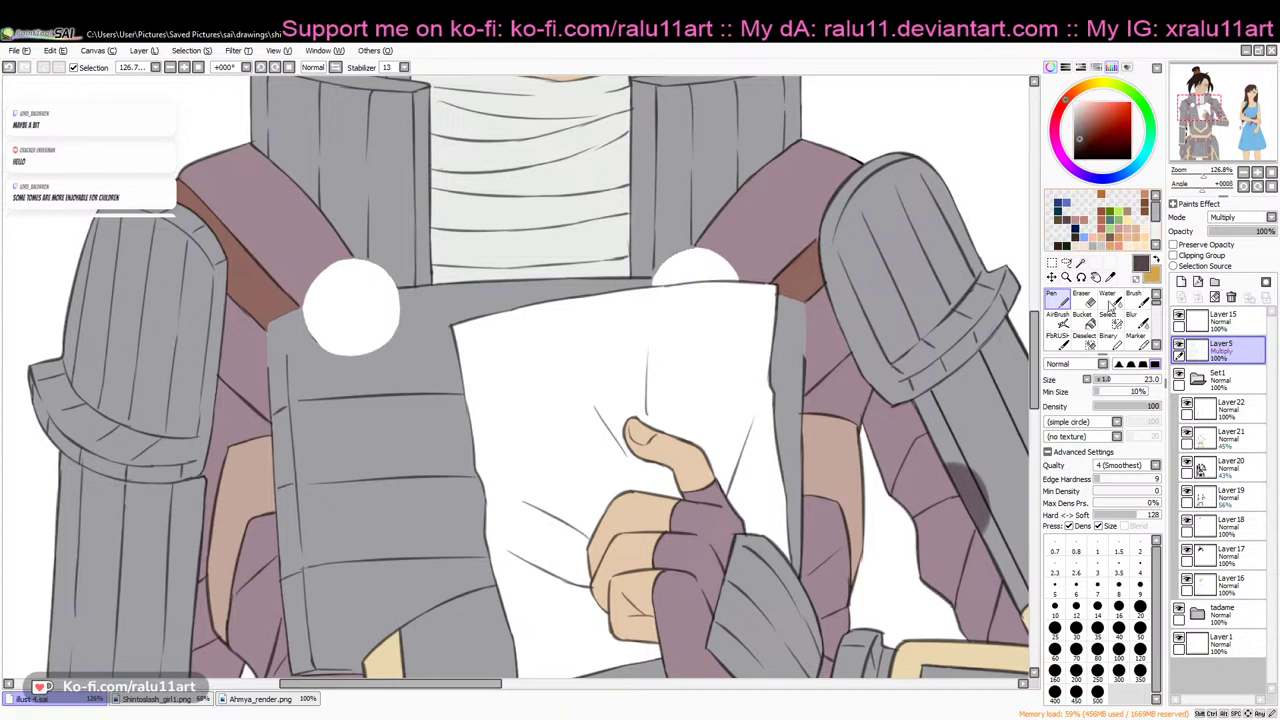
left_click(1134, 407)
left_click(1089, 393)
left_click(1097, 606)
left_click(1182, 284)
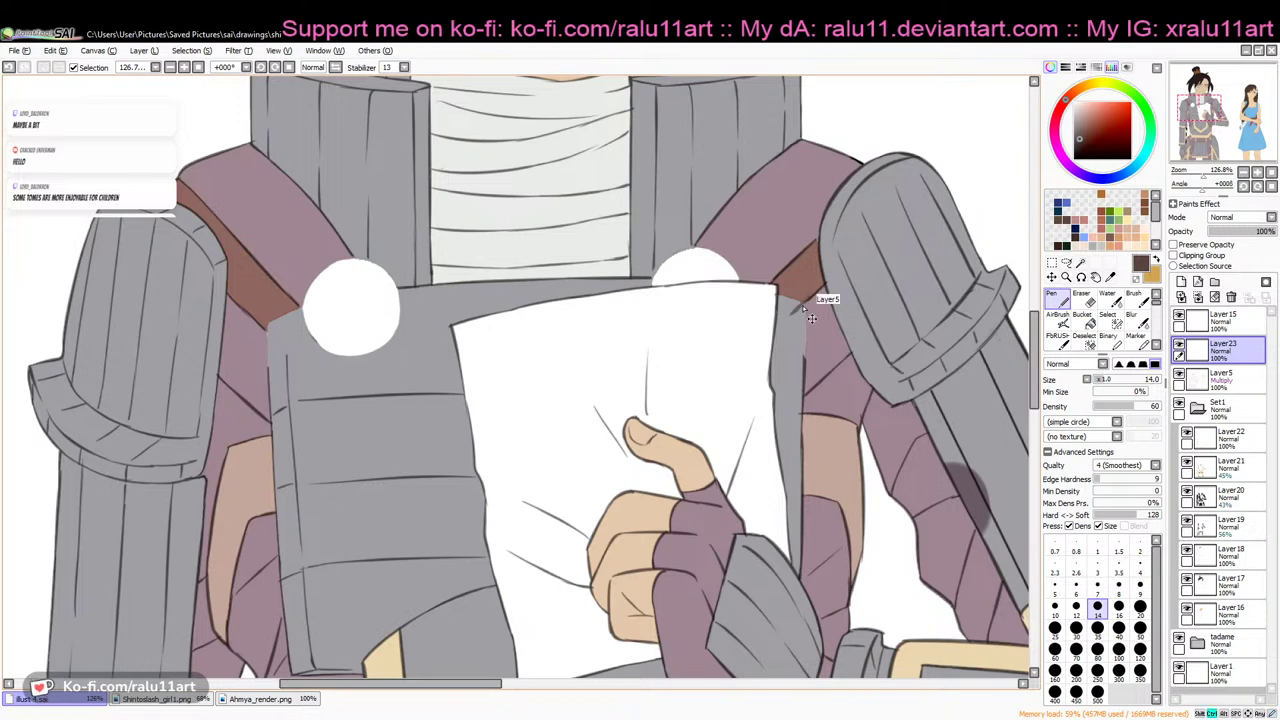
left_click_drag(1093, 145, 1076, 142)
left_click_drag(1135, 408, 1103, 380)
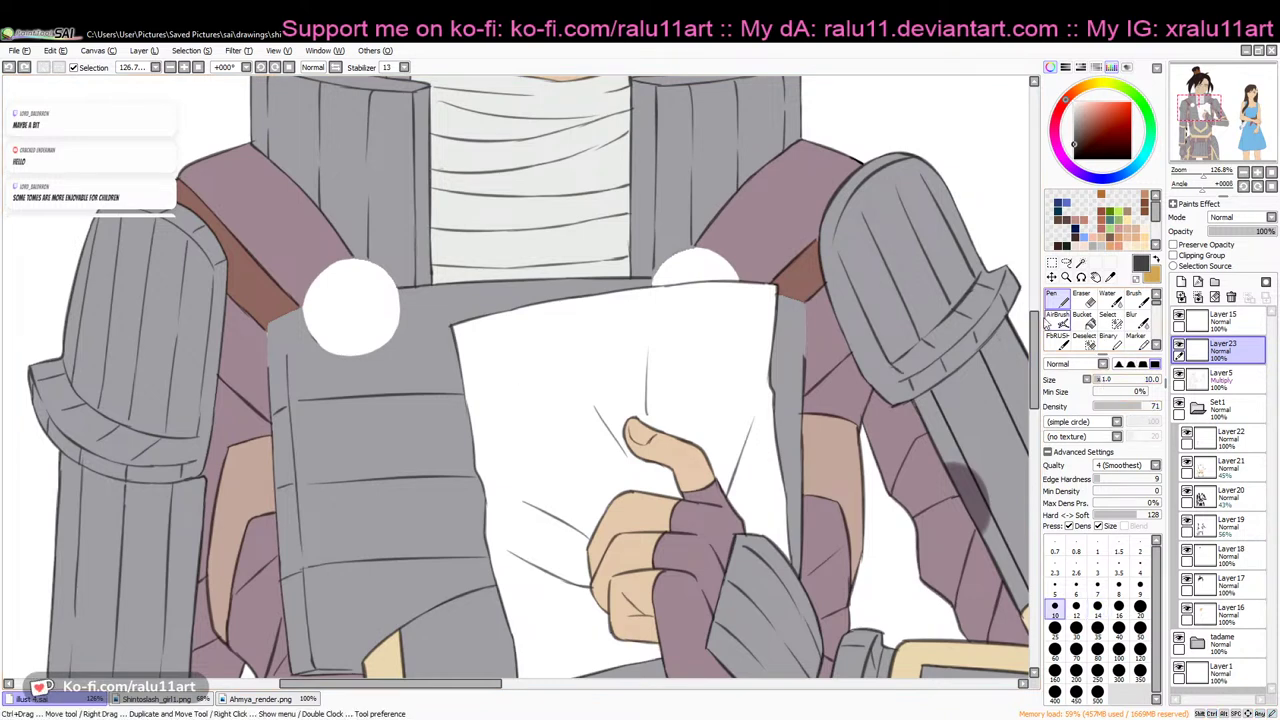
Draw a rounded joint in dark grey at the chest plate corner beside the paper, below the brown strap, on Layer23
left_click(1073, 150)
left_click_drag(822, 290, 806, 307)
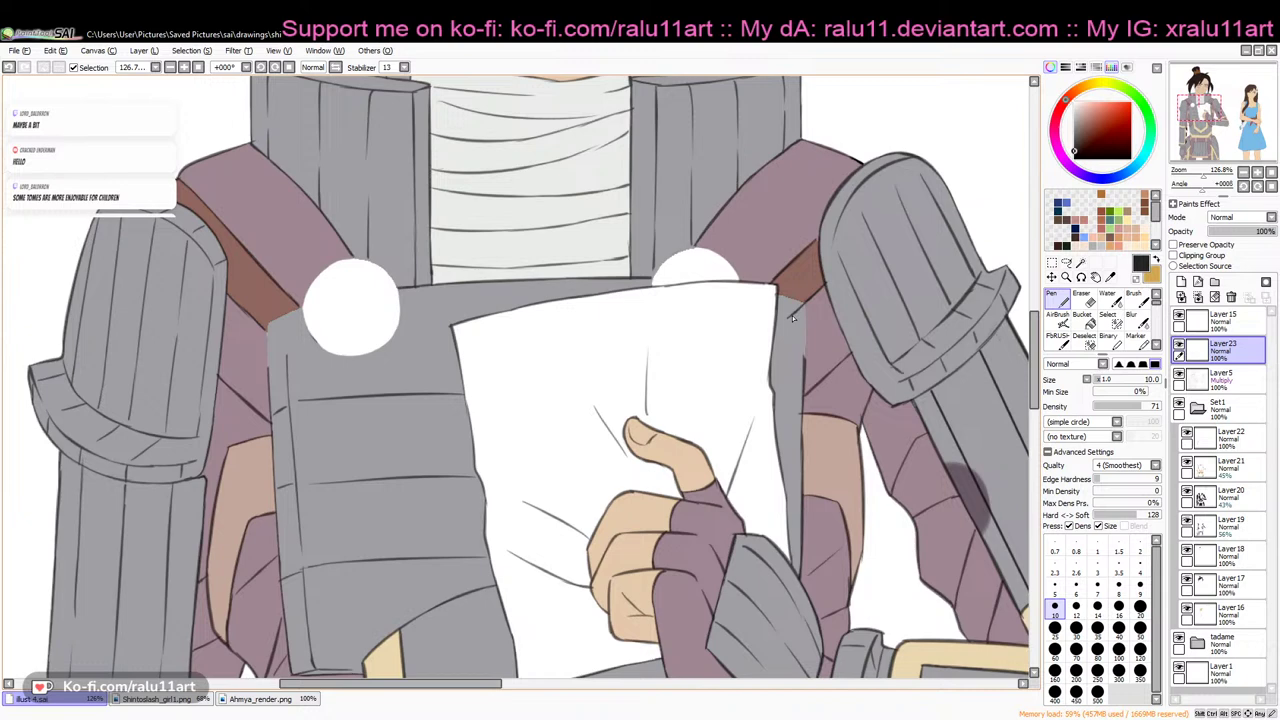
left_click(1074, 146)
key("ctrl+z")
left_click_drag(823, 288, 818, 292)
mouse_move(769, 351)
left_mouse_down()
mouse_move(788, 318)
mouse_move(757, 302)
left_mouse_up()
key("ctrl+z")
mouse_move(771, 357)
left_mouse_down()
mouse_move(757, 316)
mouse_move(786, 318)
mouse_move(767, 302)
mouse_move(769, 361)
left_mouse_up()
key("ctrl+z")
key("e")
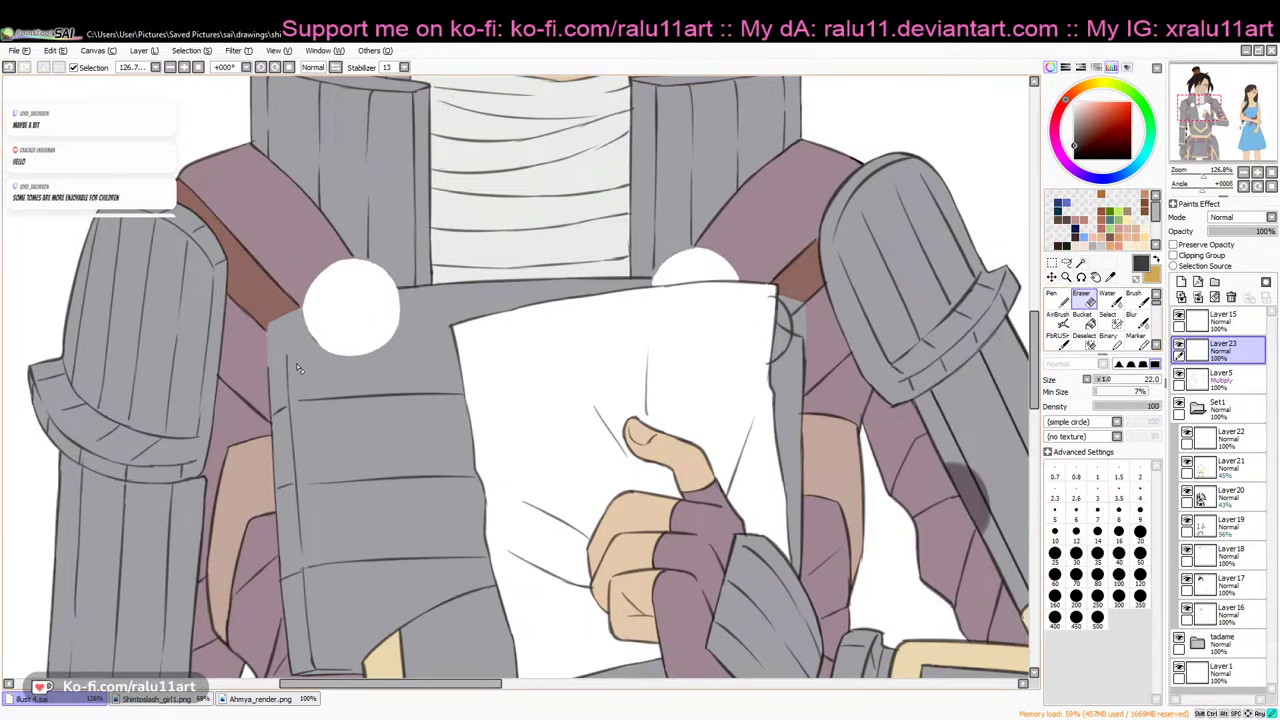
Try to draw a rounded joint on Layer5 at the chest plate's outer corner below the fully visible white disc
left_click(1222, 376)
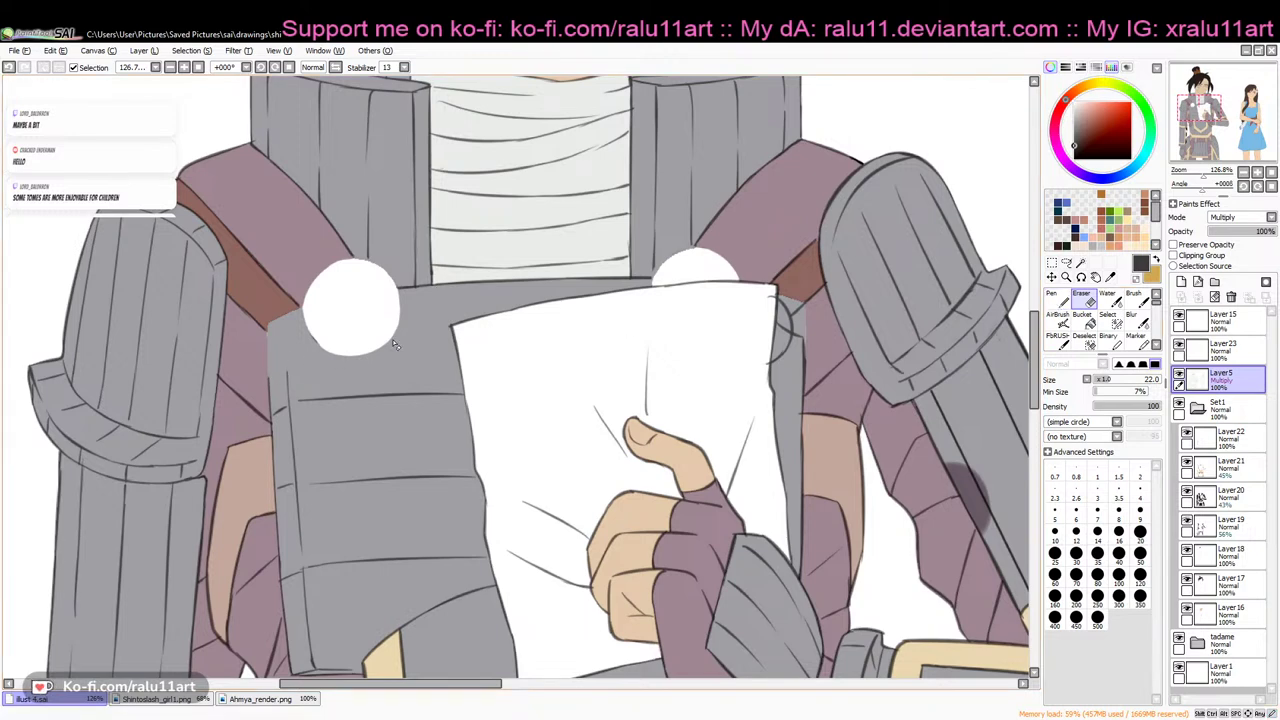
key("n")
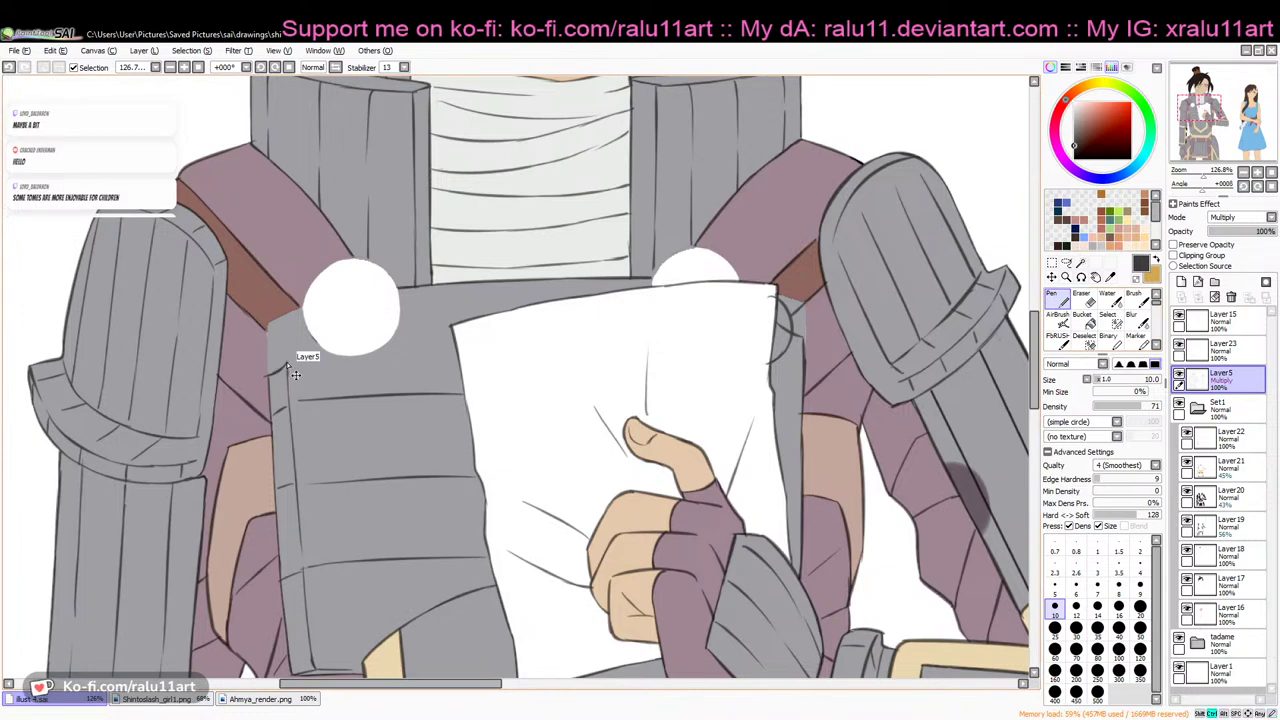
mouse_move(315, 353)
left_mouse_down()
mouse_move(283, 365)
mouse_move(318, 348)
left_mouse_up()
key("ctrl+z")
key("ctrl+z")
left_click_drag(277, 340, 334, 309)
key("ctrl+z")
mouse_move(277, 344)
left_mouse_down()
mouse_move(340, 385)
mouse_move(321, 335)
mouse_move(295, 349)
mouse_move(271, 339)
mouse_move(350, 340)
left_mouse_up()
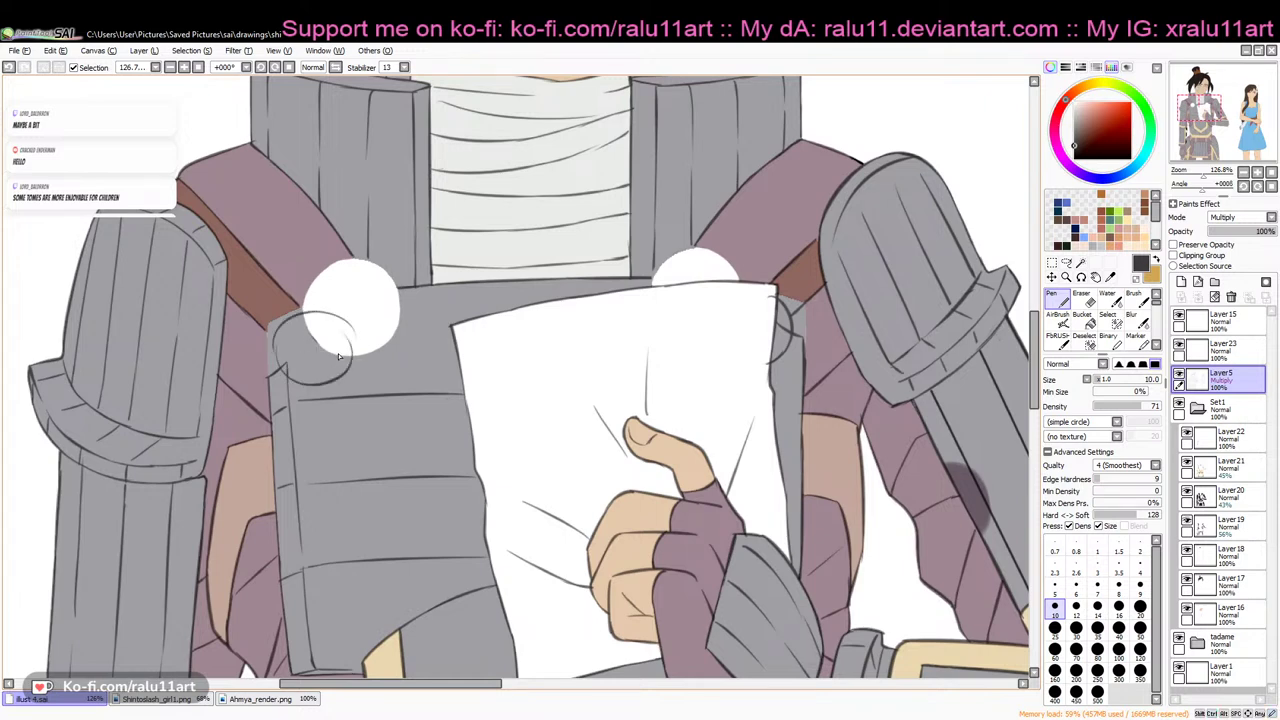
key("ctrl+z")
Add an inner curve to the rounded joint beside the paper, and erase the stray arc below the full white disc
left_click_drag(797, 315, 787, 359)
key("e")
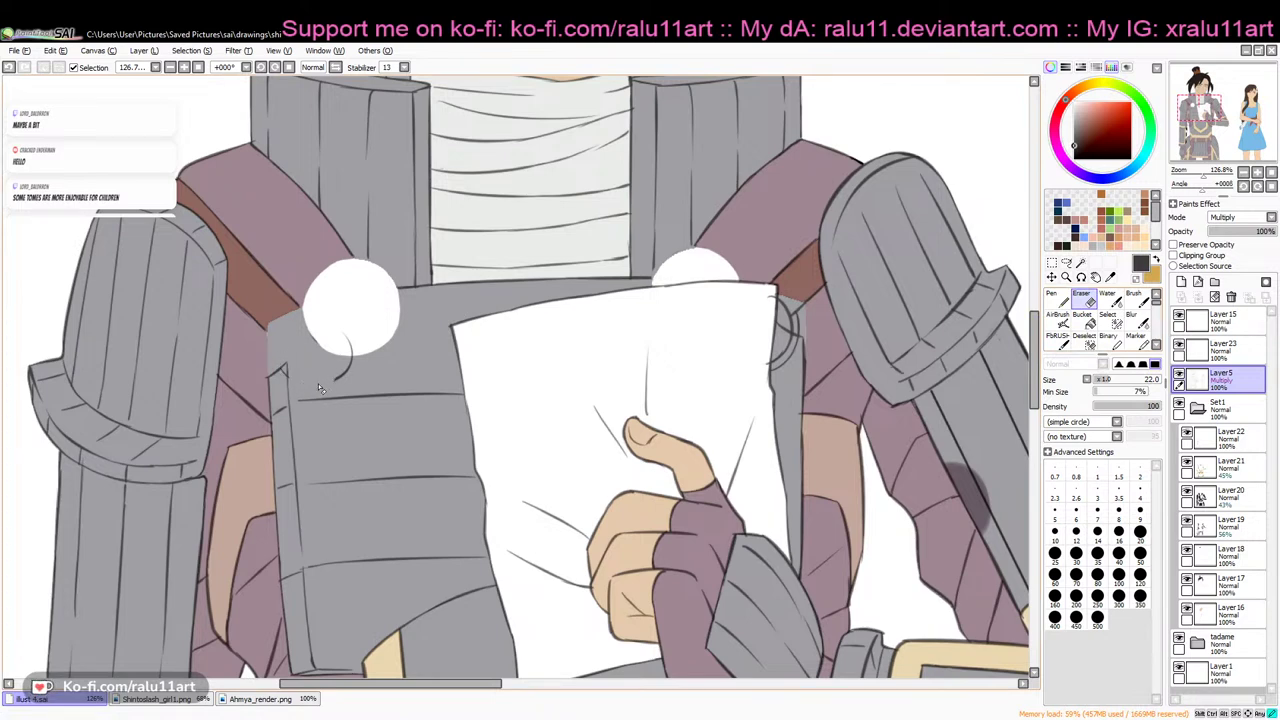
left_click(349, 372)
Mirror the canvas view and draw a circular joint at the chest plate's outer corner, overlapping the white disc, on Layer5
key("n")
left_click(335, 69)
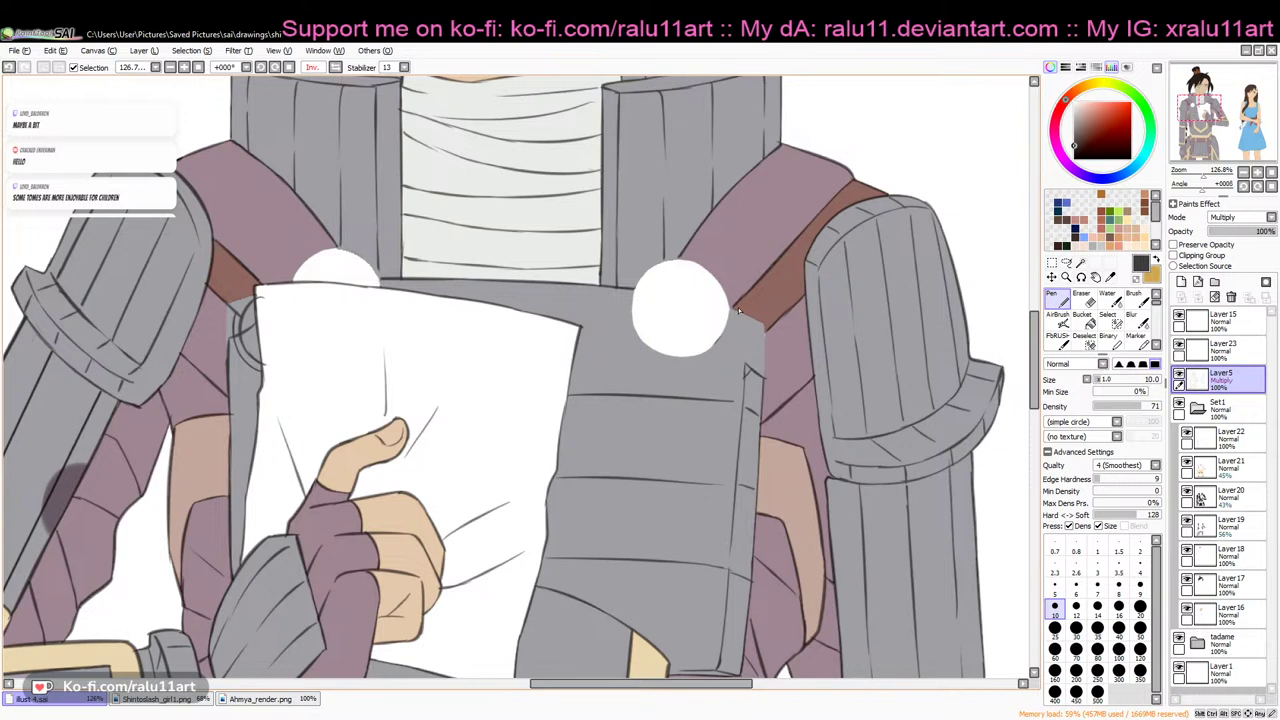
mouse_move(714, 320)
left_mouse_down()
mouse_move(750, 314)
mouse_move(760, 376)
left_mouse_up()
left_click_drag(706, 310, 745, 363)
key("e")
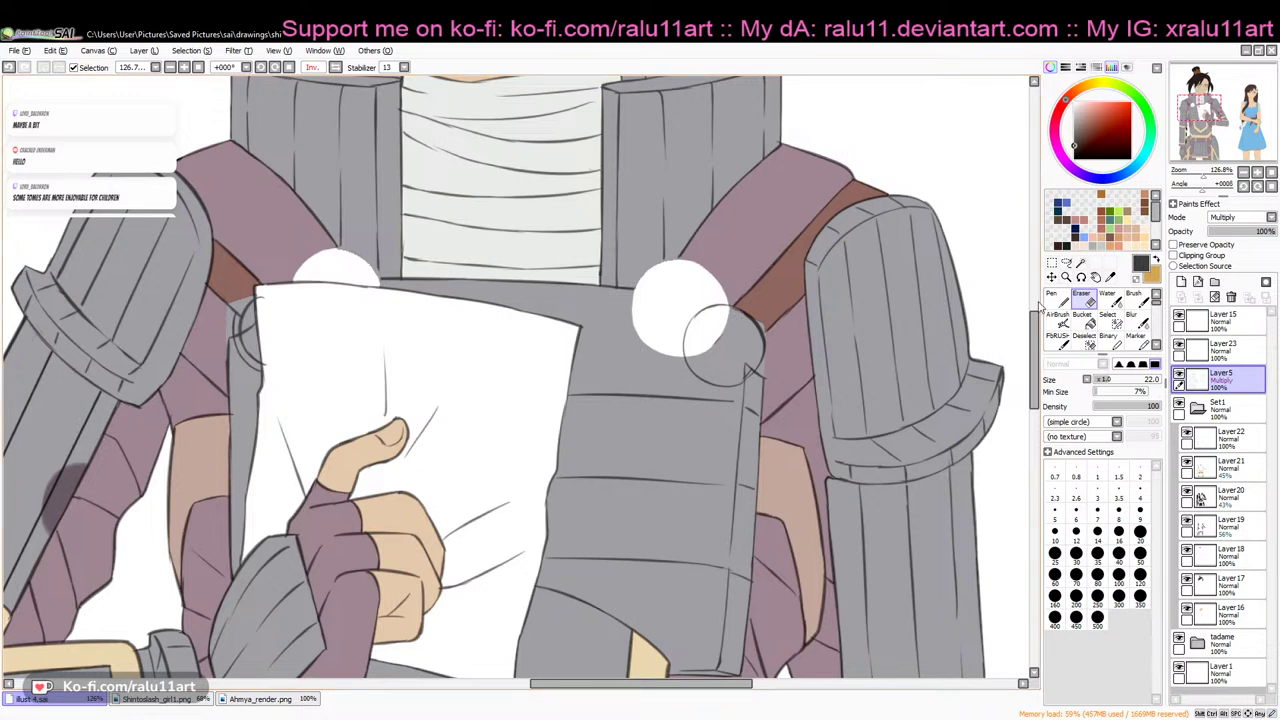
Clean up the stray lines in the rounded joint beside the paper and merge Layer23 down into Layer5
key("n")
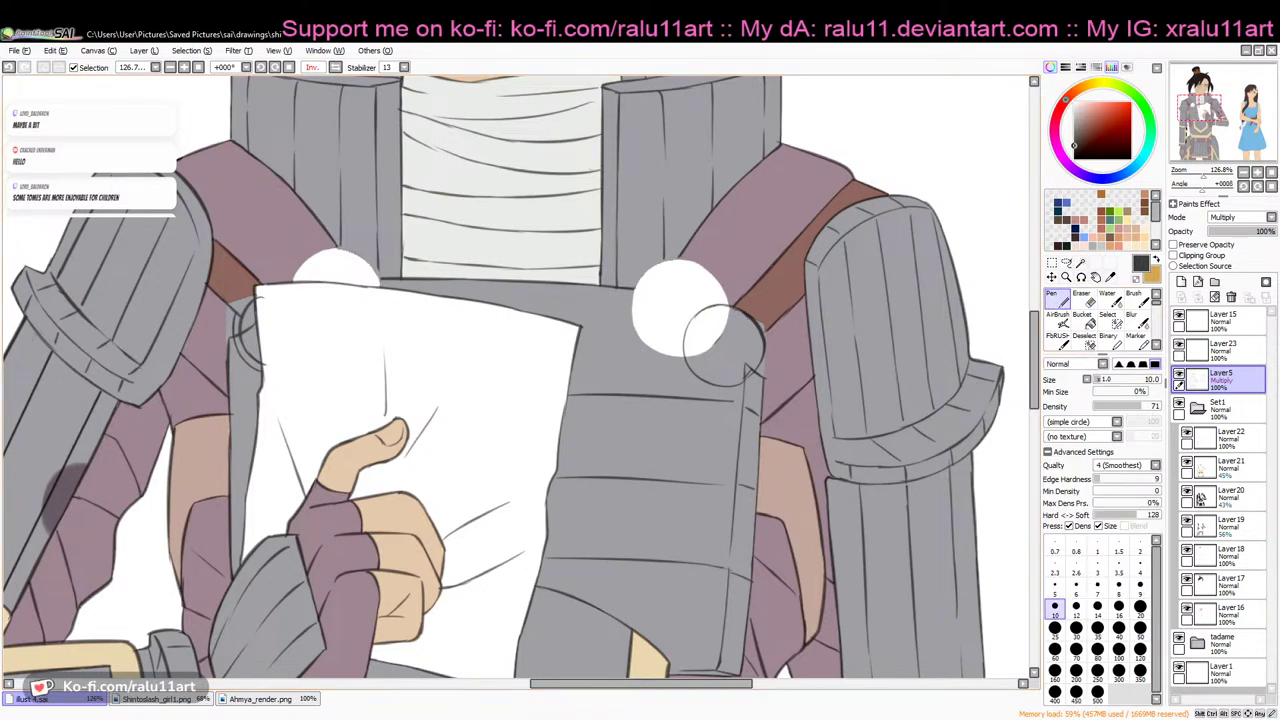
left_click(414, 694)
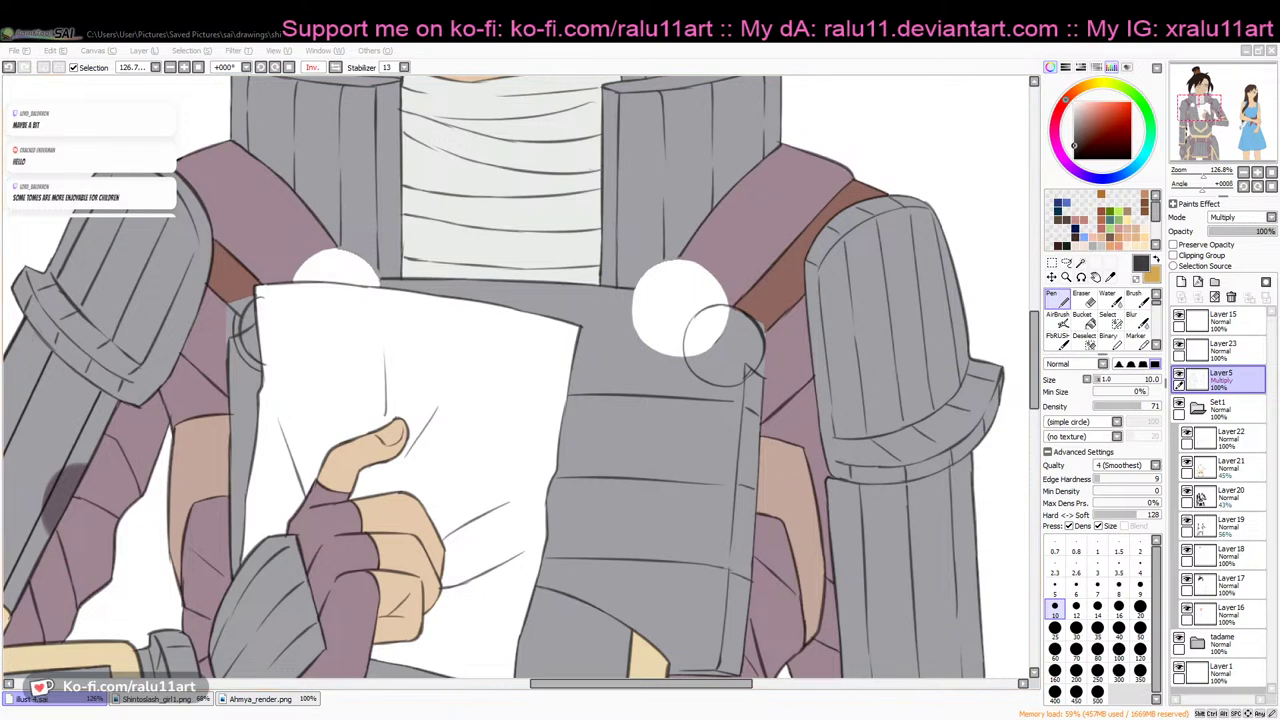
key("alt+Tab")
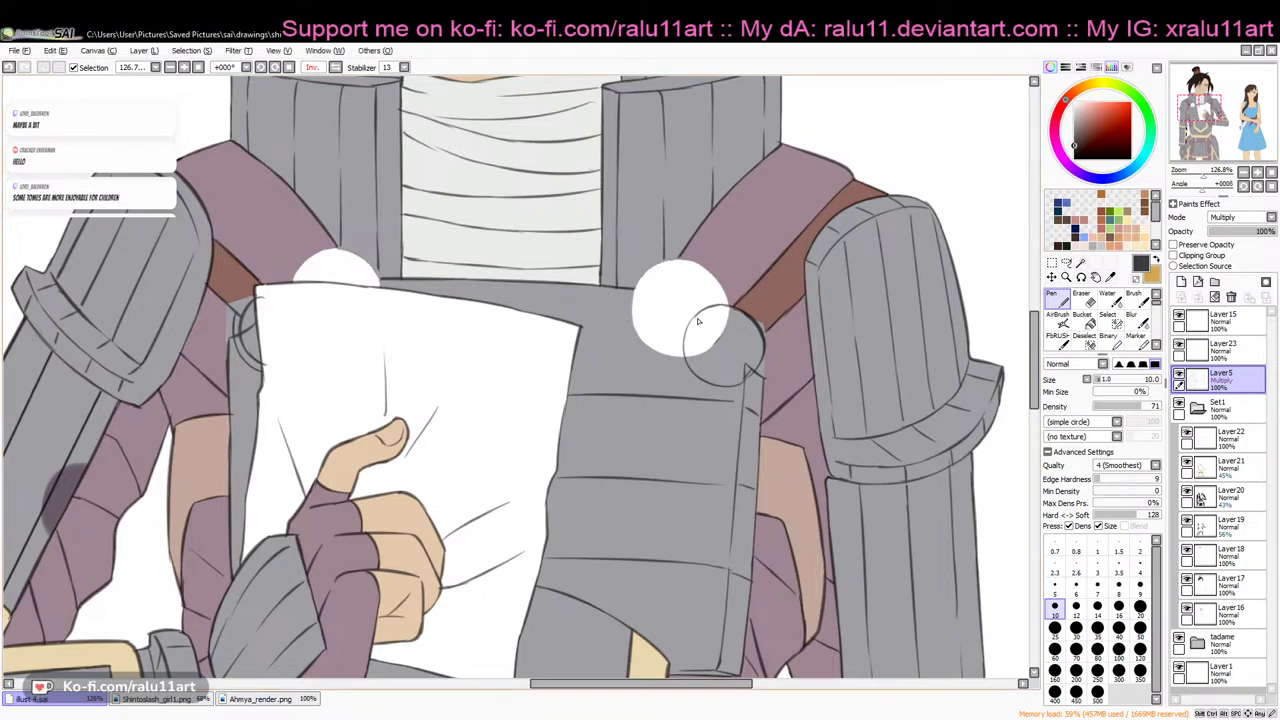
key("e")
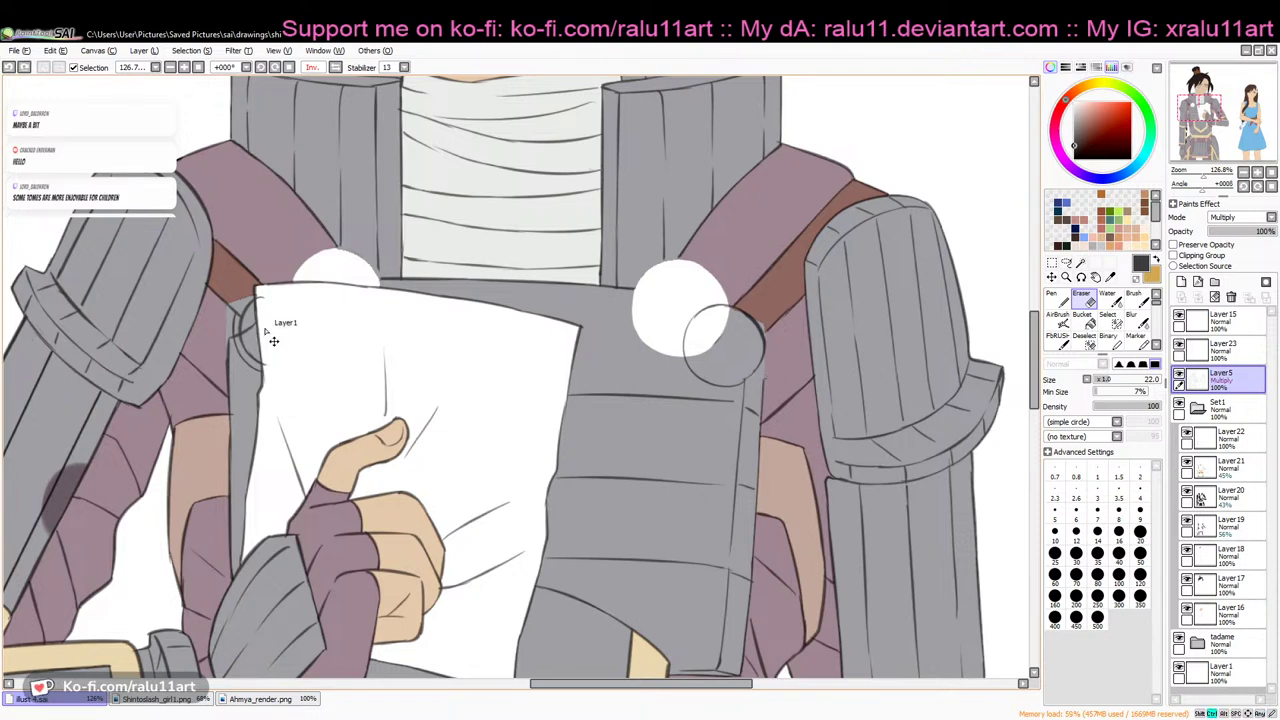
left_click(1223, 350)
key("ctrl+e")
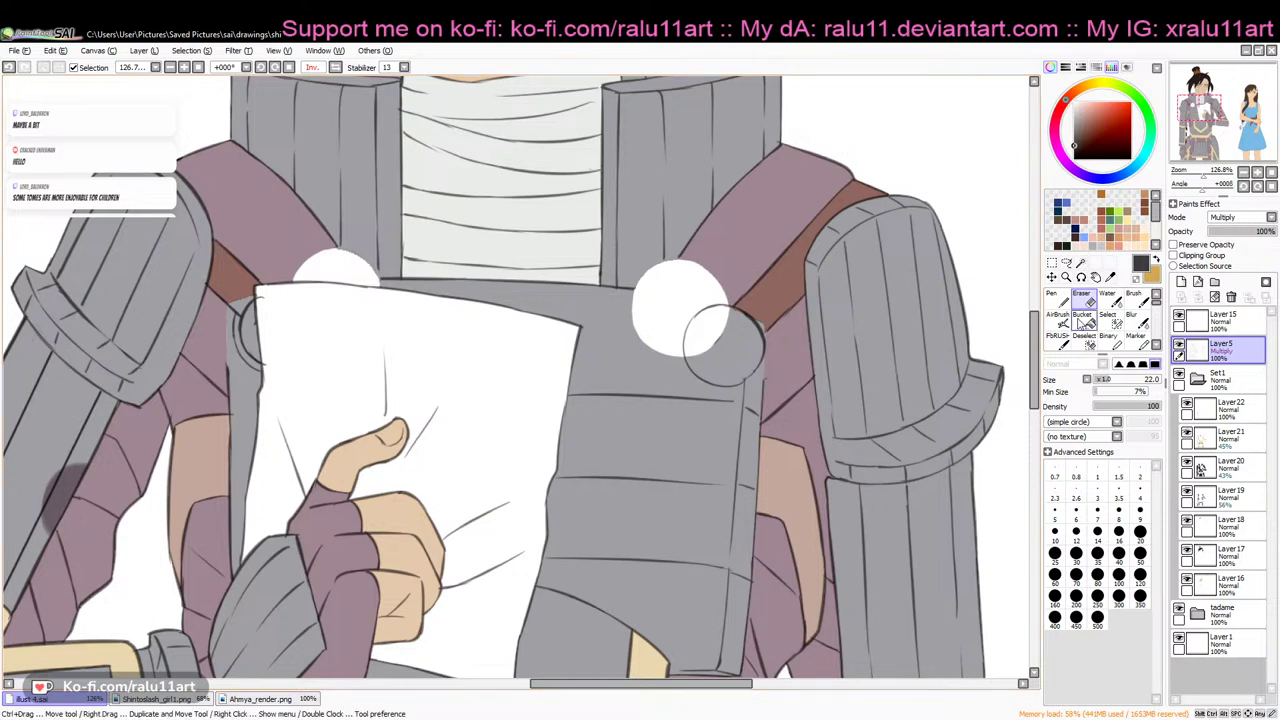
Refine the lower outer curve of the circular joint overlapping the white disc, using the Pen and Eraser on Layer5
key("n")
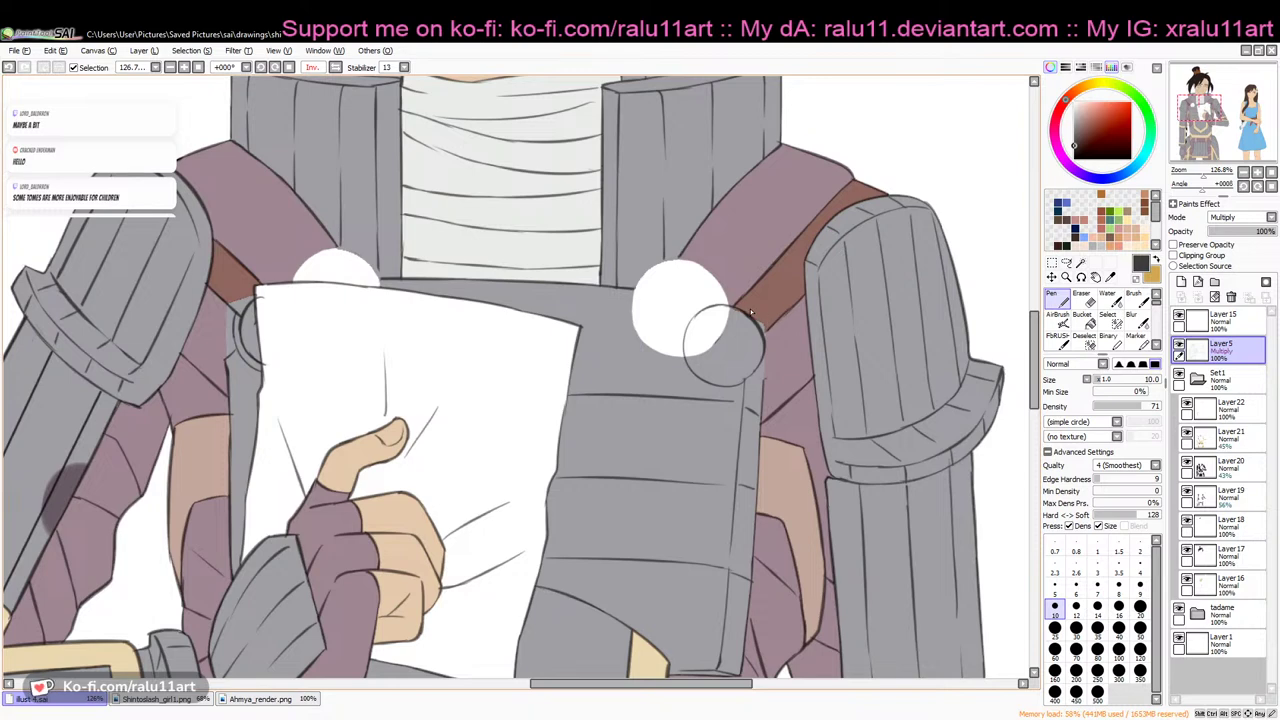
mouse_move(772, 336)
left_mouse_down()
mouse_move(737, 390)
mouse_move(764, 380)
left_mouse_up()
key("ctrl+z")
key("ctrl+z")
left_click(1089, 302)
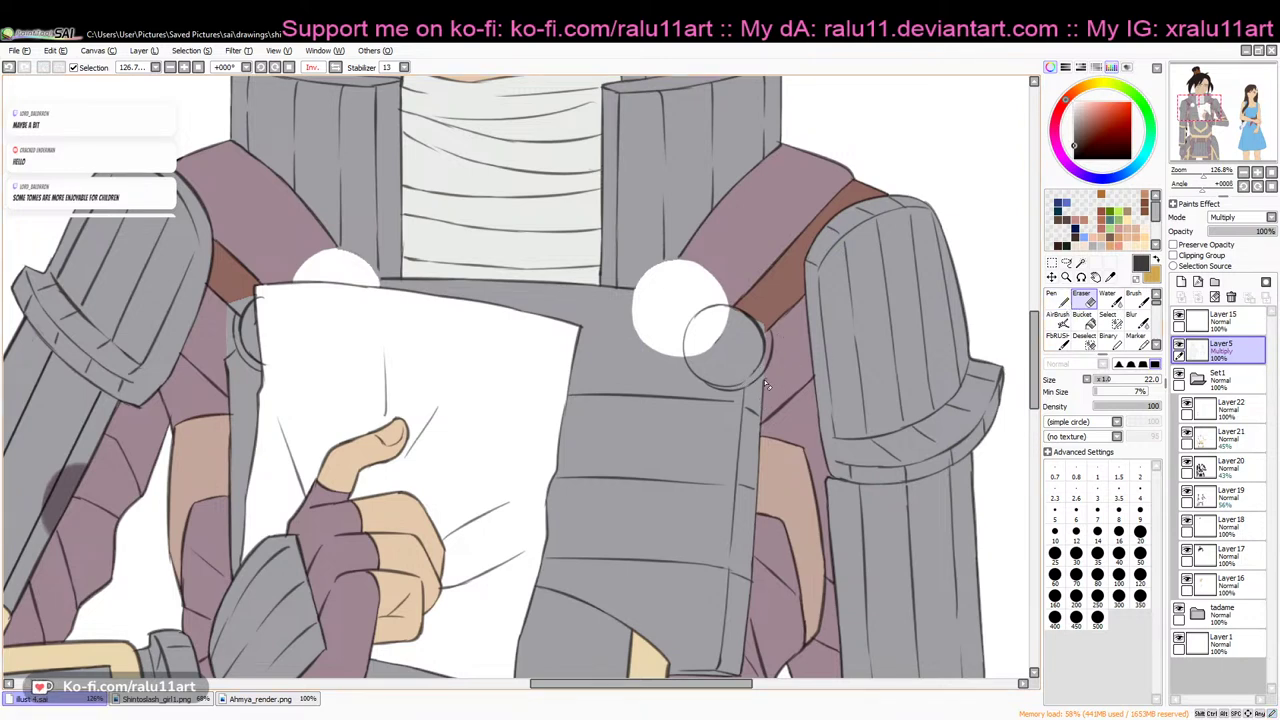
key("n")
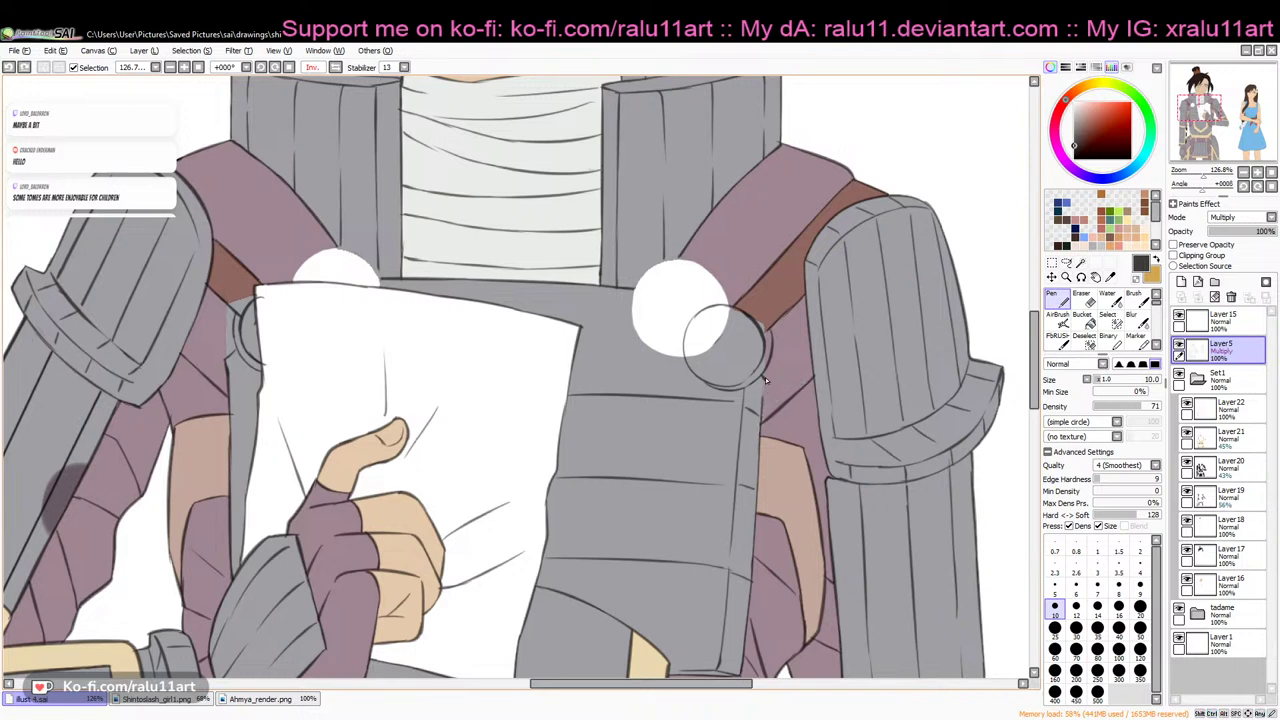
Erase and redraw the chest plate's outer edge line just below the circular joint, trimming it with a size 15 eraser
key("e")
left_click_drag(761, 399, 758, 440)
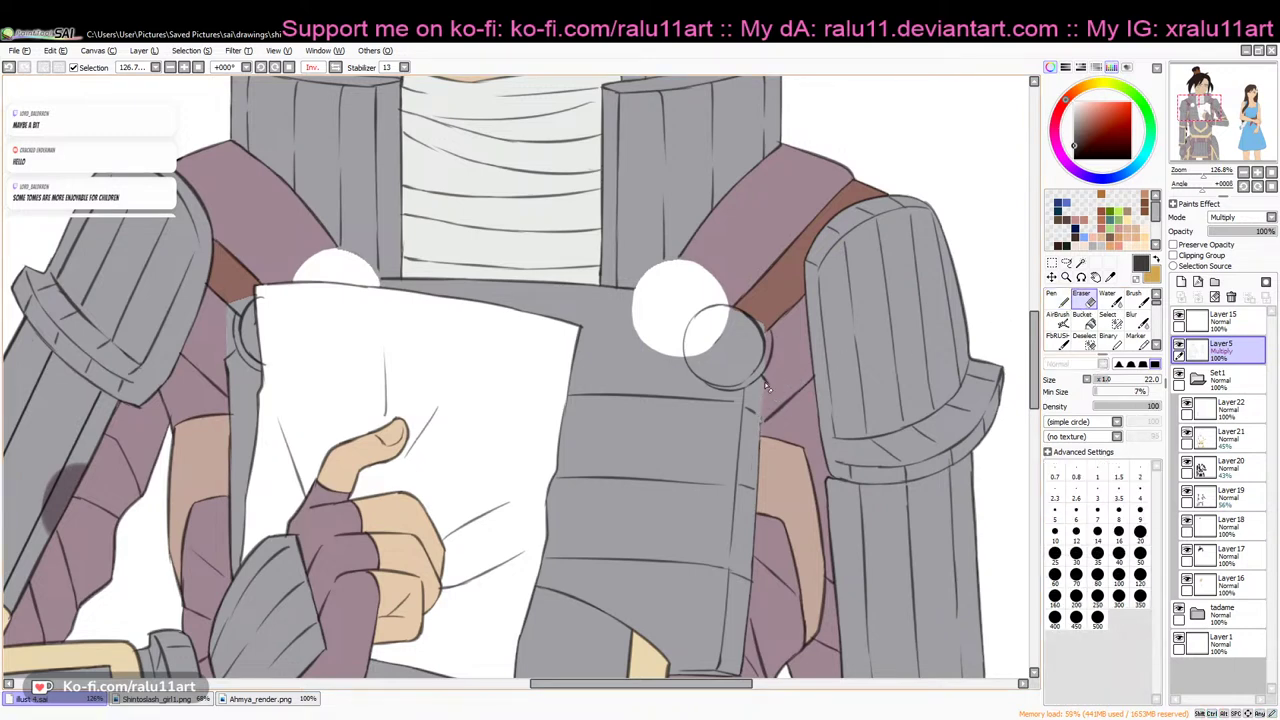
key("n")
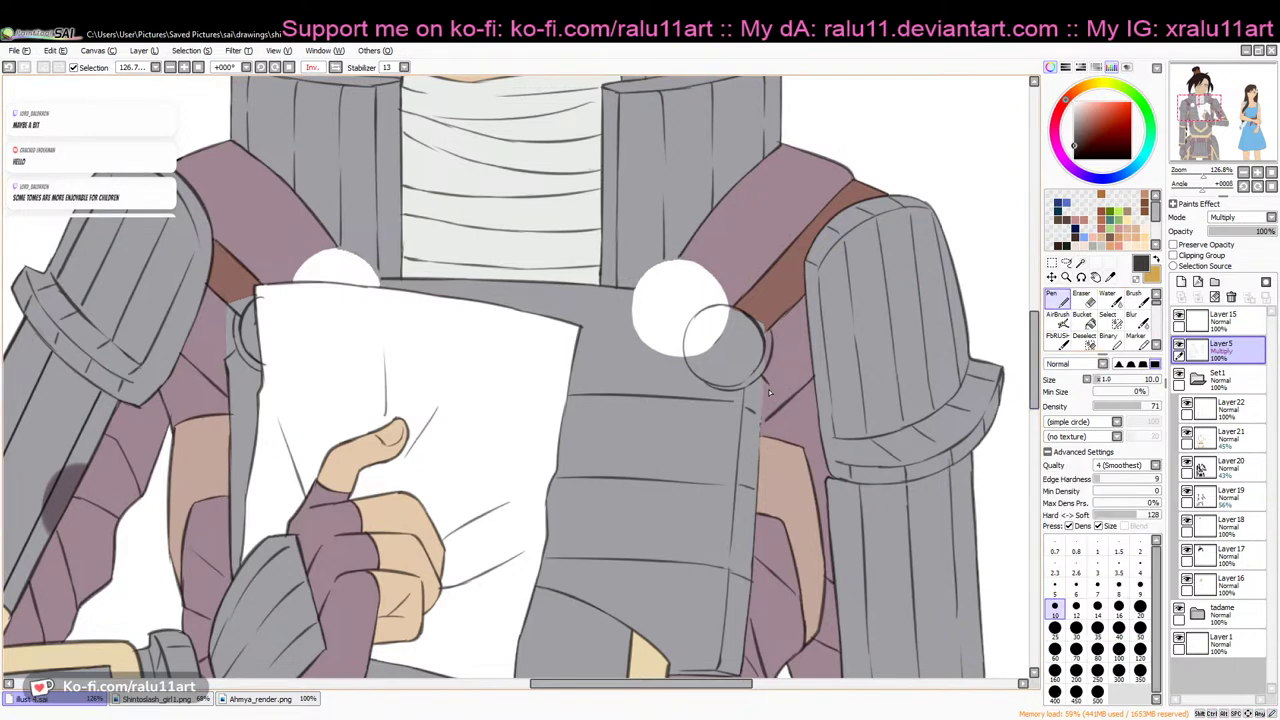
left_click_drag(768, 386, 757, 472)
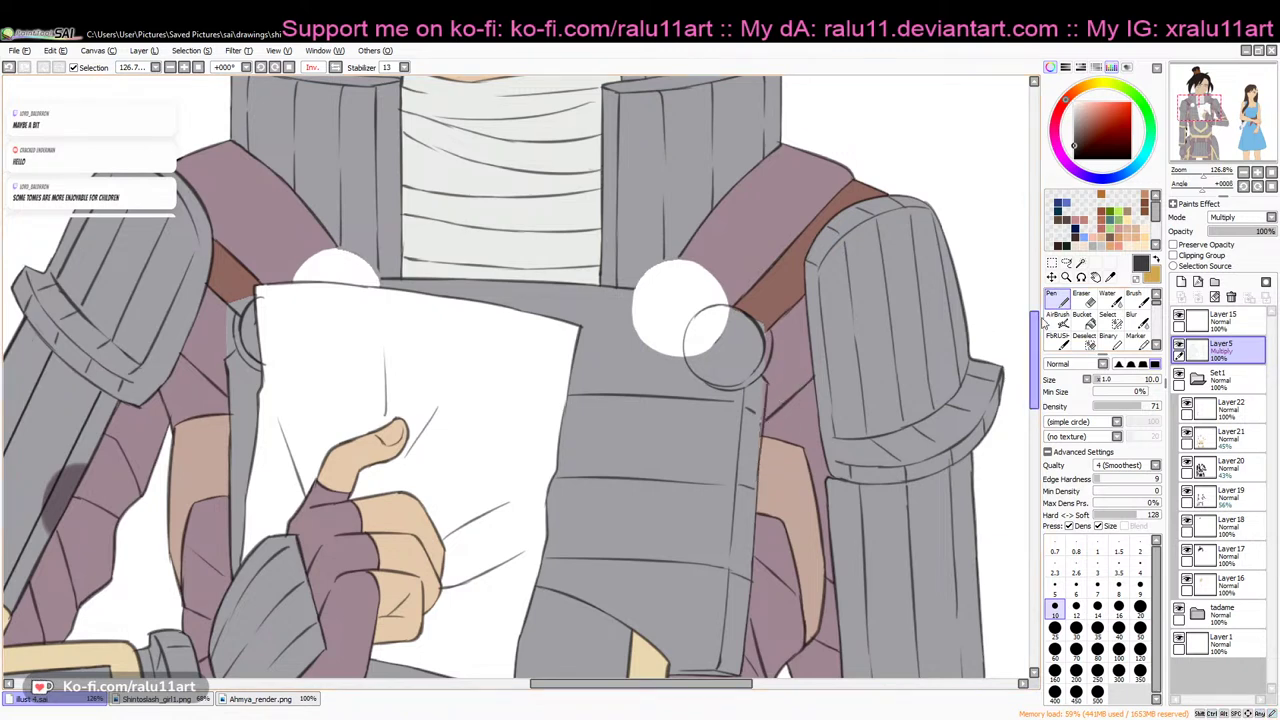
left_click(1081, 298)
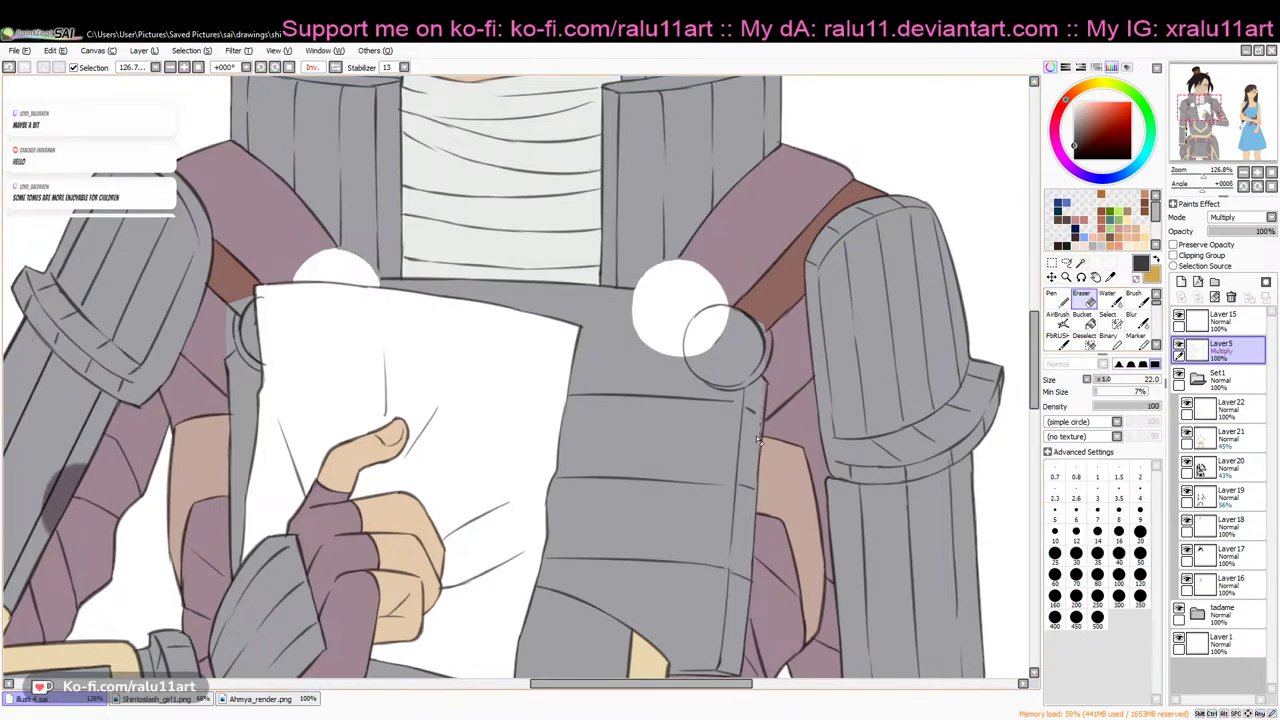
key("ctrl+z")
left_click_drag(1102, 385, 1099, 384)
left_click_drag(762, 420, 760, 428)
key("n")
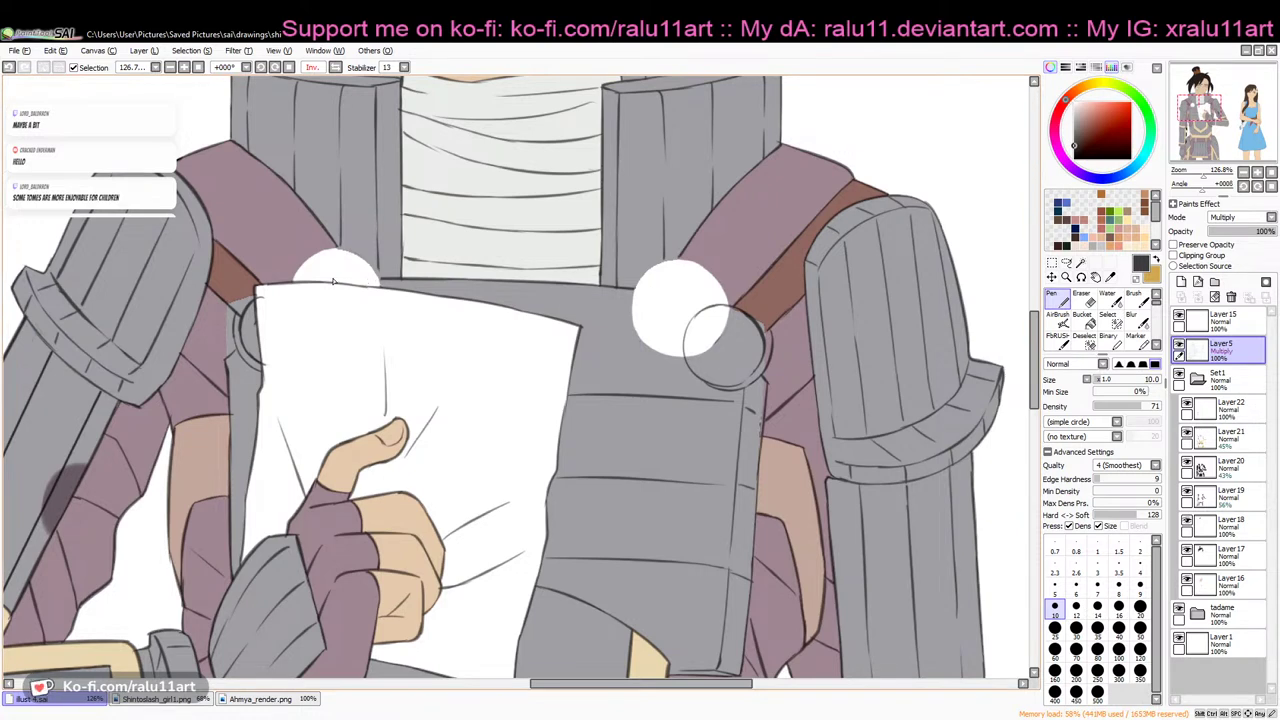
Draw the chest plate's top edge line across the white disc partly hidden by the paper
mouse_move(342, 278)
left_mouse_down()
mouse_move(405, 281)
mouse_move(310, 282)
mouse_move(384, 280)
left_mouse_up()
key("ctrl+z")
key("ctrl+z")
key("ctrl+z")
left_click_drag(324, 283, 371, 278)
Extend the chest plate's top edge across the full white disc to an angled corner at the circular joint
left_click_drag(598, 289, 698, 306)
key("ctrl+z")
key("ctrl+z")
key("ctrl+z")
mouse_move(615, 288)
left_mouse_down()
mouse_move(694, 291)
mouse_move(710, 309)
mouse_move(711, 298)
left_mouse_up()
key("ctrl+z")
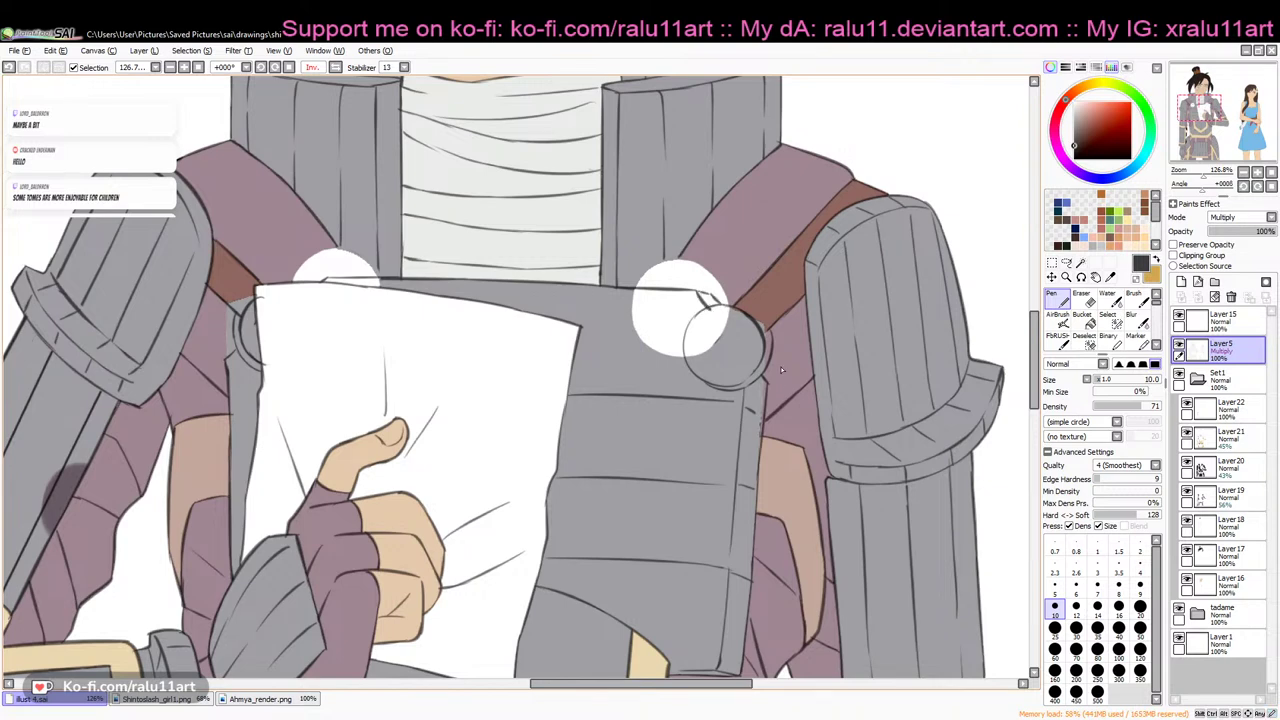
Erase the circular joint's heavy outer arc and redraw it as a cleaner outline
left_click_drag(747, 387, 768, 393)
key("ctrl+z")
key("e")
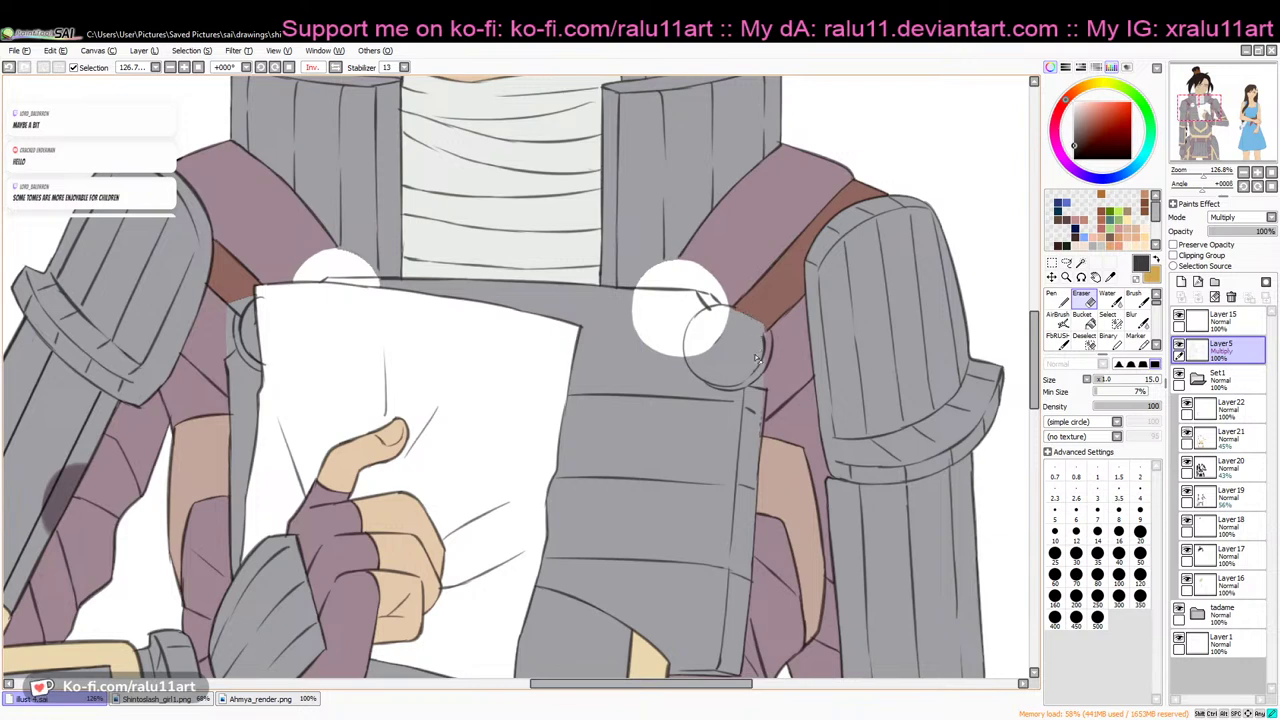
left_click(1052, 296)
mouse_move(712, 306)
left_mouse_down()
mouse_move(756, 318)
mouse_move(748, 384)
left_mouse_up()
key("ctrl+z")
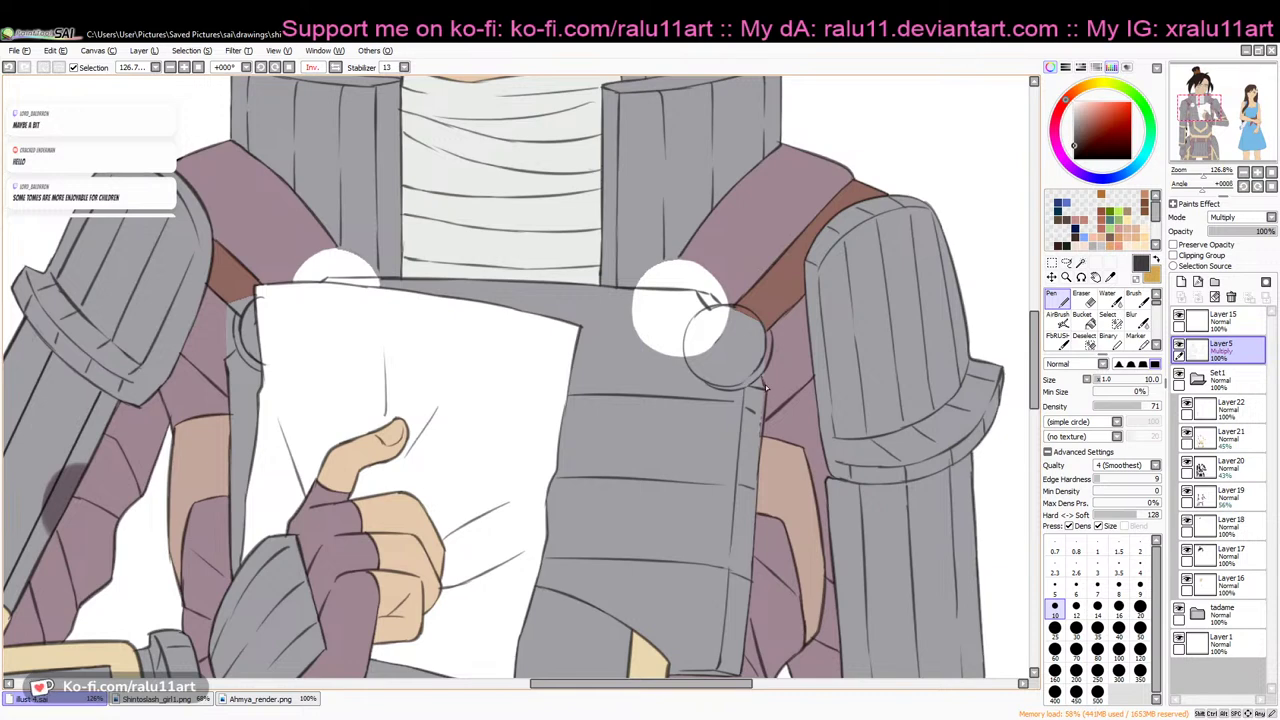
Clean up and redraw the corner lines linking the chest plate's top edge to the circular joint
key("e")
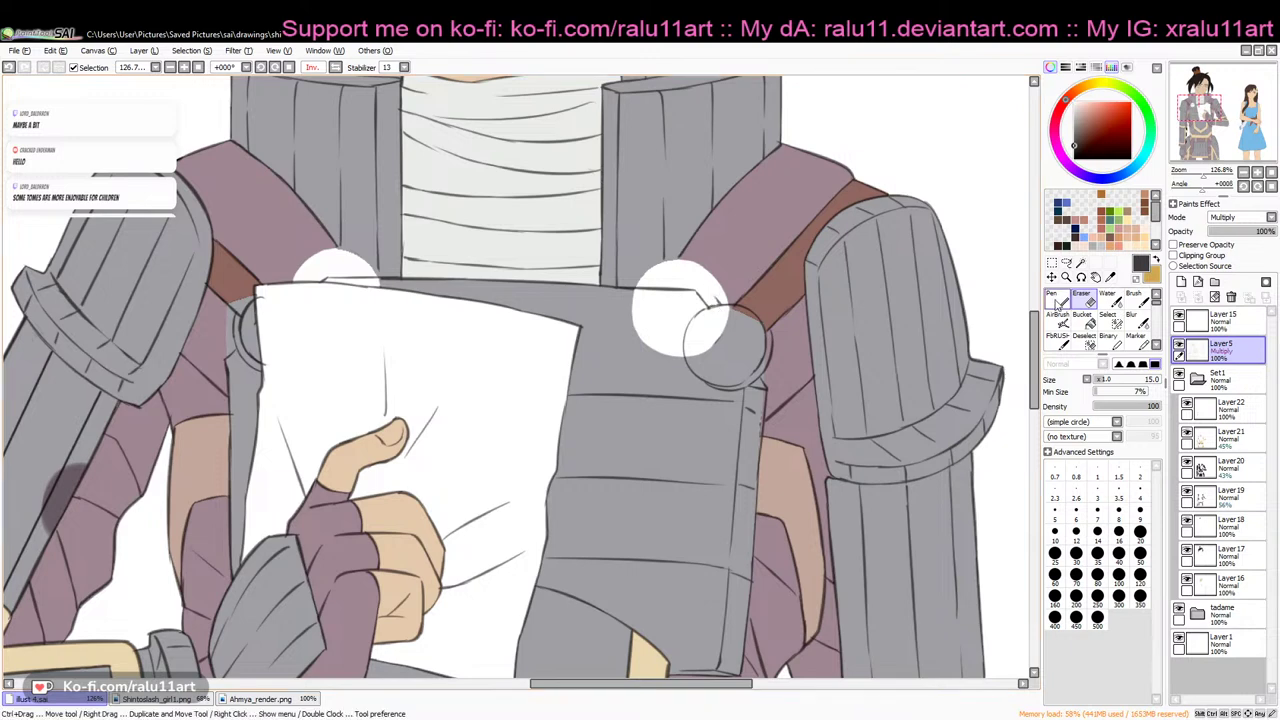
key("n")
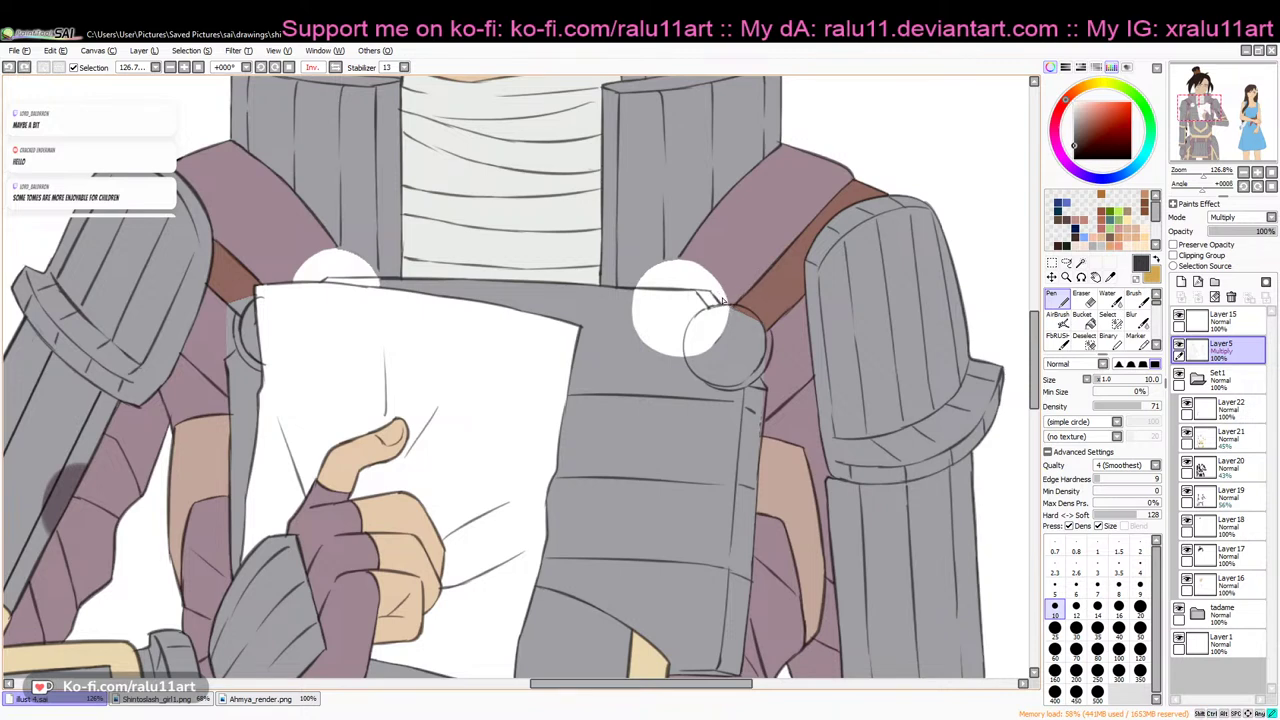
left_click(1090, 302)
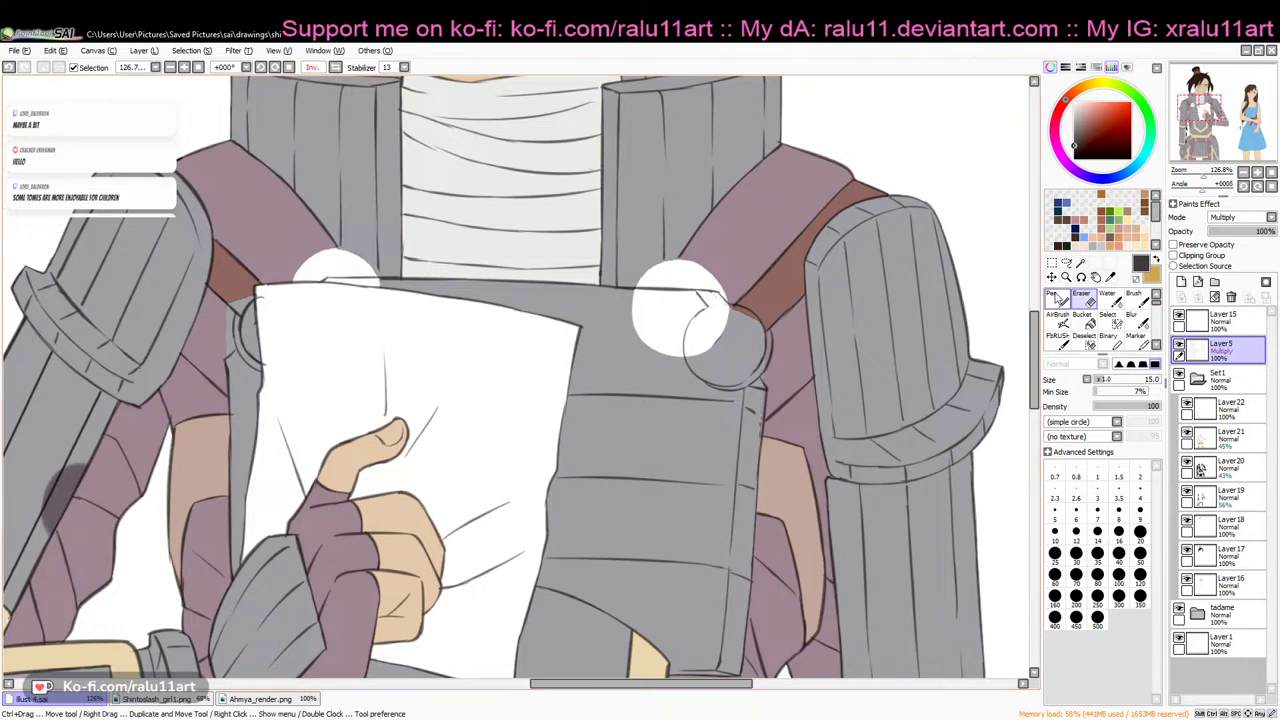
left_click(1057, 300)
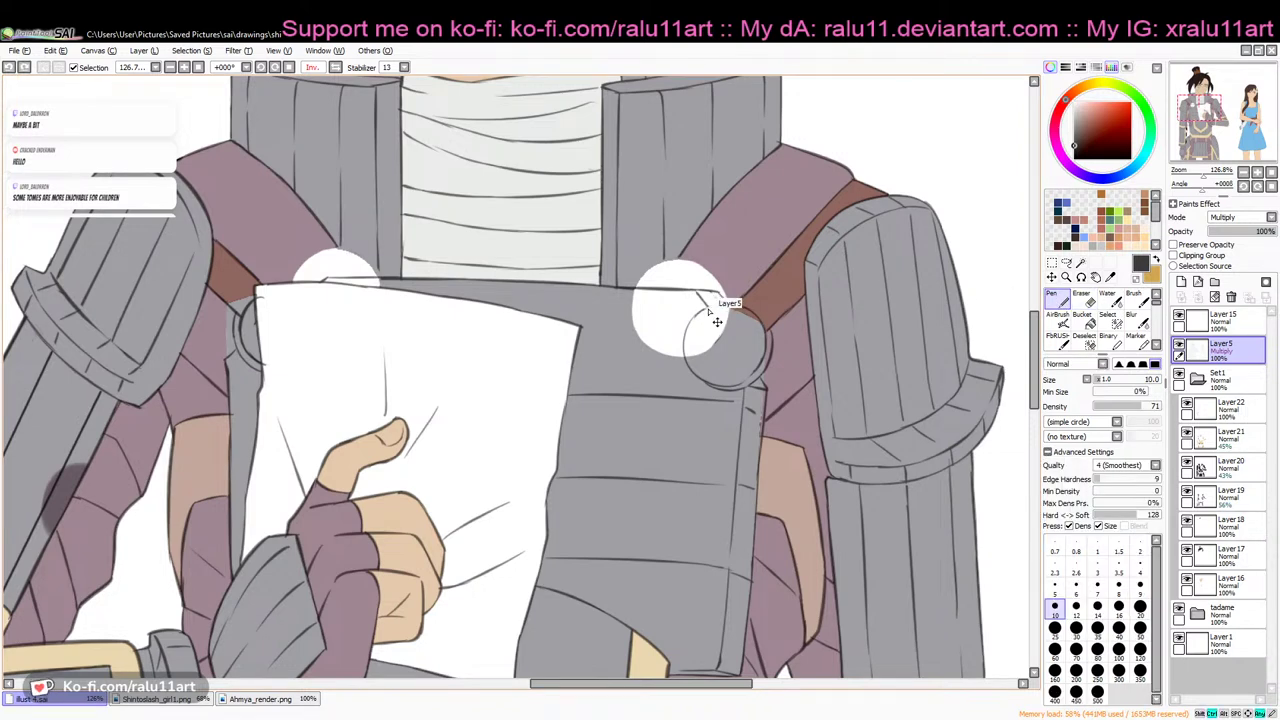
left_click_drag(705, 310, 737, 313)
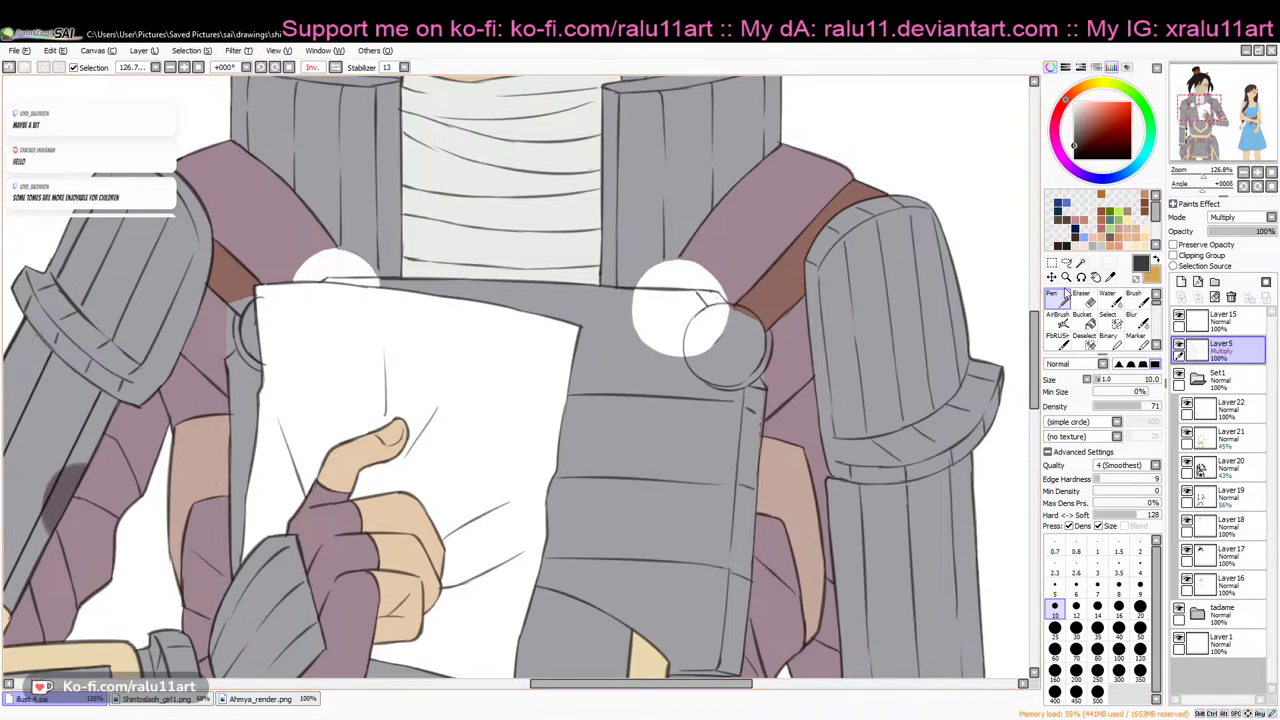
Draw diagonal hatch lines across the circular joint and return the mirrored canvas view to normal
key("e")
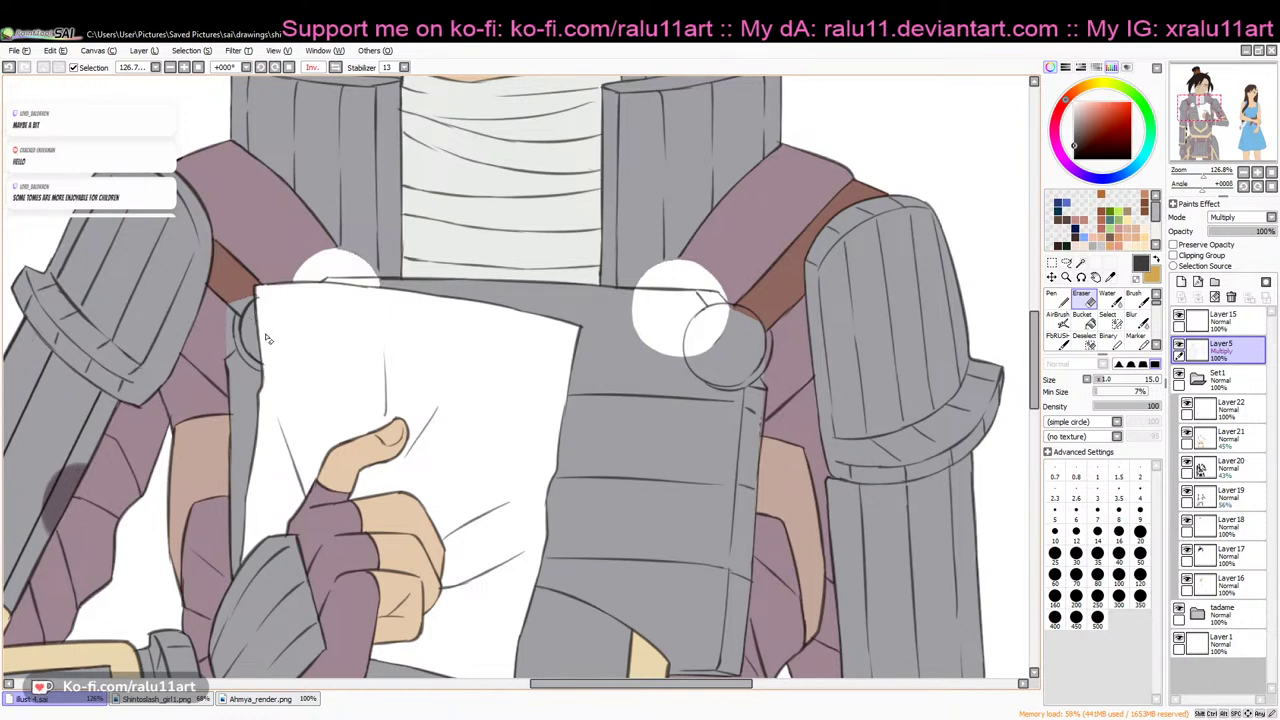
key("n")
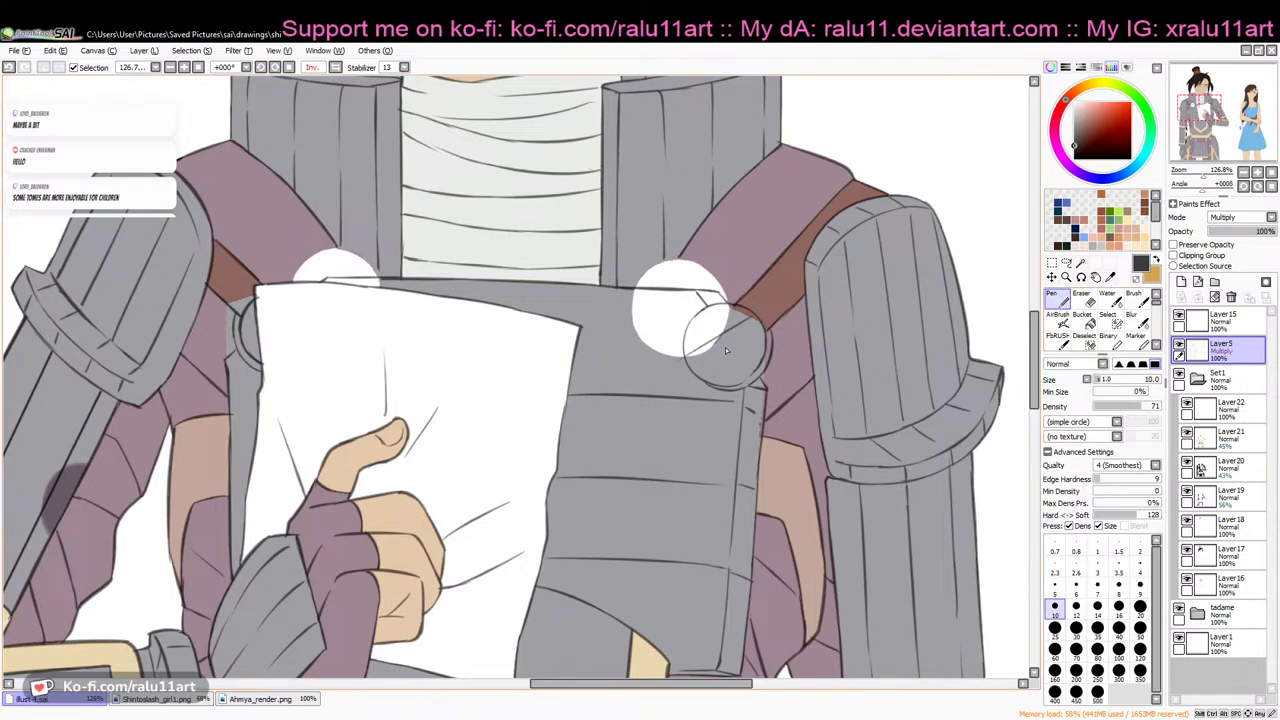
mouse_move(761, 331)
left_mouse_down()
mouse_move(700, 370)
mouse_move(706, 382)
left_mouse_up()
left_click(1082, 299)
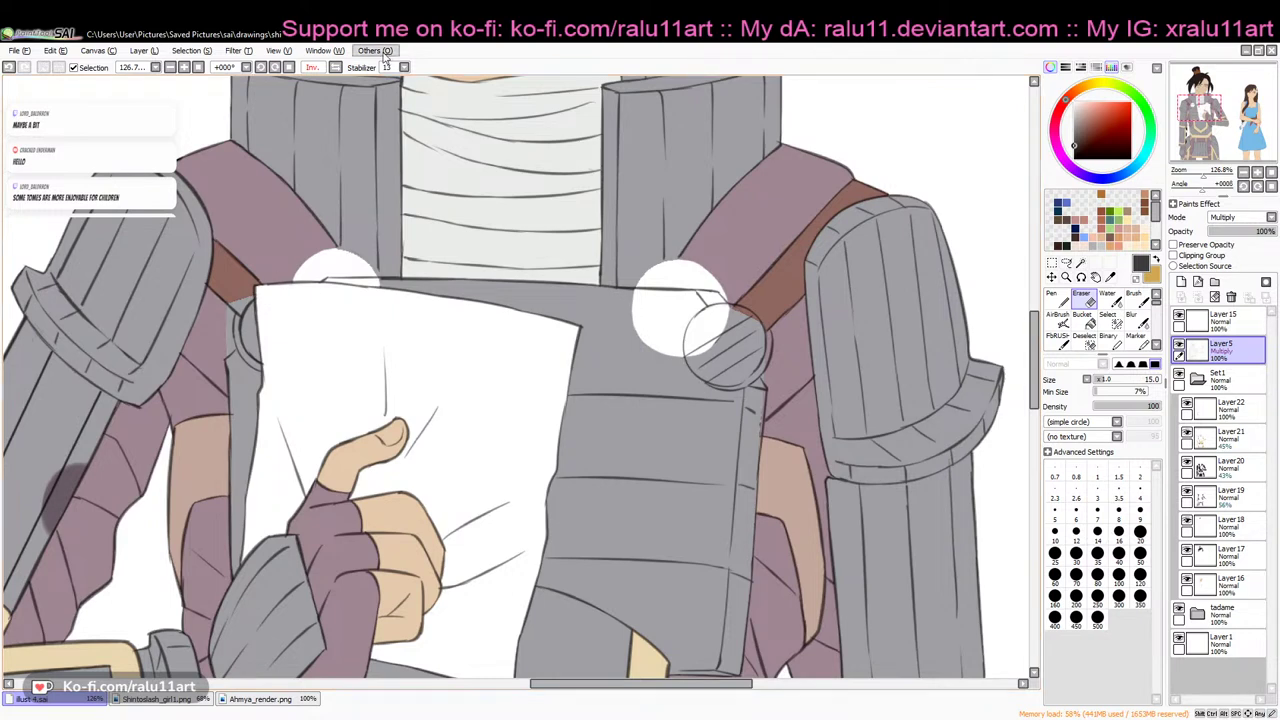
left_click(335, 67)
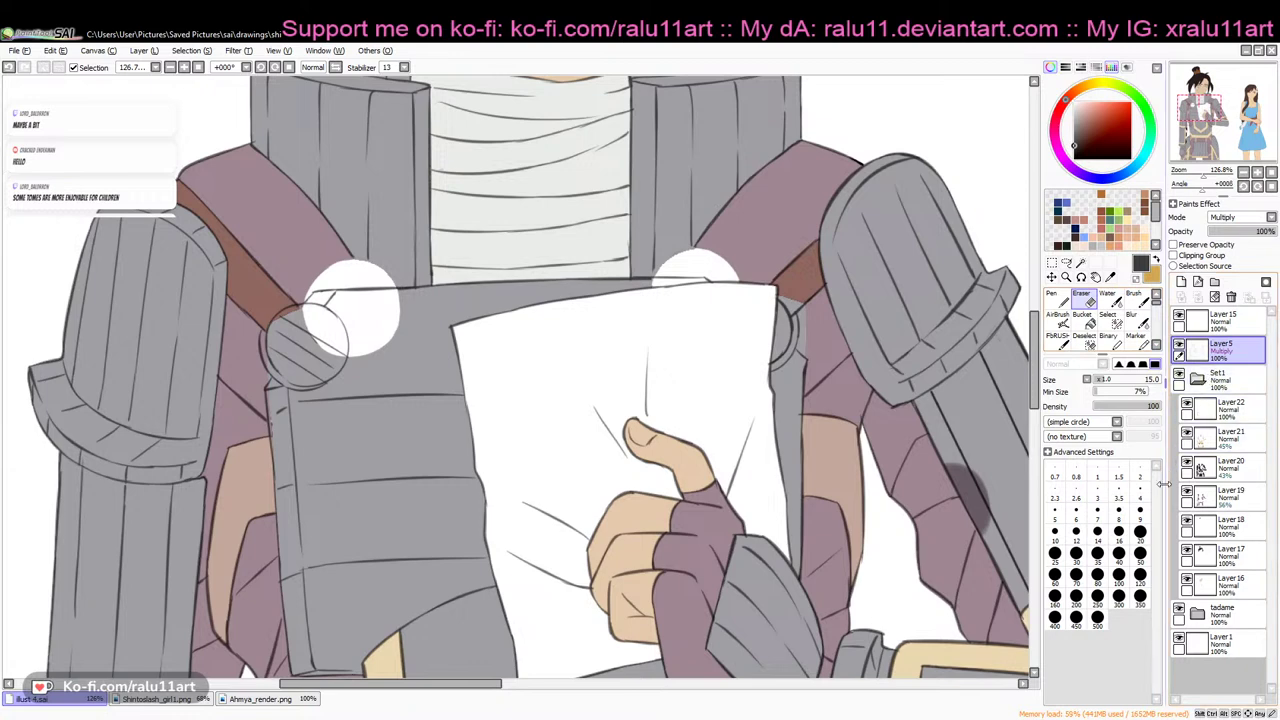
Raise the flat colour layers' opacity to 95% for Layer20 and 100% for Layer21 and Layer19
left_click(1228, 467)
left_click(1270, 231)
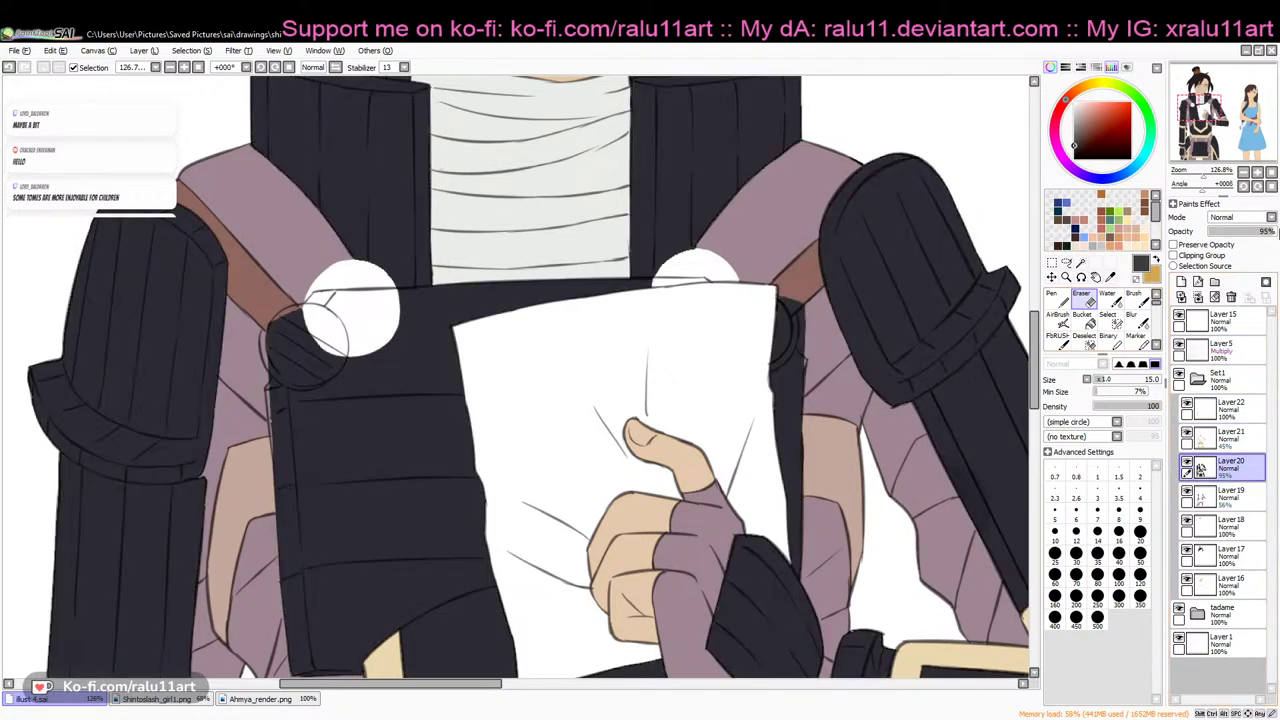
left_click(1241, 440)
left_click(1270, 232)
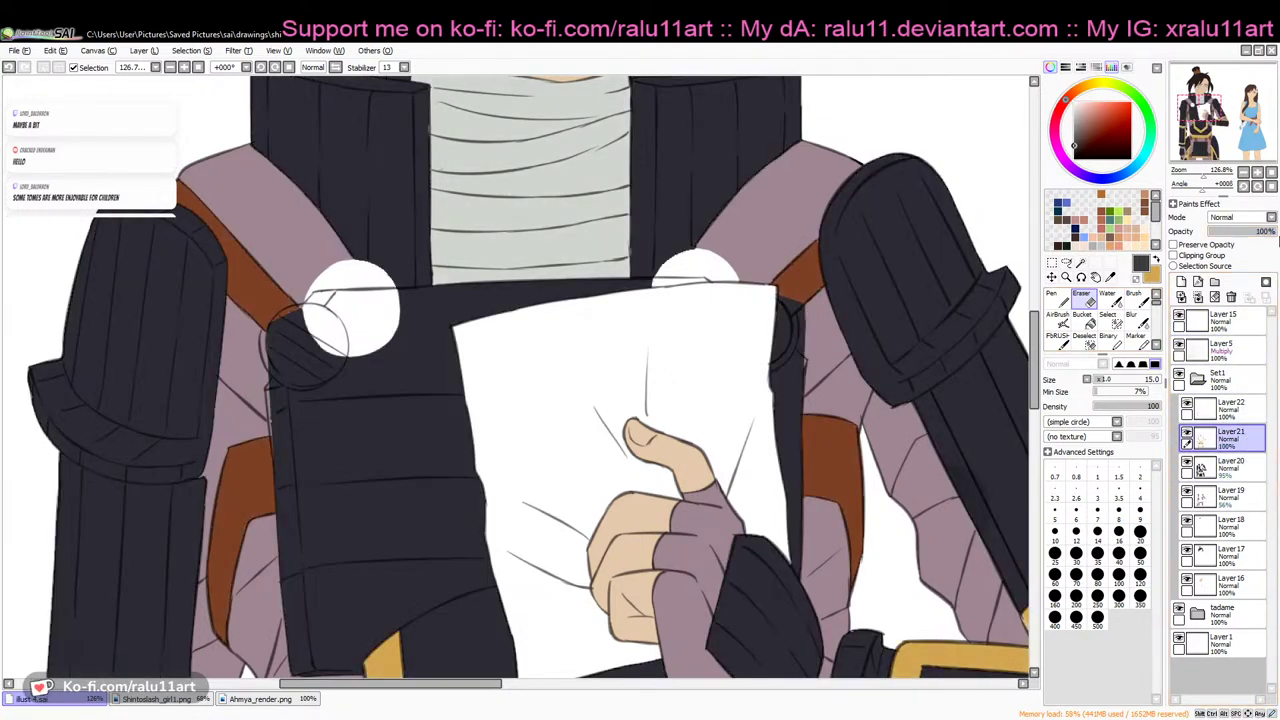
left_click(1241, 496)
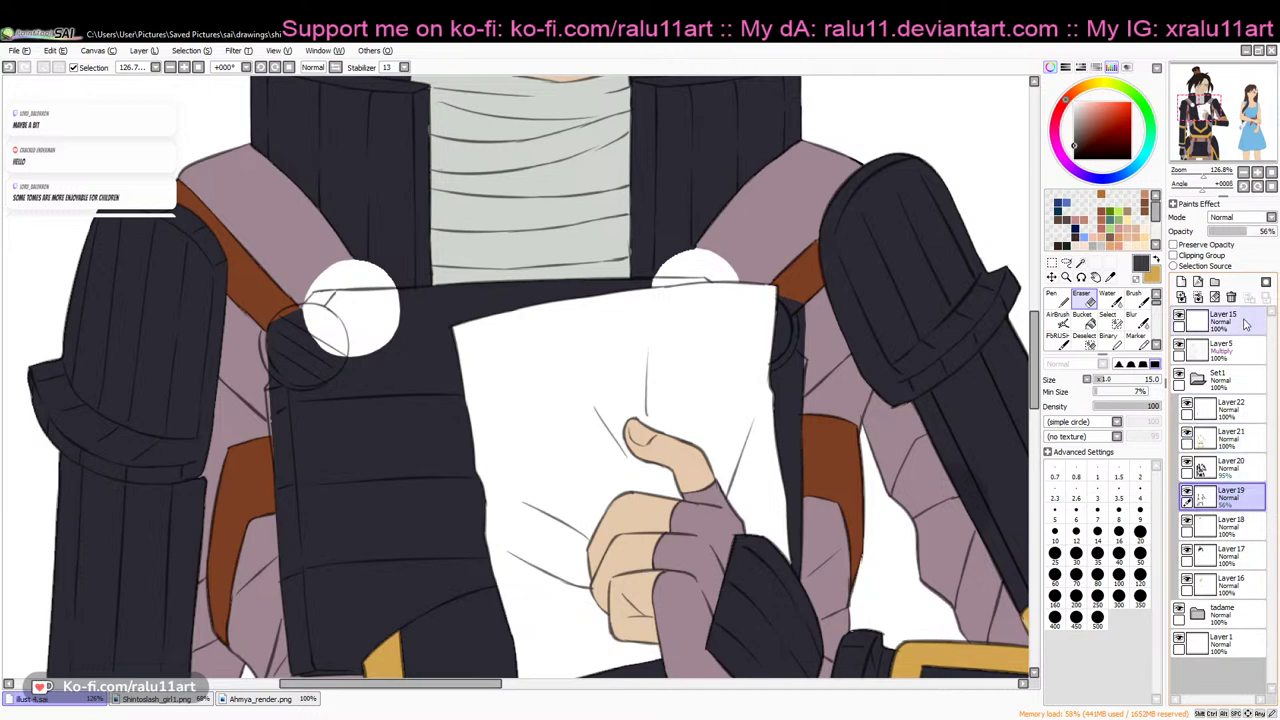
left_click(1270, 232)
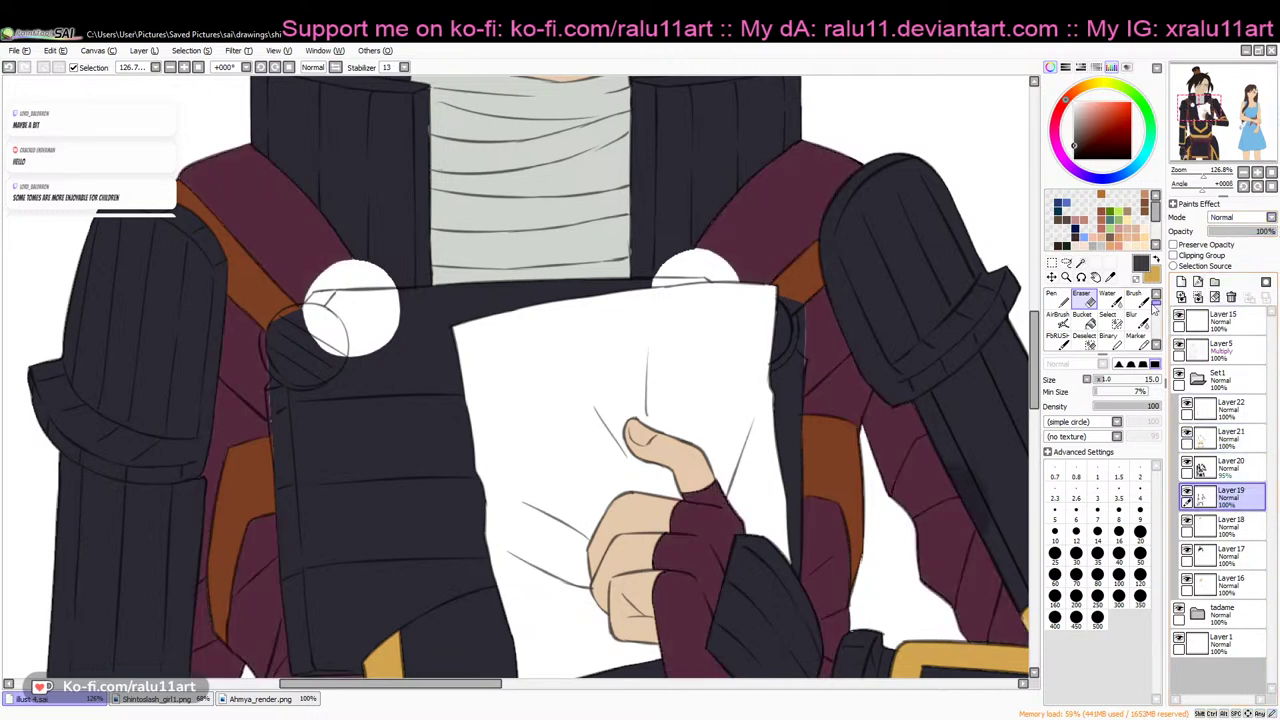
Sample the maroon sleeve colour and erase Layer20's dark fill outside the rounded joint beside the paper
key("alt")
left_click(872, 327, "alt")
key("n")
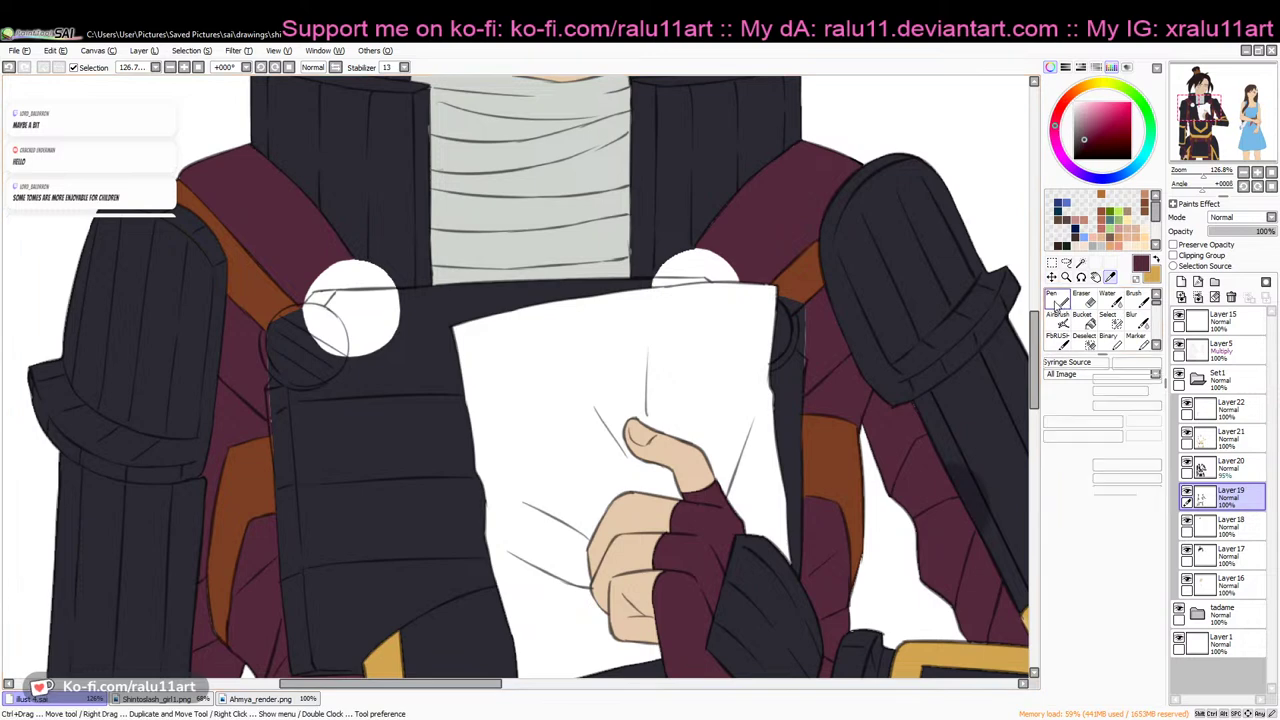
left_click(1226, 471)
key("e")
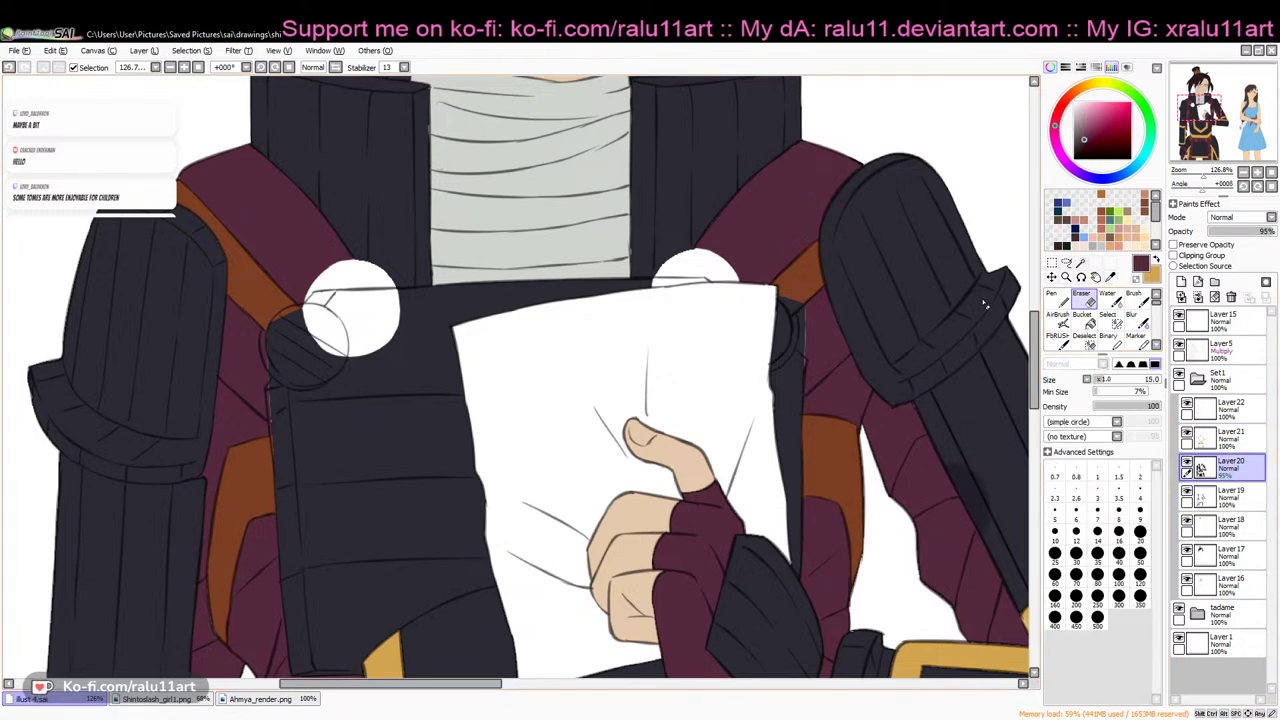
left_click_drag(782, 298, 803, 356)
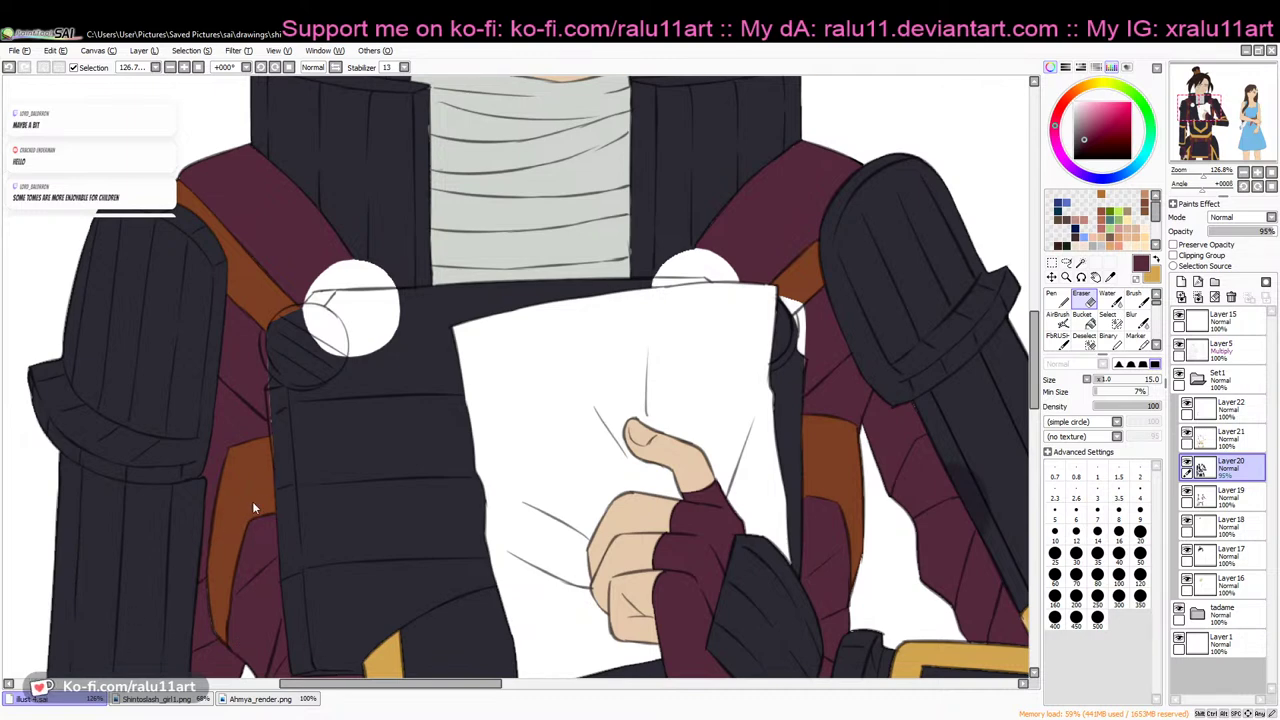
left_click(288, 472)
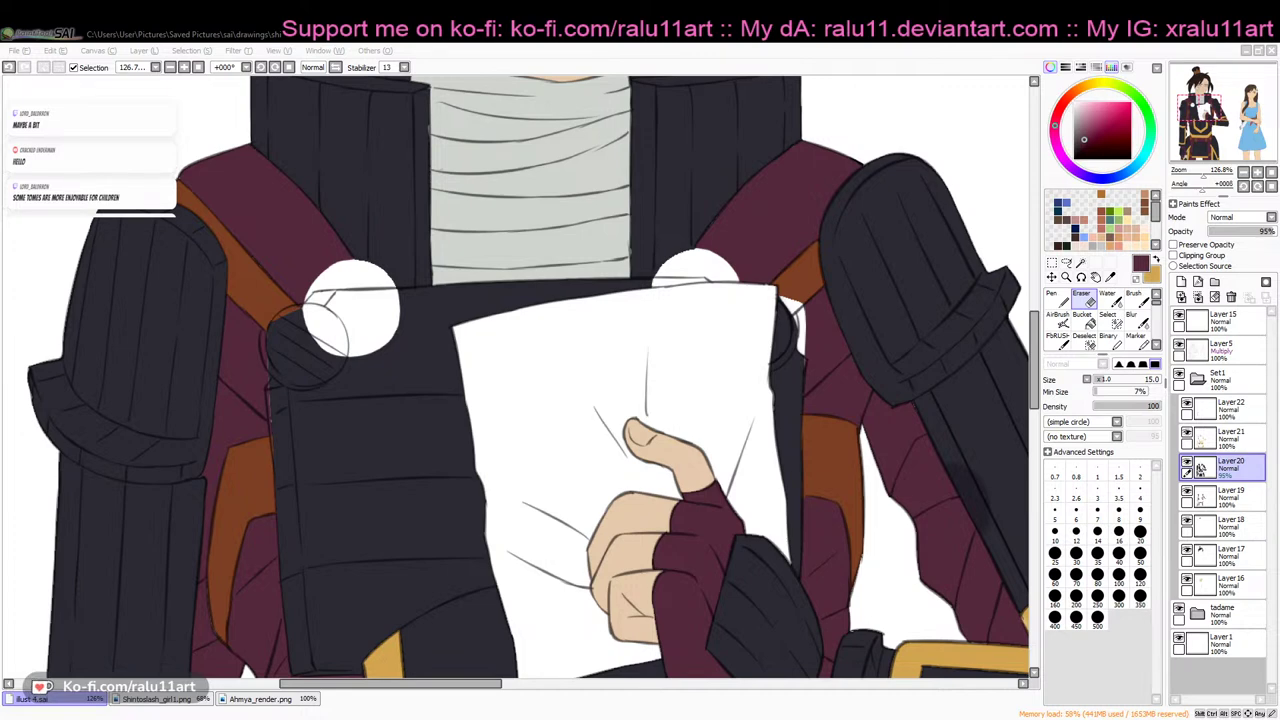
key("alt+Tab")
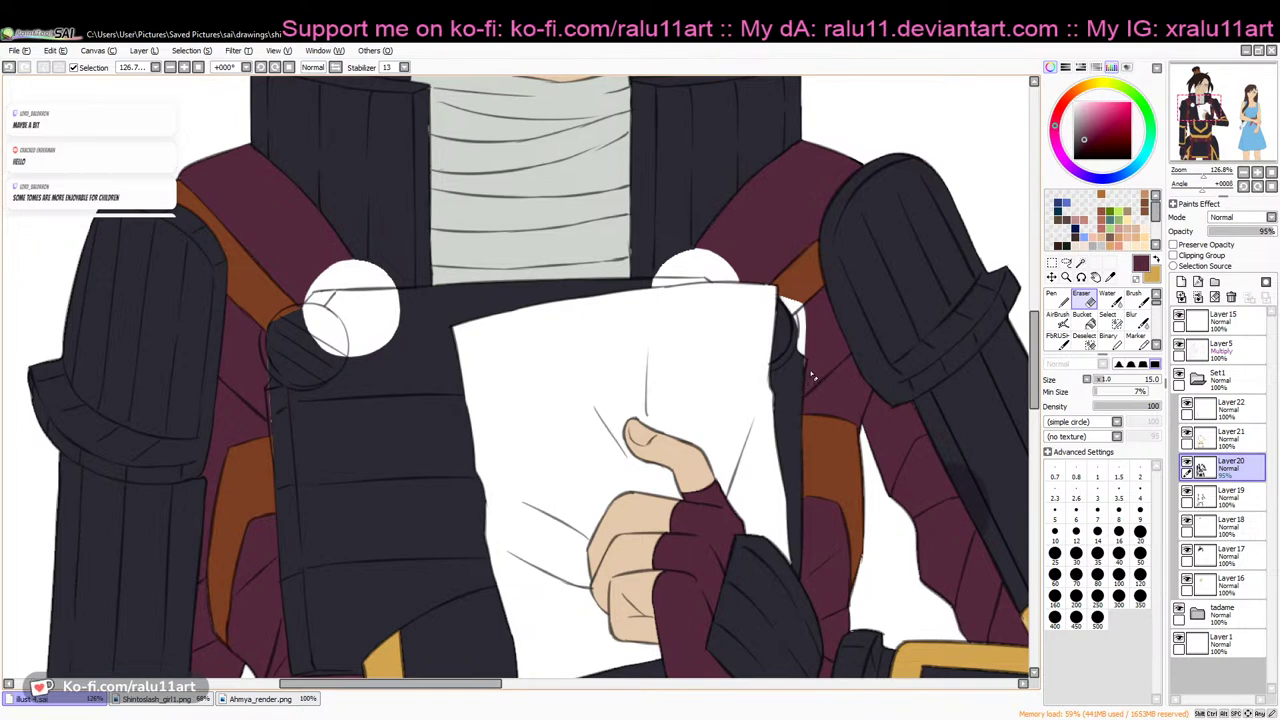
left_click_drag(805, 335, 804, 386)
key("ctrl+z")
Sample the dark collar colour and paint it along the chest plate's top edge above the paper on Layer20
key("ctrl")
left_click(1110, 277)
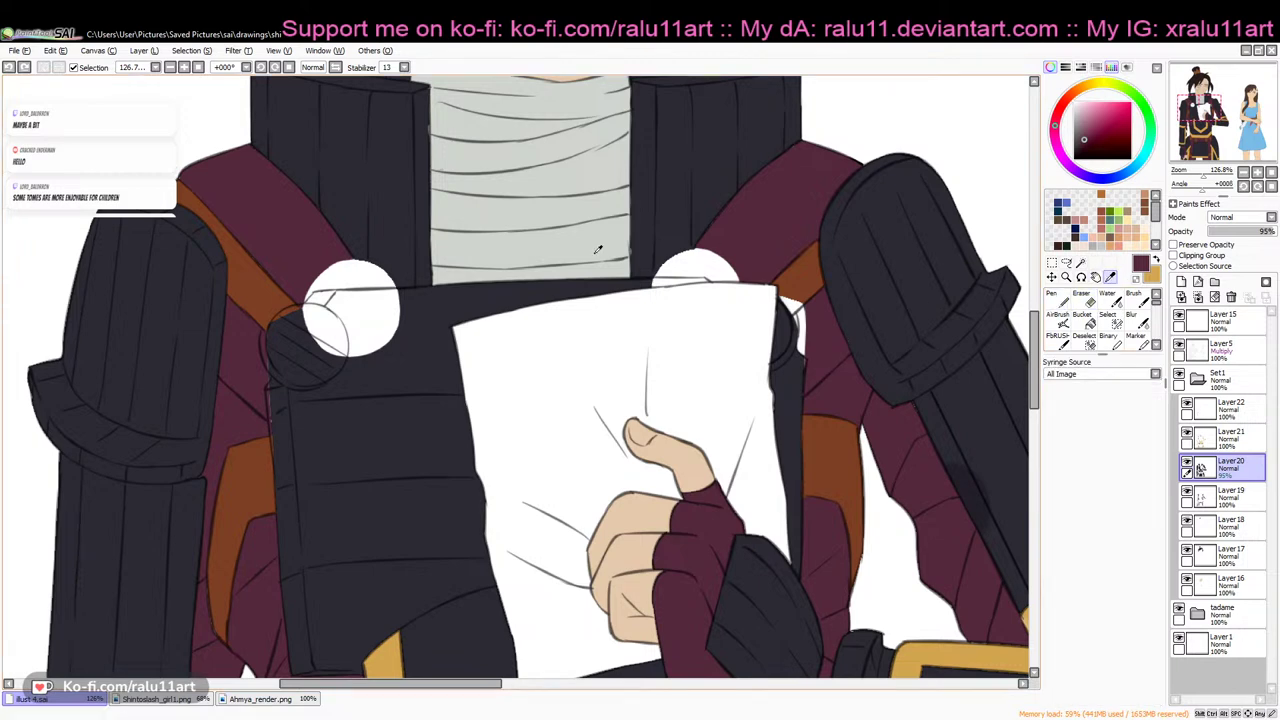
left_click(657, 270)
key("n")
left_click_drag(660, 287, 702, 282)
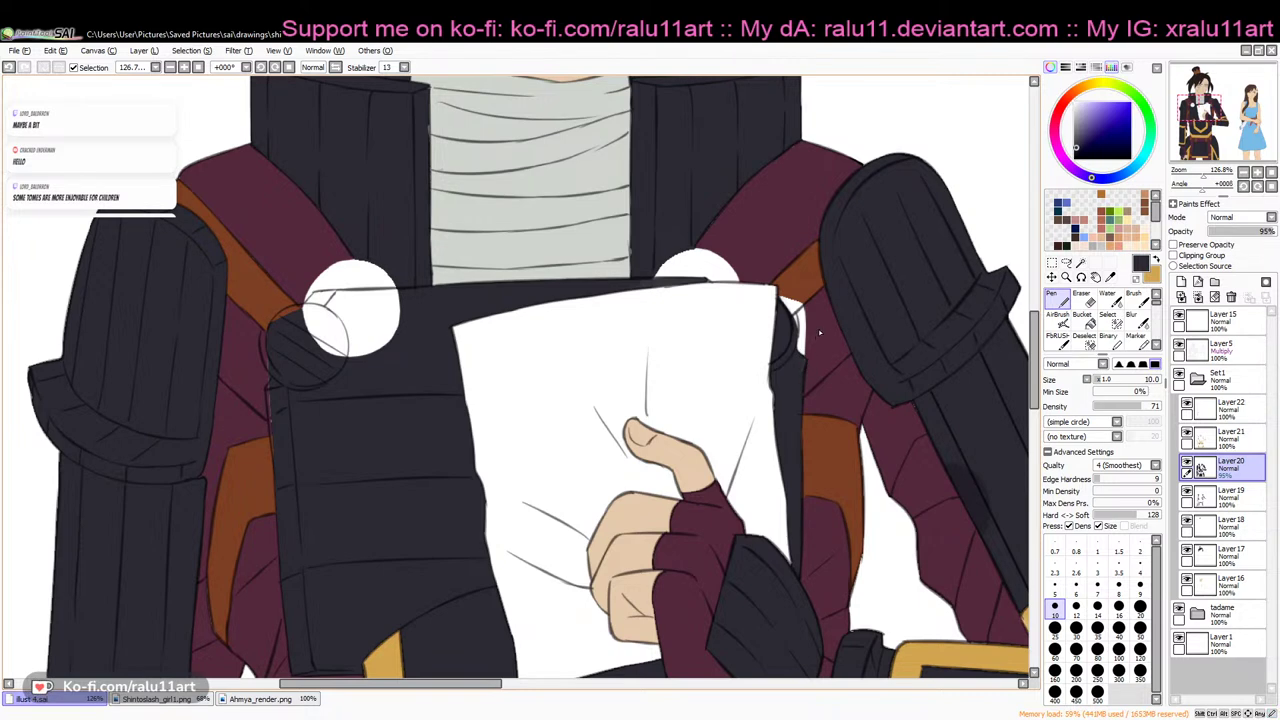
Sample the maroon sleeve colour and paint the white gap beside the joint at the paper's edge on Layer19
left_click(1110, 277)
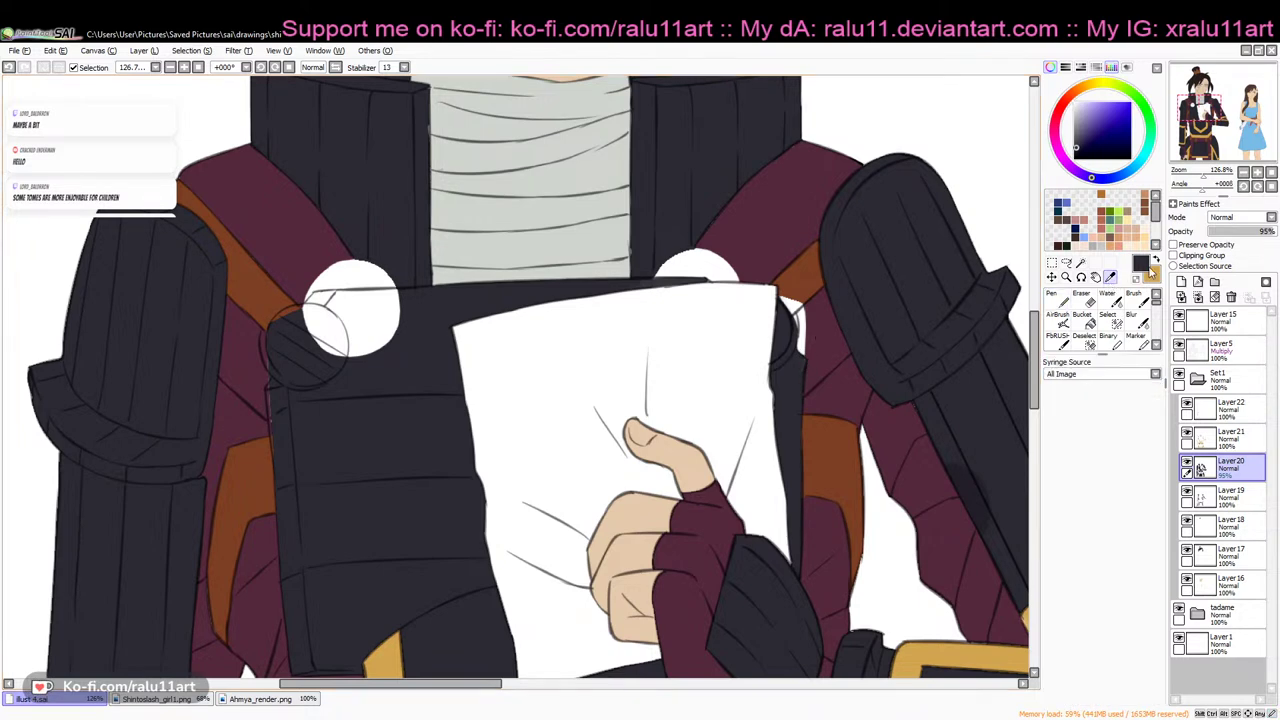
left_click(1146, 272)
left_click(842, 343)
left_click(1057, 300)
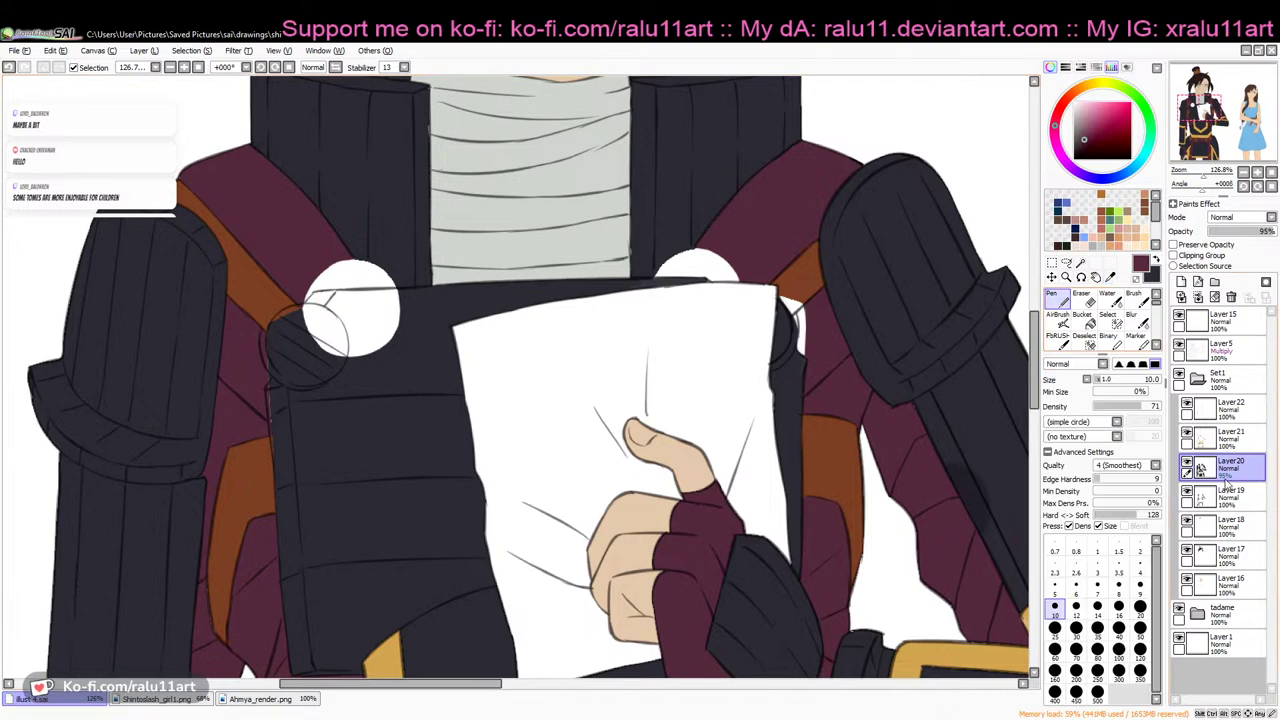
left_click(1231, 497)
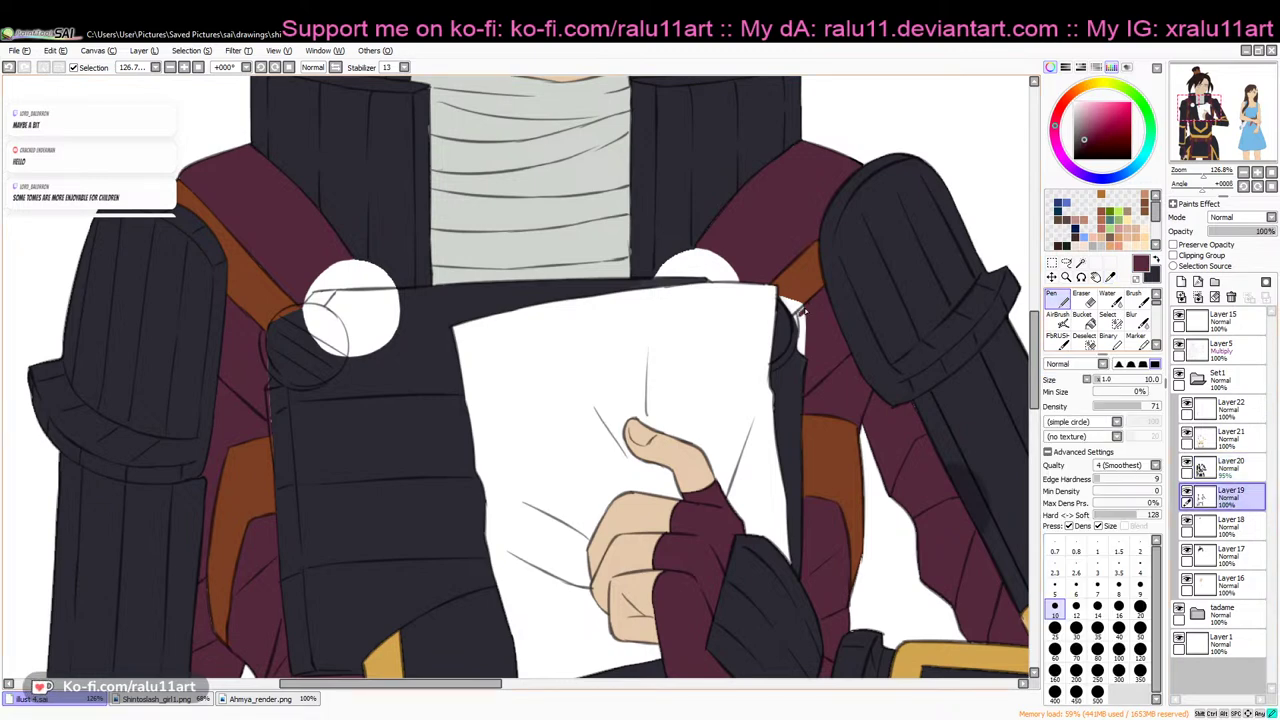
mouse_move(801, 317)
left_mouse_down()
mouse_move(802, 348)
mouse_move(804, 322)
left_mouse_up()
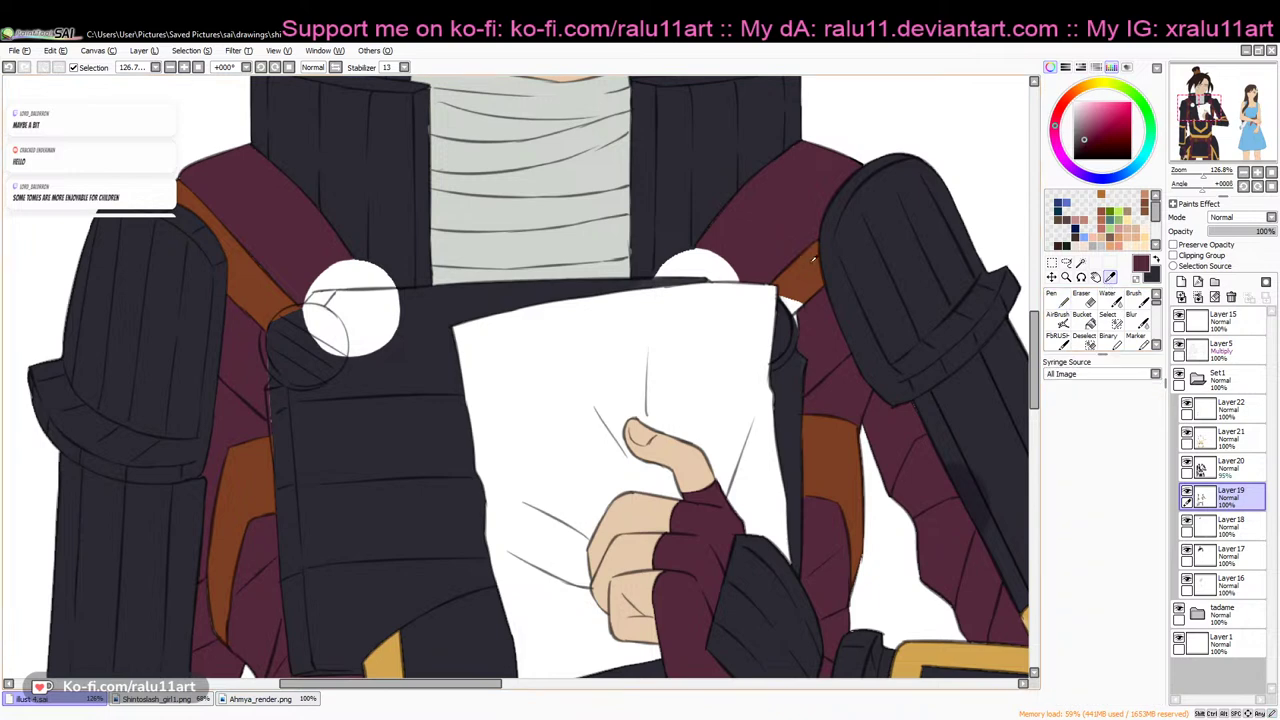
Sample the belt's gold colour and paint the rounded joint at the paper's upper corner on Layer21
left_click(811, 272, "alt")
left_click(1228, 437)
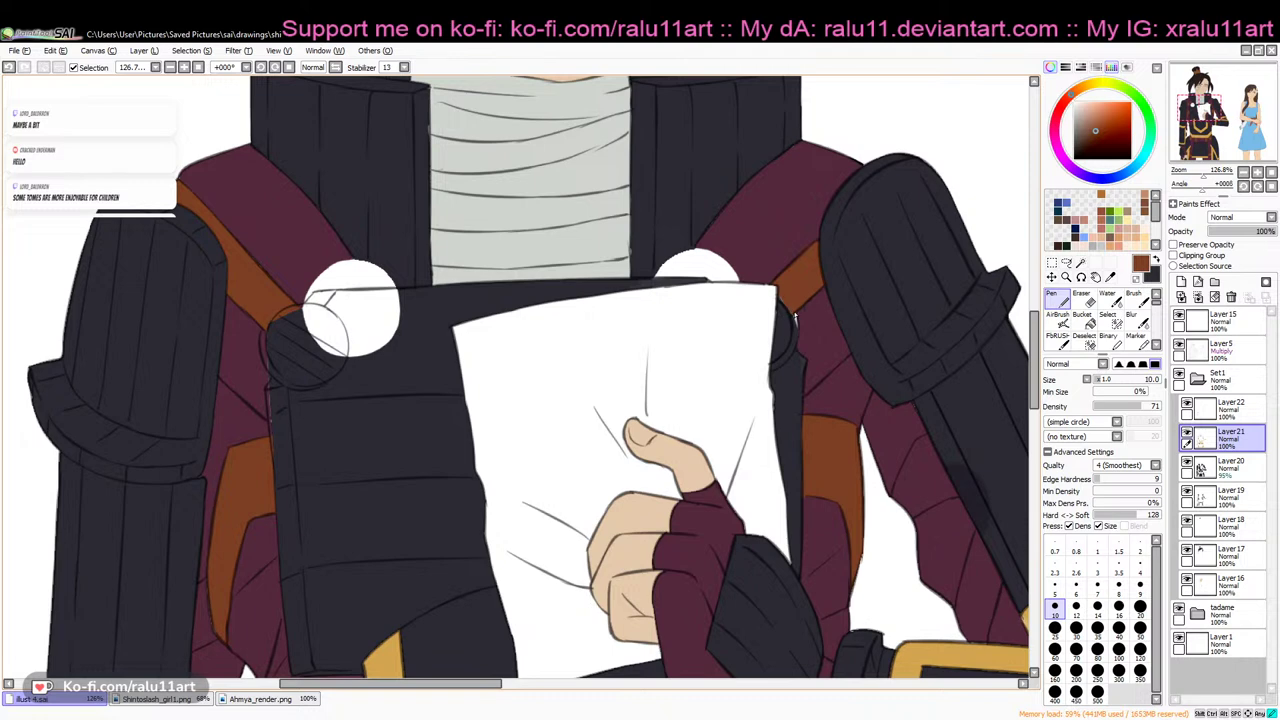
key("alt")
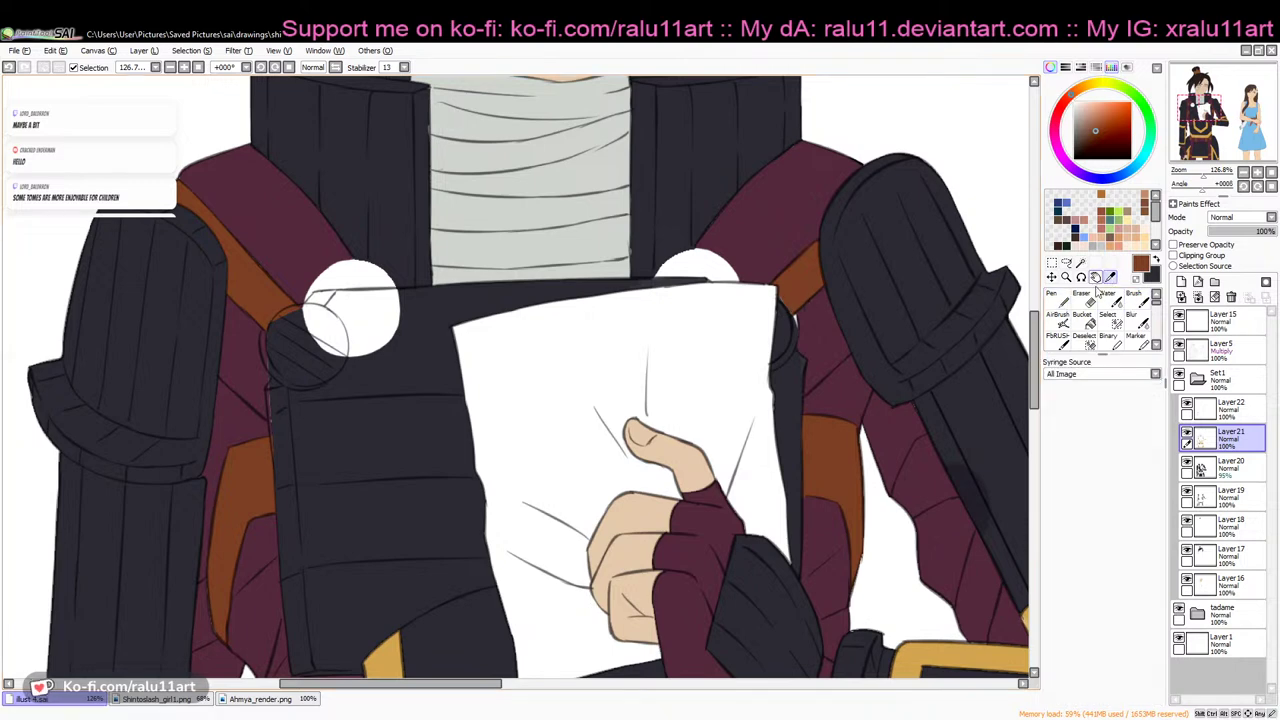
left_click(956, 649, "alt")
mouse_move(796, 319)
left_mouse_down()
mouse_move(780, 366)
mouse_move(790, 328)
mouse_move(779, 307)
left_mouse_up()
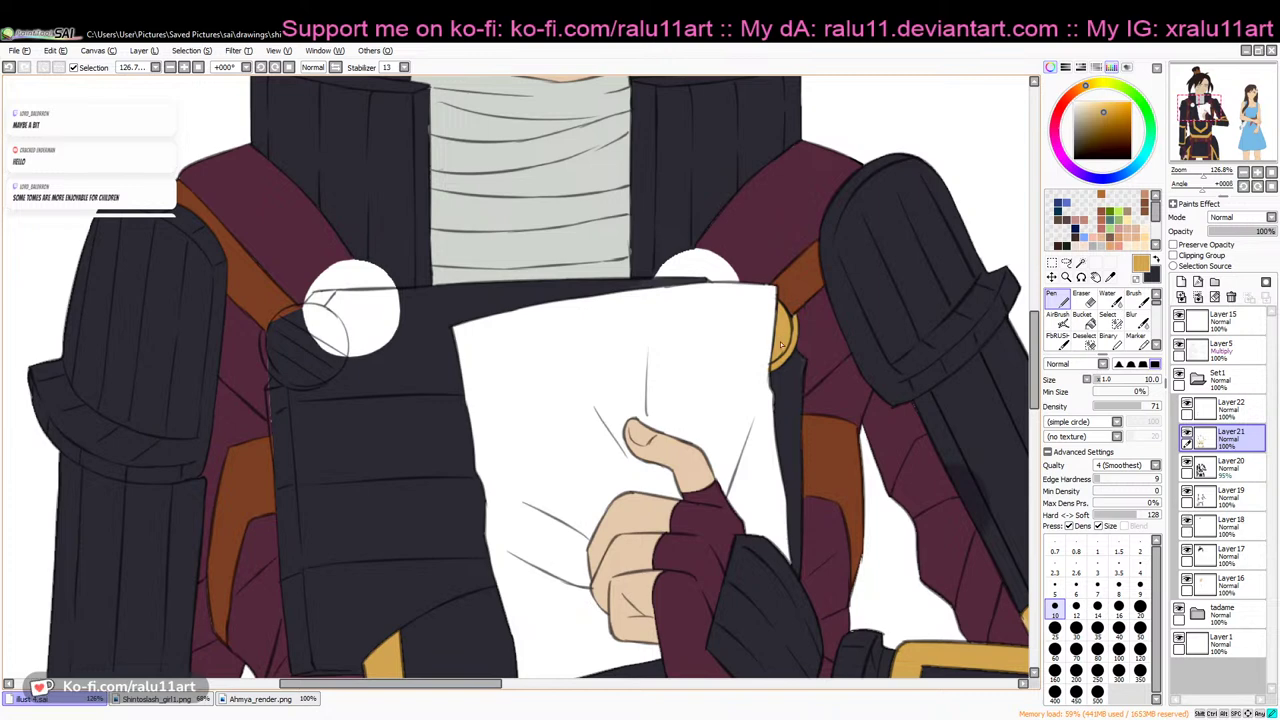
Fill the sleeve part of the white gap above the paper with sampled maroon on Layer19, at pen density 100
key("alt")
left_click(1007, 272)
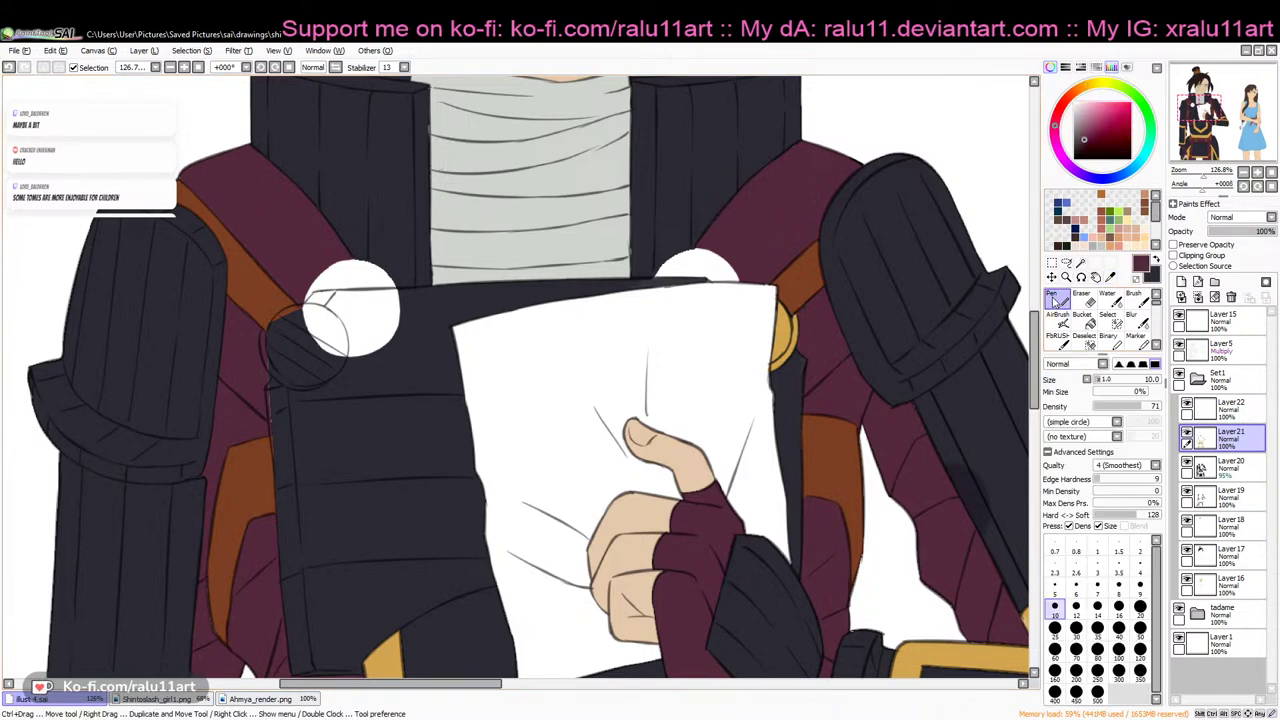
left_click(1218, 496)
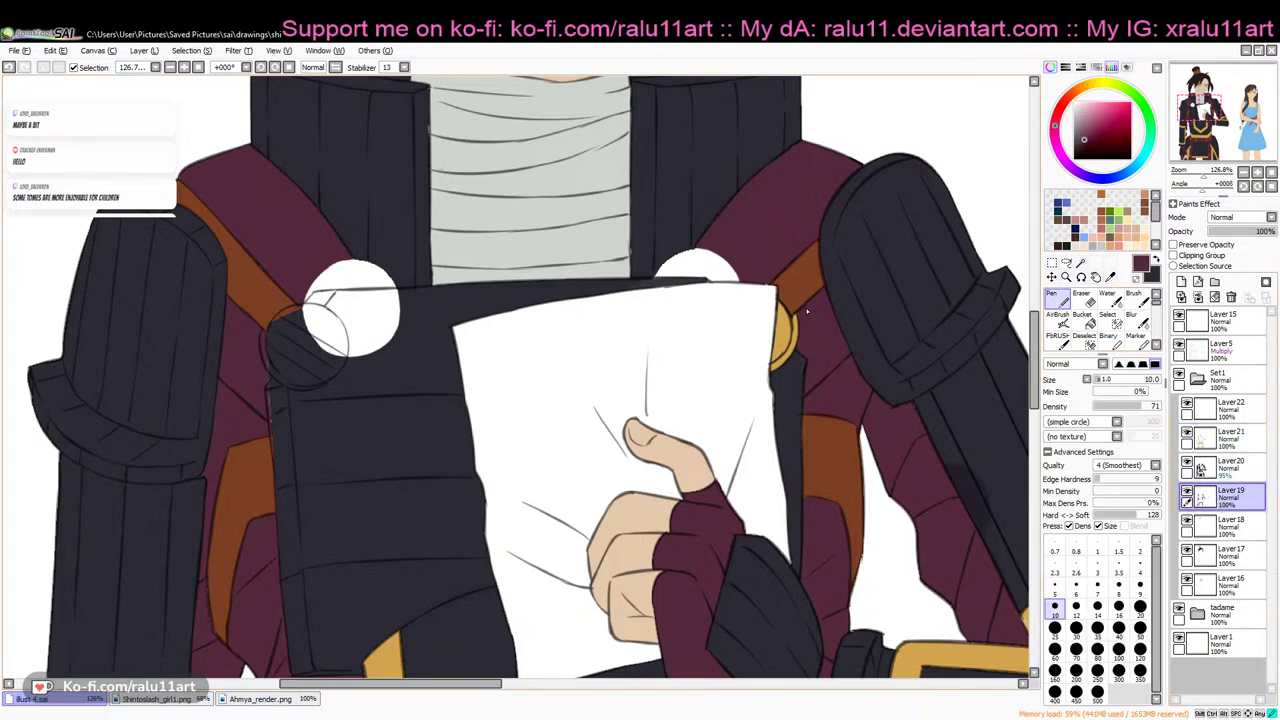
left_click_drag(680, 268, 693, 258)
left_click_drag(697, 261, 709, 253)
left_click_drag(1146, 408, 1176, 410)
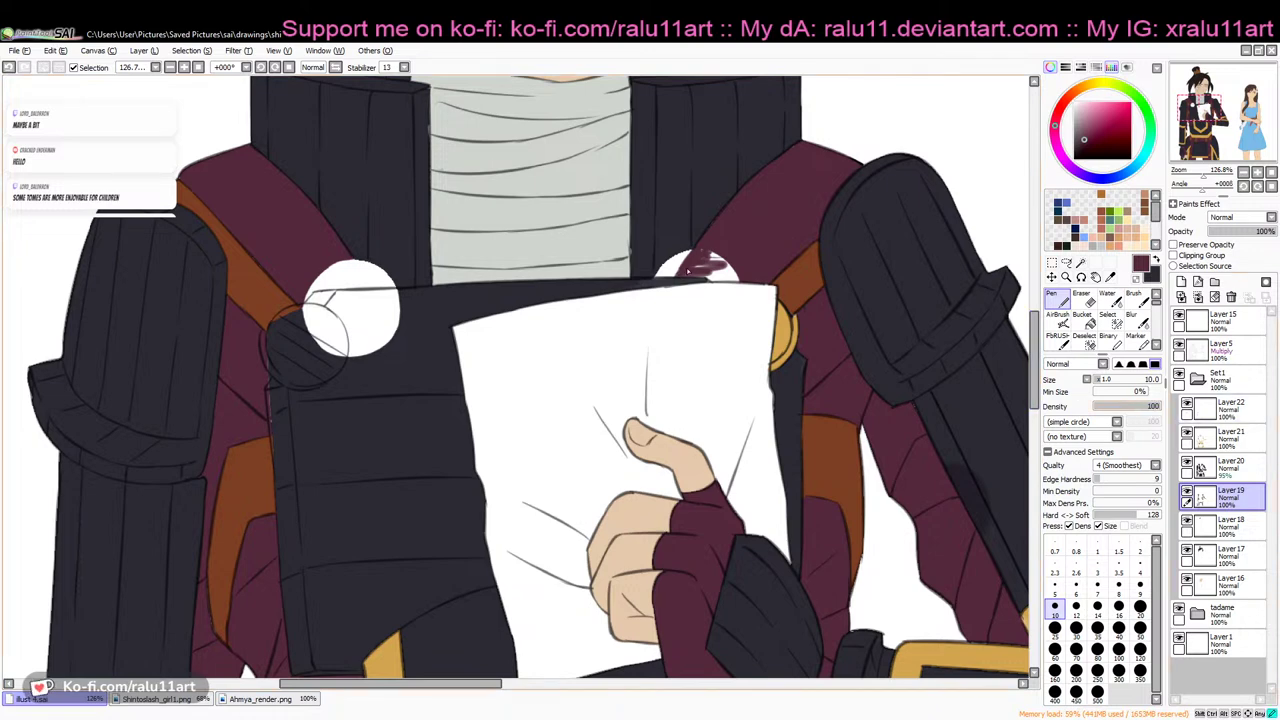
left_click_drag(735, 276, 734, 279)
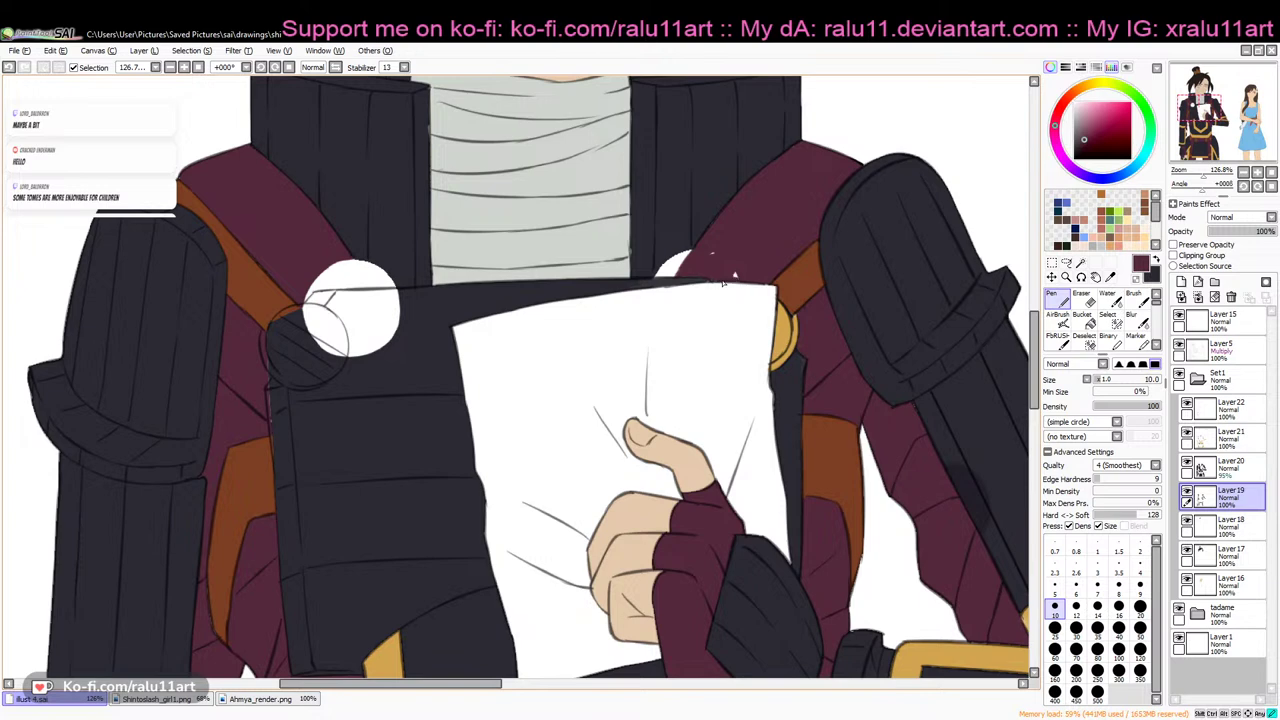
Switch back to the dark armour colour and set Layer20's opacity to 100%
left_click(1111, 278)
left_click(1156, 260)
left_click(1245, 467)
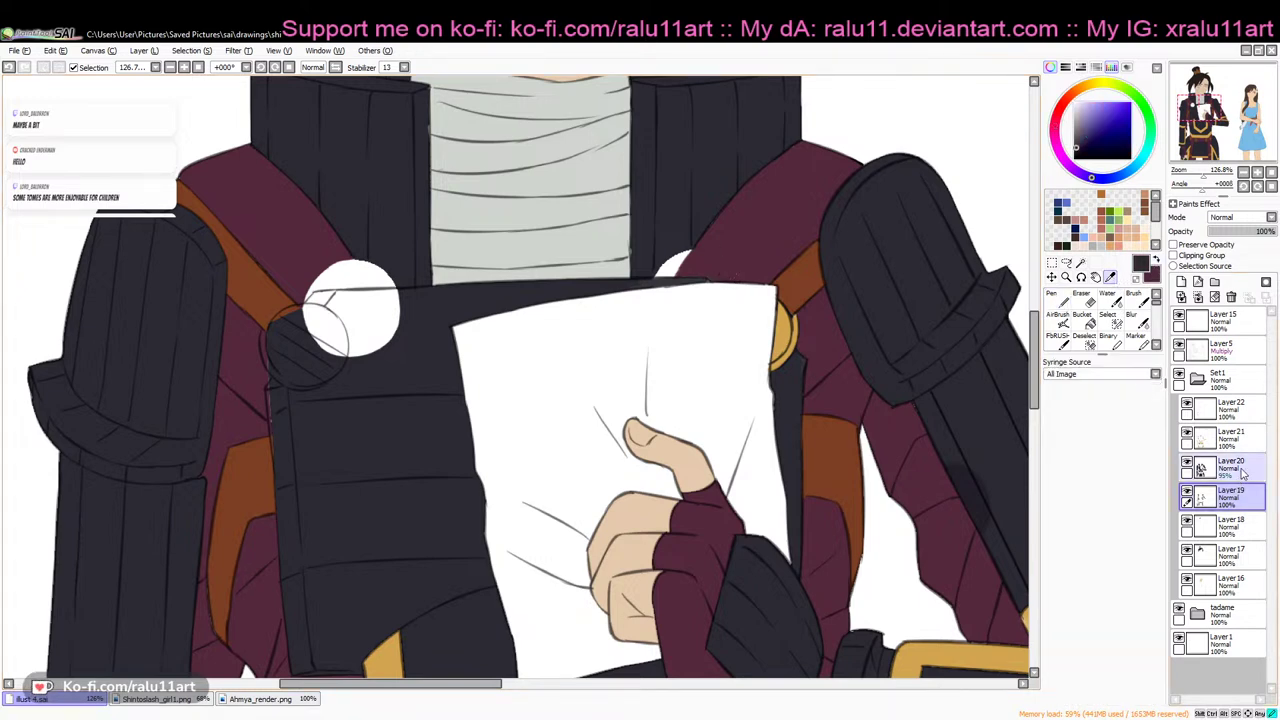
left_click_drag(1272, 236, 1278, 231)
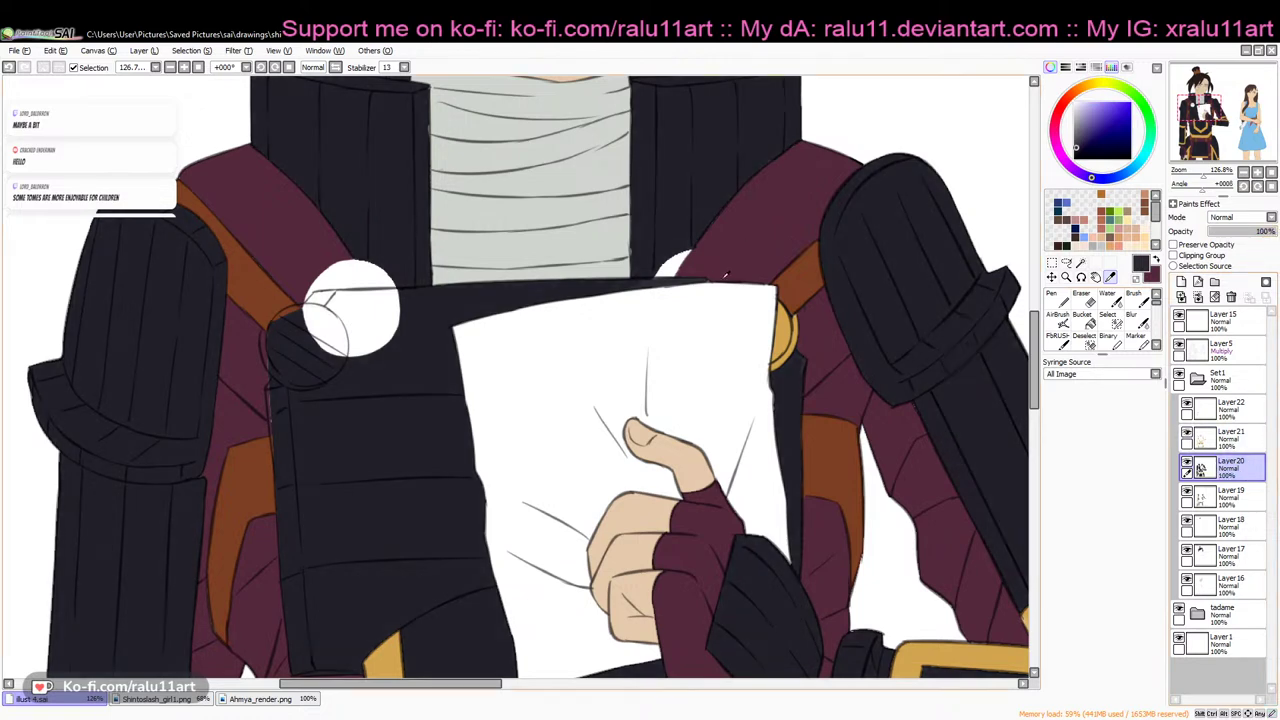
Resample the dark collar colour and paint the remaining gap between the collar and maroon sleeve on Layer20
left_click(1058, 296)
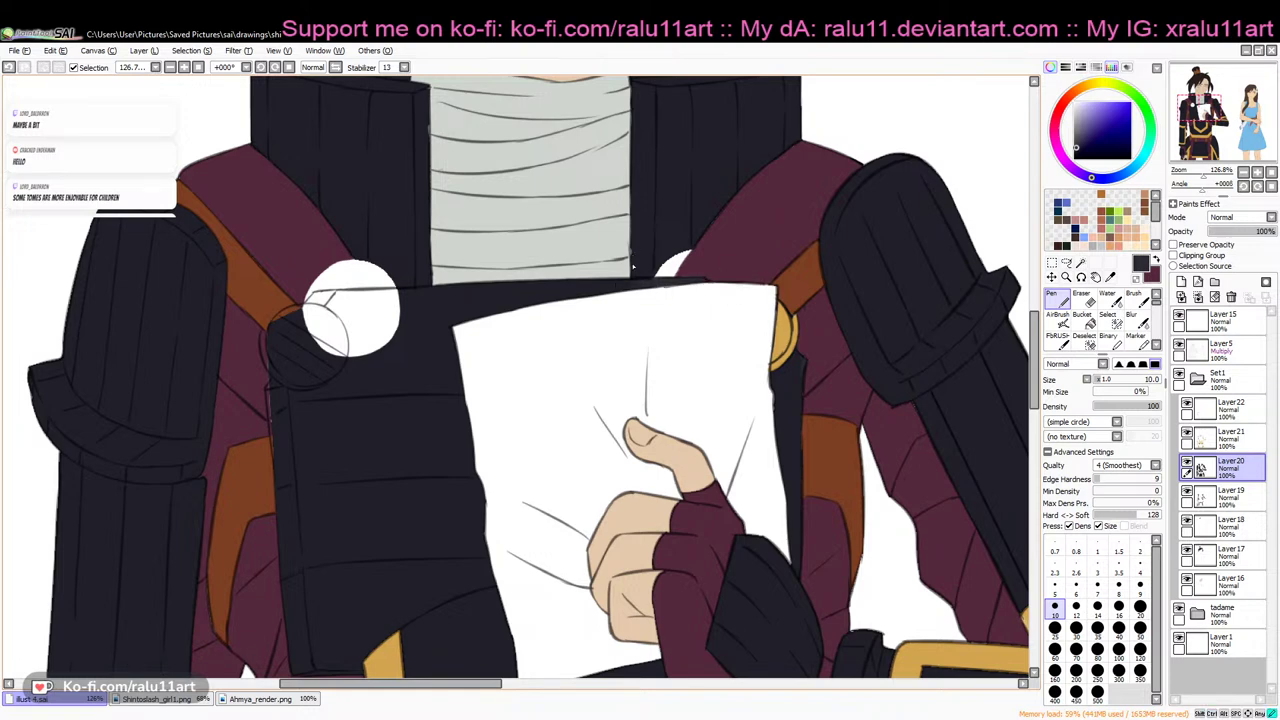
left_click(1232, 438)
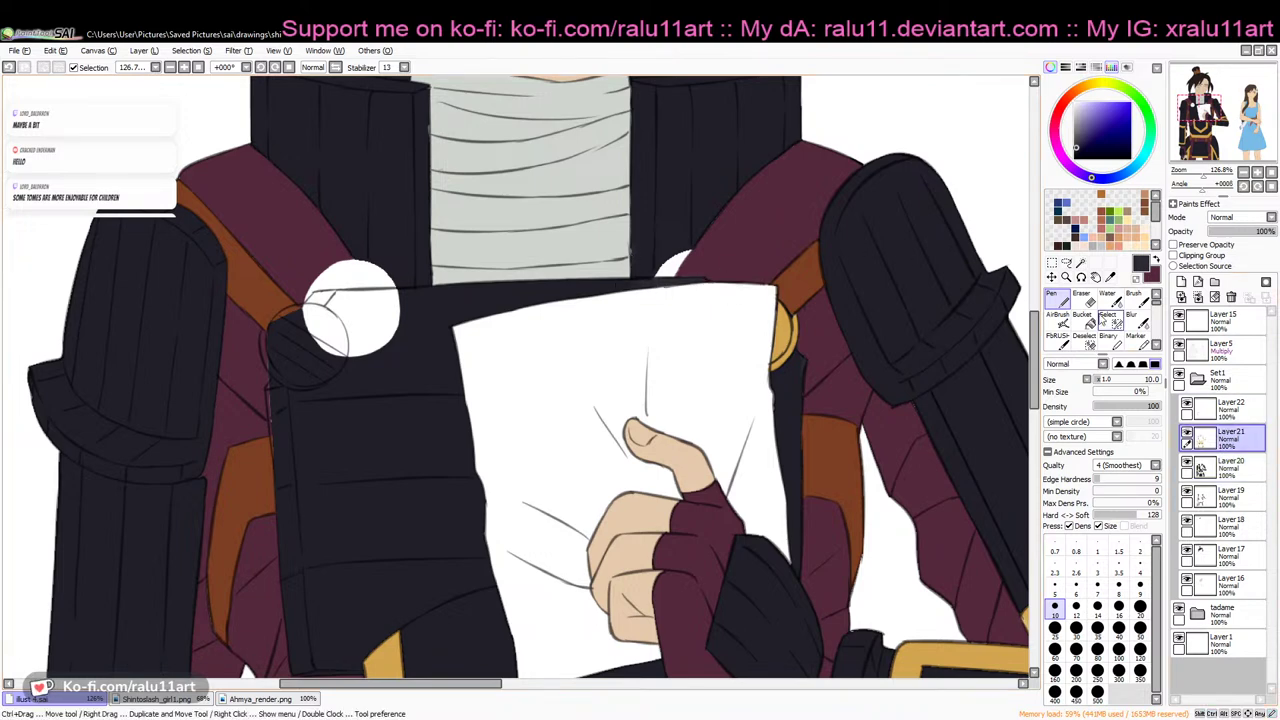
left_click(1084, 300)
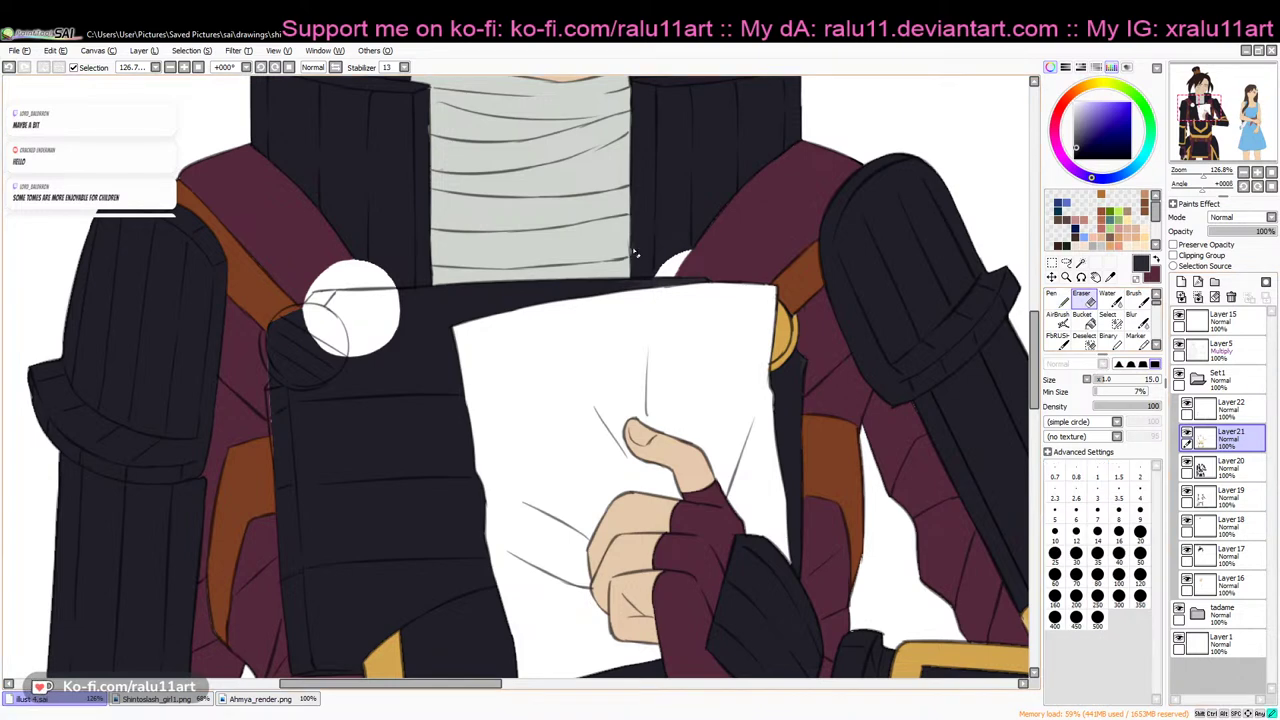
key("n")
key("ctrl+Down")
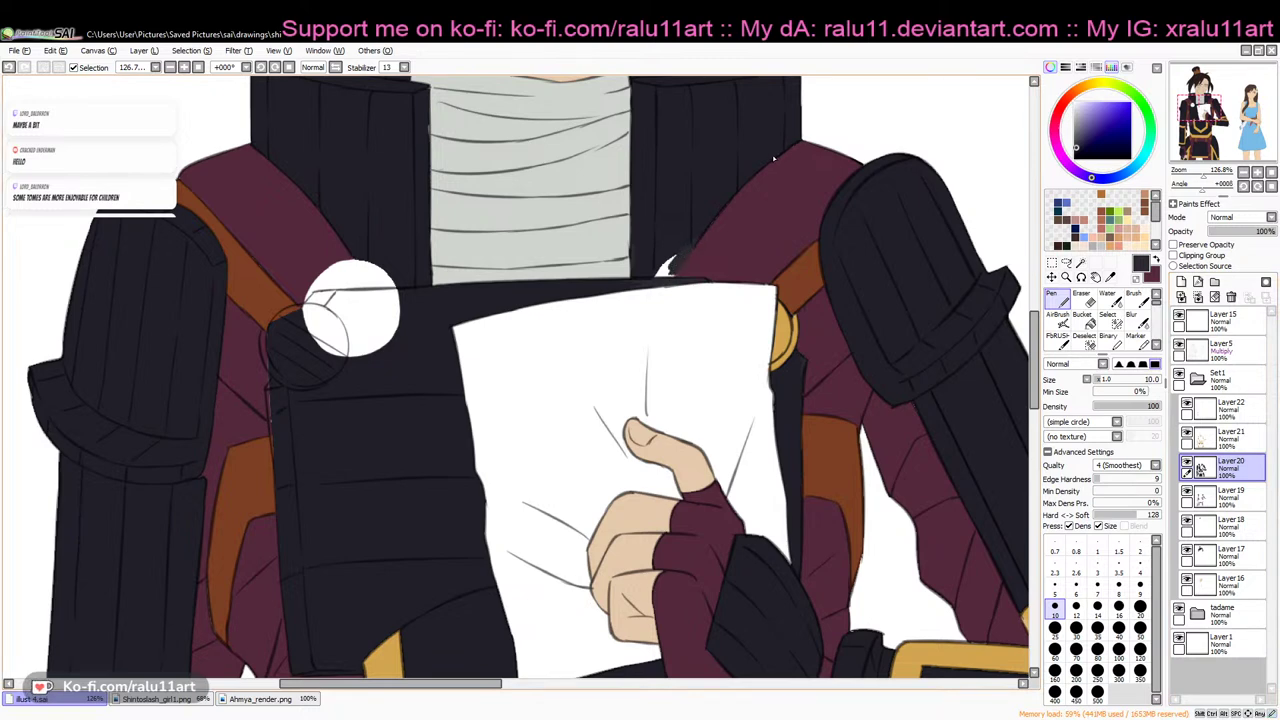
left_click(1110, 277)
key("ctrl+z")
left_click(745, 180)
left_click(1055, 299)
Mirror the canvas view, outline the chest plate's unfilled corner in dark and bucket-fill it on Layer20
left_click(336, 67)
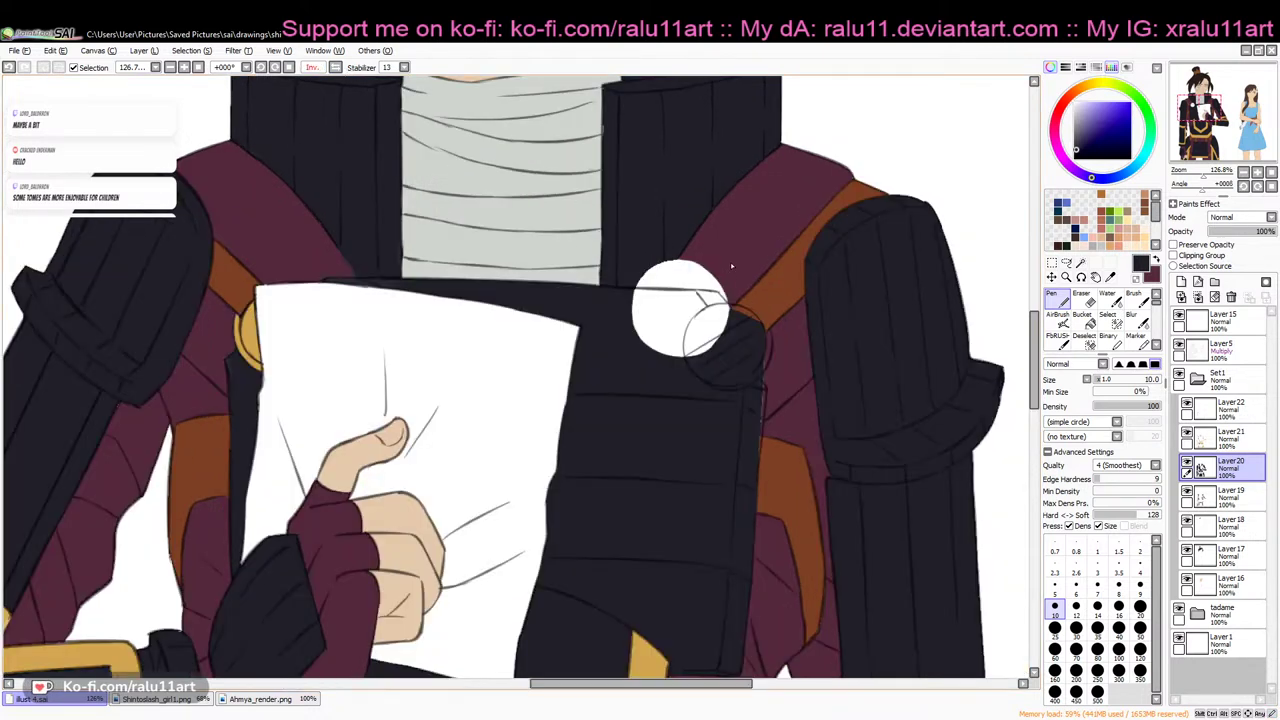
mouse_move(616, 292)
left_mouse_down()
mouse_move(716, 297)
mouse_move(639, 293)
mouse_move(716, 297)
left_mouse_up()
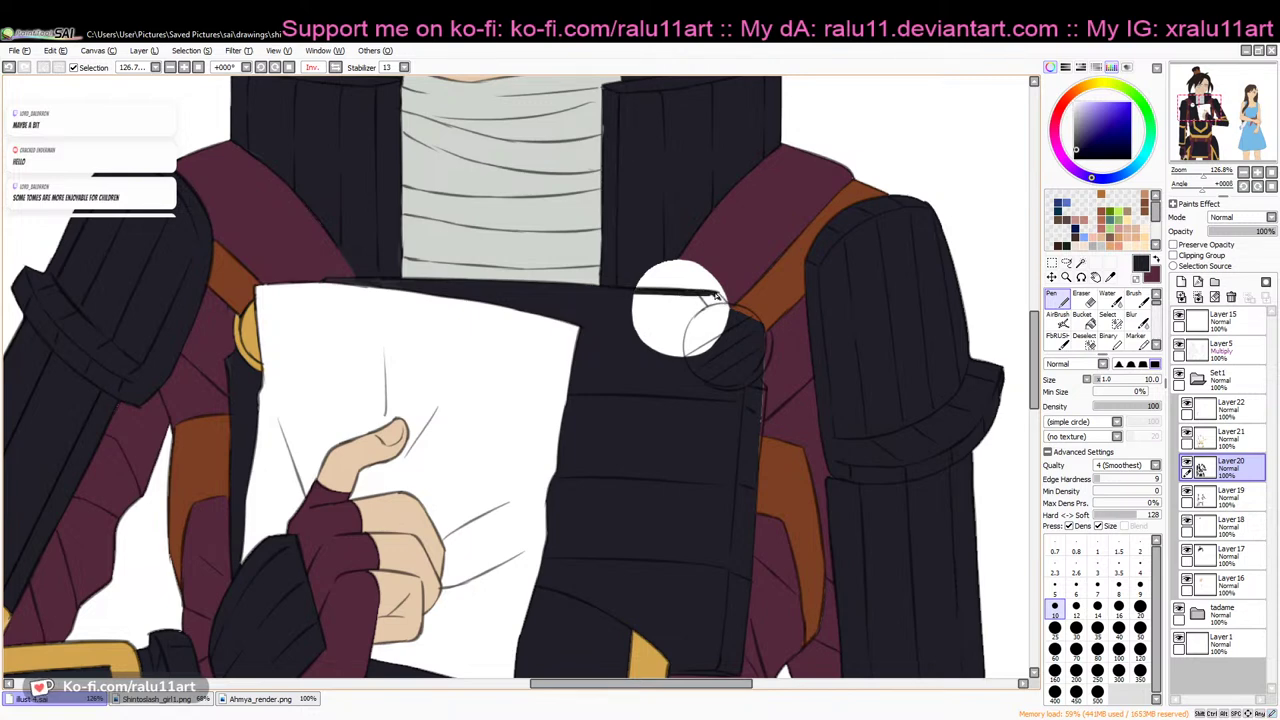
left_click_drag(705, 313, 683, 357)
left_click(1084, 320)
left_click(662, 322)
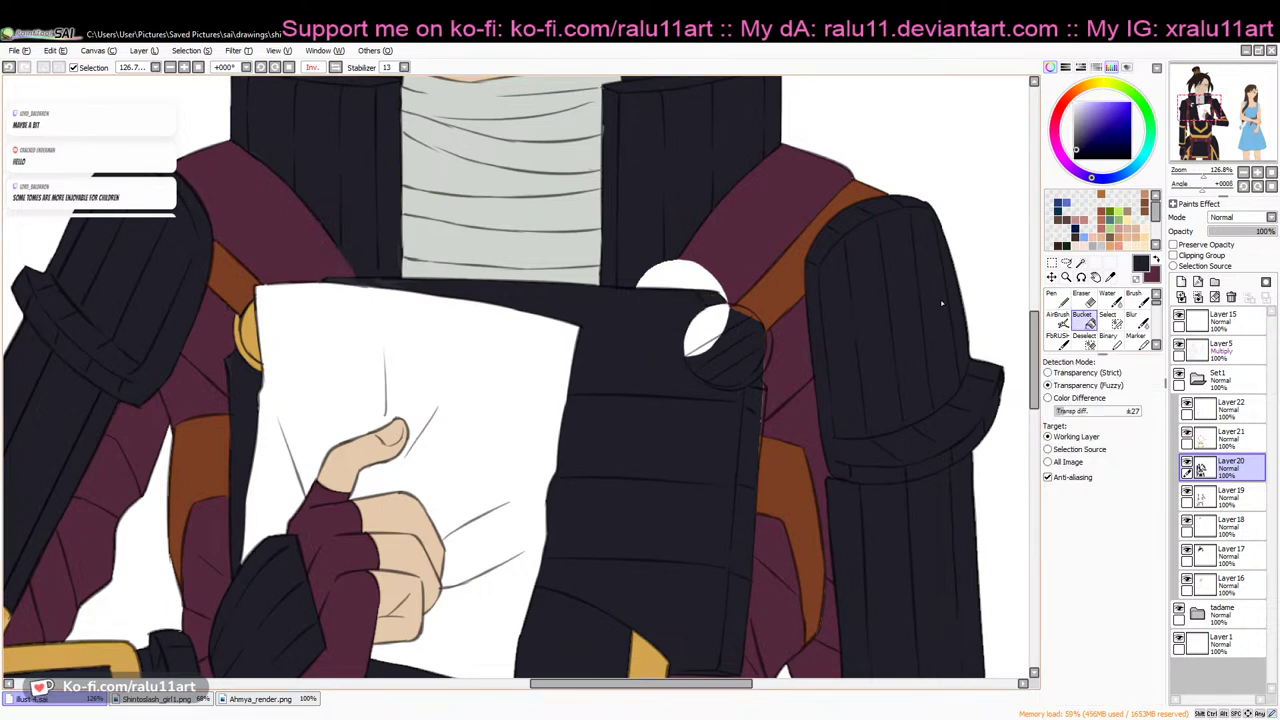
Undo the stray airbrush shading and paint the collar's lower end dark inside the white gap
key("v")
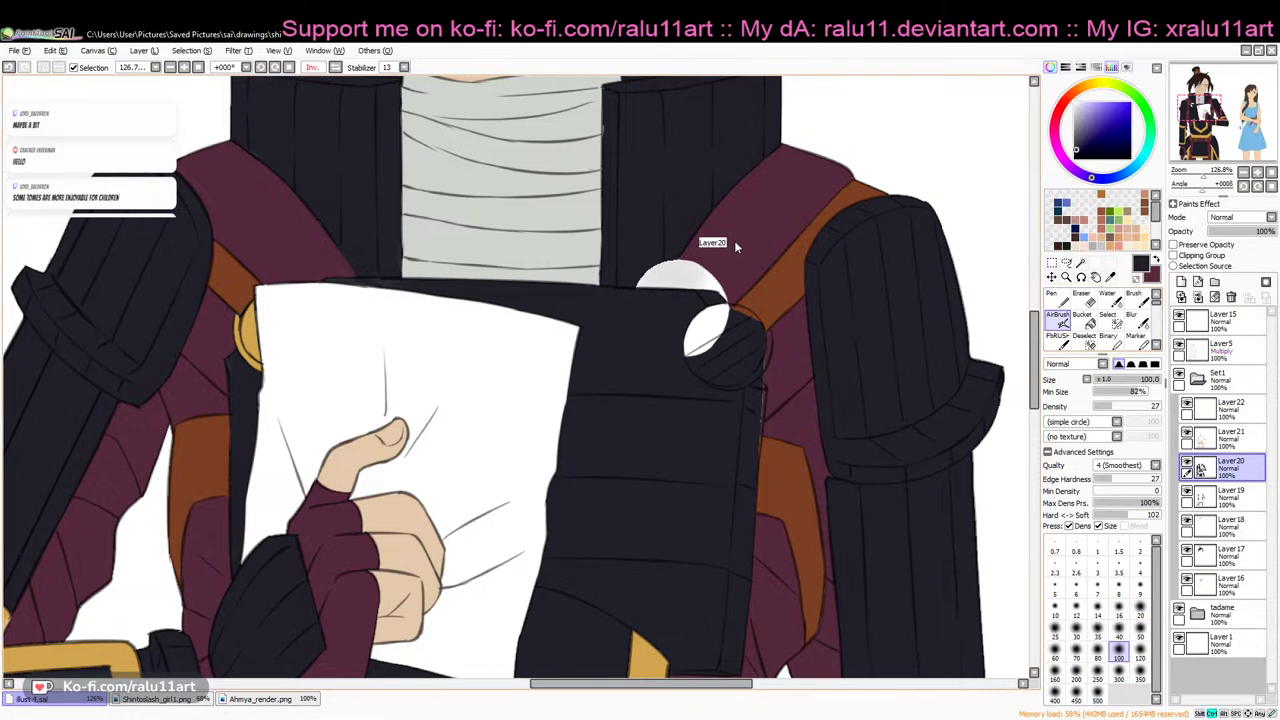
key("ctrl+z")
left_click(1057, 300)
mouse_move(683, 248)
left_mouse_down()
mouse_move(643, 322)
mouse_move(675, 255)
mouse_move(652, 267)
left_mouse_up()
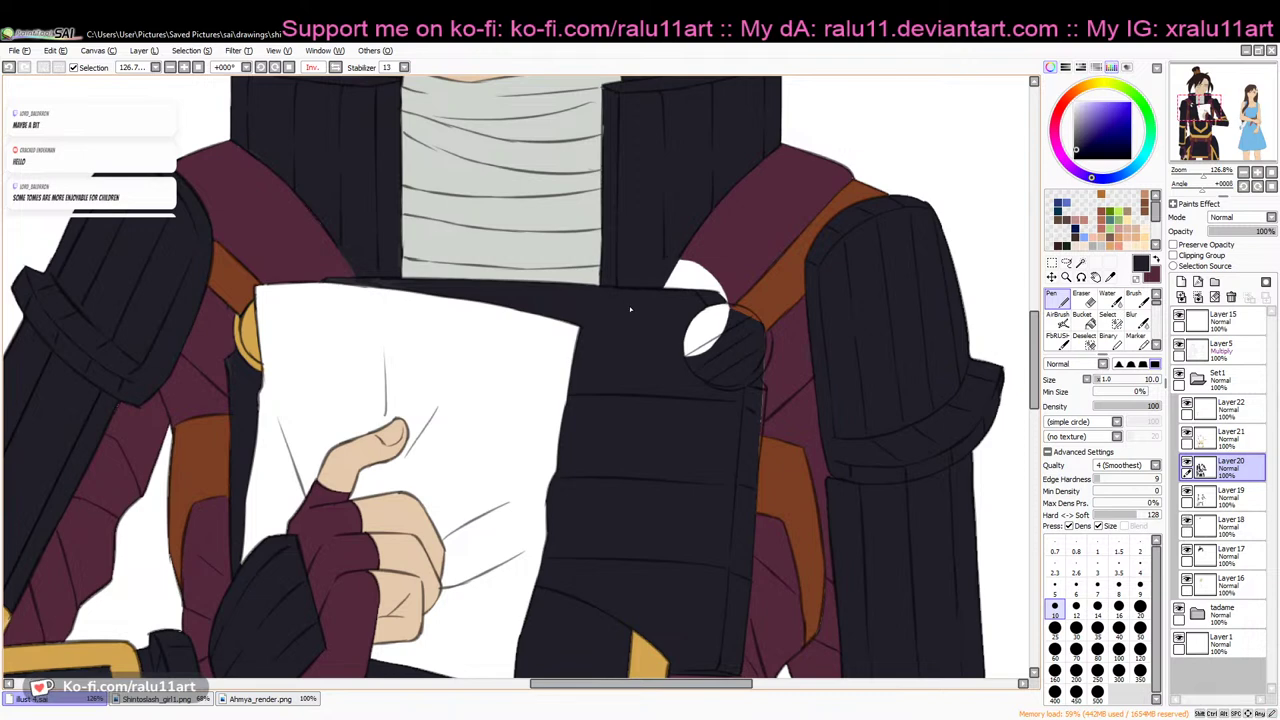
Extend the dark fill along the chest plate's outer side edge below the circular joint
left_click(1081, 281)
left_click(1110, 278)
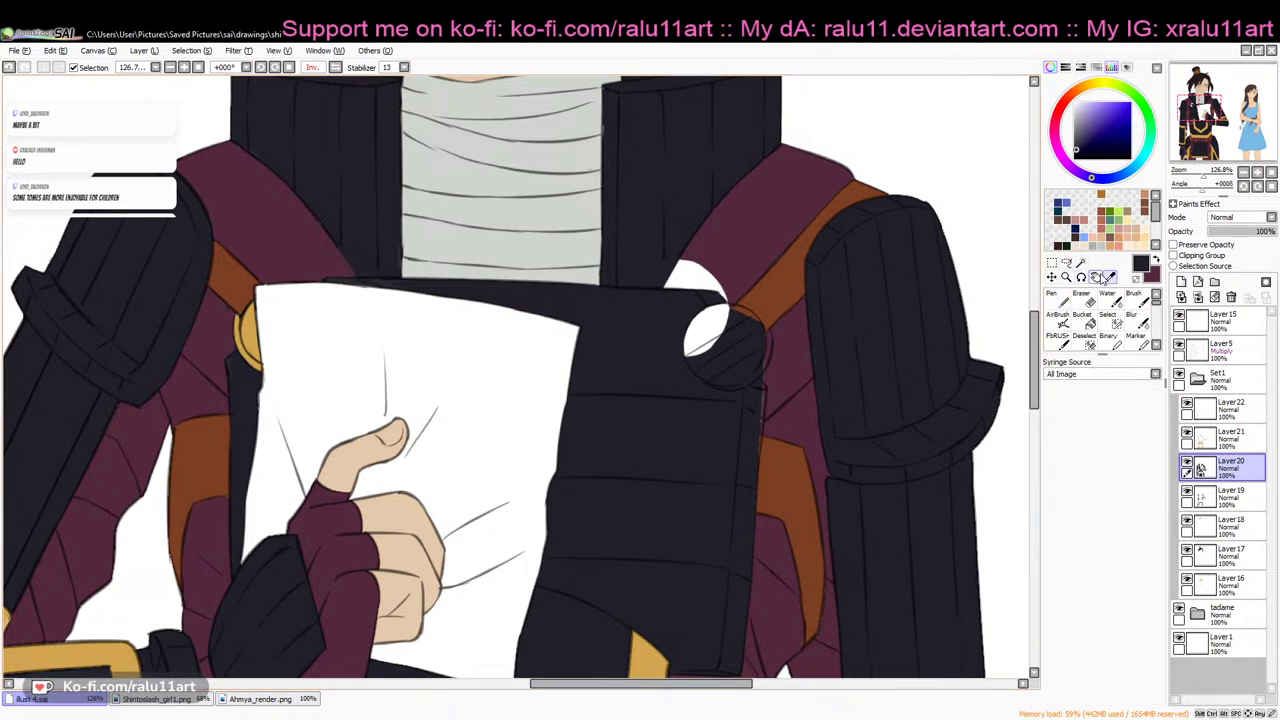
left_click(1058, 299)
left_click_drag(1032, 333, 1031, 341)
scroll(1033, 343, "down", 1)
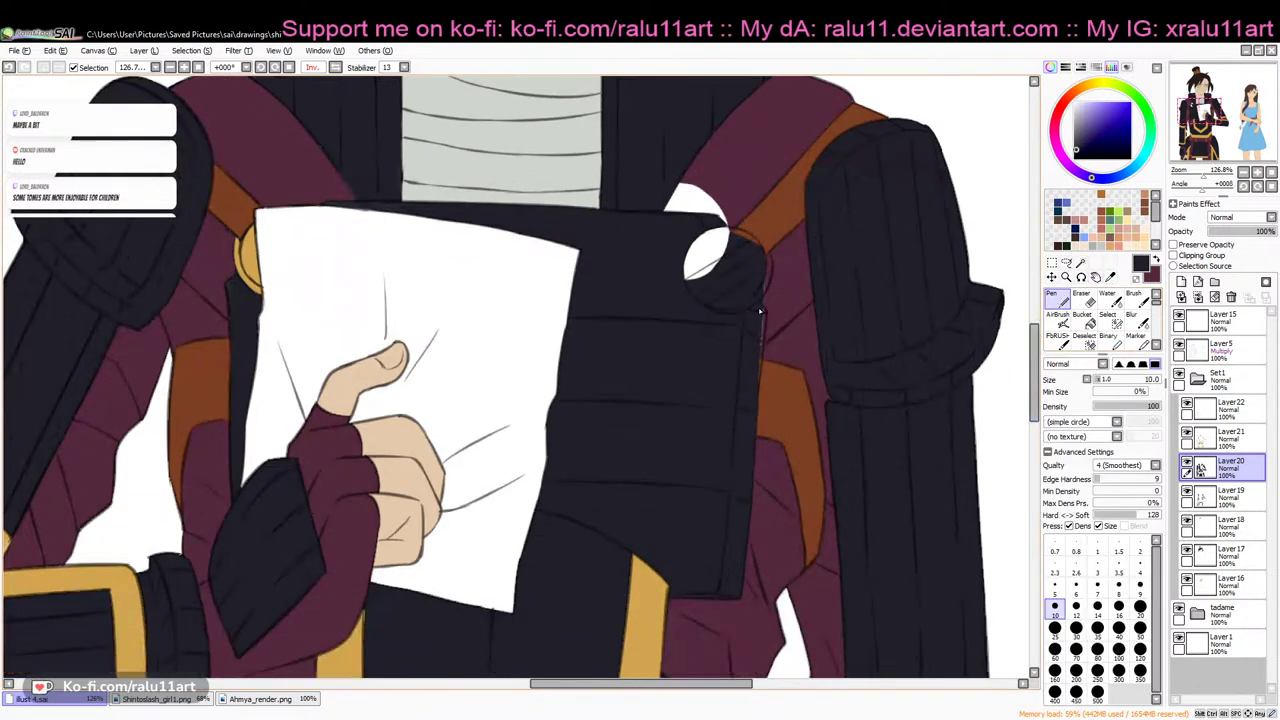
left_click_drag(764, 310, 756, 407)
Sample the gold joint colour and paint a gold arc along the other circular joint's inner edge on Layer21
key("e")
left_click(1211, 447)
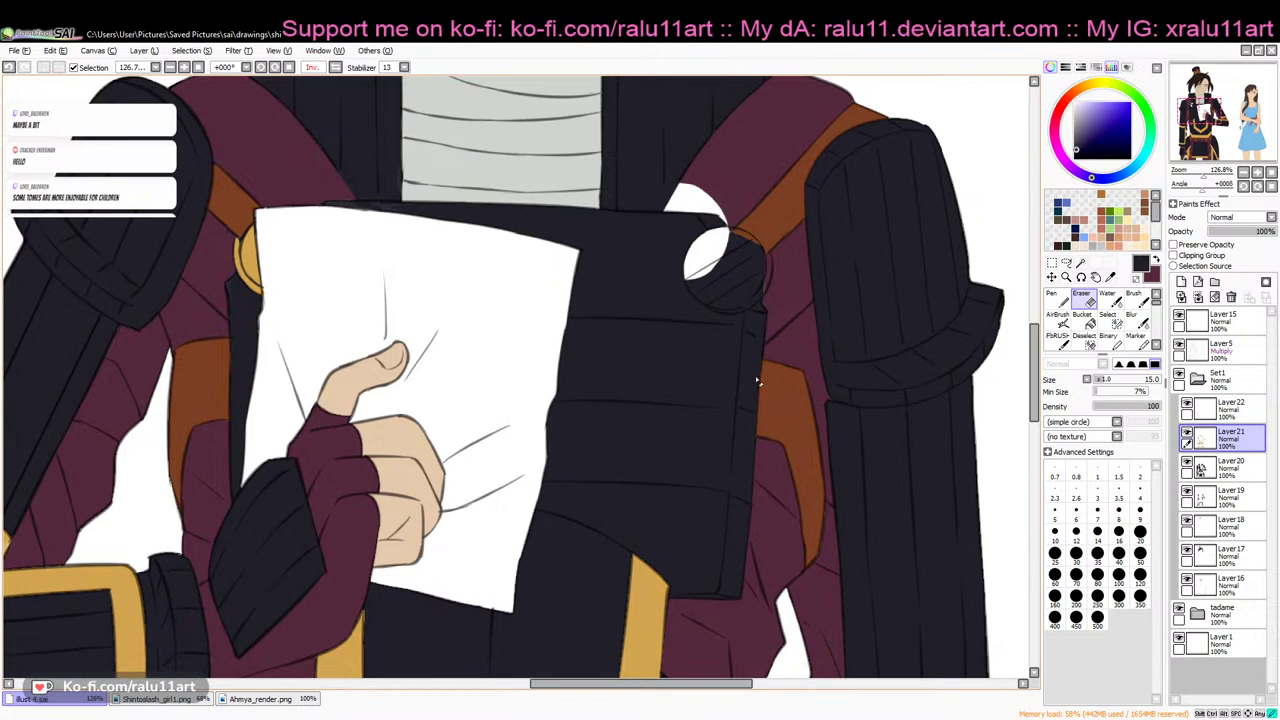
key("alt")
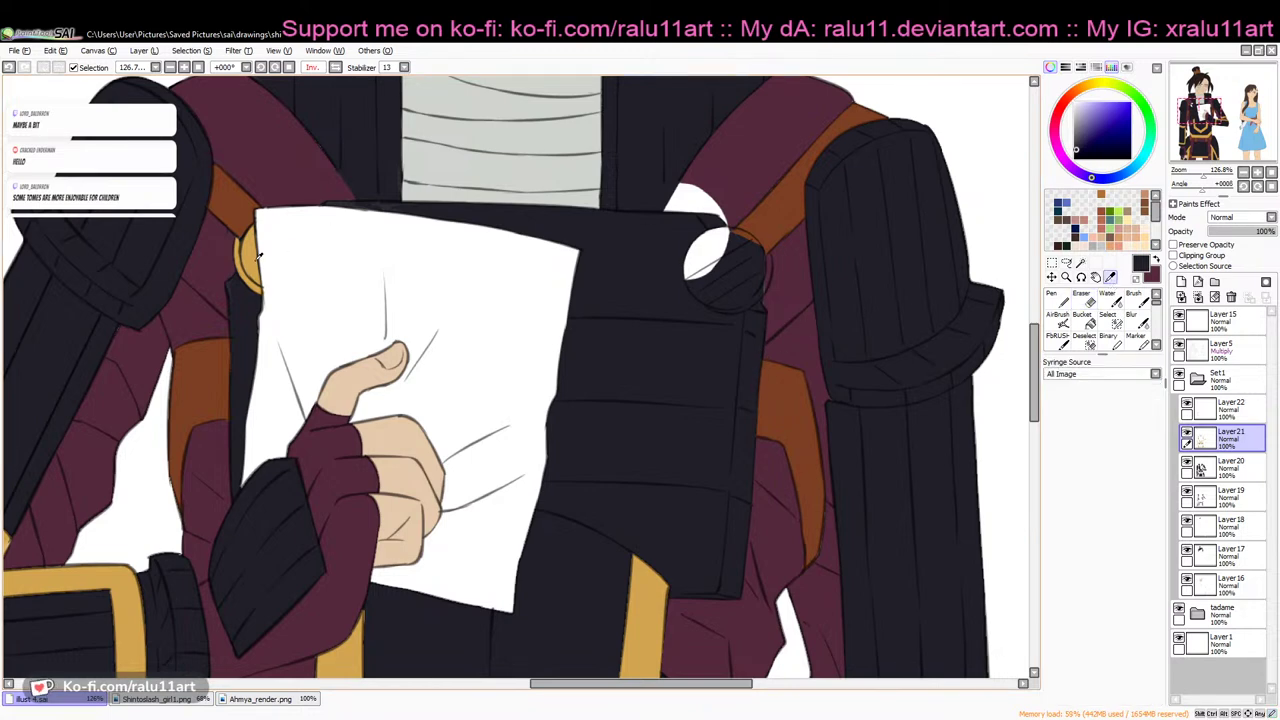
left_click(264, 256)
key("n")
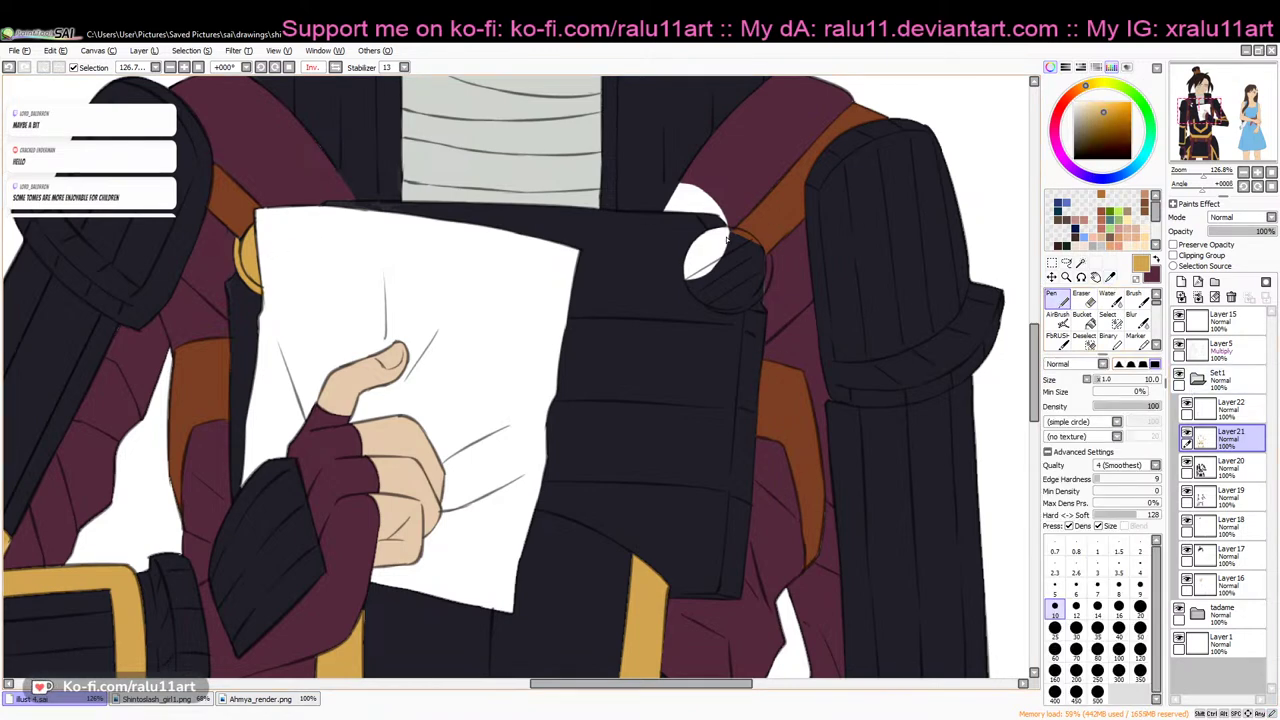
mouse_move(740, 236)
left_mouse_down()
mouse_move(702, 244)
mouse_move(726, 233)
mouse_move(686, 285)
mouse_move(706, 239)
mouse_move(711, 297)
left_mouse_up()
Complete the gold ring around the circular joint along its lower, outer and upper edges
left_click_drag(1204, 179, 1208, 179)
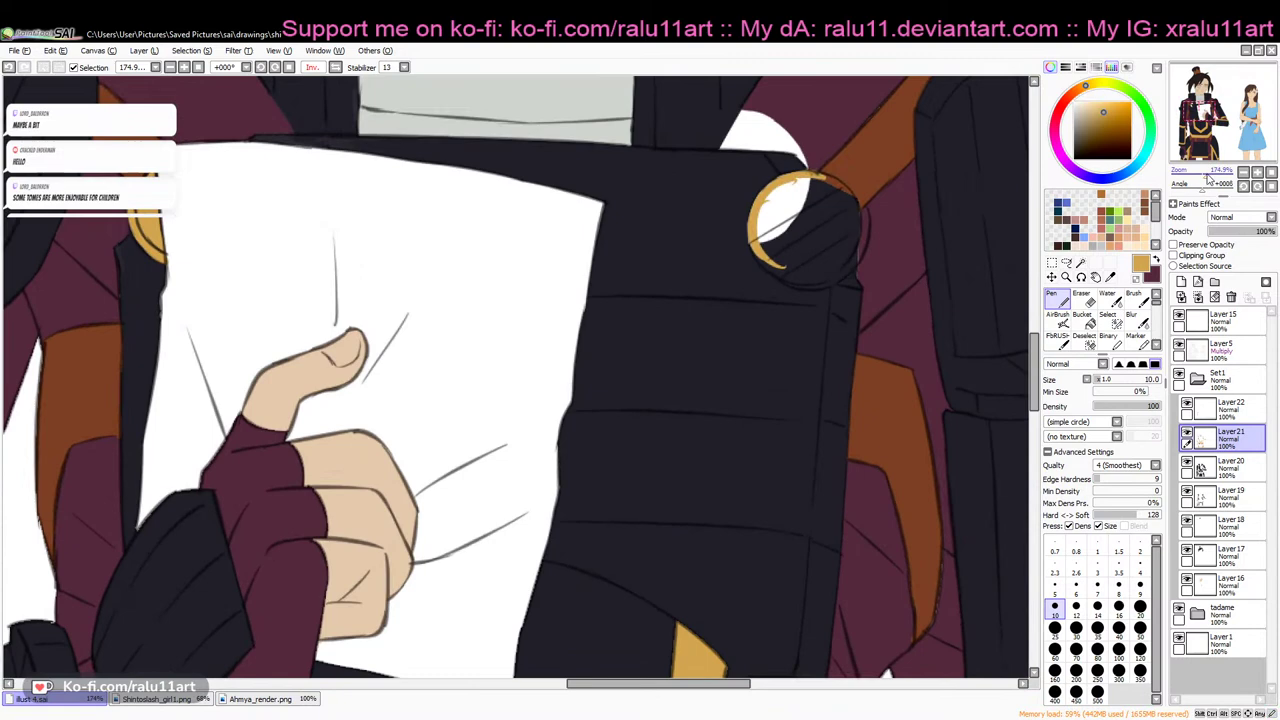
left_click_drag(1037, 359, 1045, 340)
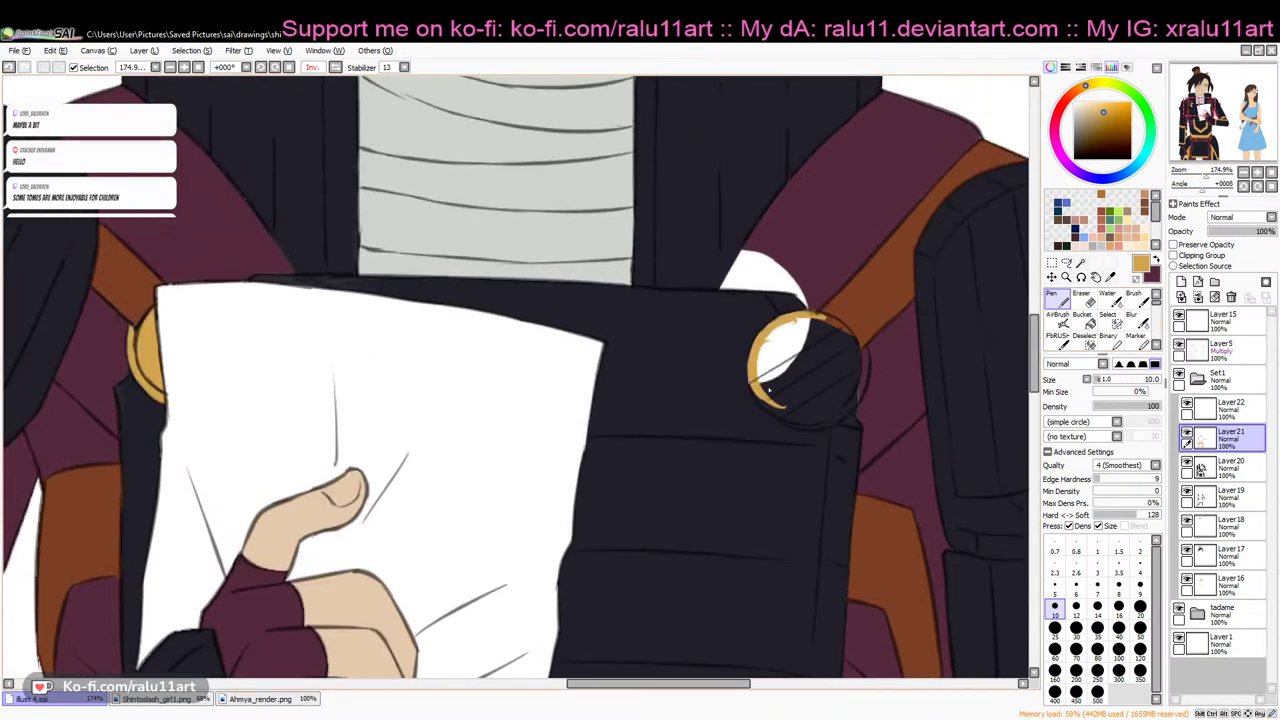
mouse_move(759, 396)
left_mouse_down()
mouse_move(789, 417)
mouse_move(759, 397)
mouse_move(828, 417)
mouse_move(782, 409)
mouse_move(801, 429)
mouse_move(833, 417)
left_mouse_up()
left_click_drag(863, 372, 832, 422)
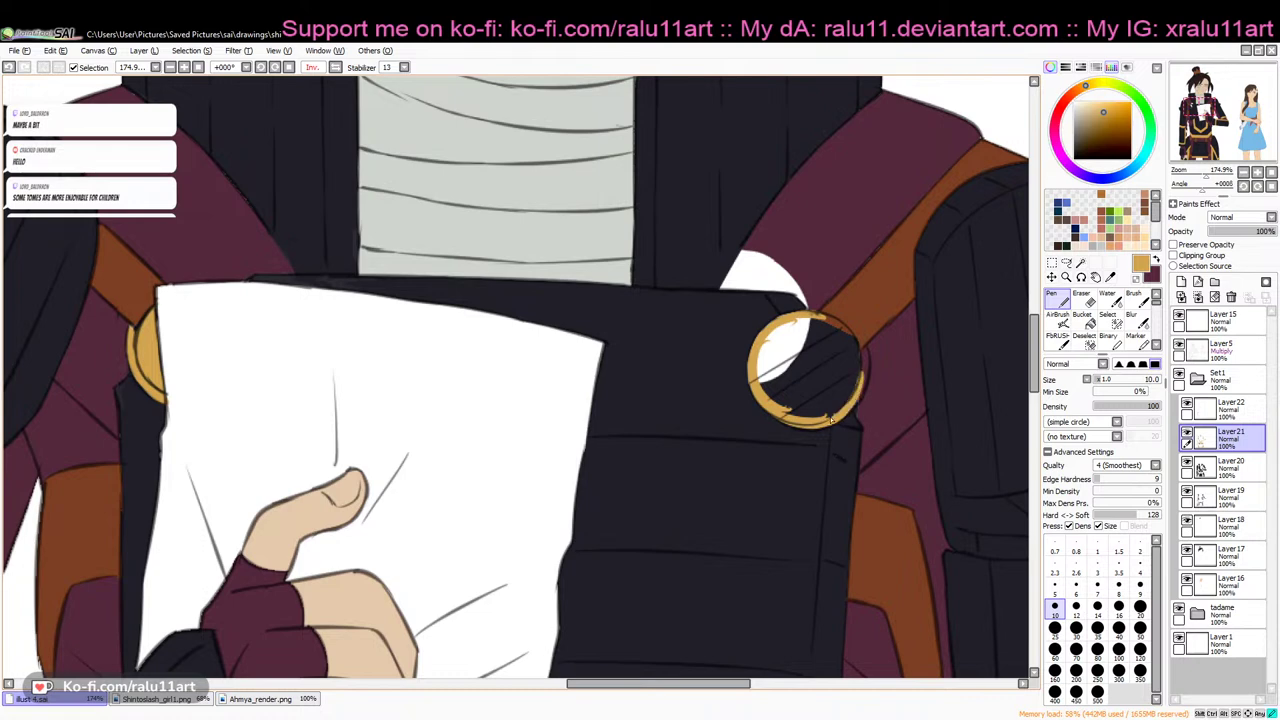
mouse_move(860, 348)
left_mouse_down()
mouse_move(853, 405)
mouse_move(868, 377)
mouse_move(837, 415)
mouse_move(856, 405)
mouse_move(855, 373)
mouse_move(828, 413)
left_mouse_up()
left_click_drag(808, 321, 851, 342)
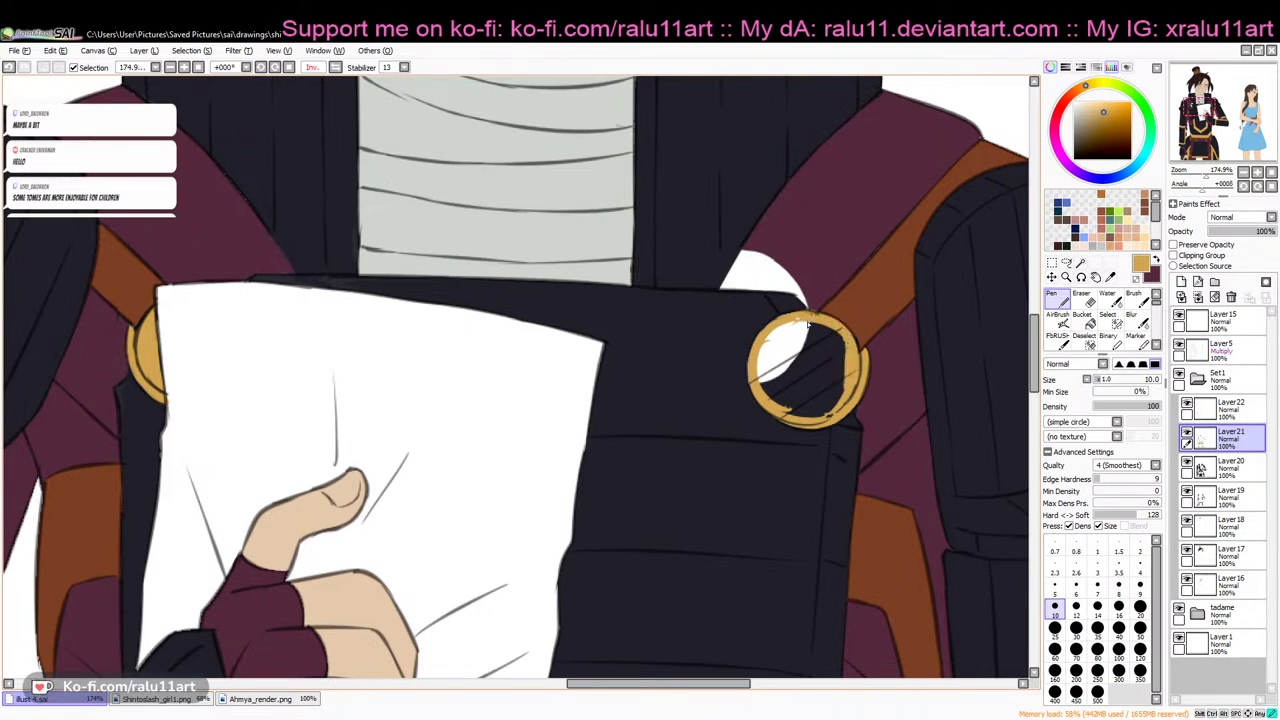
Fill the inside of the ringed circular joint with gold on Layer21 and touch up its lower edge
key("g")
left_click(822, 368)
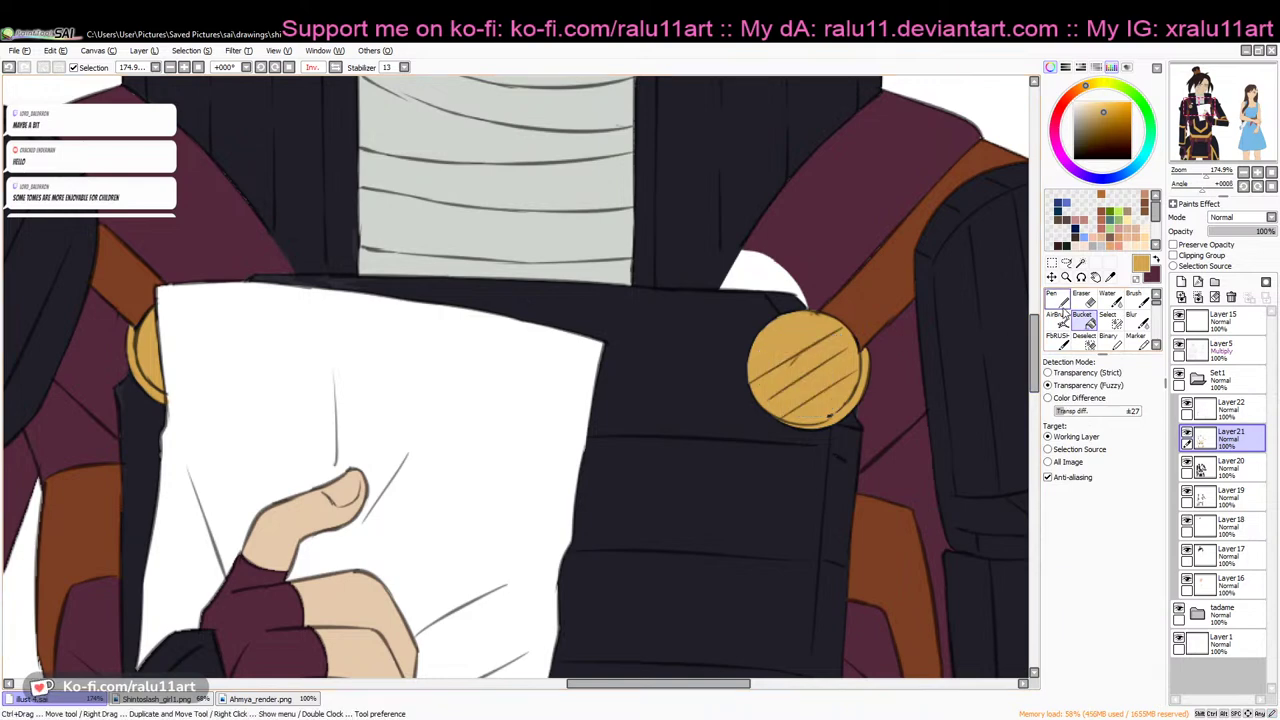
key("n")
left_click_drag(827, 415, 842, 408)
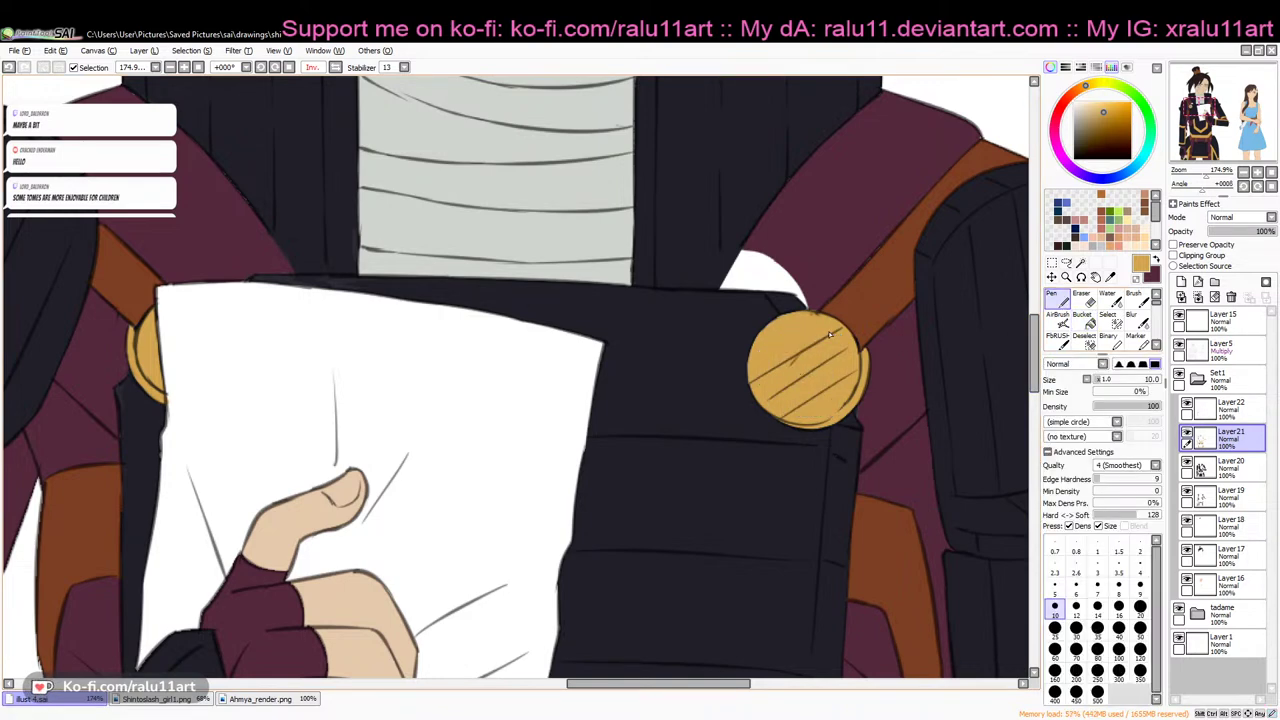
Sample the maroon cloth colour and paint over the white gap above the gold joint on Layer19
left_click(849, 220, "alt")
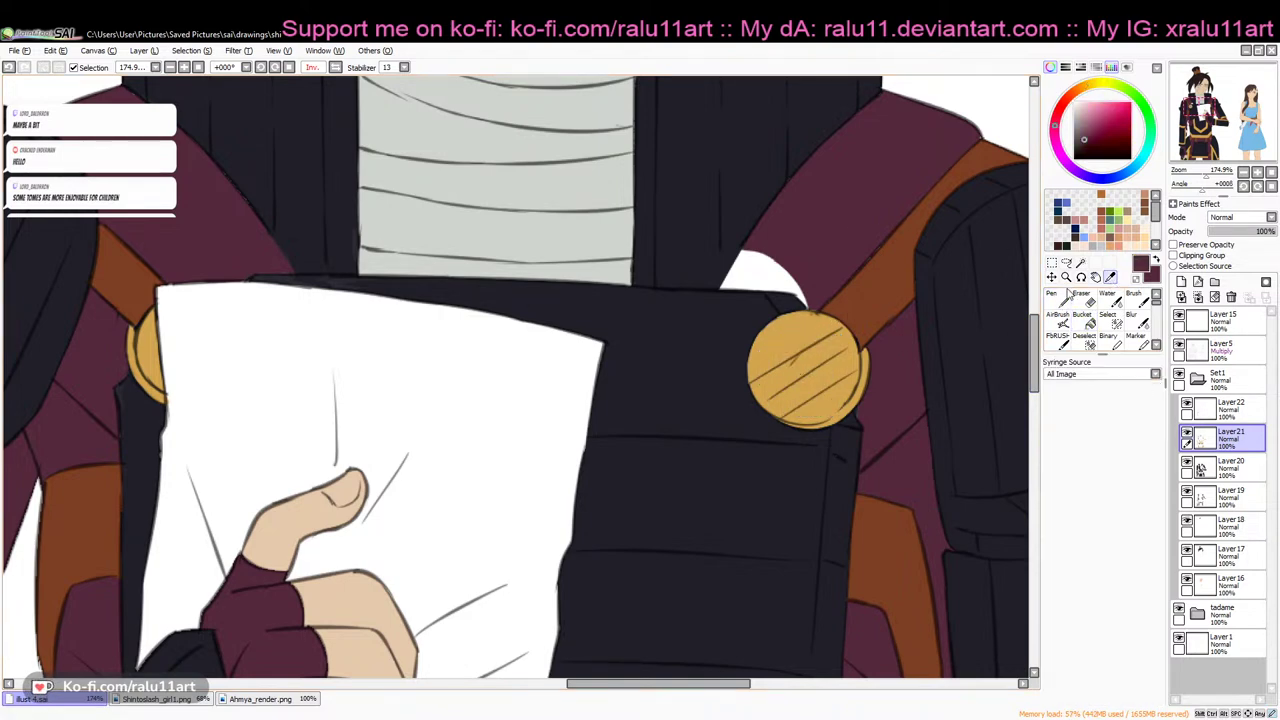
left_click(1220, 466)
left_click(1220, 496)
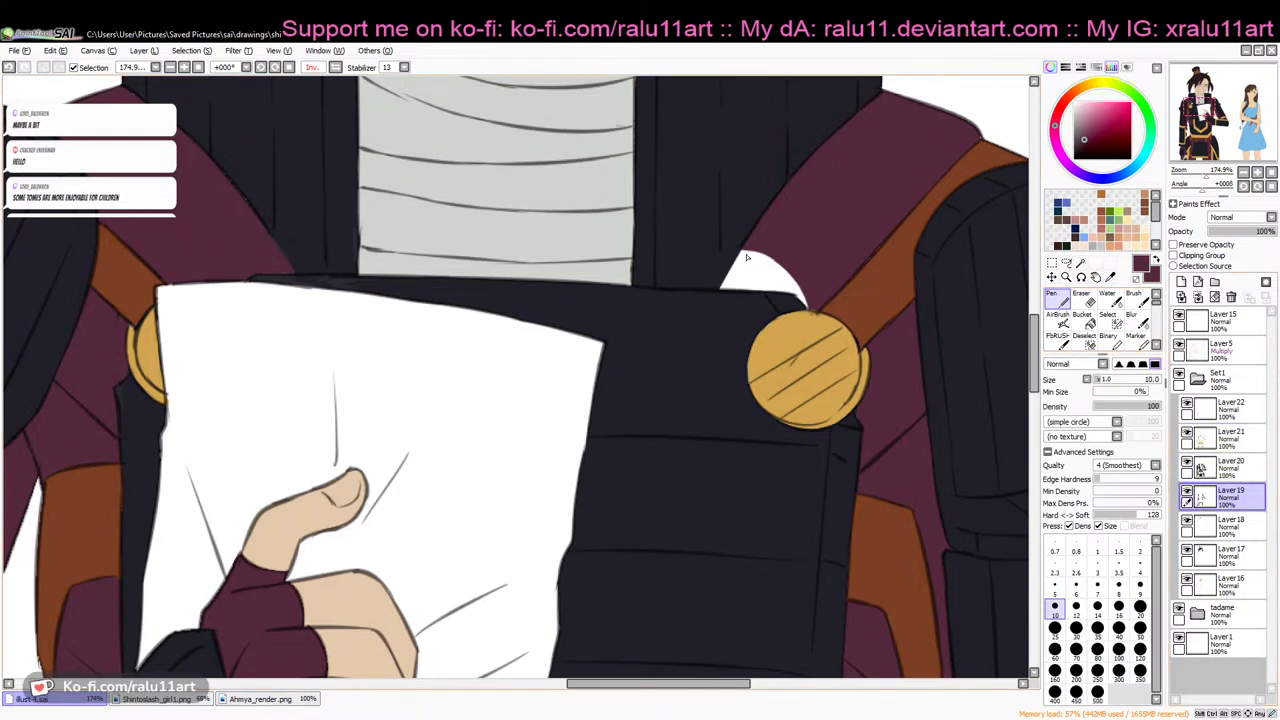
mouse_move(733, 273)
left_mouse_down()
mouse_move(751, 243)
mouse_move(761, 260)
mouse_move(789, 252)
mouse_move(779, 296)
mouse_move(814, 292)
mouse_move(817, 306)
mouse_move(766, 292)
left_mouse_up()
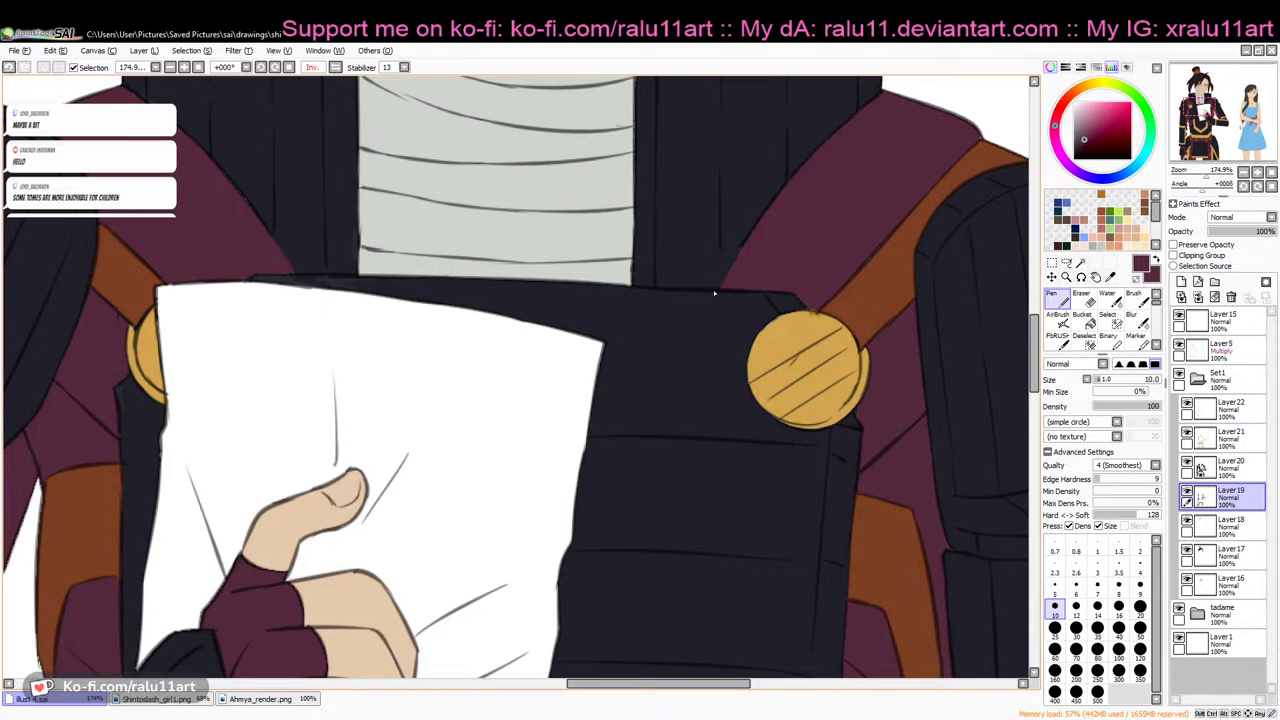
Return the mirrored canvas to its normal orientation and add a new layer above Layer22 for the face markings
left_click(1271, 173)
left_click_drag(625, 685, 536, 690)
left_click_drag(1193, 176, 1191, 178)
mouse_move(1036, 372)
left_mouse_down()
mouse_move(1036, 394)
mouse_move(1036, 351)
left_mouse_up()
left_click_drag(1200, 178, 1203, 178)
left_click_drag(1036, 336, 1036, 286)
left_click_drag(452, 683, 499, 683)
left_click(1228, 407)
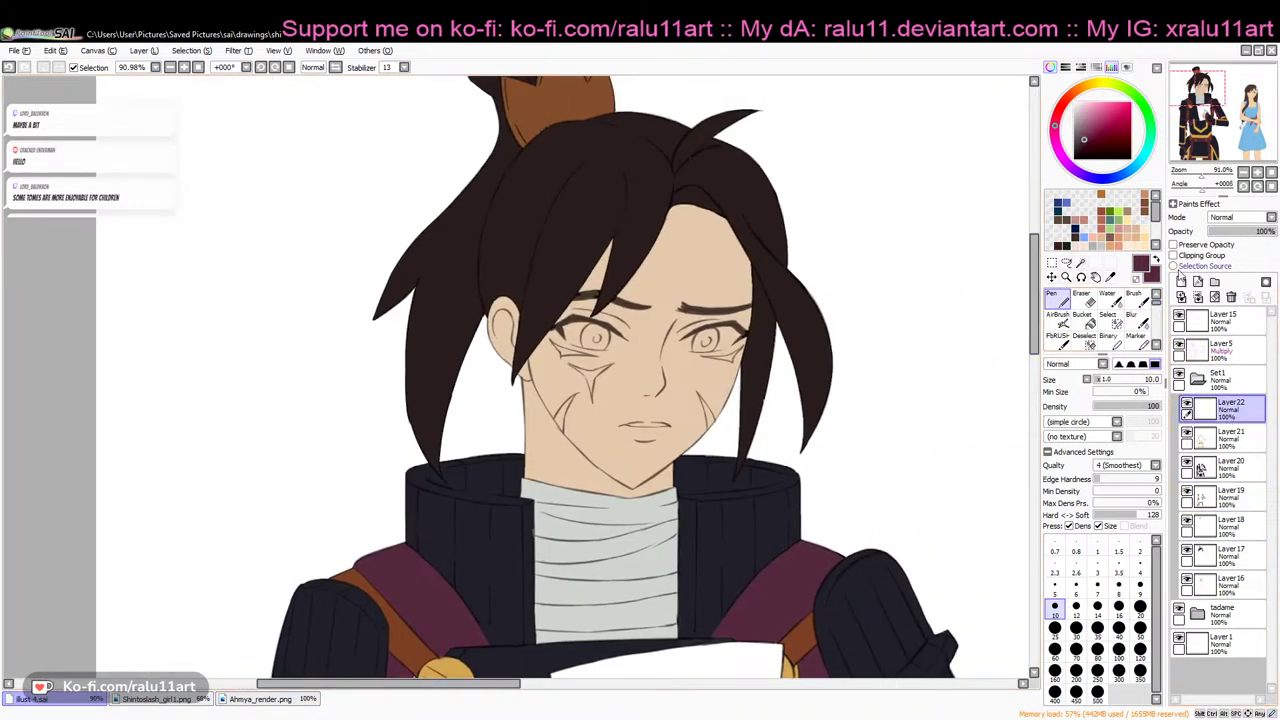
left_click(1181, 282)
left_click_drag(1205, 178, 1204, 178)
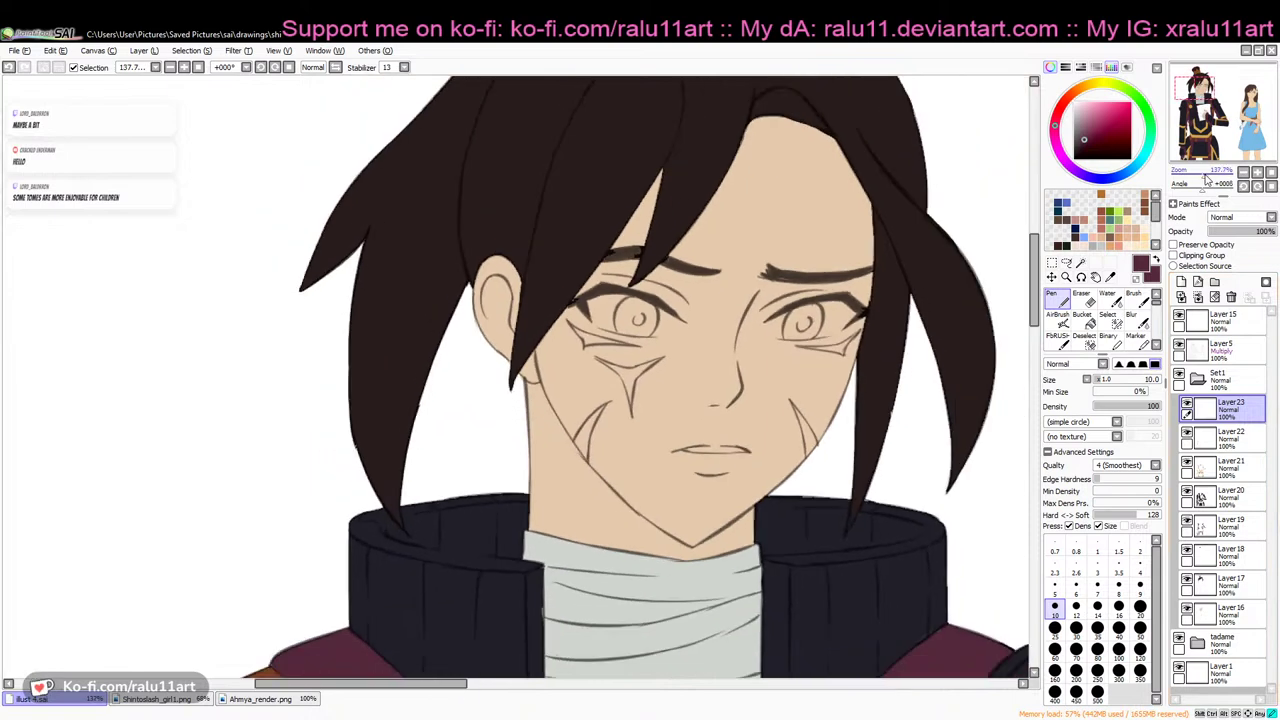
Sample the face-paint red and the iris brown from Ahmya_render.png, and make red the active colour in the illustration
left_click(1110, 276)
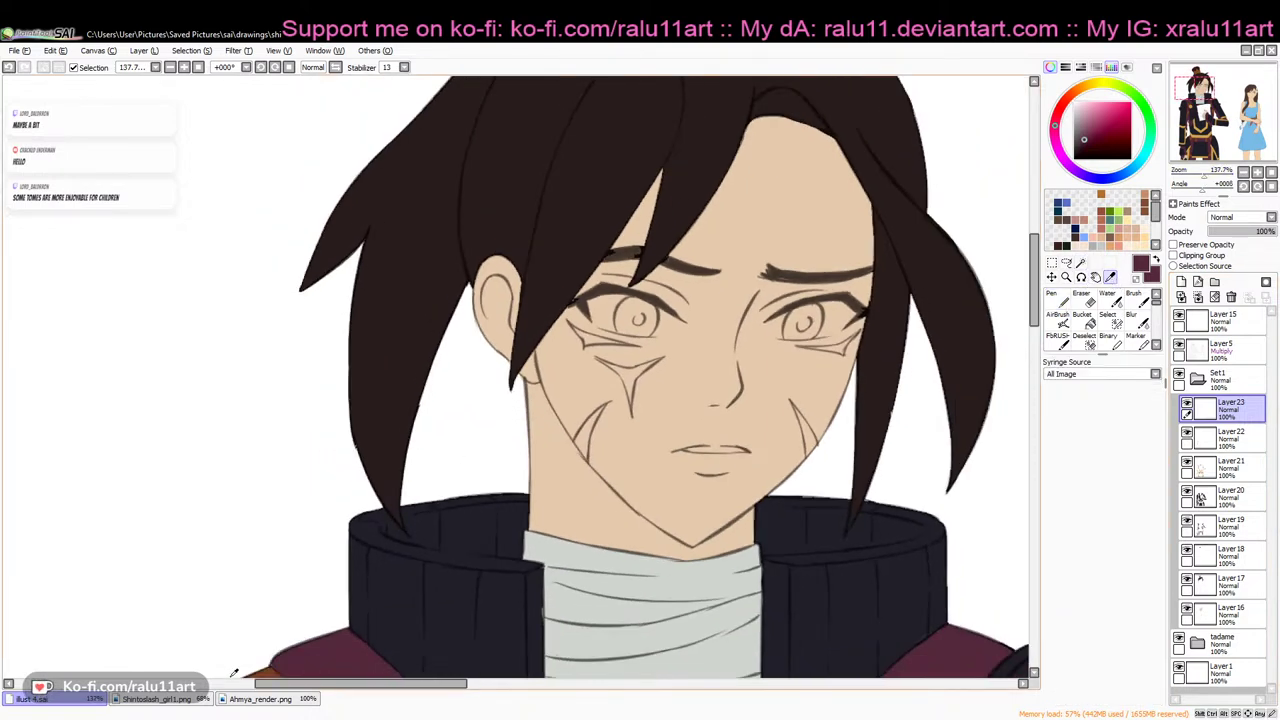
left_click(255, 698)
left_click_drag(1036, 330, 1040, 268)
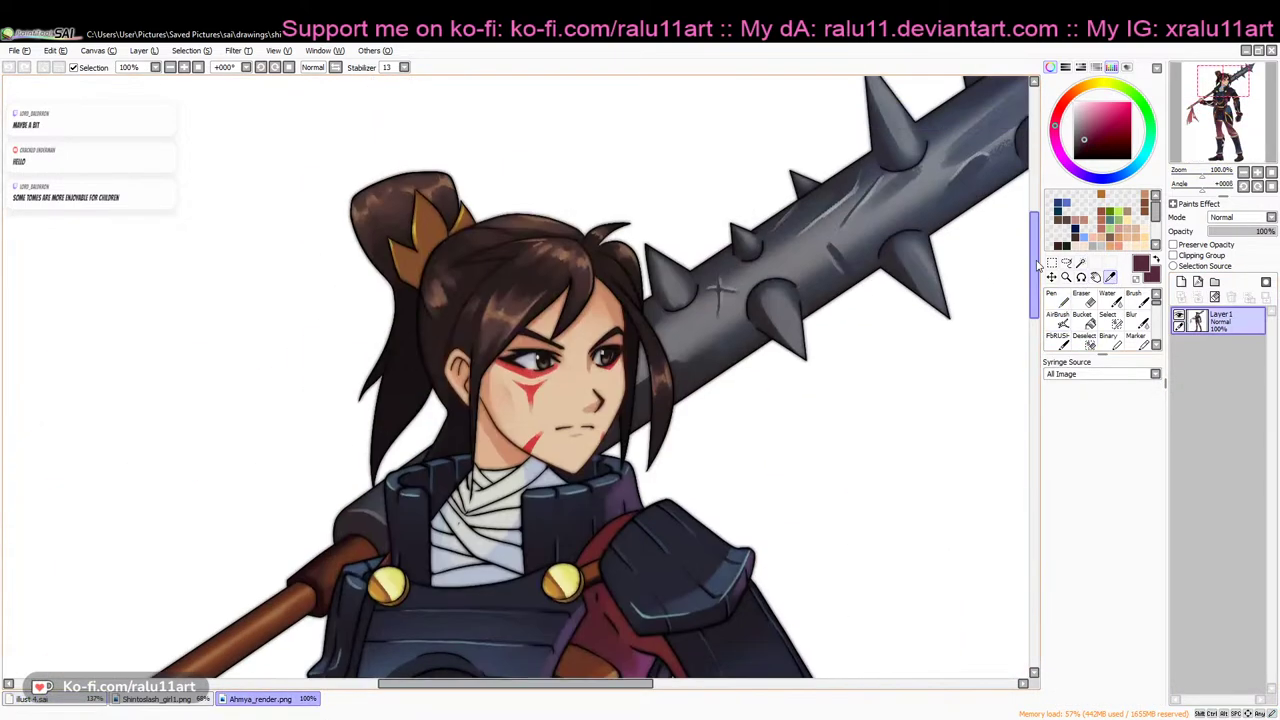
left_click(531, 369)
left_click(1155, 261)
left_click(545, 363)
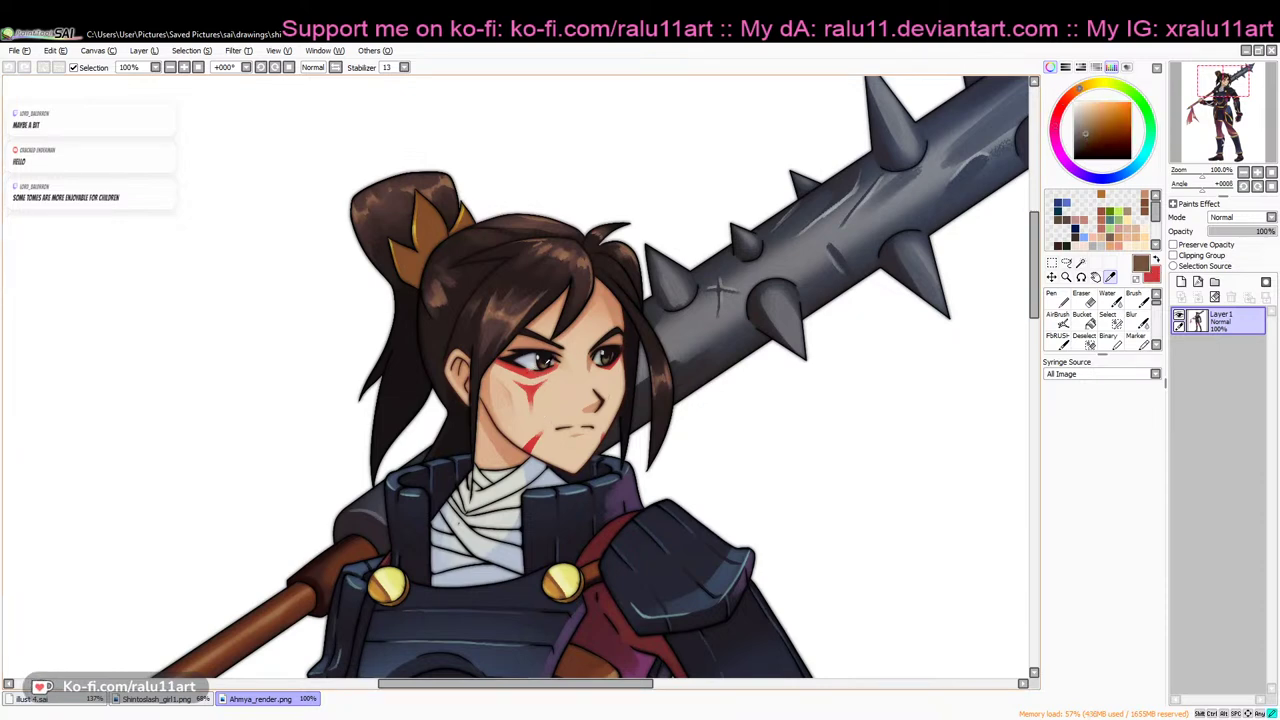
left_click(88, 702)
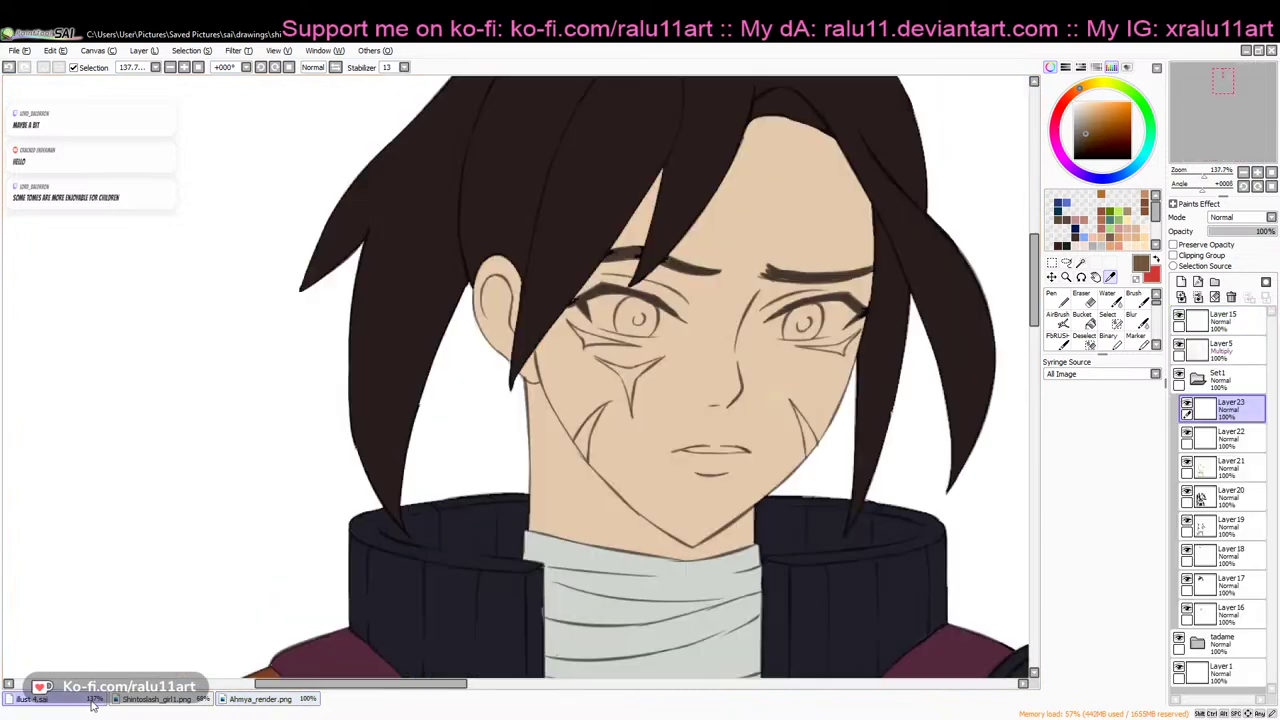
left_click(1156, 262)
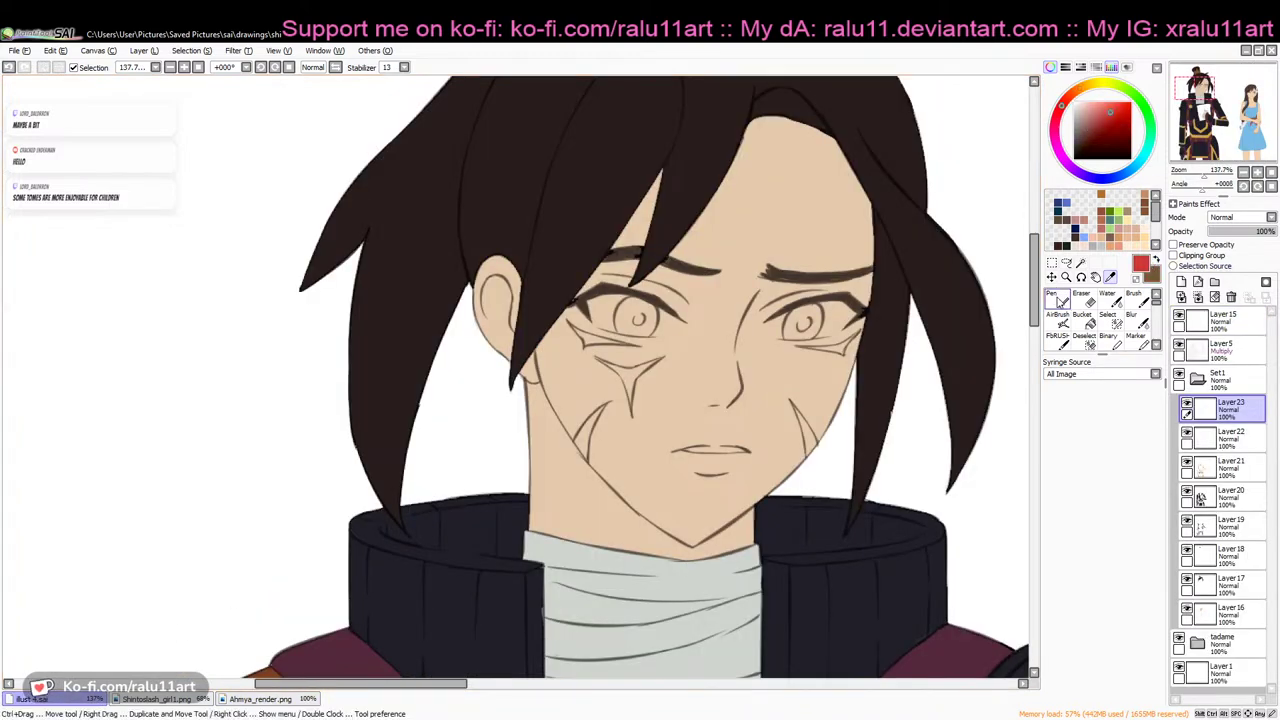
Select the five face marking shapes under the eyes and on the cheeks with the Magic Wand on Layer5
left_click(1059, 300)
left_click(1187, 403)
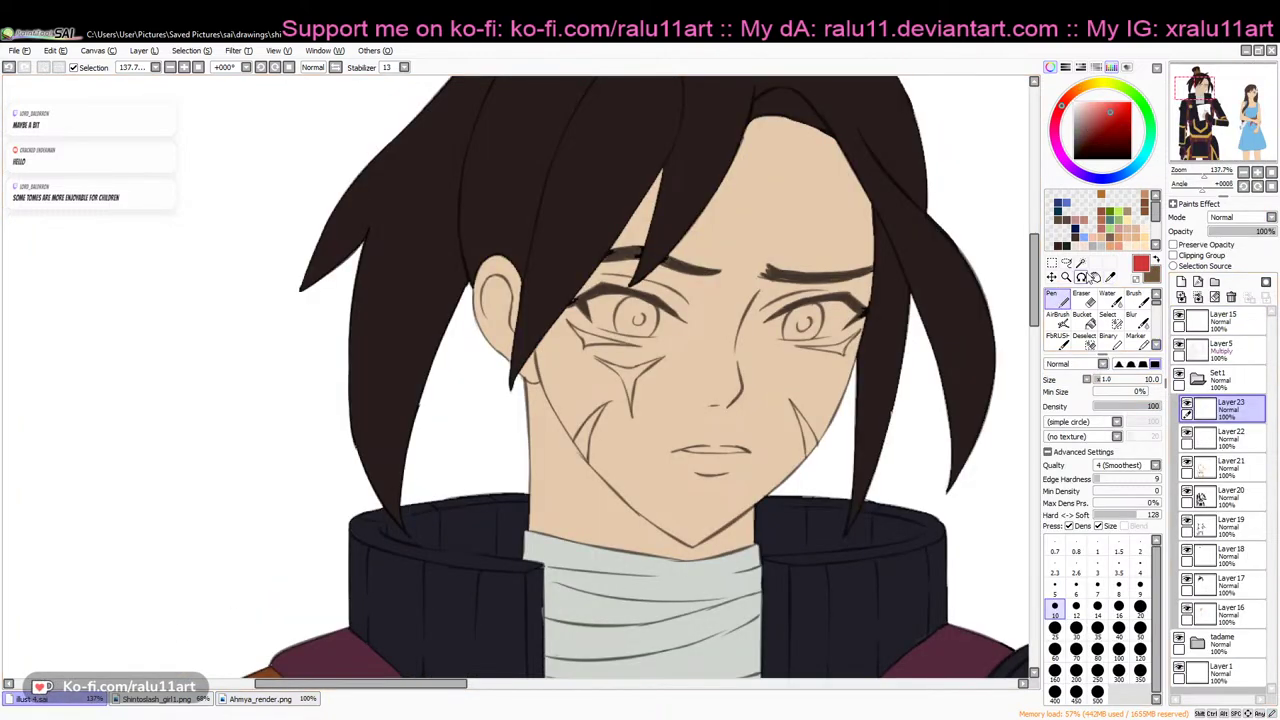
left_click(1081, 262)
left_click(1222, 347)
left_click(830, 352)
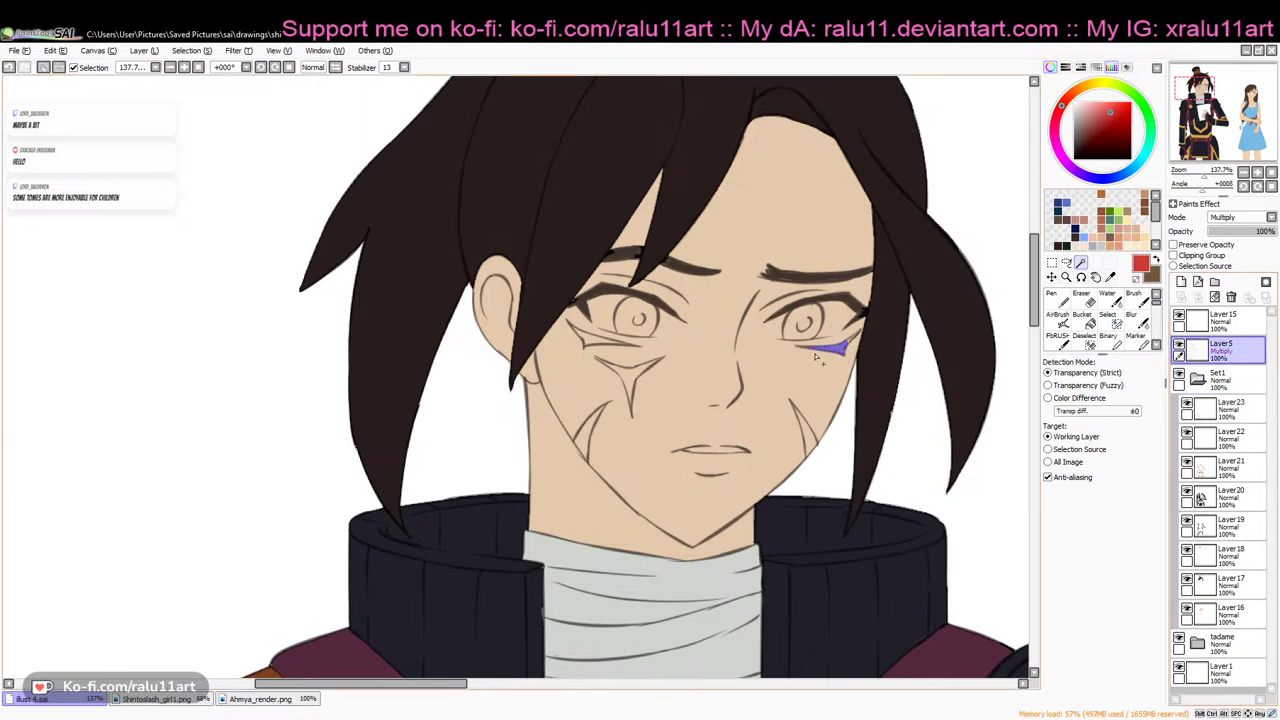
left_click(616, 345)
left_click(628, 376)
left_click(588, 432)
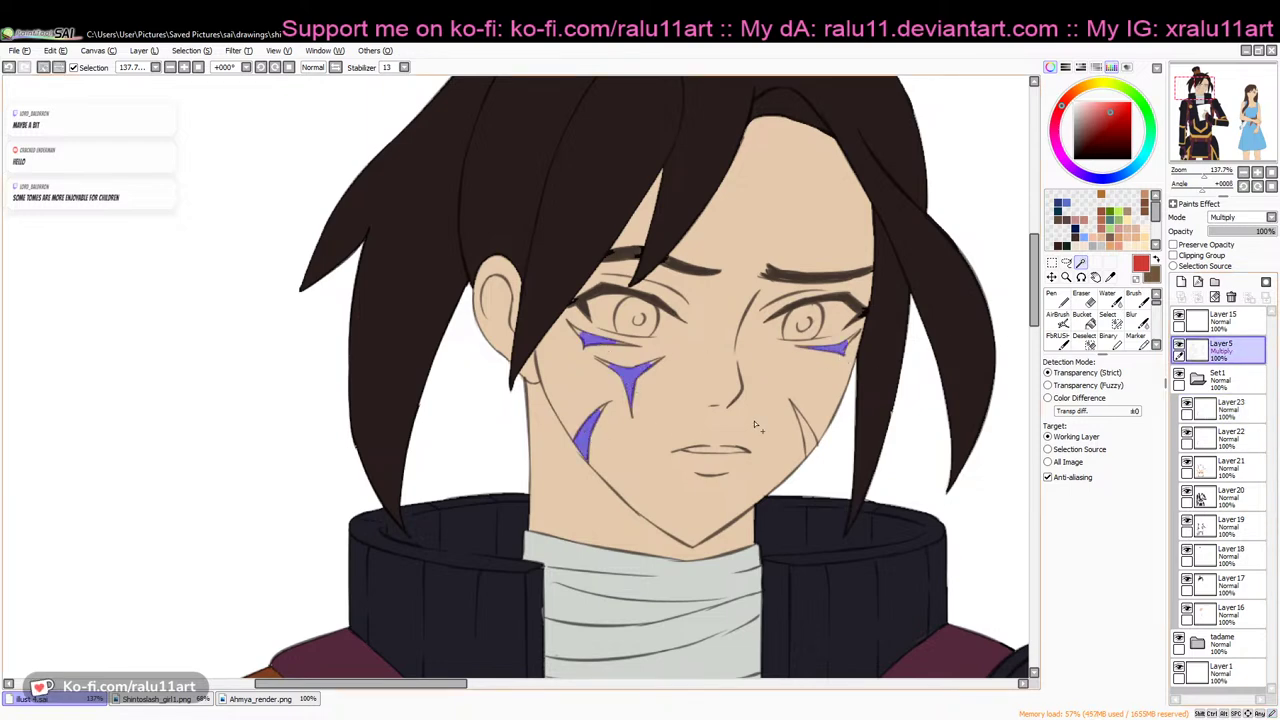
left_click(809, 438)
Fill the five selected face markings with red on Layer23 and clear the selection
left_click(1108, 318)
left_click(1228, 406)
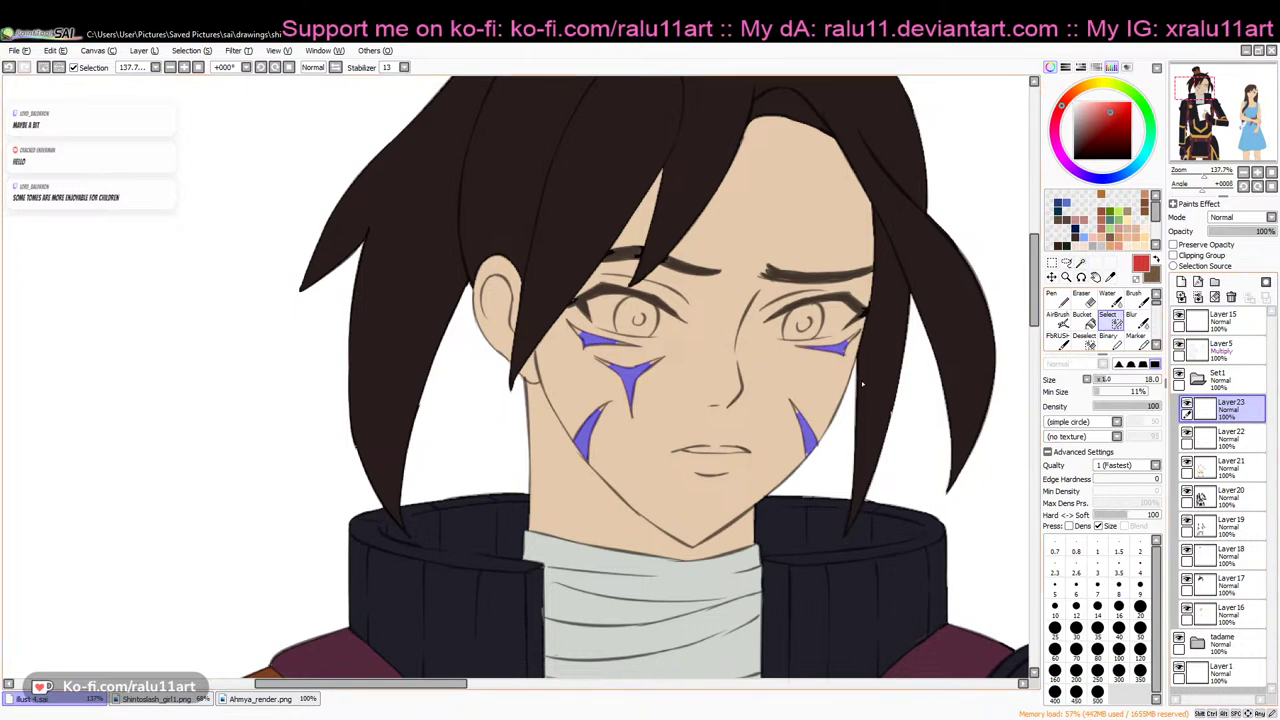
left_click(1082, 318)
left_click(806, 436)
left_click(586, 436)
left_click(631, 372)
left_click(598, 340)
left_click(826, 346)
key("ctrl+d")
Touch up the red at the outer tip of the marking beneath the eye with the Pen
left_click(1056, 300)
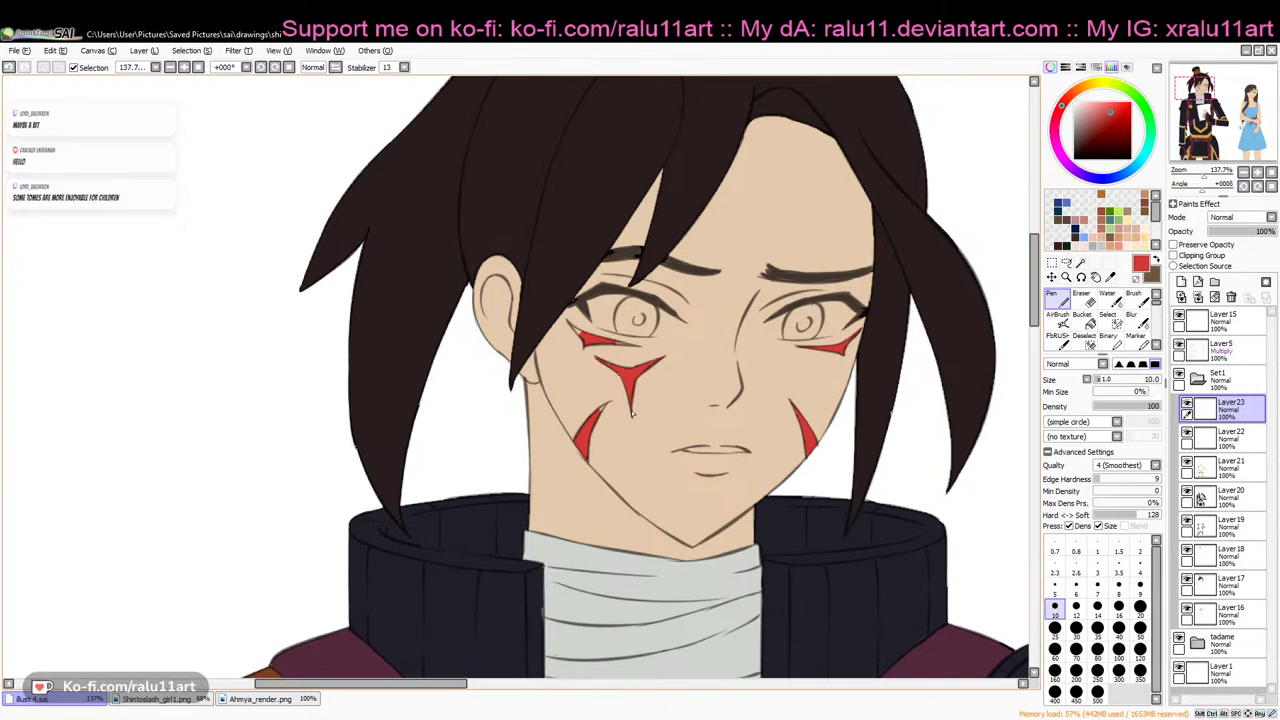
left_click_drag(570, 325, 584, 338)
key("ctrl+z")
left_click_drag(450, 686, 399, 690)
Sample white from the background and set the Pen size to 25
key("alt")
left_click(989, 494)
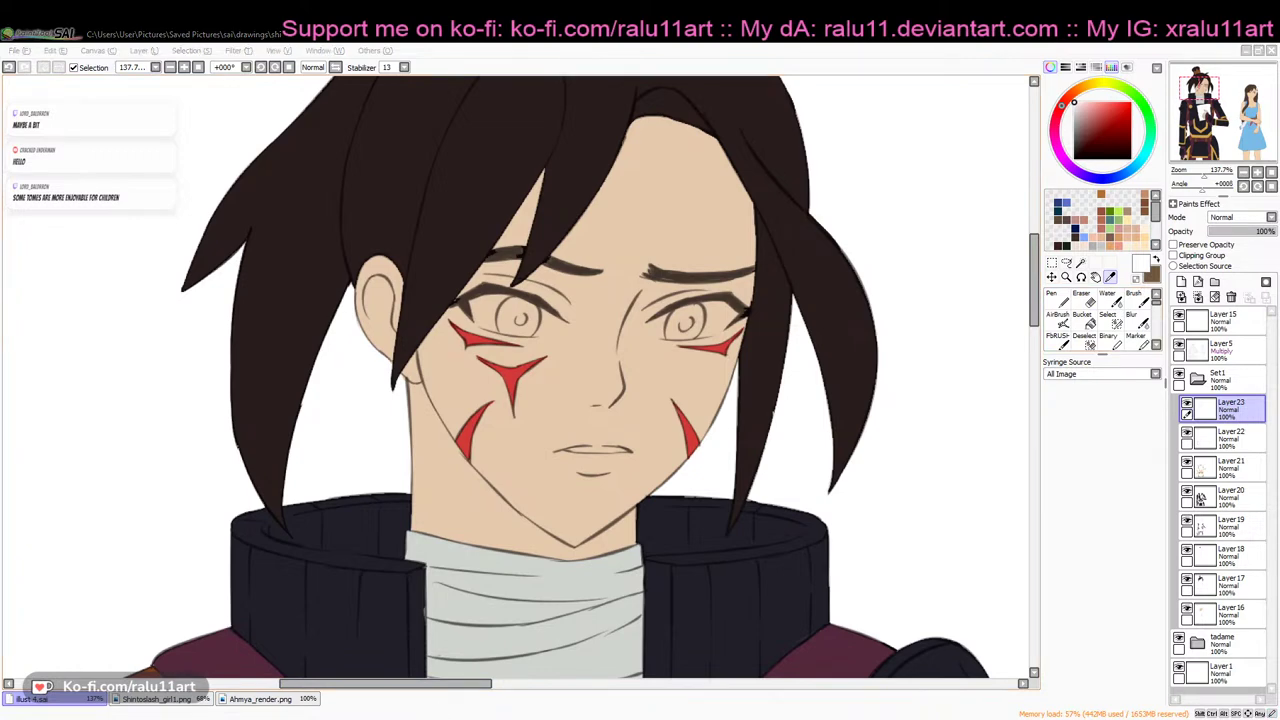
left_click(1057, 300)
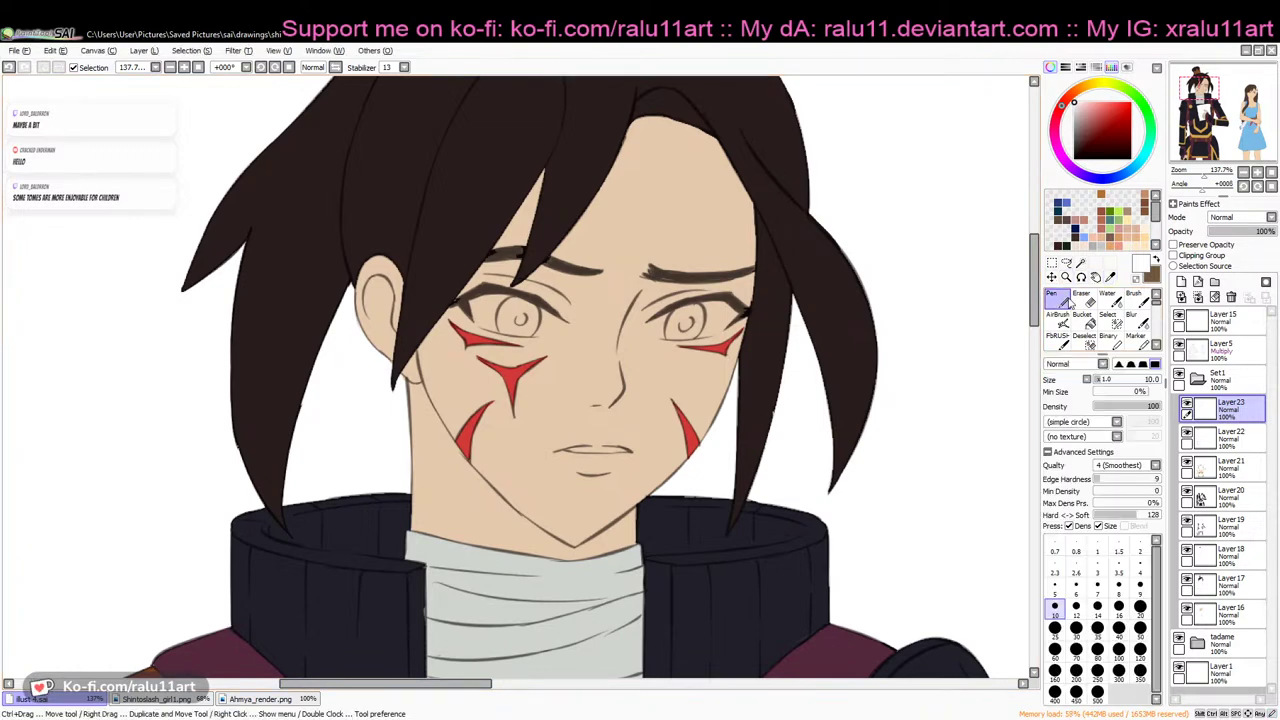
left_click_drag(1110, 380, 1131, 377)
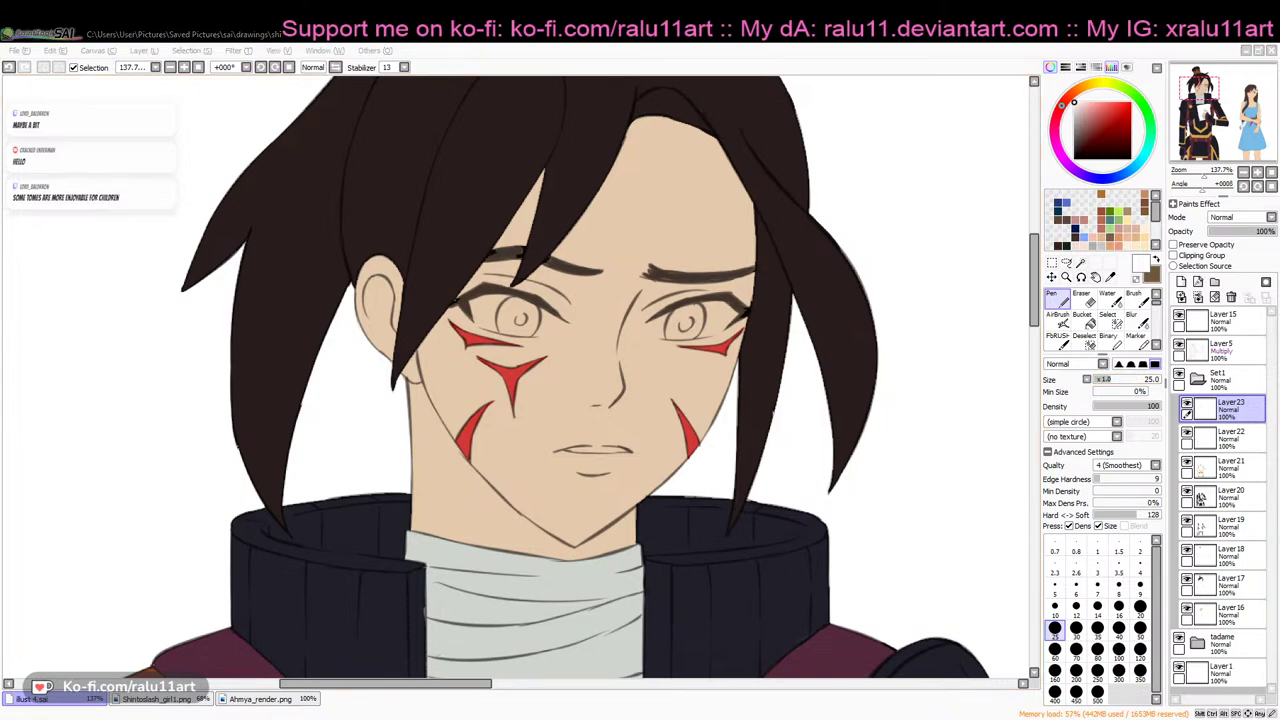
left_click(634, 234)
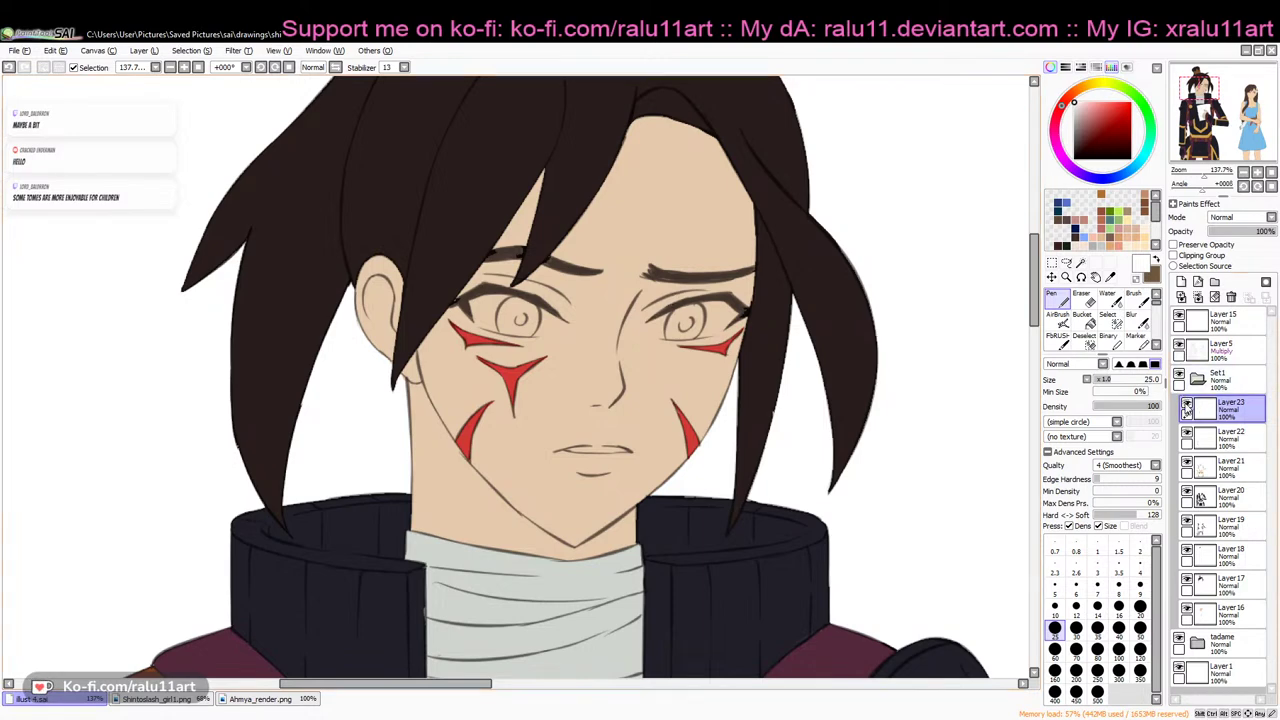
Toggle Layer22's visibility to check its content, and merge it down into Layer21
left_click(1187, 434)
left_click_drag(1200, 177, 1190, 180)
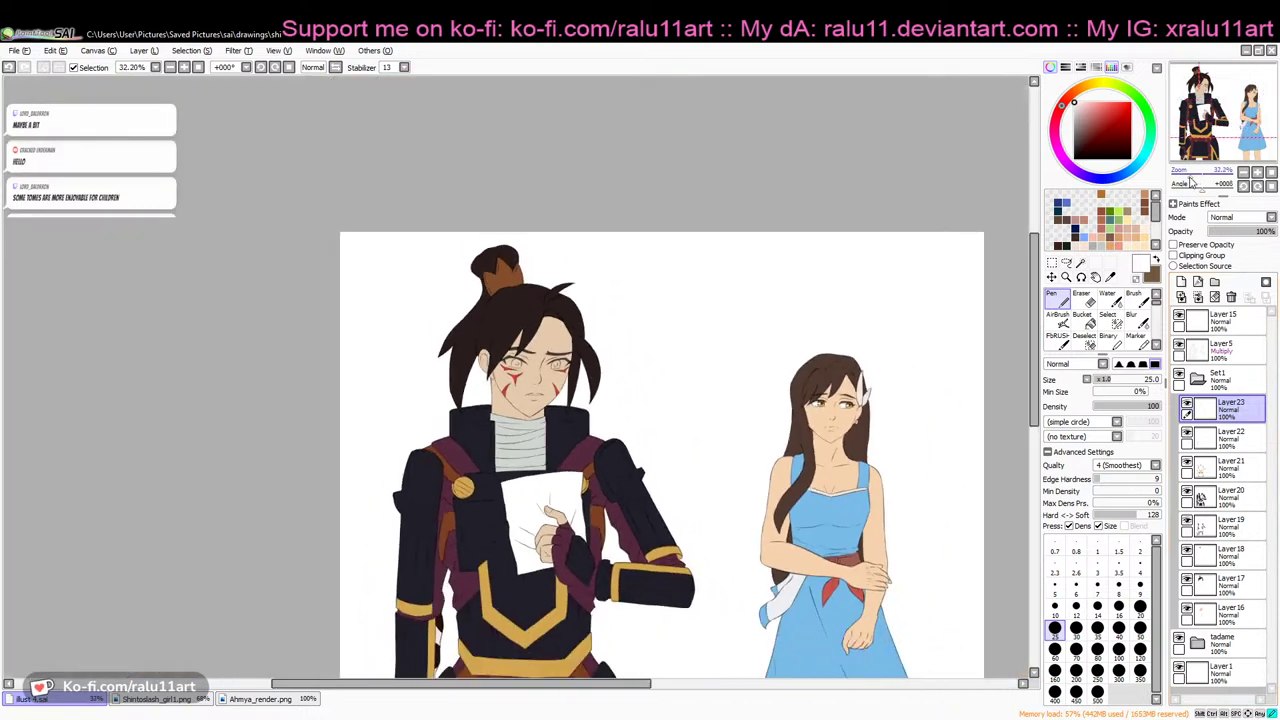
left_click_drag(1034, 330, 1034, 355)
left_click(1188, 433)
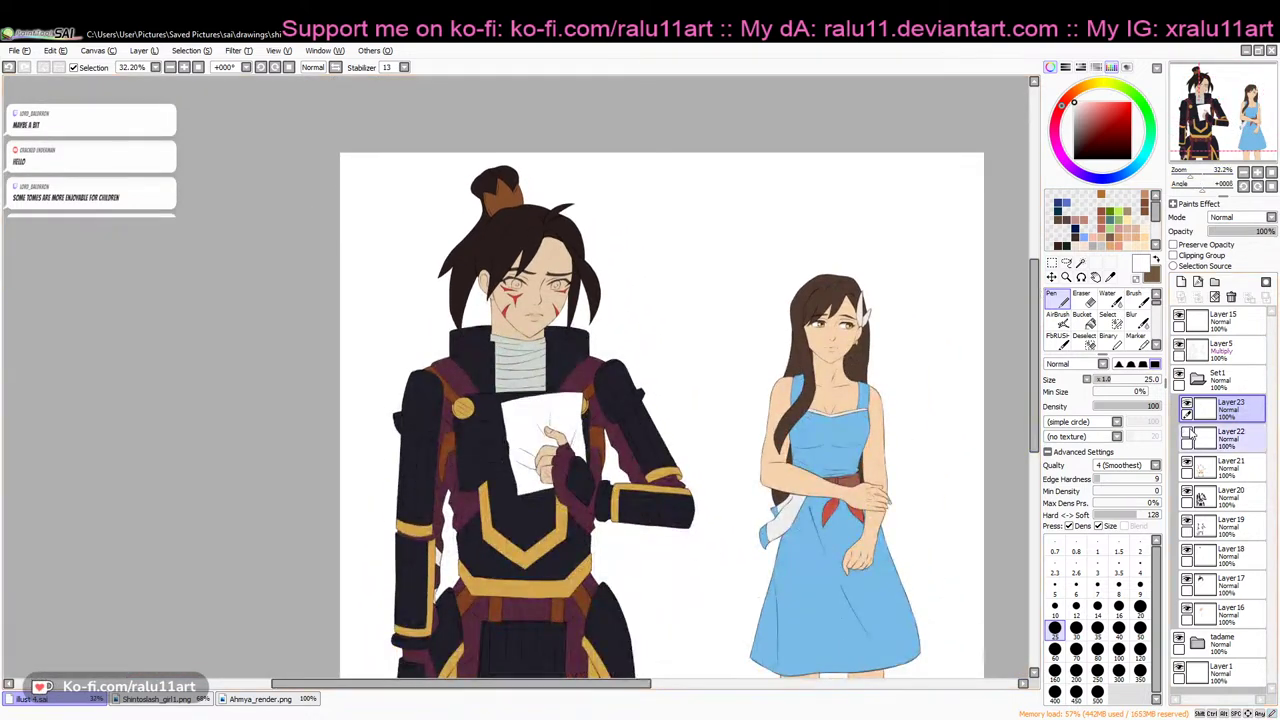
left_click(1191, 432)
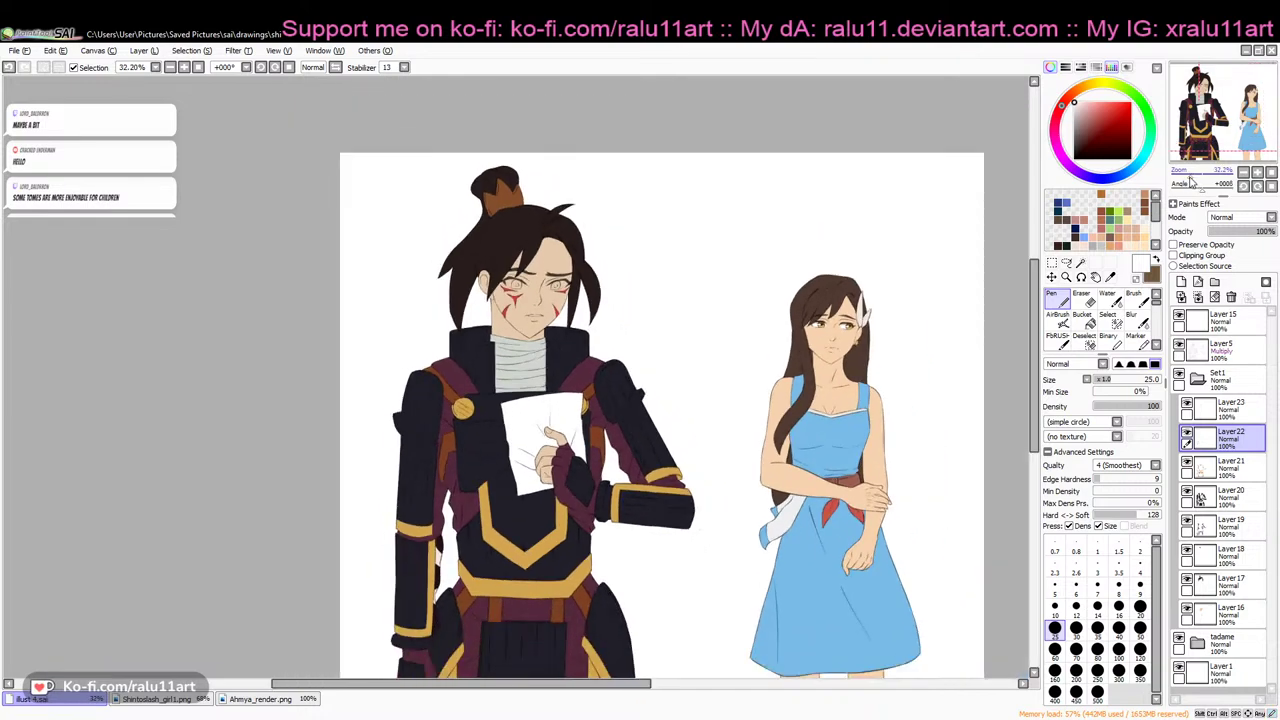
left_click(1215, 466)
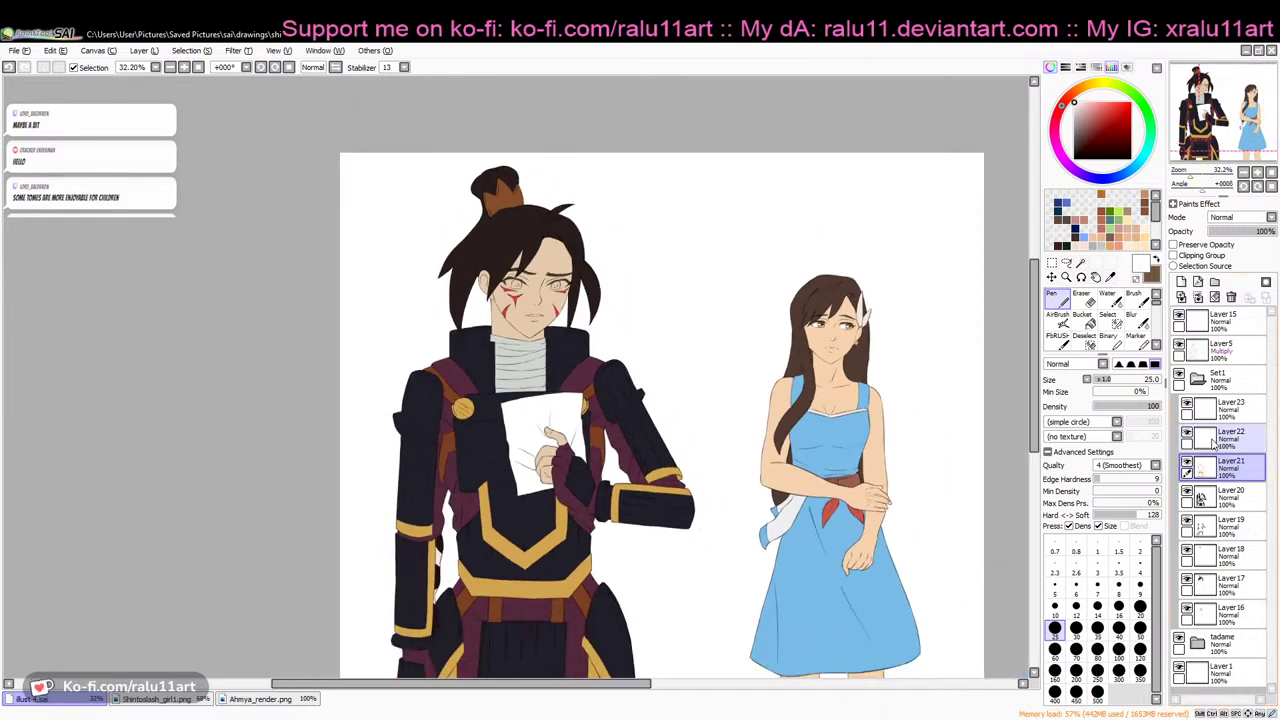
left_click(1213, 448)
key("ctrl+e")
Rename the face marking layer "scar" and add a new layer named "eye" above it
left_click_drag(1190, 177, 1204, 177)
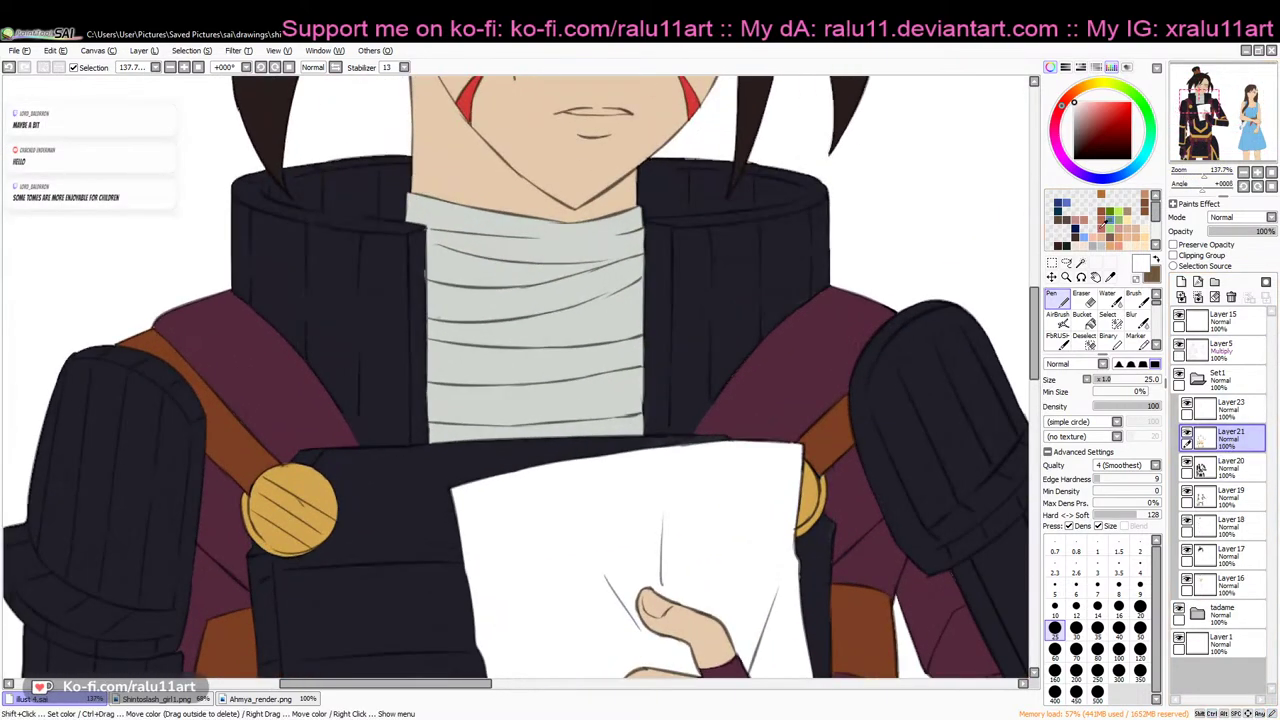
left_click_drag(1035, 325, 1040, 266)
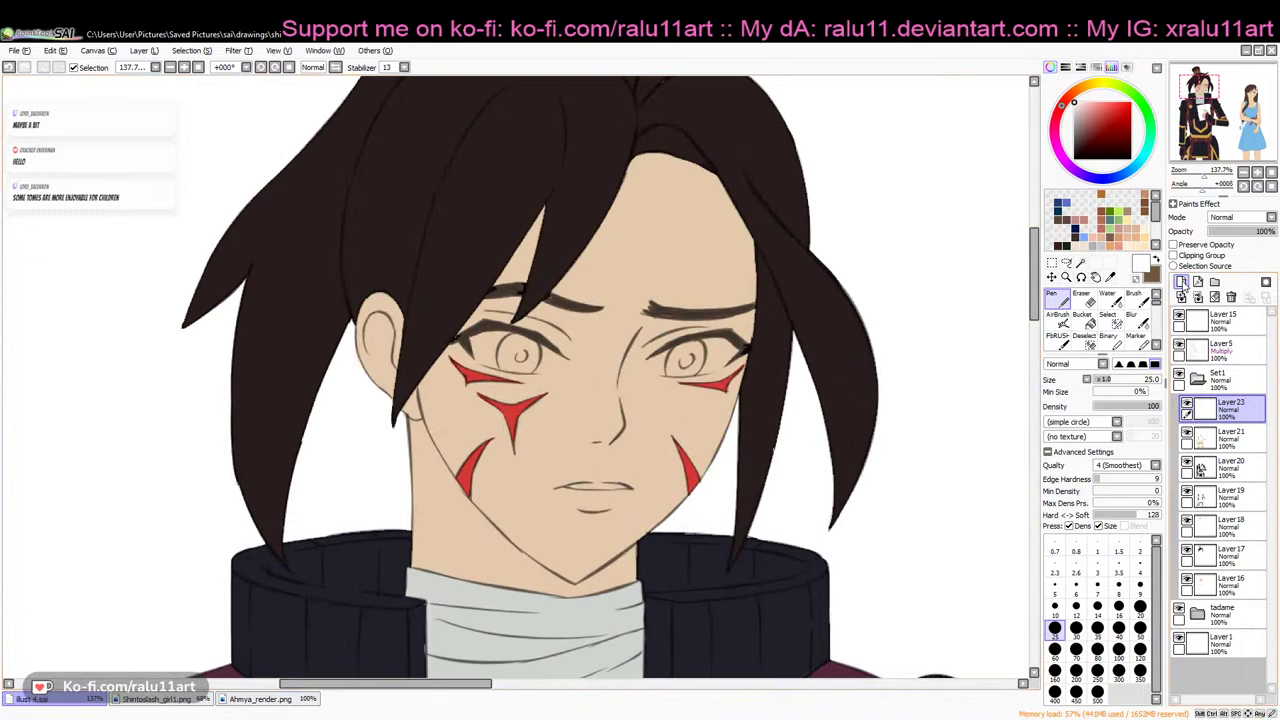
key("Return")
left_click(1181, 282)
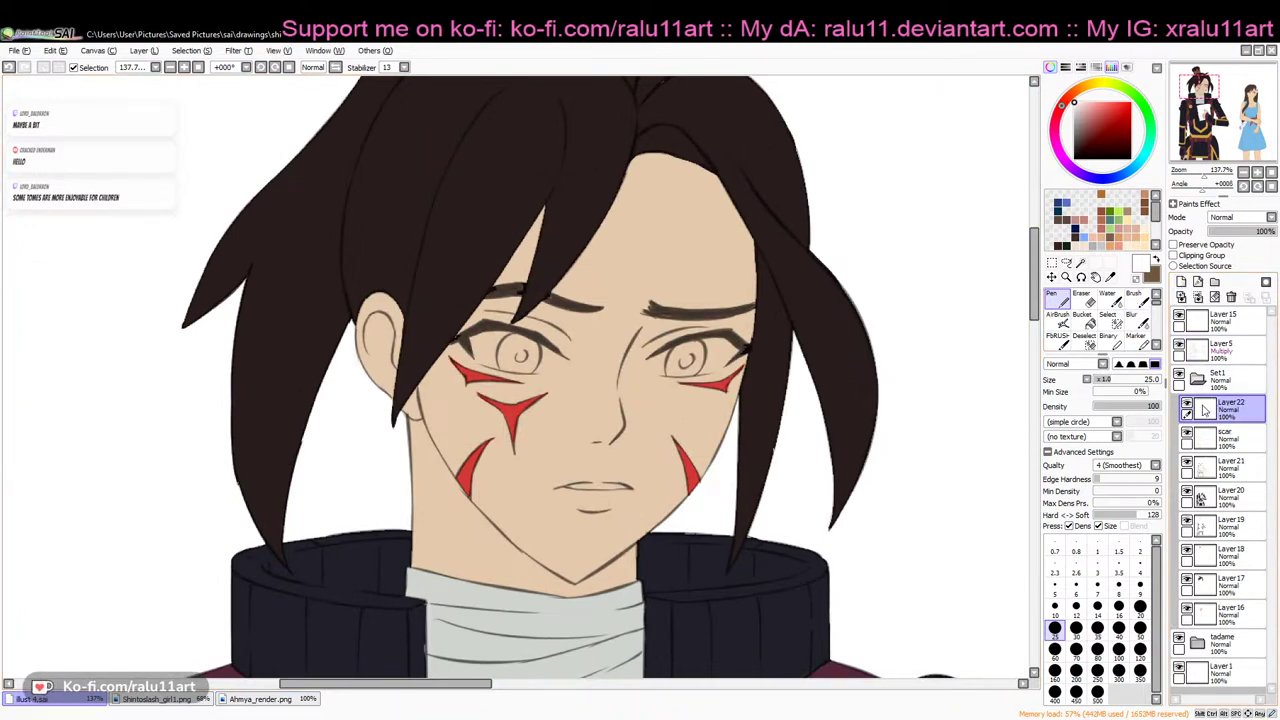
double_click(1196, 396)
type("eye")
key("Return")
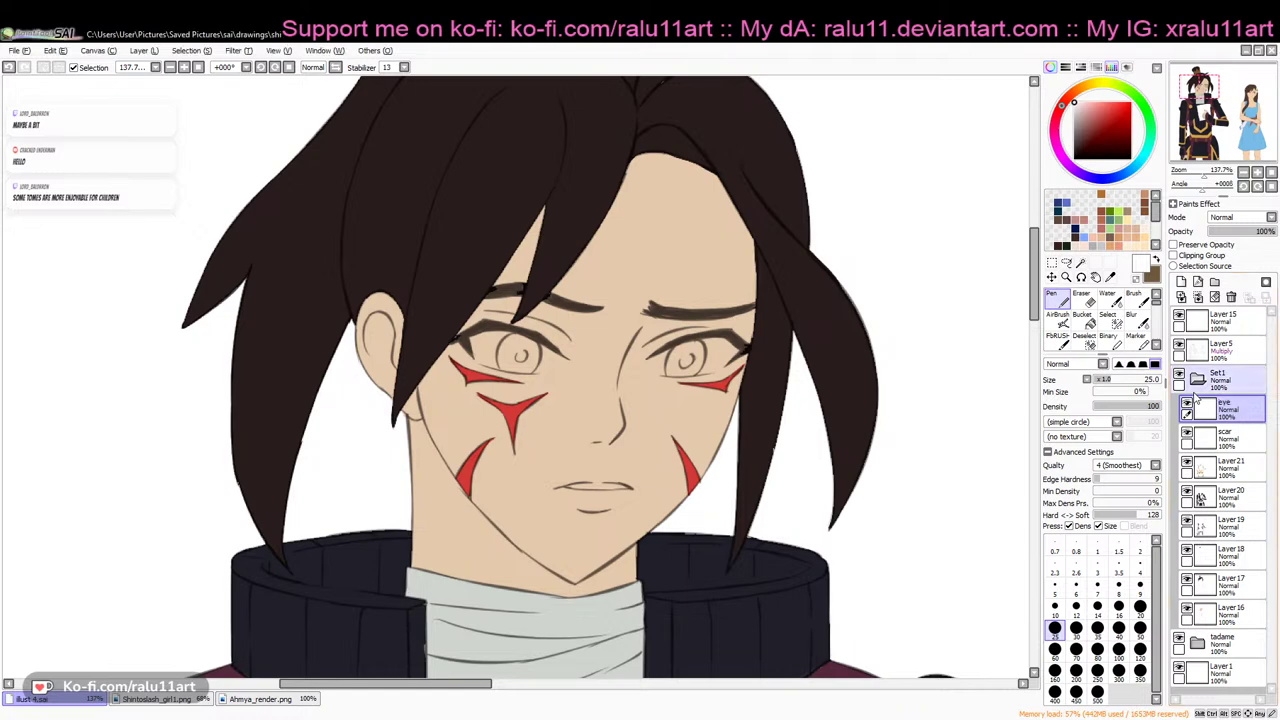
Paint both of the armoured character's eyes white within their outlines on the eye layer
mouse_move(659, 359)
left_mouse_down()
mouse_move(669, 374)
mouse_move(731, 356)
mouse_move(690, 348)
mouse_move(704, 346)
left_mouse_up()
mouse_move(470, 336)
left_mouse_down()
mouse_move(480, 360)
mouse_move(514, 370)
mouse_move(548, 362)
mouse_move(549, 344)
left_mouse_up()
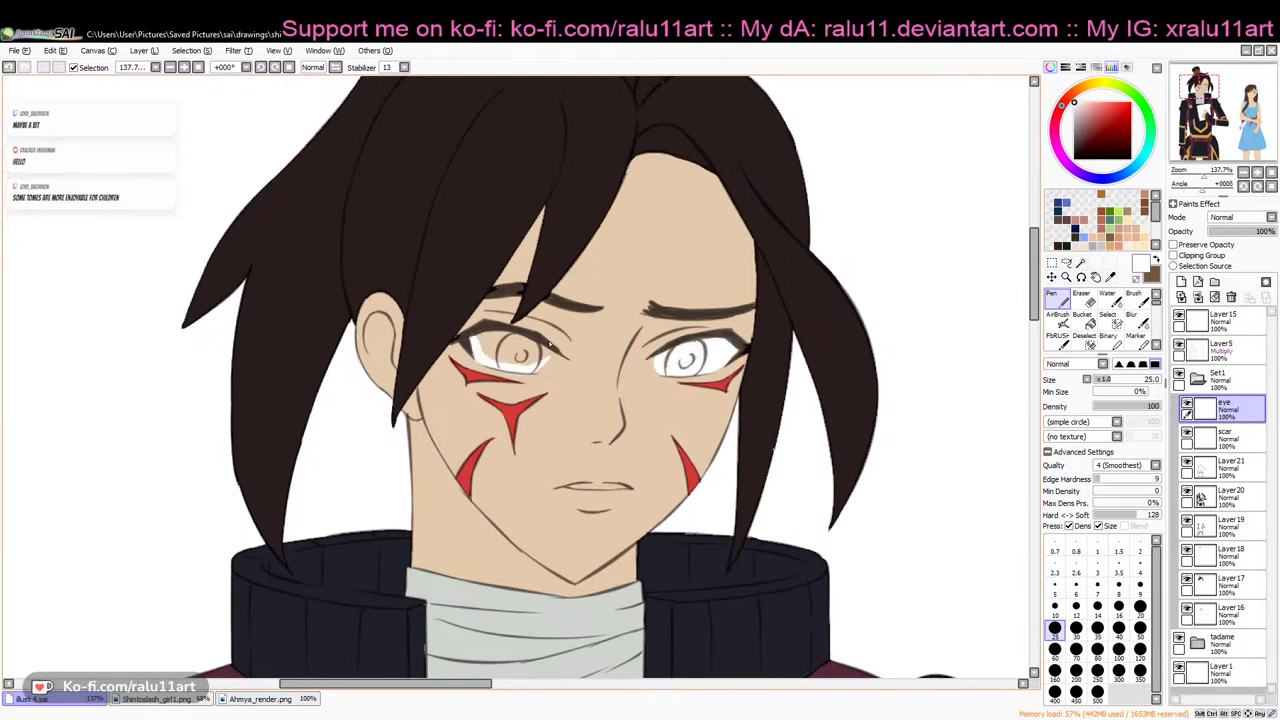
left_click(287, 470)
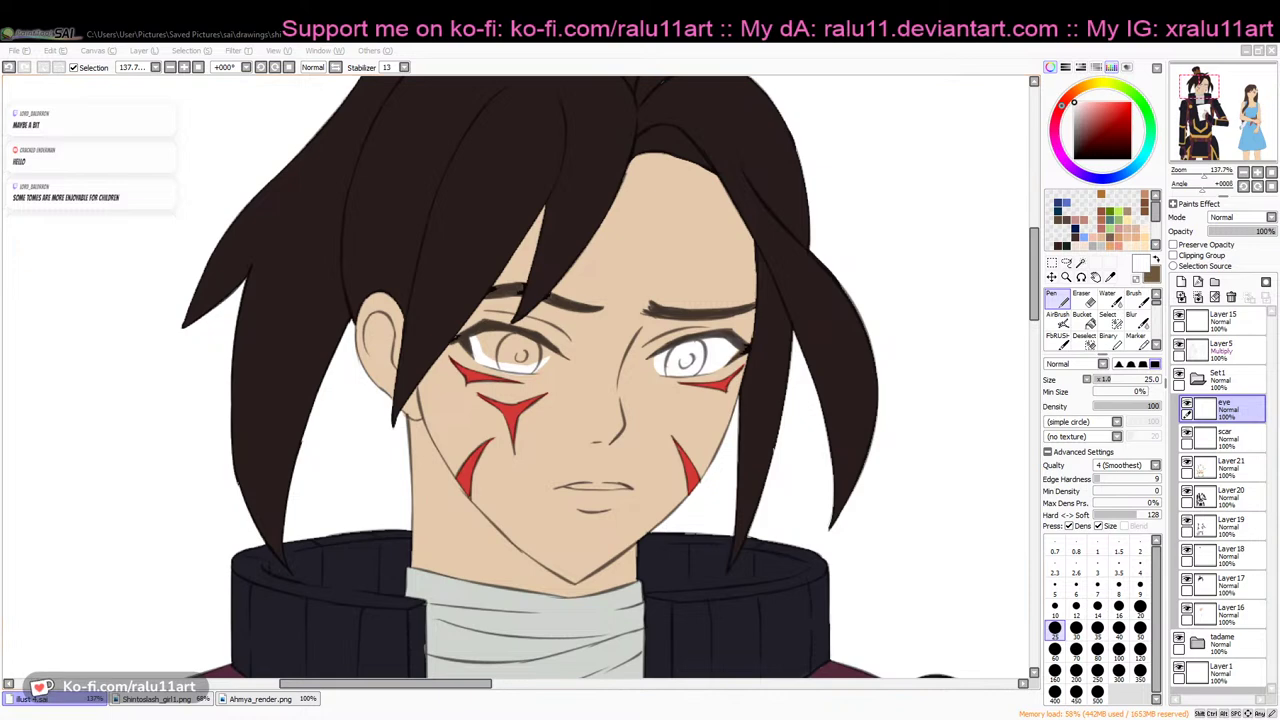
left_click(926, 185)
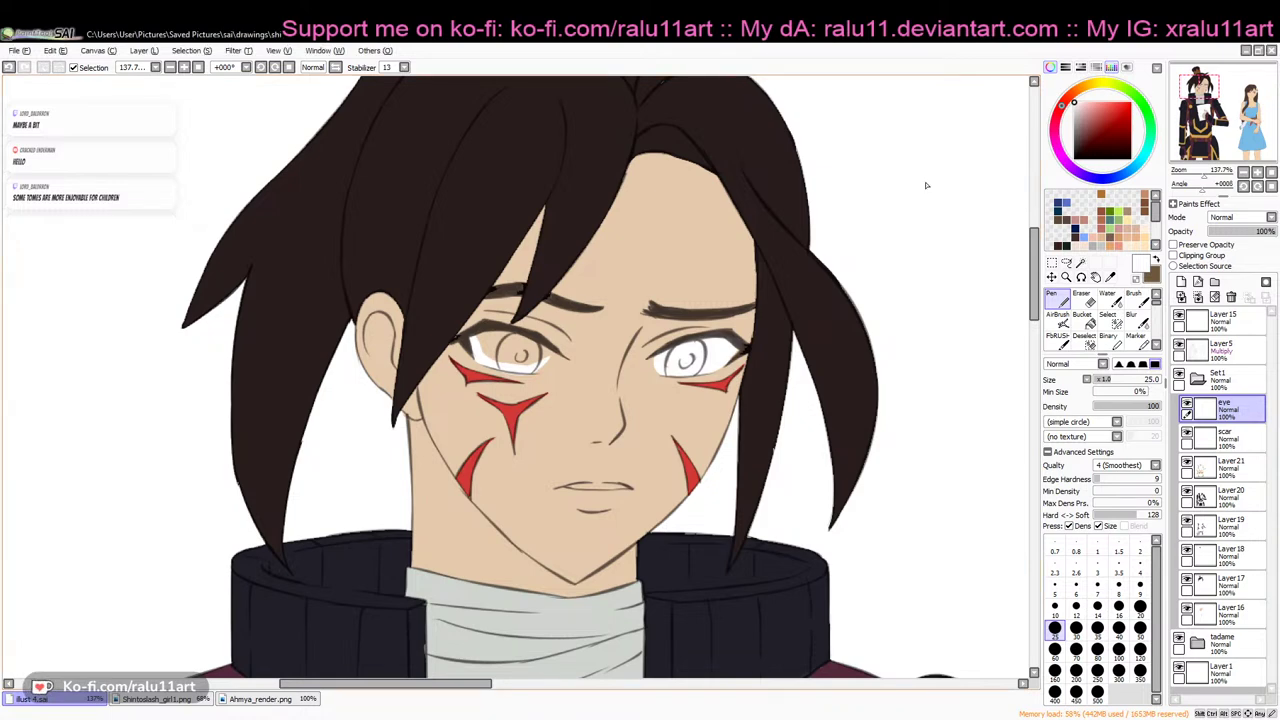
mouse_move(536, 369)
left_mouse_down()
mouse_move(556, 357)
mouse_move(535, 368)
mouse_move(547, 360)
mouse_move(506, 347)
left_mouse_up()
key("ctrl+z")
key("ctrl+z")
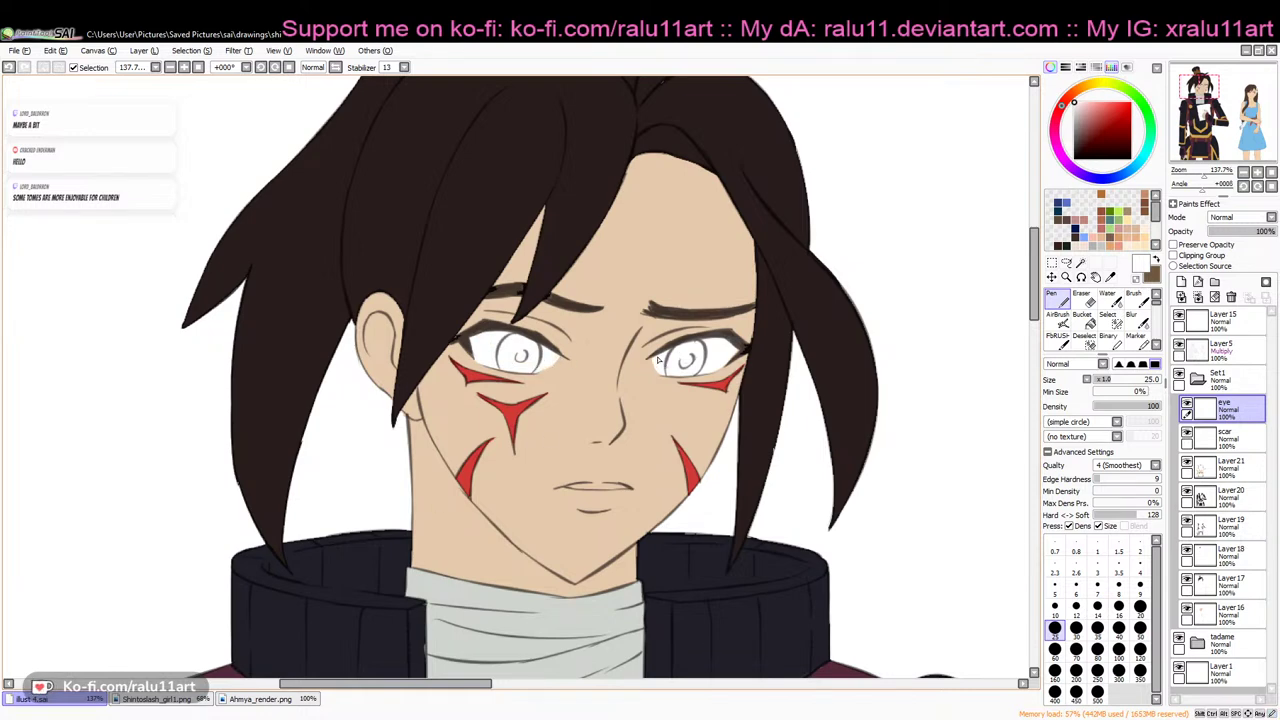
Paint the armoured character's mouth opening white on the eye layer, and pick a dark brown paint colour
mouse_move(1202, 175)
left_mouse_down()
mouse_move(1188, 179)
mouse_move(1209, 178)
left_mouse_up()
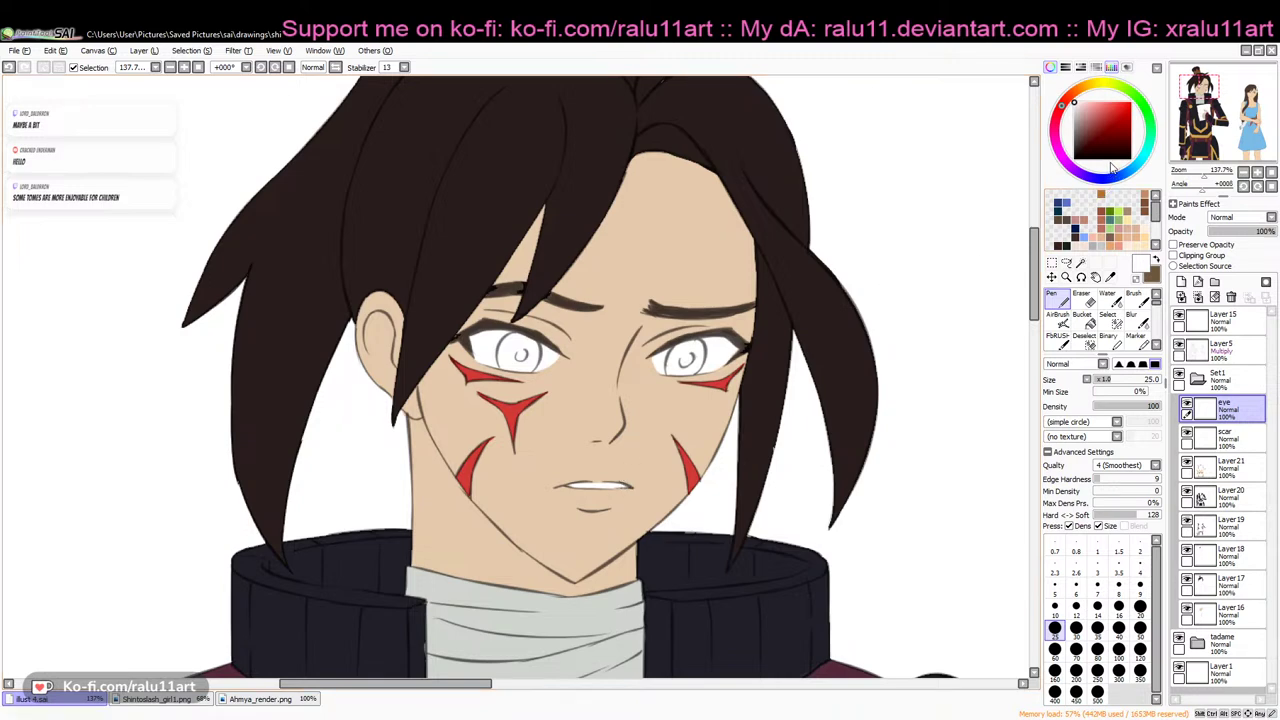
left_click(1107, 118)
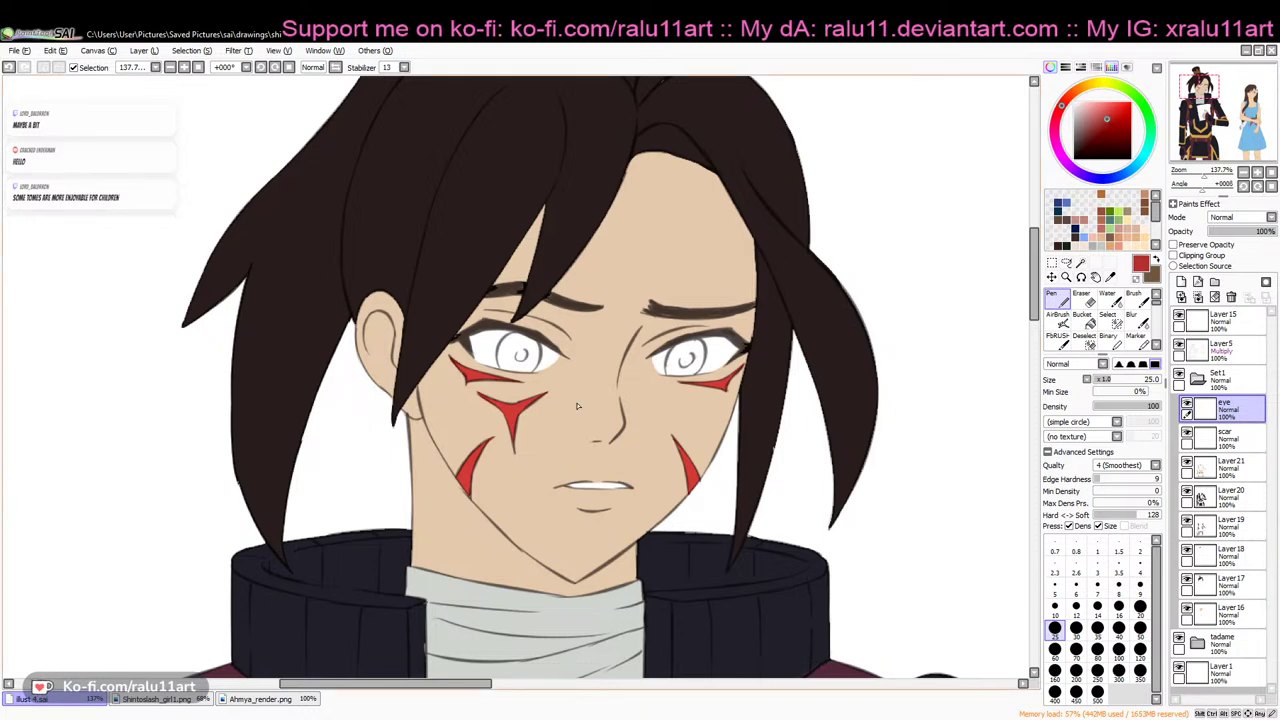
left_click(1158, 258)
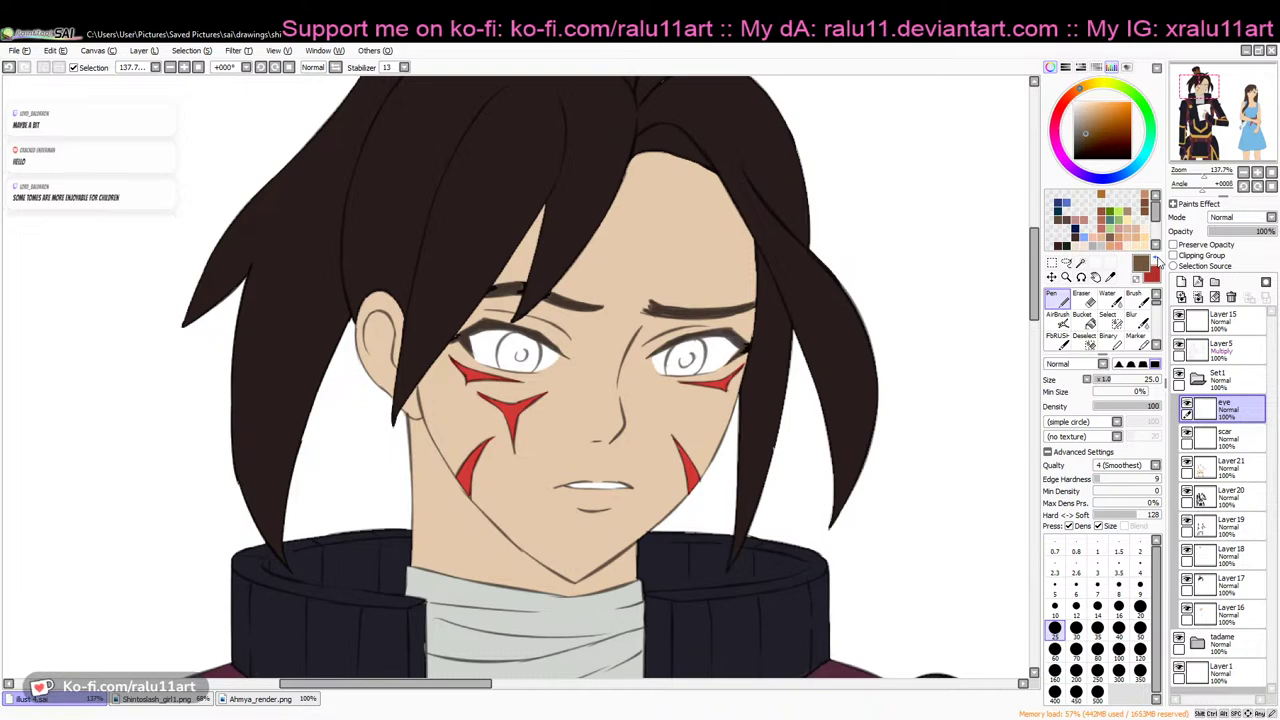
left_click(1157, 260)
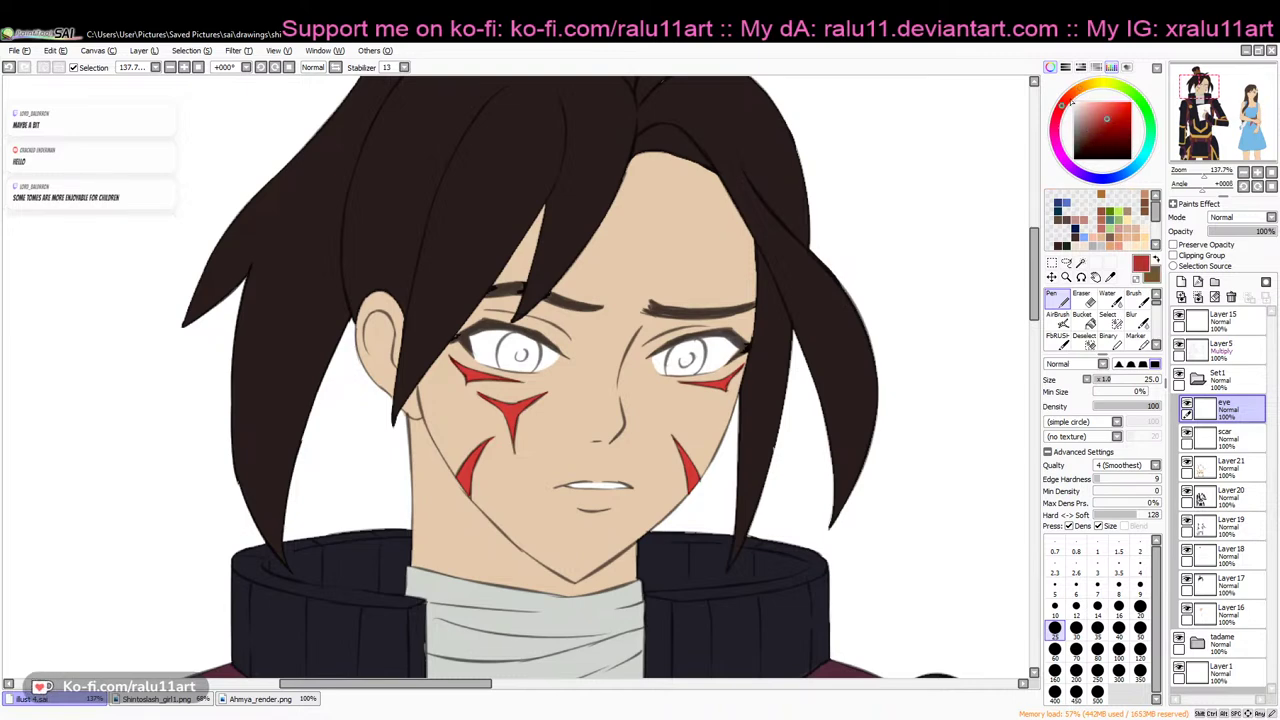
left_click(1074, 93)
left_click(1091, 139)
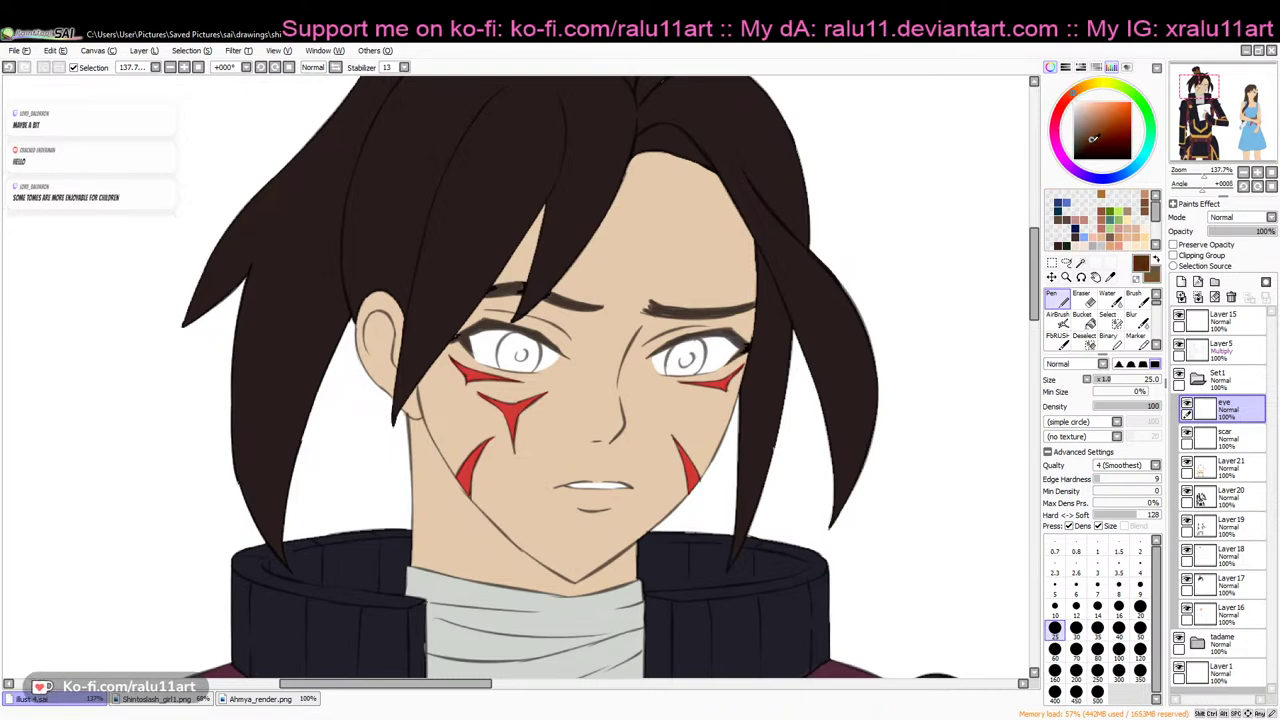
left_click(1089, 147)
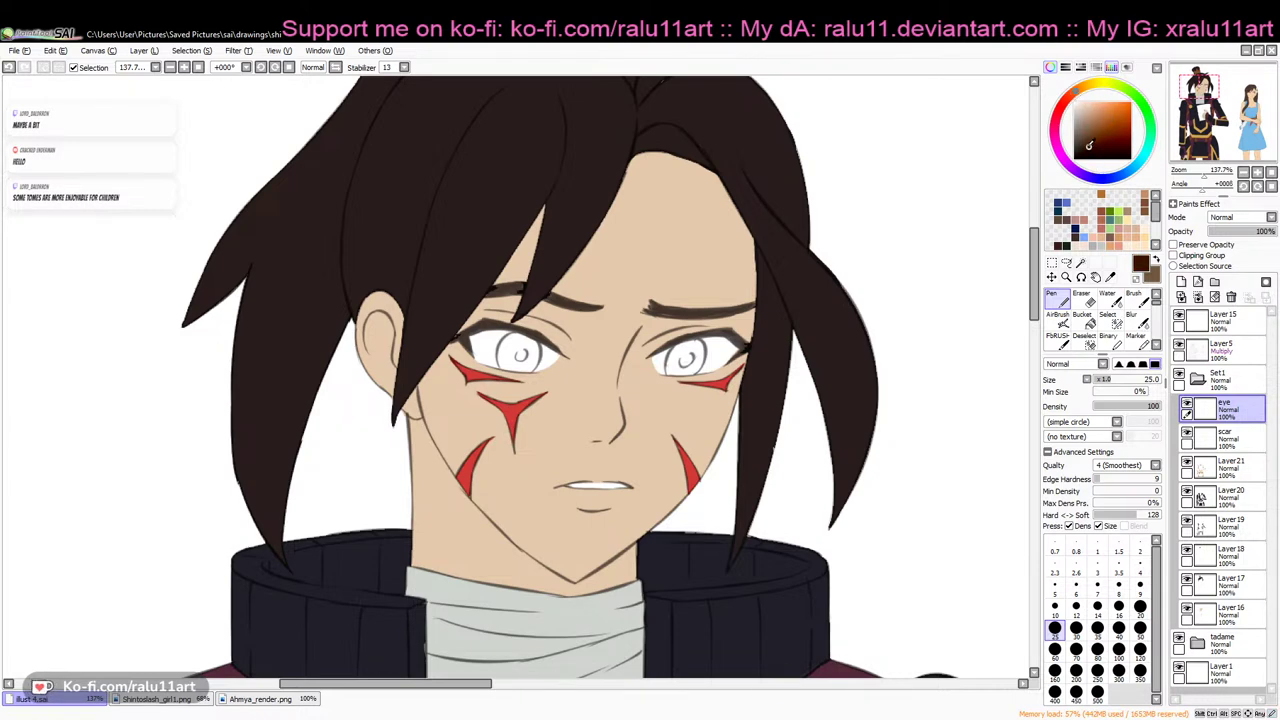
Add a new layer above the eye layer and paint the armoured character's left iris in a slightly lighter dark brown
left_click(1181, 295)
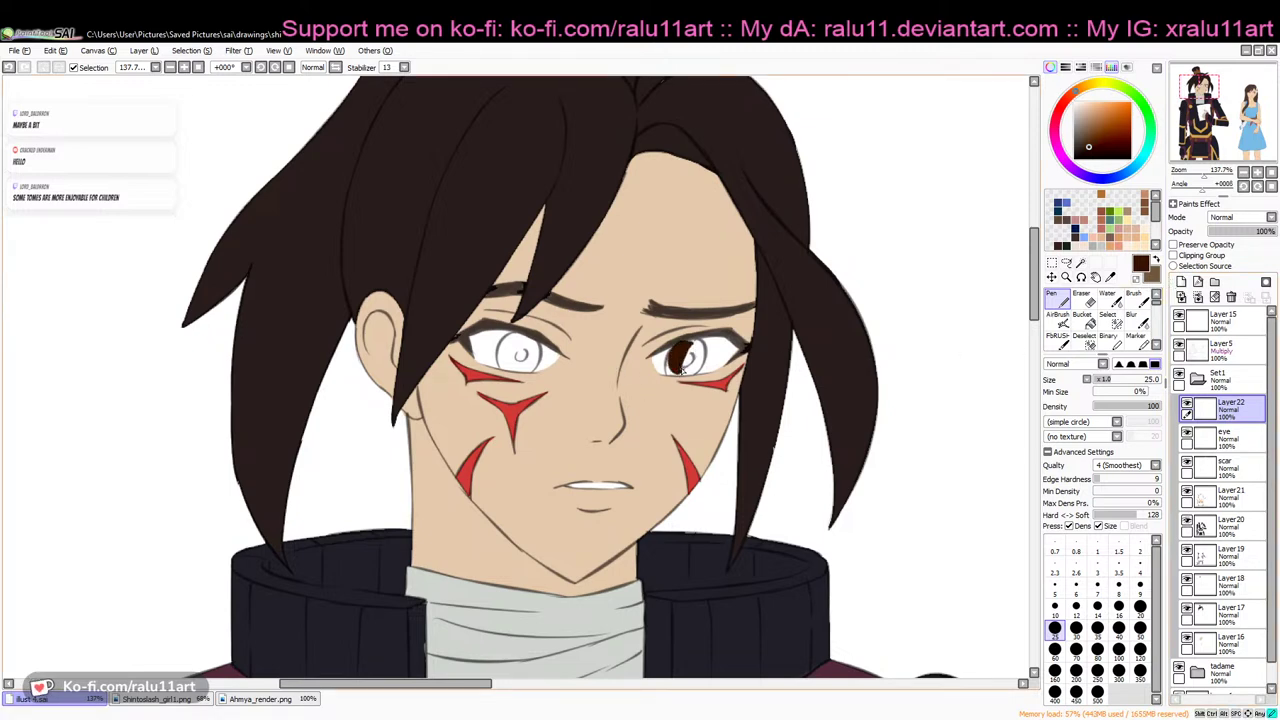
left_click(1088, 143)
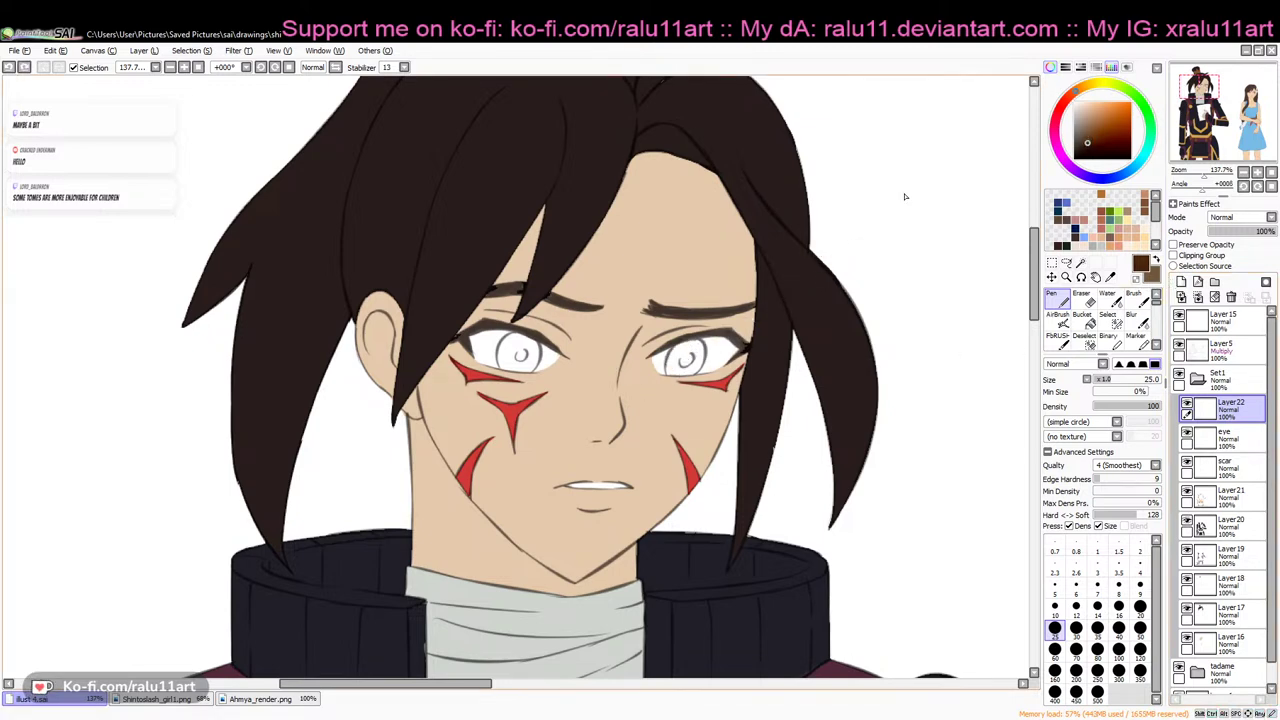
mouse_move(681, 357)
left_mouse_down()
mouse_move(690, 376)
mouse_move(686, 346)
mouse_move(693, 359)
left_mouse_up()
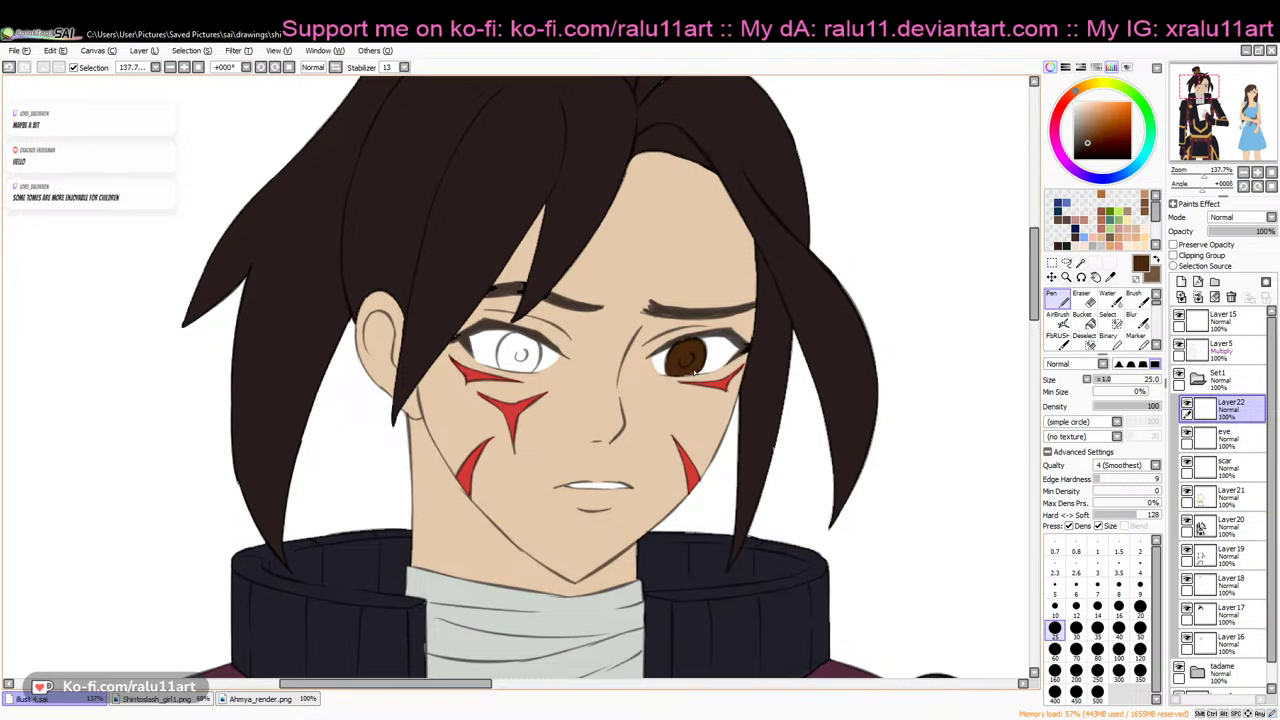
left_click_drag(685, 343, 654, 358)
key("ctrl+z")
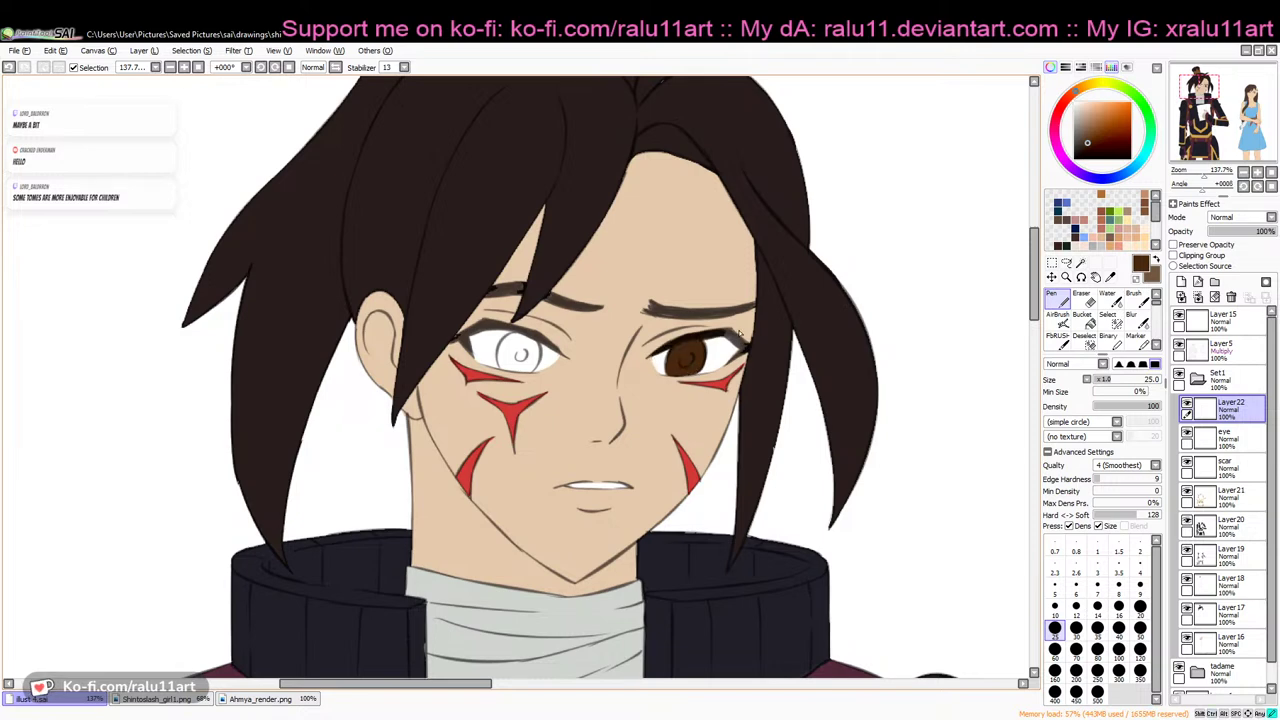
left_click_drag(729, 332, 705, 340)
Paint the armoured character's right iris in the same brown, flipping the canvas view to refine its edge
mouse_move(522, 336)
left_mouse_down()
mouse_move(506, 360)
mouse_move(502, 348)
left_mouse_up()
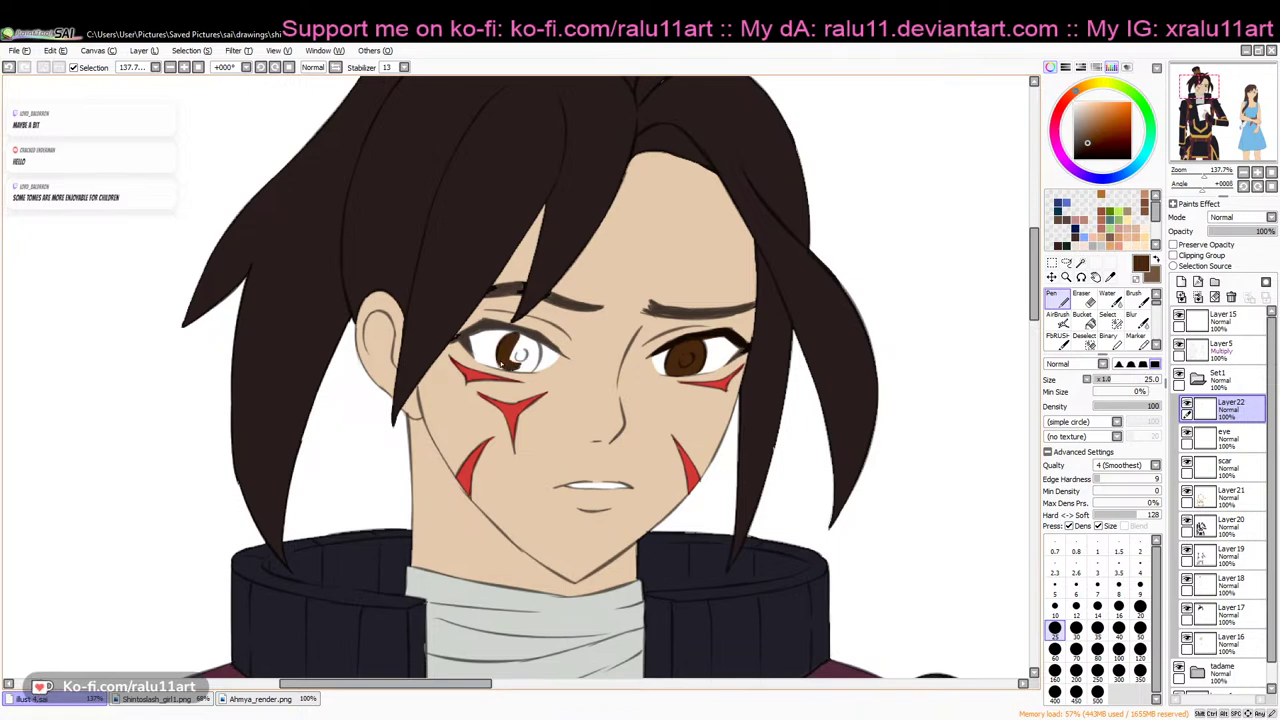
left_click_drag(519, 366, 531, 347)
left_click(336, 67)
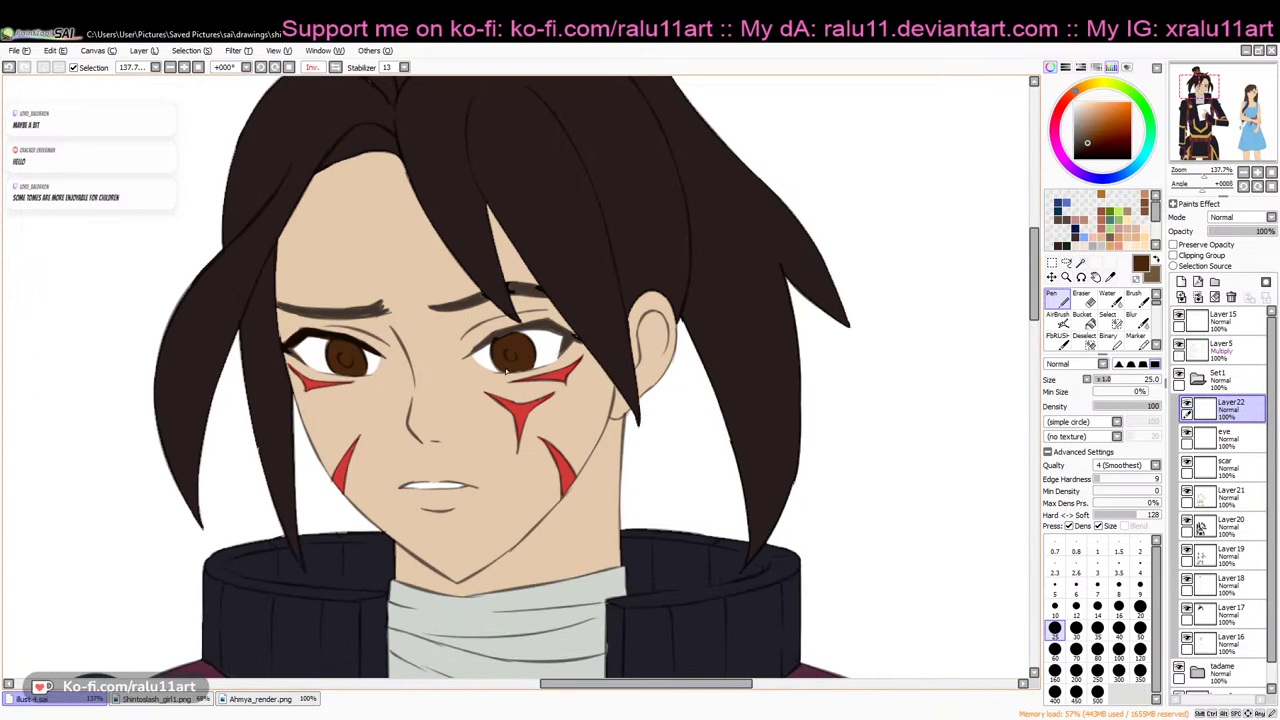
key("ctrl+z")
left_click_drag(538, 358, 514, 368)
left_click(336, 67)
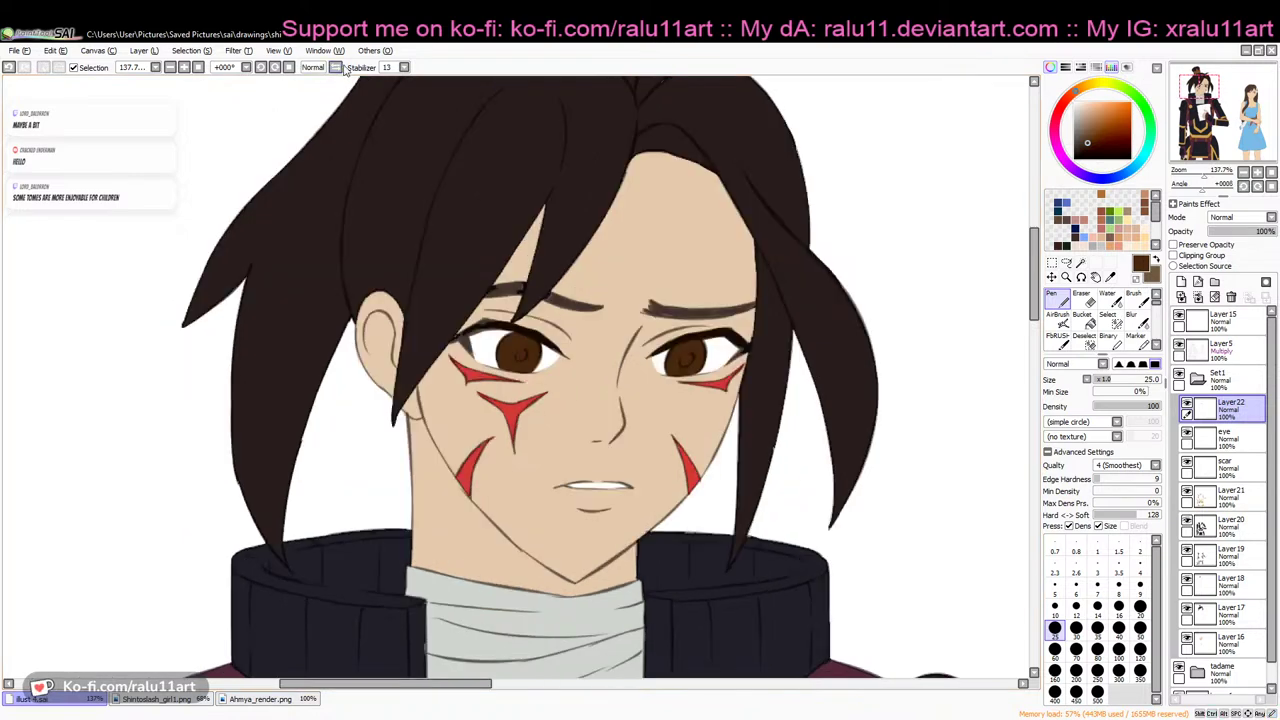
Switch to the lighter greyish-brown secondary colour and brighten the lower part of both irises
left_click(1157, 260)
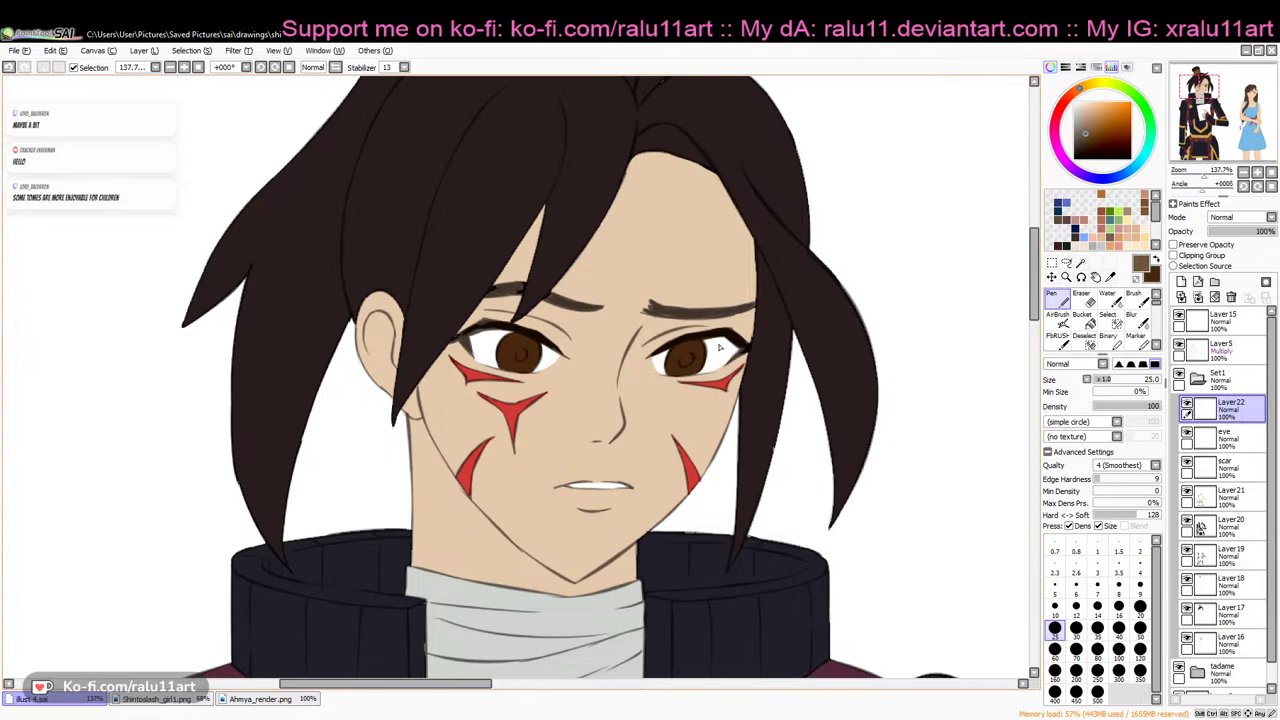
mouse_move(677, 369)
left_mouse_down()
mouse_move(702, 362)
mouse_move(690, 364)
left_mouse_up()
key("ctrl+z")
mouse_move(508, 361)
left_mouse_down()
mouse_move(528, 367)
mouse_move(505, 366)
left_mouse_up()
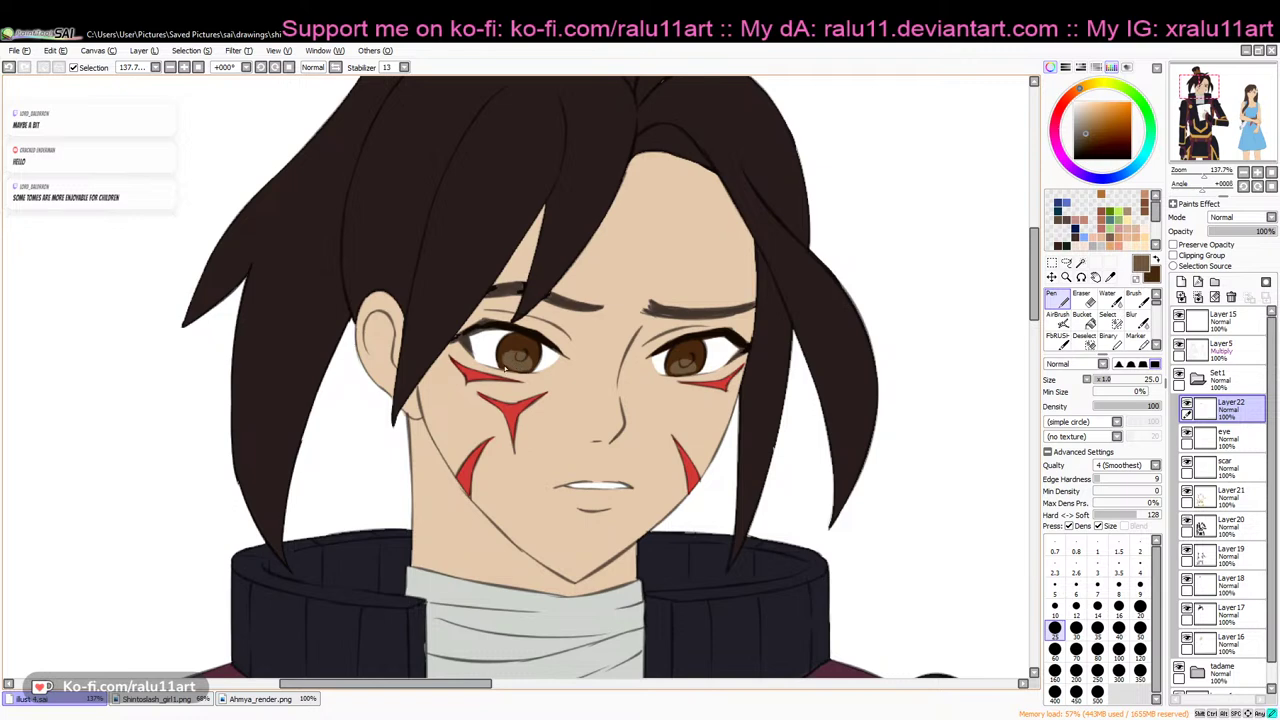
left_click_drag(697, 364, 686, 361)
left_click_drag(522, 357, 519, 358)
Paint the pupils of the armoured character's eyes in dark grey
left_click(1075, 148)
left_click_drag(690, 358, 683, 368)
key("ctrl+z")
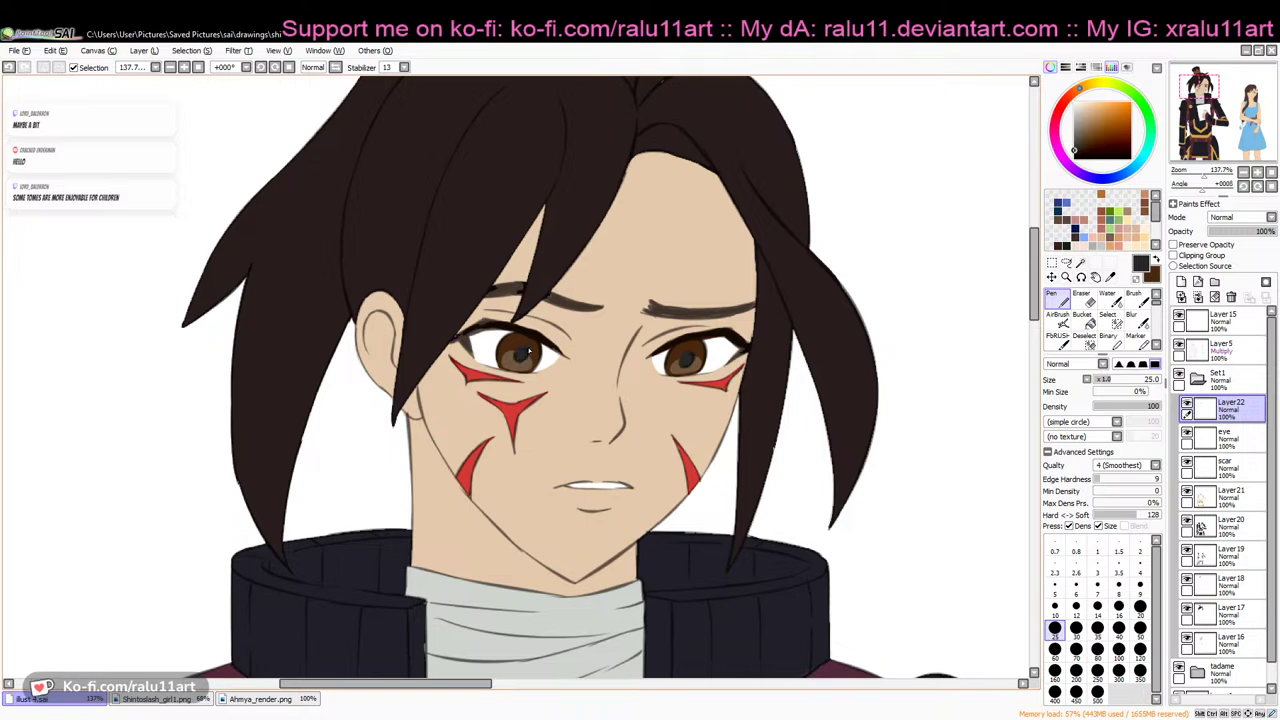
Shade the upper whites of both eyes on the eye layer in light grey sampled from the woman's eye, with Pen Density 45
left_click_drag(440, 683, 677, 690)
left_click(1110, 277)
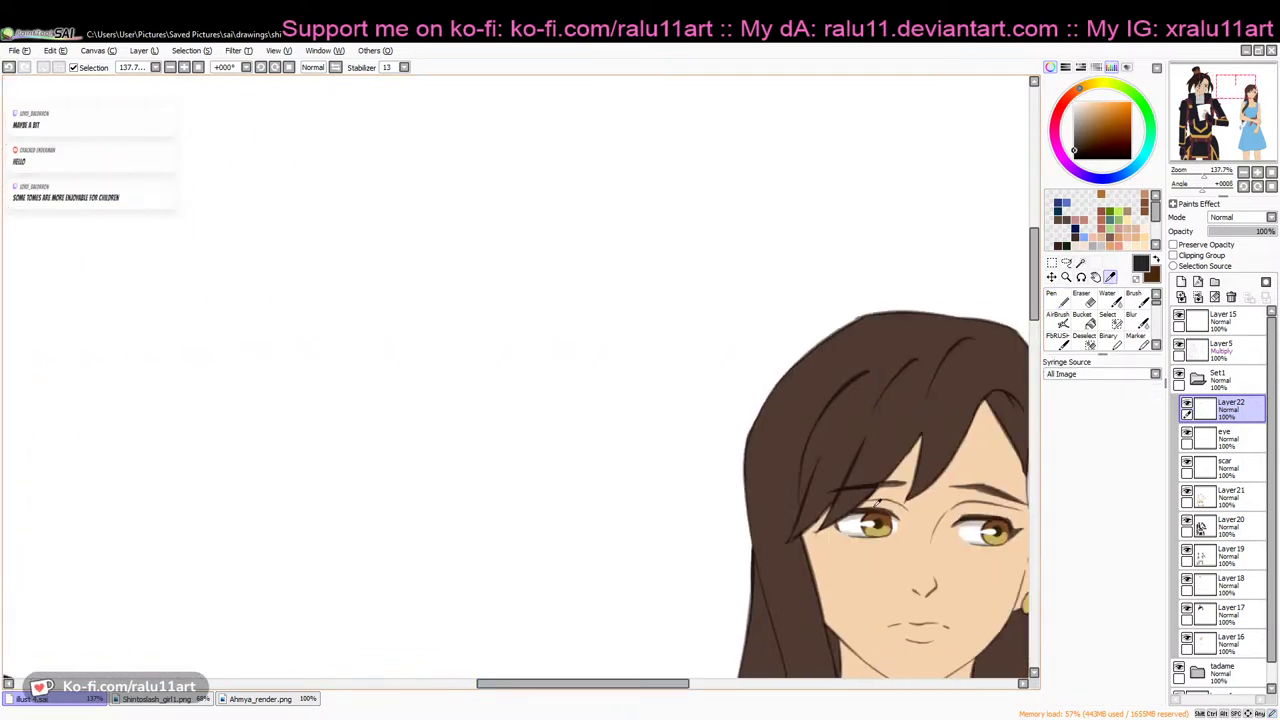
left_click(858, 514)
left_click_drag(640, 688, 473, 688)
left_click(1058, 298)
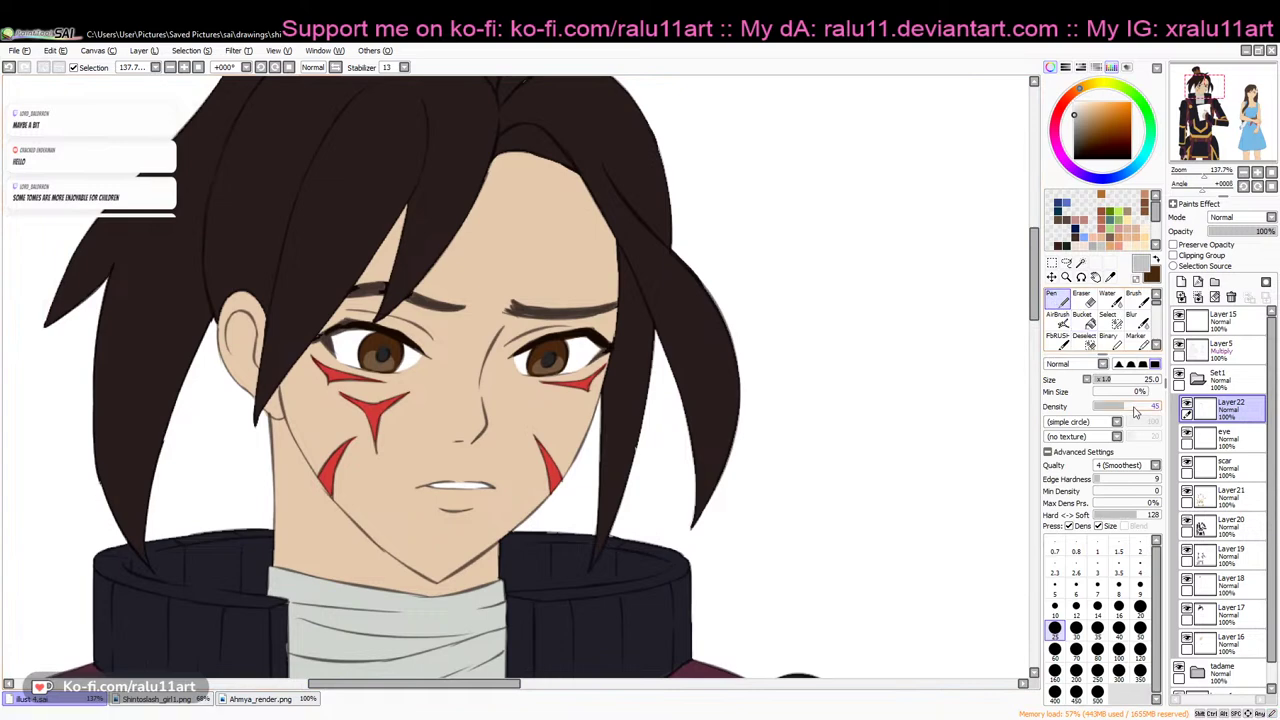
left_click(1200, 438)
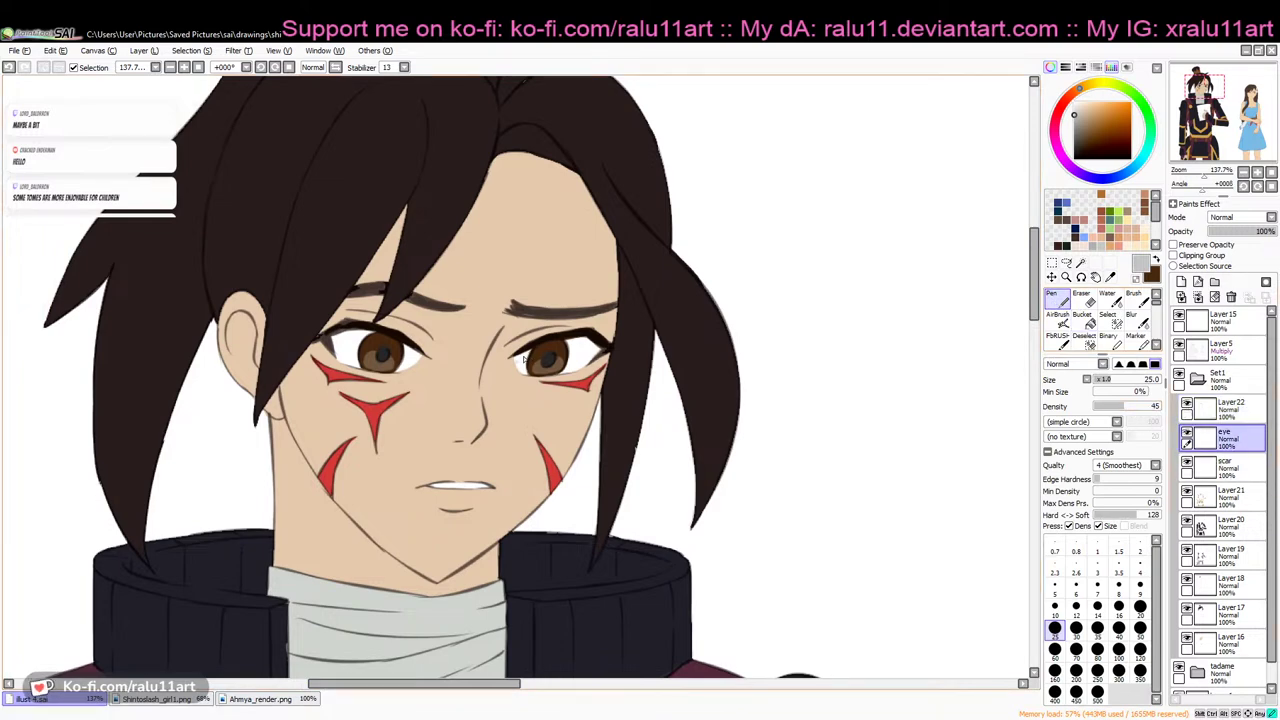
mouse_move(337, 341)
left_mouse_down()
mouse_move(416, 359)
mouse_move(340, 339)
mouse_move(389, 340)
left_mouse_up()
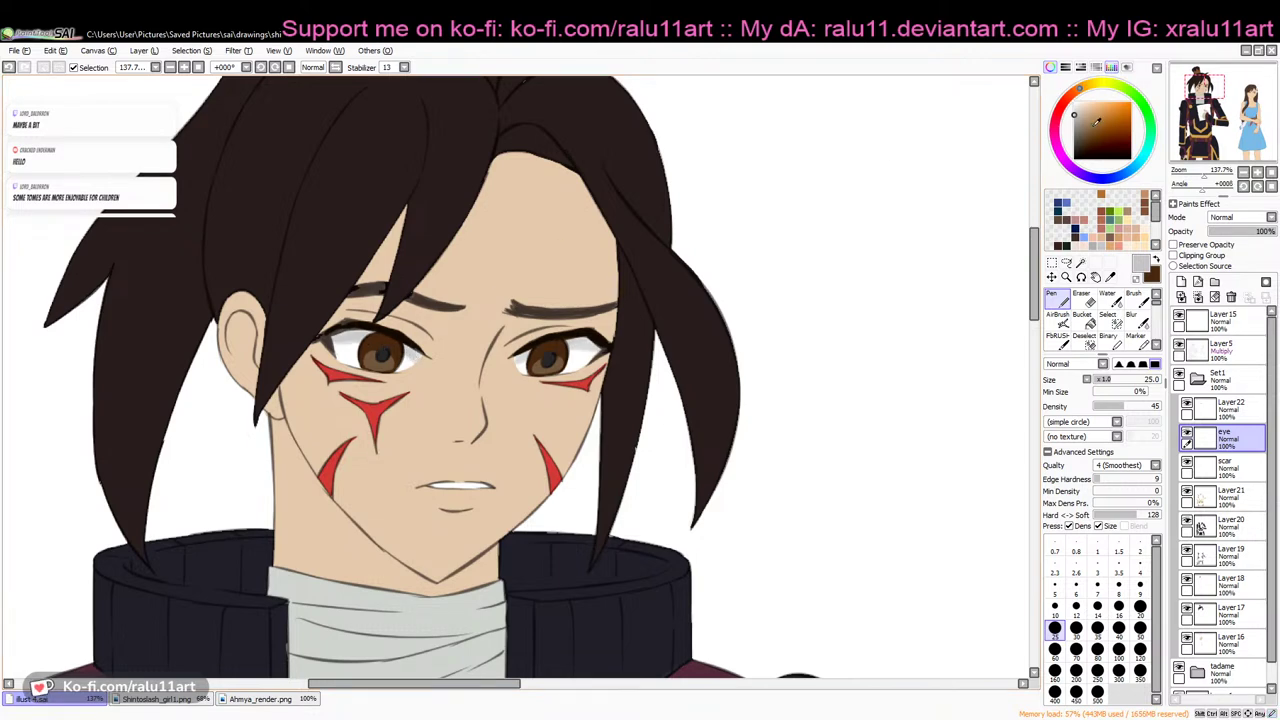
Add white highlights to both irises on Layer15 with the Pen at size 16 and density 100
left_click(1210, 320)
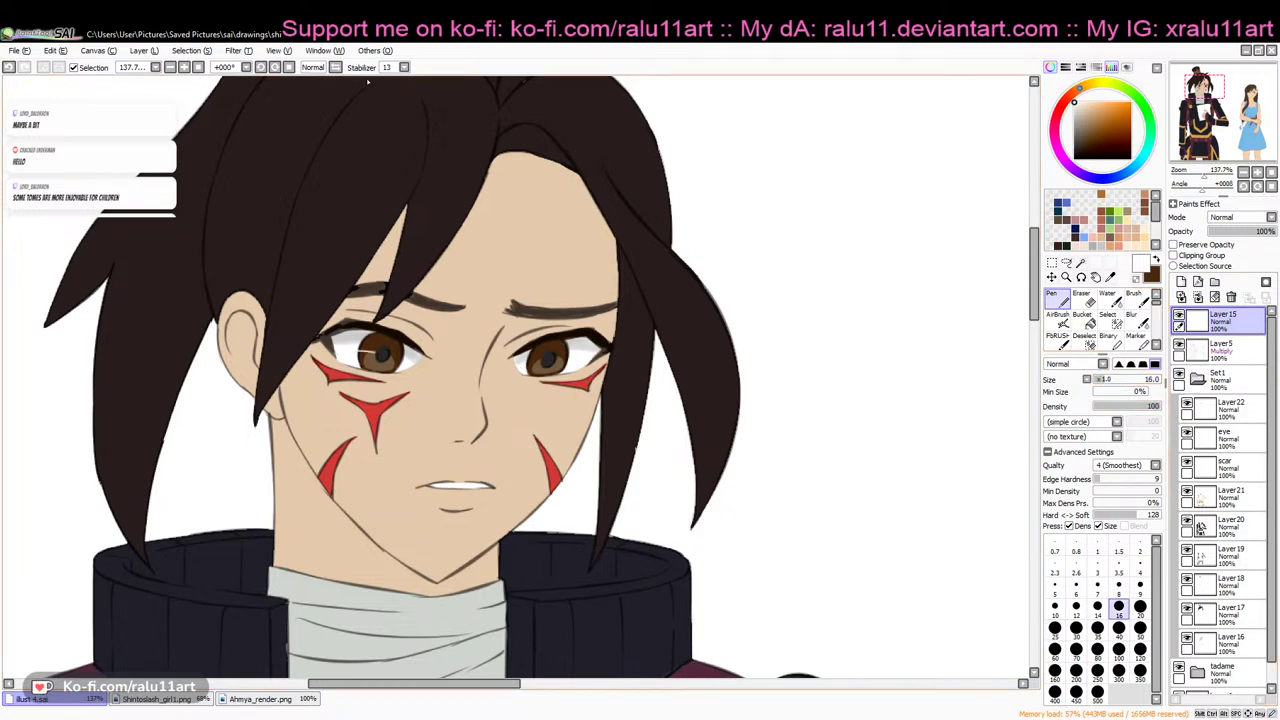
left_click(336, 67)
key("ctrl+z")
key("ctrl+z")
left_click_drag(660, 349, 683, 344)
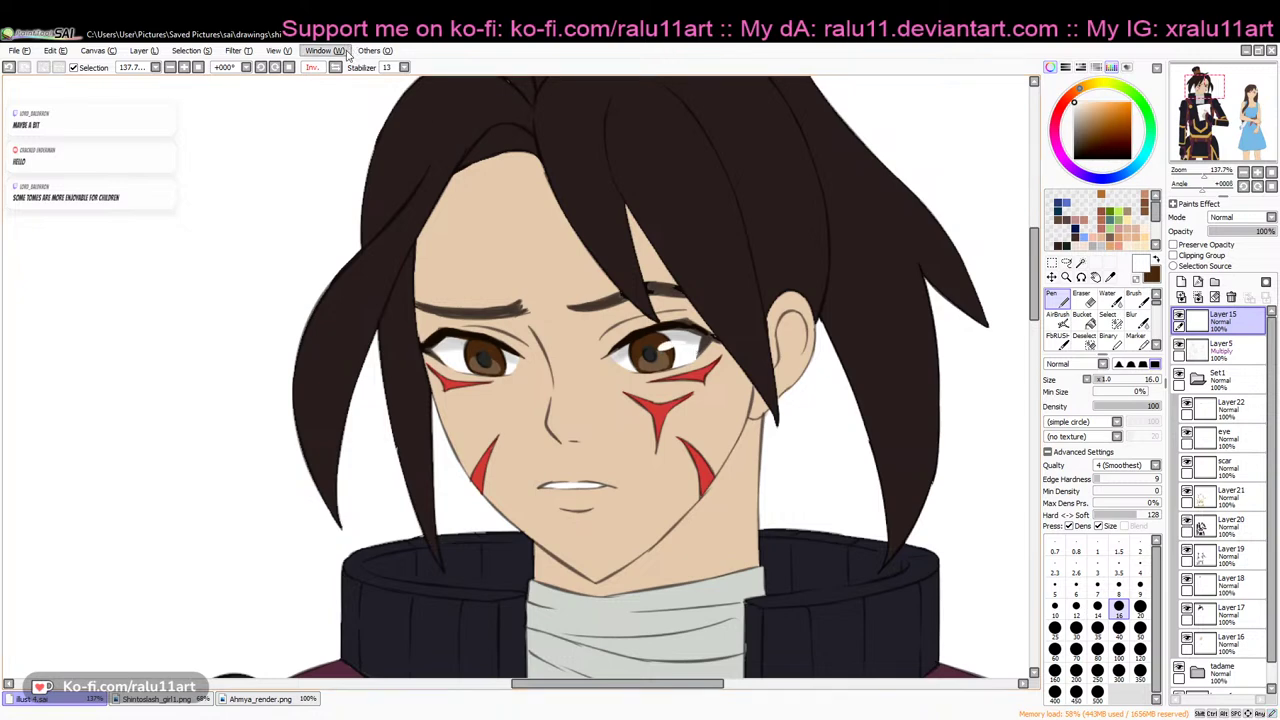
left_click_drag(490, 360, 504, 360)
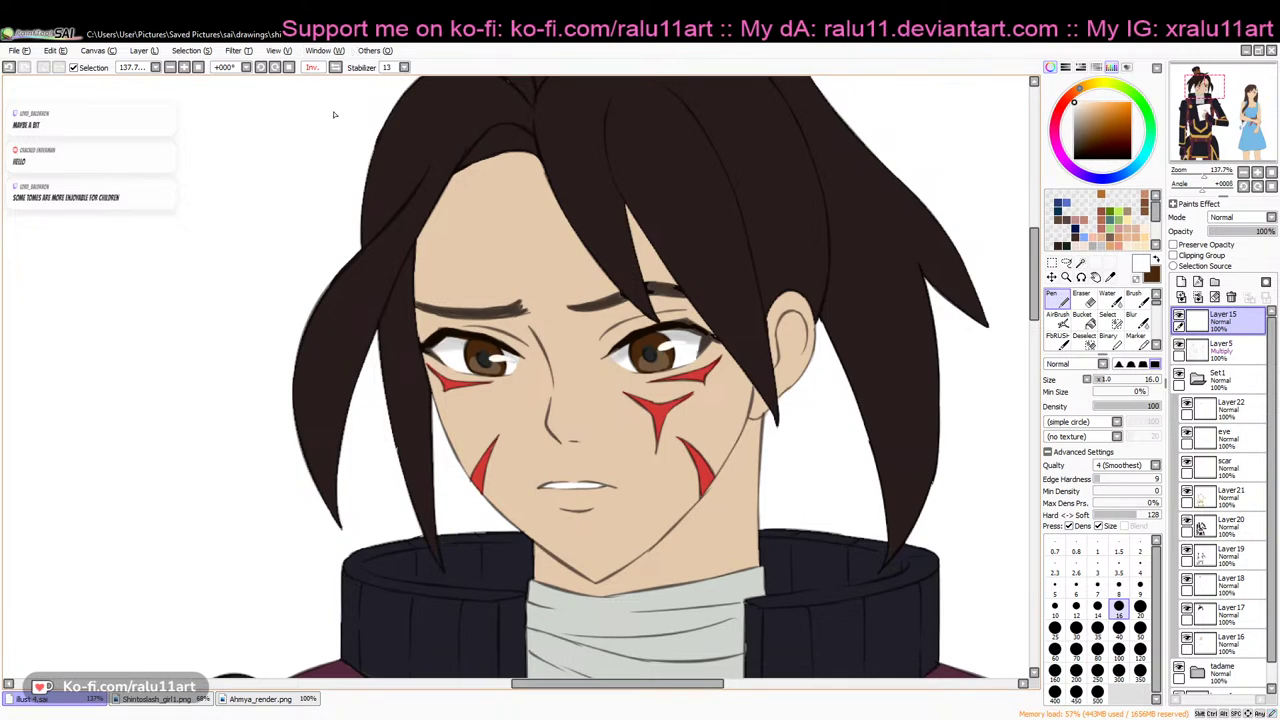
left_click(318, 67)
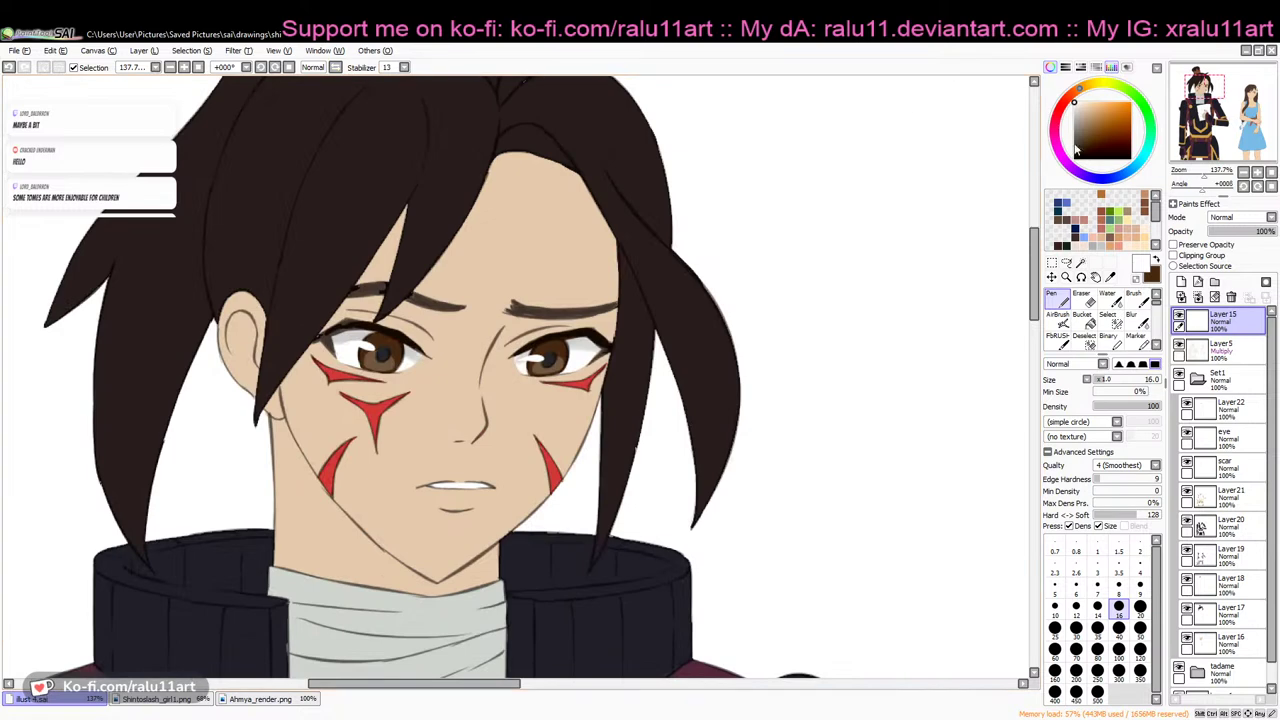
Add a new layer above Layer22 in the Set1 folder for the paper's colour
left_click_drag(1205, 173, 1193, 175)
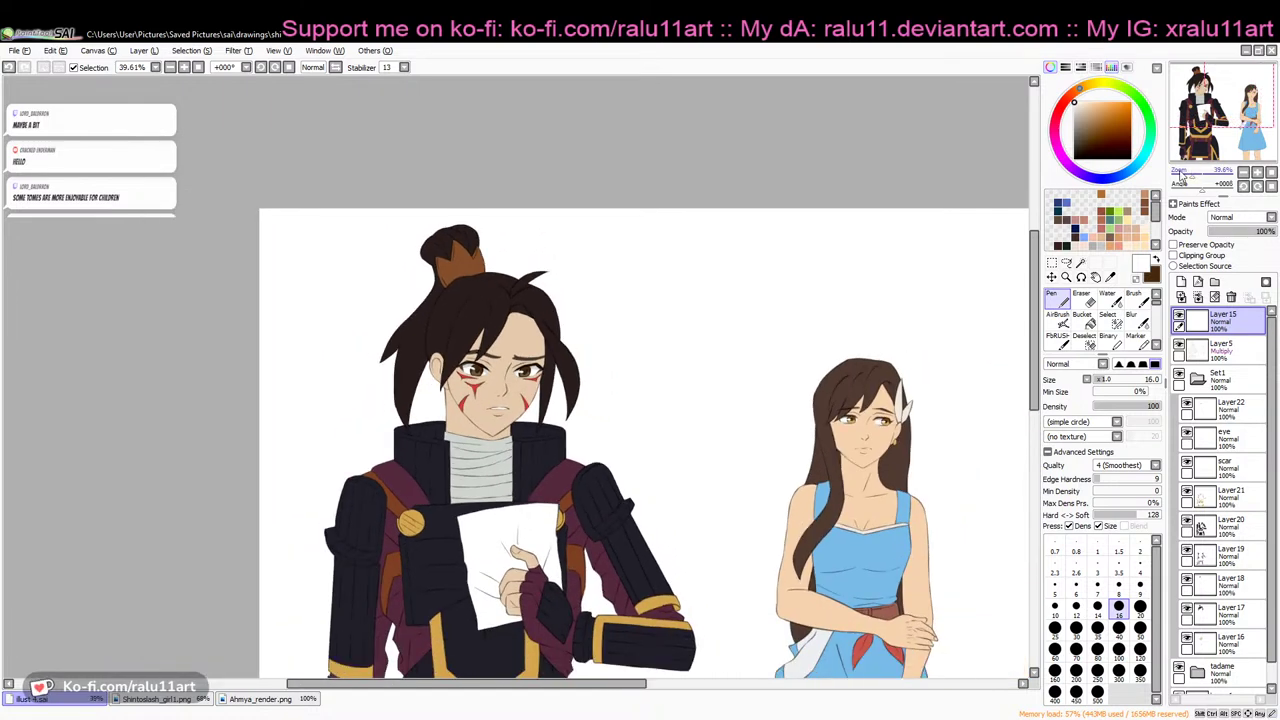
left_click_drag(1034, 300, 1033, 372)
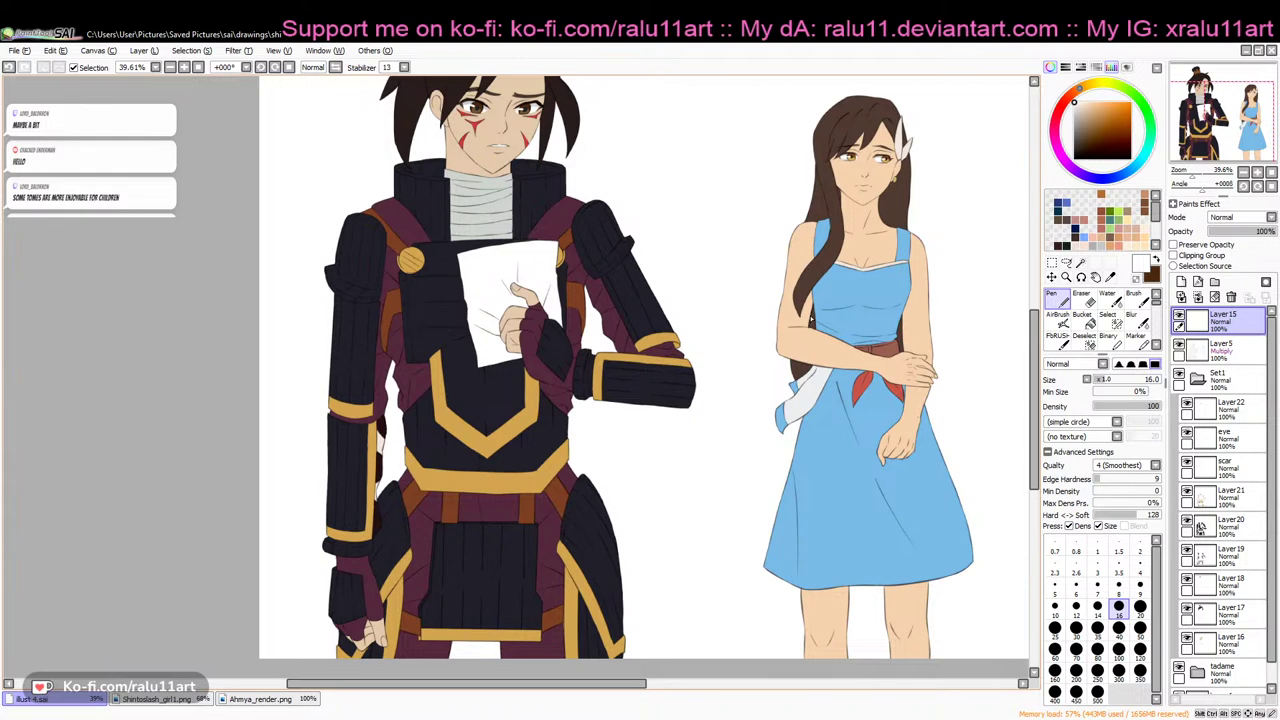
left_click(1222, 347)
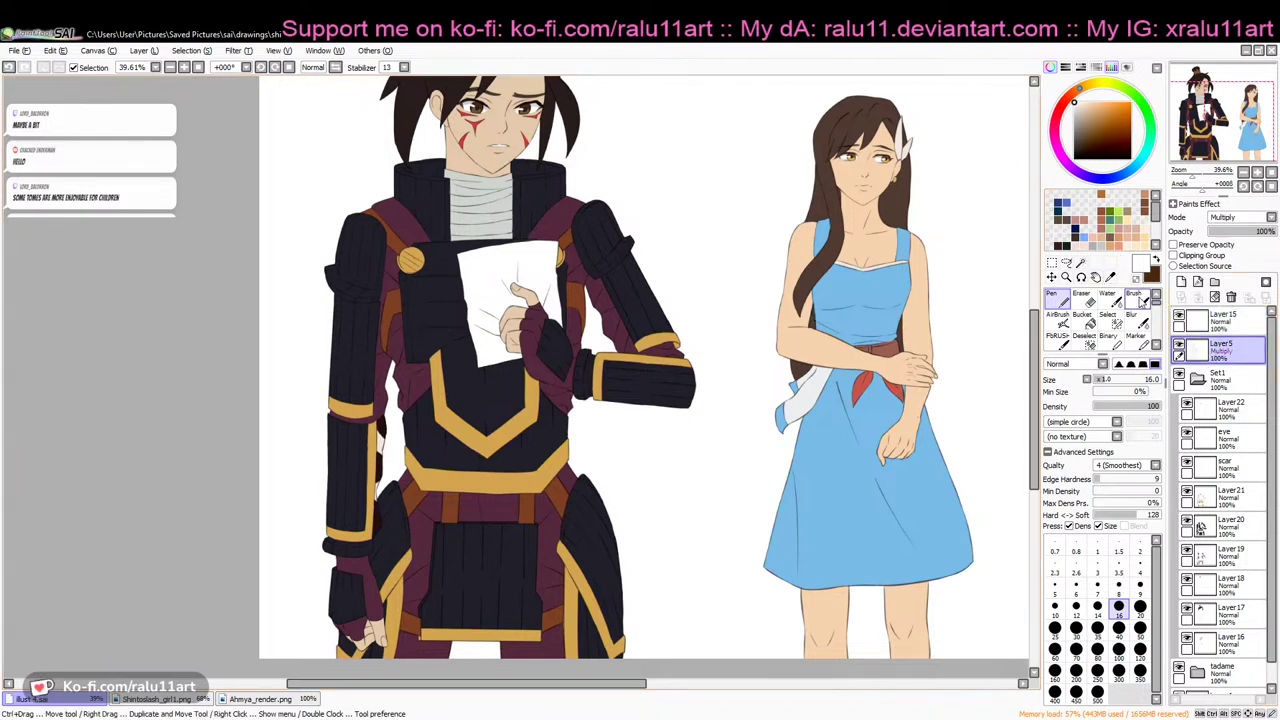
left_click(1236, 407)
left_click(1181, 283)
Select the paper held at the chest with the Magic Wand on Layer5, and patch the missed spots in the selection
left_click(1220, 348)
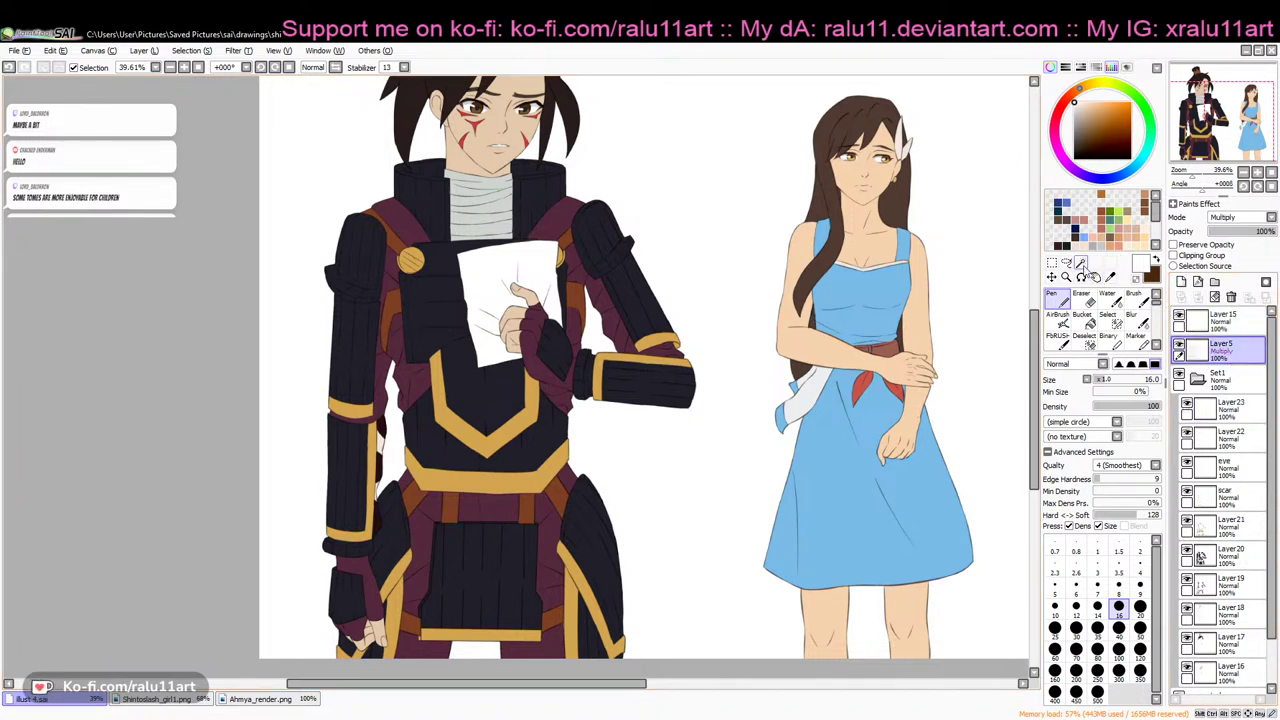
left_click(1081, 263)
left_click(497, 296)
left_click_drag(1197, 175, 1204, 175)
left_click_drag(1035, 388, 1035, 354)
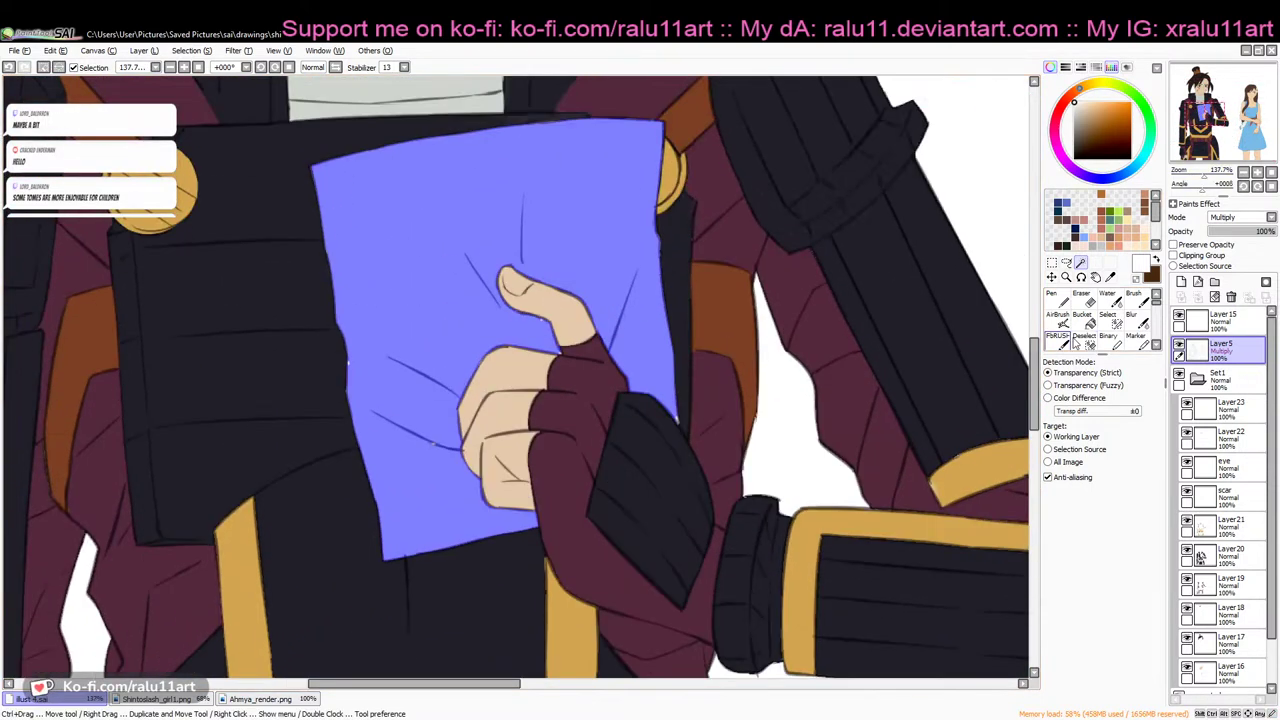
left_click(1112, 321)
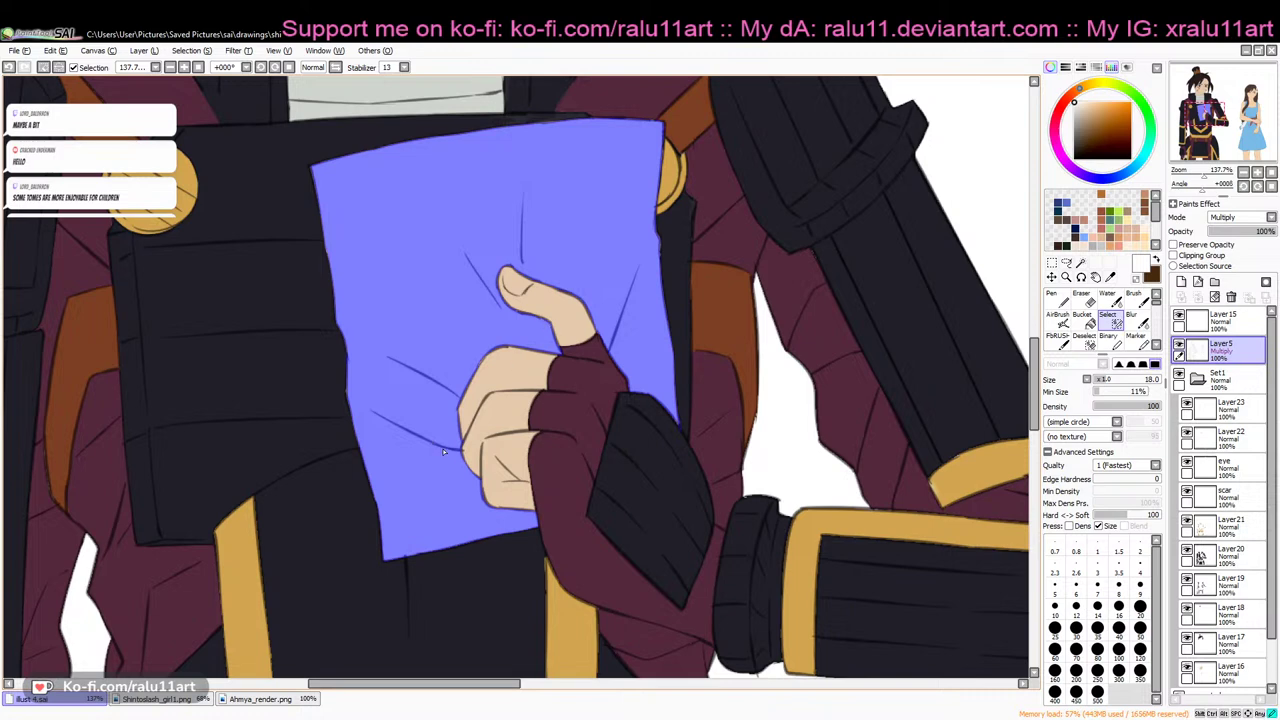
Fill the selected paper with a warm off-white on Layer23 using the Bucket, and clear the selection
left_click_drag(1204, 176, 1199, 176)
left_click(1079, 104)
left_click(1084, 318)
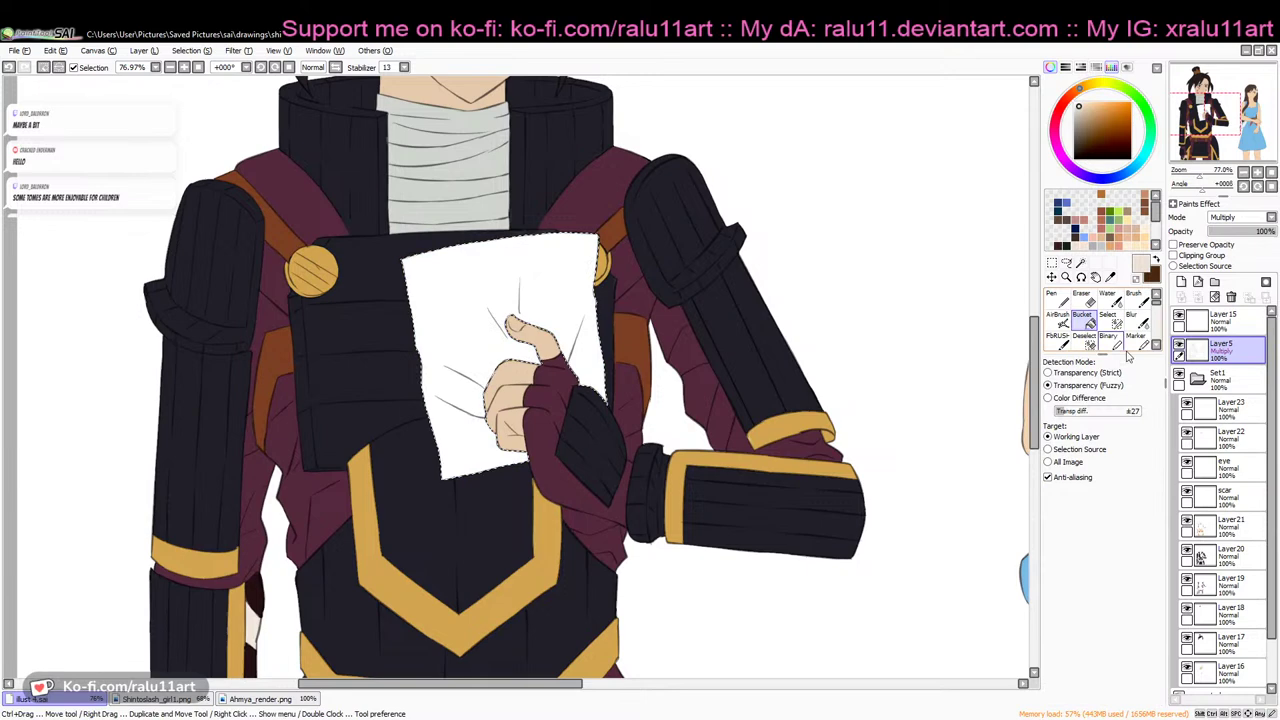
left_click(1225, 406)
left_click(576, 293)
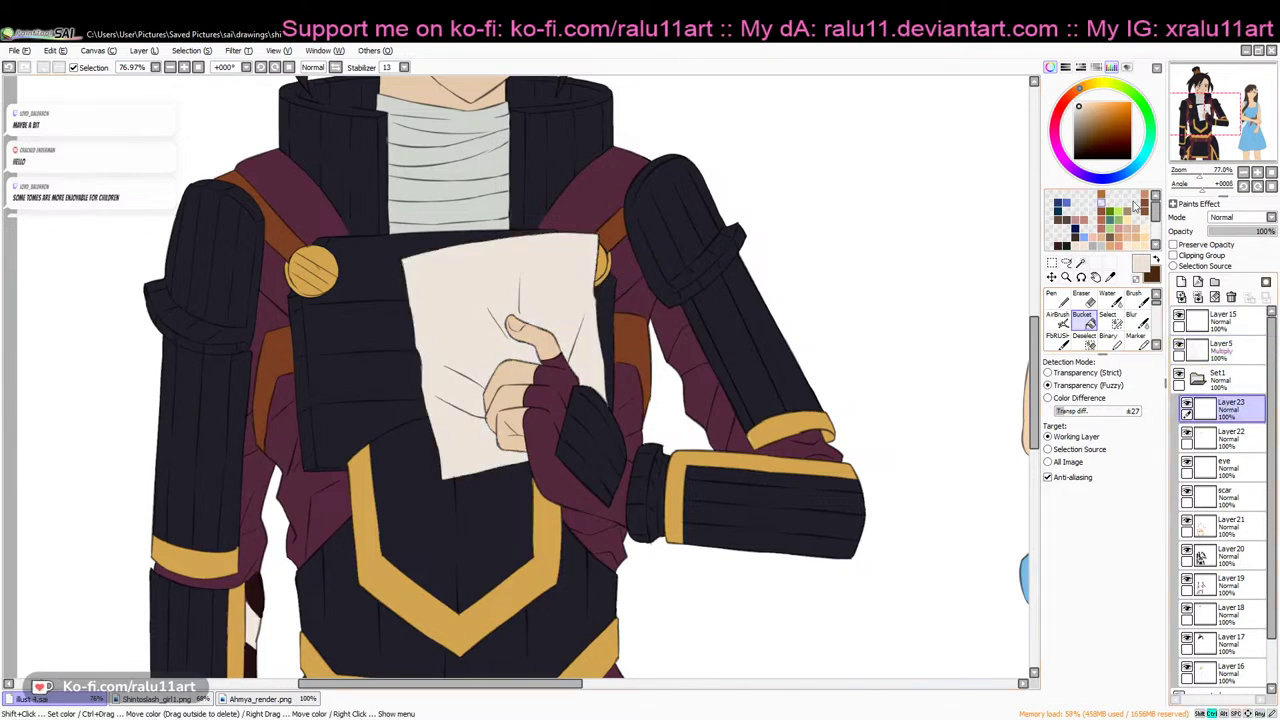
left_click(1270, 174)
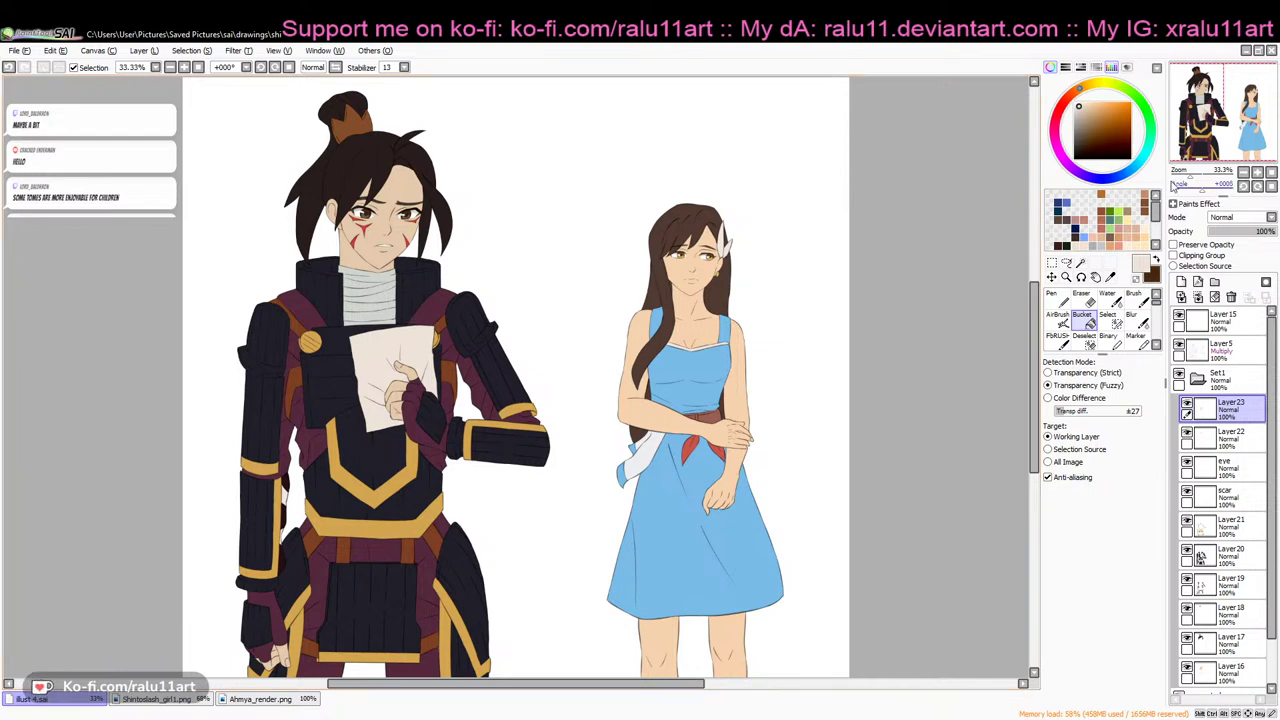
left_click_drag(1194, 179, 1196, 180)
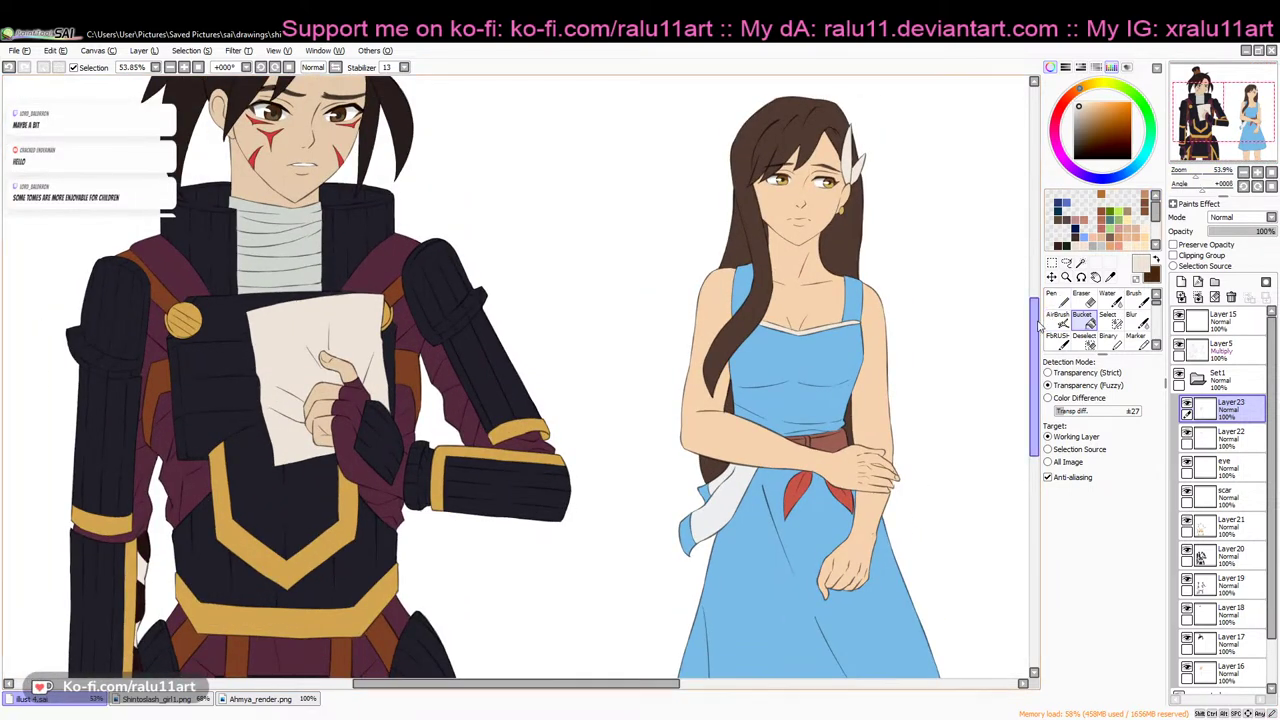
left_click_drag(1037, 326, 1037, 300)
left_click_drag(1196, 179, 1189, 180)
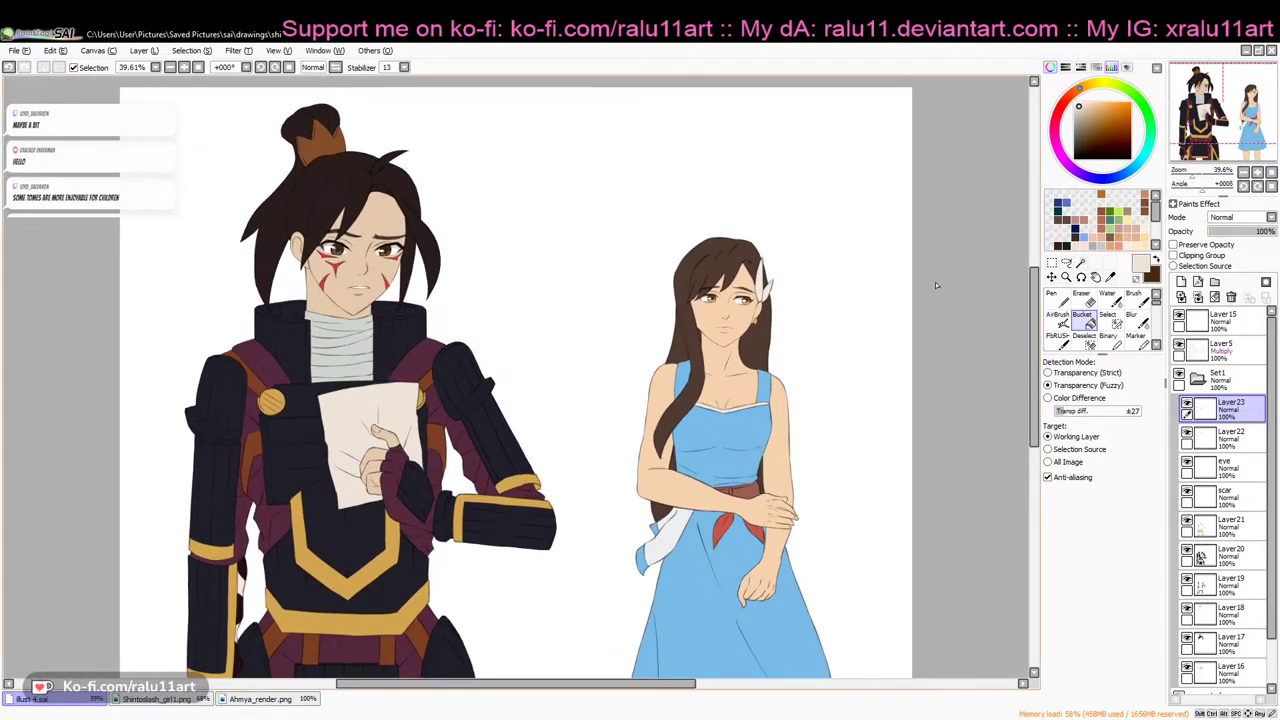
Select the background Layer1 and collapse the Set1 folder
left_click_drag(1272, 583, 1273, 630)
left_click(1249, 685)
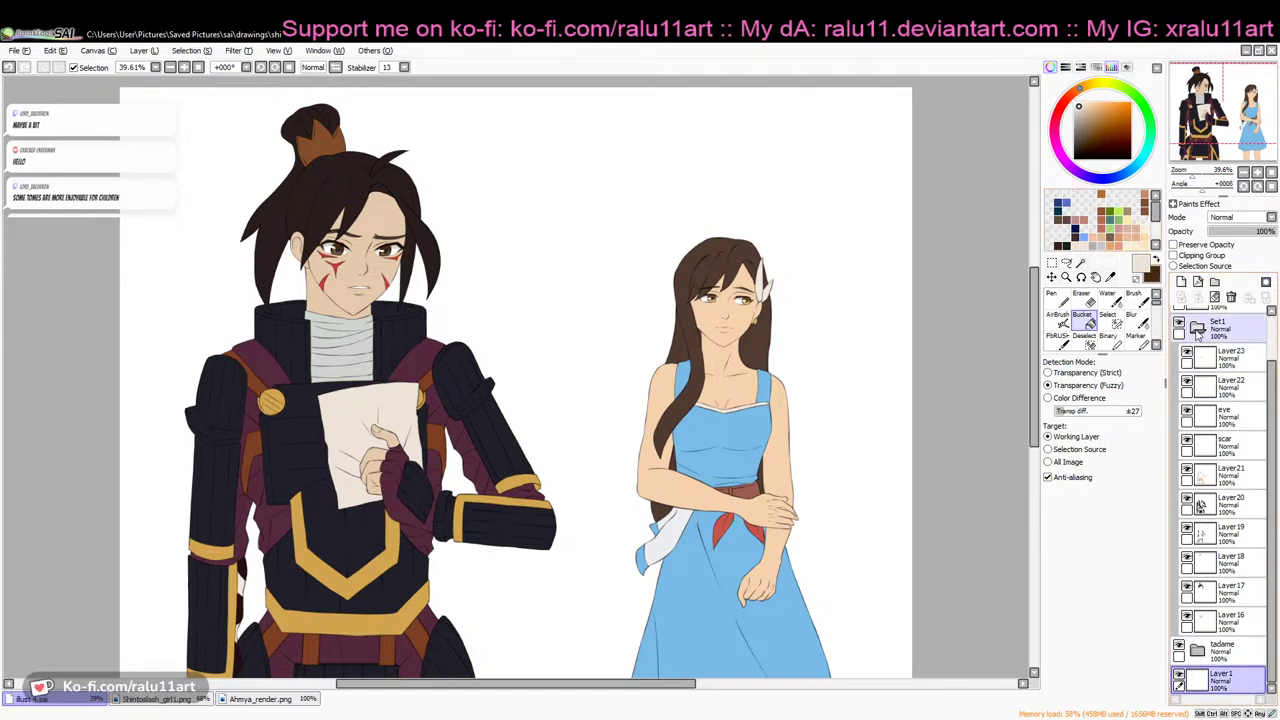
left_click(1197, 327)
left_click_drag(1274, 381, 1274, 333)
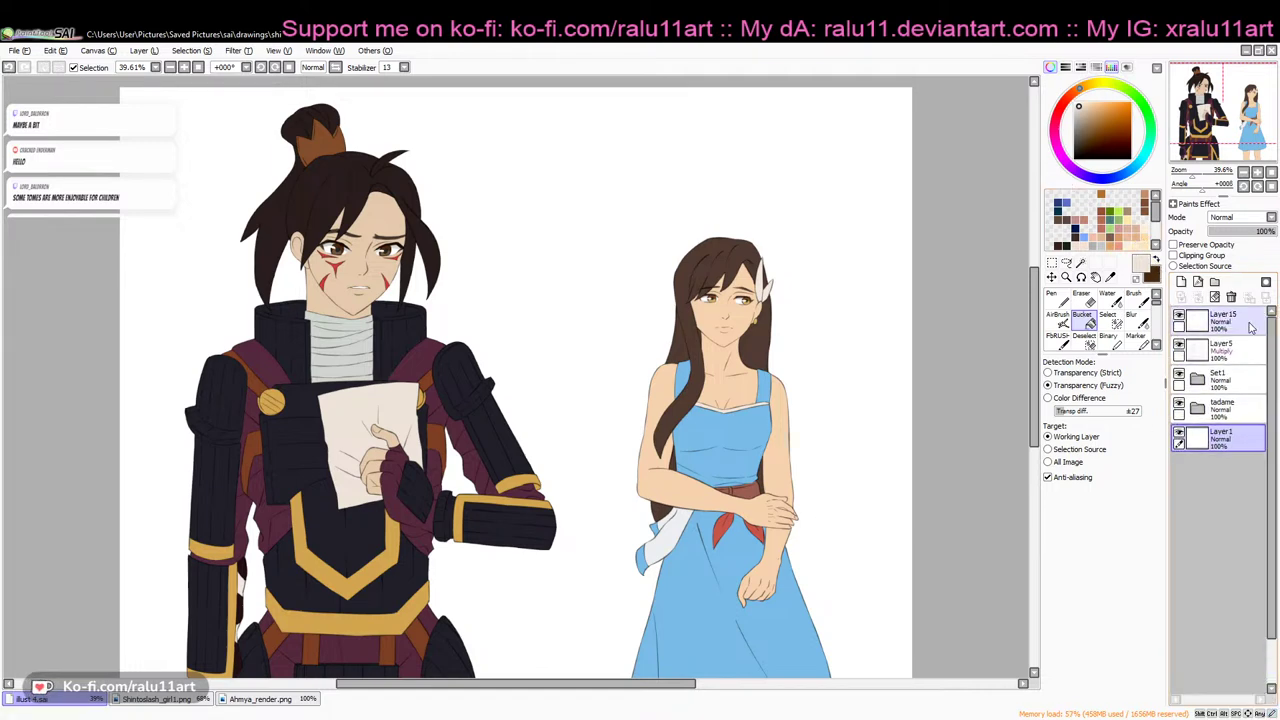
Try a dark reddish brown and a neutral dark grey as Bucket fills for the background on Layer1
left_click(1156, 260)
left_click_drag(1082, 143, 1076, 141)
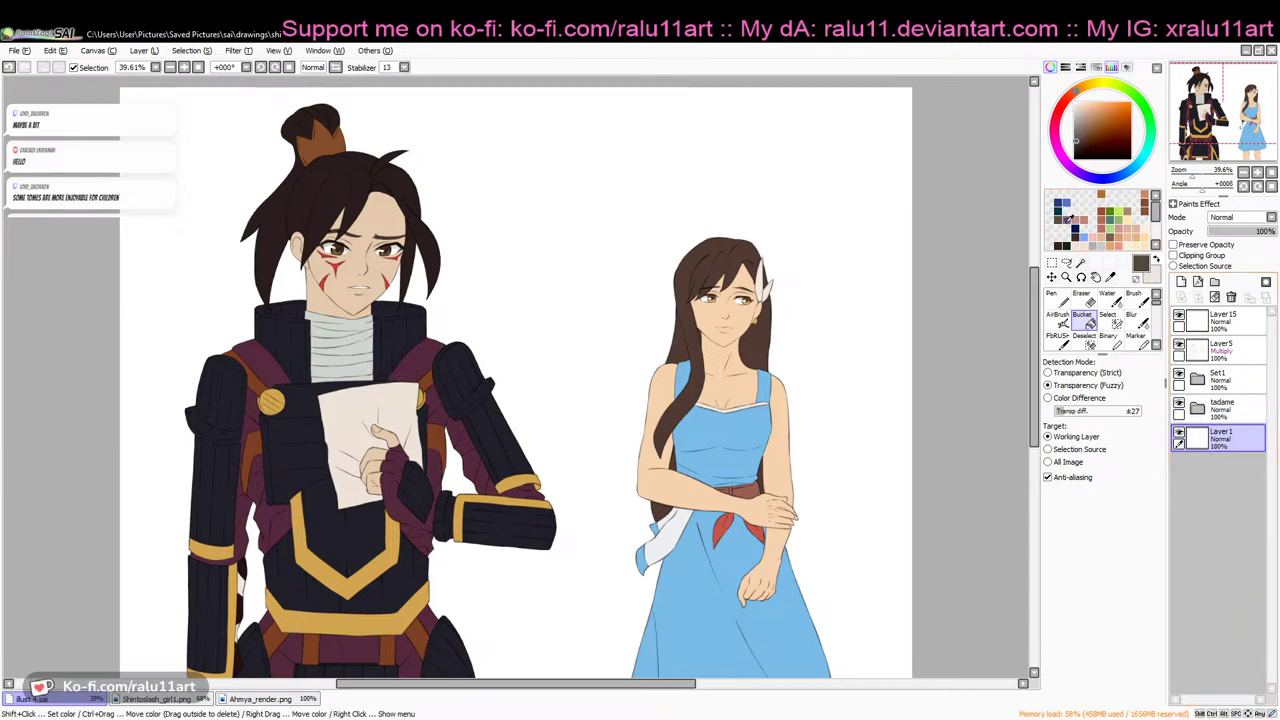
left_click(1068, 219)
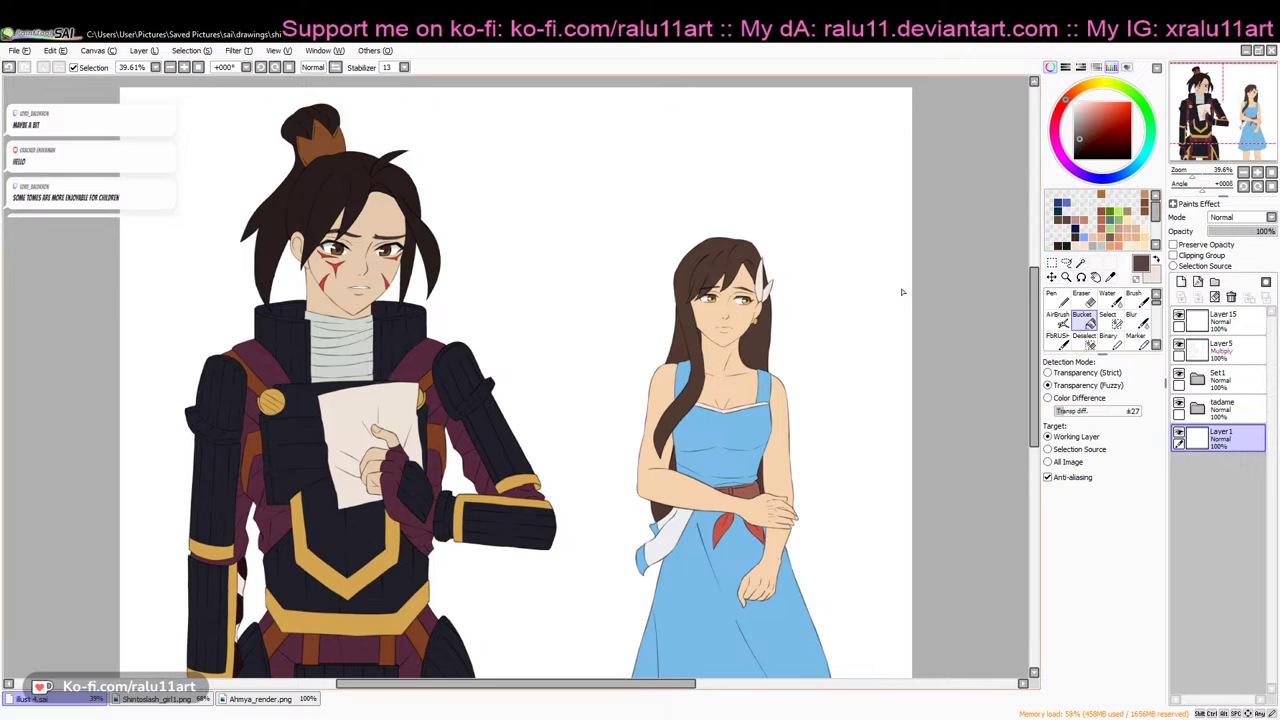
left_click(852, 223)
left_click(1073, 137)
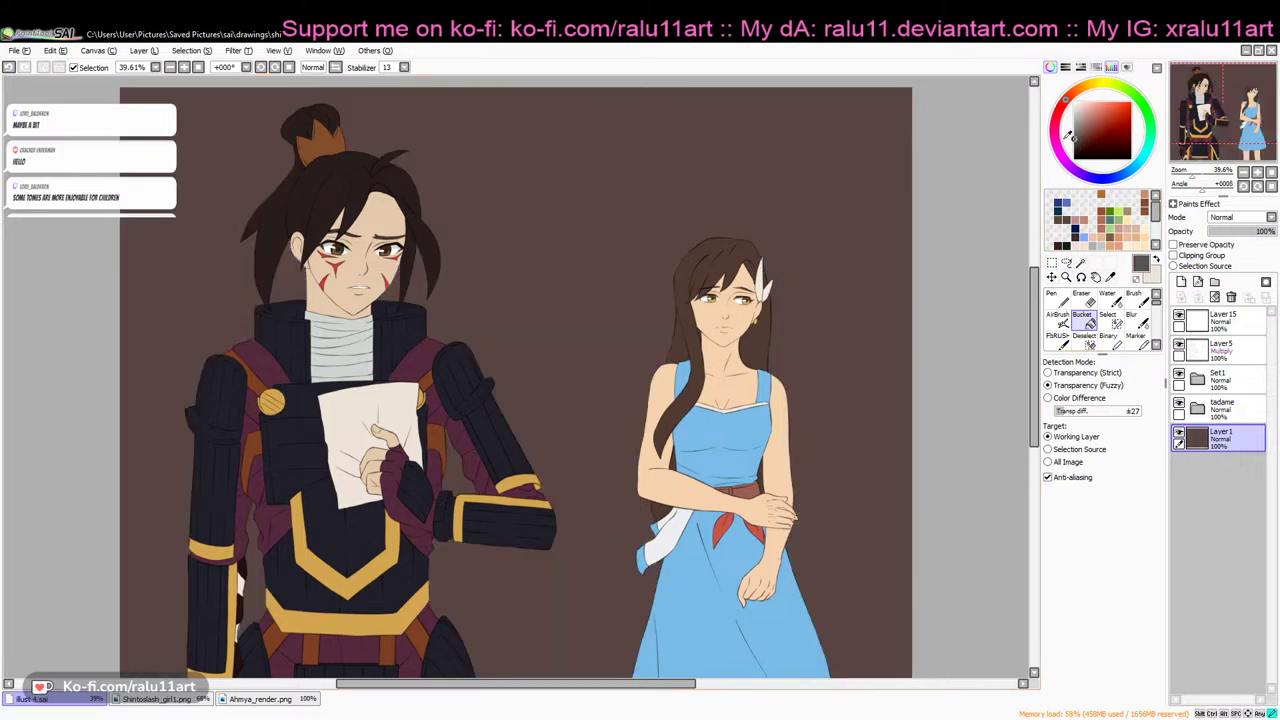
key("ctrl+z")
left_click(840, 198)
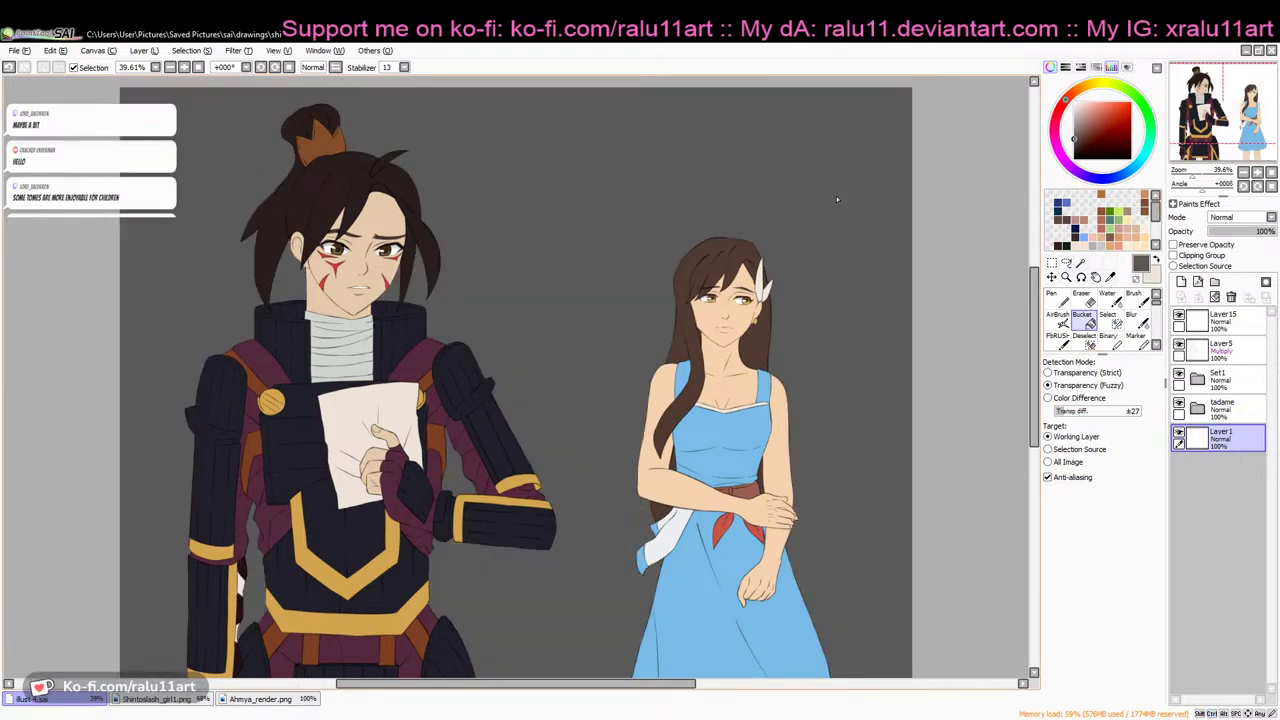
Undo the grey fill and fill the background on Layer1 with a dark brownish grey using the Bucket
left_click(1078, 138)
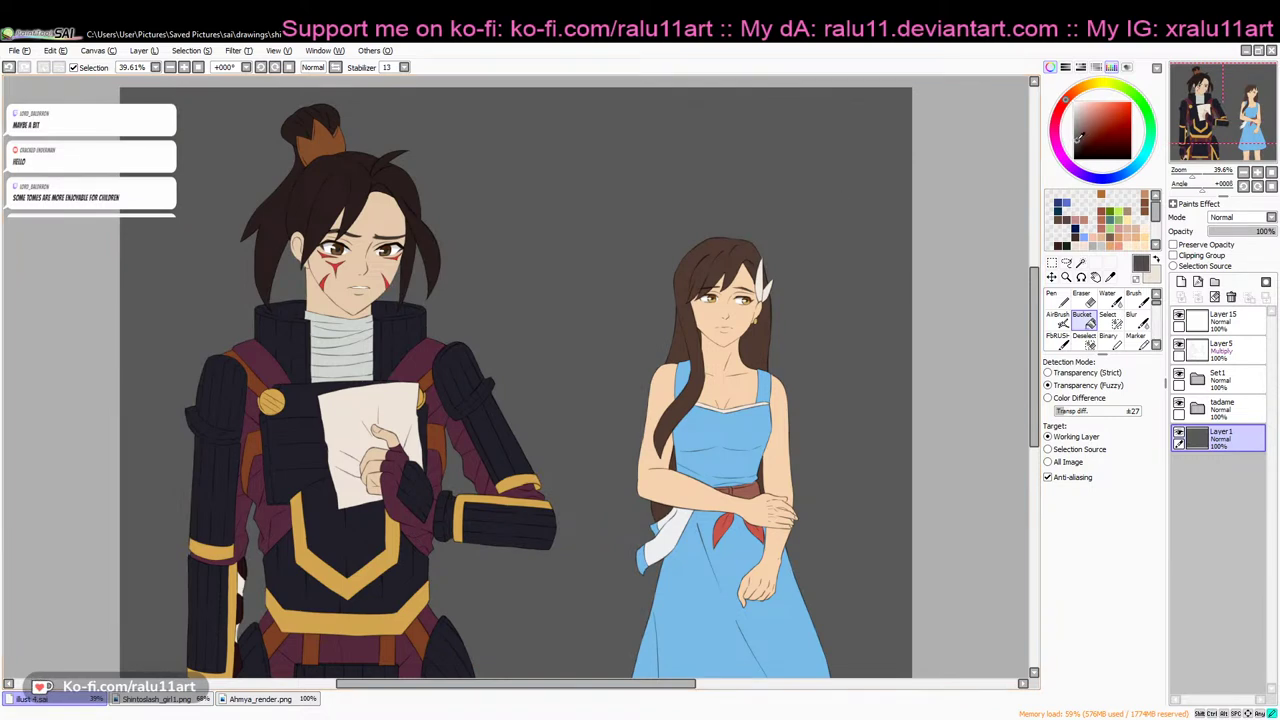
key("ctrl+z")
left_click(870, 200)
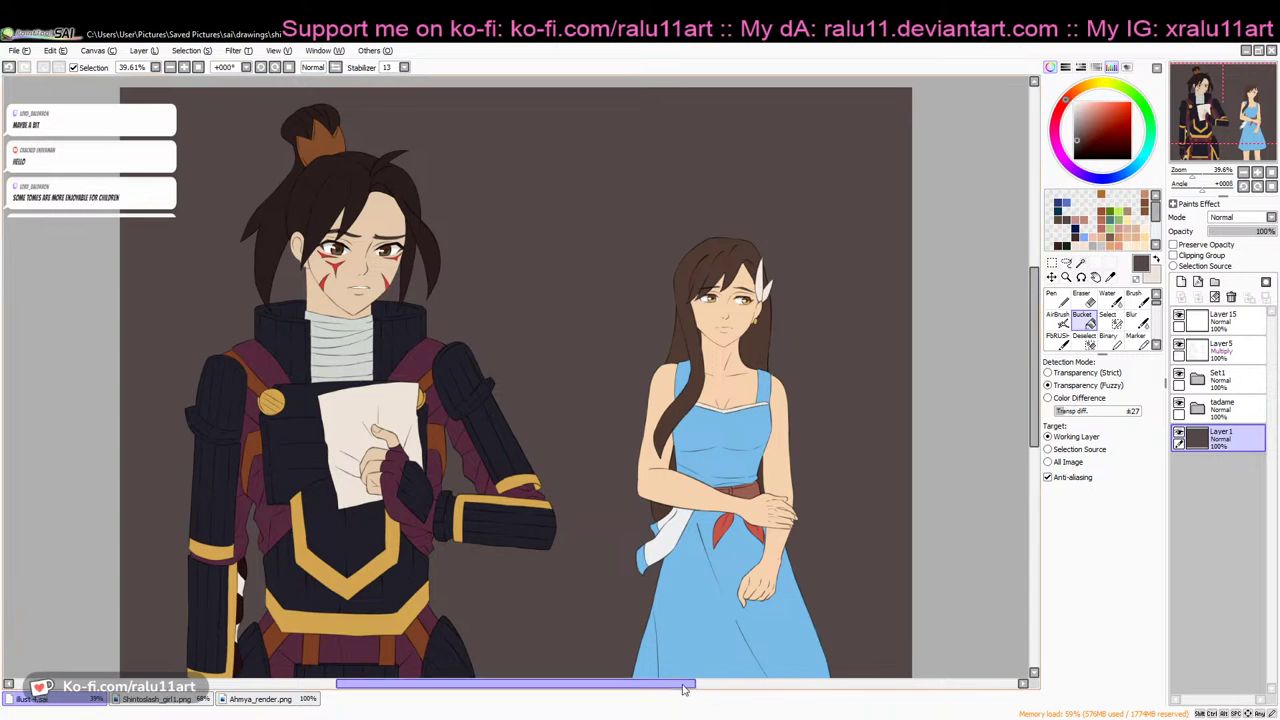
Expand the Set1 folder and select the line-art Layer5
left_click_drag(682, 686, 660, 688)
left_click_drag(1036, 285, 1036, 297)
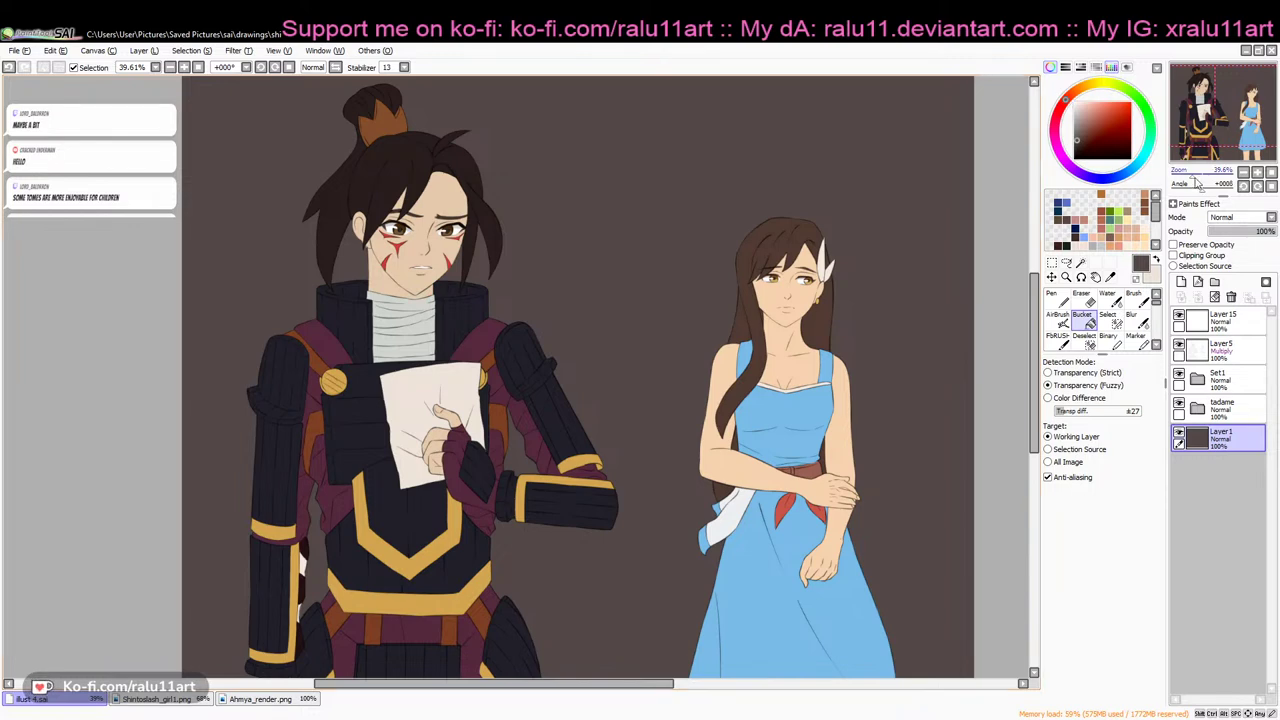
left_click_drag(1196, 174, 1203, 179)
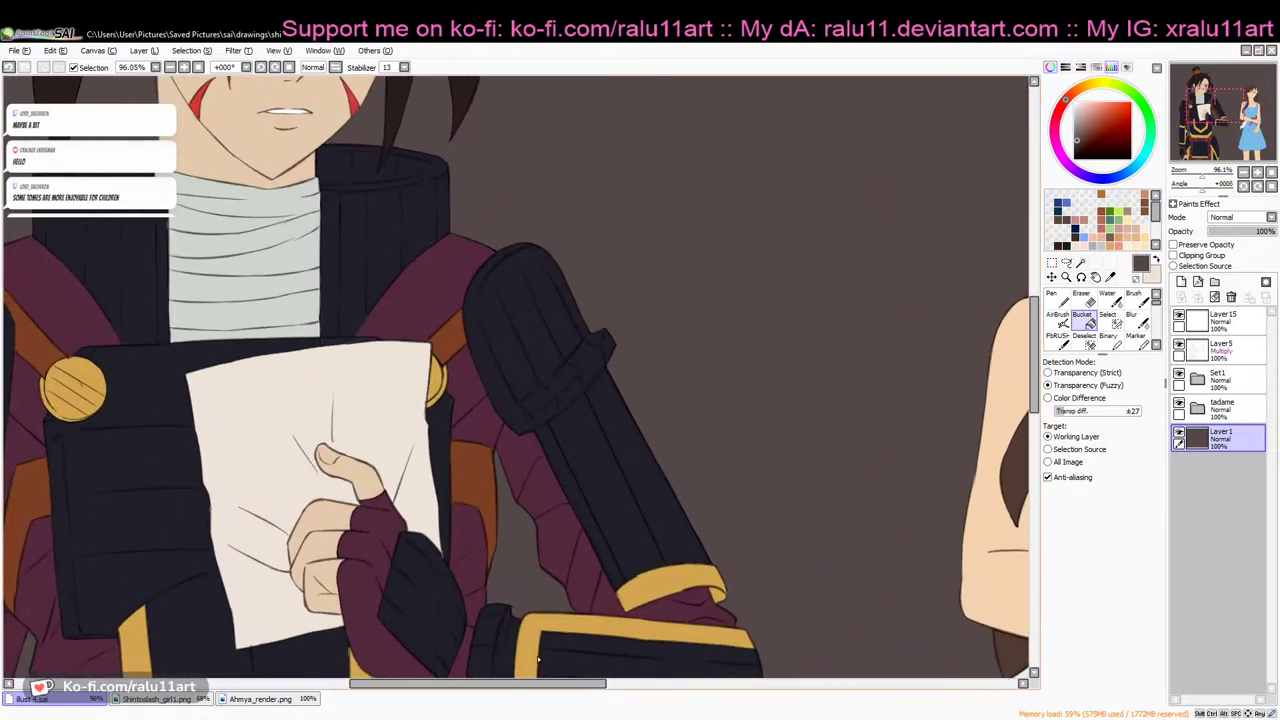
left_click_drag(478, 683, 411, 683)
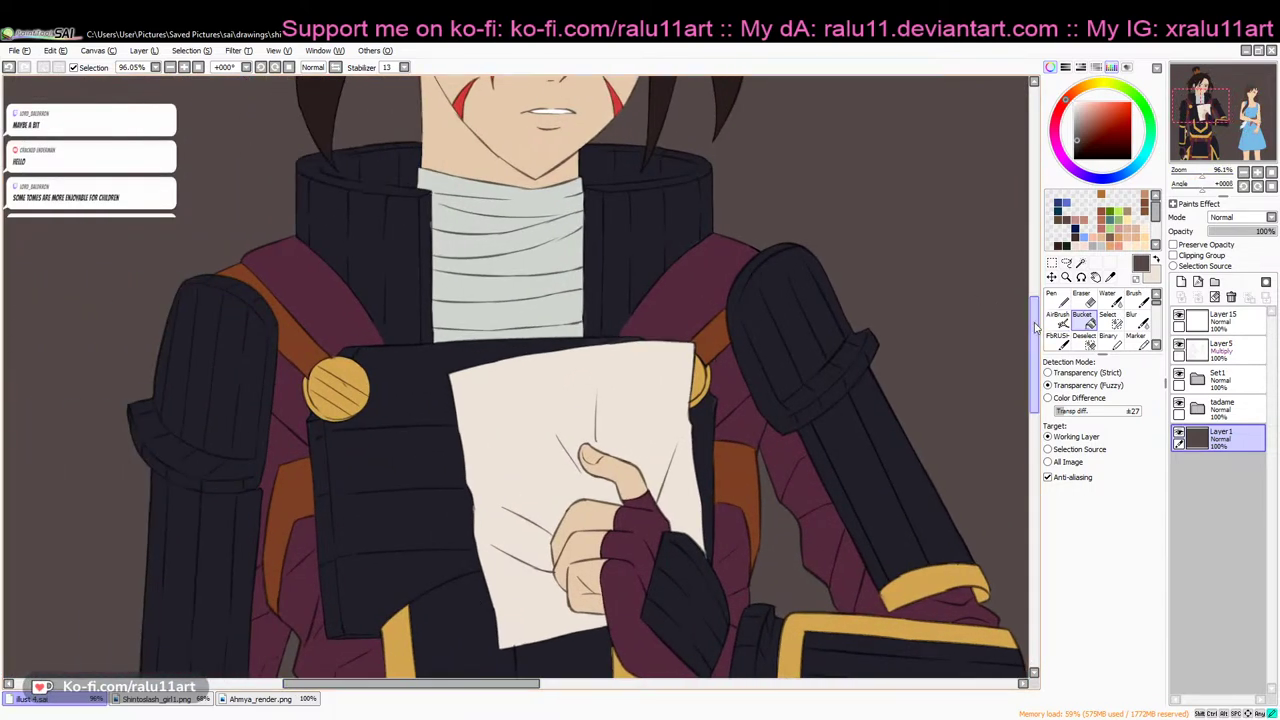
left_click_drag(1036, 329, 1036, 310)
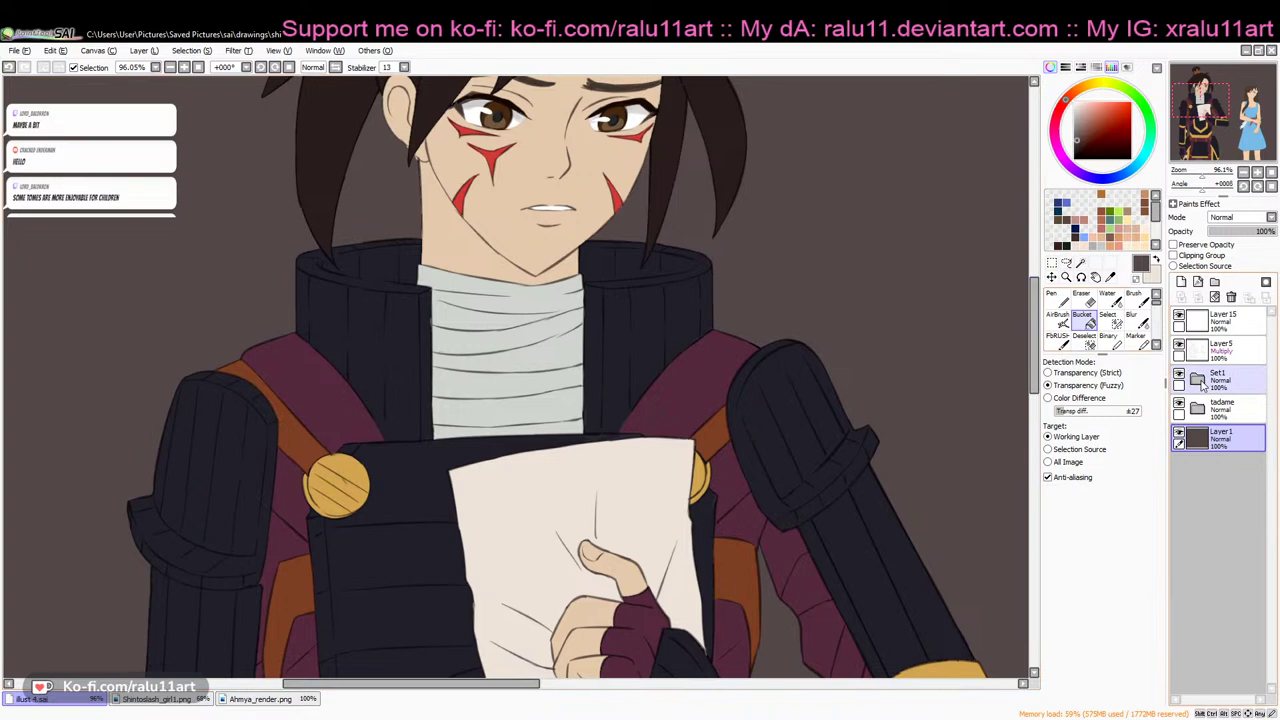
left_click(1202, 384)
left_click(1220, 350)
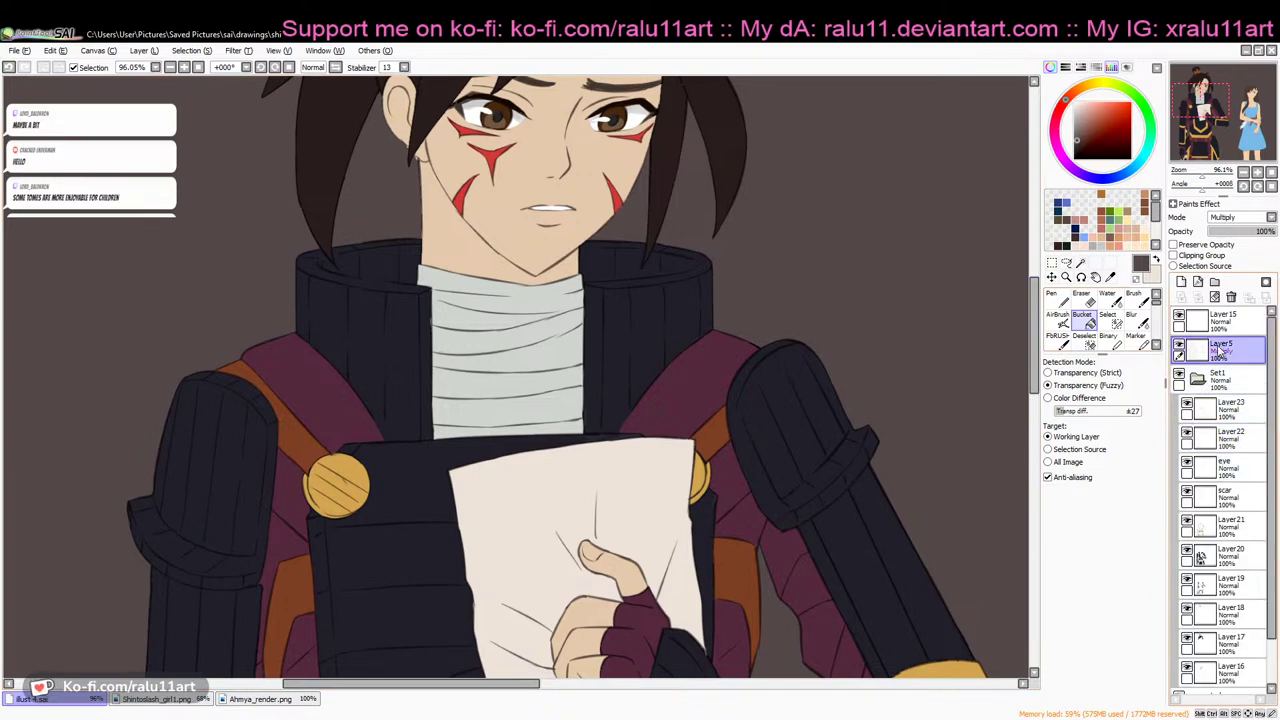
Lower the opacity of Layer20 to 56% and Layer19 to 59% in the Set1 folder, with Layer21 at 100%
left_click(1236, 530)
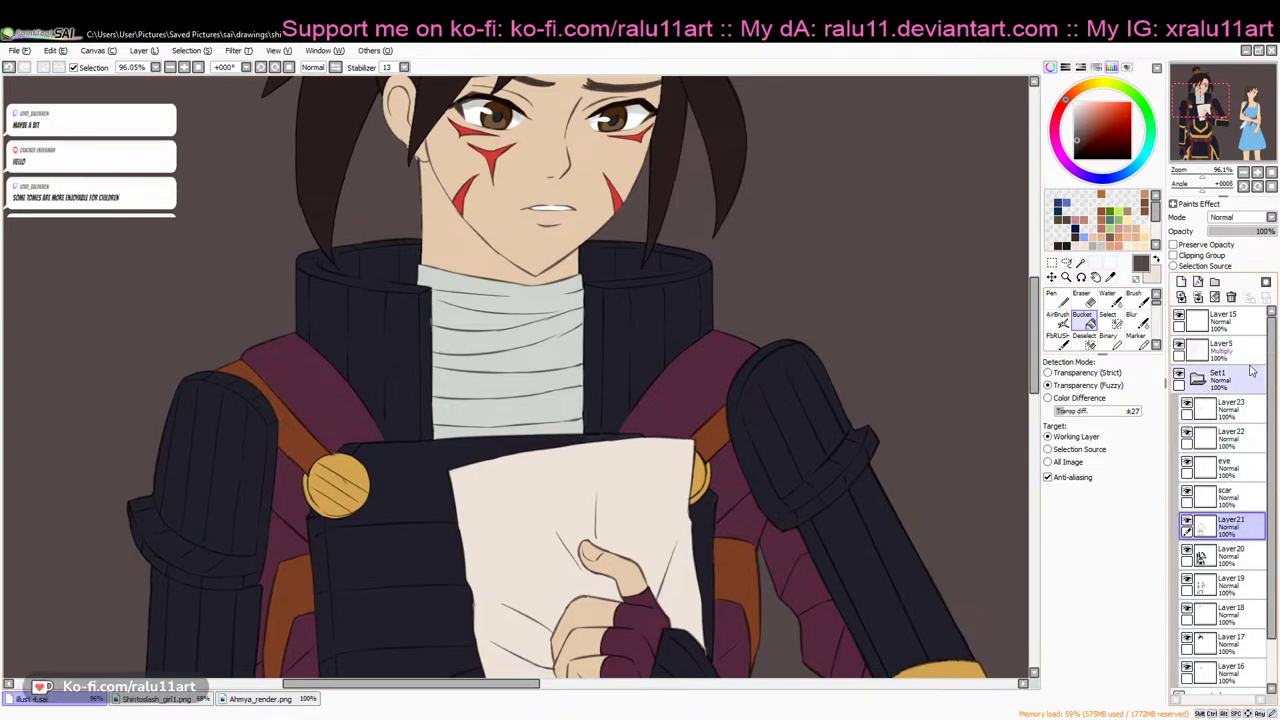
left_click(1248, 236)
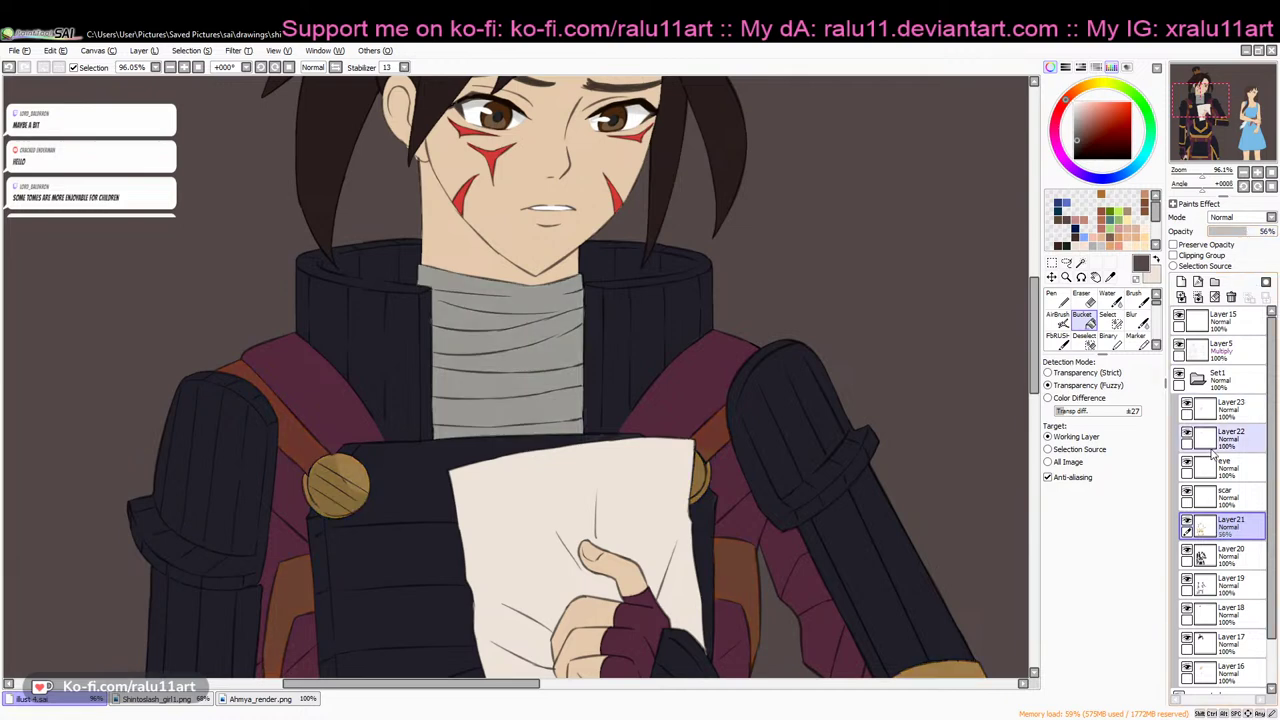
left_click(1228, 555)
left_click(1248, 232)
left_click(1230, 527)
left_click(1276, 231)
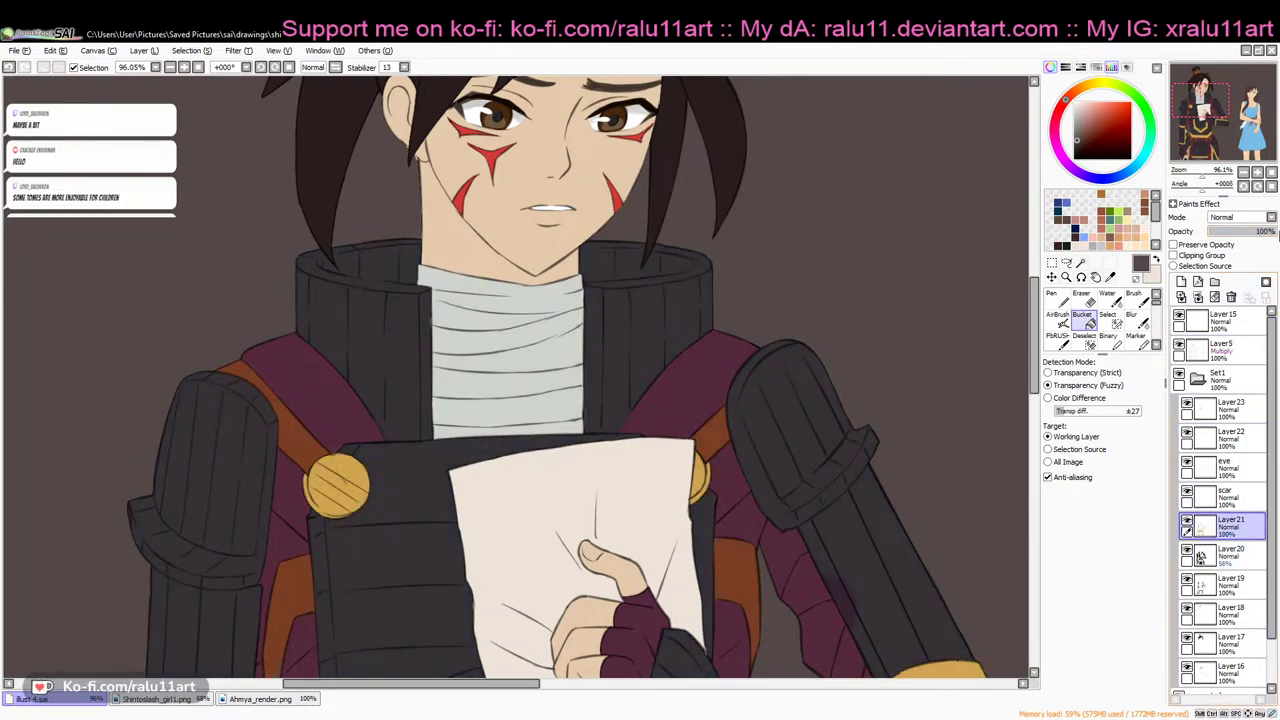
left_click(1230, 584)
left_click(1250, 234)
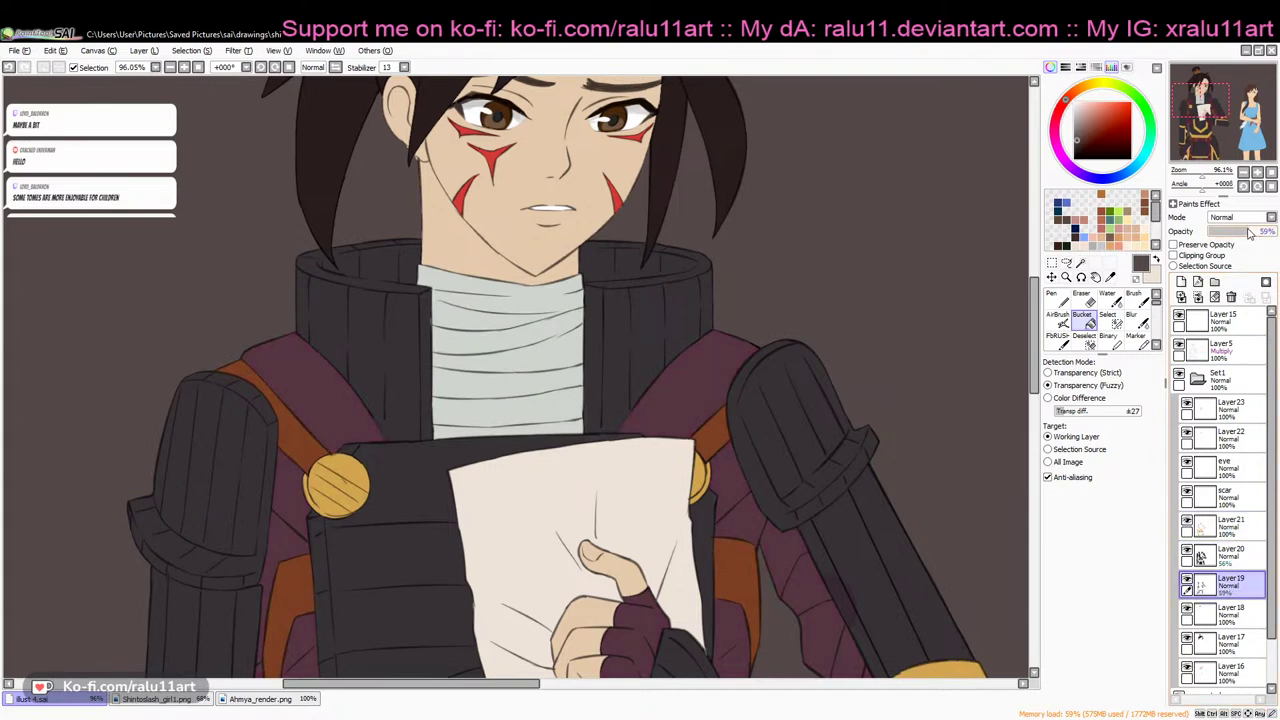
Draw the maroon cloth's missing edge beside the collar on the character's left shoulder on Layer5, using a dark grey Pen at size 8 and density 65
left_click(1222, 346)
left_click(1081, 300)
left_click(1113, 380)
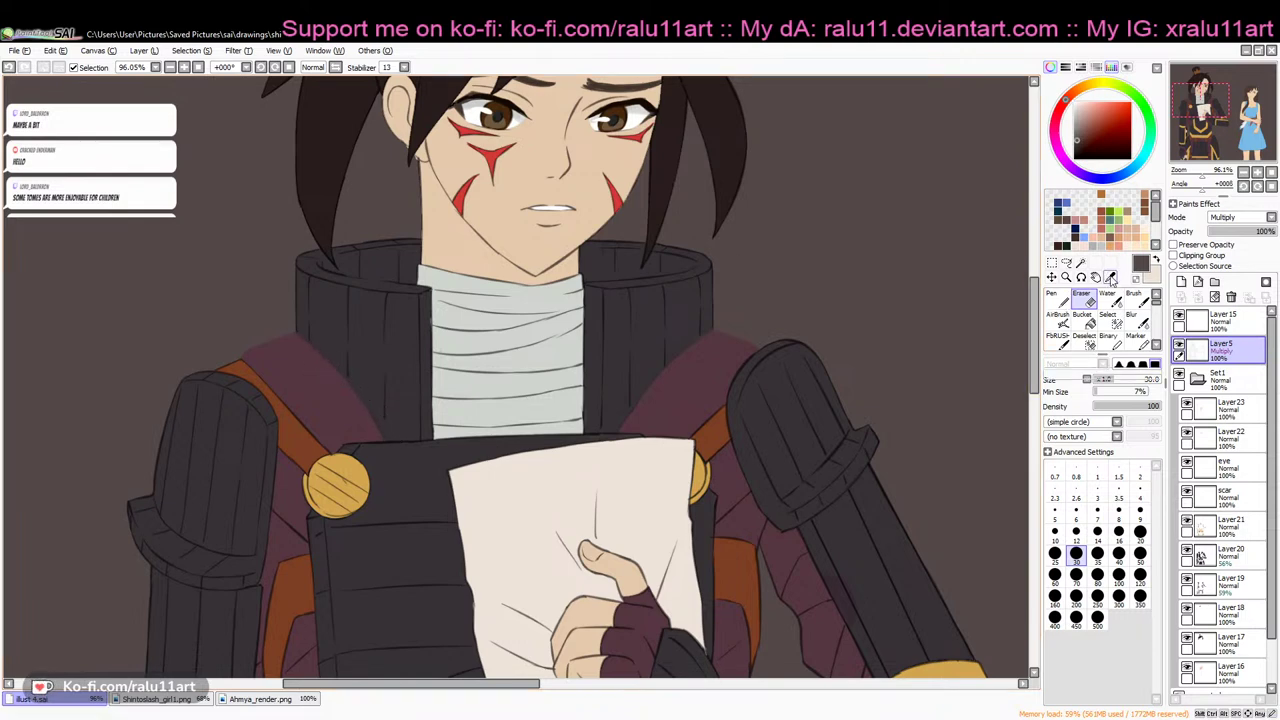
left_click(1110, 276)
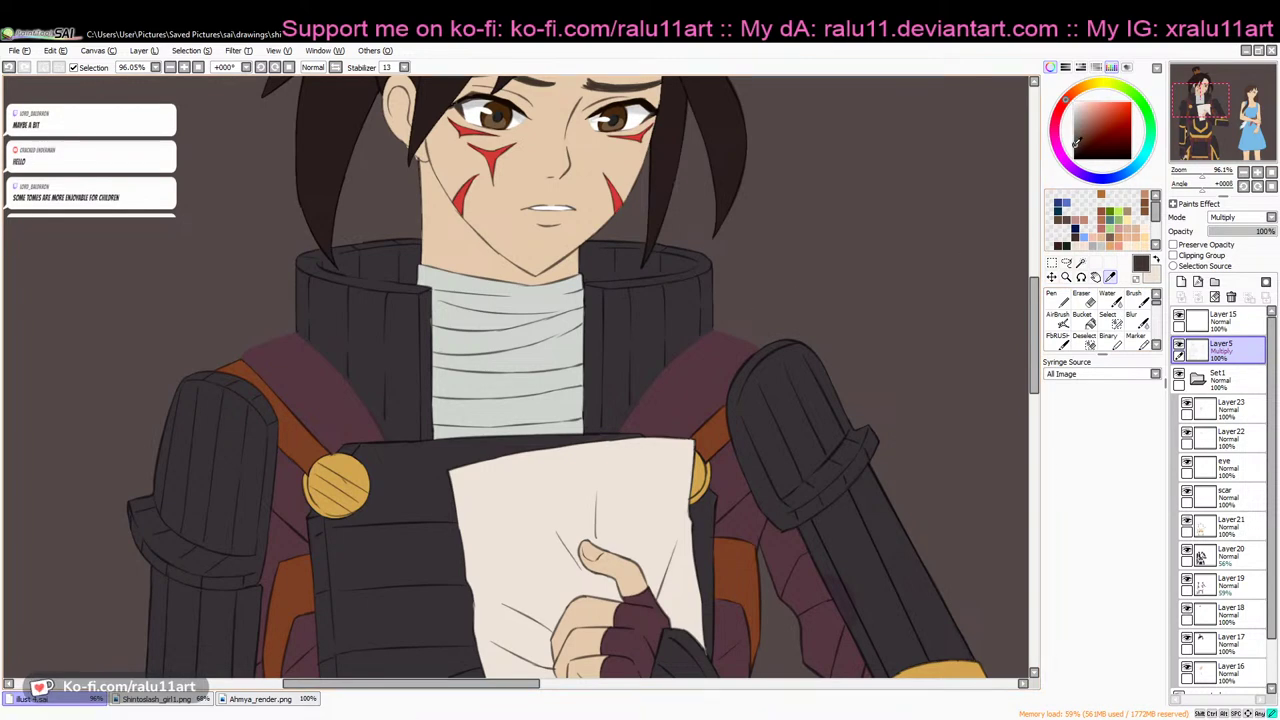
left_click(1057, 298)
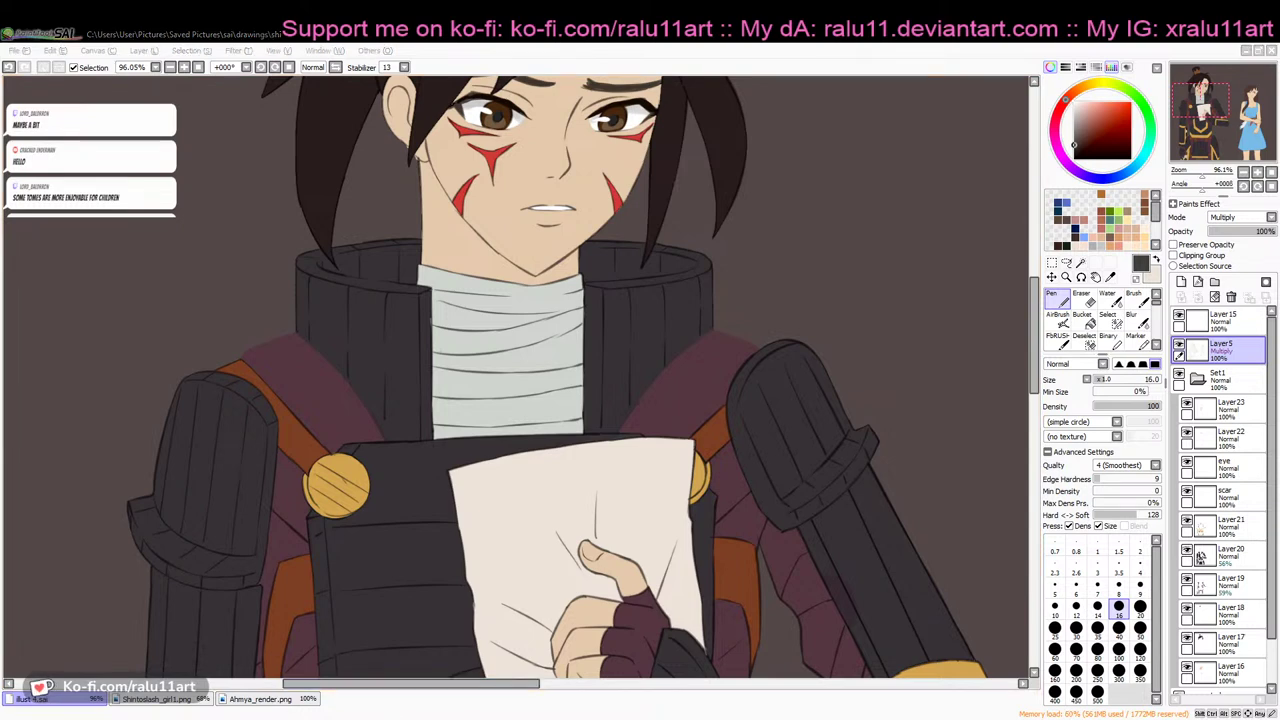
key("alt+Tab")
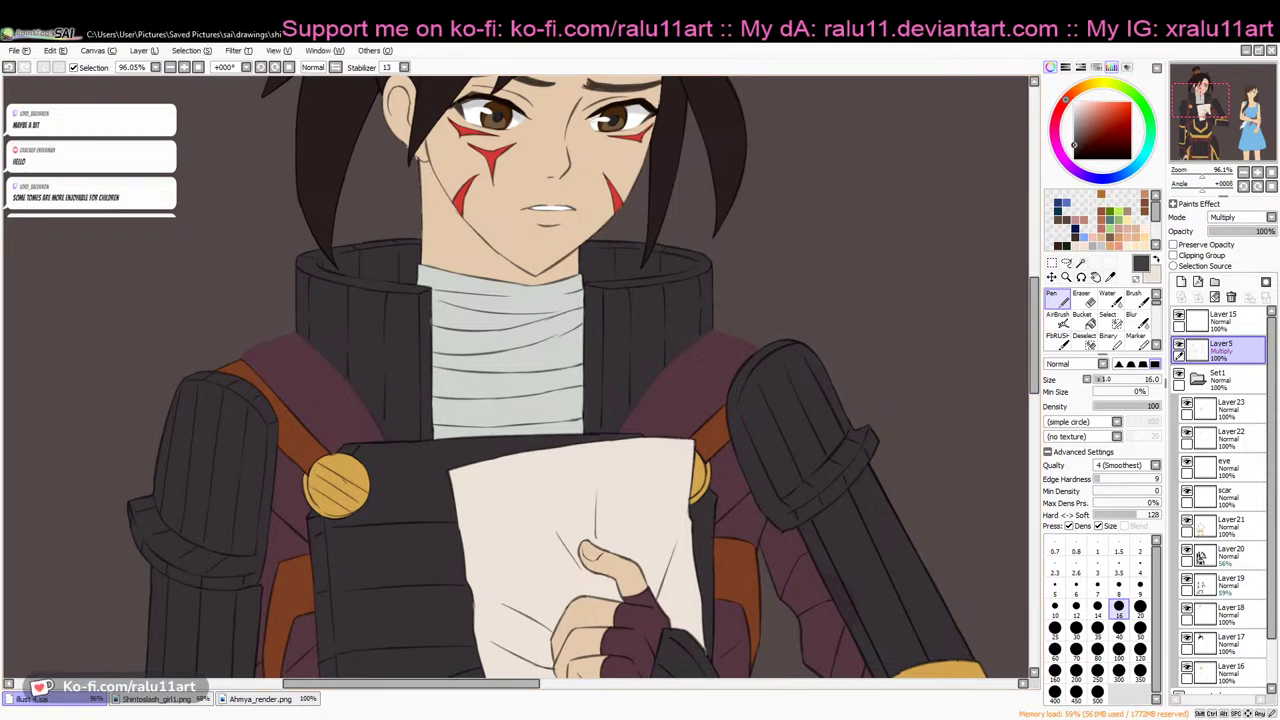
left_click_drag(1150, 407, 1137, 407)
left_click(1099, 380)
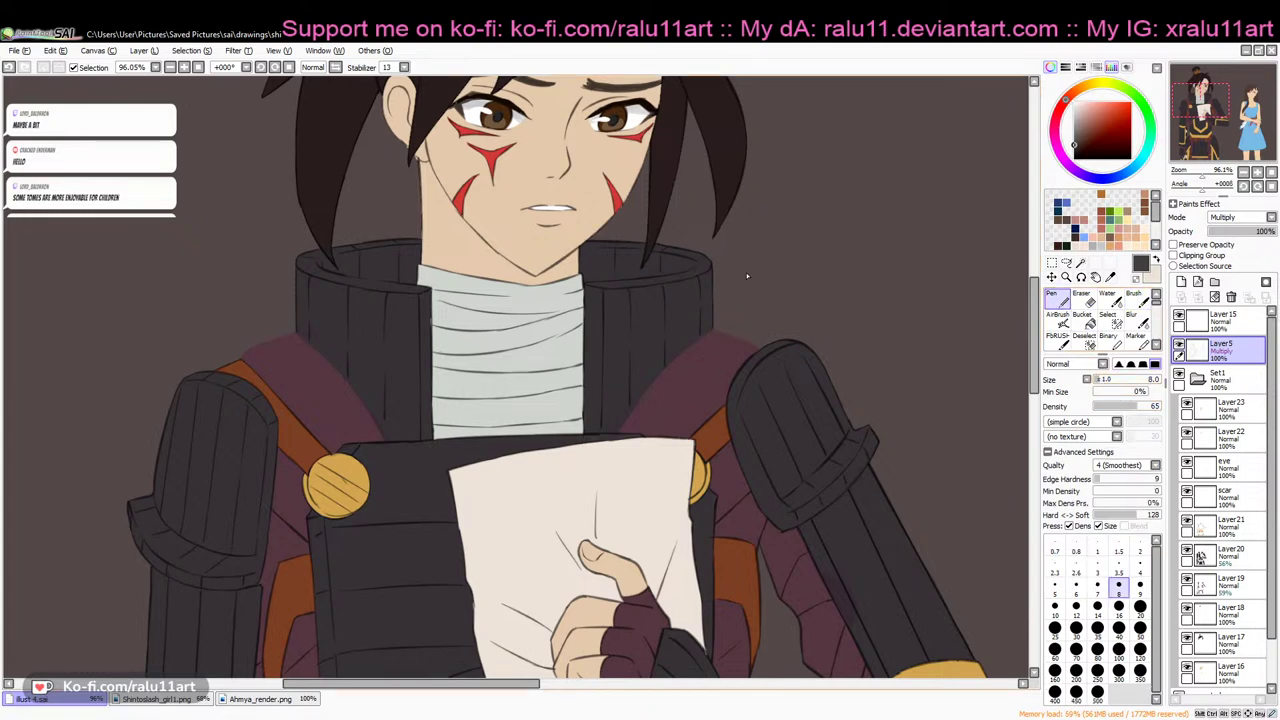
mouse_move(632, 430)
left_mouse_down()
mouse_move(712, 338)
mouse_move(747, 350)
left_mouse_up()
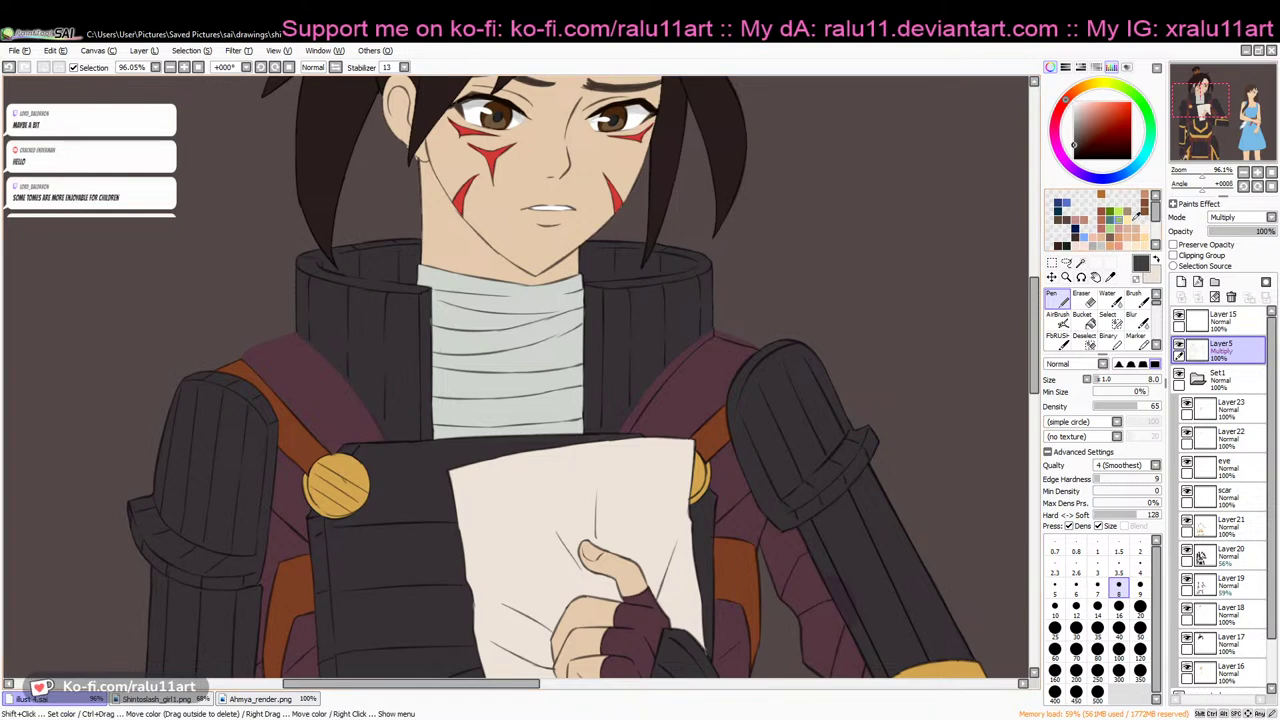
Draw the top edge of the maroon cloth between the orange strap and the collar on the character's right shoulder
left_click_drag(1198, 172, 1207, 176)
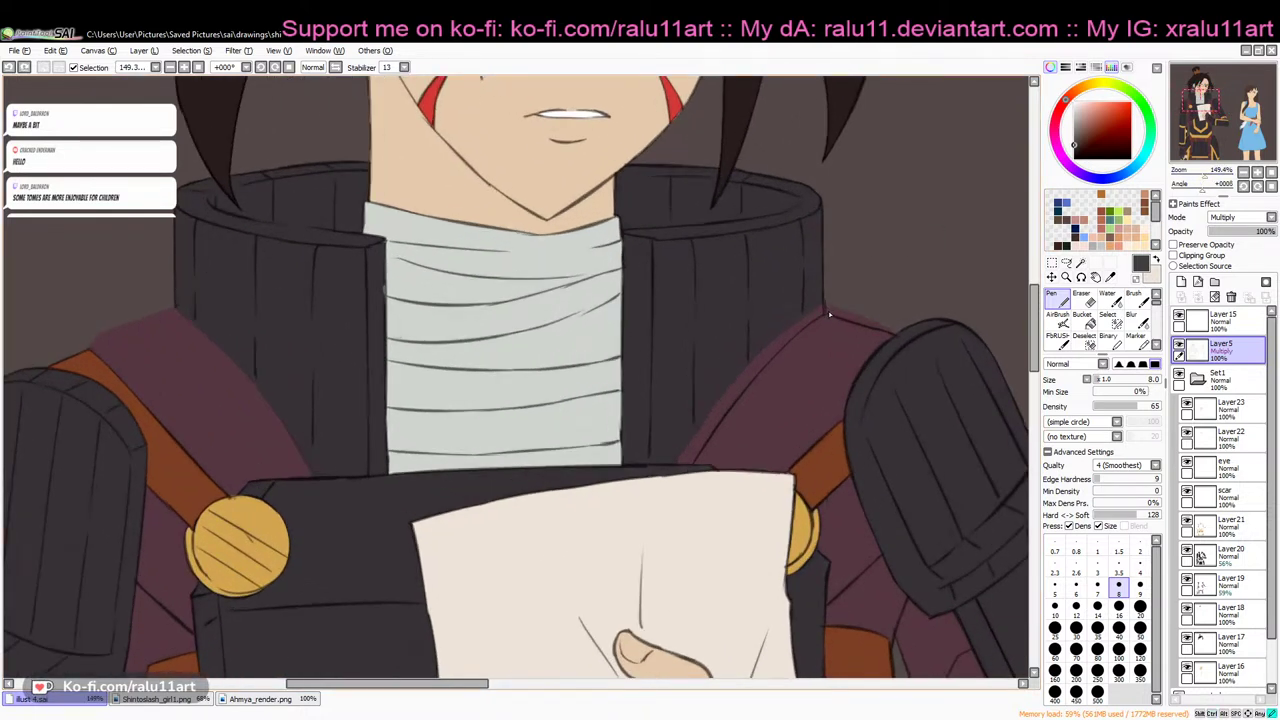
left_click_drag(479, 685, 419, 685)
left_click_drag(394, 354, 467, 334)
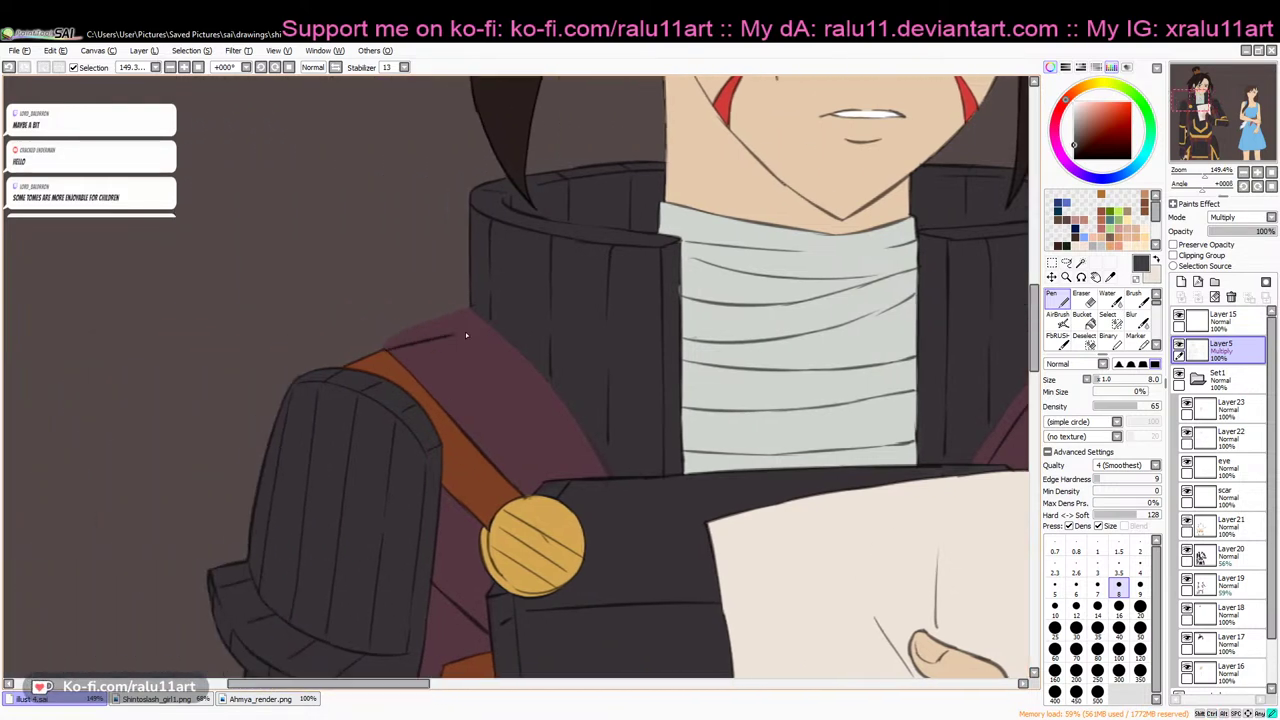
key("ctrl+z")
left_click_drag(388, 352, 467, 325)
key("ctrl+z")
left_click_drag(468, 323, 471, 319)
Draw the right shoulder cloth's inner edge from the collar down to the chest plate in a mirrored view, and restore the normal view
key("h")
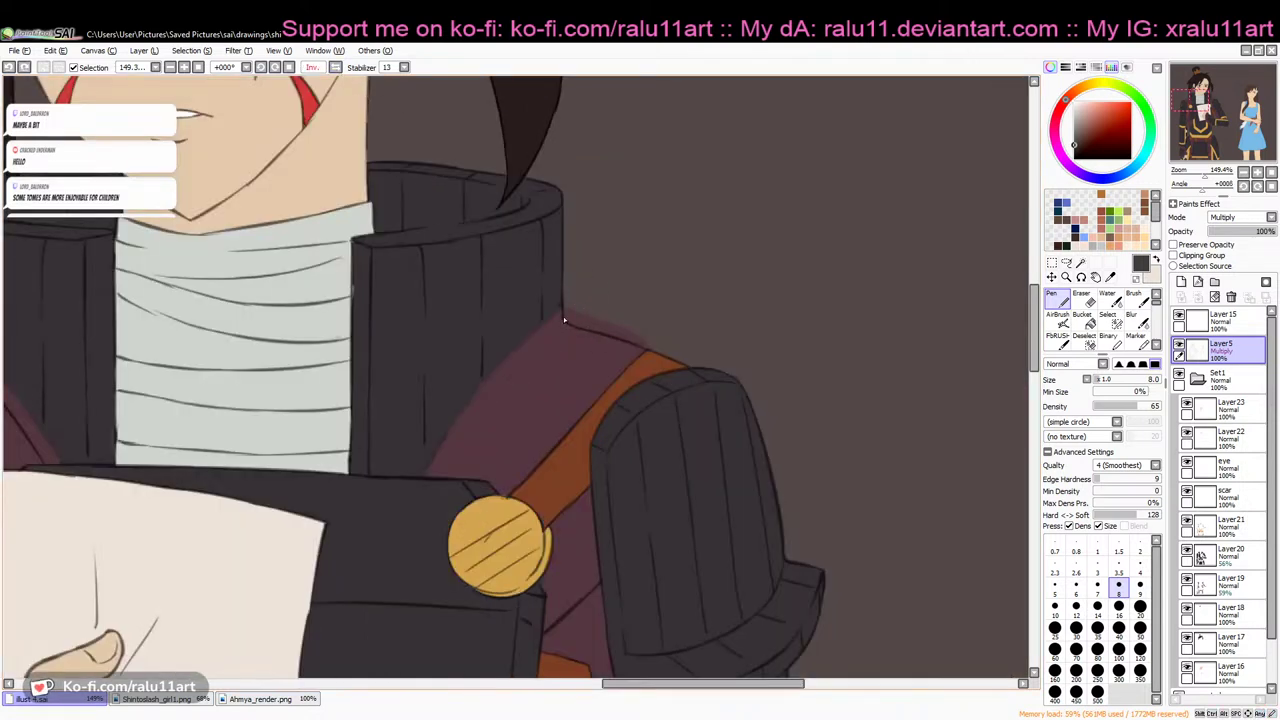
left_click_drag(566, 327, 489, 421)
key("ctrl+z")
left_click_drag(450, 477, 518, 368)
left_click_drag(565, 330, 488, 418)
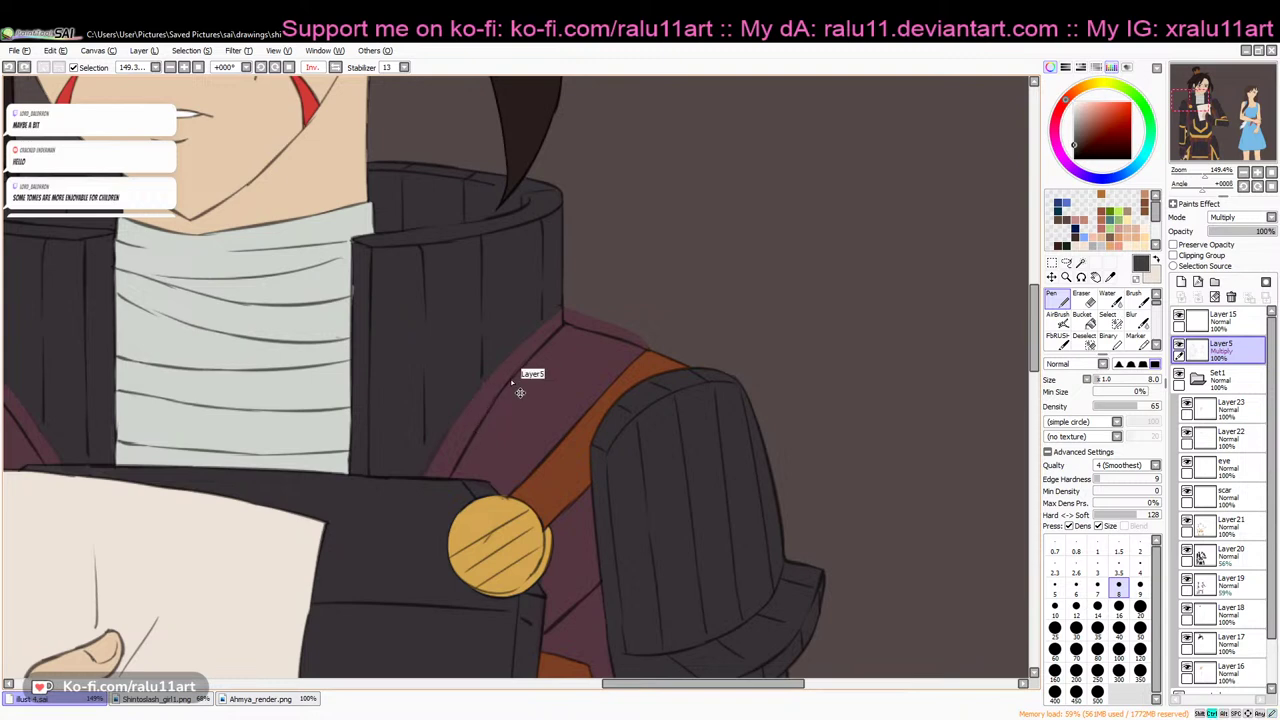
left_click(335, 68)
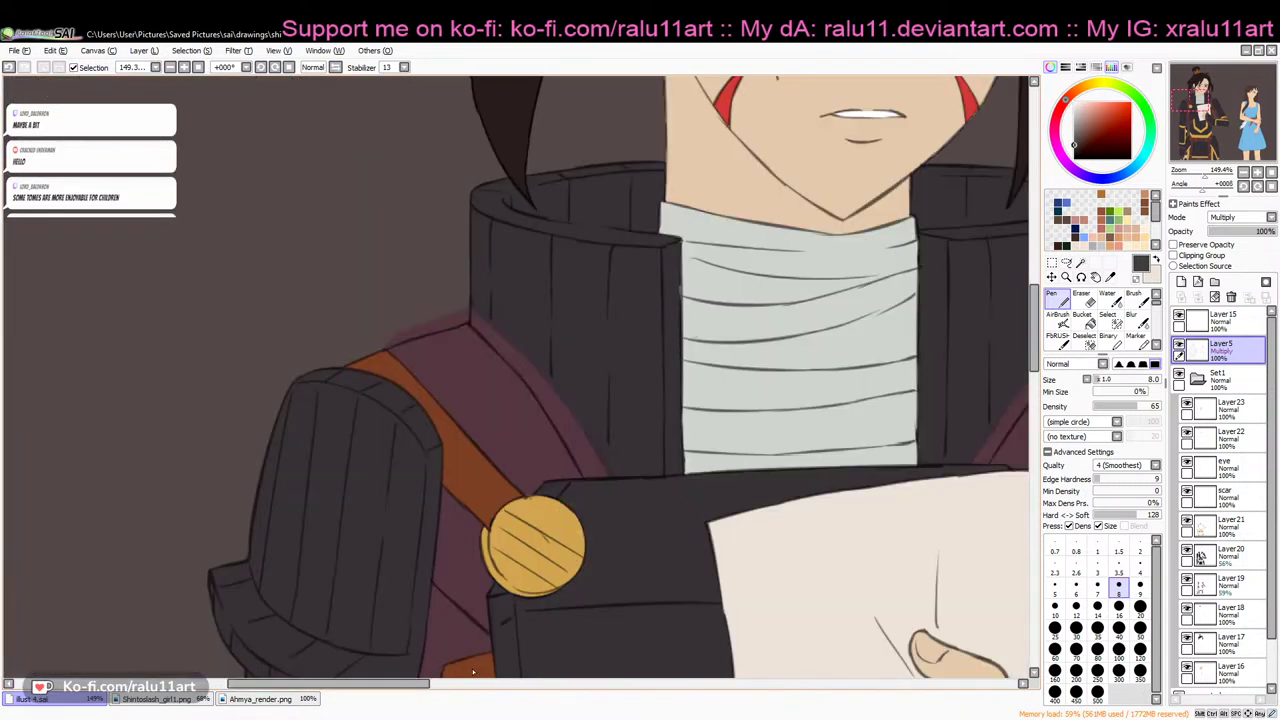
Redraw the top edge of the maroon cloth on the character's left shoulder with the Pen, cleaning the corner with the Eraser at size 13
left_click_drag(418, 683, 498, 683)
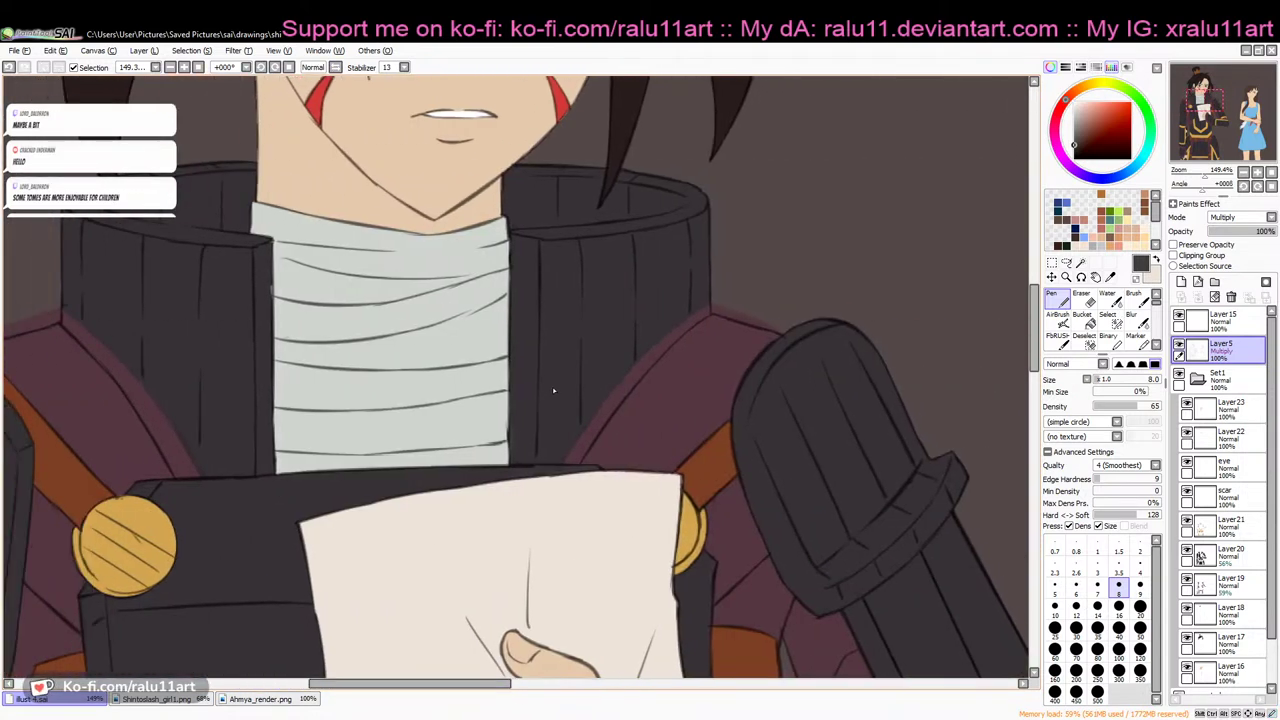
key("e")
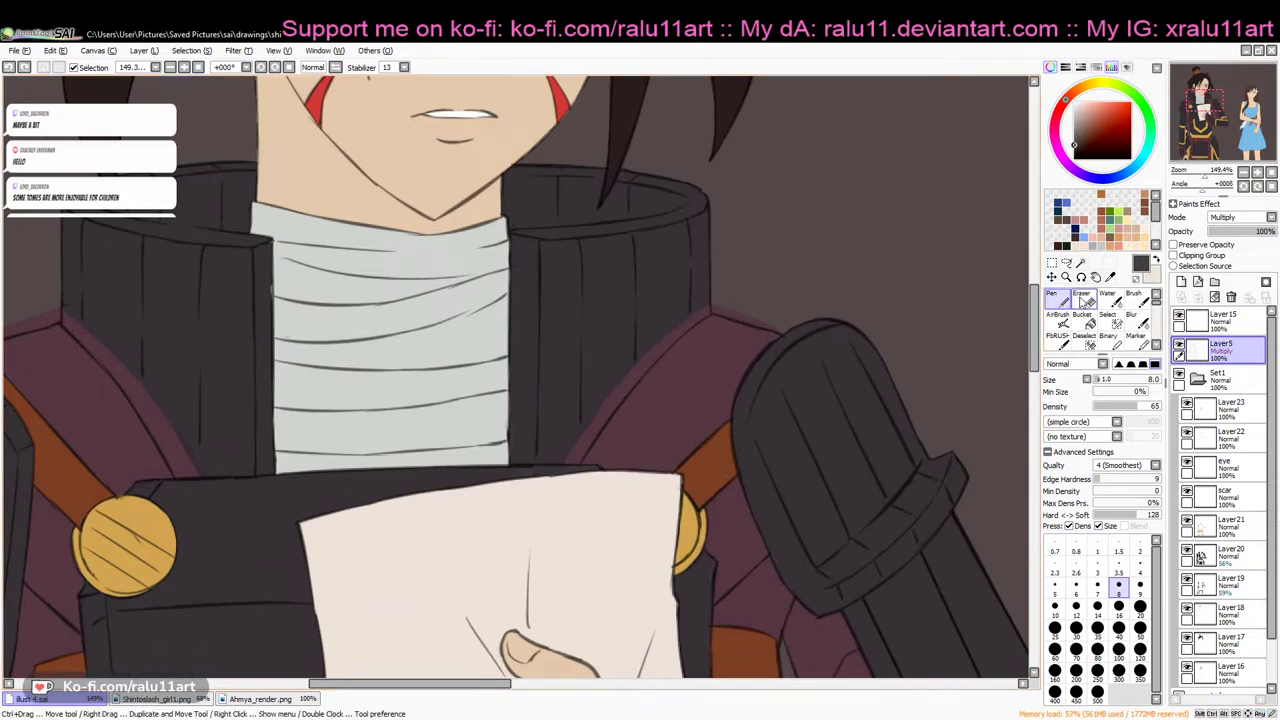
key("ctrl+z")
left_click(1102, 380)
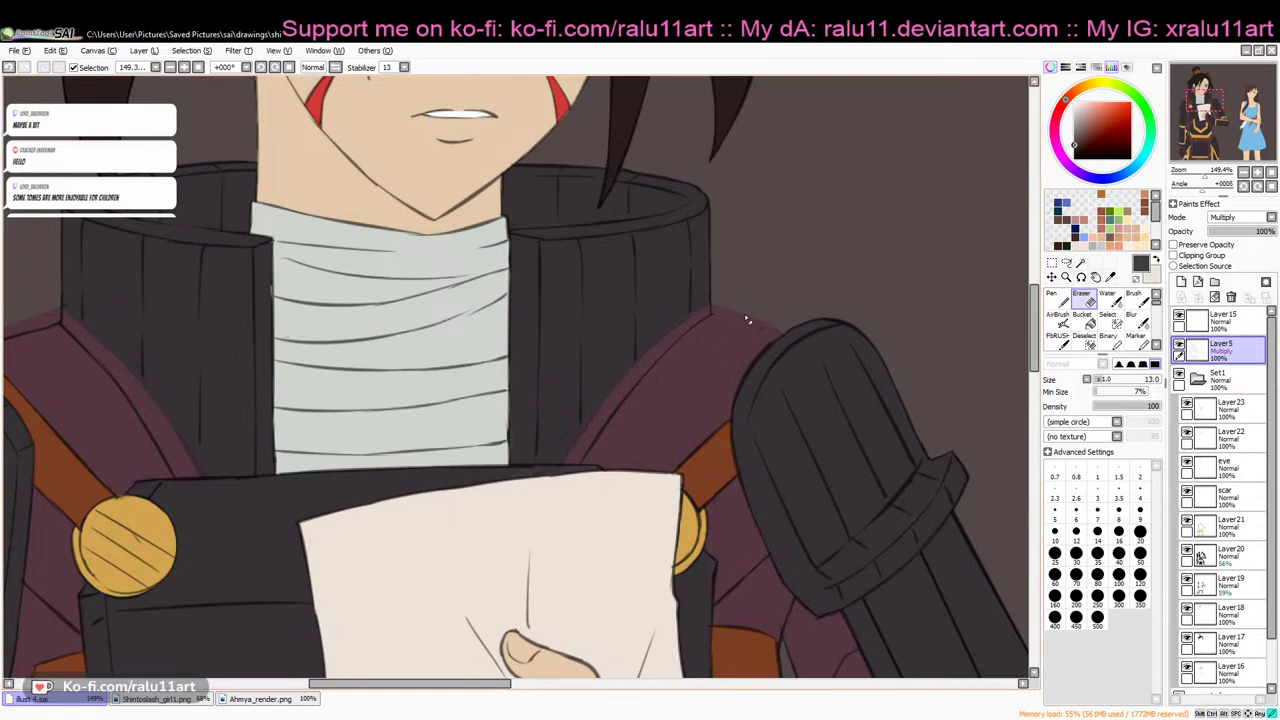
key("n")
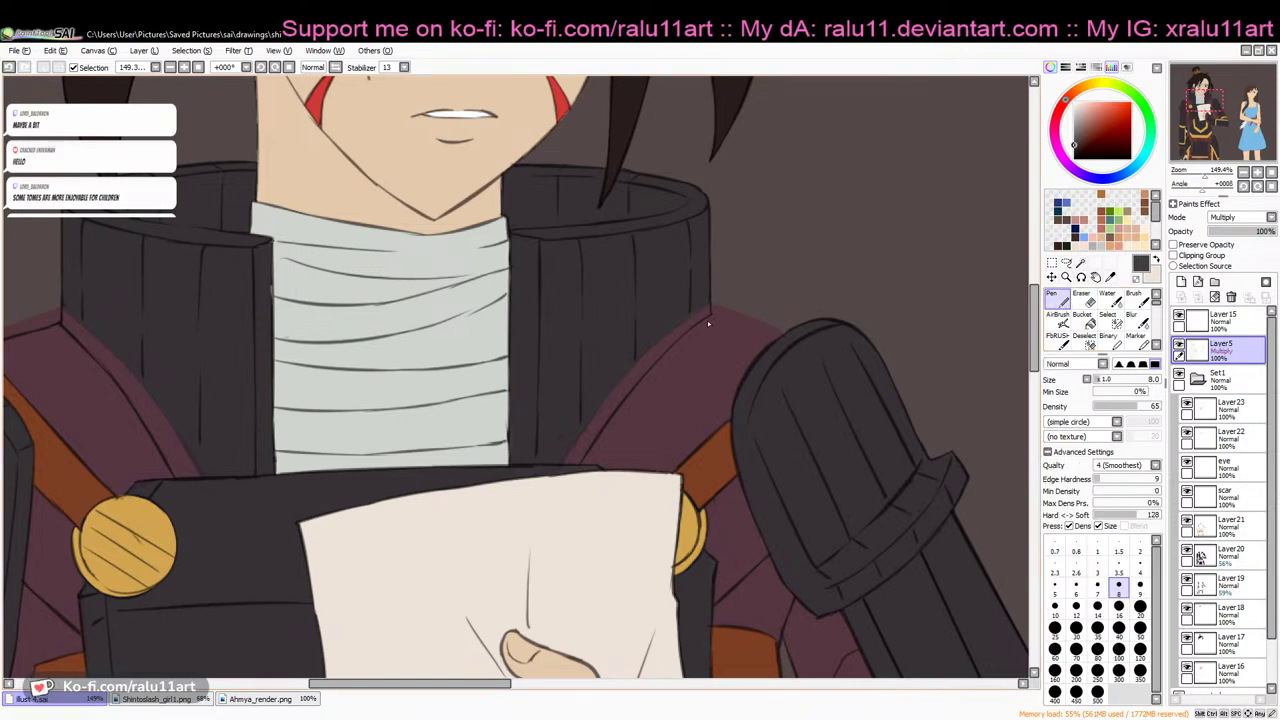
left_click_drag(790, 337, 743, 324)
key("e")
left_click_drag(723, 317, 689, 333)
key("n")
left_click_drag(712, 320, 729, 324)
Redraw the upper part of the left shoulder cloth's inner edge from the collar corner on Layer5 with the Pen
left_click_drag(708, 322, 636, 388)
key("ctrl+z")
left_click_drag(711, 318, 636, 390)
key("e")
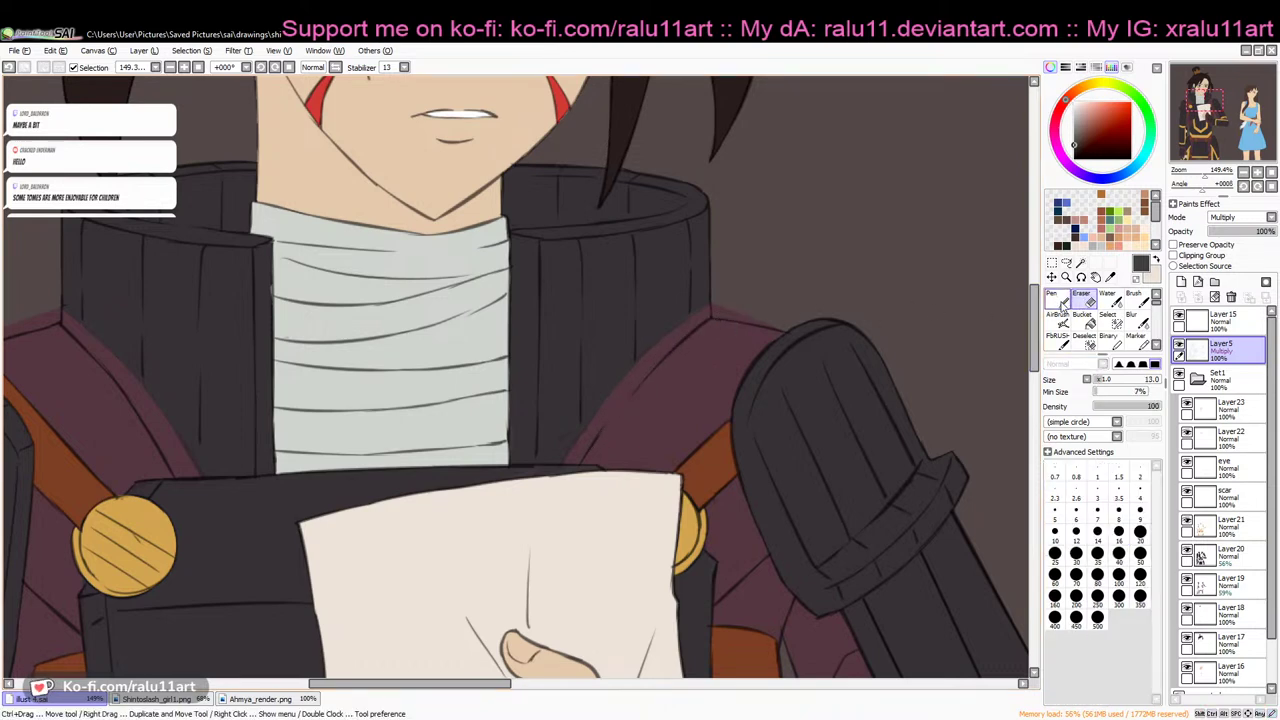
key("n")
left_click_drag(648, 377, 602, 437)
key("ctrl+z")
Hide the Layer1 background and erase the maroon spilling past the shoulder cloth's top outlines on Layer19 with the Eraser at size 24
left_click_drag(505, 683, 469, 683)
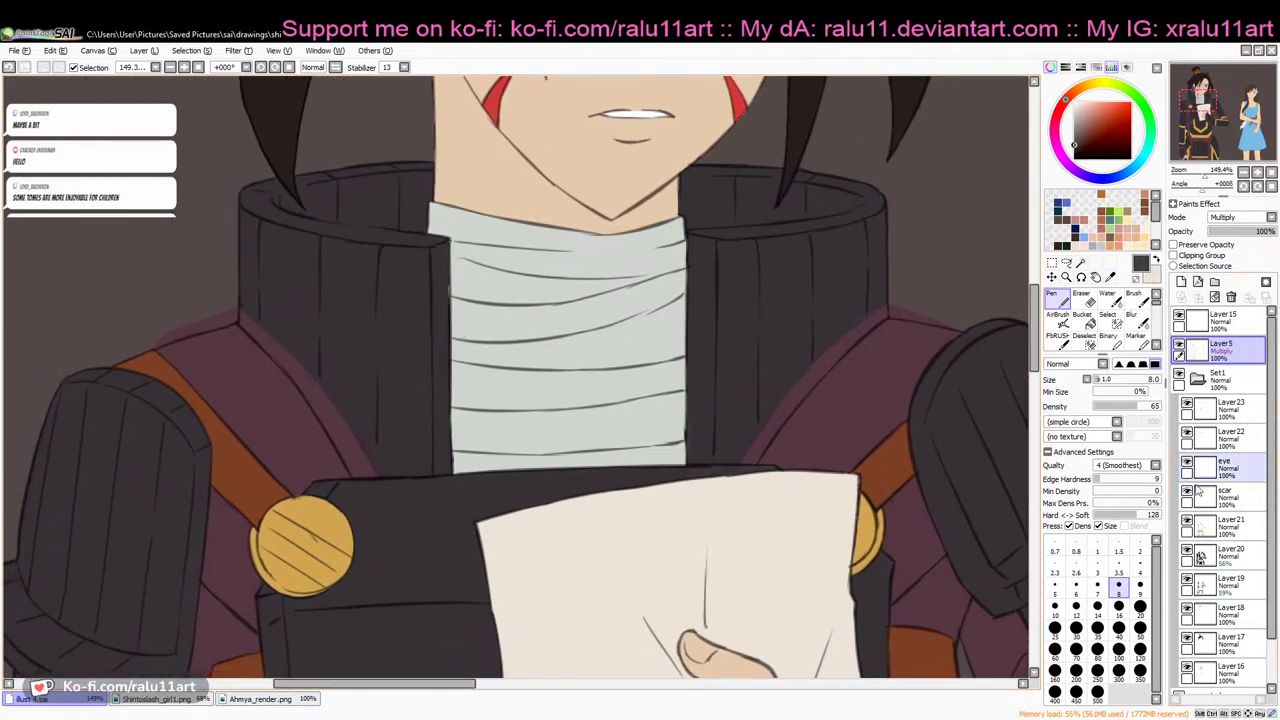
left_click(1228, 584)
left_click(1081, 298)
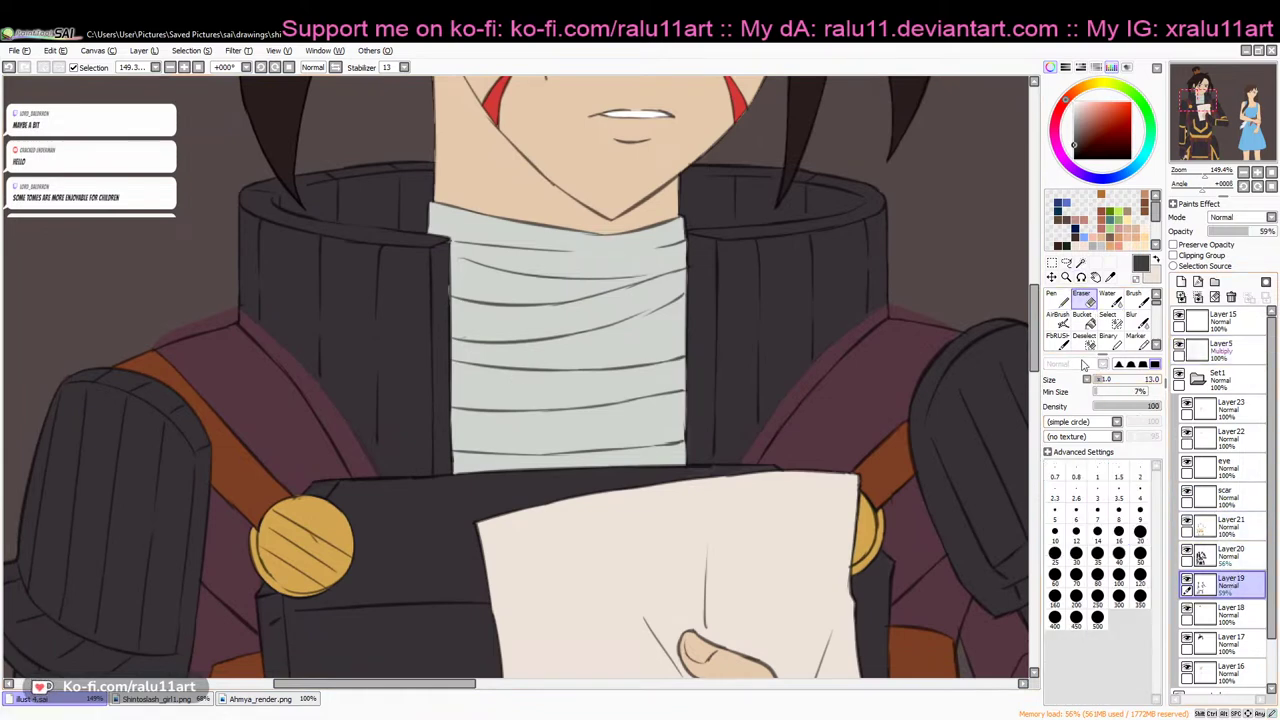
left_click(1112, 381)
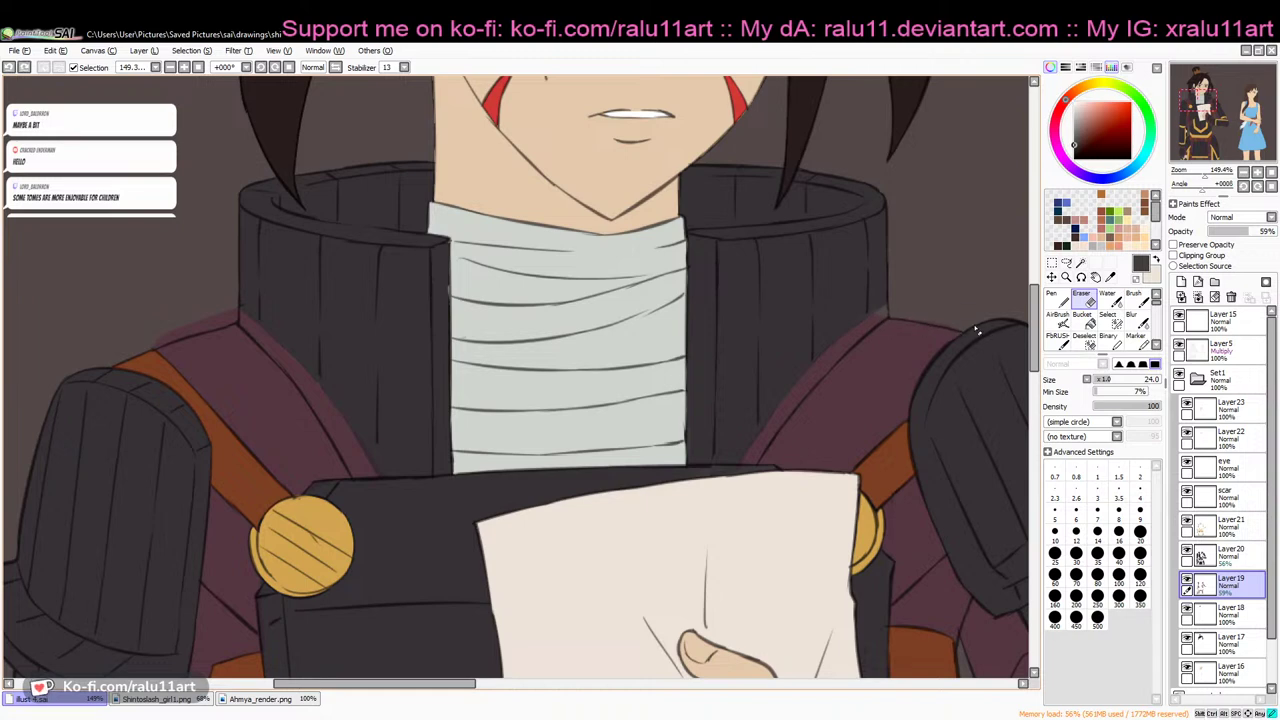
scroll(1188, 660, "down", 2)
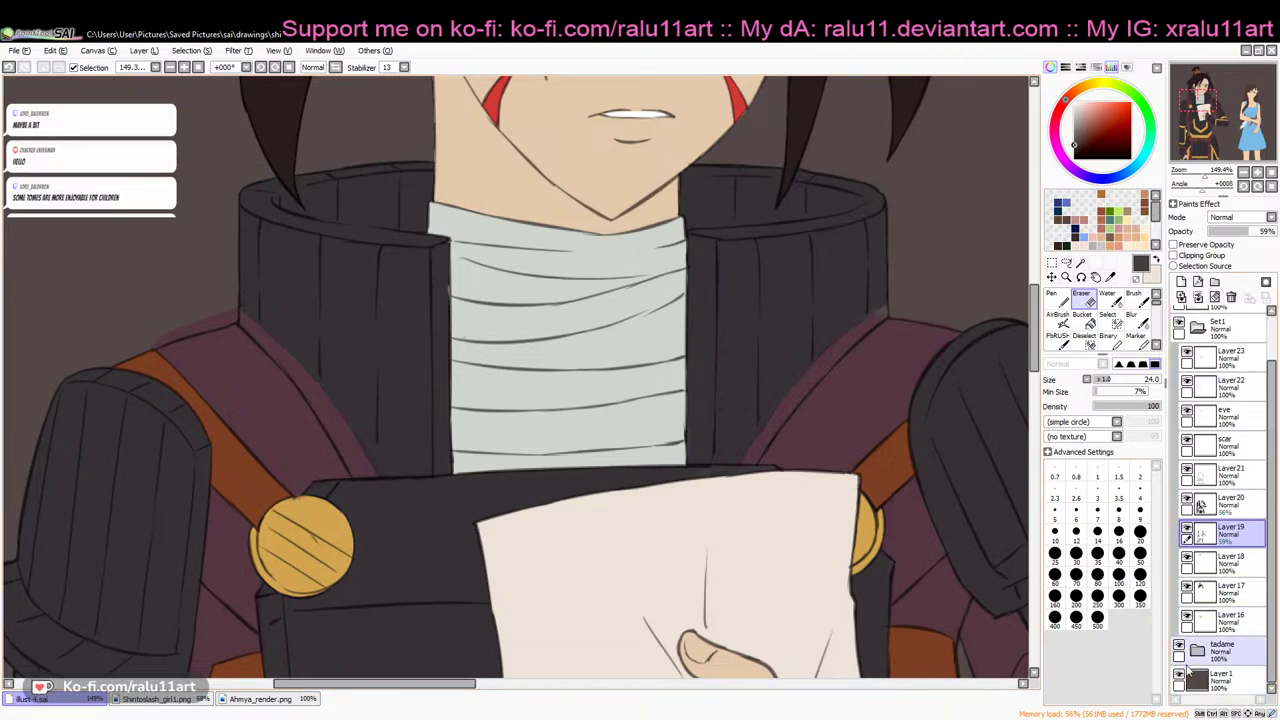
left_click(1179, 677)
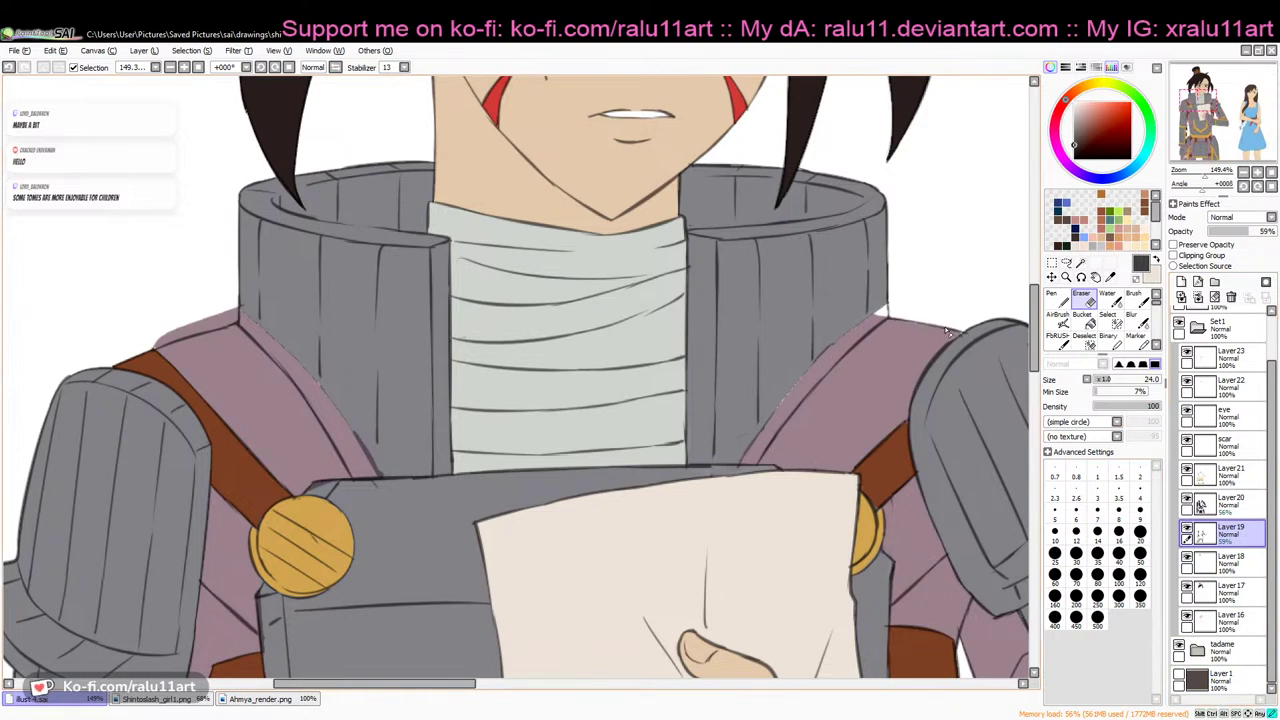
mouse_move(155, 350)
left_mouse_down()
mouse_move(182, 333)
mouse_move(143, 350)
mouse_move(237, 315)
left_mouse_up()
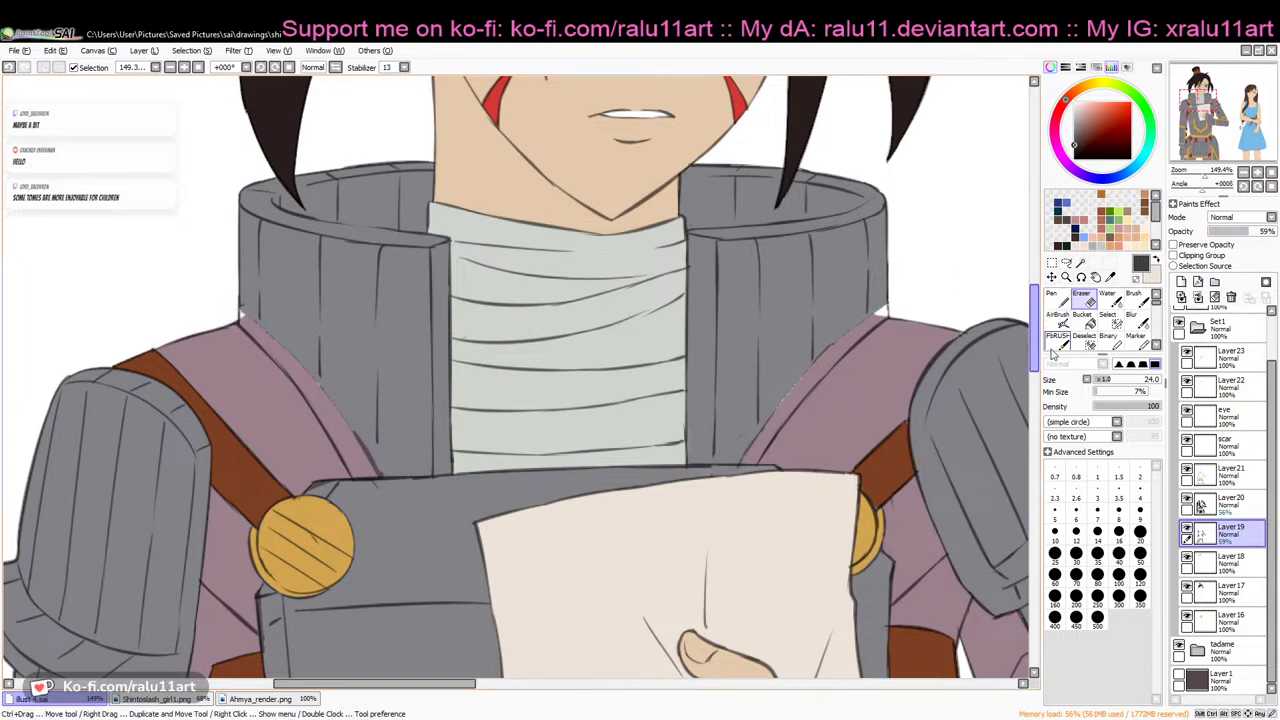
Raise the opacity of Layer20 and Layer19 to 100%
left_click(1210, 508)
left_click_drag(1262, 231, 1278, 231)
left_click(1228, 531)
left_click(1277, 231)
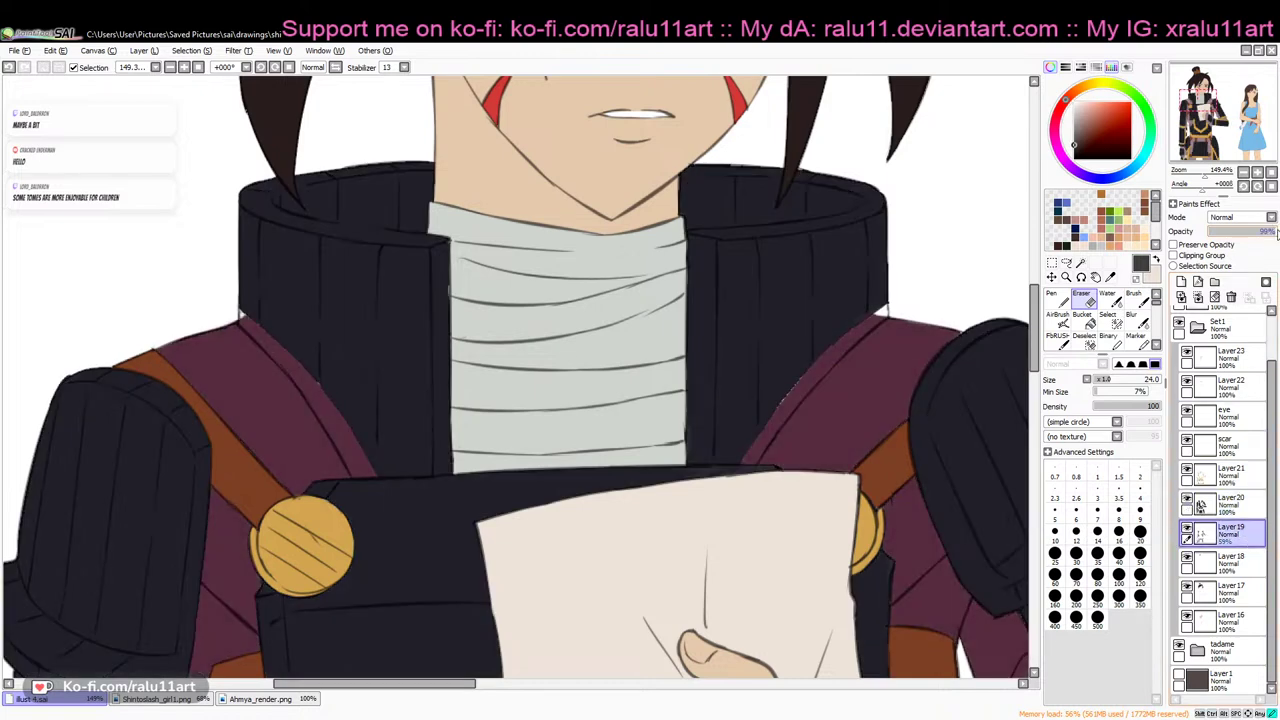
Fill the collar's gaps along the left shoulder cloth on Layer20 with the sampled dark navy, using the Pen at size 16 and density 100
left_click(1109, 278)
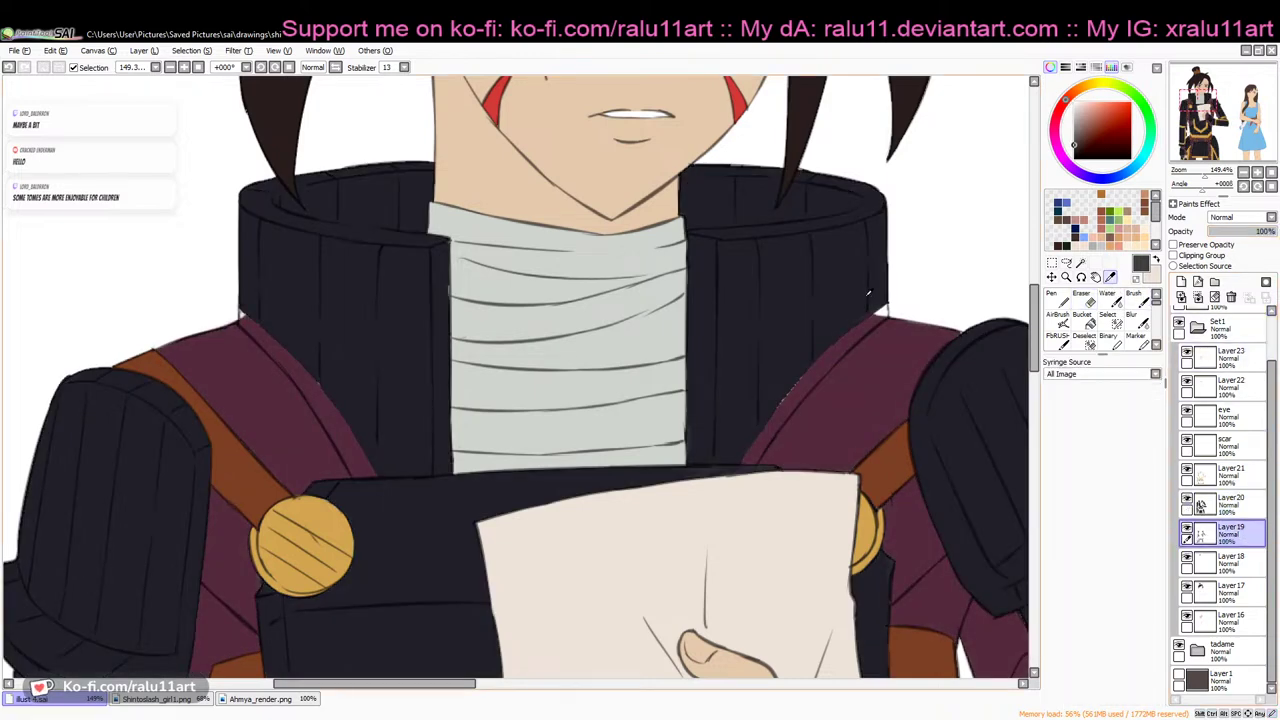
left_click(906, 285)
left_click(1057, 299)
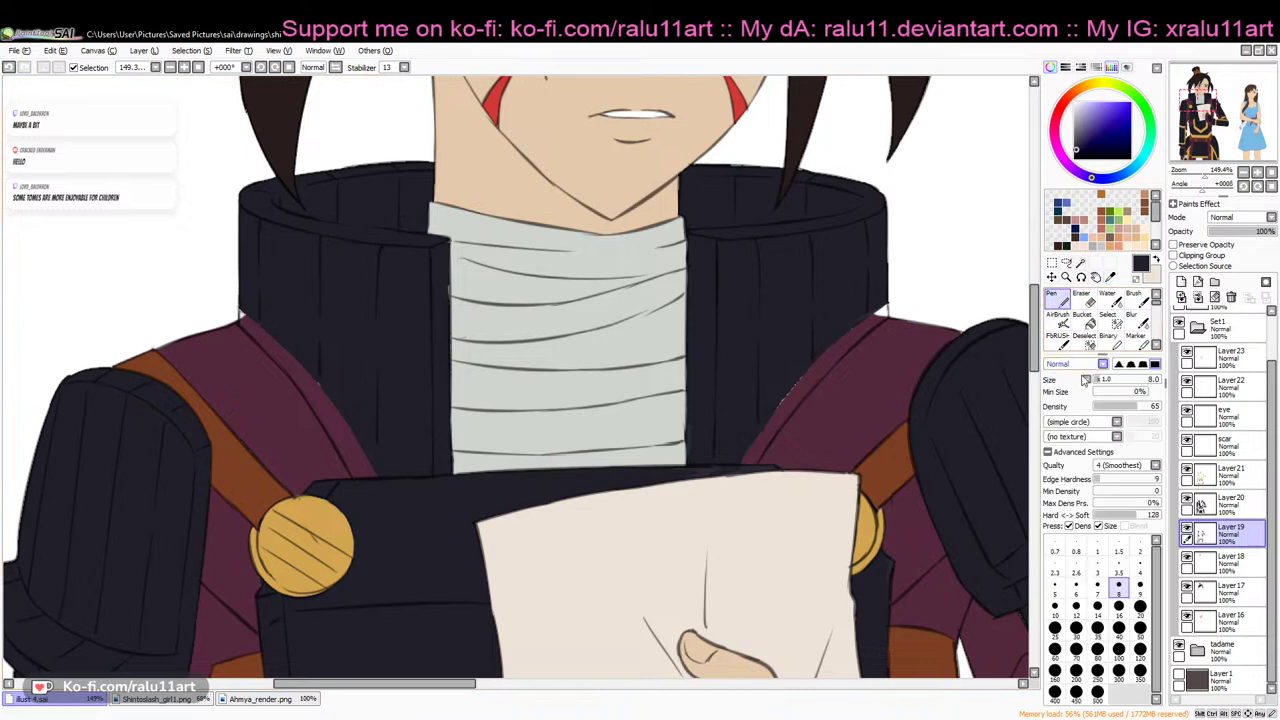
left_click(1222, 507)
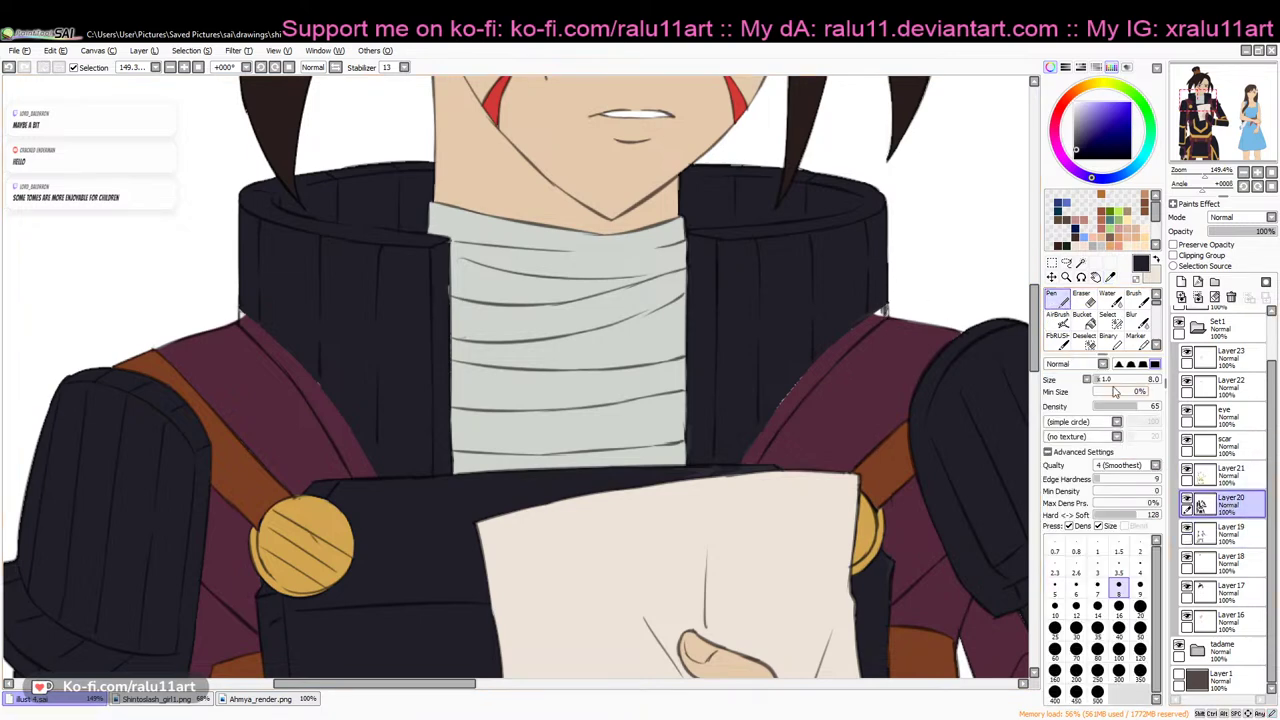
left_click(1158, 408)
left_click(1107, 380)
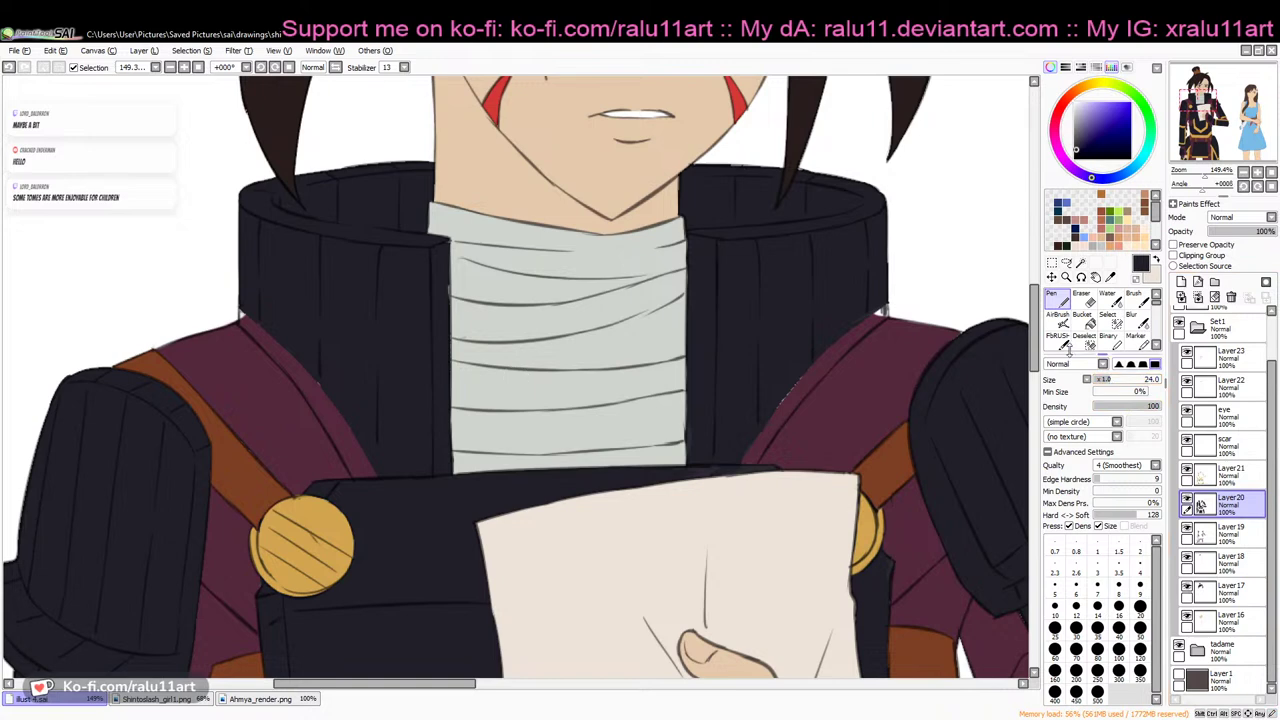
left_click_drag(887, 293, 885, 310)
left_click(1118, 606)
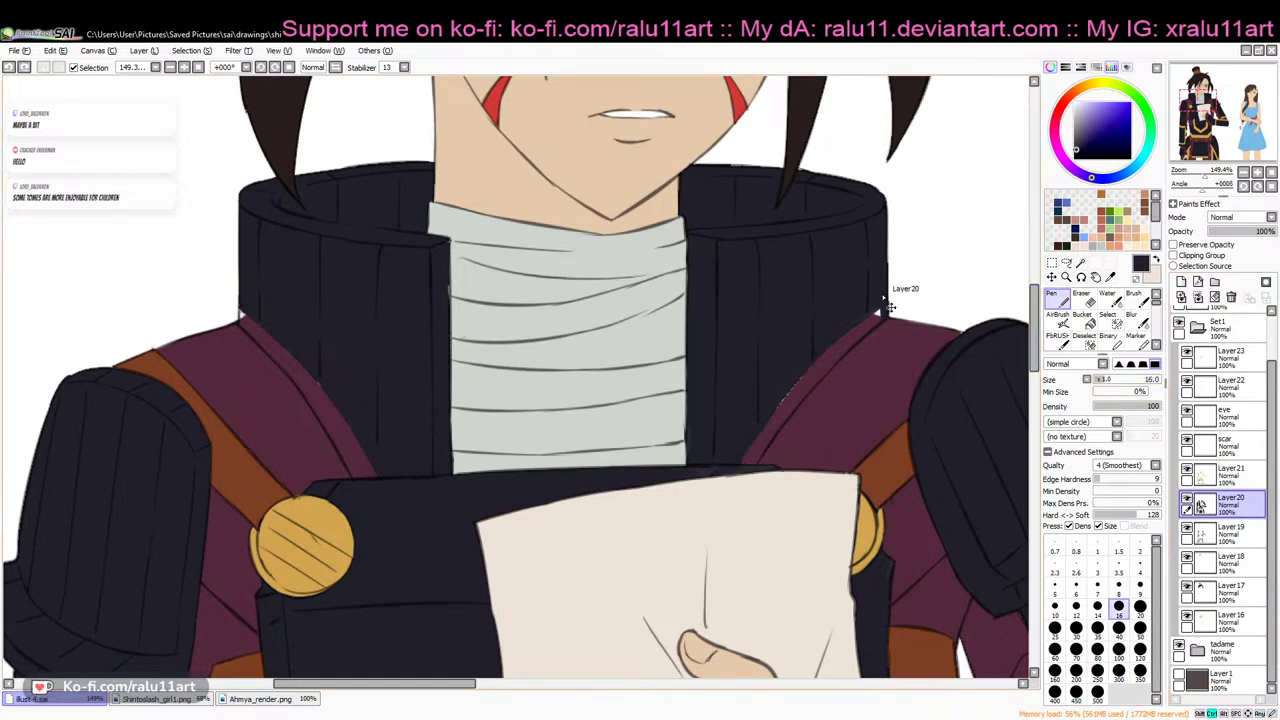
mouse_move(884, 312)
left_mouse_down()
mouse_move(743, 438)
mouse_move(777, 404)
mouse_move(753, 455)
left_mouse_up()
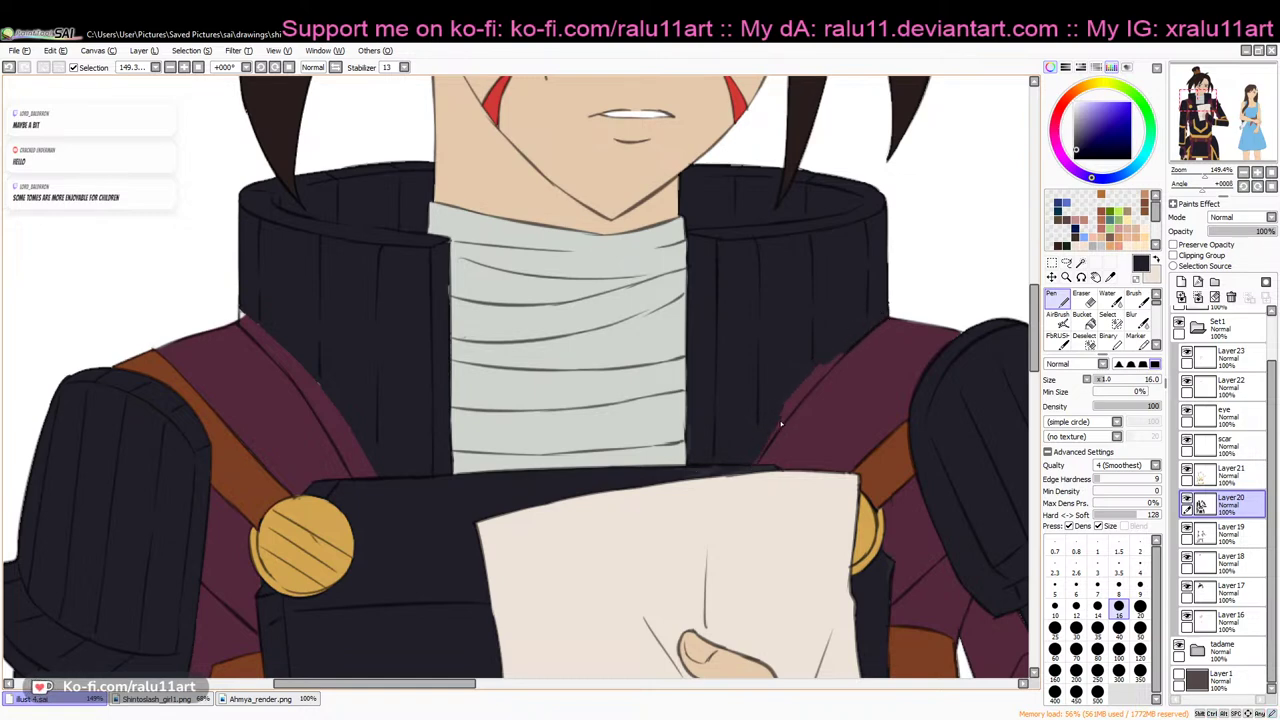
left_click_drag(832, 362, 774, 429)
left_click_drag(848, 350, 794, 406)
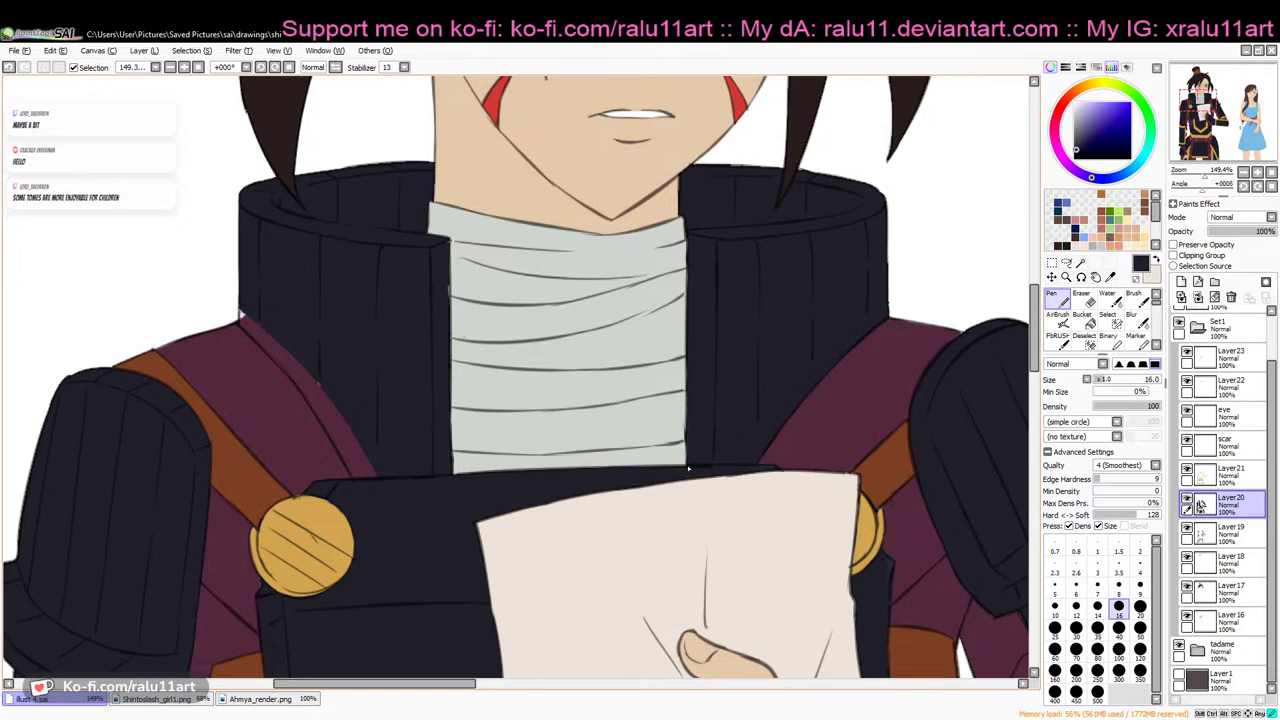
Mirror the view and fill the collar's edge along the right shoulder cloth with the same dark navy
left_click(336, 67)
mouse_move(665, 463)
left_mouse_down()
mouse_move(712, 387)
mouse_move(674, 489)
mouse_move(745, 363)
mouse_move(668, 482)
mouse_move(737, 383)
left_mouse_up()
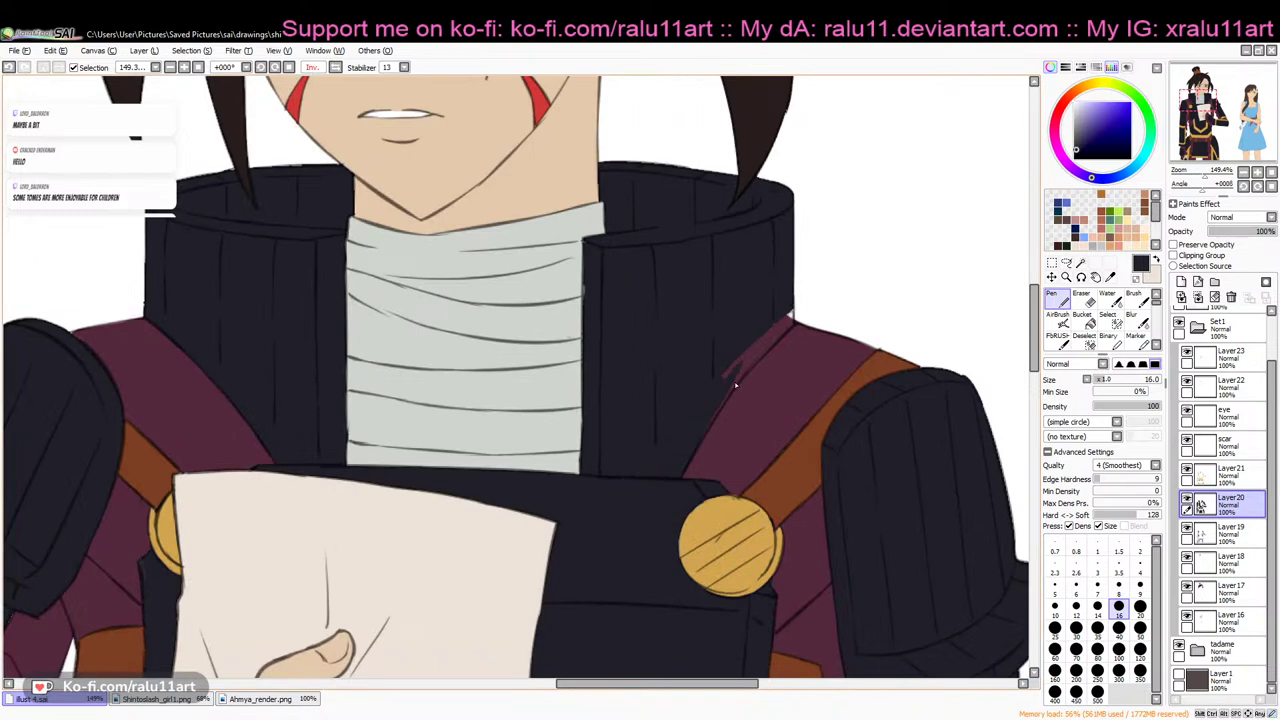
mouse_move(757, 340)
left_mouse_down()
mouse_move(698, 441)
mouse_move(785, 324)
mouse_move(722, 397)
left_mouse_up()
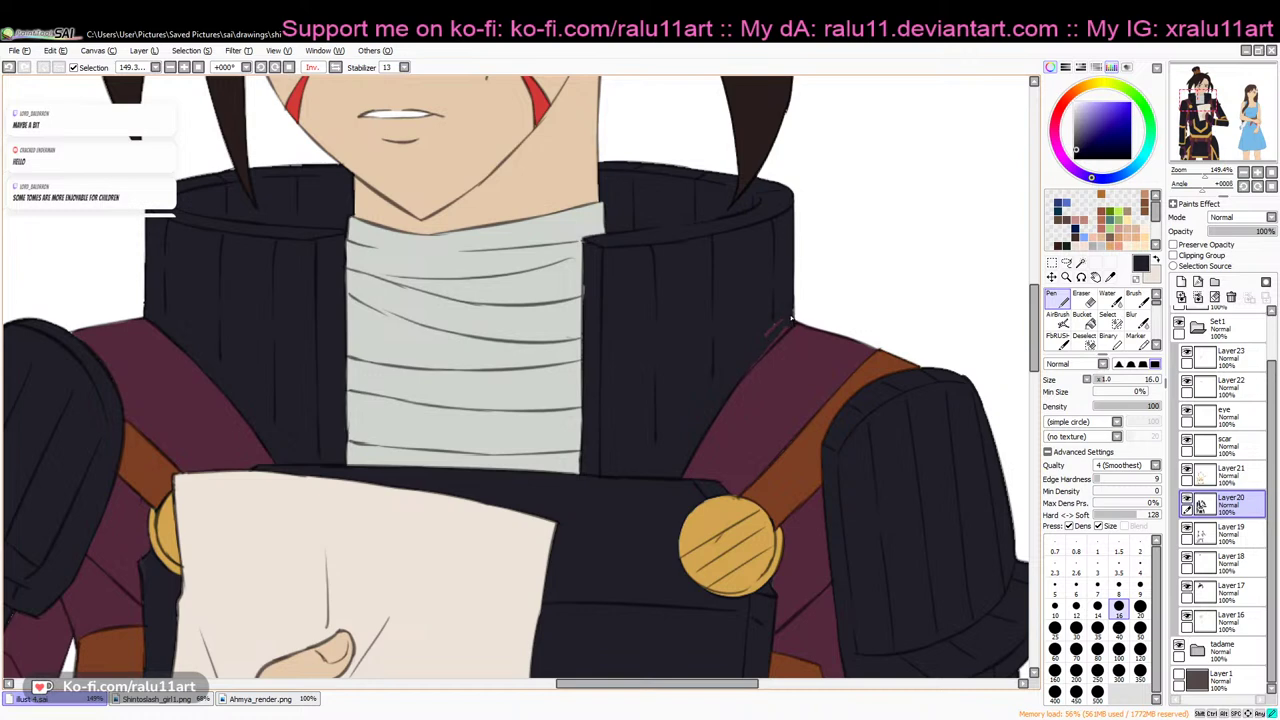
left_click_drag(788, 328, 766, 334)
key("e")
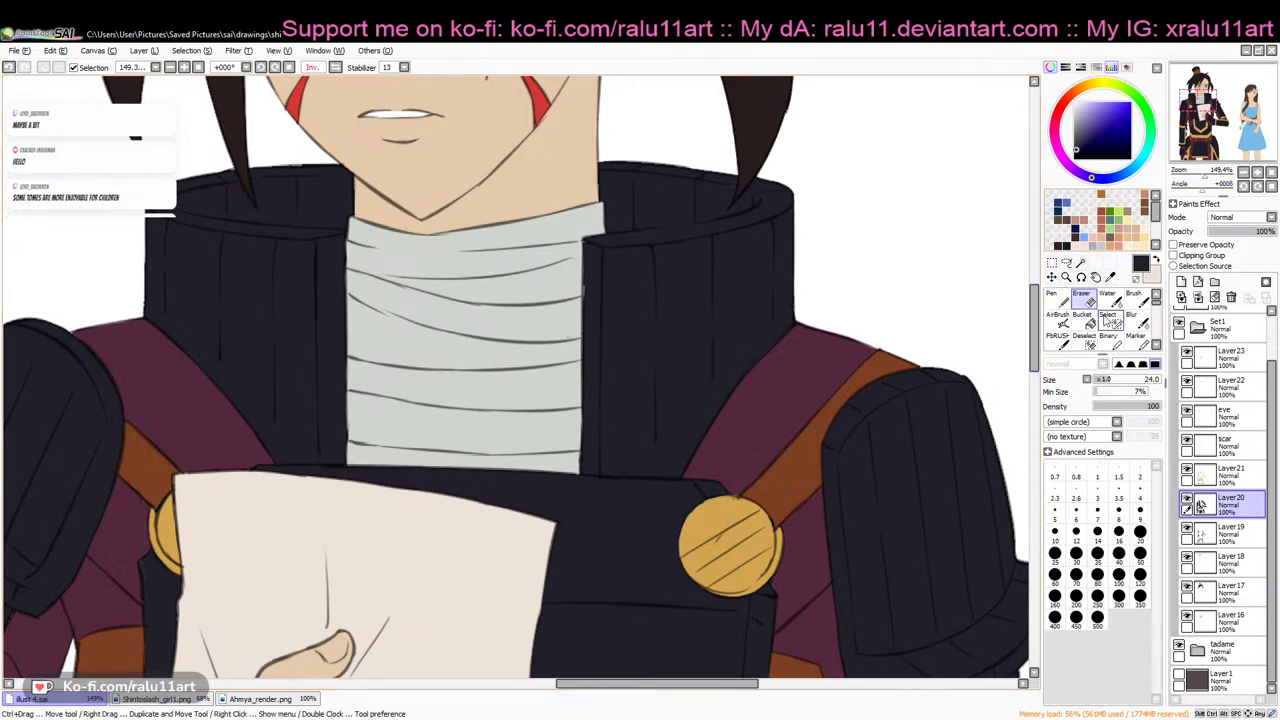
Restore the unmirrored whole-canvas view and show the dark Layer1 background behind both characters
left_click(1226, 480)
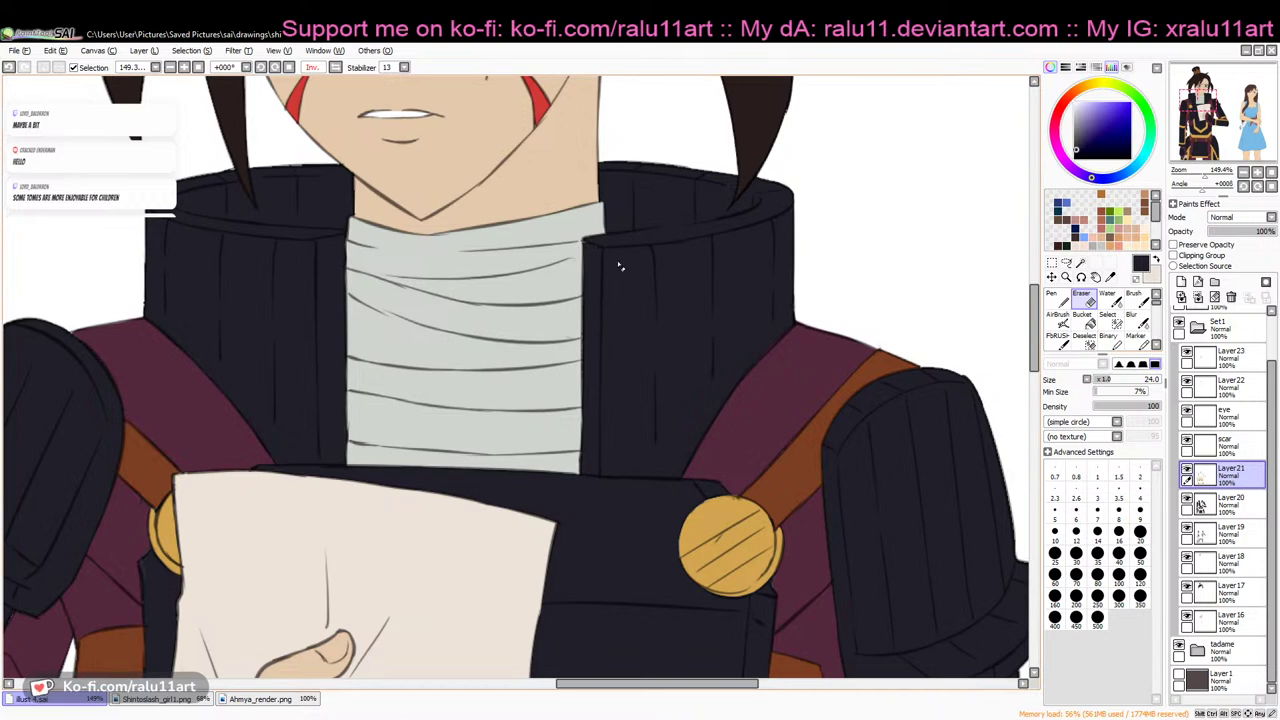
left_click(1271, 173)
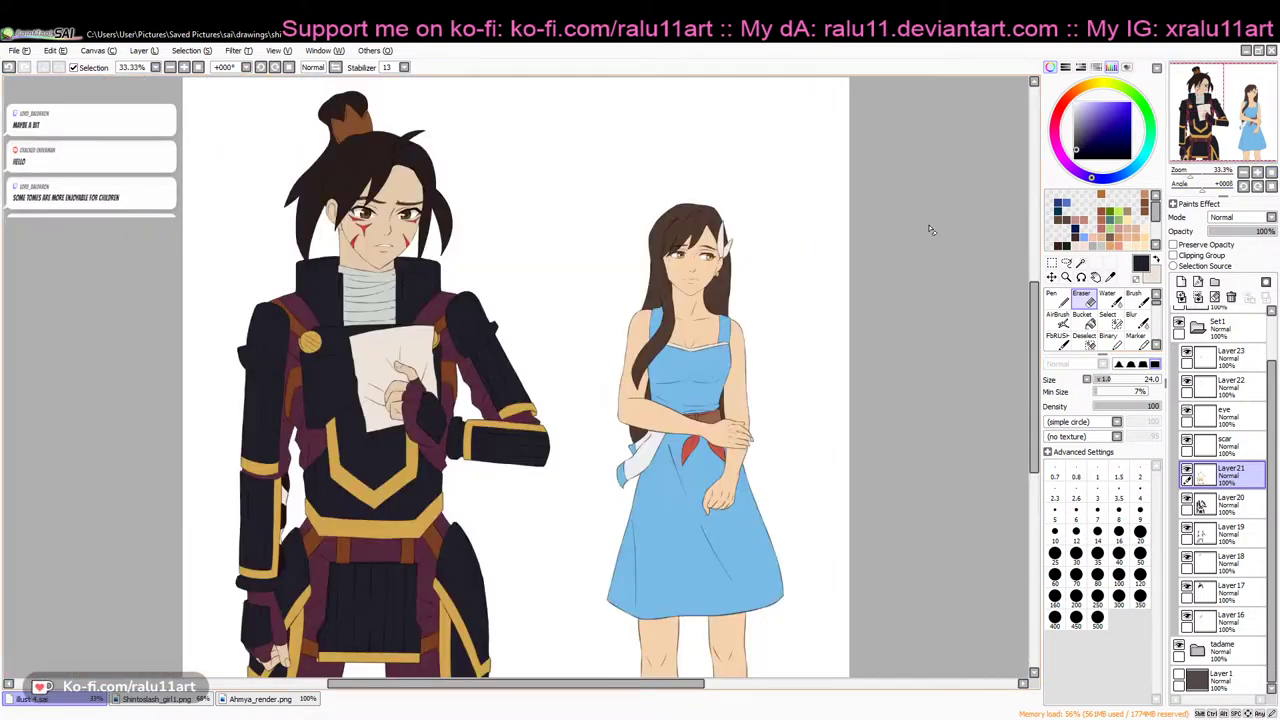
left_click_drag(640, 683, 570, 683)
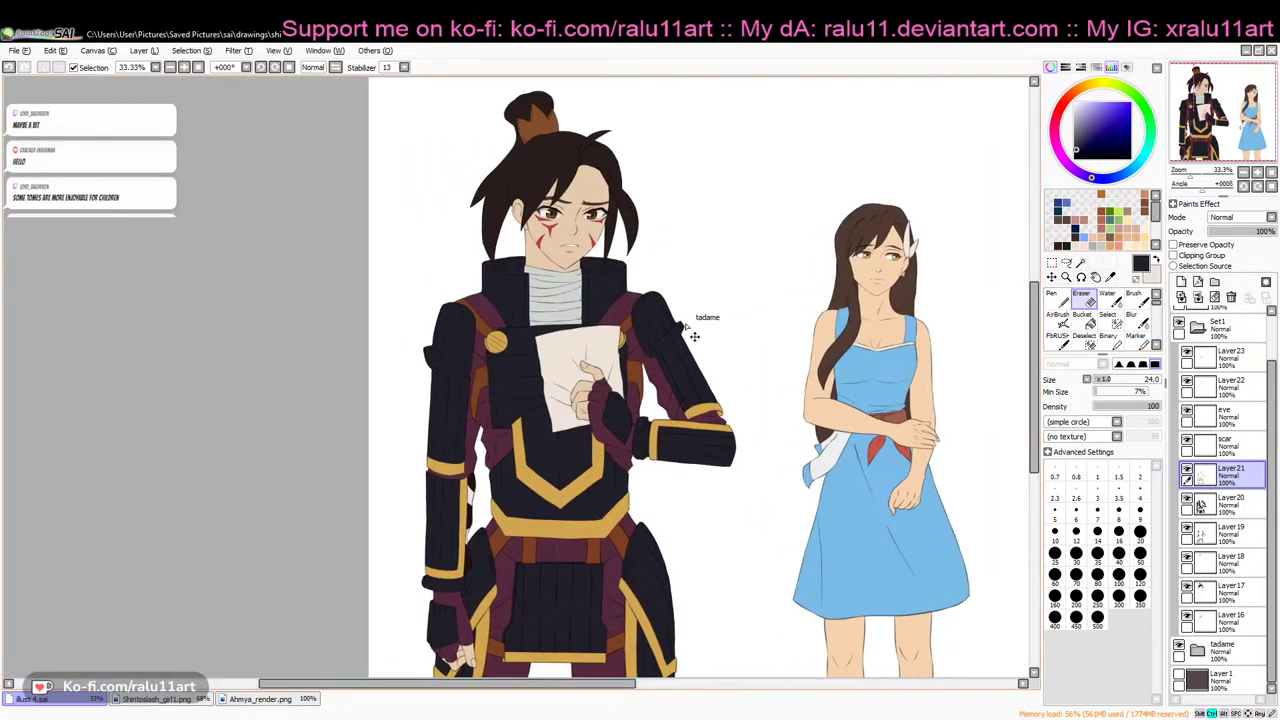
left_click(1181, 681)
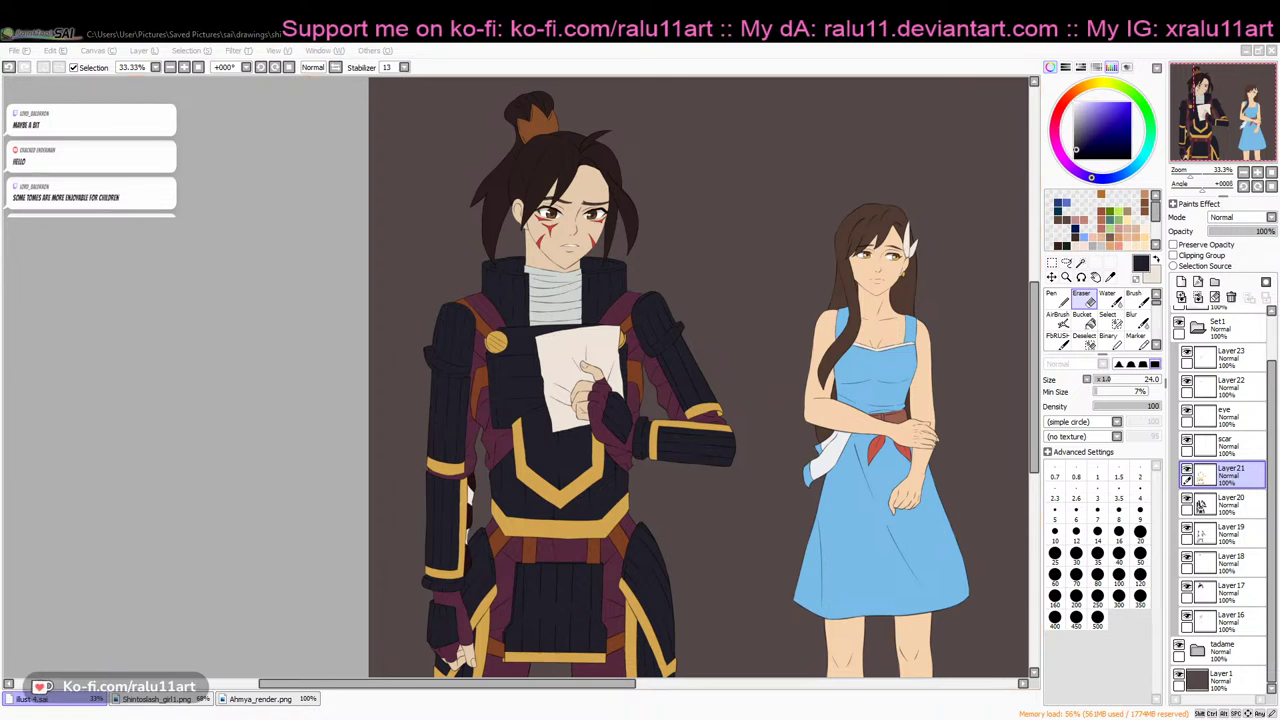
key("alt+Tab")
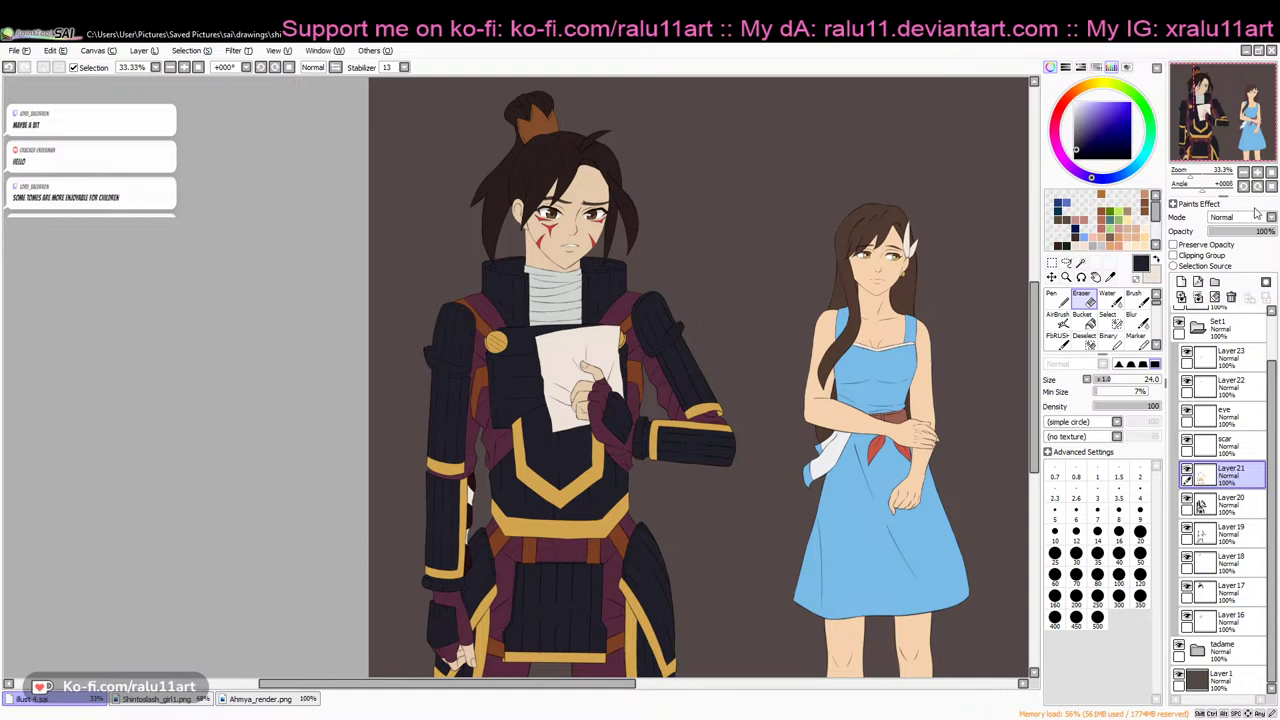
left_click(1272, 173)
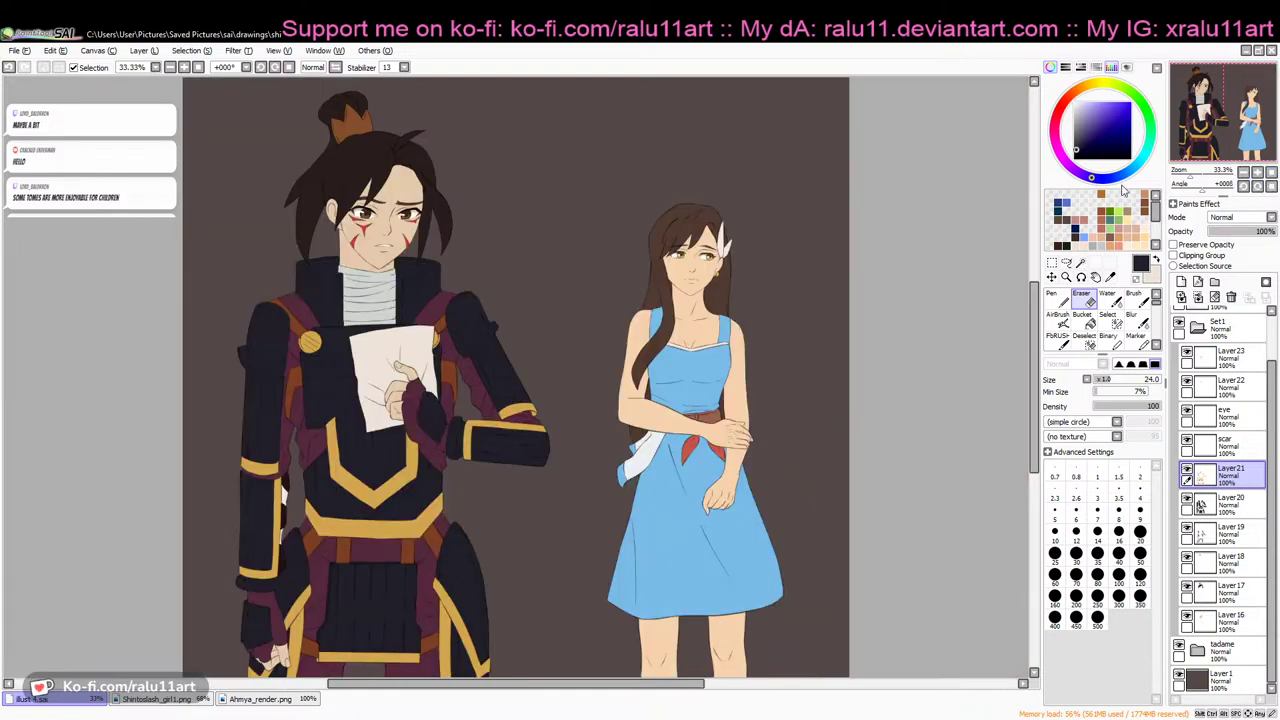
left_click_drag(573, 689, 538, 689)
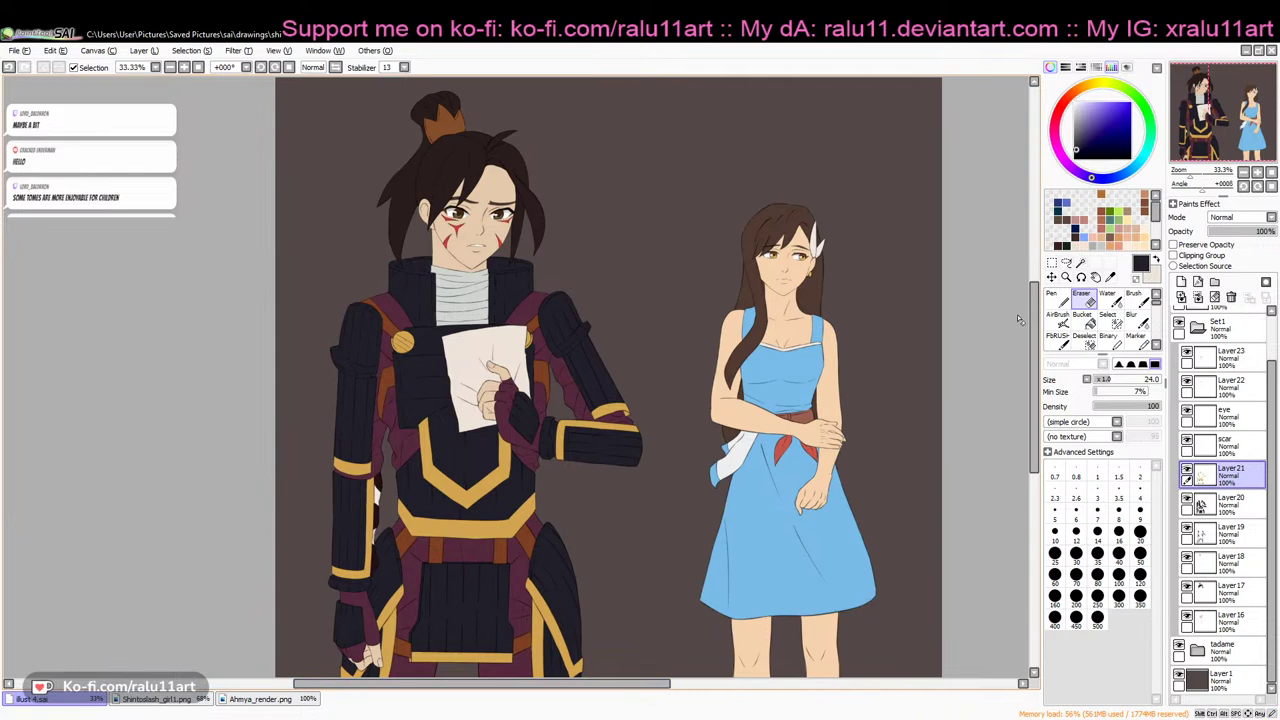
mouse_move(1034, 322)
left_mouse_down()
mouse_move(1036, 362)
mouse_move(1042, 322)
left_mouse_up()
Compare the picture with and without the Layer1 background, and lower that layer's opacity to 46%
left_click(1212, 654)
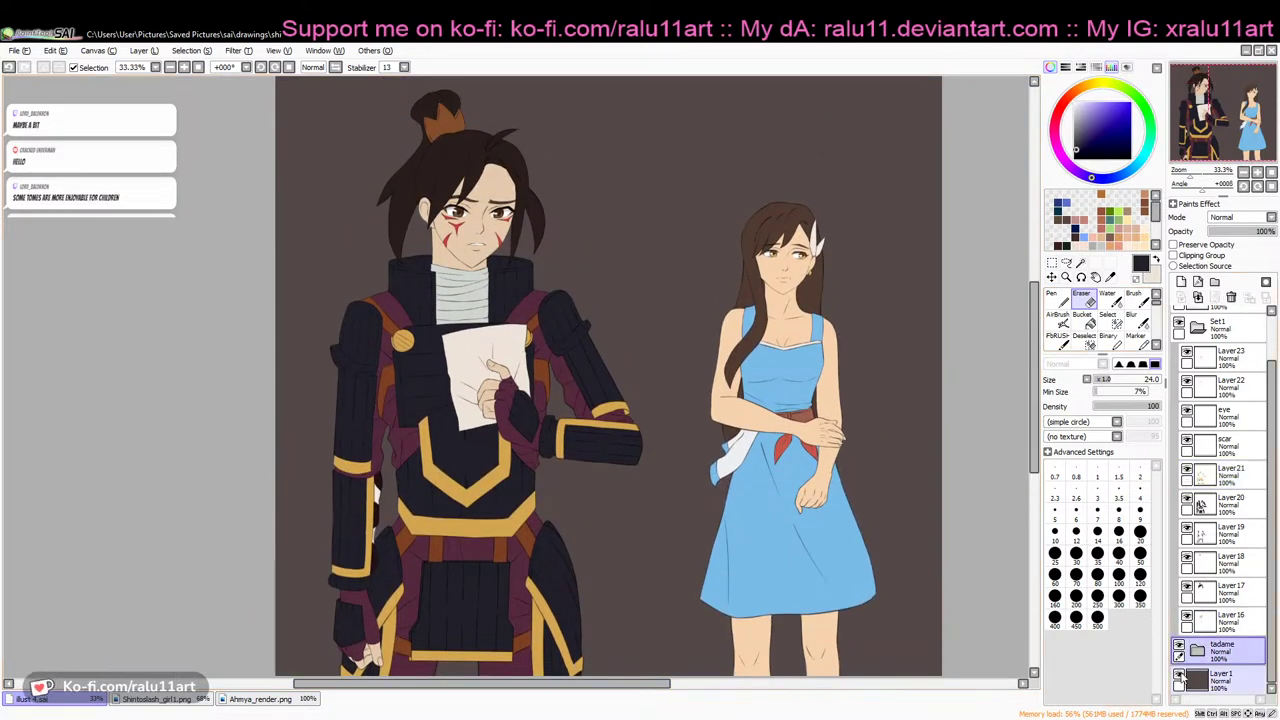
left_click(1180, 678)
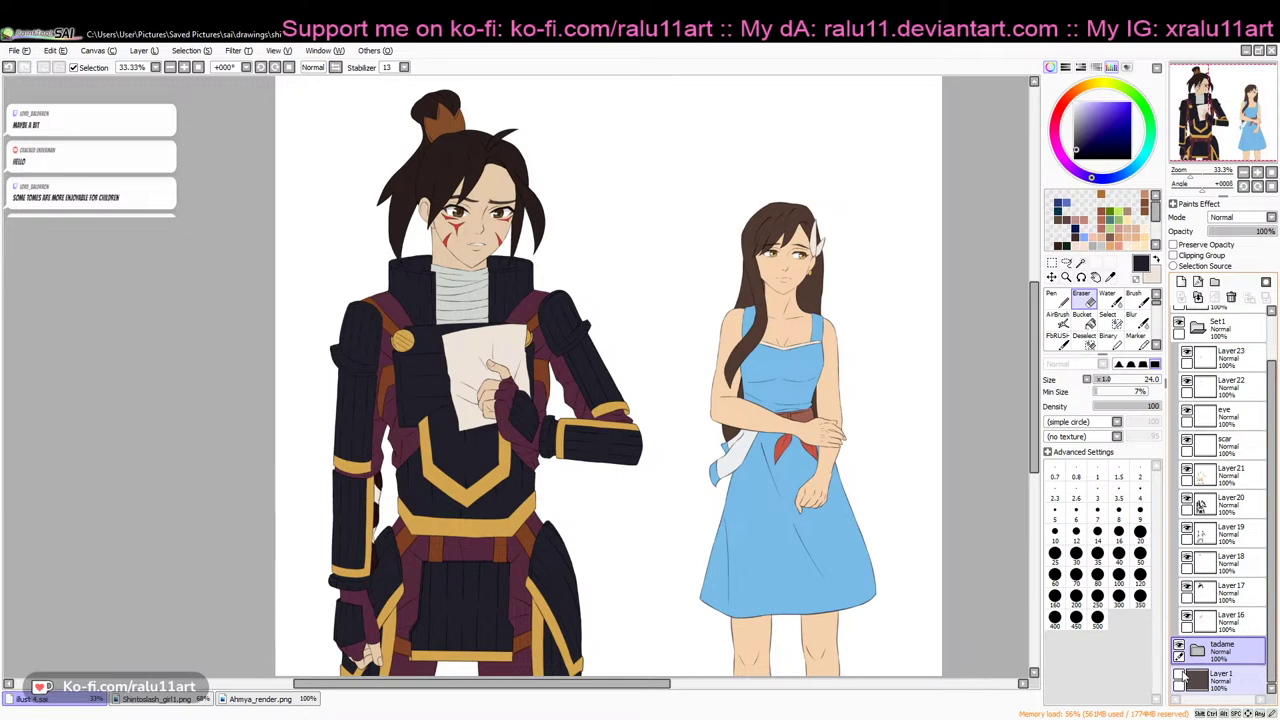
left_click(1180, 679)
left_click(1222, 678)
left_click_drag(1268, 231, 1242, 236)
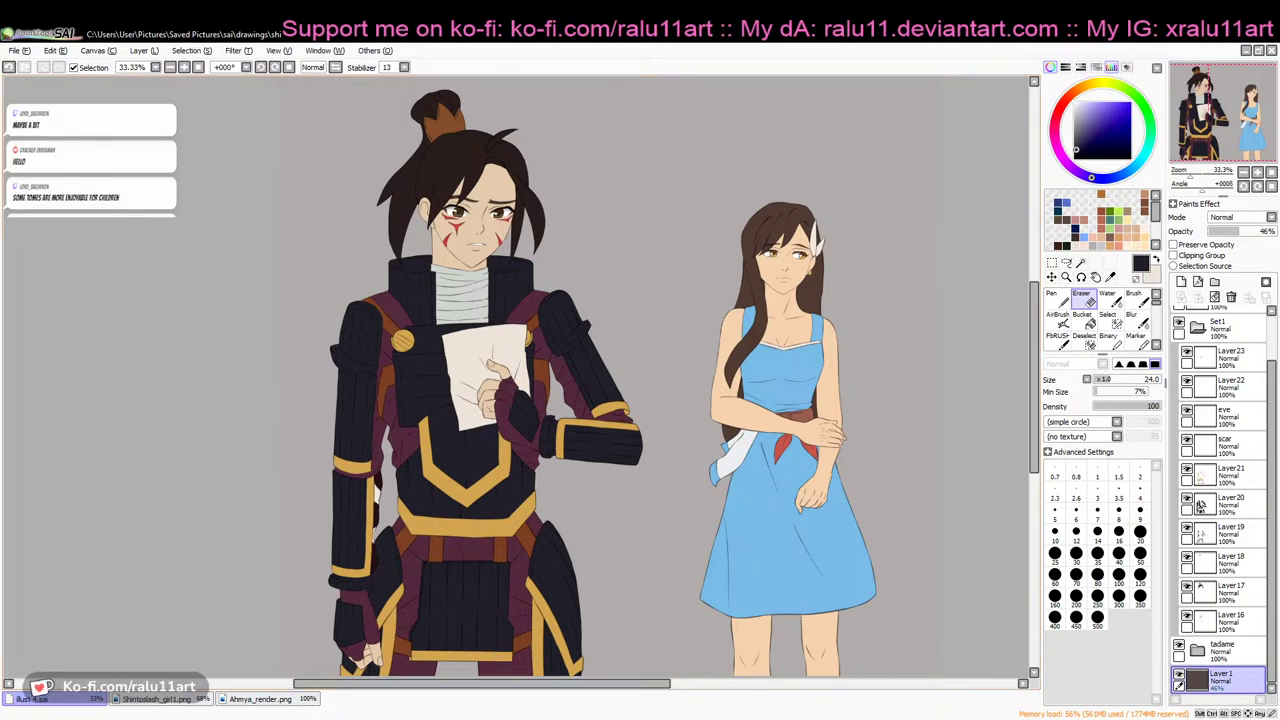
left_click(409, 717)
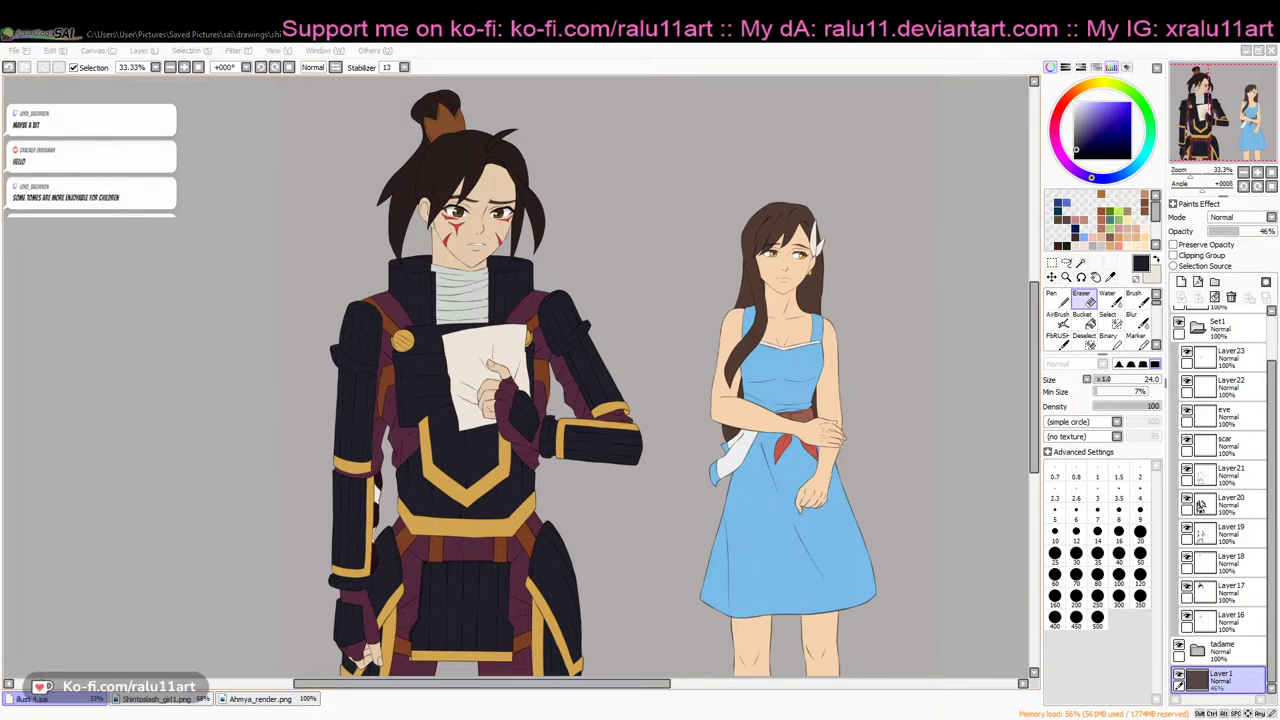